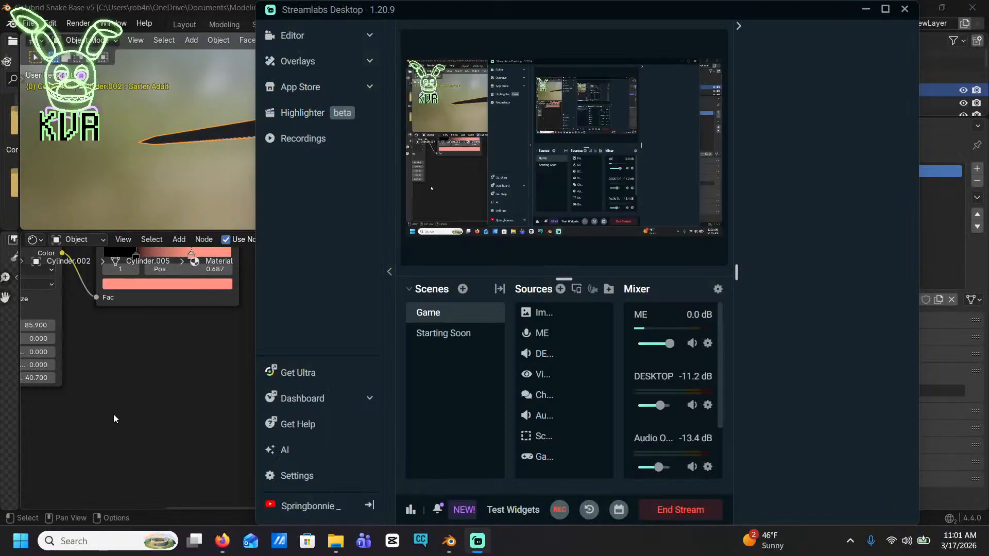
# Check the Streamlabs scene and audio mixer and the YouTube background music, and return to Blender to inspect the snake's head
pyautogui.click(114, 414)
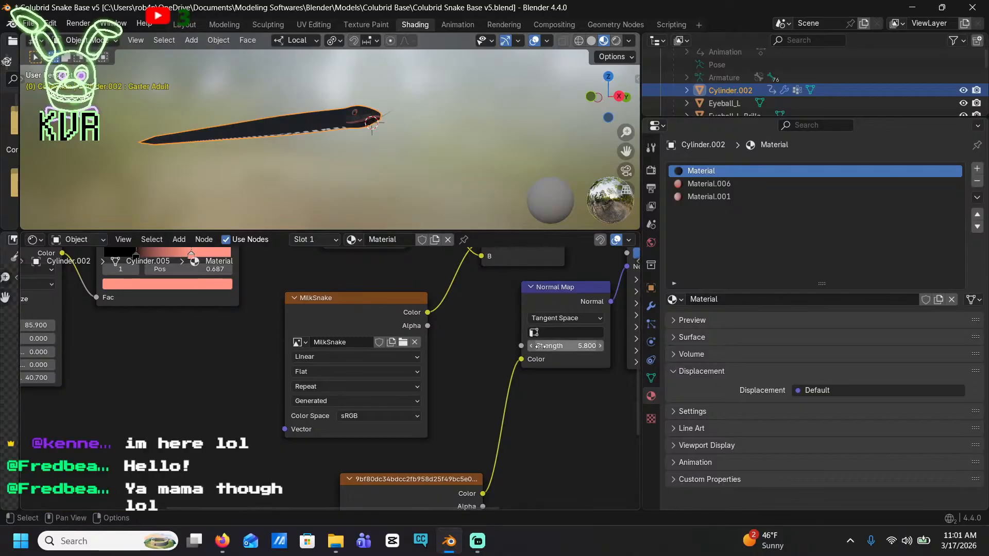
pyautogui.click(478, 540)
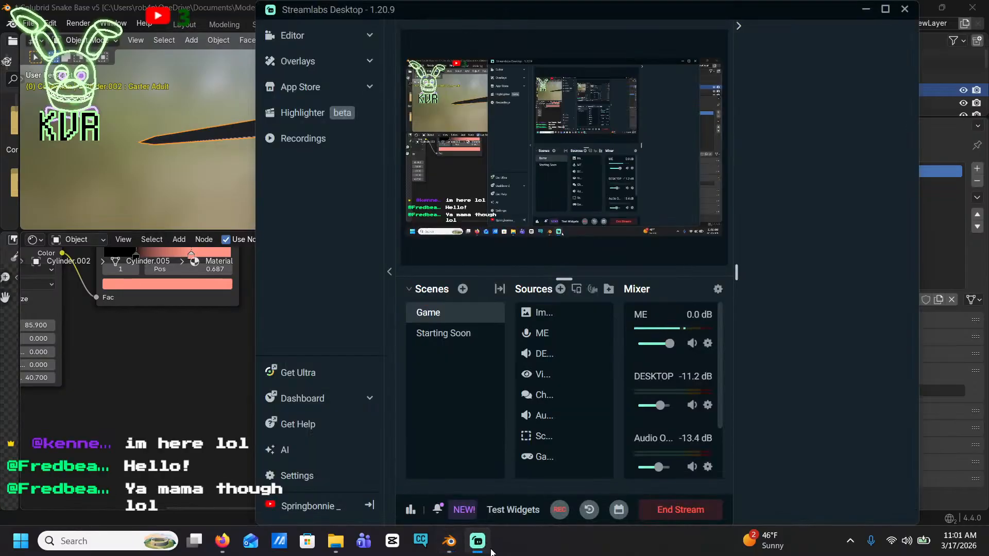
pyautogui.click(222, 541)
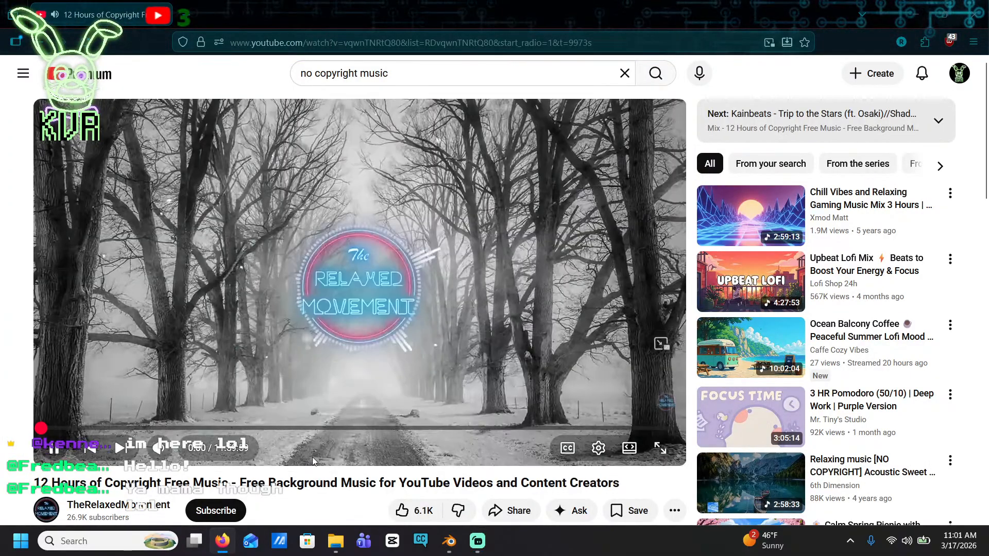
pyautogui.click(477, 541)
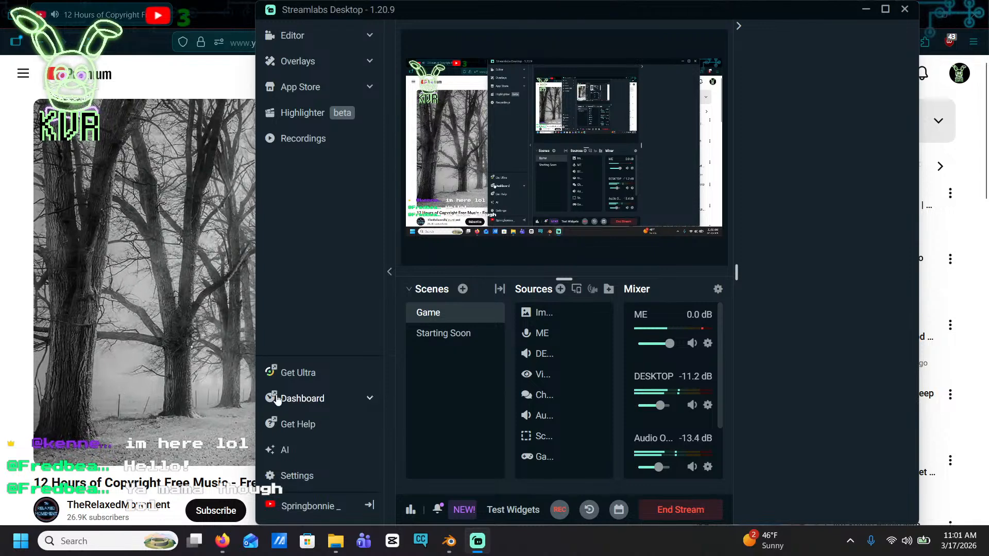
pyautogui.click(865, 10)
pyautogui.click(449, 547)
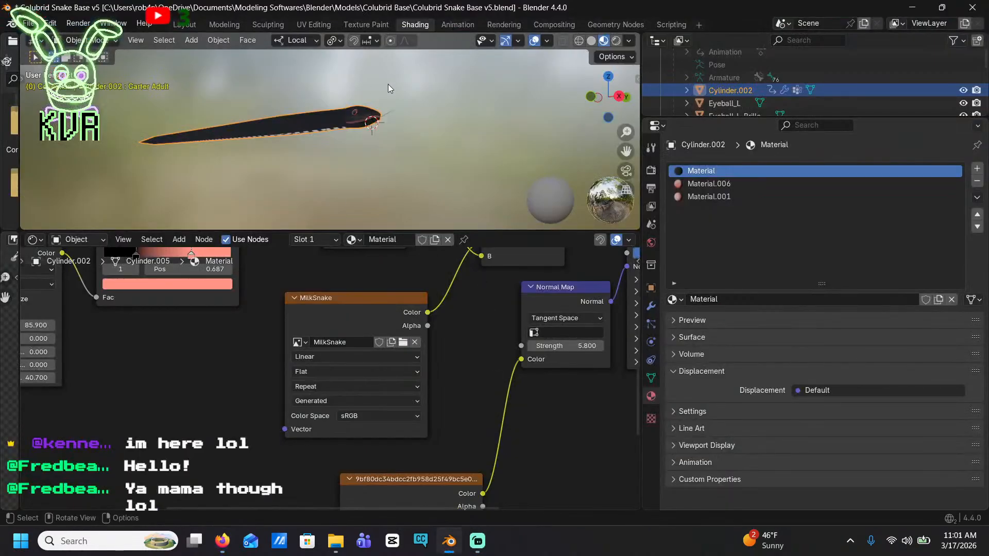
pyautogui.moveTo(387, 84); pyautogui.dragTo(392, 175, button='middle')
pyautogui.scroll(6, 409, 193)
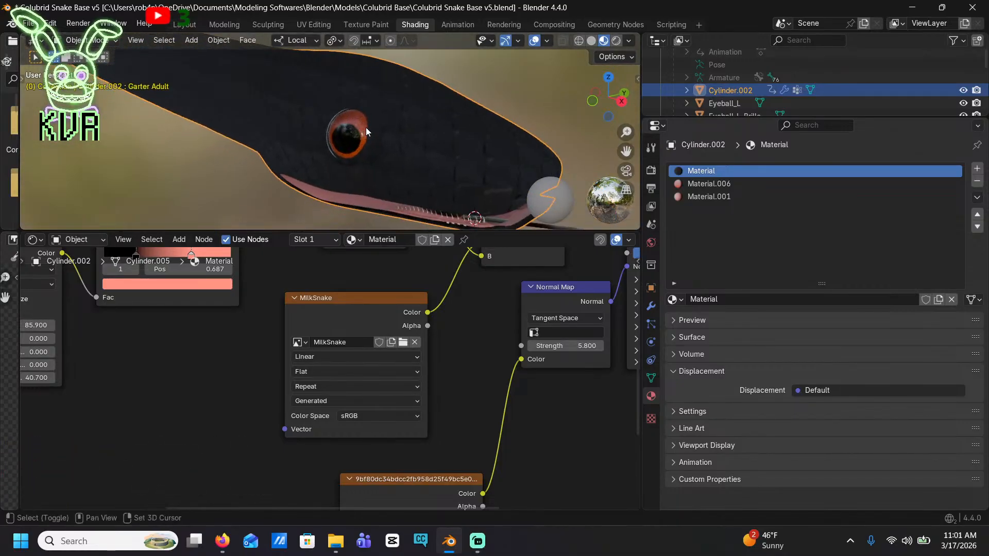
# Switch to Firefox, open a new browser tab and lower the system volume to 58
pyautogui.moveTo(222, 552)
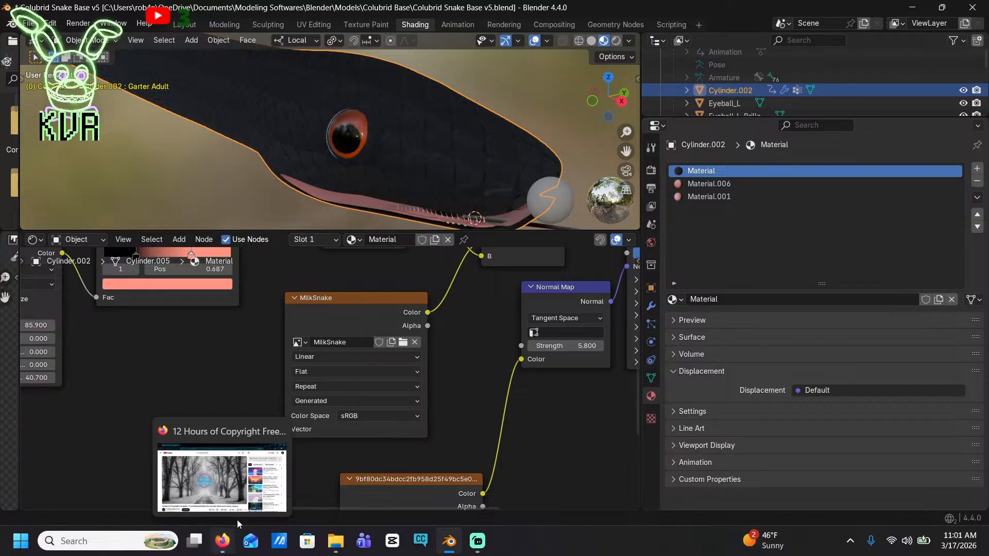
pyautogui.click(241, 505)
pyautogui.hotkey('ctrl', 't')
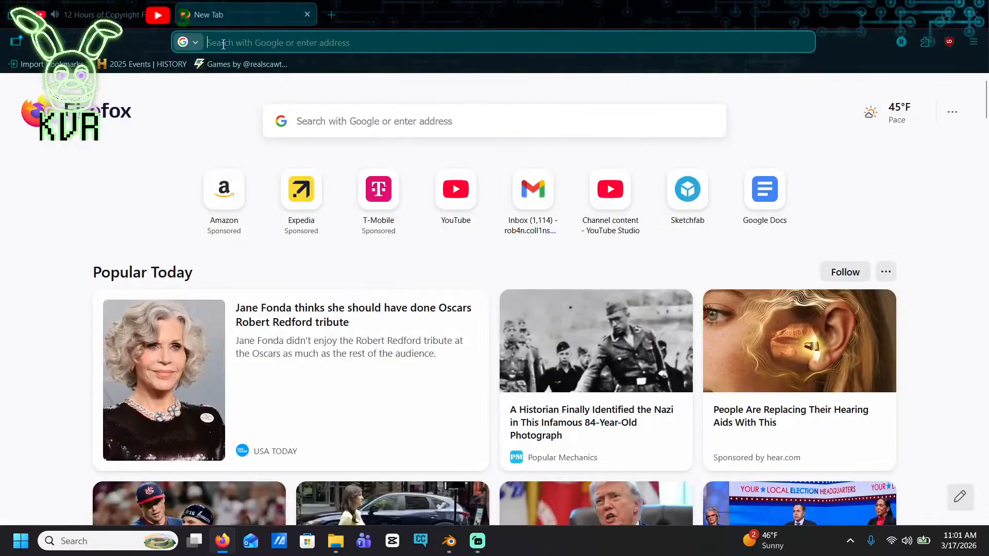
pyautogui.press('XF86AudioLowerVolume')
pyautogui.press('XF86AudioLowerVolume')
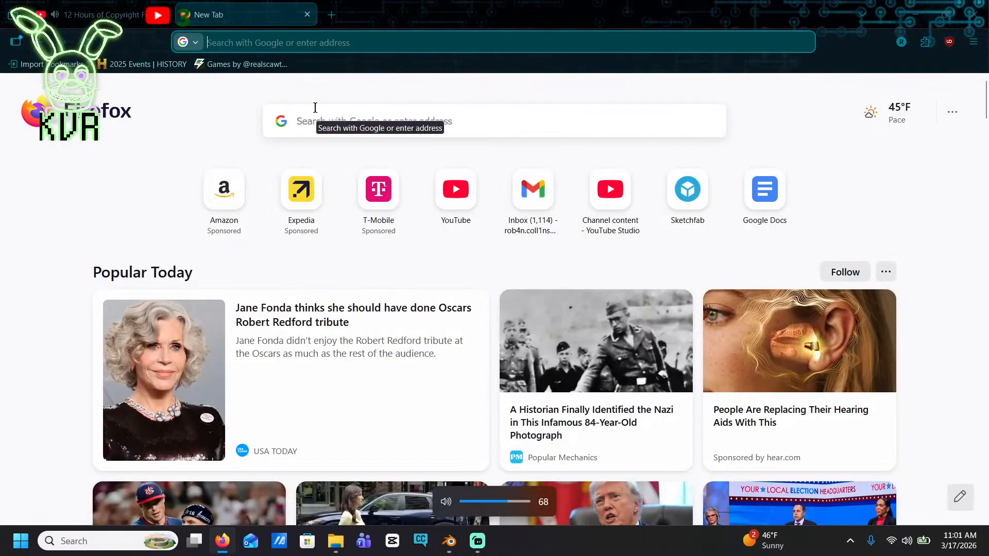
# Search Google for "speckled kingsnake" and show the image results
pyautogui.click(377, 124)
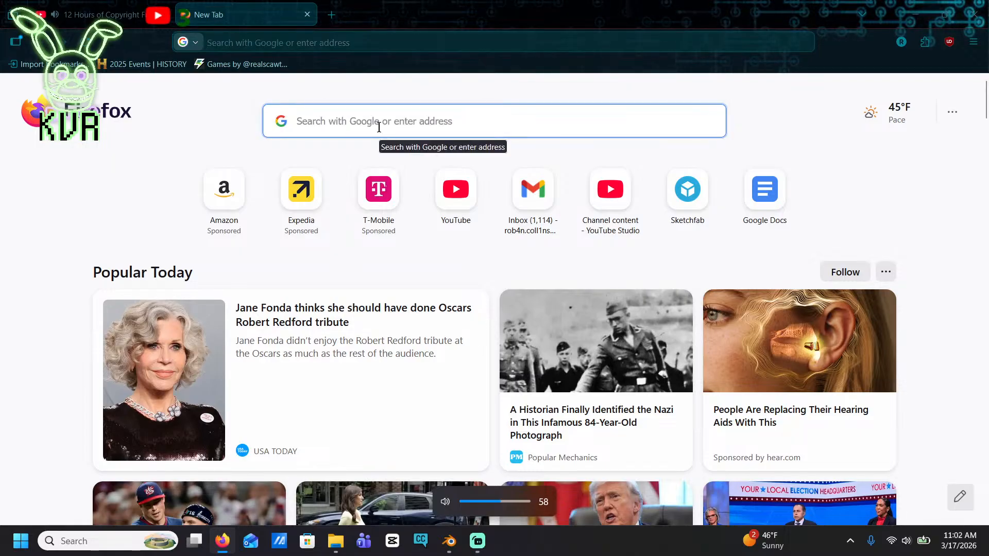
pyautogui.write('speckled')
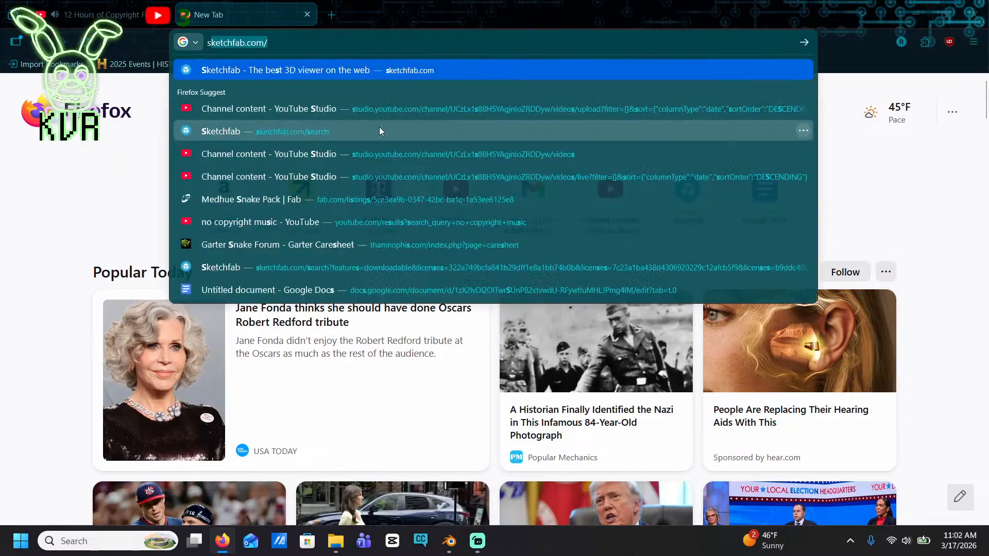
pyautogui.write(' k')
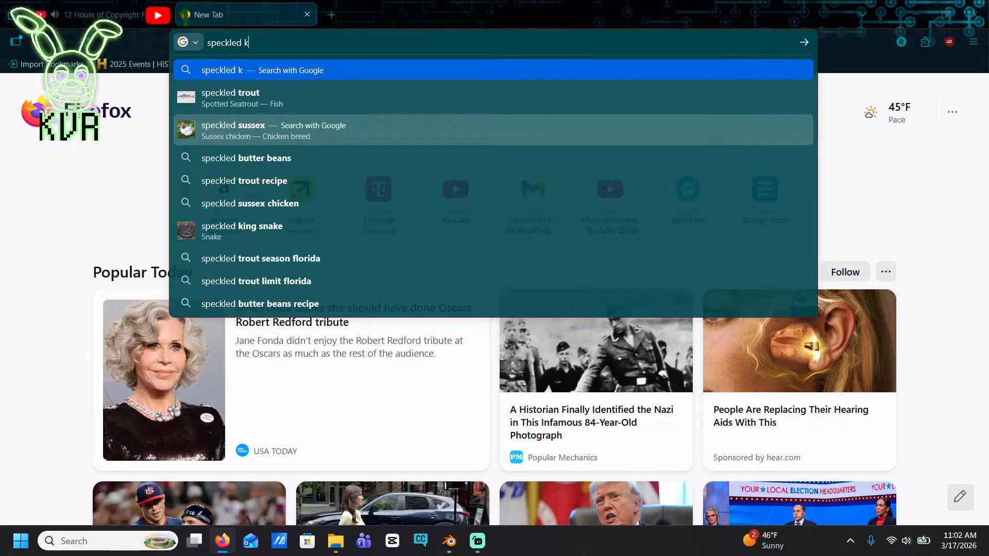
pyautogui.write('ingsnake')
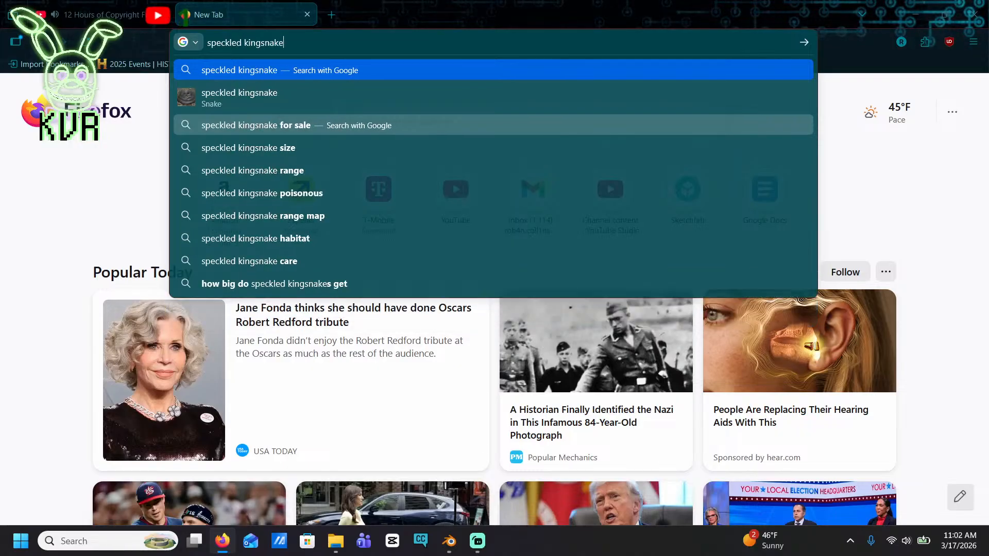
pyautogui.press('Return')
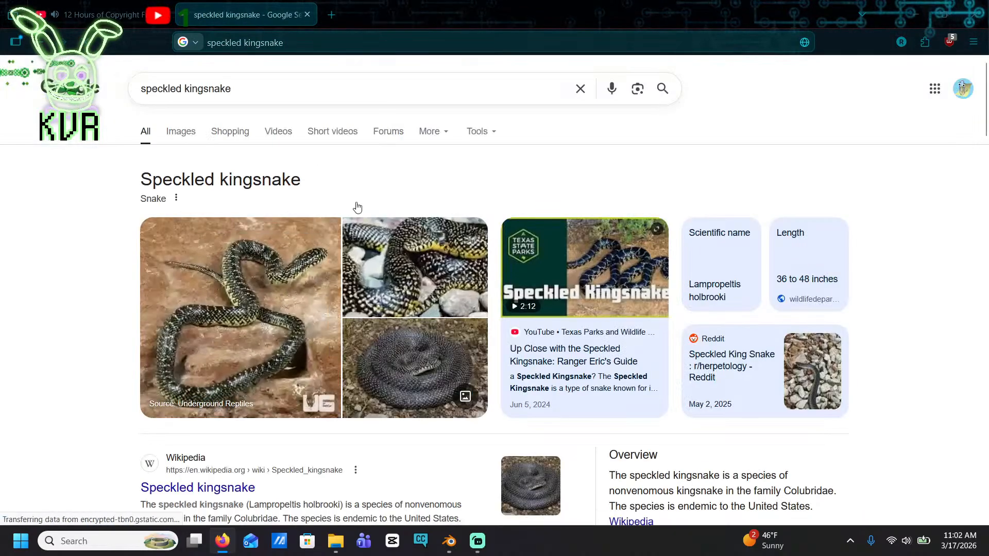
pyautogui.click(179, 133)
# Browse the speckled kingsnake photos for a pattern reference and open the MS Herps picture in the preview
pyautogui.scroll(-4, 633, 251)
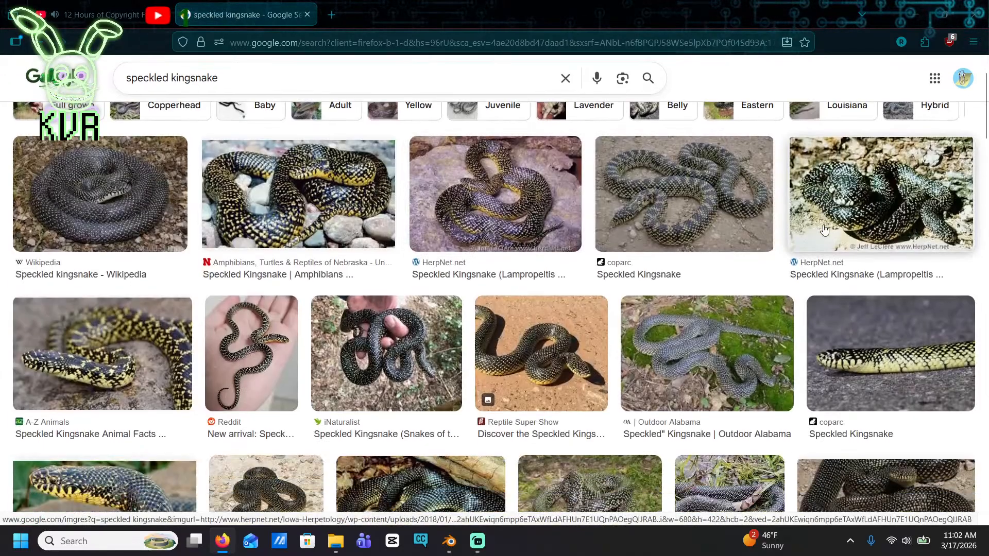
pyautogui.scroll(-6, 825, 216)
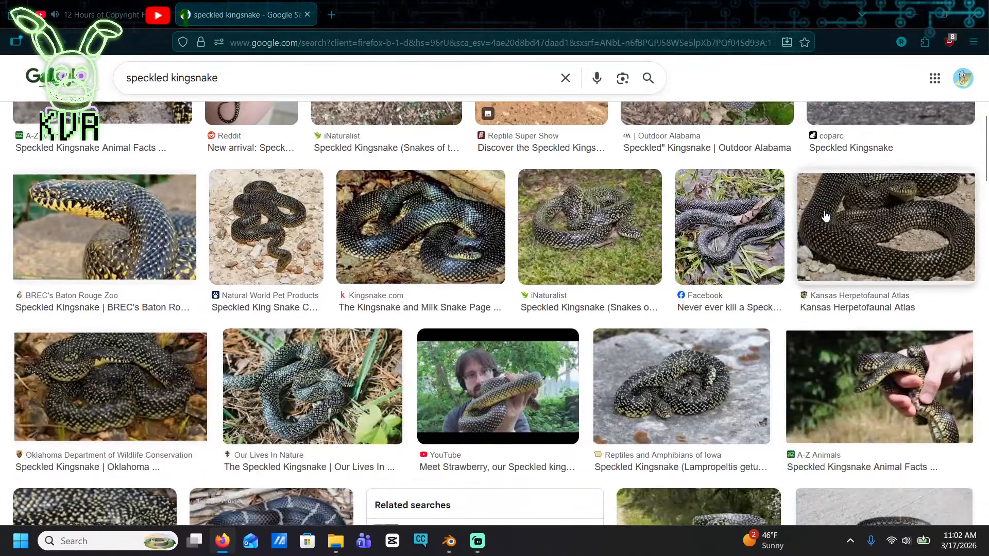
pyautogui.scroll(-7, 825, 215)
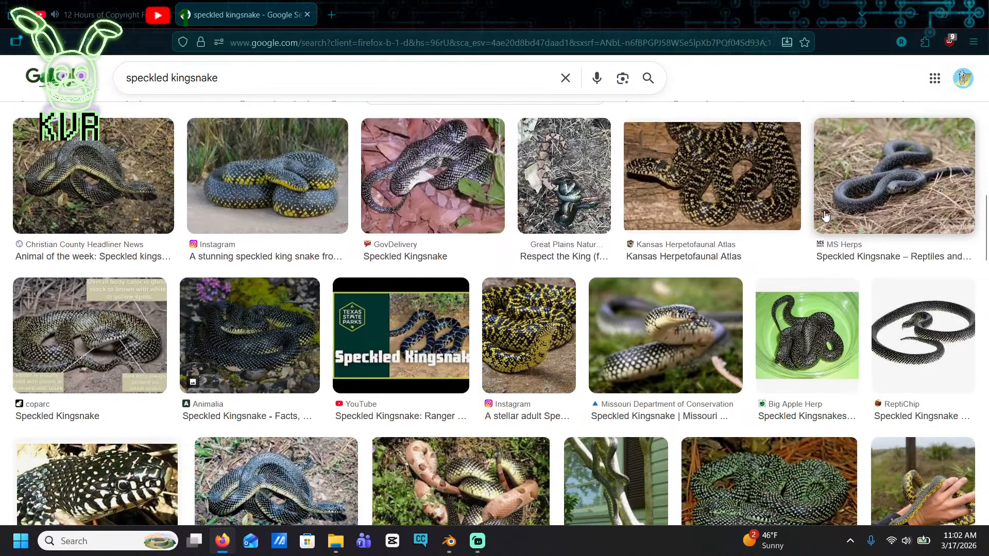
pyautogui.scroll(-4, 809, 227)
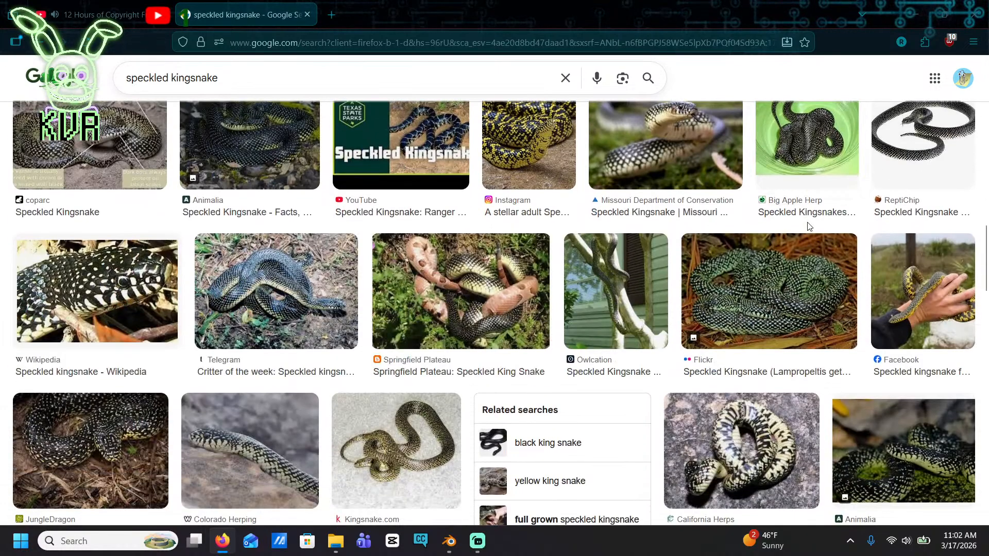
pyautogui.scroll(-5, 809, 226)
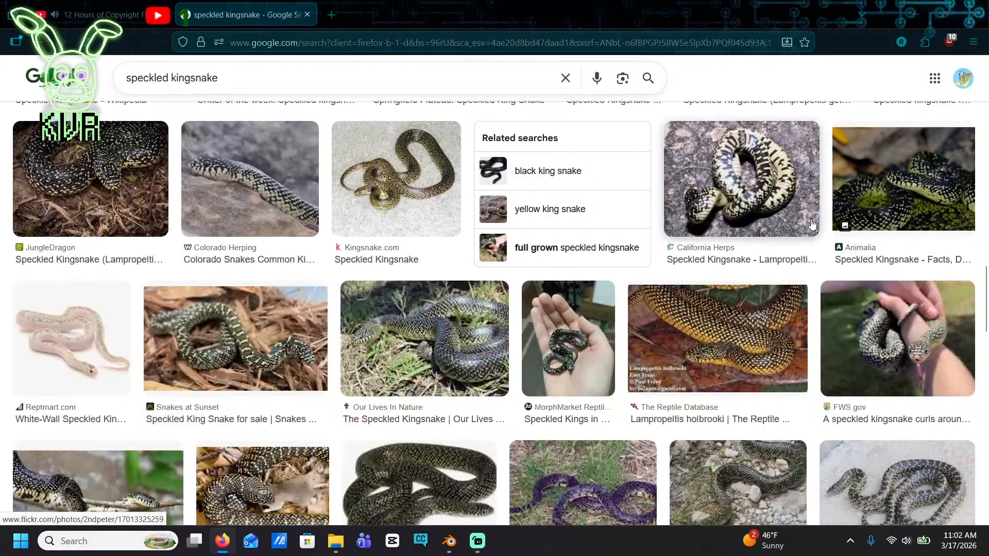
pyautogui.scroll(-5, 813, 223)
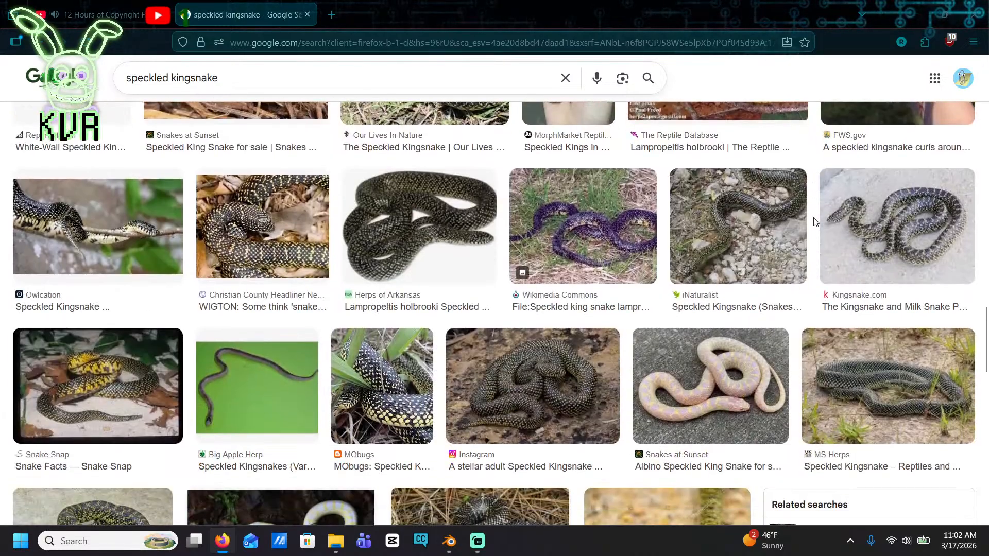
pyautogui.click(900, 404)
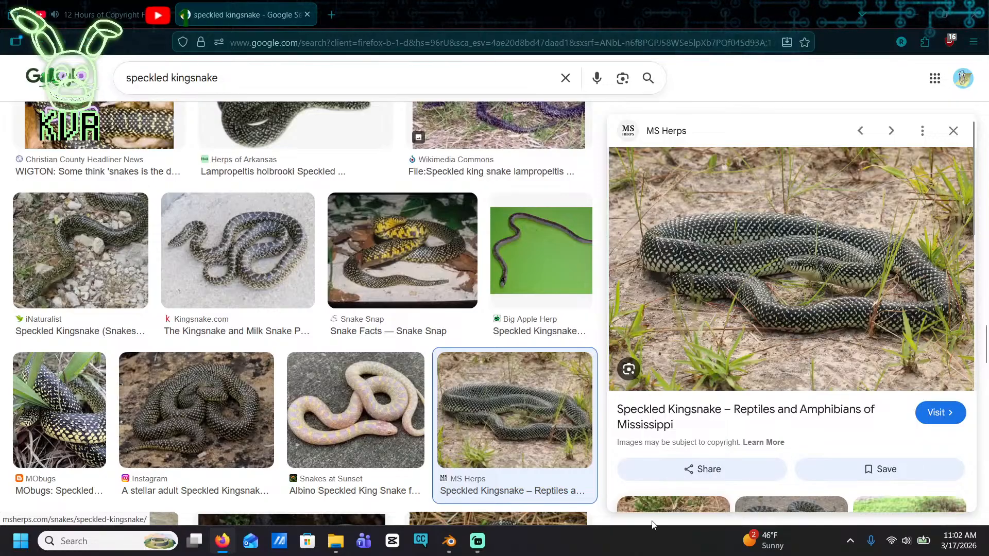
# Switch back to Blender and disconnect the Multiply node's result from the B input of the Color mix node
pyautogui.click(449, 541)
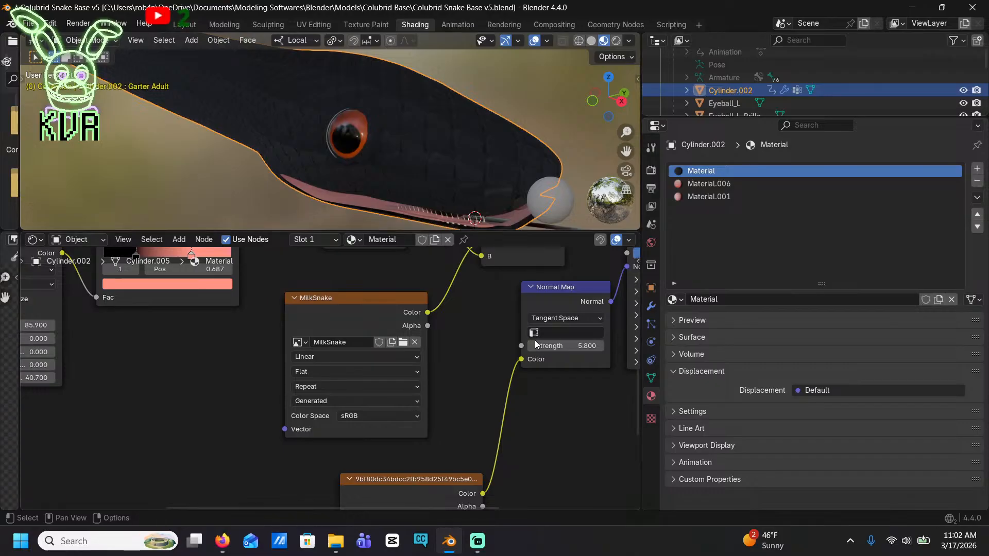
pyautogui.press('Home')
pyautogui.scroll(2, 540, 305)
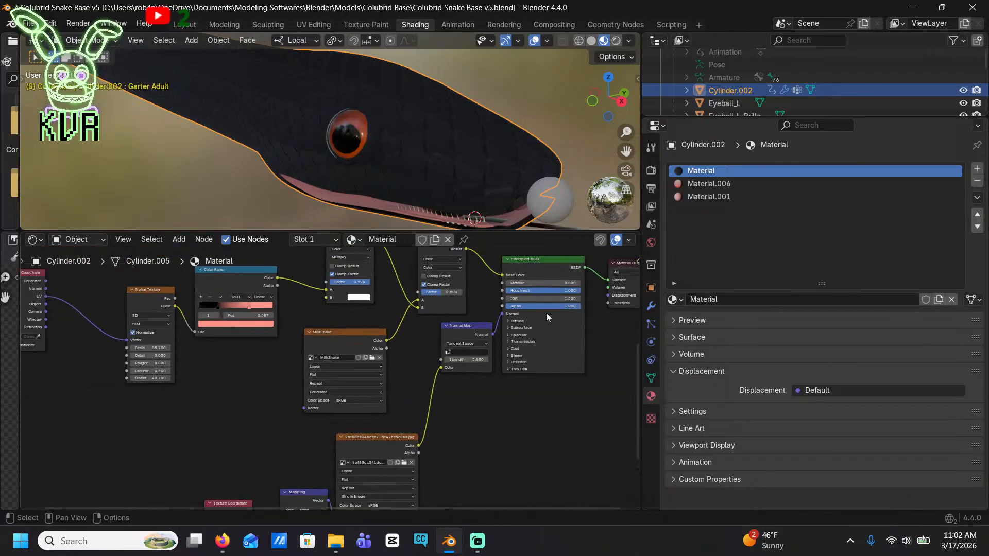
pyautogui.scroll(-2, 566, 360)
pyautogui.moveTo(561, 421); pyautogui.dragTo(453, 424, button='middle')
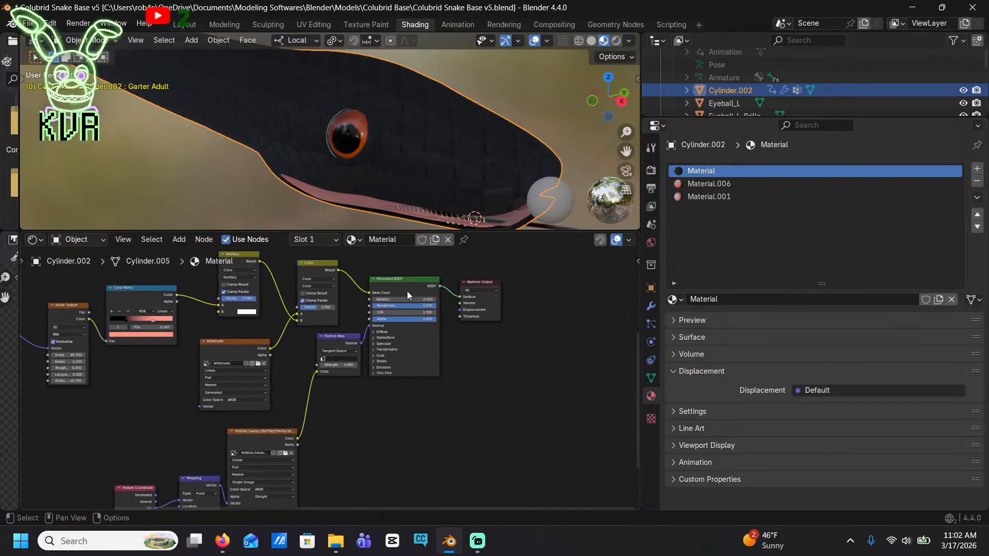
pyautogui.moveTo(405, 265); pyautogui.dragTo(472, 292)
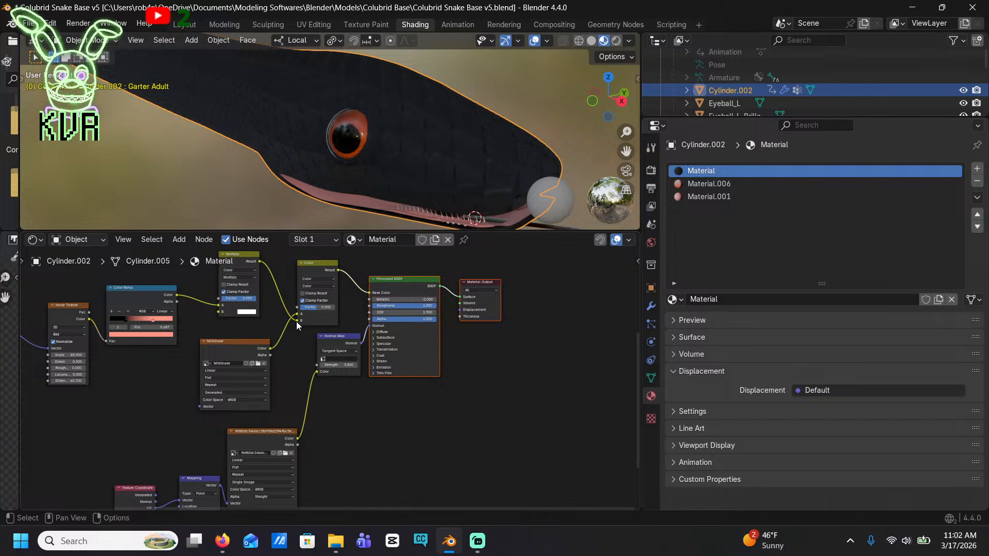
pyautogui.moveTo(296, 320); pyautogui.dragTo(271, 298)
pyautogui.scroll(-1, 381, 325)
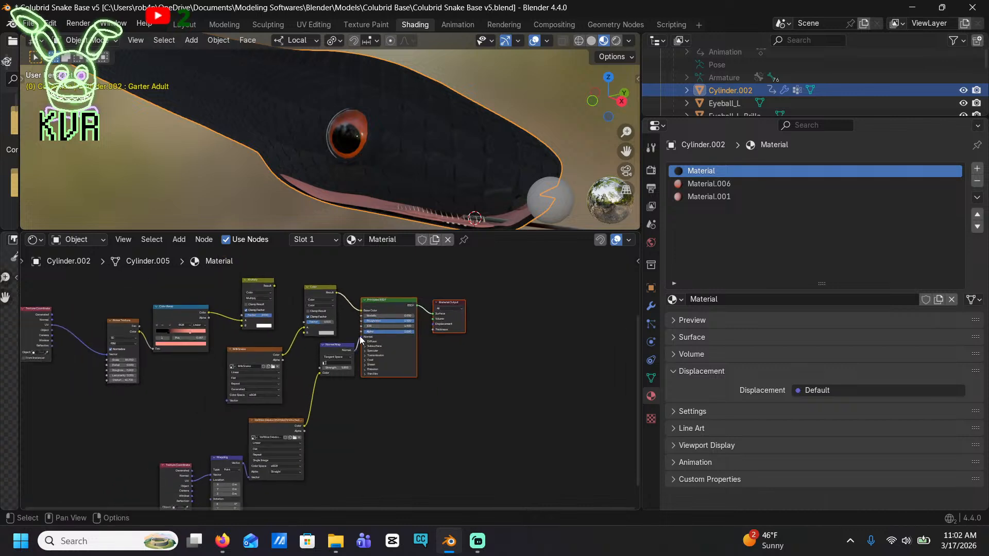
pyautogui.moveTo(361, 337); pyautogui.dragTo(362, 338)
pyautogui.moveTo(297, 273); pyautogui.dragTo(591, 456)
pyautogui.moveTo(401, 446); pyautogui.dragTo(458, 415, button='middle')
pyautogui.click(285, 329)
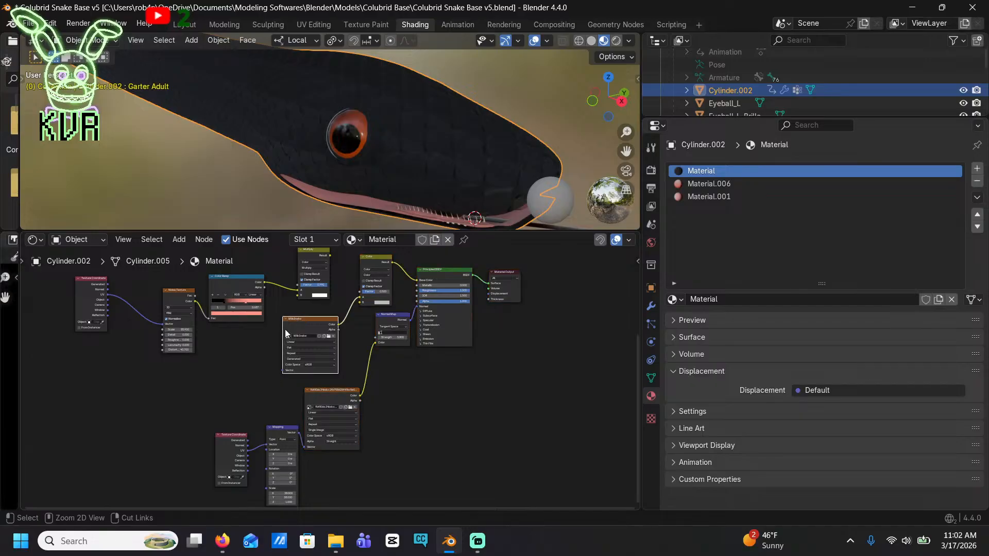
# Move the Color mix, Principled BSDF, Material Output, Normal Map, both image textures, Mapping and its Texture Coordinate node below the old noise chain
pyautogui.moveTo(411, 256); pyautogui.dragTo(571, 388)
pyautogui.keyDown('shift'); pyautogui.click(313, 319); pyautogui.keyUp('shift')
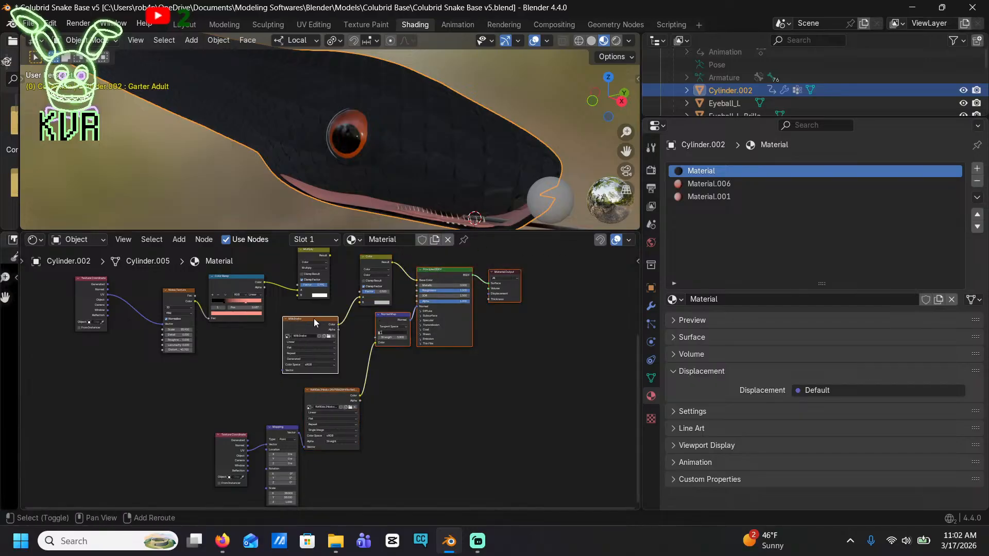
pyautogui.keyDown('shift'); pyautogui.click(335, 391); pyautogui.keyUp('shift')
pyautogui.keyDown('shift'); pyautogui.click(285, 428); pyautogui.keyUp('shift')
pyautogui.keyDown('shift'); pyautogui.click(223, 443); pyautogui.keyUp('shift')
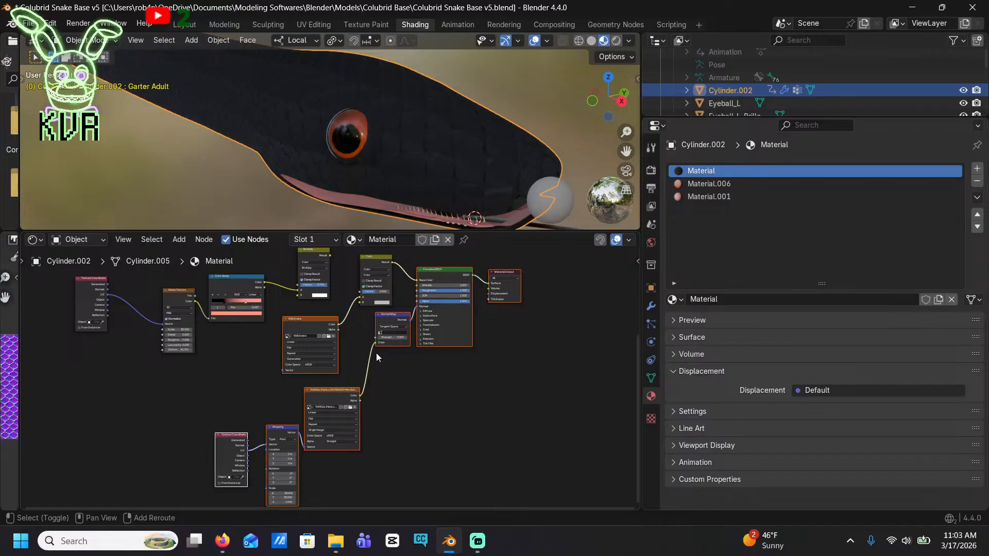
pyautogui.moveTo(441, 273); pyautogui.dragTo(469, 347)
pyautogui.moveTo(371, 261); pyautogui.dragTo(403, 330)
pyautogui.moveTo(328, 310); pyautogui.dragTo(590, 518)
pyautogui.moveTo(550, 473); pyautogui.dragTo(613, 418, button='middle')
pyautogui.keyDown('shift'); pyautogui.click(385, 452); pyautogui.keyUp('shift')
pyautogui.keyDown('shift'); pyautogui.click(325, 457); pyautogui.keyUp('shift')
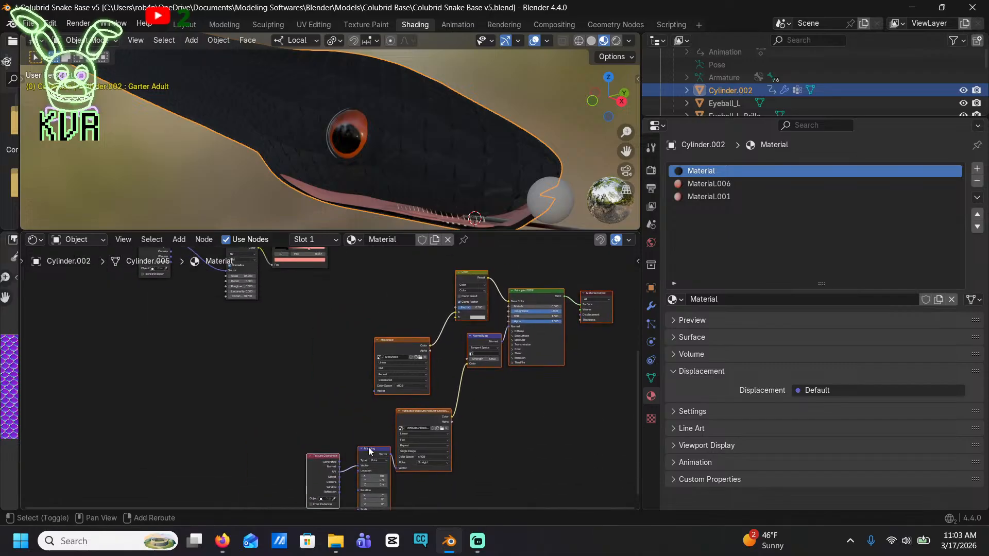
pyautogui.moveTo(399, 340); pyautogui.dragTo(341, 443)
pyautogui.click(362, 363)
# Add a Noise Texture node in the empty space before the Color mix node, above the MilkSnake image texture
pyautogui.scroll(5, 338, 361)
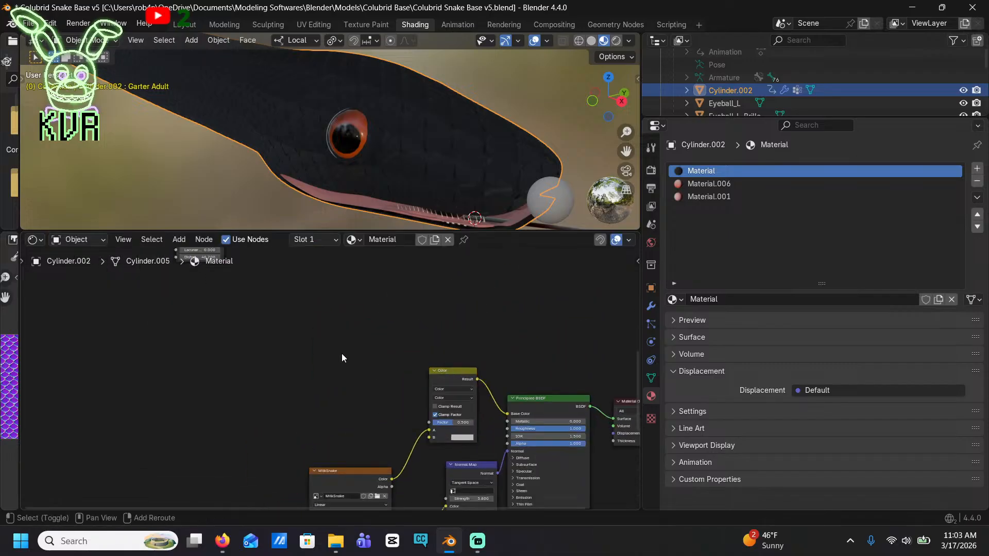
pyautogui.moveTo(342, 353); pyautogui.dragTo(452, 350, button='middle')
pyautogui.click(179, 239)
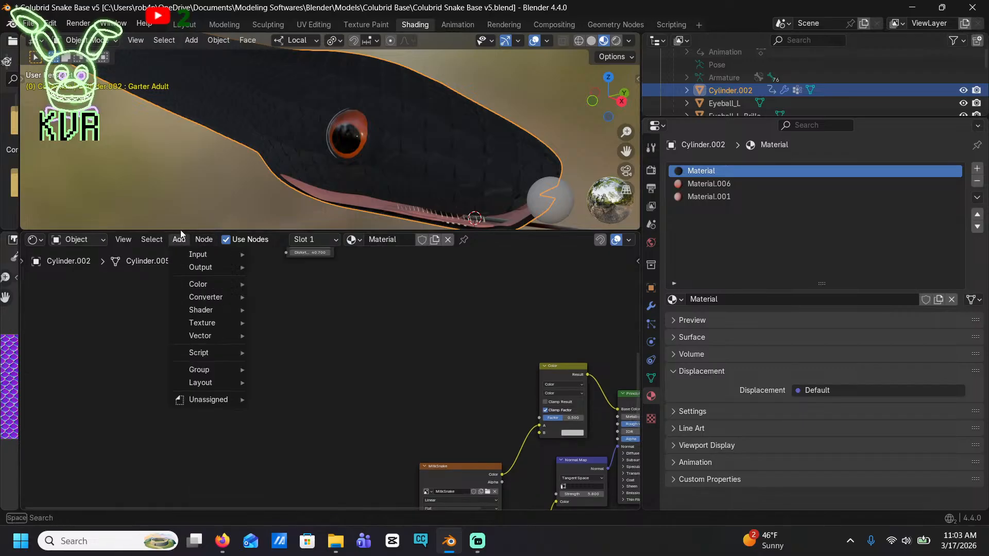
pyautogui.write('noise')
pyautogui.press('Return')
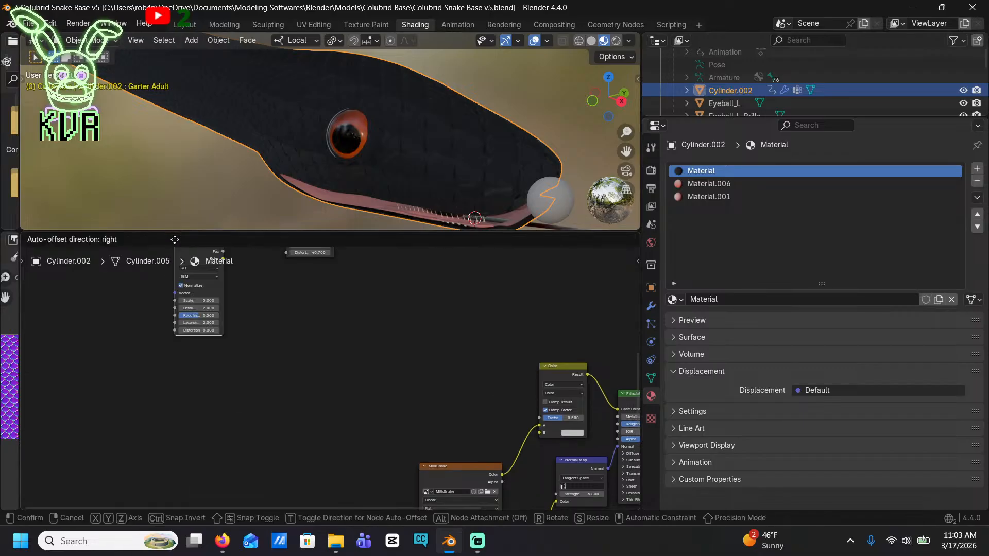
pyautogui.click(384, 370)
pyautogui.scroll(4, 379, 362)
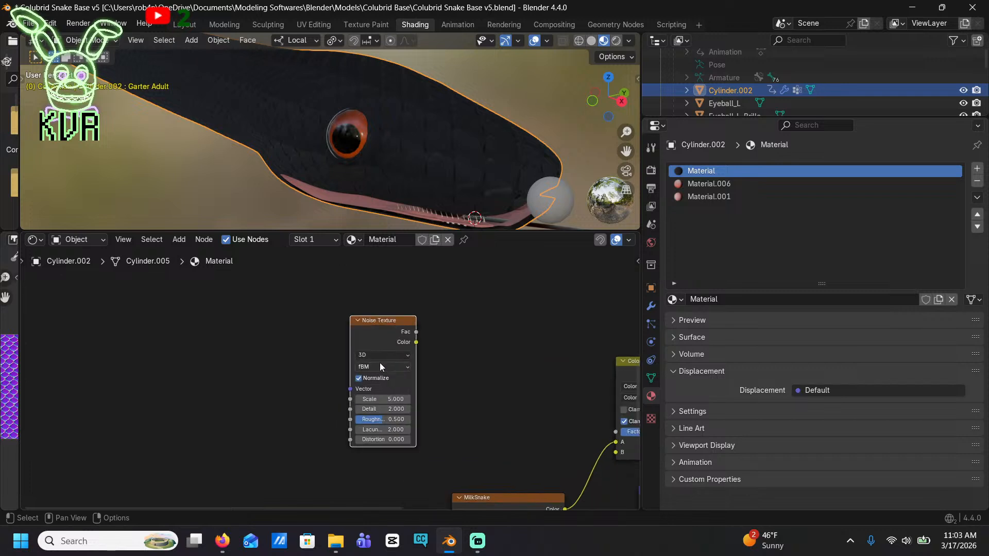
pyautogui.click(393, 341)
pyautogui.click(392, 341)
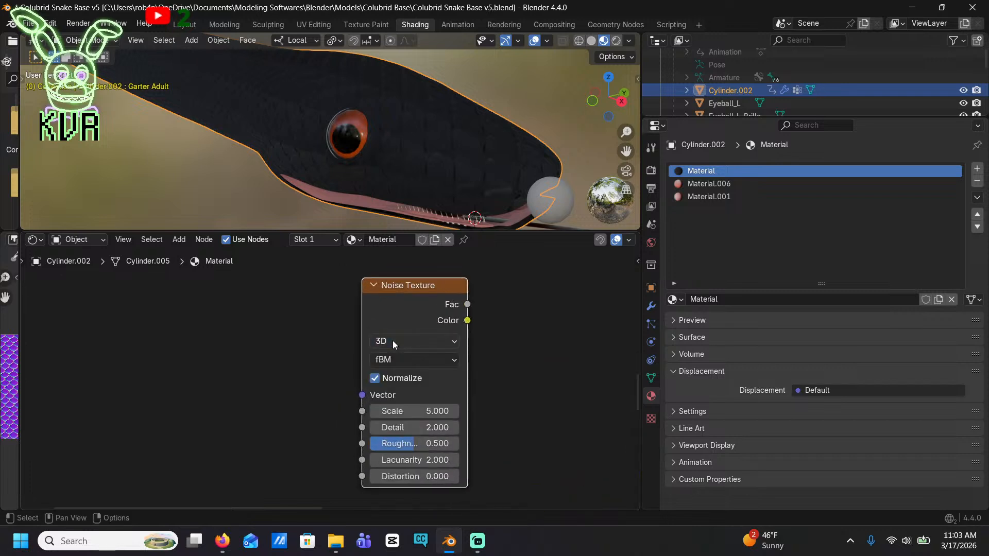
# Delete the newly added, unconnected Noise Texture node from the material
pyautogui.click(409, 360)
pyautogui.press('F12')
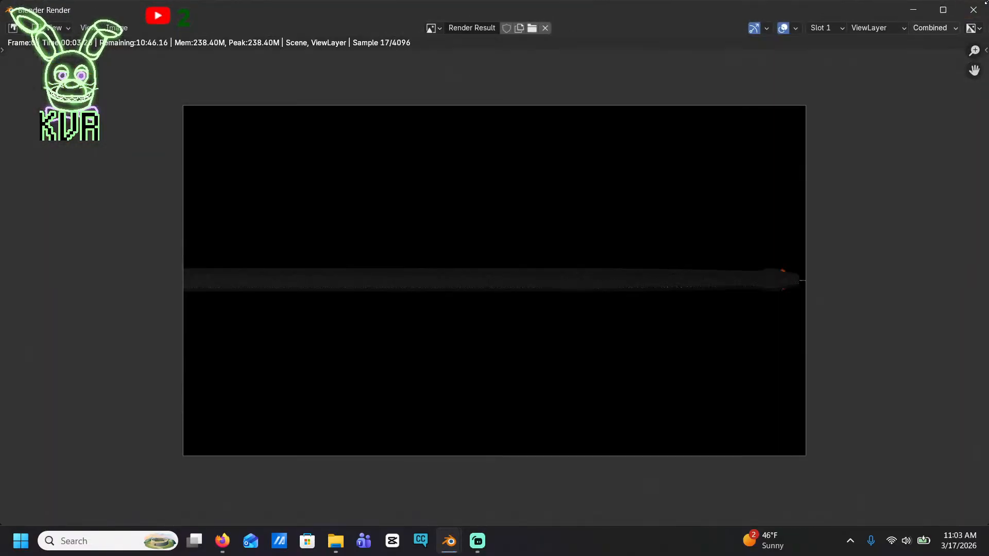
pyautogui.click(973, 9)
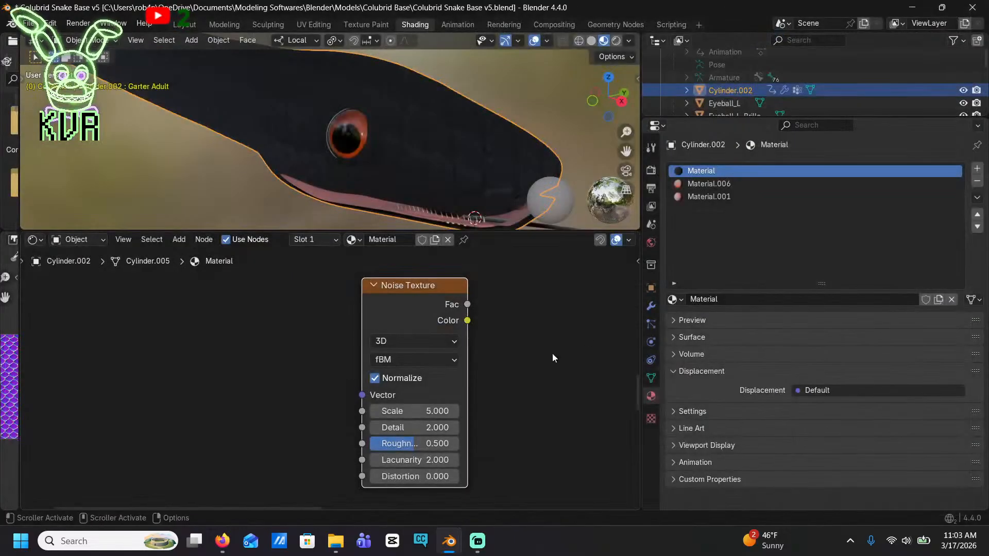
pyautogui.press('x')
pyautogui.click(178, 240)
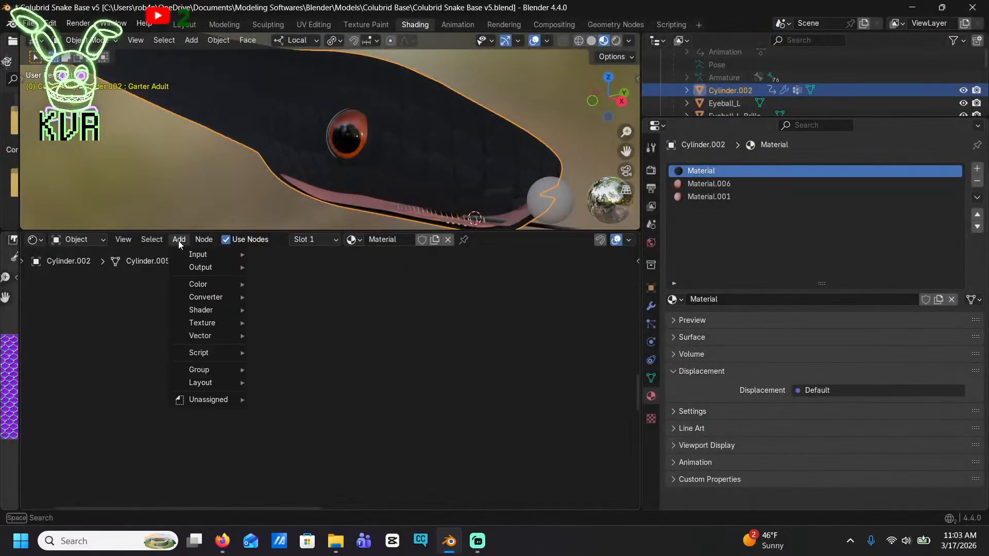
pyautogui.write('vero')
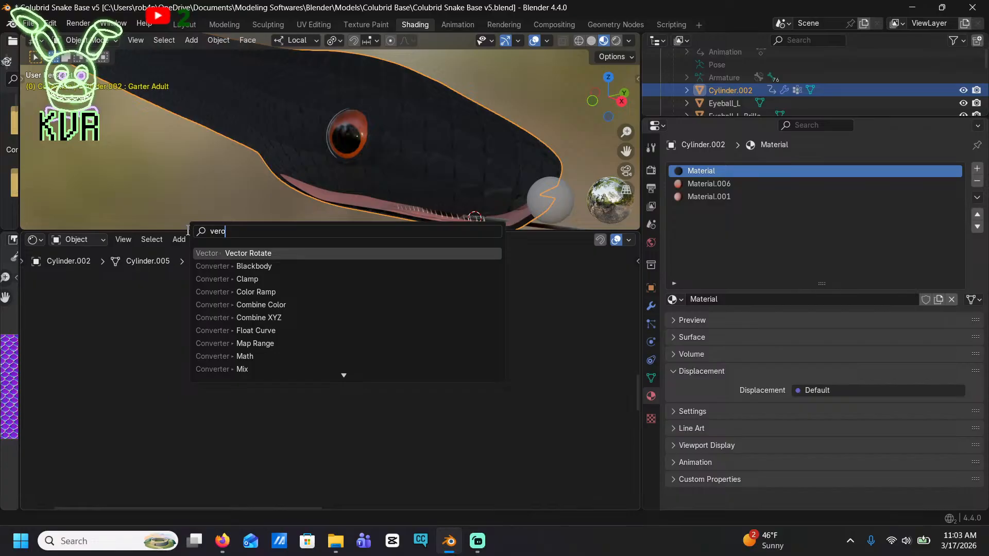
pyautogui.press('BackSpace')
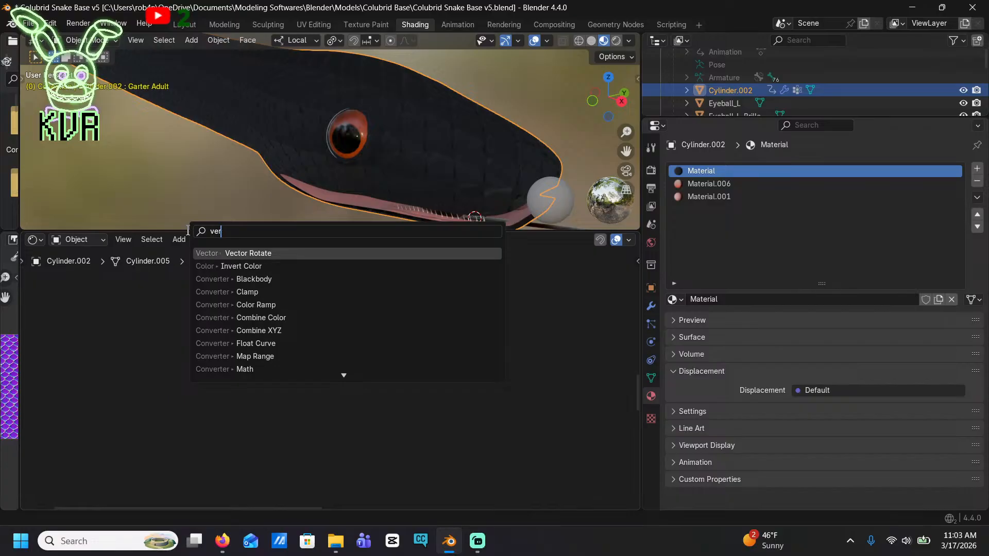
pyautogui.write('a')
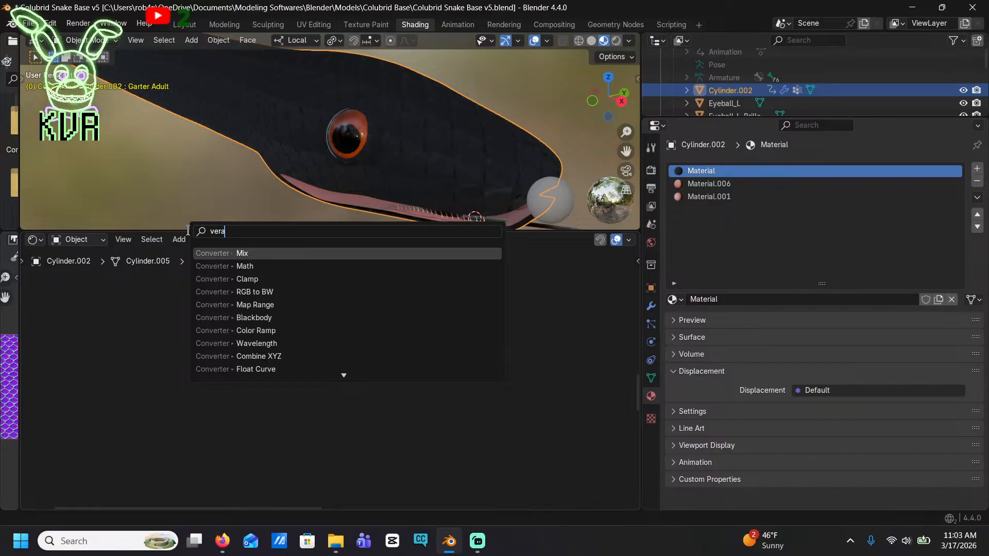
pyautogui.write('noi')
pyautogui.press('BackSpace')
pyautogui.press('BackSpace')
pyautogui.press('BackSpace')
pyautogui.press('BackSpace')
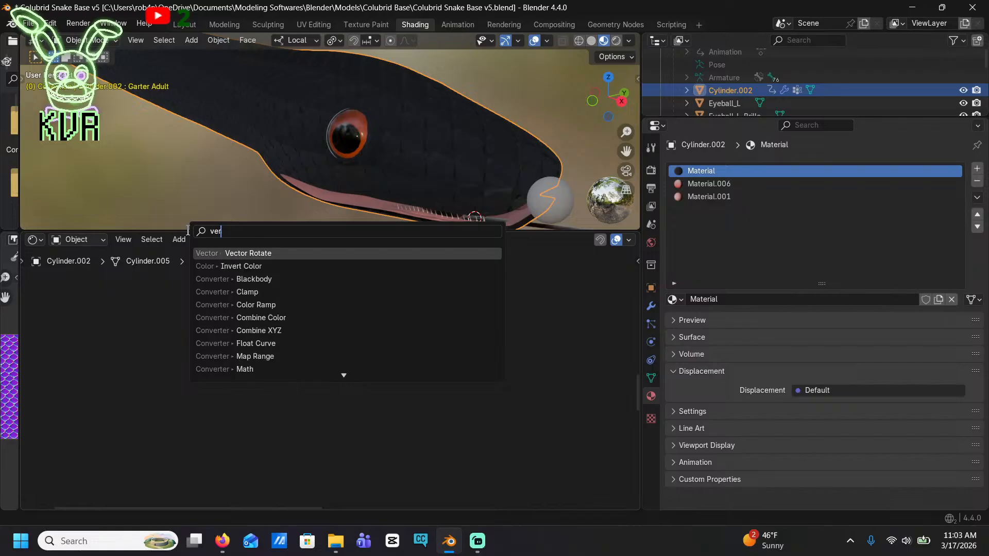
pyautogui.press('BackSpace')
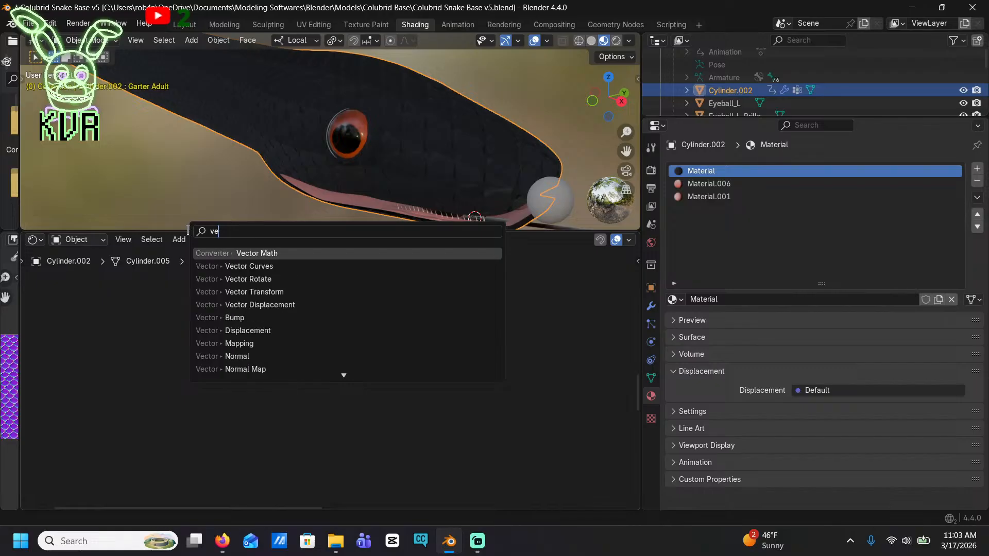
pyautogui.press('BackSpace')
pyautogui.press('BackSpace')
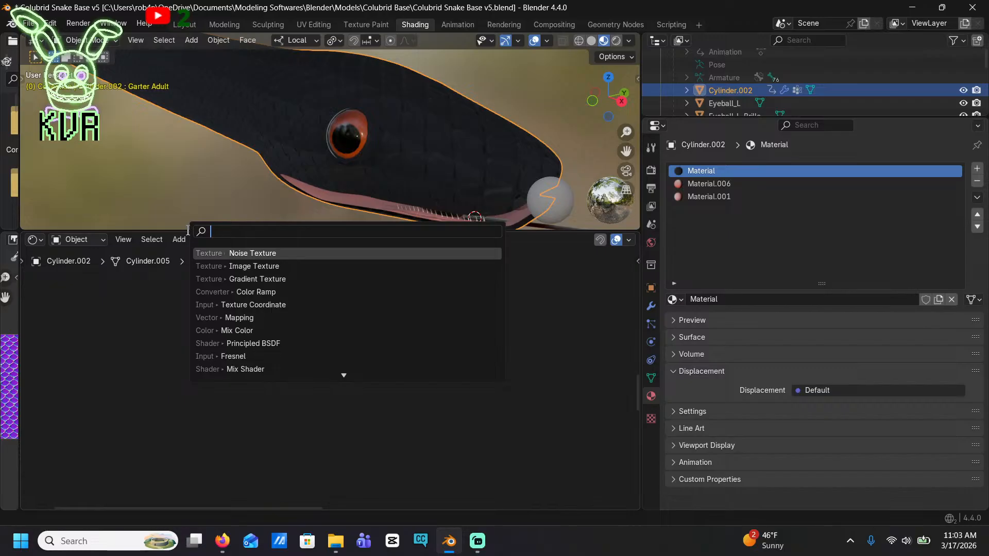
pyautogui.write('noise')
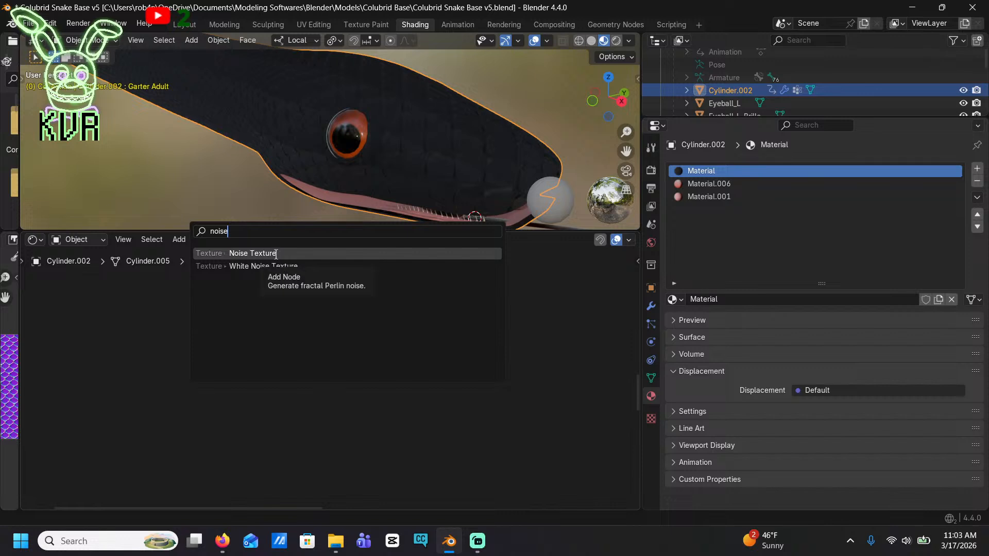
pyautogui.press('BackSpace')
pyautogui.press('BackSpace')
pyautogui.press('BackSpace')
pyautogui.press('BackSpace')
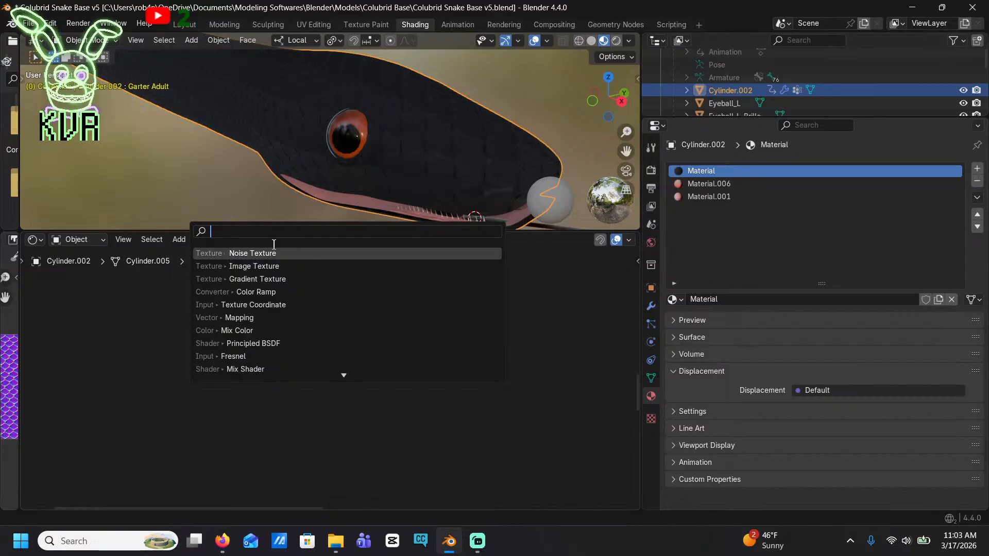
pyautogui.write('va')
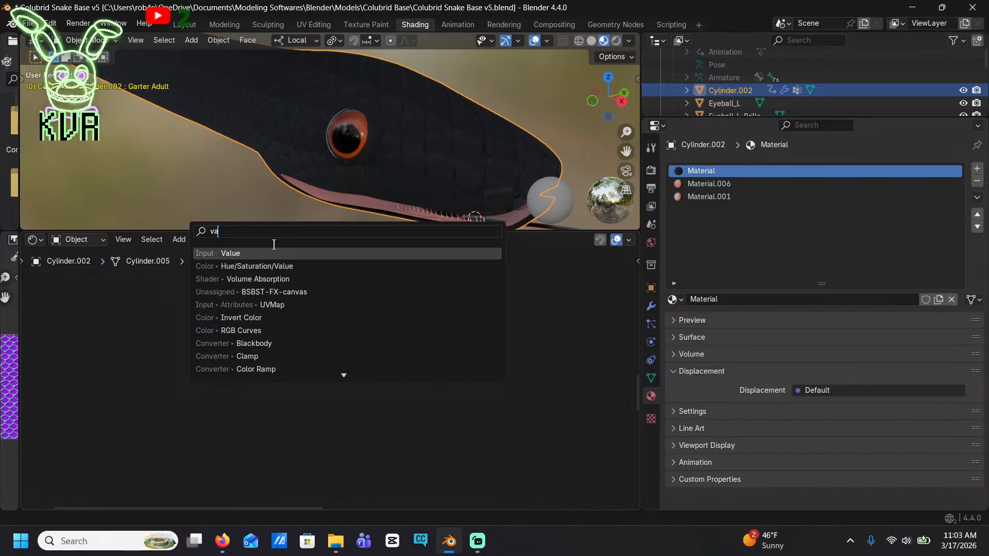
pyautogui.write('r')
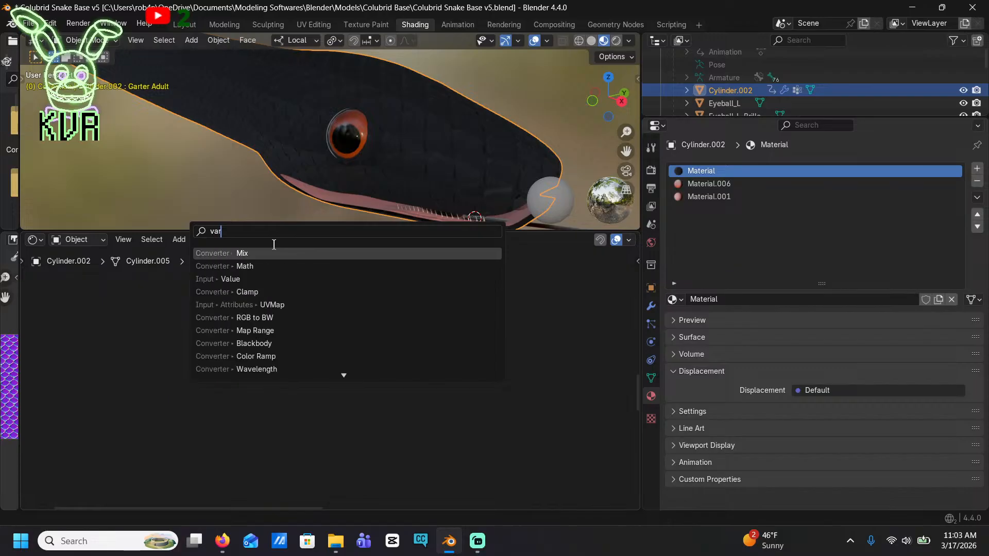
pyautogui.press('BackSpace')
pyautogui.press('BackSpace')
pyautogui.press('BackSpace')
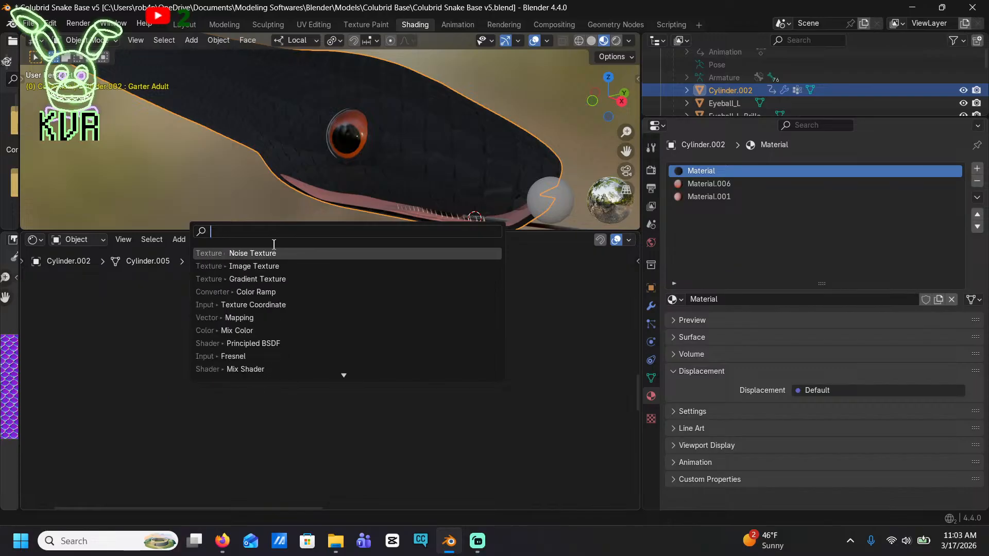
# Add a Voronoi Texture node in the empty space before the Color mix node
pyautogui.click(178, 243)
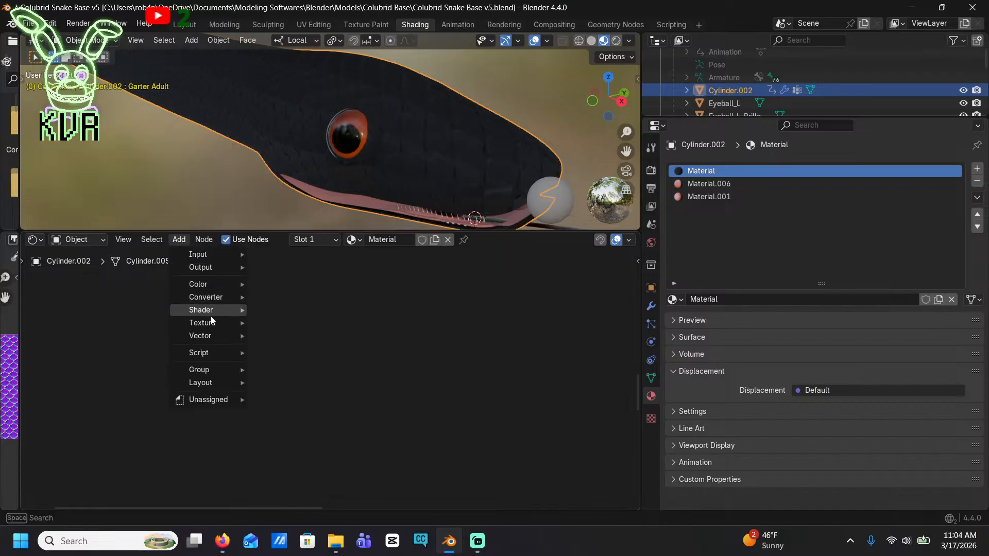
pyautogui.moveTo(213, 323)
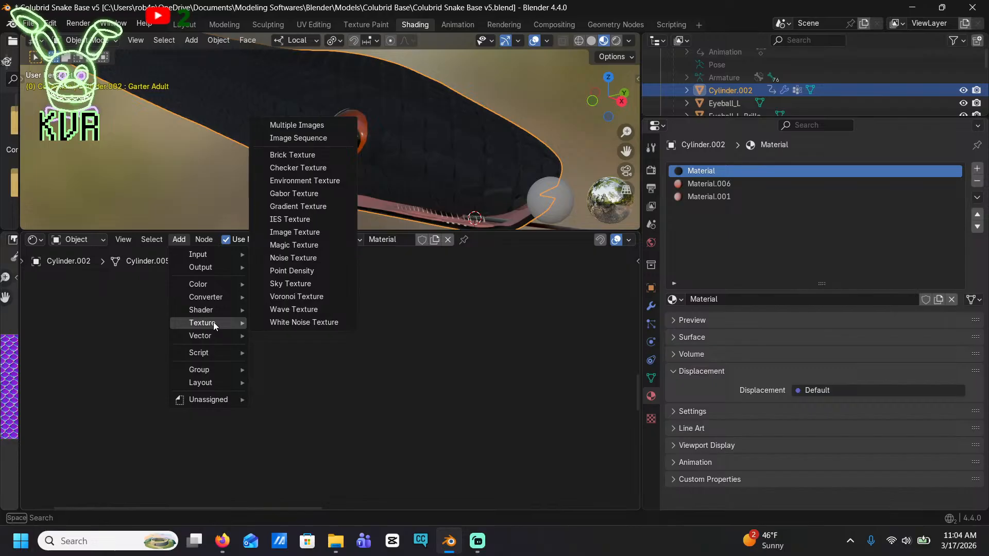
pyautogui.click(315, 298)
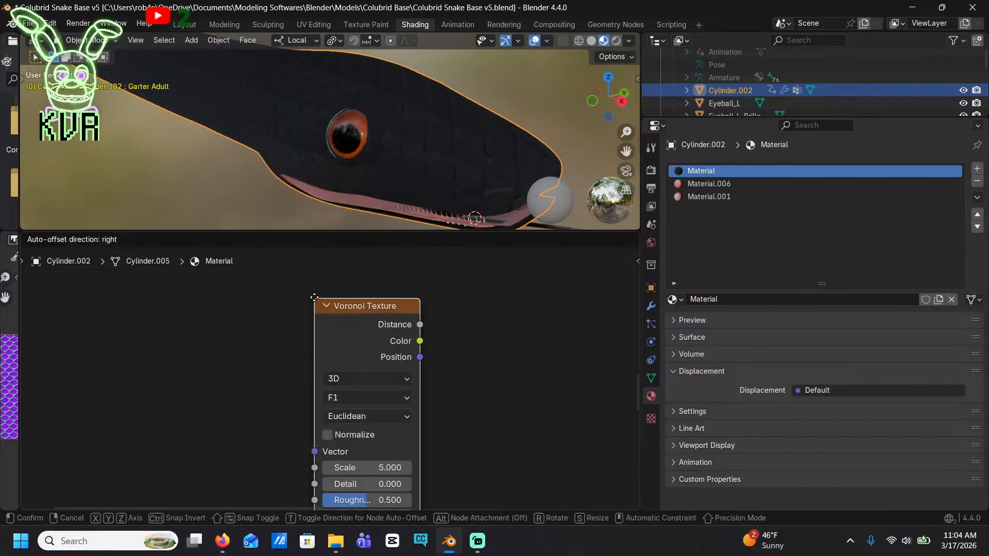
pyautogui.click(306, 297)
# Connect the Voronoi Texture's Color output to the Color mix node's B input, leaving a wide gap between the two nodes
pyautogui.scroll(-6, 332, 372)
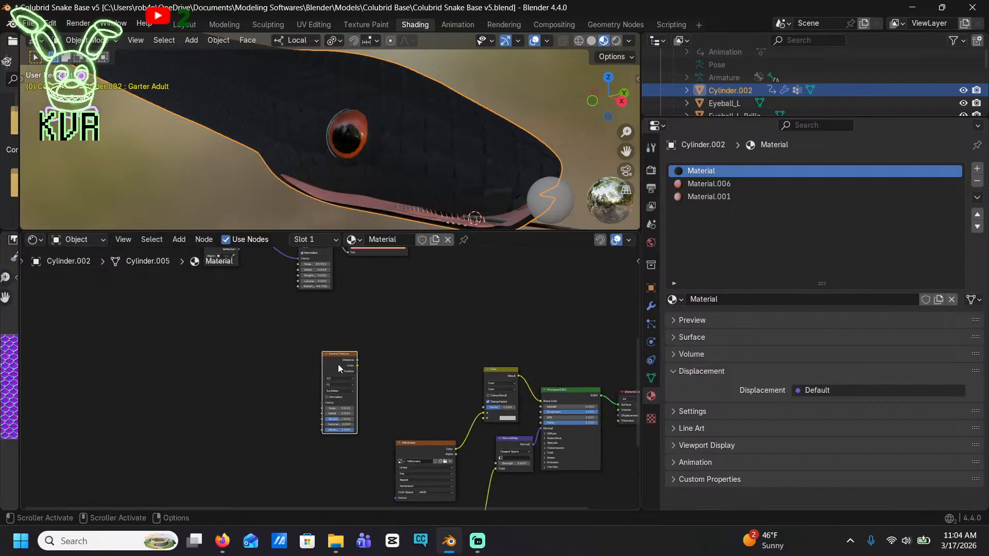
pyautogui.moveTo(338, 364); pyautogui.dragTo(418, 354)
pyautogui.scroll(2, 450, 379)
pyautogui.moveTo(498, 341); pyautogui.dragTo(576, 442)
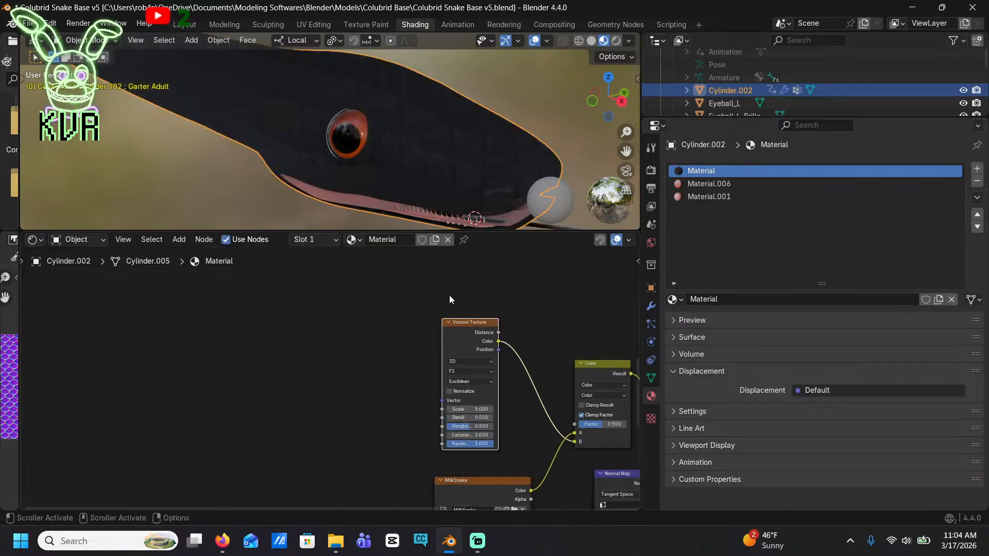
pyautogui.moveTo(458, 336); pyautogui.dragTo(223, 315)
pyautogui.scroll(2, 469, 320)
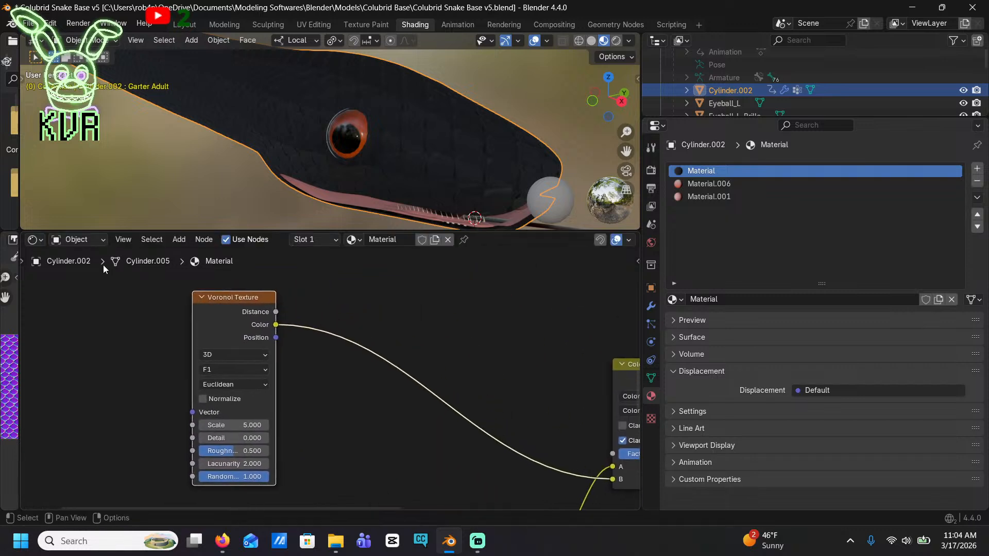
pyautogui.click(184, 240)
pyautogui.write('color')
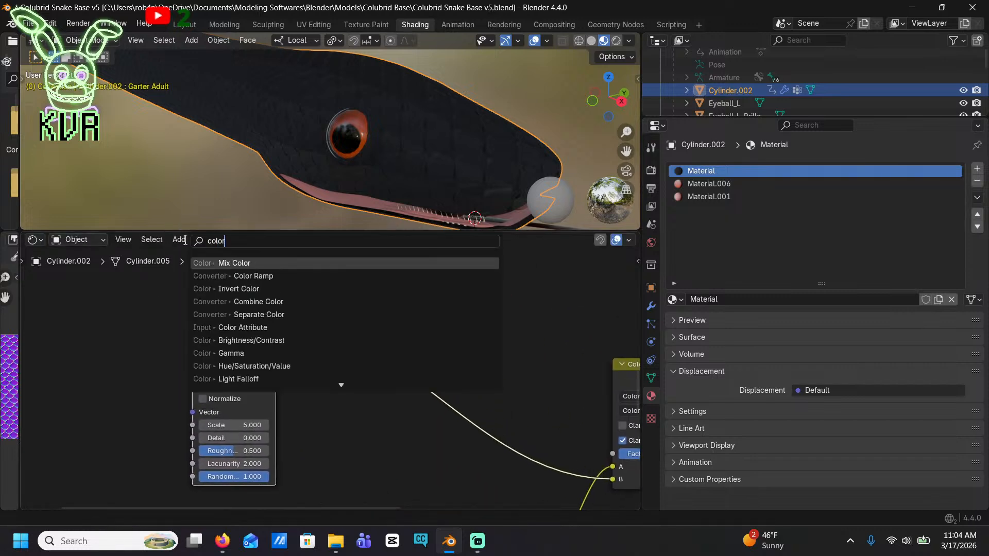
pyautogui.click(260, 288)
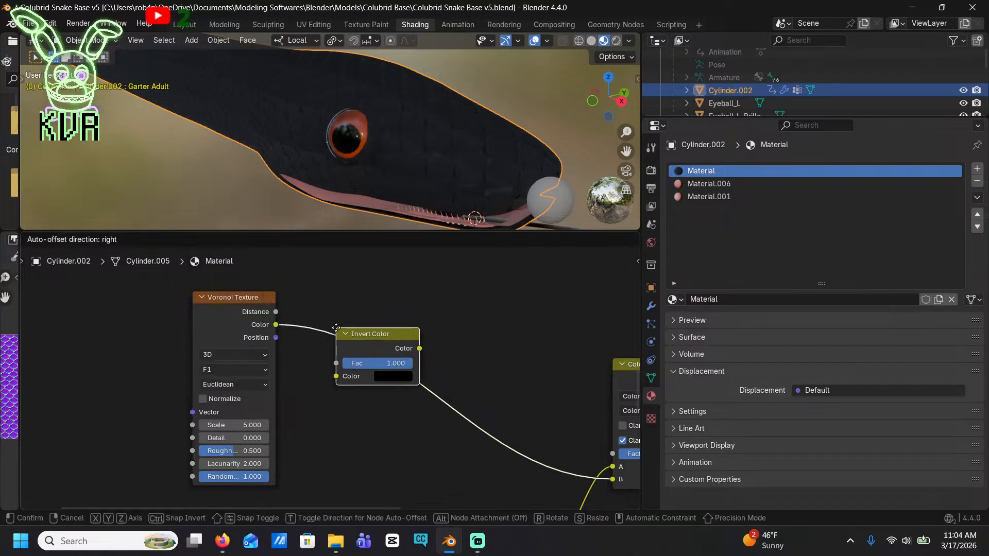
pyautogui.click(402, 292)
pyautogui.press('x')
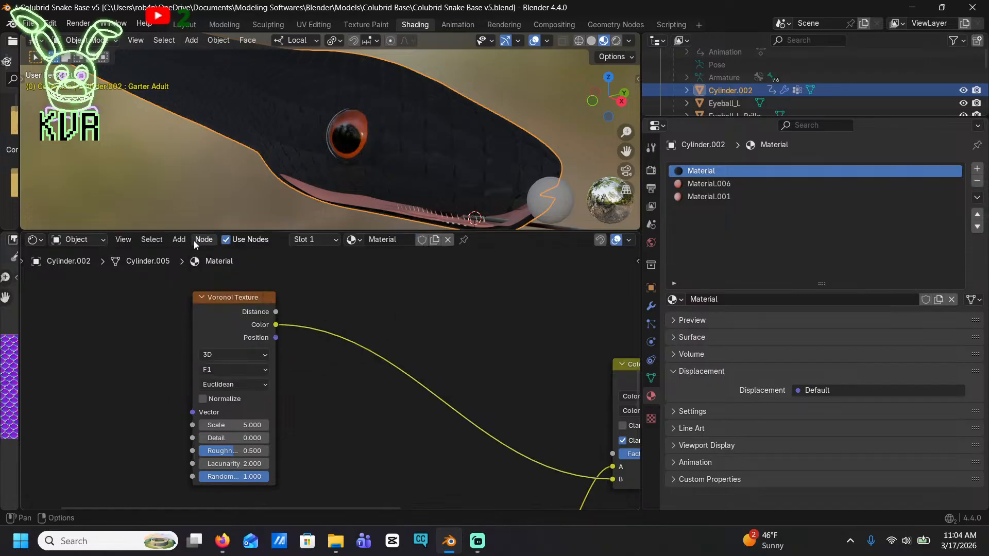
# Insert a Color Ramp node on the link between the Voronoi Texture and the Color mix node
pyautogui.click(183, 240)
pyautogui.write('color')
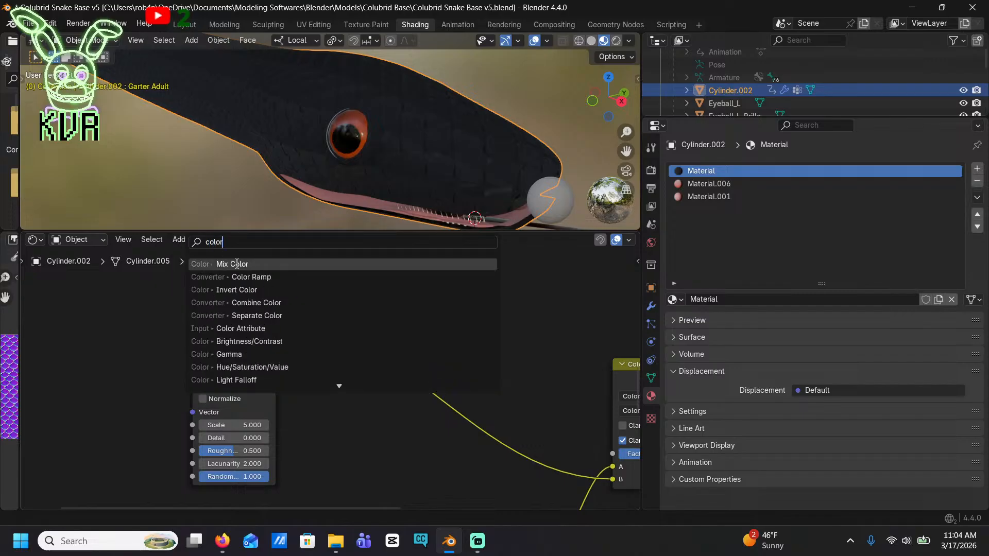
pyautogui.click(265, 277)
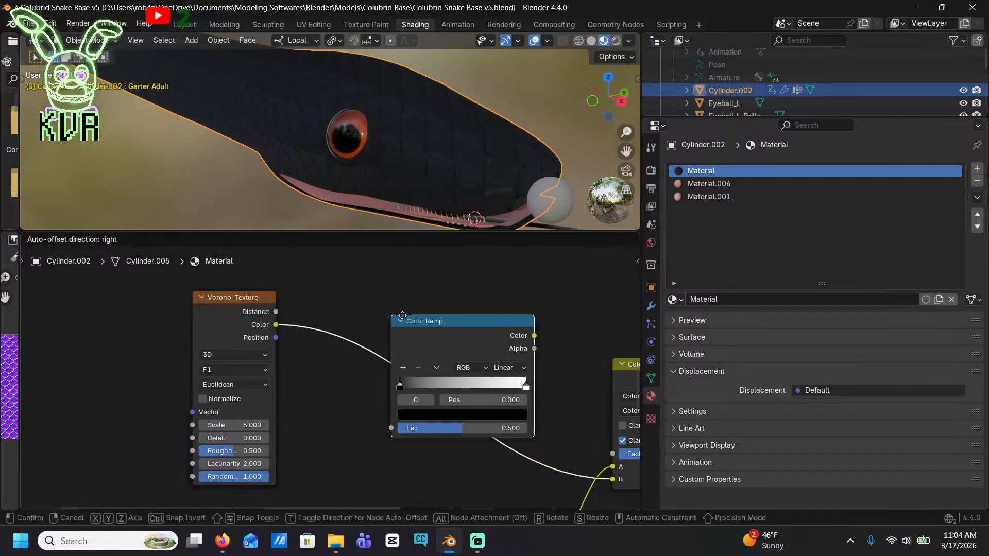
pyautogui.click(360, 323)
# Add a Texture Coordinate node well before the Voronoi Texture node, leaving space between them
pyautogui.scroll(-2, 359, 337)
pyautogui.scroll(-12, 239, 110)
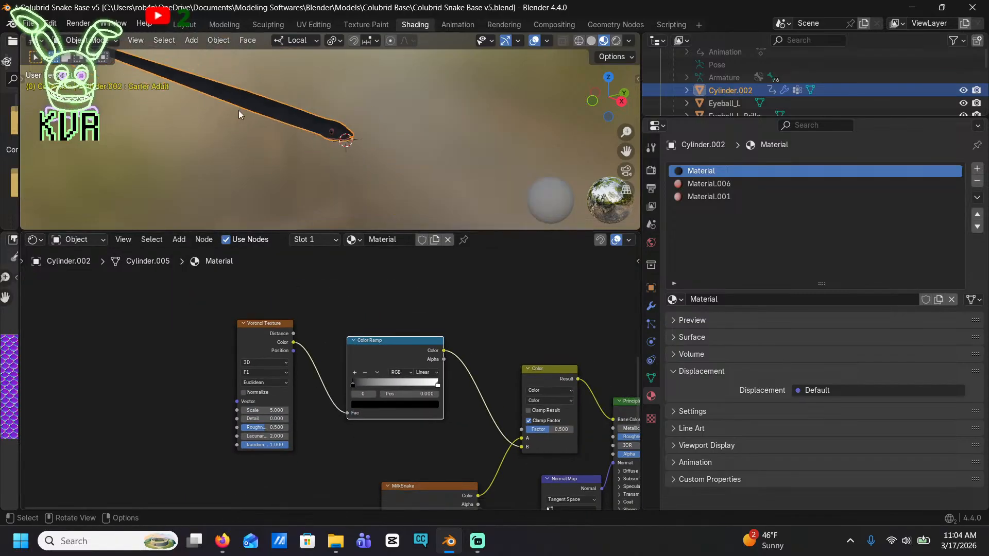
pyautogui.keyDown('shift'); pyautogui.moveTo(239, 110); pyautogui.dragTo(376, 147, button='middle'); pyautogui.keyUp('shift')
pyautogui.scroll(3, 224, 413)
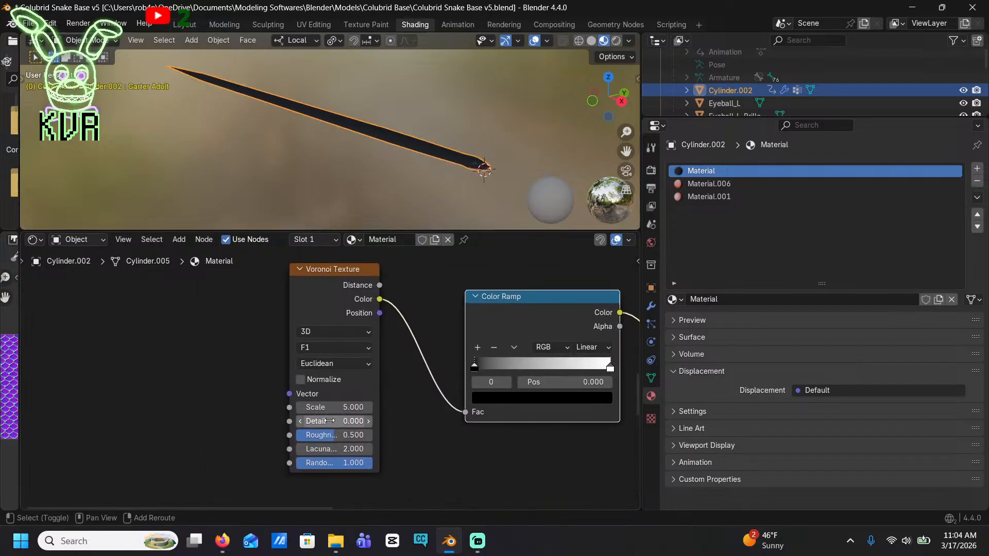
pyautogui.click(178, 241)
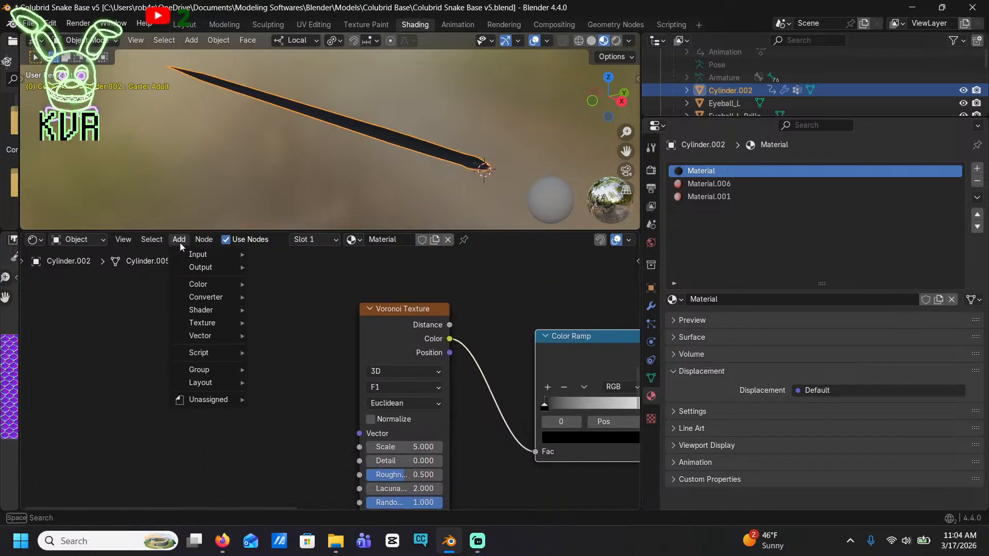
pyautogui.write('texture')
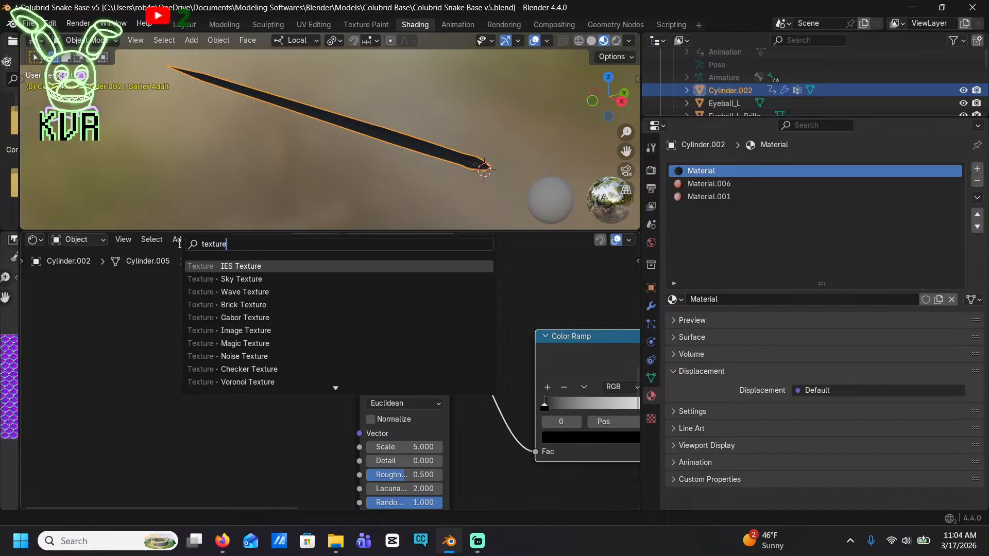
pyautogui.write(' c')
pyautogui.press('Return')
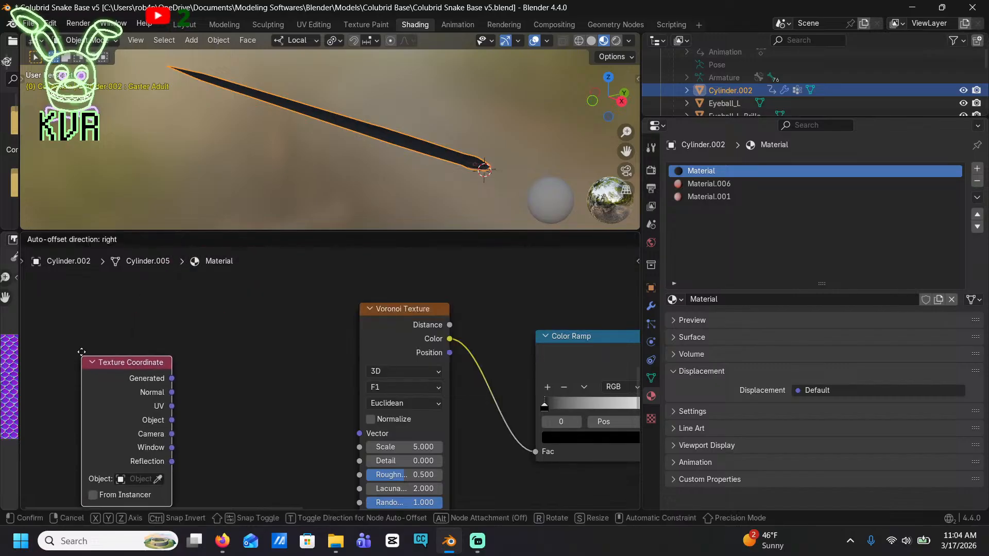
pyautogui.click(60, 282)
# Add a Mapping node between the Texture Coordinate and Voronoi Texture nodes
pyautogui.click(186, 241)
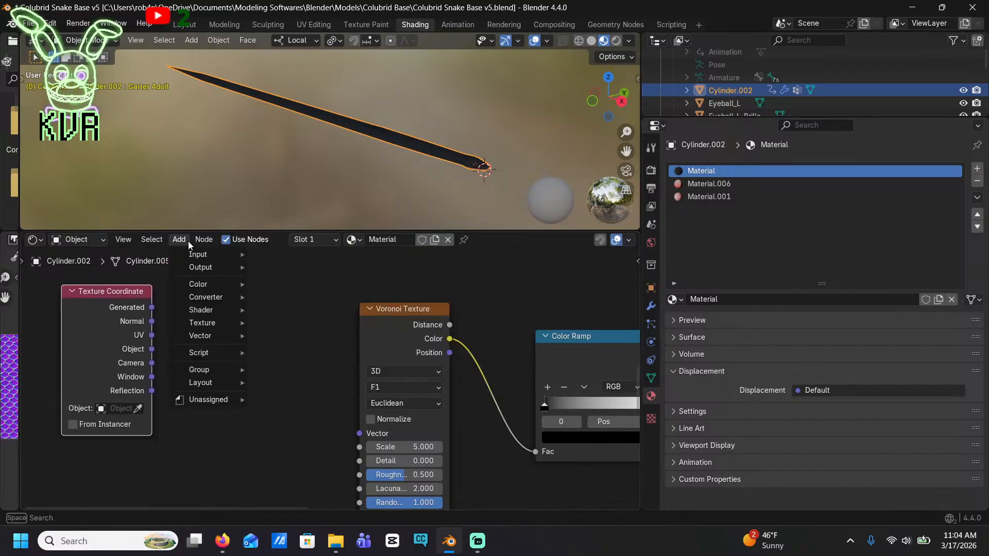
pyautogui.write('mapping')
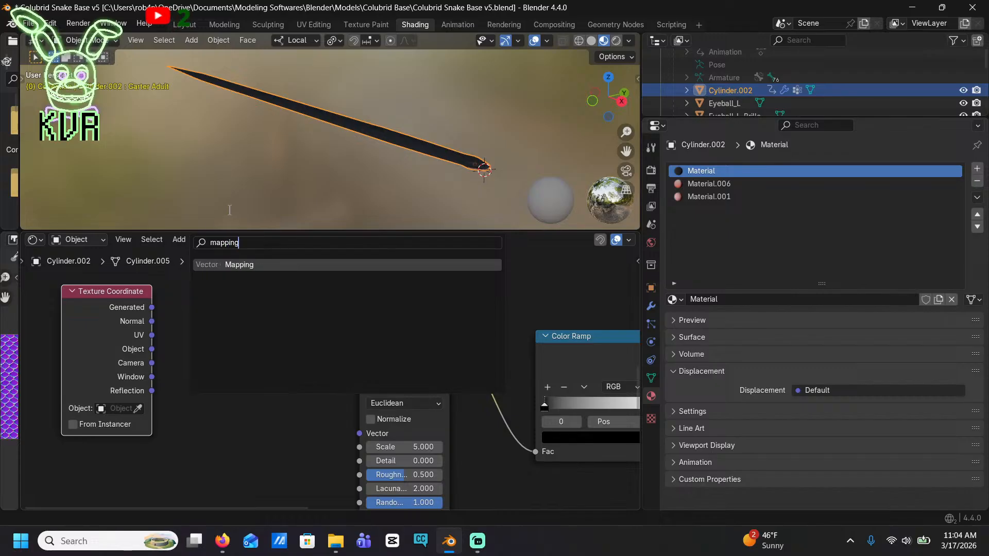
pyautogui.click(236, 267)
pyautogui.click(238, 278)
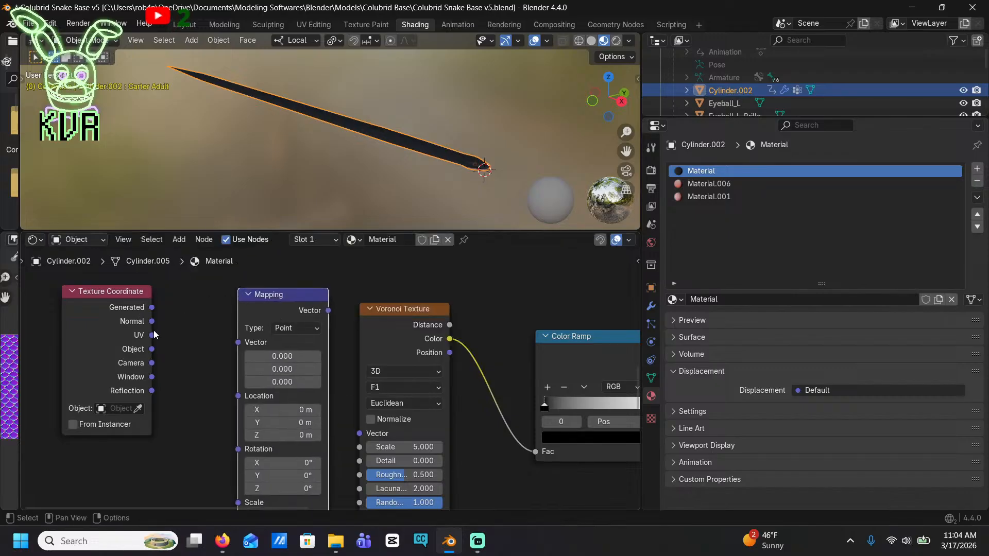
# Connect the UV output to the Mapping node's Vector input and its result to the Voronoi Texture's Vector, spacing the Mapping node out
pyautogui.moveTo(152, 335); pyautogui.dragTo(238, 342)
pyautogui.moveTo(328, 310); pyautogui.dragTo(352, 434)
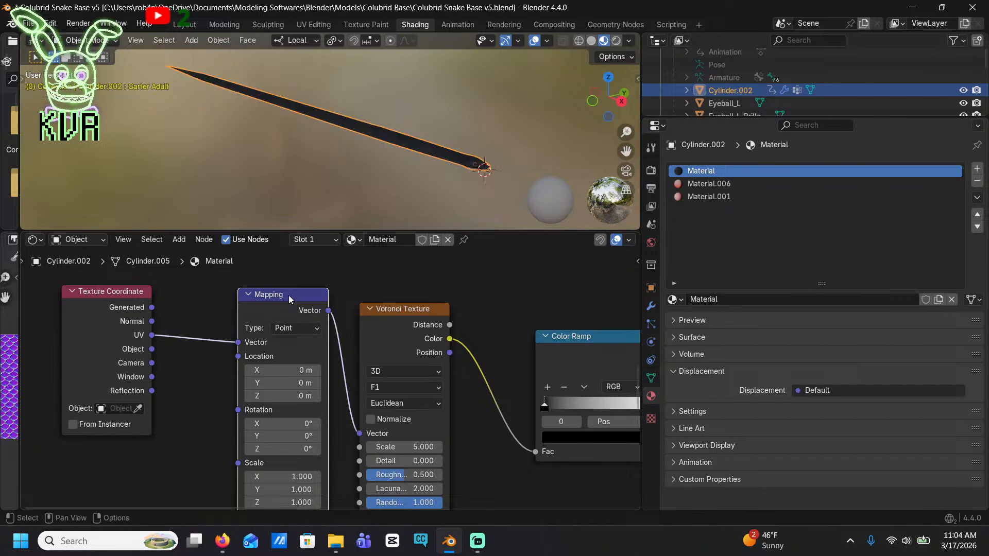
pyautogui.moveTo(264, 303); pyautogui.dragTo(245, 292)
pyautogui.moveTo(548, 387); pyautogui.dragTo(405, 359, button='middle')
pyautogui.scroll(3, 285, 434)
pyautogui.scroll(2, 397, 163)
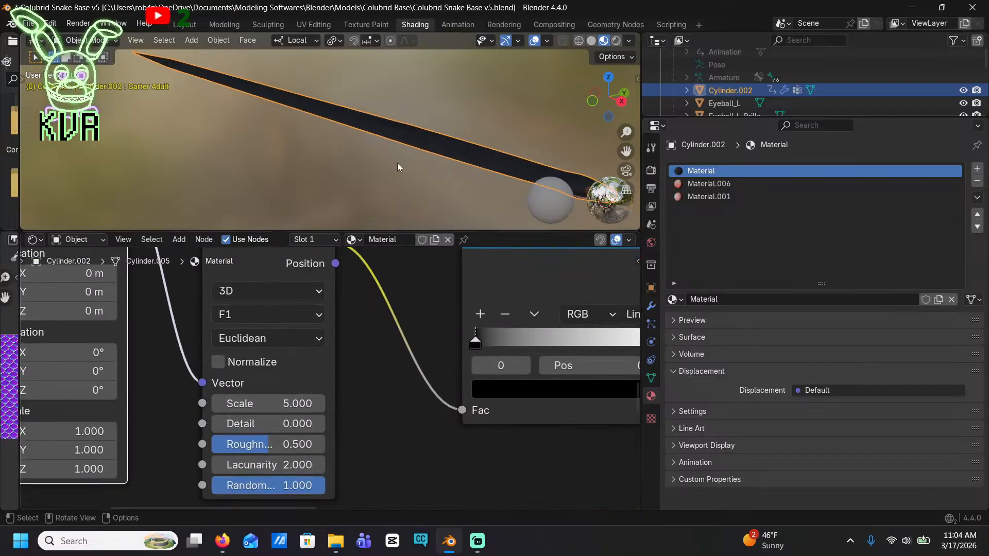
pyautogui.scroll(3, 411, 149)
pyautogui.scroll(1, 440, 111)
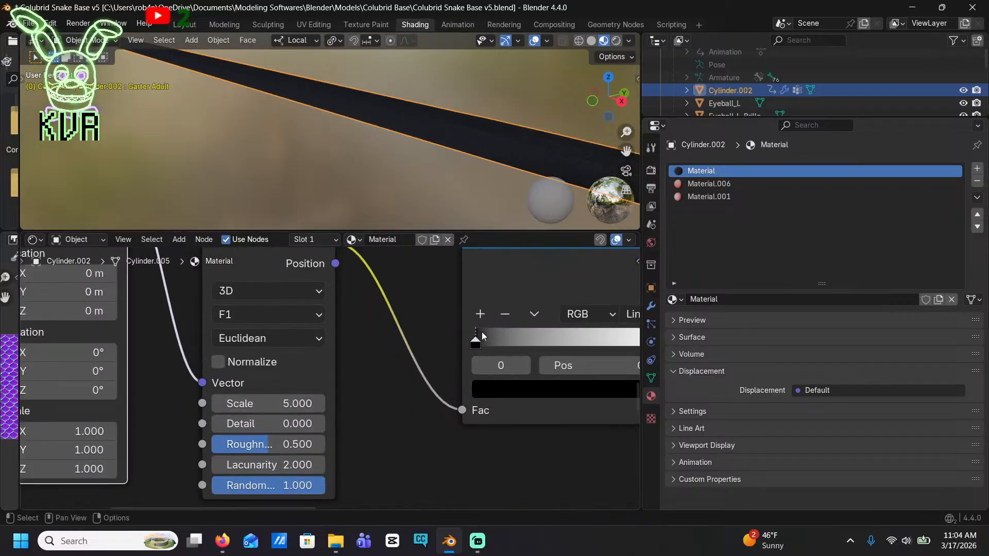
# Nudge the Color mix node slightly closer to the Principled BSDF node
pyautogui.moveTo(475, 344); pyautogui.dragTo(434, 329)
pyautogui.scroll(-6, 527, 400)
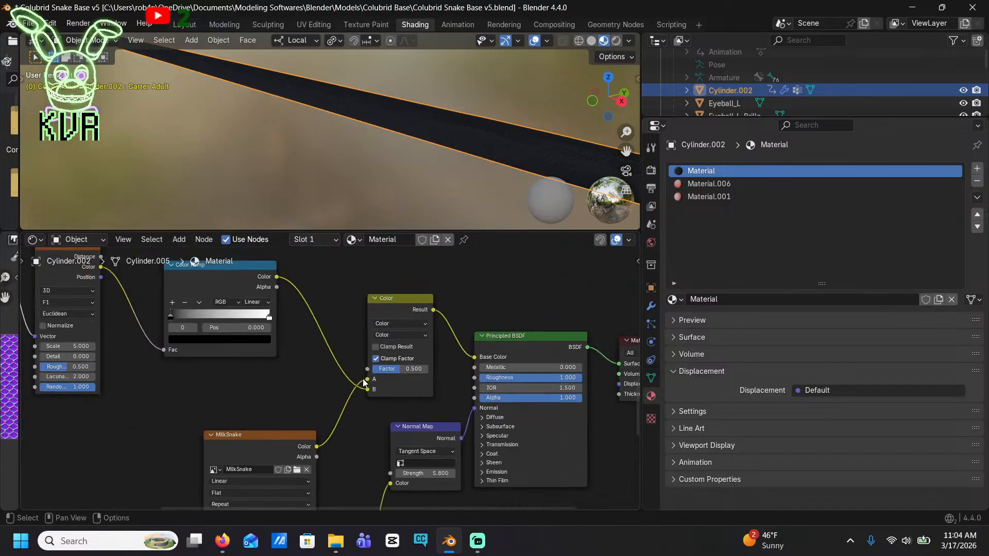
pyautogui.moveTo(343, 416); pyautogui.dragTo(388, 380, button='middle')
pyautogui.moveTo(426, 278); pyautogui.dragTo(434, 286)
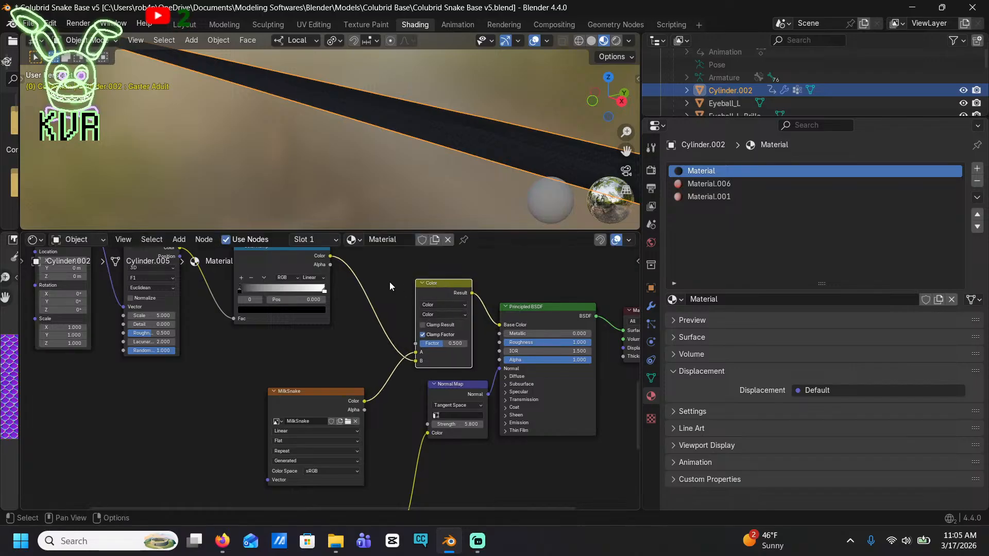
# Select the Color Ramp's white stop and enlarge the 3D viewport around a close view of the snake's body
pyautogui.moveTo(348, 296); pyautogui.dragTo(417, 416, button='middle')
pyautogui.scroll(10, 406, 331)
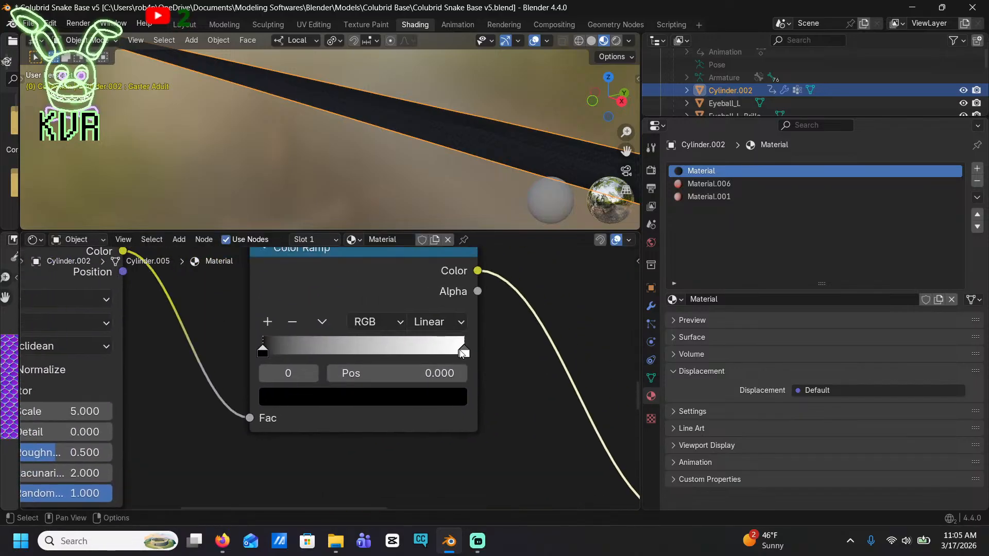
pyautogui.moveTo(456, 352)
pyautogui.mouseDown()
pyautogui.moveTo(344, 347)
pyautogui.moveTo(464, 346)
pyautogui.mouseUp()
pyautogui.moveTo(478, 177); pyautogui.dragTo(448, 180, button='middle')
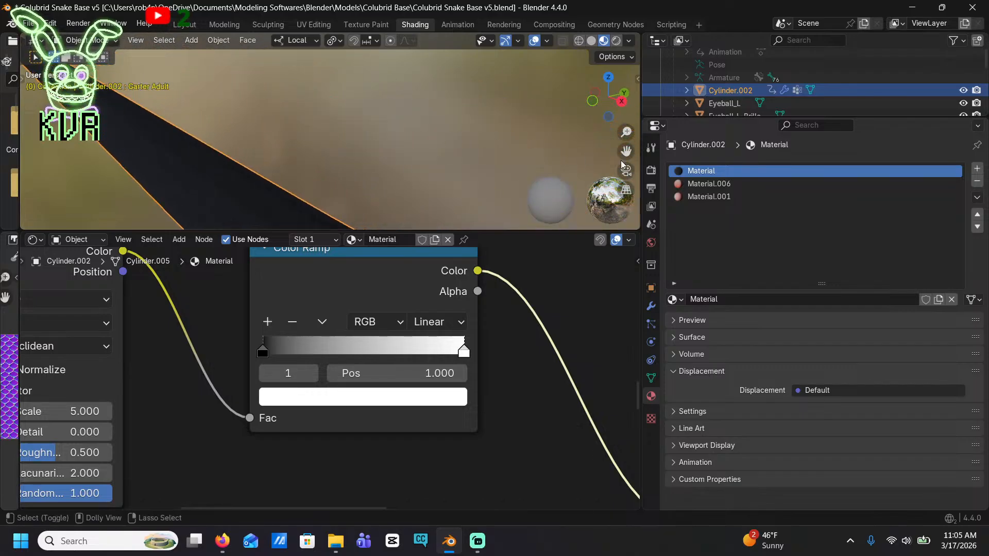
pyautogui.moveTo(510, 230); pyautogui.dragTo(511, 354)
pyautogui.moveTo(507, 289); pyautogui.dragTo(519, 238, button='middle')
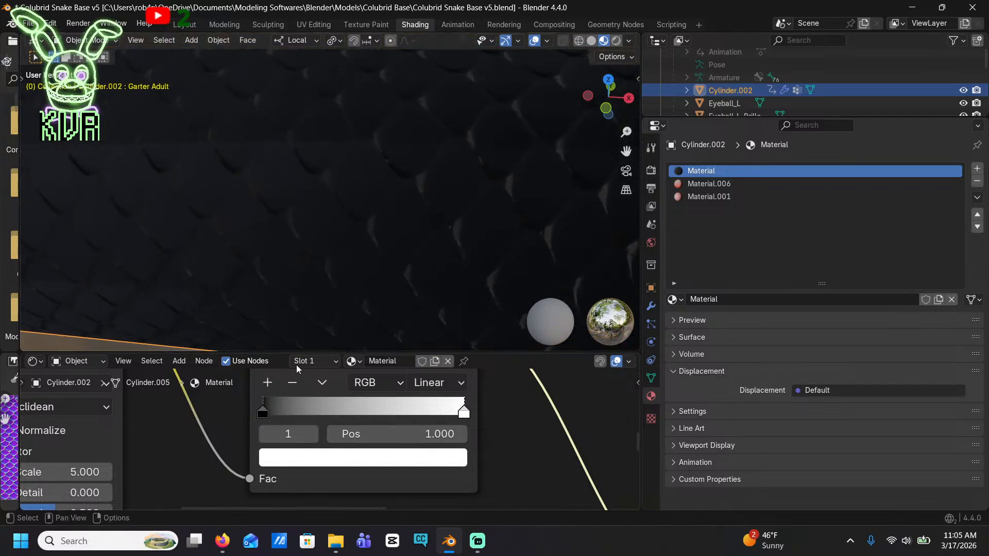
# Move the Color Ramp farther from the Voronoi Texture node and set the Voronoi Texture's scale to 14.8
pyautogui.moveTo(256, 415)
pyautogui.mouseDown()
pyautogui.moveTo(295, 416)
pyautogui.moveTo(261, 412)
pyautogui.mouseUp()
pyautogui.rightClick(266, 417)
pyautogui.moveTo(461, 418); pyautogui.dragTo(551, 459)
pyautogui.moveTo(404, 444); pyautogui.dragTo(594, 408, button='middle')
pyautogui.moveTo(273, 462); pyautogui.dragTo(289, 446, button='middle')
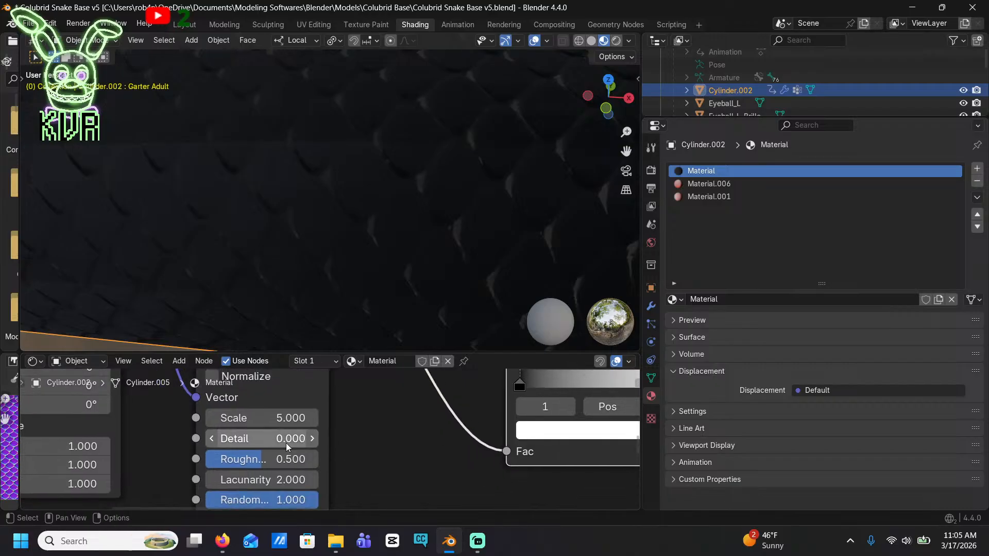
pyautogui.moveTo(286, 419); pyautogui.dragTo(318, 419)
# Disconnect the Normal Map node from the Principled BSDF's Normal input
pyautogui.scroll(-12, 322, 428)
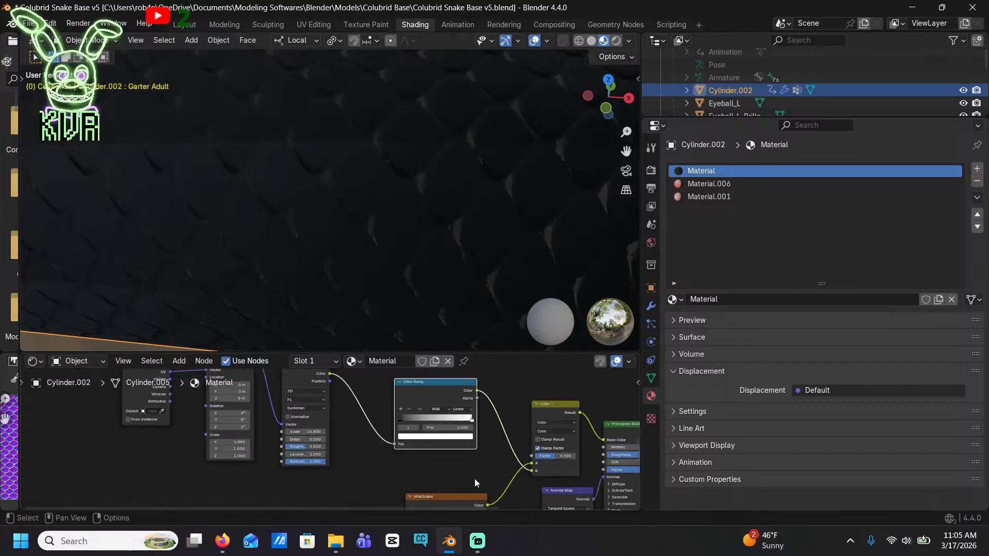
pyautogui.moveTo(478, 478); pyautogui.dragTo(298, 480, button='middle')
pyautogui.scroll(3, 435, 462)
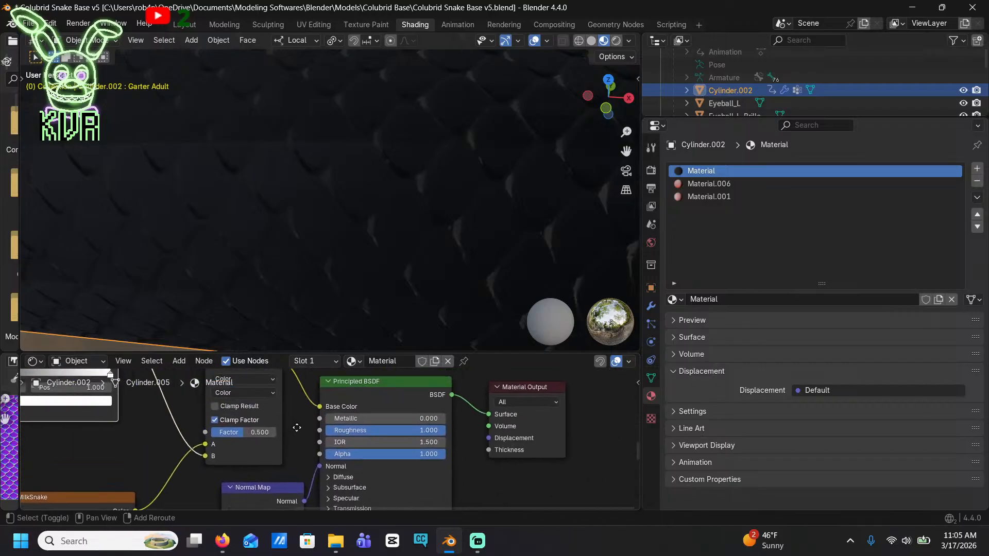
pyautogui.moveTo(375, 440); pyautogui.dragTo(423, 391, button='middle')
pyautogui.moveTo(371, 421); pyautogui.dragTo(308, 454)
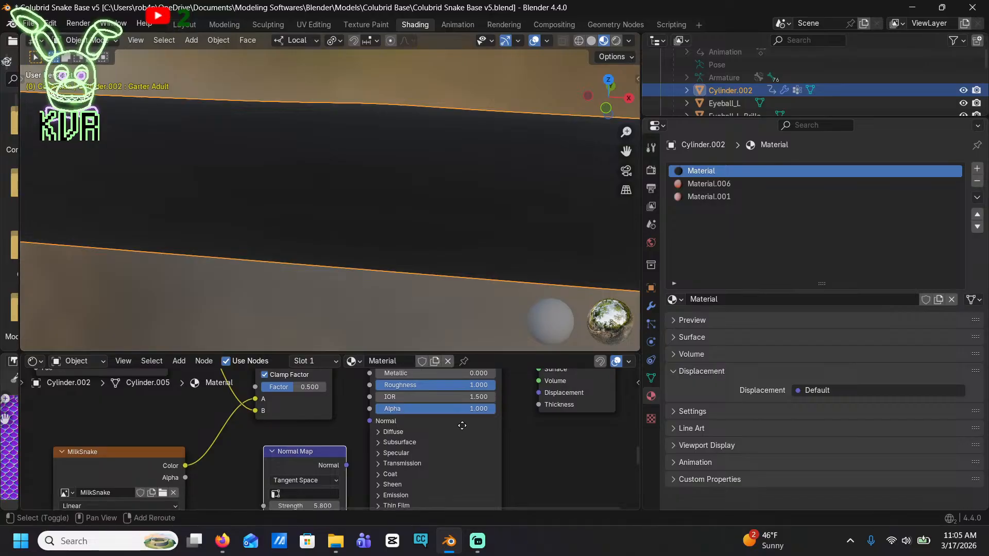
# Change the Color mix node's blending mode to Mix and check the pattern along the snake's body
pyautogui.moveTo(462, 425); pyautogui.dragTo(476, 504, button='middle')
pyautogui.moveTo(557, 470); pyautogui.dragTo(518, 484, button='middle')
pyautogui.moveTo(313, 426); pyautogui.dragTo(475, 421, button='middle')
pyautogui.moveTo(350, 453); pyautogui.dragTo(401, 416, button='middle')
pyautogui.click(484, 395)
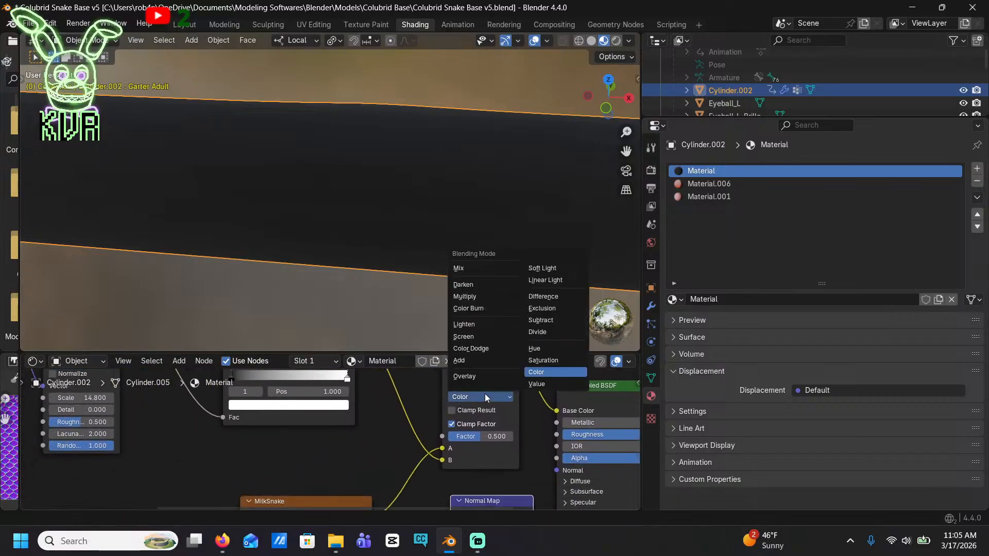
pyautogui.click(471, 271)
pyautogui.scroll(-13, 381, 205)
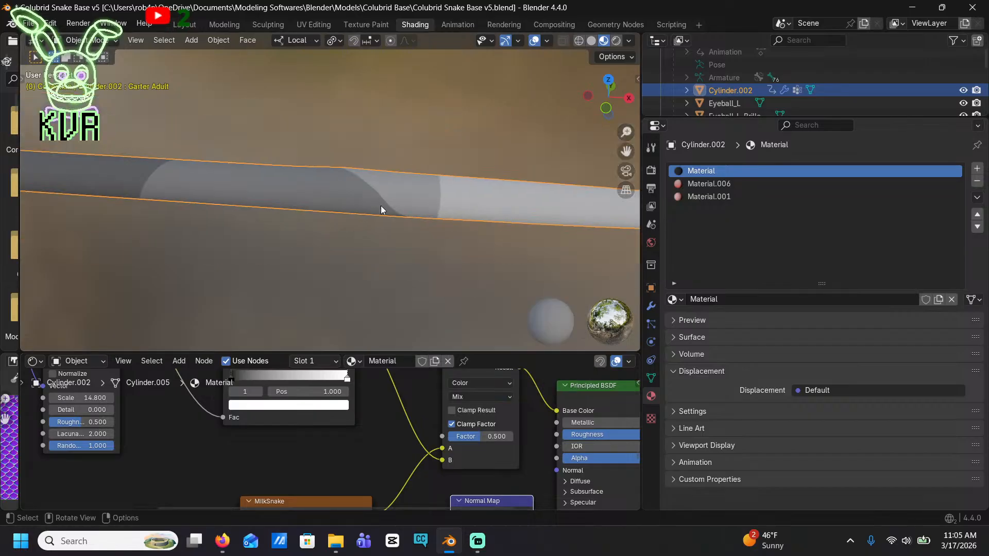
pyautogui.keyDown('shift'); pyautogui.moveTo(372, 238); pyautogui.dragTo(406, 265, button='middle'); pyautogui.keyUp('shift')
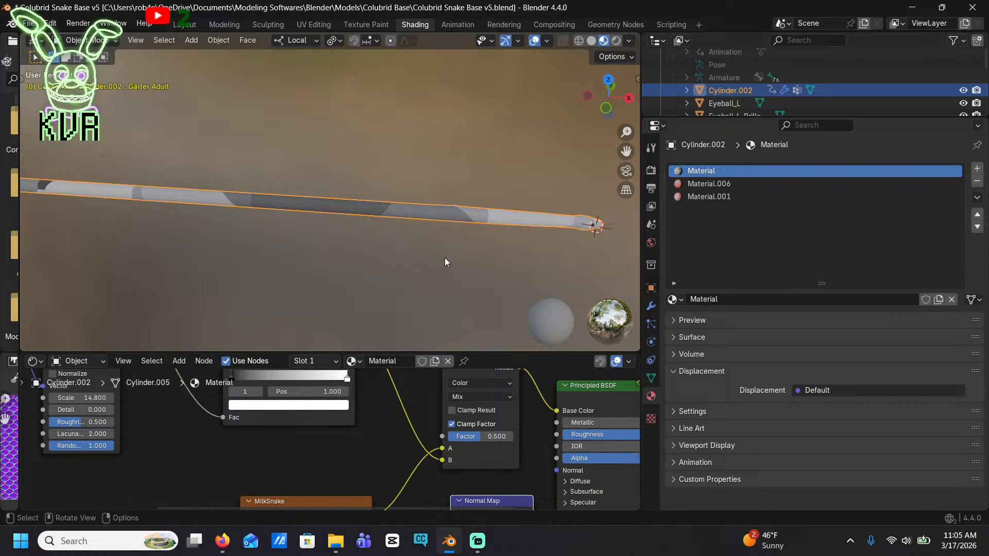
# Raise the Voronoi Texture's scale to 370.6 to shrink the cells along the snake's body
pyautogui.scroll(-3, 364, 436)
pyautogui.keyDown('shift'); pyautogui.moveTo(338, 431); pyautogui.dragTo(431, 425, button='middle'); pyautogui.keyUp('shift')
pyautogui.scroll(2, 335, 433)
pyautogui.keyDown('shift'); pyautogui.moveTo(296, 405); pyautogui.dragTo(463, 445, button='middle'); pyautogui.keyUp('shift')
pyautogui.scroll(3, 464, 444)
pyautogui.moveTo(459, 439); pyautogui.dragTo(682, 439)
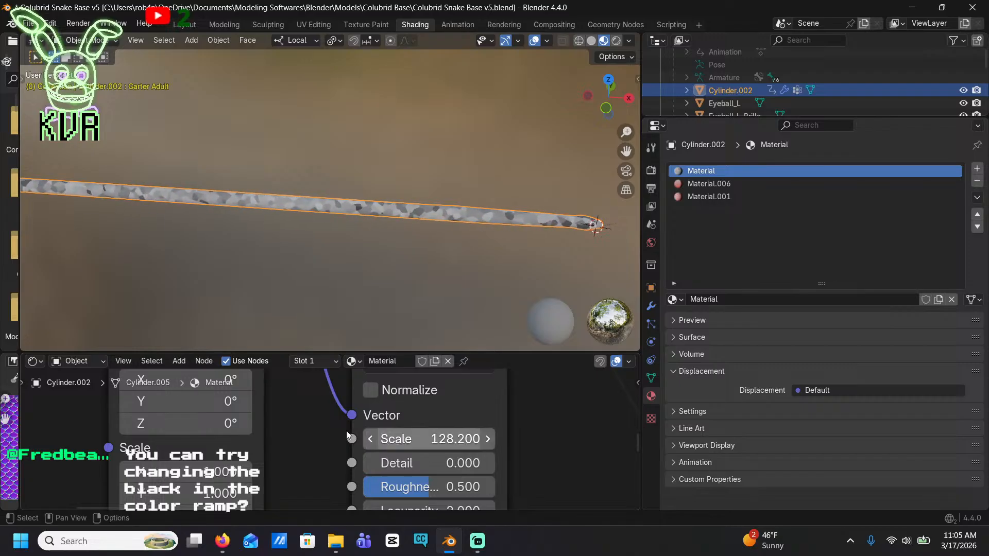
pyautogui.moveTo(412, 431); pyautogui.dragTo(570, 431)
pyautogui.moveTo(413, 432); pyautogui.dragTo(491, 432)
pyautogui.moveTo(413, 431); pyautogui.dragTo(500, 431)
pyautogui.moveTo(388, 439); pyautogui.dragTo(412, 439)
pyautogui.scroll(5, 296, 216)
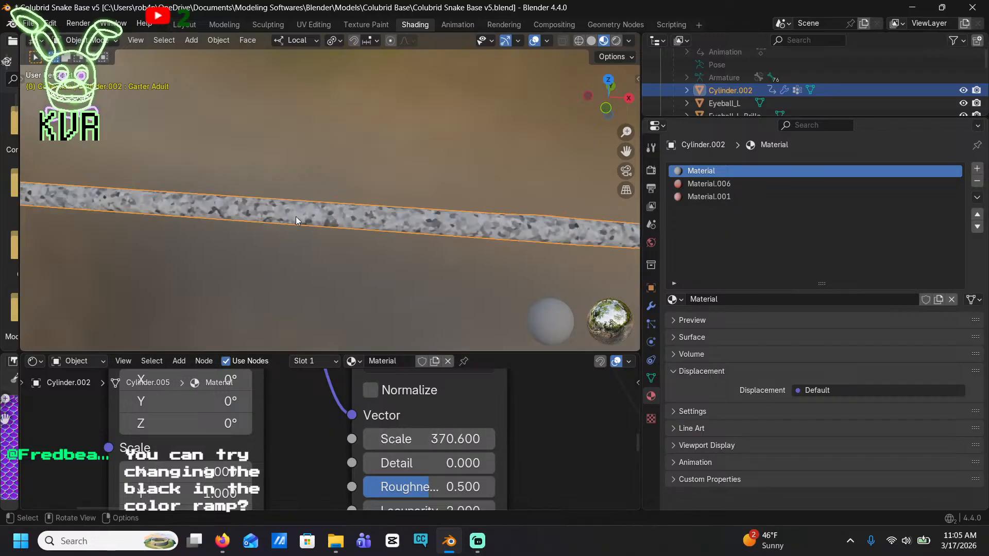
# Increase the Voronoi Texture's scale to 489.8 while viewing the snake's body up close
pyautogui.keyDown('shift'); pyautogui.moveTo(379, 286); pyautogui.dragTo(317, 175, button='middle'); pyautogui.keyUp('shift')
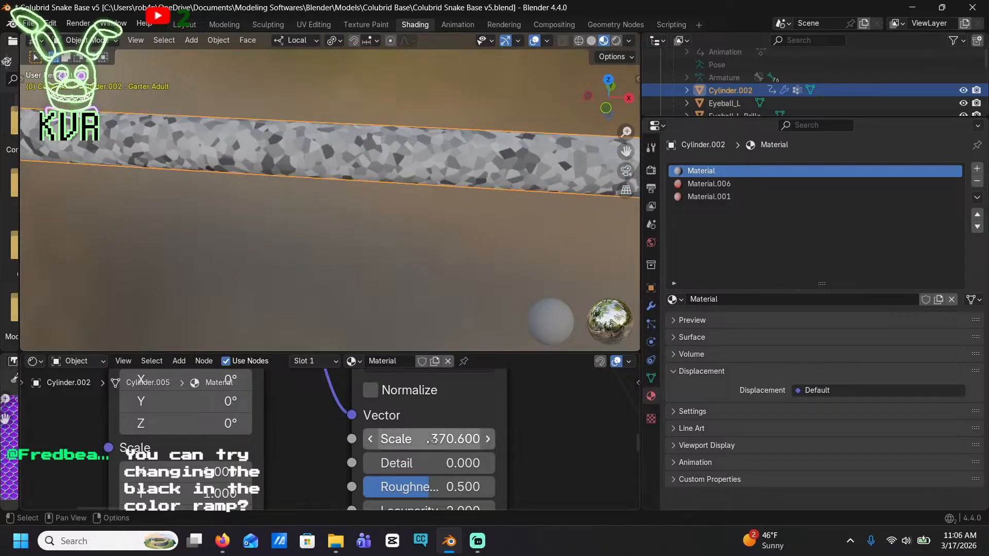
pyautogui.moveTo(425, 444); pyautogui.dragTo(465, 444)
pyautogui.moveTo(405, 437); pyautogui.dragTo(744, 437)
pyautogui.scroll(-3, 406, 437)
pyautogui.moveTo(405, 437); pyautogui.dragTo(398, 403, button='middle')
pyautogui.scroll(5, 400, 423)
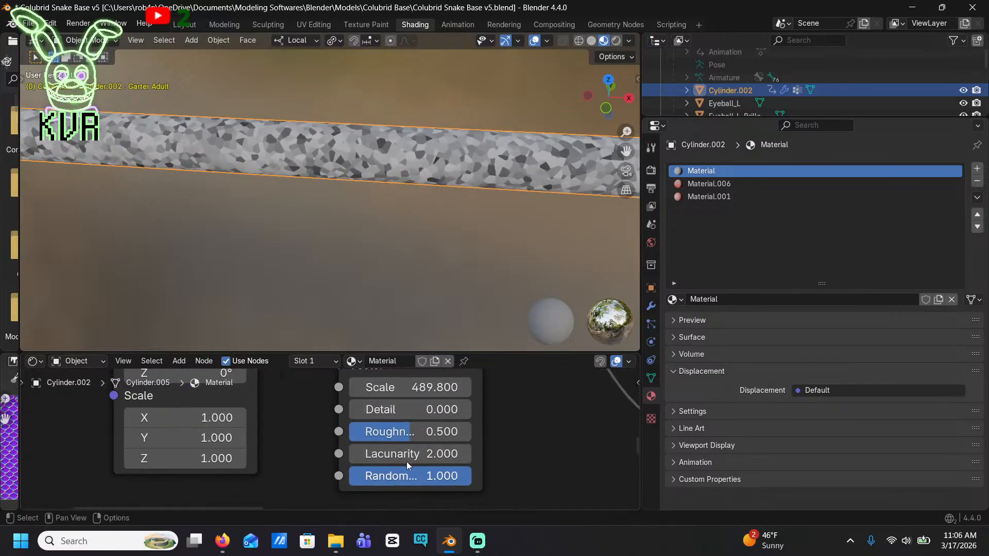
# Set the Voronoi Texture's randomness to 0.573 and its roughness to 0.493
pyautogui.moveTo(440, 477); pyautogui.dragTo(388, 475)
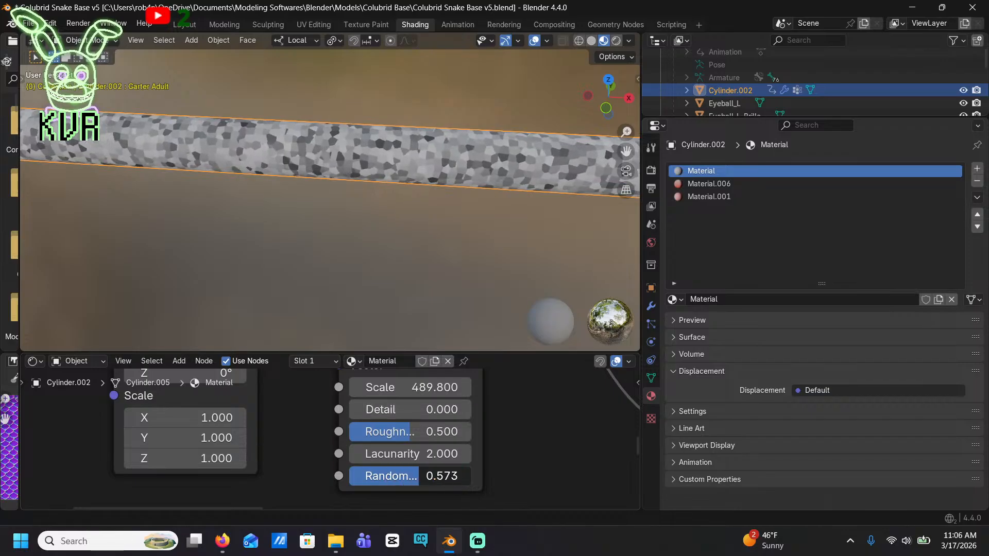
pyautogui.scroll(2, 427, 419)
pyautogui.moveTo(427, 419); pyautogui.dragTo(384, 453, button='middle')
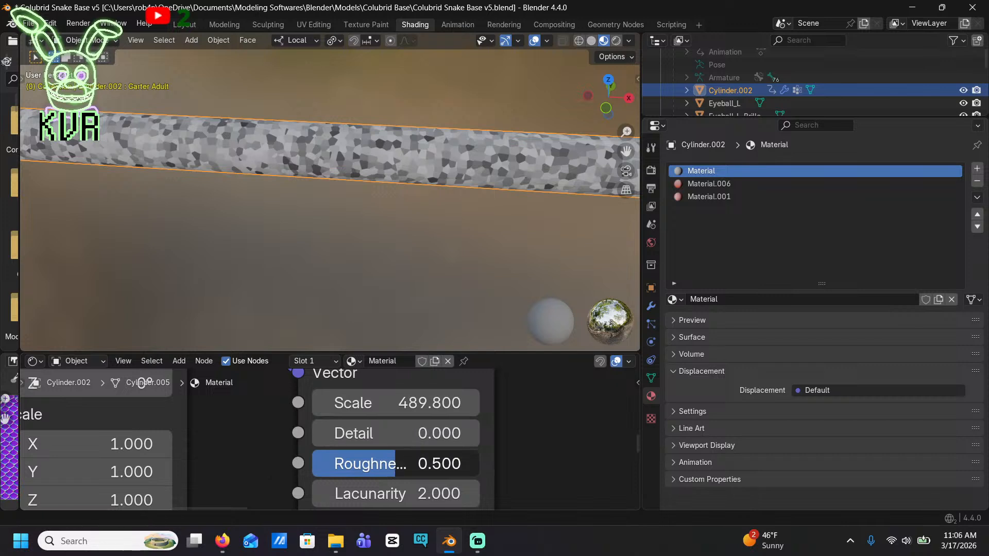
pyautogui.moveTo(384, 463)
pyautogui.mouseDown()
pyautogui.moveTo(320, 463)
pyautogui.moveTo(447, 463)
pyautogui.moveTo(314, 464)
pyautogui.moveTo(394, 465)
pyautogui.mouseUp()
pyautogui.moveTo(396, 423); pyautogui.dragTo(393, 428, button='middle')
# Raise the Voronoi Texture's scale to 1000 and inspect the speckle size on the snake's body
pyautogui.moveTo(331, 403); pyautogui.dragTo(459, 410)
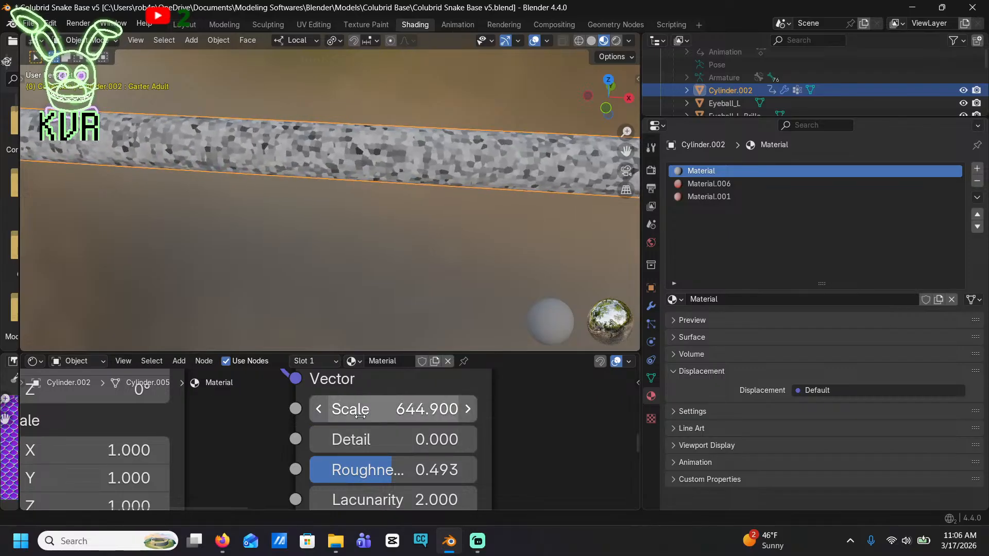
pyautogui.click(471, 412)
pyautogui.scroll(-6, 458, 428)
pyautogui.moveTo(373, 420); pyautogui.dragTo(391, 420)
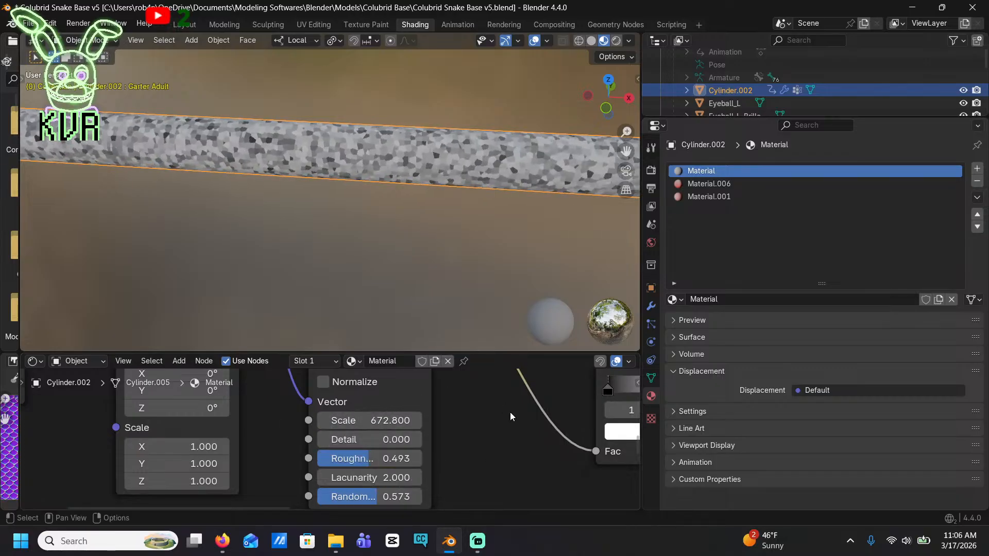
pyautogui.moveTo(387, 419); pyautogui.dragTo(523, 420)
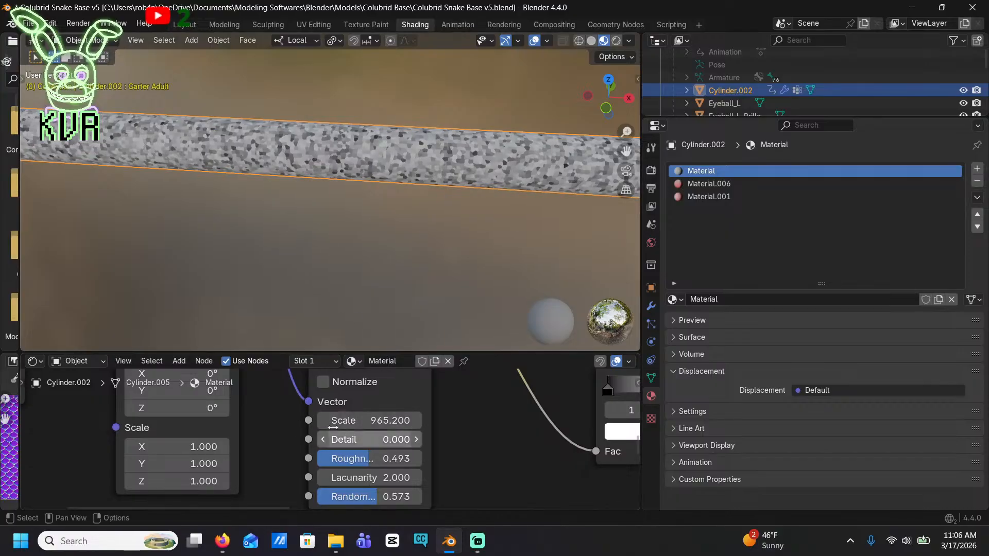
pyautogui.moveTo(361, 420); pyautogui.dragTo(383, 420)
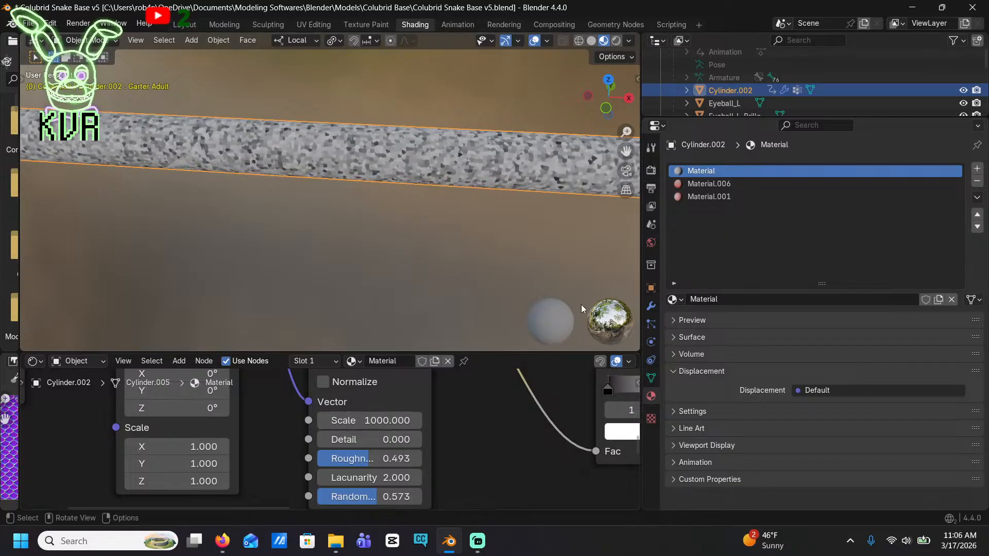
pyautogui.scroll(-3, 581, 307)
pyautogui.scroll(5, 415, 216)
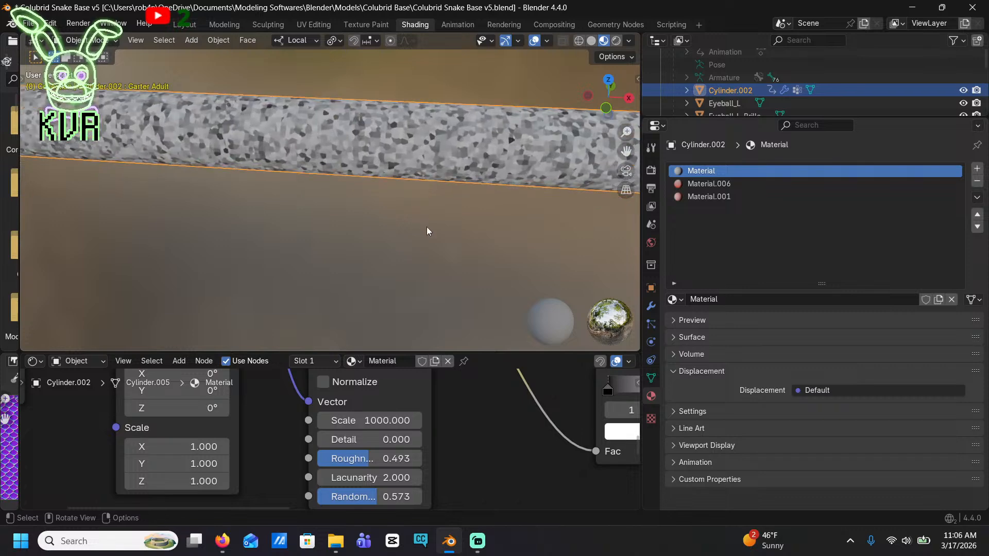
pyautogui.scroll(-2, 416, 345)
pyautogui.scroll(-3, 443, 400)
# Set the Voronoi Texture's lacunarity to 0, roughness to 0.76 and detail to 4
pyautogui.moveTo(443, 399); pyautogui.dragTo(612, 460, button='middle')
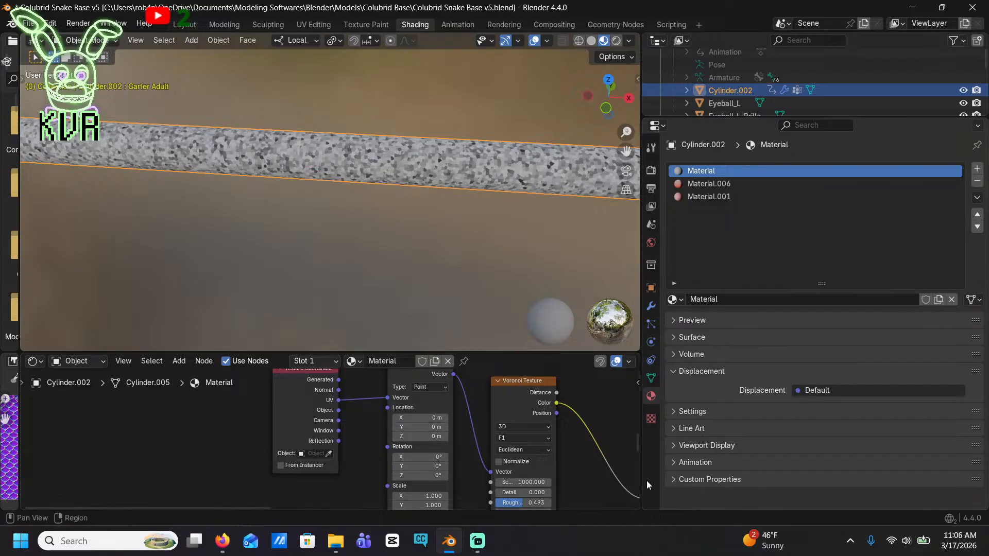
pyautogui.moveTo(545, 424); pyautogui.dragTo(399, 481, button='middle')
pyautogui.scroll(3, 335, 444)
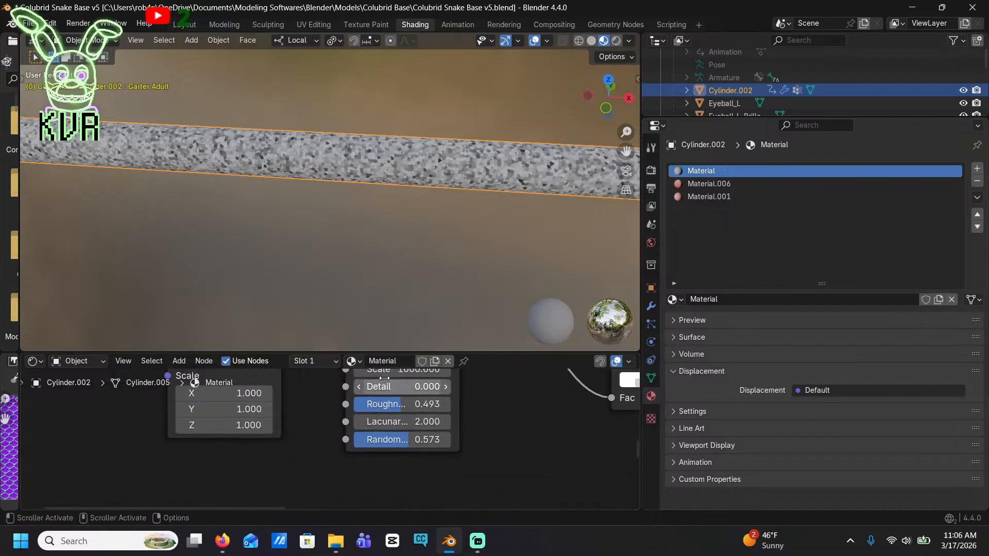
pyautogui.click(409, 422)
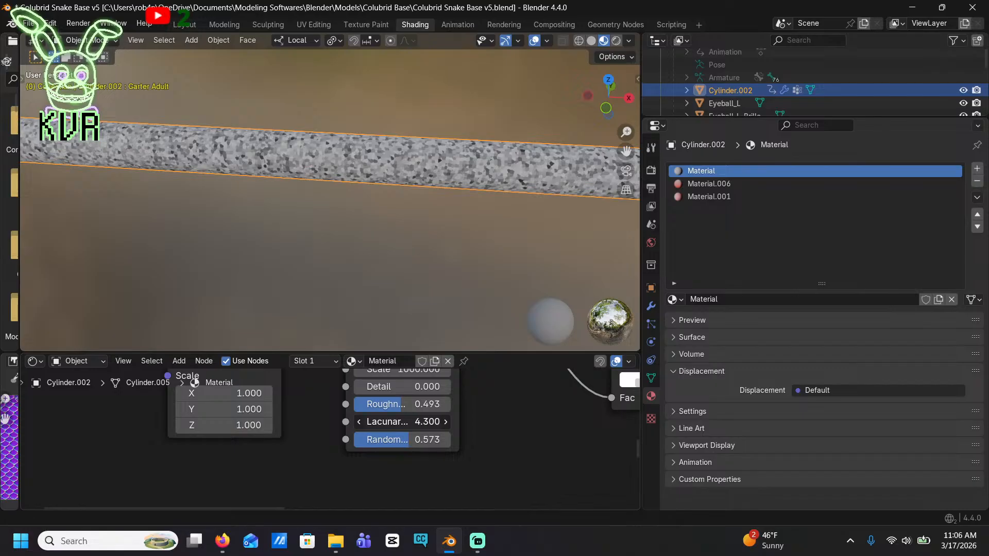
pyautogui.moveTo(408, 422); pyautogui.dragTo(428, 404)
pyautogui.moveTo(379, 387); pyautogui.dragTo(427, 386)
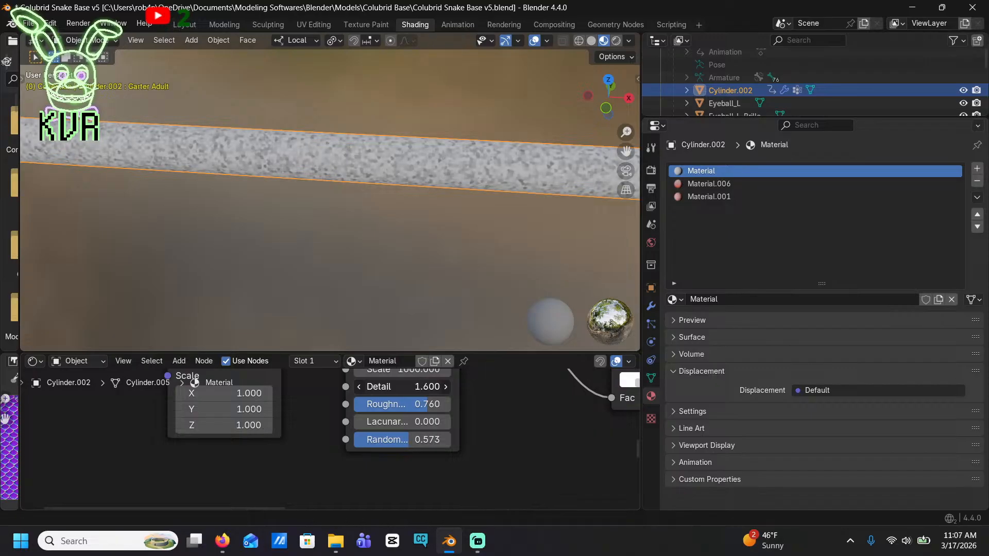
pyautogui.moveTo(389, 387); pyautogui.dragTo(399, 386)
# Change the Color Ramp's white stop at position 1.0 to black
pyautogui.scroll(-5, 585, 466)
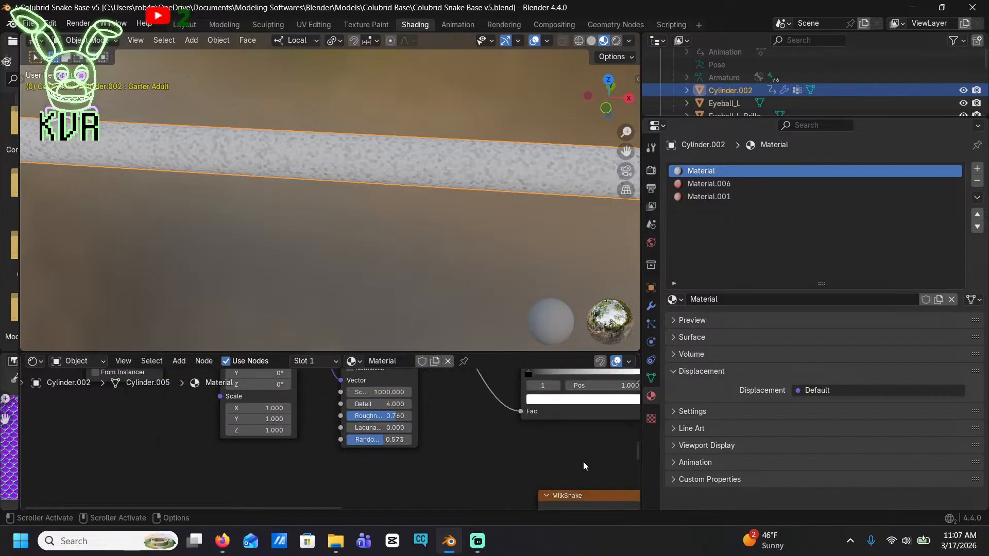
pyautogui.moveTo(569, 443); pyautogui.dragTo(309, 489, button='middle')
pyautogui.scroll(5, 312, 466)
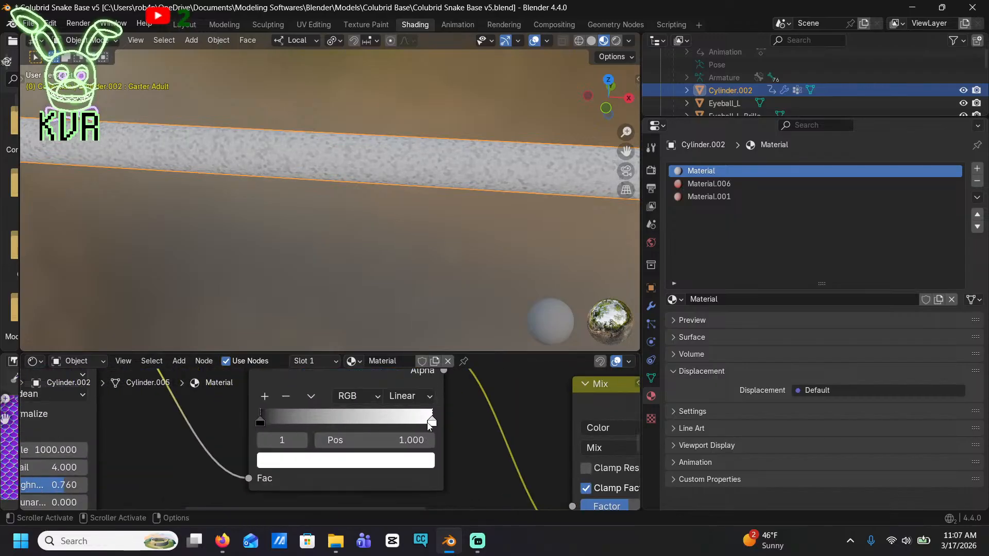
pyautogui.moveTo(260, 421); pyautogui.dragTo(236, 424)
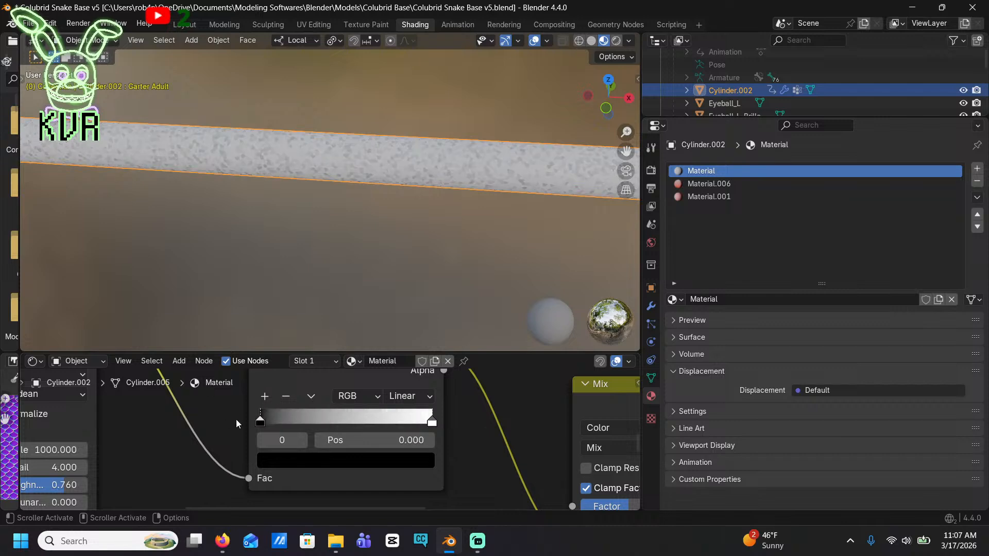
pyautogui.click(431, 422)
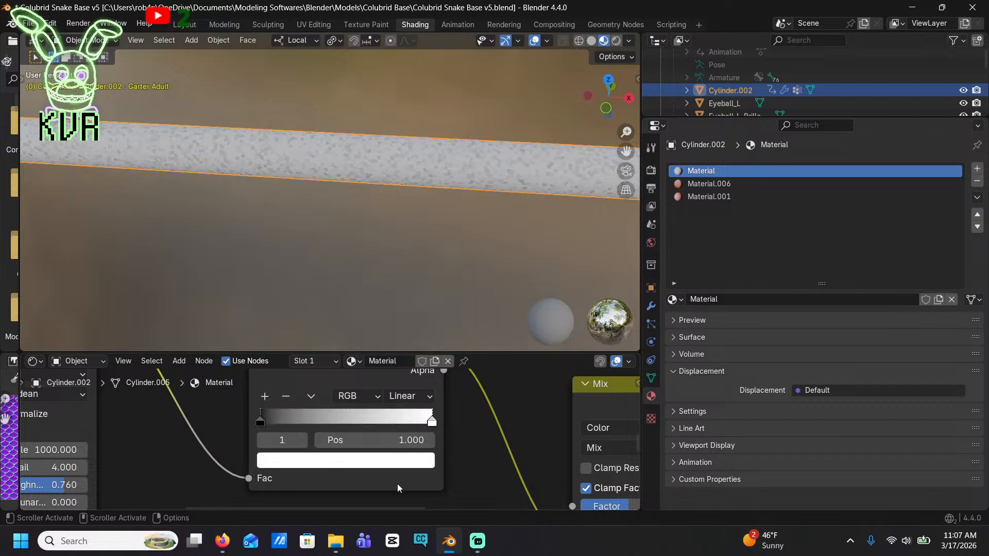
pyautogui.click(395, 460)
pyautogui.moveTo(403, 233); pyautogui.dragTo(405, 327)
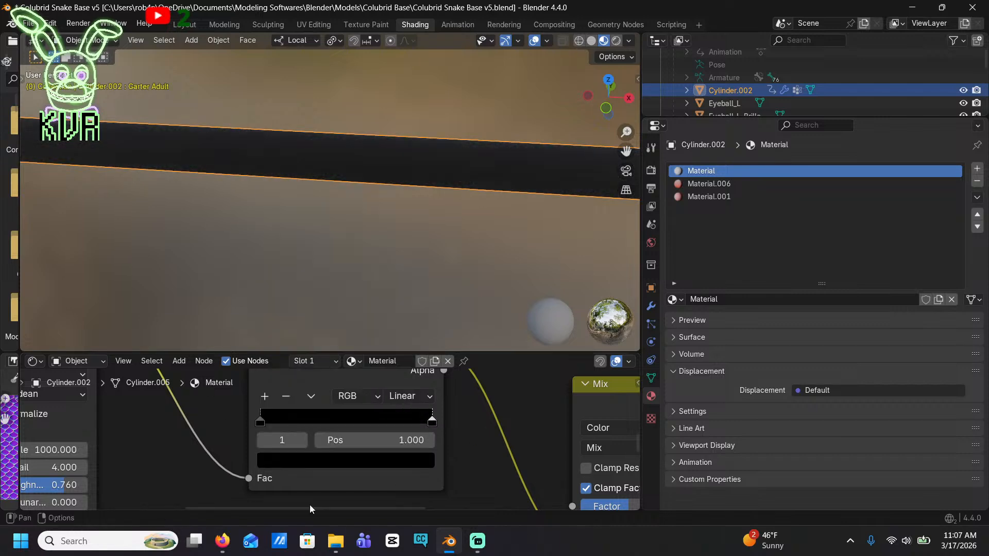
# Change the color of the Color Ramp's stop at position 0 to white
pyautogui.moveTo(261, 425); pyautogui.dragTo(271, 424)
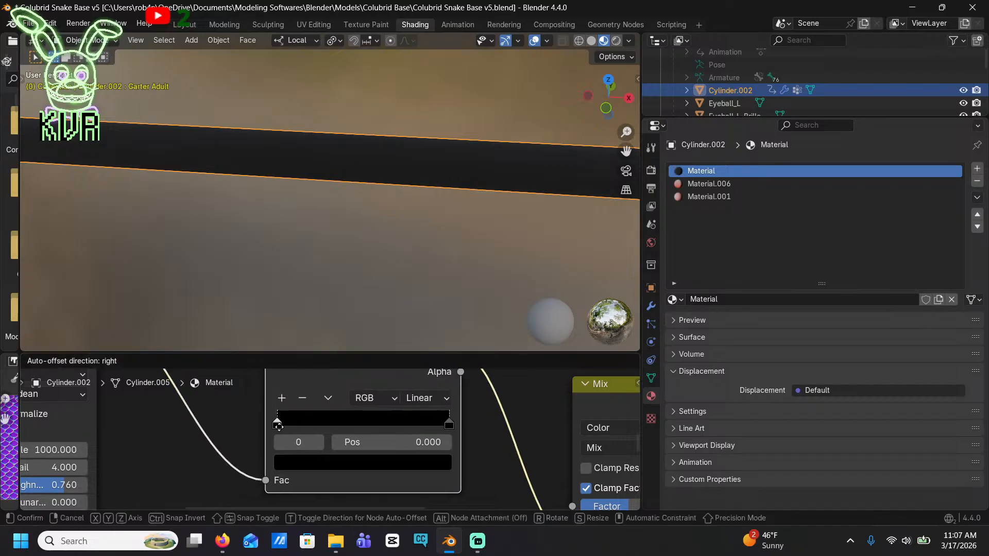
pyautogui.click(323, 458)
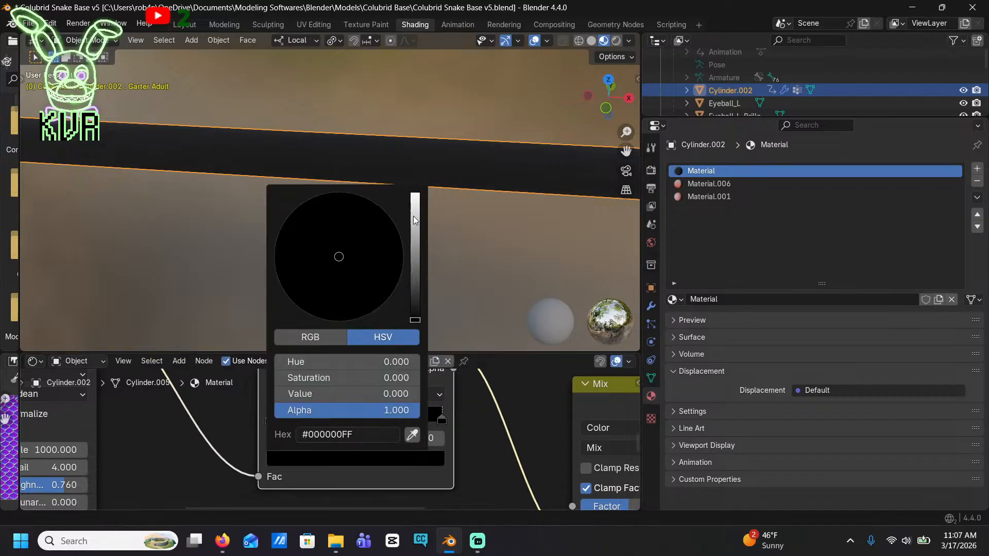
pyautogui.moveTo(413, 220); pyautogui.dragTo(414, 195)
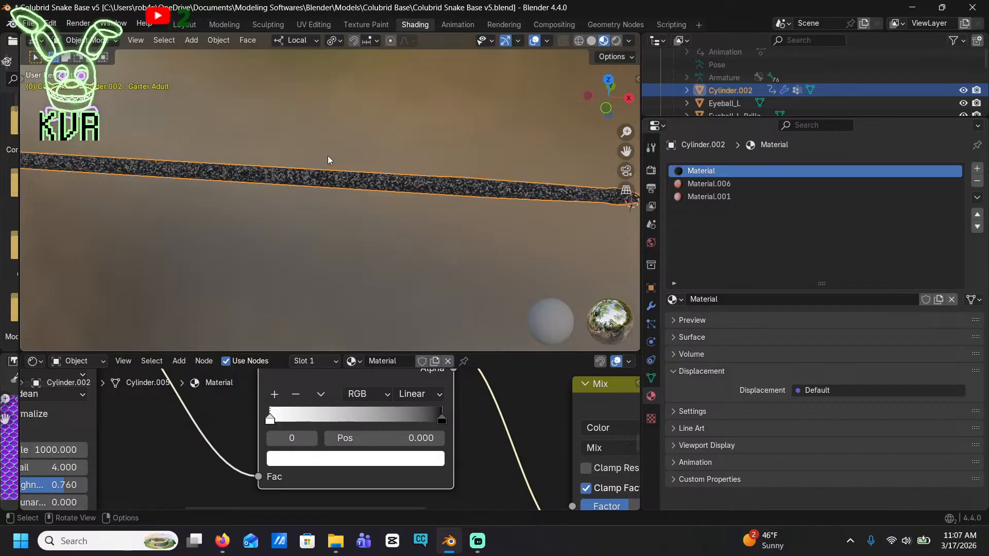
# Move the Color Ramp's black stop to position 0.771 and check the speckle density on the snake's body
pyautogui.scroll(8, 328, 155)
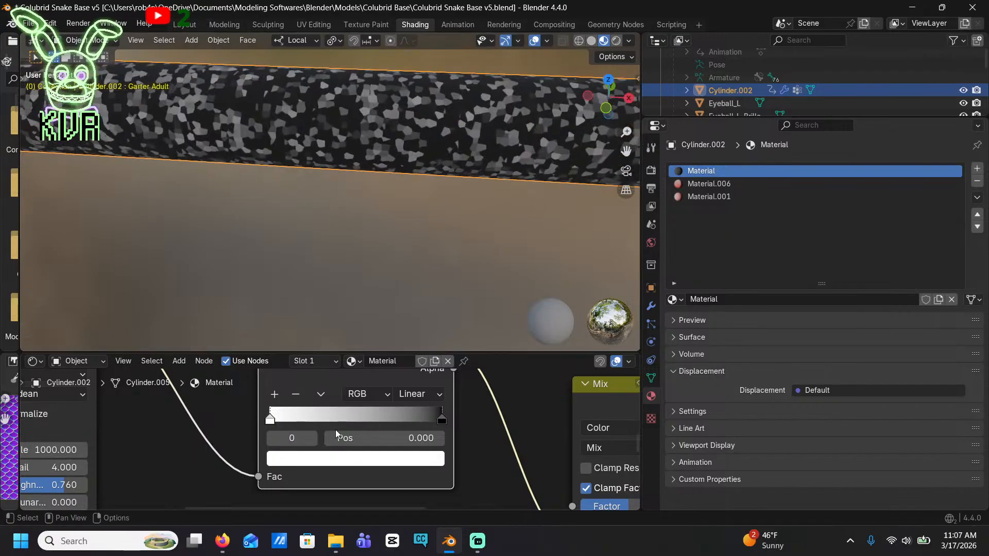
pyautogui.moveTo(443, 418); pyautogui.dragTo(403, 419)
pyautogui.scroll(-5, 224, 107)
pyautogui.scroll(4, 184, 120)
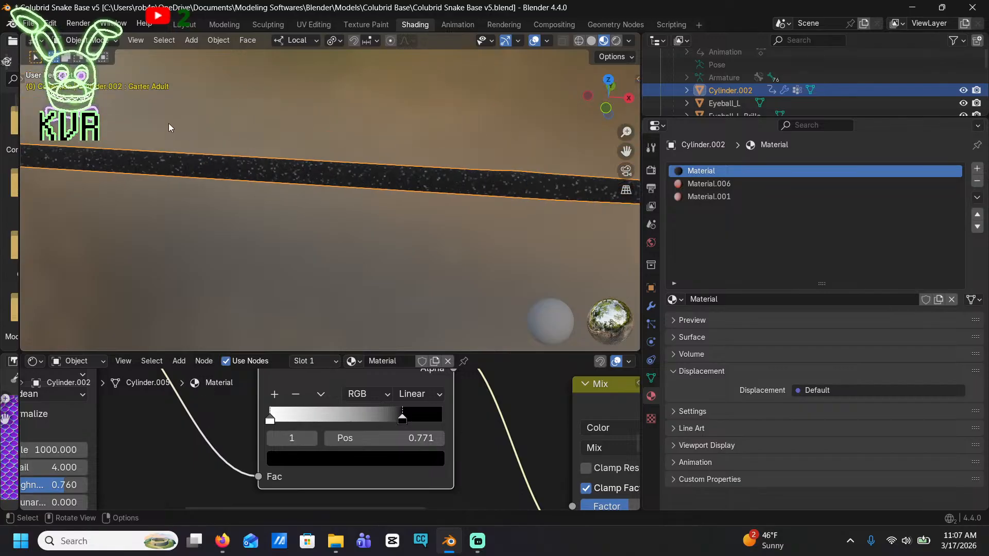
pyautogui.scroll(3, 287, 171)
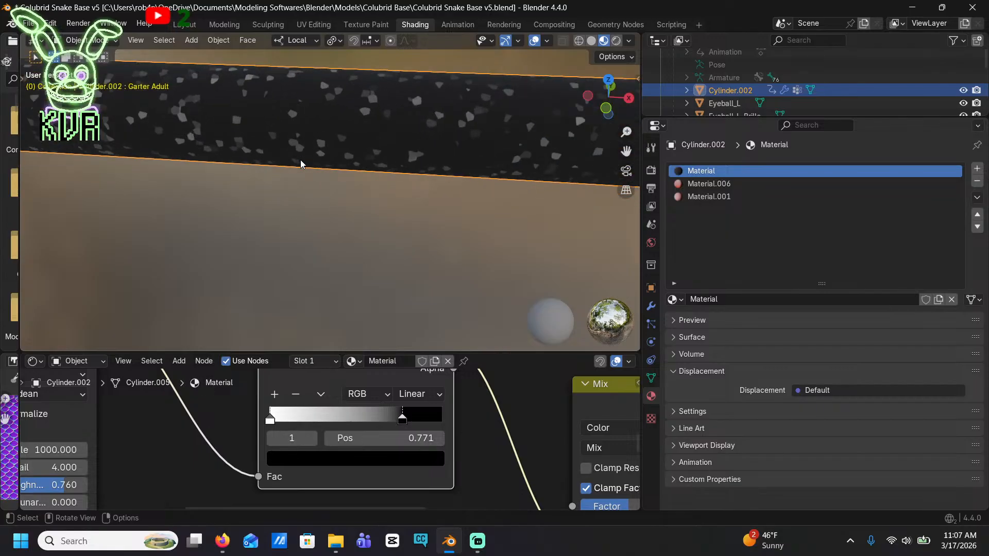
# Change the Color Ramp's white stop at position 0 to bright yellow
pyautogui.click(270, 420)
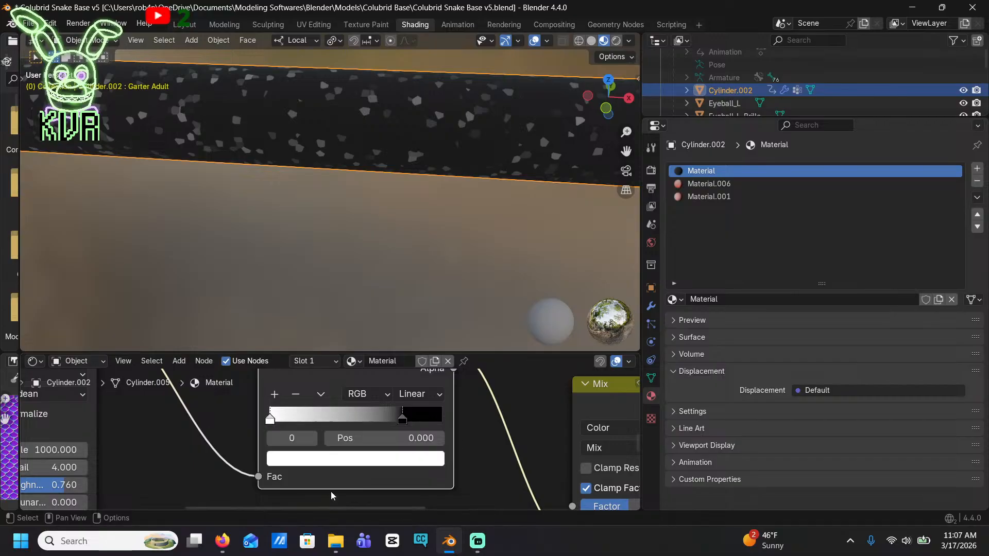
pyautogui.click(309, 457)
pyautogui.click(292, 458)
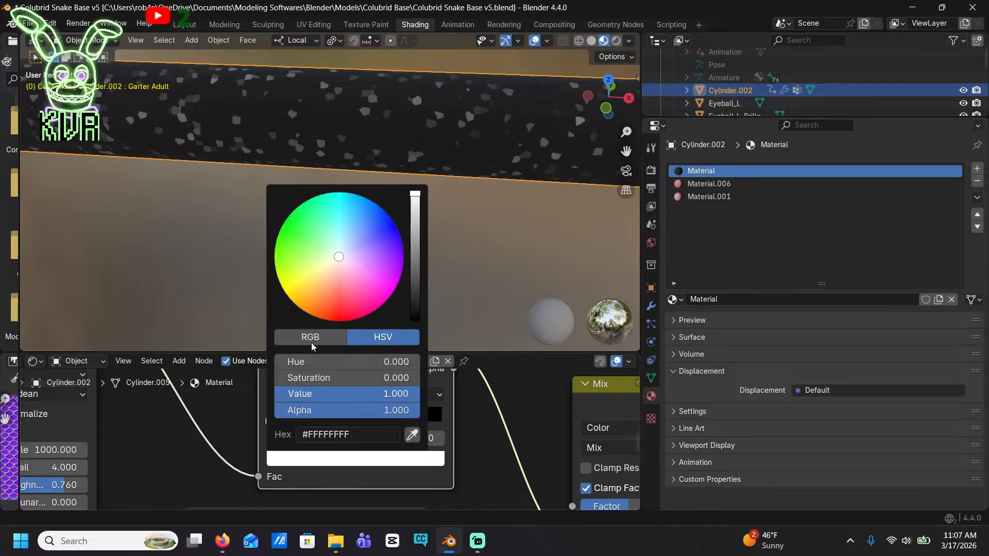
pyautogui.moveTo(333, 290); pyautogui.dragTo(283, 290)
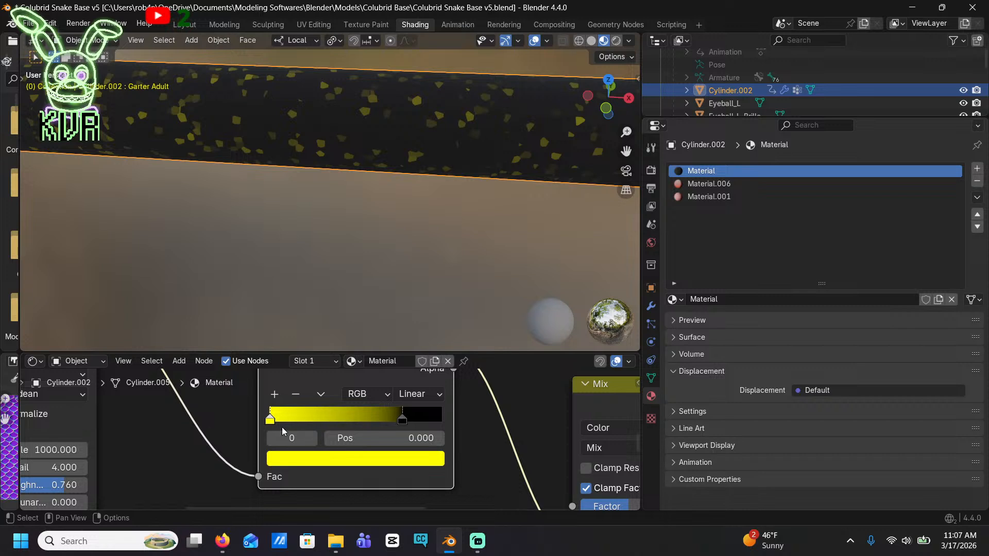
# Move the Color Ramp's black stop to position 0.731 to thin out the yellow speckles
pyautogui.moveTo(406, 420); pyautogui.dragTo(395, 428)
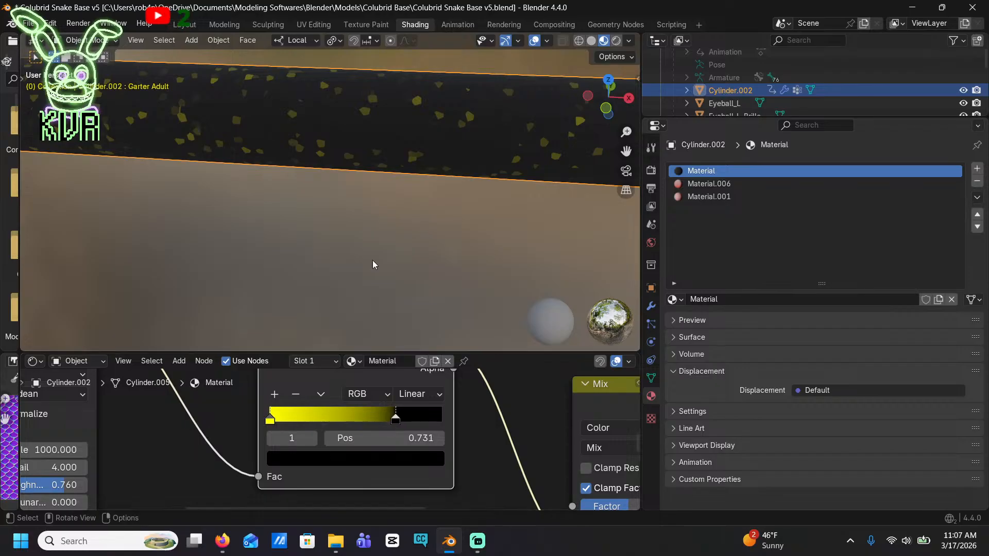
pyautogui.scroll(-4, 373, 260)
pyautogui.scroll(3, 526, 240)
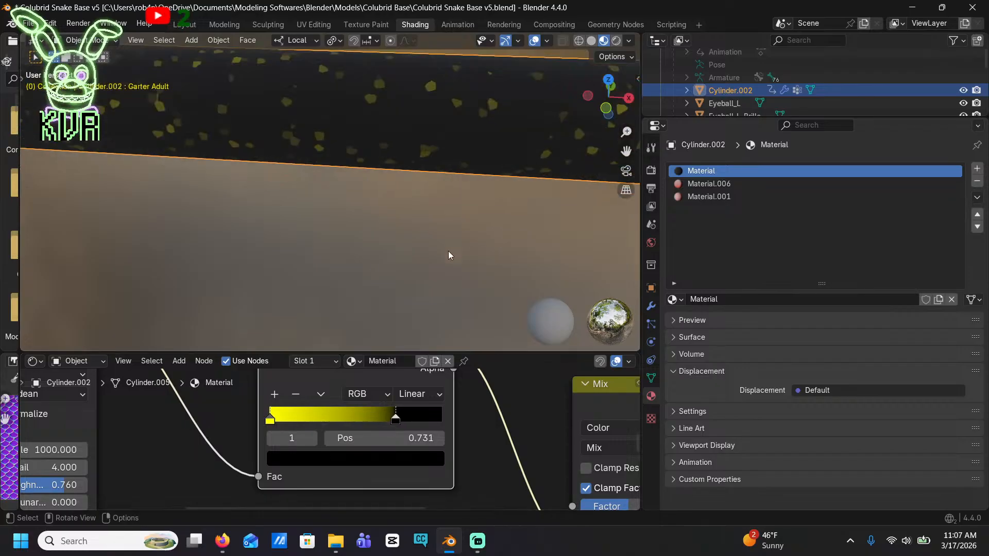
# Connect the Normal Map node's Normal output to the Principled BSDF's Normal input and check the scales on the body
pyautogui.scroll(-5, 309, 453)
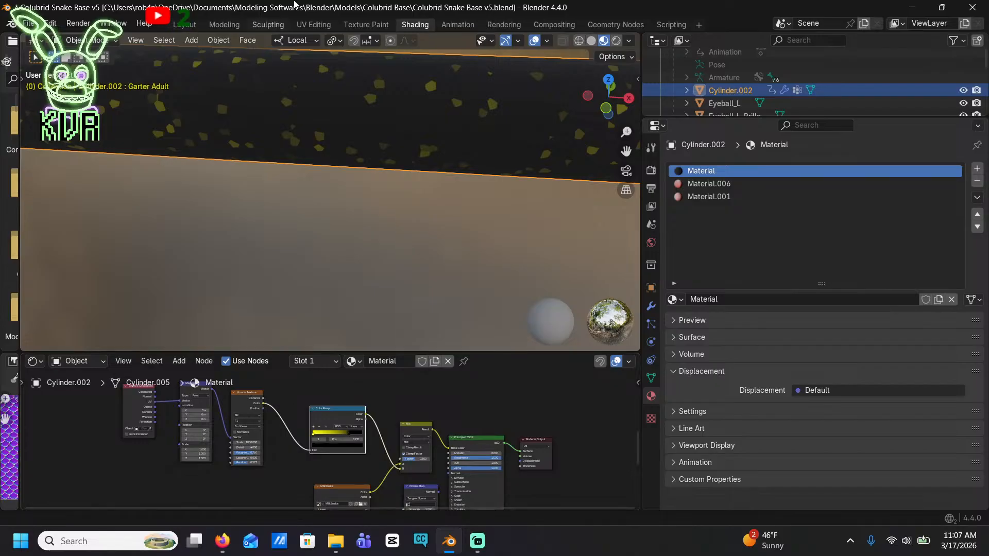
pyautogui.moveTo(453, 232); pyautogui.dragTo(401, 186, button='middle')
pyautogui.moveTo(481, 503); pyautogui.dragTo(459, 441, button='middle')
pyautogui.scroll(5, 458, 441)
pyautogui.moveTo(467, 422); pyautogui.dragTo(484, 392)
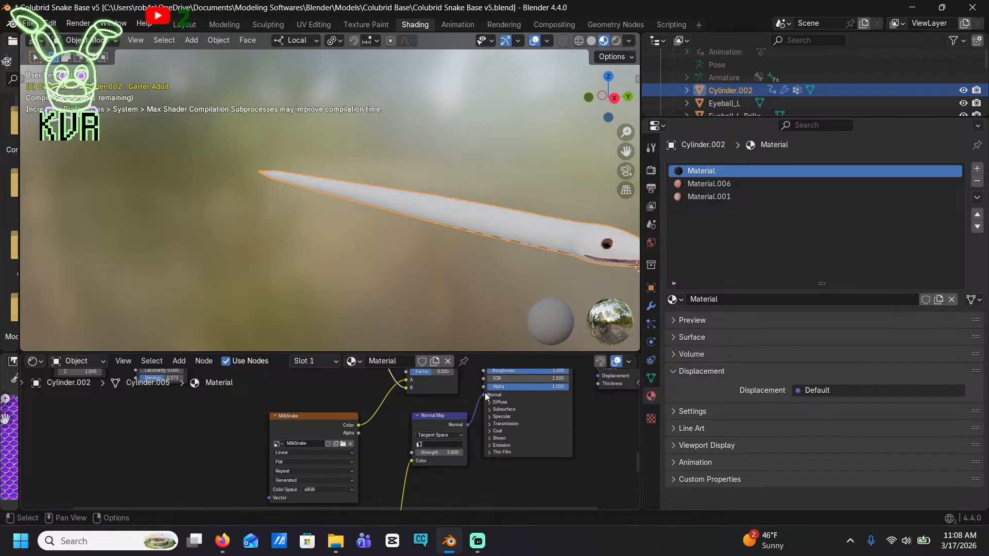
pyautogui.moveTo(566, 235); pyautogui.dragTo(575, 205, button='middle')
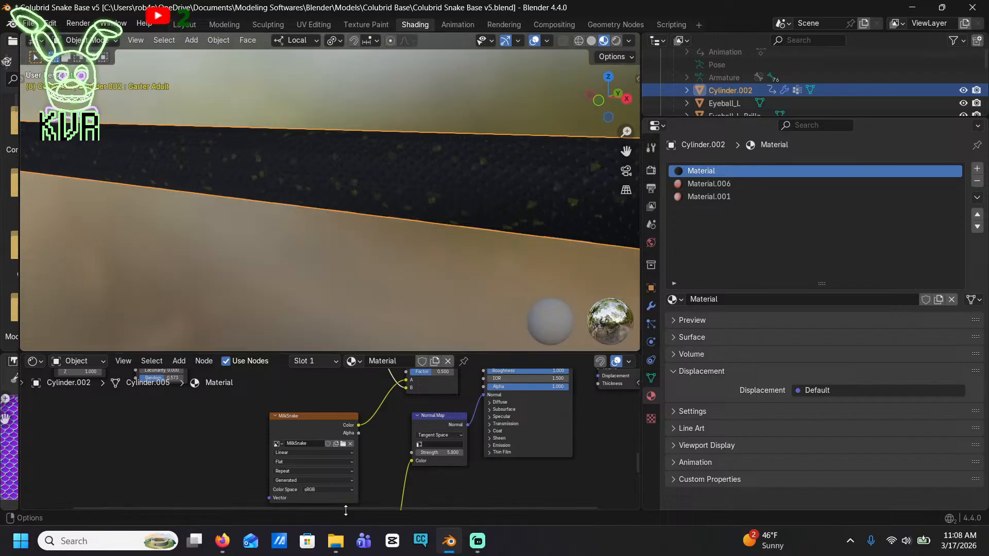
# Set the Voronoi Texture's roughness to 0.733 and try adjusting its lacunarity
pyautogui.scroll(-5, 316, 435)
pyautogui.moveTo(305, 428); pyautogui.dragTo(382, 470, button='middle')
pyautogui.scroll(6, 383, 471)
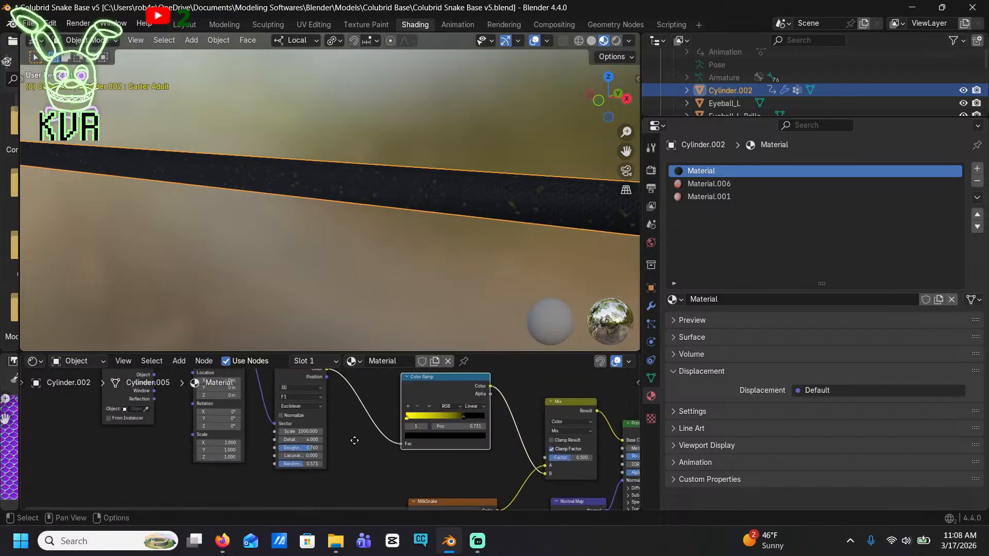
pyautogui.moveTo(272, 469)
pyautogui.mouseDown()
pyautogui.moveTo(216, 468)
pyautogui.moveTo(287, 465)
pyautogui.mouseUp()
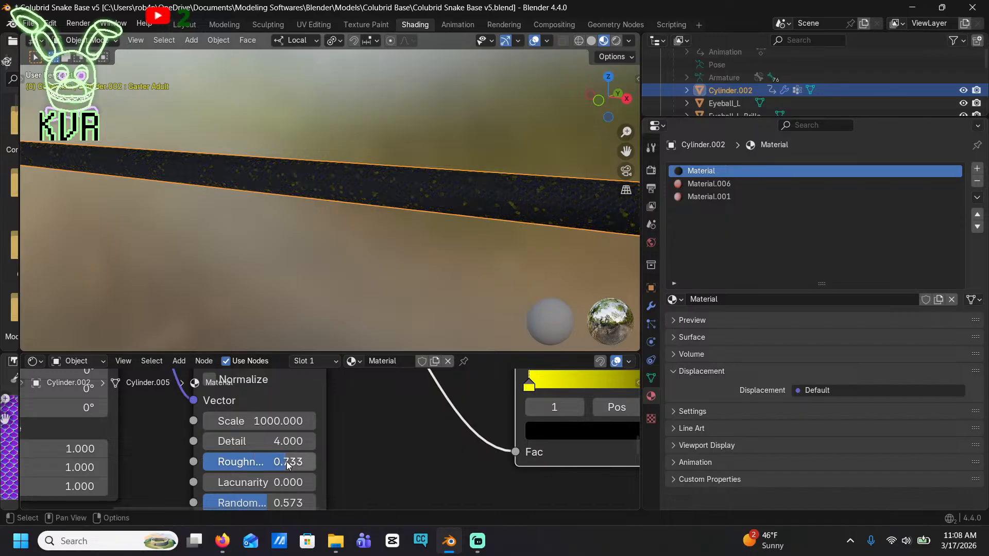
pyautogui.scroll(-1, 300, 462)
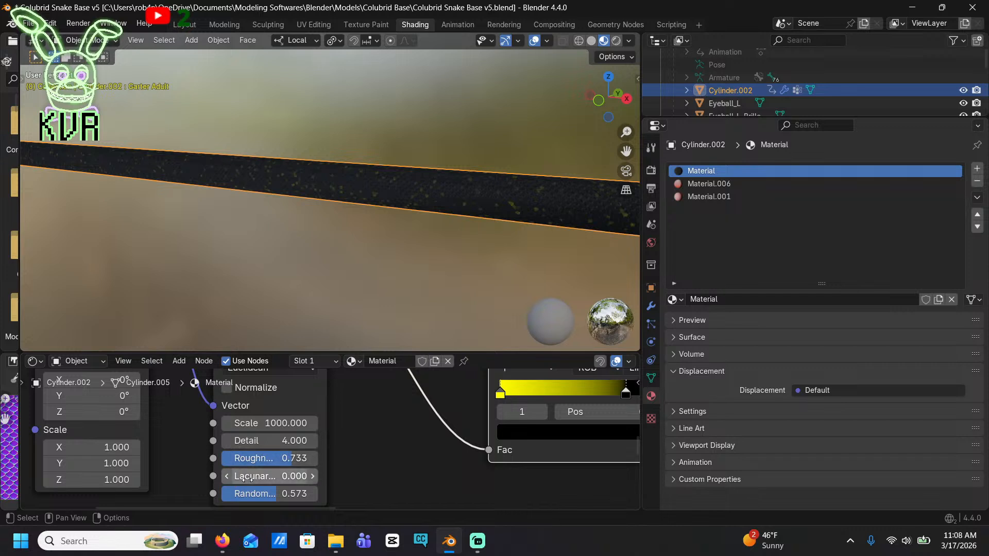
pyautogui.moveTo(260, 480); pyautogui.dragTo(288, 480)
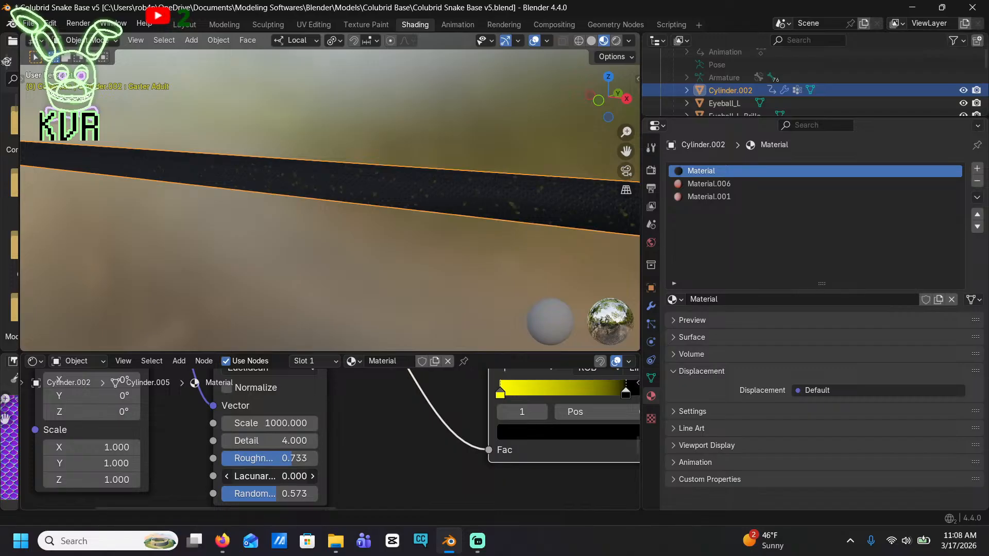
# Set the Voronoi Texture's detail to 2.7 and check the speckles on the body
pyautogui.scroll(2, 257, 459)
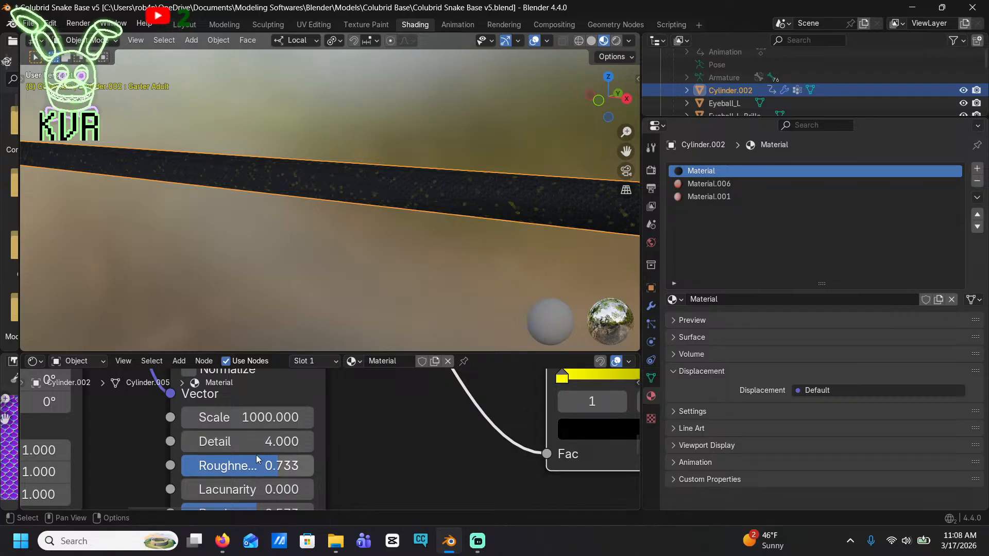
pyautogui.moveTo(257, 446); pyautogui.dragTo(257, 446)
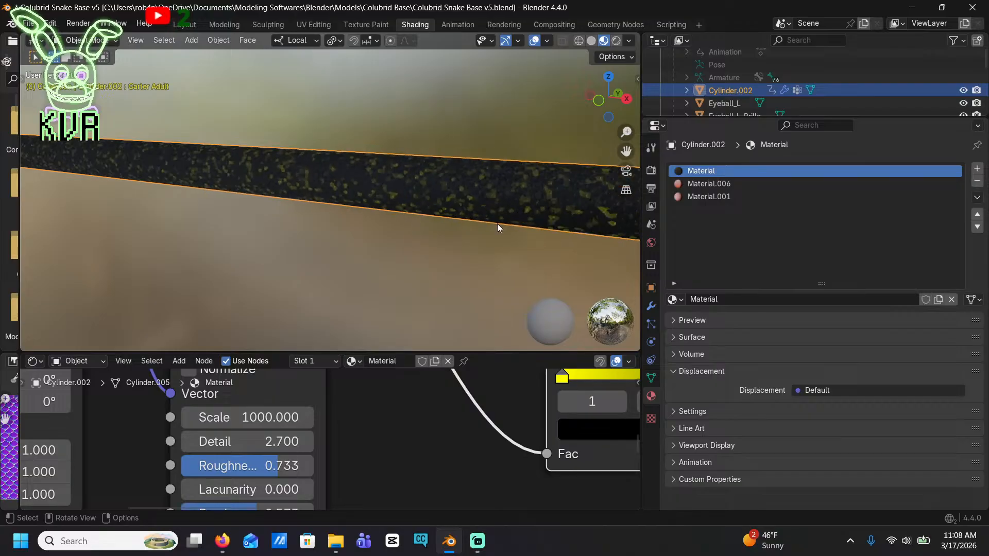
pyautogui.scroll(-5, 536, 417)
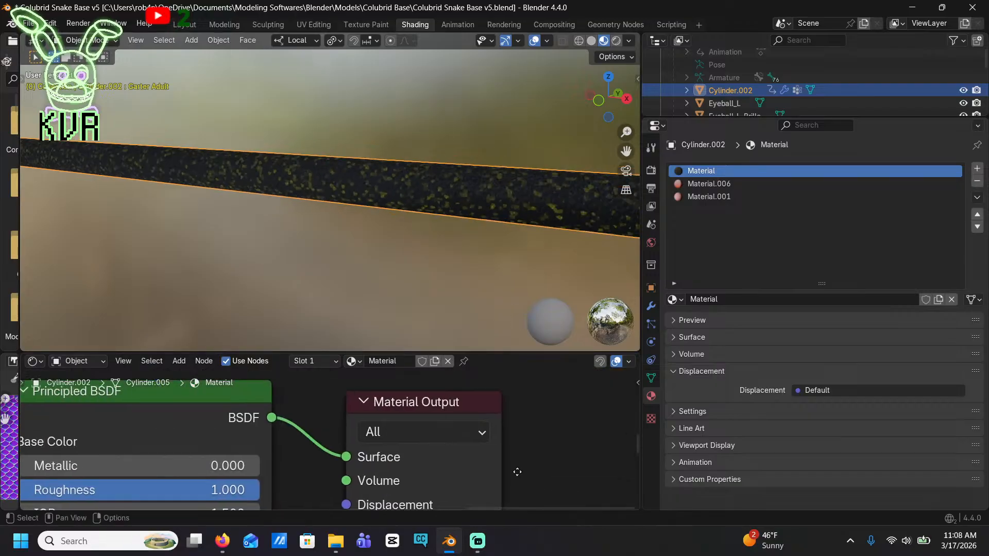
# Move the Color Ramp's black stop to position 0.775
pyautogui.scroll(-3, 536, 418)
pyautogui.moveTo(525, 442); pyautogui.dragTo(796, 410, button='middle')
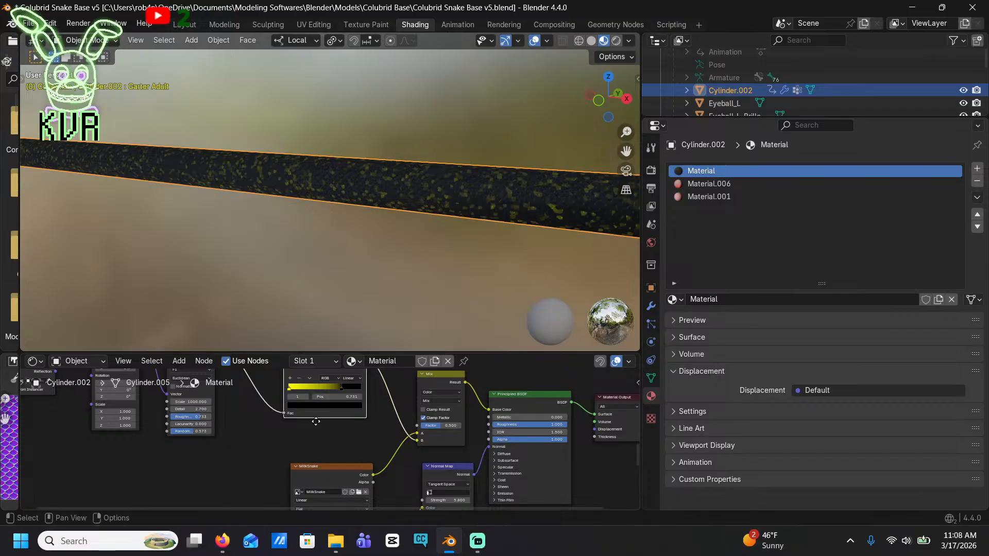
pyautogui.moveTo(313, 419); pyautogui.dragTo(318, 471, button='middle')
pyautogui.scroll(1, 300, 457)
pyautogui.scroll(5, 301, 457)
pyautogui.moveTo(380, 448); pyautogui.dragTo(389, 451)
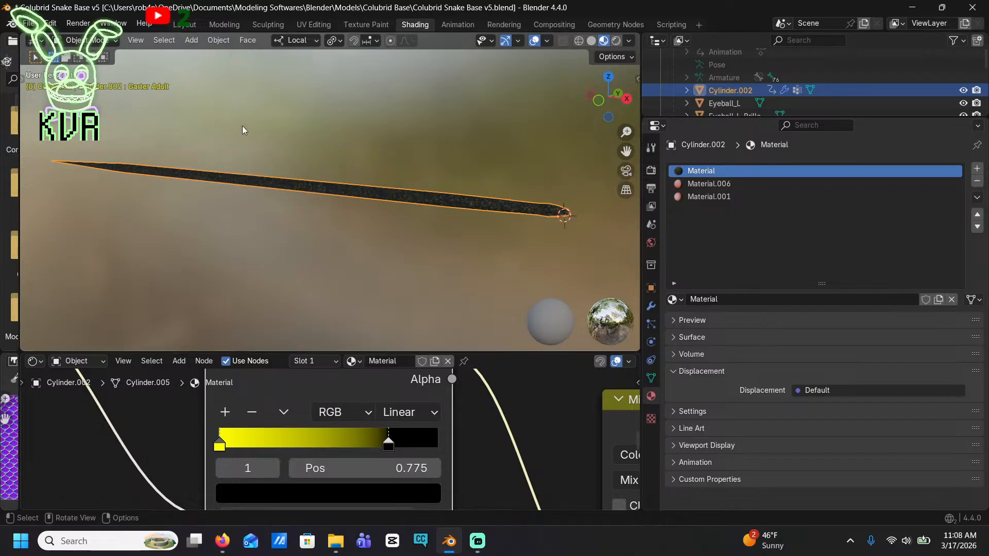
# Examine the yellow speckle pattern along the whole snake, including the head, the tail and the top of the body
pyautogui.scroll(-5, 444, 256)
pyautogui.moveTo(444, 255); pyautogui.dragTo(390, 257, button='middle')
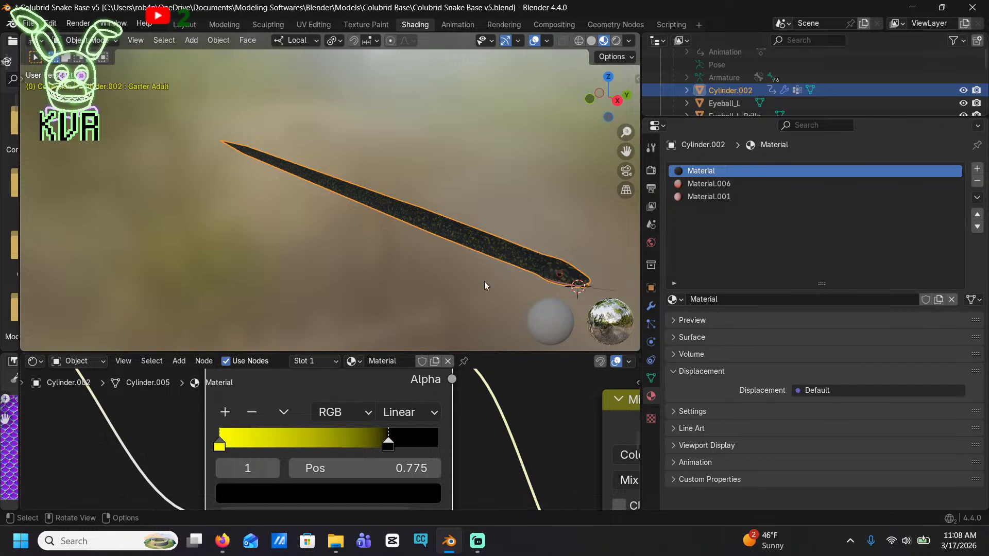
pyautogui.scroll(3, 462, 274)
pyautogui.keyDown('shift'); pyautogui.moveTo(427, 252); pyautogui.dragTo(224, 233, button='middle'); pyautogui.keyUp('shift')
pyautogui.scroll(5, 225, 233)
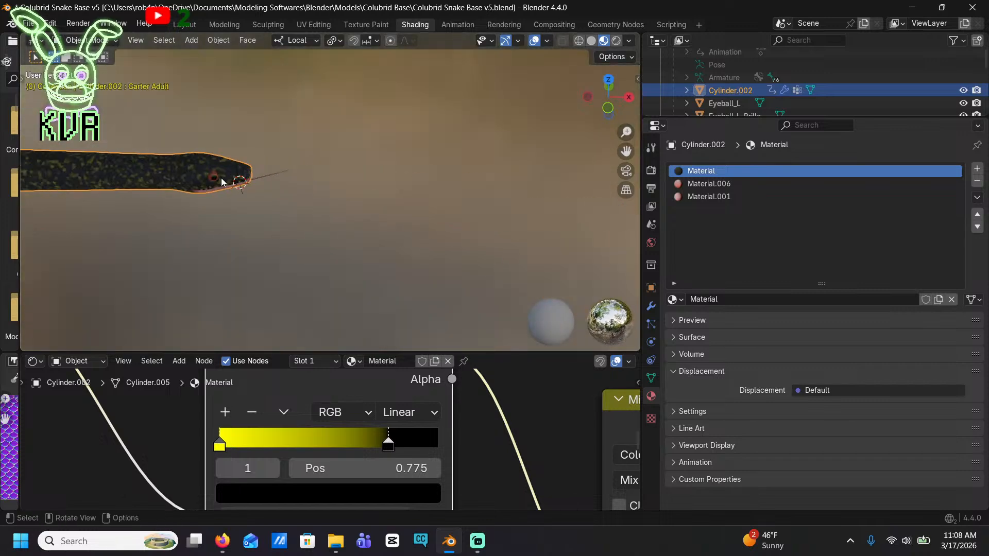
pyautogui.keyDown('shift'); pyautogui.moveTo(220, 178); pyautogui.dragTo(181, 172, button='middle'); pyautogui.keyUp('shift')
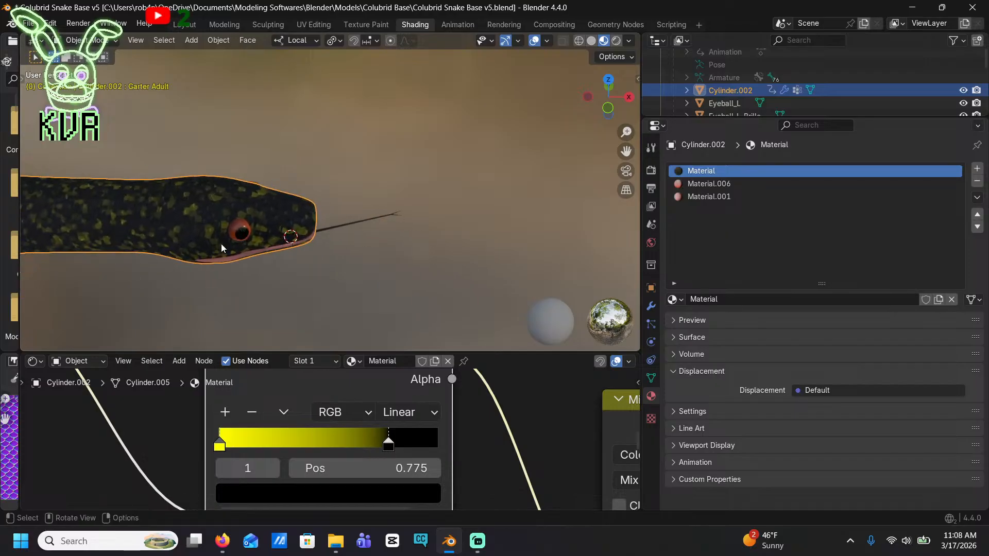
pyautogui.moveTo(239, 314); pyautogui.dragTo(360, 227, button='middle')
pyautogui.keyDown('shift'); pyautogui.moveTo(258, 246); pyautogui.dragTo(271, 76, button='middle'); pyautogui.keyUp('shift')
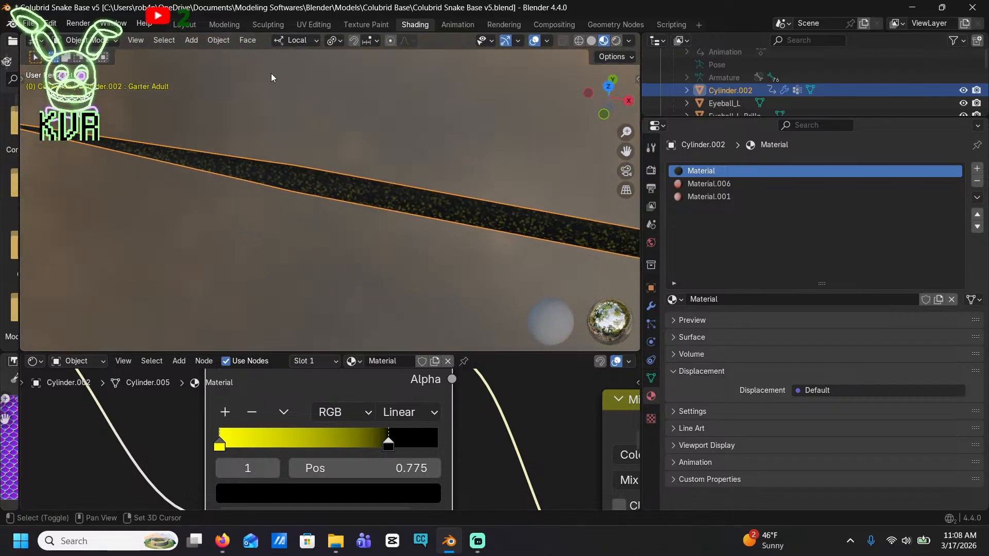
pyautogui.keyDown('shift'); pyautogui.moveTo(515, 201); pyautogui.dragTo(348, 184, button='middle'); pyautogui.keyUp('shift')
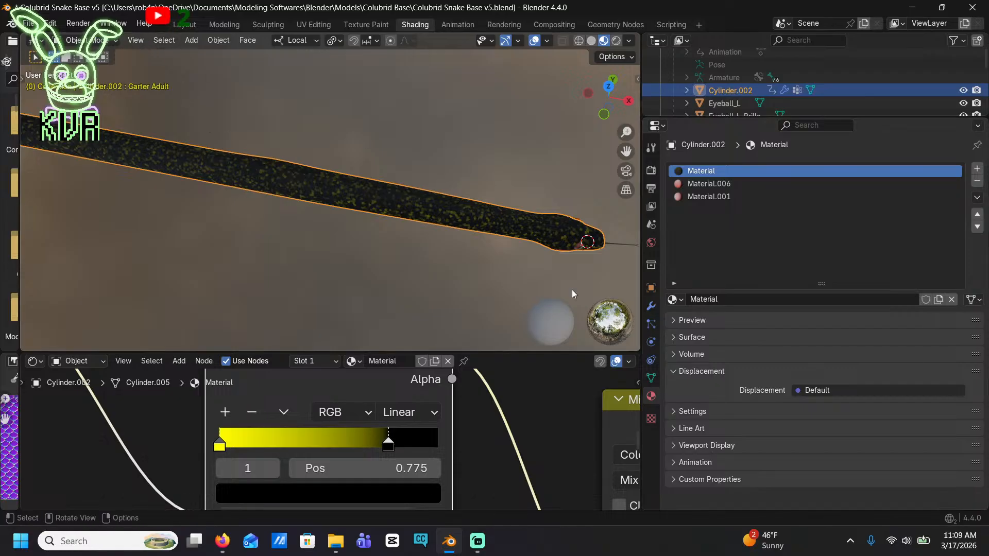
pyautogui.moveTo(571, 289); pyautogui.dragTo(490, 219, button='middle')
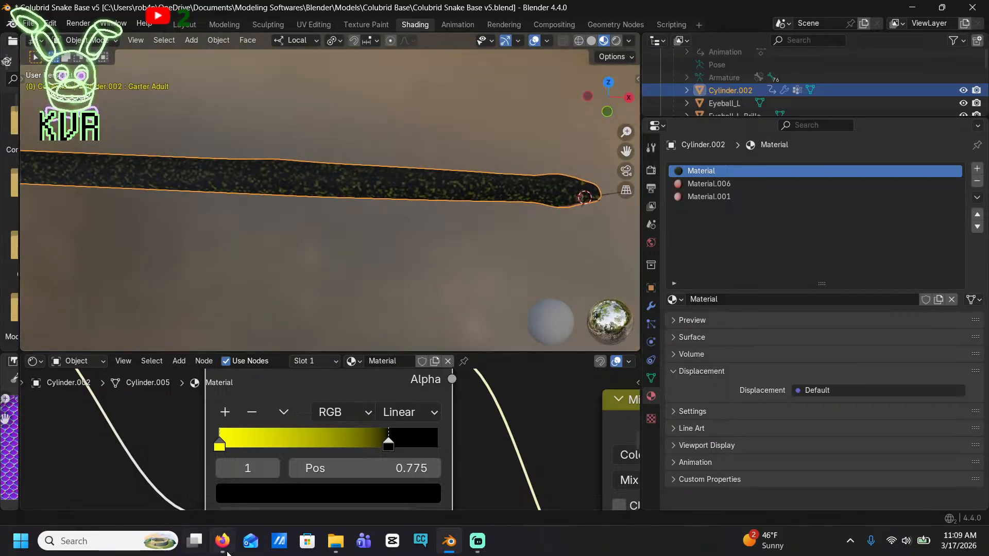
# Switch to Firefox and place the speckled kingsnake reference photo in a narrow window beside the snake model for comparison
pyautogui.moveTo(222, 540)
pyautogui.click(249, 449)
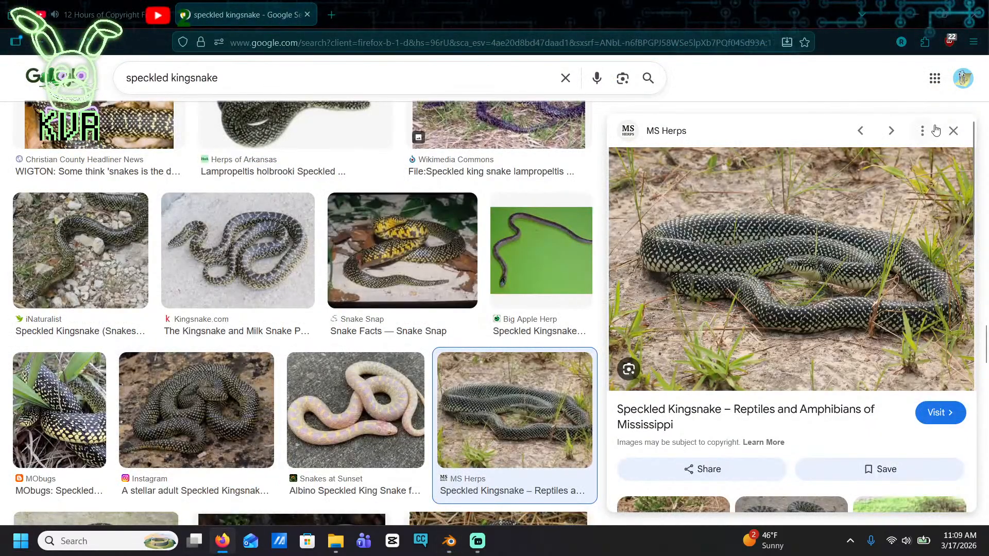
pyautogui.click(945, 14)
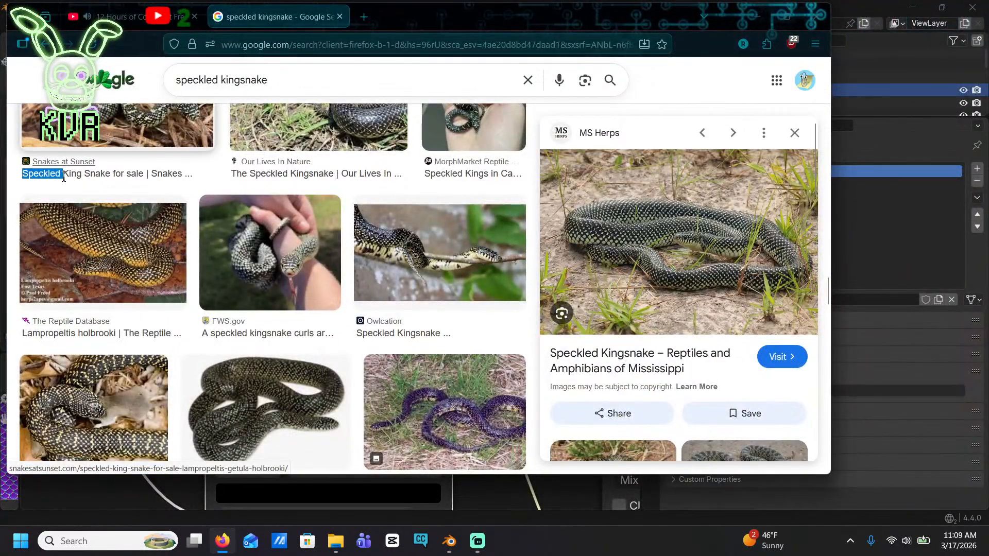
pyautogui.moveTo(7, 179); pyautogui.dragTo(589, 254)
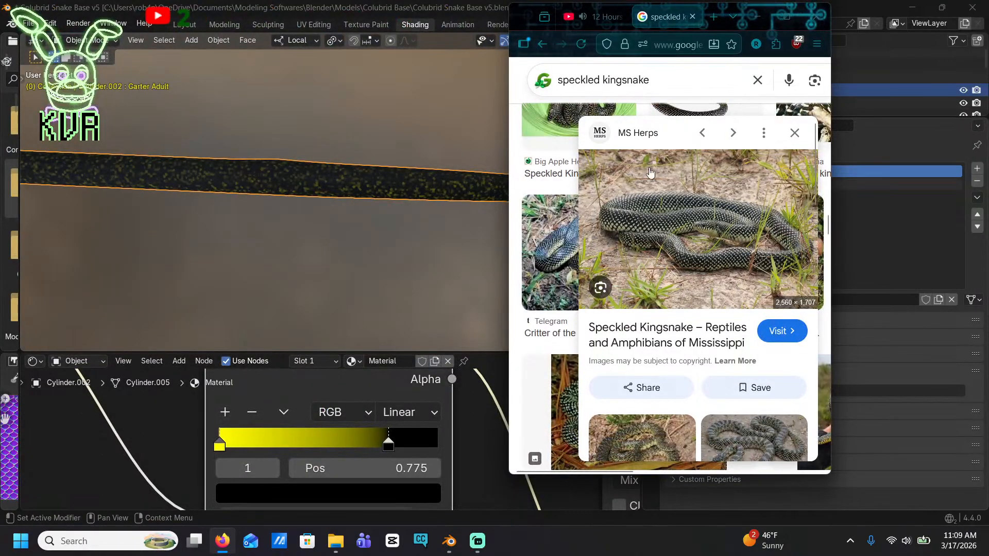
pyautogui.moveTo(523, 11); pyautogui.dragTo(635, 20)
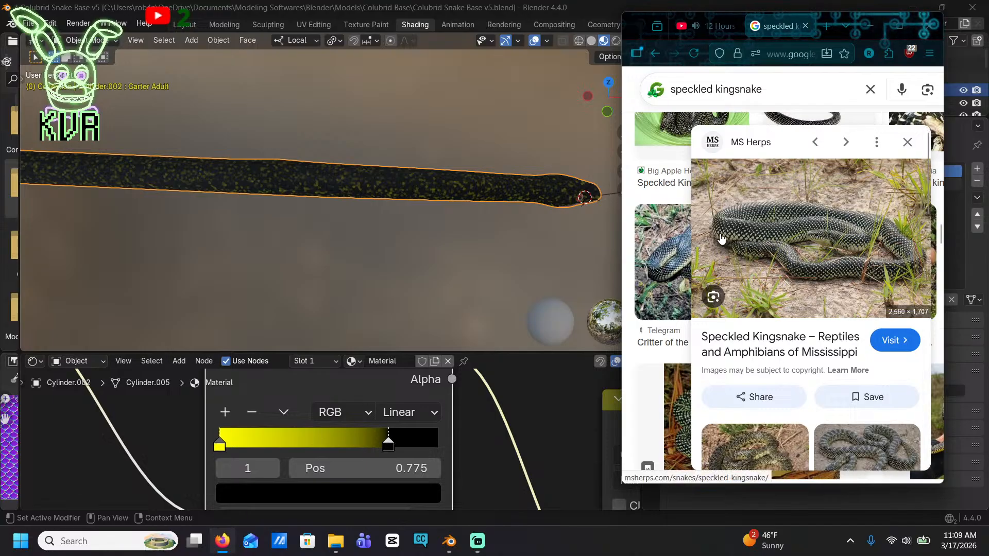
# Switch to the Texture Paint workspace with the snake's head in close-up and display the brush's color and palette settings
pyautogui.moveTo(550, 213); pyautogui.dragTo(482, 199, button='middle')
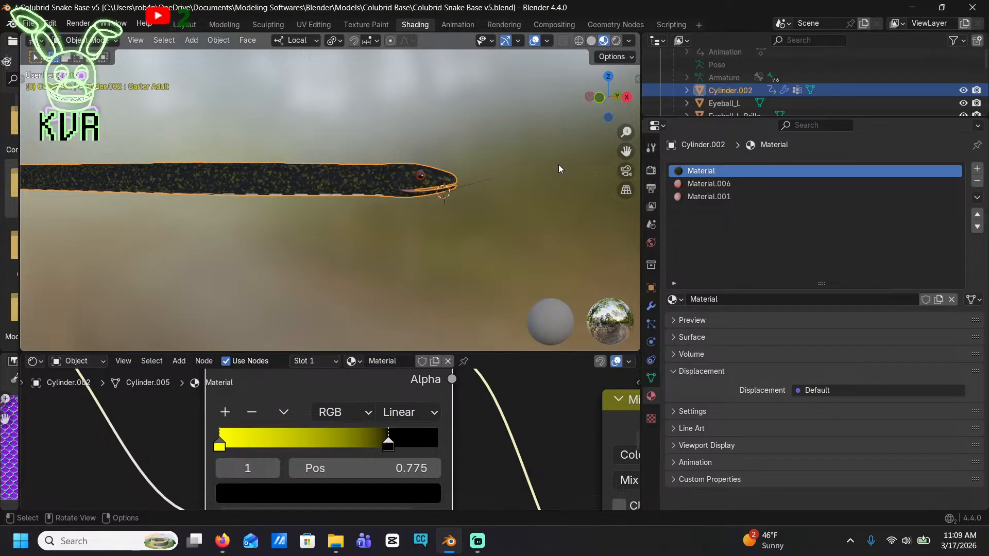
pyautogui.moveTo(558, 166); pyautogui.dragTo(475, 163, button='middle')
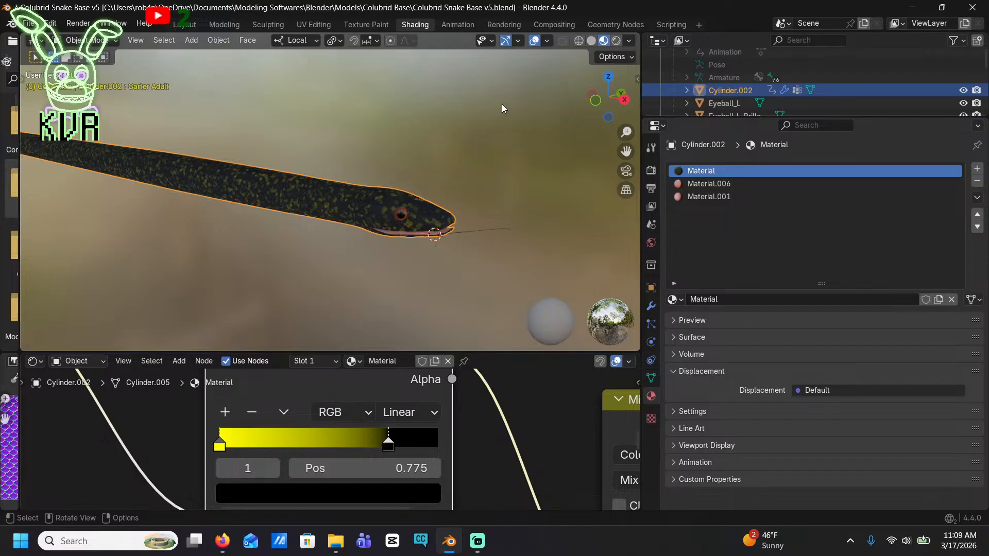
pyautogui.moveTo(509, 124)
pyautogui.mouseDown(button='middle')
pyautogui.moveTo(490, 150)
pyautogui.moveTo(497, 128)
pyautogui.mouseUp(button='middle')
pyautogui.click(366, 24)
pyautogui.scroll(6, 567, 260)
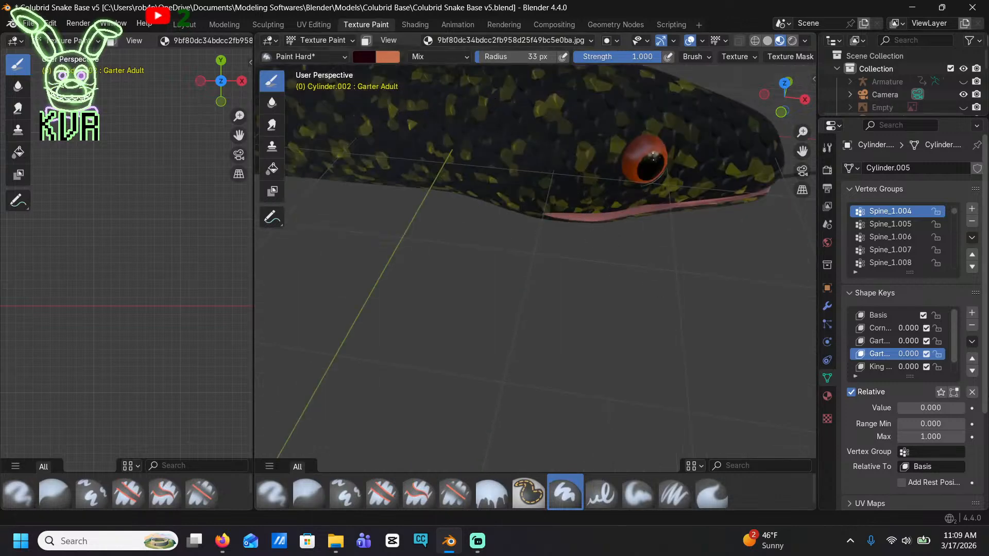
pyautogui.click(827, 148)
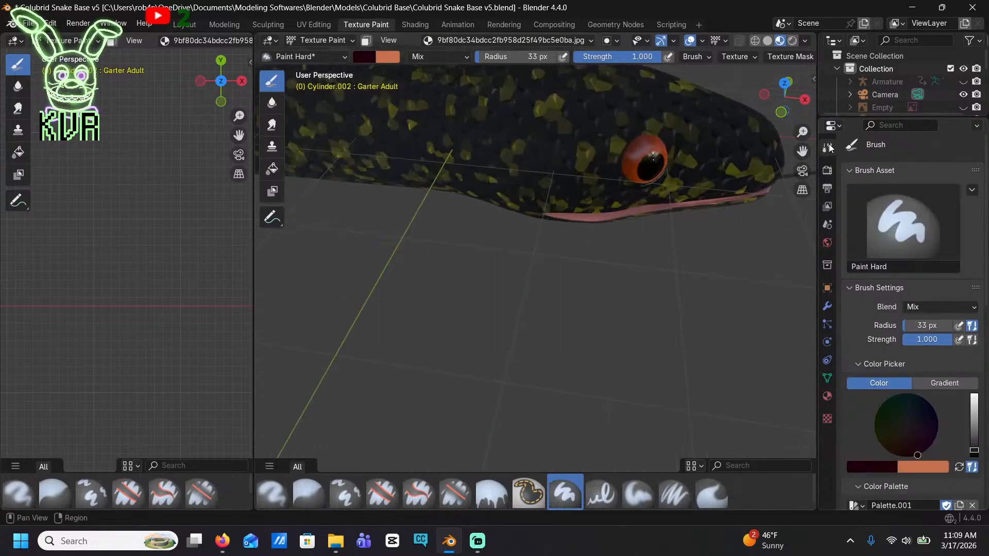
pyautogui.scroll(-5, 937, 243)
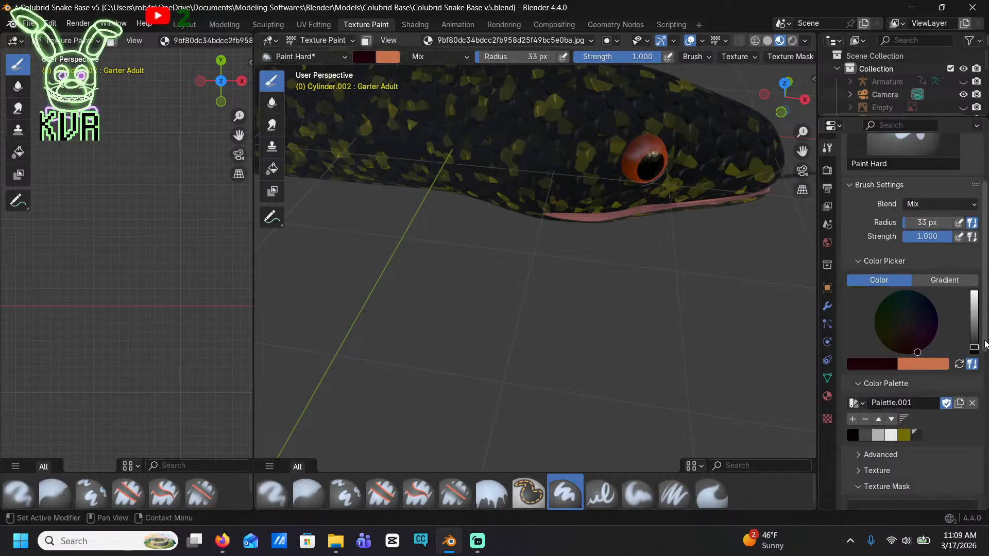
# Raise the brush color's value to full brightness to turn it from dark maroon into vivid pinkish red
pyautogui.click(870, 365)
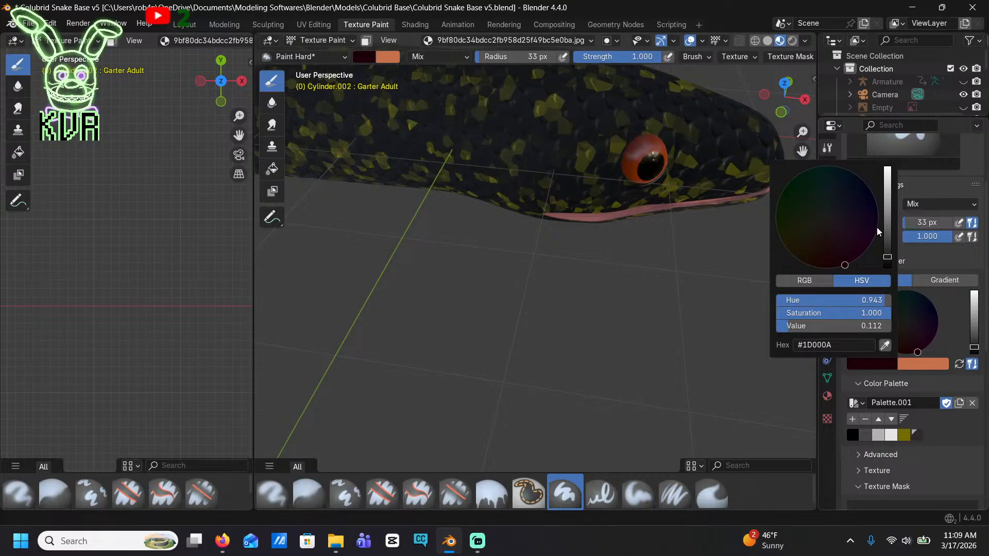
pyautogui.moveTo(888, 228); pyautogui.dragTo(887, 164)
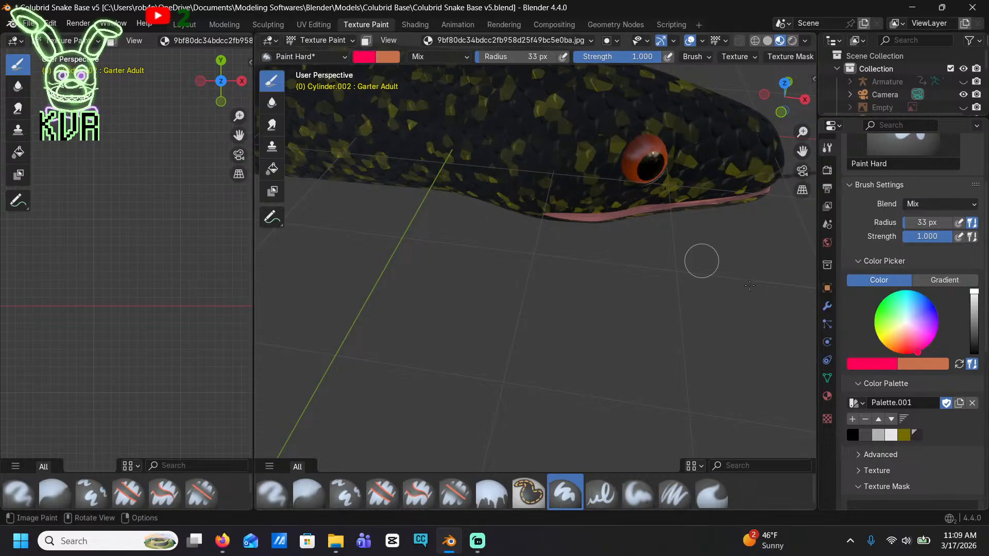
pyautogui.scroll(-2, 948, 429)
pyautogui.scroll(3, 948, 429)
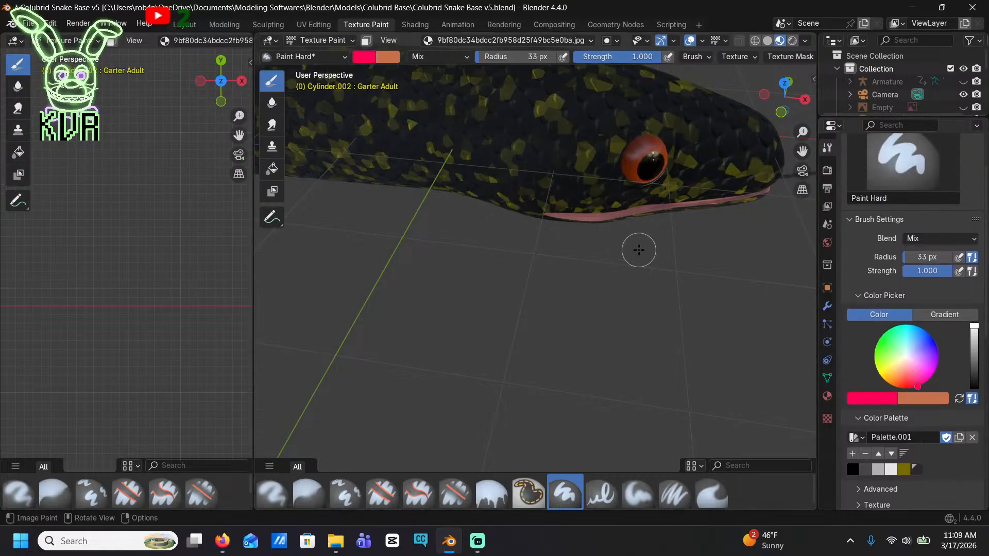
# Examine the speckle pattern on the snake's snout, the top of its head and along the body
pyautogui.scroll(-8, 607, 245)
pyautogui.scroll(8, 631, 274)
pyautogui.moveTo(677, 245); pyautogui.dragTo(716, 200, button='middle')
pyautogui.moveTo(716, 200)
pyautogui.keyDown('shift'); pyautogui.mouseDown(button='middle')
pyautogui.moveTo(717, 178)
pyautogui.moveTo(560, 263)
pyautogui.moveTo(587, 253)
pyautogui.mouseUp(button='middle'); pyautogui.keyUp('shift')
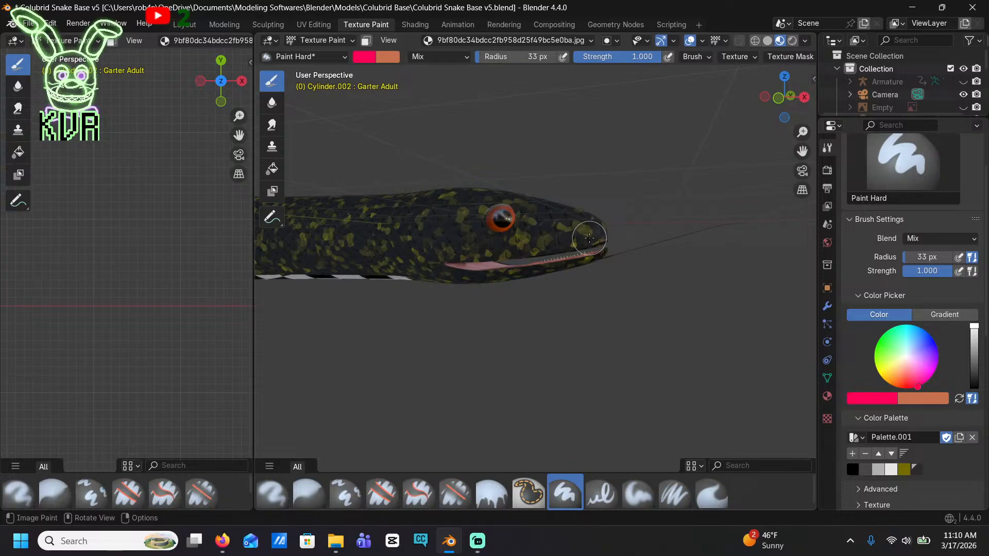
pyautogui.scroll(2, 573, 237)
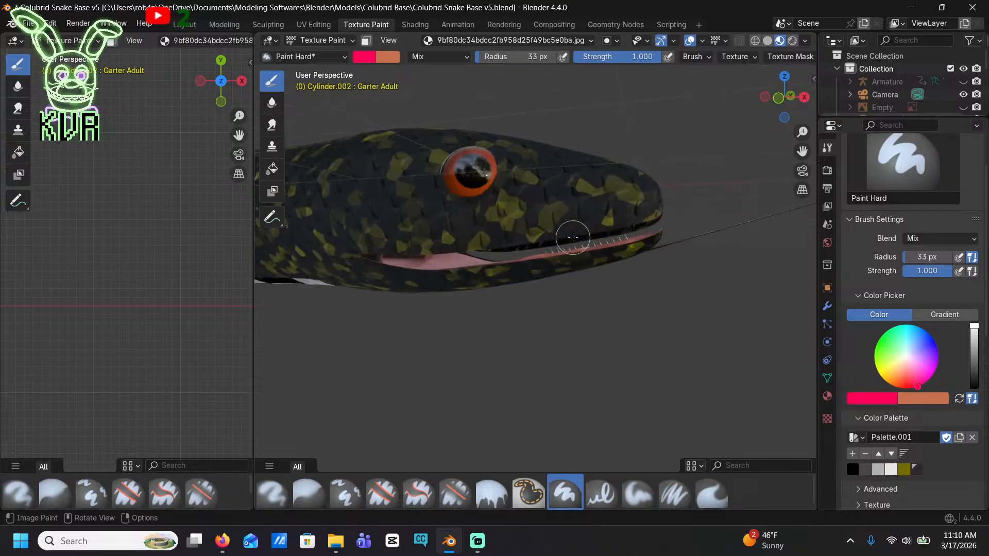
pyautogui.moveTo(572, 237); pyautogui.dragTo(467, 301, button='middle')
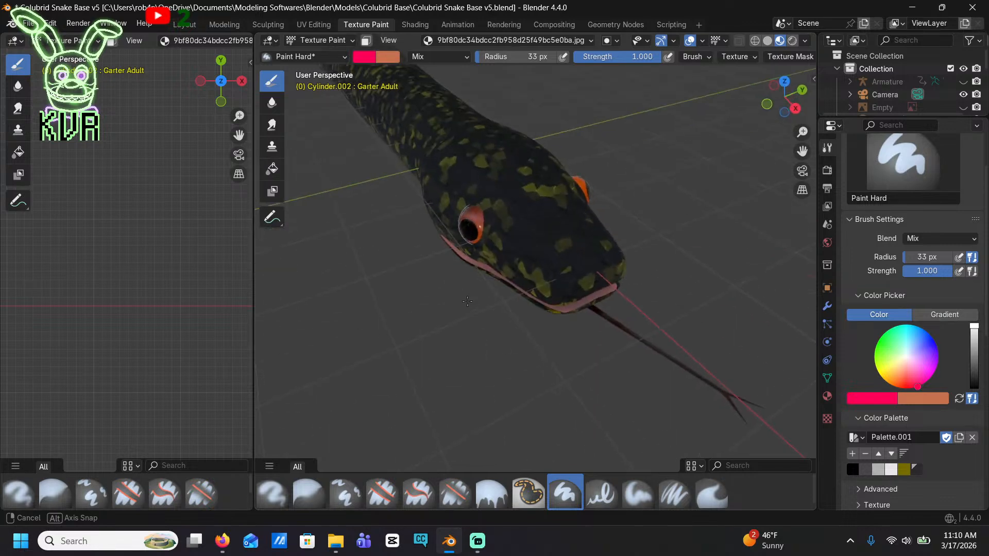
pyautogui.scroll(-11, 469, 282)
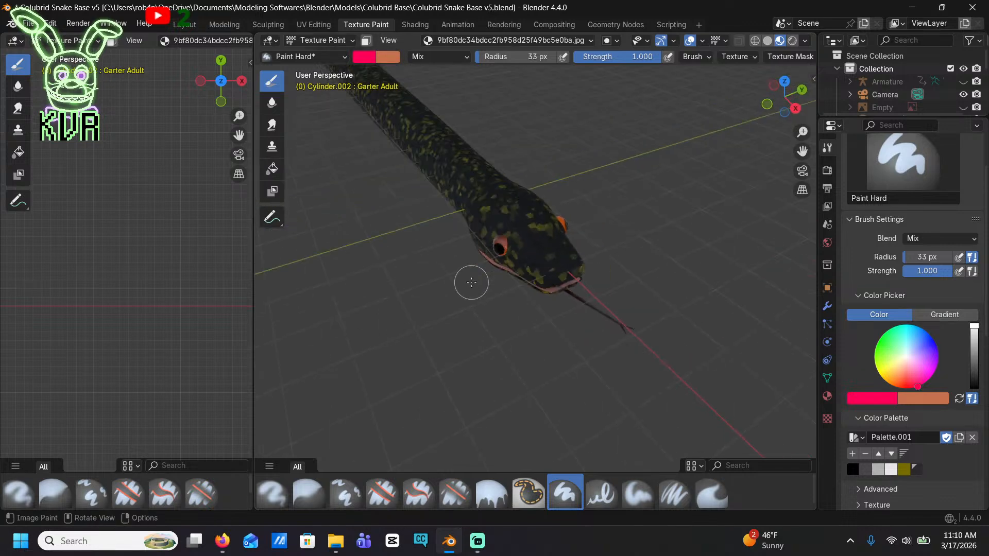
pyautogui.keyDown('shift'); pyautogui.moveTo(452, 262); pyautogui.dragTo(678, 332, button='middle'); pyautogui.keyUp('shift')
pyautogui.scroll(6, 607, 309)
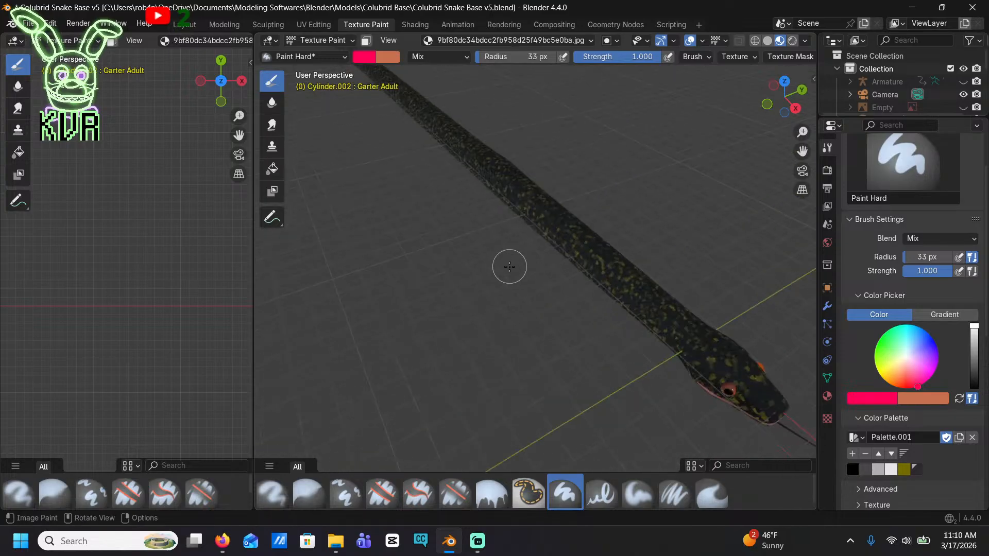
pyautogui.moveTo(508, 265); pyautogui.dragTo(543, 204, button='middle')
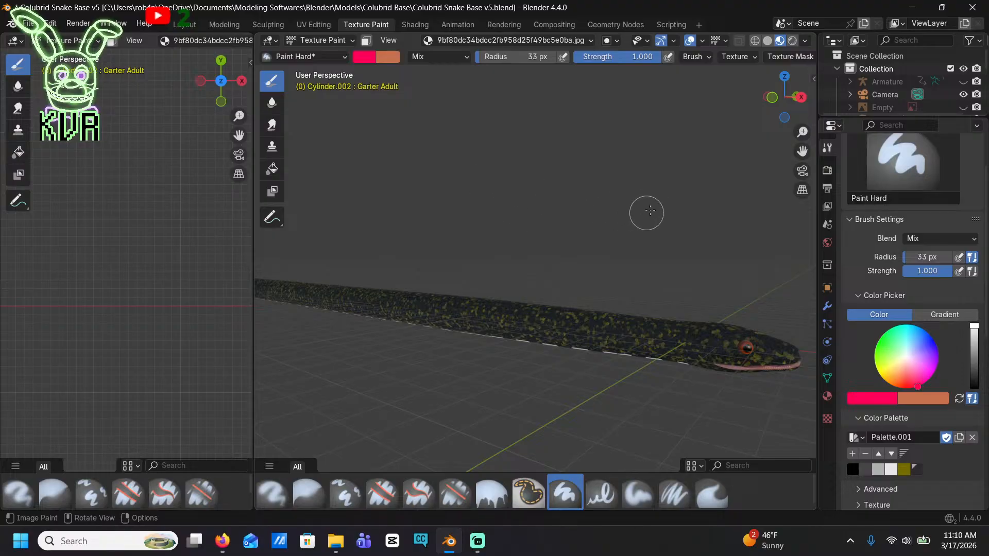
# Set the Paint Hard brush's blend mode to Darken
pyautogui.scroll(3, 911, 334)
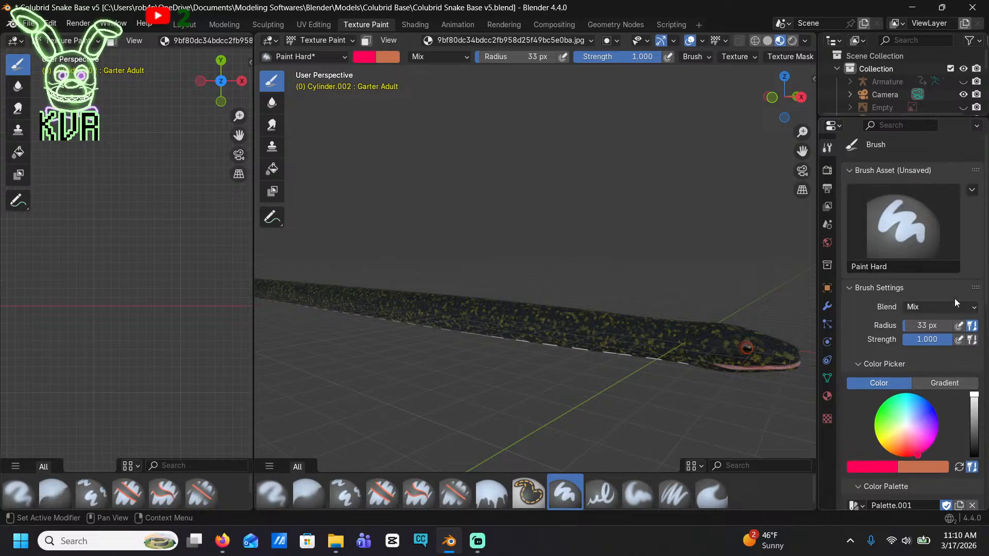
pyautogui.click(942, 307)
pyautogui.click(903, 308)
pyautogui.click(845, 342)
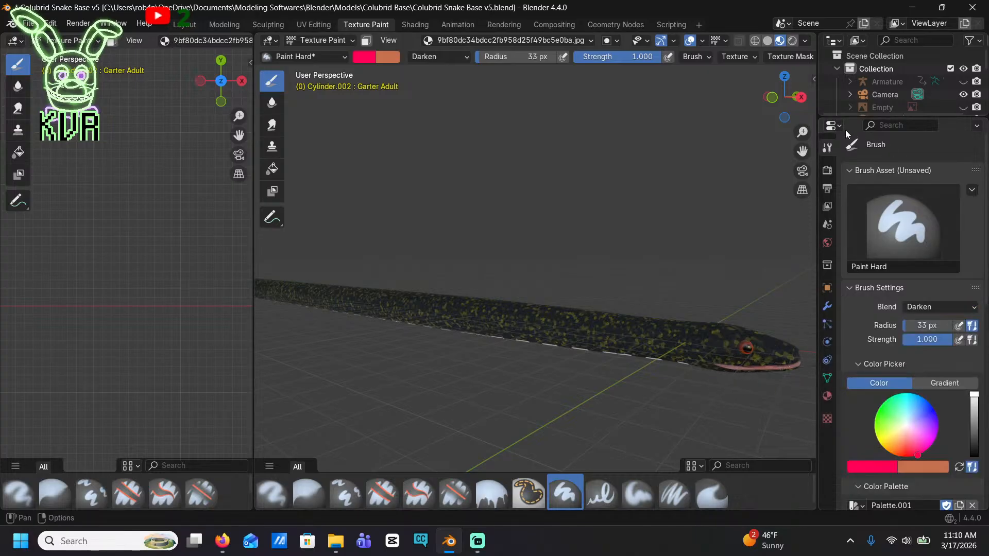
# Switch to the Layout workspace and open the snake mesh in Edit Mode with the head in close-up
pyautogui.scroll(4, 803, 327)
pyautogui.moveTo(806, 331); pyautogui.dragTo(657, 338, button='middle')
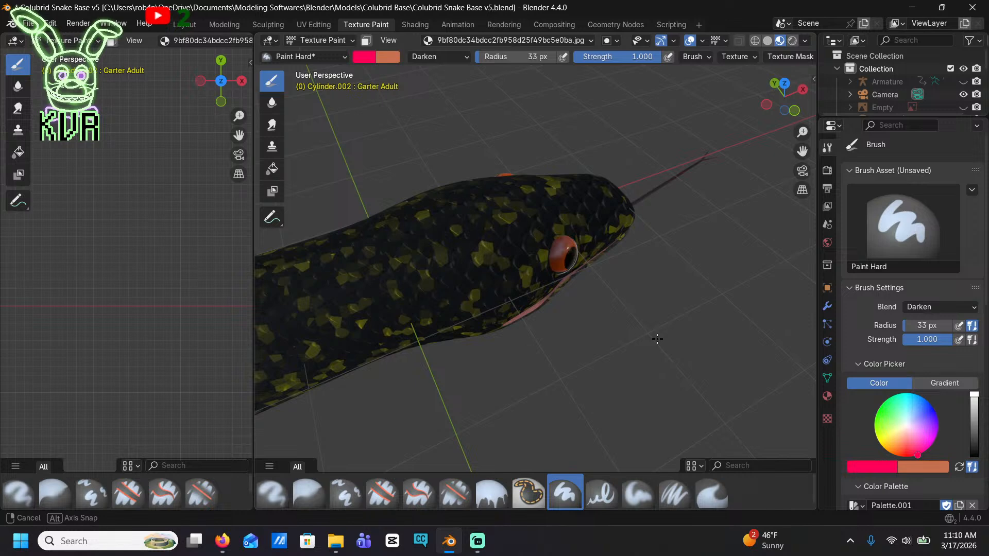
pyautogui.moveTo(657, 338); pyautogui.dragTo(611, 270, button='middle')
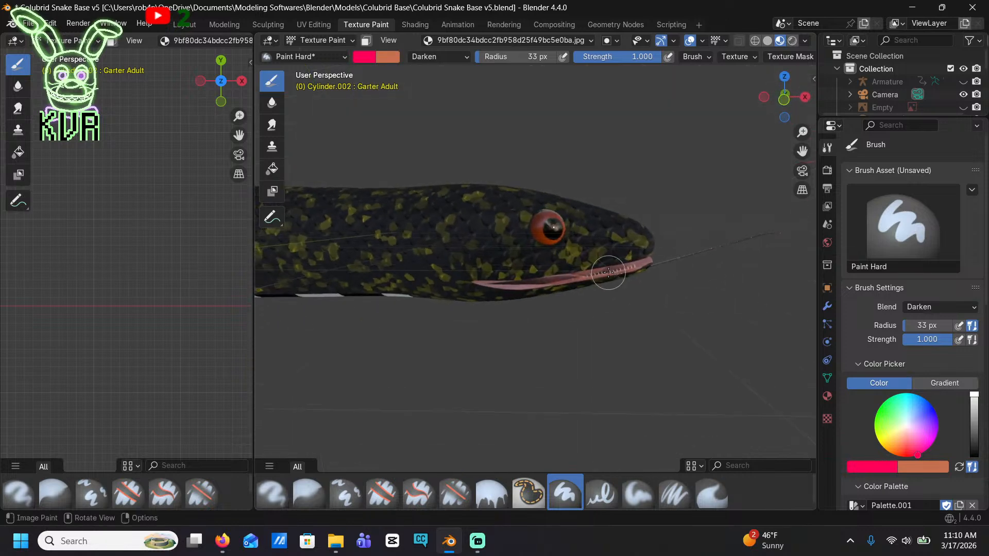
pyautogui.click(186, 26)
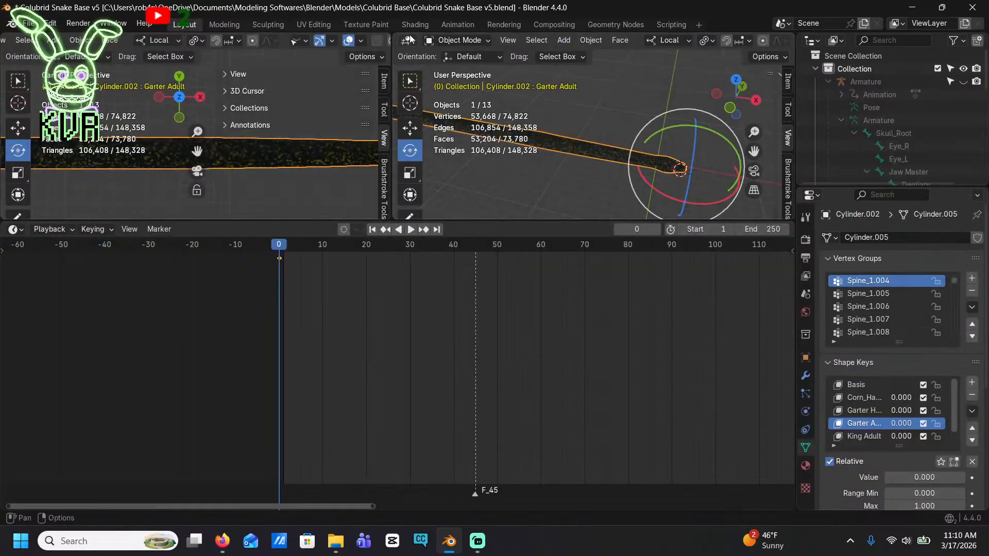
pyautogui.click(456, 40)
pyautogui.click(438, 65)
pyautogui.moveTo(566, 129); pyautogui.dragTo(593, 145, button='middle')
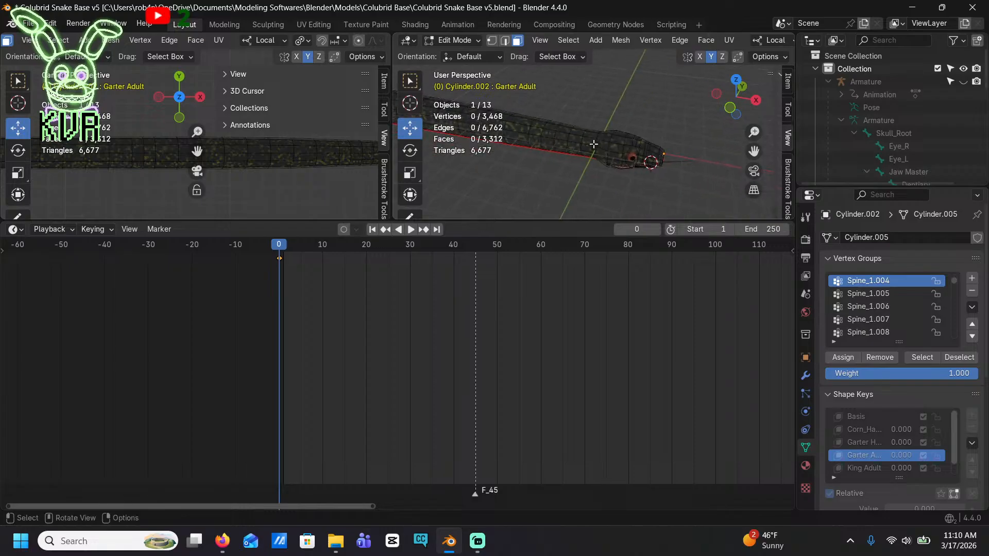
pyautogui.scroll(3, 598, 143)
pyautogui.scroll(3, 605, 142)
pyautogui.click(612, 142)
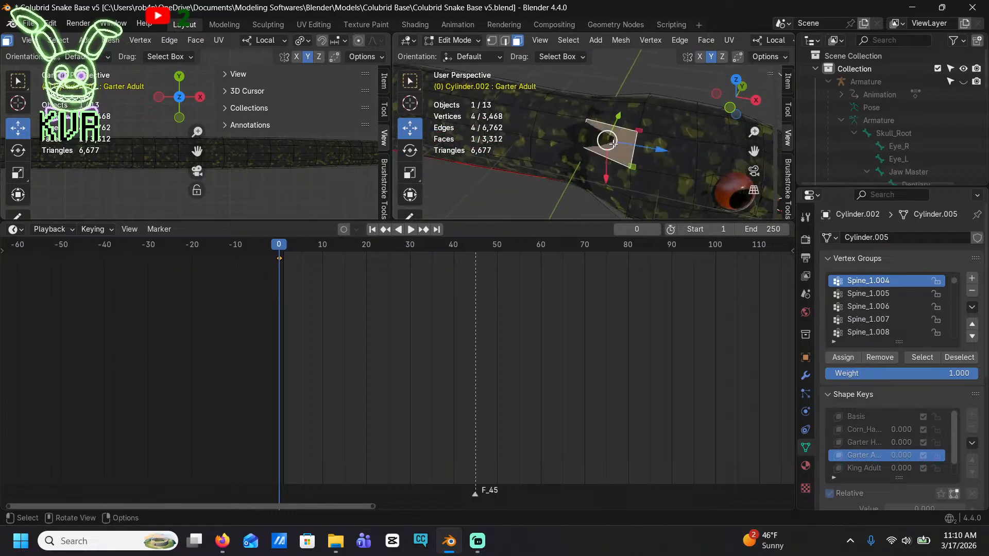
pyautogui.keyDown('shift'); pyautogui.click(649, 106); pyautogui.keyUp('shift')
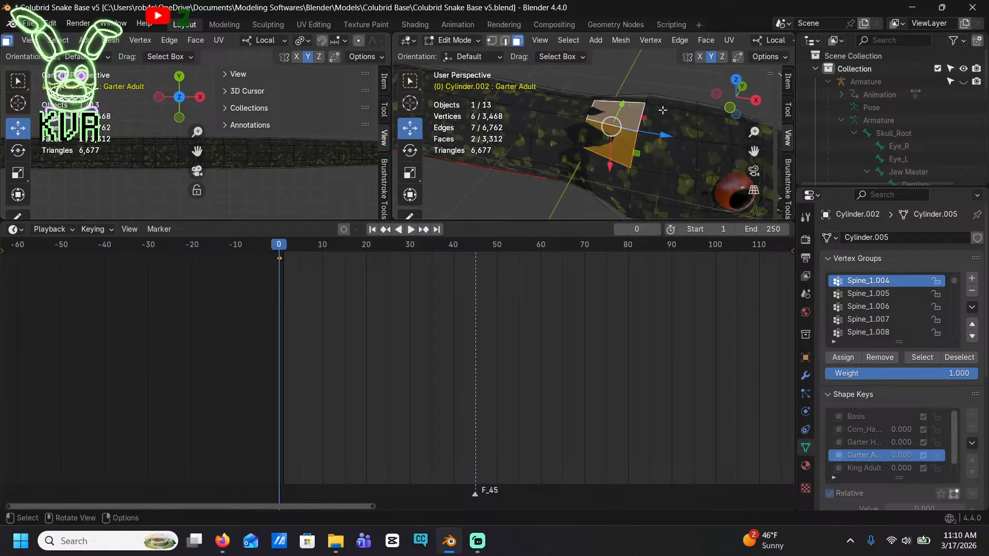
pyautogui.keyDown('alt'); pyautogui.click(662, 116); pyautogui.keyUp('alt')
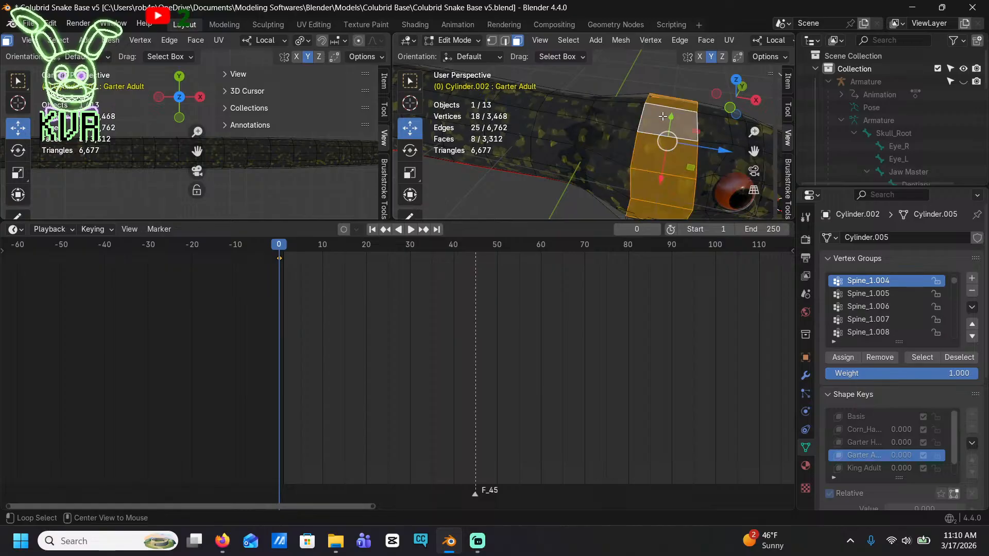
pyautogui.keyDown('alt'); pyautogui.keyDown('shift'); pyautogui.click(624, 124); pyautogui.keyUp('shift'); pyautogui.keyUp('alt')
pyautogui.keyDown('alt'); pyautogui.keyDown('shift'); pyautogui.click(721, 142); pyautogui.keyUp('shift'); pyautogui.keyUp('alt')
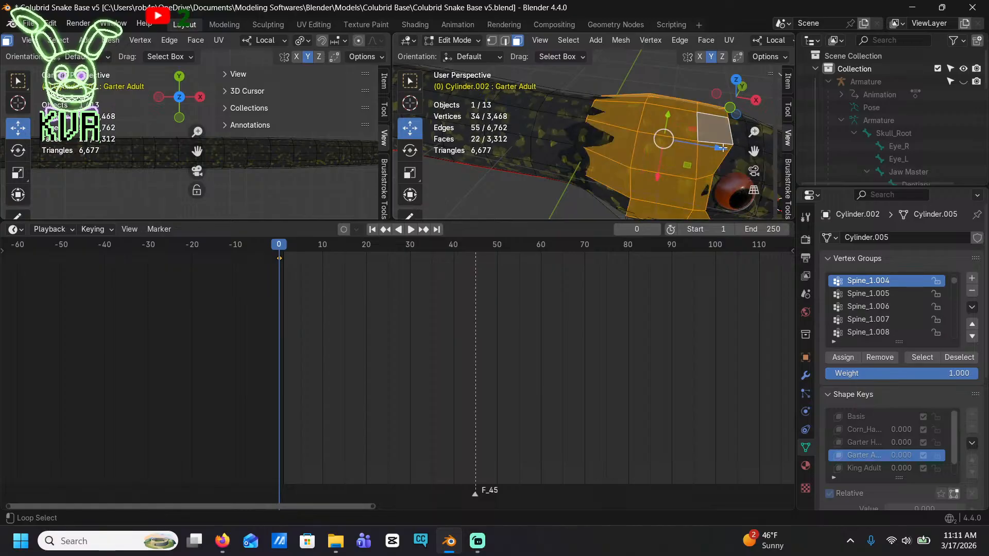
pyautogui.keyDown('shift'); pyautogui.moveTo(723, 132); pyautogui.dragTo(605, 82, button='middle'); pyautogui.keyUp('shift')
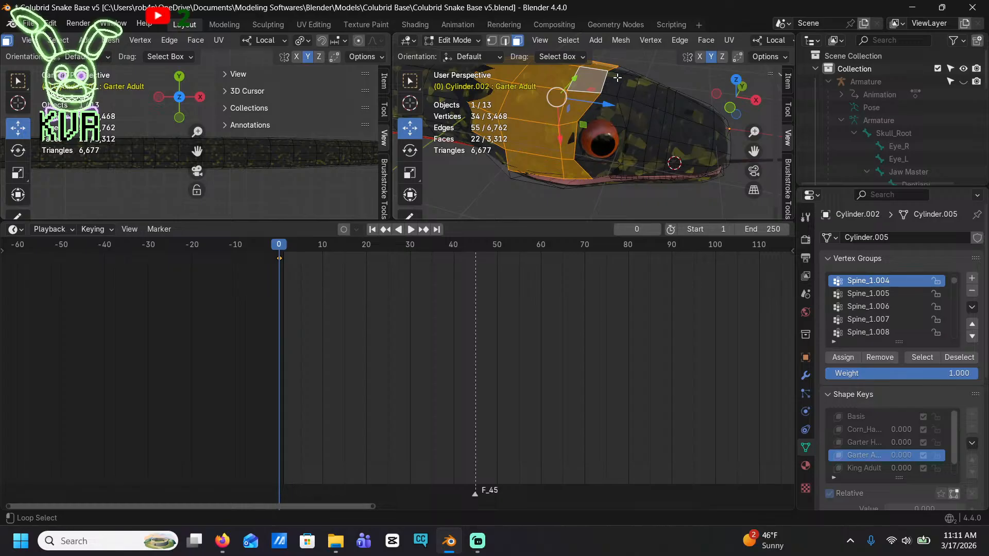
pyautogui.keyDown('alt'); pyautogui.keyDown('shift'); pyautogui.click(623, 85); pyautogui.keyUp('shift'); pyautogui.keyUp('alt')
pyautogui.keyDown('alt'); pyautogui.keyDown('shift'); pyautogui.click(619, 88); pyautogui.keyUp('shift'); pyautogui.keyUp('alt')
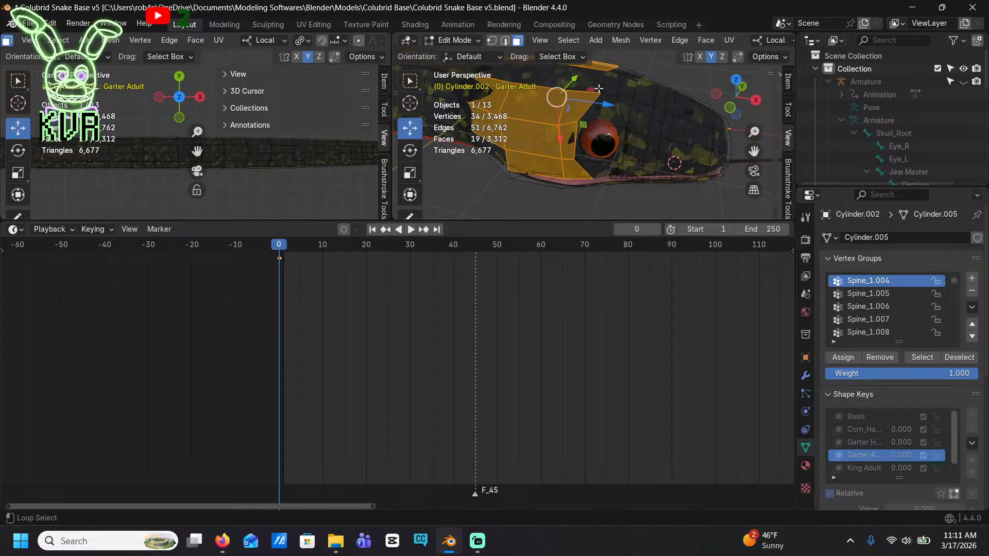
pyautogui.keyDown('alt'); pyautogui.keyDown('shift'); pyautogui.click(596, 86); pyautogui.keyUp('shift'); pyautogui.keyUp('alt')
pyautogui.keyDown('alt'); pyautogui.keyDown('shift'); pyautogui.click(597, 86); pyautogui.keyUp('shift'); pyautogui.keyUp('alt')
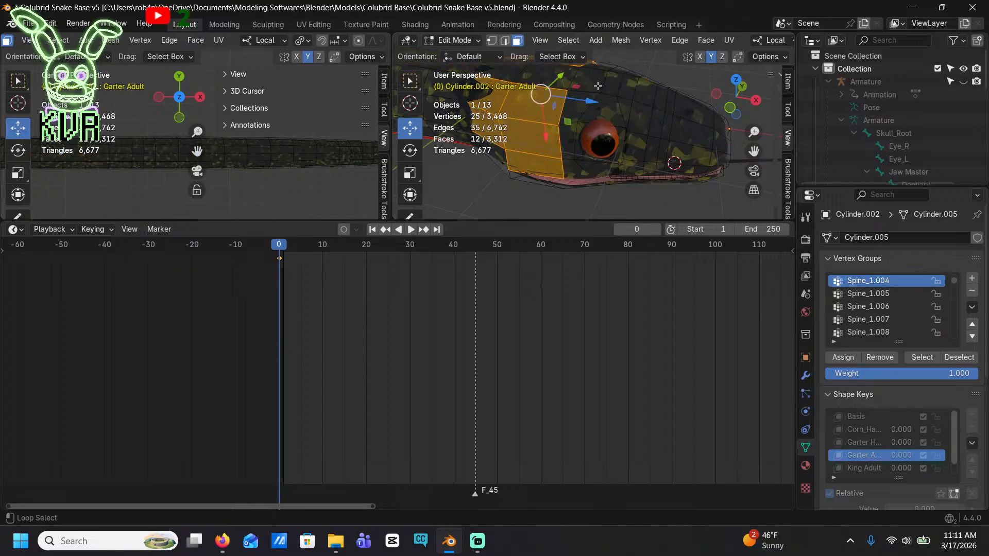
pyautogui.keyDown('alt'); pyautogui.keyDown('shift'); pyautogui.click(597, 86); pyautogui.keyUp('shift'); pyautogui.keyUp('alt')
pyautogui.keyDown('alt'); pyautogui.keyDown('shift'); pyautogui.click(597, 86); pyautogui.keyUp('shift'); pyautogui.keyUp('alt')
pyautogui.keyDown('alt'); pyautogui.keyDown('shift'); pyautogui.click(597, 86); pyautogui.keyUp('shift'); pyautogui.keyUp('alt')
pyautogui.keyDown('alt'); pyautogui.keyDown('shift'); pyautogui.click(597, 86); pyautogui.keyUp('shift'); pyautogui.keyUp('alt')
pyautogui.keyDown('alt'); pyautogui.keyDown('shift'); pyautogui.click(597, 86); pyautogui.keyUp('shift'); pyautogui.keyUp('alt')
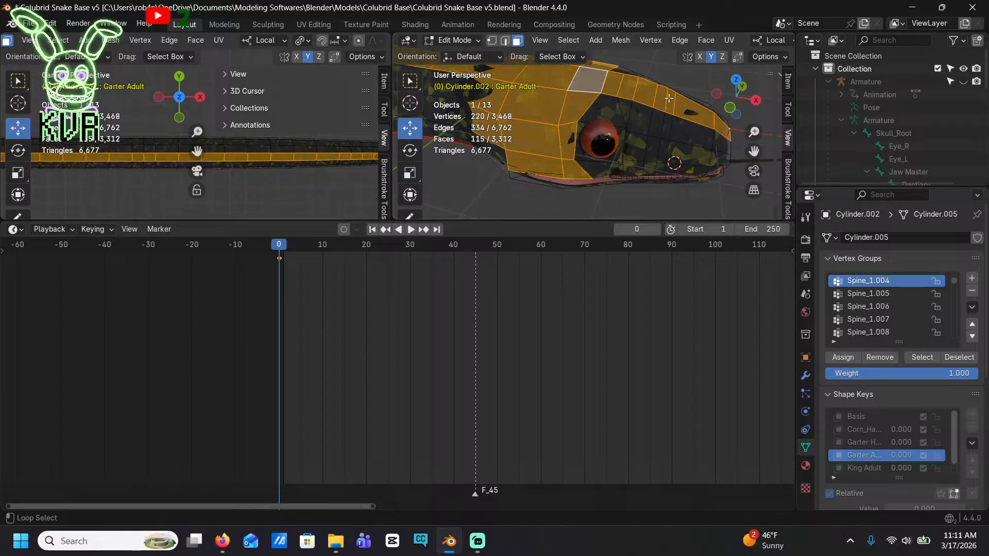
pyautogui.keyDown('alt'); pyautogui.keyDown('shift'); pyautogui.click(689, 106); pyautogui.keyUp('shift'); pyautogui.keyUp('alt')
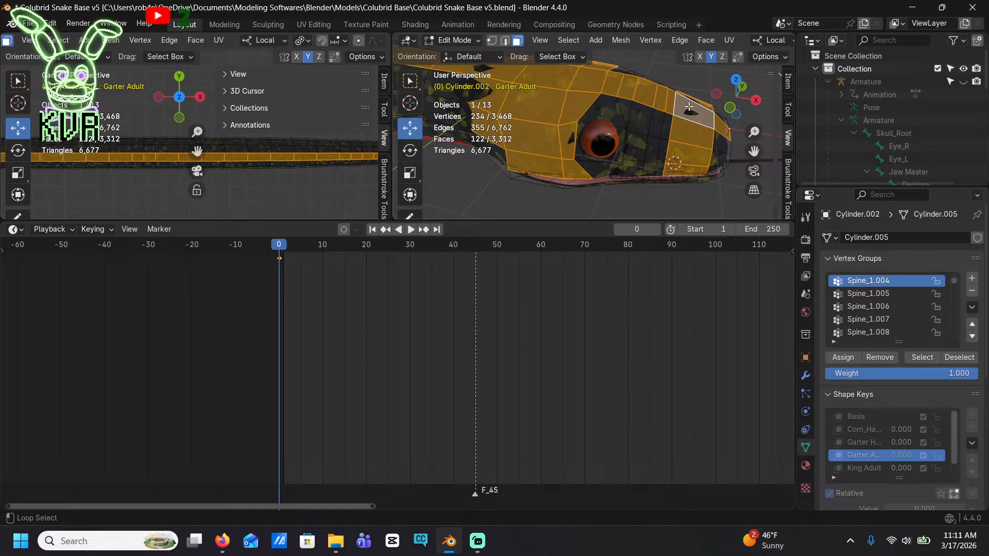
pyautogui.hotkey('alt', 'a')
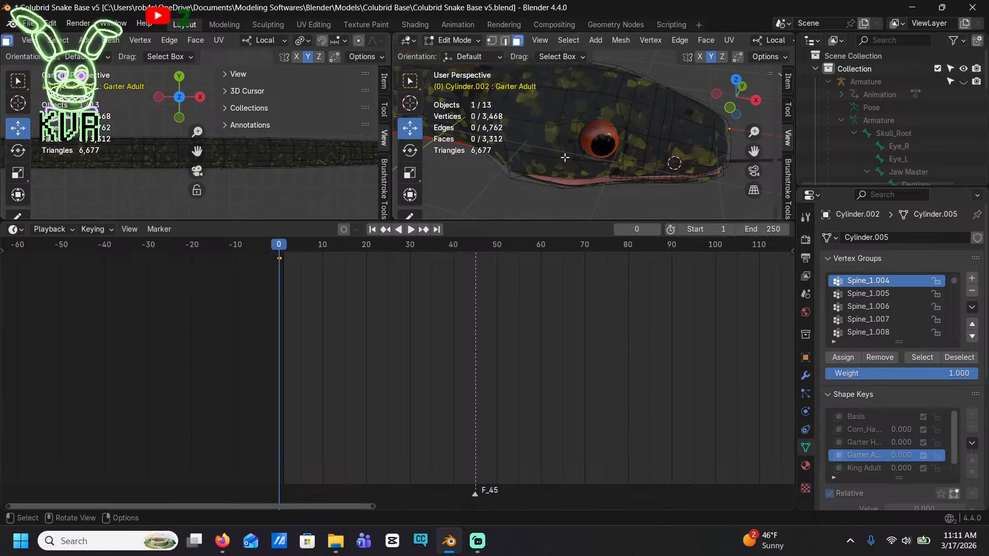
# Select the mesh faces on the side of the head behind the eye, from the neck down to the jaw corner
pyautogui.moveTo(688, 107); pyautogui.dragTo(600, 162, button='middle')
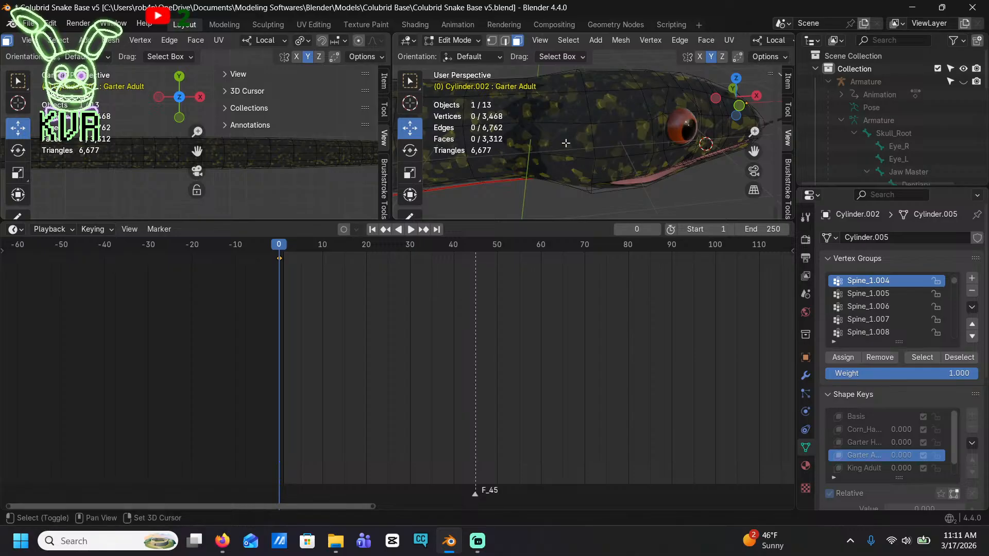
pyautogui.keyDown('shift'); pyautogui.click(565, 142); pyautogui.keyUp('shift')
pyautogui.keyDown('shift'); pyautogui.click(563, 103); pyautogui.keyUp('shift')
pyautogui.keyDown('shift'); pyautogui.click(564, 77); pyautogui.keyUp('shift')
pyautogui.keyDown('shift'); pyautogui.click(597, 81); pyautogui.keyUp('shift')
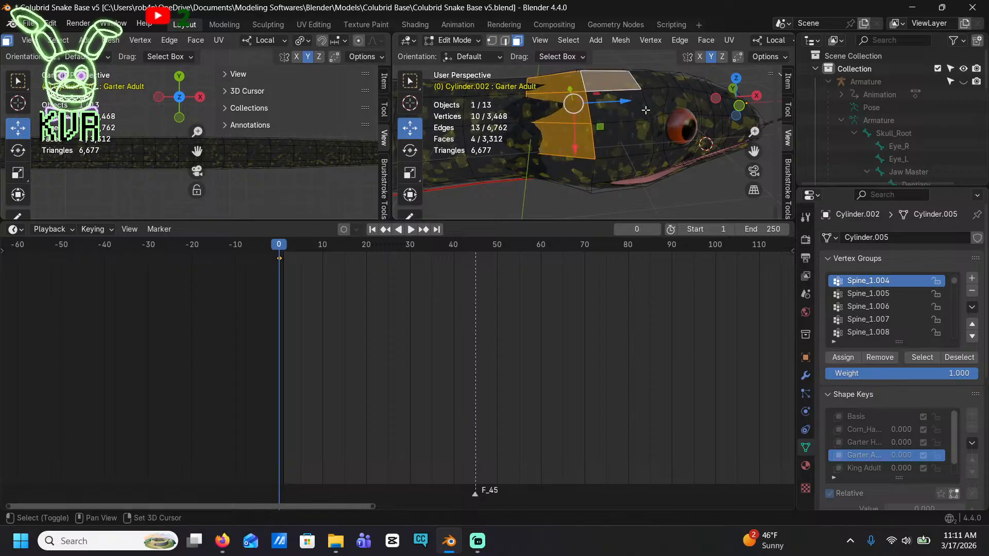
pyautogui.keyDown('shift'); pyautogui.click(619, 104); pyautogui.keyUp('shift')
pyautogui.keyDown('shift'); pyautogui.click(625, 138); pyautogui.keyUp('shift')
pyautogui.keyDown('shift'); pyautogui.click(618, 166); pyautogui.keyUp('shift')
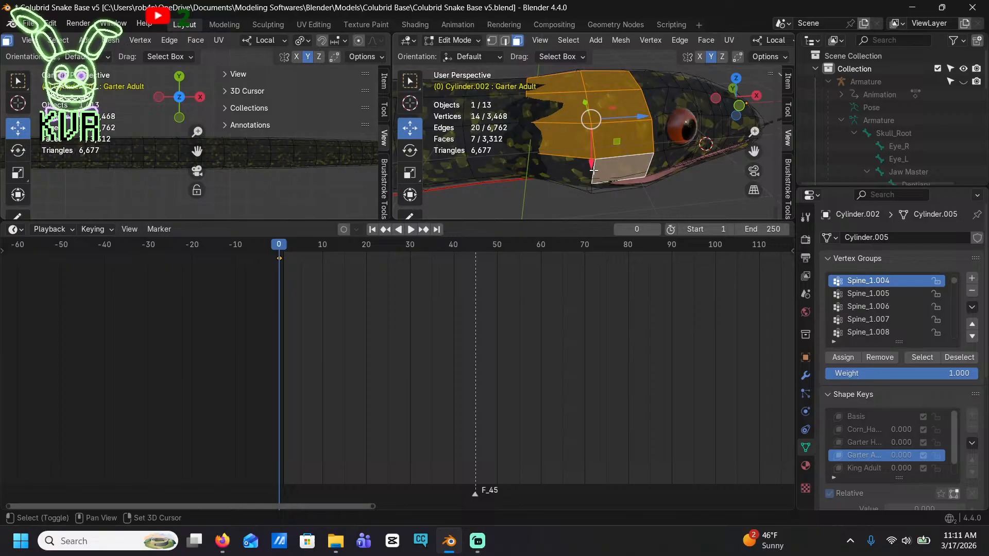
# Add the faces directly behind, below and above the near eye to the selection
pyautogui.keyDown('shift'); pyautogui.click(655, 135); pyautogui.keyUp('shift')
pyautogui.keyDown('shift'); pyautogui.click(655, 165); pyautogui.keyUp('shift')
pyautogui.keyDown('shift'); pyautogui.click(672, 162); pyautogui.keyUp('shift')
pyautogui.keyDown('shift'); pyautogui.click(661, 98); pyautogui.keyUp('shift')
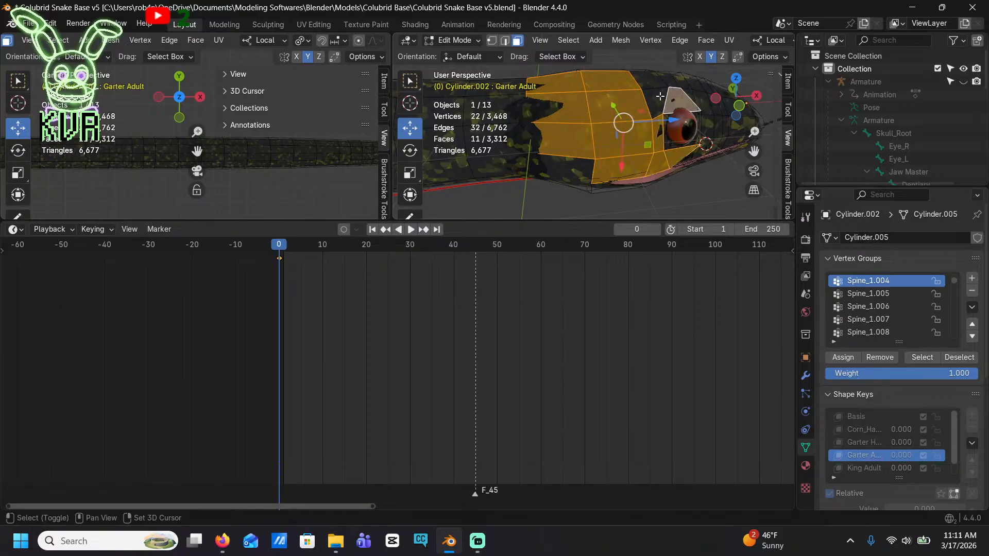
pyautogui.keyDown('shift'); pyautogui.click(660, 97); pyautogui.keyUp('shift')
pyautogui.keyDown('shift'); pyautogui.click(649, 81); pyautogui.keyUp('shift')
# Extend the face selection across the top of the head and onto its far side behind the other eye
pyautogui.moveTo(650, 81); pyautogui.dragTo(669, 126, button='middle')
pyautogui.keyDown('alt'); pyautogui.keyDown('shift'); pyautogui.click(661, 124); pyautogui.keyUp('shift'); pyautogui.keyUp('alt')
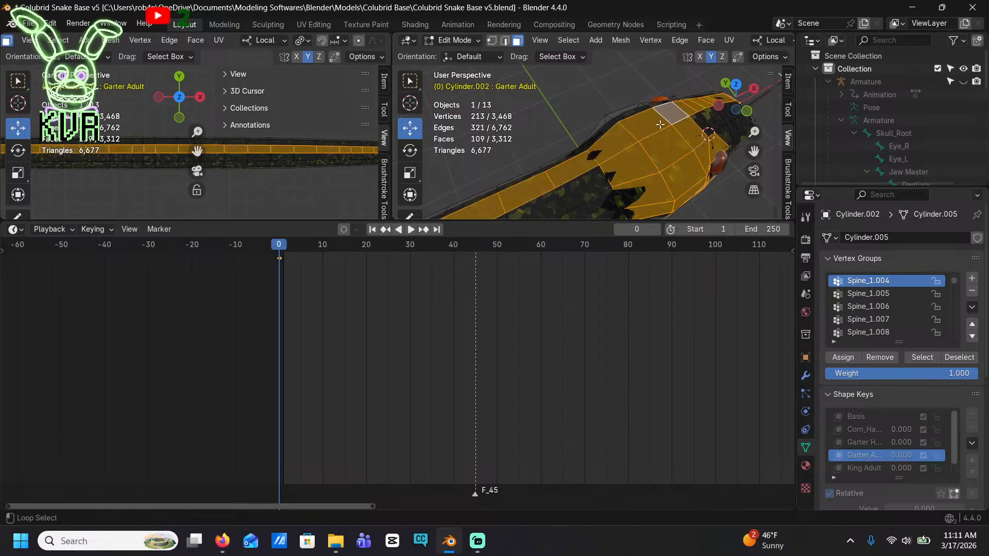
pyautogui.hotkey('ctrl', 'z')
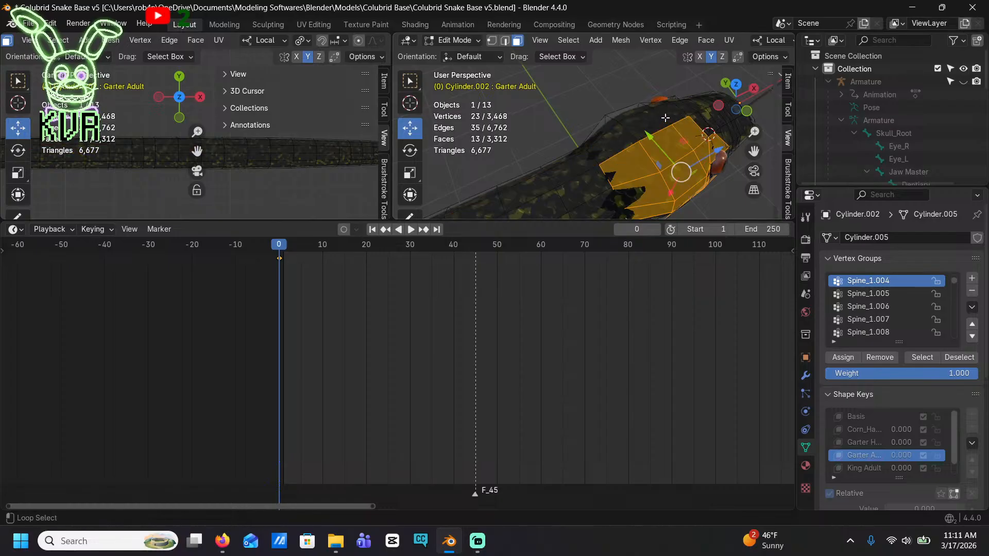
pyautogui.keyDown('shift'); pyautogui.click(666, 114); pyautogui.keyUp('shift')
pyautogui.keyDown('shift'); pyautogui.click(618, 141); pyautogui.keyUp('shift')
pyautogui.keyDown('shift'); pyautogui.click(603, 131); pyautogui.keyUp('shift')
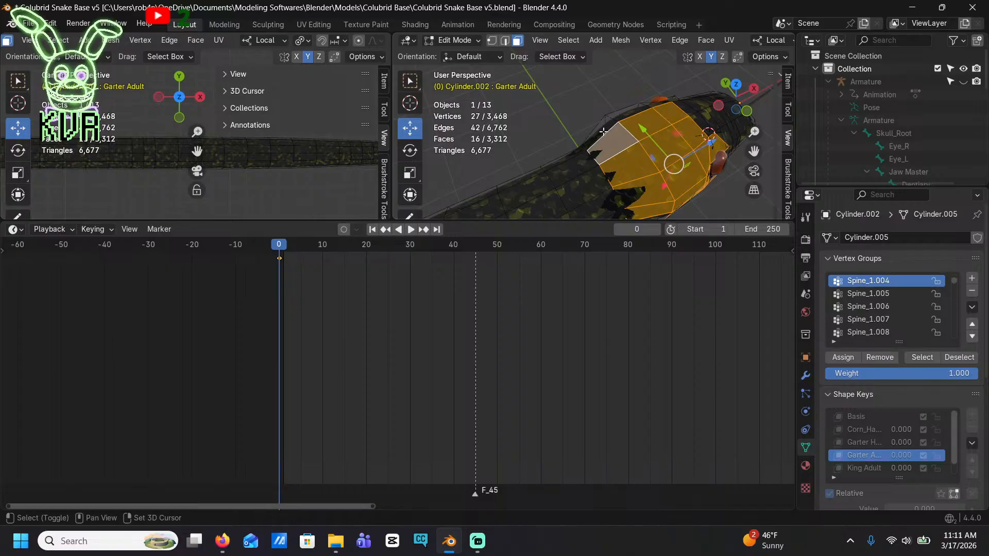
pyautogui.keyDown('shift'); pyautogui.click(612, 116); pyautogui.keyUp('shift')
pyautogui.keyDown('shift'); pyautogui.click(645, 104); pyautogui.keyUp('shift')
pyautogui.keyDown('shift'); pyautogui.click(656, 106); pyautogui.keyUp('shift')
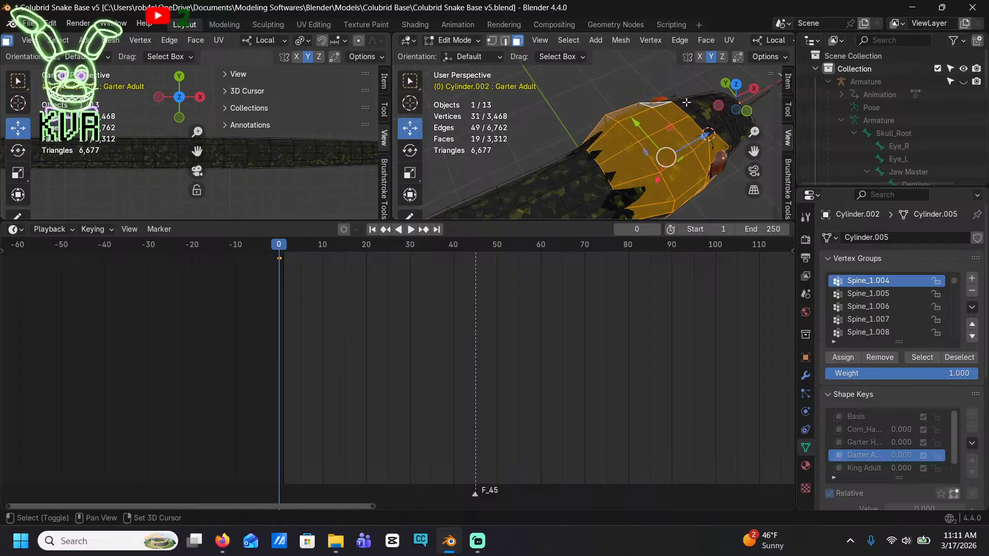
# Add the faces on top of the head between the two eyes to the selection
pyautogui.keyDown('shift'); pyautogui.click(687, 104); pyautogui.keyUp('shift')
pyautogui.keyDown('shift'); pyautogui.click(699, 103); pyautogui.keyUp('shift')
pyautogui.keyDown('shift'); pyautogui.click(701, 102); pyautogui.keyUp('shift')
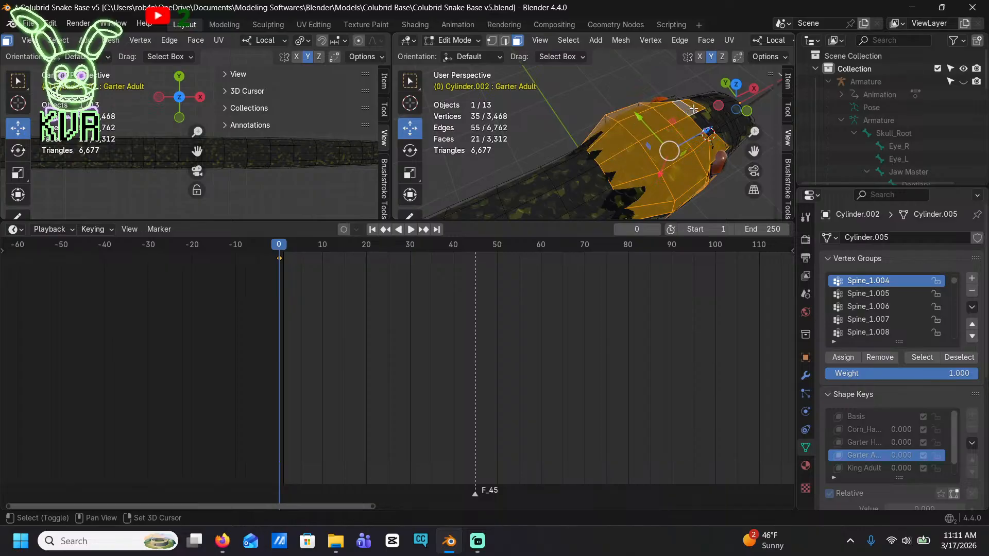
pyautogui.keyDown('shift'); pyautogui.click(699, 119); pyautogui.keyUp('shift')
pyautogui.keyDown('shift'); pyautogui.click(708, 119); pyautogui.keyUp('shift')
pyautogui.keyDown('shift'); pyautogui.click(714, 117); pyautogui.keyUp('shift')
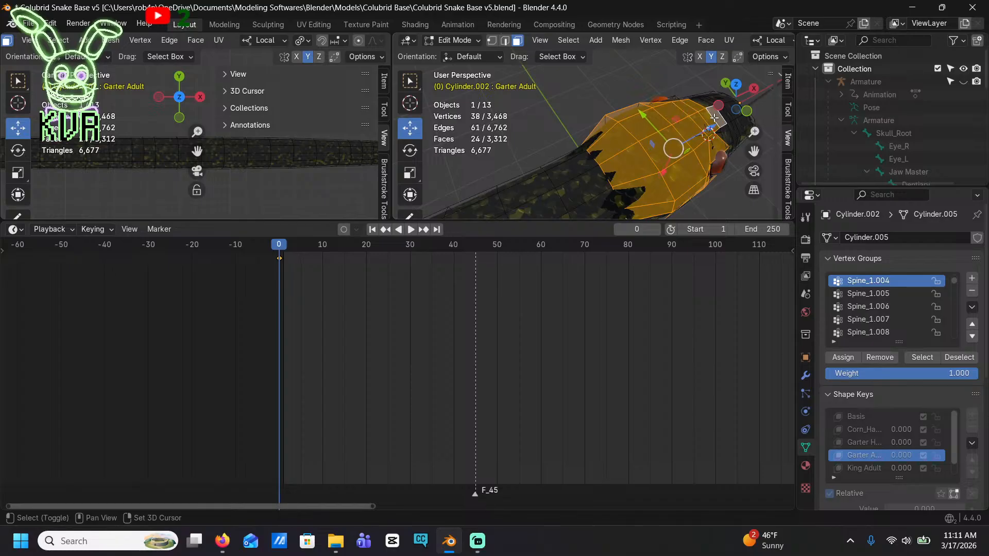
# Try to add a face loop near the eye, and reselect the faces behind and above the eye
pyautogui.keyDown('shift'); pyautogui.moveTo(730, 137); pyautogui.dragTo(589, 119, button='middle'); pyautogui.keyUp('shift')
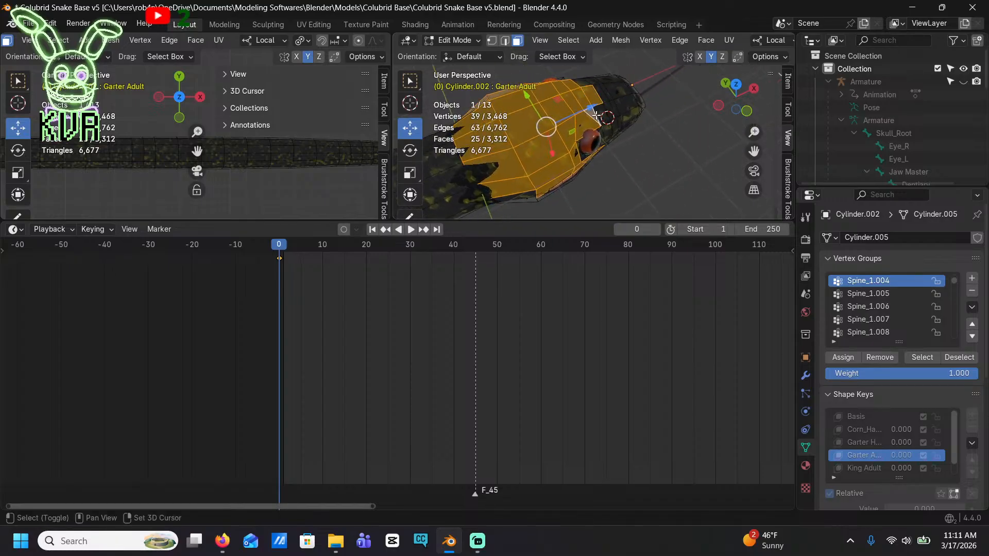
pyautogui.keyDown('alt'); pyautogui.keyDown('shift'); pyautogui.click(606, 114); pyautogui.keyUp('shift'); pyautogui.keyUp('alt')
pyautogui.keyDown('alt'); pyautogui.keyDown('shift'); pyautogui.click(600, 115); pyautogui.keyUp('shift'); pyautogui.keyUp('alt')
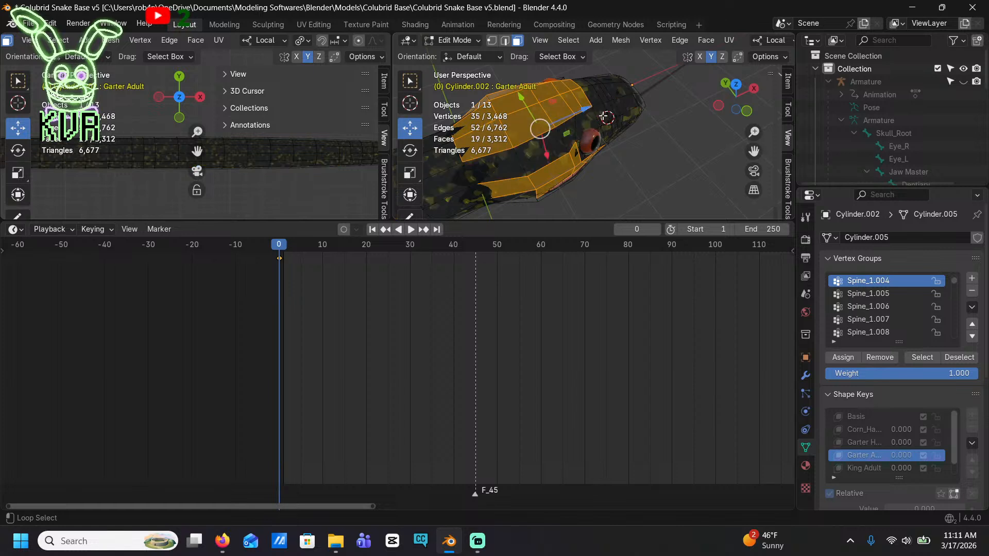
pyautogui.keyDown('shift'); pyautogui.click(588, 124); pyautogui.keyUp('shift')
pyautogui.keyDown('shift'); pyautogui.click(569, 138); pyautogui.keyUp('shift')
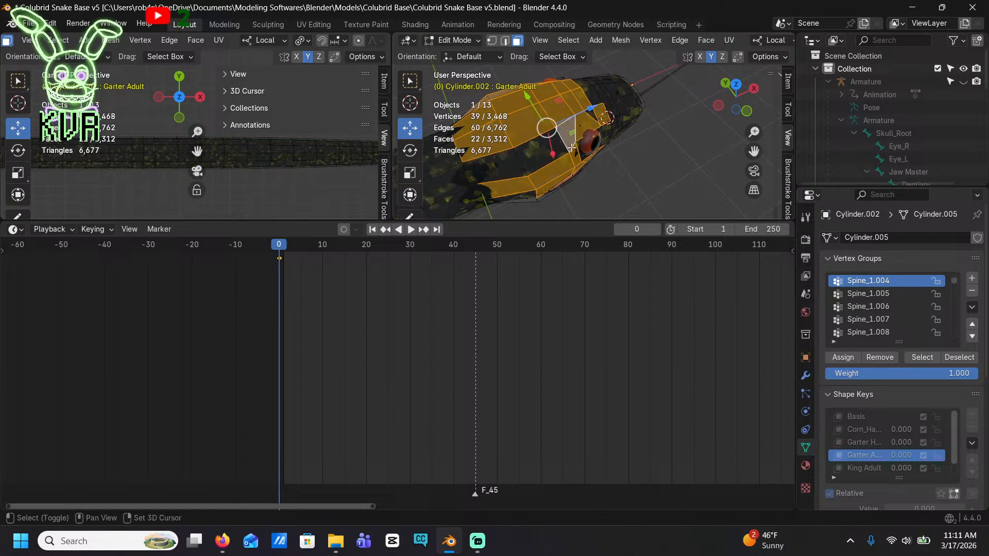
pyautogui.keyDown('shift'); pyautogui.click(551, 150); pyautogui.keyUp('shift')
pyautogui.keyDown('shift'); pyautogui.click(516, 164); pyautogui.keyUp('shift')
pyautogui.keyDown('shift'); pyautogui.click(593, 115); pyautogui.keyUp('shift')
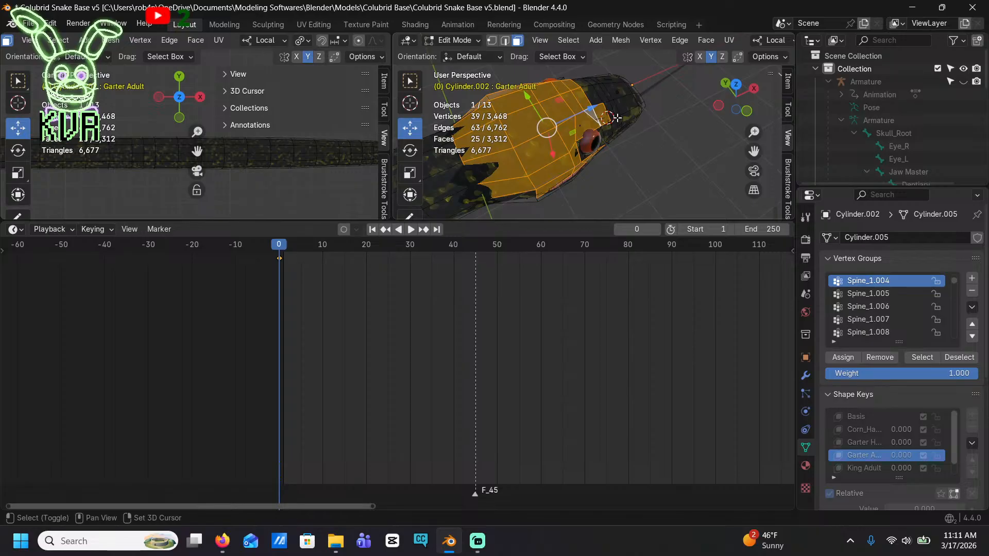
# Extend the face selection over the top of the snout and down in front of the near eye
pyautogui.keyDown('shift'); pyautogui.click(596, 99); pyautogui.keyUp('shift')
pyautogui.keyDown('shift'); pyautogui.click(617, 90); pyautogui.keyUp('shift')
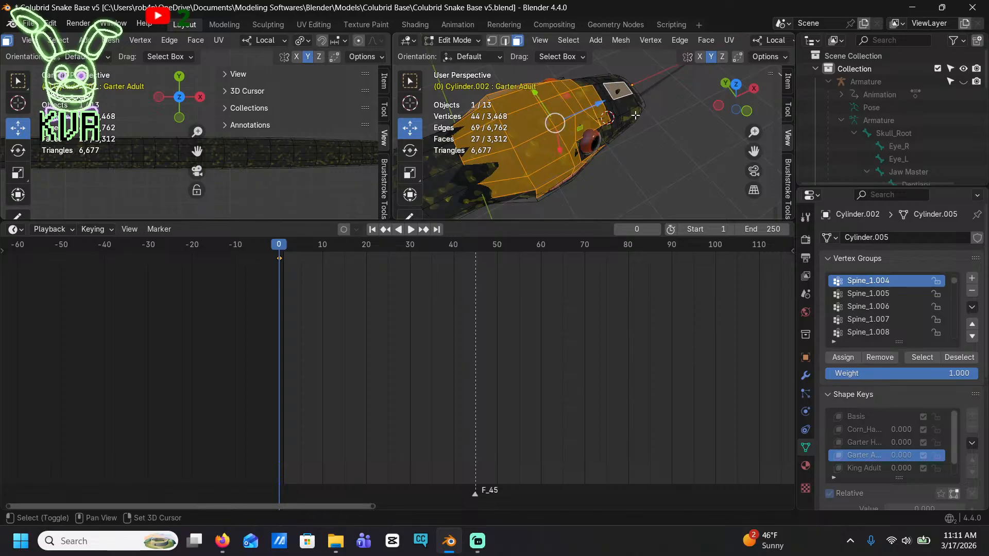
pyautogui.keyDown('shift'); pyautogui.click(623, 103); pyautogui.keyUp('shift')
pyautogui.keyDown('shift'); pyautogui.click(628, 117); pyautogui.keyUp('shift')
pyautogui.keyDown('shift'); pyautogui.click(617, 126); pyautogui.keyUp('shift')
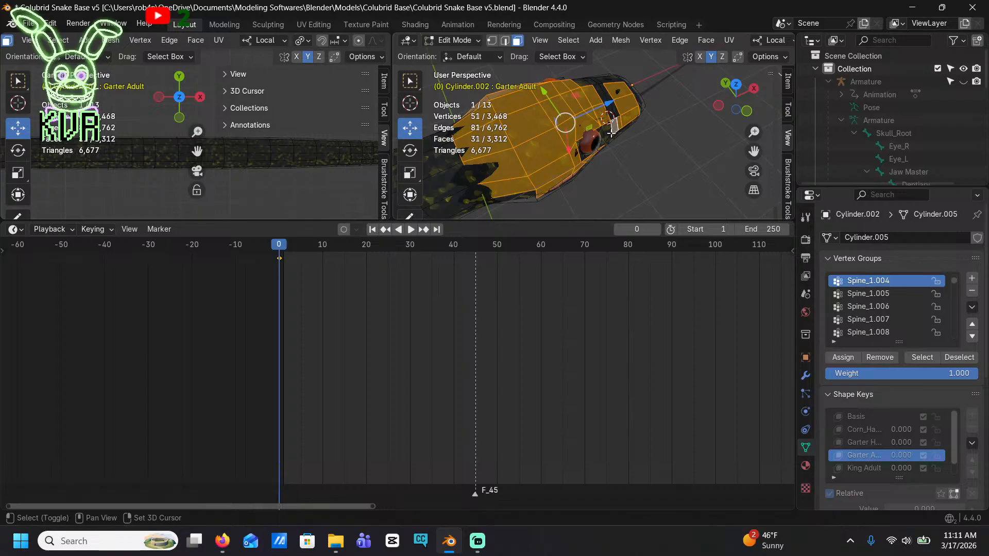
pyautogui.keyDown('shift'); pyautogui.click(606, 133); pyautogui.keyUp('shift')
pyautogui.keyDown('shift'); pyautogui.click(606, 134); pyautogui.keyUp('shift')
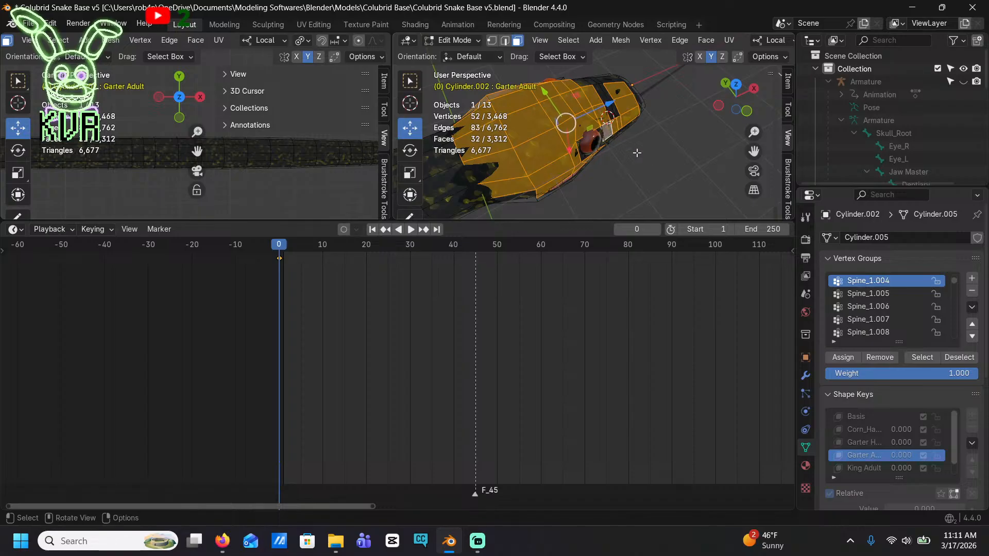
# Add the narrow faces of the near eye socket below, in front of and above the eyeball to the selection
pyautogui.moveTo(635, 153); pyautogui.dragTo(578, 129, button='middle')
pyautogui.scroll(6, 578, 128)
pyautogui.keyDown('shift'); pyautogui.moveTo(617, 77); pyautogui.dragTo(655, 144, button='middle'); pyautogui.keyUp('shift')
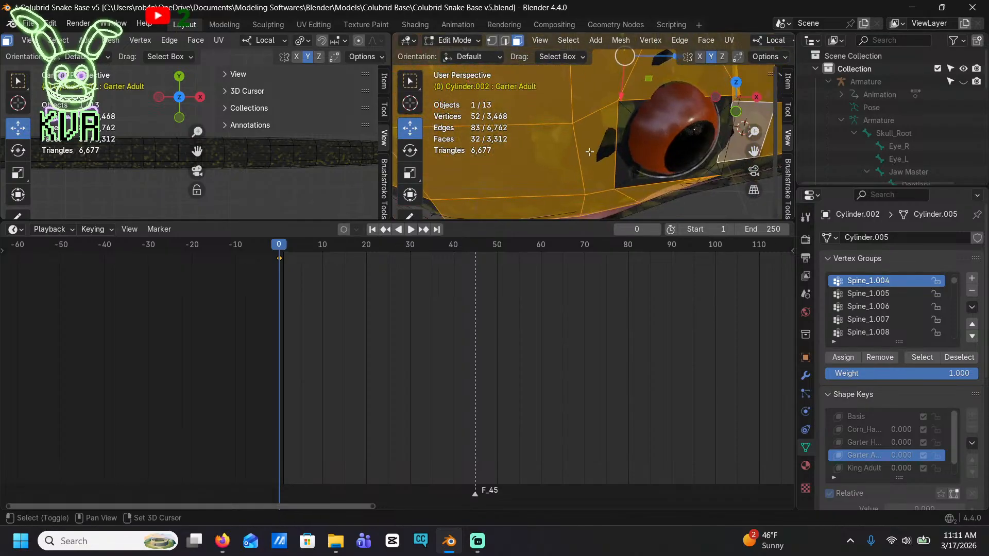
pyautogui.keyDown('shift'); pyautogui.click(633, 176); pyautogui.keyUp('shift')
pyautogui.keyDown('shift'); pyautogui.click(620, 173); pyautogui.keyUp('shift')
pyautogui.keyDown('shift'); pyautogui.click(658, 183); pyautogui.keyUp('shift')
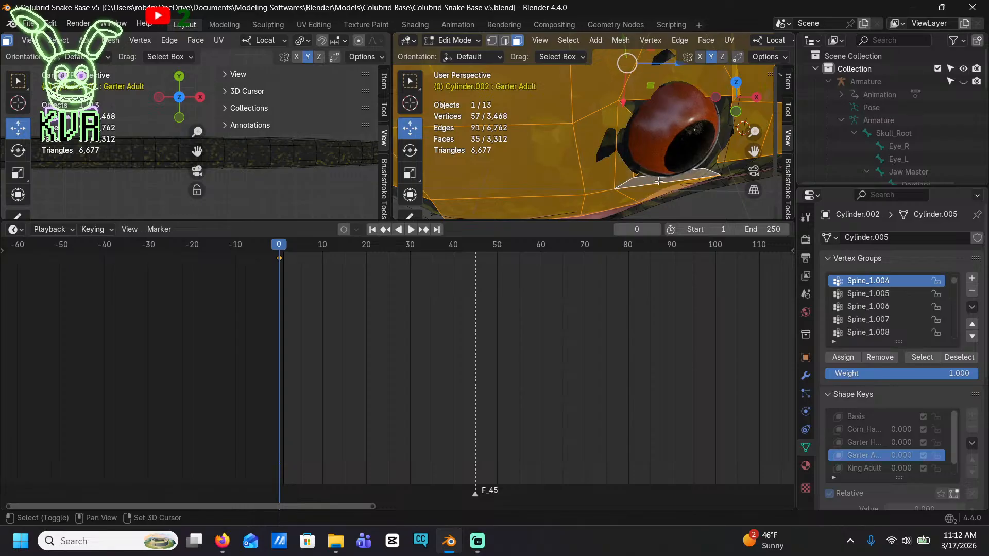
pyautogui.keyDown('shift'); pyautogui.click(721, 161); pyautogui.keyUp('shift')
pyautogui.keyDown('shift'); pyautogui.click(633, 108); pyautogui.keyUp('shift')
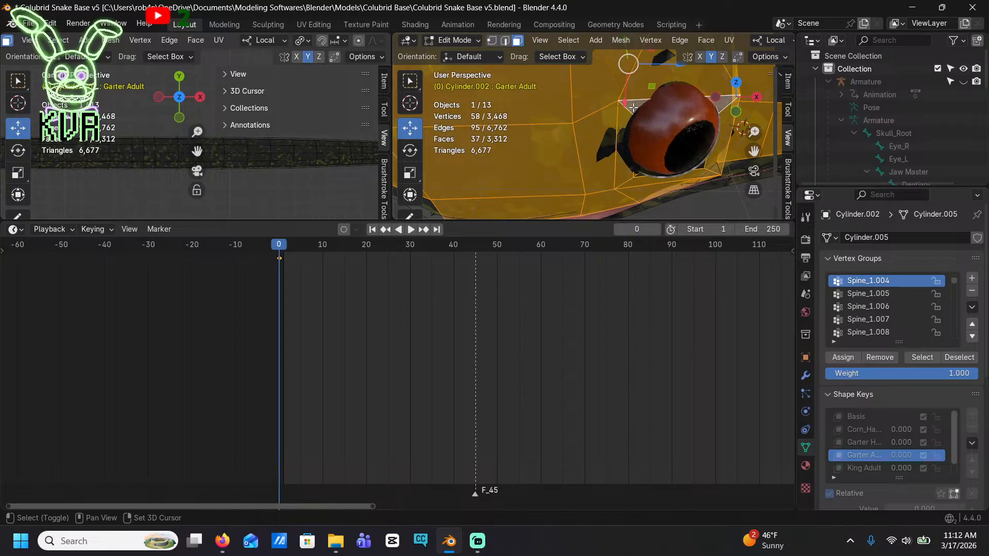
# Clear the whole face selection on the snake's head
pyautogui.scroll(-3, 702, 165)
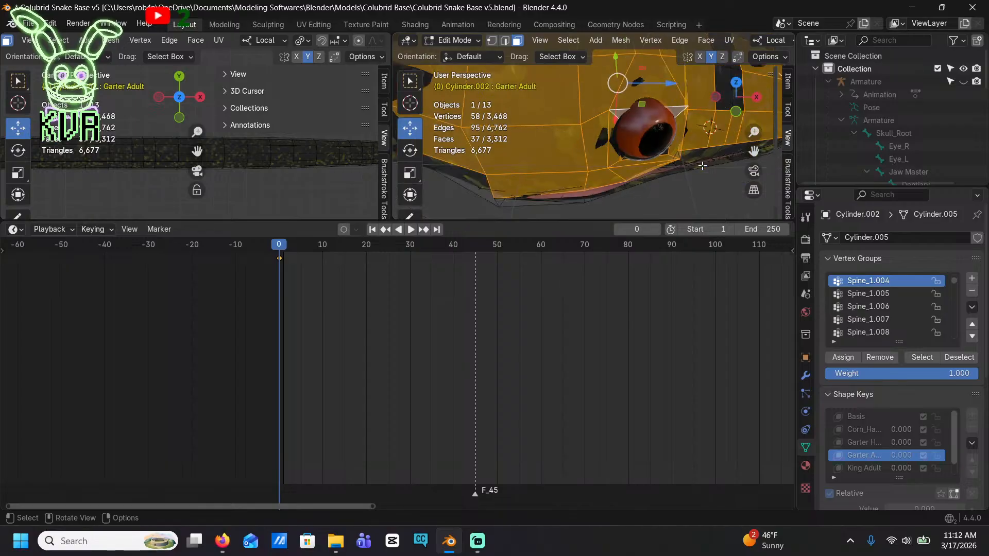
pyautogui.moveTo(702, 165); pyautogui.dragTo(679, 120, button='middle')
pyautogui.keyDown('shift'); pyautogui.moveTo(669, 74); pyautogui.dragTo(628, 140, button='middle'); pyautogui.keyUp('shift')
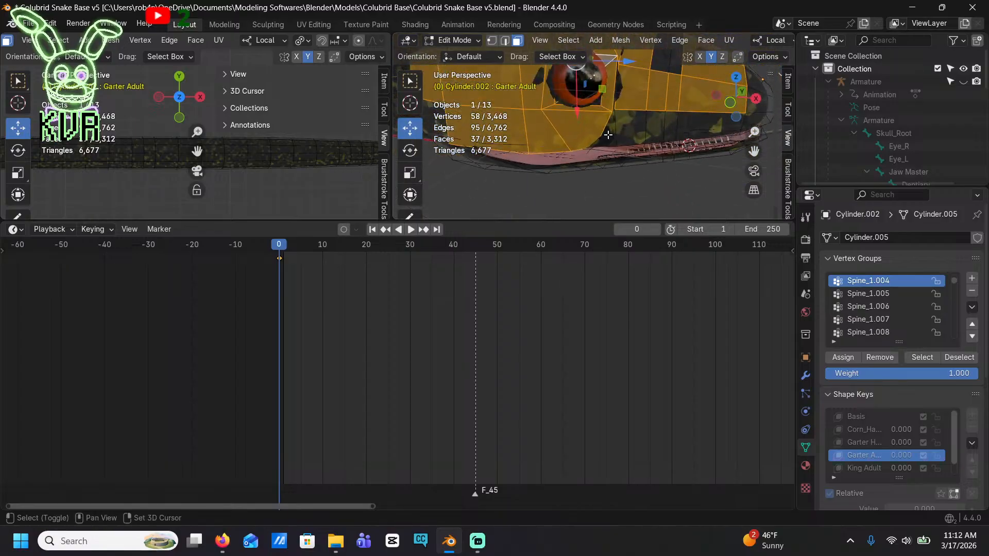
pyautogui.click(683, 191)
pyautogui.scroll(-2, 684, 191)
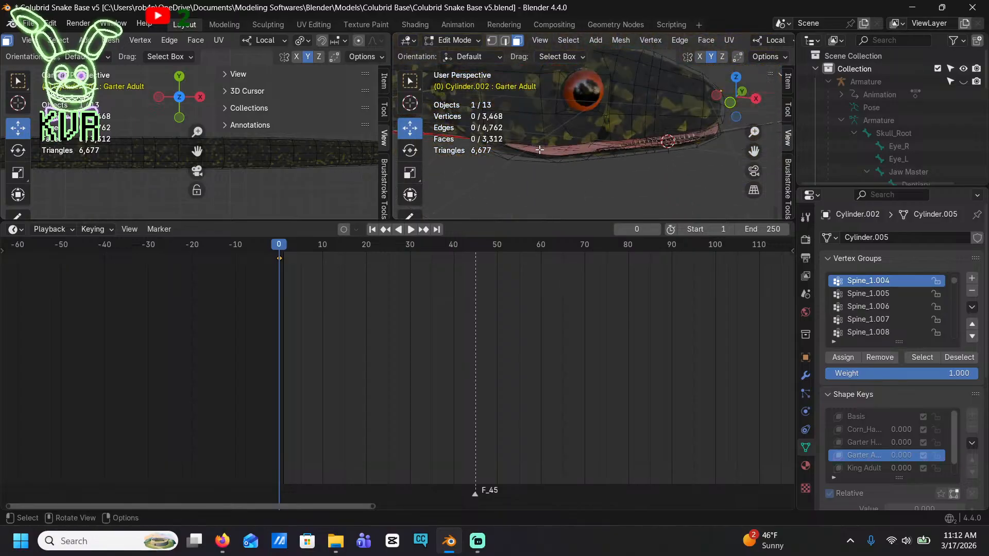
# Select the row of upper lip faces along the near side, from behind the mouth corner toward the snout
pyautogui.moveTo(683, 191); pyautogui.dragTo(713, 189, button='middle')
pyautogui.keyDown('shift'); pyautogui.click(589, 128); pyautogui.keyUp('shift')
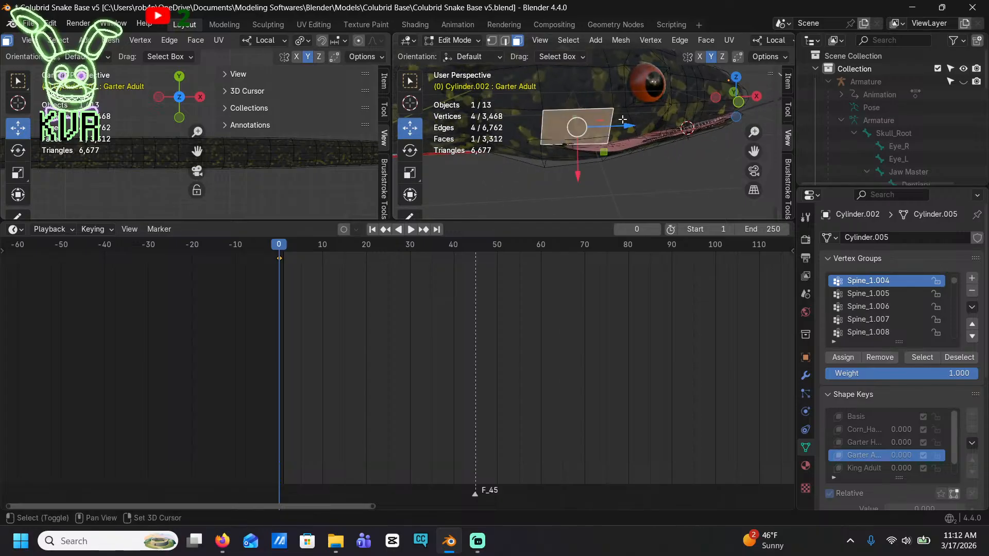
pyautogui.keyDown('shift'); pyautogui.click(622, 119); pyautogui.keyUp('shift')
pyautogui.keyDown('shift'); pyautogui.click(650, 115); pyautogui.keyUp('shift')
pyautogui.keyDown('shift'); pyautogui.click(659, 129); pyautogui.keyUp('shift')
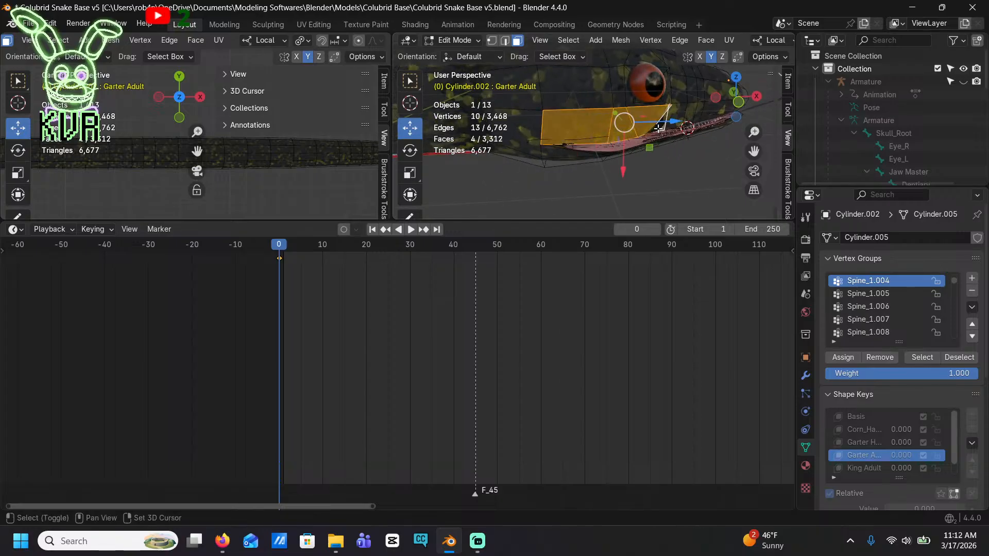
pyautogui.keyDown('shift'); pyautogui.click(679, 115); pyautogui.keyUp('shift')
pyautogui.keyDown('shift'); pyautogui.click(690, 113); pyautogui.keyUp('shift')
pyautogui.keyDown('shift'); pyautogui.click(697, 112); pyautogui.keyUp('shift')
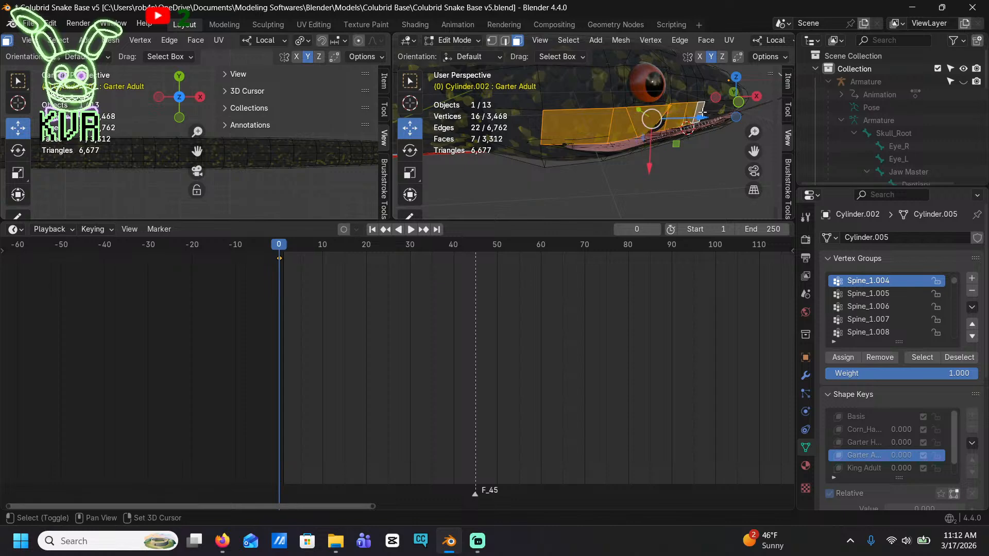
pyautogui.keyDown('shift'); pyautogui.click(709, 114); pyautogui.keyUp('shift')
# Extend the upper lip selection around the front of the snout
pyautogui.keyDown('shift'); pyautogui.moveTo(713, 115); pyautogui.dragTo(533, 112, button='middle'); pyautogui.keyUp('shift')
pyautogui.keyDown('shift'); pyautogui.click(656, 130); pyautogui.keyUp('shift')
pyautogui.keyDown('shift'); pyautogui.click(567, 108); pyautogui.keyUp('shift')
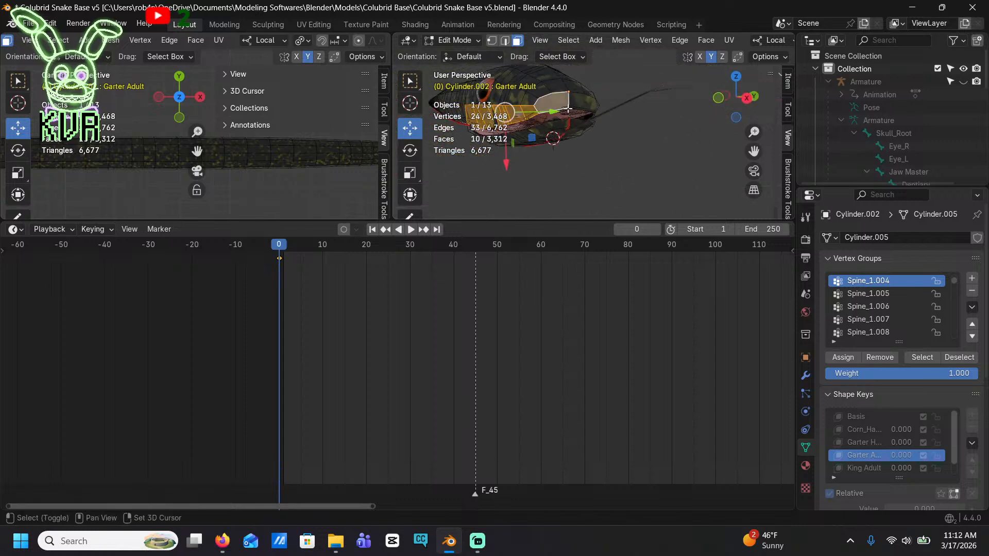
pyautogui.keyDown('shift'); pyautogui.click(582, 105); pyautogui.keyUp('shift')
# Continue the upper lip face selection along the opposite side of the head, back beneath the eye
pyautogui.moveTo(615, 119); pyautogui.dragTo(570, 116, button='middle')
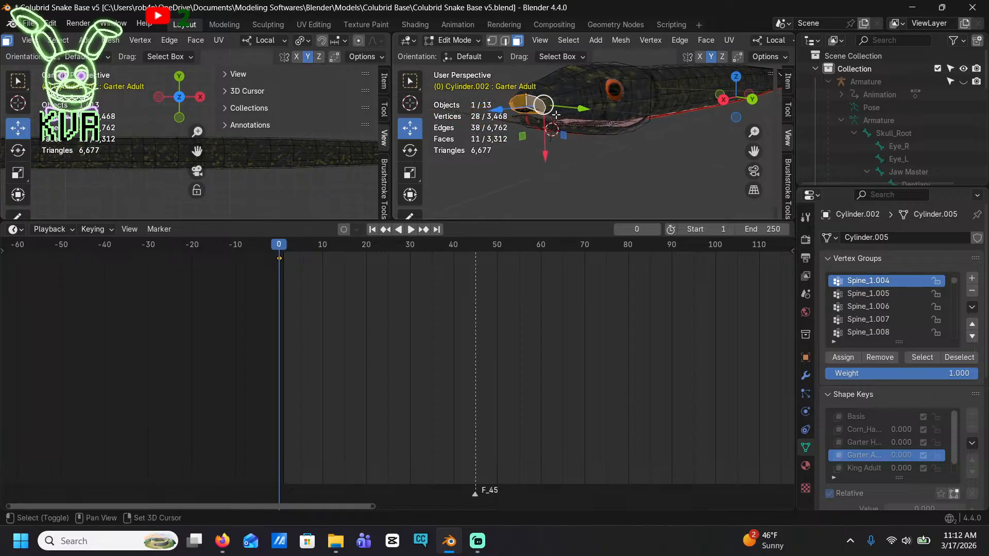
pyautogui.keyDown('shift'); pyautogui.click(556, 114); pyautogui.keyUp('shift')
pyautogui.keyDown('shift'); pyautogui.click(570, 117); pyautogui.keyUp('shift')
pyautogui.keyDown('shift'); pyautogui.click(586, 116); pyautogui.keyUp('shift')
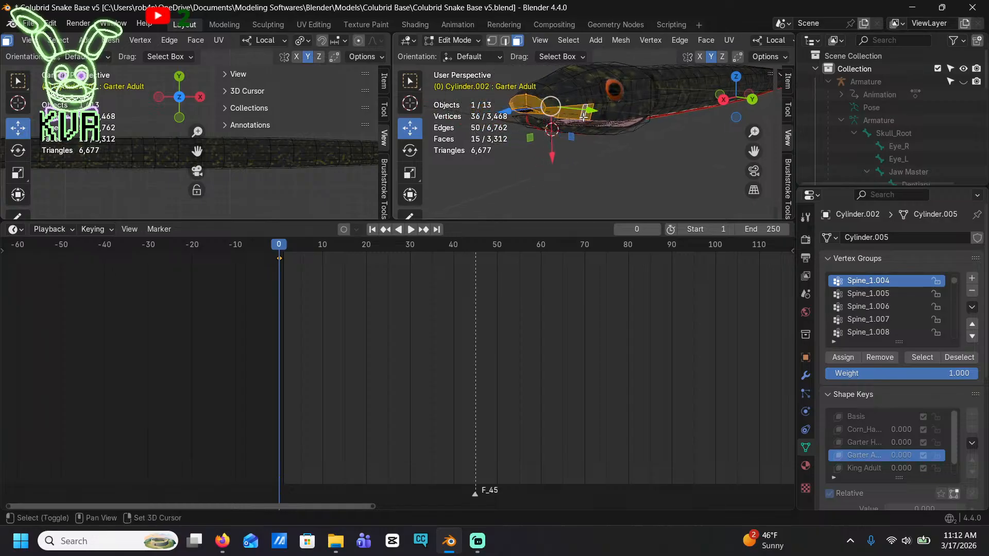
pyautogui.keyDown('shift'); pyautogui.click(598, 116); pyautogui.keyUp('shift')
pyautogui.keyDown('shift'); pyautogui.click(614, 117); pyautogui.keyUp('shift')
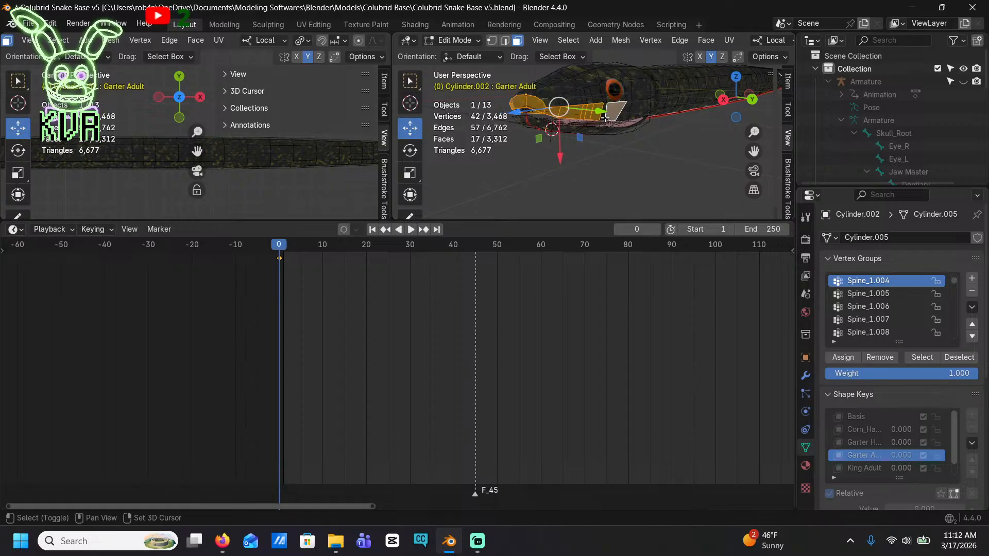
pyautogui.keyDown('shift'); pyautogui.click(610, 117); pyautogui.keyUp('shift')
pyautogui.keyDown('shift'); pyautogui.click(623, 116); pyautogui.keyUp('shift')
pyautogui.keyDown('shift'); pyautogui.click(641, 113); pyautogui.keyUp('shift')
# Add the faces on the front edge and lower side of the lower jaw to the selection
pyautogui.moveTo(649, 126); pyautogui.dragTo(757, 146, button='middle')
pyautogui.scroll(5, 624, 124)
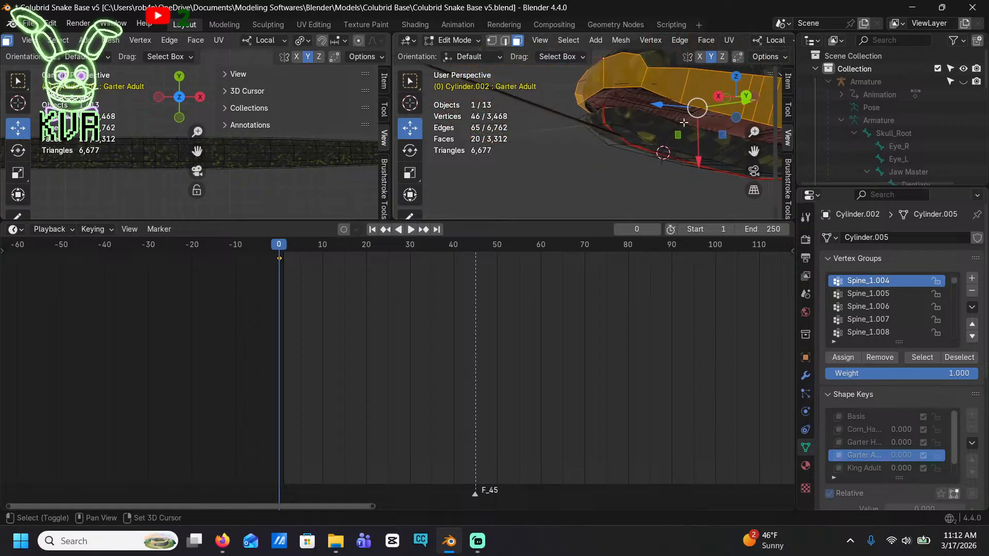
pyautogui.keyDown('shift'); pyautogui.click(649, 129); pyautogui.keyUp('shift')
pyautogui.keyDown('shift'); pyautogui.click(618, 119); pyautogui.keyUp('shift')
pyautogui.keyDown('shift'); pyautogui.click(595, 122); pyautogui.keyUp('shift')
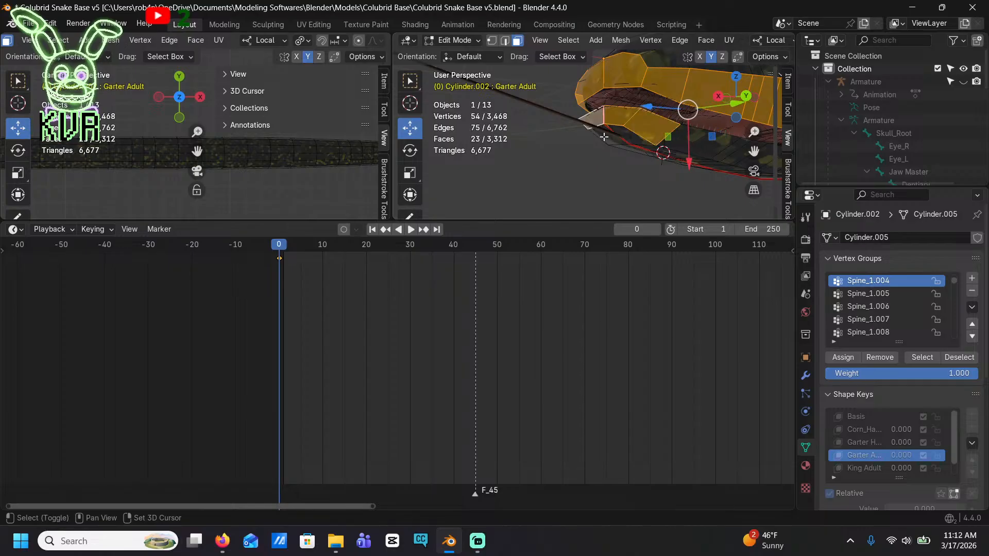
pyautogui.keyDown('shift'); pyautogui.click(603, 134); pyautogui.keyUp('shift')
pyautogui.keyDown('shift'); pyautogui.click(636, 136); pyautogui.keyUp('shift')
pyautogui.keyDown('shift'); pyautogui.click(656, 151); pyautogui.keyUp('shift')
# Extend the selection backward over the side and lower faces of the lower jaw
pyautogui.keyDown('shift'); pyautogui.click(711, 142); pyautogui.keyUp('shift')
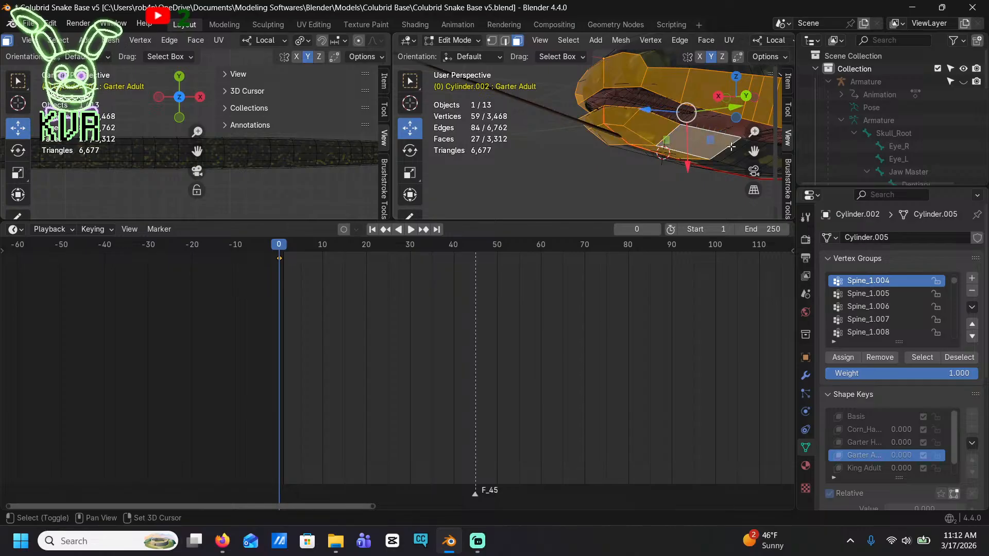
pyautogui.keyDown('shift'); pyautogui.click(729, 152); pyautogui.keyUp('shift')
pyautogui.keyDown('shift'); pyautogui.click(735, 161); pyautogui.keyUp('shift')
pyautogui.keyDown('shift'); pyautogui.click(702, 163); pyautogui.keyUp('shift')
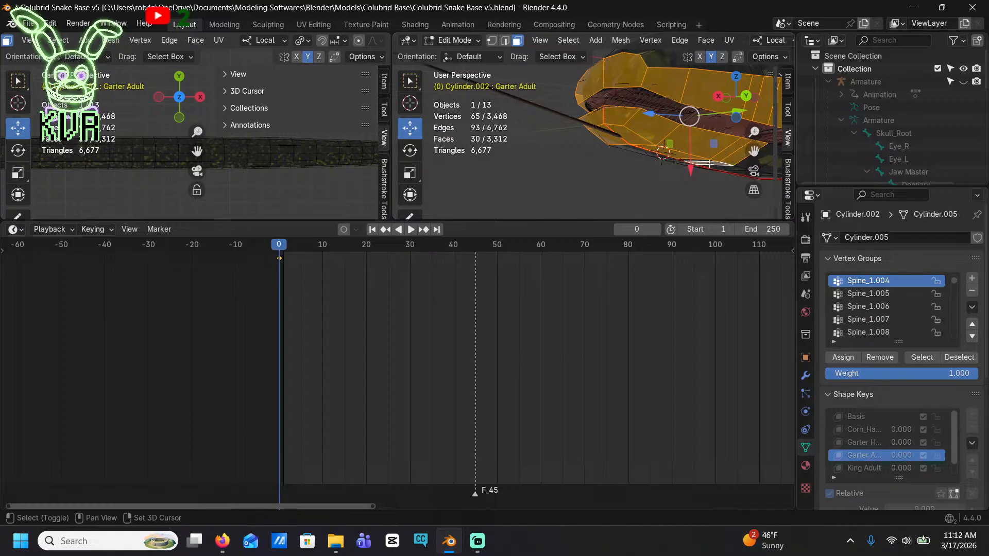
# Deselect the bottom row of faces beneath the side of the lower jaw
pyautogui.moveTo(702, 163); pyautogui.dragTo(543, 129, button='middle')
pyautogui.keyDown('shift'); pyautogui.click(671, 154); pyautogui.keyUp('shift')
pyautogui.keyDown('shift'); pyautogui.click(652, 147); pyautogui.keyUp('shift')
pyautogui.keyDown('shift'); pyautogui.click(646, 157); pyautogui.keyUp('shift')
pyautogui.keyDown('shift'); pyautogui.click(603, 136); pyautogui.keyUp('shift')
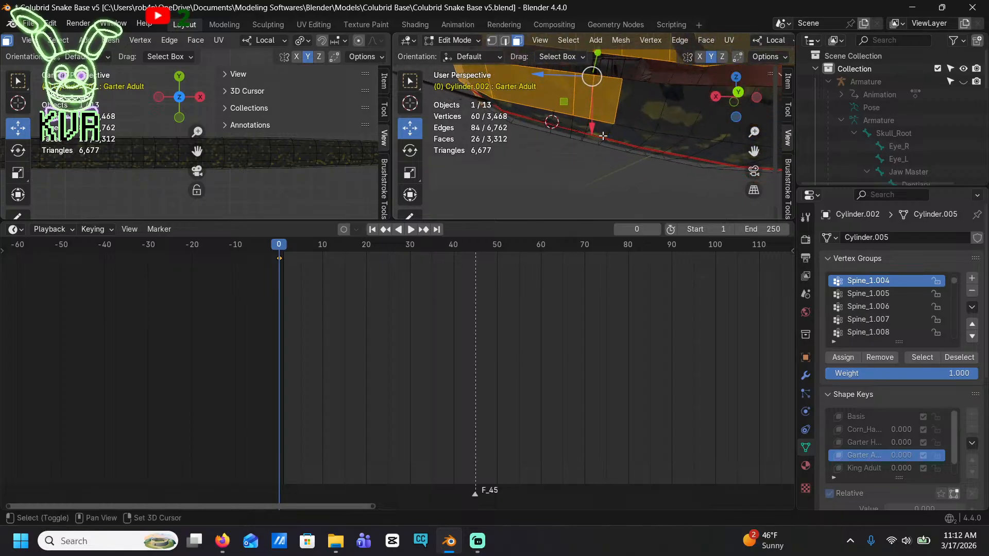
# Extend the face selection backward along the side of the lower jaw toward the throat
pyautogui.keyDown('shift'); pyautogui.click(645, 99); pyautogui.keyUp('shift')
pyautogui.keyDown('shift'); pyautogui.click(686, 99); pyautogui.keyUp('shift')
pyautogui.keyDown('shift'); pyautogui.moveTo(703, 155); pyautogui.dragTo(580, 116, button='middle'); pyautogui.keyUp('shift')
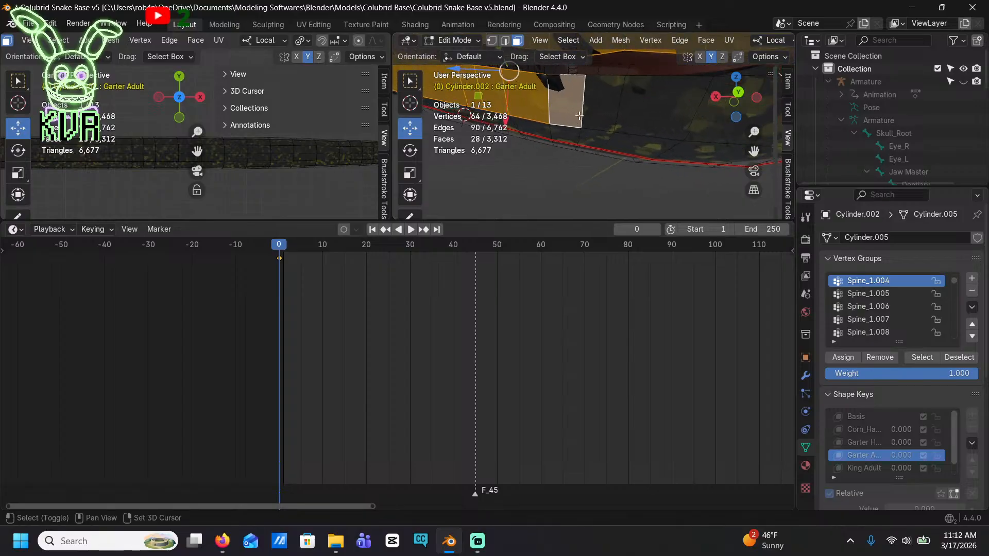
pyautogui.keyDown('shift'); pyautogui.click(613, 114); pyautogui.keyUp('shift')
pyautogui.keyDown('shift'); pyautogui.click(664, 108); pyautogui.keyUp('shift')
pyautogui.keyDown('shift'); pyautogui.moveTo(673, 150); pyautogui.dragTo(625, 188, button='middle'); pyautogui.keyUp('shift')
pyautogui.keyDown('shift'); pyautogui.click(648, 163); pyautogui.keyUp('shift')
pyautogui.keyDown('shift'); pyautogui.moveTo(675, 168); pyautogui.dragTo(579, 158, button='middle'); pyautogui.keyUp('shift')
pyautogui.keyDown('shift'); pyautogui.click(606, 99); pyautogui.keyUp('shift')
# Add the throat faces on both sides of the centre line where the checkered belly begins
pyautogui.moveTo(650, 101); pyautogui.dragTo(672, 130, button='middle')
pyautogui.keyDown('shift'); pyautogui.click(674, 134); pyautogui.keyUp('shift')
pyautogui.keyDown('shift'); pyautogui.click(701, 130); pyautogui.keyUp('shift')
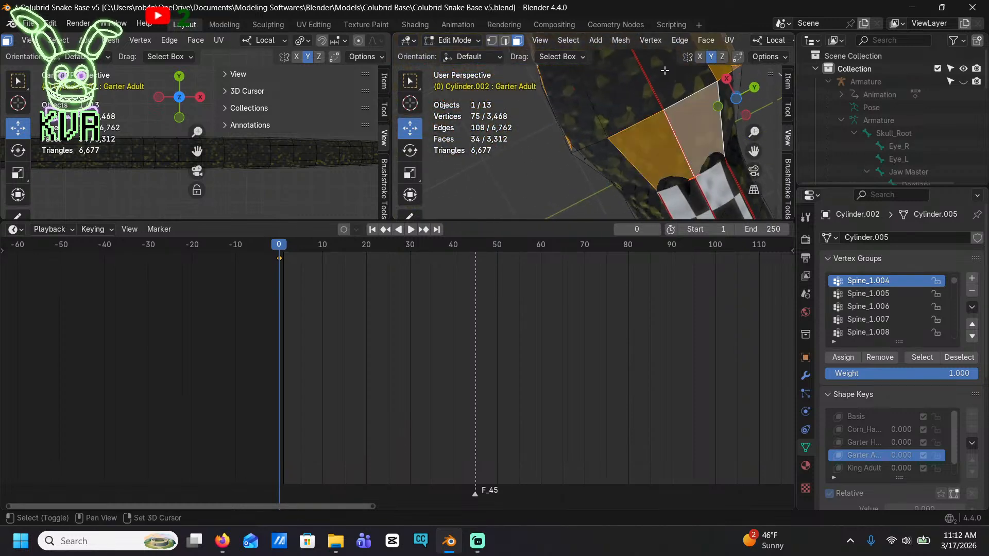
pyautogui.keyDown('shift'); pyautogui.click(665, 74); pyautogui.keyUp('shift')
pyautogui.keyDown('shift'); pyautogui.click(622, 89); pyautogui.keyUp('shift')
# Extend the selection forward from the throat across the rear underside of the lower jaw
pyautogui.moveTo(622, 89); pyautogui.dragTo(617, 173, button='middle')
pyautogui.keyDown('shift'); pyautogui.click(649, 148); pyautogui.keyUp('shift')
pyautogui.keyDown('shift'); pyautogui.click(685, 165); pyautogui.keyUp('shift')
pyautogui.keyDown('shift'); pyautogui.click(687, 138); pyautogui.keyUp('shift')
pyautogui.keyDown('shift'); pyautogui.click(655, 117); pyautogui.keyUp('shift')
pyautogui.keyDown('shift'); pyautogui.click(662, 102); pyautogui.keyUp('shift')
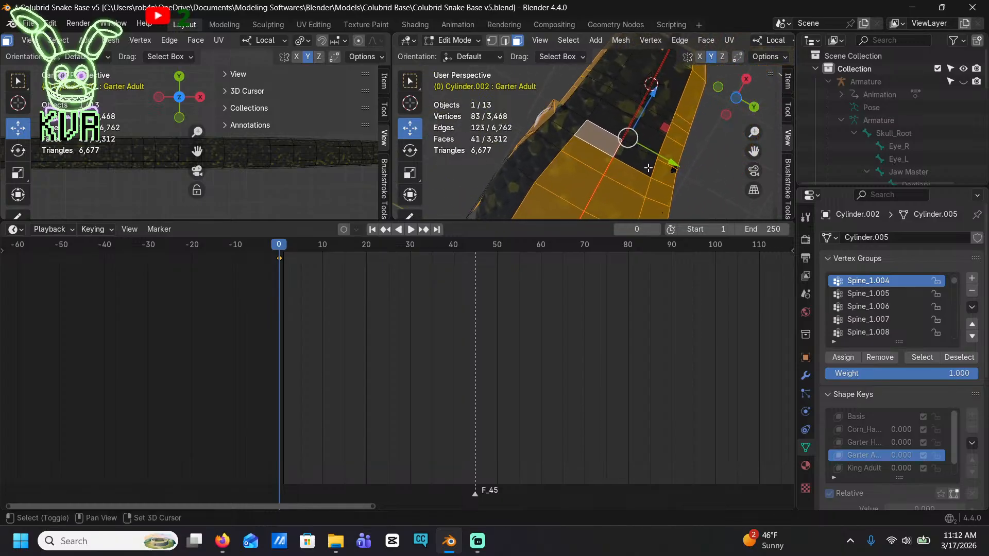
# Add the underside faces on both sides of the centre line forward toward the chin
pyautogui.keyDown('shift'); pyautogui.click(644, 161); pyautogui.keyUp('shift')
pyautogui.keyDown('shift'); pyautogui.click(651, 131); pyautogui.keyUp('shift')
pyautogui.keyDown('shift'); pyautogui.click(612, 120); pyautogui.keyUp('shift')
pyautogui.keyDown('shift'); pyautogui.click(615, 102); pyautogui.keyUp('shift')
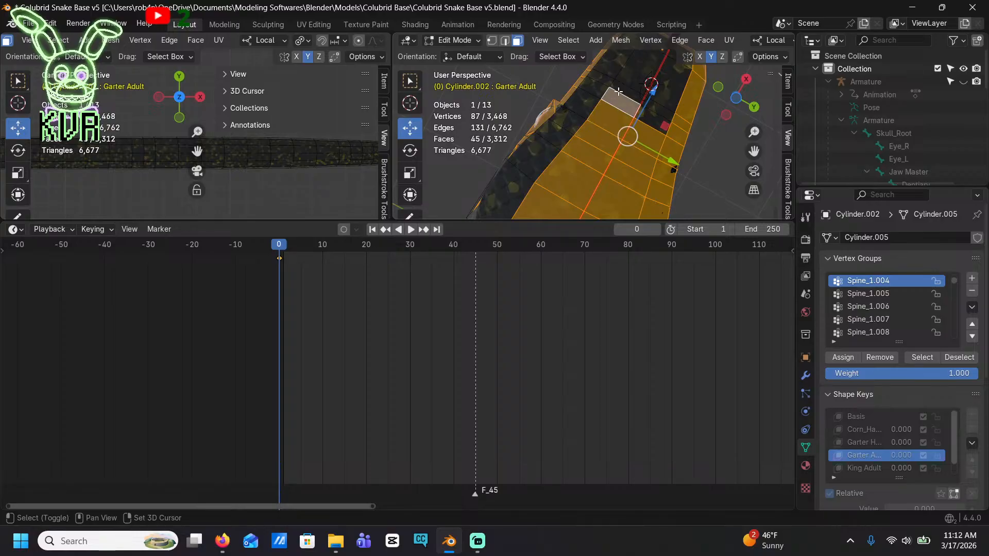
pyautogui.keyDown('shift'); pyautogui.click(619, 92); pyautogui.keyUp('shift')
pyautogui.keyDown('shift'); pyautogui.click(638, 76); pyautogui.keyUp('shift')
pyautogui.keyDown('shift'); pyautogui.click(685, 76); pyautogui.keyUp('shift')
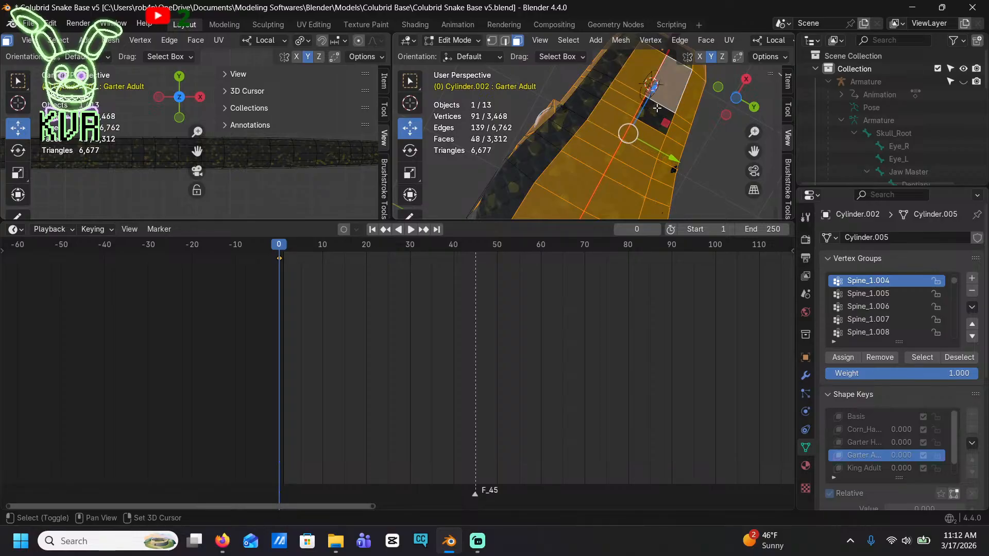
# Fill the remaining gap in the jaw's underside selection and add the faces at the chin tip
pyautogui.keyDown('shift'); pyautogui.click(658, 114); pyautogui.keyUp('shift')
pyautogui.keyDown('shift'); pyautogui.click(654, 128); pyautogui.keyUp('shift')
pyautogui.keyDown('shift'); pyautogui.moveTo(665, 103); pyautogui.dragTo(623, 150, button='middle'); pyautogui.keyUp('shift')
pyautogui.keyDown('shift'); pyautogui.click(643, 108); pyautogui.keyUp('shift')
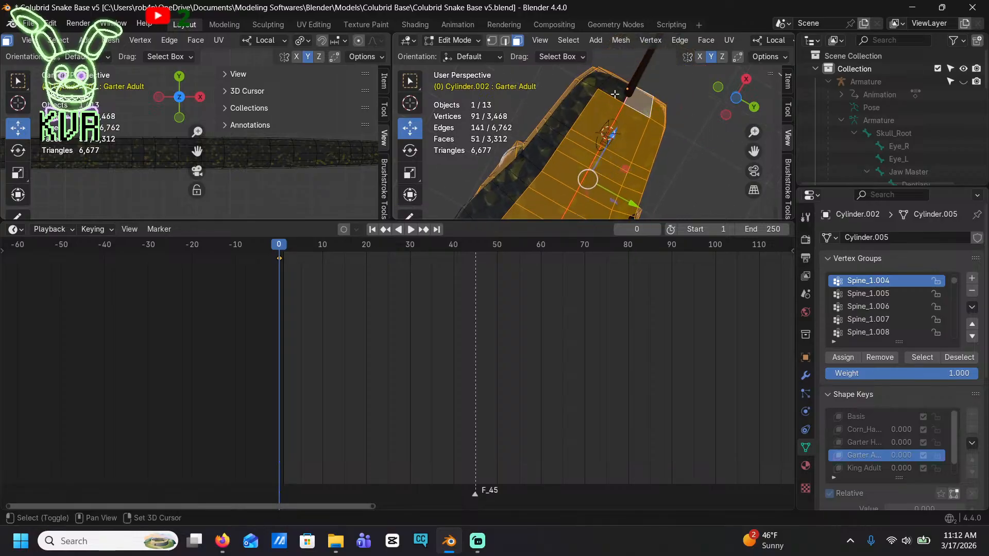
pyautogui.keyDown('shift'); pyautogui.click(614, 90); pyautogui.keyUp('shift')
# Add the row of faces along one side of the lower jaw, from the chin back toward the throat
pyautogui.keyDown('shift'); pyautogui.click(591, 81); pyautogui.keyUp('shift')
pyautogui.keyDown('shift'); pyautogui.click(574, 103); pyautogui.keyUp('shift')
pyautogui.keyDown('shift'); pyautogui.click(558, 127); pyautogui.keyUp('shift')
pyautogui.keyDown('shift'); pyautogui.click(548, 145); pyautogui.keyUp('shift')
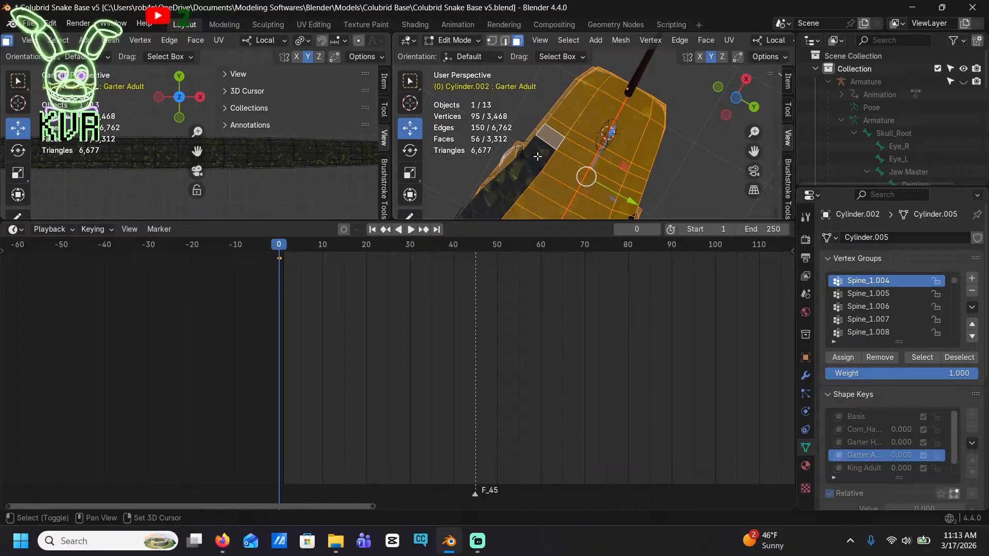
pyautogui.keyDown('shift'); pyautogui.click(538, 157); pyautogui.keyUp('shift')
pyautogui.keyDown('shift'); pyautogui.click(528, 170); pyautogui.keyUp('shift')
pyautogui.keyDown('shift'); pyautogui.click(515, 183); pyautogui.keyUp('shift')
pyautogui.keyDown('shift'); pyautogui.click(507, 197); pyautogui.keyUp('shift')
# Add the remaining side faces at the rear of the lower jaw and the face behind the mouth corner
pyautogui.keyDown('shift'); pyautogui.moveTo(518, 196); pyautogui.dragTo(666, 85, button='middle'); pyautogui.keyUp('shift')
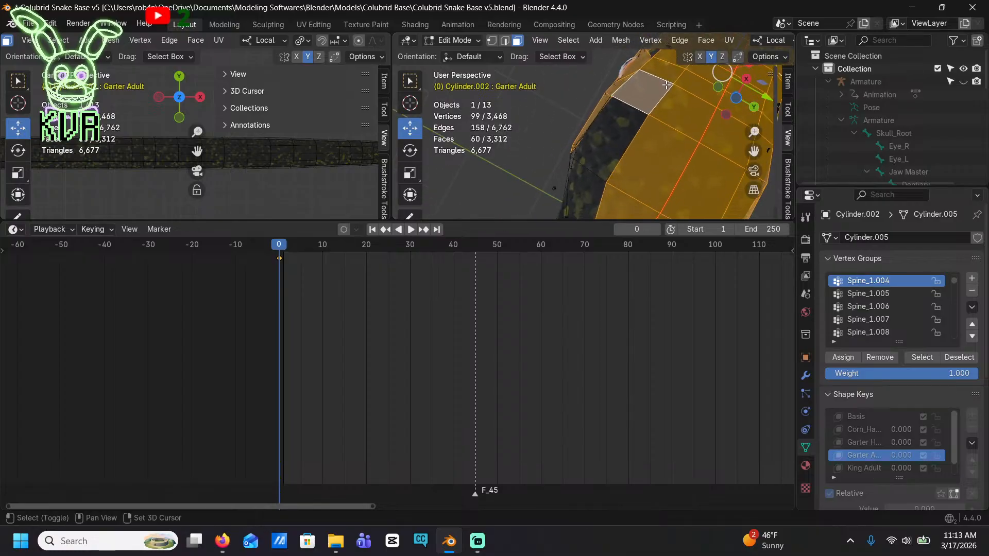
pyautogui.keyDown('shift'); pyautogui.click(618, 133); pyautogui.keyUp('shift')
pyautogui.moveTo(619, 133); pyautogui.dragTo(725, 83, button='middle')
pyautogui.keyDown('shift'); pyautogui.click(578, 116); pyautogui.keyUp('shift')
pyautogui.keyDown('shift'); pyautogui.click(572, 140); pyautogui.keyUp('shift')
pyautogui.keyDown('shift'); pyautogui.click(565, 210); pyautogui.keyUp('shift')
pyautogui.keyDown('shift'); pyautogui.click(612, 174); pyautogui.keyUp('shift')
pyautogui.moveTo(611, 175); pyautogui.dragTo(589, 125, button='middle')
pyautogui.keyDown('shift'); pyautogui.click(620, 140); pyautogui.keyUp('shift')
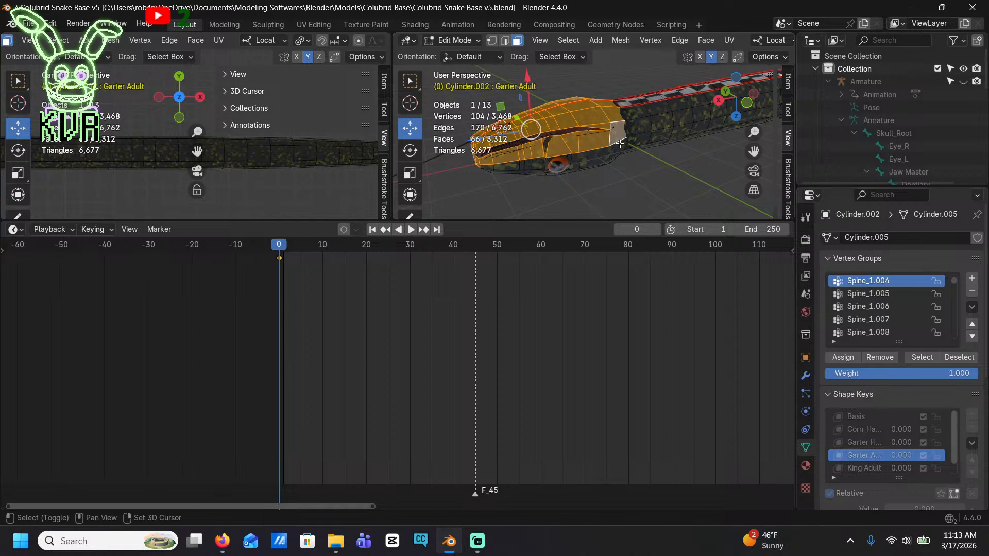
# Add a fourth material slot, assign it to the selected lip and jaw faces, and create a new material in it
pyautogui.click(806, 466)
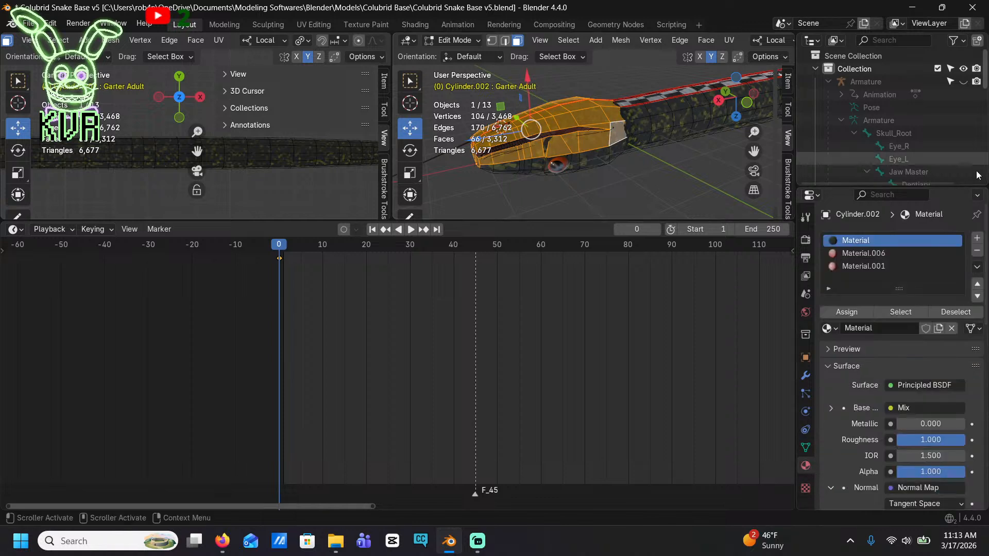
pyautogui.click(977, 238)
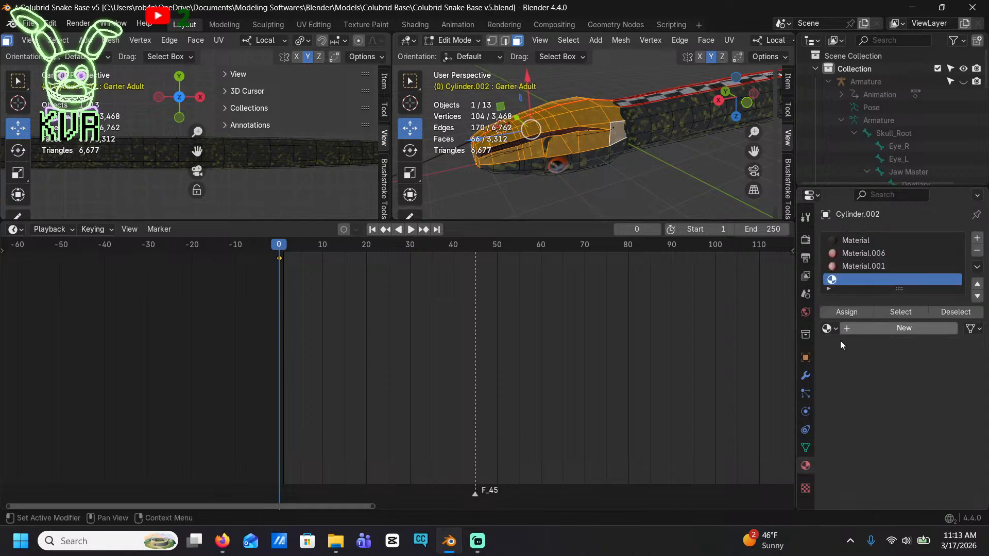
pyautogui.click(852, 316)
pyautogui.moveTo(617, 77)
pyautogui.mouseDown(button='middle')
pyautogui.moveTo(775, 38)
pyautogui.moveTo(533, 130)
pyautogui.moveTo(489, 139)
pyautogui.moveTo(463, 129)
pyautogui.mouseUp(button='middle')
pyautogui.click(429, 24)
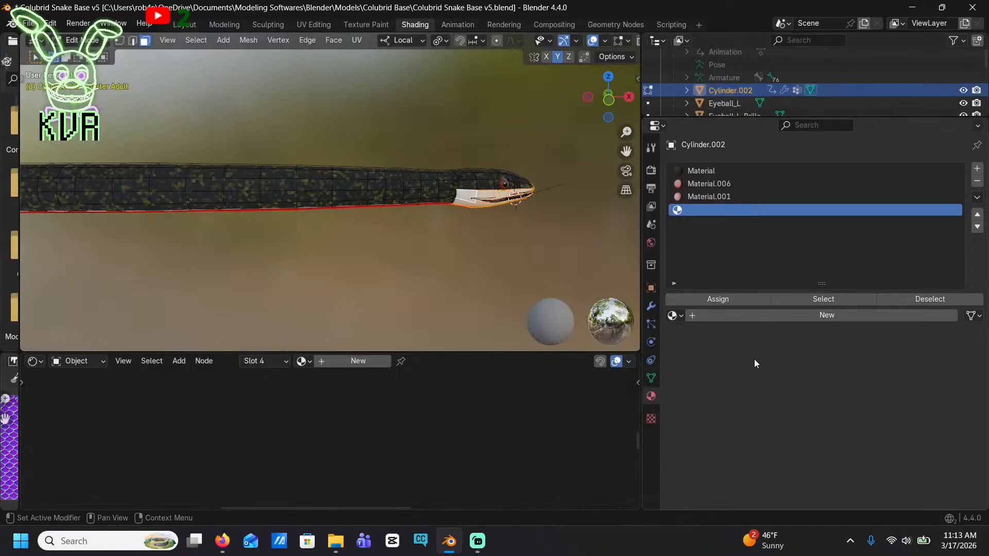
pyautogui.click(802, 316)
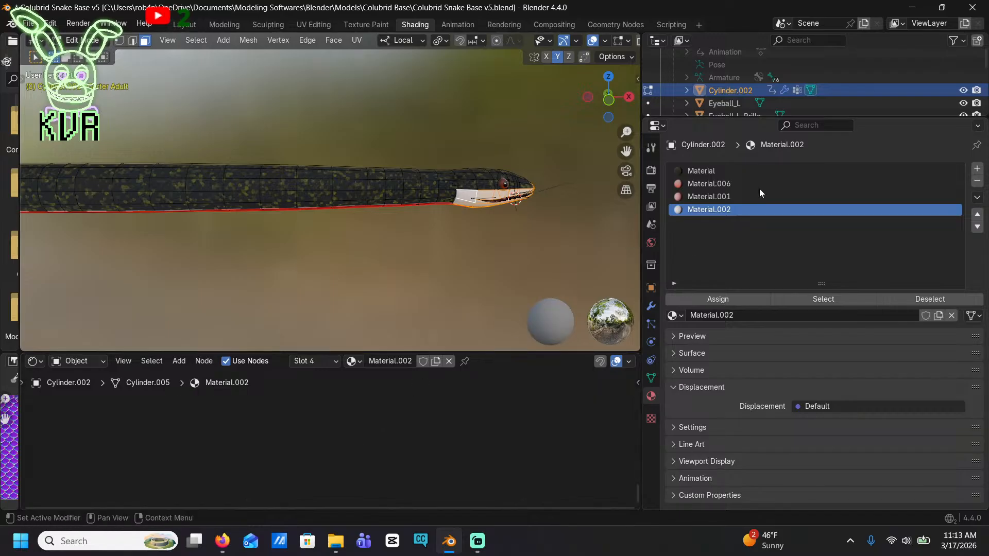
# Enlarge the node editor and add an Image Texture node feeding the Base Color of the new material's Principled BSDF
pyautogui.moveTo(501, 352); pyautogui.dragTo(505, 198)
pyautogui.scroll(-3, 470, 278)
pyautogui.moveTo(468, 282); pyautogui.dragTo(453, 360, button='middle')
pyautogui.scroll(7, 425, 345)
pyautogui.moveTo(529, 364); pyautogui.dragTo(360, 350, button='middle')
pyautogui.scroll(5, 352, 356)
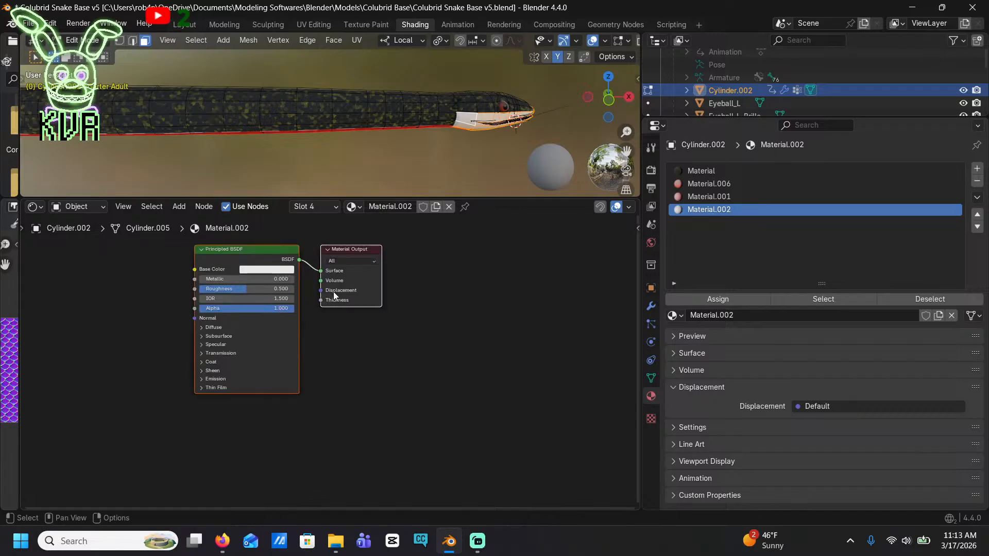
pyautogui.moveTo(333, 291); pyautogui.dragTo(418, 334, button='middle')
pyautogui.moveTo(281, 309); pyautogui.dragTo(118, 308)
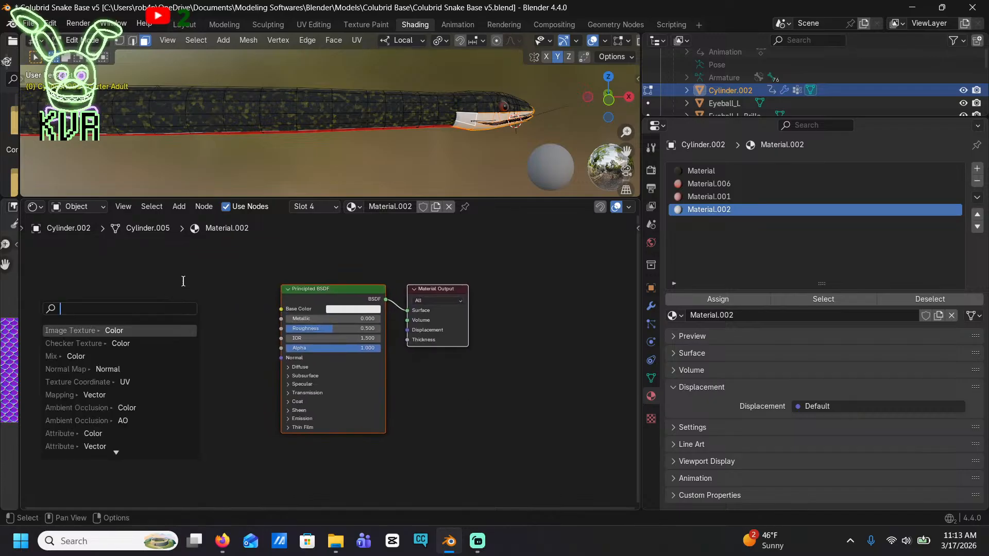
pyautogui.write('image')
pyautogui.press('Return')
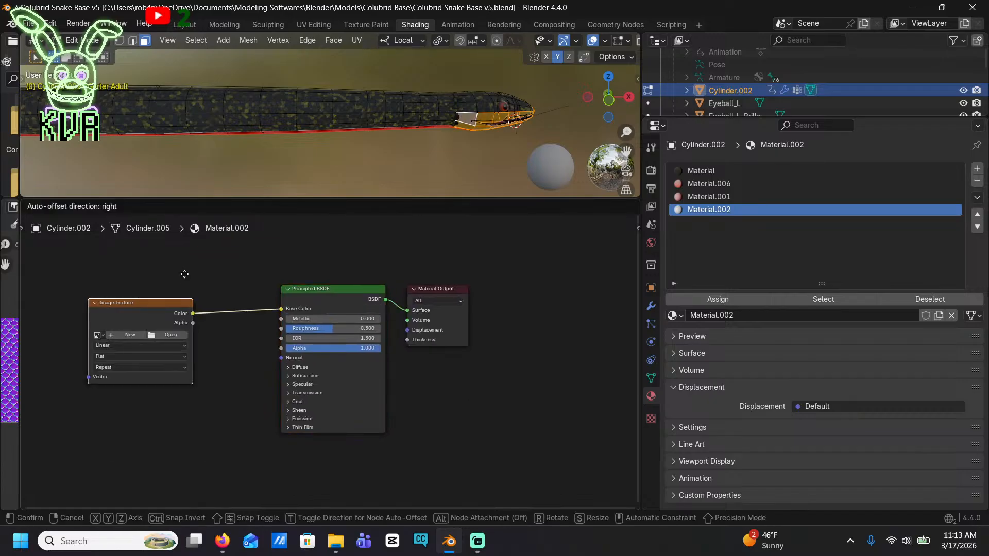
pyautogui.click(223, 284)
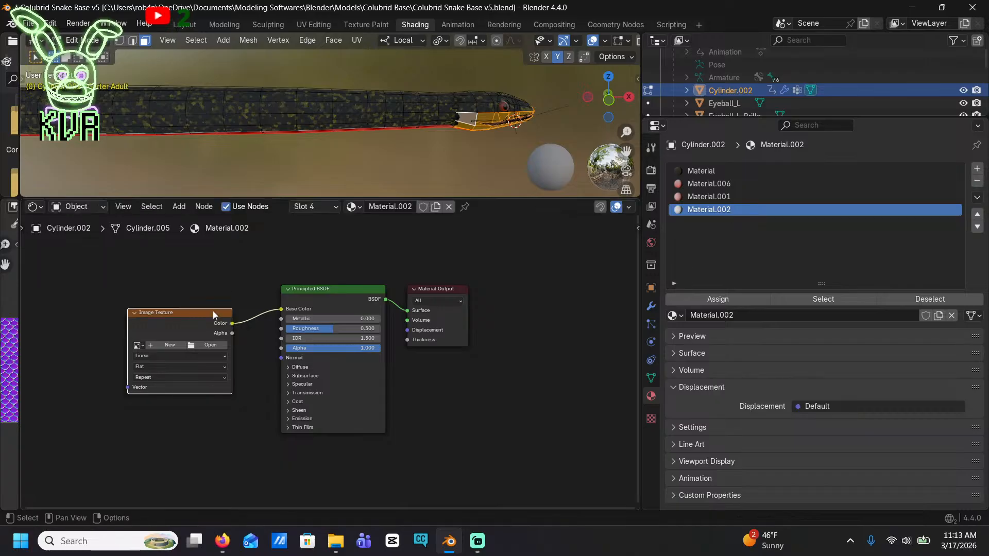
# Load the MilkSnake image into the new Image Texture node
pyautogui.click(136, 346)
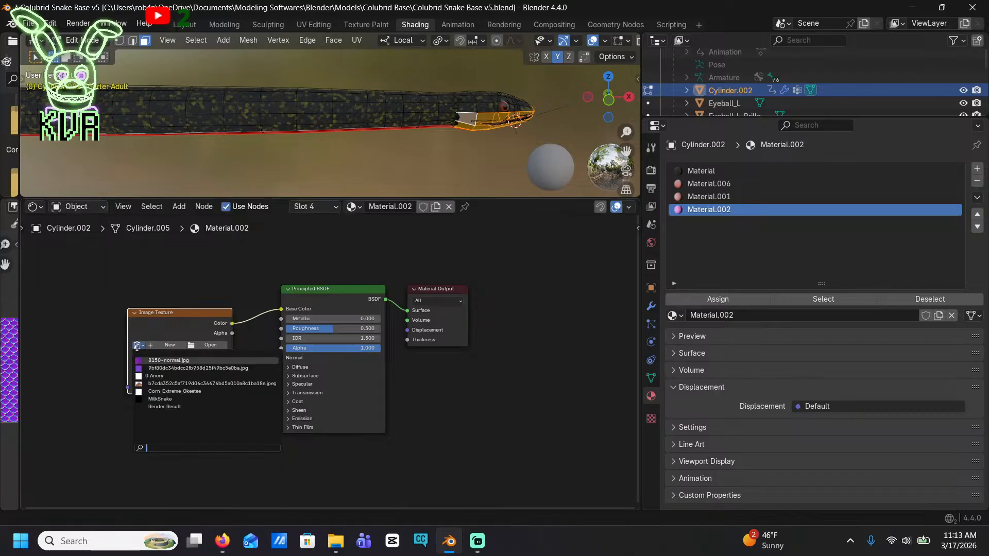
pyautogui.click(170, 399)
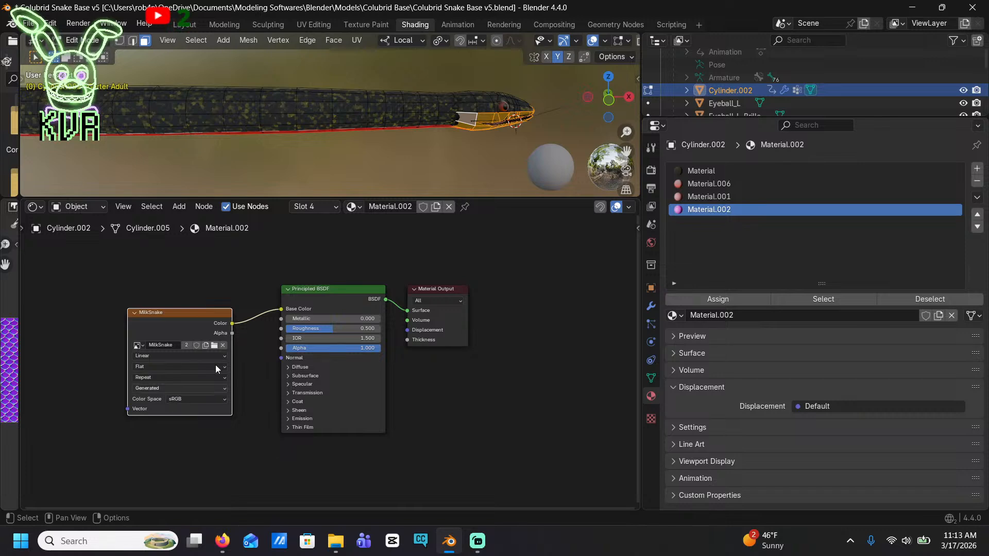
pyautogui.scroll(6, 391, 128)
pyautogui.keyDown('shift'); pyautogui.moveTo(515, 111); pyautogui.dragTo(39, 135, button='middle'); pyautogui.keyUp('shift')
pyautogui.click(384, 123)
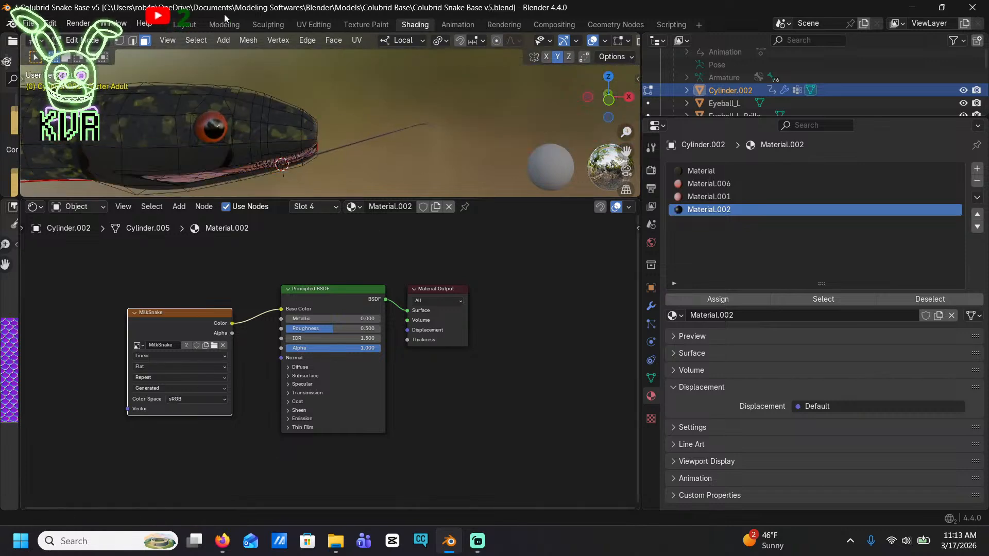
# Switch to the Texture Paint workspace and set the Paint Hard brush's blend mode to Mix
pyautogui.click(366, 24)
pyautogui.scroll(3, 578, 282)
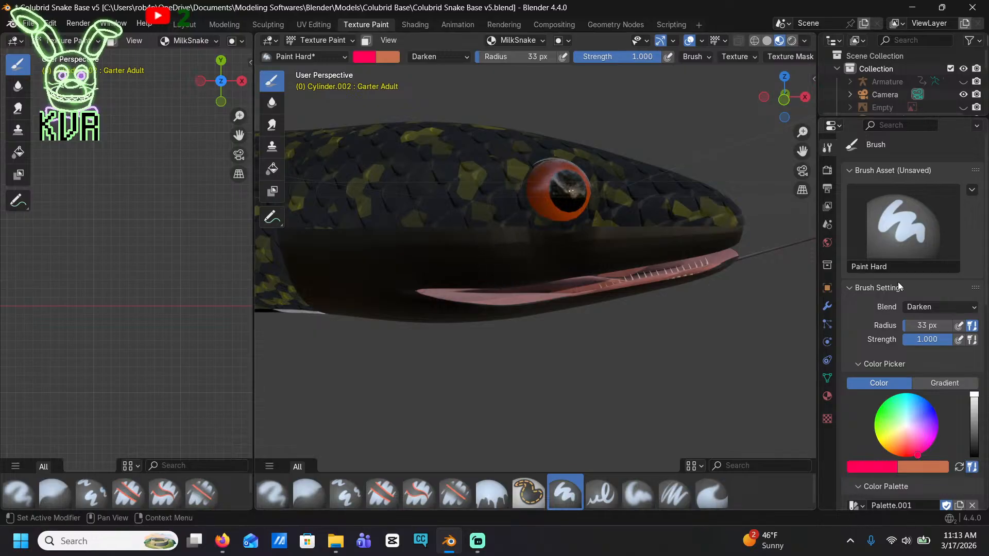
pyautogui.click(916, 308)
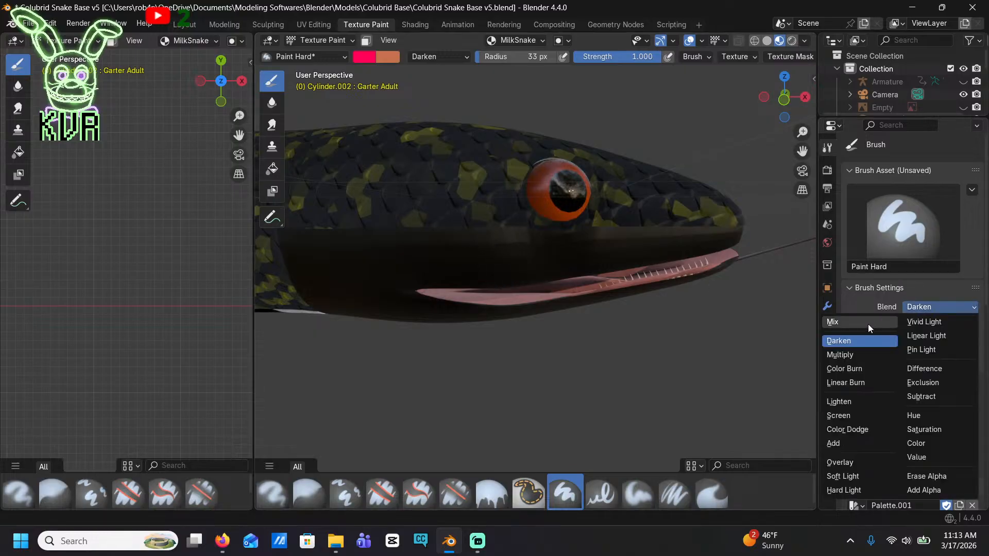
pyautogui.click(867, 323)
pyautogui.moveTo(394, 256)
pyautogui.mouseDown()
pyautogui.moveTo(437, 255)
pyautogui.moveTo(408, 248)
pyautogui.mouseUp()
pyautogui.hotkey('ctrl', 'z')
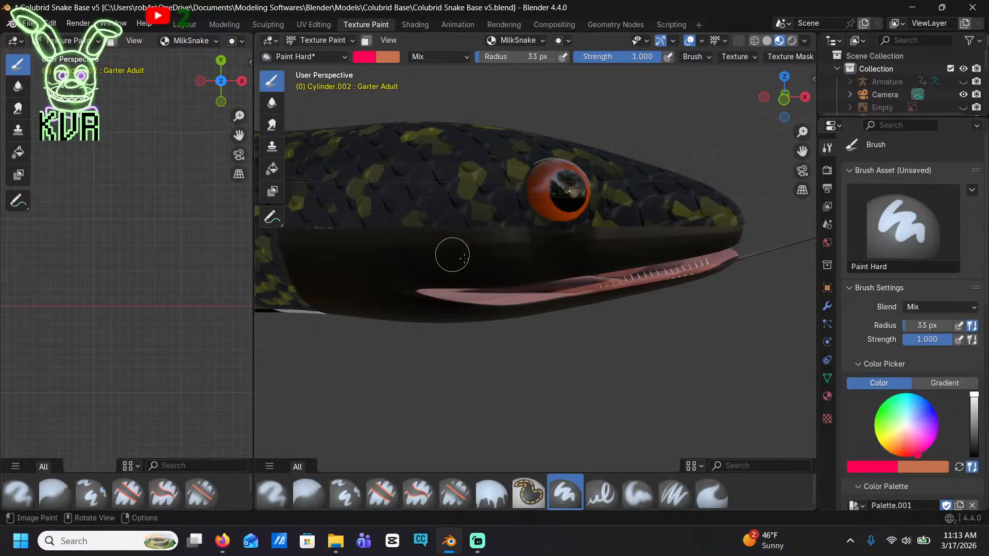
# Set the brush to orange-yellow with a 3 px radius and paint a short bar near the front of the upper lip
pyautogui.moveTo(903, 438); pyautogui.dragTo(885, 450)
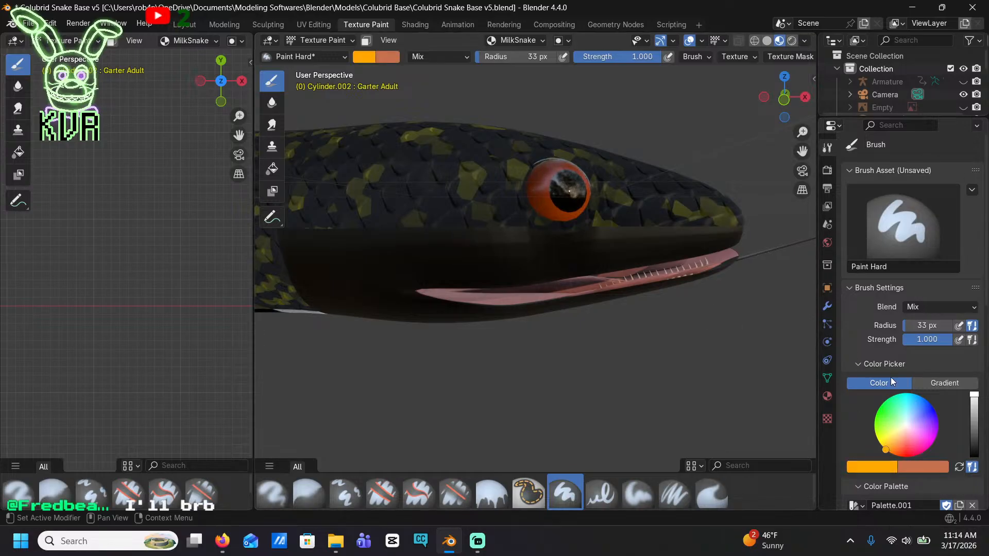
pyautogui.scroll(3, 515, 281)
pyautogui.keyDown('shift'); pyautogui.moveTo(803, 278); pyautogui.dragTo(538, 293, button='middle'); pyautogui.keyUp('shift')
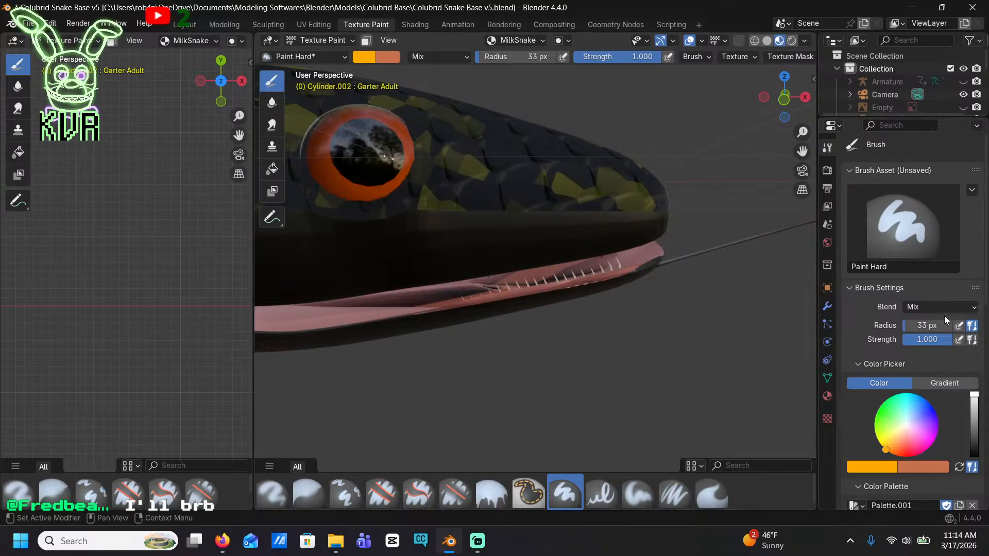
pyautogui.moveTo(943, 326); pyautogui.dragTo(927, 326)
pyautogui.moveTo(594, 246); pyautogui.dragTo(619, 220, button='middle')
pyautogui.moveTo(936, 325); pyautogui.dragTo(926, 325)
pyautogui.moveTo(592, 221); pyautogui.dragTo(598, 197, button='middle')
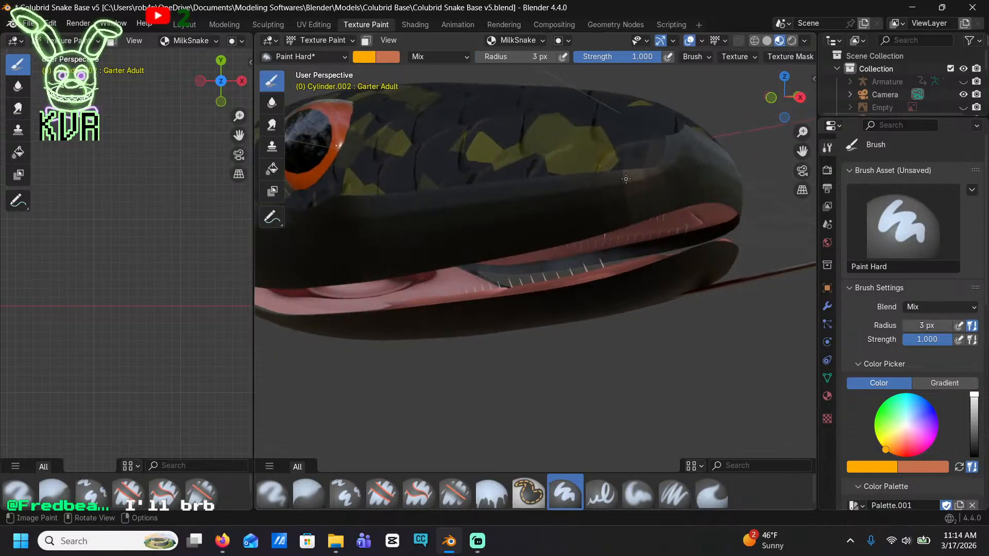
pyautogui.moveTo(627, 188)
pyautogui.mouseDown()
pyautogui.moveTo(625, 221)
pyautogui.moveTo(611, 178)
pyautogui.moveTo(627, 199)
pyautogui.mouseUp()
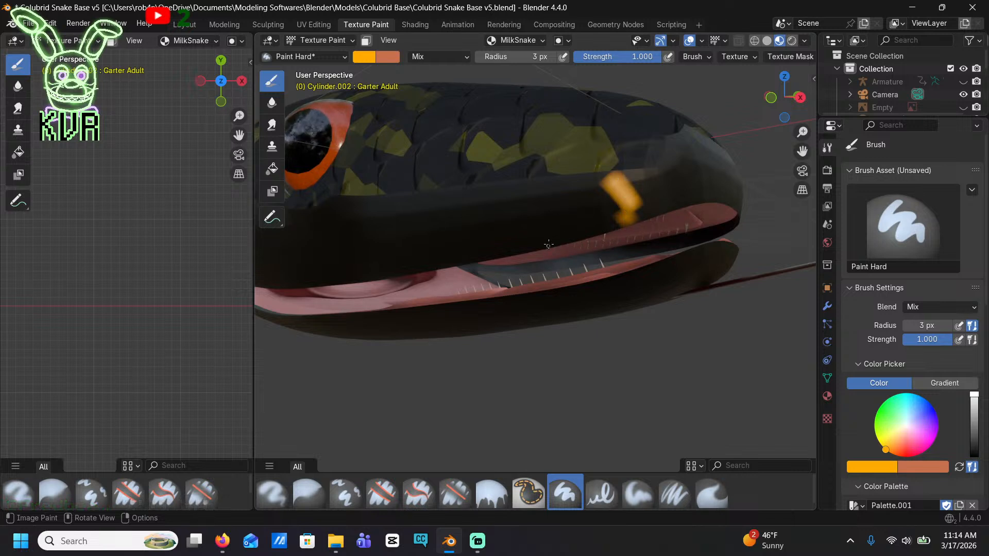
# Try painting more vertical orange bars along the upper lip behind the front bar, and undo them
pyautogui.moveTo(548, 245); pyautogui.dragTo(529, 175)
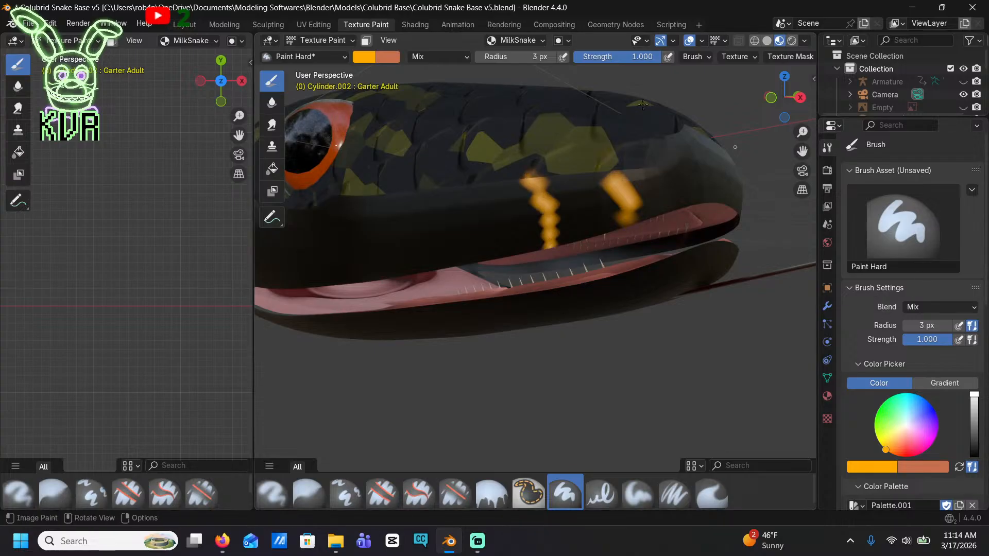
pyautogui.moveTo(643, 105); pyautogui.dragTo(601, 209, button='middle')
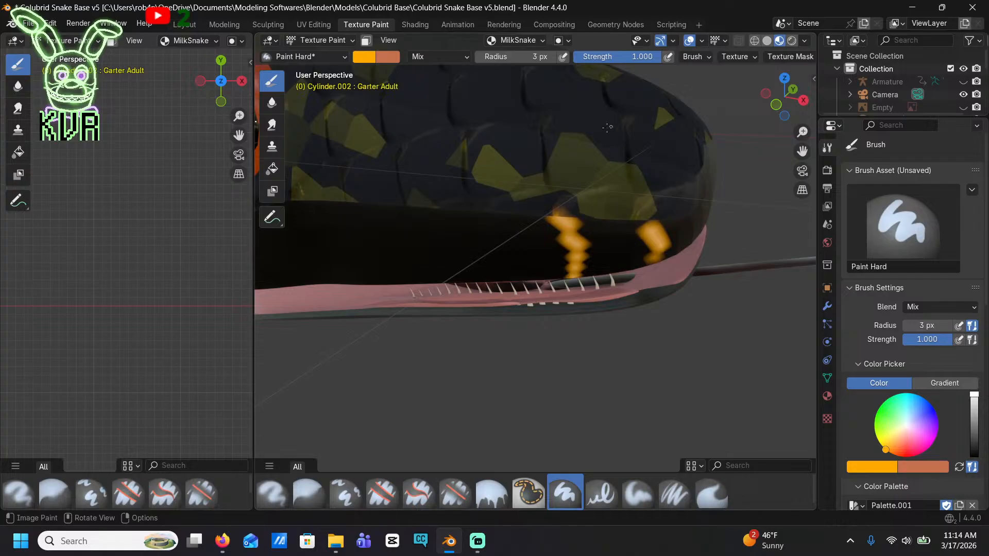
pyautogui.moveTo(591, 236); pyautogui.dragTo(578, 223, button='middle')
pyautogui.moveTo(527, 187); pyautogui.dragTo(548, 247)
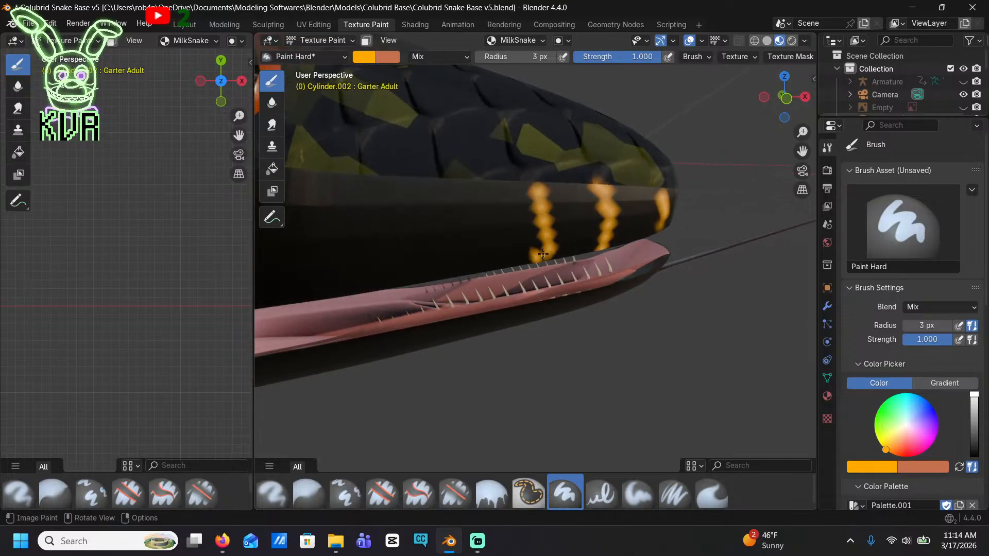
pyautogui.keyDown('shift'); pyautogui.moveTo(454, 245); pyautogui.dragTo(493, 260, button='middle'); pyautogui.keyUp('shift')
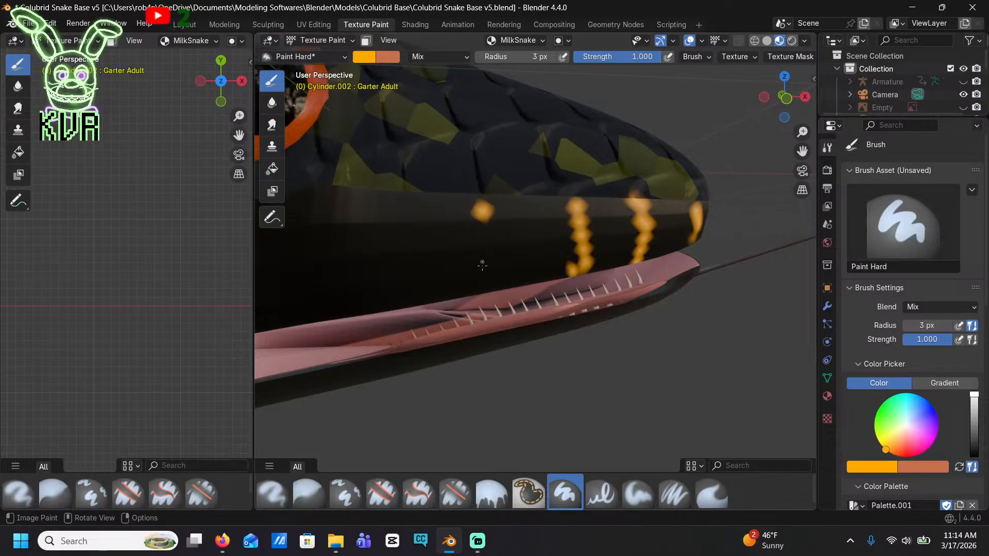
pyautogui.hotkey('ctrl', 'z')
pyautogui.hotkey('ctrl', 'z')
pyautogui.hotkey('ctrl', 'z')
pyautogui.hotkey('ctrl', 'z')
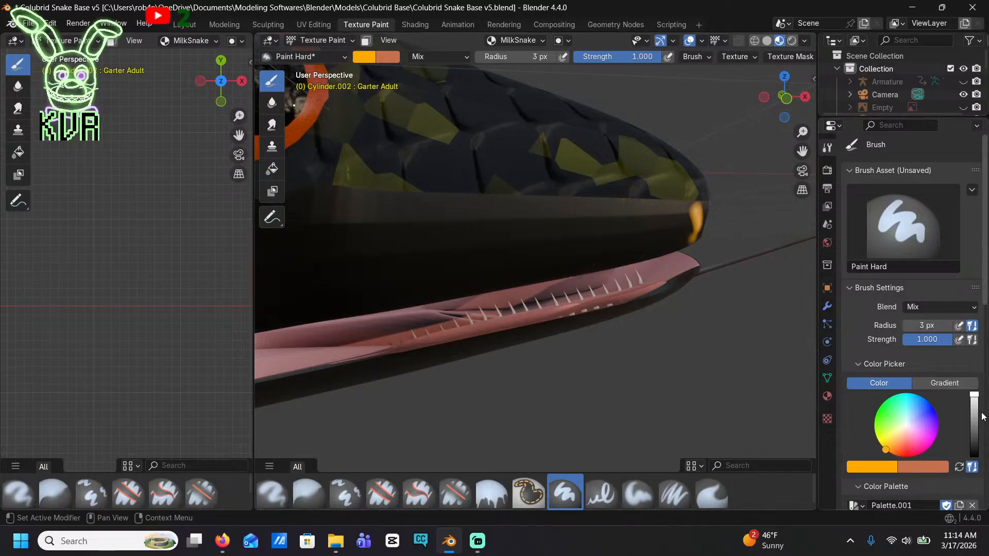
# Darken the brush colour and shift its hue slightly toward yellow for a mustard tone, undoing the test strokes
pyautogui.moveTo(974, 406); pyautogui.dragTo(973, 423)
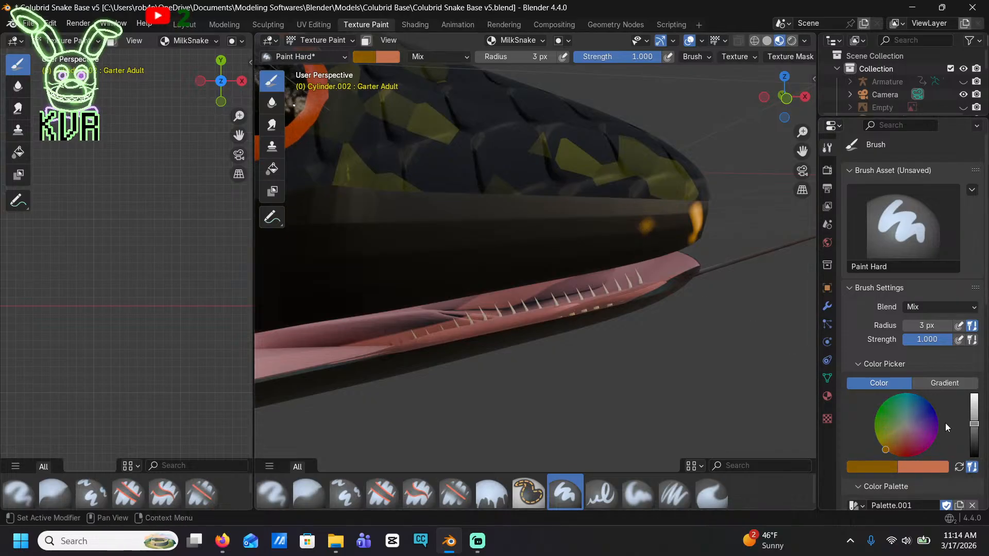
pyautogui.hotkey('ctrl', 'z')
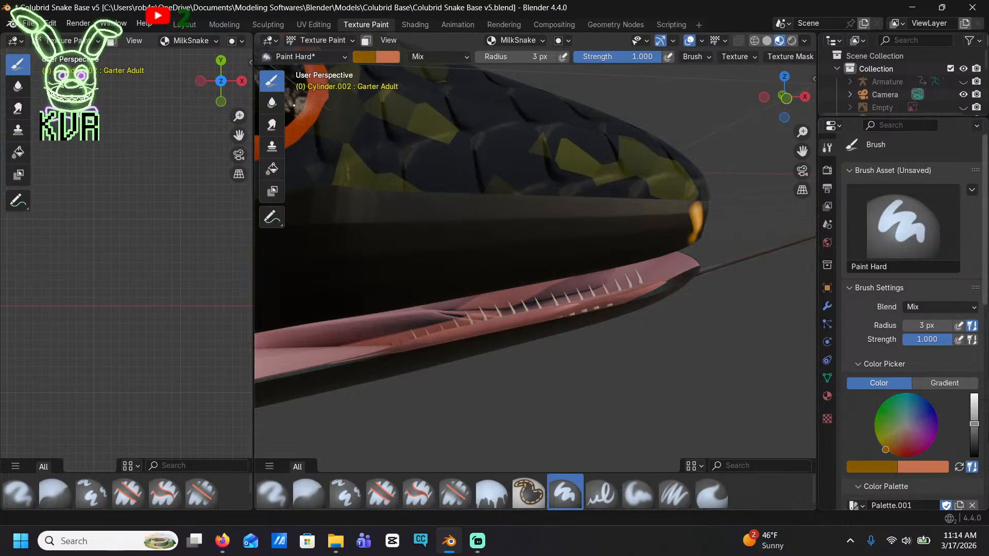
pyautogui.click(882, 446)
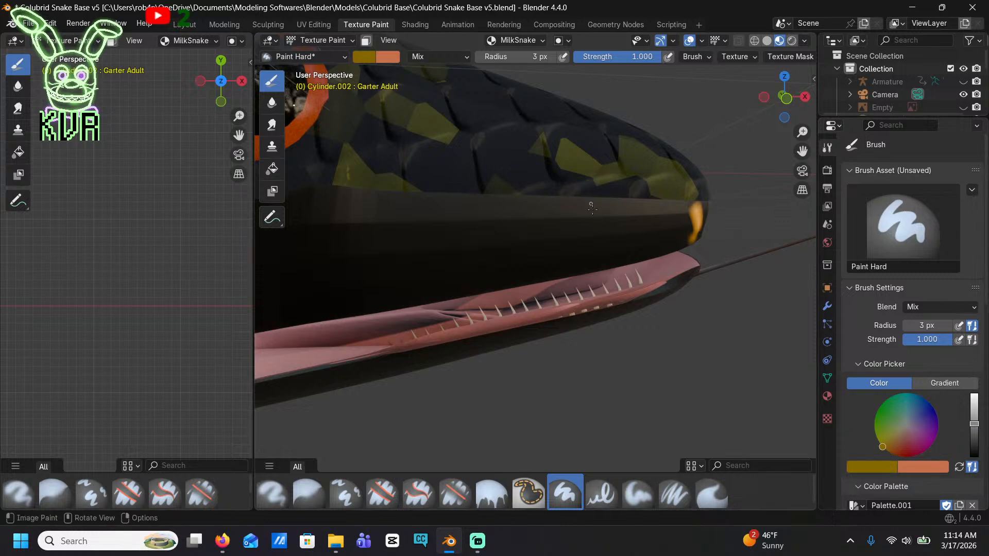
pyautogui.moveTo(592, 205); pyautogui.dragTo(592, 223)
pyautogui.hotkey('ctrl', 'z')
# Paint over the front bar of the upper lip with the mustard colour
pyautogui.moveTo(597, 242); pyautogui.dragTo(669, 175, button='middle')
pyautogui.moveTo(669, 176)
pyautogui.mouseDown()
pyautogui.moveTo(680, 213)
pyautogui.moveTo(660, 182)
pyautogui.mouseUp()
pyautogui.moveTo(675, 214); pyautogui.dragTo(674, 220)
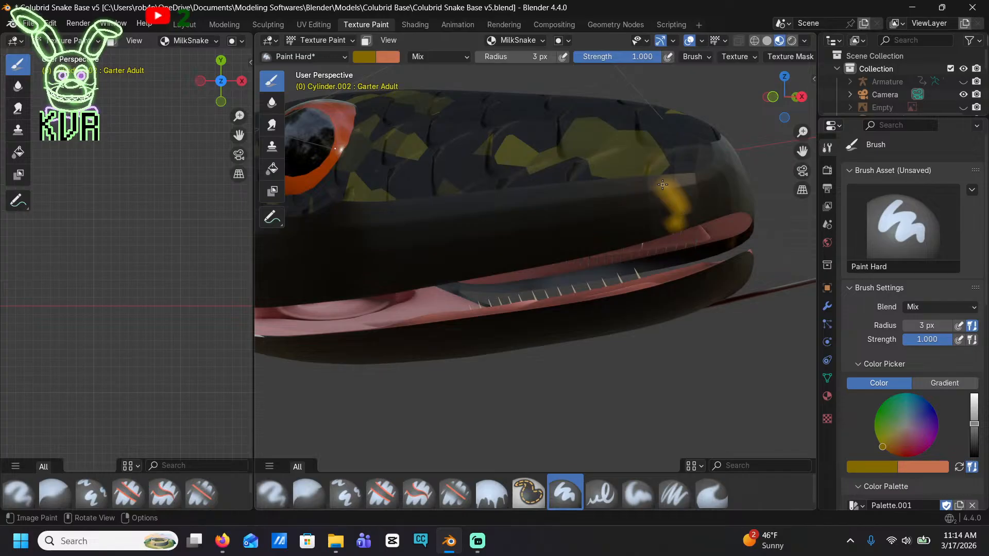
# Paint a second mustard bar farther back on the upper lip and join it to the front bar along the lip's top edge
pyautogui.moveTo(627, 180); pyautogui.dragTo(629, 182)
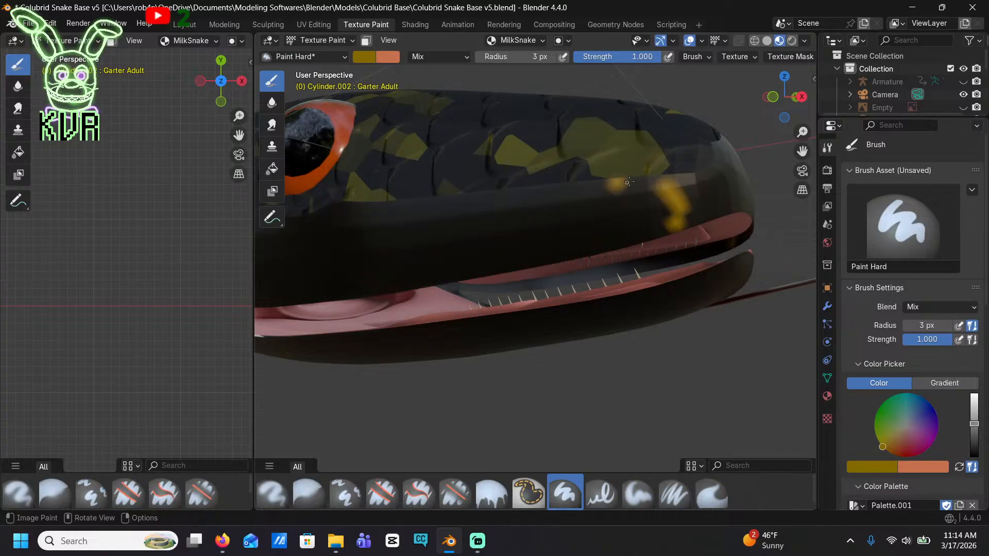
pyautogui.click(592, 226)
pyautogui.click(598, 233)
pyautogui.click(597, 188)
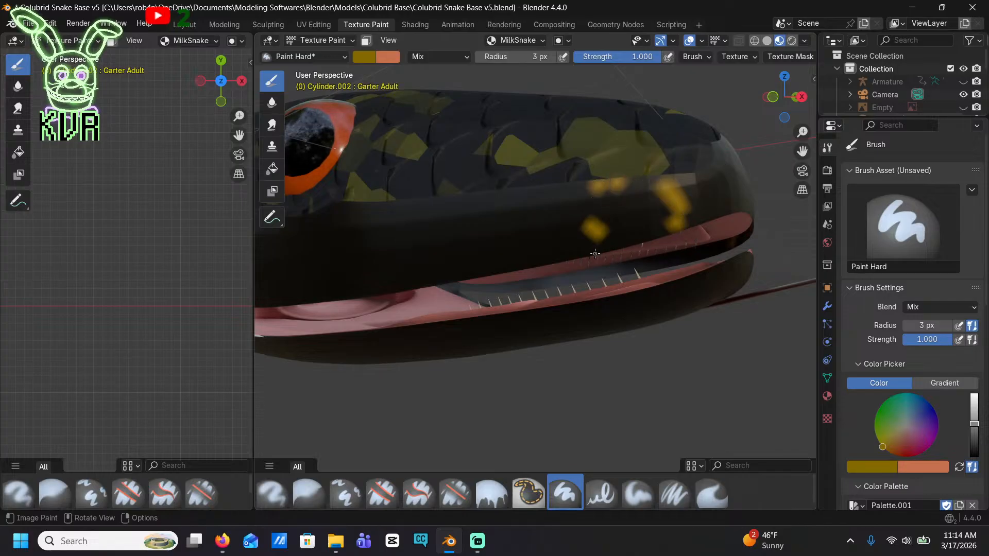
pyautogui.moveTo(595, 254)
pyautogui.mouseDown()
pyautogui.moveTo(595, 191)
pyautogui.moveTo(640, 180)
pyautogui.mouseUp()
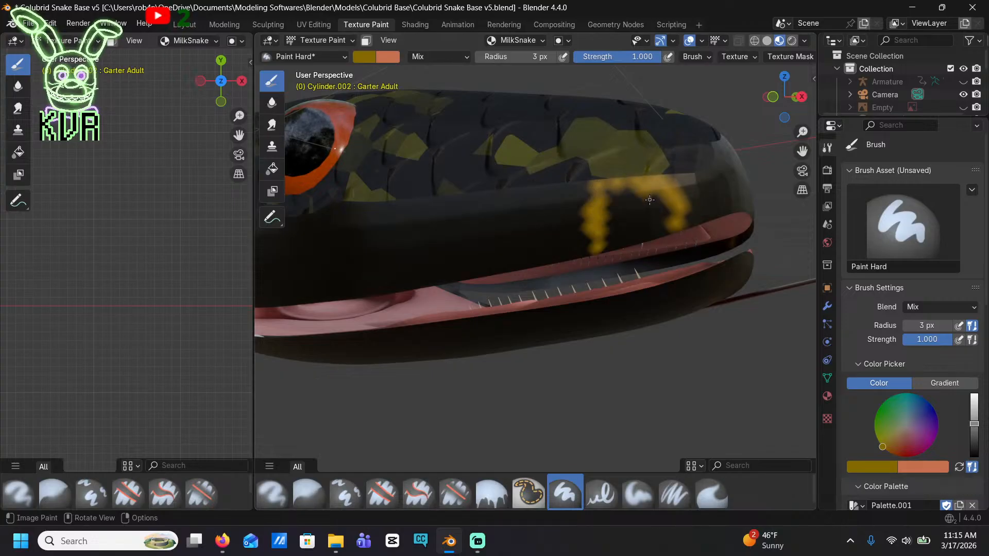
pyautogui.moveTo(649, 200); pyautogui.dragTo(625, 218, button='middle')
# Continue the mustard line from the front bar around the snout tip, adding a short bar below it on the upper lip
pyautogui.click(675, 206)
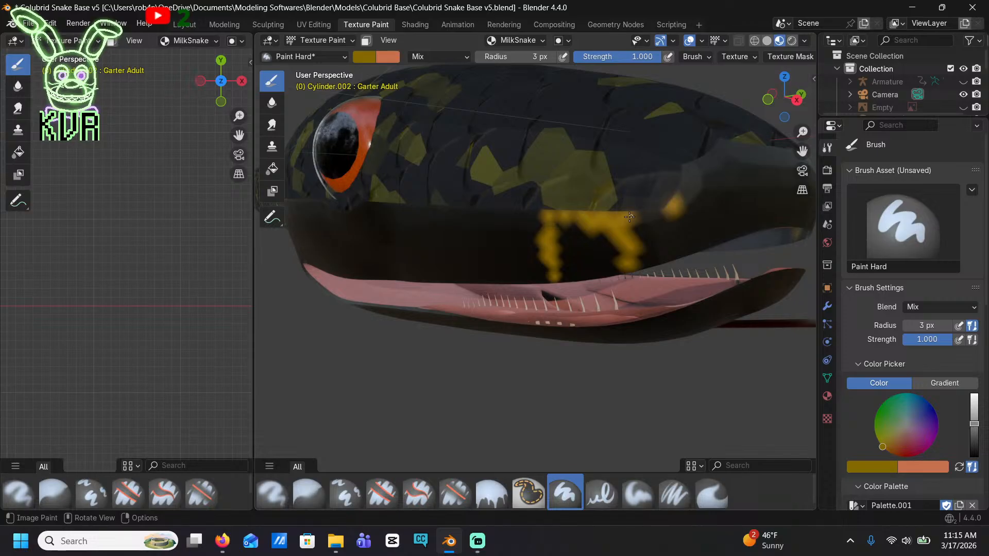
pyautogui.moveTo(646, 218)
pyautogui.mouseDown()
pyautogui.moveTo(672, 206)
pyautogui.moveTo(657, 206)
pyautogui.moveTo(720, 222)
pyautogui.moveTo(704, 214)
pyautogui.moveTo(716, 236)
pyautogui.mouseUp()
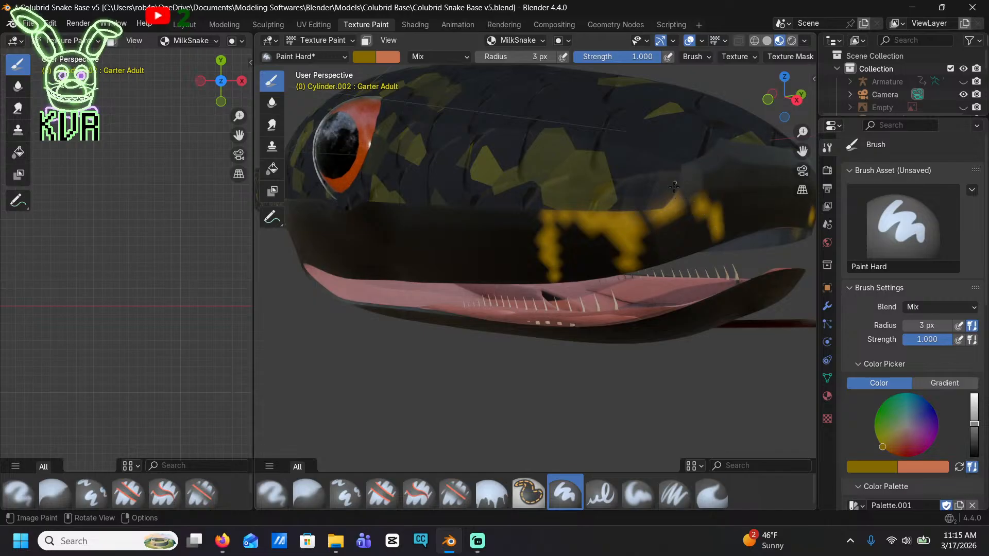
pyautogui.moveTo(685, 225); pyautogui.dragTo(704, 178)
pyautogui.moveTo(723, 143); pyautogui.dragTo(736, 147)
pyautogui.moveTo(706, 206); pyautogui.dragTo(730, 149)
pyautogui.moveTo(725, 157); pyautogui.dragTo(683, 213, button='middle')
pyautogui.click(673, 222)
pyautogui.click(697, 267)
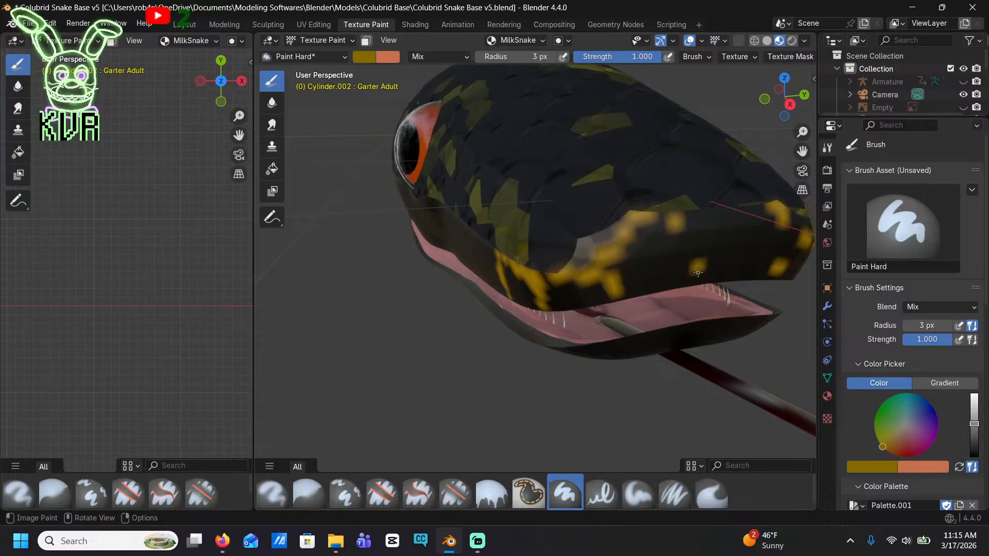
# Paint short mustard bars and small spots on the front of the snout above the mouth opening
pyautogui.click(688, 245)
pyautogui.moveTo(743, 227); pyautogui.dragTo(742, 241)
pyautogui.click(676, 235)
pyautogui.click(727, 263)
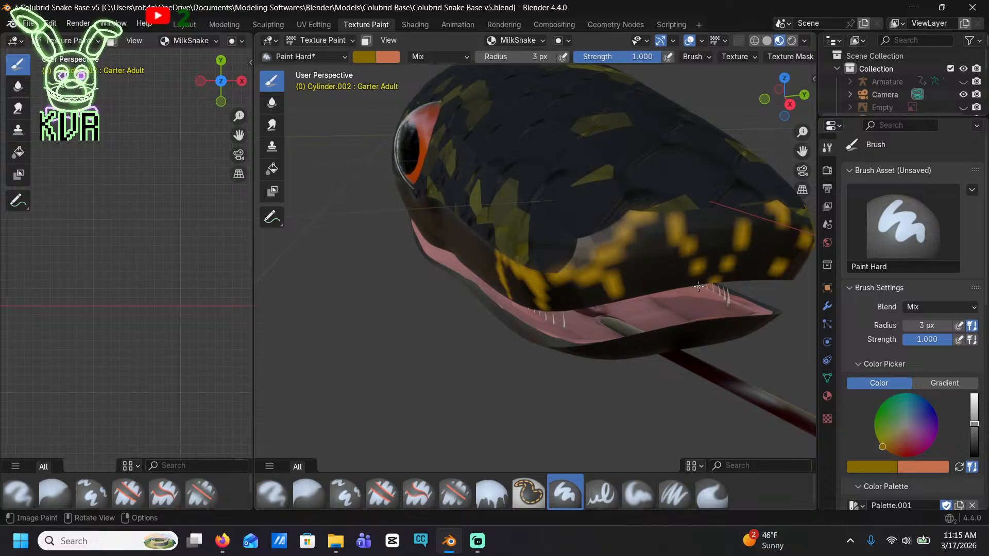
pyautogui.click(715, 274)
pyautogui.moveTo(700, 217)
pyautogui.mouseDown()
pyautogui.moveTo(711, 221)
pyautogui.moveTo(681, 221)
pyautogui.mouseUp()
pyautogui.moveTo(637, 220); pyautogui.dragTo(624, 212, button='middle')
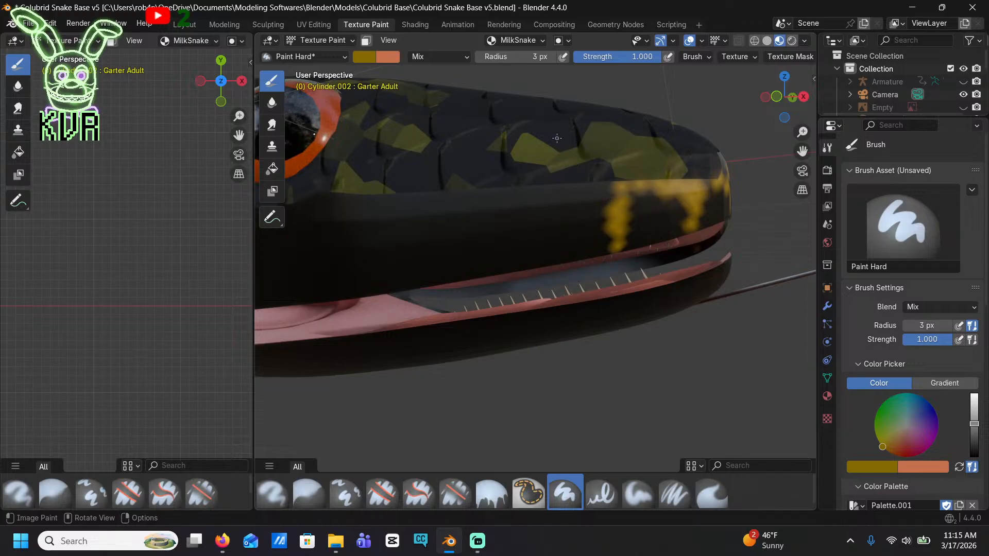
# Paint a third jagged mustard bar on the side of the upper lip and join it along the lip's top edge
pyautogui.moveTo(611, 200); pyautogui.dragTo(553, 200)
pyautogui.moveTo(540, 239); pyautogui.dragTo(540, 258)
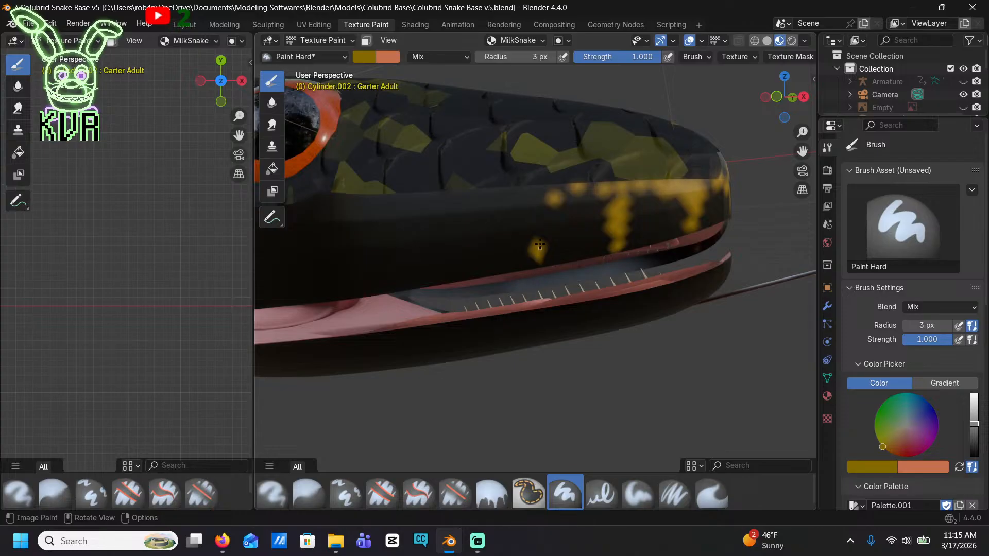
pyautogui.moveTo(541, 204); pyautogui.dragTo(585, 190)
pyautogui.moveTo(550, 224); pyautogui.dragTo(538, 257)
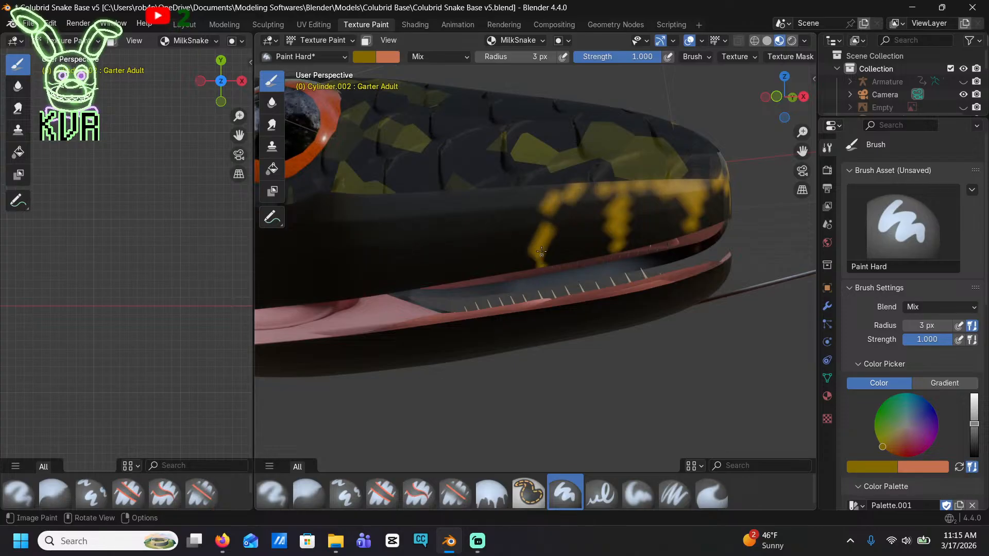
pyautogui.moveTo(536, 216); pyautogui.dragTo(556, 266)
pyautogui.moveTo(519, 189); pyautogui.dragTo(539, 203)
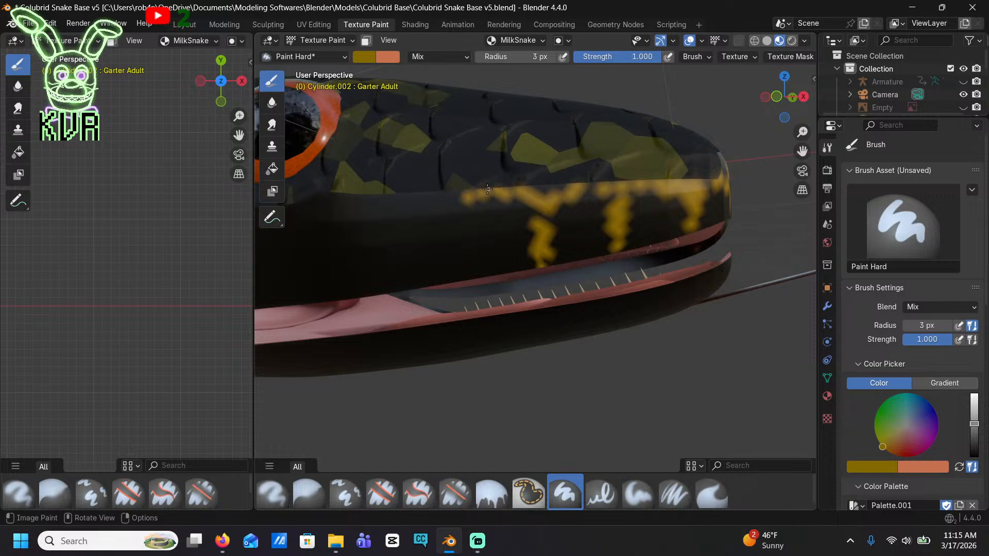
# Paint a fourth bar on the upper lip, add a small spot beside it, and extend the top edge line toward the eye
pyautogui.moveTo(487, 189)
pyautogui.mouseDown()
pyautogui.moveTo(459, 222)
pyautogui.moveTo(467, 262)
pyautogui.moveTo(464, 215)
pyautogui.mouseUp()
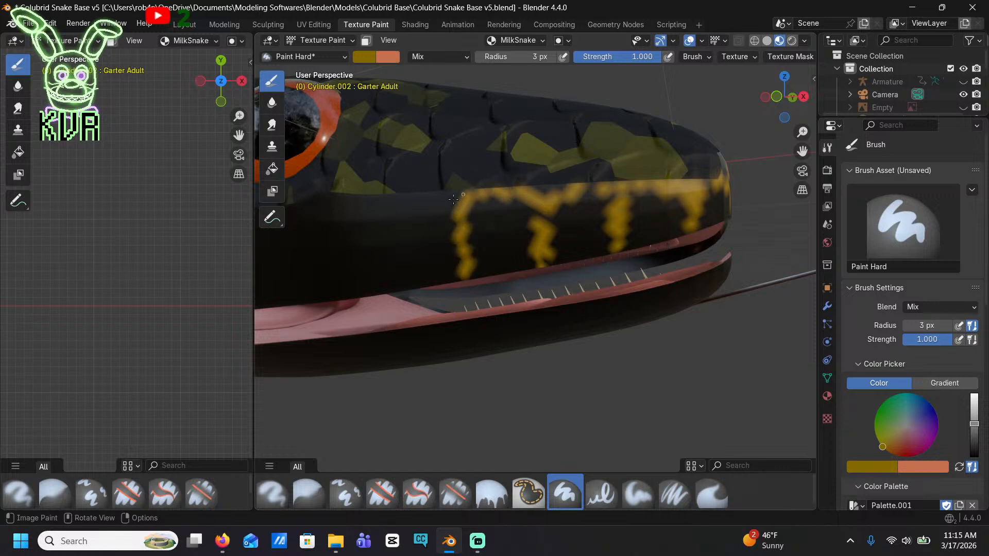
pyautogui.moveTo(454, 199); pyautogui.dragTo(608, 197, button='middle')
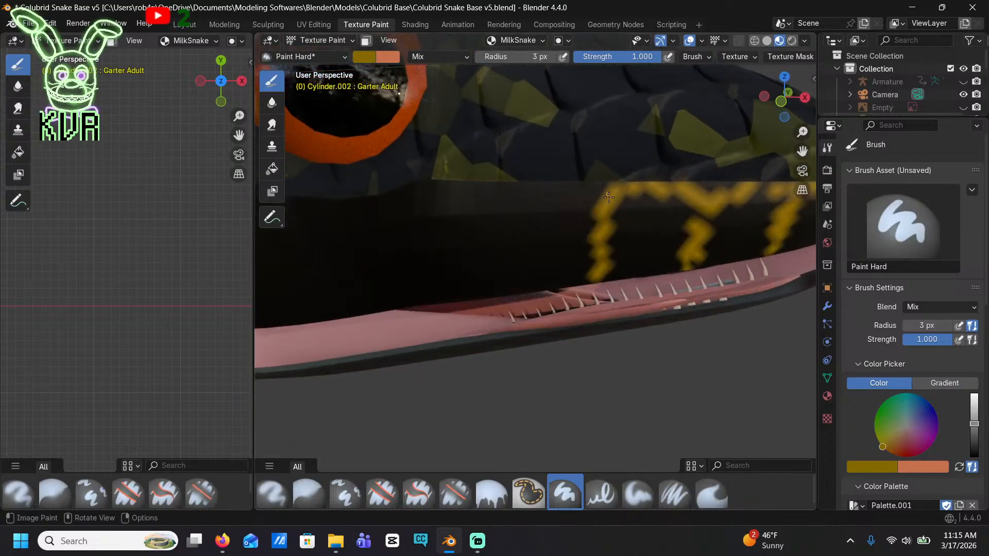
pyautogui.moveTo(574, 197)
pyautogui.mouseDown()
pyautogui.moveTo(533, 190)
pyautogui.moveTo(565, 191)
pyautogui.mouseUp()
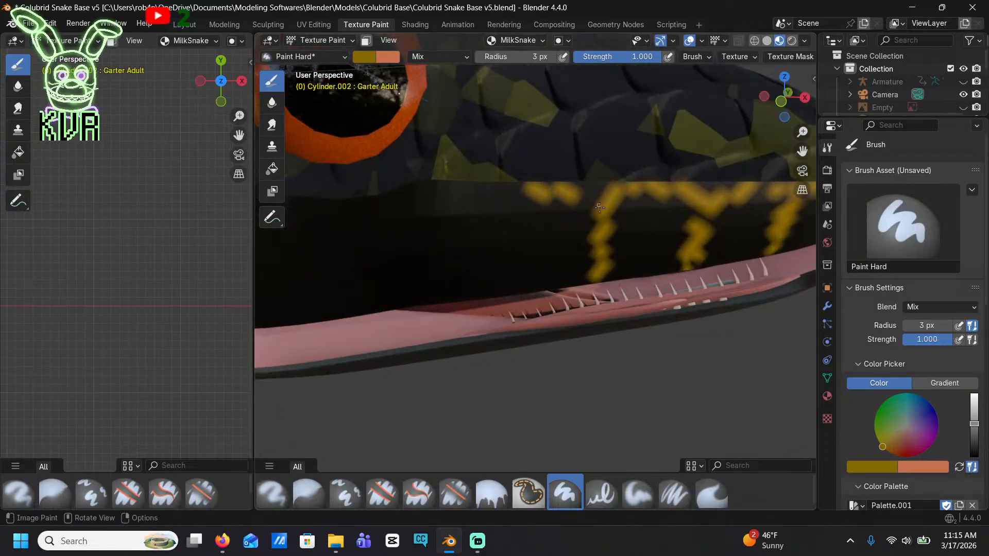
pyautogui.click(629, 213)
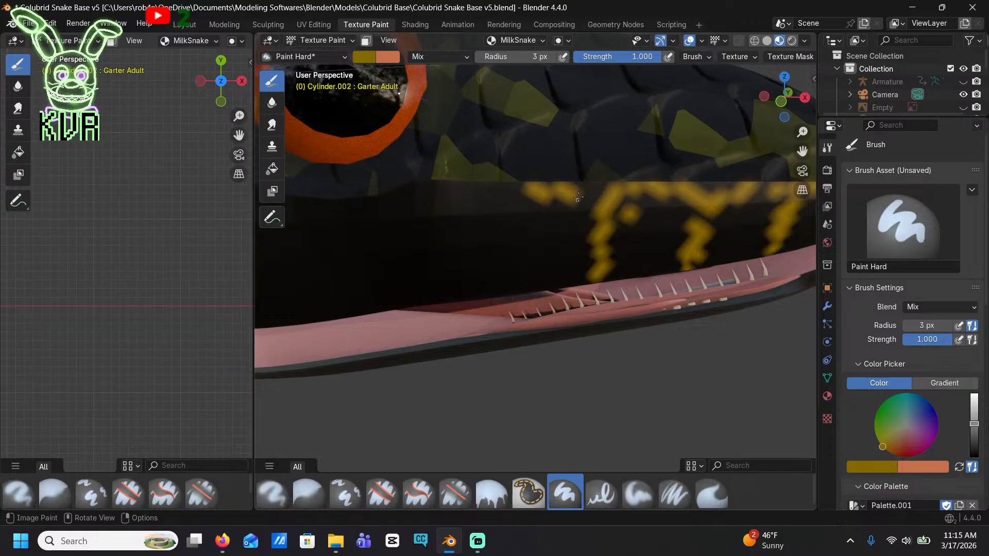
pyautogui.moveTo(580, 197); pyautogui.dragTo(602, 193)
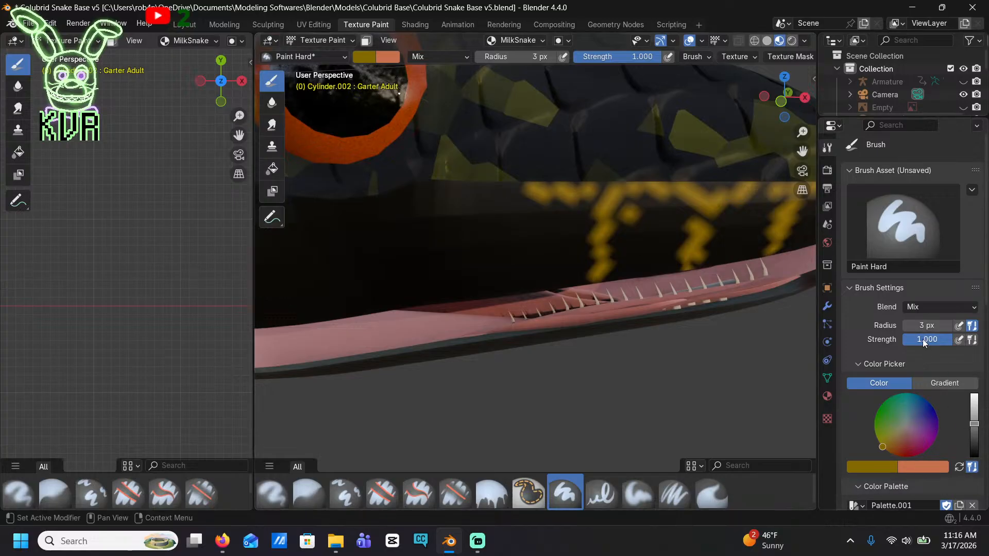
# Set the brush radius to 18 px and paint a wider mustard bar on the upper lip in front of the eye
pyautogui.click(928, 325)
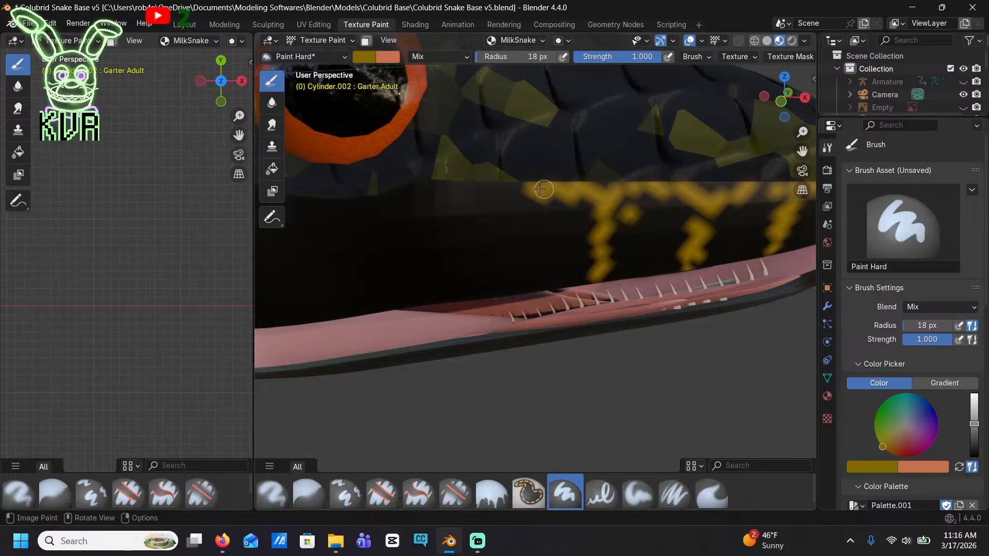
pyautogui.moveTo(540, 189)
pyautogui.mouseDown()
pyautogui.moveTo(516, 239)
pyautogui.moveTo(518, 272)
pyautogui.moveTo(496, 238)
pyautogui.moveTo(529, 196)
pyautogui.moveTo(518, 260)
pyautogui.mouseUp()
pyautogui.scroll(-4, 602, 224)
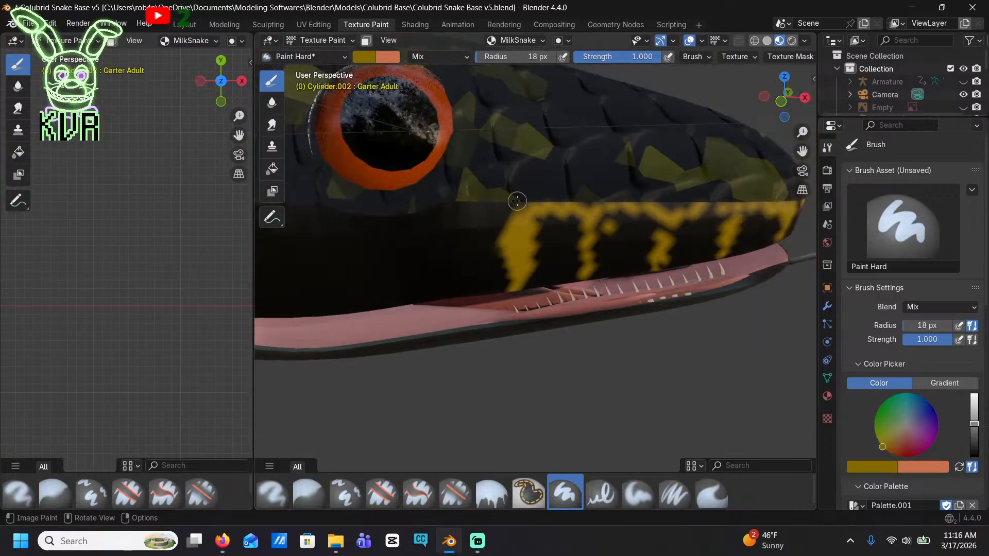
# Paint slanted mustard bars on the upper lip below and behind the eye, joining them along the lip's top edge
pyautogui.scroll(4, 523, 241)
pyautogui.moveTo(518, 216)
pyautogui.mouseDown()
pyautogui.moveTo(513, 203)
pyautogui.moveTo(419, 199)
pyautogui.moveTo(401, 222)
pyautogui.moveTo(393, 308)
pyautogui.mouseUp()
pyautogui.keyDown('shift'); pyautogui.moveTo(395, 304); pyautogui.dragTo(617, 305, button='middle'); pyautogui.keyUp('shift')
pyautogui.moveTo(657, 201)
pyautogui.mouseDown()
pyautogui.moveTo(535, 215)
pyautogui.moveTo(511, 249)
pyautogui.moveTo(498, 327)
pyautogui.mouseUp()
pyautogui.moveTo(536, 206)
pyautogui.mouseDown()
pyautogui.moveTo(476, 200)
pyautogui.moveTo(431, 226)
pyautogui.moveTo(404, 329)
pyautogui.mouseUp()
pyautogui.keyDown('shift'); pyautogui.moveTo(406, 319); pyautogui.dragTo(639, 361, button='middle'); pyautogui.keyUp('shift')
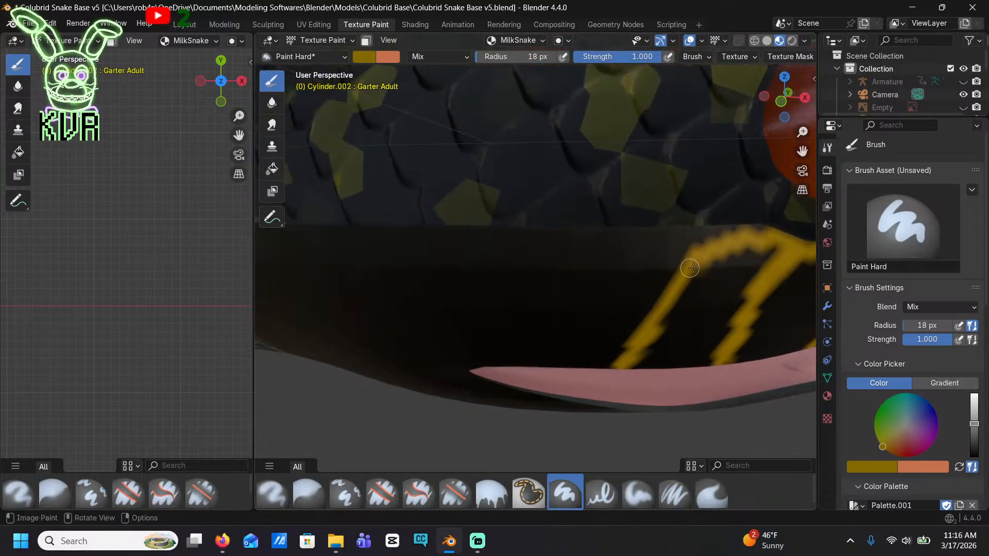
# Paint the last two upper lip bars back to the corner of the mouth, linked along the top edge
pyautogui.moveTo(690, 268)
pyautogui.mouseDown()
pyautogui.moveTo(671, 230)
pyautogui.moveTo(573, 237)
pyautogui.moveTo(534, 290)
pyautogui.moveTo(535, 330)
pyautogui.mouseUp()
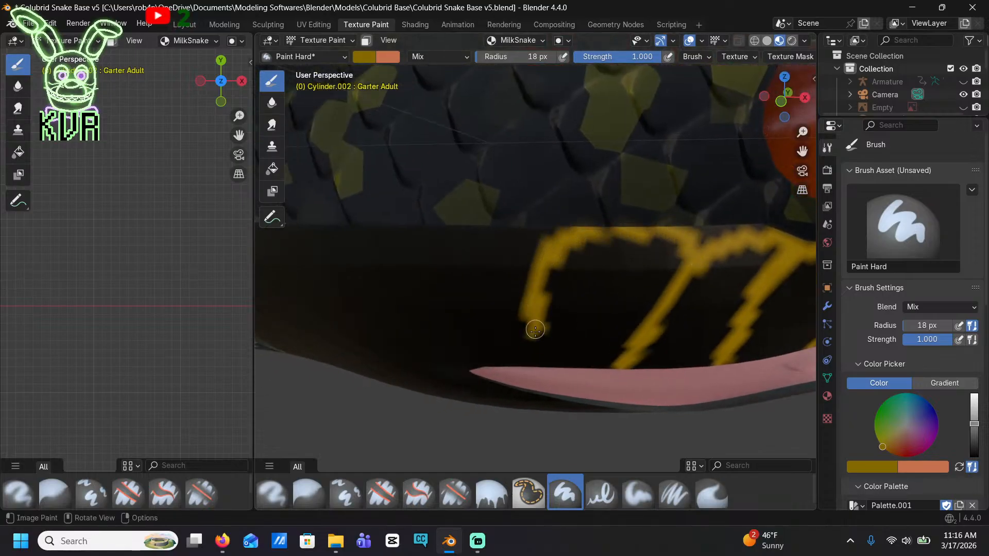
pyautogui.moveTo(528, 246)
pyautogui.mouseDown()
pyautogui.moveTo(466, 274)
pyautogui.moveTo(461, 356)
pyautogui.mouseUp()
pyautogui.moveTo(467, 369); pyautogui.dragTo(531, 298, button='middle')
pyautogui.moveTo(482, 259); pyautogui.dragTo(506, 280, button='middle')
# Paint a mustard zigzag along the rear of the lower jaw, starting at the corner of the mouth
pyautogui.moveTo(506, 292)
pyautogui.mouseDown()
pyautogui.moveTo(495, 329)
pyautogui.moveTo(554, 366)
pyautogui.moveTo(578, 331)
pyautogui.moveTo(594, 335)
pyautogui.mouseUp()
pyautogui.keyDown('shift'); pyautogui.moveTo(593, 336); pyautogui.dragTo(523, 278, button='middle'); pyautogui.keyUp('shift')
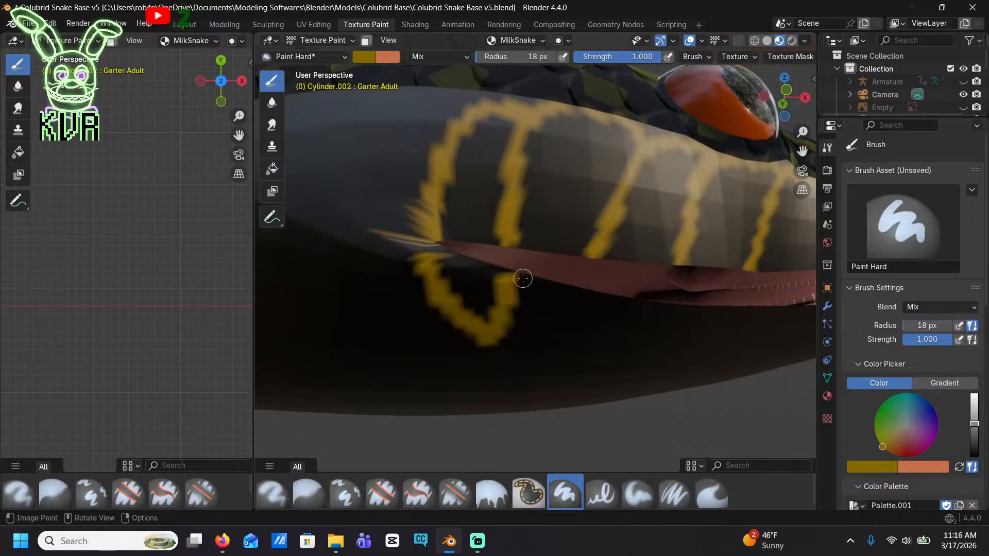
pyautogui.moveTo(520, 288)
pyautogui.mouseDown()
pyautogui.moveTo(572, 351)
pyautogui.moveTo(579, 302)
pyautogui.moveTo(597, 309)
pyautogui.mouseUp()
pyautogui.keyDown('shift'); pyautogui.moveTo(597, 309); pyautogui.dragTo(505, 282, button='middle'); pyautogui.keyUp('shift')
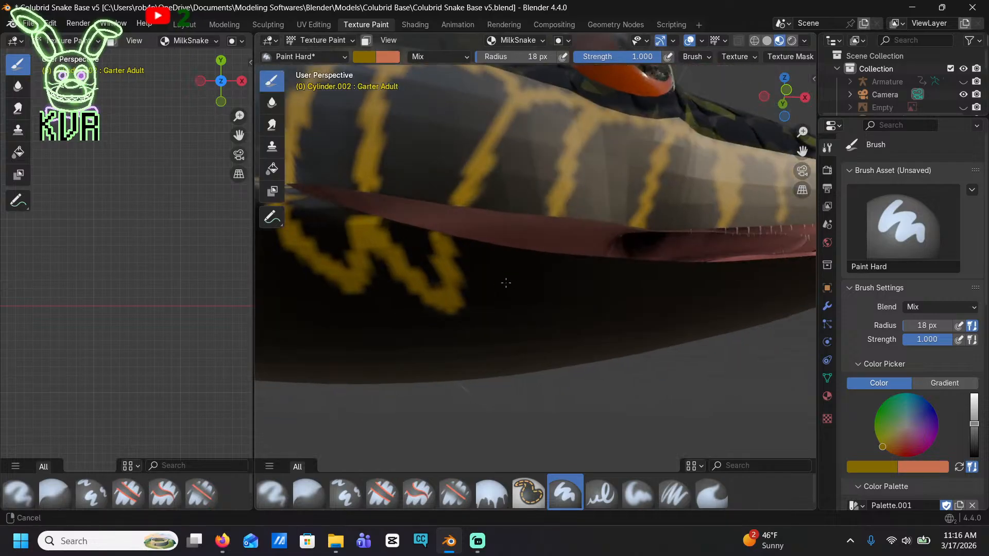
pyautogui.moveTo(458, 250); pyautogui.dragTo(533, 308)
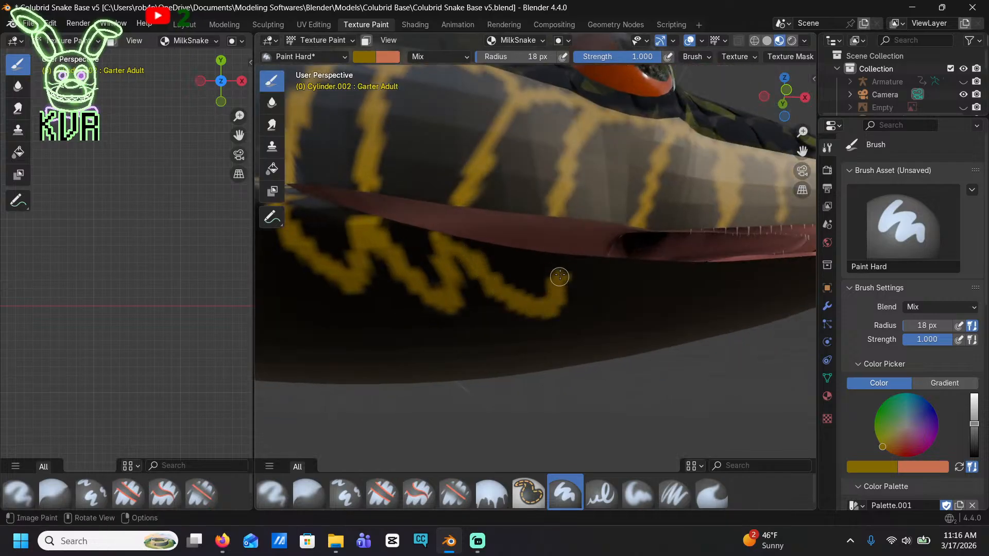
pyautogui.moveTo(559, 276); pyautogui.dragTo(562, 254)
# Continue the mustard zigzag forward along the side of the lower jaw toward the chin
pyautogui.keyDown('shift'); pyautogui.moveTo(605, 286); pyautogui.dragTo(524, 267, button='middle'); pyautogui.keyUp('shift')
pyautogui.moveTo(502, 251); pyautogui.dragTo(563, 303)
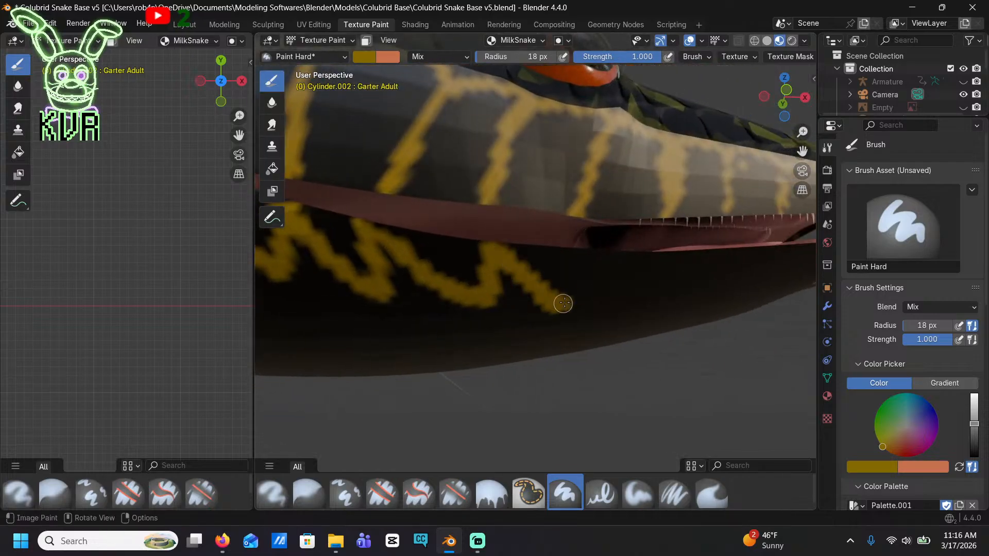
pyautogui.keyDown('shift'); pyautogui.moveTo(573, 260); pyautogui.dragTo(463, 283, button='middle'); pyautogui.keyUp('shift')
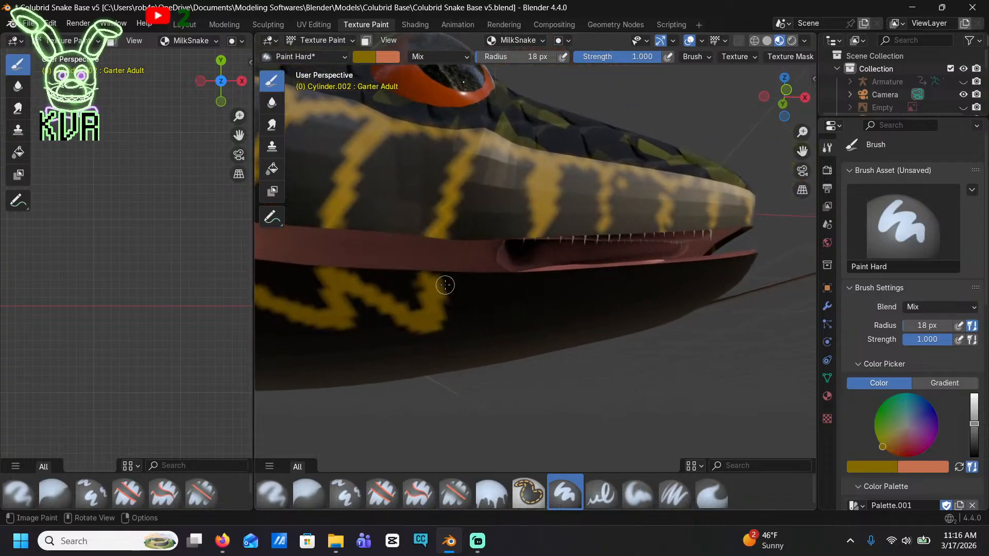
pyautogui.moveTo(445, 285); pyautogui.dragTo(527, 326)
pyautogui.keyDown('shift'); pyautogui.moveTo(538, 281); pyautogui.dragTo(442, 265, button='middle'); pyautogui.keyUp('shift')
pyautogui.moveTo(442, 266); pyautogui.dragTo(565, 290)
pyautogui.moveTo(558, 255); pyautogui.dragTo(549, 276, button='middle')
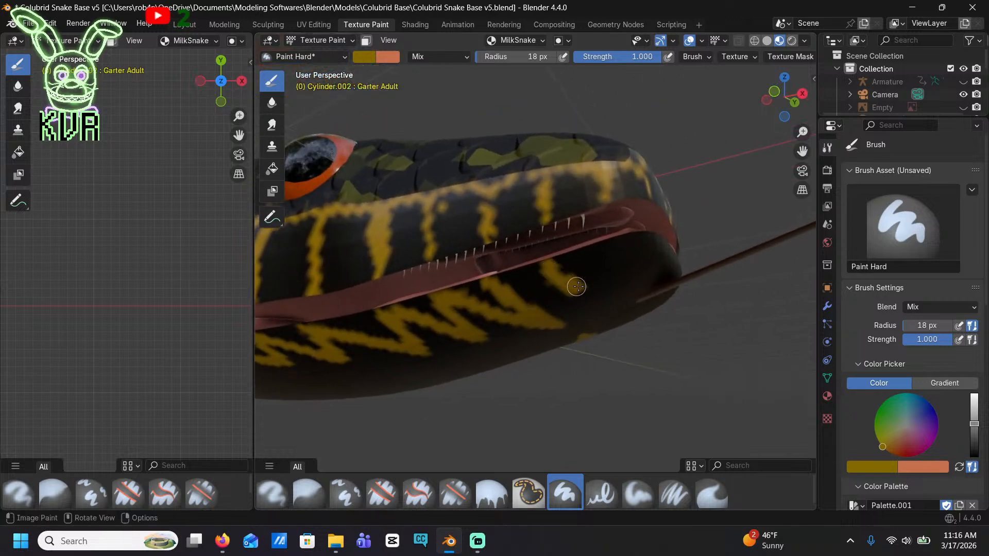
# Carry the mustard zigzag around the front of the lower jaw beneath the snout
pyautogui.moveTo(576, 286); pyautogui.dragTo(608, 254)
pyautogui.moveTo(640, 255); pyautogui.dragTo(590, 261, button='middle')
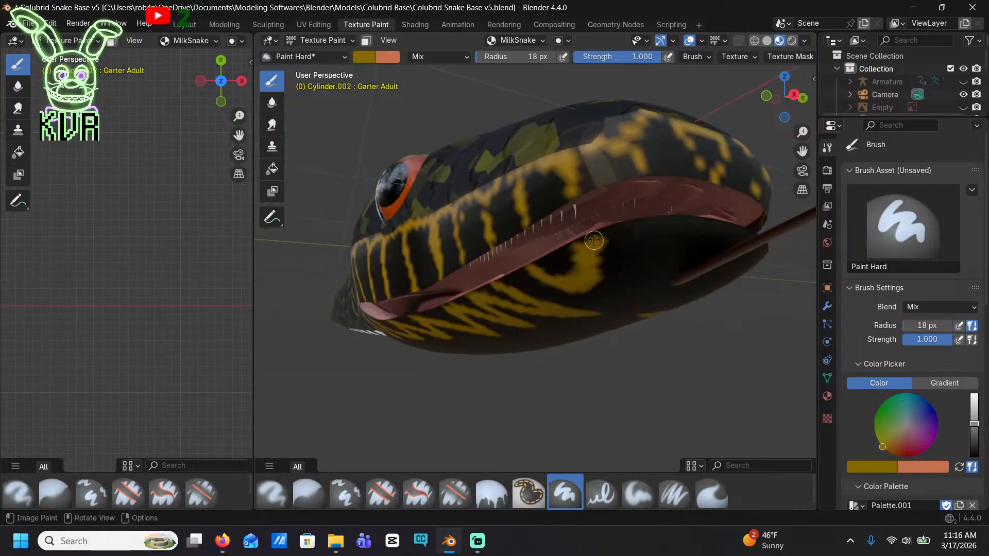
pyautogui.moveTo(593, 240)
pyautogui.mouseDown()
pyautogui.moveTo(624, 265)
pyautogui.moveTo(645, 248)
pyautogui.moveTo(685, 258)
pyautogui.moveTo(705, 236)
pyautogui.mouseUp()
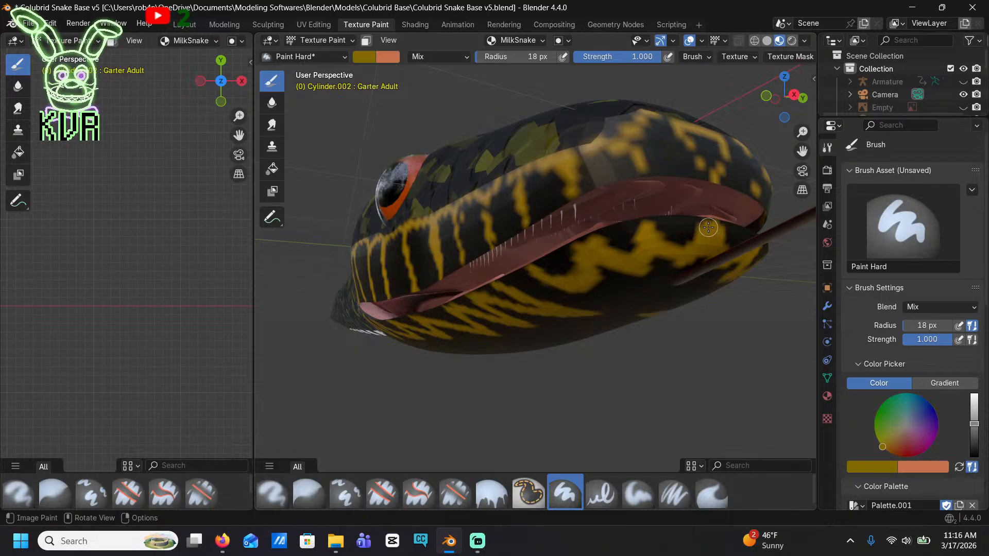
pyautogui.moveTo(708, 227)
pyautogui.mouseDown(button='middle')
pyautogui.moveTo(558, 190)
pyautogui.moveTo(386, 222)
pyautogui.moveTo(554, 228)
pyautogui.mouseUp(button='middle')
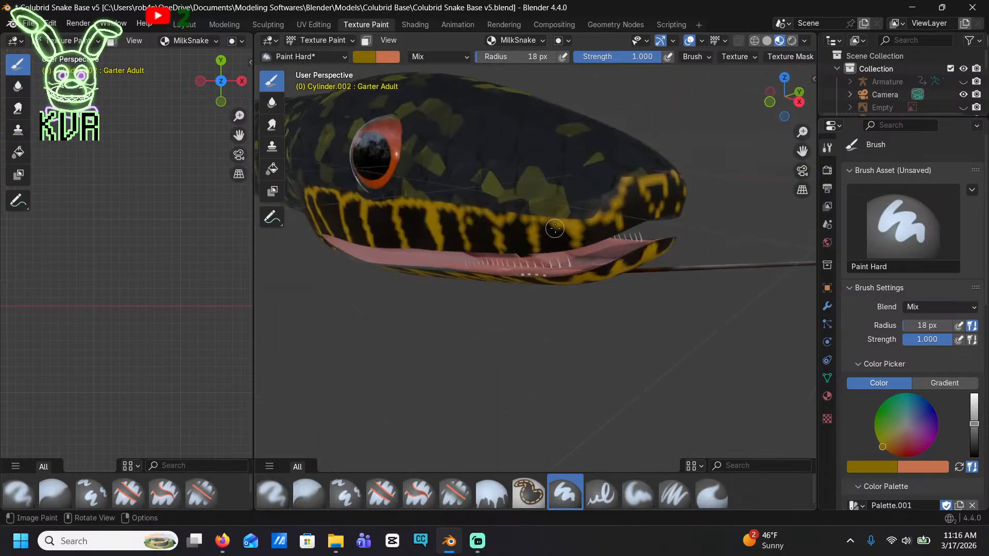
pyautogui.moveTo(450, 174); pyautogui.dragTo(479, 166, button='middle')
pyautogui.scroll(-2, 479, 165)
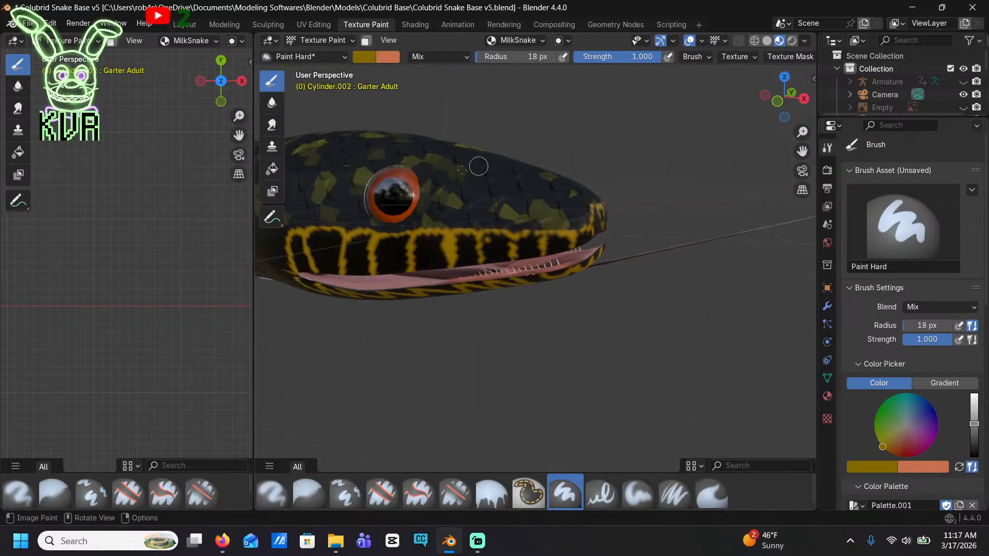
pyautogui.keyDown('shift'); pyautogui.moveTo(398, 175); pyautogui.dragTo(554, 196, button='middle'); pyautogui.keyUp('shift')
pyautogui.moveTo(466, 241); pyautogui.dragTo(518, 230, button='middle')
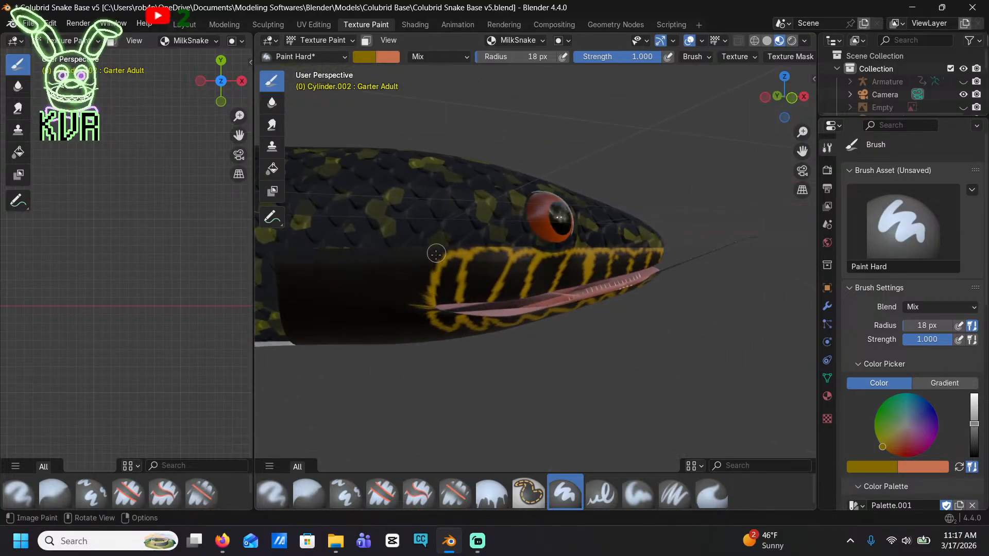
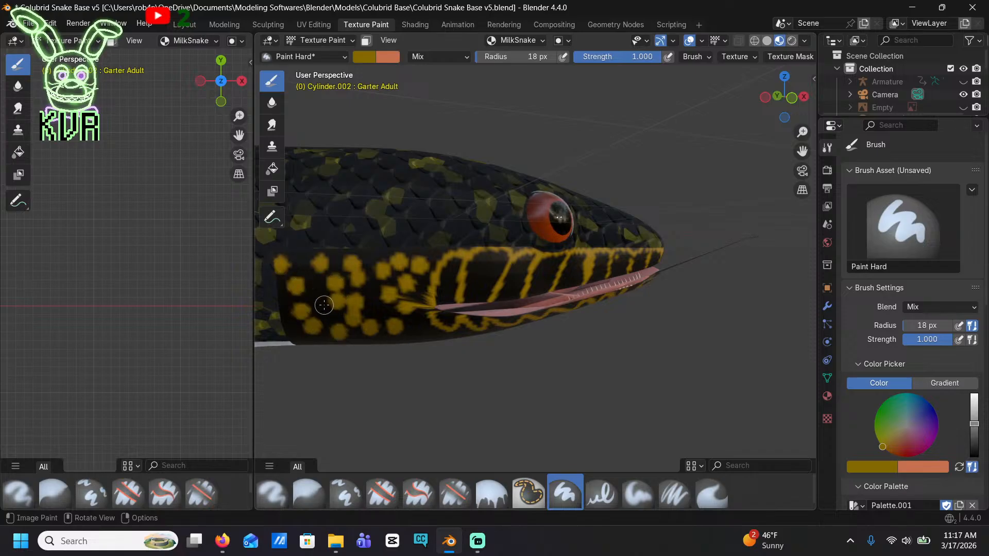
# Examine the painted lip, jaw and cheek pattern on the snake's head from the side, close up and farther away
pyautogui.scroll(-3, 443, 248)
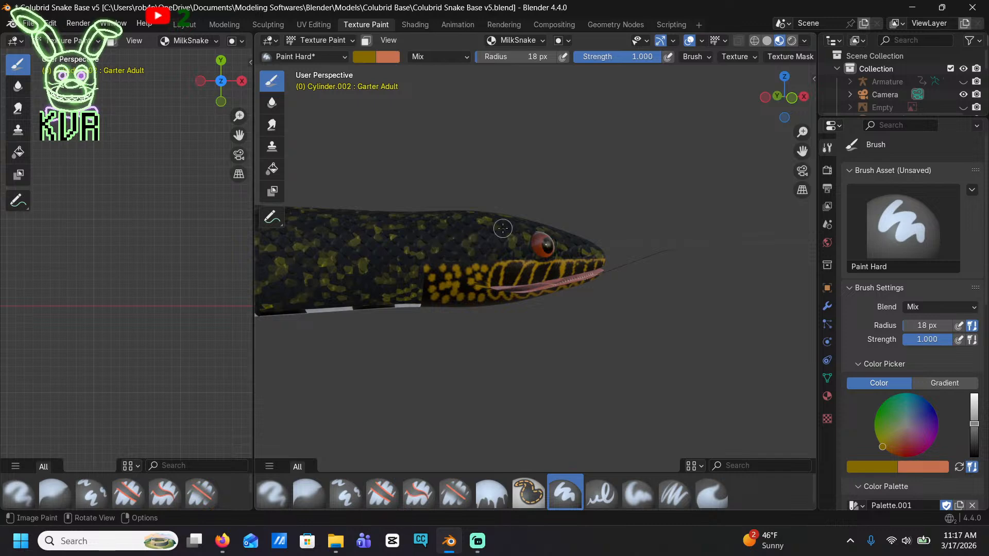
pyautogui.moveTo(502, 228); pyautogui.dragTo(449, 278, button='middle')
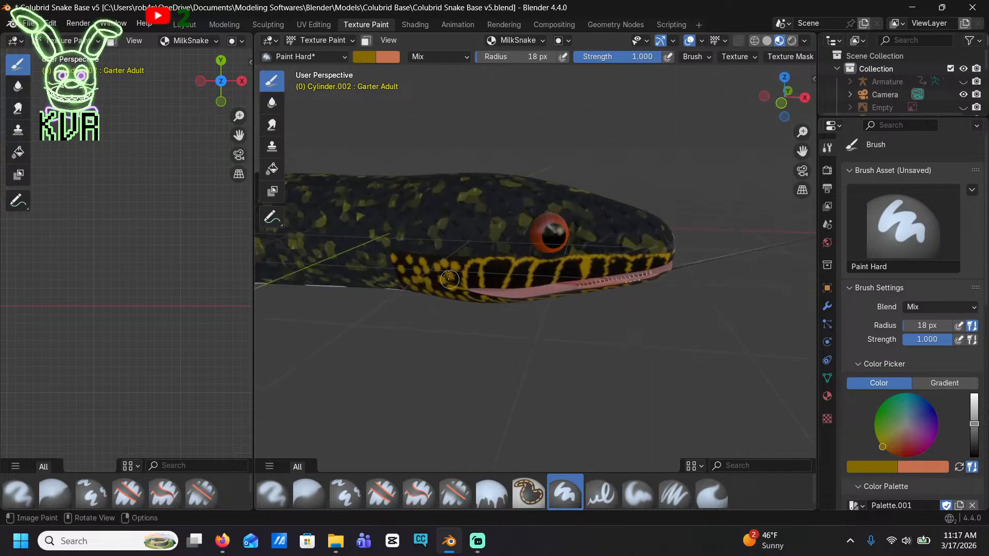
pyautogui.scroll(6, 423, 258)
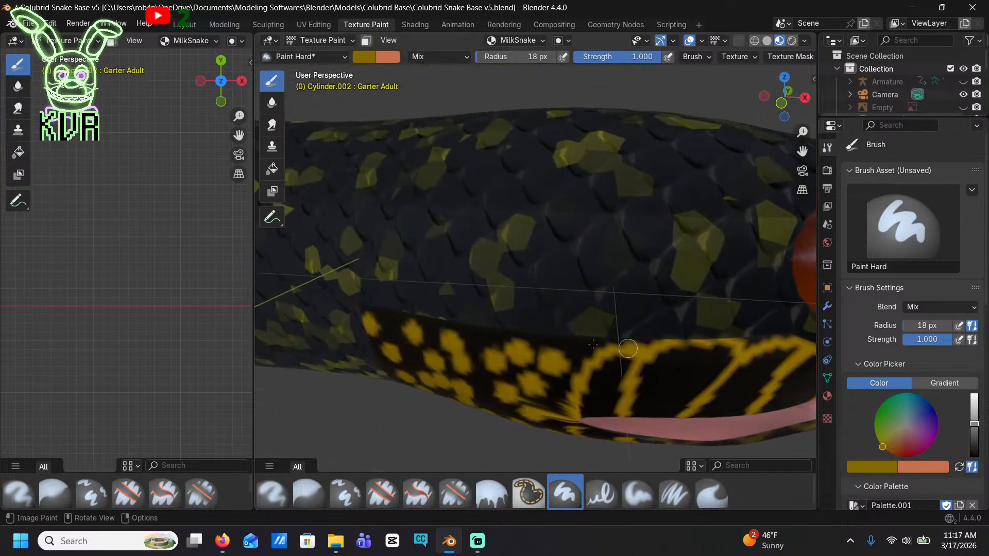
pyautogui.scroll(-4, 472, 330)
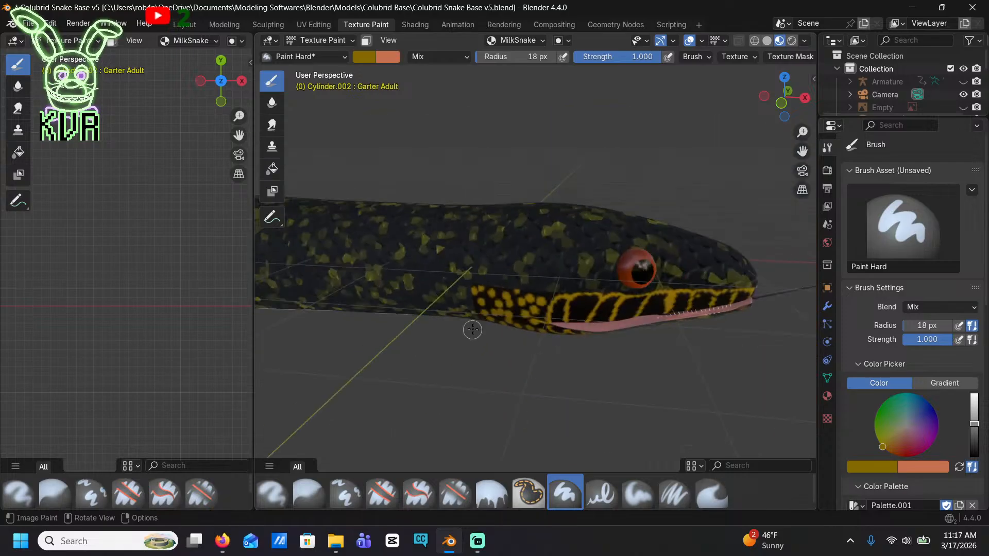
pyautogui.scroll(-3, 427, 237)
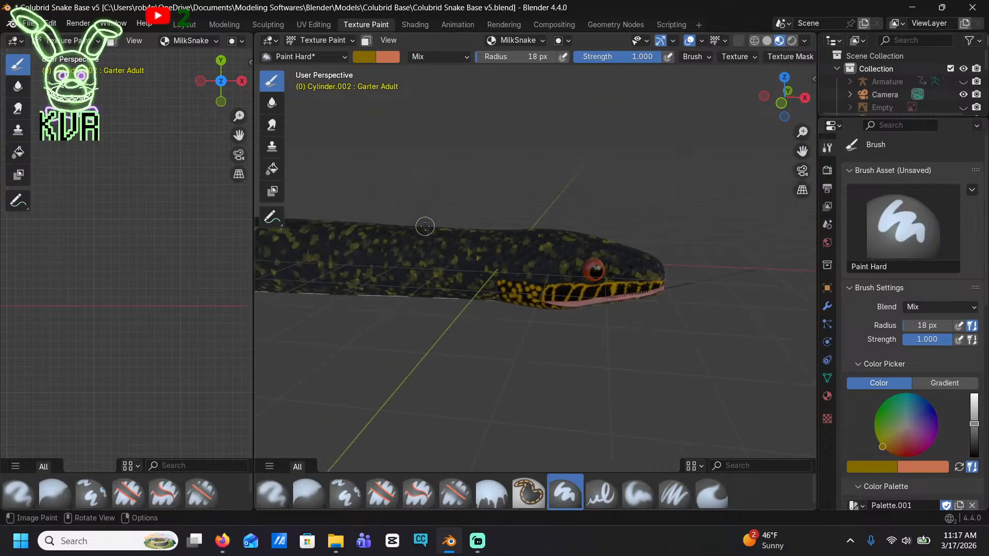
pyautogui.moveTo(572, 254); pyautogui.dragTo(565, 236, button='middle')
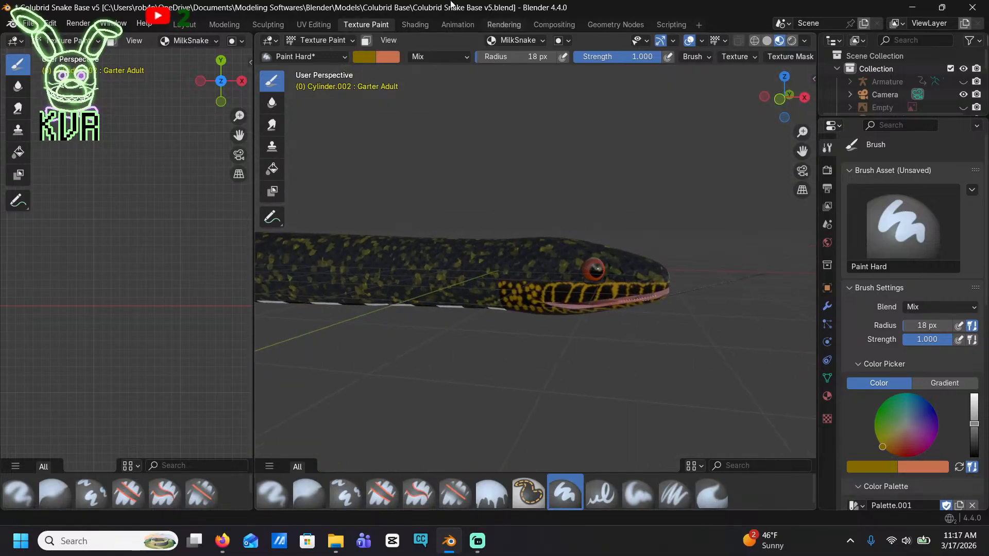
# Switch to the Shading workspace and reposition the MilkSnake image texture node in Material.002 to make room beneath it
pyautogui.click(443, 26)
pyautogui.click(421, 26)
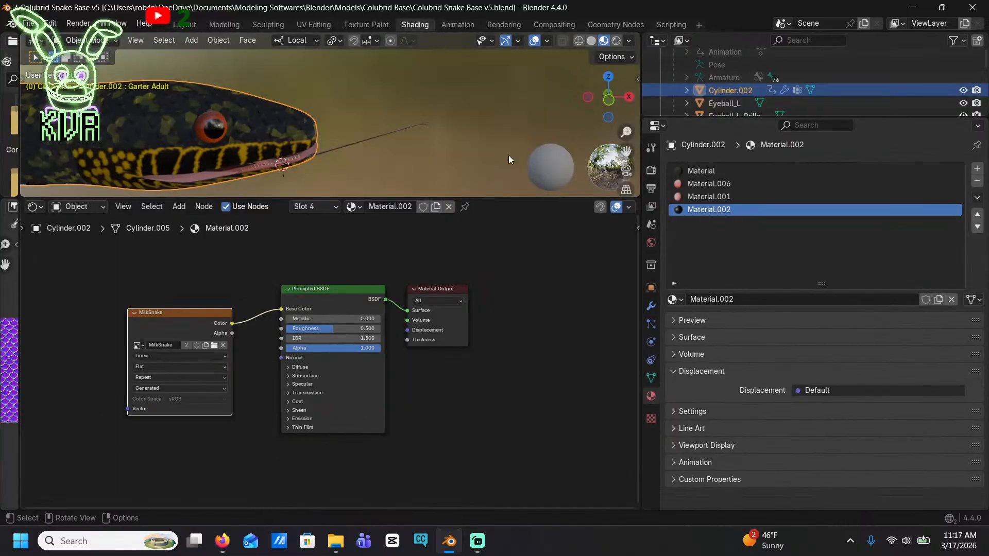
pyautogui.moveTo(414, 363); pyautogui.dragTo(527, 352, button='middle')
pyautogui.moveTo(329, 311); pyautogui.dragTo(345, 279)
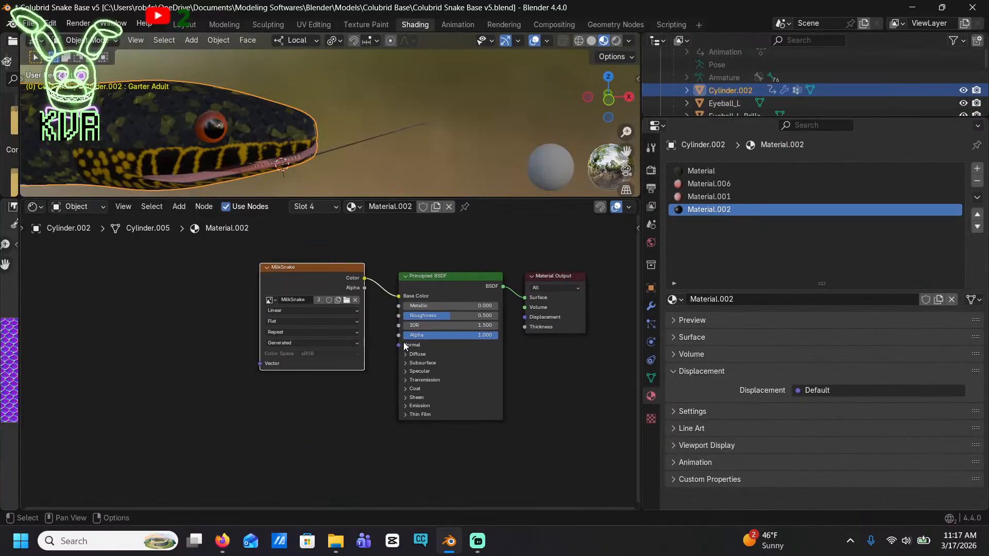
# Try a Normal Map node on the Principled BSDF's Normal input, and delete it
pyautogui.moveTo(399, 345); pyautogui.dragTo(329, 419)
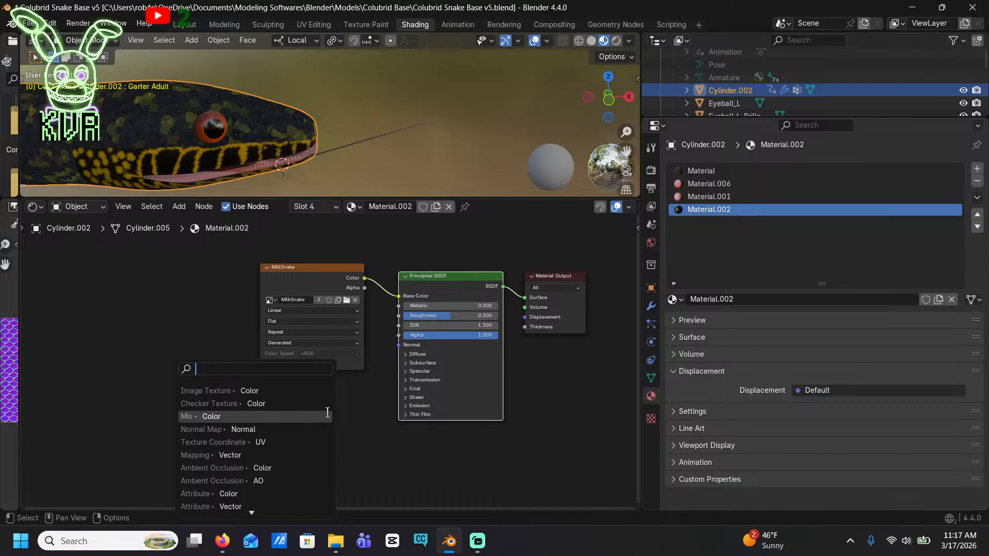
pyautogui.click(281, 429)
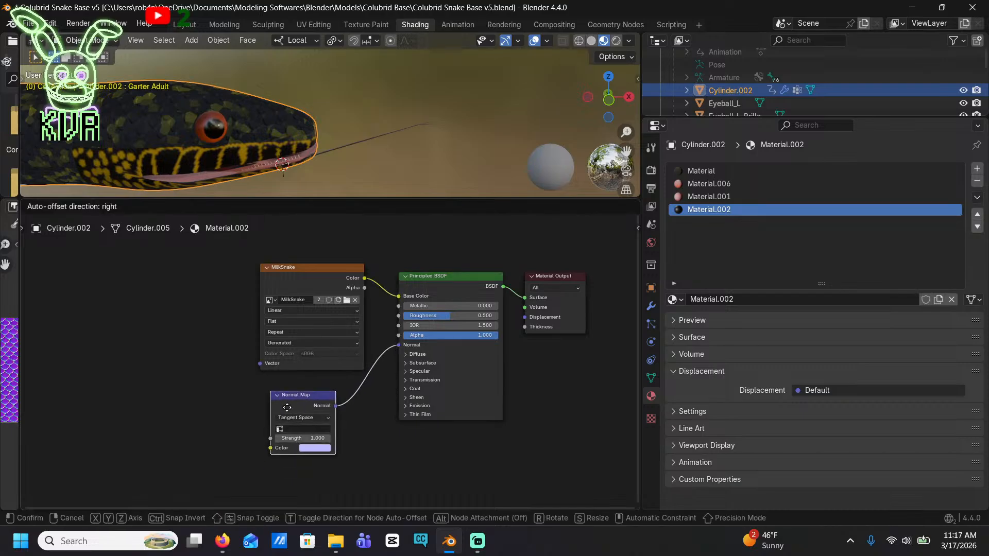
pyautogui.click(317, 397)
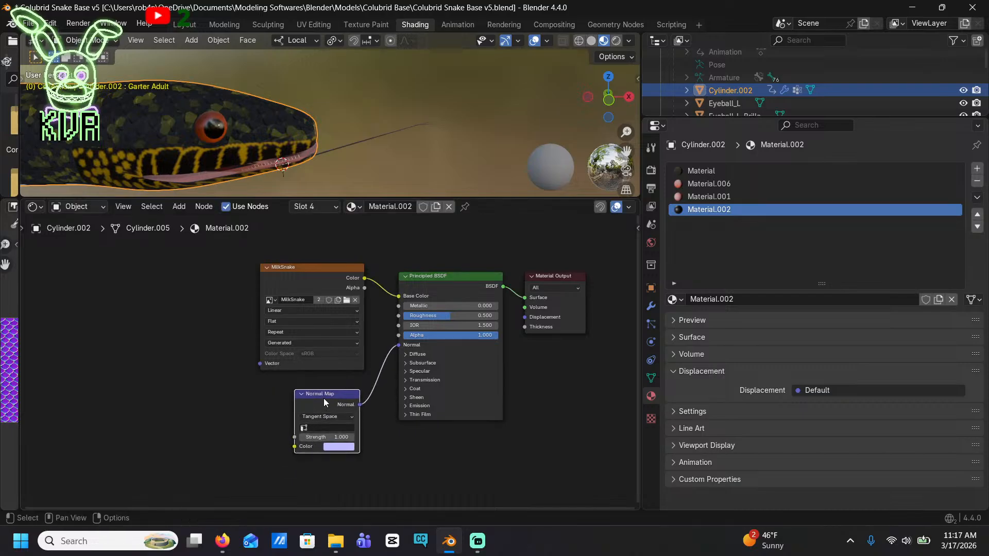
pyautogui.press('x')
# Try plugging a new Image Texture node directly into the Principled BSDF's Normal input
pyautogui.moveTo(399, 345); pyautogui.dragTo(253, 369)
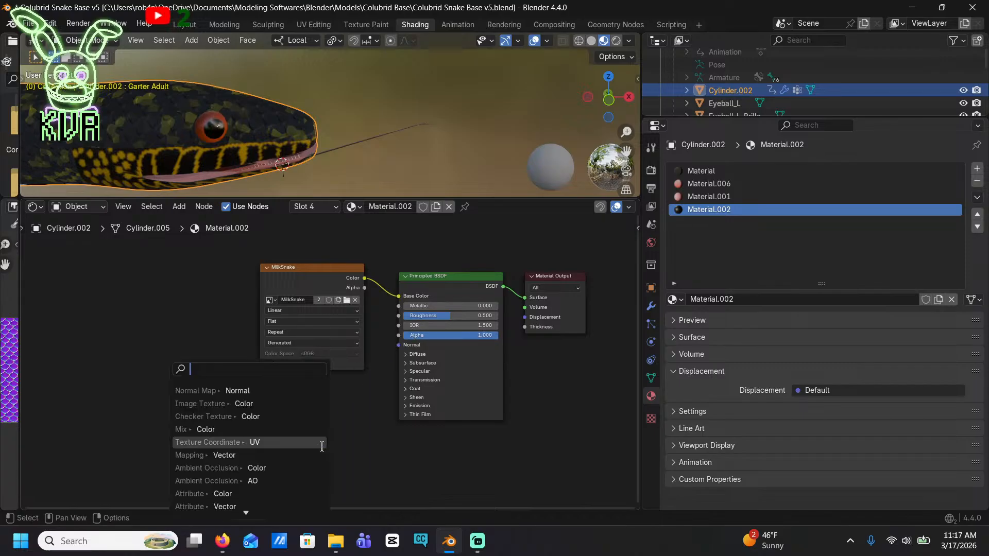
pyautogui.write('image')
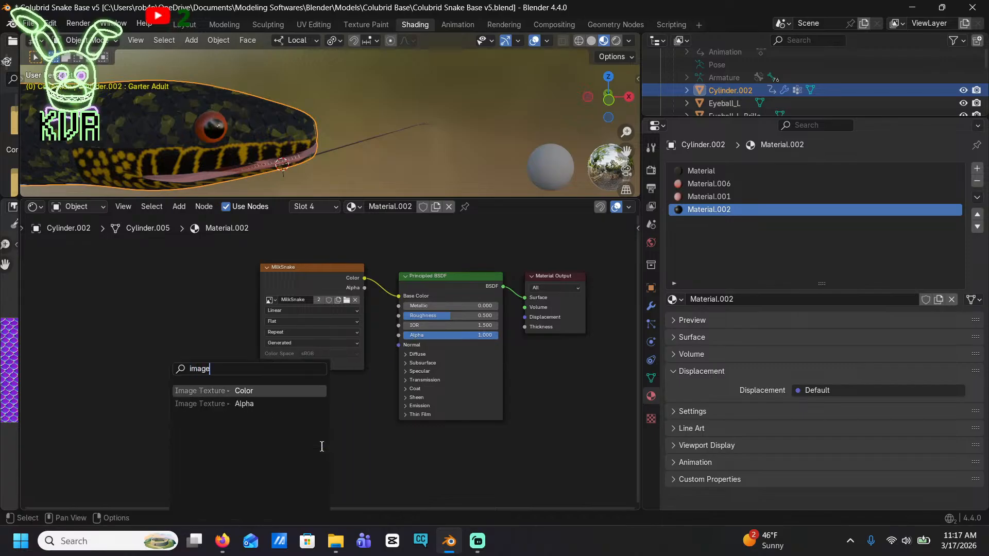
pyautogui.press('Return')
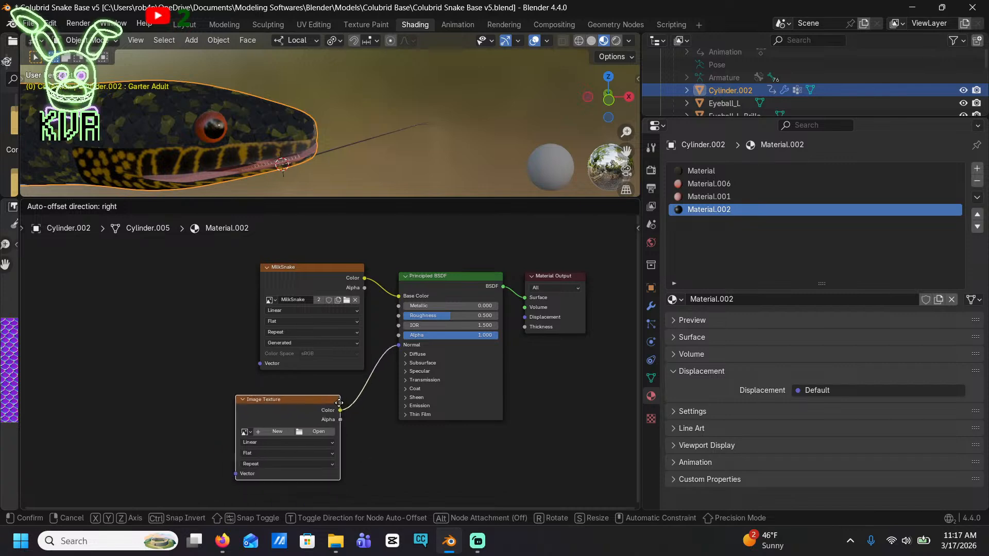
pyautogui.click(299, 437)
# Load the purple scale normal image from Downloads into the new texture node, inspect the lip surface, and delete the node
pyautogui.click(302, 431)
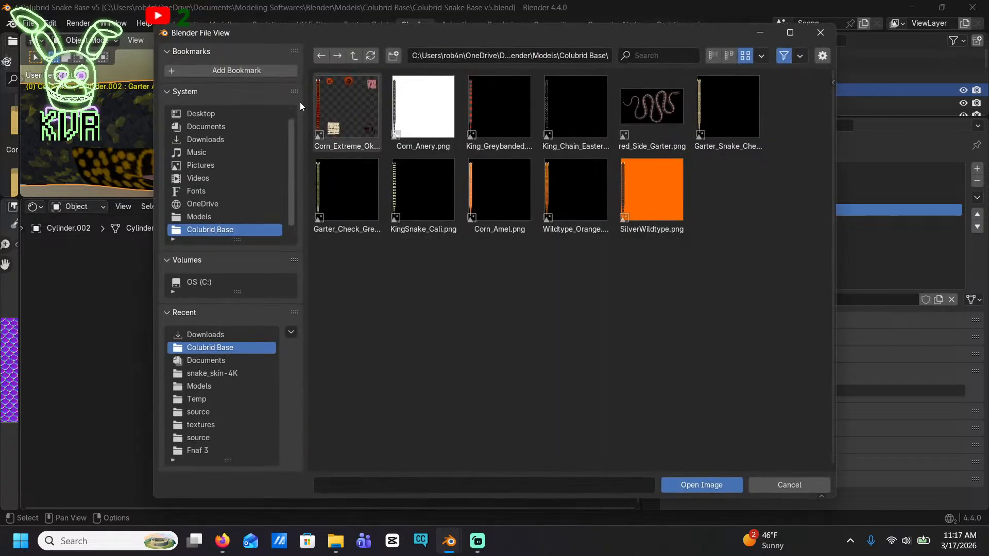
pyautogui.click(205, 334)
pyautogui.scroll(-10, 461, 268)
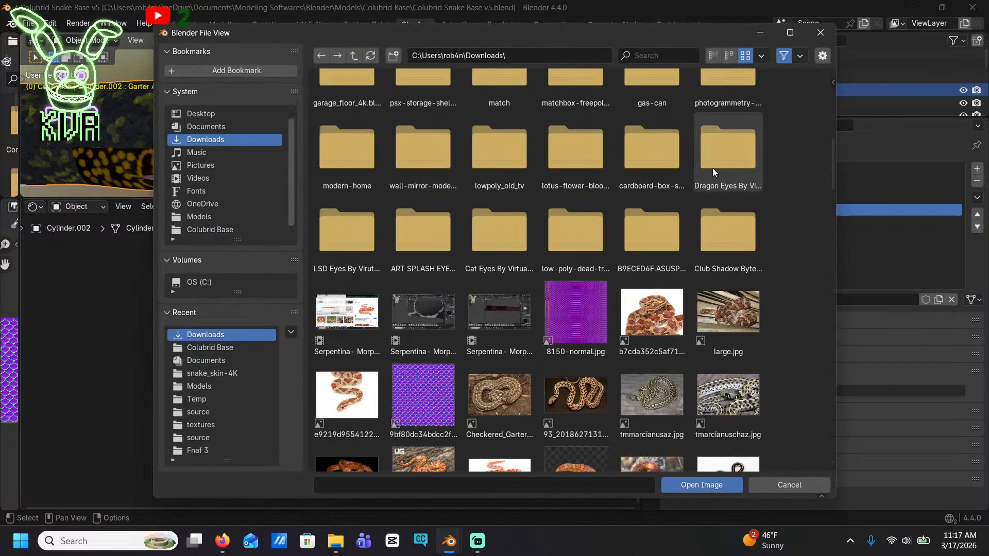
pyautogui.click(426, 403)
pyautogui.doubleClick(431, 402)
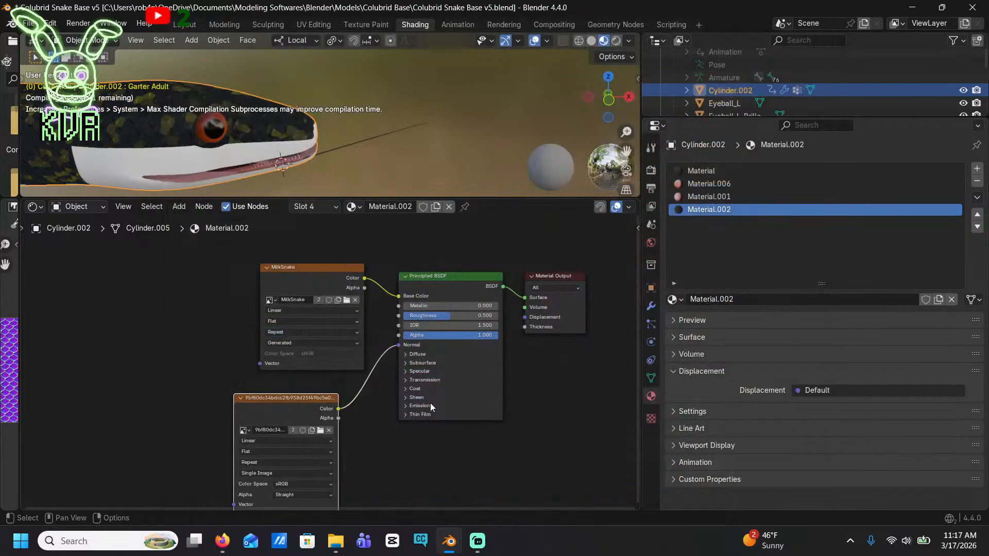
pyautogui.moveTo(140, 181); pyautogui.dragTo(257, 121, button='middle')
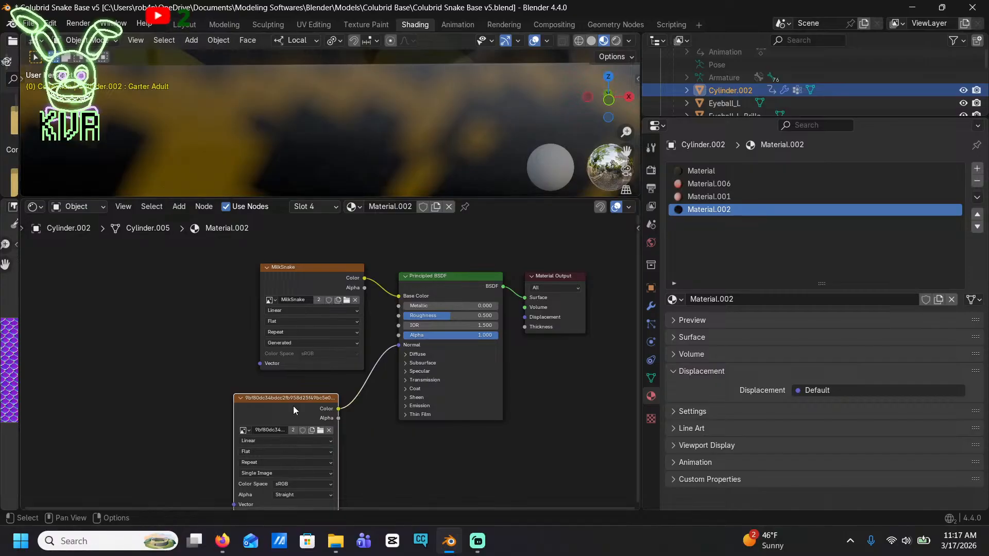
pyautogui.press('x')
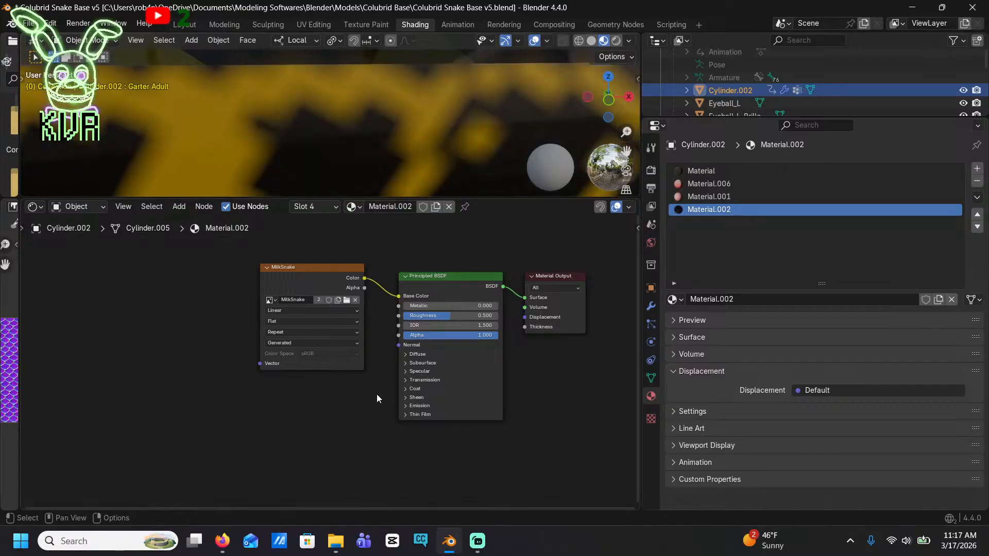
# Try feeding the Principled BSDF's Normal input from a plain Normal node, and remove that node each time
pyautogui.moveTo(399, 345); pyautogui.dragTo(260, 369)
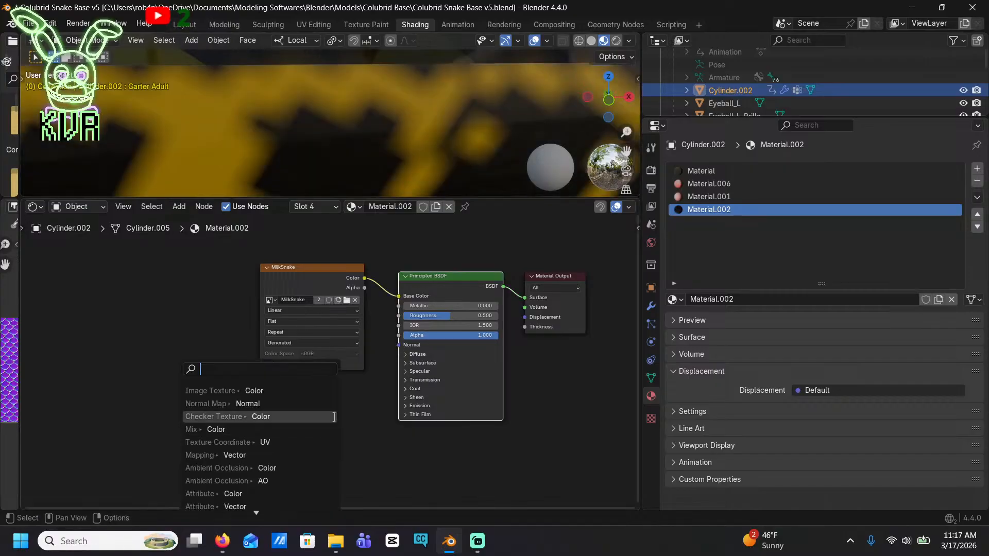
pyautogui.write('normal')
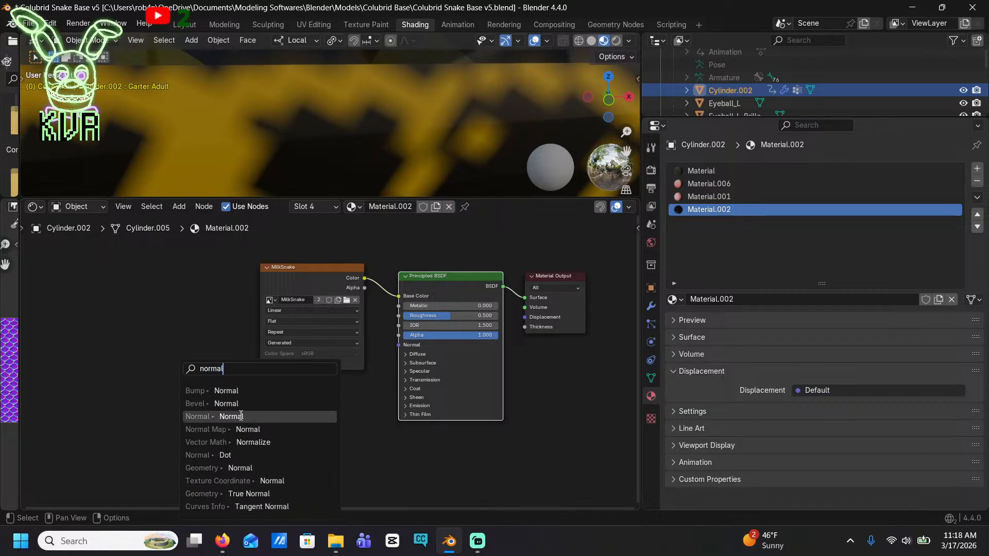
pyautogui.click(241, 416)
pyautogui.click(314, 400)
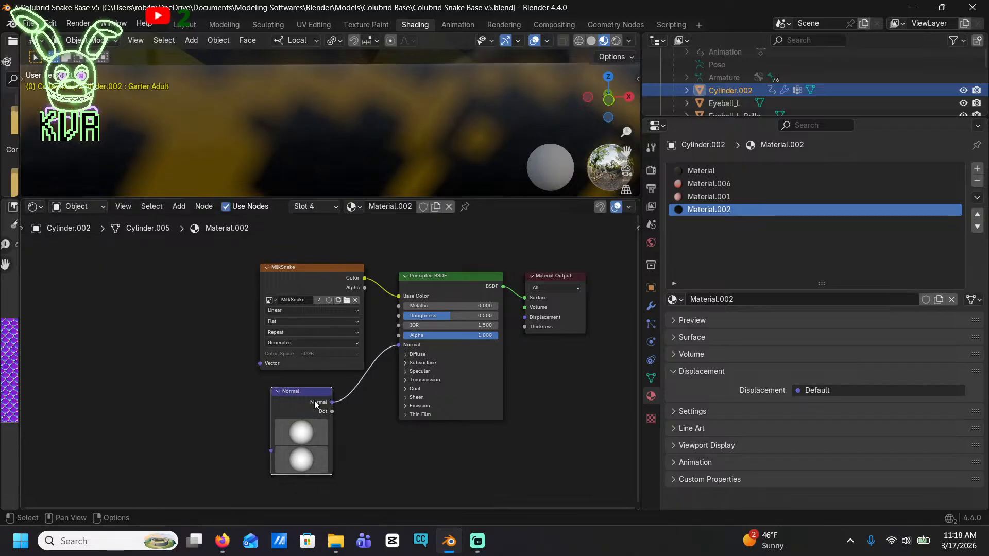
pyautogui.press('x')
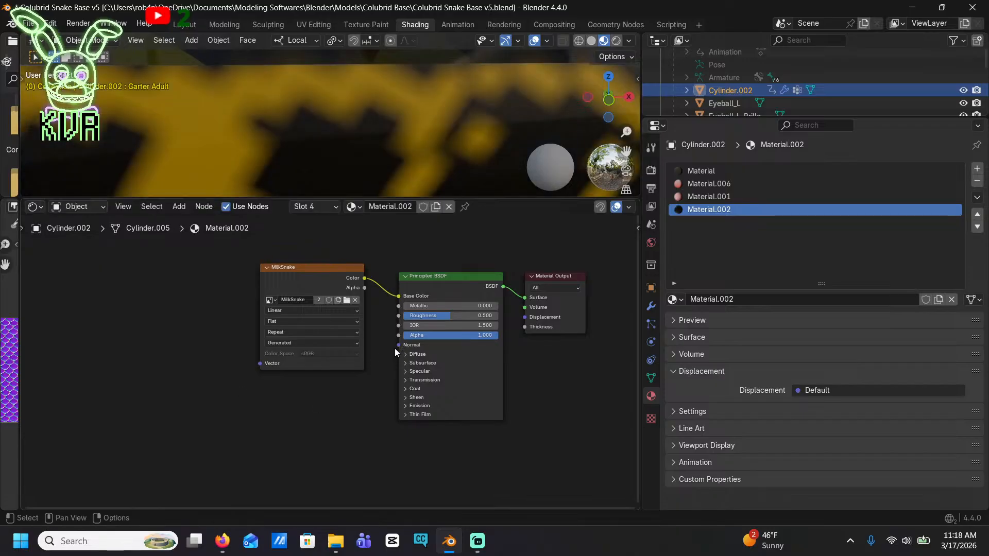
pyautogui.moveTo(395, 346); pyautogui.dragTo(349, 403)
pyautogui.write('normal')
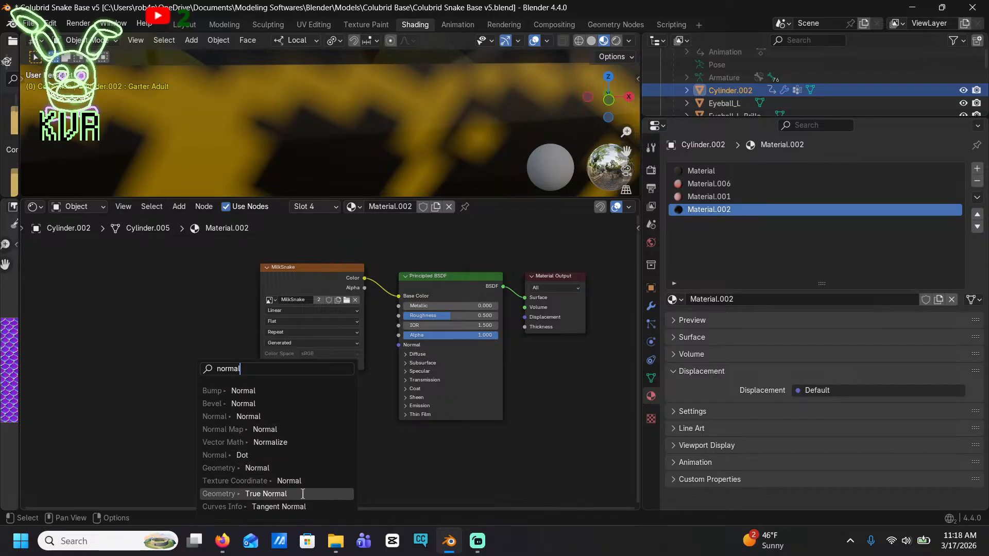
pyautogui.click(269, 416)
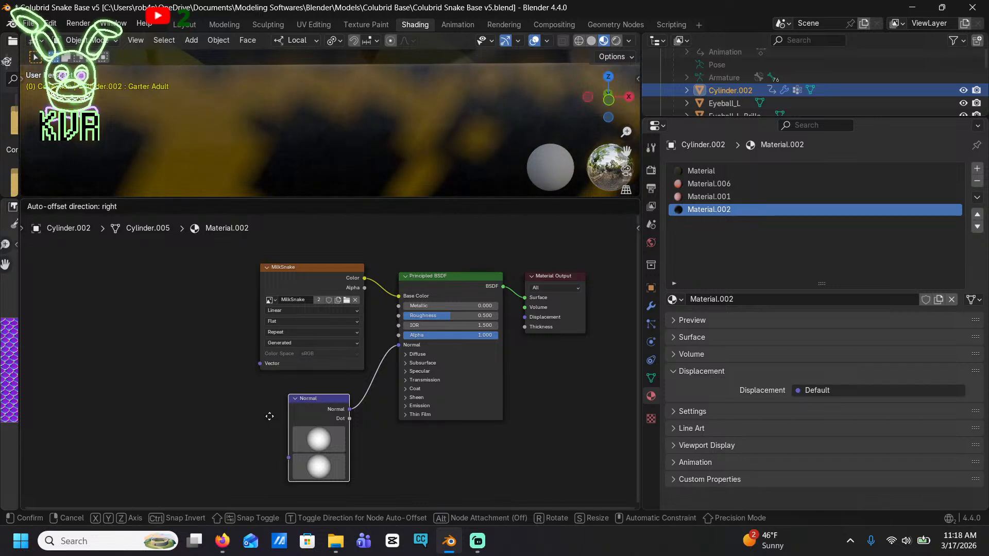
pyautogui.click(271, 414)
pyautogui.press('x')
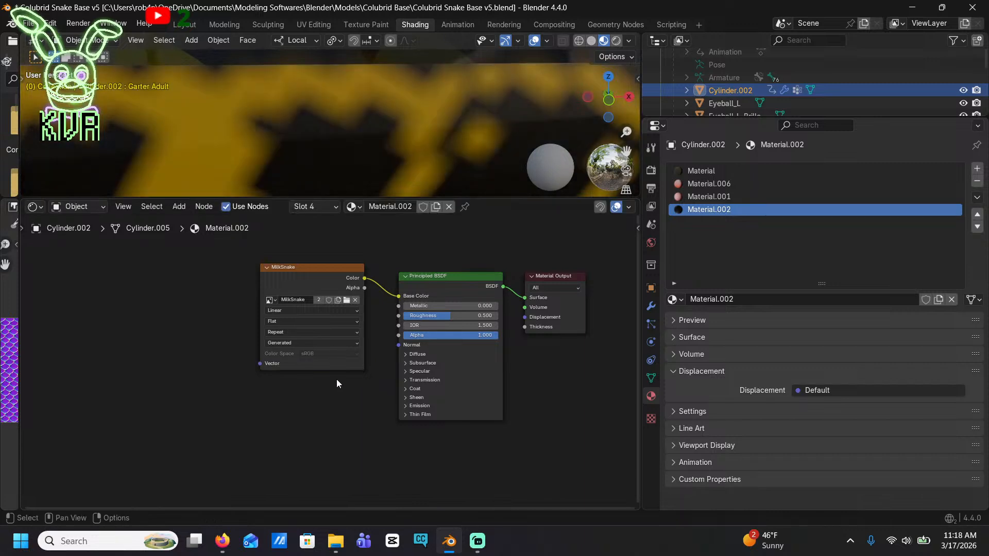
pyautogui.click(178, 205)
pyautogui.write('normal')
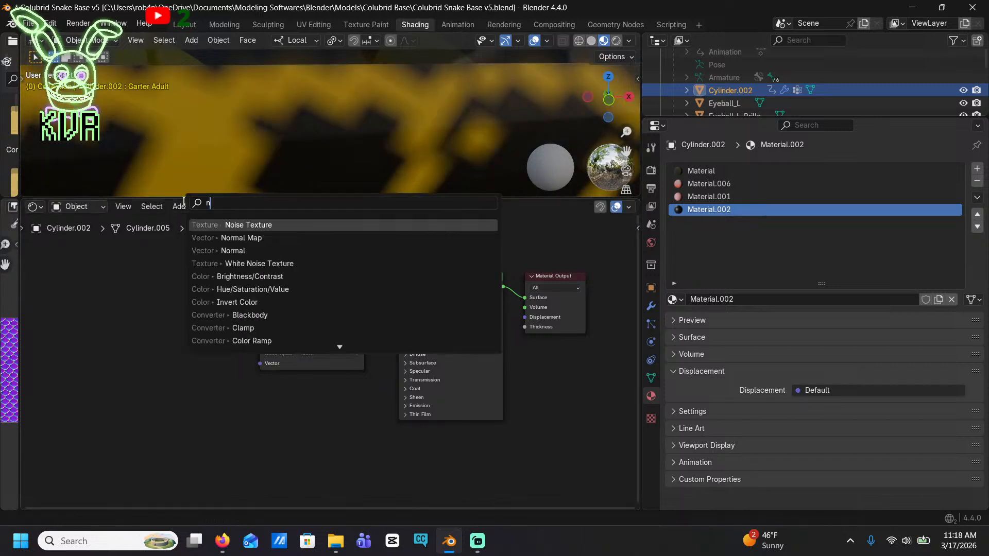
pyautogui.press('Return')
pyautogui.click(184, 216)
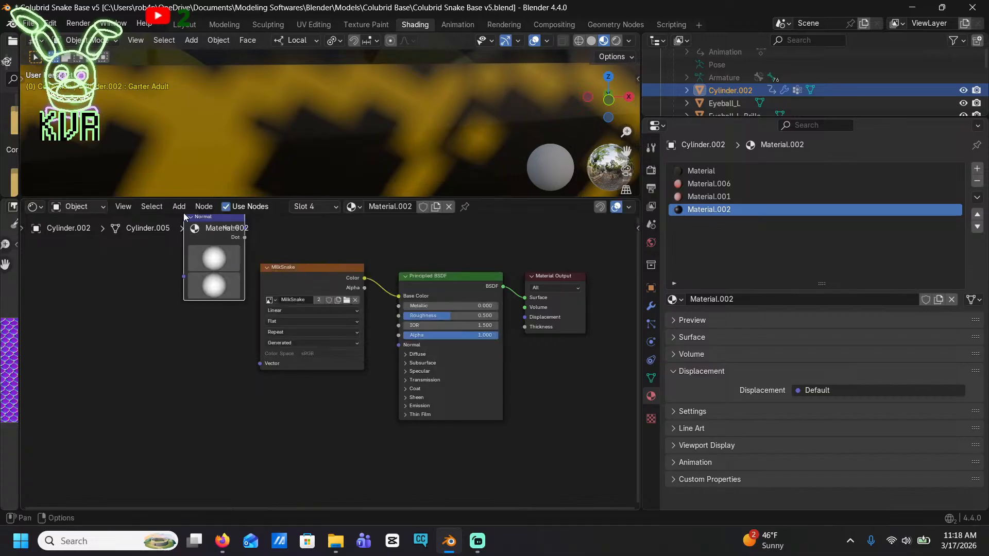
pyautogui.press('x')
# Add a Normal Map node below the MilkSnake texture and connect its Normal output to the Principled BSDF's Normal input
pyautogui.click(174, 207)
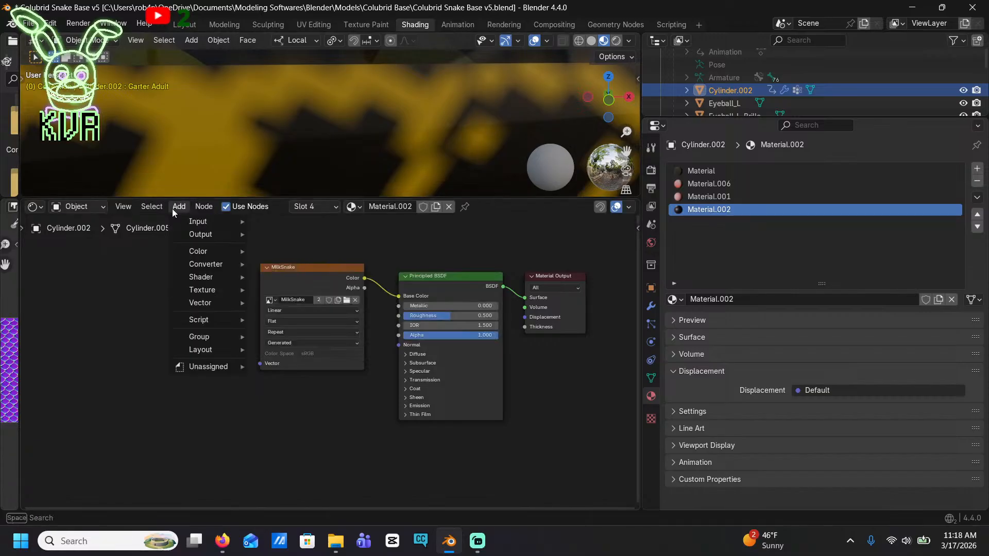
pyautogui.write('normal')
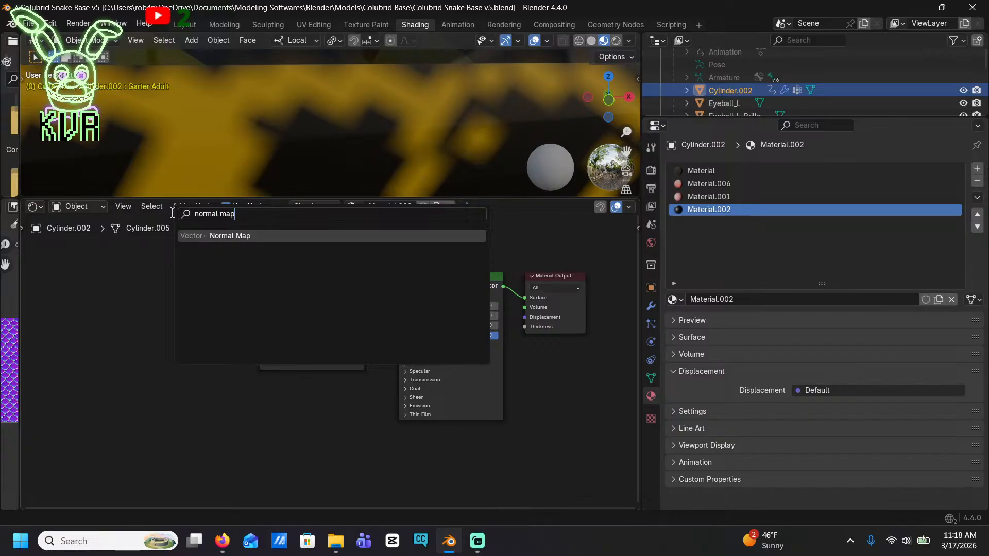
pyautogui.write(' map')
pyautogui.press('Return')
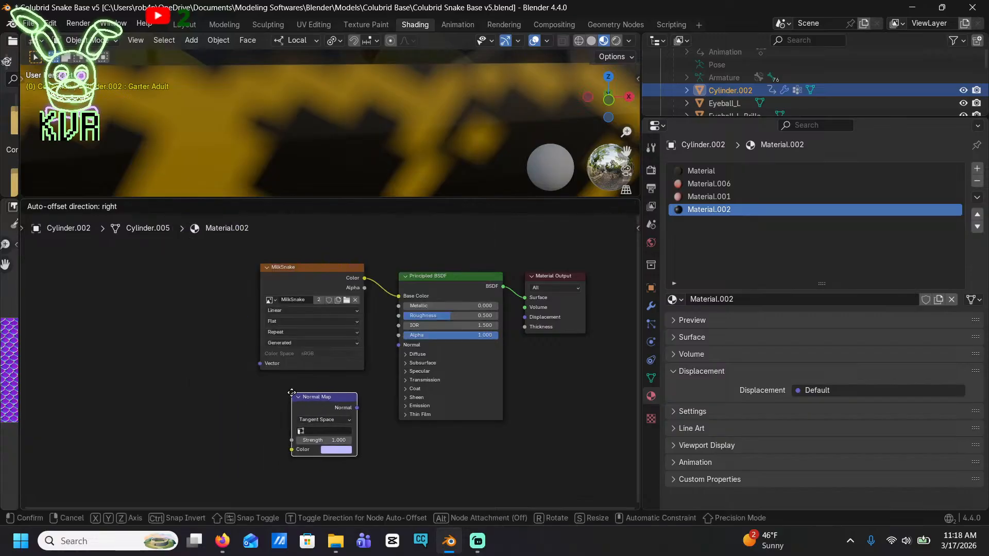
pyautogui.click(335, 409)
pyautogui.moveTo(358, 408); pyautogui.dragTo(402, 345)
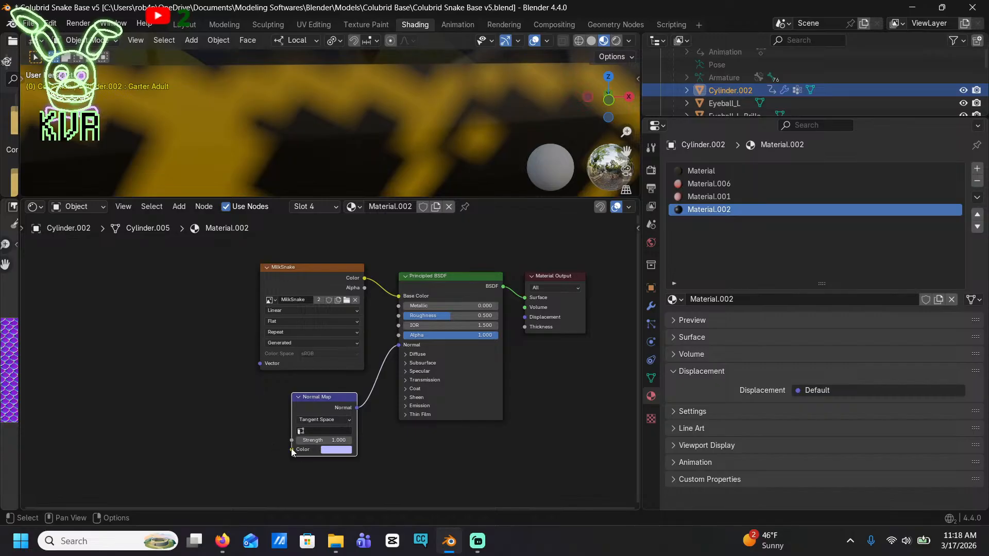
# Add an Image Texture node whose Color output feeds the Normal Map node's Color input
pyautogui.moveTo(291, 451); pyautogui.dragTo(77, 371)
pyautogui.write('ima')
pyautogui.press('Return')
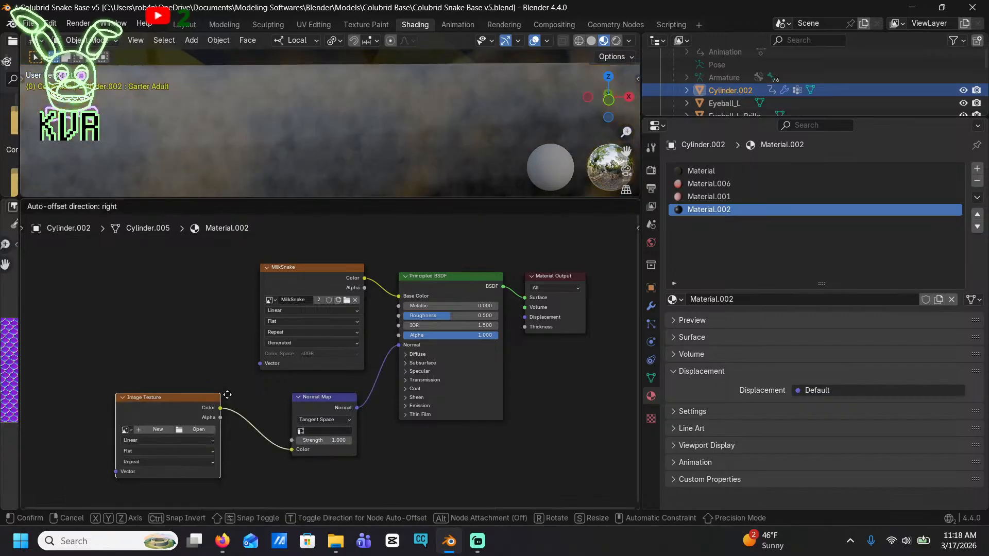
pyautogui.click(231, 384)
# Load the scale normal image from Downloads into the new Image Texture node and move the node closer to the Normal Map
pyautogui.click(205, 417)
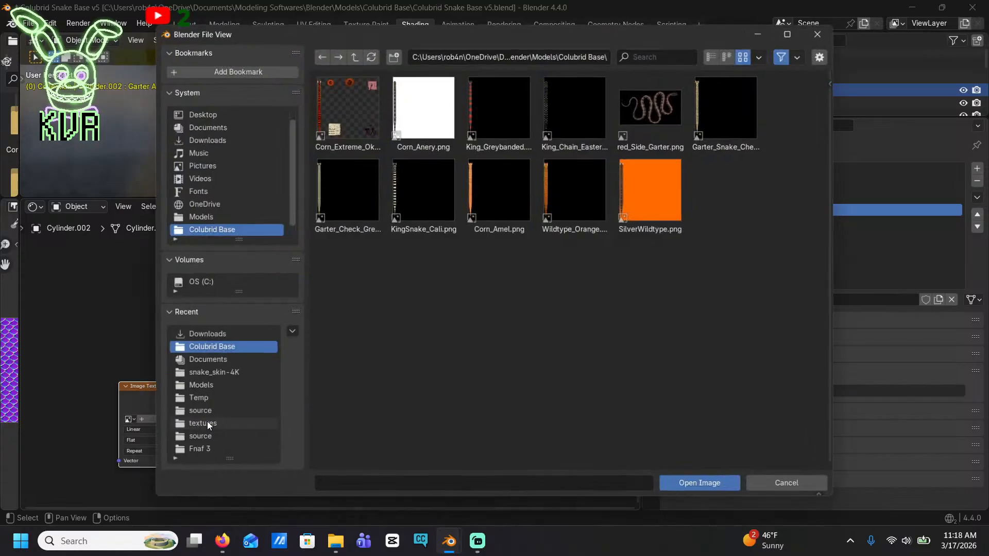
pyautogui.click(215, 333)
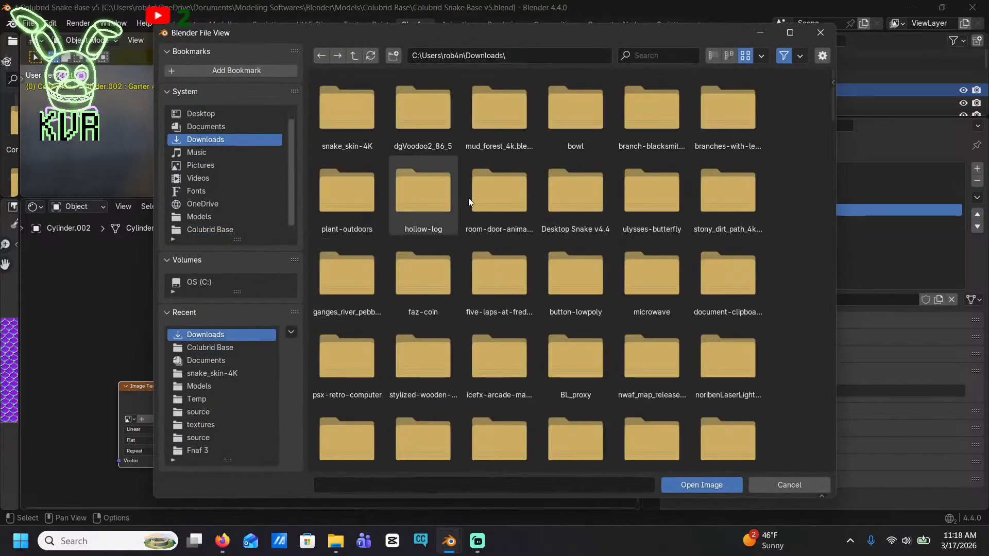
pyautogui.scroll(-10, 661, 301)
pyautogui.click(456, 395)
pyautogui.doubleClick(455, 395)
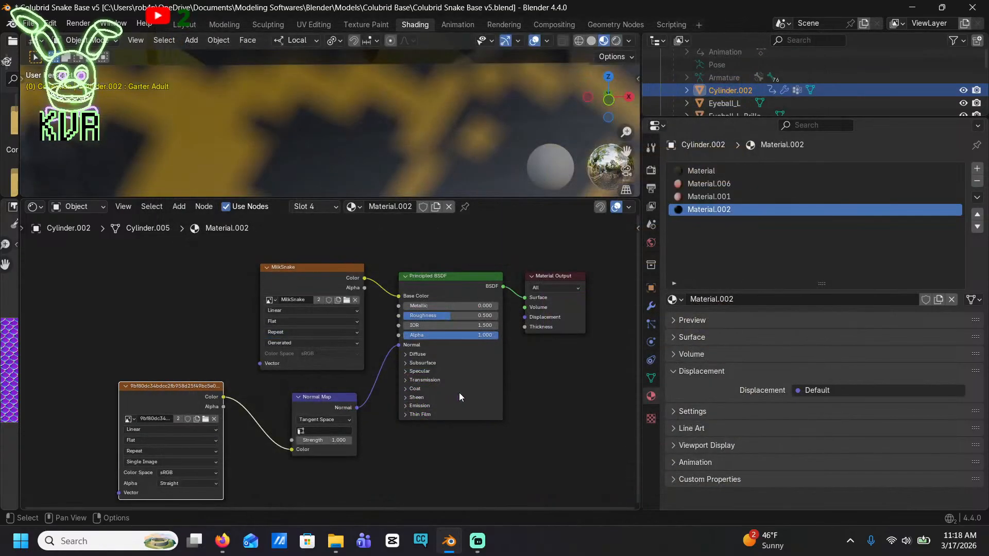
pyautogui.scroll(-8, 435, 117)
pyautogui.scroll(4, 309, 112)
pyautogui.keyDown('shift'); pyautogui.moveTo(309, 113); pyautogui.dragTo(288, 92, button='middle'); pyautogui.keyUp('shift')
pyautogui.moveTo(161, 394); pyautogui.dragTo(189, 407)
# Add a Texture Coordinate node and place it well before the scale image texture, leaving room between them
pyautogui.click(179, 206)
pyautogui.moveTo(167, 222)
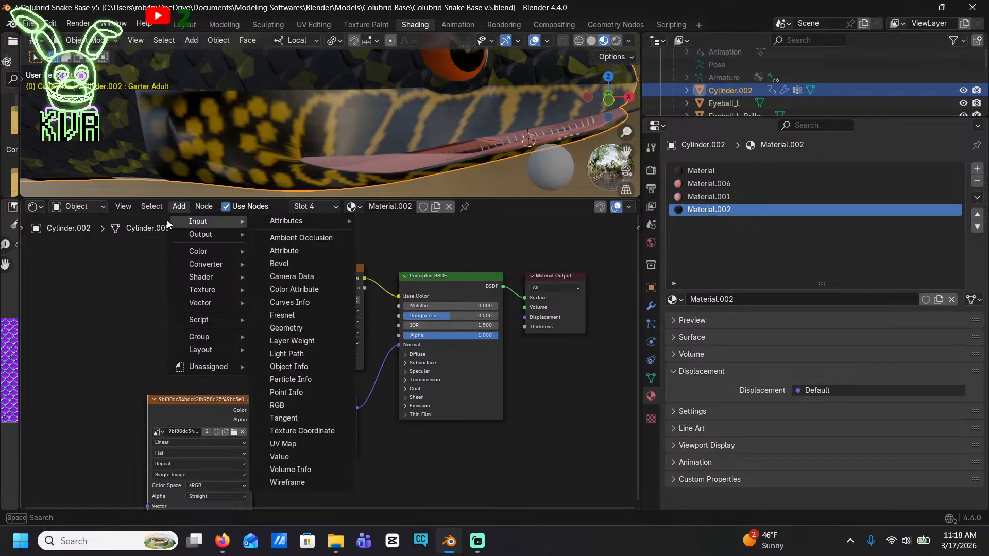
pyautogui.write('texture')
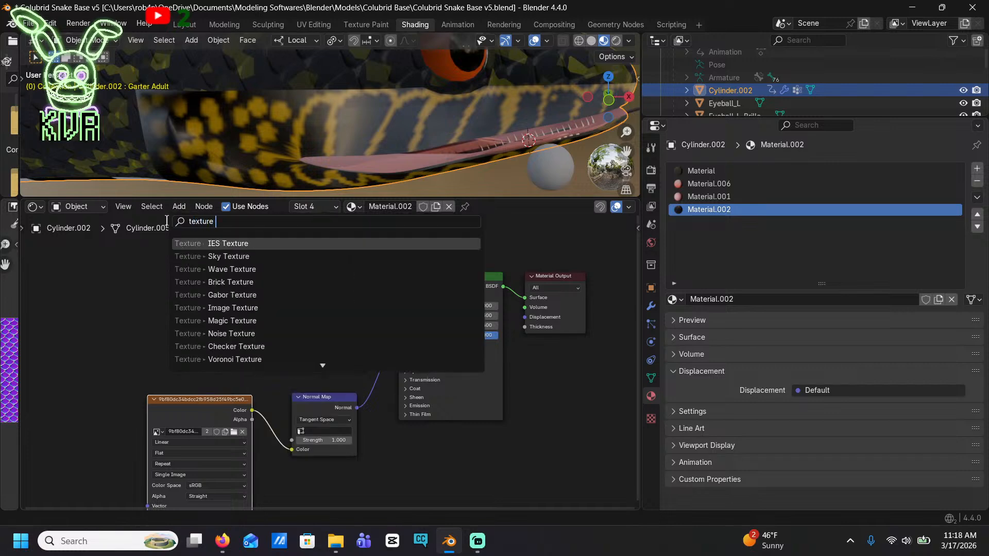
pyautogui.write(' coord')
pyautogui.press('Return')
pyautogui.click(33, 399)
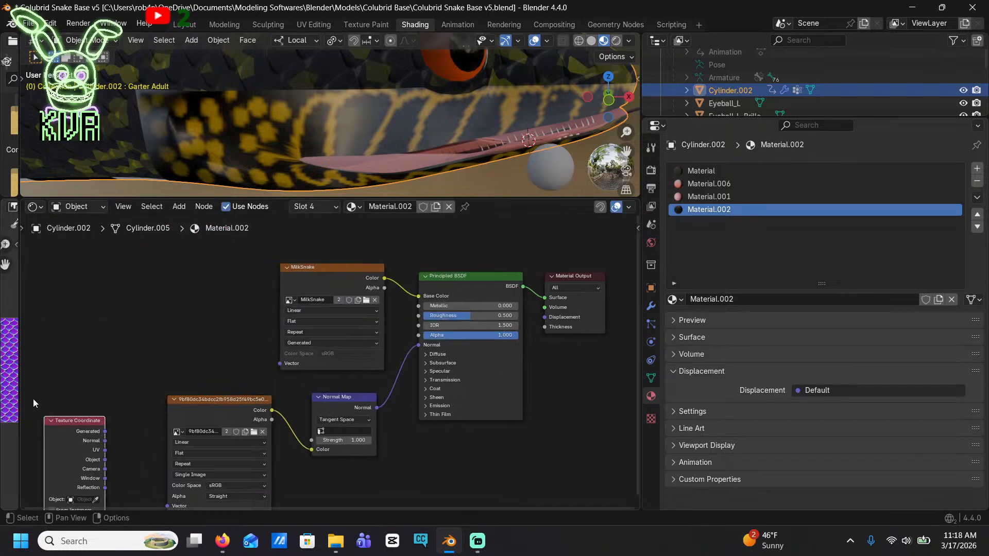
pyautogui.moveTo(163, 412); pyautogui.dragTo(306, 337, button='middle')
pyautogui.moveTo(206, 349); pyautogui.dragTo(123, 317)
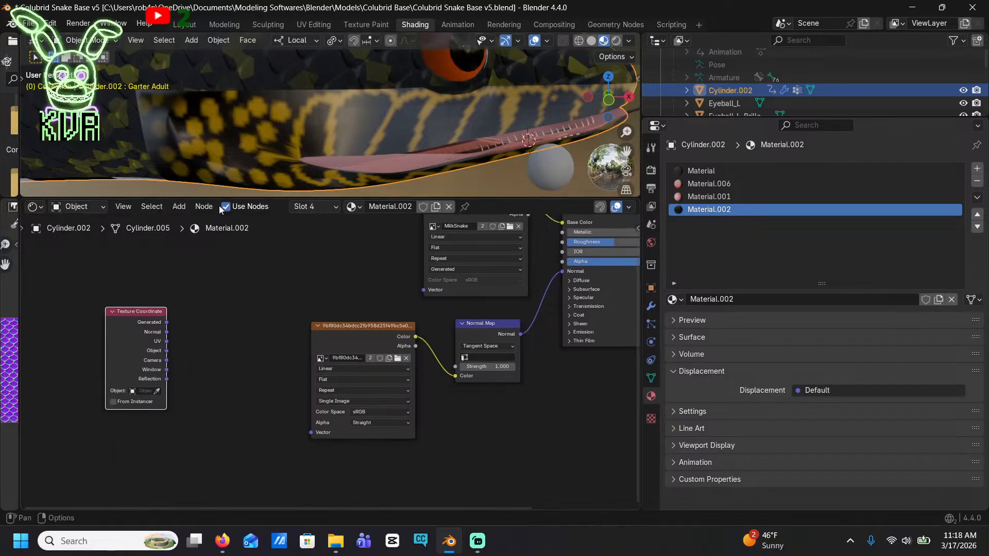
# Insert a Mapping node, feeding it the UV coordinates and connecting its output to the scale image texture's Vector input
pyautogui.click(178, 207)
pyautogui.write('mappi')
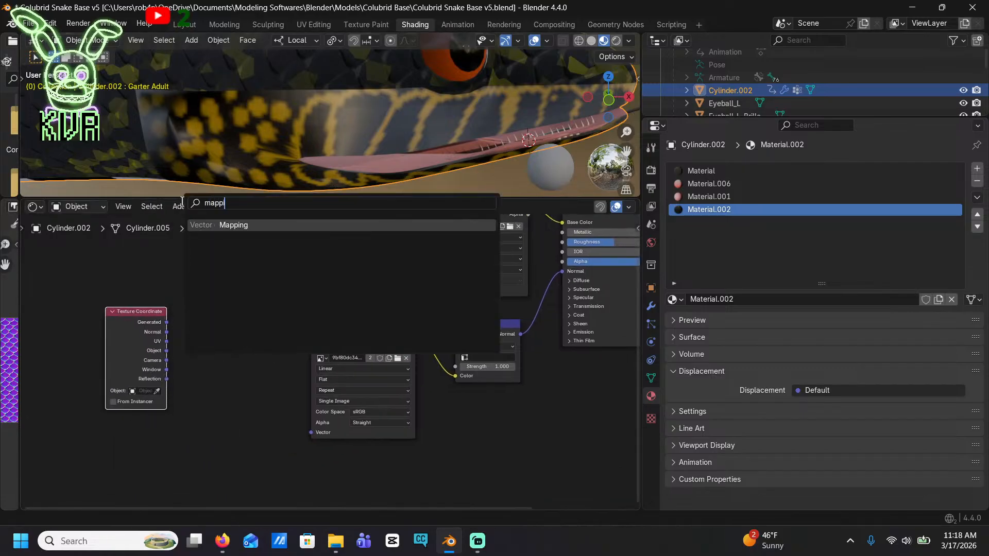
pyautogui.press('Return')
pyautogui.click(210, 340)
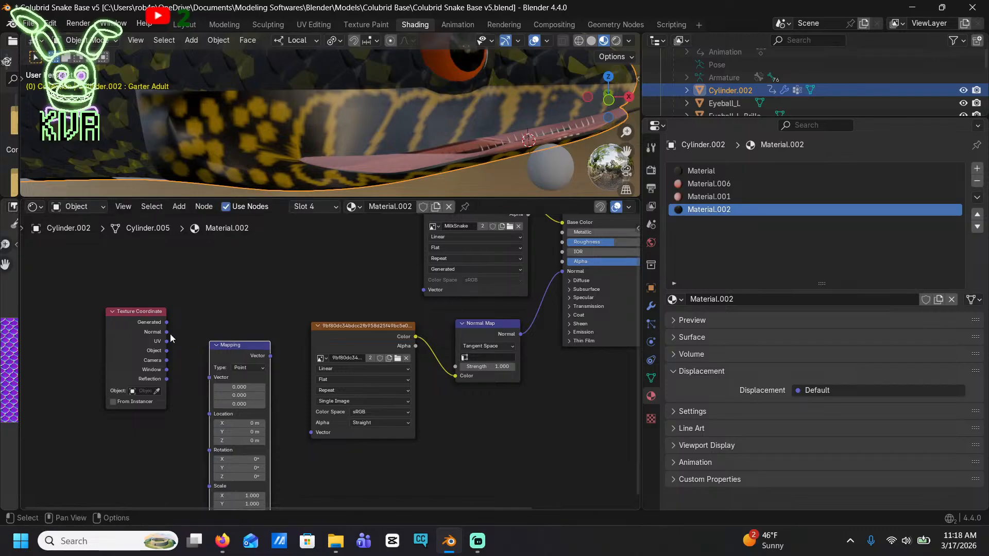
pyautogui.moveTo(169, 341); pyautogui.dragTo(206, 383)
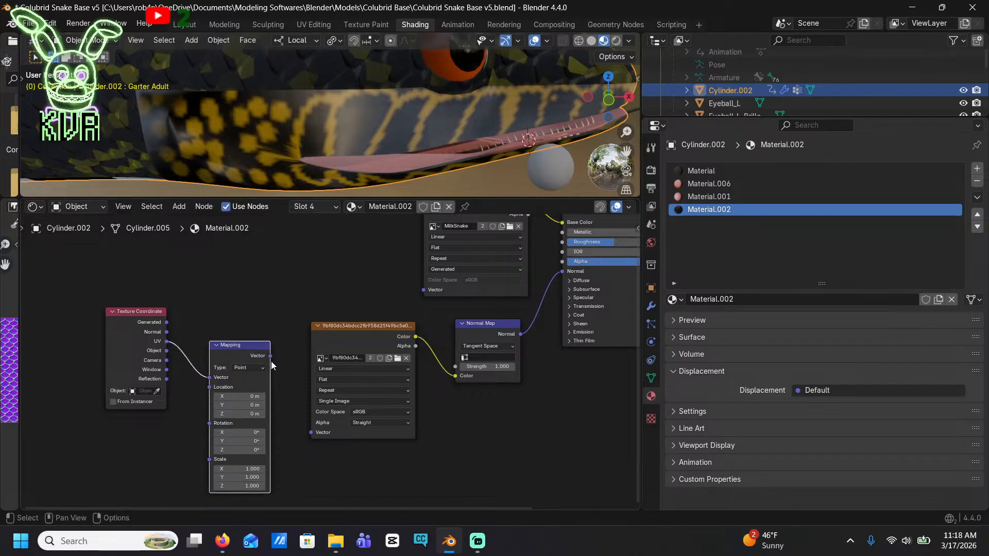
pyautogui.moveTo(270, 356); pyautogui.dragTo(311, 434)
# Set the Mapping node's X and Y scale to 84.4
pyautogui.scroll(6, 227, 409)
pyautogui.moveTo(183, 417); pyautogui.dragTo(253, 274, button='middle')
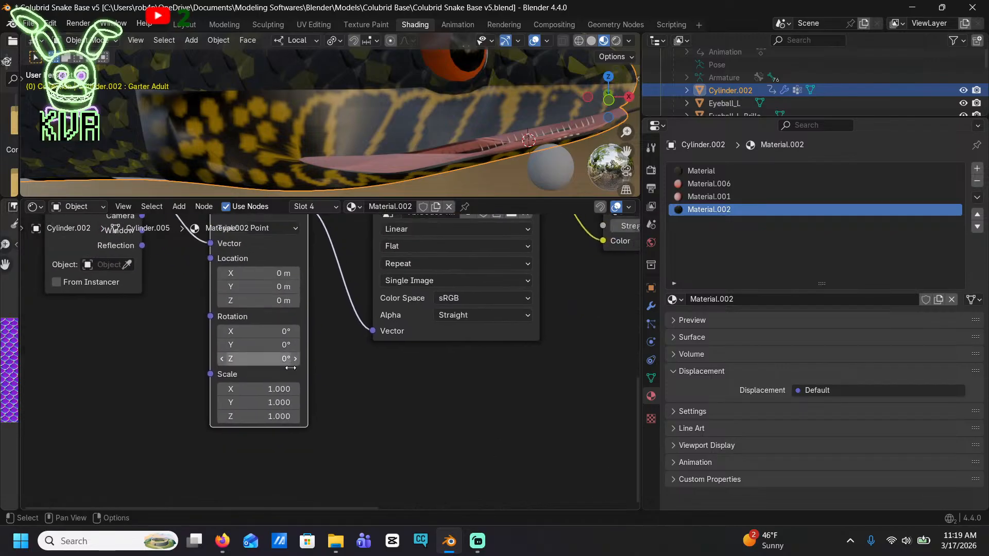
pyautogui.moveTo(275, 389); pyautogui.dragTo(710, 389)
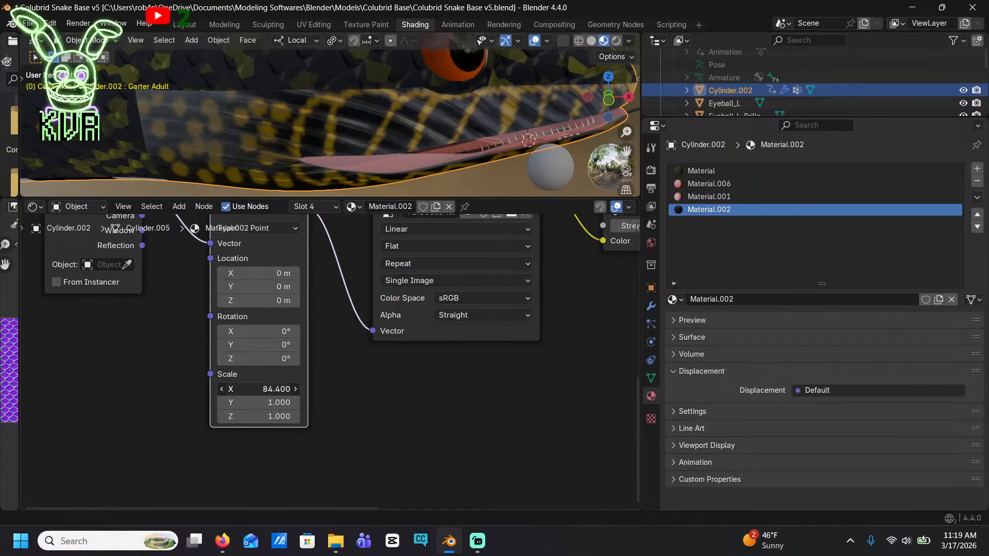
pyautogui.click(286, 400)
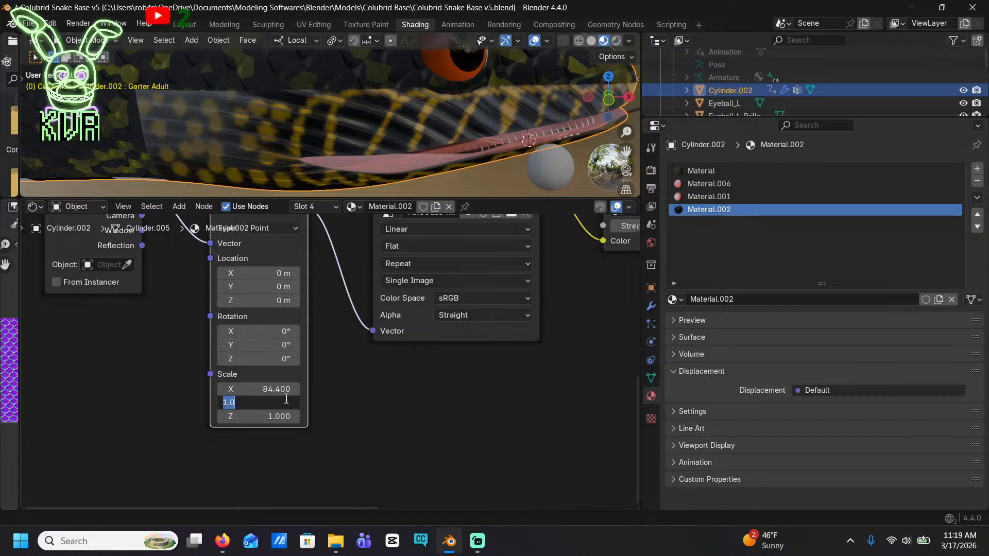
pyautogui.write('84.4')
pyautogui.press('Return')
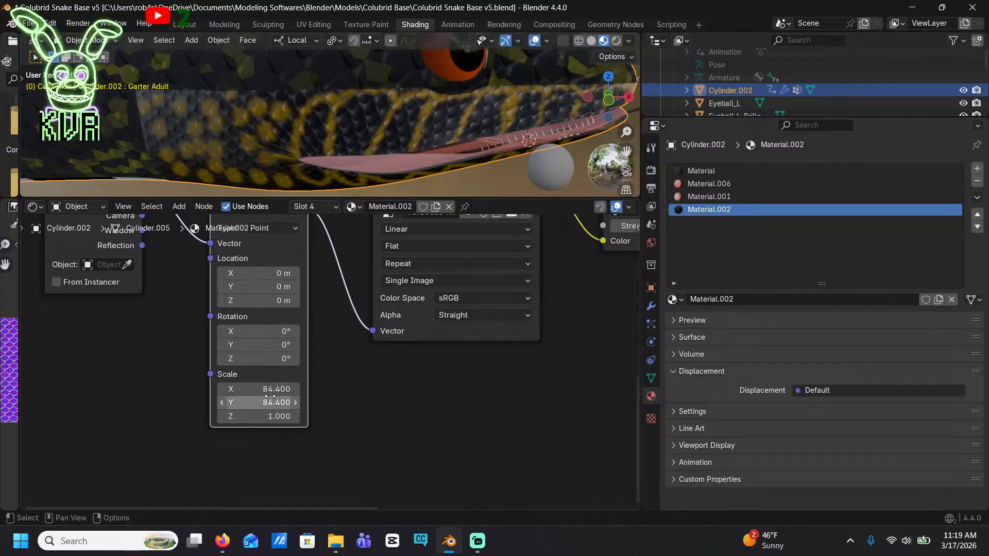
# Reduce the Mapping node's scale to 32.9 in X and 32 in Y
pyautogui.moveTo(268, 388); pyautogui.dragTo(169, 389)
pyautogui.moveTo(257, 389); pyautogui.dragTo(197, 388)
pyautogui.click(281, 402)
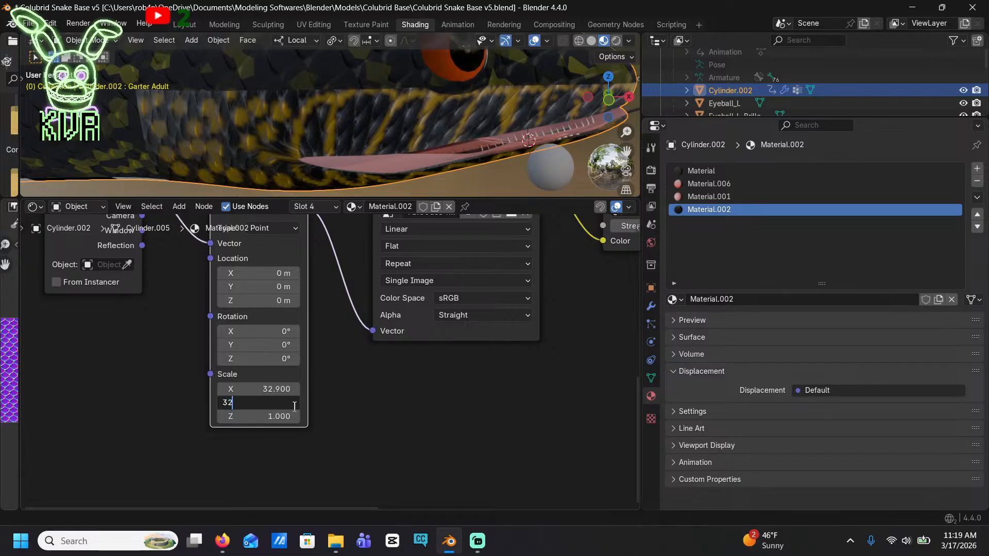
pyautogui.press('Return')
pyautogui.scroll(-5, 429, 122)
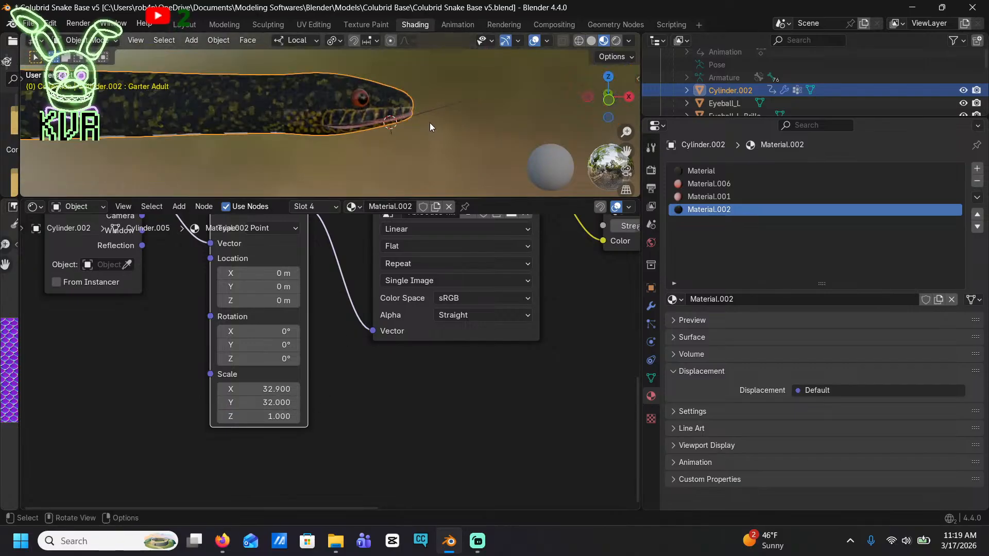
pyautogui.scroll(6, 427, 116)
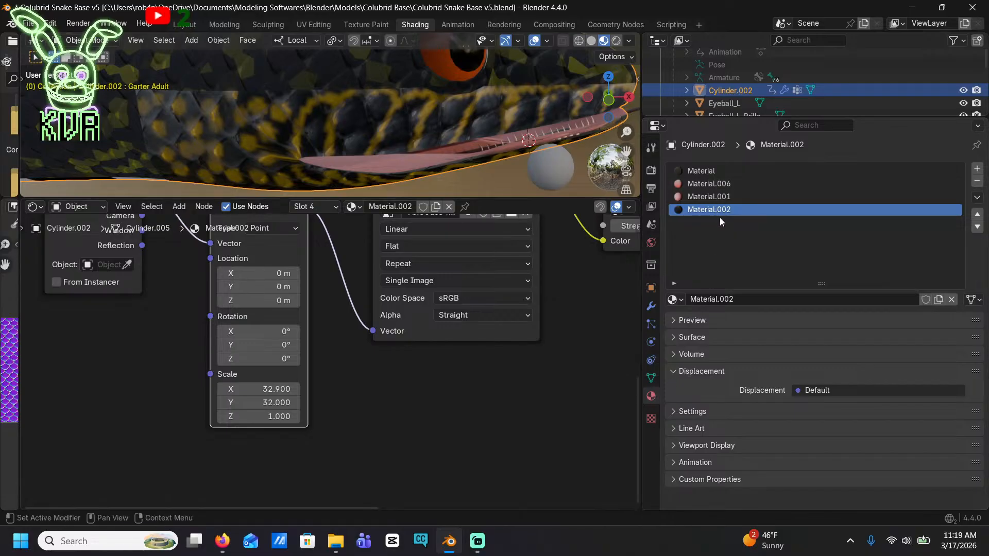
# Set the roughness of Material.002 to 1.000, deselect the snake, and inspect its head and body from several angles
pyautogui.click(691, 338)
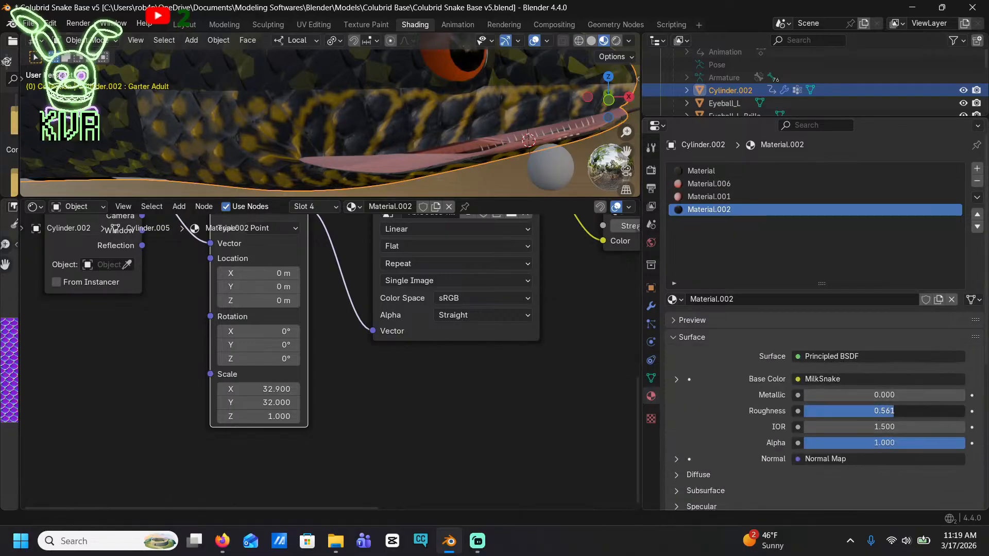
pyautogui.scroll(-4, 340, 73)
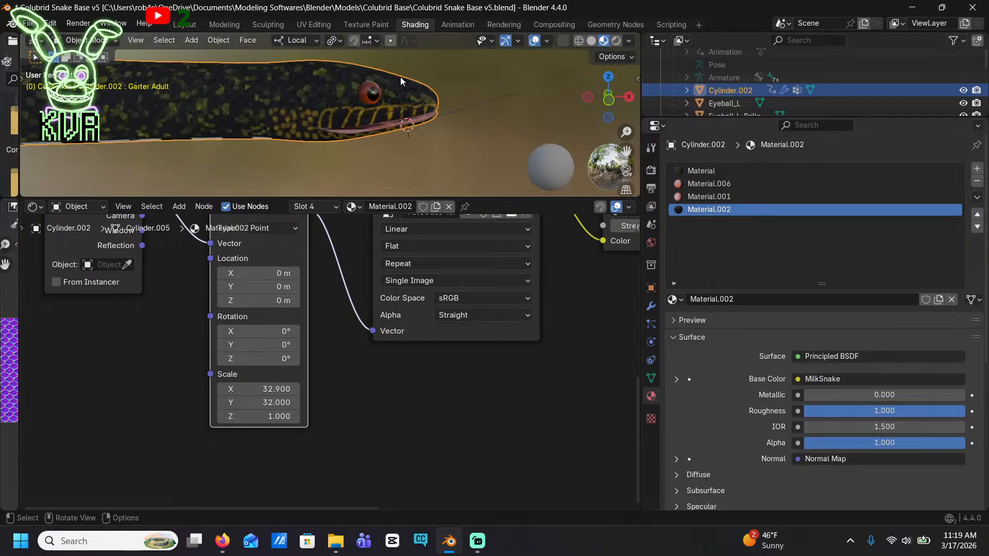
pyautogui.moveTo(440, 76); pyautogui.dragTo(205, 76, button='middle')
pyautogui.click(431, 81)
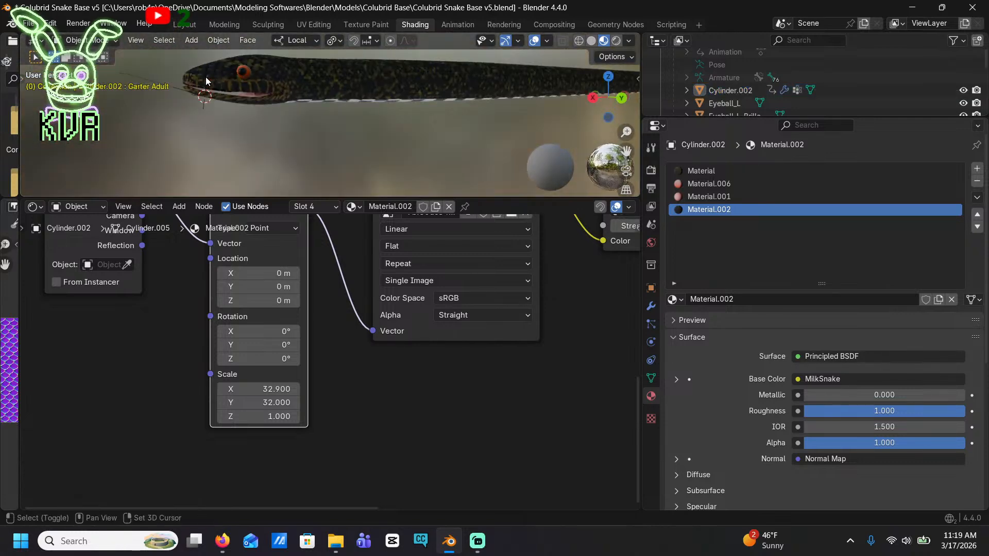
pyautogui.moveTo(289, 70); pyautogui.dragTo(376, 103, button='middle')
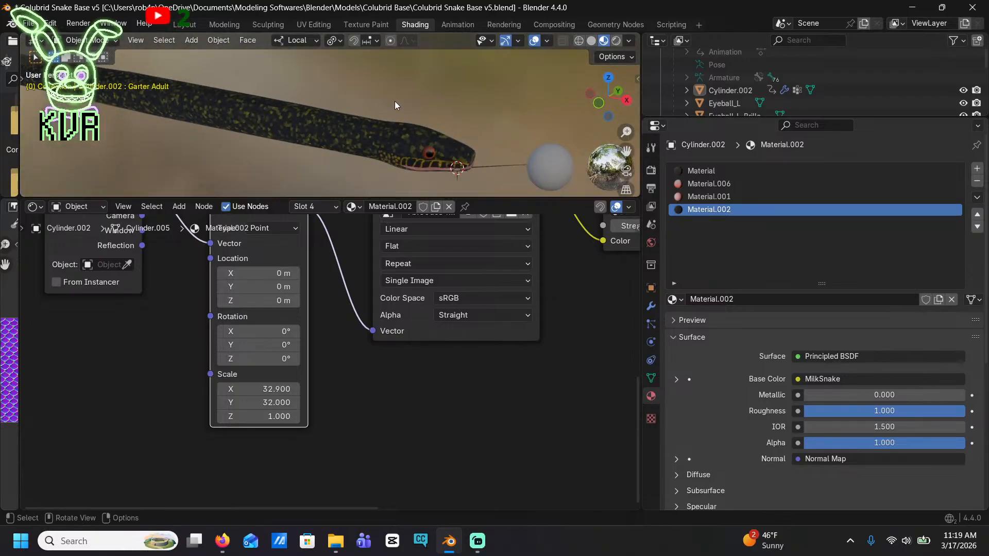
pyautogui.scroll(4, 443, 126)
pyautogui.scroll(-3, 372, 225)
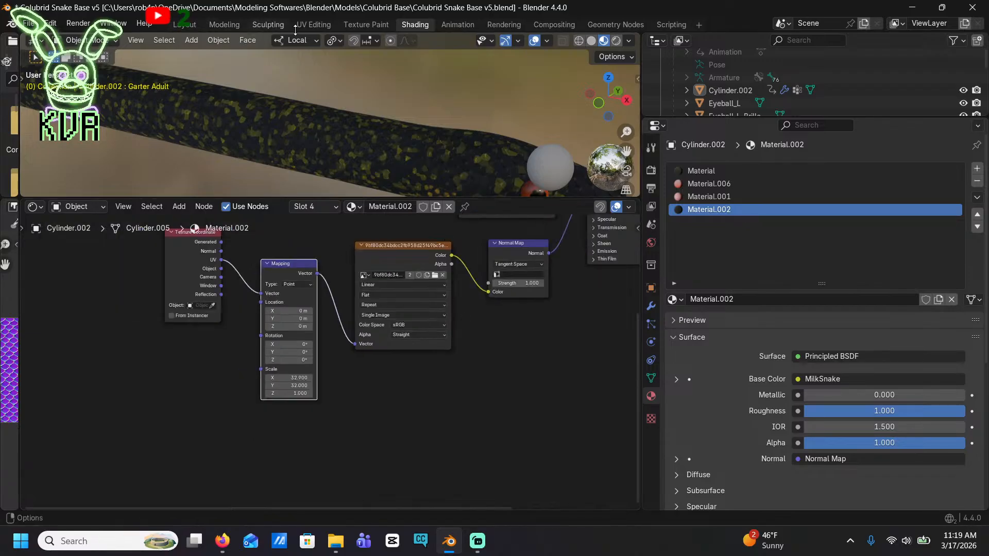
# In the body's first material, named Material, disconnect the yellow-and-black Color Ramp from the Mix node's B input
pyautogui.click(721, 171)
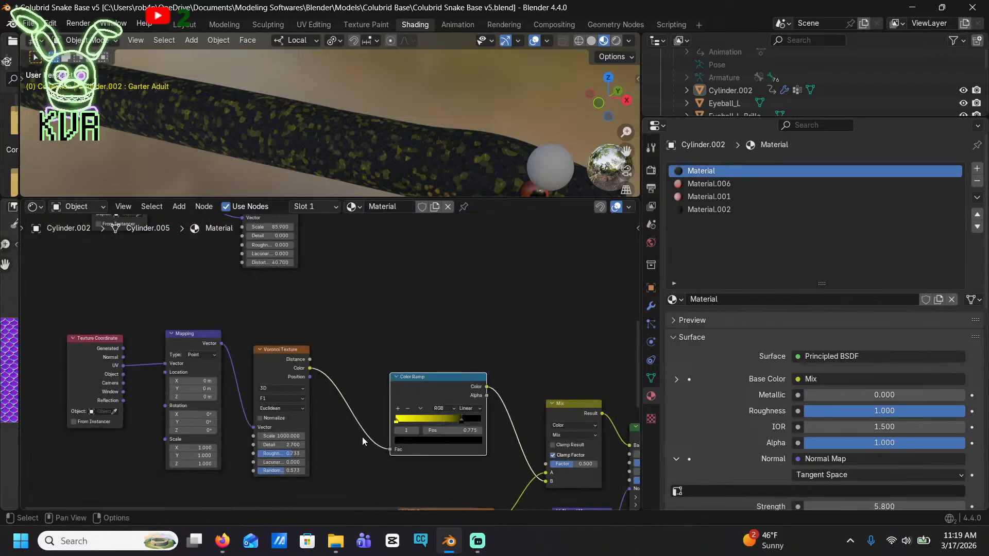
pyautogui.moveTo(363, 408); pyautogui.dragTo(101, 227, button='middle')
pyautogui.moveTo(311, 288); pyautogui.dragTo(415, 341, button='middle')
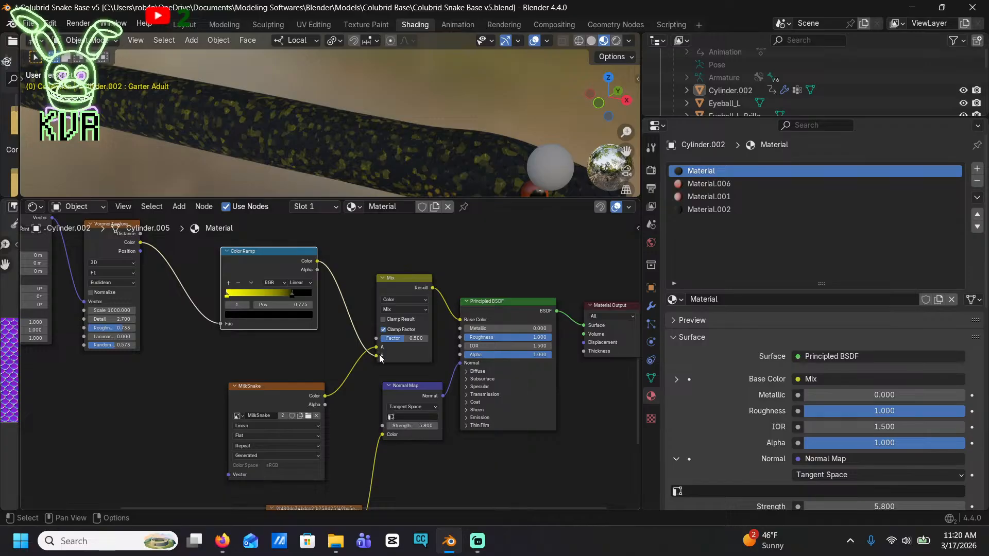
pyautogui.moveTo(375, 359); pyautogui.dragTo(354, 317)
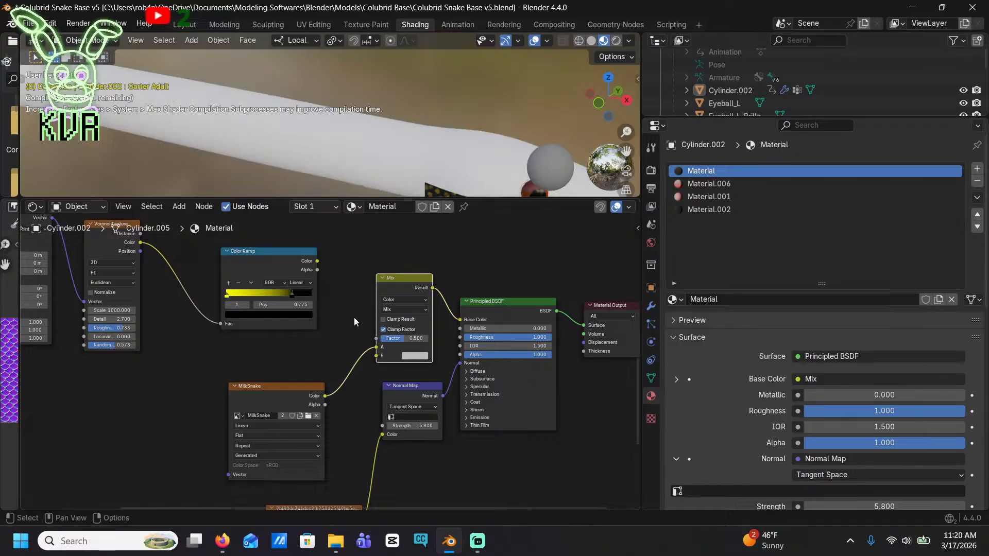
pyautogui.scroll(-4, 442, 278)
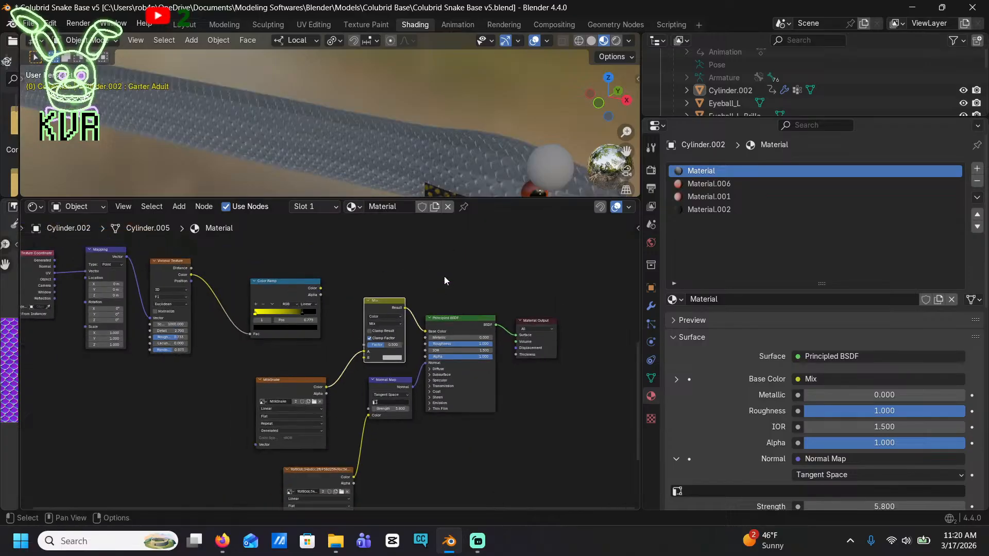
# Select the MilkSnake texture node for painting, switch to Texture Paint, and undo a test stroke made behind the eye
pyautogui.keyDown('shift'); pyautogui.moveTo(365, 366); pyautogui.dragTo(407, 312, button='middle'); pyautogui.keyUp('shift')
pyautogui.click(354, 331)
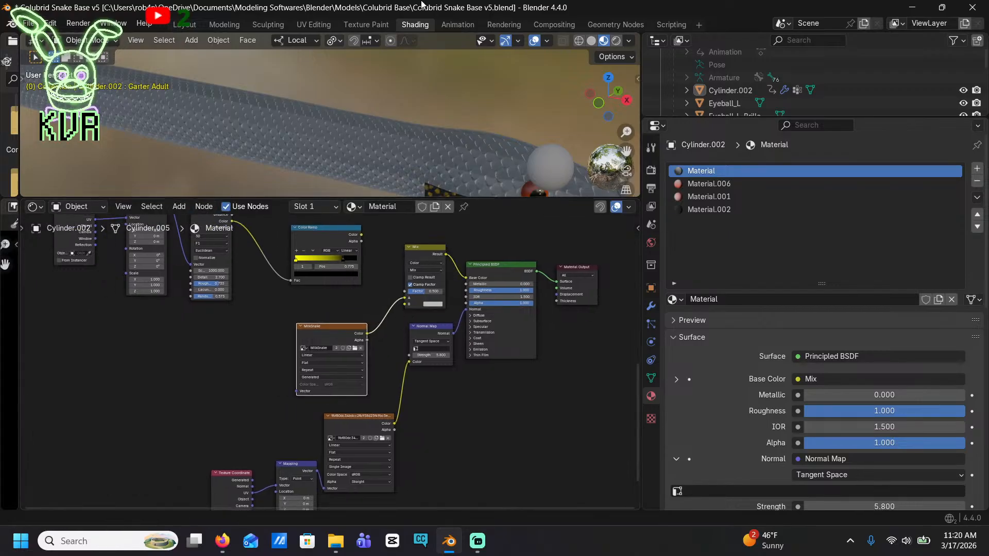
pyautogui.click(373, 25)
pyautogui.moveTo(497, 266); pyautogui.dragTo(546, 254)
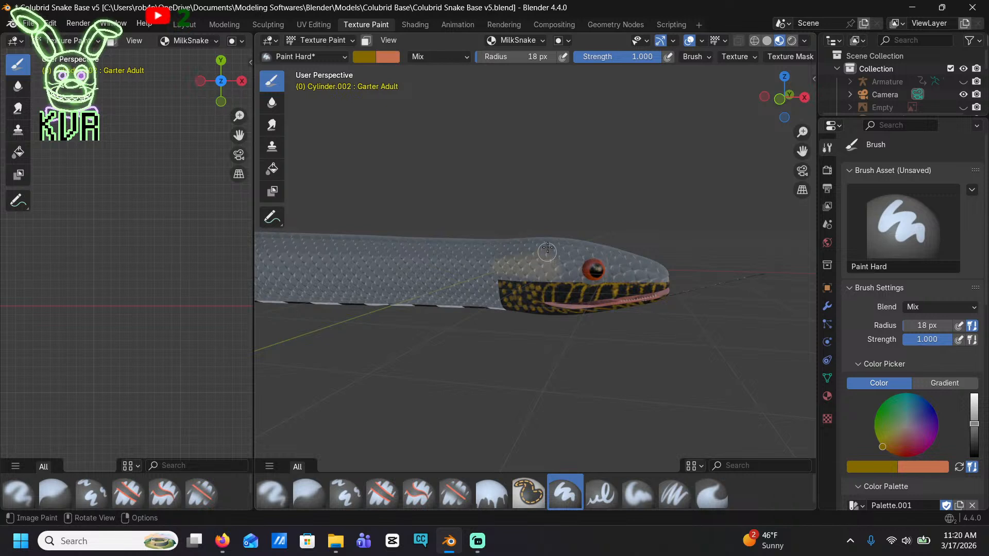
pyautogui.hotkey('ctrl', 'z')
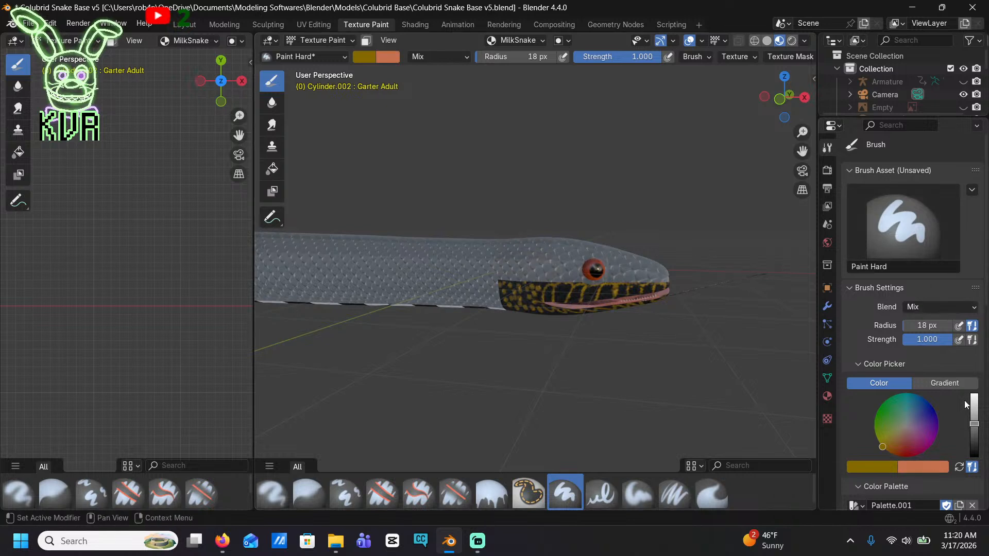
# Set the paint brush colour to black and its radius to 139 px, and return to the Shading workspace
pyautogui.moveTo(974, 424); pyautogui.dragTo(974, 458)
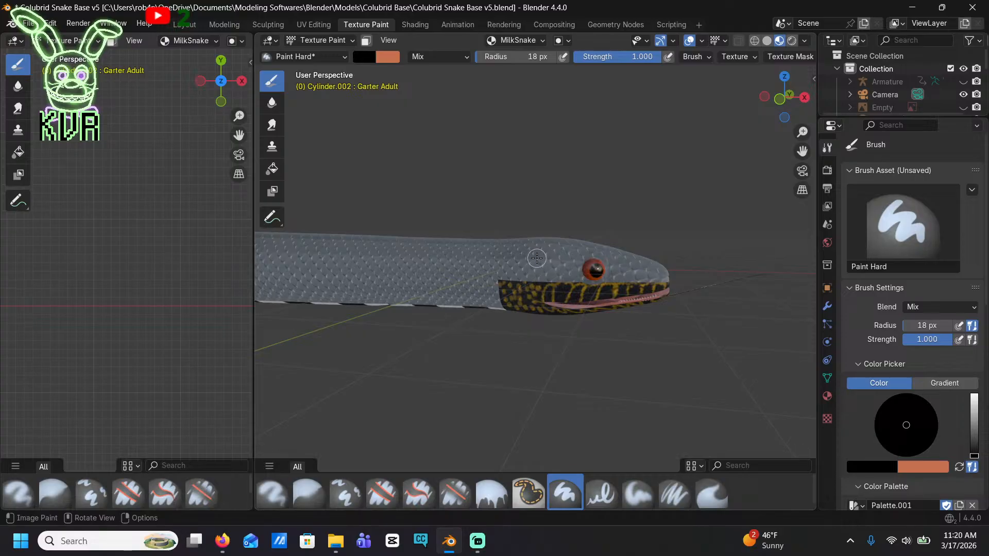
pyautogui.moveTo(537, 258); pyautogui.dragTo(517, 207, button='middle')
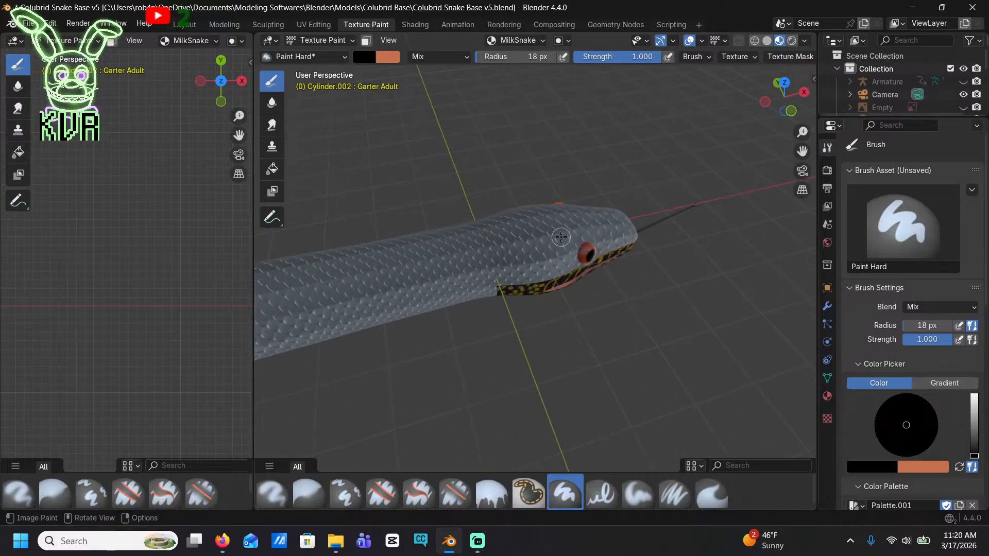
pyautogui.scroll(-5, 906, 419)
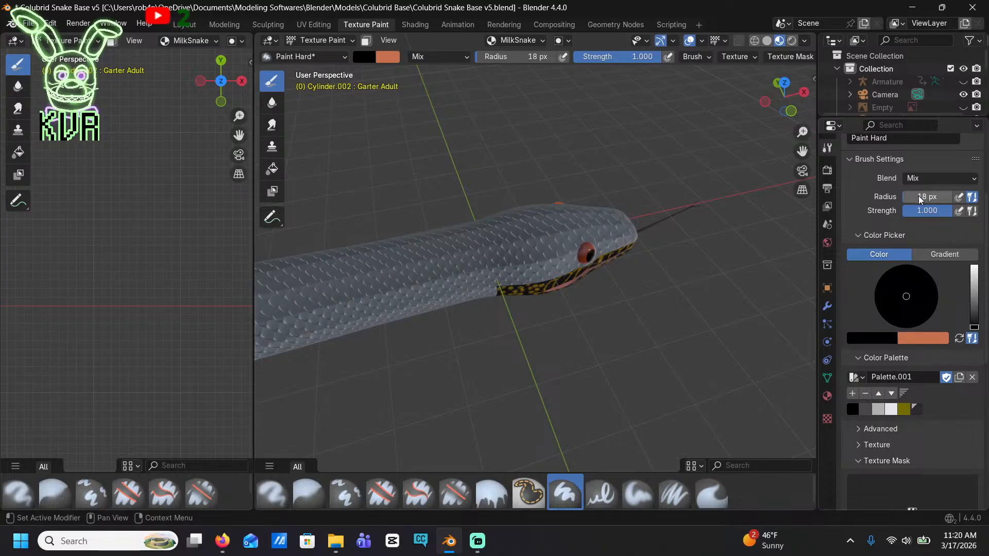
pyautogui.moveTo(920, 200); pyautogui.dragTo(932, 199)
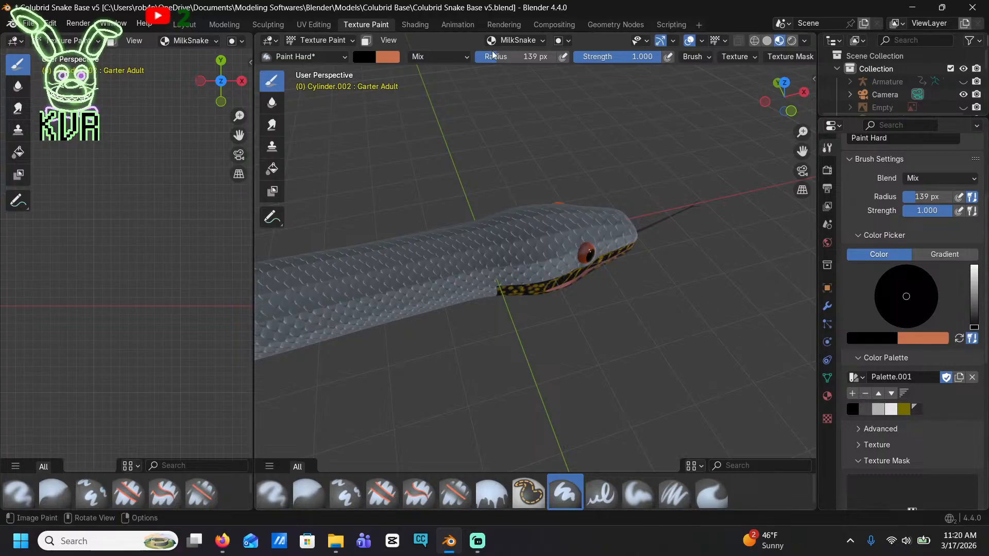
pyautogui.click(414, 28)
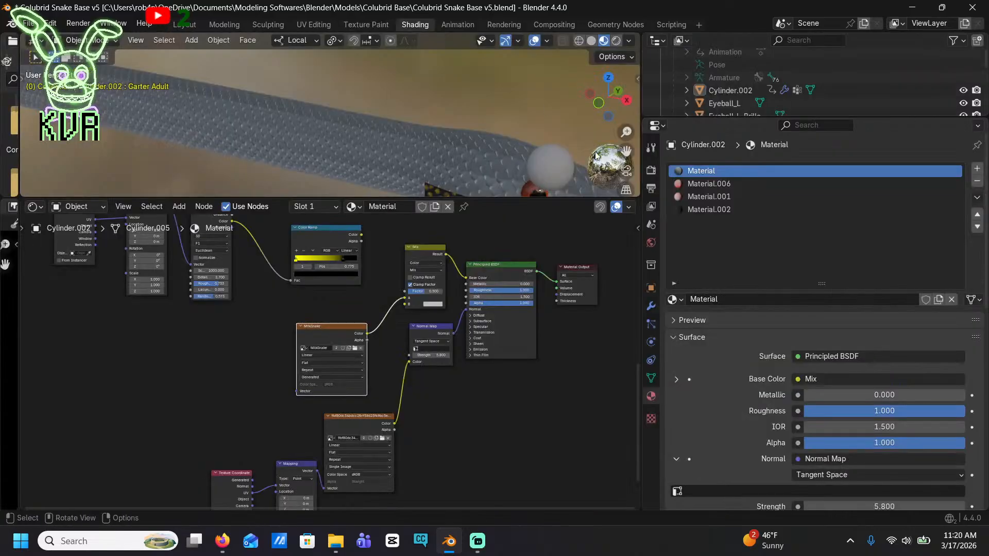
# Detach the Mix node and move it aside, then connect the MilkSnake texture's Color output directly to the Principled BSDF's Base Color
pyautogui.click(434, 255)
pyautogui.rightClick(423, 249)
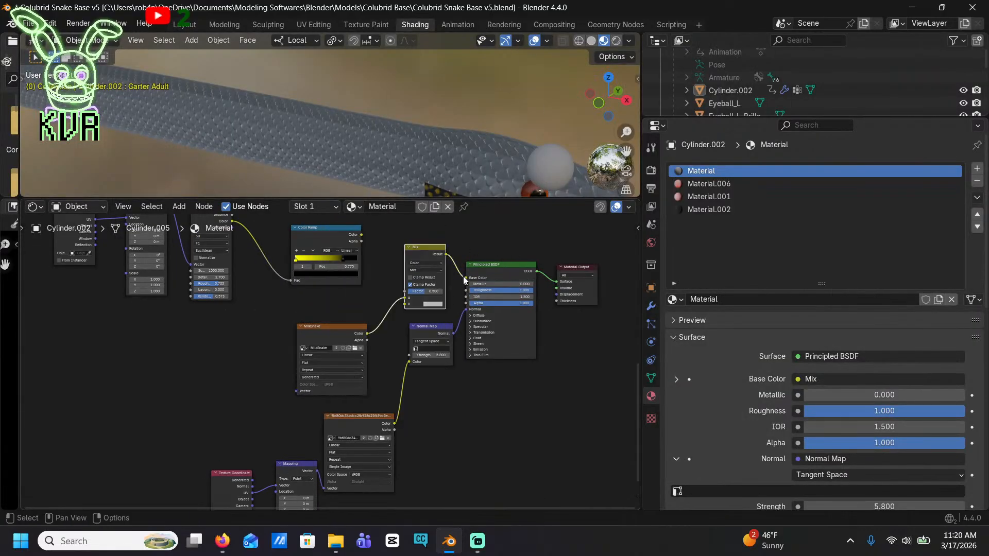
pyautogui.moveTo(465, 278); pyautogui.dragTo(456, 253)
pyautogui.moveTo(405, 300); pyautogui.dragTo(71, 299)
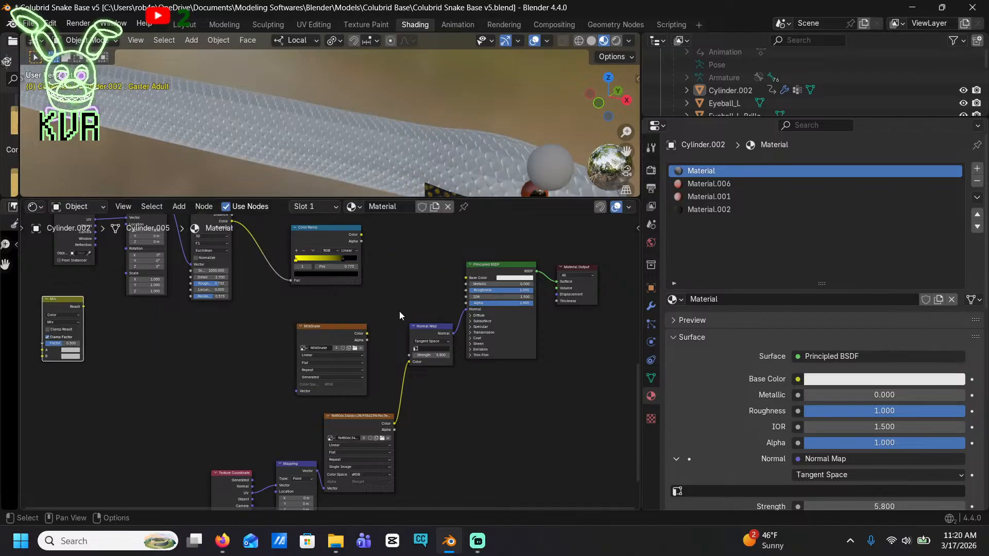
pyautogui.moveTo(366, 333); pyautogui.dragTo(465, 277)
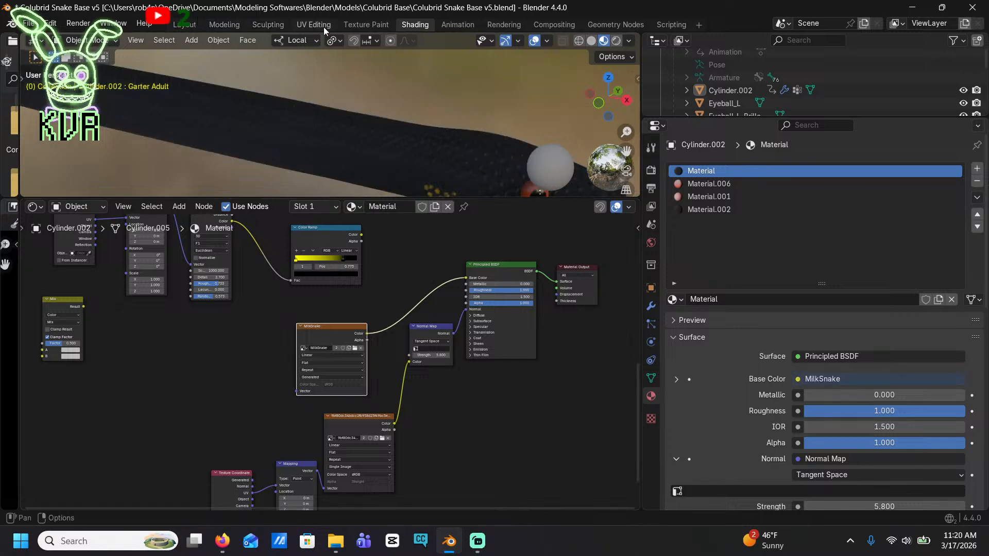
# Switch to Texture Paint and set the brush to the palette's dark yellow, undoing a broad test stroke across the neck
pyautogui.click(351, 26)
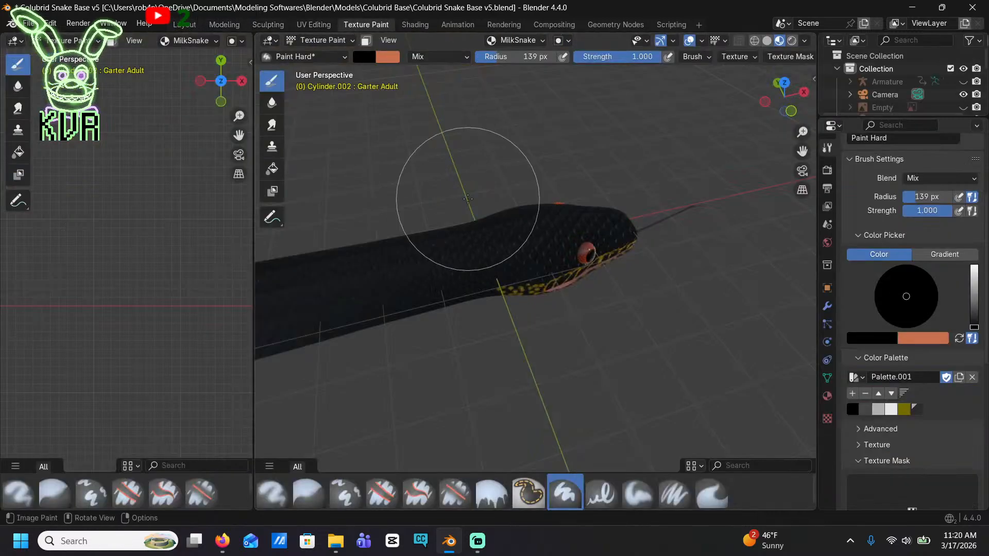
pyautogui.click(904, 409)
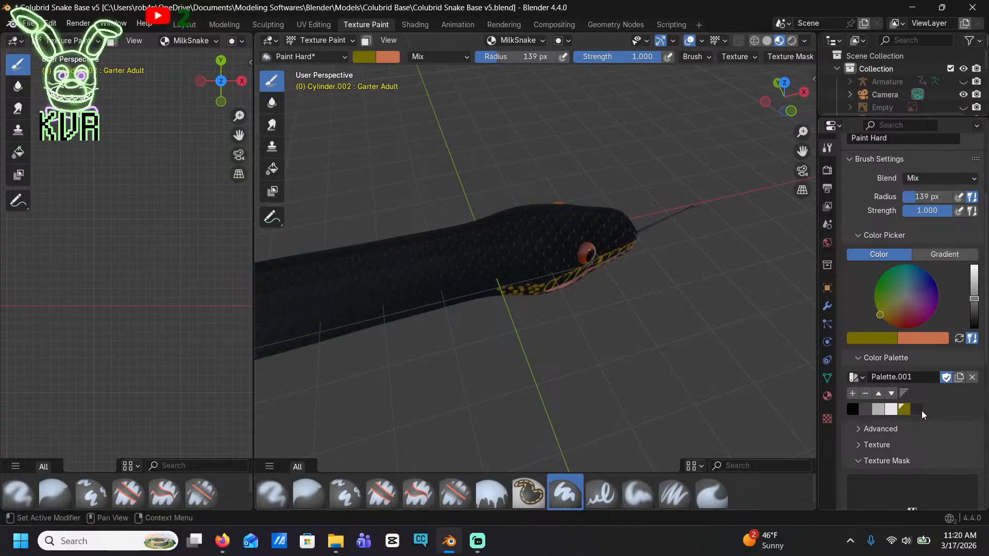
pyautogui.moveTo(463, 276); pyautogui.dragTo(419, 236)
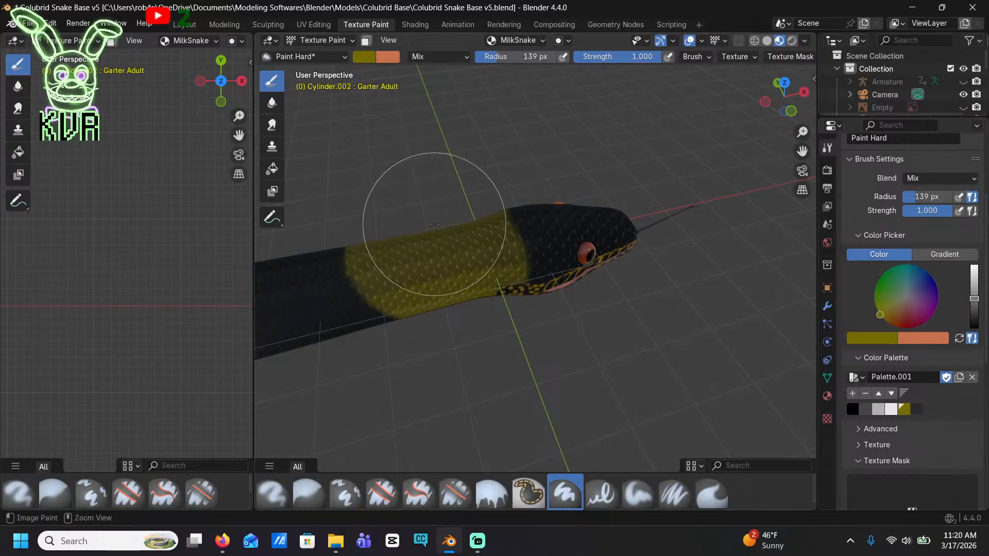
pyautogui.hotkey('ctrl', 'z')
pyautogui.moveTo(973, 300)
pyautogui.mouseDown()
pyautogui.moveTo(973, 310)
pyautogui.moveTo(974, 301)
pyautogui.mouseUp()
# Try a dark yellow stroke on the black scales beside the existing jaw spots to compare the colours, and undo it
pyautogui.scroll(3, 598, 338)
pyautogui.scroll(10, 599, 338)
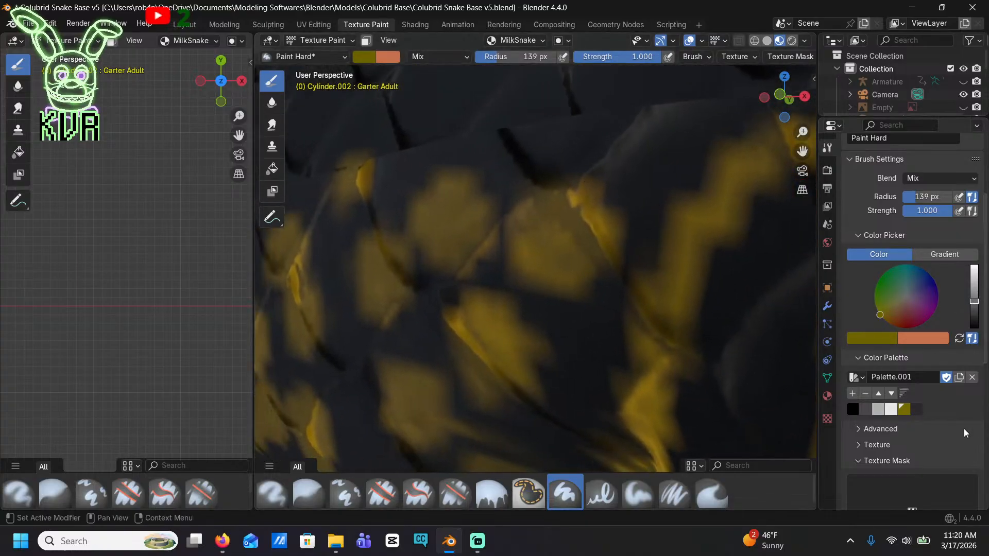
pyautogui.click(871, 339)
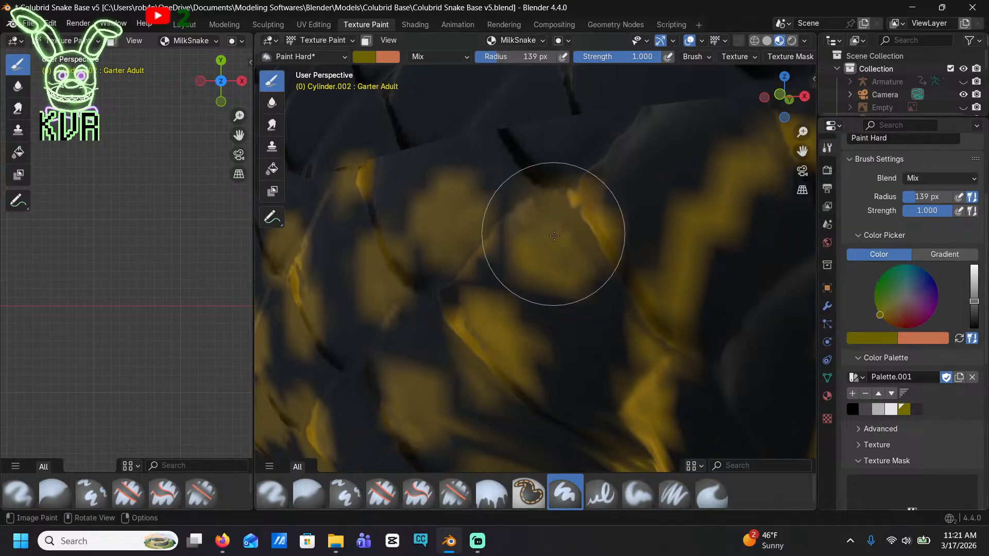
pyautogui.moveTo(502, 148); pyautogui.dragTo(494, 136)
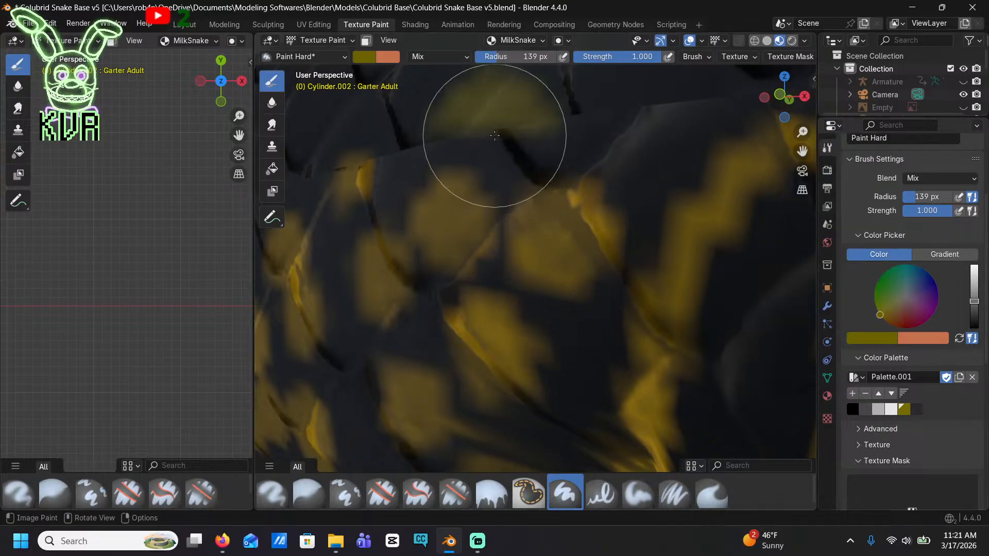
pyautogui.scroll(-8, 618, 265)
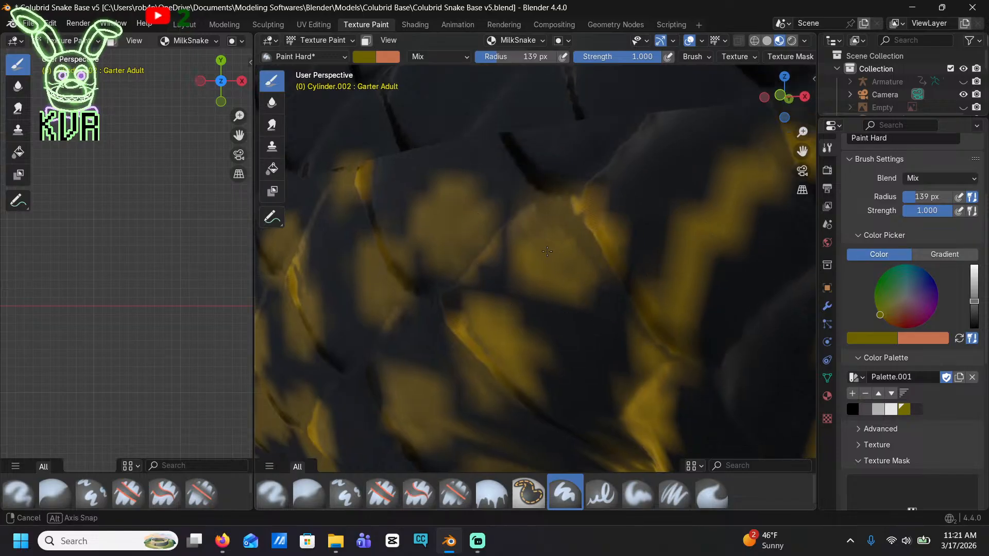
pyautogui.scroll(2, 963, 334)
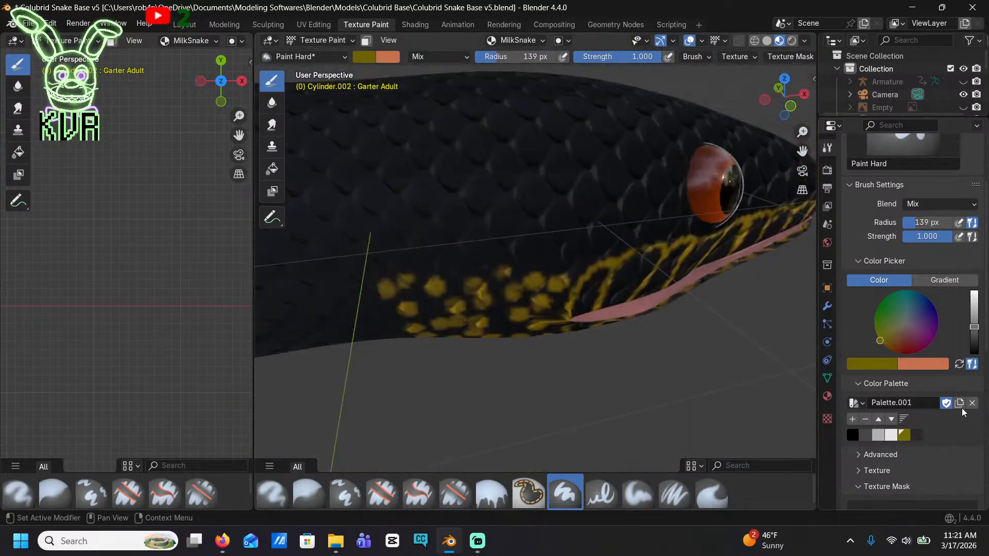
# Try painting yellow marks on the scales behind the eye with an 18 px brush radius, and undo them
pyautogui.moveTo(936, 225); pyautogui.dragTo(911, 225)
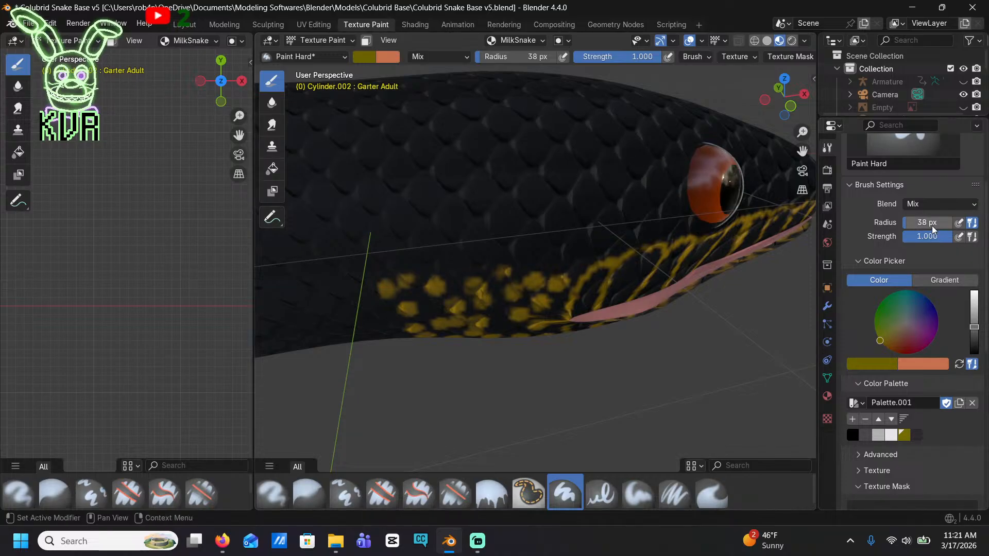
pyautogui.moveTo(934, 230); pyautogui.dragTo(930, 230)
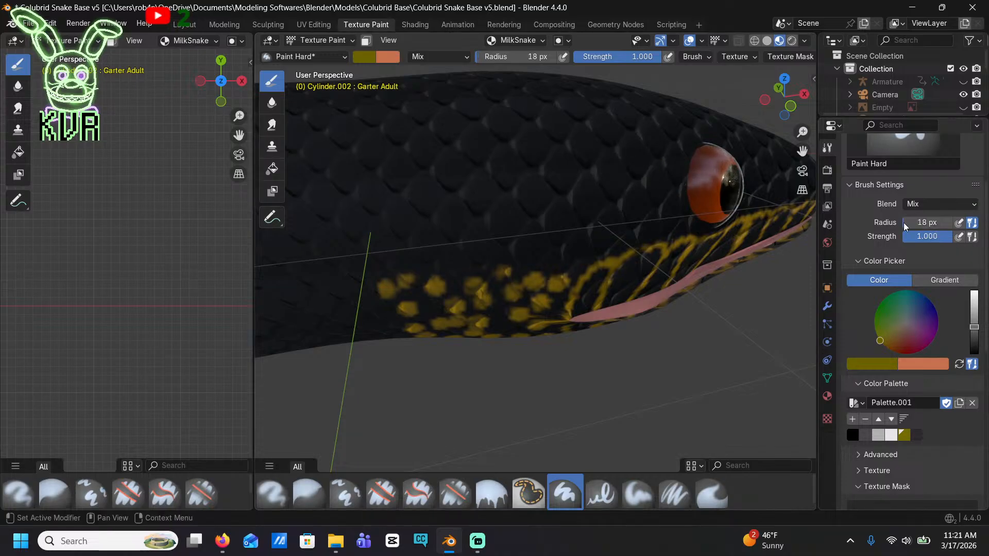
pyautogui.moveTo(632, 210); pyautogui.dragTo(636, 196)
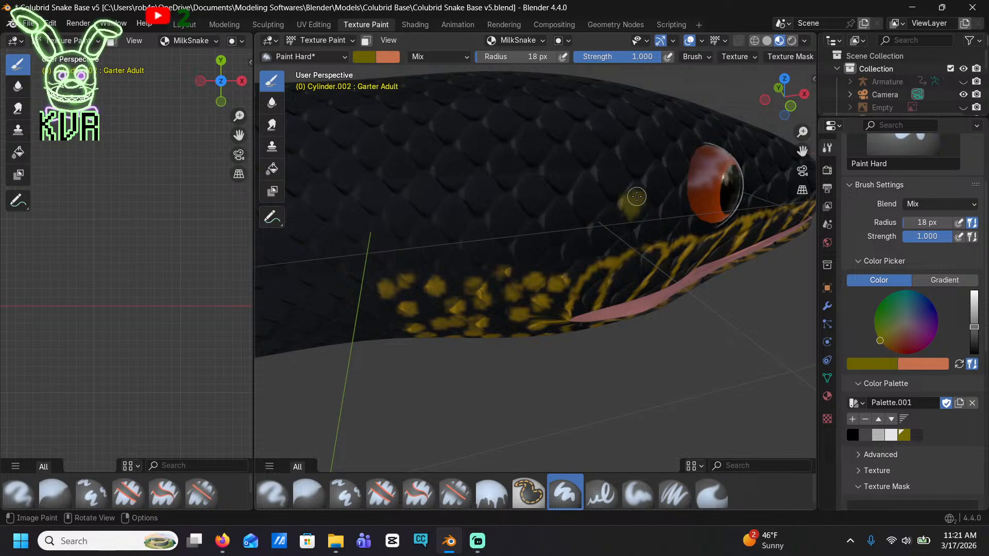
pyautogui.moveTo(656, 214); pyautogui.dragTo(570, 209, button='middle')
pyautogui.scroll(1, 574, 226)
pyautogui.moveTo(578, 236); pyautogui.dragTo(587, 232)
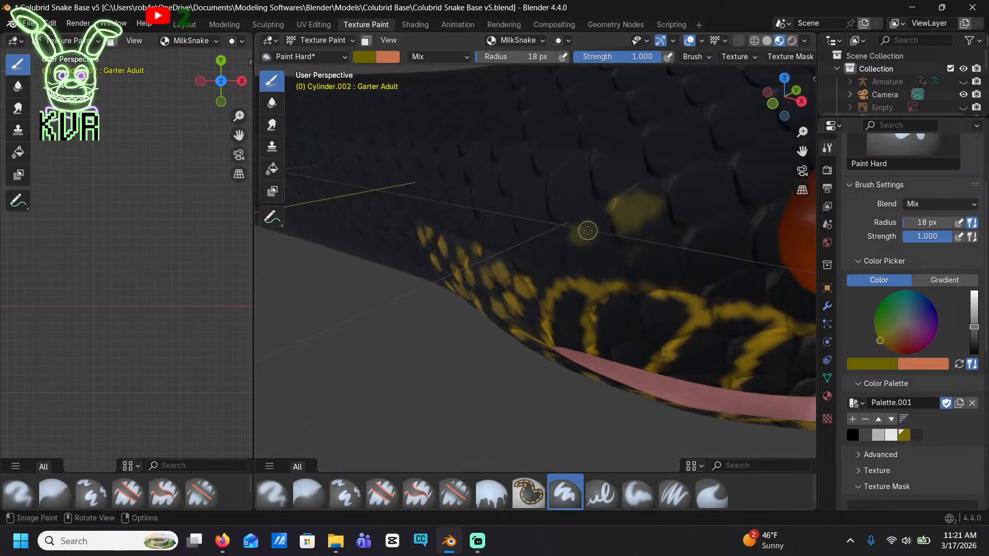
pyautogui.hotkey('ctrl', 'z')
pyautogui.hotkey('ctrl', 'z')
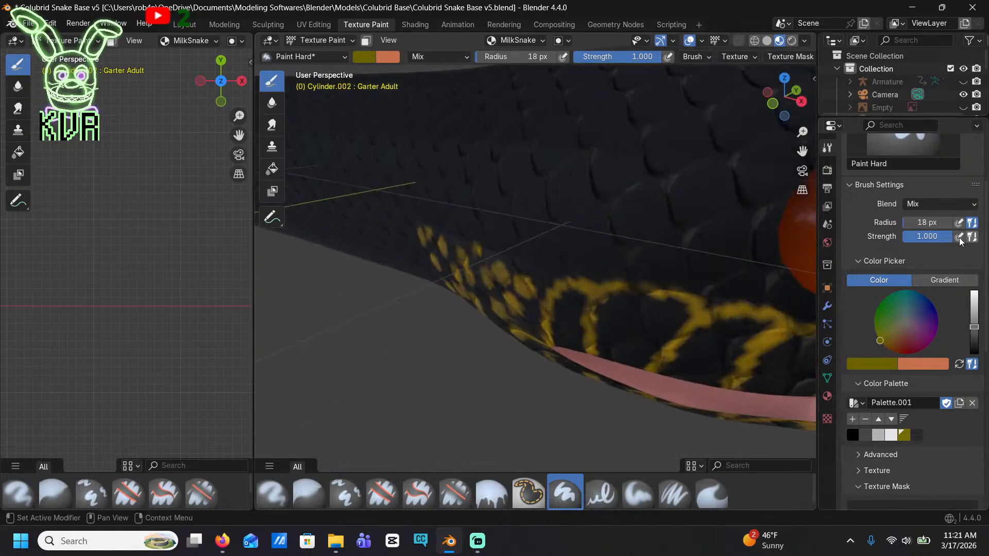
# Set the brush radius to 20 px and dab single yellow spots on the scales behind and above the eye
pyautogui.click(931, 227)
pyautogui.write('20')
pyautogui.press('Return')
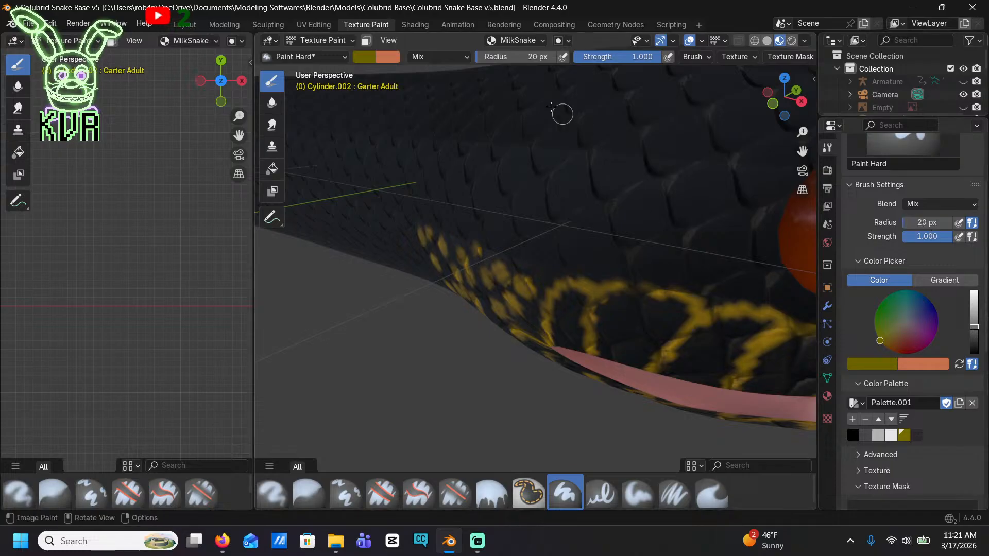
pyautogui.click(576, 234)
pyautogui.click(629, 203)
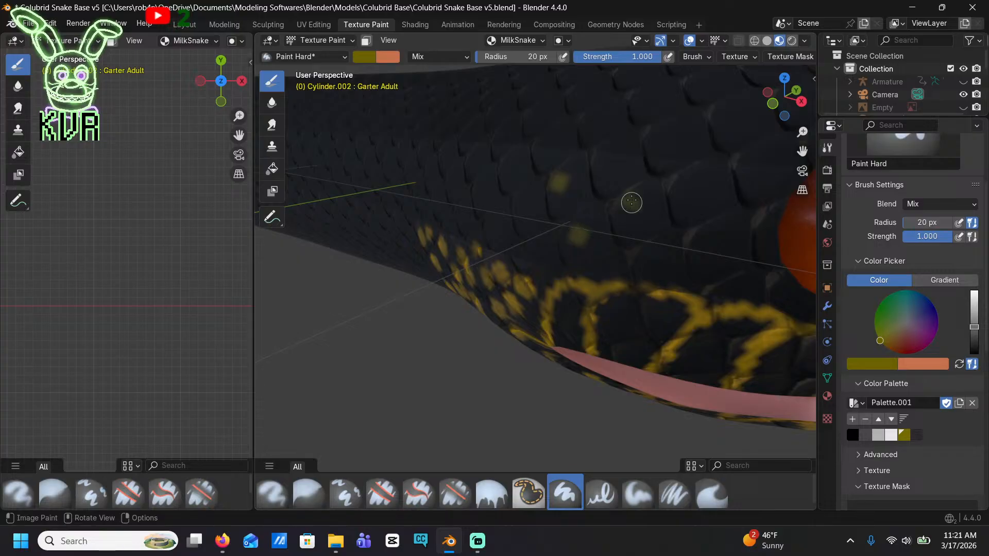
pyautogui.click(588, 121)
pyautogui.click(578, 92)
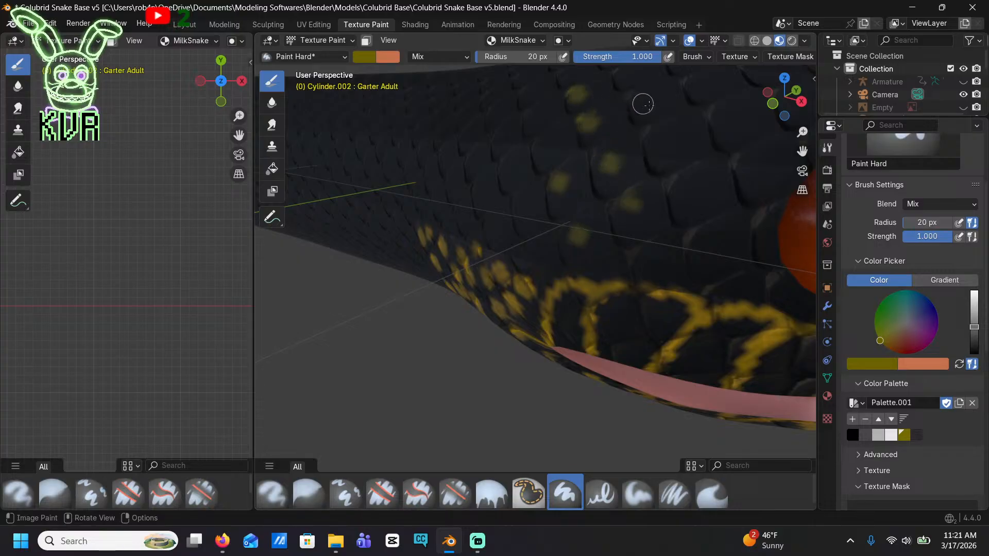
pyautogui.click(639, 99)
pyautogui.click(669, 134)
pyautogui.click(688, 188)
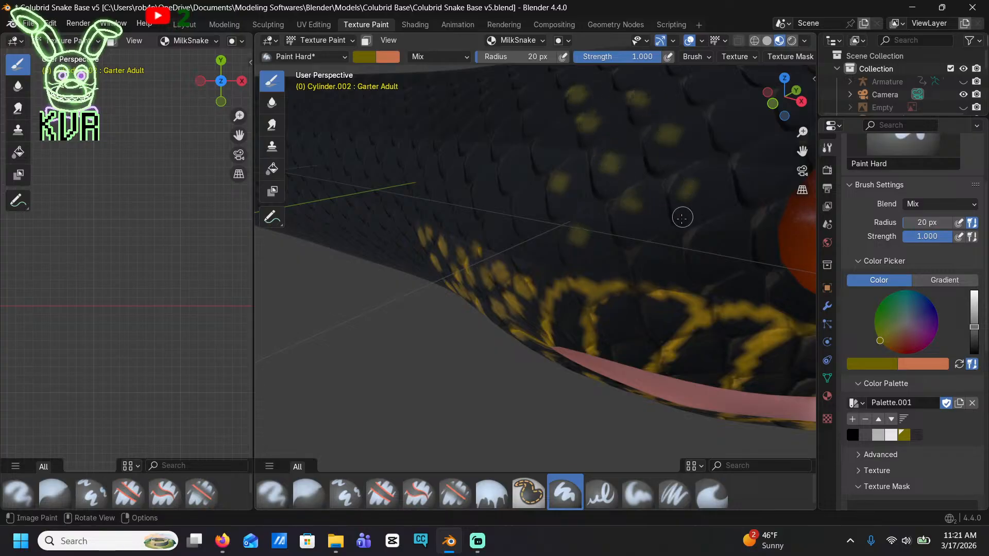
pyautogui.click(703, 239)
pyautogui.click(747, 162)
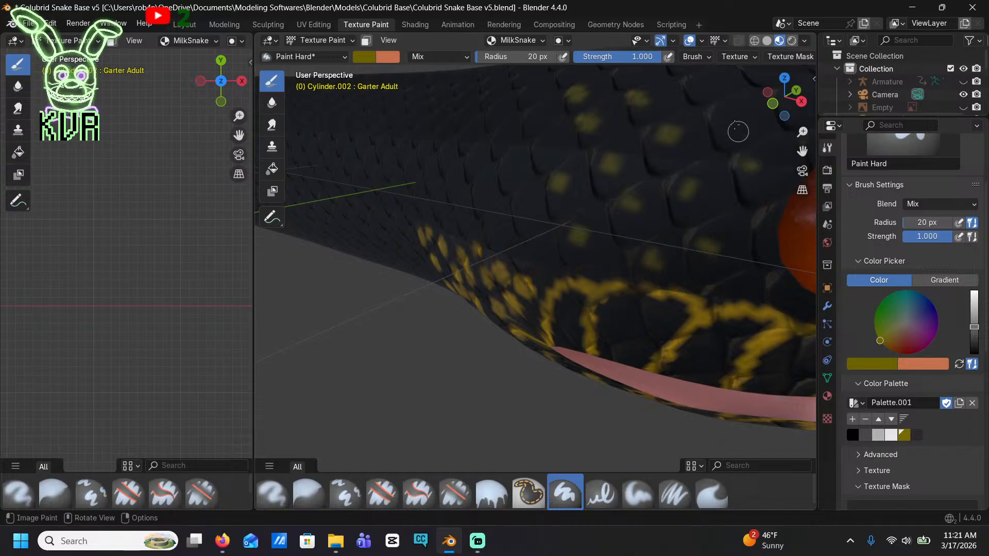
pyautogui.click(731, 119)
pyautogui.click(698, 82)
# Extend the yellow spots over the rear side of the head, from the upper edge down toward the jaw spots
pyautogui.moveTo(705, 94); pyautogui.dragTo(659, 222, button='middle')
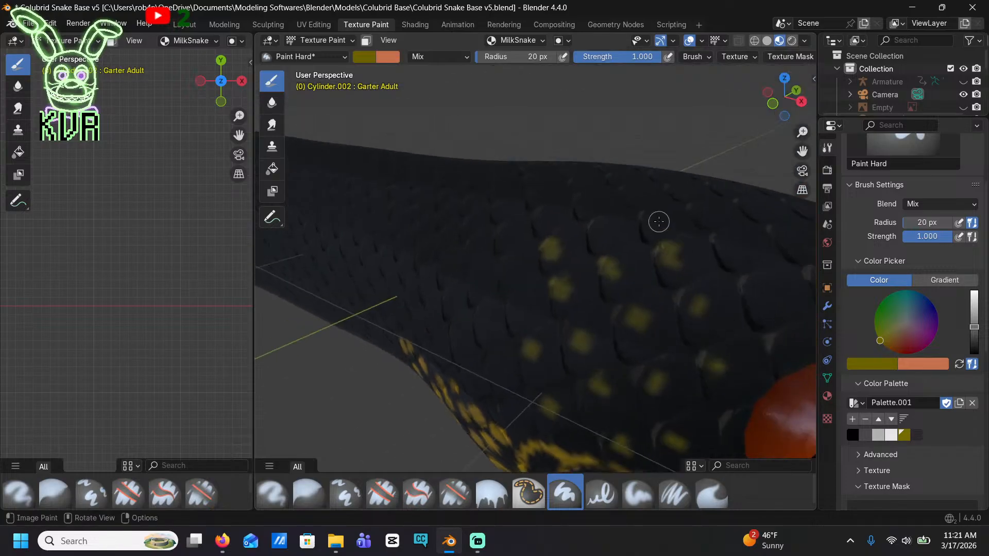
pyautogui.click(614, 232)
pyautogui.click(588, 205)
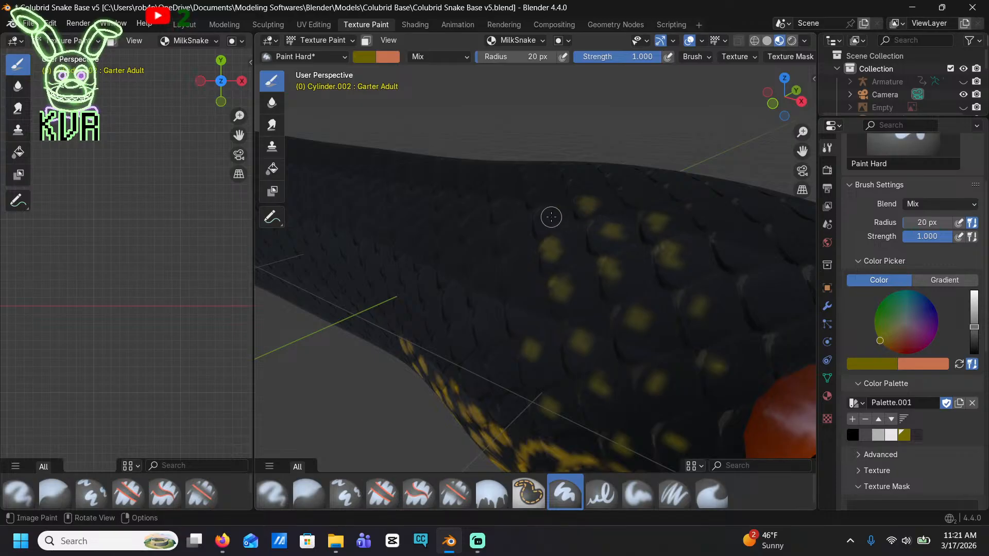
pyautogui.click(547, 214)
pyautogui.click(510, 265)
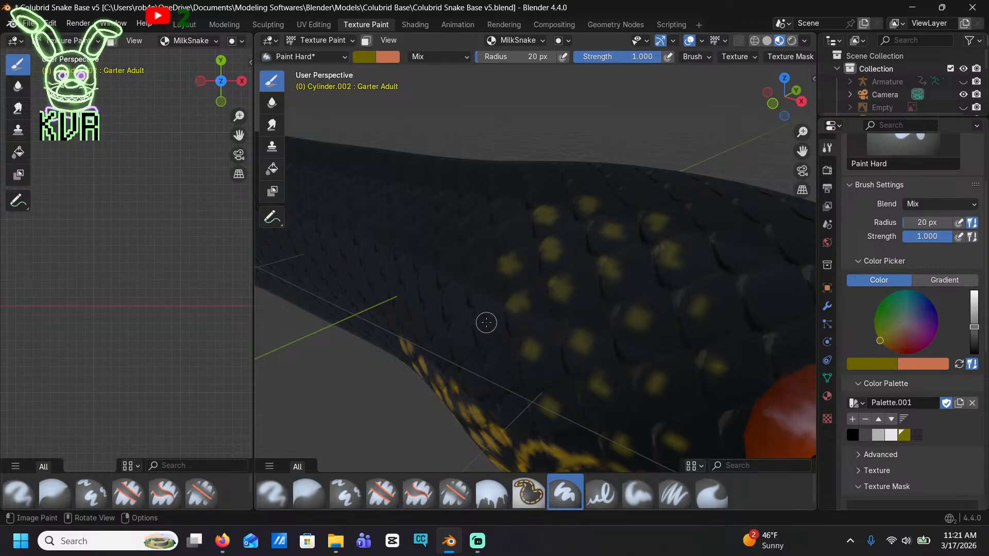
pyautogui.moveTo(479, 386)
pyautogui.mouseDown(button='middle')
pyautogui.moveTo(555, 353)
pyautogui.moveTo(521, 357)
pyautogui.mouseUp(button='middle')
pyautogui.click(483, 351)
pyautogui.click(529, 309)
pyautogui.click(489, 278)
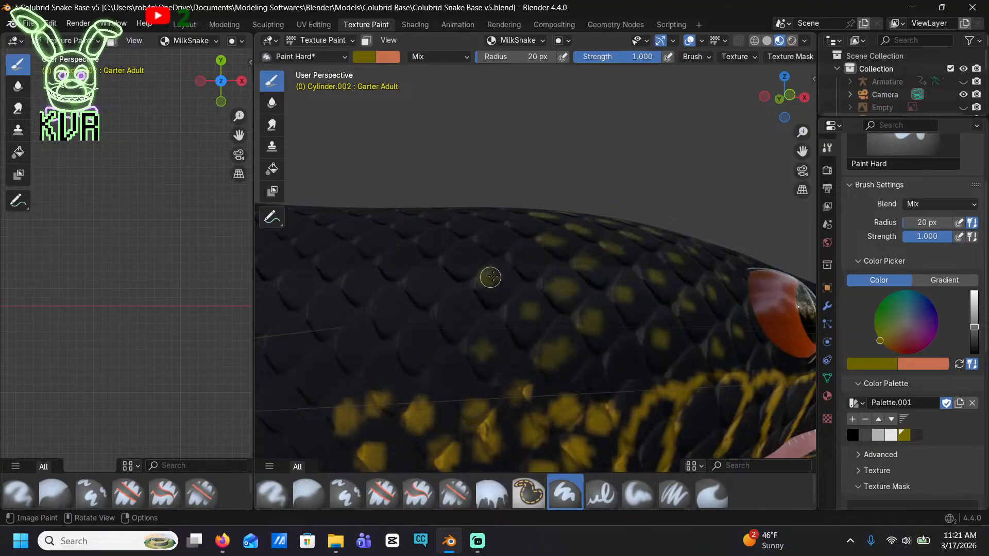
pyautogui.click(519, 254)
pyautogui.click(504, 238)
pyautogui.click(517, 230)
pyautogui.click(556, 218)
# Dab yellow spots over the scales on the top and back of the head, working forward to the area beside the eye
pyautogui.moveTo(557, 218); pyautogui.dragTo(561, 309, button='middle')
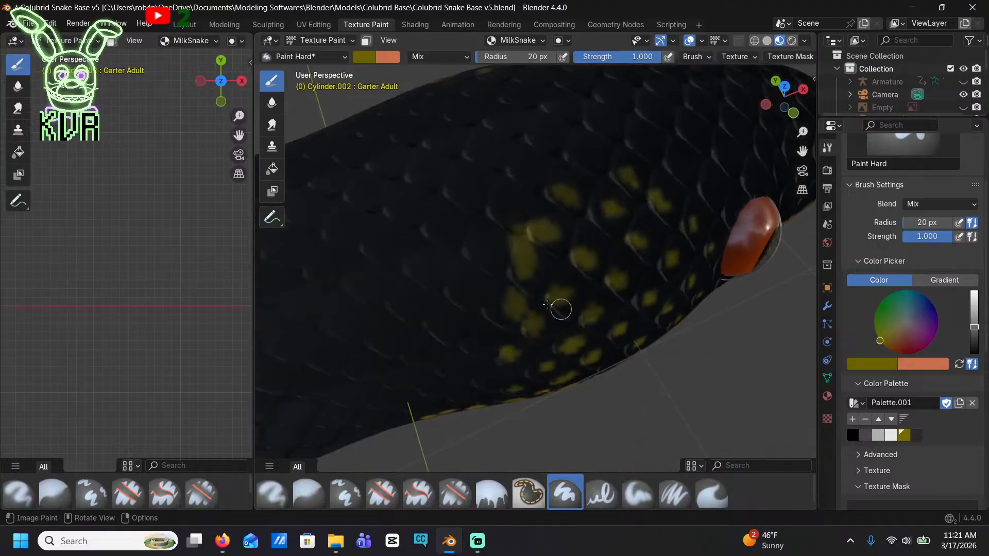
pyautogui.click(486, 243)
pyautogui.click(439, 225)
pyautogui.click(512, 189)
pyautogui.click(470, 191)
pyautogui.click(425, 161)
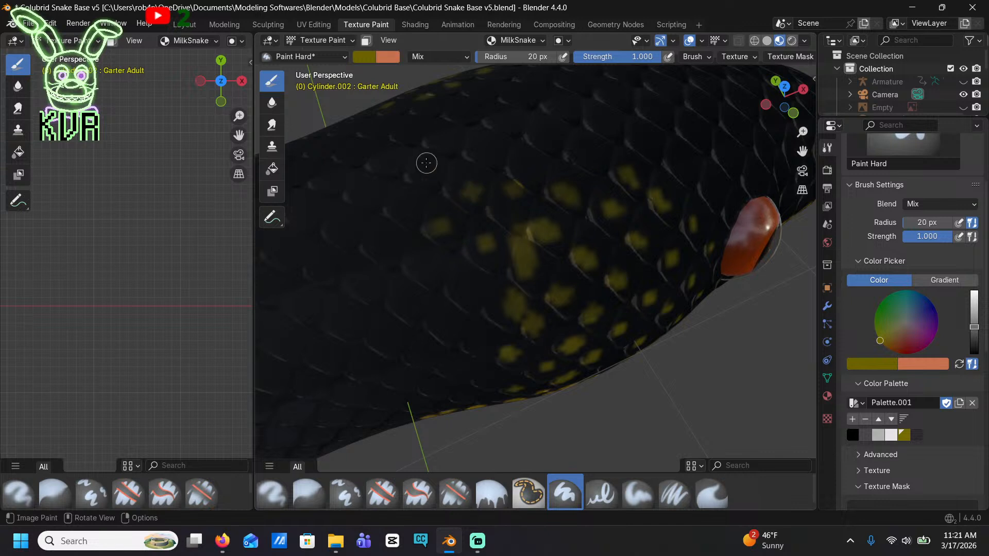
pyautogui.click(405, 123)
pyautogui.click(441, 140)
pyautogui.click(472, 150)
pyautogui.click(525, 165)
pyautogui.click(538, 131)
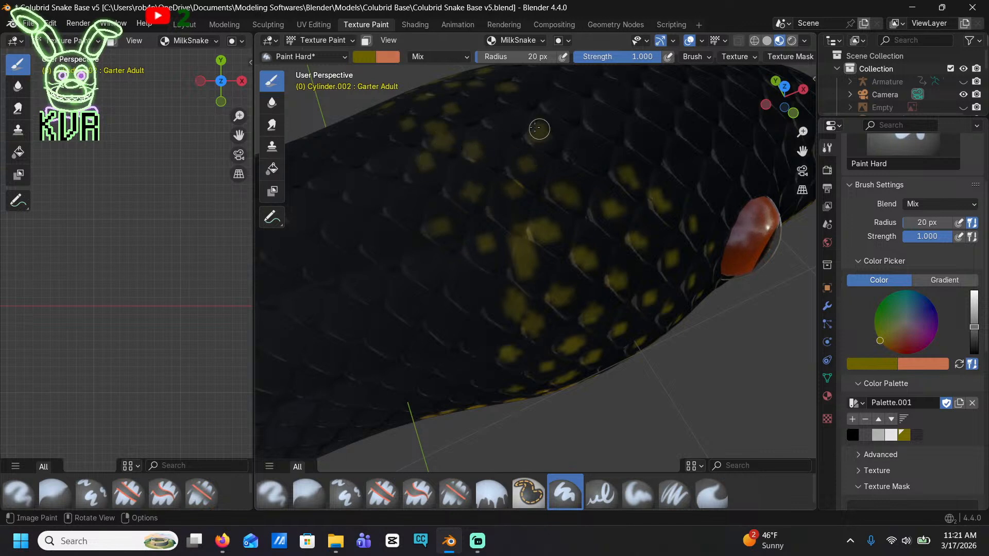
pyautogui.click(503, 118)
pyautogui.click(549, 103)
pyautogui.click(586, 154)
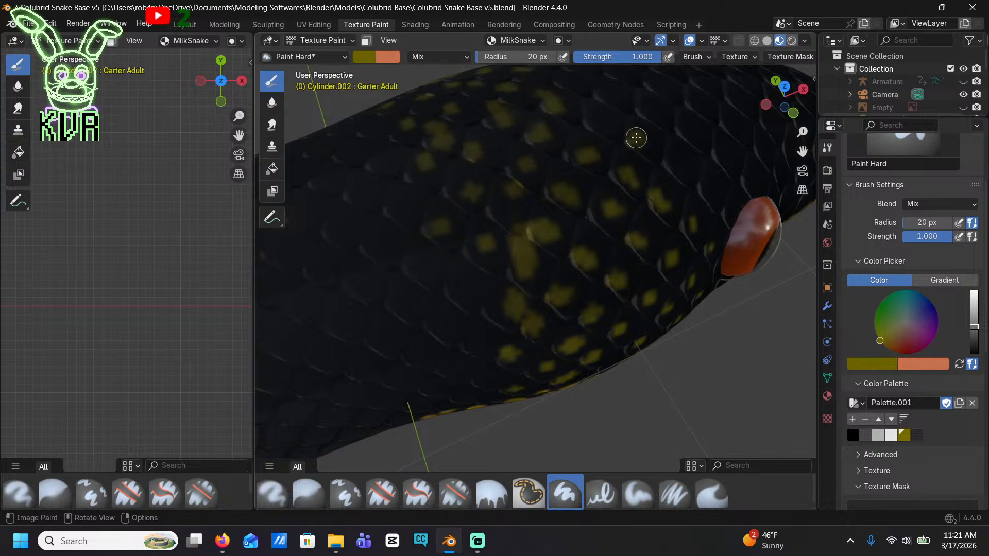
pyautogui.click(610, 124)
pyautogui.click(610, 97)
pyautogui.click(570, 84)
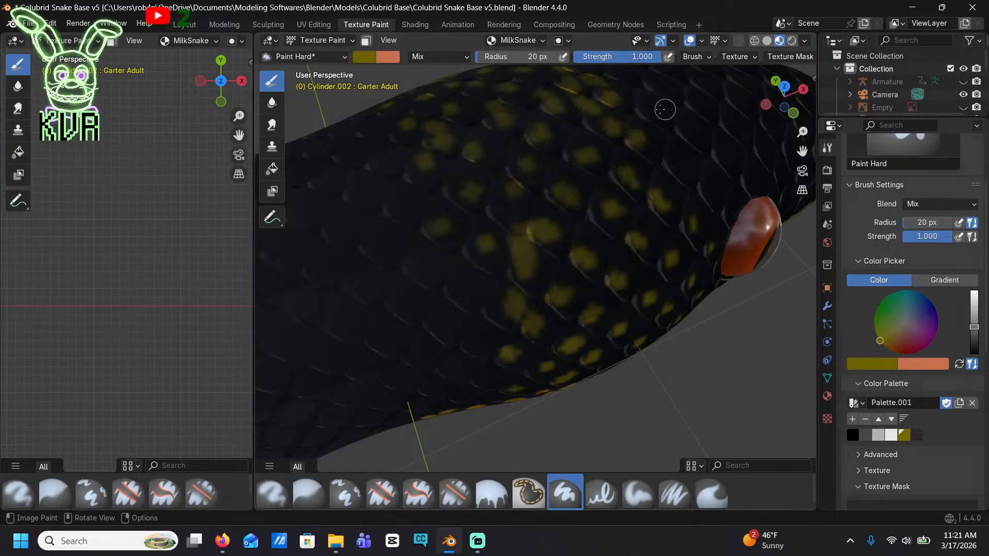
pyautogui.click(675, 155)
pyautogui.click(724, 194)
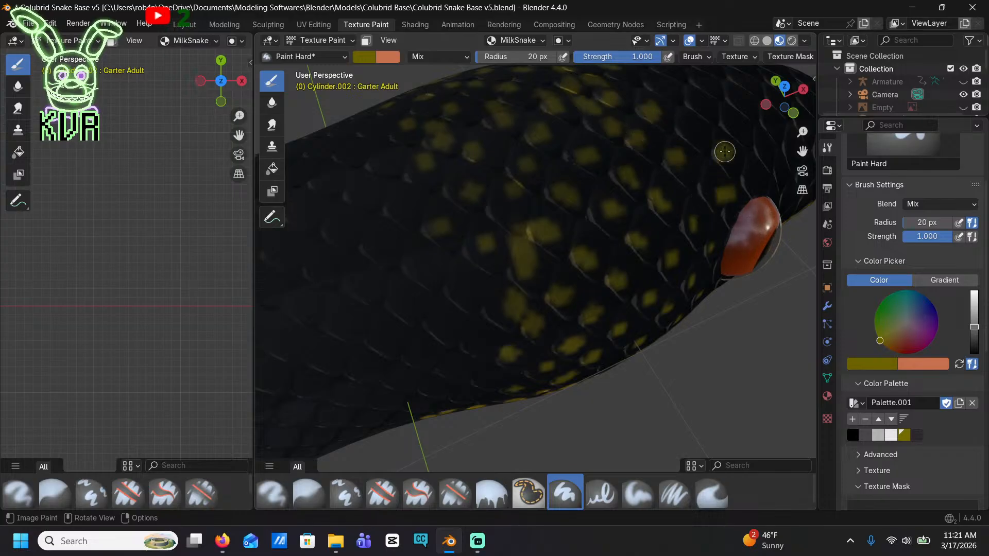
# Check the spotted head from the front side and save the current Blender file
pyautogui.scroll(-6, 685, 126)
pyautogui.moveTo(599, 266)
pyautogui.mouseDown(button='middle')
pyautogui.moveTo(515, 167)
pyautogui.moveTo(476, 221)
pyautogui.mouseUp(button='middle')
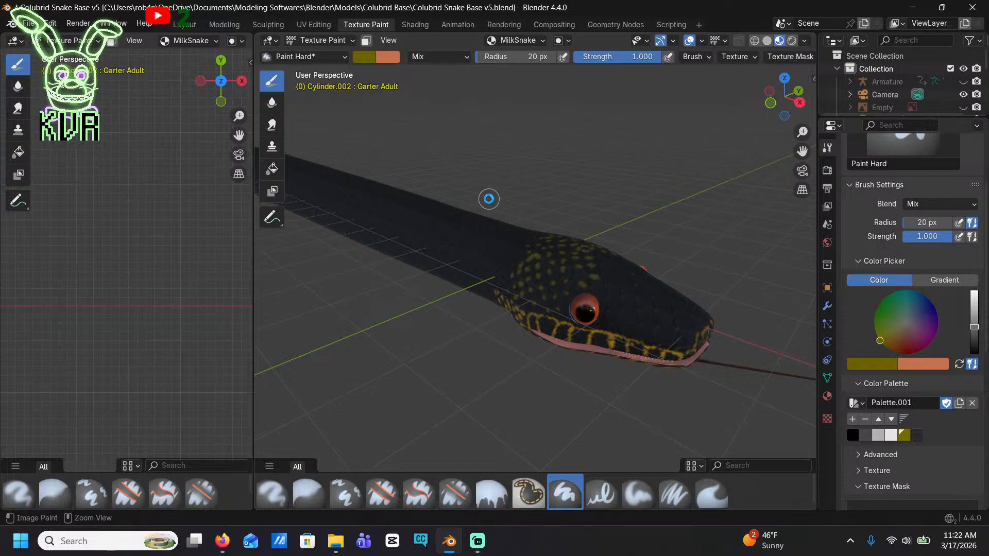
pyautogui.hotkey('ctrl', 's')
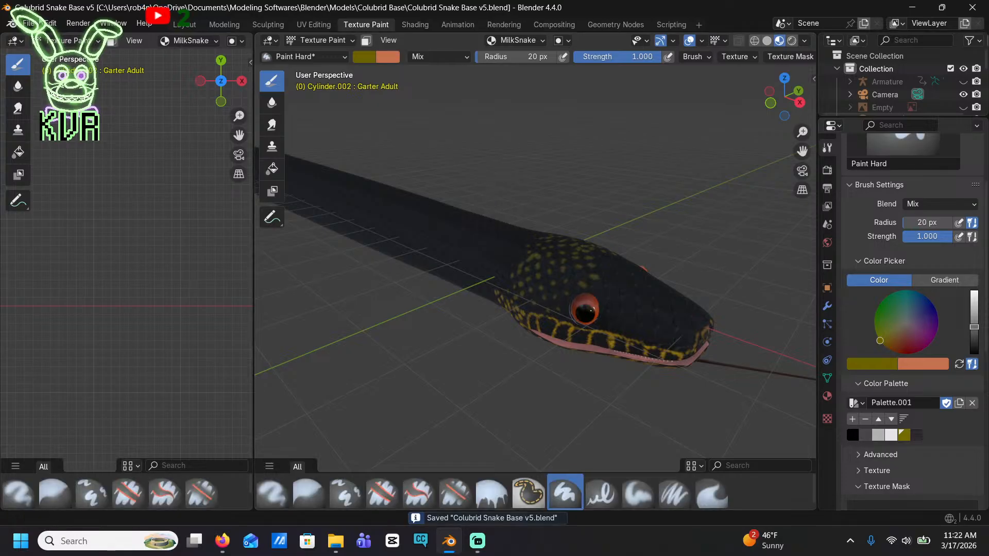
# Save the file as a new version named "Colubrid Snake Base v6.blend" in the Colubrid Base folder
pyautogui.click(29, 22)
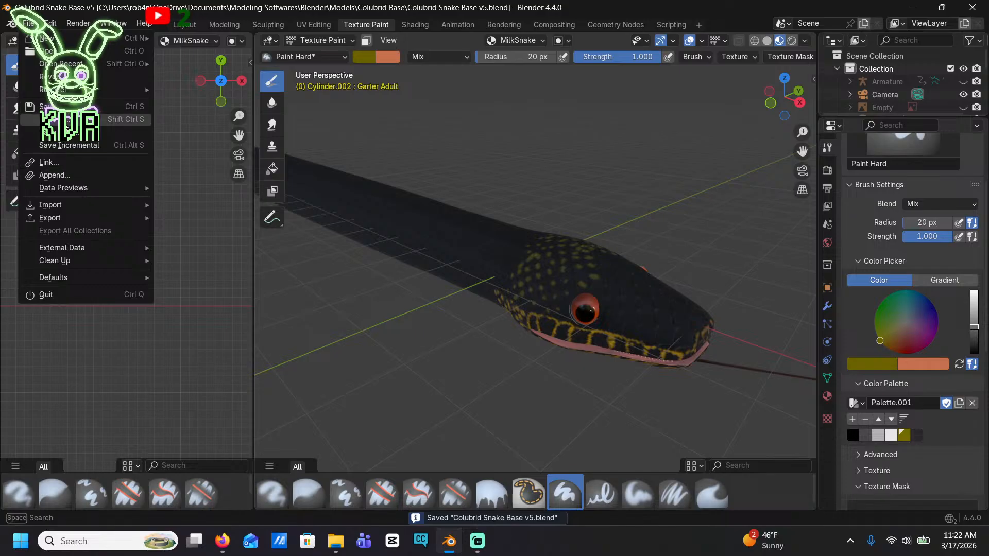
pyautogui.click(66, 124)
pyautogui.click(399, 484)
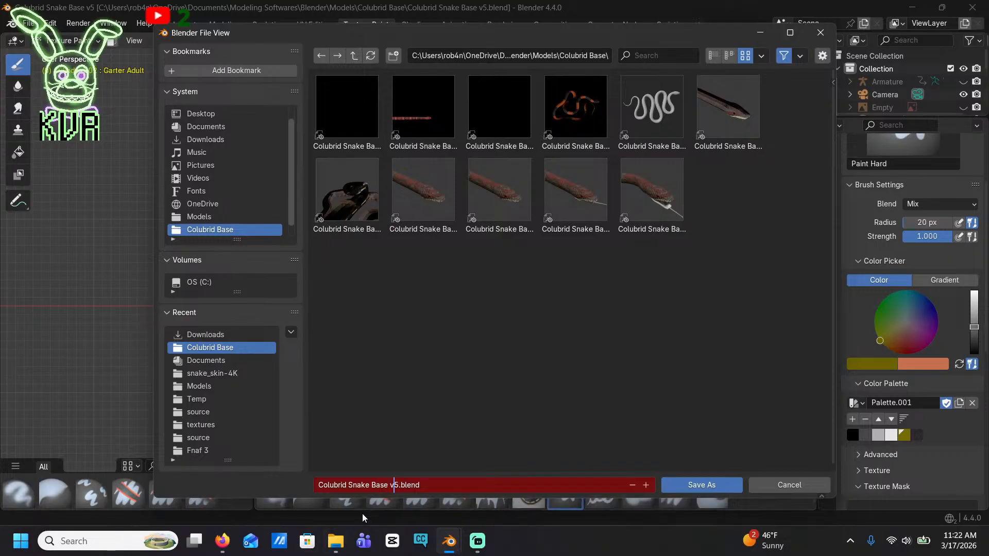
pyautogui.press('Delete')
pyautogui.write('6')
pyautogui.press('Return')
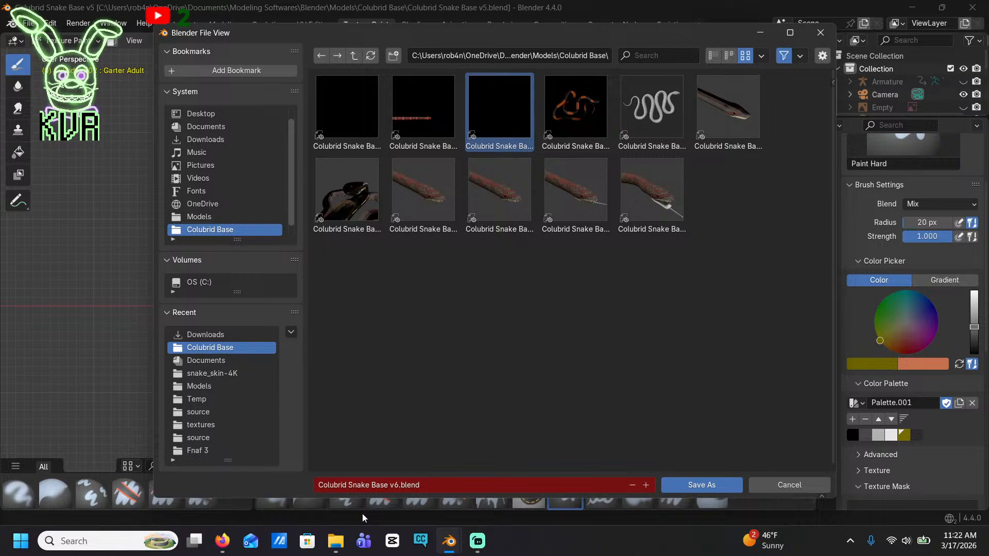
pyautogui.click(701, 485)
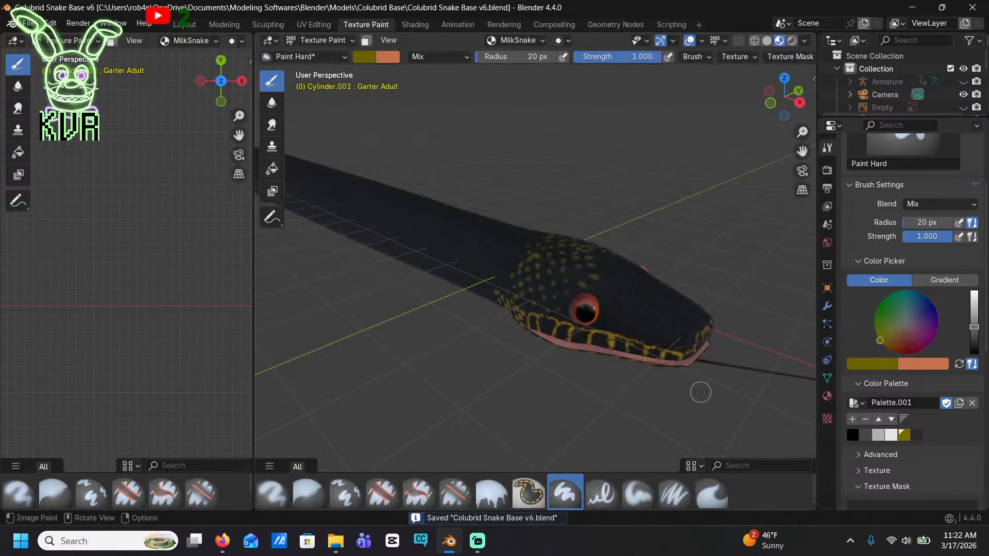
# Close Blender and reopen Colubrid Snake Base v6 from the recent files in File Explorer
pyautogui.scroll(-4, 700, 392)
pyautogui.moveTo(446, 264); pyautogui.dragTo(519, 238, button='middle')
pyautogui.click(973, 7)
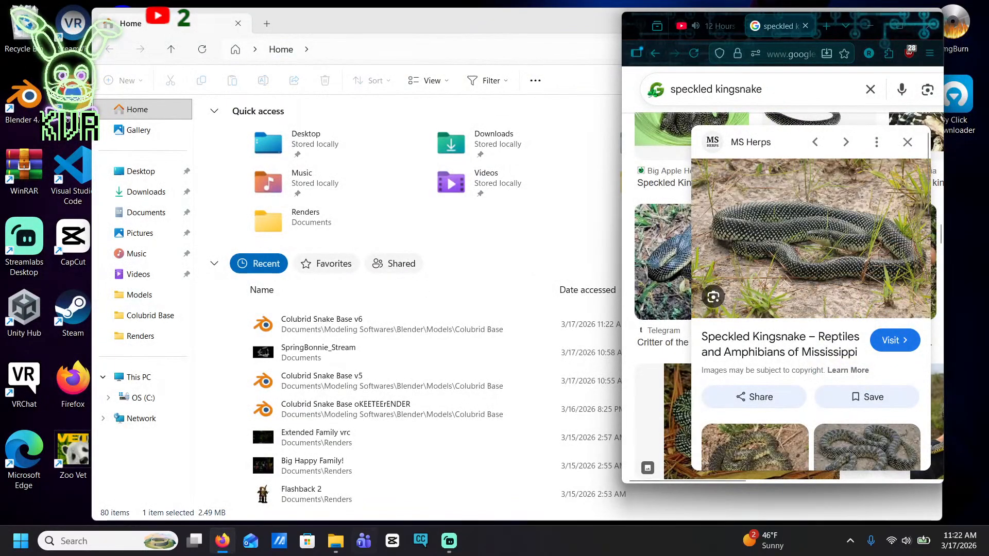
pyautogui.click(335, 540)
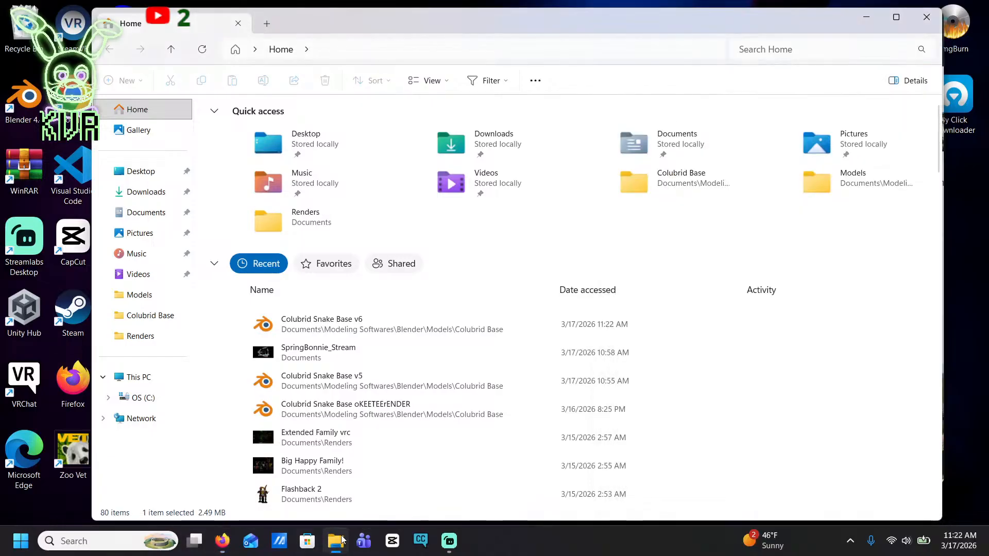
pyautogui.doubleClick(337, 330)
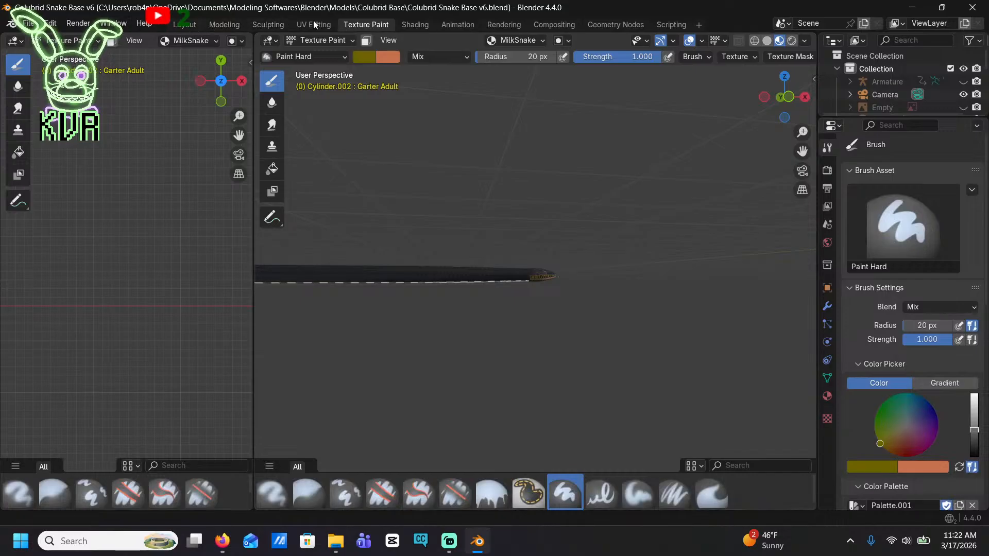
# Create a new white image named "Milk Snake" at 4072 x 4072 px in the UV Editing workspace
pyautogui.click(315, 24)
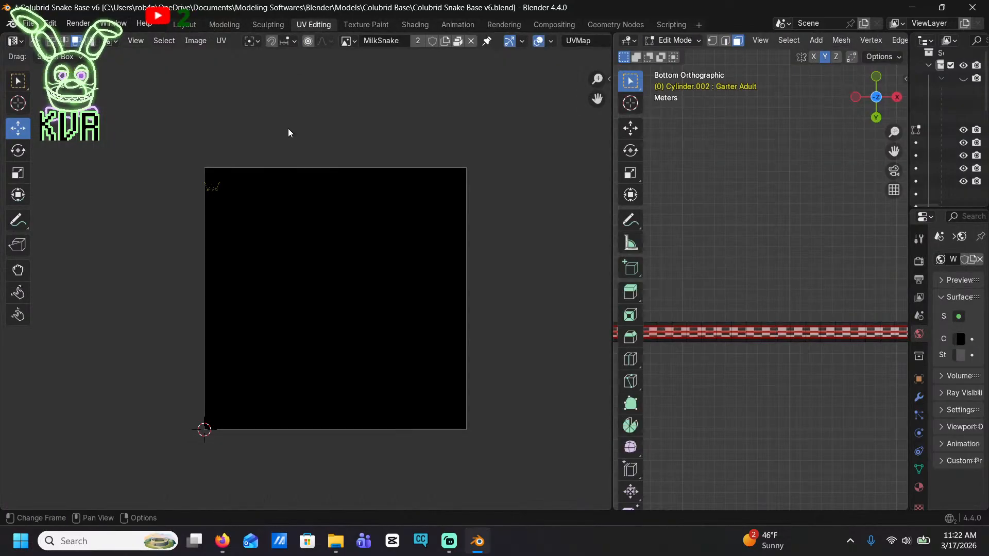
pyautogui.click(172, 41)
pyautogui.click(196, 41)
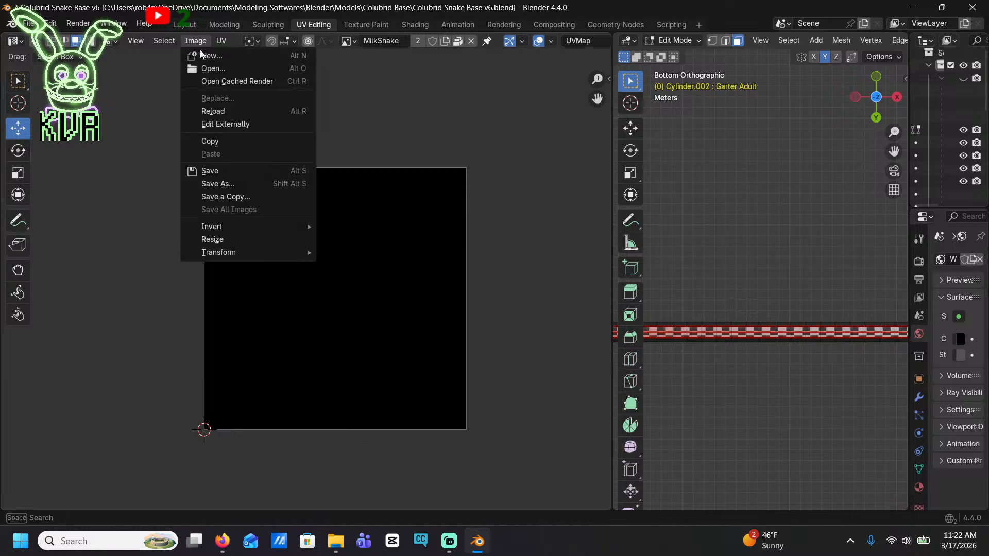
pyautogui.click(204, 54)
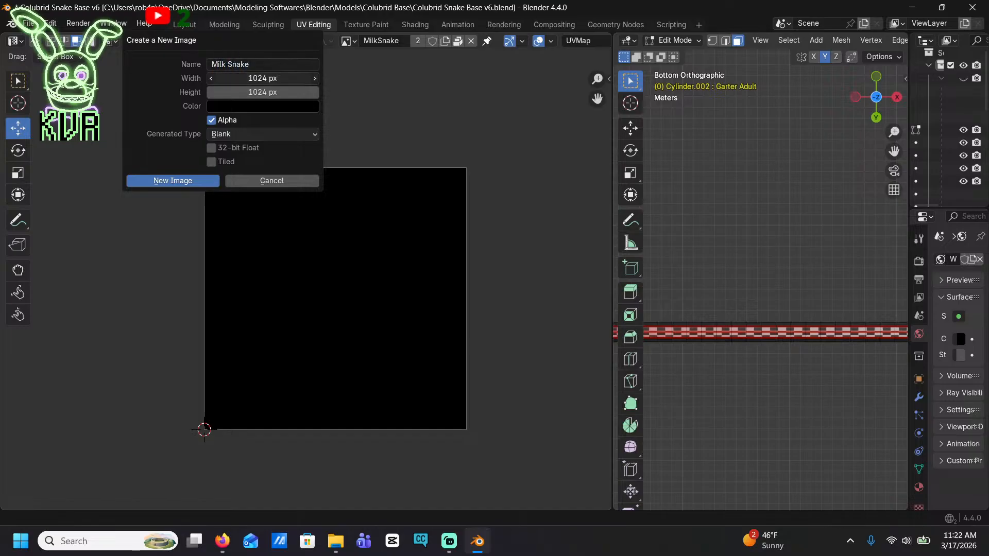
pyautogui.click(282, 93)
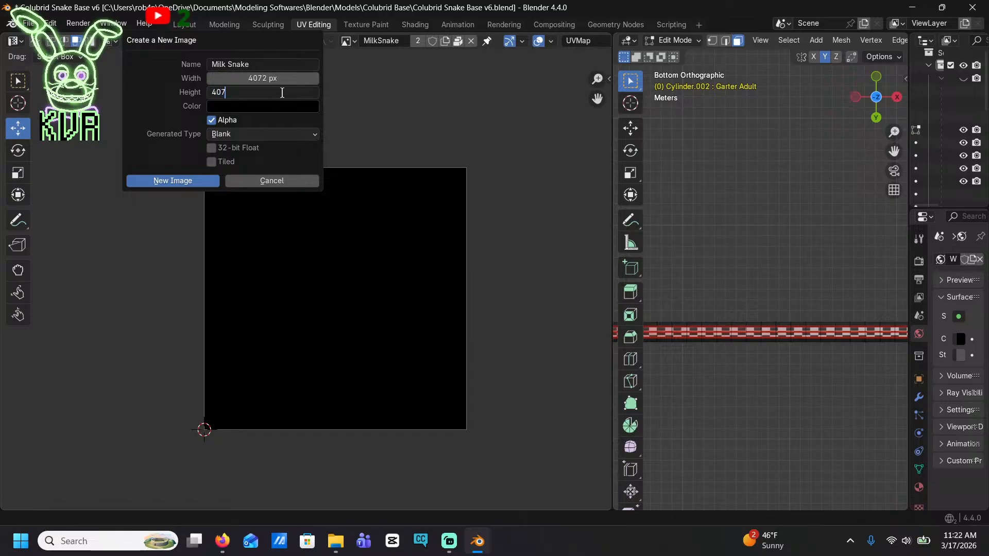
pyautogui.click(269, 110)
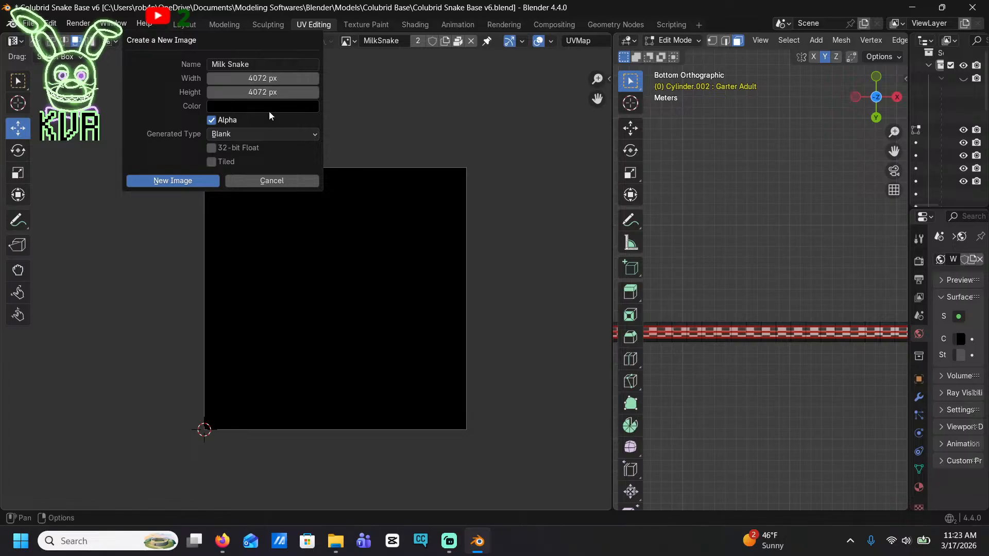
pyautogui.click(269, 111)
pyautogui.moveTo(325, 179); pyautogui.dragTo(323, 116)
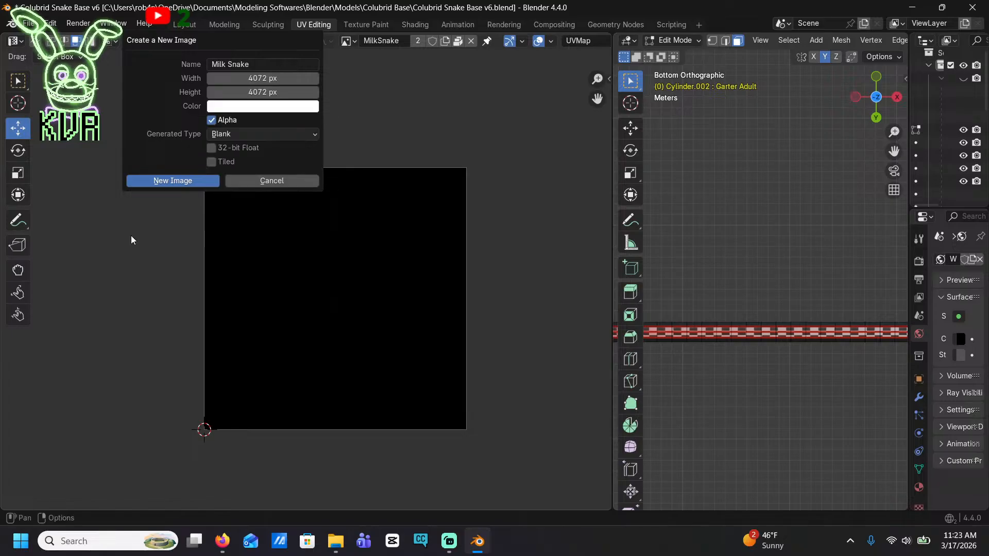
pyautogui.click(163, 181)
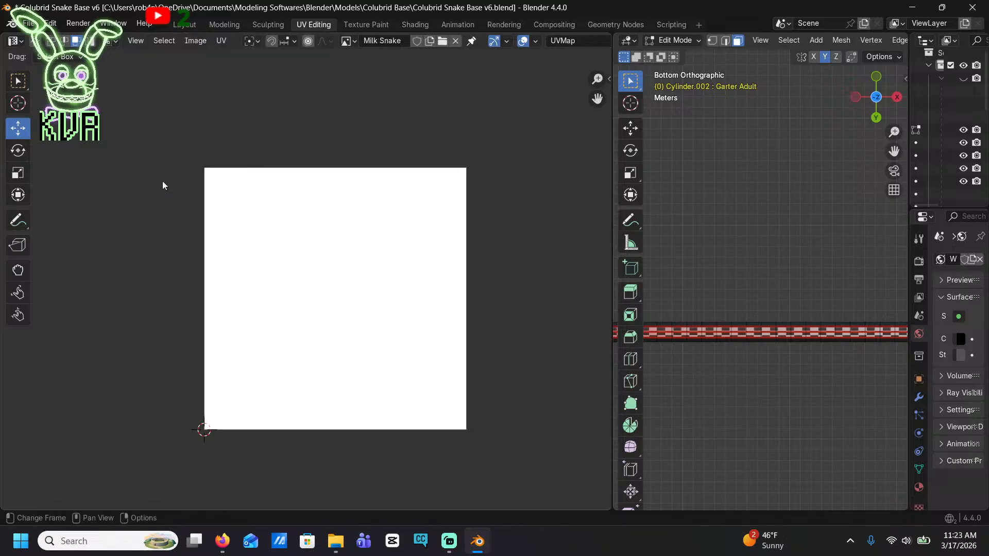
# Assign the Milk Snake image to the base color texture node of the snake's first material in the Shading workspace
pyautogui.click(414, 24)
pyautogui.scroll(2, 330, 356)
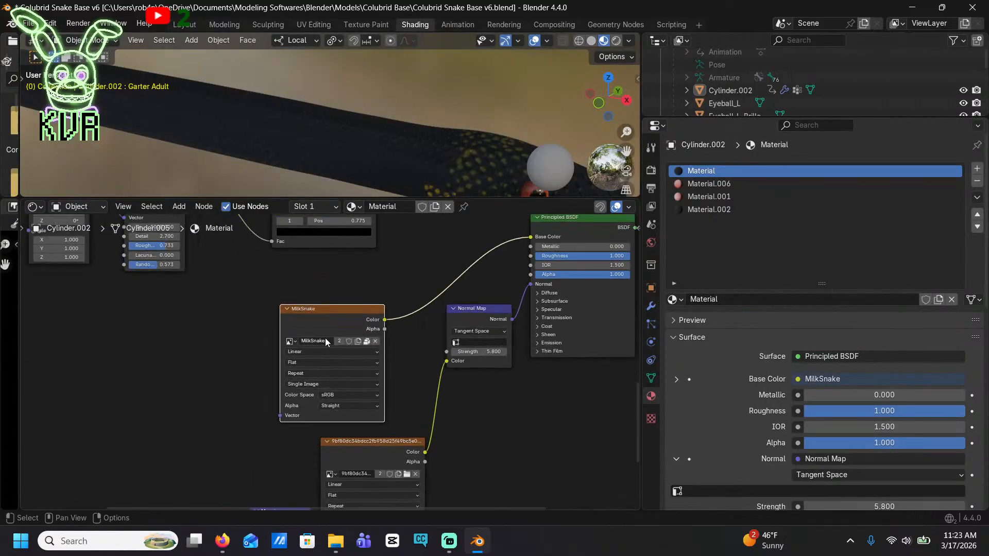
pyautogui.click(290, 341)
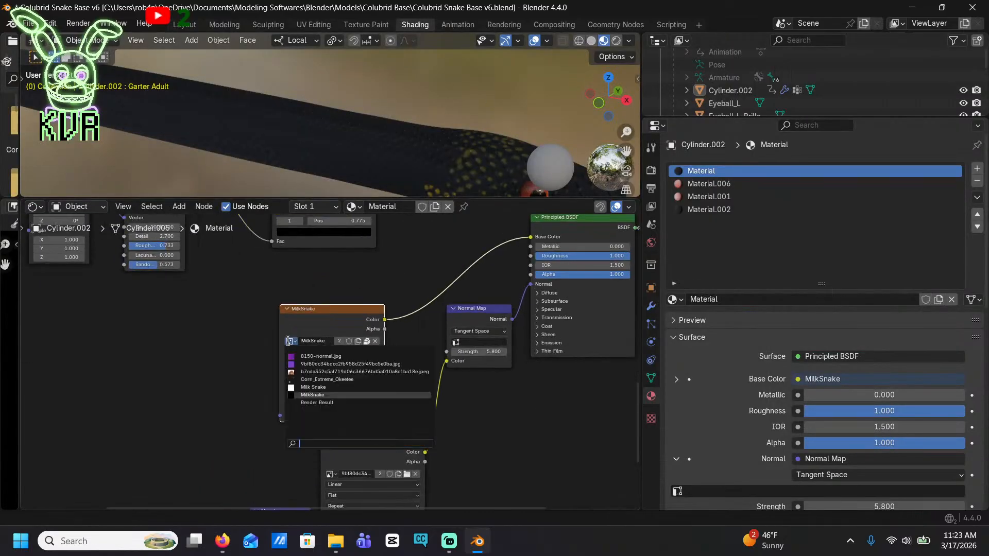
pyautogui.click(322, 388)
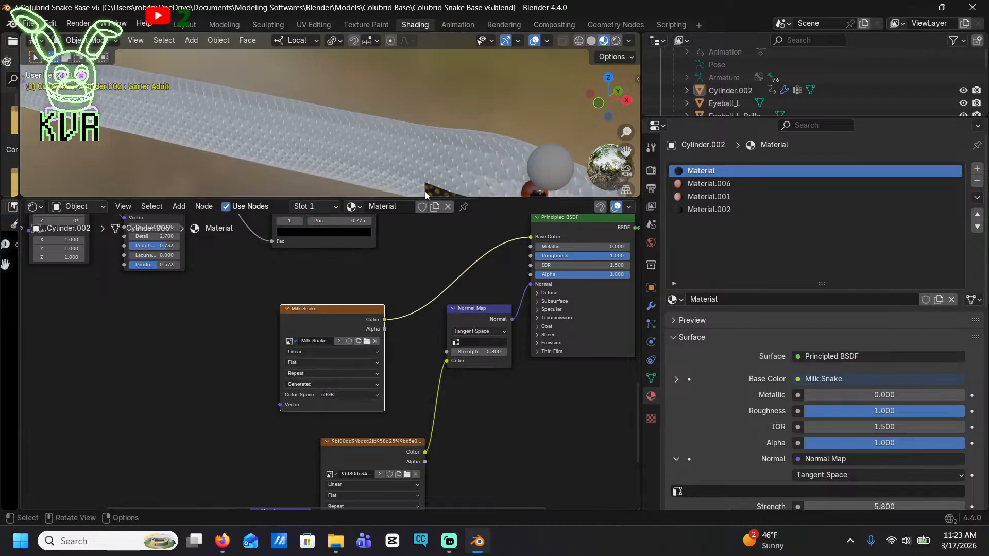
pyautogui.keyDown('shift'); pyautogui.moveTo(418, 144); pyautogui.dragTo(367, 79, button='middle'); pyautogui.keyUp('shift')
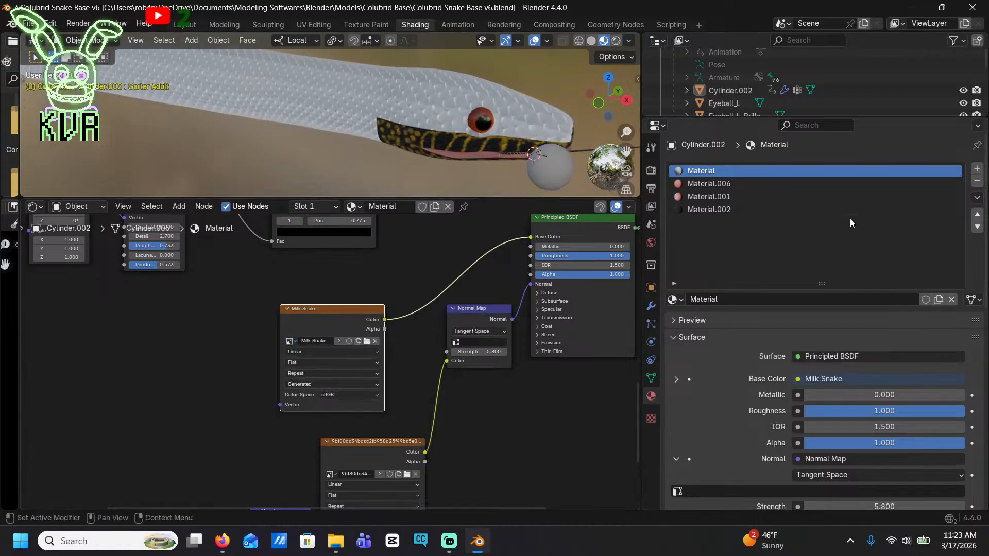
pyautogui.click(747, 212)
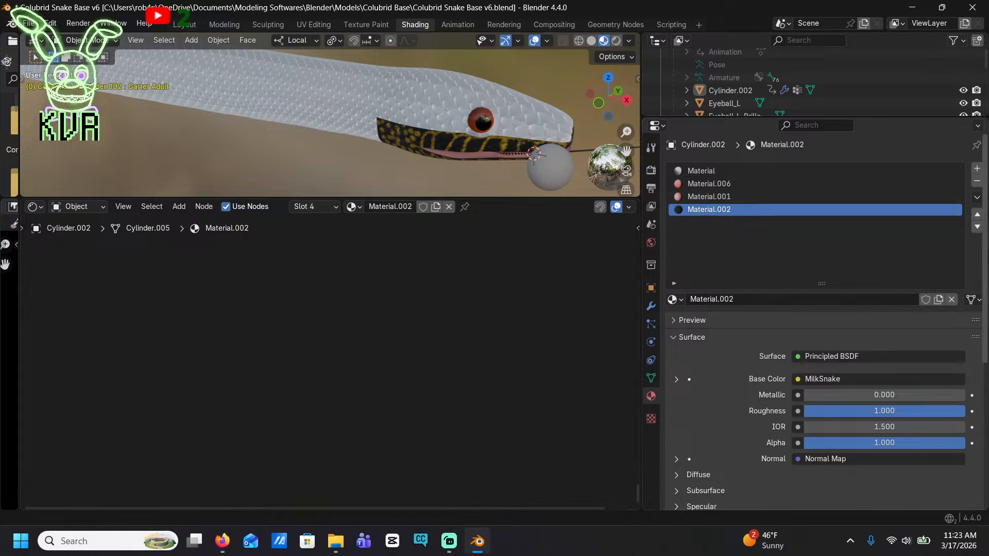
pyautogui.click(976, 182)
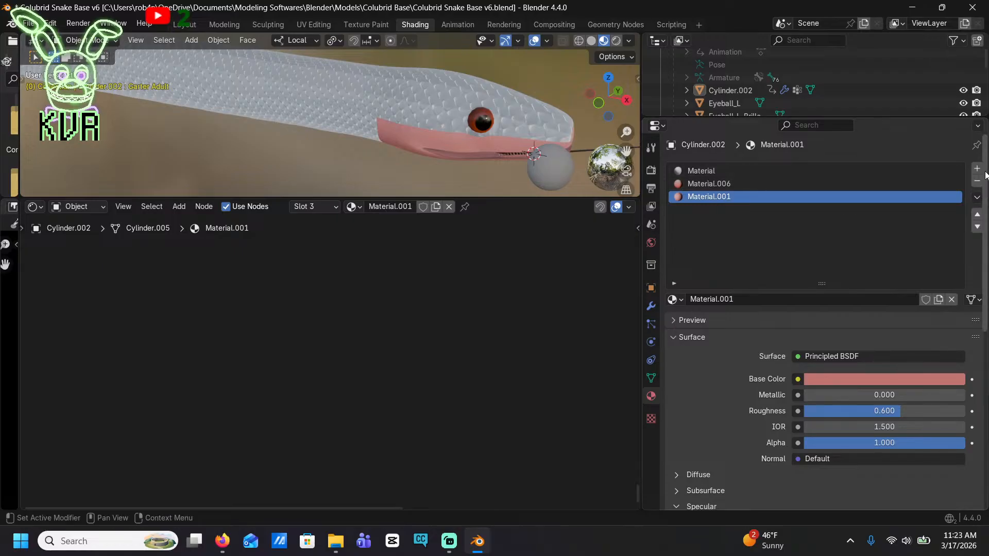
pyautogui.click(980, 171)
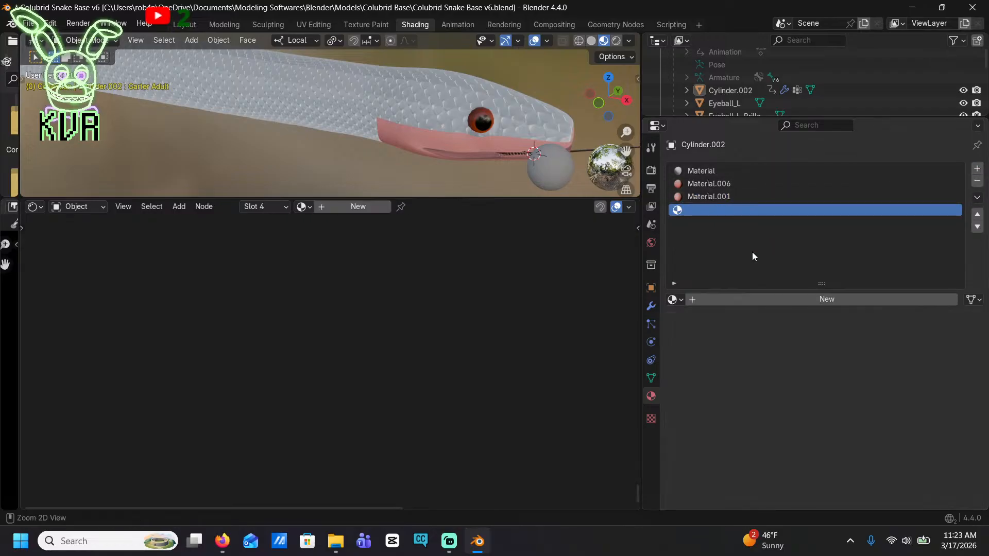
pyautogui.hotkey('ctrl', 'z')
pyautogui.hotkey('ctrl', 'z')
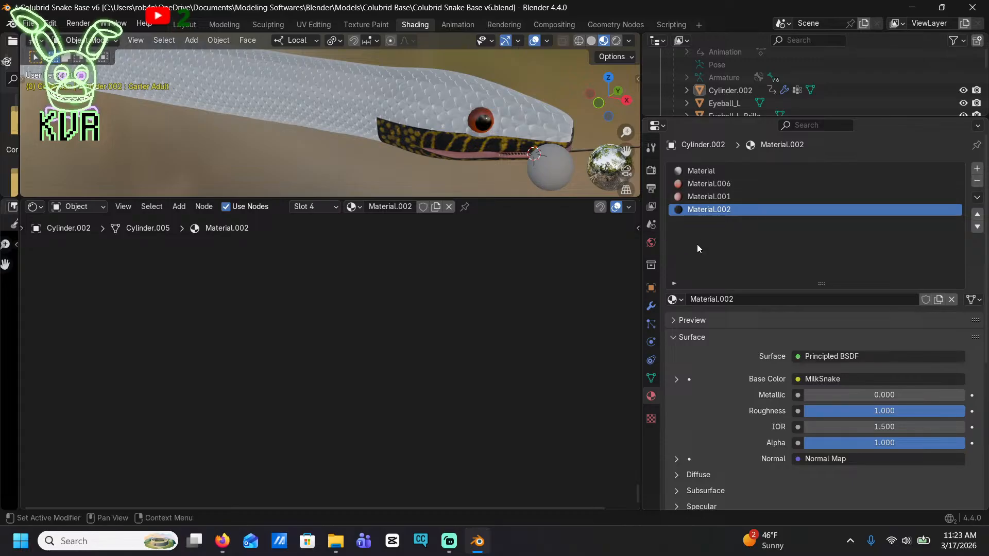
# Replace Material.002 in the snake's fourth material slot with Material and switch to the Texture Paint workspace
pyautogui.click(674, 299)
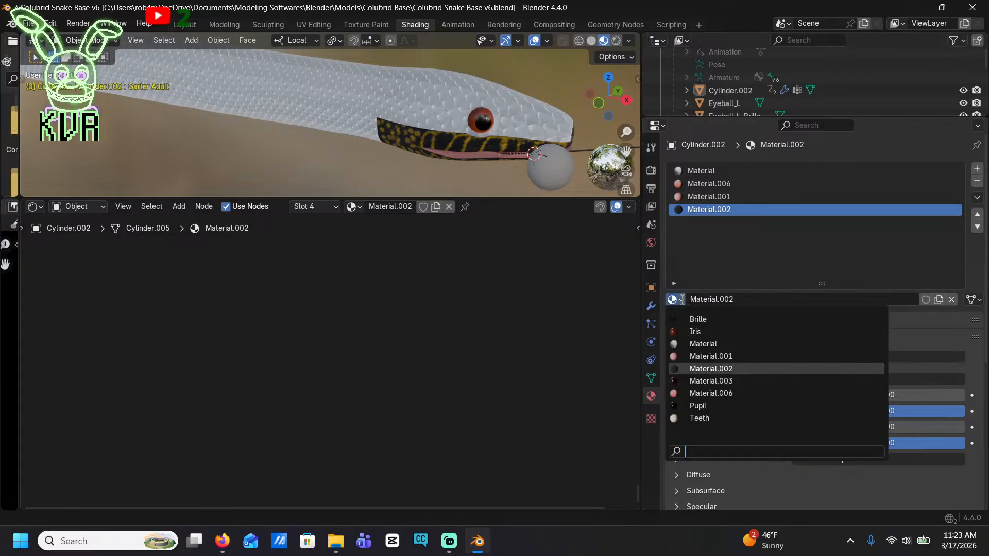
pyautogui.click(703, 345)
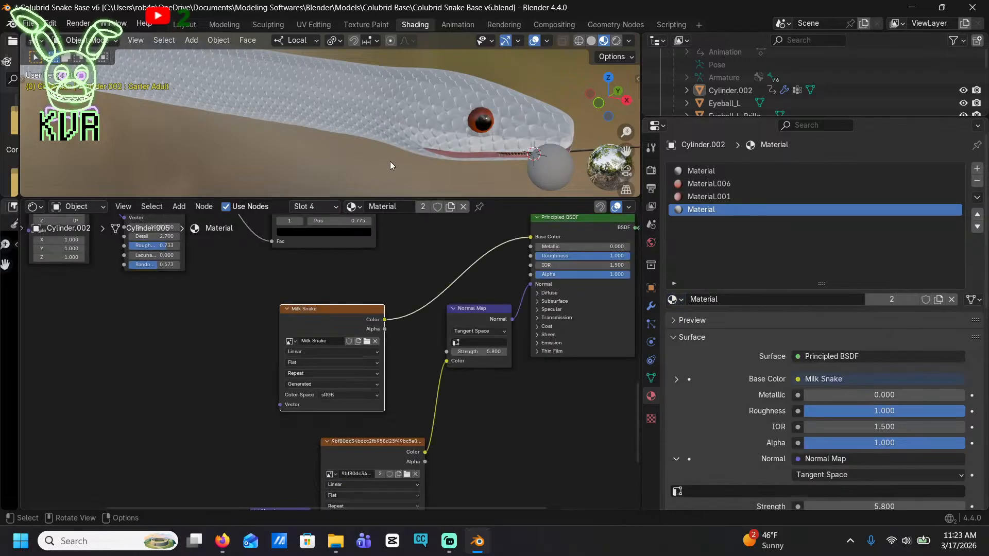
pyautogui.click(352, 24)
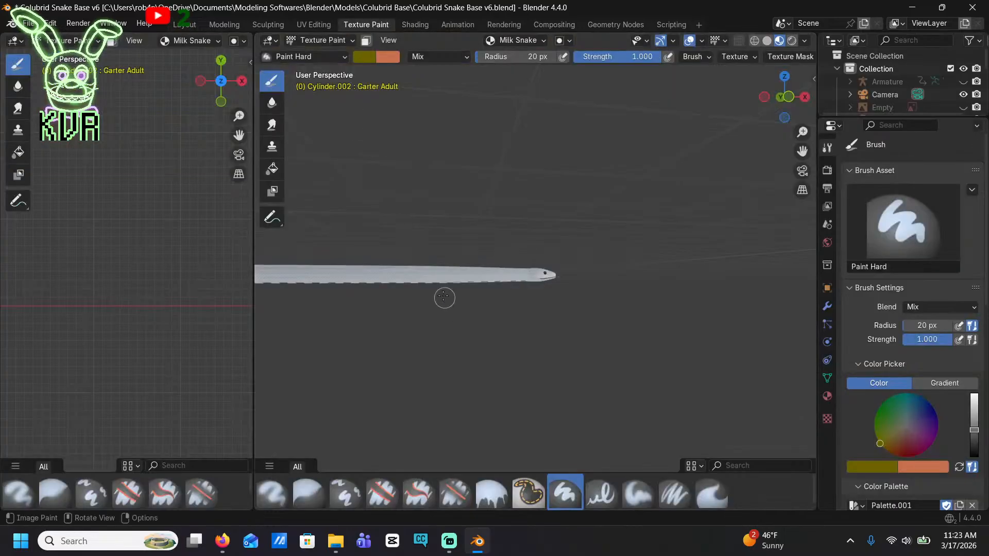
# Mix a slightly darkened pure red as the brush color and add it to Palette.001
pyautogui.hotkey('ctrl', 'z')
pyautogui.scroll(7, 489, 265)
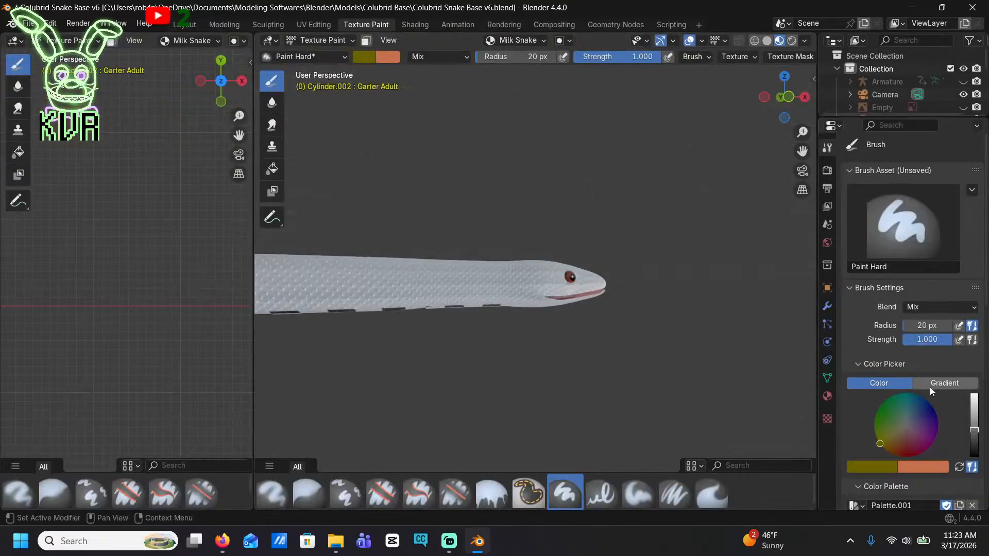
pyautogui.scroll(-5, 953, 381)
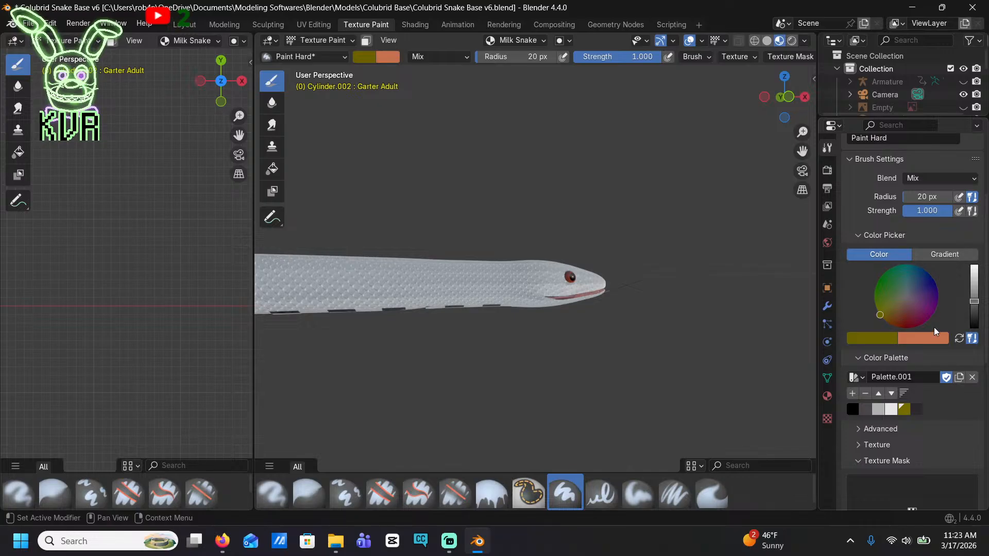
pyautogui.click(974, 267)
pyautogui.click(913, 328)
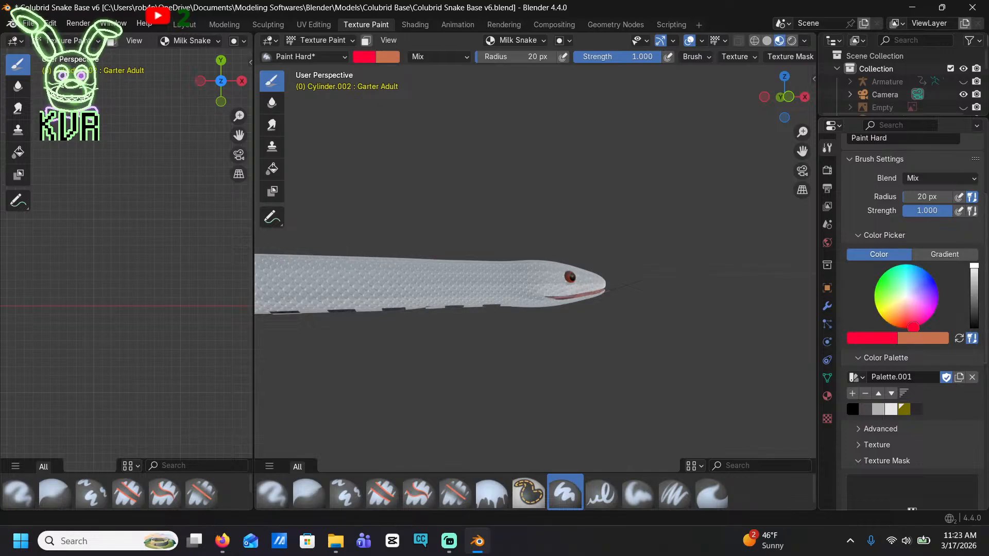
pyautogui.moveTo(974, 267); pyautogui.dragTo(974, 276)
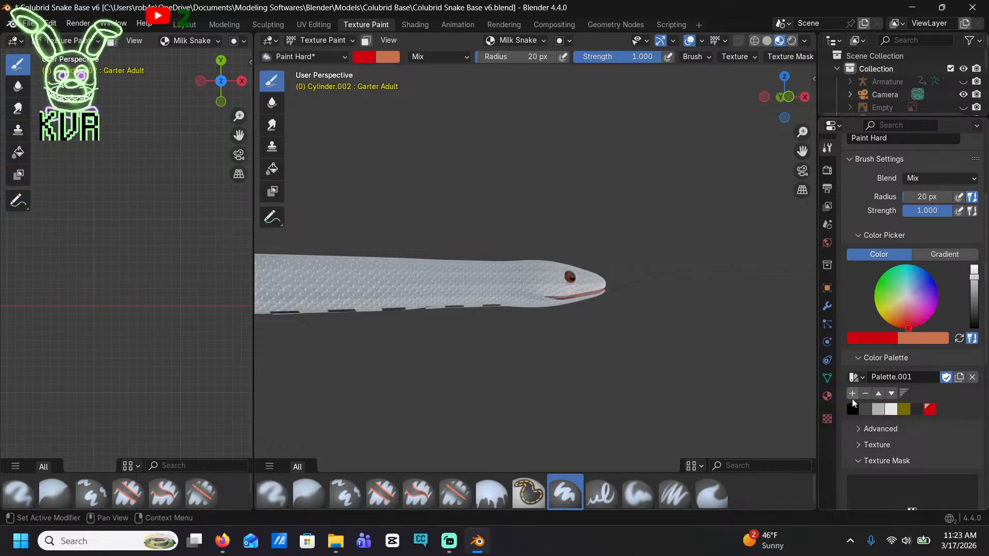
pyautogui.click(853, 393)
# Mix a light tan brush color and add it to Palette.001
pyautogui.click(883, 320)
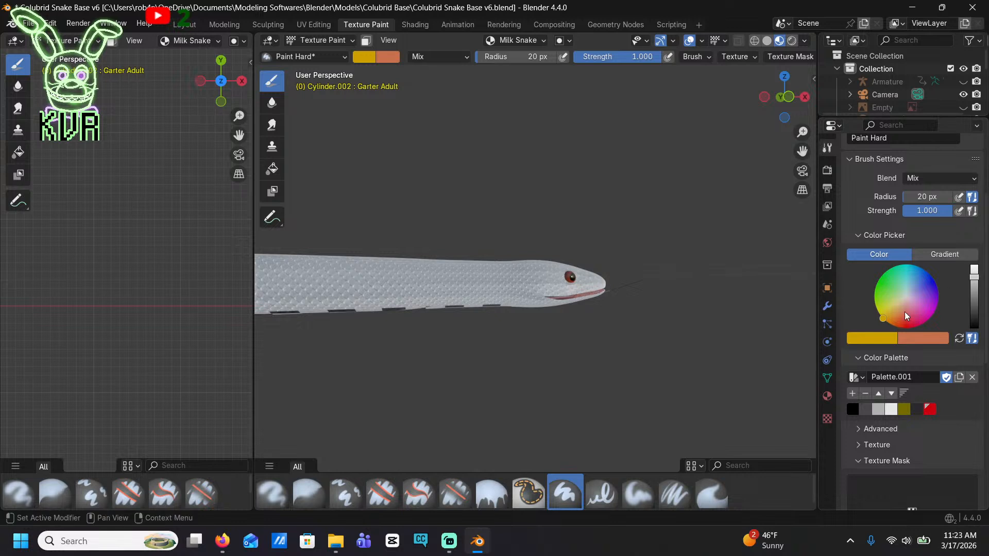
pyautogui.moveTo(877, 317); pyautogui.dragTo(886, 315)
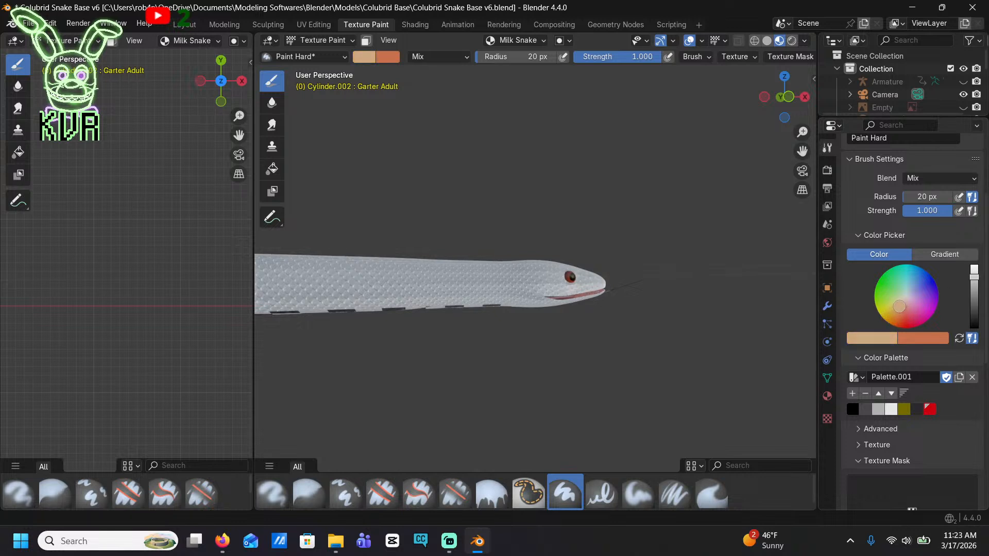
pyautogui.click(851, 395)
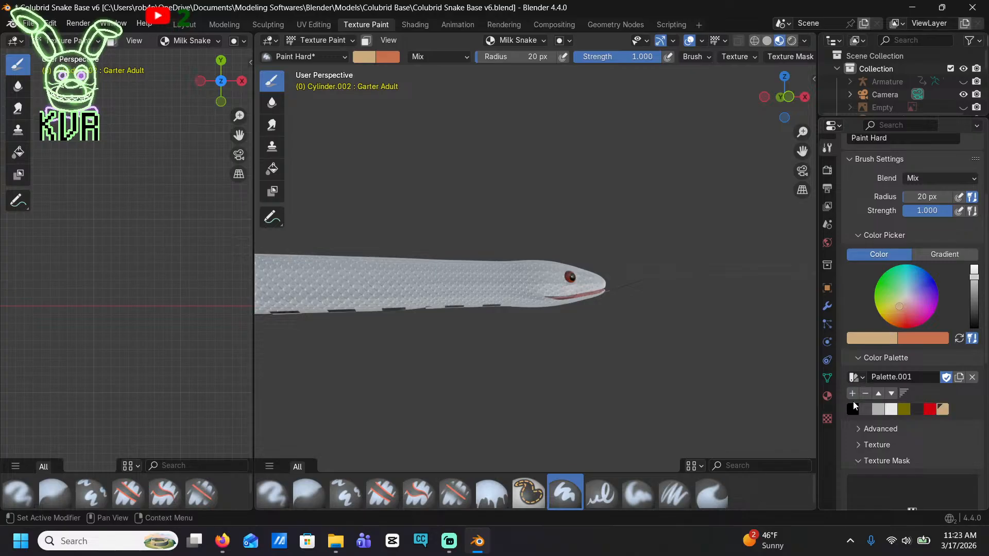
# Select the red palette color, set the brush radius to 171 px, and view the snake from the front
pyautogui.click(930, 410)
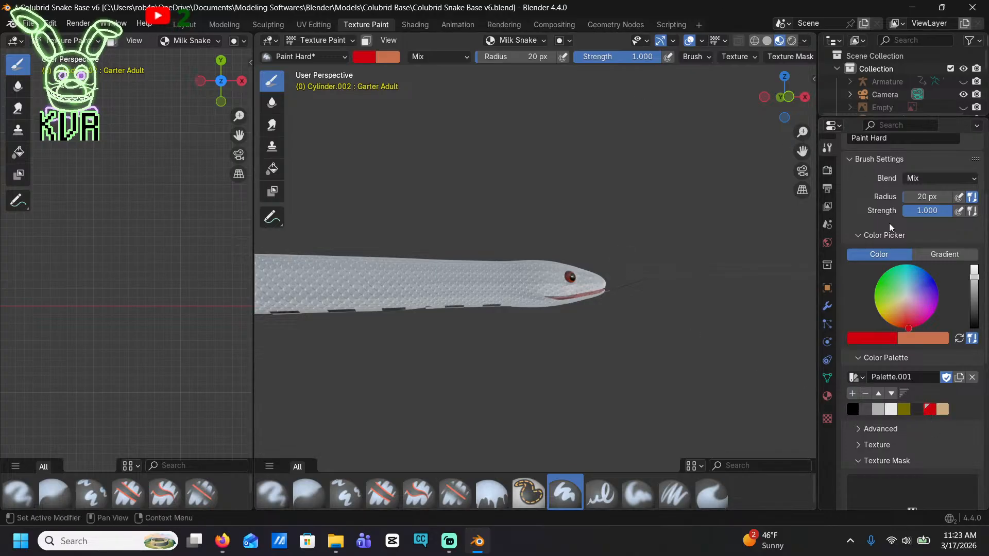
pyautogui.moveTo(921, 197); pyautogui.dragTo(937, 196)
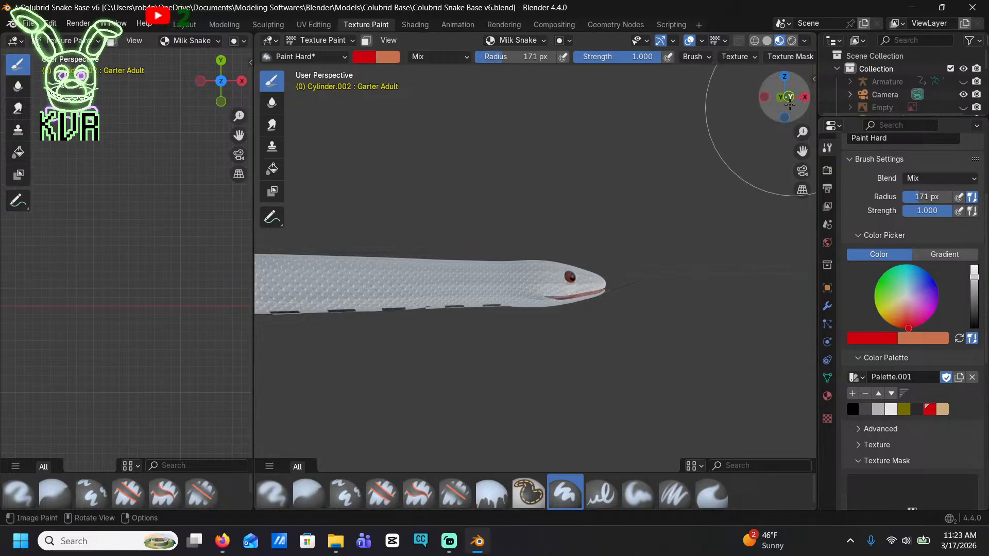
pyautogui.click(785, 97)
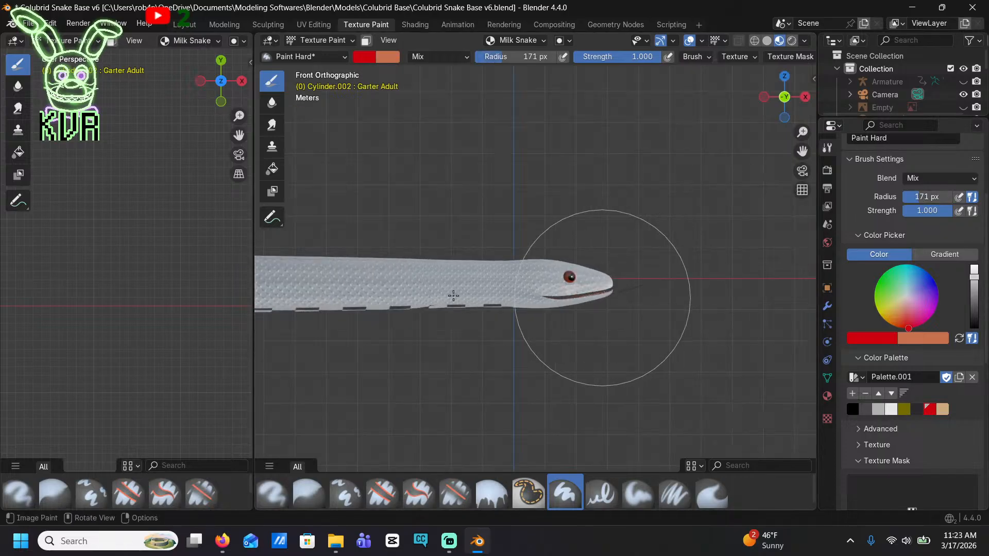
# Paint the snake's head and the front of its body red, saving the file along the way
pyautogui.click(567, 277)
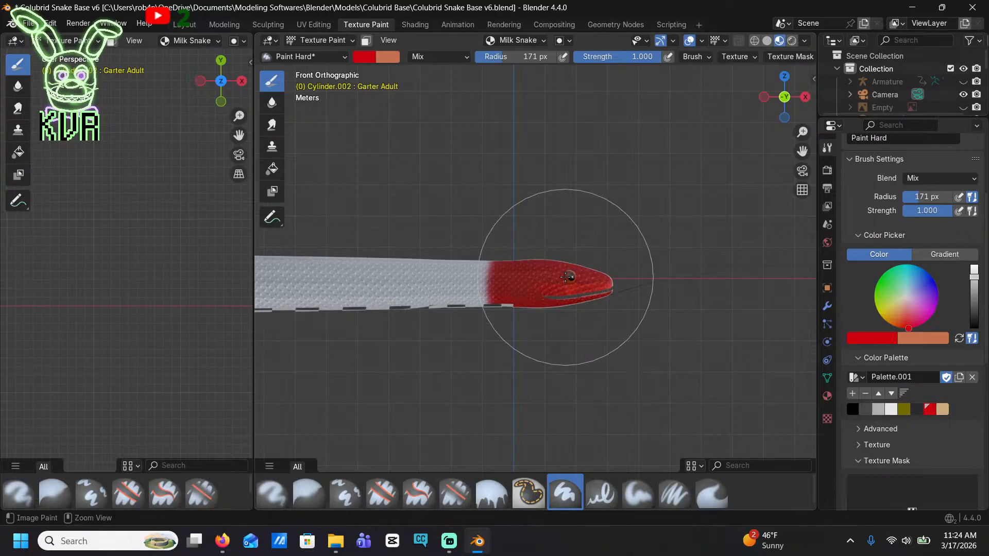
pyautogui.hotkey('ctrl', 's')
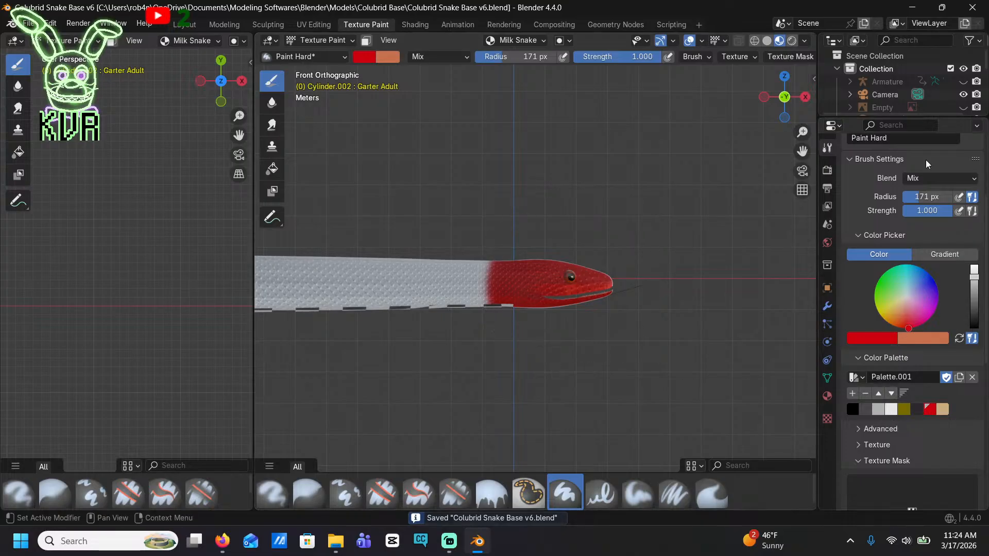
pyautogui.moveTo(917, 200); pyautogui.dragTo(917, 200)
pyautogui.moveTo(430, 294)
pyautogui.mouseDown()
pyautogui.moveTo(403, 298)
pyautogui.moveTo(444, 278)
pyautogui.mouseUp()
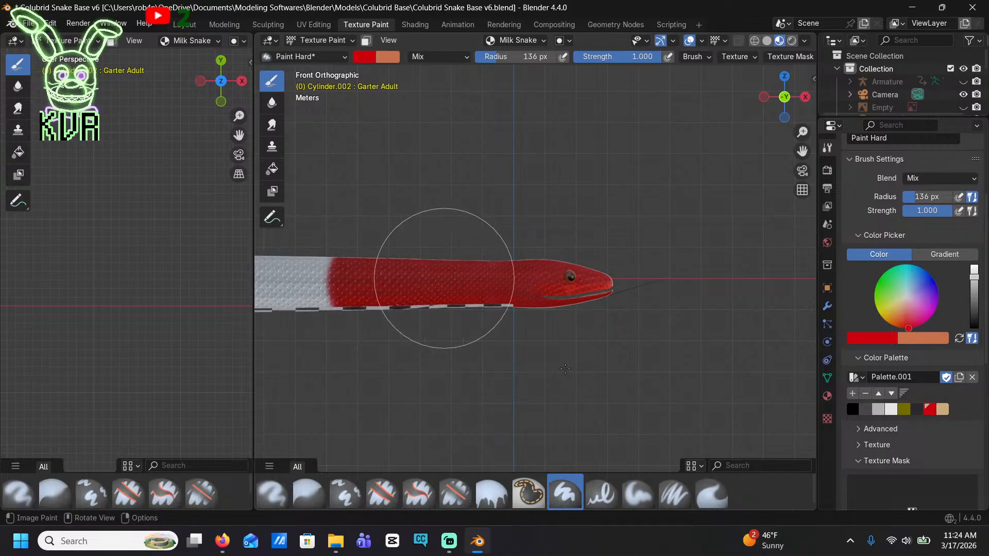
# Set the brush radius to 96 px and extend the red paint along the side of the front and middle body
pyautogui.click(945, 197)
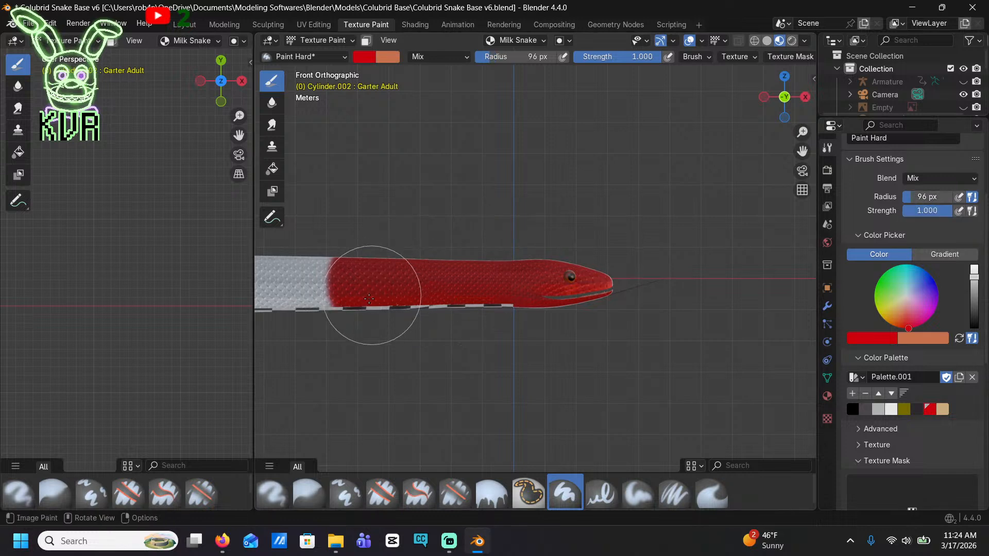
pyautogui.keyDown('shift'); pyautogui.moveTo(375, 286); pyautogui.dragTo(644, 257, button='middle'); pyautogui.keyUp('shift')
pyautogui.moveTo(644, 257); pyautogui.dragTo(333, 254)
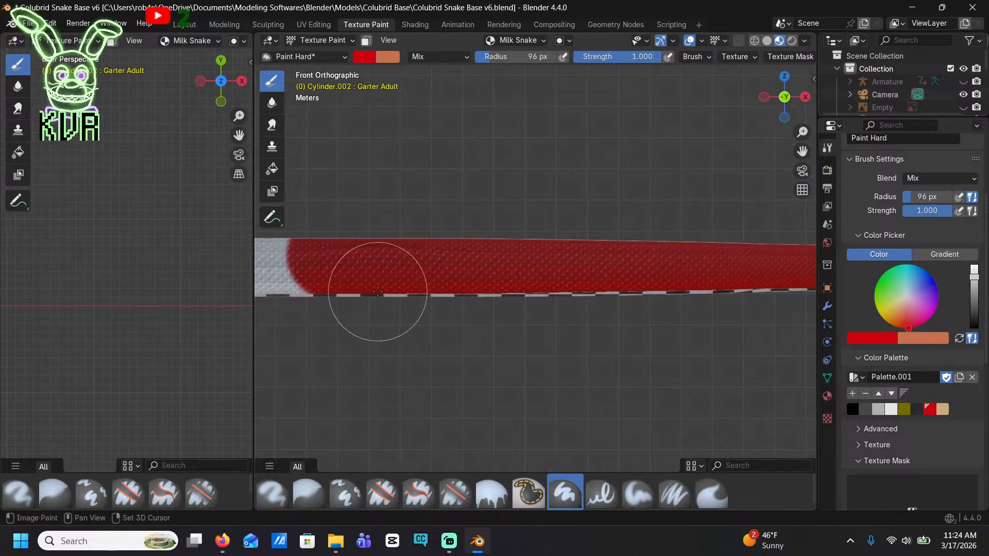
pyautogui.keyDown('shift'); pyautogui.moveTo(378, 292); pyautogui.dragTo(378, 335, button='middle'); pyautogui.keyUp('shift')
pyautogui.keyDown('shift'); pyautogui.moveTo(680, 338); pyautogui.dragTo(564, 321, button='middle'); pyautogui.keyUp('shift')
pyautogui.moveTo(721, 290); pyautogui.dragTo(242, 293)
pyautogui.keyDown('shift'); pyautogui.moveTo(479, 329); pyautogui.dragTo(742, 335, button='middle'); pyautogui.keyUp('shift')
pyautogui.moveTo(705, 275); pyautogui.dragTo(246, 276)
pyautogui.keyDown('shift'); pyautogui.moveTo(421, 339); pyautogui.dragTo(758, 347, button='middle'); pyautogui.keyUp('shift')
pyautogui.moveTo(741, 289); pyautogui.dragTo(278, 288)
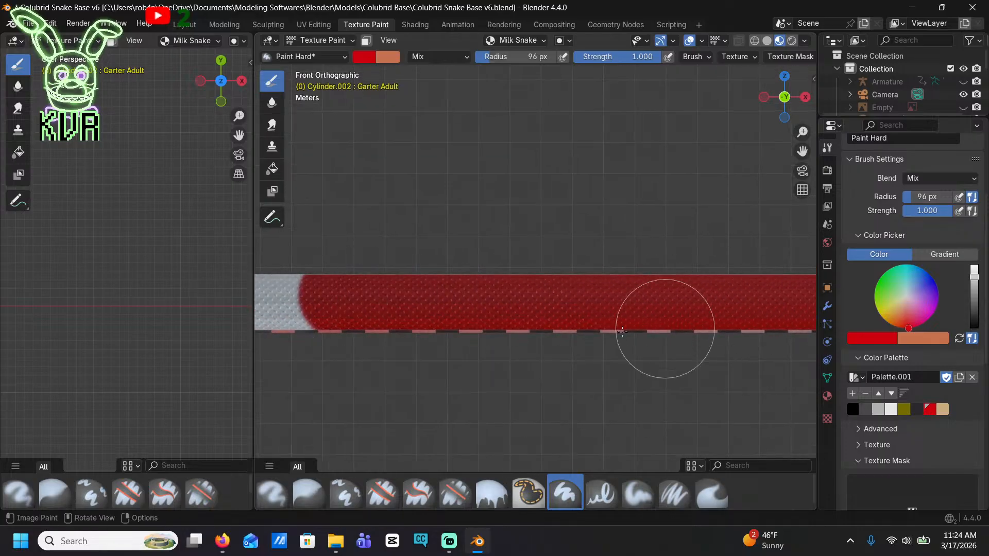
# Continue painting the rear side of the body red all the way to the tail tip
pyautogui.keyDown('shift'); pyautogui.moveTo(662, 309); pyautogui.dragTo(777, 353, button='middle'); pyautogui.keyUp('shift')
pyautogui.moveTo(756, 322); pyautogui.dragTo(330, 312)
pyautogui.moveTo(407, 346)
pyautogui.keyDown('shift'); pyautogui.mouseDown(button='middle')
pyautogui.moveTo(549, 347)
pyautogui.moveTo(817, 385)
pyautogui.mouseUp(button='middle'); pyautogui.keyUp('shift')
pyautogui.moveTo(517, 363)
pyautogui.mouseDown()
pyautogui.moveTo(722, 372)
pyautogui.moveTo(281, 331)
pyautogui.moveTo(458, 384)
pyautogui.mouseUp()
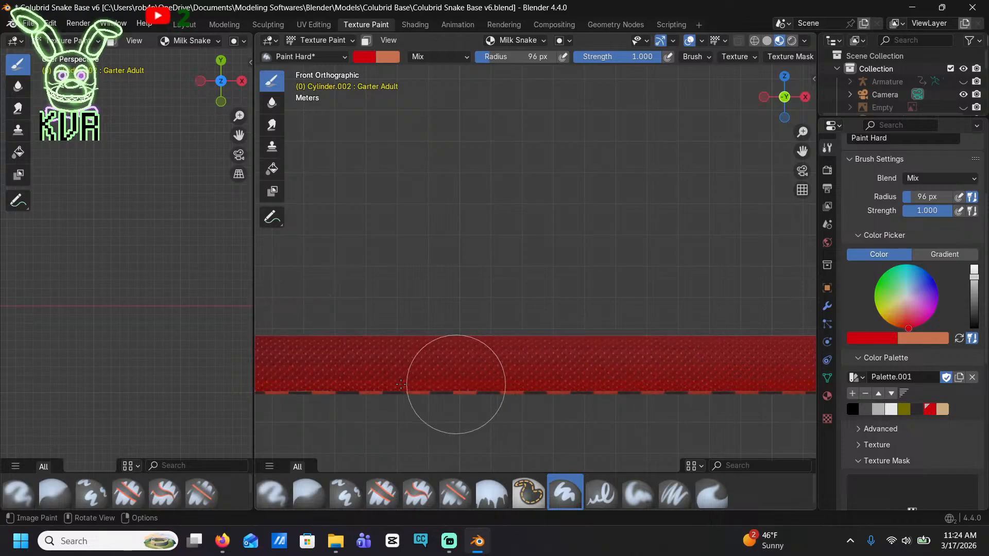
pyautogui.keyDown('shift'); pyautogui.moveTo(286, 404); pyautogui.dragTo(761, 355, button='middle'); pyautogui.keyUp('shift')
pyautogui.moveTo(548, 312); pyautogui.dragTo(296, 320)
pyautogui.keyDown('shift'); pyautogui.moveTo(396, 345); pyautogui.dragTo(656, 338, button='middle'); pyautogui.keyUp('shift')
pyautogui.moveTo(592, 318); pyautogui.dragTo(276, 324)
pyautogui.keyDown('shift'); pyautogui.moveTo(429, 357); pyautogui.dragTo(629, 369, button='middle'); pyautogui.keyUp('shift')
pyautogui.moveTo(493, 317); pyautogui.dragTo(260, 327)
pyautogui.keyDown('shift'); pyautogui.moveTo(362, 372); pyautogui.dragTo(593, 370, button='middle'); pyautogui.keyUp('shift')
pyautogui.moveTo(503, 298); pyautogui.dragTo(662, 238, button='middle')
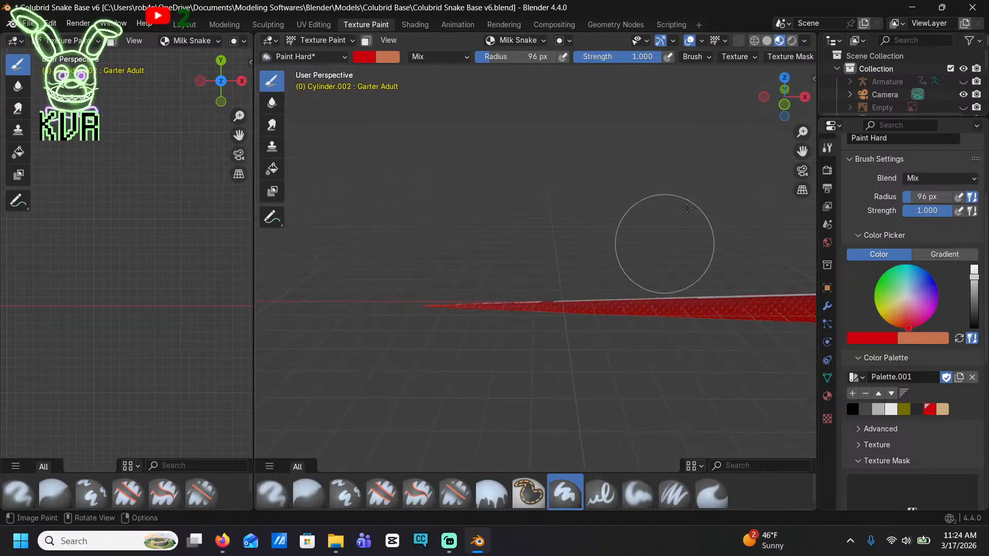
# From the top view, paint the unpainted strip along the back red, working forward from the tail
pyautogui.click(784, 77)
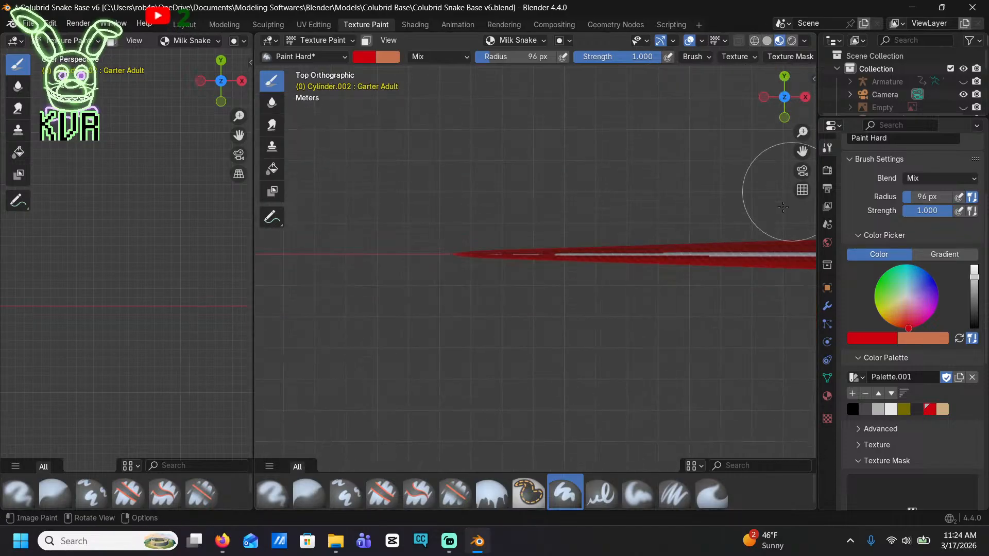
pyautogui.scroll(4, 482, 278)
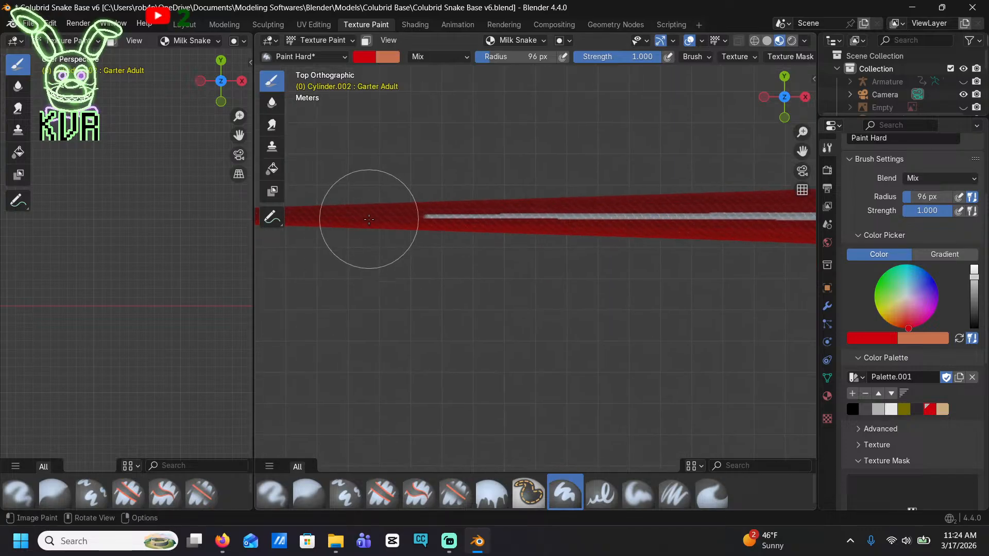
pyautogui.moveTo(590, 212)
pyautogui.keyDown('shift'); pyautogui.mouseDown(button='middle')
pyautogui.moveTo(101, 188)
pyautogui.moveTo(6, 201)
pyautogui.mouseUp(button='middle'); pyautogui.keyUp('shift')
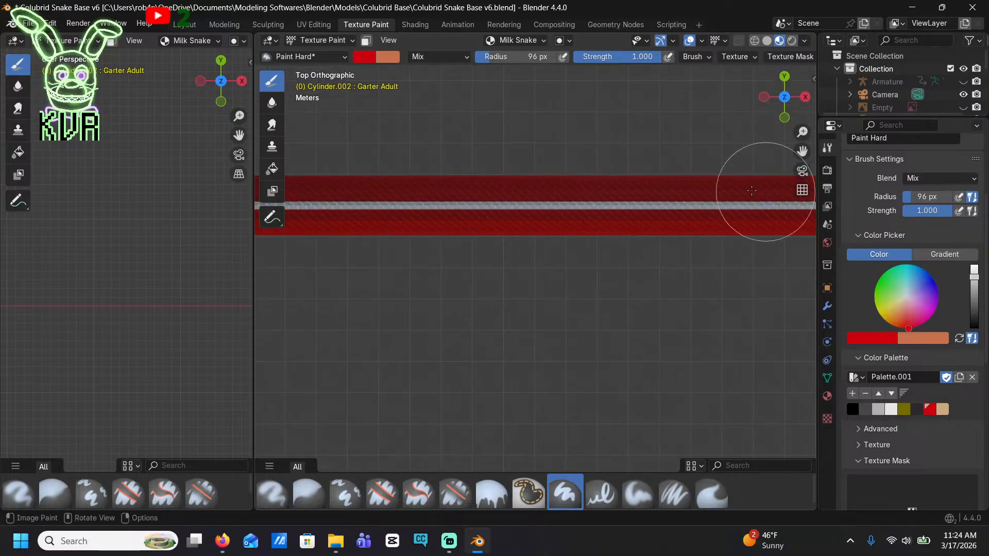
pyautogui.moveTo(765, 192)
pyautogui.mouseDown()
pyautogui.moveTo(360, 165)
pyautogui.moveTo(329, 193)
pyautogui.mouseUp()
pyautogui.keyDown('shift'); pyautogui.moveTo(459, 258); pyautogui.dragTo(592, 271, button='middle'); pyautogui.keyUp('shift')
pyautogui.moveTo(448, 227); pyautogui.dragTo(354, 233)
pyautogui.moveTo(633, 281)
pyautogui.keyDown('shift'); pyautogui.mouseDown(button='middle')
pyautogui.moveTo(373, 258)
pyautogui.moveTo(201, 316)
pyautogui.mouseUp(button='middle'); pyautogui.keyUp('shift')
pyautogui.moveTo(790, 260); pyautogui.dragTo(322, 249)
pyautogui.keyDown('shift'); pyautogui.moveTo(762, 300); pyautogui.dragTo(353, 311, button='middle'); pyautogui.keyUp('shift')
pyautogui.moveTo(798, 273); pyautogui.dragTo(355, 265)
pyautogui.keyDown('shift'); pyautogui.moveTo(763, 312); pyautogui.dragTo(432, 291, button='middle'); pyautogui.keyUp('shift')
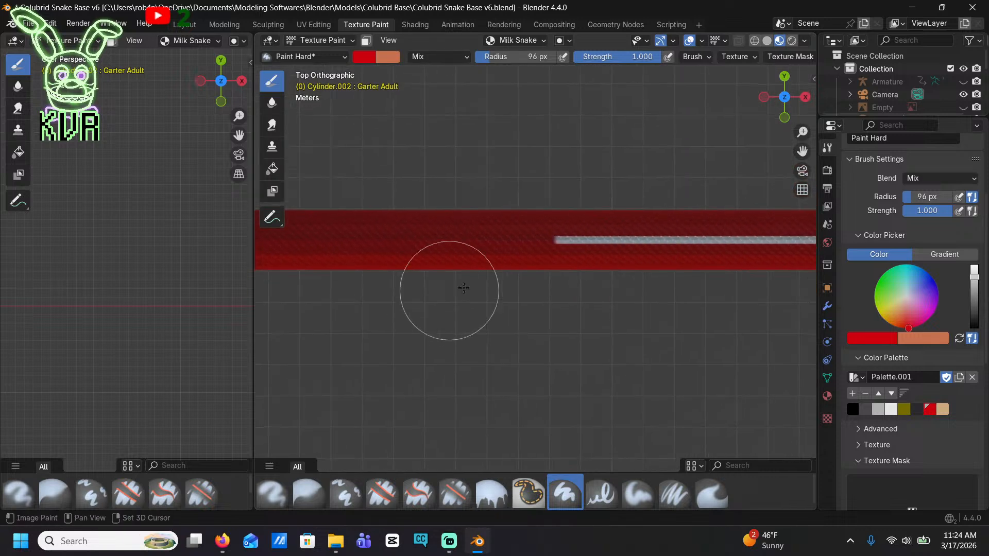
# Cover the rest of the unpainted back strip in red up to the neck and the top of the head
pyautogui.keyDown('shift'); pyautogui.moveTo(805, 295); pyautogui.dragTo(596, 326, button='middle'); pyautogui.keyUp('shift')
pyautogui.moveTo(762, 284); pyautogui.dragTo(326, 294)
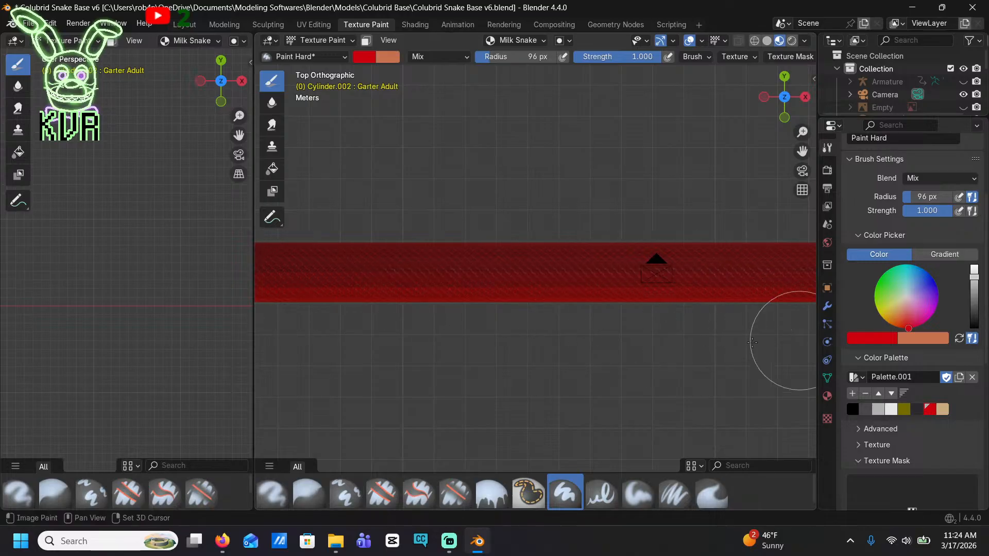
pyautogui.keyDown('shift'); pyautogui.moveTo(790, 335); pyautogui.dragTo(518, 357, button='middle'); pyautogui.keyUp('shift')
pyautogui.moveTo(778, 298); pyautogui.dragTo(366, 292)
pyautogui.keyDown('shift'); pyautogui.moveTo(761, 366); pyautogui.dragTo(242, 360, button='middle'); pyautogui.keyUp('shift')
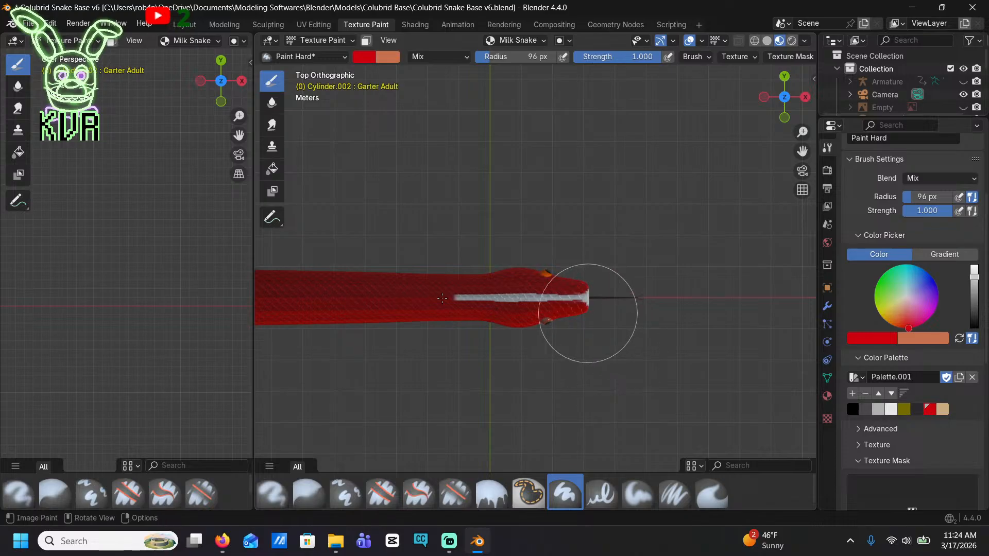
pyautogui.moveTo(588, 311); pyautogui.dragTo(503, 261)
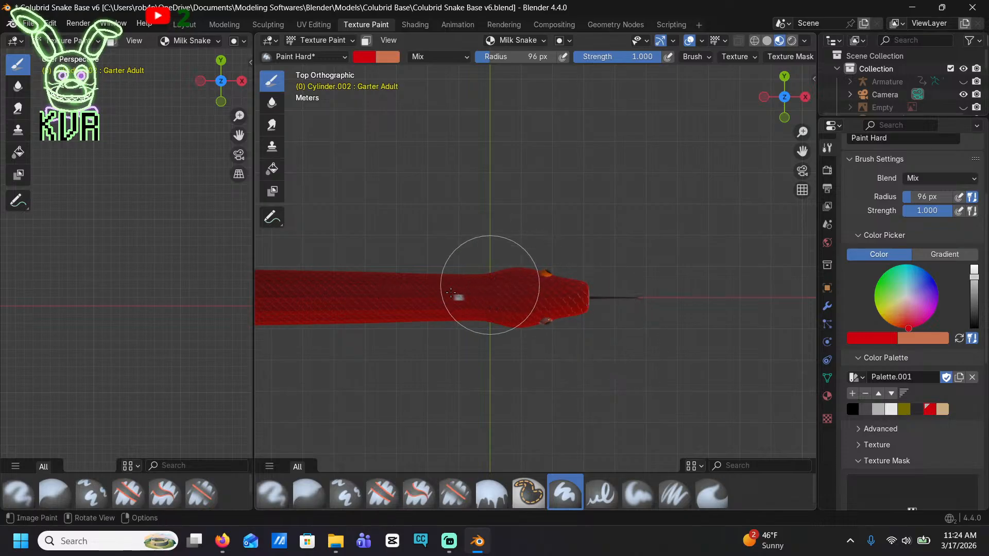
# Select the black palette color and bring the head into close view from above
pyautogui.moveTo(720, 322); pyautogui.dragTo(697, 198, button='middle')
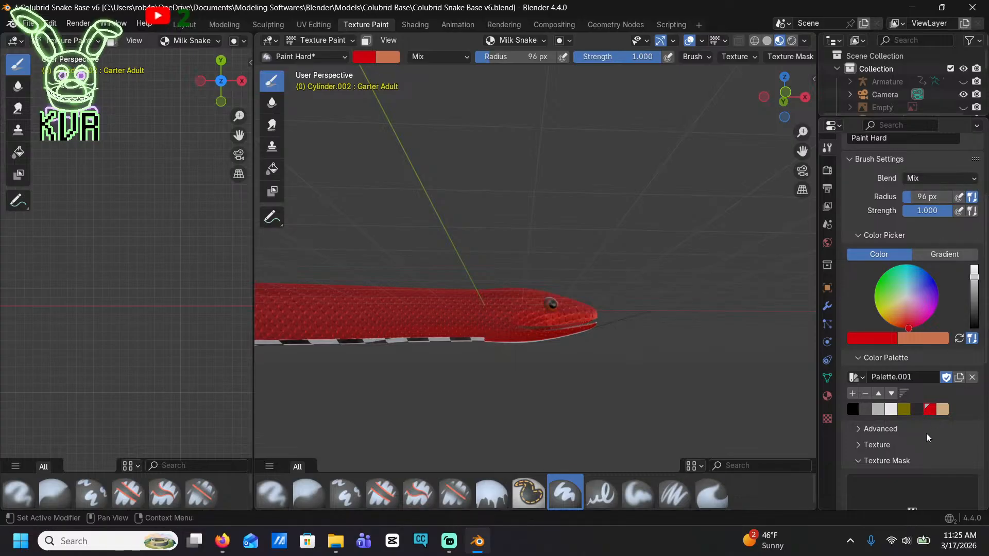
pyautogui.click(853, 409)
pyautogui.scroll(2, 485, 331)
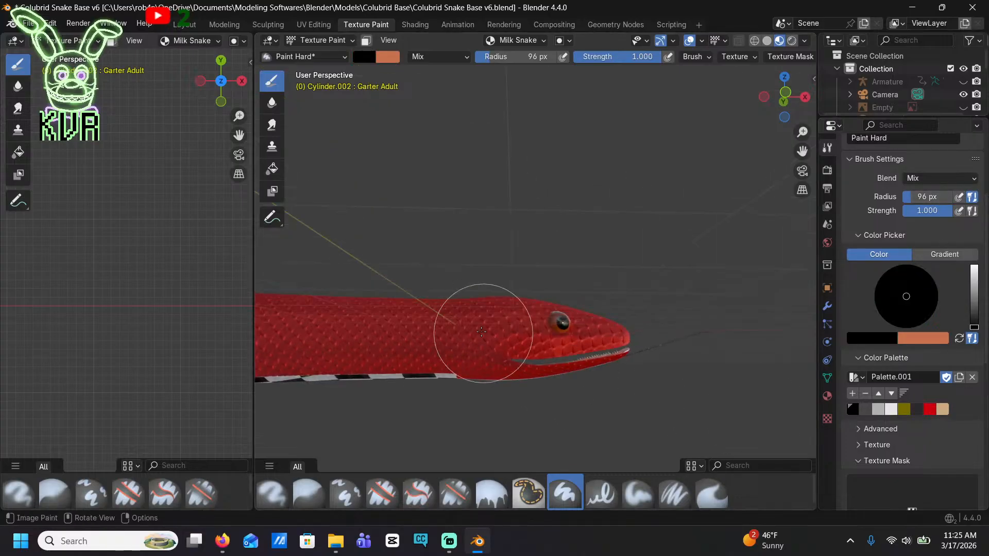
pyautogui.moveTo(761, 208); pyautogui.dragTo(619, 326, button='middle')
# Switch to Firefox, search images for "nelcons milk snake" and enlarge the first result as reference
pyautogui.click(221, 542)
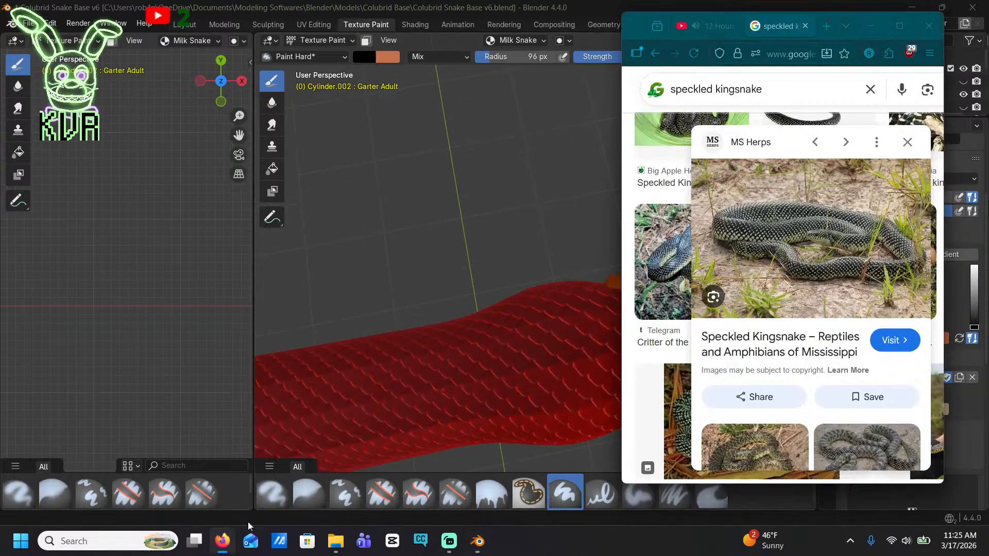
pyautogui.tripleClick(757, 96)
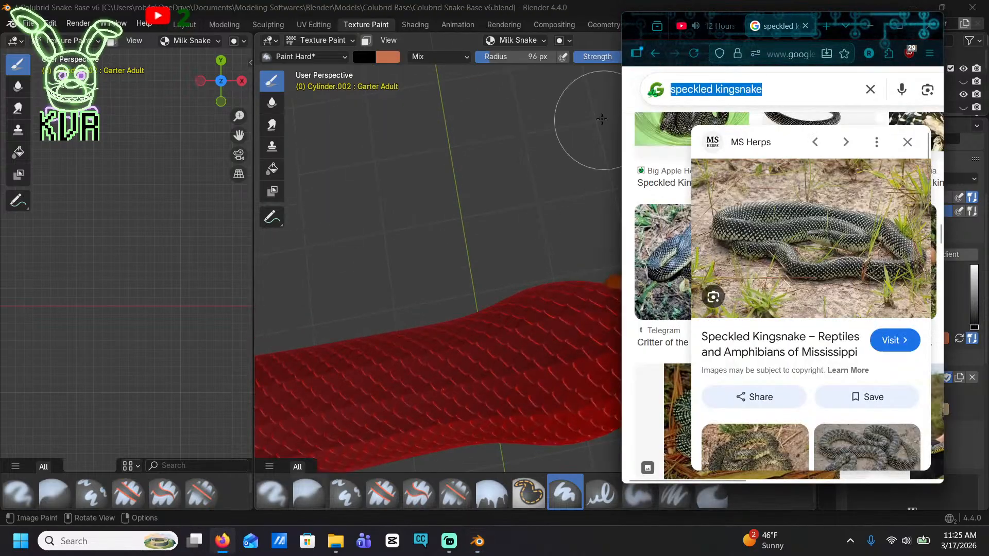
pyautogui.write('nelcons ')
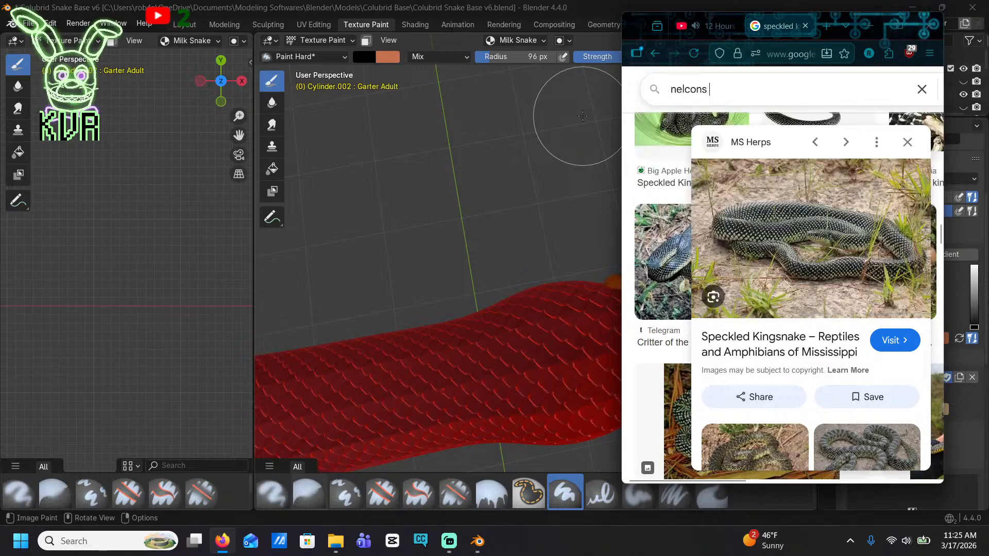
pyautogui.write('milk snake')
pyautogui.press('Return')
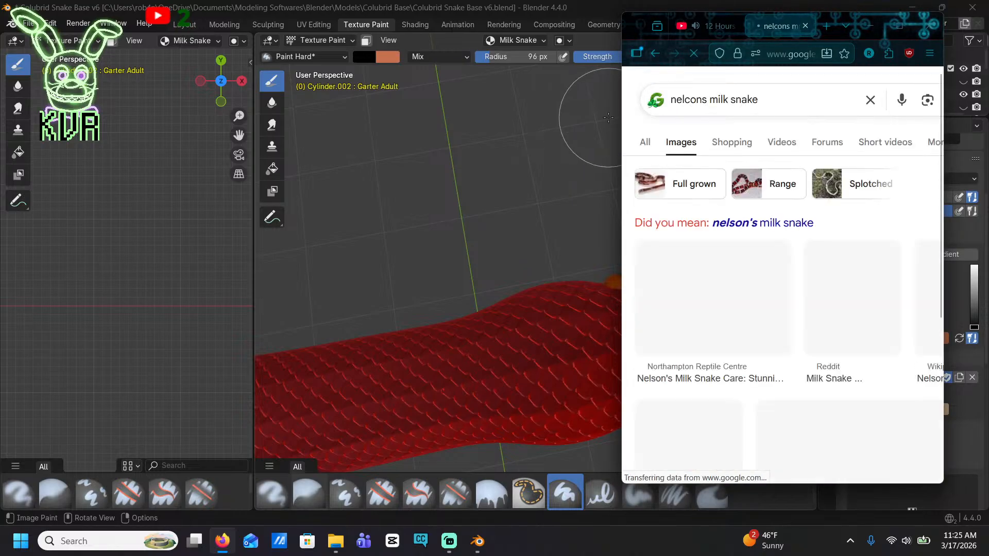
pyautogui.click(780, 269)
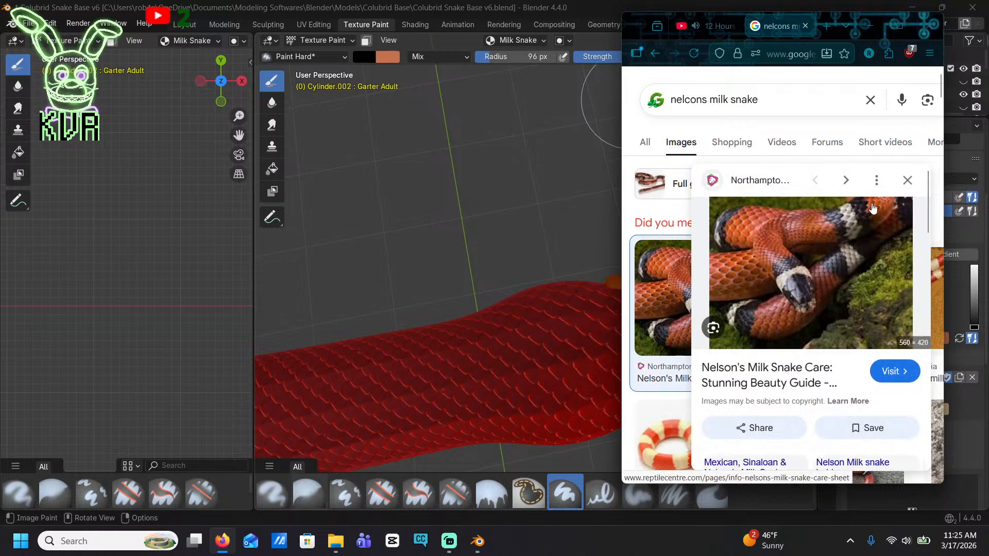
# Return to Blender and paint the head black on its top, sides and underside, ending just behind the jaw
pyautogui.moveTo(596, 305); pyautogui.dragTo(444, 292, button='middle')
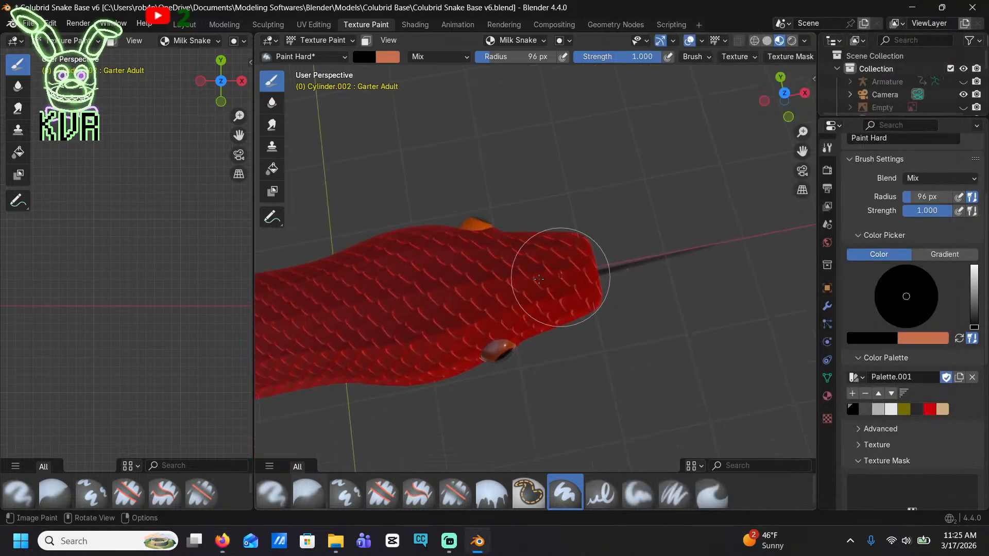
pyautogui.moveTo(549, 265)
pyautogui.mouseDown()
pyautogui.moveTo(547, 287)
pyautogui.moveTo(459, 247)
pyautogui.moveTo(415, 252)
pyautogui.moveTo(404, 261)
pyautogui.moveTo(404, 342)
pyautogui.moveTo(385, 335)
pyautogui.mouseUp()
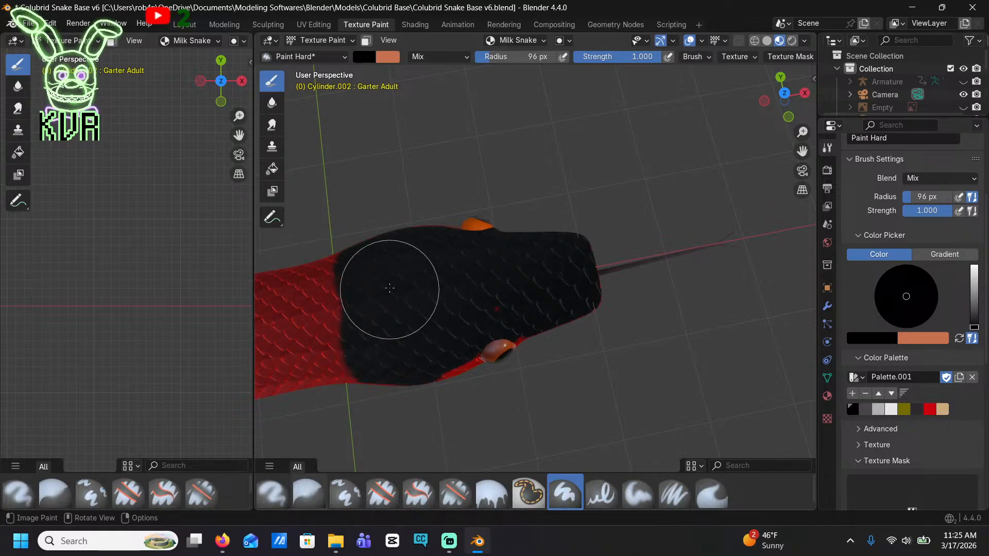
pyautogui.moveTo(497, 342)
pyautogui.mouseDown(button='middle')
pyautogui.moveTo(501, 239)
pyautogui.moveTo(567, 132)
pyautogui.moveTo(397, 198)
pyautogui.mouseUp(button='middle')
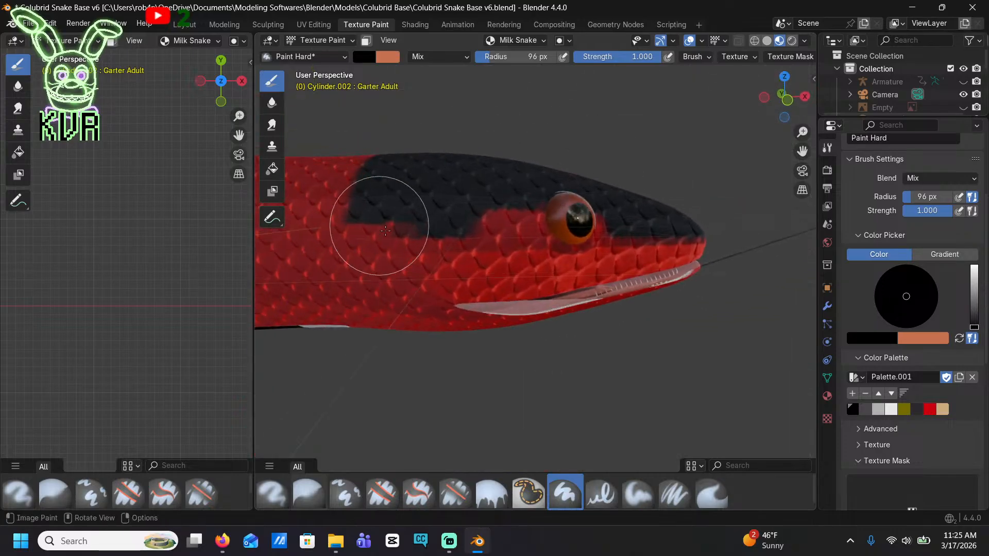
pyautogui.moveTo(397, 199)
pyautogui.mouseDown()
pyautogui.moveTo(397, 309)
pyautogui.moveTo(541, 221)
pyautogui.moveTo(452, 327)
pyautogui.moveTo(671, 261)
pyautogui.moveTo(635, 304)
pyautogui.moveTo(666, 278)
pyautogui.mouseUp()
pyautogui.moveTo(666, 277); pyautogui.dragTo(669, 168, button='middle')
pyautogui.moveTo(411, 237)
pyautogui.mouseDown()
pyautogui.moveTo(397, 263)
pyautogui.moveTo(331, 247)
pyautogui.moveTo(330, 286)
pyautogui.moveTo(442, 376)
pyautogui.moveTo(669, 397)
pyautogui.mouseUp()
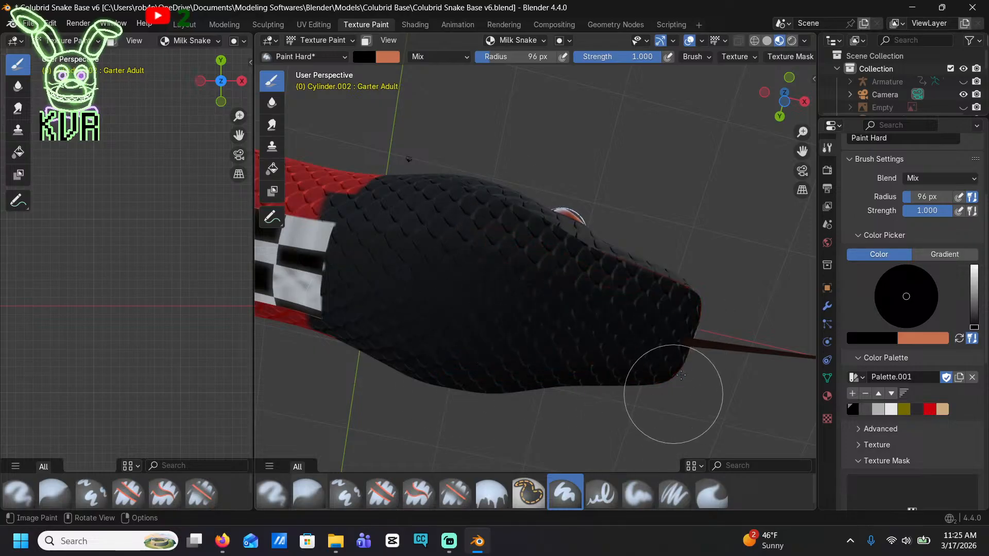
pyautogui.moveTo(669, 397); pyautogui.dragTo(519, 303, button='middle')
pyautogui.scroll(6, 535, 290)
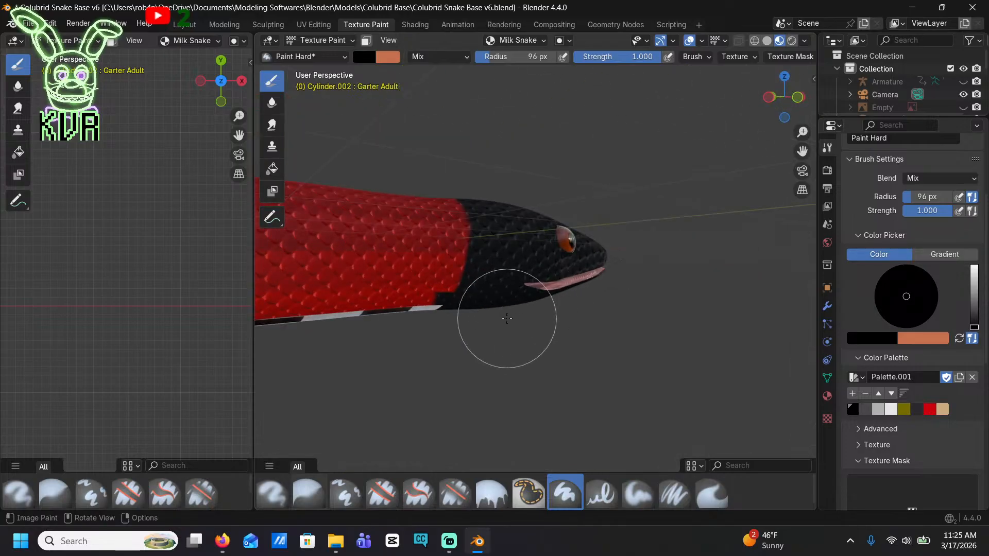
# Select the red palette color and paint over the stray black patch beside the belly behind the head
pyautogui.moveTo(448, 278)
pyautogui.keyDown('shift'); pyautogui.mouseDown(button='middle')
pyautogui.moveTo(585, 239)
pyautogui.moveTo(593, 203)
pyautogui.moveTo(633, 216)
pyautogui.mouseUp(button='middle'); pyautogui.keyUp('shift')
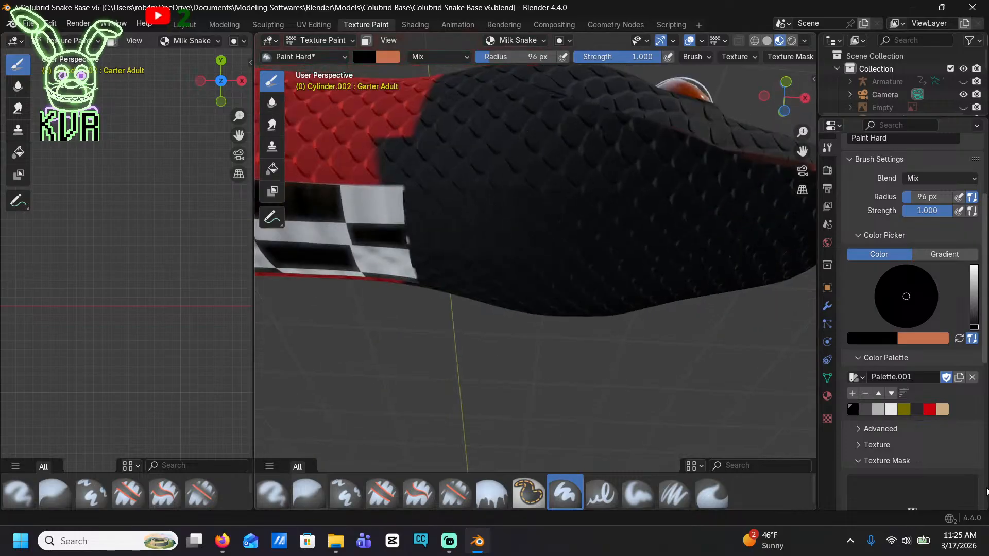
pyautogui.click(929, 408)
pyautogui.moveTo(319, 147)
pyautogui.mouseDown()
pyautogui.moveTo(384, 149)
pyautogui.moveTo(371, 124)
pyautogui.moveTo(342, 201)
pyautogui.mouseUp()
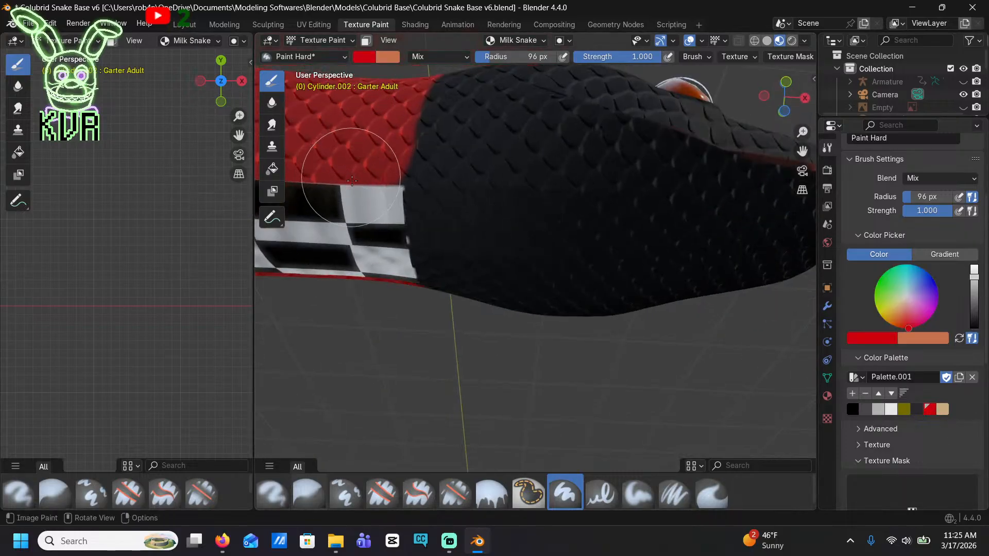
pyautogui.scroll(-6, 400, 273)
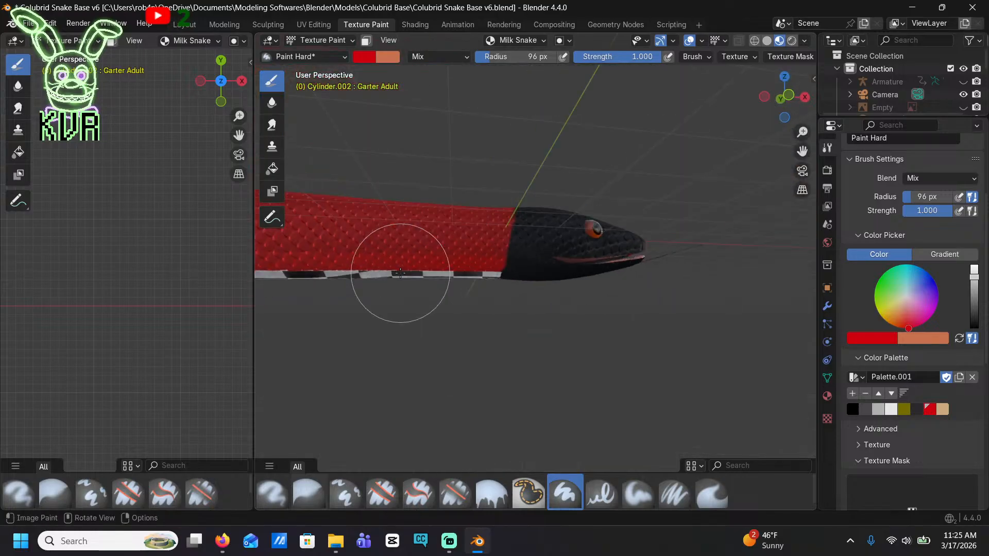
# Select the tan palette color, then raise its brightness and lower its saturation to get a pale cream brush color
pyautogui.click(941, 409)
pyautogui.moveTo(973, 277); pyautogui.dragTo(974, 261)
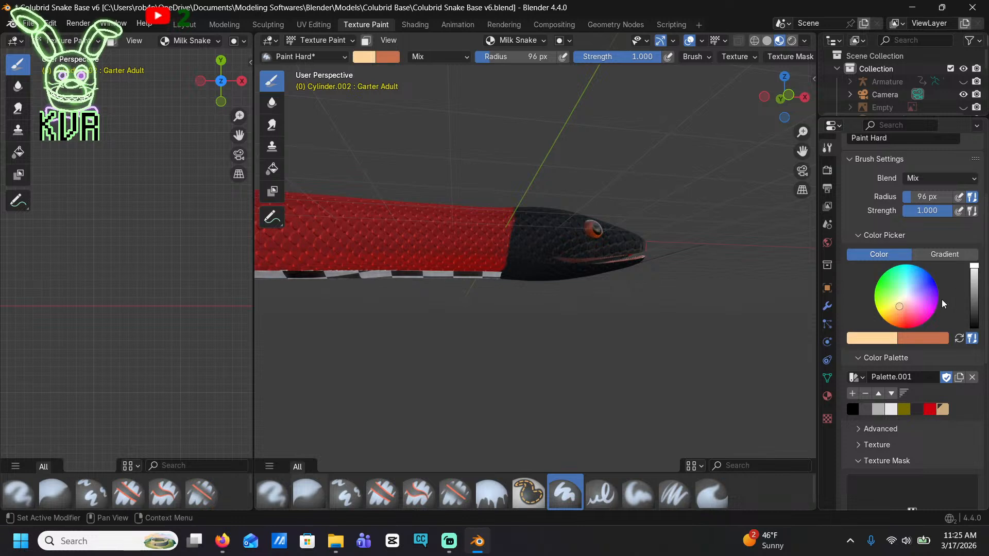
pyautogui.moveTo(904, 302); pyautogui.dragTo(906, 300)
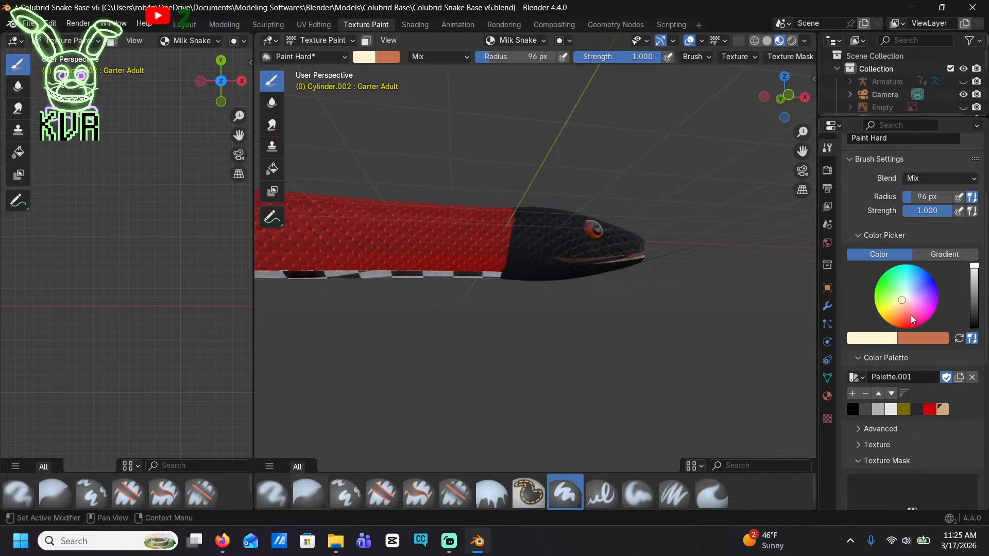
pyautogui.scroll(5, 906, 303)
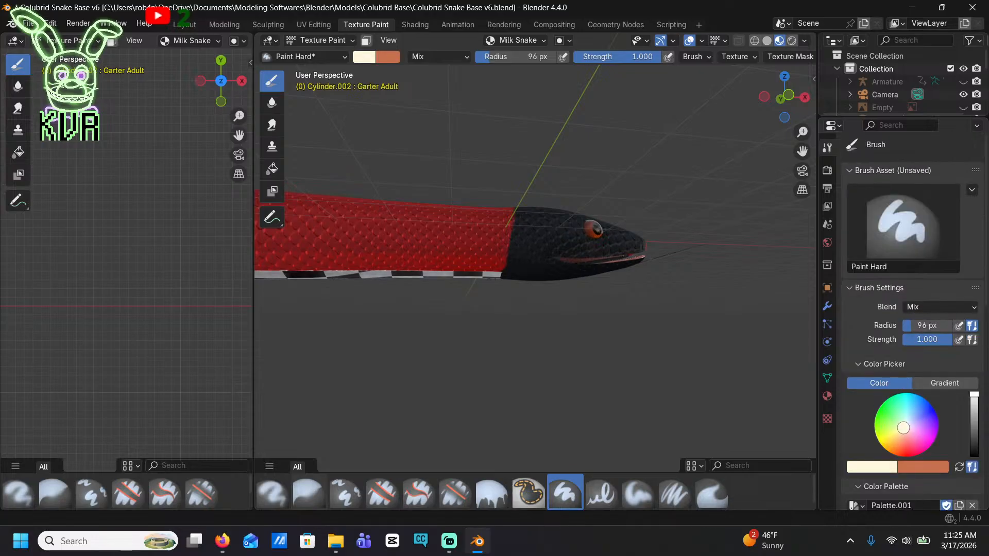
# View the top of the black head up close and check the milk snake reference in the browser
pyautogui.scroll(3, 533, 217)
pyautogui.moveTo(623, 237); pyautogui.dragTo(598, 321, button='middle')
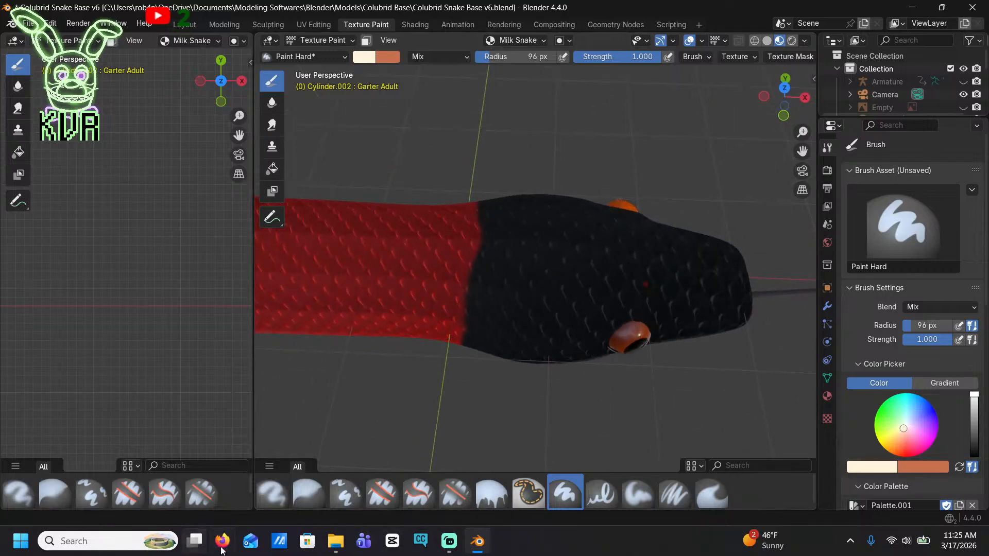
pyautogui.moveTo(221, 546)
pyautogui.moveTo(235, 483)
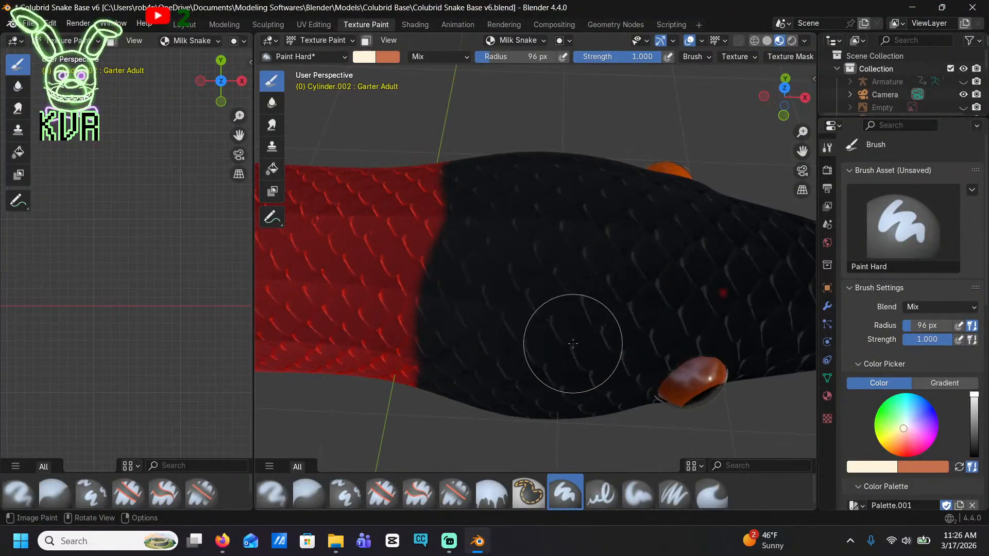
# Paint a pale cream band across the top and underside of the black head, just behind the eyes
pyautogui.moveTo(573, 343); pyautogui.dragTo(607, 206, button='middle')
pyautogui.moveTo(607, 186)
pyautogui.mouseDown()
pyautogui.moveTo(604, 295)
pyautogui.moveTo(606, 128)
pyautogui.mouseUp()
pyautogui.moveTo(624, 249); pyautogui.dragTo(629, 386, button='middle')
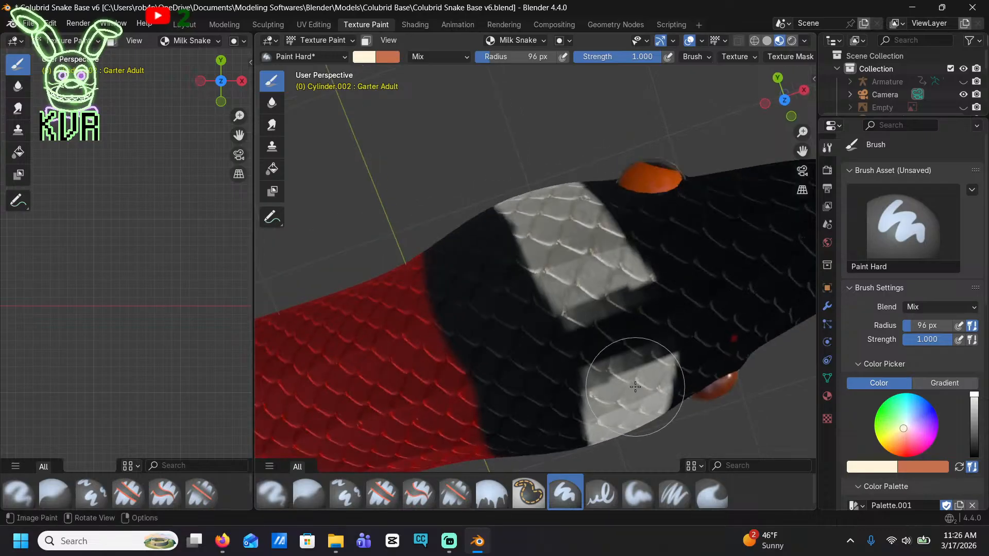
pyautogui.moveTo(620, 349); pyautogui.dragTo(594, 125, button='middle')
pyautogui.moveTo(593, 126)
pyautogui.mouseDown()
pyautogui.moveTo(577, 242)
pyautogui.moveTo(570, 230)
pyautogui.mouseUp()
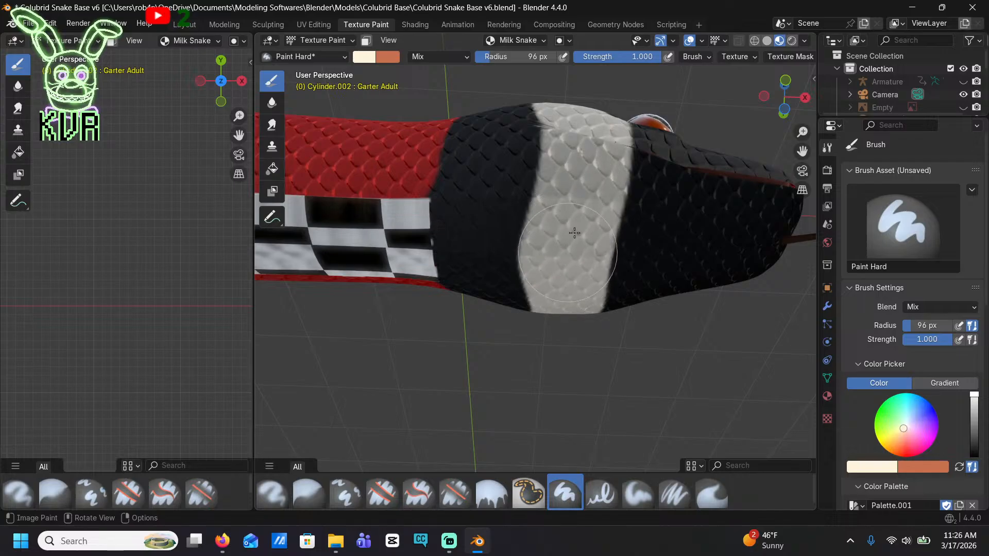
pyautogui.moveTo(598, 92); pyautogui.dragTo(563, 206, button='middle')
# Fill in the cream band on the side of the head behind the eye, down to the jaw corner
pyautogui.scroll(-7, 598, 310)
pyautogui.scroll(7, 561, 257)
pyautogui.keyDown('shift'); pyautogui.moveTo(502, 173); pyautogui.dragTo(581, 260, button='middle'); pyautogui.keyUp('shift')
pyautogui.scroll(4, 579, 290)
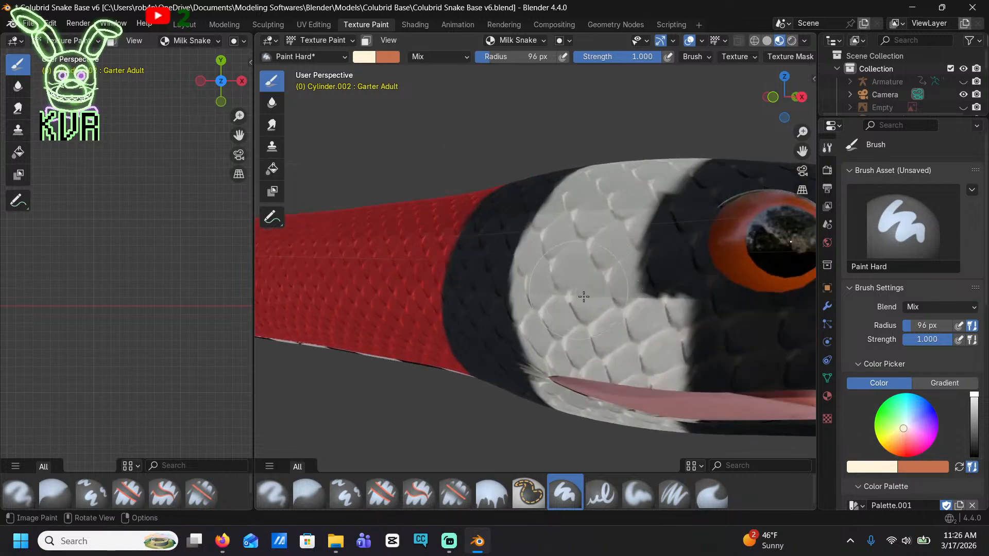
pyautogui.moveTo(583, 297)
pyautogui.mouseDown()
pyautogui.moveTo(654, 268)
pyautogui.moveTo(667, 206)
pyautogui.moveTo(659, 170)
pyautogui.mouseUp()
pyautogui.moveTo(659, 170); pyautogui.dragTo(675, 375, button='middle')
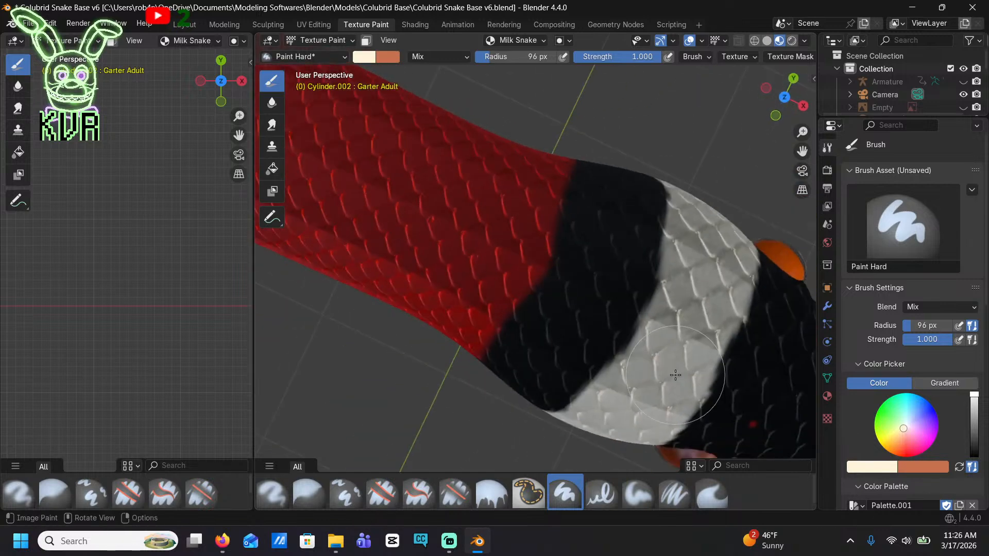
# Select the black palette color and paint over the red and white patch at the tip of the snout
pyautogui.scroll(-10, 675, 375)
pyautogui.moveTo(605, 217); pyautogui.dragTo(530, 224, button='middle')
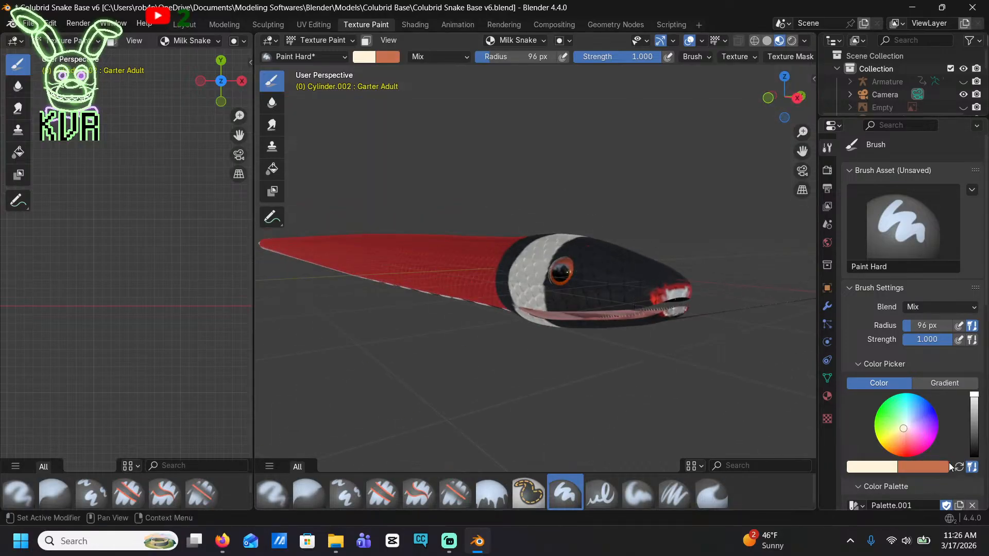
pyautogui.scroll(-5, 973, 395)
pyautogui.click(852, 435)
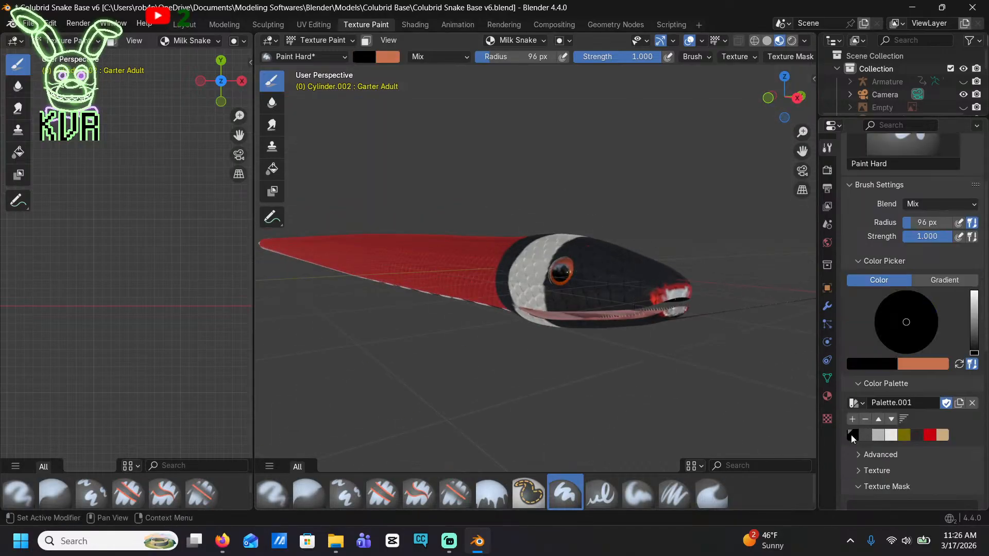
pyautogui.moveTo(691, 301)
pyautogui.mouseDown(button='middle')
pyautogui.moveTo(664, 304)
pyautogui.moveTo(687, 308)
pyautogui.mouseUp(button='middle')
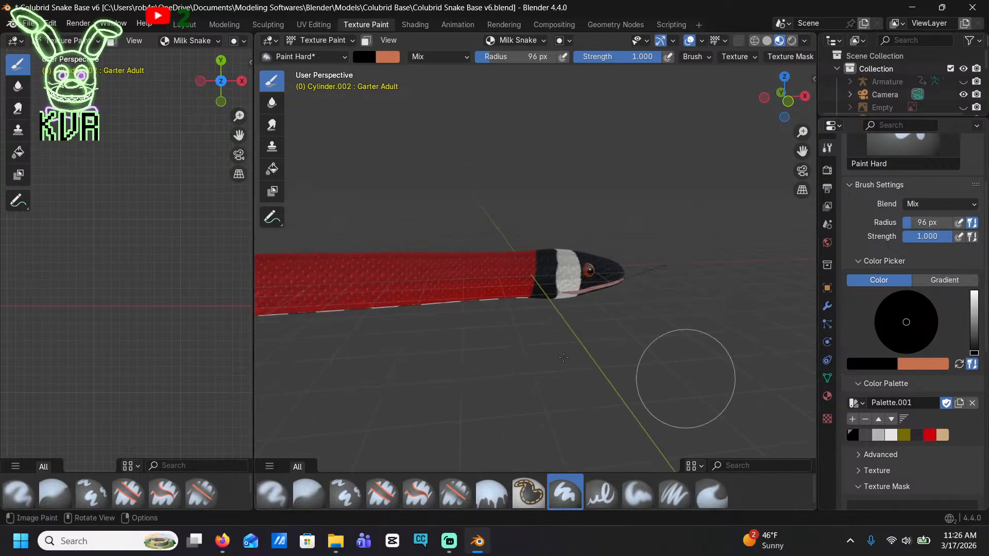
# Paint the first black band over the top and side of the red body, a short distance behind the neck
pyautogui.click(788, 101)
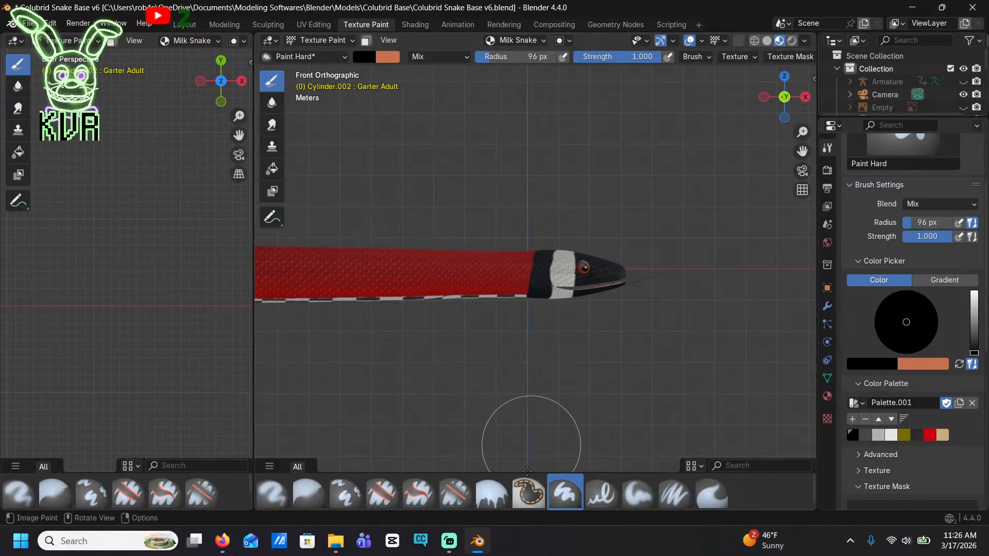
pyautogui.moveTo(225, 530)
pyautogui.moveTo(234, 484)
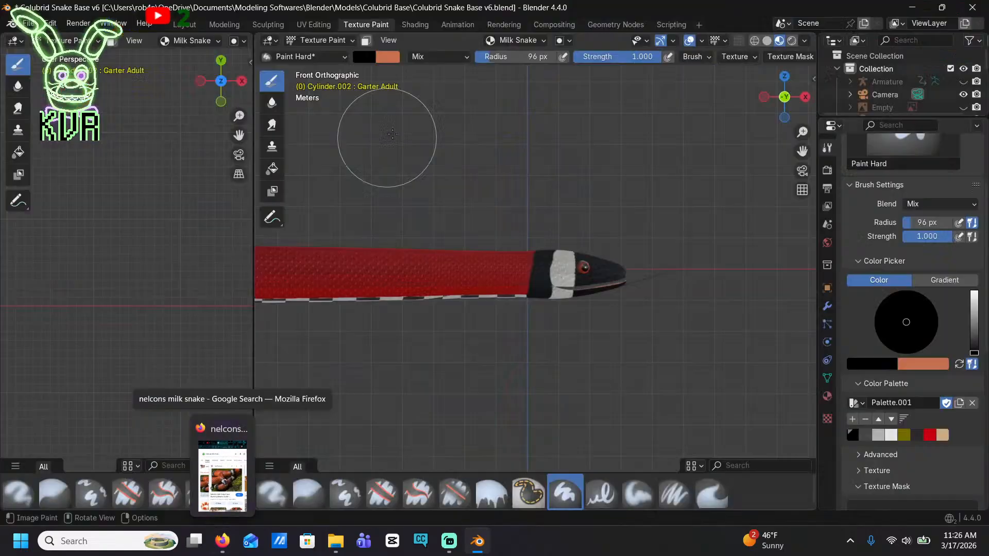
pyautogui.scroll(4, 412, 245)
pyautogui.moveTo(381, 301); pyautogui.dragTo(600, 198, button='middle')
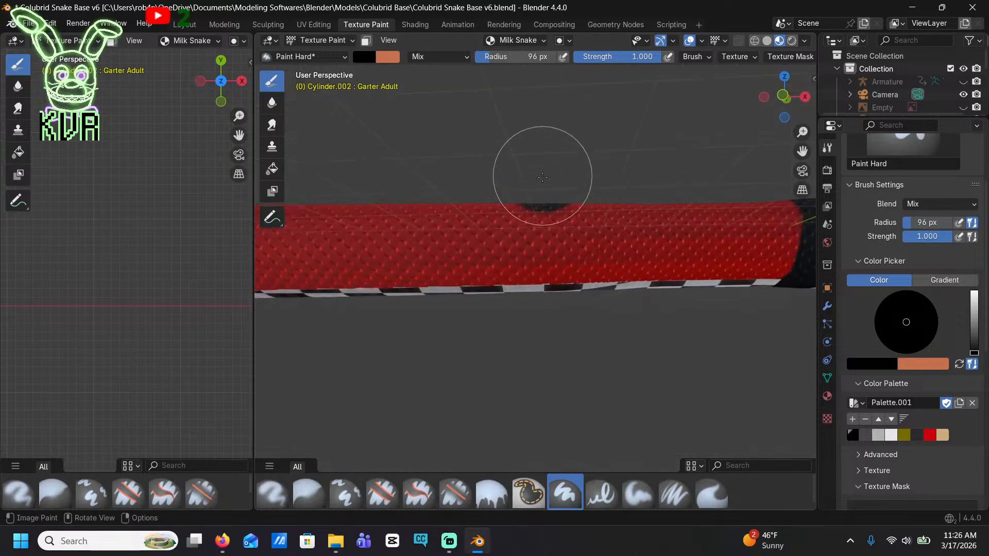
pyautogui.moveTo(542, 177); pyautogui.dragTo(532, 257)
pyautogui.moveTo(560, 127); pyautogui.dragTo(544, 285, button='middle')
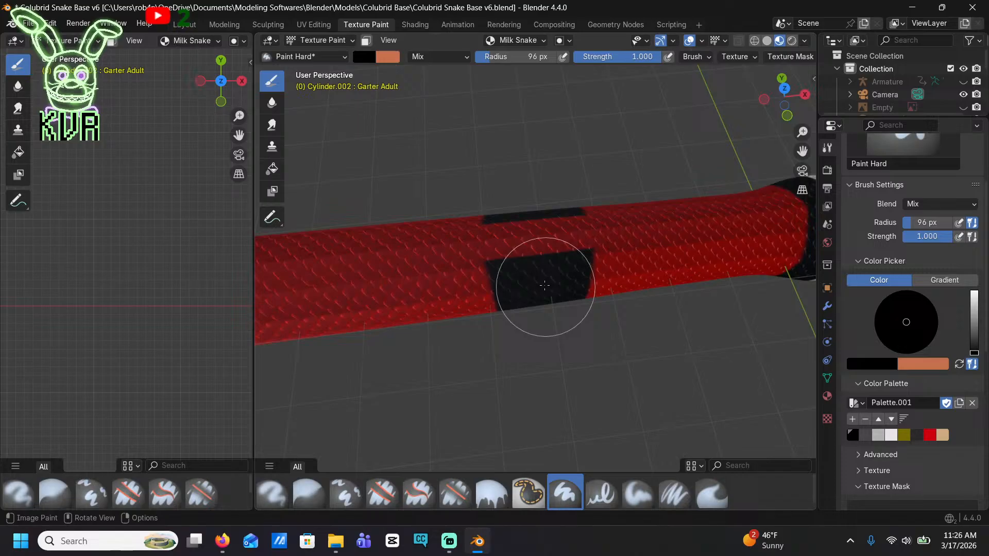
# In front view, set the brush radius to 121 px and paint three more spaced black bands along the body toward the tail
pyautogui.click(786, 116)
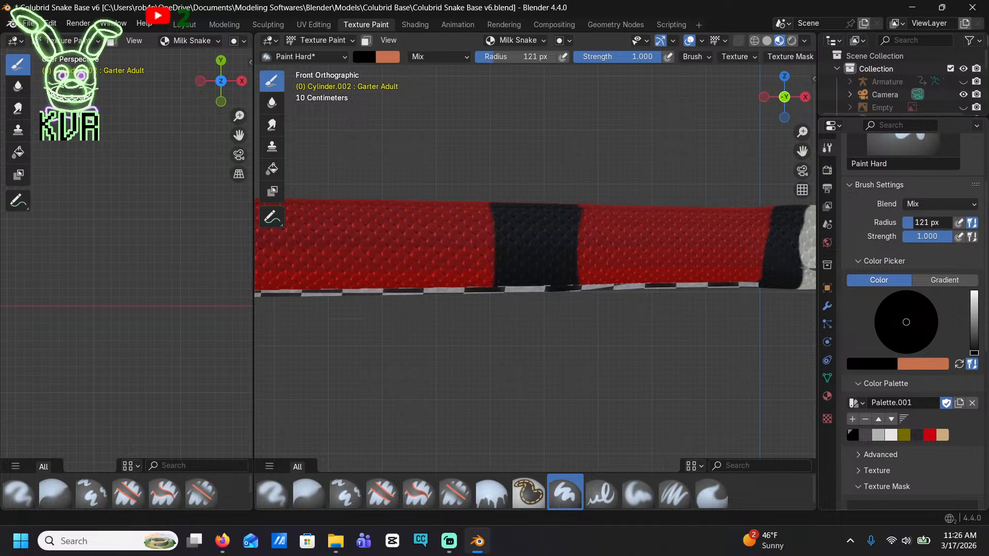
pyautogui.moveTo(531, 242)
pyautogui.mouseDown()
pyautogui.moveTo(514, 231)
pyautogui.moveTo(525, 188)
pyautogui.moveTo(516, 325)
pyautogui.mouseUp()
pyautogui.keyDown('shift'); pyautogui.moveTo(471, 389); pyautogui.dragTo(644, 388, button='middle'); pyautogui.keyUp('shift')
pyautogui.keyDown('shift'); pyautogui.moveTo(428, 297); pyautogui.dragTo(637, 308, button='middle'); pyautogui.keyUp('shift')
pyautogui.moveTo(574, 195)
pyautogui.mouseDown()
pyautogui.moveTo(528, 193)
pyautogui.moveTo(519, 298)
pyautogui.moveTo(496, 366)
pyautogui.mouseUp()
pyautogui.moveTo(476, 380)
pyautogui.keyDown('shift'); pyautogui.mouseDown(button='middle')
pyautogui.moveTo(592, 406)
pyautogui.moveTo(654, 408)
pyautogui.mouseUp(button='middle'); pyautogui.keyUp('shift')
pyautogui.moveTo(406, 249)
pyautogui.keyDown('shift'); pyautogui.mouseDown(button='middle')
pyautogui.moveTo(495, 241)
pyautogui.moveTo(643, 203)
pyautogui.mouseUp(button='middle'); pyautogui.keyUp('shift')
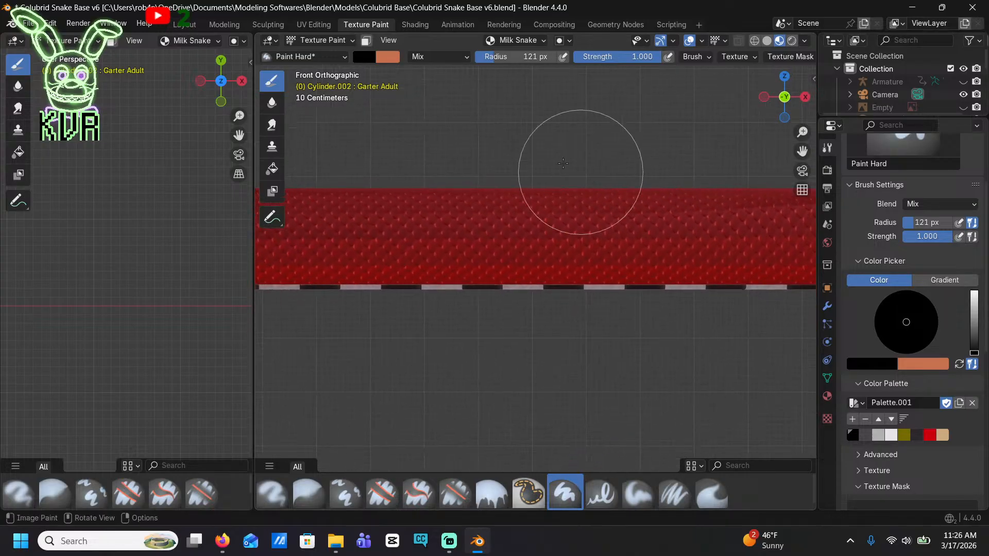
pyautogui.moveTo(441, 163)
pyautogui.mouseDown()
pyautogui.moveTo(391, 214)
pyautogui.moveTo(380, 282)
pyautogui.mouseUp()
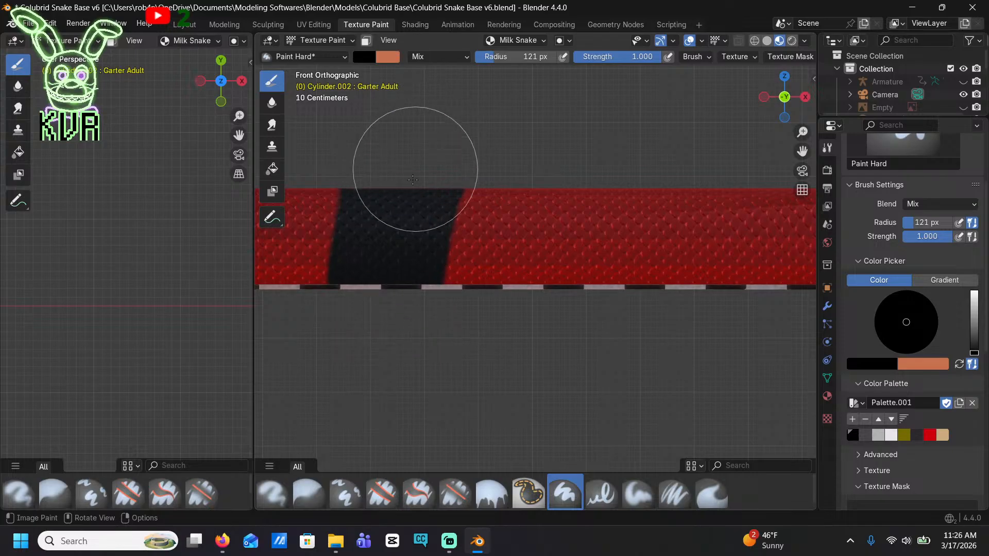
pyautogui.moveTo(400, 314)
pyautogui.keyDown('shift'); pyautogui.mouseDown(button='middle')
pyautogui.moveTo(657, 329)
pyautogui.moveTo(783, 348)
pyautogui.moveTo(728, 357)
pyautogui.mouseUp(button='middle'); pyautogui.keyUp('shift')
pyautogui.moveTo(510, 157)
pyautogui.mouseDown()
pyautogui.moveTo(489, 323)
pyautogui.moveTo(488, 152)
pyautogui.mouseUp()
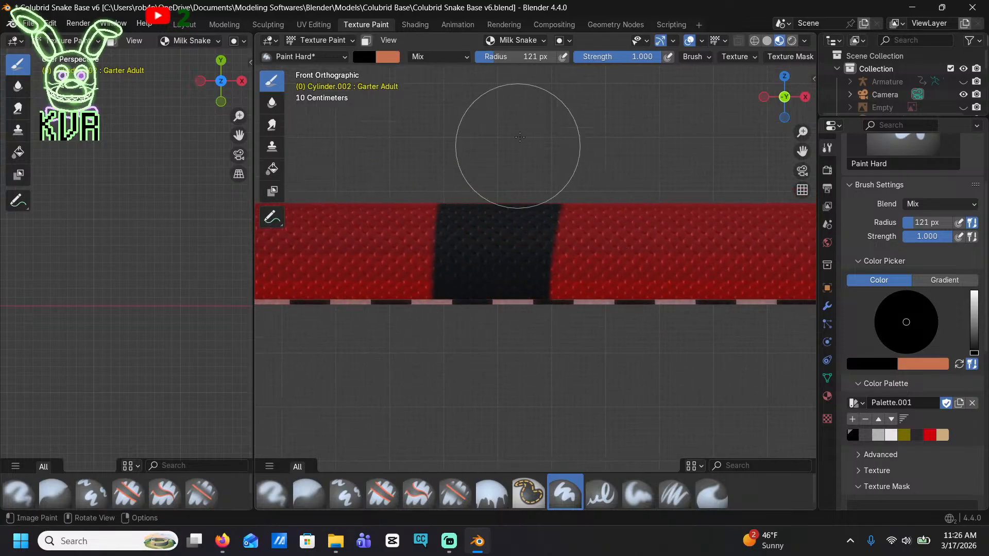
# Switch to Firefox and view the Reddit photo of a Nelson's milk snake to check its banding
pyautogui.click(484, 545)
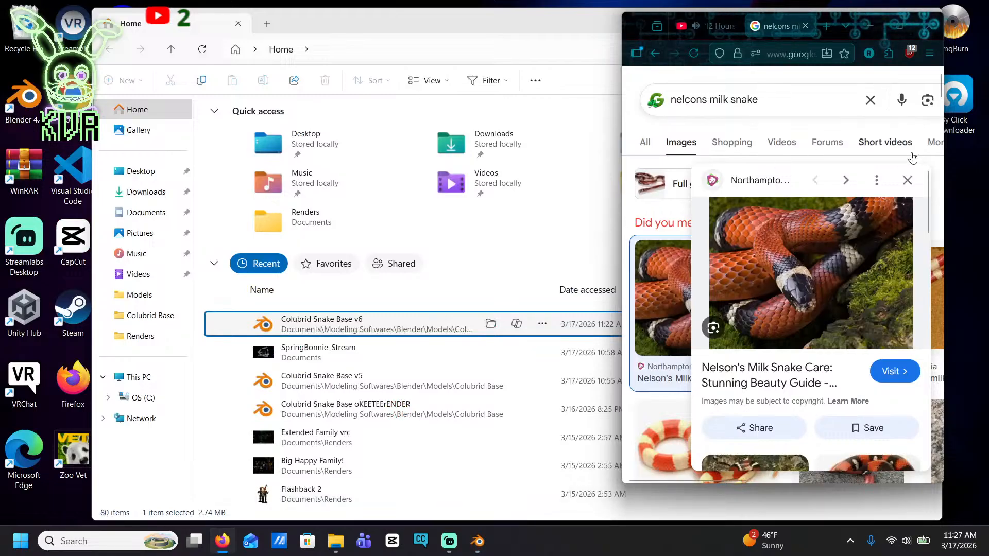
pyautogui.click(906, 183)
pyautogui.scroll(-3, 889, 250)
pyautogui.scroll(2, 889, 250)
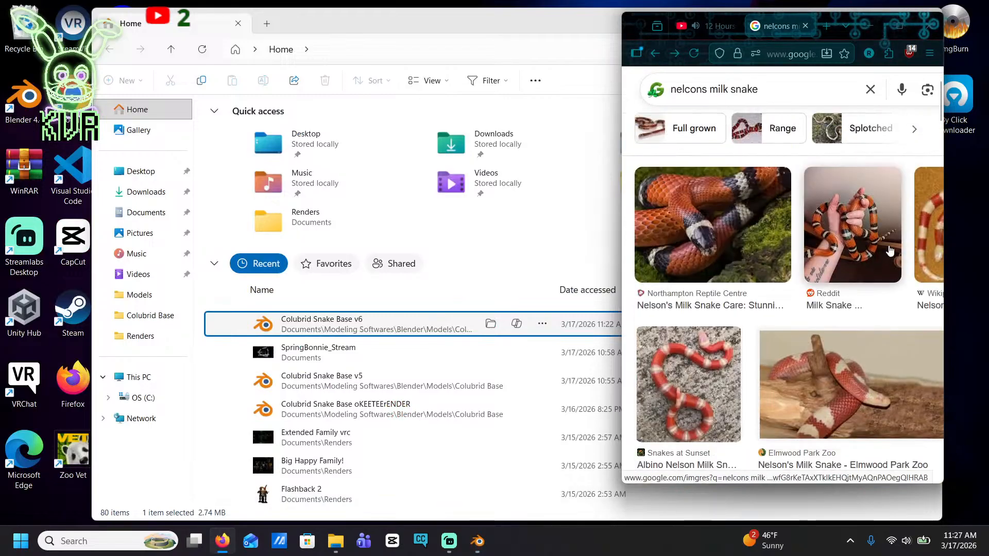
pyautogui.click(890, 251)
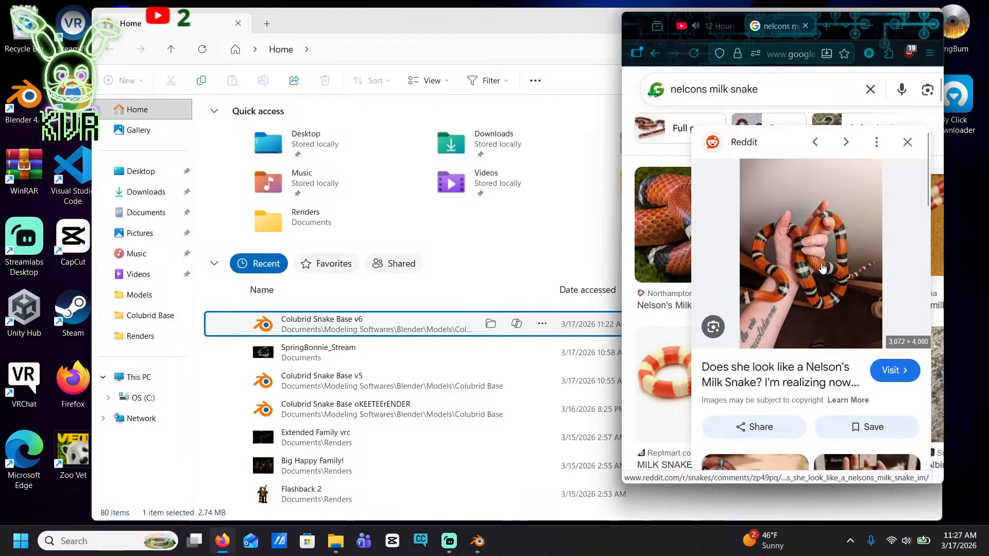
# Return to Blender and paint two more black bands on the red body beyond the fourth body band
pyautogui.click(478, 542)
pyautogui.scroll(-3, 558, 236)
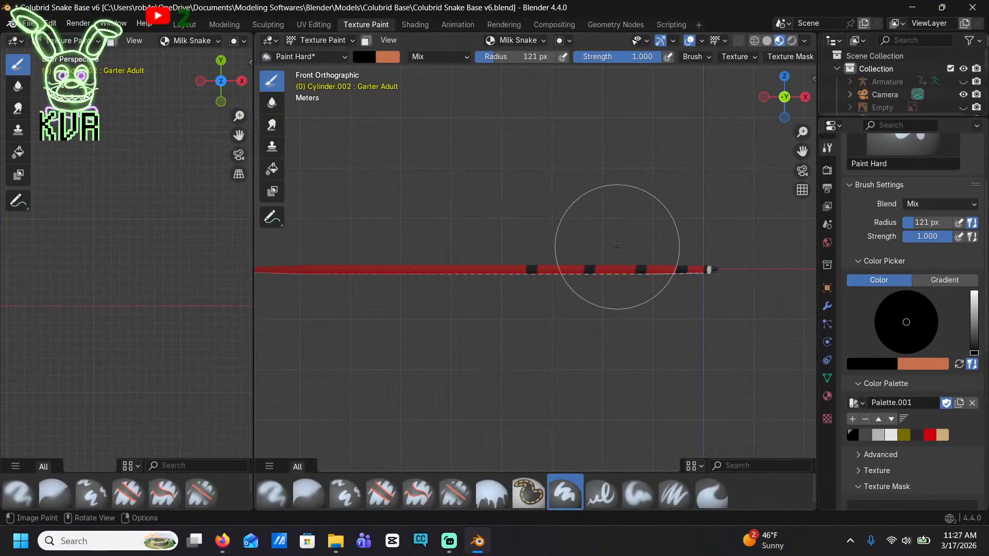
pyautogui.scroll(2, 617, 250)
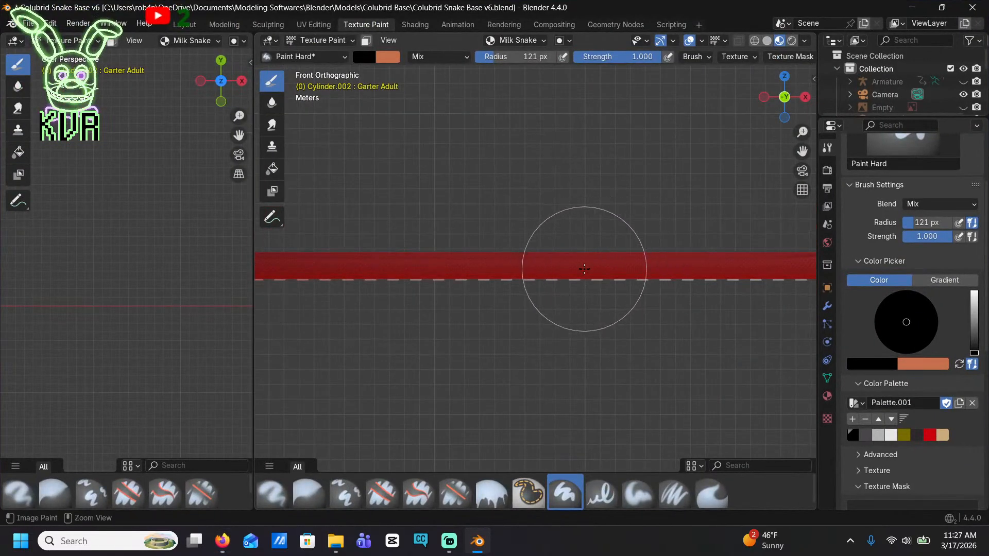
pyautogui.moveTo(637, 293)
pyautogui.keyDown('shift'); pyautogui.mouseDown(button='middle')
pyautogui.moveTo(430, 310)
pyautogui.moveTo(368, 298)
pyautogui.mouseUp(button='middle'); pyautogui.keyUp('shift')
pyautogui.scroll(7, 466, 318)
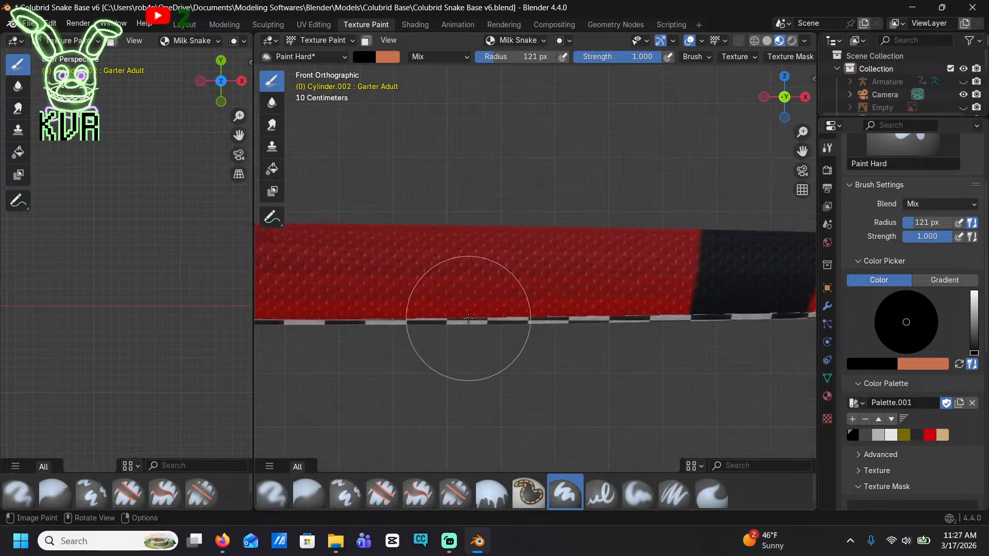
pyautogui.keyDown('shift'); pyautogui.moveTo(439, 320); pyautogui.dragTo(501, 312, button='middle'); pyautogui.keyUp('shift')
pyautogui.moveTo(444, 229); pyautogui.dragTo(450, 338)
pyautogui.moveTo(409, 368)
pyautogui.keyDown('shift'); pyautogui.mouseDown(button='middle')
pyautogui.moveTo(596, 364)
pyautogui.moveTo(714, 379)
pyautogui.mouseUp(button='middle'); pyautogui.keyUp('shift')
pyautogui.moveTo(431, 207); pyautogui.dragTo(416, 355)
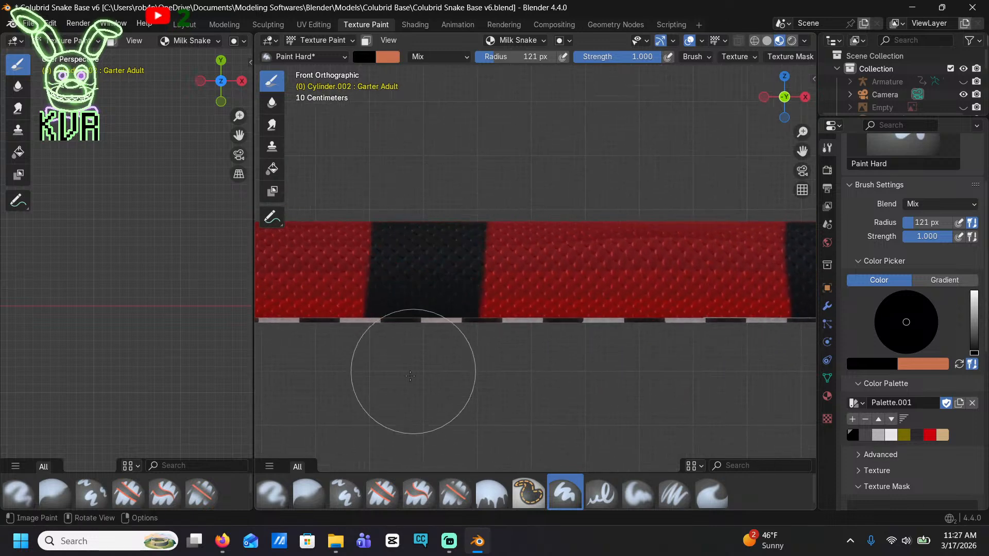
# Paint three further black bands at similar spacing along the middle of the red body
pyautogui.keyDown('shift'); pyautogui.moveTo(404, 378); pyautogui.dragTo(636, 365, button='middle'); pyautogui.keyUp('shift')
pyautogui.keyDown('shift'); pyautogui.moveTo(410, 375); pyautogui.dragTo(577, 386, button='middle'); pyautogui.keyUp('shift')
pyautogui.moveTo(502, 181); pyautogui.dragTo(491, 352)
pyautogui.keyDown('shift'); pyautogui.moveTo(441, 384); pyautogui.dragTo(603, 378, button='middle'); pyautogui.keyUp('shift')
pyautogui.keyDown('shift'); pyautogui.moveTo(363, 253); pyautogui.dragTo(598, 290, button='middle'); pyautogui.keyUp('shift')
pyautogui.click(499, 246)
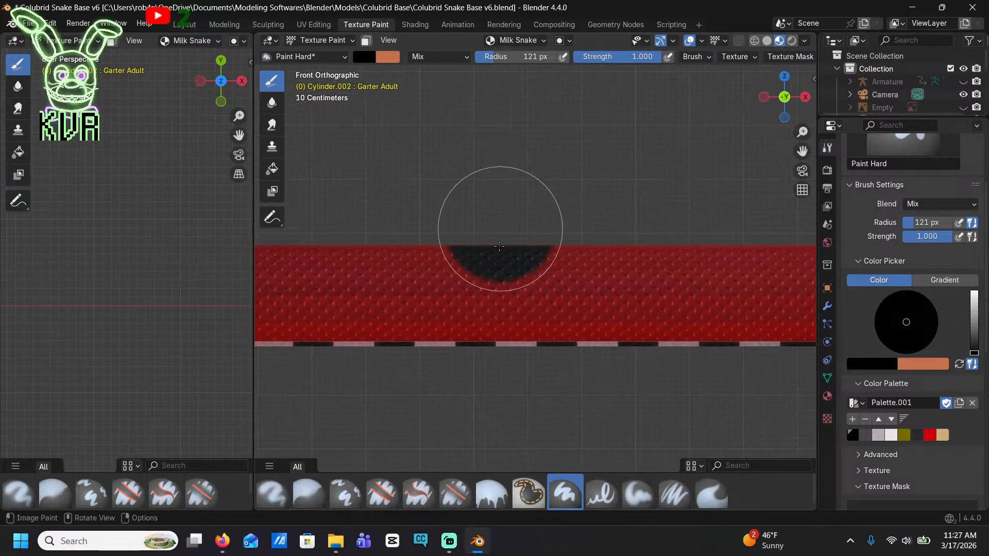
pyautogui.keyDown('shift'); pyautogui.moveTo(334, 396); pyautogui.dragTo(723, 395, button='middle'); pyautogui.keyUp('shift')
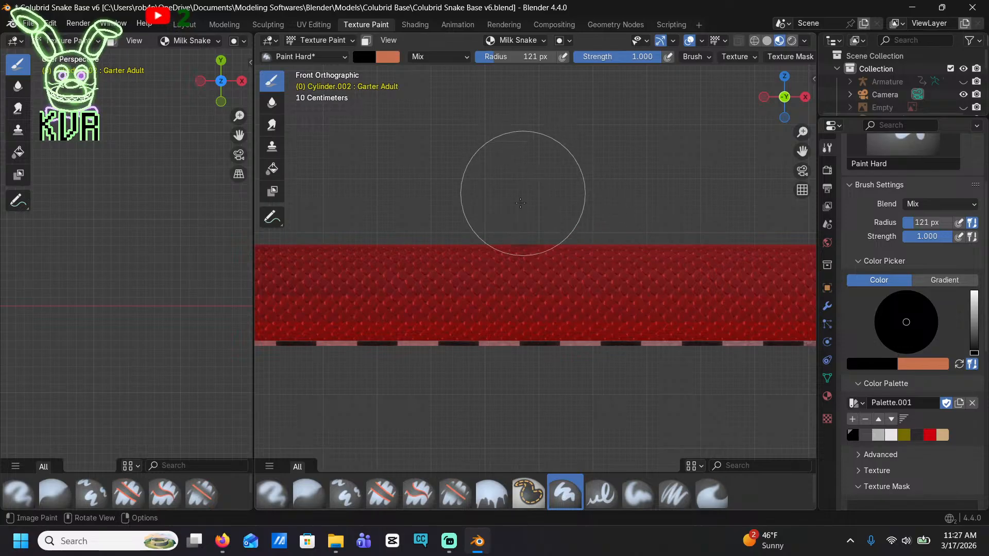
pyautogui.keyDown('shift'); pyautogui.moveTo(510, 362); pyautogui.dragTo(743, 367, button='middle'); pyautogui.keyUp('shift')
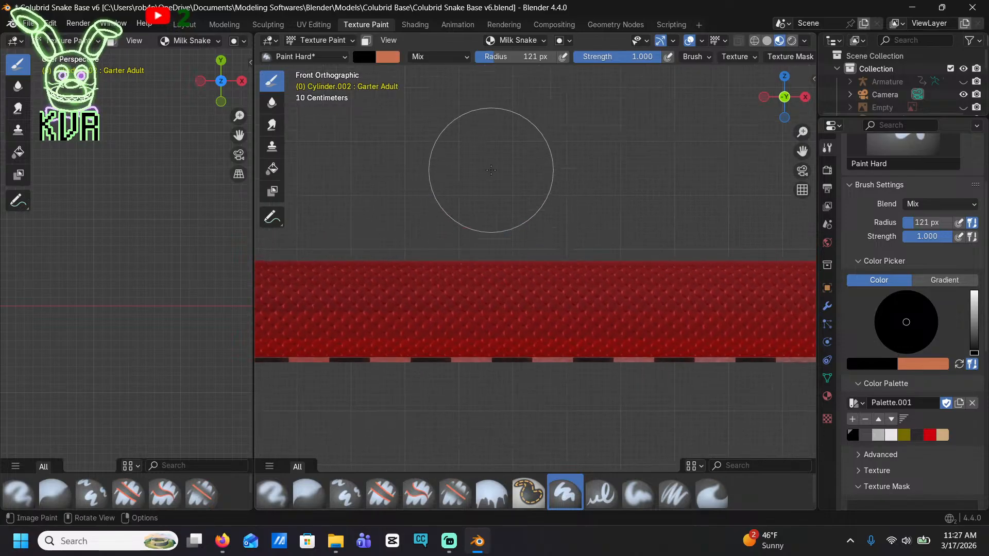
pyautogui.moveTo(491, 170); pyautogui.dragTo(523, 364)
pyautogui.scroll(-10, 523, 364)
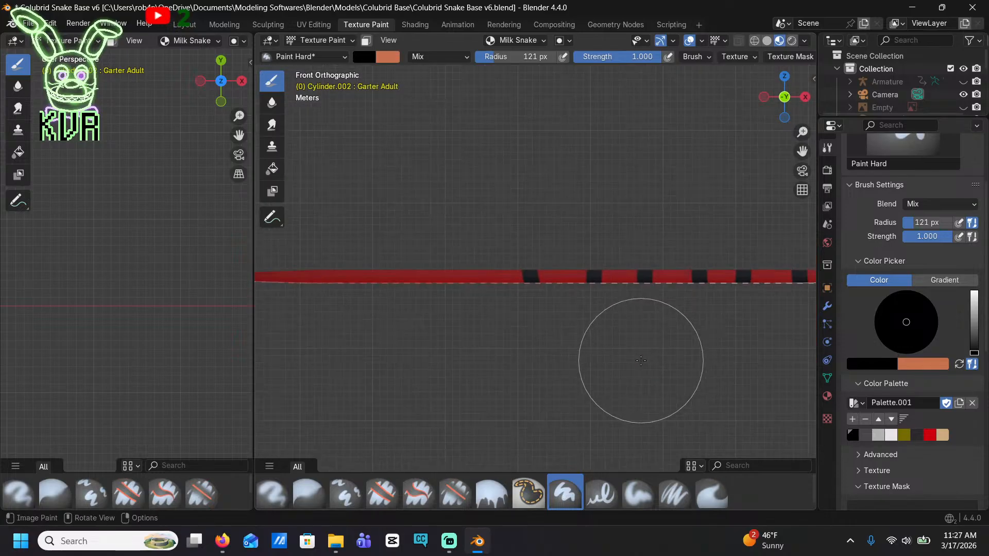
pyautogui.scroll(8, 641, 360)
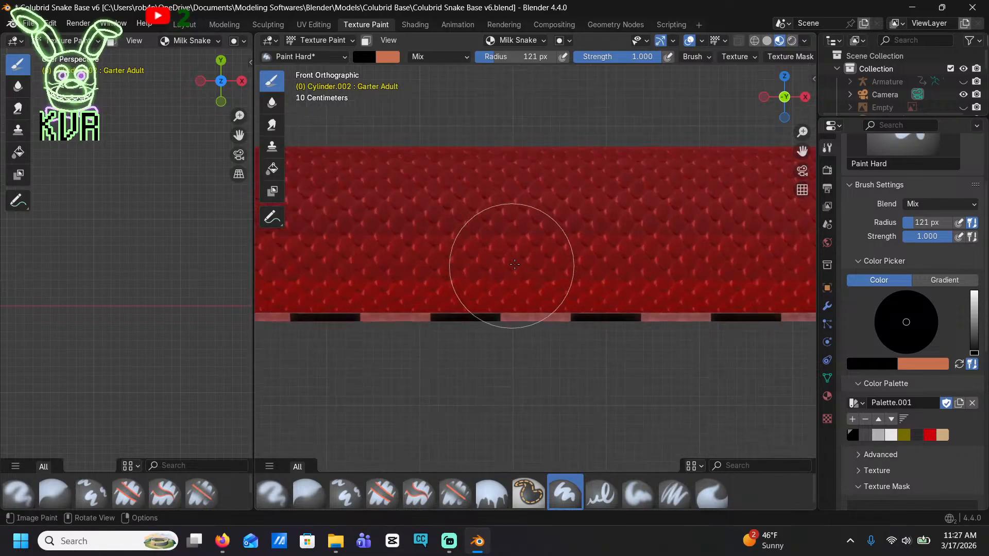
pyautogui.moveTo(559, 107)
pyautogui.mouseDown()
pyautogui.moveTo(551, 358)
pyautogui.moveTo(625, 73)
pyautogui.mouseUp()
pyautogui.scroll(-5, 647, 309)
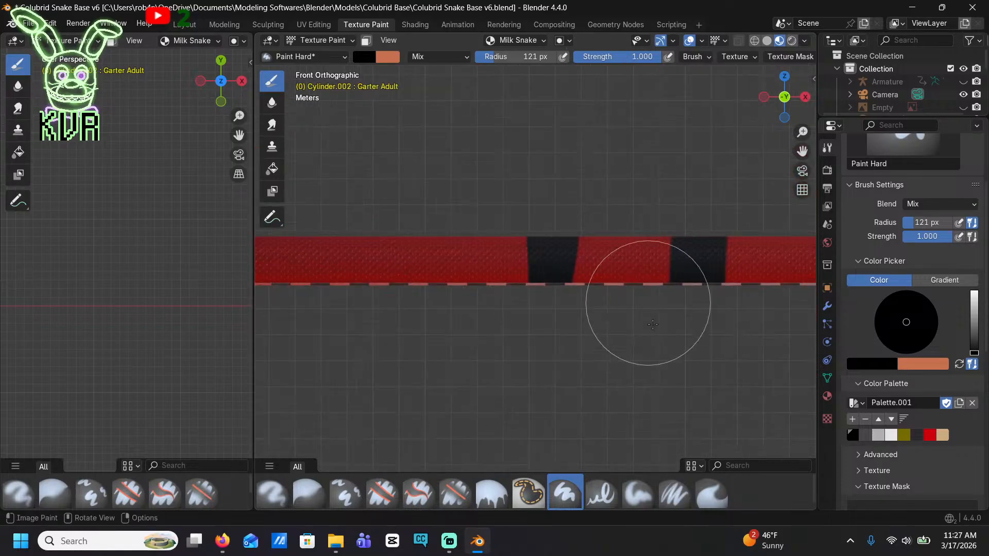
pyautogui.hotkey('ctrl', 'z')
# Paint three black bands at similar spacing on the unbanded red stretch toward the tail
pyautogui.scroll(4, 509, 309)
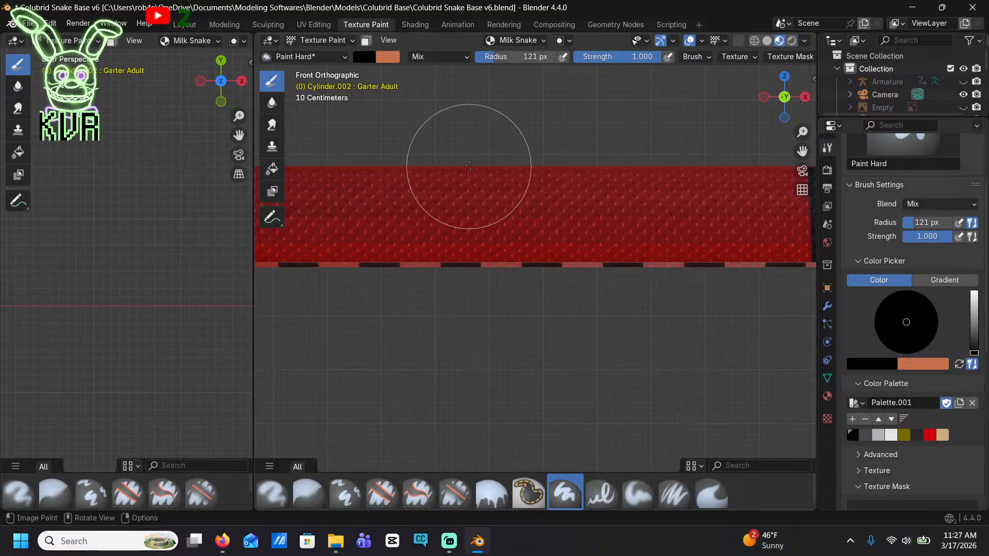
pyautogui.moveTo(474, 173); pyautogui.dragTo(484, 316)
pyautogui.moveTo(439, 328)
pyautogui.keyDown('shift'); pyautogui.mouseDown(button='middle')
pyautogui.moveTo(562, 348)
pyautogui.moveTo(701, 394)
pyautogui.mouseUp(button='middle'); pyautogui.keyUp('shift')
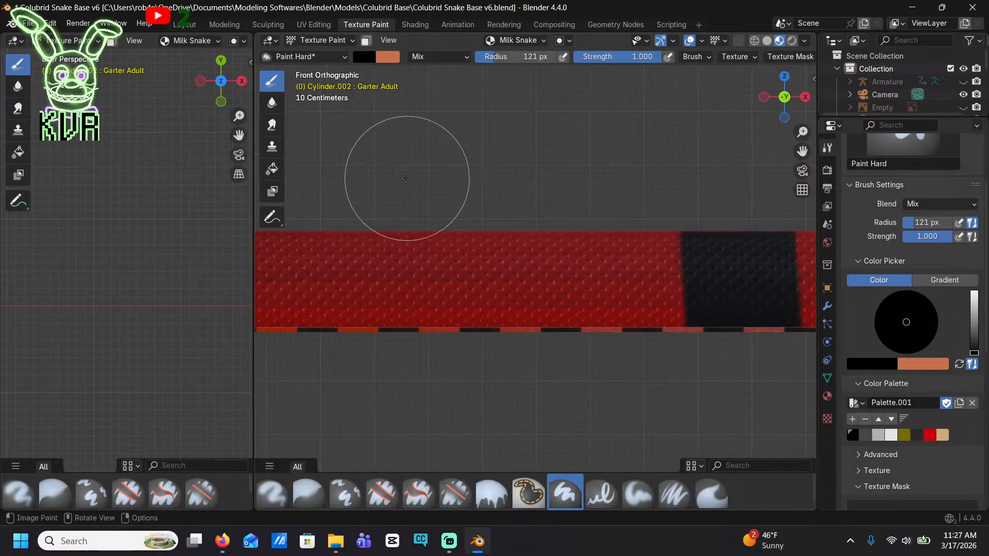
pyautogui.moveTo(405, 179)
pyautogui.mouseDown()
pyautogui.moveTo(368, 205)
pyautogui.moveTo(393, 394)
pyautogui.mouseUp()
pyautogui.keyDown('shift'); pyautogui.moveTo(392, 394); pyautogui.dragTo(732, 366, button='middle'); pyautogui.keyUp('shift')
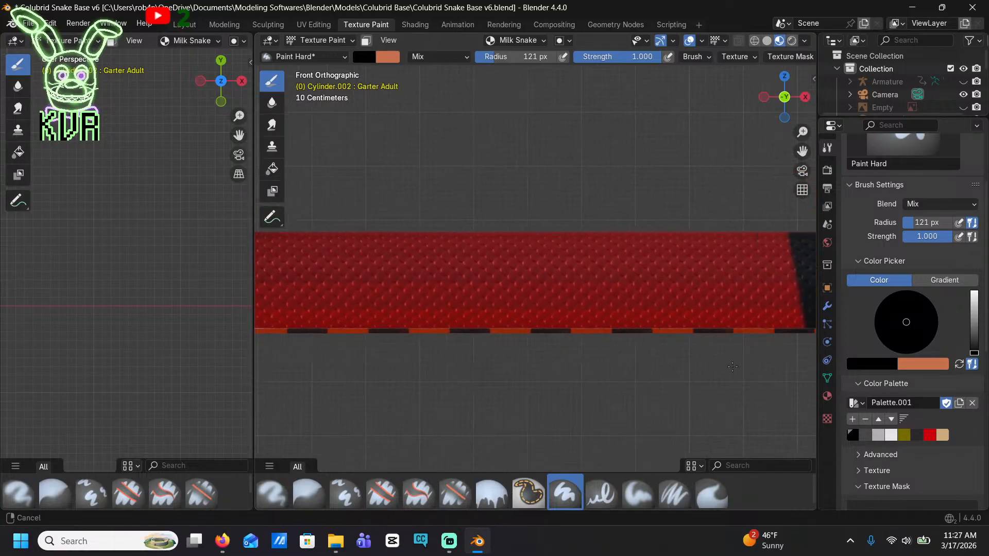
pyautogui.moveTo(515, 154)
pyautogui.mouseDown()
pyautogui.moveTo(545, 199)
pyautogui.moveTo(544, 338)
pyautogui.moveTo(558, 352)
pyautogui.mouseUp()
pyautogui.scroll(-5, 558, 352)
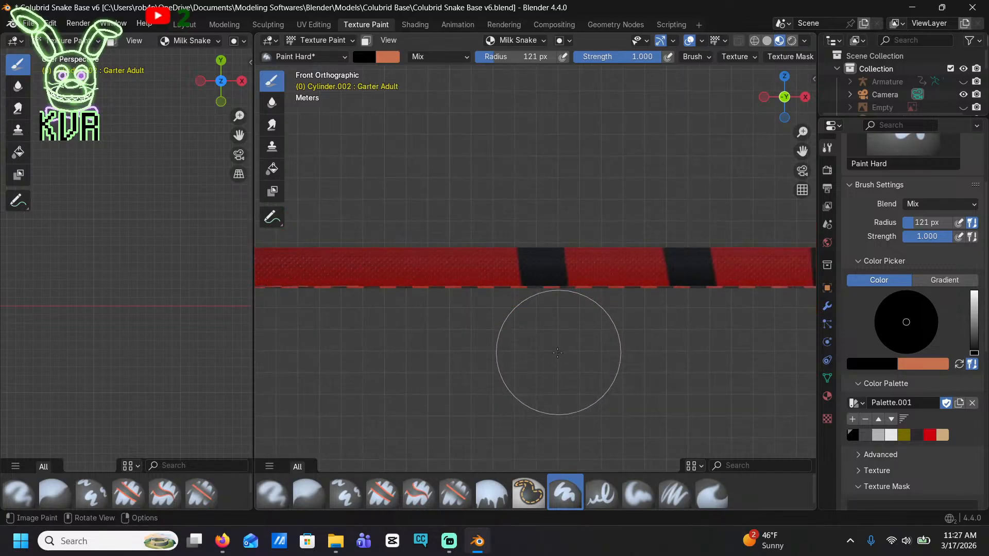
# Paint two more black bands at similar spacing on the red body beyond the last band toward the tail
pyautogui.keyDown('shift'); pyautogui.moveTo(493, 346); pyautogui.dragTo(693, 335, button='middle'); pyautogui.keyUp('shift')
pyautogui.scroll(4, 559, 126)
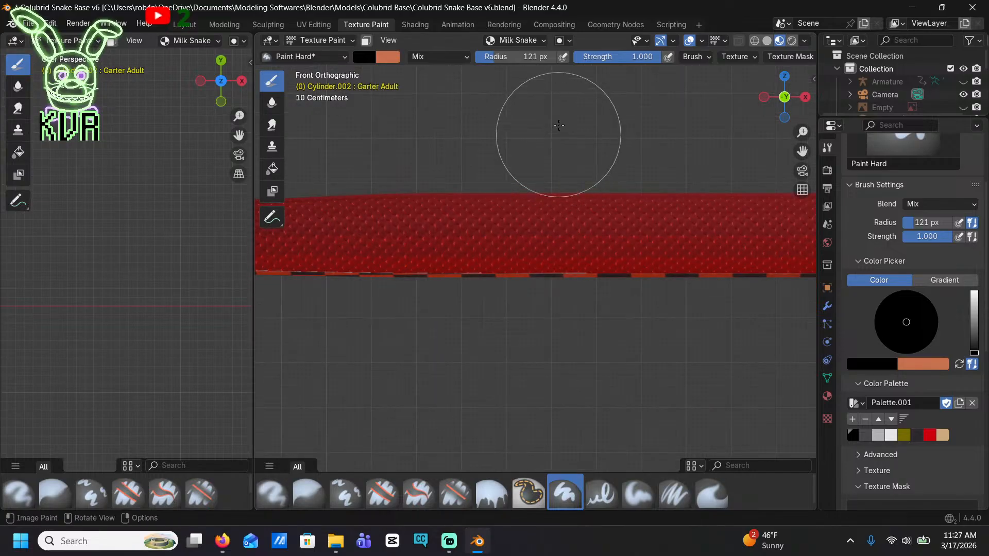
pyautogui.moveTo(557, 114); pyautogui.dragTo(552, 309)
pyautogui.scroll(-6, 545, 331)
pyautogui.scroll(5, 412, 293)
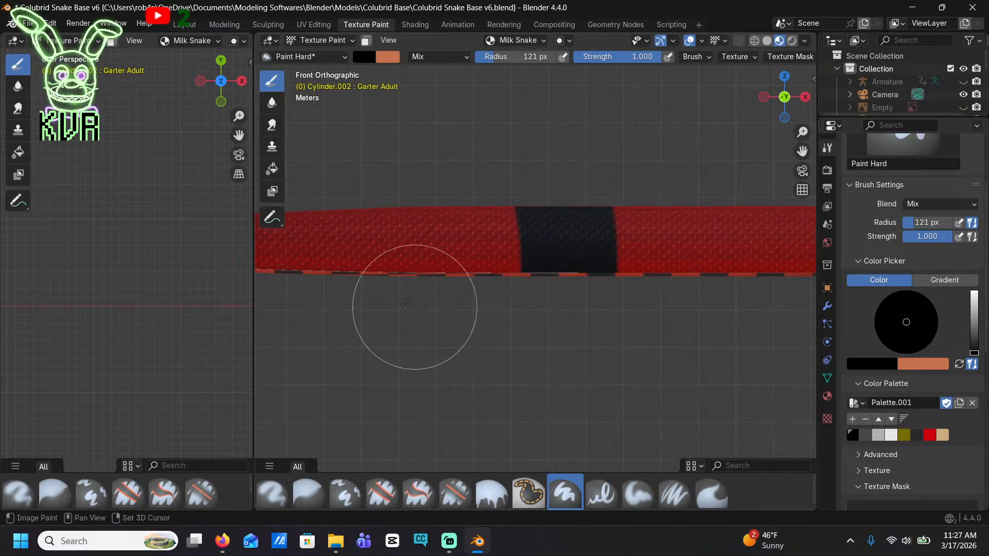
pyautogui.keyDown('shift'); pyautogui.moveTo(413, 293); pyautogui.dragTo(578, 290, button='middle'); pyautogui.keyUp('shift')
pyautogui.scroll(1, 452, 158)
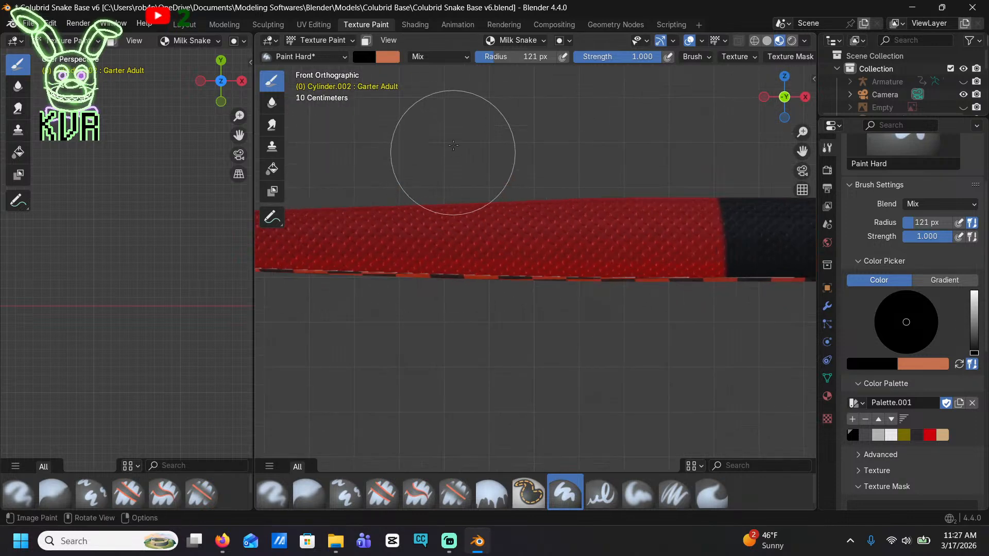
pyautogui.moveTo(461, 162); pyautogui.dragTo(478, 335)
# Paint two further black bands on the narrowing red tail section, redoing the first stroke
pyautogui.keyDown('shift'); pyautogui.moveTo(423, 381); pyautogui.dragTo(648, 392, button='middle'); pyautogui.keyUp('shift')
pyautogui.moveTo(503, 189)
pyautogui.mouseDown()
pyautogui.moveTo(464, 223)
pyautogui.moveTo(479, 317)
pyautogui.mouseUp()
pyautogui.hotkey('ctrl', 'z')
pyautogui.moveTo(416, 163); pyautogui.dragTo(441, 350)
pyautogui.moveTo(426, 386)
pyautogui.keyDown('shift'); pyautogui.mouseDown(button='middle')
pyautogui.moveTo(667, 400)
pyautogui.moveTo(693, 390)
pyautogui.mouseUp(button='middle'); pyautogui.keyUp('shift')
pyautogui.moveTo(419, 196); pyautogui.dragTo(409, 313)
pyautogui.scroll(-3, 412, 312)
# Pick the tan palette colour, brighten it to a pale pinkish cream and test it on the white head band
pyautogui.moveTo(419, 309)
pyautogui.keyDown('shift'); pyautogui.mouseDown(button='middle')
pyautogui.moveTo(611, 361)
pyautogui.moveTo(528, 364)
pyautogui.mouseUp(button='middle'); pyautogui.keyUp('shift')
pyautogui.scroll(-5, 626, 364)
pyautogui.scroll(6, 626, 335)
pyautogui.scroll(3, 663, 326)
pyautogui.keyDown('shift'); pyautogui.moveTo(663, 326); pyautogui.dragTo(267, 360, button='middle'); pyautogui.keyUp('shift')
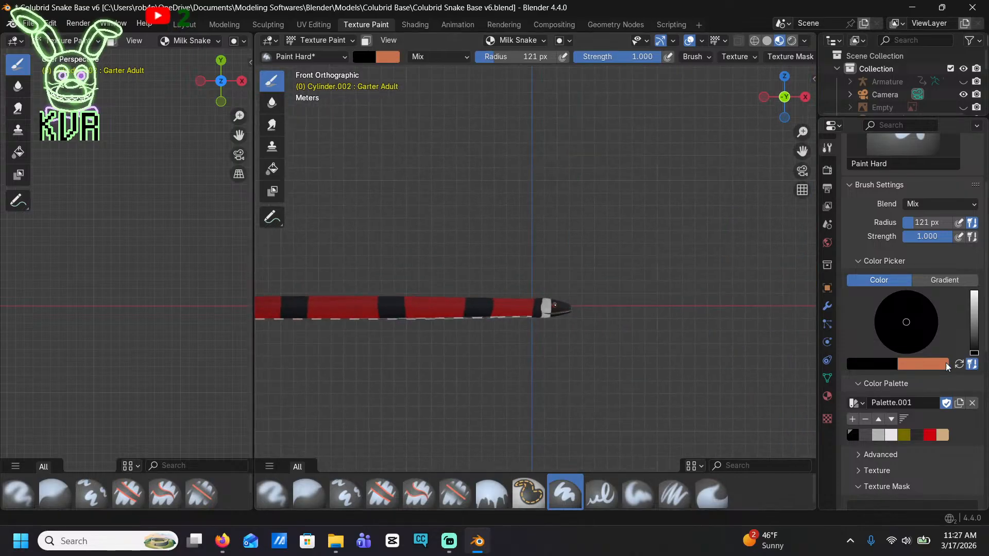
pyautogui.click(942, 435)
pyautogui.scroll(6, 656, 335)
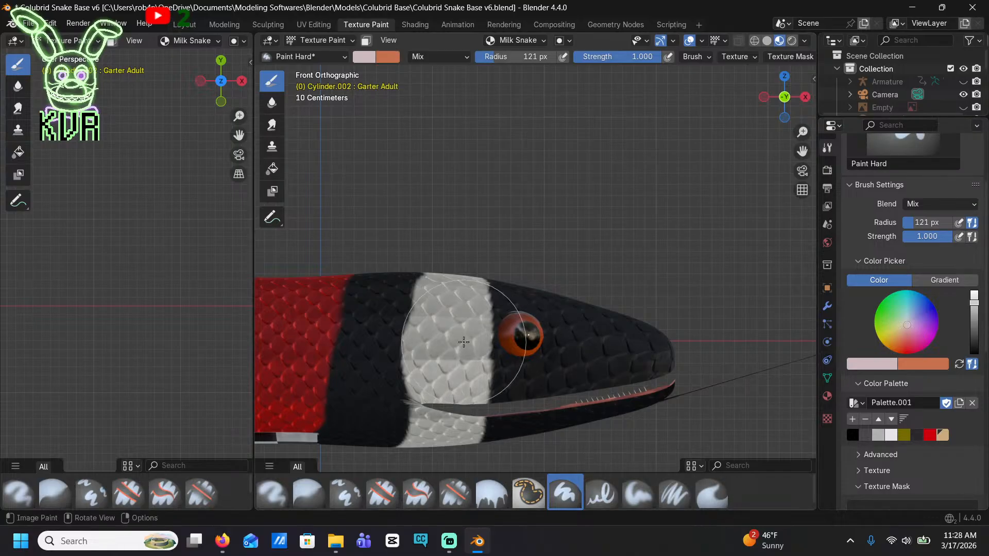
pyautogui.moveTo(974, 301)
pyautogui.mouseDown()
pyautogui.moveTo(973, 322)
pyautogui.moveTo(972, 292)
pyautogui.mouseUp()
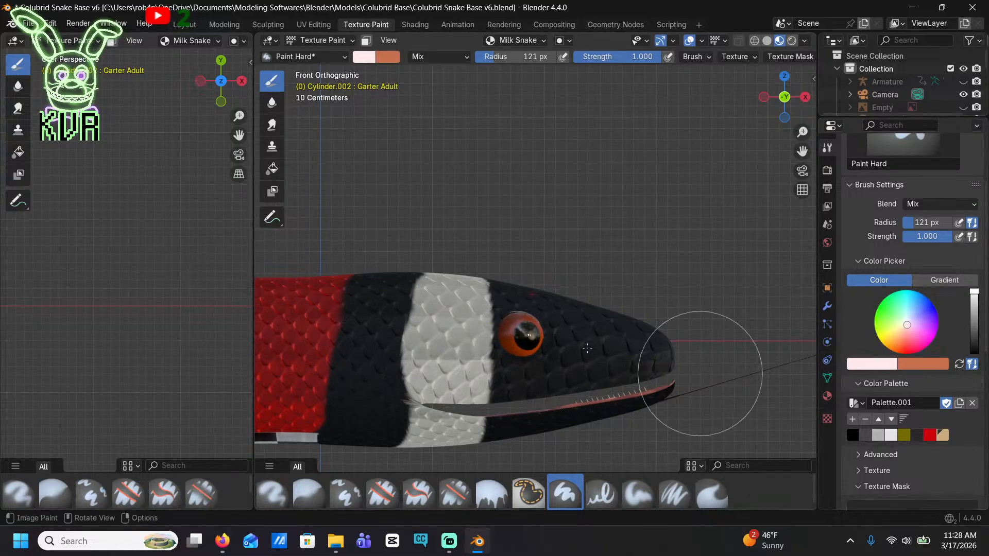
pyautogui.scroll(3, 587, 348)
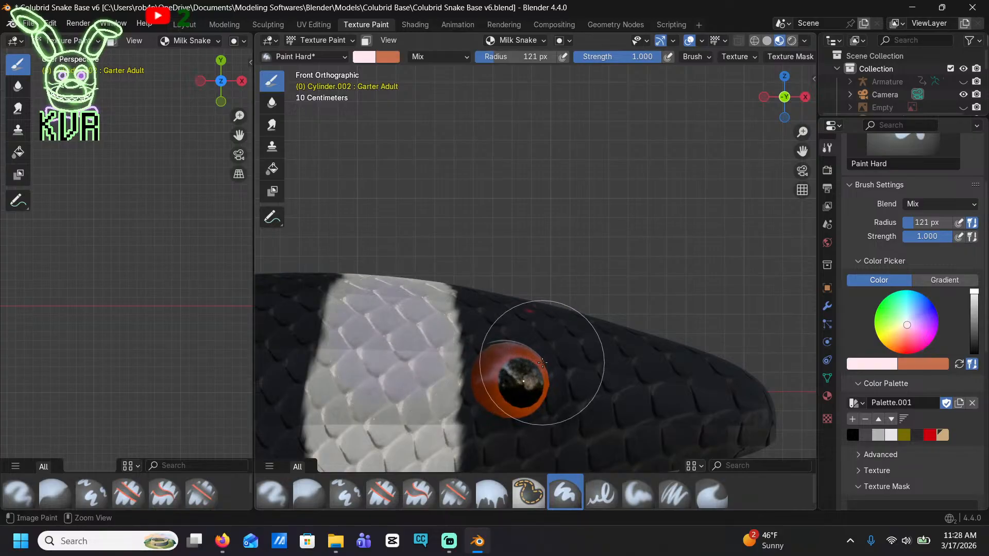
pyautogui.moveTo(907, 329); pyautogui.dragTo(905, 326)
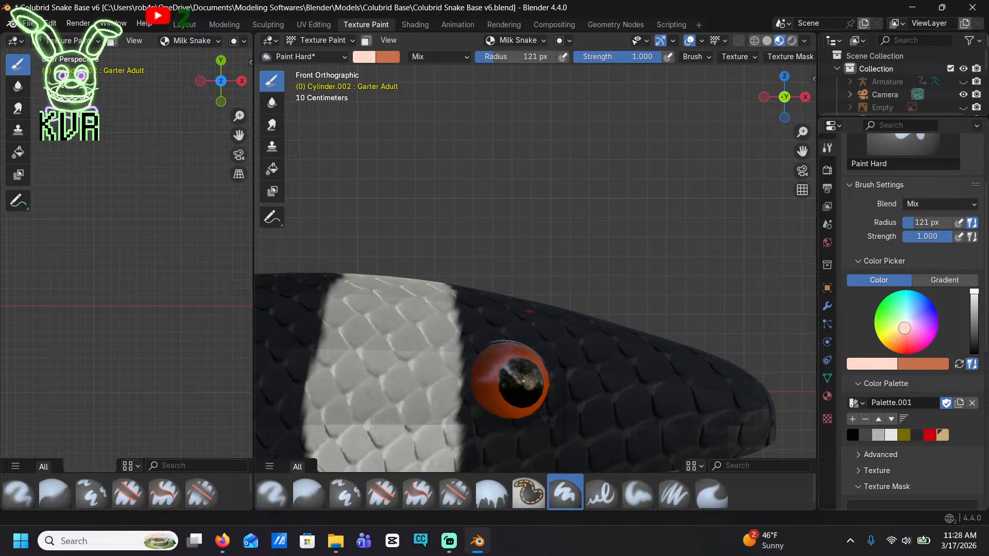
pyautogui.moveTo(357, 366); pyautogui.dragTo(386, 360)
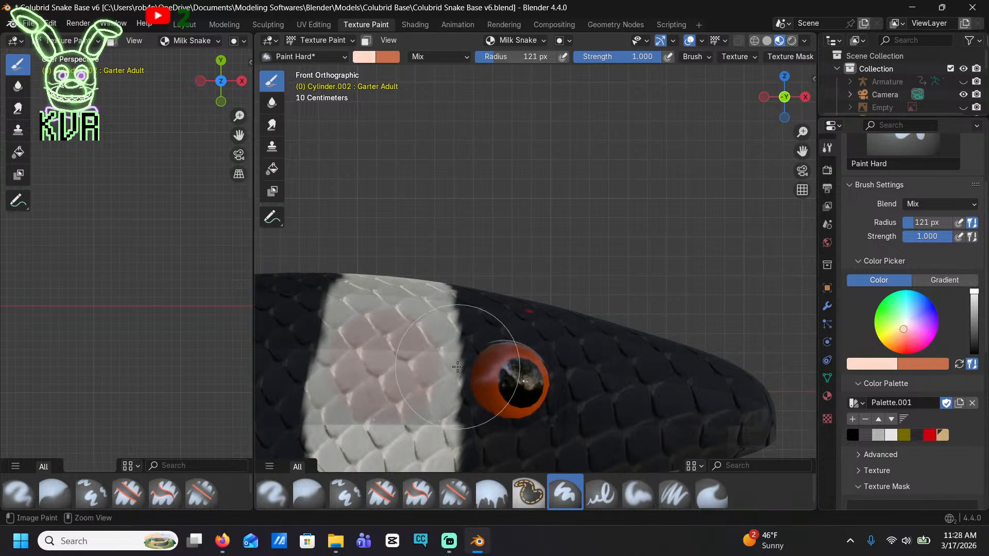
pyautogui.hotkey('ctrl', 'z')
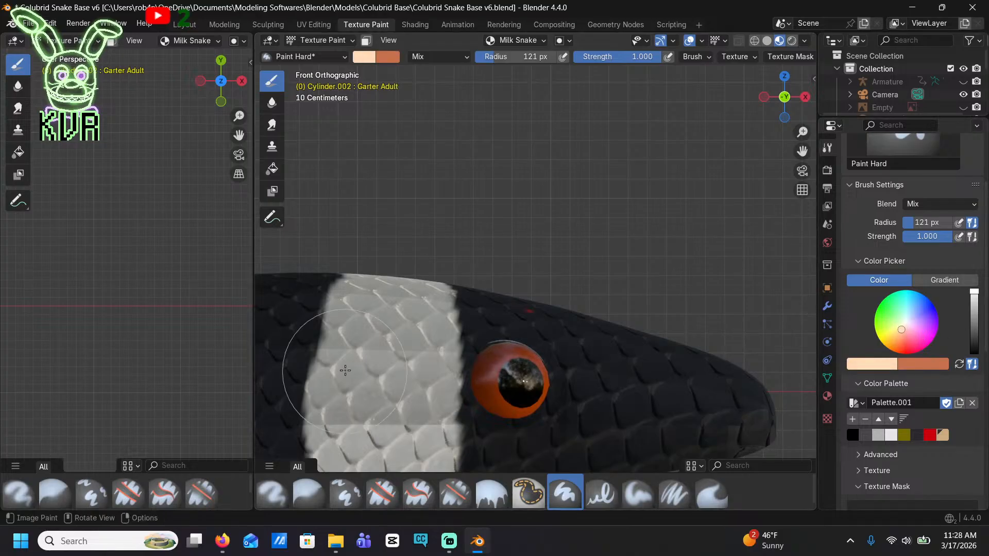
# Recolour the white band behind the eye in a warm pale cream, including its section on the lower jaw
pyautogui.moveTo(345, 370); pyautogui.dragTo(383, 368)
pyautogui.keyDown('shift'); pyautogui.moveTo(400, 369); pyautogui.dragTo(488, 248, button='middle'); pyautogui.keyUp('shift')
pyautogui.moveTo(500, 194)
pyautogui.mouseDown()
pyautogui.moveTo(478, 155)
pyautogui.moveTo(438, 348)
pyautogui.moveTo(417, 309)
pyautogui.moveTo(455, 207)
pyautogui.mouseUp()
pyautogui.hotkey('ctrl', 'z')
pyautogui.scroll(-2, 457, 205)
pyautogui.keyDown('shift'); pyautogui.moveTo(501, 261); pyautogui.dragTo(489, 191, button='middle'); pyautogui.keyUp('shift')
pyautogui.scroll(1, 485, 196)
pyautogui.moveTo(474, 112)
pyautogui.mouseDown()
pyautogui.moveTo(471, 149)
pyautogui.moveTo(492, 190)
pyautogui.moveTo(463, 257)
pyautogui.moveTo(454, 337)
pyautogui.mouseUp()
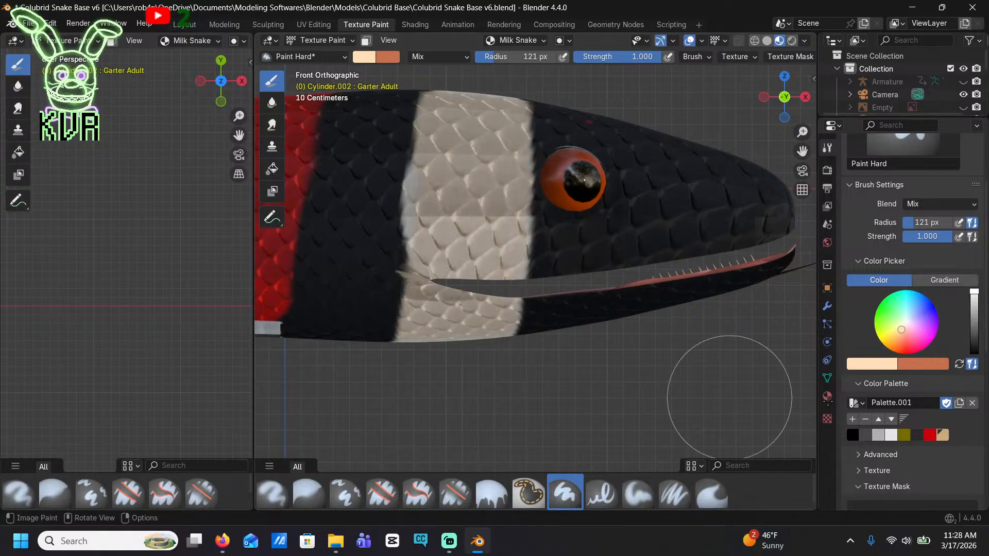
# Try the darker tan palette colour over the pale cream head band
pyautogui.click(945, 434)
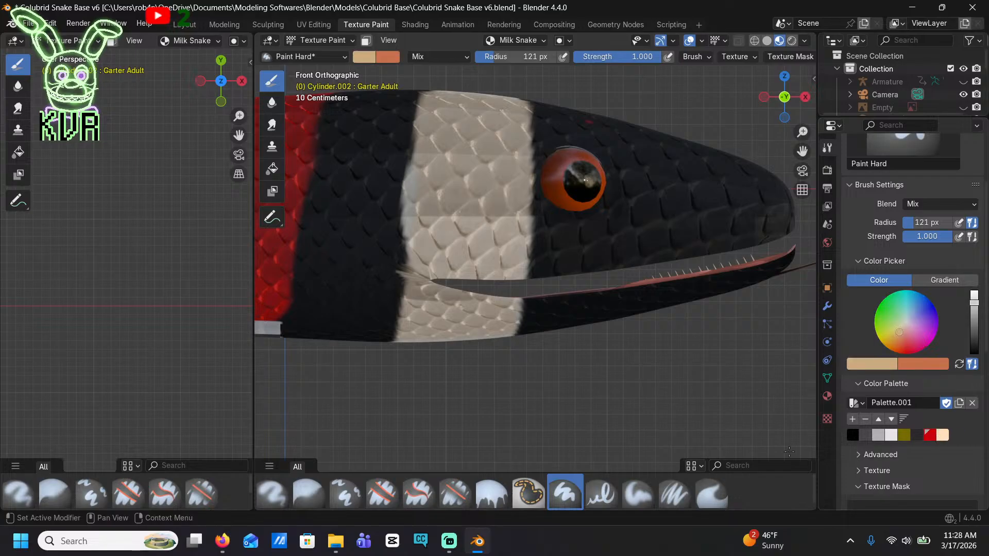
pyautogui.moveTo(472, 168); pyautogui.dragTo(478, 216)
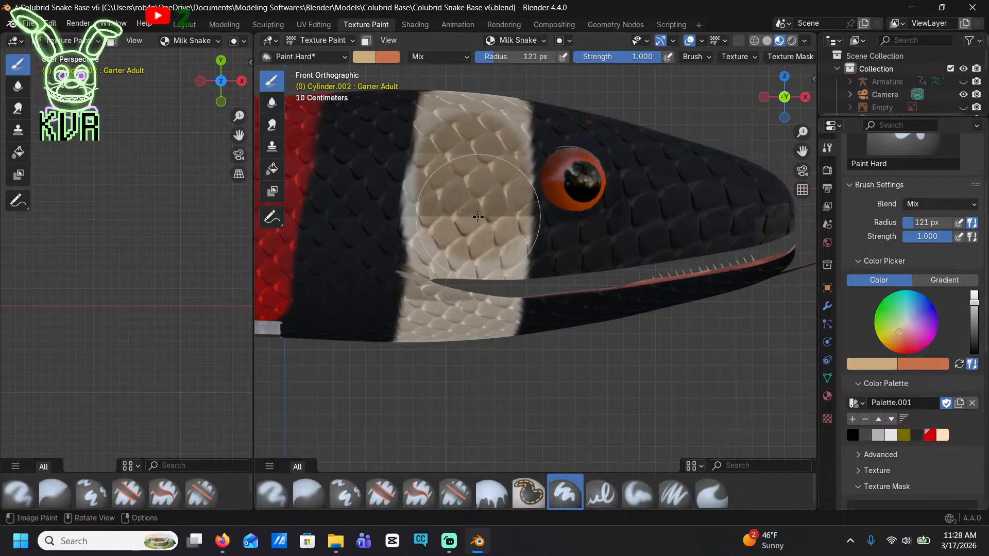
pyautogui.hotkey('ctrl', 'z')
pyautogui.click(942, 435)
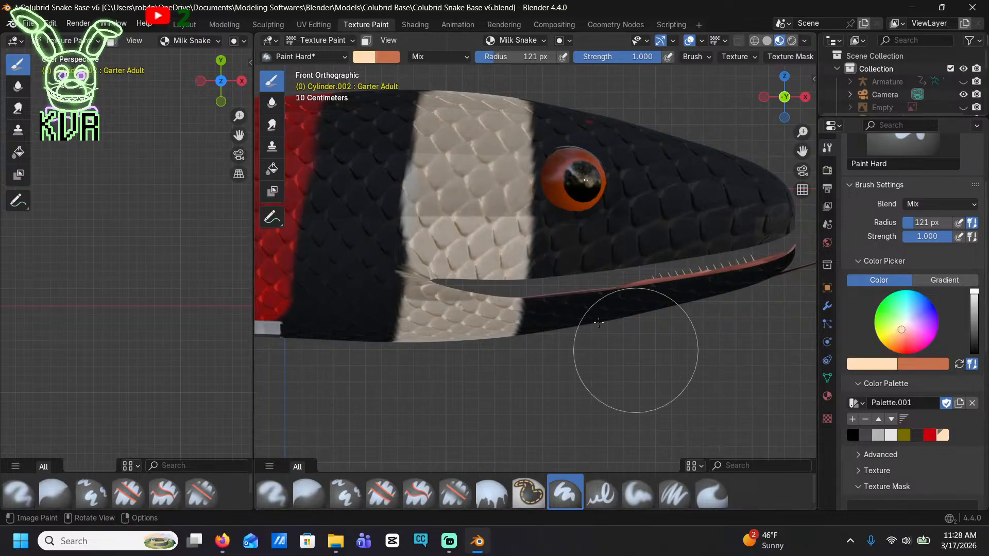
# Touch up the head band with pale cream from the lower jaw up over the top of the head
pyautogui.moveTo(453, 340); pyautogui.dragTo(448, 246, button='middle')
pyautogui.moveTo(434, 212)
pyautogui.mouseDown()
pyautogui.moveTo(430, 110)
pyautogui.moveTo(405, 121)
pyautogui.moveTo(470, 138)
pyautogui.mouseUp()
pyautogui.scroll(-5, 443, 145)
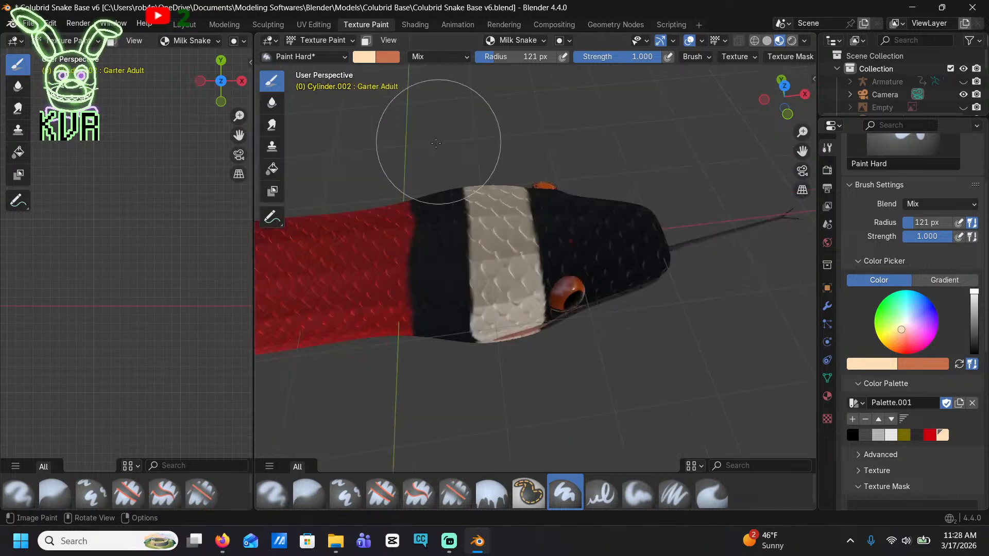
# Select black and fill the red gap along the back in the first body band behind the head
pyautogui.moveTo(439, 144)
pyautogui.keyDown('shift'); pyautogui.mouseDown(button='middle')
pyautogui.moveTo(553, 123)
pyautogui.moveTo(762, 120)
pyautogui.mouseUp(button='middle'); pyautogui.keyUp('shift')
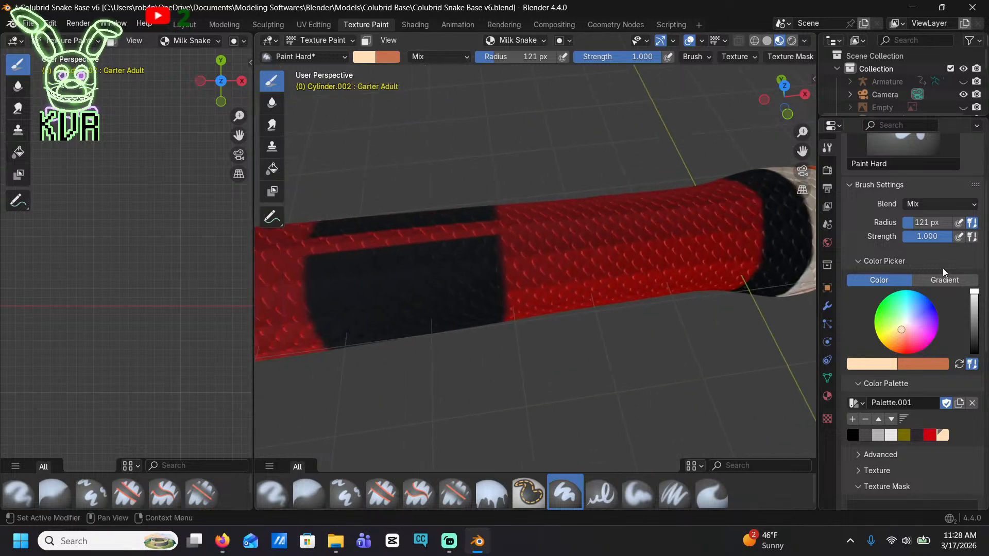
pyautogui.click(852, 435)
pyautogui.moveTo(404, 294)
pyautogui.mouseDown()
pyautogui.moveTo(397, 231)
pyautogui.moveTo(353, 276)
pyautogui.moveTo(363, 256)
pyautogui.moveTo(430, 237)
pyautogui.mouseUp()
pyautogui.scroll(-5, 435, 241)
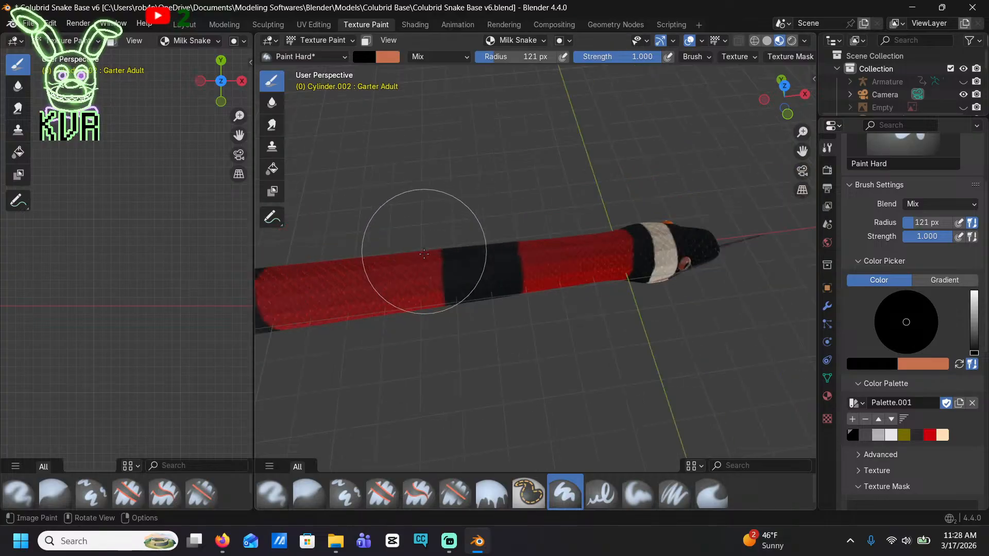
# Fill the red gap along the back in the second body band with black, redoing the first stroke
pyautogui.keyDown('shift'); pyautogui.moveTo(423, 250); pyautogui.dragTo(558, 260, button='middle'); pyautogui.keyUp('shift')
pyautogui.scroll(5, 520, 278)
pyautogui.keyDown('shift'); pyautogui.moveTo(303, 247); pyautogui.dragTo(496, 222, button='middle'); pyautogui.keyUp('shift')
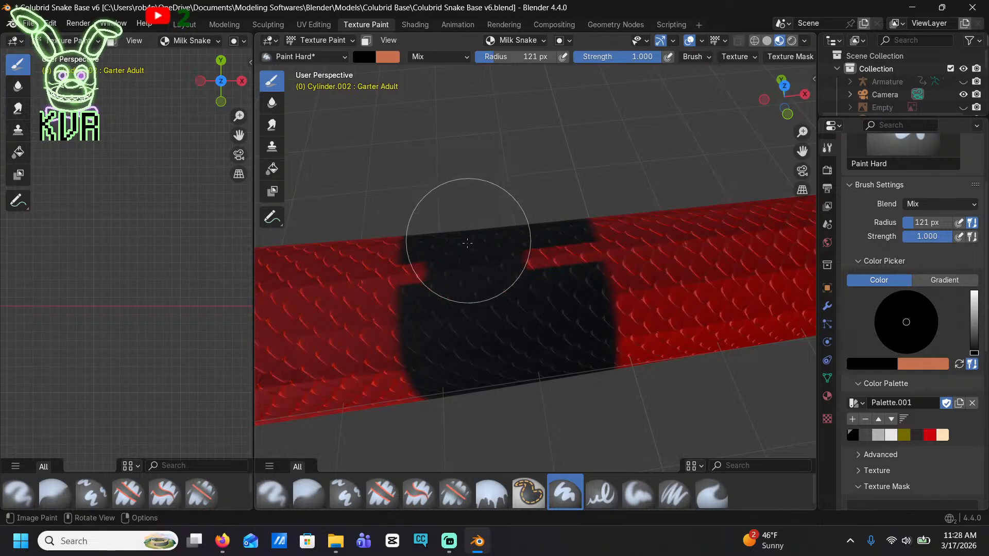
pyautogui.hotkey('ctrl', 'z')
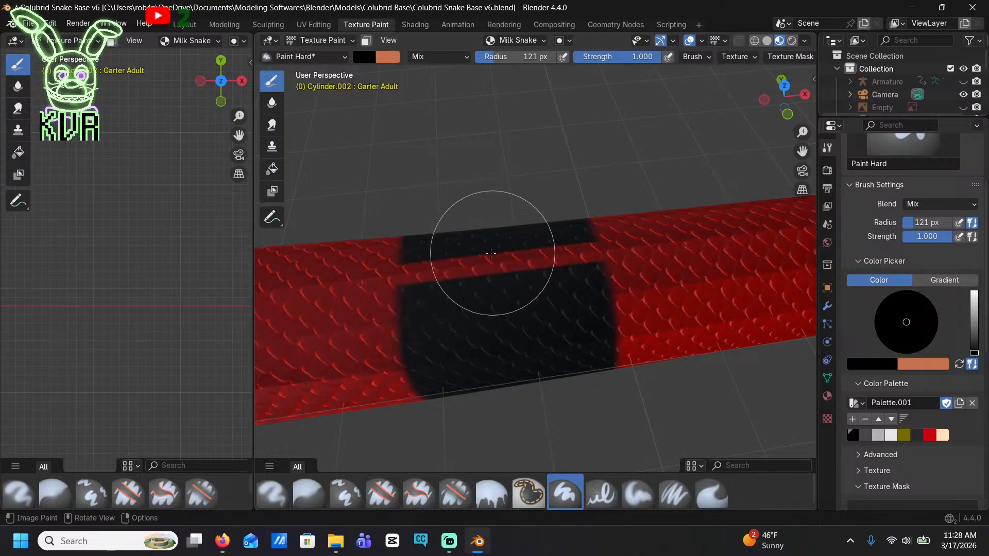
pyautogui.scroll(1, 487, 247)
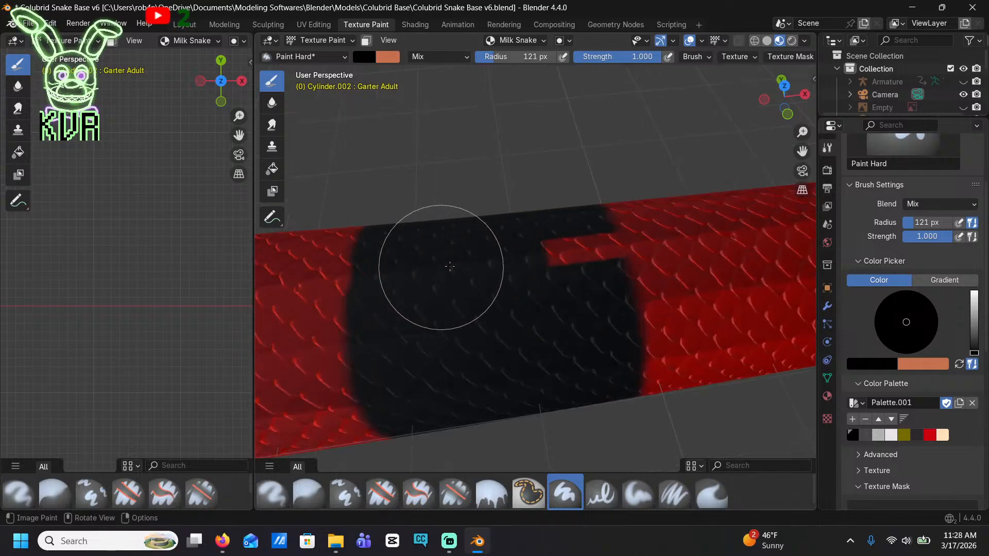
pyautogui.moveTo(450, 266); pyautogui.dragTo(545, 257)
pyautogui.scroll(-5, 536, 254)
# Fill the red gap along the back in the third body band with black
pyautogui.keyDown('shift'); pyautogui.moveTo(546, 256); pyautogui.dragTo(762, 264, button='middle'); pyautogui.keyUp('shift')
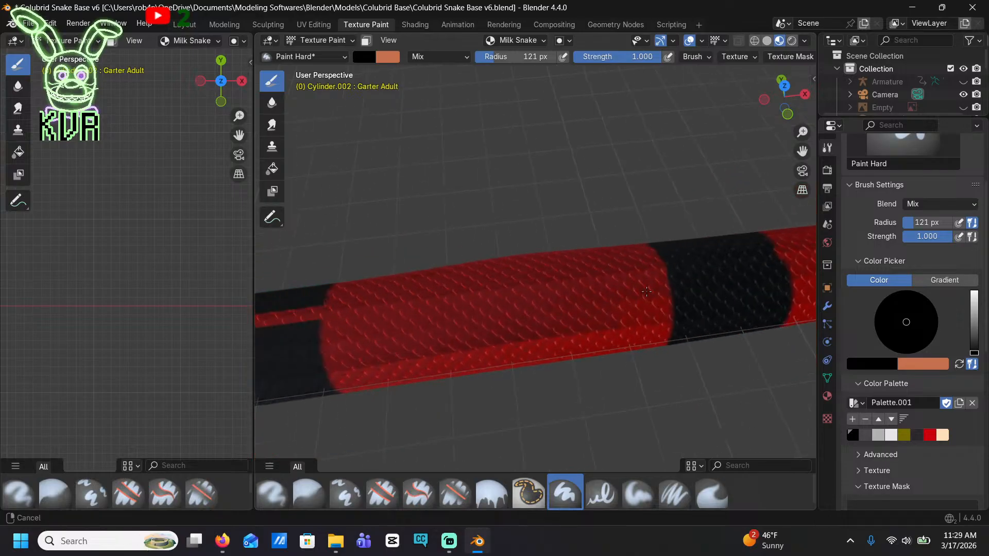
pyautogui.keyDown('shift'); pyautogui.moveTo(260, 278); pyautogui.dragTo(463, 259, button='middle'); pyautogui.keyUp('shift')
pyautogui.scroll(1, 397, 289)
pyautogui.moveTo(441, 253)
pyautogui.mouseDown()
pyautogui.moveTo(421, 291)
pyautogui.moveTo(311, 309)
pyautogui.moveTo(478, 293)
pyautogui.mouseUp()
pyautogui.hotkey('ctrl', 'z')
pyautogui.scroll(1, 427, 290)
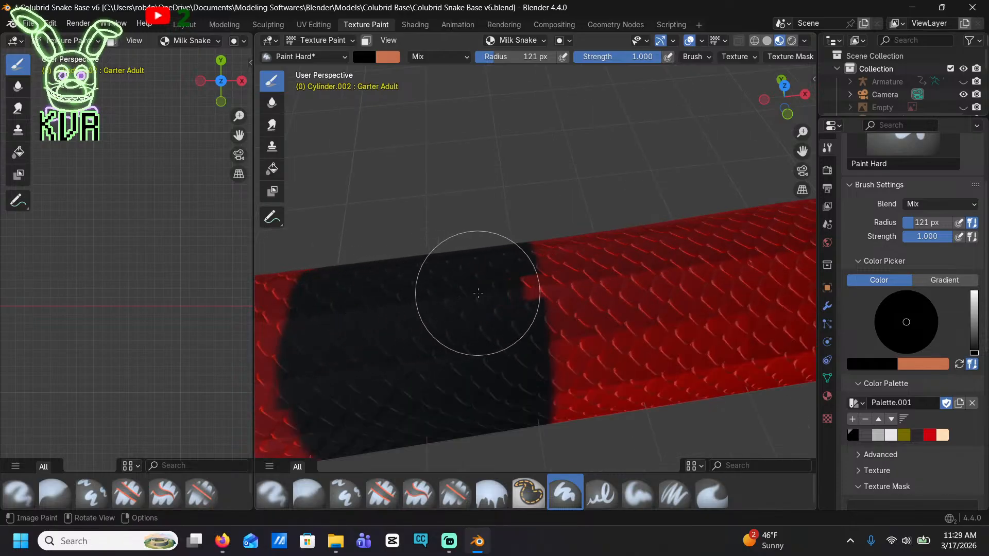
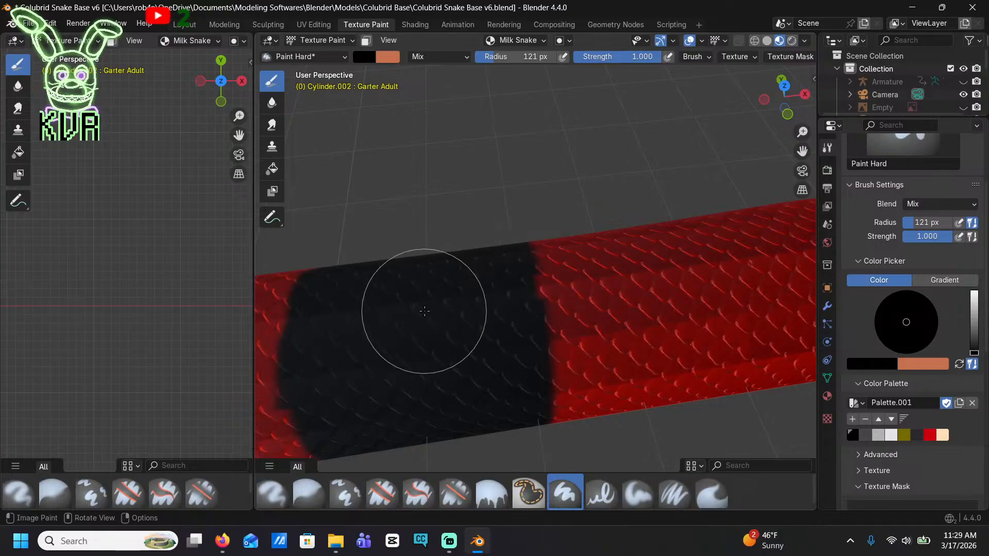
# Repaint the last black stroke across the back of the current body band, and fill the red gap in the next band toward the tail
pyautogui.hotkey('ctrl', 'z')
pyautogui.moveTo(412, 295)
pyautogui.mouseDown()
pyautogui.moveTo(380, 316)
pyautogui.moveTo(342, 316)
pyautogui.moveTo(481, 291)
pyautogui.mouseUp()
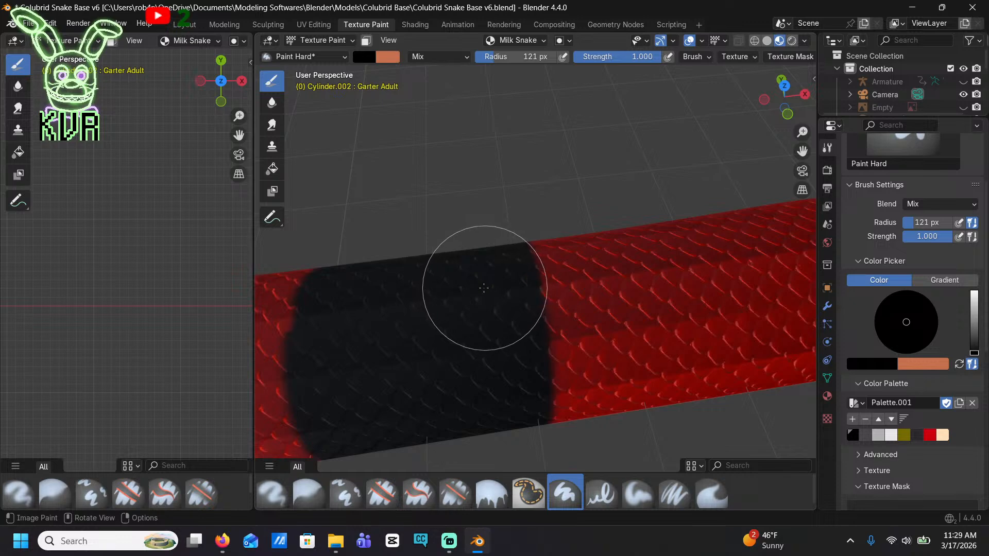
pyautogui.scroll(-5, 670, 278)
pyautogui.scroll(5, 724, 272)
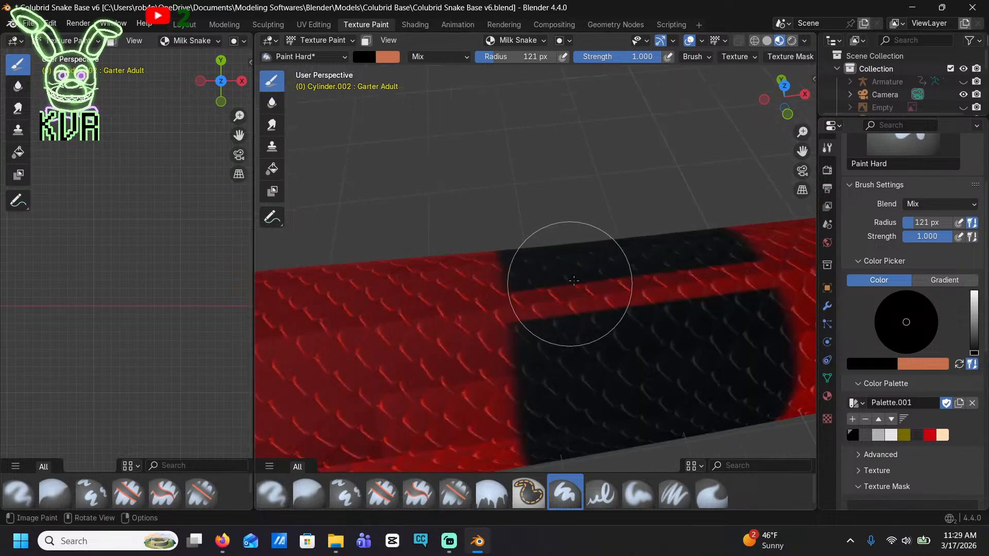
pyautogui.moveTo(523, 287)
pyautogui.mouseDown()
pyautogui.moveTo(585, 300)
pyautogui.moveTo(559, 298)
pyautogui.moveTo(727, 285)
pyautogui.moveTo(540, 287)
pyautogui.moveTo(627, 285)
pyautogui.mouseUp()
pyautogui.hotkey('ctrl', 'z')
pyautogui.hotkey('ctrl', 'z')
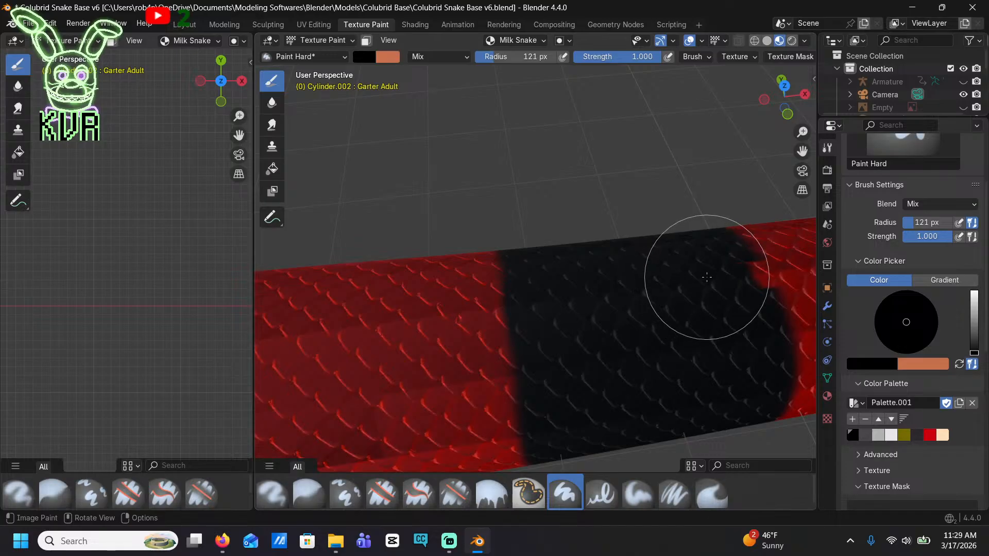
# Fill the red gap along the back in the fifth body band with black, including the leftover red patch
pyautogui.scroll(-8, 709, 276)
pyautogui.keyDown('shift'); pyautogui.moveTo(296, 343); pyautogui.dragTo(590, 297, button='middle'); pyautogui.keyUp('shift')
pyautogui.scroll(8, 522, 287)
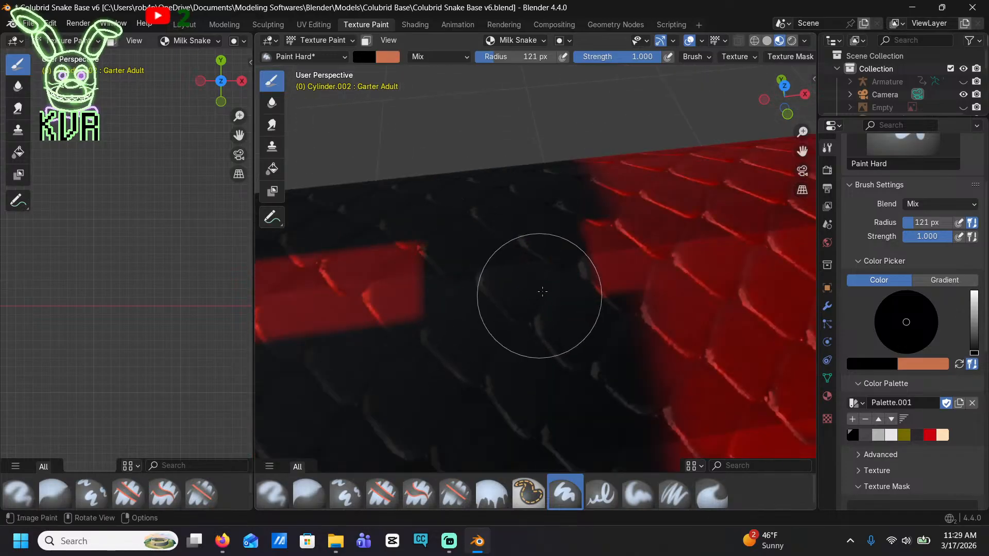
pyautogui.moveTo(474, 284); pyautogui.dragTo(353, 260)
pyautogui.keyDown('shift'); pyautogui.moveTo(383, 273); pyautogui.dragTo(607, 313, button='middle'); pyautogui.keyUp('shift')
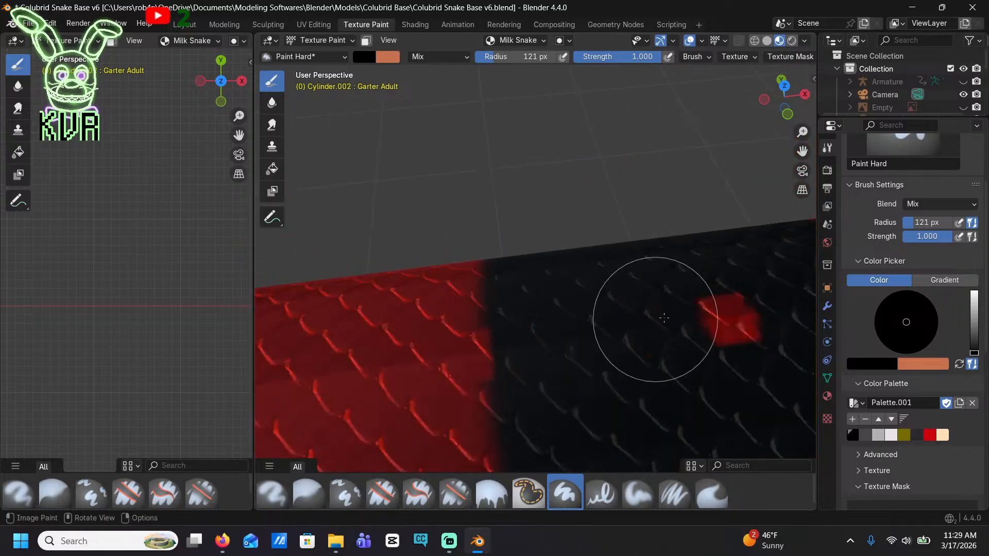
pyautogui.moveTo(675, 316); pyautogui.dragTo(737, 308)
# Paint black over the red gap along the back in the sixth body band, out to both band edges
pyautogui.scroll(-8, 706, 304)
pyautogui.keyDown('shift'); pyautogui.moveTo(455, 344); pyautogui.dragTo(673, 325, button='middle'); pyautogui.keyUp('shift')
pyautogui.scroll(8, 495, 319)
pyautogui.moveTo(422, 334); pyautogui.dragTo(428, 323)
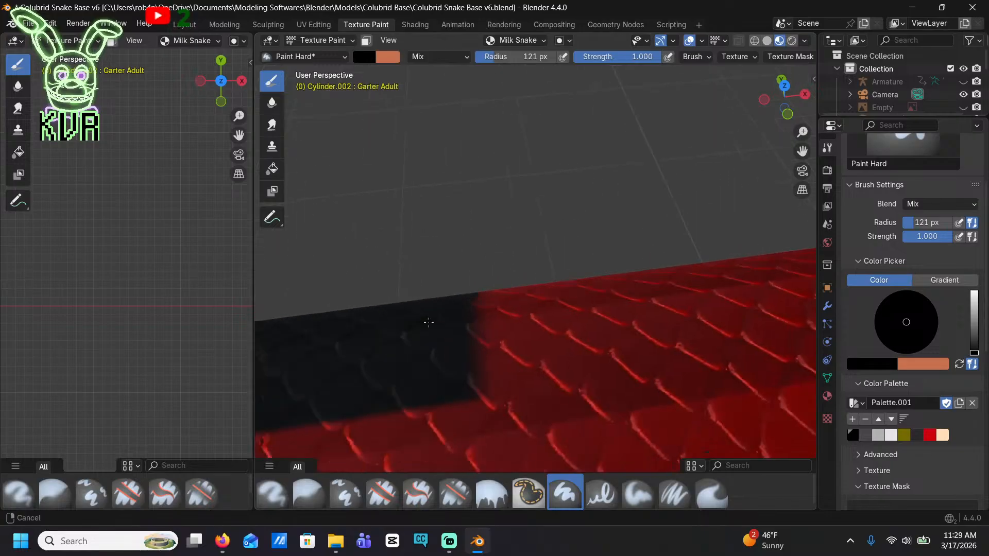
pyautogui.keyDown('shift'); pyautogui.moveTo(429, 322); pyautogui.dragTo(553, 264, button='middle'); pyautogui.keyUp('shift')
pyautogui.moveTo(497, 237)
pyautogui.mouseDown()
pyautogui.moveTo(404, 249)
pyautogui.moveTo(777, 221)
pyautogui.mouseUp()
pyautogui.keyDown('shift'); pyautogui.moveTo(778, 221); pyautogui.dragTo(511, 237, button='middle'); pyautogui.keyUp('shift')
pyautogui.scroll(-4, 510, 238)
pyautogui.moveTo(385, 298)
pyautogui.keyDown('shift'); pyautogui.mouseDown(button='middle')
pyautogui.moveTo(423, 293)
pyautogui.moveTo(470, 270)
pyautogui.mouseUp(button='middle'); pyautogui.keyUp('shift')
pyautogui.moveTo(385, 263); pyautogui.dragTo(389, 262)
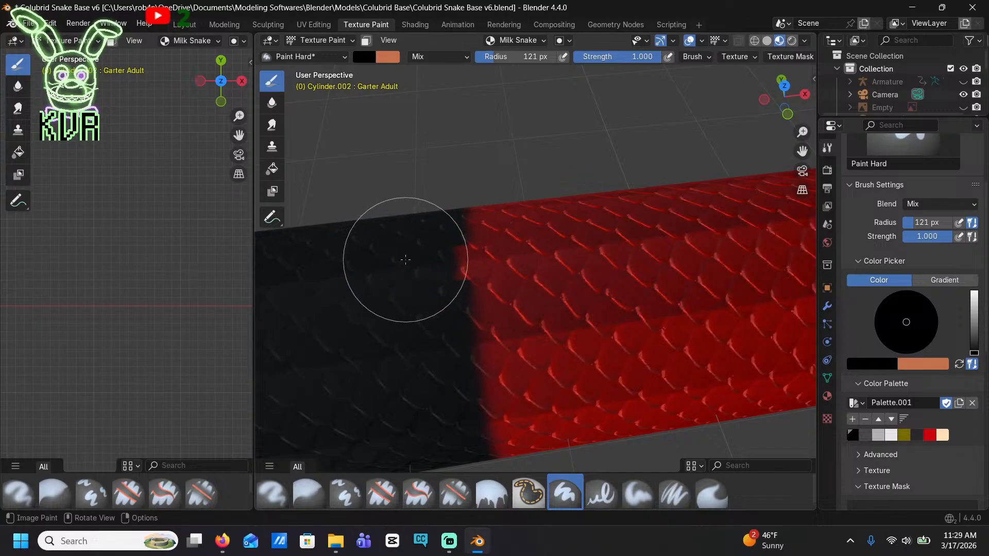
# Fill the red gaps along the back in the next two body bands toward the tail with black
pyautogui.scroll(-3, 406, 259)
pyautogui.keyDown('shift'); pyautogui.moveTo(397, 294); pyautogui.dragTo(664, 270, button='middle'); pyautogui.keyUp('shift')
pyautogui.keyDown('shift'); pyautogui.moveTo(360, 319); pyautogui.dragTo(574, 300, button='middle'); pyautogui.keyUp('shift')
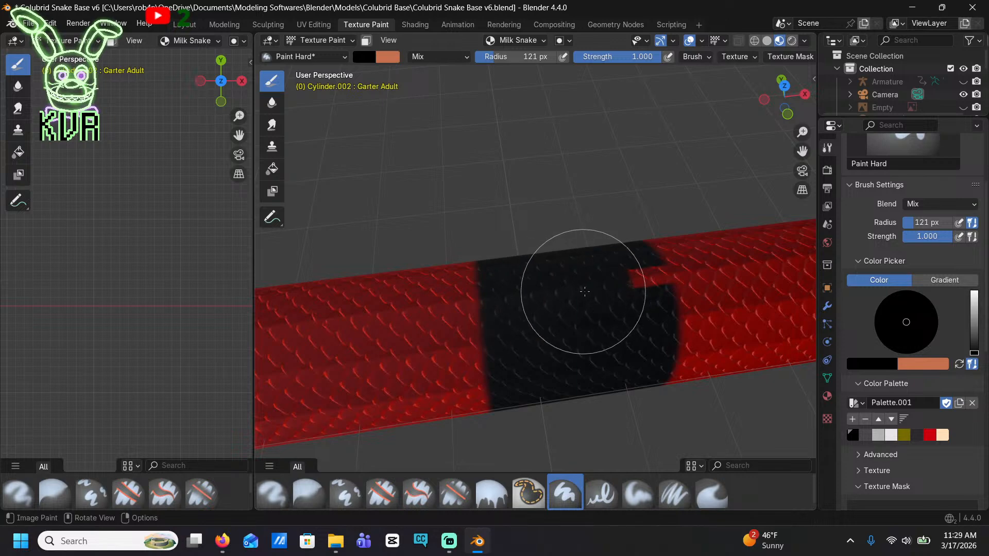
pyautogui.scroll(-5, 584, 286)
pyautogui.keyDown('shift'); pyautogui.moveTo(361, 308); pyautogui.dragTo(574, 296, button='middle'); pyautogui.keyUp('shift')
pyautogui.scroll(5, 574, 296)
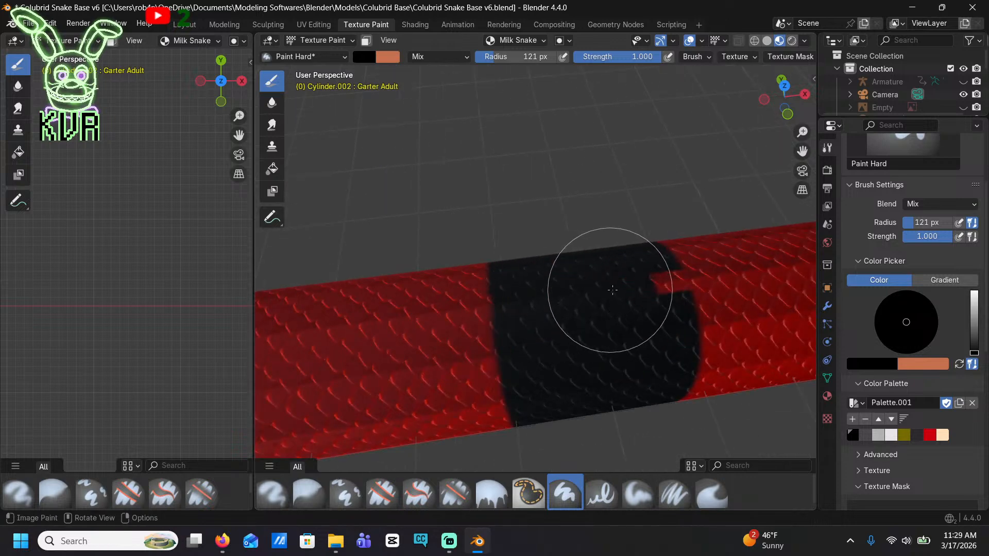
# Continue toward the tail, covering the red back gaps in the two following body bands with black
pyautogui.scroll(-4, 592, 296)
pyautogui.keyDown('shift'); pyautogui.moveTo(396, 320); pyautogui.dragTo(551, 309, button='middle'); pyautogui.keyUp('shift')
pyautogui.keyDown('shift'); pyautogui.moveTo(363, 332); pyautogui.dragTo(529, 302, button='middle'); pyautogui.keyUp('shift')
pyautogui.scroll(5, 530, 303)
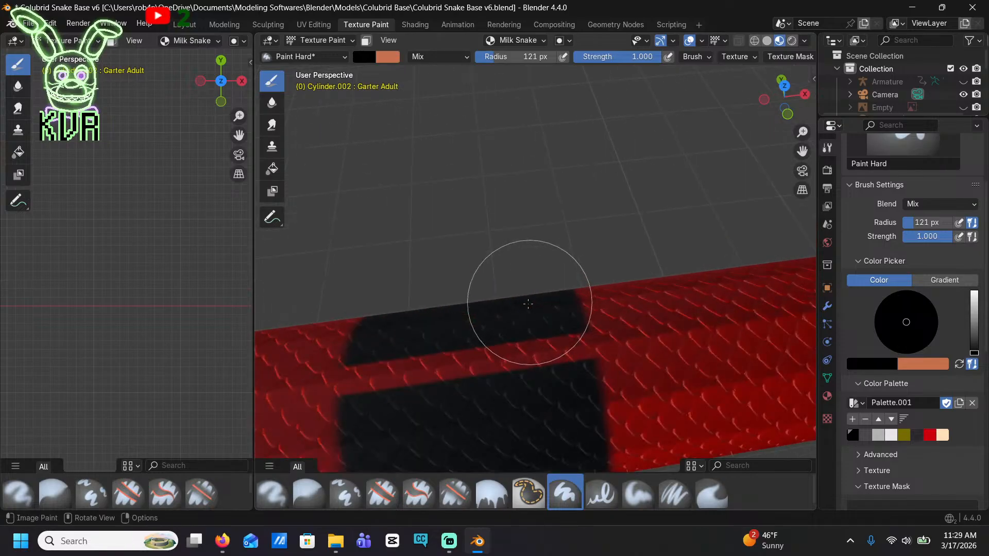
pyautogui.keyDown('shift'); pyautogui.moveTo(444, 392); pyautogui.dragTo(557, 293, button='middle'); pyautogui.keyUp('shift')
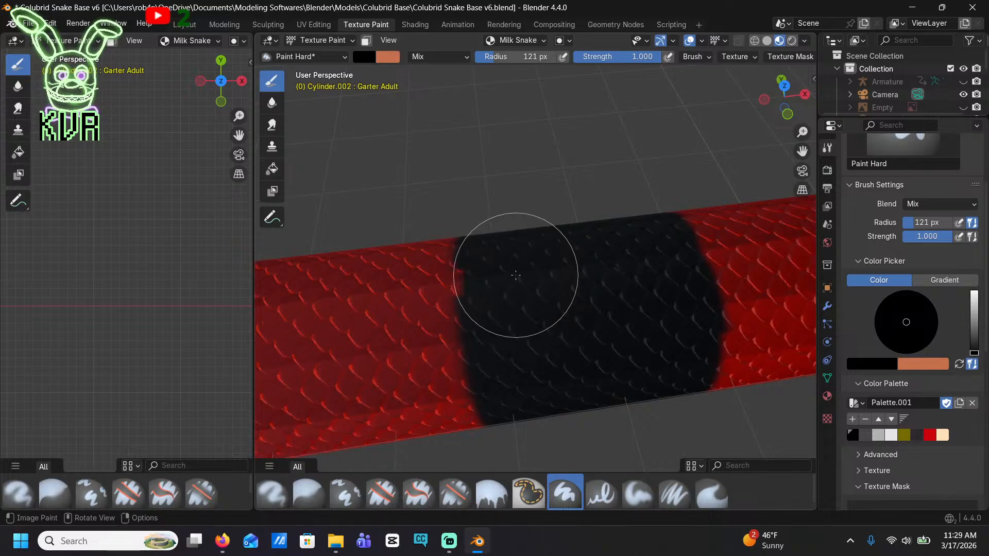
pyautogui.scroll(-5, 517, 275)
pyautogui.keyDown('shift'); pyautogui.moveTo(463, 269); pyautogui.dragTo(579, 293, button='middle'); pyautogui.keyUp('shift')
pyautogui.scroll(5, 579, 293)
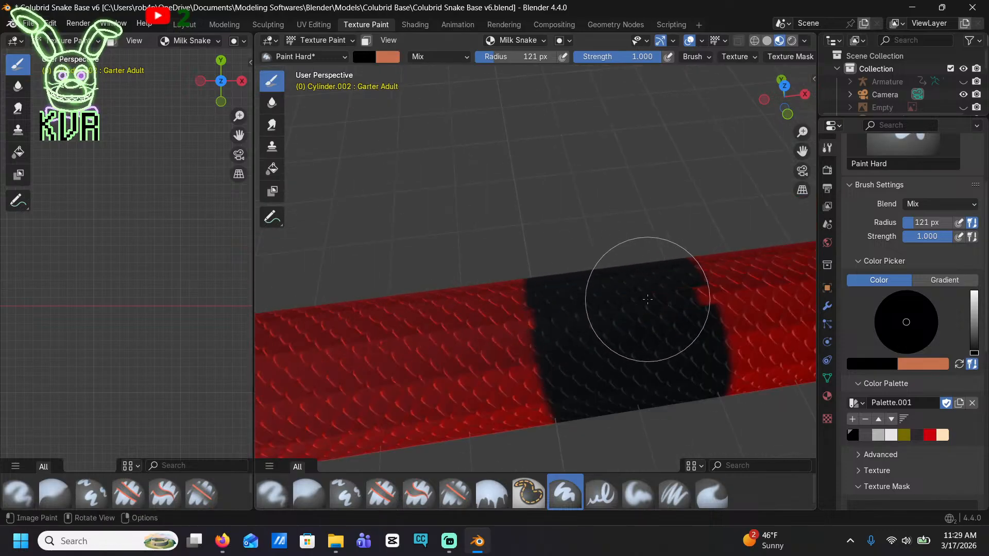
# Close the red gap along the back of the next body band with black strokes up to its edges
pyautogui.scroll(-4, 608, 294)
pyautogui.keyDown('shift'); pyautogui.moveTo(353, 329); pyautogui.dragTo(520, 303, button='middle'); pyautogui.keyUp('shift')
pyautogui.scroll(6, 519, 305)
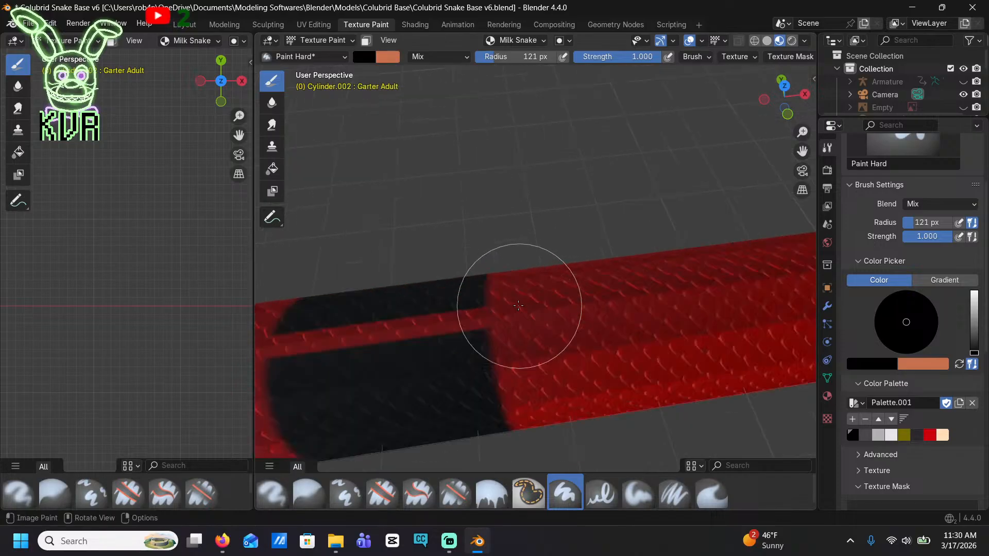
pyautogui.keyDown('shift'); pyautogui.moveTo(361, 378); pyautogui.dragTo(559, 266, button='middle'); pyautogui.keyUp('shift')
pyautogui.moveTo(546, 199)
pyautogui.mouseDown()
pyautogui.moveTo(523, 194)
pyautogui.moveTo(479, 228)
pyautogui.moveTo(698, 195)
pyautogui.mouseUp()
pyautogui.keyDown('shift'); pyautogui.moveTo(698, 196); pyautogui.dragTo(505, 226, button='middle'); pyautogui.keyUp('shift')
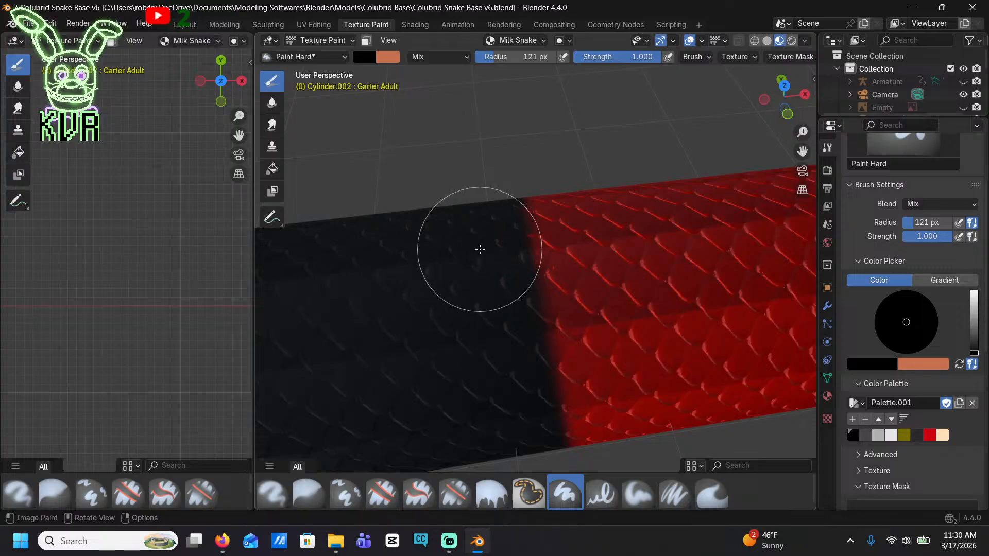
# Fill the red back gap in the following band with black, redoing the first stroke and covering the red notch at its edge
pyautogui.scroll(-5, 457, 251)
pyautogui.scroll(5, 420, 302)
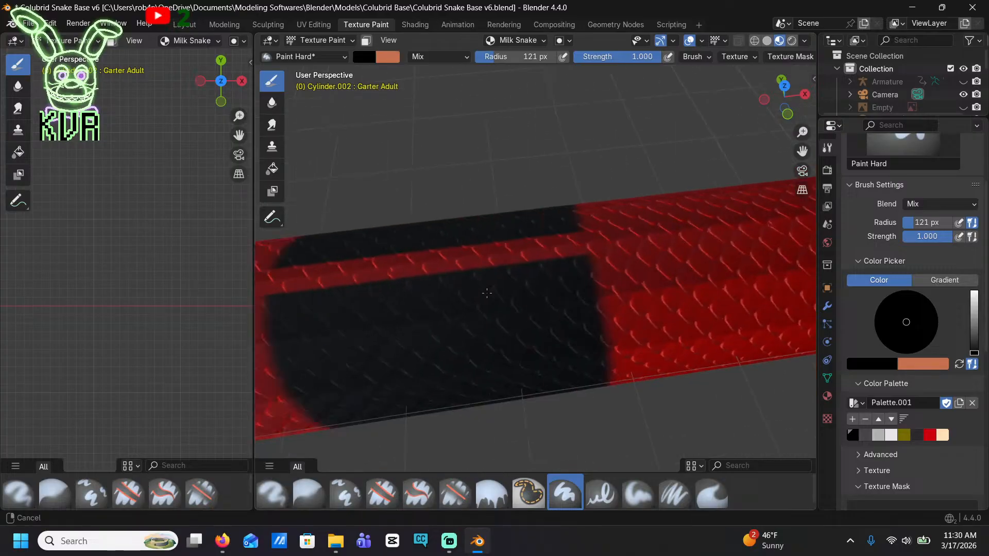
pyautogui.moveTo(432, 271); pyautogui.dragTo(341, 271)
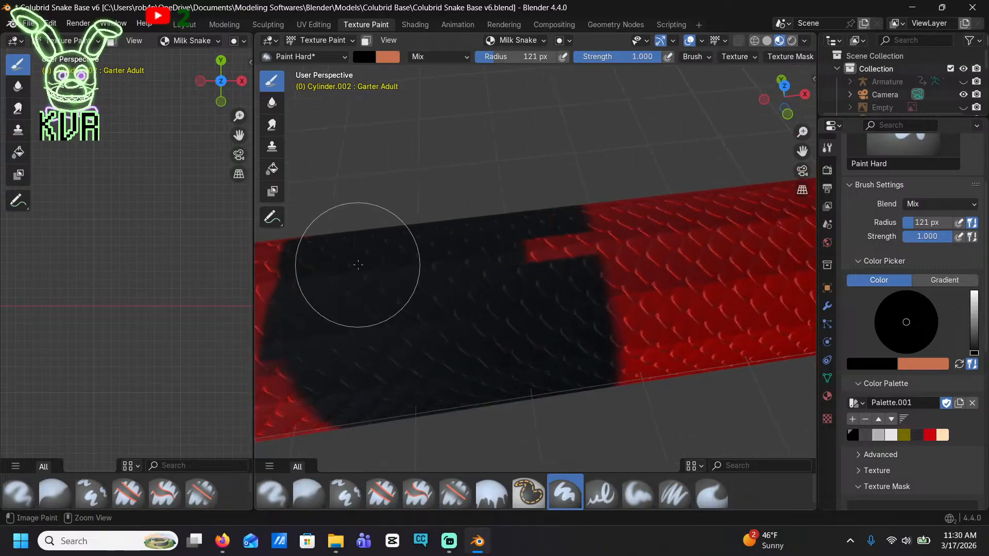
pyautogui.hotkey('ctrl', 'z')
pyautogui.keyDown('shift'); pyautogui.moveTo(356, 268); pyautogui.dragTo(568, 305, button='middle'); pyautogui.keyUp('shift')
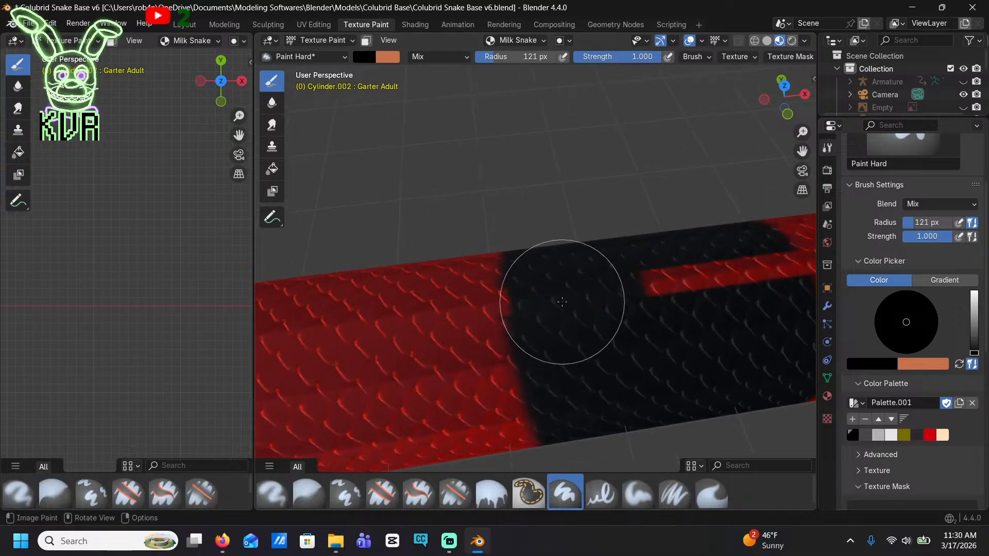
pyautogui.moveTo(562, 302); pyautogui.dragTo(695, 270)
pyautogui.keyDown('shift'); pyautogui.moveTo(696, 271); pyautogui.dragTo(544, 284, button='middle'); pyautogui.keyUp('shift')
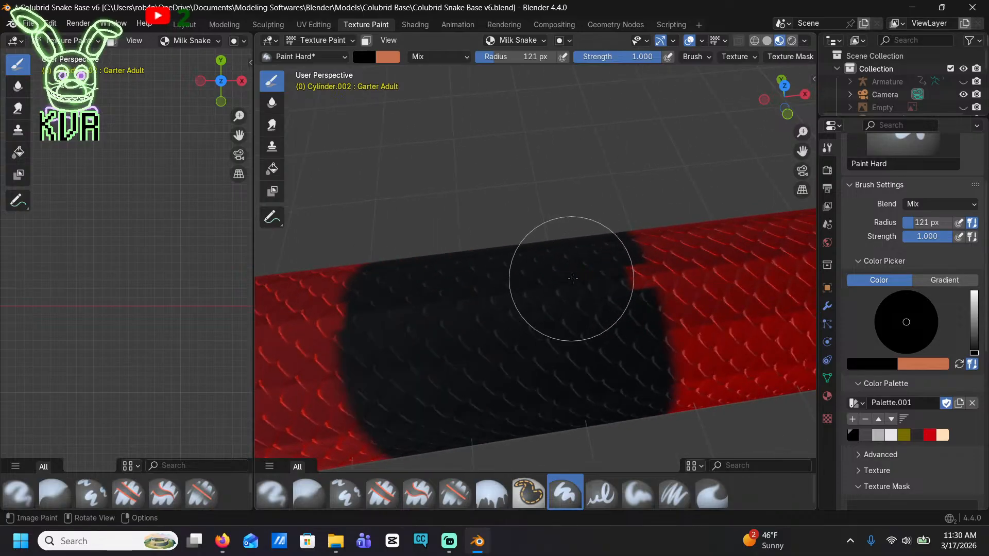
pyautogui.scroll(-6, 536, 243)
pyautogui.scroll(8, 558, 293)
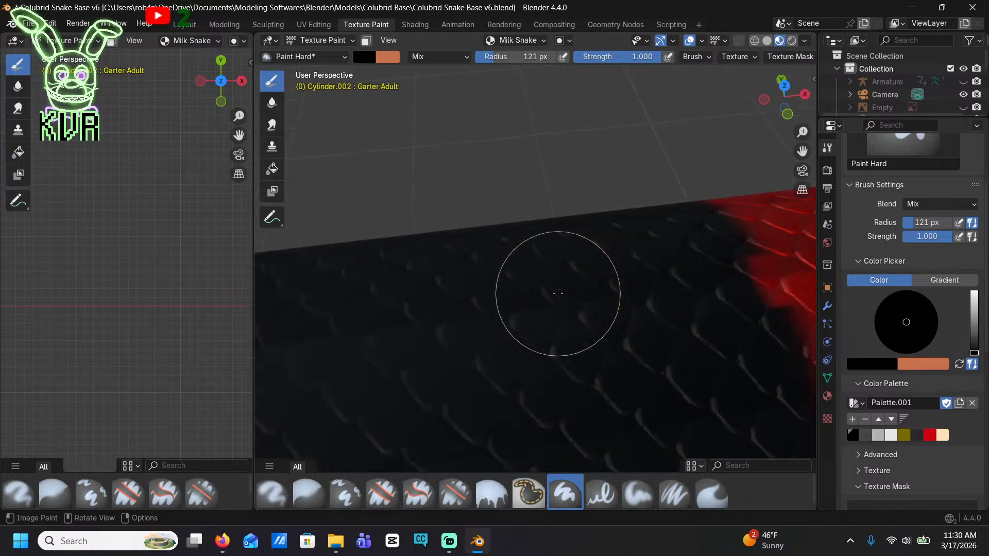
pyautogui.moveTo(678, 283); pyautogui.dragTo(717, 285)
pyautogui.moveTo(412, 320)
pyautogui.keyDown('shift'); pyautogui.mouseDown(button='middle')
pyautogui.moveTo(713, 273)
pyautogui.moveTo(560, 287)
pyautogui.mouseUp(button='middle'); pyautogui.keyUp('shift')
pyautogui.scroll(-7, 584, 262)
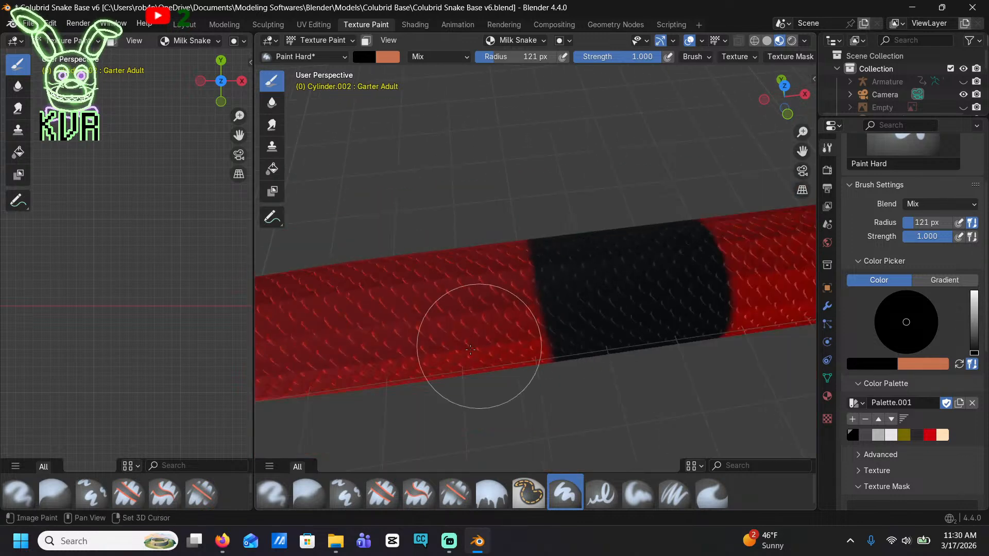
# Paint the next band's red back gap black, covering the isolated red patch left in its middle
pyautogui.keyDown('shift'); pyautogui.moveTo(370, 353); pyautogui.dragTo(685, 314, button='middle'); pyautogui.keyUp('shift')
pyautogui.scroll(7, 504, 311)
pyautogui.moveTo(480, 260)
pyautogui.mouseDown()
pyautogui.moveTo(476, 221)
pyautogui.moveTo(656, 187)
pyautogui.moveTo(567, 187)
pyautogui.mouseUp()
pyautogui.keyDown('shift'); pyautogui.moveTo(566, 188); pyautogui.dragTo(574, 243, button='middle'); pyautogui.keyUp('shift')
pyautogui.moveTo(574, 243)
pyautogui.mouseDown()
pyautogui.moveTo(397, 227)
pyautogui.moveTo(415, 258)
pyautogui.moveTo(752, 211)
pyautogui.mouseUp()
pyautogui.keyDown('shift'); pyautogui.moveTo(719, 214); pyautogui.dragTo(309, 317, button='middle'); pyautogui.keyUp('shift')
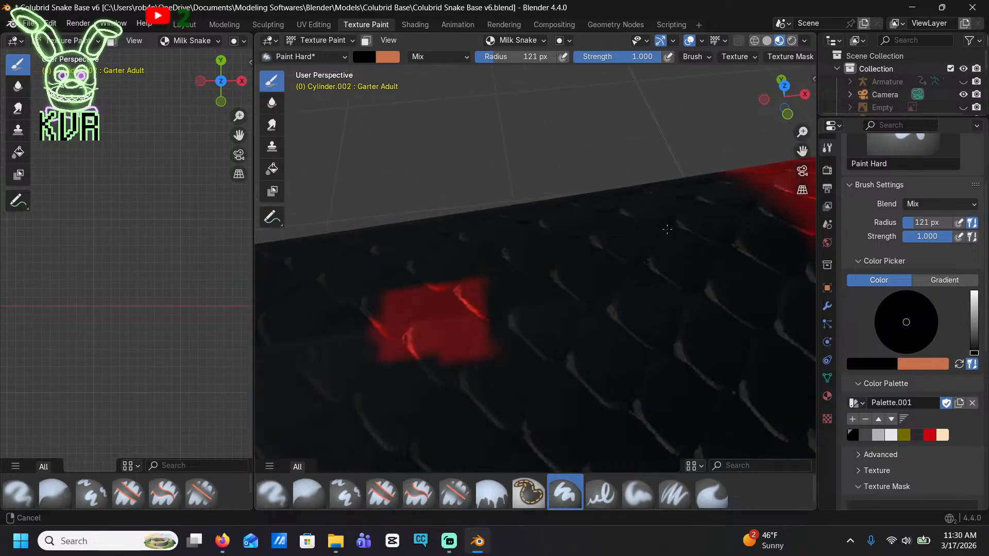
pyautogui.moveTo(546, 254); pyautogui.dragTo(348, 342)
# Fill the red gap along the back of the next band on the narrowing rear body with black
pyautogui.scroll(-10, 394, 356)
pyautogui.keyDown('shift'); pyautogui.moveTo(393, 364); pyautogui.dragTo(478, 345, button='middle'); pyautogui.keyUp('shift')
pyautogui.scroll(6, 663, 209)
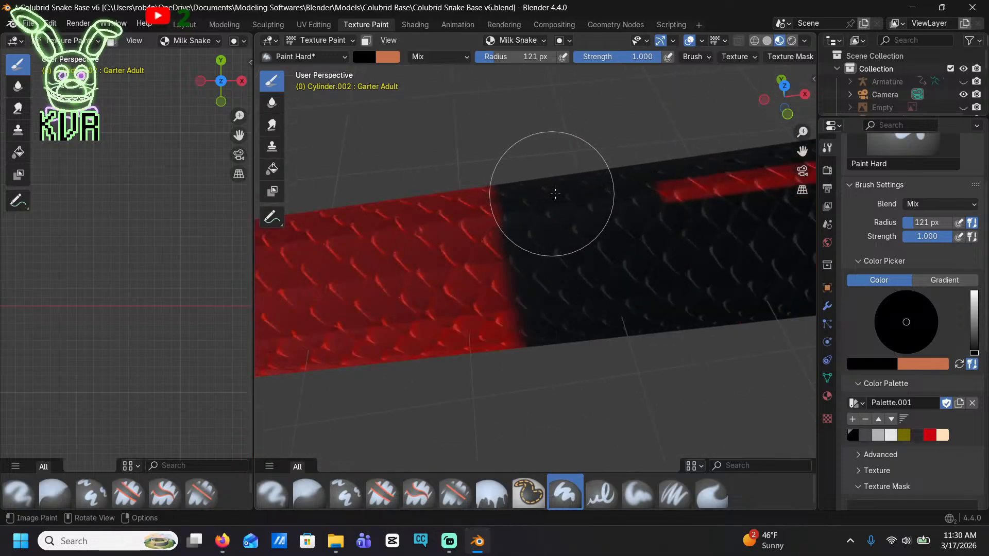
pyautogui.keyDown('shift'); pyautogui.moveTo(651, 177); pyautogui.dragTo(455, 277, button='middle'); pyautogui.keyUp('shift')
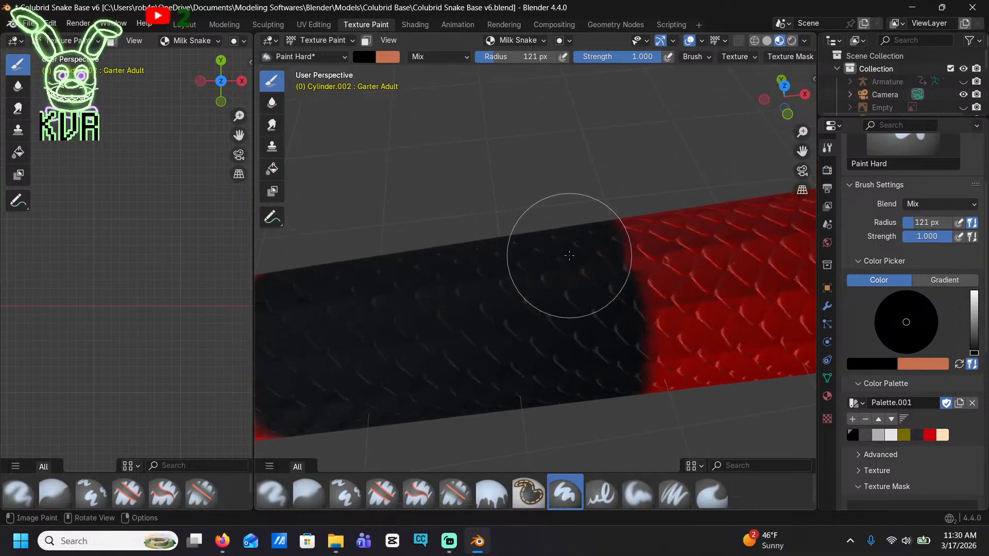
# Cover the thin red line along the back of the second-to-last black band with black
pyautogui.keyDown('shift'); pyautogui.moveTo(563, 255); pyautogui.dragTo(609, 323, button='middle'); pyautogui.keyUp('shift')
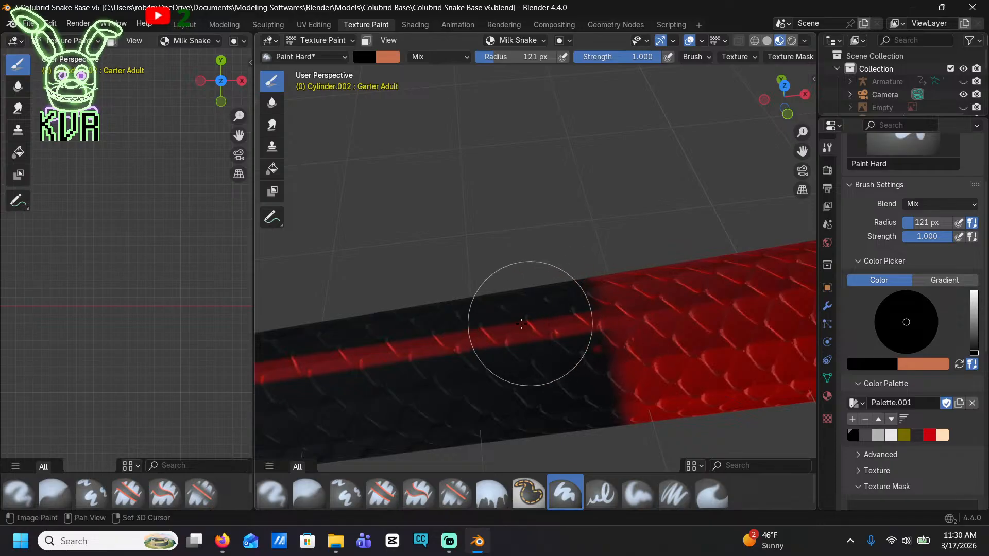
pyautogui.moveTo(521, 324)
pyautogui.mouseDown()
pyautogui.moveTo(438, 339)
pyautogui.moveTo(537, 327)
pyautogui.mouseUp()
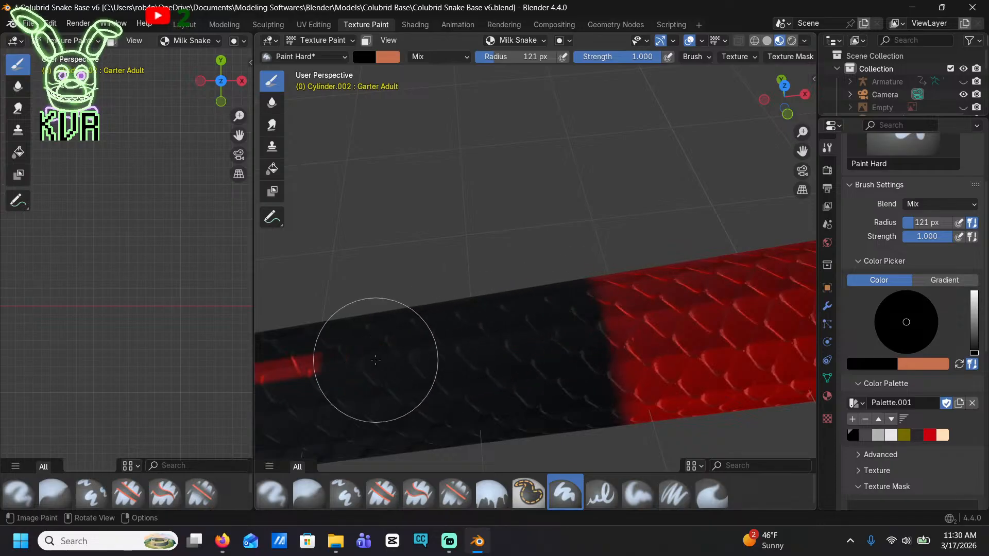
pyautogui.keyDown('shift'); pyautogui.moveTo(364, 353); pyautogui.dragTo(435, 346, button='middle'); pyautogui.keyUp('shift')
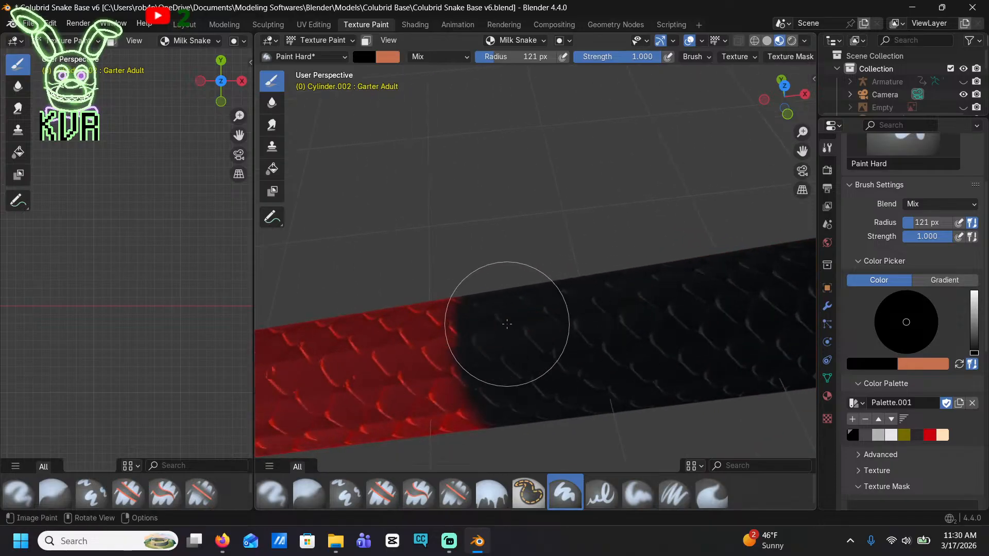
# Fill the thin red line in the last black band before the tail tip with black, undoing the first stroke and repainting it
pyautogui.scroll(-1, 525, 323)
pyautogui.keyDown('shift'); pyautogui.moveTo(501, 335); pyautogui.dragTo(659, 306, button='middle'); pyautogui.keyUp('shift')
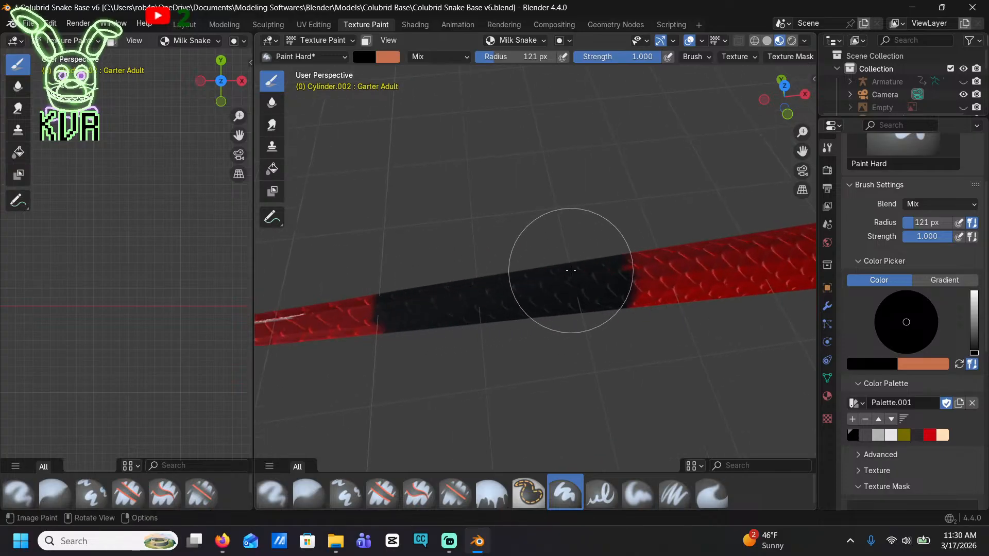
pyautogui.hotkey('ctrl', 'z')
pyautogui.scroll(4, 505, 288)
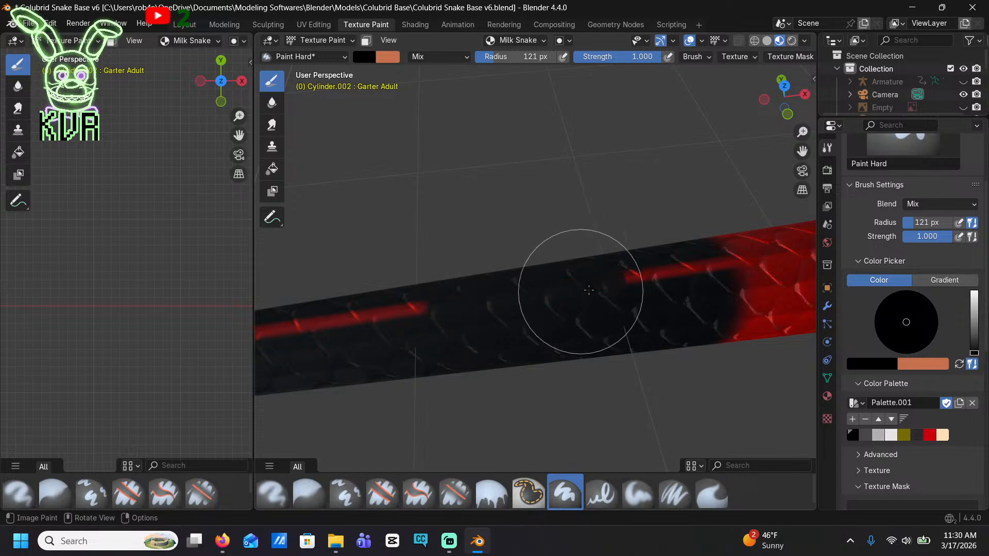
pyautogui.moveTo(589, 290); pyautogui.dragTo(671, 269)
pyautogui.keyDown('shift'); pyautogui.moveTo(423, 362); pyautogui.dragTo(604, 271, button='middle'); pyautogui.keyUp('shift')
pyautogui.moveTo(634, 227); pyautogui.dragTo(453, 239)
pyautogui.scroll(-9, 464, 238)
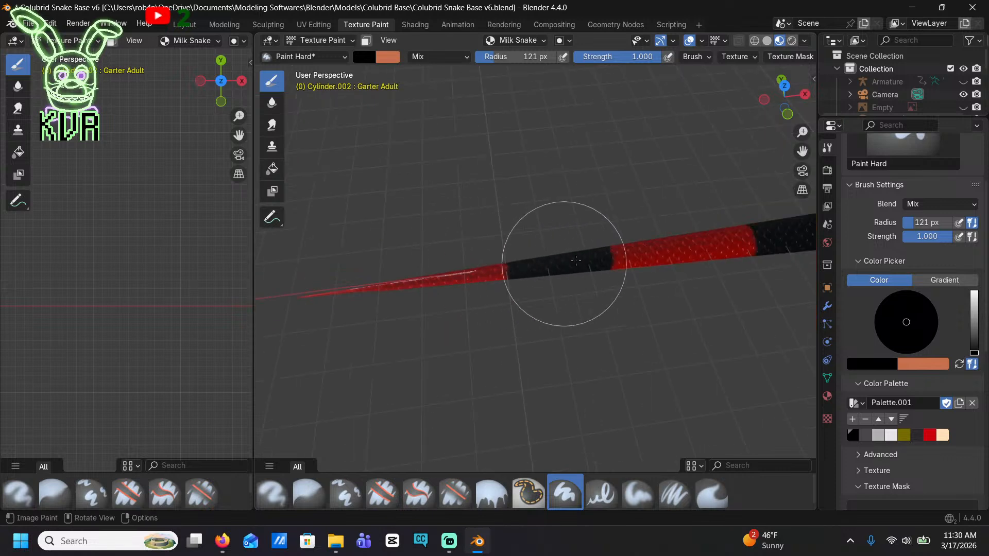
# Choose the pale cream palette colour and paint a cream centre down the side of the first black body band behind the neck
pyautogui.keyDown('shift'); pyautogui.moveTo(752, 200); pyautogui.dragTo(450, 289, button='middle'); pyautogui.keyUp('shift')
pyautogui.scroll(-8, 453, 288)
pyautogui.keyDown('shift'); pyautogui.moveTo(672, 253); pyautogui.dragTo(547, 304, button='middle'); pyautogui.keyUp('shift')
pyautogui.click(942, 435)
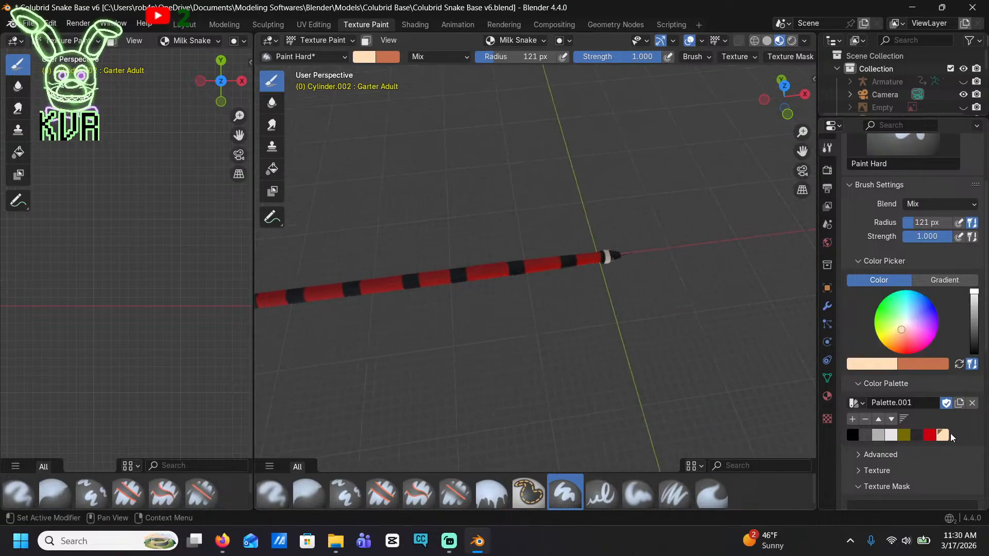
pyautogui.scroll(6, 649, 274)
pyautogui.keyDown('shift'); pyautogui.moveTo(649, 274); pyautogui.dragTo(783, 153, button='middle'); pyautogui.keyUp('shift')
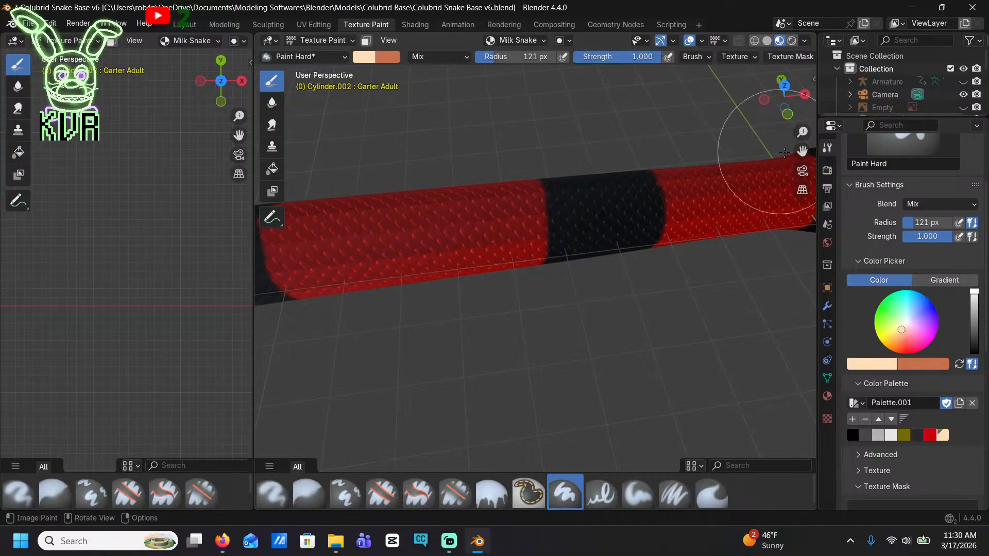
pyautogui.click(785, 107)
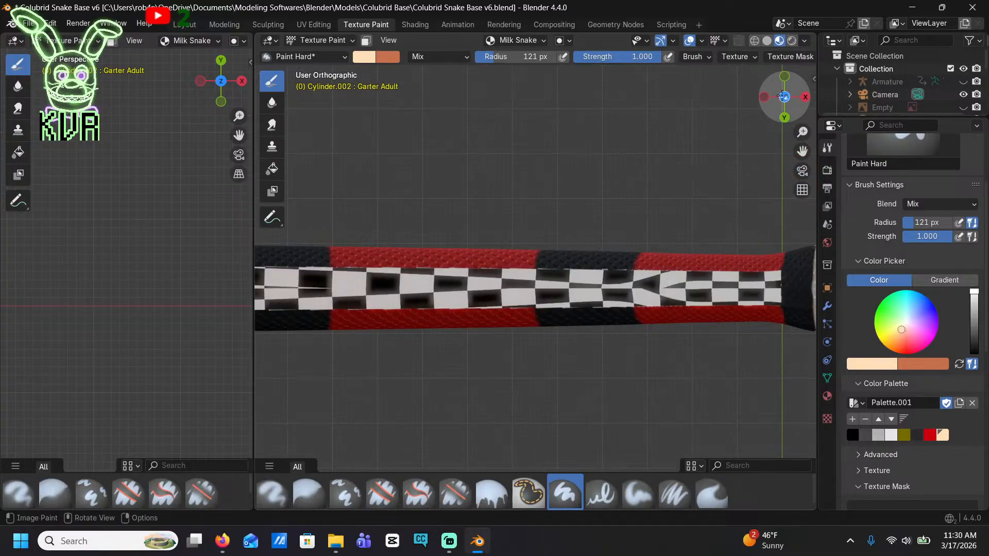
pyautogui.click(782, 95)
pyautogui.click(785, 117)
pyautogui.scroll(3, 604, 219)
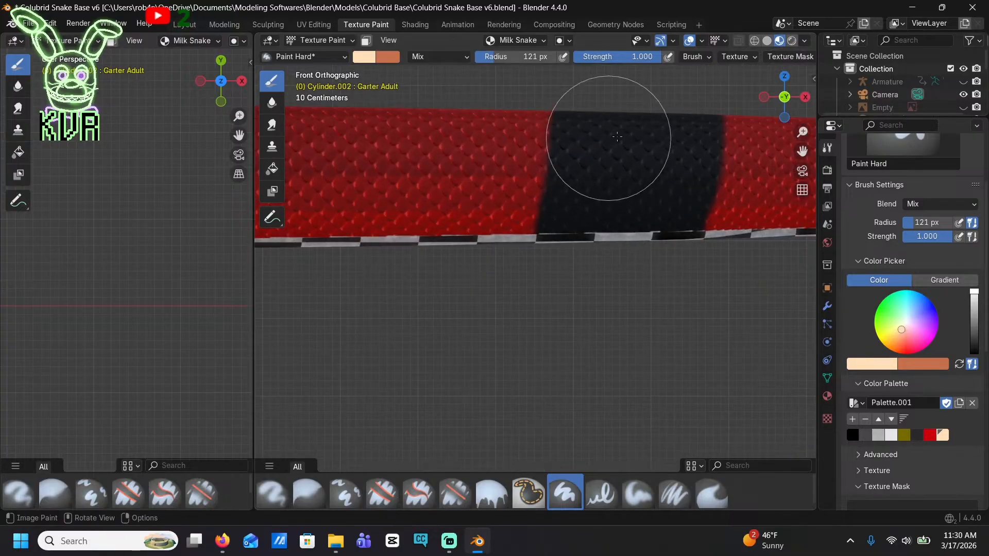
pyautogui.moveTo(633, 133); pyautogui.dragTo(622, 238)
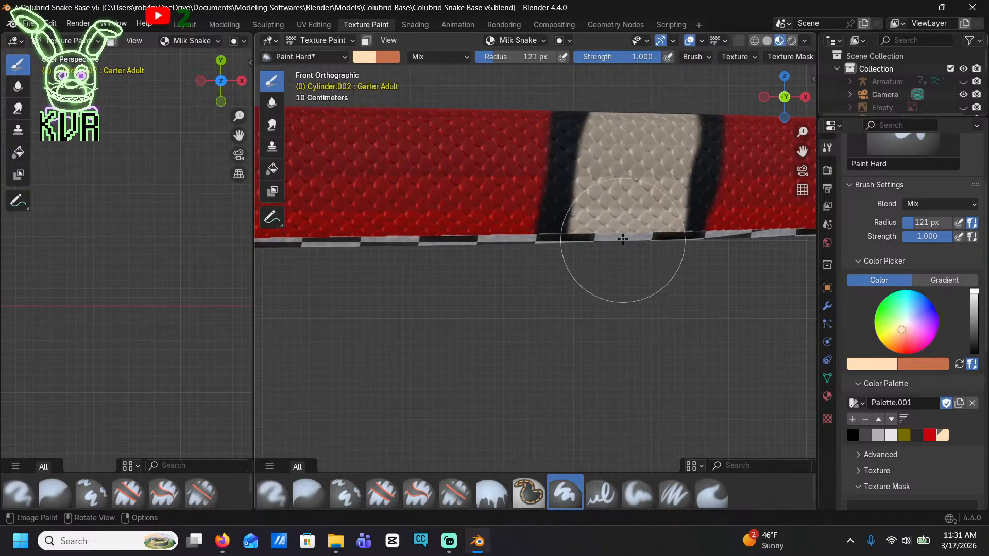
# Cover the black line left along the back of the first body band's centre with cream, keeping both black edges
pyautogui.moveTo(622, 147)
pyautogui.mouseDown(button='middle')
pyautogui.moveTo(624, 258)
pyautogui.moveTo(631, 215)
pyautogui.mouseUp(button='middle')
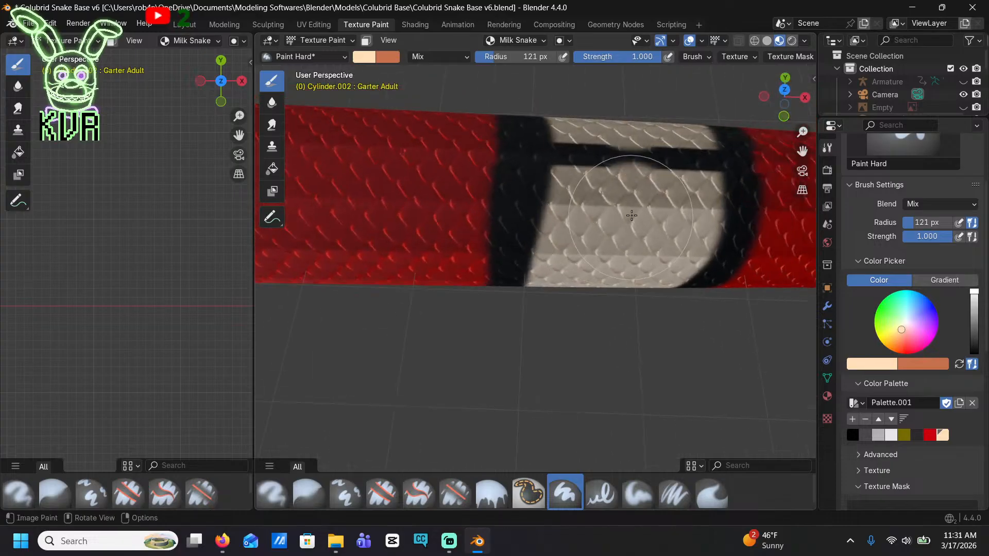
pyautogui.moveTo(631, 216); pyautogui.dragTo(613, 169)
pyautogui.scroll(1, 613, 168)
pyautogui.keyDown('shift'); pyautogui.moveTo(628, 158); pyautogui.dragTo(581, 179, button='middle'); pyautogui.keyUp('shift')
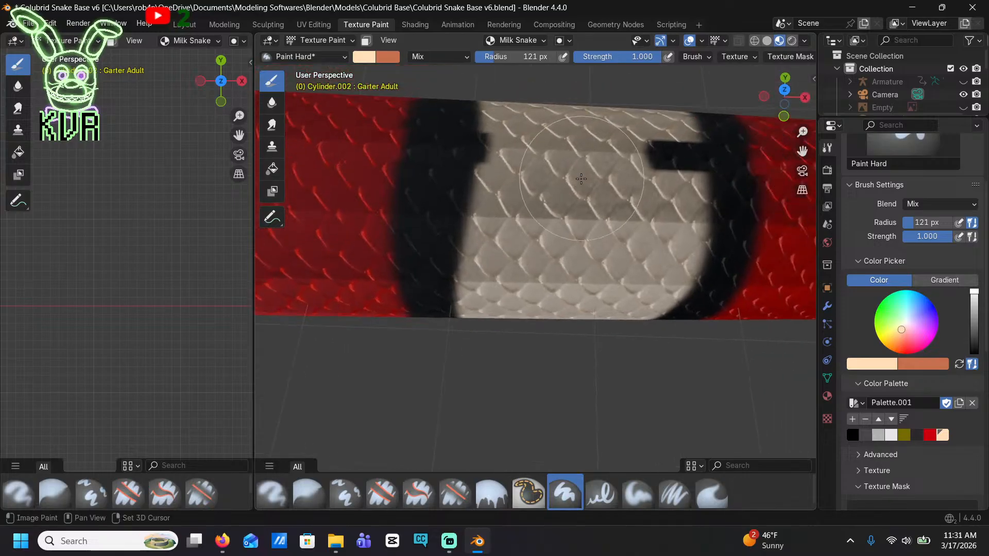
pyautogui.moveTo(633, 129); pyautogui.dragTo(647, 148)
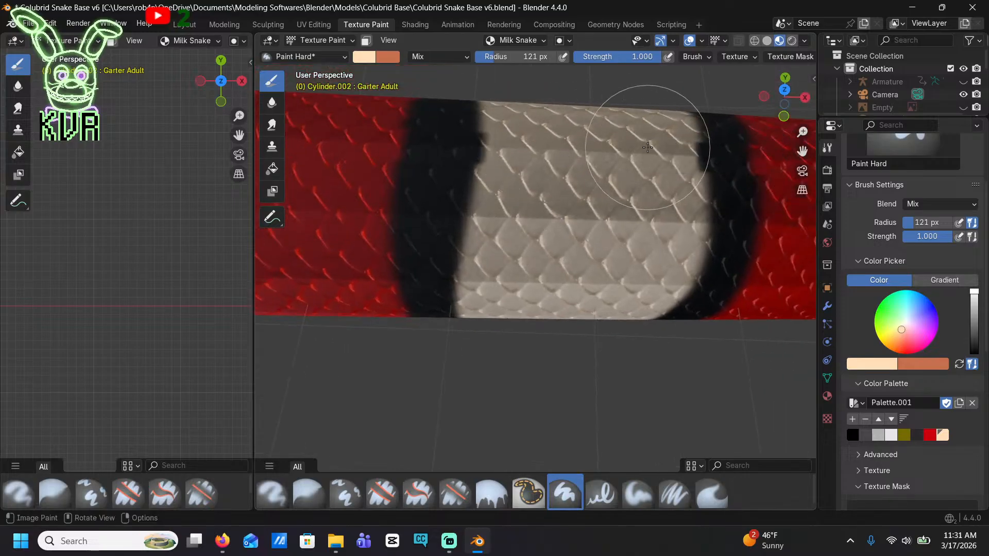
# Paint a cream centre from back to belly edge on the second black body band, undoing the first attempt and repainting it
pyautogui.scroll(-5, 624, 151)
pyautogui.keyDown('shift'); pyautogui.moveTo(432, 247); pyautogui.dragTo(565, 205, button='middle'); pyautogui.keyUp('shift')
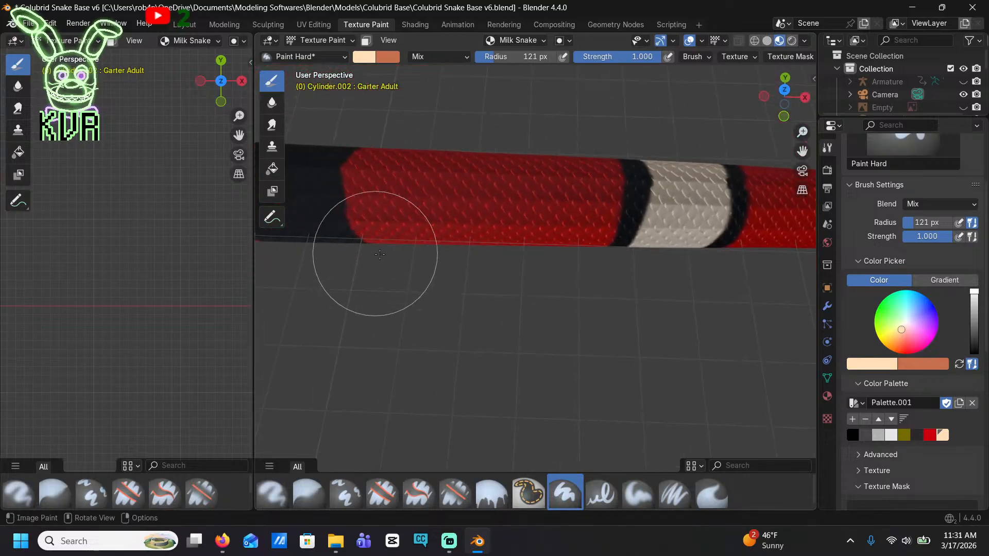
pyautogui.keyDown('shift'); pyautogui.moveTo(375, 254); pyautogui.dragTo(565, 246, button='middle'); pyautogui.keyUp('shift')
pyautogui.scroll(1, 493, 160)
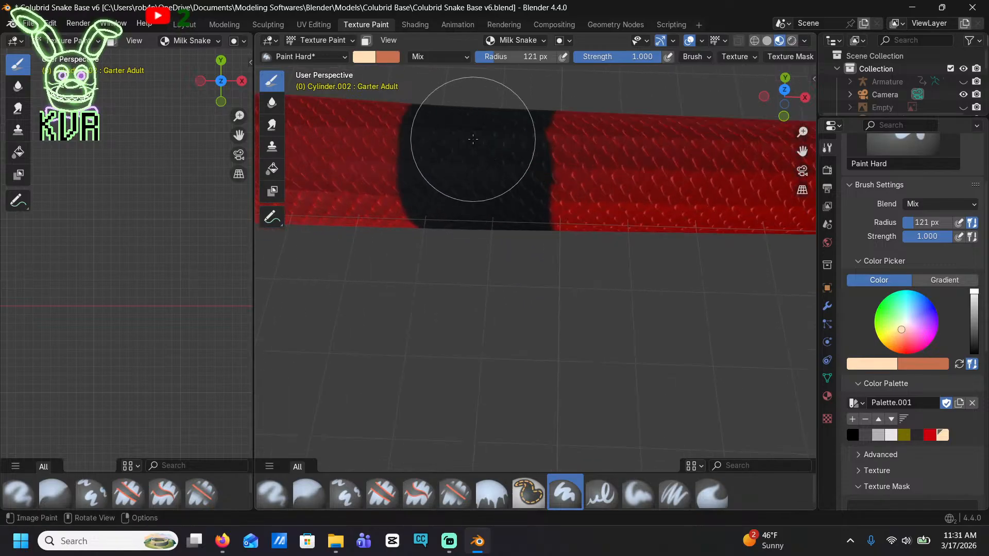
pyautogui.moveTo(474, 139)
pyautogui.mouseDown()
pyautogui.moveTo(468, 124)
pyautogui.moveTo(470, 198)
pyautogui.mouseUp()
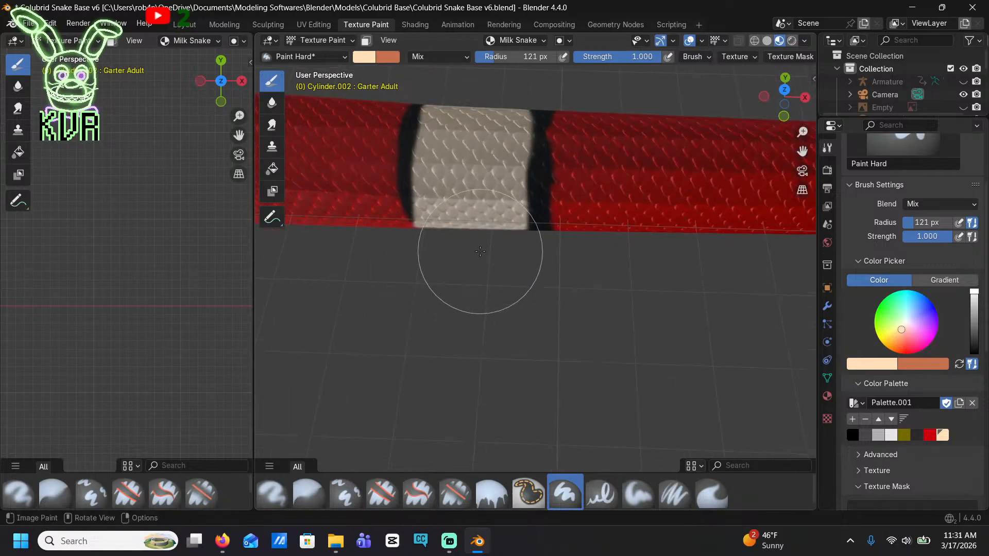
pyautogui.moveTo(480, 252); pyautogui.dragTo(487, 193, button='middle')
pyautogui.hotkey('ctrl', 'z')
pyautogui.scroll(2, 461, 153)
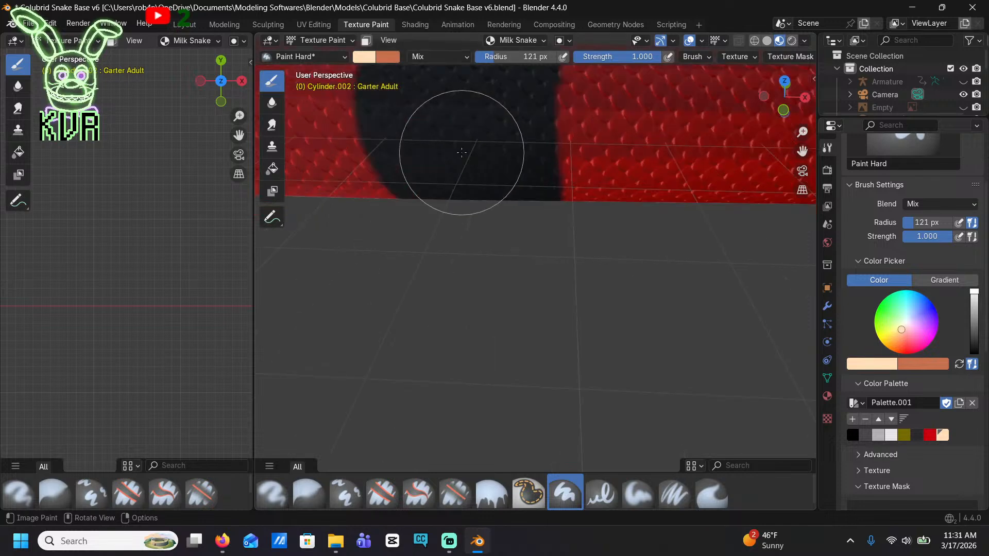
pyautogui.keyDown('shift'); pyautogui.moveTo(462, 152); pyautogui.dragTo(523, 278, button='middle'); pyautogui.keyUp('shift')
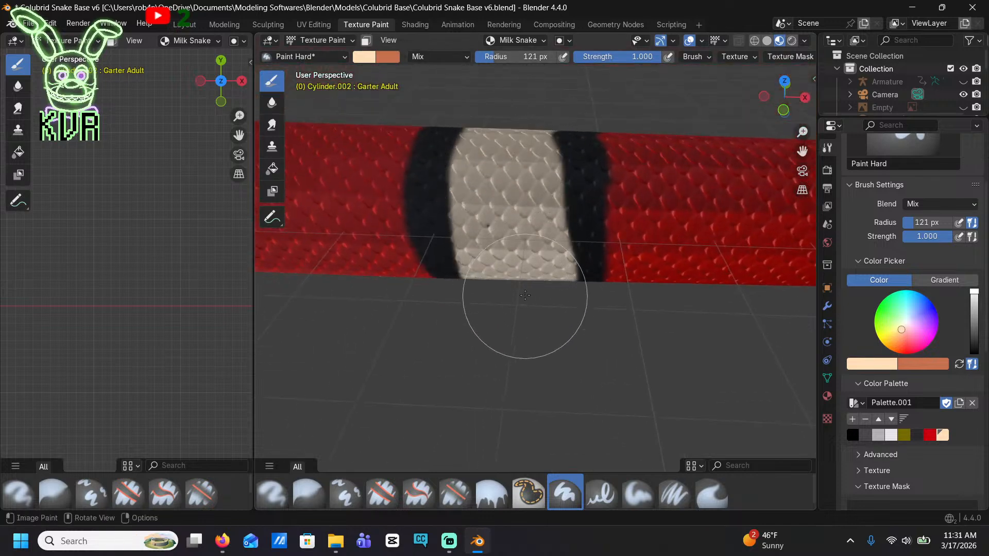
pyautogui.moveTo(524, 295); pyautogui.dragTo(506, 270, button='middle')
pyautogui.moveTo(515, 274); pyautogui.dragTo(522, 308)
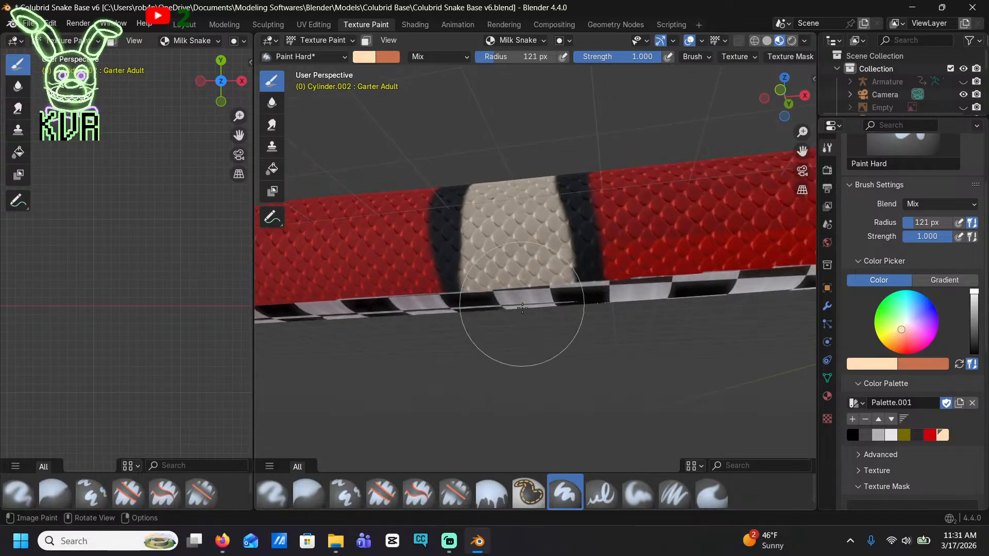
# Paint a cream centre on the third black body band, extending it down to the edge of the belly scales
pyautogui.moveTo(532, 320); pyautogui.dragTo(559, 287, button='middle')
pyautogui.scroll(6, 468, 287)
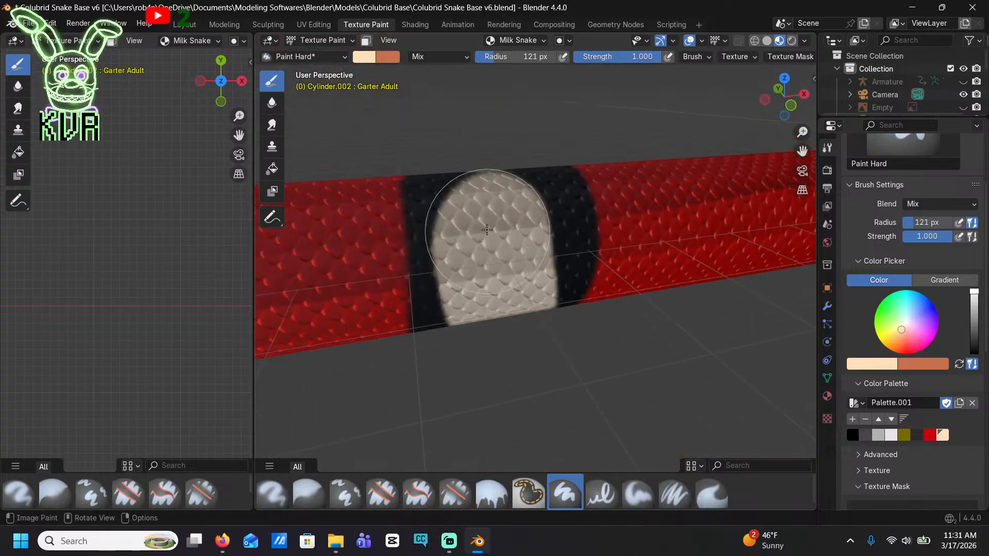
pyautogui.moveTo(476, 92); pyautogui.dragTo(463, 184, button='middle')
pyautogui.scroll(1, 451, 182)
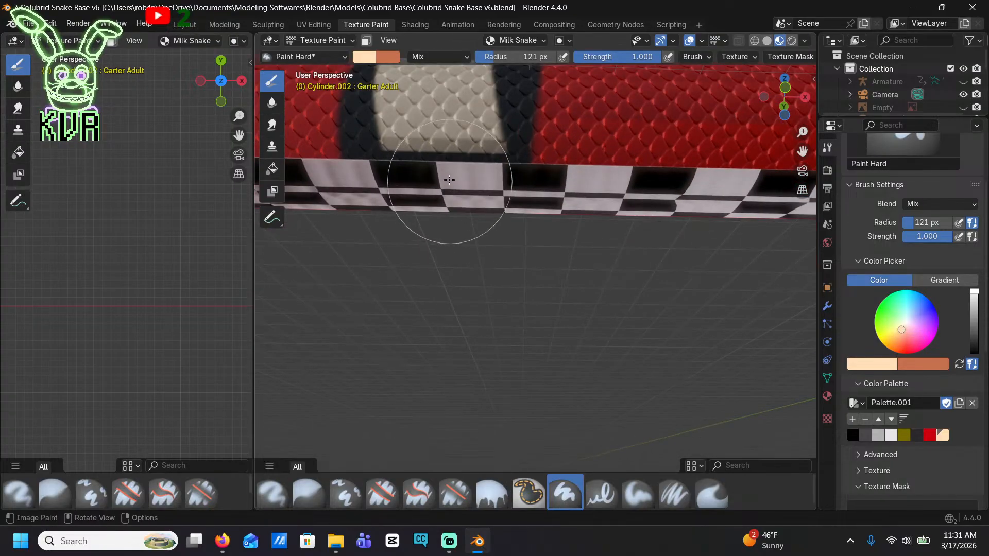
pyautogui.moveTo(434, 170); pyautogui.dragTo(445, 169)
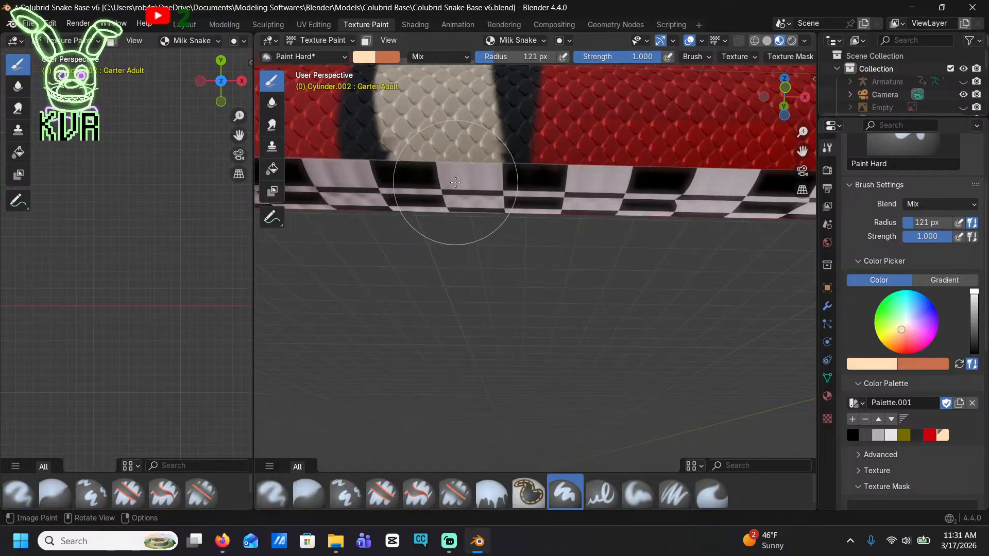
# Widen and even out the third body band's cream centre up over the back, leaving narrow black borders
pyautogui.scroll(-5, 439, 185)
pyautogui.scroll(4, 481, 249)
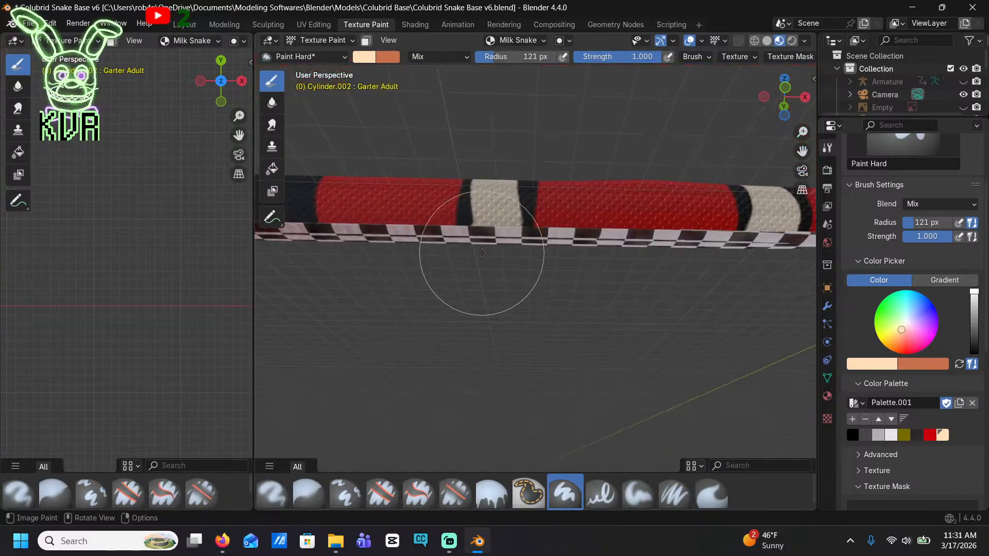
pyautogui.keyDown('shift'); pyautogui.moveTo(447, 194); pyautogui.dragTo(490, 260, button='middle'); pyautogui.keyUp('shift')
pyautogui.scroll(3, 490, 260)
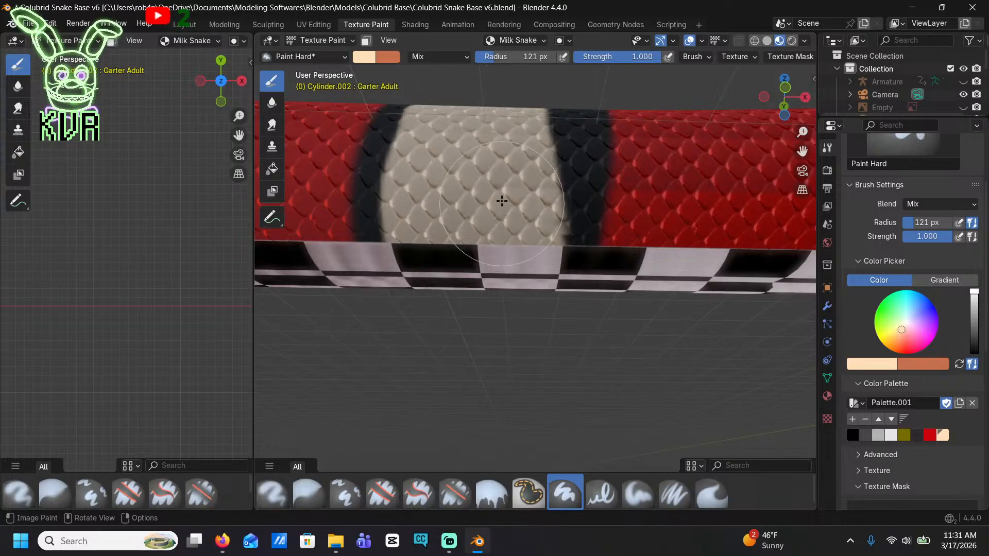
pyautogui.moveTo(498, 105); pyautogui.dragTo(528, 319, button='middle')
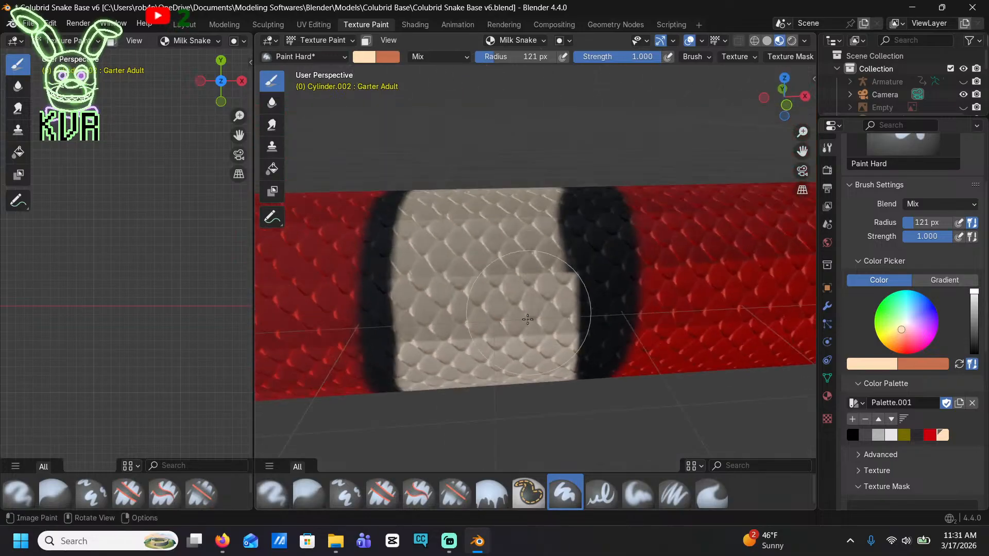
pyautogui.moveTo(516, 293); pyautogui.dragTo(520, 259)
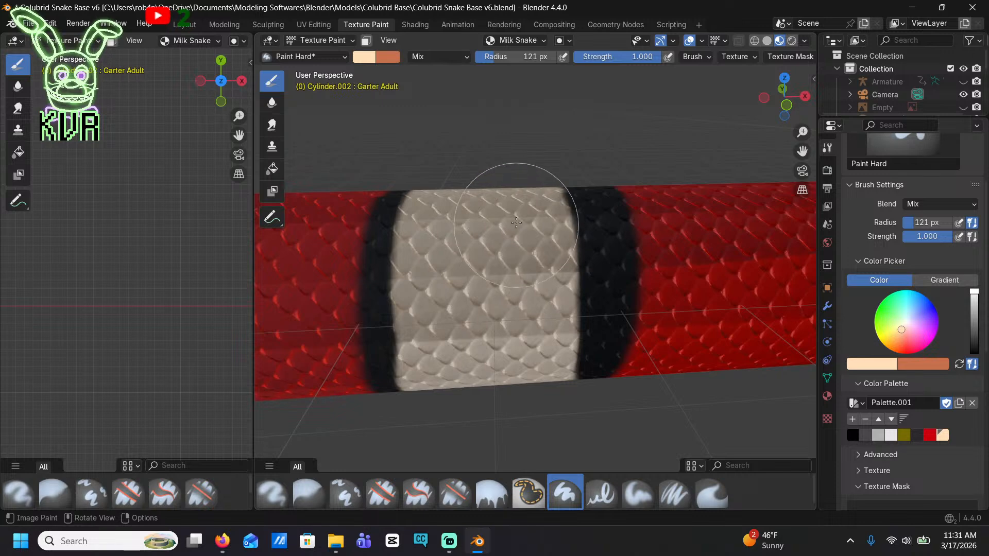
# Paint a cream centre down the fourth black body band in front view, undoing the first stroke and repainting it
pyautogui.scroll(-6, 487, 280)
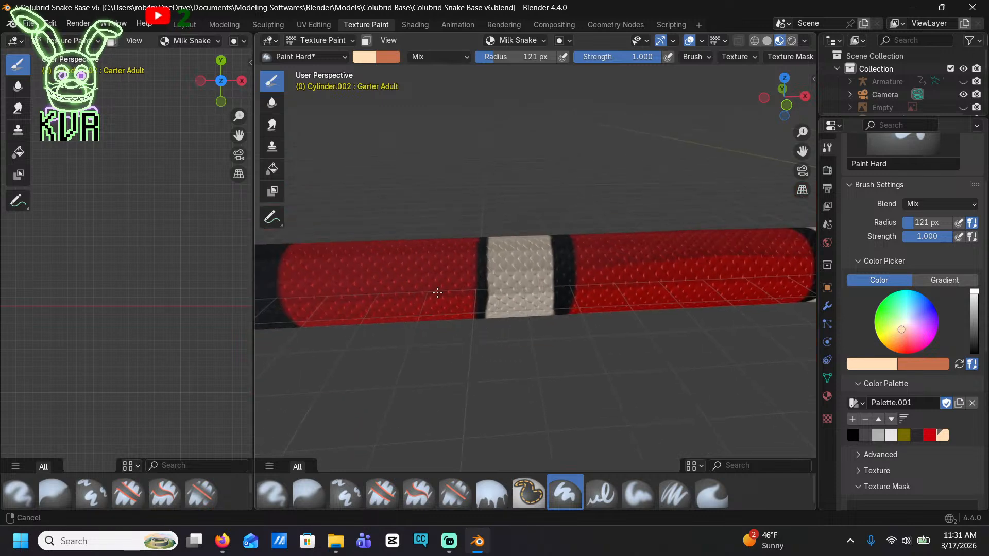
pyautogui.moveTo(463, 266); pyautogui.dragTo(383, 225, button='middle')
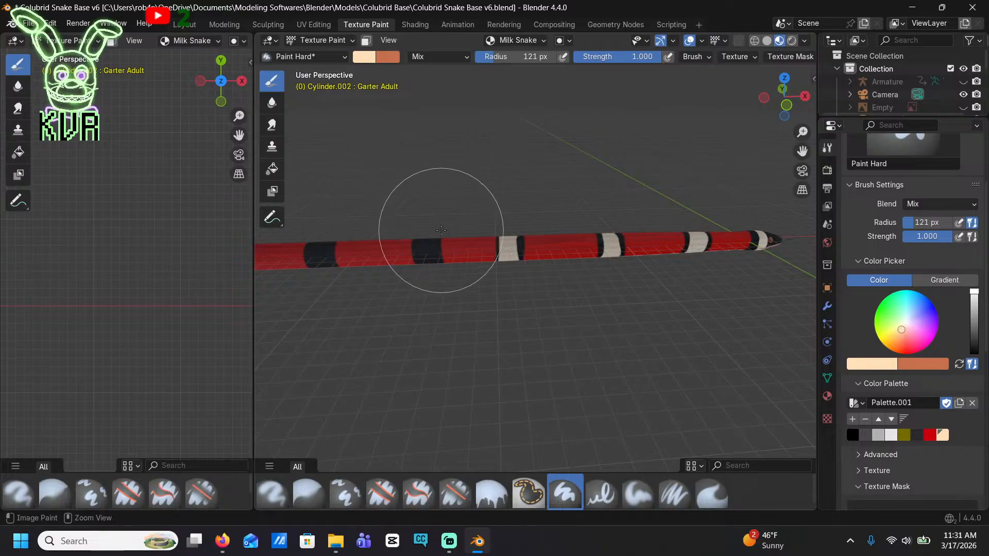
pyautogui.scroll(6, 440, 225)
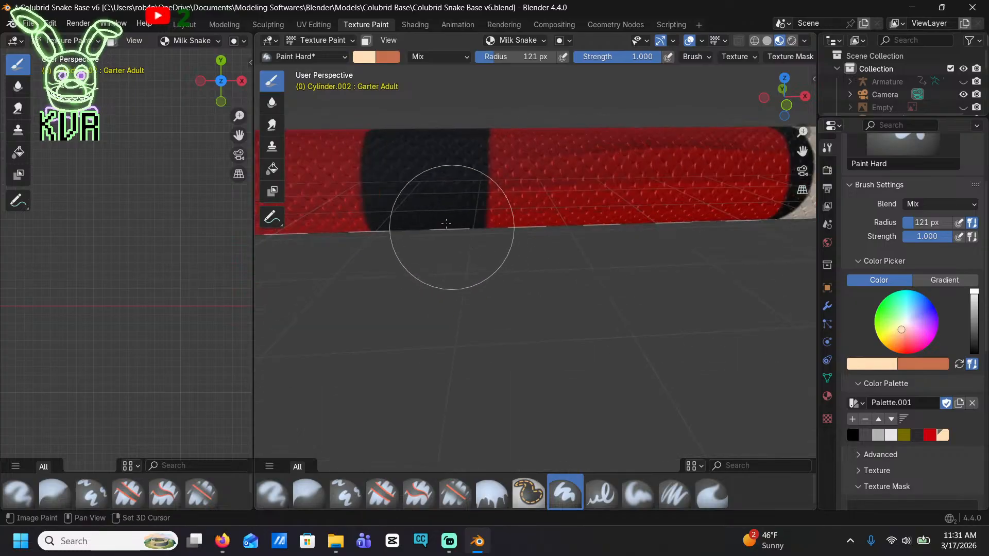
pyautogui.click(786, 106)
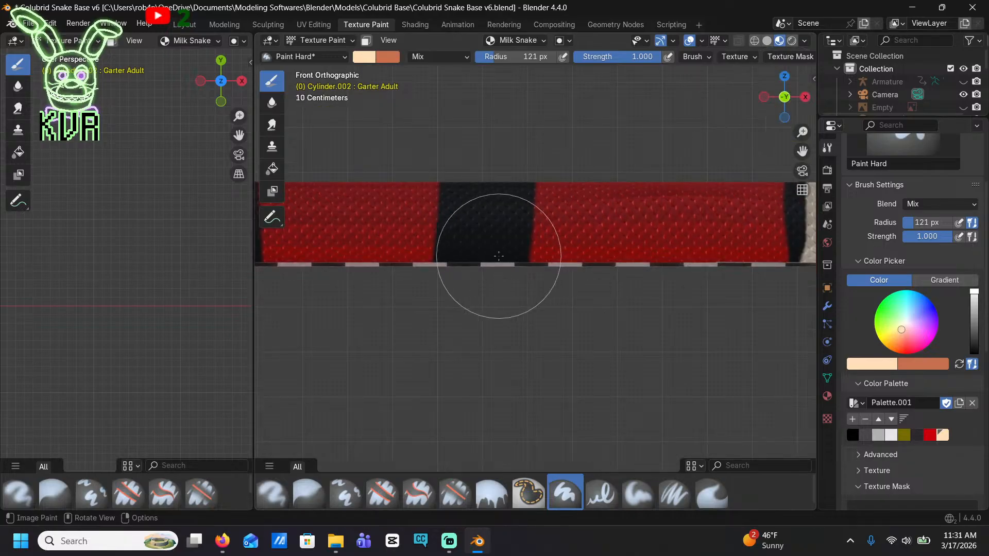
pyautogui.moveTo(520, 175)
pyautogui.mouseDown()
pyautogui.moveTo(510, 177)
pyautogui.moveTo(512, 221)
pyautogui.moveTo(486, 344)
pyautogui.mouseUp()
pyautogui.hotkey('ctrl', 'z')
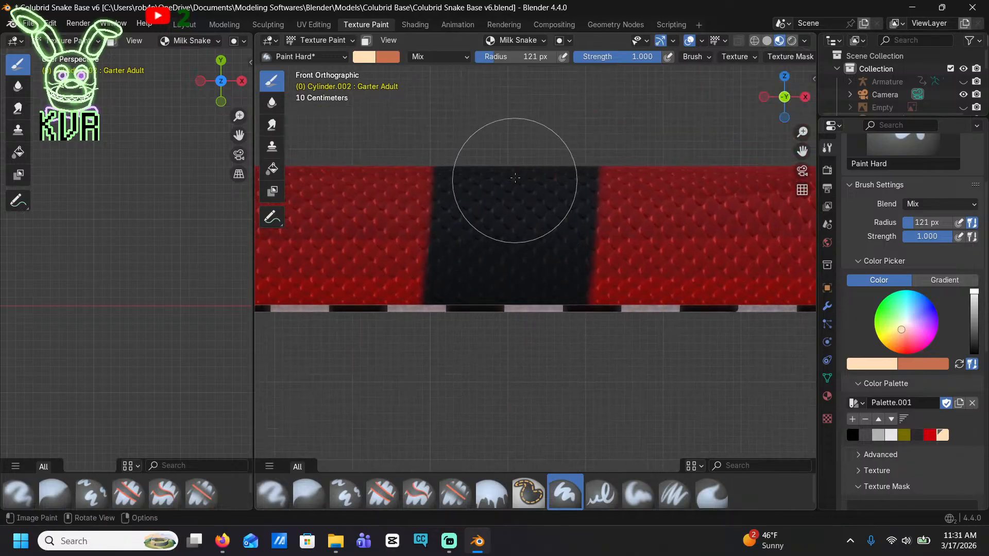
pyautogui.moveTo(515, 178)
pyautogui.mouseDown()
pyautogui.moveTo(503, 172)
pyautogui.moveTo(503, 357)
pyautogui.moveTo(426, 401)
pyautogui.mouseUp()
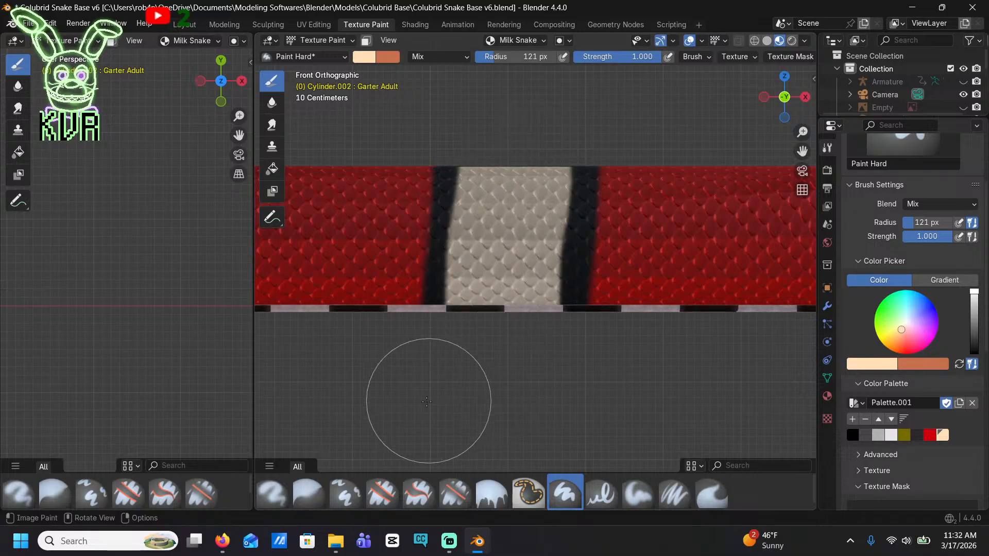
# Paint a cream centre down the fifth black body band from back to belly, undoing the first stroke and redoing it
pyautogui.keyDown('shift'); pyautogui.moveTo(425, 396); pyautogui.dragTo(502, 367, button='middle'); pyautogui.keyUp('shift')
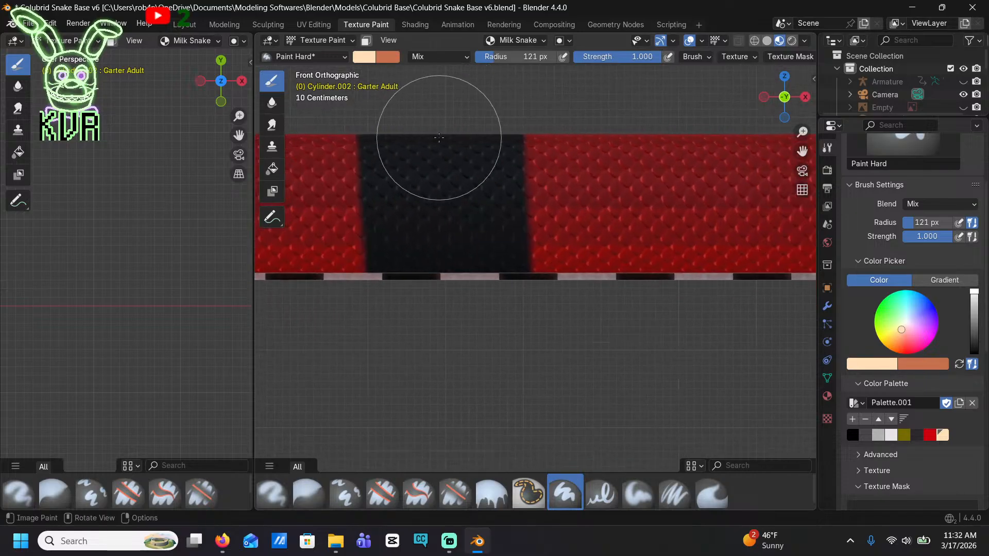
pyautogui.moveTo(439, 138)
pyautogui.mouseDown()
pyautogui.moveTo(455, 142)
pyautogui.moveTo(460, 303)
pyautogui.mouseUp()
pyautogui.hotkey('ctrl', 'z')
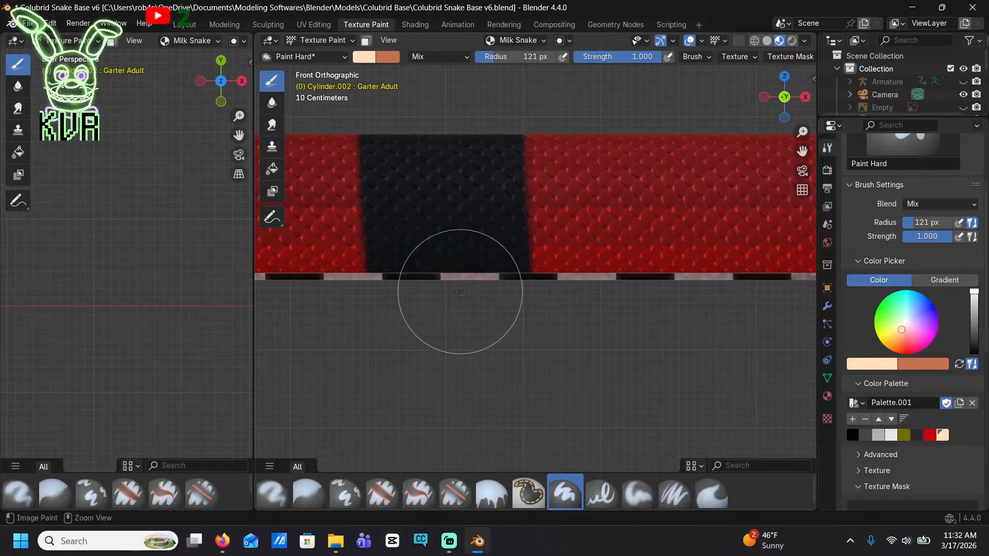
pyautogui.click(434, 138)
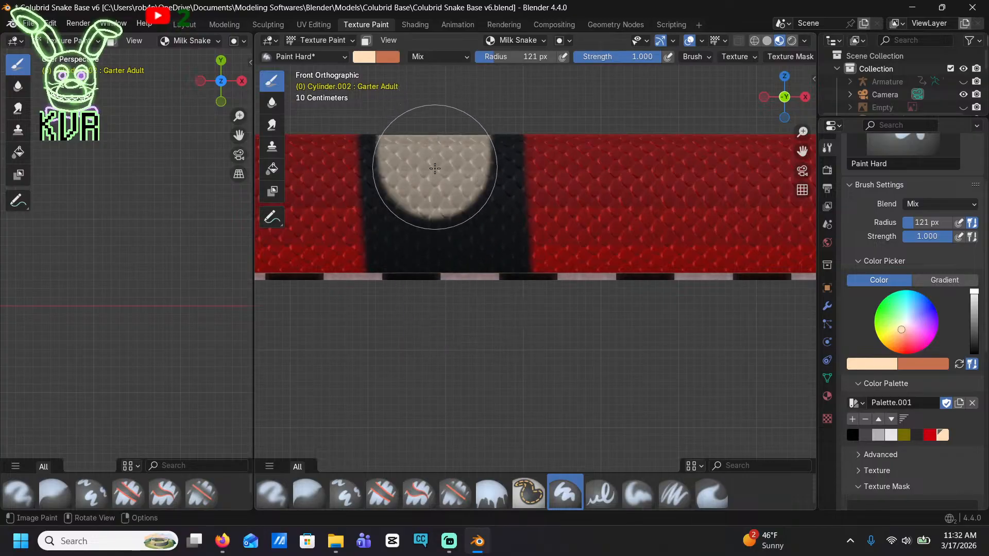
pyautogui.moveTo(441, 210)
pyautogui.mouseDown()
pyautogui.moveTo(422, 233)
pyautogui.moveTo(419, 331)
pyautogui.mouseUp()
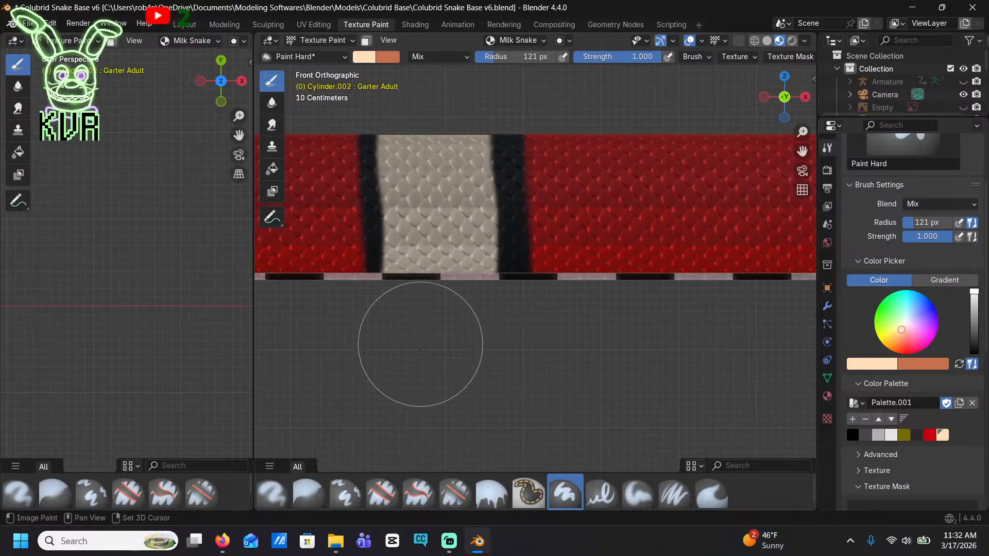
# Paint a cream centre down the sixth black body band, leaving black borders on both sides
pyautogui.moveTo(419, 349)
pyautogui.keyDown('shift'); pyautogui.mouseDown(button='middle')
pyautogui.moveTo(487, 335)
pyautogui.moveTo(536, 307)
pyautogui.mouseUp(button='middle'); pyautogui.keyUp('shift')
pyautogui.keyDown('shift'); pyautogui.moveTo(470, 296); pyautogui.dragTo(557, 278, button='middle'); pyautogui.keyUp('shift')
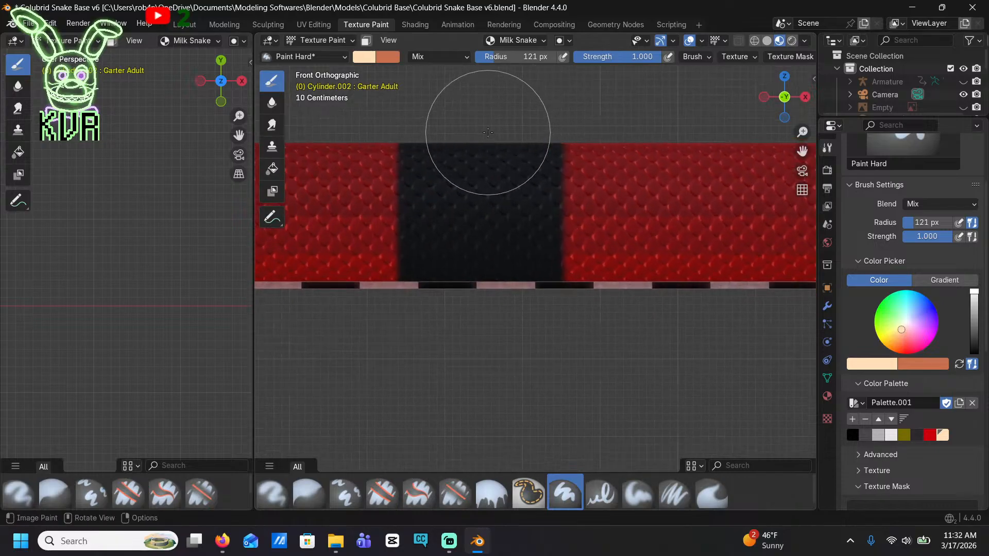
pyautogui.moveTo(482, 130)
pyautogui.mouseDown()
pyautogui.moveTo(470, 183)
pyautogui.moveTo(479, 311)
pyautogui.moveTo(467, 345)
pyautogui.mouseUp()
# Paint a cream centre down the seventh black body band, replacing the undone first stroke with a straighter one
pyautogui.keyDown('shift'); pyautogui.moveTo(409, 247); pyautogui.dragTo(485, 241, button='middle'); pyautogui.keyUp('shift')
pyautogui.keyDown('shift'); pyautogui.moveTo(386, 303); pyautogui.dragTo(664, 315, button='middle'); pyautogui.keyUp('shift')
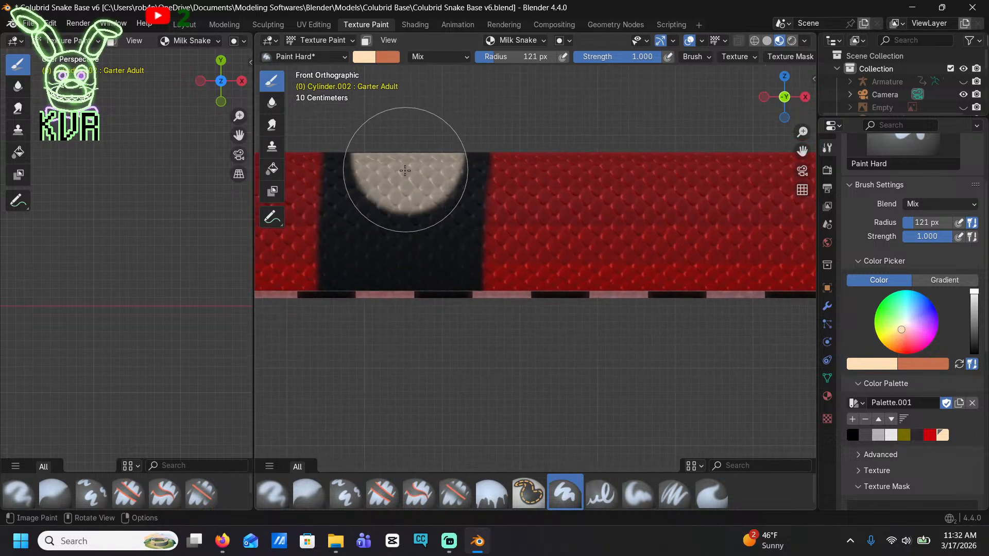
pyautogui.moveTo(404, 170); pyautogui.dragTo(396, 331)
pyautogui.hotkey('ctrl', 'z')
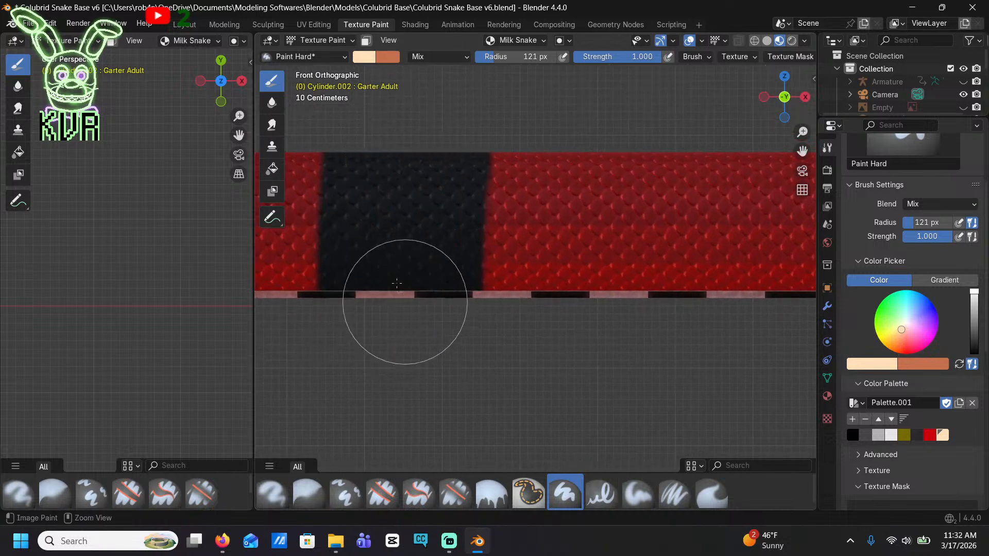
pyautogui.moveTo(406, 162); pyautogui.dragTo(398, 339)
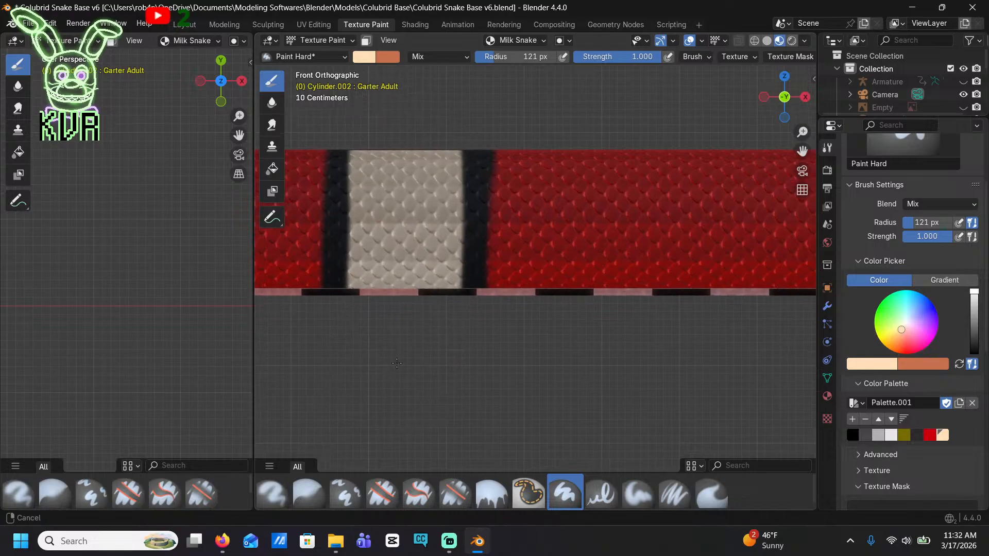
# Paint cream centres down the eighth and ninth black body bands in front view, leaving black borders on both sides
pyautogui.keyDown('shift'); pyautogui.moveTo(345, 344); pyautogui.dragTo(654, 289, button='middle'); pyautogui.keyUp('shift')
pyautogui.keyDown('shift'); pyautogui.moveTo(350, 232); pyautogui.dragTo(589, 286, button='middle'); pyautogui.keyUp('shift')
pyautogui.scroll(1, 531, 104)
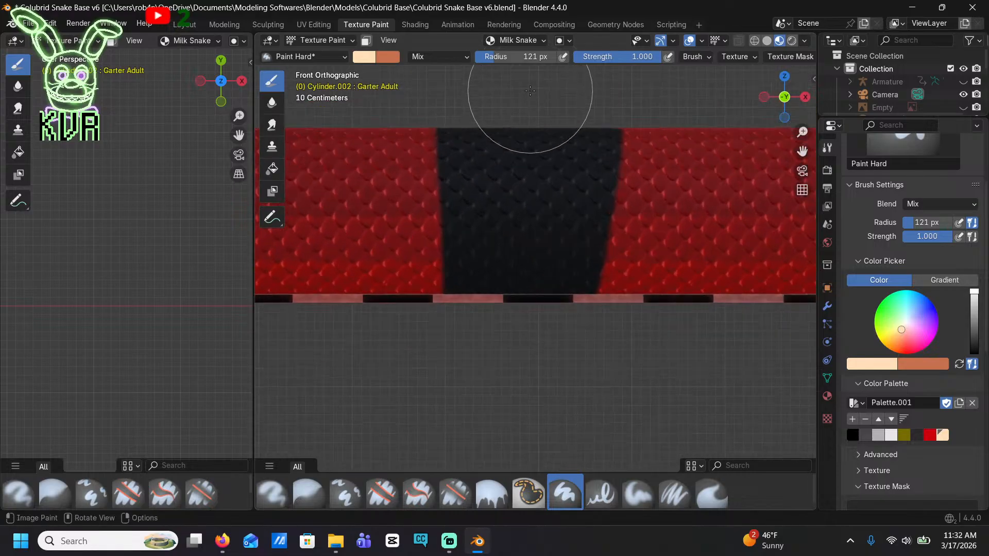
pyautogui.moveTo(531, 96); pyautogui.dragTo(501, 356)
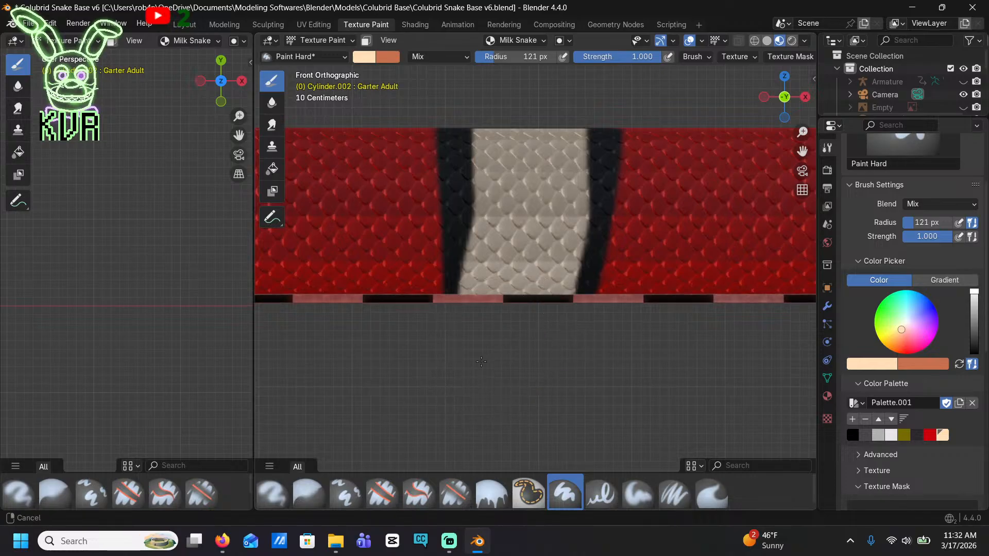
pyautogui.moveTo(386, 312)
pyautogui.keyDown('shift'); pyautogui.mouseDown(button='middle')
pyautogui.moveTo(572, 316)
pyautogui.moveTo(783, 344)
pyautogui.mouseUp(button='middle'); pyautogui.keyUp('shift')
pyautogui.keyDown('shift'); pyautogui.moveTo(559, 309); pyautogui.dragTo(625, 300, button='middle'); pyautogui.keyUp('shift')
pyautogui.moveTo(407, 127); pyautogui.dragTo(392, 358)
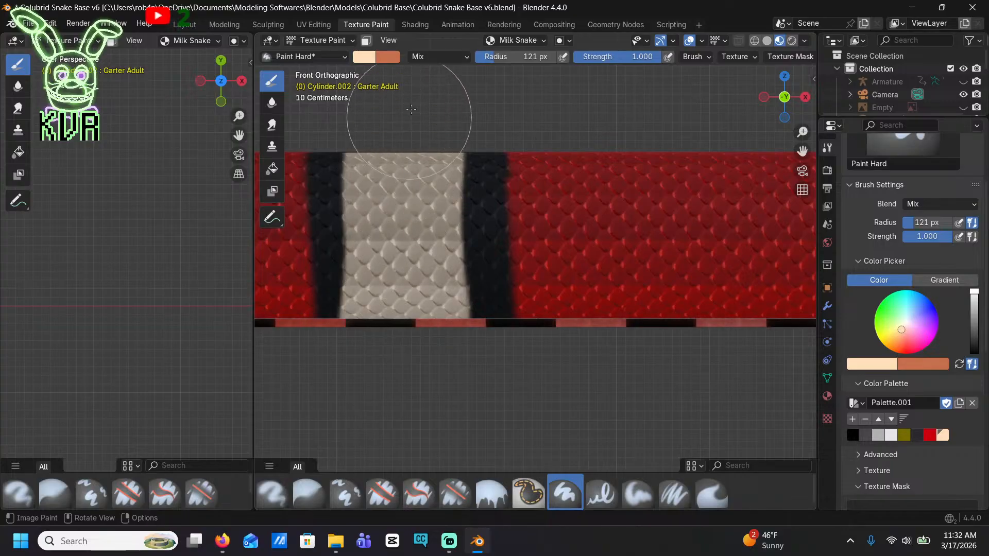
# Paint a cream centre down the tenth black body band, undoing the first stroke and repainting it along the band's slant
pyautogui.keyDown('shift'); pyautogui.moveTo(322, 278); pyautogui.dragTo(736, 247, button='middle'); pyautogui.keyUp('shift')
pyautogui.keyDown('shift'); pyautogui.moveTo(484, 224); pyautogui.dragTo(754, 261, button='middle'); pyautogui.keyUp('shift')
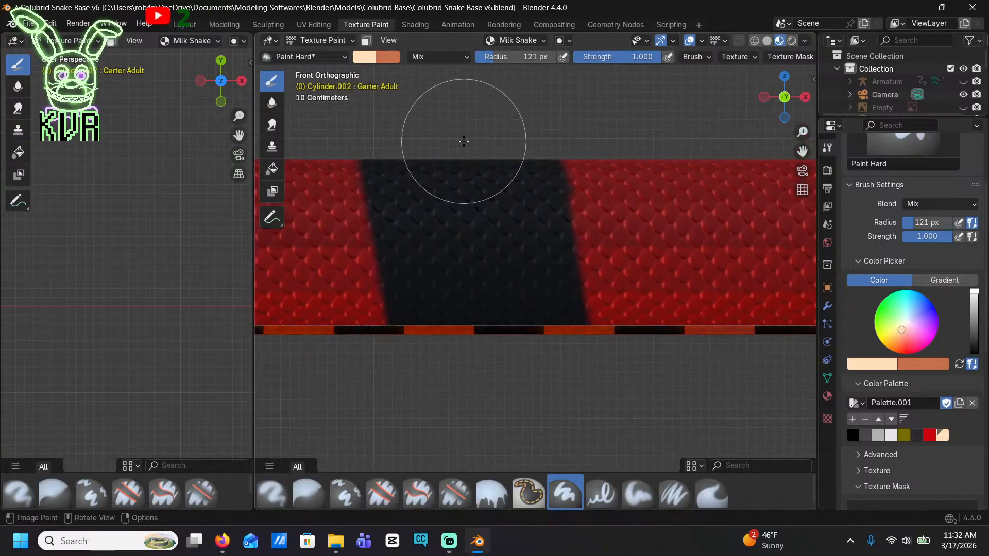
pyautogui.moveTo(455, 156)
pyautogui.mouseDown()
pyautogui.moveTo(457, 270)
pyautogui.moveTo(469, 303)
pyautogui.mouseUp()
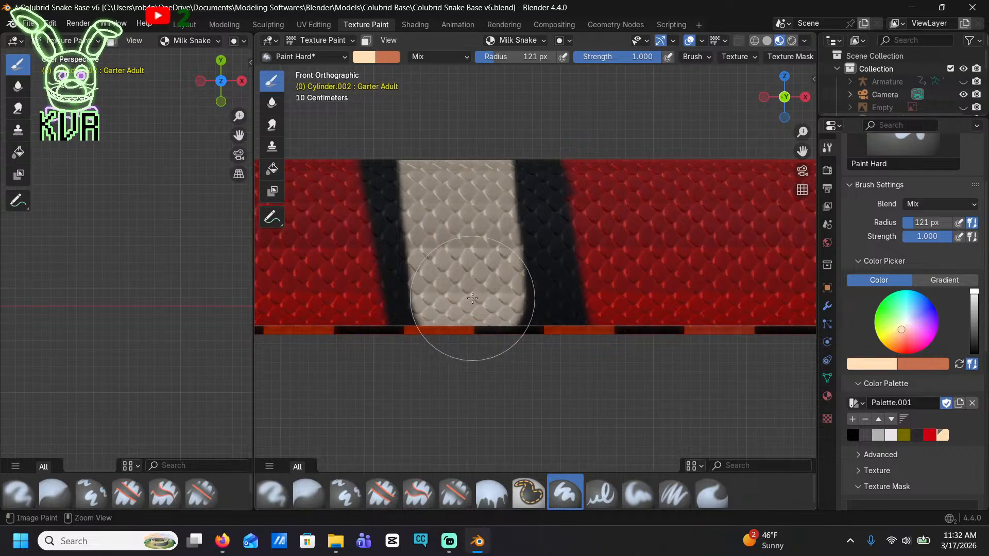
pyautogui.hotkey('ctrl', 'z')
pyautogui.moveTo(443, 145)
pyautogui.mouseDown()
pyautogui.moveTo(462, 177)
pyautogui.moveTo(464, 320)
pyautogui.moveTo(493, 390)
pyautogui.moveTo(494, 319)
pyautogui.moveTo(469, 268)
pyautogui.moveTo(466, 191)
pyautogui.mouseUp()
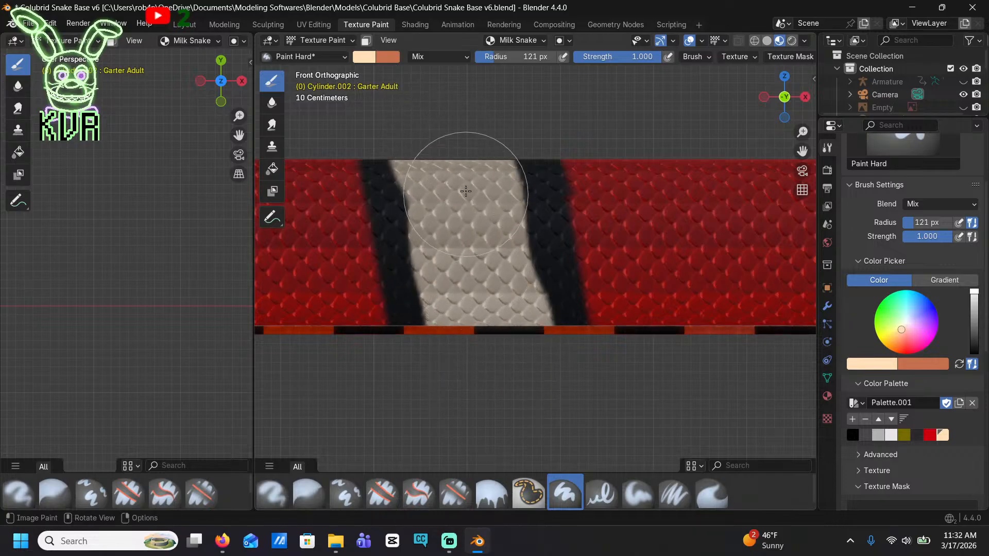
# Paint cream centres down the eleventh and twelfth black body bands, keeping a black border on each side
pyautogui.keyDown('shift'); pyautogui.moveTo(462, 249); pyautogui.dragTo(809, 262, button='middle'); pyautogui.keyUp('shift')
pyautogui.keyDown('shift'); pyautogui.moveTo(411, 252); pyautogui.dragTo(686, 227, button='middle'); pyautogui.keyUp('shift')
pyautogui.moveTo(502, 93)
pyautogui.mouseDown()
pyautogui.moveTo(510, 288)
pyautogui.moveTo(515, 260)
pyautogui.mouseUp()
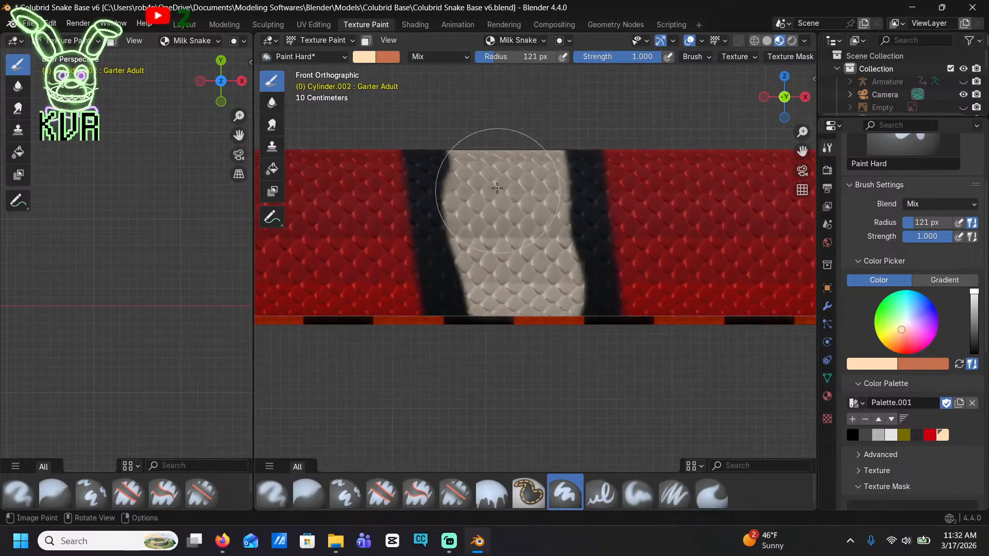
pyautogui.keyDown('shift'); pyautogui.moveTo(444, 243); pyautogui.dragTo(607, 255, button='middle'); pyautogui.keyUp('shift')
pyautogui.keyDown('shift'); pyautogui.moveTo(473, 230); pyautogui.dragTo(755, 234, button='middle'); pyautogui.keyUp('shift')
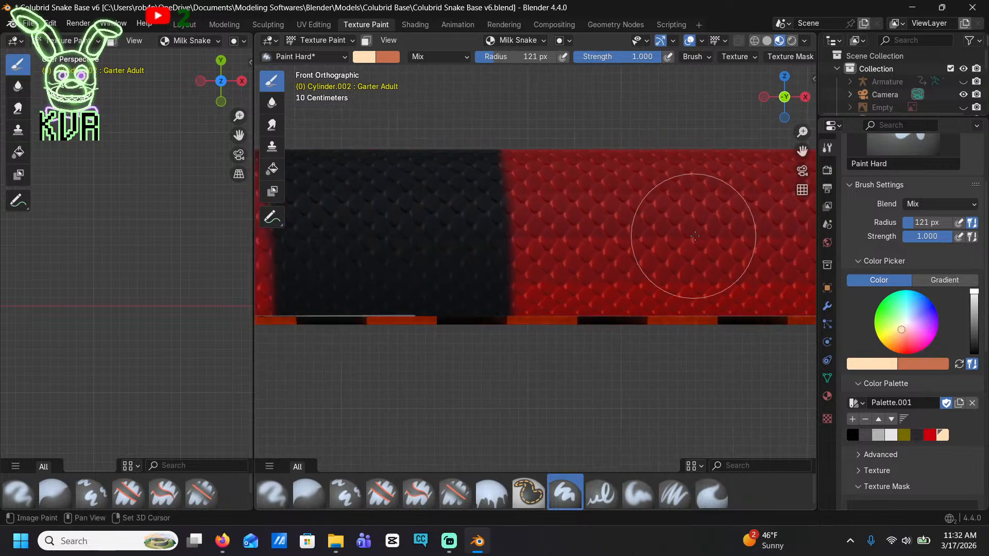
pyautogui.keyDown('shift'); pyautogui.moveTo(432, 231); pyautogui.dragTo(602, 230, button='middle'); pyautogui.keyUp('shift')
pyautogui.moveTo(556, 173); pyautogui.dragTo(563, 337)
# Paint cream centres down the black bands where the body starts tapering, widening the cream on the slanted band with a second stroke
pyautogui.moveTo(497, 335)
pyautogui.keyDown('shift'); pyautogui.mouseDown(button='middle')
pyautogui.moveTo(604, 304)
pyautogui.moveTo(762, 302)
pyautogui.mouseUp(button='middle'); pyautogui.keyUp('shift')
pyautogui.keyDown('shift'); pyautogui.moveTo(419, 216); pyautogui.dragTo(788, 194, button='middle'); pyautogui.keyUp('shift')
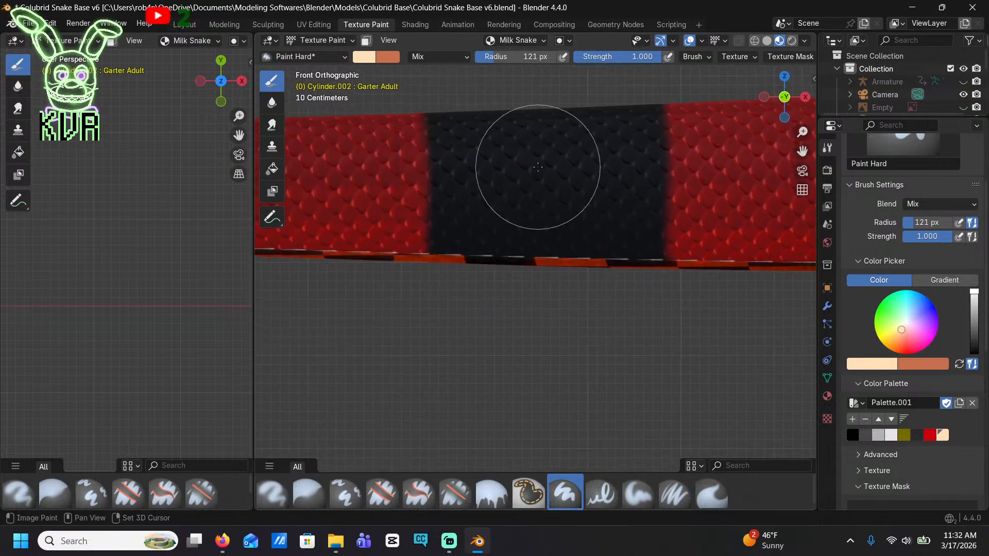
pyautogui.moveTo(527, 70); pyautogui.dragTo(545, 241)
pyautogui.keyDown('shift'); pyautogui.moveTo(447, 315); pyautogui.dragTo(806, 337, button='middle'); pyautogui.keyUp('shift')
pyautogui.moveTo(441, 123); pyautogui.dragTo(453, 298)
pyautogui.moveTo(276, 296)
pyautogui.keyDown('shift'); pyautogui.mouseDown(button='middle')
pyautogui.moveTo(453, 287)
pyautogui.moveTo(581, 259)
pyautogui.moveTo(293, 183)
pyautogui.mouseUp(button='middle'); pyautogui.keyUp('shift')
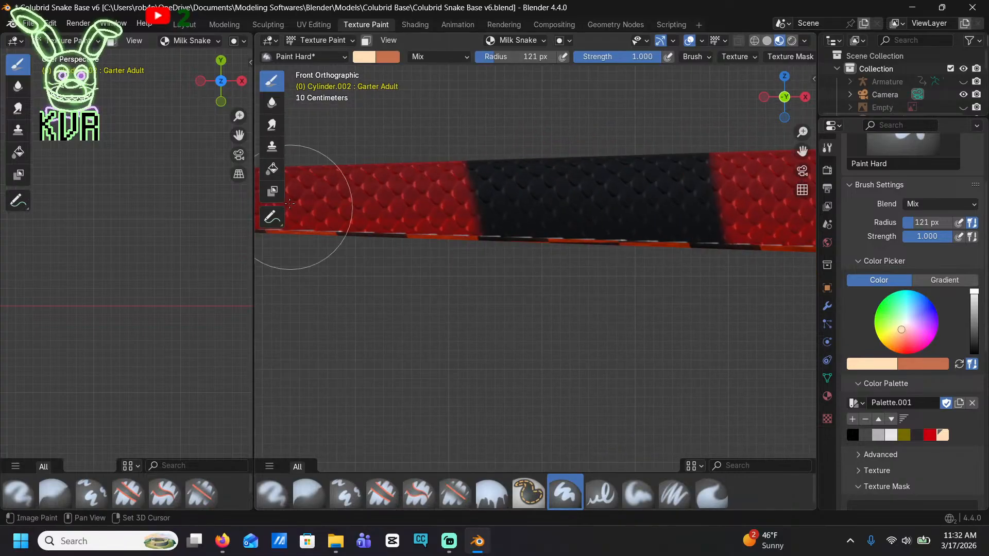
pyautogui.moveTo(591, 132); pyautogui.dragTo(630, 273)
pyautogui.moveTo(579, 235); pyautogui.dragTo(550, 145)
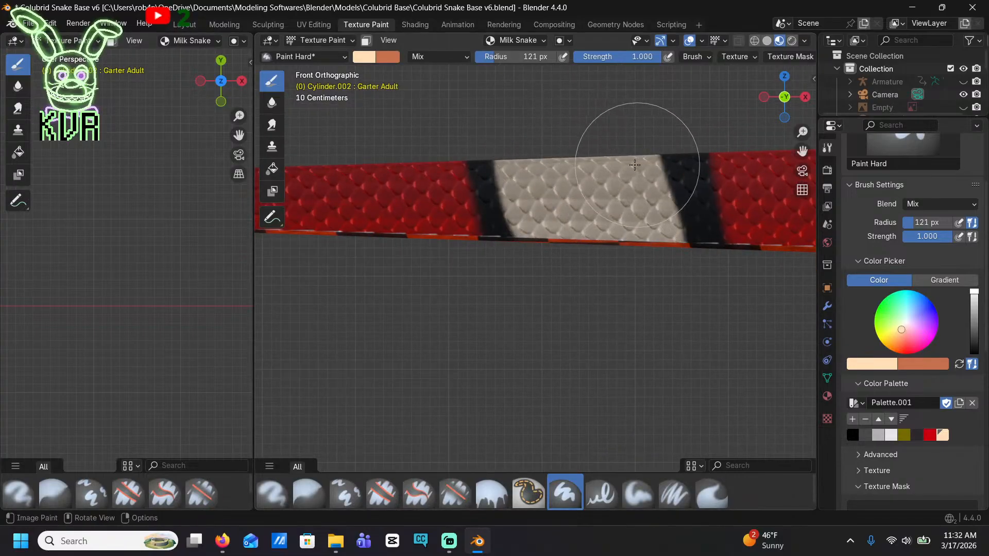
# Paint a cream centre down the black band on the thin tail section, leaving black at both ends
pyautogui.scroll(-5, 660, 229)
pyautogui.keyDown('shift'); pyautogui.moveTo(545, 276); pyautogui.dragTo(677, 323, button='middle'); pyautogui.keyUp('shift')
pyautogui.scroll(4, 587, 308)
pyautogui.keyDown('shift'); pyautogui.moveTo(587, 308); pyautogui.dragTo(695, 271, button='middle'); pyautogui.keyUp('shift')
pyautogui.moveTo(489, 206)
pyautogui.mouseDown()
pyautogui.moveTo(481, 237)
pyautogui.moveTo(493, 355)
pyautogui.mouseUp()
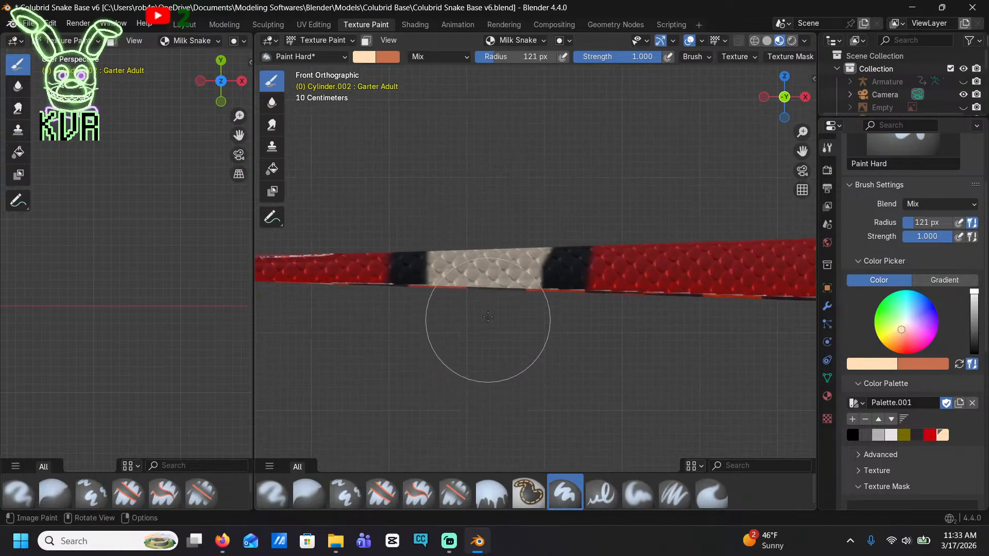
# Fill the thin black gap along the back of the tail band with cream, covering its full length between the borders
pyautogui.scroll(-10, 500, 181)
pyautogui.moveTo(574, 179); pyautogui.dragTo(607, 312, button='middle')
pyautogui.scroll(8, 592, 323)
pyautogui.scroll(3, 589, 325)
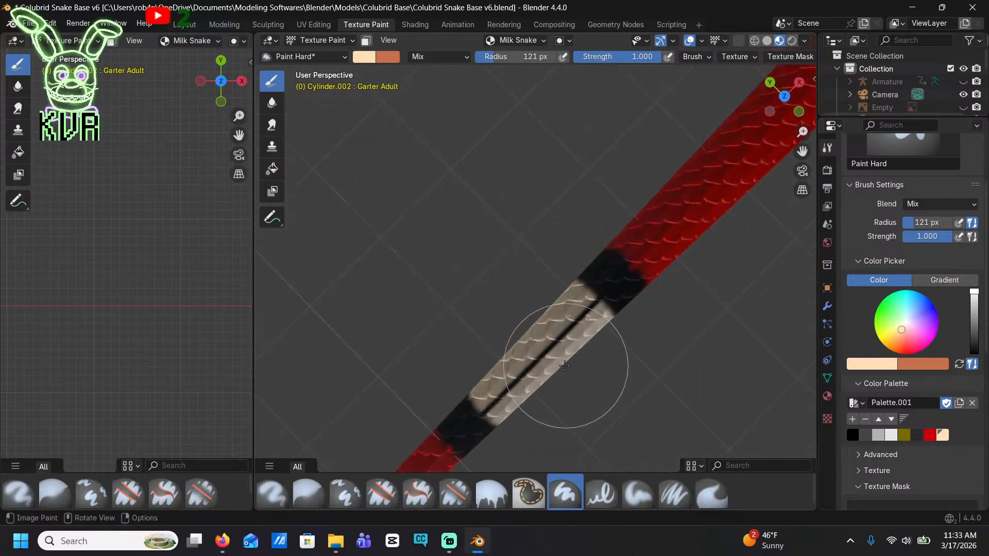
pyautogui.scroll(2, 592, 360)
pyautogui.keyDown('shift'); pyautogui.moveTo(586, 393); pyautogui.dragTo(546, 237, button='middle'); pyautogui.keyUp('shift')
pyautogui.scroll(2, 554, 232)
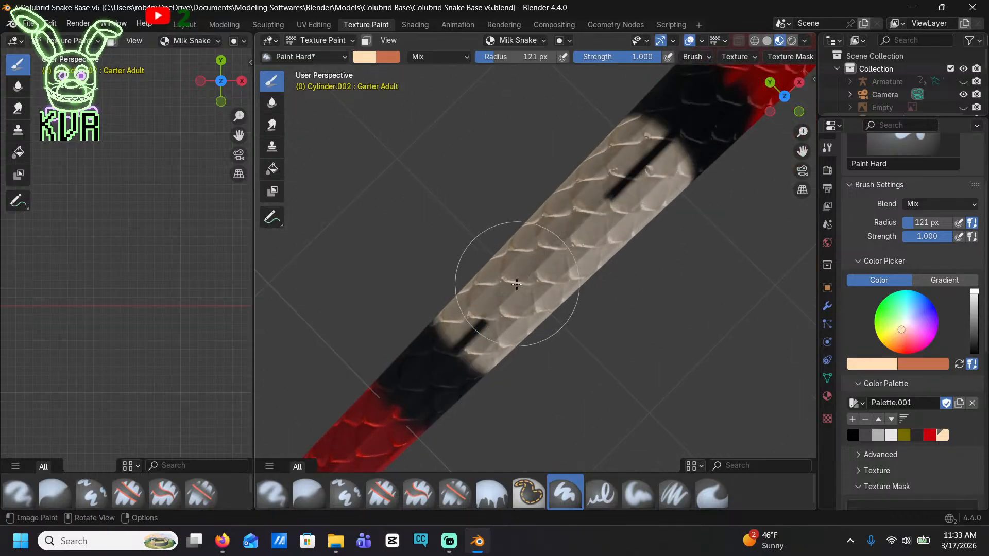
pyautogui.moveTo(626, 181)
pyautogui.mouseDown()
pyautogui.moveTo(646, 168)
pyautogui.moveTo(638, 183)
pyautogui.mouseUp()
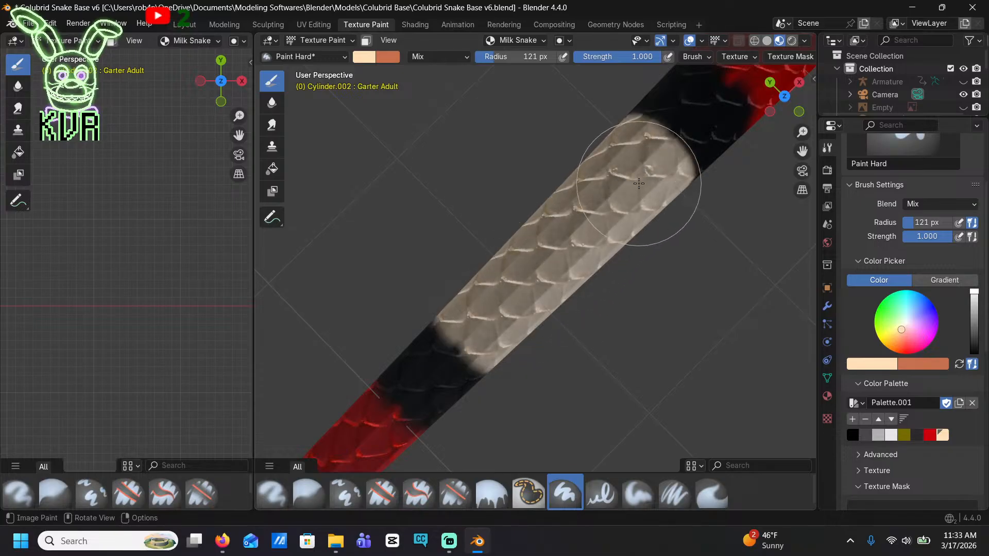
# Fill the black gaps along the back of the cream bands just ahead of the tail band
pyautogui.scroll(-2, 621, 190)
pyautogui.keyDown('shift'); pyautogui.moveTo(622, 190); pyautogui.dragTo(468, 350, button='middle'); pyautogui.keyUp('shift')
pyautogui.keyDown('shift'); pyautogui.moveTo(701, 87); pyautogui.dragTo(499, 314, button='middle'); pyautogui.keyUp('shift')
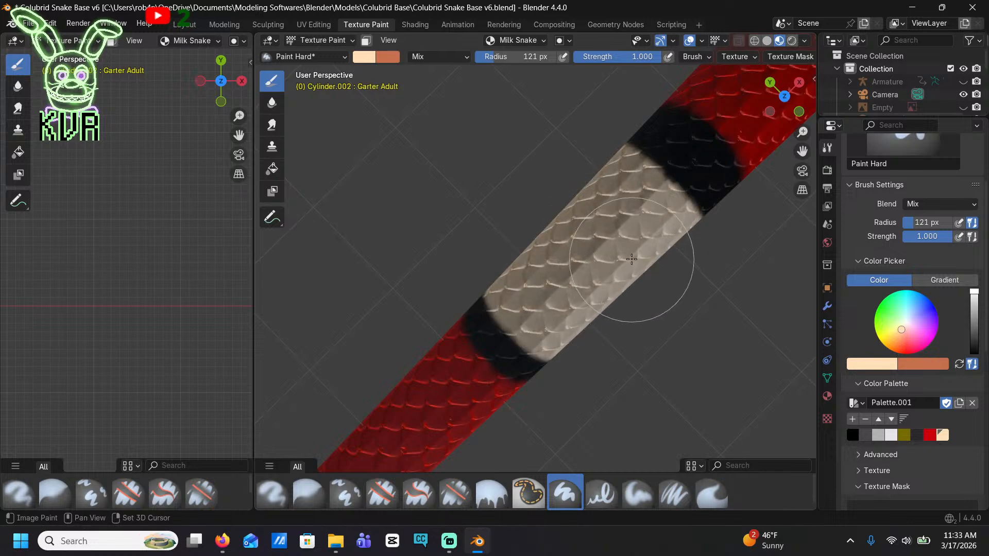
pyautogui.keyDown('shift'); pyautogui.moveTo(659, 216); pyautogui.dragTo(484, 368, button='middle'); pyautogui.keyUp('shift')
pyautogui.keyDown('shift'); pyautogui.moveTo(695, 139); pyautogui.dragTo(468, 327, button='middle'); pyautogui.keyUp('shift')
pyautogui.moveTo(679, 123)
pyautogui.keyDown('shift'); pyautogui.mouseDown(button='middle')
pyautogui.moveTo(505, 395)
pyautogui.moveTo(575, 310)
pyautogui.mouseUp(button='middle'); pyautogui.keyUp('shift')
pyautogui.moveTo(539, 354); pyautogui.dragTo(520, 370)
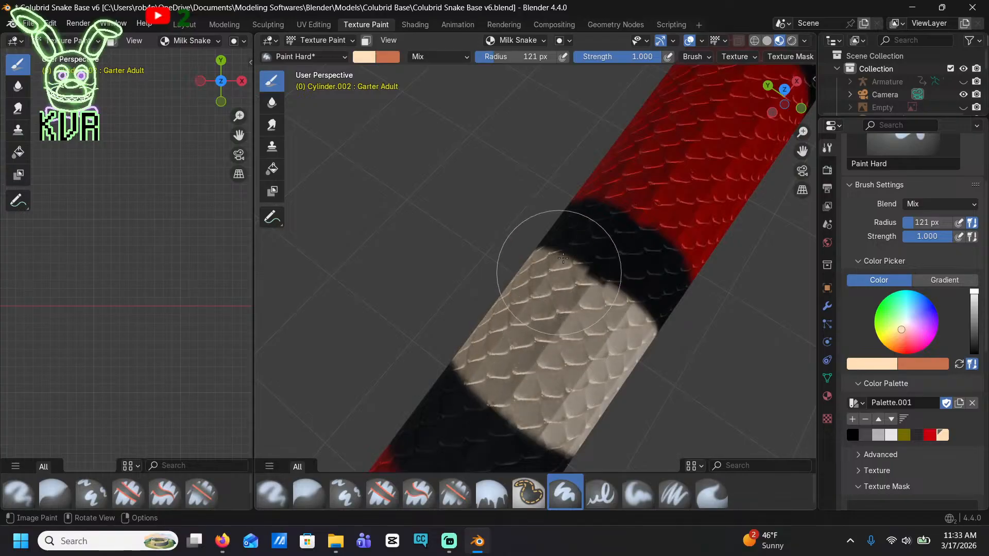
pyautogui.keyDown('shift'); pyautogui.moveTo(612, 206); pyautogui.dragTo(426, 470, button='middle'); pyautogui.keyUp('shift')
pyautogui.keyDown('shift'); pyautogui.moveTo(636, 260); pyautogui.dragTo(595, 309, button='middle'); pyautogui.keyUp('shift')
pyautogui.scroll(2, 644, 225)
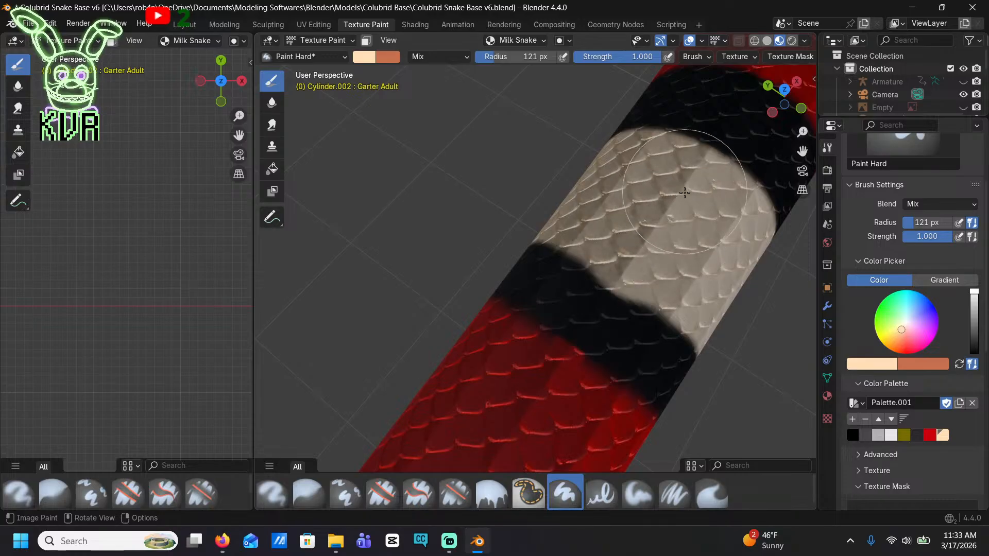
# Paint cream over the black strip along the back of the adjacent band toward the head, keeping both black borders
pyautogui.scroll(-3, 684, 193)
pyautogui.keyDown('shift'); pyautogui.moveTo(680, 210); pyautogui.dragTo(486, 492, button='middle'); pyautogui.keyUp('shift')
pyautogui.keyDown('shift'); pyautogui.moveTo(678, 262); pyautogui.dragTo(591, 390, button='middle'); pyautogui.keyUp('shift')
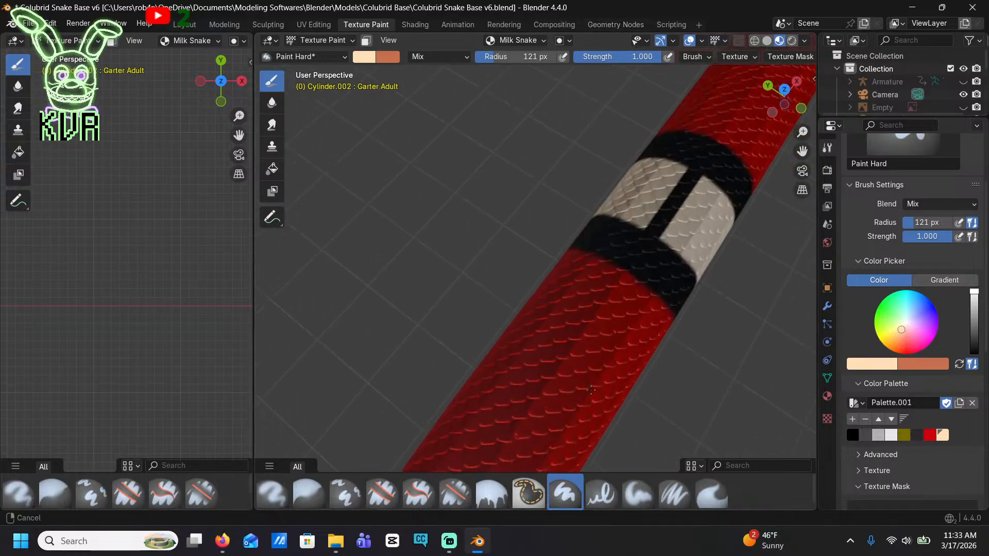
pyautogui.scroll(-1, 563, 294)
pyautogui.scroll(6, 710, 265)
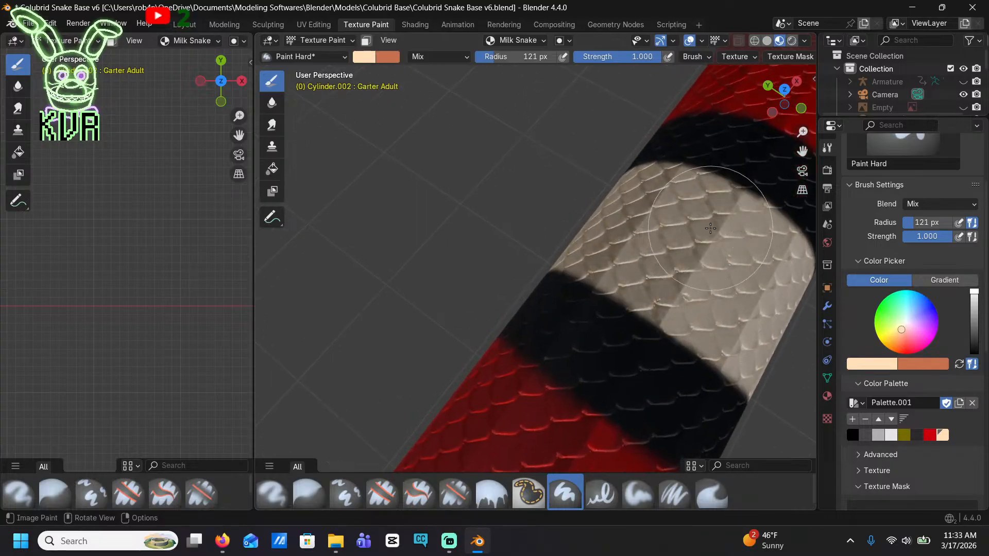
pyautogui.scroll(-1, 710, 224)
pyautogui.scroll(-1, 677, 183)
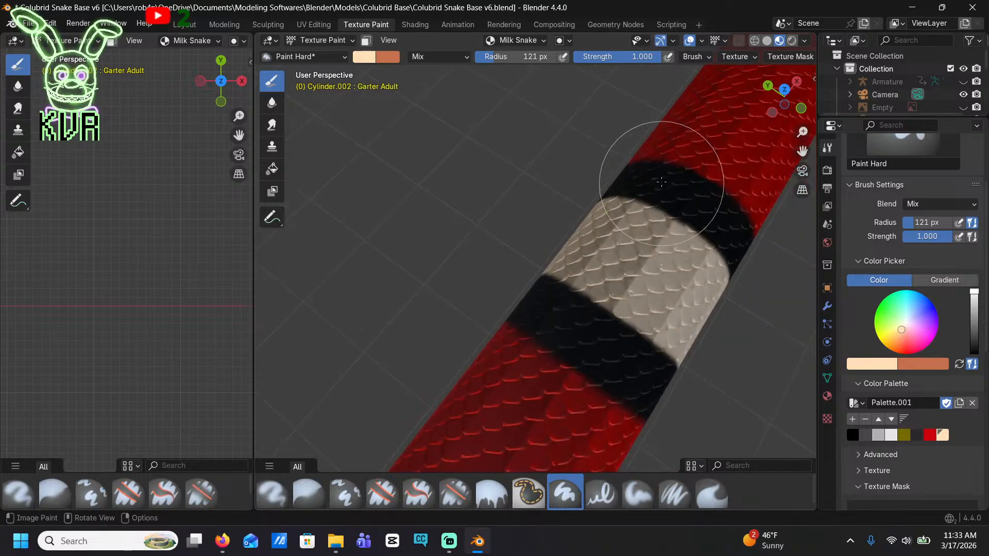
# Check the remaining bands along the back and cover the black strip in the nearest unfilled mid-body band with cream
pyautogui.keyDown('shift'); pyautogui.moveTo(660, 172); pyautogui.dragTo(526, 301, button='middle'); pyautogui.keyUp('shift')
pyautogui.keyDown('shift'); pyautogui.moveTo(709, 146); pyautogui.dragTo(676, 199, button='middle'); pyautogui.keyUp('shift')
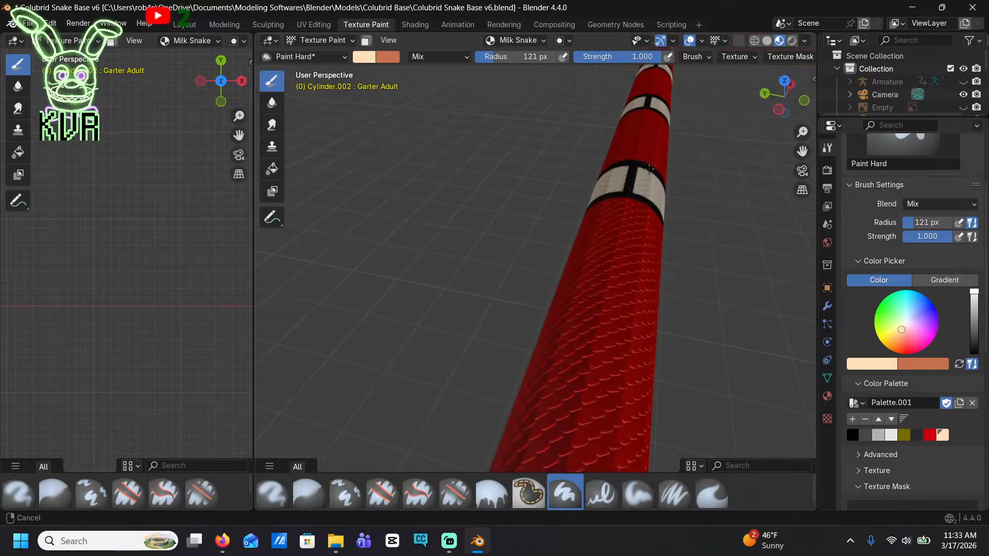
pyautogui.keyDown('shift'); pyautogui.moveTo(571, 67); pyautogui.dragTo(540, 114, button='middle'); pyautogui.keyUp('shift')
pyautogui.scroll(2, 660, 267)
pyautogui.scroll(-4, 661, 252)
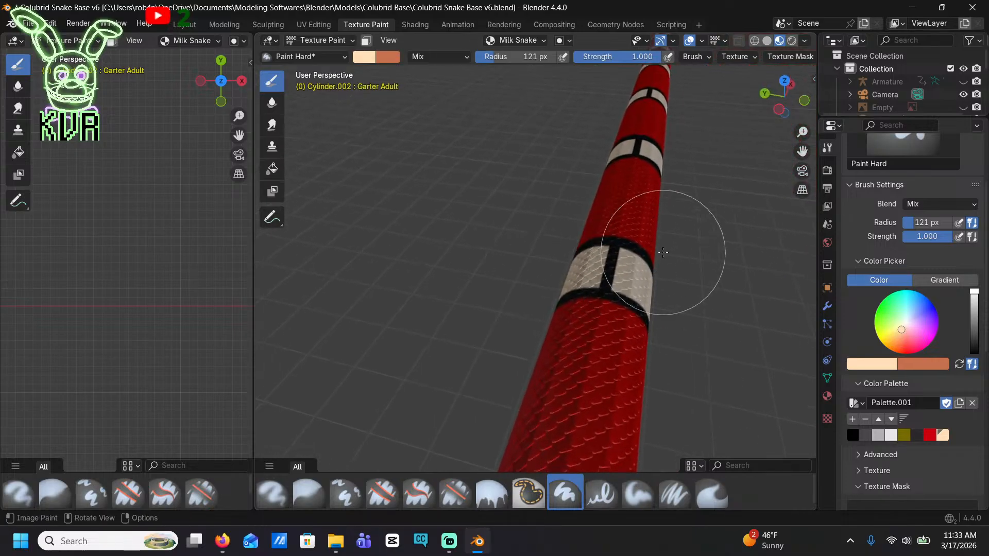
pyautogui.keyDown('ctrl'); pyautogui.moveTo(658, 260); pyautogui.dragTo(547, 379, button='middle'); pyautogui.keyUp('ctrl')
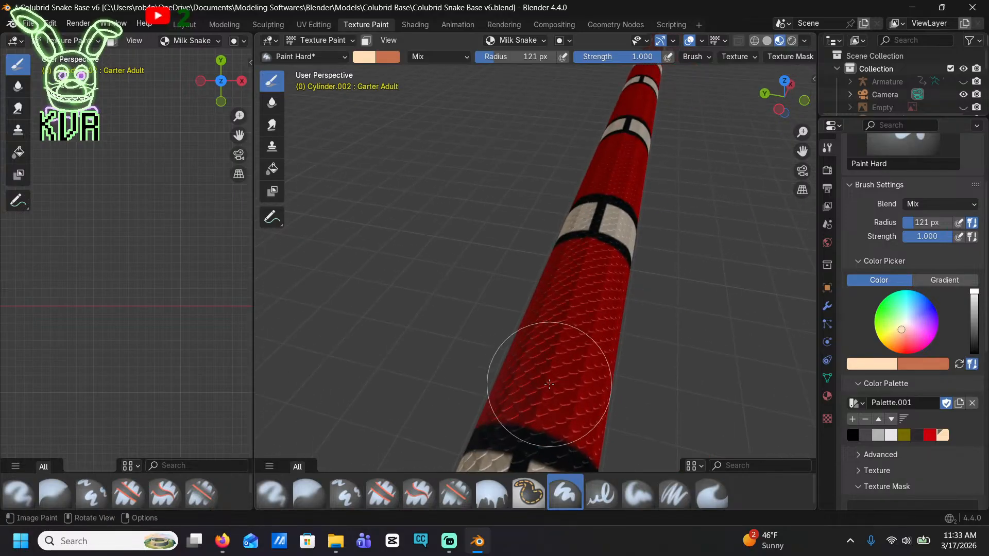
pyautogui.moveTo(494, 311)
pyautogui.mouseDown(button='middle')
pyautogui.moveTo(456, 373)
pyautogui.moveTo(559, 234)
pyautogui.moveTo(551, 222)
pyautogui.mouseUp(button='middle')
pyautogui.scroll(3, 551, 165)
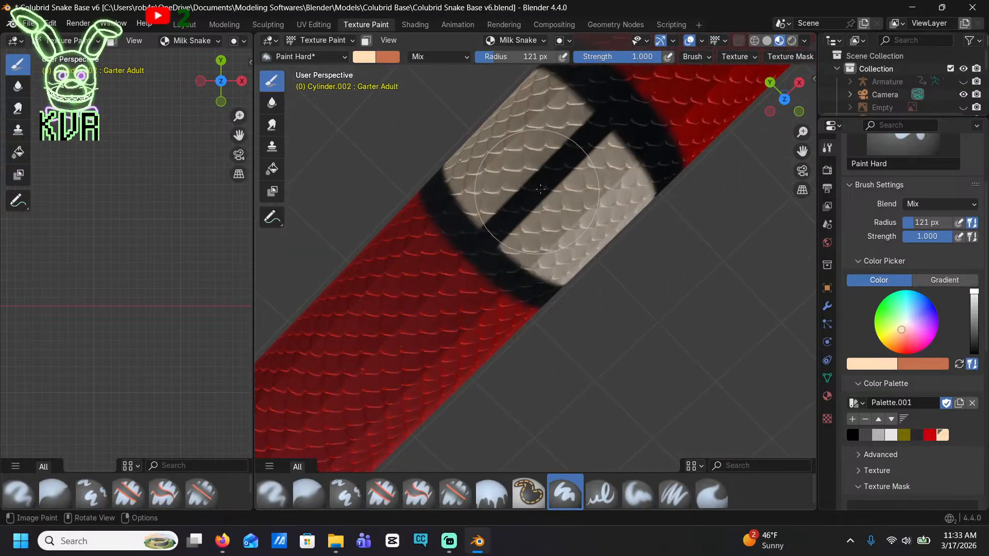
pyautogui.click(550, 175)
pyautogui.moveTo(550, 176); pyautogui.dragTo(520, 193)
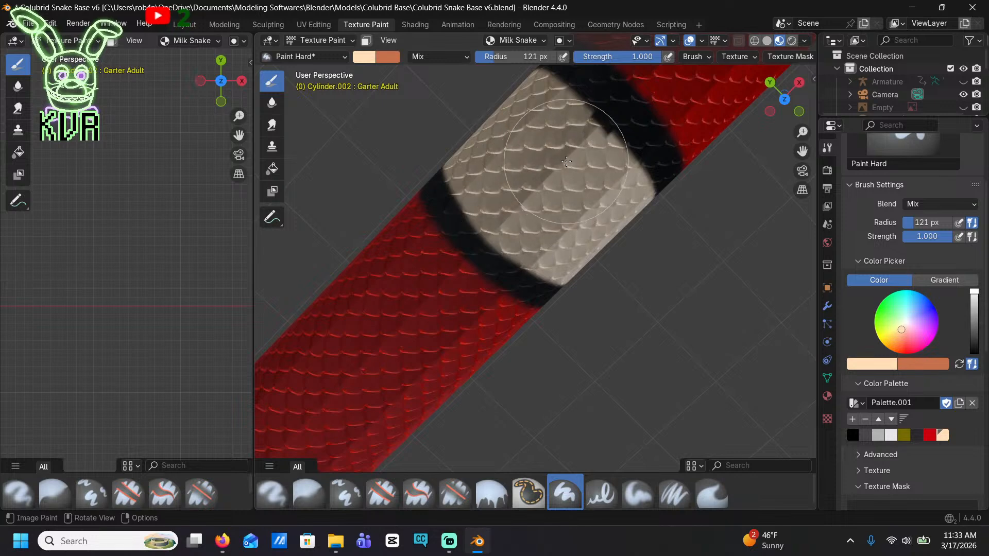
# Fill the black gap across the back of the neighbouring cream band toward the head, up to both black borders
pyautogui.scroll(-3, 556, 178)
pyautogui.keyDown('shift'); pyautogui.moveTo(625, 141); pyautogui.dragTo(437, 340, button='middle'); pyautogui.keyUp('shift')
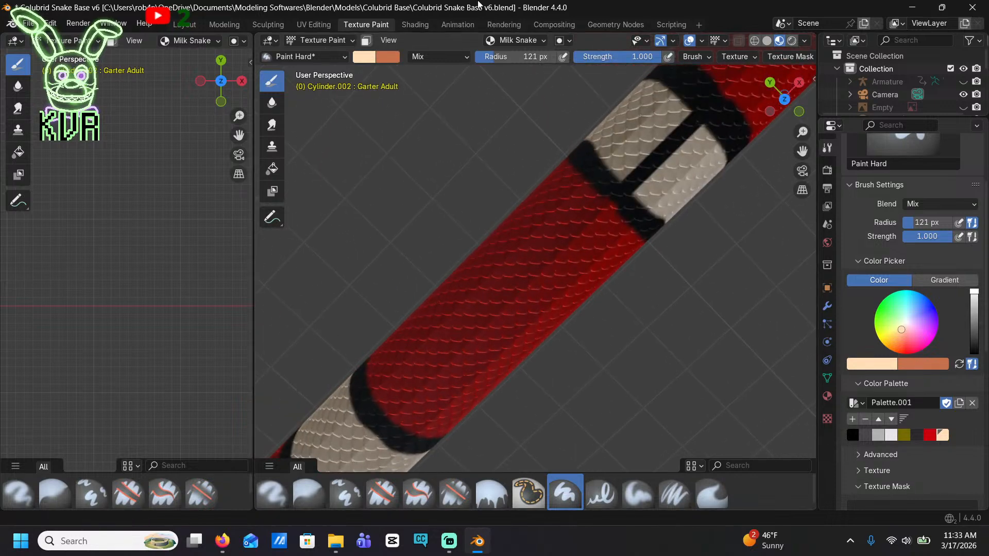
pyautogui.keyDown('shift'); pyautogui.moveTo(634, 211); pyautogui.dragTo(561, 333, button='middle'); pyautogui.keyUp('shift')
pyautogui.scroll(3, 568, 342)
pyautogui.moveTo(641, 394); pyautogui.dragTo(632, 230, button='middle')
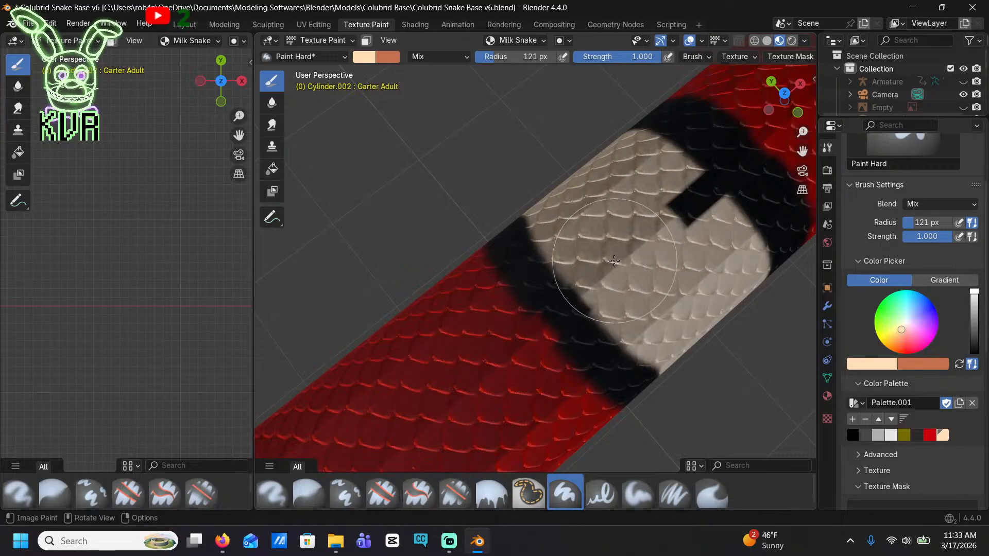
pyautogui.scroll(-5, 680, 224)
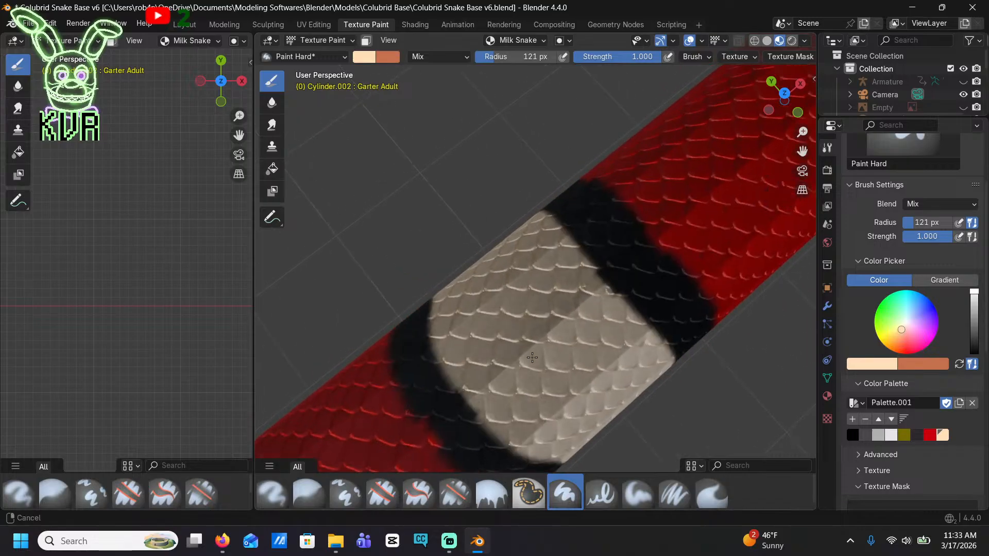
# Join the cream halves across the back of the two following bands toward the head by painting over their black strips
pyautogui.scroll(3, 713, 338)
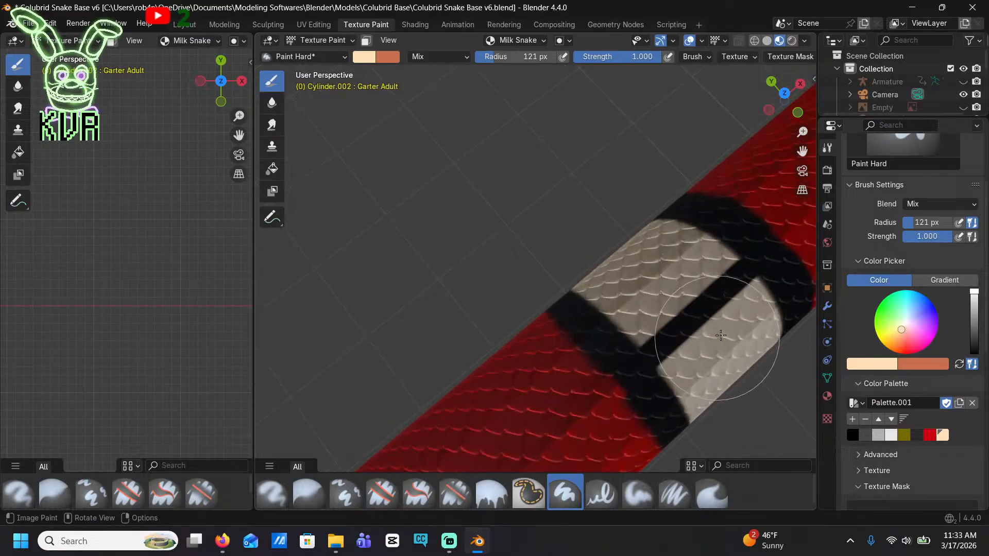
pyautogui.keyDown('shift'); pyautogui.moveTo(714, 337); pyautogui.dragTo(620, 294, button='middle'); pyautogui.keyUp('shift')
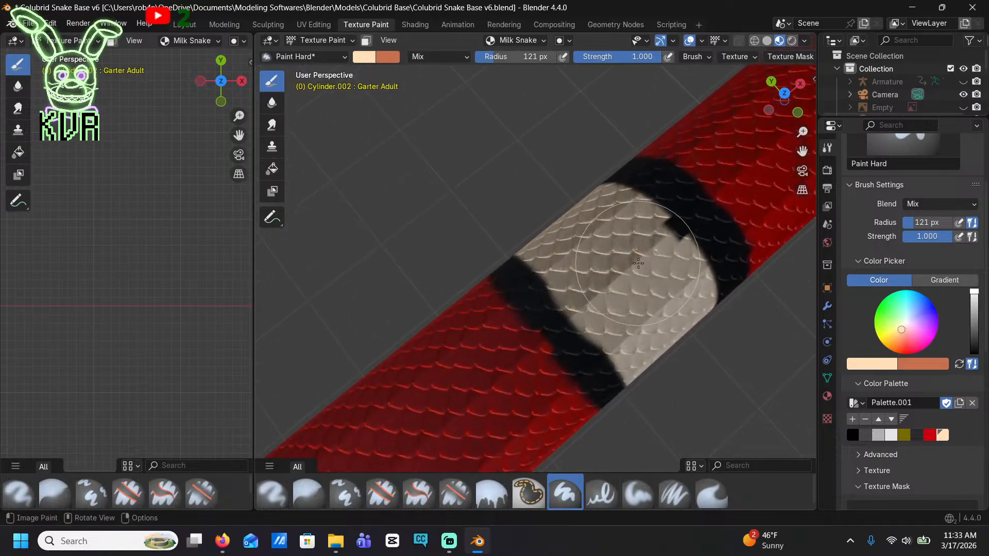
pyautogui.scroll(-5, 716, 201)
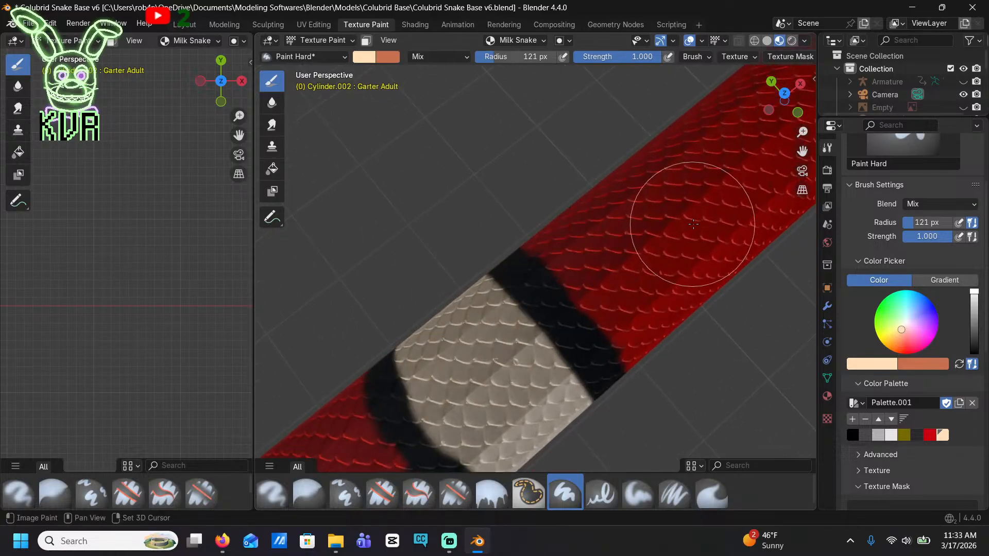
pyautogui.scroll(2, 615, 325)
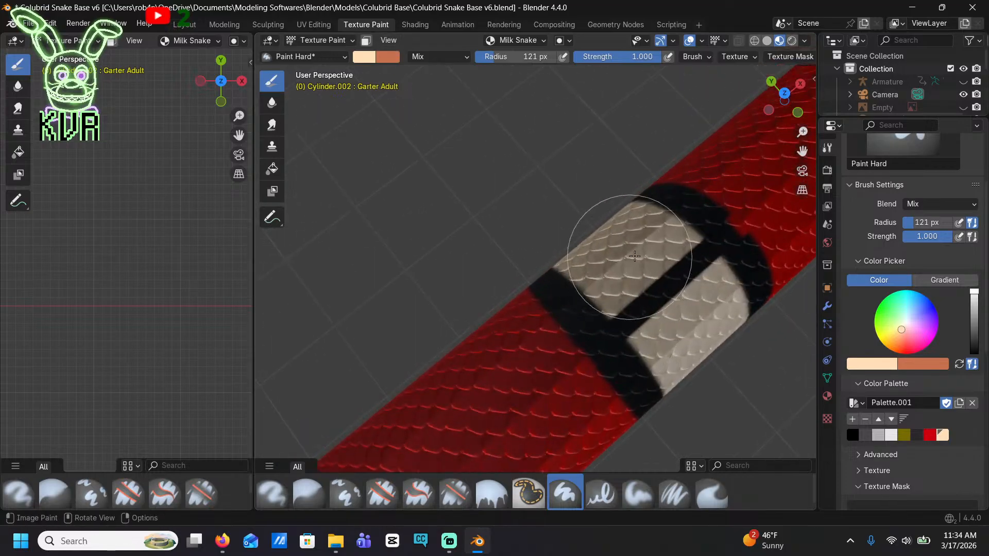
pyautogui.scroll(1, 699, 287)
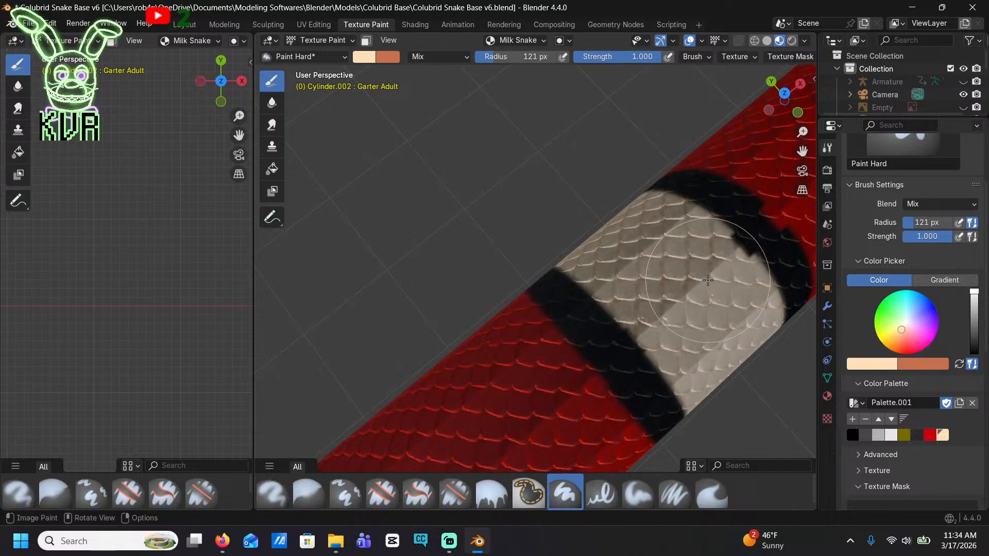
pyautogui.scroll(-6, 709, 270)
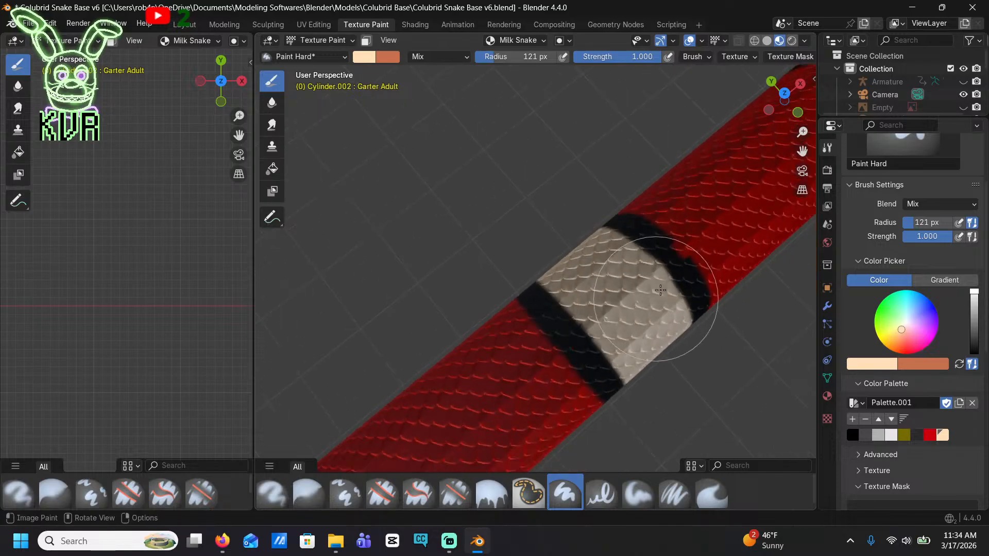
# Fill the black strip across the back of the current mid-body band with cream, up to both black borders
pyautogui.scroll(1, 577, 406)
pyautogui.keyDown('shift'); pyautogui.moveTo(572, 301); pyautogui.dragTo(561, 202, button='middle'); pyautogui.keyUp('shift')
pyautogui.scroll(2, 551, 233)
pyautogui.scroll(1, 567, 222)
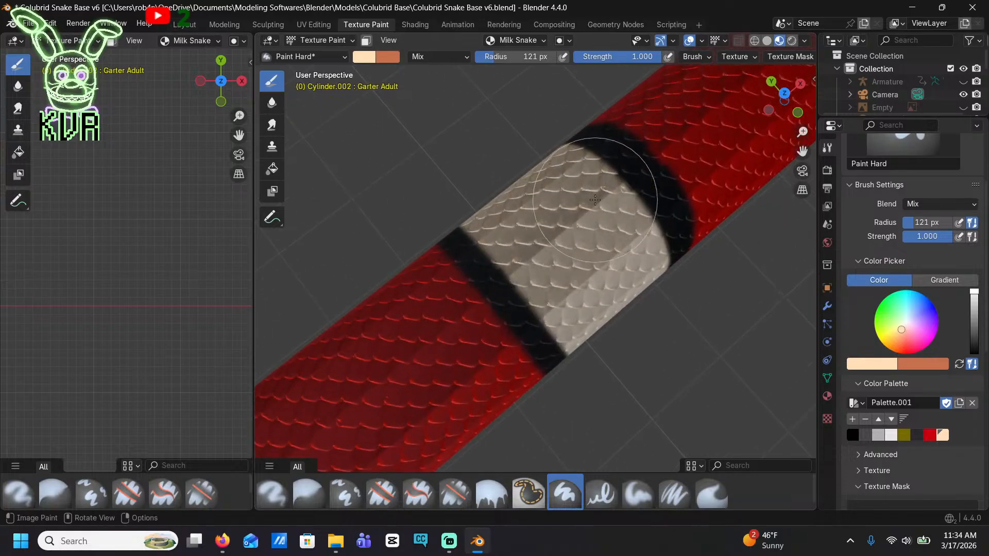
pyautogui.scroll(-4, 596, 199)
# Paint cream over the black strip on the back of the next band toward the head, keeping its black borders
pyautogui.keyDown('shift'); pyautogui.moveTo(624, 167); pyautogui.dragTo(487, 267, button='middle'); pyautogui.keyUp('shift')
pyautogui.keyDown('shift'); pyautogui.moveTo(687, 157); pyautogui.dragTo(545, 254, button='middle'); pyautogui.keyUp('shift')
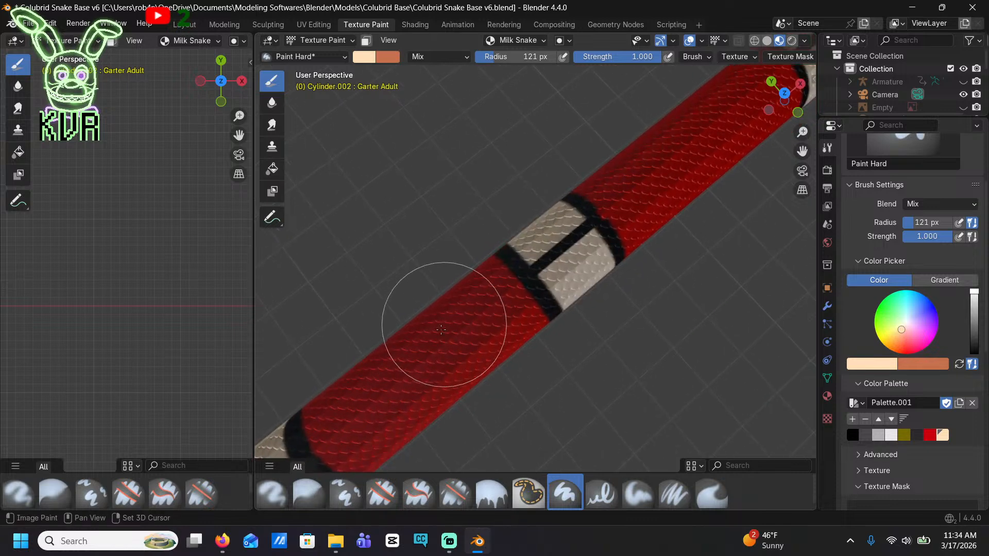
pyautogui.keyDown('shift'); pyautogui.moveTo(441, 330); pyautogui.dragTo(423, 348, button='middle'); pyautogui.keyUp('shift')
pyautogui.scroll(3, 507, 301)
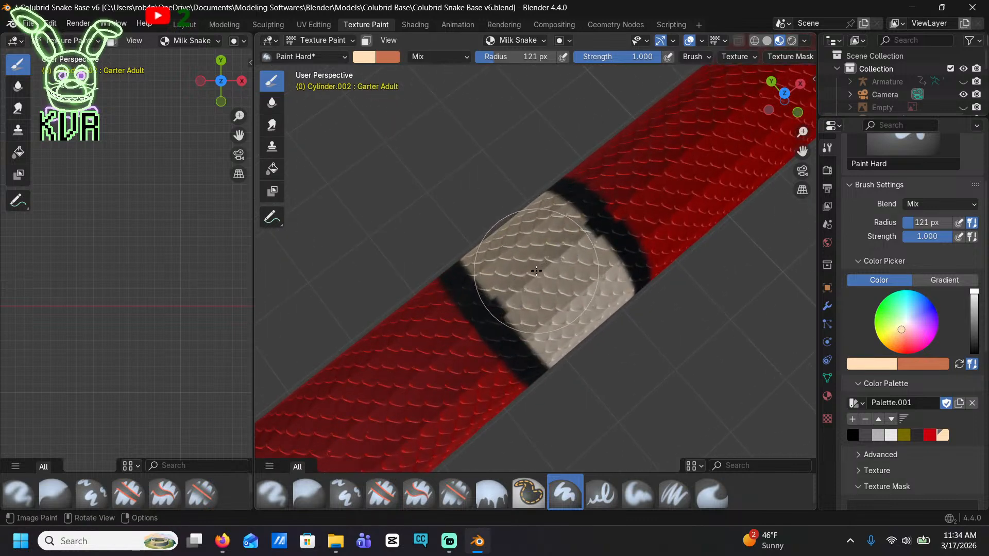
# Join the cream halves across the back of the following band by painting over its black strip
pyautogui.scroll(-5, 559, 273)
pyautogui.moveTo(561, 276)
pyautogui.keyDown('ctrl'); pyautogui.mouseDown(button='middle')
pyautogui.moveTo(580, 233)
pyautogui.moveTo(596, 247)
pyautogui.mouseUp(button='middle'); pyautogui.keyUp('ctrl')
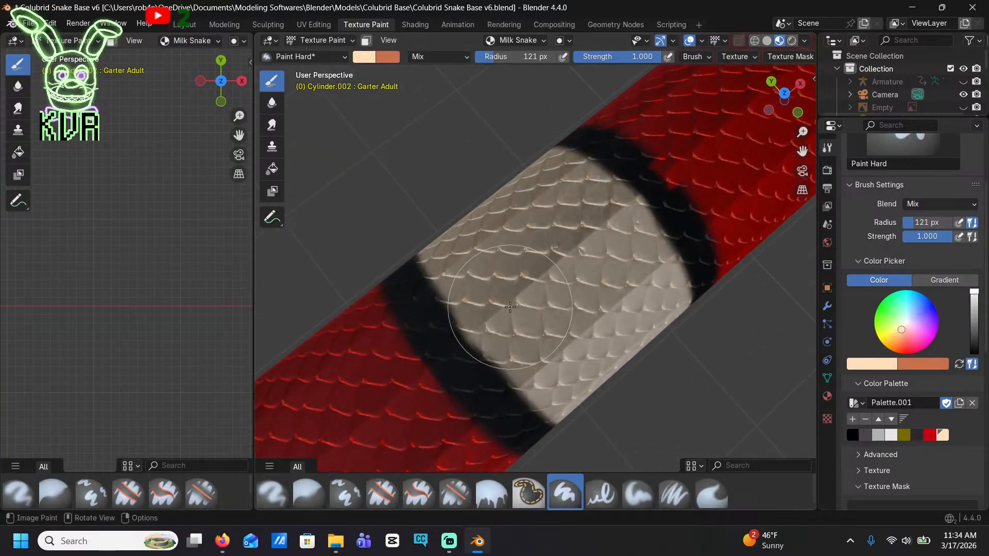
pyautogui.keyDown('ctrl'); pyautogui.moveTo(534, 266); pyautogui.dragTo(545, 312, button='middle'); pyautogui.keyUp('ctrl')
pyautogui.keyDown('shift'); pyautogui.moveTo(574, 267); pyautogui.dragTo(435, 401, button='middle'); pyautogui.keyUp('shift')
pyautogui.moveTo(479, 374)
pyautogui.keyDown('ctrl'); pyautogui.mouseDown(button='middle')
pyautogui.moveTo(553, 299)
pyautogui.moveTo(611, 280)
pyautogui.mouseUp(button='middle'); pyautogui.keyUp('ctrl')
pyautogui.moveTo(607, 311)
pyautogui.mouseDown()
pyautogui.moveTo(626, 287)
pyautogui.moveTo(603, 334)
pyautogui.moveTo(565, 371)
pyautogui.mouseUp()
# Cover the remaining black gap on the back of the next band with cream and check the neighbouring band
pyautogui.keyDown('shift'); pyautogui.moveTo(663, 305); pyautogui.dragTo(437, 445, button='middle'); pyautogui.keyUp('shift')
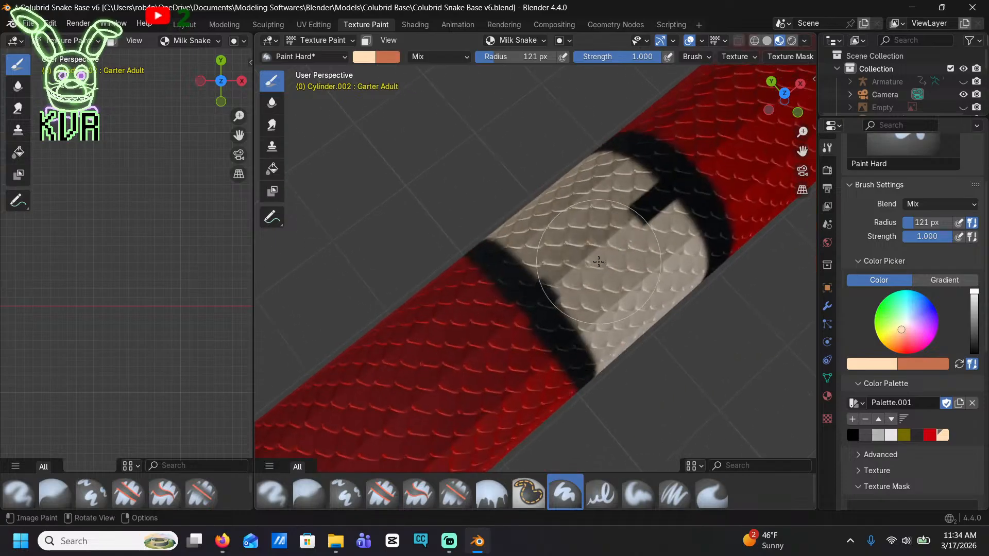
pyautogui.moveTo(623, 229); pyautogui.dragTo(608, 243)
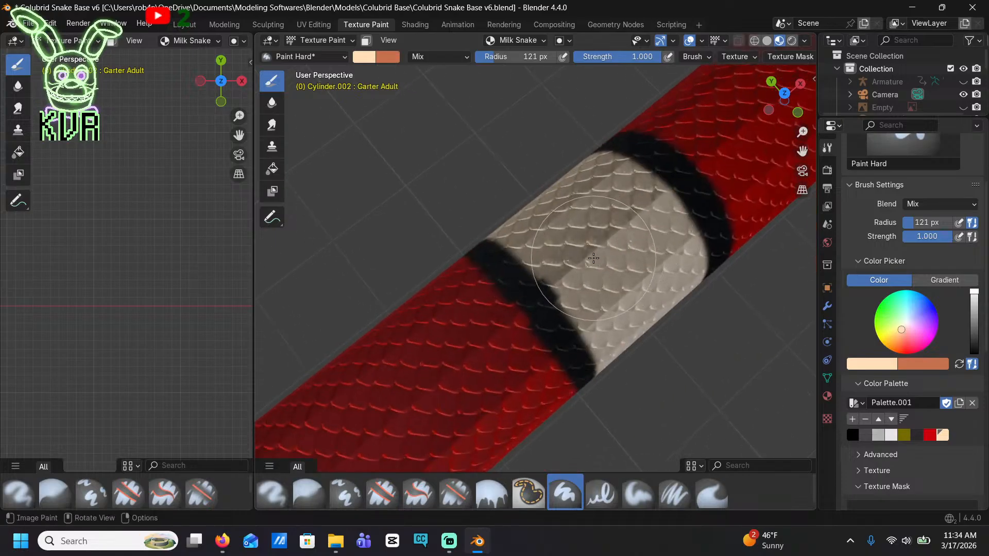
pyautogui.keyDown('shift'); pyautogui.moveTo(695, 198); pyautogui.dragTo(350, 431, button='middle'); pyautogui.keyUp('shift')
pyautogui.moveTo(664, 237)
pyautogui.keyDown('shift'); pyautogui.mouseDown(button='middle')
pyautogui.moveTo(536, 332)
pyautogui.moveTo(404, 407)
pyautogui.mouseUp(button='middle'); pyautogui.keyUp('shift')
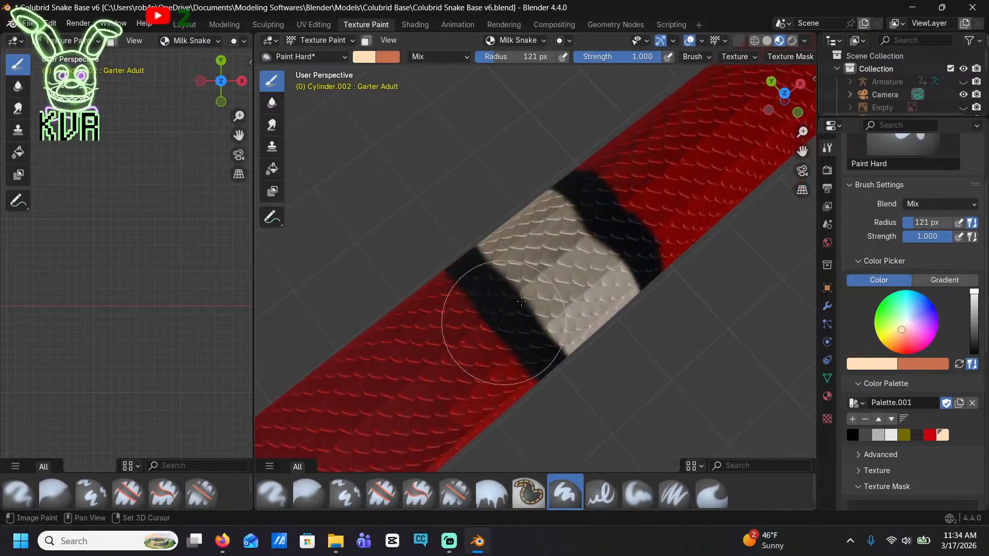
# Check the finished bands along the body and head from the side, and save the file
pyautogui.keyDown('shift'); pyautogui.moveTo(721, 142); pyautogui.dragTo(247, 438, button='middle'); pyautogui.keyUp('shift')
pyautogui.keyDown('shift'); pyautogui.moveTo(721, 139); pyautogui.dragTo(257, 453, button='middle'); pyautogui.keyUp('shift')
pyautogui.moveTo(536, 317); pyautogui.dragTo(519, 197, button='middle')
pyautogui.scroll(-5, 519, 197)
pyautogui.moveTo(536, 253)
pyautogui.mouseDown(button='middle')
pyautogui.moveTo(384, 275)
pyautogui.moveTo(433, 232)
pyautogui.moveTo(453, 260)
pyautogui.mouseUp(button='middle')
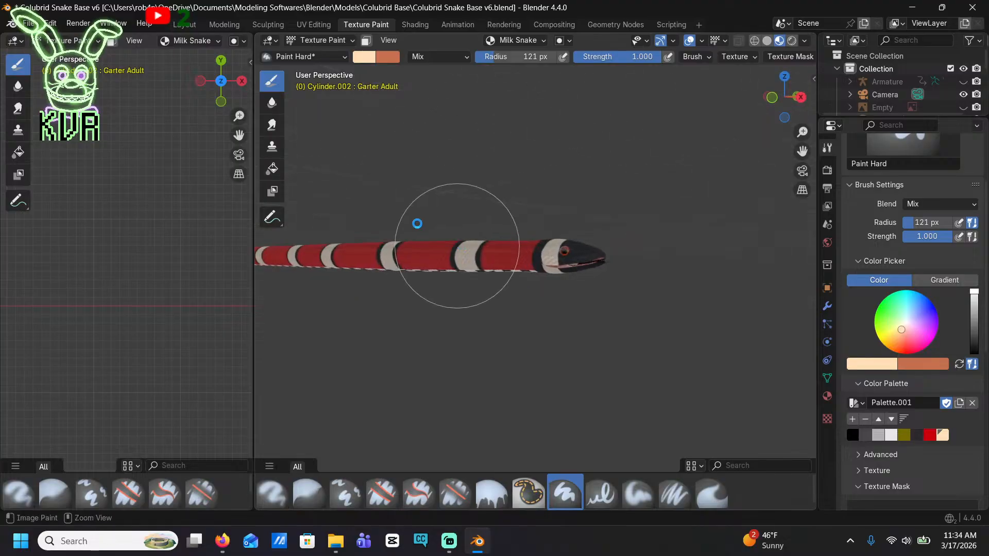
pyautogui.hotkey('ctrl', 's')
pyautogui.moveTo(441, 187)
pyautogui.mouseDown(button='middle')
pyautogui.moveTo(470, 291)
pyautogui.moveTo(531, 273)
pyautogui.moveTo(743, 317)
pyautogui.mouseUp(button='middle')
pyautogui.moveTo(531, 226)
pyautogui.mouseDown(button='middle')
pyautogui.moveTo(692, 287)
pyautogui.moveTo(583, 208)
pyautogui.moveTo(662, 236)
pyautogui.moveTo(690, 221)
pyautogui.moveTo(724, 236)
pyautogui.moveTo(662, 162)
pyautogui.mouseUp(button='middle')
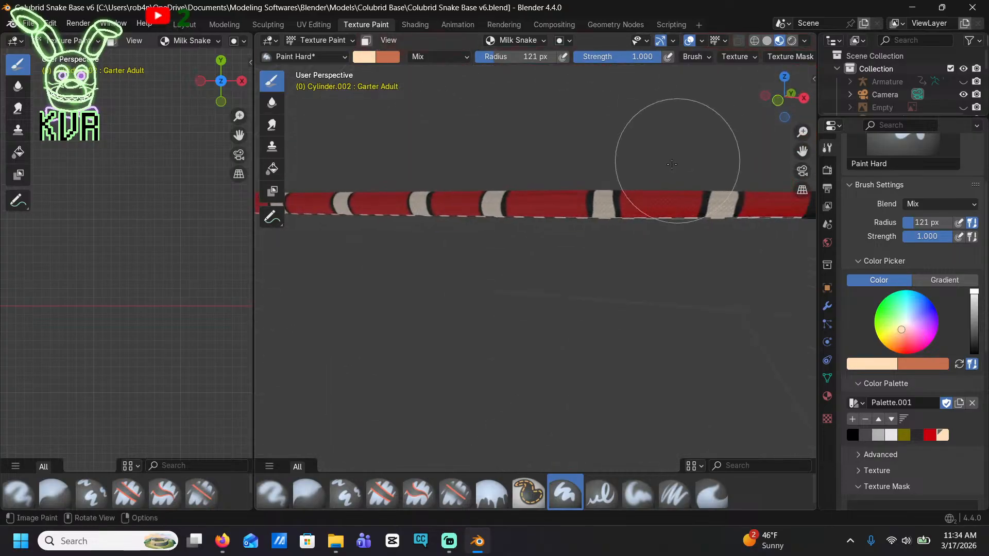
pyautogui.hotkey('ctrl', 's')
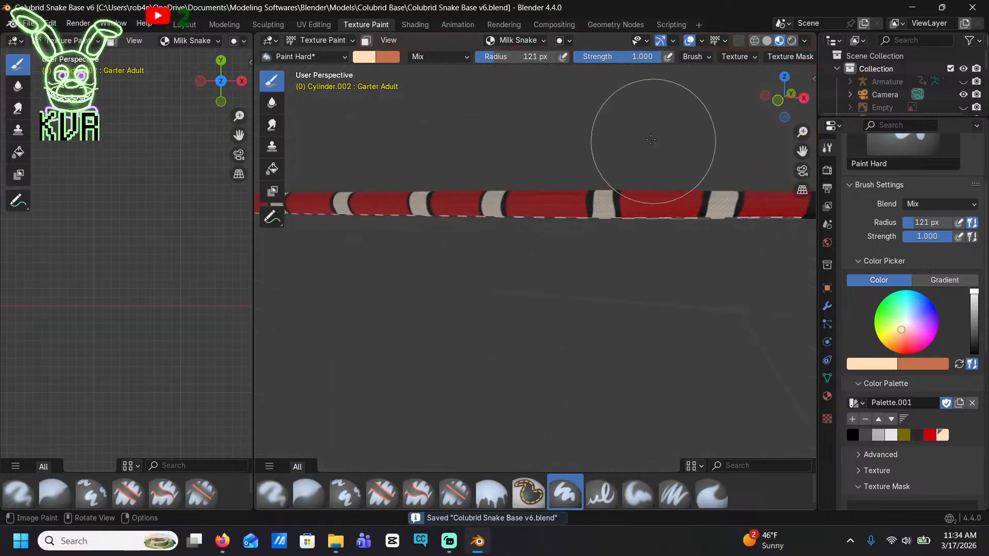
# In the Shading workspace, rearrange the Milk Snake texture, Texture Coordinate, Mapping, Voronoi Texture and Color Ramp nodes to make room
pyautogui.click(418, 25)
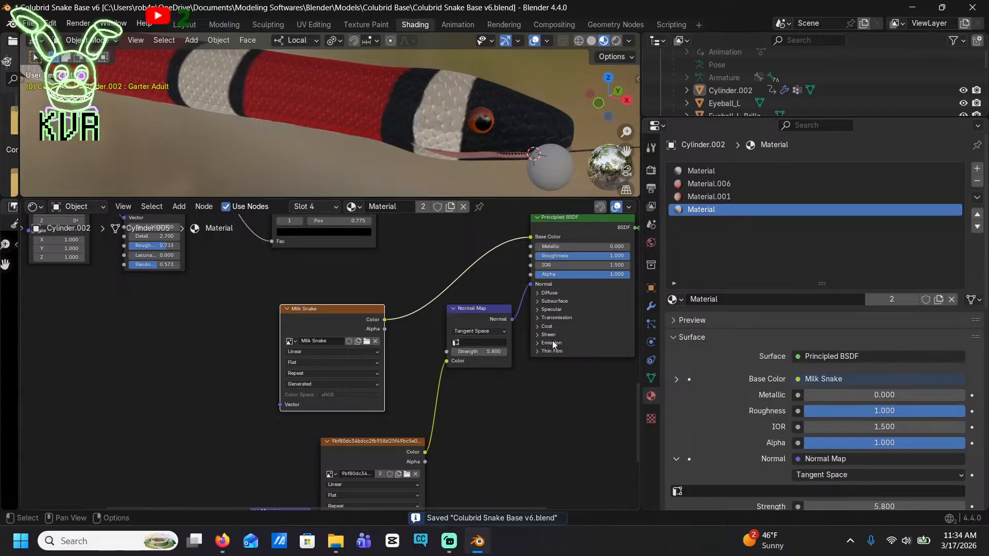
pyautogui.scroll(-8, 552, 341)
pyautogui.moveTo(415, 378); pyautogui.dragTo(578, 376, button='middle')
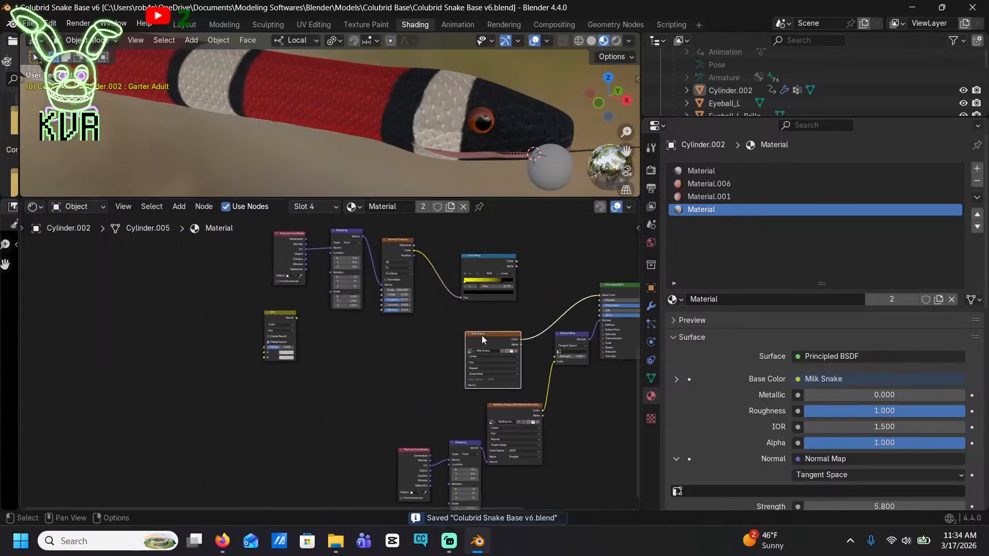
pyautogui.moveTo(481, 335); pyautogui.dragTo(488, 326)
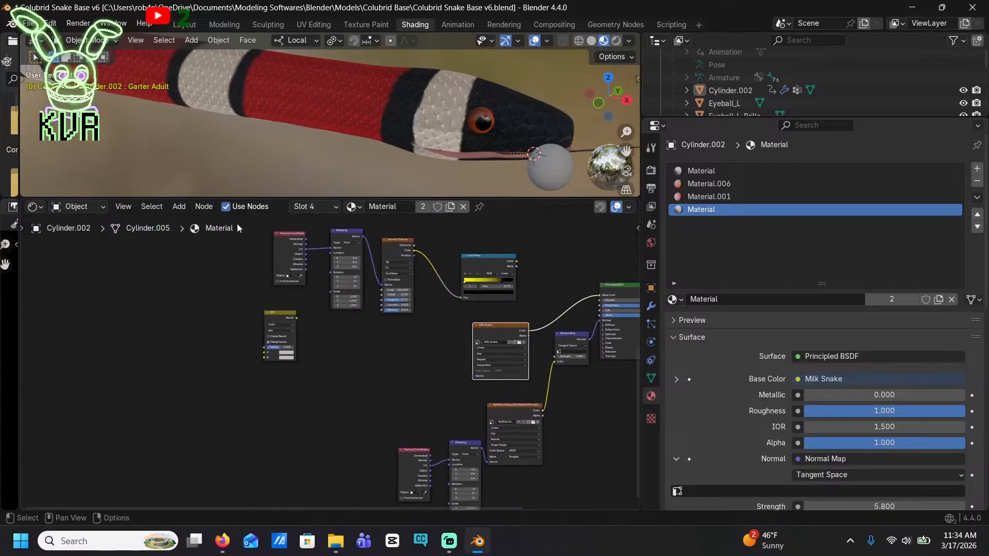
pyautogui.moveTo(237, 227); pyautogui.dragTo(413, 361)
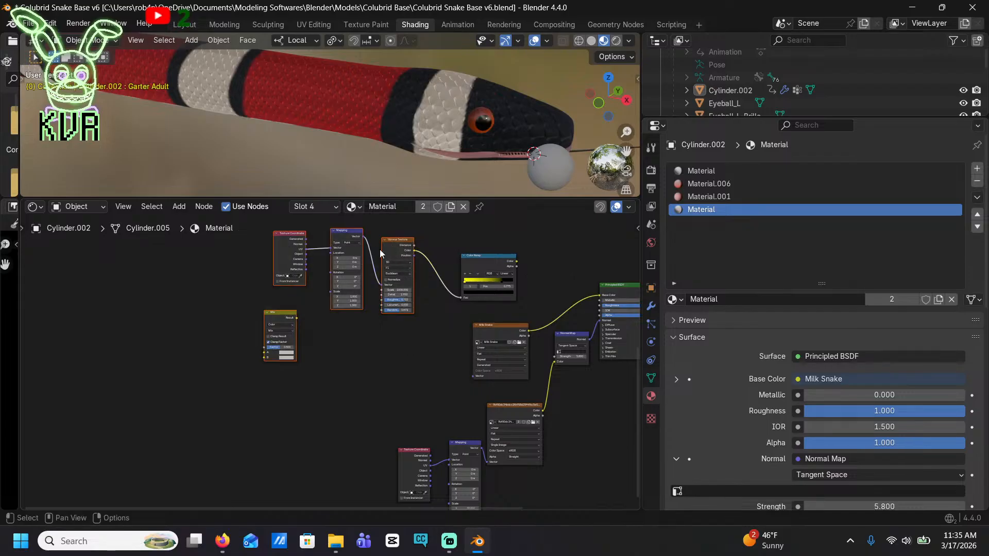
pyautogui.moveTo(379, 249); pyautogui.dragTo(237, 276)
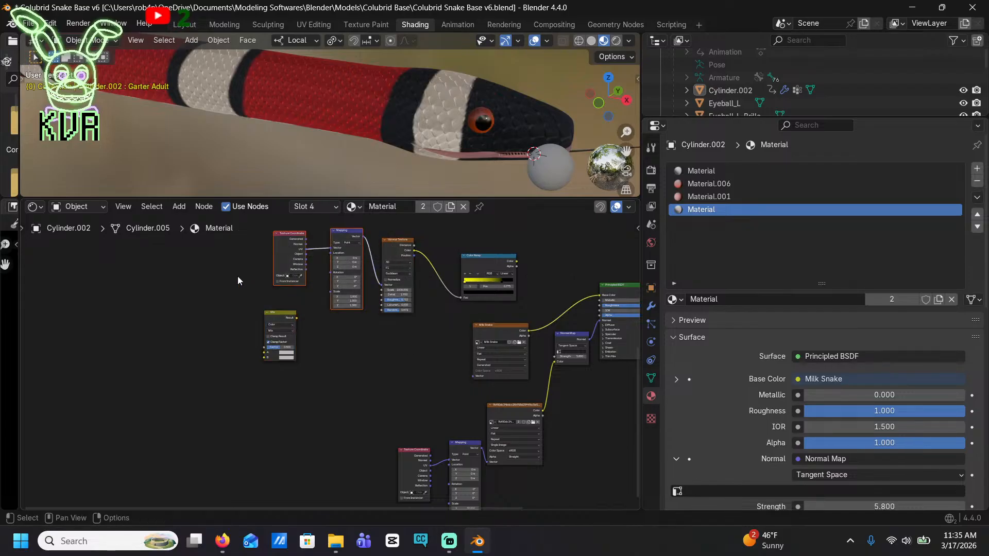
pyautogui.keyDown('shift'); pyautogui.click(397, 247); pyautogui.keyUp('shift')
pyautogui.moveTo(400, 252); pyautogui.dragTo(326, 268)
pyautogui.moveTo(496, 259); pyautogui.dragTo(402, 298)
pyautogui.scroll(3, 421, 308)
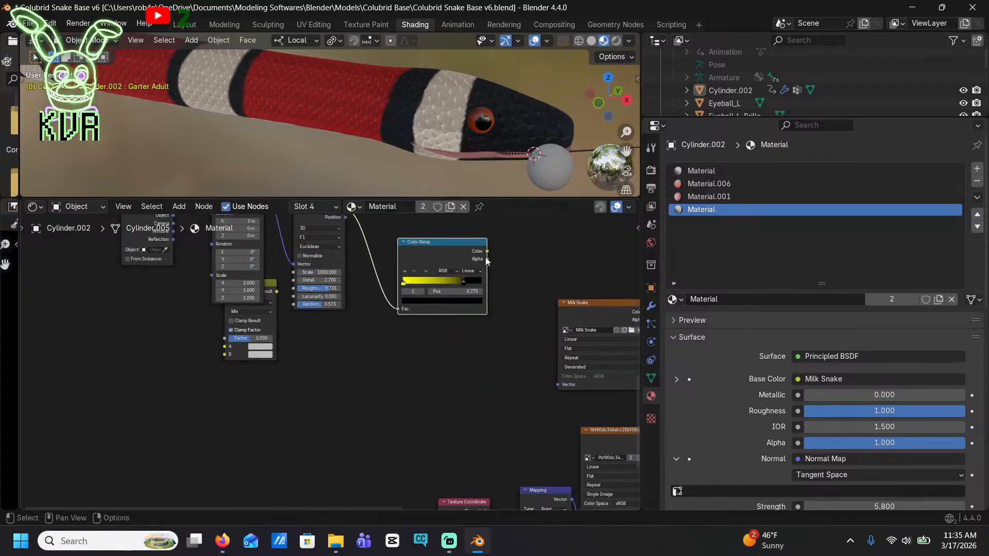
pyautogui.moveTo(487, 251); pyautogui.dragTo(510, 292)
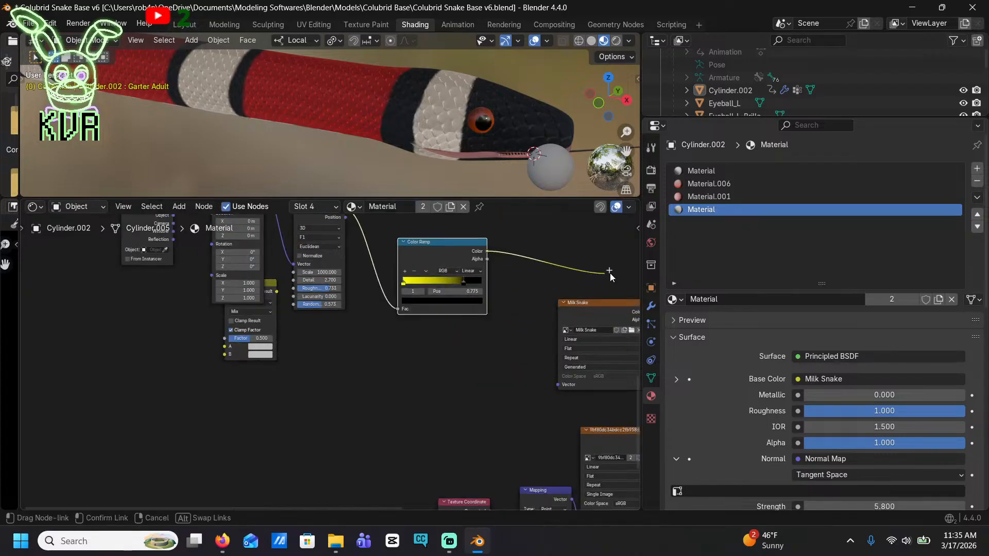
pyautogui.moveTo(609, 273); pyautogui.dragTo(273, 248)
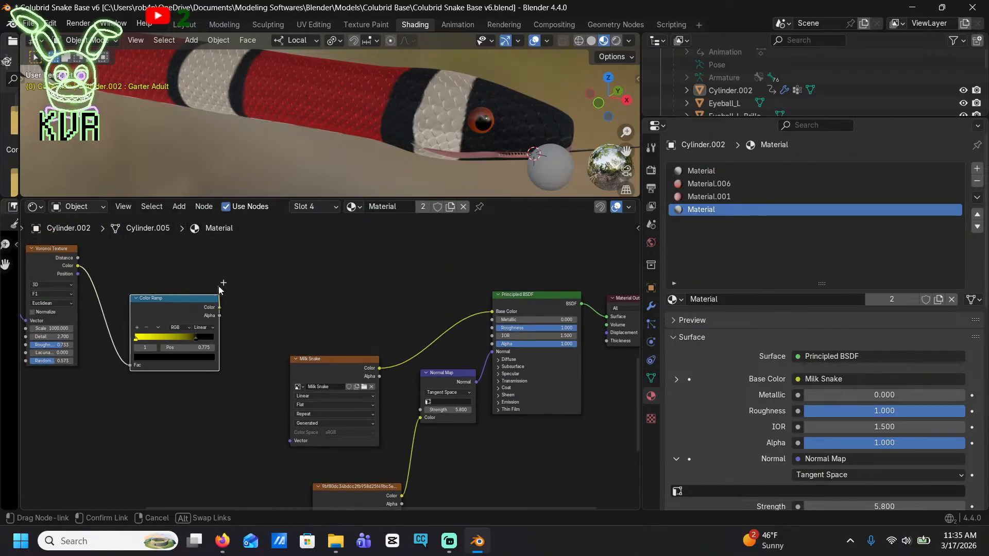
pyautogui.moveTo(219, 287); pyautogui.dragTo(236, 281)
# Move the unconnected Mix node out from behind the Mapping node to just above the Milk Snake texture node
pyautogui.scroll(-4, 263, 309)
pyautogui.keyDown('shift'); pyautogui.moveTo(235, 363); pyautogui.dragTo(570, 296, button='middle'); pyautogui.keyUp('shift')
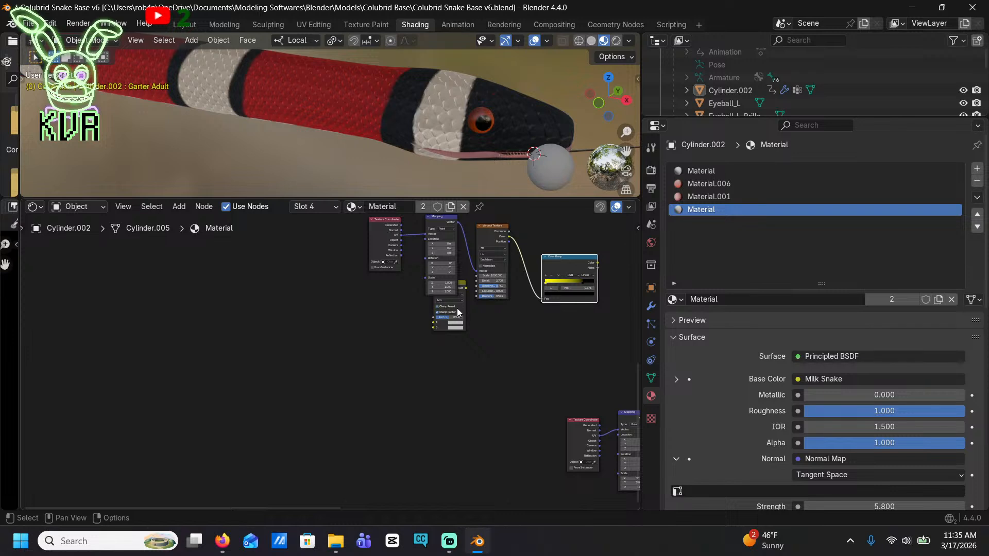
pyautogui.moveTo(458, 311); pyautogui.dragTo(632, 254)
pyautogui.moveTo(581, 261); pyautogui.dragTo(525, 277, button='middle')
pyautogui.moveTo(573, 276); pyautogui.dragTo(566, 257)
pyautogui.scroll(6, 533, 277)
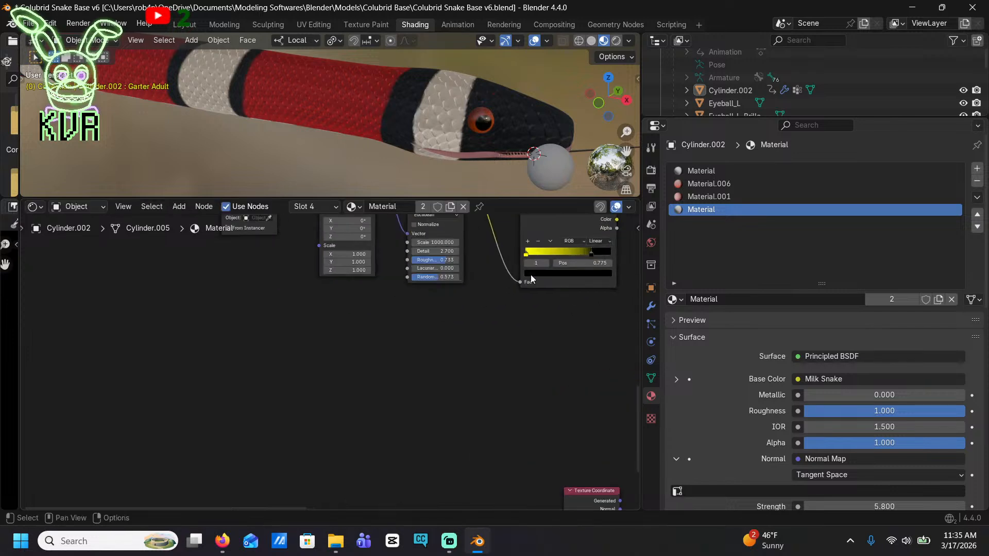
pyautogui.moveTo(531, 279); pyautogui.dragTo(275, 360, button='middle')
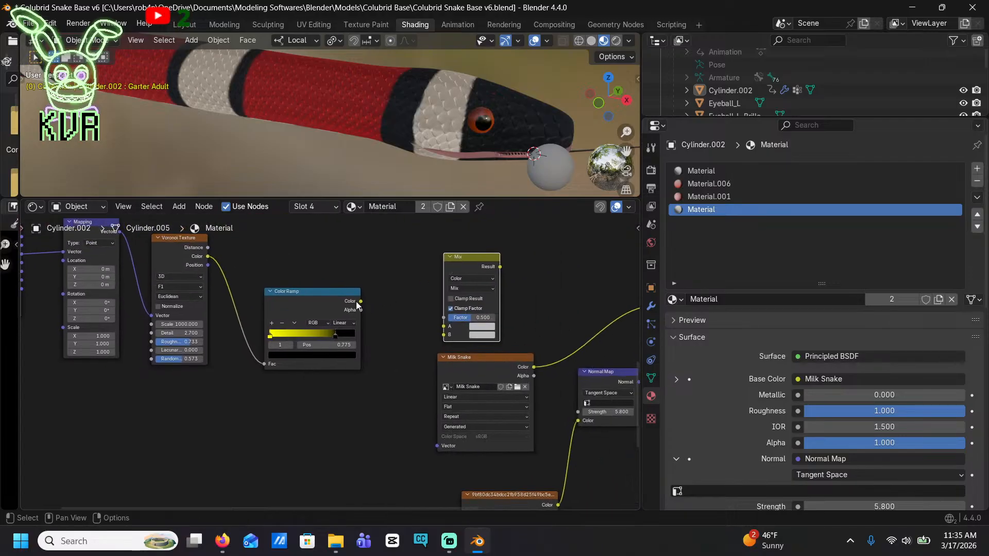
# Connect the Milk Snake colour to Mix input A and the Color Ramp to B, and feed the result into Base Color
pyautogui.moveTo(361, 301); pyautogui.dragTo(443, 335)
pyautogui.moveTo(477, 275); pyautogui.dragTo(584, 275)
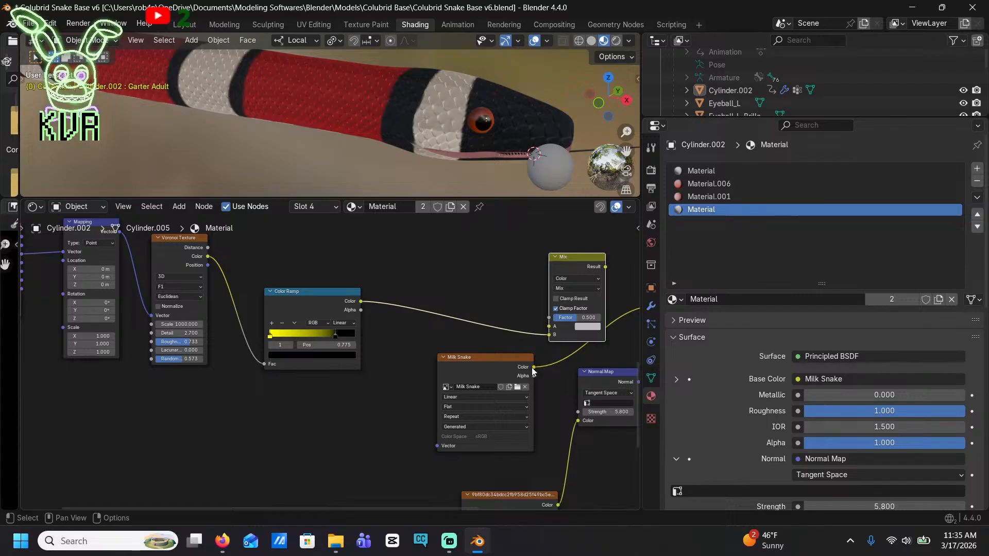
pyautogui.moveTo(533, 367); pyautogui.dragTo(549, 334)
pyautogui.moveTo(592, 296); pyautogui.dragTo(463, 352, button='middle')
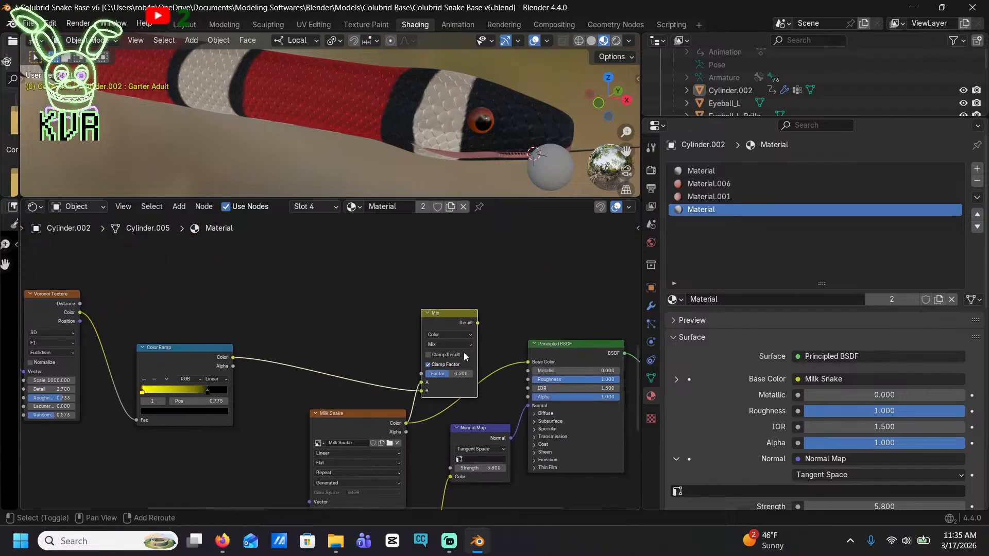
pyautogui.moveTo(477, 323); pyautogui.dragTo(527, 362)
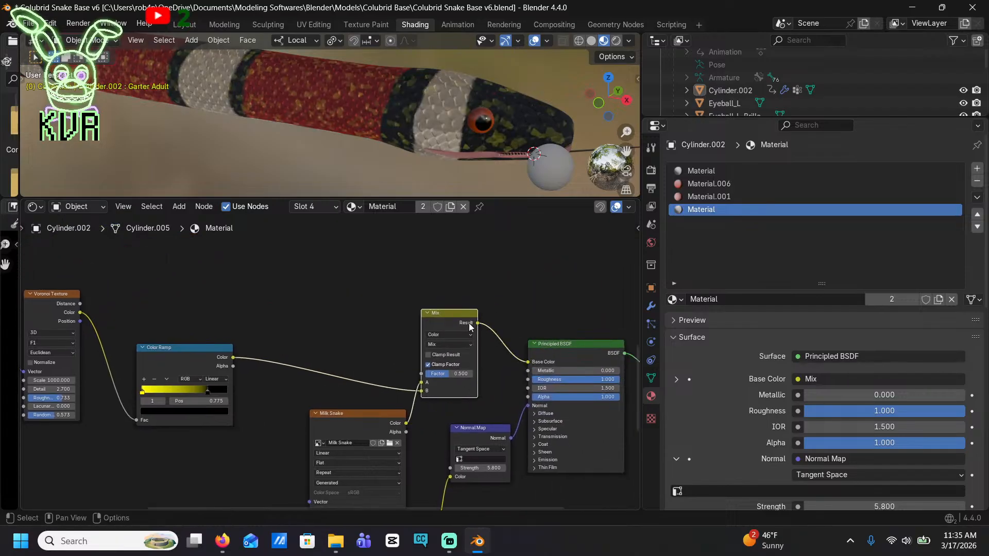
pyautogui.moveTo(440, 326); pyautogui.dragTo(465, 337)
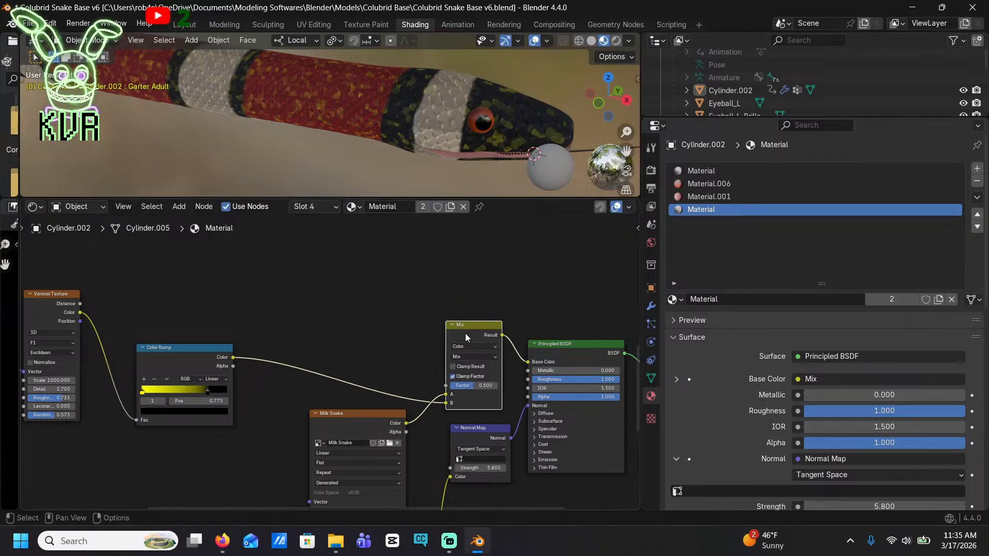
# Move the Color Ramp node closer to the Mix node, placing its black stop at 0.145 and its yellow stop at 0.047
pyautogui.moveTo(193, 366); pyautogui.dragTo(327, 372)
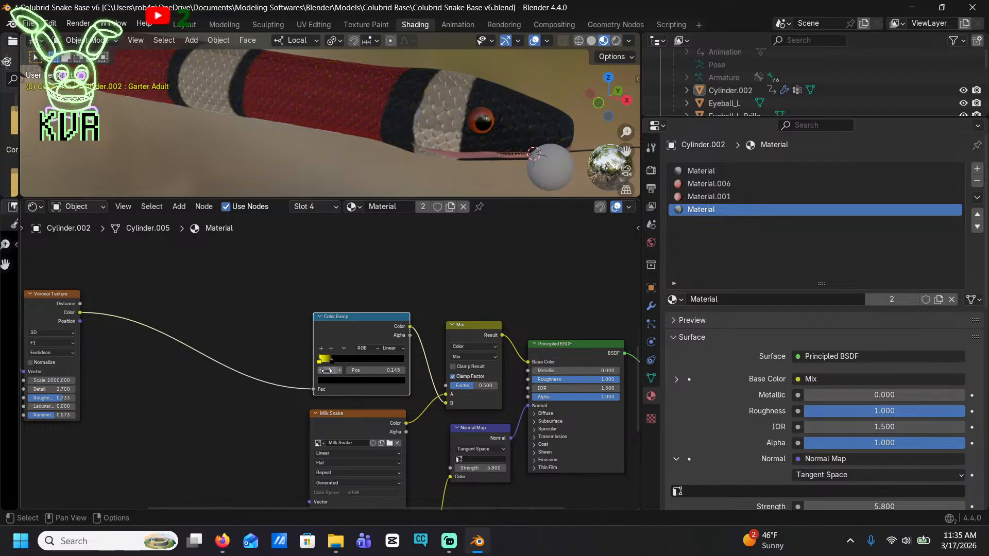
pyautogui.press('g')
pyautogui.click(283, 340)
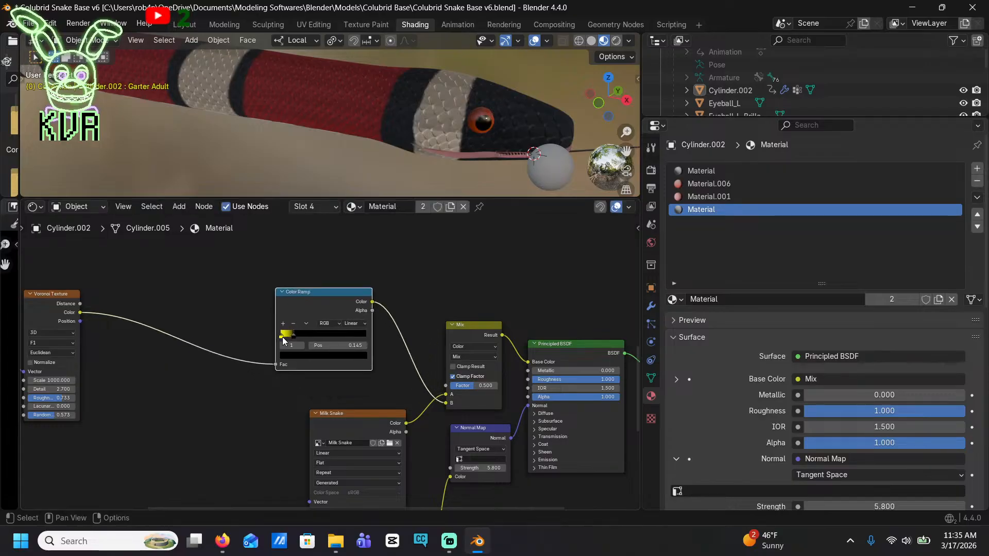
pyautogui.moveTo(283, 340)
pyautogui.mouseDown()
pyautogui.moveTo(308, 338)
pyautogui.moveTo(287, 341)
pyautogui.mouseUp()
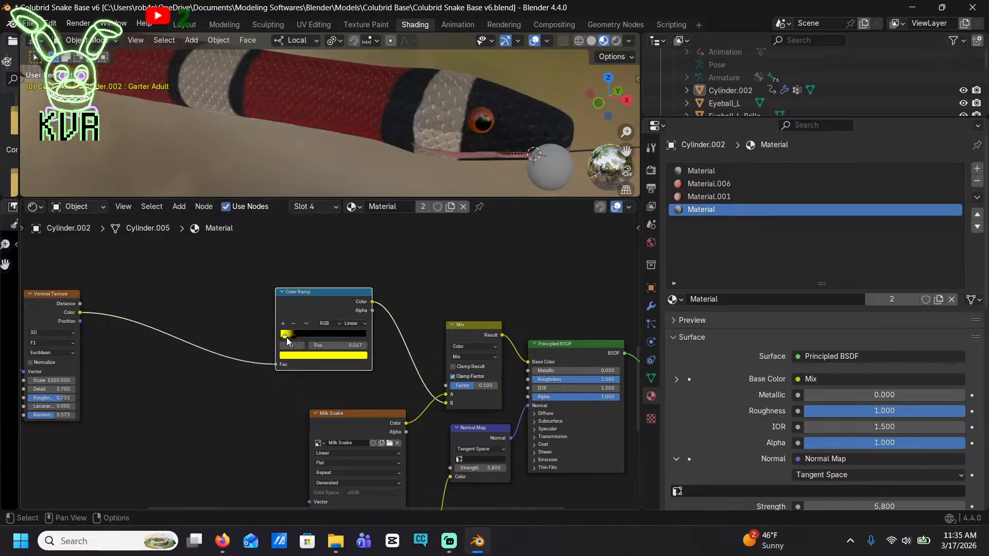
# Recolour the Color Ramp's yellow stop to near-white and move the black stop to position 0.764
pyautogui.scroll(4, 289, 337)
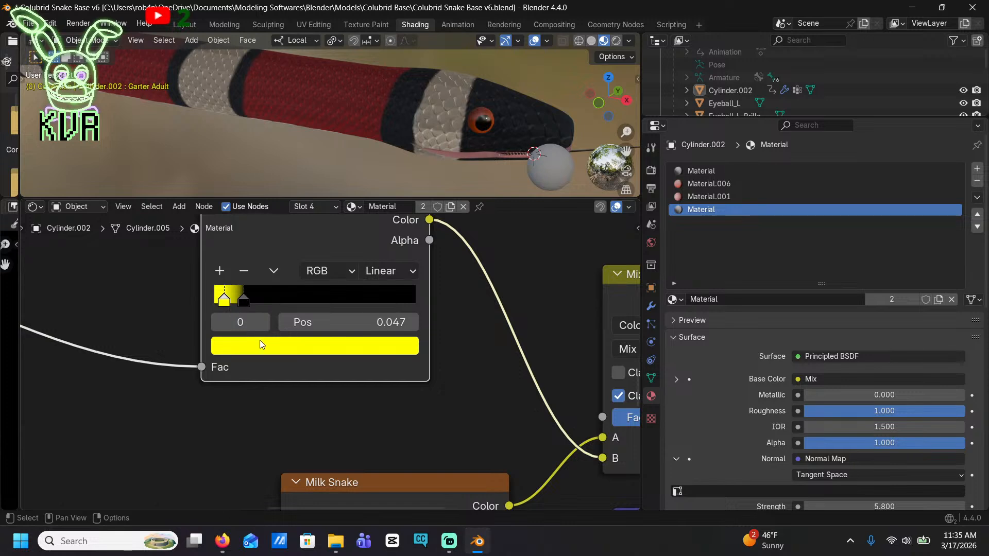
pyautogui.click(259, 344)
pyautogui.click(301, 112)
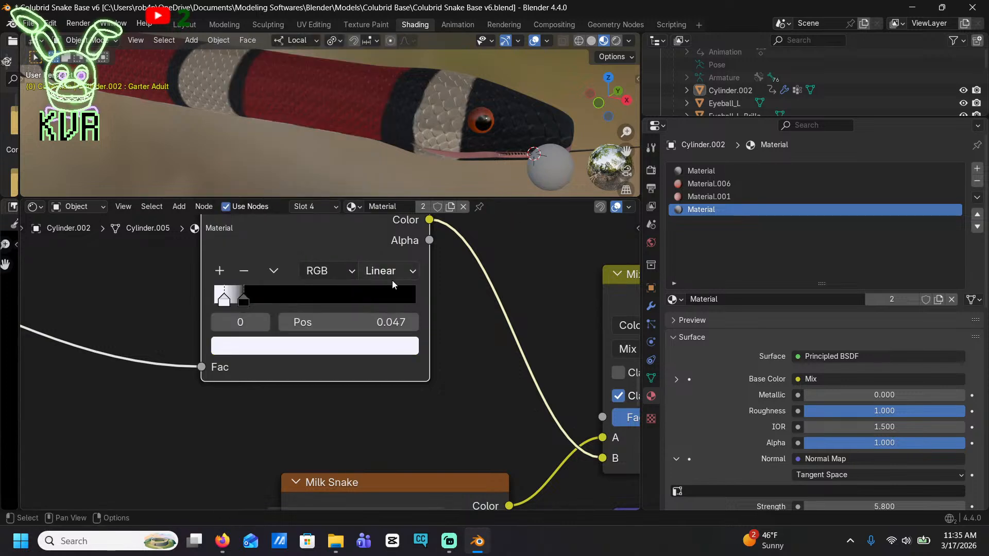
pyautogui.moveTo(247, 302); pyautogui.dragTo(375, 302)
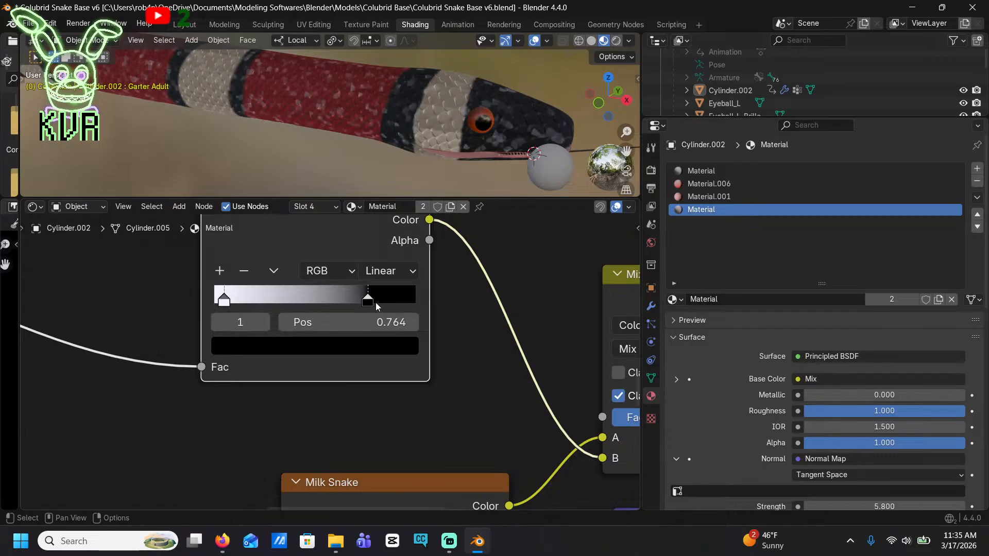
# Make both Color Ramp stops black and move the second stop to position 0.382
pyautogui.click(225, 298)
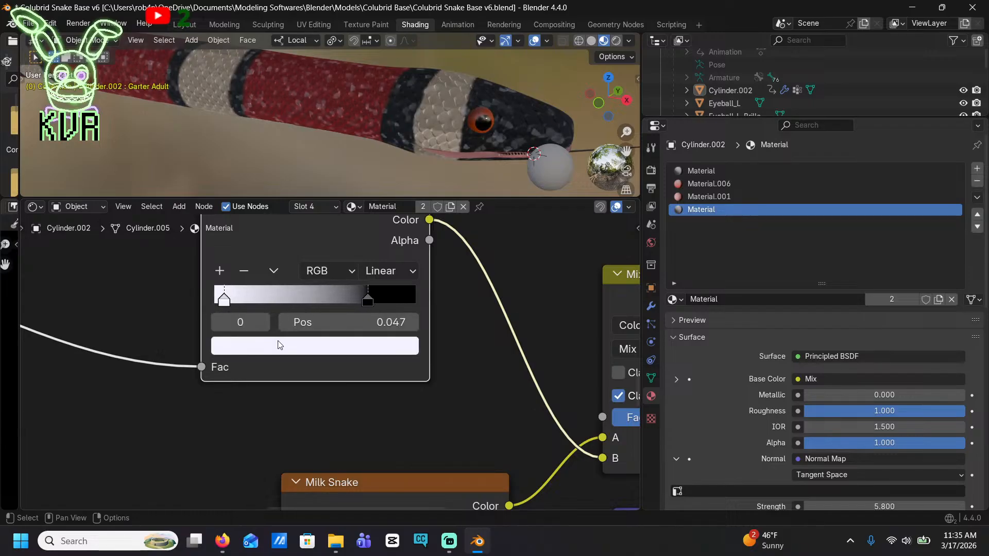
pyautogui.click(280, 345)
pyautogui.moveTo(380, 117); pyautogui.dragTo(384, 184)
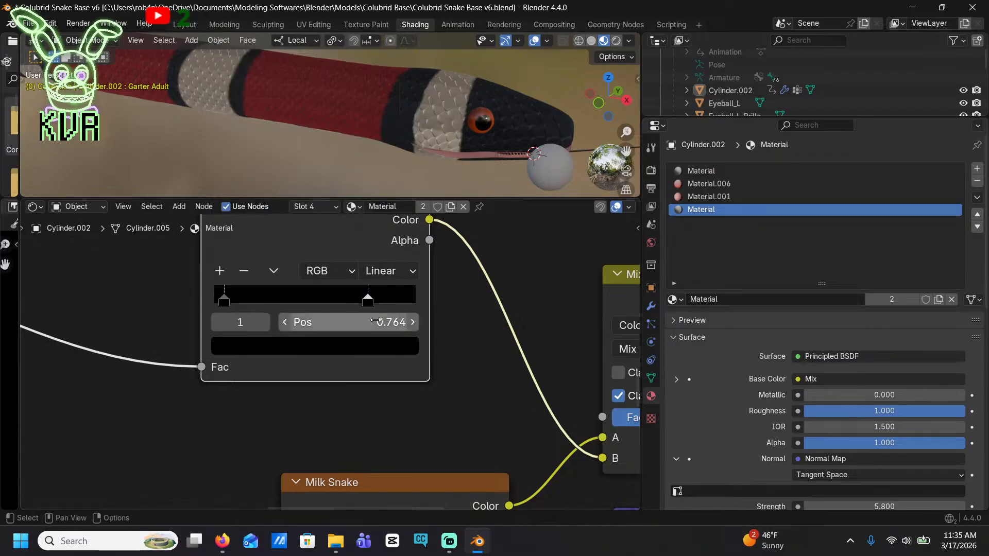
pyautogui.click(360, 348)
pyautogui.moveTo(384, 180)
pyautogui.mouseDown()
pyautogui.moveTo(385, 96)
pyautogui.moveTo(379, 189)
pyautogui.mouseUp()
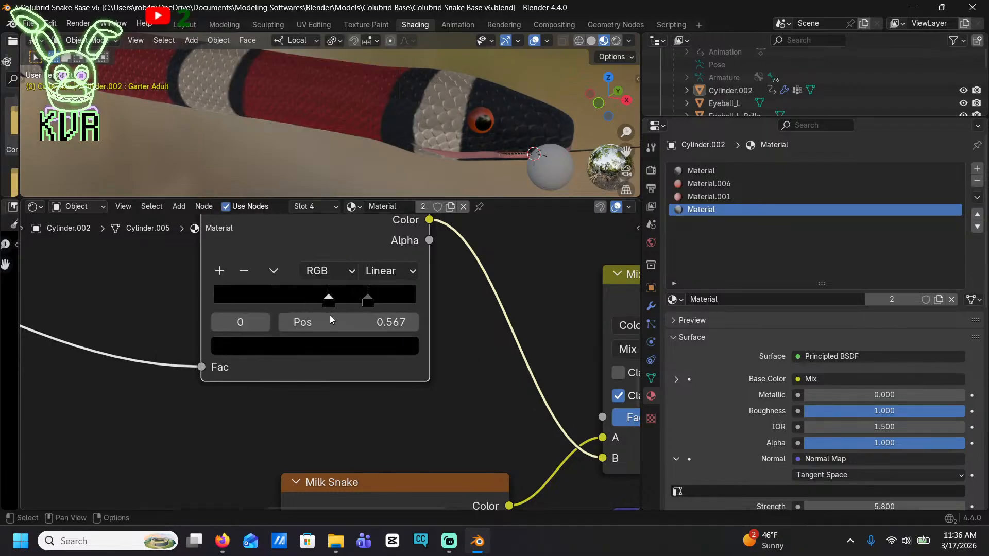
pyautogui.moveTo(266, 295); pyautogui.dragTo(288, 294)
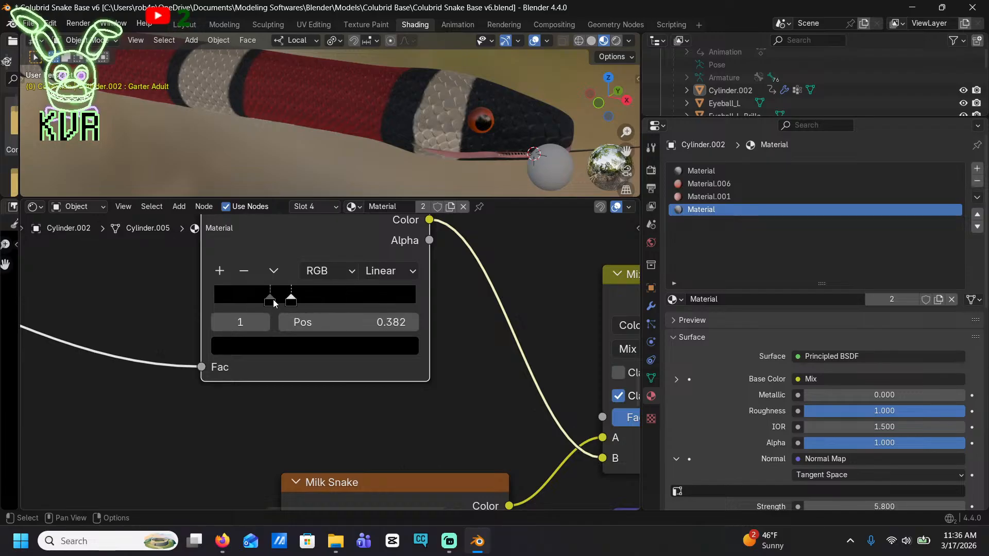
# Recolour the Color Ramp's first stop white and move the black stop to position 0.553
pyautogui.click(273, 304)
pyautogui.click(313, 348)
pyautogui.moveTo(381, 119); pyautogui.dragTo(385, 36)
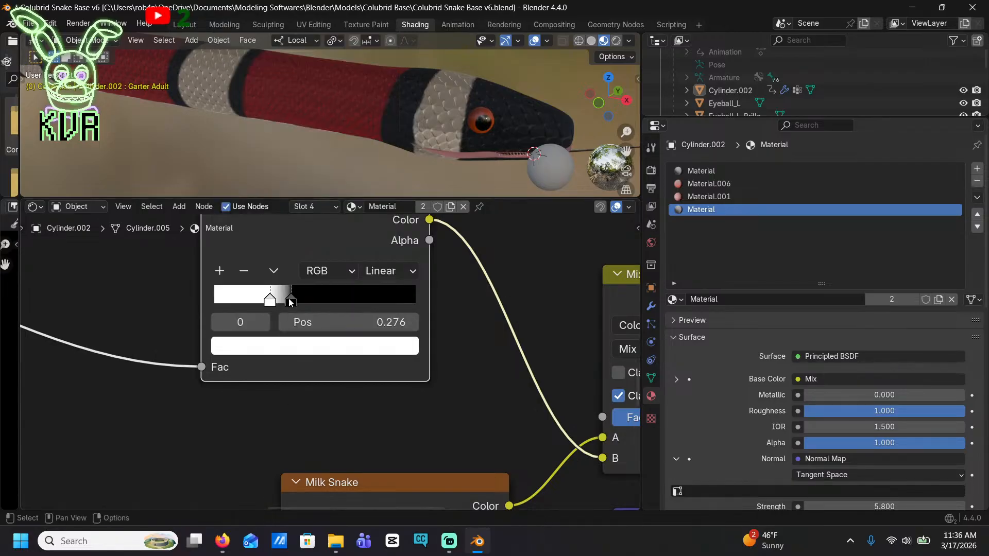
pyautogui.moveTo(291, 303); pyautogui.dragTo(325, 315)
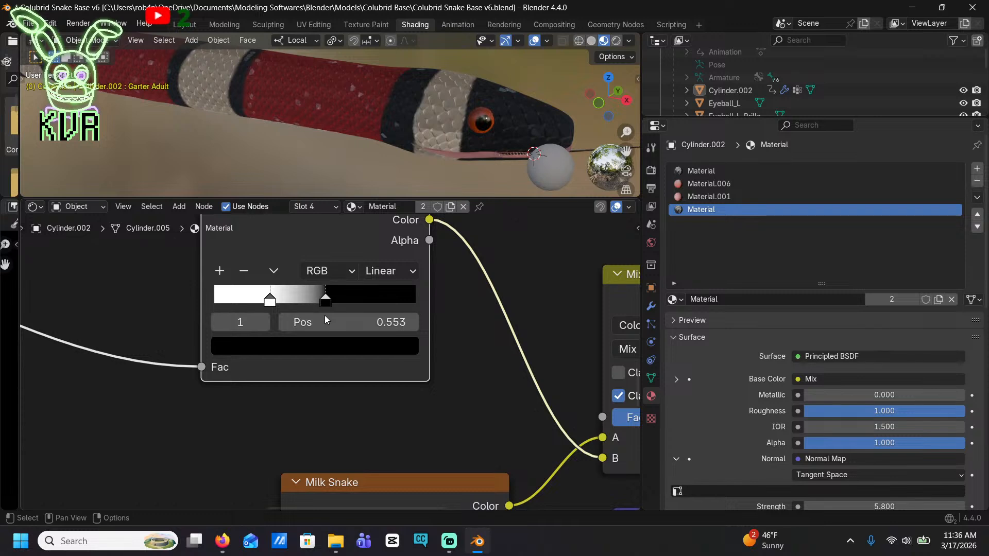
pyautogui.scroll(-6, 271, 126)
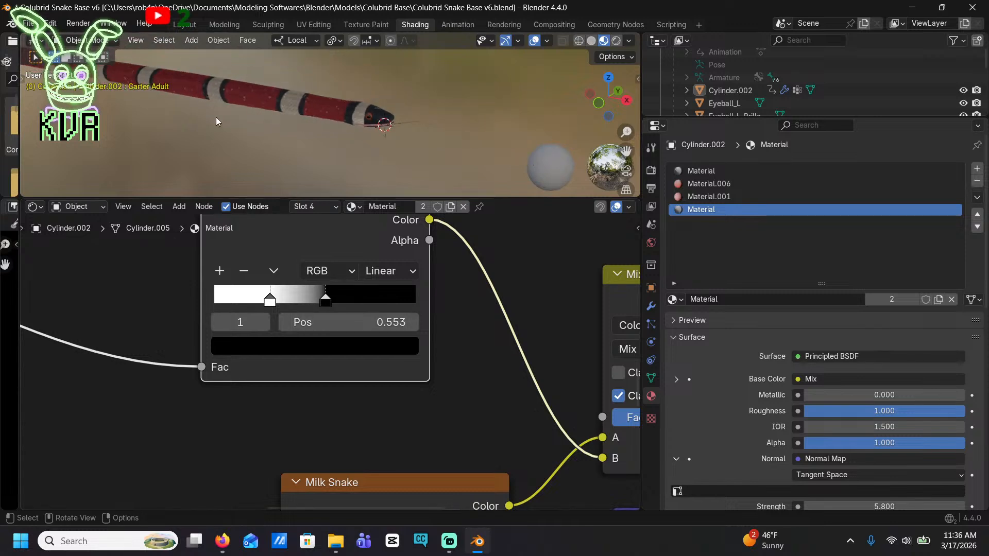
pyautogui.scroll(5, 277, 126)
pyautogui.moveTo(280, 124); pyautogui.dragTo(420, 131, button='middle')
pyautogui.scroll(3, 364, 273)
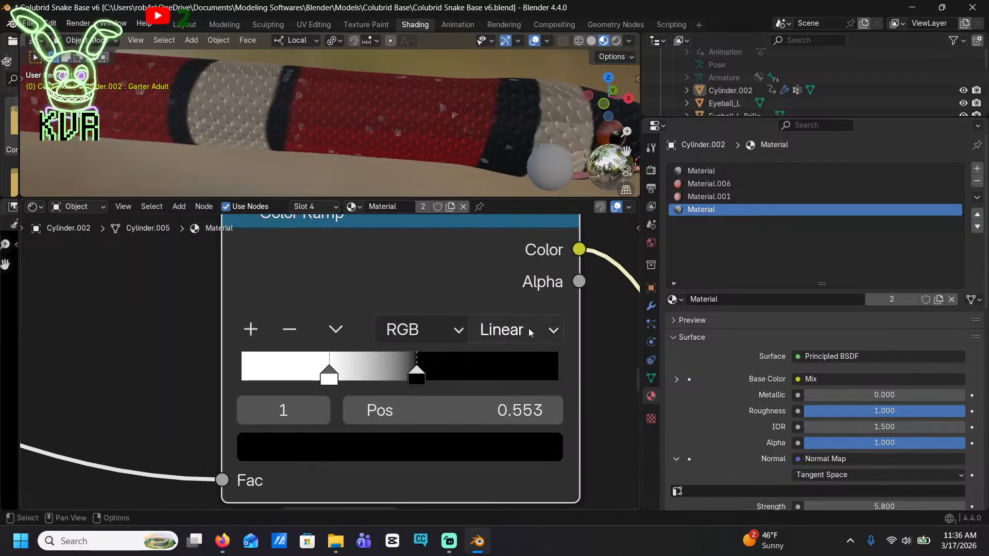
# Set the Color Ramp's colour mode to HSV and move the white stop to position 0.669
pyautogui.click(446, 333)
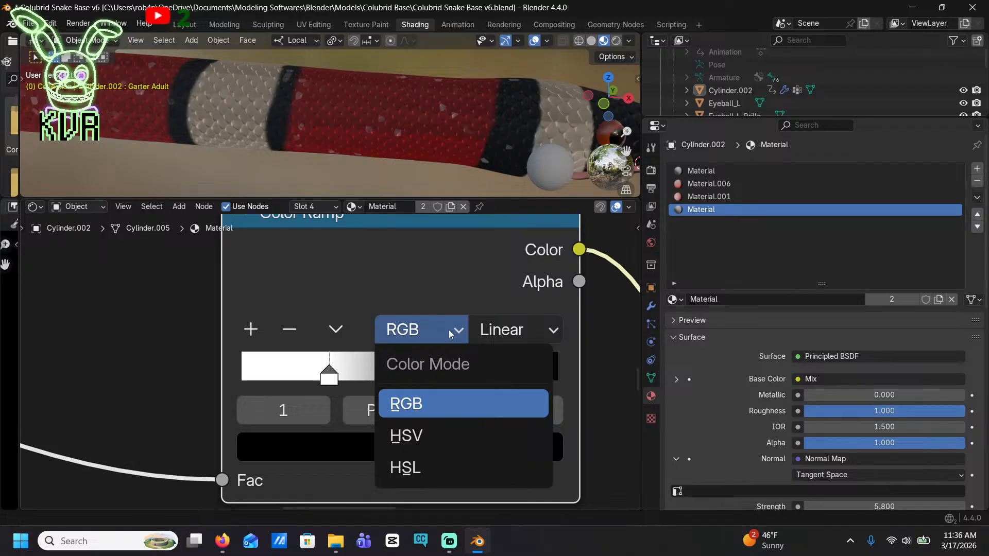
pyautogui.click(436, 430)
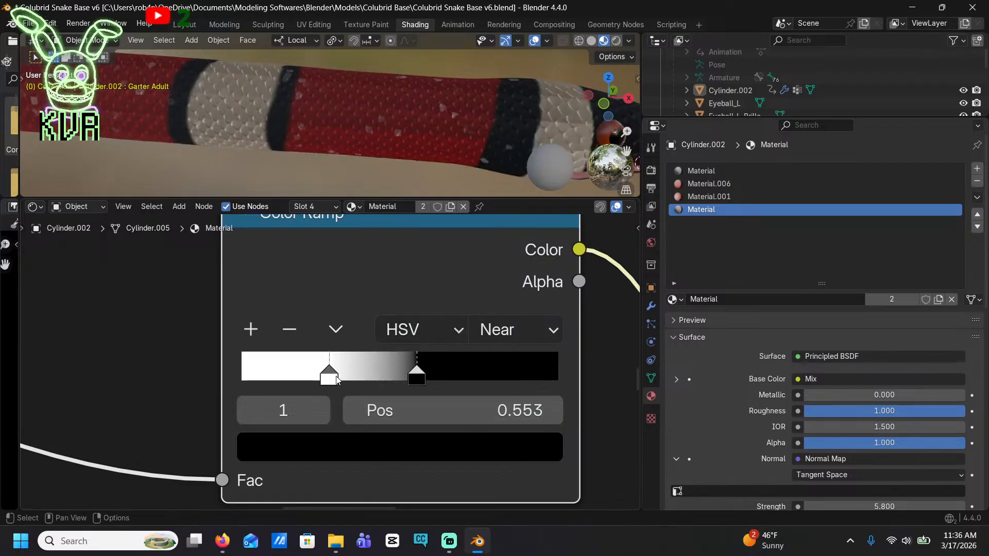
pyautogui.moveTo(337, 379); pyautogui.dragTo(462, 393)
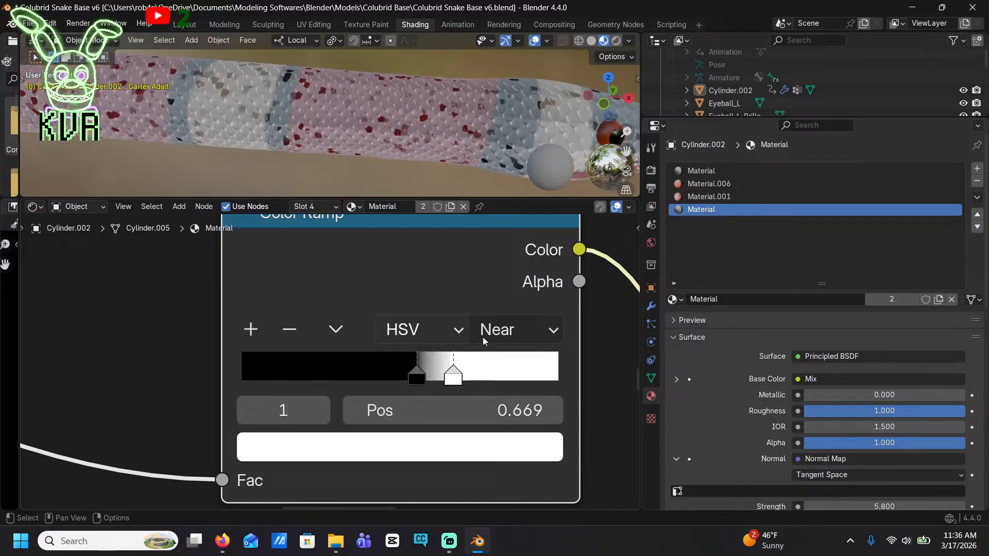
# Try the HSL colour mode with Far interpolation on the Color Ramp, and set the mode back to RGB
pyautogui.click(451, 330)
pyautogui.click(414, 467)
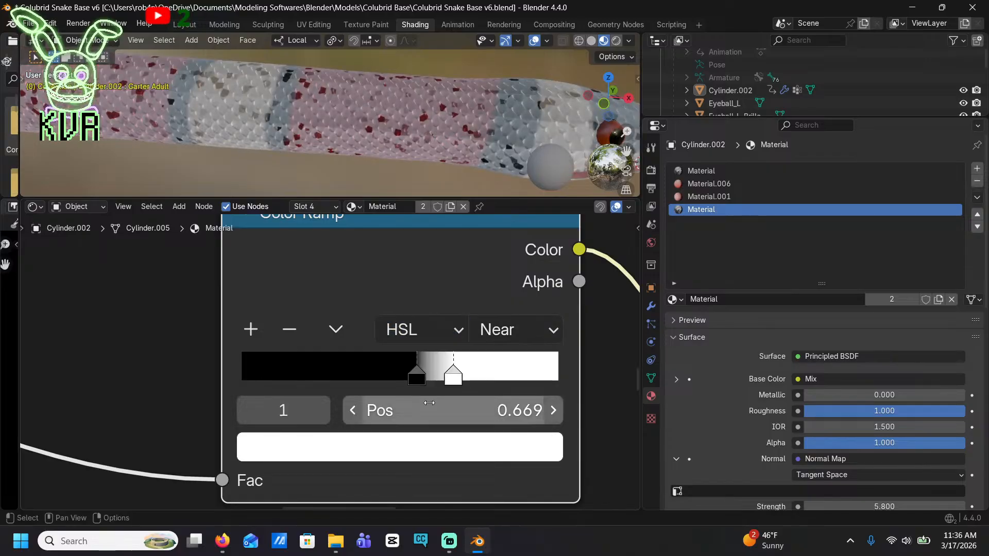
pyautogui.click(509, 338)
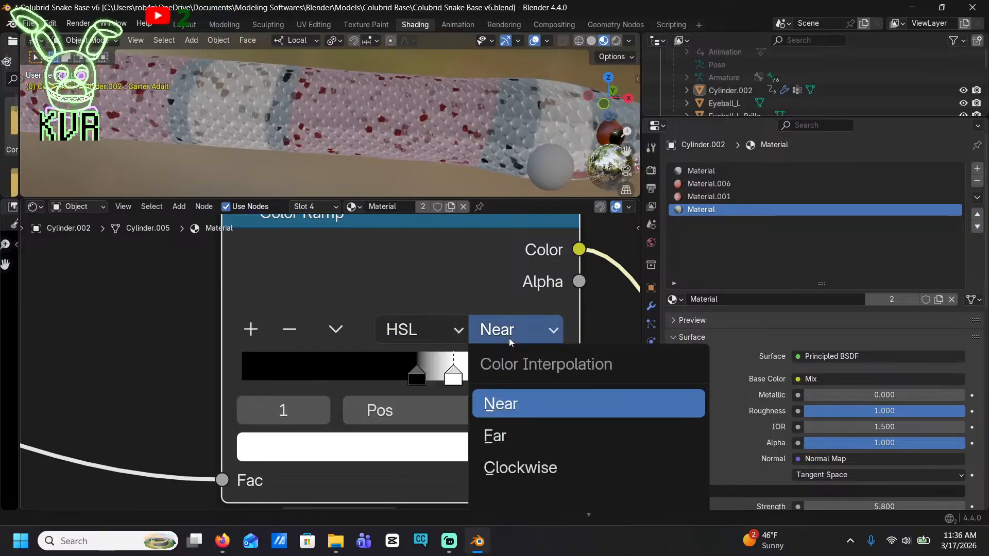
pyautogui.click(512, 438)
pyautogui.click(437, 322)
pyautogui.click(407, 404)
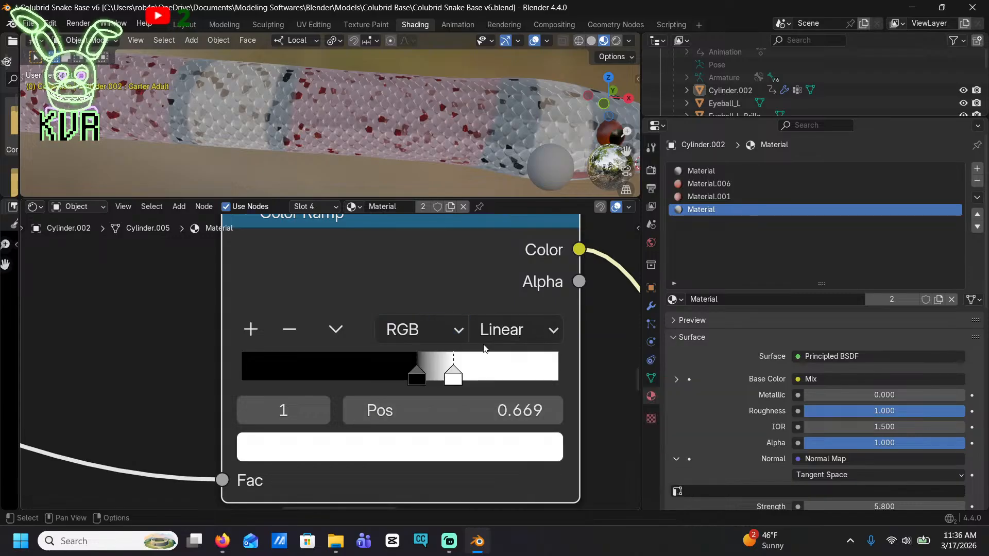
# Set the Color Ramp's interpolation to Ease, placing the white stop at about 0.465 and the black stop at 0.647
pyautogui.click(505, 333)
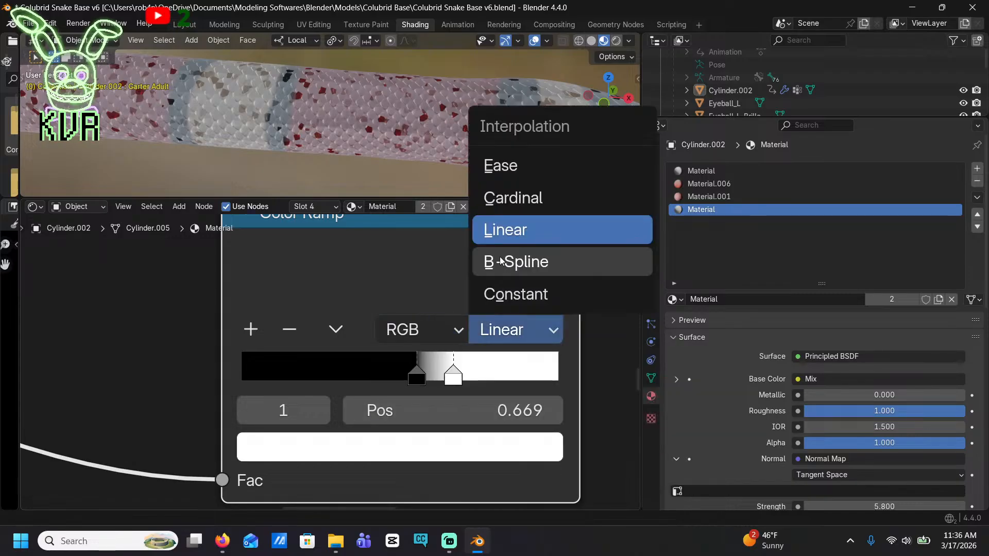
pyautogui.click(500, 164)
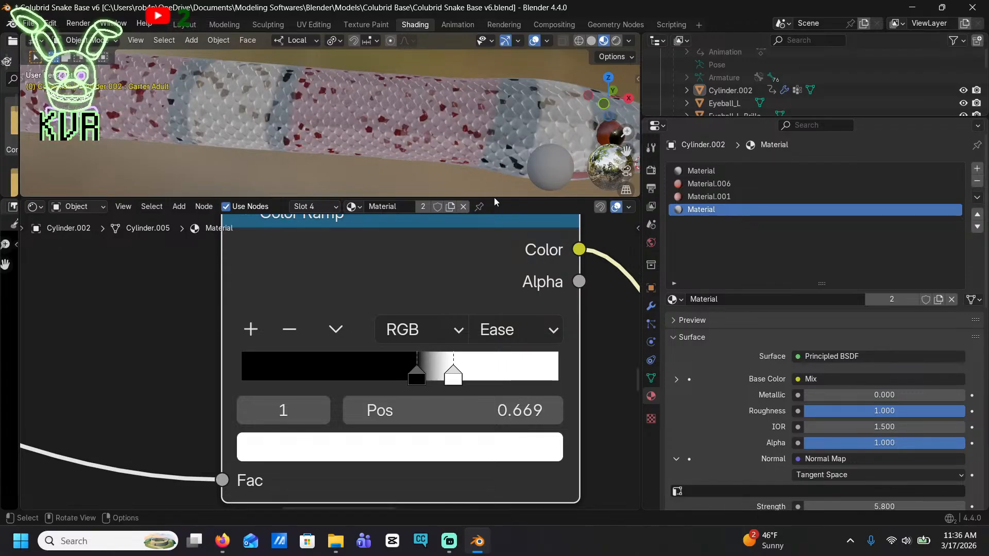
pyautogui.moveTo(466, 385)
pyautogui.mouseDown()
pyautogui.moveTo(377, 367)
pyautogui.moveTo(474, 385)
pyautogui.moveTo(450, 387)
pyautogui.mouseUp()
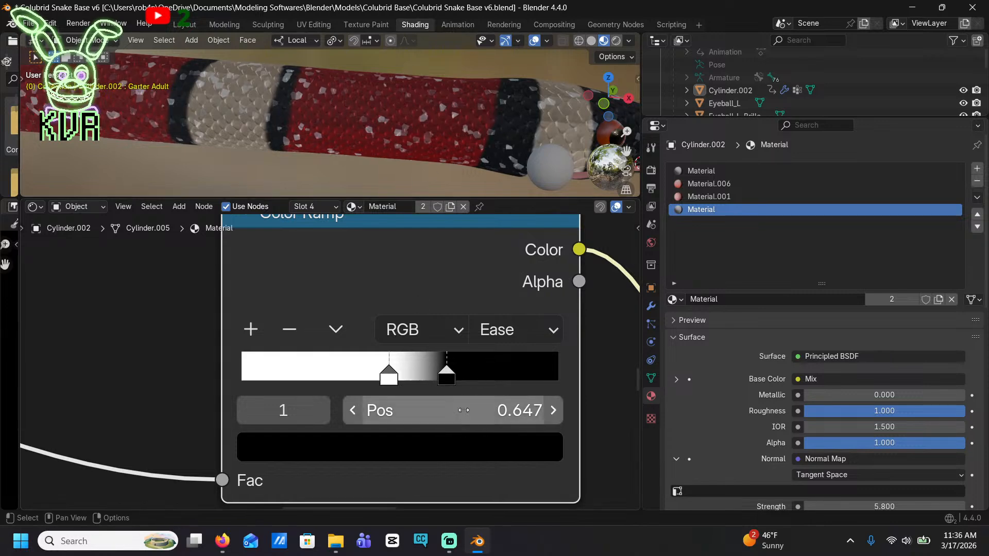
# Recolour the Color Ramp's white stop at position 0.465 to black
pyautogui.click(388, 376)
pyautogui.click(393, 441)
pyautogui.moveTo(509, 206); pyautogui.dragTo(504, 273)
# Test Cardinal, Linear and B-Spline interpolation on the Color Ramp and set it to Constant
pyautogui.click(502, 331)
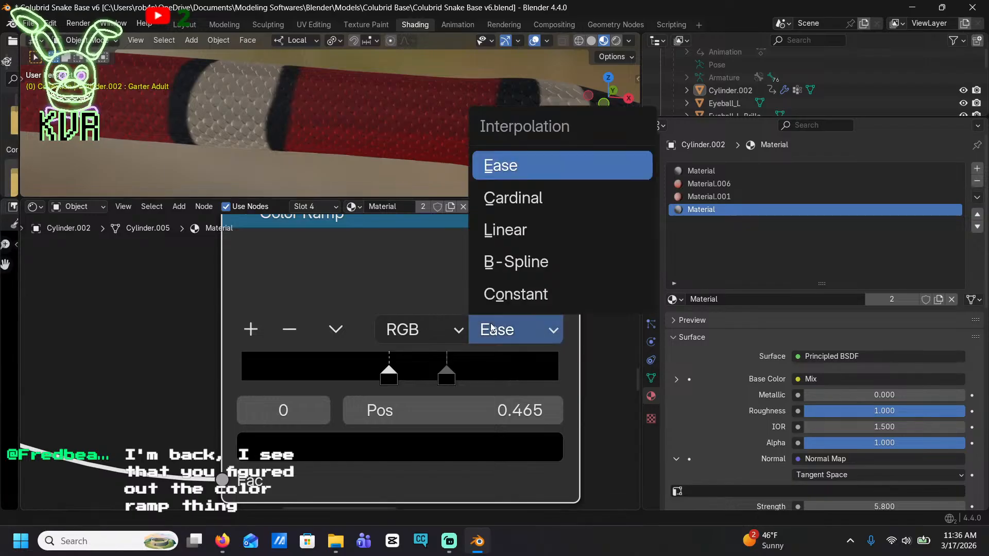
pyautogui.click(511, 206)
pyautogui.scroll(6, 399, 131)
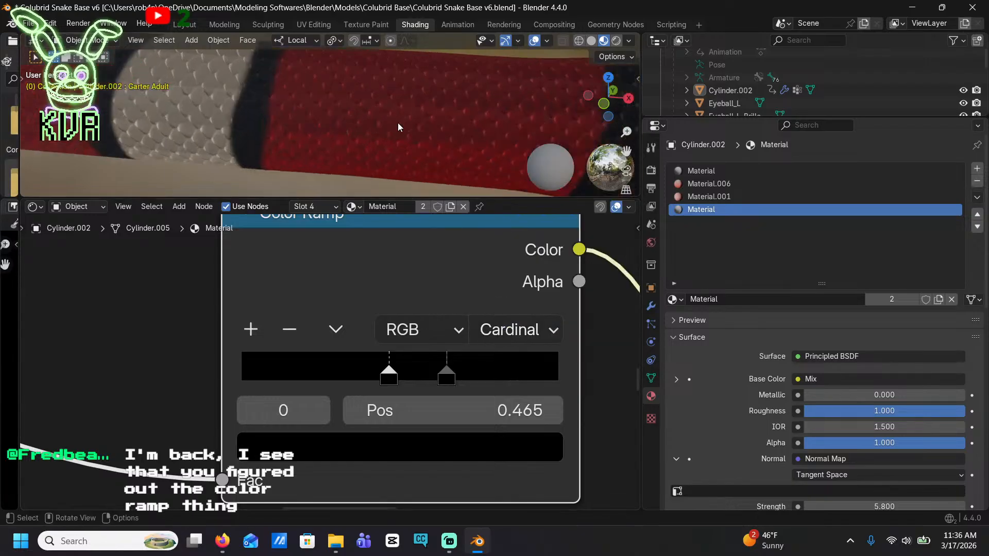
pyautogui.scroll(-6, 400, 131)
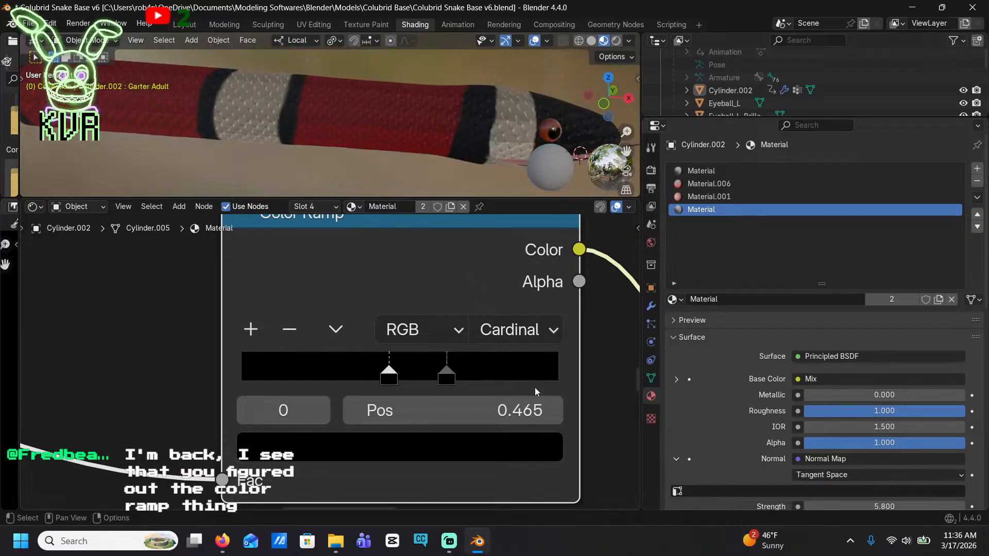
pyautogui.click(526, 332)
pyautogui.click(532, 232)
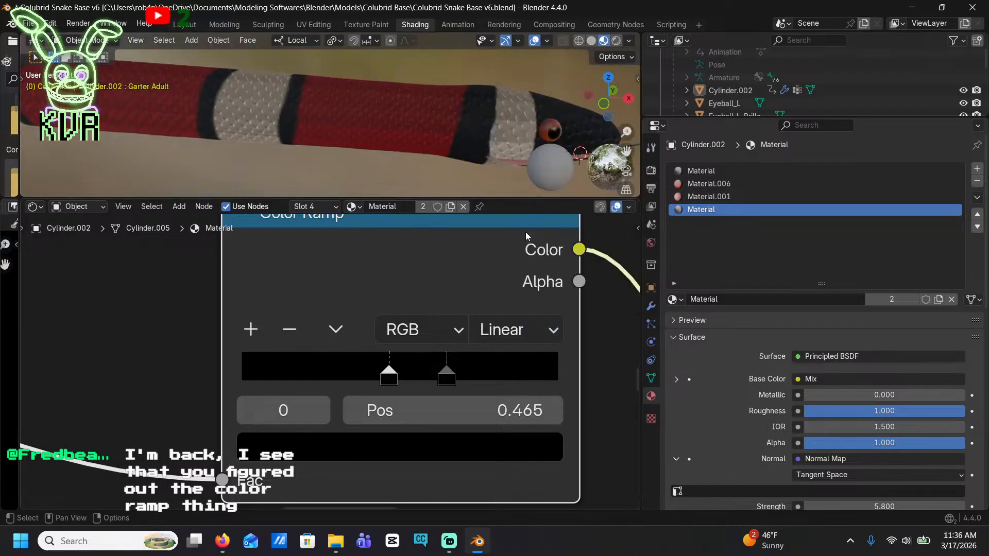
pyautogui.click(512, 332)
pyautogui.click(538, 261)
pyautogui.click(530, 329)
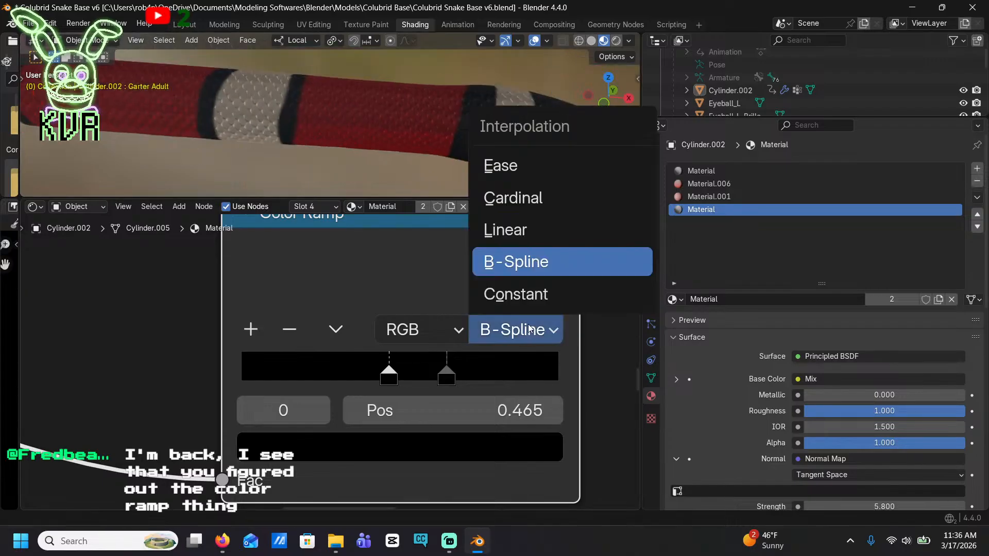
pyautogui.click(547, 293)
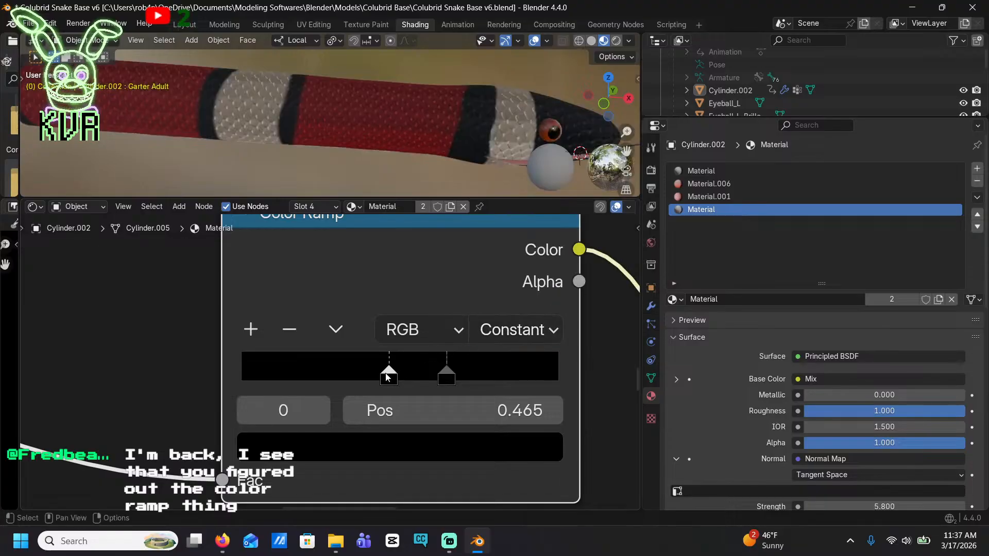
# Recolour the Color Ramp's first stop dark red (#830002FF) with value 0.227, placing it at position 0.469
pyautogui.moveTo(388, 385); pyautogui.dragTo(389, 407)
pyautogui.click(412, 446)
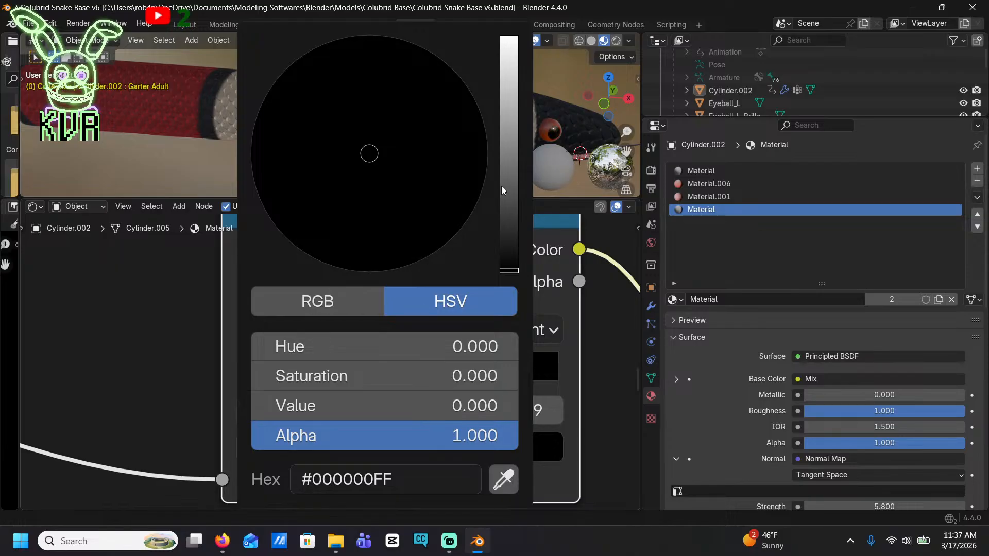
pyautogui.moveTo(503, 191); pyautogui.dragTo(505, 35)
pyautogui.moveTo(399, 264); pyautogui.dragTo(372, 272)
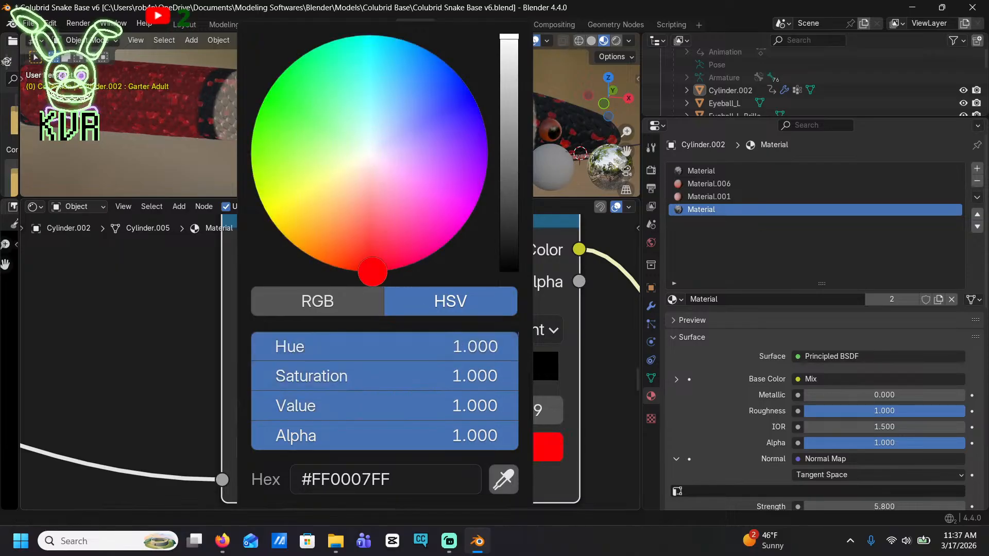
pyautogui.moveTo(490, 405); pyautogui.dragTo(312, 405)
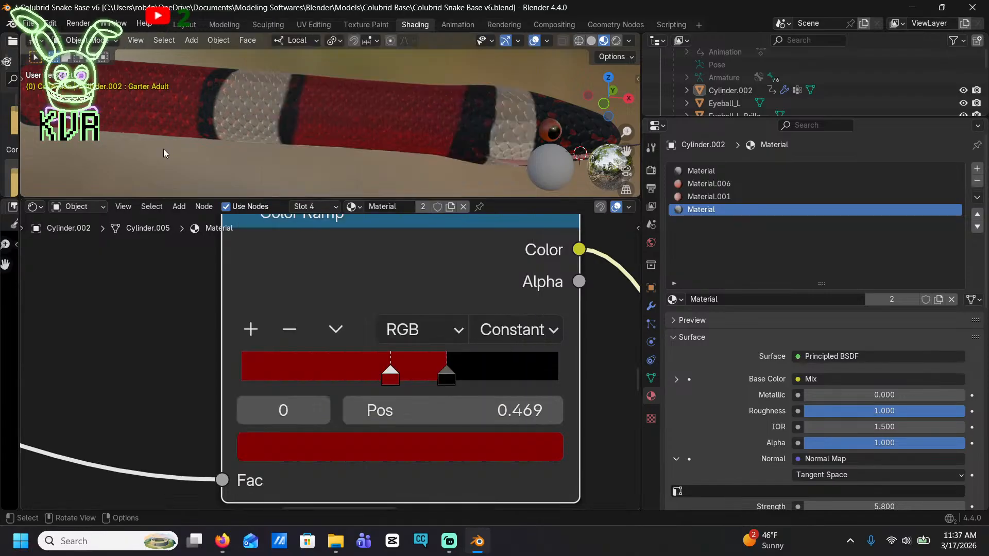
# Move the Color Ramp's dark red stop to position 0.149 and the black stop to 0.473
pyautogui.scroll(-6, 300, 129)
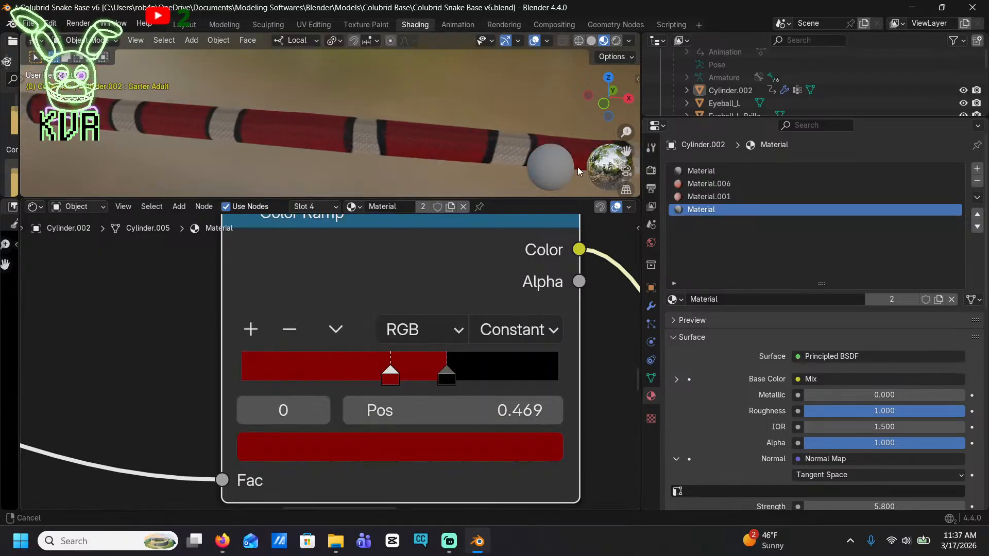
pyautogui.keyDown('shift'); pyautogui.moveTo(577, 167); pyautogui.dragTo(421, 145, button='middle'); pyautogui.keyUp('shift')
pyautogui.scroll(5, 461, 136)
pyautogui.scroll(2, 309, 149)
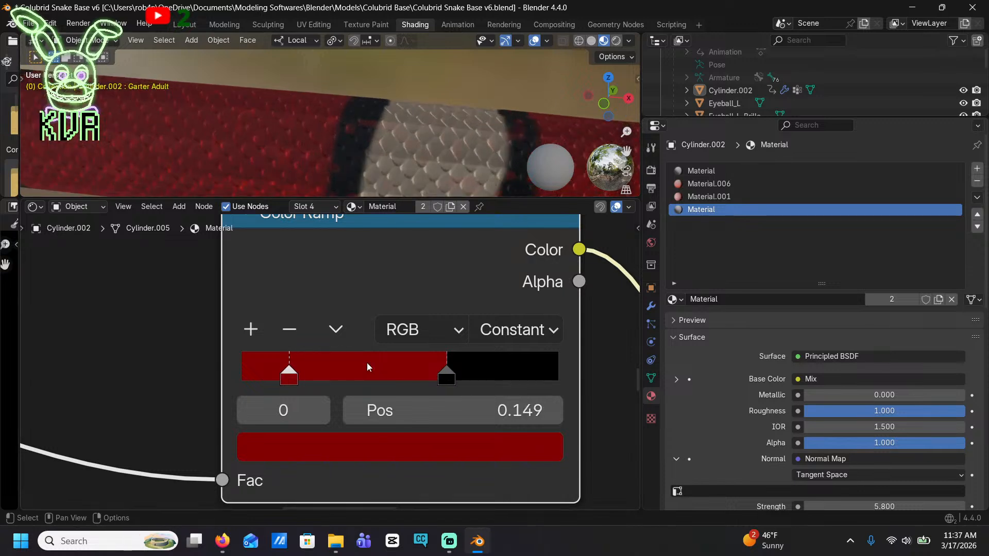
pyautogui.moveTo(446, 375); pyautogui.dragTo(391, 369)
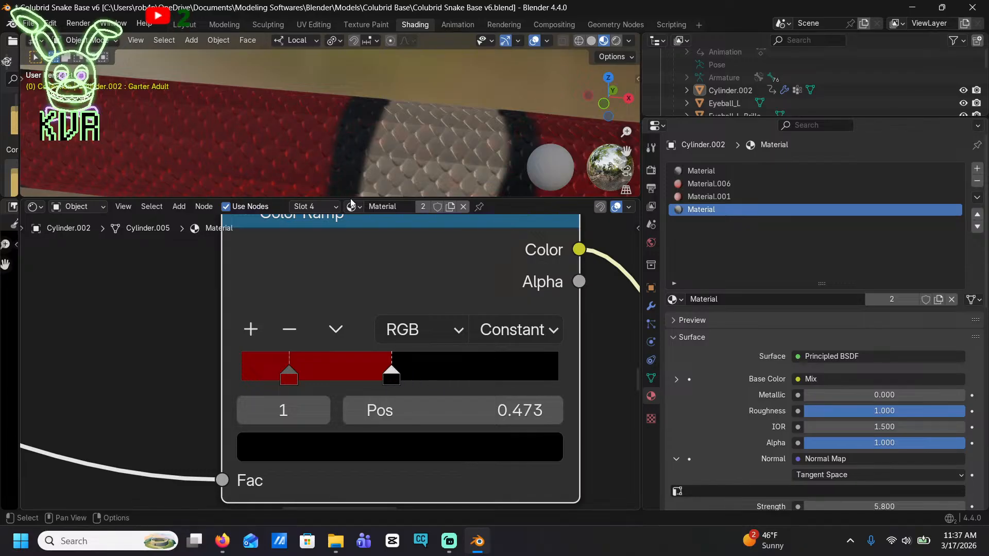
# Check the blend along the snake's body and move the Color Ramp's black stop to position 0.636
pyautogui.scroll(-4, 345, 131)
pyautogui.keyDown('shift'); pyautogui.moveTo(345, 130); pyautogui.dragTo(158, 93, button='middle'); pyautogui.keyUp('shift')
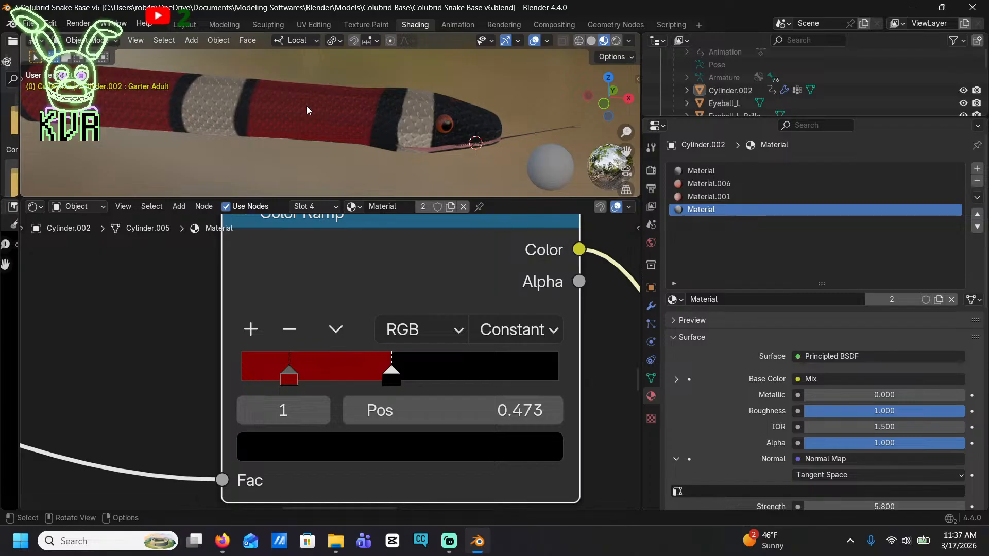
pyautogui.moveTo(307, 106); pyautogui.dragTo(424, 234, button='middle')
pyautogui.scroll(6, 339, 128)
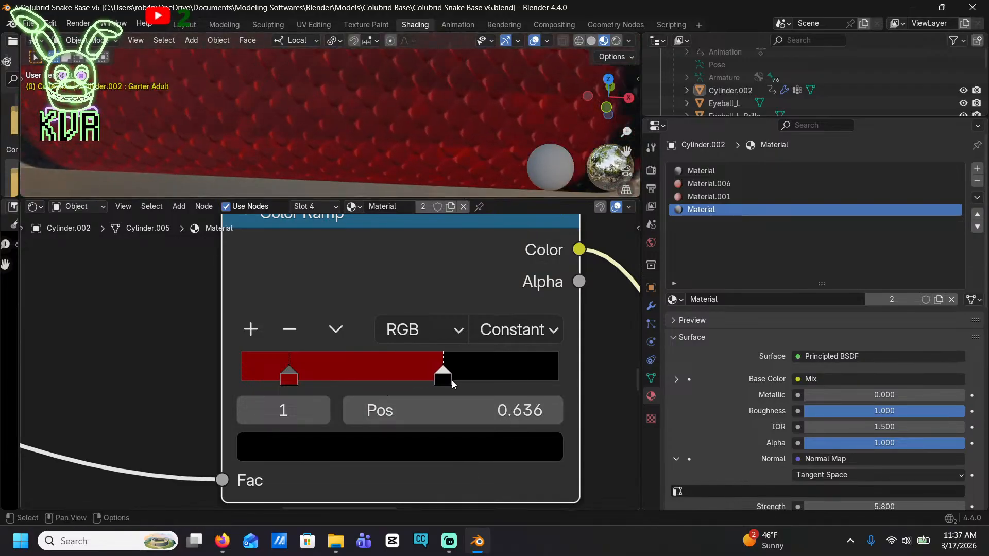
# Check the pattern around the head and move the Color Ramp's black stop to position 0.567
pyautogui.scroll(-7, 484, 91)
pyautogui.keyDown('shift'); pyautogui.moveTo(487, 101); pyautogui.dragTo(190, 87, button='middle'); pyautogui.keyUp('shift')
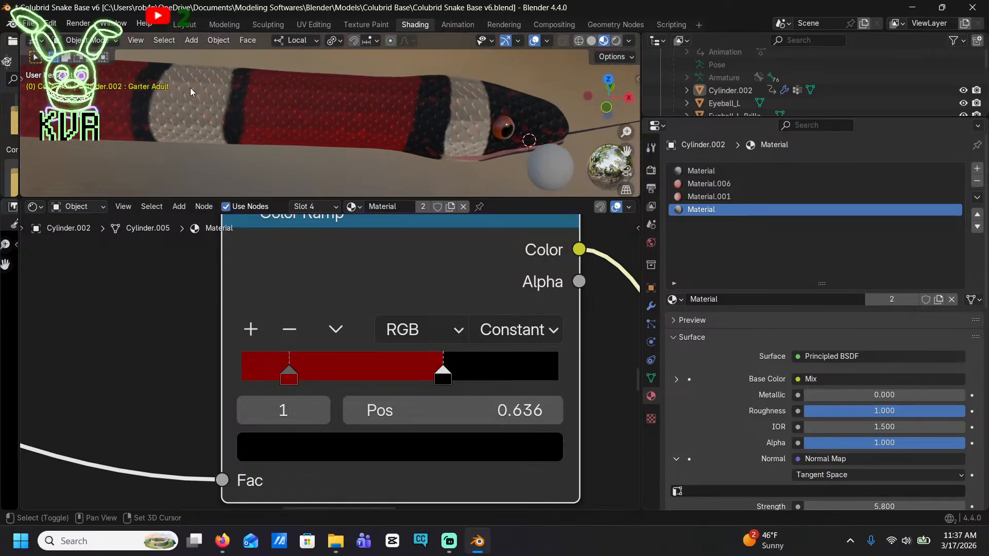
pyautogui.moveTo(438, 121)
pyautogui.mouseDown(button='middle')
pyautogui.moveTo(455, 128)
pyautogui.moveTo(437, 132)
pyautogui.mouseUp(button='middle')
pyautogui.moveTo(442, 374); pyautogui.dragTo(418, 371)
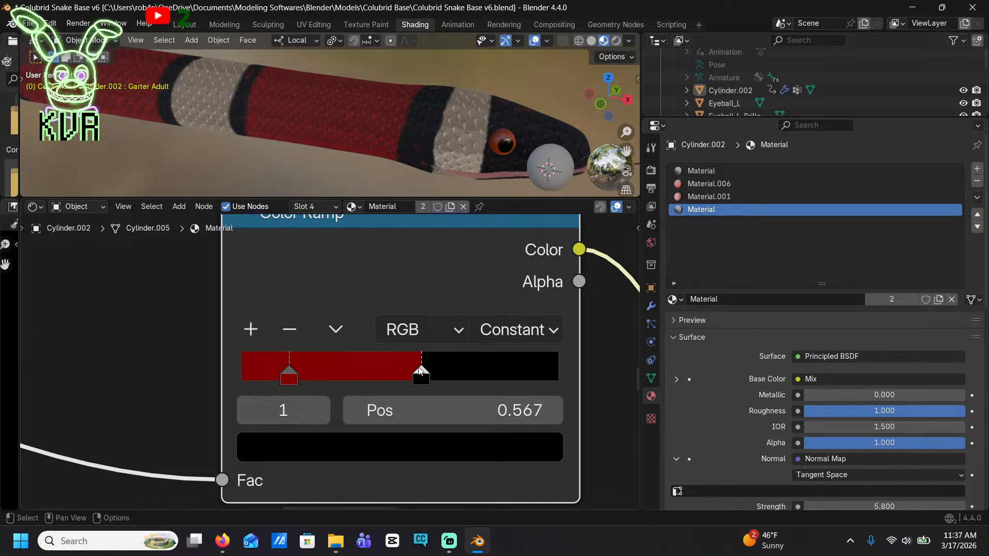
# Brighten the colour of the Color Ramp's dark red stop to a stronger red
pyautogui.click(288, 374)
pyautogui.click(487, 446)
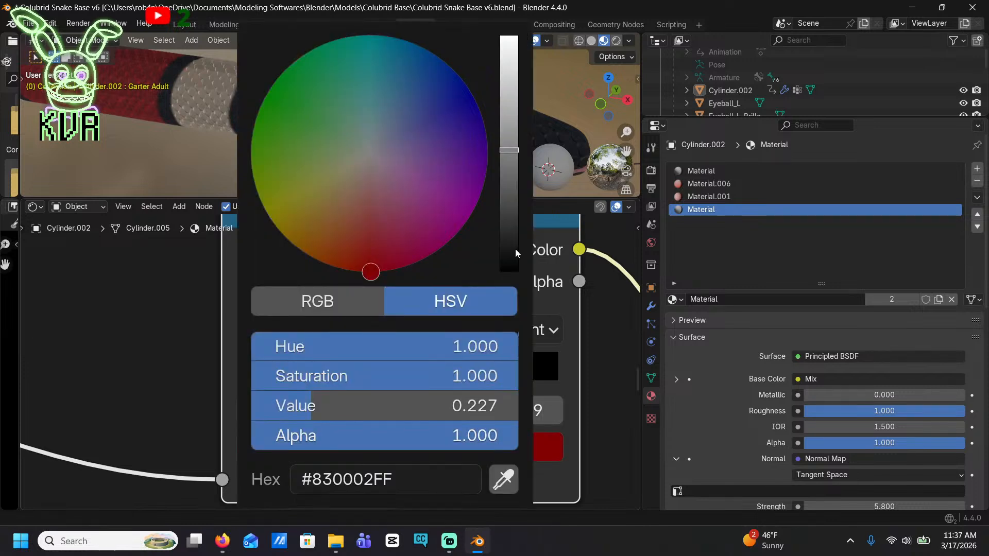
pyautogui.moveTo(514, 161); pyautogui.dragTo(509, 114)
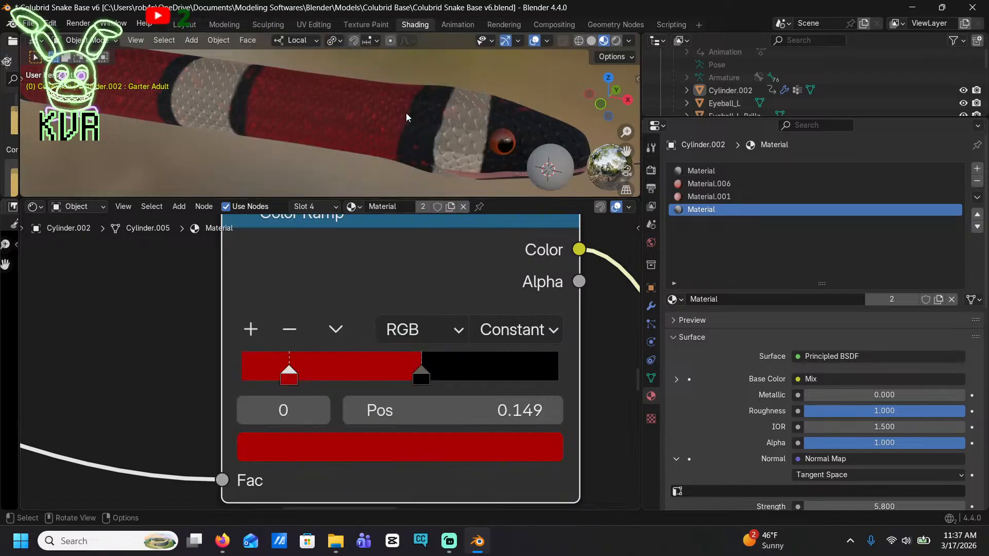
# Move the Color Ramp's black stop to position 0.691 and the red stop past it to 0.833
pyautogui.moveTo(406, 113); pyautogui.dragTo(336, 131, button='middle')
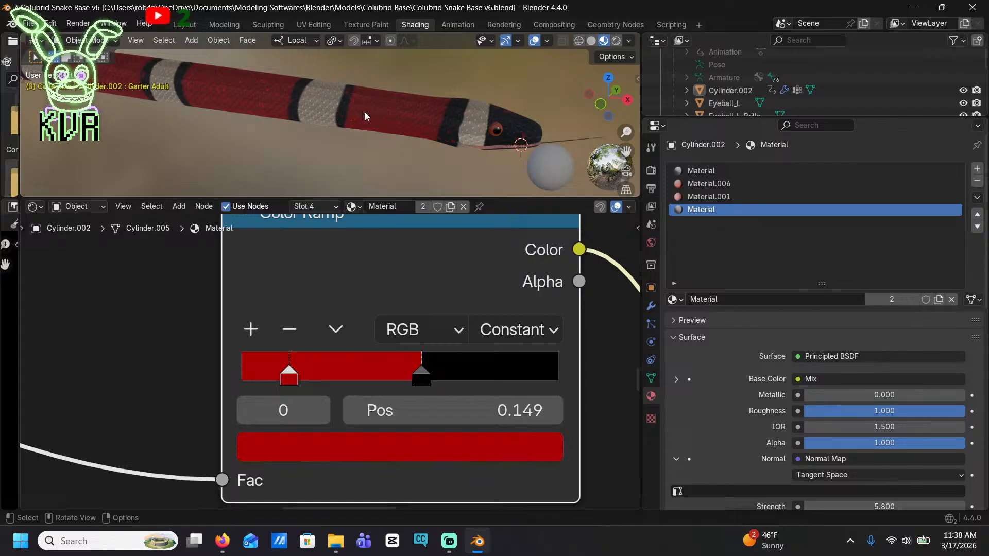
pyautogui.scroll(3, 357, 123)
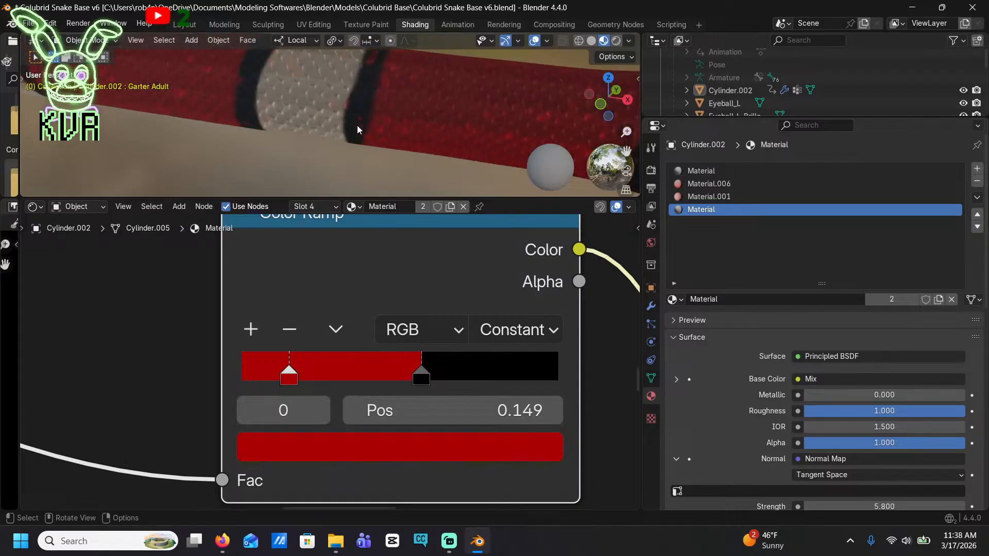
pyautogui.moveTo(356, 125); pyautogui.dragTo(237, 103, button='middle')
pyautogui.moveTo(380, 117); pyautogui.dragTo(374, 141, button='middle')
pyautogui.moveTo(423, 378); pyautogui.dragTo(480, 372)
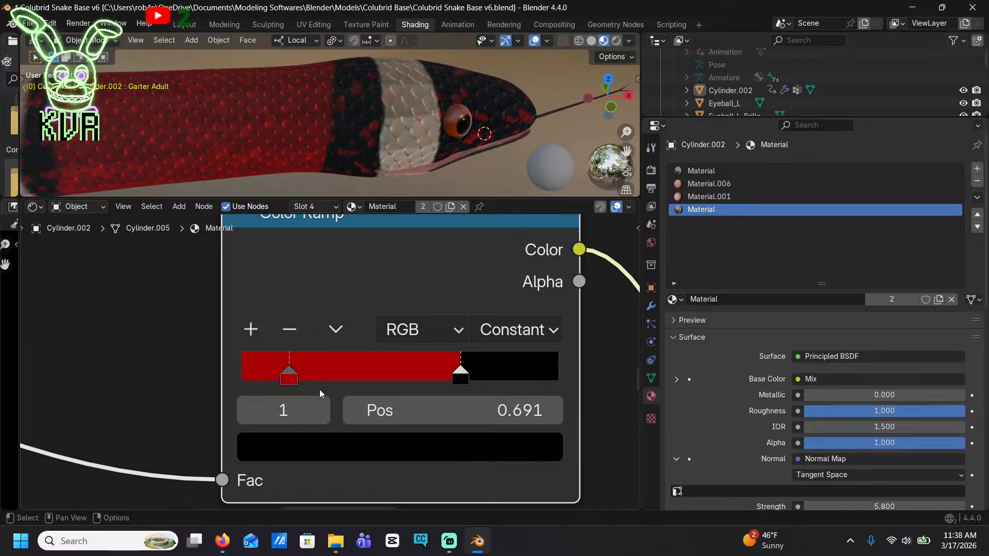
pyautogui.moveTo(290, 379); pyautogui.dragTo(514, 383)
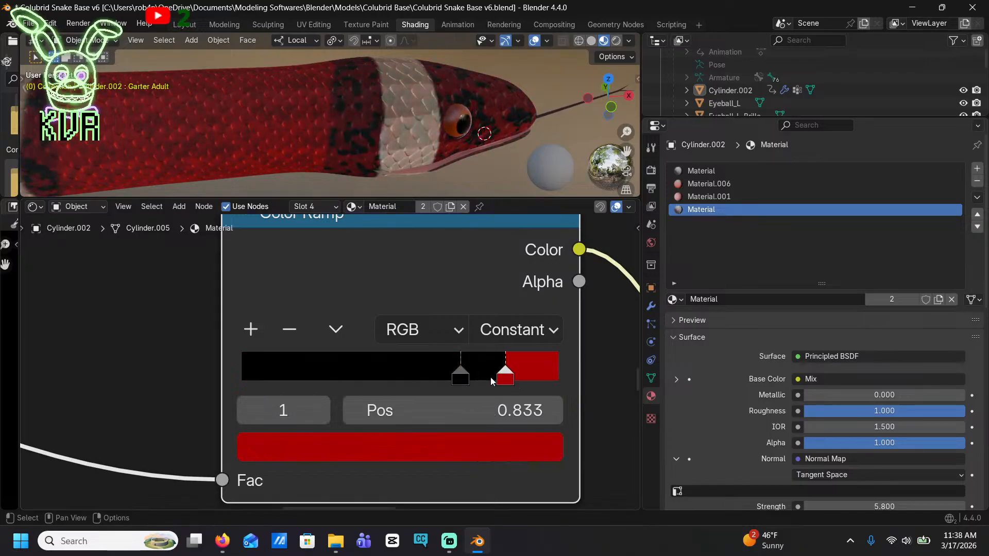
# Move the Color Ramp's black stop to position 0.200 and red stop to 0.596, and darken the red stop's colour
pyautogui.moveTo(454, 373); pyautogui.dragTo(398, 374)
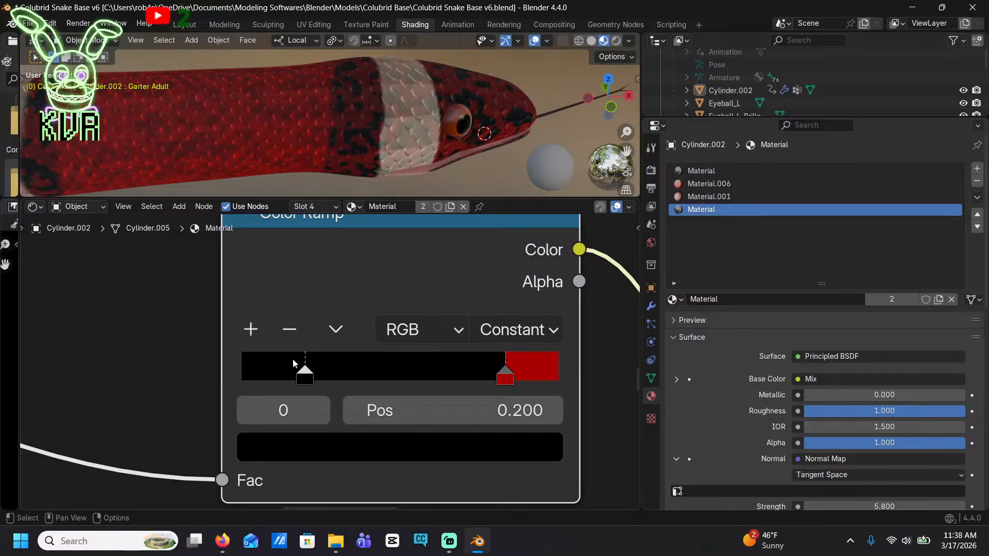
pyautogui.moveTo(505, 378); pyautogui.dragTo(433, 369)
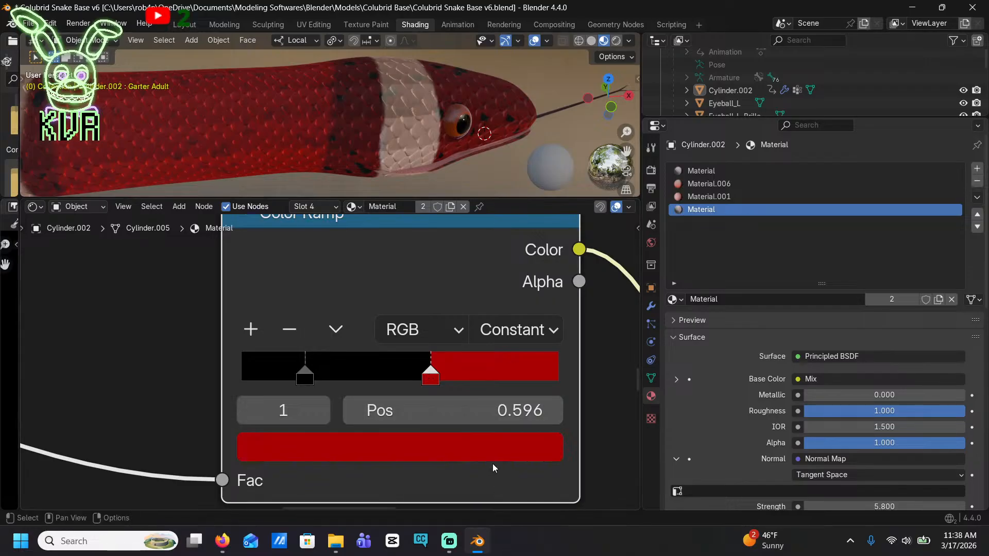
pyautogui.click(463, 441)
pyautogui.moveTo(509, 116); pyautogui.dragTo(508, 191)
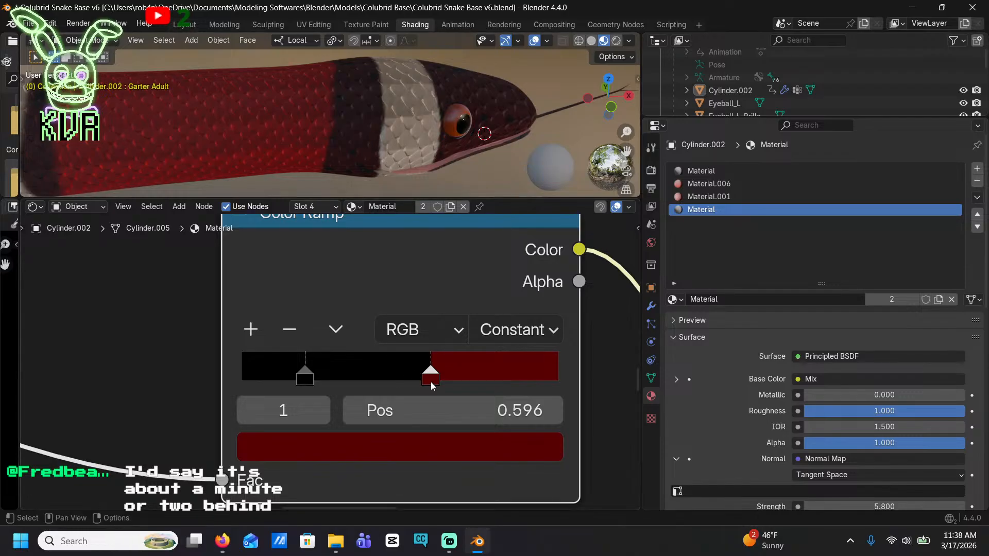
# Move the Color Ramp's dark red stop close to the ramp's end and the black stop to position 0.804
pyautogui.press('g')
pyautogui.click(402, 379)
pyautogui.moveTo(400, 375); pyautogui.dragTo(495, 336)
pyautogui.moveTo(311, 382); pyautogui.dragTo(472, 376)
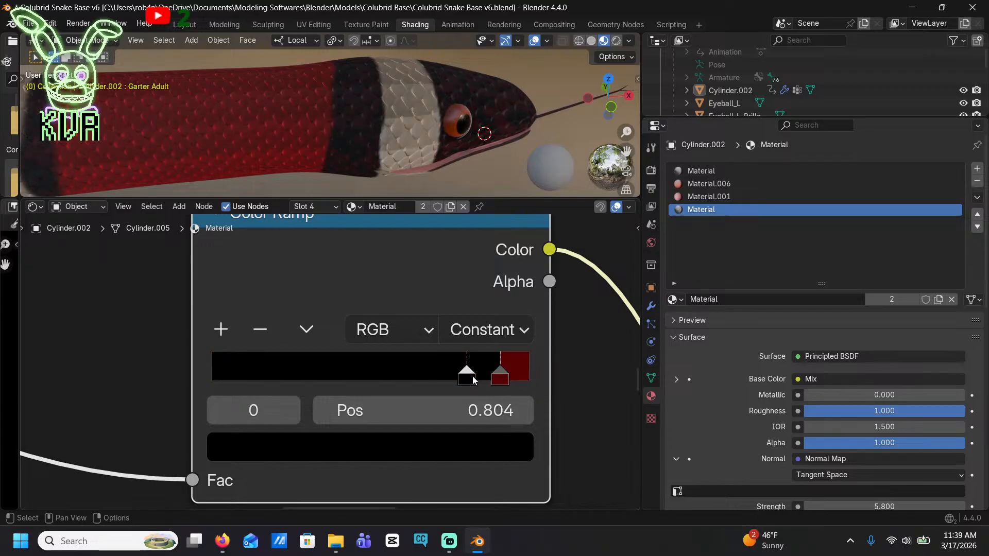
# Examine the blended pattern along the snake's body, head and checkered belly edge
pyautogui.scroll(-4, 333, 153)
pyautogui.moveTo(333, 153); pyautogui.dragTo(429, 123, button='middle')
pyautogui.scroll(-2, 429, 123)
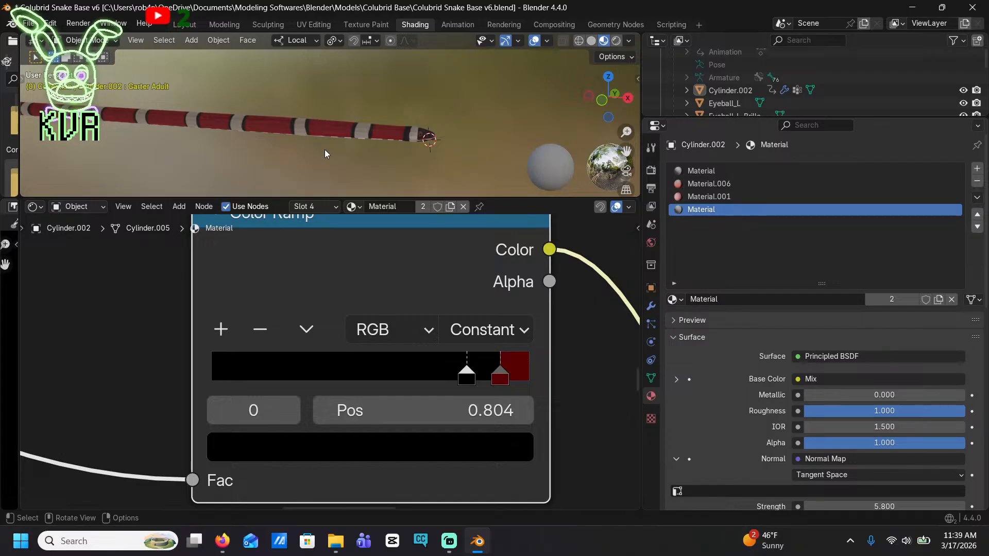
pyautogui.scroll(4, 354, 119)
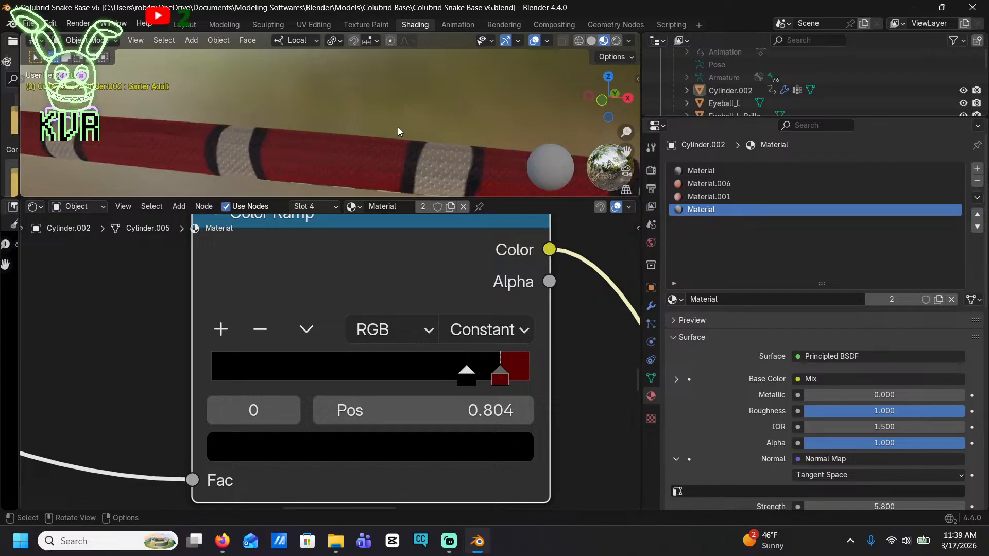
pyautogui.moveTo(397, 128); pyautogui.dragTo(447, 174, button='middle')
pyautogui.moveTo(419, 37); pyautogui.dragTo(345, 100, button='middle')
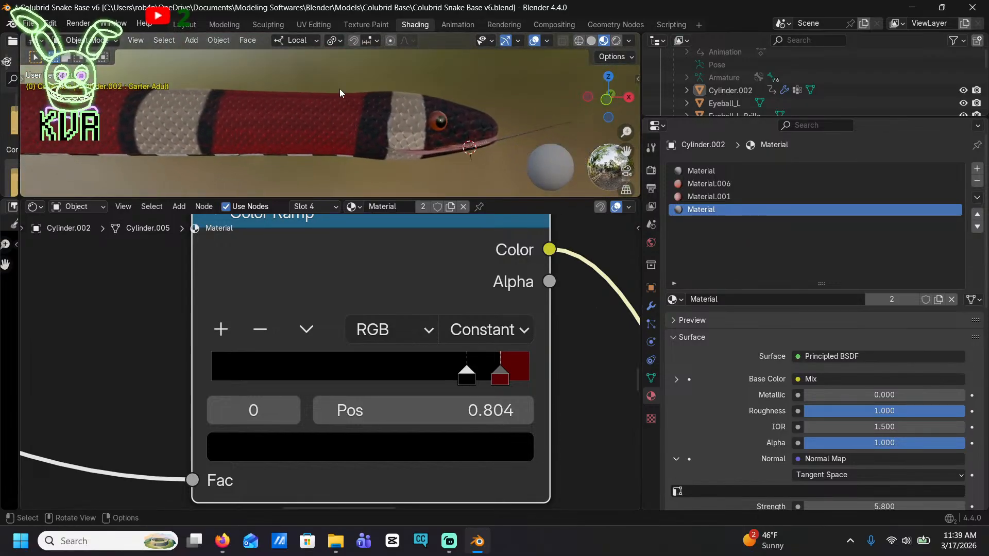
pyautogui.keyDown('shift'); pyautogui.moveTo(280, 91); pyautogui.dragTo(451, 108, button='middle'); pyautogui.keyUp('shift')
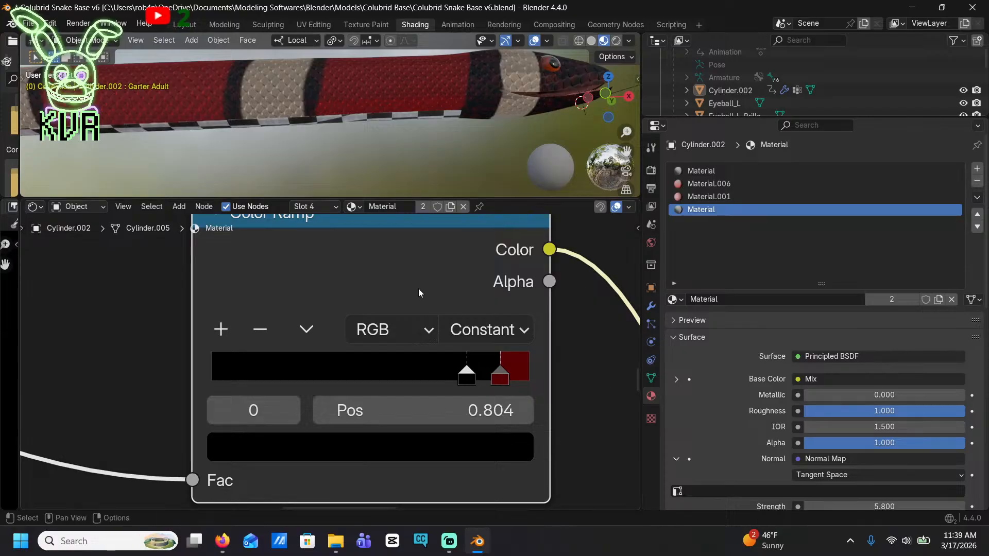
# In Material.006, move the checker and gradient nodes aside and disconnect the Checker Texture from the Principled BSDF's Base Color
pyautogui.scroll(-5, 418, 289)
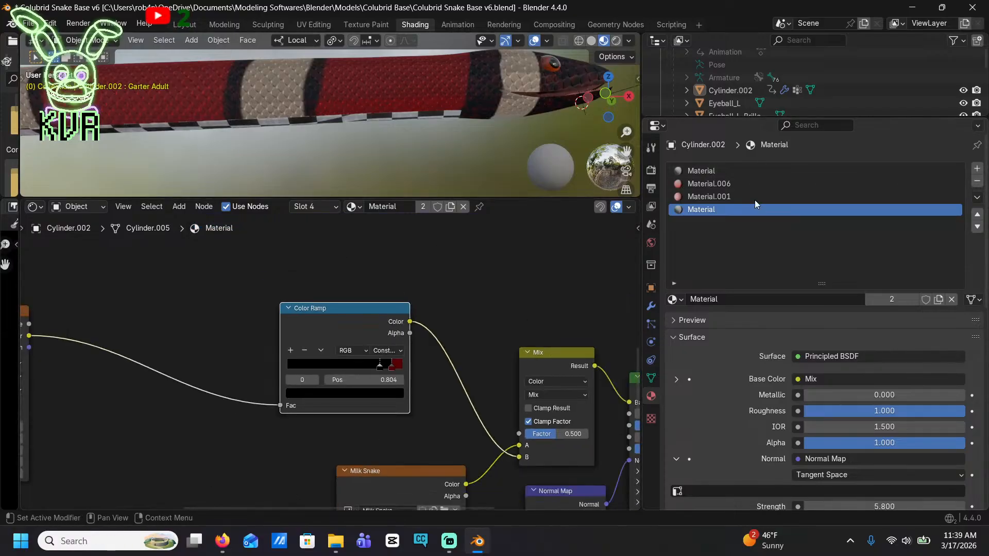
pyautogui.click(740, 185)
pyautogui.moveTo(380, 350); pyautogui.dragTo(267, 245, button='middle')
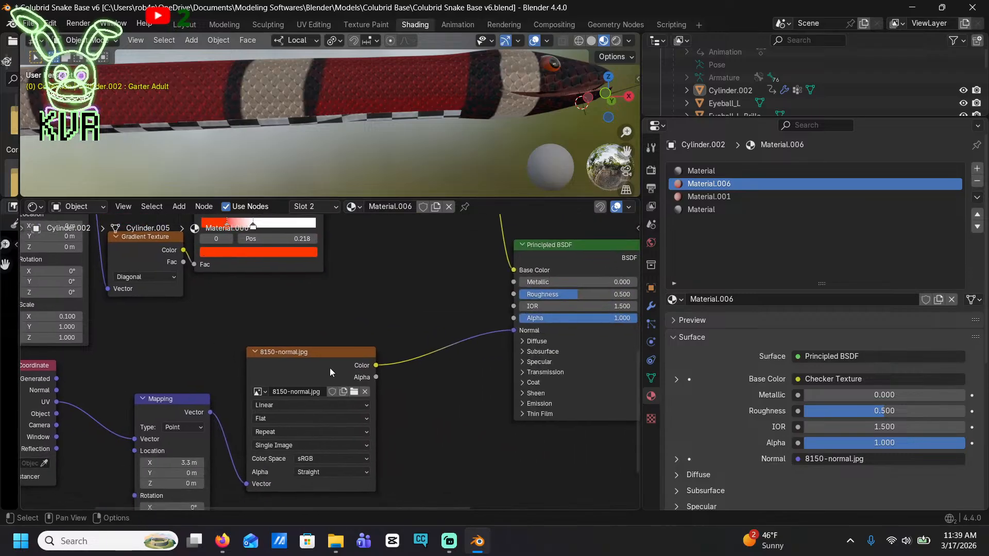
pyautogui.moveTo(329, 367); pyautogui.dragTo(475, 356, button='middle')
pyautogui.scroll(-5, 255, 298)
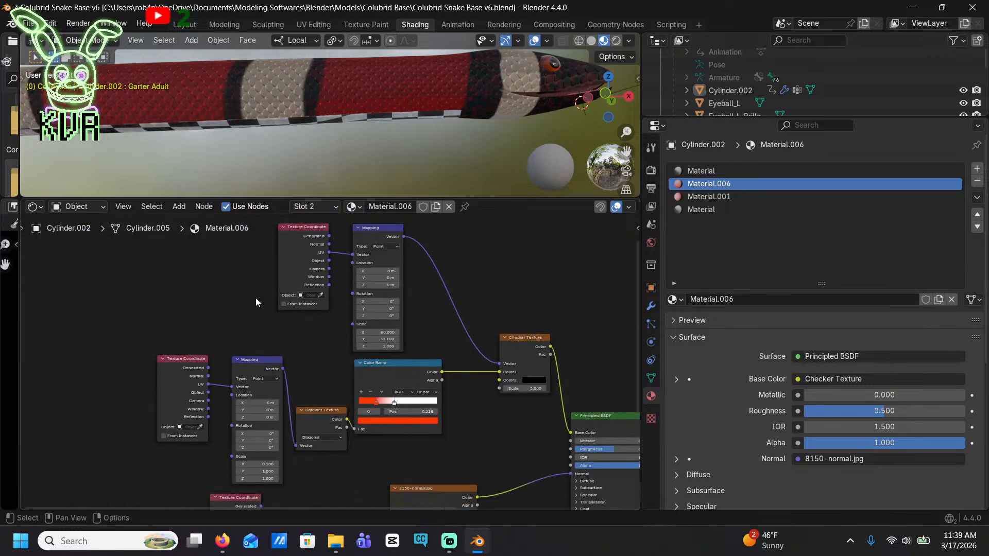
pyautogui.moveTo(223, 266); pyautogui.dragTo(465, 403)
pyautogui.moveTo(452, 354); pyautogui.dragTo(304, 308)
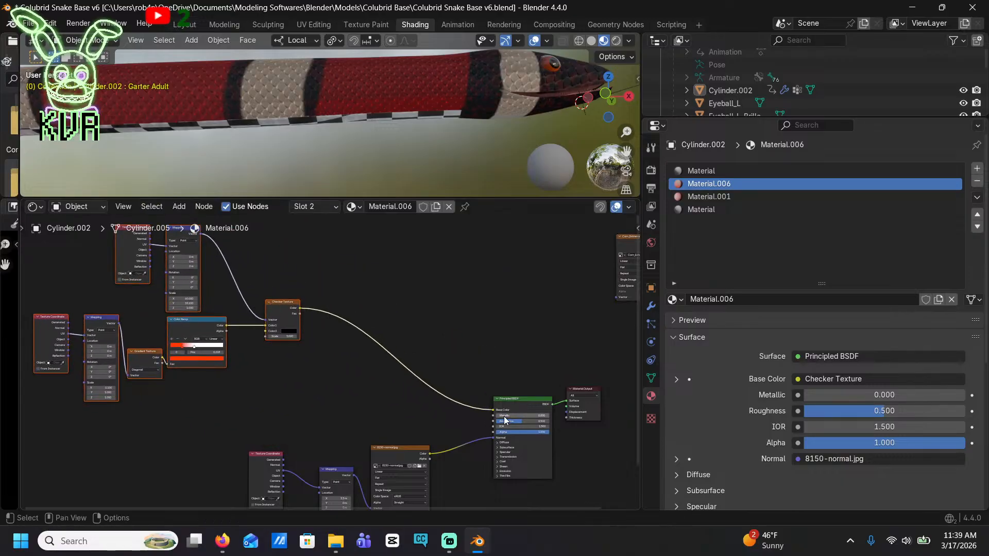
pyautogui.moveTo(493, 410); pyautogui.dragTo(433, 381)
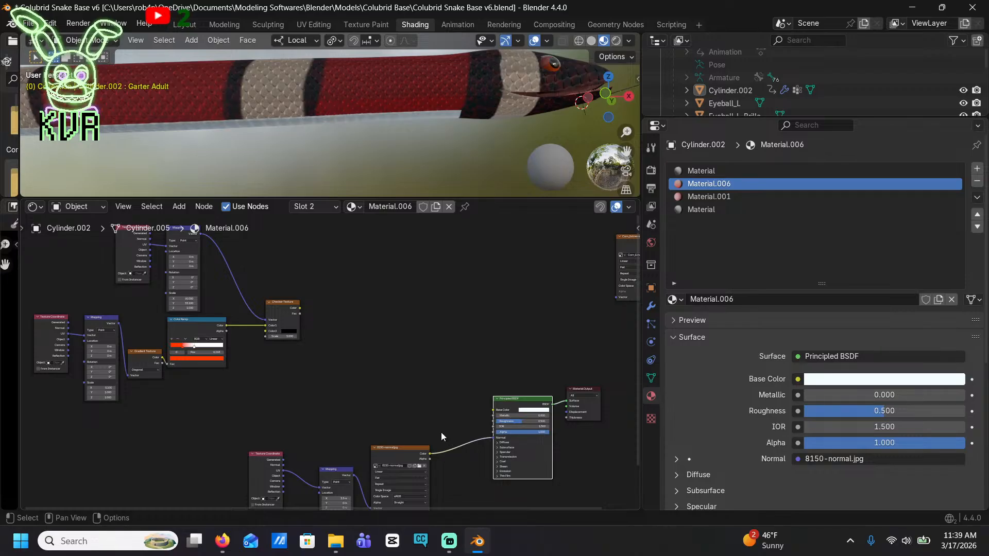
# Add an Image Texture node and connect its Color output to the Principled BSDF's Base Color
pyautogui.click(178, 206)
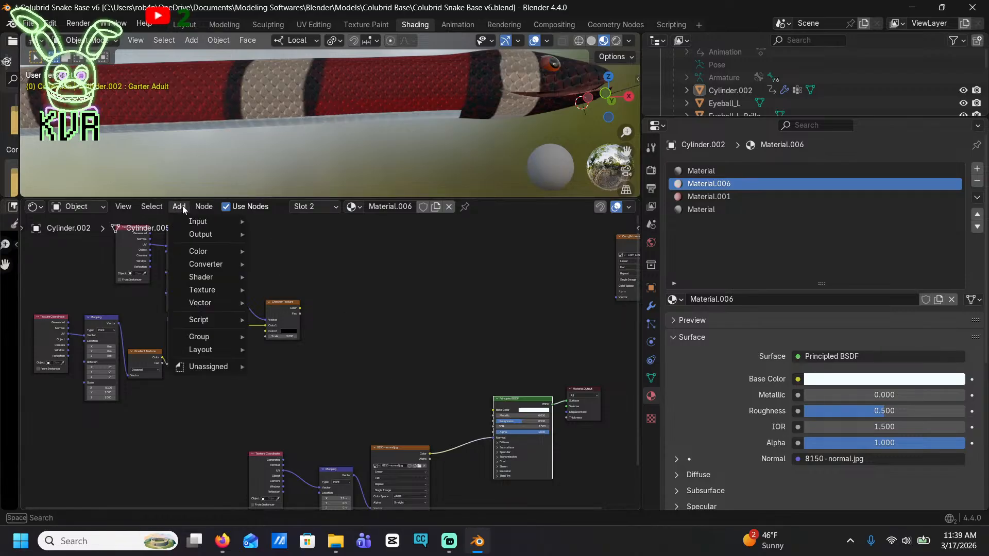
pyautogui.write('imag')
pyautogui.press('Return')
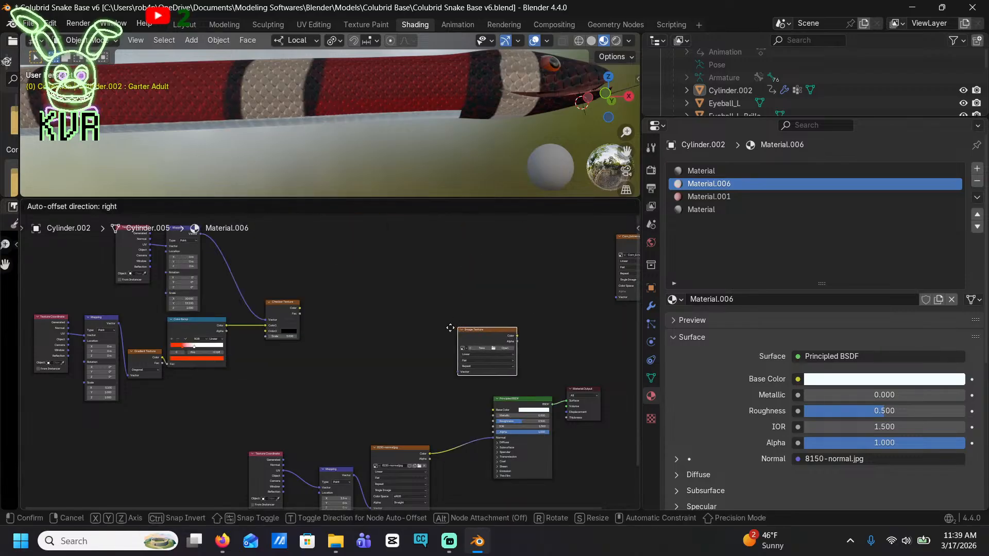
pyautogui.click(381, 355)
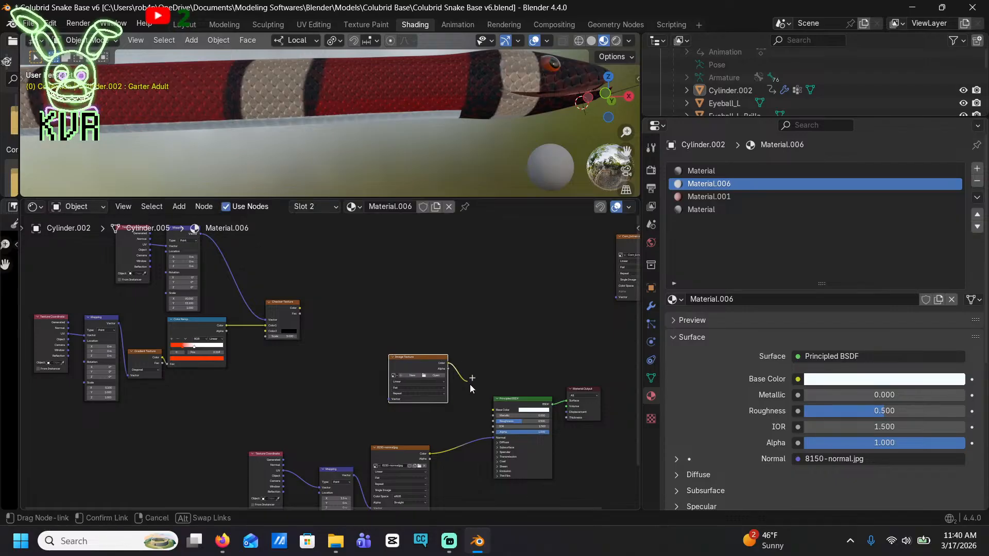
pyautogui.moveTo(495, 415); pyautogui.dragTo(493, 411)
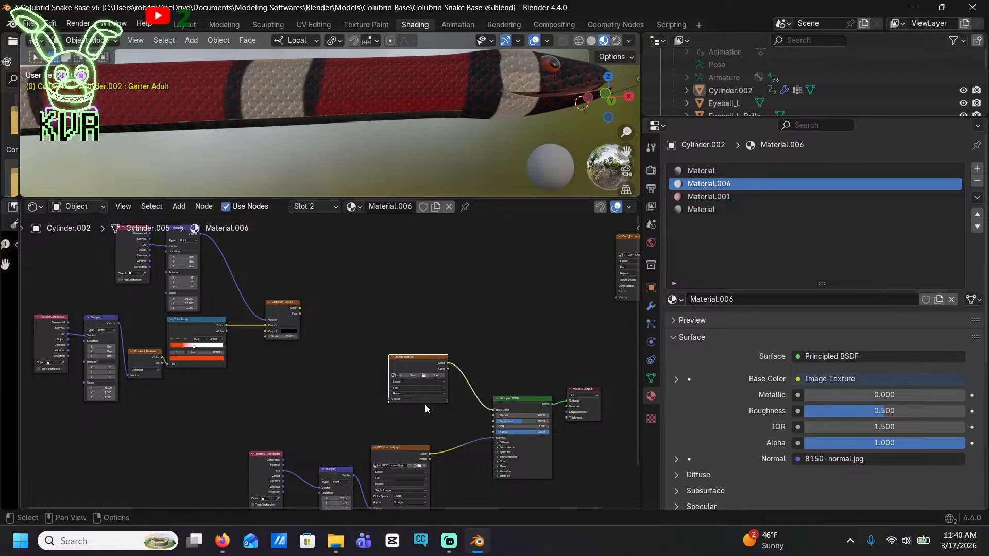
# Assign the existing Milk Snake image to the new Image Texture node and check the snake's underside
pyautogui.scroll(3, 425, 403)
pyautogui.click(440, 384)
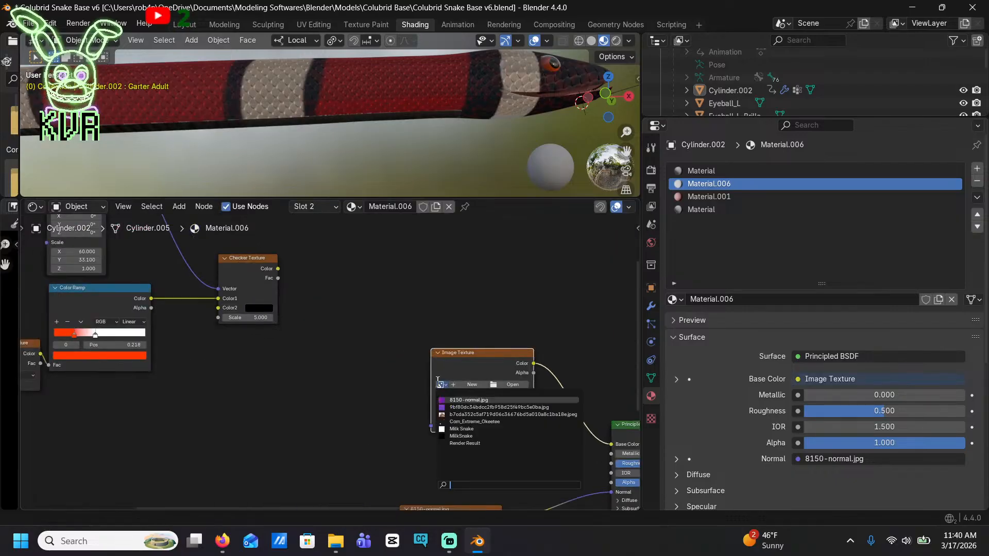
pyautogui.click(481, 427)
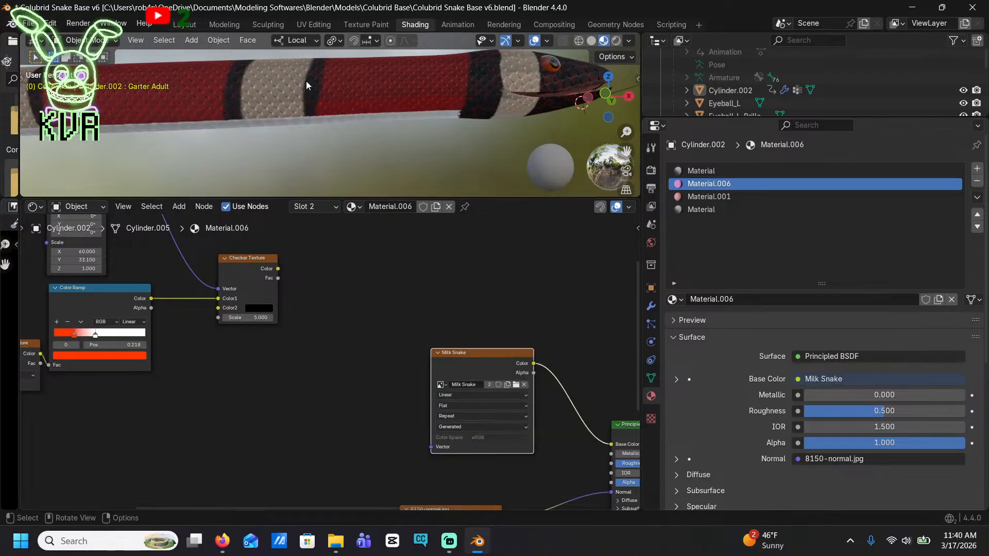
pyautogui.moveTo(407, 113); pyautogui.dragTo(315, 56, button='middle')
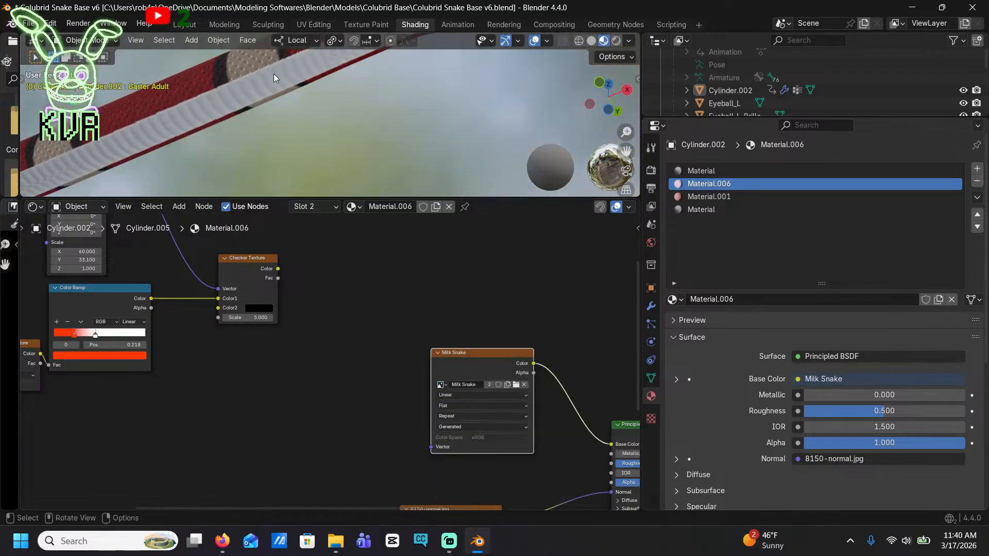
# Switch to the Texture Paint workspace and set the Paint Hard brush to the palette's red, undoing the trial stroke
pyautogui.click(357, 26)
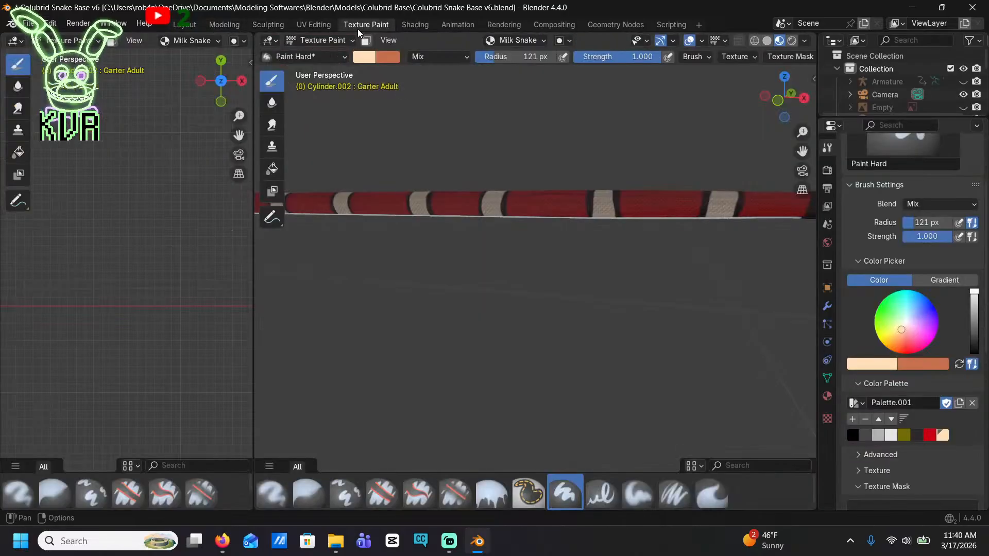
pyautogui.moveTo(485, 309)
pyautogui.mouseDown(button='middle')
pyautogui.moveTo(477, 261)
pyautogui.moveTo(420, 182)
pyautogui.mouseUp(button='middle')
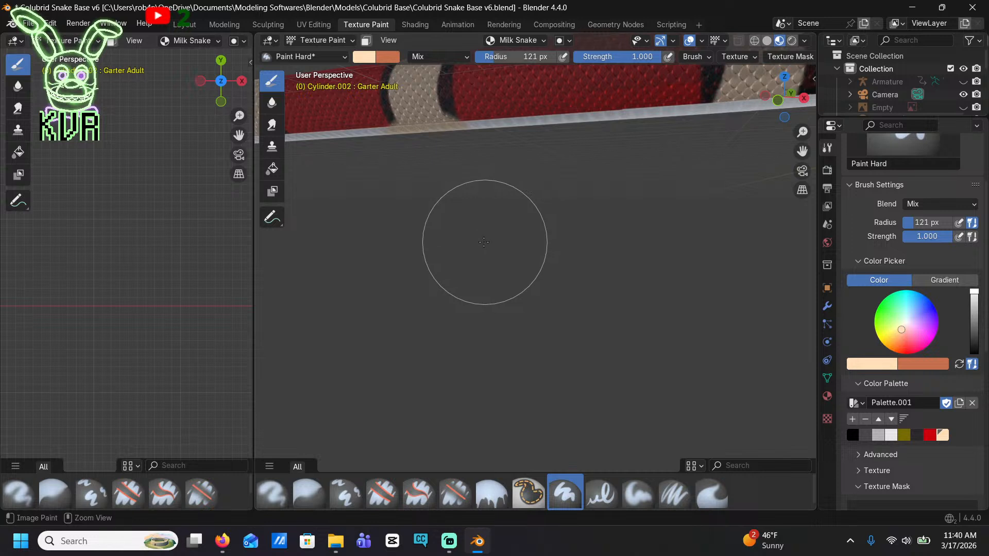
pyautogui.moveTo(484, 242)
pyautogui.keyDown('ctrl'); pyautogui.mouseDown(button='middle')
pyautogui.moveTo(486, 260)
pyautogui.moveTo(588, 271)
pyautogui.mouseUp(button='middle'); pyautogui.keyUp('ctrl')
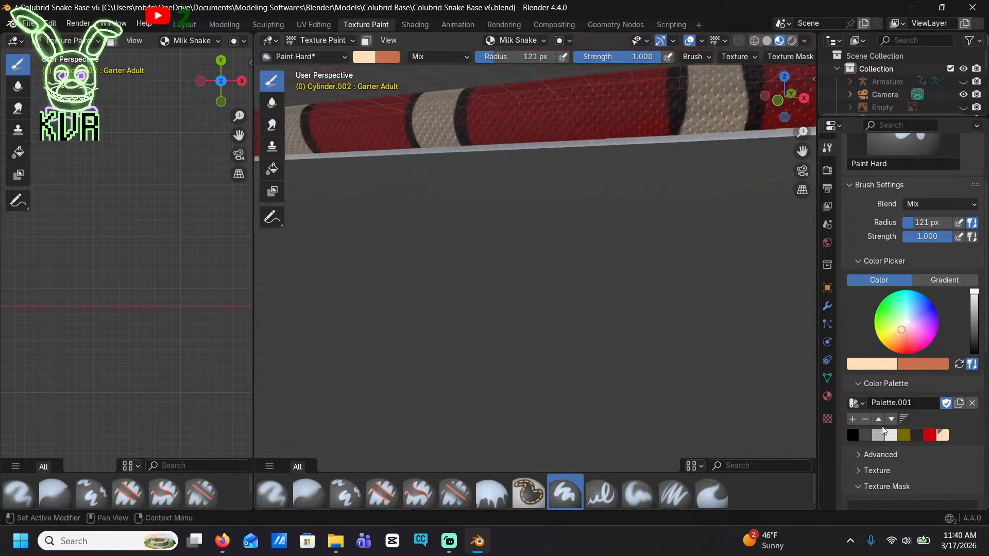
pyautogui.click(930, 435)
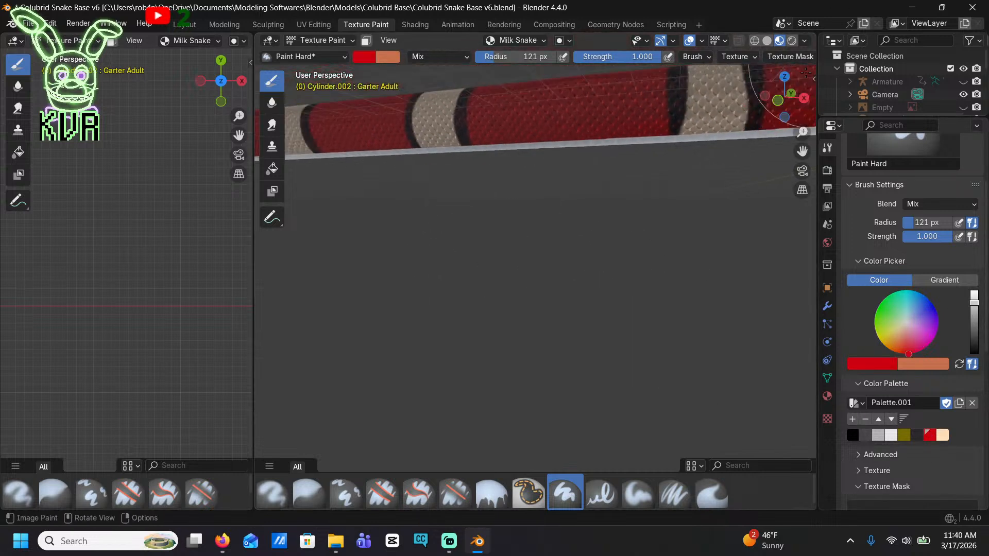
pyautogui.moveTo(757, 140)
pyautogui.mouseDown()
pyautogui.moveTo(673, 151)
pyautogui.moveTo(573, 143)
pyautogui.mouseUp()
pyautogui.hotkey('ctrl', 'z')
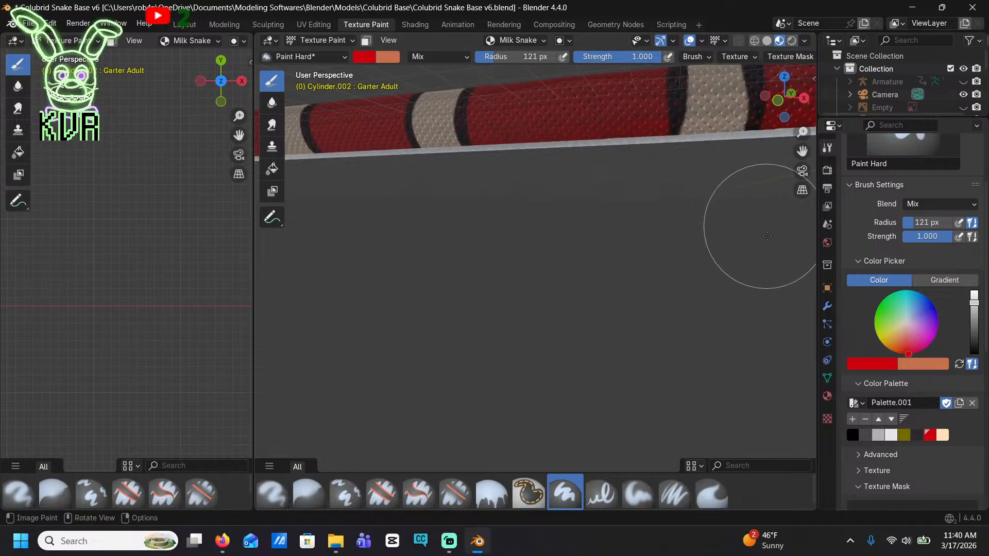
# Paint the first stretch of white belly red, running past the neighbouring cream and black band
pyautogui.moveTo(693, 329); pyautogui.dragTo(664, 247, button='middle')
pyautogui.keyDown('shift'); pyautogui.moveTo(659, 369); pyautogui.dragTo(561, 211, button='middle'); pyautogui.keyUp('shift')
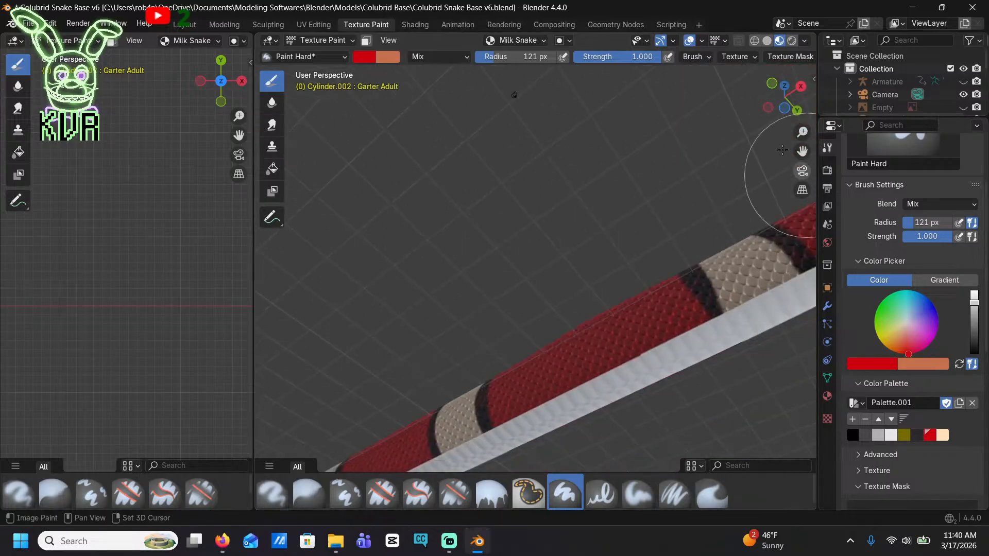
pyautogui.keyDown('shift'); pyautogui.moveTo(658, 274); pyautogui.dragTo(546, 160, button='middle'); pyautogui.keyUp('shift')
pyautogui.keyDown('ctrl'); pyautogui.moveTo(643, 322); pyautogui.dragTo(592, 257, button='middle'); pyautogui.keyUp('ctrl')
pyautogui.moveTo(610, 266)
pyautogui.mouseDown()
pyautogui.moveTo(600, 237)
pyautogui.moveTo(638, 234)
pyautogui.moveTo(667, 193)
pyautogui.moveTo(664, 219)
pyautogui.moveTo(580, 293)
pyautogui.moveTo(474, 331)
pyautogui.moveTo(397, 386)
pyautogui.mouseUp()
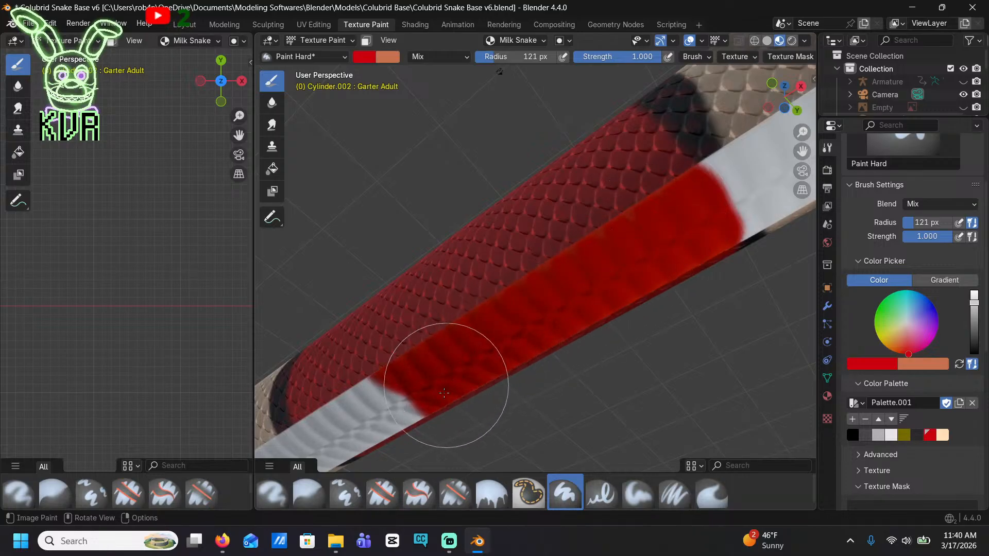
pyautogui.moveTo(397, 386)
pyautogui.mouseDown(button='middle')
pyautogui.moveTo(489, 353)
pyautogui.moveTo(718, 219)
pyautogui.moveTo(741, 199)
pyautogui.moveTo(740, 183)
pyautogui.mouseUp(button='middle')
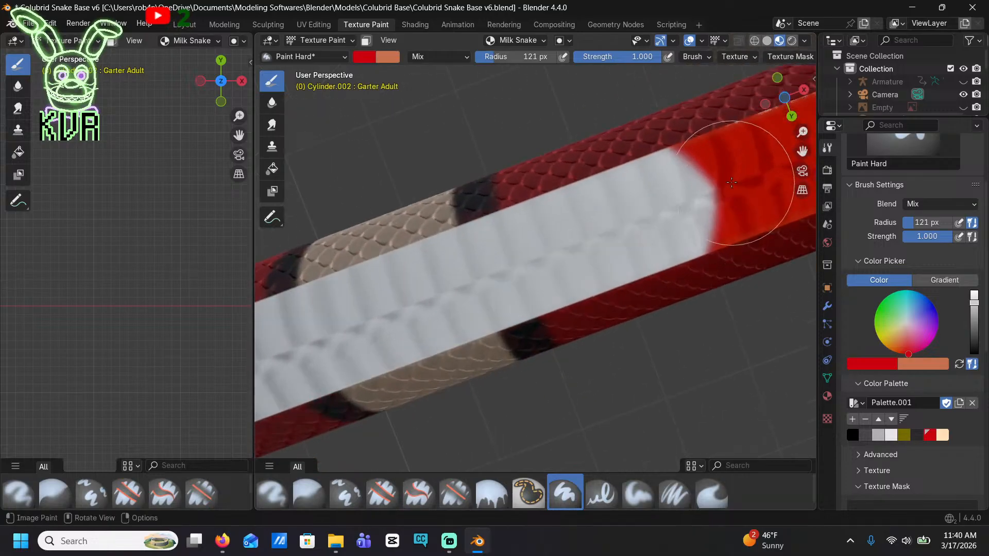
pyautogui.moveTo(740, 183)
pyautogui.mouseDown()
pyautogui.moveTo(640, 211)
pyautogui.moveTo(456, 294)
pyautogui.mouseUp()
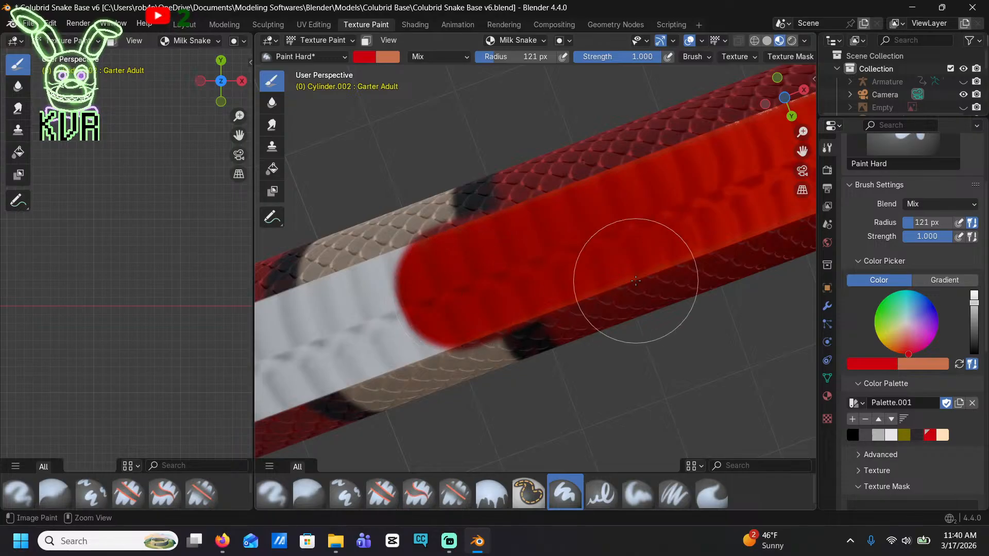
pyautogui.moveTo(540, 254); pyautogui.dragTo(364, 320)
# Continue painting the white belly strip red across the next bands along the body
pyautogui.scroll(-5, 364, 320)
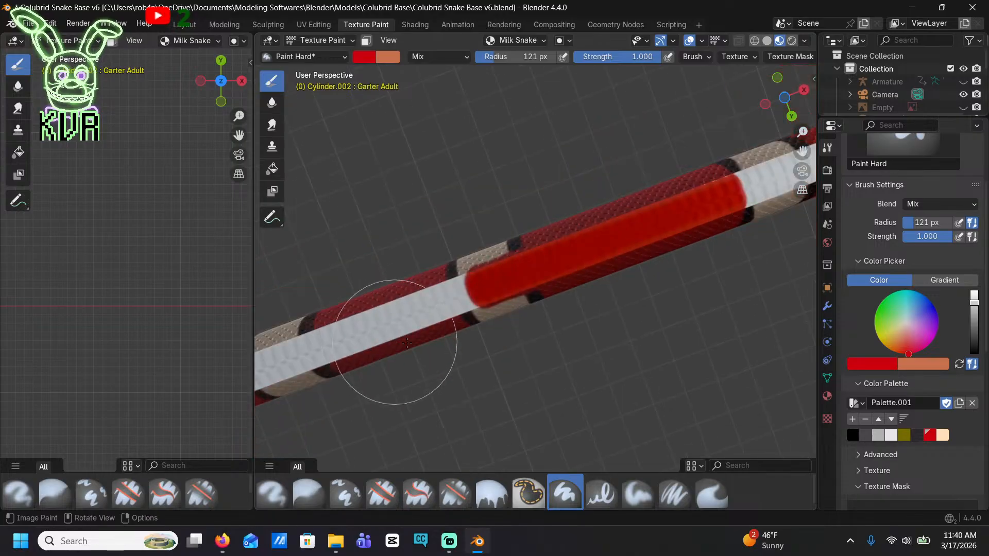
pyautogui.moveTo(493, 301); pyautogui.dragTo(379, 328)
pyautogui.moveTo(467, 311)
pyautogui.keyDown('shift'); pyautogui.mouseDown(button='middle')
pyautogui.moveTo(639, 226)
pyautogui.moveTo(767, 116)
pyautogui.mouseUp(button='middle'); pyautogui.keyUp('shift')
pyautogui.moveTo(730, 122); pyautogui.dragTo(275, 292)
pyautogui.moveTo(399, 305)
pyautogui.keyDown('shift'); pyautogui.mouseDown(button='middle')
pyautogui.moveTo(690, 192)
pyautogui.moveTo(798, 131)
pyautogui.mouseUp(button='middle'); pyautogui.keyUp('shift')
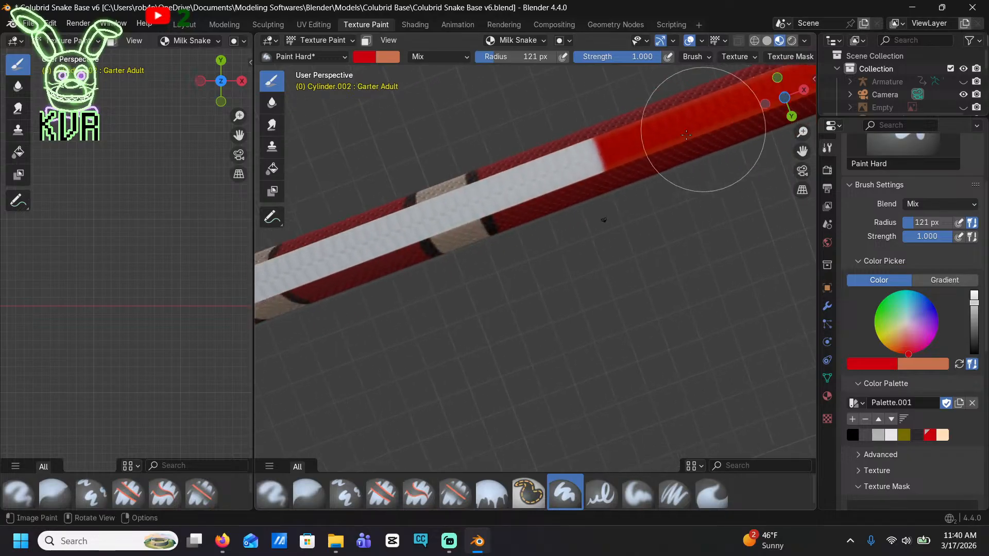
pyautogui.moveTo(703, 130); pyautogui.dragTo(403, 259)
pyautogui.keyDown('shift'); pyautogui.moveTo(441, 299); pyautogui.dragTo(703, 163, button='middle'); pyautogui.keyUp('shift')
pyautogui.moveTo(654, 106)
pyautogui.mouseDown()
pyautogui.moveTo(508, 155)
pyautogui.moveTo(331, 254)
pyautogui.mouseUp()
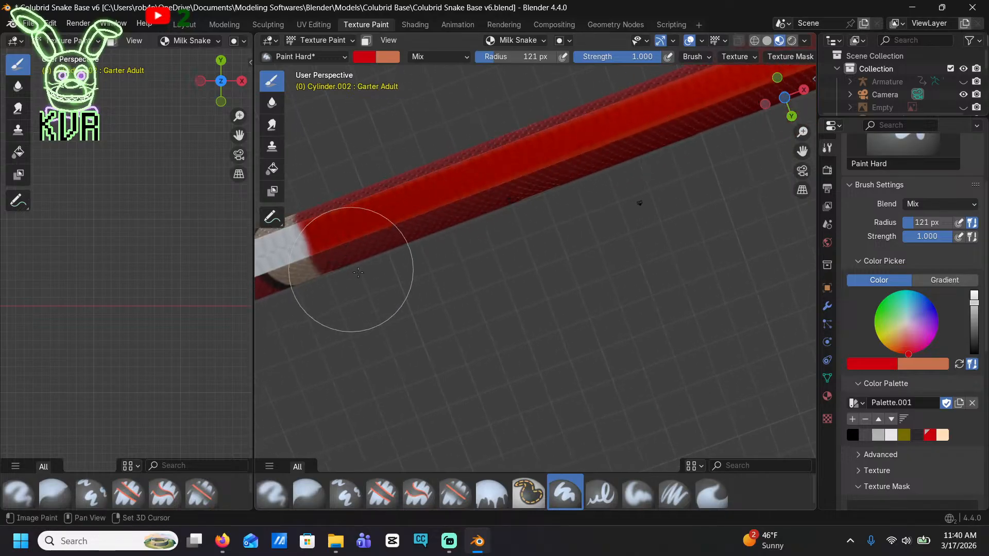
# Extend the red belly paint along the rest of the body toward the tail
pyautogui.keyDown('shift'); pyautogui.moveTo(331, 254); pyautogui.dragTo(640, 298, button='middle'); pyautogui.keyUp('shift')
pyautogui.moveTo(640, 298)
pyautogui.mouseDown()
pyautogui.moveTo(364, 364)
pyautogui.moveTo(318, 409)
pyautogui.mouseUp()
pyautogui.keyDown('shift'); pyautogui.moveTo(317, 409); pyautogui.dragTo(591, 240, button='middle'); pyautogui.keyUp('shift')
pyautogui.moveTo(603, 234)
pyautogui.mouseDown()
pyautogui.moveTo(523, 247)
pyautogui.moveTo(287, 349)
pyautogui.mouseUp()
pyautogui.moveTo(397, 344)
pyautogui.keyDown('shift'); pyautogui.mouseDown(button='middle')
pyautogui.moveTo(661, 255)
pyautogui.moveTo(749, 262)
pyautogui.mouseUp(button='middle'); pyautogui.keyUp('shift')
pyautogui.moveTo(690, 247)
pyautogui.mouseDown()
pyautogui.moveTo(475, 287)
pyautogui.moveTo(299, 397)
pyautogui.mouseUp()
pyautogui.keyDown('shift'); pyautogui.moveTo(298, 397); pyautogui.dragTo(623, 178, button='middle'); pyautogui.keyUp('shift')
pyautogui.moveTo(623, 178)
pyautogui.mouseDown()
pyautogui.moveTo(338, 304)
pyautogui.moveTo(288, 361)
pyautogui.mouseUp()
pyautogui.keyDown('shift'); pyautogui.moveTo(288, 361); pyautogui.dragTo(629, 165, button='middle'); pyautogui.keyUp('shift')
pyautogui.moveTo(629, 165); pyautogui.dragTo(362, 282)
pyautogui.keyDown('shift'); pyautogui.moveTo(471, 277); pyautogui.dragTo(661, 202, button='middle'); pyautogui.keyUp('shift')
pyautogui.moveTo(662, 202)
pyautogui.mouseDown()
pyautogui.moveTo(526, 197)
pyautogui.moveTo(236, 265)
pyautogui.mouseUp()
# Finish painting the remaining white belly strip red, including the stretch from the black neck band back along the body
pyautogui.moveTo(533, 133)
pyautogui.keyDown('shift'); pyautogui.mouseDown(button='middle')
pyautogui.moveTo(692, 115)
pyautogui.moveTo(762, 309)
pyautogui.moveTo(269, 181)
pyautogui.moveTo(434, 241)
pyautogui.moveTo(407, 256)
pyautogui.mouseUp(button='middle'); pyautogui.keyUp('shift')
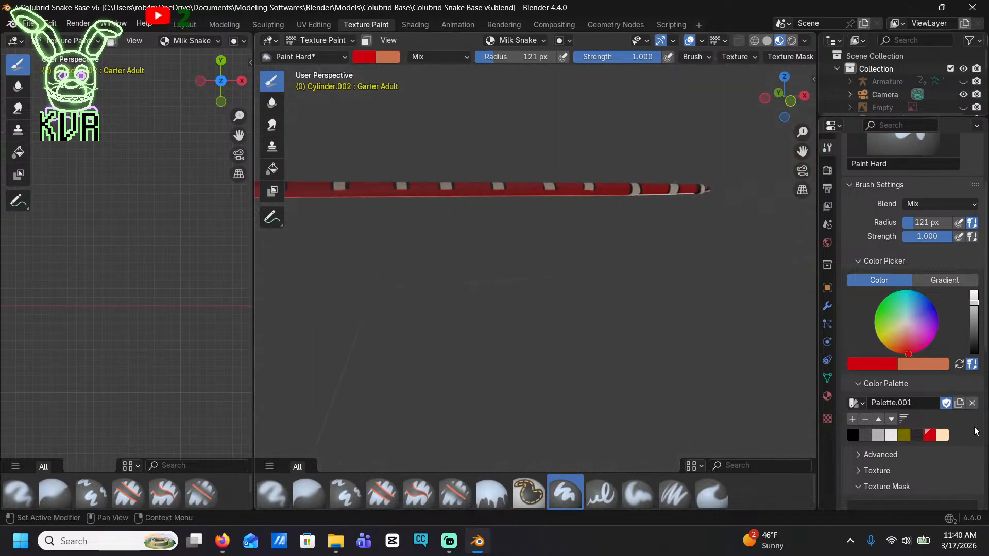
pyautogui.click(852, 435)
pyautogui.moveTo(656, 331); pyautogui.dragTo(383, 206, button='middle')
pyautogui.click(930, 435)
pyautogui.scroll(4, 552, 258)
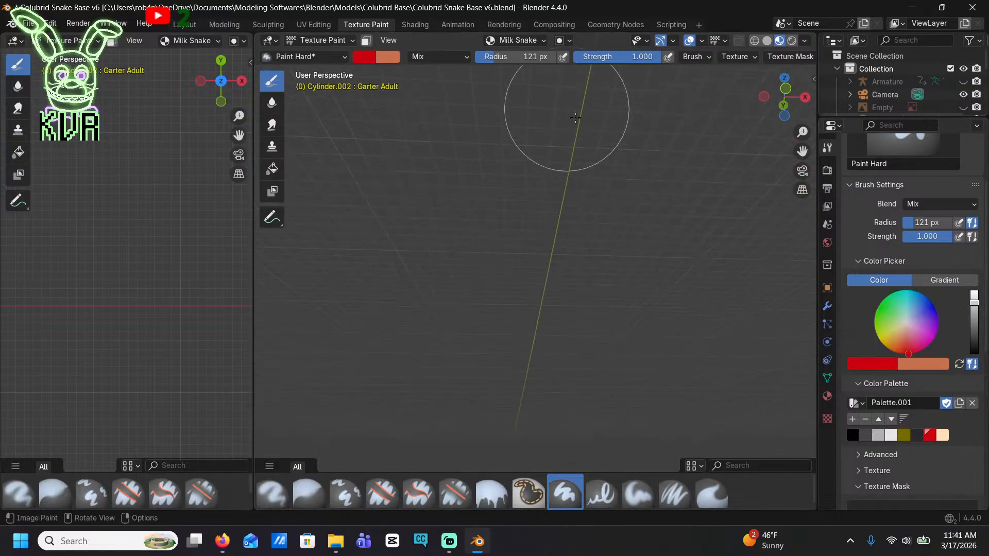
pyautogui.moveTo(568, 113)
pyautogui.mouseDown(button='middle')
pyautogui.moveTo(582, 100)
pyautogui.moveTo(639, 219)
pyautogui.moveTo(631, 221)
pyautogui.mouseUp(button='middle')
pyautogui.scroll(3, 570, 215)
pyautogui.keyDown('shift'); pyautogui.moveTo(570, 215); pyautogui.dragTo(620, 320, button='middle'); pyautogui.keyUp('shift')
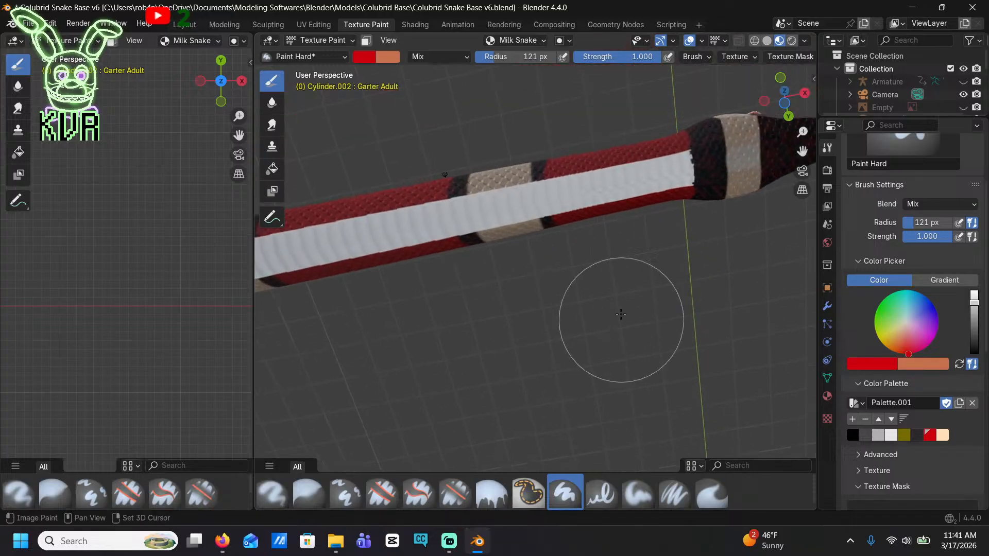
pyautogui.moveTo(593, 232)
pyautogui.mouseDown()
pyautogui.moveTo(591, 203)
pyautogui.moveTo(638, 165)
pyautogui.moveTo(452, 175)
pyautogui.moveTo(416, 242)
pyautogui.mouseUp()
pyautogui.keyDown('shift'); pyautogui.moveTo(416, 242); pyautogui.dragTo(614, 207, button='middle'); pyautogui.keyUp('shift')
pyautogui.moveTo(719, 190); pyautogui.dragTo(258, 256)
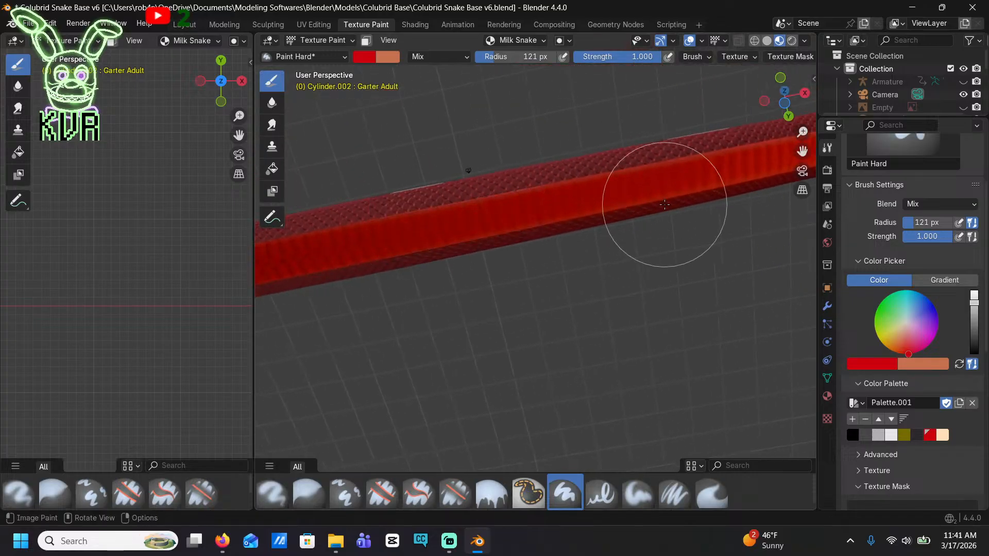
# Pick the palette's black and paint over the first cream band behind the head, down the side and across the belly
pyautogui.scroll(-4, 664, 205)
pyautogui.moveTo(664, 204); pyautogui.dragTo(706, 344, button='middle')
pyautogui.keyDown('shift'); pyautogui.moveTo(706, 344); pyautogui.dragTo(605, 397, button='middle'); pyautogui.keyUp('shift')
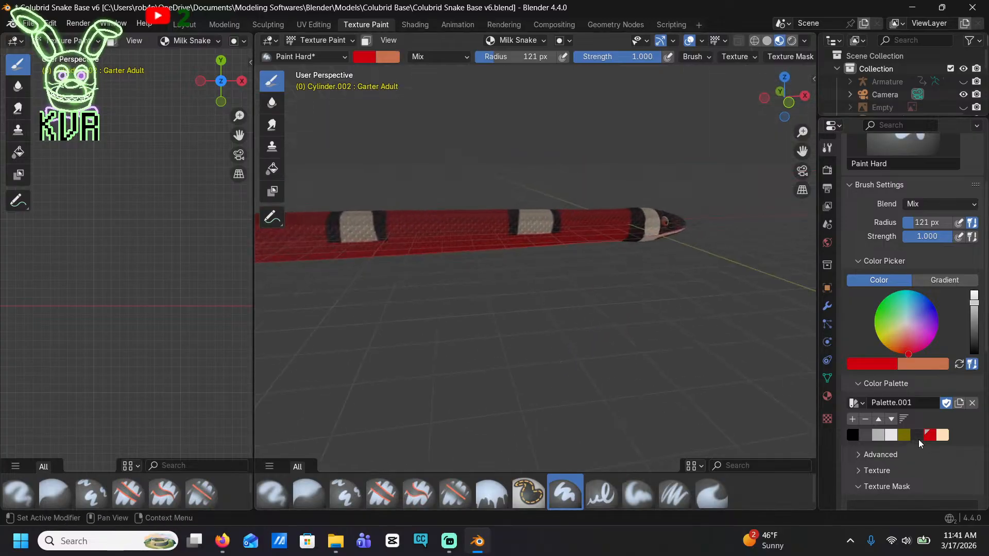
pyautogui.click(853, 435)
pyautogui.scroll(10, 601, 248)
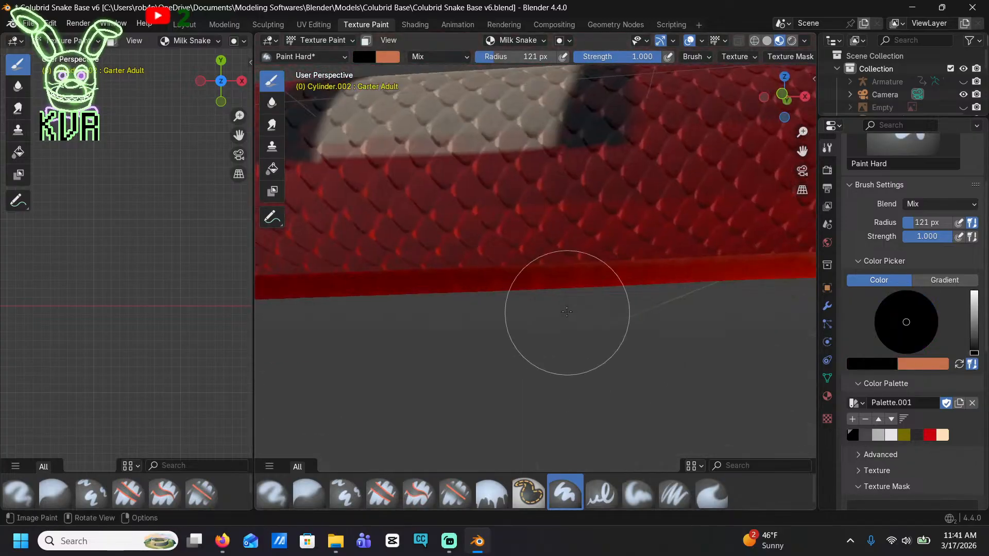
pyautogui.keyDown('shift'); pyautogui.moveTo(566, 312); pyautogui.dragTo(613, 331, button='middle'); pyautogui.keyUp('shift')
pyautogui.moveTo(516, 151)
pyautogui.mouseDown()
pyautogui.moveTo(501, 191)
pyautogui.moveTo(441, 232)
pyautogui.moveTo(437, 326)
pyautogui.moveTo(532, 264)
pyautogui.moveTo(618, 320)
pyautogui.moveTo(655, 287)
pyautogui.moveTo(702, 298)
pyautogui.moveTo(691, 249)
pyautogui.moveTo(593, 336)
pyautogui.mouseUp()
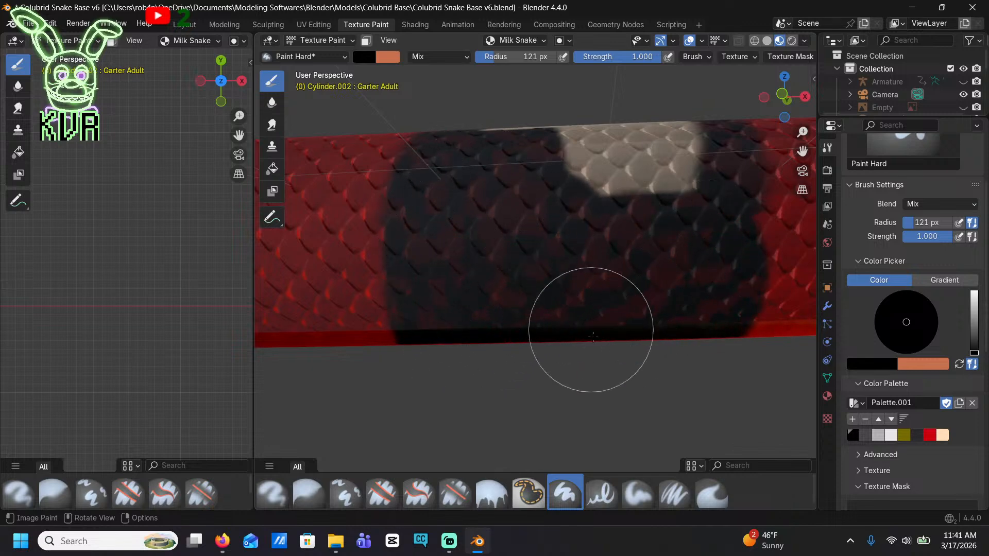
pyautogui.moveTo(593, 336); pyautogui.dragTo(551, 227, button='middle')
pyautogui.moveTo(551, 227)
pyautogui.mouseDown()
pyautogui.moveTo(565, 248)
pyautogui.moveTo(652, 227)
pyautogui.mouseUp()
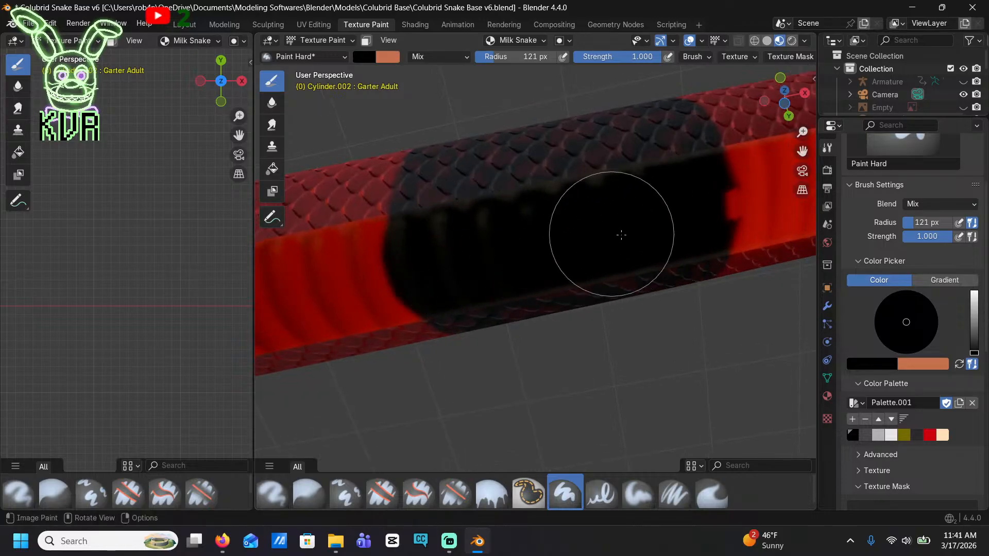
# Start the next band toward the tail by painting black across the belly and up one side of its cream patch
pyautogui.scroll(-6, 621, 235)
pyautogui.keyDown('shift'); pyautogui.moveTo(525, 235); pyautogui.dragTo(580, 261, button='middle'); pyautogui.keyUp('shift')
pyautogui.keyDown('shift'); pyautogui.moveTo(400, 300); pyautogui.dragTo(581, 269, button='middle'); pyautogui.keyUp('shift')
pyautogui.scroll(2, 470, 327)
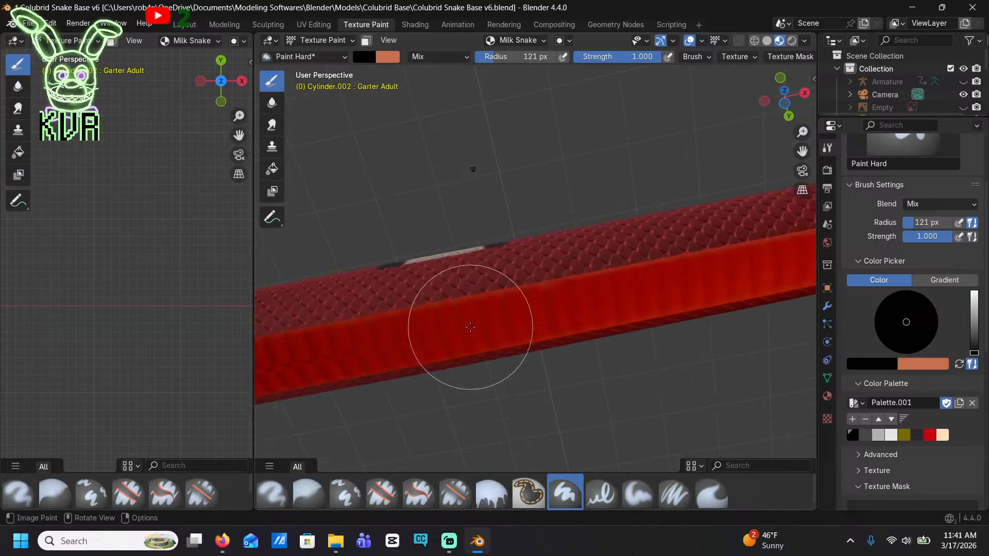
pyautogui.moveTo(420, 305)
pyautogui.mouseDown()
pyautogui.moveTo(415, 331)
pyautogui.moveTo(433, 339)
pyautogui.mouseUp()
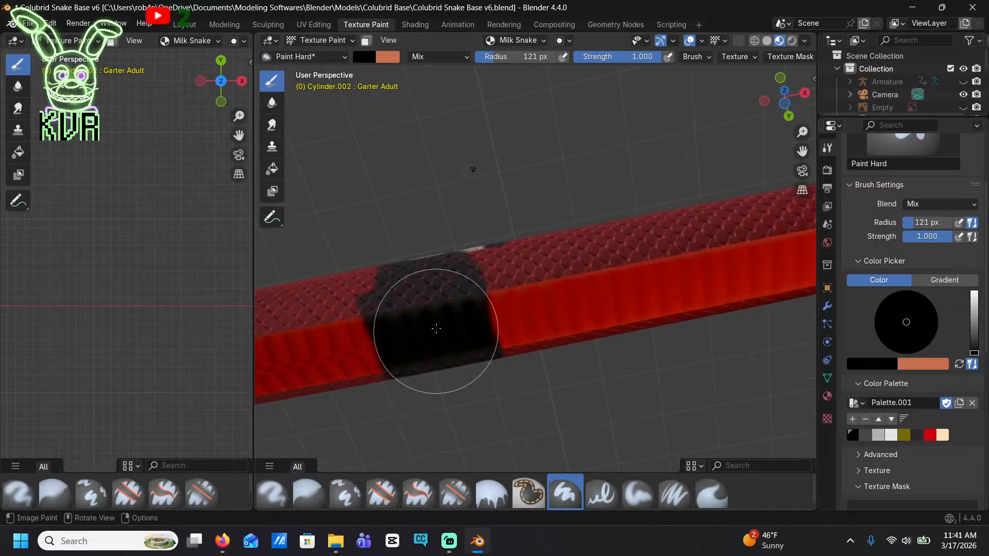
pyautogui.moveTo(449, 317); pyautogui.dragTo(427, 227, button='middle')
pyautogui.moveTo(436, 242); pyautogui.dragTo(445, 323)
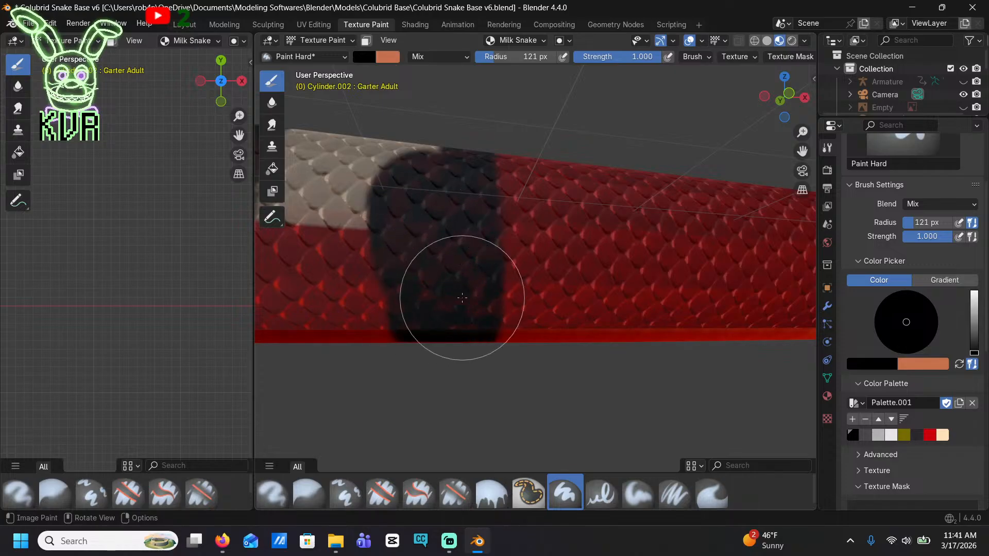
# Switch to the front view and fill the rest of that band black from the back to the belly edge
pyautogui.click(780, 100)
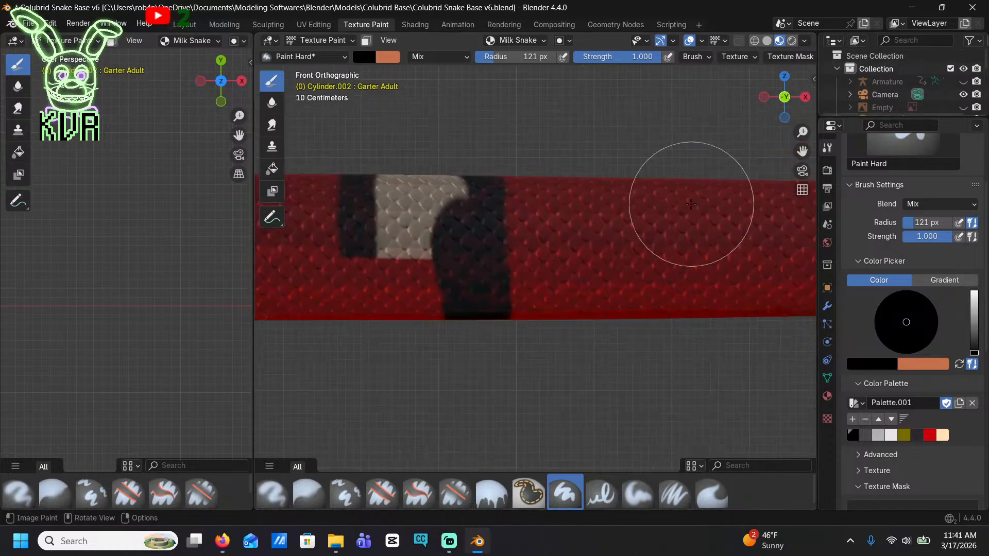
pyautogui.scroll(-3, 613, 242)
pyautogui.scroll(3, 479, 237)
pyautogui.keyDown('shift'); pyautogui.moveTo(456, 222); pyautogui.dragTo(550, 210, button='middle'); pyautogui.keyUp('shift')
pyautogui.moveTo(498, 148); pyautogui.dragTo(498, 150)
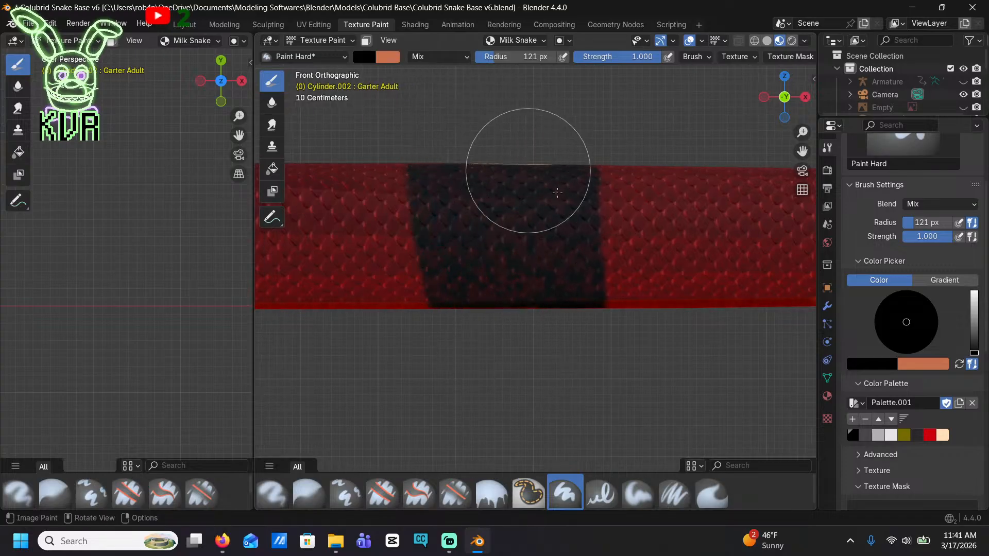
# Paint black over the neighbouring cream bands, extending them down the side to the belly edge
pyautogui.keyDown('shift'); pyautogui.moveTo(669, 243); pyautogui.dragTo(399, 248, button='middle'); pyautogui.keyUp('shift')
pyautogui.keyDown('shift'); pyautogui.moveTo(678, 269); pyautogui.dragTo(467, 218, button='middle'); pyautogui.keyUp('shift')
pyautogui.moveTo(550, 127)
pyautogui.mouseDown()
pyautogui.moveTo(540, 154)
pyautogui.moveTo(605, 115)
pyautogui.mouseUp()
pyautogui.moveTo(643, 164)
pyautogui.keyDown('shift'); pyautogui.mouseDown(button='middle')
pyautogui.moveTo(474, 172)
pyautogui.moveTo(538, 181)
pyautogui.moveTo(574, 252)
pyautogui.moveTo(809, 270)
pyautogui.mouseUp(button='middle'); pyautogui.keyUp('shift')
pyautogui.keyDown('shift'); pyautogui.moveTo(309, 206); pyautogui.dragTo(747, 255, button='middle'); pyautogui.keyUp('shift')
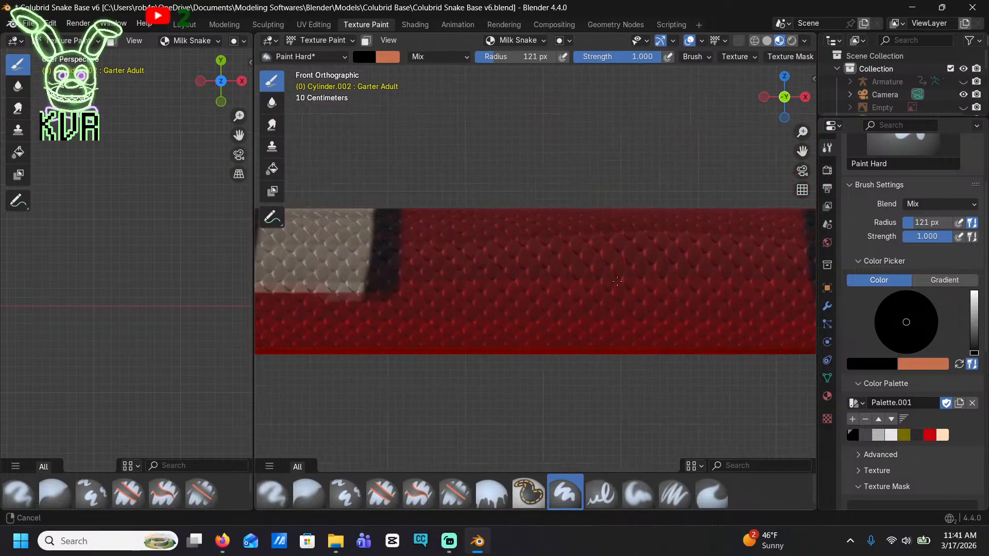
pyautogui.keyDown('shift'); pyautogui.moveTo(309, 255); pyautogui.dragTo(520, 188, button='middle'); pyautogui.keyUp('shift')
pyautogui.click(520, 188)
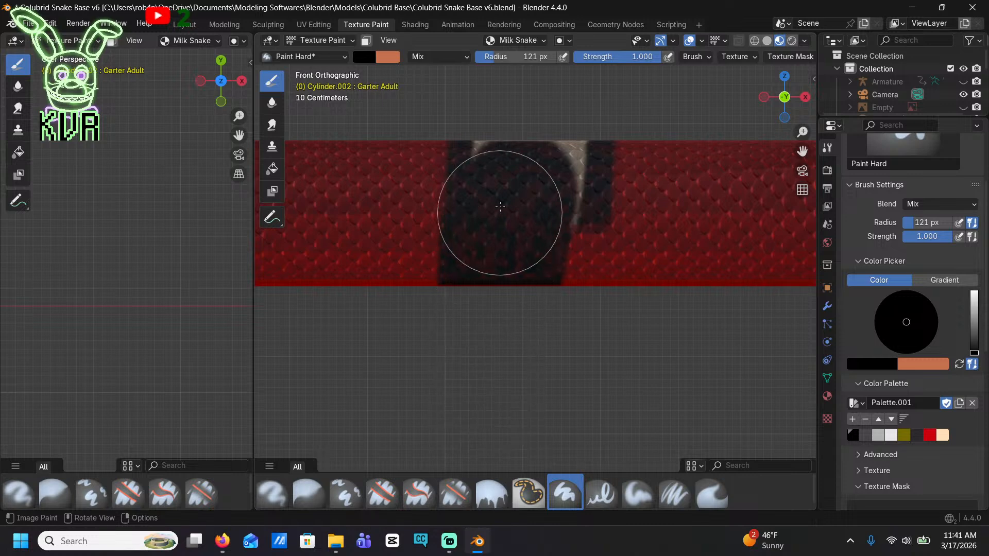
# Continue along the body toward the tail, filling the following cream bands black down to the belly edge
pyautogui.moveTo(543, 357)
pyautogui.keyDown('shift'); pyautogui.mouseDown(button='middle')
pyautogui.moveTo(558, 357)
pyautogui.moveTo(500, 302)
pyautogui.moveTo(432, 374)
pyautogui.moveTo(381, 396)
pyautogui.mouseUp(button='middle'); pyautogui.keyUp('shift')
pyautogui.moveTo(393, 154)
pyautogui.mouseDown()
pyautogui.moveTo(404, 214)
pyautogui.moveTo(436, 269)
pyautogui.mouseUp()
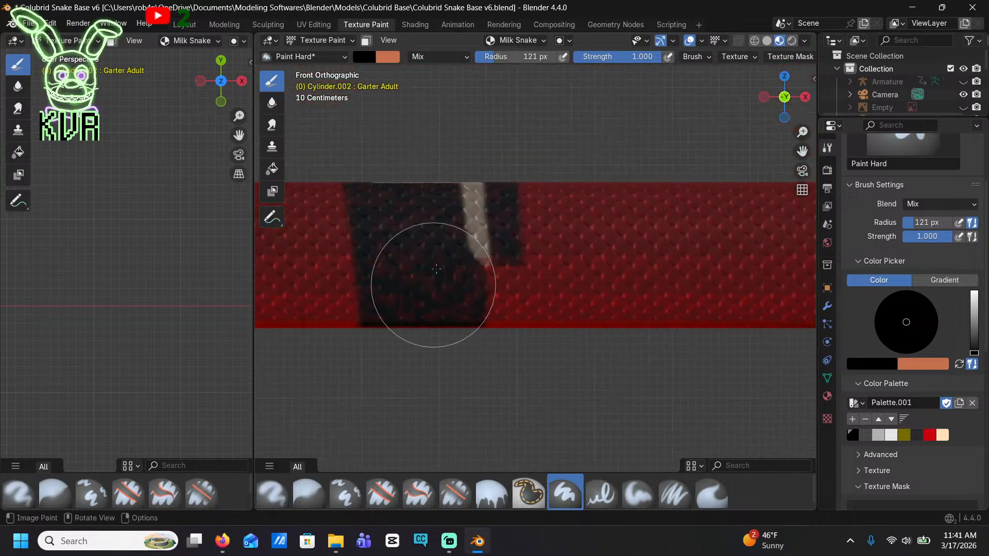
pyautogui.moveTo(496, 285); pyautogui.dragTo(487, 384)
pyautogui.keyDown('shift'); pyautogui.moveTo(450, 407); pyautogui.dragTo(645, 352, button='middle'); pyautogui.keyUp('shift')
pyautogui.moveTo(309, 286)
pyautogui.keyDown('shift'); pyautogui.mouseDown(button='middle')
pyautogui.moveTo(635, 309)
pyautogui.moveTo(768, 279)
pyautogui.mouseUp(button='middle'); pyautogui.keyUp('shift')
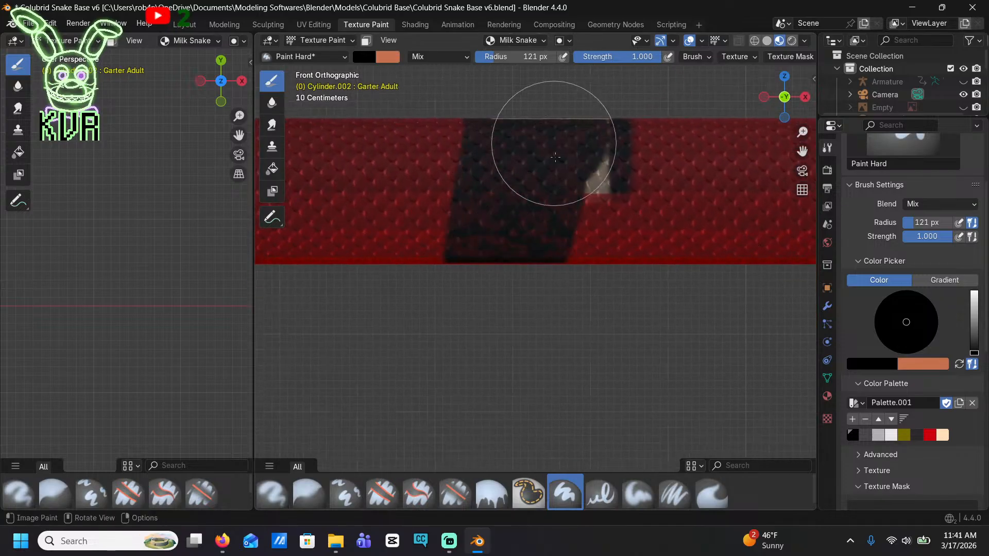
pyautogui.moveTo(555, 157); pyautogui.dragTo(576, 116)
pyautogui.keyDown('shift'); pyautogui.moveTo(494, 335); pyautogui.dragTo(772, 302, button='middle'); pyautogui.keyUp('shift')
pyautogui.keyDown('shift'); pyautogui.moveTo(298, 257); pyautogui.dragTo(561, 278, button='middle'); pyautogui.keyUp('shift')
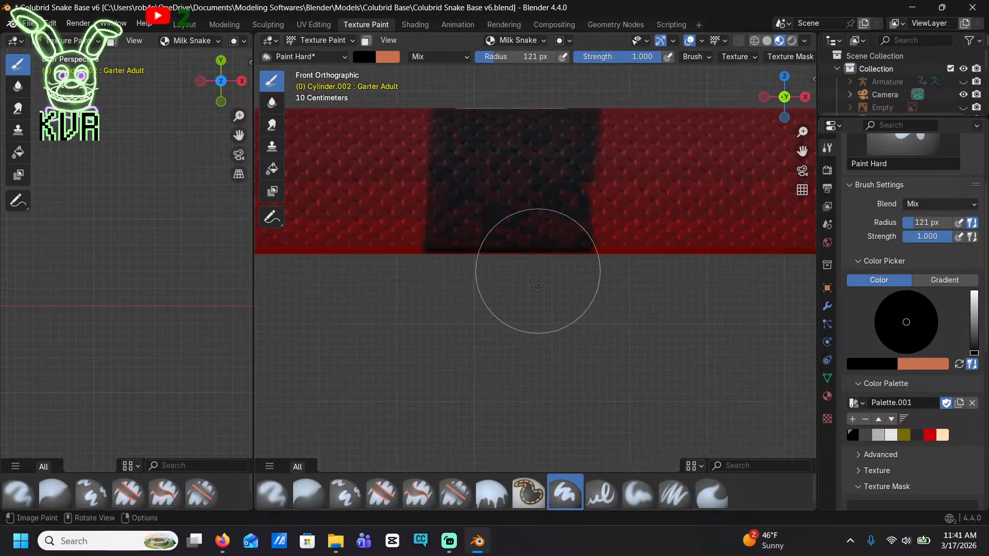
# Paint the next two cream bands solid black over the full height of the snake's side
pyautogui.moveTo(479, 334)
pyautogui.keyDown('shift'); pyautogui.mouseDown(button='middle')
pyautogui.moveTo(457, 274)
pyautogui.moveTo(624, 306)
pyautogui.mouseUp(button='middle'); pyautogui.keyUp('shift')
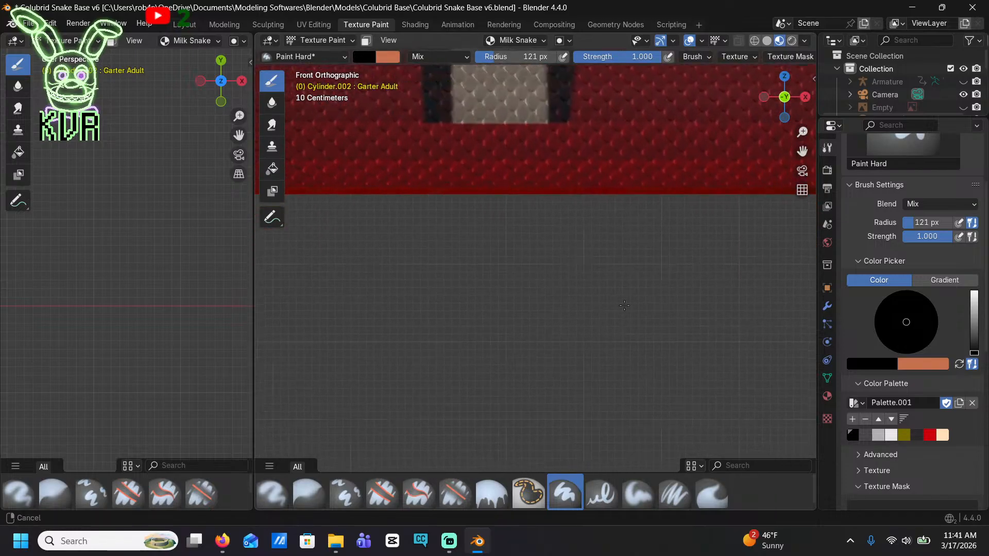
pyautogui.keyDown('shift'); pyautogui.moveTo(468, 264); pyautogui.dragTo(488, 284, button='middle'); pyautogui.keyUp('shift')
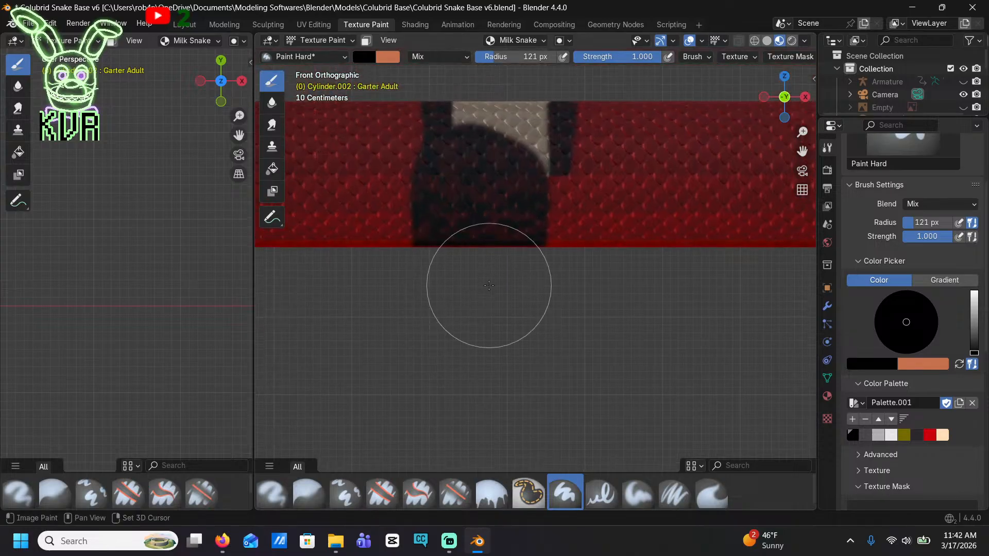
pyautogui.moveTo(544, 321)
pyautogui.mouseDown()
pyautogui.moveTo(496, 265)
pyautogui.moveTo(458, 168)
pyautogui.mouseUp()
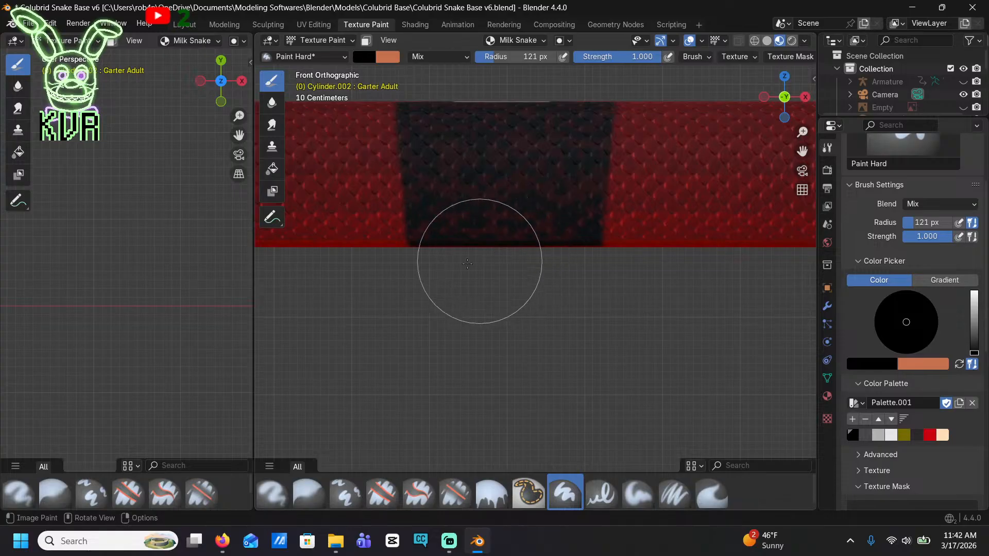
pyautogui.keyDown('shift'); pyautogui.moveTo(451, 294); pyautogui.dragTo(784, 317, button='middle'); pyautogui.keyUp('shift')
pyautogui.moveTo(395, 276)
pyautogui.keyDown('shift'); pyautogui.mouseDown(button='middle')
pyautogui.moveTo(554, 280)
pyautogui.moveTo(574, 268)
pyautogui.mouseUp(button='middle'); pyautogui.keyUp('shift')
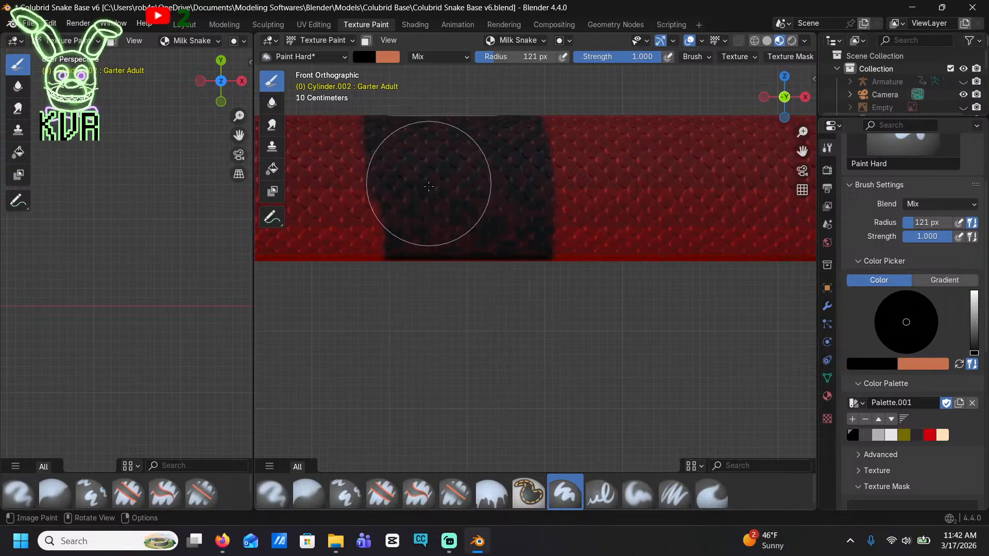
# Black out another two cream bands farther toward the tail, covering the red beneath them to the belly
pyautogui.keyDown('shift'); pyautogui.moveTo(326, 341); pyautogui.dragTo(757, 347, button='middle'); pyautogui.keyUp('shift')
pyautogui.moveTo(412, 294)
pyautogui.keyDown('shift'); pyautogui.mouseDown(button='middle')
pyautogui.moveTo(546, 291)
pyautogui.moveTo(616, 277)
pyautogui.mouseUp(button='middle'); pyautogui.keyUp('shift')
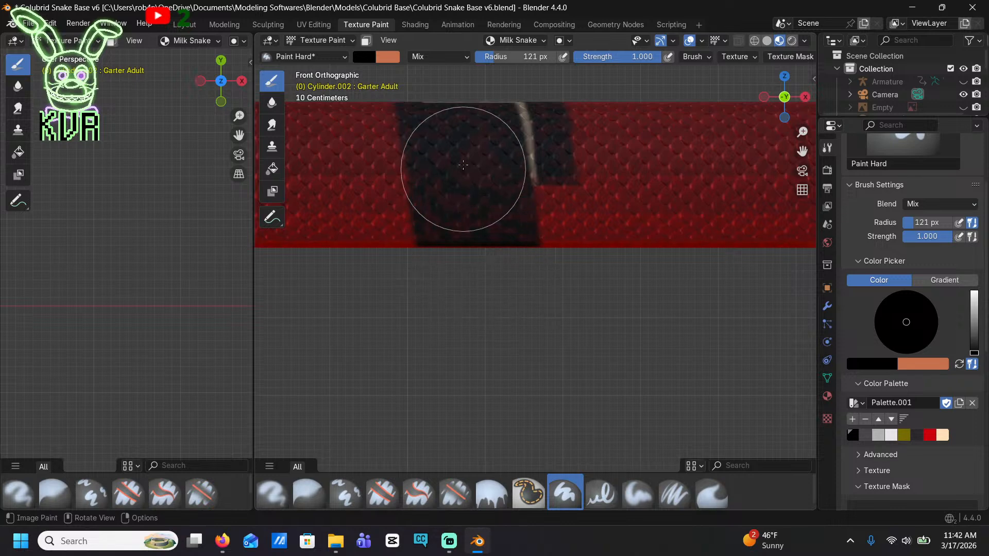
pyautogui.moveTo(541, 304); pyautogui.dragTo(542, 166)
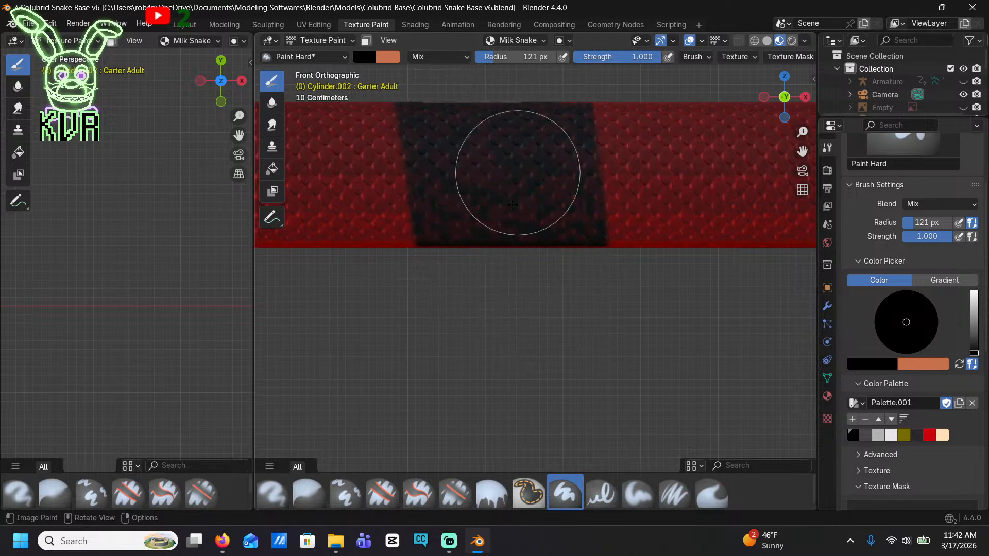
pyautogui.keyDown('shift'); pyautogui.moveTo(484, 246); pyautogui.dragTo(758, 253, button='middle'); pyautogui.keyUp('shift')
pyautogui.keyDown('shift'); pyautogui.moveTo(355, 281); pyautogui.dragTo(609, 282, button='middle'); pyautogui.keyUp('shift')
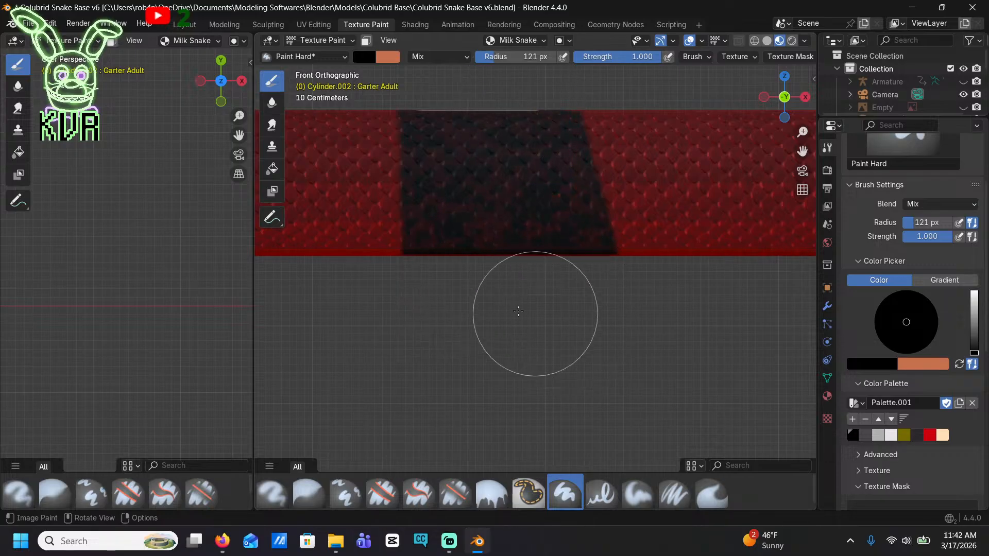
# Fill the following cream band and the red below it with black, from the back to the belly edge
pyautogui.keyDown('shift'); pyautogui.moveTo(518, 309); pyautogui.dragTo(715, 308, button='middle'); pyautogui.keyUp('shift')
pyautogui.keyDown('shift'); pyautogui.moveTo(470, 302); pyautogui.dragTo(682, 331, button='middle'); pyautogui.keyUp('shift')
pyautogui.keyDown('shift'); pyautogui.moveTo(407, 273); pyautogui.dragTo(615, 274, button='middle'); pyautogui.keyUp('shift')
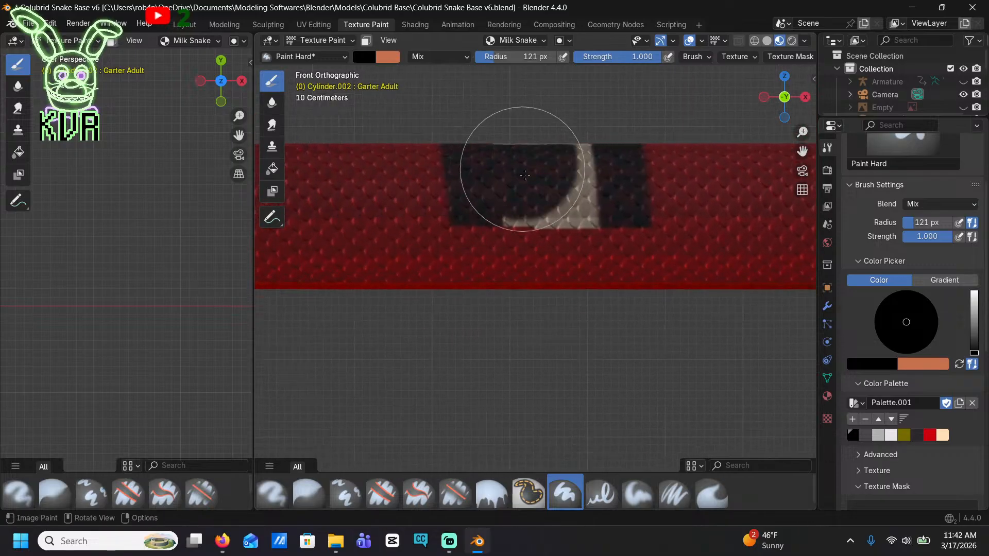
pyautogui.moveTo(504, 171)
pyautogui.mouseDown()
pyautogui.moveTo(486, 231)
pyautogui.moveTo(494, 364)
pyautogui.moveTo(602, 253)
pyautogui.moveTo(595, 72)
pyautogui.mouseUp()
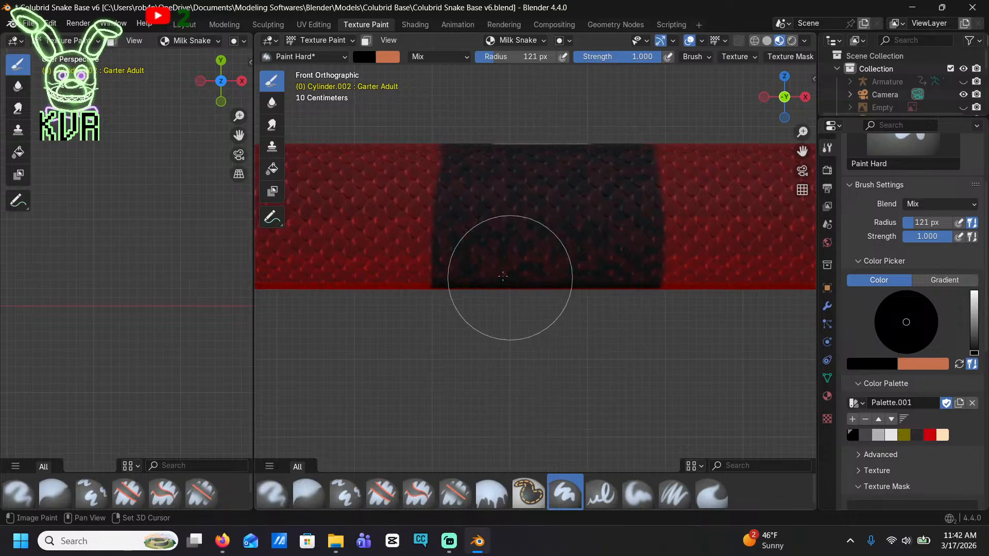
# Paint black over the next band toward the tail, where the body begins to taper, down to the belly
pyautogui.keyDown('shift'); pyautogui.moveTo(479, 280); pyautogui.dragTo(715, 322, button='middle'); pyautogui.keyUp('shift')
pyautogui.keyDown('shift'); pyautogui.moveTo(454, 309); pyautogui.dragTo(696, 248, button='middle'); pyautogui.keyUp('shift')
pyautogui.moveTo(455, 135); pyautogui.dragTo(444, 251)
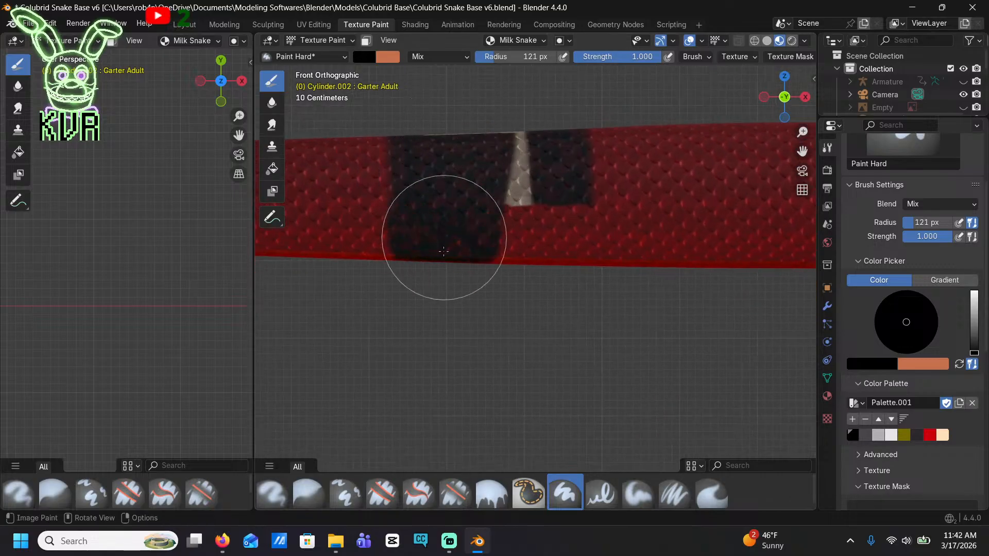
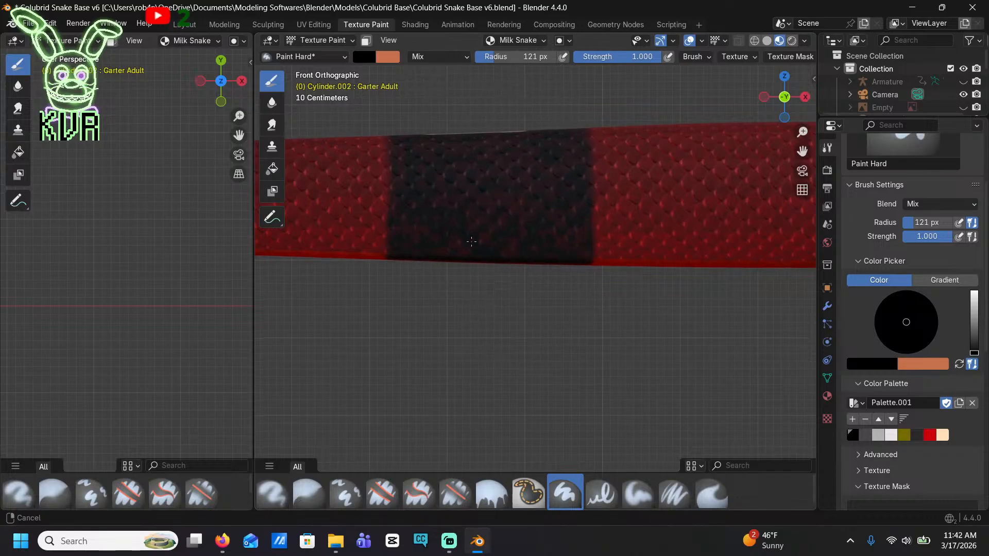
# Paint the next two bands of the tapering tail black from the back down to the belly edge
pyautogui.moveTo(471, 242)
pyautogui.keyDown('shift'); pyautogui.mouseDown(button='middle')
pyautogui.moveTo(758, 221)
pyautogui.moveTo(592, 184)
pyautogui.mouseUp(button='middle'); pyautogui.keyUp('shift')
pyautogui.moveTo(544, 96); pyautogui.dragTo(524, 106)
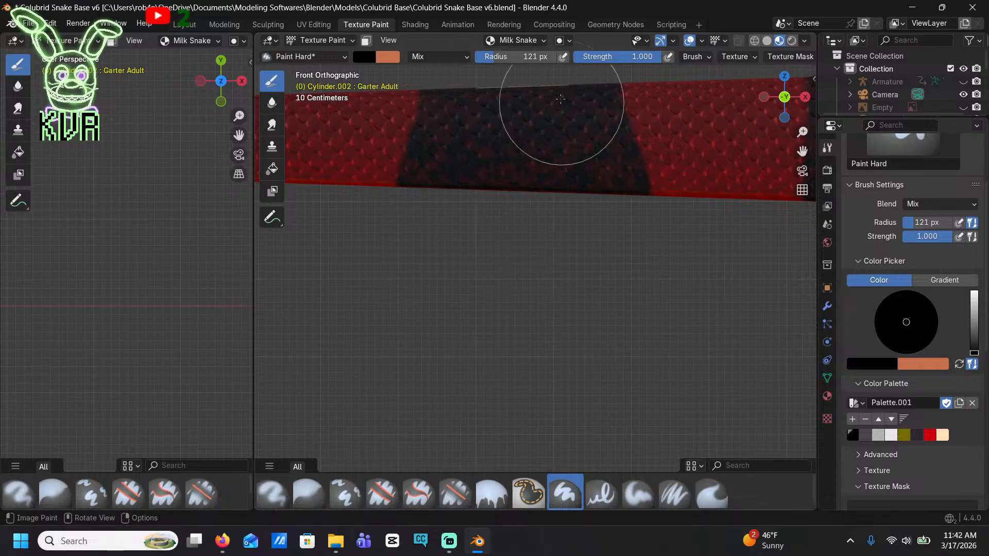
pyautogui.keyDown('shift'); pyautogui.moveTo(490, 245); pyautogui.dragTo(779, 214, button='middle'); pyautogui.keyUp('shift')
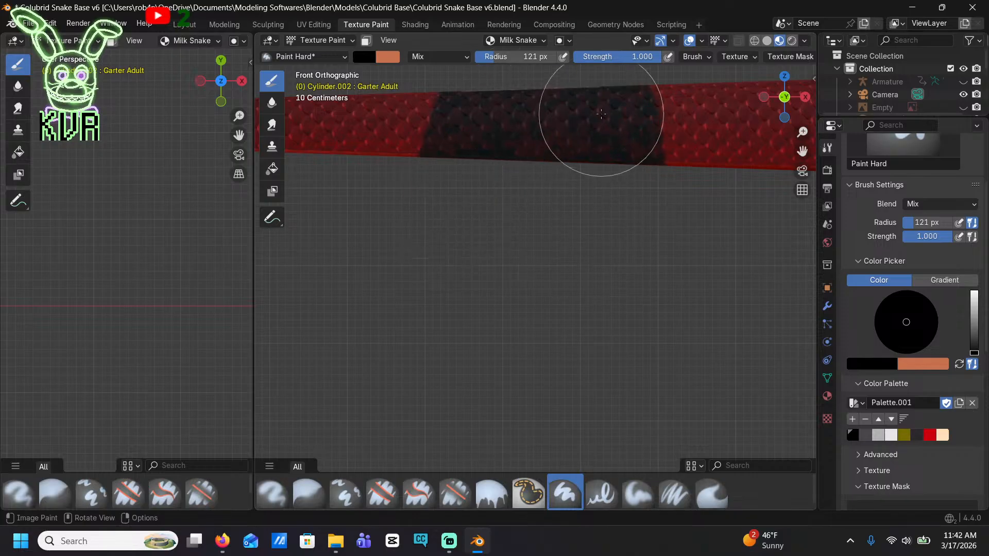
pyautogui.scroll(-4, 607, 195)
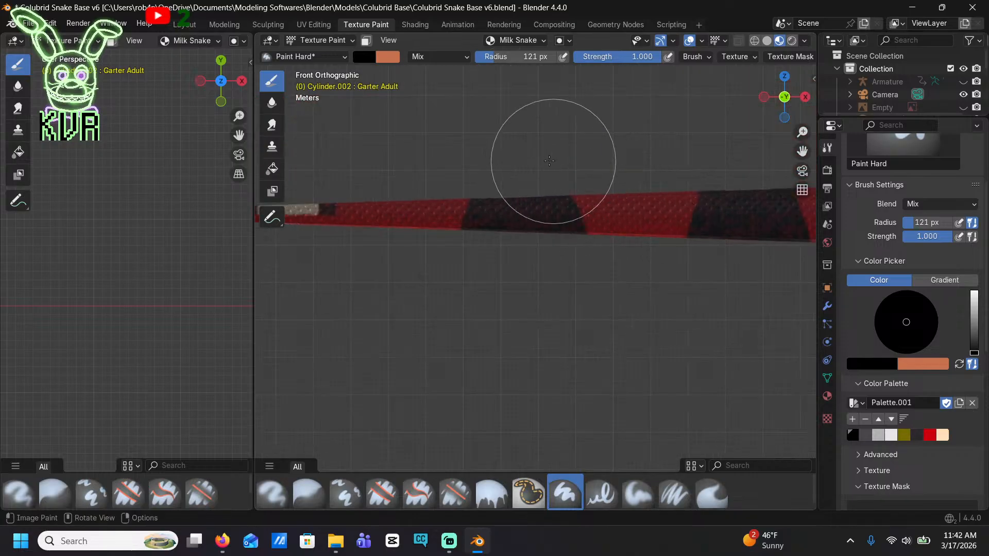
pyautogui.scroll(3, 567, 139)
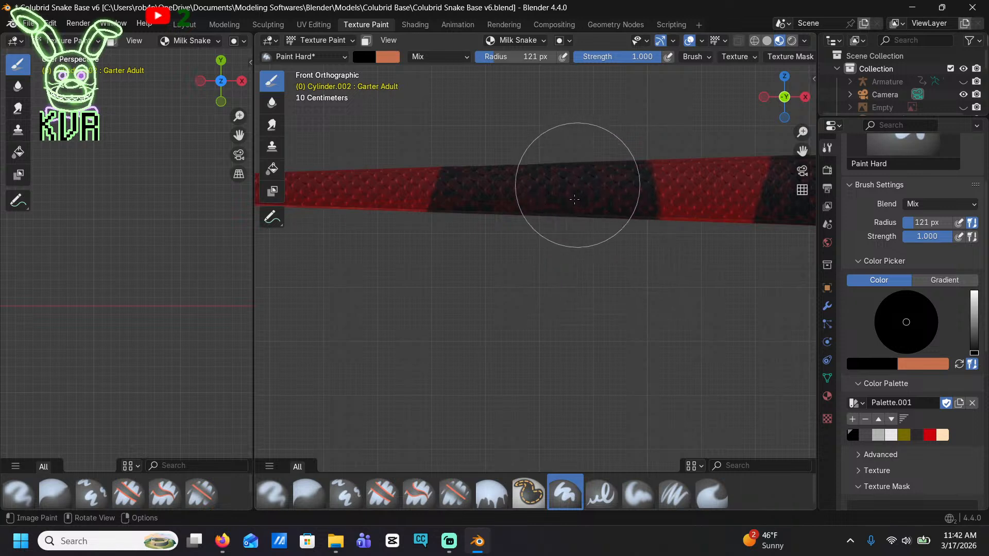
# Black out the remaining cream bands on the thin end of the tail, out to its tip
pyautogui.keyDown('shift'); pyautogui.moveTo(471, 219); pyautogui.dragTo(736, 225, button='middle'); pyautogui.keyUp('shift')
pyautogui.moveTo(470, 171)
pyautogui.mouseDown()
pyautogui.moveTo(465, 156)
pyautogui.moveTo(420, 144)
pyautogui.moveTo(409, 231)
pyautogui.moveTo(485, 137)
pyautogui.moveTo(473, 241)
pyautogui.mouseUp()
pyautogui.keyDown('shift'); pyautogui.moveTo(473, 240); pyautogui.dragTo(607, 252, button='middle'); pyautogui.keyUp('shift')
pyautogui.keyDown('shift'); pyautogui.moveTo(479, 227); pyautogui.dragTo(626, 242, button='middle'); pyautogui.keyUp('shift')
pyautogui.moveTo(478, 222); pyautogui.dragTo(454, 224)
pyautogui.keyDown('shift'); pyautogui.moveTo(538, 252); pyautogui.dragTo(380, 237, button='middle'); pyautogui.keyUp('shift')
# From directly underneath, paint one tail-side band solid black across the red belly strip, joining its two dark sides
pyautogui.scroll(-6, 646, 238)
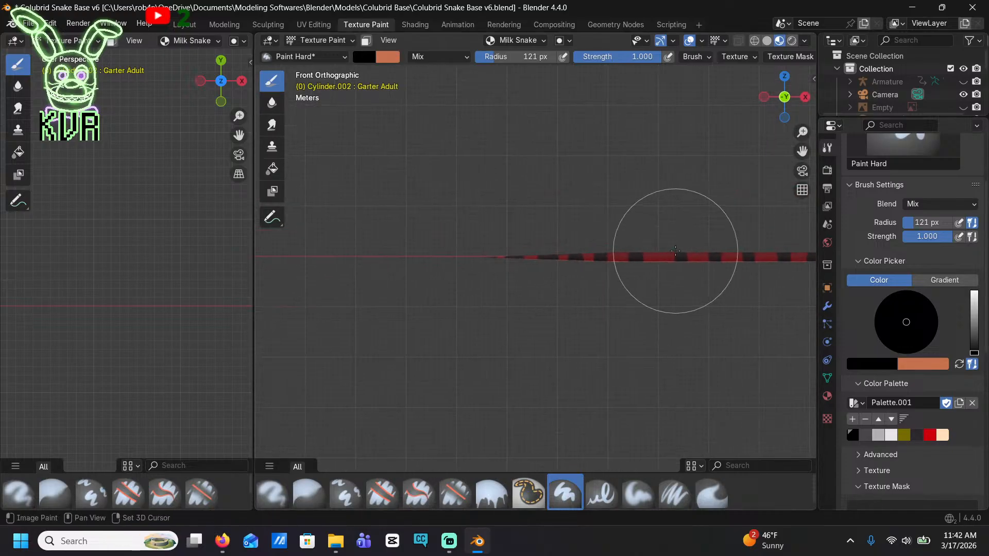
pyautogui.keyDown('shift'); pyautogui.moveTo(675, 251); pyautogui.dragTo(501, 211, button='middle'); pyautogui.keyUp('shift')
pyautogui.click(788, 118)
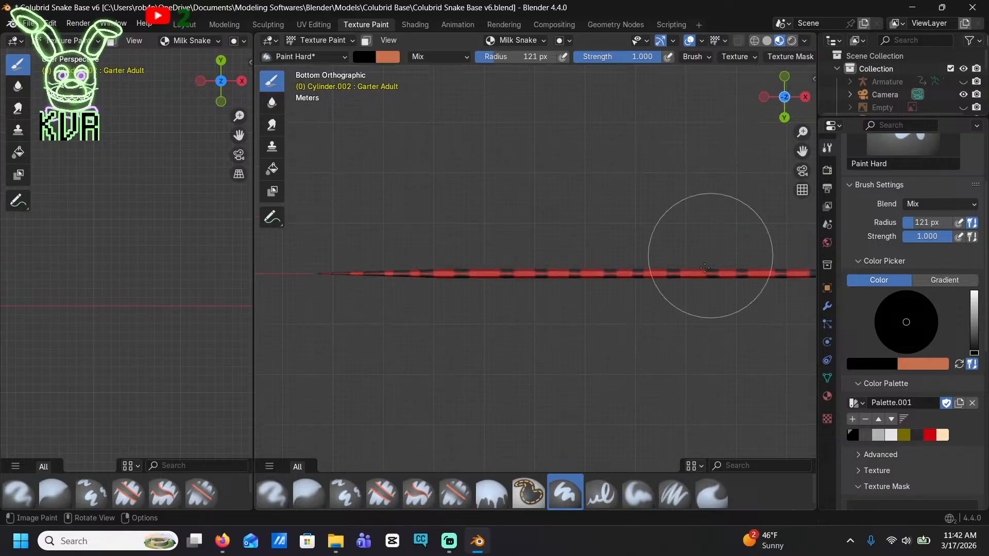
pyautogui.scroll(6, 717, 287)
pyautogui.click(618, 303)
pyautogui.moveTo(618, 303)
pyautogui.mouseDown()
pyautogui.moveTo(577, 303)
pyautogui.moveTo(611, 397)
pyautogui.moveTo(595, 334)
pyautogui.moveTo(572, 373)
pyautogui.moveTo(705, 448)
pyautogui.moveTo(739, 395)
pyautogui.mouseUp()
pyautogui.hotkey('ctrl', 'z')
pyautogui.scroll(7, 622, 296)
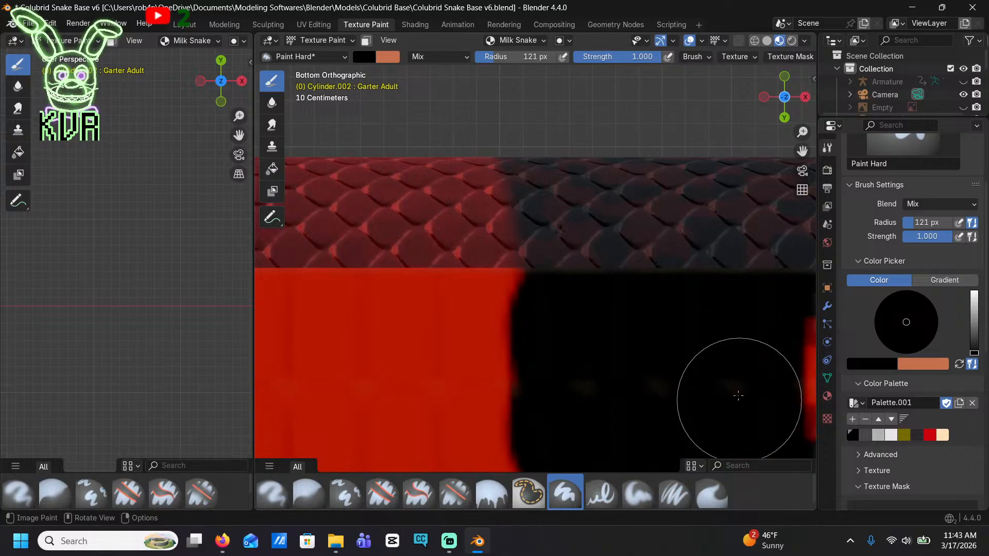
pyautogui.keyDown('shift'); pyautogui.moveTo(734, 386); pyautogui.dragTo(559, 295, button='middle'); pyautogui.keyUp('shift')
pyautogui.moveTo(626, 352); pyautogui.dragTo(627, 294)
pyautogui.moveTo(682, 320)
pyautogui.keyDown('shift'); pyautogui.mouseDown(button='middle')
pyautogui.moveTo(552, 287)
pyautogui.moveTo(535, 271)
pyautogui.mouseUp(button='middle'); pyautogui.keyUp('shift')
pyautogui.moveTo(585, 180)
pyautogui.mouseDown()
pyautogui.moveTo(587, 286)
pyautogui.moveTo(664, 198)
pyautogui.moveTo(714, 187)
pyautogui.moveTo(715, 289)
pyautogui.mouseUp()
pyautogui.scroll(-7, 687, 283)
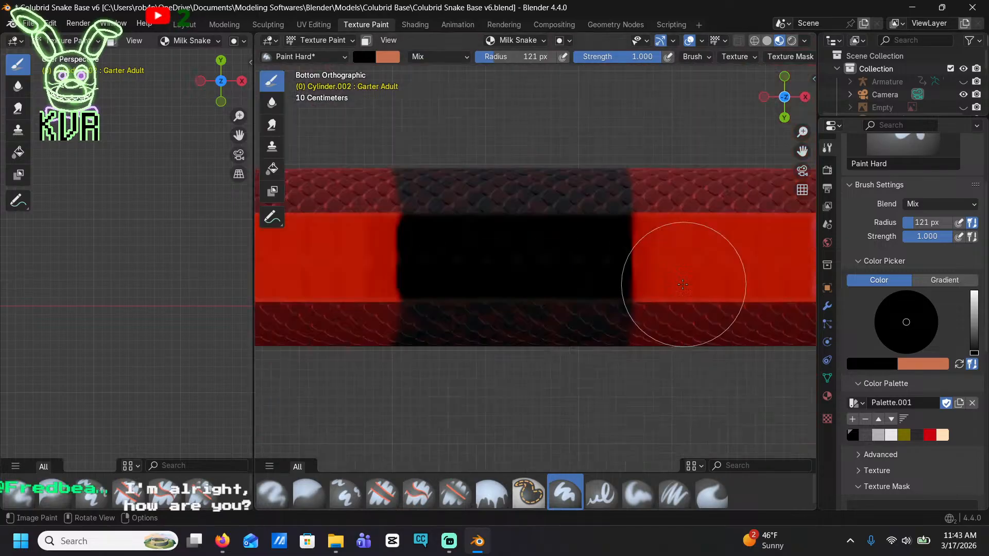
# Fill the red belly gap of the adjacent band with black so it spans the full underside
pyautogui.keyDown('shift'); pyautogui.moveTo(651, 282); pyautogui.dragTo(503, 245, button='middle'); pyautogui.keyUp('shift')
pyautogui.keyDown('shift'); pyautogui.moveTo(657, 265); pyautogui.dragTo(397, 296, button='middle'); pyautogui.keyUp('shift')
pyautogui.scroll(5, 494, 272)
pyautogui.moveTo(532, 212)
pyautogui.mouseDown()
pyautogui.moveTo(460, 261)
pyautogui.moveTo(430, 198)
pyautogui.moveTo(478, 275)
pyautogui.moveTo(680, 243)
pyautogui.mouseUp()
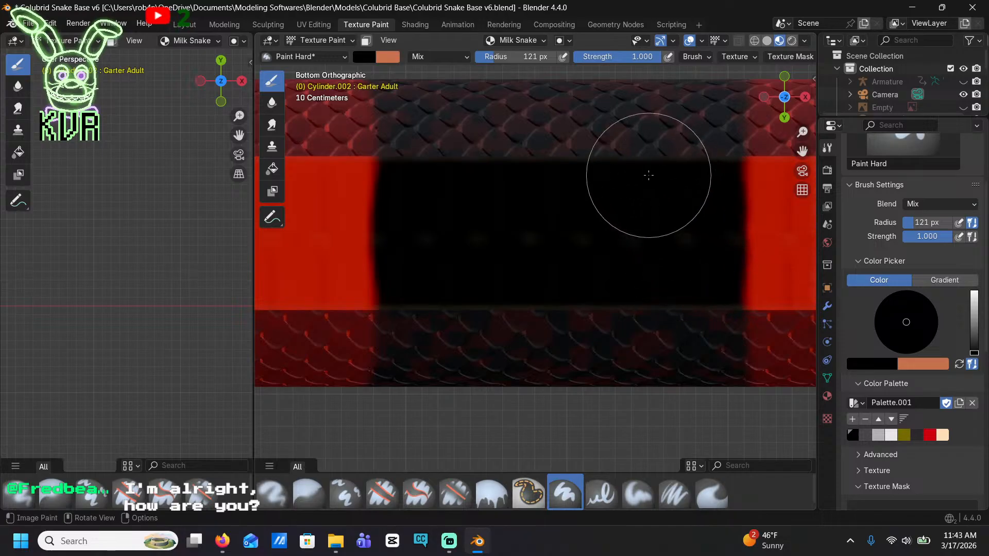
pyautogui.scroll(-5, 647, 172)
# Paint black over the red stripe in the following belly band, from its tailward edge to its headward edge
pyautogui.moveTo(647, 172)
pyautogui.keyDown('shift'); pyautogui.mouseDown(button='middle')
pyautogui.moveTo(536, 178)
pyautogui.moveTo(259, 129)
pyautogui.mouseUp(button='middle'); pyautogui.keyUp('shift')
pyautogui.scroll(5, 647, 181)
pyautogui.keyDown('shift'); pyautogui.moveTo(647, 181); pyautogui.dragTo(582, 309, button='middle'); pyautogui.keyUp('shift')
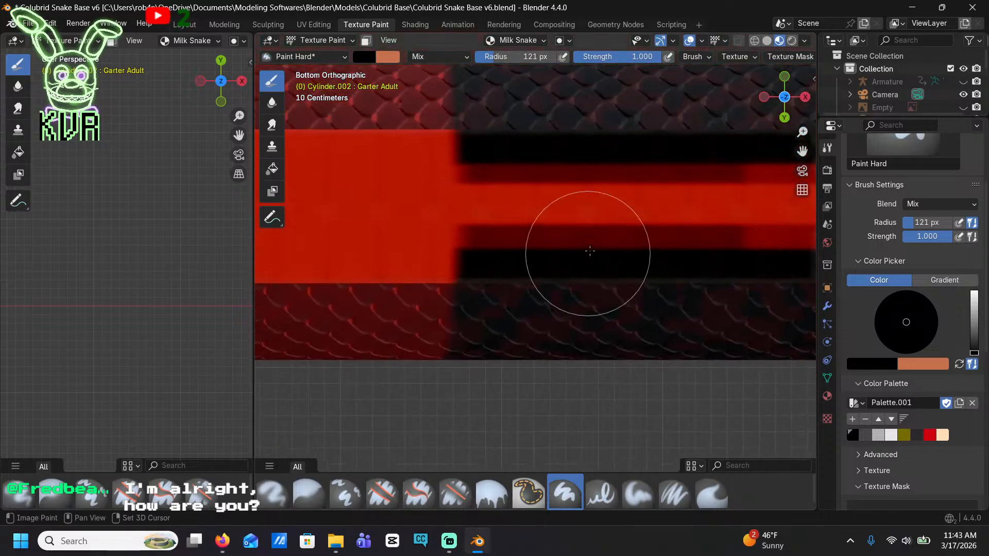
pyautogui.moveTo(589, 251)
pyautogui.mouseDown()
pyautogui.moveTo(569, 169)
pyautogui.moveTo(515, 172)
pyautogui.moveTo(684, 226)
pyautogui.mouseUp()
pyautogui.keyDown('shift'); pyautogui.moveTo(685, 225); pyautogui.dragTo(583, 205, button='middle'); pyautogui.keyUp('shift')
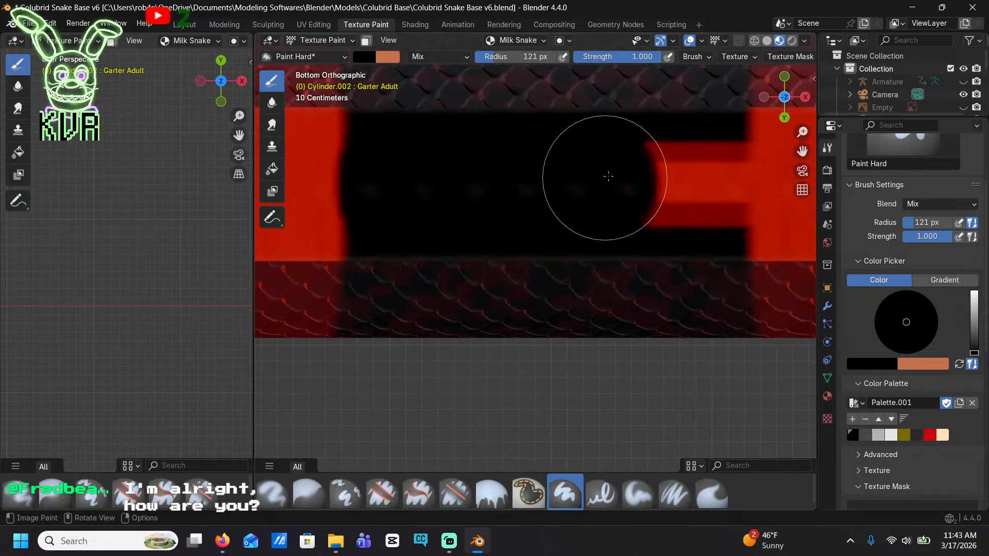
pyautogui.moveTo(608, 176); pyautogui.dragTo(685, 151)
pyautogui.moveTo(669, 238)
pyautogui.keyDown('shift'); pyautogui.mouseDown(button='middle')
pyautogui.moveTo(662, 298)
pyautogui.moveTo(400, 245)
pyautogui.moveTo(597, 153)
pyautogui.moveTo(582, 221)
pyautogui.mouseUp(button='middle'); pyautogui.keyUp('shift')
pyautogui.moveTo(583, 220)
pyautogui.mouseDown()
pyautogui.moveTo(477, 172)
pyautogui.moveTo(508, 194)
pyautogui.moveTo(641, 150)
pyautogui.moveTo(679, 159)
pyautogui.moveTo(582, 221)
pyautogui.mouseUp()
pyautogui.scroll(-5, 690, 283)
# Close the red strip across the next belly band toward the head with solid black
pyautogui.keyDown('shift'); pyautogui.moveTo(799, 258); pyautogui.dragTo(458, 251, button='middle'); pyautogui.keyUp('shift')
pyautogui.scroll(4, 527, 243)
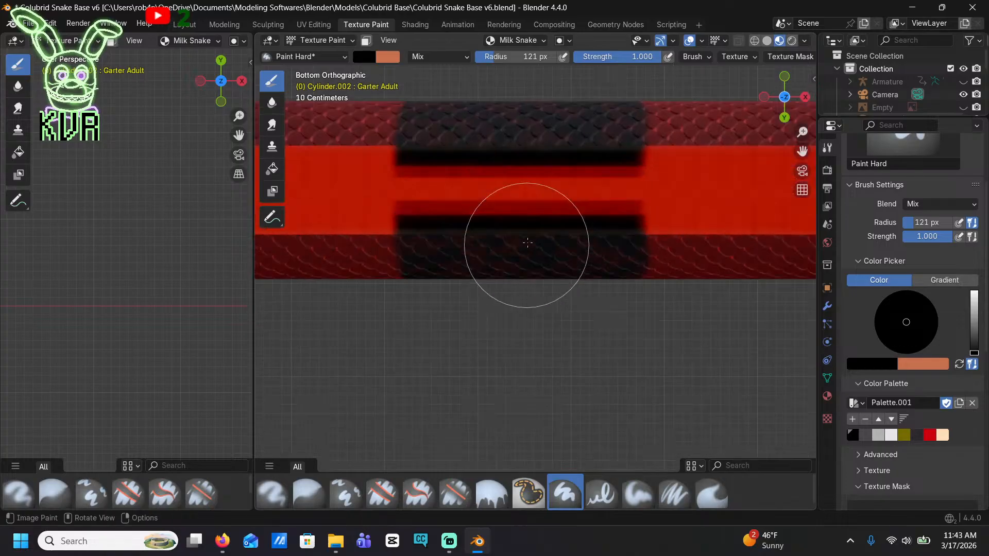
pyautogui.moveTo(532, 198); pyautogui.dragTo(453, 187)
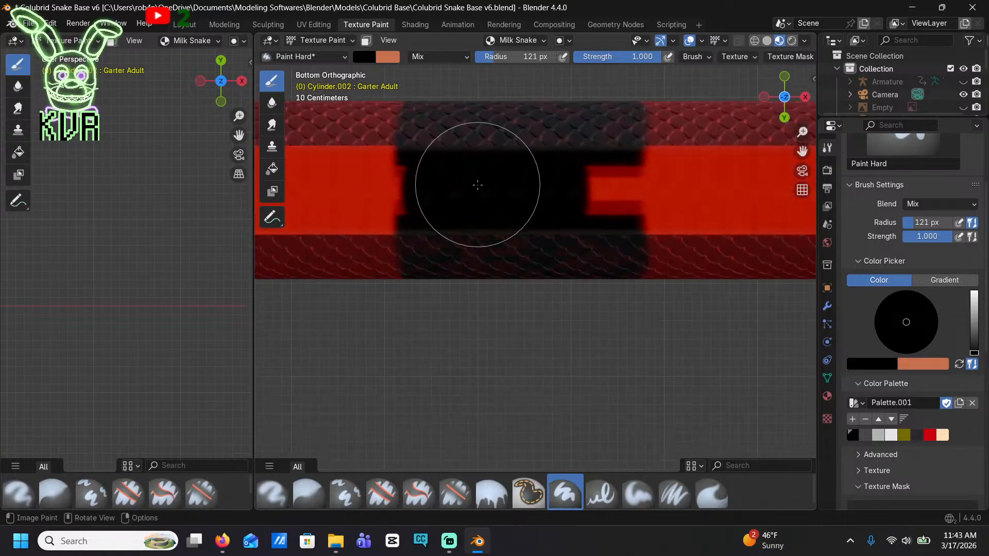
pyautogui.scroll(3, 478, 185)
pyautogui.keyDown('shift'); pyautogui.moveTo(442, 183); pyautogui.dragTo(533, 247, button='middle'); pyautogui.keyUp('shift')
pyautogui.moveTo(444, 221); pyautogui.dragTo(437, 200)
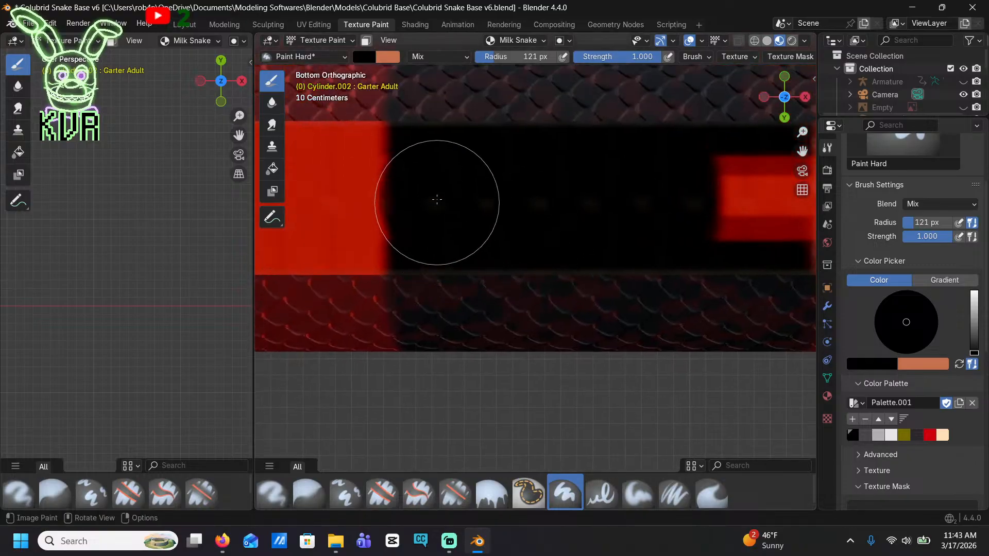
pyautogui.keyDown('shift'); pyautogui.moveTo(534, 162); pyautogui.dragTo(530, 258, button='middle'); pyautogui.keyUp('shift')
pyautogui.moveTo(530, 258)
pyautogui.mouseDown()
pyautogui.moveTo(647, 236)
pyautogui.moveTo(657, 173)
pyautogui.moveTo(672, 168)
pyautogui.moveTo(668, 303)
pyautogui.mouseUp()
# Fill the red centres of two more belly bands toward the head with black, undoing stray strokes
pyautogui.scroll(-7, 637, 268)
pyautogui.keyDown('shift'); pyautogui.moveTo(696, 252); pyautogui.dragTo(406, 202, button='middle'); pyautogui.keyUp('shift')
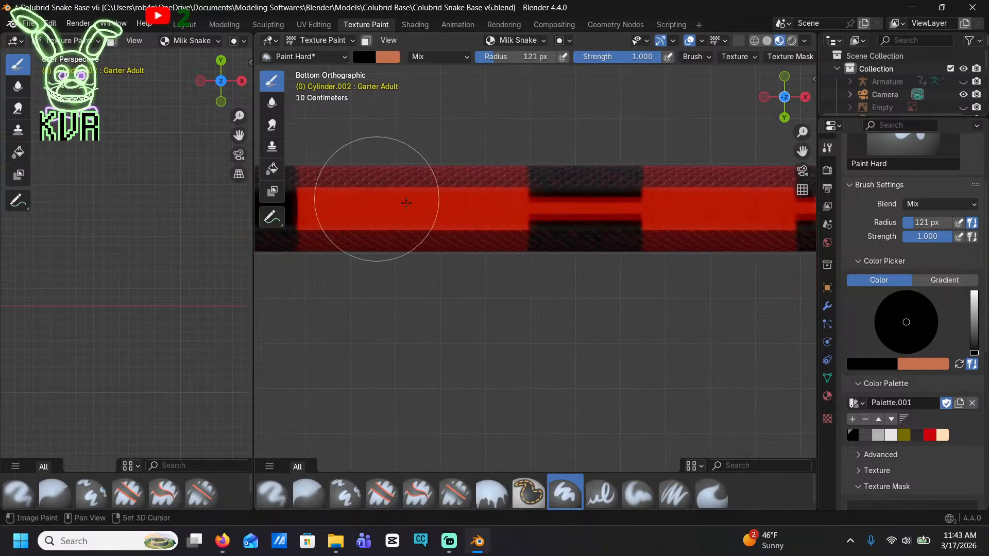
pyautogui.scroll(6, 578, 203)
pyautogui.moveTo(578, 203)
pyautogui.mouseDown()
pyautogui.moveTo(576, 184)
pyautogui.moveTo(491, 170)
pyautogui.moveTo(486, 220)
pyautogui.moveTo(563, 164)
pyautogui.mouseUp()
pyautogui.hotkey('ctrl', 'z')
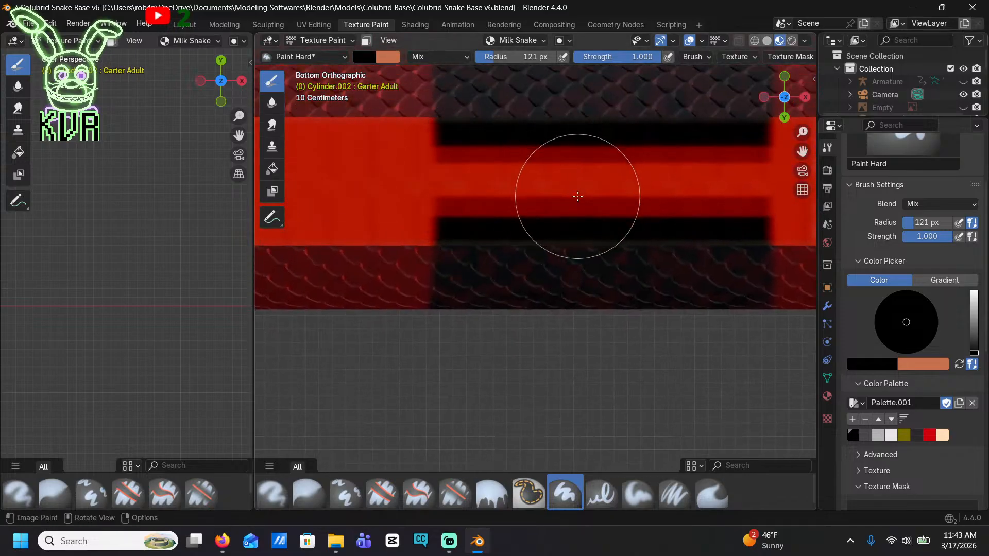
pyautogui.moveTo(517, 192)
pyautogui.mouseDown()
pyautogui.moveTo(470, 170)
pyautogui.moveTo(575, 194)
pyautogui.moveTo(696, 177)
pyautogui.moveTo(708, 159)
pyautogui.moveTo(656, 206)
pyautogui.mouseUp()
pyautogui.hotkey('ctrl', 'z')
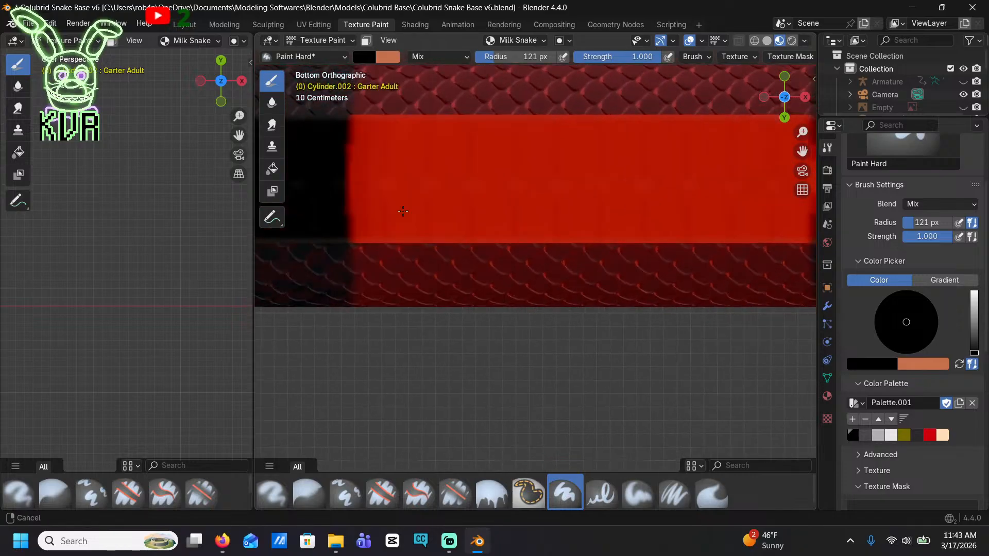
pyautogui.moveTo(527, 196)
pyautogui.mouseDown()
pyautogui.moveTo(499, 177)
pyautogui.moveTo(646, 203)
pyautogui.mouseUp()
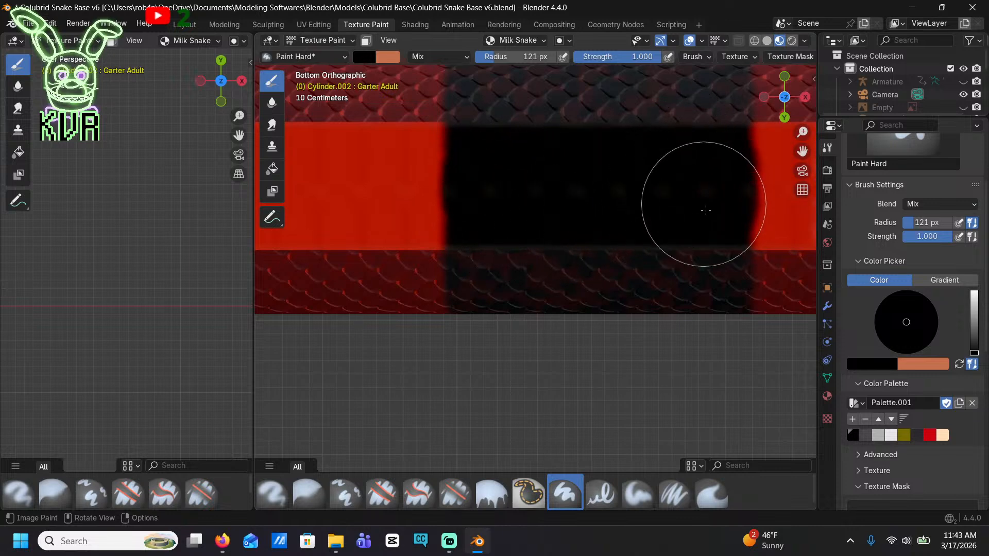
# Black out the red gaps in the last belly bands before the neck, squaring off their ends
pyautogui.hotkey('ctrl', 'z')
pyautogui.hotkey('ctrl', 'z')
pyautogui.hotkey('ctrl', 'shift', 'z')
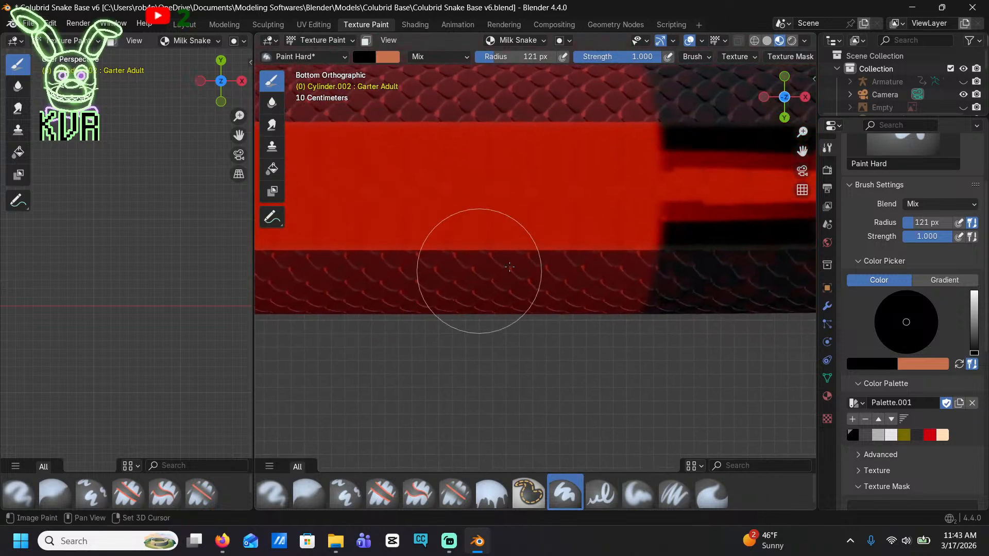
pyautogui.hotkey('ctrl', 'shift', 'z')
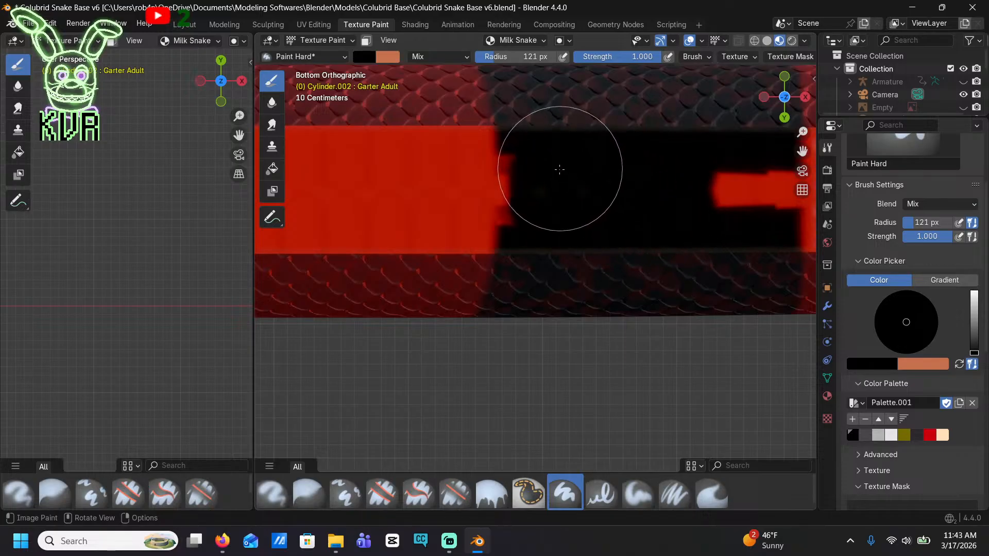
pyautogui.moveTo(666, 170); pyautogui.dragTo(697, 194)
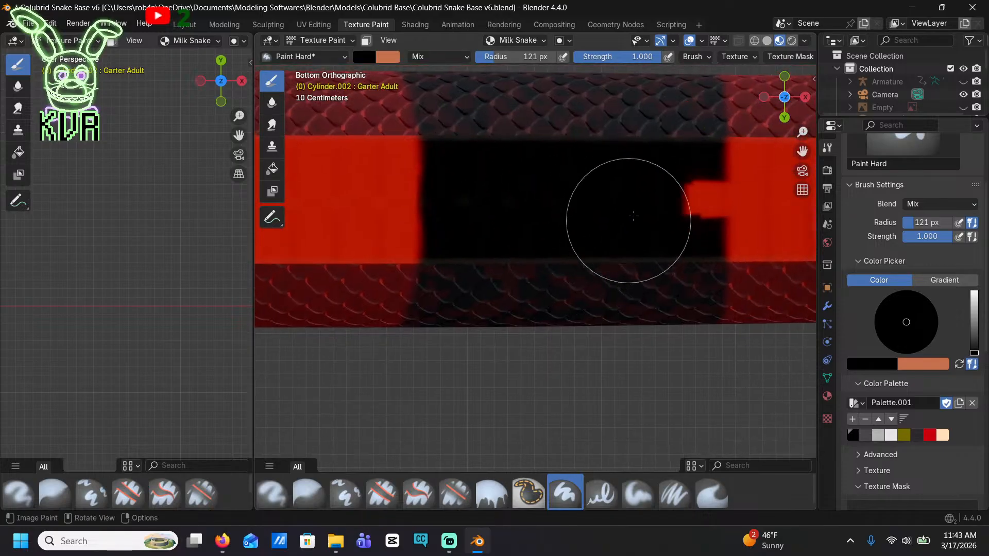
pyautogui.moveTo(659, 169); pyautogui.dragTo(675, 186)
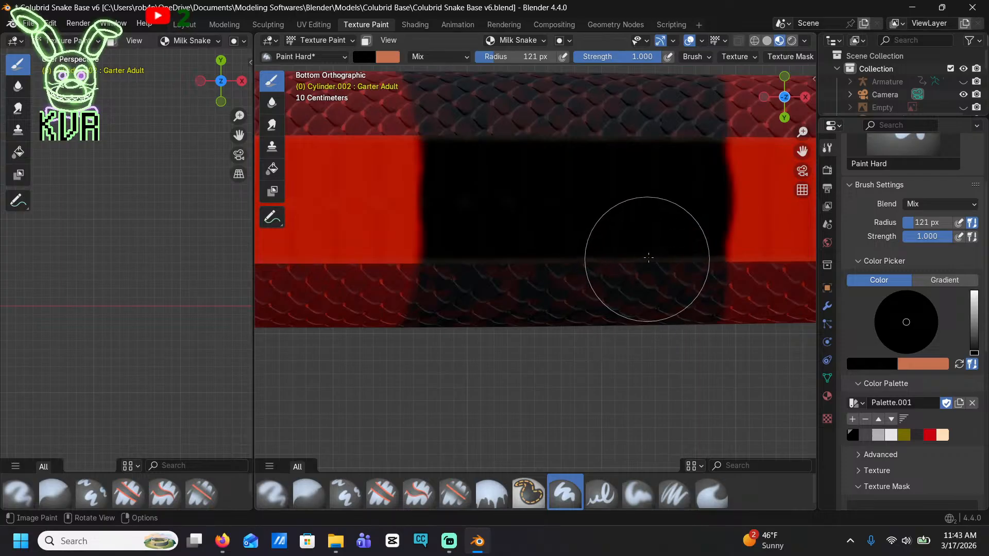
pyautogui.scroll(-5, 682, 211)
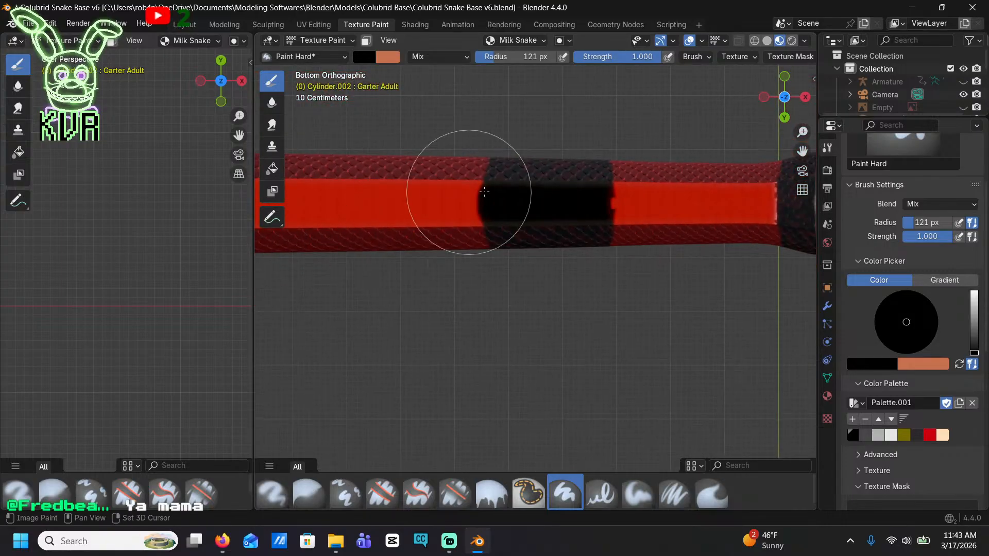
pyautogui.scroll(-6, 484, 192)
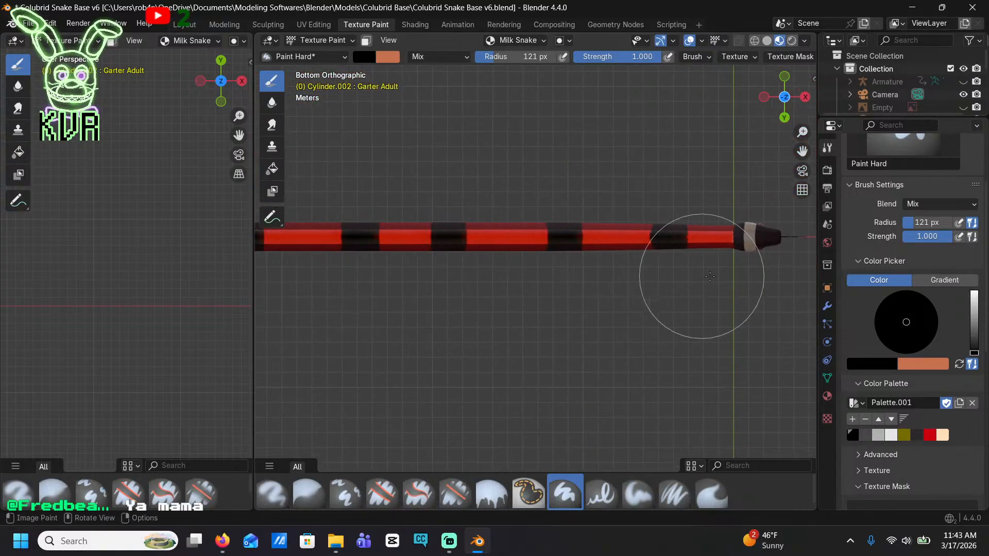
# Extend the black collar behind the head backward over the pale front edge of the red belly strip
pyautogui.scroll(8, 710, 276)
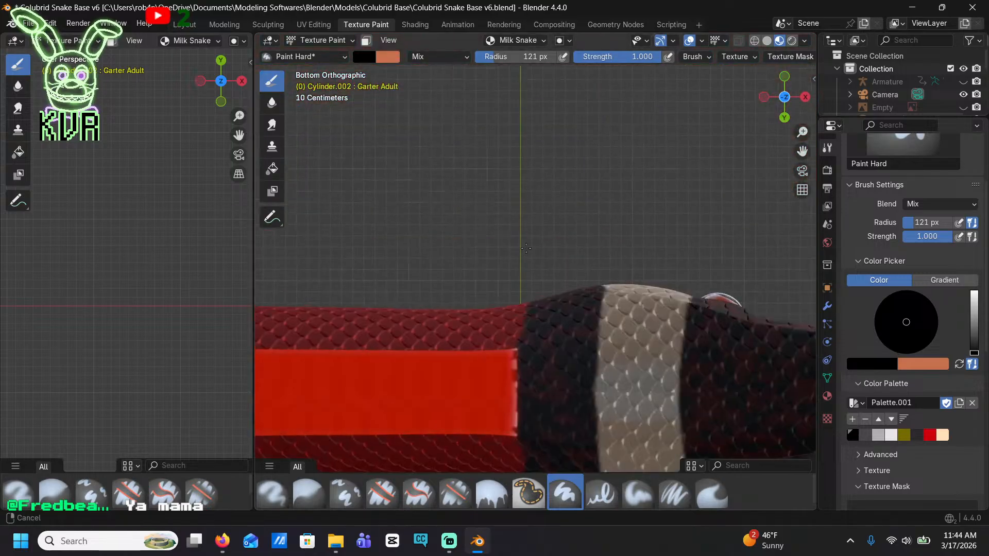
pyautogui.keyDown('shift'); pyautogui.moveTo(526, 248); pyautogui.dragTo(540, 209, button='middle'); pyautogui.keyUp('shift')
pyautogui.hotkey('ctrl', 'z')
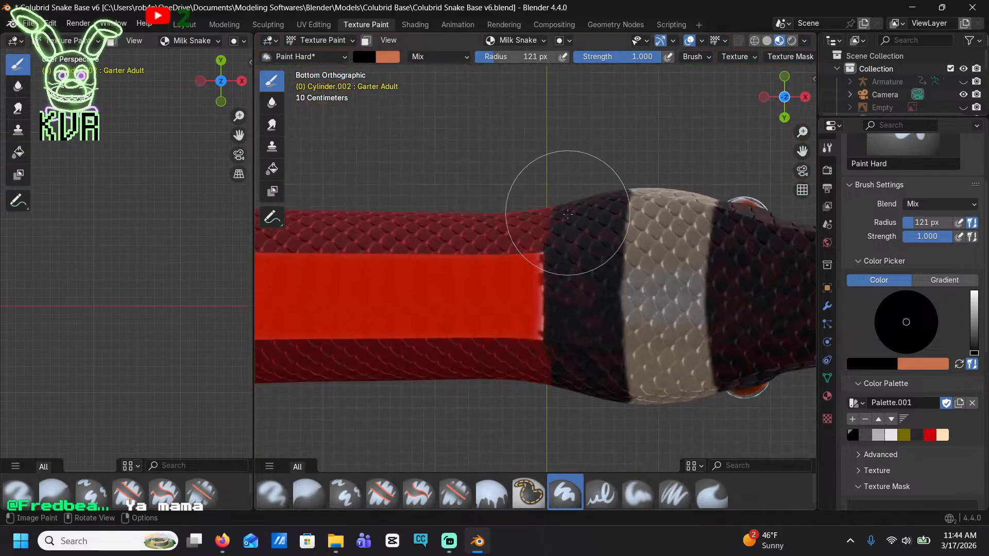
pyautogui.scroll(2, 567, 211)
pyautogui.moveTo(561, 219); pyautogui.dragTo(562, 331)
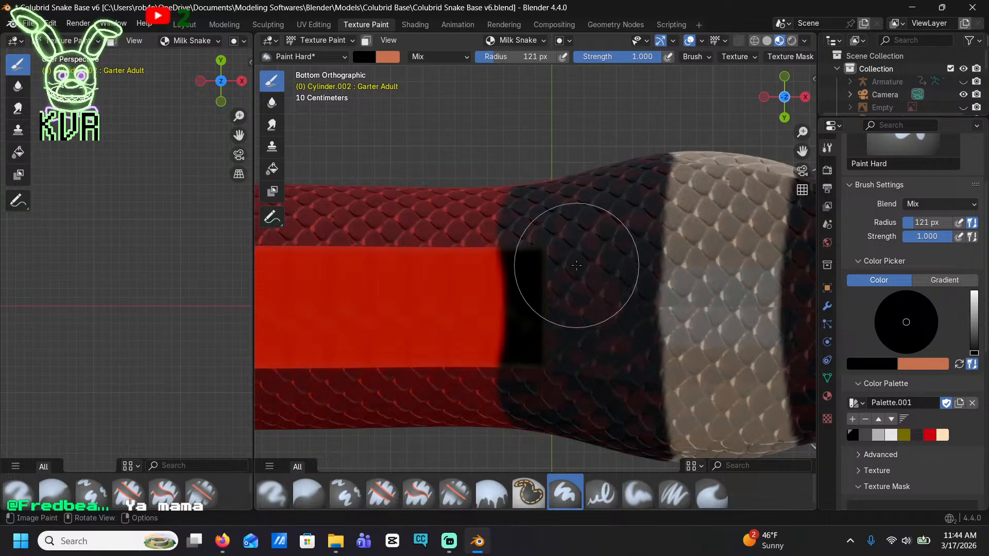
# Even out the back edge of the black collar by painting it up both sides of the neck and over the back
pyautogui.moveTo(576, 265)
pyautogui.mouseDown(button='middle')
pyautogui.moveTo(566, 247)
pyautogui.moveTo(497, 308)
pyautogui.moveTo(595, 76)
pyautogui.moveTo(536, 172)
pyautogui.moveTo(529, 150)
pyautogui.moveTo(532, 289)
pyautogui.moveTo(536, 242)
pyautogui.moveTo(517, 311)
pyautogui.mouseUp(button='middle')
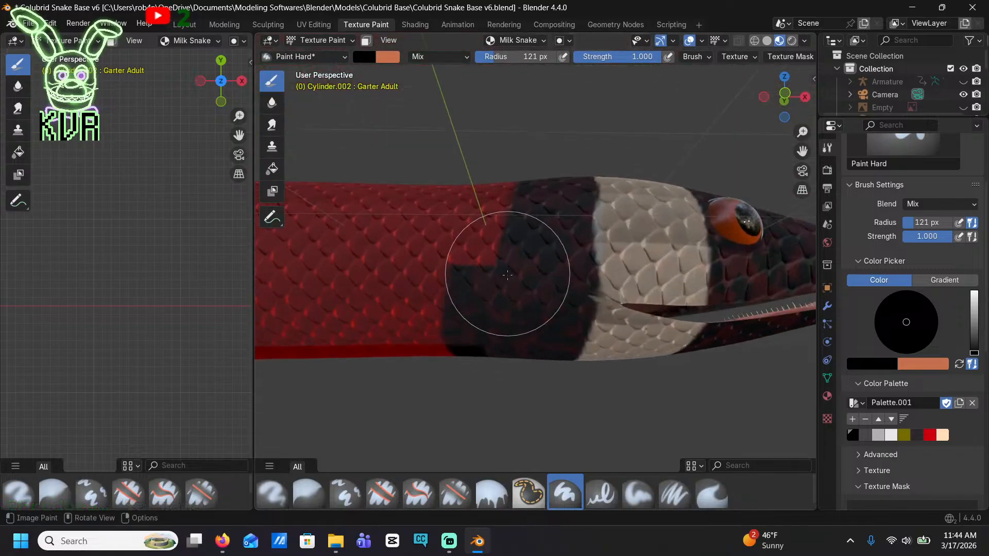
pyautogui.scroll(3, 507, 274)
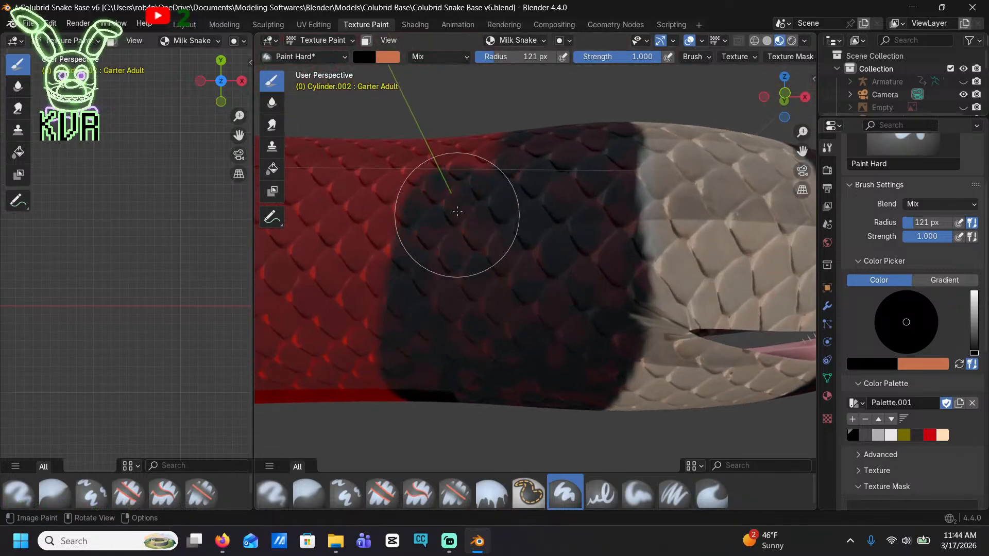
pyautogui.keyDown('shift'); pyautogui.moveTo(478, 135); pyautogui.dragTo(481, 34, button='middle'); pyautogui.keyUp('shift')
pyautogui.moveTo(475, 364); pyautogui.dragTo(473, 408, button='middle')
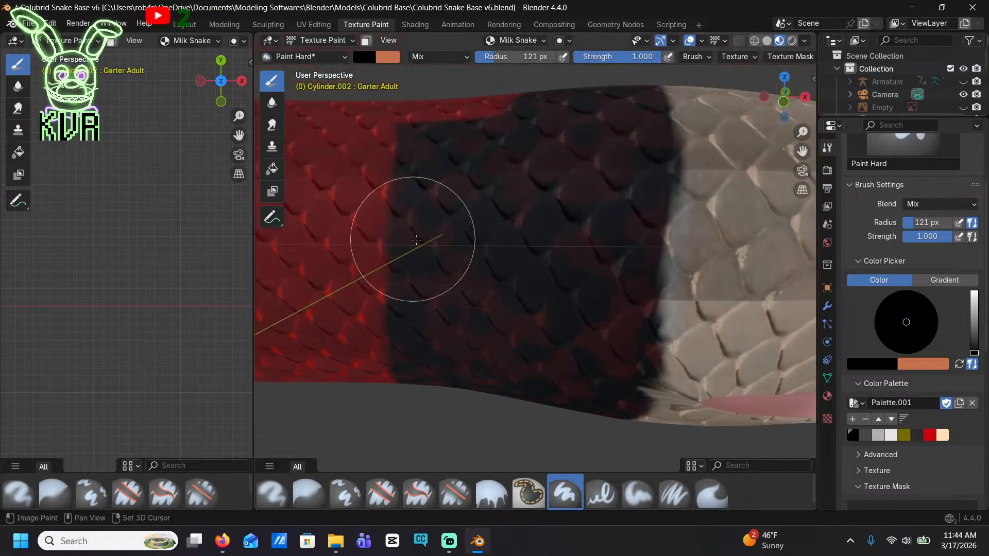
pyautogui.scroll(-1, 482, 226)
pyautogui.keyDown('shift'); pyautogui.moveTo(483, 220); pyautogui.dragTo(496, 131, button='middle'); pyautogui.keyUp('shift')
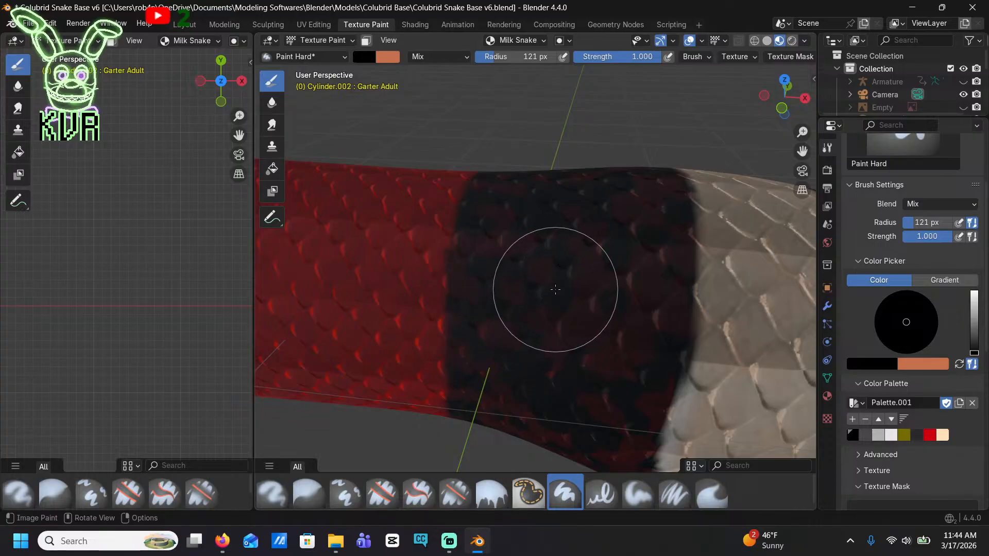
# Cover the leftover cream spot and red streaks near the top of a body band with black
pyautogui.scroll(-8, 568, 262)
pyautogui.keyDown('shift'); pyautogui.moveTo(332, 221); pyautogui.dragTo(735, 280, button='middle'); pyautogui.keyUp('shift')
pyautogui.scroll(3, 534, 242)
pyautogui.scroll(1, 526, 198)
pyautogui.scroll(-4, 726, 276)
pyautogui.moveTo(442, 194); pyautogui.dragTo(688, 219, button='middle')
pyautogui.scroll(5, 592, 252)
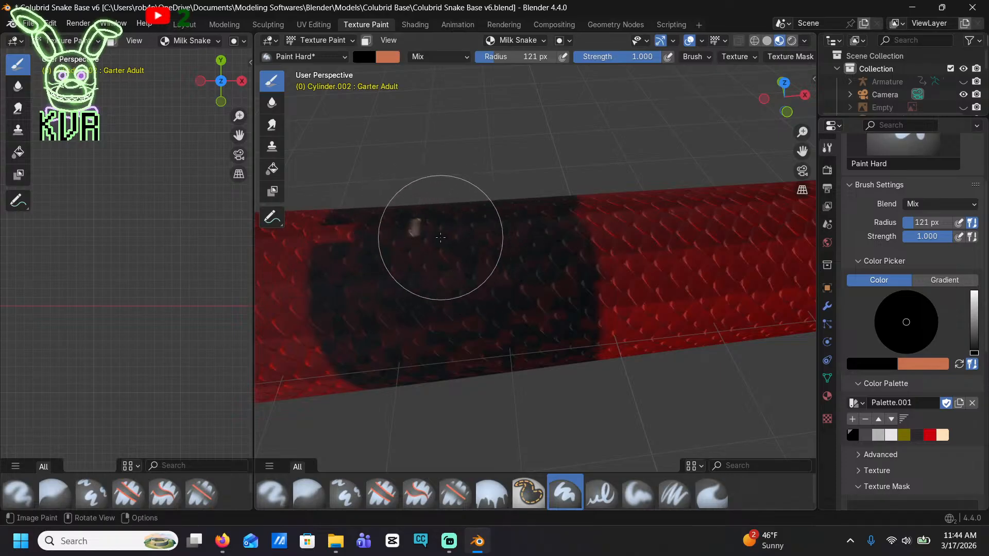
pyautogui.keyDown('shift'); pyautogui.moveTo(408, 242); pyautogui.dragTo(477, 258, button='middle'); pyautogui.keyUp('shift')
pyautogui.scroll(5, 415, 236)
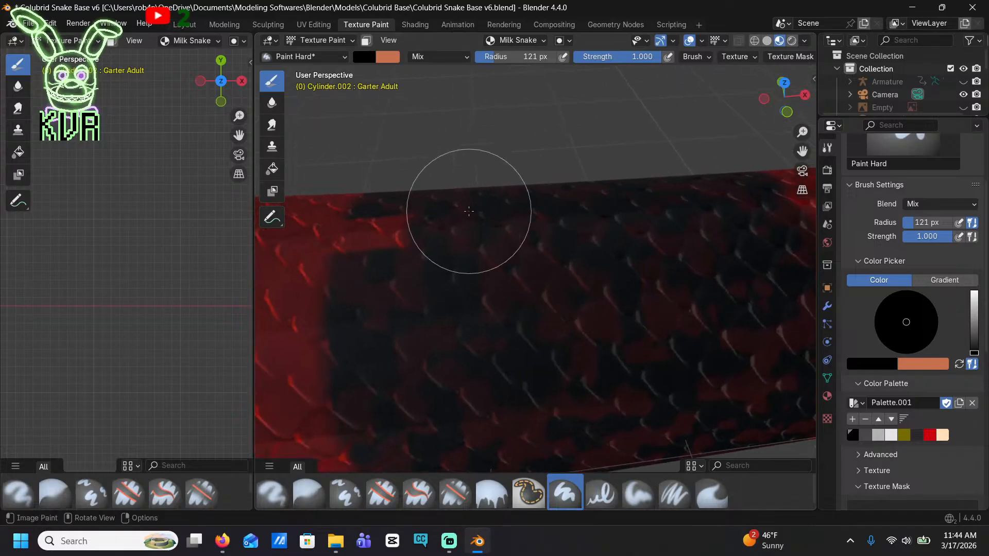
pyautogui.moveTo(398, 216); pyautogui.dragTo(416, 220)
pyautogui.hotkey('ctrl', 'z')
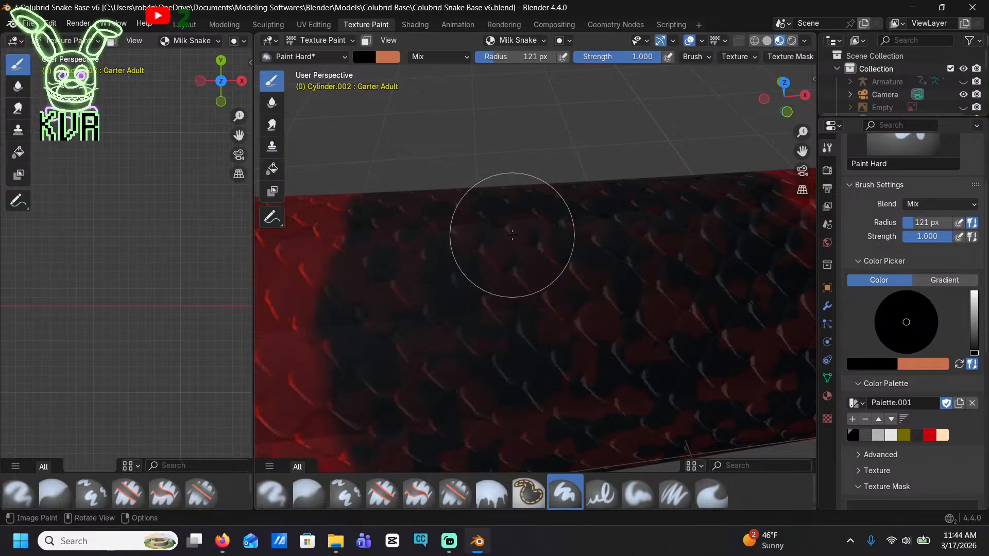
pyautogui.keyDown('shift'); pyautogui.moveTo(522, 222); pyautogui.dragTo(453, 229, button='middle'); pyautogui.keyUp('shift')
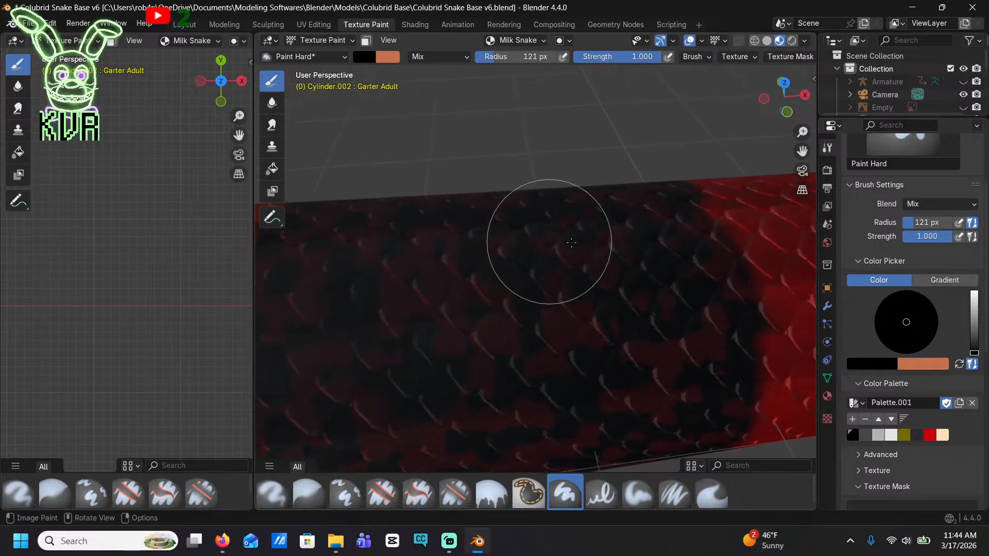
# Cover the cream strips along the upper side of the next two body bands toward the tail with black
pyautogui.scroll(-7, 547, 244)
pyautogui.keyDown('shift'); pyautogui.moveTo(487, 274); pyautogui.dragTo(798, 265, button='middle'); pyautogui.keyUp('shift')
pyautogui.scroll(4, 442, 329)
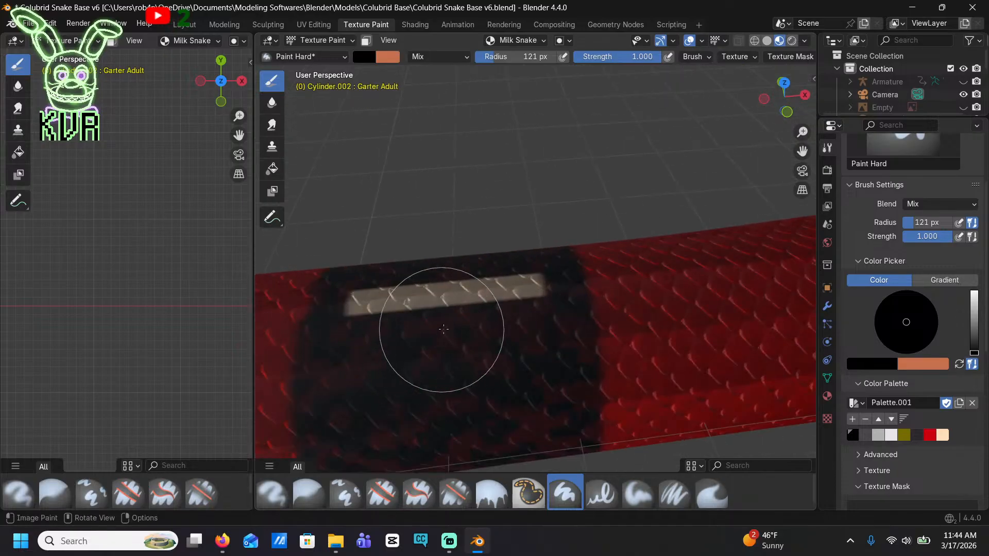
pyautogui.keyDown('shift'); pyautogui.moveTo(393, 298); pyautogui.dragTo(700, 267, button='middle'); pyautogui.keyUp('shift')
pyautogui.scroll(-5, 562, 247)
pyautogui.keyDown('shift'); pyautogui.moveTo(564, 248); pyautogui.dragTo(770, 237, button='middle'); pyautogui.keyUp('shift')
pyautogui.scroll(6, 535, 267)
pyautogui.moveTo(534, 267)
pyautogui.mouseDown()
pyautogui.moveTo(536, 281)
pyautogui.moveTo(593, 248)
pyautogui.moveTo(618, 258)
pyautogui.moveTo(430, 285)
pyautogui.mouseUp()
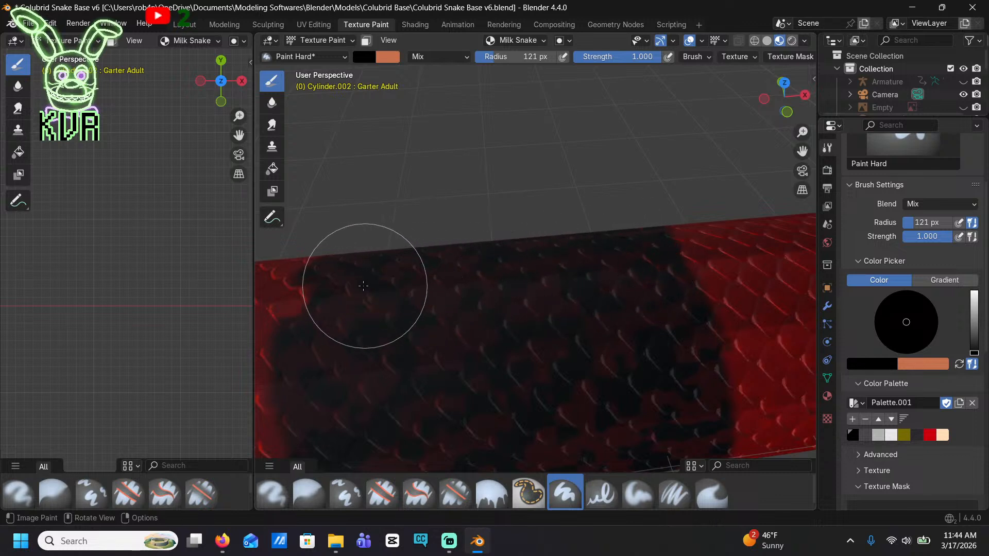
pyautogui.moveTo(363, 286); pyautogui.dragTo(355, 284)
# Black out the long cream strip near the top of the following band, including the red notch at its back edge
pyautogui.keyDown('shift'); pyautogui.moveTo(392, 311); pyautogui.dragTo(560, 289, button='middle'); pyautogui.keyUp('shift')
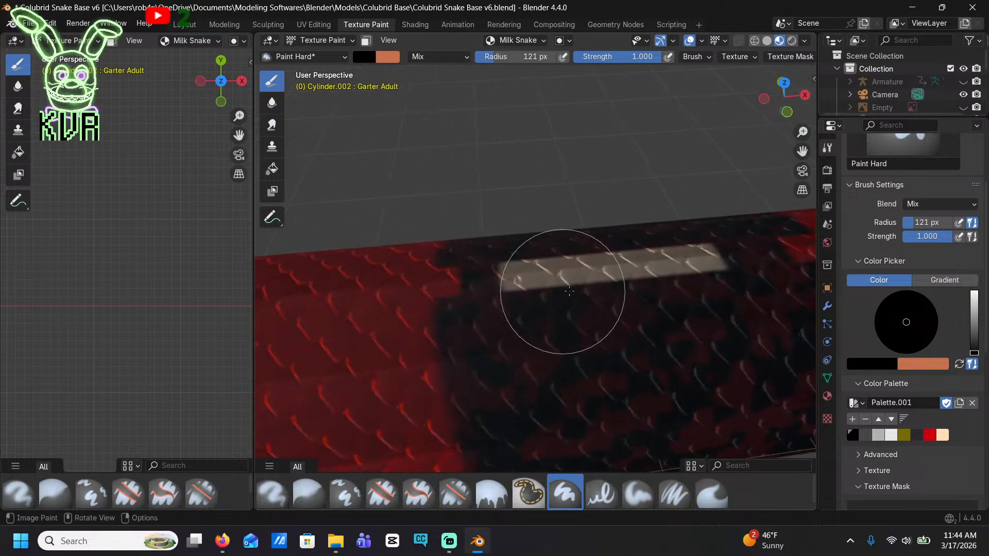
pyautogui.moveTo(562, 289); pyautogui.dragTo(543, 292)
pyautogui.scroll(3, 541, 291)
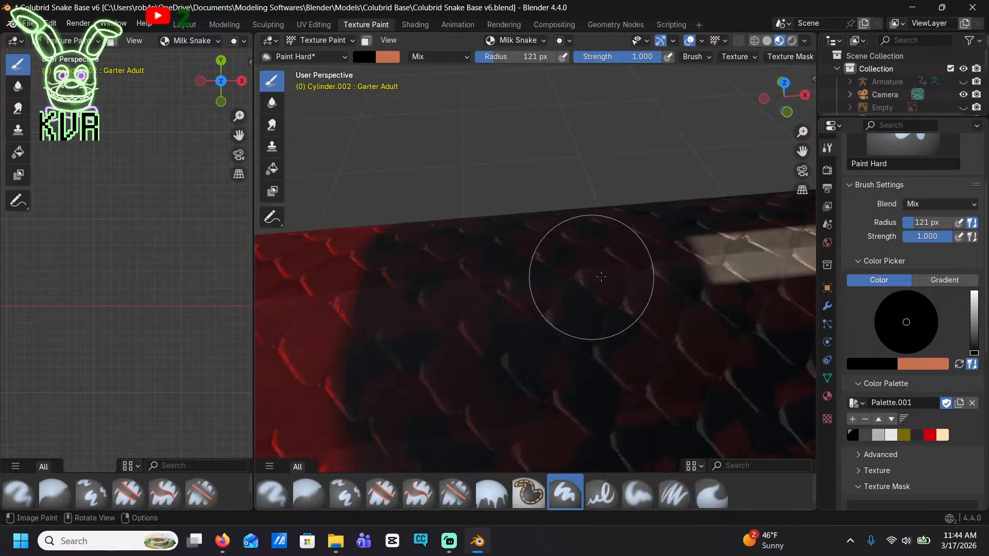
pyautogui.moveTo(601, 277); pyautogui.dragTo(740, 254)
pyautogui.moveTo(740, 254)
pyautogui.keyDown('shift'); pyautogui.mouseDown(button='middle')
pyautogui.moveTo(470, 276)
pyautogui.moveTo(483, 313)
pyautogui.moveTo(546, 288)
pyautogui.moveTo(563, 412)
pyautogui.mouseUp(button='middle'); pyautogui.keyUp('shift')
# Paint the next tailward band's cream strip black, undo the last stroke and repaint the strip in black
pyautogui.scroll(-8, 618, 295)
pyautogui.scroll(5, 562, 412)
pyautogui.scroll(1, 563, 412)
pyautogui.keyDown('shift'); pyautogui.moveTo(443, 420); pyautogui.dragTo(600, 287, button='middle'); pyautogui.keyUp('shift')
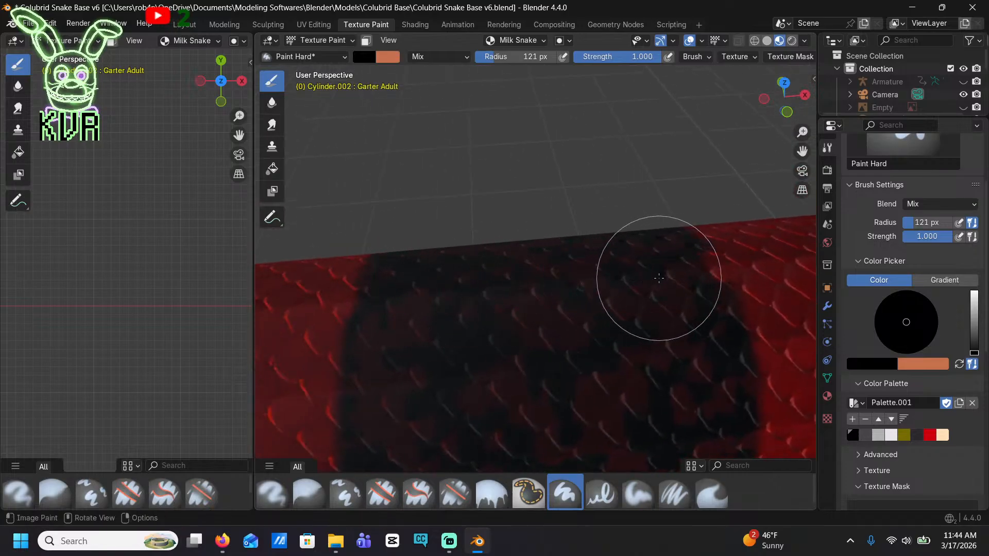
pyautogui.hotkey('ctrl', 'z')
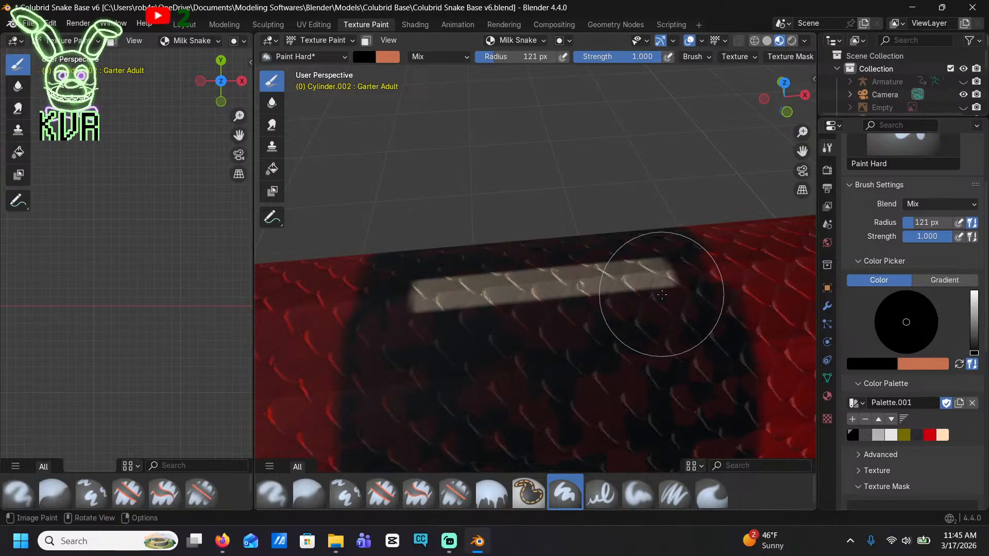
pyautogui.moveTo(665, 281); pyautogui.dragTo(687, 292, button='middle')
pyautogui.moveTo(650, 292)
pyautogui.mouseDown()
pyautogui.moveTo(419, 309)
pyautogui.moveTo(582, 297)
pyautogui.mouseUp()
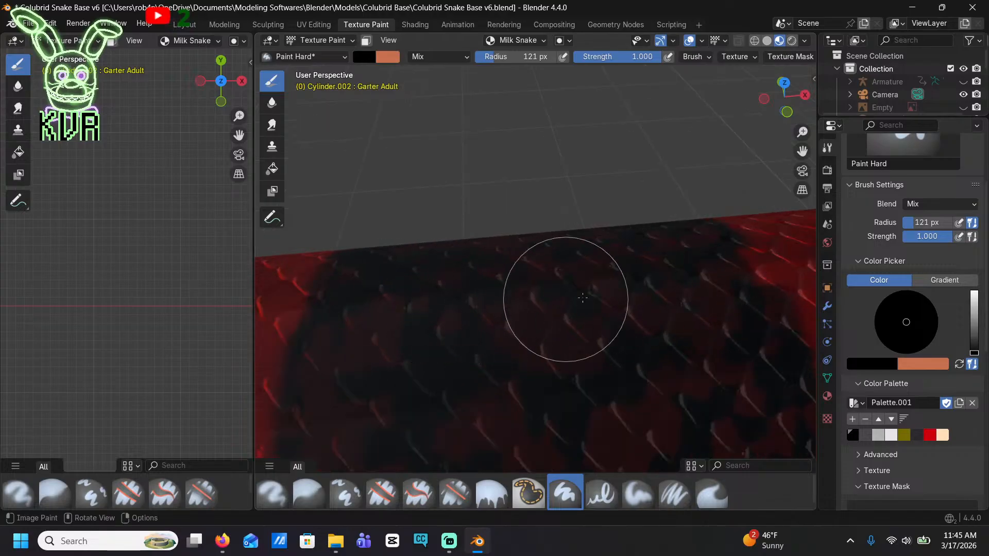
# Paint black over the full length of the cream strip in the next band, between its two red edges
pyautogui.scroll(-5, 687, 287)
pyautogui.keyDown('shift'); pyautogui.moveTo(532, 315); pyautogui.dragTo(729, 304, button='middle'); pyautogui.keyUp('shift')
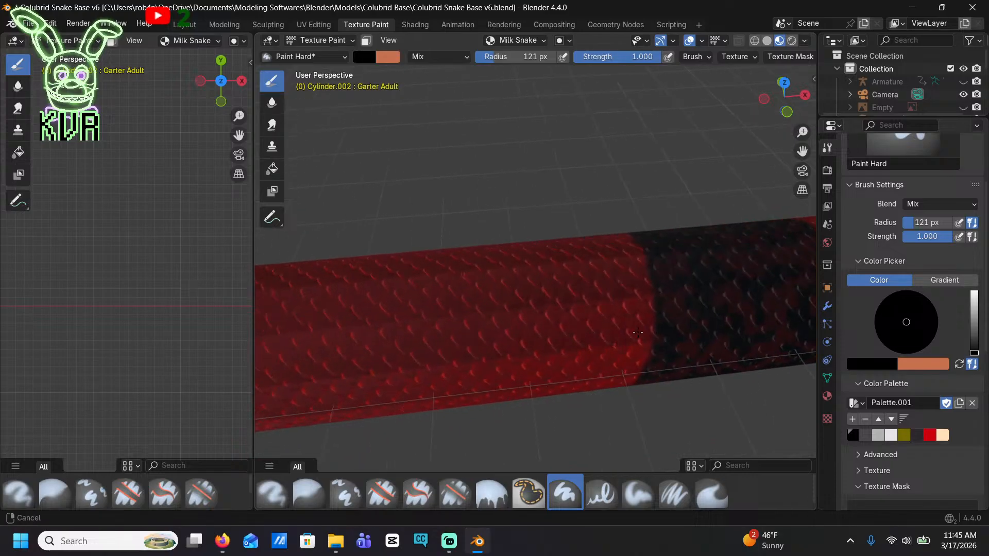
pyautogui.keyDown('shift'); pyautogui.moveTo(407, 340); pyautogui.dragTo(685, 309, button='middle'); pyautogui.keyUp('shift')
pyautogui.scroll(3, 669, 258)
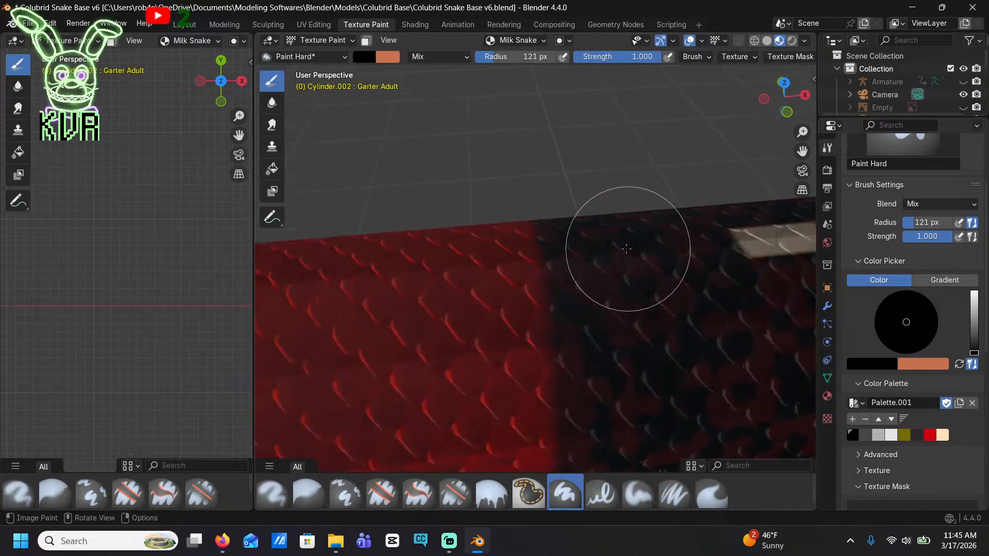
pyautogui.keyDown('shift'); pyautogui.moveTo(627, 248); pyautogui.dragTo(299, 276, button='middle'); pyautogui.keyUp('shift')
pyautogui.moveTo(353, 259); pyautogui.dragTo(422, 266)
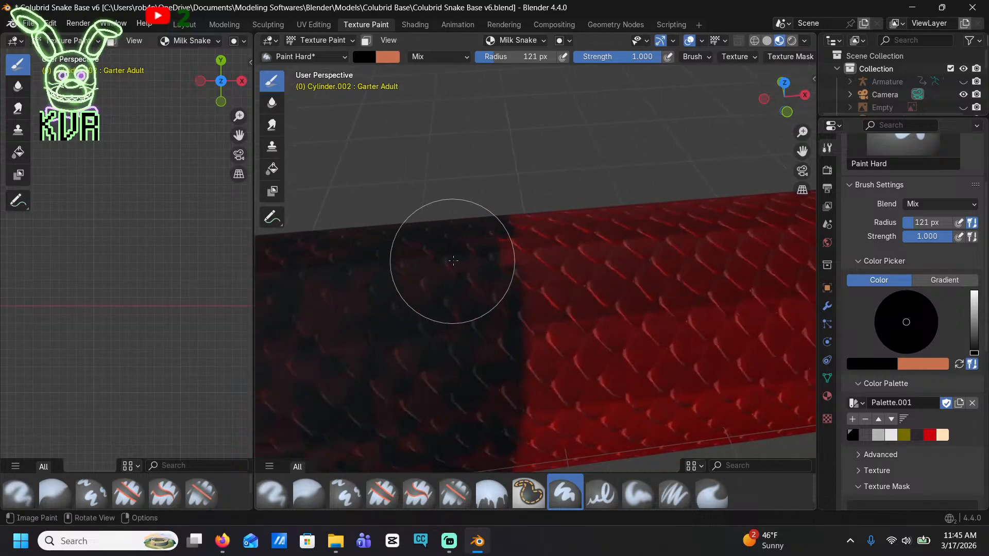
pyautogui.keyDown('shift'); pyautogui.moveTo(355, 247); pyautogui.dragTo(499, 269, button='middle'); pyautogui.keyUp('shift')
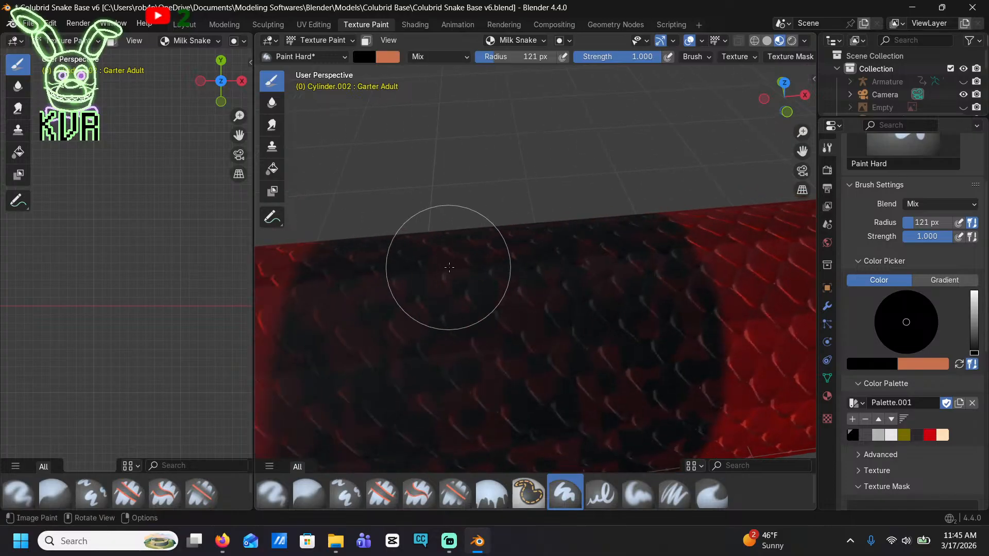
# Continue blacking out cream strips on the next band toward the tail and undo the last brush stroke
pyautogui.scroll(-5, 447, 267)
pyautogui.keyDown('shift'); pyautogui.moveTo(330, 265); pyautogui.dragTo(443, 283, button='middle'); pyautogui.keyUp('shift')
pyautogui.scroll(5, 431, 283)
pyautogui.moveTo(395, 334)
pyautogui.keyDown('shift'); pyautogui.mouseDown(button='middle')
pyautogui.moveTo(441, 296)
pyautogui.moveTo(494, 276)
pyautogui.mouseUp(button='middle'); pyautogui.keyUp('shift')
pyautogui.moveTo(489, 262)
pyautogui.mouseDown()
pyautogui.moveTo(358, 260)
pyautogui.moveTo(675, 248)
pyautogui.moveTo(570, 250)
pyautogui.mouseUp()
pyautogui.hotkey('ctrl', 'z')
# Repaint the band's upper front corner in black and cover its leftover cream speck
pyautogui.scroll(4, 644, 247)
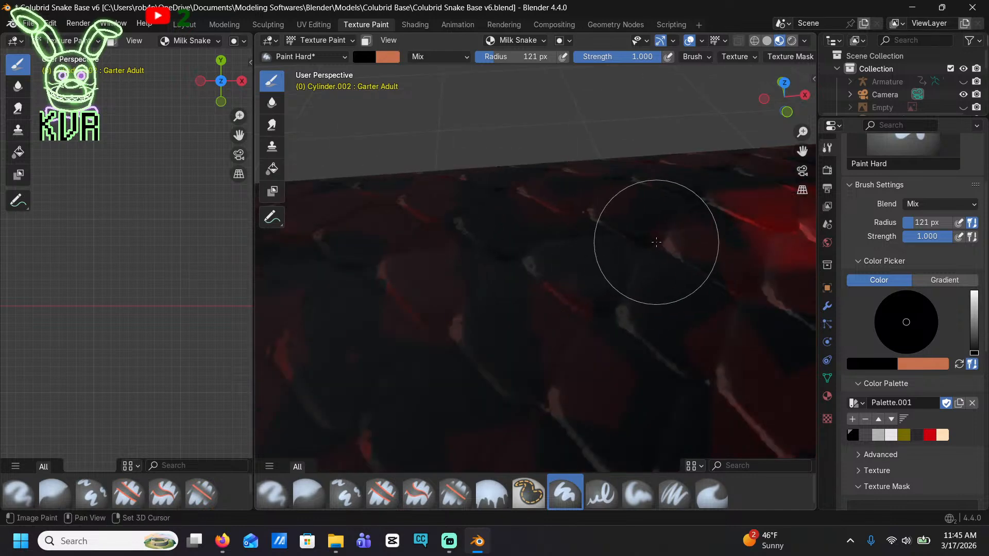
pyautogui.keyDown('shift'); pyautogui.moveTo(656, 242); pyautogui.dragTo(477, 268, button='middle'); pyautogui.keyUp('shift')
pyautogui.moveTo(590, 269)
pyautogui.mouseDown()
pyautogui.moveTo(662, 232)
pyautogui.moveTo(609, 281)
pyautogui.mouseUp()
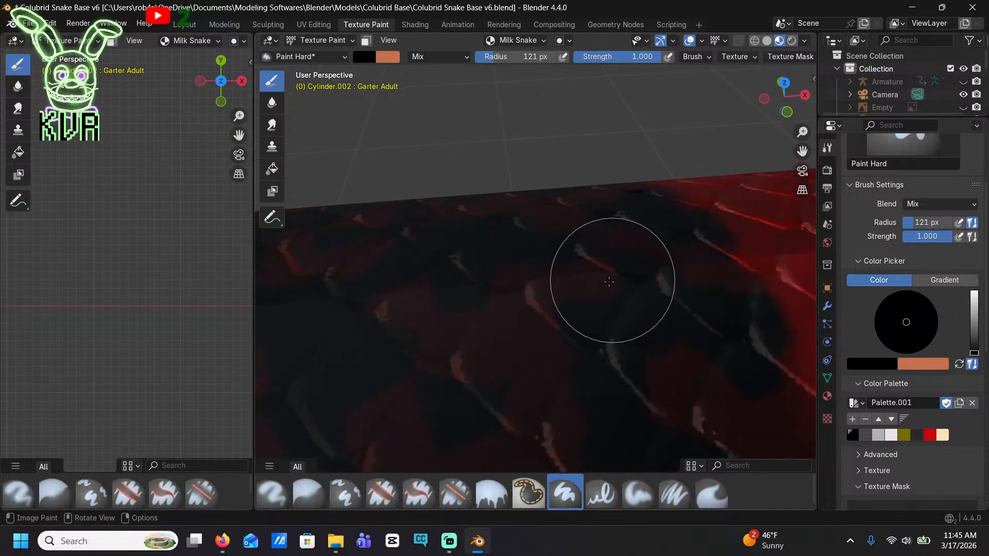
pyautogui.keyDown('shift'); pyautogui.moveTo(509, 297); pyautogui.dragTo(624, 293, button='middle'); pyautogui.keyUp('shift')
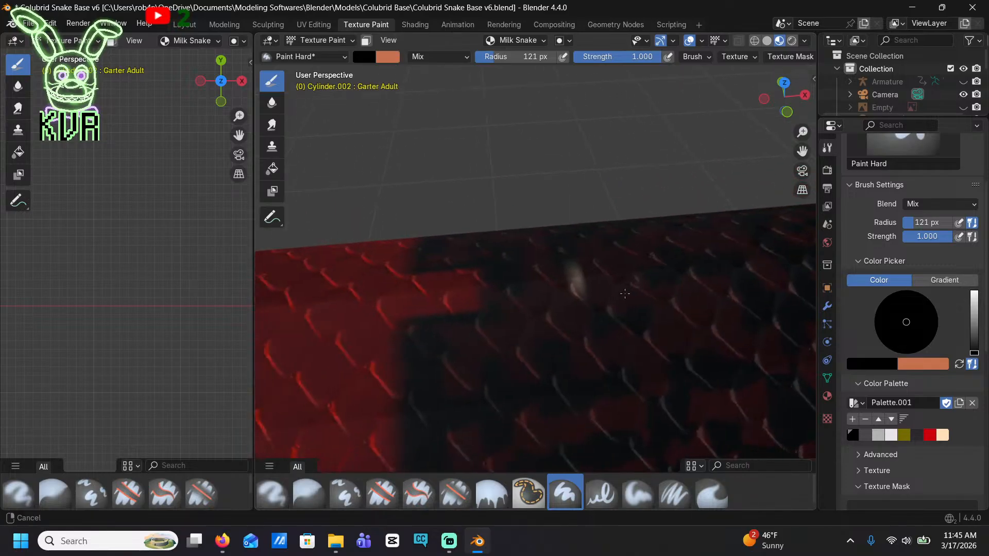
# Black out the next band's cream strip and the red notch at its upper front edge
pyautogui.scroll(-6, 479, 279)
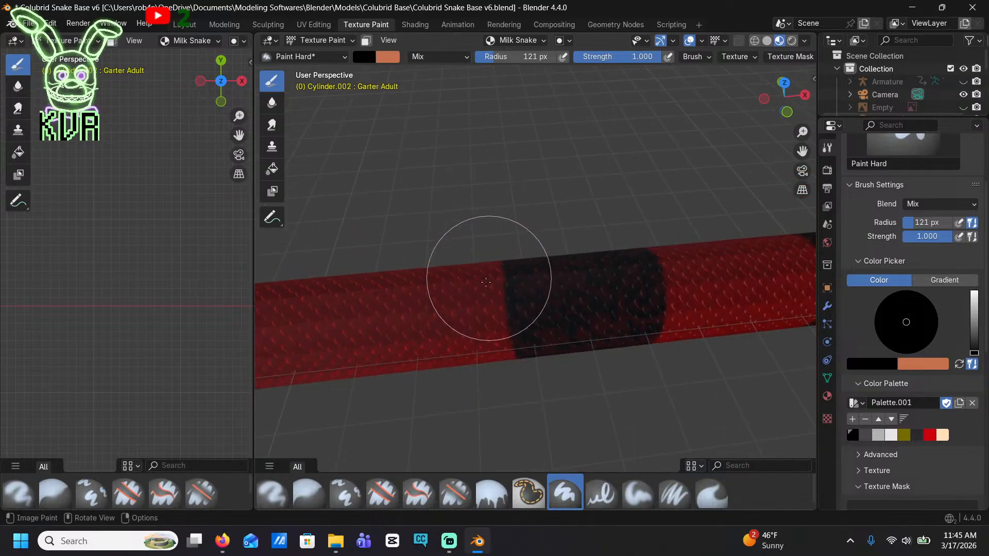
pyautogui.keyDown('shift'); pyautogui.moveTo(487, 278); pyautogui.dragTo(795, 266, button='middle'); pyautogui.keyUp('shift')
pyautogui.scroll(6, 495, 304)
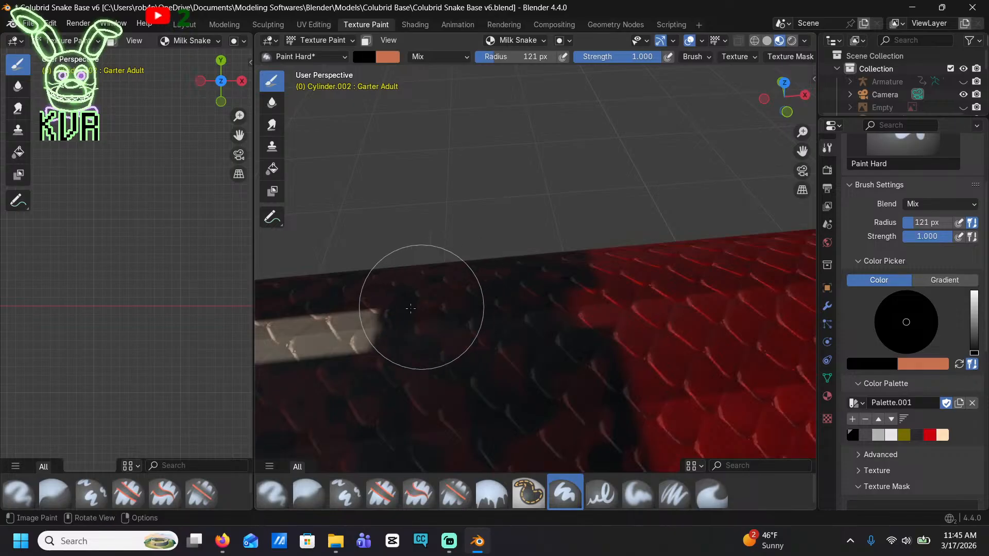
pyautogui.moveTo(410, 308); pyautogui.dragTo(493, 308)
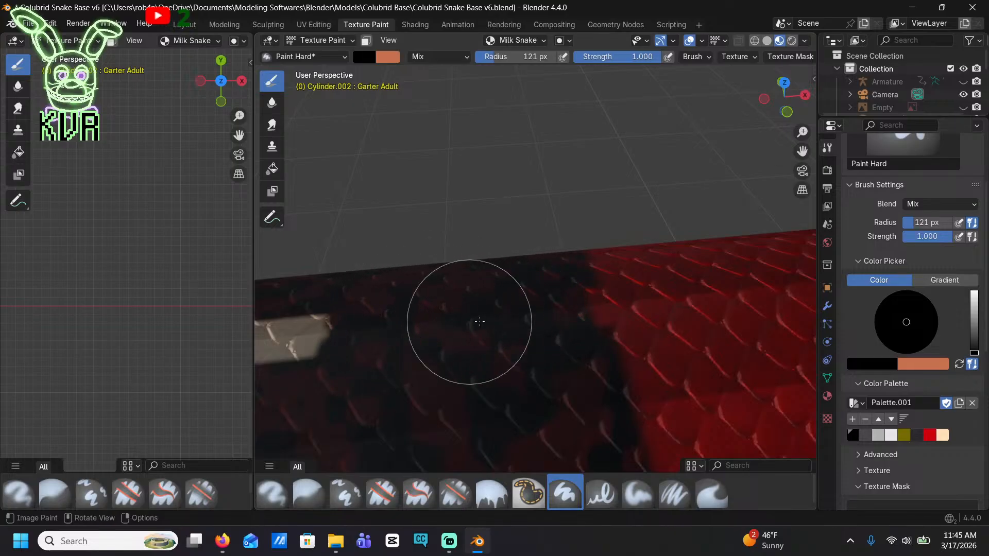
pyautogui.keyDown('shift'); pyautogui.moveTo(481, 323); pyautogui.dragTo(560, 281, button='middle'); pyautogui.keyUp('shift')
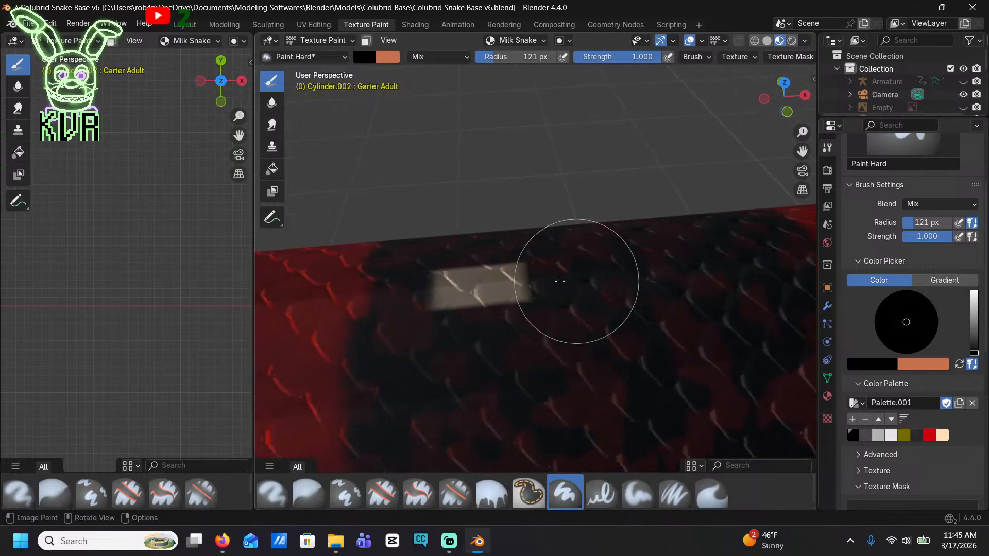
# Cover the cream strip in the following tailward band with black through to its back edge
pyautogui.scroll(-7, 432, 286)
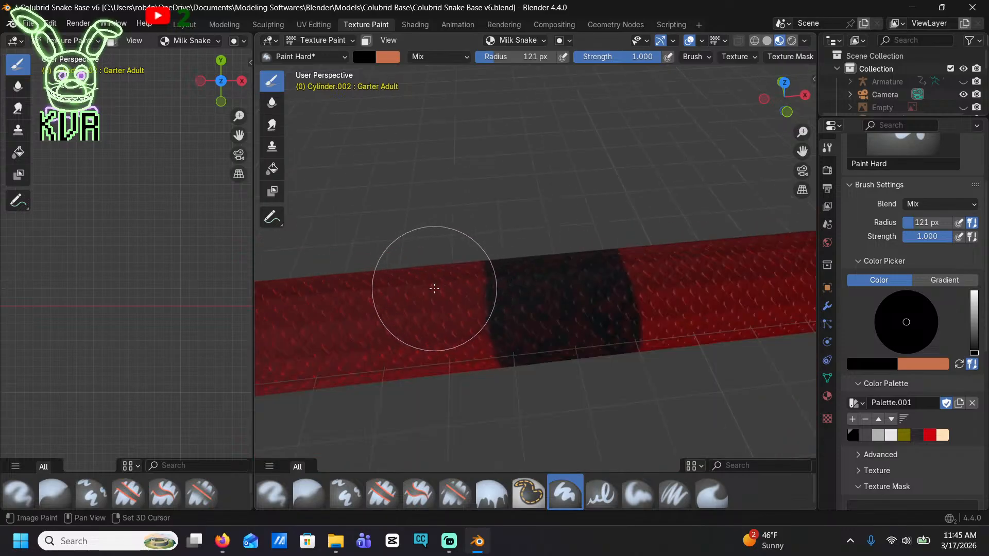
pyautogui.keyDown('shift'); pyautogui.moveTo(435, 288); pyautogui.dragTo(767, 271, button='middle'); pyautogui.keyUp('shift')
pyautogui.scroll(3, 474, 334)
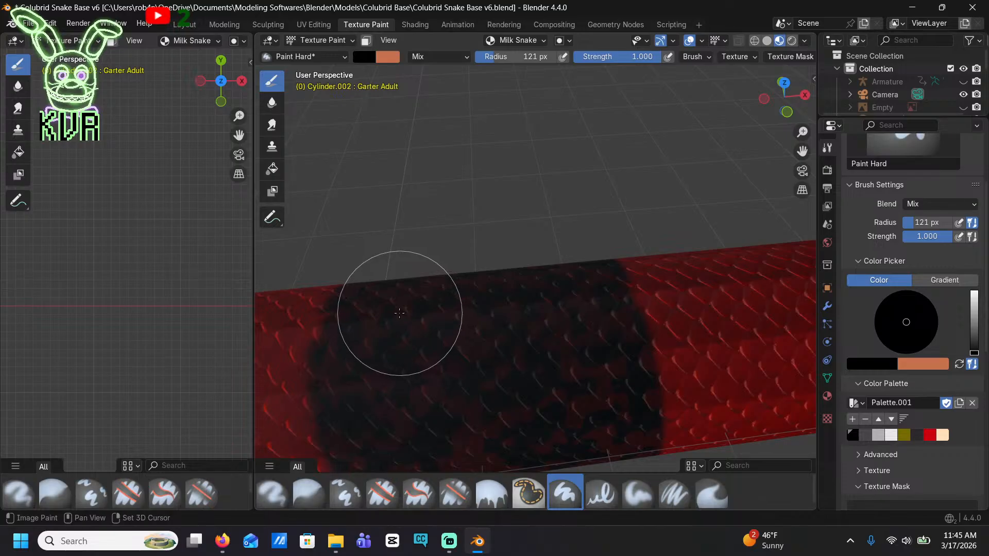
pyautogui.keyDown('shift'); pyautogui.moveTo(389, 279); pyautogui.dragTo(479, 344, button='middle'); pyautogui.keyUp('shift')
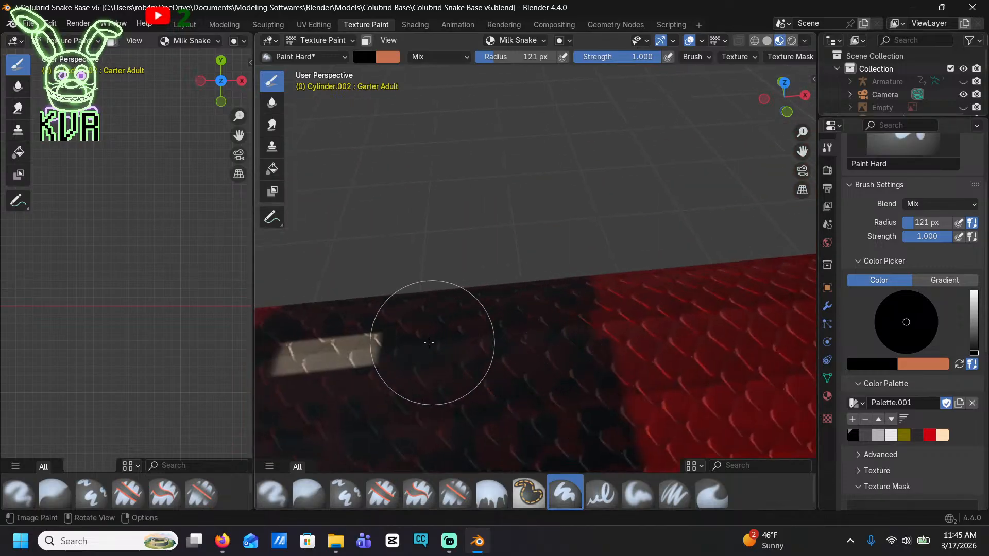
pyautogui.moveTo(429, 342); pyautogui.dragTo(390, 347)
pyautogui.keyDown('shift'); pyautogui.moveTo(390, 347); pyautogui.dragTo(533, 306, button='middle'); pyautogui.keyUp('shift')
pyautogui.moveTo(533, 306); pyautogui.dragTo(505, 315)
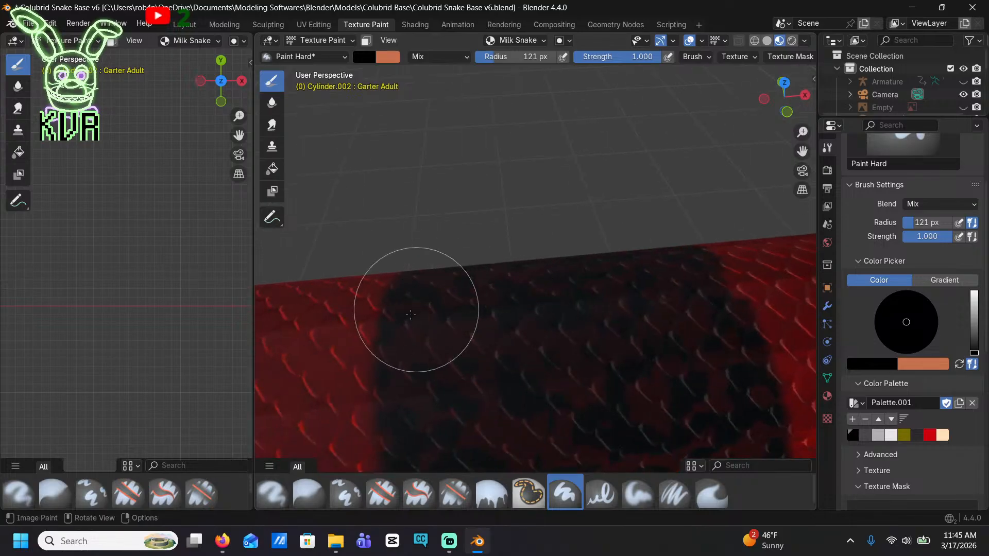
# Fill the red notch at the upper front corner of the next band with black
pyautogui.scroll(-3, 537, 359)
pyautogui.keyDown('shift'); pyautogui.moveTo(428, 326); pyautogui.dragTo(517, 346, button='middle'); pyautogui.keyUp('shift')
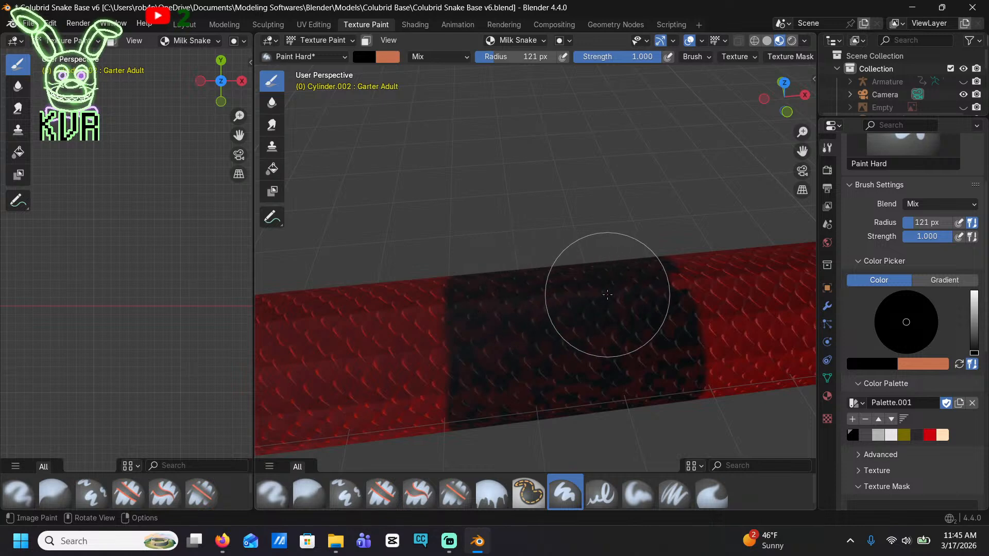
pyautogui.scroll(6, 607, 295)
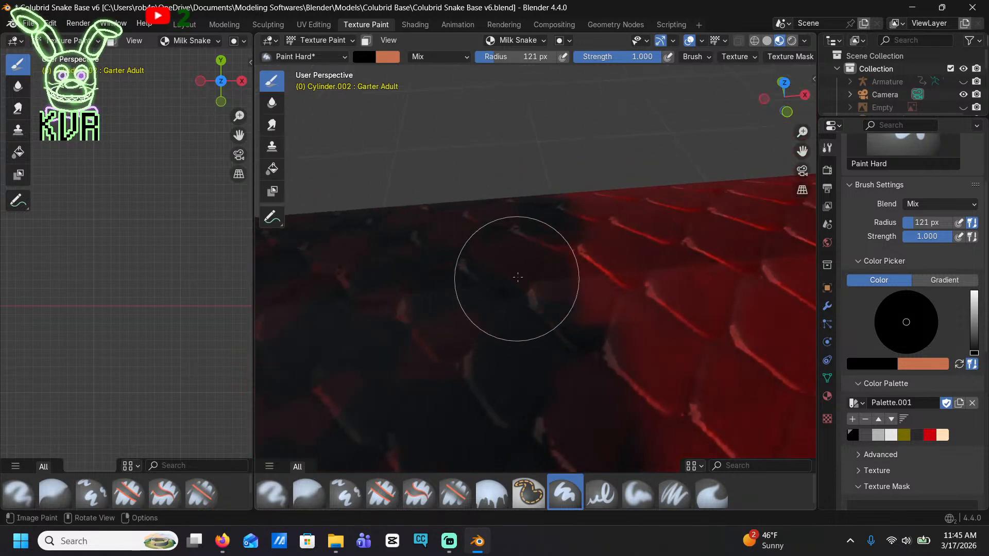
pyautogui.scroll(-5, 539, 273)
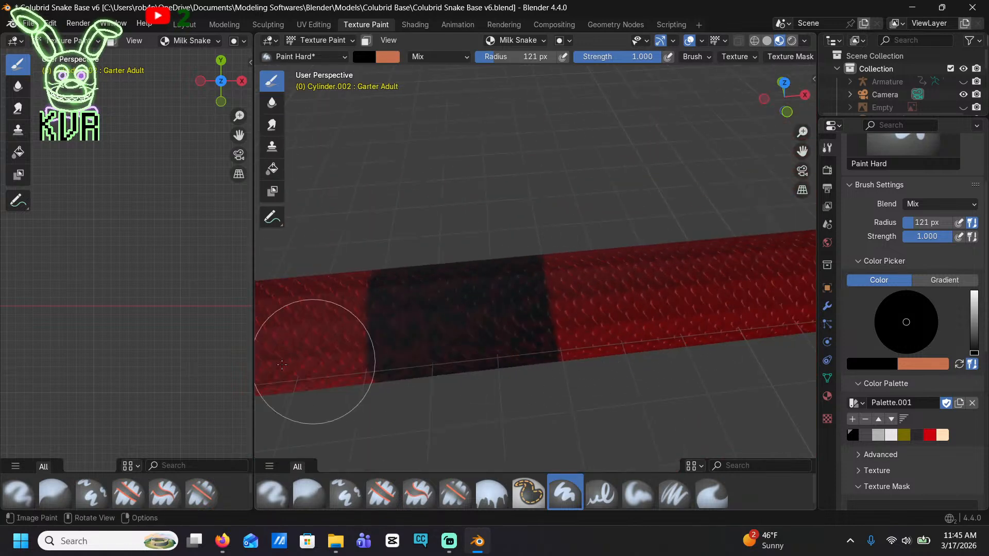
# Paint black over the two remaining pieces of cream strip in the next band toward the tail
pyautogui.keyDown('shift'); pyautogui.moveTo(311, 361); pyautogui.dragTo(577, 314, button='middle'); pyautogui.keyUp('shift')
pyautogui.scroll(5, 563, 279)
pyautogui.scroll(-5, 564, 279)
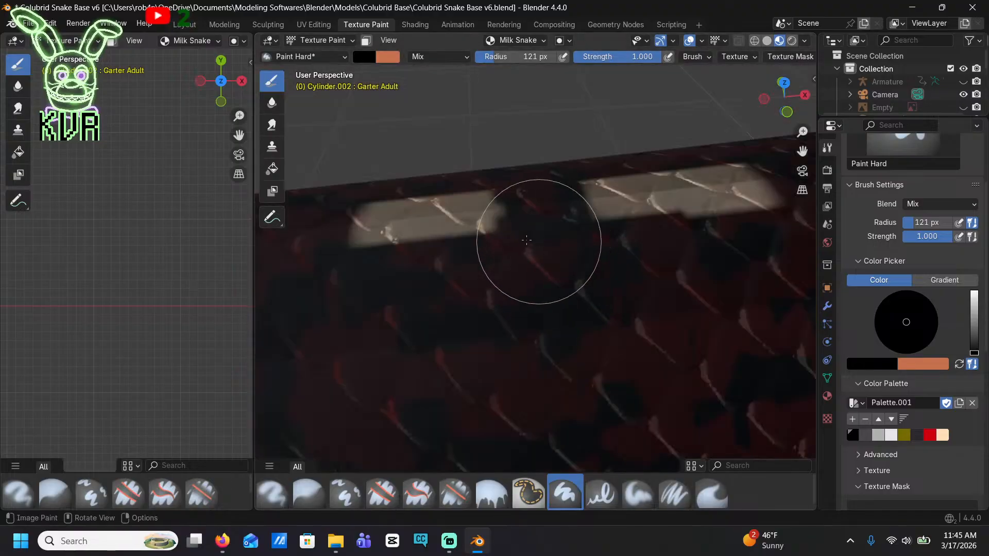
pyautogui.scroll(2, 423, 213)
pyautogui.scroll(-4, 422, 213)
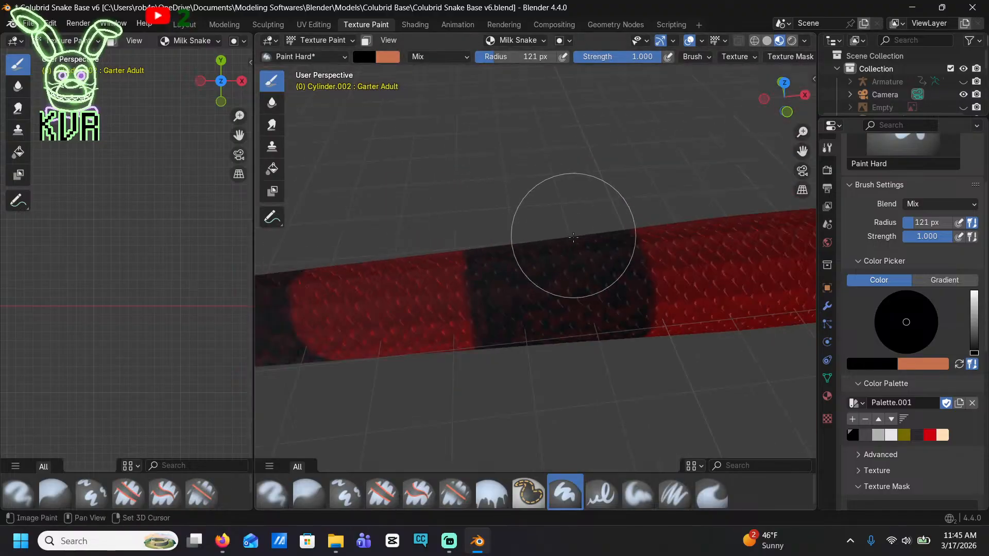
# Black out the short cream strip in the following band and touch up the narrow bands toward the tail tip
pyautogui.scroll(2, 765, 241)
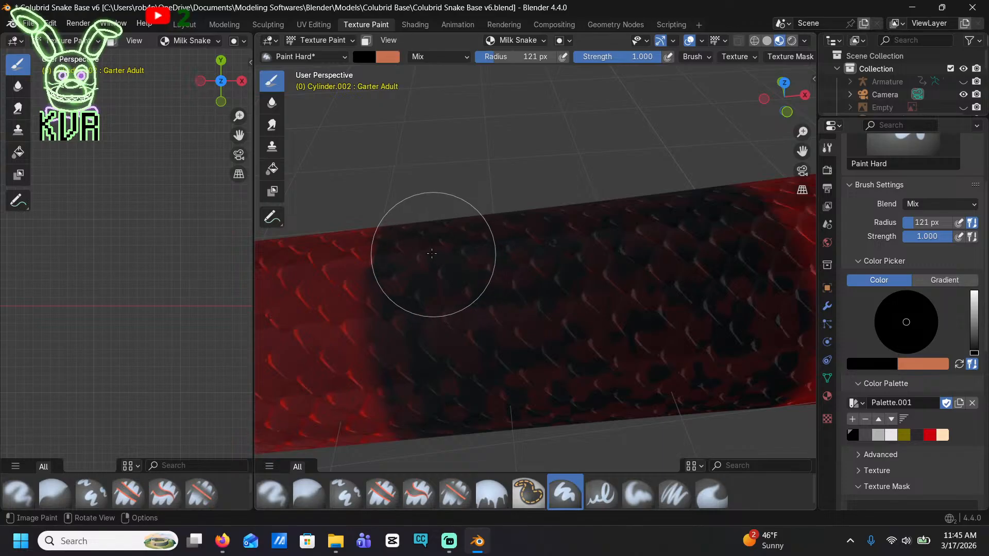
pyautogui.scroll(-4, 452, 214)
pyautogui.scroll(2, 542, 366)
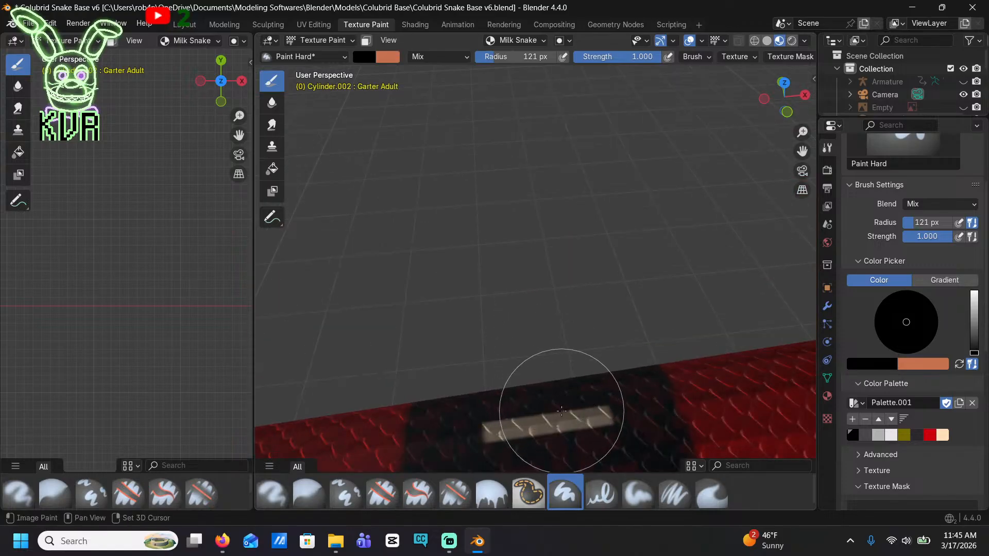
pyautogui.moveTo(561, 410)
pyautogui.keyDown('shift'); pyautogui.mouseDown(button='middle')
pyautogui.moveTo(555, 345)
pyautogui.moveTo(518, 289)
pyautogui.moveTo(524, 334)
pyautogui.moveTo(643, 258)
pyautogui.moveTo(773, 203)
pyautogui.mouseUp(button='middle'); pyautogui.keyUp('shift')
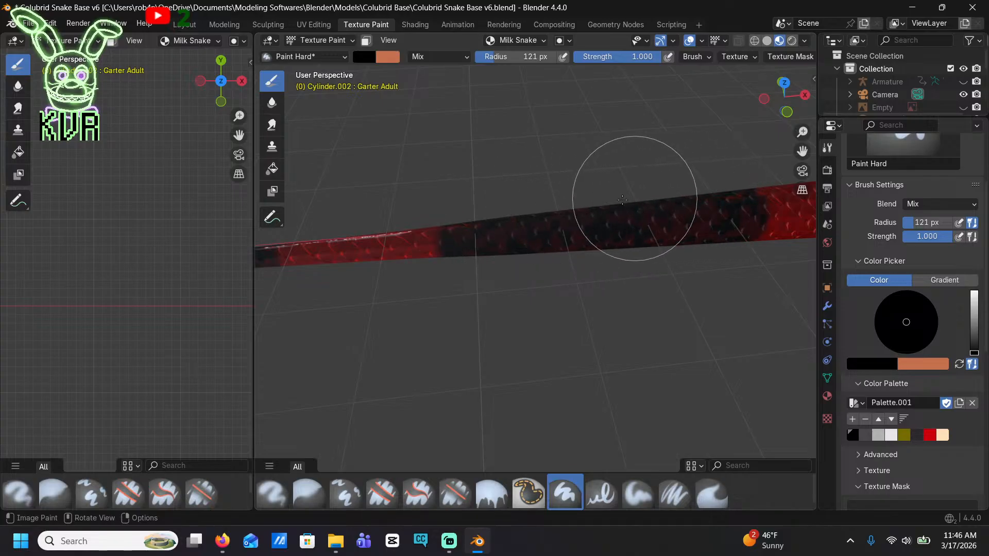
pyautogui.moveTo(622, 200); pyautogui.dragTo(558, 259, button='middle')
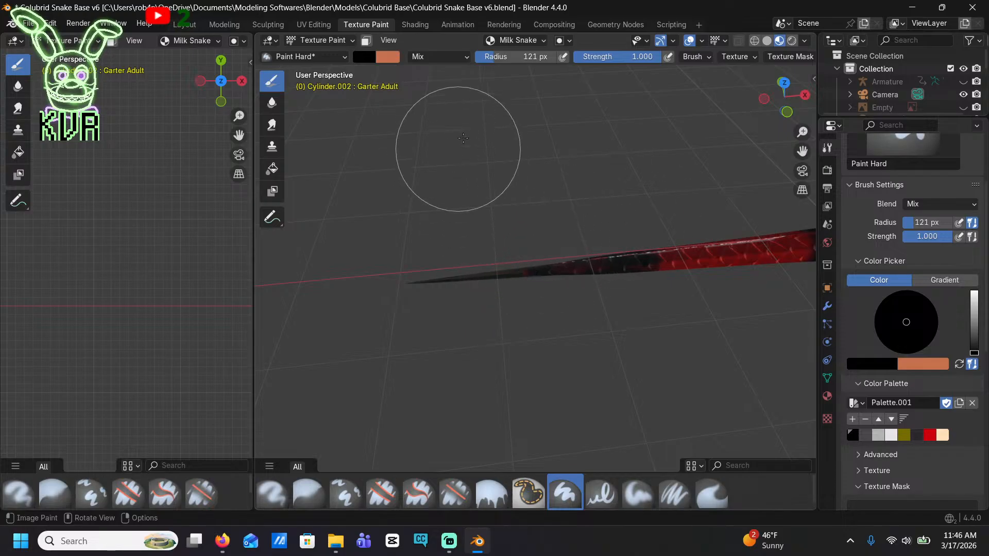
pyautogui.scroll(-10, 715, 222)
# Pick the pale cream palette color and, in front view, paint a vertical cream stripe down the middle of a black body band
pyautogui.keyDown('shift'); pyautogui.moveTo(715, 217); pyautogui.dragTo(365, 175, button='middle'); pyautogui.keyUp('shift')
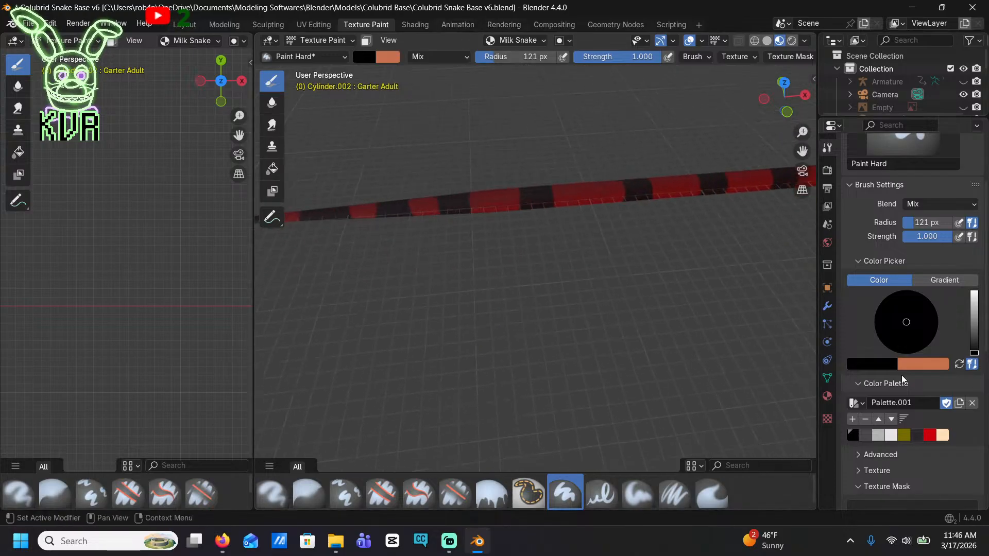
pyautogui.click(943, 436)
pyautogui.moveTo(652, 203)
pyautogui.keyDown('shift'); pyautogui.mouseDown(button='middle')
pyautogui.moveTo(515, 209)
pyautogui.moveTo(262, 265)
pyautogui.mouseUp(button='middle'); pyautogui.keyUp('shift')
pyautogui.scroll(2, 503, 293)
pyautogui.scroll(5, 503, 293)
pyautogui.moveTo(561, 165); pyautogui.dragTo(607, 126, button='middle')
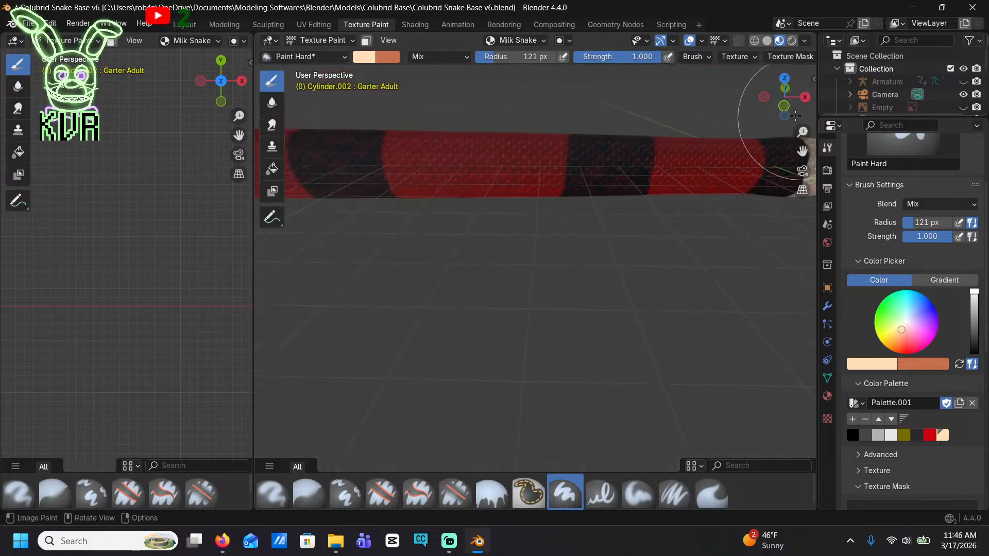
pyautogui.click(782, 104)
pyautogui.scroll(2, 664, 225)
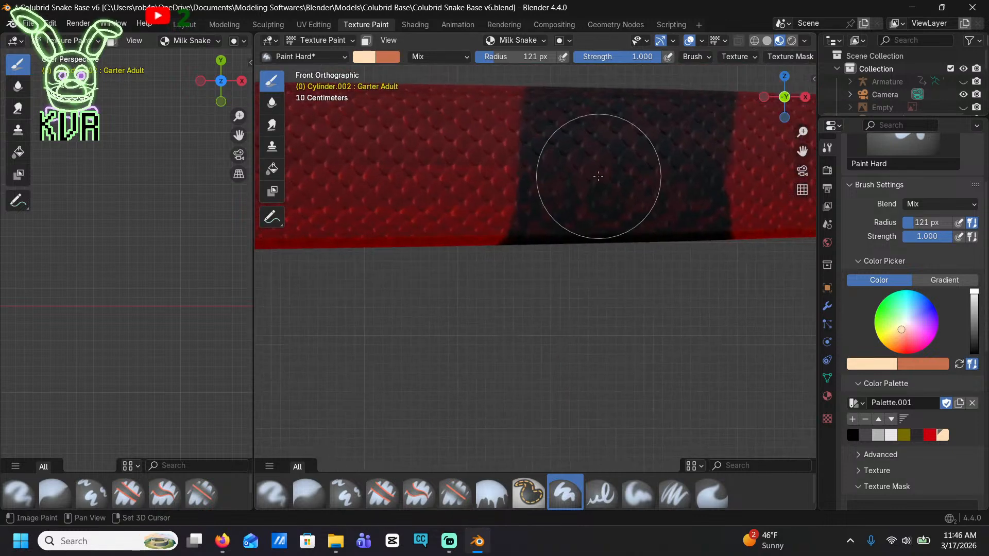
pyautogui.moveTo(623, 109); pyautogui.dragTo(622, 156)
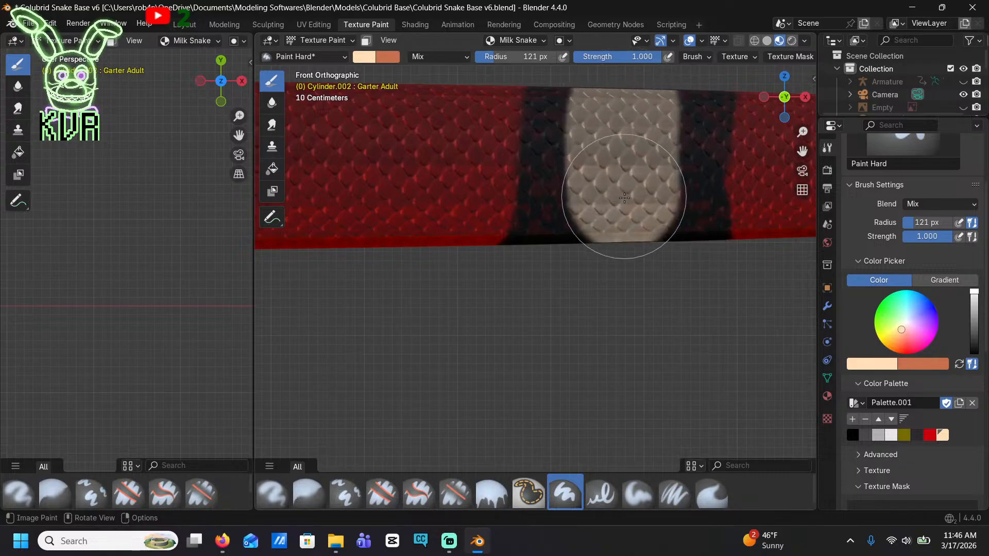
# Continue the cream stripe across the belly and over the back of the current black band
pyautogui.moveTo(622, 263); pyautogui.dragTo(642, 290, button='middle')
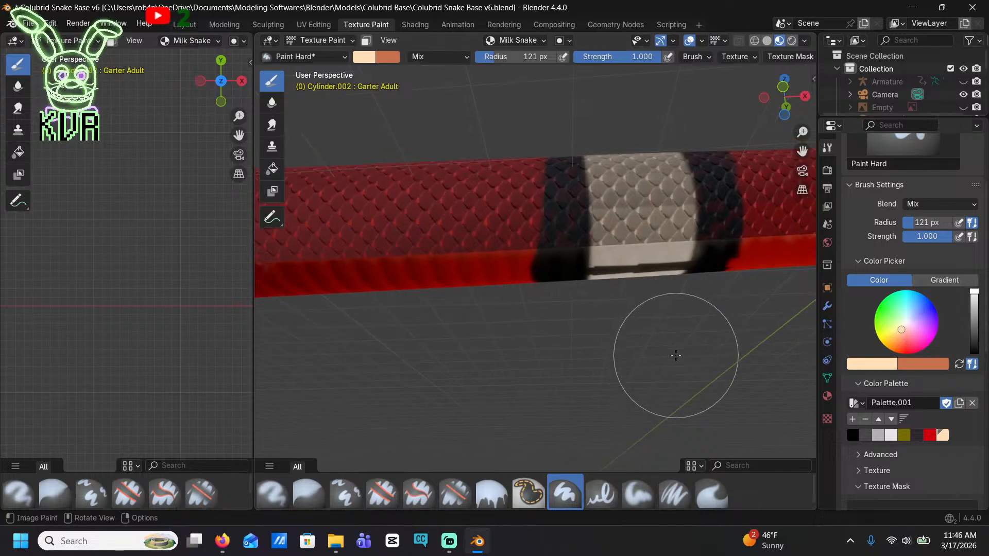
pyautogui.moveTo(673, 375)
pyautogui.mouseDown(button='middle')
pyautogui.moveTo(688, 287)
pyautogui.moveTo(463, 259)
pyautogui.mouseUp(button='middle')
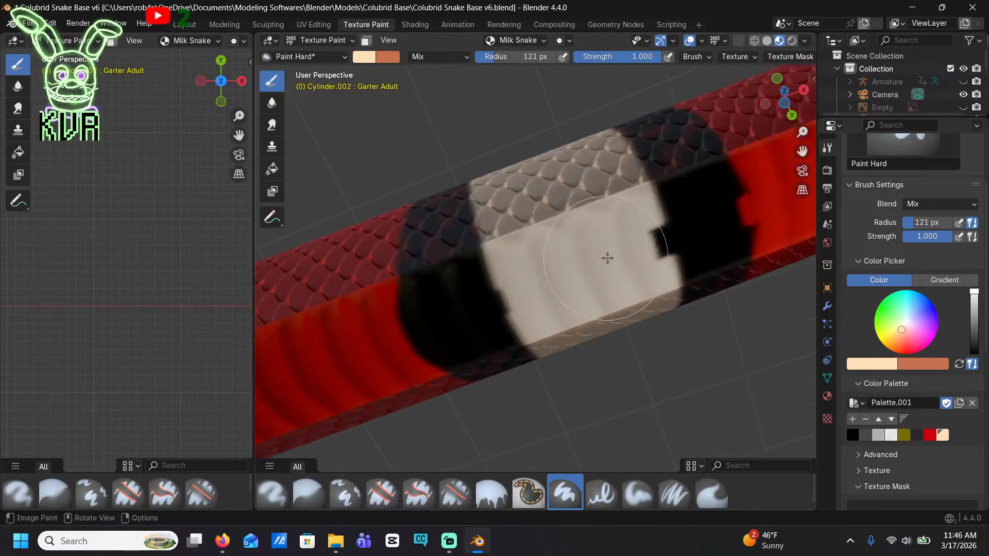
pyautogui.moveTo(614, 254); pyautogui.dragTo(538, 284, button='middle')
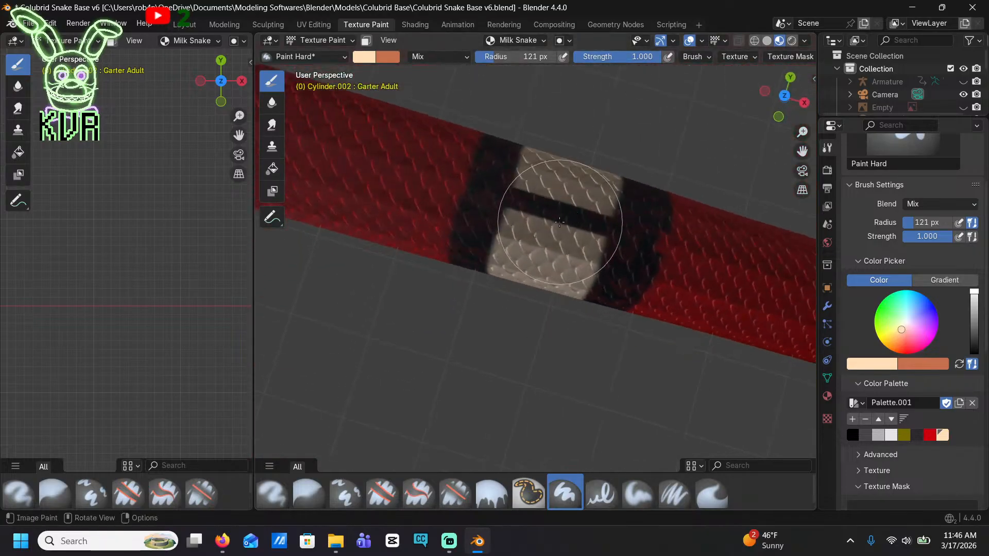
pyautogui.moveTo(559, 222); pyautogui.dragTo(587, 193, button='middle')
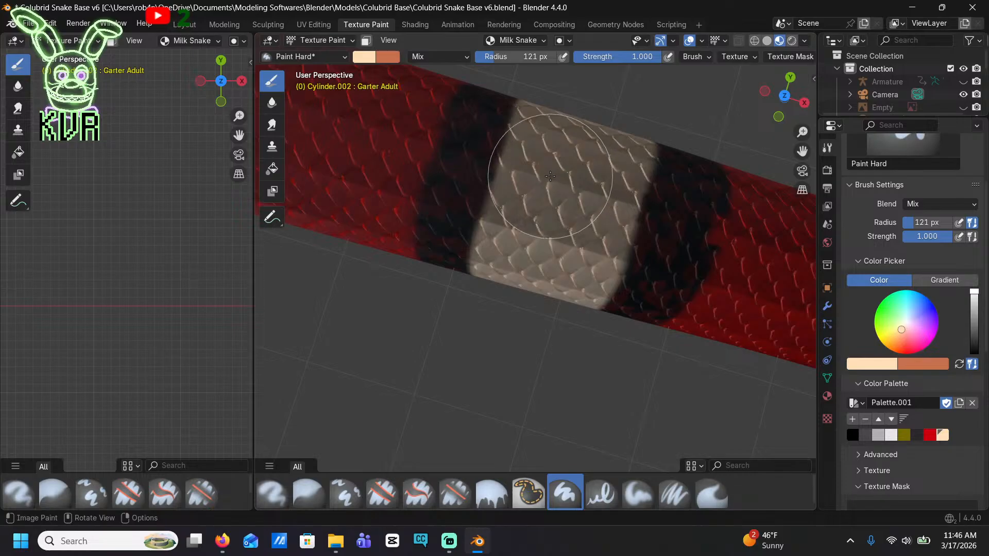
# Paint a cream stripe down the middle of the next black band's side, leaving black margins on both edges
pyautogui.scroll(-4, 550, 176)
pyautogui.keyDown('shift'); pyautogui.moveTo(453, 198); pyautogui.dragTo(583, 107, button='middle'); pyautogui.keyUp('shift')
pyautogui.keyDown('shift'); pyautogui.moveTo(558, 161); pyautogui.dragTo(556, 102, button='middle'); pyautogui.keyUp('shift')
pyautogui.scroll(3, 536, 180)
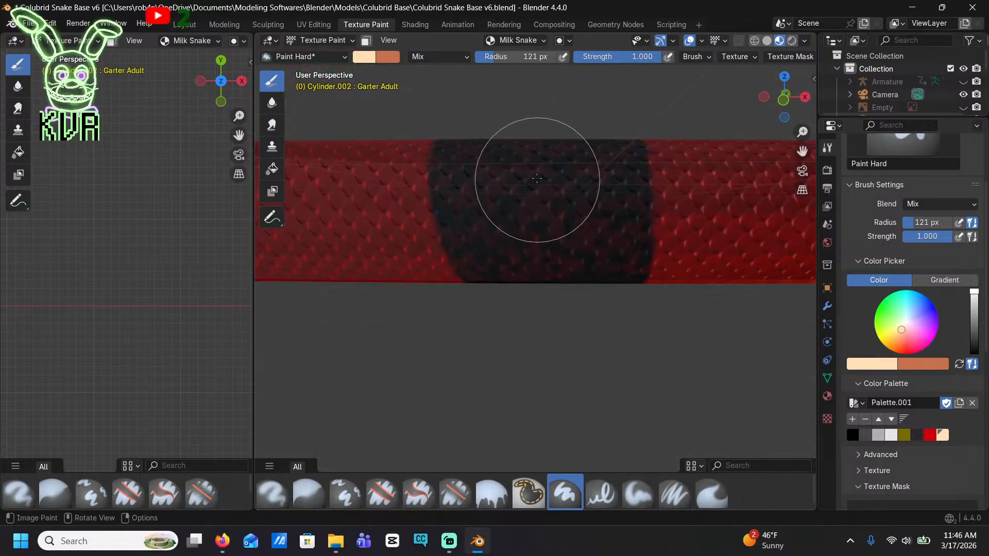
pyautogui.click(531, 148)
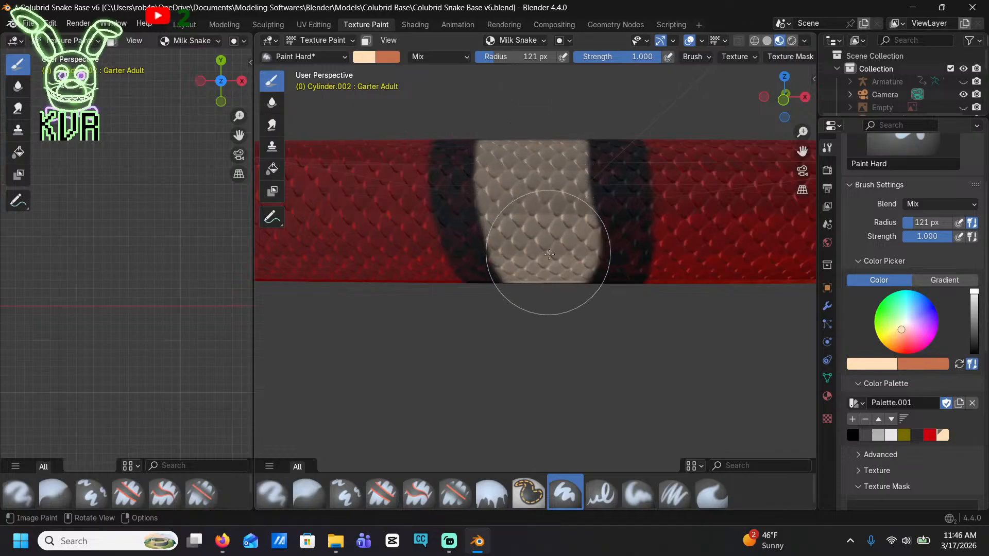
pyautogui.moveTo(559, 177); pyautogui.dragTo(560, 219, button='middle')
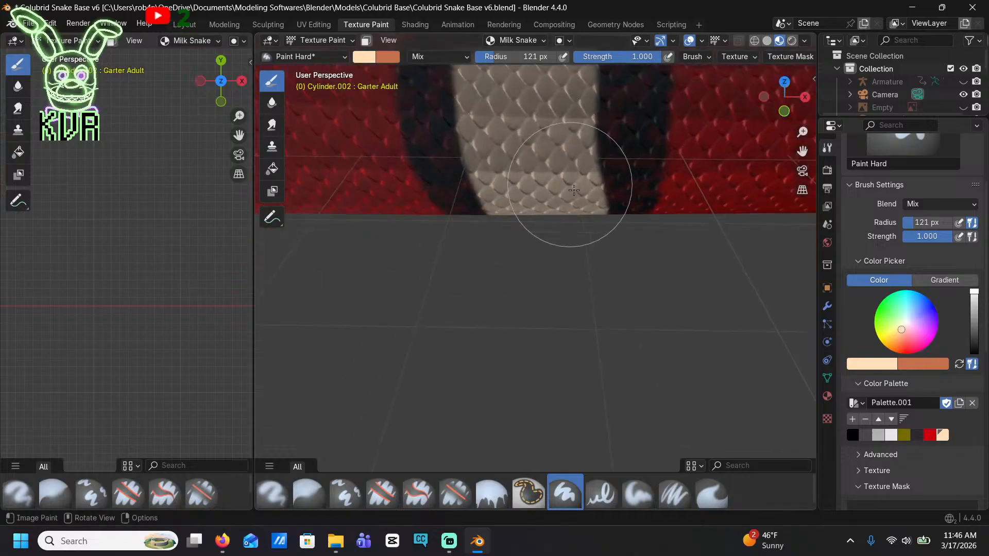
# Extend this band's cream stripe over its back and fill the remaining black area between the margins
pyautogui.moveTo(581, 183)
pyautogui.mouseDown(button='middle')
pyautogui.moveTo(538, 155)
pyautogui.moveTo(513, 118)
pyautogui.mouseUp(button='middle')
pyautogui.moveTo(466, 281)
pyautogui.mouseDown()
pyautogui.moveTo(471, 291)
pyautogui.moveTo(534, 294)
pyautogui.mouseUp()
pyautogui.scroll(2, 540, 308)
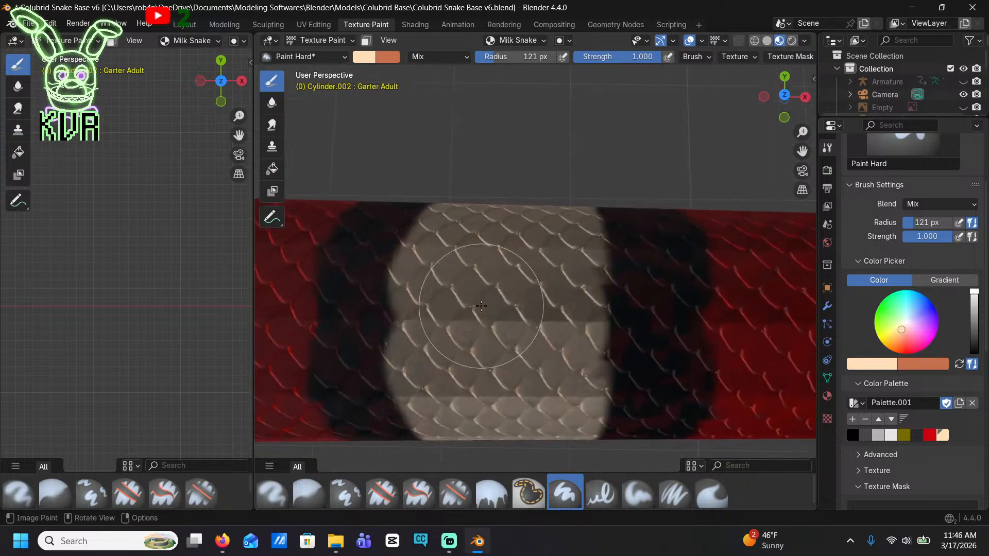
pyautogui.moveTo(564, 340)
pyautogui.mouseDown()
pyautogui.moveTo(575, 314)
pyautogui.moveTo(567, 287)
pyautogui.mouseUp()
# Move on to the following black band and paint a cream stripe down the middle of its side
pyautogui.scroll(-9, 541, 304)
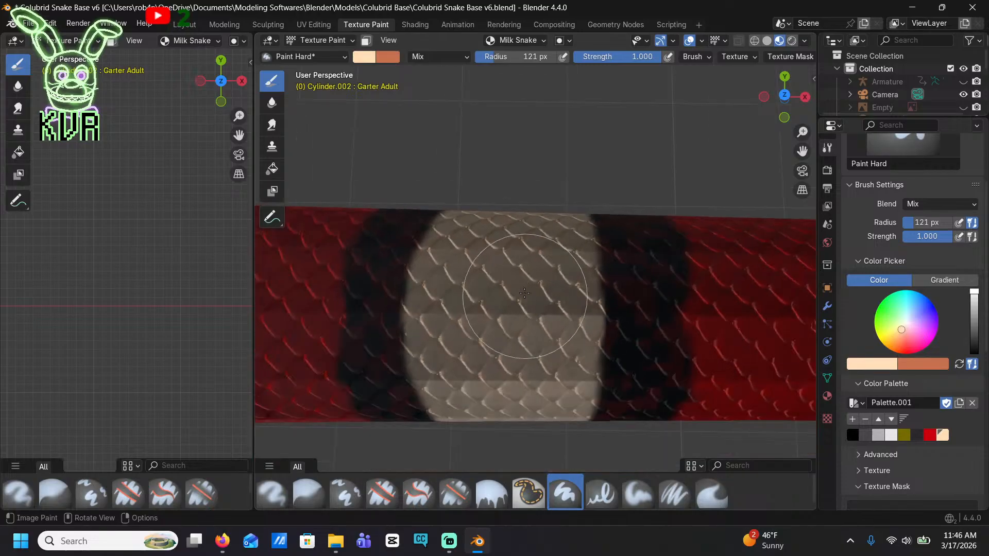
pyautogui.keyDown('shift'); pyautogui.moveTo(445, 280); pyautogui.dragTo(636, 206, button='middle'); pyautogui.keyUp('shift')
pyautogui.scroll(7, 567, 201)
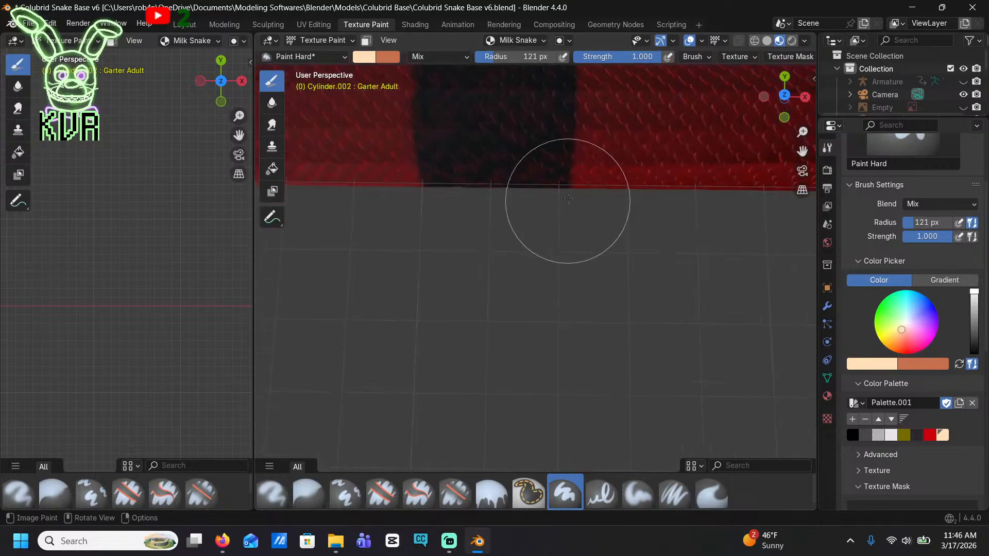
pyautogui.keyDown('shift'); pyautogui.moveTo(512, 188); pyautogui.dragTo(555, 180, button='middle'); pyautogui.keyUp('shift')
pyautogui.moveTo(468, 394)
pyautogui.keyDown('shift'); pyautogui.mouseDown(button='middle')
pyautogui.moveTo(530, 217)
pyautogui.moveTo(546, 136)
pyautogui.mouseUp(button='middle'); pyautogui.keyUp('shift')
pyautogui.scroll(-3, 481, 340)
pyautogui.scroll(2, 461, 398)
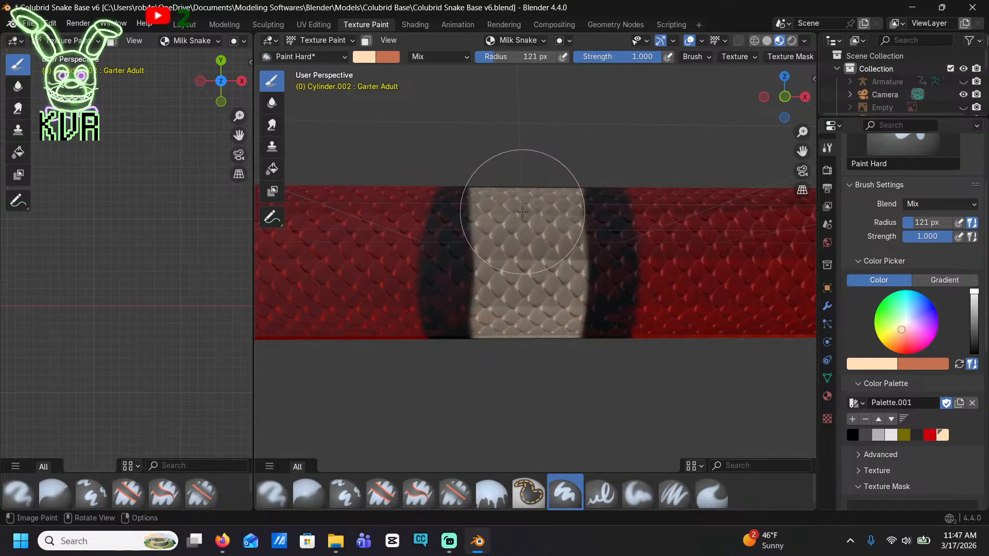
# Carry the stripe over the top of this band, undoing stray strokes, and align its edges with the side stripe
pyautogui.moveTo(510, 262); pyautogui.dragTo(489, 317, button='middle')
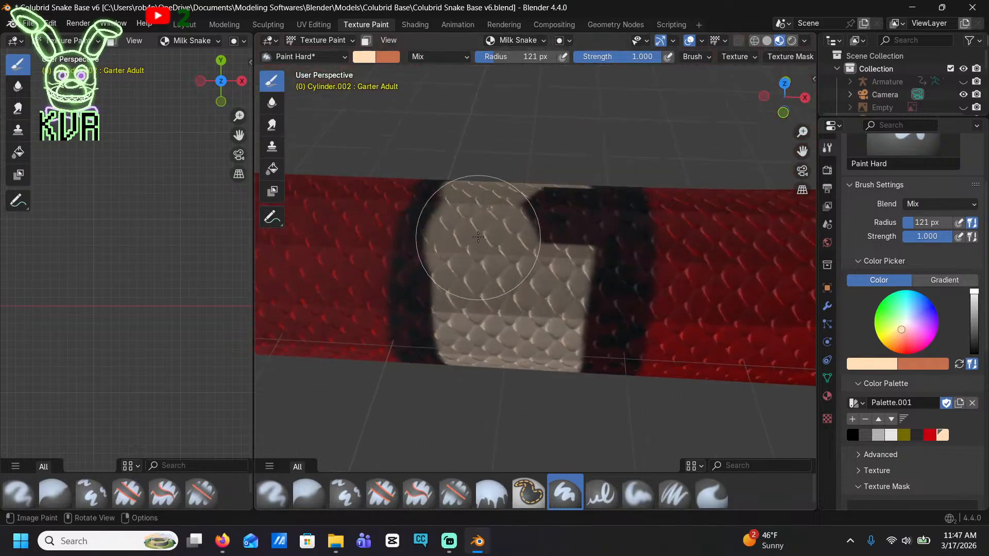
pyautogui.hotkey('ctrl', 'z')
pyautogui.scroll(3, 523, 221)
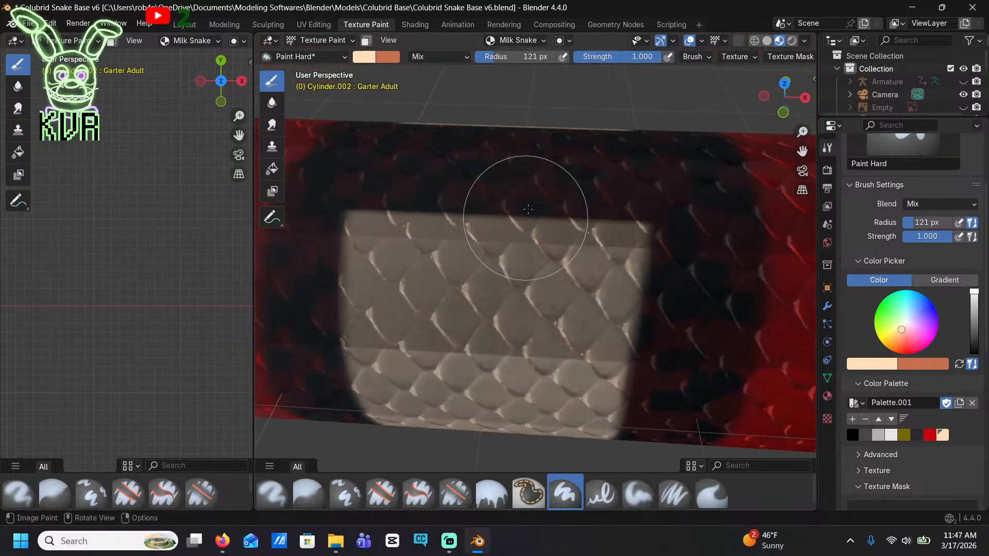
pyautogui.keyDown('shift'); pyautogui.moveTo(524, 214); pyautogui.dragTo(566, 332, button='middle'); pyautogui.keyUp('shift')
pyautogui.moveTo(549, 330)
pyautogui.mouseDown()
pyautogui.moveTo(538, 249)
pyautogui.moveTo(454, 237)
pyautogui.mouseUp()
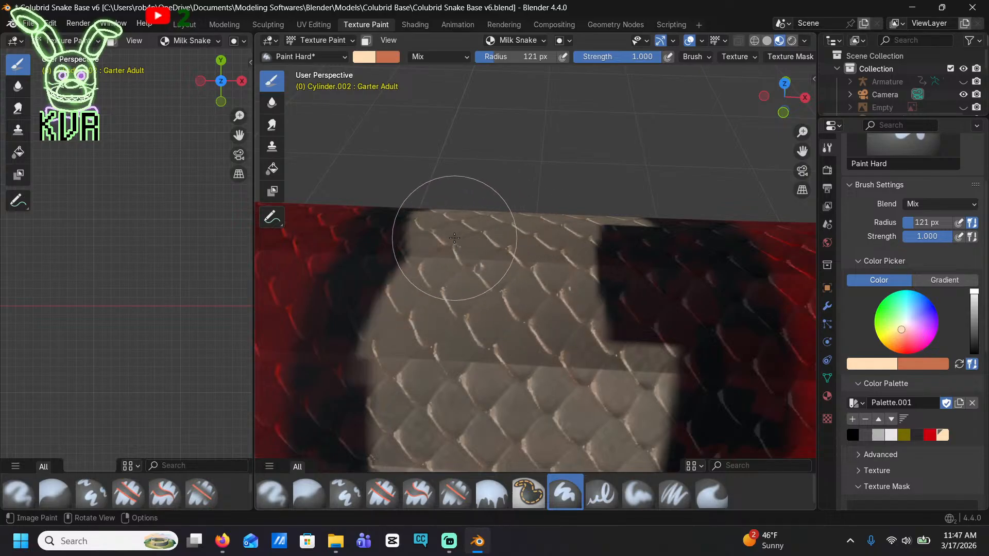
pyautogui.hotkey('ctrl', 'z')
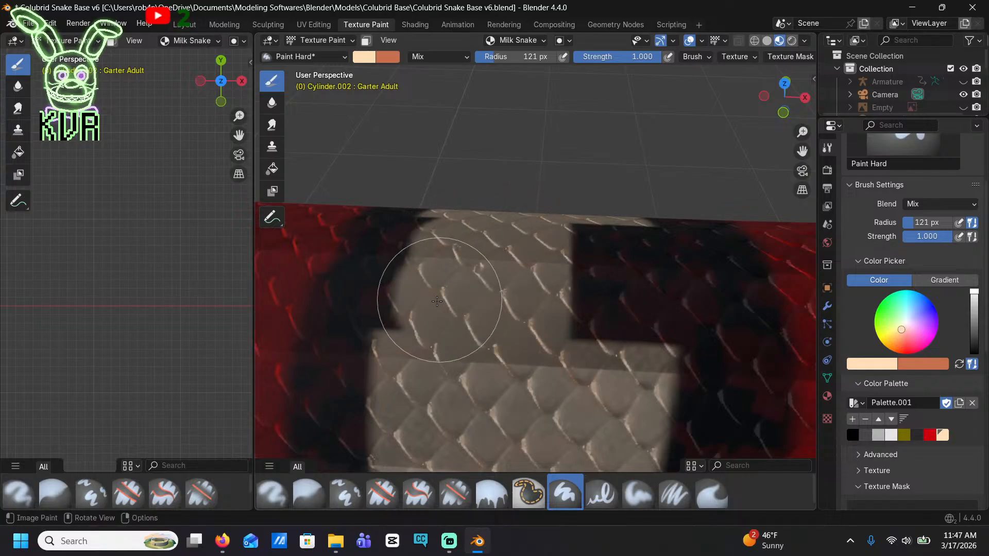
pyautogui.moveTo(436, 301); pyautogui.dragTo(419, 307)
pyautogui.moveTo(457, 254)
pyautogui.mouseDown()
pyautogui.moveTo(601, 229)
pyautogui.moveTo(595, 323)
pyautogui.mouseUp()
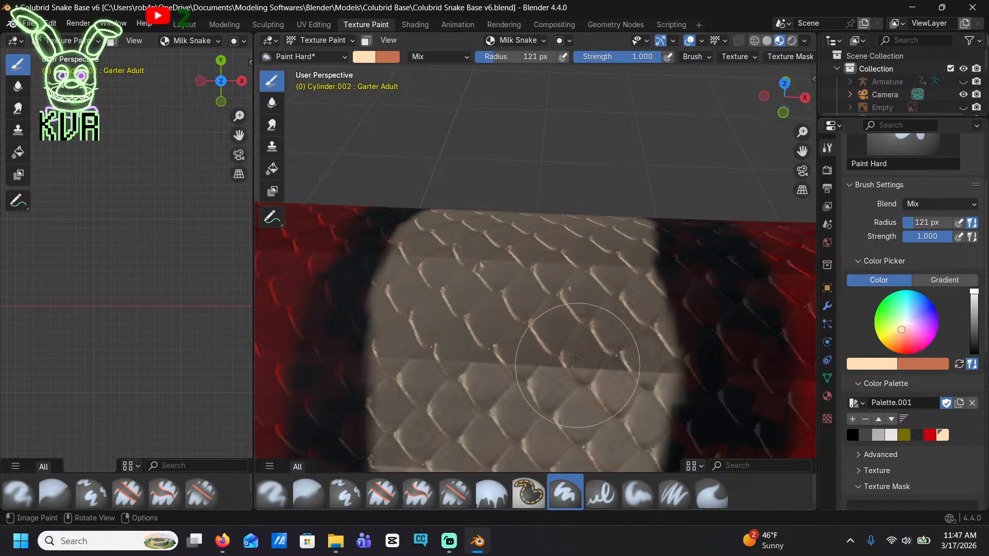
# Paint a wide cream stripe across the side of the next plain black band, keeping narrow black borders
pyautogui.scroll(-10, 572, 361)
pyautogui.keyDown('shift'); pyautogui.moveTo(455, 333); pyautogui.dragTo(584, 313, button='middle'); pyautogui.keyUp('shift')
pyautogui.scroll(5, 494, 286)
pyautogui.moveTo(485, 281)
pyautogui.keyDown('shift'); pyautogui.mouseDown(button='middle')
pyautogui.moveTo(604, 221)
pyautogui.moveTo(585, 179)
pyautogui.mouseUp(button='middle'); pyautogui.keyUp('shift')
pyautogui.moveTo(455, 340)
pyautogui.keyDown('shift'); pyautogui.mouseDown(button='middle')
pyautogui.moveTo(474, 312)
pyautogui.moveTo(520, 313)
pyautogui.mouseUp(button='middle'); pyautogui.keyUp('shift')
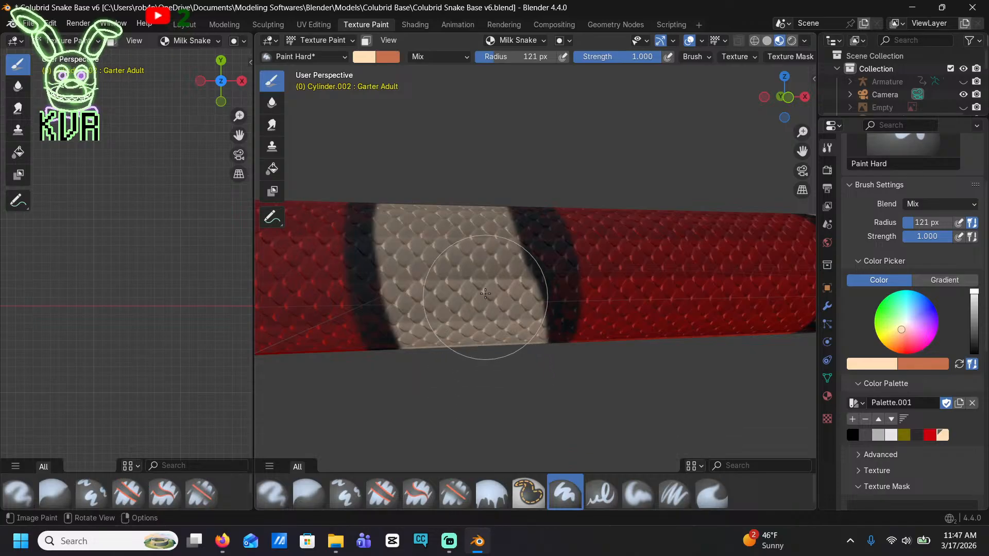
# Fill the belly section of this band with cream between its two black borders
pyautogui.moveTo(451, 229)
pyautogui.mouseDown(button='middle')
pyautogui.moveTo(464, 239)
pyautogui.moveTo(455, 246)
pyautogui.mouseUp(button='middle')
pyautogui.scroll(3, 456, 244)
pyautogui.moveTo(454, 238)
pyautogui.mouseDown()
pyautogui.moveTo(446, 230)
pyautogui.moveTo(484, 288)
pyautogui.mouseUp()
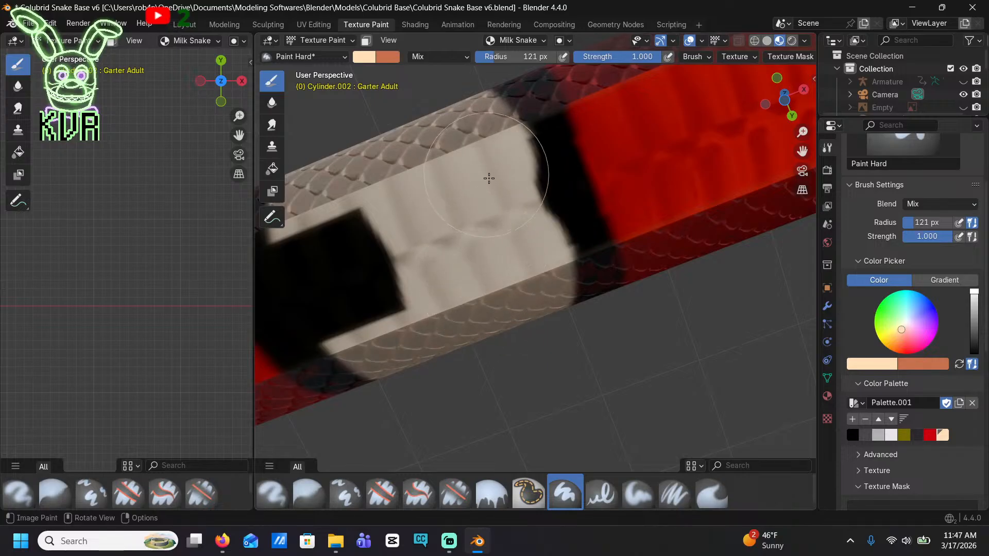
pyautogui.moveTo(492, 273); pyautogui.dragTo(591, 194, button='middle')
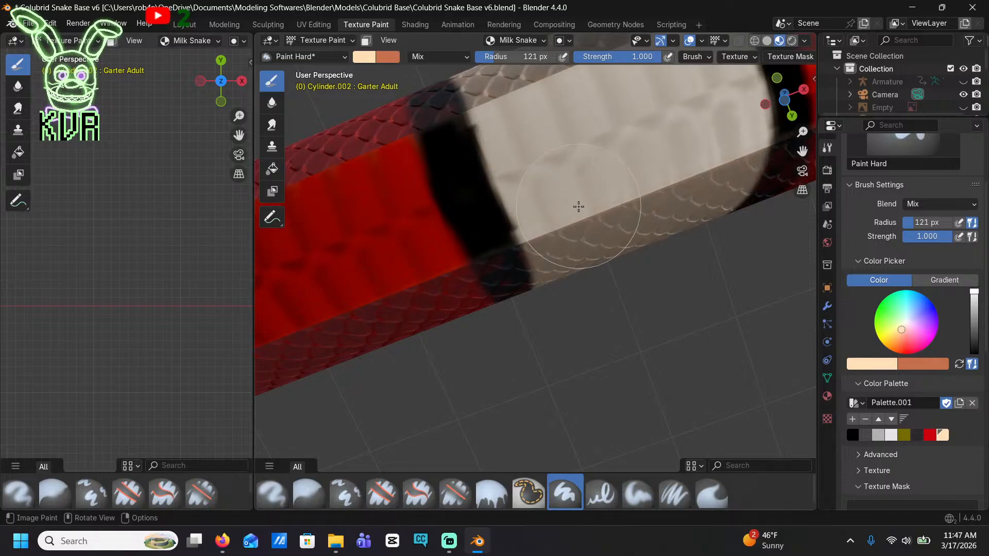
# Paint a cream stripe across the belly and up the side of the following black band
pyautogui.scroll(-8, 565, 151)
pyautogui.moveTo(547, 147); pyautogui.dragTo(601, 237, button='middle')
pyautogui.keyDown('shift'); pyautogui.moveTo(466, 218); pyautogui.dragTo(653, 238, button='middle'); pyautogui.keyUp('shift')
pyautogui.scroll(8, 585, 238)
pyautogui.moveTo(586, 239); pyautogui.dragTo(589, 268, button='middle')
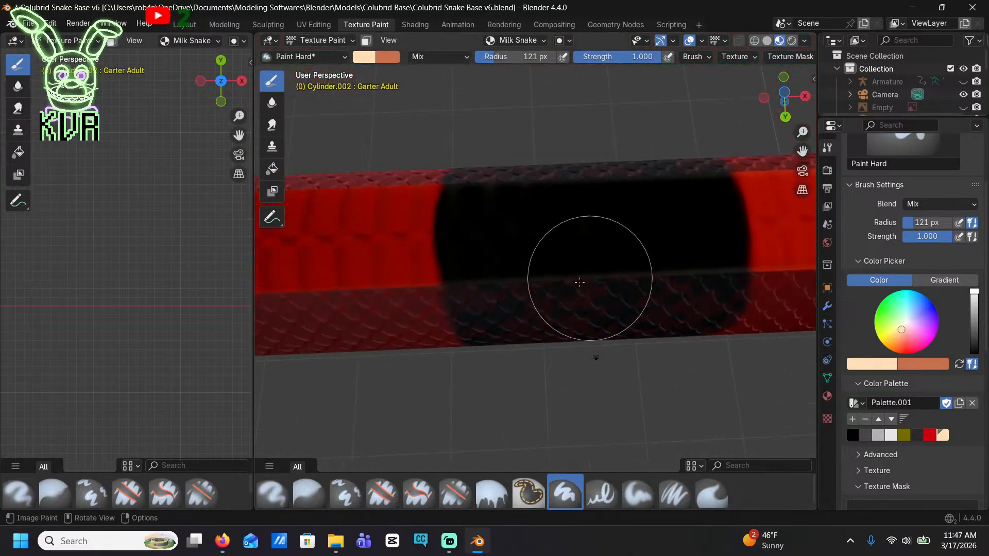
pyautogui.moveTo(579, 281)
pyautogui.mouseDown()
pyautogui.moveTo(558, 234)
pyautogui.moveTo(663, 269)
pyautogui.moveTo(596, 177)
pyautogui.moveTo(629, 221)
pyautogui.moveTo(631, 282)
pyautogui.moveTo(594, 355)
pyautogui.mouseUp()
pyautogui.moveTo(594, 356)
pyautogui.mouseDown(button='middle')
pyautogui.moveTo(557, 227)
pyautogui.moveTo(525, 304)
pyautogui.moveTo(508, 292)
pyautogui.moveTo(541, 302)
pyautogui.mouseUp(button='middle')
pyautogui.scroll(2, 586, 257)
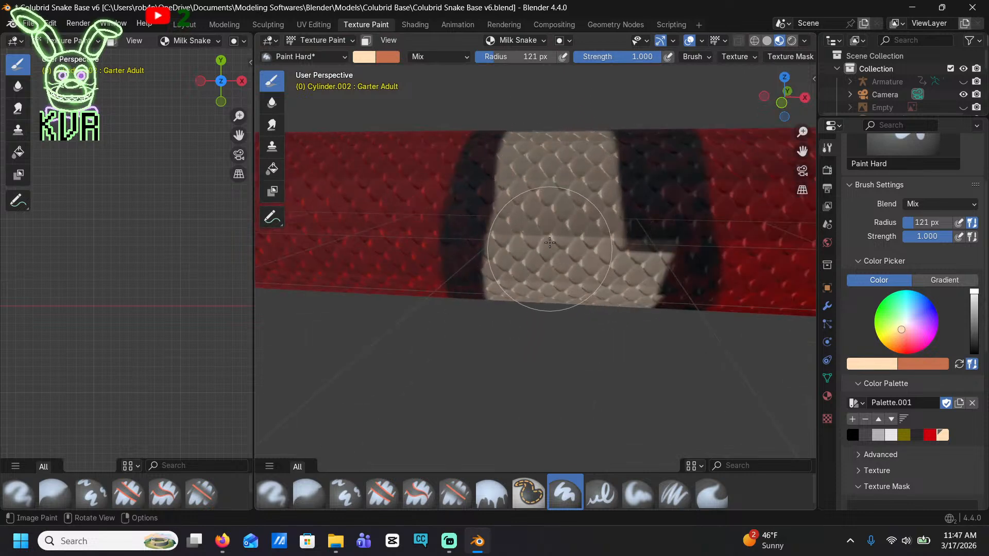
# Close the dark gap along the top of this band with cream and square up the stripe's stepped edge
pyautogui.moveTo(552, 147); pyautogui.dragTo(618, 254, button='middle')
pyautogui.scroll(2, 591, 262)
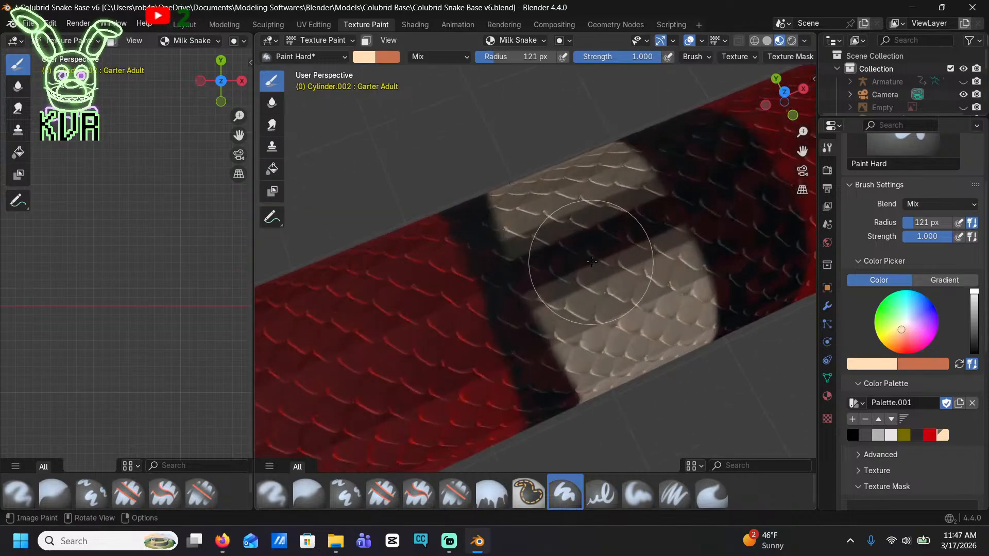
pyautogui.moveTo(623, 221)
pyautogui.mouseDown()
pyautogui.moveTo(687, 199)
pyautogui.moveTo(659, 167)
pyautogui.mouseUp()
pyautogui.moveTo(618, 156); pyautogui.dragTo(582, 151, button='middle')
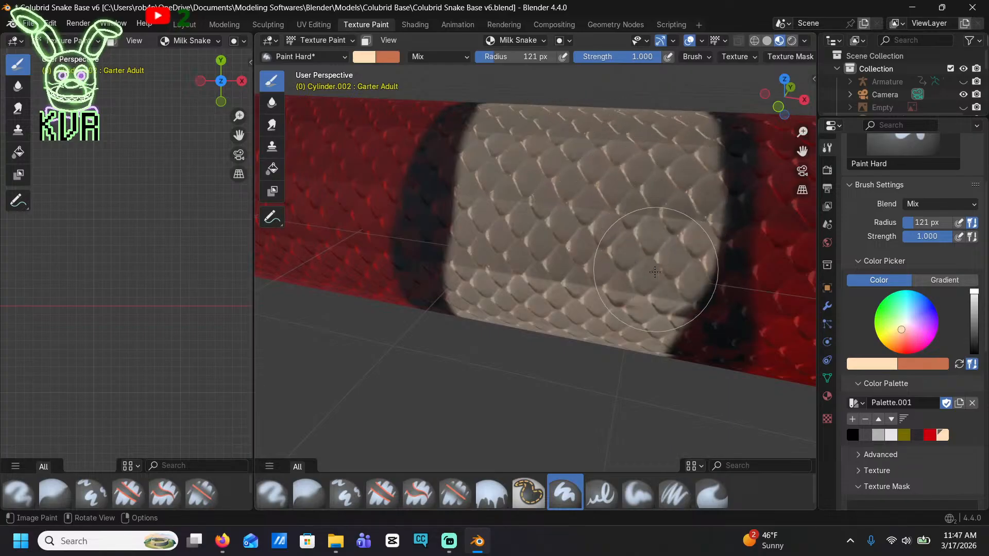
# Paint a broad cream stripe down the side of the next black band from its upper edge to the belly
pyautogui.scroll(-5, 586, 278)
pyautogui.moveTo(551, 232); pyautogui.dragTo(561, 253, button='middle')
pyautogui.scroll(2, 561, 253)
pyautogui.scroll(2, 599, 281)
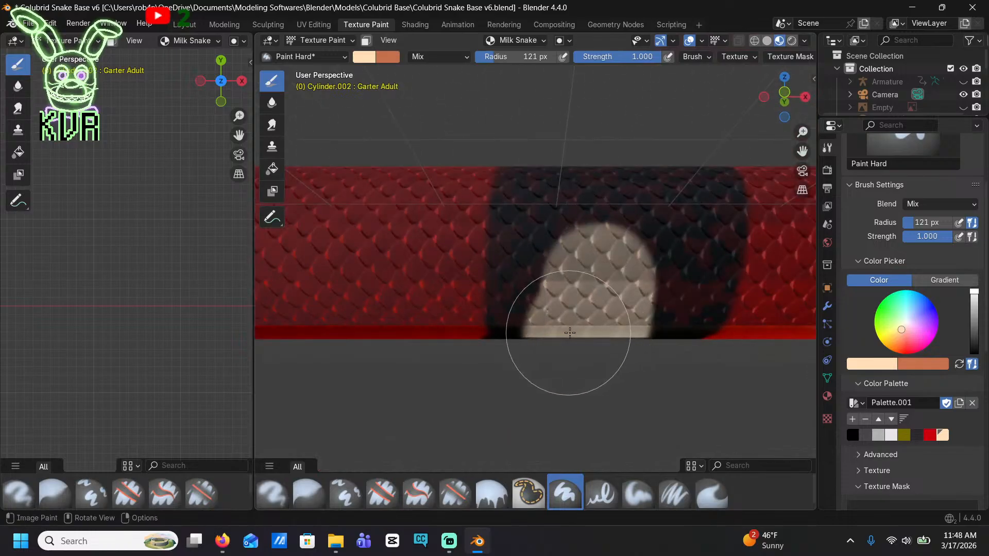
pyautogui.moveTo(634, 235)
pyautogui.mouseDown()
pyautogui.moveTo(592, 222)
pyautogui.moveTo(578, 232)
pyautogui.mouseUp()
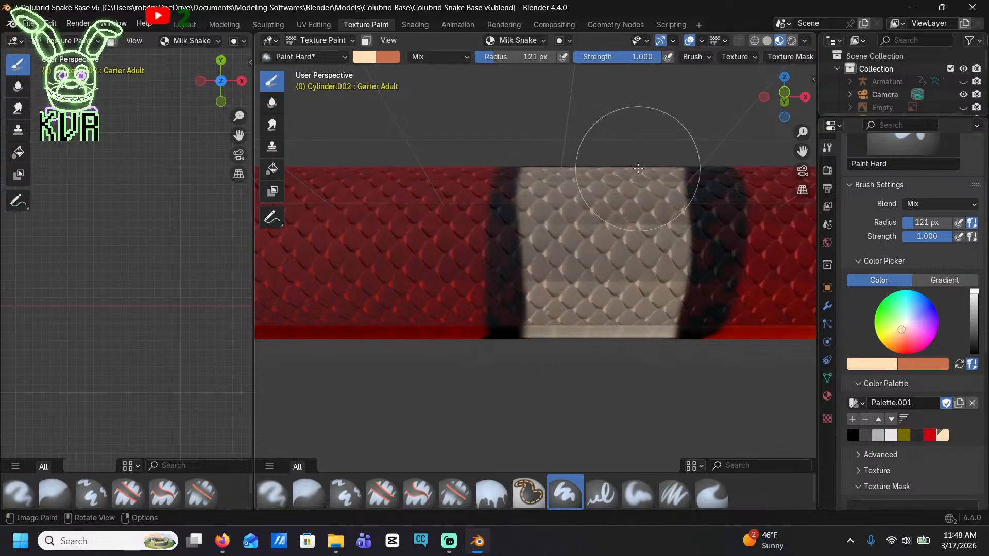
# Extend the broad stripe over the band's back and even out its front and rear edges with cream
pyautogui.moveTo(638, 168); pyautogui.dragTo(641, 218)
pyautogui.moveTo(612, 386); pyautogui.dragTo(600, 397, button='middle')
pyautogui.moveTo(600, 396); pyautogui.dragTo(611, 408)
pyautogui.scroll(3, 596, 397)
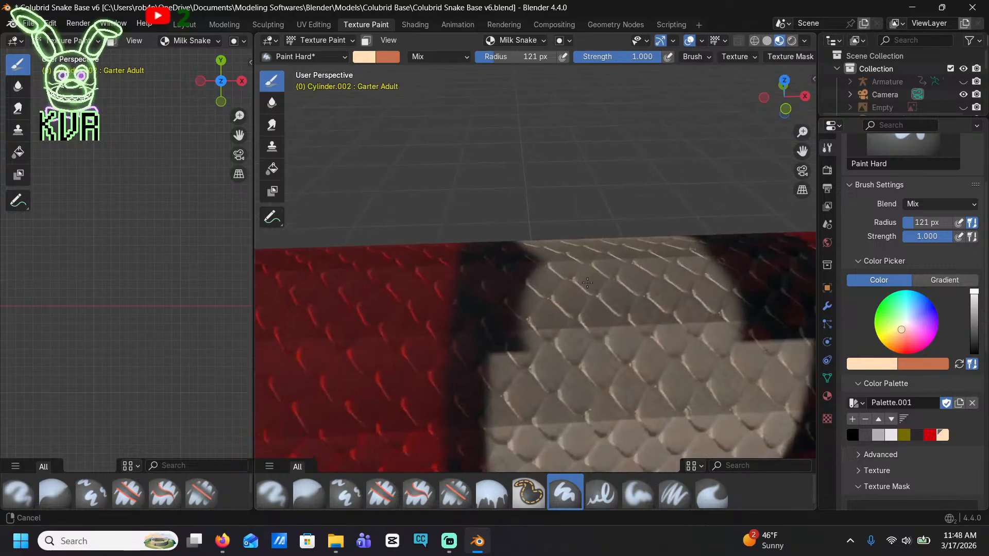
pyautogui.moveTo(541, 320); pyautogui.dragTo(536, 317)
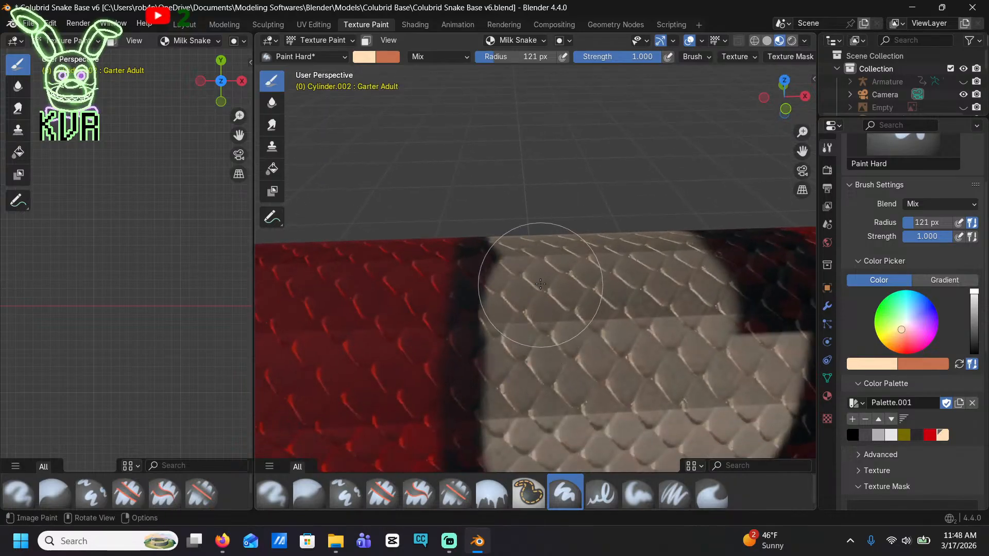
pyautogui.keyDown('shift'); pyautogui.moveTo(708, 335); pyautogui.dragTo(592, 319, button='middle'); pyautogui.keyUp('shift')
pyautogui.moveTo(592, 319)
pyautogui.mouseDown()
pyautogui.moveTo(631, 317)
pyautogui.moveTo(641, 300)
pyautogui.moveTo(629, 271)
pyautogui.mouseUp()
# Paint a cream stripe around the next black band, covering its side, back and belly between black borders
pyautogui.scroll(-6, 579, 229)
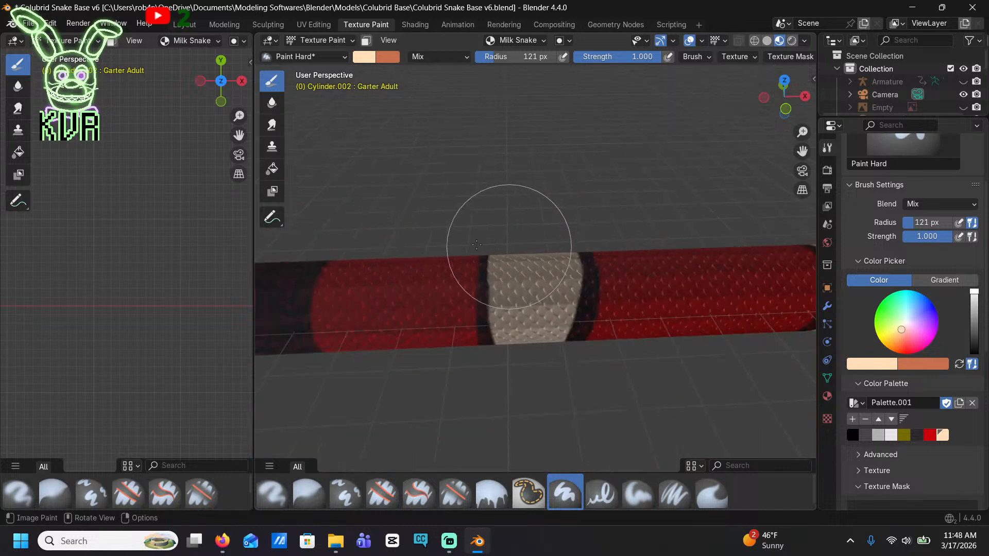
pyautogui.keyDown('shift'); pyautogui.moveTo(510, 245); pyautogui.dragTo(754, 202, button='middle'); pyautogui.keyUp('shift')
pyautogui.scroll(1, 538, 238)
pyautogui.moveTo(510, 245)
pyautogui.mouseDown(button='middle')
pyautogui.moveTo(496, 192)
pyautogui.moveTo(562, 237)
pyautogui.mouseUp(button='middle')
pyautogui.moveTo(536, 236)
pyautogui.mouseDown()
pyautogui.moveTo(530, 170)
pyautogui.moveTo(579, 181)
pyautogui.mouseUp()
pyautogui.moveTo(571, 309)
pyautogui.mouseDown()
pyautogui.moveTo(533, 291)
pyautogui.moveTo(543, 171)
pyautogui.mouseUp()
pyautogui.moveTo(543, 171)
pyautogui.mouseDown(button='middle')
pyautogui.moveTo(542, 135)
pyautogui.moveTo(558, 166)
pyautogui.moveTo(534, 199)
pyautogui.mouseUp(button='middle')
pyautogui.moveTo(534, 199)
pyautogui.mouseDown()
pyautogui.moveTo(531, 176)
pyautogui.moveTo(502, 205)
pyautogui.moveTo(513, 175)
pyautogui.moveTo(569, 211)
pyautogui.moveTo(591, 203)
pyautogui.moveTo(561, 135)
pyautogui.mouseUp()
pyautogui.moveTo(506, 117); pyautogui.dragTo(554, 180, button='middle')
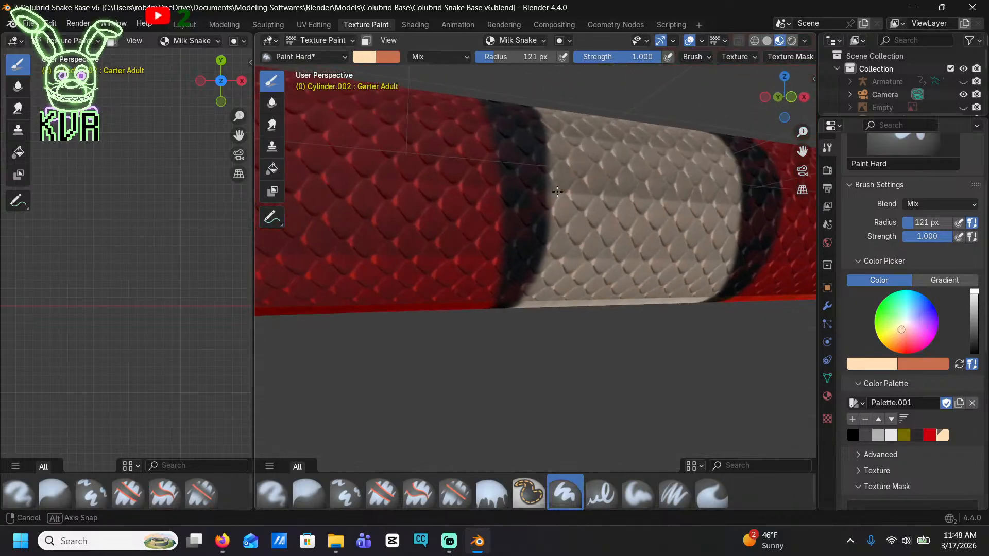
# Move to the next solid black band and paint a cream stripe across its side down to the belly edge
pyautogui.scroll(-4, 558, 177)
pyautogui.keyDown('shift'); pyautogui.moveTo(479, 188); pyautogui.dragTo(611, 202, button='middle'); pyautogui.keyUp('shift')
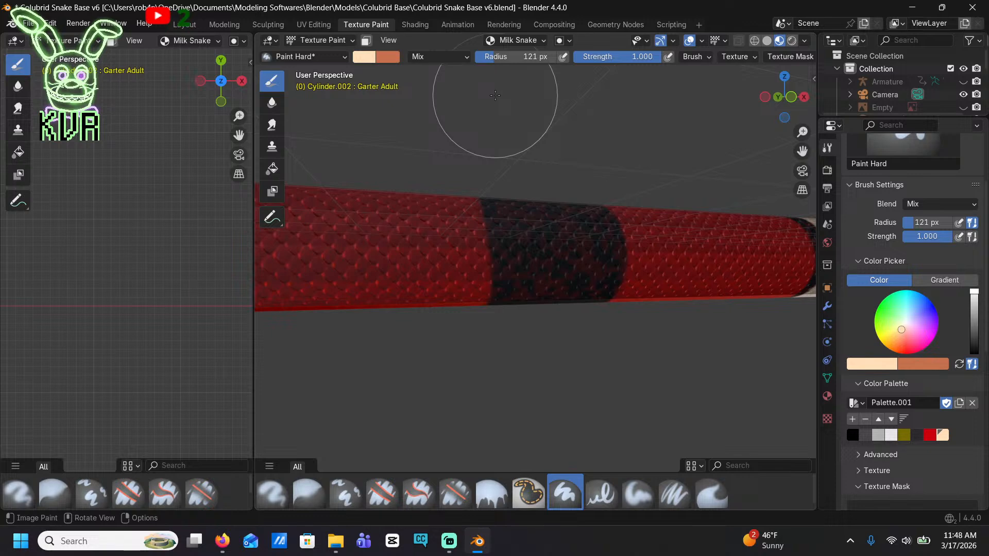
pyautogui.scroll(5, 634, 173)
pyautogui.moveTo(669, 242); pyautogui.dragTo(646, 218, button='middle')
pyautogui.scroll(-3, 561, 172)
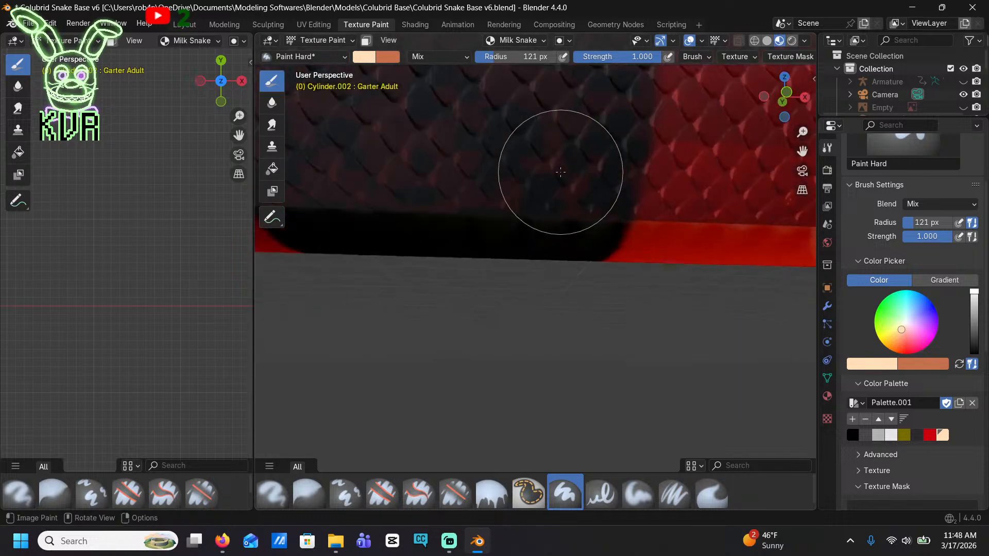
pyautogui.scroll(-1, 541, 158)
pyautogui.moveTo(546, 167)
pyautogui.mouseDown()
pyautogui.moveTo(525, 178)
pyautogui.moveTo(525, 242)
pyautogui.moveTo(519, 143)
pyautogui.moveTo(546, 121)
pyautogui.moveTo(581, 125)
pyautogui.moveTo(587, 242)
pyautogui.moveTo(565, 302)
pyautogui.mouseUp()
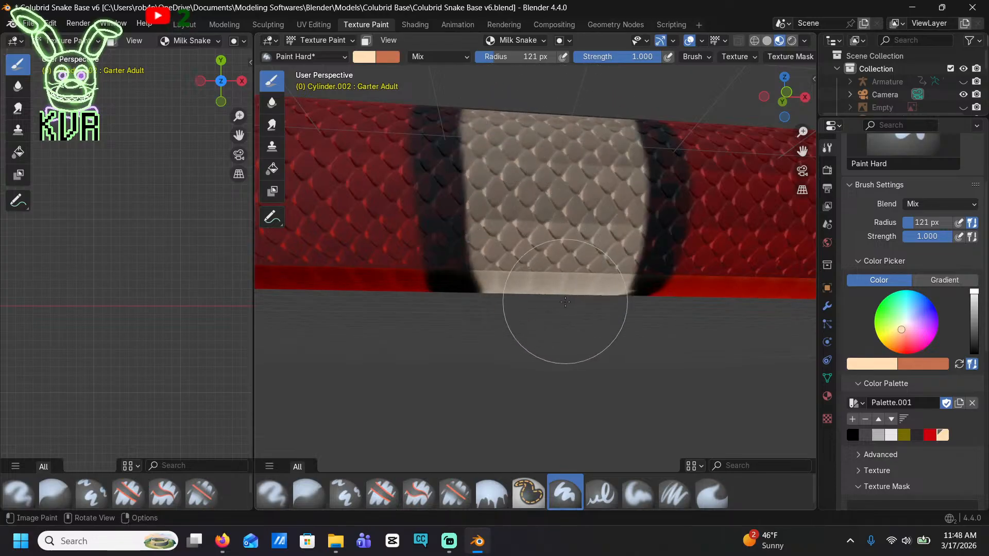
# Complete this band's cream stripe over the top of the body
pyautogui.moveTo(526, 229)
pyautogui.mouseDown(button='middle')
pyautogui.moveTo(540, 243)
pyautogui.moveTo(530, 391)
pyautogui.moveTo(530, 356)
pyautogui.mouseUp(button='middle')
pyautogui.moveTo(530, 355)
pyautogui.mouseDown()
pyautogui.moveTo(525, 300)
pyautogui.moveTo(541, 330)
pyautogui.moveTo(614, 318)
pyautogui.moveTo(530, 172)
pyautogui.moveTo(533, 325)
pyautogui.mouseUp()
pyautogui.scroll(5, 524, 303)
# Paint a cream stripe through the middle of the next black band along the body, seen from above
pyautogui.scroll(-5, 484, 327)
pyautogui.keyDown('shift'); pyautogui.moveTo(485, 327); pyautogui.dragTo(636, 372, button='middle'); pyautogui.keyUp('shift')
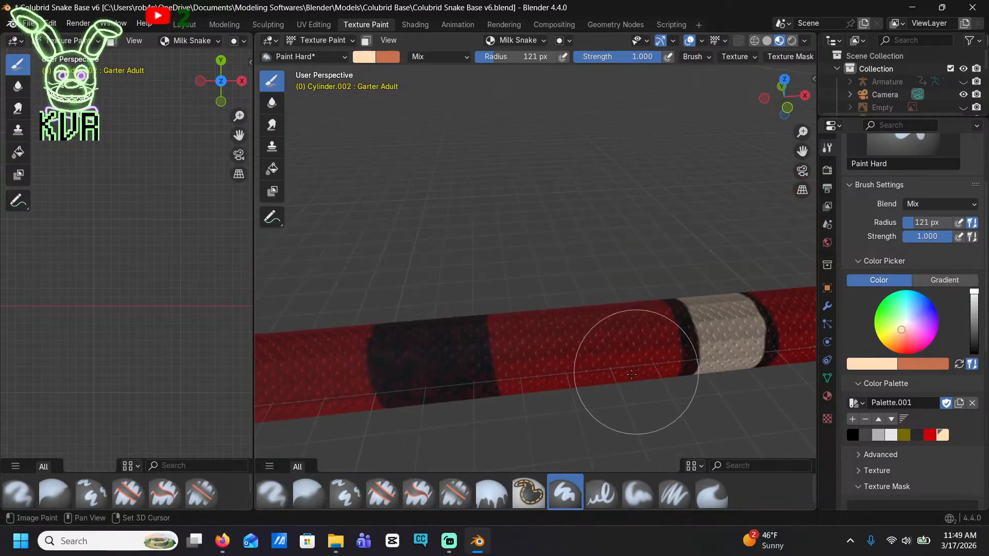
pyautogui.keyDown('shift'); pyautogui.moveTo(433, 364); pyautogui.dragTo(464, 277, button='middle'); pyautogui.keyUp('shift')
pyautogui.scroll(4, 465, 277)
pyautogui.moveTo(423, 265)
pyautogui.mouseDown()
pyautogui.moveTo(397, 199)
pyautogui.moveTo(415, 142)
pyautogui.moveTo(444, 283)
pyautogui.moveTo(422, 324)
pyautogui.moveTo(401, 261)
pyautogui.mouseUp()
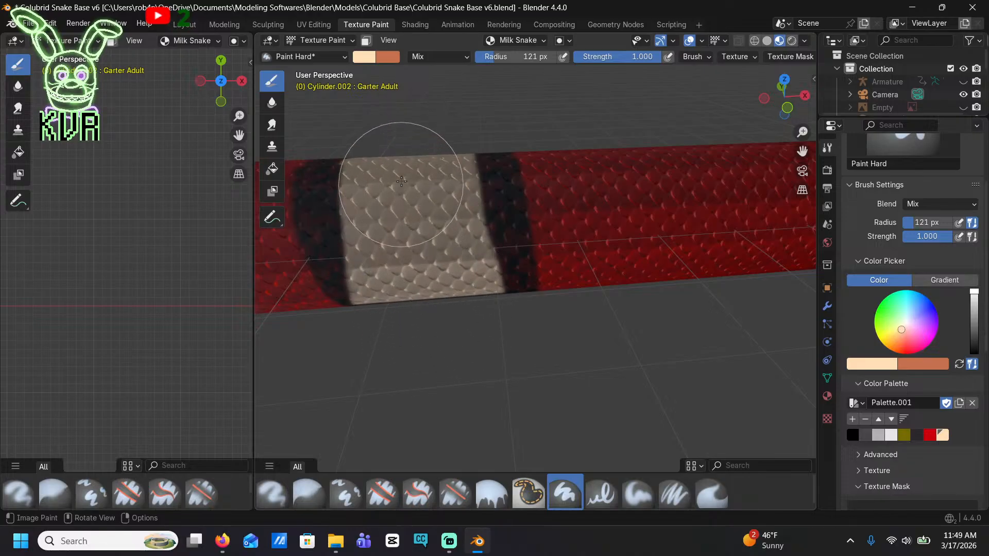
# Touch up this stripe's edge on the side and continue the cream across the band's belly
pyautogui.moveTo(406, 206)
pyautogui.mouseDown(button='middle')
pyautogui.moveTo(407, 142)
pyautogui.moveTo(471, 252)
pyautogui.mouseUp(button='middle')
pyautogui.click(503, 237)
pyautogui.moveTo(503, 237); pyautogui.dragTo(453, 100)
pyautogui.moveTo(453, 99)
pyautogui.mouseDown(button='middle')
pyautogui.moveTo(435, 149)
pyautogui.moveTo(494, 274)
pyautogui.mouseUp(button='middle')
pyautogui.scroll(3, 434, 152)
pyautogui.scroll(1, 493, 268)
pyautogui.moveTo(490, 239)
pyautogui.mouseDown()
pyautogui.moveTo(459, 174)
pyautogui.moveTo(376, 144)
pyautogui.moveTo(430, 209)
pyautogui.mouseUp()
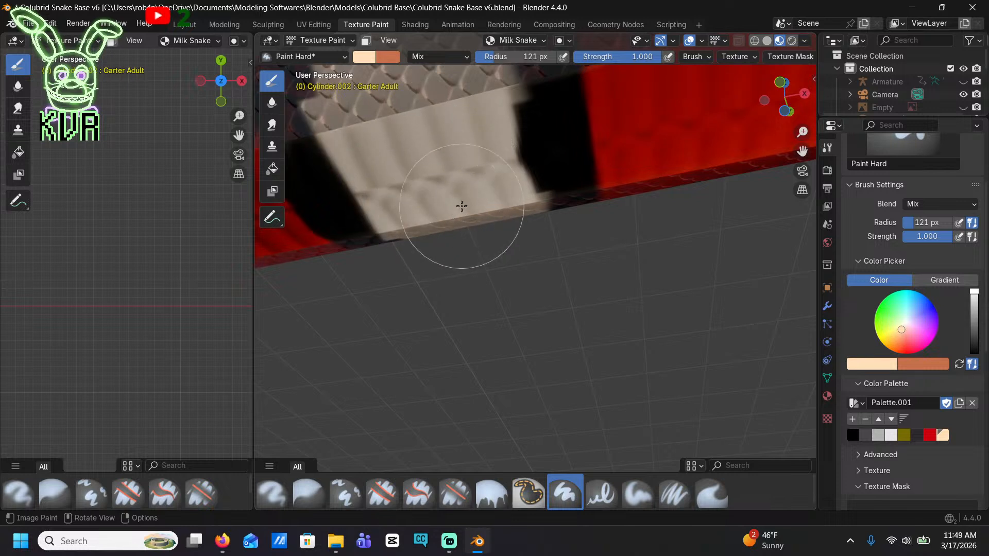
# Undo the last stroke and repaint the cream stripe across this band's belly, widening it to match the side edges
pyautogui.hotkey('ctrl', 'z')
pyautogui.moveTo(465, 210); pyautogui.dragTo(481, 163, button='middle')
pyautogui.keyDown('shift'); pyautogui.moveTo(481, 163); pyautogui.dragTo(526, 264, button='middle'); pyautogui.keyUp('shift')
pyautogui.scroll(1, 526, 266)
pyautogui.moveTo(517, 238); pyautogui.dragTo(494, 195)
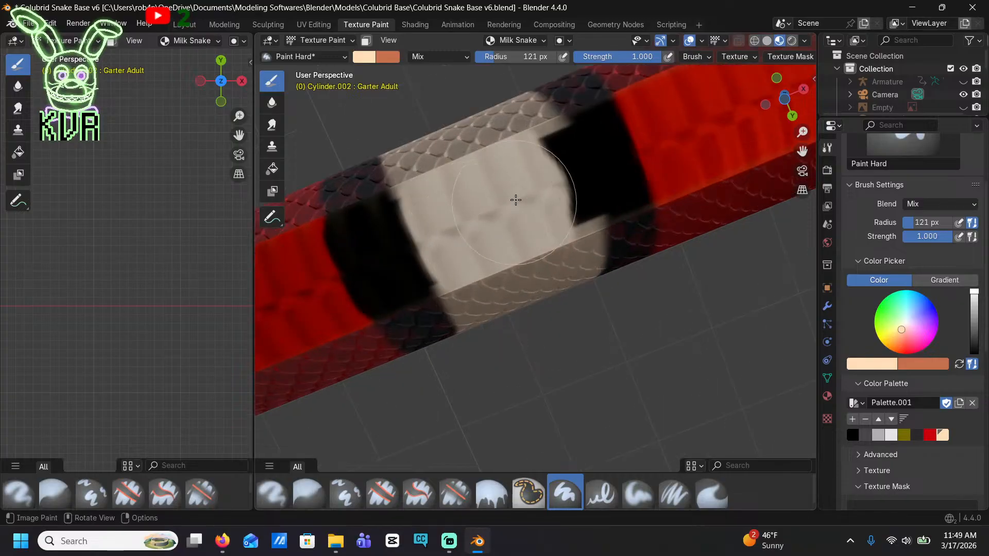
pyautogui.moveTo(516, 199)
pyautogui.mouseDown()
pyautogui.moveTo(517, 150)
pyautogui.moveTo(536, 195)
pyautogui.mouseUp()
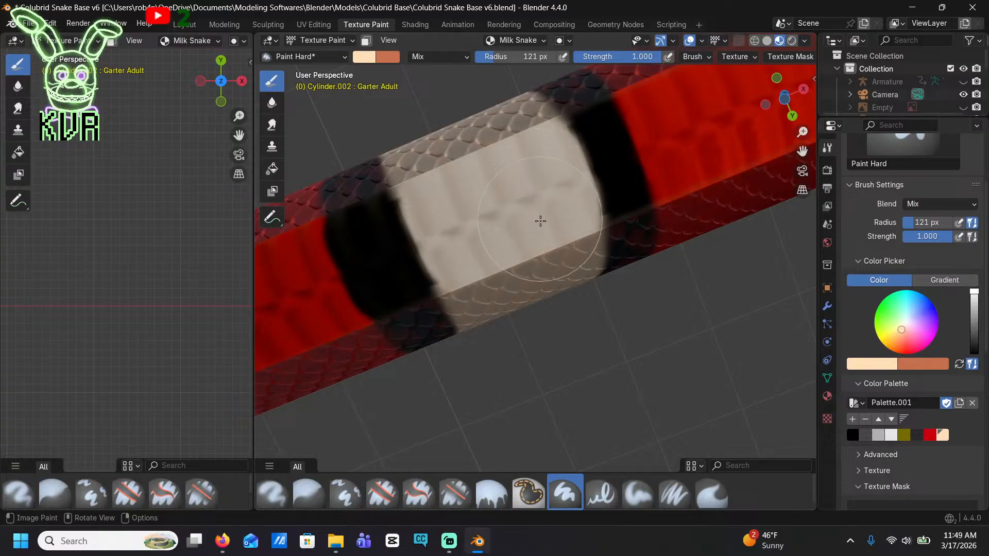
# Fill the remaining black gap over the top of the body with cream to join both halves of the stripe
pyautogui.moveTo(465, 180)
pyautogui.mouseDown(button='middle')
pyautogui.moveTo(492, 283)
pyautogui.moveTo(549, 335)
pyautogui.mouseUp(button='middle')
pyautogui.scroll(-4, 492, 283)
pyautogui.scroll(3, 550, 335)
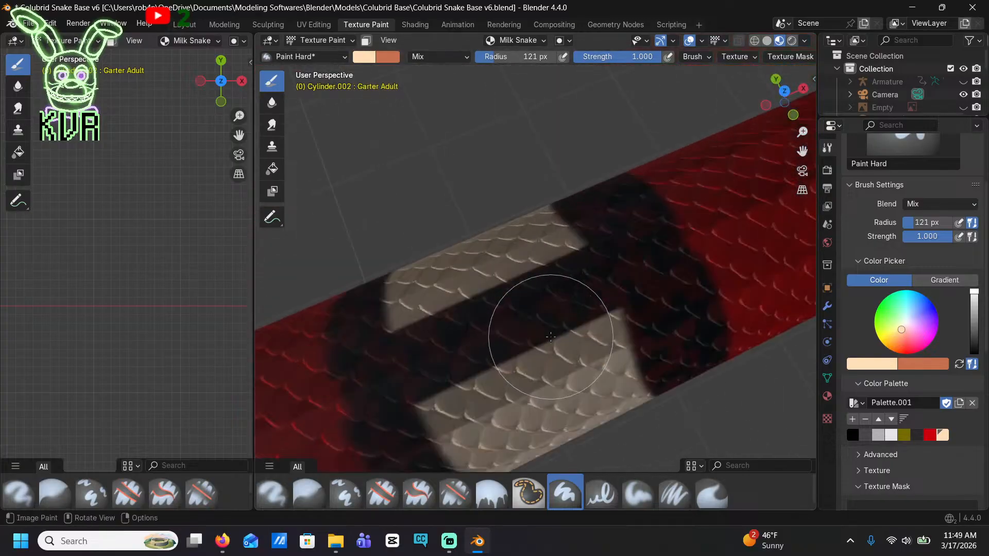
pyautogui.moveTo(550, 335)
pyautogui.mouseDown()
pyautogui.moveTo(523, 312)
pyautogui.moveTo(440, 337)
pyautogui.mouseUp()
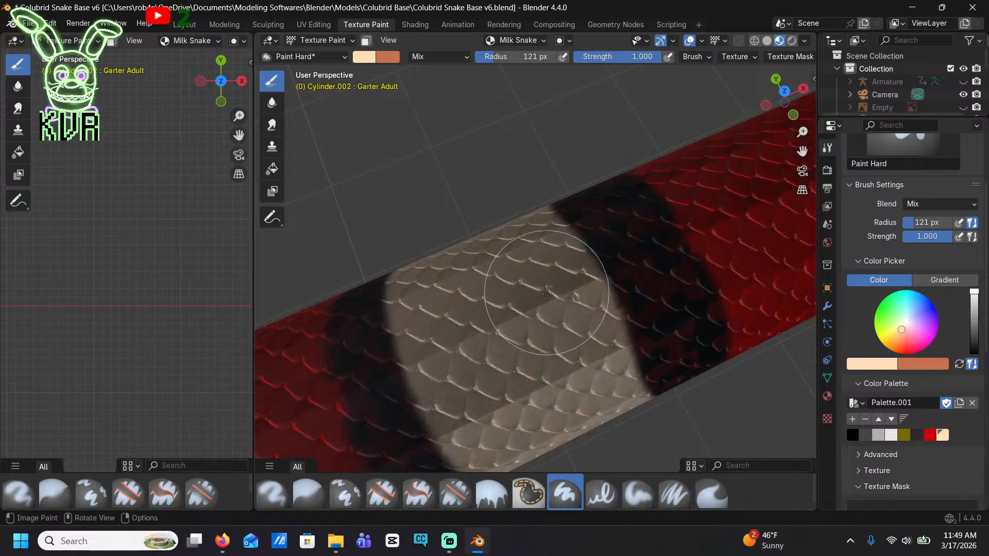
# Paint a cream stripe over the side and top of the next black band, leaving narrow black borders
pyautogui.moveTo(519, 304)
pyautogui.mouseDown(button='middle')
pyautogui.moveTo(583, 177)
pyautogui.moveTo(523, 118)
pyautogui.moveTo(499, 138)
pyautogui.mouseUp(button='middle')
pyautogui.moveTo(494, 131); pyautogui.dragTo(501, 178)
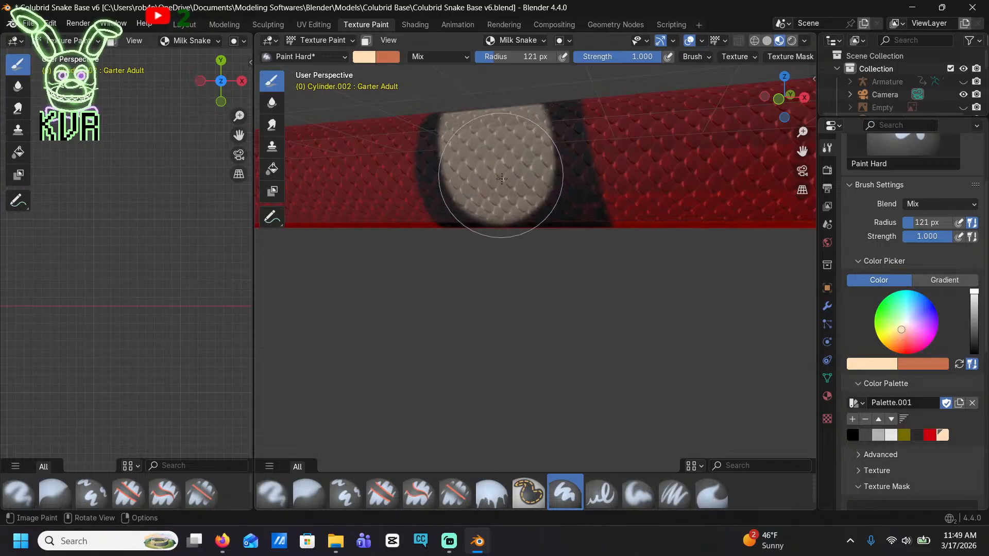
pyautogui.moveTo(512, 220); pyautogui.dragTo(464, 177, button='middle')
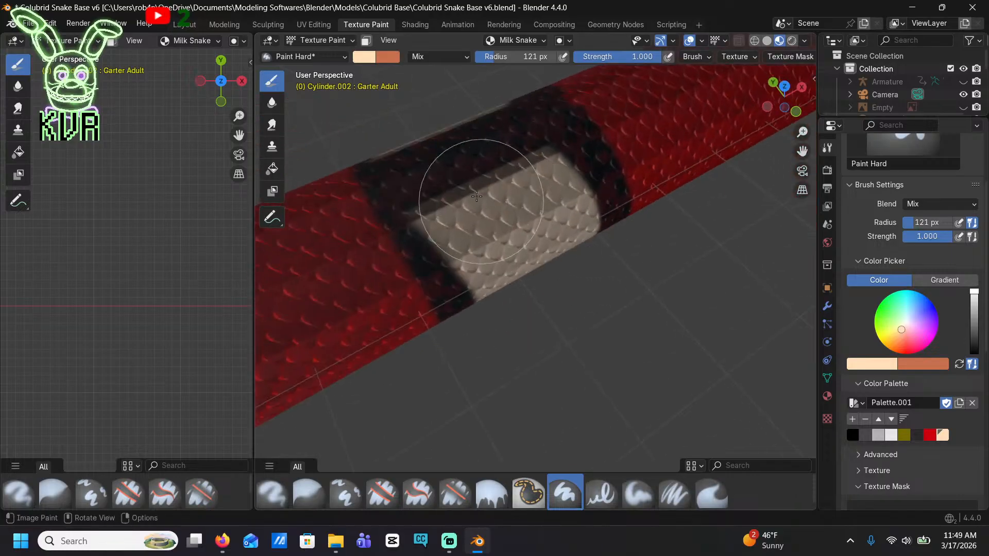
pyautogui.moveTo(463, 176)
pyautogui.mouseDown()
pyautogui.moveTo(453, 165)
pyautogui.moveTo(450, 173)
pyautogui.moveTo(452, 160)
pyautogui.moveTo(492, 132)
pyautogui.mouseUp()
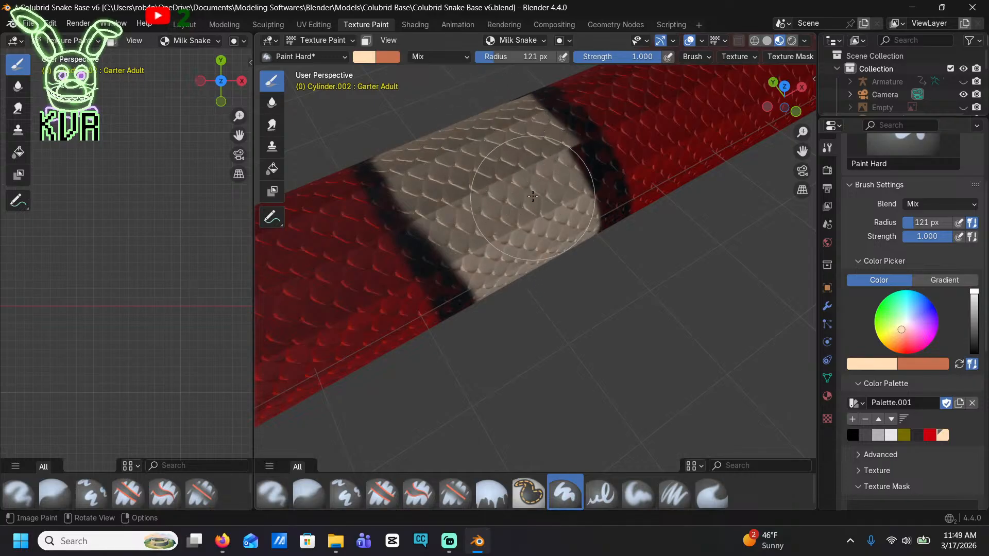
pyautogui.moveTo(511, 178); pyautogui.dragTo(578, 250, button='middle')
pyautogui.scroll(3, 519, 162)
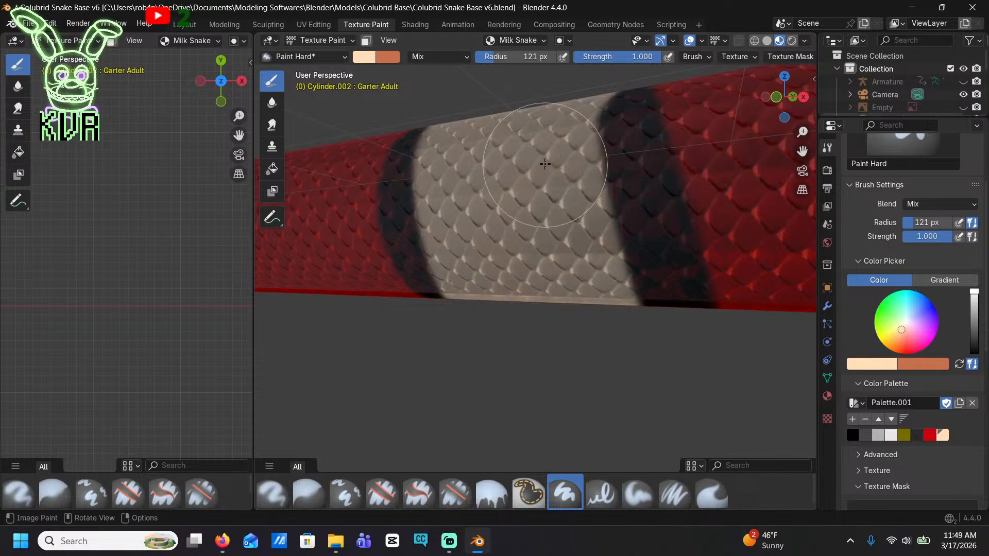
pyautogui.moveTo(545, 163)
pyautogui.mouseDown()
pyautogui.moveTo(529, 56)
pyautogui.moveTo(607, 209)
pyautogui.moveTo(595, 298)
pyautogui.moveTo(609, 332)
pyautogui.mouseUp()
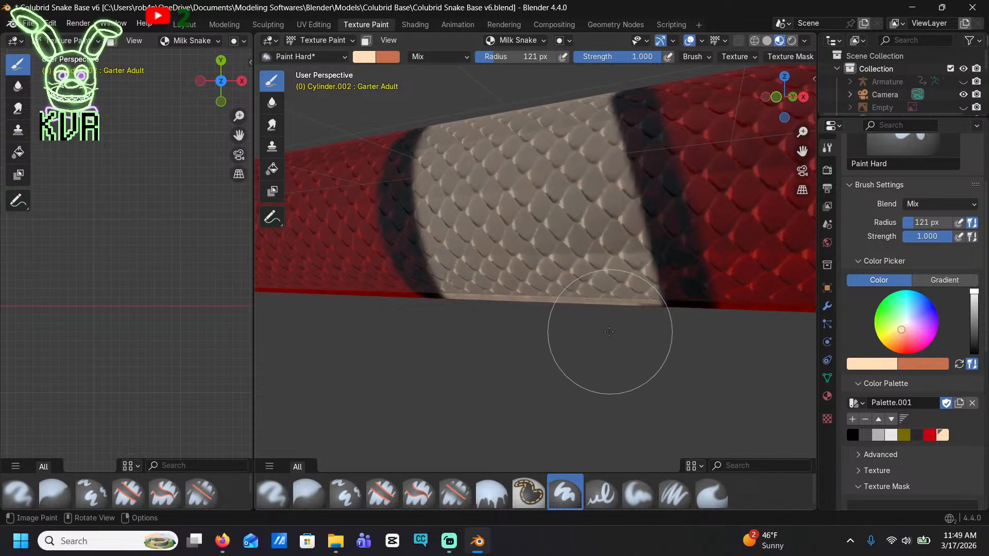
# Try to continue this band's cream stripe straight across the belly
pyautogui.moveTo(609, 332); pyautogui.dragTo(601, 230, button='middle')
pyautogui.moveTo(579, 280); pyautogui.dragTo(551, 232, button='middle')
pyautogui.moveTo(548, 237)
pyautogui.mouseDown()
pyautogui.moveTo(528, 218)
pyautogui.moveTo(561, 226)
pyautogui.moveTo(615, 198)
pyautogui.moveTo(530, 255)
pyautogui.moveTo(453, 288)
pyautogui.moveTo(456, 299)
pyautogui.mouseUp()
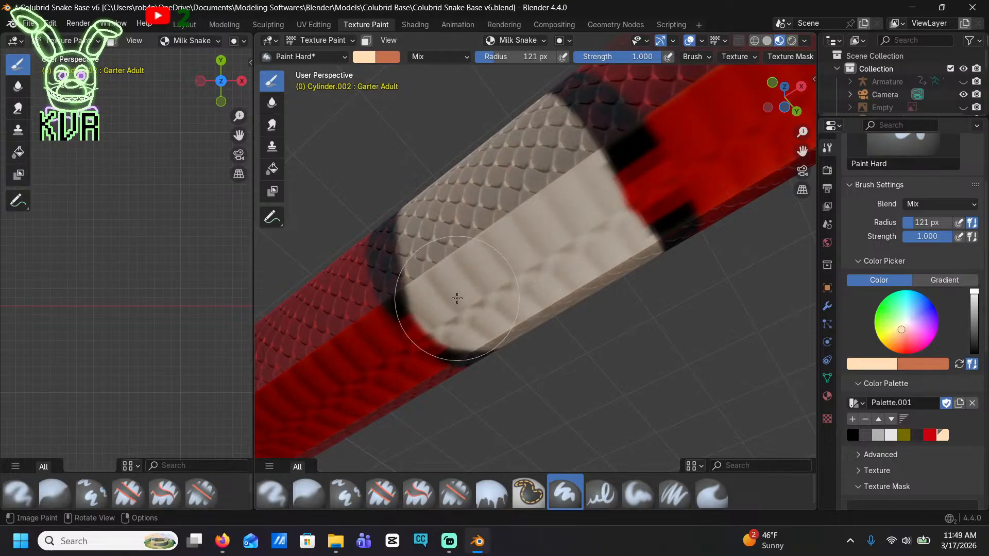
pyautogui.moveTo(614, 201); pyautogui.dragTo(547, 250)
# Switch to black from the palette and cover this band's whole belly section, including the red gaps
pyautogui.click(852, 435)
pyautogui.moveTo(550, 238); pyautogui.dragTo(661, 264, button='middle')
pyautogui.moveTo(571, 279)
pyautogui.mouseDown()
pyautogui.moveTo(503, 239)
pyautogui.moveTo(465, 191)
pyautogui.mouseUp()
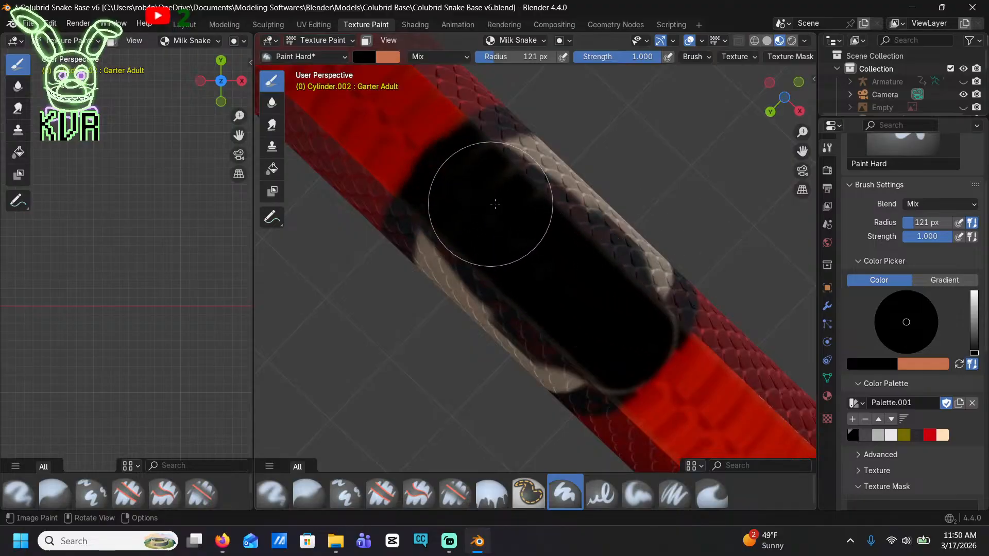
pyautogui.moveTo(595, 299)
pyautogui.mouseDown()
pyautogui.moveTo(629, 308)
pyautogui.moveTo(609, 345)
pyautogui.mouseUp()
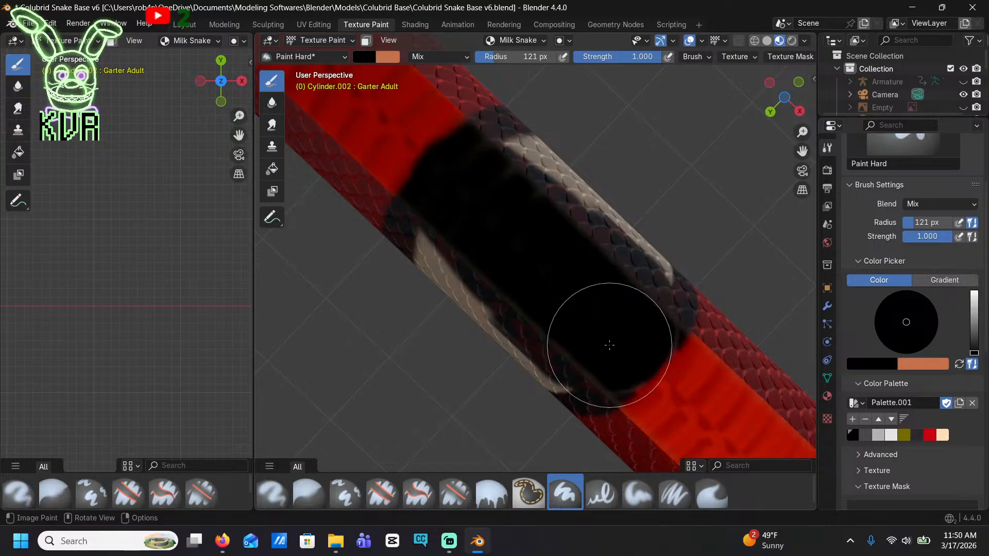
# Switch back to cream and repaint the stripe across the belly, leaving a black border at each end
pyautogui.click(942, 435)
pyautogui.moveTo(629, 294)
pyautogui.mouseDown()
pyautogui.moveTo(600, 265)
pyautogui.moveTo(532, 303)
pyautogui.moveTo(512, 269)
pyautogui.moveTo(502, 179)
pyautogui.mouseUp()
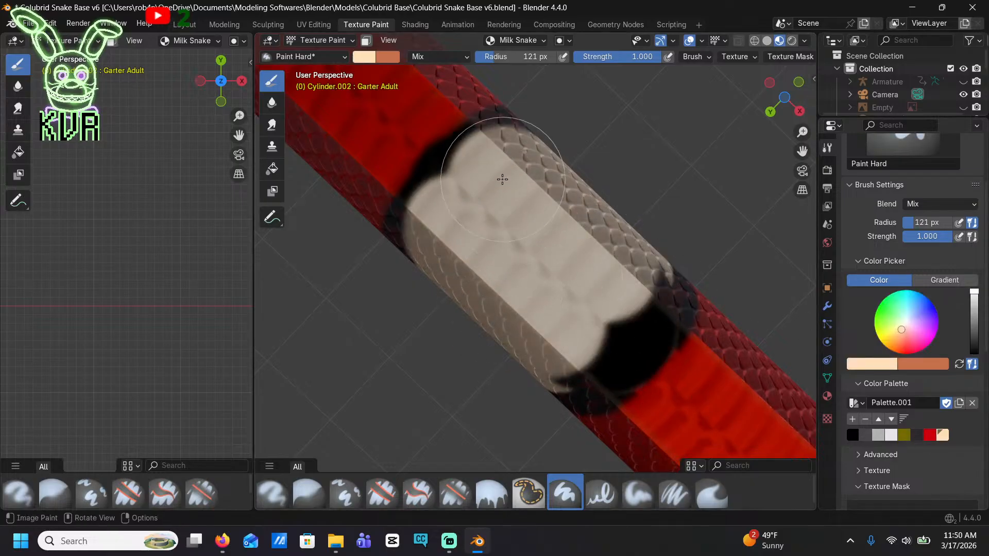
pyautogui.moveTo(533, 319)
pyautogui.mouseDown()
pyautogui.moveTo(556, 338)
pyautogui.moveTo(611, 294)
pyautogui.moveTo(565, 221)
pyautogui.moveTo(477, 215)
pyautogui.mouseUp()
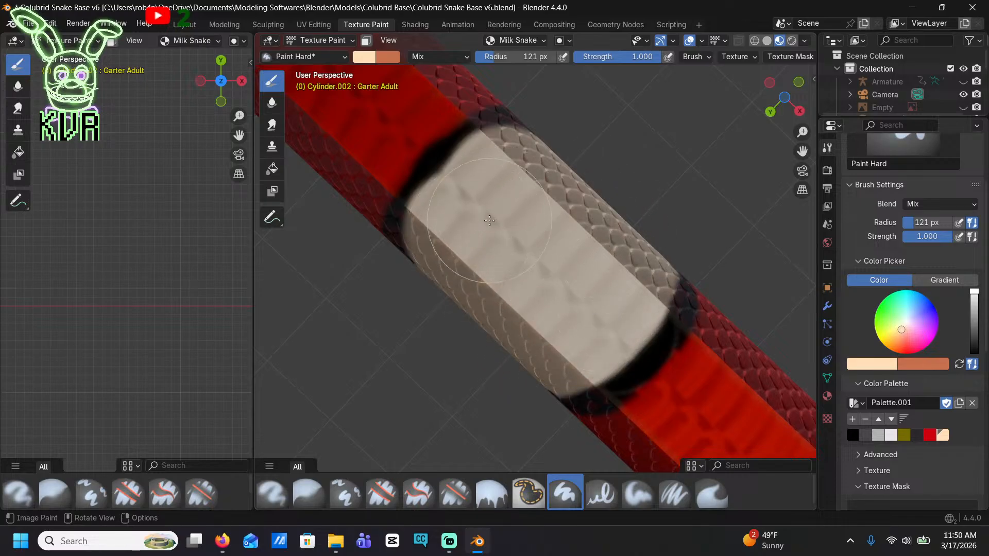
# Move to the next black band and paint a broad cream stripe over its side, starting down toward the belly edge
pyautogui.moveTo(530, 170); pyautogui.dragTo(458, 371, button='middle')
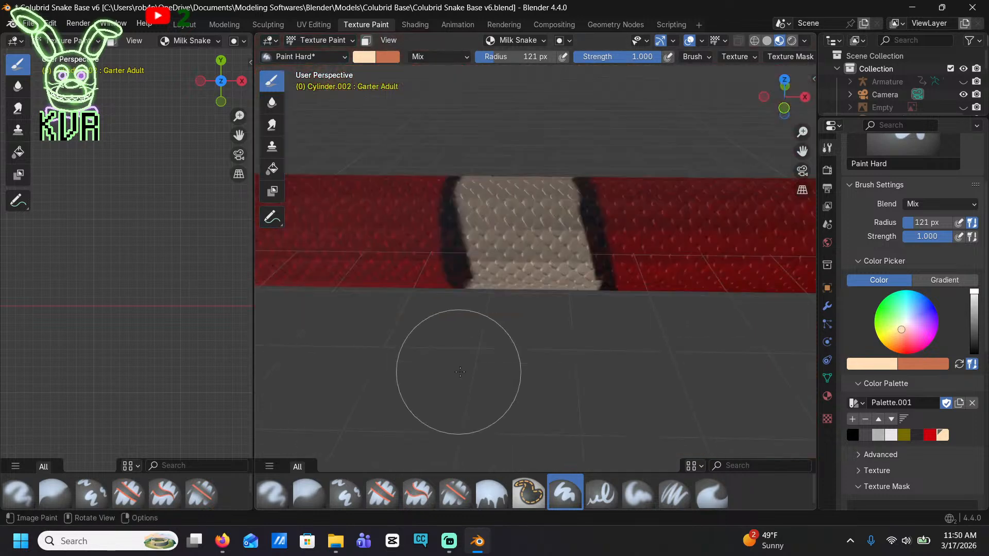
pyautogui.scroll(-4, 462, 312)
pyautogui.keyDown('shift'); pyautogui.moveTo(464, 311); pyautogui.dragTo(635, 306, button='middle'); pyautogui.keyUp('shift')
pyautogui.scroll(6, 551, 287)
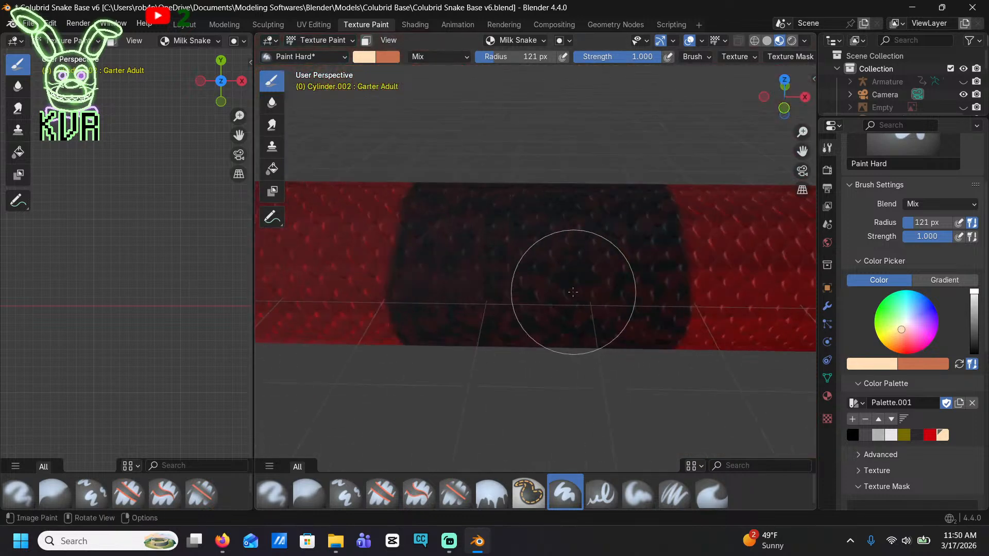
pyautogui.moveTo(538, 307)
pyautogui.mouseDown()
pyautogui.moveTo(525, 312)
pyautogui.moveTo(481, 175)
pyautogui.moveTo(455, 186)
pyautogui.moveTo(419, 350)
pyautogui.moveTo(394, 236)
pyautogui.moveTo(479, 114)
pyautogui.moveTo(662, 165)
pyautogui.moveTo(673, 342)
pyautogui.moveTo(592, 355)
pyautogui.moveTo(548, 325)
pyautogui.mouseUp()
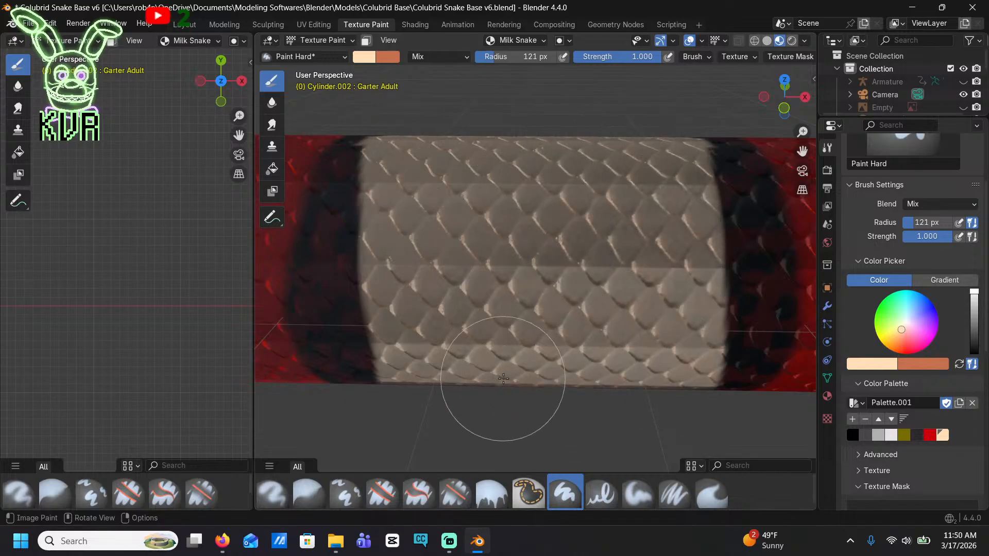
pyautogui.moveTo(504, 354); pyautogui.dragTo(488, 180, button='middle')
pyautogui.moveTo(471, 151); pyautogui.dragTo(437, 152)
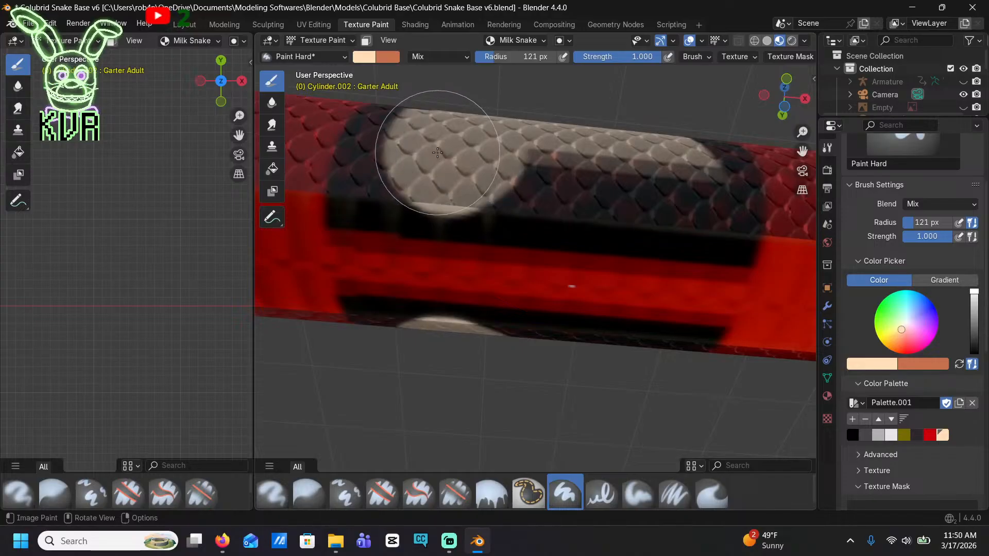
# Pick black from the palette and fill the red gap across this band's belly
pyautogui.click(854, 436)
pyautogui.moveTo(662, 309)
pyautogui.mouseDown()
pyautogui.moveTo(658, 287)
pyautogui.moveTo(525, 258)
pyautogui.moveTo(375, 250)
pyautogui.mouseUp()
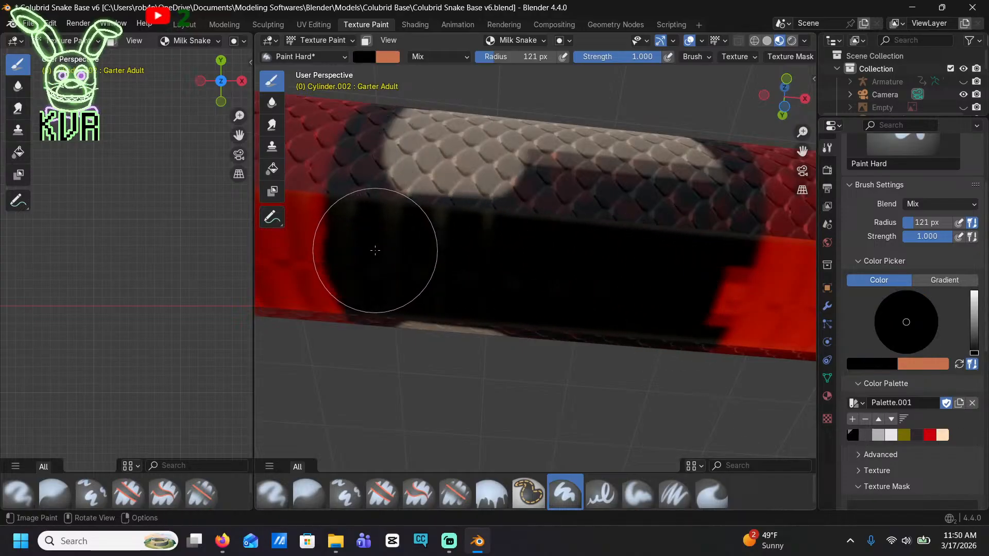
pyautogui.moveTo(672, 281); pyautogui.dragTo(689, 279)
# Move to the following black band and fill its red belly gap with black up to the band's ends
pyautogui.scroll(-4, 556, 259)
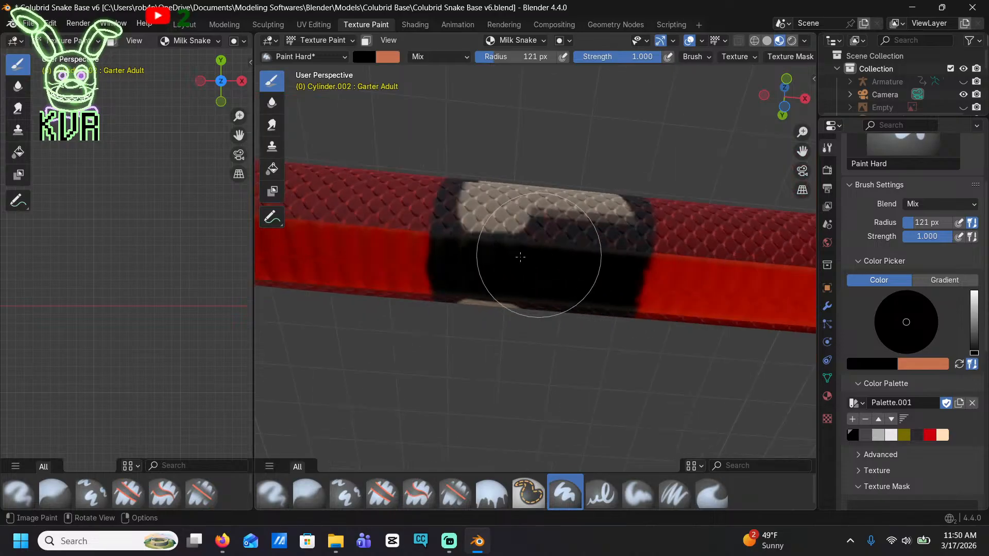
pyautogui.moveTo(347, 251)
pyautogui.keyDown('shift'); pyautogui.mouseDown(button='middle')
pyautogui.moveTo(521, 268)
pyautogui.moveTo(730, 311)
pyautogui.mouseUp(button='middle'); pyautogui.keyUp('shift')
pyautogui.scroll(4, 638, 311)
pyautogui.moveTo(514, 310)
pyautogui.mouseDown()
pyautogui.moveTo(447, 299)
pyautogui.moveTo(672, 325)
pyautogui.mouseUp()
pyautogui.keyDown('shift'); pyautogui.moveTo(603, 298); pyautogui.dragTo(542, 274, button='middle'); pyautogui.keyUp('shift')
pyautogui.keyDown('shift'); pyautogui.moveTo(619, 330); pyautogui.dragTo(547, 272, button='middle'); pyautogui.keyUp('shift')
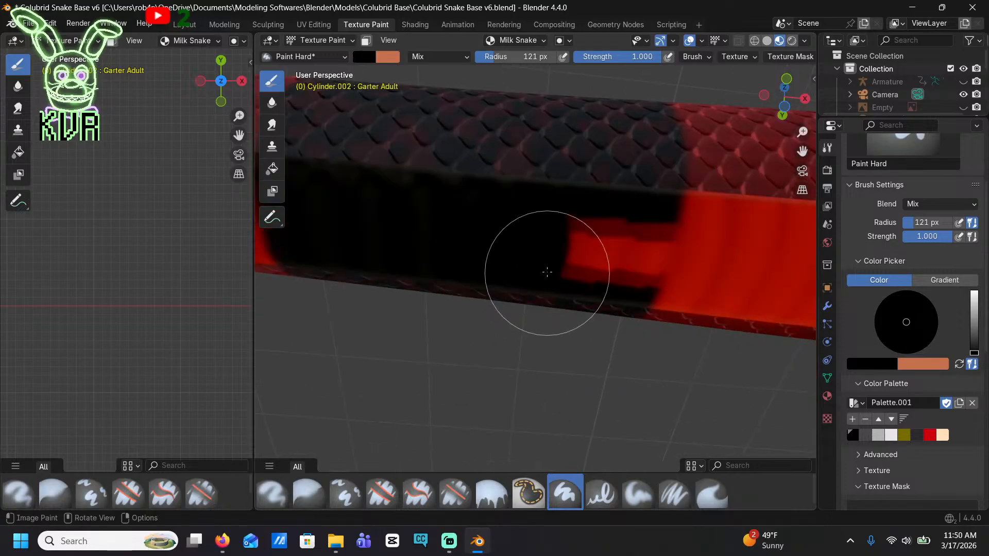
pyautogui.moveTo(535, 256); pyautogui.dragTo(621, 247)
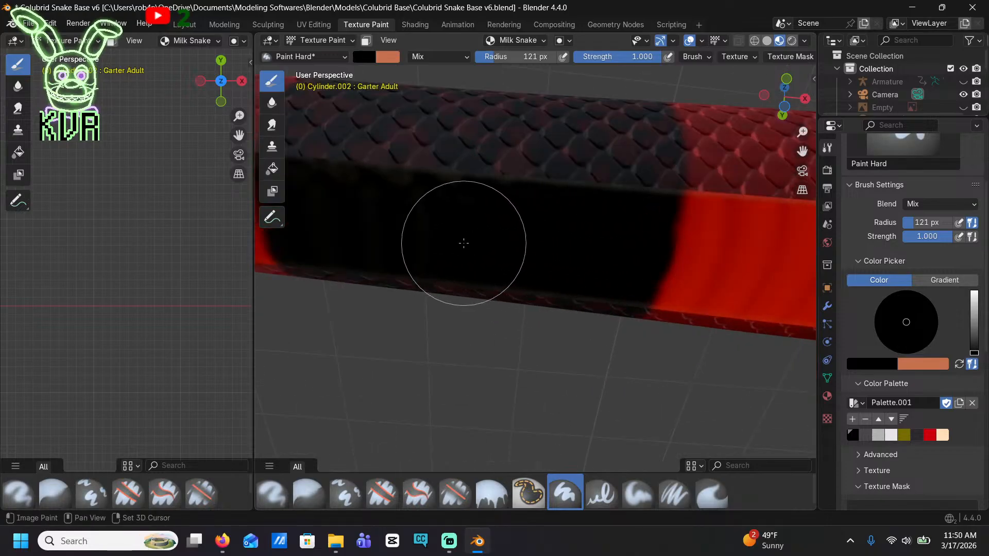
# Continue along the body and close the next band's red belly gap with black
pyautogui.scroll(-1, 463, 243)
pyautogui.keyDown('shift'); pyautogui.moveTo(320, 227); pyautogui.dragTo(565, 252, button='middle'); pyautogui.keyUp('shift')
pyautogui.scroll(-2, 565, 252)
pyautogui.keyDown('shift'); pyautogui.moveTo(430, 267); pyautogui.dragTo(639, 281, button='middle'); pyautogui.keyUp('shift')
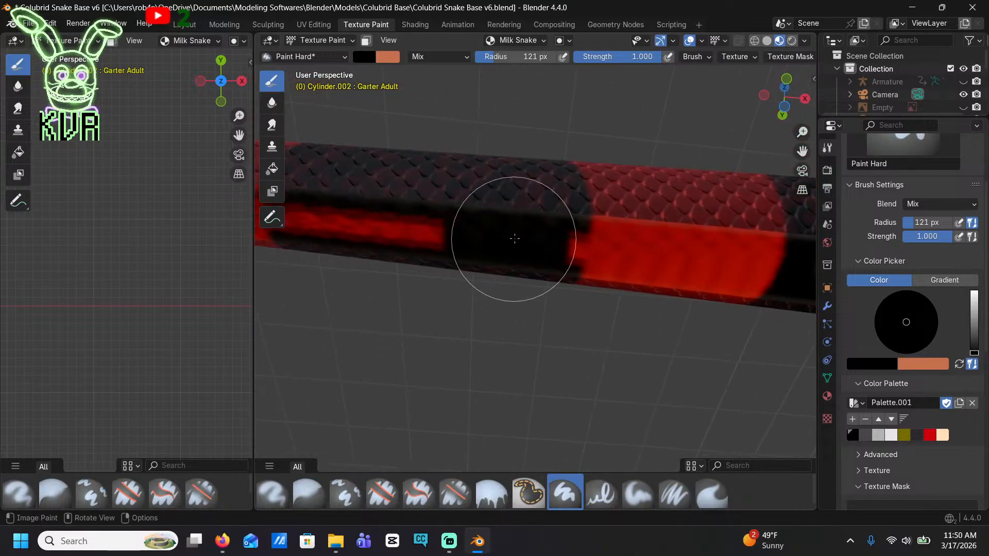
pyautogui.moveTo(506, 235); pyautogui.dragTo(393, 232)
pyautogui.keyDown('shift'); pyautogui.moveTo(393, 231); pyautogui.dragTo(528, 227, button='middle'); pyautogui.keyUp('shift')
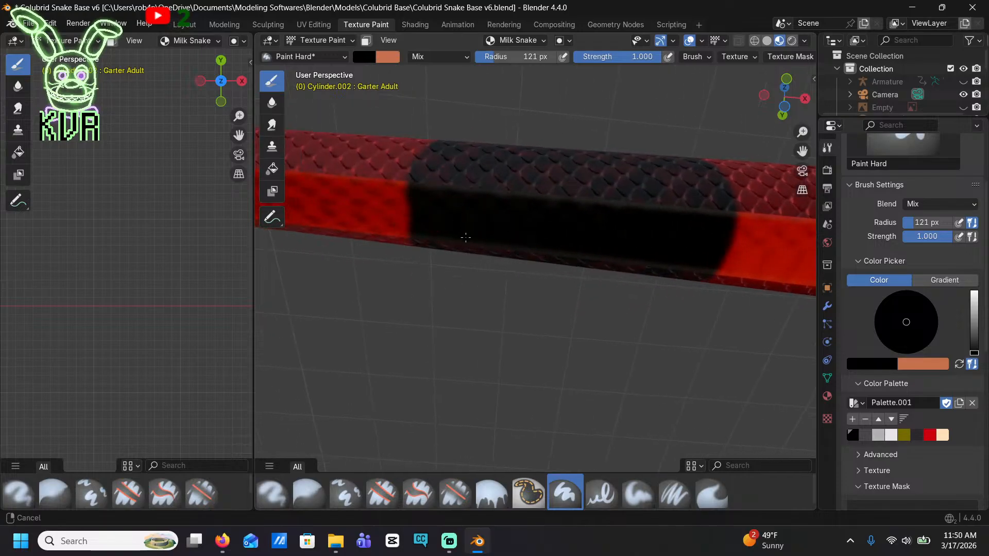
# Paint black over the red belly gaps of the remaining narrow bands toward the tail
pyautogui.keyDown('shift'); pyautogui.moveTo(466, 238); pyautogui.dragTo(611, 236, button='middle'); pyautogui.keyUp('shift')
pyautogui.keyDown('shift'); pyautogui.moveTo(488, 207); pyautogui.dragTo(538, 205, button='middle'); pyautogui.keyUp('shift')
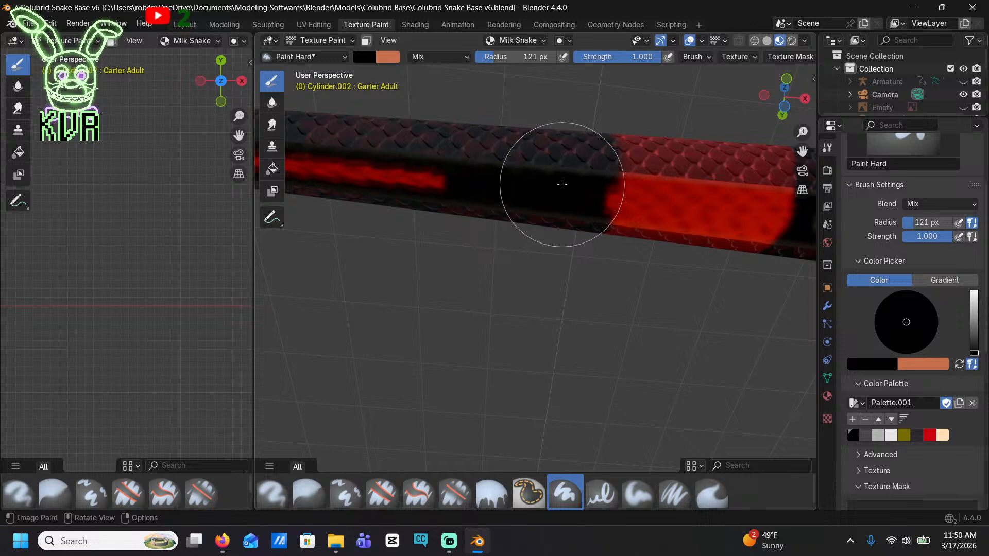
pyautogui.keyDown('shift'); pyautogui.moveTo(439, 178); pyautogui.dragTo(595, 204, button='middle'); pyautogui.keyUp('shift')
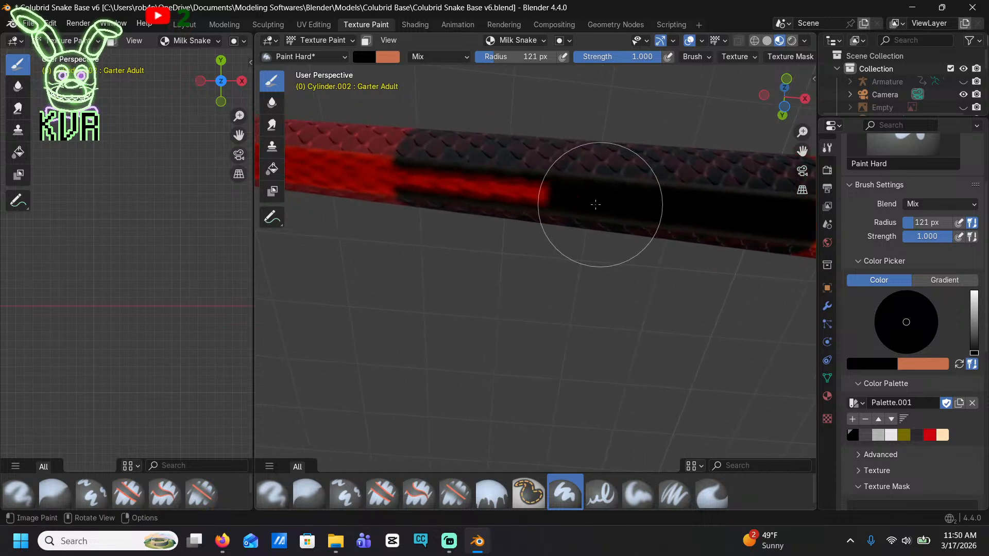
pyautogui.keyDown('shift'); pyautogui.moveTo(449, 204); pyautogui.dragTo(561, 238, button='middle'); pyautogui.keyUp('shift')
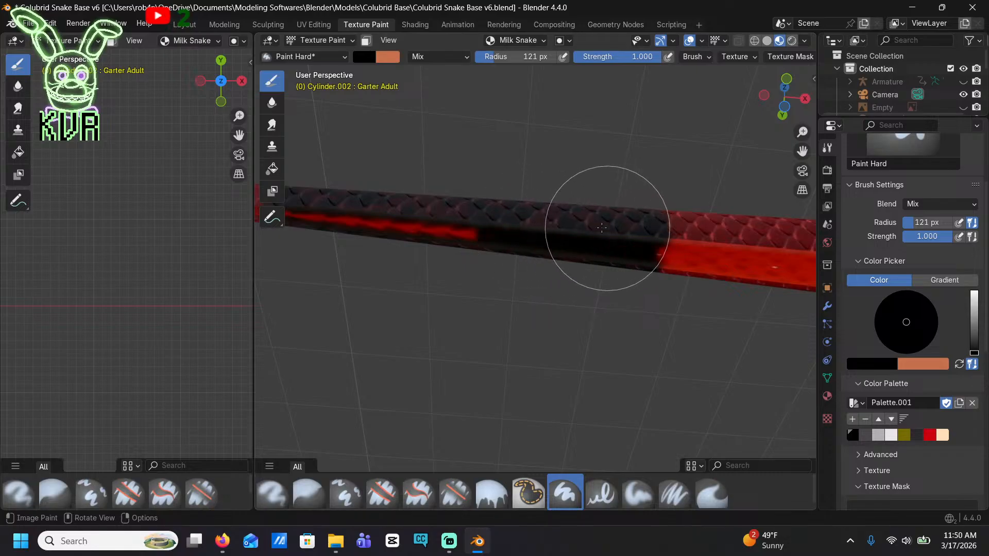
pyautogui.moveTo(443, 217); pyautogui.dragTo(627, 309, button='middle')
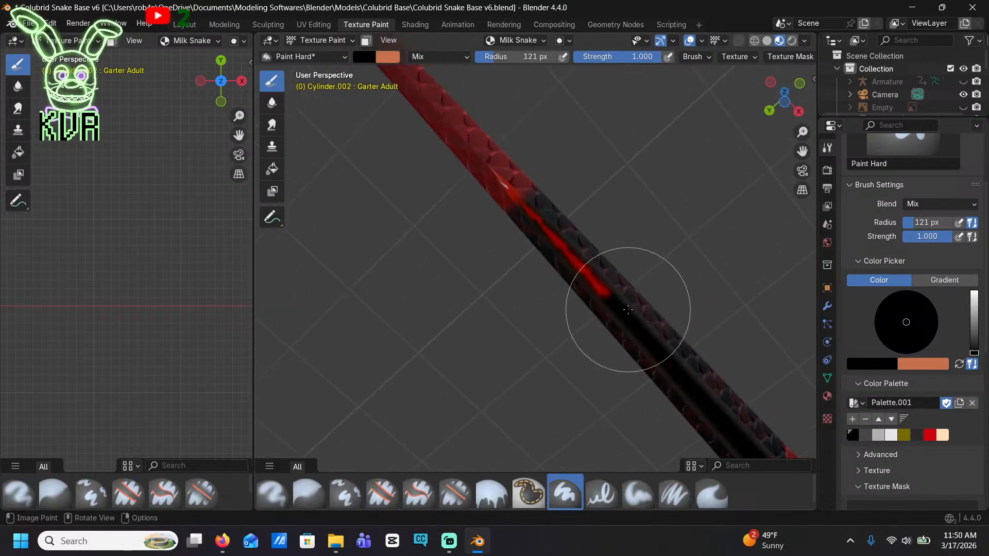
pyautogui.moveTo(557, 233); pyautogui.dragTo(349, 214, button='middle')
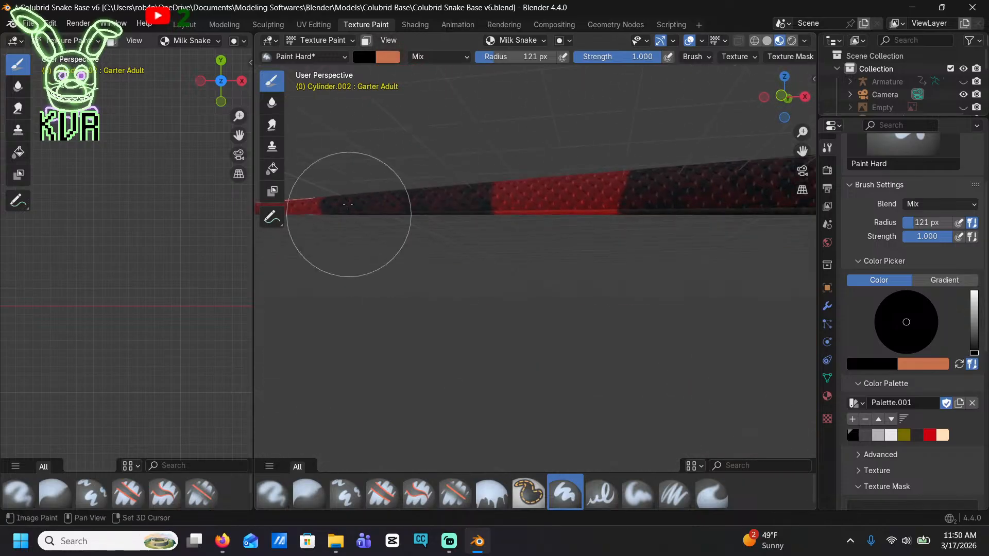
# Return to the partly striped band, pick cream again and complete its stripe over the lower side and belly
pyautogui.keyDown('shift'); pyautogui.moveTo(613, 262); pyautogui.dragTo(563, 276, button='middle'); pyautogui.keyUp('shift')
pyautogui.click(943, 437)
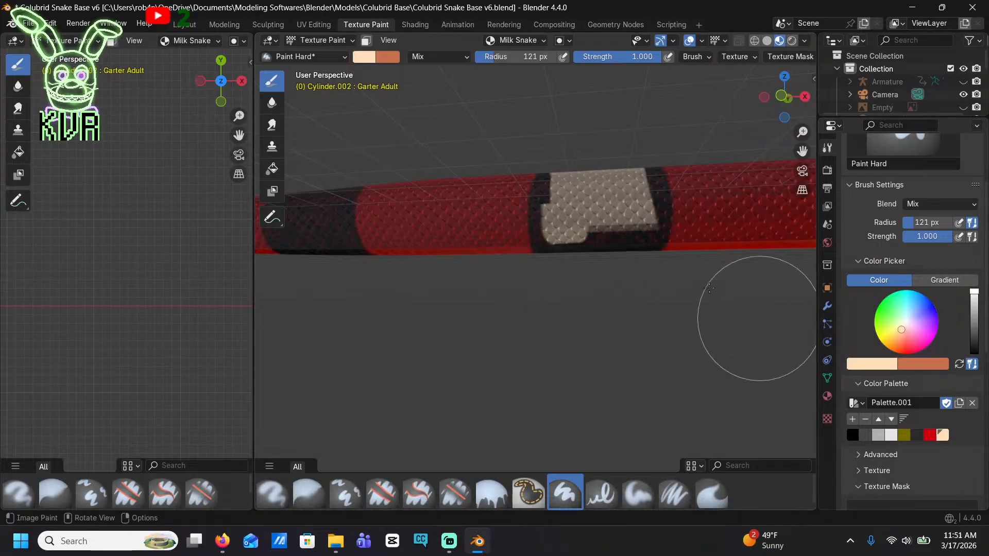
pyautogui.scroll(5, 670, 196)
pyautogui.scroll(-1, 670, 199)
pyautogui.moveTo(671, 203)
pyautogui.keyDown('shift'); pyautogui.mouseDown(button='middle')
pyautogui.moveTo(639, 341)
pyautogui.moveTo(541, 329)
pyautogui.mouseUp(button='middle'); pyautogui.keyUp('shift')
pyautogui.moveTo(501, 289); pyautogui.dragTo(498, 233)
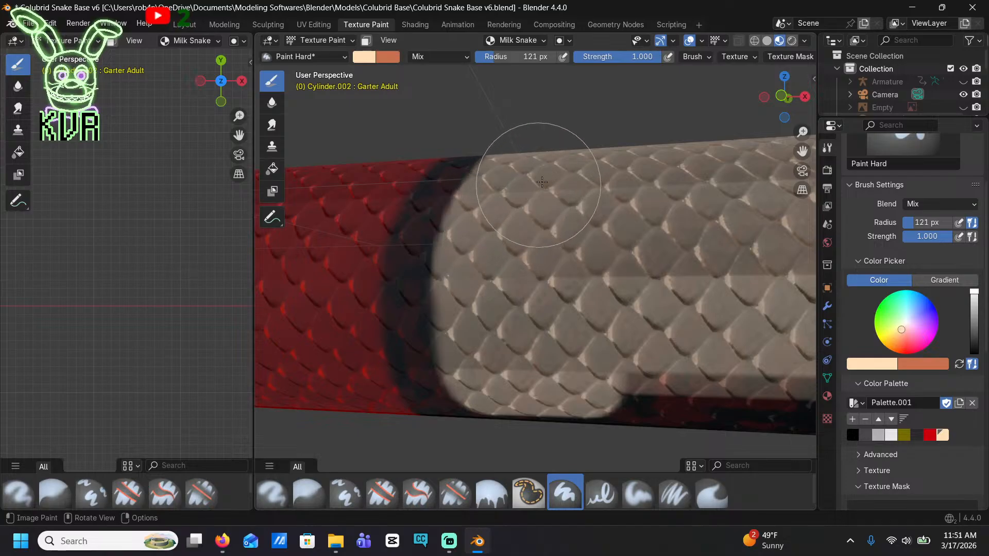
pyautogui.moveTo(595, 295); pyautogui.dragTo(613, 394, button='middle')
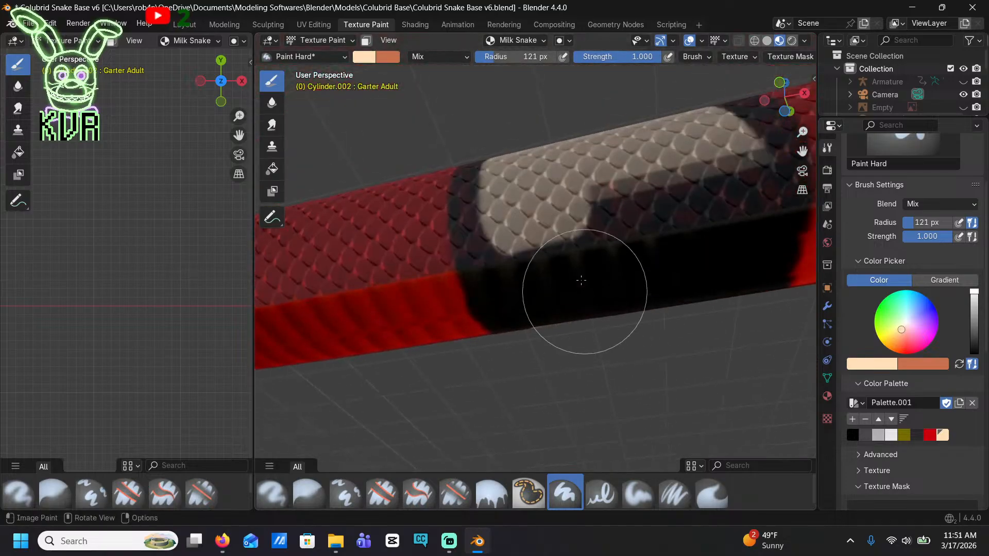
pyautogui.moveTo(581, 280)
pyautogui.mouseDown()
pyautogui.moveTo(591, 238)
pyautogui.moveTo(596, 275)
pyautogui.moveTo(558, 260)
pyautogui.moveTo(552, 242)
pyautogui.moveTo(579, 327)
pyautogui.moveTo(666, 276)
pyautogui.moveTo(711, 270)
pyautogui.moveTo(706, 212)
pyautogui.moveTo(731, 170)
pyautogui.moveTo(712, 187)
pyautogui.mouseUp()
# Move to the next plain black band and paint the start of a cream stripe around the middle of its side
pyautogui.scroll(-9, 664, 200)
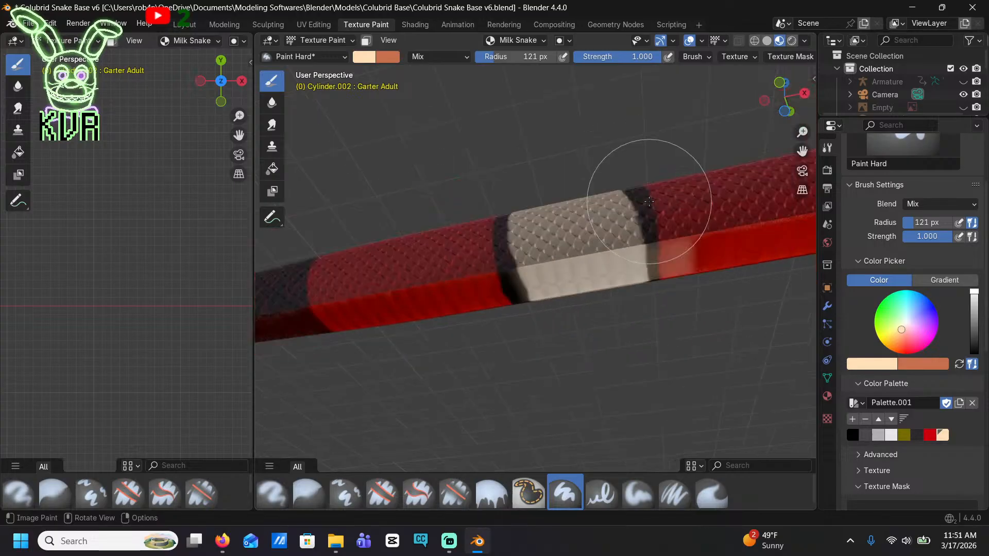
pyautogui.moveTo(550, 225); pyautogui.dragTo(630, 264, button='middle')
pyautogui.scroll(6, 630, 263)
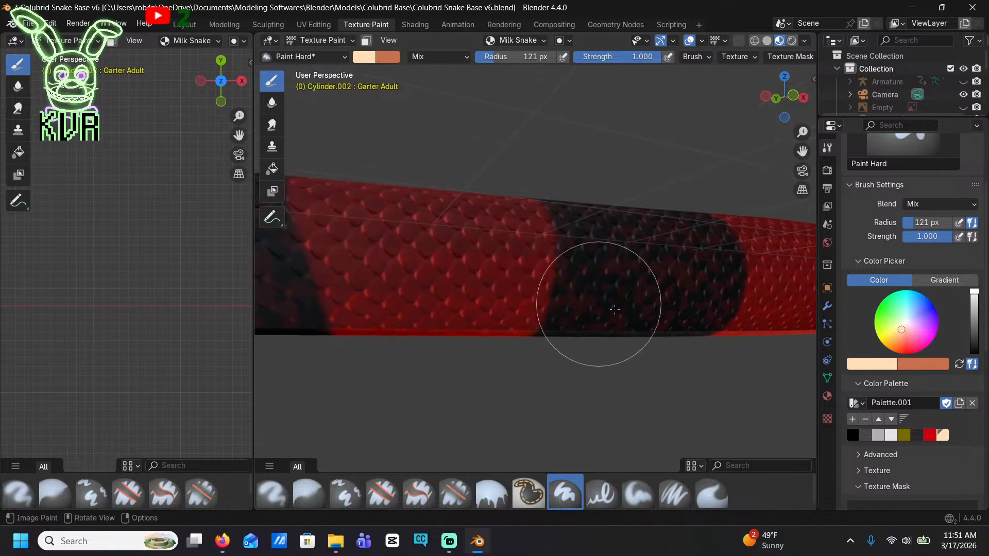
pyautogui.moveTo(558, 239); pyautogui.dragTo(565, 280)
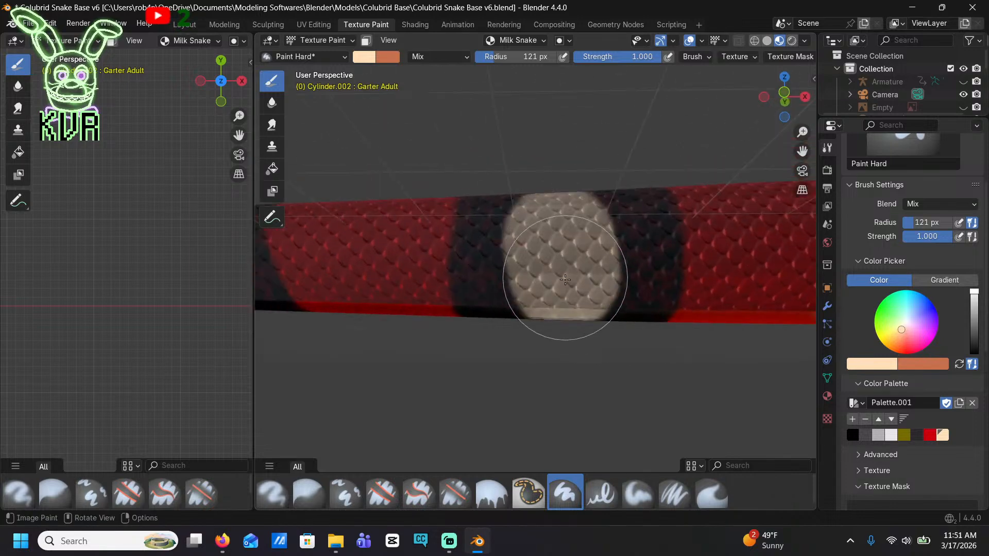
pyautogui.moveTo(543, 235); pyautogui.dragTo(548, 309, button='middle')
pyautogui.keyDown('shift'); pyautogui.moveTo(558, 441); pyautogui.dragTo(542, 335, button='middle'); pyautogui.keyUp('shift')
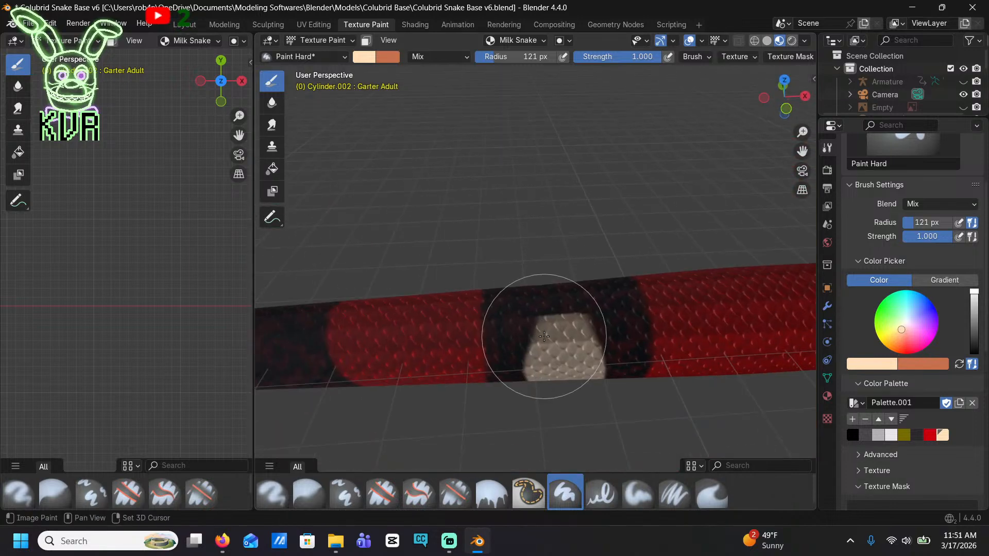
# Extend that band's cream stripe over the back and even out both of its edges
pyautogui.scroll(5, 544, 360)
pyautogui.moveTo(607, 410)
pyautogui.mouseDown()
pyautogui.moveTo(586, 383)
pyautogui.moveTo(613, 355)
pyautogui.moveTo(716, 360)
pyautogui.moveTo(545, 407)
pyautogui.moveTo(565, 386)
pyautogui.moveTo(566, 401)
pyautogui.mouseUp()
pyautogui.moveTo(566, 401); pyautogui.dragTo(556, 359, button='middle')
pyautogui.moveTo(583, 172); pyautogui.dragTo(598, 244)
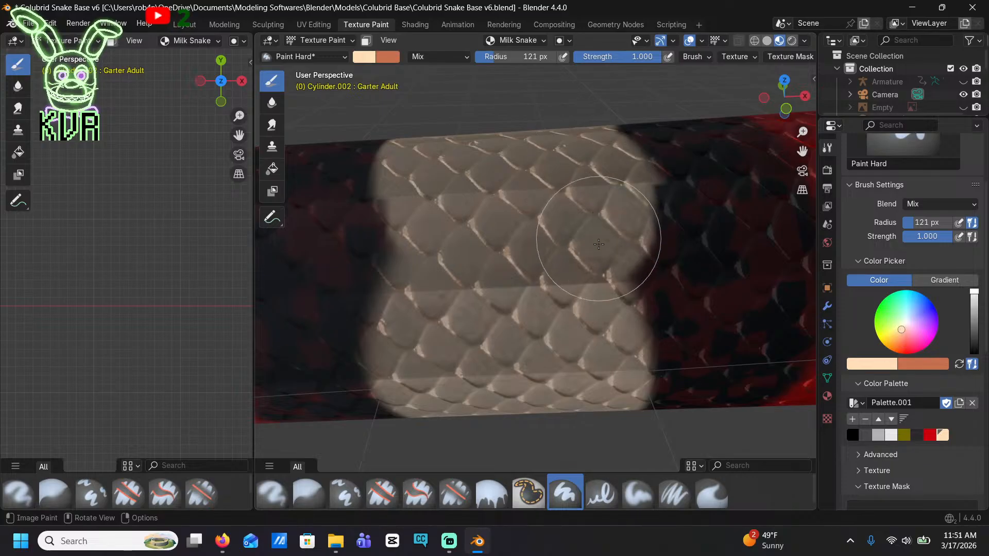
pyautogui.moveTo(529, 338)
pyautogui.mouseDown()
pyautogui.moveTo(408, 287)
pyautogui.moveTo(425, 215)
pyautogui.mouseUp()
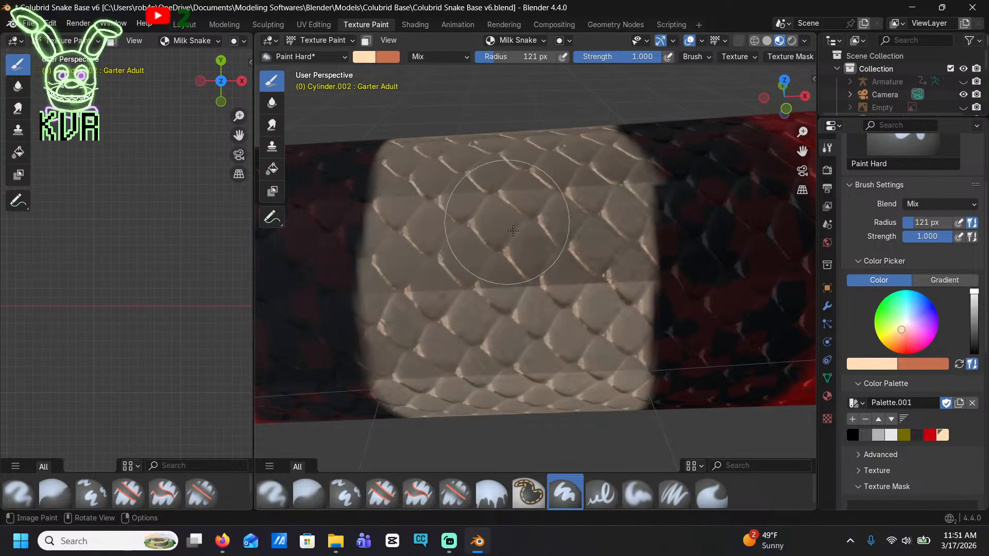
pyautogui.moveTo(613, 204)
pyautogui.mouseDown()
pyautogui.moveTo(621, 262)
pyautogui.moveTo(607, 356)
pyautogui.mouseUp()
pyautogui.moveTo(565, 369); pyautogui.dragTo(547, 280, button='middle')
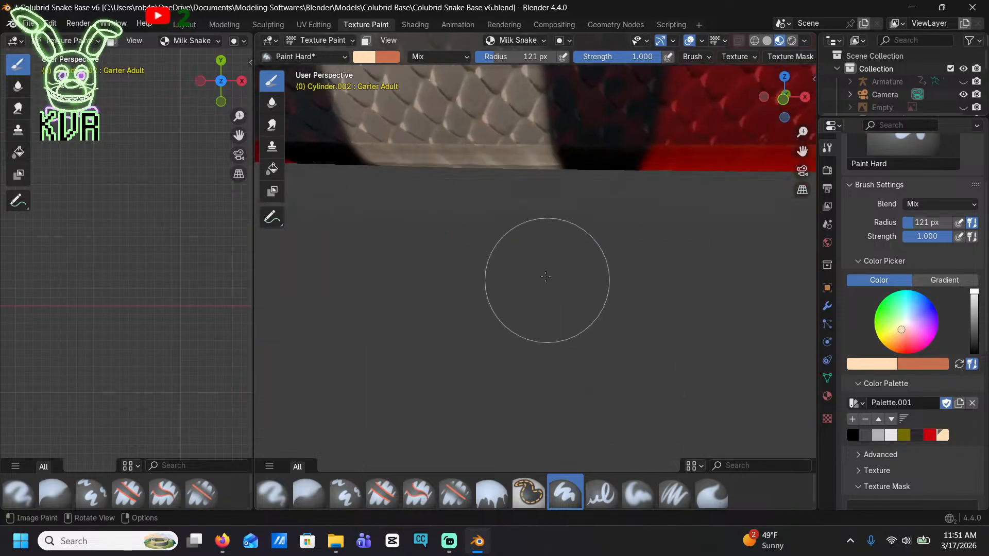
# Continue to the following plain black band and paint cream over the middle of its side scales
pyautogui.scroll(-6, 515, 270)
pyautogui.keyDown('shift'); pyautogui.moveTo(485, 265); pyautogui.dragTo(602, 309, button='middle'); pyautogui.keyUp('shift')
pyautogui.scroll(4, 601, 309)
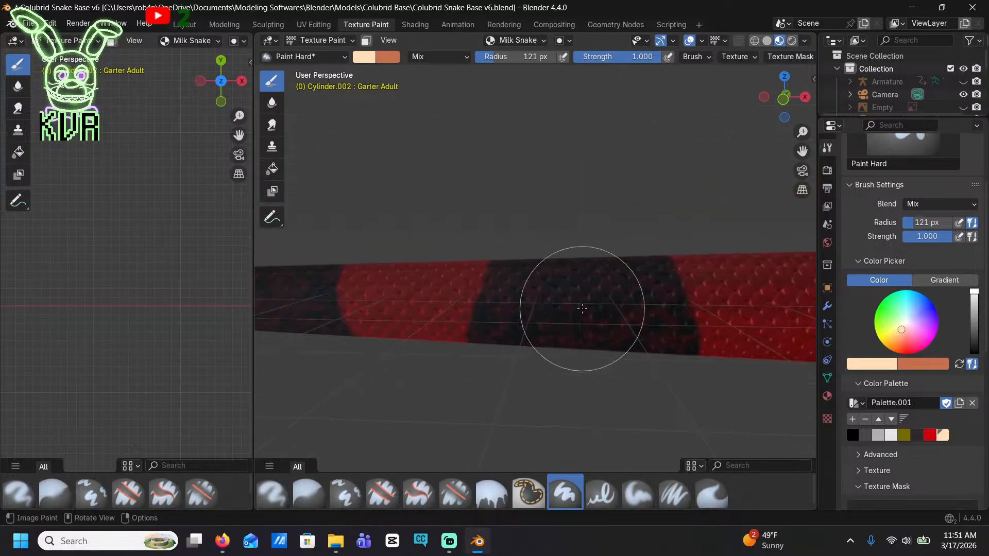
pyautogui.moveTo(575, 277); pyautogui.dragTo(577, 381)
pyautogui.moveTo(576, 381); pyautogui.dragTo(554, 189, button='middle')
pyautogui.scroll(2, 569, 225)
pyautogui.keyDown('shift'); pyautogui.moveTo(569, 225); pyautogui.dragTo(569, 330, button='middle'); pyautogui.keyUp('shift')
pyautogui.scroll(4, 569, 330)
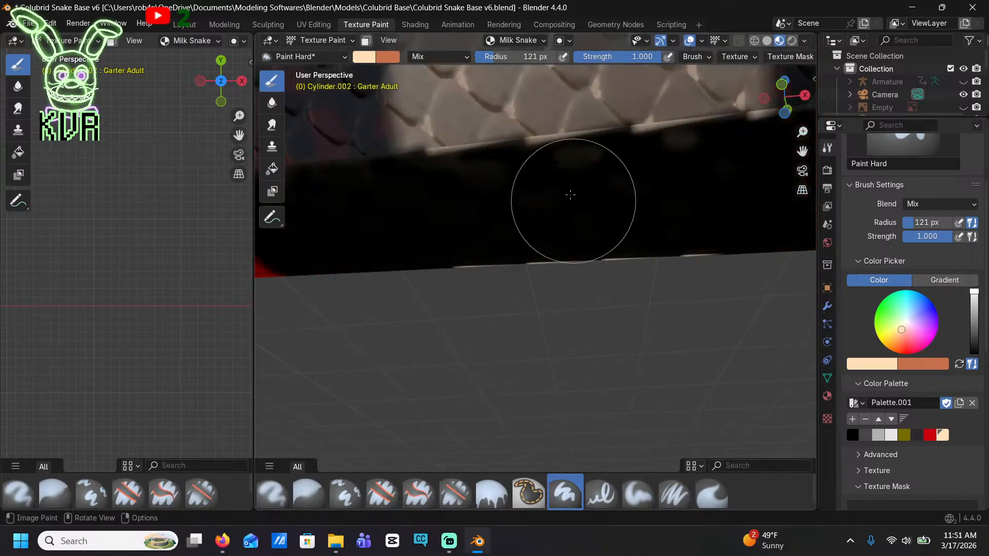
# Cover the middle of this band's black belly with cream and undo the last stroke
pyautogui.moveTo(569, 195)
pyautogui.mouseDown()
pyautogui.moveTo(510, 213)
pyautogui.moveTo(453, 185)
pyautogui.moveTo(481, 214)
pyautogui.moveTo(536, 170)
pyautogui.moveTo(633, 181)
pyautogui.moveTo(642, 254)
pyautogui.mouseUp()
pyautogui.moveTo(642, 254)
pyautogui.mouseDown(button='middle')
pyautogui.moveTo(623, 181)
pyautogui.moveTo(679, 345)
pyautogui.moveTo(602, 364)
pyautogui.mouseUp(button='middle')
pyautogui.scroll(-4, 623, 180)
pyautogui.moveTo(605, 242)
pyautogui.mouseDown()
pyautogui.moveTo(635, 232)
pyautogui.moveTo(579, 188)
pyautogui.moveTo(590, 230)
pyautogui.moveTo(568, 219)
pyautogui.mouseUp()
pyautogui.hotkey('ctrl', 'z')
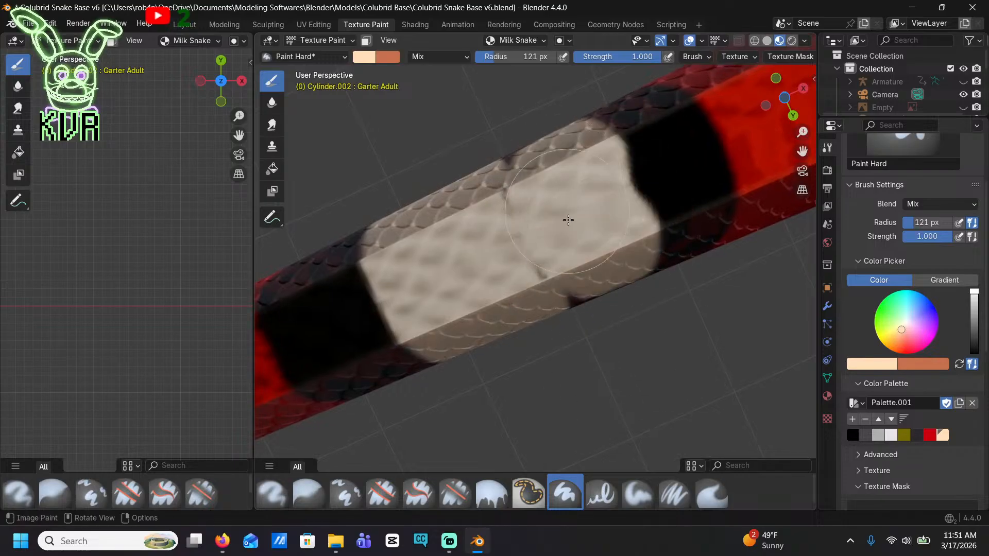
# Complete this band's cream stripe over the opposite side and back, filling the dark notch and rounding the edge
pyautogui.moveTo(534, 203); pyautogui.dragTo(584, 376, button='middle')
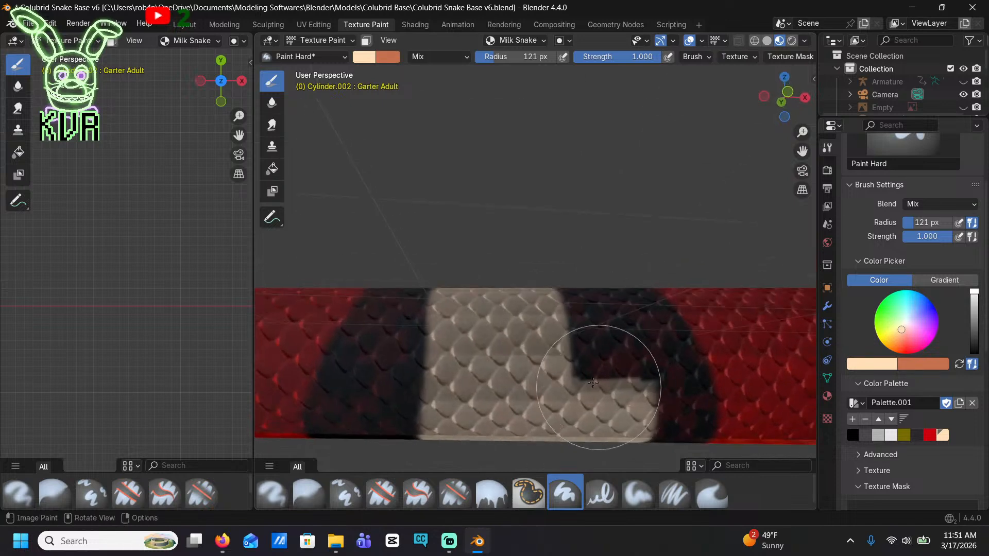
pyautogui.moveTo(608, 393)
pyautogui.mouseDown()
pyautogui.moveTo(619, 399)
pyautogui.moveTo(635, 367)
pyautogui.moveTo(622, 380)
pyautogui.mouseUp()
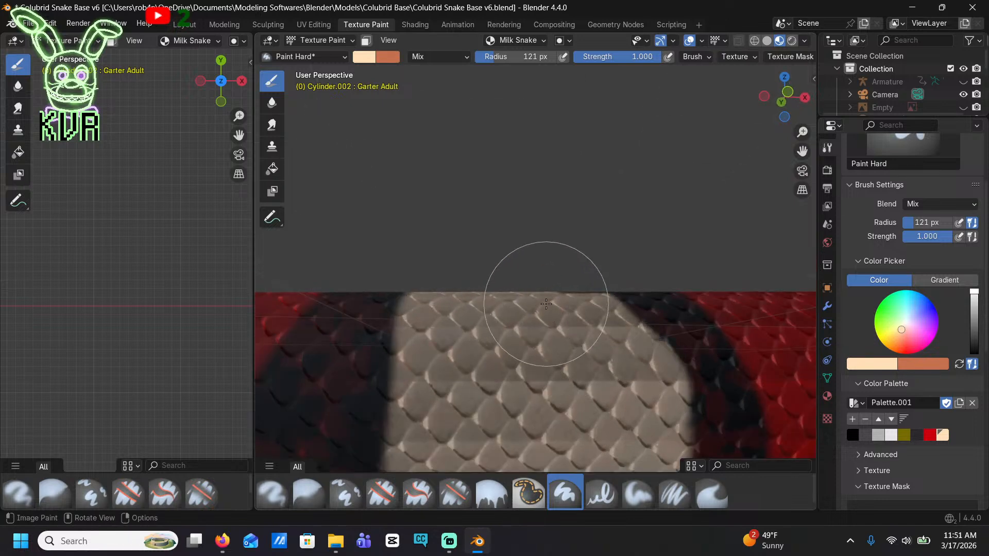
pyautogui.moveTo(546, 304); pyautogui.dragTo(598, 379, button='middle')
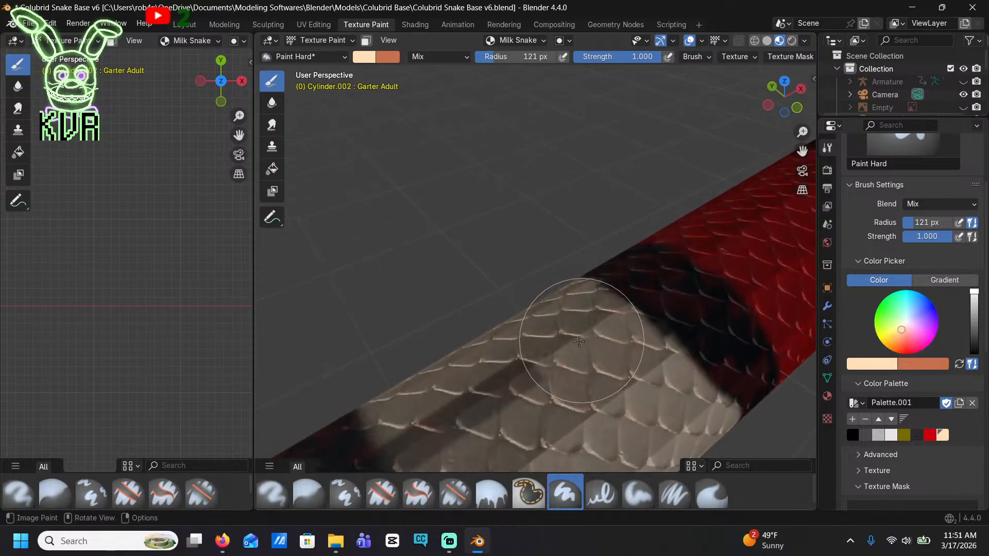
pyautogui.moveTo(578, 341); pyautogui.dragTo(436, 421)
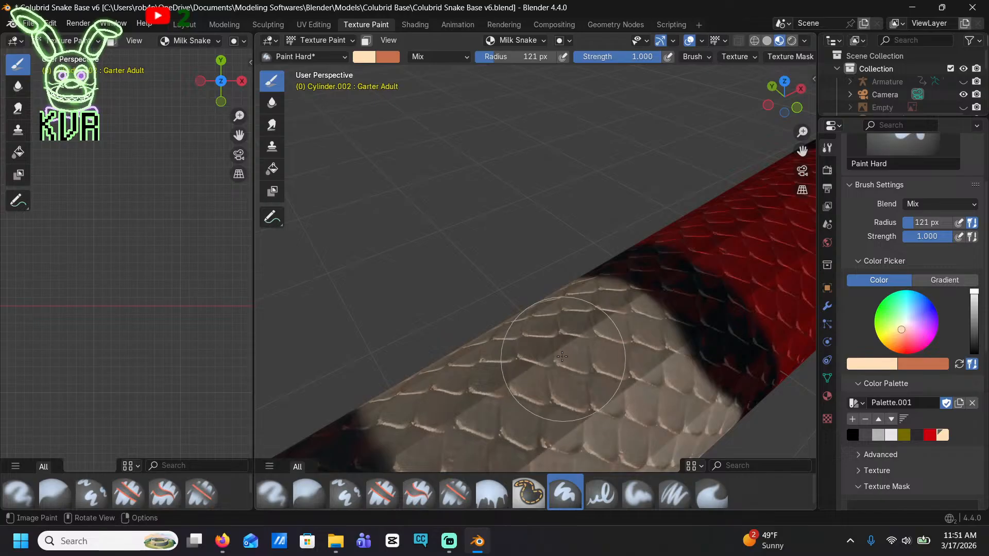
pyautogui.moveTo(562, 356)
pyautogui.mouseDown(button='middle')
pyautogui.moveTo(541, 320)
pyautogui.moveTo(411, 227)
pyautogui.moveTo(448, 268)
pyautogui.moveTo(728, 275)
pyautogui.mouseUp(button='middle')
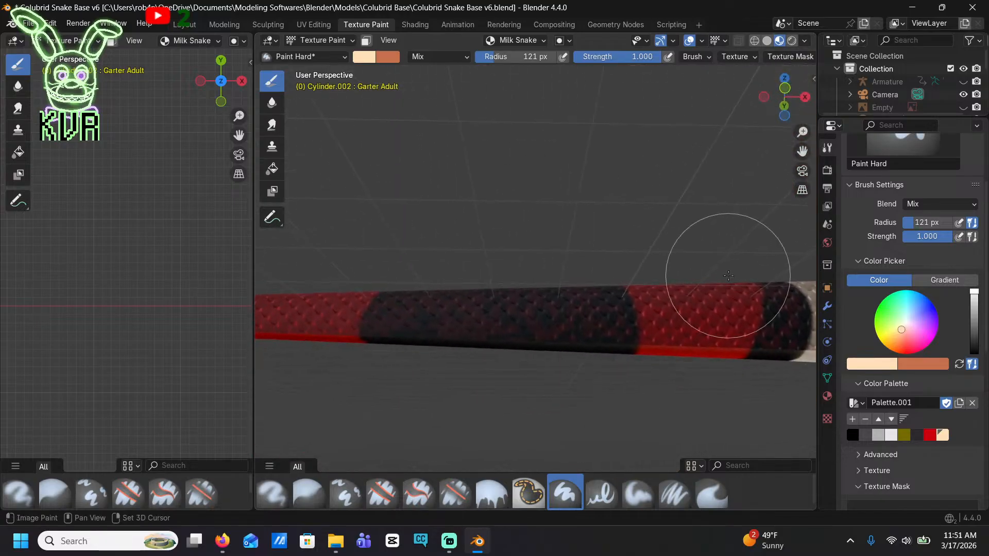
# Move to the next band toward the tail and paint a cream stripe across its belly, sides and back
pyautogui.click(510, 303)
pyautogui.moveTo(510, 303); pyautogui.dragTo(520, 20, button='middle')
pyautogui.scroll(4, 542, 267)
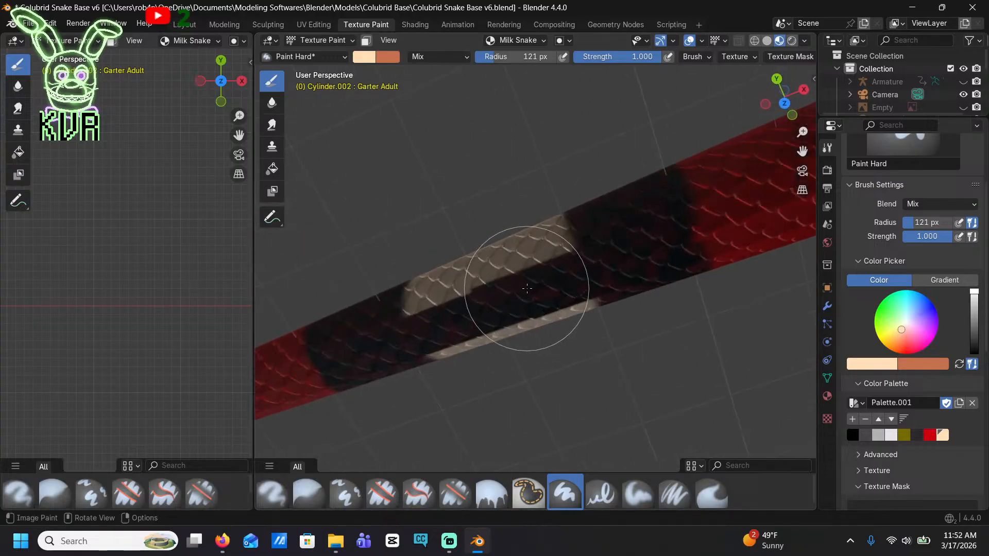
pyautogui.moveTo(520, 290); pyautogui.dragTo(459, 315)
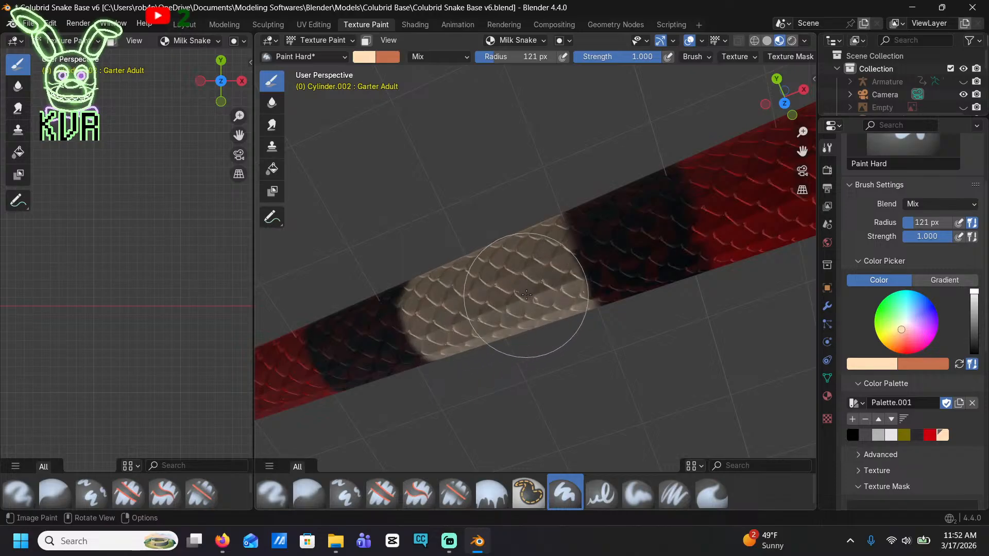
pyautogui.scroll(-8, 544, 290)
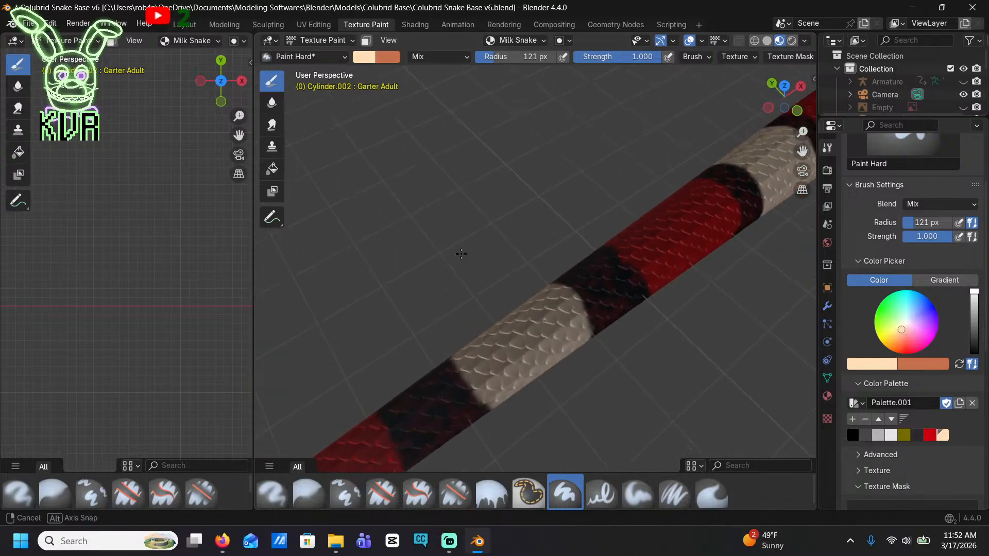
# Move to the thin black band nearer the tail tip and paint cream over its middle from several sides
pyautogui.moveTo(504, 313)
pyautogui.mouseDown(button='middle')
pyautogui.moveTo(549, 278)
pyautogui.moveTo(616, 276)
pyautogui.mouseUp(button='middle')
pyautogui.scroll(6, 615, 277)
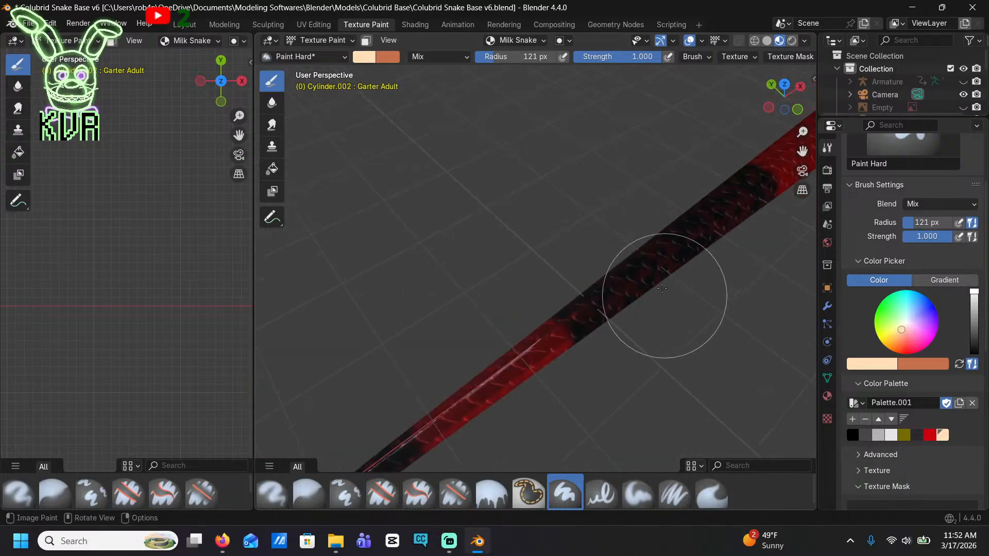
pyautogui.click(668, 261)
pyautogui.moveTo(669, 259)
pyautogui.mouseDown(button='middle')
pyautogui.moveTo(592, 204)
pyautogui.moveTo(569, 164)
pyautogui.mouseUp(button='middle')
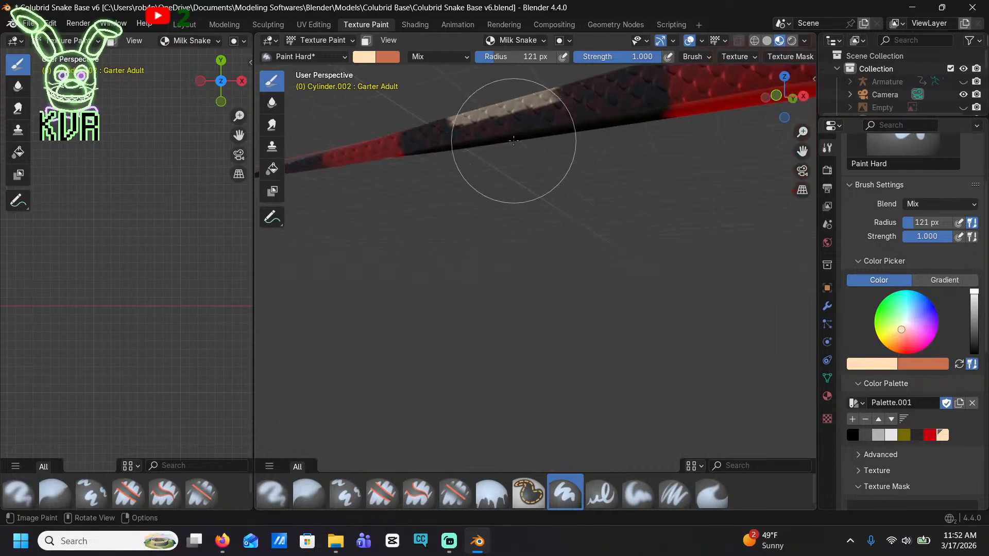
pyautogui.click(513, 141)
pyautogui.moveTo(532, 206)
pyautogui.mouseDown(button='middle')
pyautogui.moveTo(534, 126)
pyautogui.moveTo(611, 161)
pyautogui.moveTo(605, 238)
pyautogui.mouseUp(button='middle')
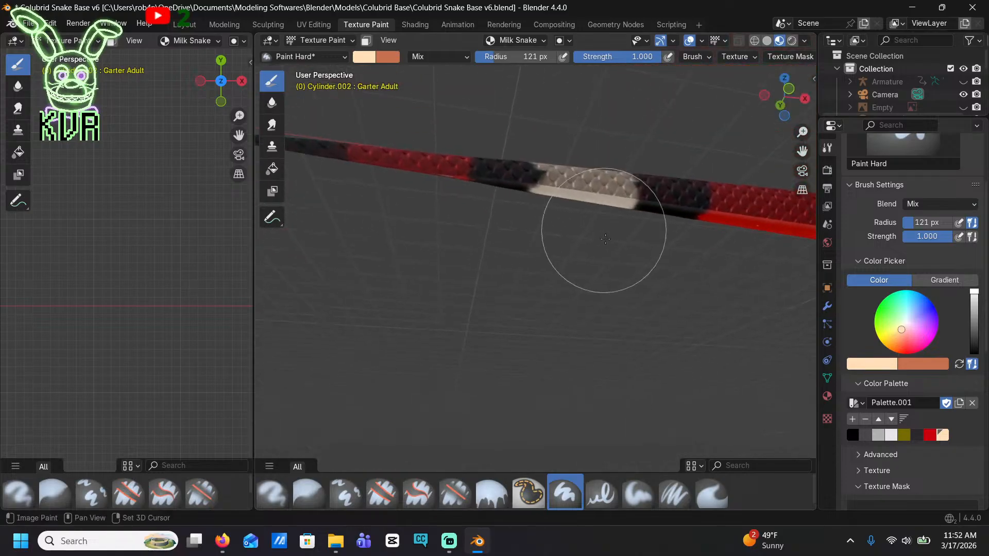
# Touch up the thin tail band's cream stripe along the belly and sides so it wraps fully around
pyautogui.scroll(4, 602, 248)
pyautogui.keyDown('shift'); pyautogui.moveTo(590, 197); pyautogui.dragTo(591, 325, button='middle'); pyautogui.keyUp('shift')
pyautogui.click(575, 218)
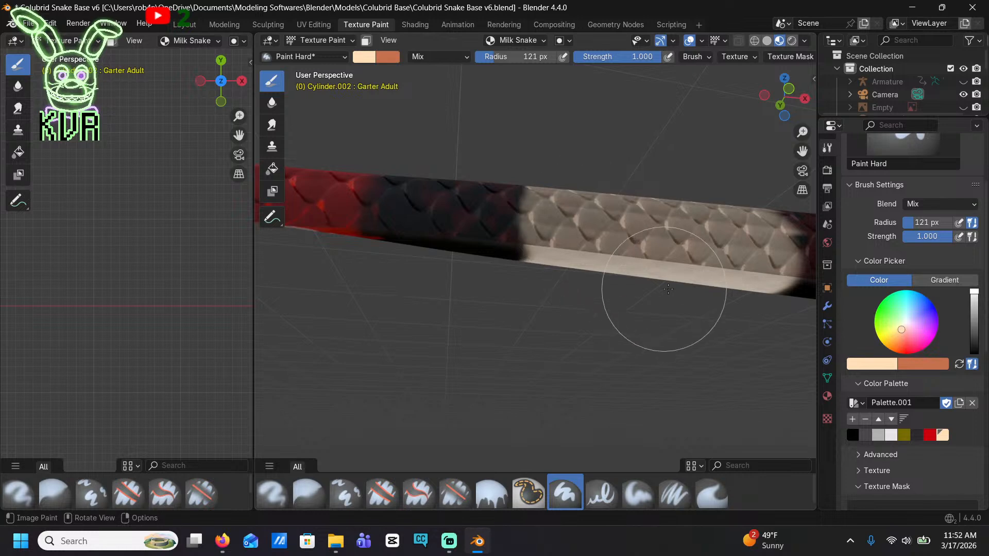
pyautogui.keyDown('shift'); pyautogui.moveTo(664, 289); pyautogui.dragTo(502, 278, button='middle'); pyautogui.keyUp('shift')
pyautogui.moveTo(588, 231); pyautogui.dragTo(412, 260, button='middle')
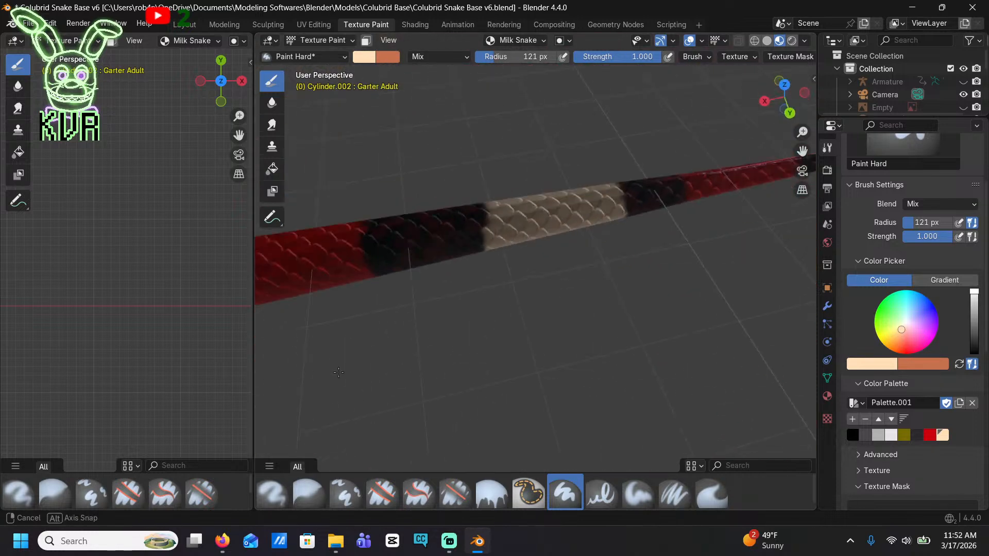
# Save the snake file and open the Shading workspace
pyautogui.scroll(-8, 371, 345)
pyautogui.moveTo(507, 322); pyautogui.dragTo(270, 218, button='middle')
pyautogui.moveTo(687, 113); pyautogui.dragTo(653, 256, button='middle')
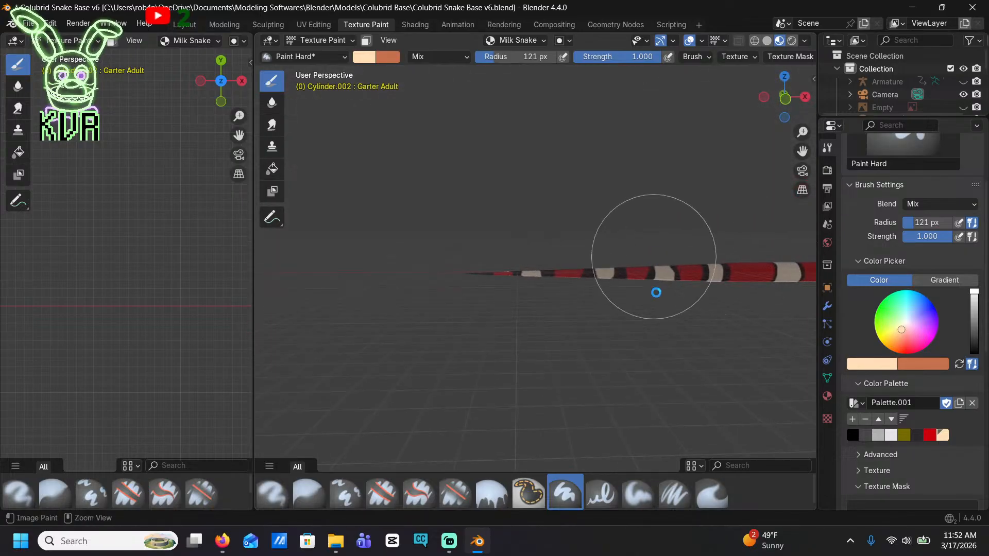
pyautogui.hotkey('ctrl', 's')
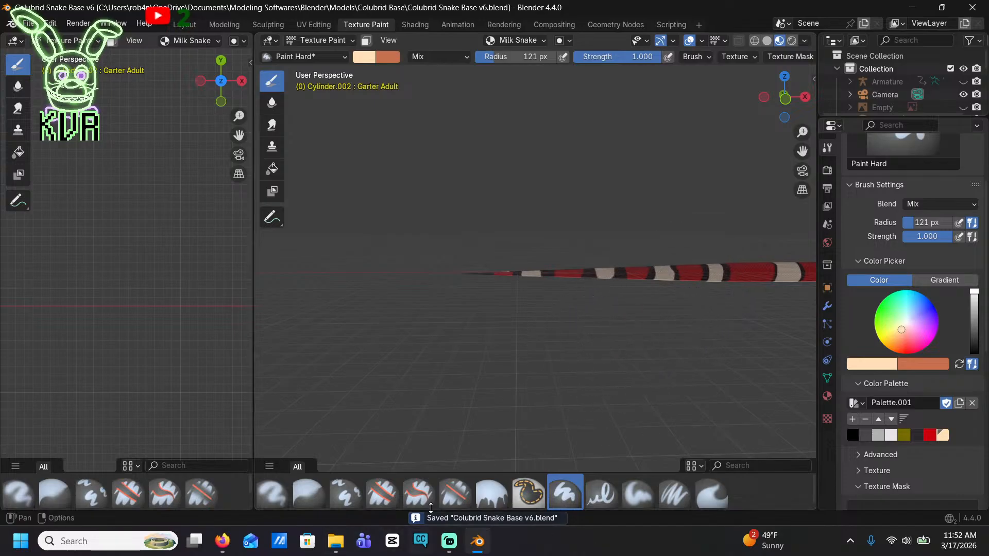
pyautogui.click(319, 28)
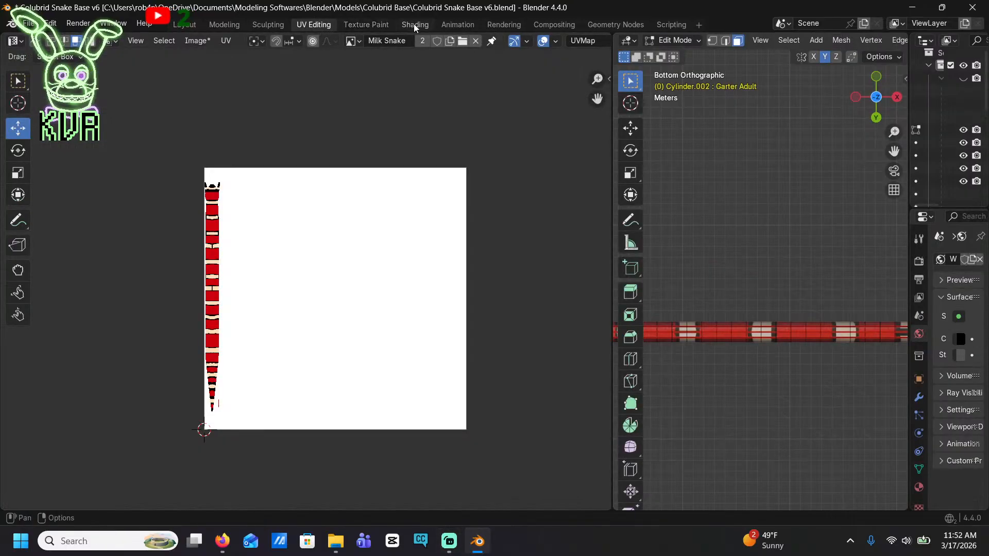
pyautogui.click(414, 26)
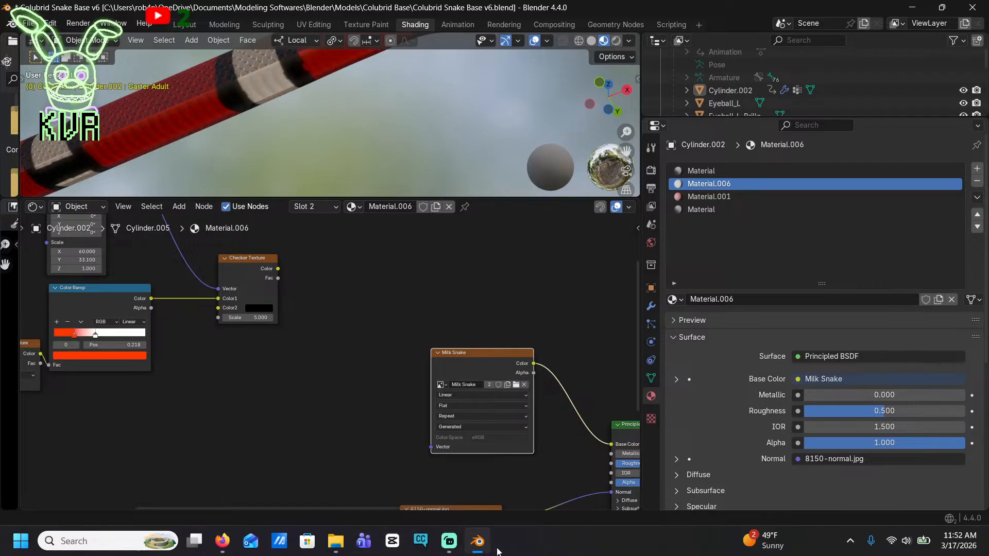
# Switch to the browser and examine Nelson's milk snake reference photos, opening the Northampton care guide image and its related pictures
pyautogui.moveTo(491, 548)
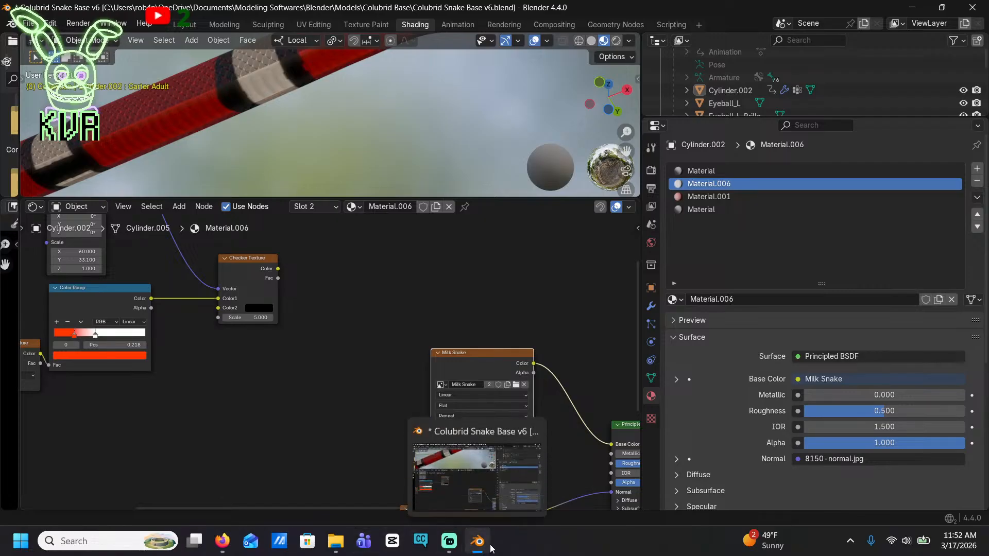
pyautogui.click(230, 543)
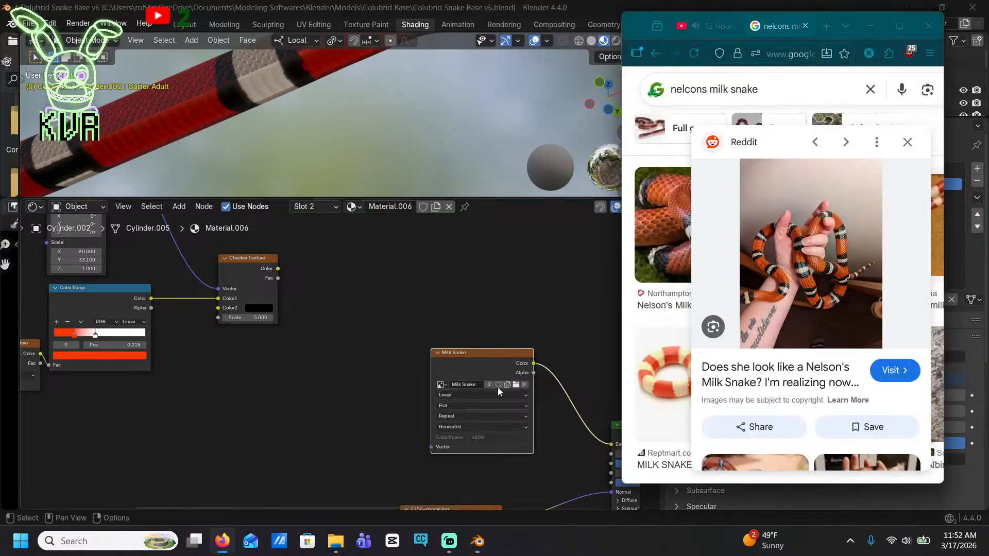
pyautogui.click(665, 335)
pyautogui.click(652, 216)
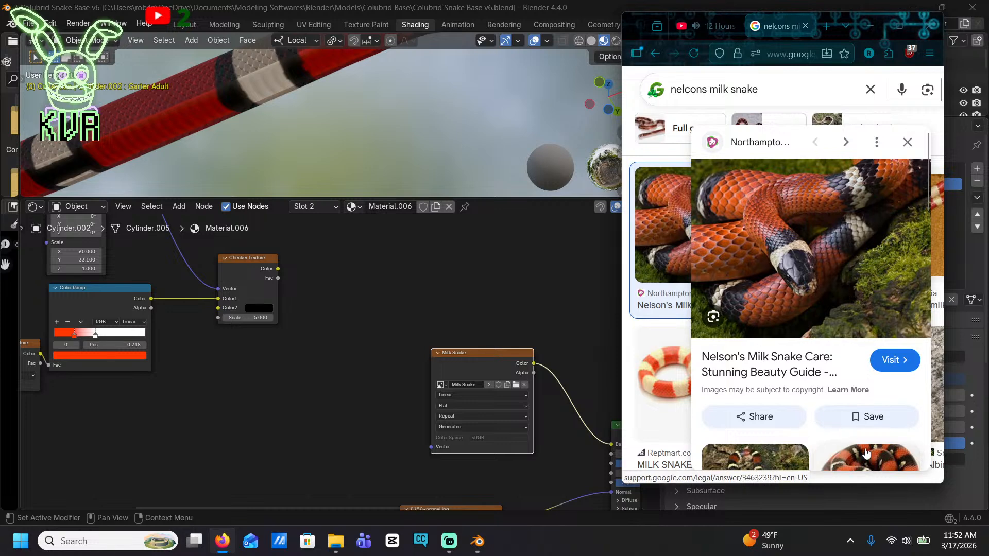
pyautogui.scroll(-5, 852, 288)
pyautogui.scroll(-2, 889, 286)
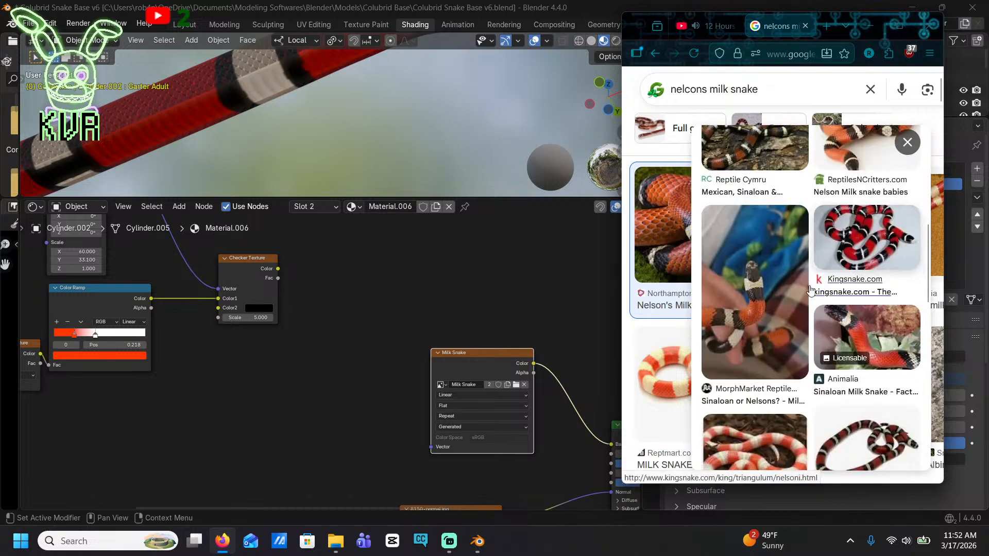
# Return to Blender, select Eyeball_R and bring the eye and its Iris material nodes into view
pyautogui.click(489, 136)
pyautogui.scroll(-3, 728, 61)
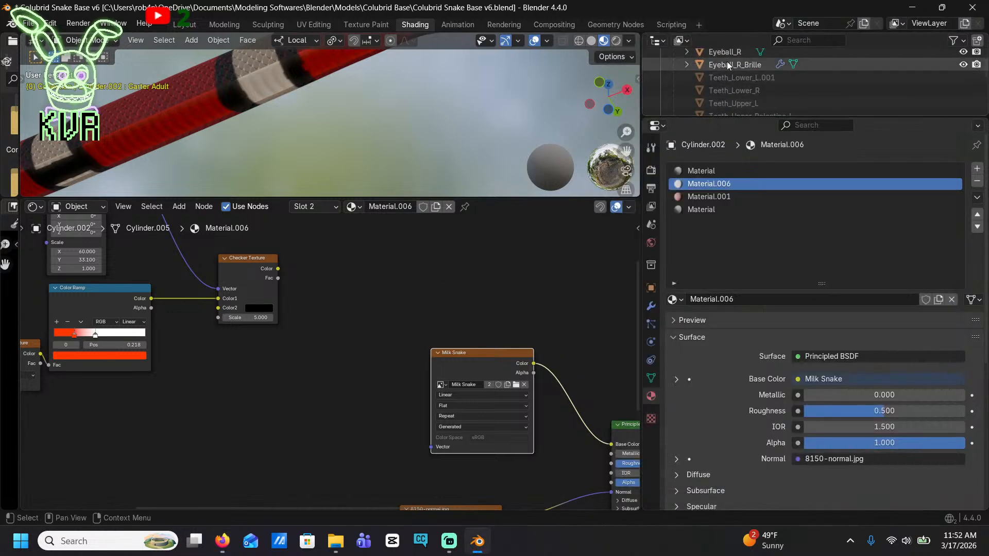
pyautogui.click(725, 57)
pyautogui.moveTo(474, 408); pyautogui.dragTo(505, 349, button='middle')
pyautogui.scroll(-5, 487, 130)
pyautogui.moveTo(487, 129); pyautogui.dragTo(388, 153, button='middle')
pyautogui.scroll(6, 456, 131)
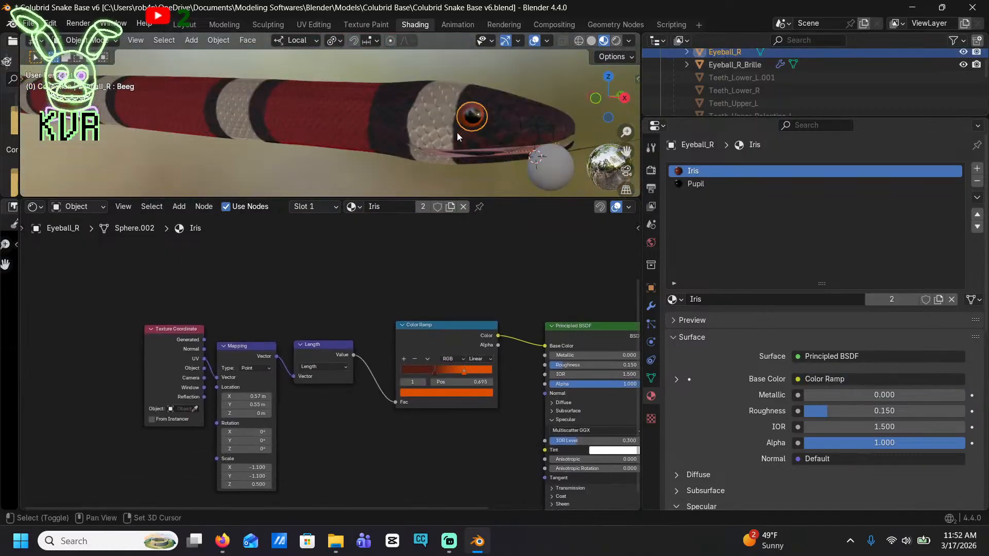
# Change the dark brown stop of the iris Color Ramp to dark blue
pyautogui.click(432, 373)
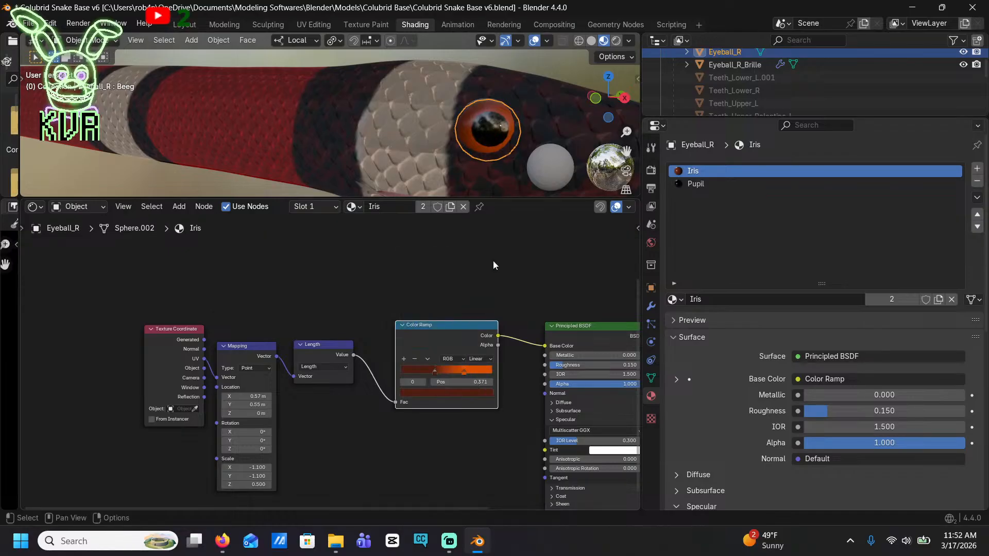
pyautogui.click(484, 392)
pyautogui.moveTo(480, 299); pyautogui.dragTo(470, 275)
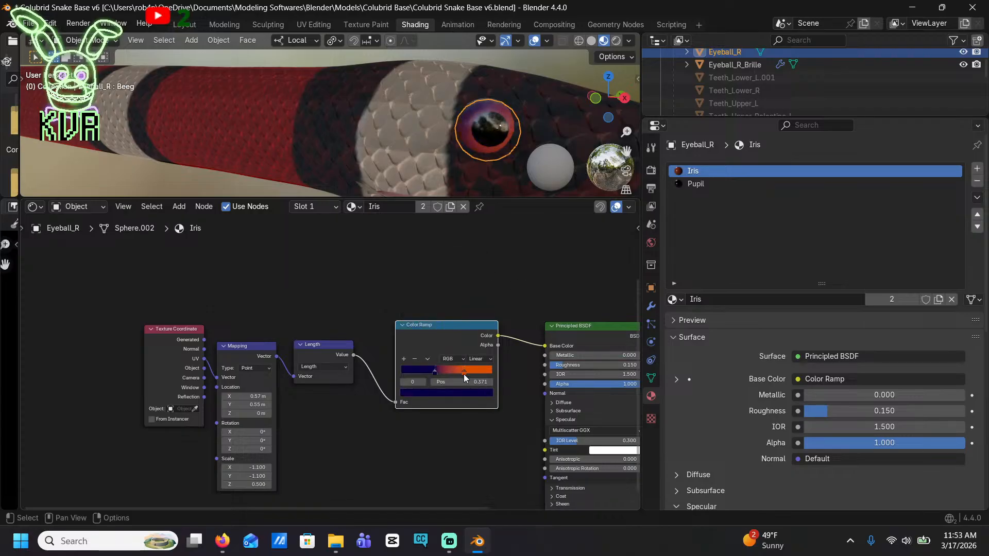
# Change the orange stop of the iris Color Ramp to black
pyautogui.click(464, 371)
pyautogui.click(465, 392)
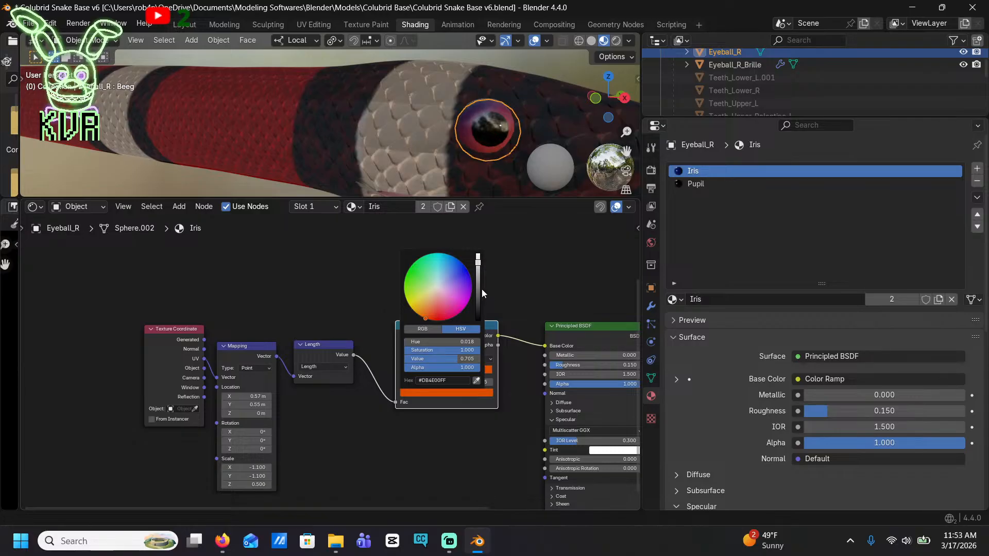
pyautogui.moveTo(479, 294); pyautogui.dragTo(478, 320)
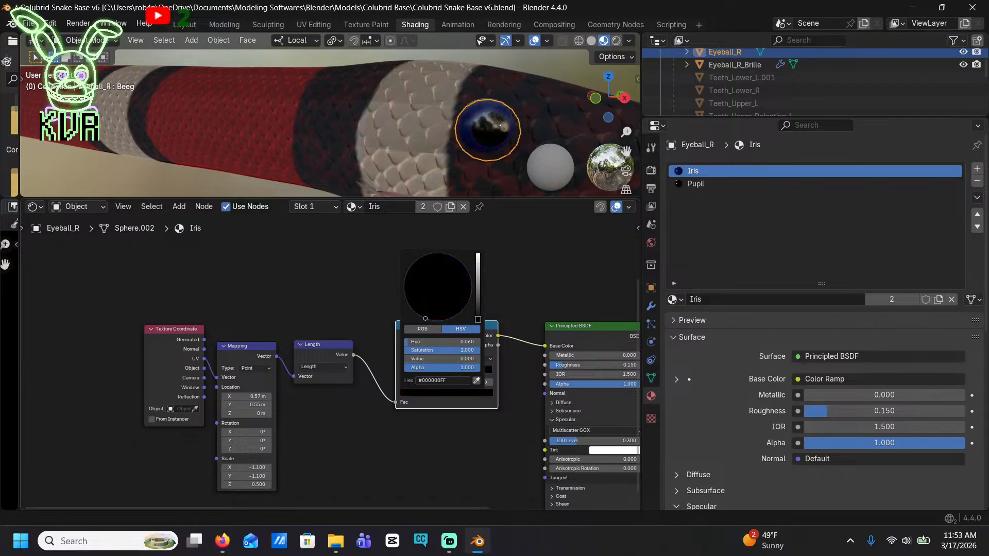
# Move the iris ramp's dark blue stop to 0.084 and its black stop to about 0.502, and save the file
pyautogui.moveTo(434, 375); pyautogui.dragTo(493, 386)
pyautogui.scroll(4, 459, 379)
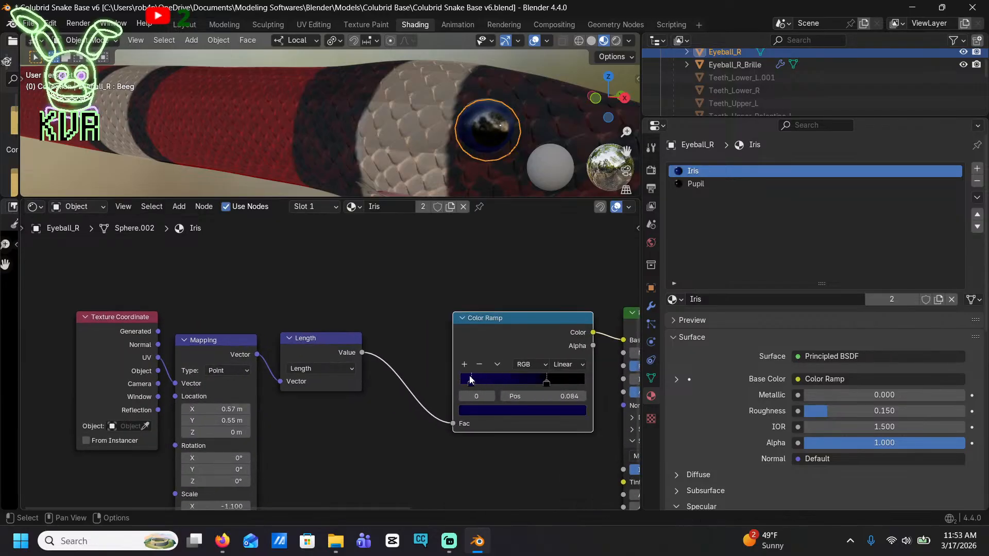
pyautogui.moveTo(542, 386); pyautogui.dragTo(541, 387)
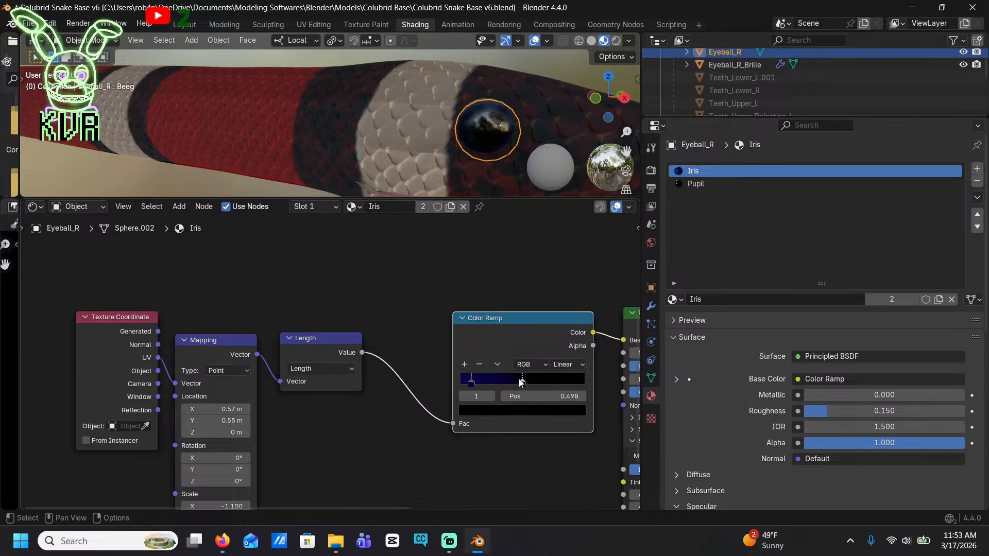
pyautogui.moveTo(468, 168); pyautogui.dragTo(403, 91, button='middle')
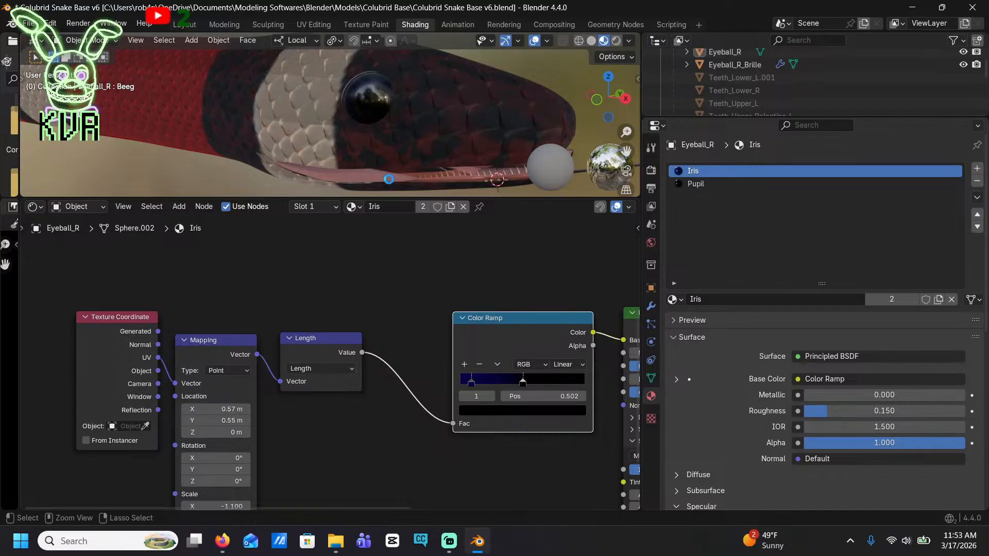
pyautogui.hotkey('ctrl', 's')
# Switch to the browser to examine more Nelson's milk snake photos, enlarge the Pueblan x Nelson babies image, and return to Blender
pyautogui.click(222, 541)
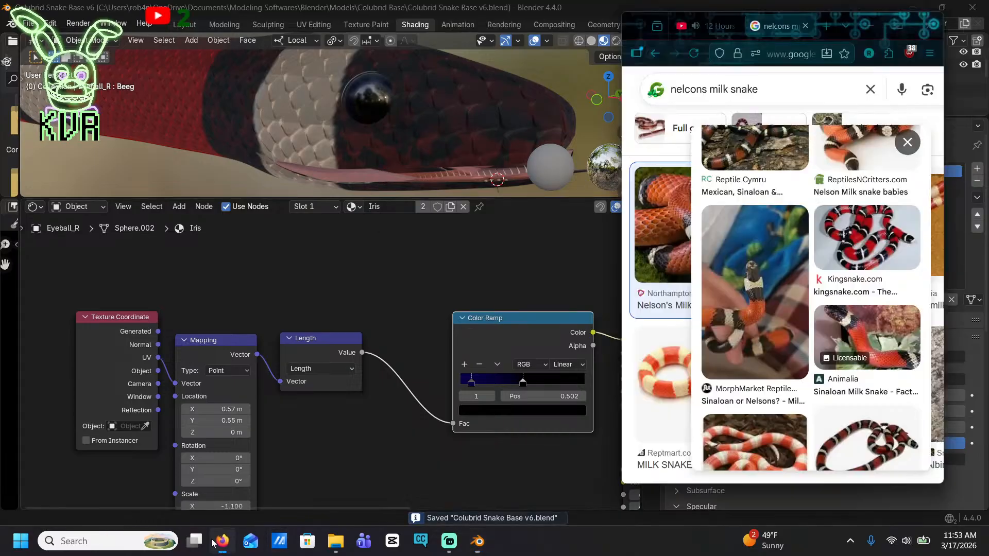
pyautogui.scroll(-3, 927, 278)
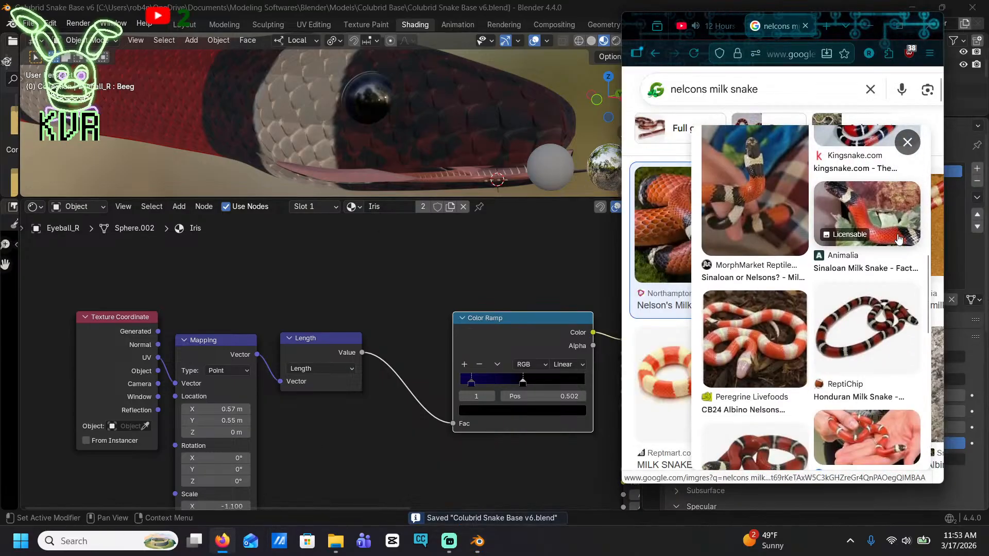
pyautogui.scroll(-6, 896, 238)
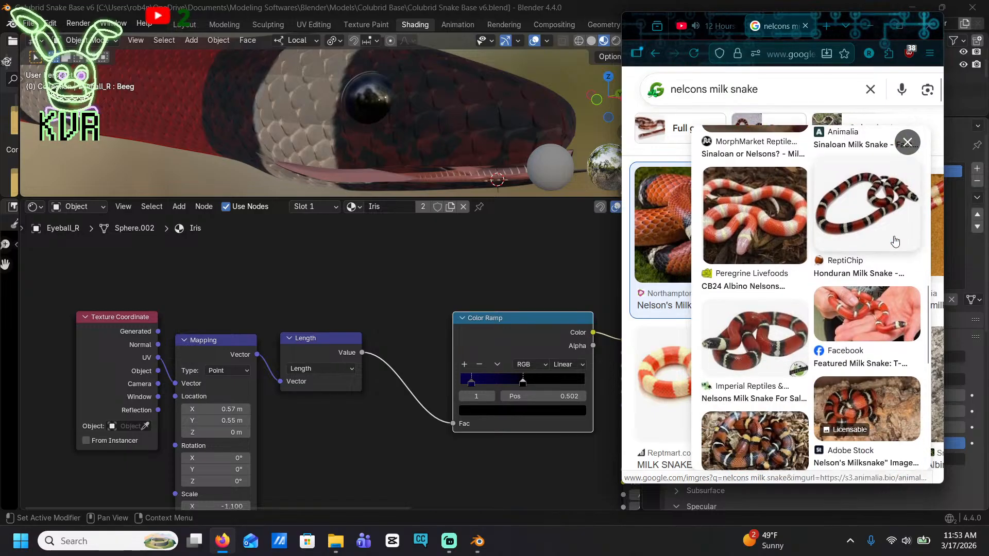
pyautogui.scroll(9, 894, 241)
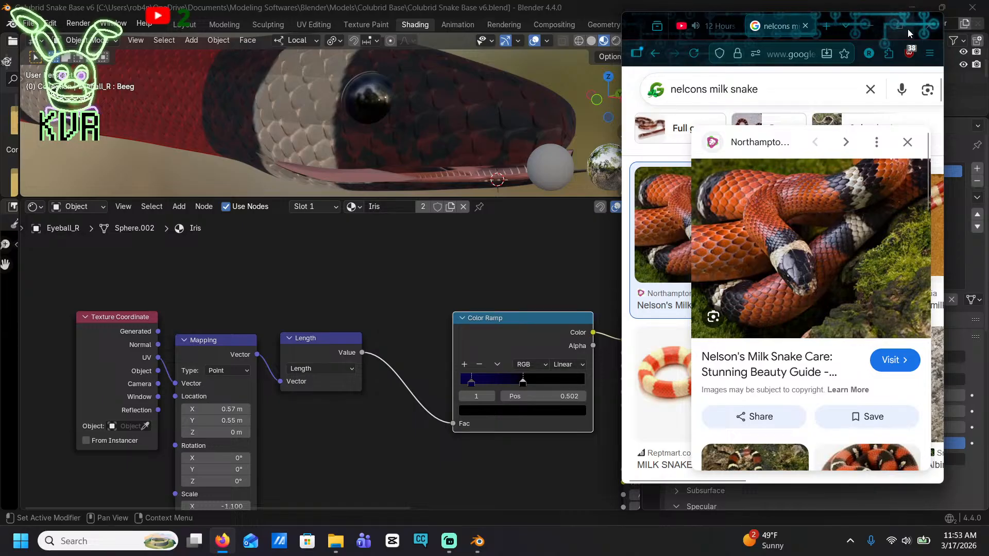
pyautogui.click(907, 29)
pyautogui.scroll(-4, 669, 319)
pyautogui.scroll(-6, 262, 314)
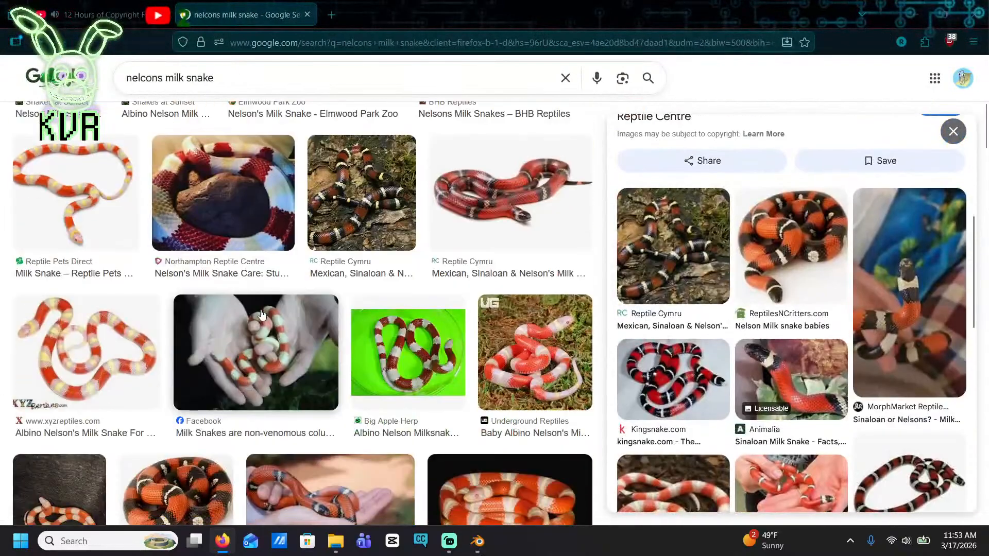
pyautogui.scroll(-5, 384, 215)
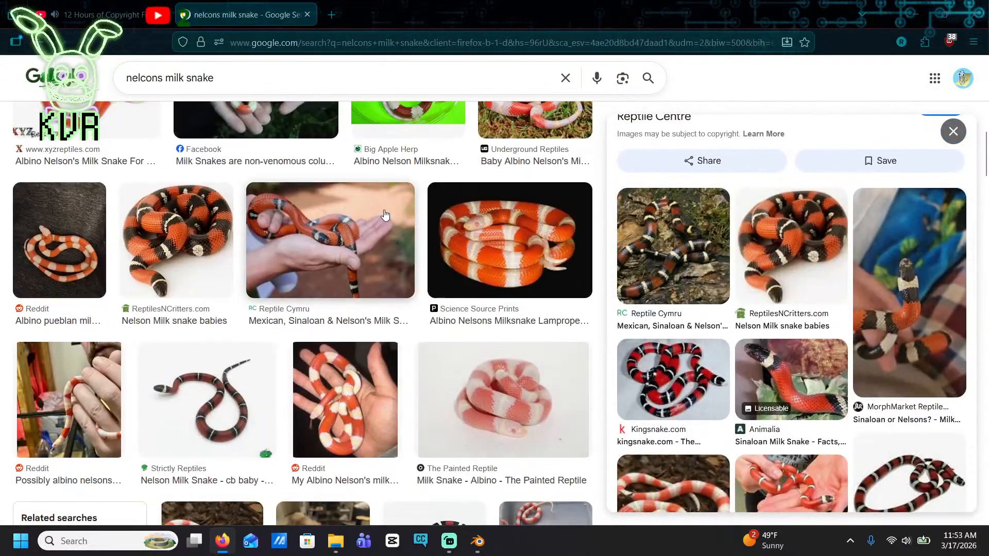
pyautogui.scroll(-4, 396, 232)
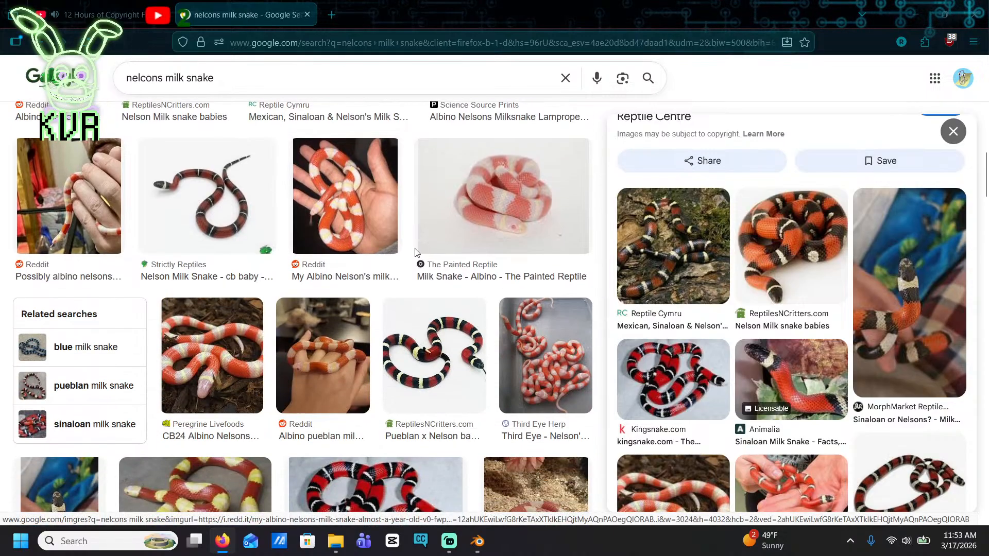
pyautogui.click(434, 355)
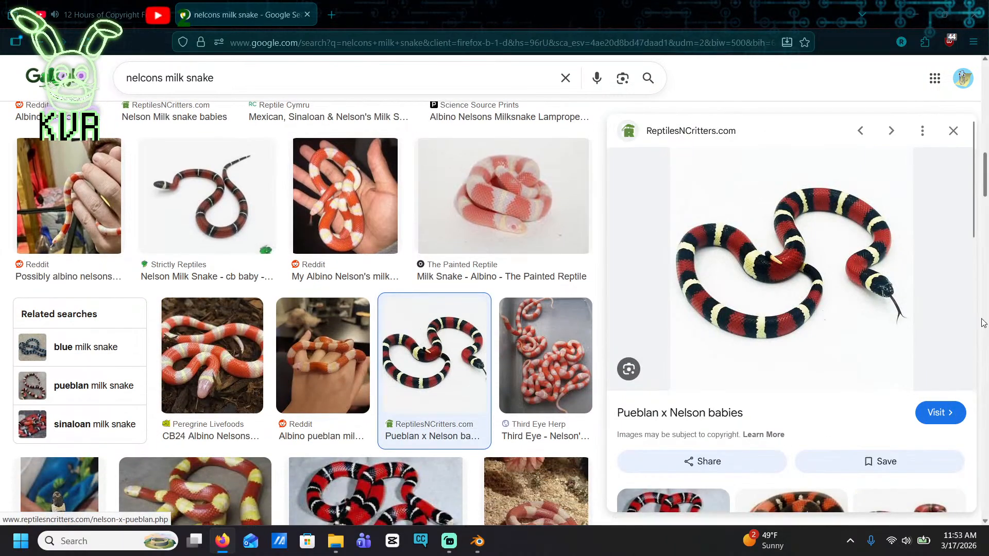
pyautogui.click(915, 16)
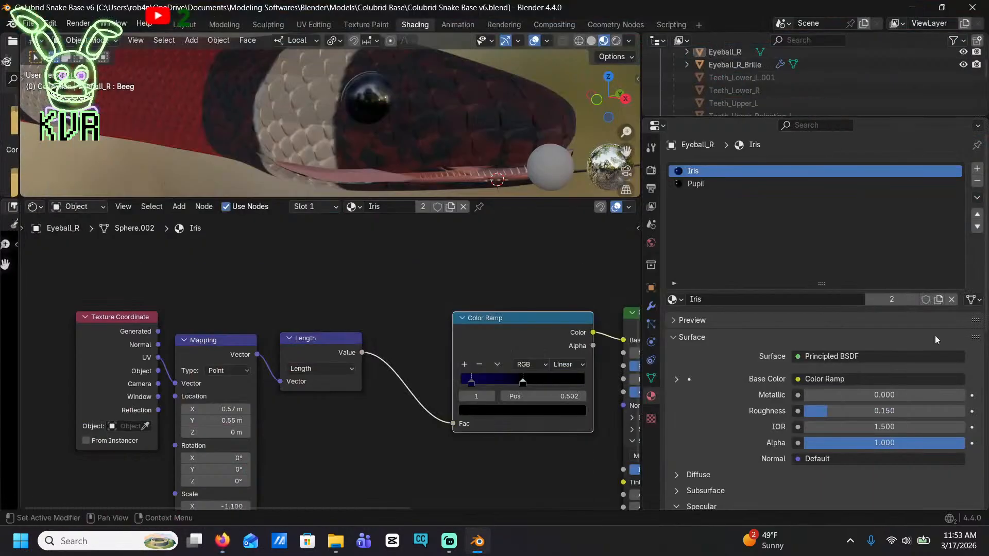
# View the snake from its other side and bring up the render Bake settings
pyautogui.scroll(-5, 278, 144)
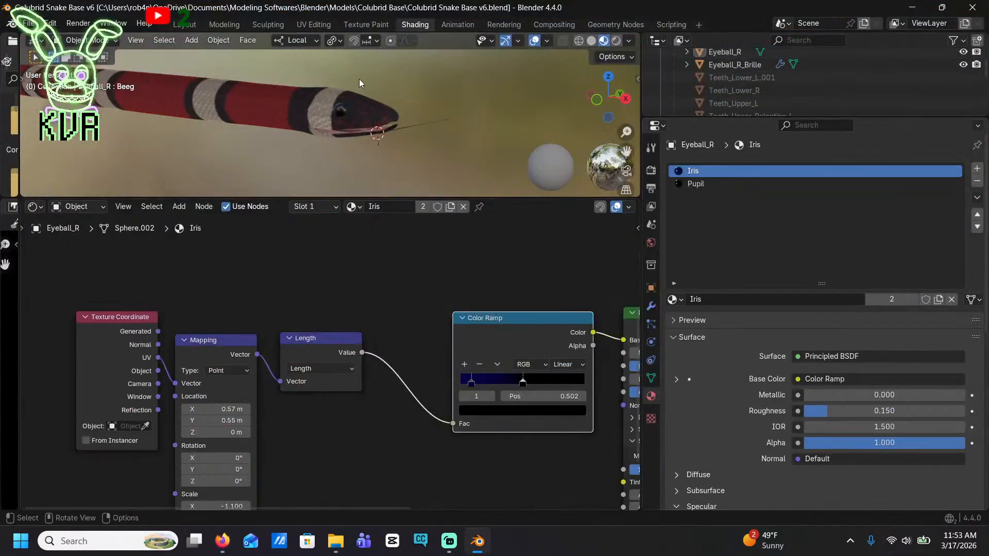
pyautogui.moveTo(359, 78); pyautogui.dragTo(221, 60, button='middle')
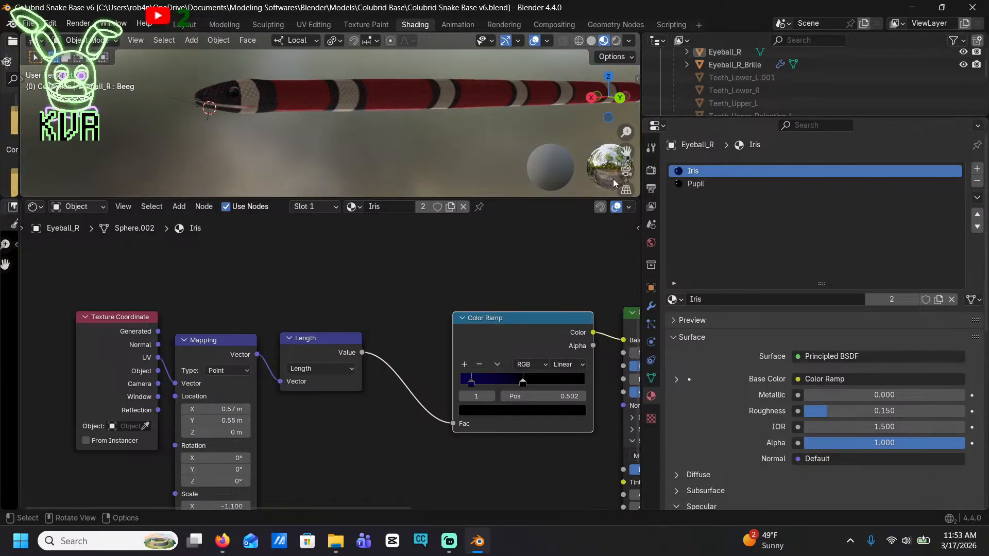
pyautogui.click(651, 171)
pyautogui.scroll(-10, 834, 172)
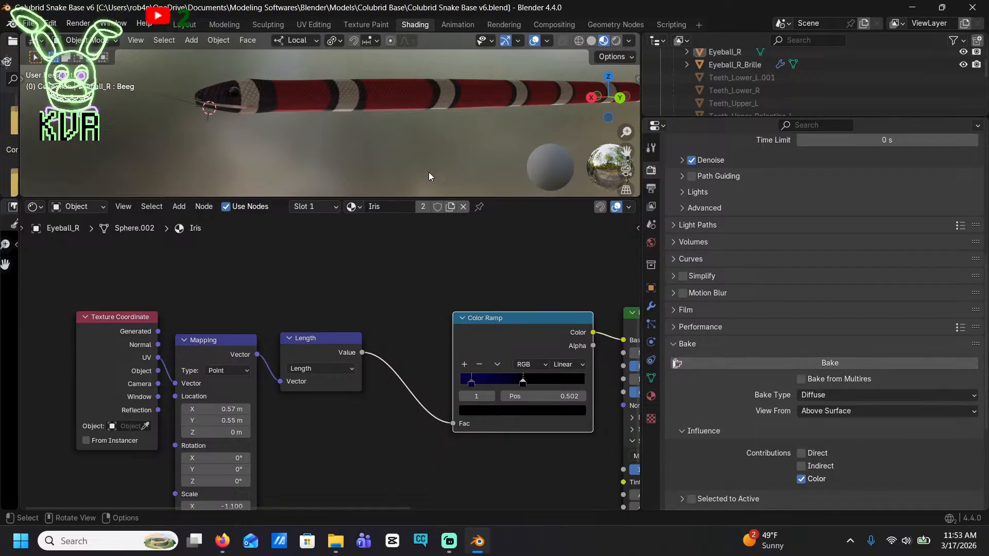
# Select all objects and examine the full scene object list and the Iris material's unconnected Corn_Extreme_Okeetee image node
pyautogui.press('a')
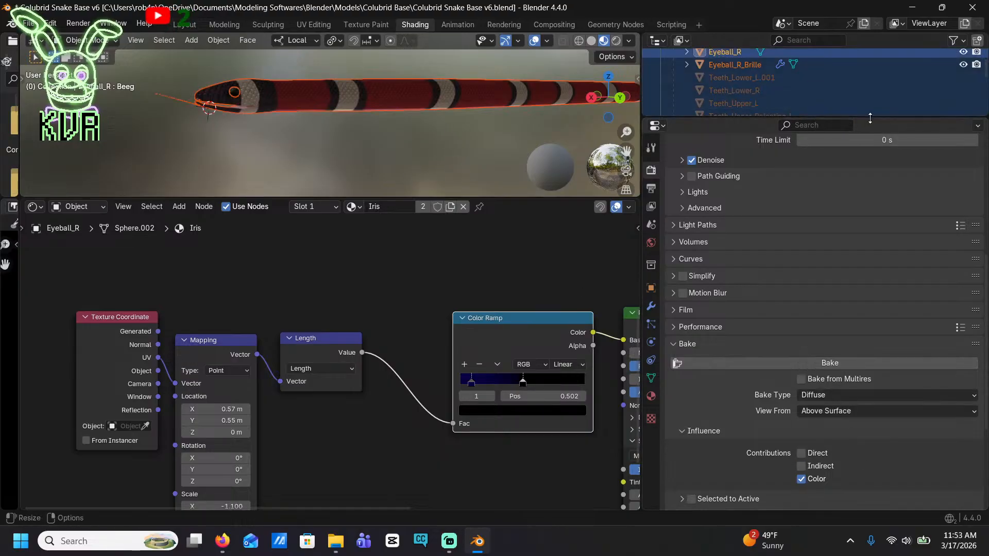
pyautogui.moveTo(824, 119); pyautogui.dragTo(824, 347)
pyautogui.scroll(-5, 845, 227)
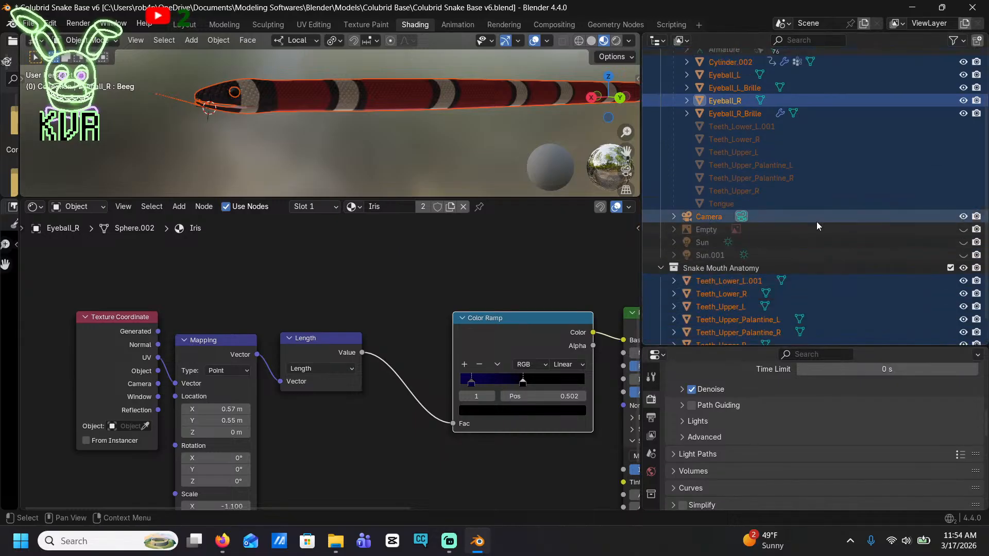
pyautogui.scroll(6, 817, 221)
pyautogui.scroll(-5, 816, 221)
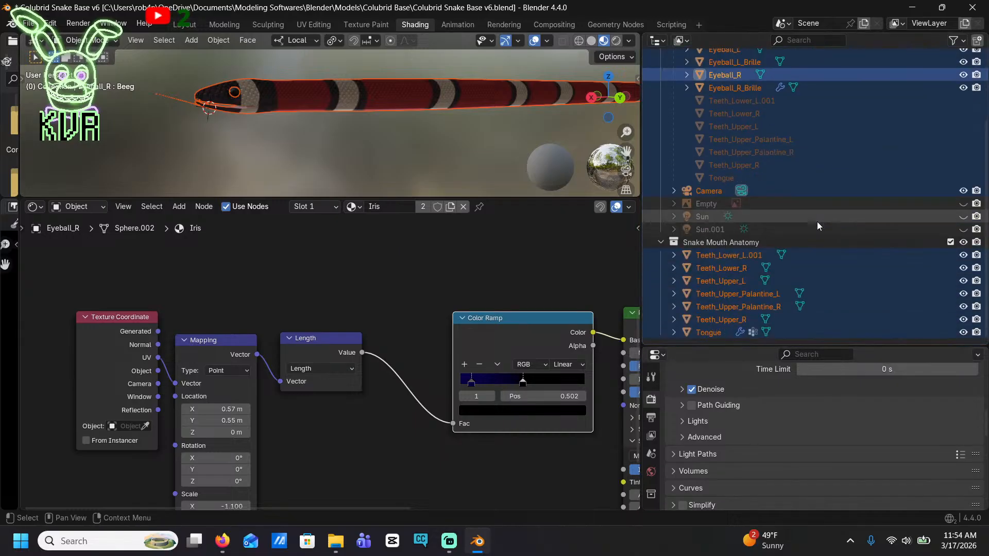
pyautogui.scroll(-3, 432, 287)
pyautogui.scroll(-4, 432, 288)
pyautogui.moveTo(502, 305); pyautogui.dragTo(430, 314, button='middle')
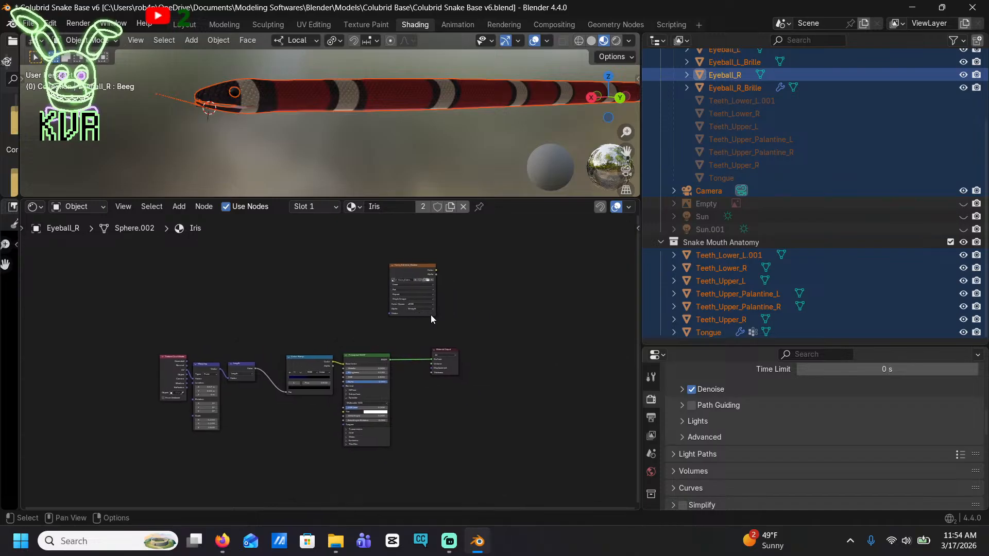
pyautogui.scroll(3, 430, 314)
pyautogui.moveTo(526, 252); pyautogui.dragTo(495, 320, button='middle')
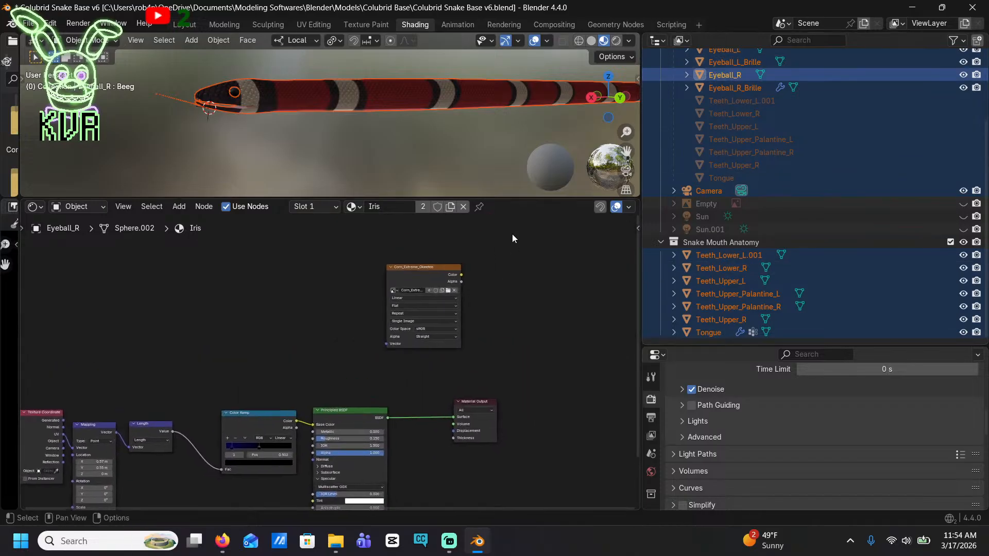
# Select the snake body Cylinder.002 with Material.006's unconnected image node, and show the body's material slots
pyautogui.click(295, 94)
pyautogui.click(582, 236)
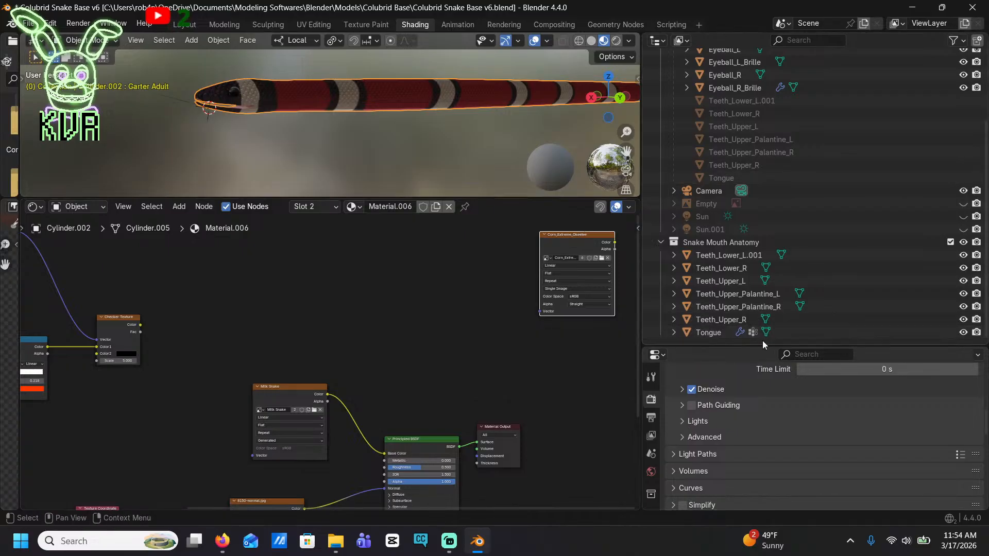
pyautogui.moveTo(762, 343); pyautogui.dragTo(762, 118)
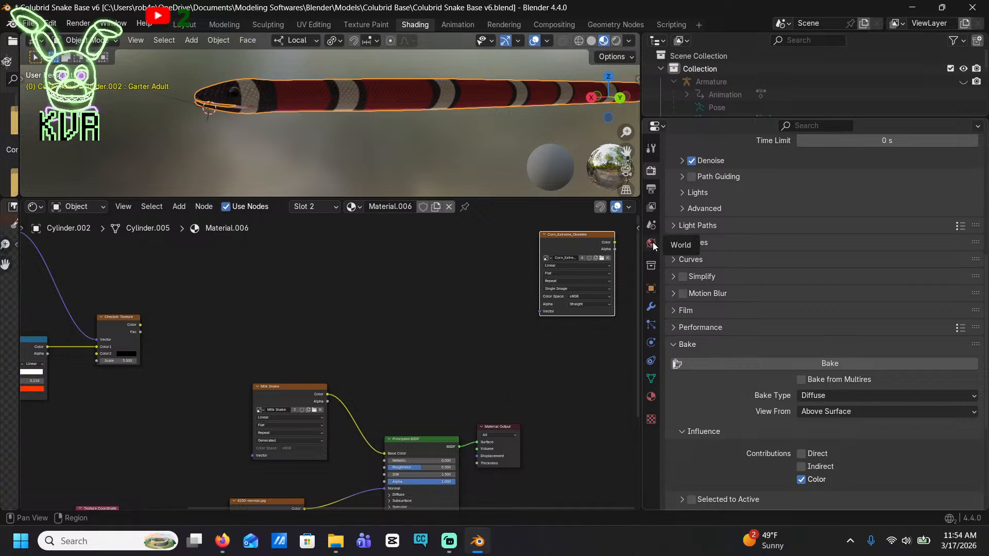
pyautogui.click(651, 397)
pyautogui.scroll(5, 776, 199)
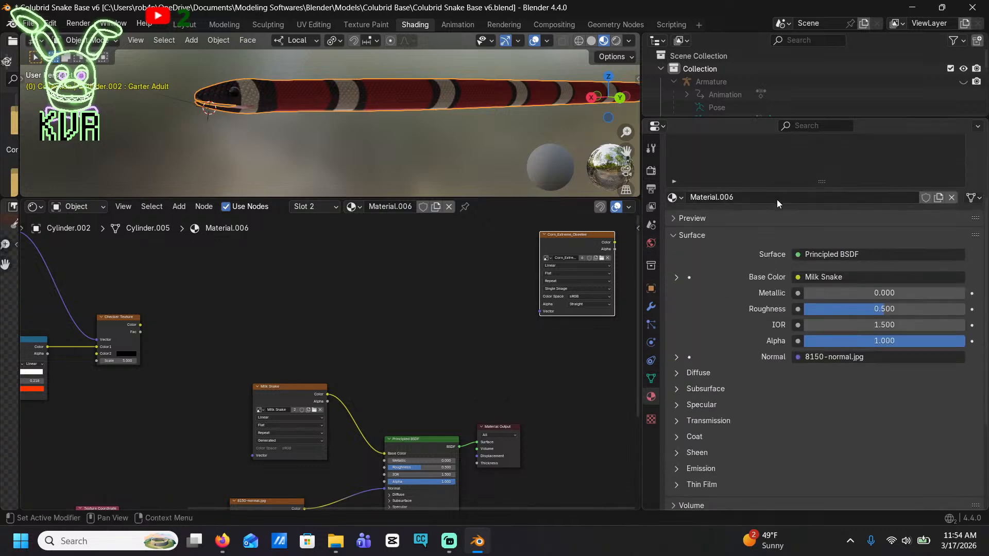
# Assign the Milk Snake image to the unconnected image texture node in the body's first slot, Material
pyautogui.click(698, 171)
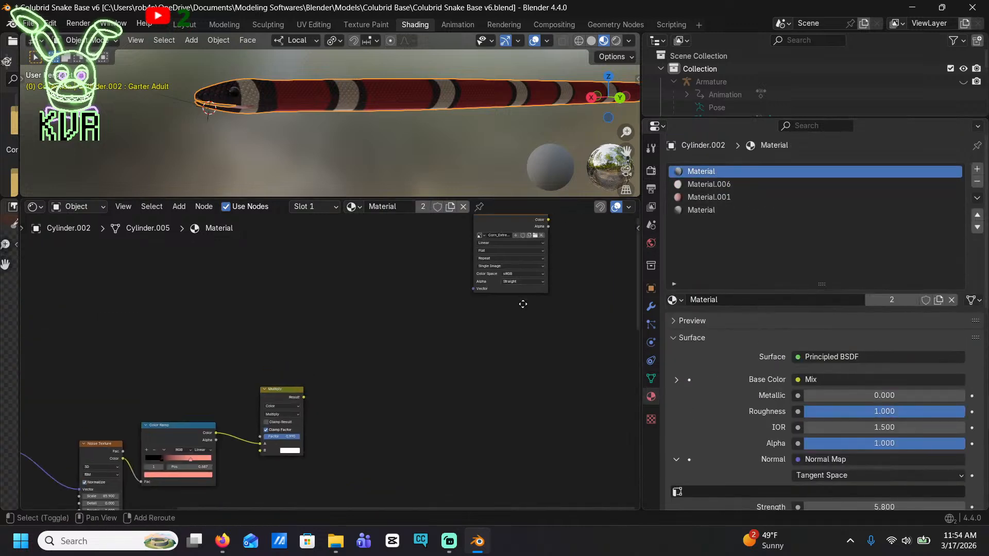
pyautogui.click(468, 291)
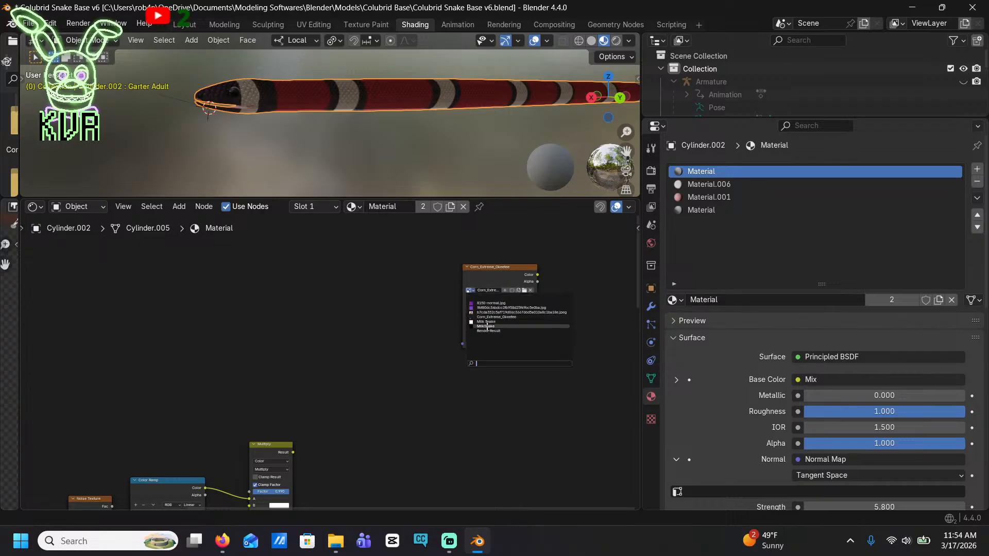
pyautogui.click(508, 321)
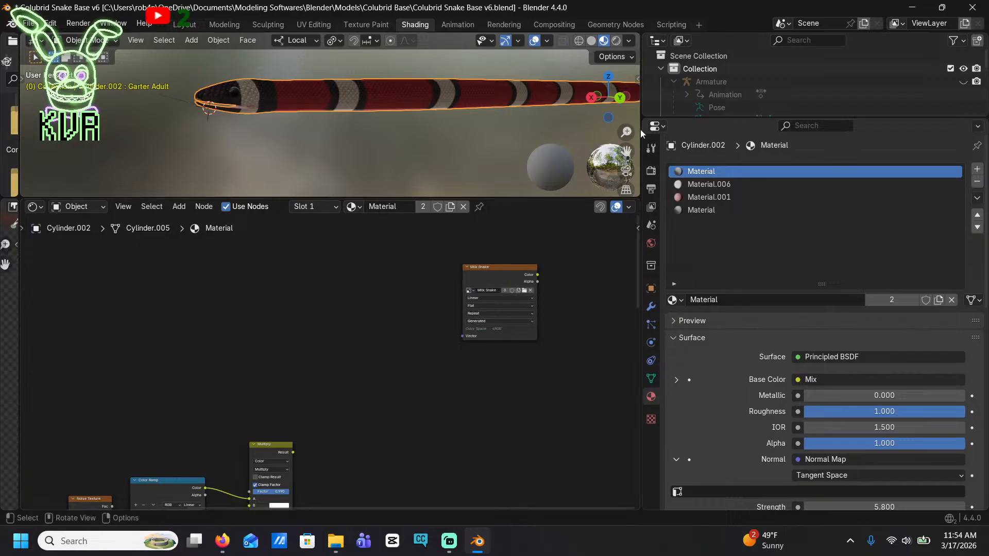
# Assign the Milk Snake image to the unconnected image texture node in Material.006
pyautogui.click(743, 184)
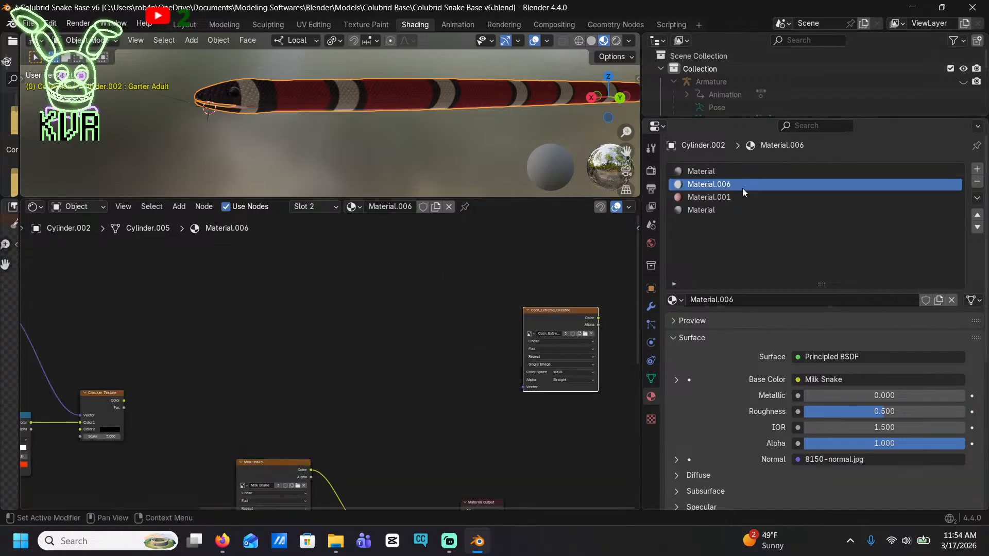
pyautogui.click(531, 334)
pyautogui.click(552, 363)
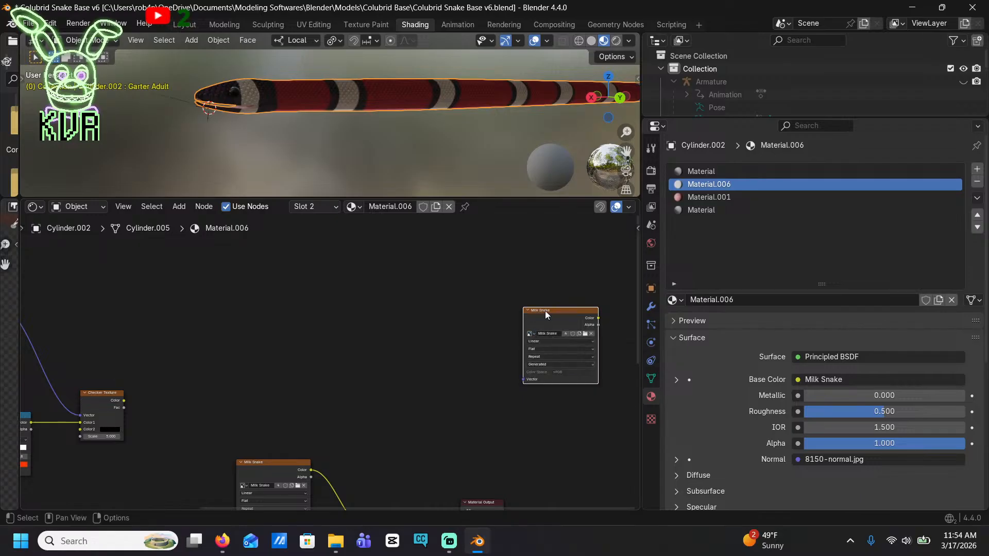
# Replace the JPEG in Material.001's unconnected image texture node with the Milk Snake image
pyautogui.click(706, 197)
pyautogui.press('Home')
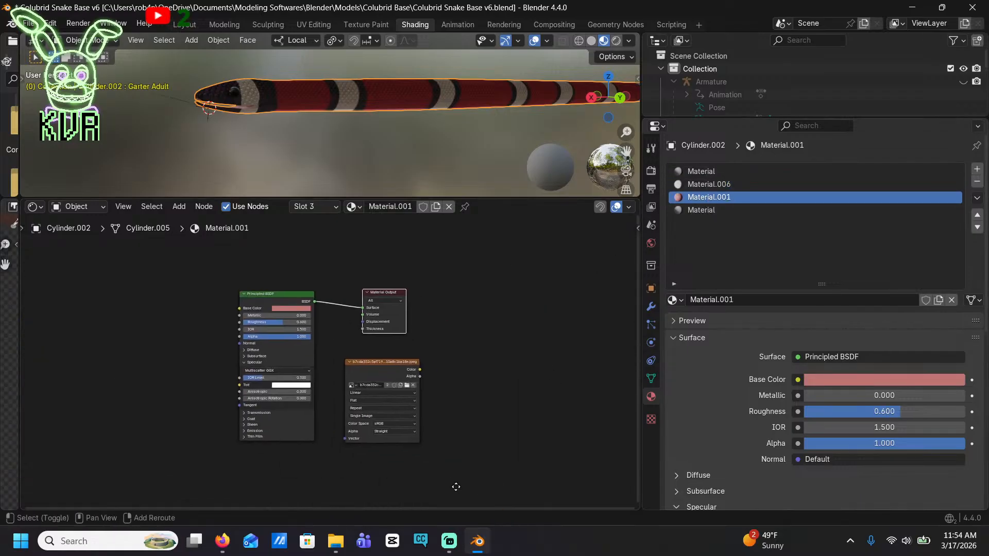
pyautogui.scroll(2, 456, 487)
pyautogui.click(484, 332)
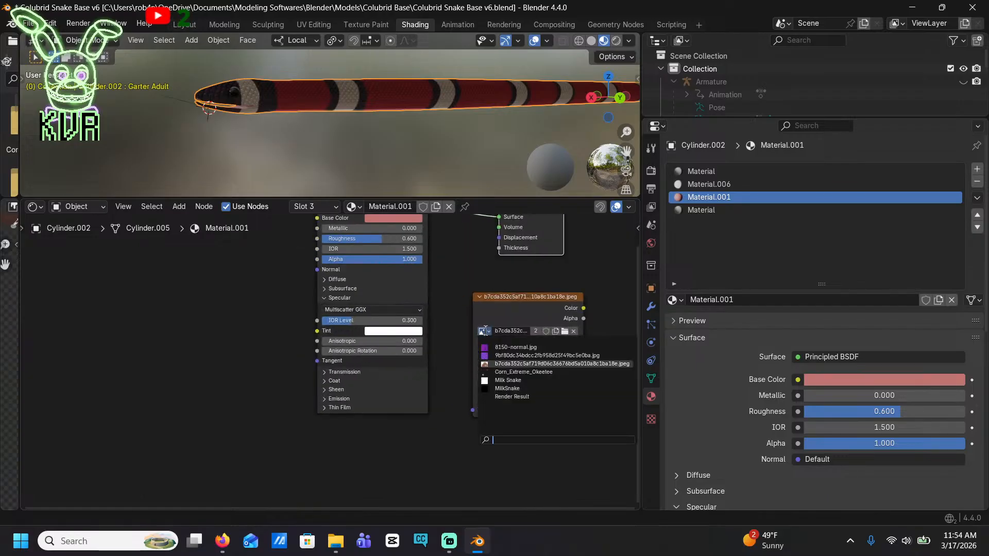
pyautogui.click(521, 362)
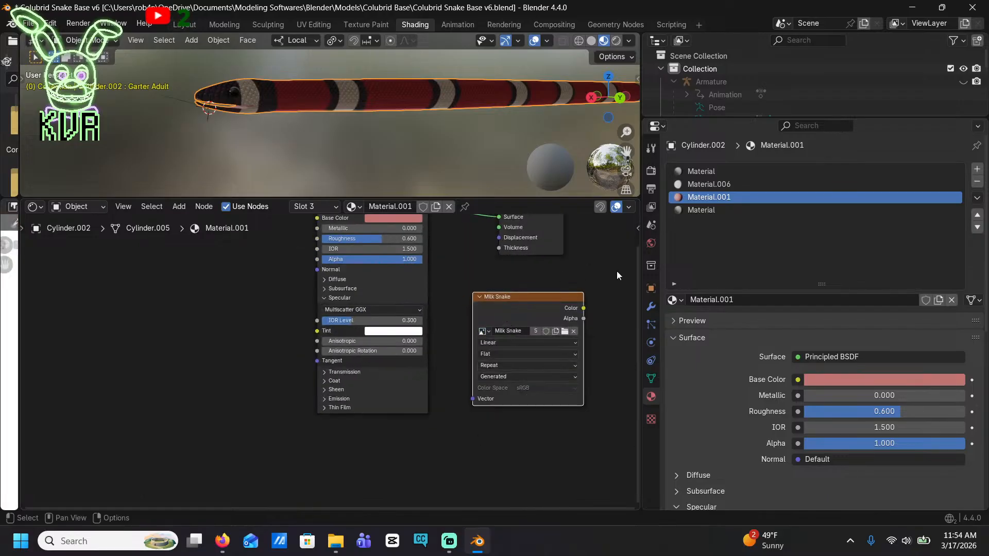
# Make the Milk Snake image texture node active in the body's fourth material slot
pyautogui.click(719, 209)
pyautogui.moveTo(393, 380); pyautogui.dragTo(387, 312, button='middle')
pyautogui.scroll(4, 477, 275)
pyautogui.click(529, 248)
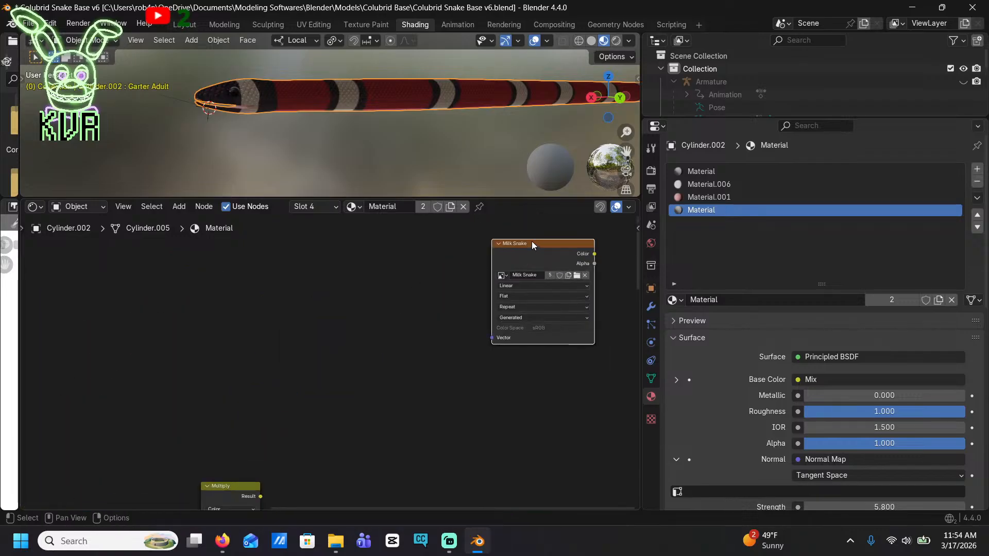
# Check the unconnected Milk Snake image texture node in each of the snake body's four material slots
pyautogui.scroll(-3, 532, 241)
pyautogui.click(700, 172)
pyautogui.click(707, 187)
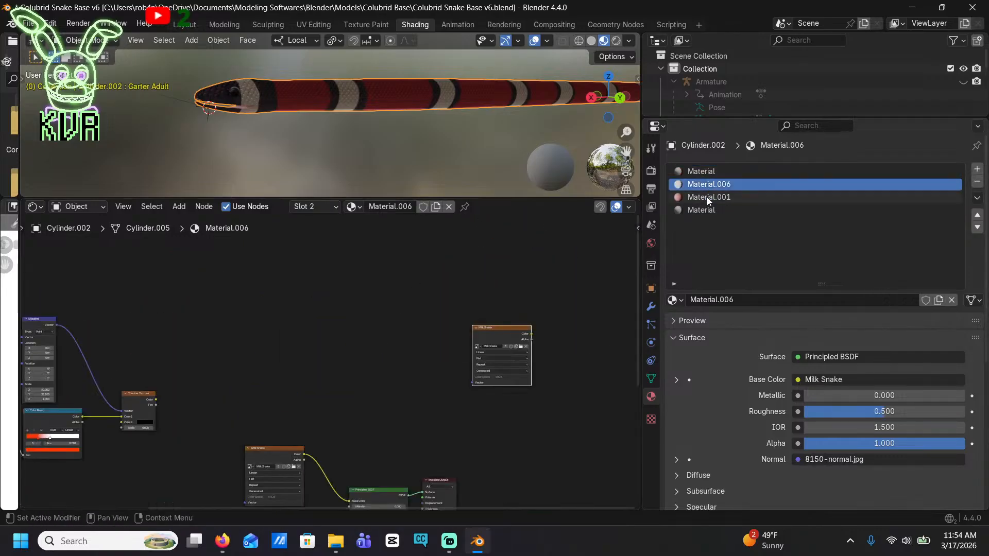
pyautogui.click(706, 198)
pyautogui.moveTo(566, 293); pyautogui.dragTo(481, 294, button='middle')
pyautogui.click(714, 212)
pyautogui.scroll(-2, 494, 298)
pyautogui.scroll(-1, 492, 296)
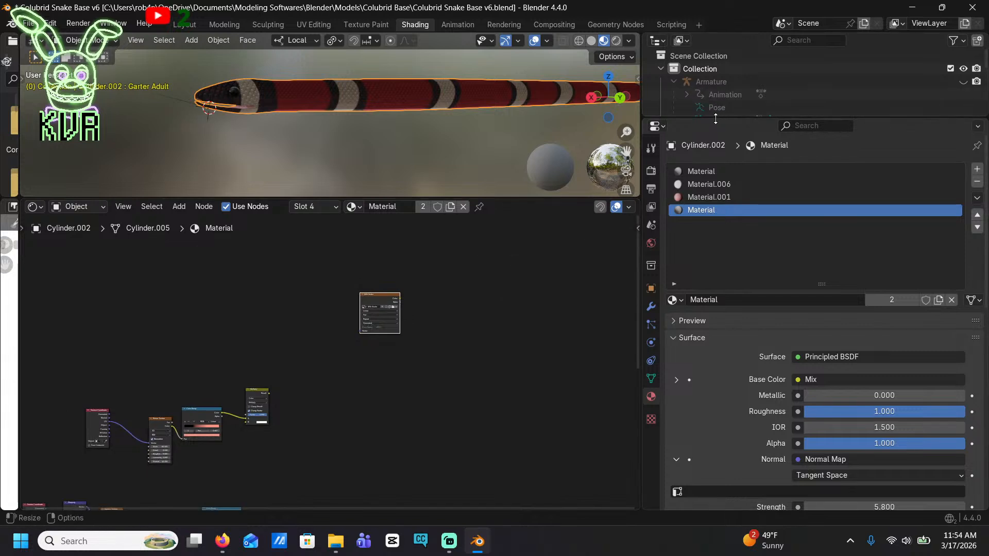
# Assign the Milk Snake image to the unconnected image texture node in Eyeball_L's Pupil material
pyautogui.moveTo(715, 124); pyautogui.dragTo(716, 313)
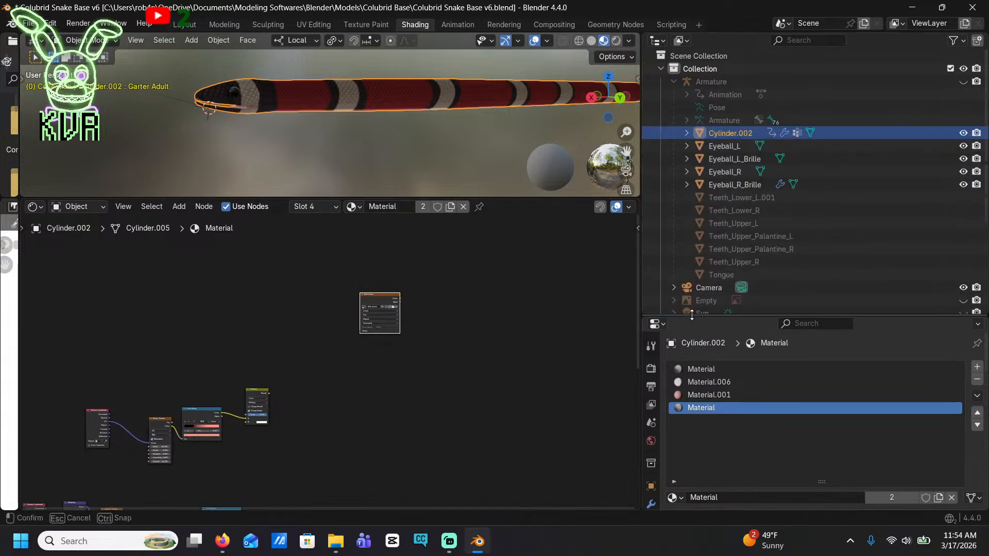
pyautogui.click(728, 148)
pyautogui.scroll(4, 447, 409)
pyautogui.moveTo(447, 410); pyautogui.dragTo(395, 382, button='middle')
pyautogui.scroll(6, 538, 267)
pyautogui.click(398, 304)
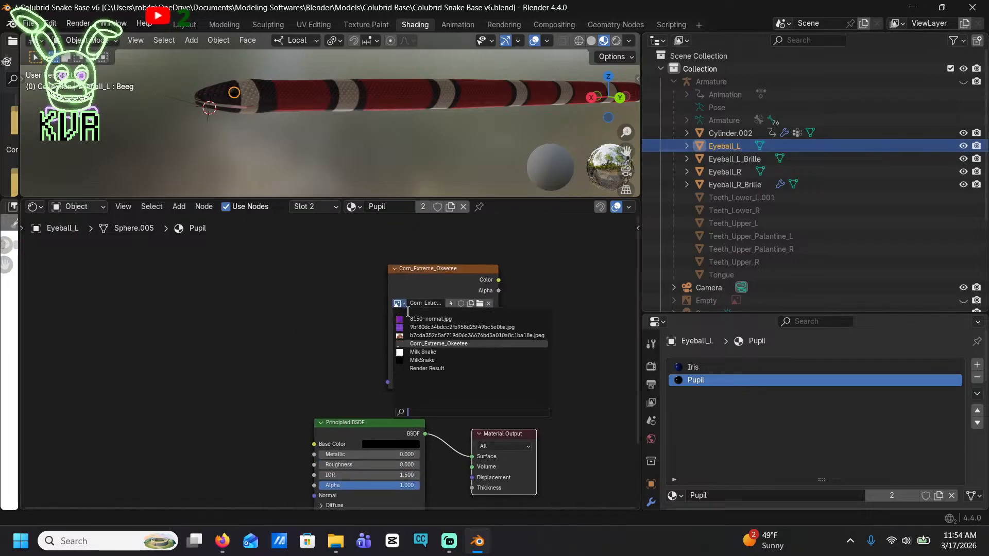
pyautogui.click(430, 352)
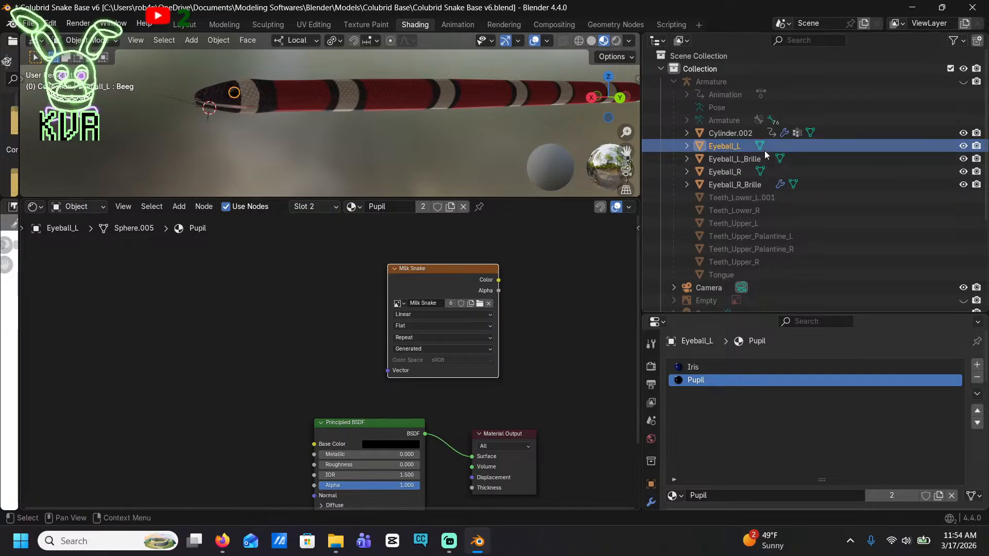
# Assign the Milk Snake image to the unconnected image texture node in the Teeth material of Teeth_Lower_L.001
pyautogui.scroll(-2, 754, 178)
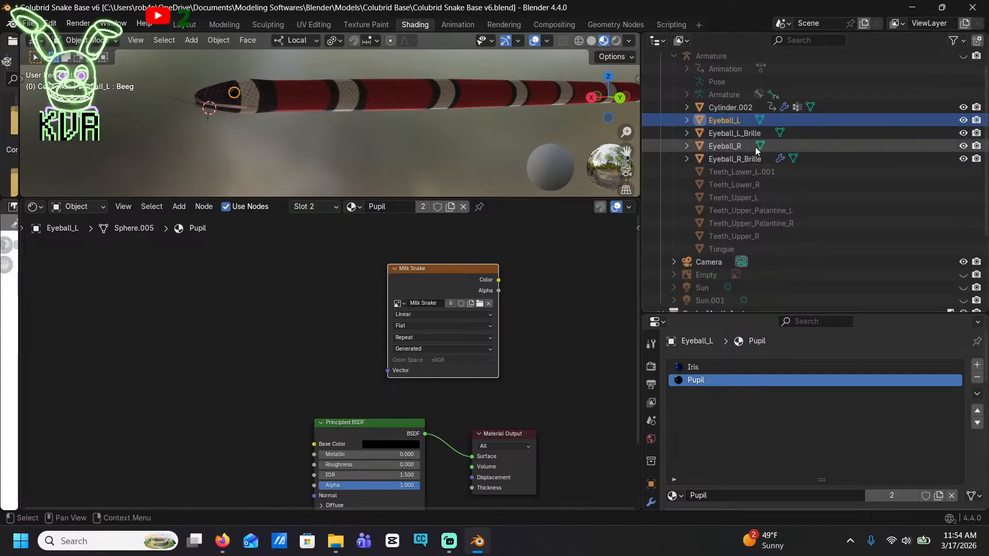
pyautogui.click(743, 177)
pyautogui.scroll(-2, 549, 402)
pyautogui.moveTo(549, 403); pyautogui.dragTo(517, 256, button='middle')
pyautogui.scroll(5, 520, 325)
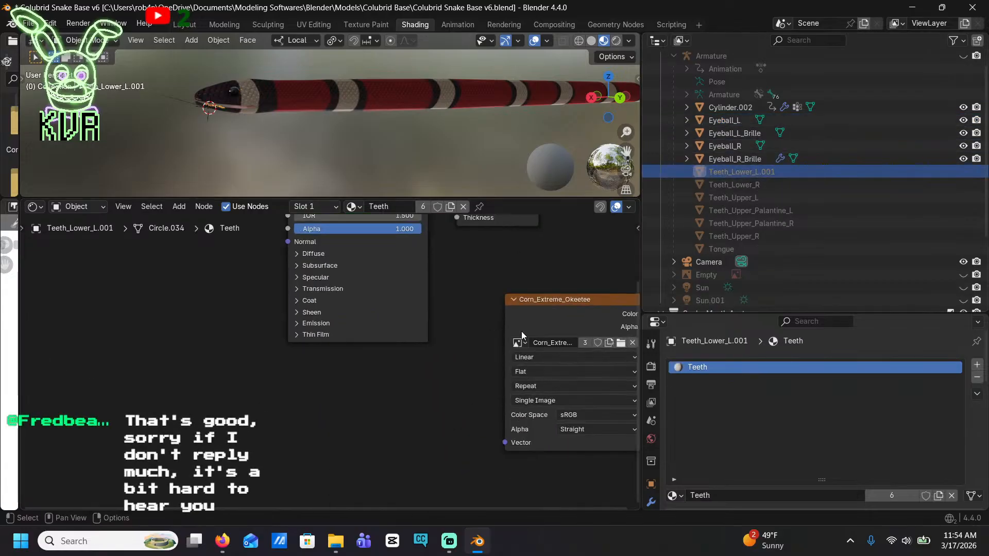
pyautogui.click(524, 344)
pyautogui.click(544, 402)
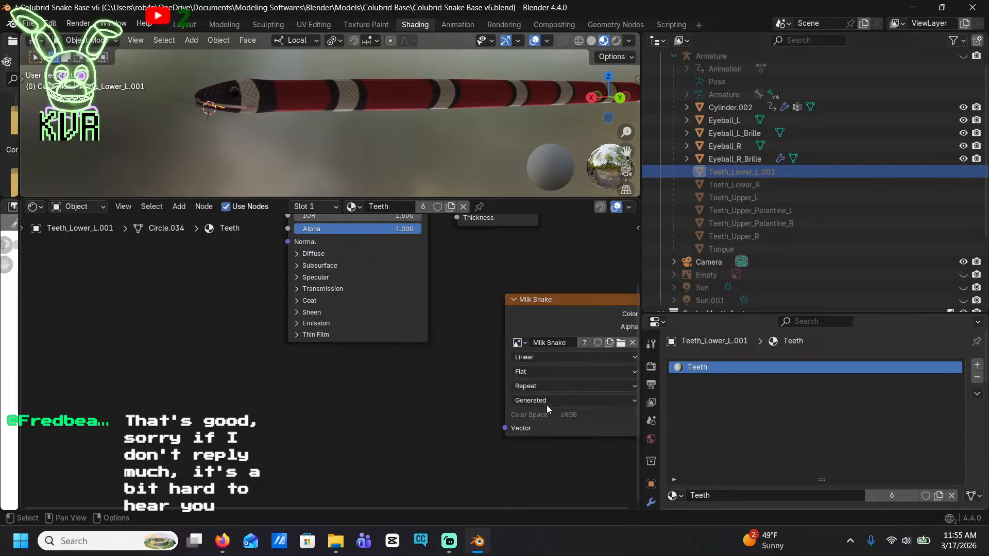
# Assign the Milk Snake image to the unconnected image texture node in the tongue's Material.003
pyautogui.scroll(-5, 845, 172)
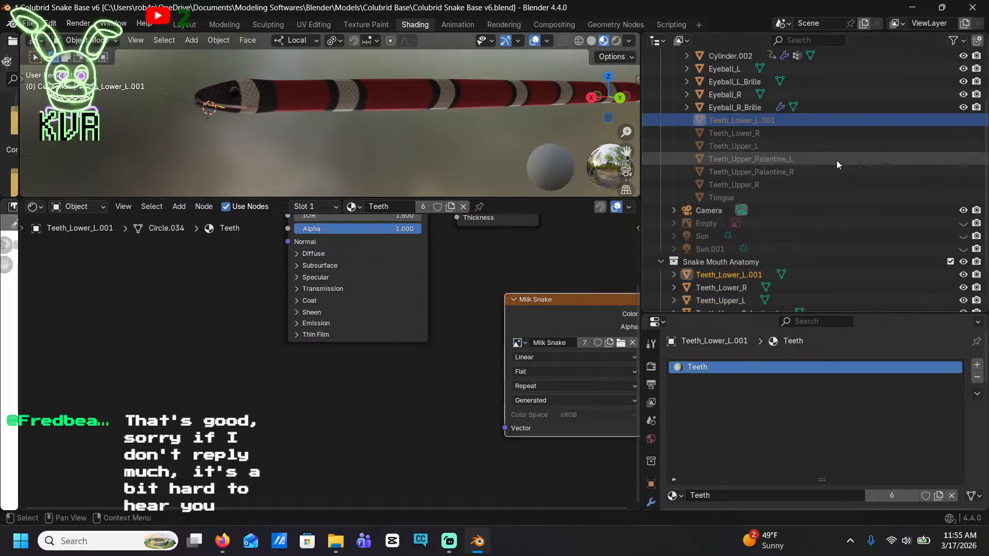
pyautogui.click(762, 146)
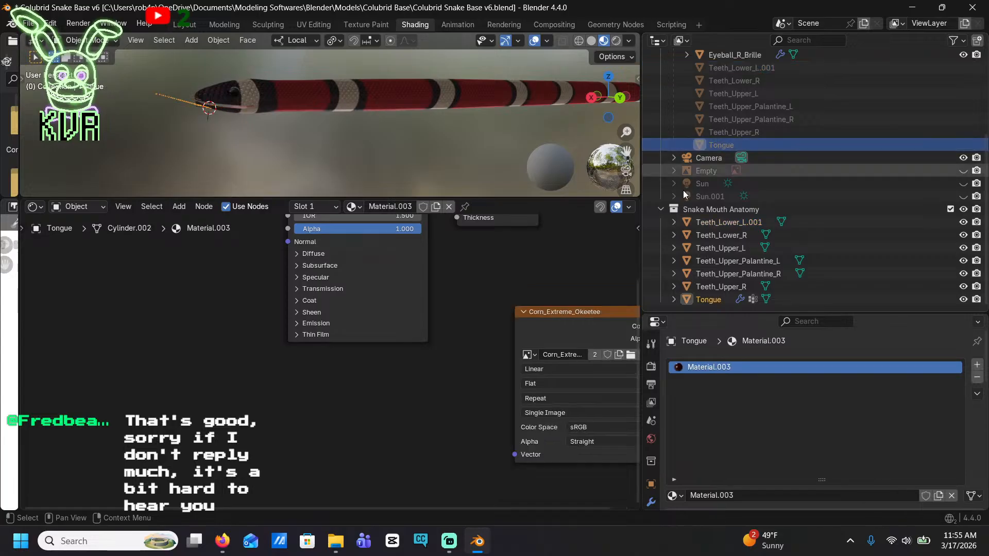
pyautogui.scroll(-1, 561, 325)
pyautogui.moveTo(560, 325); pyautogui.dragTo(475, 304, button='middle')
pyautogui.click(419, 330)
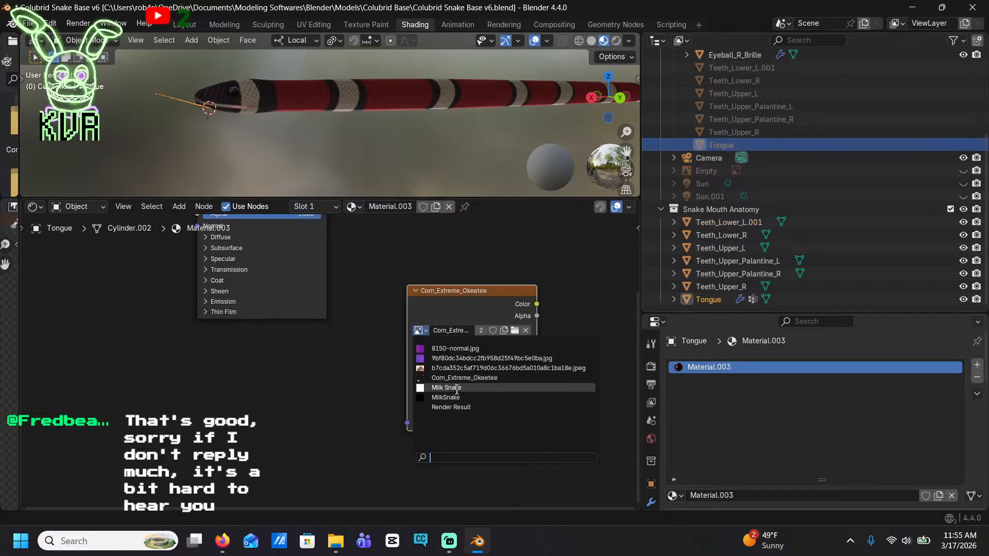
pyautogui.click(438, 387)
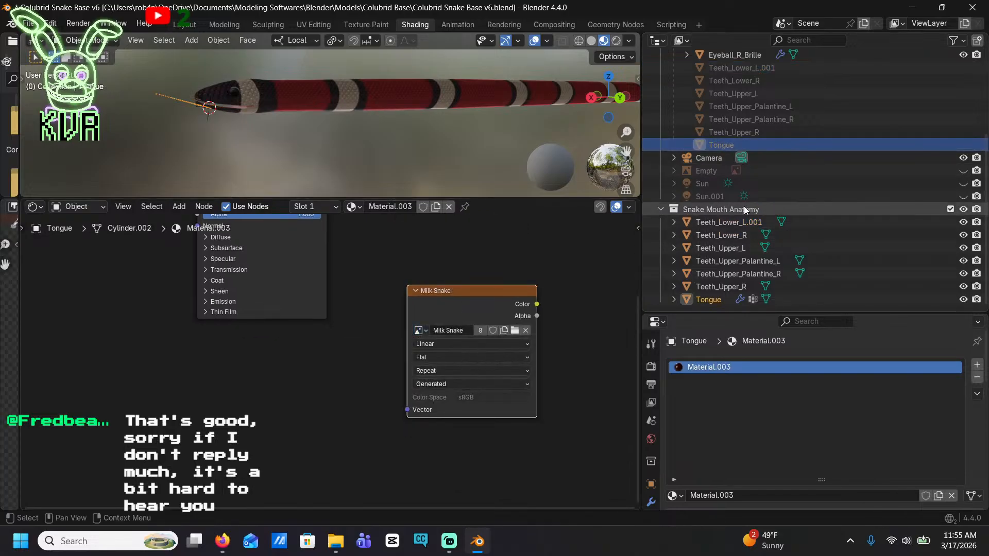
# Select all visible objects in the scene and show the Cycles render settings
pyautogui.press('a')
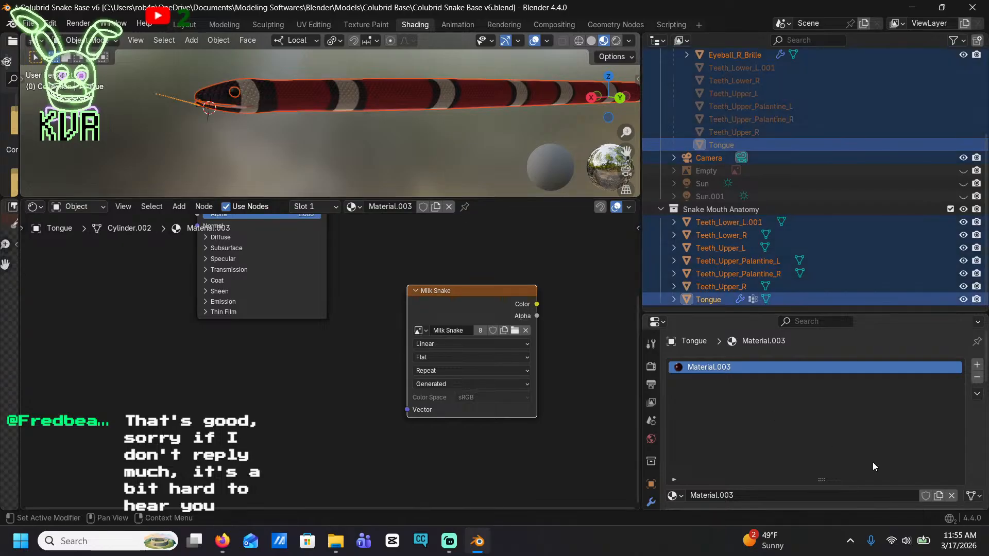
pyautogui.click(651, 366)
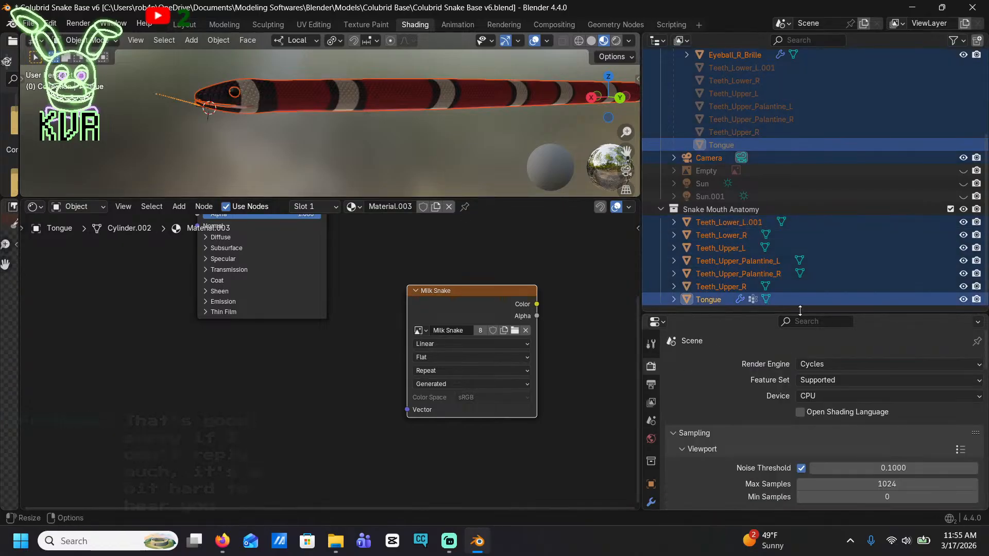
pyautogui.moveTo(840, 313); pyautogui.dragTo(814, 119)
pyautogui.scroll(-10, 833, 181)
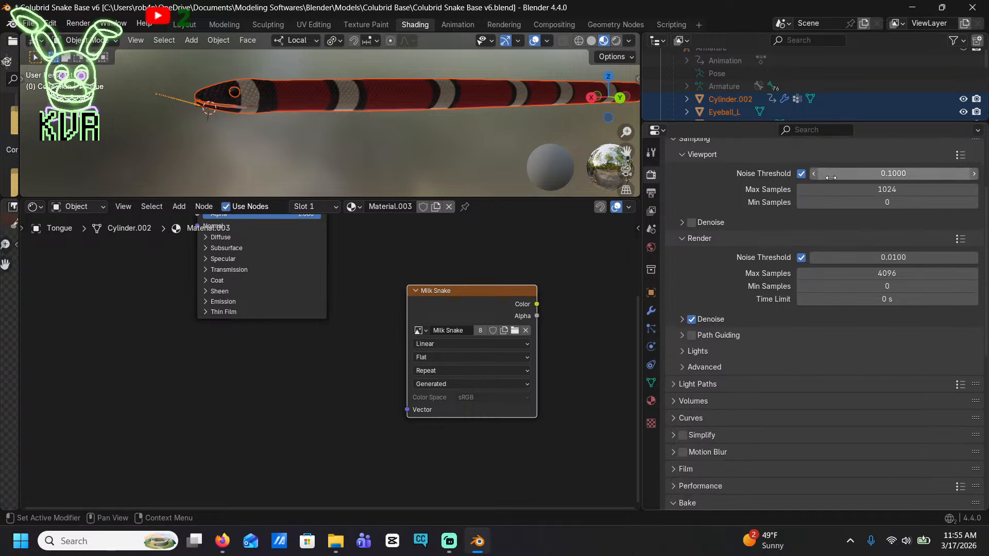
# Show the selected objects' UV layouts over the Milk Snake image in the UV Editing workspace and save the file
pyautogui.click(313, 23)
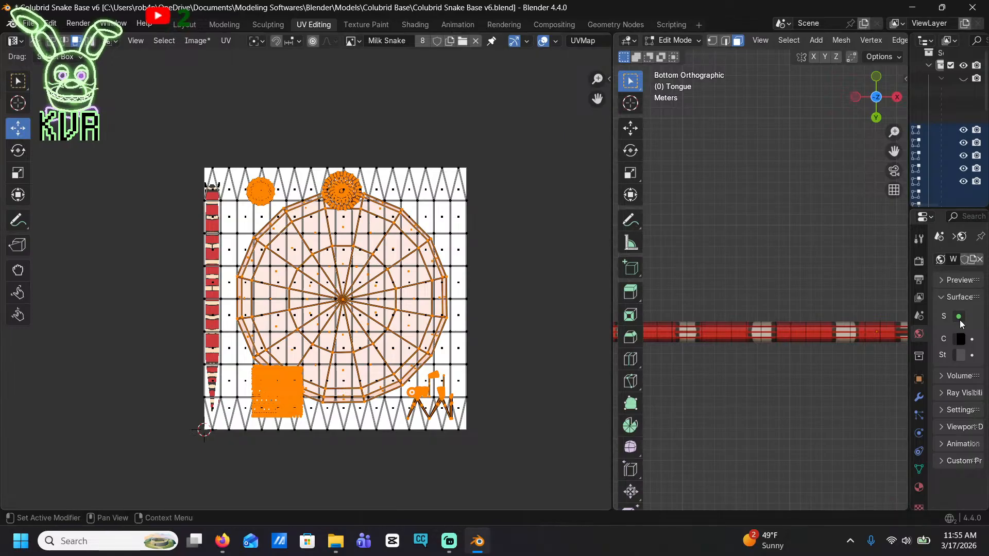
pyautogui.moveTo(909, 253); pyautogui.dragTo(697, 253)
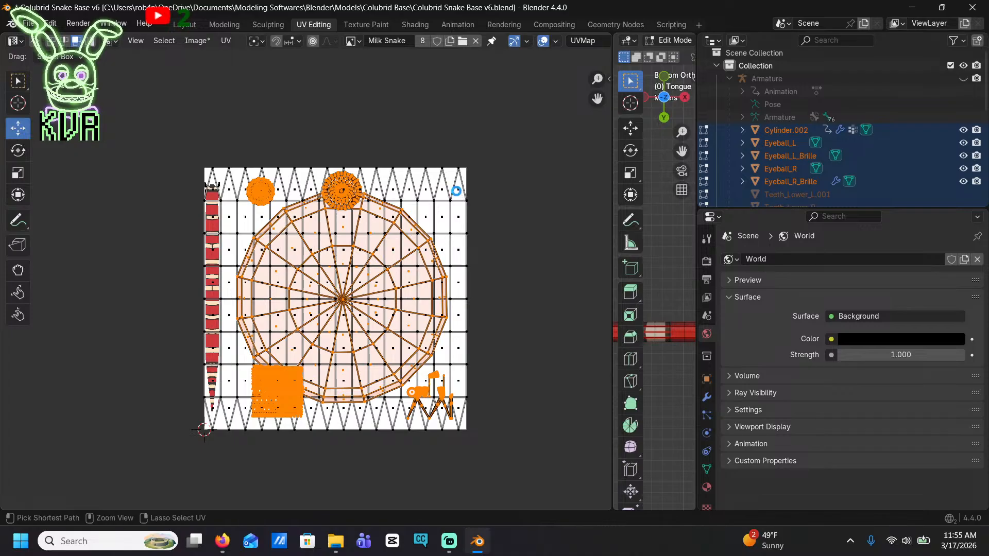
pyautogui.hotkey('ctrl', 's')
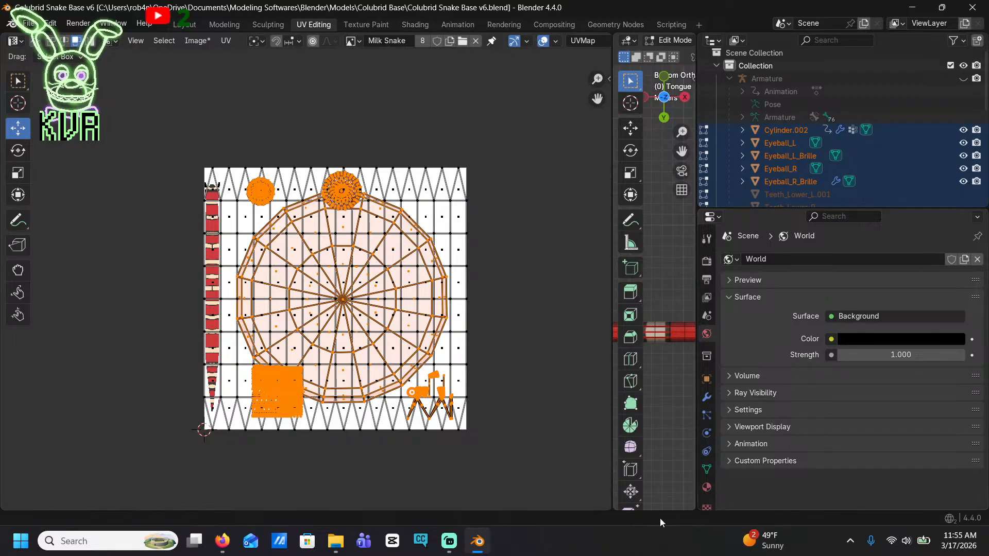
# Expand the Bake settings in the render properties and try to bake the selected objects with the Diffuse bake type
pyautogui.moveTo(787, 210); pyautogui.dragTo(788, 102)
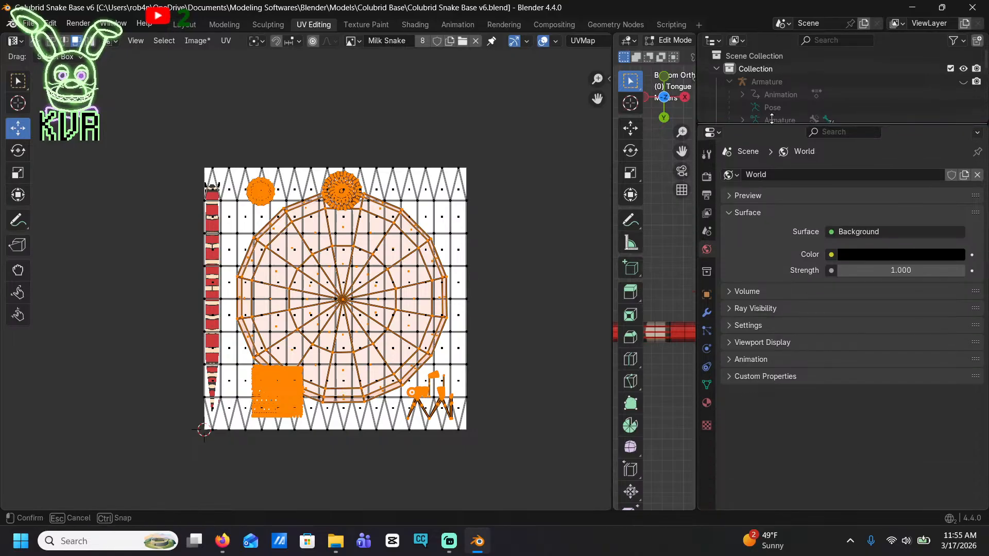
pyautogui.click(706, 153)
pyautogui.scroll(-5, 832, 196)
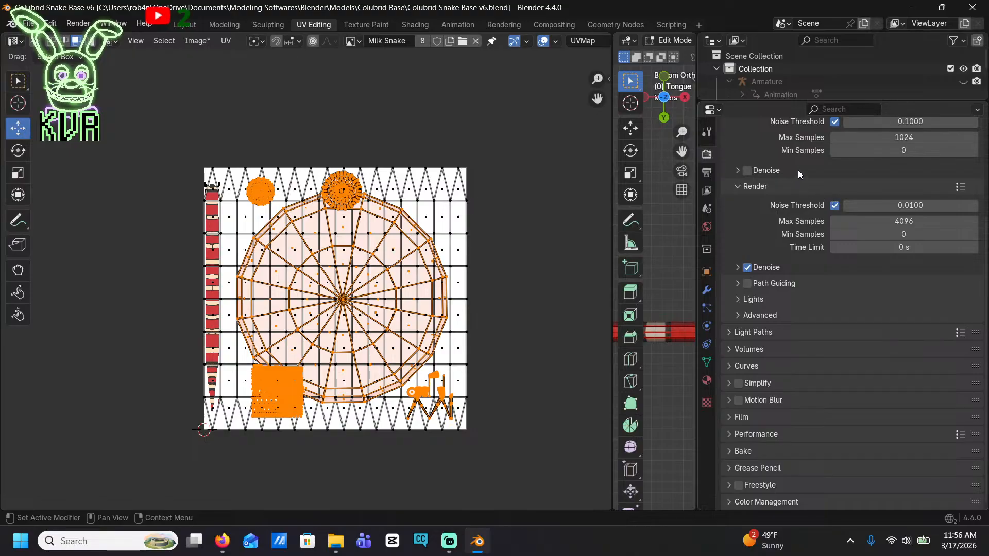
pyautogui.scroll(5, 916, 325)
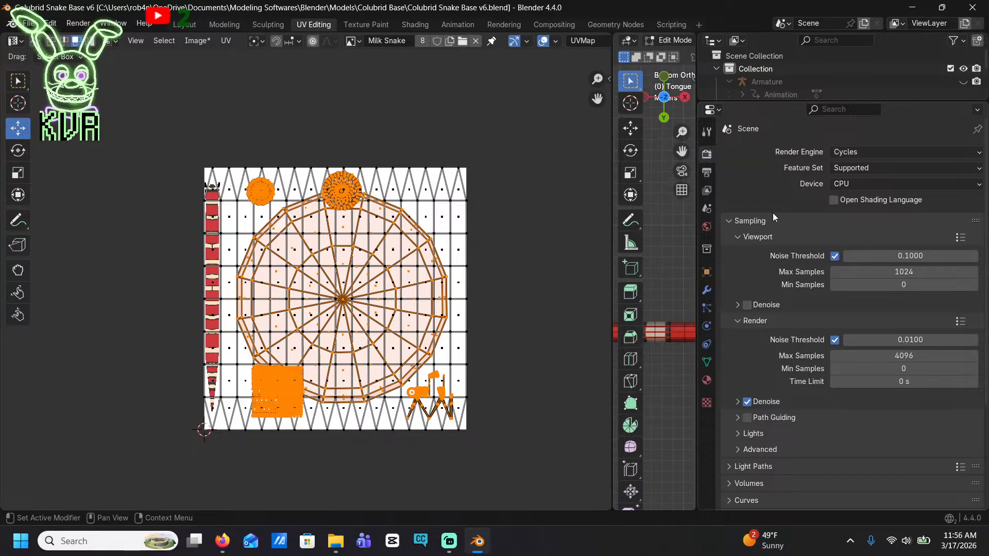
pyautogui.scroll(-5, 772, 213)
pyautogui.click(752, 451)
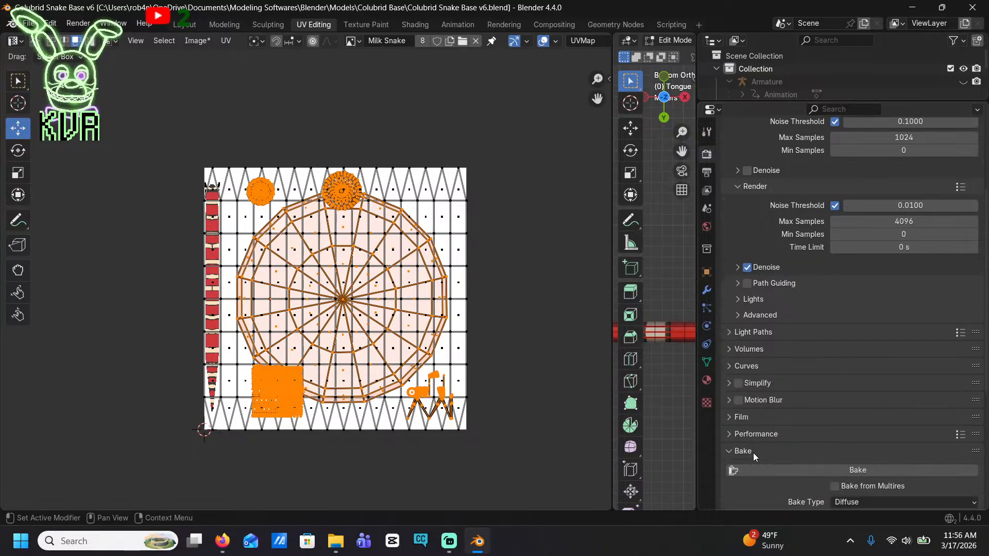
pyautogui.scroll(-8, 772, 402)
pyautogui.click(823, 265)
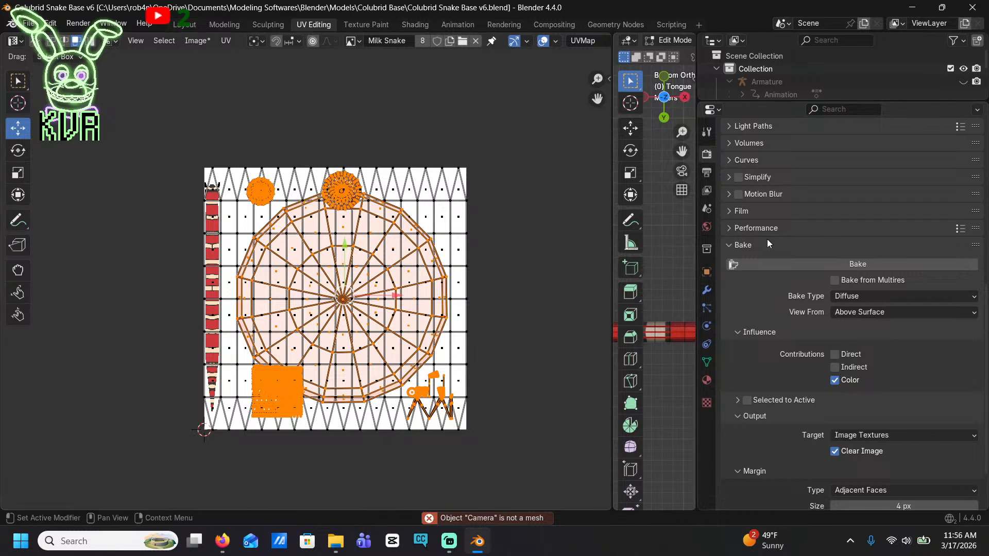
# Hide the Camera object in the viewport
pyautogui.moveTo(844, 102); pyautogui.dragTo(845, 315)
pyautogui.scroll(-5, 845, 274)
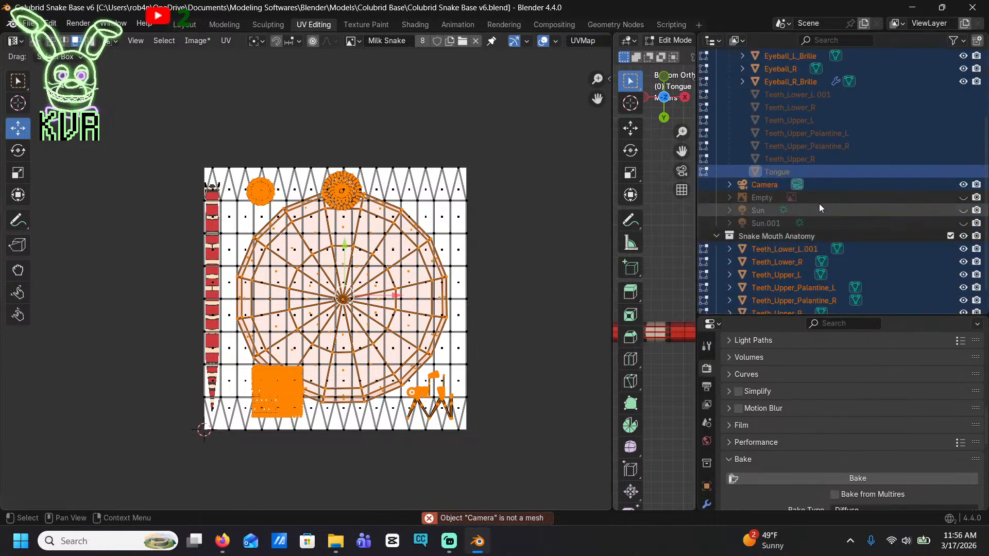
pyautogui.click(962, 185)
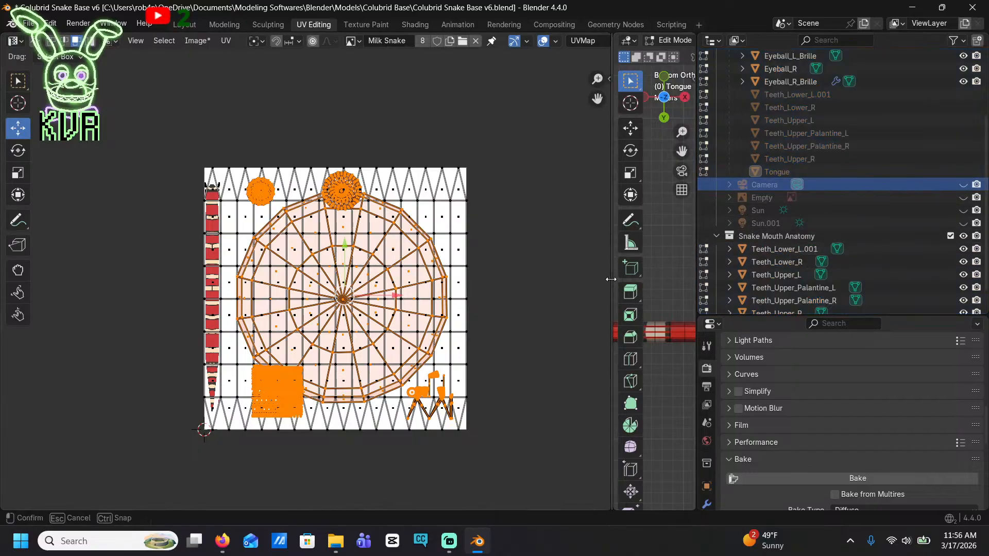
pyautogui.moveTo(610, 279); pyautogui.dragTo(448, 279)
pyautogui.click(554, 184)
pyautogui.scroll(-2, 554, 183)
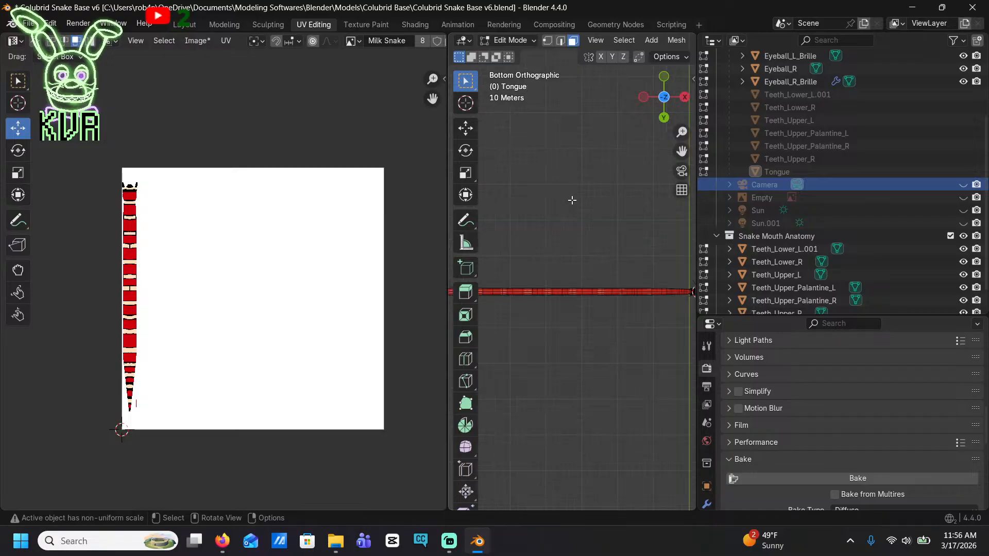
pyautogui.press('a')
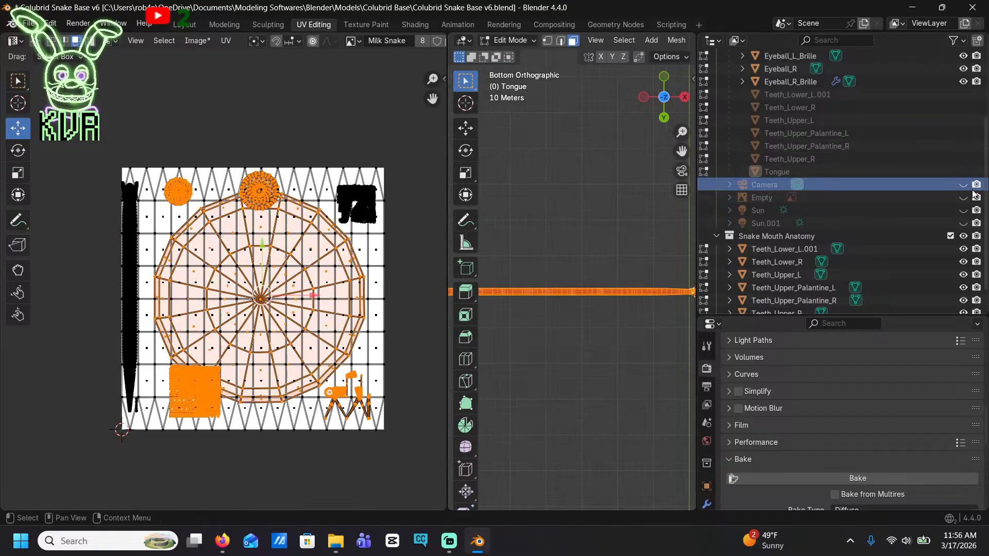
pyautogui.scroll(5, 840, 178)
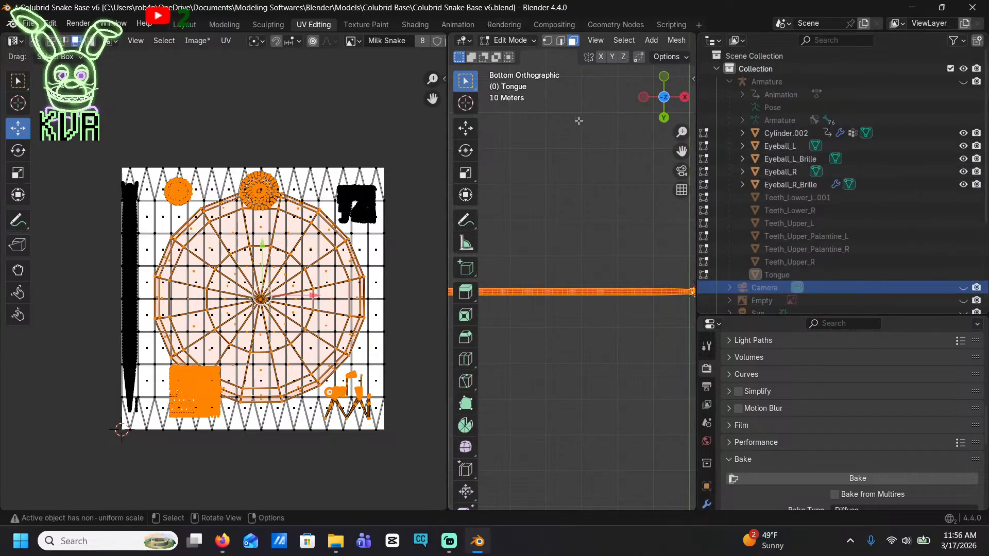
pyautogui.click(595, 150)
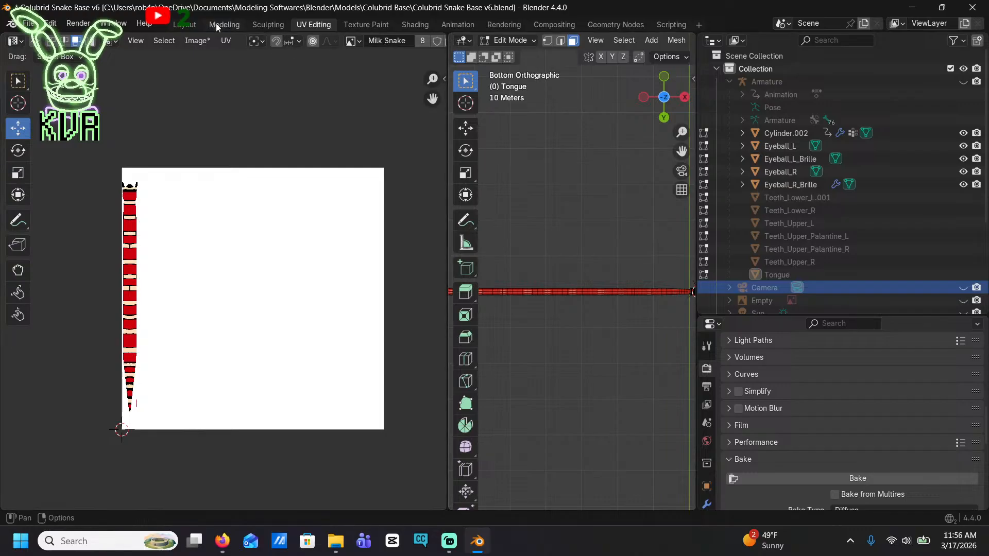
# Switch to the Layout workspace, select Teeth_Lower_L.001 through Tongue in the Collection, and clear the selection
pyautogui.click(201, 24)
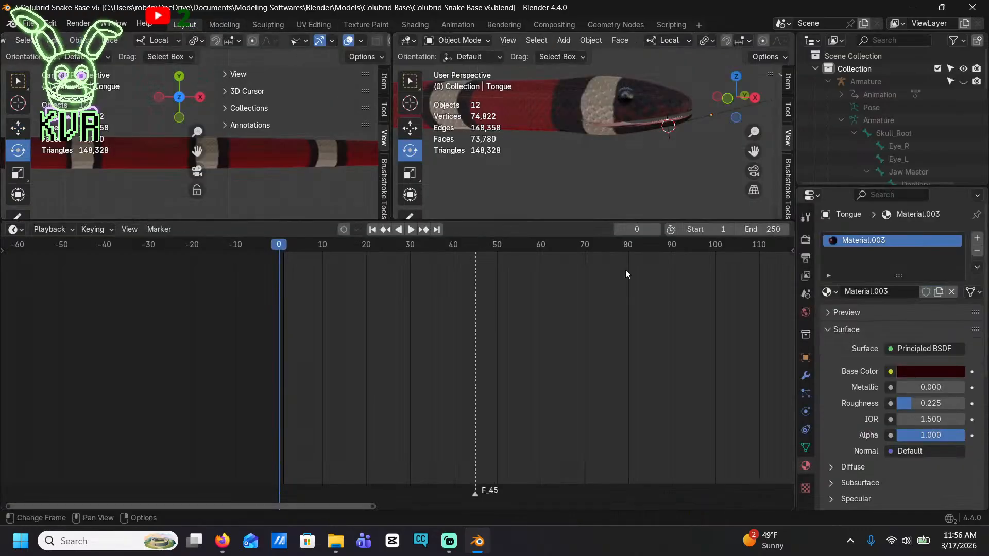
pyautogui.click(815, 68)
pyautogui.click(814, 69)
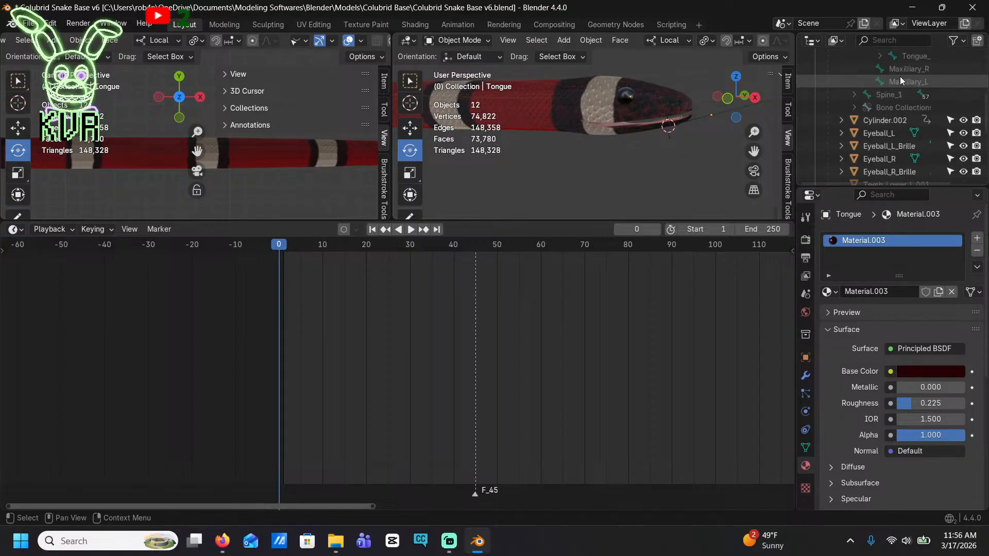
pyautogui.scroll(-5, 929, 81)
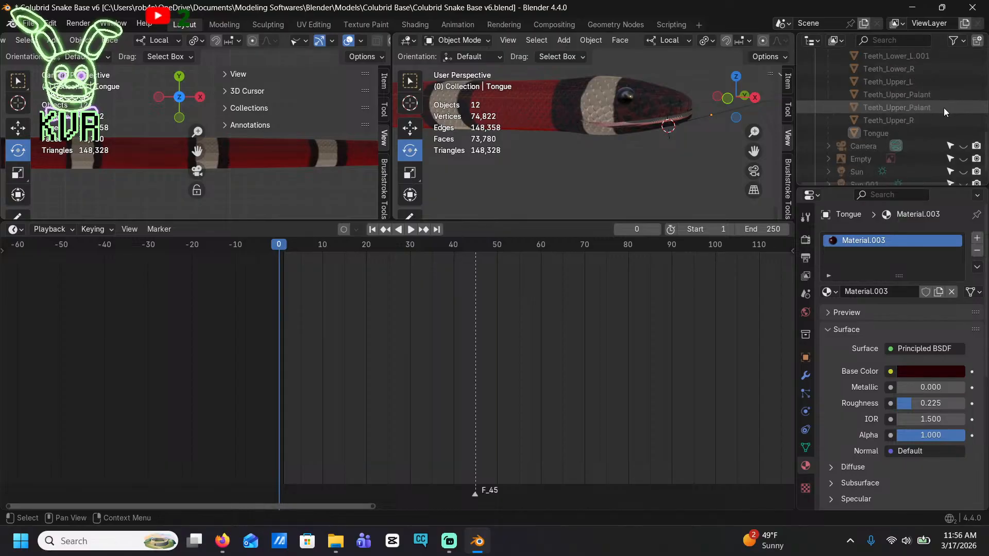
pyautogui.scroll(4, 926, 139)
pyautogui.click(894, 107)
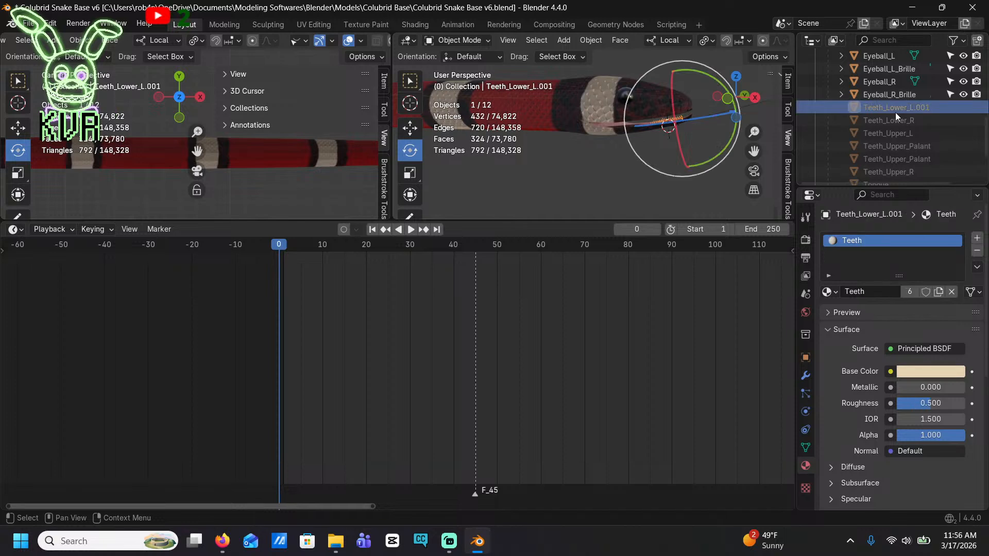
pyautogui.scroll(-4, 896, 117)
pyautogui.keyDown('shift'); pyautogui.click(895, 130); pyautogui.keyUp('shift')
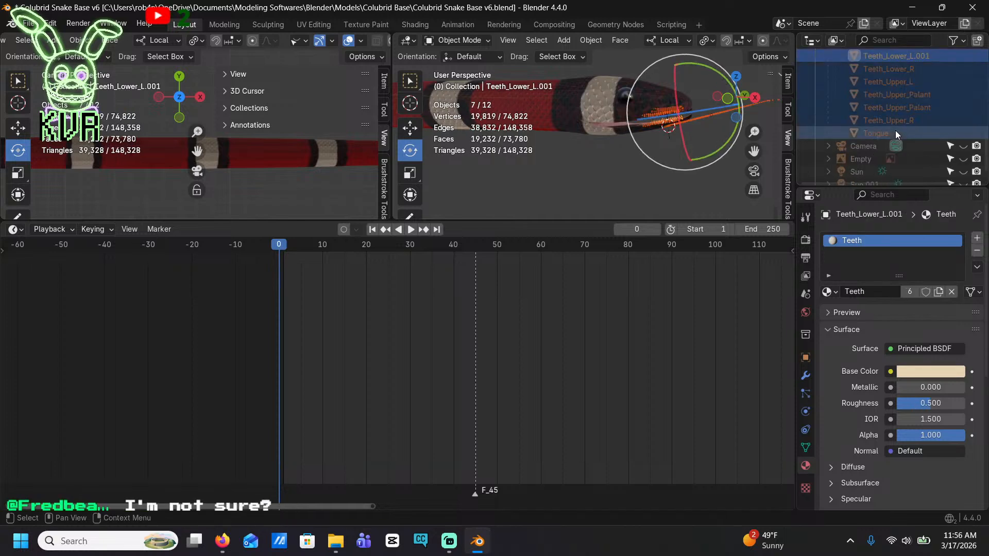
pyautogui.click(645, 169)
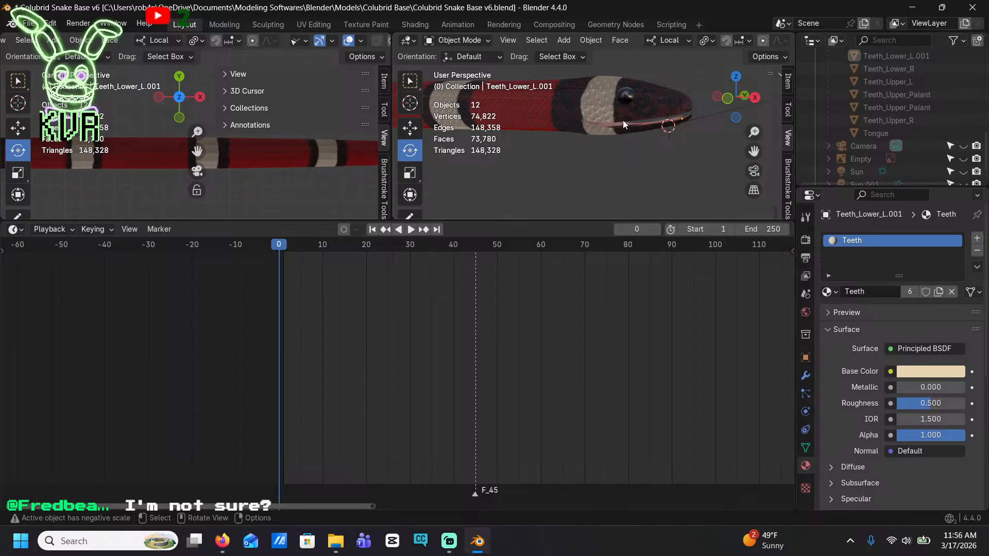
# Switch to Firefox, adjust the volume of the copyright-free background music video on YouTube, and return to Blender
pyautogui.click(222, 541)
pyautogui.click(144, 14)
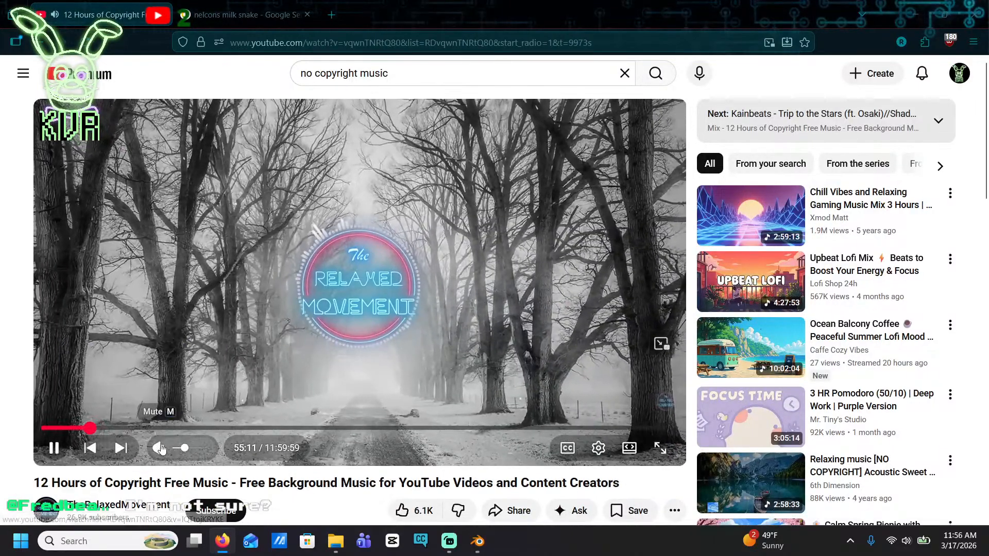
pyautogui.moveTo(185, 449); pyautogui.dragTo(178, 453)
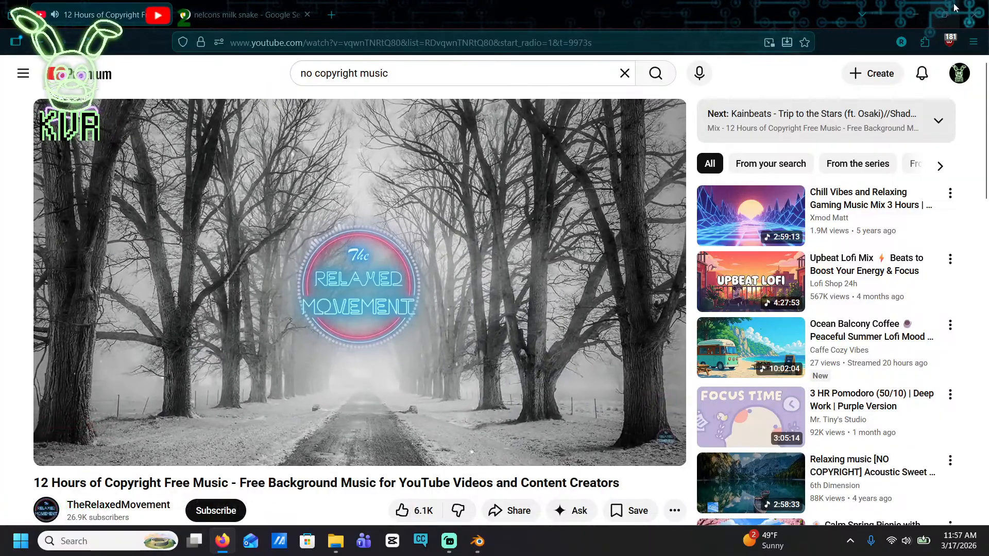
pyautogui.click(918, 16)
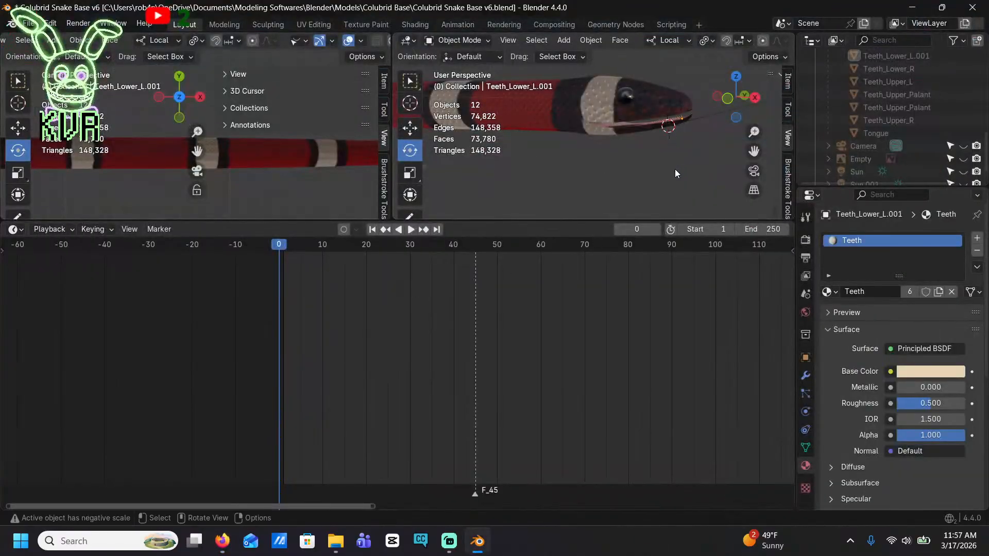
# Select all objects in the Layout workspace and start a Diffuse bake of them from the UV Editing workspace
pyautogui.press('a')
pyautogui.scroll(5, 934, 93)
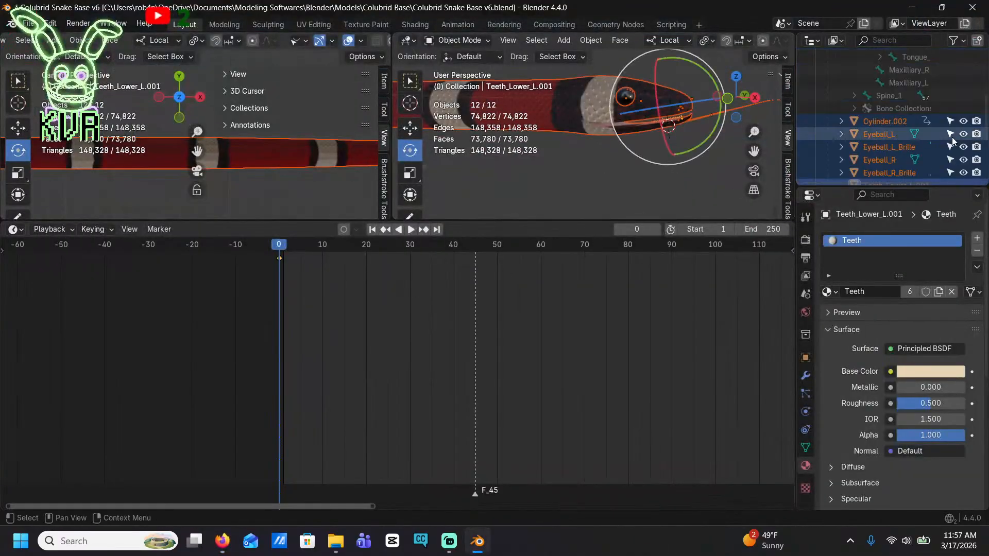
pyautogui.scroll(6, 952, 137)
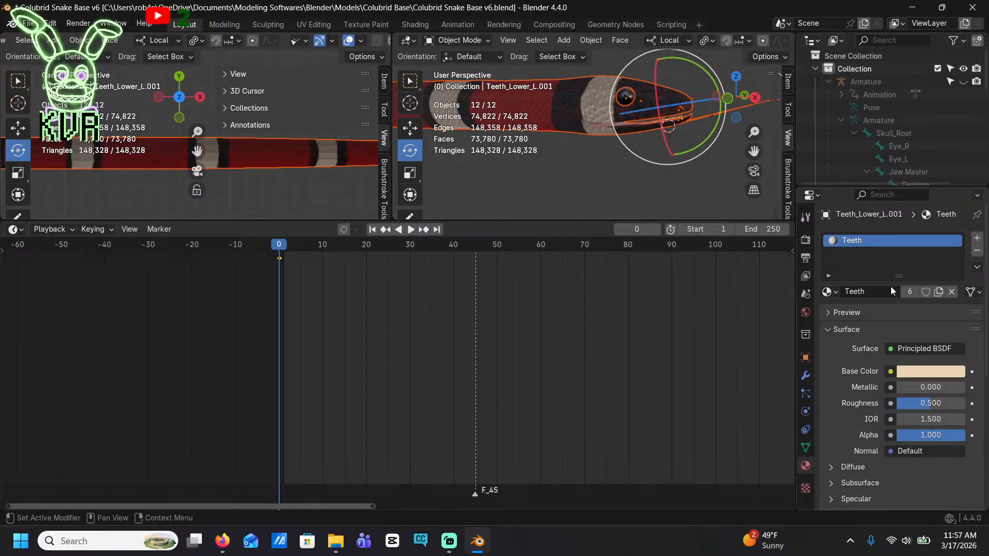
pyautogui.scroll(-10, 892, 292)
pyautogui.click(805, 238)
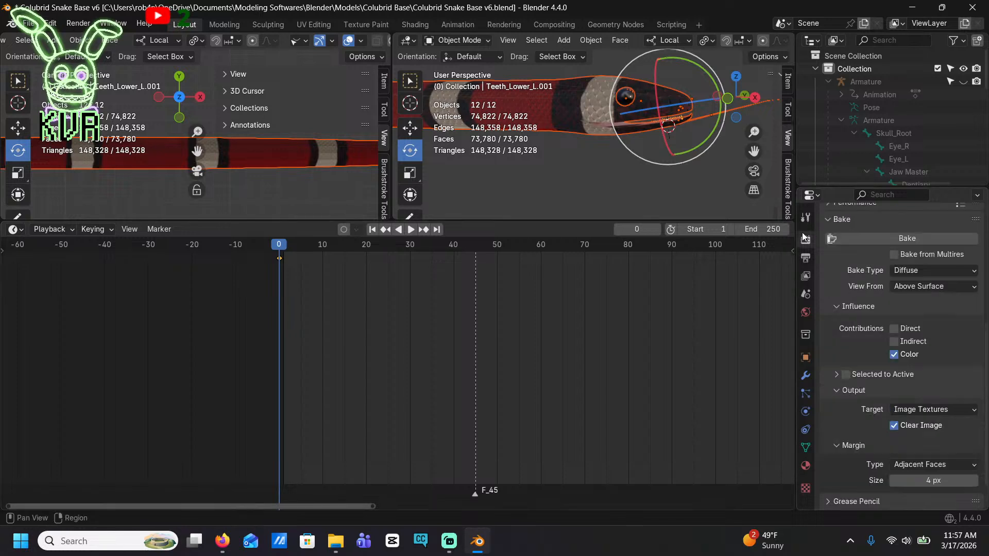
pyautogui.scroll(-3, 941, 360)
pyautogui.scroll(5, 946, 419)
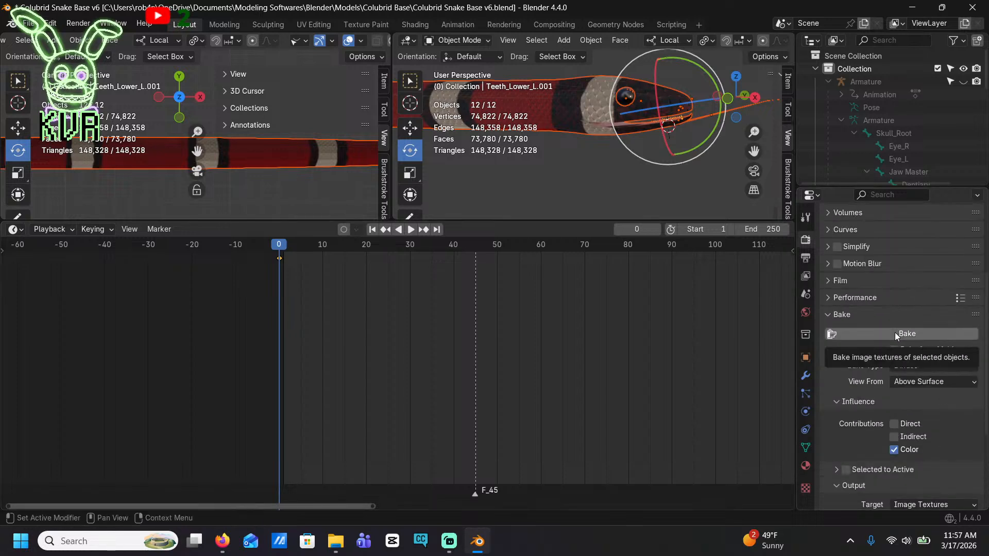
pyautogui.click(311, 27)
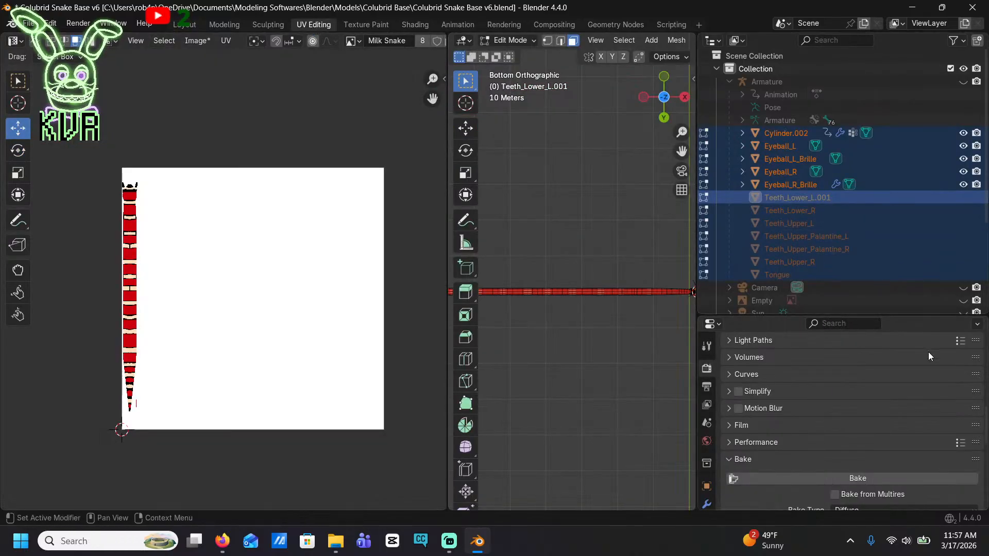
pyautogui.click(873, 478)
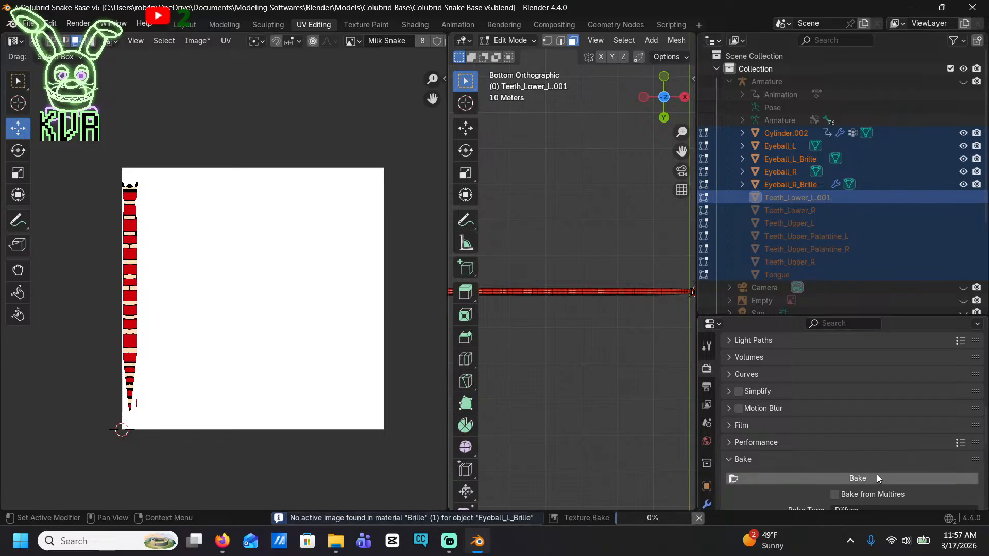
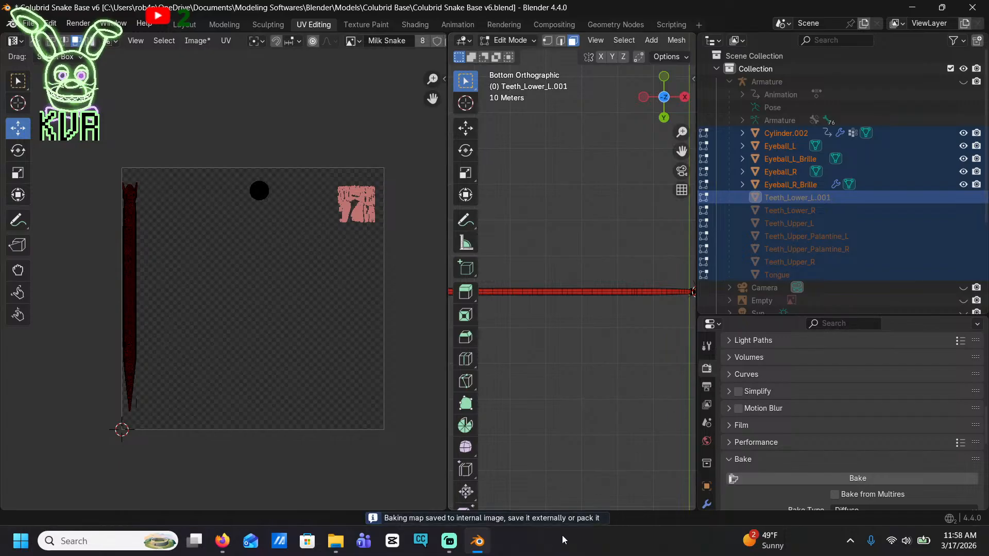
# Leave Edit Mode on the snake objects and undo the most recent operations
pyautogui.moveTo(562, 507); pyautogui.dragTo(604, 183, button='middle')
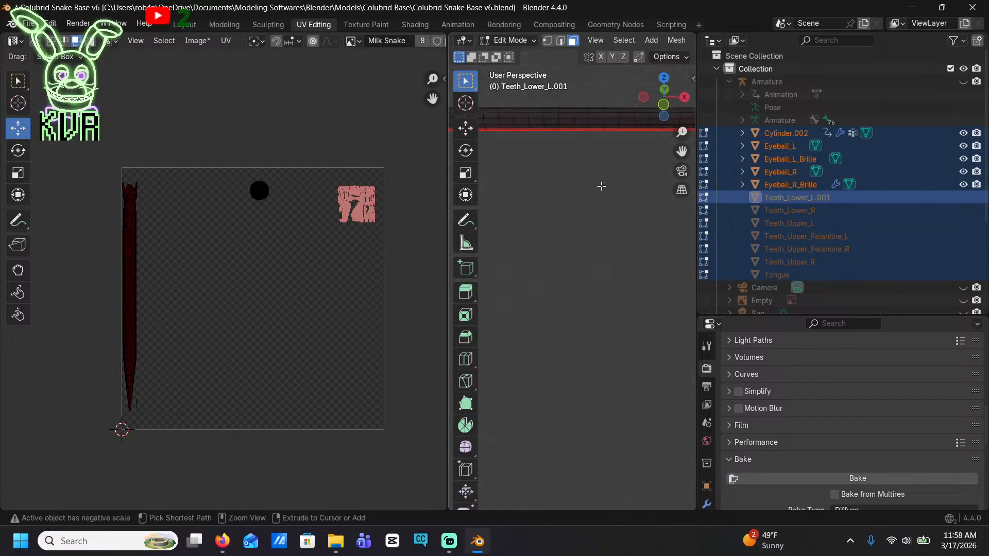
pyautogui.press('Tab')
pyautogui.hotkey('ctrl', 'z')
pyautogui.hotkey('ctrl', 'z')
pyautogui.hotkey('ctrl', 'z')
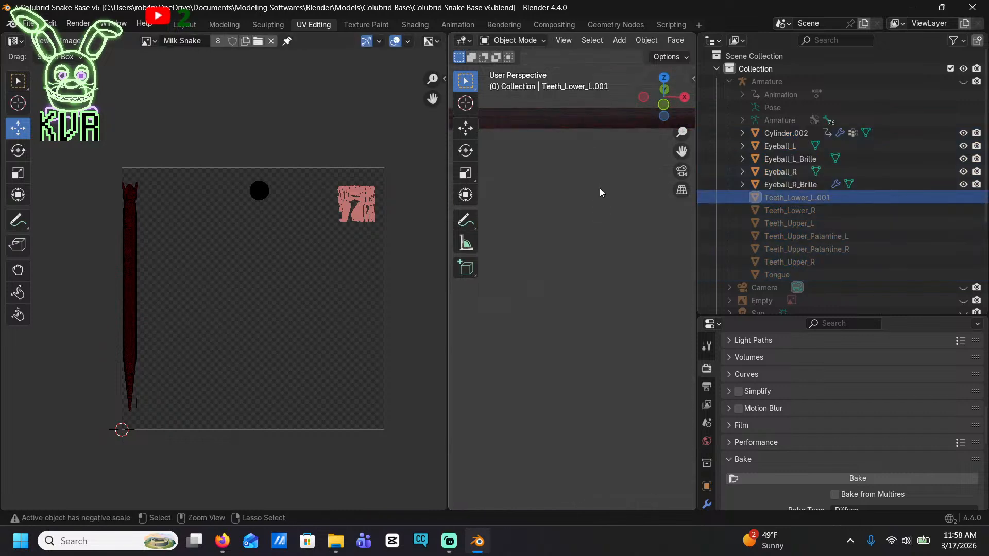
# Close the project without saving its changes and reopen Colubrid Snake Base v6
pyautogui.click(972, 7)
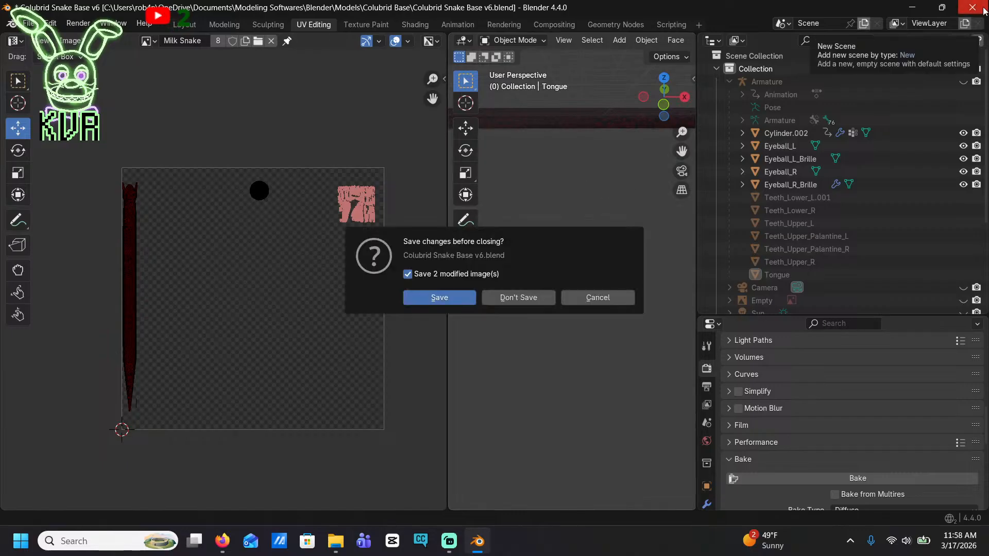
pyautogui.click(542, 298)
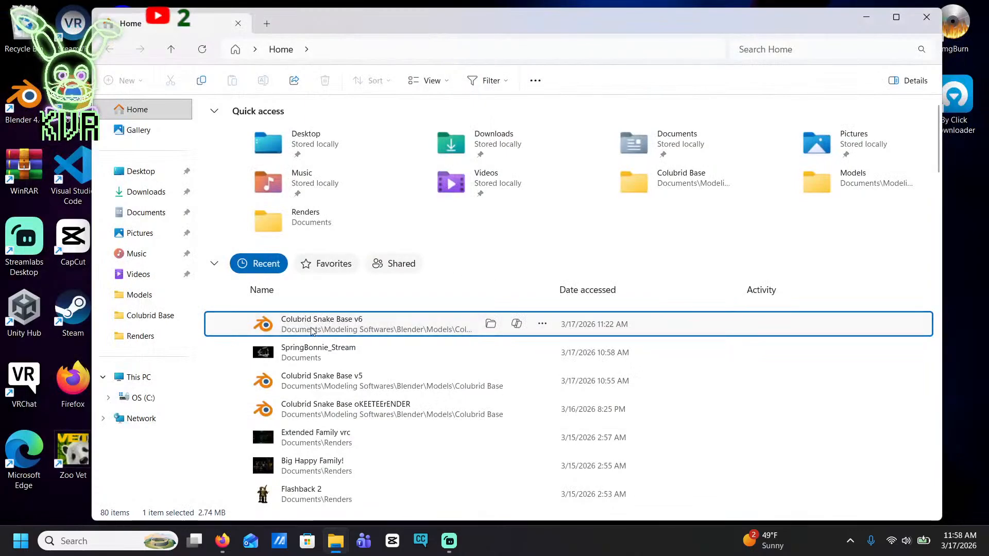
pyautogui.press('Return')
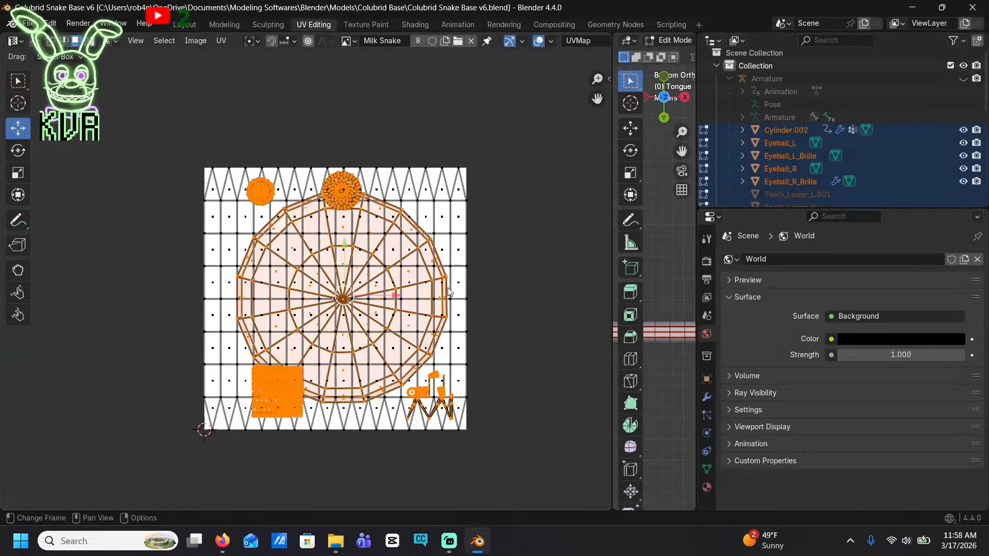
# Inspect the snake's UV layout over the Milk Snake image by selecting individual UV faces
pyautogui.click(410, 219)
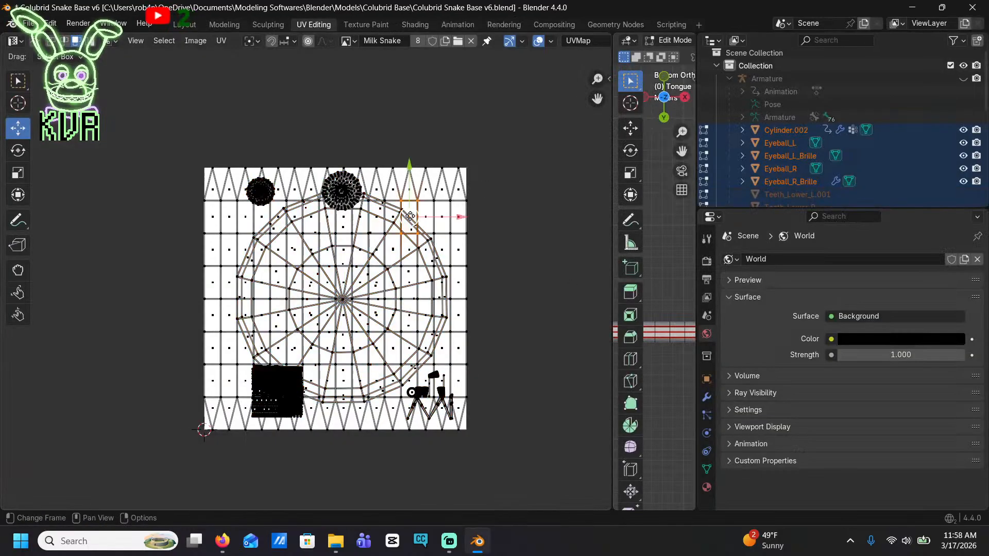
pyautogui.click(375, 255)
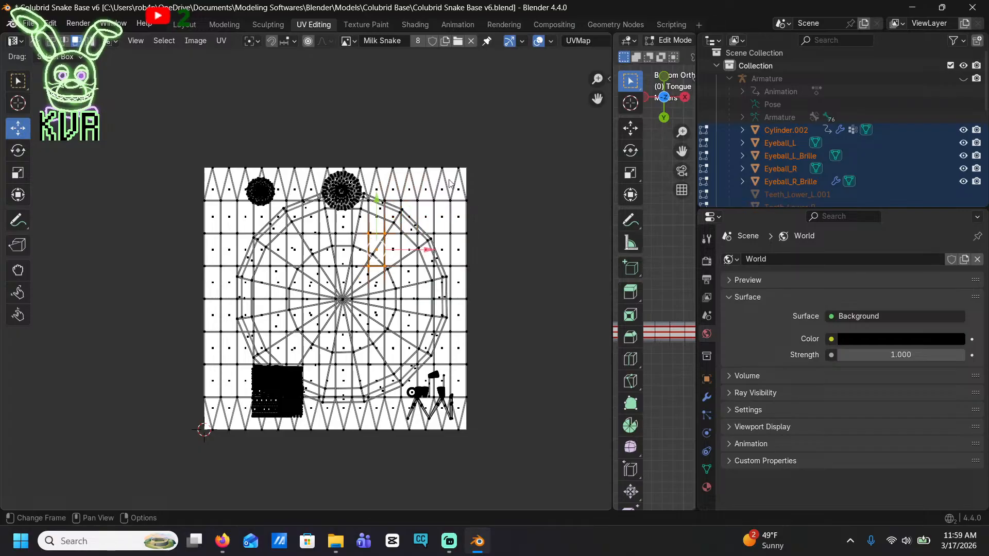
pyautogui.scroll(-2, 437, 144)
pyautogui.scroll(4, 436, 144)
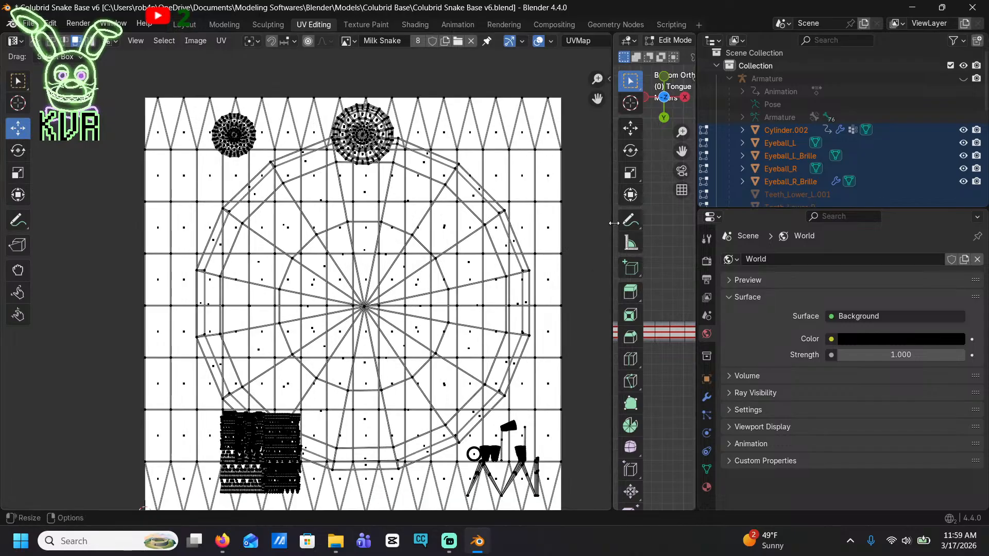
# Rebalance the UV editor and 3D viewport widths, and select the single face behind the snake's eye
pyautogui.moveTo(609, 217); pyautogui.dragTo(159, 217)
pyautogui.moveTo(391, 206); pyautogui.dragTo(454, 204, button='middle')
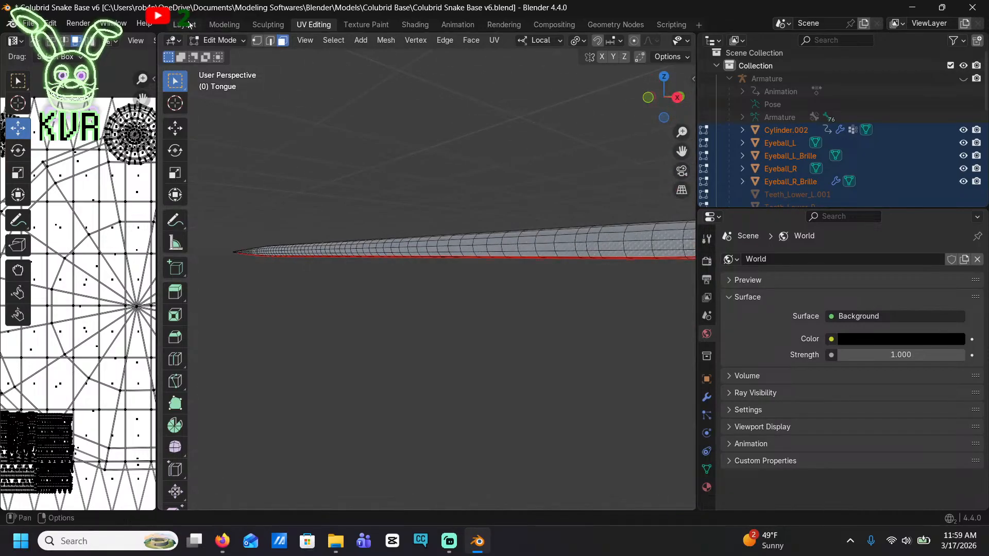
pyautogui.scroll(-3, 612, 217)
pyautogui.scroll(6, 545, 212)
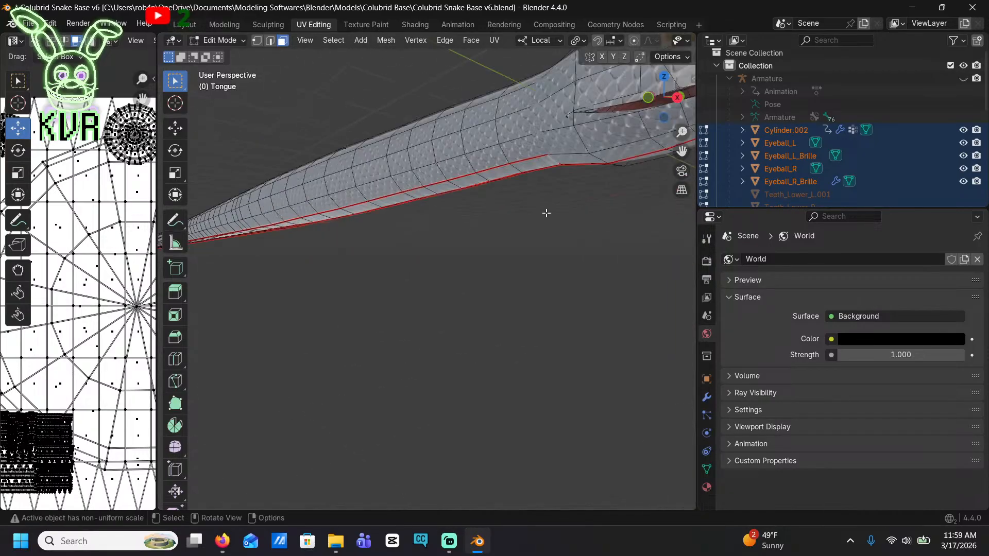
pyautogui.click(447, 98)
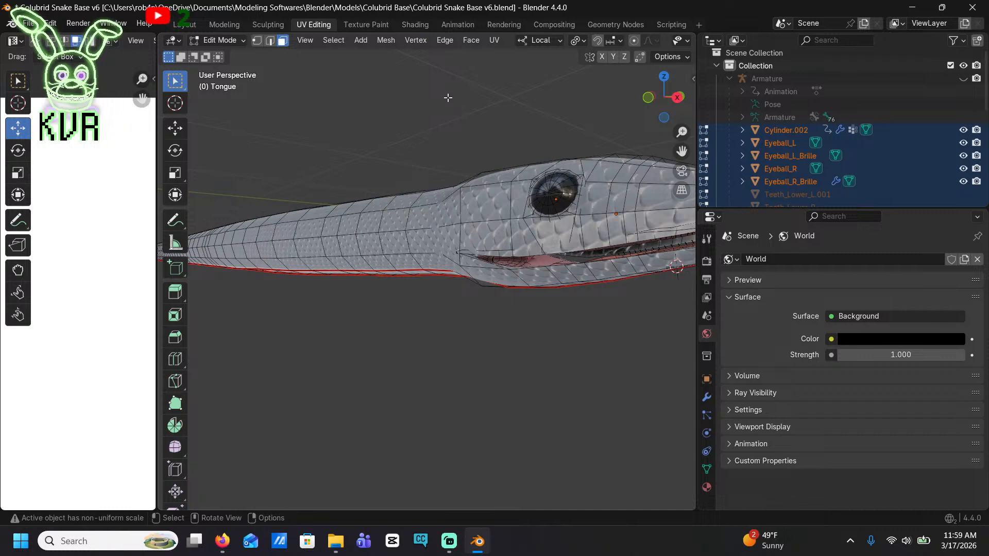
pyautogui.moveTo(158, 181); pyautogui.dragTo(357, 203)
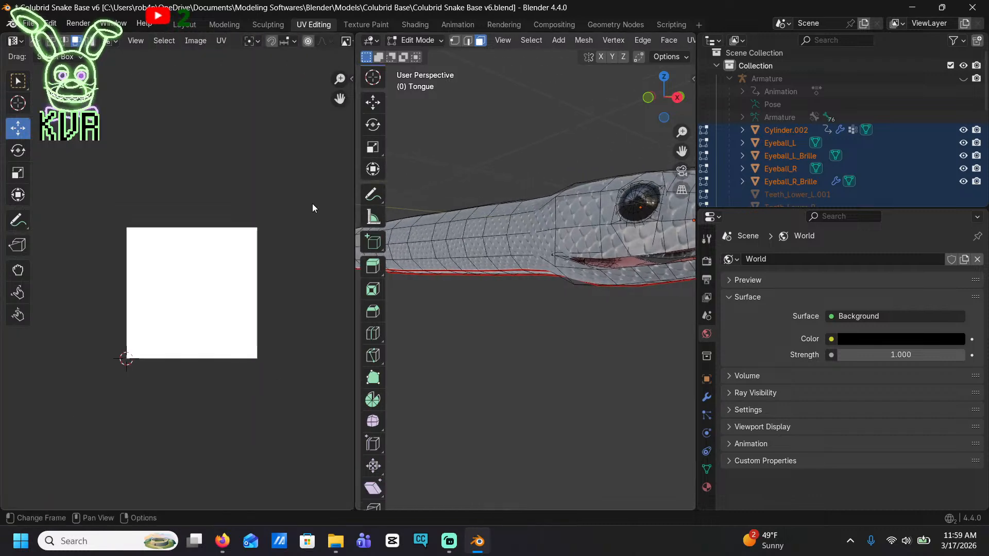
pyautogui.click(570, 207)
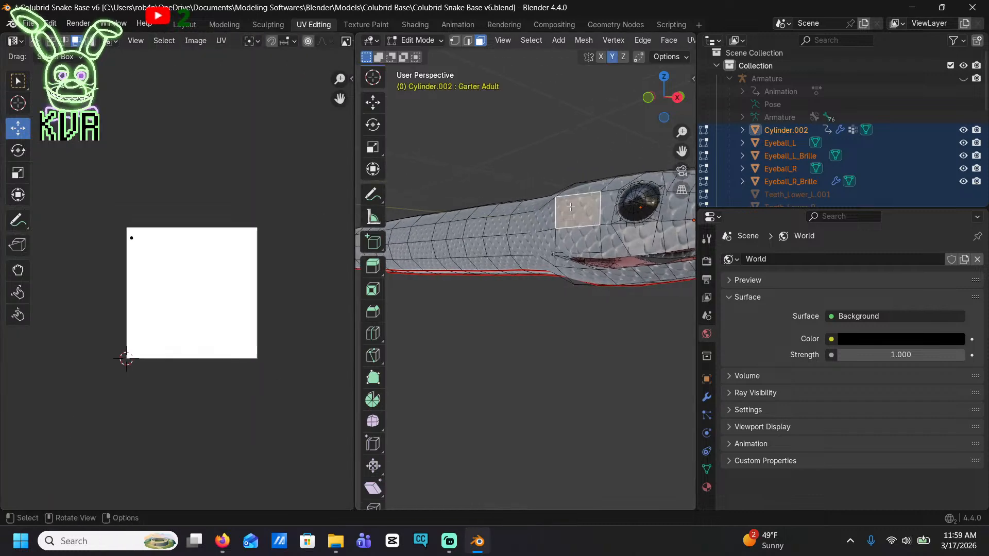
# Switch the snake to Object Mode and open the Shading workspace
pyautogui.click(415, 40)
pyautogui.click(418, 54)
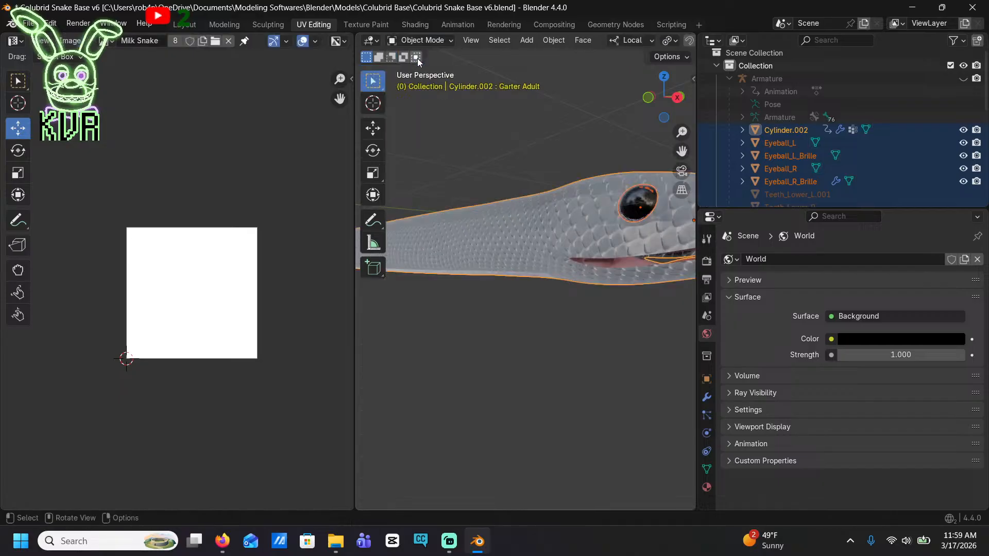
pyautogui.click(406, 24)
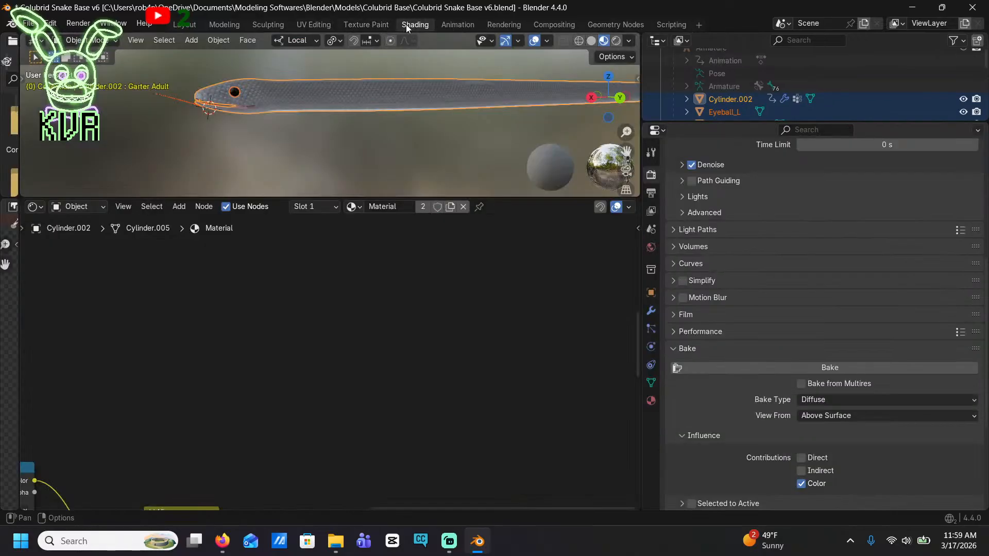
# Examine the snake body material's nodes around the Milk Snake texture, Color Ramp, Mix, Normal Map and Principled BSDF
pyautogui.moveTo(554, 231); pyautogui.dragTo(526, 238, button='middle')
pyautogui.moveTo(395, 352); pyautogui.dragTo(442, 255, button='middle')
pyautogui.scroll(5, 361, 309)
pyautogui.scroll(-6, 468, 293)
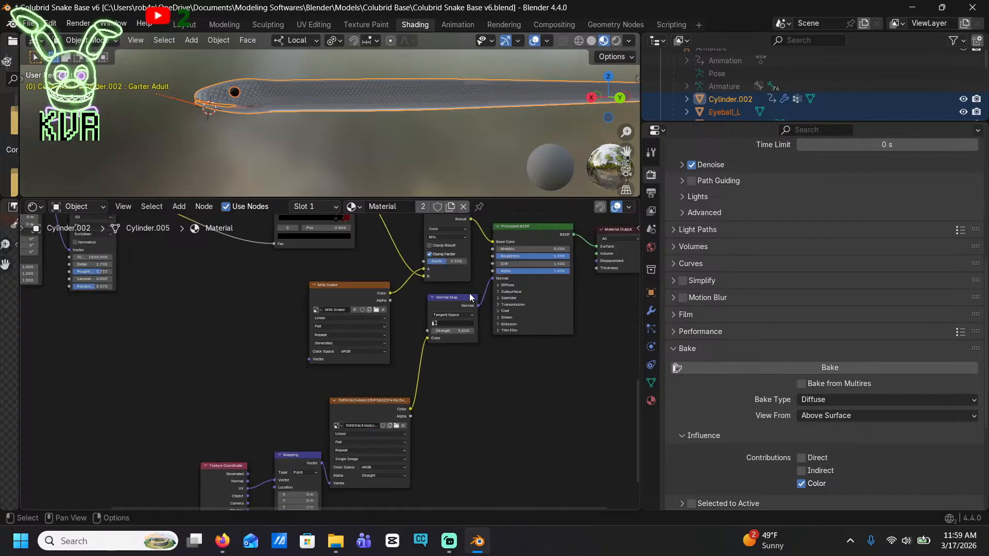
pyautogui.moveTo(497, 308); pyautogui.dragTo(335, 356, button='middle')
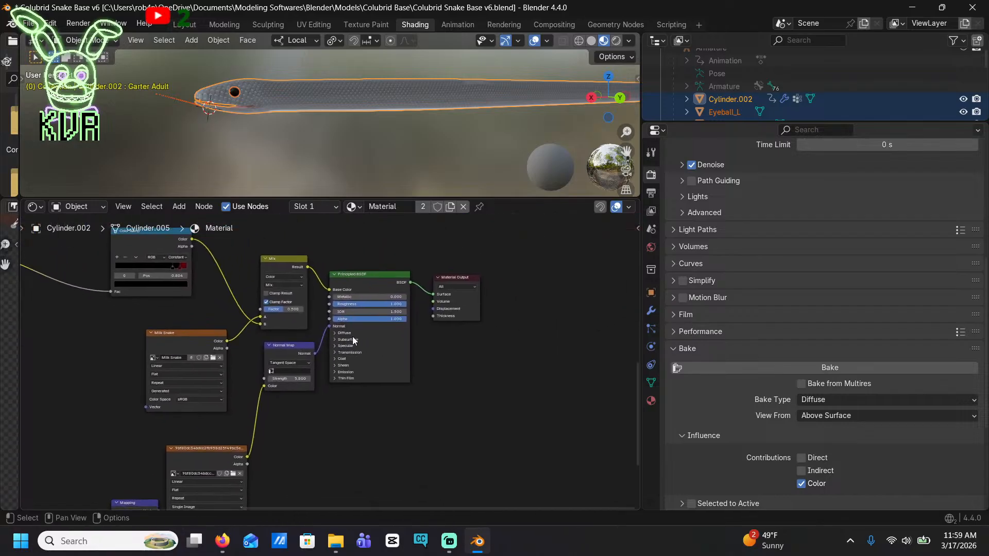
pyautogui.keyDown('shift'); pyautogui.moveTo(316, 309); pyautogui.dragTo(472, 329, button='middle'); pyautogui.keyUp('shift')
pyautogui.moveTo(404, 432); pyautogui.dragTo(444, 431, button='middle')
pyautogui.scroll(6, 340, 362)
pyautogui.scroll(-5, 517, 368)
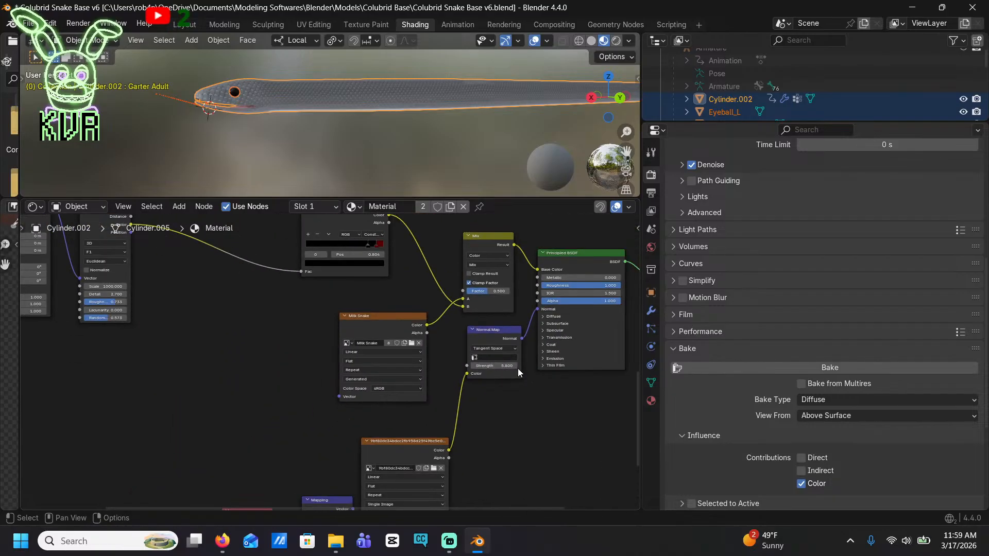
pyautogui.keyDown('shift'); pyautogui.moveTo(527, 377); pyautogui.dragTo(520, 443, button='middle'); pyautogui.keyUp('shift')
# Assign the Milk Snake image to the image texture node that feeds the Mix node
pyautogui.click(338, 409)
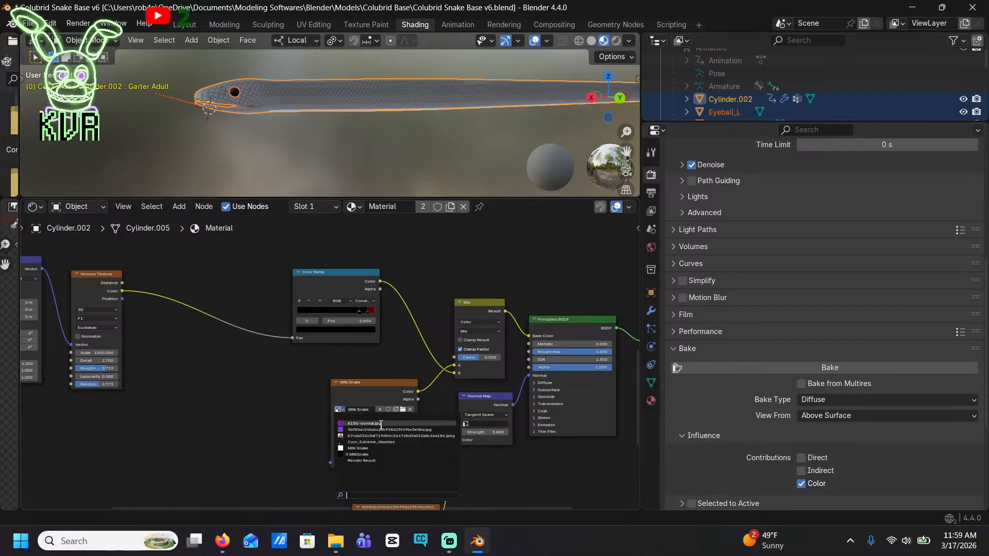
pyautogui.click(362, 447)
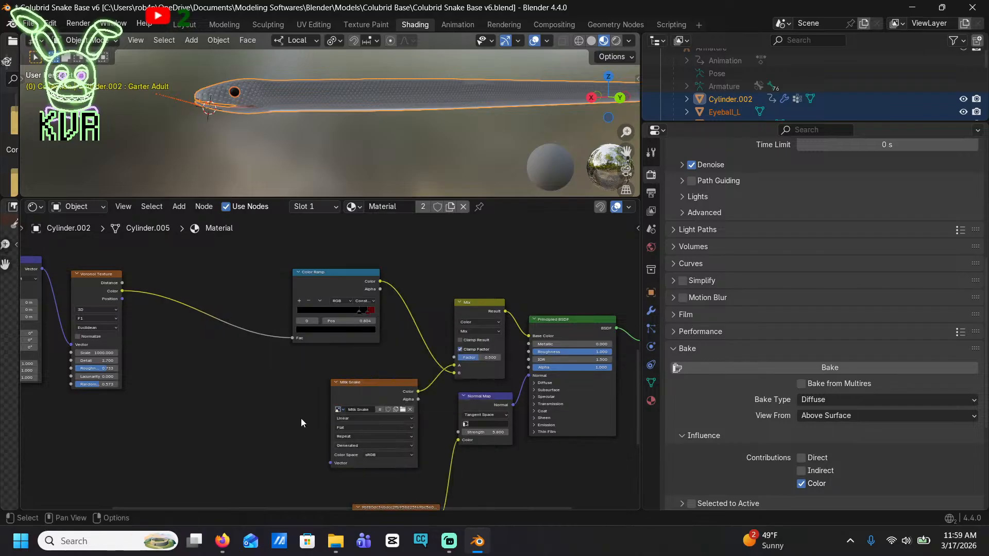
pyautogui.scroll(-2, 301, 418)
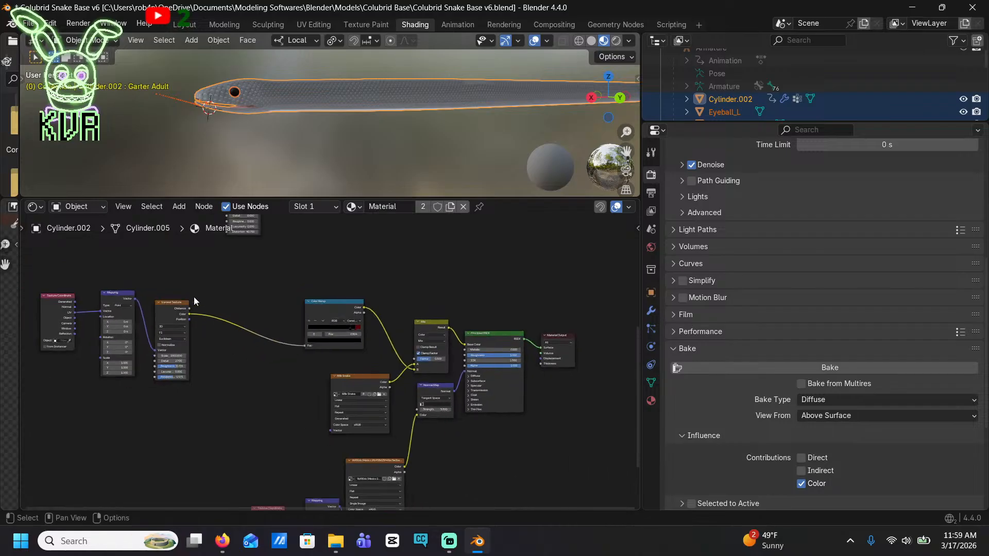
# Return to UV Editing, clear the face selection, and inspect the snake's head mesh alongside the Milk Snake image
pyautogui.click(308, 22)
pyautogui.scroll(5, 131, 237)
pyautogui.moveTo(132, 237); pyautogui.dragTo(312, 304, button='middle')
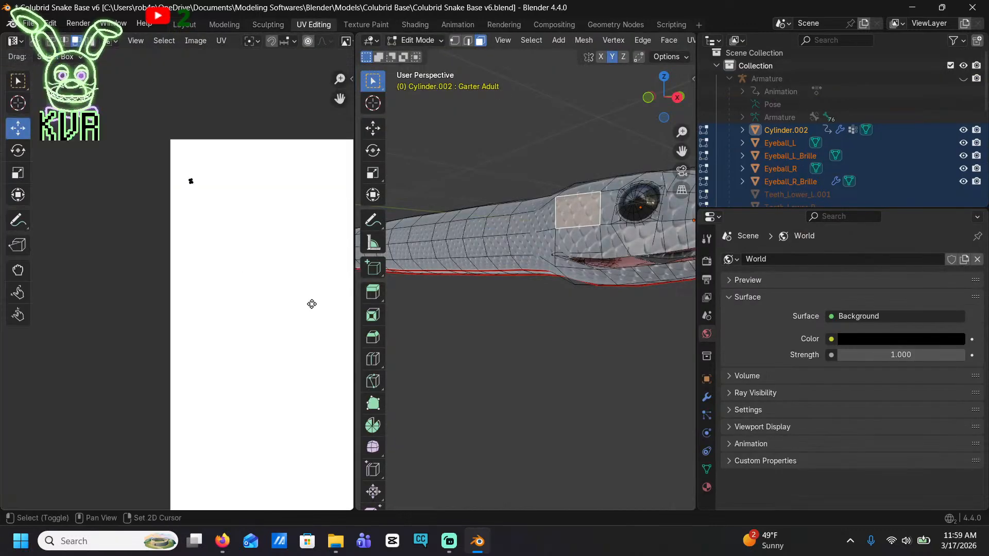
pyautogui.click(602, 117)
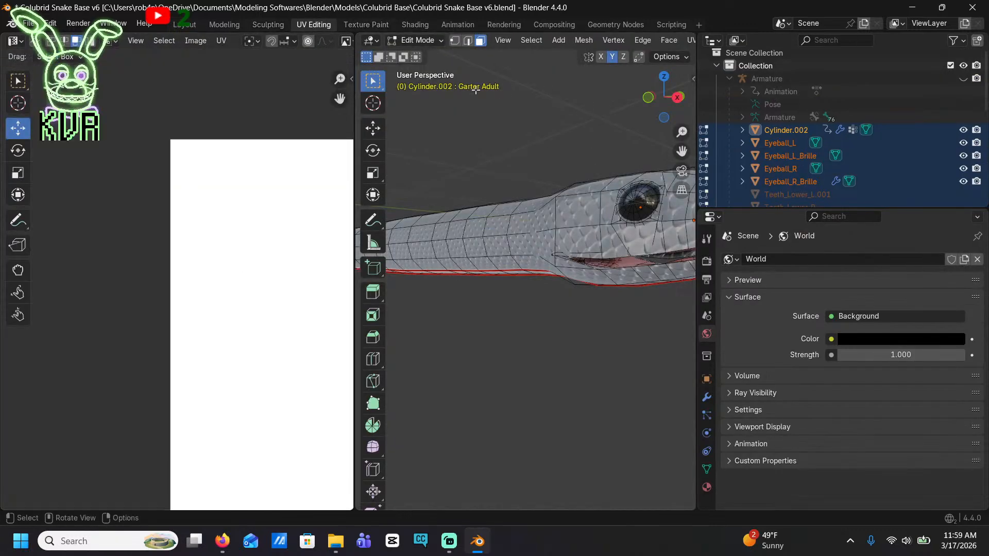
pyautogui.press('a')
pyautogui.moveTo(452, 290); pyautogui.dragTo(461, 214, button='middle')
pyautogui.click(563, 235)
pyautogui.scroll(6, 532, 258)
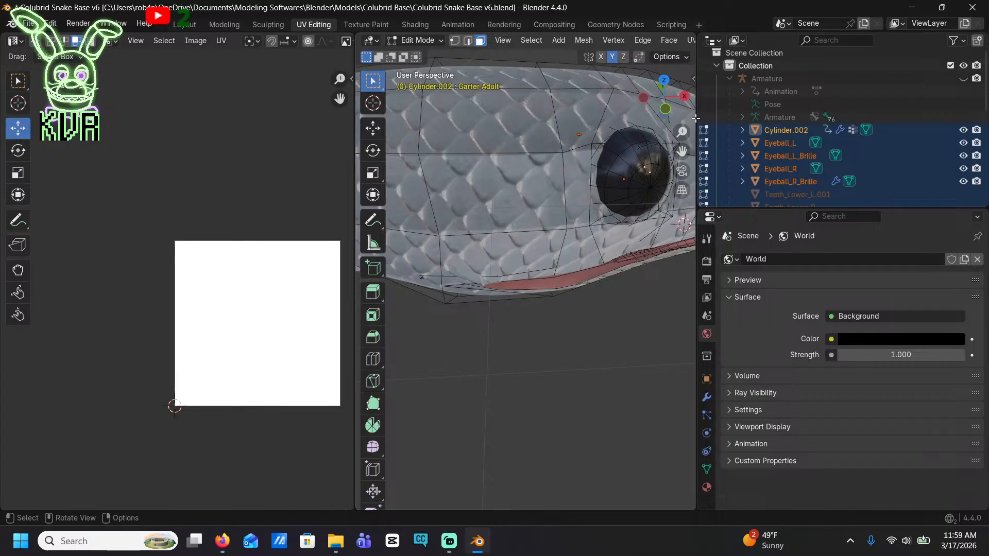
# Select the Eyeball_L_Brille object and bring the snake's head and neck into view
pyautogui.scroll(-3, 798, 119)
pyautogui.scroll(-1, 231, 253)
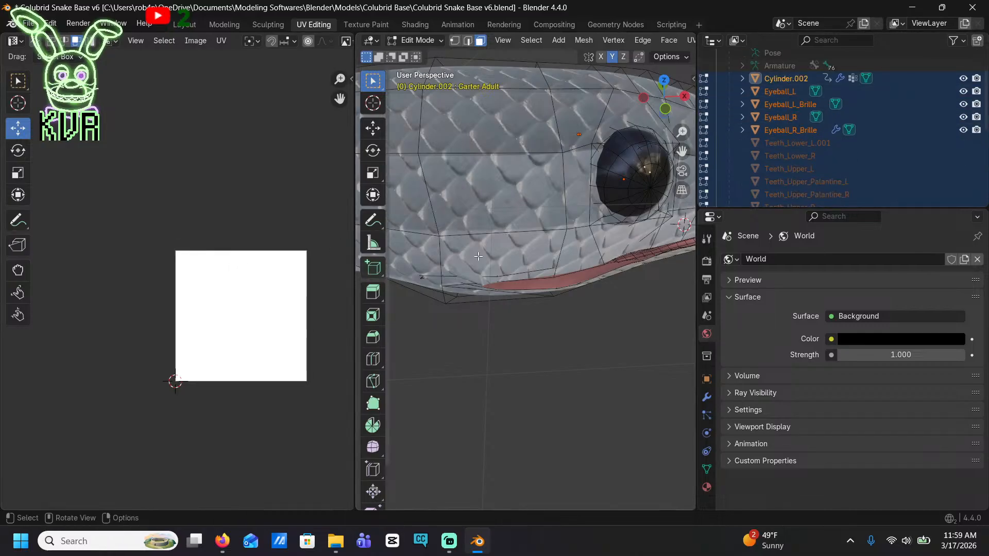
pyautogui.scroll(-5, 479, 256)
pyautogui.click(792, 93)
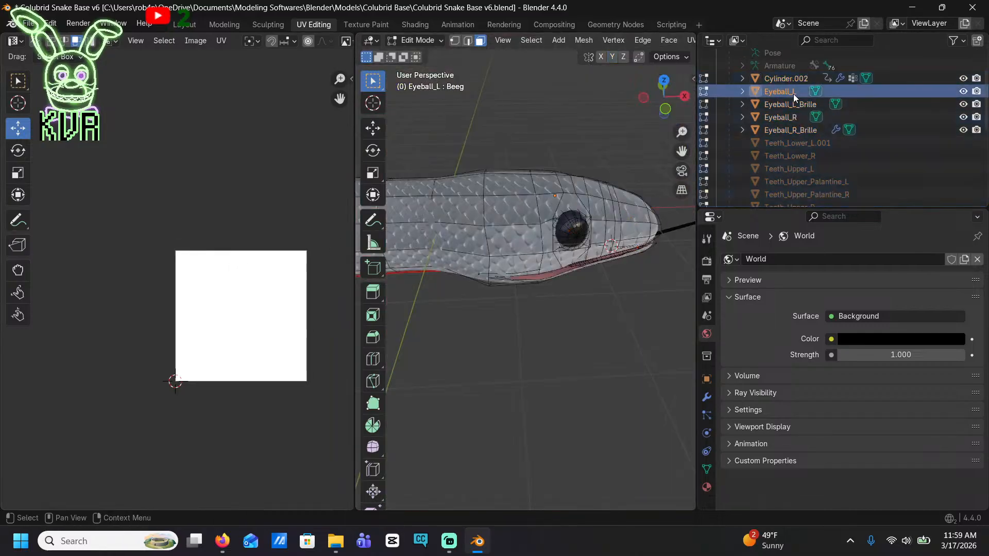
pyautogui.click(790, 104)
pyautogui.moveTo(608, 217); pyautogui.dragTo(667, 275, button='middle')
pyautogui.scroll(4, 615, 286)
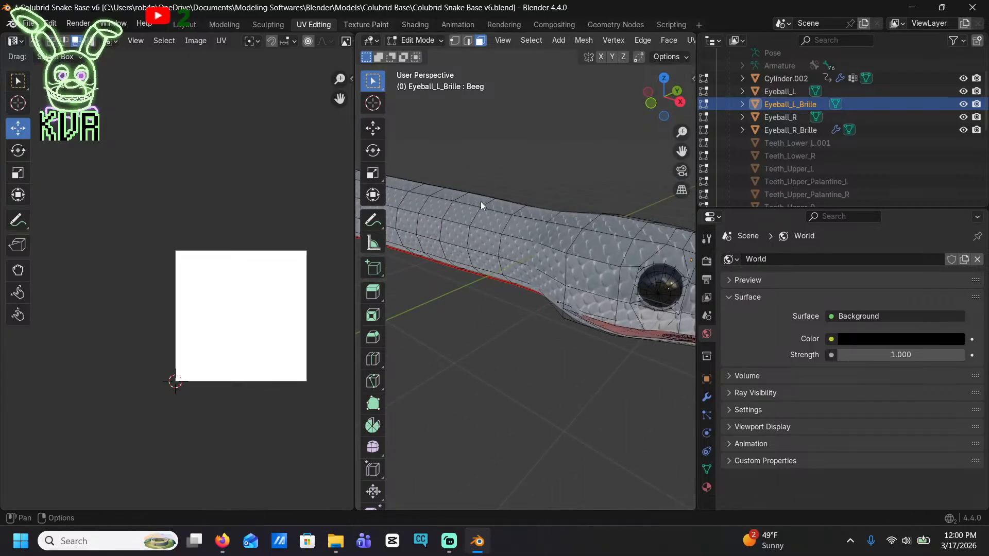
# In the Texture Paint workspace, pick the red palette colour and open the info log about missing textures
pyautogui.hotkey('ctrl', 'pagedown')
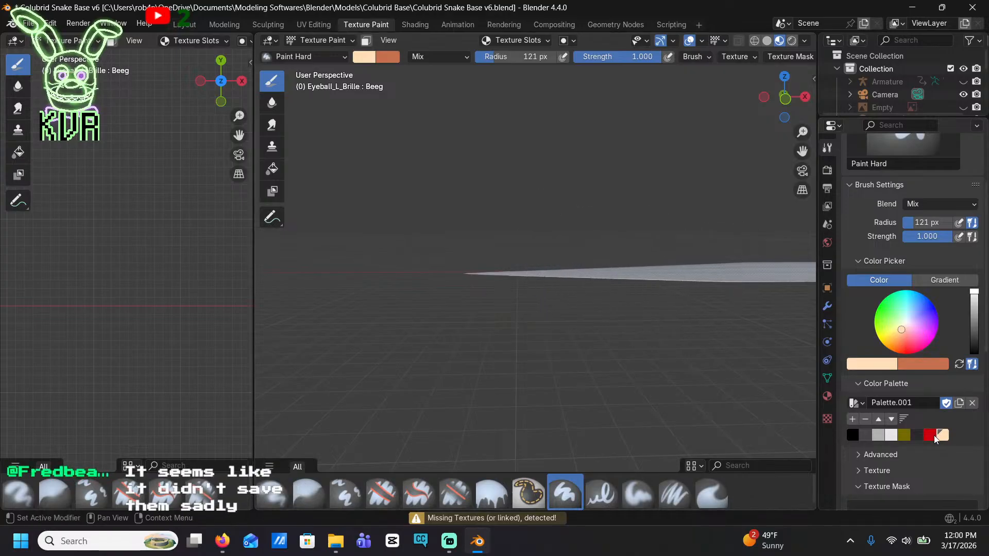
pyautogui.click(931, 435)
pyautogui.moveTo(603, 243)
pyautogui.mouseDown(button='middle')
pyautogui.moveTo(547, 281)
pyautogui.moveTo(596, 298)
pyautogui.mouseUp(button='middle')
pyautogui.click(513, 519)
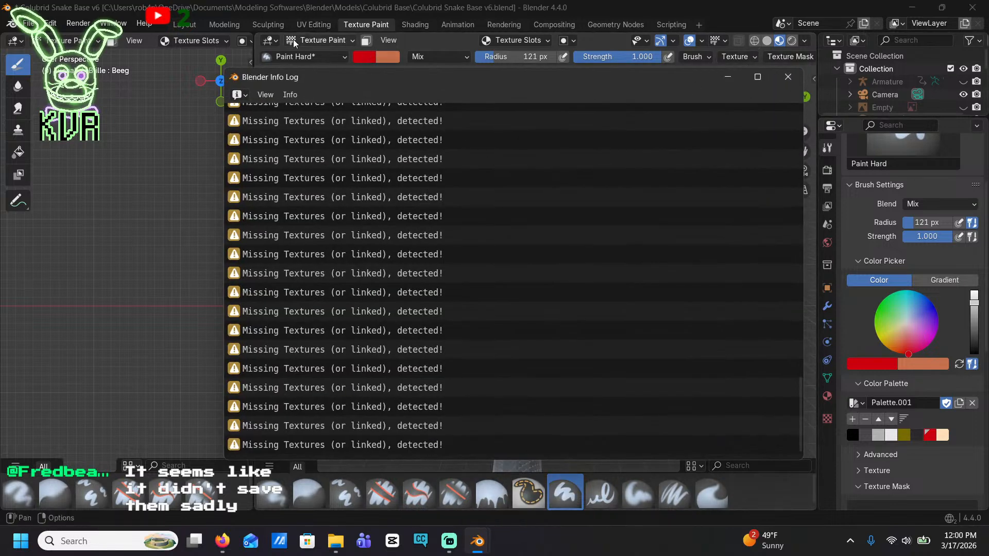
# In the Shading workspace, spread out the overlapping Principled BSDF nodes of the Brille material around its Fresnel and Mix Shader
pyautogui.click(430, 25)
pyautogui.click(827, 86)
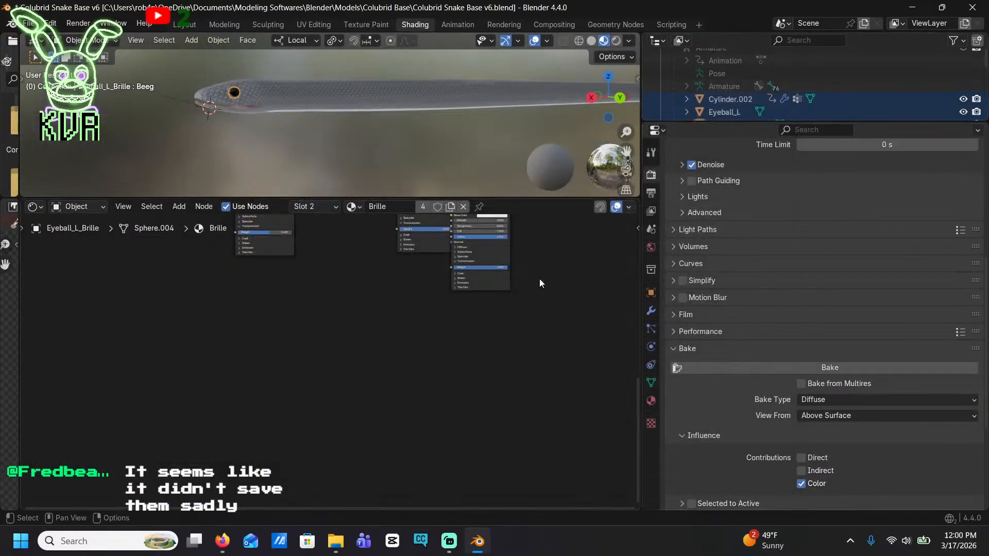
pyautogui.scroll(3, 387, 360)
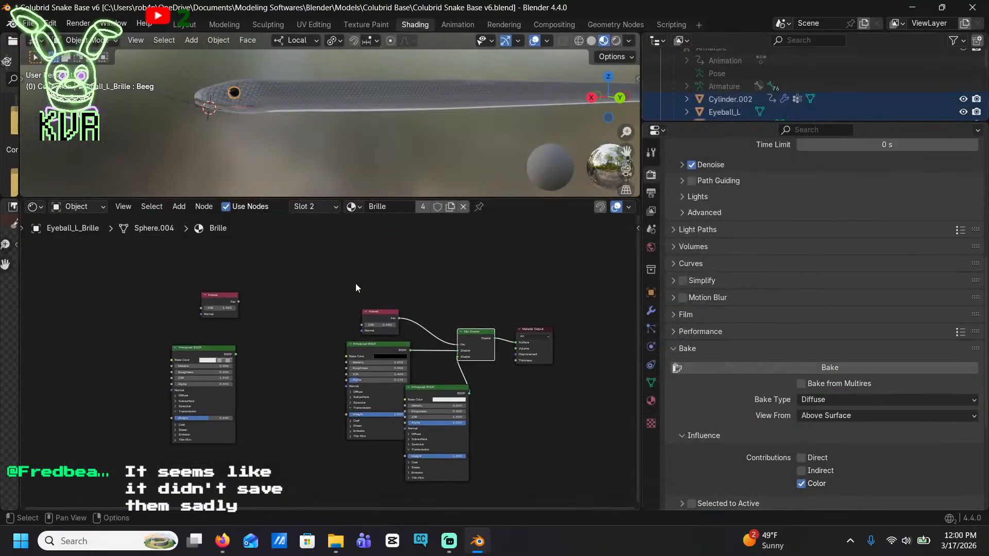
pyautogui.moveTo(335, 278); pyautogui.dragTo(588, 452)
pyautogui.moveTo(355, 346); pyautogui.dragTo(361, 318)
pyautogui.click(409, 232)
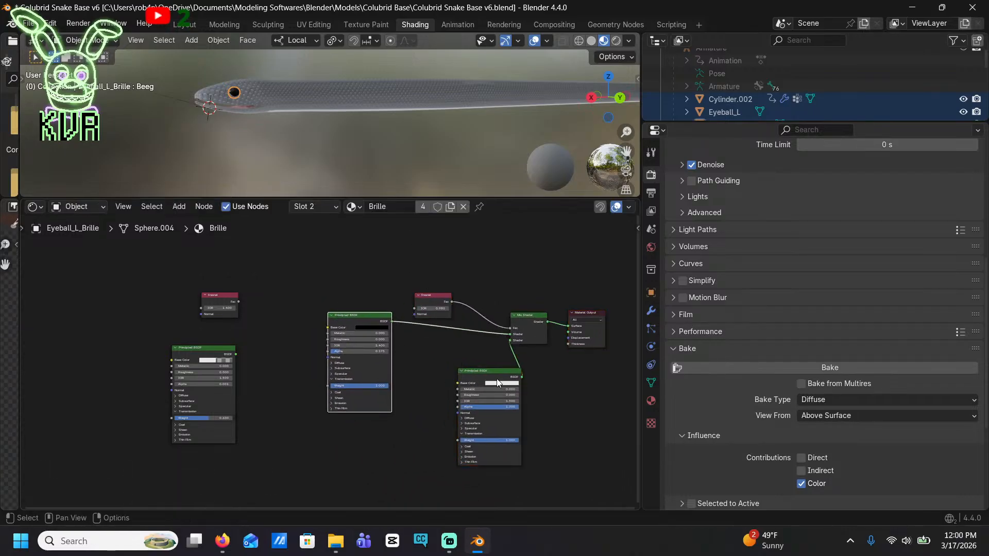
pyautogui.moveTo(484, 374); pyautogui.dragTo(448, 346)
pyautogui.scroll(1, 523, 337)
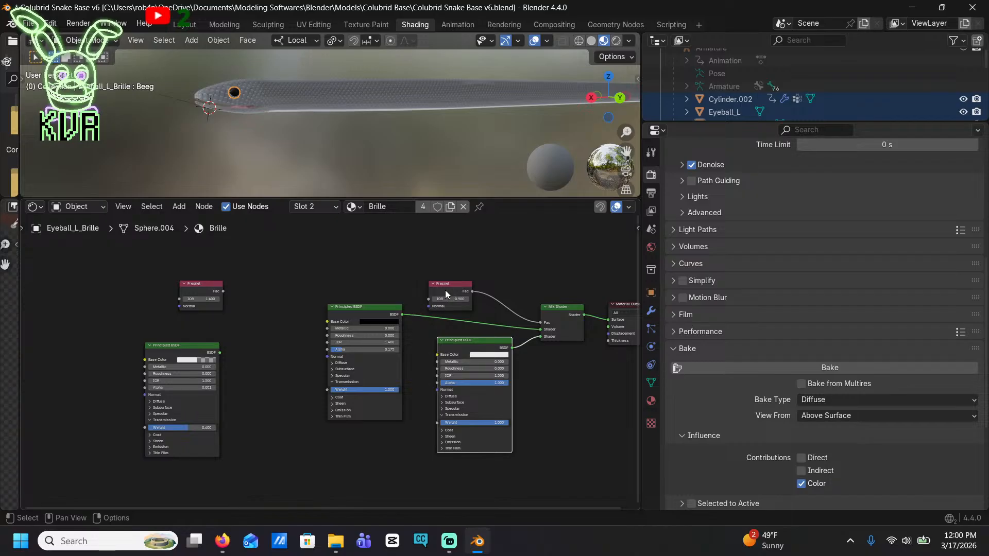
# Select the snake body and examine the Milk Snake image texture node in its material
pyautogui.click(324, 92)
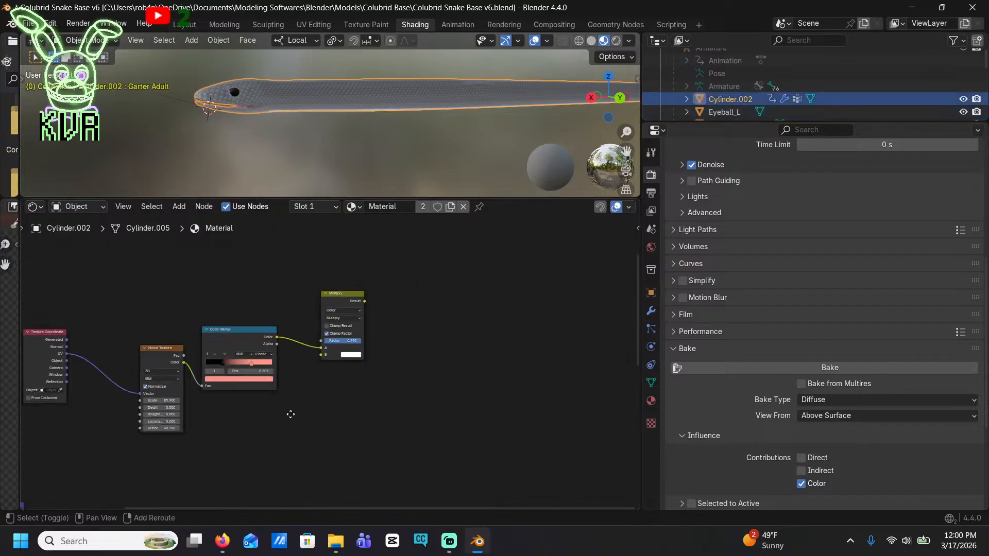
pyautogui.moveTo(289, 413); pyautogui.dragTo(346, 466, button='middle')
pyautogui.scroll(2, 452, 402)
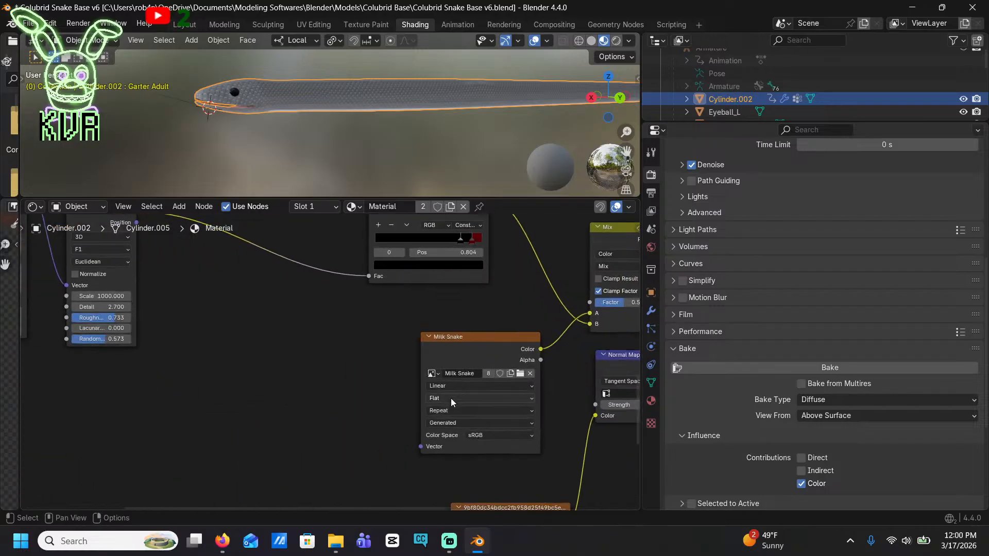
# Try the Corn_Extreme_Okeetee image in the body material's texture node, then switch it back to Milk Snake
pyautogui.moveTo(446, 335); pyautogui.dragTo(428, 305)
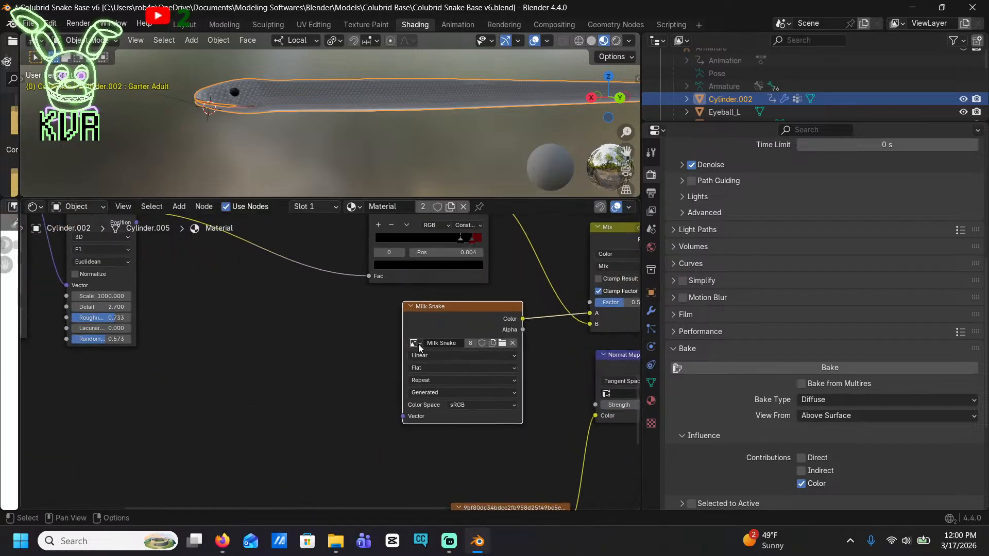
pyautogui.click(414, 343)
pyautogui.click(437, 396)
pyautogui.click(437, 392)
pyautogui.click(414, 344)
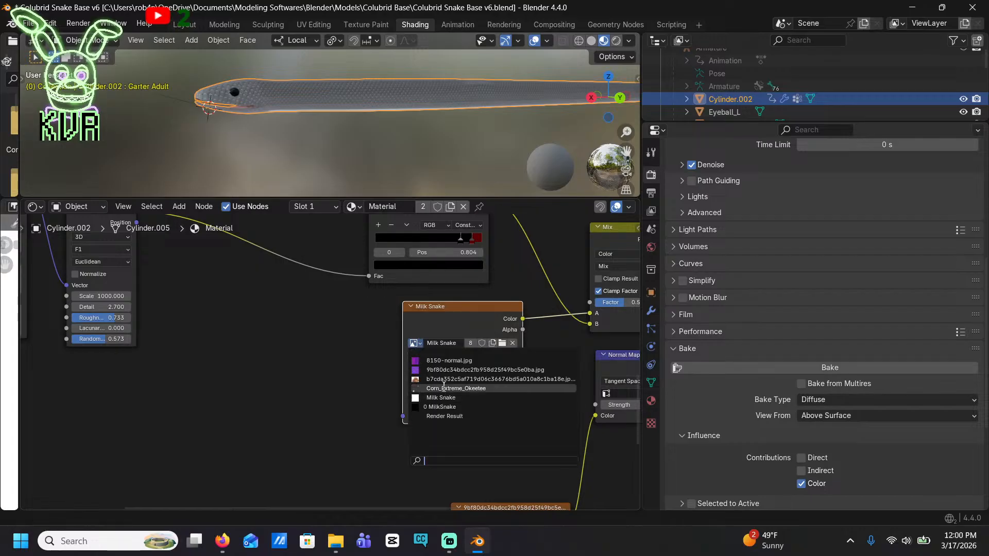
pyautogui.click(441, 388)
pyautogui.click(414, 343)
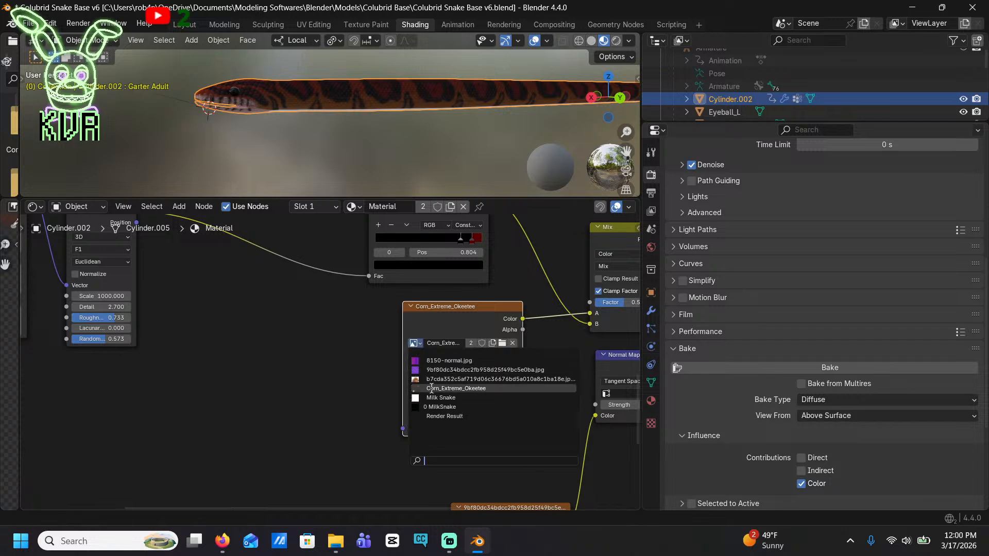
pyautogui.click(435, 397)
# Examine the body material's full node tree and the snake's head from the other side
pyautogui.scroll(-5, 307, 356)
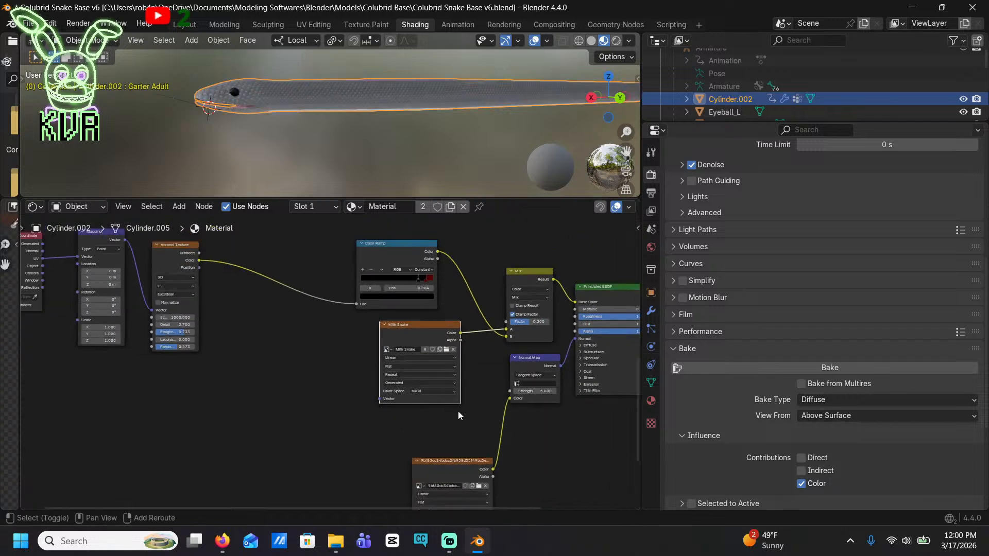
pyautogui.moveTo(458, 411); pyautogui.dragTo(374, 517, button='middle')
pyautogui.scroll(3, 400, 335)
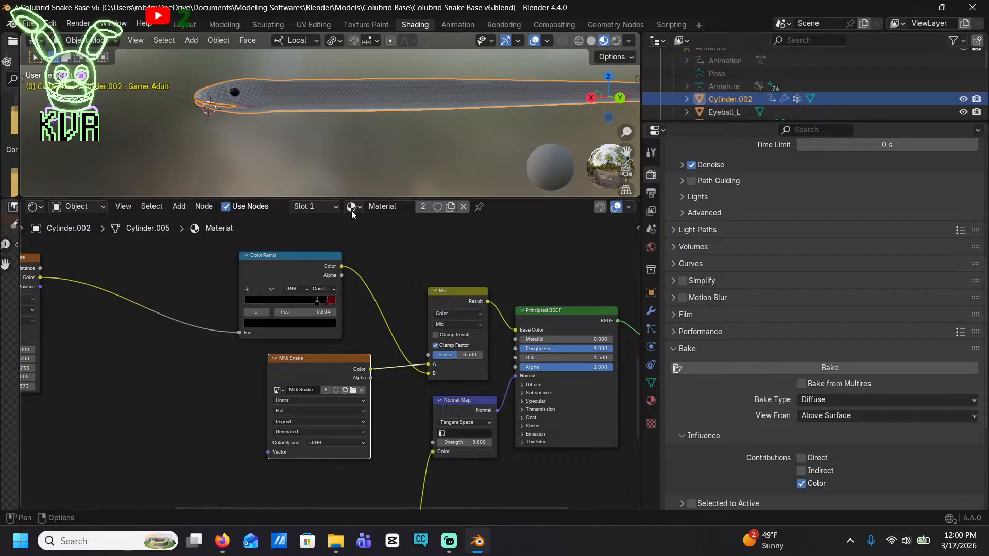
pyautogui.moveTo(358, 123); pyautogui.dragTo(527, 136, button='middle')
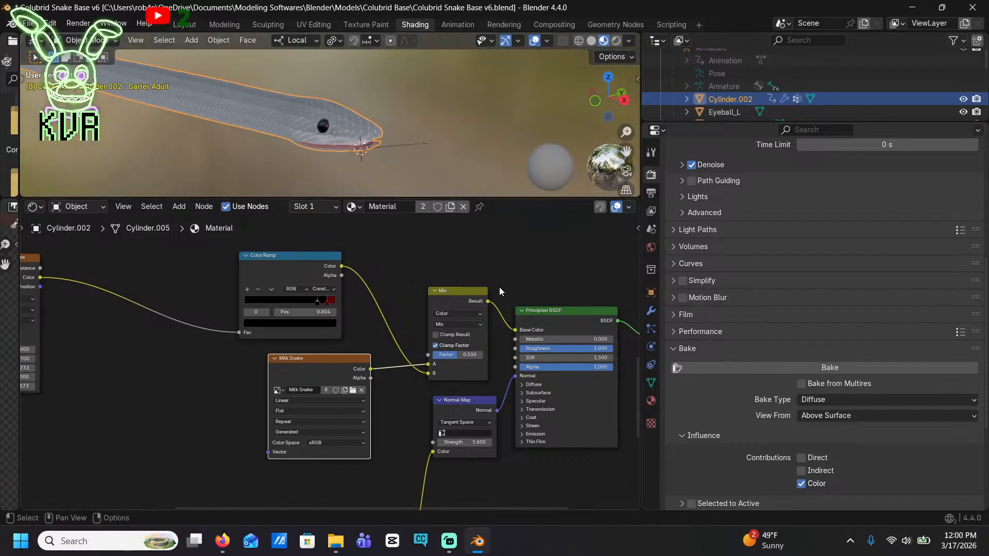
pyautogui.moveTo(470, 264); pyautogui.dragTo(549, 314, button='middle')
pyautogui.scroll(-5, 336, 237)
pyautogui.scroll(-4, 336, 236)
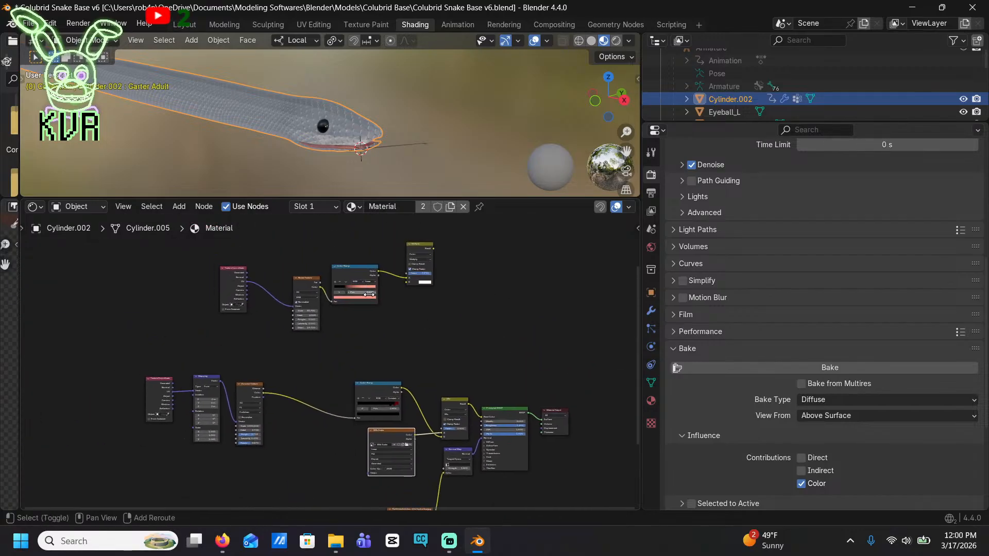
pyautogui.moveTo(361, 286); pyautogui.dragTo(375, 299, button='middle')
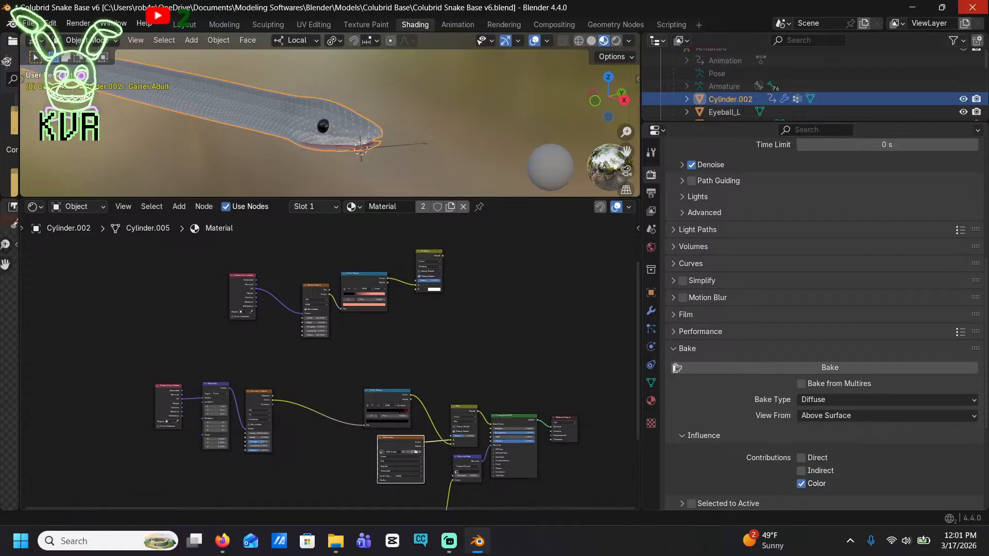
# Close the Colubrid Snake Base v6 file and open Colubrid Snake Base v5
pyautogui.click(971, 7)
pyautogui.click(525, 290)
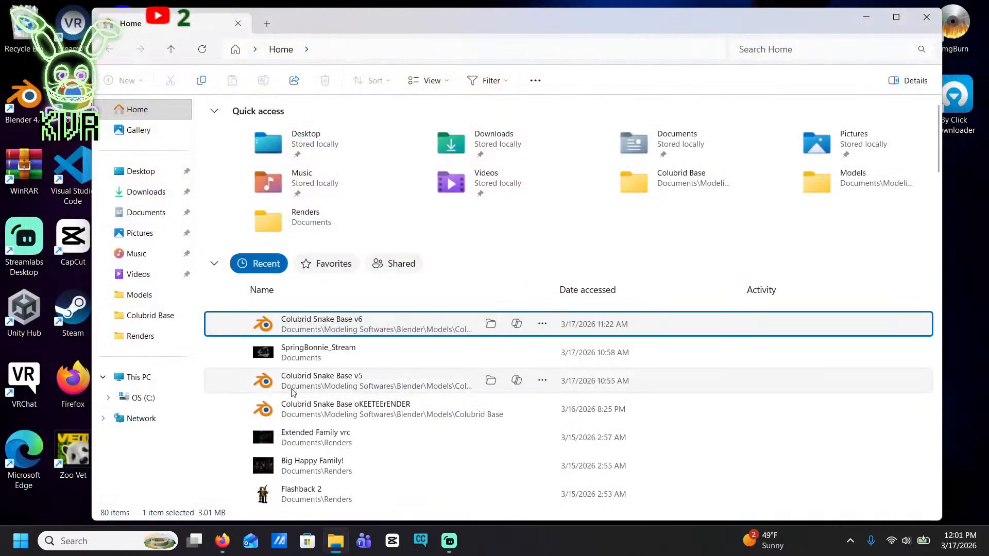
pyautogui.doubleClick(336, 384)
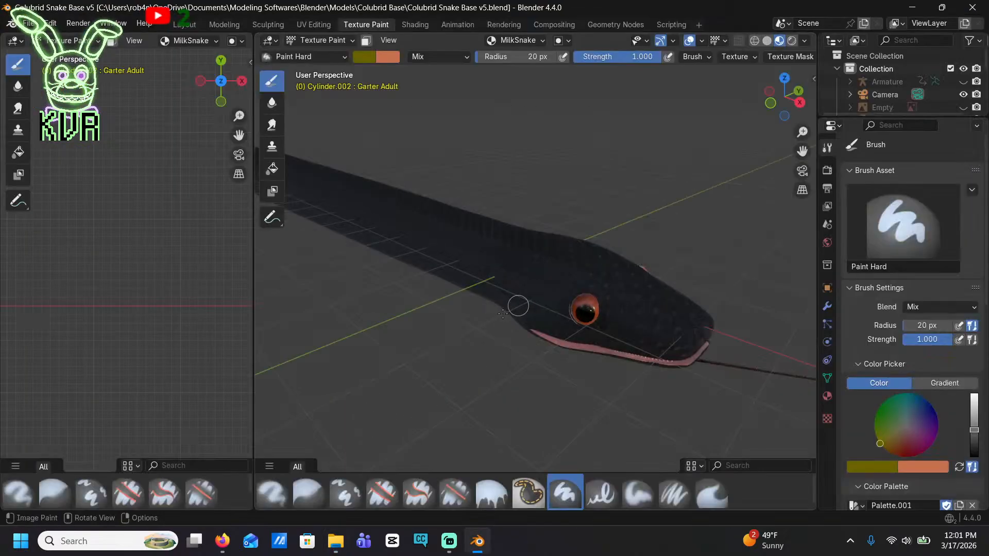
# Paint a trial olive stroke over the snake's head and neck and undo it
pyautogui.scroll(-5, 503, 314)
pyautogui.scroll(-8, 902, 358)
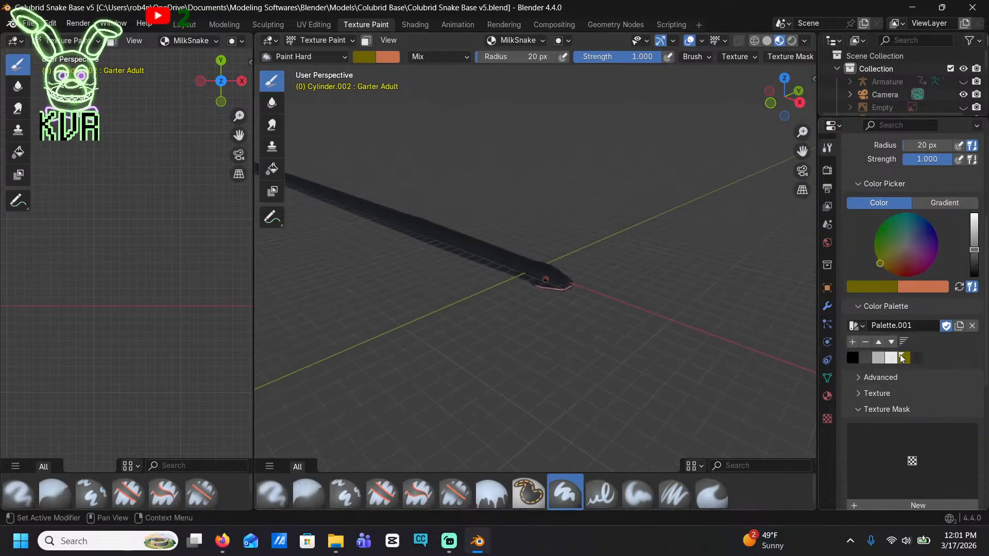
pyautogui.scroll(3, 542, 326)
pyautogui.moveTo(550, 275)
pyautogui.mouseDown()
pyautogui.moveTo(474, 270)
pyautogui.moveTo(430, 235)
pyautogui.mouseUp()
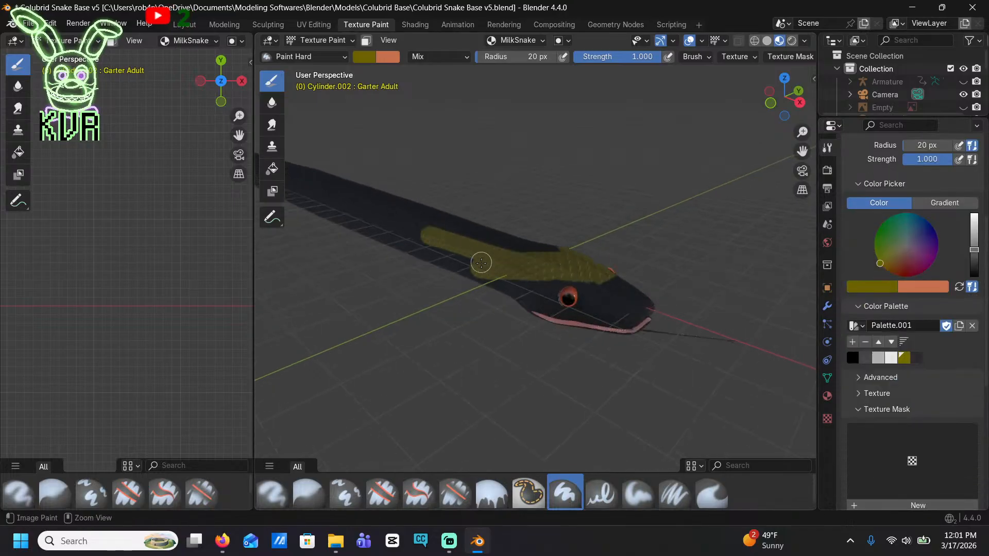
pyautogui.hotkey('ctrl', 'z')
pyautogui.scroll(-3, 947, 437)
pyautogui.scroll(3, 947, 447)
pyautogui.scroll(-3, 486, 255)
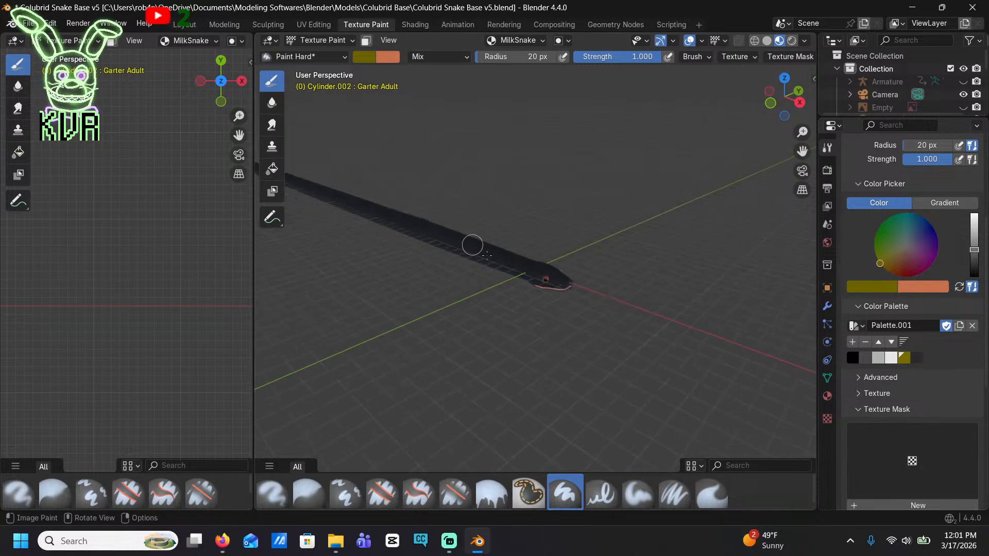
pyautogui.scroll(3, 531, 286)
pyautogui.scroll(-3, 505, 311)
# Set the Paint Hard brush to a bright red and paint over the snake's head and neck
pyautogui.moveTo(505, 311)
pyautogui.mouseDown(button='middle')
pyautogui.moveTo(522, 358)
pyautogui.moveTo(572, 312)
pyautogui.moveTo(693, 348)
pyautogui.moveTo(523, 334)
pyautogui.moveTo(532, 327)
pyautogui.moveTo(371, 298)
pyautogui.moveTo(428, 332)
pyautogui.moveTo(524, 276)
pyautogui.mouseUp(button='middle')
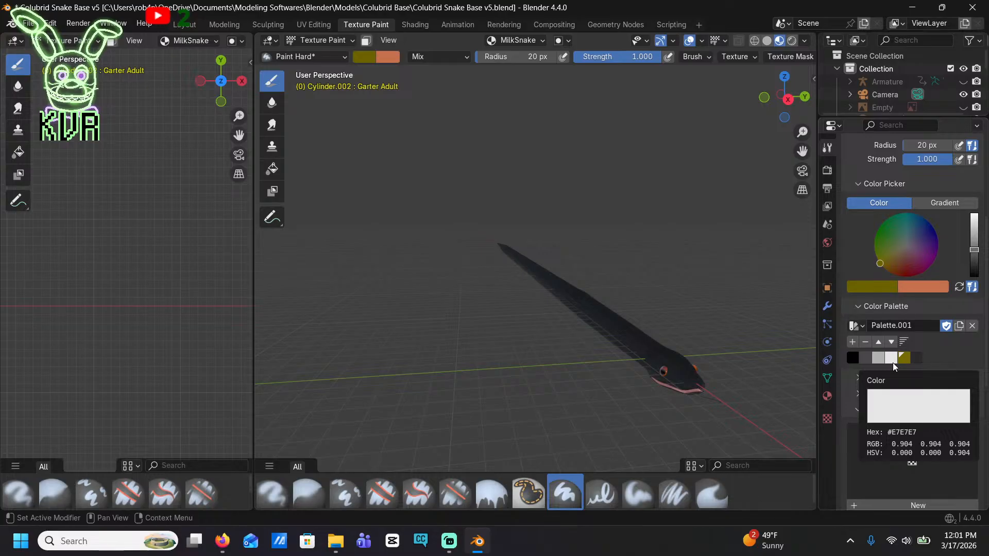
pyautogui.moveTo(515, 204); pyautogui.dragTo(611, 257, button='middle')
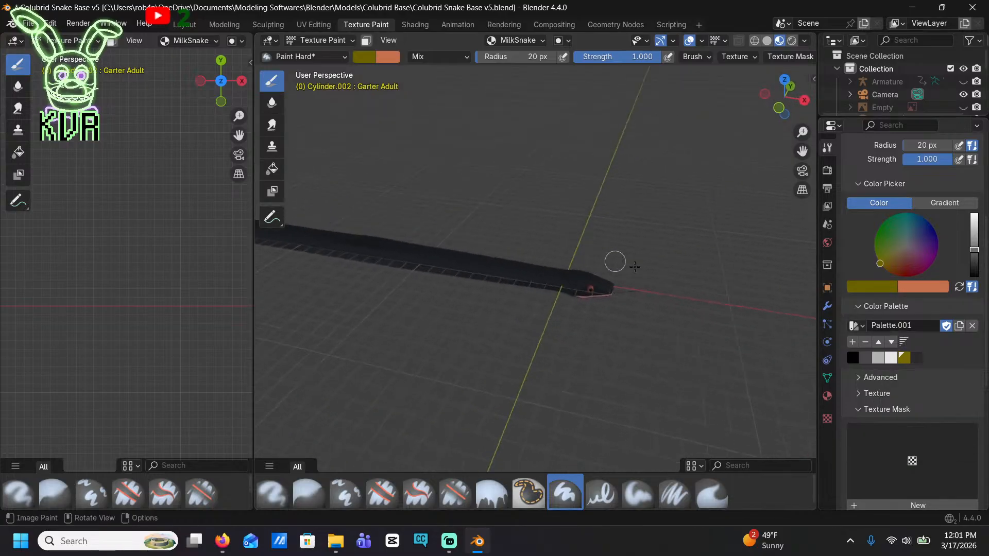
pyautogui.click(912, 270)
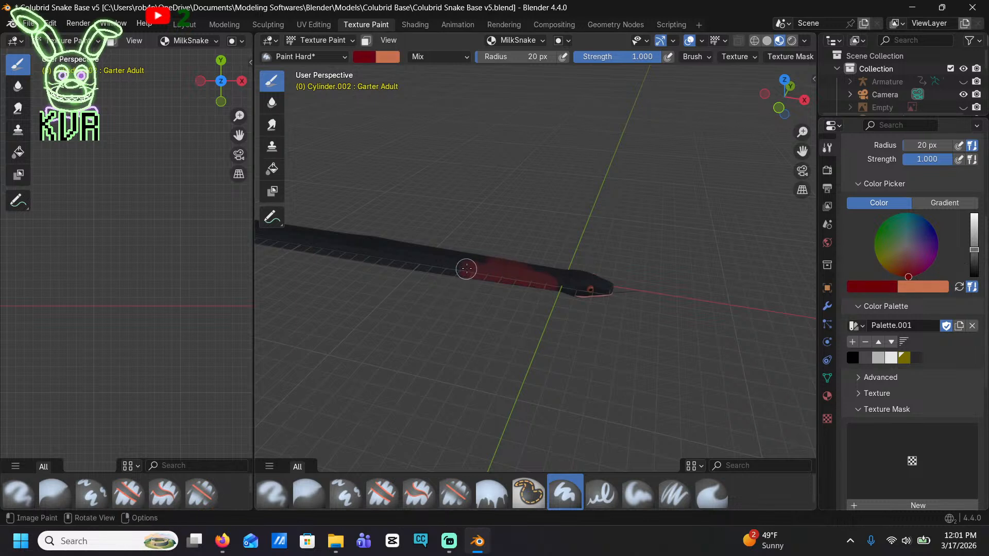
pyautogui.click(973, 227)
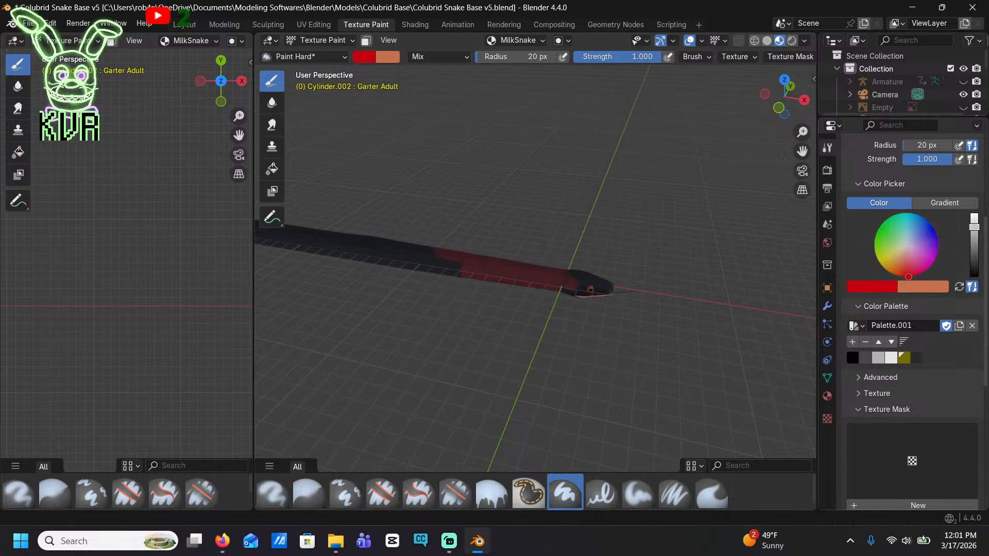
pyautogui.moveTo(493, 271)
pyautogui.mouseDown()
pyautogui.moveTo(454, 265)
pyautogui.moveTo(578, 272)
pyautogui.mouseUp()
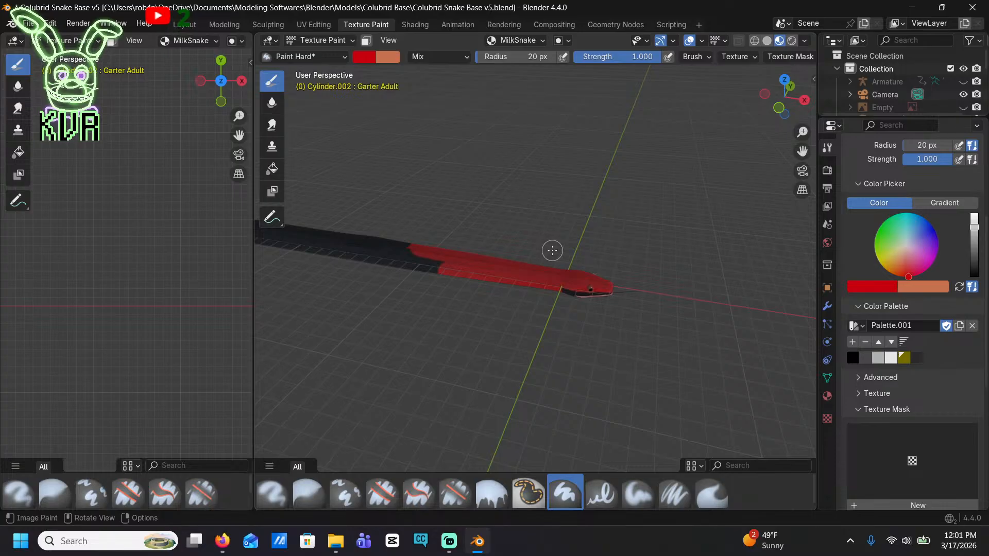
# Add the bright red to Palette.001 and paint the side of the front body red in front view
pyautogui.click(777, 108)
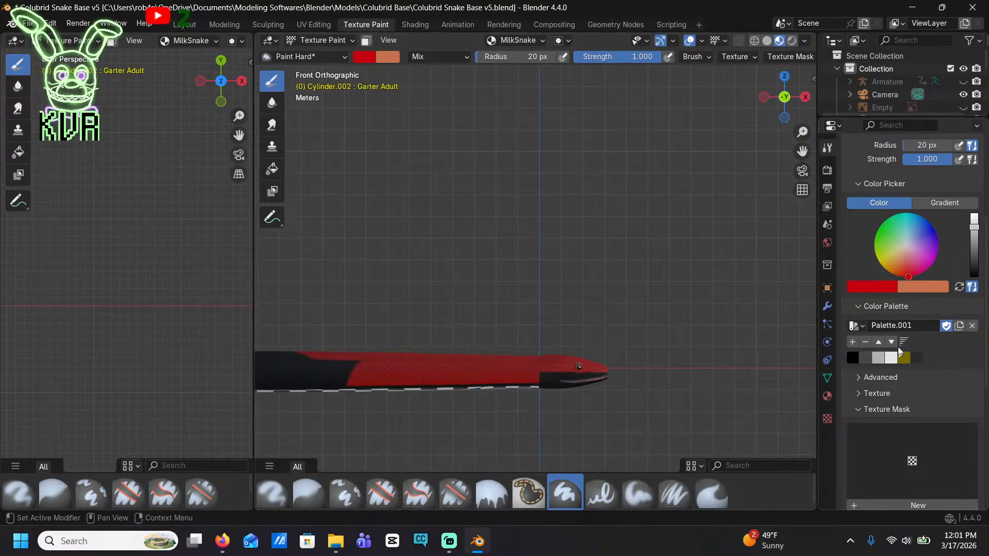
pyautogui.click(851, 341)
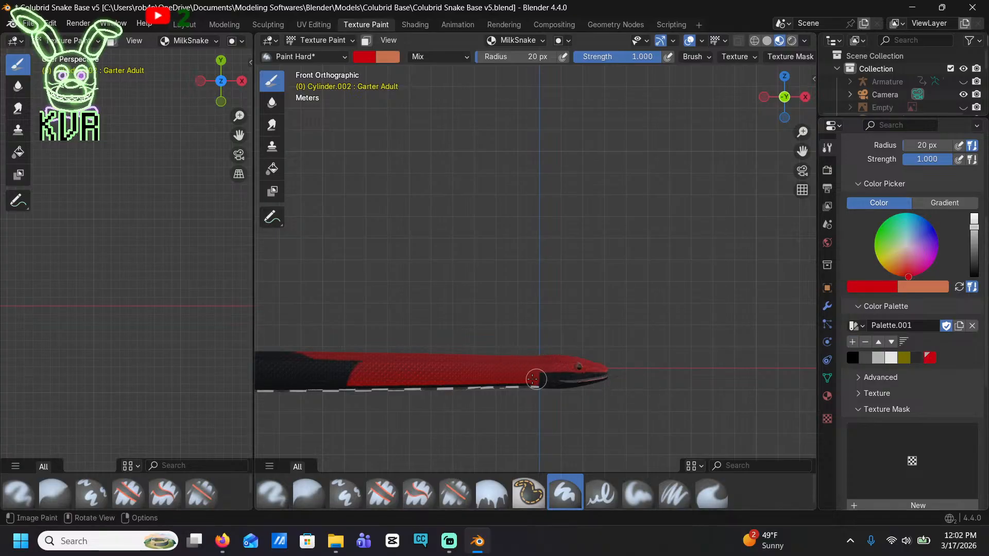
pyautogui.moveTo(520, 378)
pyautogui.mouseDown()
pyautogui.moveTo(273, 348)
pyautogui.moveTo(320, 382)
pyautogui.moveTo(275, 380)
pyautogui.mouseUp()
pyautogui.keyDown('shift'); pyautogui.moveTo(367, 395); pyautogui.dragTo(596, 391, button='middle'); pyautogui.keyUp('shift')
pyautogui.moveTo(438, 392)
pyautogui.mouseDown()
pyautogui.moveTo(405, 377)
pyautogui.moveTo(509, 373)
pyautogui.moveTo(469, 363)
pyautogui.mouseUp()
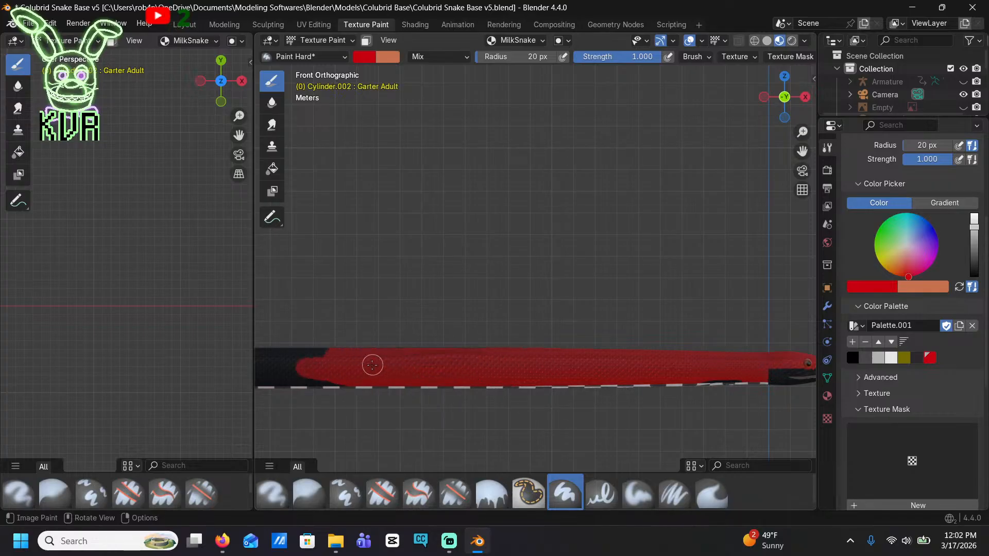
# Continue the red paint along the side of the snake's middle body in front view, covering the black
pyautogui.keyDown('shift'); pyautogui.moveTo(372, 365); pyautogui.dragTo(462, 342, button='middle'); pyautogui.keyUp('shift')
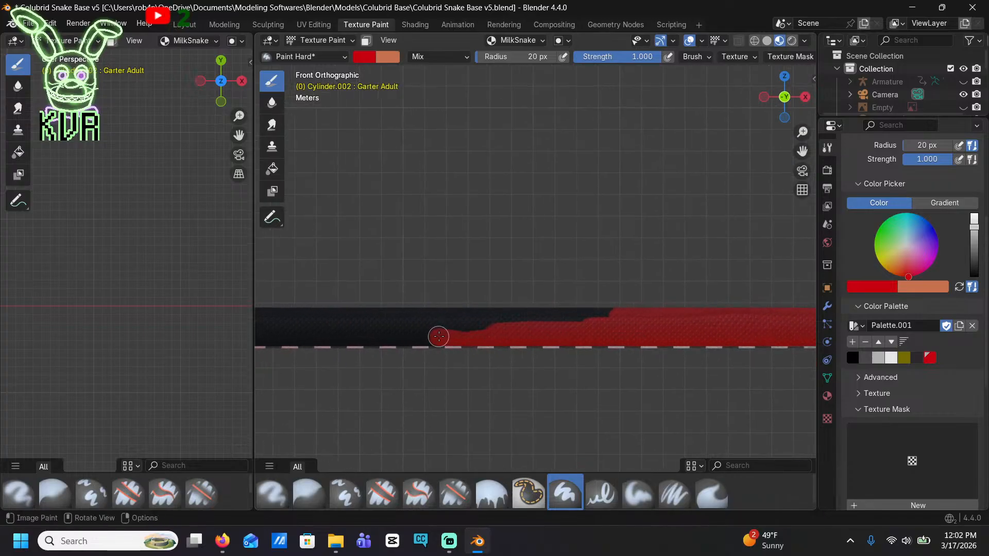
pyautogui.moveTo(438, 336)
pyautogui.mouseDown()
pyautogui.moveTo(446, 314)
pyautogui.moveTo(642, 306)
pyautogui.mouseUp()
pyautogui.moveTo(335, 363)
pyautogui.mouseDown()
pyautogui.moveTo(459, 333)
pyautogui.moveTo(328, 304)
pyautogui.mouseUp()
pyautogui.moveTo(369, 333)
pyautogui.keyDown('shift'); pyautogui.mouseDown(button='middle')
pyautogui.moveTo(425, 338)
pyautogui.moveTo(651, 280)
pyautogui.mouseUp(button='middle'); pyautogui.keyUp('shift')
pyautogui.moveTo(659, 286)
pyautogui.mouseDown()
pyautogui.moveTo(501, 299)
pyautogui.moveTo(642, 263)
pyautogui.moveTo(430, 250)
pyautogui.moveTo(499, 294)
pyautogui.moveTo(436, 278)
pyautogui.mouseUp()
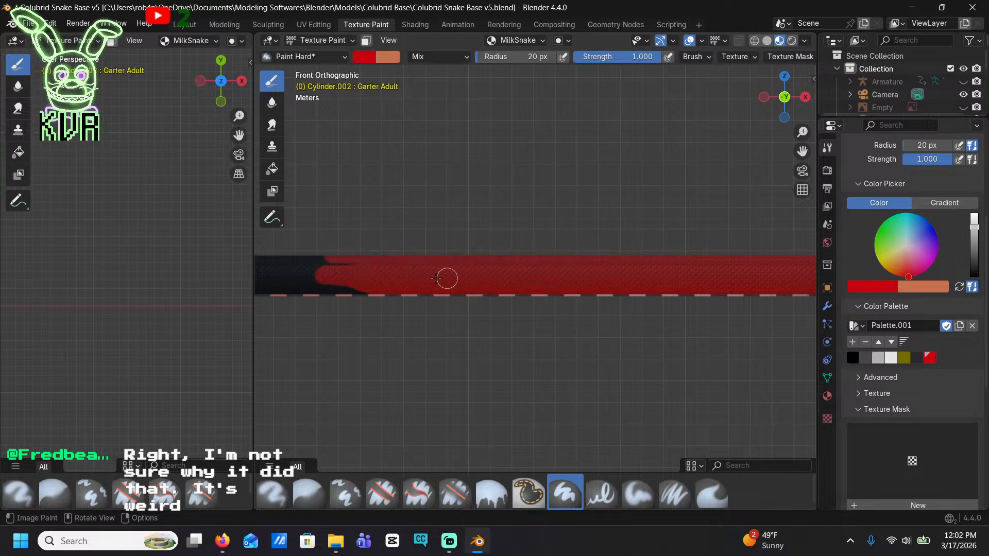
pyautogui.keyDown('shift'); pyautogui.moveTo(376, 324); pyautogui.dragTo(641, 342, button='middle'); pyautogui.keyUp('shift')
pyautogui.moveTo(592, 300)
pyautogui.mouseDown()
pyautogui.moveTo(481, 296)
pyautogui.moveTo(468, 283)
pyautogui.moveTo(384, 311)
pyautogui.mouseUp()
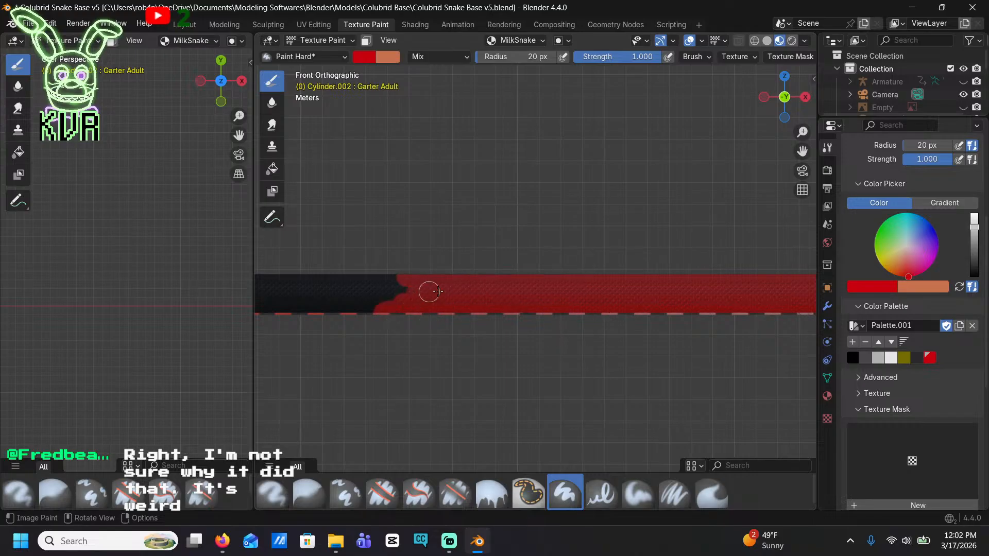
pyautogui.keyDown('shift'); pyautogui.moveTo(416, 316); pyautogui.dragTo(681, 299, button='middle'); pyautogui.keyUp('shift')
pyautogui.moveTo(682, 299)
pyautogui.mouseDown()
pyautogui.moveTo(596, 283)
pyautogui.moveTo(628, 253)
pyautogui.moveTo(493, 253)
pyautogui.moveTo(346, 291)
pyautogui.moveTo(636, 309)
pyautogui.mouseUp()
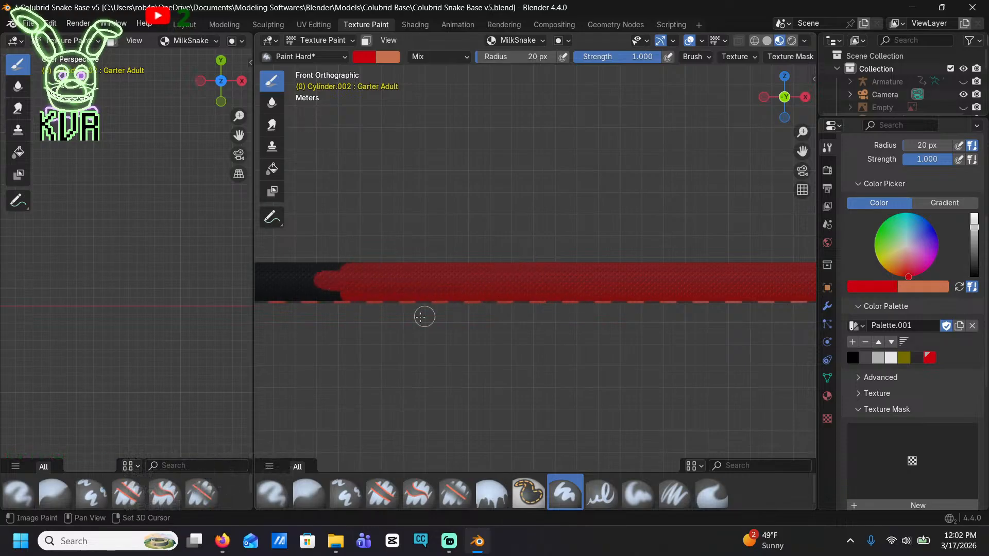
# Paint the side of the rear body and tail red up to the tail tip in front view
pyautogui.keyDown('shift'); pyautogui.moveTo(420, 316); pyautogui.dragTo(700, 300, button='middle'); pyautogui.keyUp('shift')
pyautogui.moveTo(693, 288)
pyautogui.mouseDown()
pyautogui.moveTo(510, 276)
pyautogui.moveTo(447, 238)
pyautogui.mouseUp()
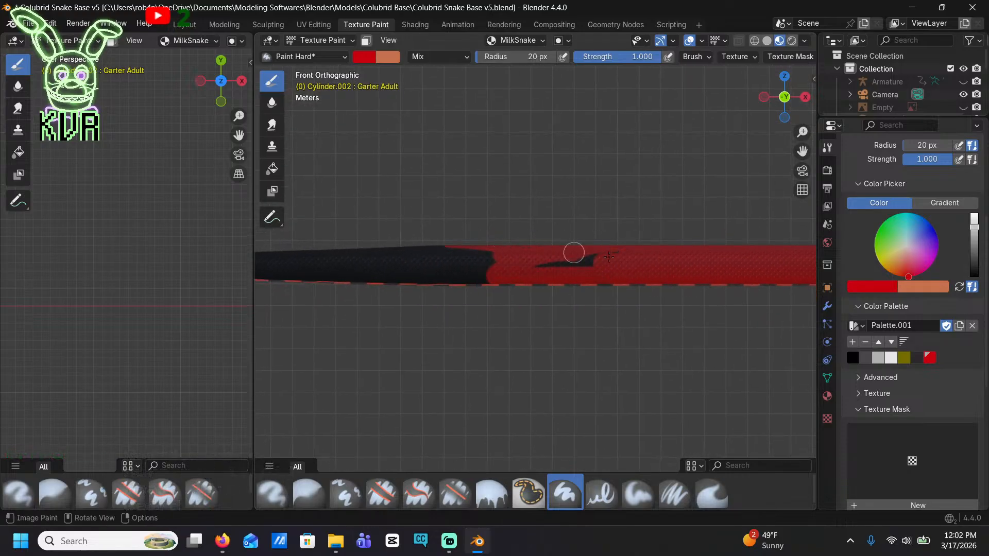
pyautogui.moveTo(465, 269); pyautogui.dragTo(405, 265)
pyautogui.moveTo(542, 275); pyautogui.dragTo(333, 249)
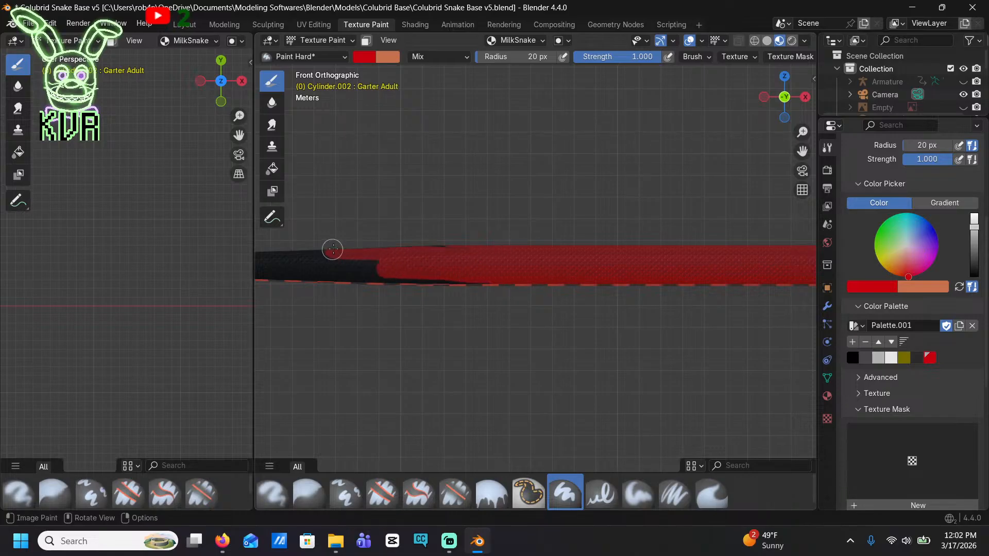
pyautogui.moveTo(452, 248); pyautogui.dragTo(417, 279)
pyautogui.keyDown('shift'); pyautogui.moveTo(299, 291); pyautogui.dragTo(532, 306, button='middle'); pyautogui.keyUp('shift')
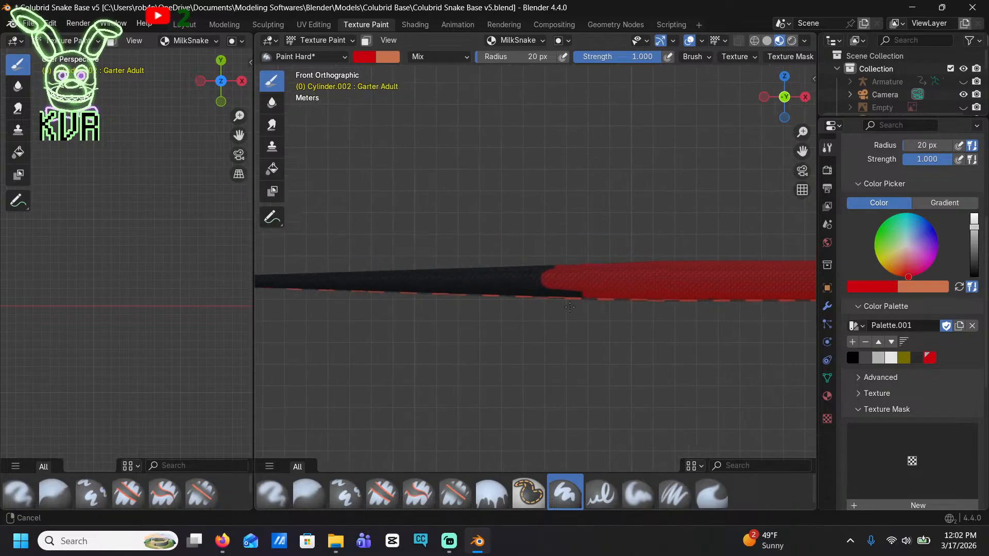
pyautogui.moveTo(582, 301)
pyautogui.mouseDown()
pyautogui.moveTo(386, 289)
pyautogui.moveTo(438, 278)
pyautogui.moveTo(363, 268)
pyautogui.mouseUp()
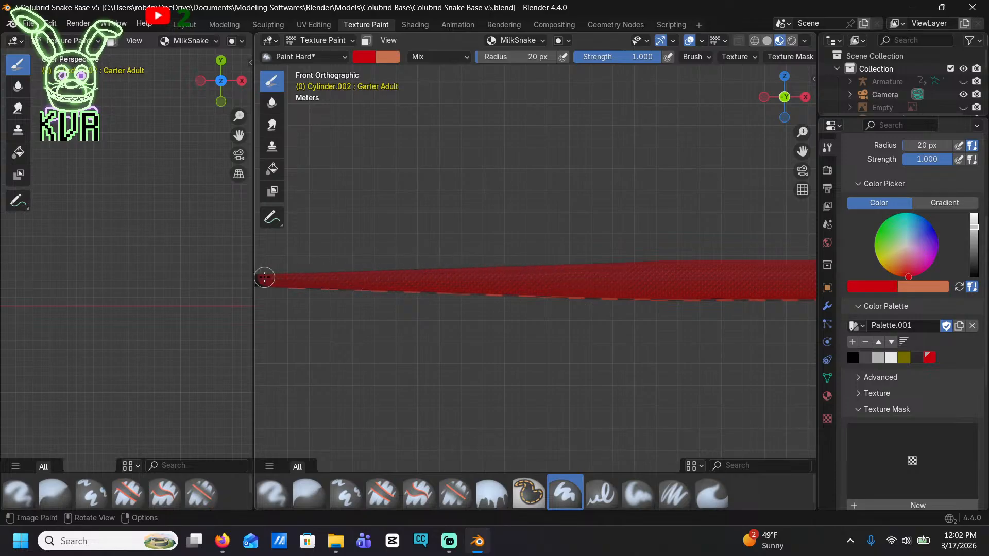
pyautogui.keyDown('shift'); pyautogui.moveTo(265, 276); pyautogui.dragTo(601, 275, button='middle'); pyautogui.keyUp('shift')
pyautogui.moveTo(538, 274); pyautogui.dragTo(359, 272)
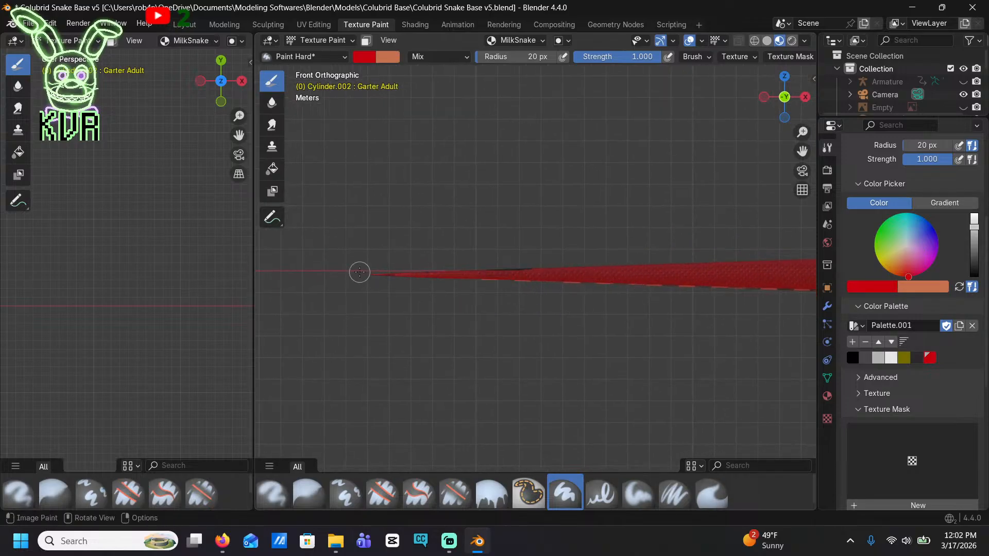
# In top view, paint the black line along the back of the tail and rear body red
pyautogui.click(784, 77)
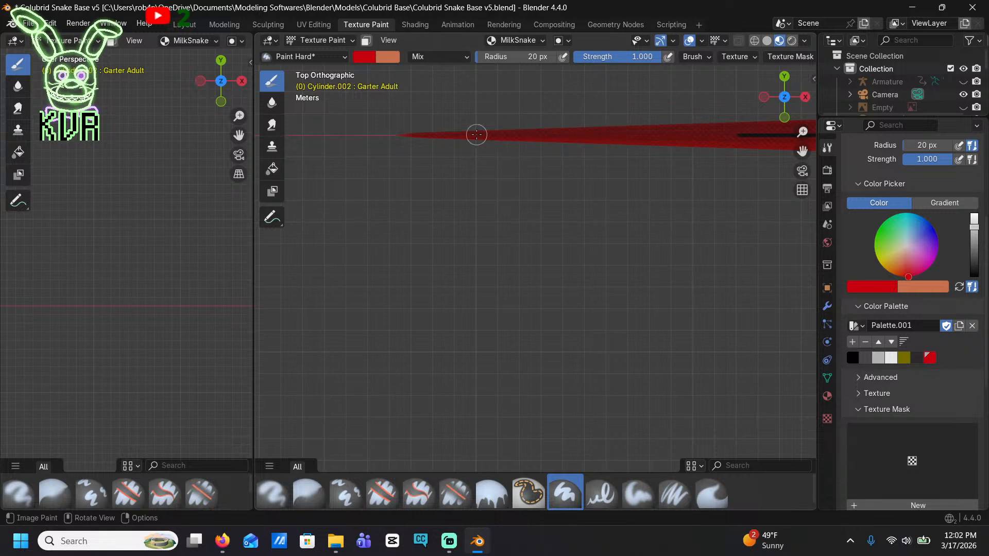
pyautogui.keyDown('shift'); pyautogui.moveTo(767, 155); pyautogui.dragTo(451, 173, button='middle'); pyautogui.keyUp('shift')
pyautogui.moveTo(687, 155); pyautogui.dragTo(453, 160)
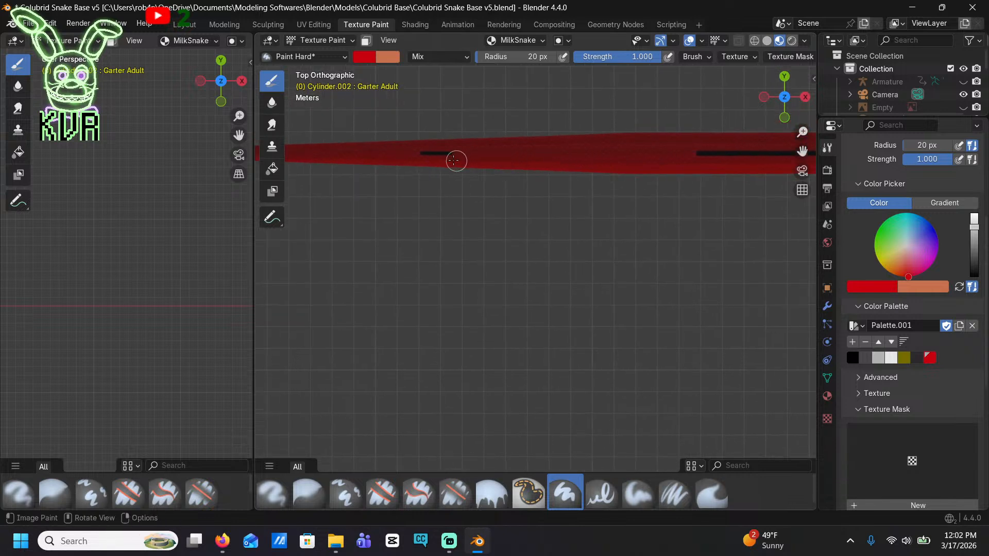
pyautogui.moveTo(683, 152); pyautogui.dragTo(775, 150)
pyautogui.keyDown('shift'); pyautogui.moveTo(721, 155); pyautogui.dragTo(389, 181, button='middle'); pyautogui.keyUp('shift')
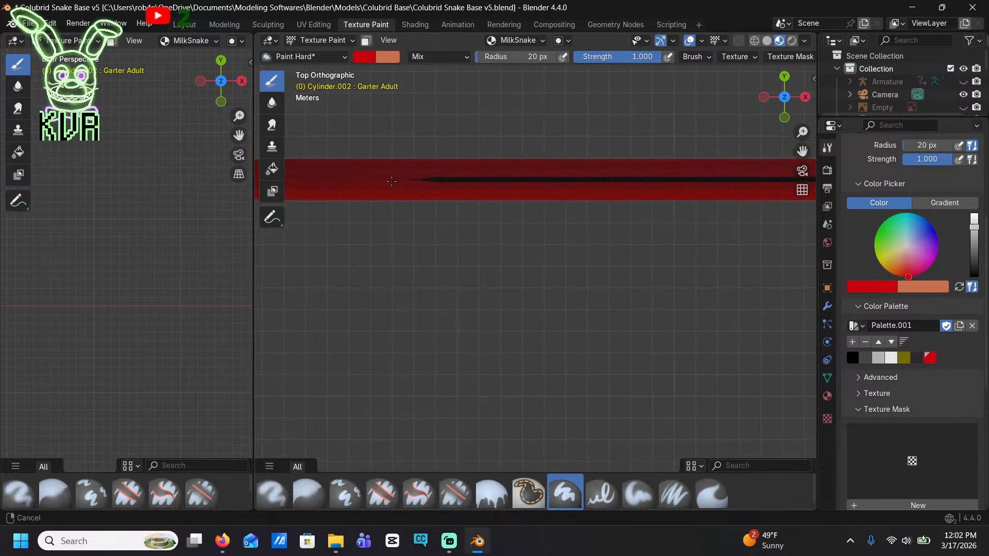
pyautogui.moveTo(453, 184); pyautogui.dragTo(772, 178)
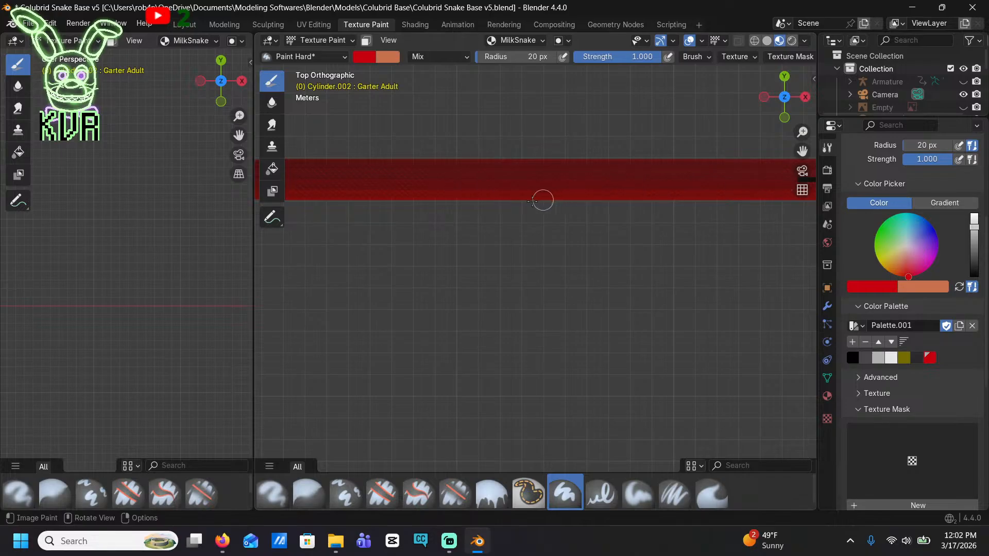
pyautogui.keyDown('shift'); pyautogui.moveTo(541, 199); pyautogui.dragTo(402, 203, button='middle'); pyautogui.keyUp('shift')
pyautogui.moveTo(746, 169); pyautogui.dragTo(499, 169)
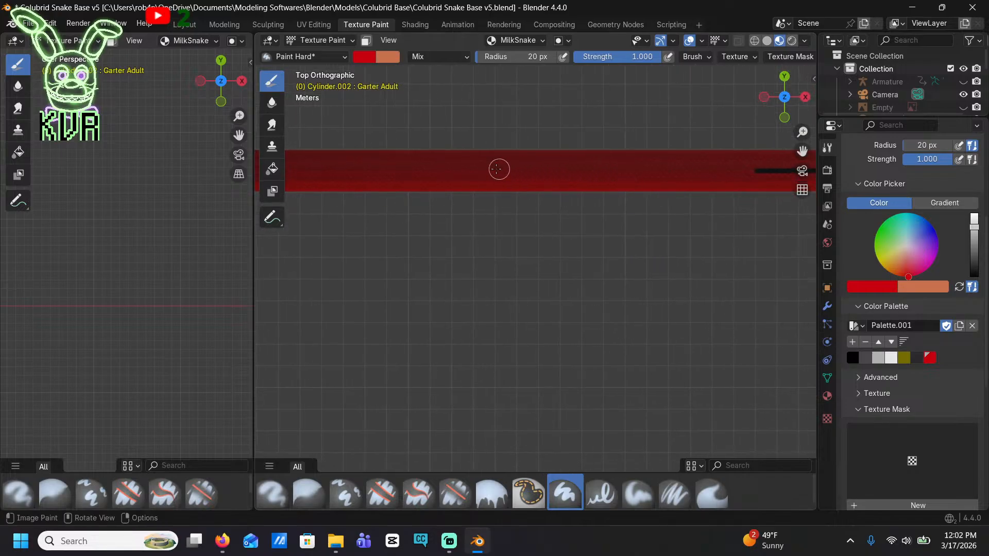
# Continue painting the remaining black line on the back red from the middle body up to the head
pyautogui.keyDown('shift'); pyautogui.moveTo(680, 199); pyautogui.dragTo(303, 186, button='middle'); pyautogui.keyUp('shift')
pyautogui.moveTo(664, 161); pyautogui.dragTo(381, 161)
pyautogui.keyDown('shift'); pyautogui.moveTo(616, 181); pyautogui.dragTo(294, 192, button='middle'); pyautogui.keyUp('shift')
pyautogui.moveTo(689, 165); pyautogui.dragTo(391, 178)
pyautogui.keyDown('shift'); pyautogui.moveTo(741, 192); pyautogui.dragTo(470, 203, button='middle'); pyautogui.keyUp('shift')
pyautogui.moveTo(601, 176); pyautogui.dragTo(377, 178)
pyautogui.keyDown('shift'); pyautogui.moveTo(542, 209); pyautogui.dragTo(370, 214, button='middle'); pyautogui.keyUp('shift')
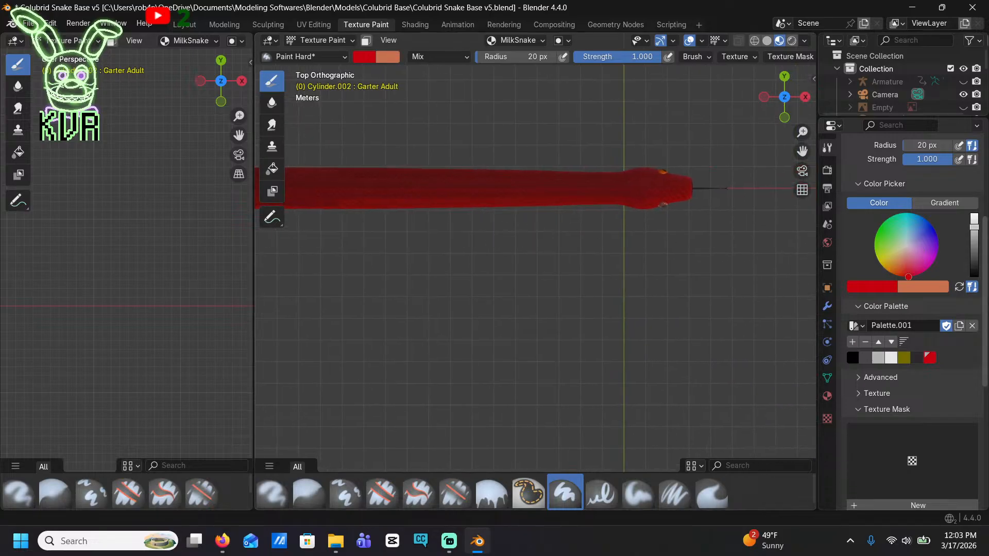
# In the Shading workspace, disconnect the Checker Texture from the Base Color of Material.006
pyautogui.click(415, 25)
pyautogui.click(719, 188)
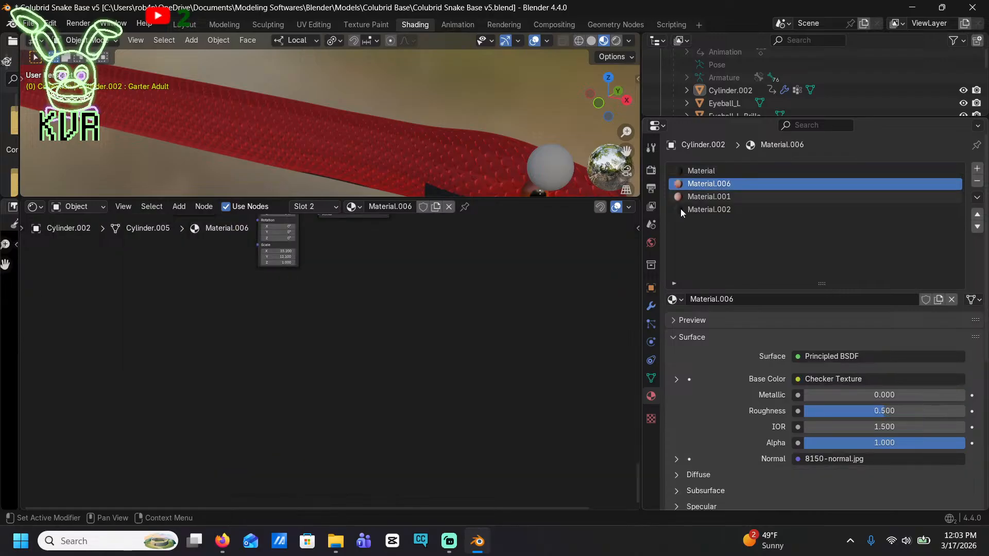
pyautogui.scroll(-4, 436, 300)
pyautogui.keyDown('shift'); pyautogui.moveTo(412, 318); pyautogui.dragTo(462, 431, button='middle'); pyautogui.keyUp('shift')
pyautogui.scroll(3, 497, 300)
pyautogui.keyDown('shift'); pyautogui.moveTo(466, 291); pyautogui.dragTo(454, 251, button='middle'); pyautogui.keyUp('shift')
pyautogui.moveTo(513, 318); pyautogui.dragTo(469, 211)
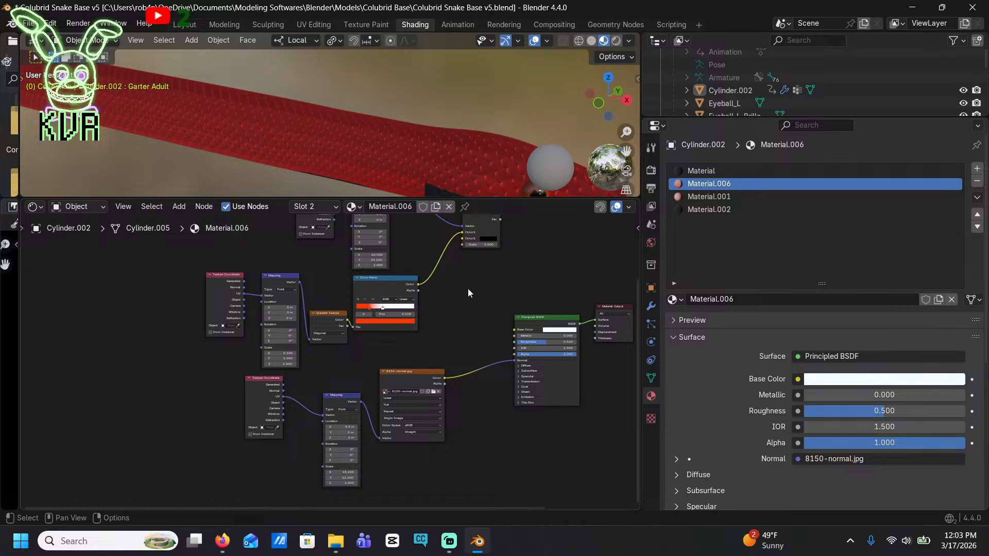
# Add an Image Texture node to the Base Color of Material.006 and assign the MilkSnake image to it
pyautogui.moveTo(511, 329); pyautogui.dragTo(335, 314)
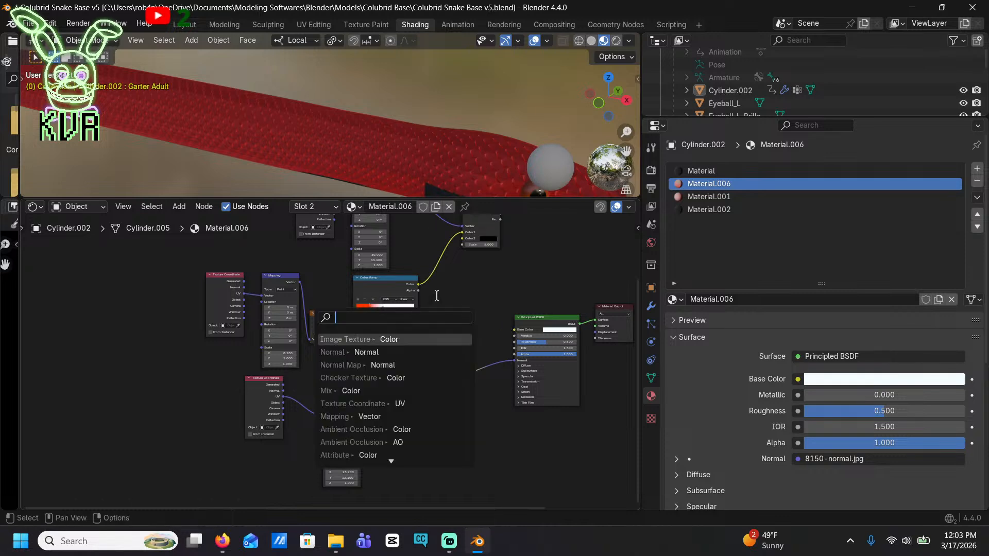
pyautogui.write('image')
pyautogui.press('Return')
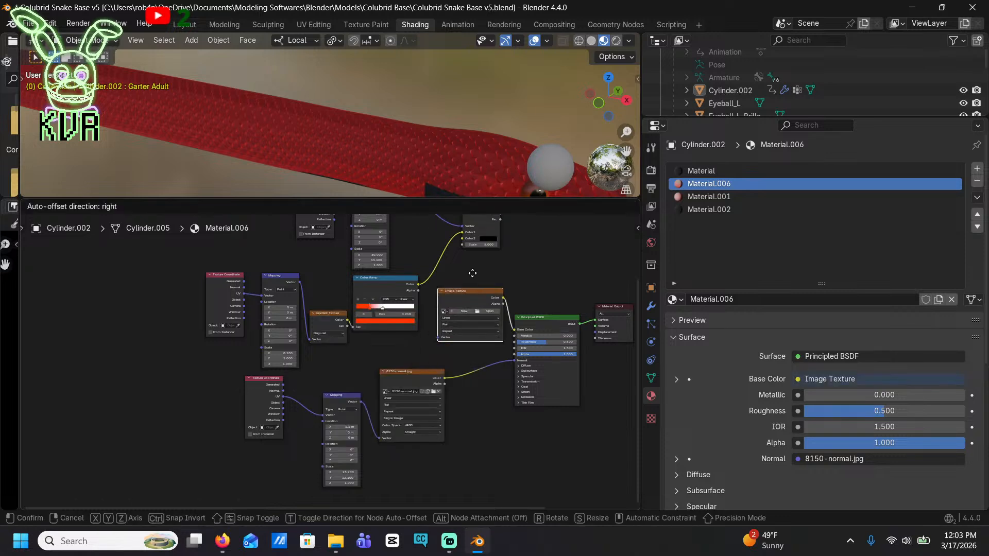
pyautogui.click(473, 273)
pyautogui.click(444, 311)
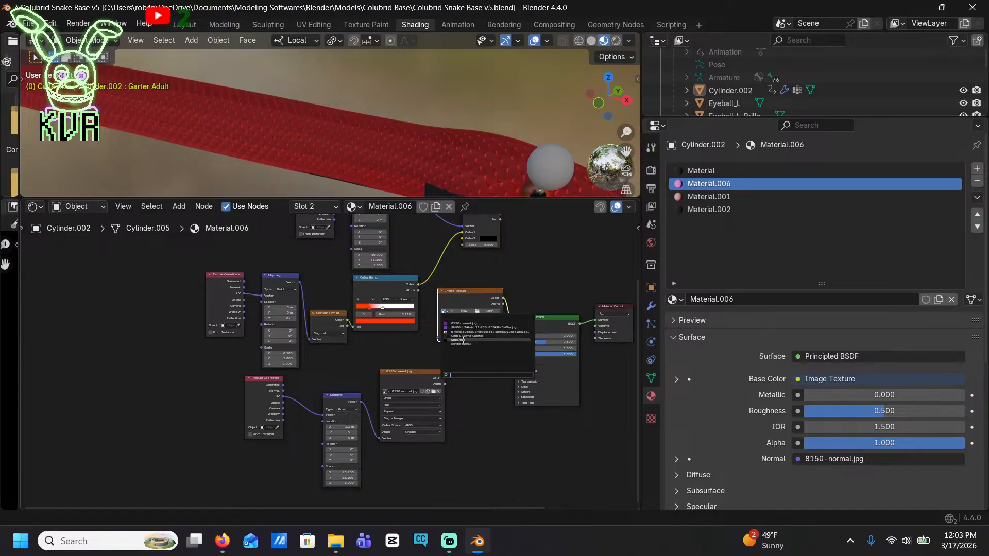
pyautogui.click(460, 340)
pyautogui.moveTo(314, 85); pyautogui.dragTo(342, 140, button='middle')
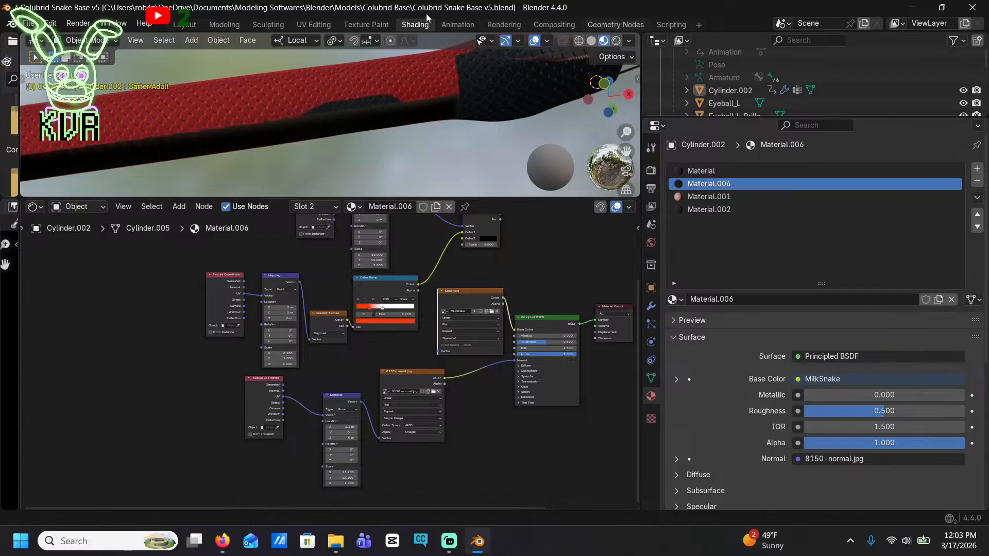
# Return to texture painting and paint the black belly strip of the front body red in bottom view
pyautogui.click(375, 29)
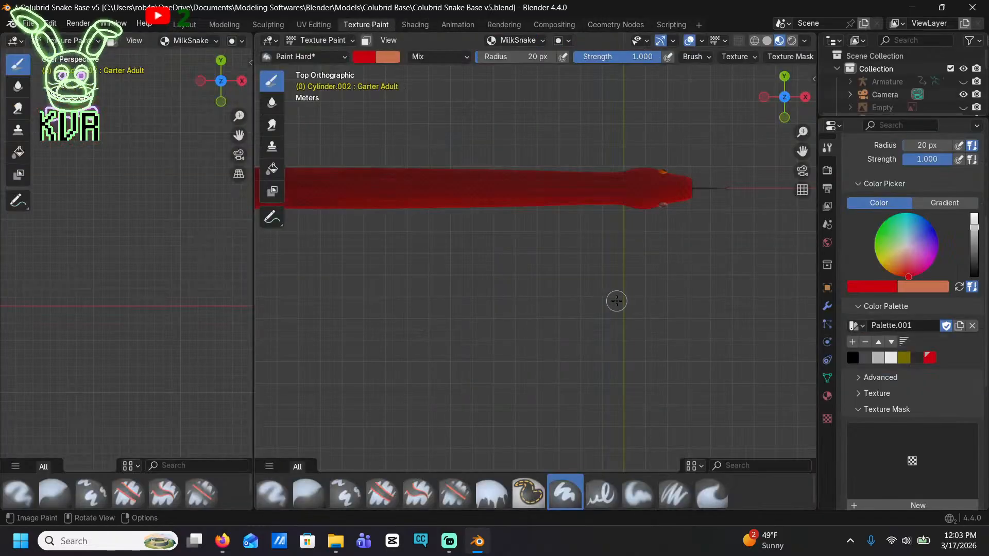
pyautogui.moveTo(616, 298)
pyautogui.mouseDown(button='middle')
pyautogui.moveTo(572, 309)
pyautogui.moveTo(535, 338)
pyautogui.mouseUp(button='middle')
pyautogui.moveTo(590, 304); pyautogui.dragTo(647, 292)
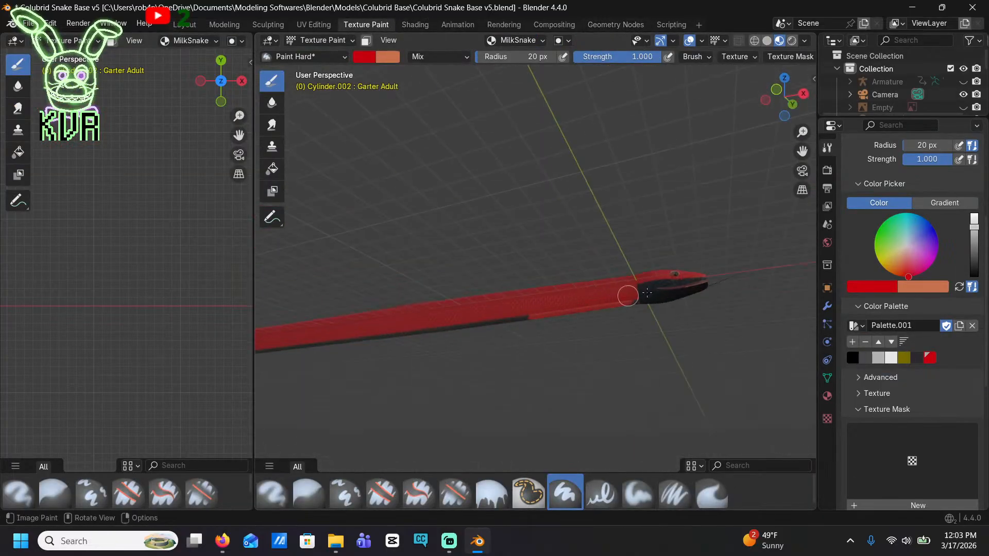
pyautogui.moveTo(535, 358); pyautogui.dragTo(500, 331, button='middle')
pyautogui.scroll(2, 489, 340)
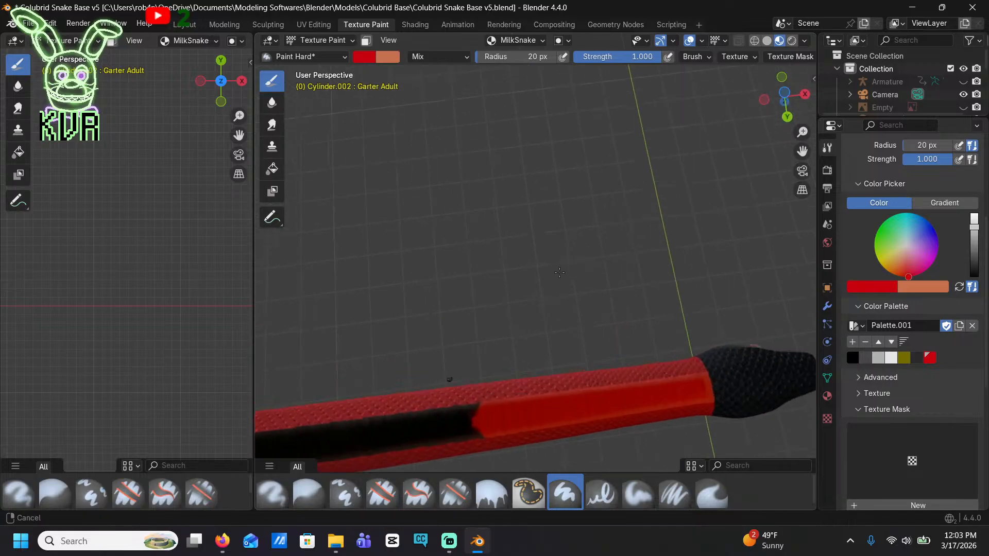
pyautogui.keyDown('shift'); pyautogui.moveTo(450, 380); pyautogui.dragTo(626, 278, button='middle'); pyautogui.keyUp('shift')
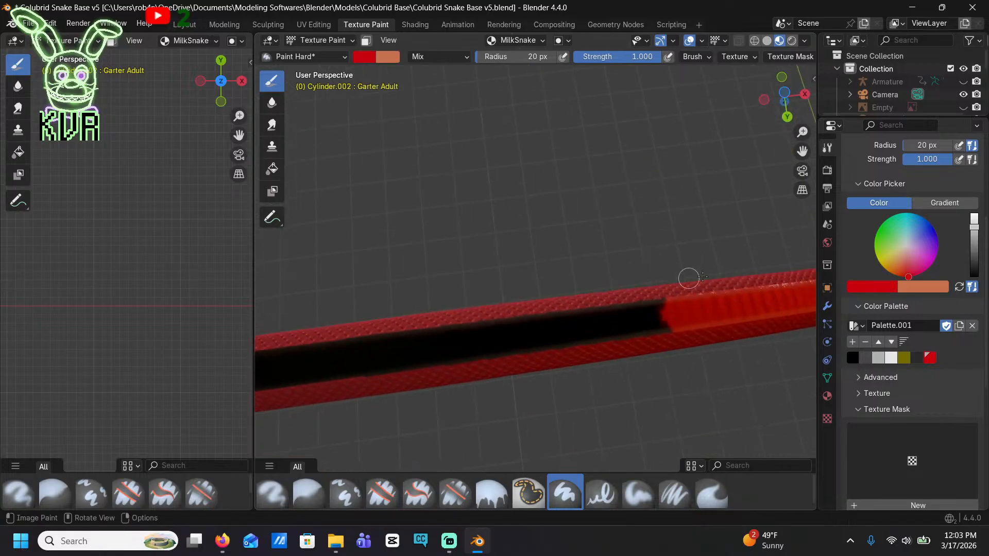
pyautogui.click(783, 92)
pyautogui.scroll(-3, 583, 326)
pyautogui.moveTo(624, 298)
pyautogui.mouseDown()
pyautogui.moveTo(299, 311)
pyautogui.moveTo(313, 299)
pyautogui.mouseUp()
pyautogui.keyDown('shift'); pyautogui.moveTo(333, 305); pyautogui.dragTo(655, 296, button='middle'); pyautogui.keyUp('shift')
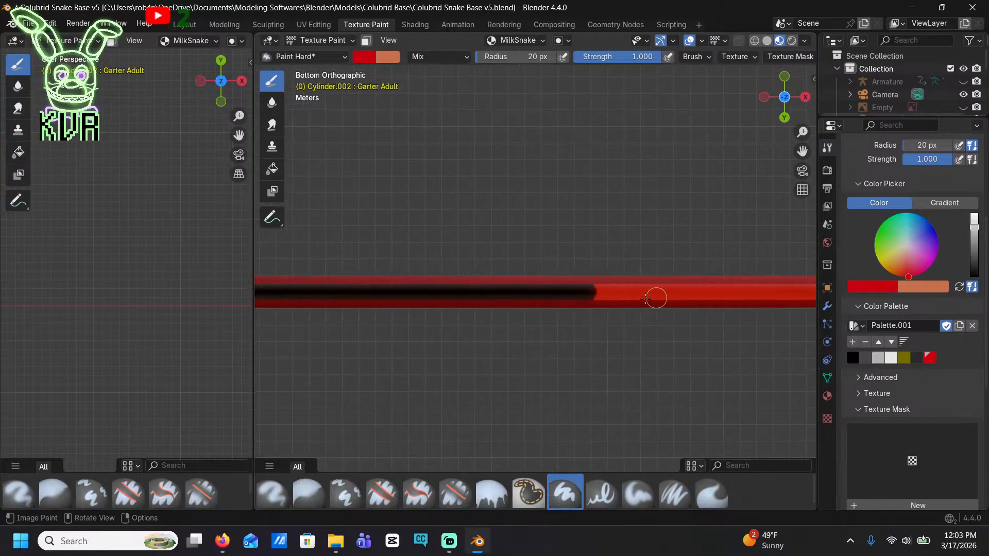
pyautogui.moveTo(656, 296)
pyautogui.mouseDown()
pyautogui.moveTo(315, 283)
pyautogui.moveTo(397, 303)
pyautogui.moveTo(263, 311)
pyautogui.mouseUp()
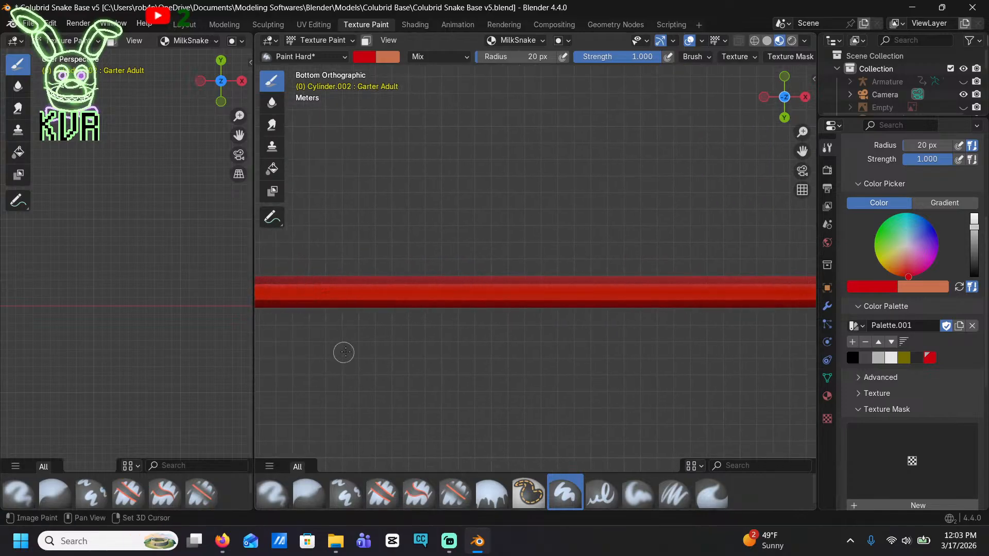
# Continue the red paint along the belly of the middle and rear body to the tail tip
pyautogui.keyDown('shift'); pyautogui.moveTo(339, 351); pyautogui.dragTo(744, 361, button='middle'); pyautogui.keyUp('shift')
pyautogui.moveTo(680, 307)
pyautogui.mouseDown()
pyautogui.moveTo(581, 307)
pyautogui.moveTo(735, 299)
pyautogui.moveTo(298, 296)
pyautogui.mouseUp()
pyautogui.keyDown('shift'); pyautogui.moveTo(338, 333); pyautogui.dragTo(693, 322, button='middle'); pyautogui.keyUp('shift')
pyautogui.moveTo(693, 322); pyautogui.dragTo(273, 292)
pyautogui.keyDown('shift'); pyautogui.moveTo(340, 311); pyautogui.dragTo(661, 302, button='middle'); pyautogui.keyUp('shift')
pyautogui.moveTo(661, 289)
pyautogui.mouseDown()
pyautogui.moveTo(463, 284)
pyautogui.moveTo(508, 286)
pyautogui.mouseUp()
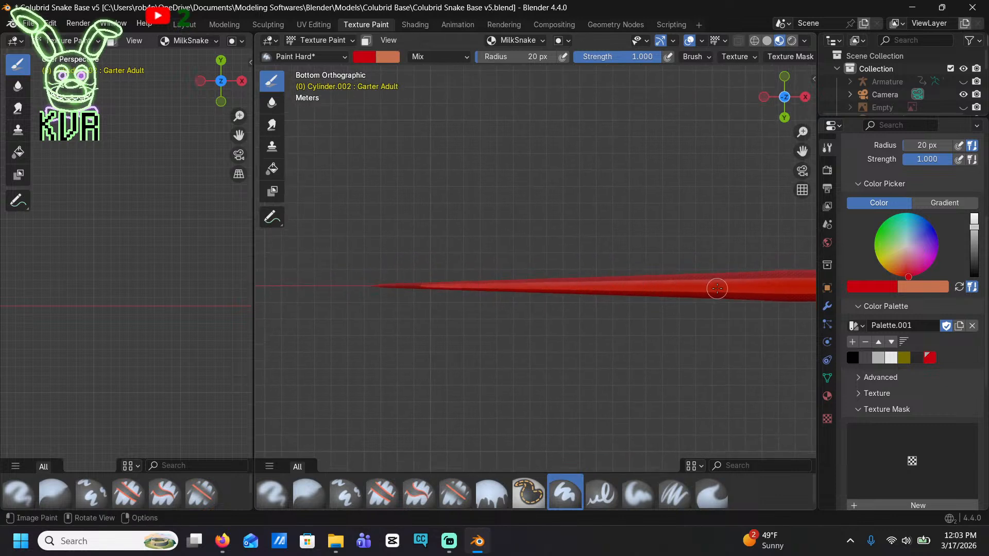
# Switch the brush to the palette's black and paint the back edge of the head black in front view
pyautogui.click(849, 357)
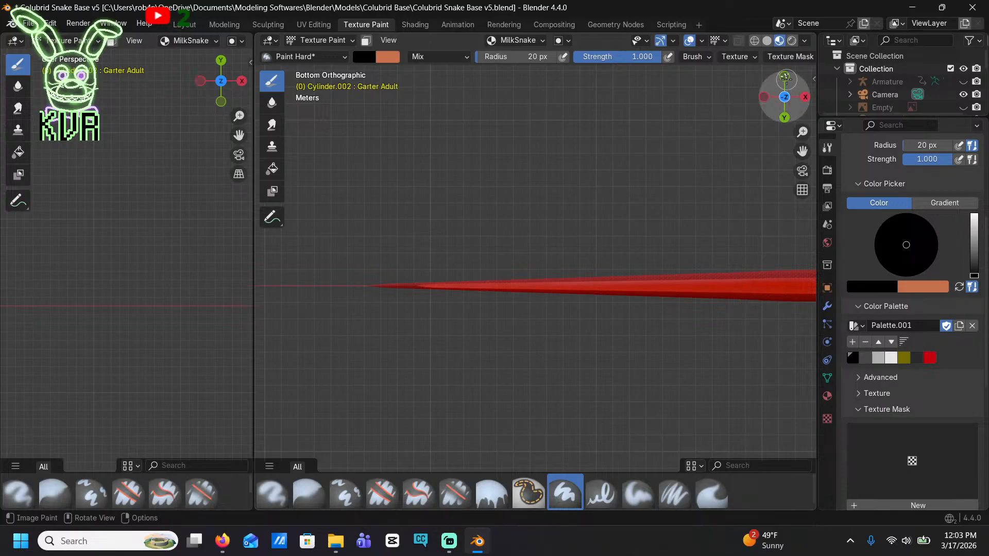
pyautogui.moveTo(784, 77); pyautogui.dragTo(425, 320)
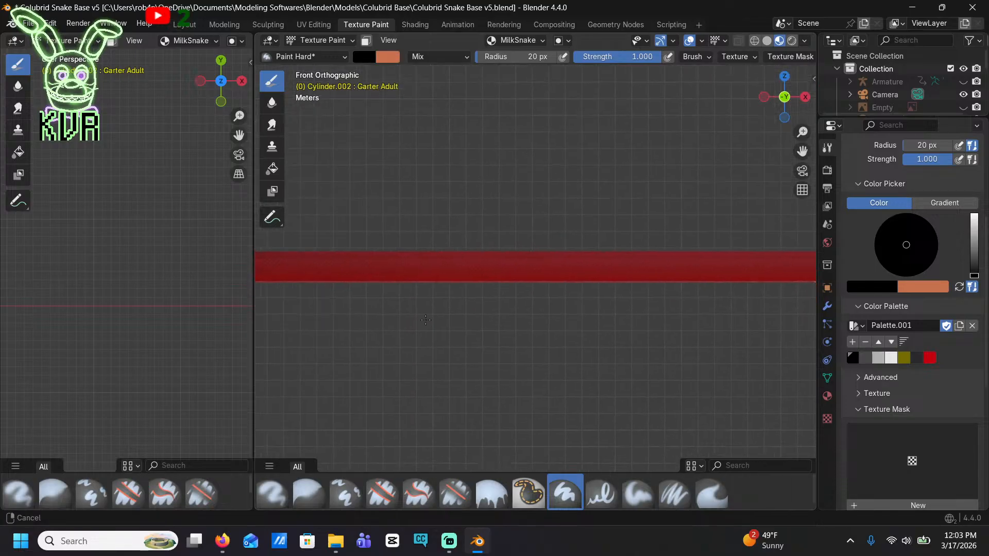
pyautogui.keyDown('shift'); pyautogui.moveTo(425, 319); pyautogui.dragTo(288, 296, button='middle'); pyautogui.keyUp('shift')
pyautogui.keyDown('shift'); pyautogui.moveTo(710, 305); pyautogui.dragTo(468, 305, button='middle'); pyautogui.keyUp('shift')
pyautogui.scroll(4, 536, 277)
pyautogui.keyDown('shift'); pyautogui.moveTo(462, 270); pyautogui.dragTo(524, 330, button='middle'); pyautogui.keyUp('shift')
pyautogui.scroll(6, 524, 330)
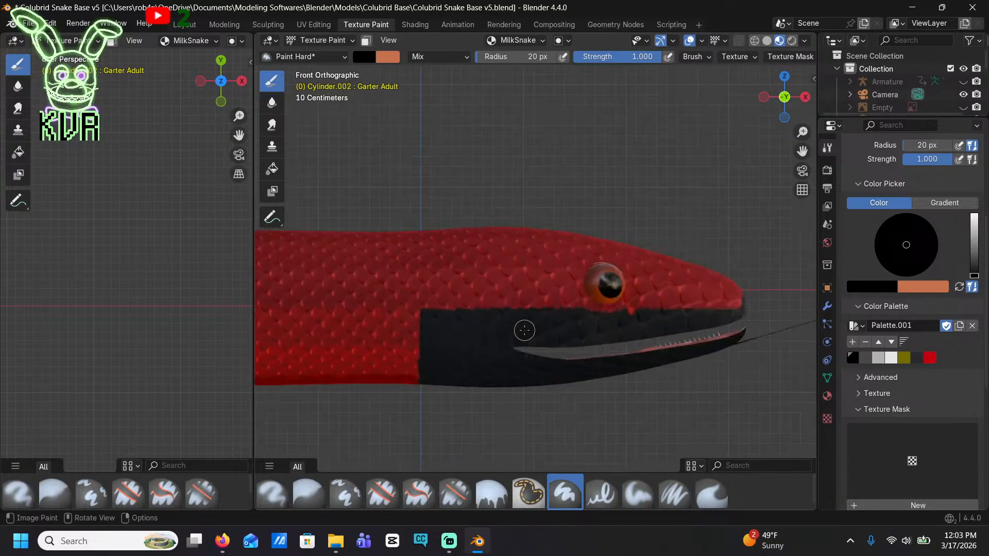
pyautogui.moveTo(434, 337)
pyautogui.mouseDown()
pyautogui.moveTo(426, 232)
pyautogui.moveTo(422, 409)
pyautogui.mouseUp()
# Paint the remaining red on the side of the head and the strip along its top black
pyautogui.moveTo(439, 279)
pyautogui.mouseDown()
pyautogui.moveTo(440, 219)
pyautogui.moveTo(475, 336)
pyautogui.moveTo(502, 298)
pyautogui.moveTo(675, 300)
pyautogui.moveTo(634, 286)
pyautogui.mouseUp()
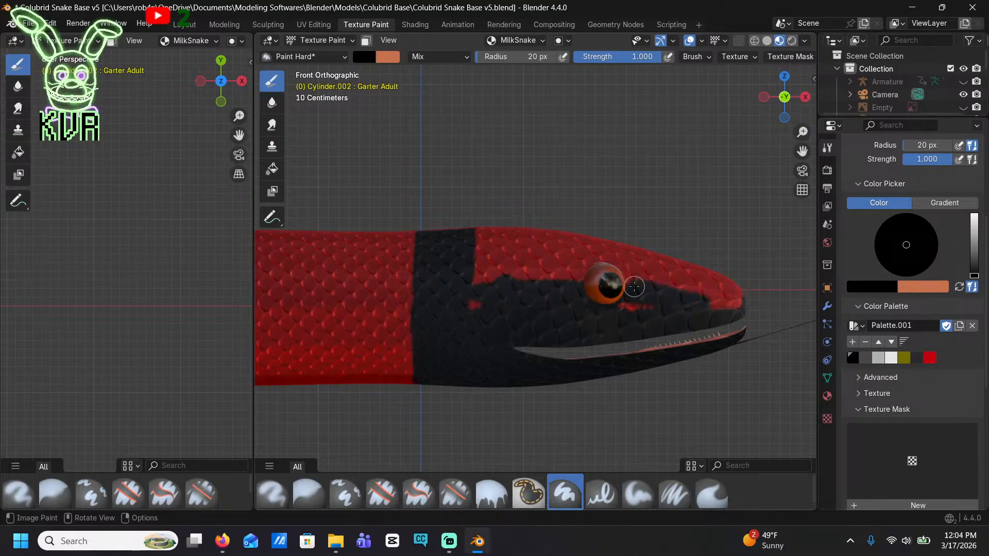
pyautogui.moveTo(694, 278)
pyautogui.mouseDown()
pyautogui.moveTo(587, 260)
pyautogui.moveTo(530, 218)
pyautogui.moveTo(607, 238)
pyautogui.moveTo(567, 242)
pyautogui.mouseUp()
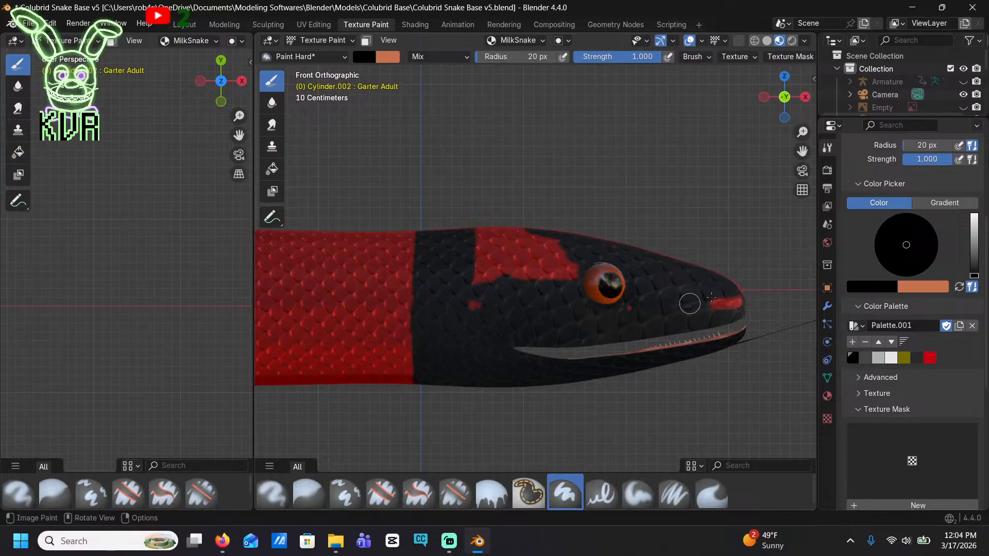
pyautogui.moveTo(732, 304); pyautogui.dragTo(727, 305)
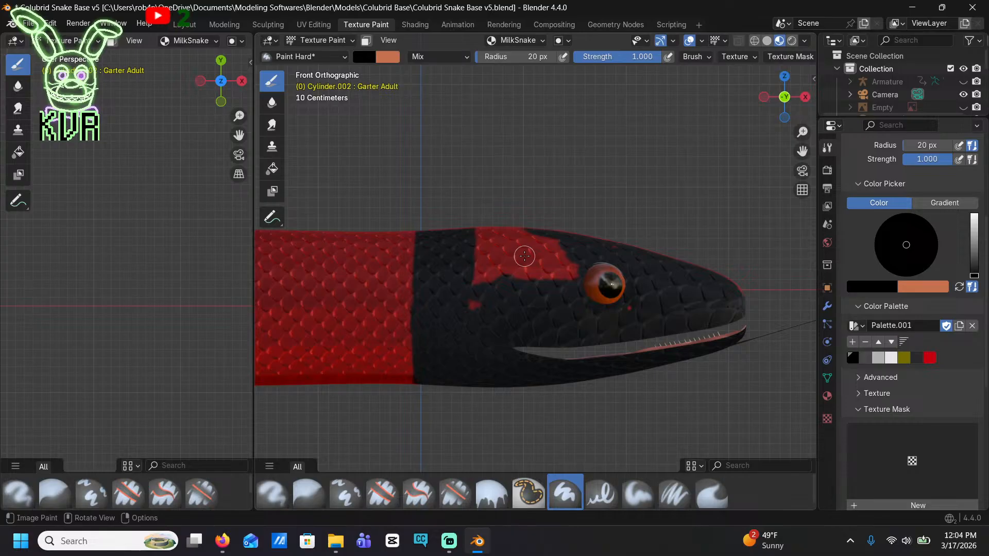
pyautogui.moveTo(528, 244)
pyautogui.mouseDown()
pyautogui.moveTo(504, 225)
pyautogui.moveTo(562, 272)
pyautogui.moveTo(481, 282)
pyautogui.moveTo(459, 304)
pyautogui.moveTo(470, 272)
pyautogui.mouseUp()
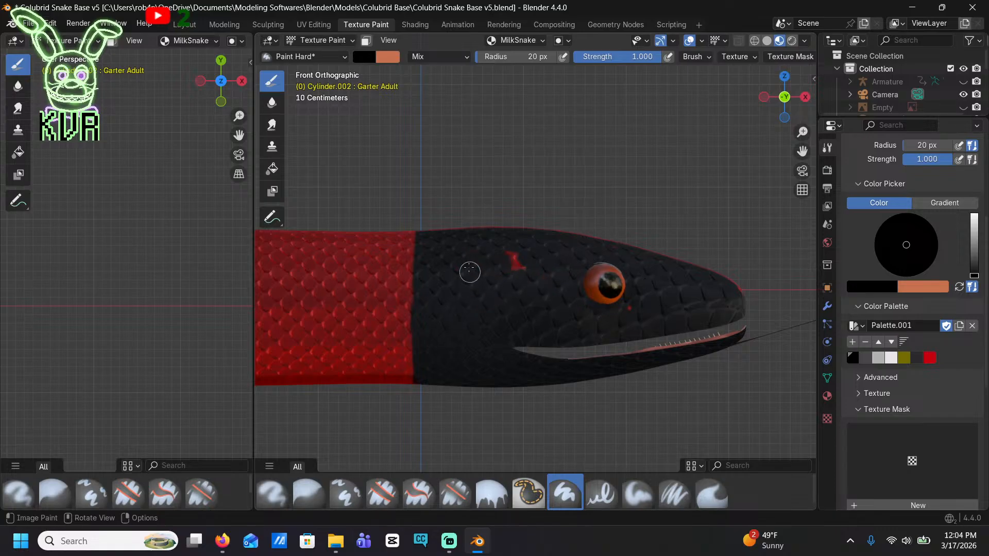
pyautogui.moveTo(504, 278)
pyautogui.mouseDown(button='middle')
pyautogui.moveTo(520, 247)
pyautogui.moveTo(467, 253)
pyautogui.mouseUp(button='middle')
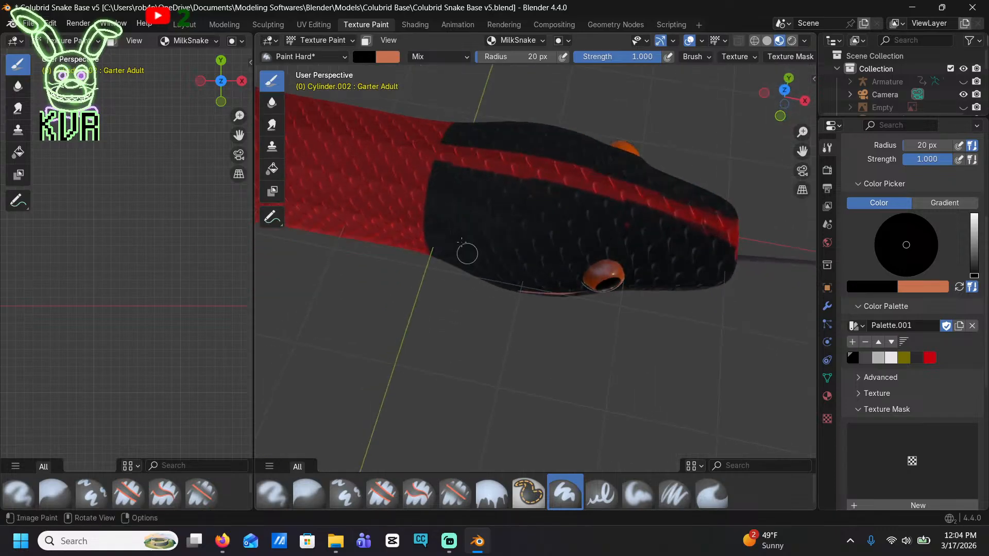
pyautogui.moveTo(440, 194)
pyautogui.mouseDown()
pyautogui.moveTo(439, 161)
pyautogui.moveTo(478, 128)
pyautogui.moveTo(474, 157)
pyautogui.moveTo(678, 208)
pyautogui.moveTo(725, 239)
pyautogui.mouseUp()
pyautogui.moveTo(679, 249); pyautogui.dragTo(655, 256, button='middle')
# In front view, paint two spaced black bands across the side of the front body behind the head
pyautogui.click(774, 100)
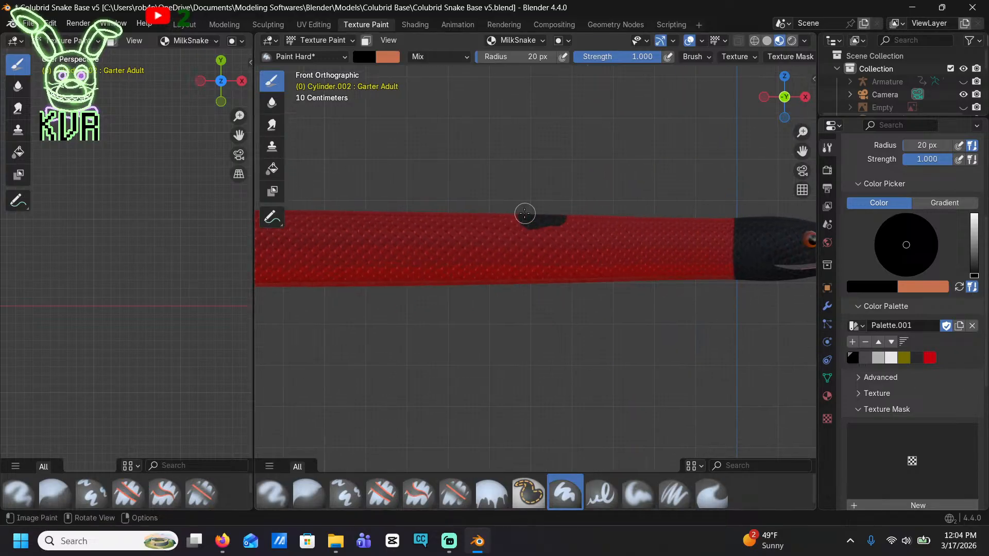
pyautogui.moveTo(524, 213)
pyautogui.mouseDown()
pyautogui.moveTo(517, 278)
pyautogui.moveTo(578, 273)
pyautogui.moveTo(574, 209)
pyautogui.moveTo(536, 231)
pyautogui.moveTo(533, 267)
pyautogui.moveTo(562, 234)
pyautogui.mouseUp()
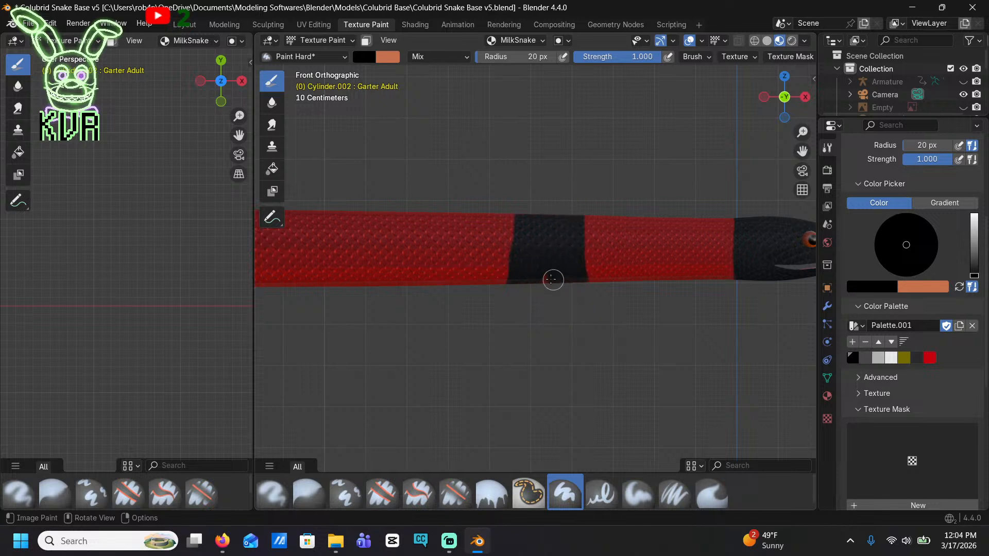
pyautogui.keyDown('shift'); pyautogui.moveTo(475, 295); pyautogui.dragTo(717, 263, button='middle'); pyautogui.keyUp('shift')
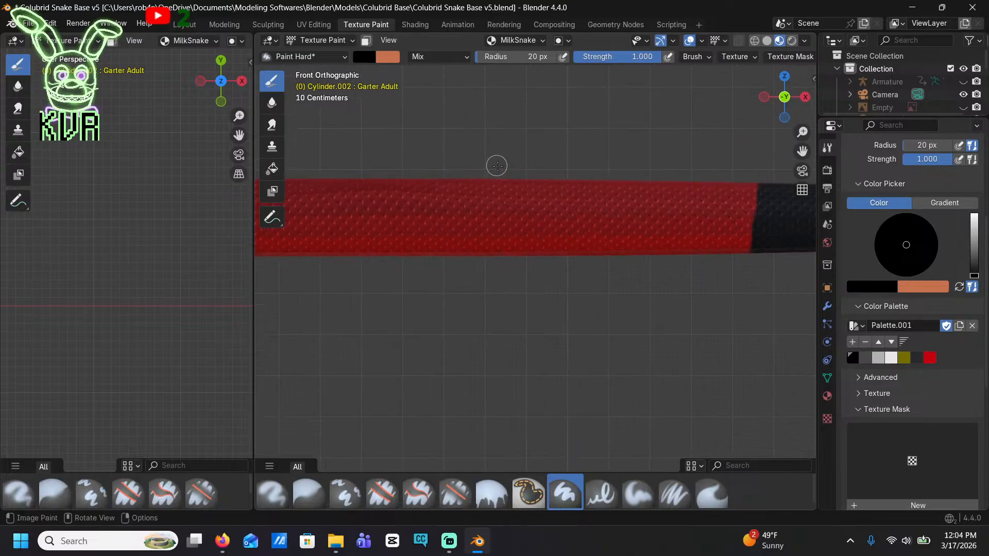
pyautogui.moveTo(497, 165)
pyautogui.mouseDown()
pyautogui.moveTo(521, 212)
pyautogui.moveTo(523, 258)
pyautogui.mouseUp()
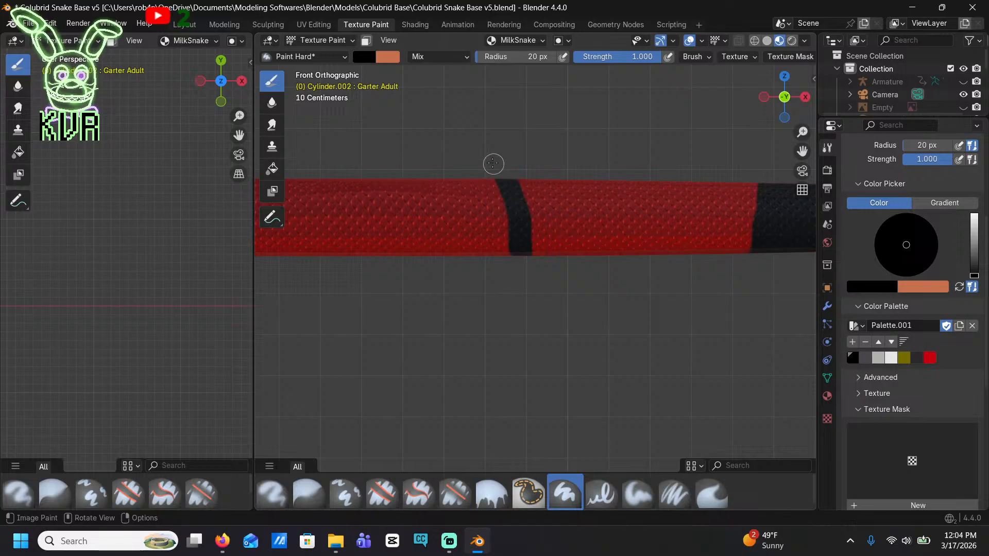
pyautogui.moveTo(451, 171)
pyautogui.mouseDown()
pyautogui.moveTo(437, 258)
pyautogui.moveTo(457, 181)
pyautogui.moveTo(480, 181)
pyautogui.moveTo(490, 245)
pyautogui.moveTo(503, 246)
pyautogui.moveTo(468, 190)
pyautogui.moveTo(492, 196)
pyautogui.mouseUp()
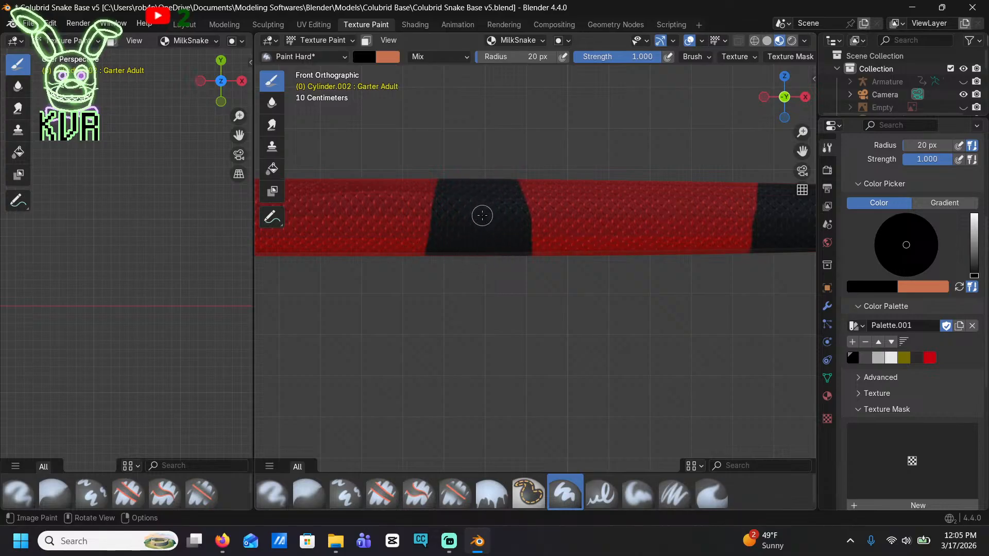
# Continue the pattern in front view by painting a solid black band across the red body side behind the existing bands
pyautogui.press('shift')
pyautogui.keyDown('shift'); pyautogui.moveTo(458, 236); pyautogui.dragTo(578, 143, button='middle'); pyautogui.keyUp('shift')
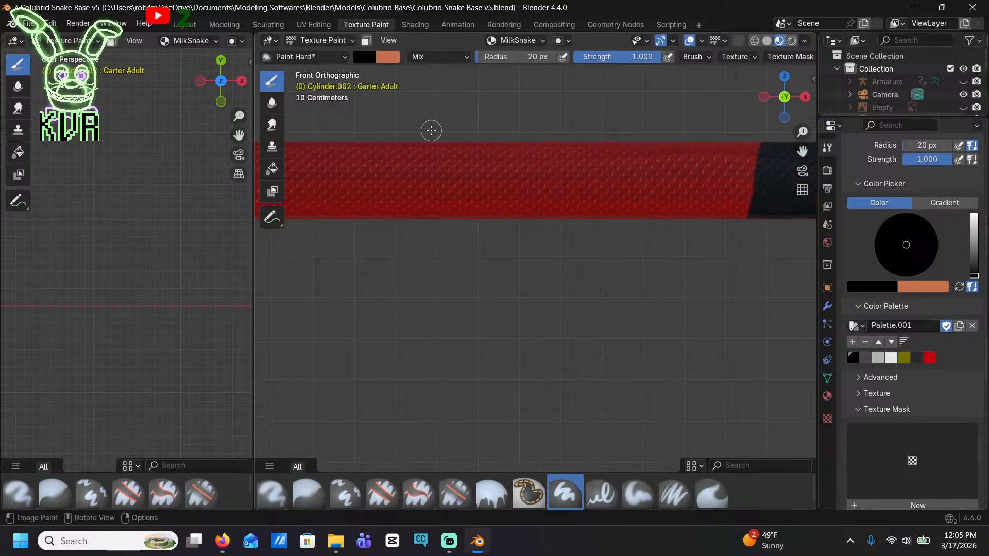
pyautogui.moveTo(446, 124)
pyautogui.mouseDown()
pyautogui.moveTo(481, 172)
pyautogui.moveTo(484, 216)
pyautogui.moveTo(465, 154)
pyautogui.moveTo(410, 170)
pyautogui.moveTo(402, 236)
pyautogui.mouseUp()
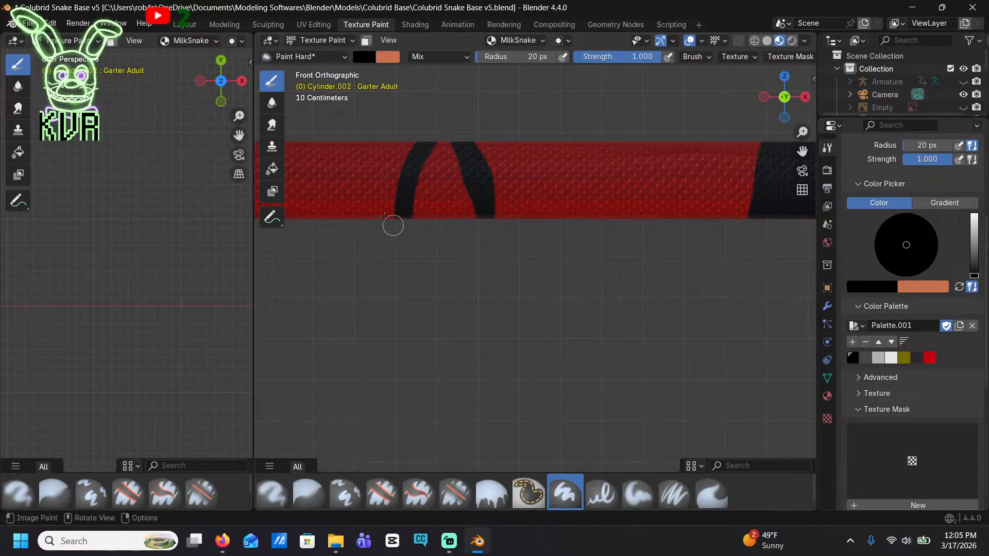
pyautogui.moveTo(382, 128)
pyautogui.mouseDown()
pyautogui.moveTo(384, 190)
pyautogui.moveTo(403, 153)
pyautogui.moveTo(446, 141)
pyautogui.moveTo(460, 209)
pyautogui.mouseUp()
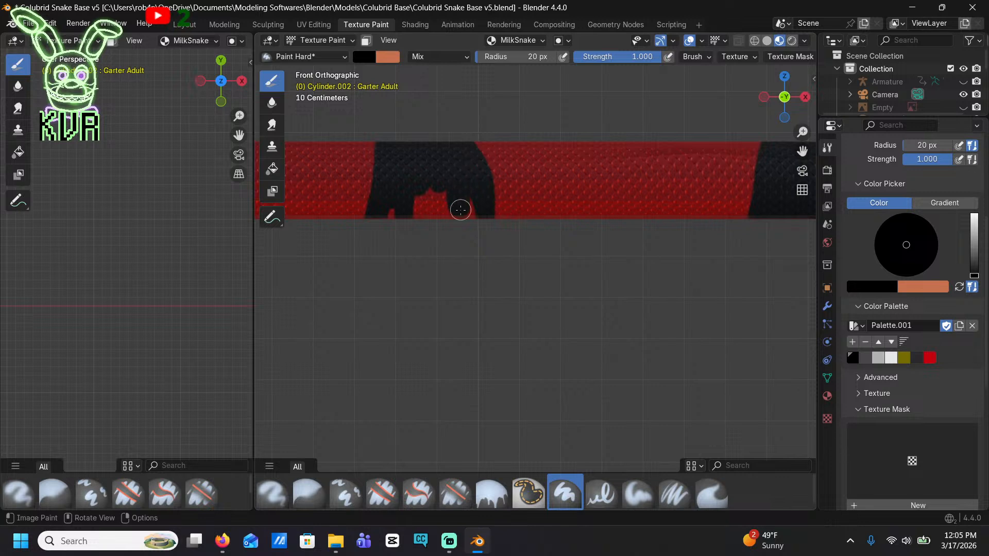
pyautogui.moveTo(397, 219); pyautogui.dragTo(428, 212)
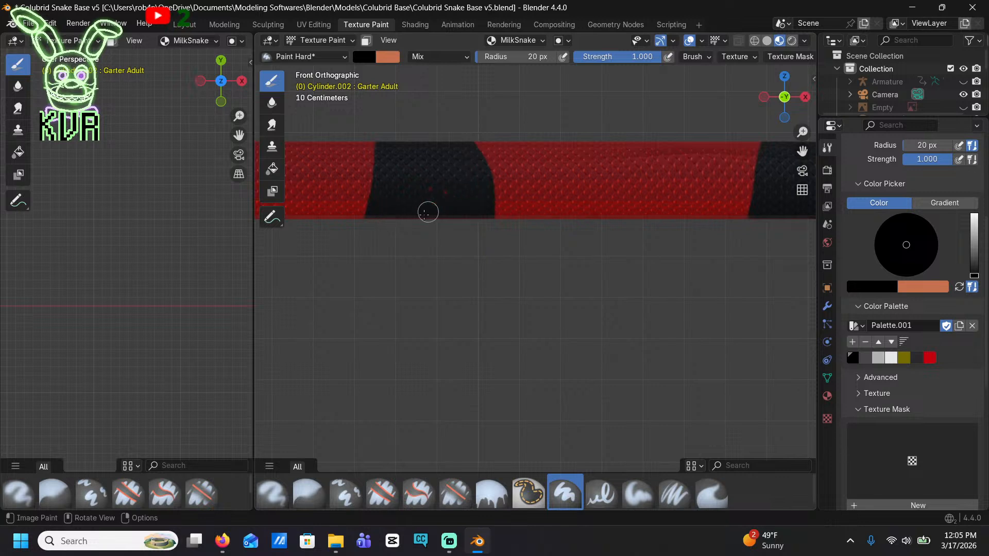
pyautogui.keyDown('shift'); pyautogui.moveTo(434, 204); pyautogui.dragTo(672, 213, button='middle'); pyautogui.keyUp('shift')
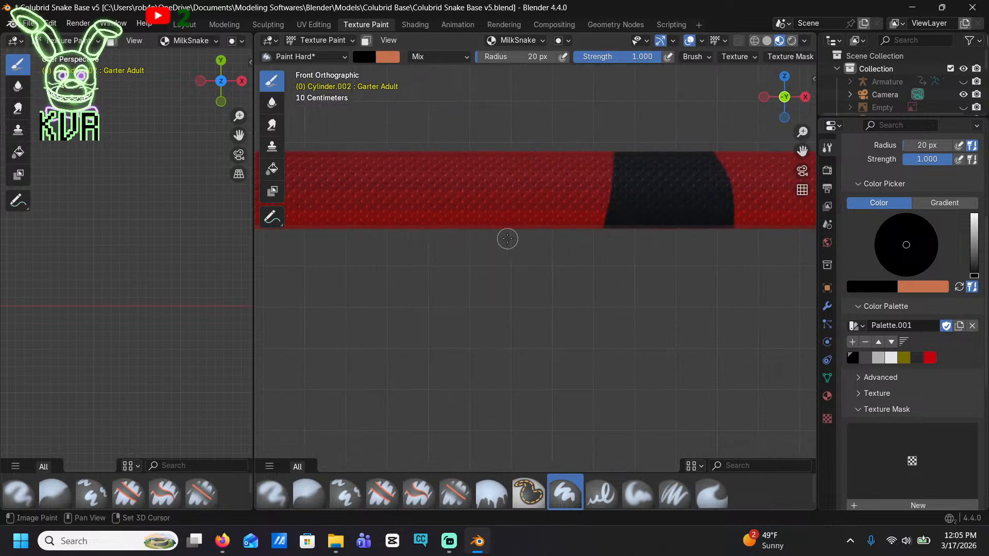
# Paint another black band across the body side, farther toward the tail, and undo the unwanted strokes
pyautogui.keyDown('shift'); pyautogui.moveTo(506, 238); pyautogui.dragTo(658, 242, button='middle'); pyautogui.keyUp('shift')
pyautogui.moveTo(471, 136)
pyautogui.mouseDown()
pyautogui.moveTo(461, 239)
pyautogui.moveTo(482, 130)
pyautogui.mouseUp()
pyautogui.moveTo(474, 243)
pyautogui.mouseDown()
pyautogui.moveTo(459, 137)
pyautogui.moveTo(441, 236)
pyautogui.moveTo(426, 232)
pyautogui.moveTo(393, 141)
pyautogui.mouseUp()
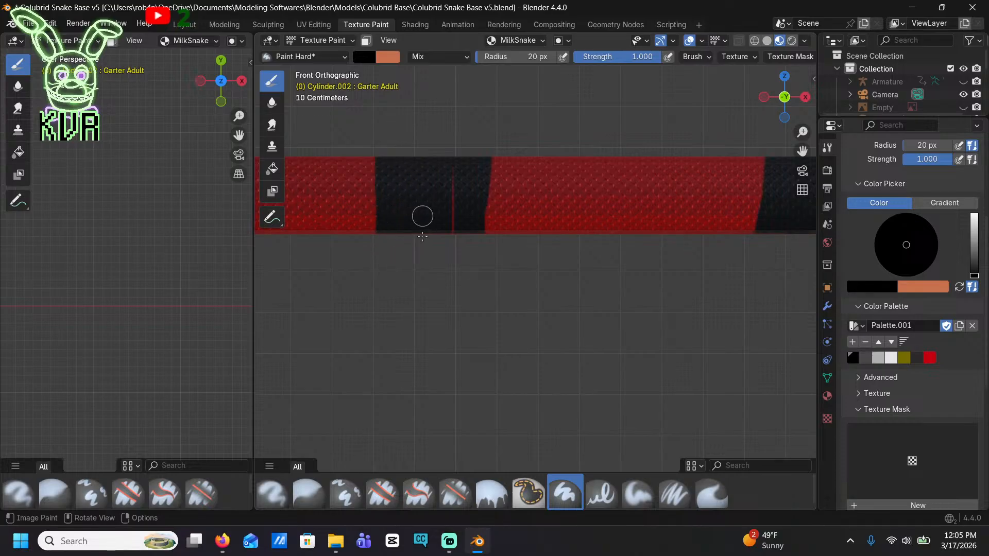
pyautogui.hotkey('ctrl', 'z')
pyautogui.hotkey('ctrl', 'z')
pyautogui.hotkey('ctrl', 'z')
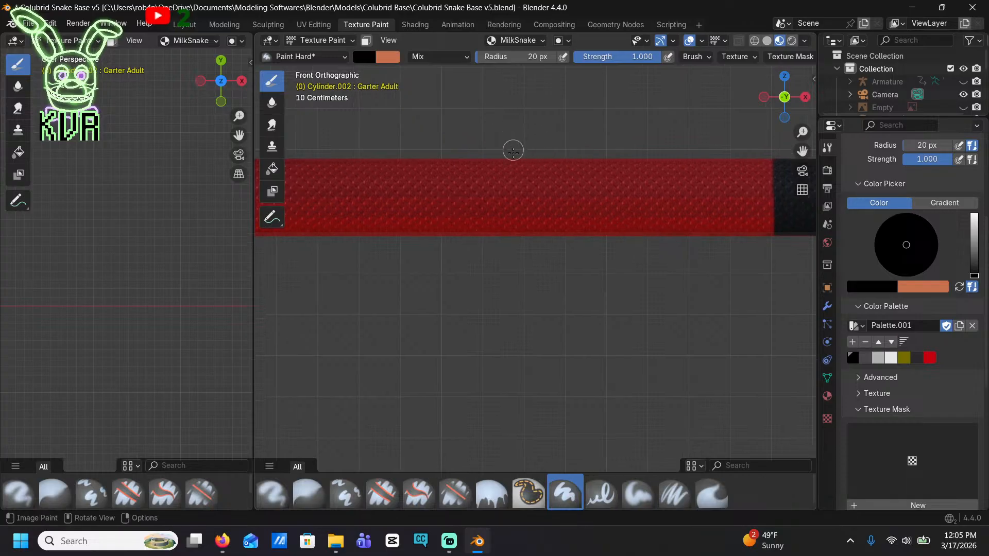
# Paint two more spaced black bands across the side of the middle body, filling each one solid
pyautogui.moveTo(513, 151)
pyautogui.mouseDown()
pyautogui.moveTo(499, 256)
pyautogui.moveTo(472, 150)
pyautogui.moveTo(479, 226)
pyautogui.moveTo(486, 220)
pyautogui.mouseUp()
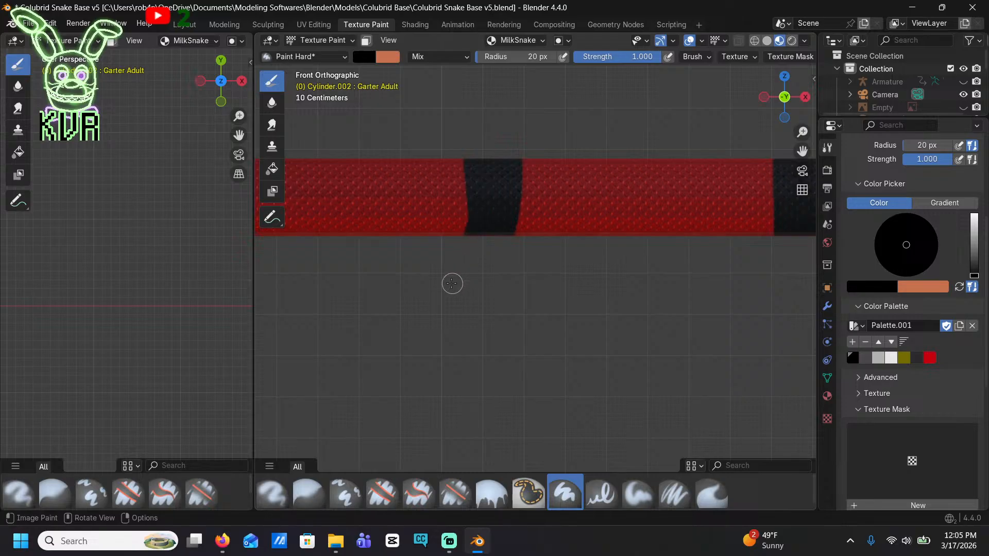
pyautogui.moveTo(452, 283)
pyautogui.mouseDown()
pyautogui.moveTo(419, 174)
pyautogui.moveTo(425, 130)
pyautogui.moveTo(442, 111)
pyautogui.moveTo(441, 252)
pyautogui.moveTo(478, 155)
pyautogui.mouseUp()
pyautogui.keyDown('shift'); pyautogui.moveTo(445, 230); pyautogui.dragTo(595, 236, button='middle'); pyautogui.keyUp('shift')
pyautogui.keyDown('shift'); pyautogui.moveTo(488, 244); pyautogui.dragTo(632, 203, button='middle'); pyautogui.keyUp('shift')
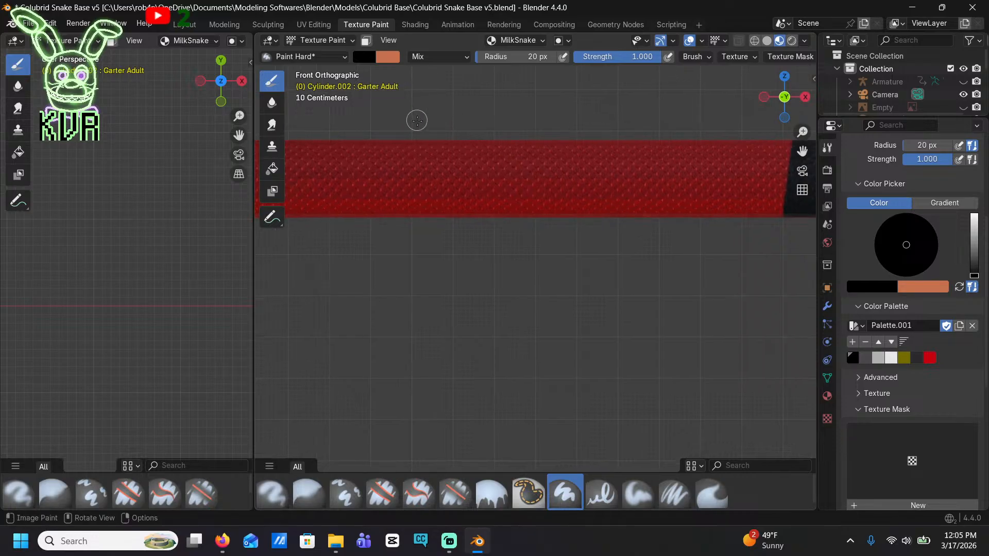
pyautogui.moveTo(417, 120)
pyautogui.mouseDown()
pyautogui.moveTo(426, 159)
pyautogui.moveTo(470, 108)
pyautogui.moveTo(470, 192)
pyautogui.mouseUp()
pyautogui.moveTo(429, 230)
pyautogui.mouseDown()
pyautogui.moveTo(415, 216)
pyautogui.moveTo(413, 116)
pyautogui.moveTo(386, 181)
pyautogui.moveTo(382, 263)
pyautogui.mouseUp()
pyautogui.moveTo(382, 263)
pyautogui.keyDown('shift'); pyautogui.mouseDown(button='middle')
pyautogui.moveTo(644, 292)
pyautogui.moveTo(658, 283)
pyautogui.mouseUp(button='middle'); pyautogui.keyUp('shift')
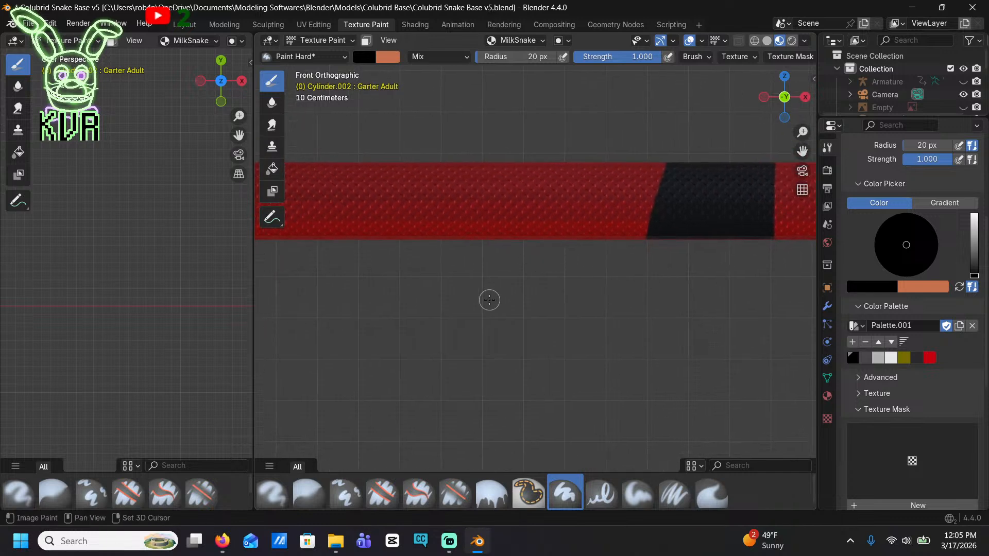
pyautogui.keyDown('shift'); pyautogui.moveTo(490, 300); pyautogui.dragTo(601, 316, button='middle'); pyautogui.keyUp('shift')
# Paint two spaced black bands across the side of the rear body, just before it starts to taper
pyautogui.moveTo(454, 146)
pyautogui.mouseDown()
pyautogui.moveTo(459, 194)
pyautogui.moveTo(448, 168)
pyautogui.moveTo(404, 161)
pyautogui.moveTo(401, 249)
pyautogui.mouseUp()
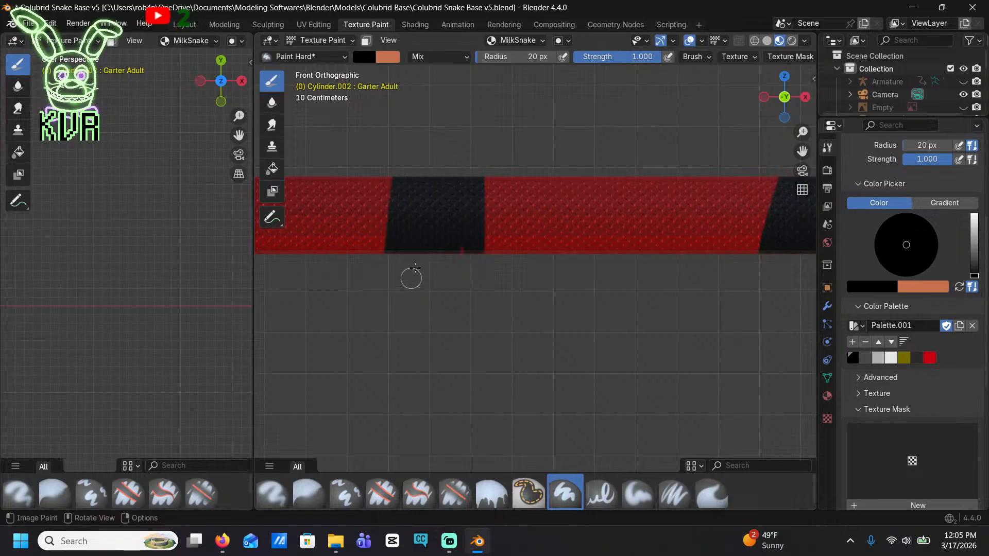
pyautogui.moveTo(464, 246)
pyautogui.keyDown('shift'); pyautogui.mouseDown(button='middle')
pyautogui.moveTo(596, 288)
pyautogui.moveTo(683, 269)
pyautogui.moveTo(447, 153)
pyautogui.mouseUp(button='middle'); pyautogui.keyUp('shift')
pyautogui.moveTo(419, 158)
pyautogui.mouseDown()
pyautogui.moveTo(404, 238)
pyautogui.moveTo(371, 206)
pyautogui.moveTo(368, 150)
pyautogui.moveTo(343, 277)
pyautogui.mouseUp()
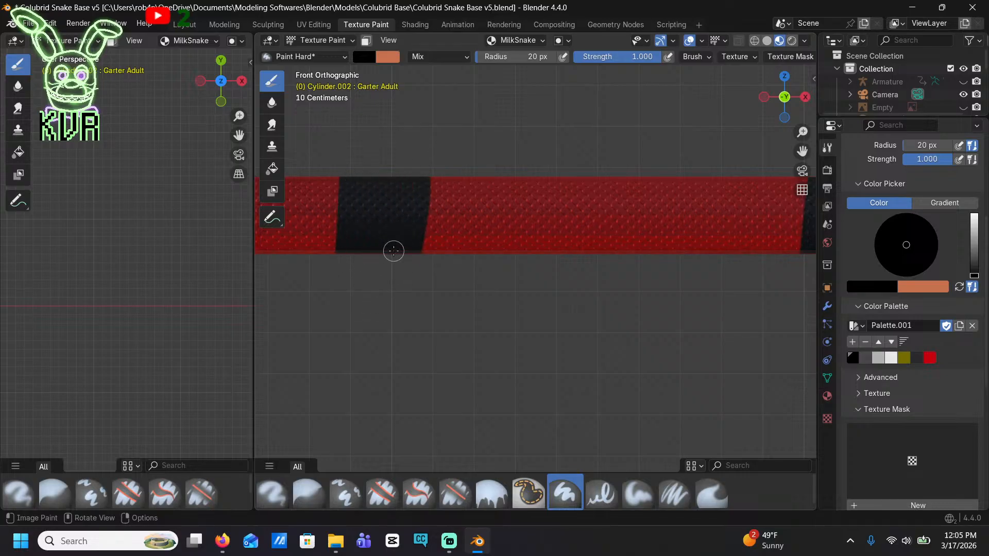
pyautogui.moveTo(348, 272)
pyautogui.keyDown('shift'); pyautogui.mouseDown(button='middle')
pyautogui.moveTo(562, 290)
pyautogui.moveTo(696, 278)
pyautogui.mouseUp(button='middle'); pyautogui.keyUp('shift')
pyautogui.keyDown('shift'); pyautogui.moveTo(467, 256); pyautogui.dragTo(554, 247, button='middle'); pyautogui.keyUp('shift')
# Paint three spaced black bands across the side of the tapering tail
pyautogui.moveTo(479, 161)
pyautogui.mouseDown()
pyautogui.moveTo(475, 261)
pyautogui.moveTo(466, 150)
pyautogui.moveTo(446, 161)
pyautogui.moveTo(412, 255)
pyautogui.moveTo(374, 137)
pyautogui.moveTo(388, 270)
pyautogui.mouseUp()
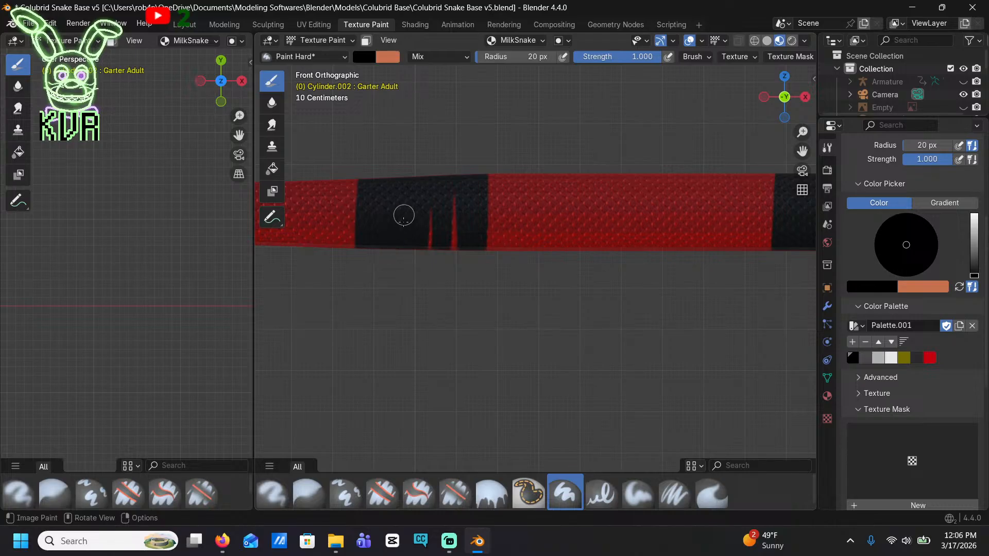
pyautogui.moveTo(456, 208)
pyautogui.keyDown('shift'); pyautogui.mouseDown(button='middle')
pyautogui.moveTo(701, 196)
pyautogui.moveTo(790, 166)
pyautogui.mouseUp(button='middle'); pyautogui.keyUp('shift')
pyautogui.moveTo(512, 140)
pyautogui.mouseDown()
pyautogui.moveTo(517, 197)
pyautogui.moveTo(539, 176)
pyautogui.moveTo(512, 150)
pyautogui.moveTo(466, 206)
pyautogui.moveTo(455, 159)
pyautogui.moveTo(429, 158)
pyautogui.mouseUp()
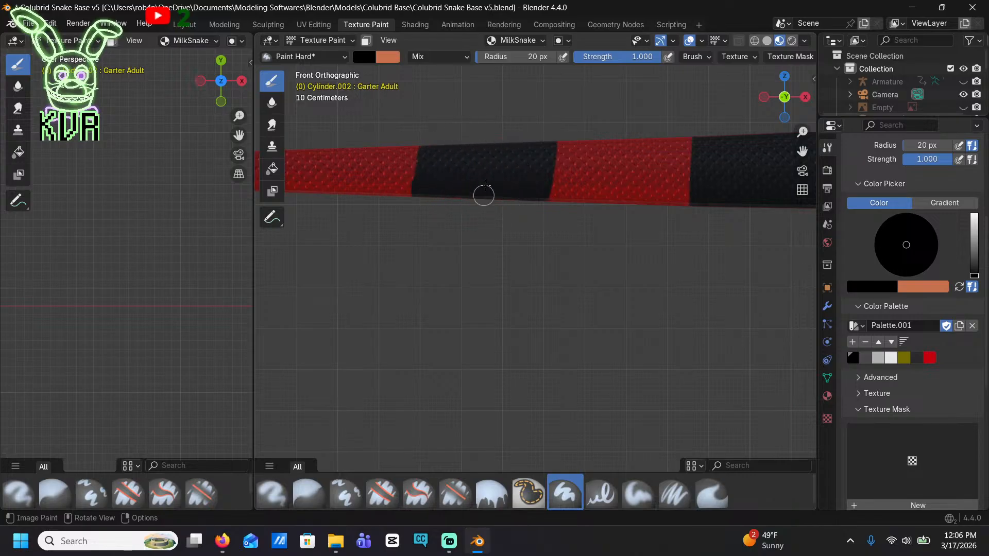
pyautogui.keyDown('shift'); pyautogui.moveTo(422, 219); pyautogui.dragTo(750, 251, button='middle'); pyautogui.keyUp('shift')
pyautogui.moveTo(547, 185)
pyautogui.mouseDown()
pyautogui.moveTo(552, 208)
pyautogui.moveTo(508, 236)
pyautogui.moveTo(446, 234)
pyautogui.moveTo(406, 177)
pyautogui.moveTo(380, 178)
pyautogui.mouseUp()
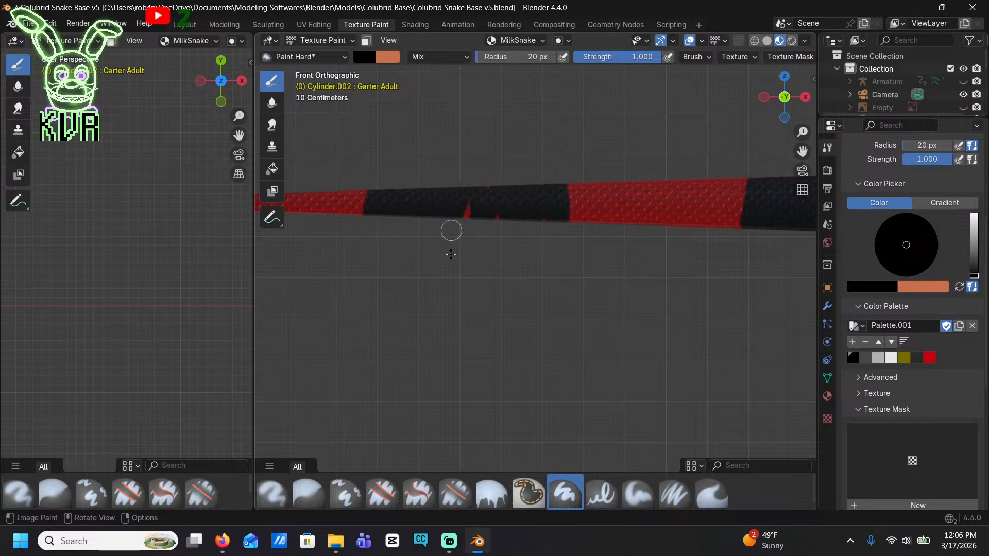
# Fill the red gaps in the last tail band and paint the tail tip black
pyautogui.scroll(-4, 546, 229)
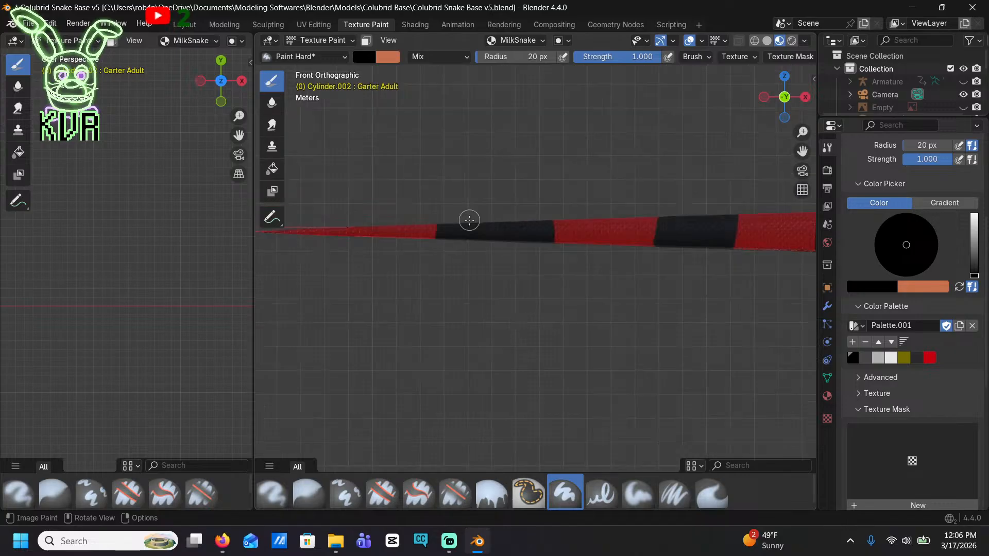
pyautogui.scroll(1, 484, 245)
pyautogui.keyDown('shift'); pyautogui.moveTo(365, 249); pyautogui.dragTo(451, 251, button='middle'); pyautogui.keyUp('shift')
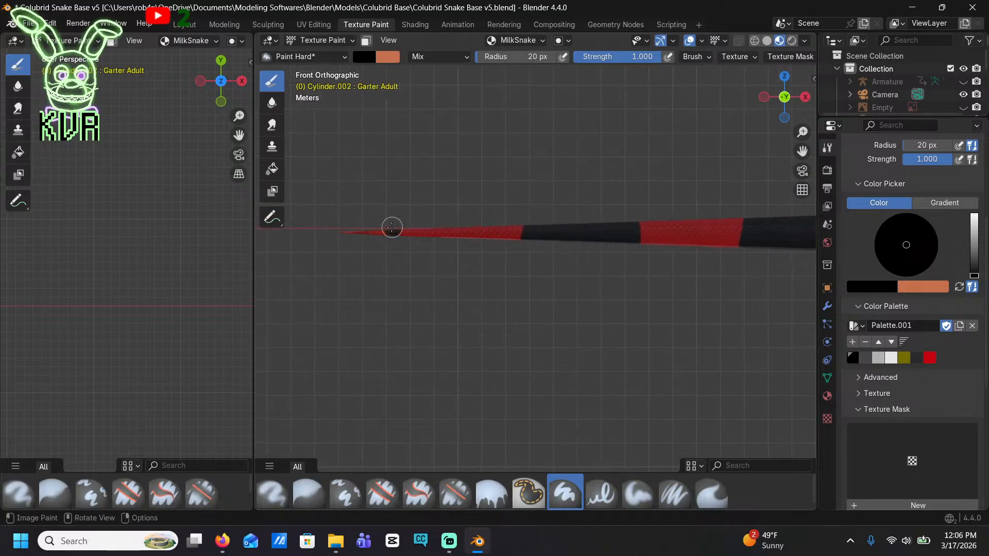
pyautogui.scroll(-5, 619, 248)
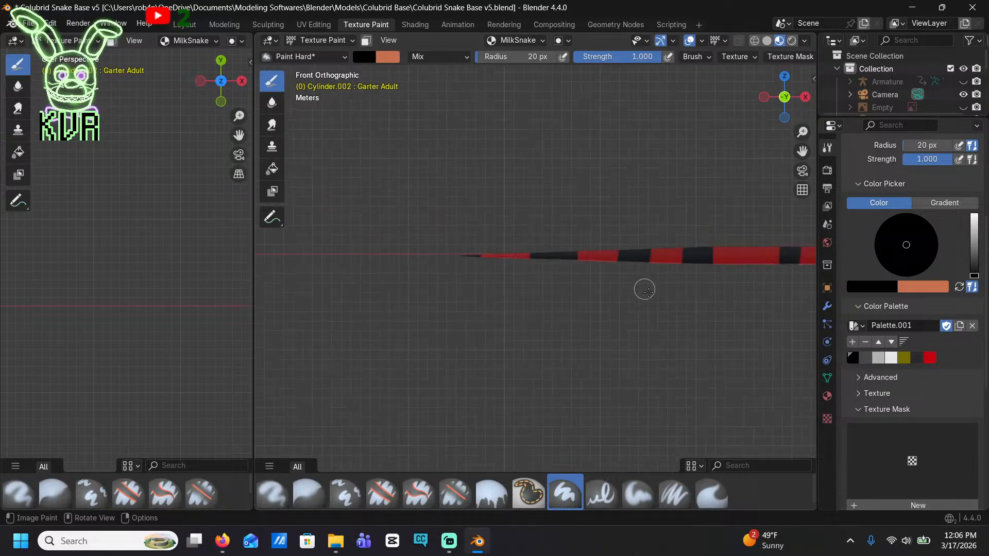
pyautogui.scroll(4, 667, 263)
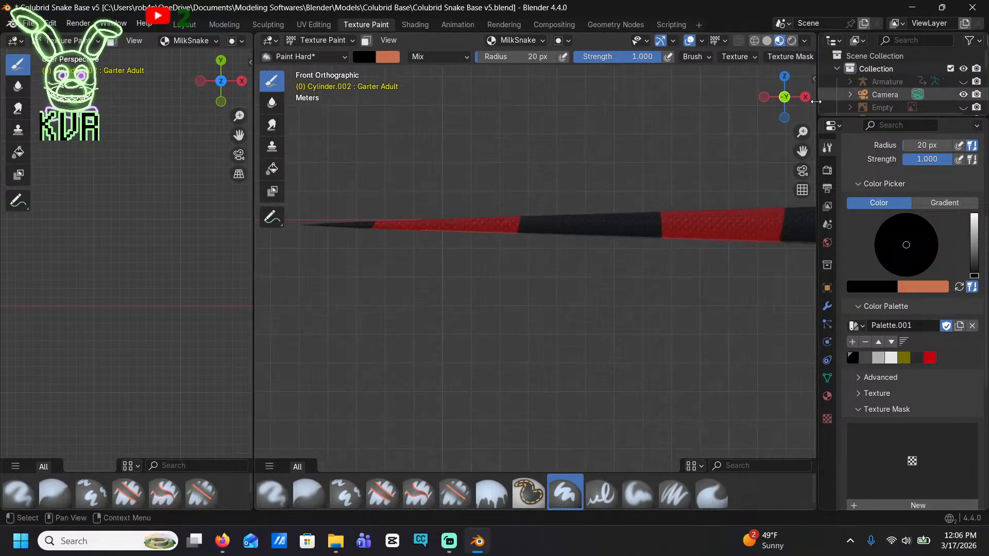
# In bottom view, fill the red belly strip of the first full band from the tail tip with black
pyautogui.click(784, 117)
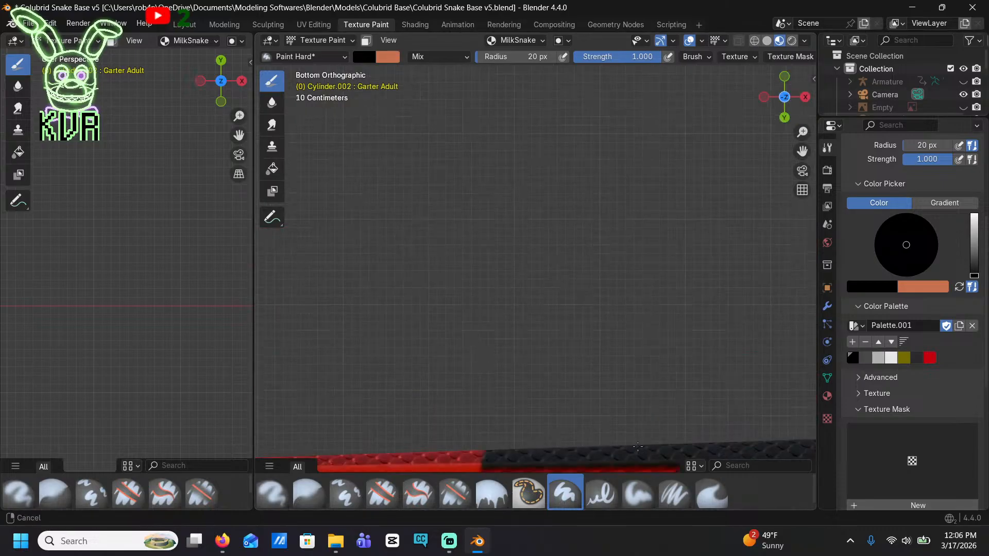
pyautogui.keyDown('shift'); pyautogui.moveTo(582, 383); pyautogui.dragTo(576, 236, button='middle'); pyautogui.keyUp('shift')
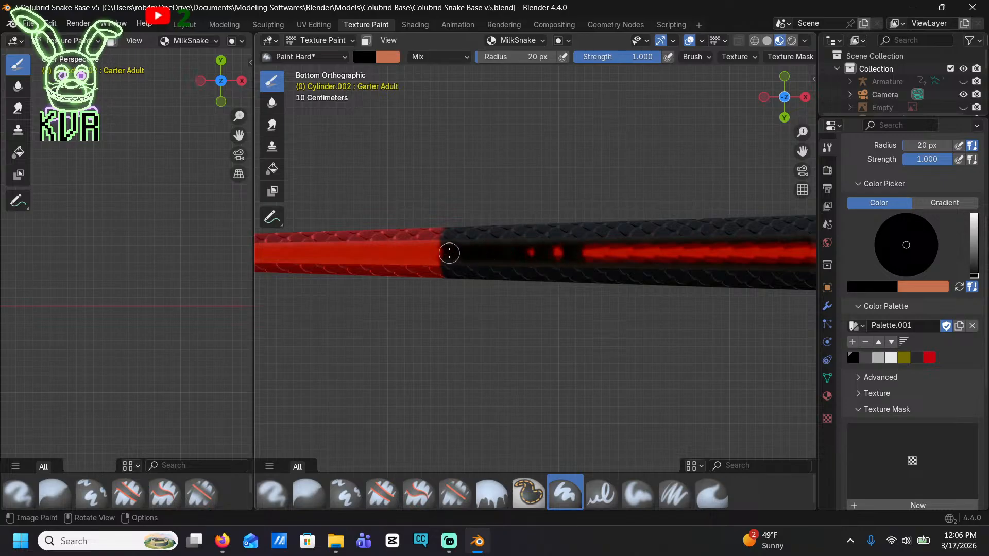
pyautogui.moveTo(528, 252); pyautogui.dragTo(795, 245)
pyautogui.moveTo(795, 246)
pyautogui.keyDown('shift'); pyautogui.mouseDown(button='middle')
pyautogui.moveTo(636, 250)
pyautogui.moveTo(585, 269)
pyautogui.mouseUp(button='middle'); pyautogui.keyUp('shift')
pyautogui.moveTo(584, 268); pyautogui.dragTo(648, 252)
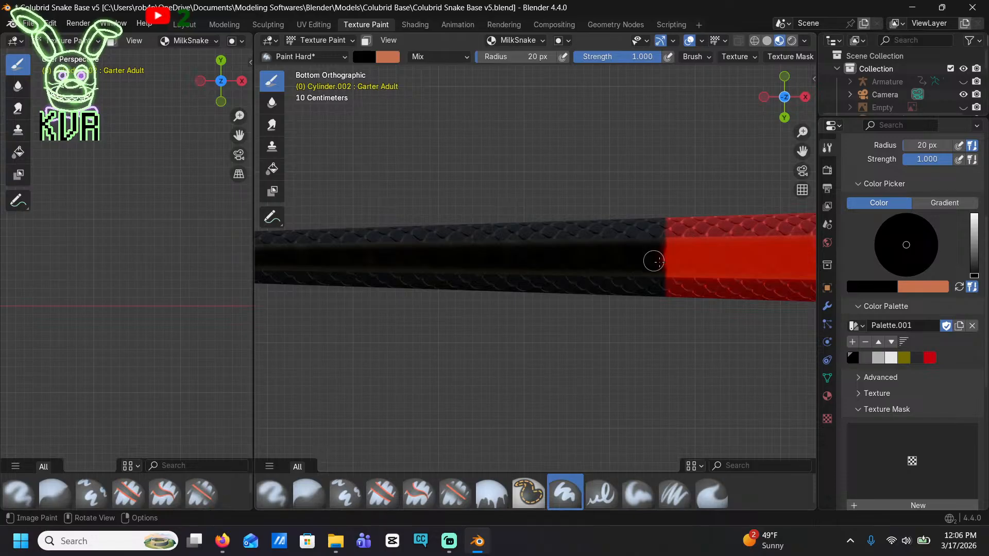
# Fill the belly sections of the second and third bands from the tail tip with black
pyautogui.keyDown('shift'); pyautogui.moveTo(662, 261); pyautogui.dragTo(464, 275, button='middle'); pyautogui.keyUp('shift')
pyautogui.keyDown('shift'); pyautogui.moveTo(624, 273); pyautogui.dragTo(452, 255, button='middle'); pyautogui.keyUp('shift')
pyautogui.keyDown('shift'); pyautogui.moveTo(608, 253); pyautogui.dragTo(455, 248, button='middle'); pyautogui.keyUp('shift')
pyautogui.moveTo(524, 225)
pyautogui.mouseDown()
pyautogui.moveTo(513, 252)
pyautogui.moveTo(743, 227)
pyautogui.moveTo(770, 242)
pyautogui.moveTo(555, 238)
pyautogui.mouseUp()
pyautogui.keyDown('shift'); pyautogui.moveTo(795, 229); pyautogui.dragTo(495, 214, button='middle'); pyautogui.keyUp('shift')
pyautogui.keyDown('shift'); pyautogui.moveTo(729, 218); pyautogui.dragTo(471, 200, button='middle'); pyautogui.keyUp('shift')
pyautogui.moveTo(525, 192)
pyautogui.mouseDown()
pyautogui.moveTo(530, 235)
pyautogui.moveTo(551, 206)
pyautogui.moveTo(664, 220)
pyautogui.moveTo(612, 250)
pyautogui.moveTo(619, 222)
pyautogui.moveTo(757, 185)
pyautogui.moveTo(782, 219)
pyautogui.moveTo(743, 214)
pyautogui.moveTo(701, 232)
pyautogui.mouseUp()
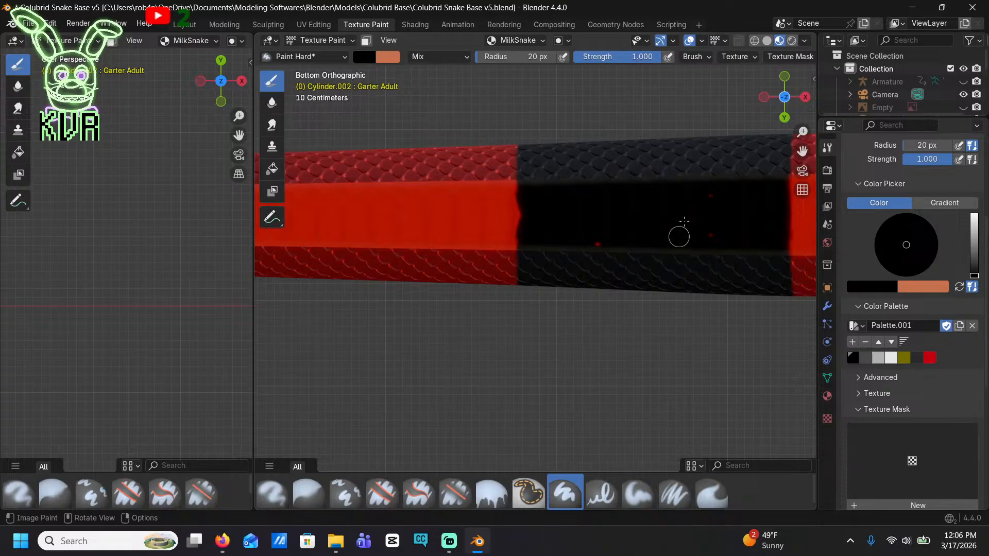
# Touch up the third band's belly and fill the belly section of the fourth band from the tail tip with black
pyautogui.keyDown('shift'); pyautogui.moveTo(708, 217); pyautogui.dragTo(479, 225, button='middle'); pyautogui.keyUp('shift')
pyautogui.keyDown('shift'); pyautogui.moveTo(625, 229); pyautogui.dragTo(475, 214, button='middle'); pyautogui.keyUp('shift')
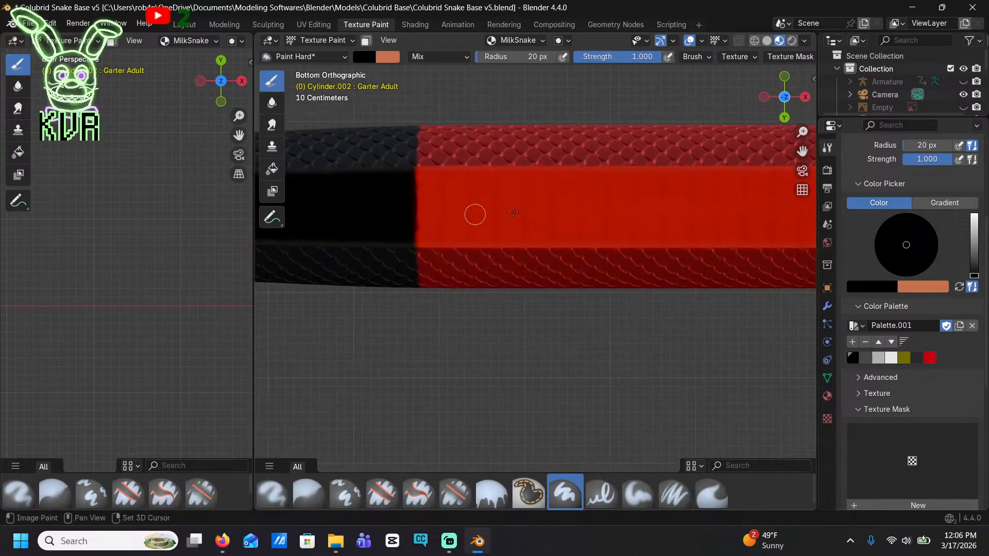
pyautogui.keyDown('shift'); pyautogui.moveTo(680, 212); pyautogui.dragTo(478, 211, button='middle'); pyautogui.keyUp('shift')
pyautogui.keyDown('shift'); pyautogui.moveTo(788, 212); pyautogui.dragTo(460, 244, button='middle'); pyautogui.keyUp('shift')
pyautogui.moveTo(465, 242)
pyautogui.mouseDown()
pyautogui.moveTo(494, 217)
pyautogui.moveTo(480, 239)
pyautogui.mouseUp()
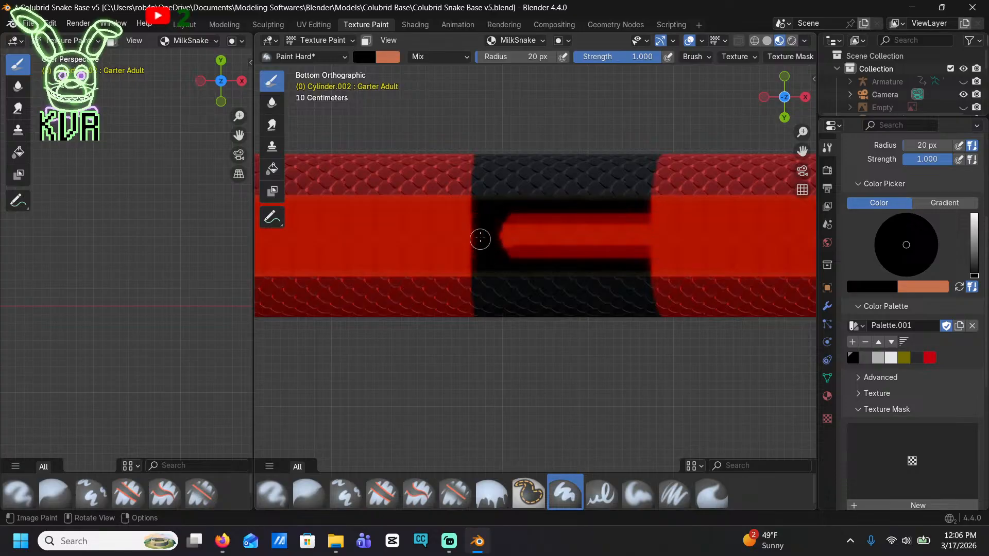
pyautogui.moveTo(498, 192)
pyautogui.mouseDown()
pyautogui.moveTo(567, 255)
pyautogui.moveTo(607, 201)
pyautogui.moveTo(624, 255)
pyautogui.moveTo(632, 195)
pyautogui.moveTo(645, 249)
pyautogui.mouseUp()
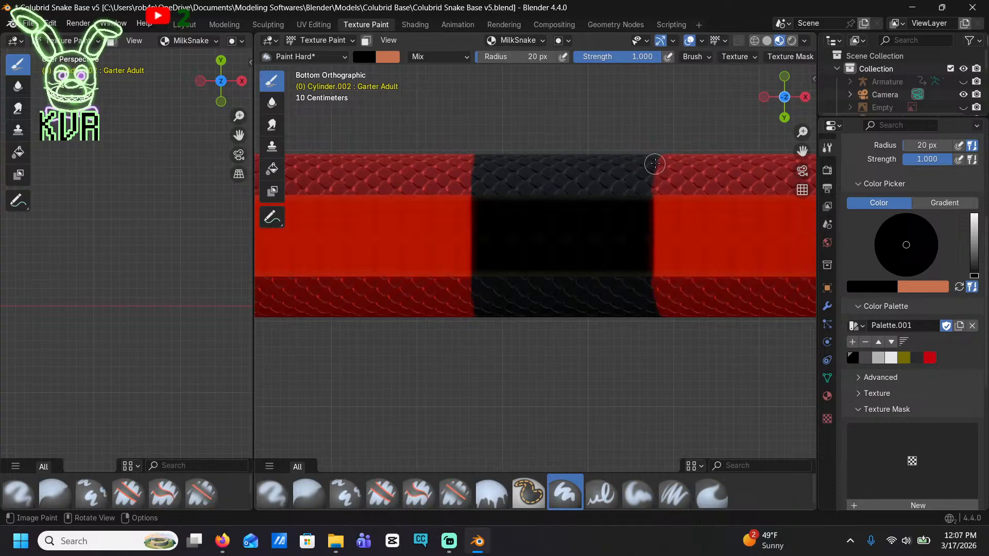
# Fill the belly section of the fifth band from the tail tip with black
pyautogui.keyDown('shift'); pyautogui.moveTo(689, 167); pyautogui.dragTo(480, 179, button='middle'); pyautogui.keyUp('shift')
pyautogui.keyDown('shift'); pyautogui.moveTo(687, 219); pyautogui.dragTo(539, 209, button='middle'); pyautogui.keyUp('shift')
pyautogui.keyDown('shift'); pyautogui.moveTo(721, 254); pyautogui.dragTo(499, 203, button='middle'); pyautogui.keyUp('shift')
pyautogui.keyDown('shift'); pyautogui.moveTo(767, 219); pyautogui.dragTo(481, 221, button='middle'); pyautogui.keyUp('shift')
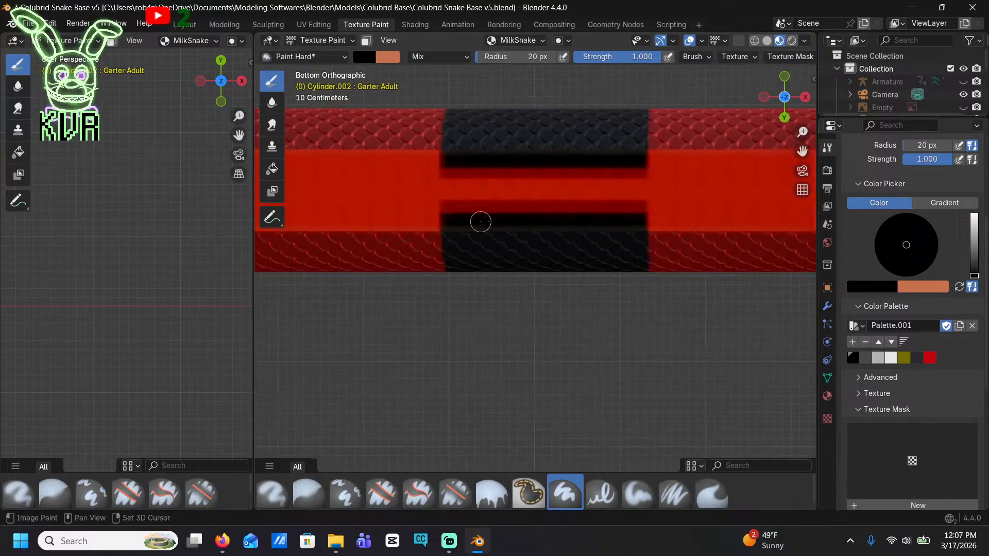
pyautogui.moveTo(481, 221)
pyautogui.mouseDown()
pyautogui.moveTo(489, 161)
pyautogui.moveTo(448, 168)
pyautogui.moveTo(449, 192)
pyautogui.moveTo(468, 187)
pyautogui.moveTo(497, 223)
pyautogui.moveTo(527, 157)
pyautogui.moveTo(558, 222)
pyautogui.moveTo(598, 207)
pyautogui.moveTo(631, 169)
pyautogui.moveTo(565, 189)
pyautogui.mouseUp()
pyautogui.keyDown('shift'); pyautogui.moveTo(571, 190); pyautogui.dragTo(405, 207, button='middle'); pyautogui.keyUp('shift')
# Fill the belly section of the sixth band from the tail tip with black, undoing a misplaced edge stroke
pyautogui.keyDown('shift'); pyautogui.moveTo(606, 216); pyautogui.dragTo(318, 183, button='middle'); pyautogui.keyUp('shift')
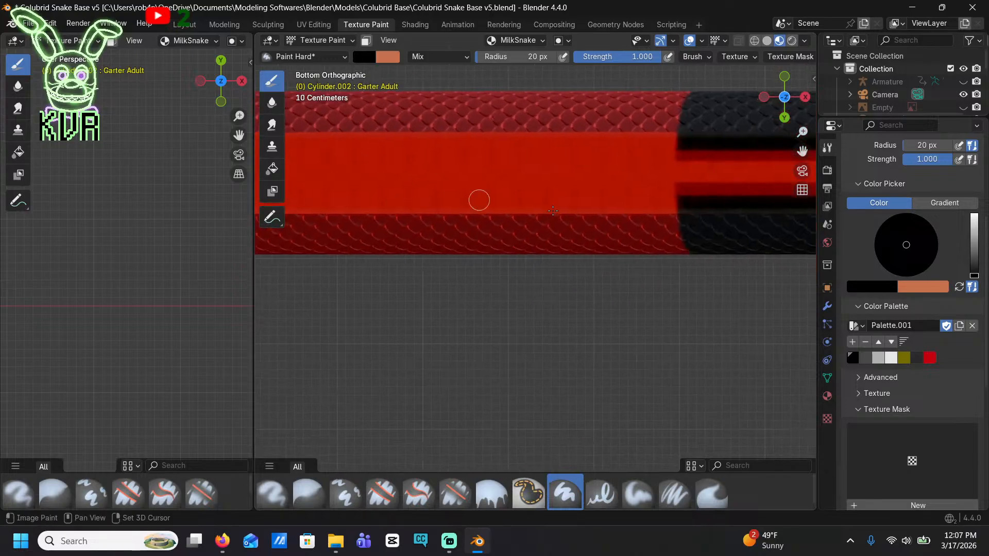
pyautogui.keyDown('shift'); pyautogui.moveTo(553, 210); pyautogui.dragTo(344, 259, button='middle'); pyautogui.keyUp('shift')
pyautogui.moveTo(492, 252)
pyautogui.mouseDown()
pyautogui.moveTo(501, 193)
pyautogui.moveTo(472, 207)
pyautogui.moveTo(481, 227)
pyautogui.moveTo(510, 199)
pyautogui.moveTo(477, 229)
pyautogui.mouseUp()
pyautogui.hotkey('ctrl', 'z')
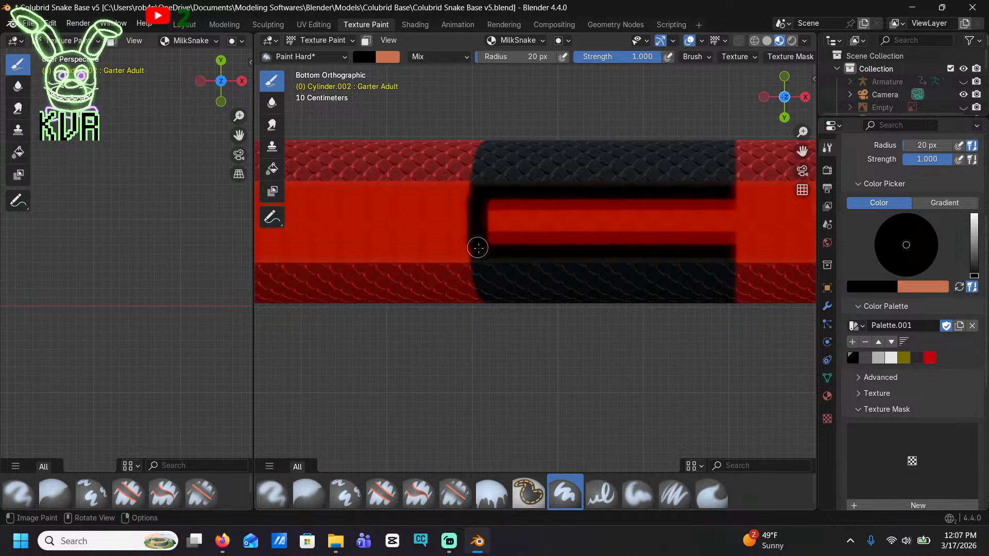
pyautogui.moveTo(508, 272)
pyautogui.mouseDown()
pyautogui.moveTo(494, 194)
pyautogui.moveTo(545, 230)
pyautogui.moveTo(561, 207)
pyautogui.moveTo(657, 256)
pyautogui.moveTo(693, 203)
pyautogui.moveTo(724, 203)
pyautogui.moveTo(726, 227)
pyautogui.mouseUp()
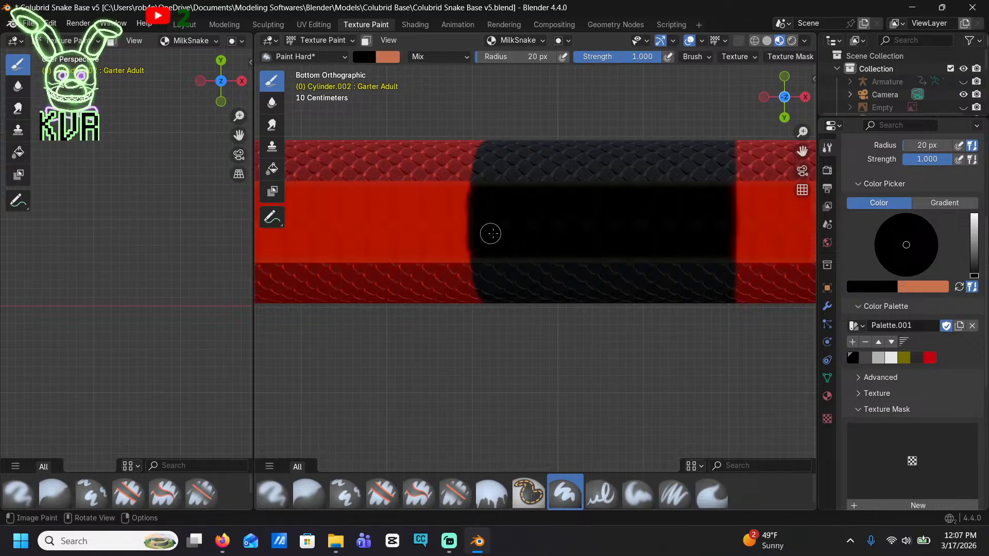
# Outline both edges of the seventh band's belly section in black and fill the red inside it
pyautogui.keyDown('shift'); pyautogui.moveTo(717, 253); pyautogui.dragTo(418, 193, button='middle'); pyautogui.keyUp('shift')
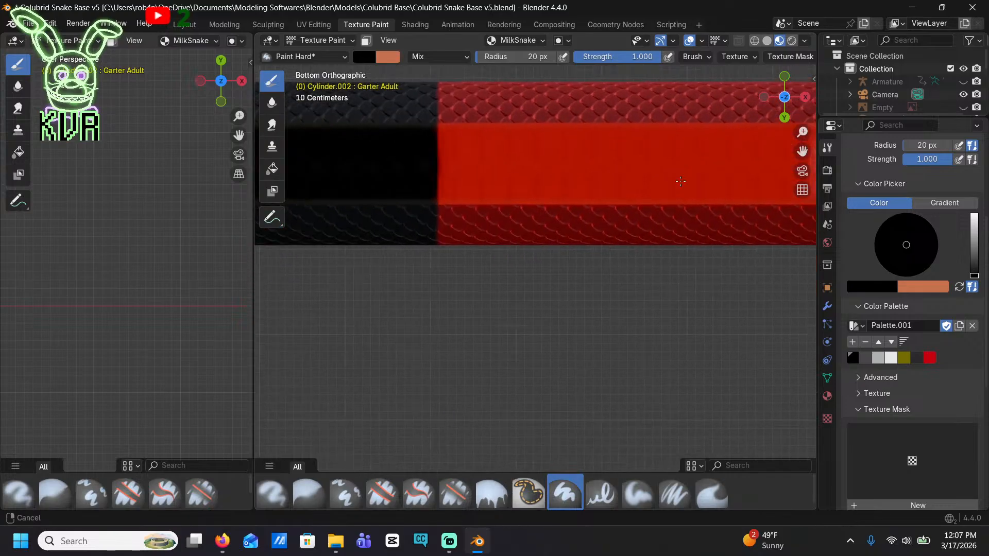
pyautogui.keyDown('shift'); pyautogui.moveTo(767, 185); pyautogui.dragTo(413, 259, button='middle'); pyautogui.keyUp('shift')
pyautogui.moveTo(518, 209)
pyautogui.mouseDown()
pyautogui.moveTo(511, 257)
pyautogui.moveTo(561, 234)
pyautogui.mouseUp()
pyautogui.moveTo(732, 208); pyautogui.dragTo(735, 229)
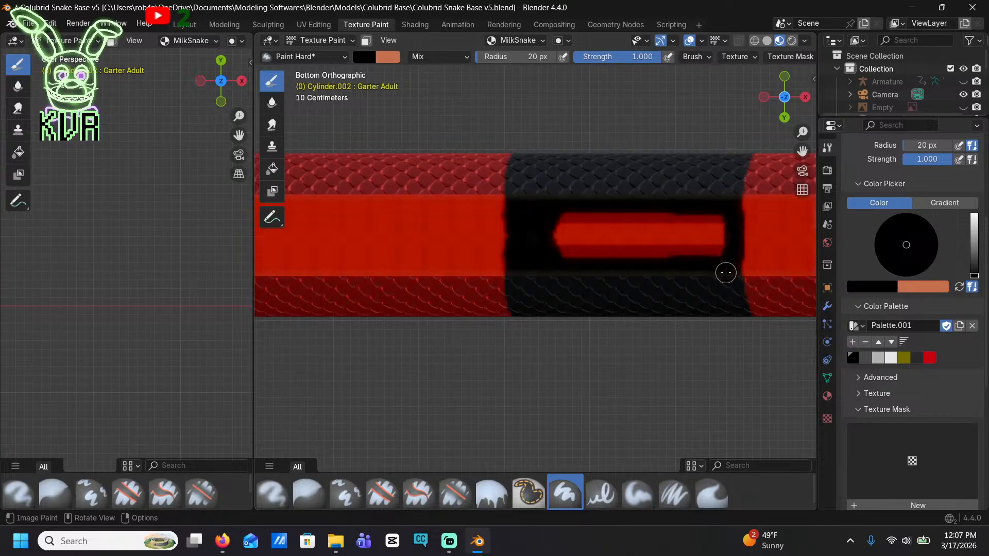
pyautogui.moveTo(726, 272)
pyautogui.mouseDown()
pyautogui.moveTo(678, 214)
pyautogui.moveTo(640, 256)
pyautogui.moveTo(584, 237)
pyautogui.moveTo(556, 258)
pyautogui.mouseUp()
# Finish blackening the seventh band's belly, then fill the eighth band's belly section with black, undoing a misplaced stroke
pyautogui.keyDown('shift'); pyautogui.moveTo(674, 176); pyautogui.dragTo(581, 191, button='middle'); pyautogui.keyUp('shift')
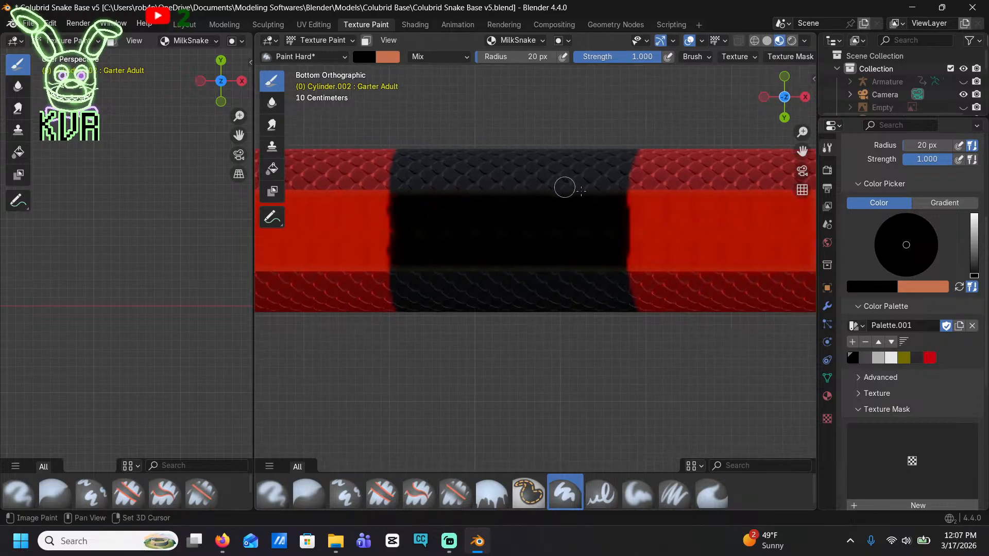
pyautogui.keyDown('shift'); pyautogui.moveTo(705, 219); pyautogui.dragTo(397, 192, button='middle'); pyautogui.keyUp('shift')
pyautogui.keyDown('shift'); pyautogui.moveTo(656, 202); pyautogui.dragTo(469, 212, button='middle'); pyautogui.keyUp('shift')
pyautogui.keyDown('shift'); pyautogui.moveTo(571, 203); pyautogui.dragTo(509, 218, button='middle'); pyautogui.keyUp('shift')
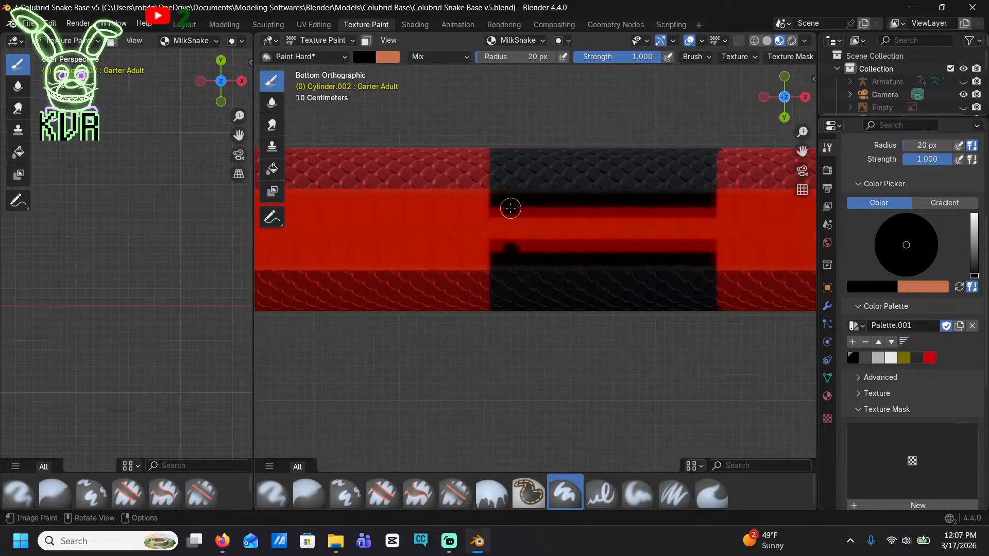
pyautogui.moveTo(510, 208)
pyautogui.mouseDown()
pyautogui.moveTo(510, 243)
pyautogui.moveTo(493, 249)
pyautogui.moveTo(499, 229)
pyautogui.mouseUp()
pyautogui.hotkey('ctrl', 'z')
pyautogui.hotkey('ctrl', 'z')
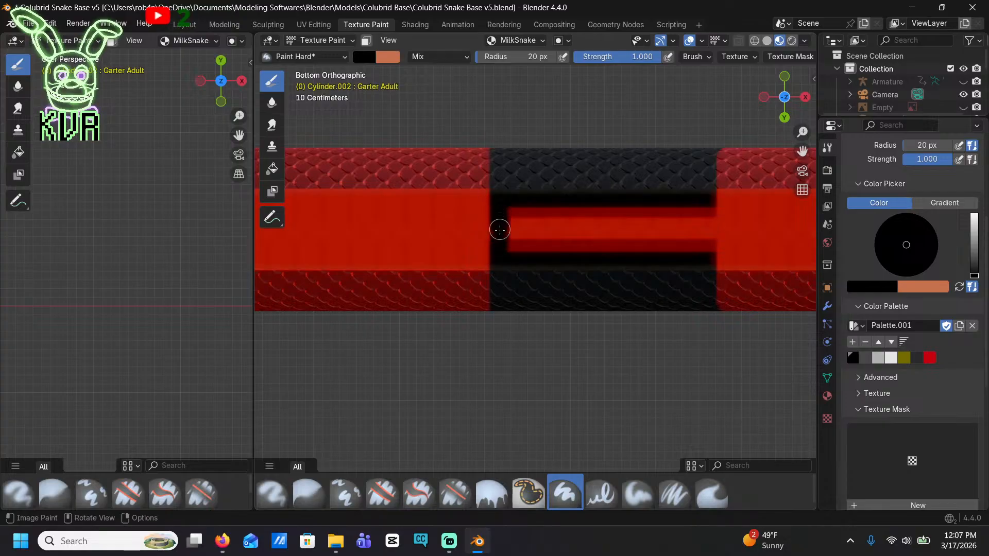
pyautogui.moveTo(507, 278)
pyautogui.mouseDown()
pyautogui.moveTo(525, 245)
pyautogui.moveTo(558, 267)
pyautogui.moveTo(591, 199)
pyautogui.moveTo(662, 214)
pyautogui.moveTo(707, 245)
pyautogui.moveTo(613, 249)
pyautogui.mouseUp()
# Fill the belly section of the ninth band from the tail tip with black, undoing a misplaced stroke
pyautogui.keyDown('shift'); pyautogui.moveTo(679, 219); pyautogui.dragTo(450, 202, button='middle'); pyautogui.keyUp('shift')
pyautogui.keyDown('shift'); pyautogui.moveTo(778, 250); pyautogui.dragTo(437, 252, button='middle'); pyautogui.keyUp('shift')
pyautogui.keyDown('shift'); pyautogui.moveTo(736, 251); pyautogui.dragTo(462, 237, button='middle'); pyautogui.keyUp('shift')
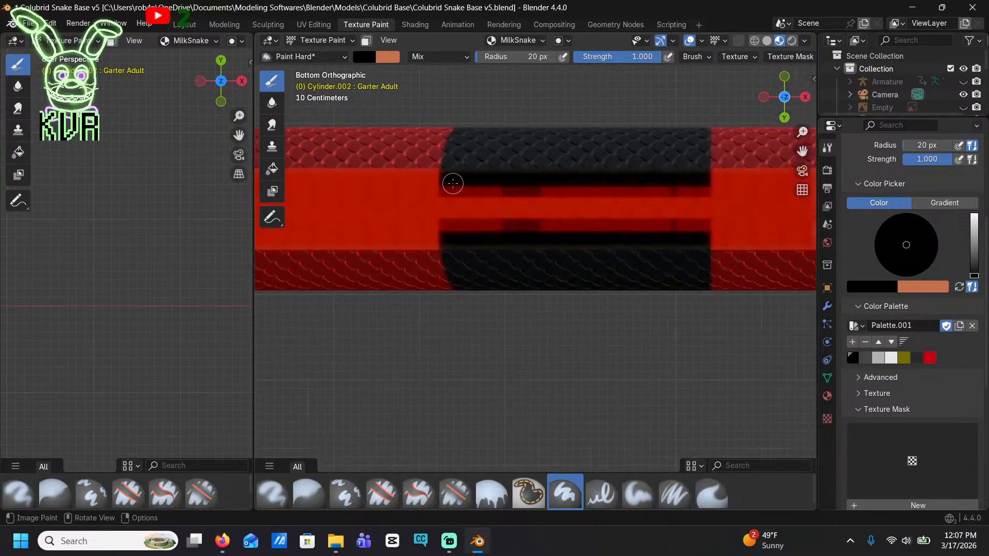
pyautogui.moveTo(447, 188)
pyautogui.mouseDown()
pyautogui.moveTo(448, 214)
pyautogui.moveTo(490, 232)
pyautogui.moveTo(468, 237)
pyautogui.moveTo(517, 192)
pyautogui.moveTo(561, 214)
pyautogui.moveTo(697, 203)
pyautogui.moveTo(705, 186)
pyautogui.moveTo(698, 210)
pyautogui.mouseUp()
pyautogui.hotkey('ctrl', 'z')
pyautogui.moveTo(634, 207)
pyautogui.mouseDown()
pyautogui.moveTo(558, 214)
pyautogui.moveTo(600, 186)
pyautogui.moveTo(525, 238)
pyautogui.moveTo(466, 194)
pyautogui.moveTo(446, 221)
pyautogui.moveTo(467, 248)
pyautogui.moveTo(526, 178)
pyautogui.mouseUp()
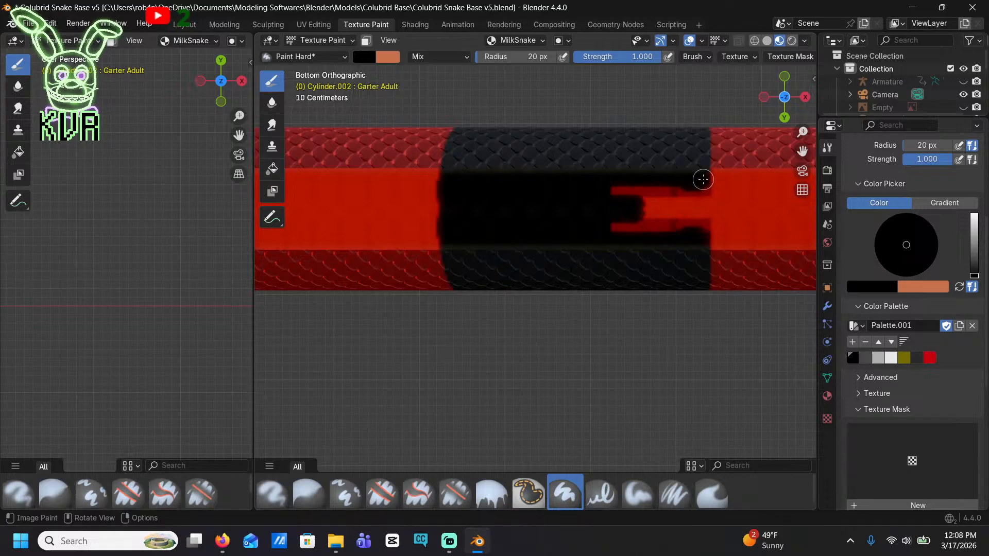
pyautogui.moveTo(703, 179); pyautogui.dragTo(702, 210)
pyautogui.moveTo(696, 246)
pyautogui.mouseDown()
pyautogui.moveTo(657, 260)
pyautogui.moveTo(629, 211)
pyautogui.moveTo(626, 229)
pyautogui.mouseUp()
# Fill the belly sections of the tenth and eleventh bands from the tail tip with black, including leftover red spots
pyautogui.keyDown('shift'); pyautogui.moveTo(686, 194); pyautogui.dragTo(547, 194, button='middle'); pyautogui.keyUp('shift')
pyautogui.moveTo(538, 185)
pyautogui.mouseDown()
pyautogui.moveTo(567, 232)
pyautogui.moveTo(588, 185)
pyautogui.moveTo(623, 211)
pyautogui.moveTo(631, 265)
pyautogui.moveTo(686, 183)
pyautogui.moveTo(721, 205)
pyautogui.moveTo(731, 227)
pyautogui.moveTo(735, 177)
pyautogui.mouseUp()
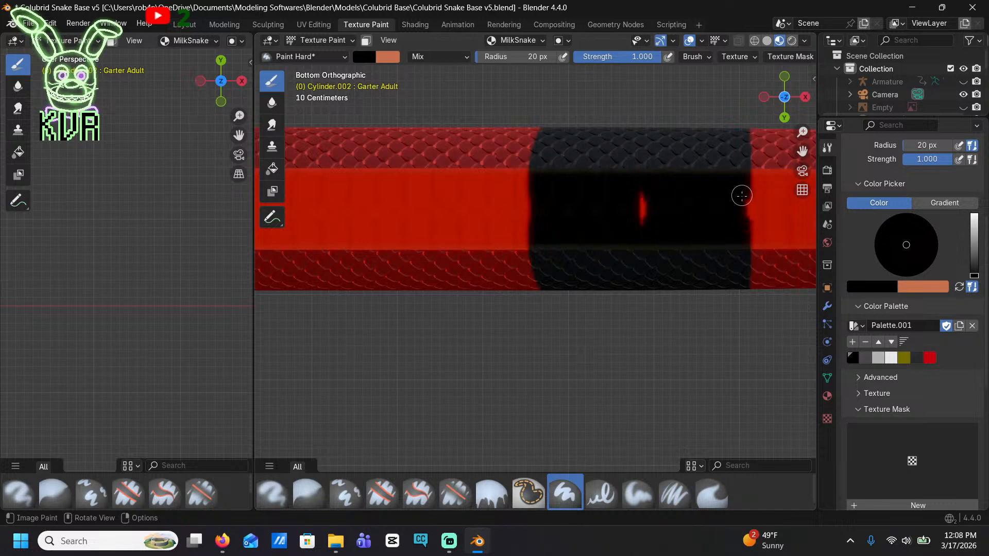
pyautogui.keyDown('shift'); pyautogui.moveTo(674, 228); pyautogui.dragTo(296, 214, button='middle'); pyautogui.keyUp('shift')
pyautogui.keyDown('shift'); pyautogui.moveTo(547, 224); pyautogui.dragTo(426, 233, button='middle'); pyautogui.keyUp('shift')
pyautogui.scroll(3, 534, 171)
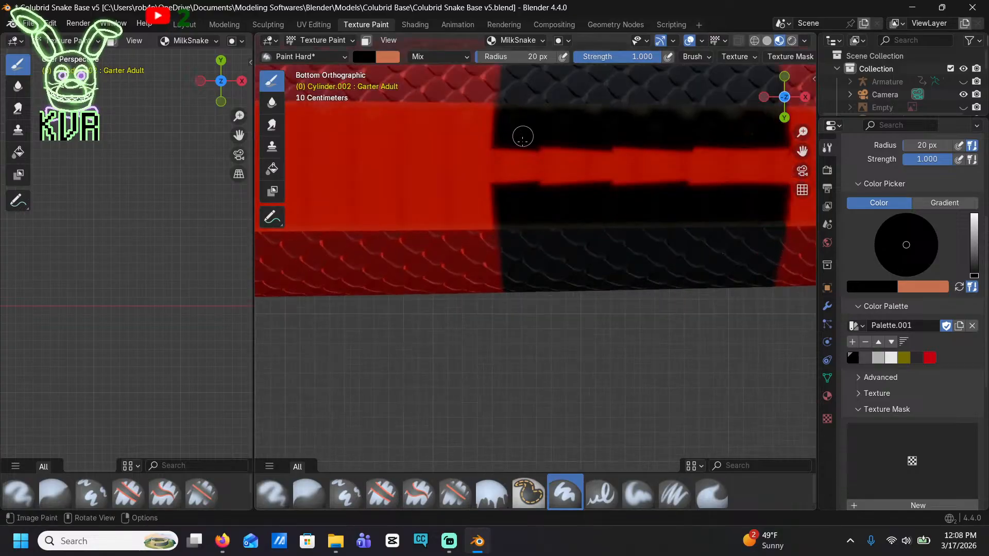
pyautogui.moveTo(522, 136)
pyautogui.mouseDown()
pyautogui.moveTo(499, 133)
pyautogui.moveTo(501, 183)
pyautogui.moveTo(545, 168)
pyautogui.moveTo(580, 205)
pyautogui.moveTo(592, 135)
pyautogui.moveTo(650, 192)
pyautogui.moveTo(708, 148)
pyautogui.moveTo(760, 159)
pyautogui.mouseUp()
pyautogui.keyDown('shift'); pyautogui.moveTo(760, 159); pyautogui.dragTo(639, 143, button='middle'); pyautogui.keyUp('shift')
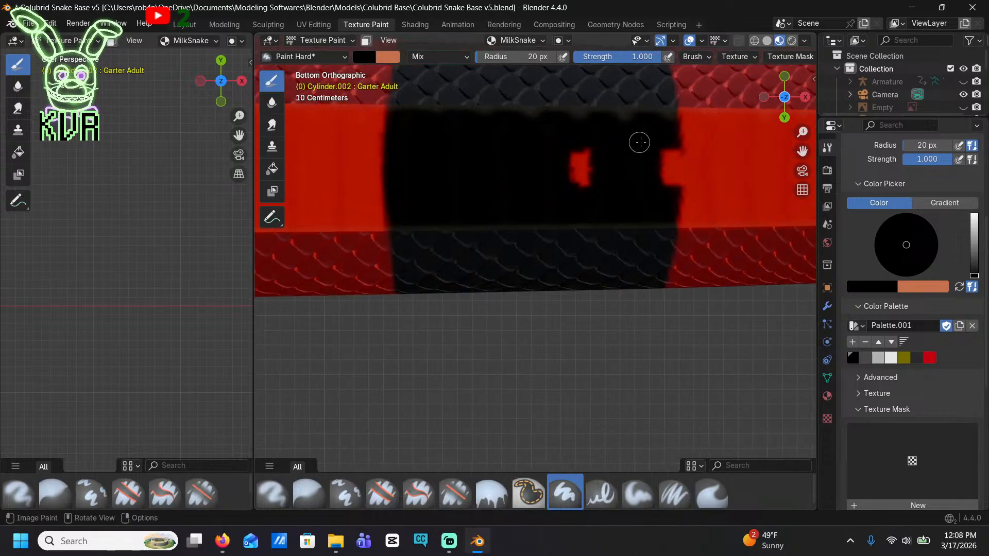
pyautogui.moveTo(672, 151); pyautogui.dragTo(667, 179)
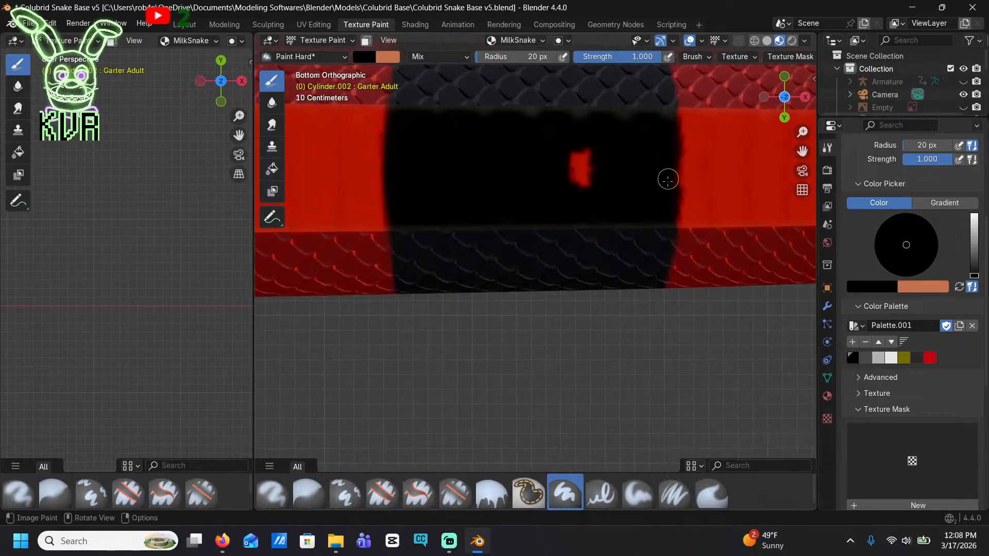
pyautogui.moveTo(610, 167); pyautogui.dragTo(572, 143)
# Even out the black head's rear edge across the underside of the neck
pyautogui.scroll(-3, 657, 174)
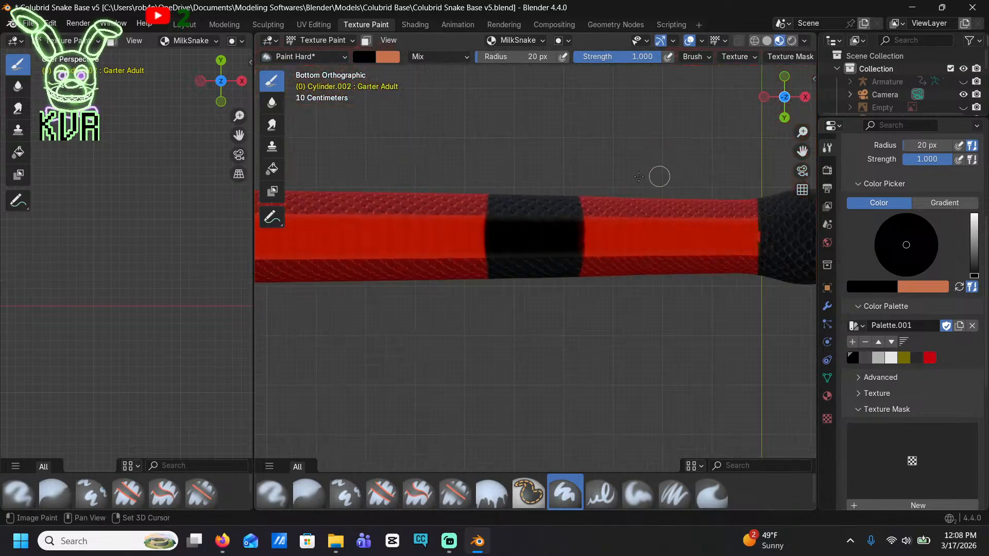
pyautogui.keyDown('shift'); pyautogui.moveTo(658, 174); pyautogui.dragTo(415, 144, button='middle'); pyautogui.keyUp('shift')
pyautogui.scroll(3, 523, 193)
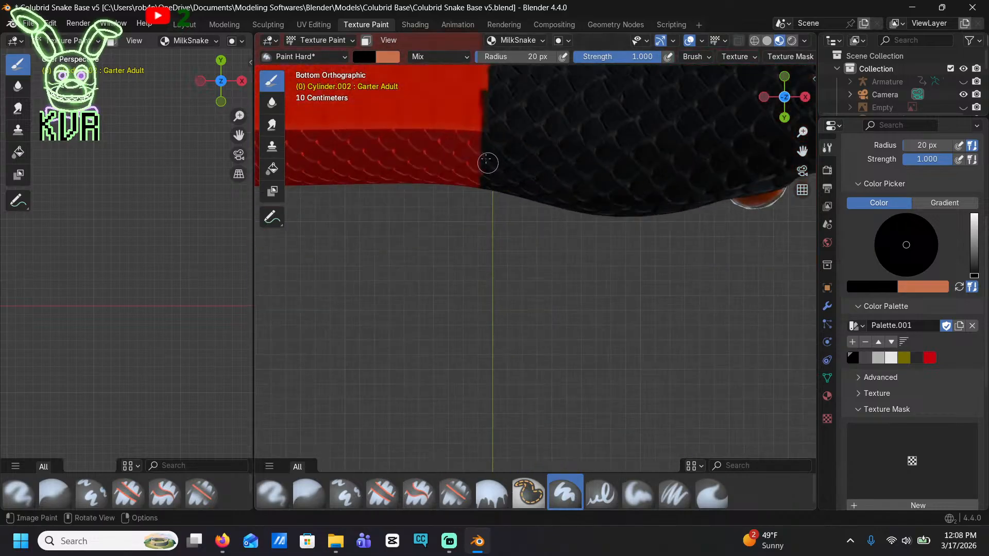
pyautogui.moveTo(486, 161); pyautogui.dragTo(474, 78)
pyautogui.keyDown('shift'); pyautogui.moveTo(504, 182); pyautogui.dragTo(492, 241, button='middle'); pyautogui.keyUp('shift')
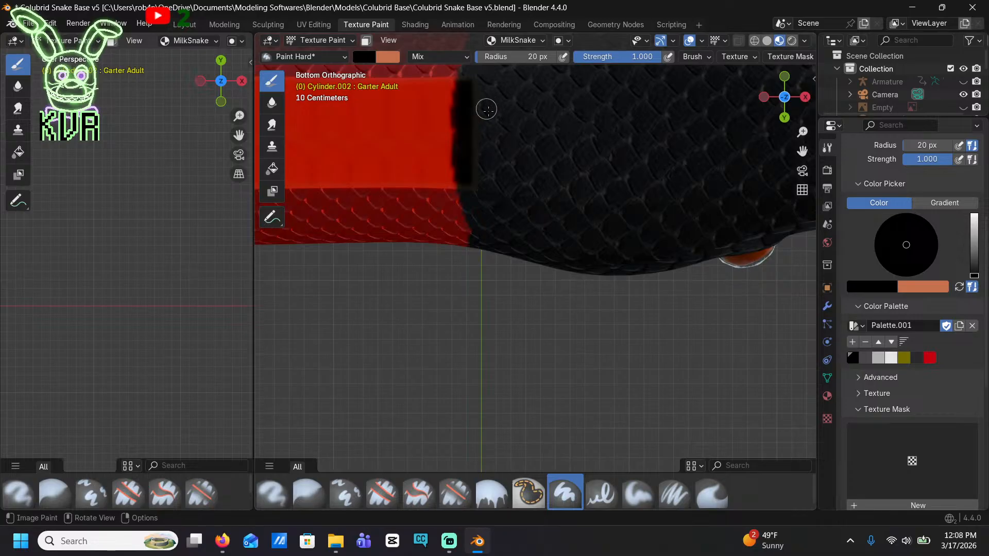
# Complete the first band behind the head in black across the top of the back
pyautogui.scroll(-4, 486, 110)
pyautogui.moveTo(496, 137)
pyautogui.mouseDown(button='middle')
pyautogui.moveTo(644, 161)
pyautogui.moveTo(607, 204)
pyautogui.mouseUp(button='middle')
pyautogui.scroll(2, 484, 294)
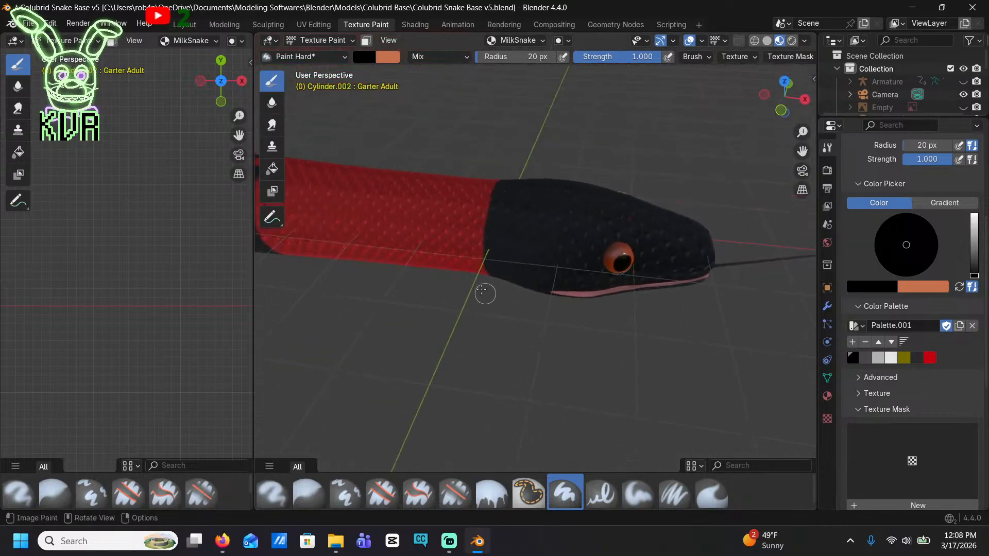
pyautogui.scroll(-7, 482, 290)
pyautogui.scroll(7, 451, 252)
pyautogui.moveTo(319, 201)
pyautogui.keyDown('shift'); pyautogui.mouseDown(button='middle')
pyautogui.moveTo(550, 242)
pyautogui.moveTo(559, 253)
pyautogui.mouseUp(button='middle'); pyautogui.keyUp('shift')
pyautogui.moveTo(559, 253); pyautogui.dragTo(590, 306, button='middle')
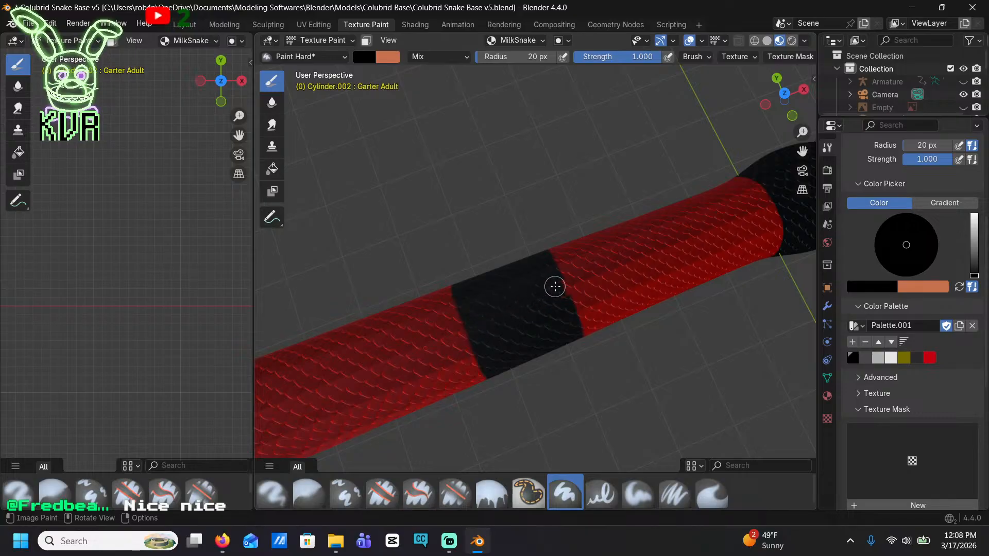
# Fill the red strip along the spine in the second and third bands behind the head with black
pyautogui.moveTo(556, 288)
pyautogui.mouseDown(button='middle')
pyautogui.moveTo(523, 309)
pyautogui.moveTo(523, 364)
pyautogui.moveTo(616, 313)
pyautogui.mouseUp(button='middle')
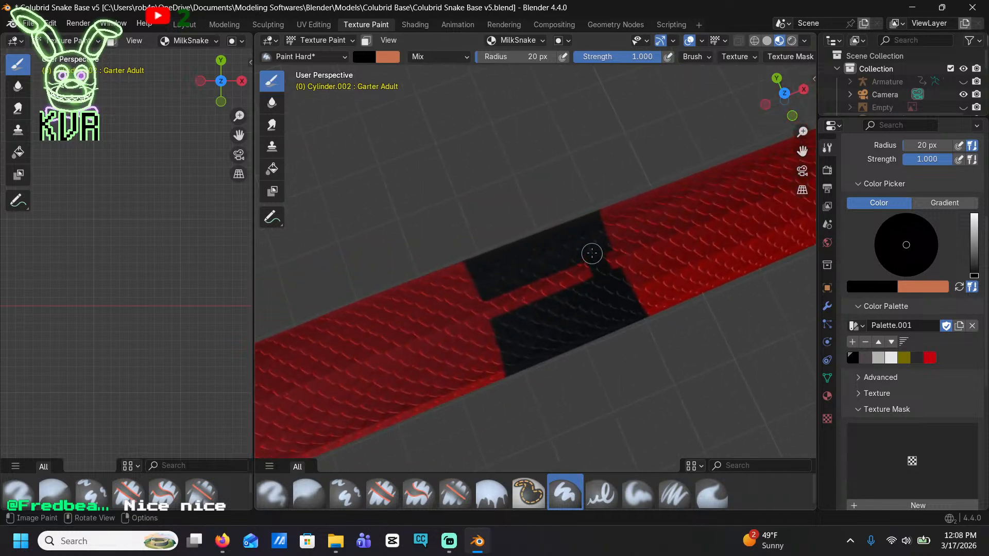
pyautogui.moveTo(580, 264); pyautogui.dragTo(505, 308)
pyautogui.moveTo(492, 287); pyautogui.dragTo(587, 253, button='middle')
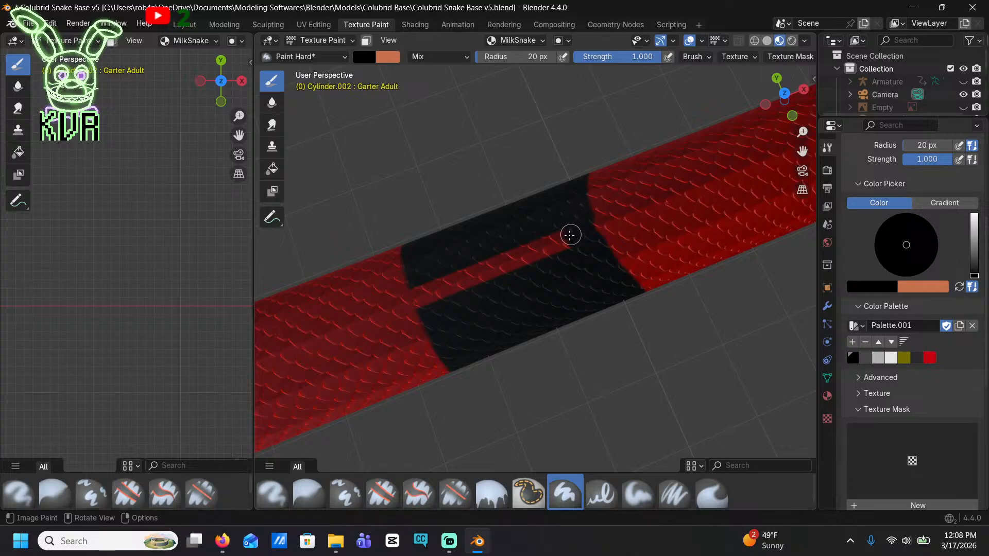
pyautogui.moveTo(569, 234); pyautogui.dragTo(431, 288)
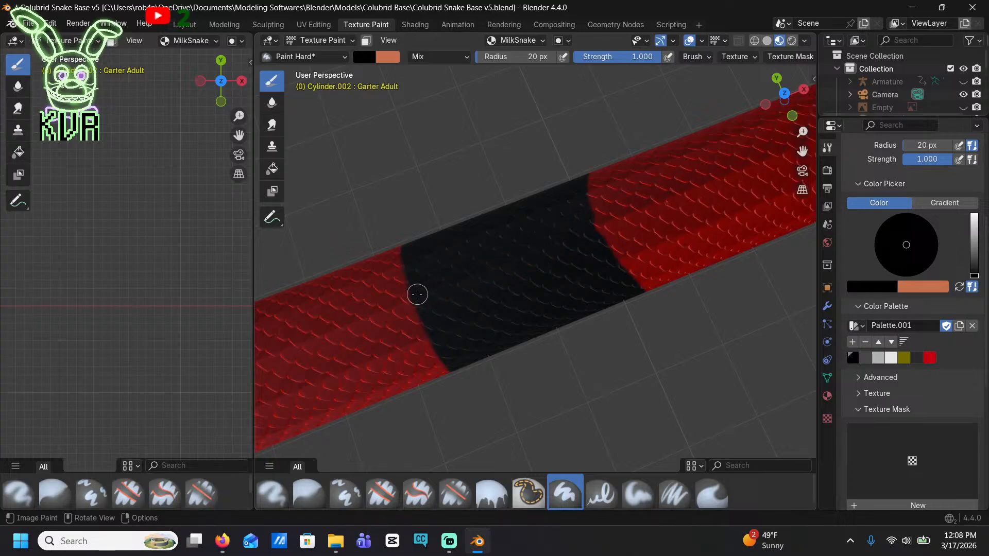
# Fill the red strip along the spine in the fourth band behind the head with black
pyautogui.keyDown('shift'); pyautogui.moveTo(444, 296); pyautogui.dragTo(638, 254, button='middle'); pyautogui.keyUp('shift')
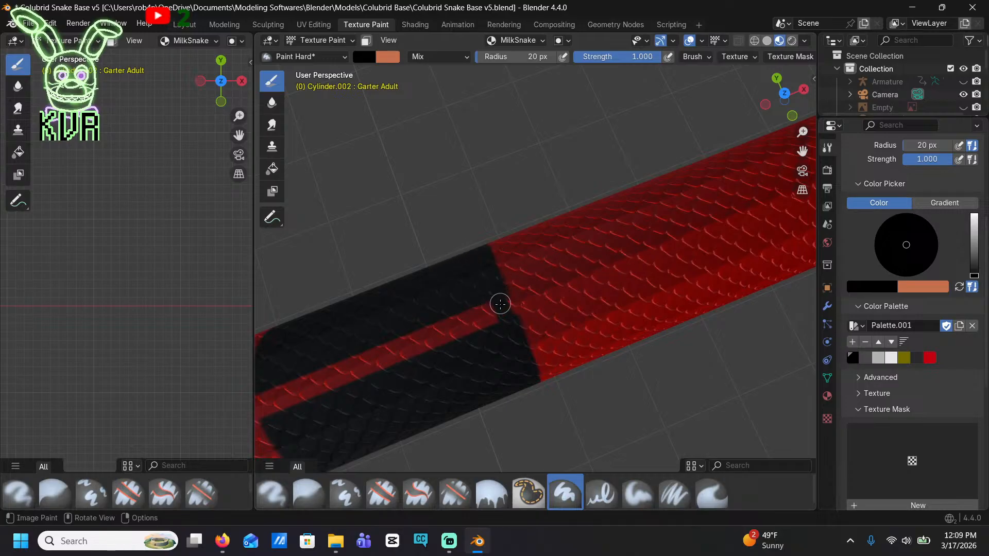
pyautogui.moveTo(490, 294)
pyautogui.mouseDown()
pyautogui.moveTo(397, 346)
pyautogui.moveTo(334, 365)
pyautogui.mouseUp()
pyautogui.keyDown('shift'); pyautogui.moveTo(356, 369); pyautogui.dragTo(590, 308, button='middle'); pyautogui.keyUp('shift')
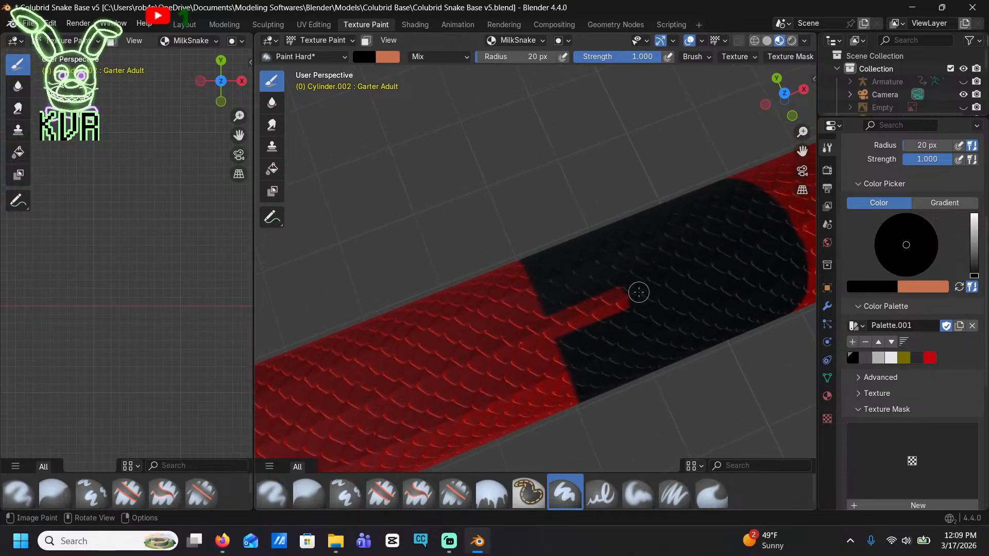
pyautogui.moveTo(639, 292); pyautogui.dragTo(559, 325)
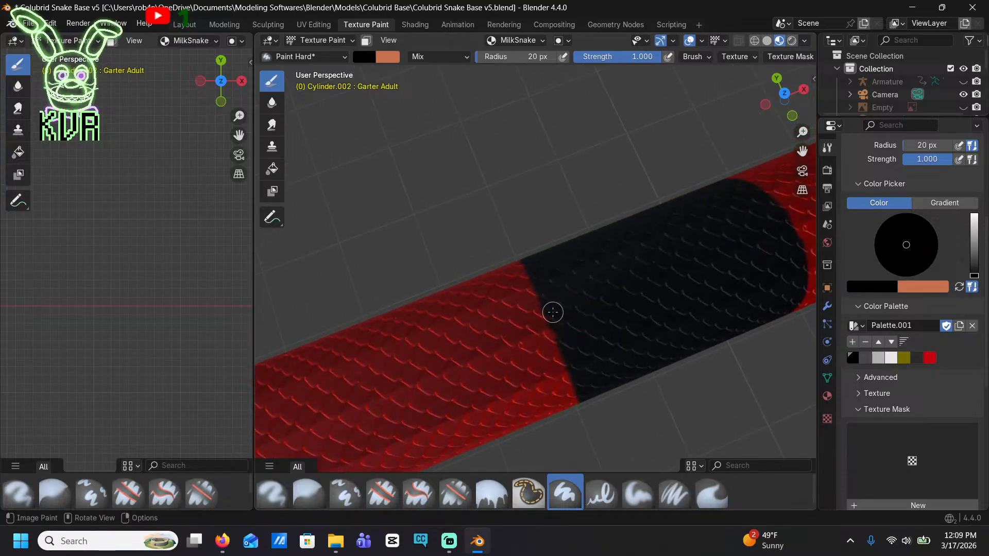
# Fill the red strip along the spine in the fifth band behind the head with black
pyautogui.keyDown('shift'); pyautogui.moveTo(281, 431); pyautogui.dragTo(643, 260, button='middle'); pyautogui.keyUp('shift')
pyautogui.keyDown('shift'); pyautogui.moveTo(333, 396); pyautogui.dragTo(623, 262, button='middle'); pyautogui.keyUp('shift')
pyautogui.moveTo(650, 235)
pyautogui.mouseDown()
pyautogui.moveTo(676, 228)
pyautogui.moveTo(438, 333)
pyautogui.mouseUp()
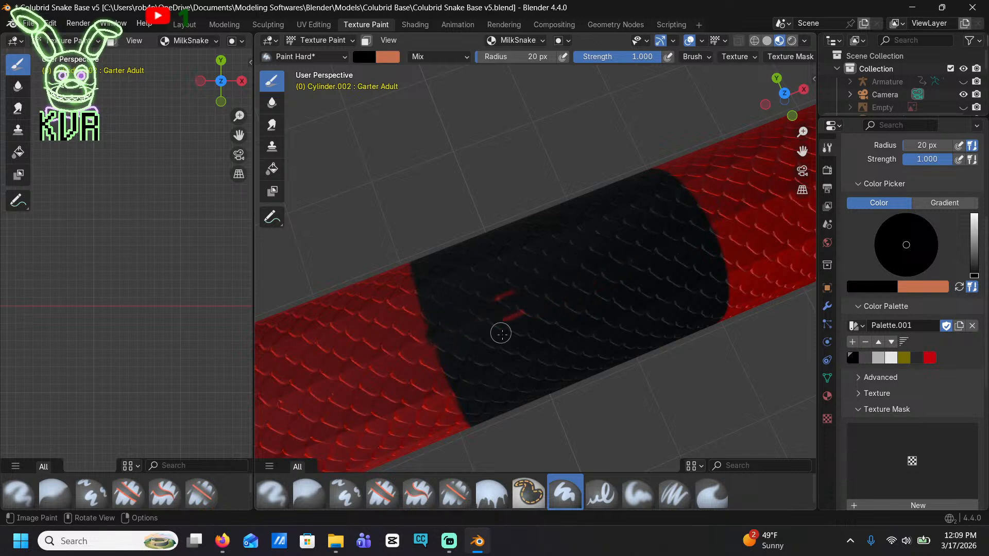
pyautogui.keyDown('shift'); pyautogui.moveTo(526, 311); pyautogui.dragTo(808, 160, button='middle'); pyautogui.keyUp('shift')
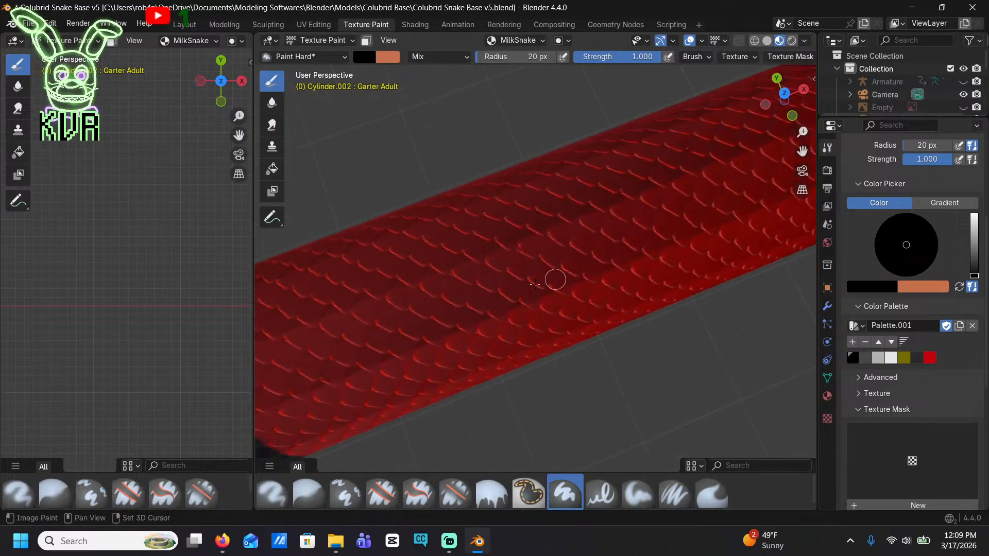
# Close the tailward edge of the sixth band behind the head and fill its red spine strip with black
pyautogui.keyDown('shift'); pyautogui.moveTo(361, 329); pyautogui.dragTo(762, 237, button='middle'); pyautogui.keyUp('shift')
pyautogui.keyDown('shift'); pyautogui.moveTo(428, 316); pyautogui.dragTo(449, 299, button='middle'); pyautogui.keyUp('shift')
pyautogui.moveTo(425, 310)
pyautogui.mouseDown()
pyautogui.moveTo(419, 371)
pyautogui.moveTo(398, 387)
pyautogui.mouseUp()
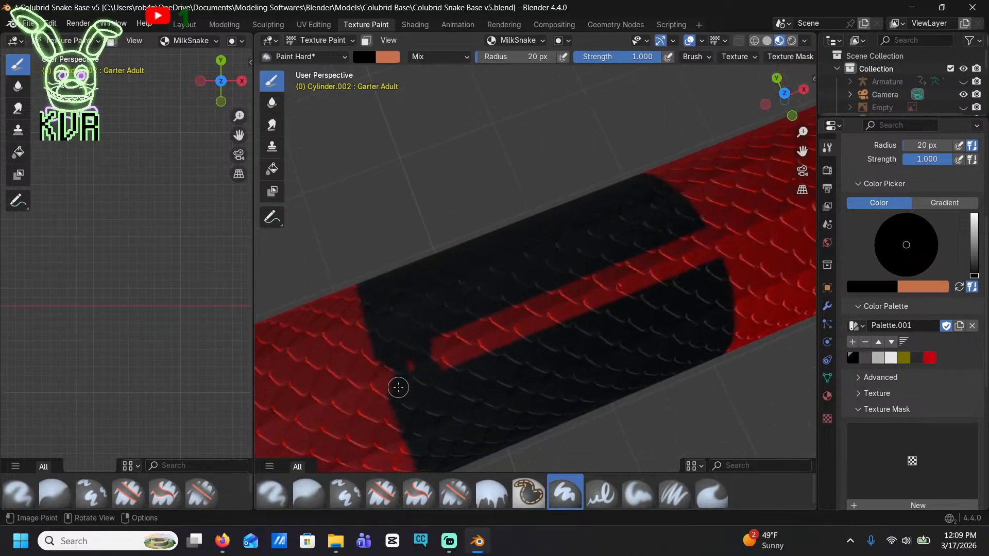
pyautogui.moveTo(464, 333)
pyautogui.mouseDown()
pyautogui.moveTo(699, 232)
pyautogui.moveTo(460, 338)
pyautogui.mouseUp()
# Fill the red strip along the spine in the seventh band behind the head with black
pyautogui.scroll(-11, 517, 325)
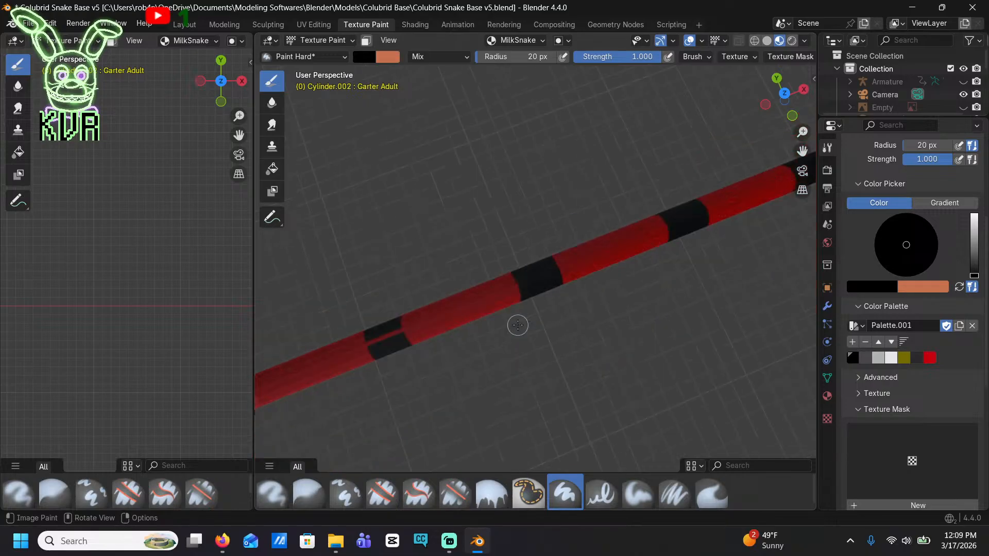
pyautogui.keyDown('shift'); pyautogui.moveTo(393, 360); pyautogui.dragTo(463, 307, button='middle'); pyautogui.keyUp('shift')
pyautogui.scroll(9, 472, 289)
pyautogui.keyDown('shift'); pyautogui.moveTo(401, 203); pyautogui.dragTo(514, 212, button='middle'); pyautogui.keyUp('shift')
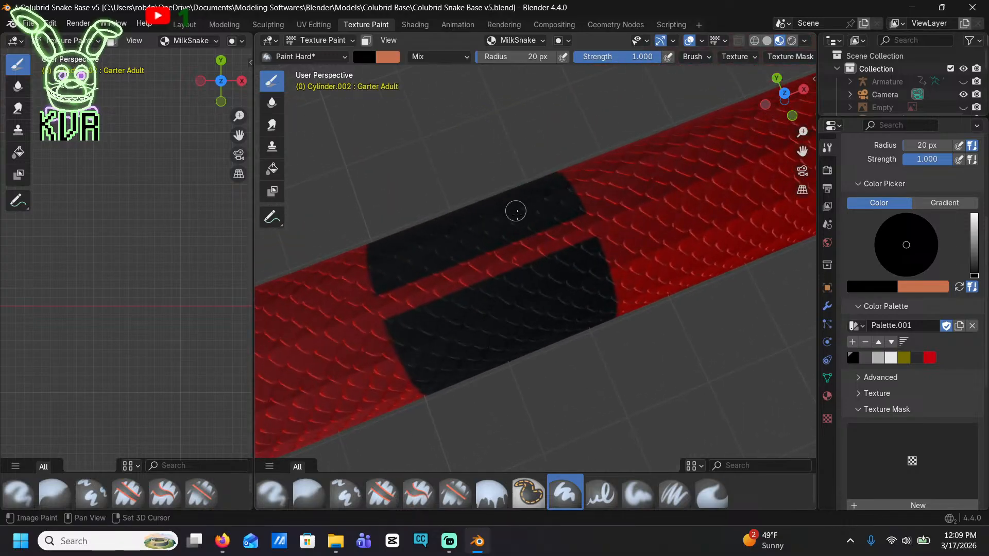
pyautogui.moveTo(559, 248)
pyautogui.mouseDown()
pyautogui.moveTo(570, 224)
pyautogui.moveTo(511, 265)
pyautogui.moveTo(397, 315)
pyautogui.mouseUp()
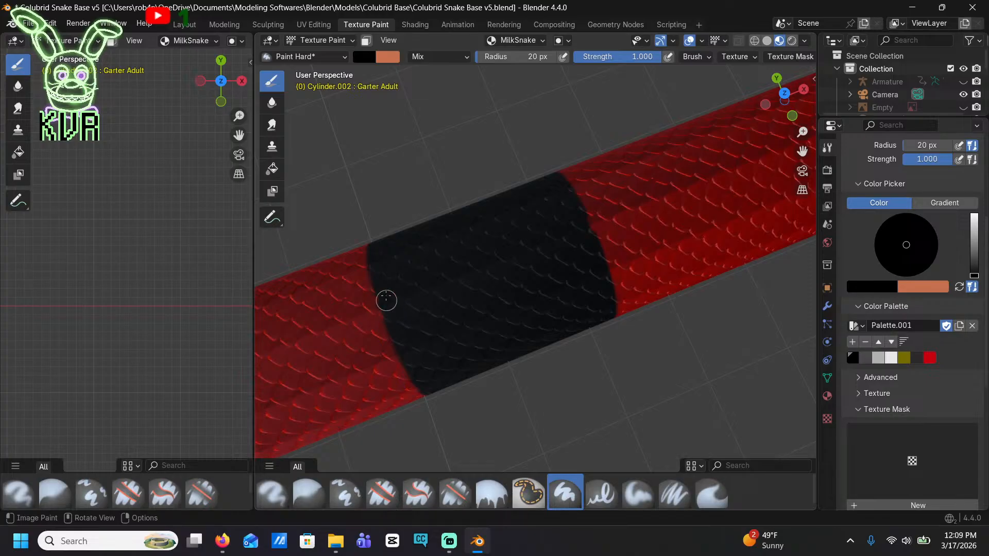
# Fill the red strip along the spine in the eighth band behind the head with black
pyautogui.scroll(-8, 403, 297)
pyautogui.scroll(10, 625, 258)
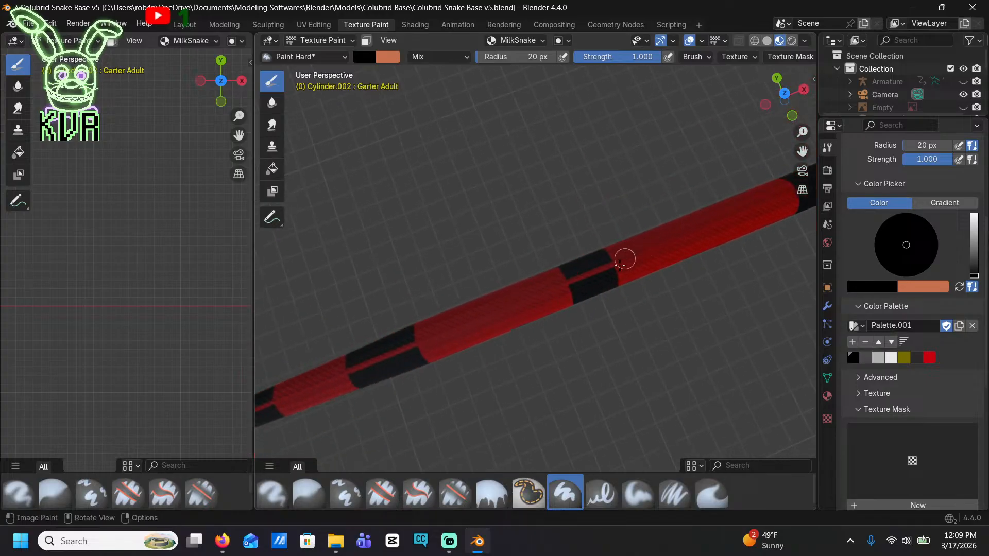
pyautogui.keyDown('shift'); pyautogui.moveTo(673, 286); pyautogui.dragTo(551, 253, button='middle'); pyautogui.keyUp('shift')
pyautogui.moveTo(558, 258); pyautogui.dragTo(656, 198)
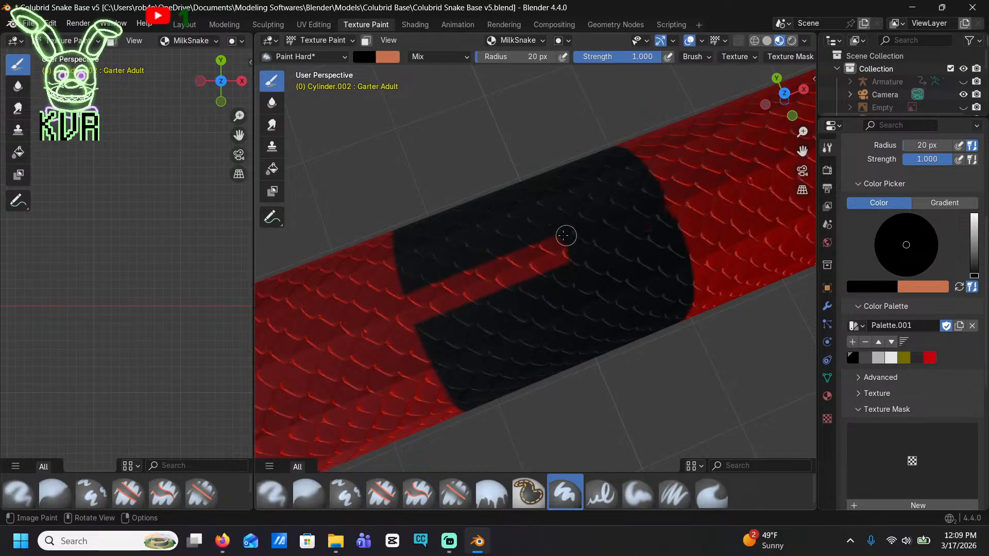
pyautogui.moveTo(566, 235); pyautogui.dragTo(409, 299)
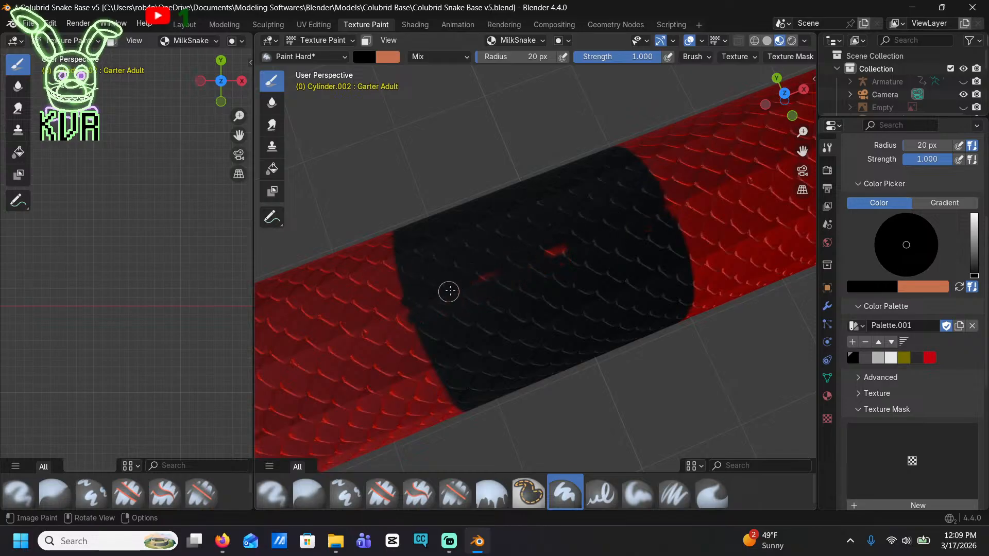
# Fill the red strip along the spine in the ninth band behind the head with black
pyautogui.scroll(-8, 534, 251)
pyautogui.keyDown('shift'); pyautogui.moveTo(443, 311); pyautogui.dragTo(530, 285, button='middle'); pyautogui.keyUp('shift')
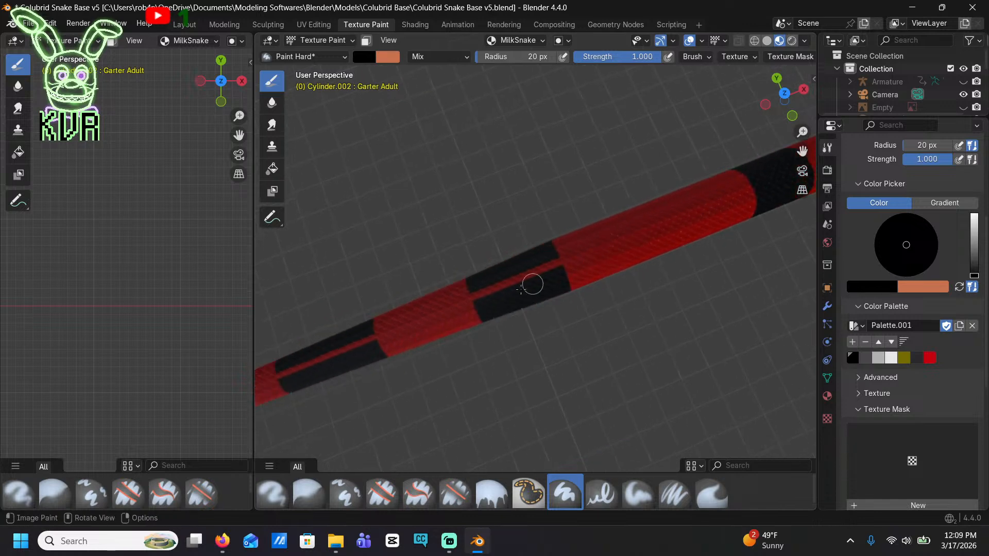
pyautogui.scroll(5, 529, 285)
pyautogui.moveTo(477, 289); pyautogui.dragTo(355, 337)
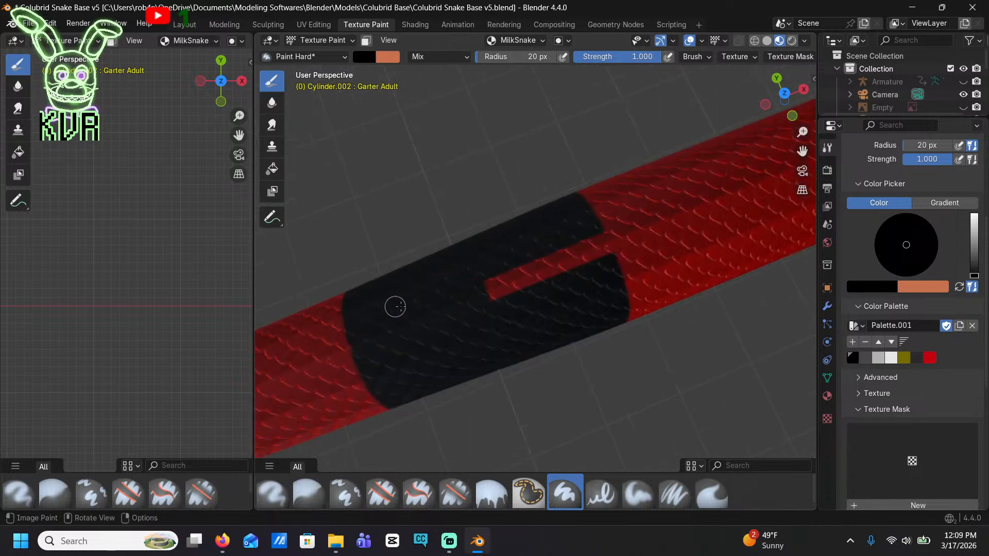
pyautogui.moveTo(395, 306)
pyautogui.mouseDown()
pyautogui.moveTo(599, 265)
pyautogui.moveTo(571, 264)
pyautogui.mouseUp()
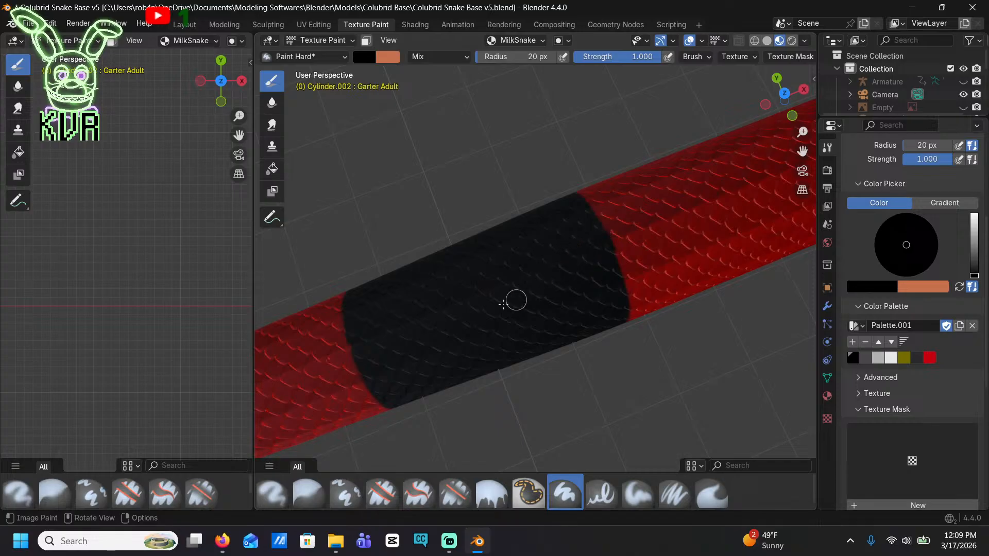
# Fill the red strip along the spine in the tenth band behind the head with black, up to its tailward edge
pyautogui.keyDown('shift'); pyautogui.moveTo(405, 315); pyautogui.dragTo(631, 189); pyautogui.keyUp('shift')
pyautogui.keyDown('shift'); pyautogui.moveTo(273, 373); pyautogui.dragTo(474, 270, button='middle'); pyautogui.keyUp('shift')
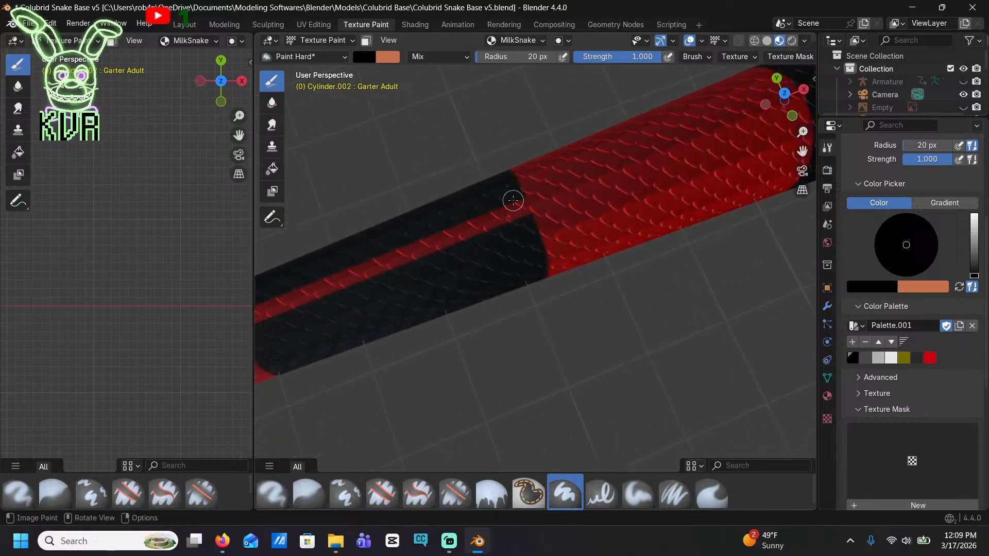
pyautogui.moveTo(515, 204); pyautogui.dragTo(329, 281)
pyautogui.moveTo(329, 280)
pyautogui.keyDown('shift'); pyautogui.mouseDown(button='middle')
pyautogui.moveTo(674, 200)
pyautogui.moveTo(634, 217)
pyautogui.mouseUp(button='middle'); pyautogui.keyUp('shift')
pyautogui.moveTo(644, 207); pyautogui.dragTo(578, 217)
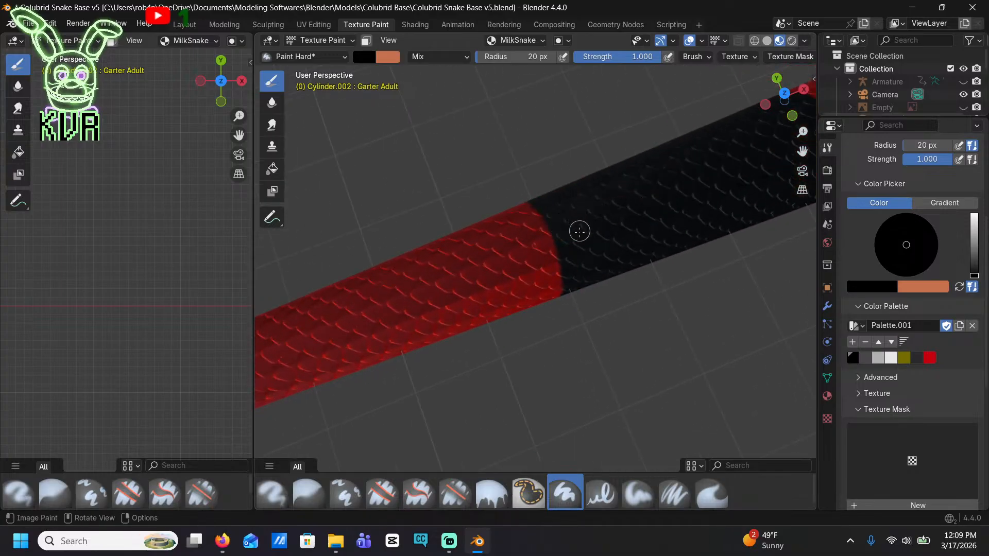
# Fill the red strip along the spine in the eleventh band behind the head with black
pyautogui.keyDown('shift'); pyautogui.moveTo(303, 330); pyautogui.dragTo(613, 241, button='middle'); pyautogui.keyUp('shift')
pyautogui.keyDown('shift'); pyautogui.moveTo(405, 311); pyautogui.dragTo(539, 289, button='middle'); pyautogui.keyUp('shift')
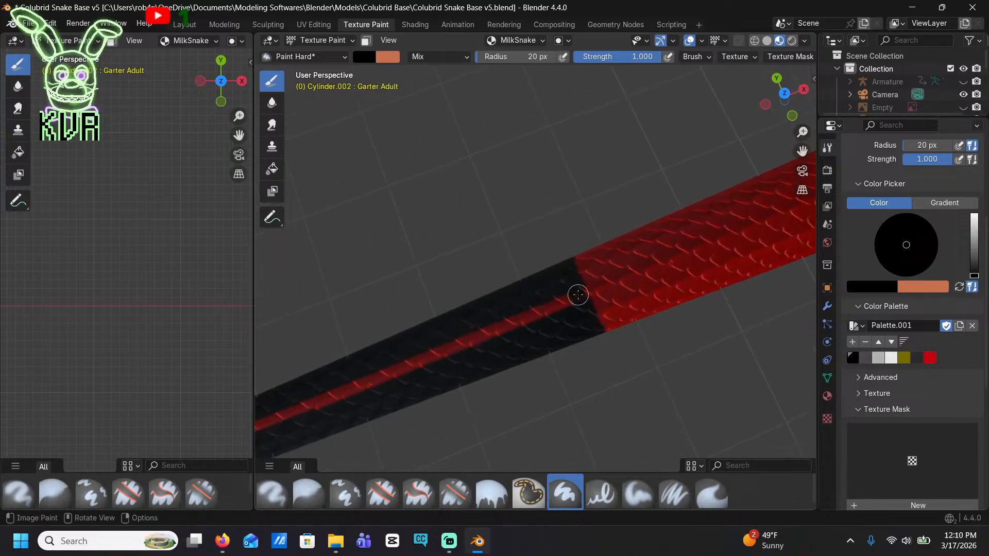
pyautogui.moveTo(578, 295); pyautogui.dragTo(404, 364)
pyautogui.keyDown('shift'); pyautogui.moveTo(403, 364); pyautogui.dragTo(517, 315, button='middle'); pyautogui.keyUp('shift')
pyautogui.moveTo(735, 215); pyautogui.dragTo(473, 328)
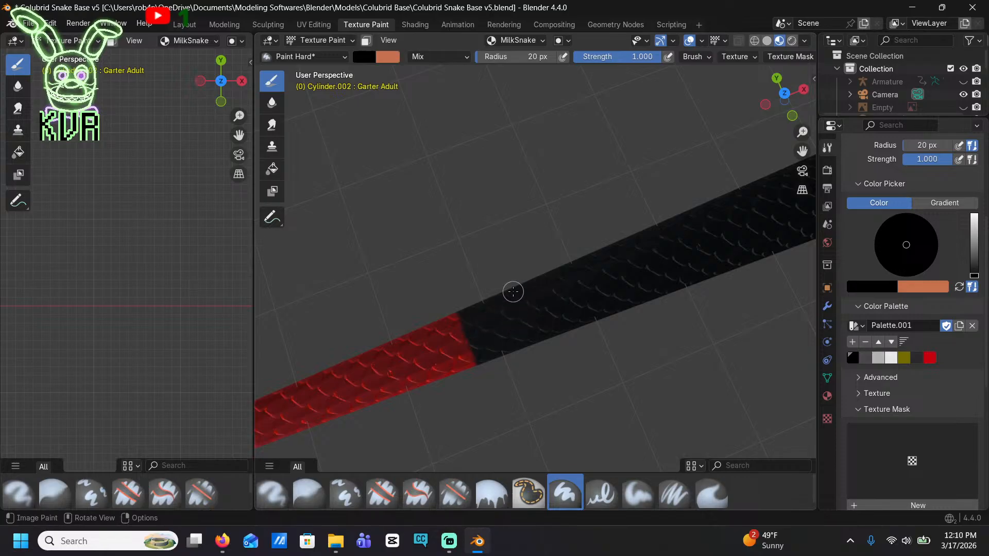
# Mix a pale yellow brush color, #DEDEAF, and add it to the color palette
pyautogui.keyDown('shift'); pyautogui.moveTo(514, 281); pyautogui.dragTo(358, 151, button='middle'); pyautogui.keyUp('shift')
pyautogui.moveTo(715, 200); pyautogui.dragTo(675, 213, button='middle')
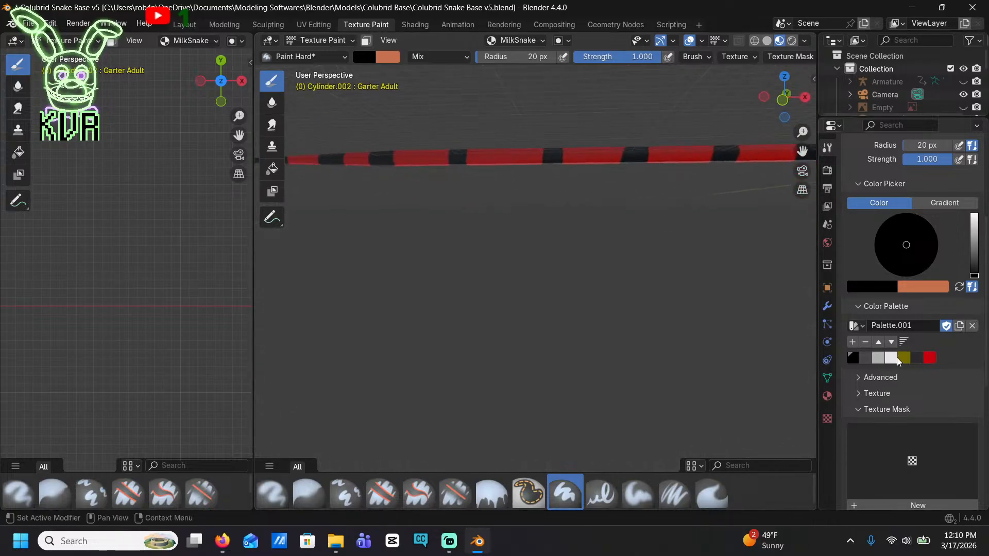
pyautogui.moveTo(974, 261); pyautogui.dragTo(974, 218)
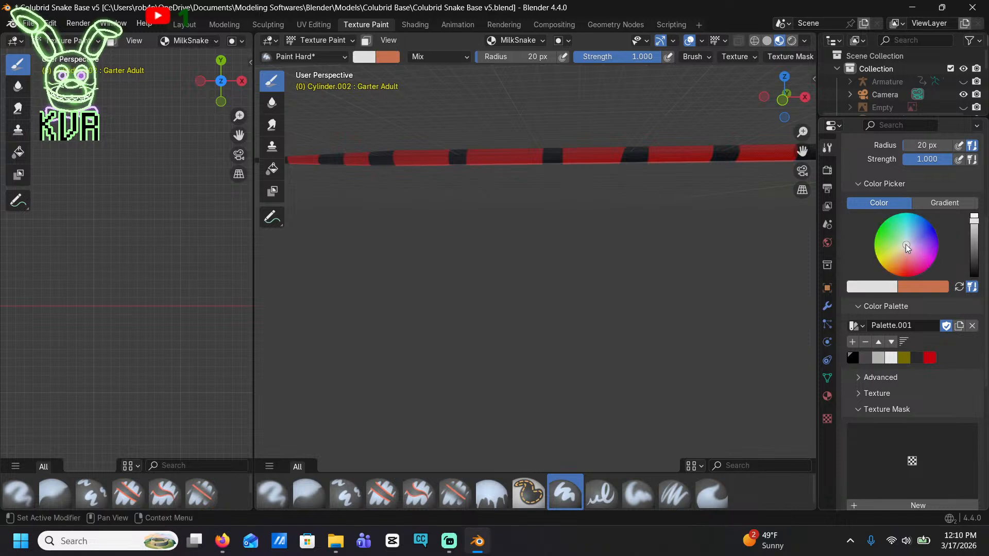
pyautogui.moveTo(907, 248); pyautogui.dragTo(904, 244)
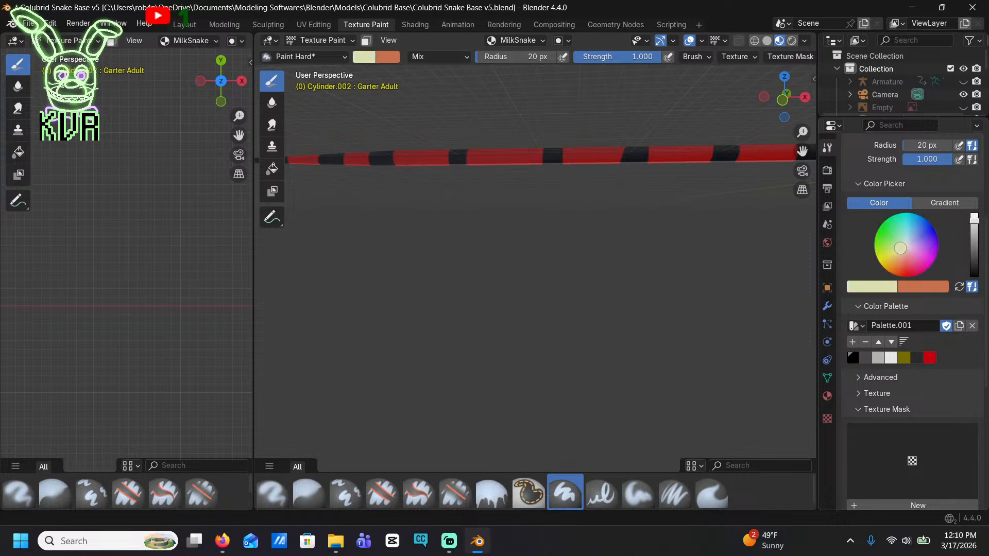
pyautogui.keyDown('shift'); pyautogui.moveTo(690, 186); pyautogui.dragTo(439, 249, button='middle'); pyautogui.keyUp('shift')
pyautogui.click(851, 342)
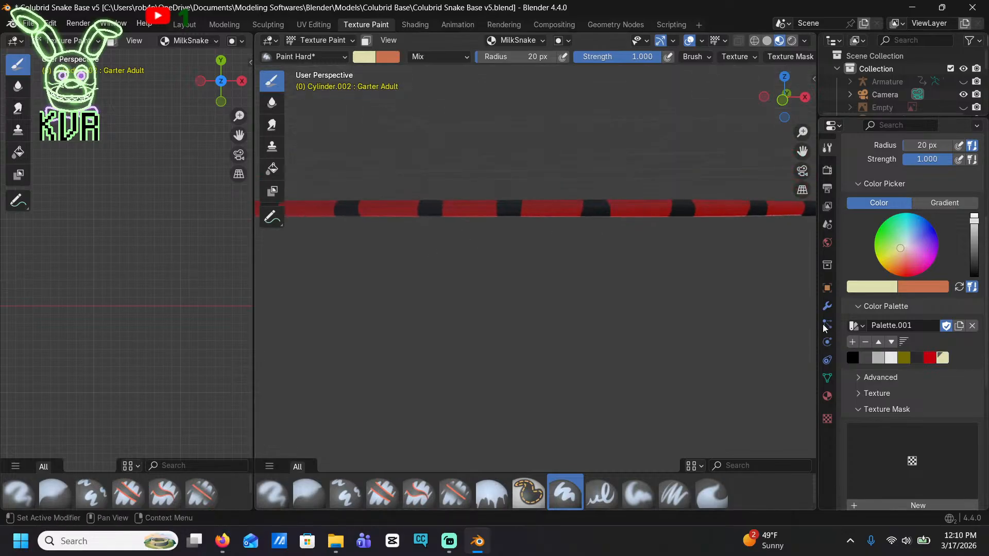
# Try a pale yellow test stroke around the eye on the black head, and undo it
pyautogui.keyDown('shift'); pyautogui.moveTo(777, 283); pyautogui.dragTo(381, 313, button='middle'); pyautogui.keyUp('shift')
pyautogui.scroll(8, 466, 244)
pyautogui.keyDown('shift'); pyautogui.moveTo(470, 246); pyautogui.dragTo(508, 263, button='middle'); pyautogui.keyUp('shift')
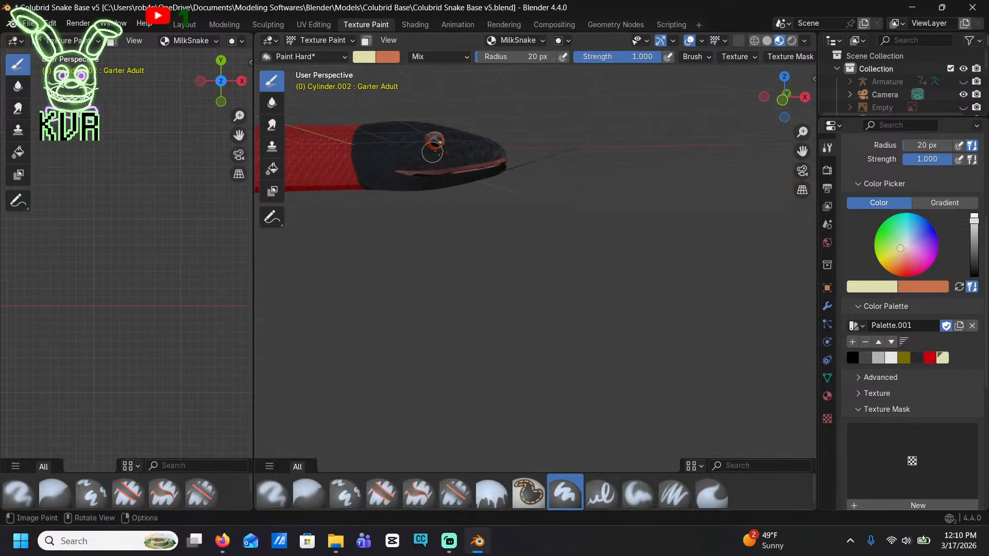
pyautogui.moveTo(439, 151); pyautogui.dragTo(433, 160)
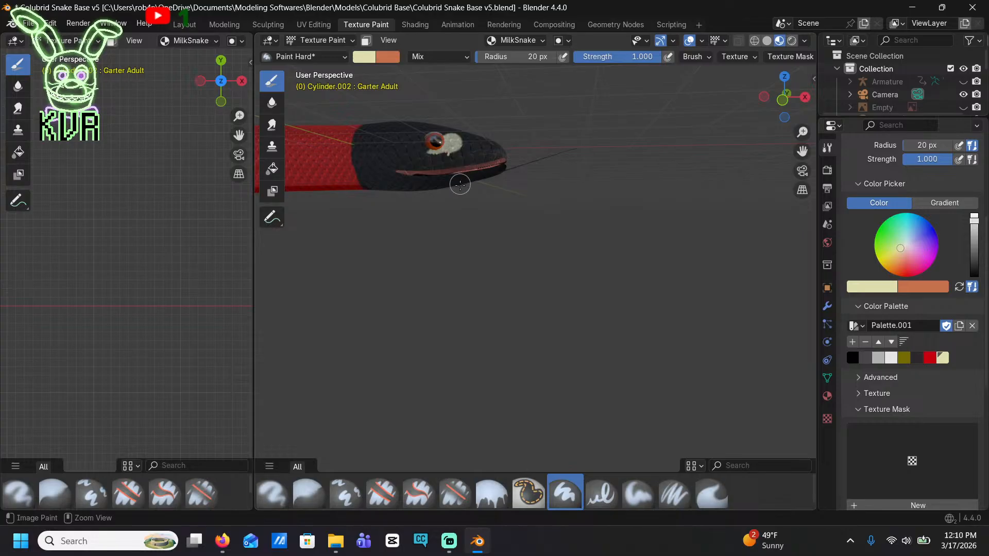
pyautogui.hotkey('ctrl', 'z')
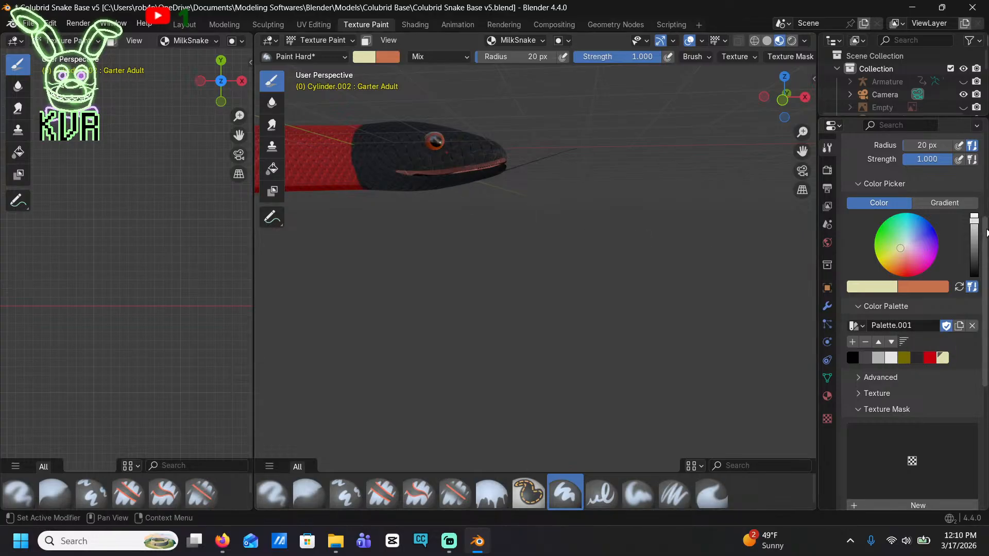
# Change the brush color to cream #DEC8A5, test it behind the eye, and add it to the palette
pyautogui.click(869, 286)
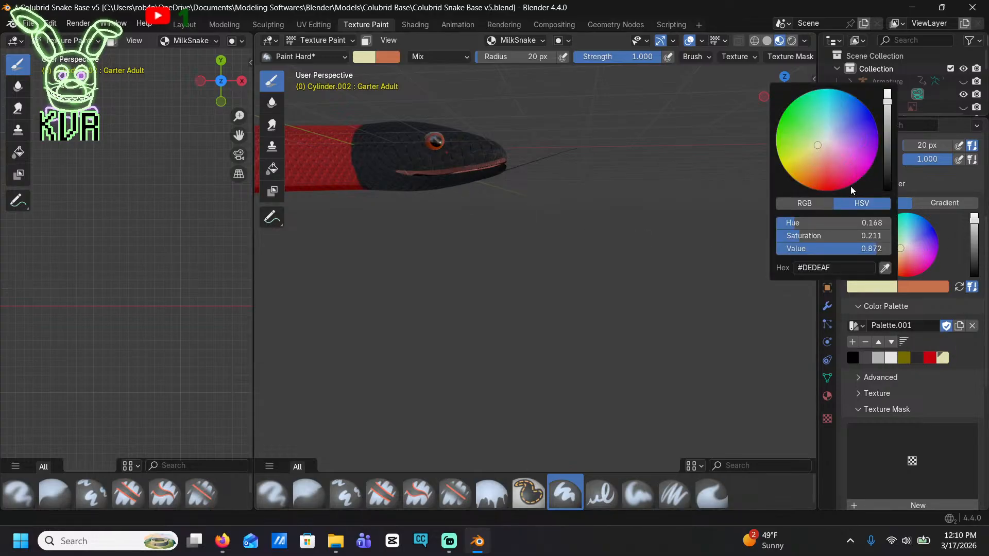
pyautogui.click(816, 147)
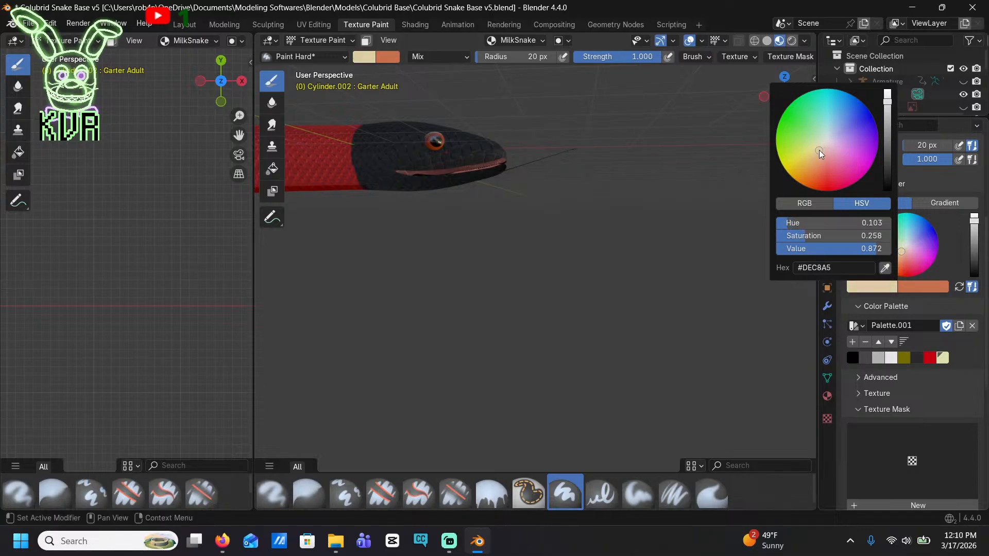
pyautogui.moveTo(443, 150); pyautogui.dragTo(410, 138)
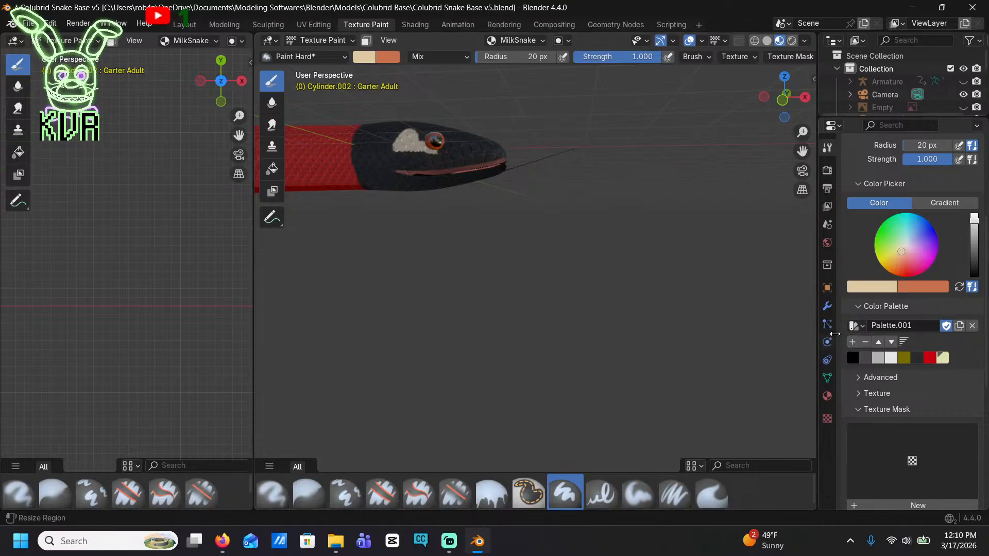
pyautogui.click(852, 342)
# Reset the pale yellow palette swatch to black and make the cream swatch the active brush color
pyautogui.click(943, 358)
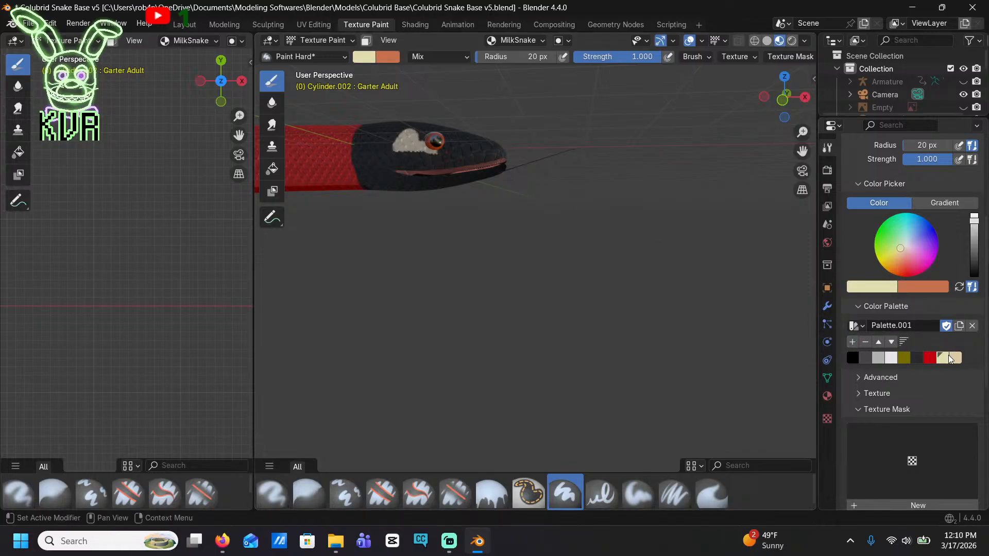
pyautogui.press('BackSpace')
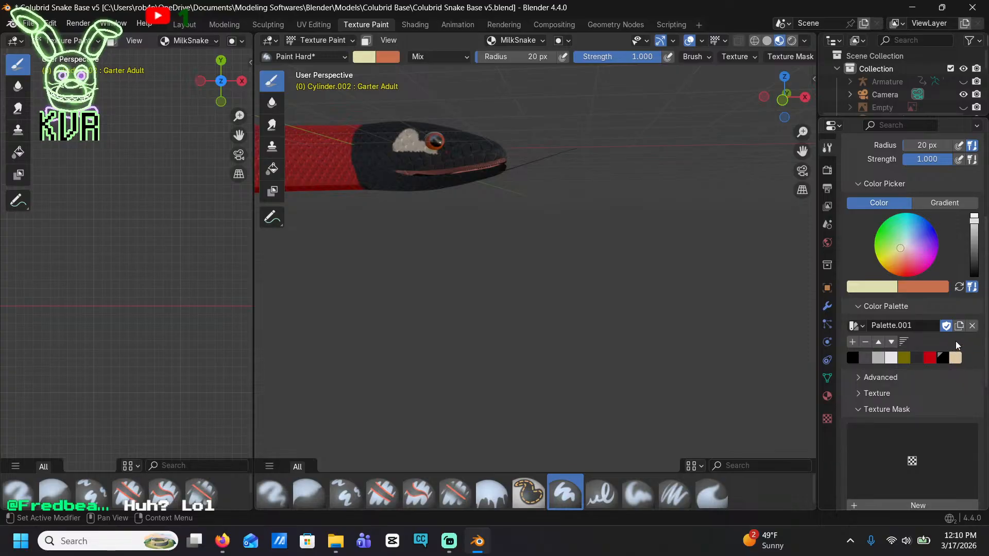
pyautogui.click(957, 358)
# Paint over the cream test patch behind the eye with black
pyautogui.scroll(2, 500, 200)
pyautogui.keyDown('shift'); pyautogui.moveTo(501, 199); pyautogui.dragTo(634, 250, button='middle'); pyautogui.keyUp('shift')
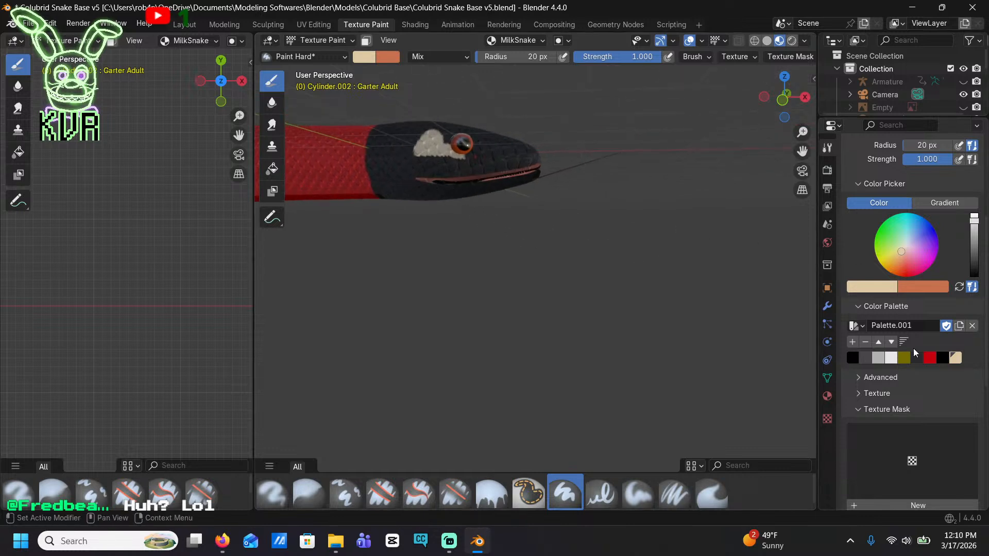
pyautogui.click(850, 357)
pyautogui.moveTo(450, 149); pyautogui.dragTo(432, 132)
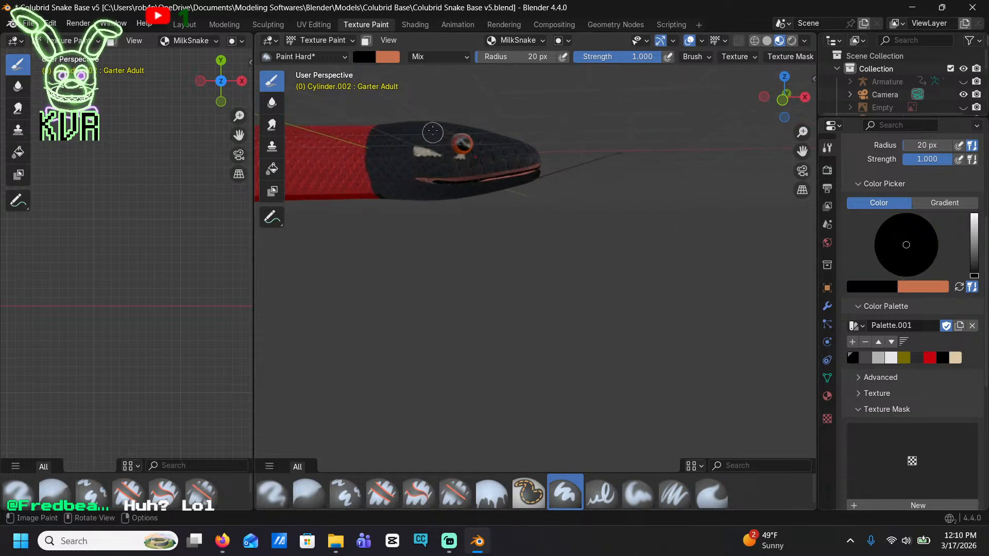
# In front orthographic view, paint a cream patch on the upper side of the head behind the eye
pyautogui.click(953, 358)
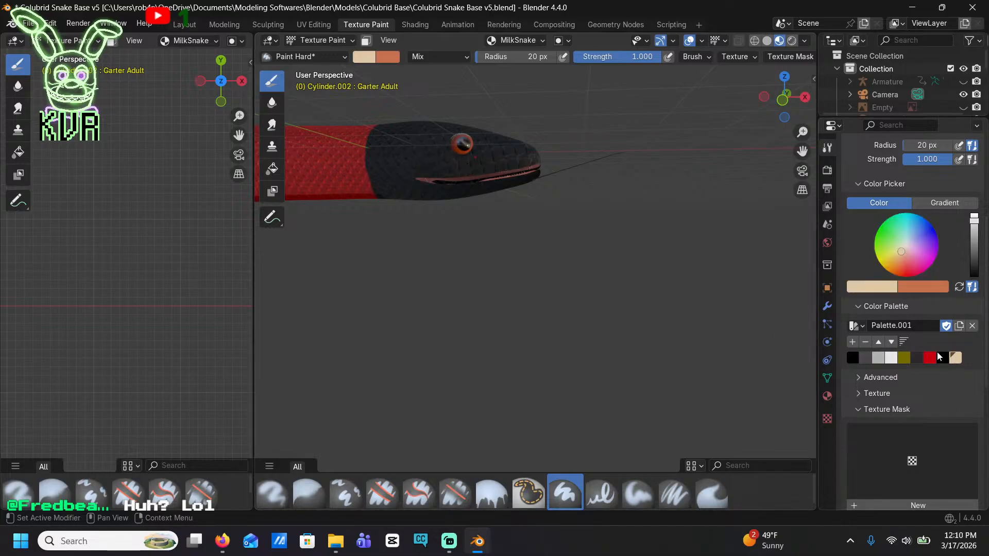
pyautogui.click(784, 100)
pyautogui.scroll(3, 606, 159)
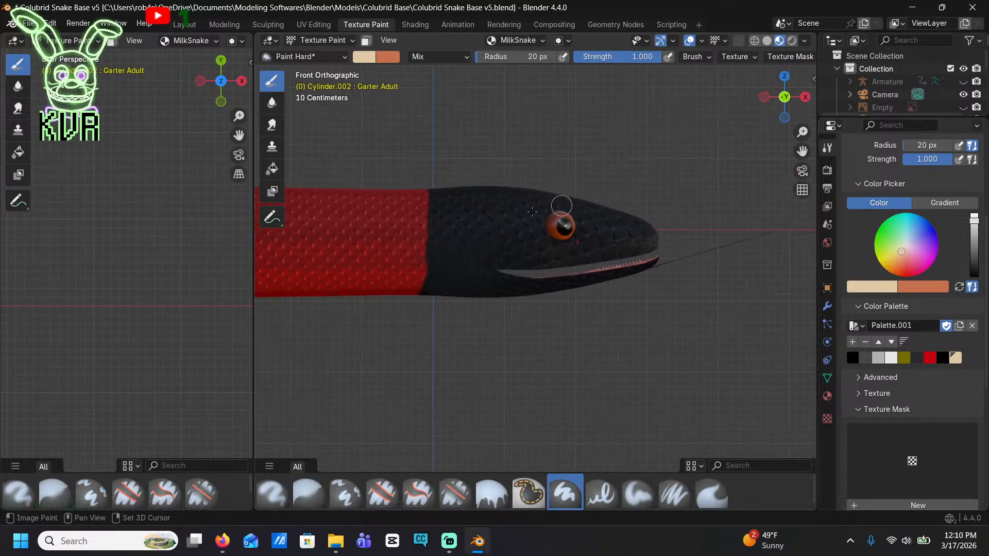
pyautogui.scroll(3, 532, 211)
pyautogui.moveTo(424, 117)
pyautogui.mouseDown()
pyautogui.moveTo(419, 215)
pyautogui.moveTo(499, 209)
pyautogui.moveTo(490, 132)
pyautogui.moveTo(495, 203)
pyautogui.moveTo(449, 208)
pyautogui.moveTo(433, 159)
pyautogui.moveTo(441, 122)
pyautogui.moveTo(484, 198)
pyautogui.moveTo(448, 203)
pyautogui.moveTo(442, 128)
pyautogui.moveTo(463, 191)
pyautogui.mouseUp()
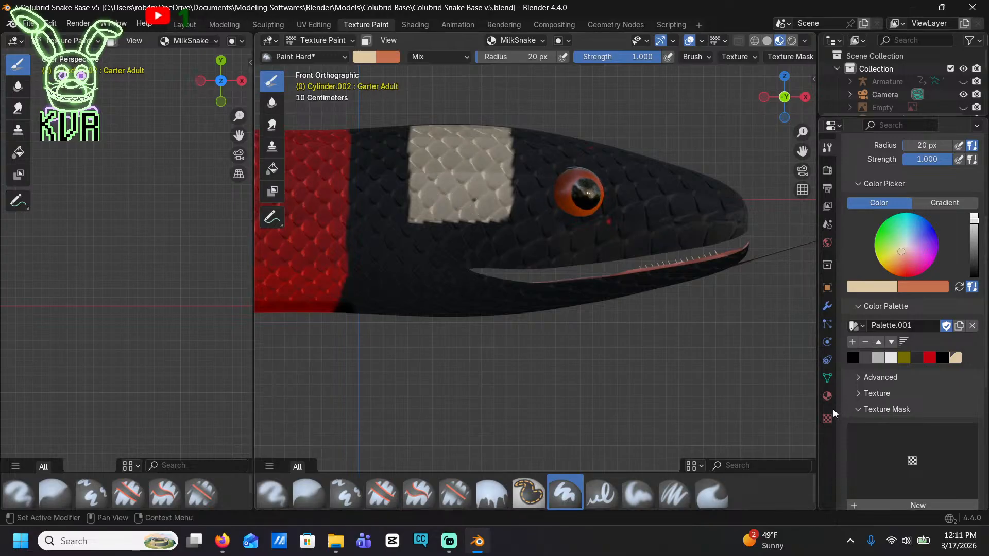
# Replace Material.002 in the snake's fourth material slot with the material named Material
pyautogui.click(827, 396)
pyautogui.scroll(8, 847, 385)
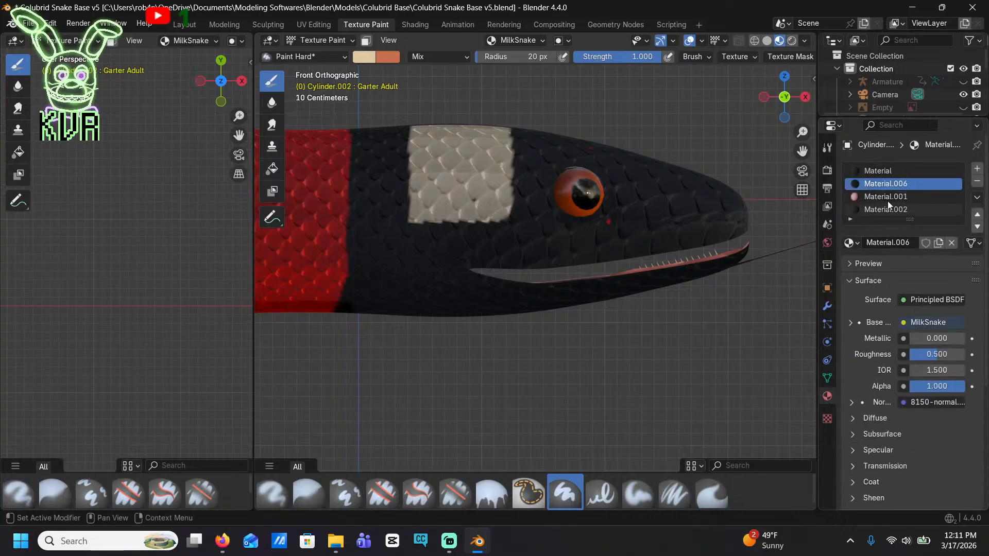
pyautogui.click(882, 210)
pyautogui.click(850, 242)
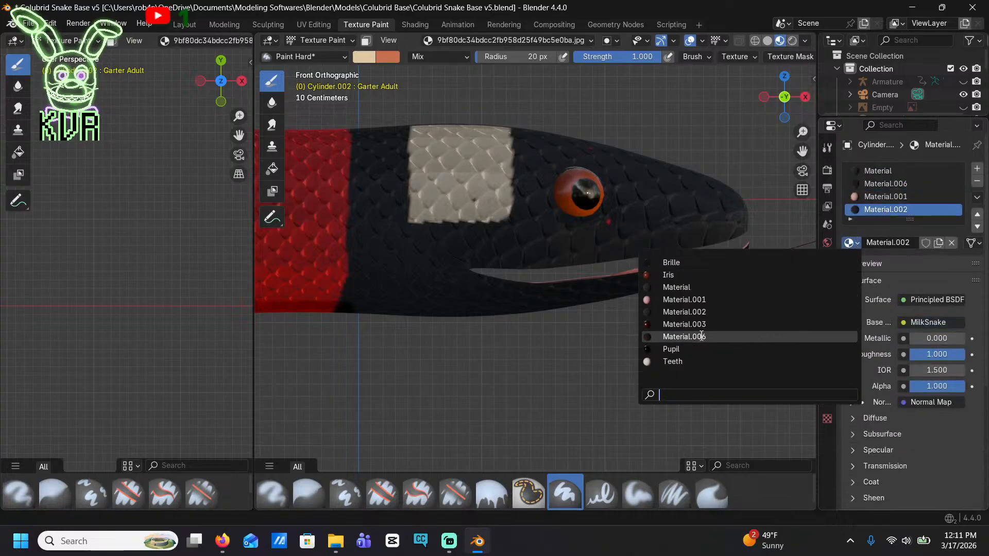
pyautogui.click(706, 288)
# Extend the cream patch behind the eye down past the jaw corner and across the throat as a full band
pyautogui.moveTo(505, 219)
pyautogui.mouseDown()
pyautogui.moveTo(495, 238)
pyautogui.moveTo(502, 262)
pyautogui.moveTo(423, 261)
pyautogui.moveTo(421, 230)
pyautogui.moveTo(477, 247)
pyautogui.mouseUp()
pyautogui.moveTo(417, 273)
pyautogui.mouseDown()
pyautogui.moveTo(422, 309)
pyautogui.moveTo(433, 275)
pyautogui.moveTo(500, 303)
pyautogui.moveTo(431, 314)
pyautogui.moveTo(396, 296)
pyautogui.moveTo(422, 201)
pyautogui.mouseUp()
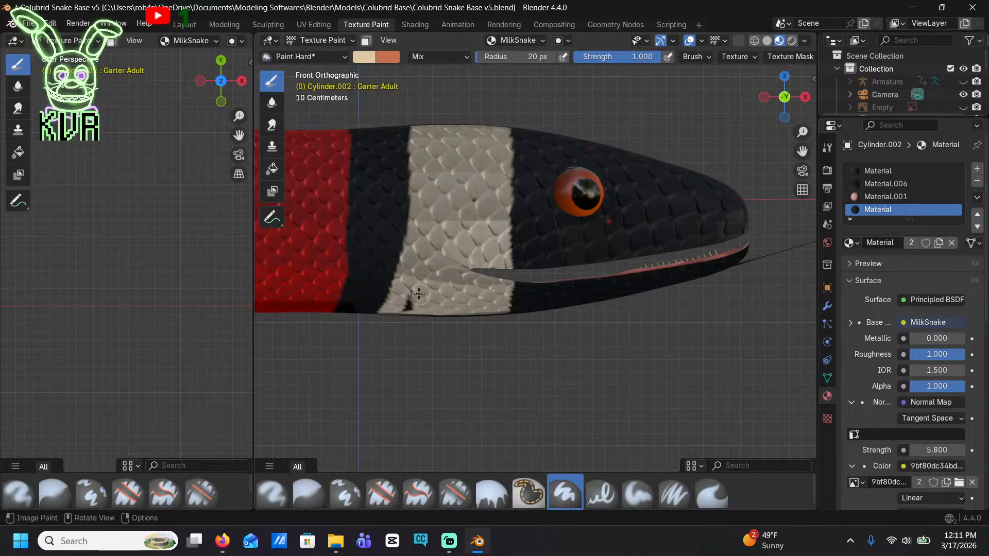
pyautogui.moveTo(434, 313); pyautogui.dragTo(445, 397, button='middle')
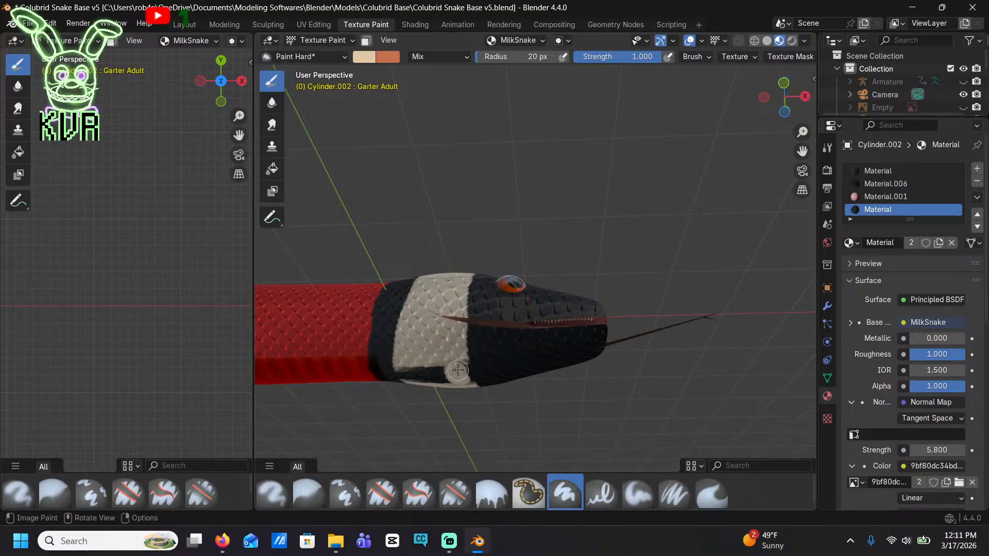
pyautogui.moveTo(457, 368); pyautogui.dragTo(418, 379)
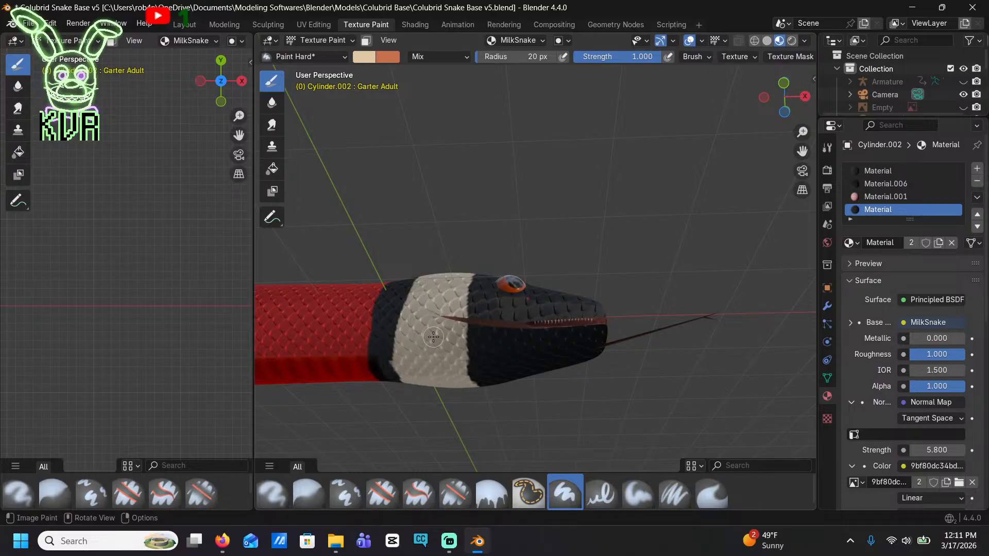
# Widen the cream head band slightly toward the tail, evening its rear edge from the top down the side
pyautogui.moveTo(527, 217); pyautogui.dragTo(528, 310, button='middle')
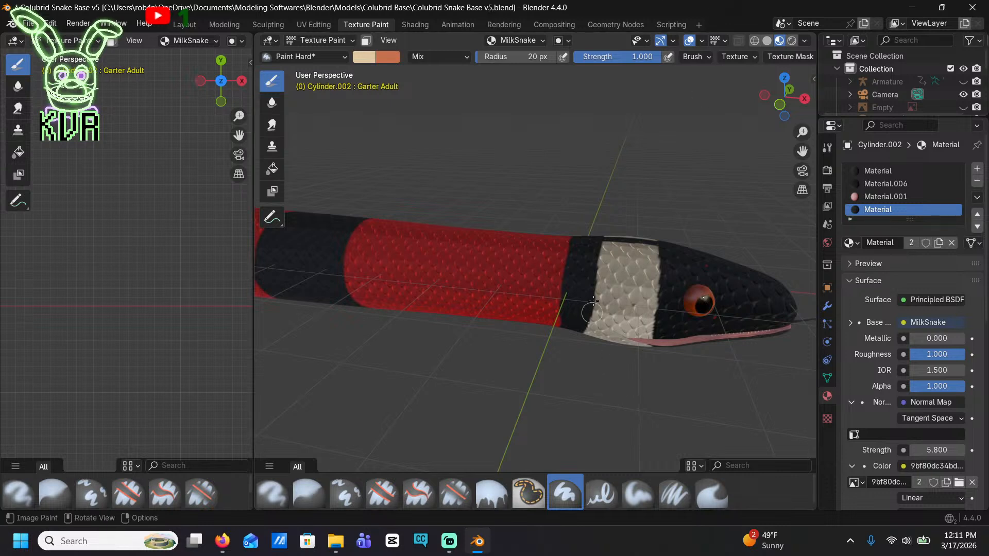
pyautogui.scroll(2, 661, 227)
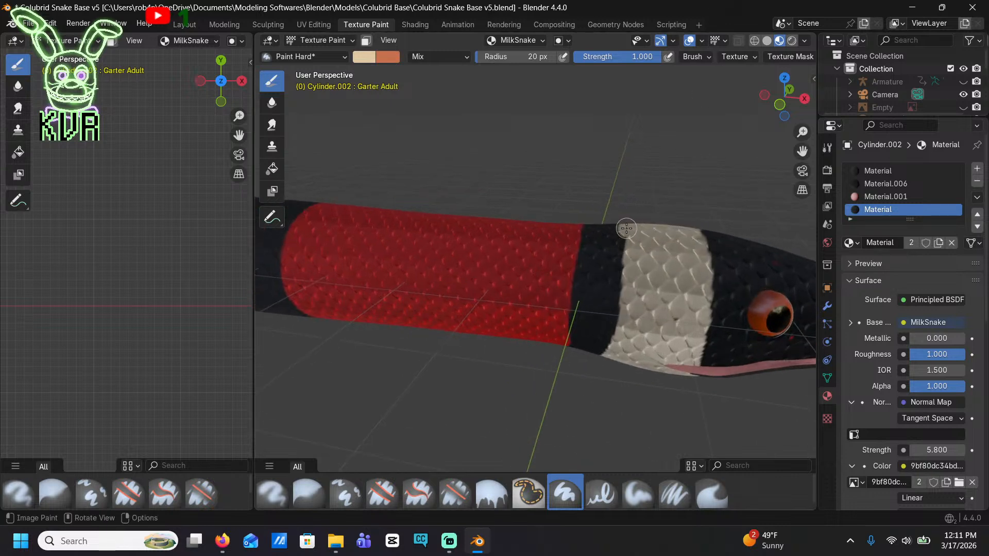
pyautogui.moveTo(620, 268); pyautogui.dragTo(610, 323)
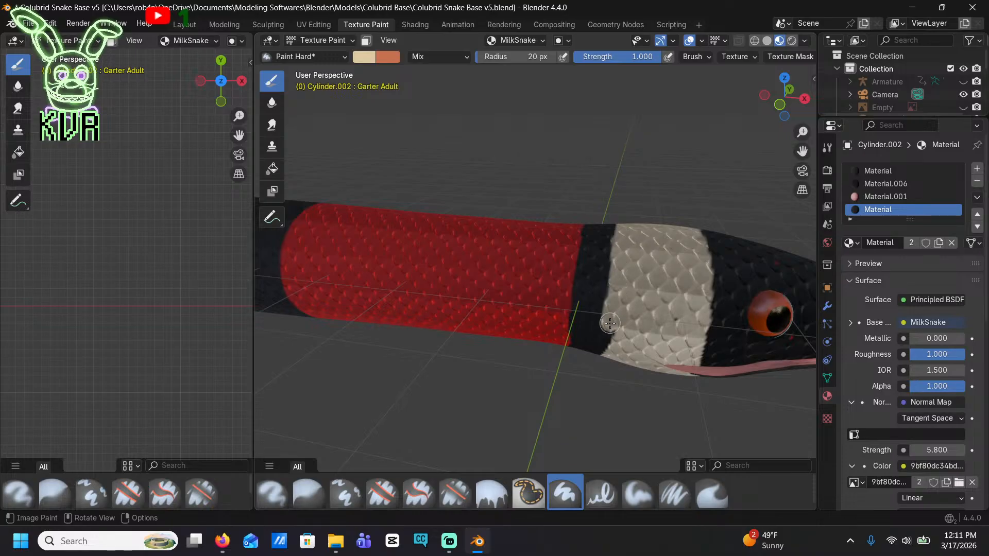
pyautogui.scroll(-9, 581, 312)
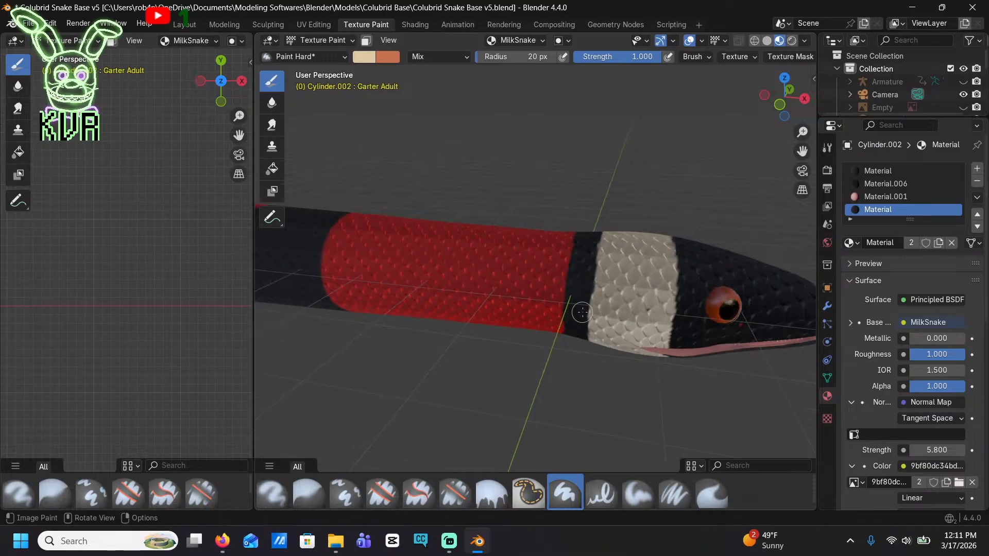
# In front orthographic view, paint cream inside the first black band behind the head, leaving black edges on both sides
pyautogui.keyDown('shift'); pyautogui.moveTo(508, 318); pyautogui.dragTo(774, 79, button='middle'); pyautogui.keyUp('shift')
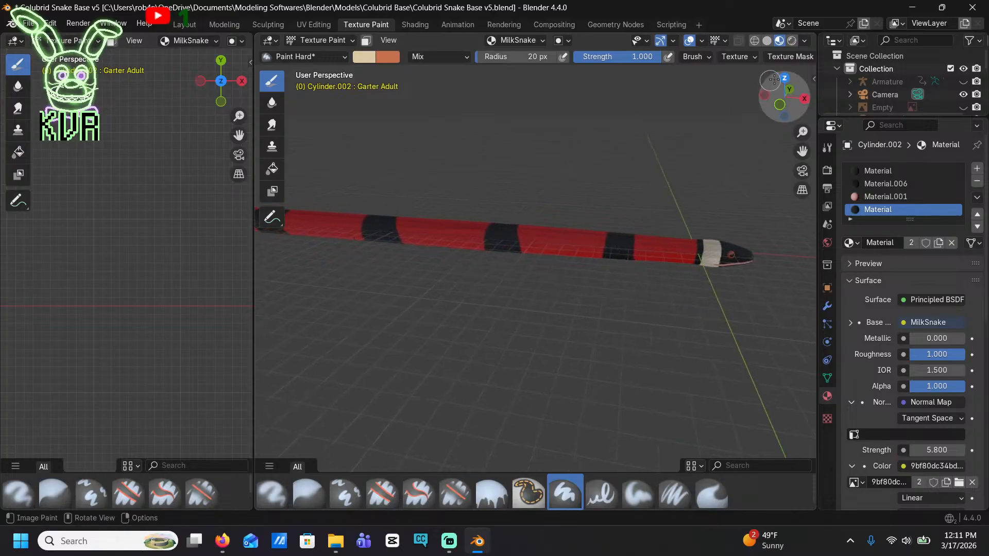
pyautogui.click(772, 105)
pyautogui.scroll(6, 678, 318)
pyautogui.moveTo(678, 318)
pyautogui.keyDown('shift'); pyautogui.mouseDown(button='middle')
pyautogui.moveTo(408, 209)
pyautogui.moveTo(393, 230)
pyautogui.mouseUp(button='middle'); pyautogui.keyUp('shift')
pyautogui.moveTo(512, 302); pyautogui.dragTo(528, 142)
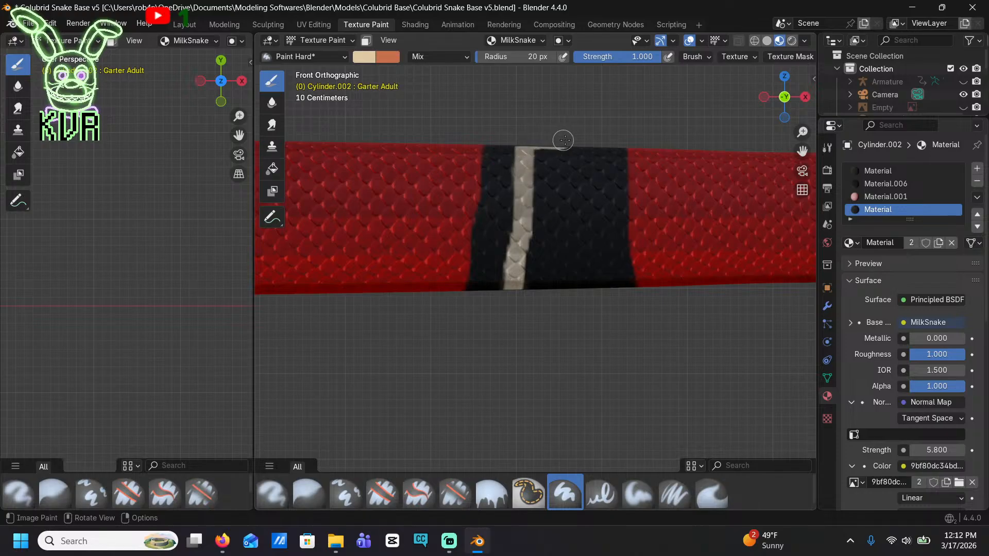
pyautogui.moveTo(601, 149)
pyautogui.mouseDown()
pyautogui.moveTo(611, 295)
pyautogui.moveTo(525, 286)
pyautogui.moveTo(540, 157)
pyautogui.moveTo(570, 154)
pyautogui.moveTo(588, 175)
pyautogui.moveTo(589, 255)
pyautogui.moveTo(550, 269)
pyautogui.moveTo(538, 211)
pyautogui.moveTo(566, 163)
pyautogui.moveTo(579, 211)
pyautogui.moveTo(573, 261)
pyautogui.moveTo(545, 241)
pyautogui.moveTo(552, 166)
pyautogui.moveTo(564, 234)
pyautogui.mouseUp()
# Fill the middle of the second black band behind the head with cream, leaving narrow black edges on both sides
pyautogui.keyDown('shift'); pyautogui.moveTo(483, 243); pyautogui.dragTo(636, 251, button='middle'); pyautogui.keyUp('shift')
pyautogui.keyDown('shift'); pyautogui.moveTo(389, 227); pyautogui.dragTo(651, 235, button='middle'); pyautogui.keyUp('shift')
pyautogui.keyDown('shift'); pyautogui.moveTo(436, 253); pyautogui.dragTo(671, 261, button='middle'); pyautogui.keyUp('shift')
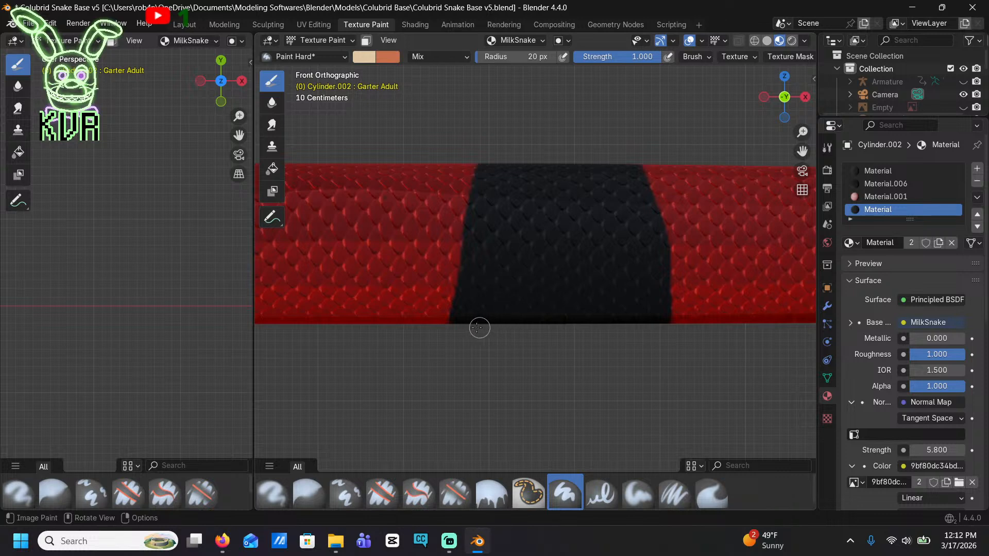
pyautogui.moveTo(479, 328)
pyautogui.mouseDown()
pyautogui.moveTo(512, 164)
pyautogui.moveTo(600, 162)
pyautogui.moveTo(623, 178)
pyautogui.moveTo(638, 292)
pyautogui.moveTo(626, 317)
pyautogui.moveTo(502, 318)
pyautogui.moveTo(526, 167)
pyautogui.moveTo(594, 173)
pyautogui.moveTo(548, 182)
pyautogui.moveTo(510, 237)
pyautogui.moveTo(507, 281)
pyautogui.moveTo(574, 188)
pyautogui.moveTo(610, 200)
pyautogui.moveTo(621, 291)
pyautogui.moveTo(585, 308)
pyautogui.moveTo(523, 305)
pyautogui.moveTo(562, 198)
pyautogui.moveTo(602, 194)
pyautogui.moveTo(611, 284)
pyautogui.mouseUp()
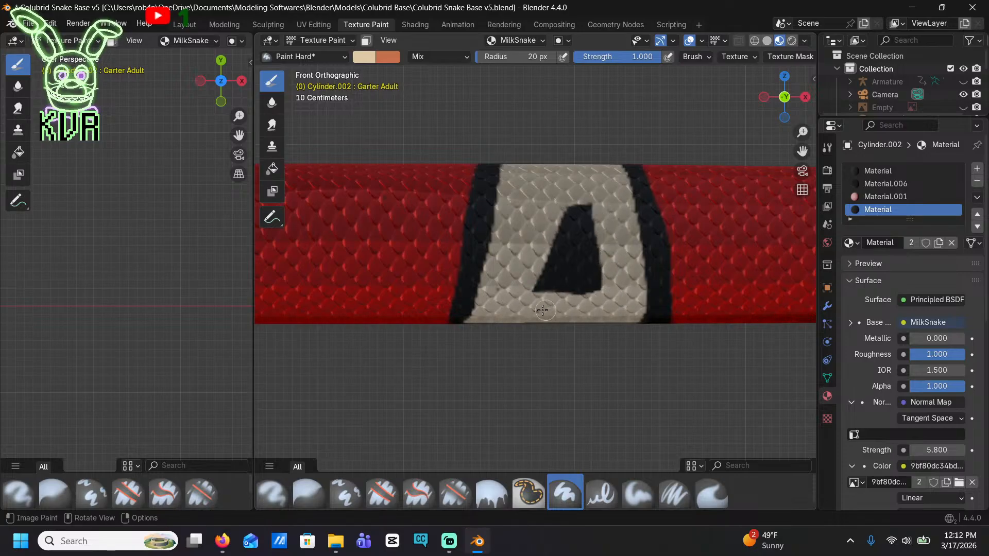
pyautogui.moveTo(539, 279)
pyautogui.mouseDown()
pyautogui.moveTo(571, 212)
pyautogui.moveTo(597, 295)
pyautogui.moveTo(541, 289)
pyautogui.moveTo(588, 207)
pyautogui.moveTo(578, 276)
pyautogui.mouseUp()
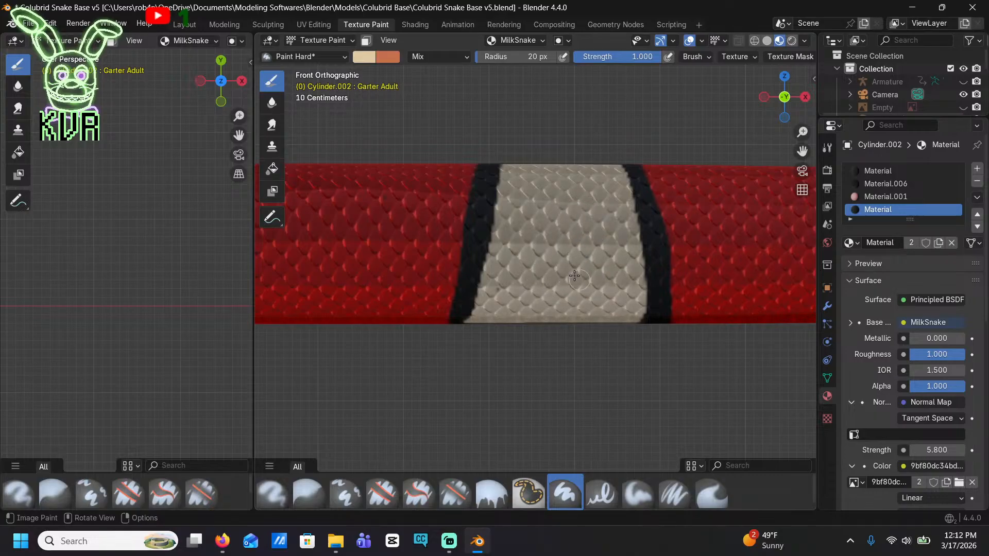
# Fill the middle of the third black band behind the head with cream, leaving black edges on both sides
pyautogui.keyDown('shift'); pyautogui.moveTo(335, 296); pyautogui.dragTo(620, 287, button='middle'); pyautogui.keyUp('shift')
pyautogui.keyDown('shift'); pyautogui.moveTo(335, 252); pyautogui.dragTo(779, 291, button='middle'); pyautogui.keyUp('shift')
pyautogui.moveTo(437, 344)
pyautogui.mouseDown()
pyautogui.moveTo(460, 221)
pyautogui.moveTo(492, 198)
pyautogui.moveTo(614, 212)
pyautogui.moveTo(622, 308)
pyautogui.mouseUp()
pyautogui.keyDown('shift'); pyautogui.moveTo(725, 299); pyautogui.dragTo(370, 287, button='middle'); pyautogui.keyUp('shift')
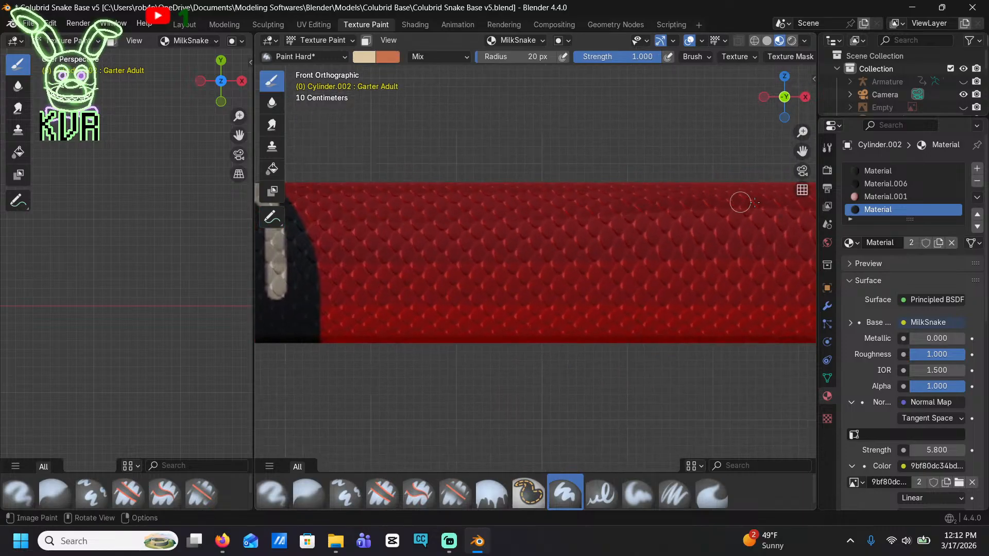
pyautogui.keyDown('shift'); pyautogui.moveTo(435, 261); pyautogui.dragTo(679, 278, button='middle'); pyautogui.keyUp('shift')
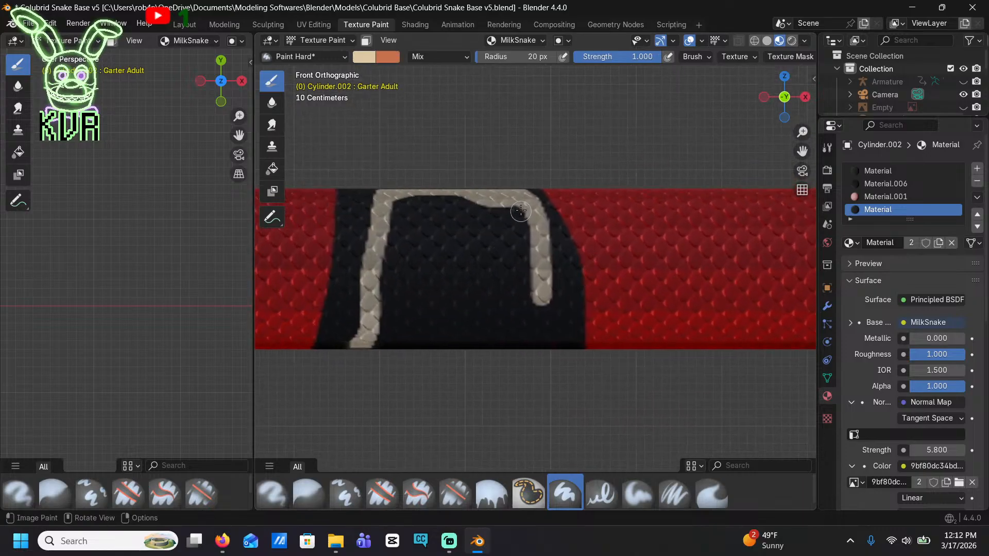
pyautogui.moveTo(386, 187); pyautogui.dragTo(372, 205)
pyautogui.moveTo(381, 283)
pyautogui.mouseDown()
pyautogui.moveTo(370, 349)
pyautogui.moveTo(405, 208)
pyautogui.moveTo(507, 206)
pyautogui.moveTo(533, 245)
pyautogui.moveTo(550, 351)
pyautogui.moveTo(383, 343)
pyautogui.moveTo(412, 252)
pyautogui.moveTo(466, 216)
pyautogui.moveTo(448, 229)
pyautogui.moveTo(415, 309)
pyautogui.moveTo(515, 336)
pyautogui.moveTo(531, 268)
pyautogui.moveTo(430, 230)
pyautogui.moveTo(470, 261)
pyautogui.moveTo(424, 255)
pyautogui.moveTo(471, 306)
pyautogui.moveTo(427, 295)
pyautogui.mouseUp()
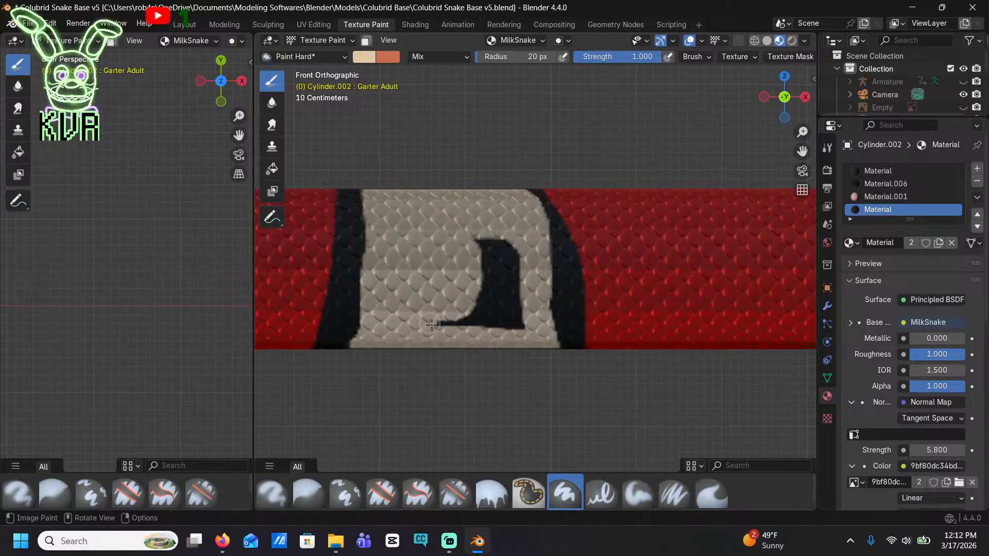
pyautogui.moveTo(513, 336)
pyautogui.mouseDown()
pyautogui.moveTo(515, 252)
pyautogui.moveTo(478, 241)
pyautogui.moveTo(507, 301)
pyautogui.moveTo(478, 319)
pyautogui.moveTo(483, 258)
pyautogui.moveTo(488, 287)
pyautogui.mouseUp()
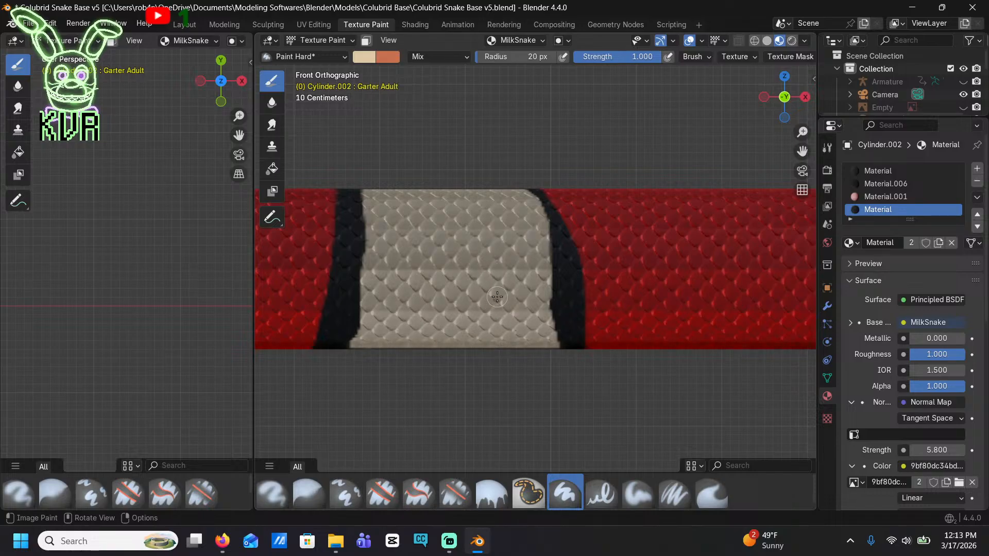
# Paint cream across the middle of the fourth black band behind the head, keeping a narrow black border on each side
pyautogui.keyDown('shift'); pyautogui.moveTo(413, 272); pyautogui.dragTo(554, 267, button='middle'); pyautogui.keyUp('shift')
pyautogui.keyDown('shift'); pyautogui.moveTo(401, 300); pyautogui.dragTo(503, 294, button='middle'); pyautogui.keyUp('shift')
pyautogui.keyDown('shift'); pyautogui.moveTo(380, 326); pyautogui.dragTo(664, 298, button='middle'); pyautogui.keyUp('shift')
pyautogui.keyDown('shift'); pyautogui.moveTo(291, 258); pyautogui.dragTo(723, 285, button='middle'); pyautogui.keyUp('shift')
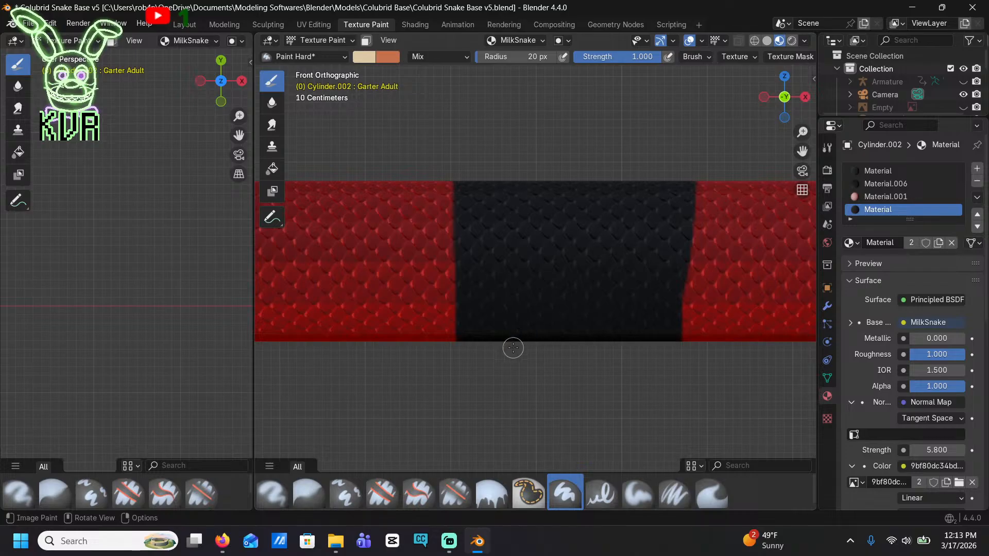
pyautogui.moveTo(513, 348)
pyautogui.mouseDown()
pyautogui.moveTo(505, 177)
pyautogui.moveTo(646, 184)
pyautogui.moveTo(642, 314)
pyautogui.moveTo(614, 338)
pyautogui.moveTo(548, 341)
pyautogui.moveTo(520, 206)
pyautogui.moveTo(583, 193)
pyautogui.moveTo(635, 260)
pyautogui.moveTo(624, 316)
pyautogui.moveTo(565, 324)
pyautogui.moveTo(529, 317)
pyautogui.moveTo(536, 229)
pyautogui.moveTo(616, 210)
pyautogui.moveTo(628, 294)
pyautogui.moveTo(535, 315)
pyautogui.moveTo(540, 242)
pyautogui.moveTo(571, 212)
pyautogui.moveTo(612, 265)
pyautogui.moveTo(561, 311)
pyautogui.mouseUp()
pyautogui.moveTo(556, 263)
pyautogui.mouseDown()
pyautogui.moveTo(608, 226)
pyautogui.moveTo(587, 309)
pyautogui.moveTo(564, 263)
pyautogui.moveTo(598, 289)
pyautogui.moveTo(577, 262)
pyautogui.mouseUp()
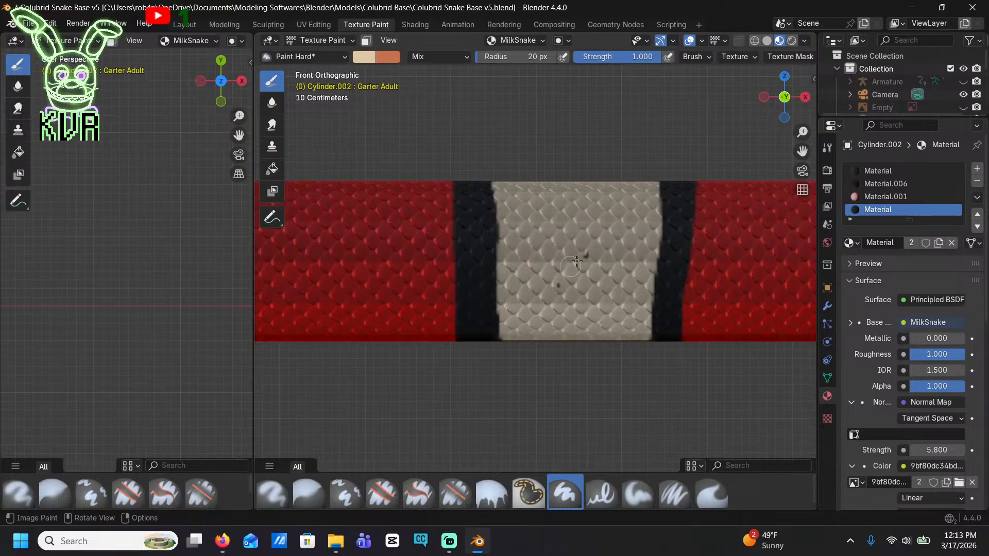
# Fill the inside of the fifth black band behind the head with cream, following its slanted edges and leaving black borders
pyautogui.keyDown('shift'); pyautogui.moveTo(402, 290); pyautogui.dragTo(669, 276, button='middle'); pyautogui.keyUp('shift')
pyautogui.keyDown('shift'); pyautogui.moveTo(453, 270); pyautogui.dragTo(772, 289, button='middle'); pyautogui.keyUp('shift')
pyautogui.keyDown('shift'); pyautogui.moveTo(360, 288); pyautogui.dragTo(582, 318, button='middle'); pyautogui.keyUp('shift')
pyautogui.moveTo(490, 362)
pyautogui.mouseDown()
pyautogui.moveTo(501, 226)
pyautogui.moveTo(572, 213)
pyautogui.moveTo(642, 219)
pyautogui.moveTo(626, 345)
pyautogui.moveTo(579, 370)
pyautogui.moveTo(513, 365)
pyautogui.moveTo(504, 281)
pyautogui.moveTo(555, 232)
pyautogui.moveTo(629, 234)
pyautogui.moveTo(620, 312)
pyautogui.moveTo(566, 358)
pyautogui.moveTo(508, 355)
pyautogui.moveTo(509, 288)
pyautogui.moveTo(538, 242)
pyautogui.moveTo(613, 255)
pyautogui.moveTo(613, 319)
pyautogui.moveTo(544, 346)
pyautogui.moveTo(535, 273)
pyautogui.moveTo(547, 273)
pyautogui.mouseUp()
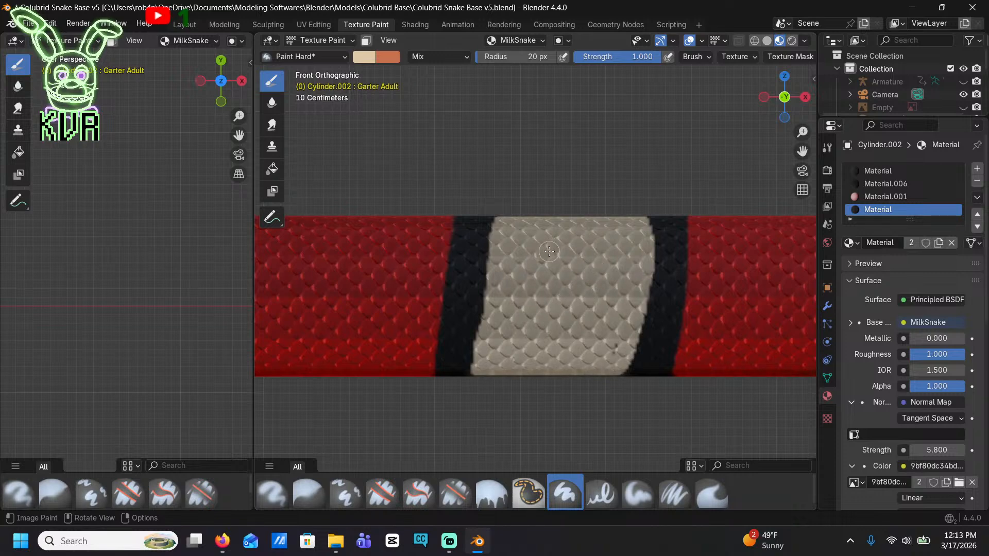
# Outline a cream area inside the sixth black band behind the head and fill it in, leaving black edges on both sides
pyautogui.keyDown('shift'); pyautogui.moveTo(441, 313); pyautogui.dragTo(772, 289, button='middle'); pyautogui.keyUp('shift')
pyautogui.keyDown('shift'); pyautogui.moveTo(345, 271); pyautogui.dragTo(580, 264, button='middle'); pyautogui.keyUp('shift')
pyautogui.moveTo(460, 381)
pyautogui.mouseDown()
pyautogui.moveTo(456, 350)
pyautogui.moveTo(483, 222)
pyautogui.moveTo(626, 223)
pyautogui.moveTo(634, 337)
pyautogui.moveTo(632, 361)
pyautogui.moveTo(576, 378)
pyautogui.moveTo(471, 375)
pyautogui.moveTo(451, 332)
pyautogui.moveTo(470, 268)
pyautogui.mouseUp()
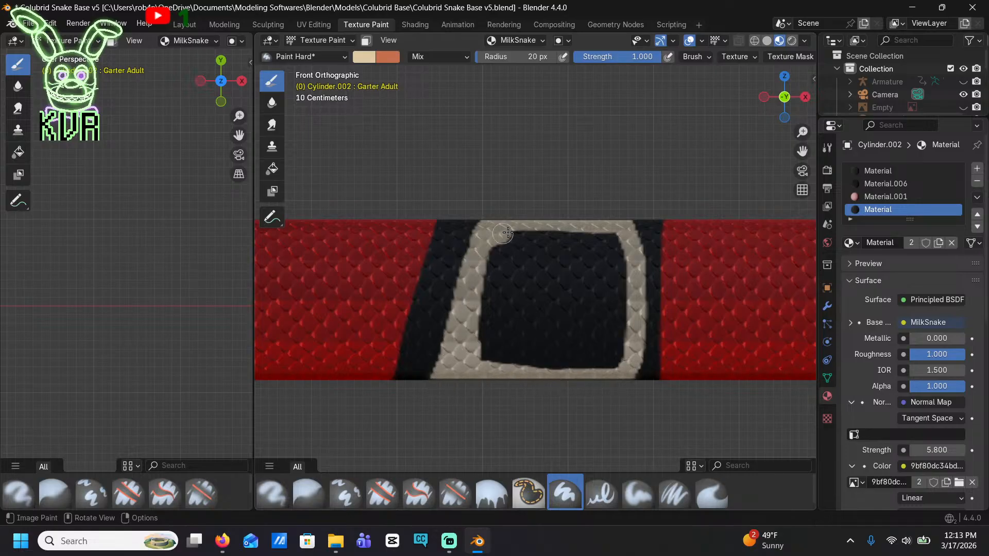
pyautogui.moveTo(507, 233)
pyautogui.mouseDown()
pyautogui.moveTo(589, 238)
pyautogui.moveTo(623, 316)
pyautogui.moveTo(607, 363)
pyautogui.moveTo(507, 363)
pyautogui.moveTo(480, 329)
pyautogui.moveTo(482, 269)
pyautogui.moveTo(577, 249)
pyautogui.moveTo(608, 265)
pyautogui.moveTo(610, 328)
pyautogui.moveTo(497, 350)
pyautogui.moveTo(495, 260)
pyautogui.moveTo(549, 253)
pyautogui.moveTo(594, 267)
pyautogui.moveTo(591, 336)
pyautogui.mouseUp()
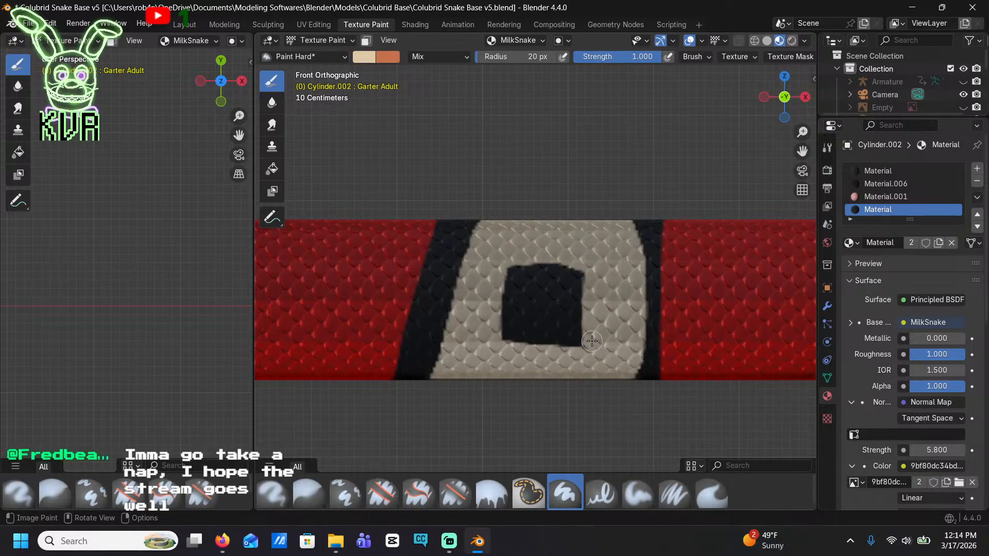
pyautogui.moveTo(591, 341)
pyautogui.mouseDown()
pyautogui.moveTo(544, 340)
pyautogui.moveTo(508, 325)
pyautogui.moveTo(530, 264)
pyautogui.moveTo(580, 281)
pyautogui.moveTo(577, 338)
pyautogui.moveTo(514, 323)
pyautogui.moveTo(569, 283)
pyautogui.moveTo(563, 297)
pyautogui.mouseUp()
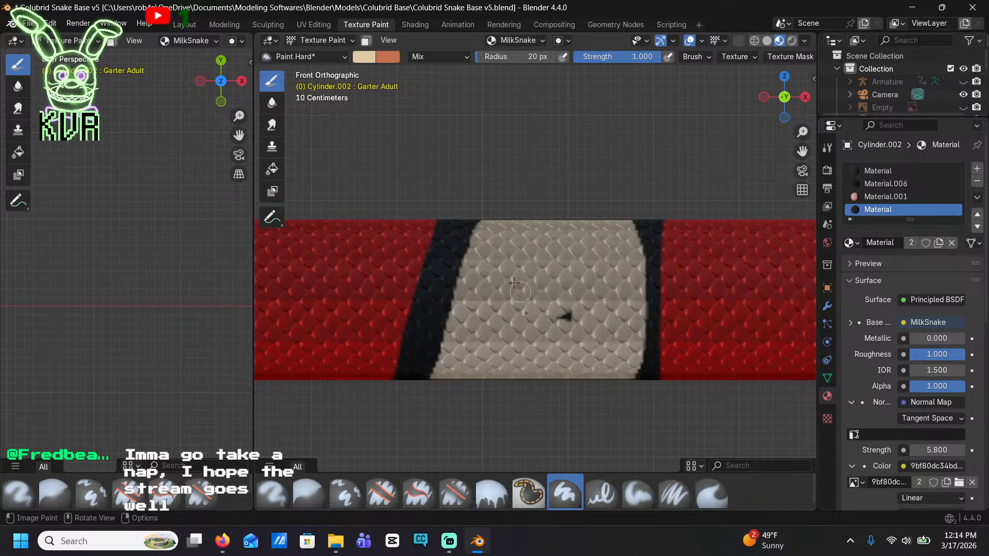
# Paint the inside of the seventh black band behind the head cream, leaving narrow black edges on both sides
pyautogui.scroll(-6, 489, 327)
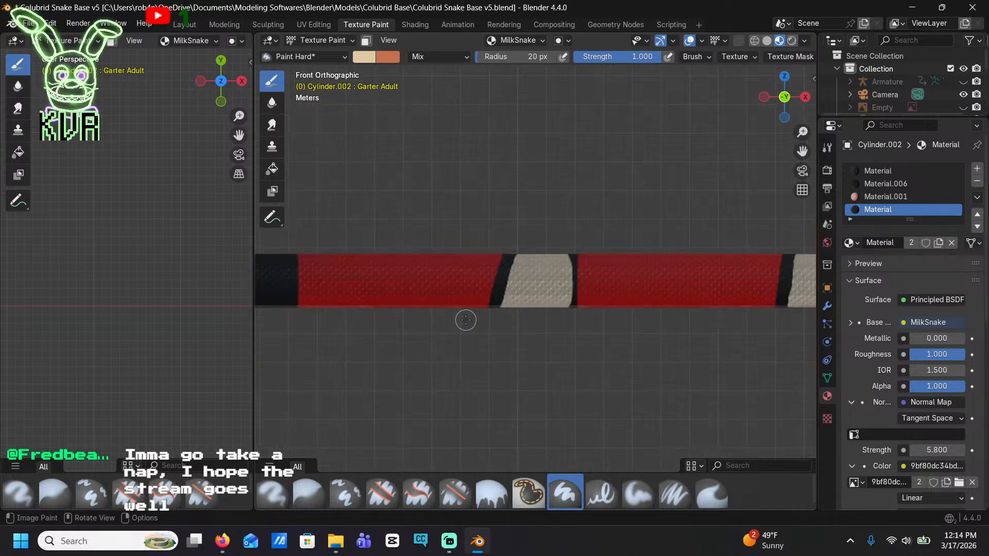
pyautogui.keyDown('shift'); pyautogui.moveTo(409, 318); pyautogui.dragTo(553, 316, button='middle'); pyautogui.keyUp('shift')
pyautogui.scroll(6, 602, 360)
pyautogui.moveTo(431, 334)
pyautogui.keyDown('shift'); pyautogui.mouseDown(button='middle')
pyautogui.moveTo(602, 356)
pyautogui.moveTo(547, 268)
pyautogui.mouseUp(button='middle'); pyautogui.keyUp('shift')
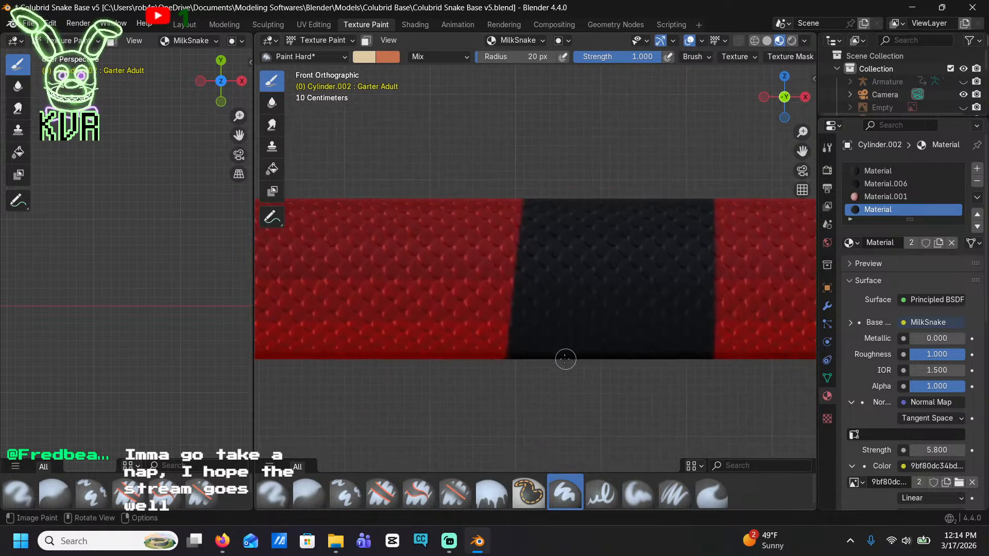
pyautogui.moveTo(546, 354); pyautogui.dragTo(567, 212)
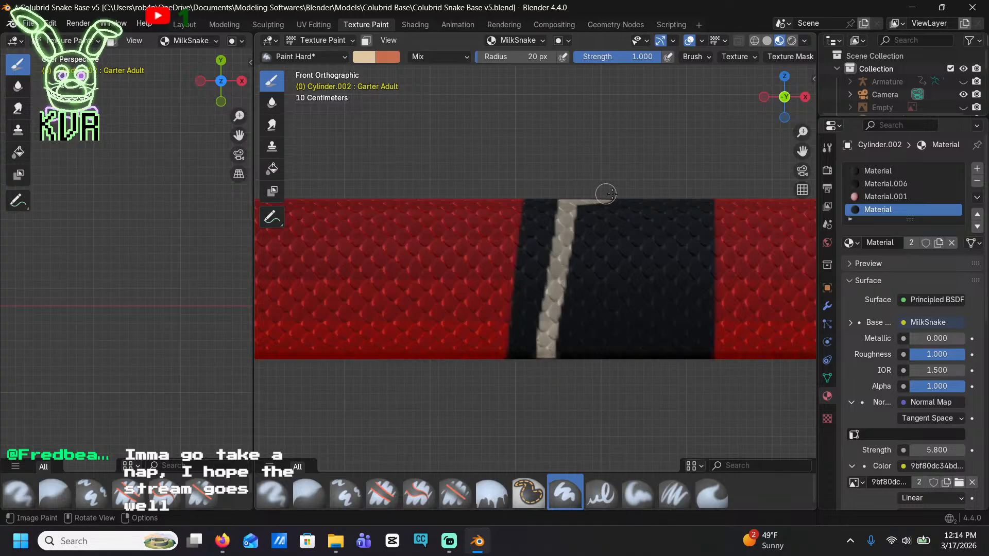
pyautogui.moveTo(666, 206)
pyautogui.mouseDown()
pyautogui.moveTo(684, 342)
pyautogui.moveTo(587, 357)
pyautogui.moveTo(557, 337)
pyautogui.moveTo(571, 246)
pyautogui.moveTo(610, 209)
pyautogui.mouseUp()
pyautogui.moveTo(670, 246)
pyautogui.mouseDown()
pyautogui.moveTo(673, 323)
pyautogui.moveTo(634, 341)
pyautogui.moveTo(571, 333)
pyautogui.moveTo(593, 225)
pyautogui.moveTo(665, 241)
pyautogui.moveTo(658, 333)
pyautogui.moveTo(575, 330)
pyautogui.moveTo(597, 242)
pyautogui.moveTo(644, 262)
pyautogui.moveTo(600, 319)
pyautogui.moveTo(597, 257)
pyautogui.moveTo(637, 268)
pyautogui.moveTo(600, 288)
pyautogui.moveTo(615, 277)
pyautogui.mouseUp()
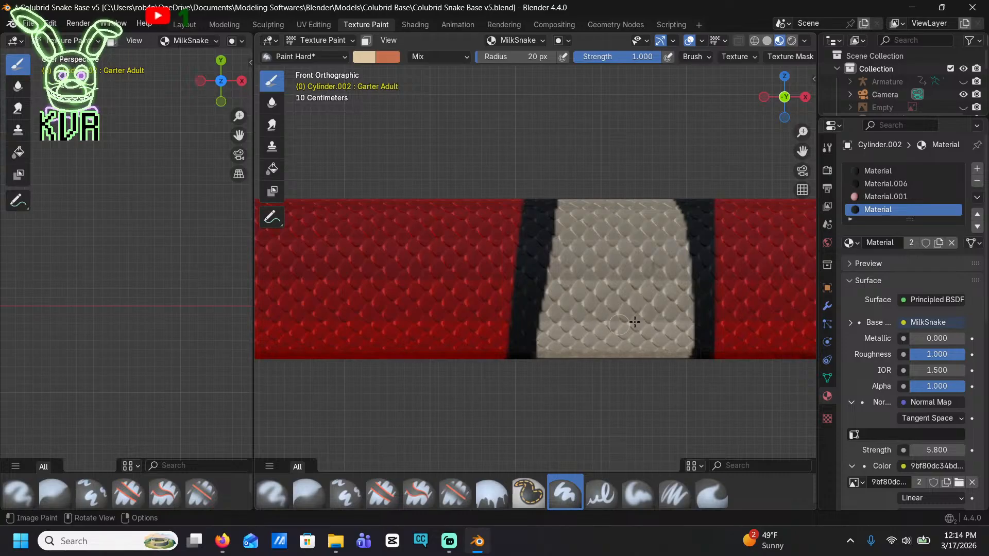
# Fill the middle of the eighth black band behind the head with cream, keeping thin black borders against the red
pyautogui.keyDown('shift'); pyautogui.moveTo(324, 287); pyautogui.dragTo(673, 258, button='middle'); pyautogui.keyUp('shift')
pyautogui.keyDown('shift'); pyautogui.moveTo(381, 247); pyautogui.dragTo(763, 320, button='middle'); pyautogui.keyUp('shift')
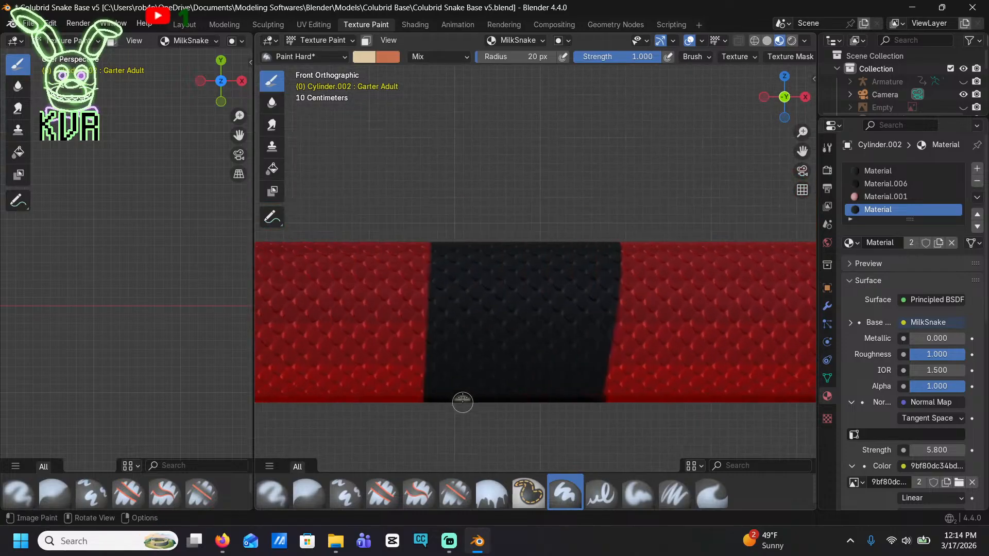
pyautogui.moveTo(463, 402)
pyautogui.mouseDown()
pyautogui.moveTo(466, 281)
pyautogui.moveTo(494, 239)
pyautogui.mouseUp()
pyautogui.moveTo(574, 240)
pyautogui.mouseDown()
pyautogui.moveTo(581, 304)
pyautogui.moveTo(569, 372)
pyautogui.moveTo(523, 399)
pyautogui.moveTo(487, 398)
pyautogui.moveTo(475, 358)
pyautogui.moveTo(482, 262)
pyautogui.moveTo(561, 248)
pyautogui.moveTo(566, 308)
pyautogui.moveTo(541, 384)
pyautogui.moveTo(483, 389)
pyautogui.mouseUp()
pyautogui.moveTo(504, 263)
pyautogui.mouseDown()
pyautogui.moveTo(538, 275)
pyautogui.moveTo(528, 283)
pyautogui.moveTo(549, 307)
pyautogui.moveTo(534, 389)
pyautogui.moveTo(492, 338)
pyautogui.moveTo(535, 307)
pyautogui.moveTo(525, 376)
pyautogui.moveTo(522, 311)
pyautogui.moveTo(517, 334)
pyautogui.mouseUp()
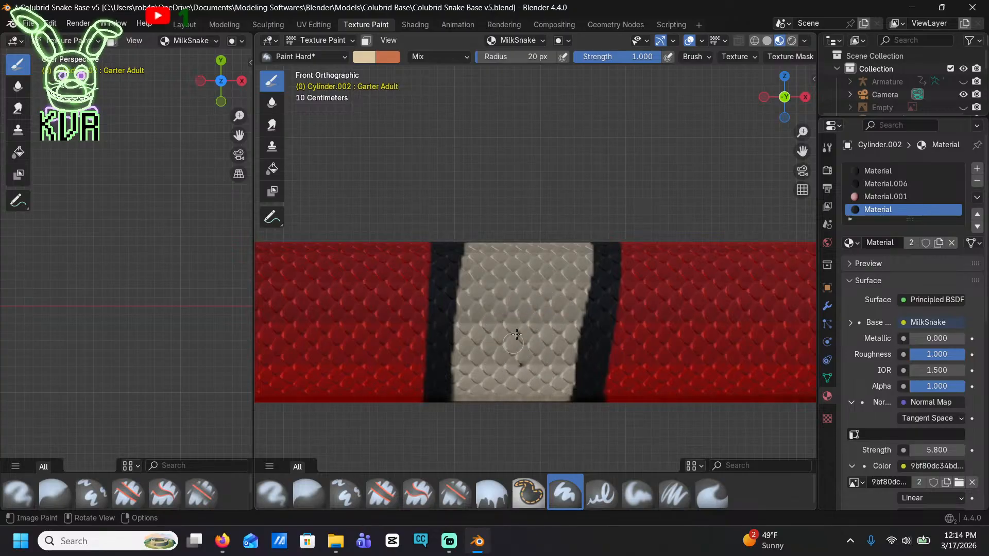
# Paint a cream section in the middle of the ninth black band, where the body starts tapering, leaving wider black edges
pyautogui.moveTo(491, 355)
pyautogui.keyDown('shift'); pyautogui.mouseDown(button='middle')
pyautogui.moveTo(623, 364)
pyautogui.moveTo(757, 317)
pyautogui.mouseUp(button='middle'); pyautogui.keyUp('shift')
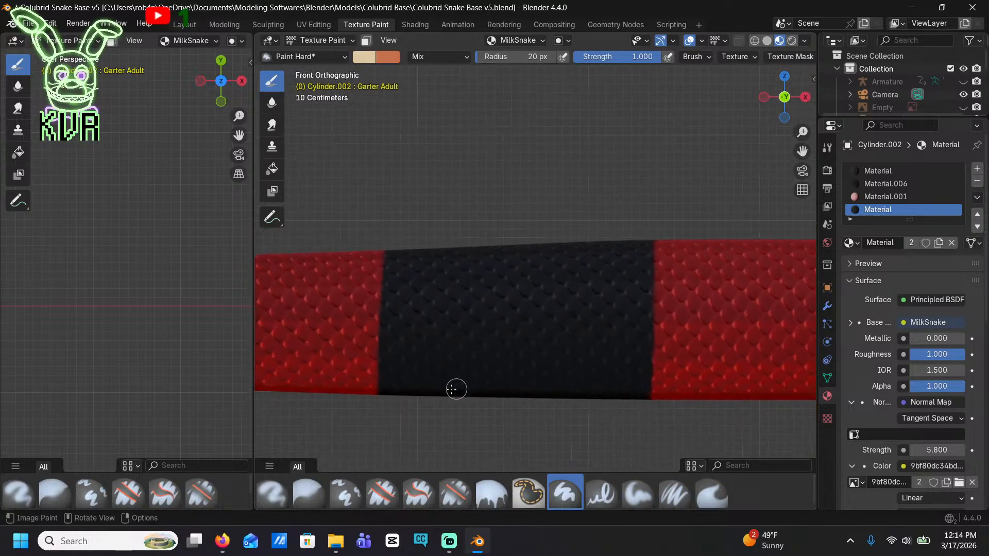
pyautogui.moveTo(452, 391)
pyautogui.mouseDown()
pyautogui.moveTo(470, 274)
pyautogui.moveTo(486, 237)
pyautogui.mouseUp()
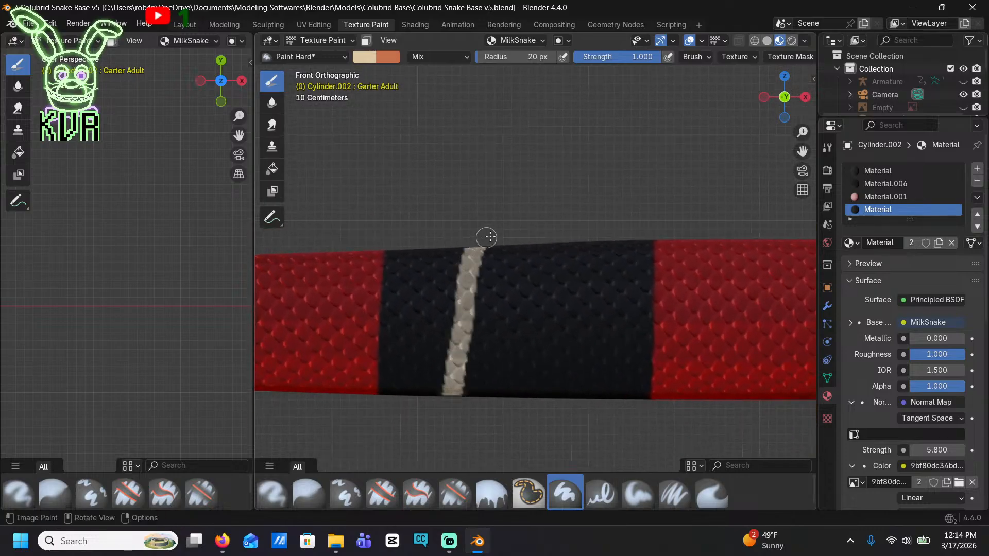
pyautogui.moveTo(595, 241)
pyautogui.mouseDown()
pyautogui.moveTo(591, 340)
pyautogui.moveTo(551, 387)
pyautogui.moveTo(481, 390)
pyautogui.moveTo(477, 268)
pyautogui.moveTo(536, 246)
pyautogui.moveTo(574, 251)
pyautogui.moveTo(574, 356)
pyautogui.moveTo(517, 380)
pyautogui.moveTo(473, 335)
pyautogui.moveTo(524, 257)
pyautogui.moveTo(575, 294)
pyautogui.mouseUp()
pyautogui.moveTo(565, 373)
pyautogui.mouseDown()
pyautogui.moveTo(486, 370)
pyautogui.moveTo(493, 312)
pyautogui.moveTo(522, 269)
pyautogui.moveTo(557, 345)
pyautogui.moveTo(520, 365)
pyautogui.moveTo(539, 278)
pyautogui.moveTo(546, 335)
pyautogui.moveTo(512, 369)
pyautogui.moveTo(521, 319)
pyautogui.mouseUp()
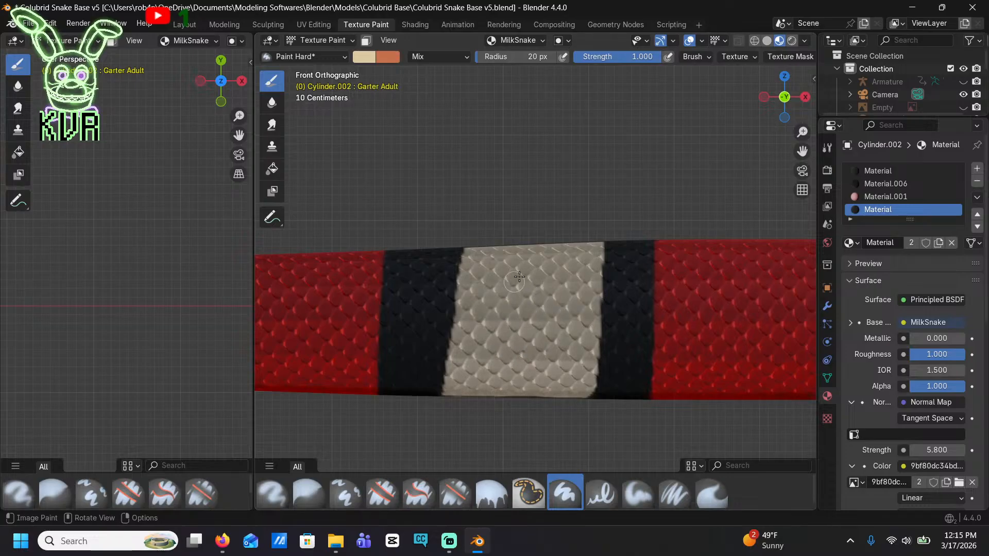
# Paint a cream section in the centre of the tenth black band on the tapering tail, leaving wide black borders
pyautogui.keyDown('shift'); pyautogui.moveTo(309, 295); pyautogui.dragTo(465, 256, button='middle'); pyautogui.keyUp('shift')
pyautogui.keyDown('shift'); pyautogui.moveTo(297, 334); pyautogui.dragTo(704, 364, button='middle'); pyautogui.keyUp('shift')
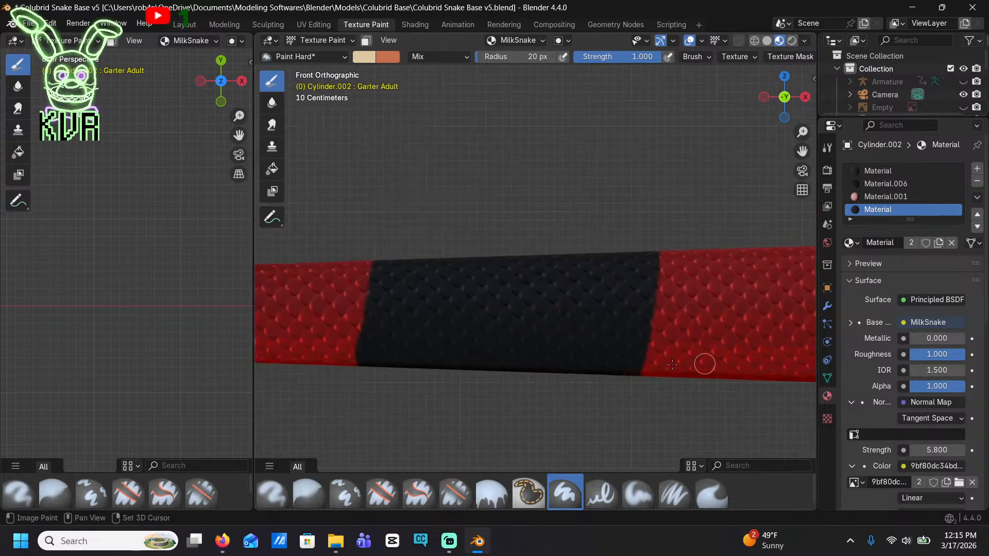
pyautogui.moveTo(465, 261)
pyautogui.mouseDown()
pyautogui.moveTo(458, 360)
pyautogui.moveTo(517, 370)
pyautogui.moveTo(564, 262)
pyautogui.moveTo(484, 258)
pyautogui.moveTo(479, 353)
pyautogui.moveTo(484, 273)
pyautogui.mouseUp()
pyautogui.moveTo(557, 271)
pyautogui.mouseDown()
pyautogui.moveTo(536, 335)
pyautogui.moveTo(494, 361)
pyautogui.moveTo(514, 287)
pyautogui.moveTo(493, 341)
pyautogui.mouseUp()
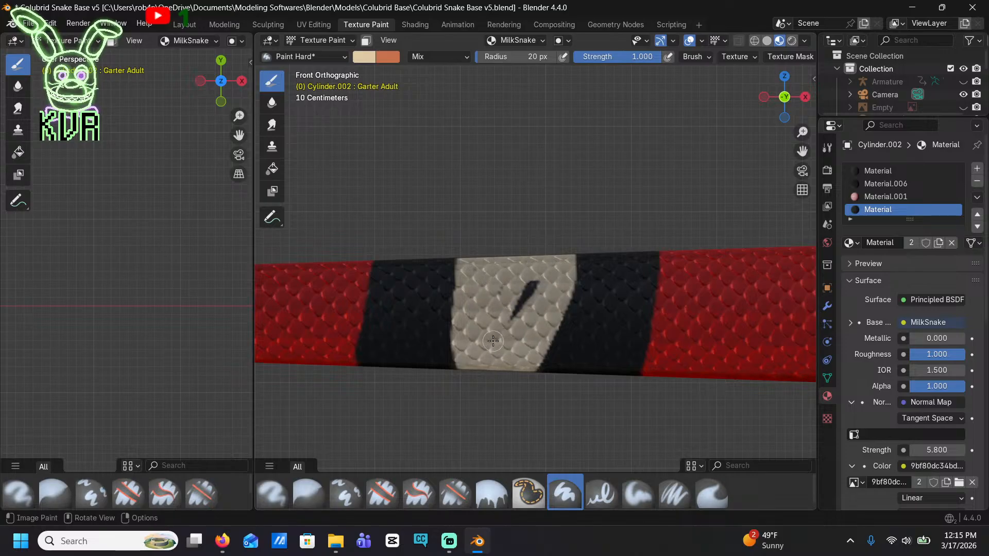
# Fill the centre of the long eleventh black band on the tail with cream, and add a small cream area at the black tail tip
pyautogui.keyDown('shift'); pyautogui.moveTo(464, 353); pyautogui.dragTo(626, 327, button='middle'); pyautogui.keyUp('shift')
pyautogui.keyDown('shift'); pyautogui.moveTo(325, 312); pyautogui.dragTo(740, 312, button='middle'); pyautogui.keyUp('shift')
pyautogui.keyDown('shift'); pyautogui.moveTo(404, 299); pyautogui.dragTo(604, 305, button='middle'); pyautogui.keyUp('shift')
pyautogui.moveTo(535, 260); pyautogui.dragTo(532, 307)
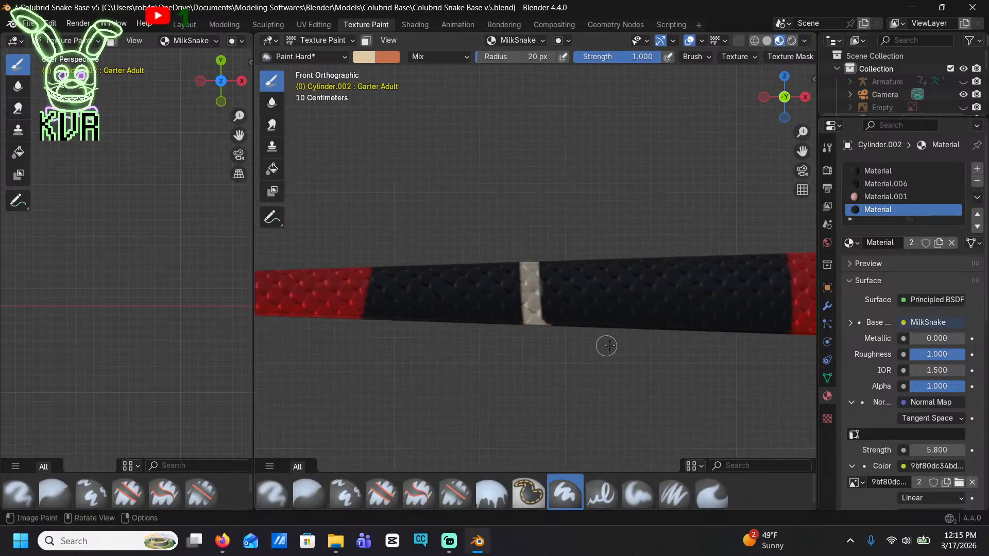
pyautogui.moveTo(624, 325)
pyautogui.mouseDown()
pyautogui.moveTo(650, 264)
pyautogui.moveTo(562, 269)
pyautogui.mouseUp()
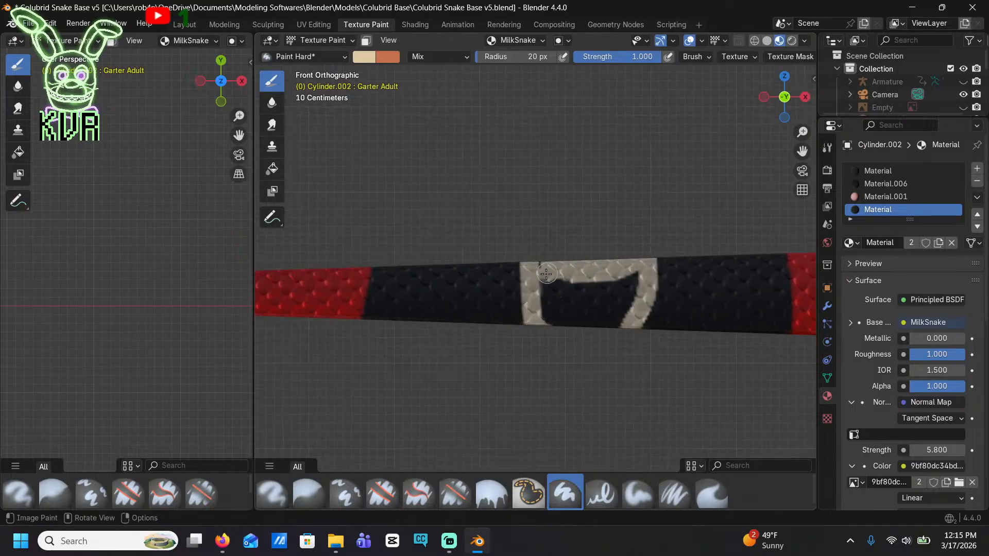
pyautogui.moveTo(544, 312)
pyautogui.mouseDown()
pyautogui.moveTo(605, 322)
pyautogui.moveTo(636, 276)
pyautogui.moveTo(553, 290)
pyautogui.moveTo(564, 309)
pyautogui.moveTo(621, 278)
pyautogui.mouseUp()
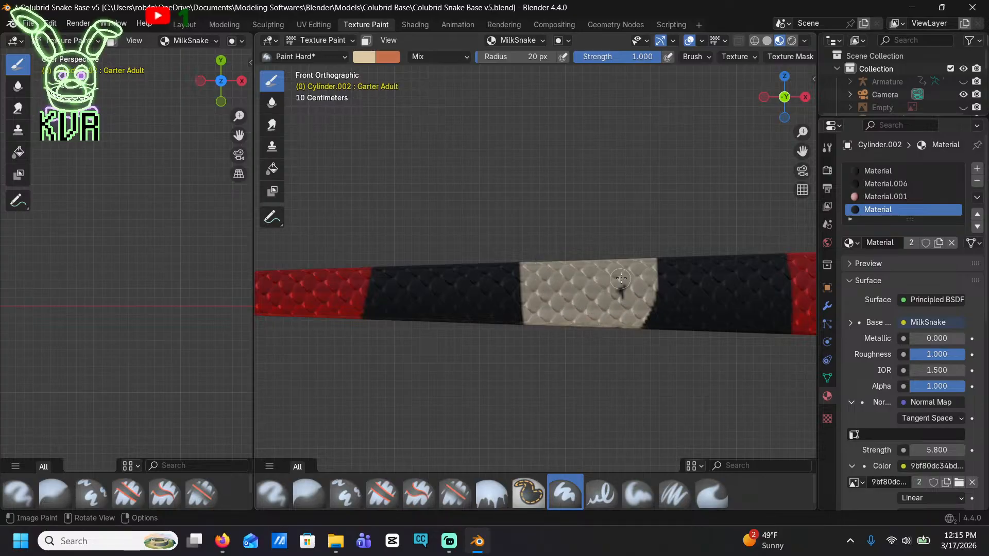
pyautogui.scroll(-5, 483, 304)
pyautogui.keyDown('shift'); pyautogui.moveTo(424, 297); pyautogui.dragTo(379, 267, button='middle'); pyautogui.keyUp('shift')
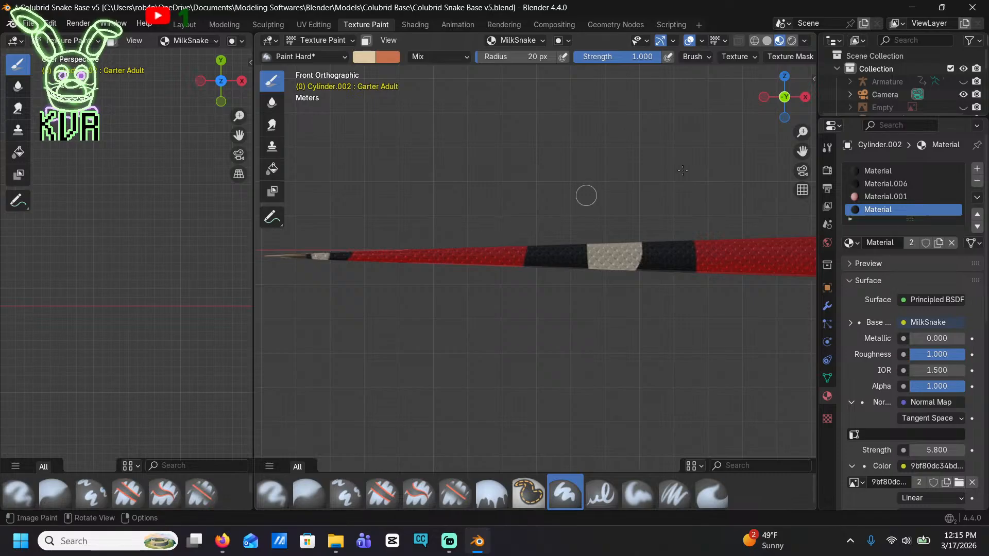
# In bottom orthographic view, paint over the black strip under the eleventh band's cream section so the cream wraps across the belly
pyautogui.moveTo(633, 180); pyautogui.dragTo(612, 278, button='middle')
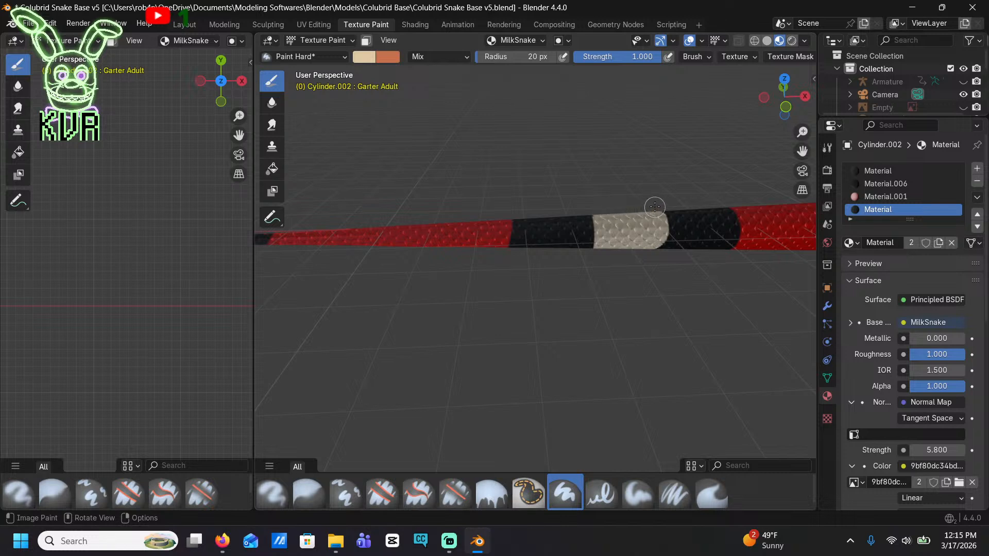
pyautogui.moveTo(603, 209); pyautogui.dragTo(661, 147, button='middle')
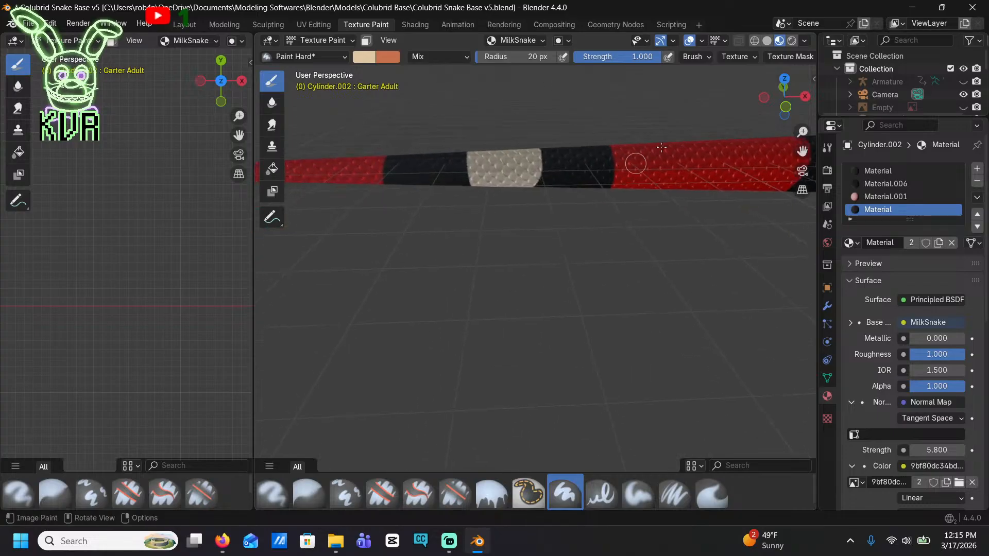
pyautogui.click(784, 114)
pyautogui.scroll(-4, 598, 194)
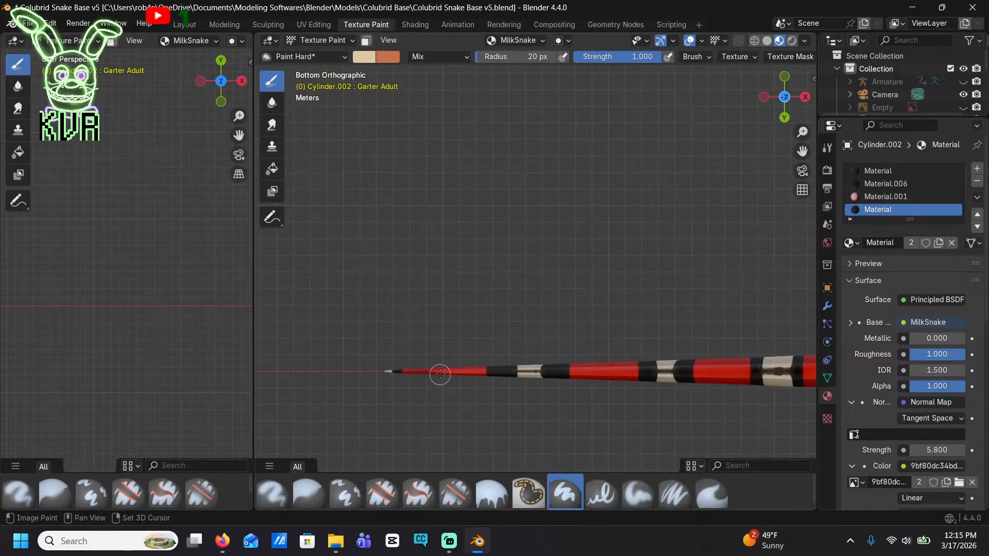
pyautogui.keyDown('shift'); pyautogui.moveTo(440, 376); pyautogui.dragTo(514, 199, button='middle'); pyautogui.keyUp('shift')
pyautogui.scroll(5, 655, 201)
pyautogui.keyDown('shift'); pyautogui.moveTo(662, 137); pyautogui.dragTo(565, 252, button='middle'); pyautogui.keyUp('shift')
pyautogui.scroll(4, 618, 213)
pyautogui.keyDown('shift'); pyautogui.moveTo(627, 206); pyautogui.dragTo(573, 289, button='middle'); pyautogui.keyUp('shift')
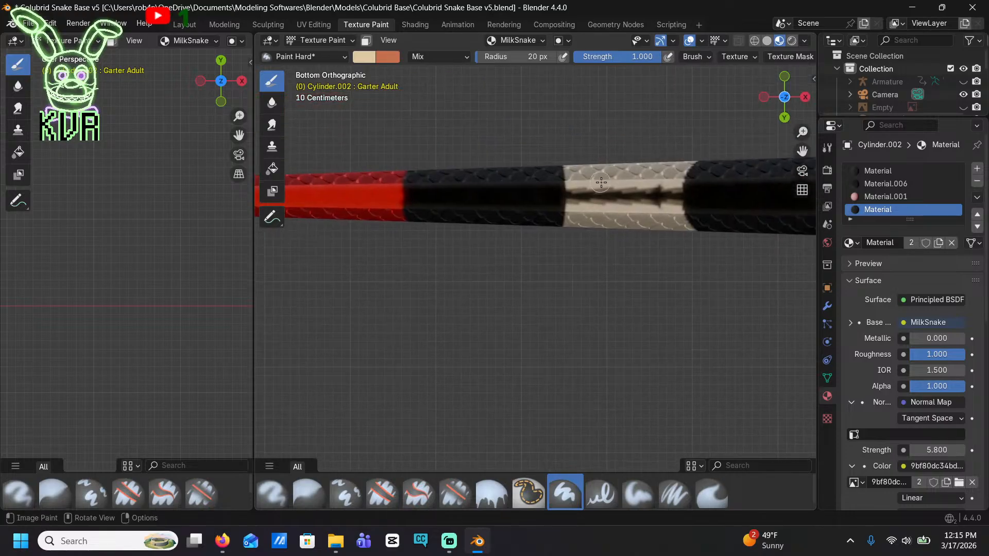
pyautogui.moveTo(605, 205); pyautogui.dragTo(641, 201)
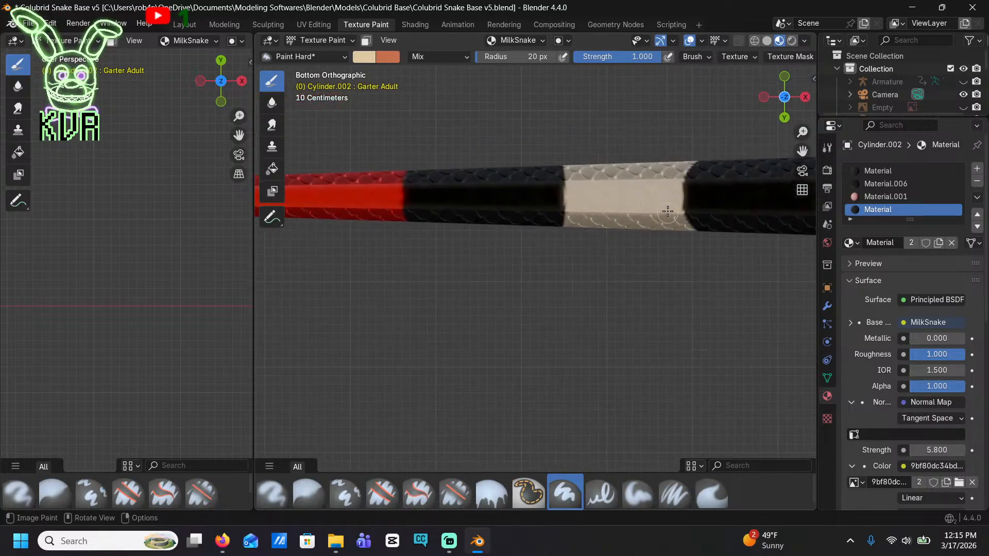
# Extend the cream across the belly of the tenth band, covering the black gap between its two sides
pyautogui.keyDown('shift'); pyautogui.moveTo(667, 211); pyautogui.dragTo(468, 207, button='middle'); pyautogui.keyUp('shift')
pyautogui.moveTo(793, 216)
pyautogui.keyDown('shift'); pyautogui.mouseDown(button='middle')
pyautogui.moveTo(455, 194)
pyautogui.moveTo(290, 159)
pyautogui.mouseUp(button='middle'); pyautogui.keyUp('shift')
pyautogui.moveTo(551, 131); pyautogui.dragTo(578, 160)
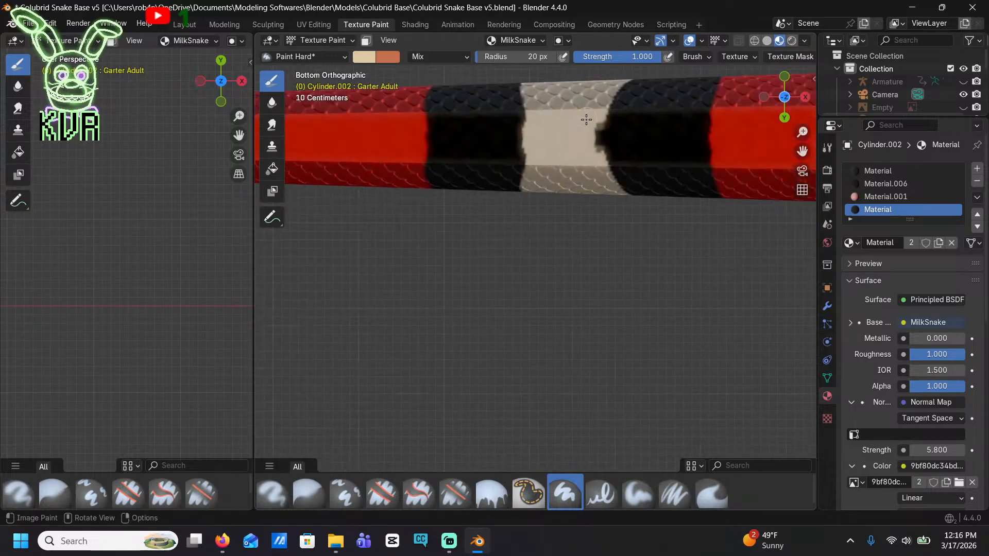
# Cover the black gap on the underside of the ninth band's cream section with cream, and save the file
pyautogui.keyDown('shift'); pyautogui.moveTo(463, 165); pyautogui.dragTo(356, 175, button='middle'); pyautogui.keyUp('shift')
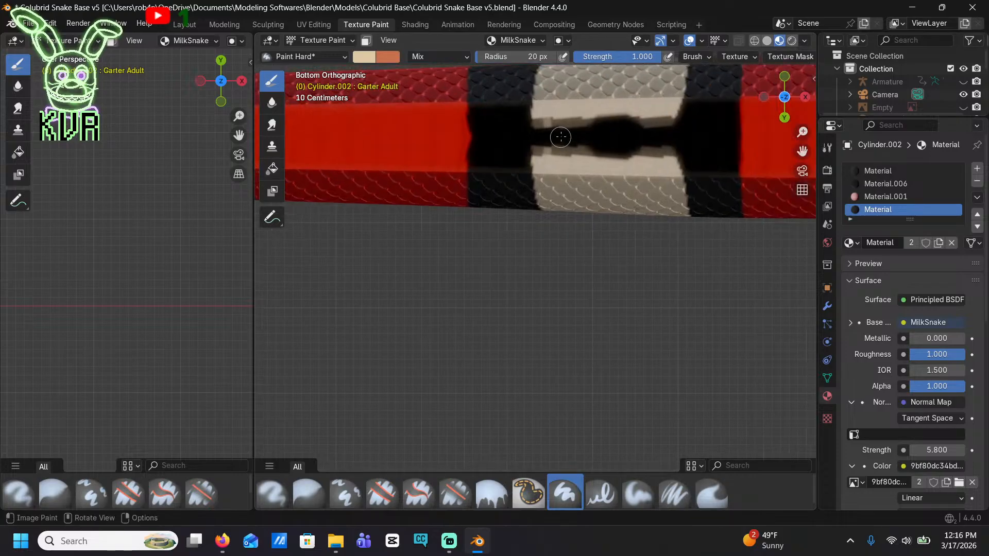
pyautogui.moveTo(560, 137)
pyautogui.mouseDown()
pyautogui.moveTo(556, 116)
pyautogui.moveTo(544, 150)
pyautogui.moveTo(597, 112)
pyautogui.moveTo(613, 142)
pyautogui.moveTo(661, 124)
pyautogui.moveTo(679, 186)
pyautogui.mouseUp()
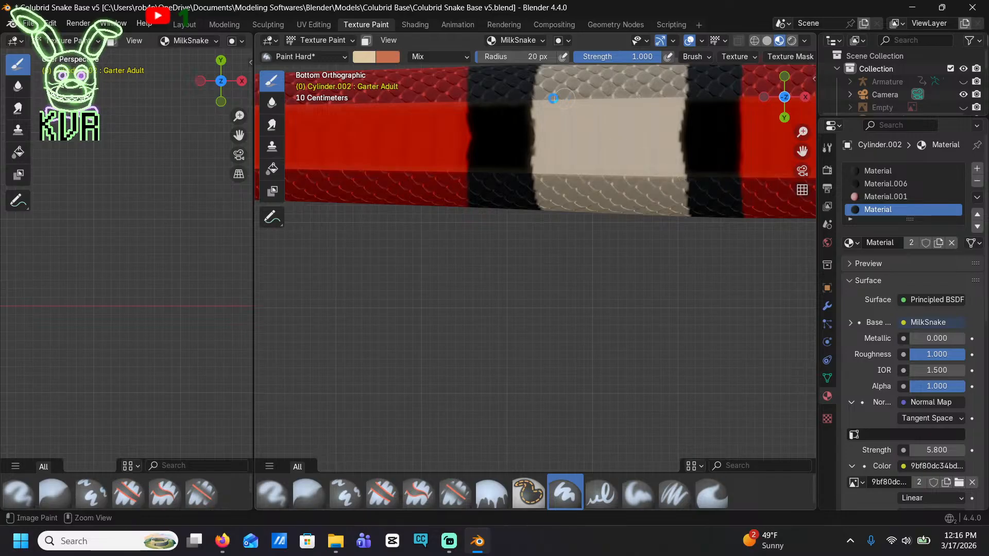
pyautogui.hotkey('ctrl', 's')
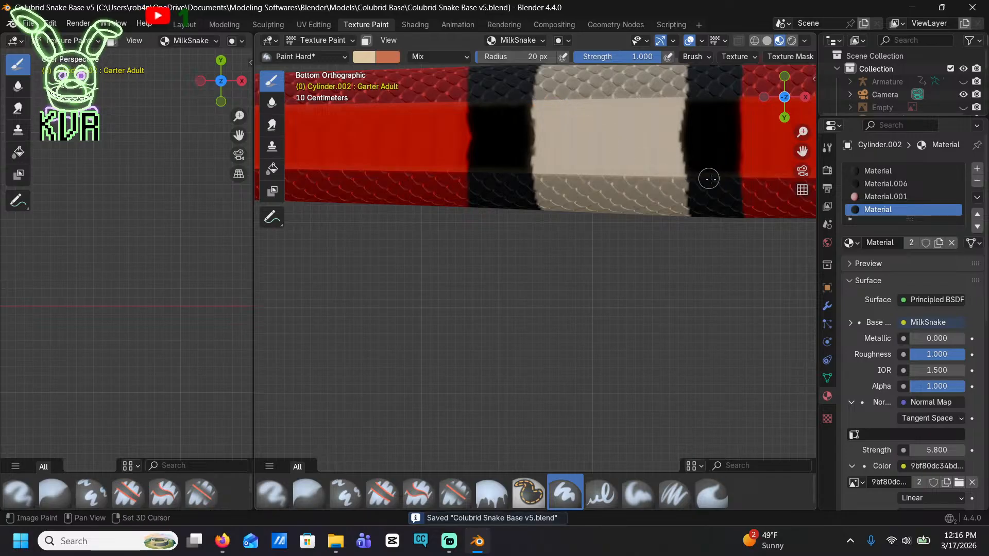
# Paint cream over the black gaps on the underside of the eighth and seventh bands so their two sides join
pyautogui.keyDown('shift'); pyautogui.moveTo(720, 179); pyautogui.dragTo(263, 199, button='middle'); pyautogui.keyUp('shift')
pyautogui.keyDown('shift'); pyautogui.moveTo(793, 199); pyautogui.dragTo(530, 169, button='middle'); pyautogui.keyUp('shift')
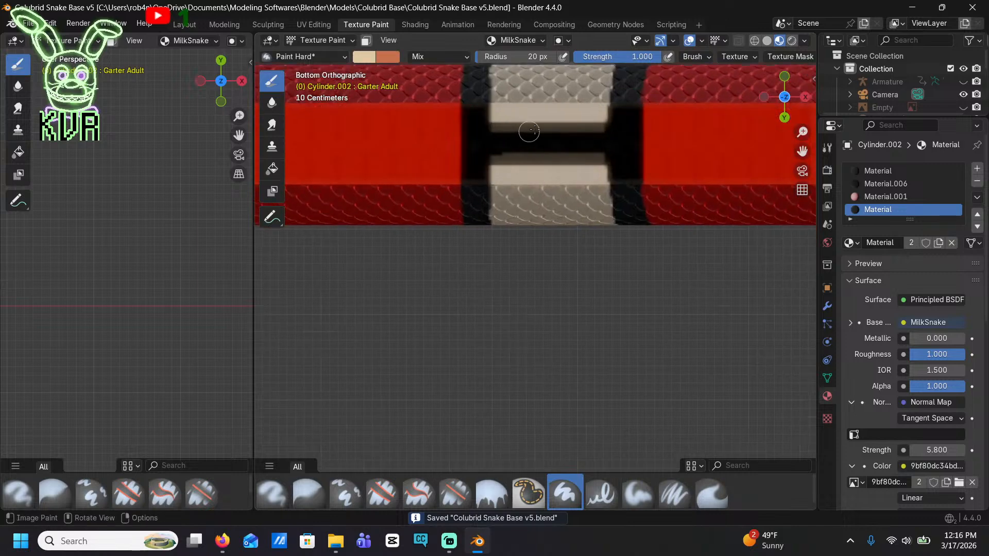
pyautogui.moveTo(541, 126)
pyautogui.mouseDown()
pyautogui.moveTo(544, 176)
pyautogui.moveTo(512, 166)
pyautogui.moveTo(500, 133)
pyautogui.mouseUp()
pyautogui.moveTo(549, 178)
pyautogui.mouseDown()
pyautogui.moveTo(577, 128)
pyautogui.moveTo(598, 116)
pyautogui.mouseUp()
pyautogui.moveTo(636, 154)
pyautogui.keyDown('shift'); pyautogui.mouseDown(button='middle')
pyautogui.moveTo(523, 162)
pyautogui.moveTo(549, 148)
pyautogui.moveTo(536, 170)
pyautogui.moveTo(505, 181)
pyautogui.moveTo(554, 174)
pyautogui.mouseUp(button='middle'); pyautogui.keyUp('shift')
pyautogui.moveTo(555, 174); pyautogui.dragTo(540, 203)
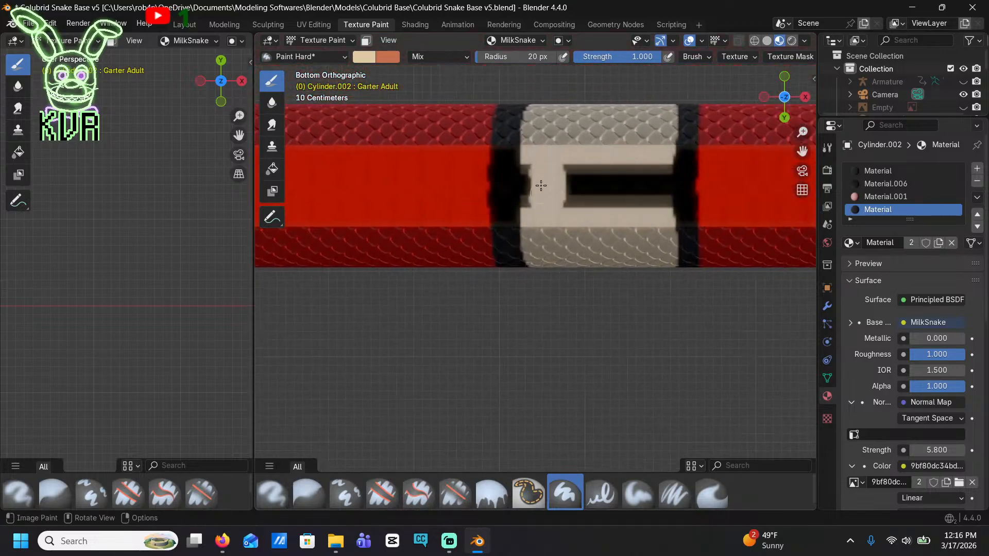
pyautogui.moveTo(536, 161)
pyautogui.mouseDown()
pyautogui.moveTo(528, 153)
pyautogui.moveTo(572, 202)
pyautogui.moveTo(646, 188)
pyautogui.moveTo(651, 203)
pyautogui.moveTo(665, 160)
pyautogui.mouseUp()
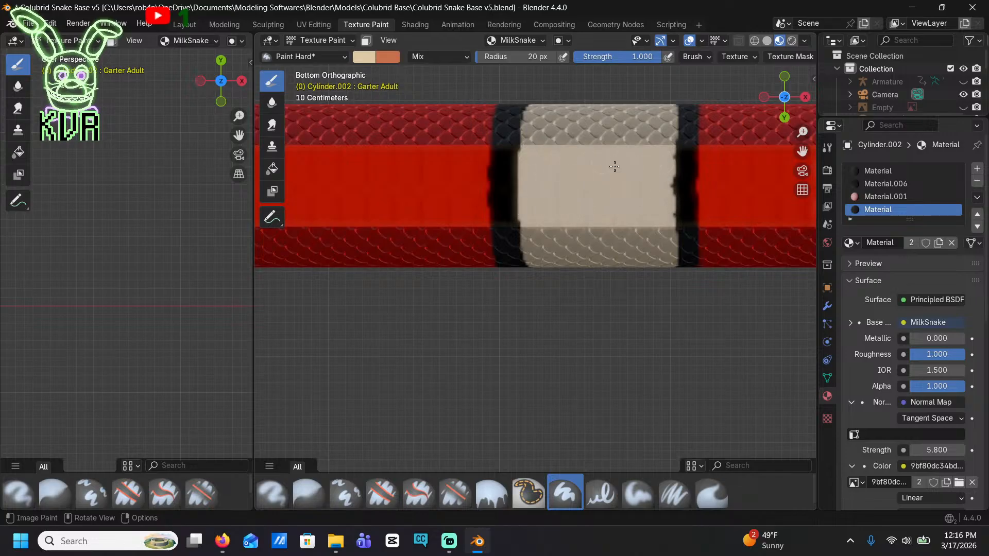
# Extend the cream across the belly of the sixth and fifth bands, covering the black gaps in the middle
pyautogui.keyDown('shift'); pyautogui.moveTo(705, 186); pyautogui.dragTo(474, 171, button='middle'); pyautogui.keyUp('shift')
pyautogui.moveTo(716, 206)
pyautogui.keyDown('shift'); pyautogui.mouseDown(button='middle')
pyautogui.moveTo(474, 195)
pyautogui.moveTo(591, 208)
pyautogui.mouseUp(button='middle'); pyautogui.keyUp('shift')
pyautogui.moveTo(611, 162)
pyautogui.mouseDown()
pyautogui.moveTo(607, 150)
pyautogui.moveTo(589, 150)
pyautogui.moveTo(570, 174)
pyautogui.moveTo(626, 140)
pyautogui.moveTo(657, 201)
pyautogui.moveTo(618, 176)
pyautogui.moveTo(719, 190)
pyautogui.moveTo(786, 170)
pyautogui.moveTo(771, 178)
pyautogui.mouseUp()
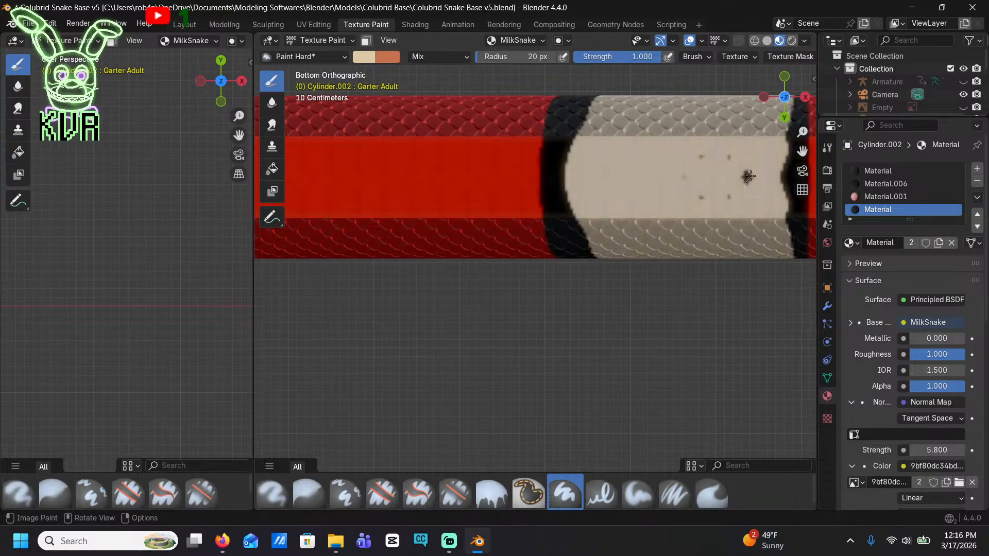
pyautogui.keyDown('shift'); pyautogui.moveTo(697, 168); pyautogui.dragTo(516, 230, button='middle'); pyautogui.keyUp('shift')
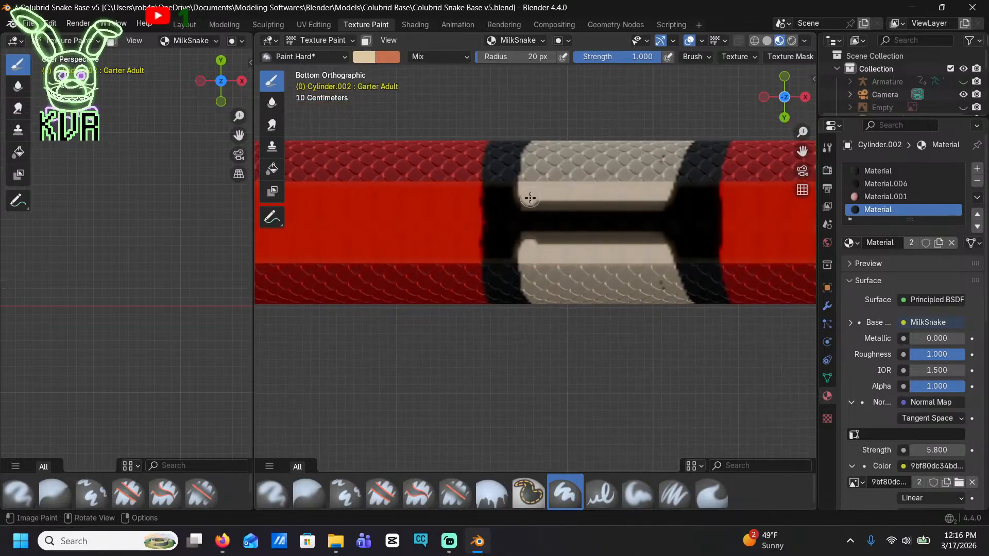
pyautogui.moveTo(530, 198)
pyautogui.mouseDown()
pyautogui.moveTo(533, 221)
pyautogui.moveTo(559, 206)
pyautogui.moveTo(590, 269)
pyautogui.moveTo(609, 184)
pyautogui.moveTo(631, 221)
pyautogui.moveTo(656, 216)
pyautogui.moveTo(657, 184)
pyautogui.mouseUp()
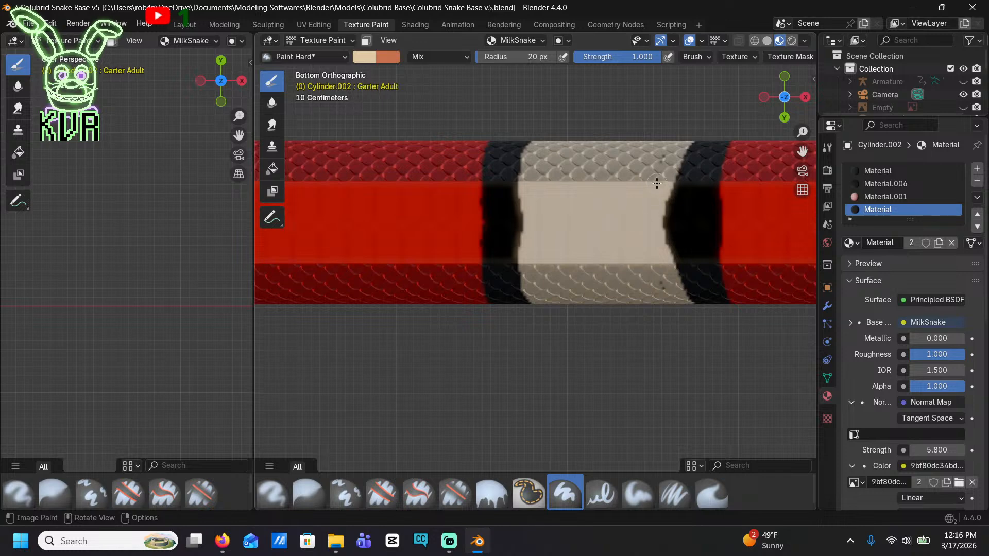
# Fill the black belly gaps of the fourth and third bands with cream, keeping their black borders
pyautogui.keyDown('shift'); pyautogui.moveTo(660, 230); pyautogui.dragTo(434, 191, button='middle'); pyautogui.keyUp('shift')
pyautogui.moveTo(801, 203)
pyautogui.keyDown('shift'); pyautogui.mouseDown(button='middle')
pyautogui.moveTo(673, 241)
pyautogui.moveTo(515, 256)
pyautogui.mouseUp(button='middle'); pyautogui.keyUp('shift')
pyautogui.keyDown('shift'); pyautogui.moveTo(649, 284); pyautogui.dragTo(378, 269, button='middle'); pyautogui.keyUp('shift')
pyautogui.moveTo(602, 250)
pyautogui.mouseDown()
pyautogui.moveTo(563, 232)
pyautogui.moveTo(547, 199)
pyautogui.moveTo(536, 242)
pyautogui.moveTo(518, 211)
pyautogui.moveTo(585, 256)
pyautogui.moveTo(607, 209)
pyautogui.moveTo(646, 232)
pyautogui.mouseUp()
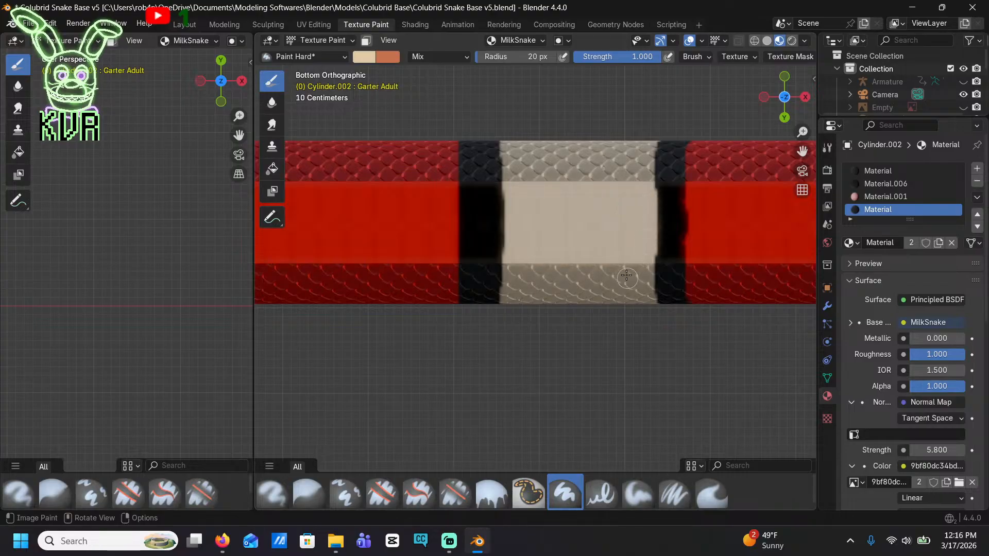
pyautogui.keyDown('shift'); pyautogui.moveTo(683, 220); pyautogui.dragTo(266, 227, button='middle'); pyautogui.keyUp('shift')
pyautogui.keyDown('shift'); pyautogui.moveTo(803, 227); pyautogui.dragTo(496, 201, button='middle'); pyautogui.keyUp('shift')
pyautogui.moveTo(525, 178)
pyautogui.mouseDown()
pyautogui.moveTo(527, 208)
pyautogui.moveTo(452, 217)
pyautogui.mouseUp()
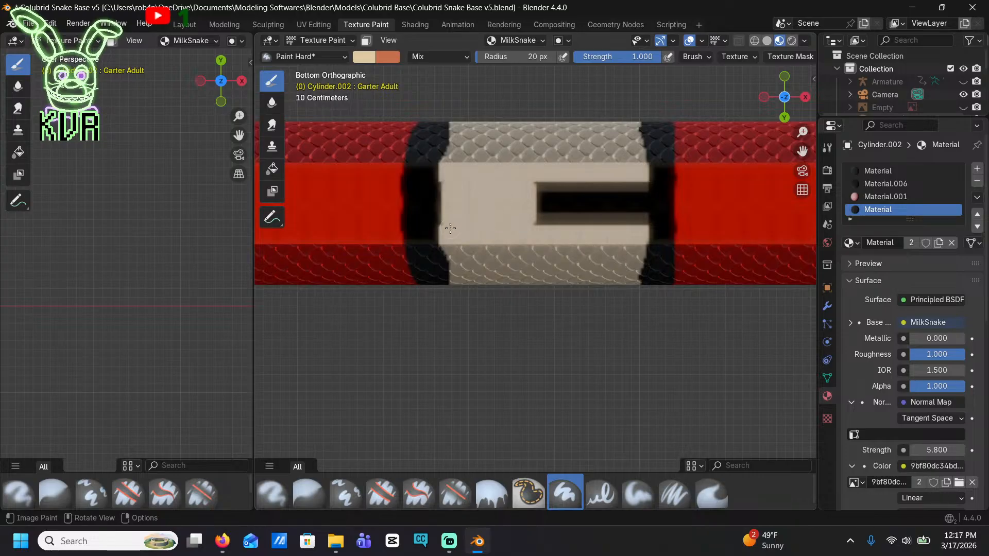
pyautogui.moveTo(500, 170)
pyautogui.mouseDown()
pyautogui.moveTo(566, 206)
pyautogui.moveTo(598, 206)
pyautogui.moveTo(630, 179)
pyautogui.moveTo(648, 221)
pyautogui.moveTo(644, 197)
pyautogui.mouseUp()
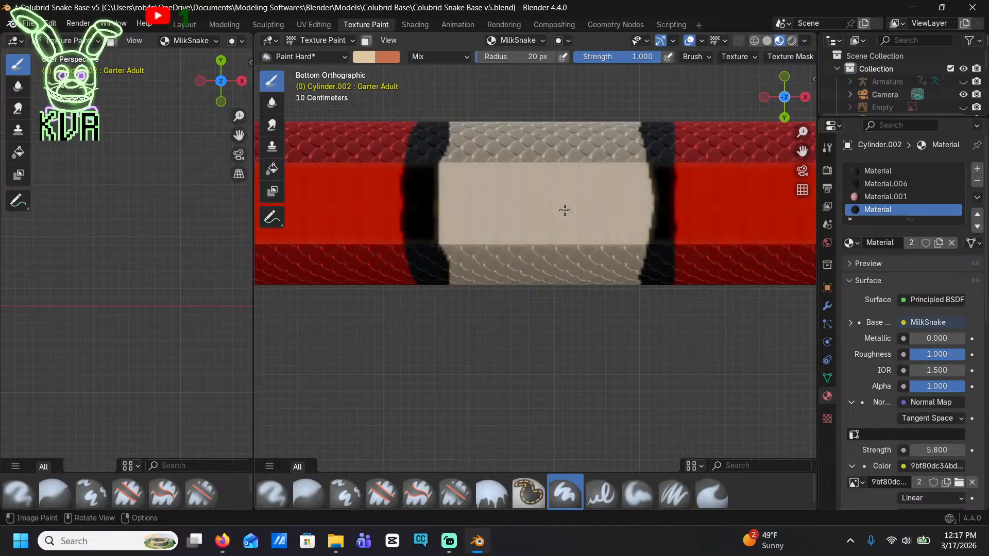
# Cover the black gaps on the underside of the second and first body bands with cream
pyautogui.keyDown('shift'); pyautogui.moveTo(583, 168); pyautogui.dragTo(257, 38, button='middle'); pyautogui.keyUp('shift')
pyautogui.moveTo(739, 218)
pyautogui.keyDown('shift'); pyautogui.mouseDown(button='middle')
pyautogui.moveTo(464, 337)
pyautogui.moveTo(426, 373)
pyautogui.mouseUp(button='middle'); pyautogui.keyUp('shift')
pyautogui.moveTo(582, 232)
pyautogui.mouseDown()
pyautogui.moveTo(572, 261)
pyautogui.moveTo(555, 263)
pyautogui.moveTo(509, 222)
pyautogui.moveTo(502, 251)
pyautogui.moveTo(485, 211)
pyautogui.moveTo(489, 225)
pyautogui.mouseUp()
pyautogui.moveTo(573, 208)
pyautogui.mouseDown()
pyautogui.moveTo(652, 215)
pyautogui.moveTo(644, 249)
pyautogui.mouseUp()
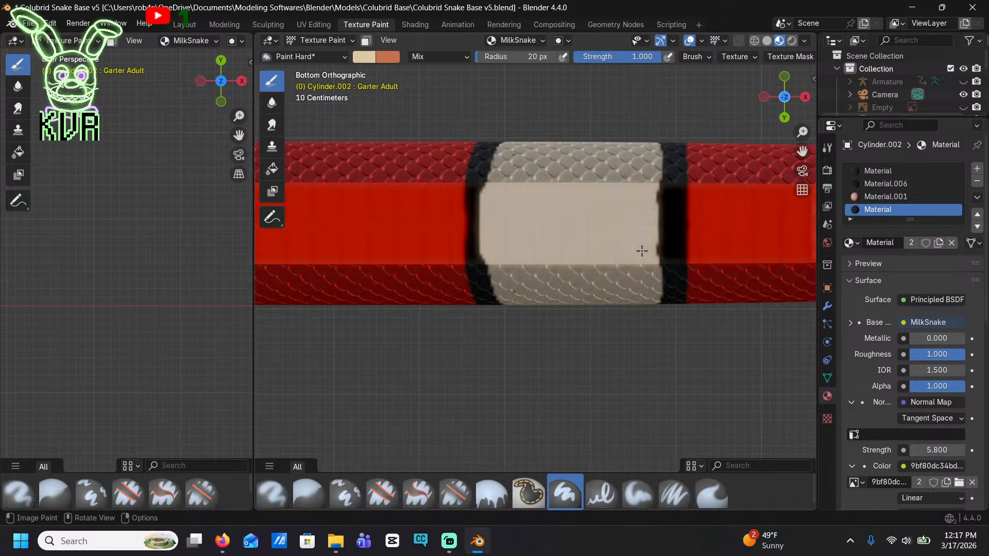
pyautogui.moveTo(795, 261)
pyautogui.keyDown('shift'); pyautogui.mouseDown(button='middle')
pyautogui.moveTo(474, 254)
pyautogui.moveTo(581, 252)
pyautogui.mouseUp(button='middle'); pyautogui.keyUp('shift')
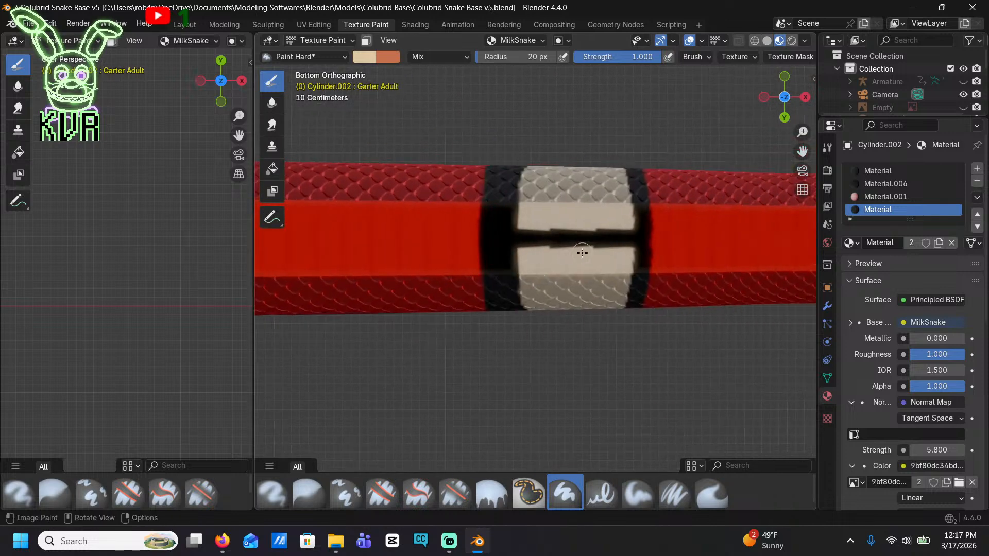
pyautogui.moveTo(556, 232)
pyautogui.mouseDown()
pyautogui.moveTo(534, 241)
pyautogui.moveTo(617, 260)
pyautogui.mouseUp()
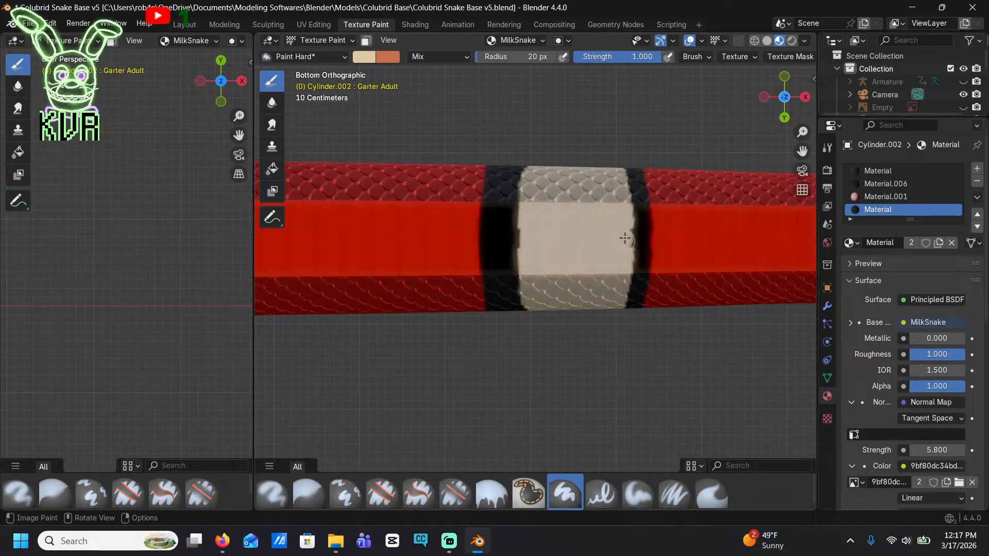
# In top orthographic view, paint cream over the black strip along the back of the first body band behind the head
pyautogui.keyDown('shift'); pyautogui.moveTo(618, 213); pyautogui.dragTo(423, 196, button='middle'); pyautogui.keyUp('shift')
pyautogui.keyDown('shift'); pyautogui.moveTo(683, 200); pyautogui.dragTo(458, 222, button='middle'); pyautogui.keyUp('shift')
pyautogui.scroll(-6, 499, 189)
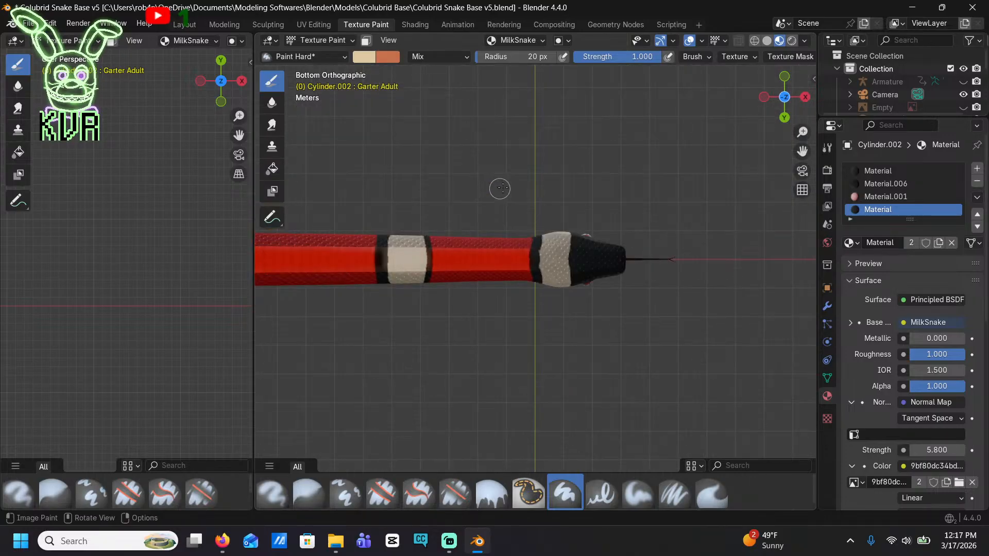
pyautogui.moveTo(524, 223); pyautogui.dragTo(587, 399, button='middle')
pyautogui.keyDown('shift'); pyautogui.moveTo(497, 362); pyautogui.dragTo(541, 271, button='middle'); pyautogui.keyUp('shift')
pyautogui.scroll(4, 510, 286)
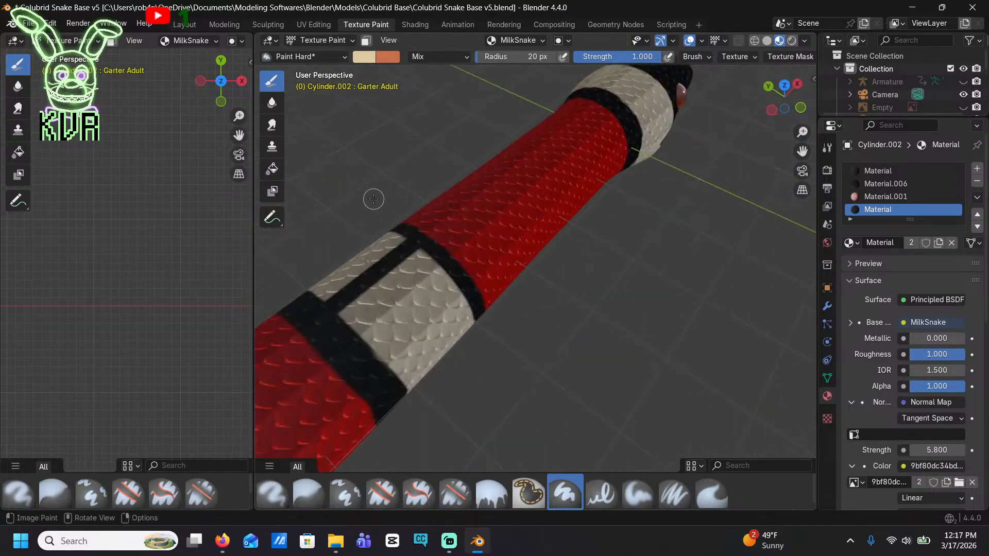
pyautogui.click(783, 85)
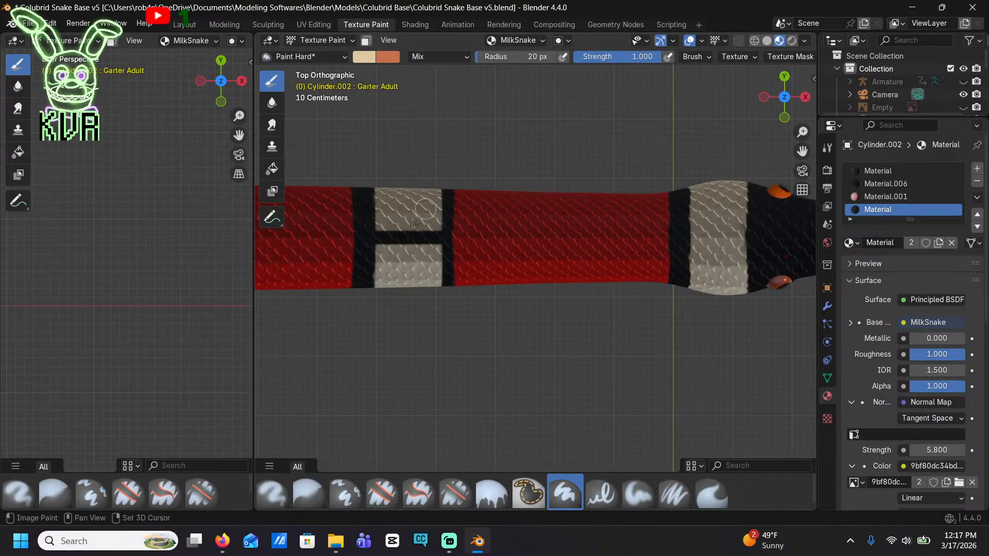
pyautogui.moveTo(400, 250)
pyautogui.mouseDown()
pyautogui.moveTo(406, 237)
pyautogui.moveTo(388, 245)
pyautogui.mouseUp()
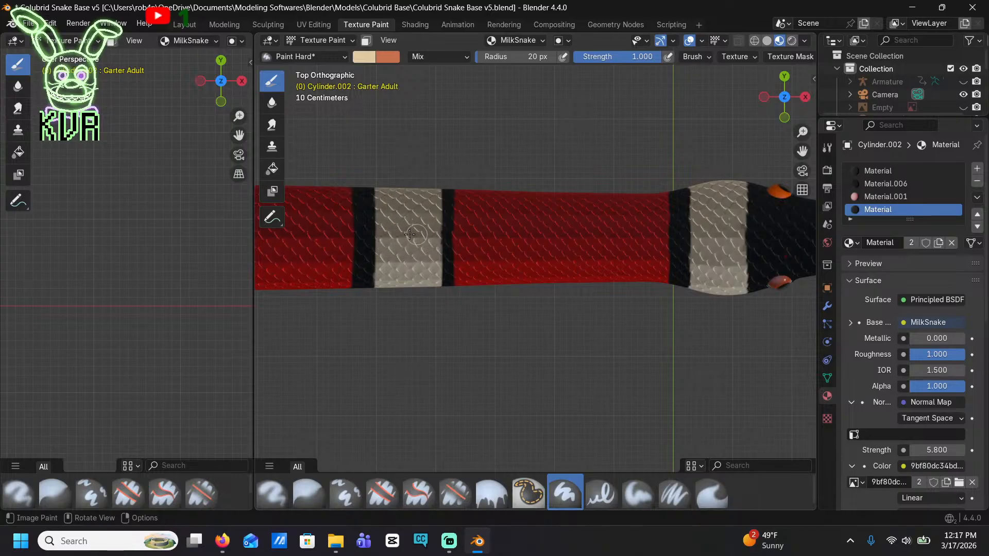
# Paint cream over the black strips along the back of the second and third bands
pyautogui.moveTo(260, 250)
pyautogui.keyDown('shift'); pyautogui.mouseDown(button='middle')
pyautogui.moveTo(361, 229)
pyautogui.moveTo(510, 257)
pyautogui.mouseUp(button='middle'); pyautogui.keyUp('shift')
pyautogui.keyDown('shift'); pyautogui.moveTo(342, 244); pyautogui.dragTo(562, 254, button='middle'); pyautogui.keyUp('shift')
pyautogui.click(433, 261)
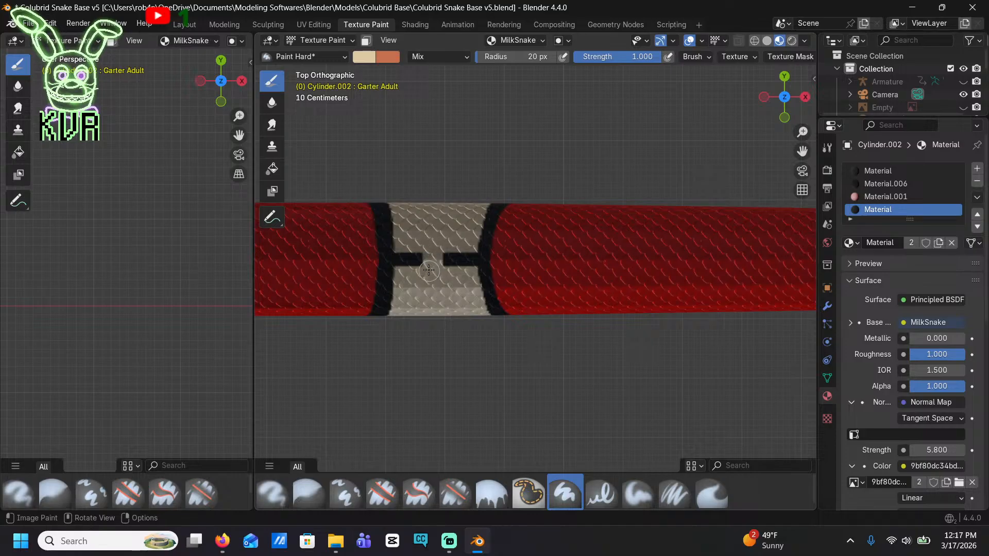
pyautogui.moveTo(429, 270)
pyautogui.mouseDown()
pyautogui.moveTo(408, 258)
pyautogui.moveTo(461, 243)
pyautogui.mouseUp()
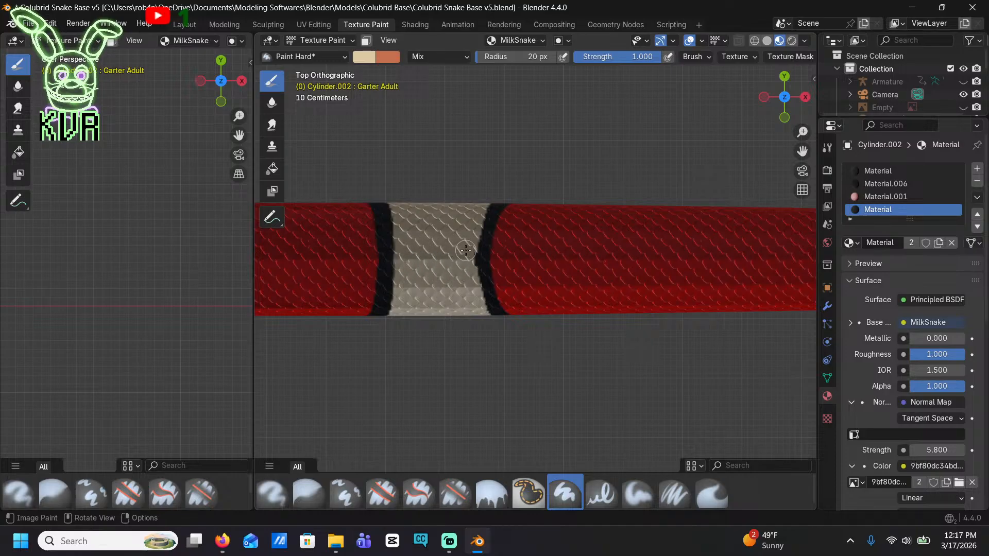
pyautogui.keyDown('shift'); pyautogui.moveTo(427, 274); pyautogui.dragTo(663, 273, button='middle'); pyautogui.keyUp('shift')
pyautogui.moveTo(355, 249)
pyautogui.keyDown('shift'); pyautogui.mouseDown(button='middle')
pyautogui.moveTo(523, 282)
pyautogui.moveTo(640, 265)
pyautogui.mouseUp(button='middle'); pyautogui.keyUp('shift')
pyautogui.moveTo(474, 280); pyautogui.dragTo(421, 281)
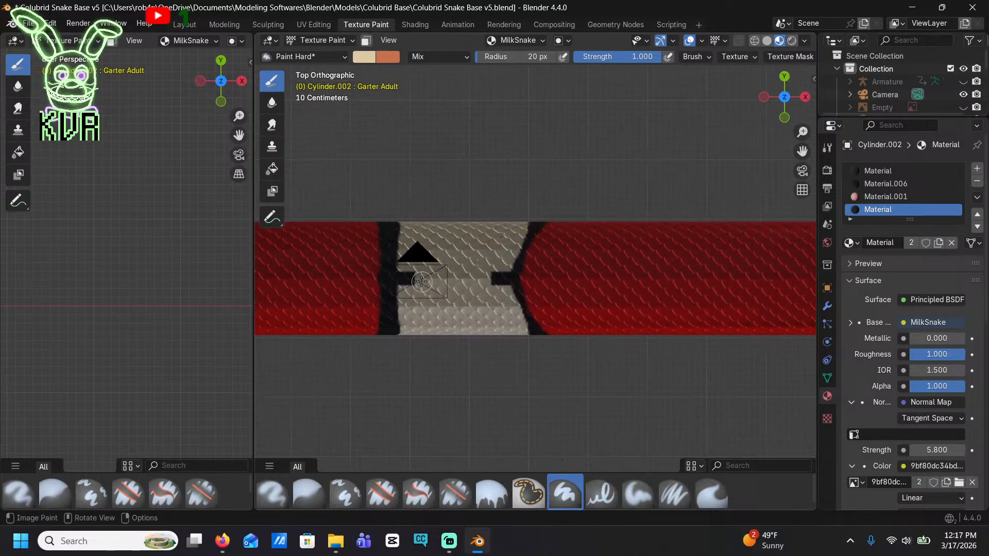
pyautogui.moveTo(477, 294); pyautogui.dragTo(489, 290)
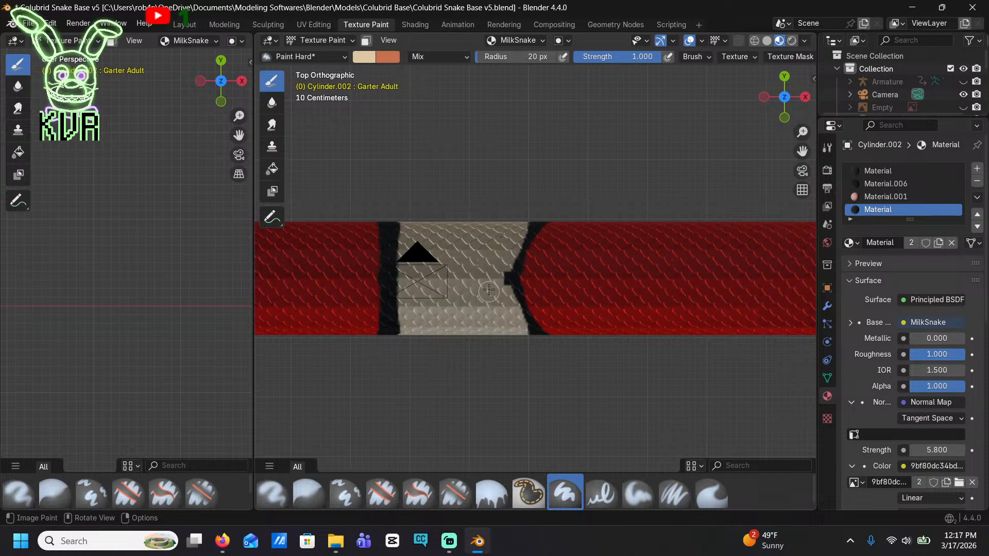
# Cover the black strips along the back of the fourth and fifth bands with cream
pyautogui.keyDown('shift'); pyautogui.moveTo(324, 306); pyautogui.dragTo(702, 316, button='middle'); pyautogui.keyUp('shift')
pyautogui.keyDown('shift'); pyautogui.moveTo(294, 304); pyautogui.dragTo(511, 340, button='middle'); pyautogui.keyUp('shift')
pyautogui.moveTo(509, 334); pyautogui.dragTo(450, 330)
pyautogui.moveTo(514, 323); pyautogui.dragTo(534, 320)
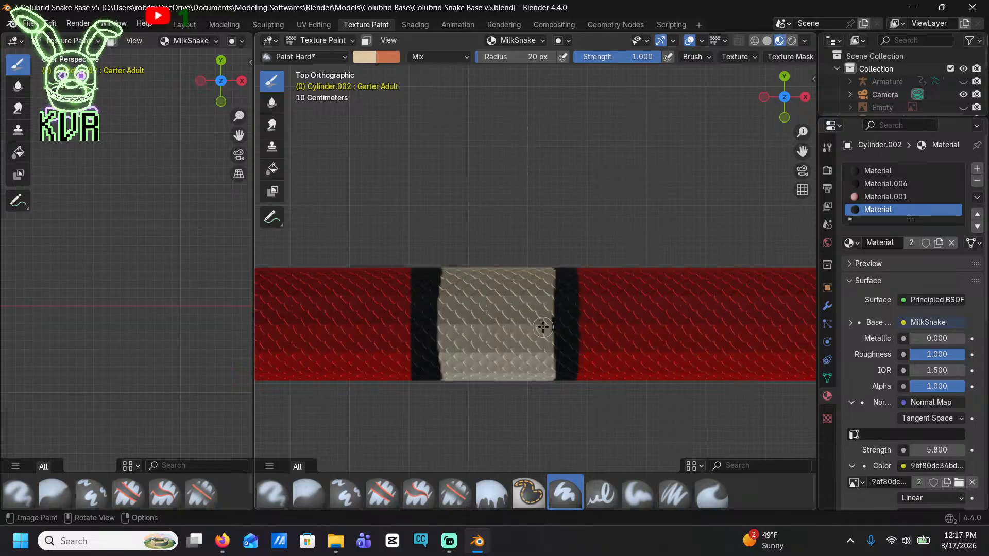
pyautogui.keyDown('shift'); pyautogui.moveTo(297, 328); pyautogui.dragTo(473, 312, button='middle'); pyautogui.keyUp('shift')
pyautogui.keyDown('shift'); pyautogui.moveTo(378, 300); pyautogui.dragTo(551, 321, button='middle'); pyautogui.keyUp('shift')
pyautogui.keyDown('shift'); pyautogui.moveTo(375, 334); pyautogui.dragTo(449, 332, button='middle'); pyautogui.keyUp('shift')
pyautogui.moveTo(437, 335)
pyautogui.mouseDown()
pyautogui.moveTo(421, 335)
pyautogui.moveTo(464, 341)
pyautogui.moveTo(497, 328)
pyautogui.mouseUp()
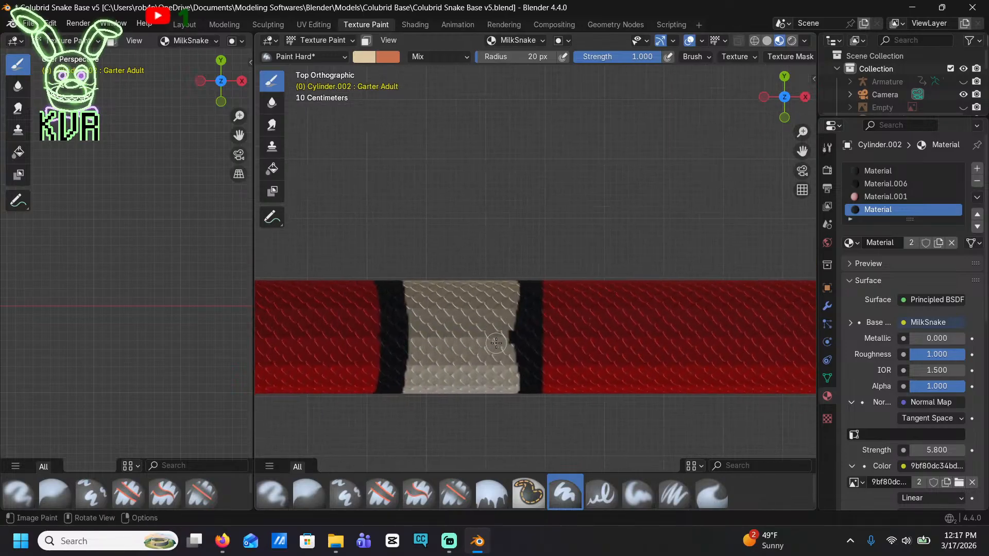
# Fill the black strips on the back of the sixth and seventh bands with cream, working towards the tail
pyautogui.keyDown('shift'); pyautogui.moveTo(459, 355); pyautogui.dragTo(572, 344, button='middle'); pyautogui.keyUp('shift')
pyautogui.keyDown('shift'); pyautogui.moveTo(307, 311); pyautogui.dragTo(425, 328, button='middle'); pyautogui.keyUp('shift')
pyautogui.keyDown('shift'); pyautogui.moveTo(287, 315); pyautogui.dragTo(490, 337, button='middle'); pyautogui.keyUp('shift')
pyautogui.keyDown('shift'); pyautogui.moveTo(324, 366); pyautogui.dragTo(518, 338, button='middle'); pyautogui.keyUp('shift')
pyautogui.moveTo(499, 356)
pyautogui.mouseDown()
pyautogui.moveTo(456, 335)
pyautogui.moveTo(546, 335)
pyautogui.mouseUp()
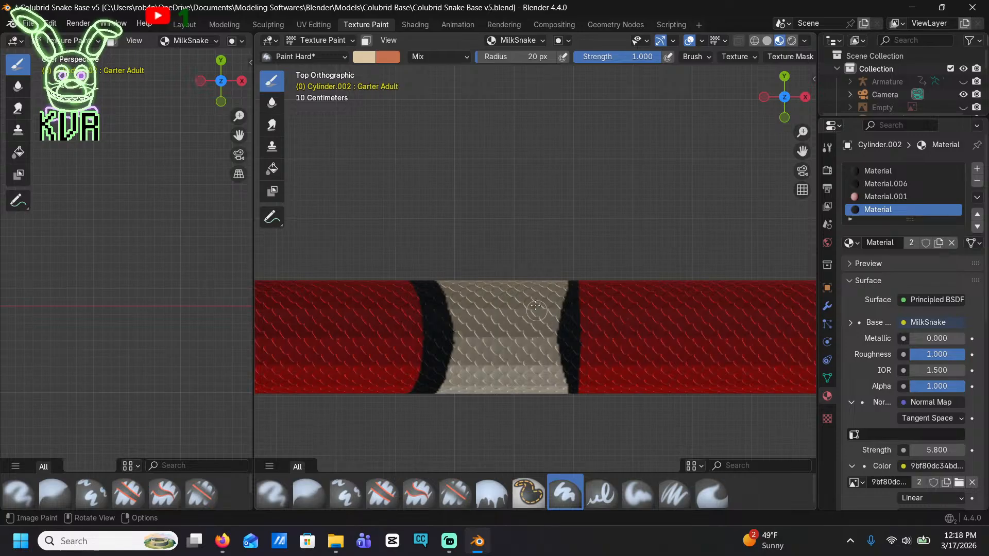
pyautogui.keyDown('shift'); pyautogui.moveTo(391, 336); pyautogui.dragTo(518, 329, button='middle'); pyautogui.keyUp('shift')
pyautogui.keyDown('shift'); pyautogui.moveTo(365, 341); pyautogui.dragTo(503, 355, button='middle'); pyautogui.keyUp('shift')
pyautogui.keyDown('shift'); pyautogui.moveTo(322, 340); pyautogui.dragTo(499, 346, button='middle'); pyautogui.keyUp('shift')
pyautogui.keyDown('shift'); pyautogui.moveTo(382, 357); pyautogui.dragTo(469, 352, button='middle'); pyautogui.keyUp('shift')
pyautogui.moveTo(469, 360)
pyautogui.mouseDown()
pyautogui.moveTo(470, 348)
pyautogui.moveTo(447, 347)
pyautogui.mouseUp()
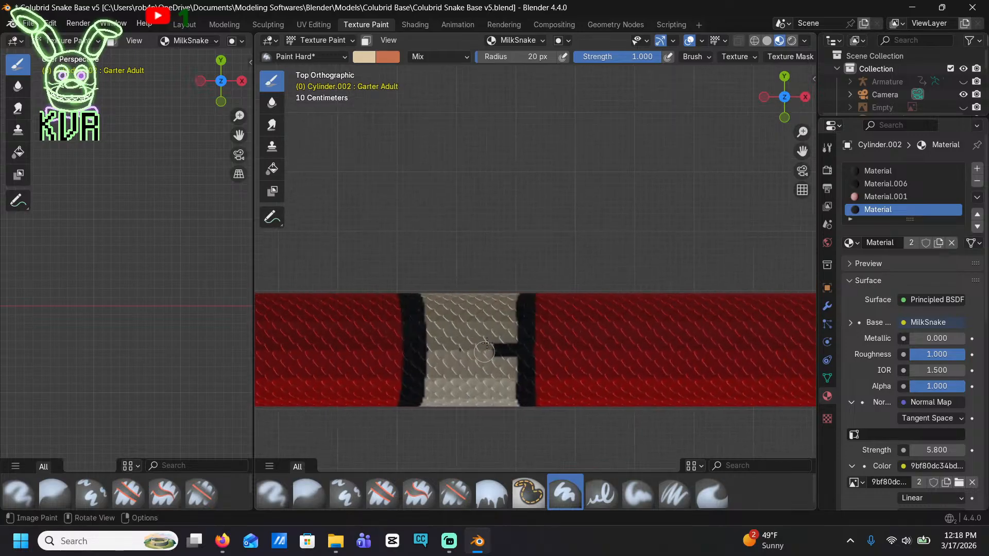
# Join the two cream halves across the back of the eighth band by painting over its black strip
pyautogui.keyDown('shift'); pyautogui.moveTo(466, 351); pyautogui.dragTo(585, 344, button='middle'); pyautogui.keyUp('shift')
pyautogui.keyDown('shift'); pyautogui.moveTo(340, 344); pyautogui.dragTo(667, 387, button='middle'); pyautogui.keyUp('shift')
pyautogui.keyDown('shift'); pyautogui.moveTo(281, 404); pyautogui.dragTo(522, 401, button='middle'); pyautogui.keyUp('shift')
pyautogui.moveTo(495, 381)
pyautogui.mouseDown()
pyautogui.moveTo(476, 380)
pyautogui.moveTo(479, 392)
pyautogui.moveTo(540, 378)
pyautogui.mouseUp()
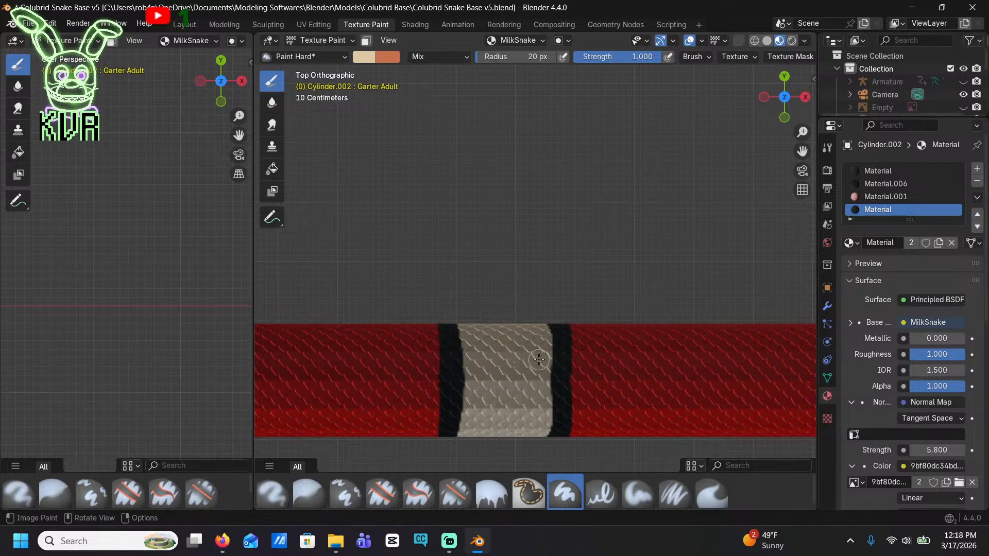
# Paint cream over the remaining black strips along the top of the tail bands behind the eighth band
pyautogui.keyDown('shift'); pyautogui.moveTo(263, 373); pyautogui.dragTo(634, 359, button='middle'); pyautogui.keyUp('shift')
pyautogui.keyDown('shift'); pyautogui.moveTo(344, 367); pyautogui.dragTo(508, 354, button='middle'); pyautogui.keyUp('shift')
pyautogui.moveTo(475, 350)
pyautogui.mouseDown()
pyautogui.moveTo(457, 350)
pyautogui.moveTo(497, 359)
pyautogui.mouseUp()
pyautogui.keyDown('shift'); pyautogui.moveTo(330, 361); pyautogui.dragTo(570, 355, button='middle'); pyautogui.keyUp('shift')
pyautogui.keyDown('shift'); pyautogui.moveTo(409, 338); pyautogui.dragTo(525, 335, button='middle'); pyautogui.keyUp('shift')
pyautogui.moveTo(435, 333)
pyautogui.mouseDown()
pyautogui.moveTo(418, 332)
pyautogui.moveTo(461, 354)
pyautogui.mouseUp()
pyautogui.moveTo(450, 340)
pyautogui.keyDown('shift'); pyautogui.mouseDown(button='middle')
pyautogui.moveTo(667, 332)
pyautogui.moveTo(638, 330)
pyautogui.mouseUp(button='middle'); pyautogui.keyUp('shift')
pyautogui.keyDown('shift'); pyautogui.moveTo(496, 319); pyautogui.dragTo(636, 314, button='middle'); pyautogui.keyUp('shift')
# Examine the bands along the tail and body from above, from the tail end and in perspective for missed black gaps
pyautogui.scroll(-6, 522, 309)
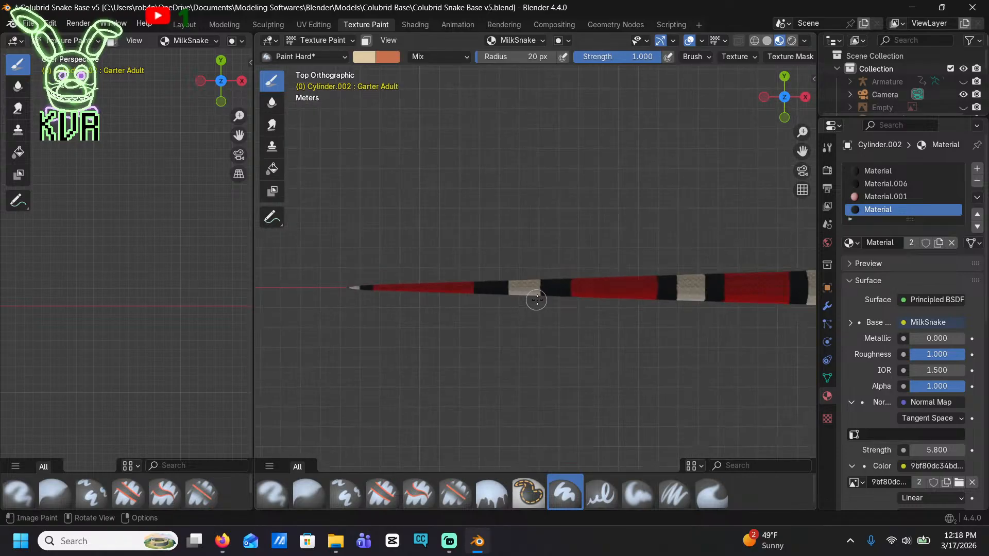
pyautogui.moveTo(532, 304); pyautogui.dragTo(521, 152, button='middle')
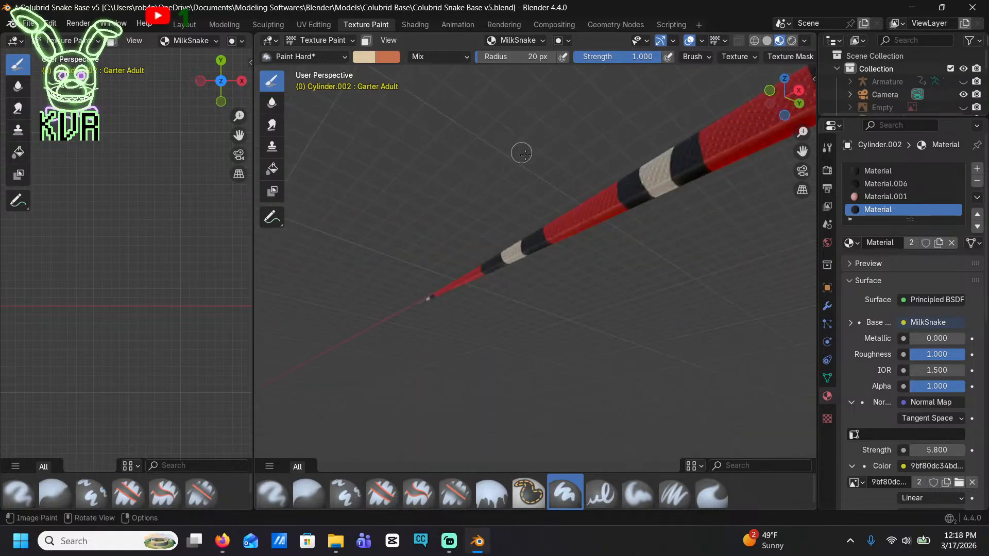
pyautogui.click(770, 103)
pyautogui.scroll(5, 614, 232)
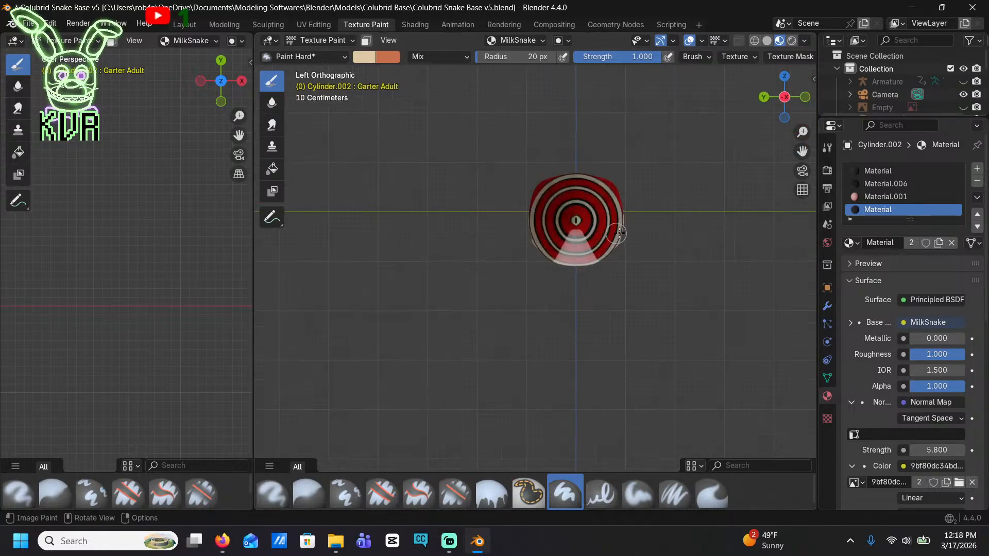
pyautogui.keyDown('shift'); pyautogui.moveTo(712, 246); pyautogui.dragTo(694, 230, button='middle'); pyautogui.keyUp('shift')
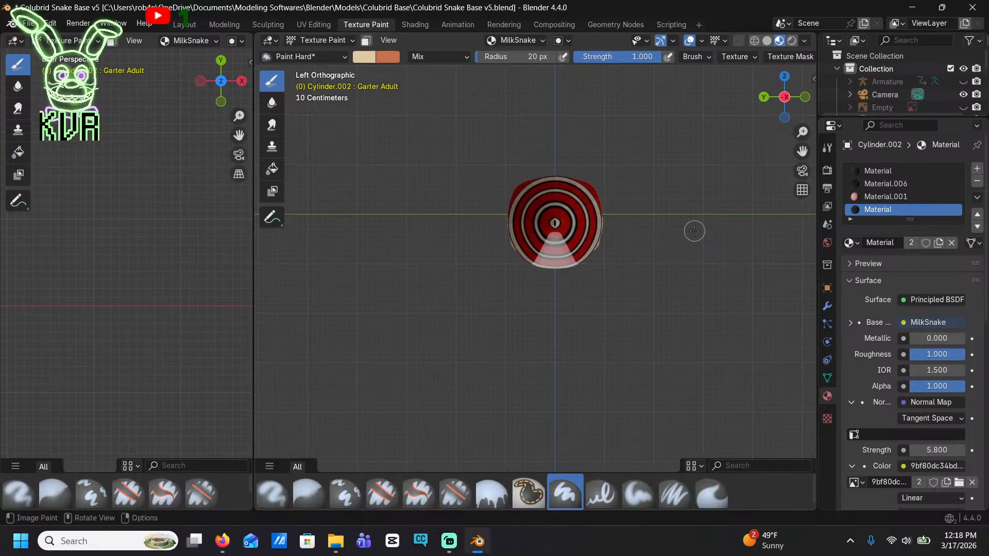
pyautogui.moveTo(565, 224); pyautogui.dragTo(636, 236, button='middle')
pyautogui.scroll(-3, 721, 283)
pyautogui.scroll(-3, 566, 263)
pyautogui.keyDown('shift'); pyautogui.moveTo(478, 295); pyautogui.dragTo(604, 227, button='middle'); pyautogui.keyUp('shift')
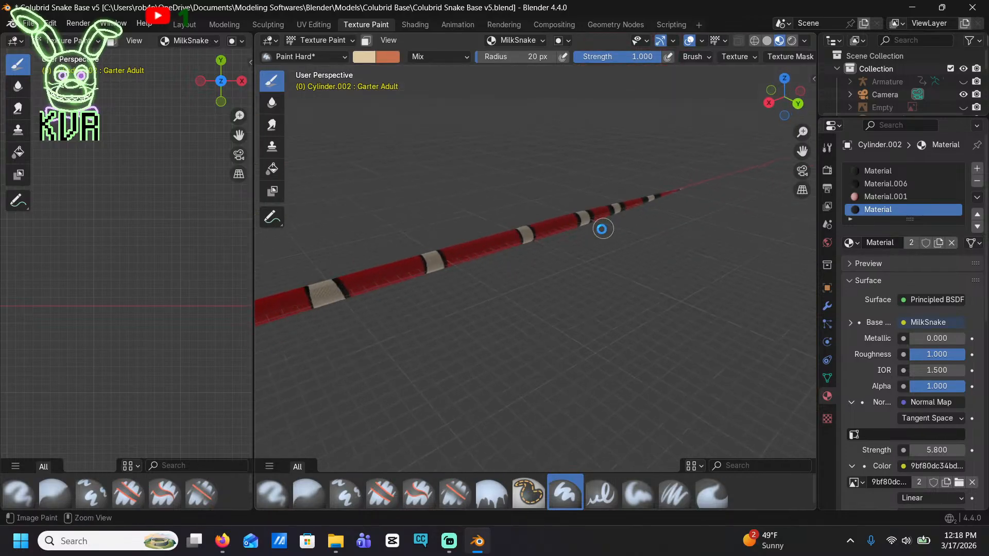
# Save the Blender file, and begin saving the MilkSnake texture from UV Editing as a PNG image in the Colubrid Base folder
pyautogui.hotkey('ctrl', 's')
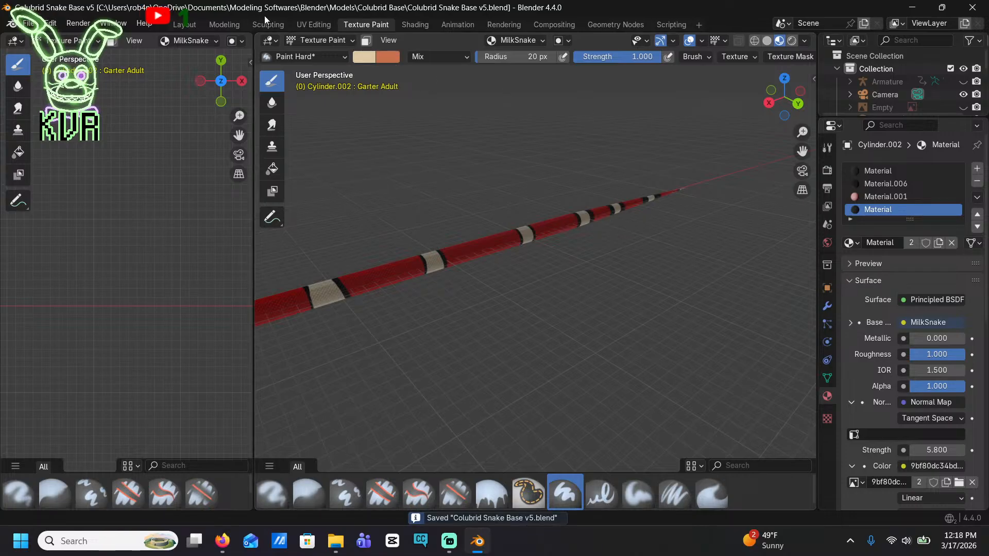
pyautogui.click(325, 24)
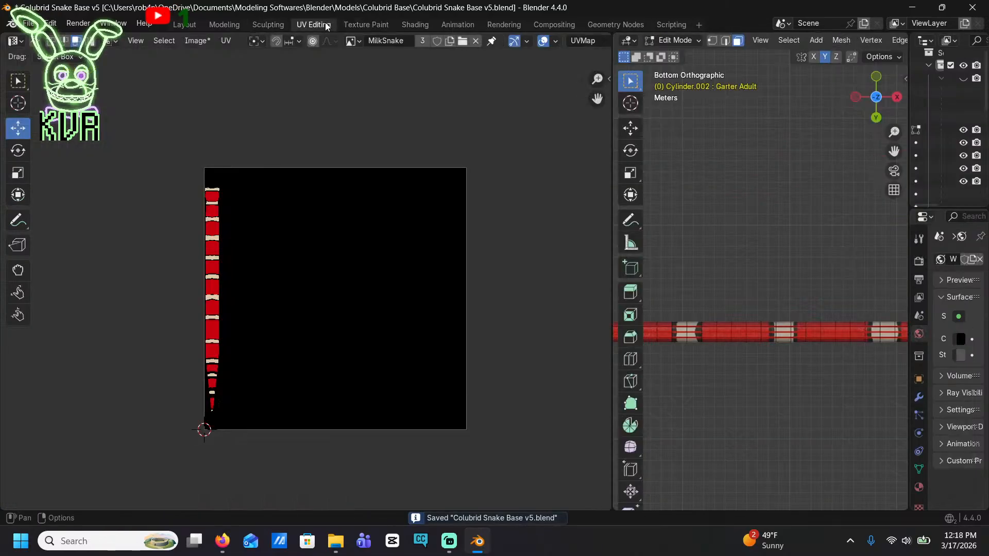
pyautogui.click(198, 41)
pyautogui.click(205, 178)
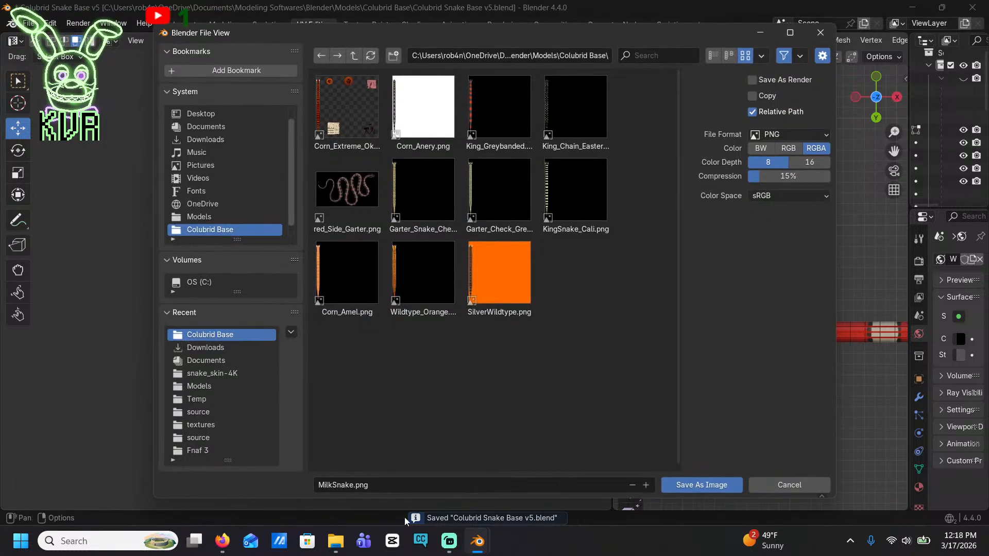
pyautogui.click(326, 487)
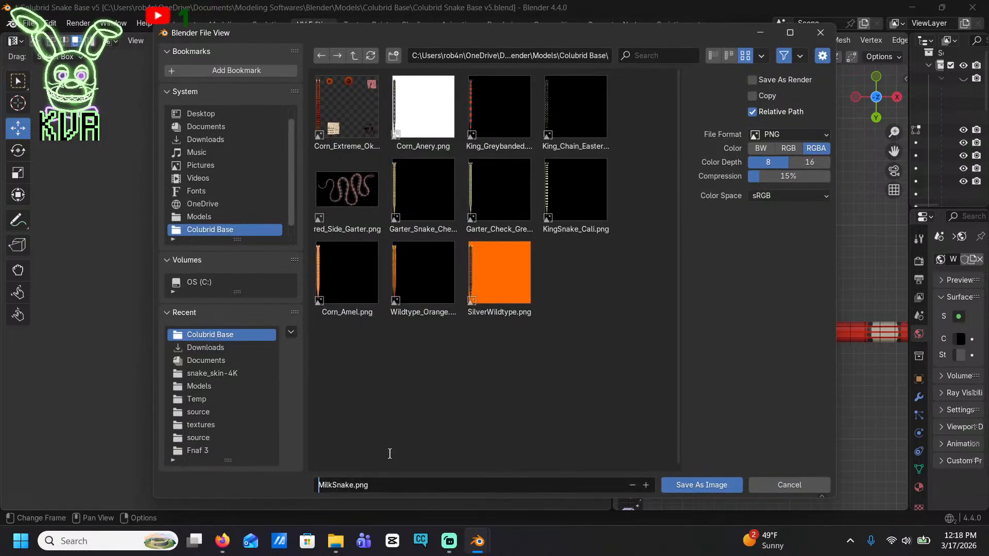
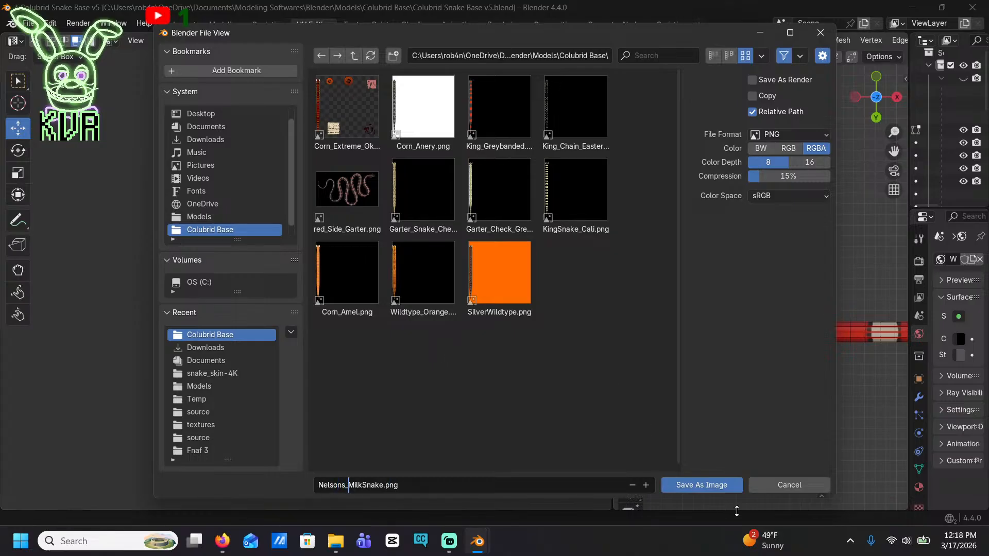
# Name the texture image Nelsons_MilkSnake.png and save it in the Colubrid Base folder
pyautogui.write('Nelsons_')
pyautogui.click(707, 485)
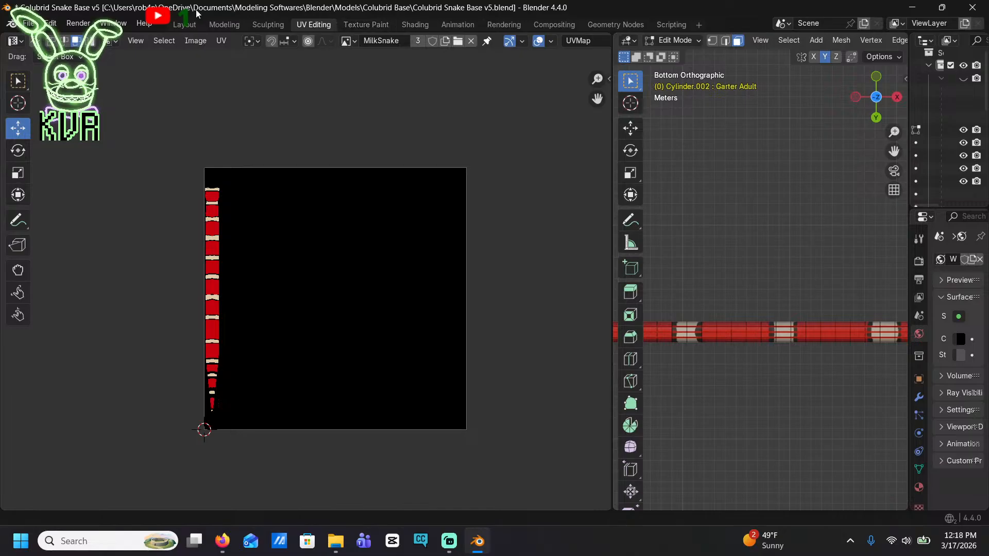
# In the Layout workspace, select the snake's Armature and set it to Pose Position
pyautogui.click(184, 24)
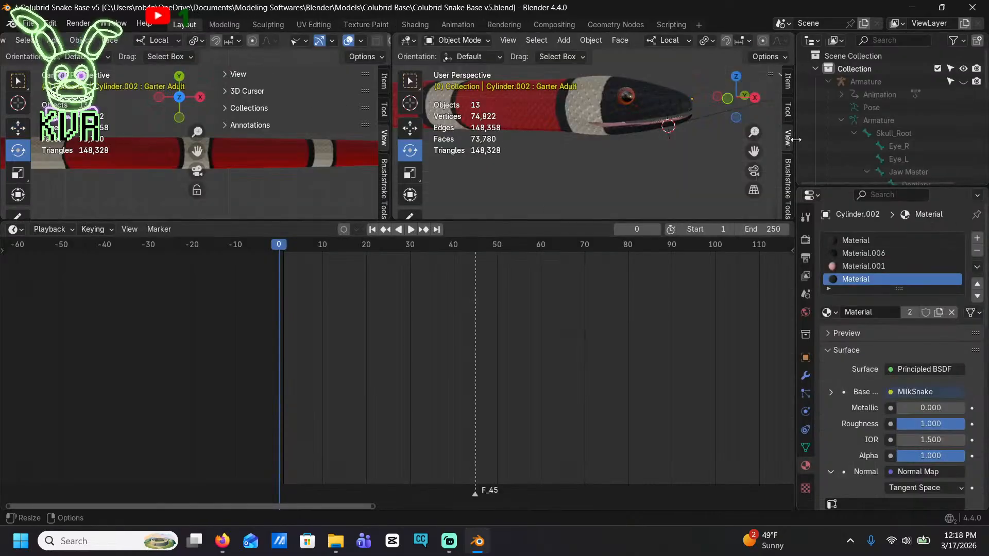
pyautogui.moveTo(822, 139); pyautogui.dragTo(608, 145)
pyautogui.click(664, 82)
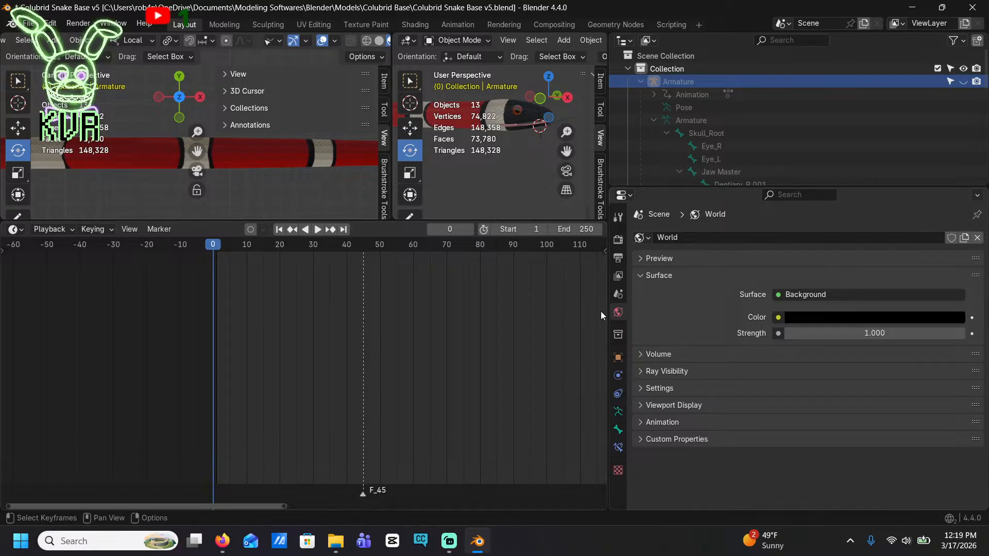
pyautogui.click(617, 411)
pyautogui.click(787, 280)
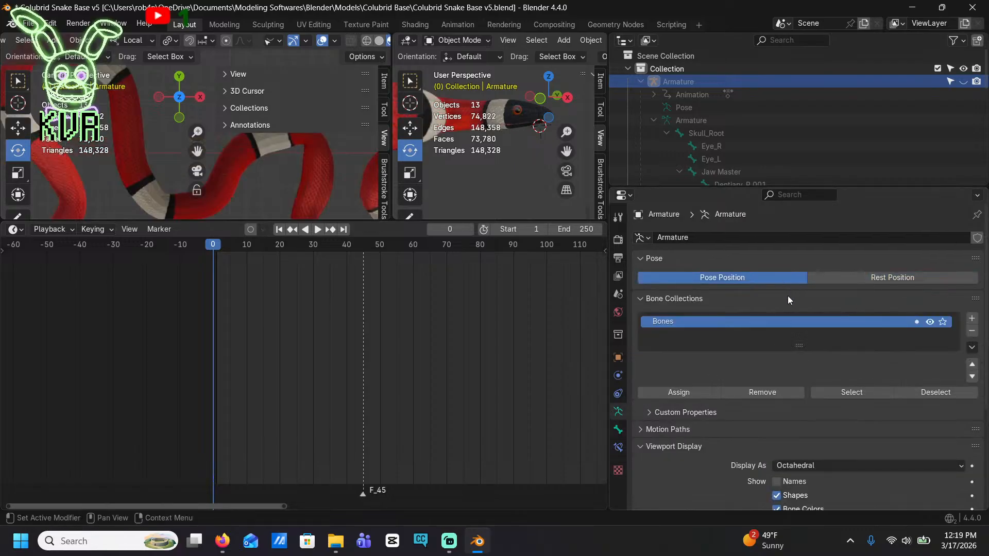
# Render a still image of the posed milk snake from the camera, and close the render
pyautogui.scroll(-3, 264, 167)
pyautogui.scroll(4, 315, 179)
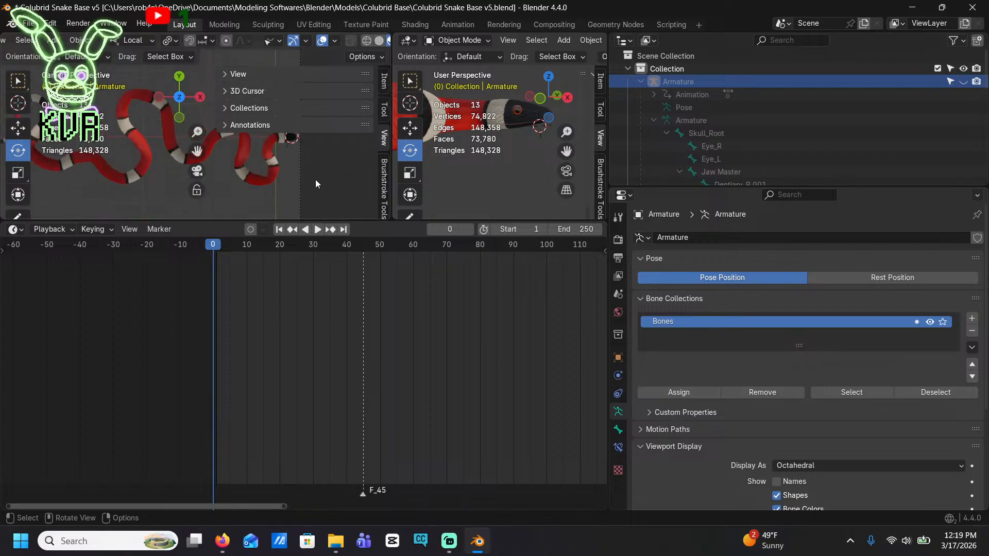
pyautogui.keyDown('shift'); pyautogui.moveTo(299, 170); pyautogui.dragTo(260, 186, button='middle'); pyautogui.keyUp('shift')
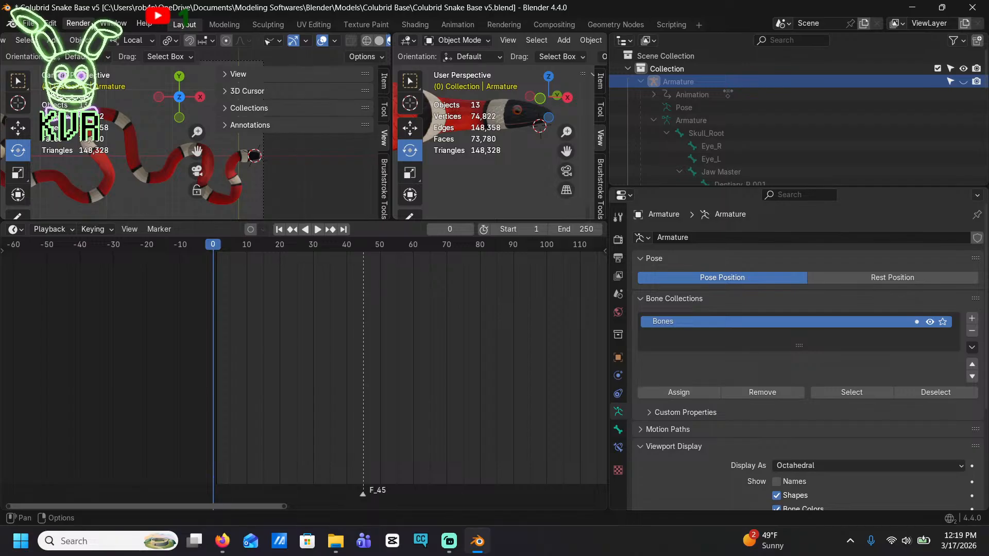
pyautogui.click(80, 24)
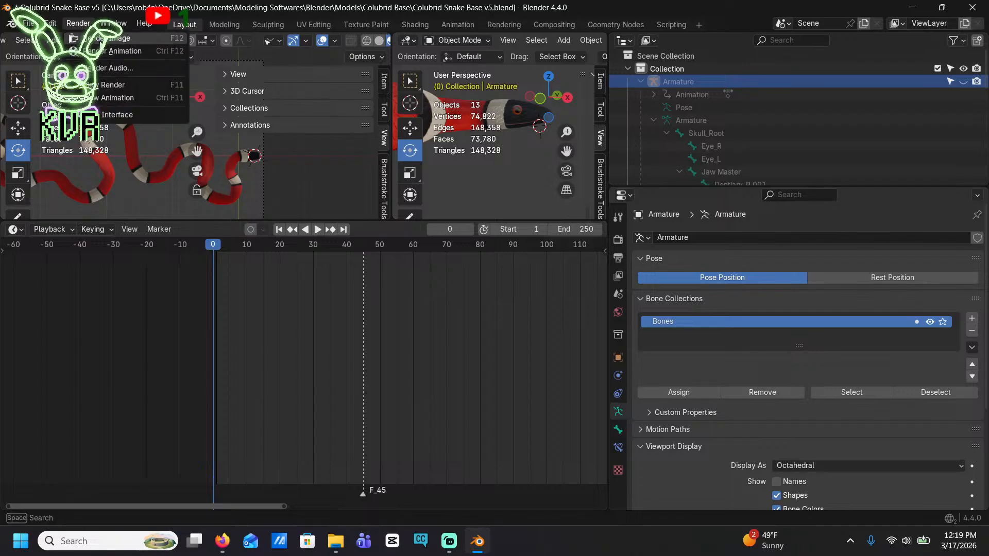
pyautogui.click(103, 39)
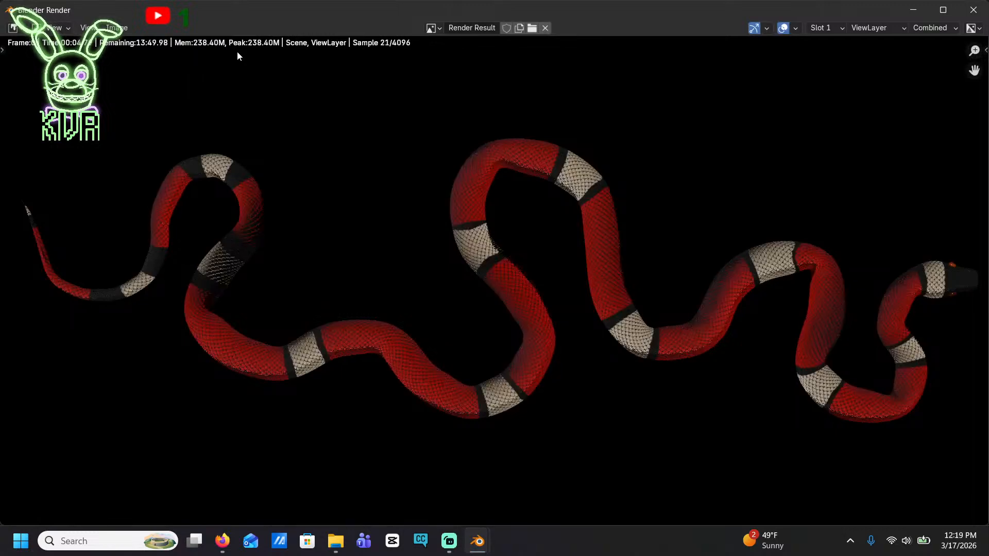
pyautogui.scroll(-1, 412, 124)
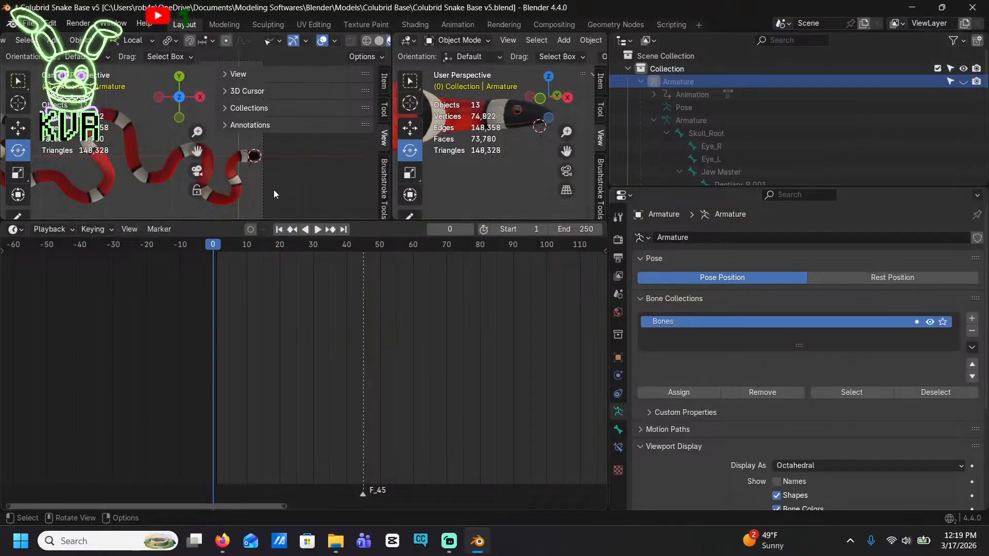
# Unhide the Armature, enlarge the perspective viewport around the snake, and enter Pose Mode
pyautogui.click(960, 82)
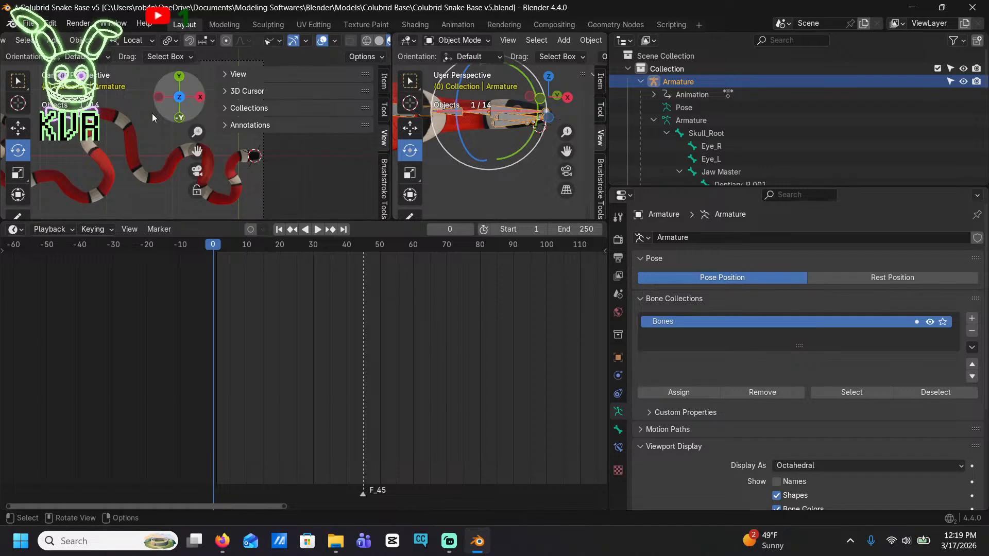
pyautogui.moveTo(363, 221); pyautogui.dragTo(375, 470)
pyautogui.moveTo(390, 285); pyautogui.dragTo(209, 273)
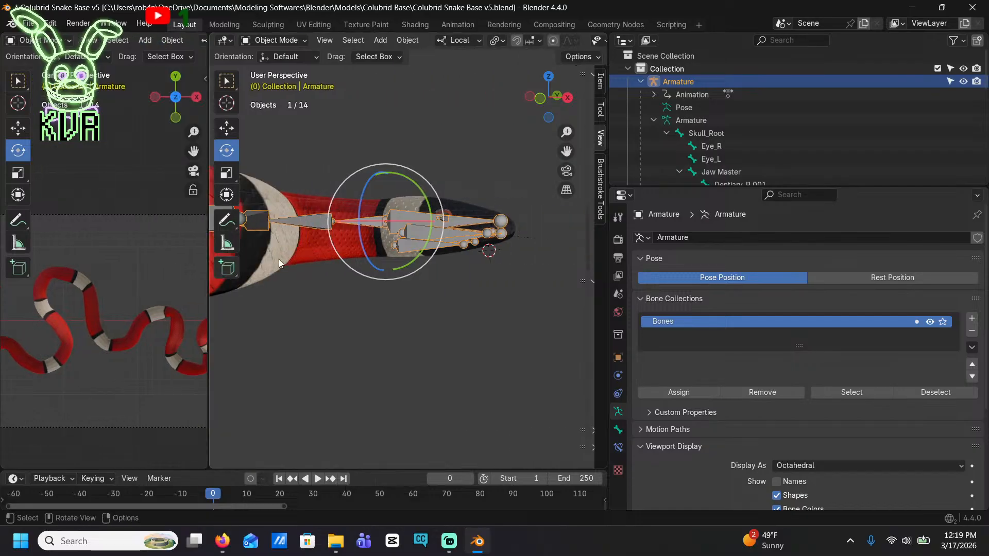
pyautogui.moveTo(604, 146); pyautogui.dragTo(935, 146)
pyautogui.moveTo(628, 237); pyautogui.dragTo(509, 117, button='middle')
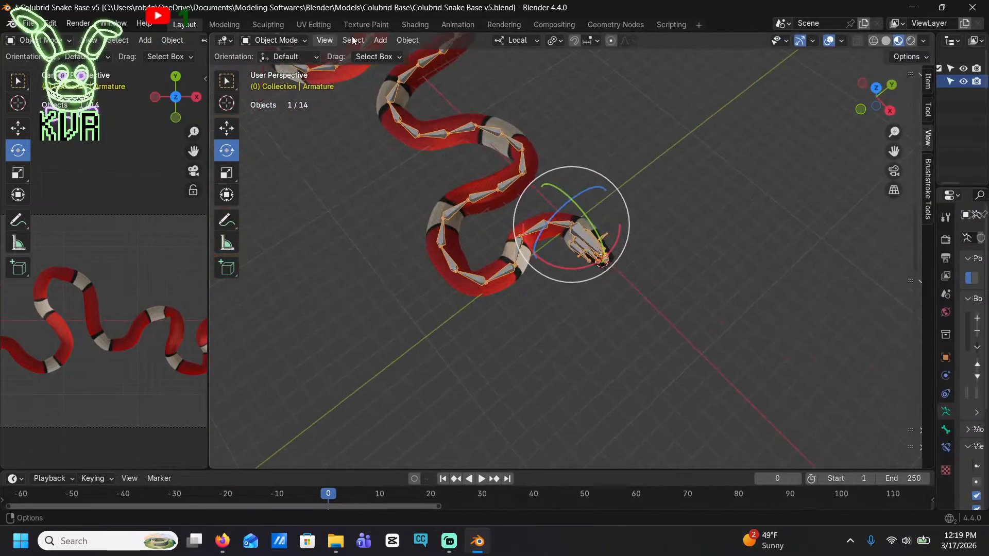
pyautogui.click(298, 42)
pyautogui.click(277, 83)
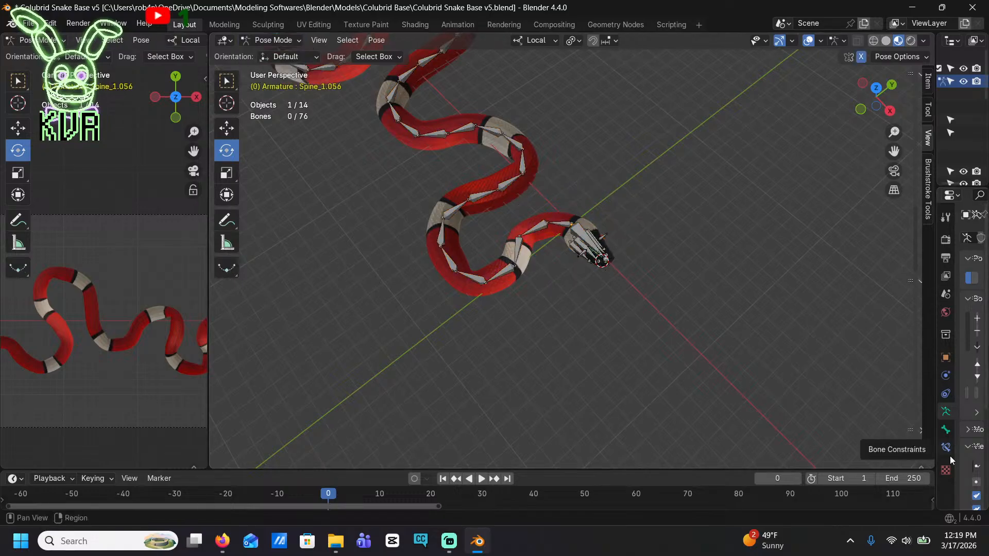
# Set the armature to Rest Position, select all its bones, and apply the pose as rest pose
pyautogui.moveTo(933, 383); pyautogui.dragTo(668, 383)
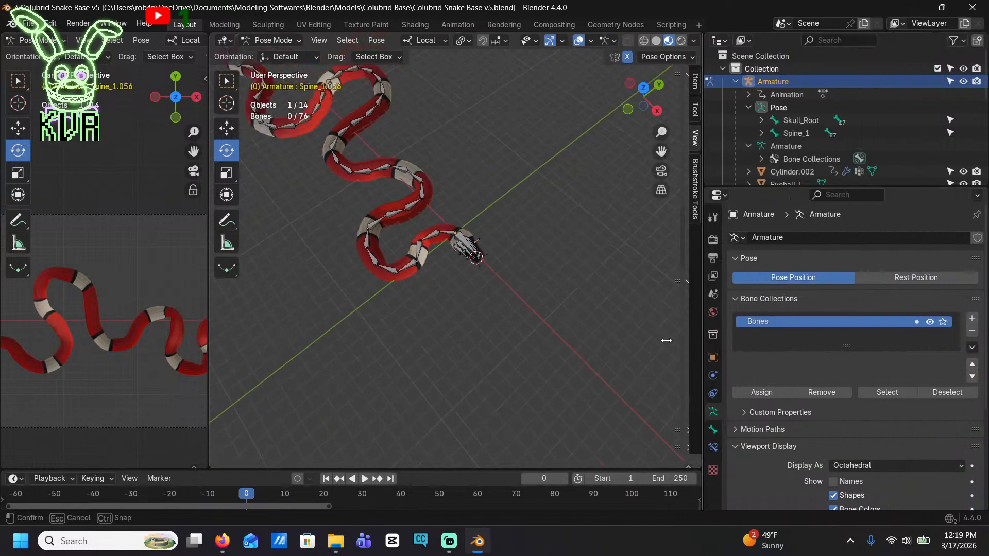
pyautogui.click(850, 277)
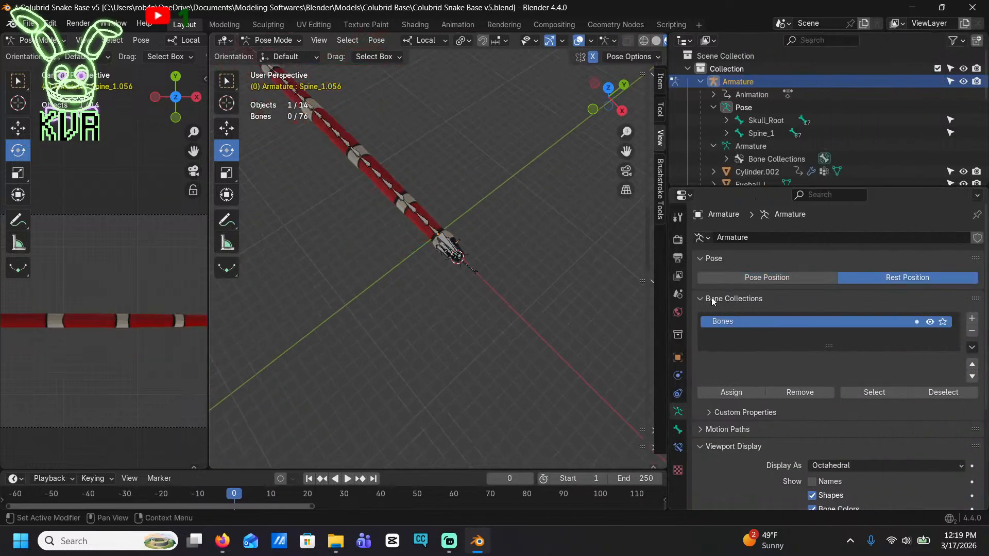
pyautogui.click(376, 42)
pyautogui.moveTo(389, 79)
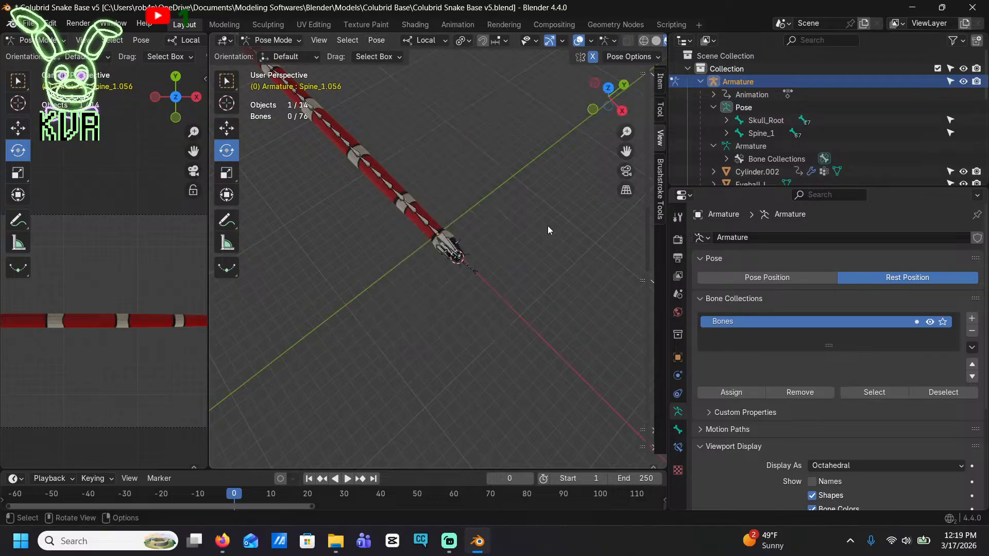
pyautogui.press('a')
pyautogui.click(374, 40)
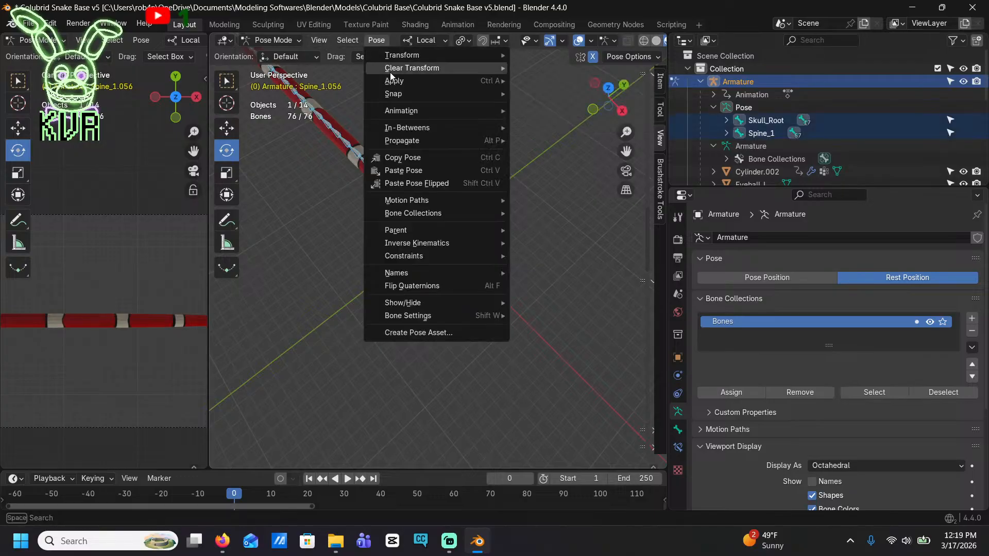
pyautogui.moveTo(391, 81)
pyautogui.click(555, 82)
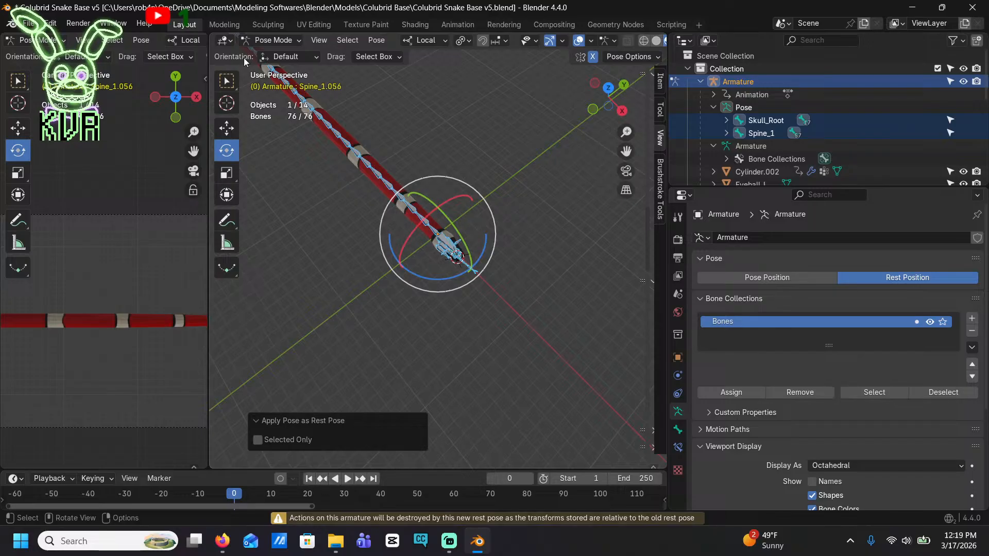
# Deselect all bones and return the armature to Pose Position
pyautogui.click(526, 221)
pyautogui.moveTo(468, 257); pyautogui.dragTo(458, 219, button='middle')
pyautogui.scroll(5, 459, 218)
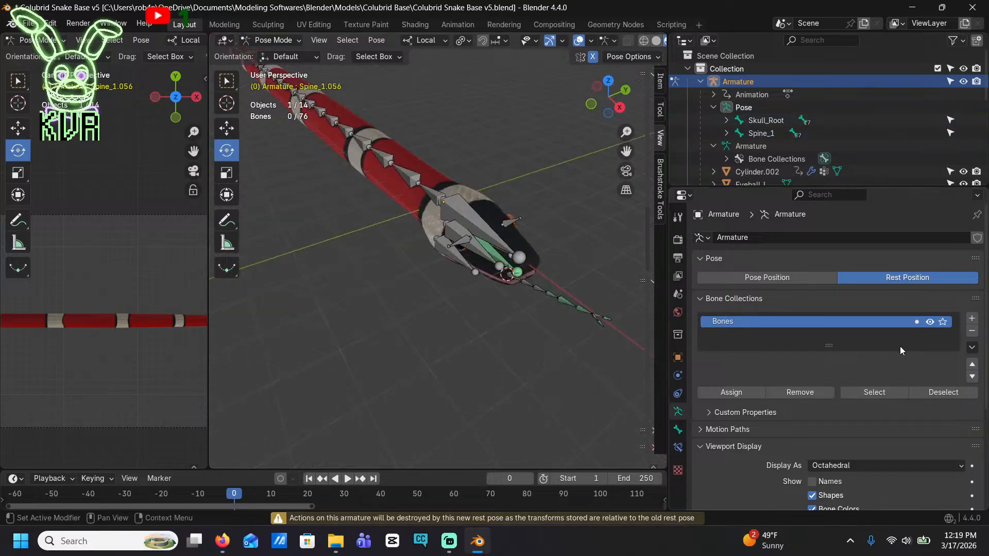
pyautogui.scroll(6, 486, 246)
pyautogui.scroll(-4, 488, 135)
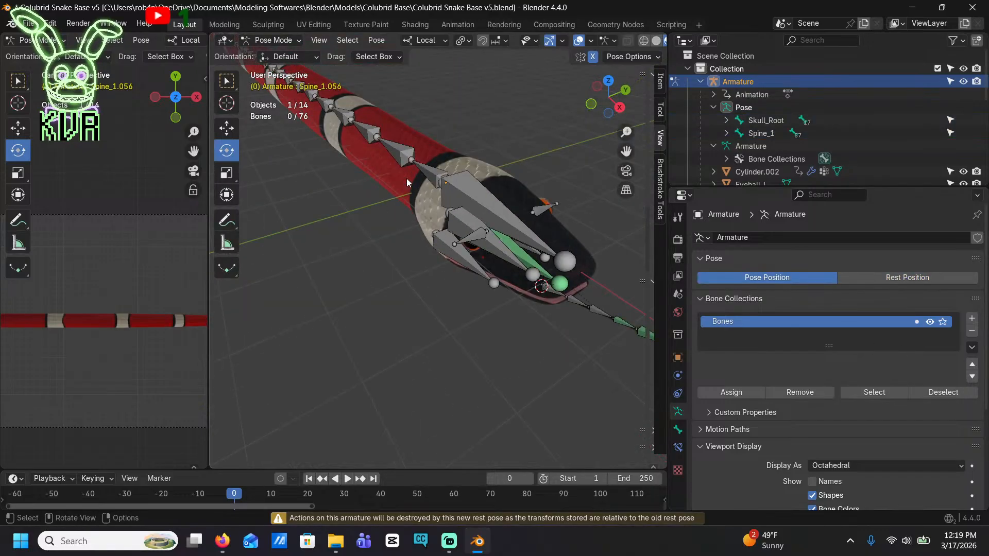
# Bend the neck sideways by rotating Spine_1 and Spine_1.001 about local X, the second by about -29.7°
pyautogui.click(430, 170)
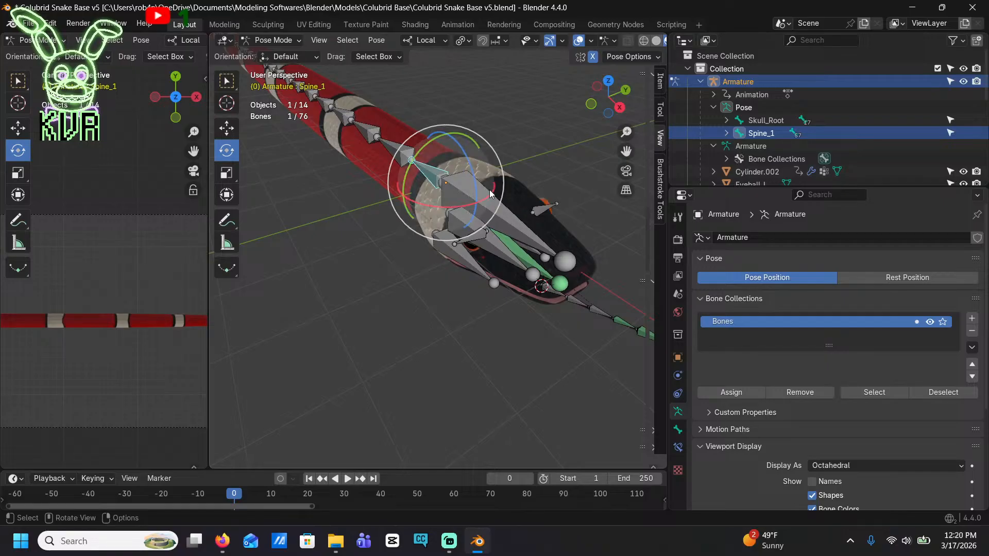
pyautogui.moveTo(496, 193); pyautogui.dragTo(490, 164)
pyautogui.click(378, 164)
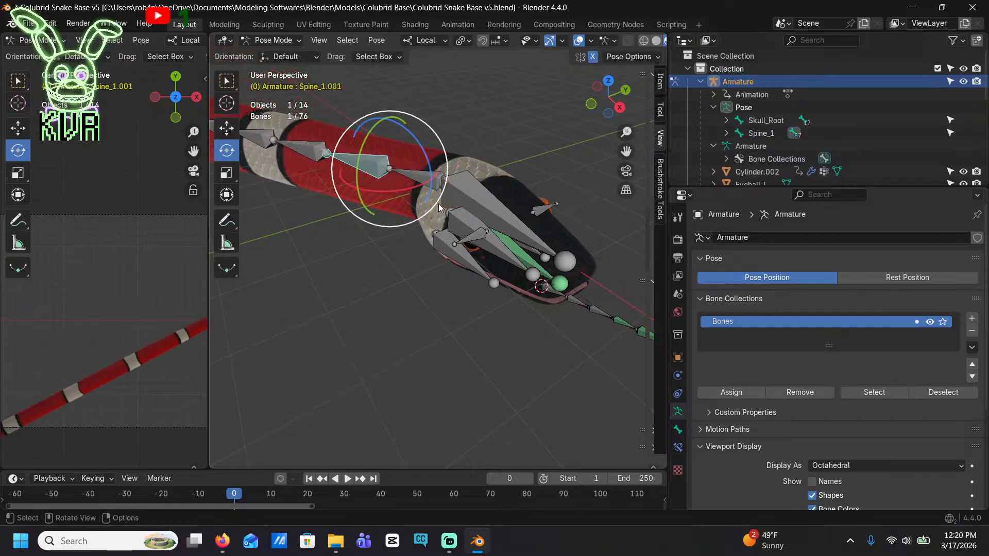
pyautogui.moveTo(414, 185); pyautogui.dragTo(446, 193)
pyautogui.hotkey('ctrl', 'z')
# Continue the neck curve by rotating Spine_1.002, Spine_1.003 and Spine_1.004 about local X by about -37.3°, -26.4° and -21.3°
pyautogui.moveTo(446, 196); pyautogui.dragTo(424, 119, button='middle')
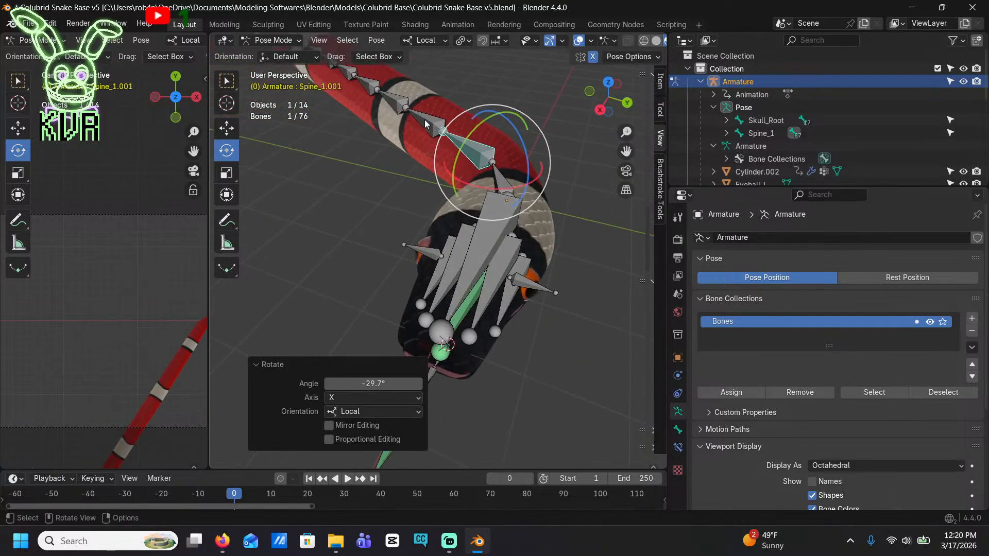
pyautogui.click(424, 119)
pyautogui.moveTo(459, 152); pyautogui.dragTo(486, 136)
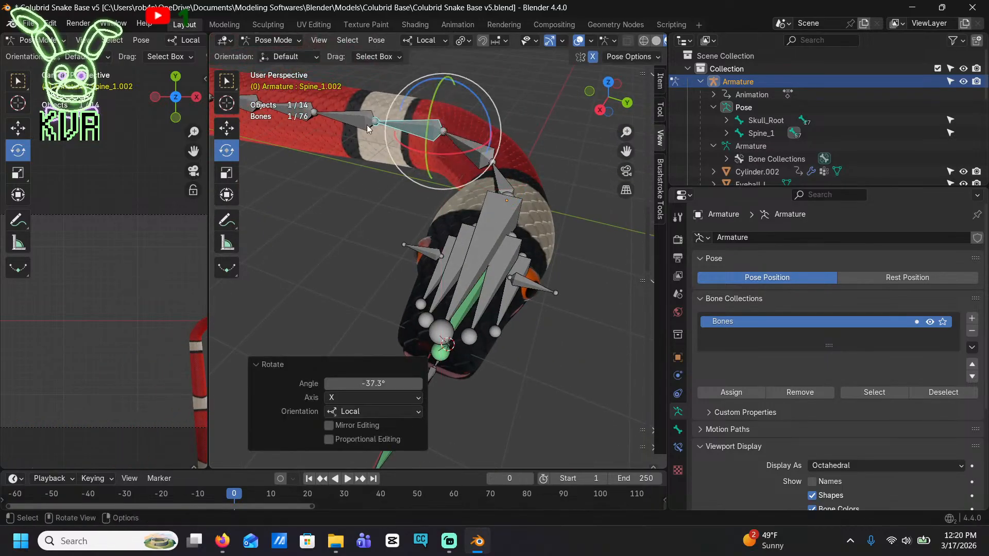
pyautogui.click(366, 124)
pyautogui.moveTo(394, 141); pyautogui.dragTo(428, 138)
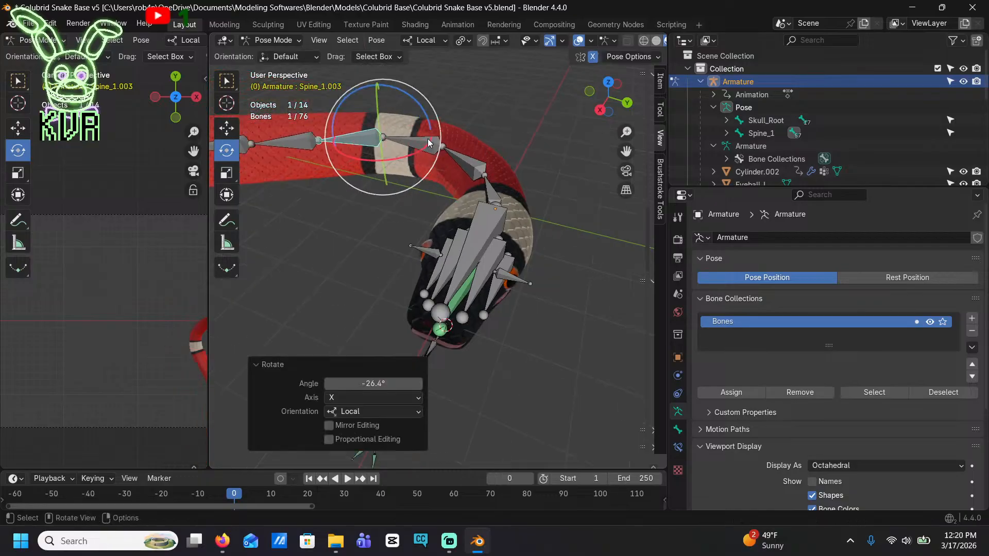
pyautogui.click(286, 144)
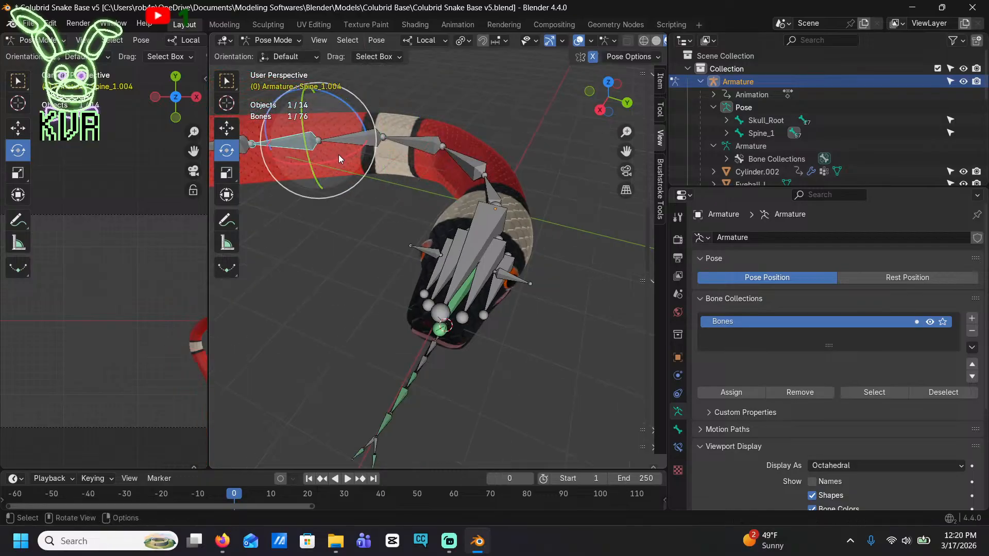
pyautogui.moveTo(338, 154); pyautogui.dragTo(370, 146)
pyautogui.scroll(-3, 165, 262)
pyautogui.keyDown('shift'); pyautogui.moveTo(164, 262); pyautogui.dragTo(109, 207, button='middle'); pyautogui.keyUp('shift')
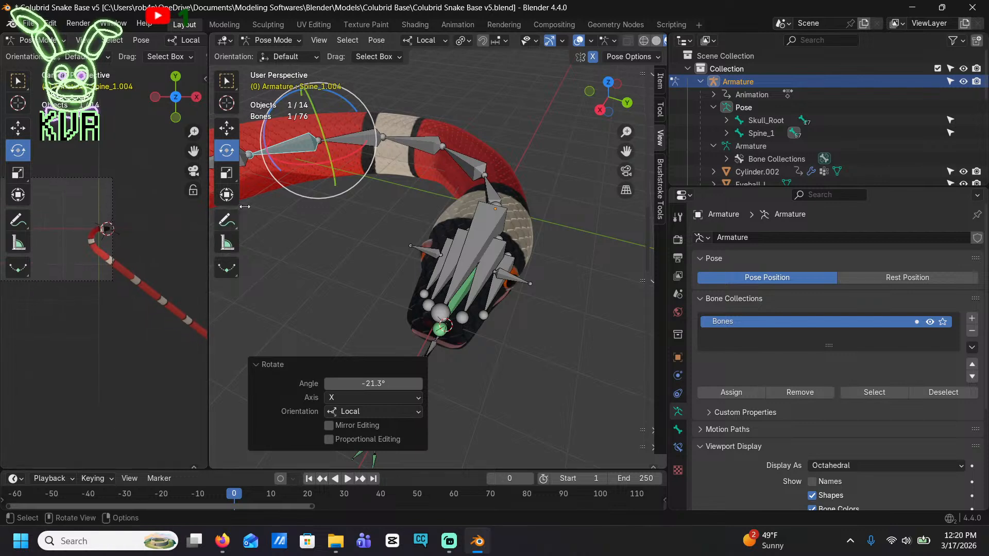
# Curve the body back the opposite way by rotating Spine_1.005 through Spine_1.008 about local X
pyautogui.keyDown('shift'); pyautogui.moveTo(411, 143); pyautogui.dragTo(516, 178, button='middle'); pyautogui.keyUp('shift')
pyautogui.click(347, 224)
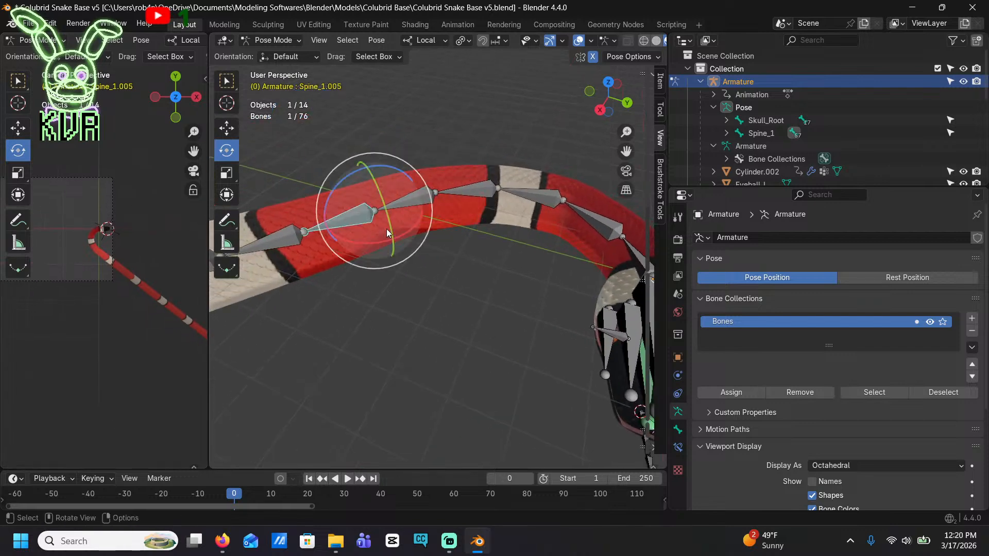
pyautogui.moveTo(420, 219); pyautogui.dragTo(388, 244)
pyautogui.click(302, 198)
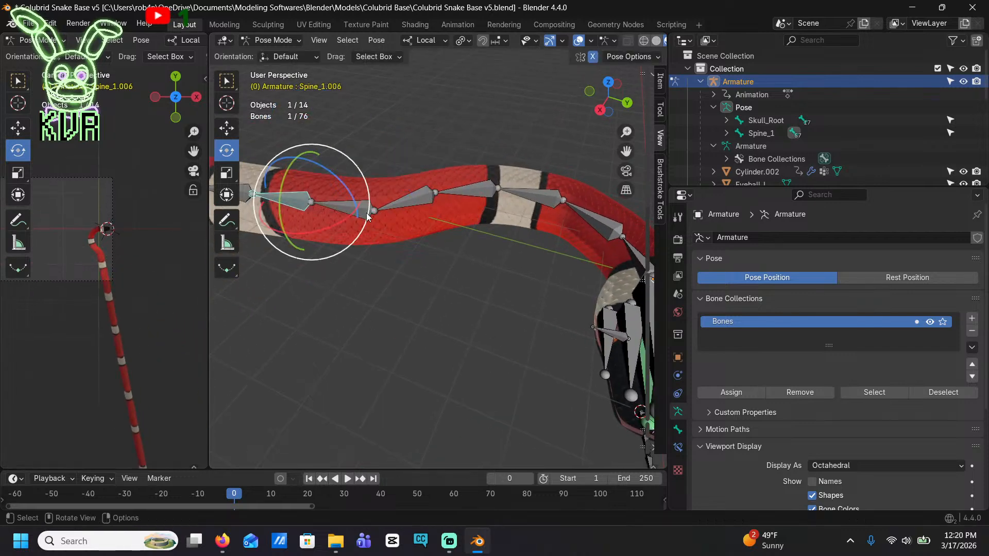
pyautogui.moveTo(349, 218); pyautogui.dragTo(308, 229)
pyautogui.click(310, 157)
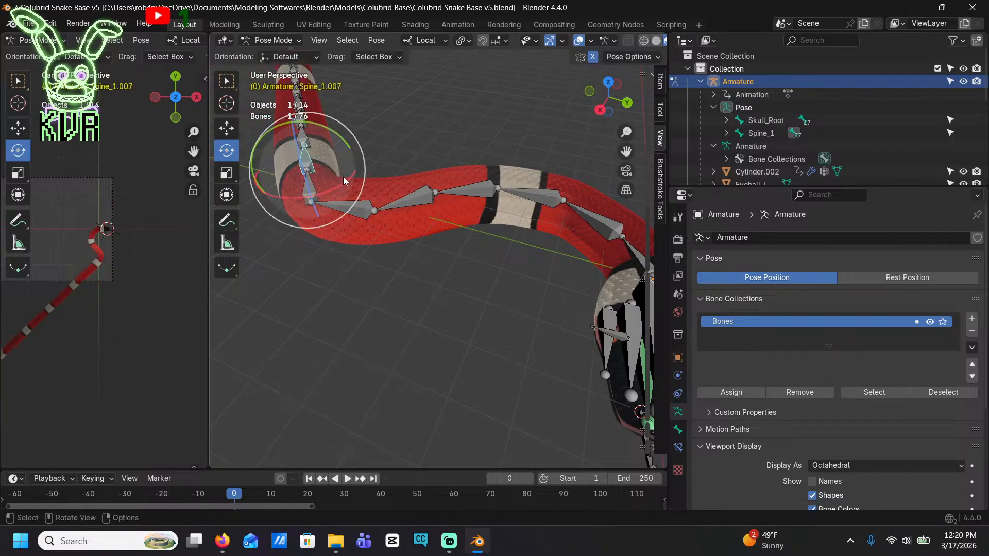
pyautogui.moveTo(349, 185); pyautogui.dragTo(340, 203)
pyautogui.click(339, 133)
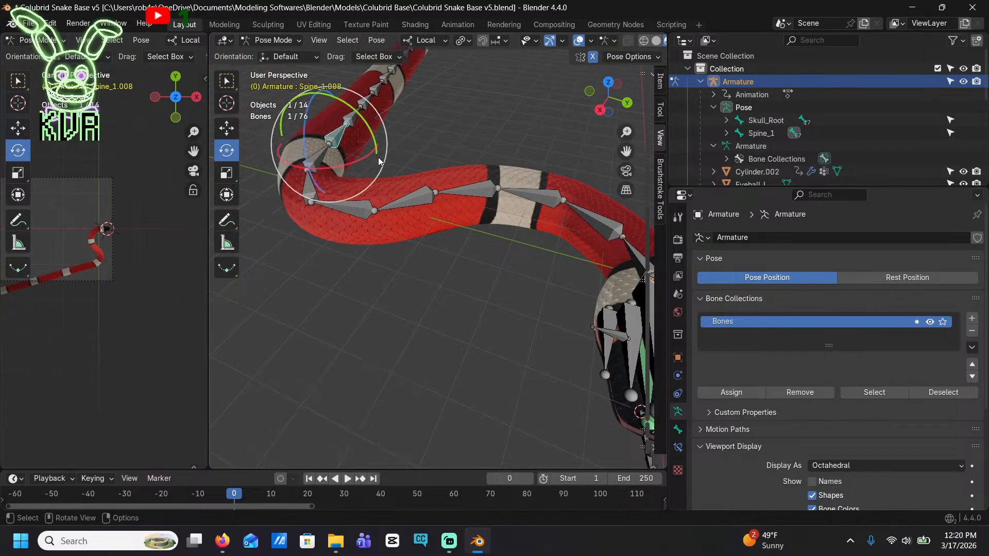
pyautogui.moveTo(364, 164); pyautogui.dragTo(356, 178)
# Carry the loop around behind the head by rotating Spine_1.009 through Spine_1.013, the last by about 7.16° on local X
pyautogui.click(373, 119)
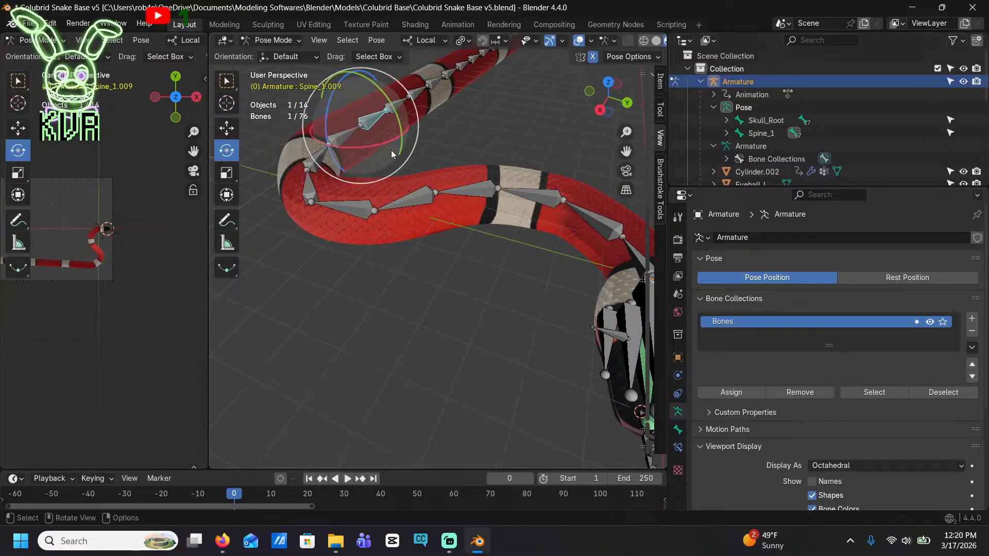
pyautogui.moveTo(387, 145)
pyautogui.mouseDown()
pyautogui.moveTo(373, 151)
pyautogui.moveTo(400, 143)
pyautogui.mouseUp()
pyautogui.click(416, 109)
pyautogui.click(463, 117)
pyautogui.moveTo(457, 130); pyautogui.dragTo(546, 165)
pyautogui.click(507, 127)
pyautogui.hotkey('ctrl', 'z')
pyautogui.click(552, 160)
pyautogui.moveTo(546, 165); pyautogui.dragTo(507, 182, button='middle')
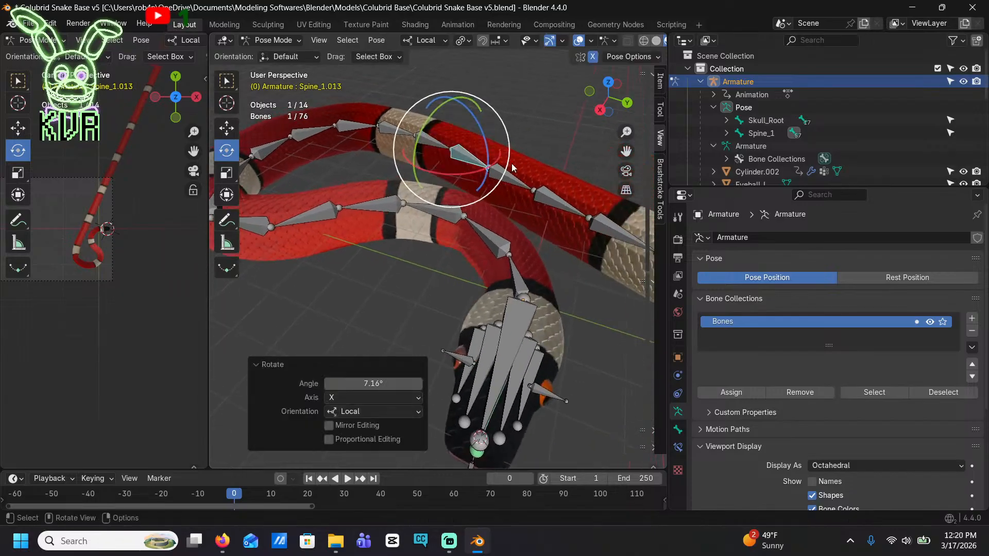
# Rotate Spine_1.014 about 7.82° on local X, and reverse the body's curve by rotating Spine_1.016 about -69.8°
pyautogui.click(507, 181)
pyautogui.moveTo(507, 196); pyautogui.dragTo(510, 198)
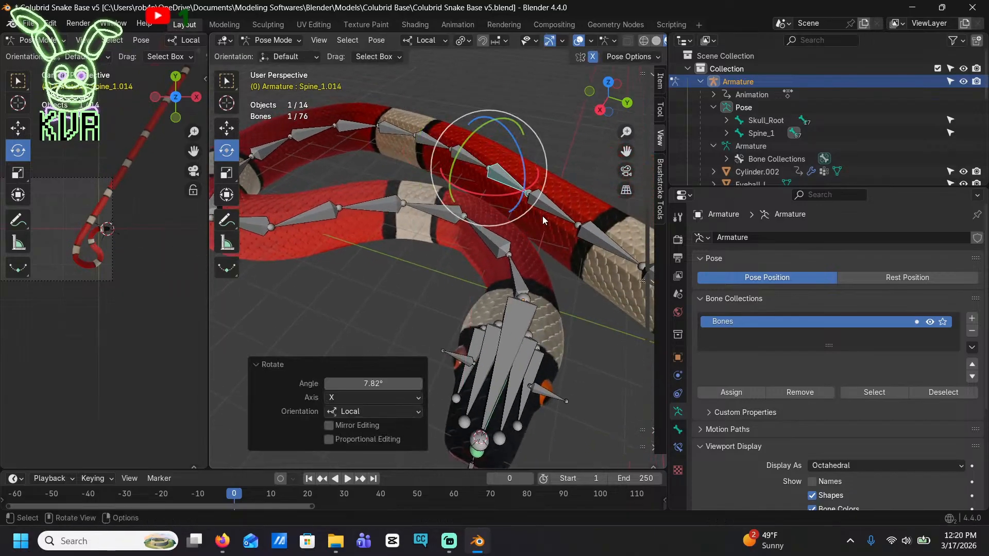
pyautogui.click(532, 230)
pyautogui.moveTo(532, 230); pyautogui.dragTo(598, 242)
pyautogui.click(599, 214)
pyautogui.keyDown('shift'); pyautogui.moveTo(592, 240); pyautogui.dragTo(505, 252, button='middle'); pyautogui.keyUp('shift')
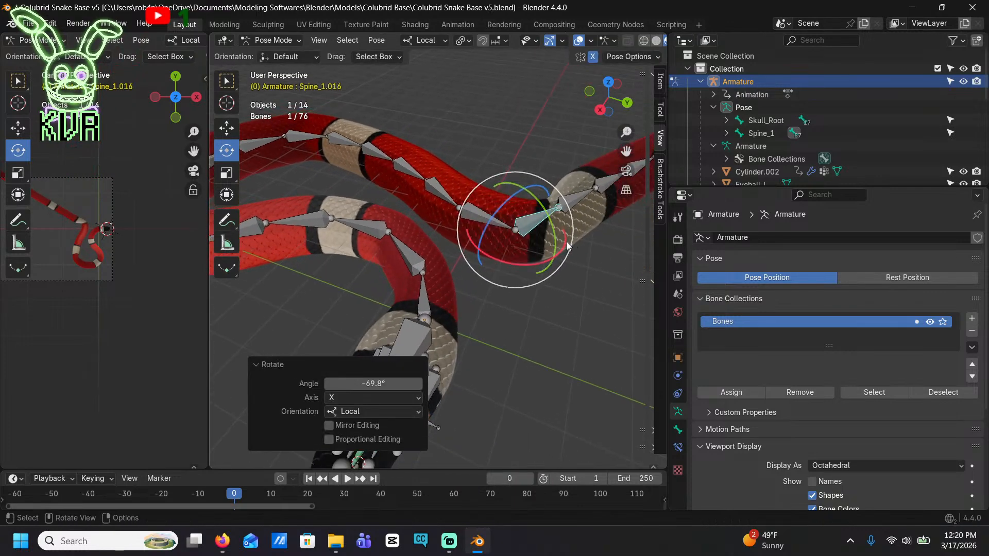
# Readjust the bend at Spine_1.016 and rotate Spine_1.018 about -47.3° on local X to turn the body
pyautogui.moveTo(565, 247)
pyautogui.mouseDown()
pyautogui.moveTo(556, 258)
pyautogui.moveTo(581, 248)
pyautogui.moveTo(563, 260)
pyautogui.mouseUp()
pyautogui.click(594, 227)
pyautogui.hotkey('ctrl', 'z')
pyautogui.keyDown('shift'); pyautogui.moveTo(531, 260); pyautogui.dragTo(420, 282, button='middle'); pyautogui.keyUp('shift')
pyautogui.click(535, 230)
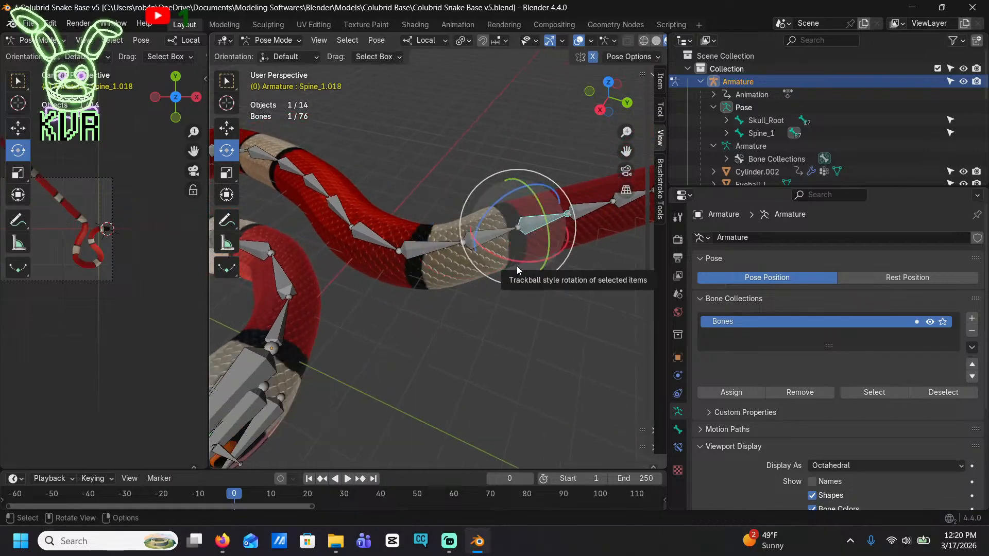
pyautogui.moveTo(517, 261); pyautogui.dragTo(513, 223)
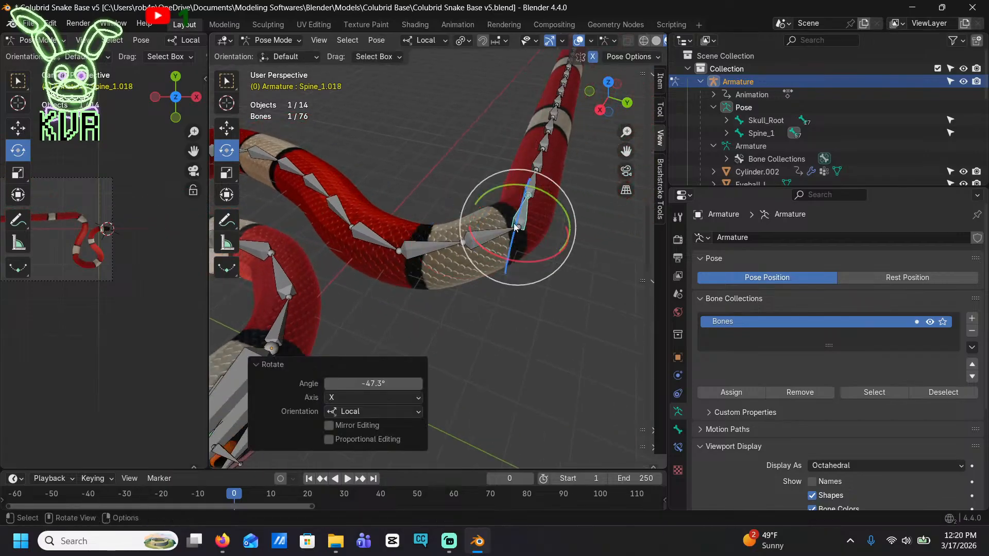
pyautogui.moveTo(514, 223)
pyautogui.mouseDown(button='middle')
pyautogui.moveTo(647, 236)
pyautogui.moveTo(518, 212)
pyautogui.mouseUp(button='middle')
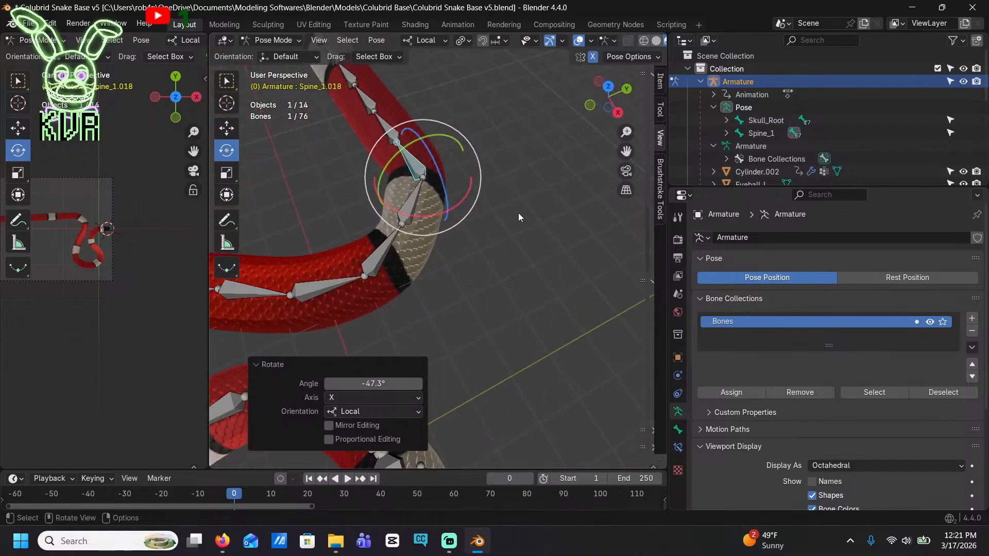
# Continue the turn by rotating Spine_1.019 and Spine_1.020 about local X, the latter by about -31.9°
pyautogui.click(383, 126)
pyautogui.moveTo(438, 165); pyautogui.dragTo(458, 132)
pyautogui.click(341, 124)
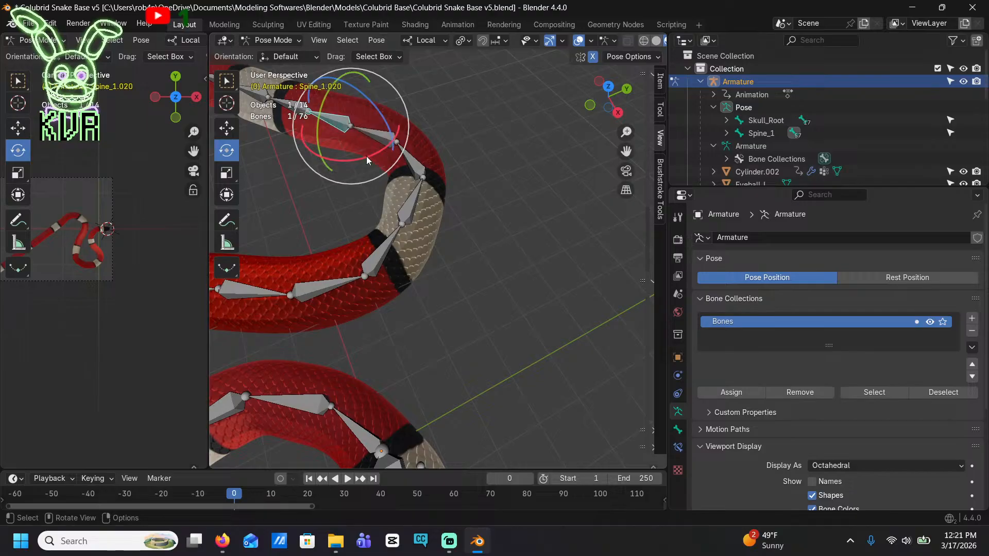
pyautogui.moveTo(366, 157); pyautogui.dragTo(408, 146)
pyautogui.keyDown('shift'); pyautogui.moveTo(420, 169); pyautogui.dragTo(578, 180, button='middle'); pyautogui.keyUp('shift')
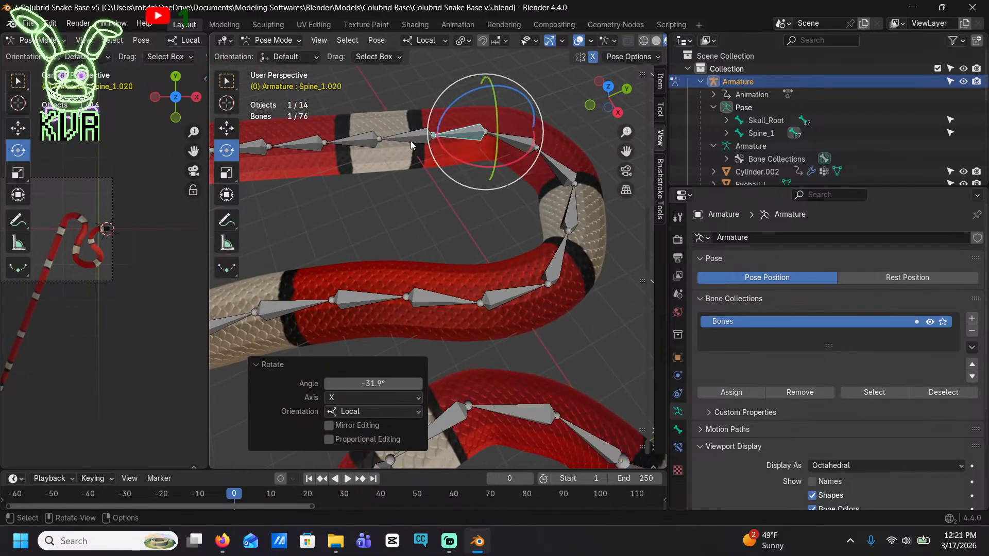
# Rotate Spine_1.021 about -25° and Spine_1.022 about -4.95° on local X to close the bend
pyautogui.click(411, 145)
pyautogui.moveTo(396, 157); pyautogui.dragTo(361, 155)
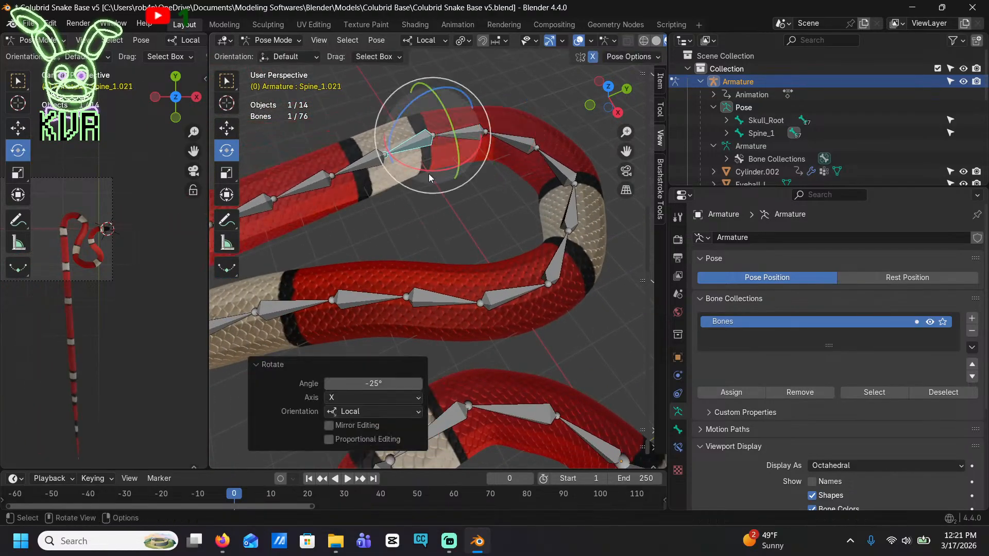
pyautogui.click(363, 161)
pyautogui.moveTo(394, 195); pyautogui.dragTo(325, 197)
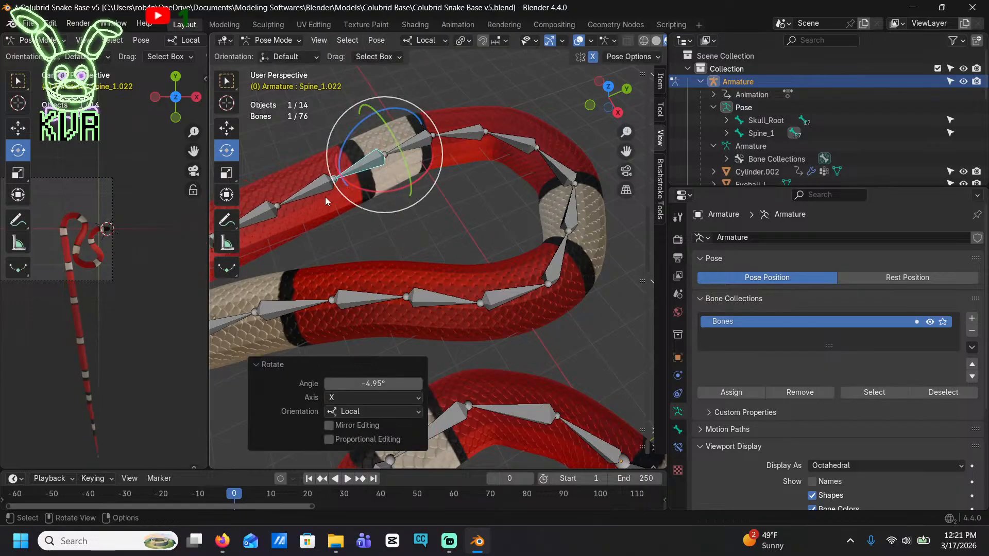
# Curve the body the opposite way by rotating bones from Spine_1.023 to Spine_1.026 about local X, the last by about 29.3°
pyautogui.keyDown('shift'); pyautogui.moveTo(325, 197); pyautogui.dragTo(416, 176, button='middle'); pyautogui.keyUp('shift')
pyautogui.click(392, 168)
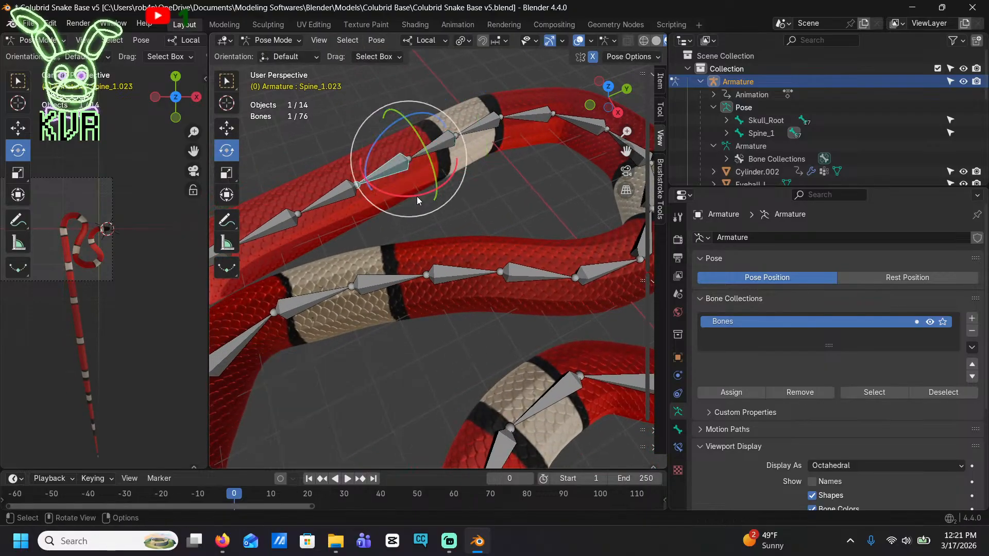
pyautogui.moveTo(416, 196); pyautogui.dragTo(308, 214)
pyautogui.click(344, 183)
pyautogui.click(295, 173)
pyautogui.keyDown('shift'); pyautogui.moveTo(308, 214); pyautogui.dragTo(451, 225, button='middle'); pyautogui.keyUp('shift')
pyautogui.moveTo(434, 189); pyautogui.dragTo(412, 216)
pyautogui.hotkey('ctrl', 'z')
pyautogui.click(387, 179)
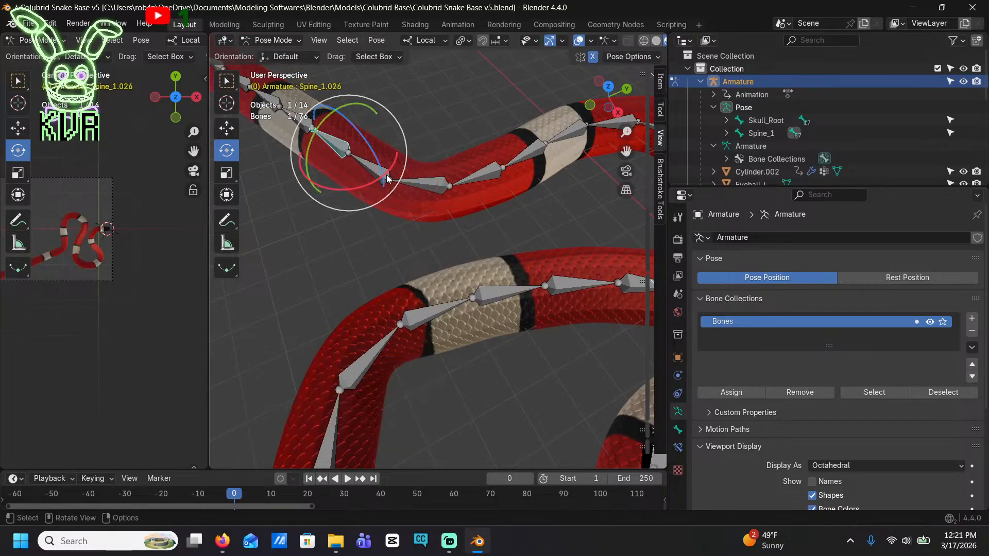
pyautogui.moveTo(390, 172); pyautogui.dragTo(379, 181)
pyautogui.keyDown('shift'); pyautogui.moveTo(379, 181); pyautogui.dragTo(434, 224, button='middle'); pyautogui.keyUp('shift')
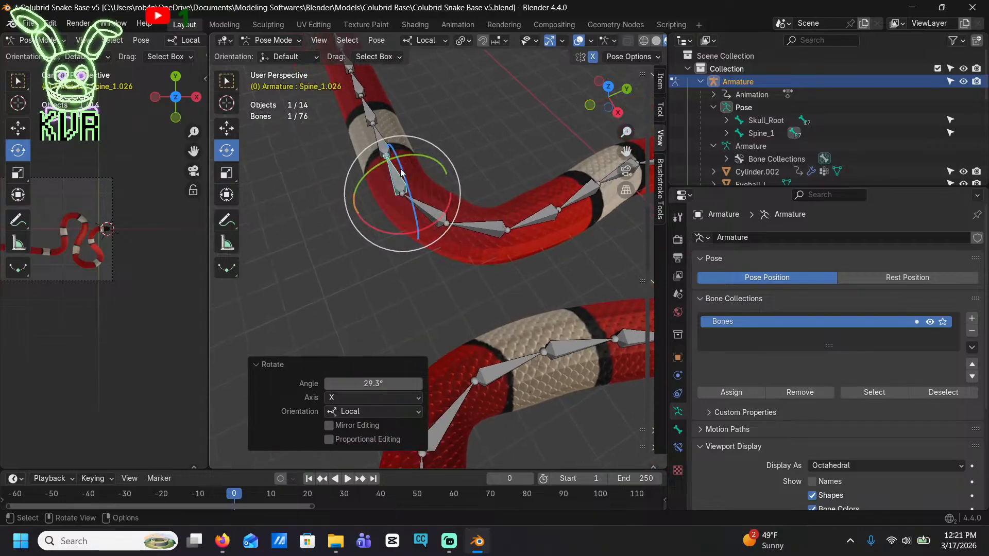
# Extend the curve by rotating Spine_1.027 and Spine_1.028 about local X, the latter by about 22.1°
pyautogui.click(387, 148)
pyautogui.moveTo(425, 179); pyautogui.dragTo(411, 195)
pyautogui.click(406, 115)
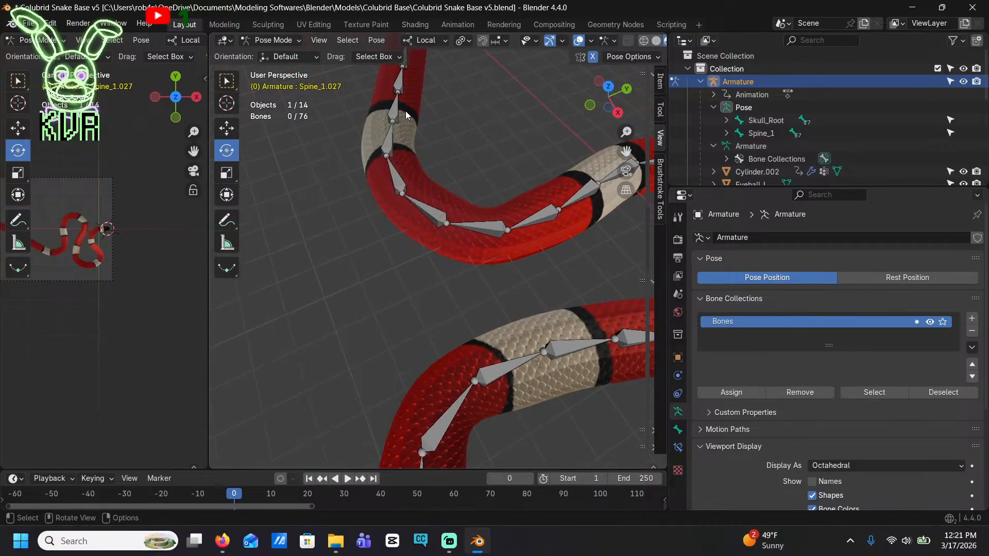
pyautogui.click(392, 112)
pyautogui.moveTo(417, 143)
pyautogui.mouseDown()
pyautogui.moveTo(403, 153)
pyautogui.moveTo(419, 158)
pyautogui.mouseUp()
pyautogui.hotkey('ctrl', 'z')
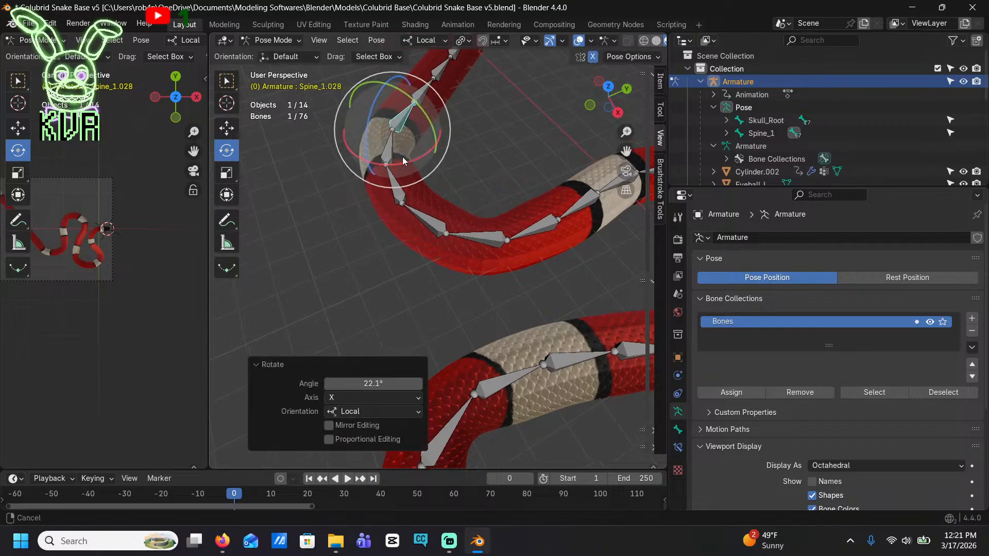
pyautogui.keyDown('shift'); pyautogui.moveTo(403, 156); pyautogui.dragTo(433, 283, button='middle'); pyautogui.keyUp('shift')
# Round the second loop by rotating Spine_1.029, Spine_1.030 and Spine_1.031 about local X, the last by about 19.5°
pyautogui.click(451, 164)
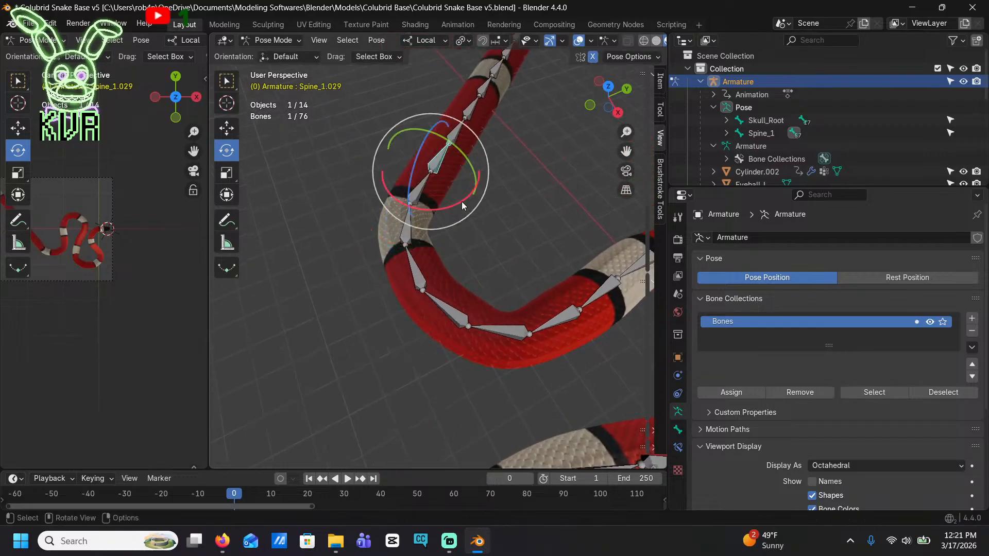
pyautogui.moveTo(461, 202); pyautogui.dragTo(443, 199)
pyautogui.click(489, 153)
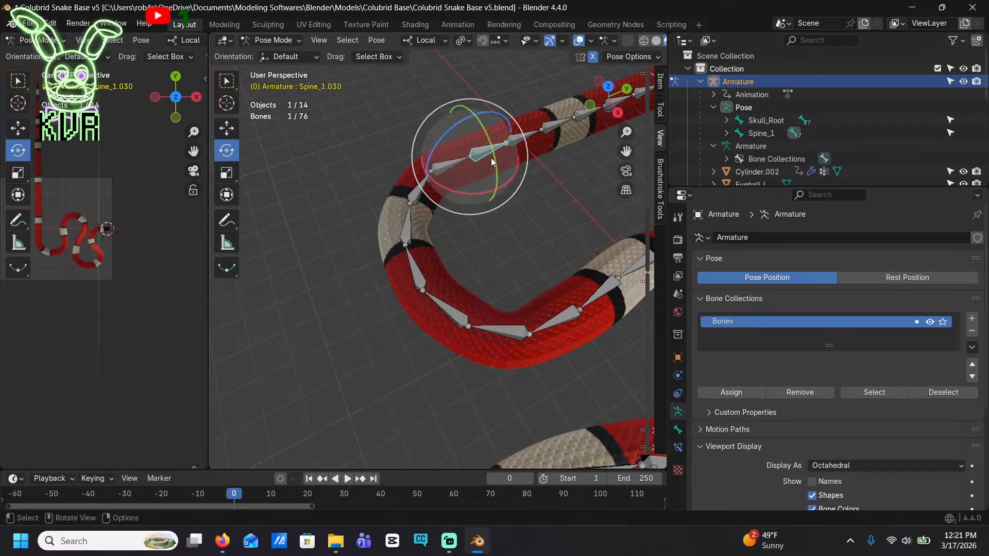
pyautogui.moveTo(511, 175); pyautogui.dragTo(530, 201)
pyautogui.click(536, 150)
pyautogui.keyDown('shift'); pyautogui.moveTo(492, 216); pyautogui.dragTo(385, 205, button='middle'); pyautogui.keyUp('shift')
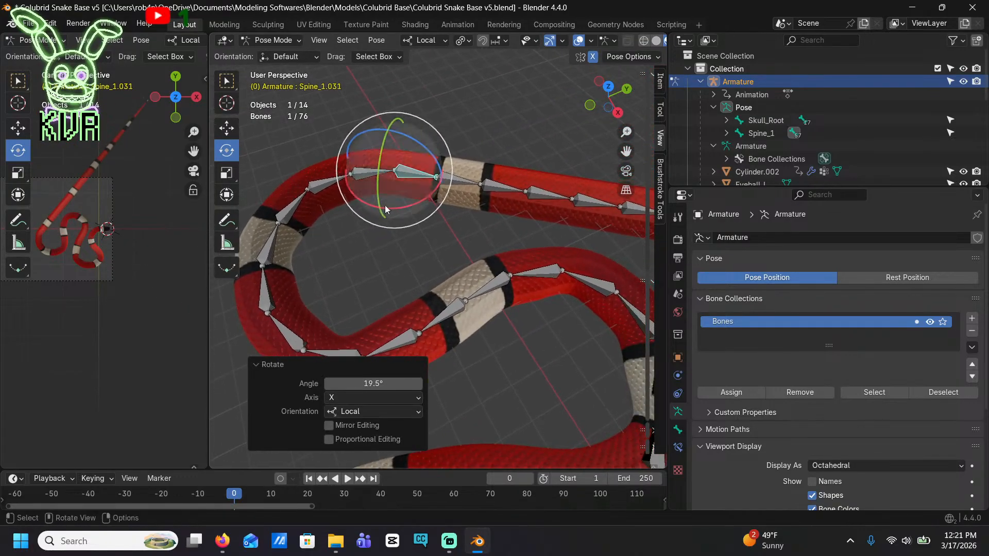
# Bring the body alongside the previous bend by rotating bones from Spine_1.032 to Spine_1.035, the last by about -30.4° on local X
pyautogui.click(458, 182)
pyautogui.moveTo(471, 209); pyautogui.dragTo(563, 231)
pyautogui.click(499, 205)
pyautogui.click(522, 250)
pyautogui.click(563, 241)
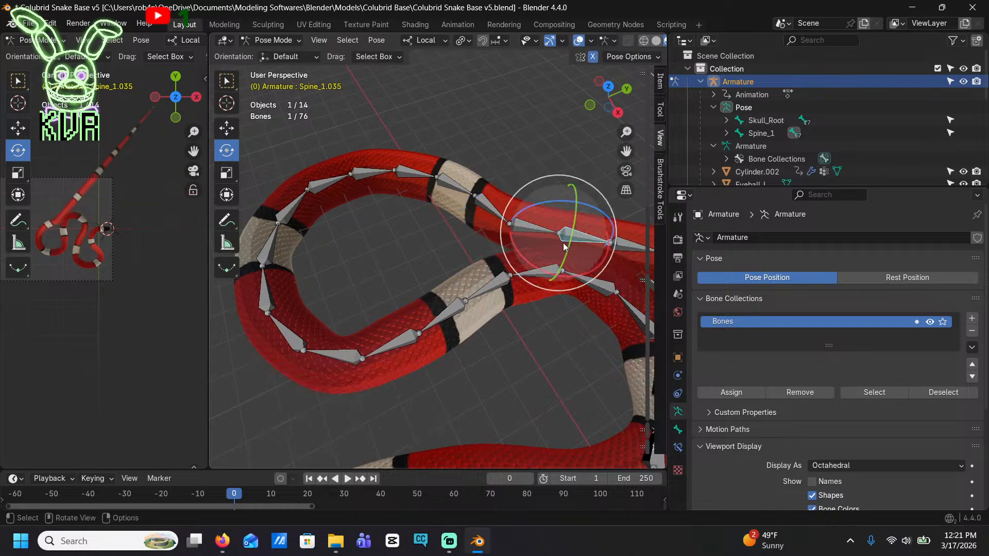
pyautogui.moveTo(523, 255); pyautogui.dragTo(545, 264)
pyautogui.keyDown('shift'); pyautogui.moveTo(520, 229); pyautogui.dragTo(425, 236, button='middle'); pyautogui.keyUp('shift')
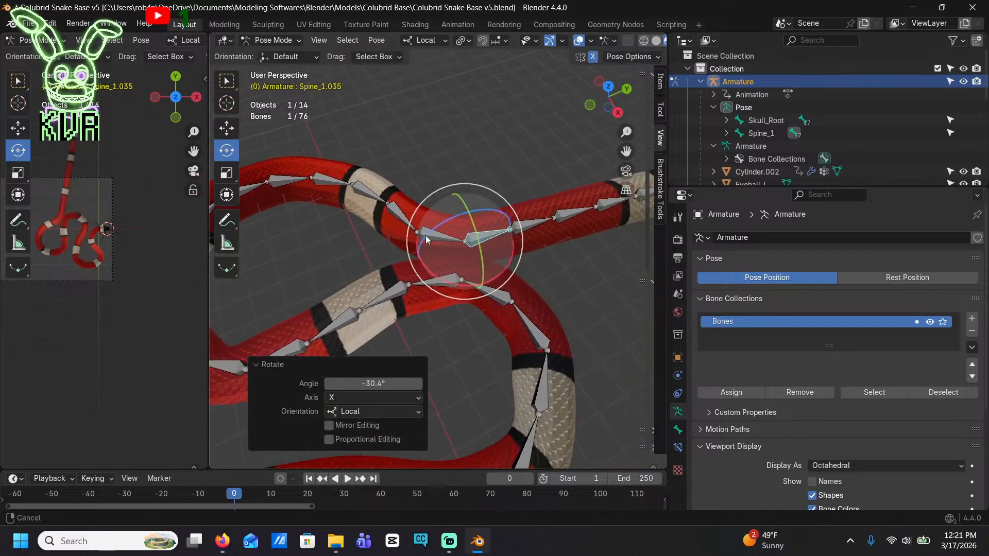
# Turn the body back over itself by rotating Spine_1.036, Spine_1.037 and Spine_1.038 about local X, the last by about -37.3°
pyautogui.click(526, 227)
pyautogui.moveTo(495, 270); pyautogui.dragTo(536, 170)
pyautogui.click(548, 192)
pyautogui.click(533, 170)
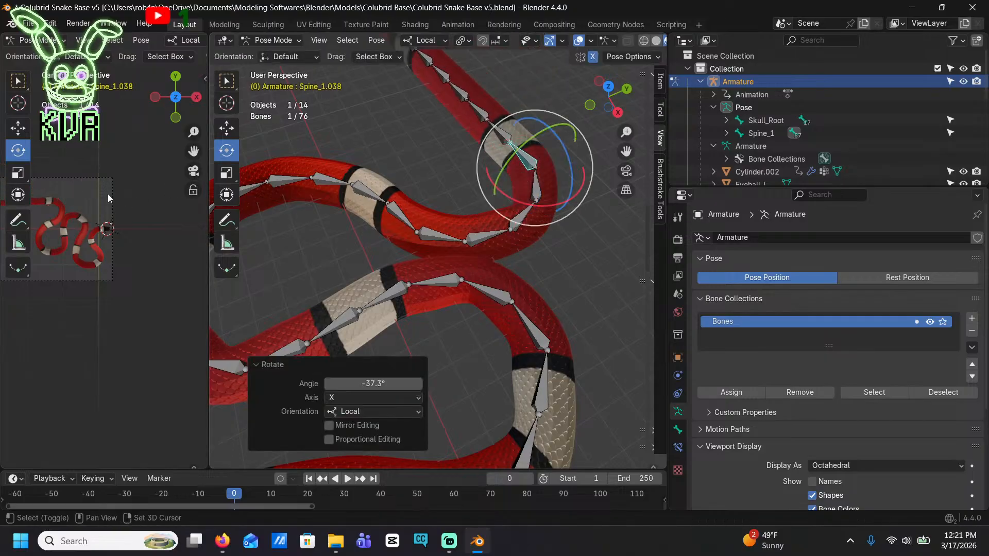
# Swing the rear body around toward the earlier loop by rotating Spine_1.039, Spine_1.040 and Spine_1.041 about local X
pyautogui.moveTo(108, 198); pyautogui.dragTo(0, 183)
pyautogui.scroll(2, 132, 219)
pyautogui.keyDown('shift'); pyautogui.moveTo(131, 218); pyautogui.dragTo(39, 244, button='middle'); pyautogui.keyUp('shift')
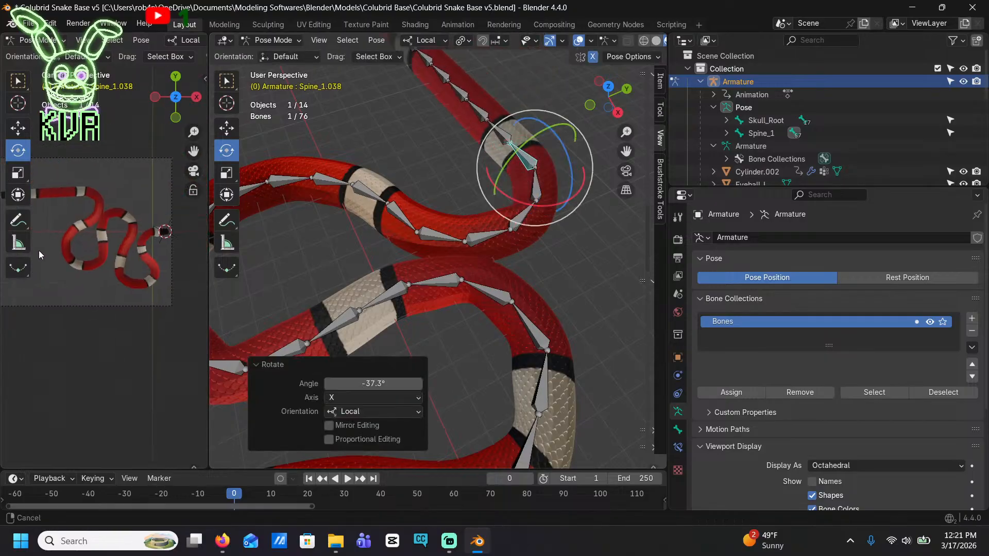
pyautogui.click(497, 131)
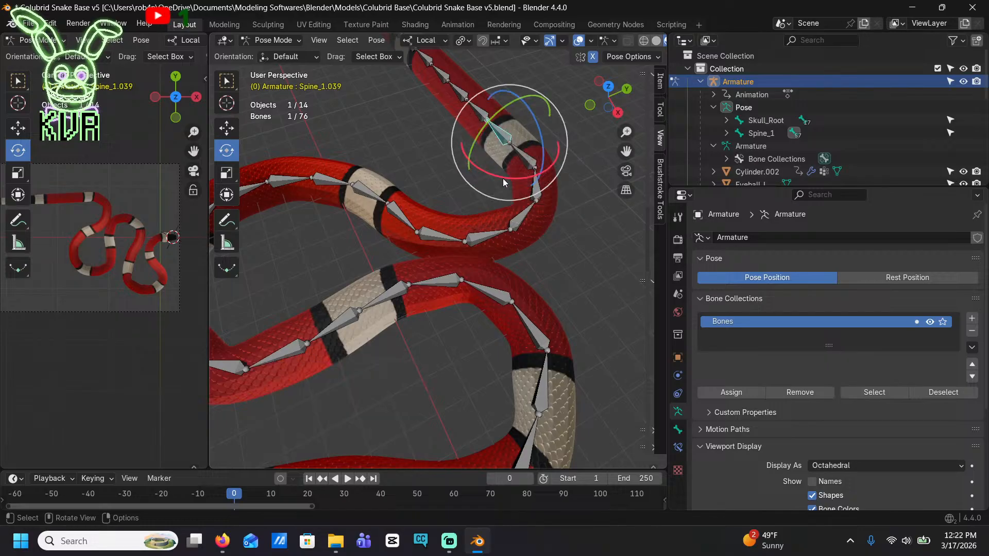
pyautogui.moveTo(502, 178); pyautogui.dragTo(533, 180)
pyautogui.click(460, 129)
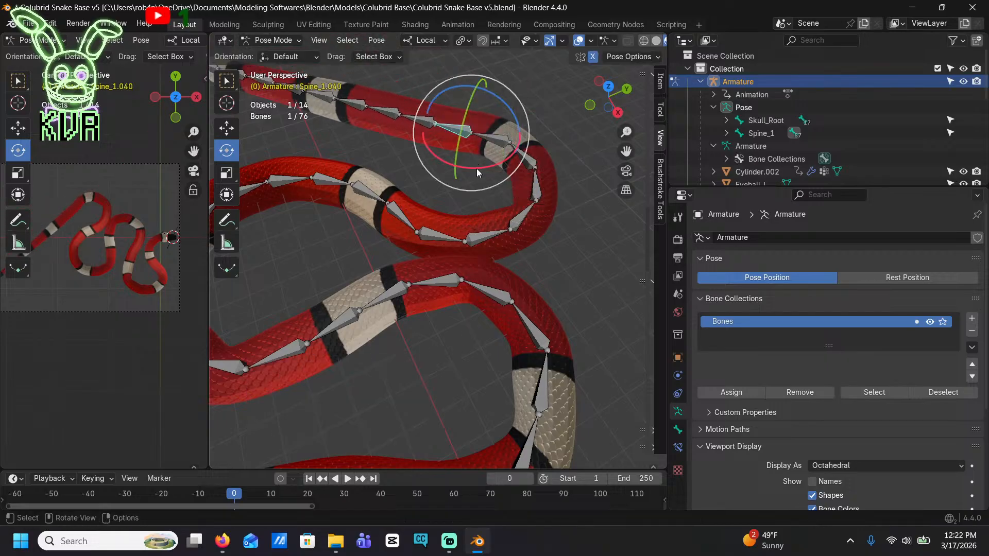
pyautogui.moveTo(477, 169); pyautogui.dragTo(494, 167)
pyautogui.click(412, 136)
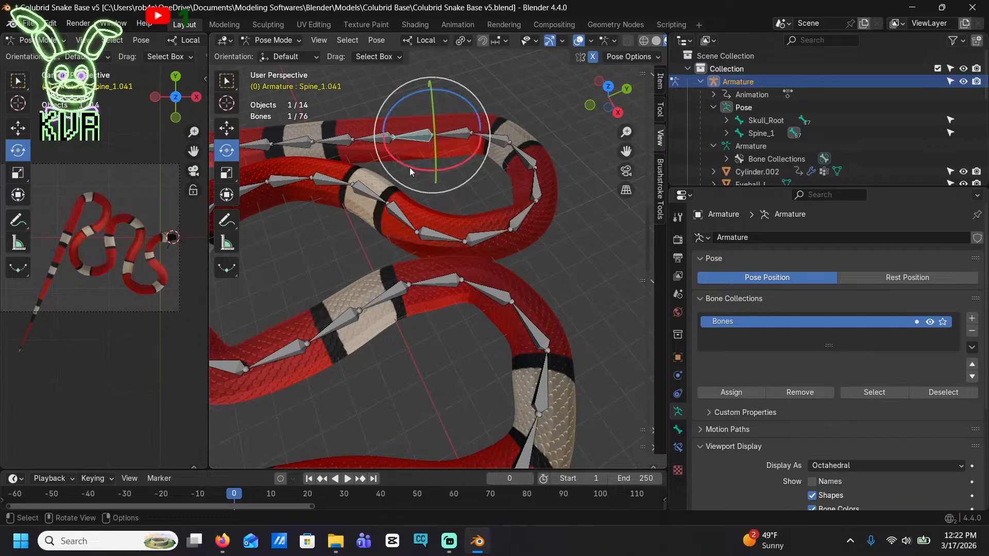
pyautogui.moveTo(409, 168); pyautogui.dragTo(344, 166)
# Direct the rear body outward by adjusting Spine_1.042 and Spine_1.043, and rotate Spine_1.044 about 25.8° on local X
pyautogui.click(378, 154)
pyautogui.click(344, 172)
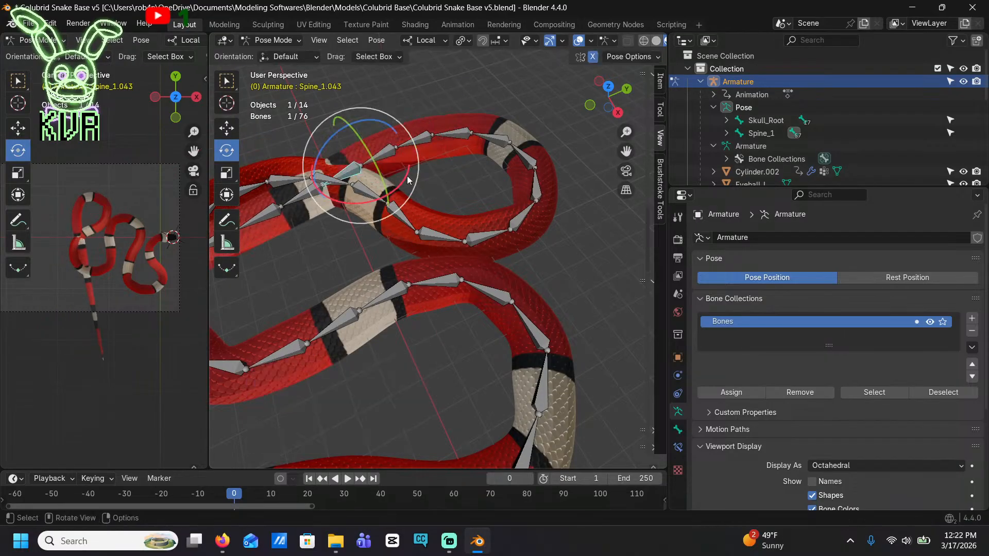
pyautogui.moveTo(406, 176); pyautogui.dragTo(380, 201)
pyautogui.click(382, 157)
pyautogui.moveTo(432, 171); pyautogui.dragTo(410, 181)
pyautogui.click(305, 154)
pyautogui.moveTo(352, 150); pyautogui.dragTo(350, 206)
pyautogui.moveTo(350, 206); pyautogui.dragTo(598, 284, button='middle')
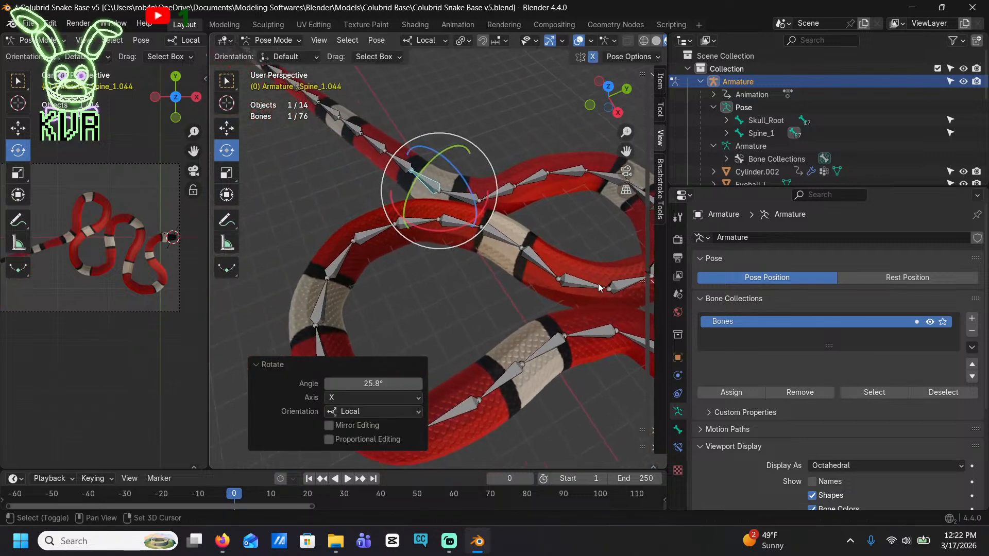
# Bend the start of the tail by rotating Spine_1.045, Spine_1.046 about 38.3° and Spine_1.047 about -34.4° on local X
pyautogui.click(397, 156)
pyautogui.moveTo(460, 179); pyautogui.dragTo(425, 122)
pyautogui.click(400, 134)
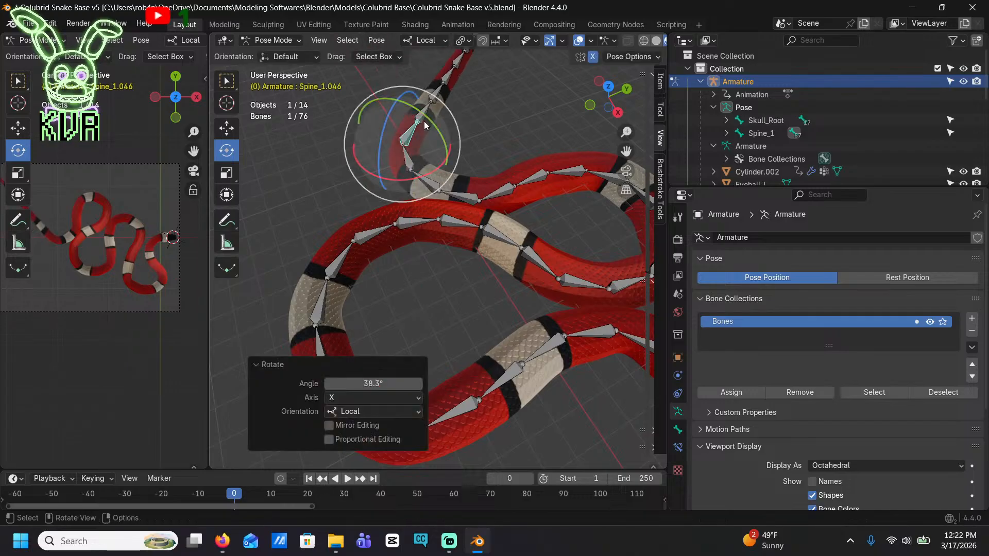
pyautogui.click(425, 120)
pyautogui.moveTo(434, 156); pyautogui.dragTo(453, 144)
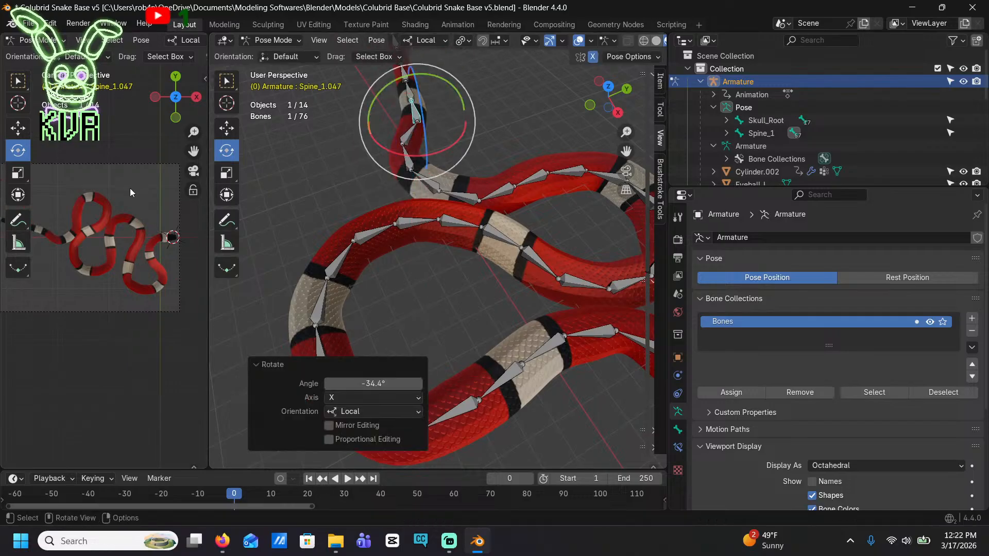
# Arch the tail by rotating Spine_1.048, Spine_1.049 and Spine_1.050 about local X, the first and last by about -38.5°
pyautogui.scroll(3, 130, 192)
pyautogui.click(402, 105)
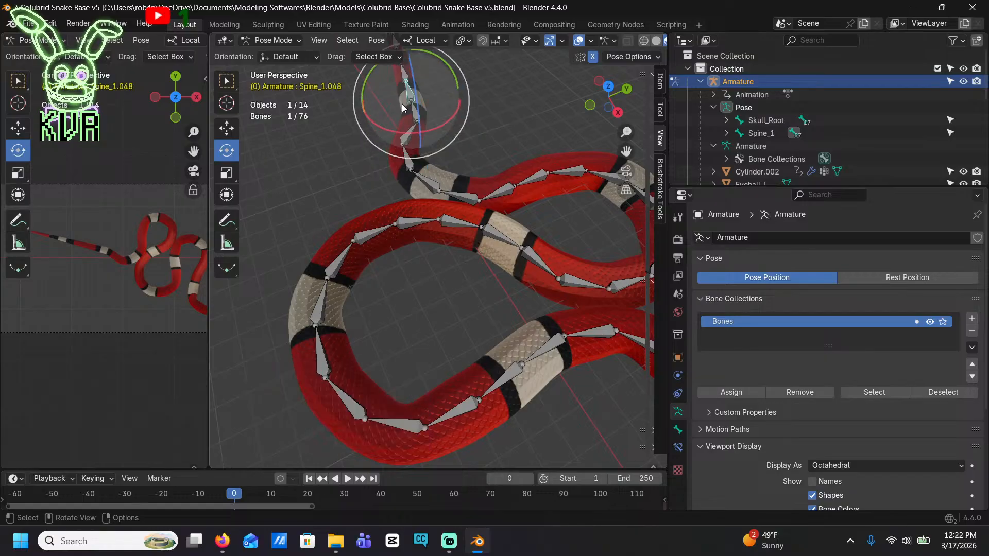
pyautogui.moveTo(412, 135); pyautogui.dragTo(412, 132)
pyautogui.keyDown('shift'); pyautogui.moveTo(412, 128); pyautogui.dragTo(463, 148, button='middle'); pyautogui.keyUp('shift')
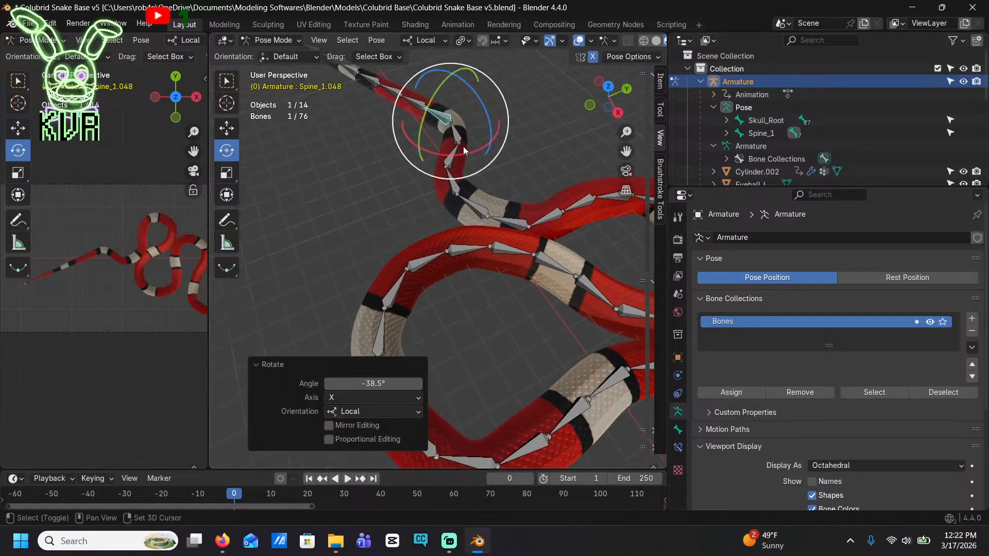
pyautogui.click(417, 103)
pyautogui.moveTo(419, 141); pyautogui.dragTo(423, 115)
pyautogui.click(385, 108)
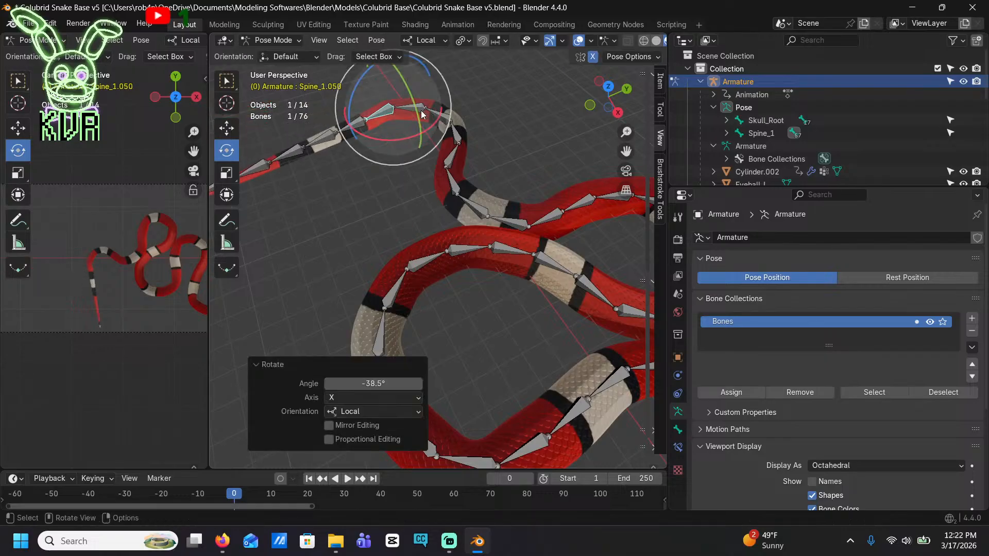
pyautogui.click(391, 137)
# Curl the tail into an S-curve by rotating Spine_1.051 and the following bones through Spine_1.056 about local X
pyautogui.click(356, 125)
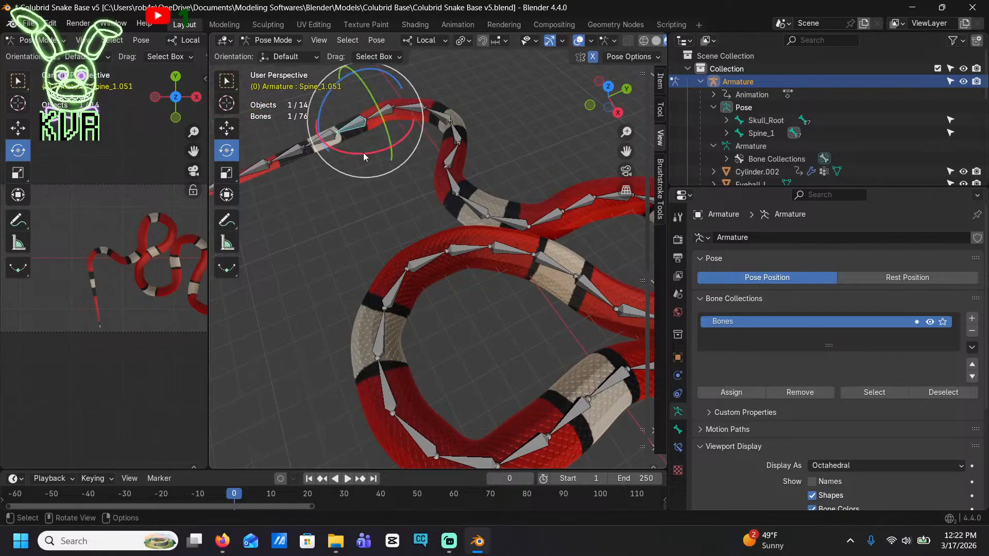
pyautogui.moveTo(363, 152); pyautogui.dragTo(351, 283)
pyautogui.click(361, 175)
pyautogui.click(350, 178)
pyautogui.click(370, 198)
pyautogui.click(368, 233)
pyautogui.click(323, 260)
# Rotate the tail tip bone Spine_1.057 about 23.3° on the view axis, and refine the bends at Spine_1.056 and Spine_1.055
pyautogui.click(303, 266)
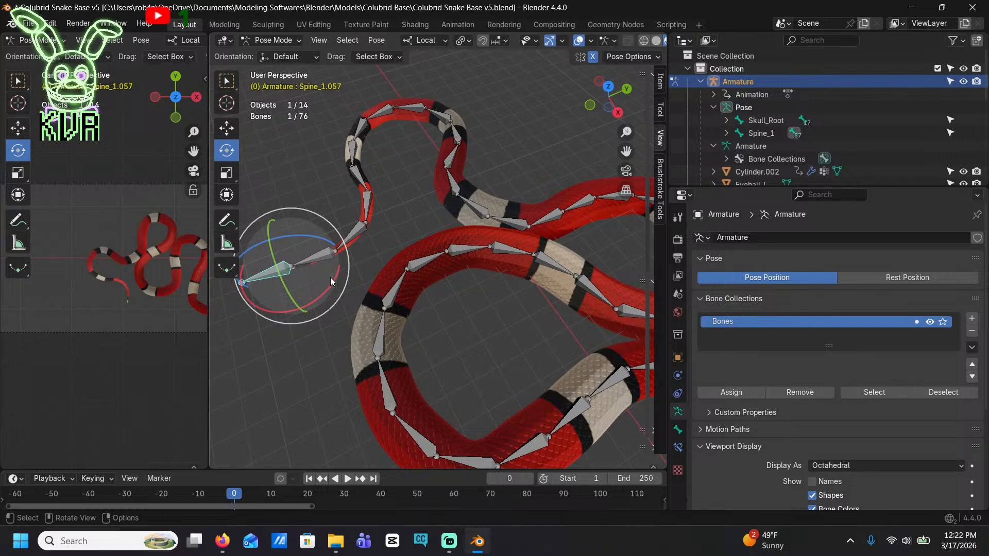
pyautogui.moveTo(345, 281); pyautogui.dragTo(334, 301)
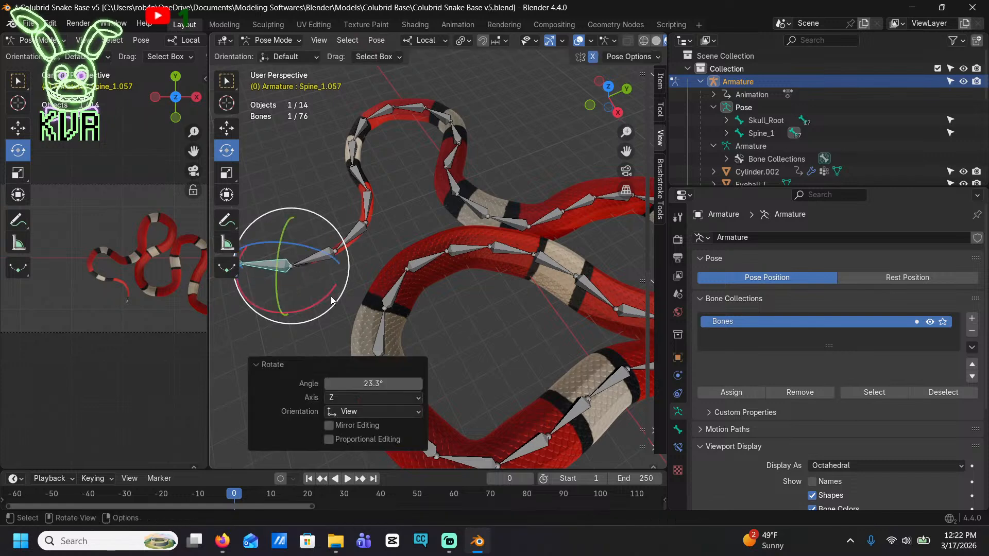
pyautogui.click(325, 260)
pyautogui.moveTo(380, 267); pyautogui.dragTo(374, 280)
pyautogui.click(356, 231)
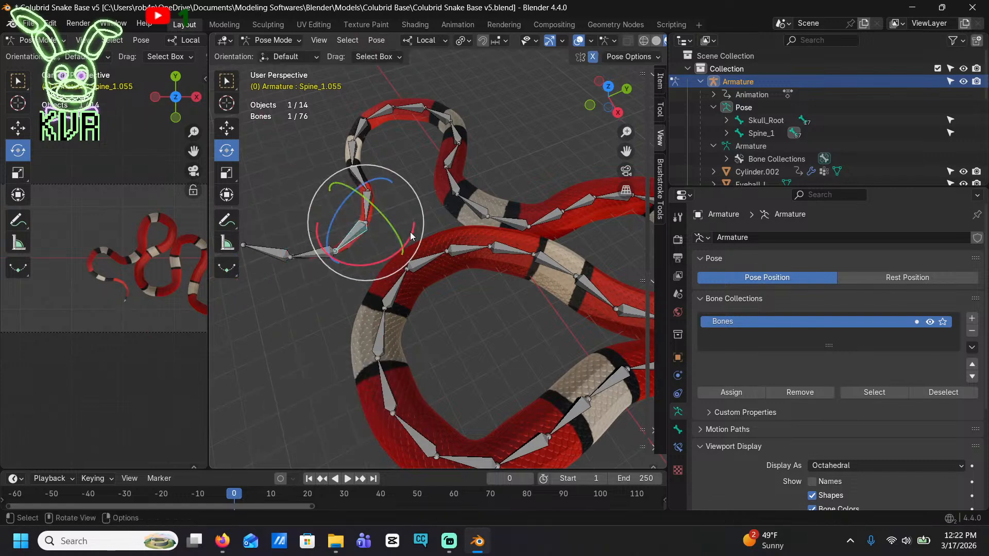
pyautogui.moveTo(409, 223); pyautogui.dragTo(387, 226)
# Refine the tail curl by rotating bones from Spine_1.054 back to Spine_1.051, the last by about -5.14° on local X
pyautogui.click(366, 208)
pyautogui.click(356, 164)
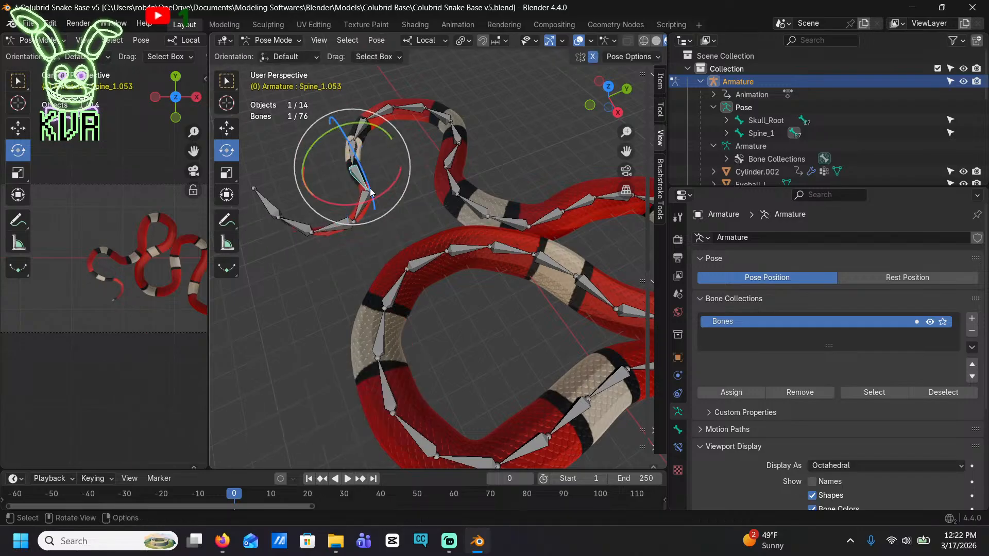
pyautogui.moveTo(389, 191); pyautogui.dragTo(393, 160)
pyautogui.click(355, 145)
pyautogui.click(359, 132)
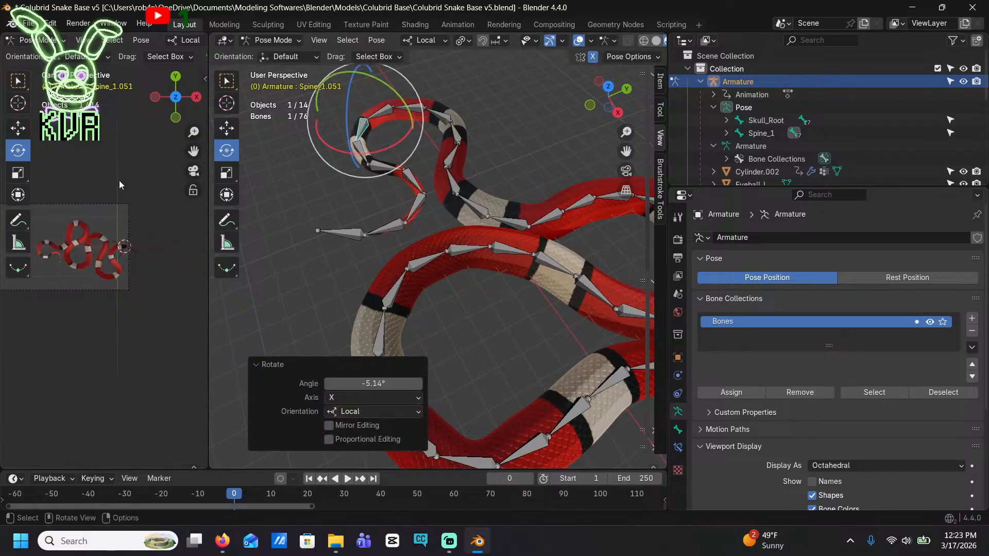
pyautogui.scroll(-1, 442, 165)
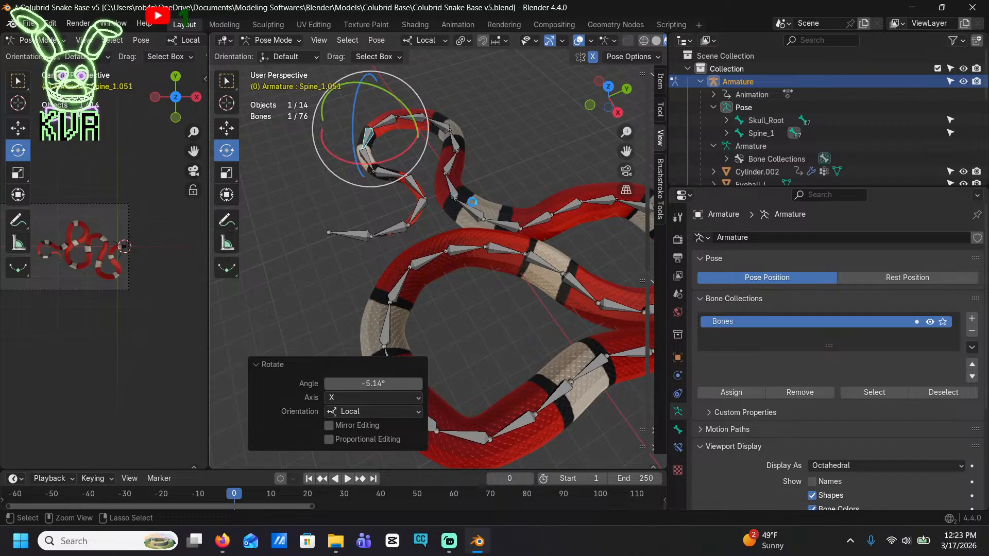
# Save the file, and bend the tongue upward by rotating Tongue_Base.002 by -16.5° about local X
pyautogui.hotkey('ctrl', 's')
pyautogui.keyDown('ctrl'); pyautogui.moveTo(462, 195); pyautogui.dragTo(507, 78, button='middle'); pyautogui.keyUp('ctrl')
pyautogui.keyDown('shift'); pyautogui.moveTo(515, 309); pyautogui.dragTo(334, 119, button='middle'); pyautogui.keyUp('shift')
pyautogui.scroll(4, 573, 264)
pyautogui.click(621, 246)
pyautogui.moveTo(560, 249); pyautogui.dragTo(489, 203, button='middle')
pyautogui.click(462, 173)
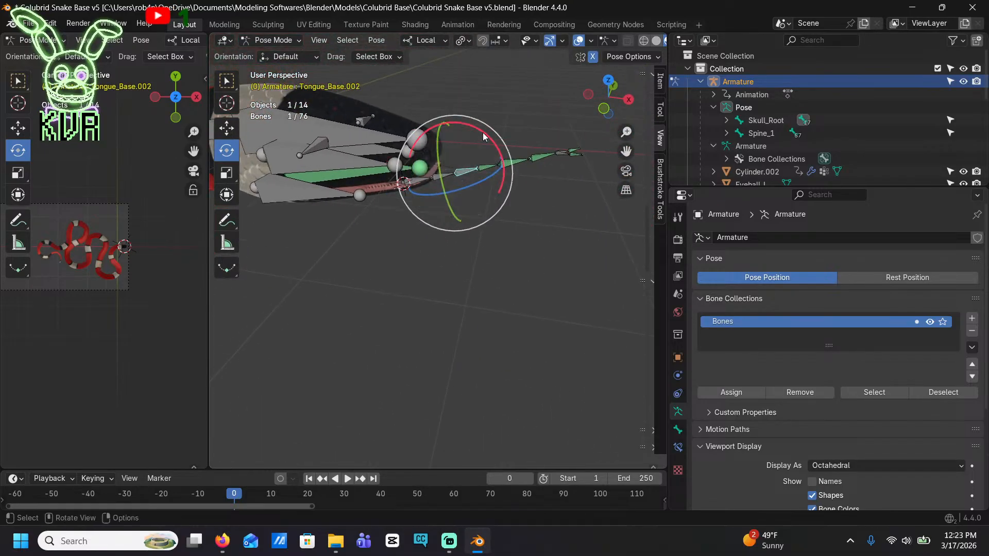
pyautogui.moveTo(483, 131); pyautogui.dragTo(472, 124)
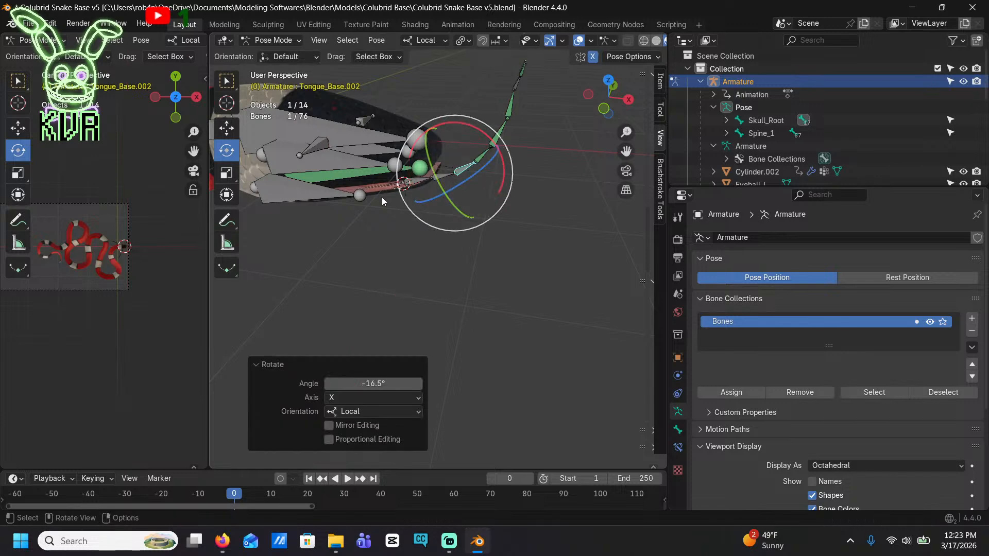
# Pull the Tongue_Base bone back into the mouth and shift it about -0.056 m along local Z
pyautogui.click(418, 185)
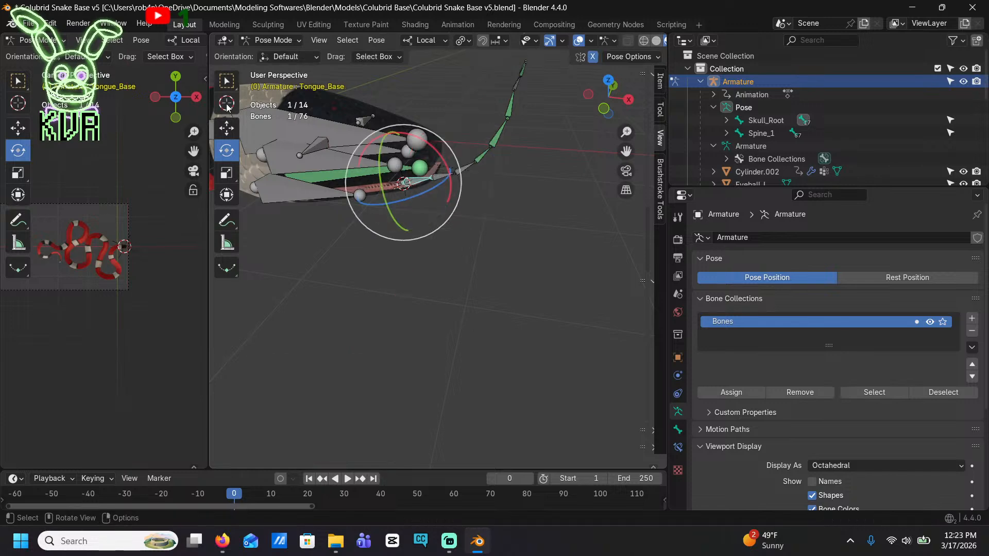
pyautogui.click(226, 127)
pyautogui.moveTo(455, 176); pyautogui.dragTo(416, 191)
pyautogui.moveTo(383, 230); pyautogui.dragTo(383, 228)
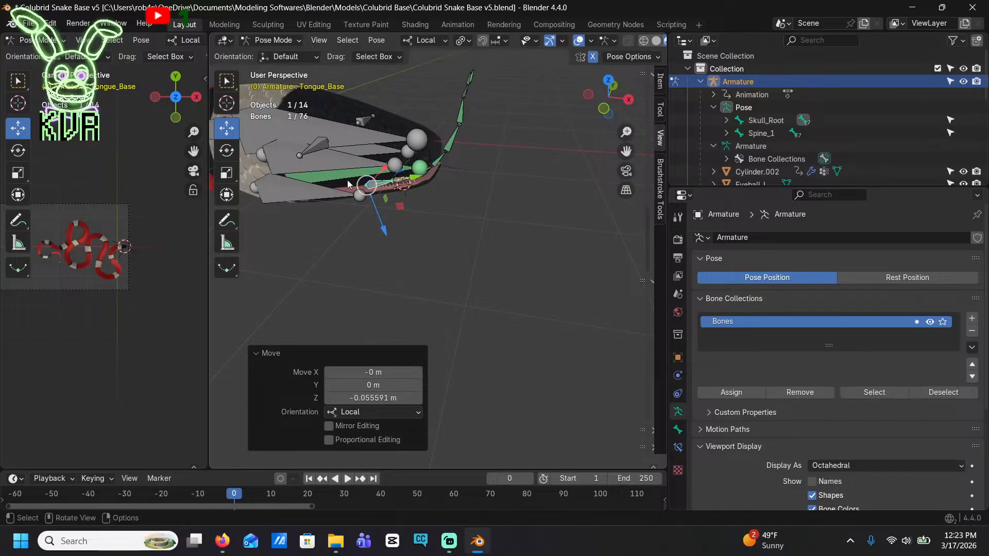
# Display the armature's bones as Stick, and raise the Jaw Master bone slightly along its local Z axis
pyautogui.click(303, 166)
pyautogui.moveTo(303, 197); pyautogui.dragTo(580, 279, button='middle')
pyautogui.scroll(-5, 834, 319)
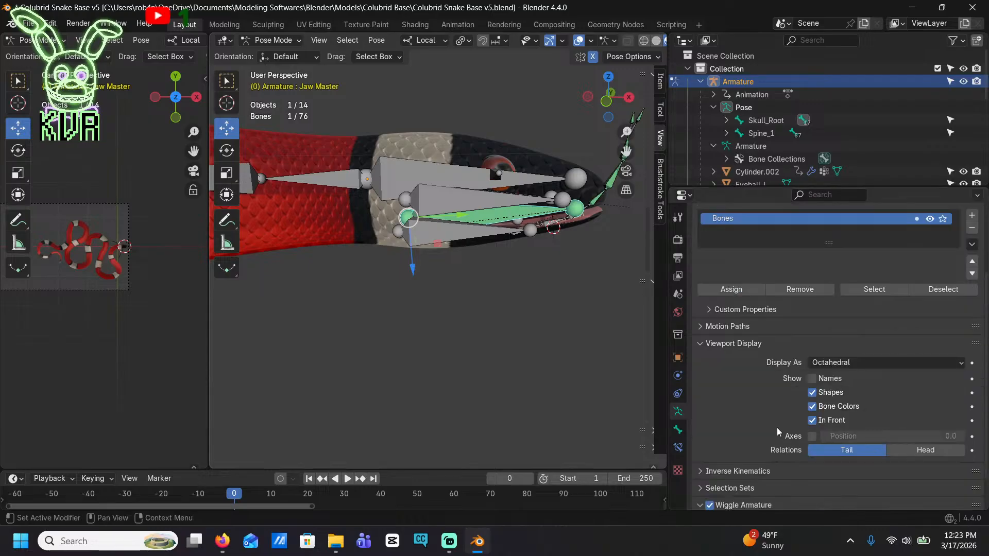
pyautogui.click(840, 337)
pyautogui.click(834, 365)
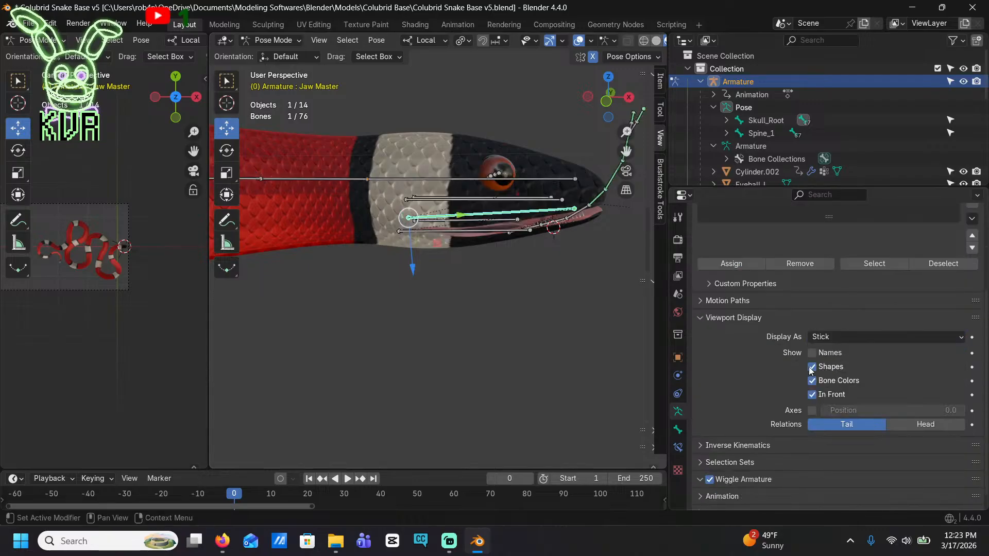
pyautogui.moveTo(412, 274); pyautogui.dragTo(412, 263)
pyautogui.moveTo(523, 241); pyautogui.dragTo(521, 225, button='middle')
# Adjust the tongue's bend by rotating the Tongue_Base.001 bone, and clear the bone selection
pyautogui.click(560, 219)
pyautogui.keyDown('shift'); pyautogui.moveTo(588, 223); pyautogui.dragTo(534, 224, button='middle'); pyautogui.keyUp('shift')
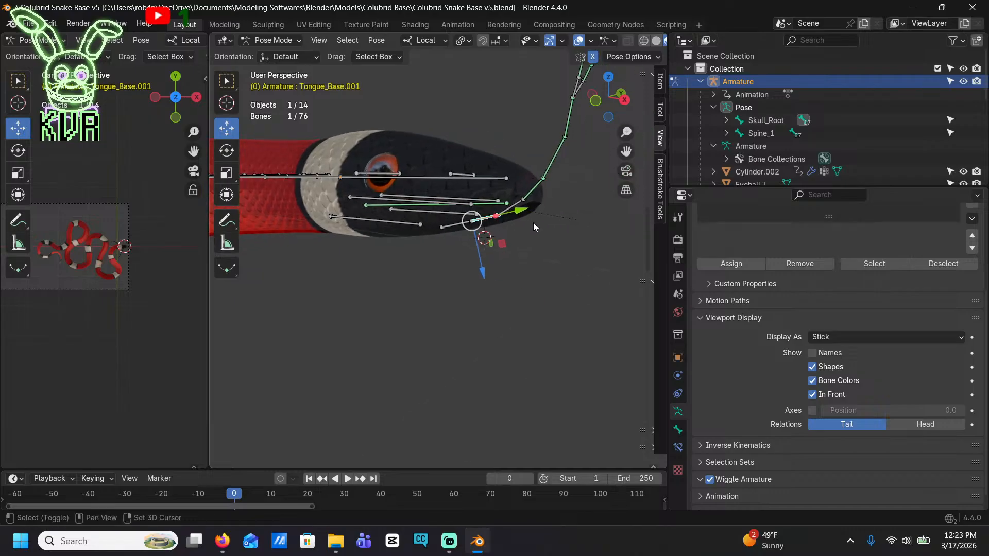
pyautogui.click(231, 147)
pyautogui.moveTo(507, 190); pyautogui.dragTo(514, 184)
pyautogui.moveTo(530, 225); pyautogui.dragTo(414, 235, button='middle')
pyautogui.click(382, 126)
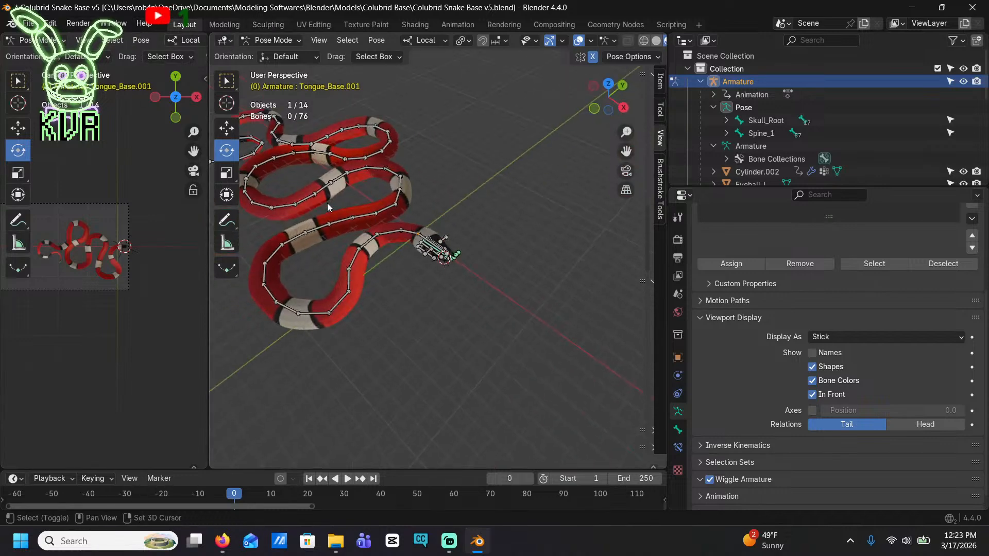
# Switch the armature to Object Mode and hide it in the viewport
pyautogui.keyDown('shift'); pyautogui.moveTo(247, 93); pyautogui.dragTo(404, 83, button='middle'); pyautogui.keyUp('shift')
pyautogui.click(272, 40)
pyautogui.click(270, 51)
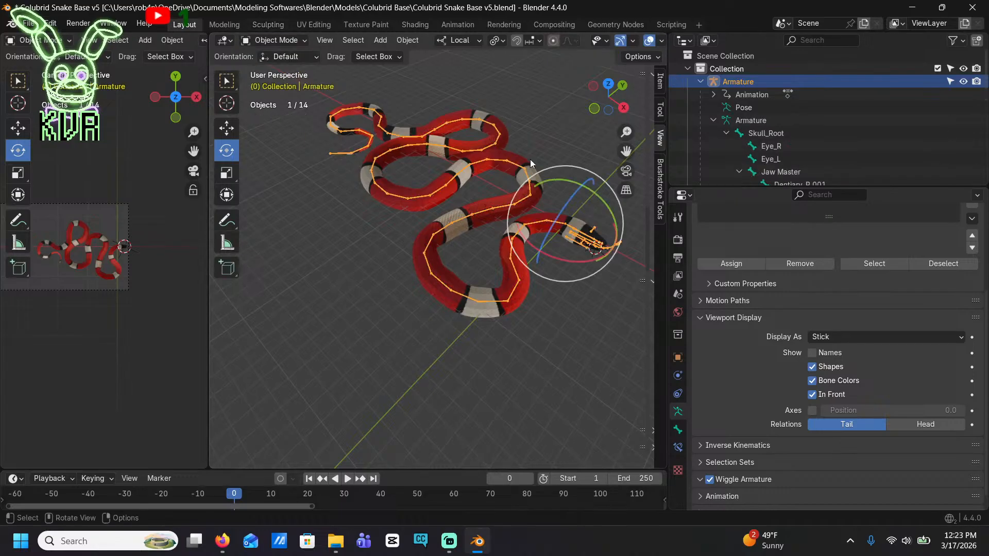
pyautogui.click(963, 82)
pyautogui.scroll(-4, 602, 218)
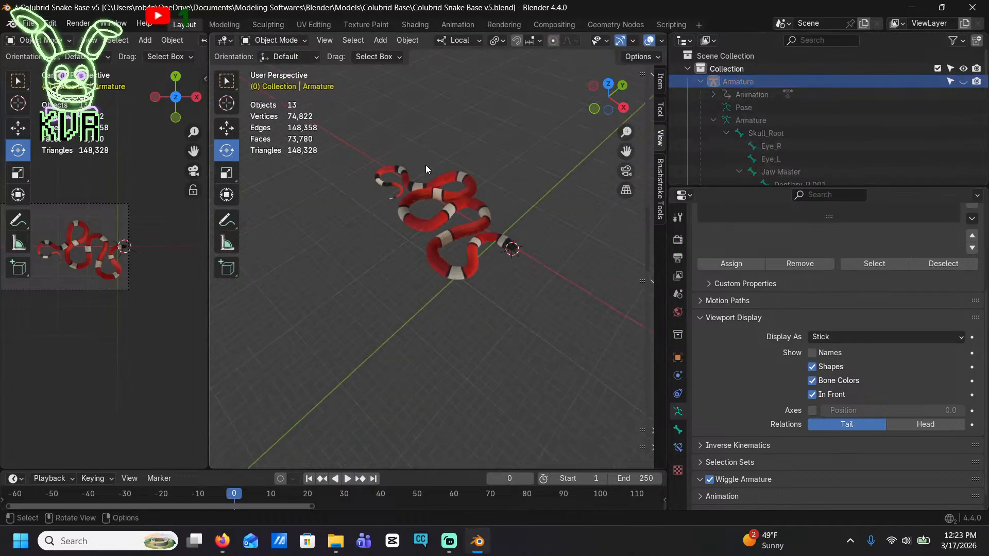
# Widen the camera viewport and move the camera about 9.045 m in X and -0.557 m in Y to frame the snake
pyautogui.click(106, 206)
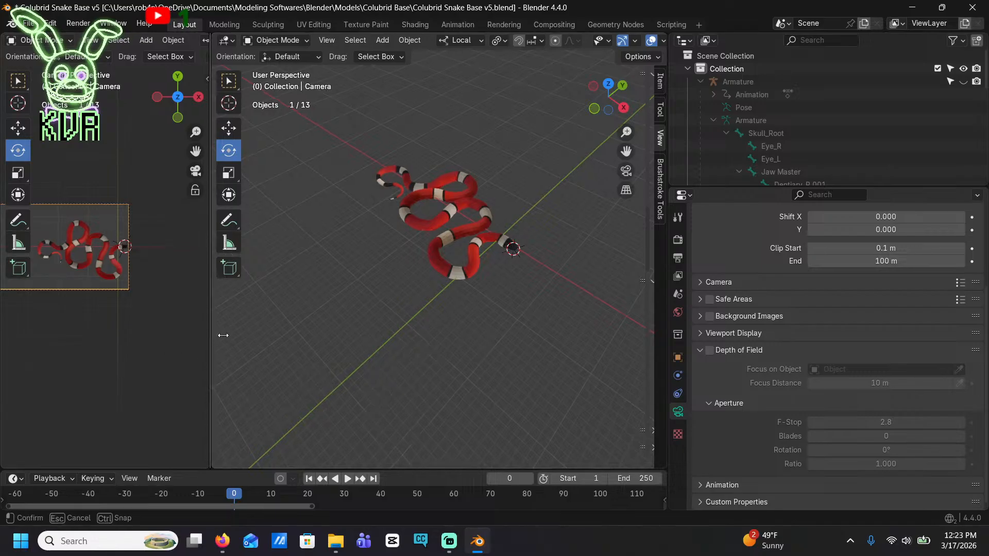
pyautogui.moveTo(206, 336); pyautogui.dragTo(515, 360)
pyautogui.scroll(2, 382, 271)
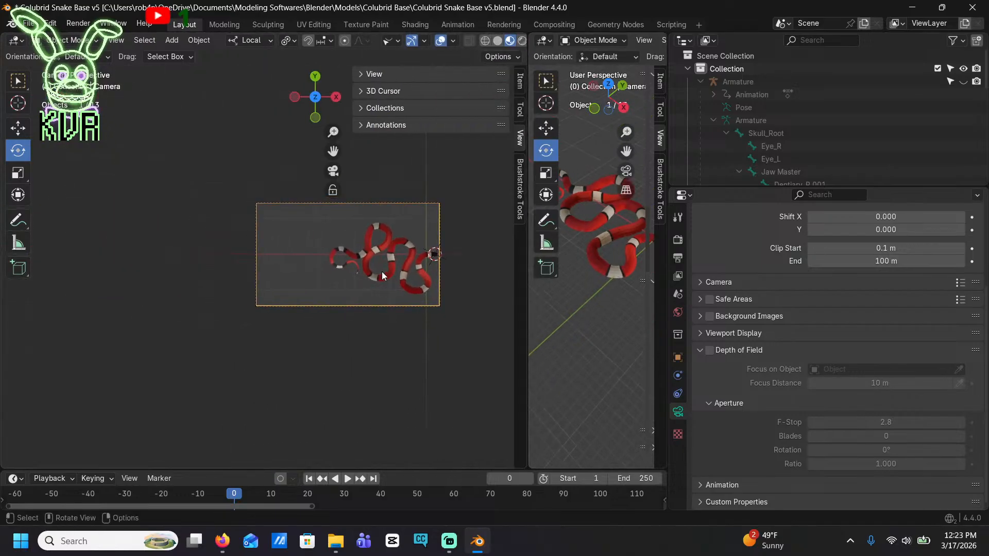
pyautogui.press('g')
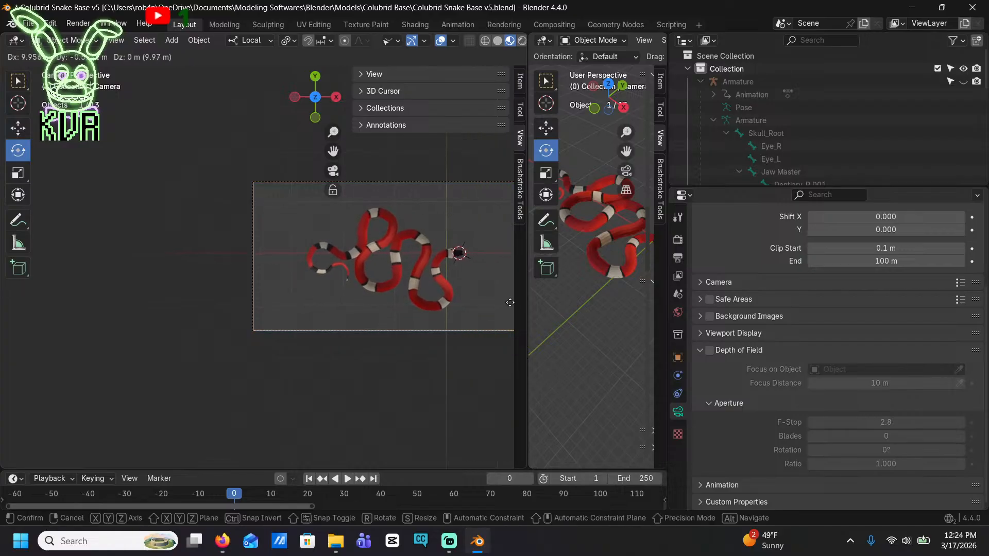
pyautogui.click(457, 306)
# Set the camera's focal length to 68 mm, nudge it about 0.074 m in X and -0.335 m in Y, and save the file
pyautogui.scroll(5, 892, 252)
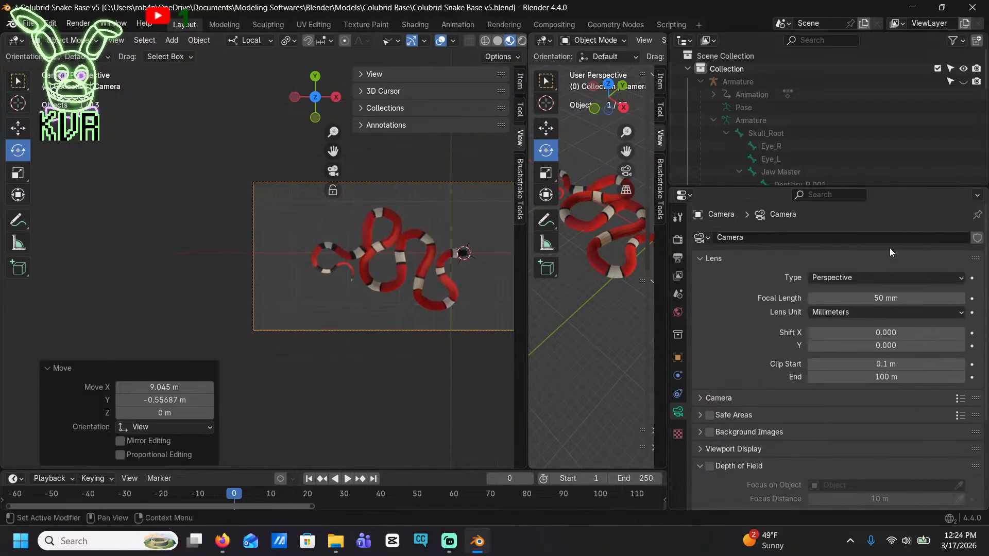
pyautogui.moveTo(871, 294); pyautogui.dragTo(917, 294)
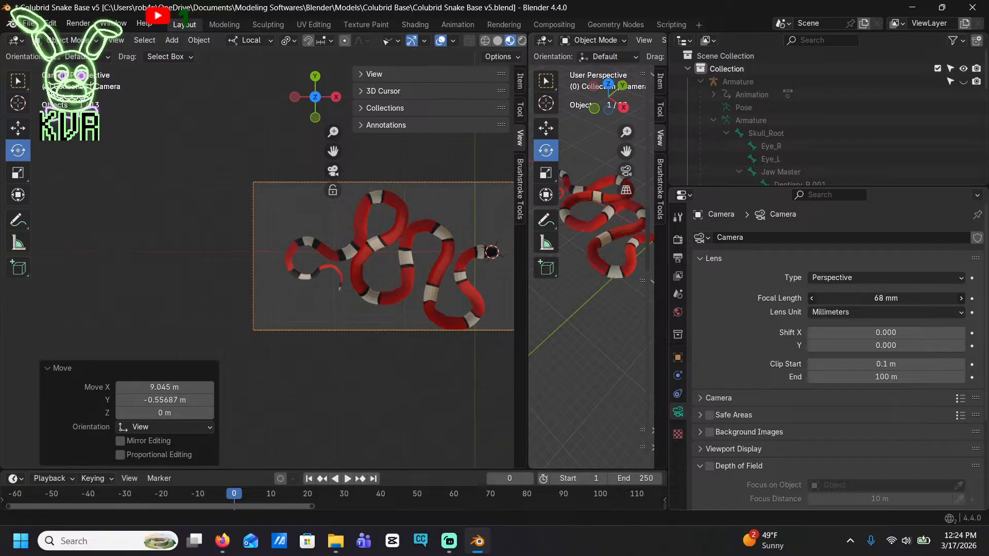
pyautogui.keyDown('shift'); pyautogui.moveTo(470, 278); pyautogui.dragTo(394, 268, button='middle'); pyautogui.keyUp('shift')
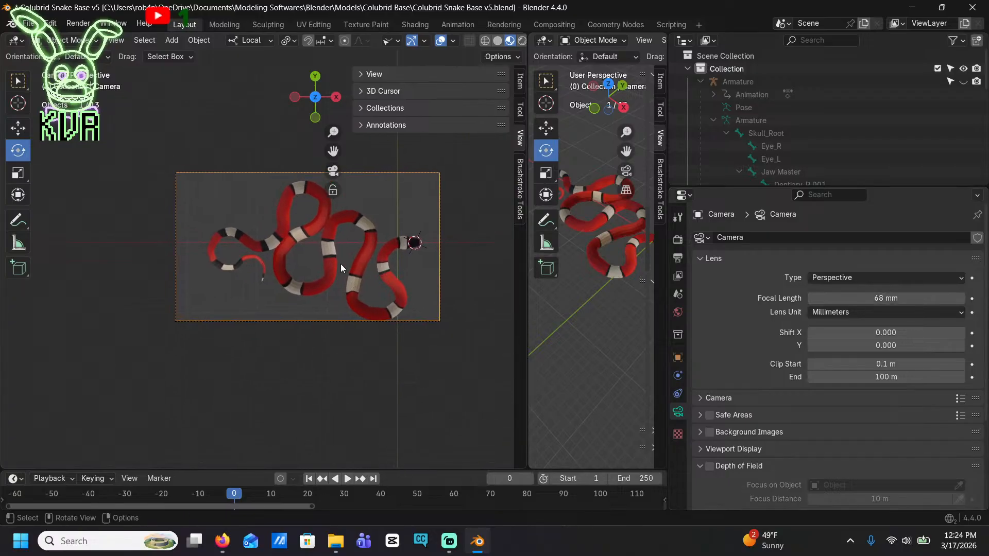
pyautogui.press('g')
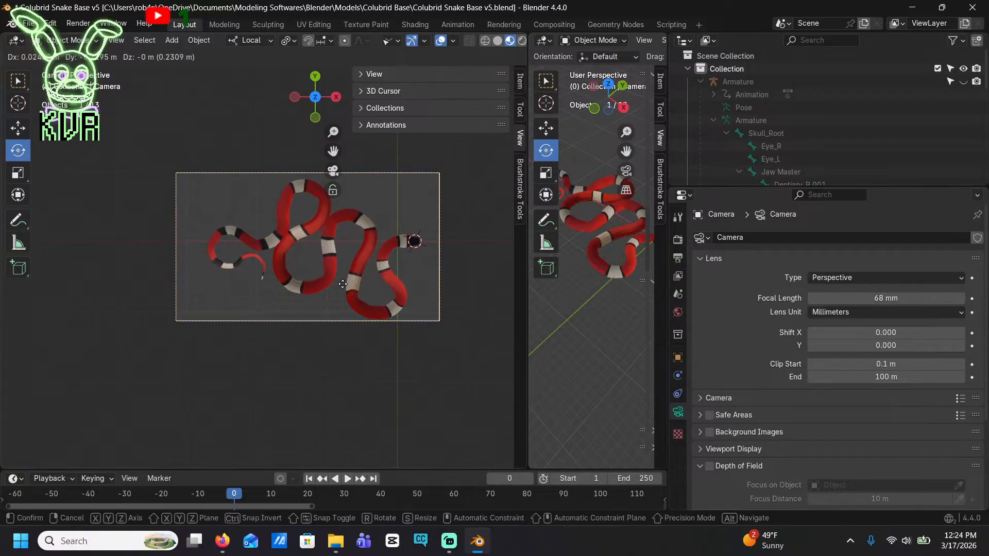
pyautogui.click(347, 291)
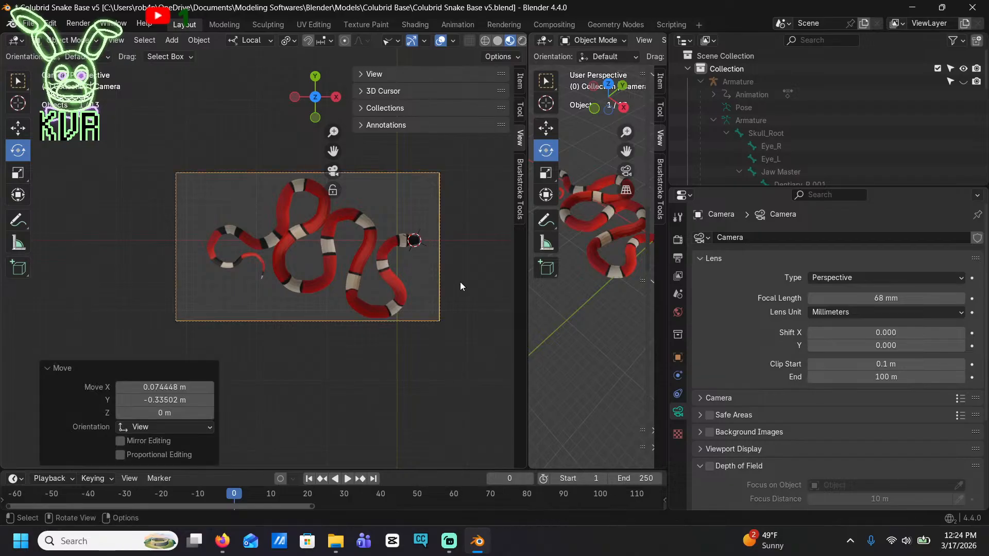
pyautogui.hotkey('ctrl', 's')
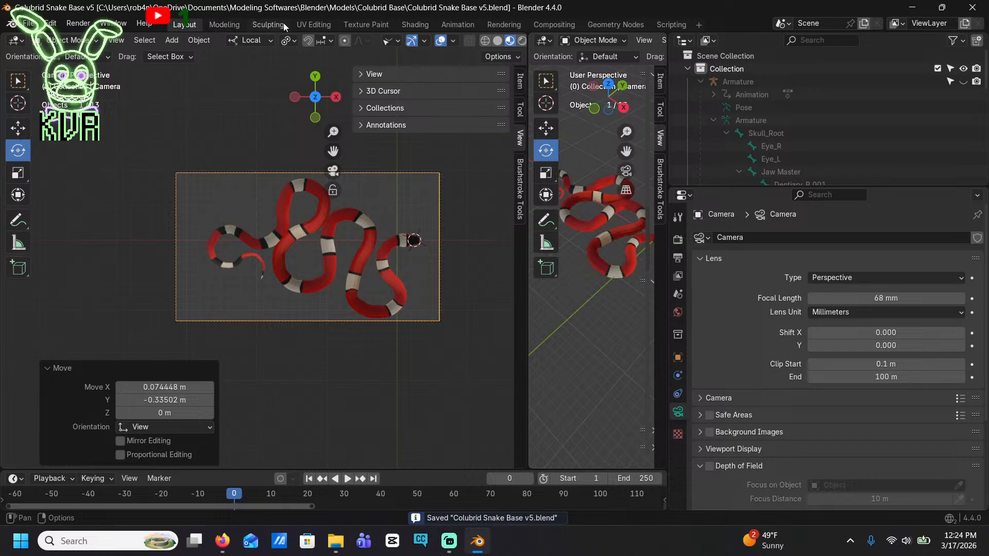
# Render a still image of the posed snake, check its framing and texture, and close the render
pyautogui.click(78, 23)
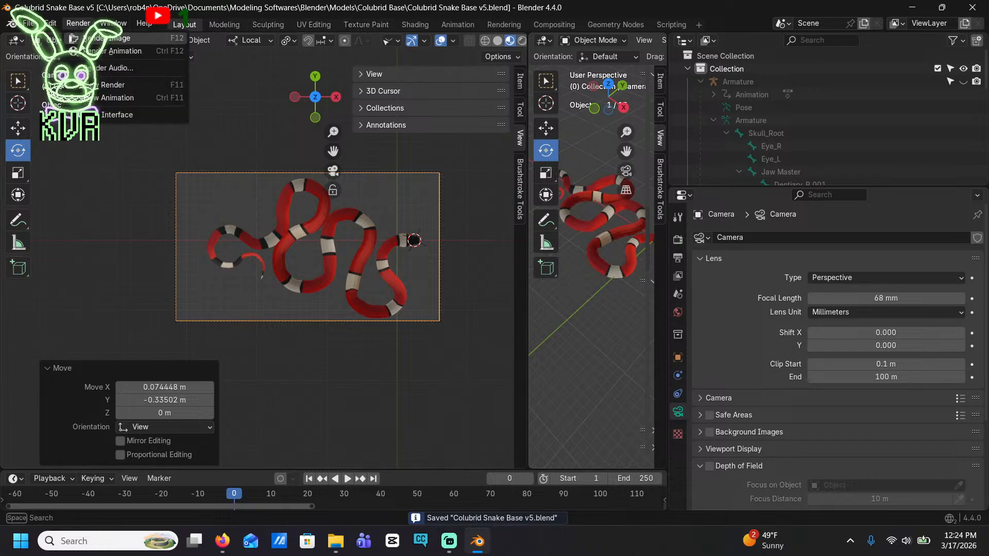
pyautogui.click(108, 38)
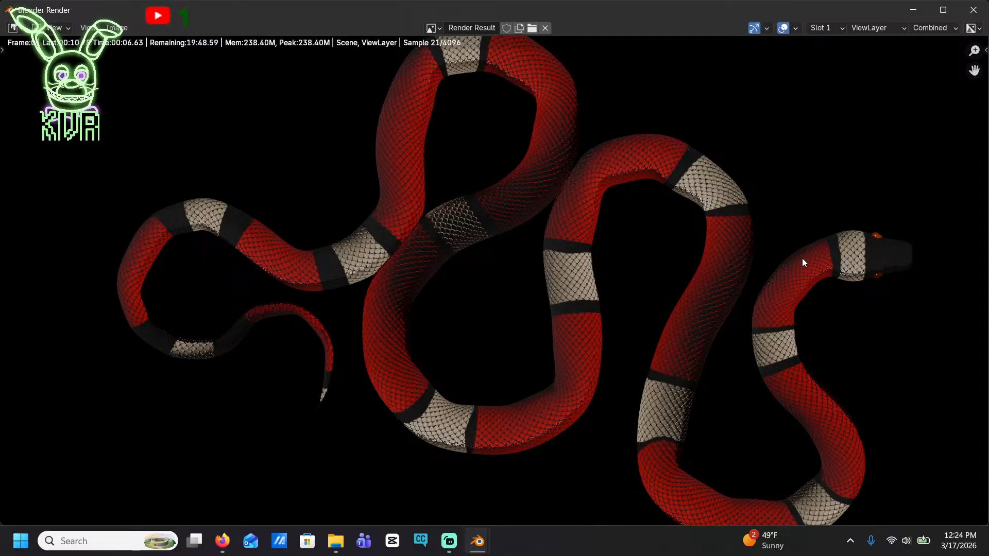
pyautogui.scroll(-4, 802, 258)
pyautogui.scroll(3, 742, 273)
pyautogui.click(117, 27)
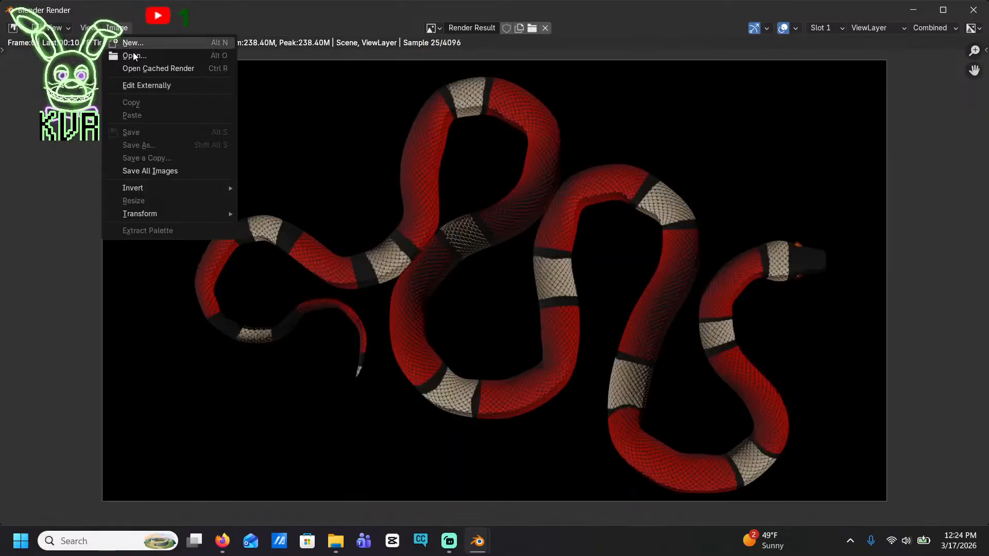
pyautogui.click(117, 27)
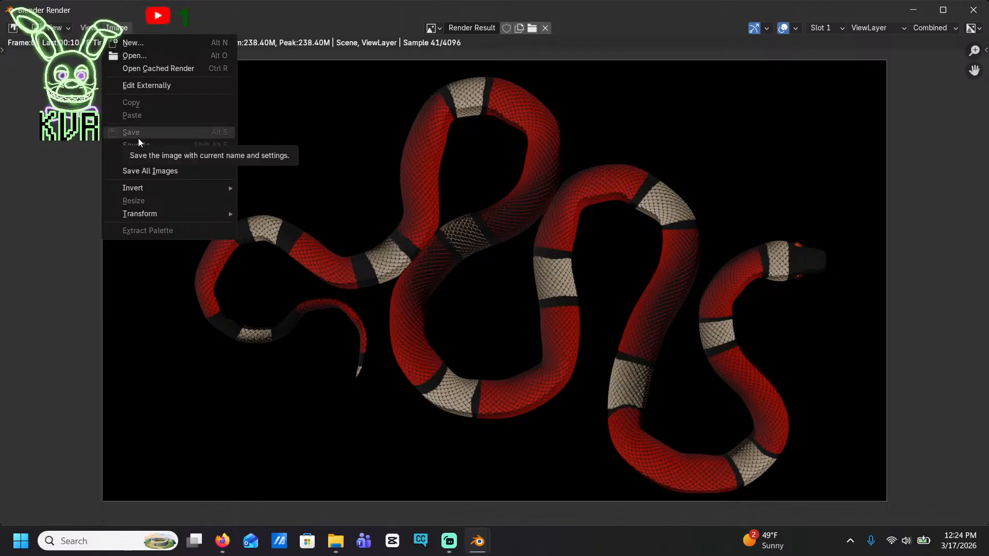
pyautogui.moveTo(226, 188)
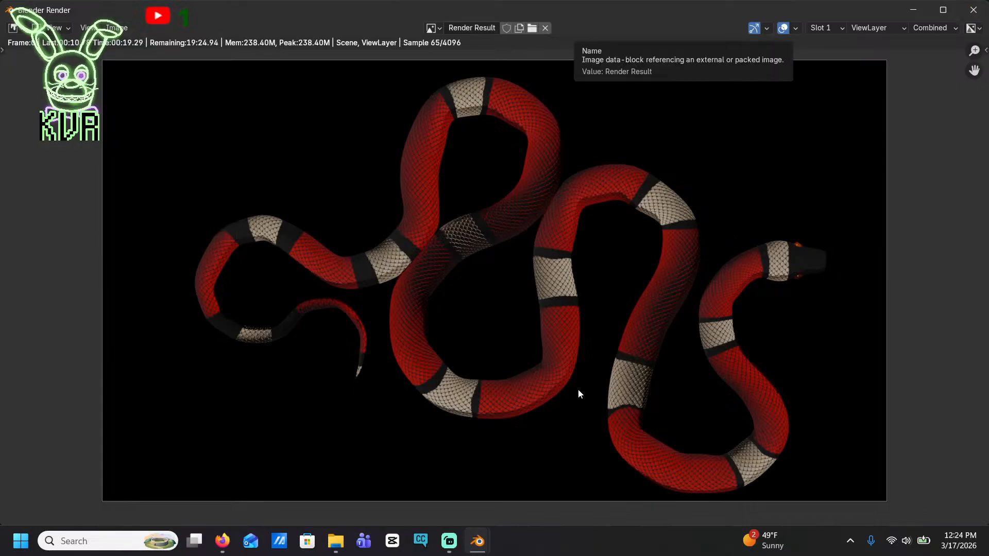
pyautogui.press('Escape')
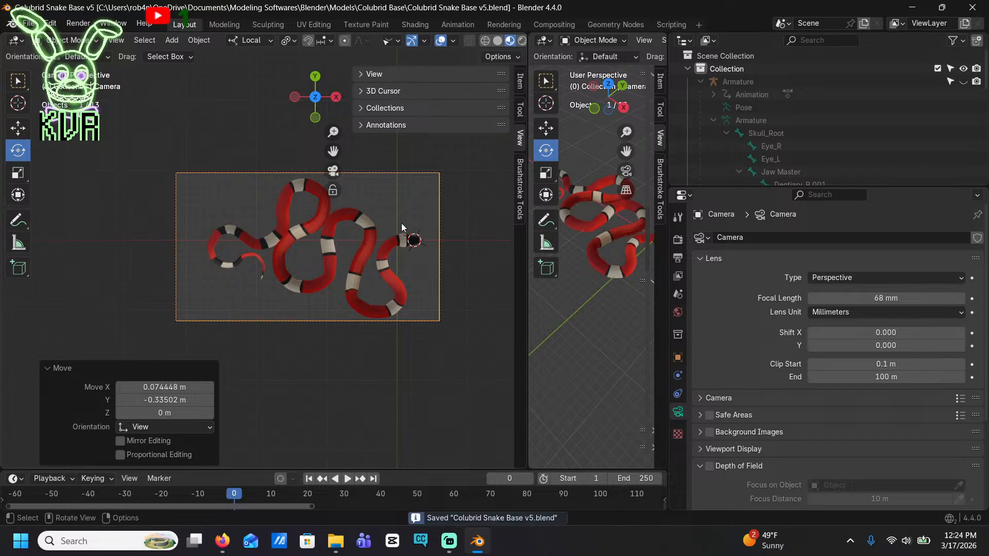
# Open the right eyeball's Iris material in the shader editor and recolor the Color Ramp's dark brown stop to dark blue #020050FF
pyautogui.scroll(8, 400, 223)
pyautogui.scroll(3, 282, 234)
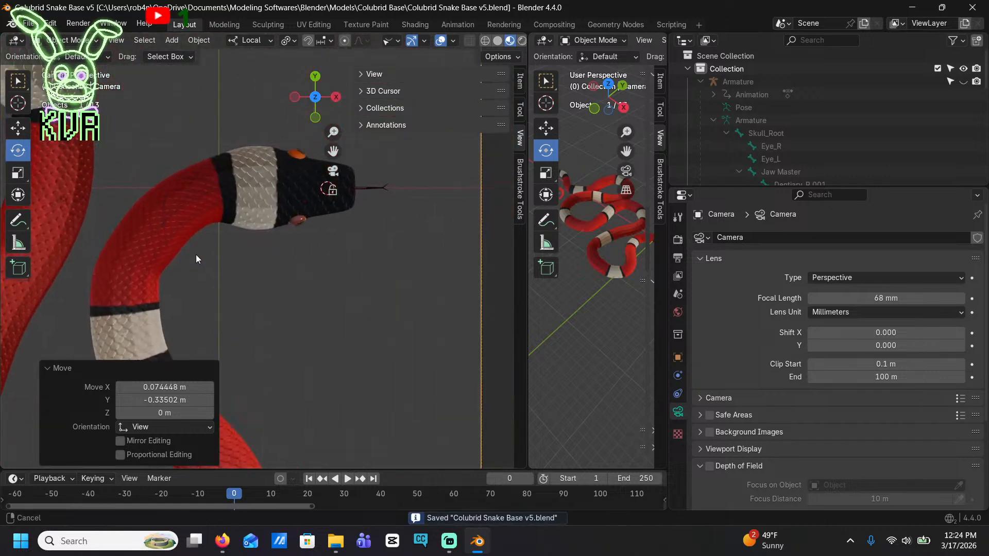
pyautogui.click(300, 225)
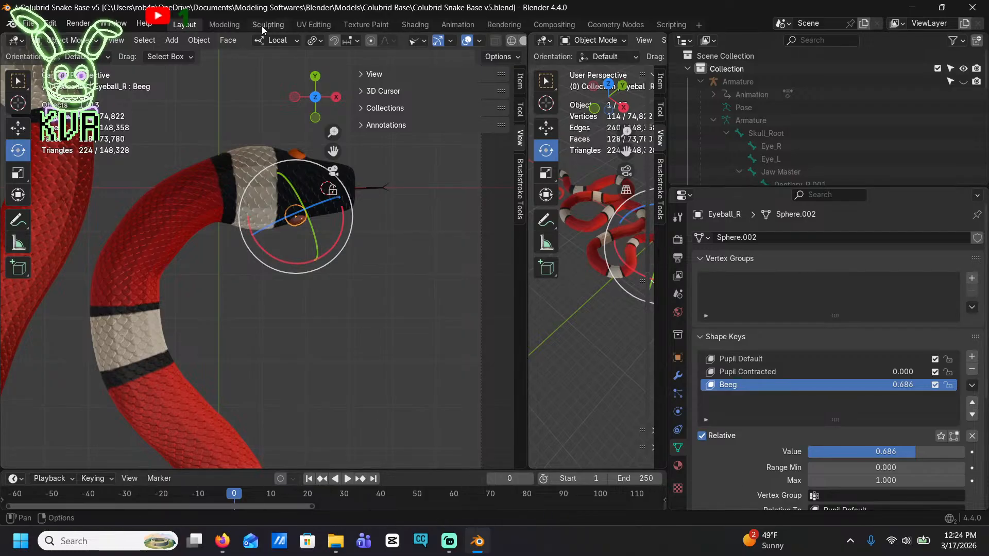
pyautogui.click(414, 25)
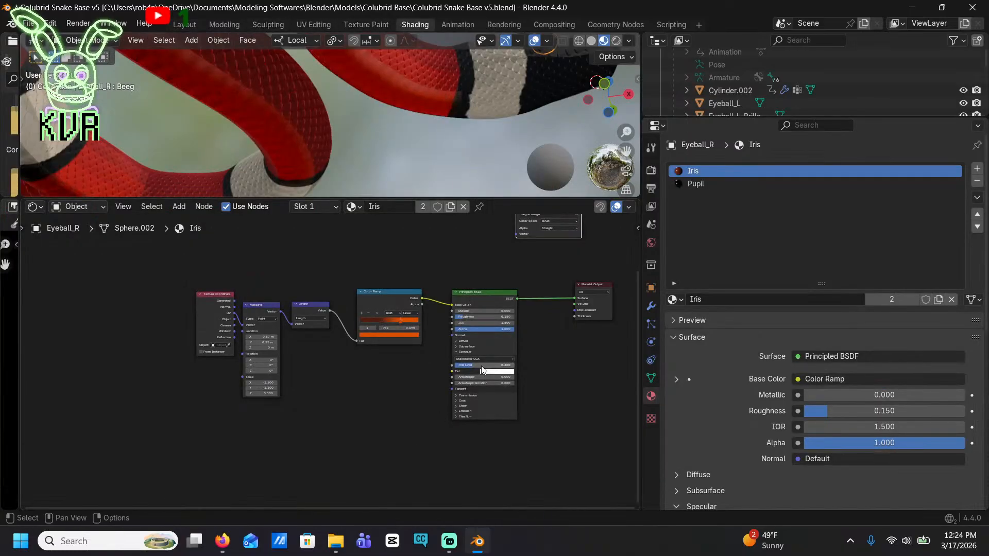
pyautogui.moveTo(528, 309); pyautogui.dragTo(545, 387, button='middle')
pyautogui.scroll(12, 449, 393)
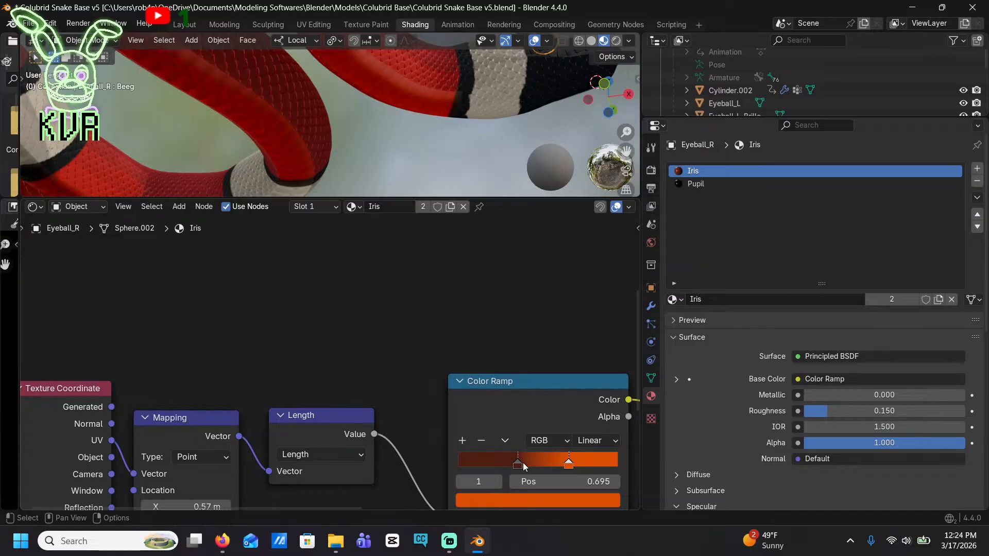
pyautogui.click(523, 463)
pyautogui.click(543, 501)
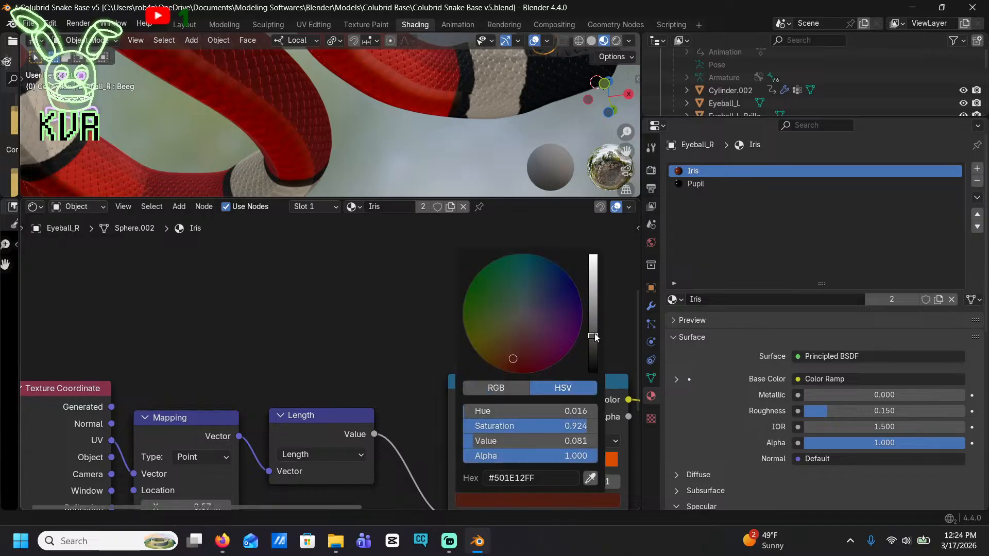
pyautogui.moveTo(574, 310); pyautogui.dragTo(576, 283)
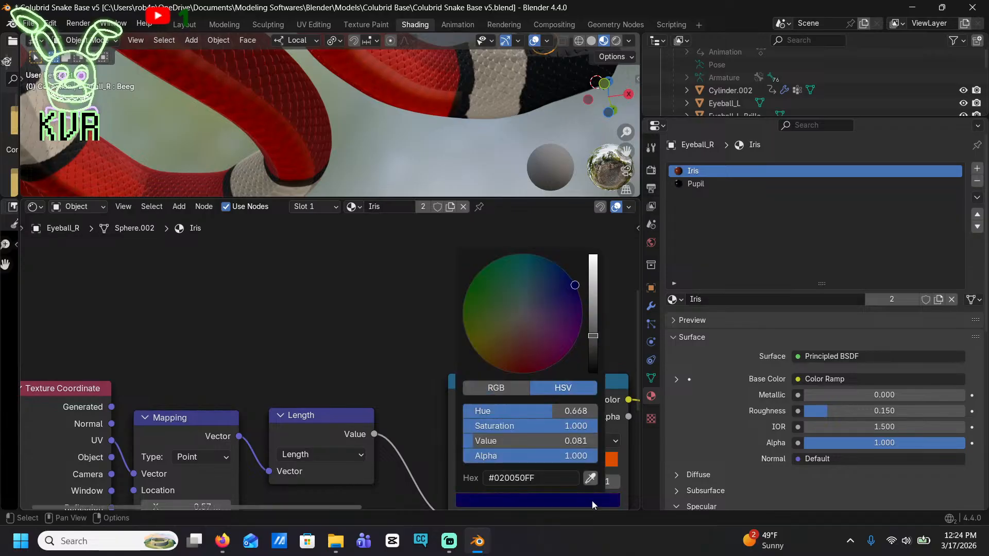
# Frame the snake's right eye in the preview and brighten the ramp's blue stop to a value of 0.106
pyautogui.keyDown('shift'); pyautogui.moveTo(466, 147); pyautogui.dragTo(339, 99, button='middle'); pyautogui.keyUp('shift')
pyautogui.moveTo(452, 138); pyautogui.dragTo(390, 137, button='middle')
pyautogui.scroll(2, 390, 137)
pyautogui.scroll(3, 456, 155)
pyautogui.moveTo(533, 459); pyautogui.dragTo(434, 412, button='middle')
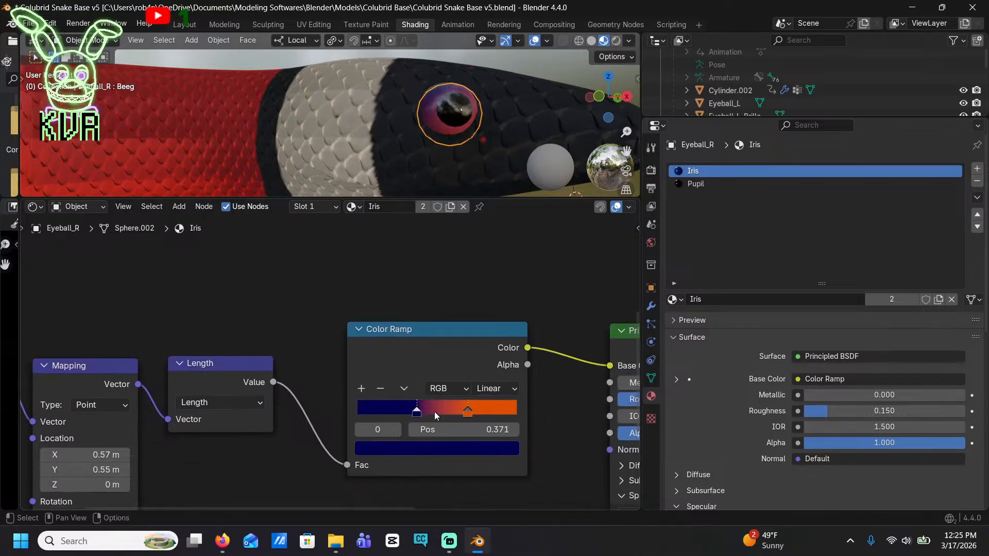
pyautogui.click(456, 449)
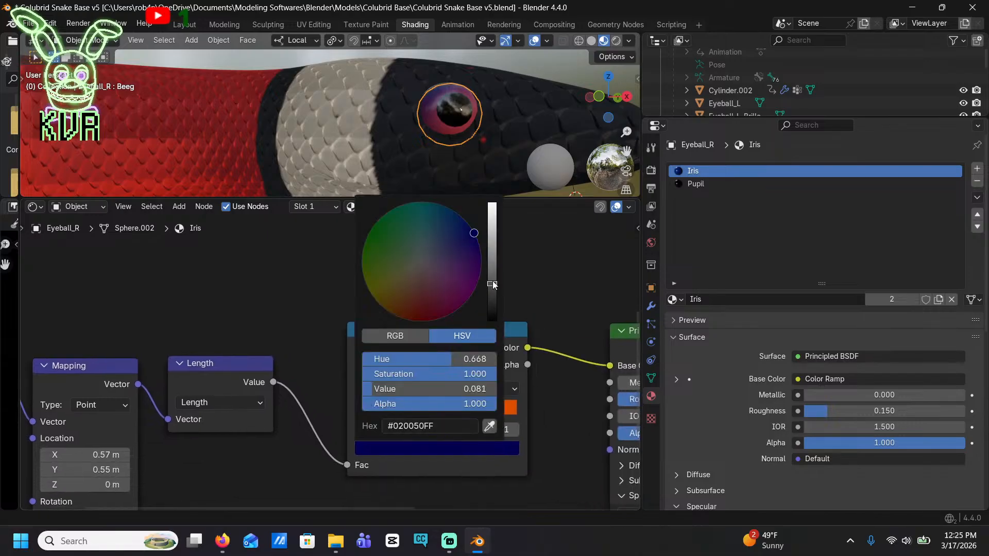
pyautogui.moveTo(493, 284); pyautogui.dragTo(492, 277)
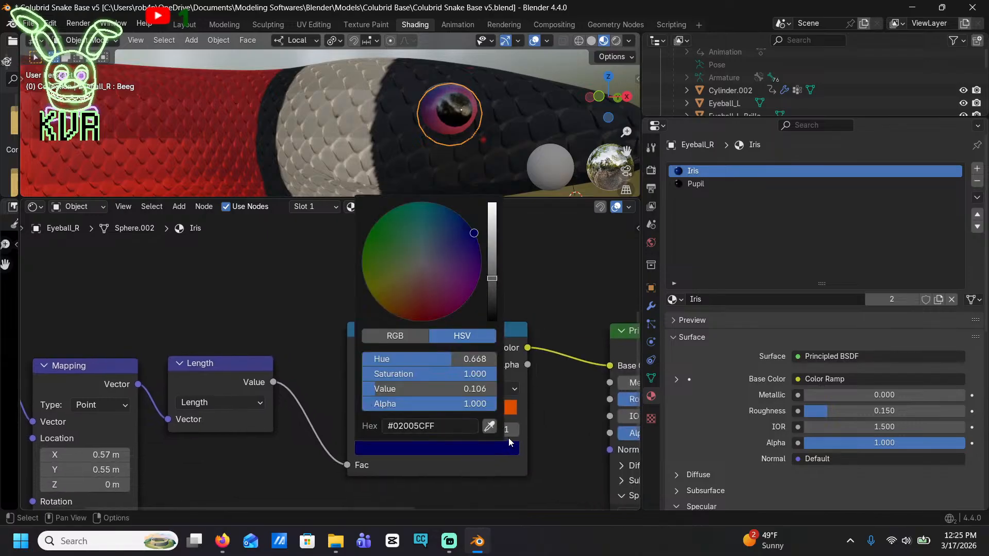
# Darken the orange stop of the Iris material's Color Ramp to black
pyautogui.click(468, 410)
pyautogui.click(471, 446)
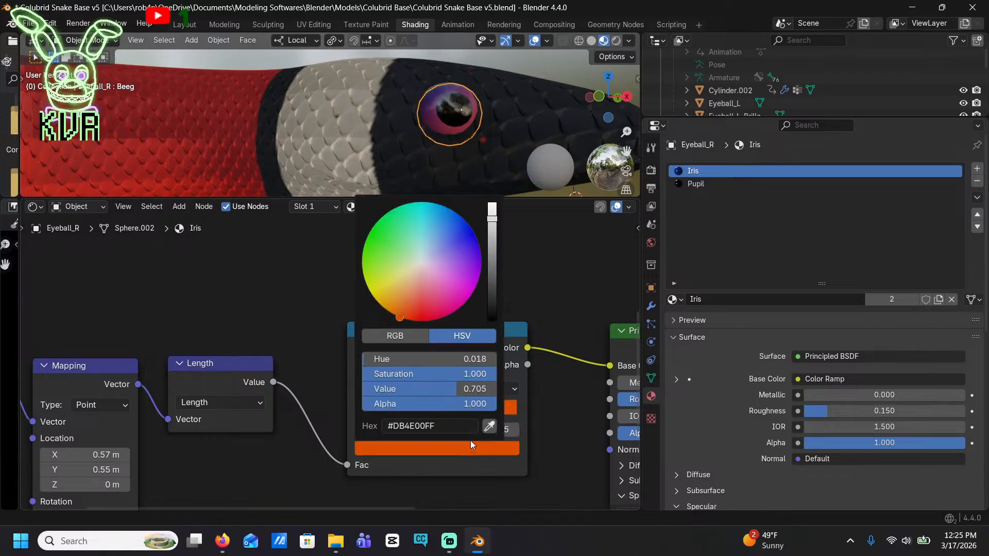
pyautogui.moveTo(492, 268); pyautogui.dragTo(479, 357)
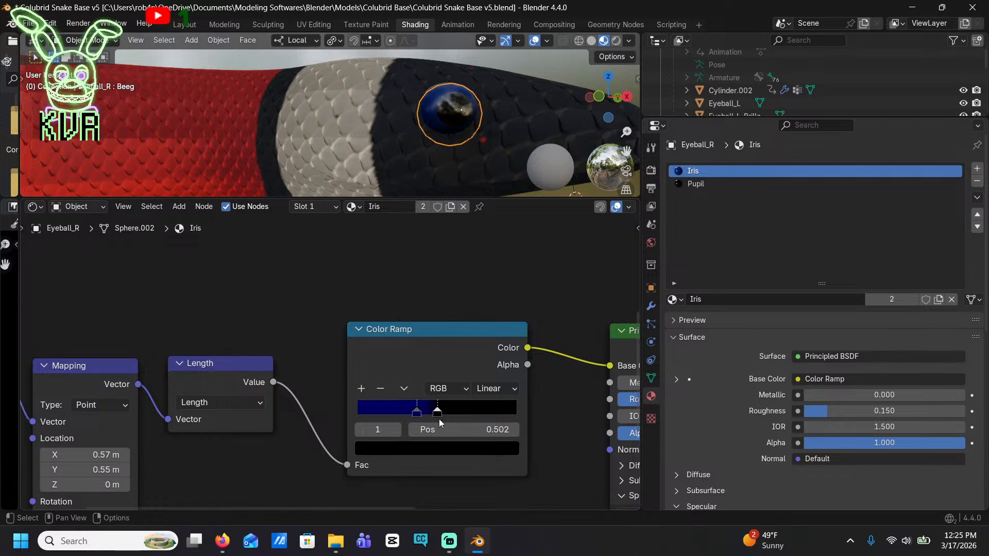
# Move the Color Ramp's blue stop to position 0.171 and check the iris from both sides of the head
pyautogui.moveTo(417, 415); pyautogui.dragTo(383, 413)
pyautogui.moveTo(407, 124); pyautogui.dragTo(396, 57, button='middle')
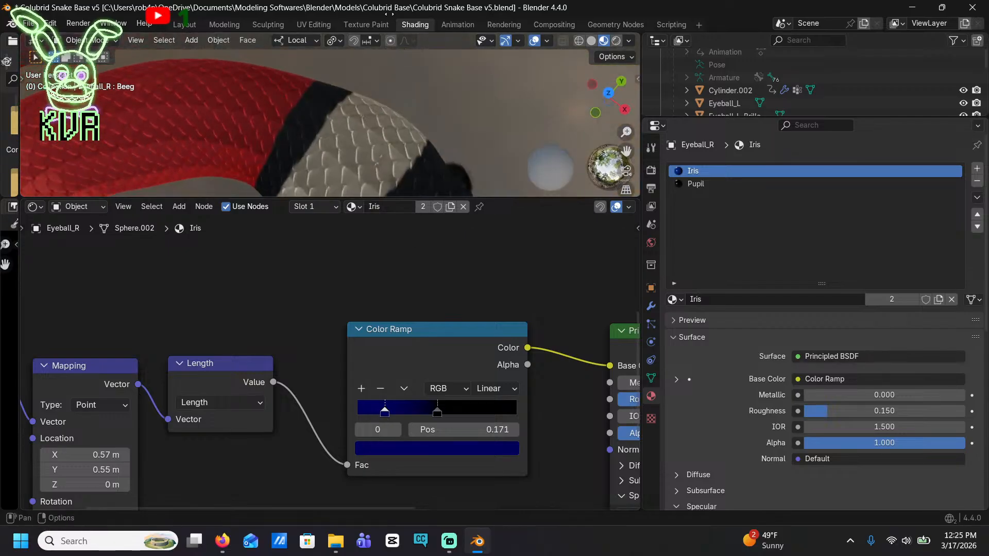
pyautogui.keyDown('shift'); pyautogui.moveTo(456, 149); pyautogui.dragTo(381, 168, button='middle'); pyautogui.keyUp('shift')
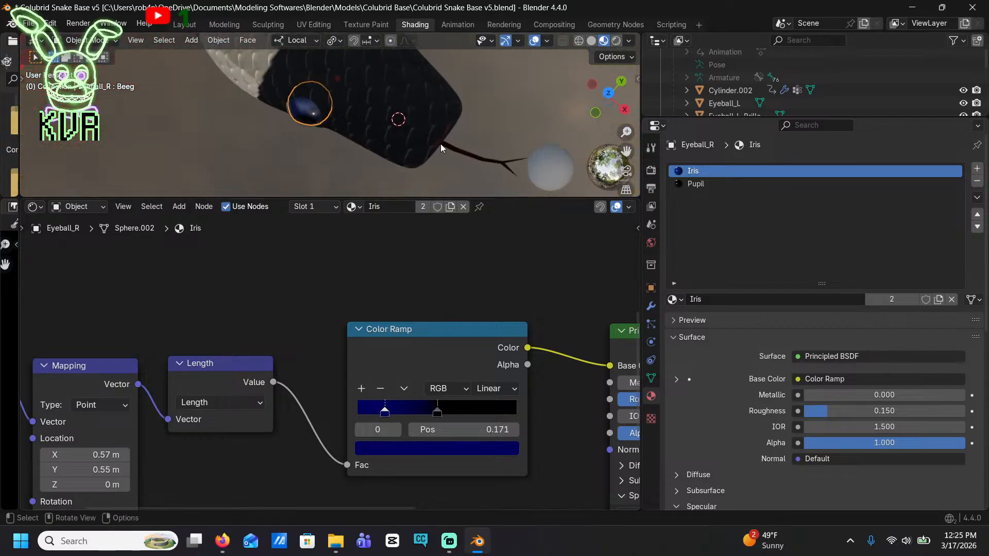
pyautogui.scroll(-3, 441, 144)
pyautogui.moveTo(425, 127); pyautogui.dragTo(197, 37, button='middle')
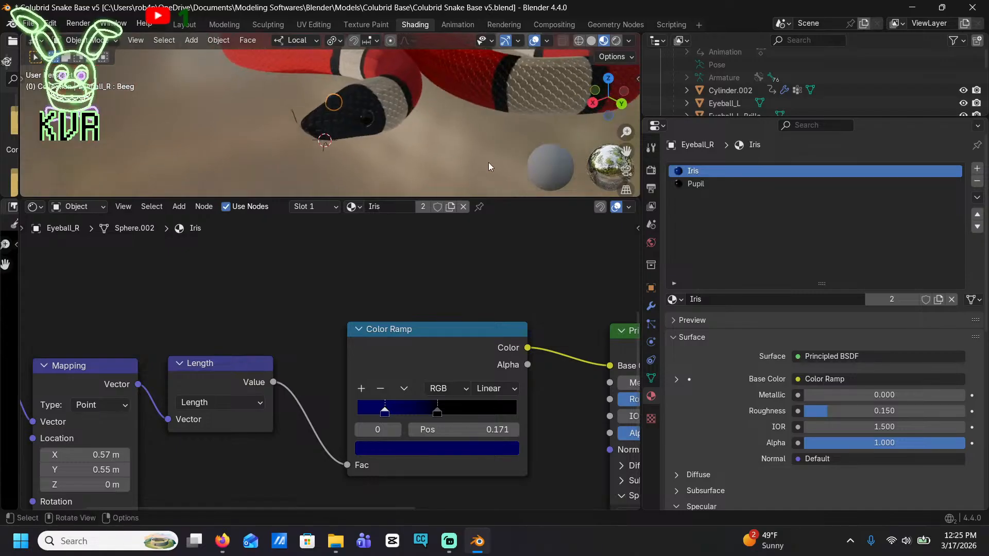
pyautogui.scroll(5, 335, 135)
pyautogui.moveTo(275, 84); pyautogui.dragTo(258, 111, button='middle')
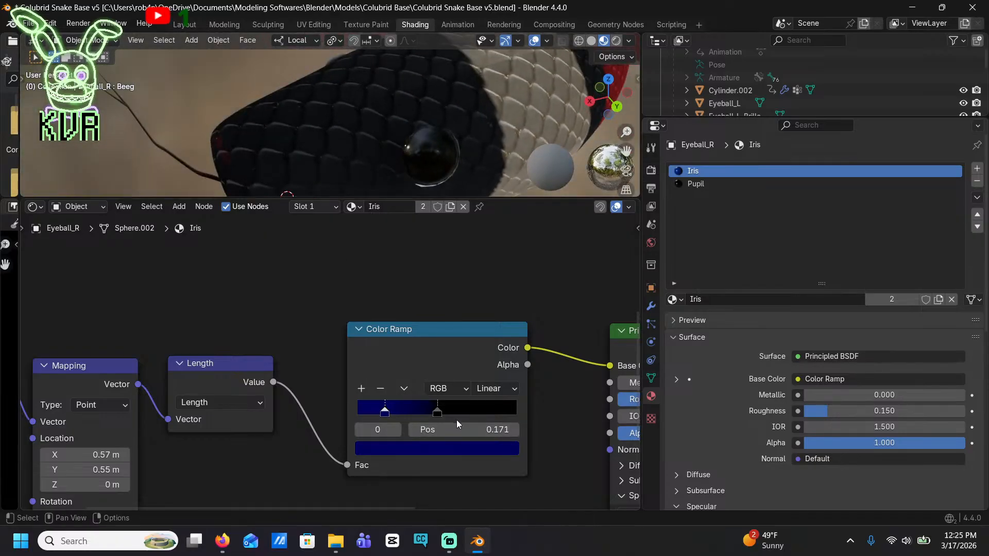
# Try a sharper iris edge with the ramp's blue stop at position 0.553 and the black stop at 0.625
pyautogui.moveTo(437, 414); pyautogui.dragTo(468, 416)
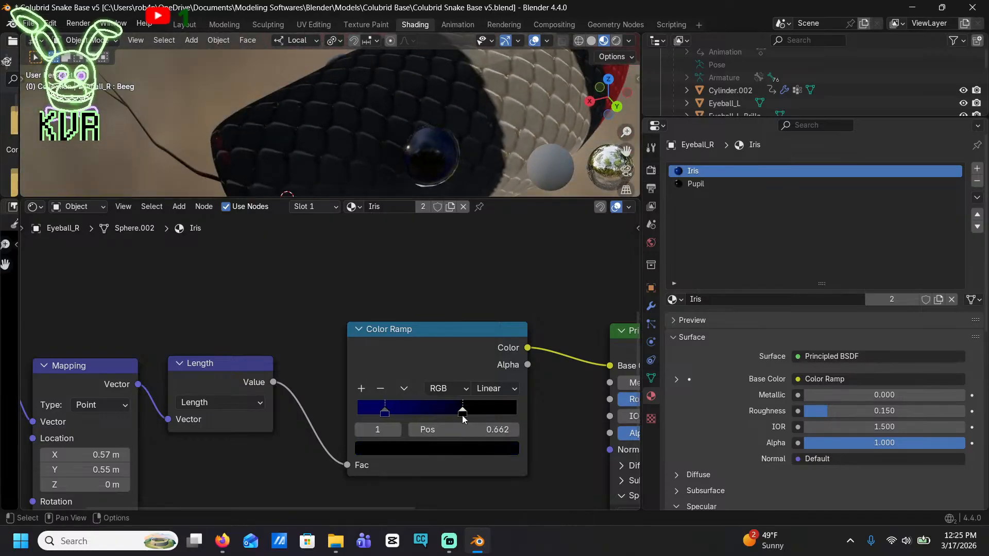
pyautogui.moveTo(378, 405); pyautogui.dragTo(434, 416)
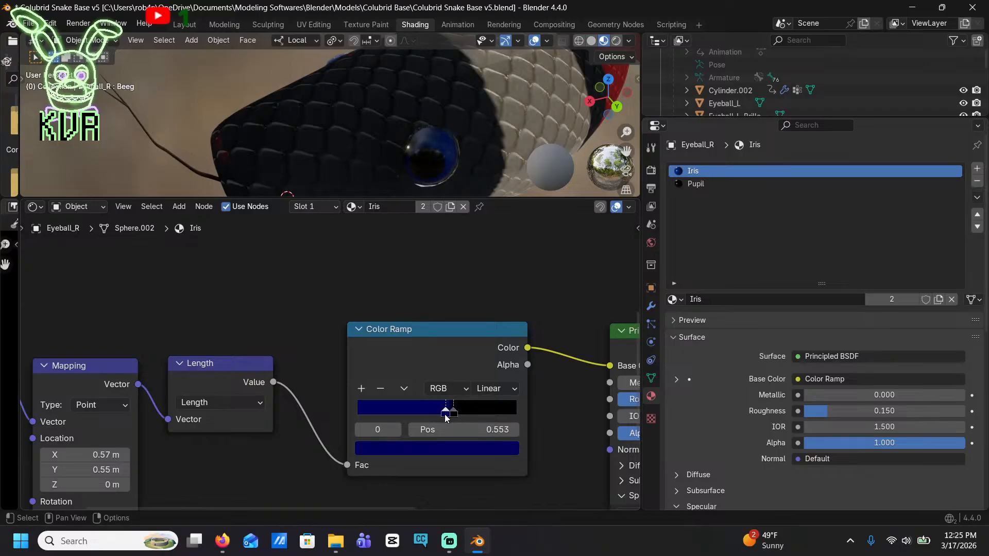
pyautogui.moveTo(455, 413); pyautogui.dragTo(452, 416)
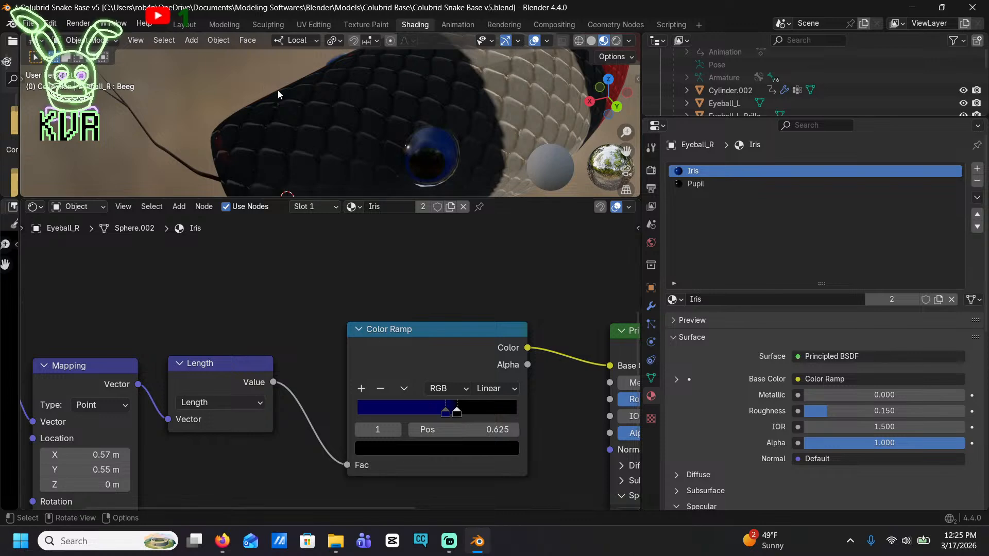
pyautogui.moveTo(277, 90); pyautogui.dragTo(468, 85, button='middle')
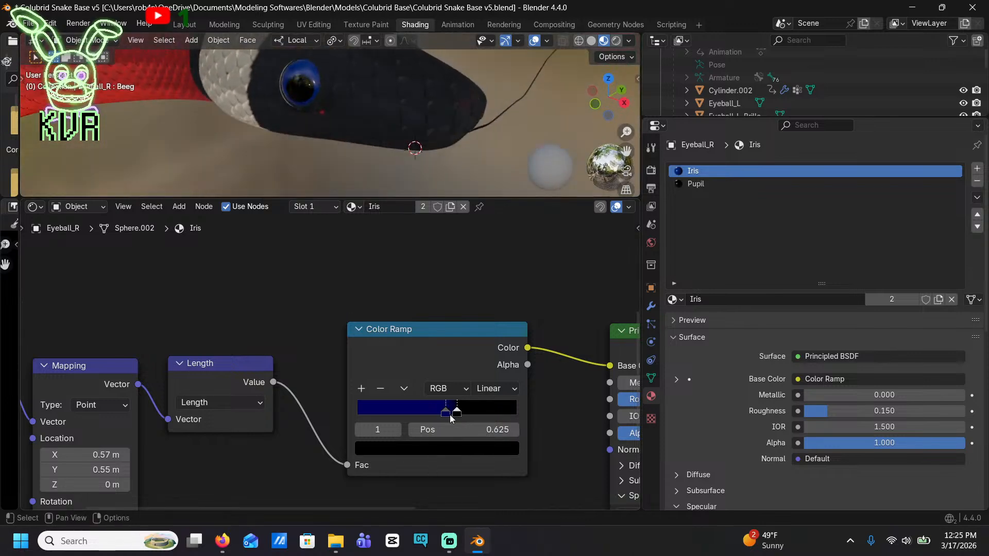
# Reposition the Color Ramp's blue stop to 0.171 and its black stop to 0.462
pyautogui.moveTo(445, 415); pyautogui.dragTo(428, 410)
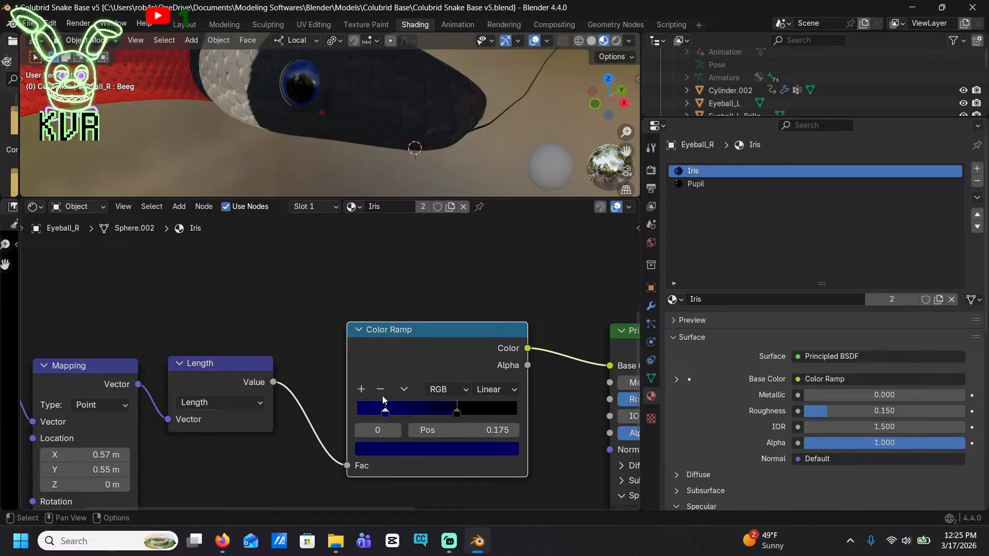
pyautogui.moveTo(448, 137); pyautogui.dragTo(304, 133, button='middle')
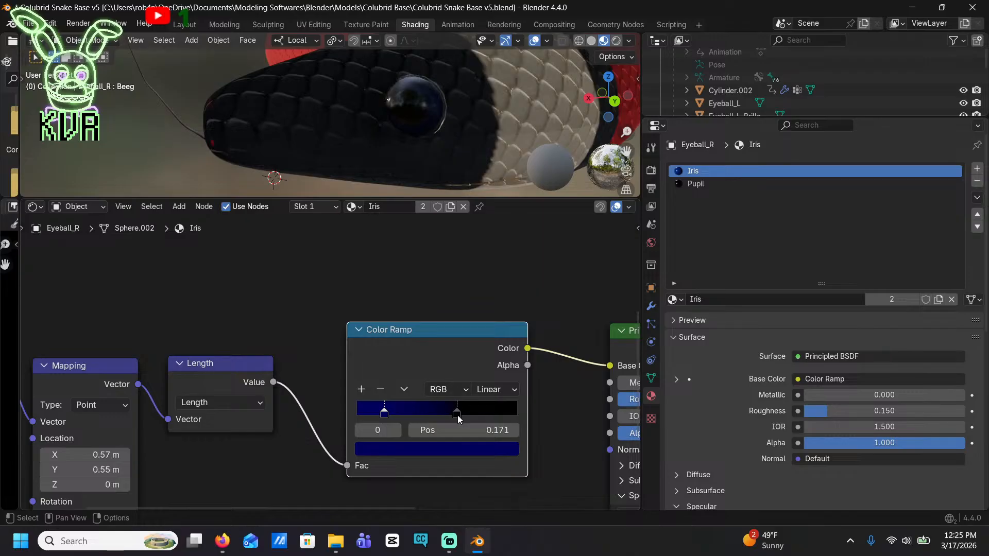
pyautogui.moveTo(458, 418); pyautogui.dragTo(442, 412)
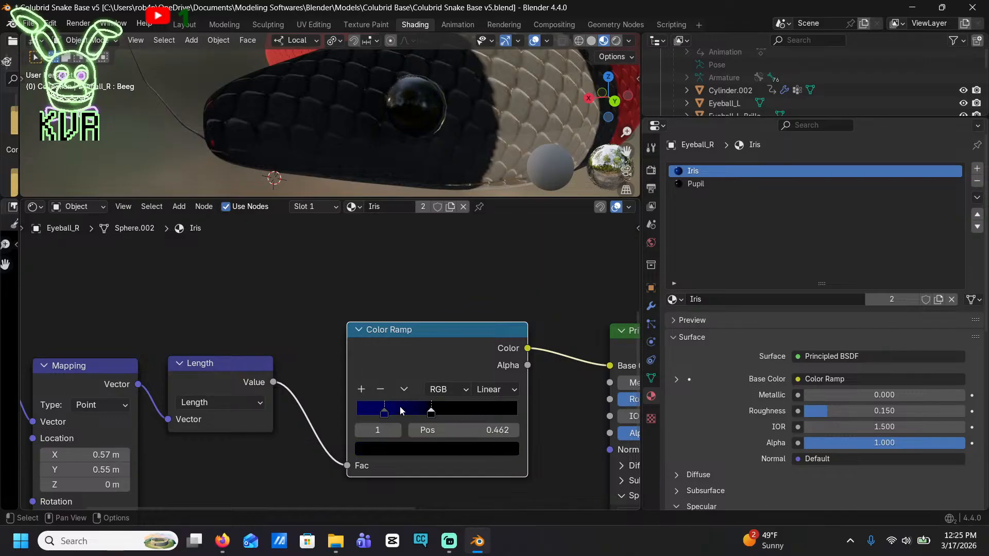
# Darken the Color Ramp's blue stop to black and save the file
pyautogui.click(382, 412)
pyautogui.click(418, 448)
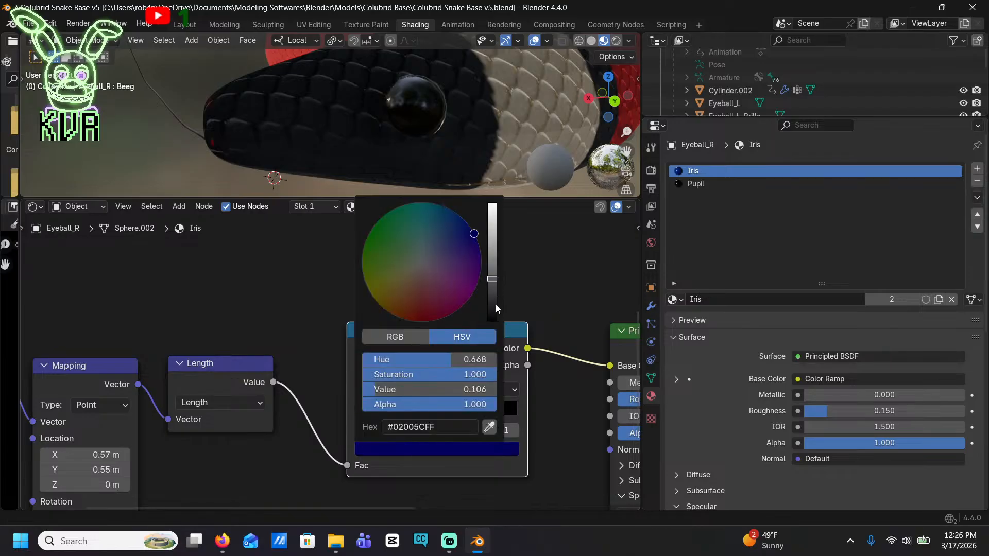
pyautogui.moveTo(496, 308); pyautogui.dragTo(492, 323)
pyautogui.moveTo(339, 154); pyautogui.dragTo(347, 98, button='middle')
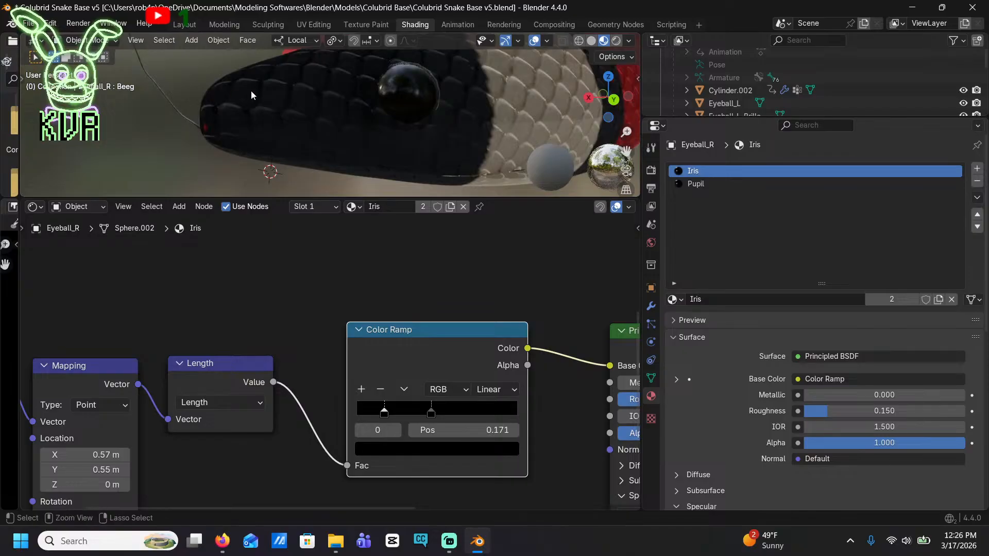
pyautogui.hotkey('ctrl', 's')
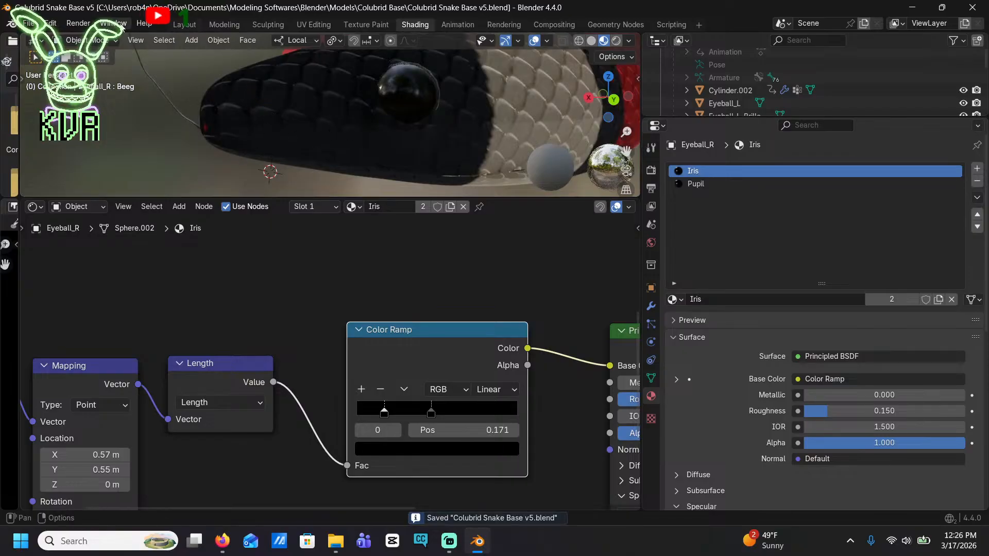
# Switch the render engine from Cycles to EEVEE and save the file
pyautogui.click(652, 188)
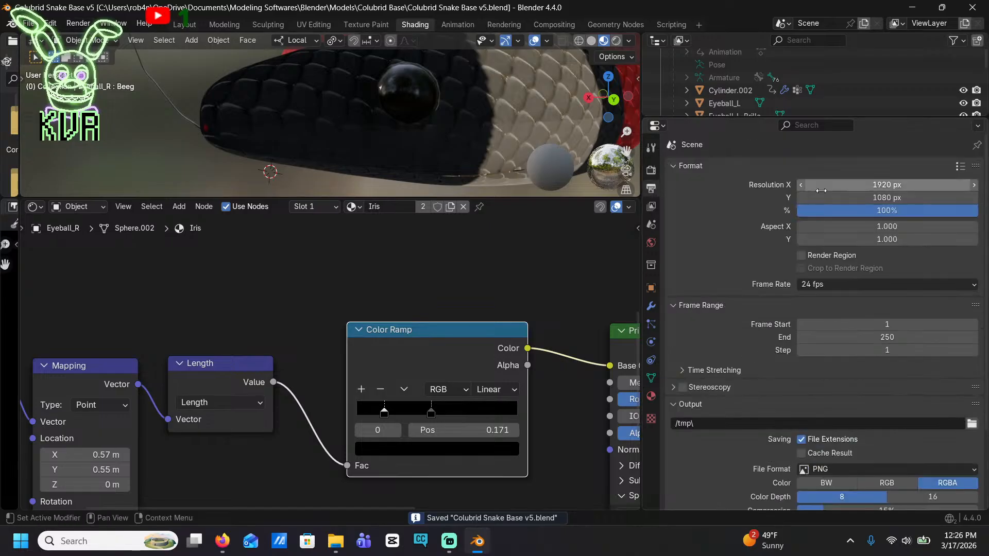
pyautogui.click(651, 170)
pyautogui.click(844, 169)
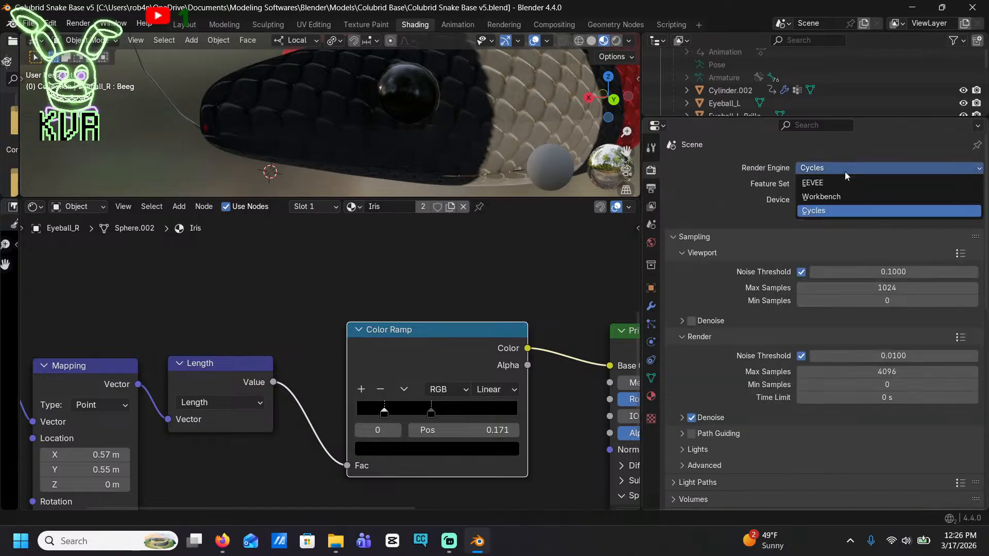
pyautogui.click(847, 185)
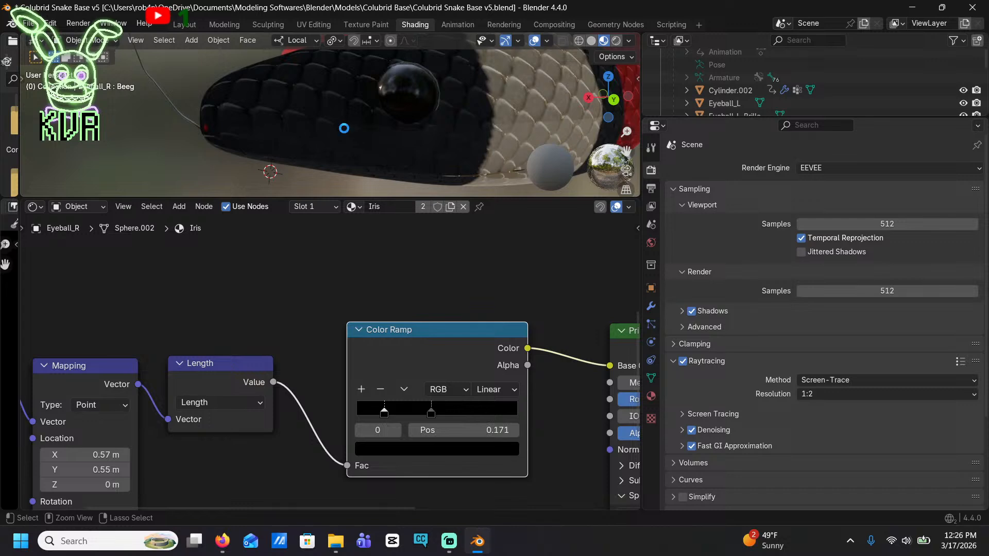
pyautogui.hotkey('ctrl', 's')
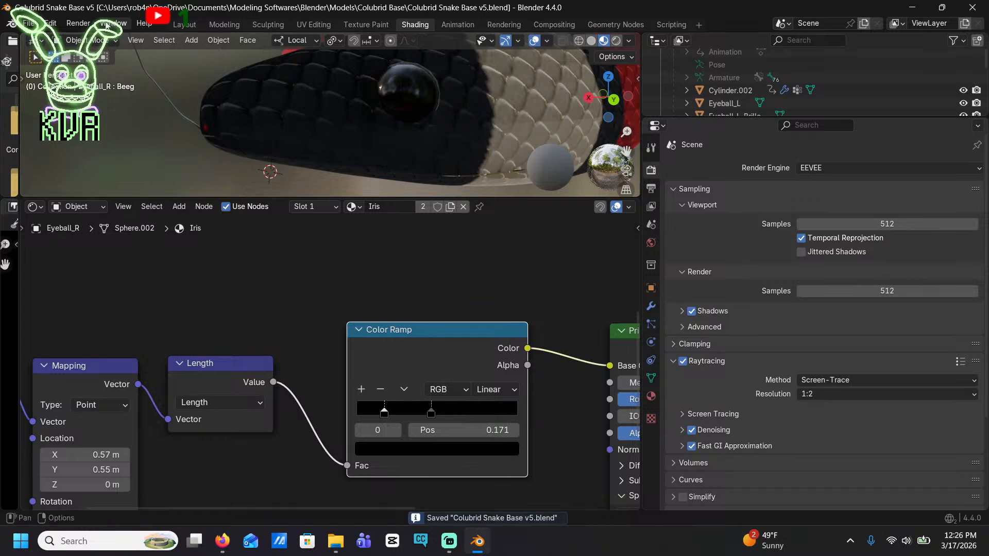
# Render a still image of the posed snake, inspect the whole frame, and close the render
pyautogui.click(79, 23)
pyautogui.click(90, 38)
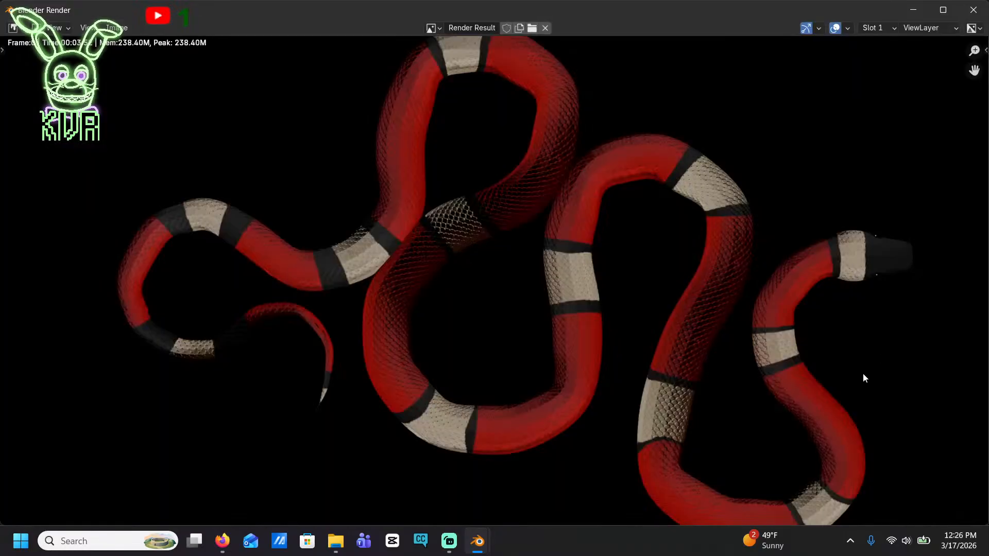
pyautogui.scroll(-3, 865, 381)
pyautogui.scroll(1, 664, 293)
pyautogui.moveTo(659, 273); pyautogui.dragTo(560, 244, button='middle')
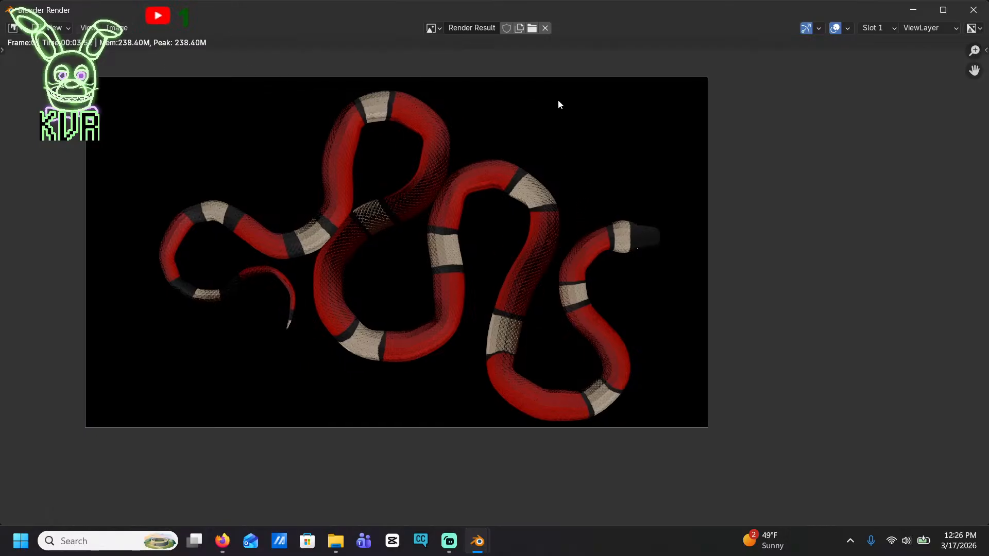
pyautogui.click(973, 10)
# Set the King Adult shape key of the snake's body mesh to 1.000 and check the head shape
pyautogui.click(510, 104)
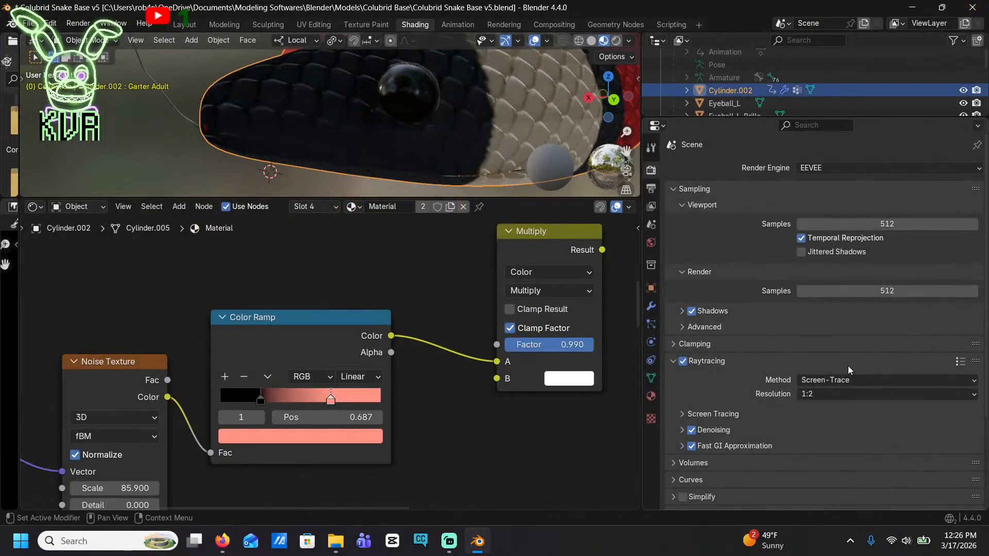
pyautogui.click(652, 396)
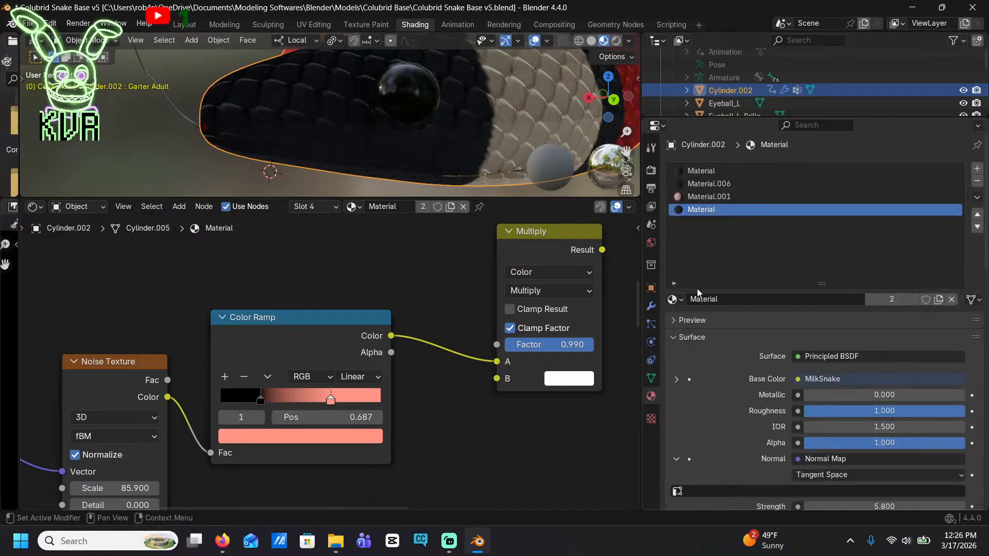
pyautogui.click(650, 379)
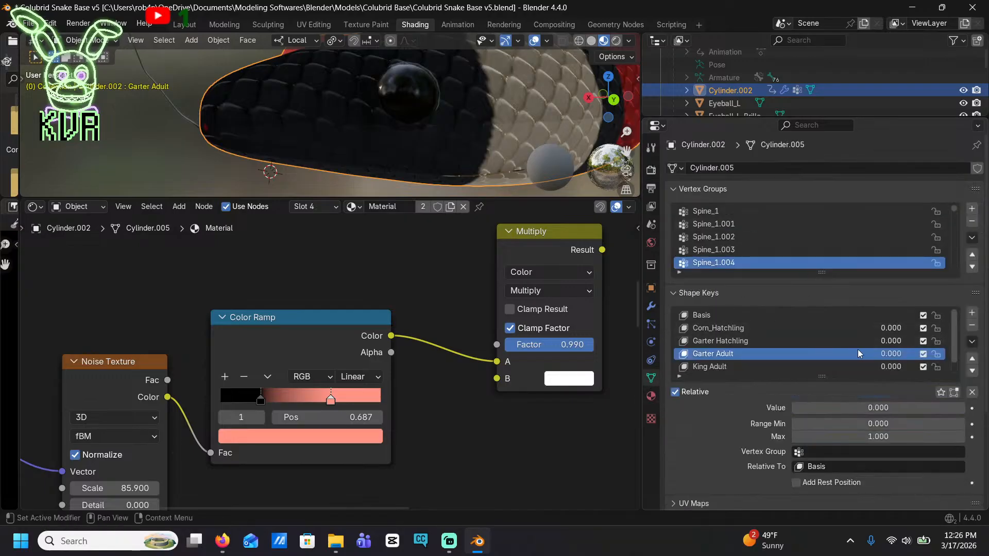
pyautogui.moveTo(891, 366); pyautogui.dragTo(922, 367)
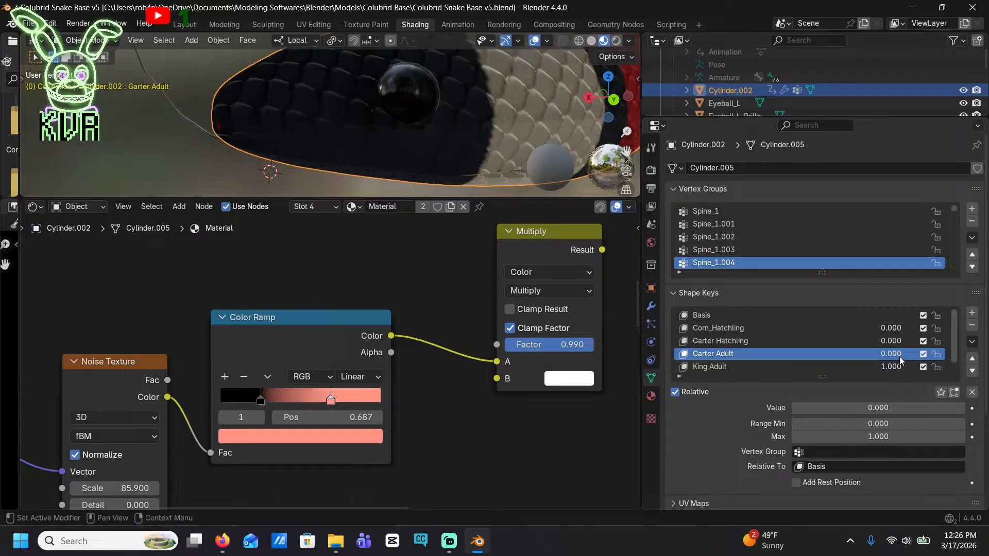
pyautogui.moveTo(321, 82); pyautogui.dragTo(546, 116, button='middle')
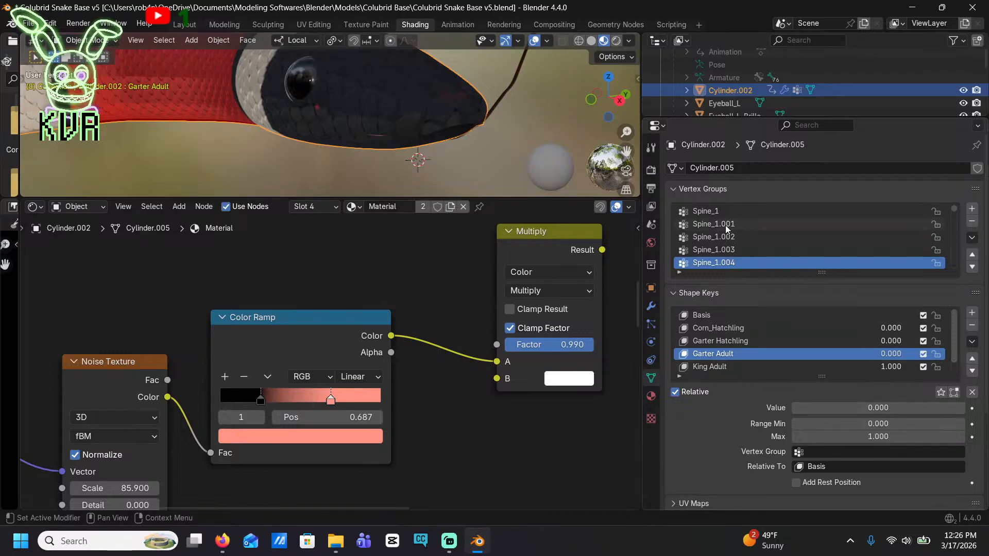
pyautogui.scroll(-5, 742, 237)
# Set the Beeg shape key to 0.000 on both the right eyeball and its brille
pyautogui.click(311, 76)
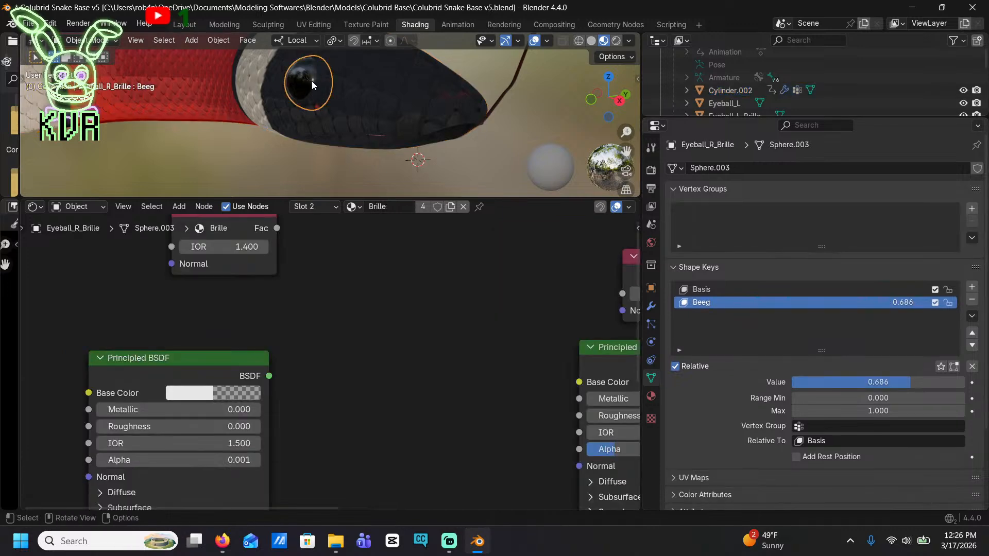
pyautogui.click(311, 81)
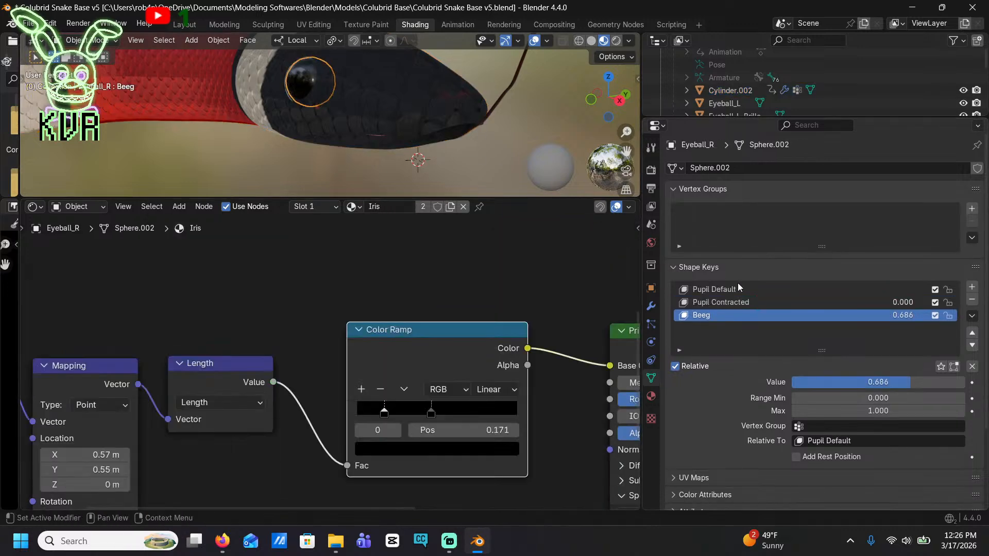
pyautogui.moveTo(917, 316); pyautogui.dragTo(876, 316)
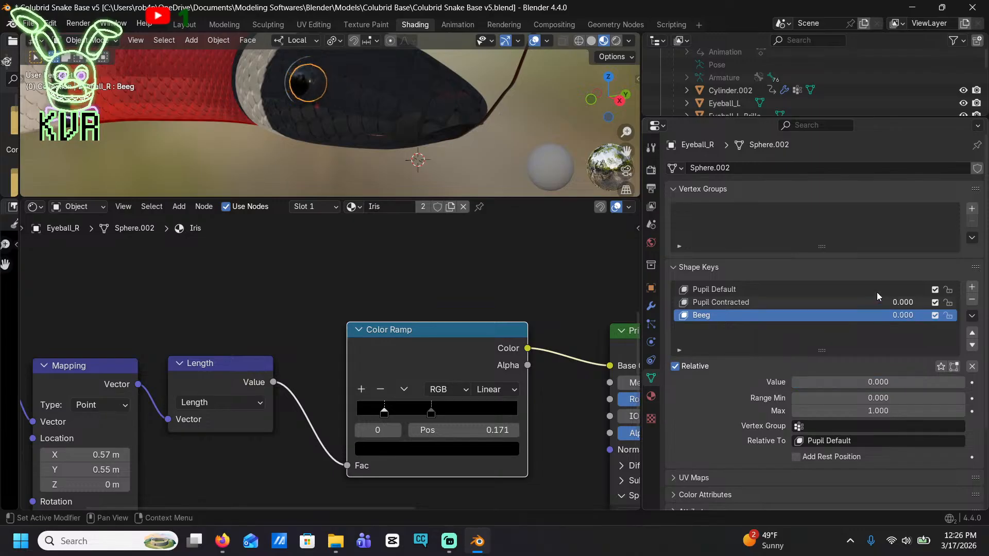
pyautogui.click(294, 69)
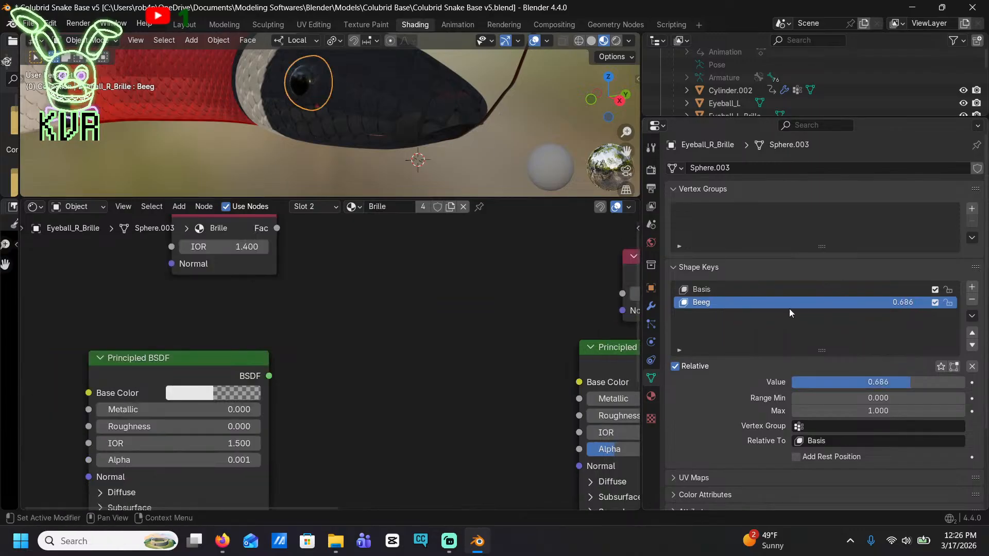
pyautogui.moveTo(909, 305); pyautogui.dragTo(875, 304)
# Set the left eye's Beeg shape key to 0.000 and save the file
pyautogui.moveTo(471, 97); pyautogui.dragTo(331, 129, button='middle')
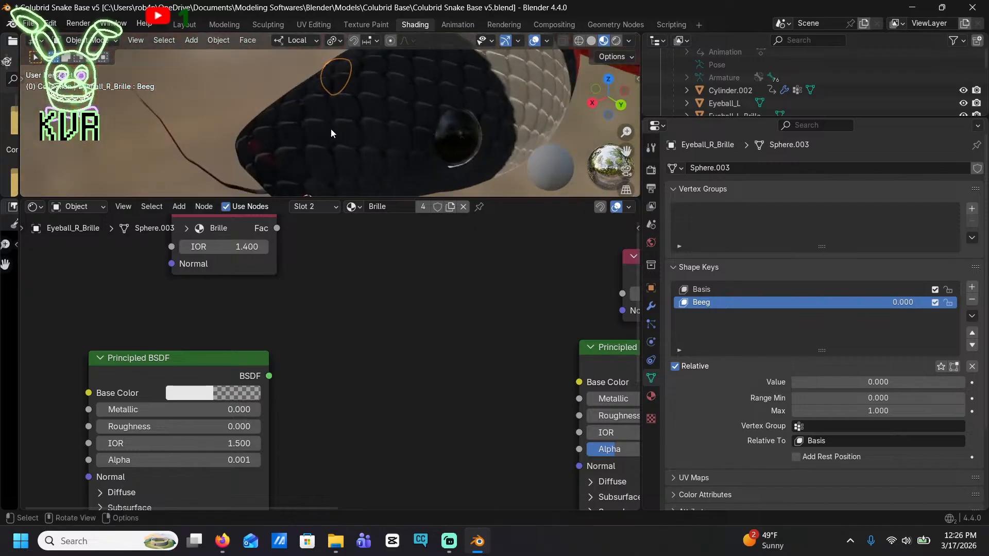
pyautogui.click(471, 154)
pyautogui.moveTo(925, 307); pyautogui.dragTo(876, 315)
pyautogui.click(483, 137)
pyautogui.moveTo(392, 118); pyautogui.dragTo(375, 98, button='middle')
pyautogui.click(514, 133)
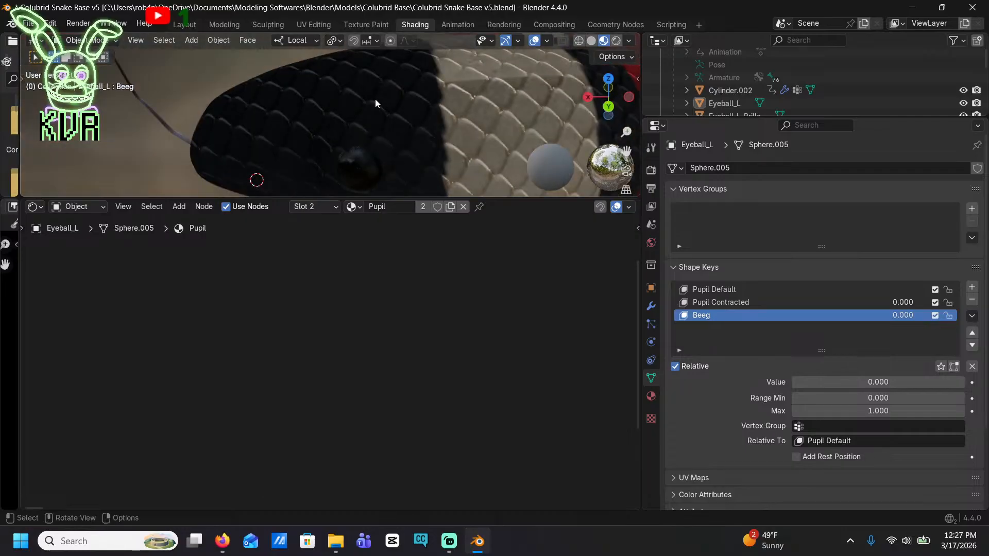
pyautogui.scroll(-4, 386, 87)
pyautogui.scroll(-3, 394, 79)
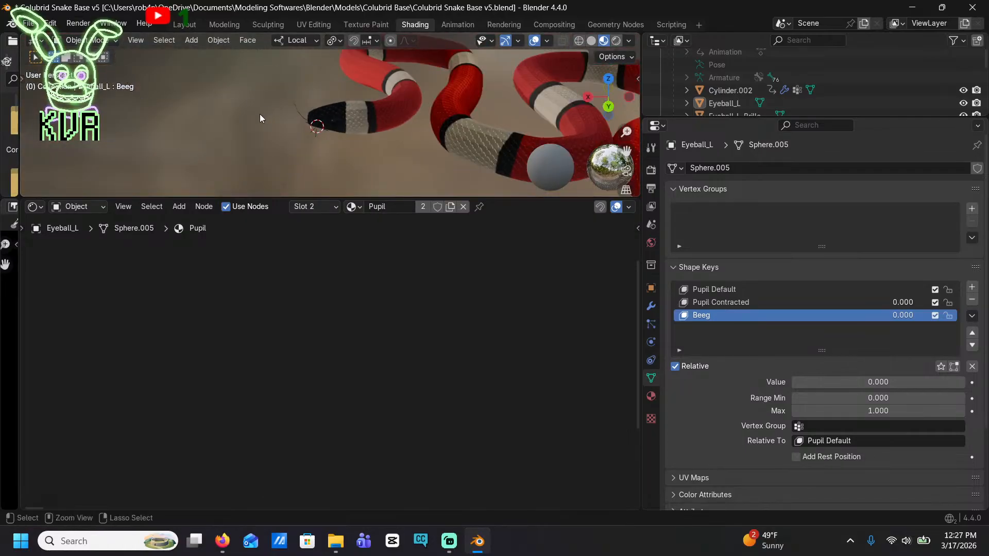
pyautogui.hotkey('ctrl', 's')
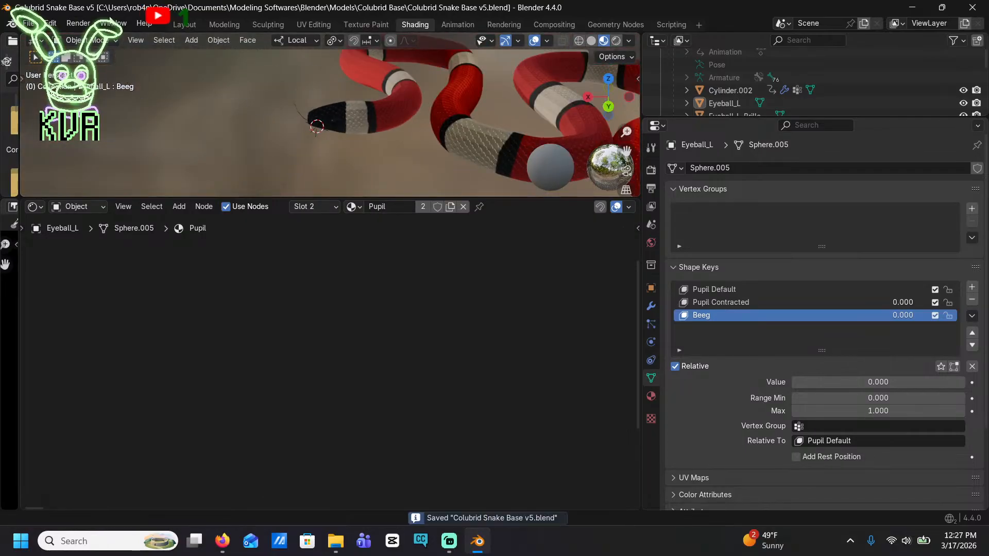
# Render a still image, save it as Nelsons_MilkSnake.png in the Documents folder, and close the render window
pyautogui.click(78, 24)
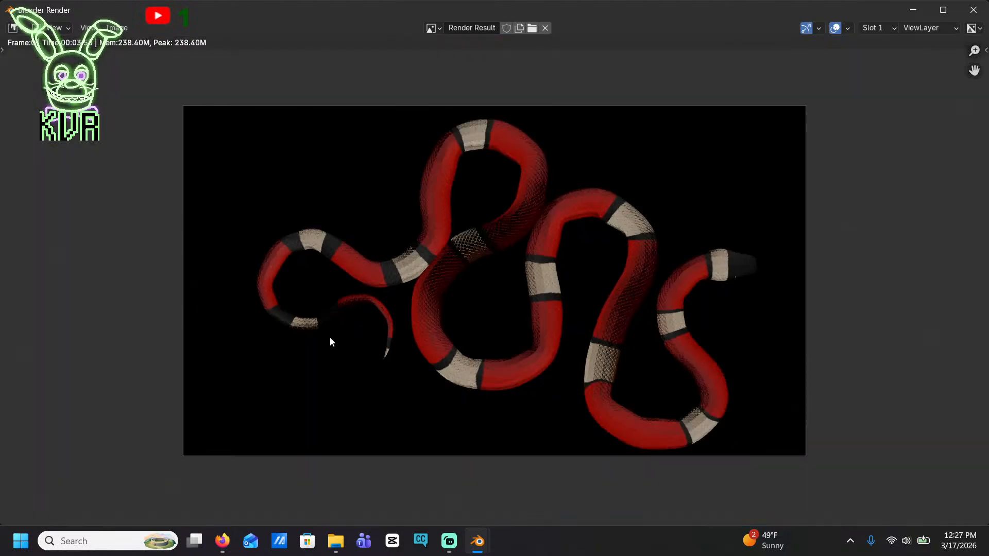
pyautogui.click(116, 28)
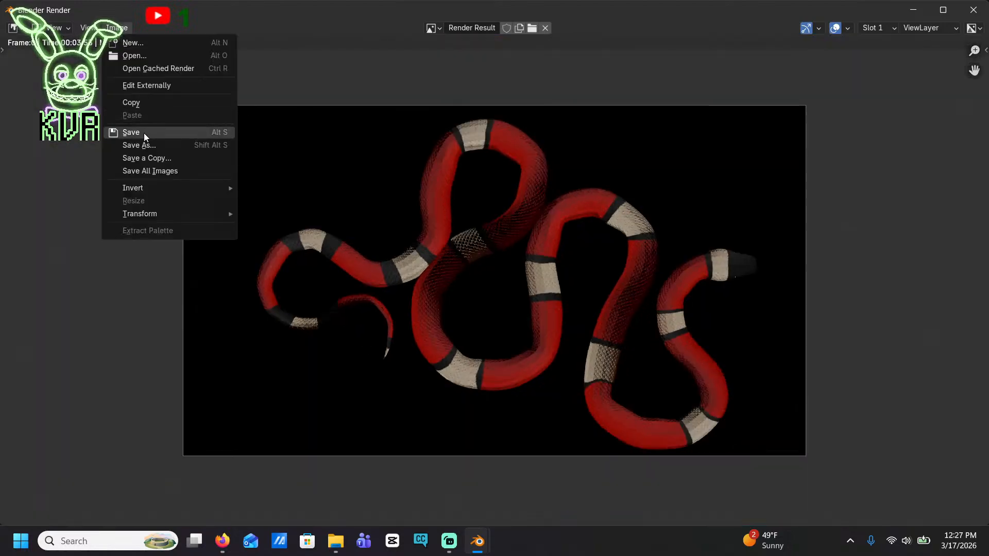
pyautogui.click(144, 133)
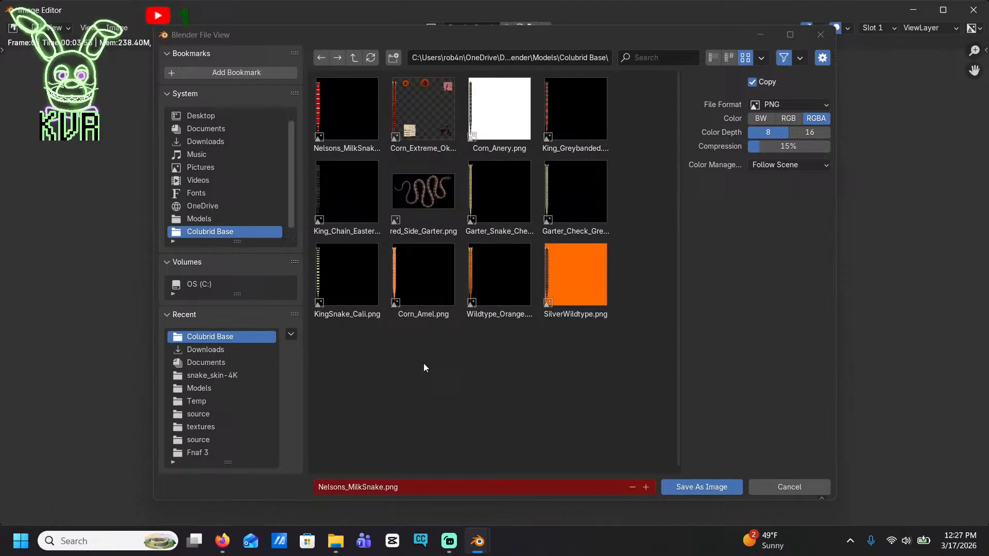
pyautogui.click(199, 128)
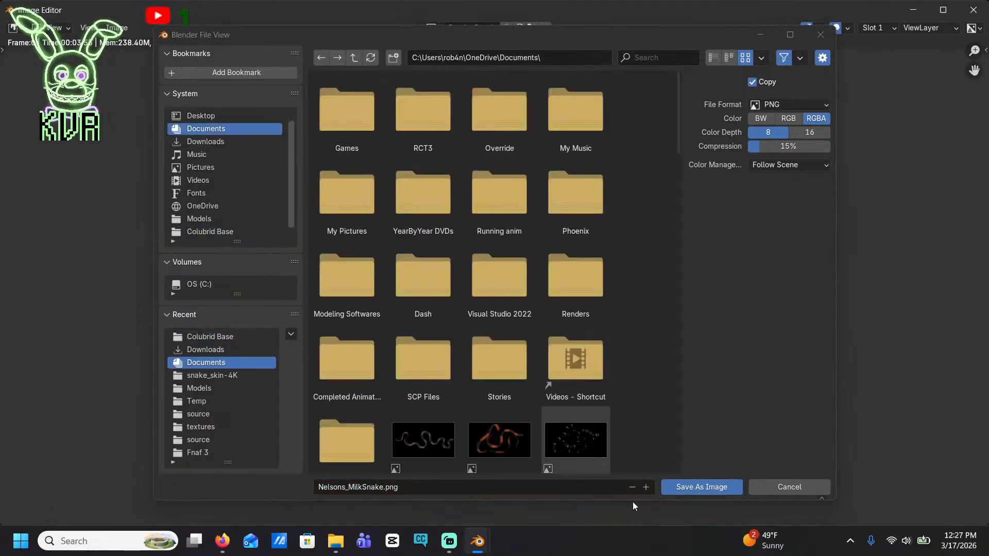
pyautogui.click(691, 485)
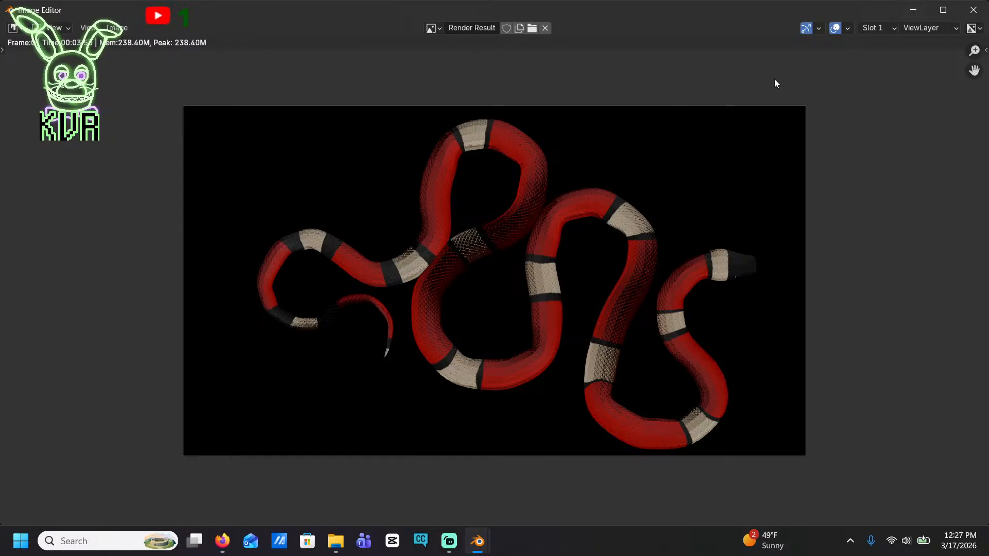
pyautogui.click(973, 10)
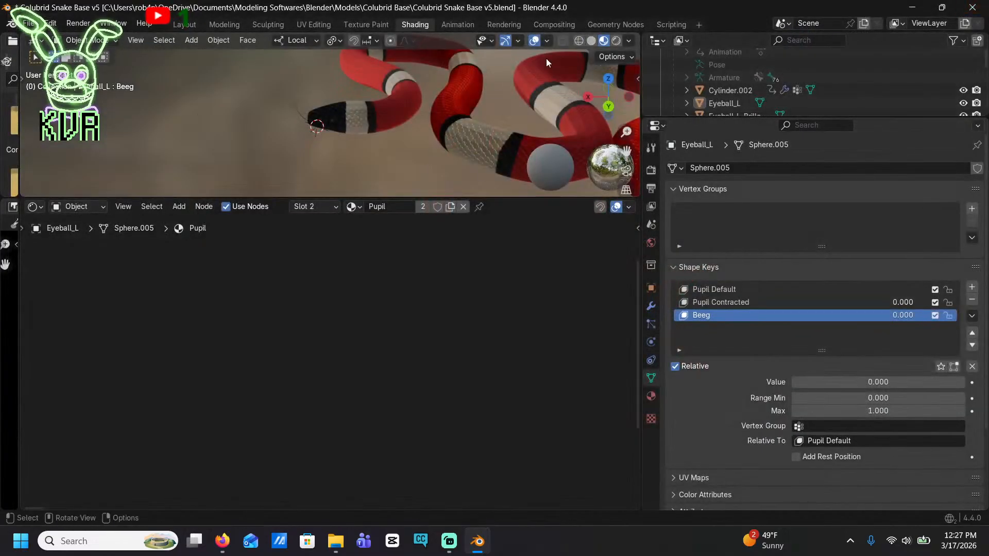
# Select the snake's armature and switch it to Rest Position
pyautogui.click(732, 78)
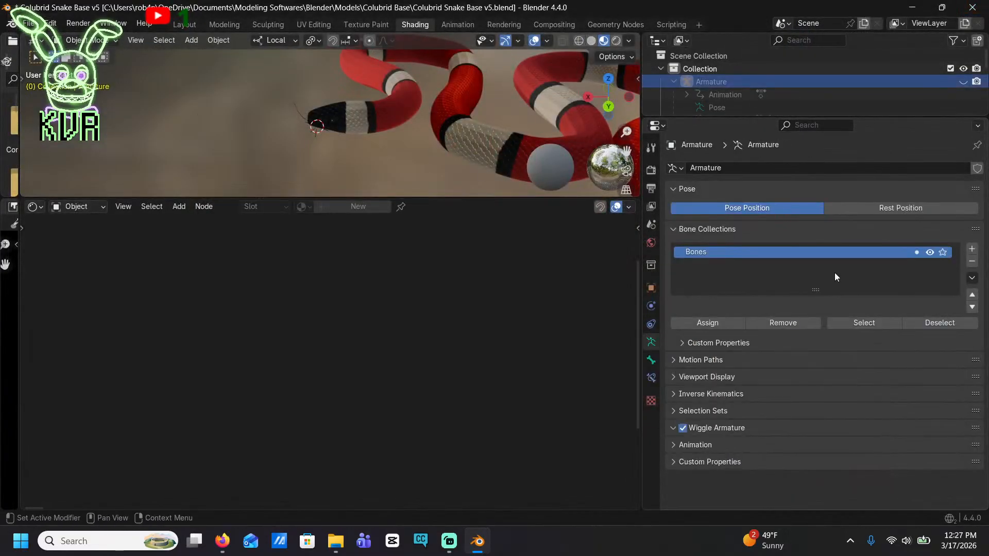
pyautogui.click(850, 208)
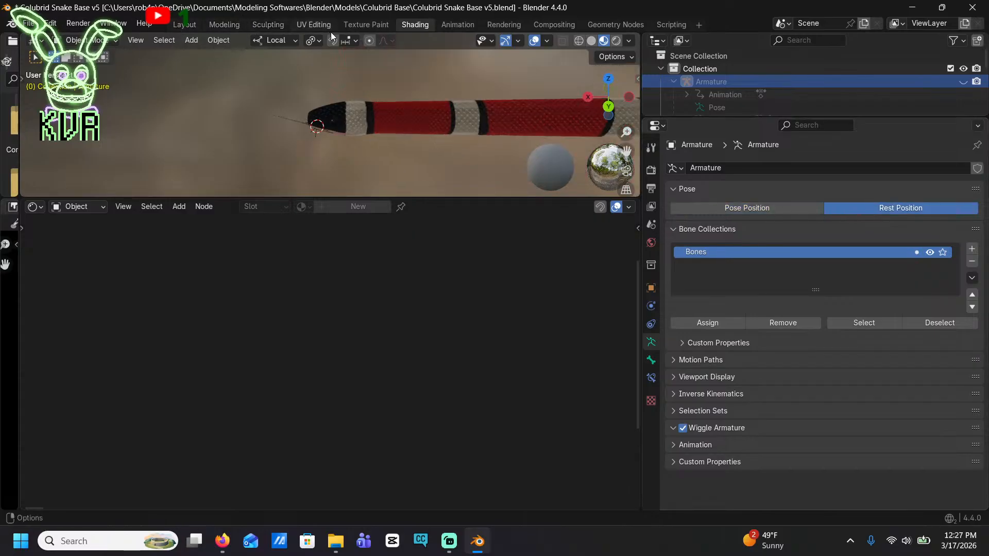
# Start a new image in the UV Editing workspace and name it Corn_Hatchling_Wildtype
pyautogui.click(315, 25)
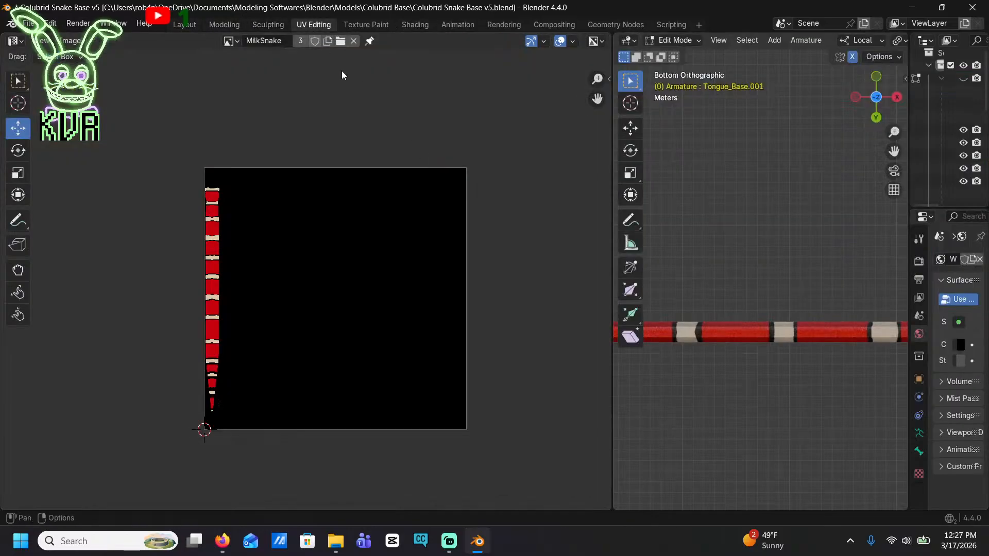
pyautogui.click(228, 41)
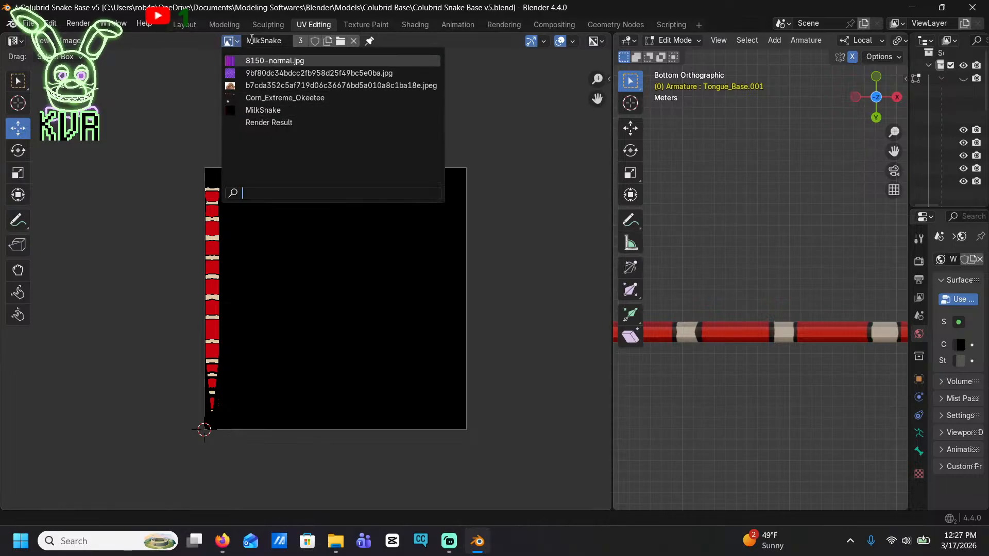
pyautogui.click(70, 41)
pyautogui.click(100, 58)
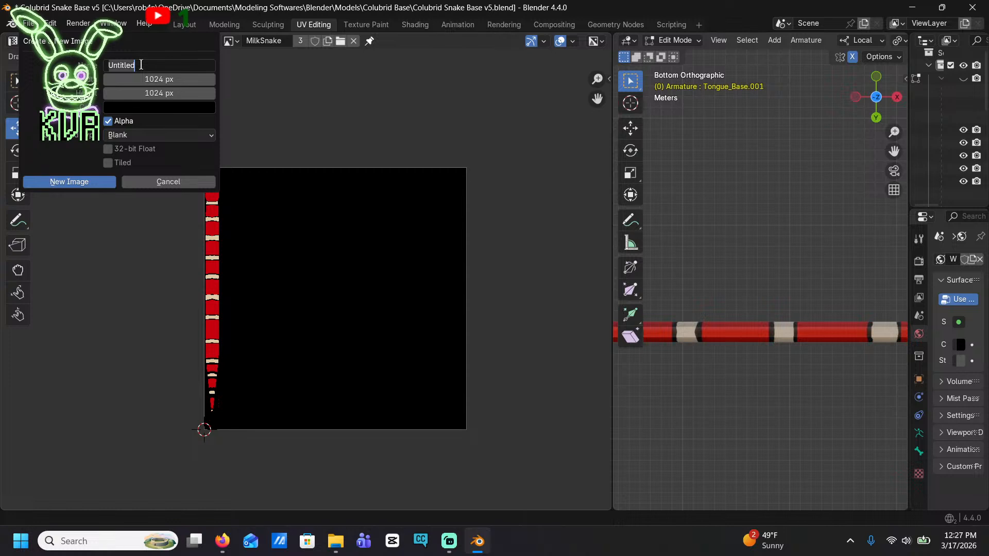
pyautogui.write('Hatchl')
pyautogui.press('BackSpace')
pyautogui.press('BackSpace')
pyautogui.press('BackSpace')
pyautogui.press('BackSpace')
pyautogui.press('BackSpace')
pyautogui.press('BackSpace')
pyautogui.write('Corn_Hatchling_Wildtu')
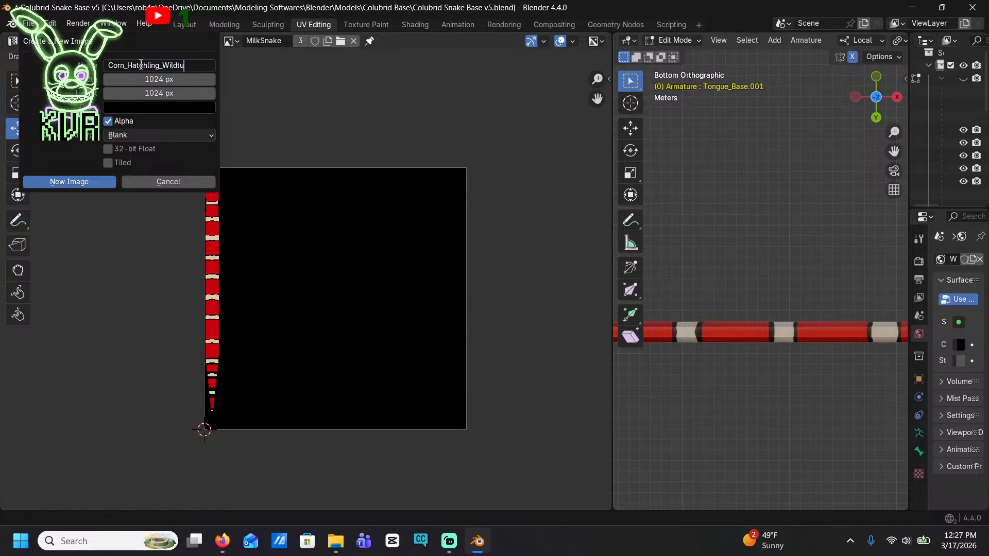
pyautogui.press('BackSpace')
pyautogui.write('ype')
pyautogui.press('Tab')
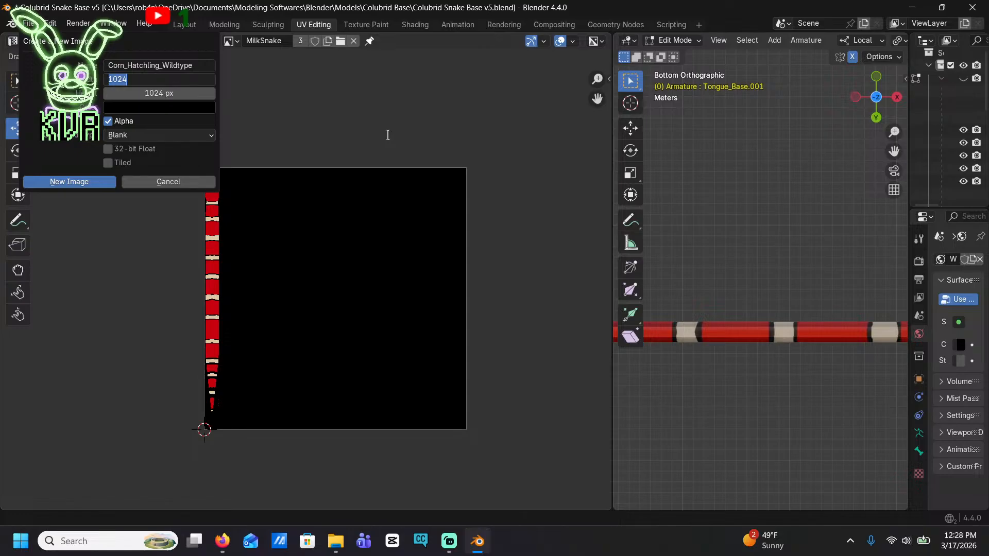
# Set the new image to 4072 by 4072 px with a white fill and create it
pyautogui.write('4072')
pyautogui.click(180, 93)
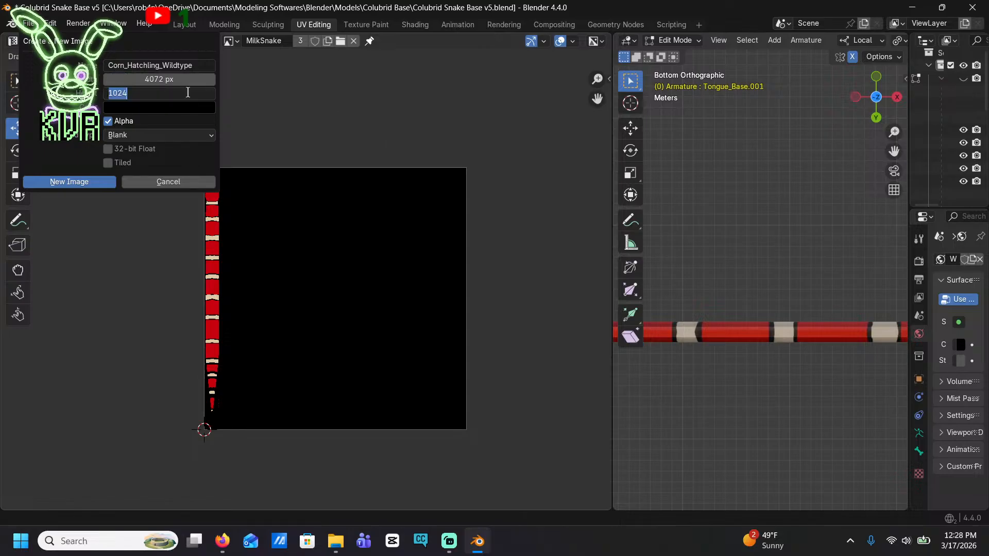
pyautogui.write('407')
pyautogui.press('Return')
pyautogui.click(154, 107)
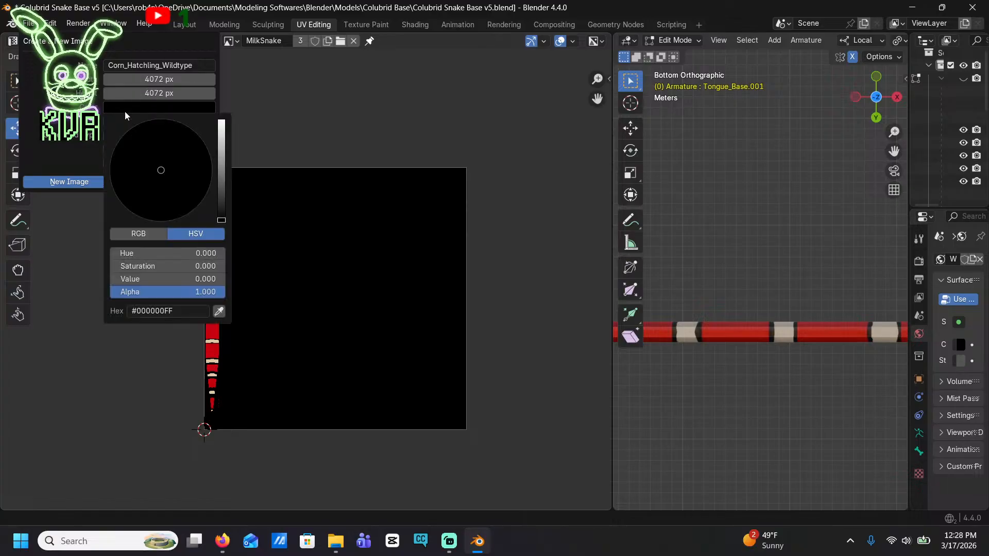
pyautogui.moveTo(222, 166); pyautogui.dragTo(222, 119)
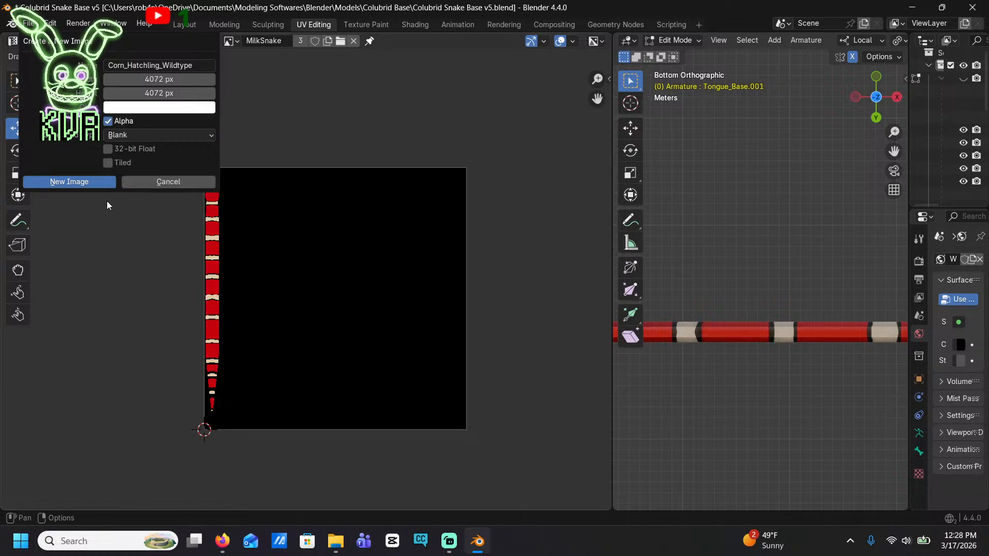
pyautogui.click(87, 182)
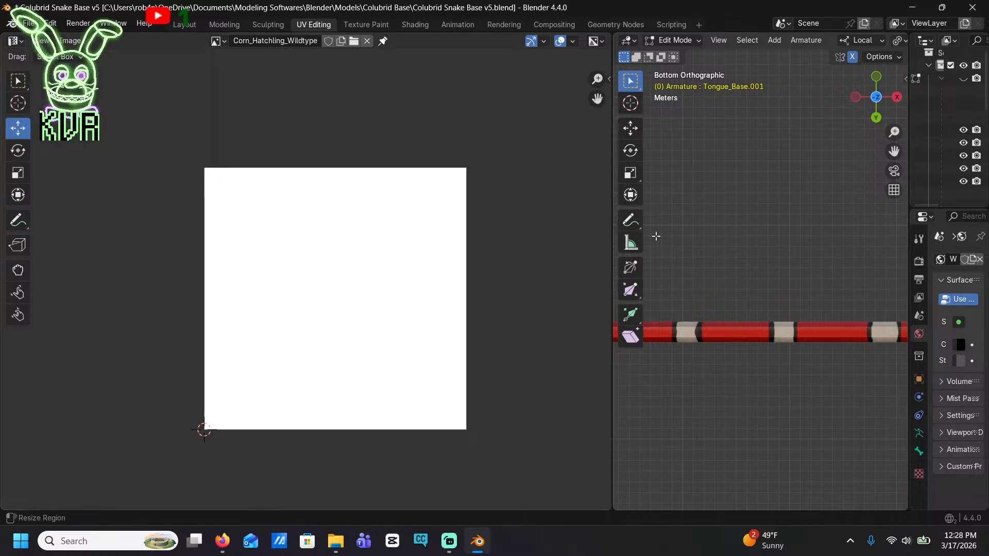
# In the snake body's material nodes, replace the MilkSnake image with Corn_Hatchling_Wildtype in the base color texture node
pyautogui.click(386, 22)
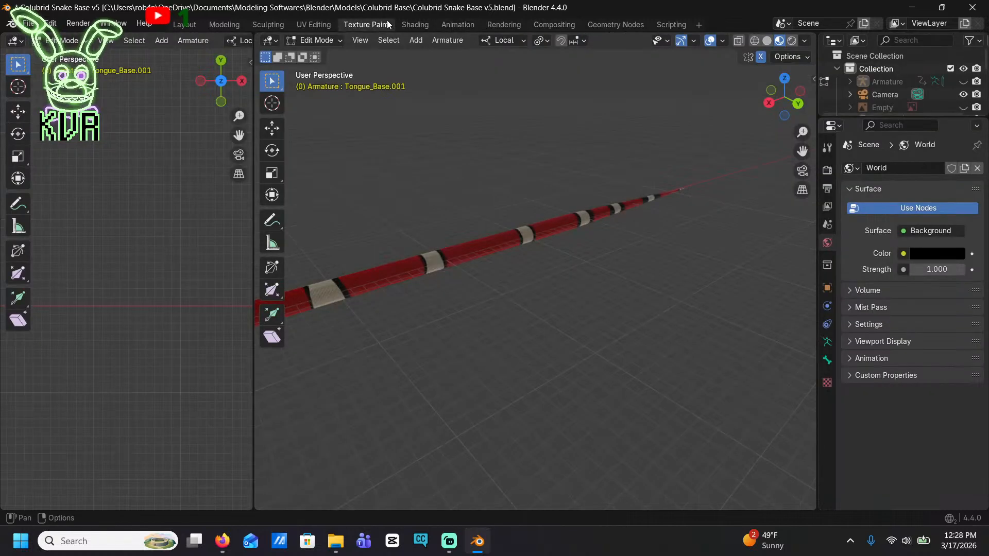
pyautogui.click(320, 20)
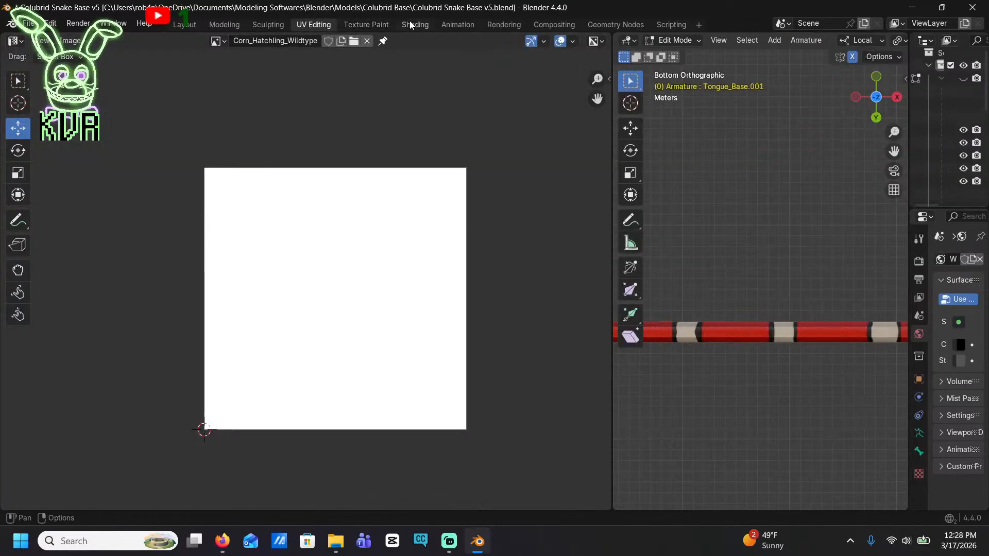
pyautogui.click(409, 20)
pyautogui.click(378, 105)
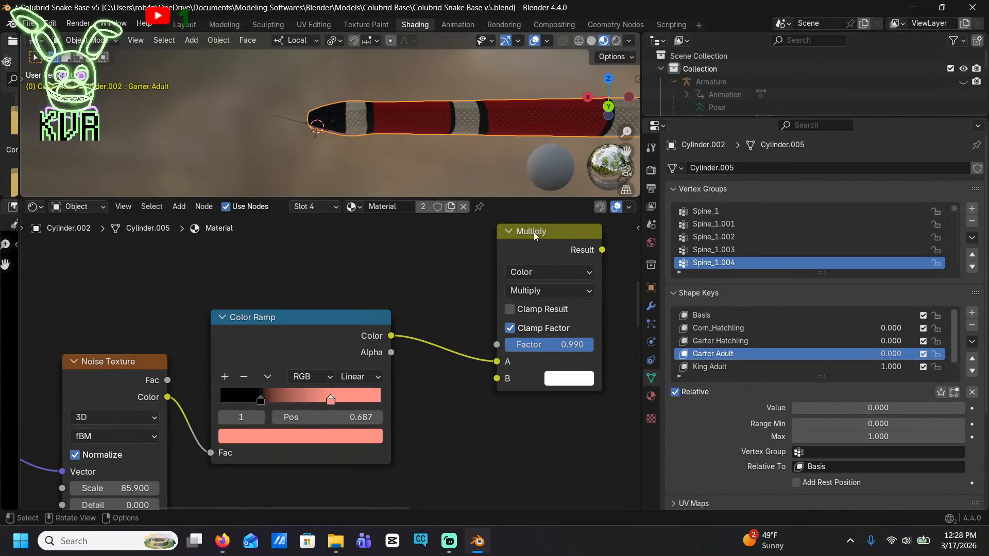
pyautogui.scroll(-3, 462, 444)
pyautogui.moveTo(462, 444); pyautogui.dragTo(503, 373, button='middle')
pyautogui.moveTo(485, 418); pyautogui.dragTo(164, 346, button='middle')
pyautogui.click(139, 371)
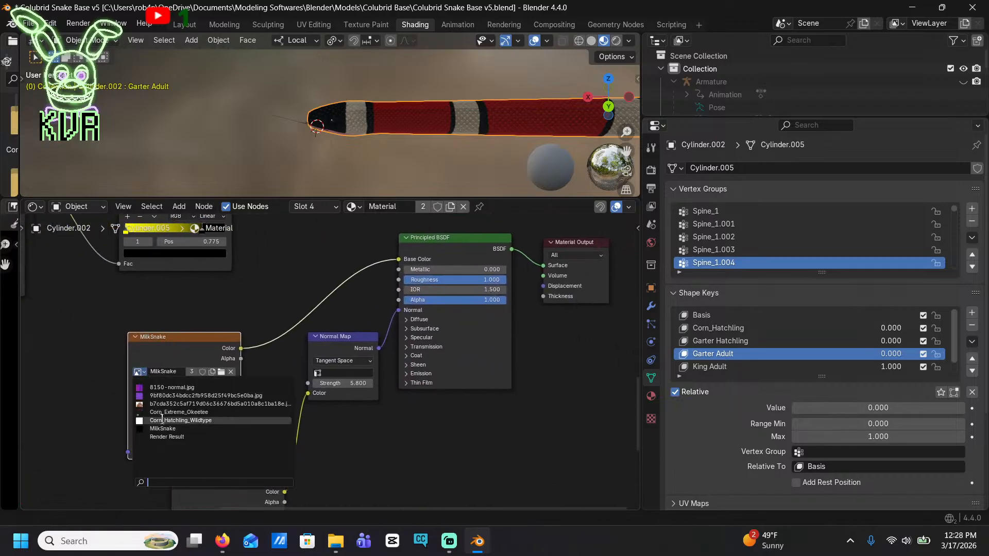
pyautogui.click(159, 421)
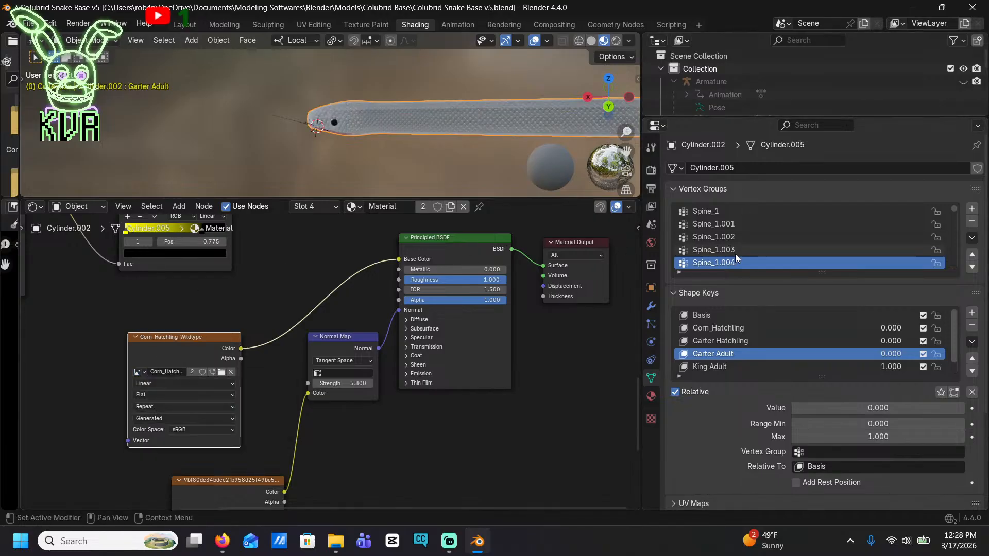
# In Material.006, delete the MilkSnake image node and connect the Checker Texture color to the Principled BSDF base color
pyautogui.click(651, 396)
pyautogui.click(711, 184)
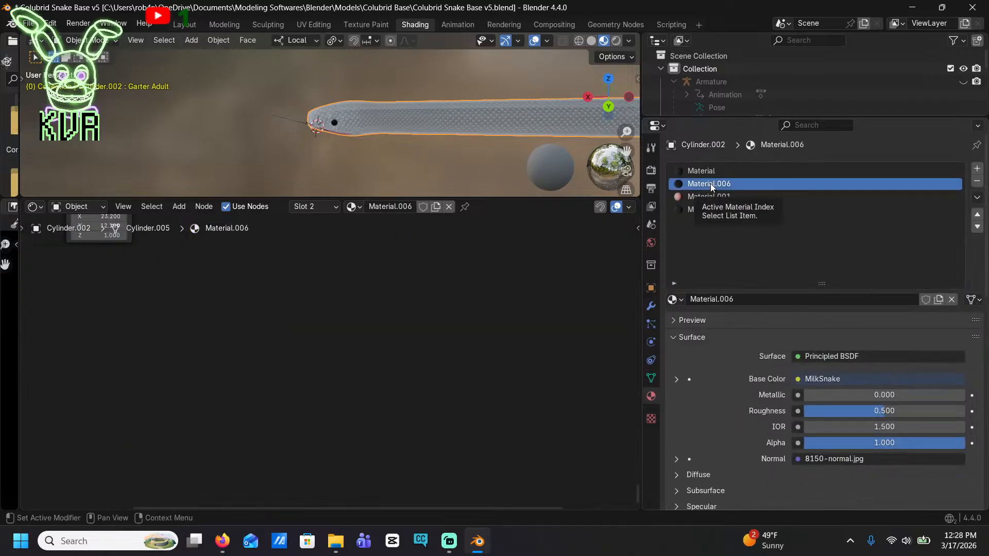
pyautogui.keyDown('shift'); pyautogui.moveTo(353, 317); pyautogui.dragTo(335, 418, button='middle'); pyautogui.keyUp('shift')
pyautogui.scroll(7, 333, 376)
pyautogui.keyDown('shift'); pyautogui.moveTo(479, 301); pyautogui.dragTo(424, 415, button='middle'); pyautogui.keyUp('shift')
pyautogui.scroll(2, 319, 370)
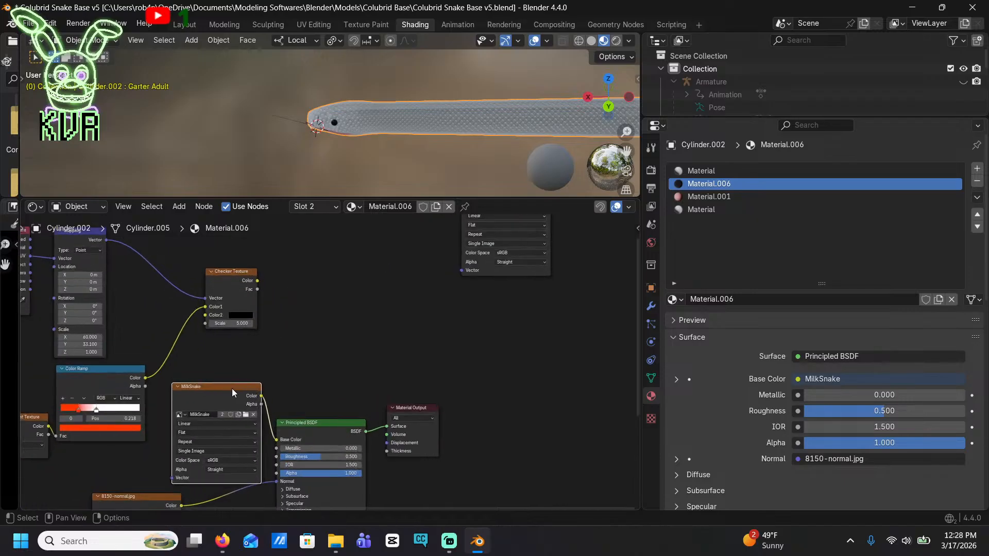
pyautogui.press('Delete')
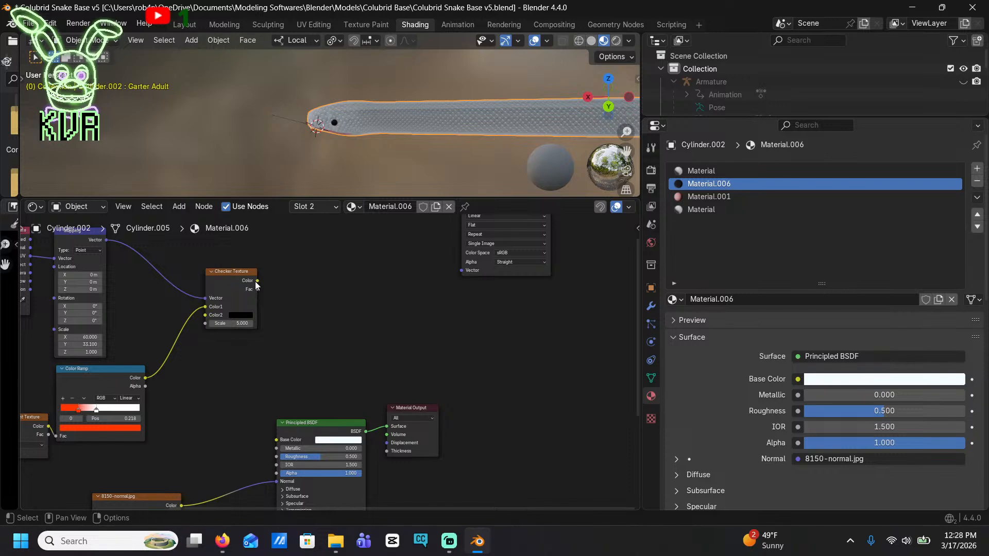
pyautogui.moveTo(256, 281); pyautogui.dragTo(268, 435)
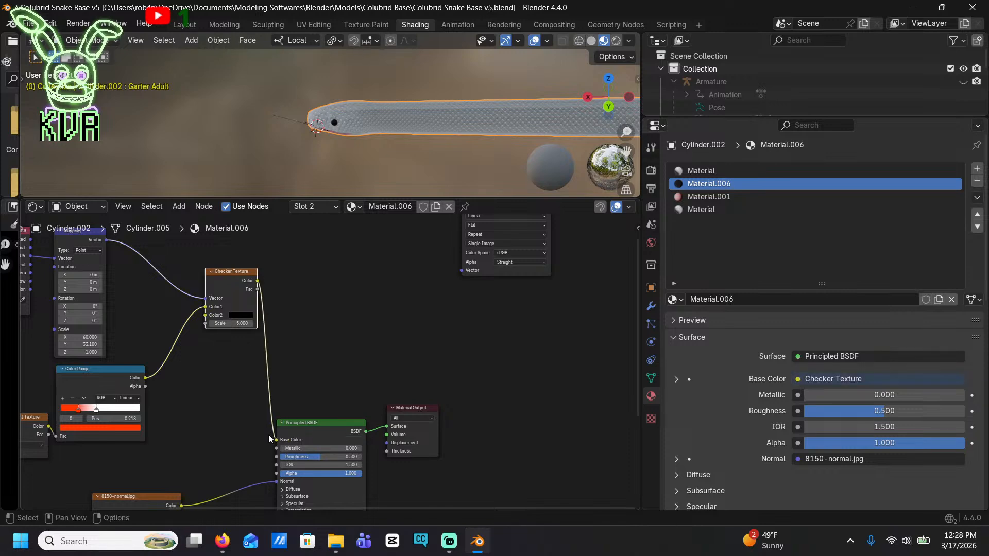
# Darken the orange-red stop of Material.006's Color Ramp to a very dark brown
pyautogui.moveTo(391, 134); pyautogui.dragTo(319, 124, button='middle')
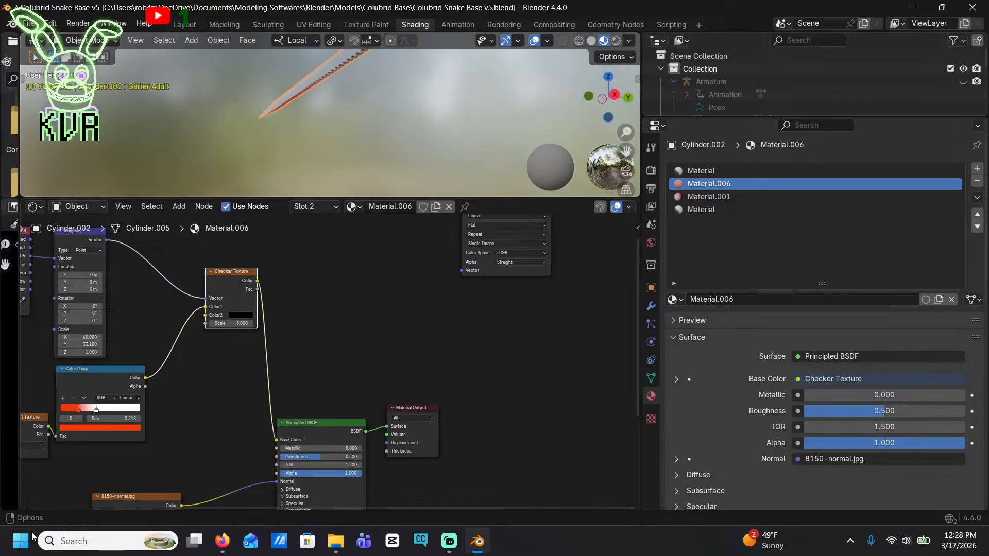
pyautogui.scroll(3, 219, 422)
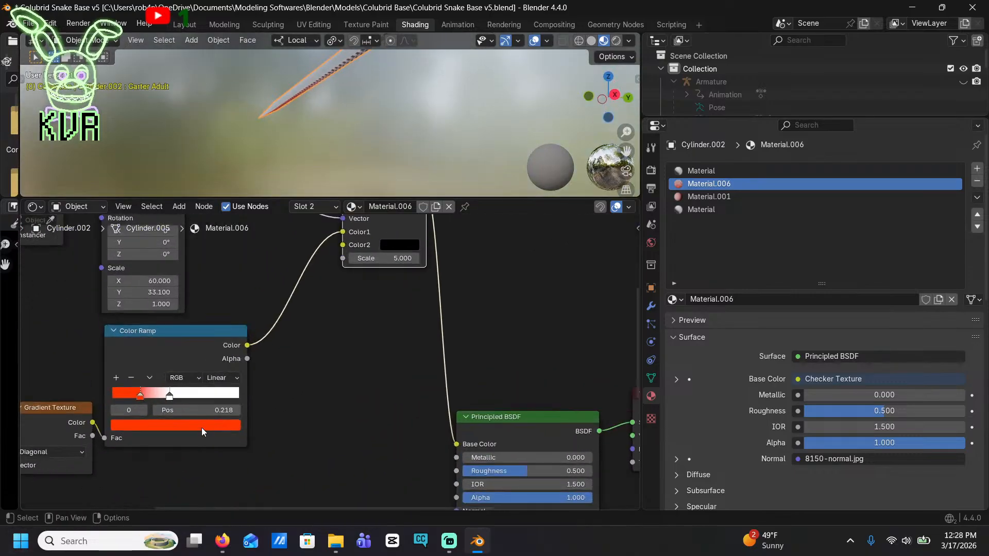
pyautogui.click(202, 425)
pyautogui.moveTo(220, 244); pyautogui.dragTo(218, 307)
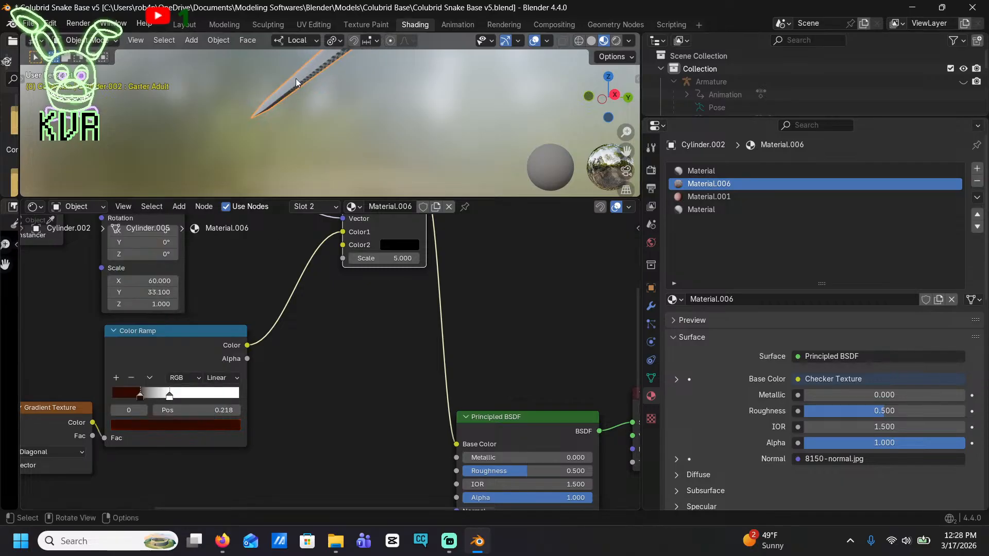
# Enter texture painting on the body's first material slot, undo a test stroke, and bring up the brush's color palette
pyautogui.click(690, 170)
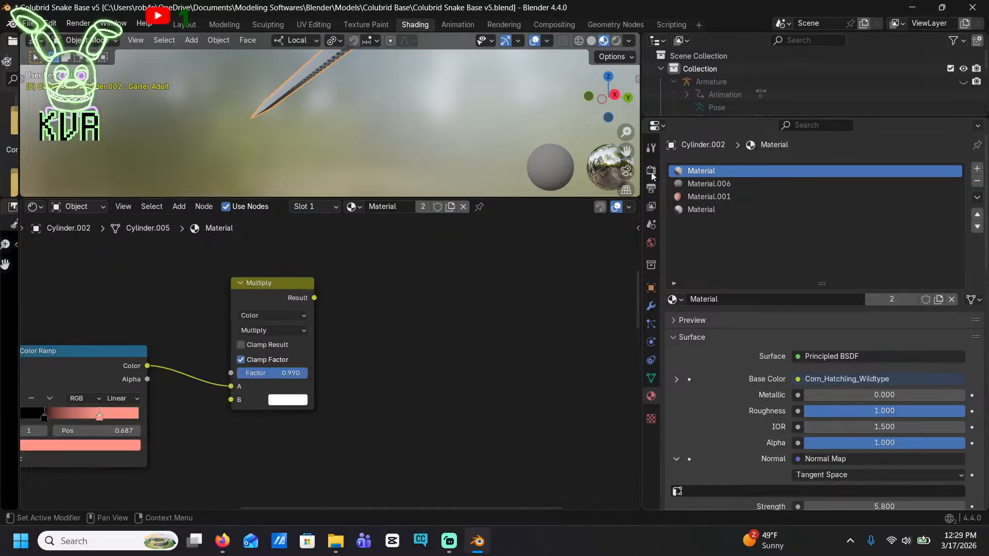
pyautogui.click(366, 25)
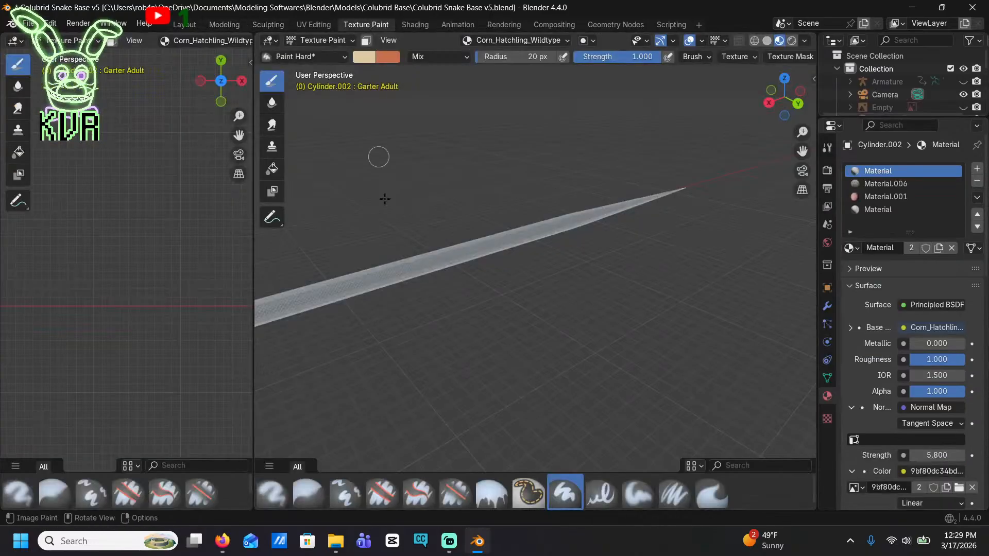
pyautogui.moveTo(368, 275); pyautogui.dragTo(470, 252)
pyautogui.hotkey('ctrl', 'z')
pyautogui.click(827, 148)
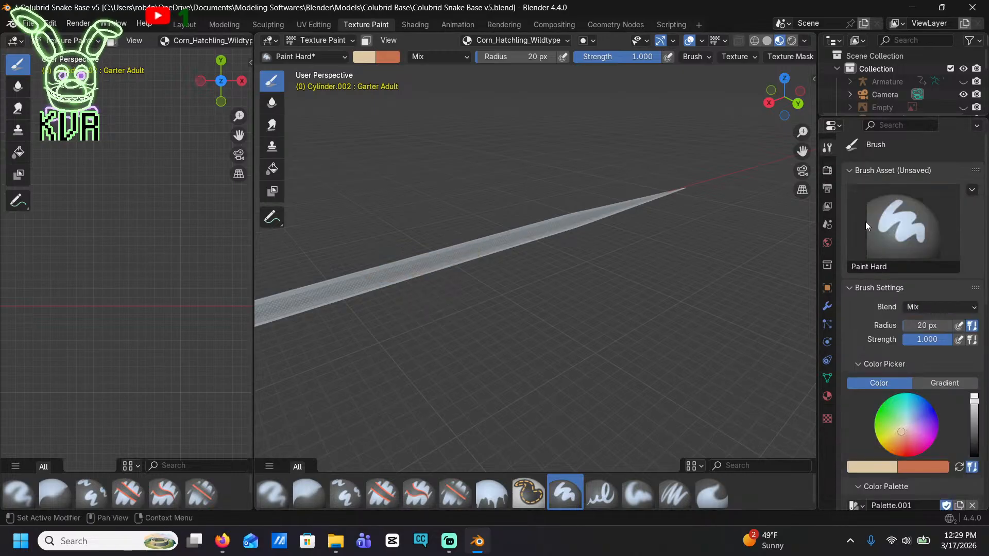
pyautogui.scroll(-6, 900, 338)
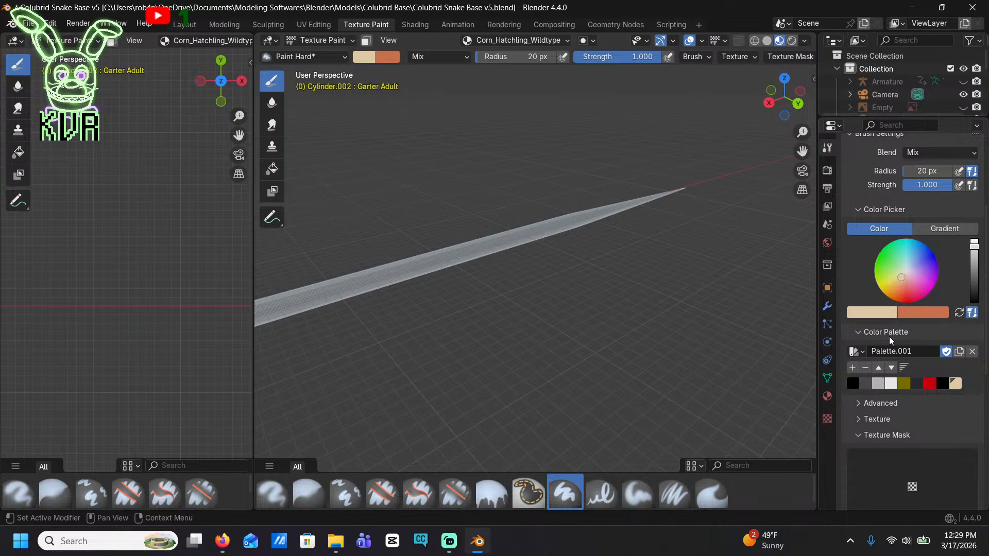
# In File Explorer, open the reference photo 20250318_091933.jpg from Pictures > Snakes > Rat Snakes > Phoenix
pyautogui.click(336, 543)
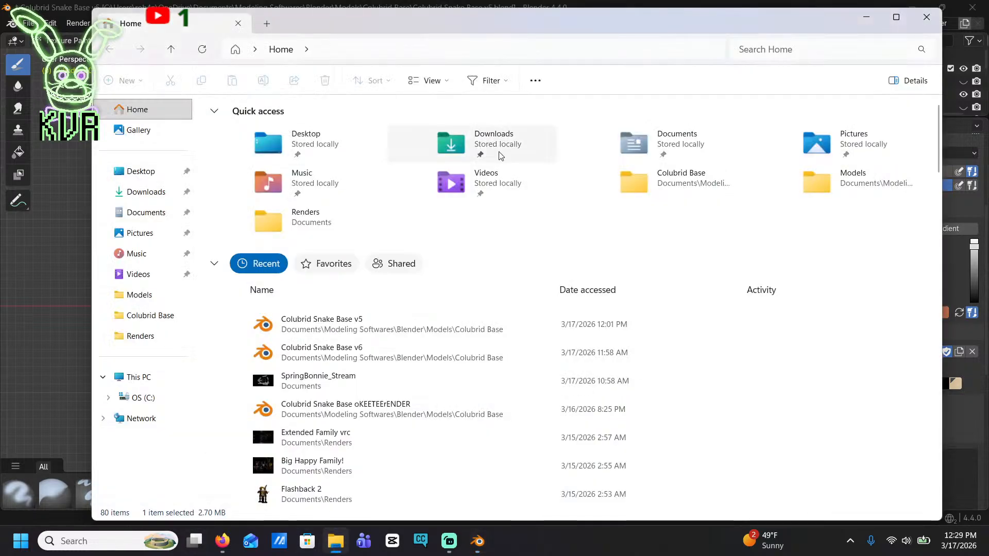
pyautogui.doubleClick(856, 137)
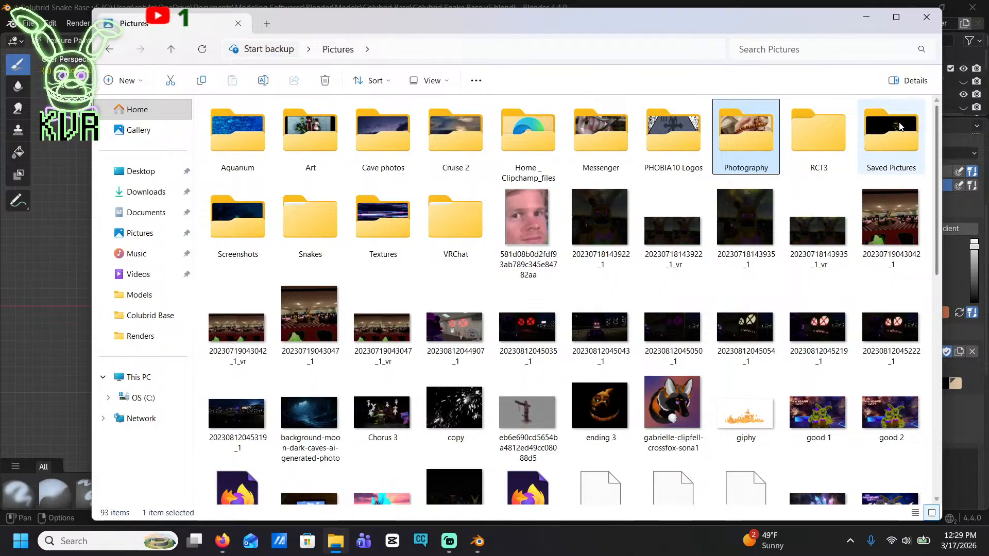
pyautogui.doubleClick(312, 221)
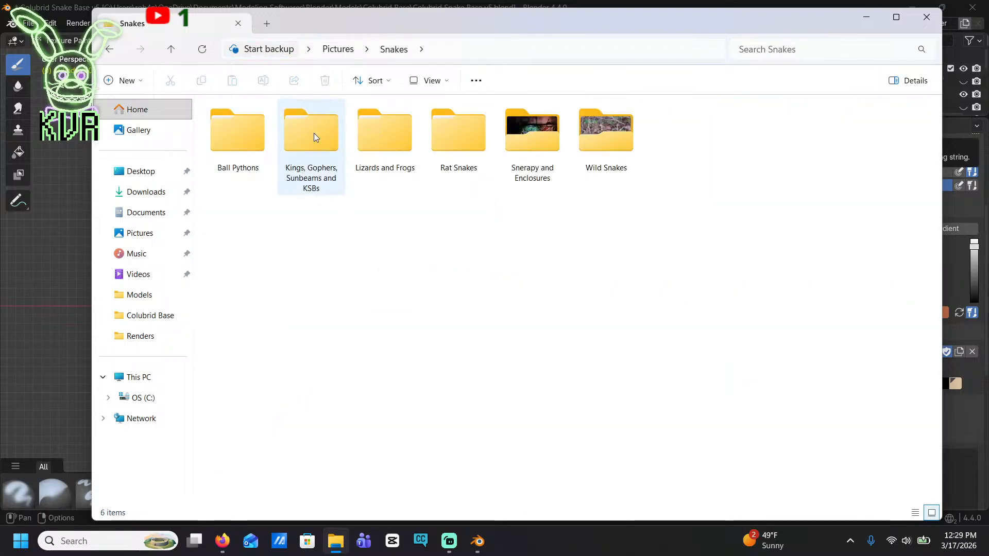
pyautogui.doubleClick(486, 120)
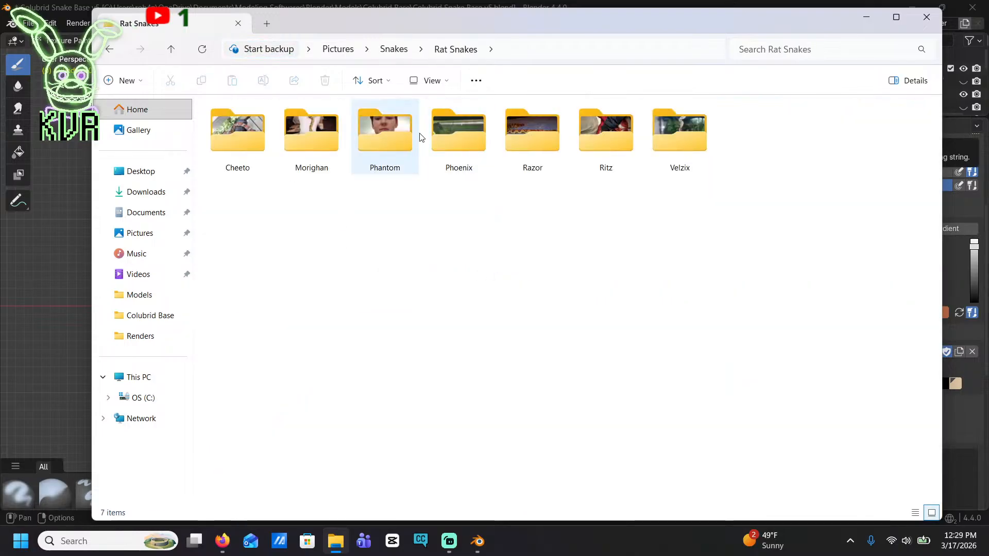
pyautogui.doubleClick(463, 143)
pyautogui.doubleClick(265, 135)
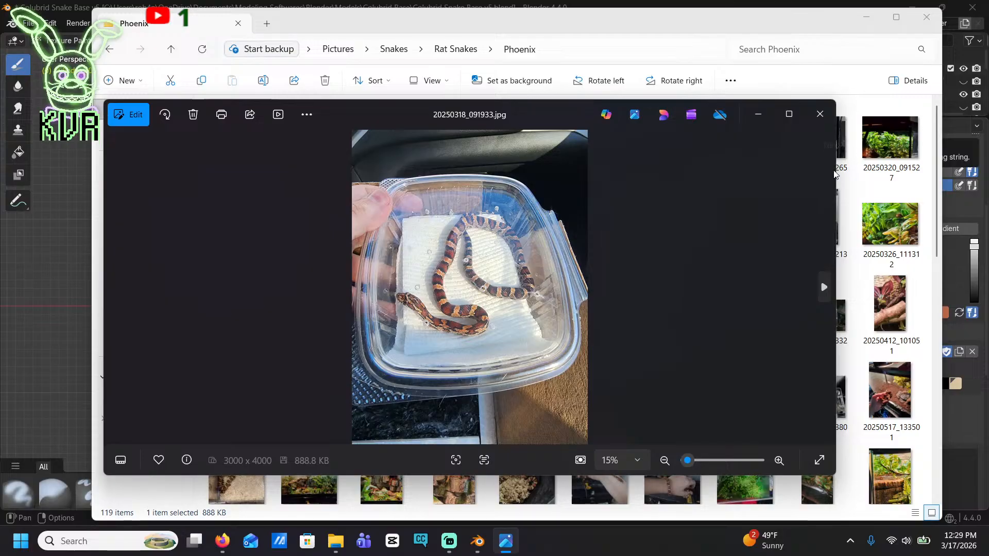
# Narrow the photo viewer window, enlarge the view on the hatchling's pattern, and minimize File Explorer to return to Blender
pyautogui.moveTo(834, 144); pyautogui.dragTo(357, 230)
pyautogui.scroll(5, 357, 230)
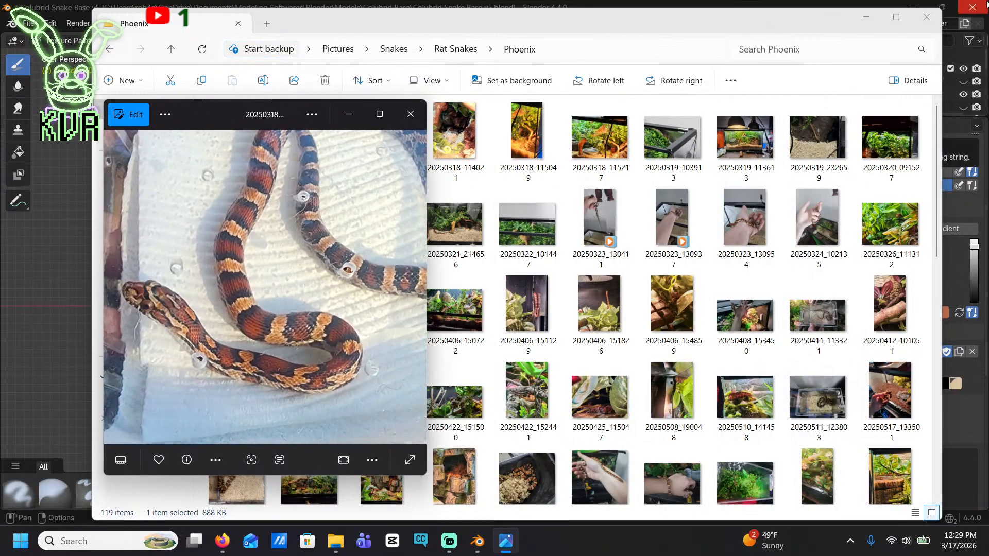
pyautogui.click(865, 16)
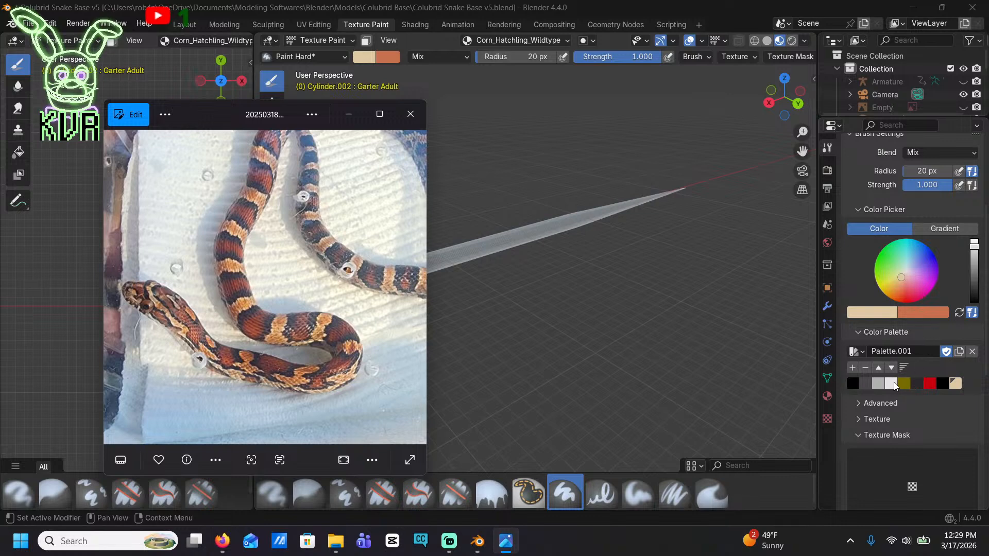
# Remove every existing color swatch from Palette.001
pyautogui.click(851, 384)
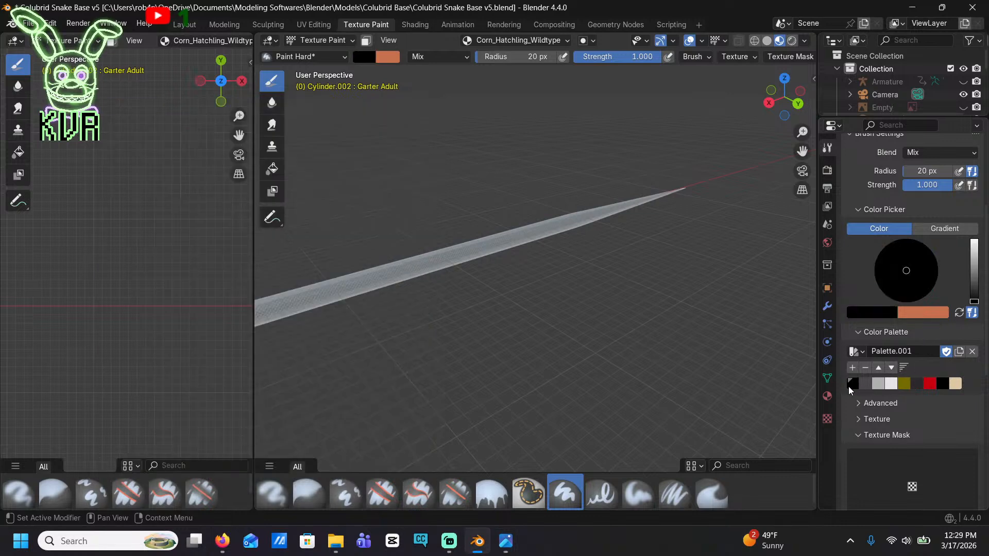
pyautogui.click(856, 385)
pyautogui.press('Delete')
pyautogui.click(855, 385)
pyautogui.press('Delete')
pyautogui.click(855, 384)
pyautogui.press('Delete')
pyautogui.click(855, 385)
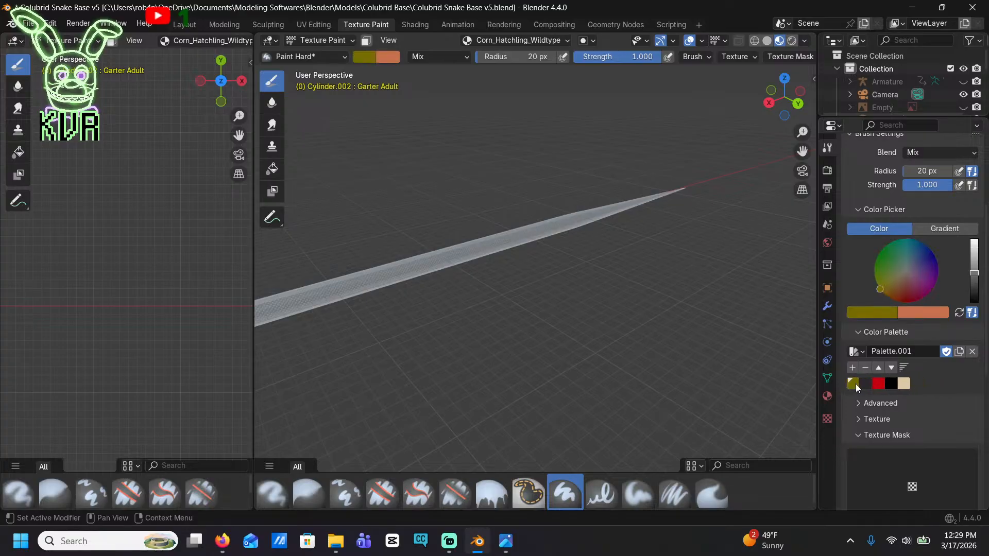
pyautogui.press('Delete')
pyautogui.click(855, 385)
pyautogui.press('Delete')
pyautogui.click(855, 385)
pyautogui.press('Delete')
pyautogui.click(855, 385)
pyautogui.press('Delete')
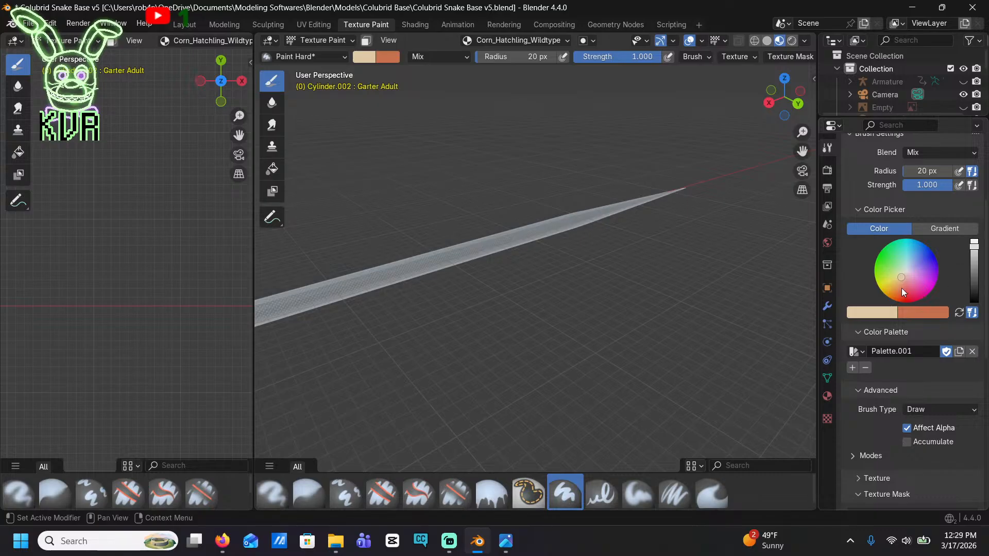
# Add a medium brown swatch (#7C523E) to the palette and test the color with a stroke along the tail
pyautogui.moveTo(901, 289); pyautogui.dragTo(894, 300)
pyautogui.moveTo(974, 247); pyautogui.dragTo(974, 270)
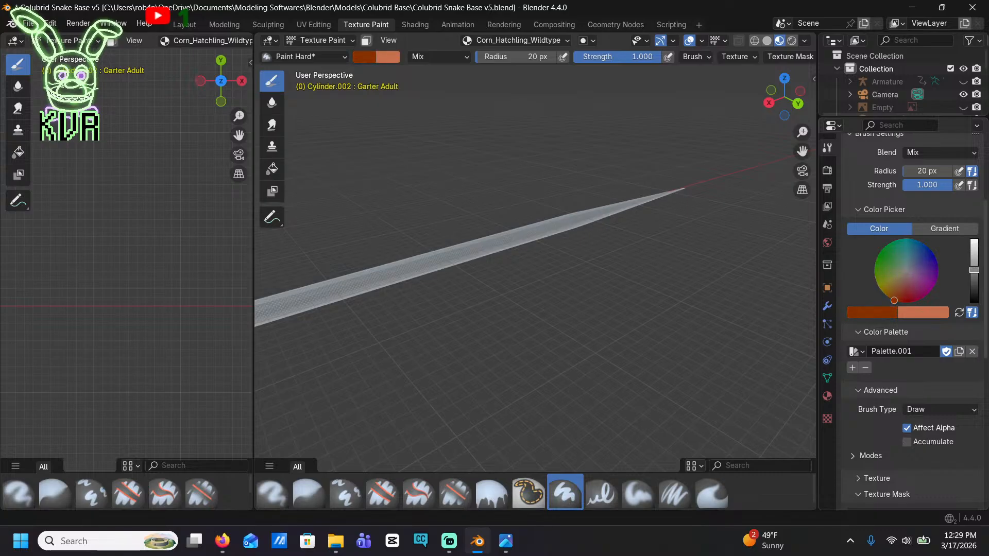
pyautogui.moveTo(893, 301); pyautogui.dragTo(896, 289)
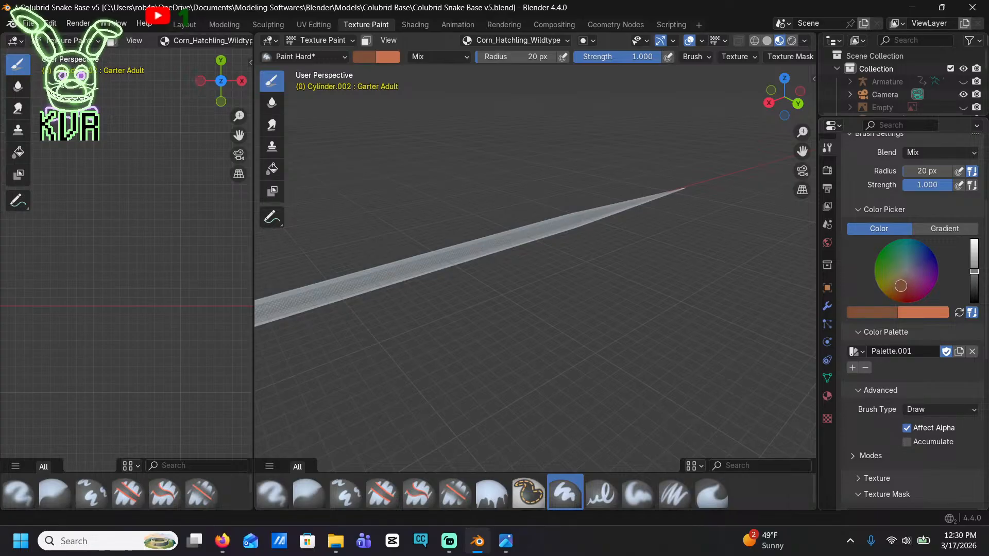
pyautogui.click(852, 368)
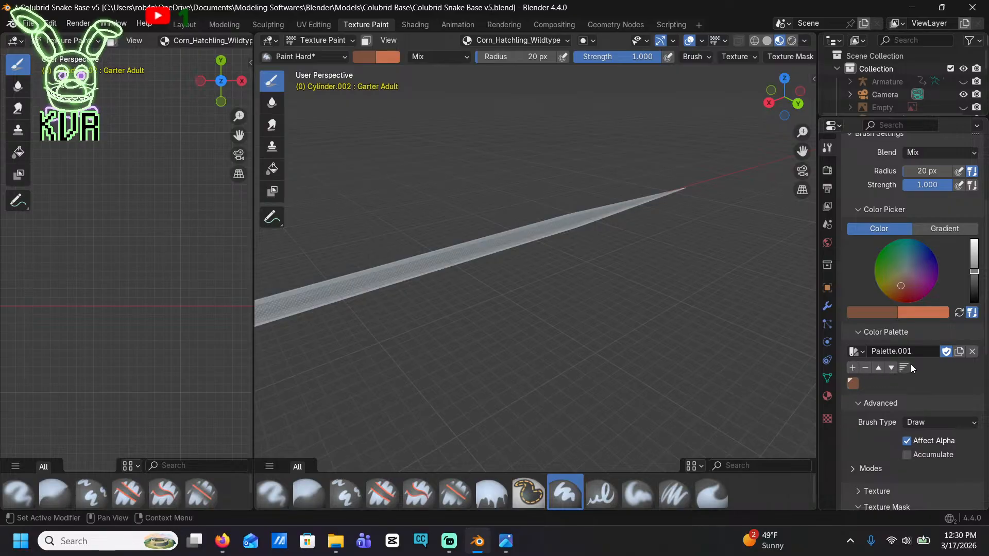
pyautogui.moveTo(469, 256)
pyautogui.mouseDown()
pyautogui.moveTo(408, 279)
pyautogui.moveTo(427, 259)
pyautogui.moveTo(587, 216)
pyautogui.moveTo(589, 200)
pyautogui.moveTo(646, 199)
pyautogui.mouseUp()
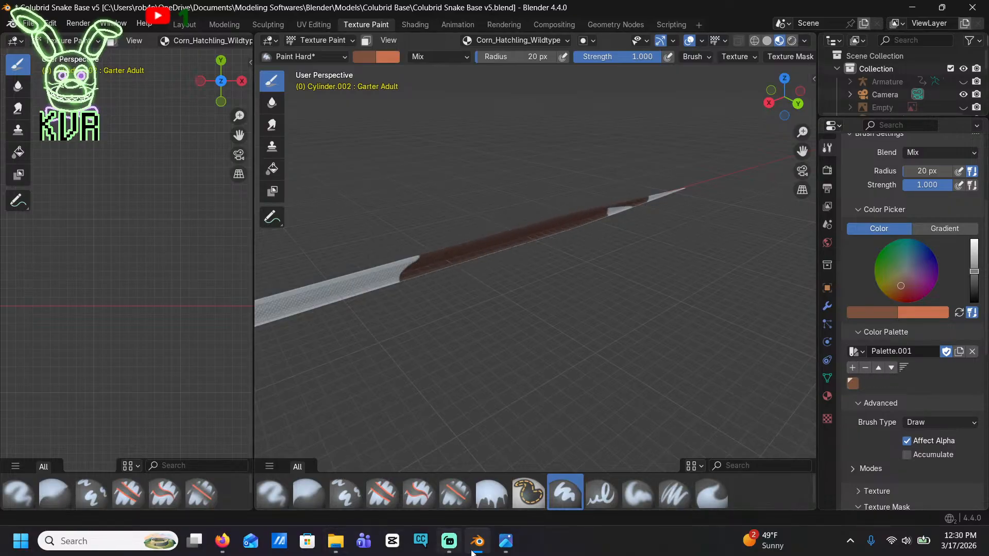
pyautogui.moveTo(505, 541)
pyautogui.moveTo(506, 478)
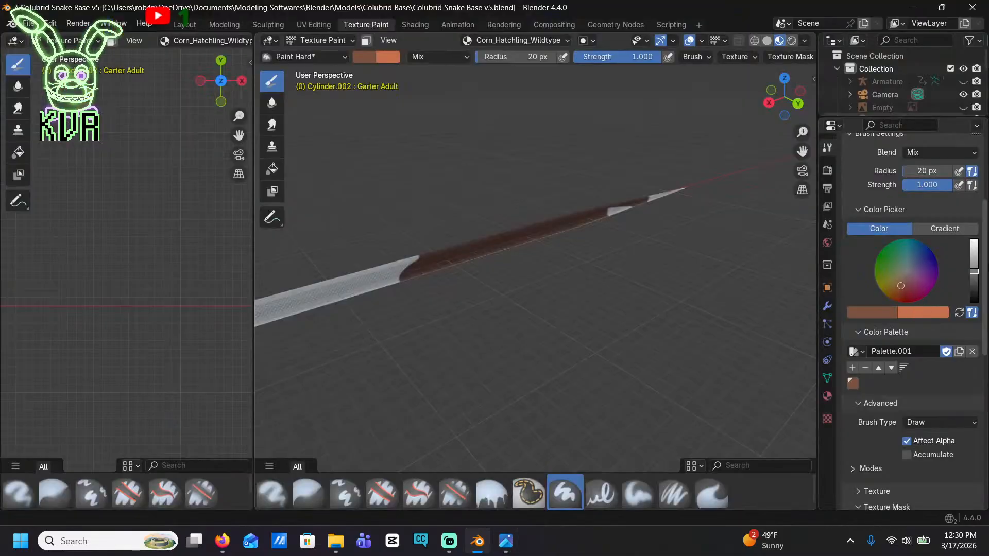
# Lighten the brush color to a value of 0.618, adjust it to a warmer light brown, and repaint the tail with it
pyautogui.click(883, 311)
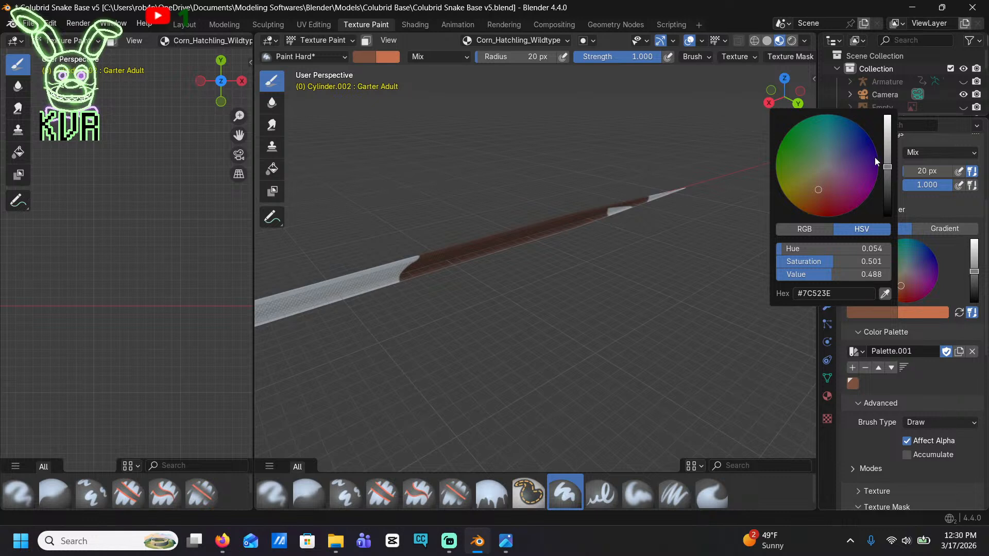
pyautogui.scroll(3, 882, 165)
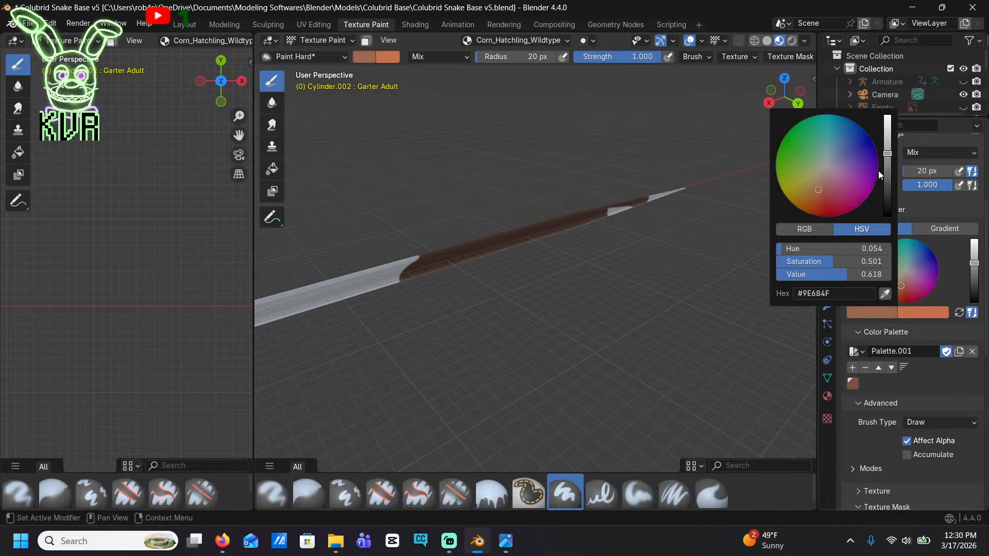
pyautogui.moveTo(823, 197); pyautogui.dragTo(823, 182)
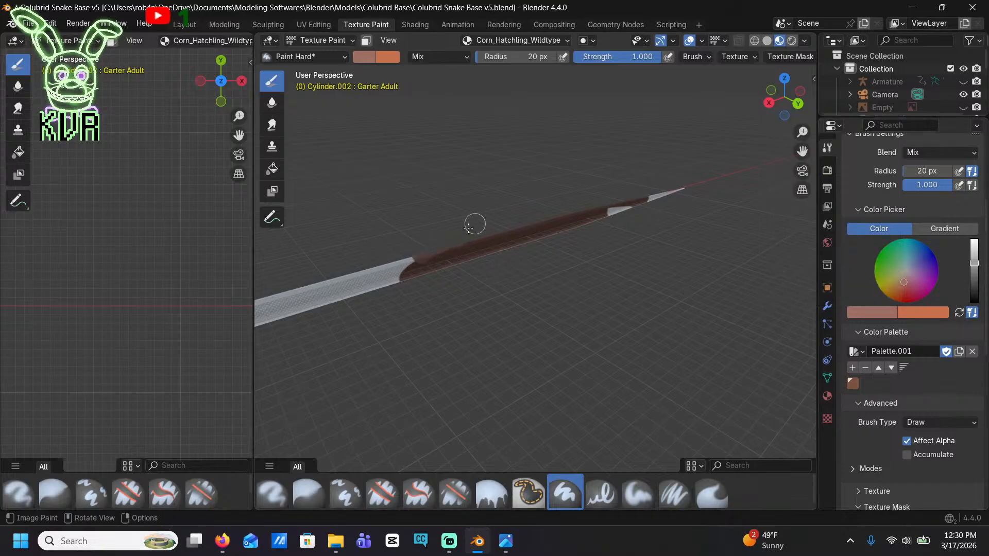
pyautogui.moveTo(410, 269)
pyautogui.mouseDown()
pyautogui.moveTo(393, 284)
pyautogui.moveTo(654, 196)
pyautogui.moveTo(489, 232)
pyautogui.mouseUp()
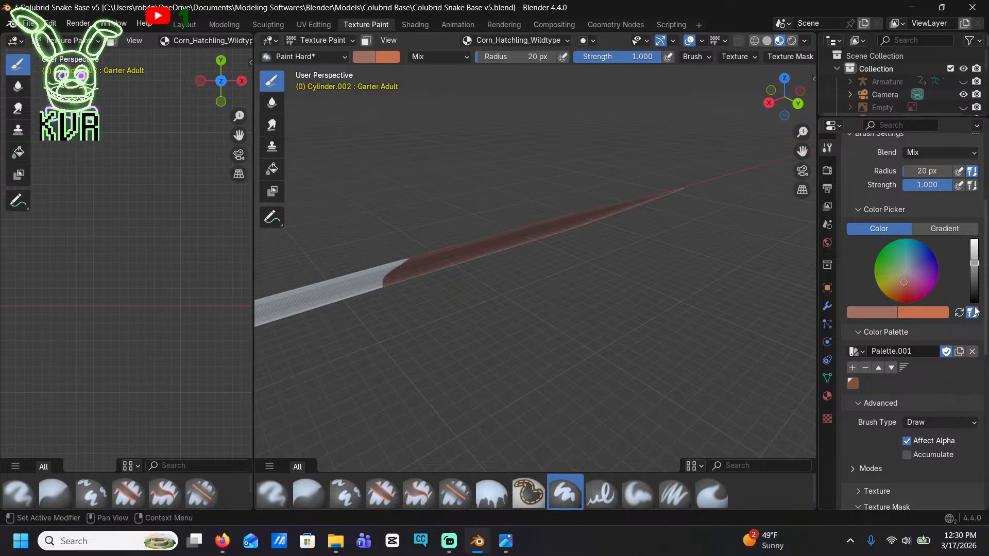
pyautogui.click(886, 307)
pyautogui.moveTo(823, 183); pyautogui.dragTo(819, 188)
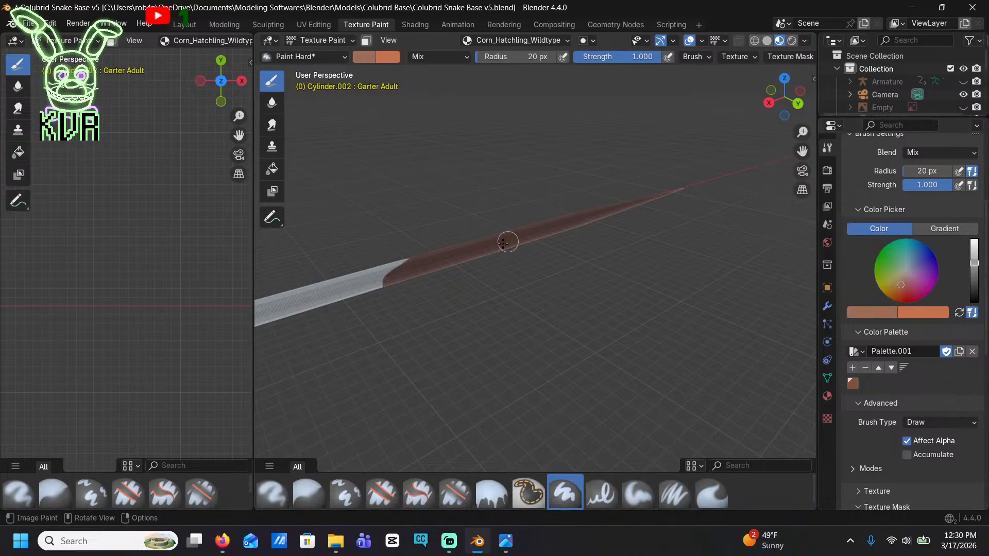
pyautogui.moveTo(504, 243); pyautogui.dragTo(339, 292)
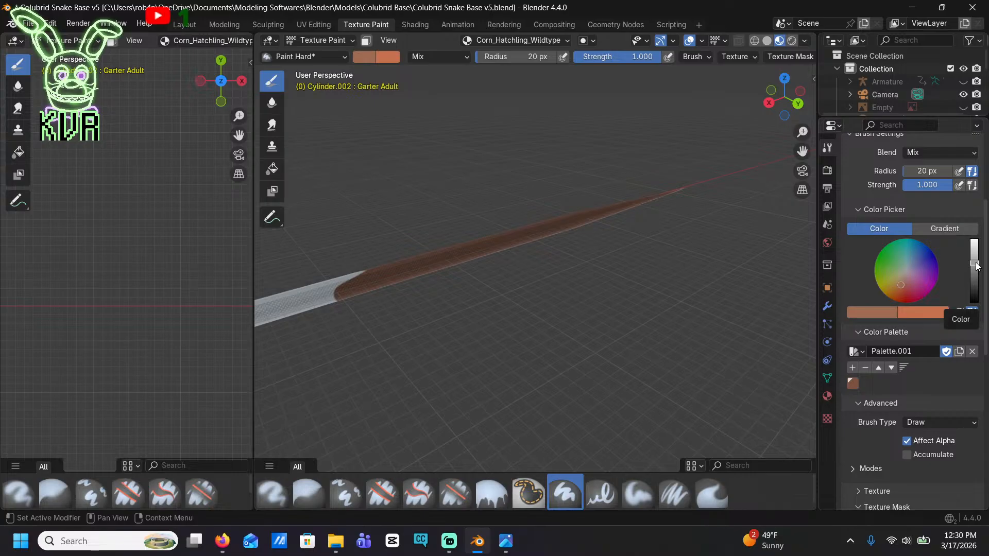
# Shift the brush color to tan #9E7354, paint it farther along the tail, and replace the brown palette swatch with it
pyautogui.click(900, 280)
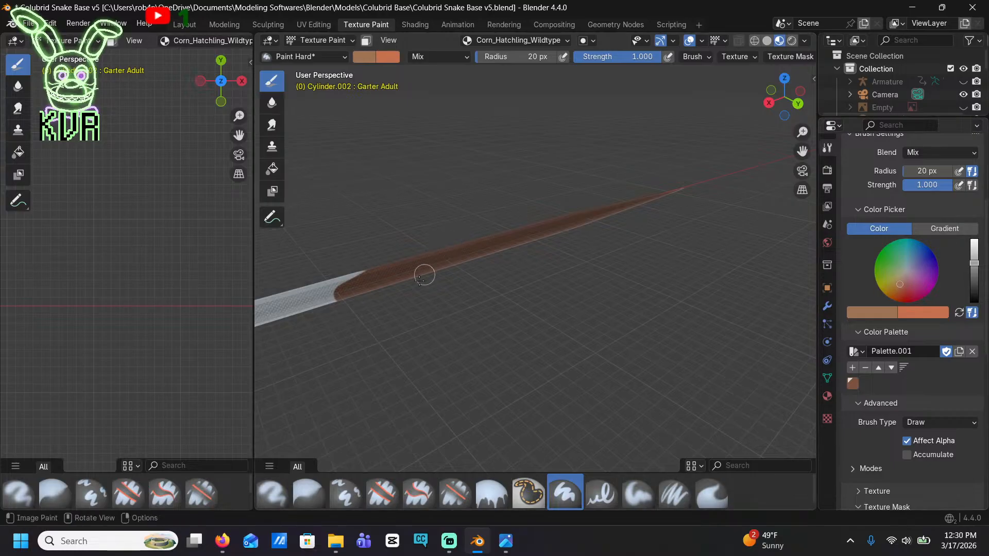
pyautogui.moveTo(393, 277)
pyautogui.mouseDown()
pyautogui.moveTo(371, 271)
pyautogui.moveTo(294, 301)
pyautogui.mouseUp()
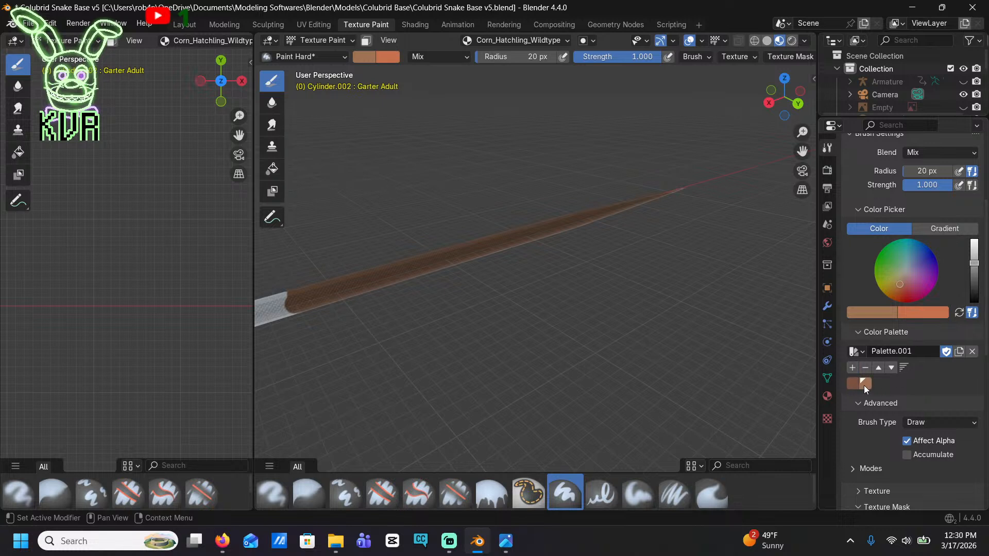
pyautogui.moveTo(862, 382)
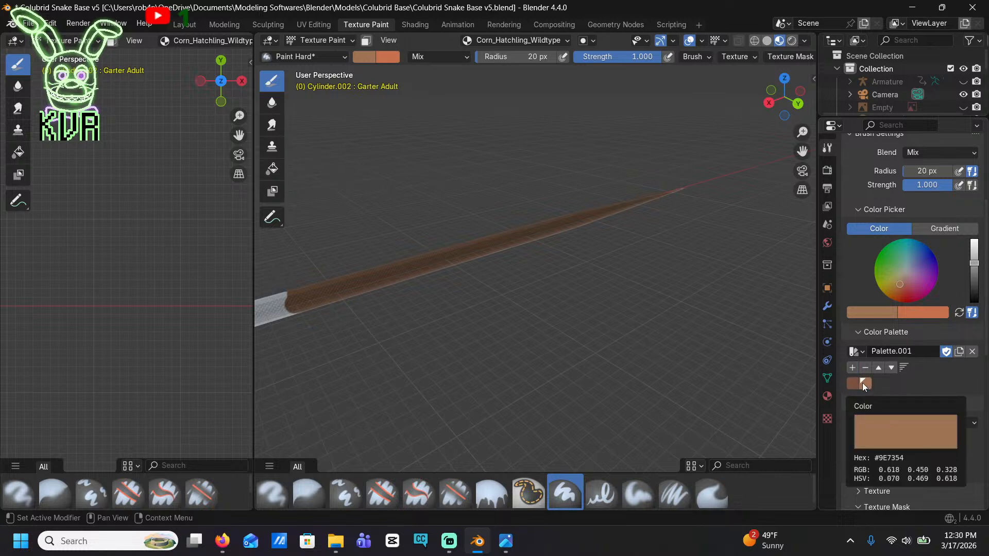
pyautogui.click(852, 385)
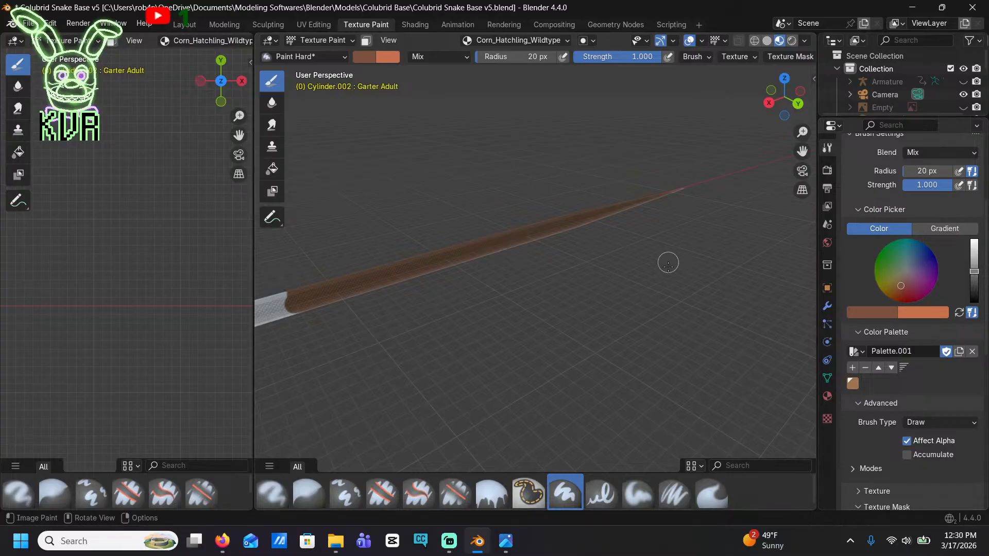
# Add a dark red swatch and a near-black swatch to the palette
pyautogui.click(904, 302)
pyautogui.moveTo(904, 302); pyautogui.dragTo(905, 303)
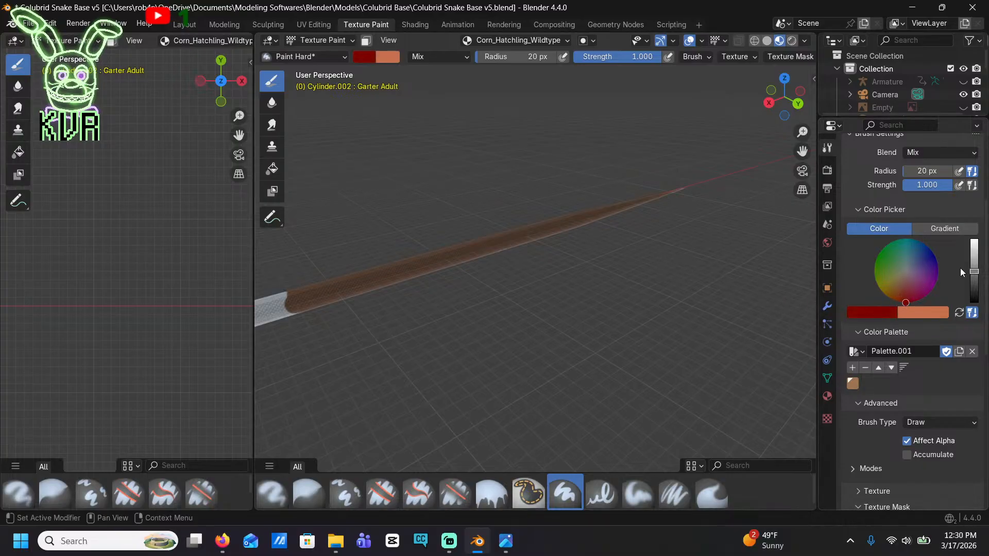
pyautogui.moveTo(973, 271); pyautogui.dragTo(974, 281)
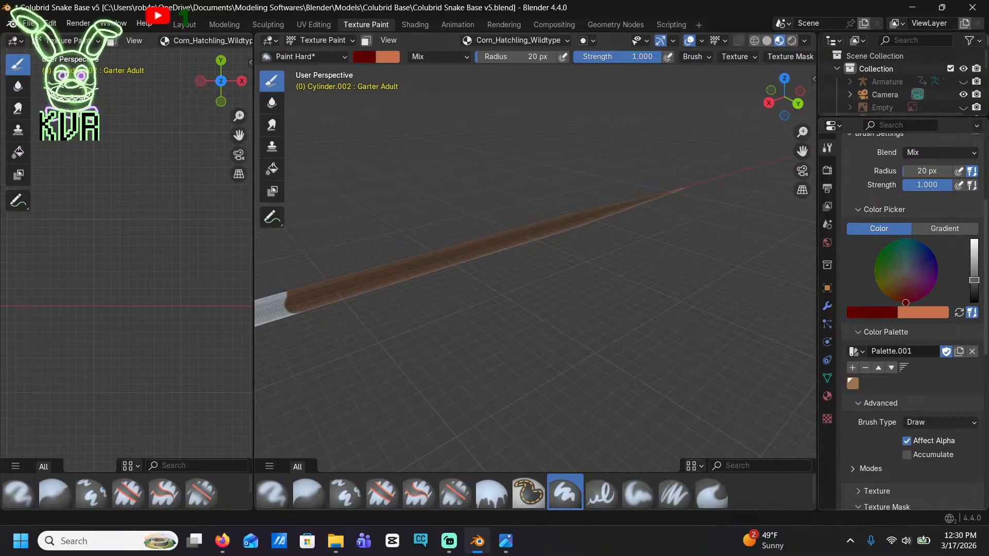
pyautogui.moveTo(905, 300); pyautogui.dragTo(905, 294)
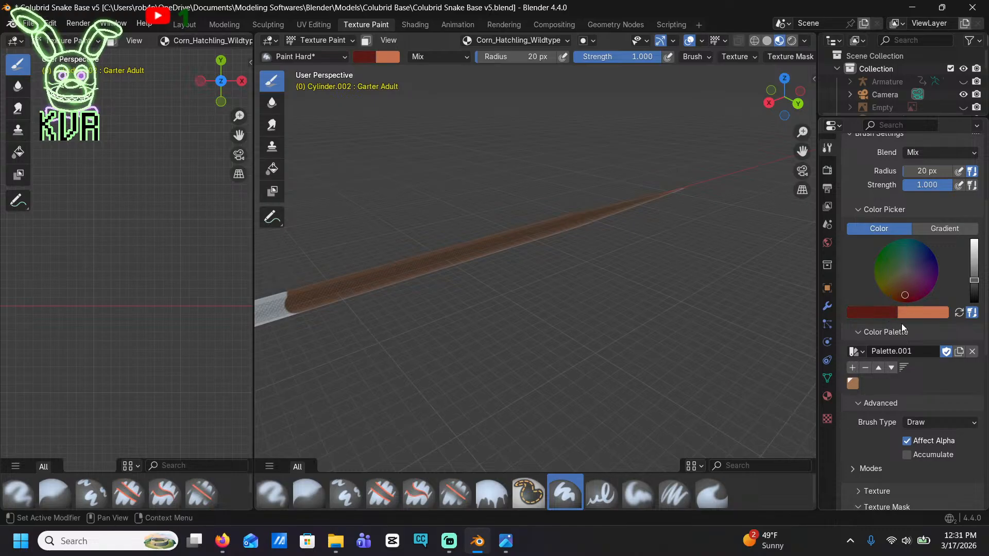
pyautogui.click(852, 368)
pyautogui.moveTo(974, 280)
pyautogui.mouseDown()
pyautogui.moveTo(974, 304)
pyautogui.moveTo(974, 289)
pyautogui.mouseUp()
pyautogui.click(855, 371)
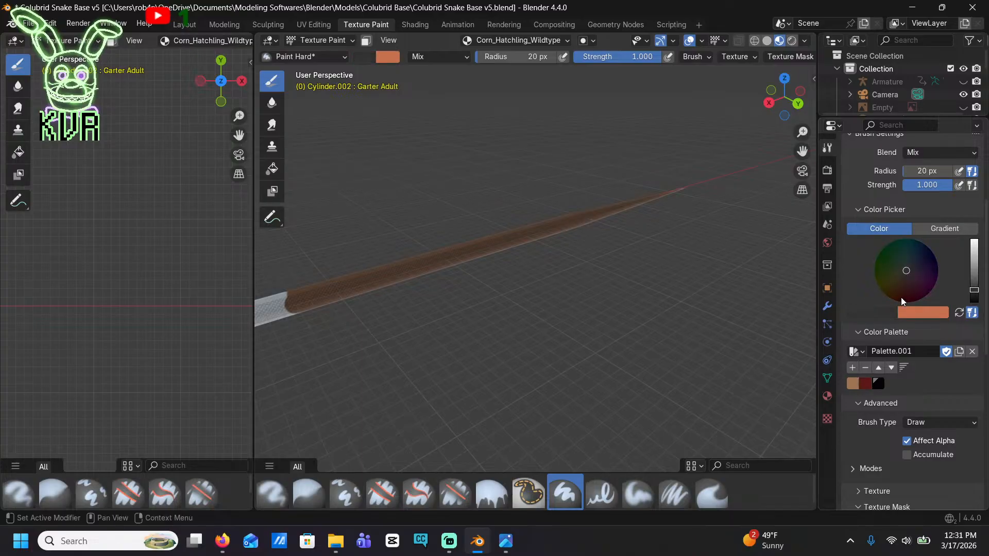
# Mix a dark burnt orange brush color and add it to the palette
pyautogui.moveTo(891, 297); pyautogui.dragTo(888, 298)
pyautogui.moveTo(974, 289); pyautogui.dragTo(974, 238)
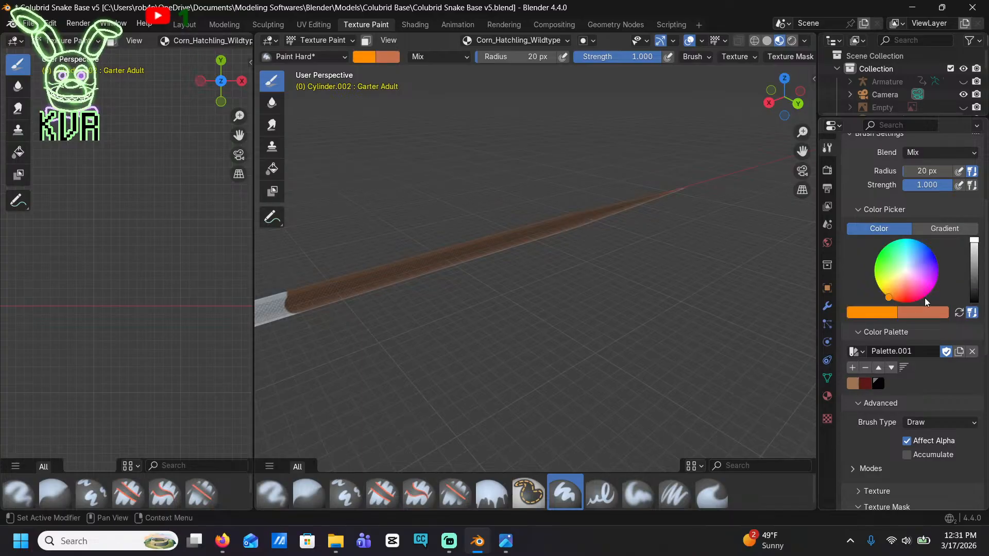
pyautogui.moveTo(891, 298); pyautogui.dragTo(895, 301)
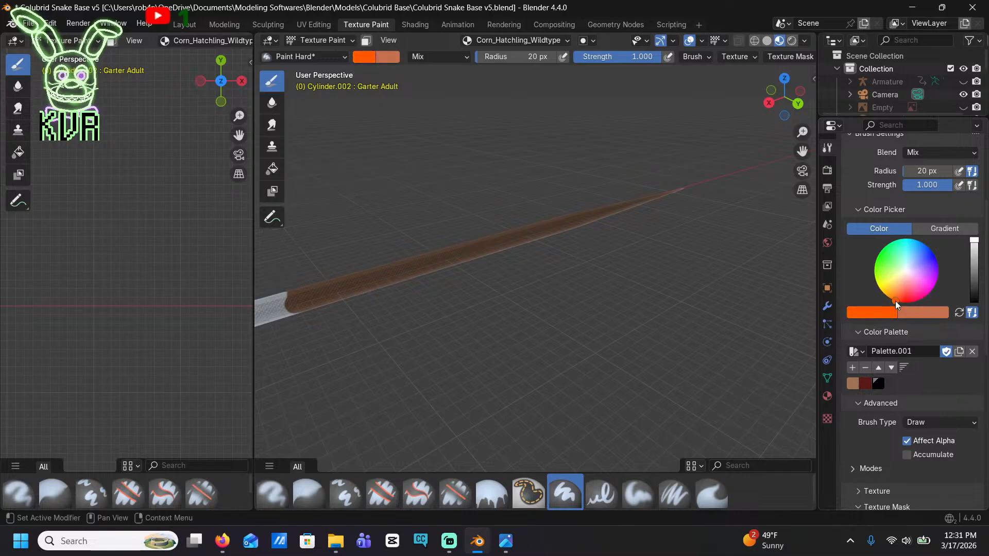
pyautogui.moveTo(973, 240); pyautogui.dragTo(974, 262)
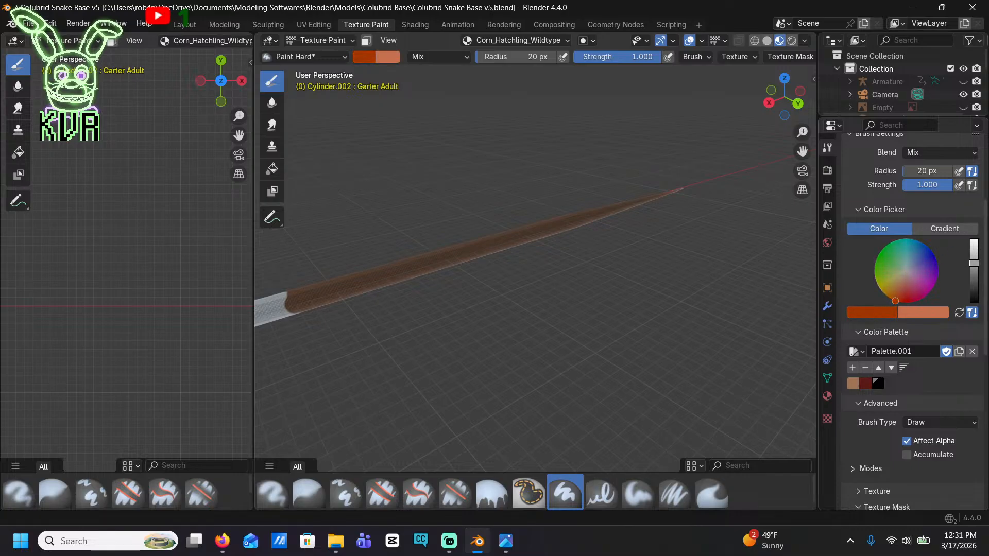
pyautogui.click(853, 368)
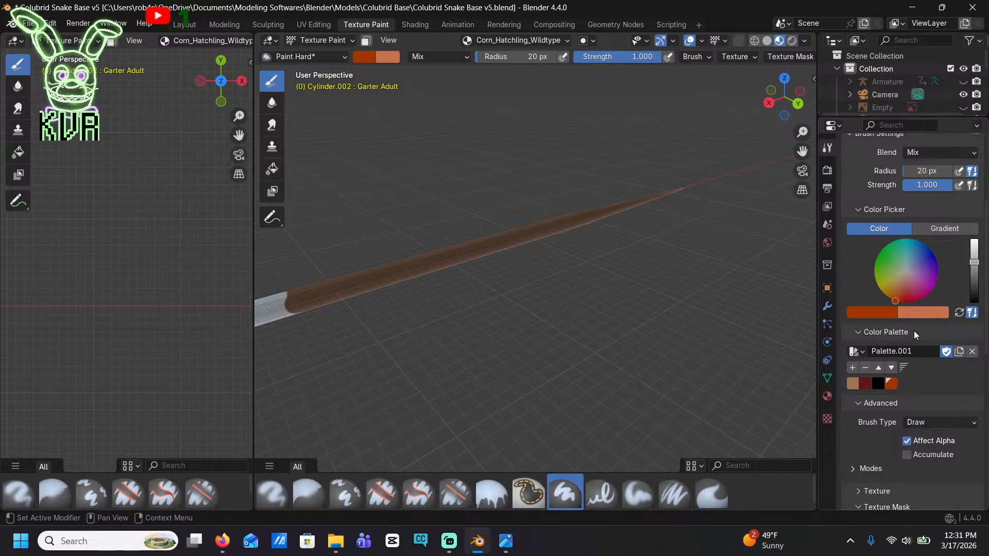
# Select the tan palette swatch and paint the remaining unpainted length of the body with it up to the head
pyautogui.click(851, 383)
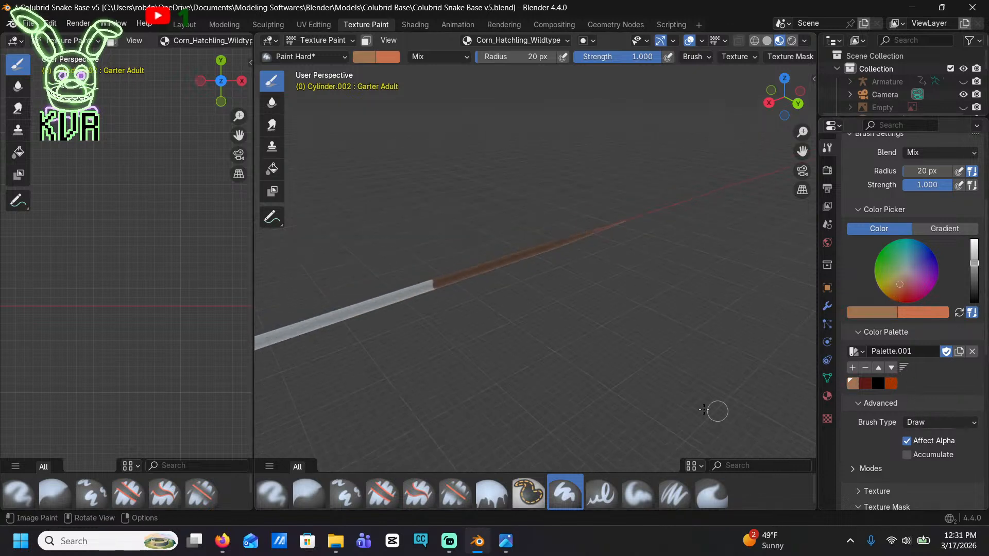
pyautogui.moveTo(468, 289)
pyautogui.mouseDown()
pyautogui.moveTo(486, 274)
pyautogui.moveTo(327, 326)
pyautogui.moveTo(373, 301)
pyautogui.mouseUp()
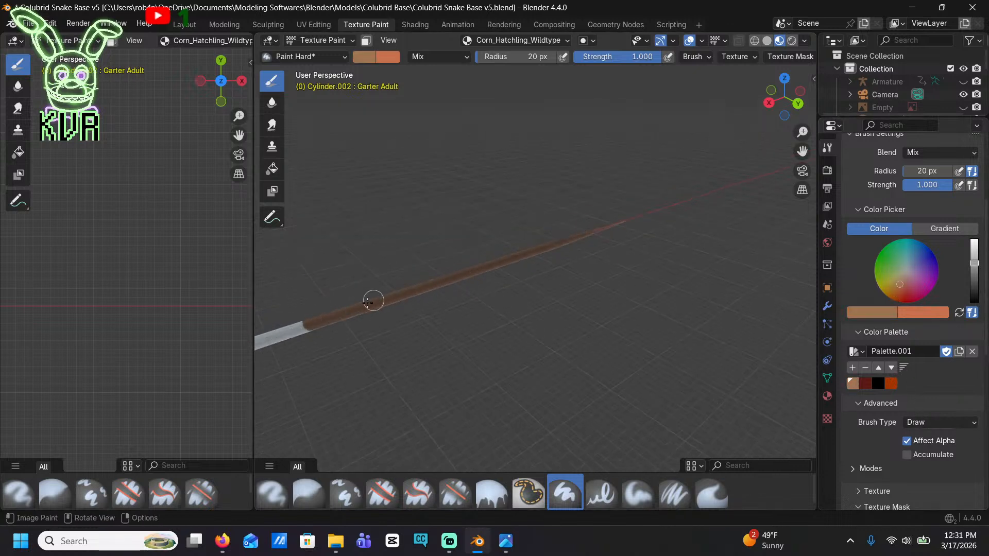
pyautogui.scroll(-4, 535, 286)
pyautogui.moveTo(444, 300); pyautogui.dragTo(329, 328)
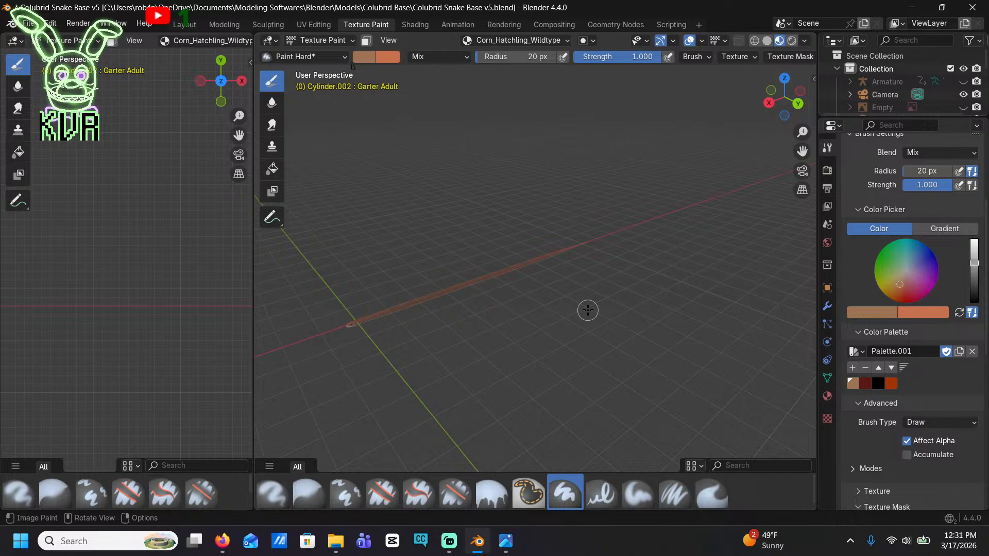
pyautogui.moveTo(493, 385); pyautogui.dragTo(686, 269, button='middle')
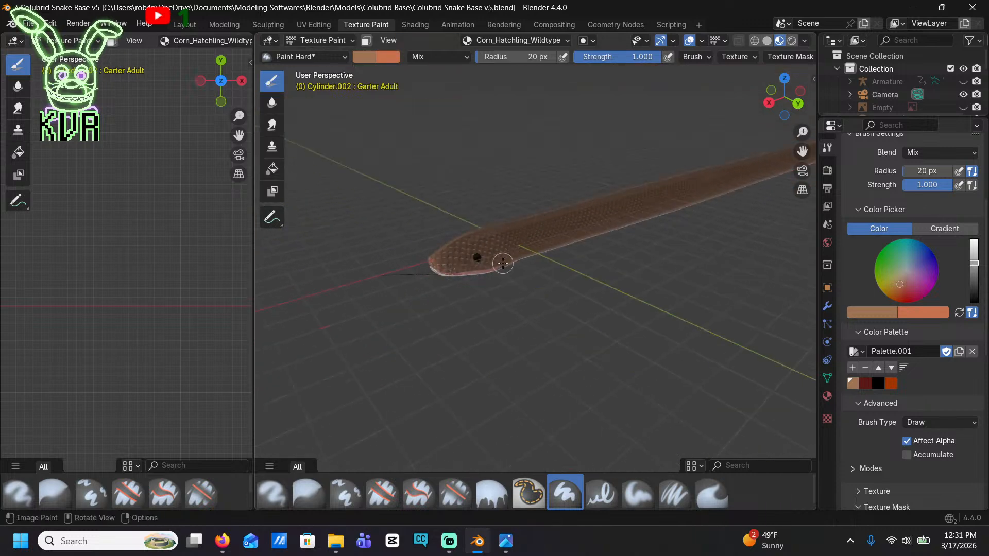
# Paint the lower flank tan along the edge of the belly, from the jaw and neck back along the body
pyautogui.moveTo(507, 267); pyautogui.dragTo(547, 164, button='middle')
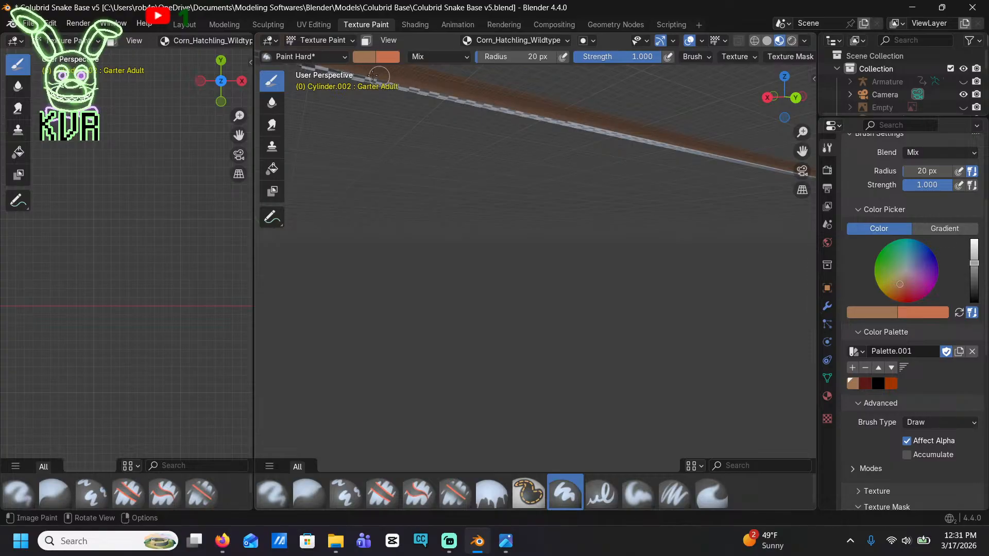
pyautogui.keyDown('shift'); pyautogui.moveTo(363, 94); pyautogui.dragTo(504, 137, button='middle'); pyautogui.keyUp('shift')
pyautogui.moveTo(505, 137)
pyautogui.mouseDown()
pyautogui.moveTo(381, 129)
pyautogui.moveTo(363, 118)
pyautogui.moveTo(480, 135)
pyautogui.mouseUp()
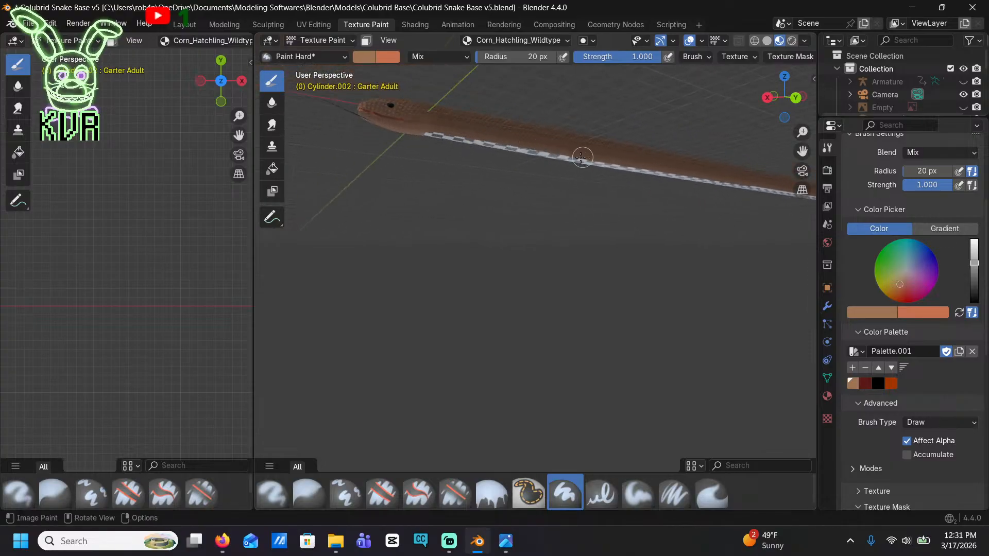
pyautogui.moveTo(455, 147)
pyautogui.mouseDown(button='middle')
pyautogui.moveTo(709, 192)
pyautogui.moveTo(602, 211)
pyautogui.moveTo(443, 206)
pyautogui.moveTo(504, 103)
pyautogui.mouseUp(button='middle')
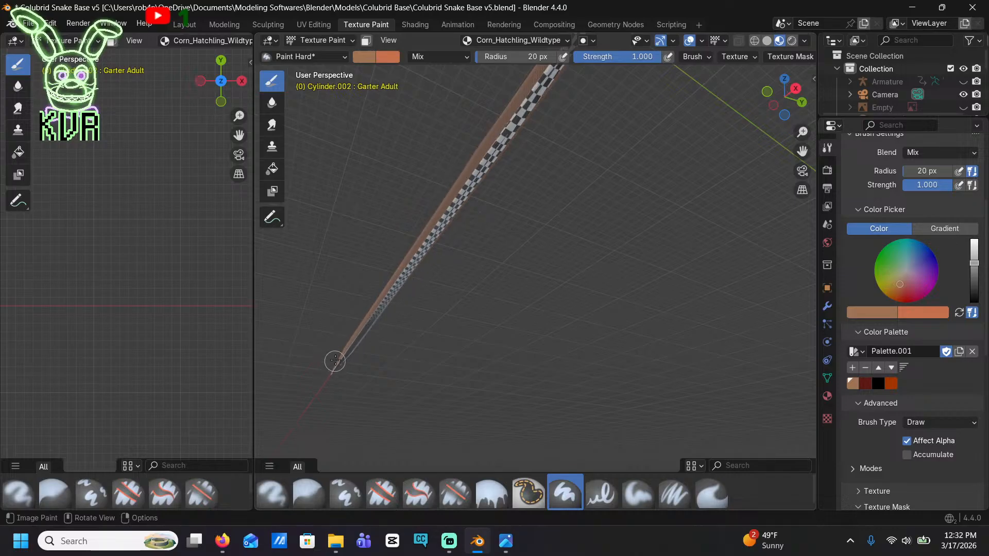
# Paint the lower side of the tail tan along the belly edge, down to the tail tip
pyautogui.scroll(2, 360, 350)
pyautogui.keyDown('shift'); pyautogui.moveTo(361, 350); pyautogui.dragTo(726, 285, button='middle'); pyautogui.keyUp('shift')
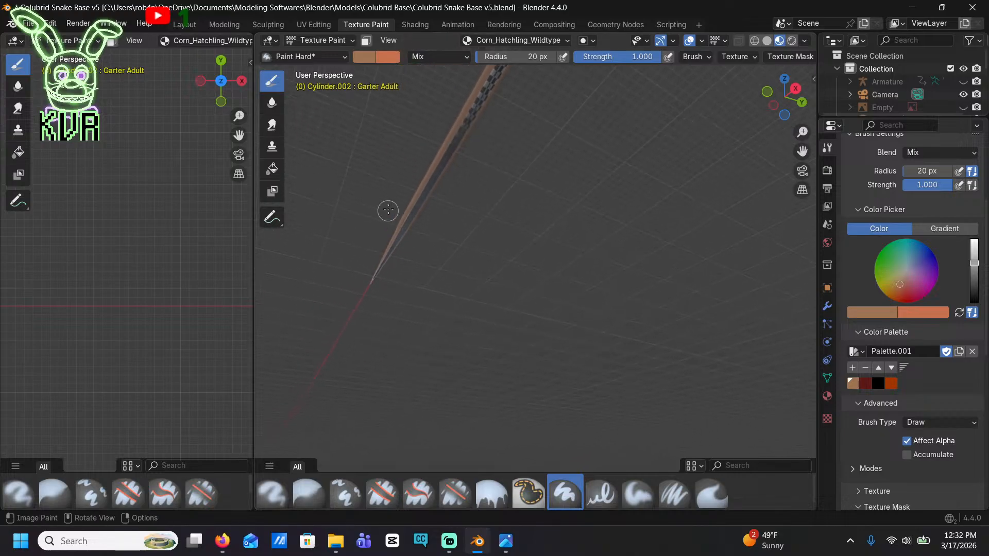
pyautogui.scroll(4, 378, 251)
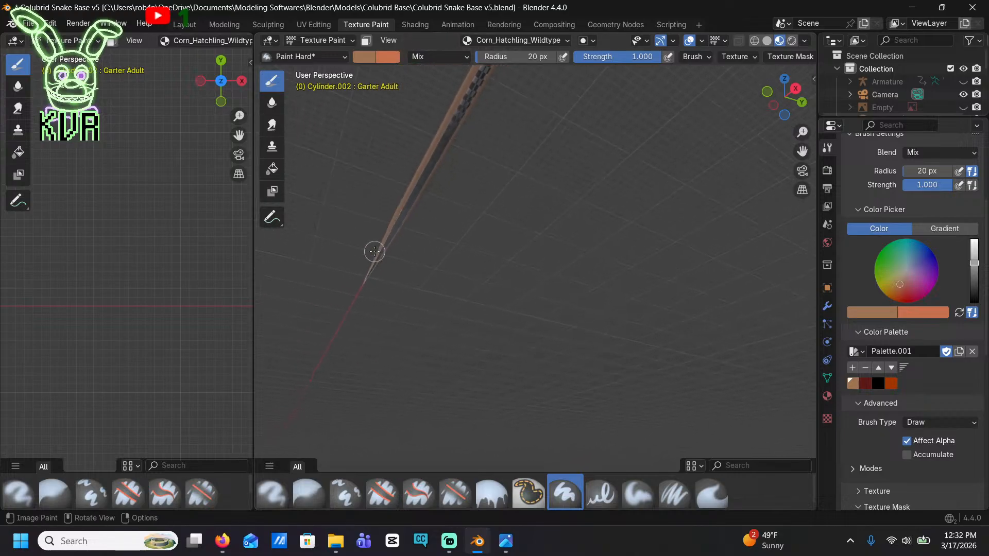
pyautogui.scroll(-4, 396, 260)
pyautogui.moveTo(350, 327)
pyautogui.keyDown('ctrl'); pyautogui.keyDown('shift'); pyautogui.mouseDown(button='middle')
pyautogui.moveTo(290, 161)
pyautogui.moveTo(360, 196)
pyautogui.moveTo(551, 228)
pyautogui.moveTo(534, 150)
pyautogui.mouseUp(button='middle'); pyautogui.keyUp('shift'); pyautogui.keyUp('ctrl')
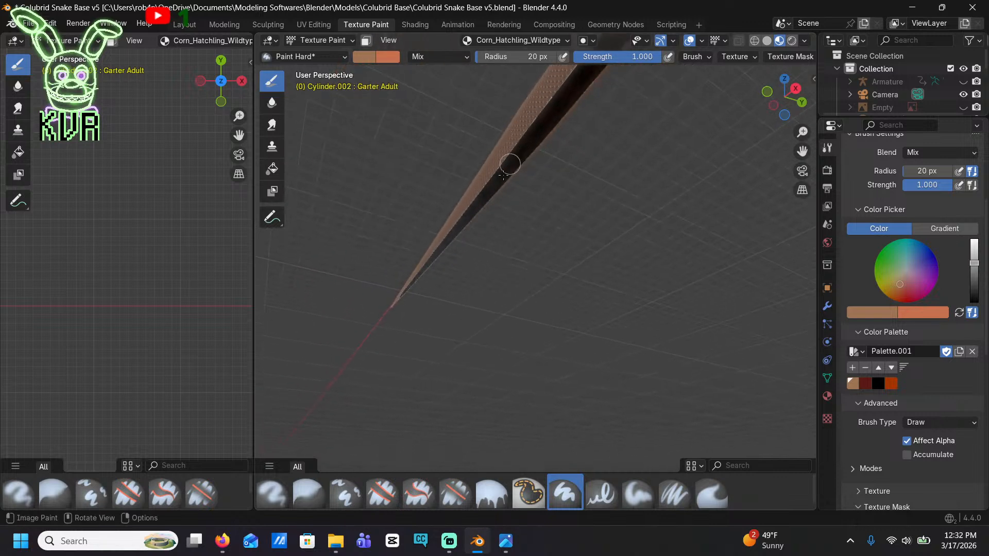
pyautogui.scroll(-3, 402, 268)
# Try painting a burnt orange patch across the top of the head from the top view
pyautogui.moveTo(407, 262); pyautogui.dragTo(577, 241, button='middle')
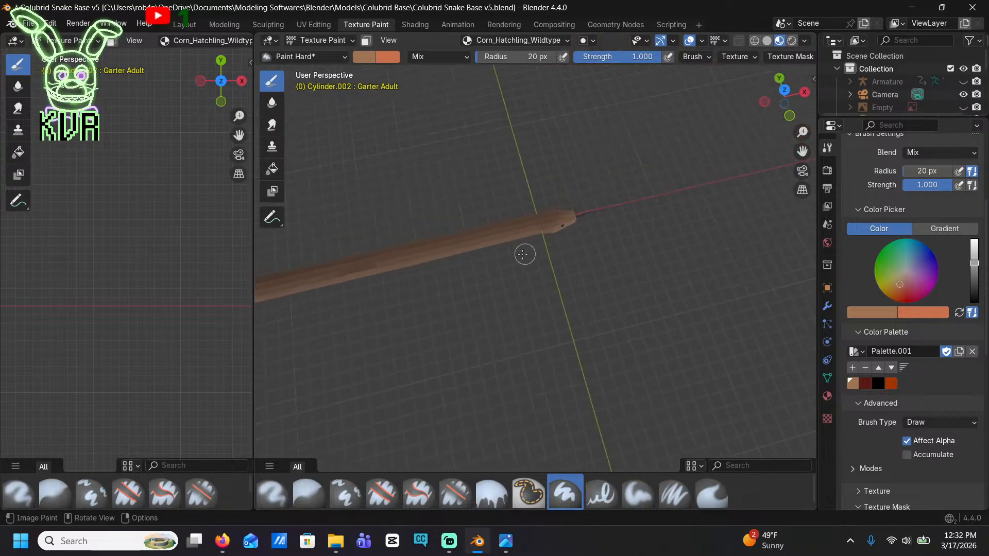
pyautogui.scroll(4, 525, 250)
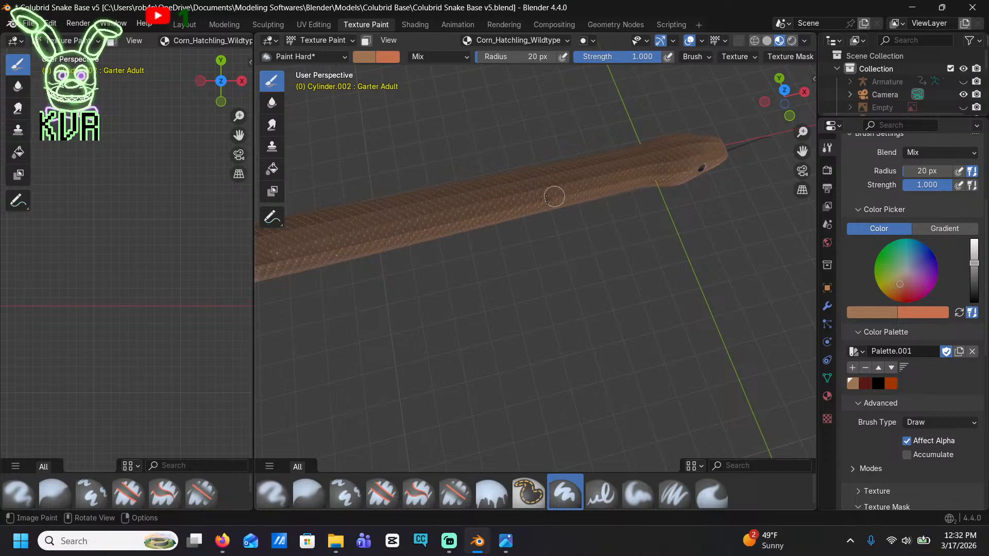
pyautogui.click(890, 384)
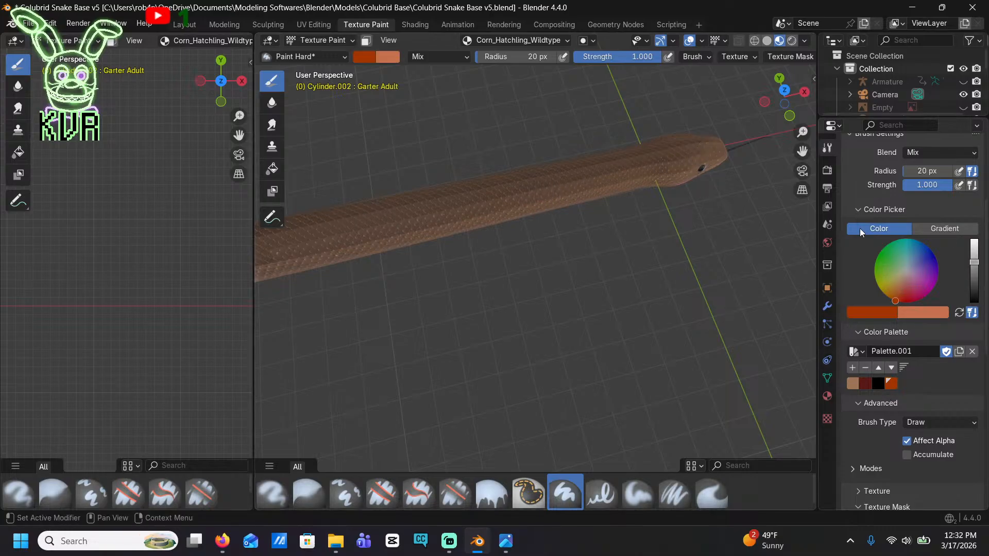
pyautogui.click(784, 90)
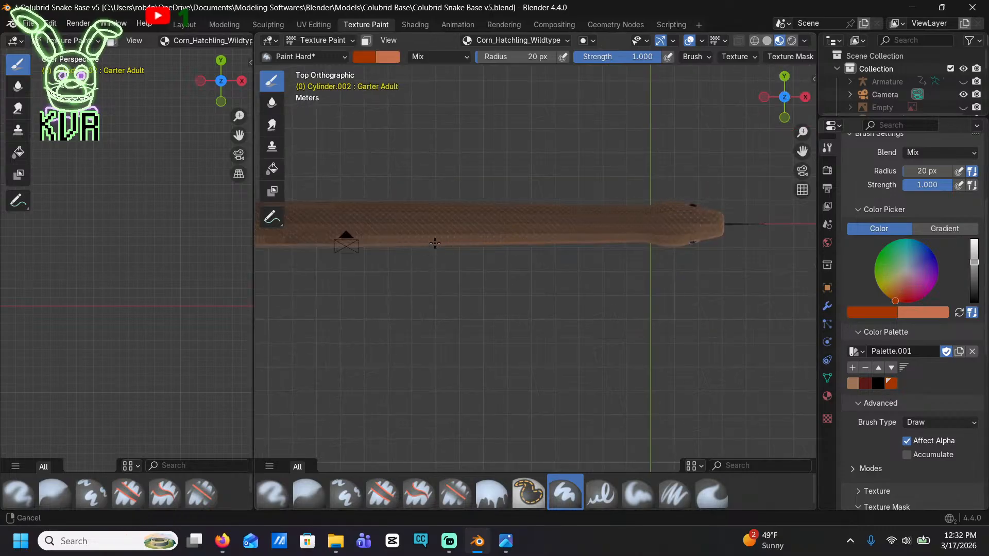
pyautogui.keyDown('shift'); pyautogui.moveTo(435, 243); pyautogui.dragTo(554, 212, button='middle'); pyautogui.keyUp('shift')
pyautogui.moveTo(780, 199)
pyautogui.keyDown('shift'); pyautogui.mouseDown(button='middle')
pyautogui.moveTo(497, 190)
pyautogui.moveTo(467, 149)
pyautogui.moveTo(585, 223)
pyautogui.mouseUp(button='middle'); pyautogui.keyUp('shift')
pyautogui.scroll(4, 501, 206)
pyautogui.moveTo(642, 157)
pyautogui.mouseDown()
pyautogui.moveTo(541, 163)
pyautogui.moveTo(569, 133)
pyautogui.moveTo(532, 134)
pyautogui.moveTo(641, 150)
pyautogui.mouseUp()
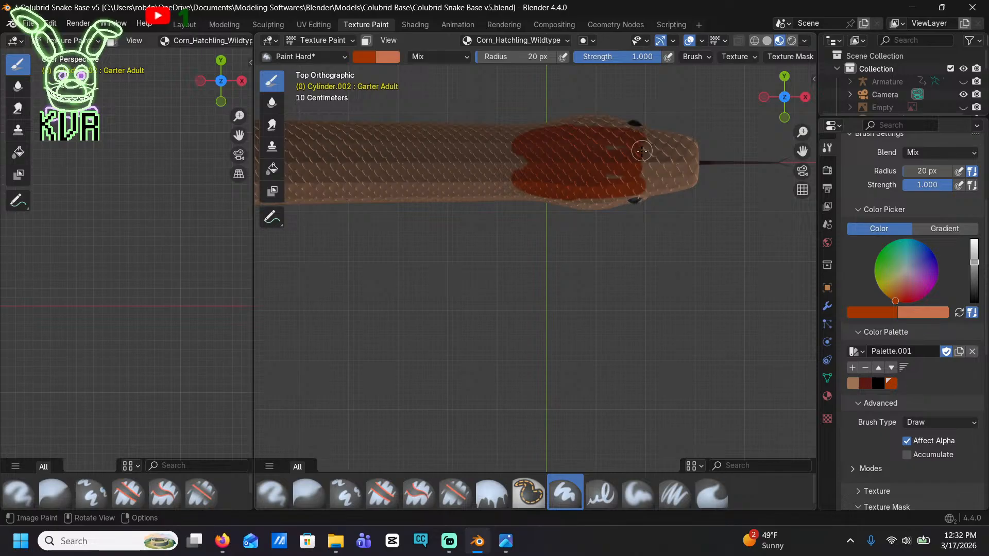
pyautogui.hotkey('ctrl', 'z')
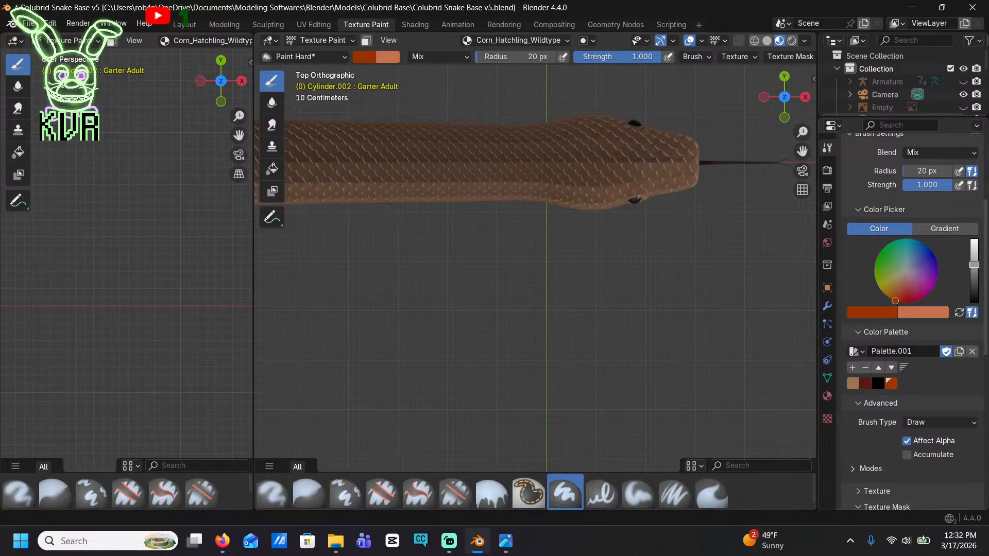
# Set the brush color to brown #853F15 and paint a patch over the top of the head and neck
pyautogui.click(867, 311)
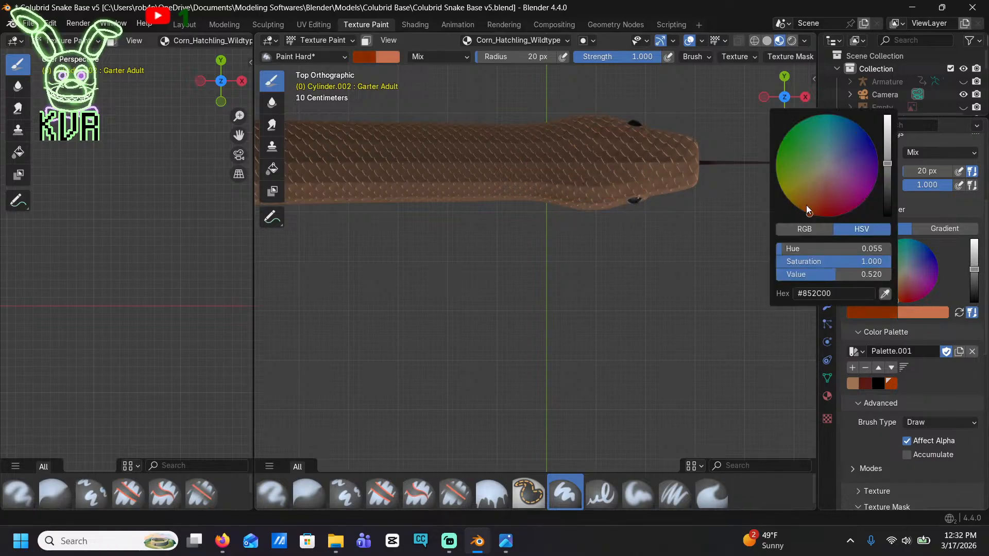
pyautogui.moveTo(808, 213); pyautogui.dragTo(810, 204)
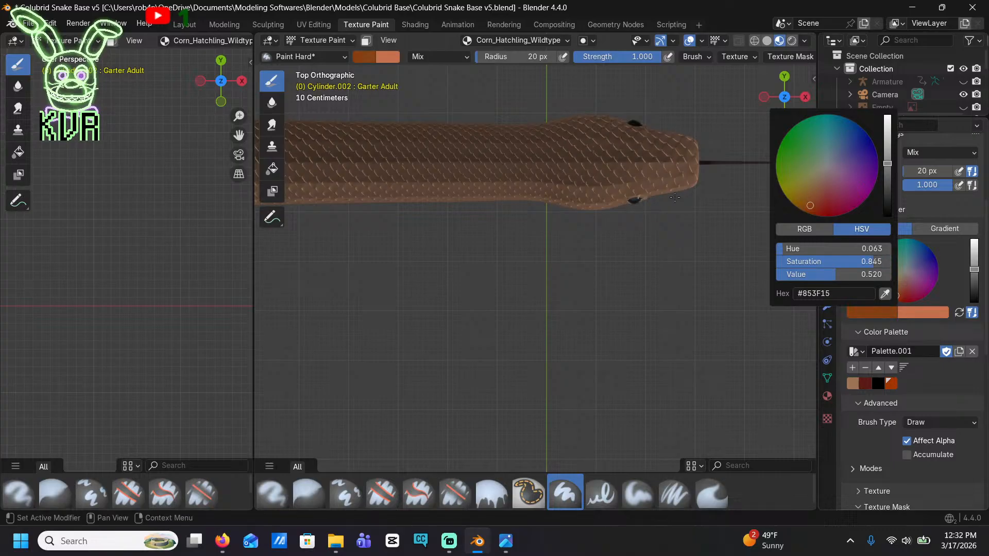
pyautogui.moveTo(639, 155)
pyautogui.mouseDown()
pyautogui.moveTo(554, 169)
pyautogui.moveTo(635, 162)
pyautogui.moveTo(572, 148)
pyautogui.moveTo(495, 160)
pyautogui.mouseUp()
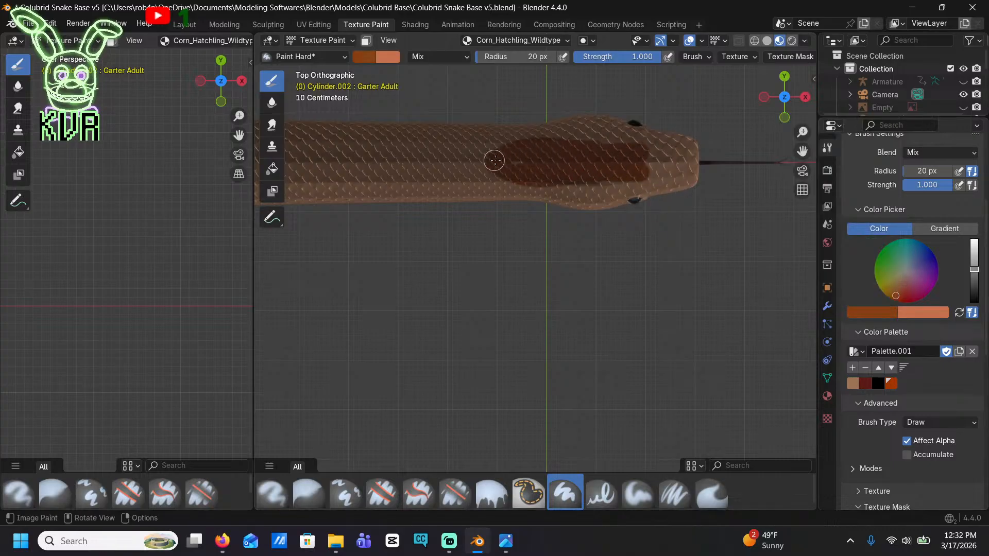
pyautogui.moveTo(650, 163)
pyautogui.mouseDown()
pyautogui.moveTo(561, 172)
pyautogui.moveTo(621, 176)
pyautogui.moveTo(628, 155)
pyautogui.moveTo(533, 144)
pyautogui.moveTo(378, 154)
pyautogui.moveTo(457, 161)
pyautogui.moveTo(385, 175)
pyautogui.moveTo(513, 174)
pyautogui.mouseUp()
pyautogui.scroll(-3, 513, 173)
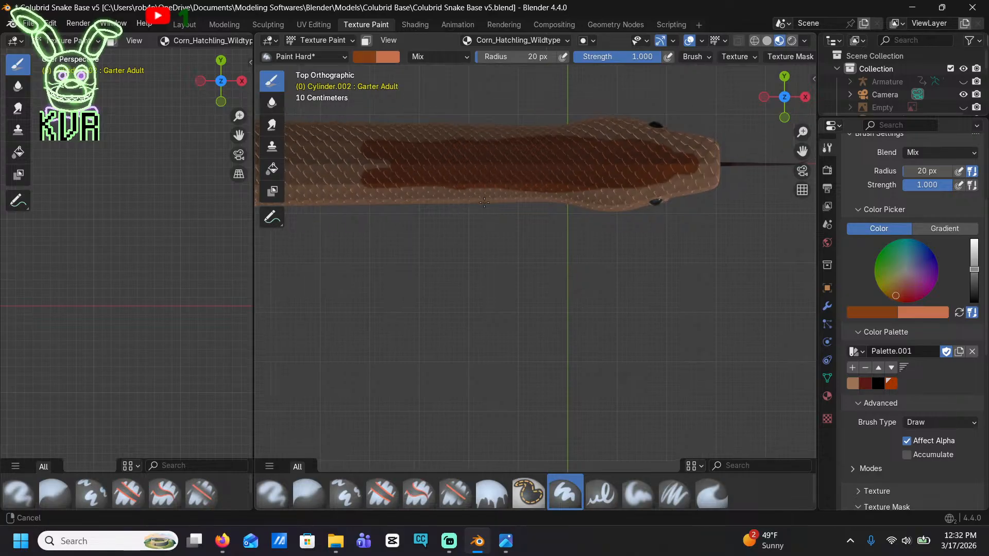
# Extend the brown patch backward along the middle of the back as a long blotch with a rounded rear end
pyautogui.moveTo(469, 208)
pyautogui.mouseDown()
pyautogui.moveTo(307, 211)
pyautogui.moveTo(630, 208)
pyautogui.mouseUp()
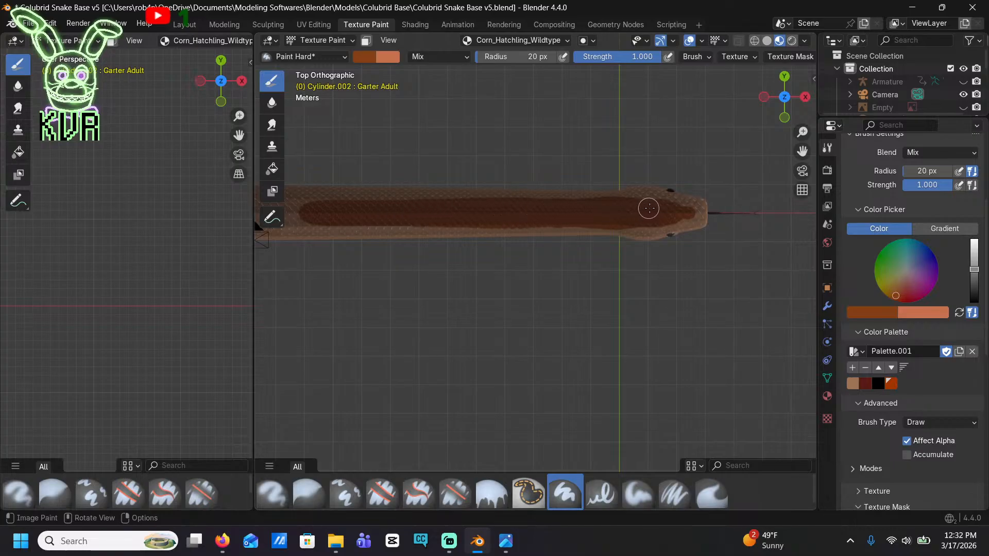
pyautogui.keyDown('shift'); pyautogui.moveTo(392, 221); pyautogui.dragTo(666, 207, button='middle'); pyautogui.keyUp('shift')
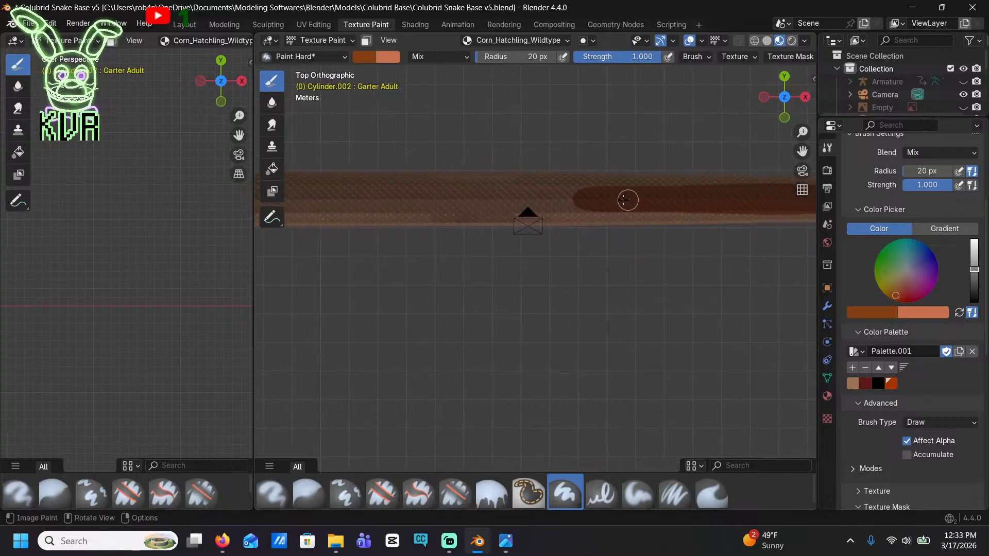
pyautogui.moveTo(627, 200)
pyautogui.mouseDown()
pyautogui.moveTo(381, 204)
pyautogui.moveTo(682, 203)
pyautogui.mouseUp()
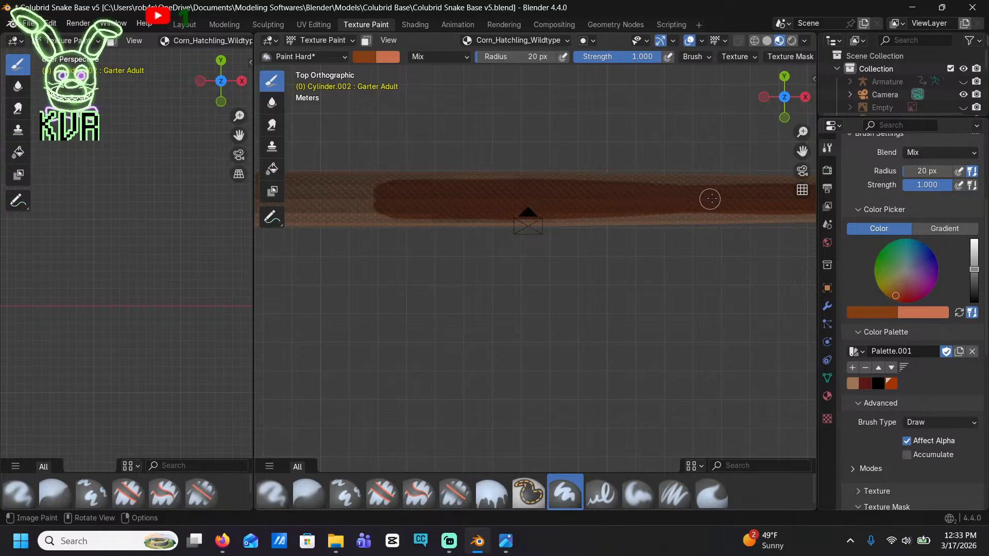
pyautogui.scroll(5, 515, 203)
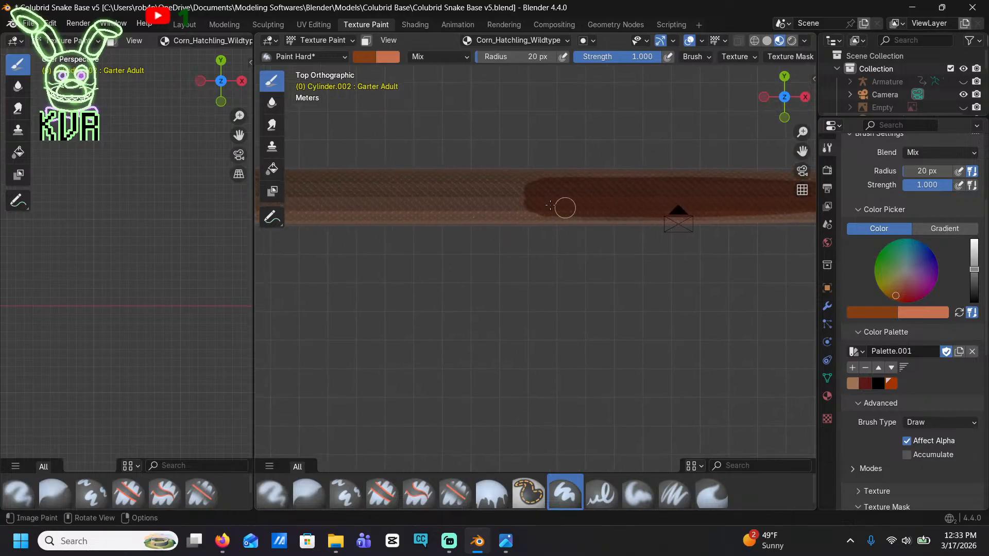
pyautogui.moveTo(593, 196); pyautogui.dragTo(534, 285, button='middle')
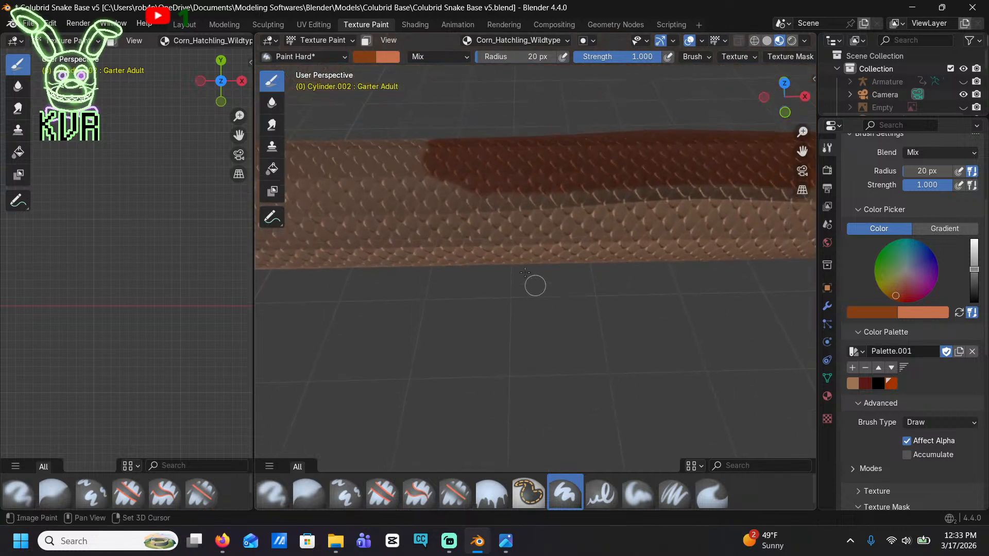
pyautogui.moveTo(483, 184)
pyautogui.mouseDown()
pyautogui.moveTo(444, 184)
pyautogui.moveTo(379, 156)
pyautogui.moveTo(431, 158)
pyautogui.mouseUp()
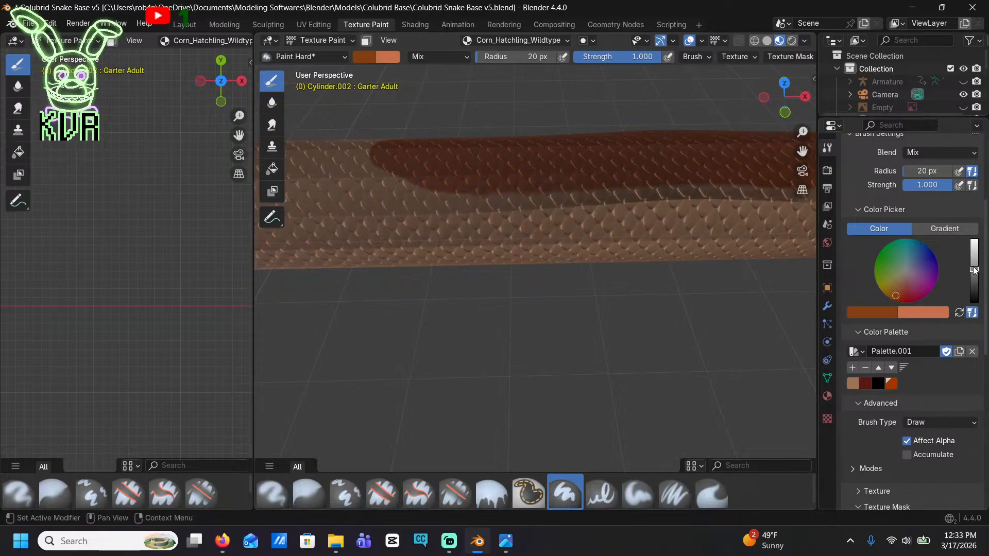
# Select the burnt orange swatch and paint it over the center of the brown blotch from head to rear, leaving a brown border
pyautogui.click(890, 383)
pyautogui.moveTo(640, 161)
pyautogui.mouseDown(button='middle')
pyautogui.moveTo(653, 227)
pyautogui.moveTo(570, 199)
pyautogui.mouseUp(button='middle')
pyautogui.scroll(-4, 570, 198)
pyautogui.moveTo(700, 232)
pyautogui.keyDown('shift'); pyautogui.mouseDown(button='middle')
pyautogui.moveTo(569, 208)
pyautogui.moveTo(623, 177)
pyautogui.moveTo(647, 183)
pyautogui.mouseUp(button='middle'); pyautogui.keyUp('shift')
pyautogui.scroll(3, 548, 204)
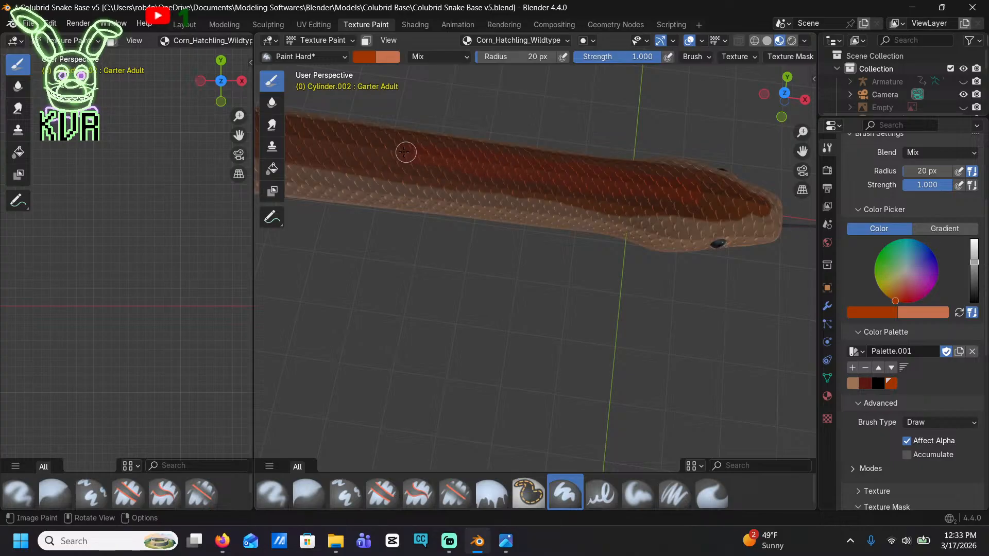
pyautogui.scroll(4, 364, 150)
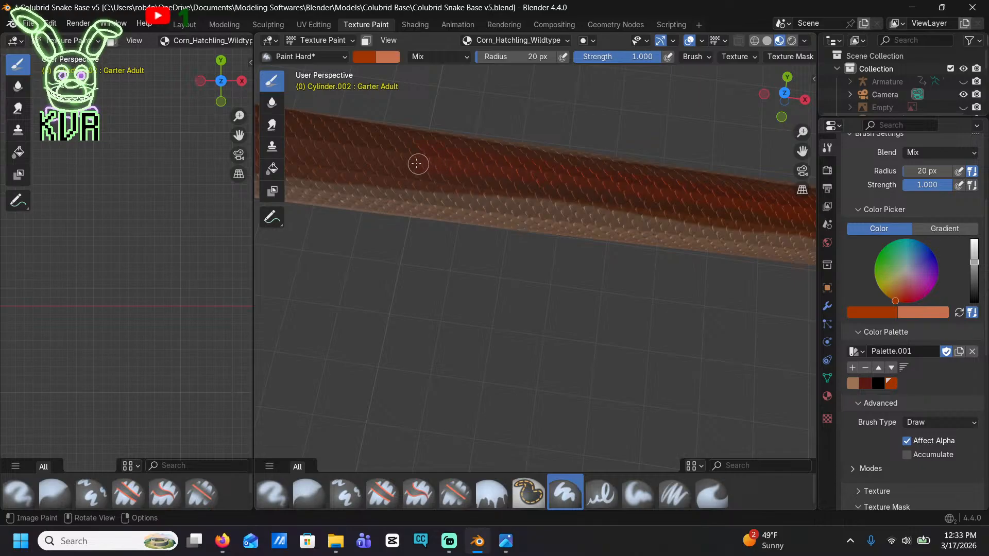
pyautogui.keyDown('shift'); pyautogui.moveTo(364, 149); pyautogui.dragTo(591, 176, button='middle'); pyautogui.keyUp('shift')
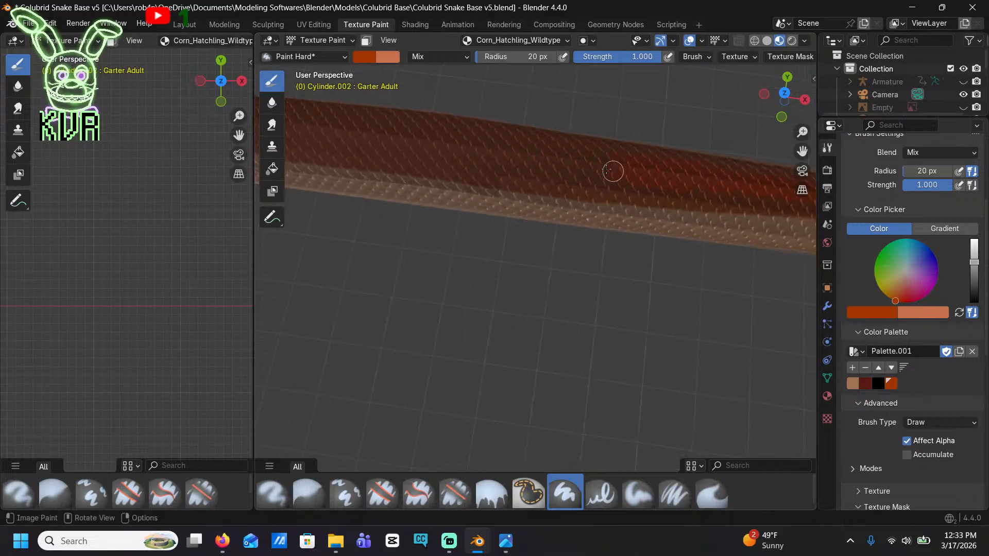
pyautogui.moveTo(502, 154)
pyautogui.mouseDown()
pyautogui.moveTo(404, 139)
pyautogui.moveTo(431, 134)
pyautogui.mouseUp()
pyautogui.hotkey('ctrl', 'z')
pyautogui.hotkey('ctrl', 'z')
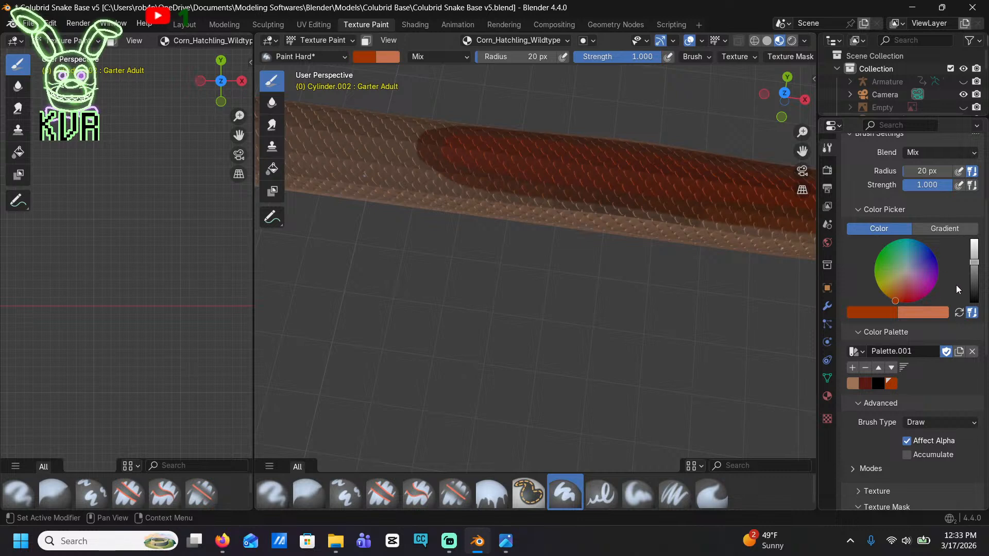
# Mix a dark, muted olive brown brush color
pyautogui.click(884, 294)
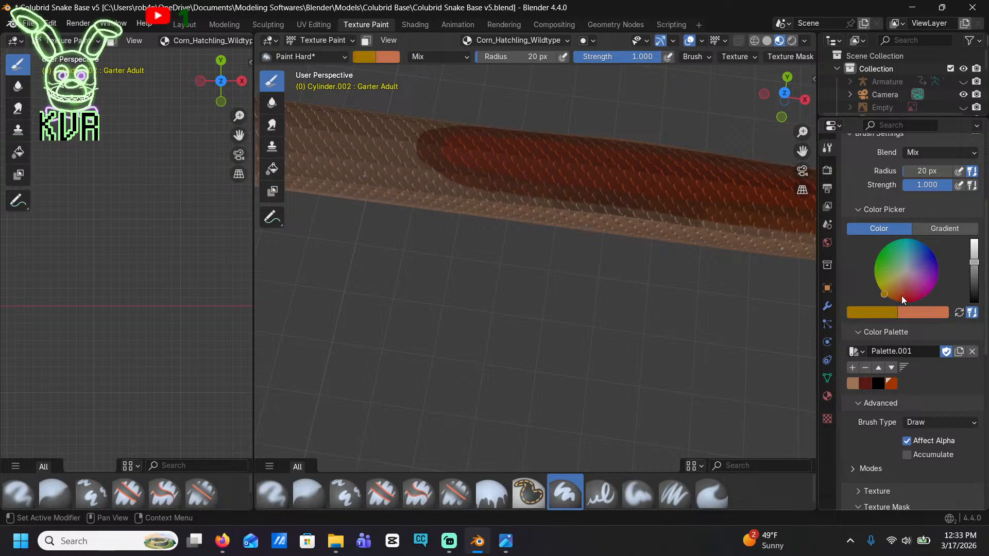
pyautogui.click(974, 266)
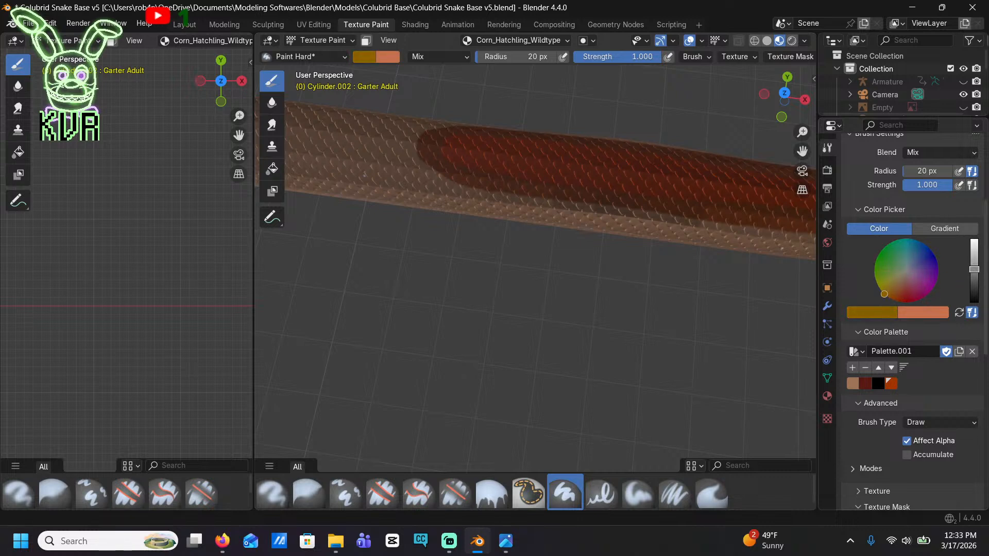
pyautogui.moveTo(974, 270); pyautogui.dragTo(974, 274)
pyautogui.click(885, 293)
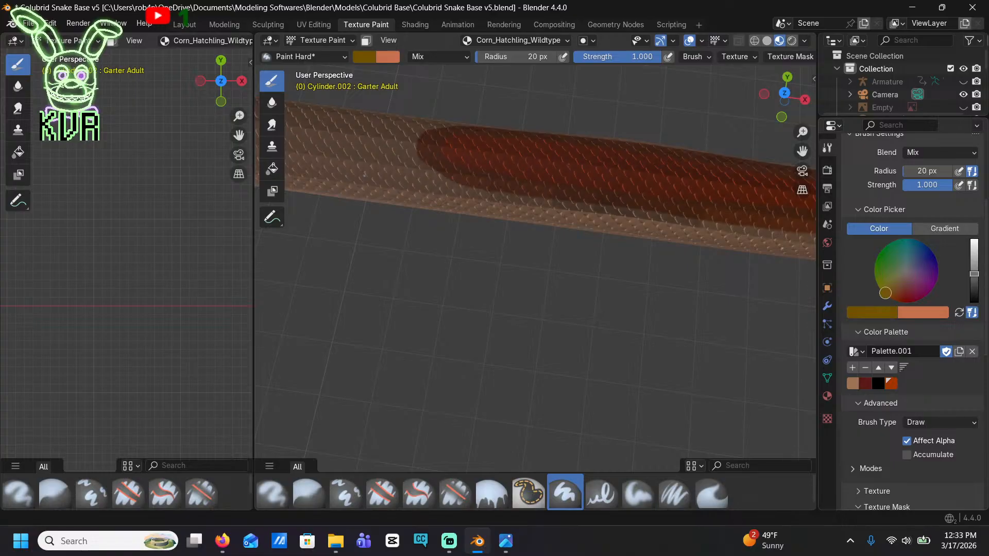
pyautogui.moveTo(894, 283); pyautogui.dragTo(891, 284)
# Paint an olive brown streak along the lower side of the neck just behind the jaw
pyautogui.moveTo(777, 278)
pyautogui.mouseDown(button='middle')
pyautogui.moveTo(788, 213)
pyautogui.moveTo(584, 198)
pyautogui.mouseUp(button='middle')
pyautogui.keyDown('shift'); pyautogui.moveTo(767, 206); pyautogui.dragTo(613, 216, button='middle'); pyautogui.keyUp('shift')
pyautogui.scroll(3, 613, 216)
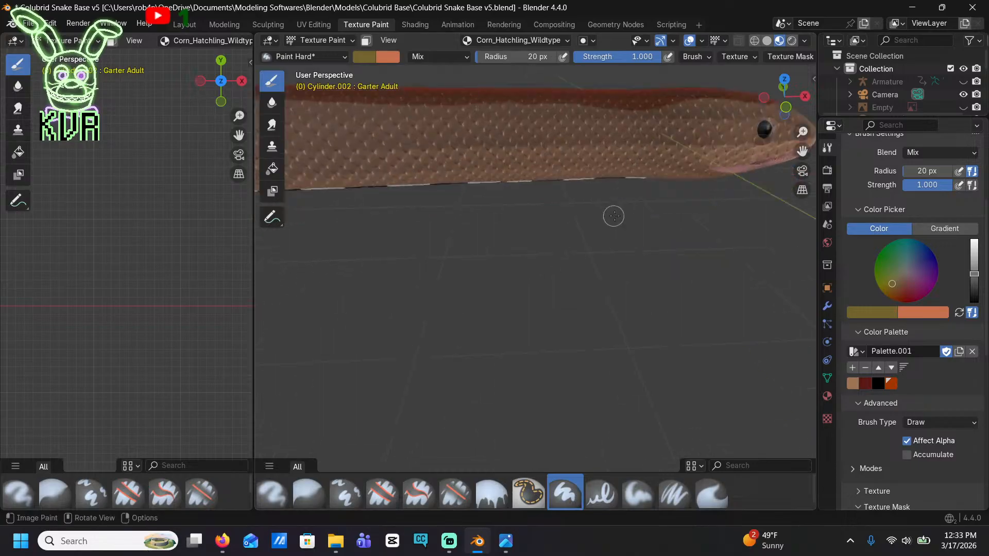
pyautogui.moveTo(703, 150); pyautogui.dragTo(563, 147)
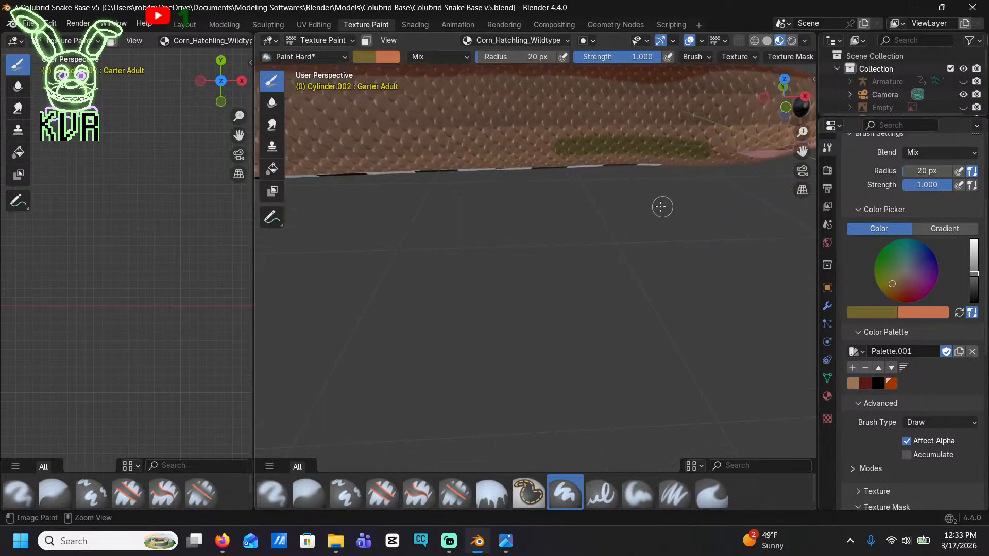
# Undo the olive streak, shift the brush color to a warmer olive brown, and try it on the lower neck
pyautogui.hotkey('ctrl', 'z')
pyautogui.moveTo(900, 282); pyautogui.dragTo(892, 278)
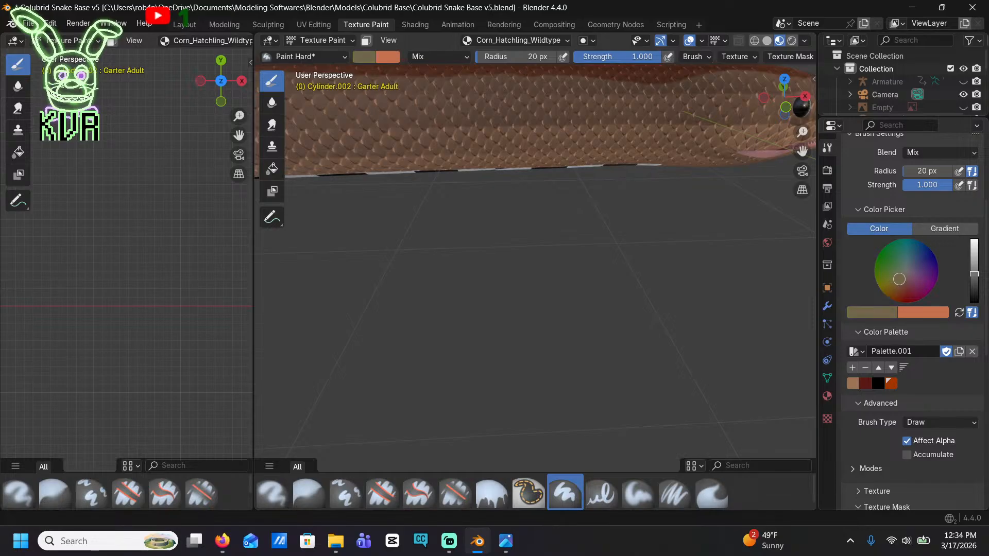
pyautogui.moveTo(889, 282); pyautogui.dragTo(893, 287)
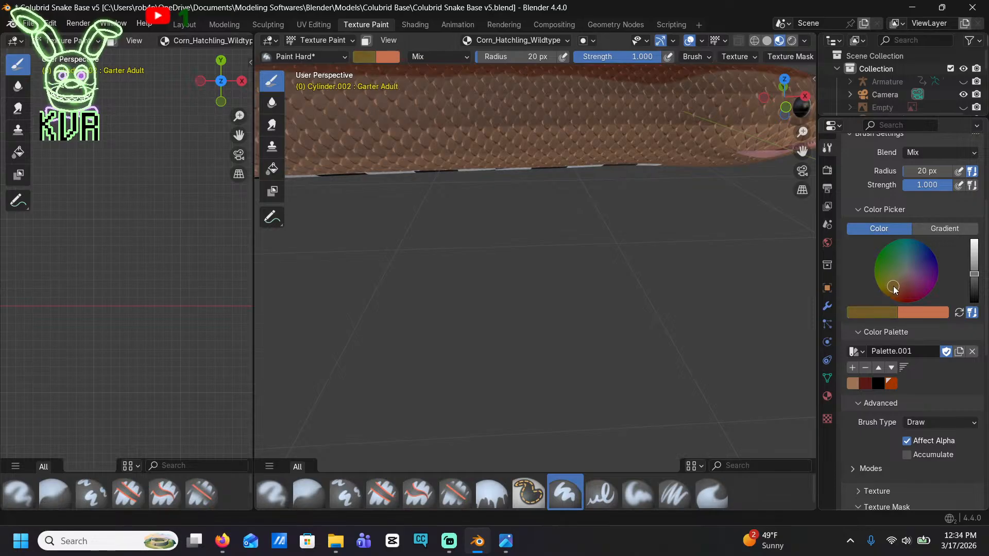
pyautogui.moveTo(647, 168)
pyautogui.mouseDown()
pyautogui.moveTo(559, 158)
pyautogui.moveTo(652, 165)
pyautogui.mouseUp()
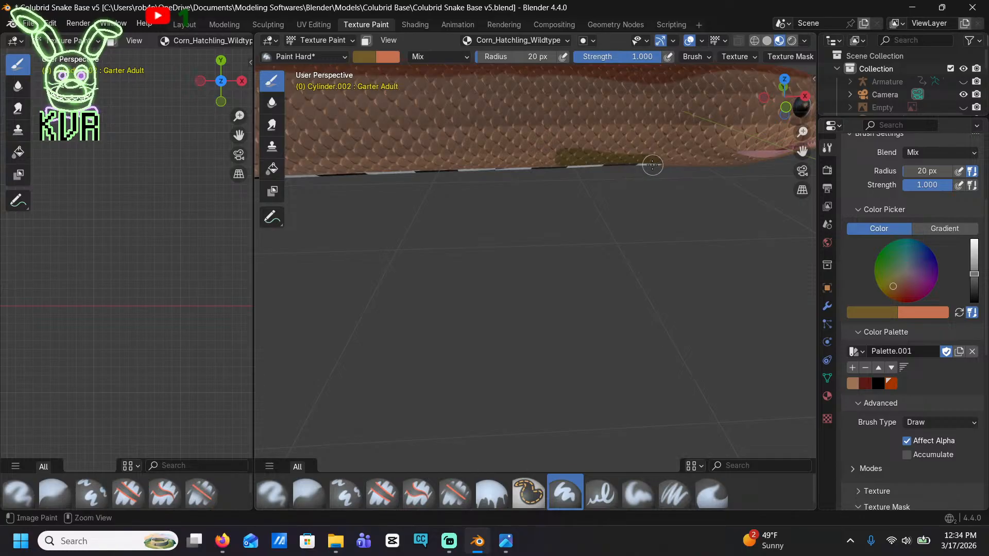
pyautogui.hotkey('ctrl', 'z')
# Lighten the brush color to golden yellow, paint a streak with it behind the jaw, and save it as a palette swatch
pyautogui.moveTo(968, 275); pyautogui.dragTo(972, 256)
pyautogui.moveTo(686, 150)
pyautogui.mouseDown()
pyautogui.moveTo(582, 146)
pyautogui.moveTo(690, 144)
pyautogui.mouseUp()
pyautogui.click(850, 367)
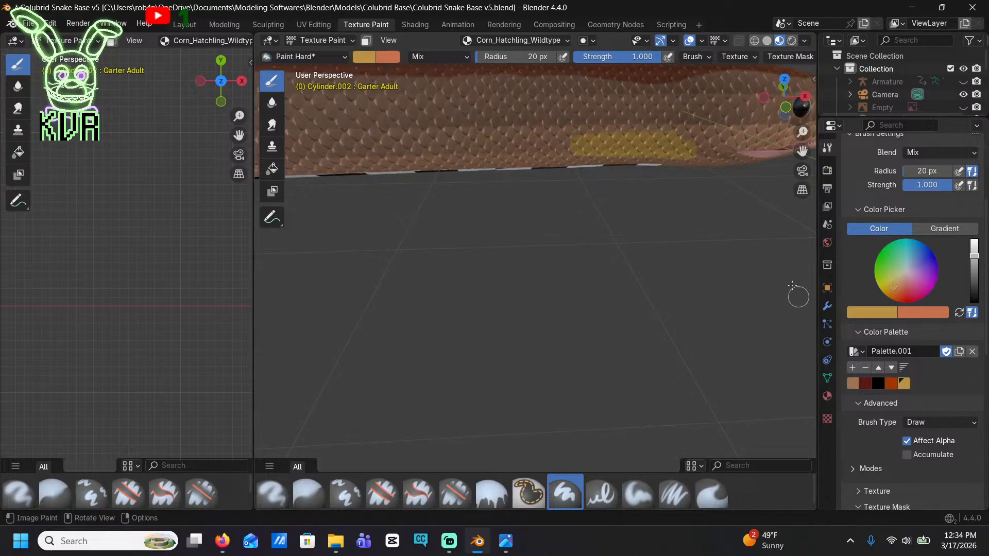
# Extend the golden yellow streak backward along the lower side of the neck and body as a continuous band with a rounded rear end
pyautogui.moveTo(657, 134)
pyautogui.mouseDown()
pyautogui.moveTo(502, 146)
pyautogui.moveTo(592, 148)
pyautogui.moveTo(506, 156)
pyautogui.moveTo(585, 162)
pyautogui.moveTo(673, 163)
pyautogui.moveTo(718, 151)
pyautogui.moveTo(688, 133)
pyautogui.moveTo(342, 135)
pyautogui.moveTo(524, 164)
pyautogui.moveTo(456, 167)
pyautogui.mouseUp()
pyautogui.scroll(-3, 448, 196)
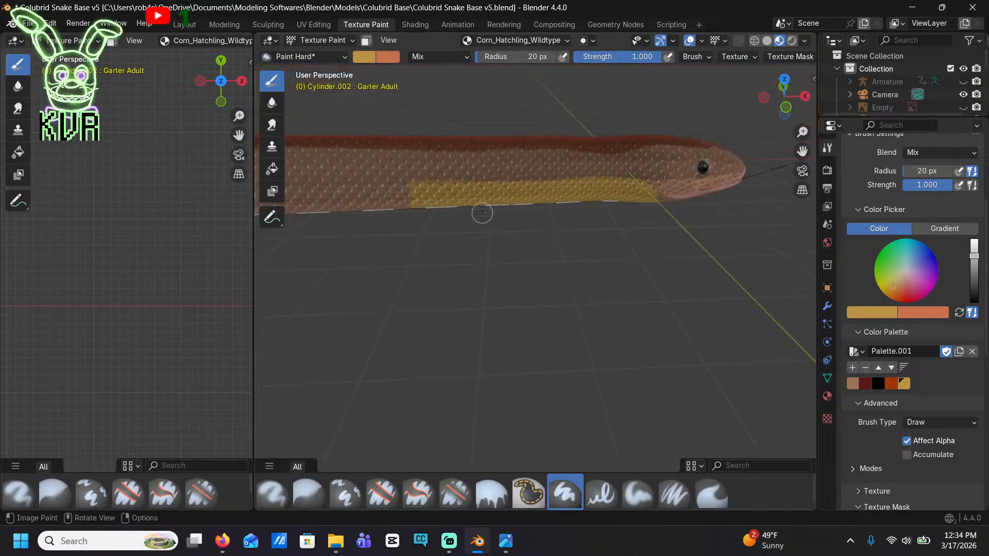
pyautogui.moveTo(481, 212)
pyautogui.mouseDown(button='middle')
pyautogui.moveTo(448, 212)
pyautogui.moveTo(615, 214)
pyautogui.mouseUp(button='middle')
pyautogui.scroll(3, 448, 212)
pyautogui.moveTo(623, 127)
pyautogui.mouseDown()
pyautogui.moveTo(442, 167)
pyautogui.moveTo(626, 152)
pyautogui.moveTo(363, 177)
pyautogui.moveTo(294, 164)
pyautogui.moveTo(532, 142)
pyautogui.moveTo(621, 164)
pyautogui.moveTo(490, 173)
pyautogui.moveTo(653, 178)
pyautogui.mouseUp()
pyautogui.keyDown('shift'); pyautogui.moveTo(596, 190); pyautogui.dragTo(693, 197, button='middle'); pyautogui.keyUp('shift')
pyautogui.moveTo(524, 165); pyautogui.dragTo(419, 168)
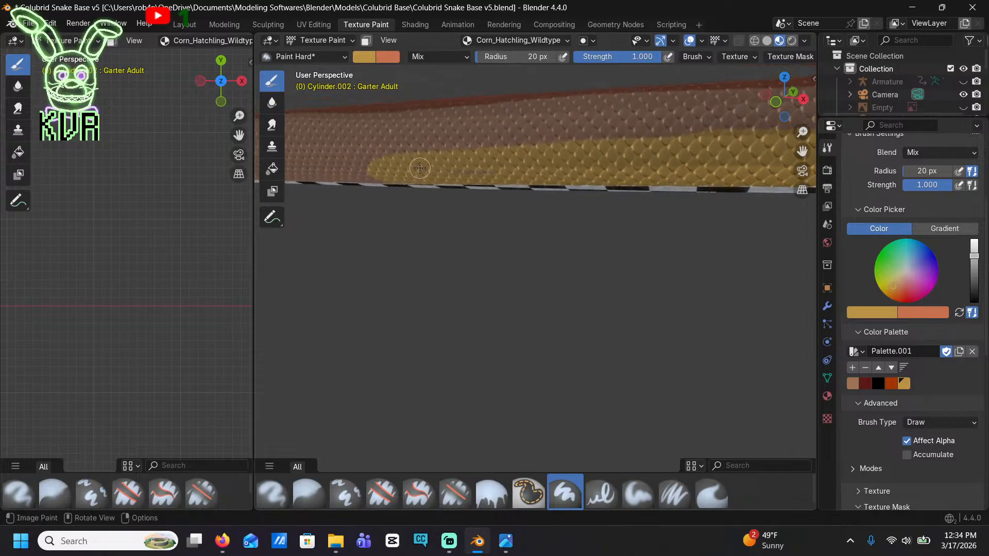
# Switch to the Blur brush and set its strength to 3
pyautogui.click(272, 102)
pyautogui.scroll(2, 461, 112)
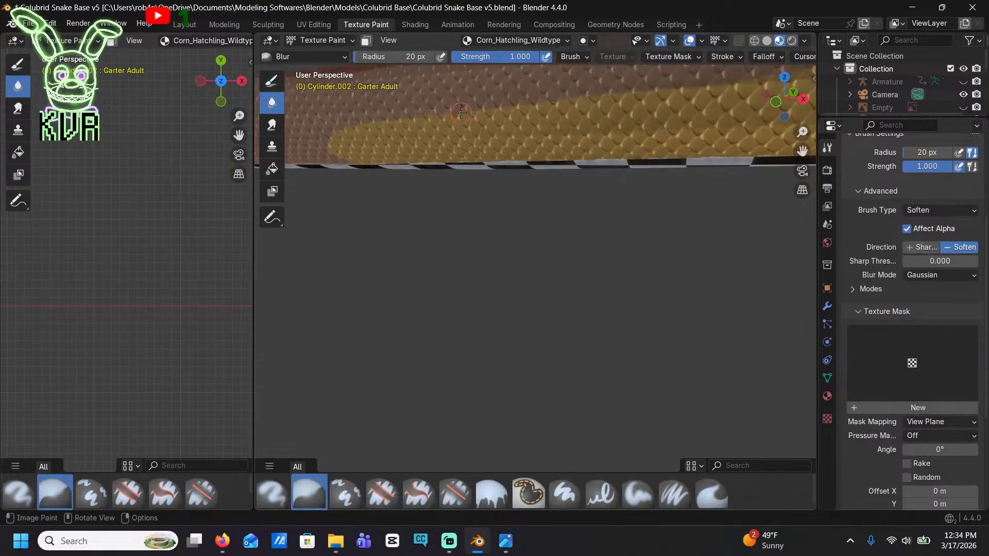
pyautogui.scroll(-5, 922, 375)
pyautogui.scroll(8, 912, 244)
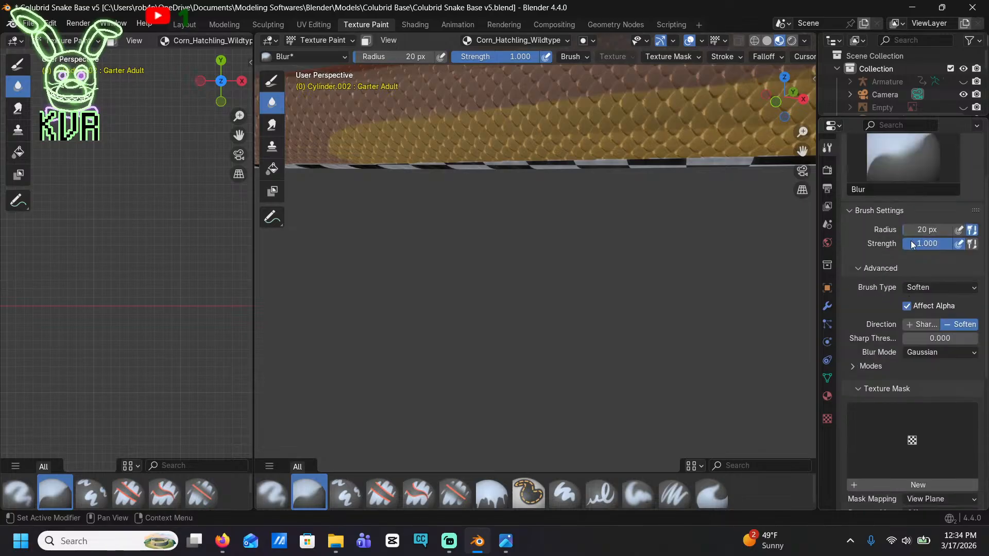
pyautogui.click(919, 245)
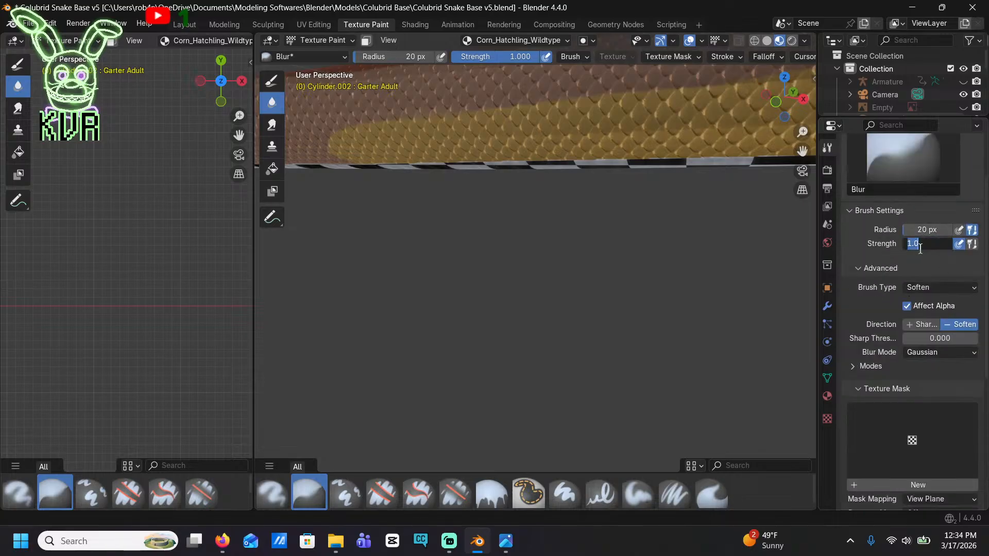
pyautogui.press('Return')
pyautogui.scroll(-2, 600, 214)
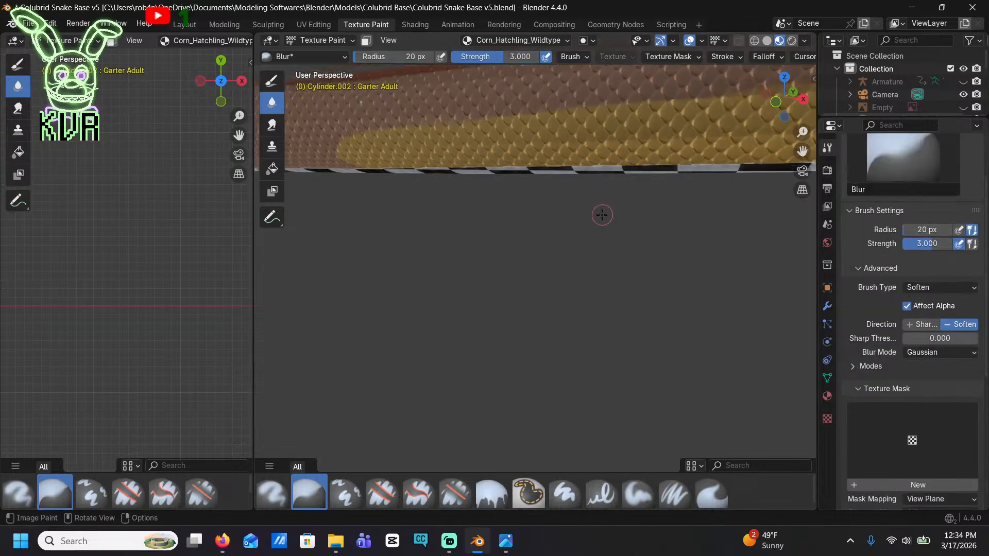
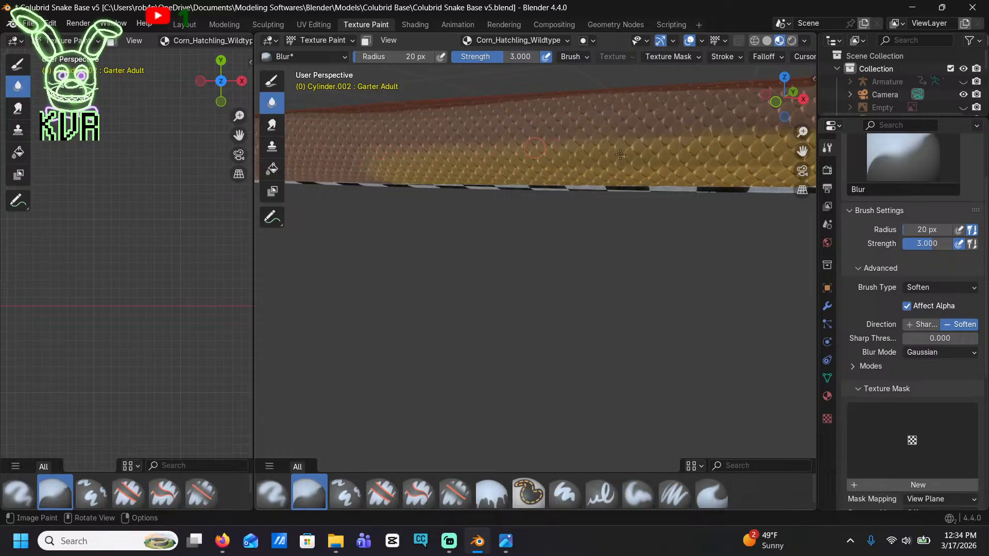
# Blur the upper edge of the golden yellow band along the lower side and its front ends beneath the jaw
pyautogui.keyDown('shift'); pyautogui.moveTo(684, 135); pyautogui.dragTo(531, 114, button='middle'); pyautogui.keyUp('shift')
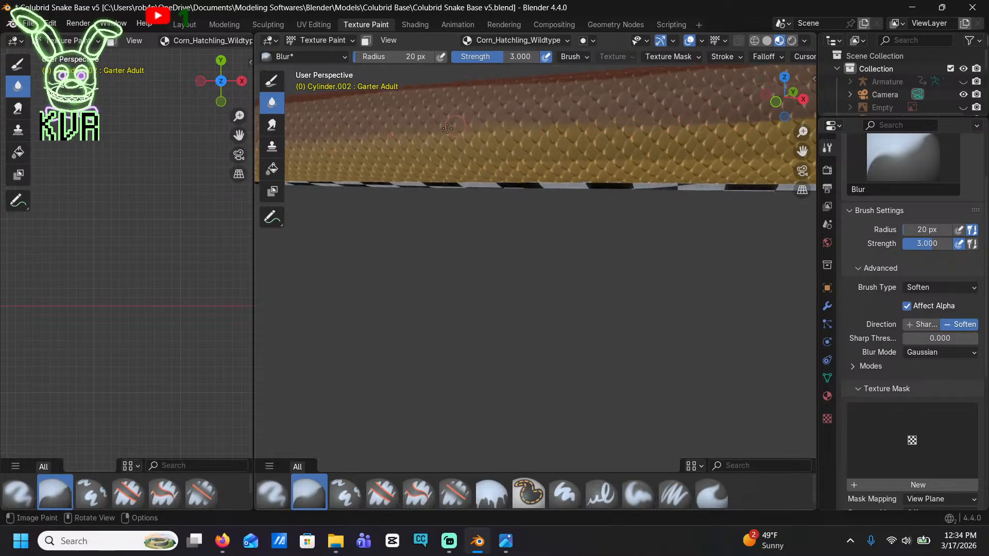
pyautogui.moveTo(345, 139); pyautogui.dragTo(660, 131, button='middle')
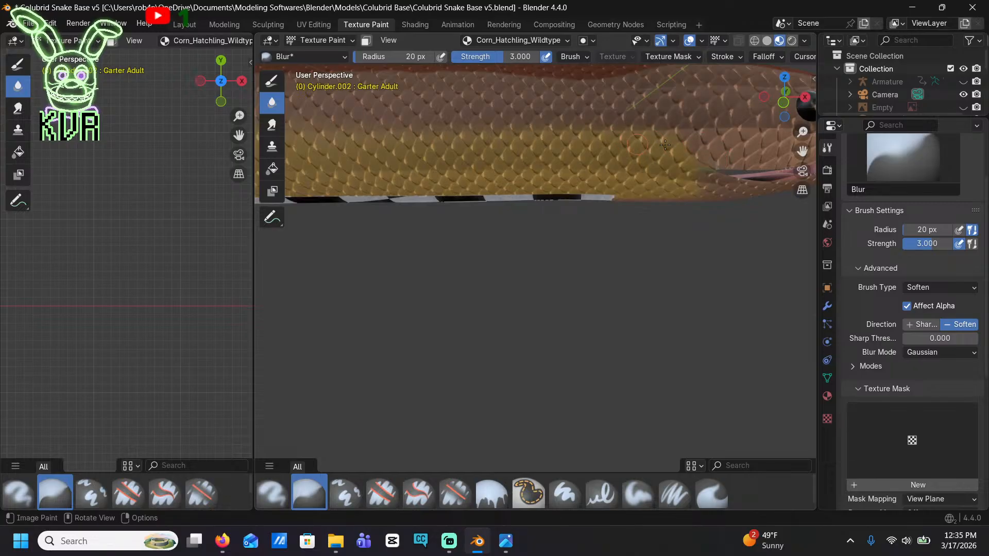
pyautogui.moveTo(628, 194)
pyautogui.mouseDown(button='middle')
pyautogui.moveTo(494, 110)
pyautogui.moveTo(511, 111)
pyautogui.moveTo(529, 320)
pyautogui.mouseUp(button='middle')
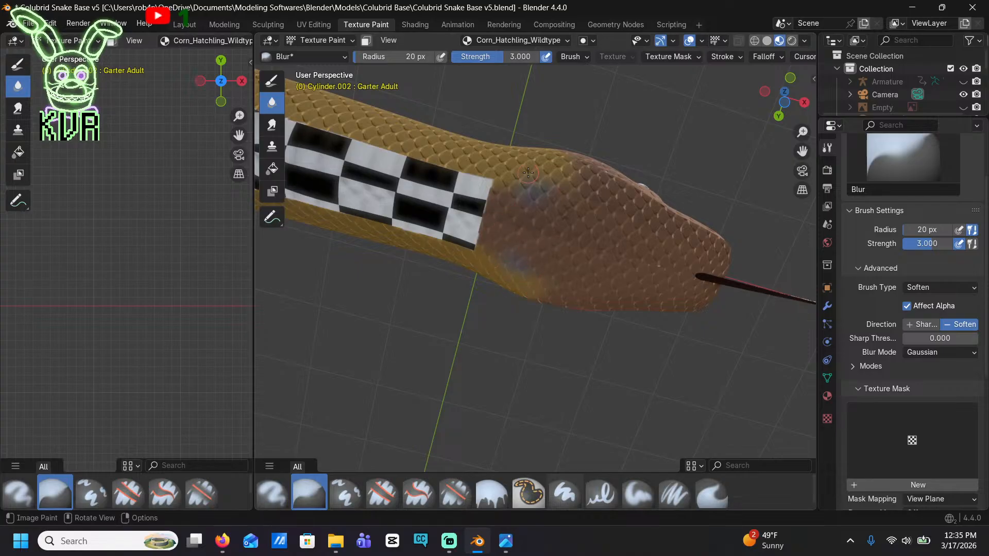
pyautogui.moveTo(529, 173)
pyautogui.mouseDown(button='middle')
pyautogui.moveTo(490, 247)
pyautogui.moveTo(469, 366)
pyautogui.moveTo(597, 105)
pyautogui.mouseUp(button='middle')
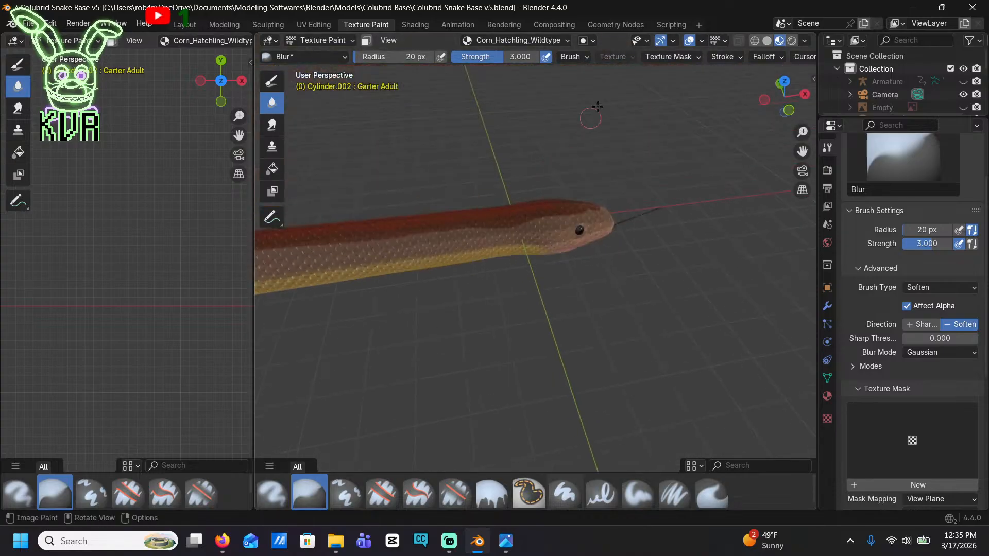
# Try to blur the burnt orange stripe on top of the neck at strength 3, and undo the strokes
pyautogui.click(785, 83)
pyautogui.moveTo(584, 279)
pyautogui.mouseDown()
pyautogui.moveTo(592, 276)
pyautogui.moveTo(574, 272)
pyautogui.moveTo(604, 278)
pyautogui.moveTo(456, 275)
pyautogui.moveTo(537, 277)
pyautogui.moveTo(542, 288)
pyautogui.moveTo(561, 270)
pyautogui.mouseUp()
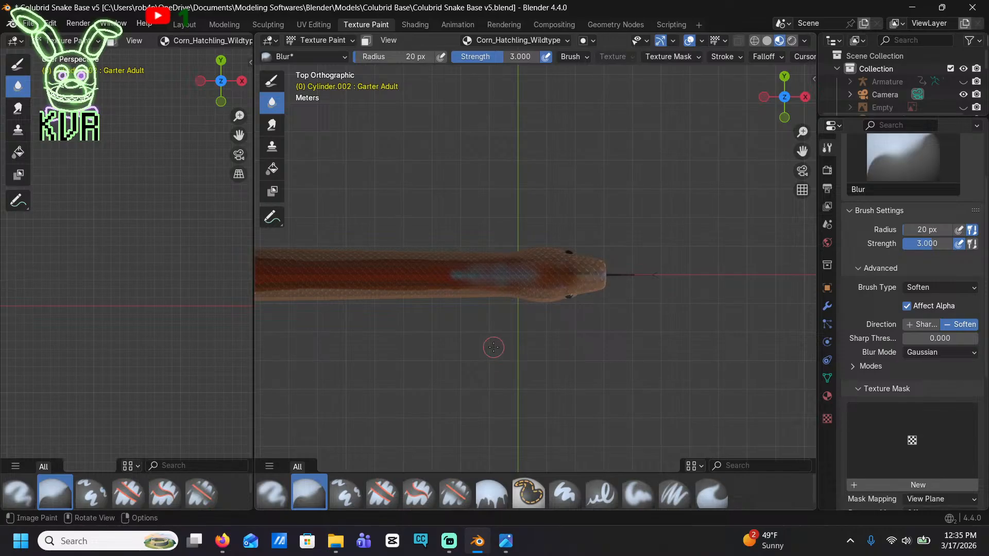
pyautogui.scroll(6, 525, 338)
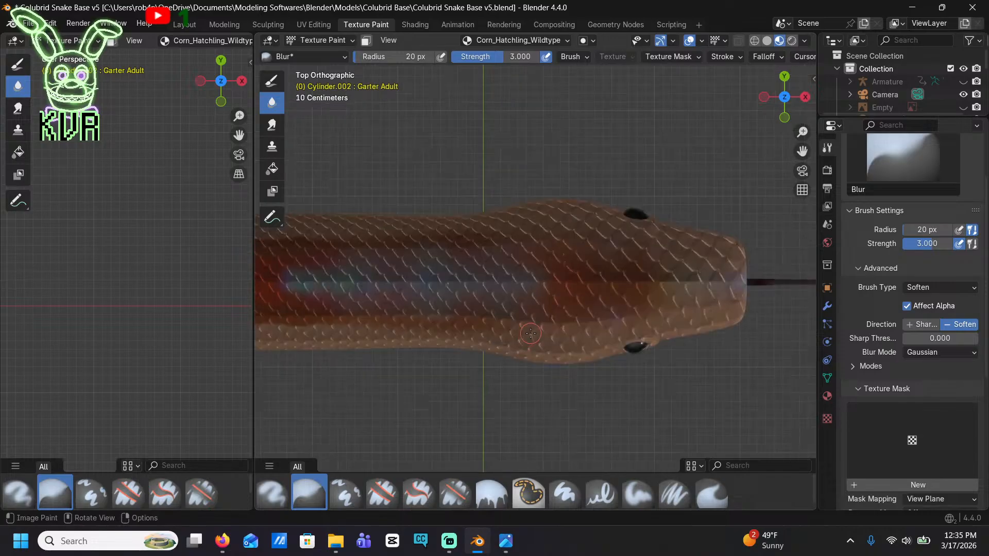
pyautogui.scroll(-6, 530, 333)
pyautogui.moveTo(523, 315); pyautogui.dragTo(522, 259, button='middle')
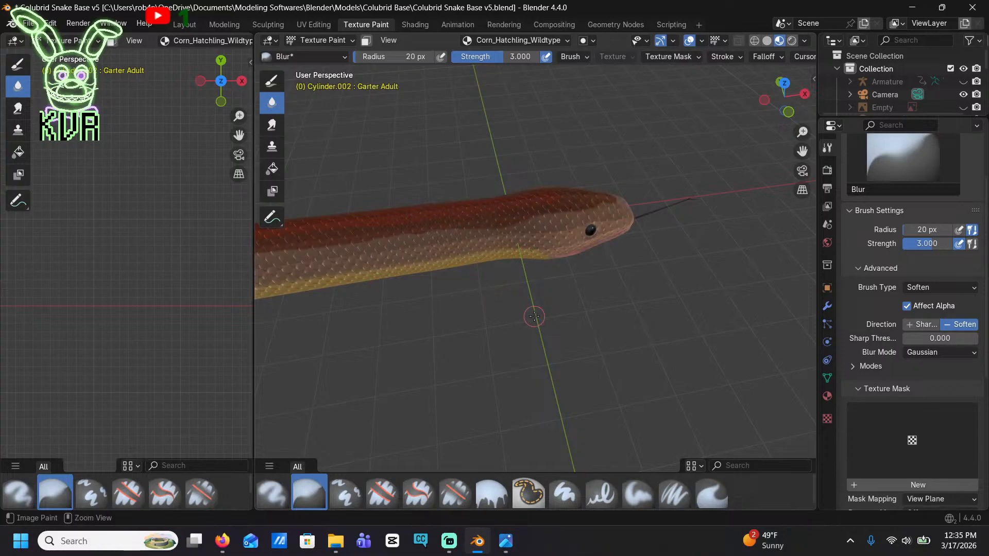
# Set the Blur brush strength to 2
pyautogui.scroll(-3, 941, 301)
pyautogui.scroll(5, 922, 306)
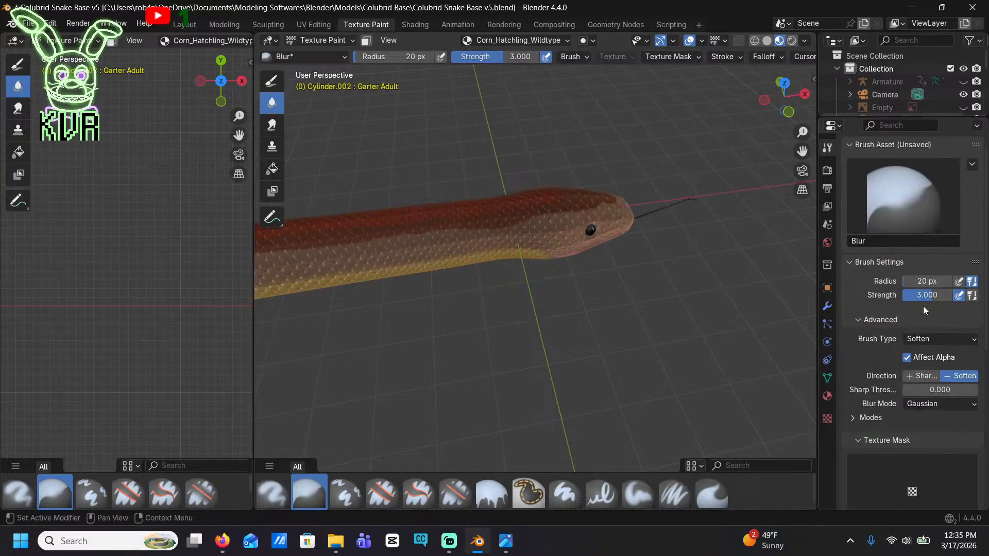
pyautogui.doubleClick(927, 295)
pyautogui.write('2')
pyautogui.press('Return')
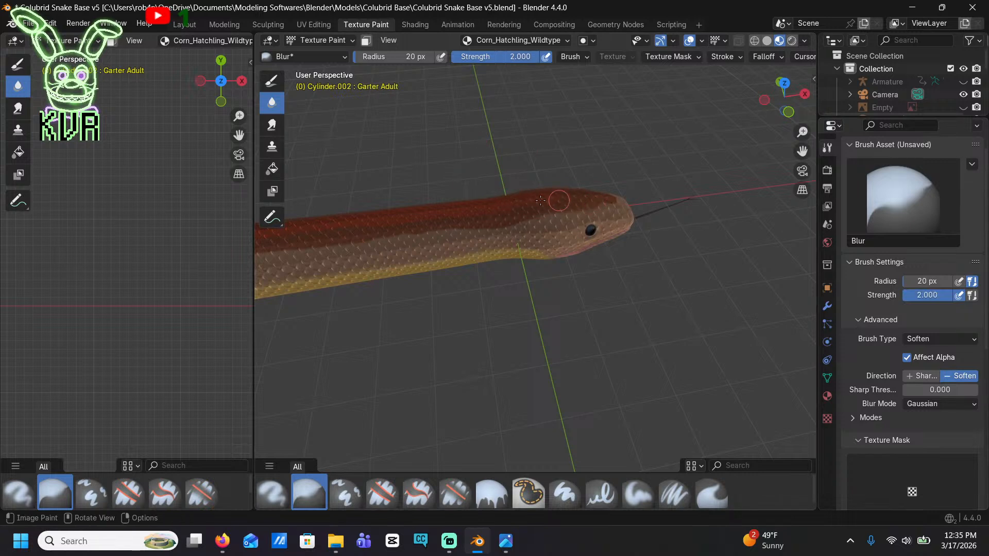
# Blur the edges of the burnt orange back stripe from the head along the body to its rear end
pyautogui.moveTo(588, 198); pyautogui.dragTo(598, 202)
pyautogui.click(784, 82)
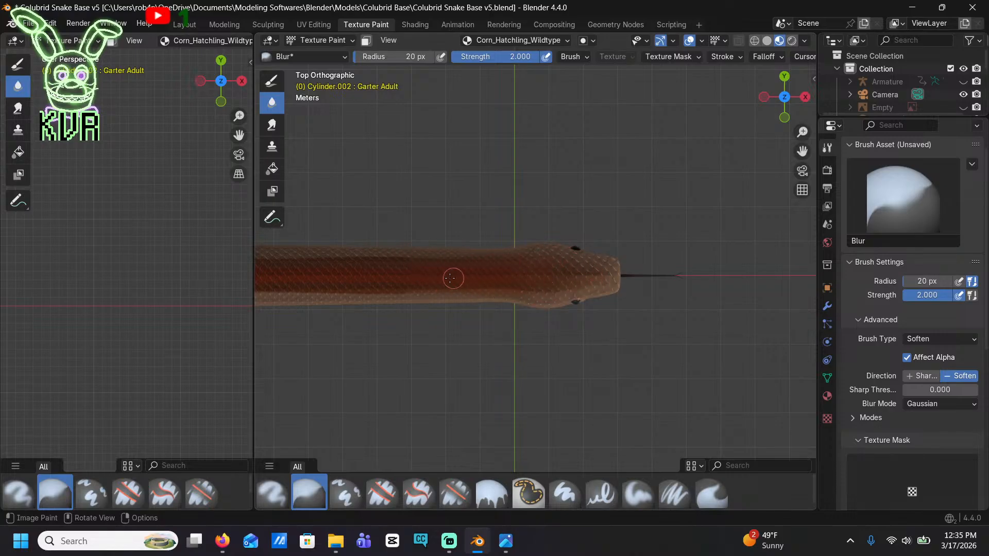
pyautogui.moveTo(462, 273); pyautogui.dragTo(438, 275)
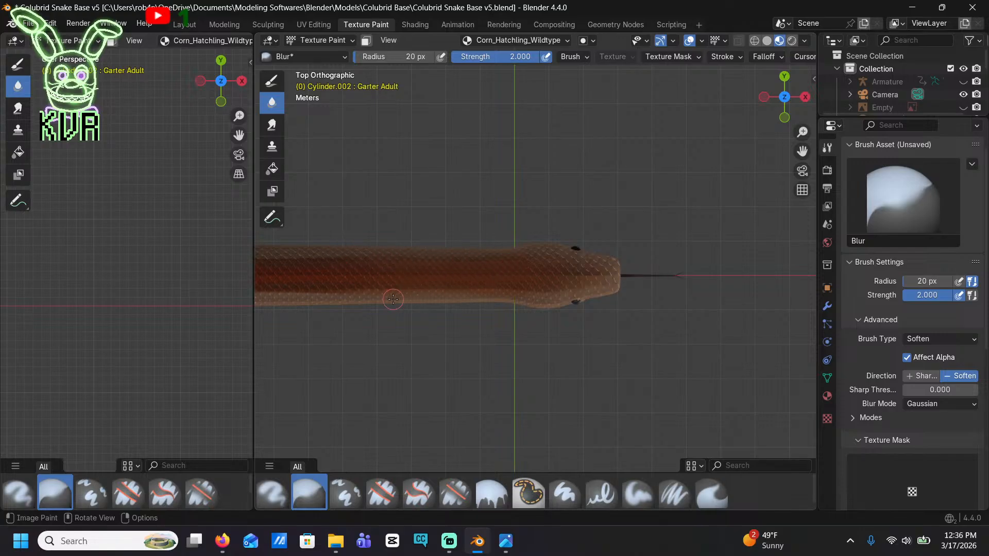
pyautogui.keyDown('shift'); pyautogui.moveTo(393, 299); pyautogui.dragTo(545, 238, button='middle'); pyautogui.keyUp('shift')
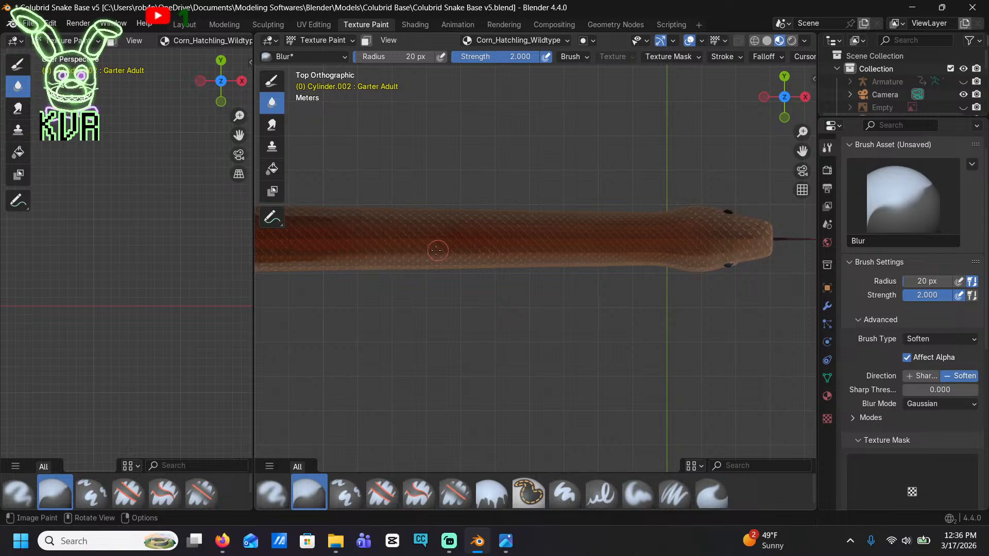
pyautogui.keyDown('shift'); pyautogui.moveTo(405, 267); pyautogui.dragTo(605, 256, button='middle'); pyautogui.keyUp('shift')
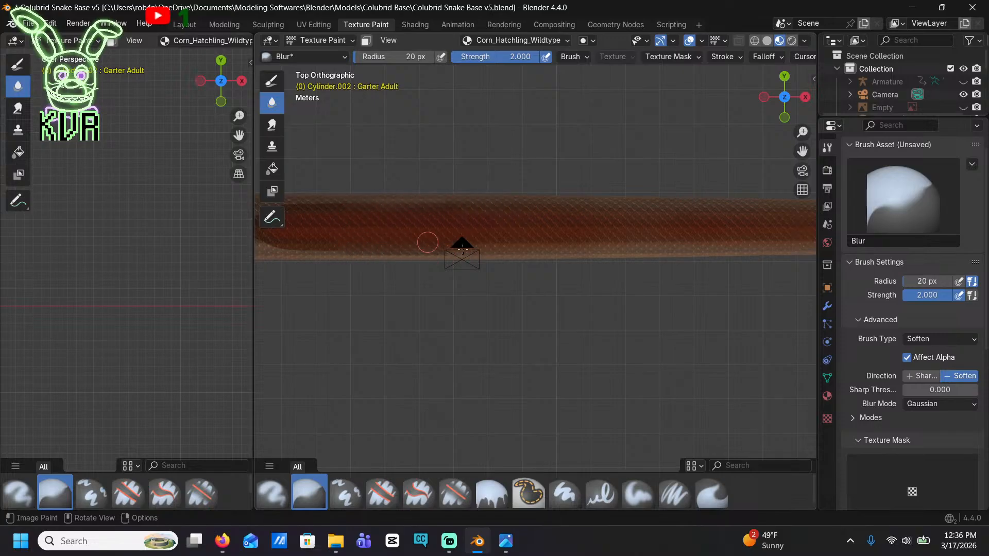
pyautogui.keyDown('shift'); pyautogui.moveTo(419, 258); pyautogui.dragTo(592, 238, button='middle'); pyautogui.keyUp('shift')
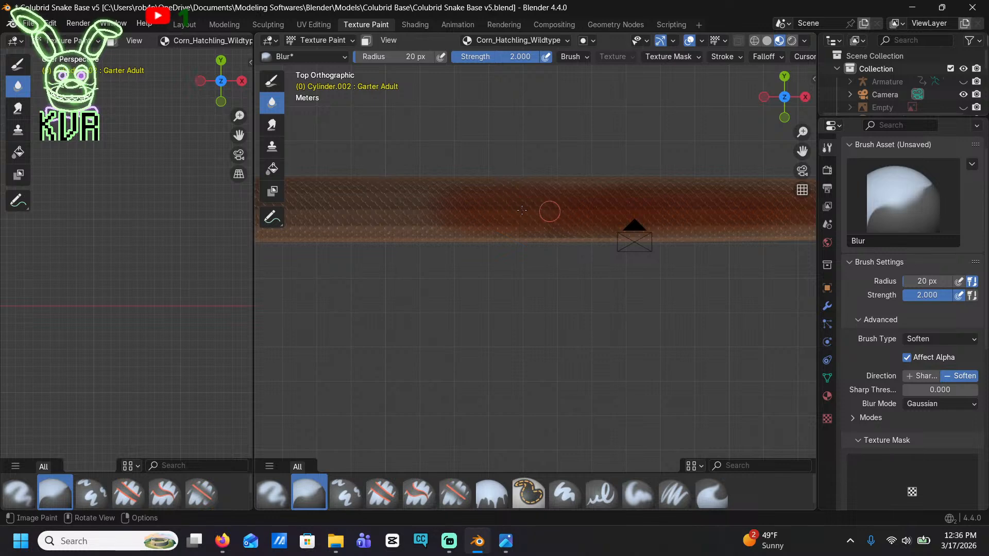
pyautogui.moveTo(490, 223); pyautogui.dragTo(573, 198, button='middle')
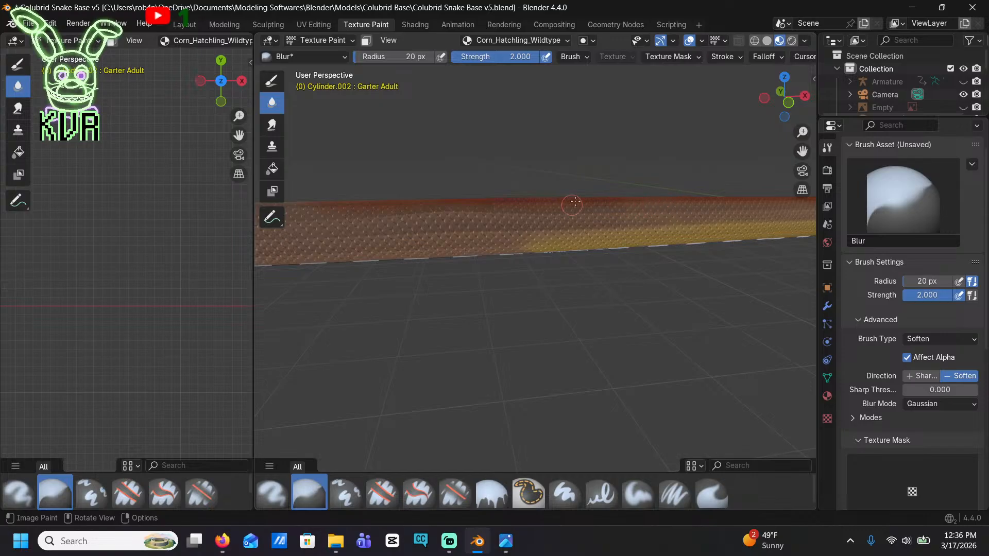
# Soften the golden yellow band into the tan side from behind the jaw back along the body
pyautogui.scroll(-3, 527, 209)
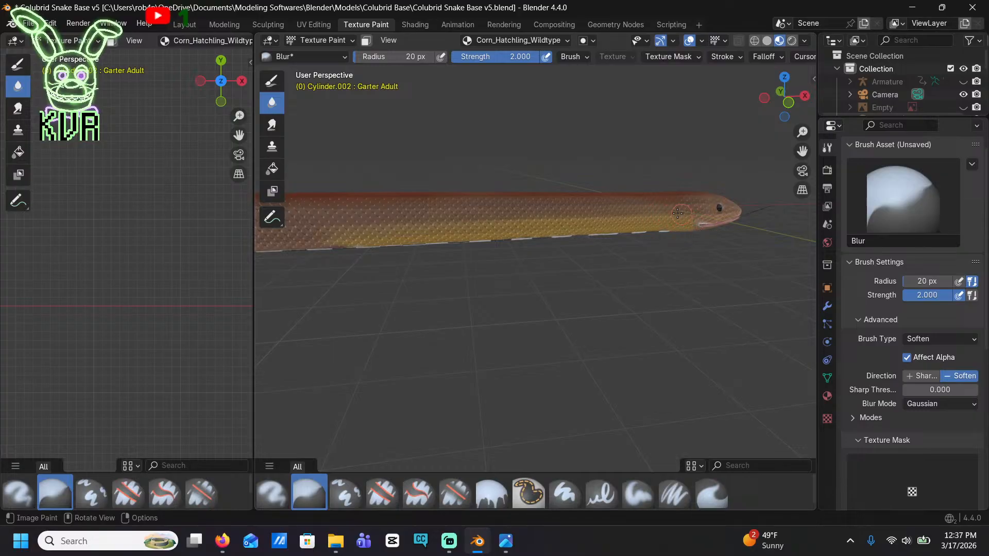
pyautogui.scroll(5, 677, 213)
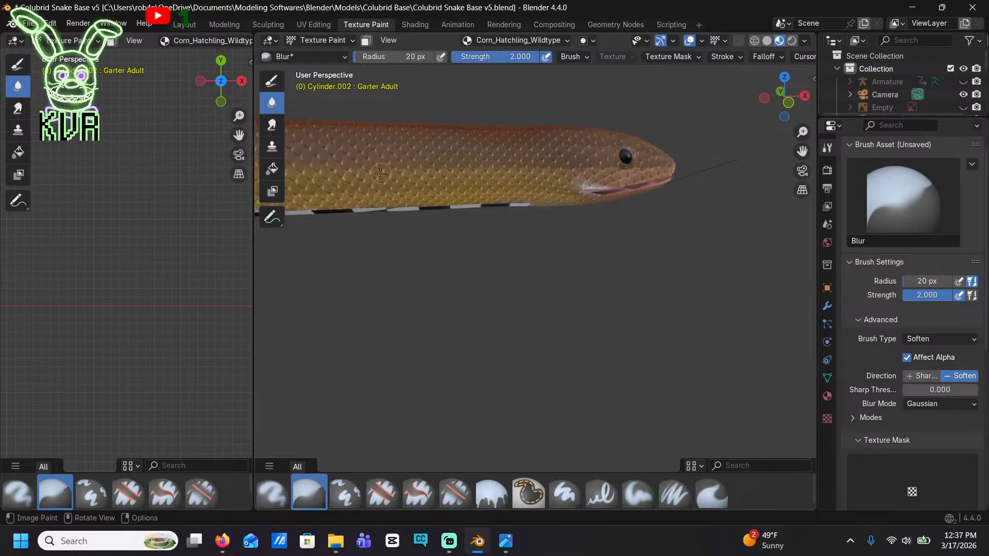
pyautogui.keyDown('shift'); pyautogui.moveTo(397, 172); pyautogui.dragTo(785, 107, button='middle'); pyautogui.keyUp('shift')
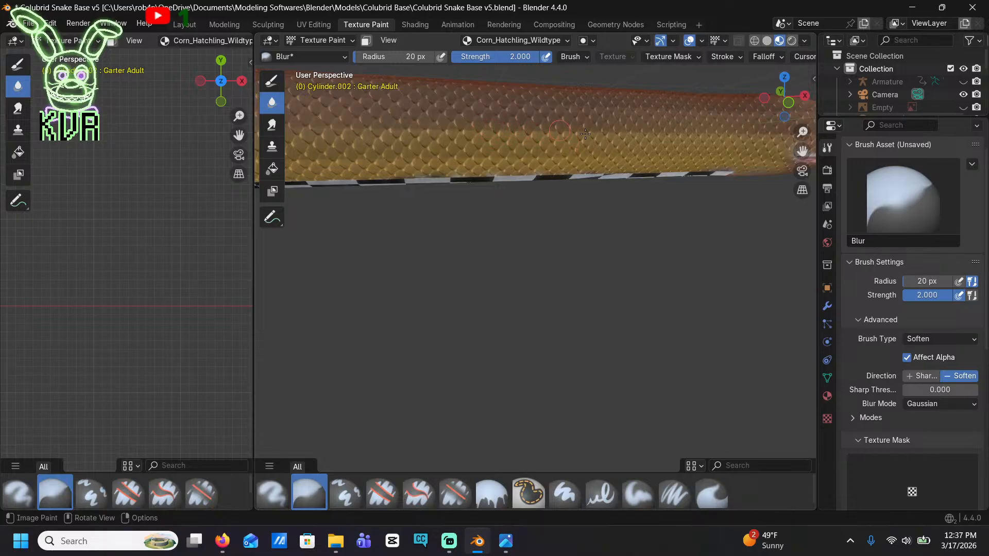
pyautogui.moveTo(599, 140); pyautogui.dragTo(565, 136, button='middle')
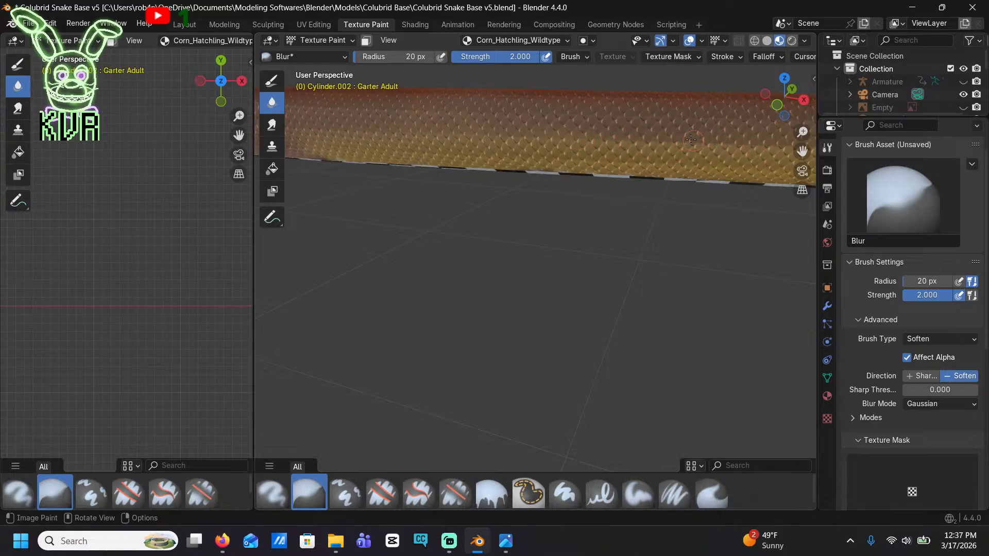
pyautogui.scroll(-8, 691, 139)
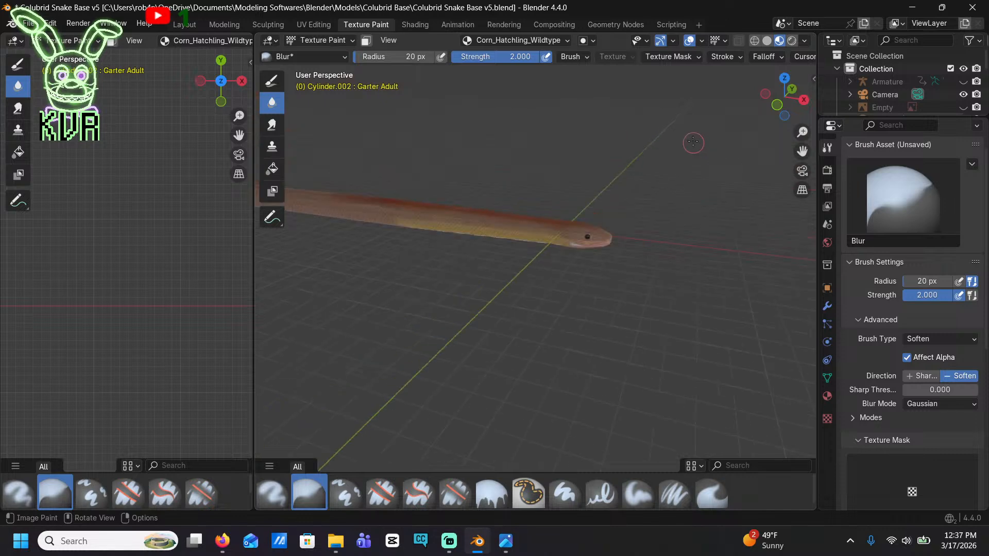
pyautogui.scroll(6, 464, 178)
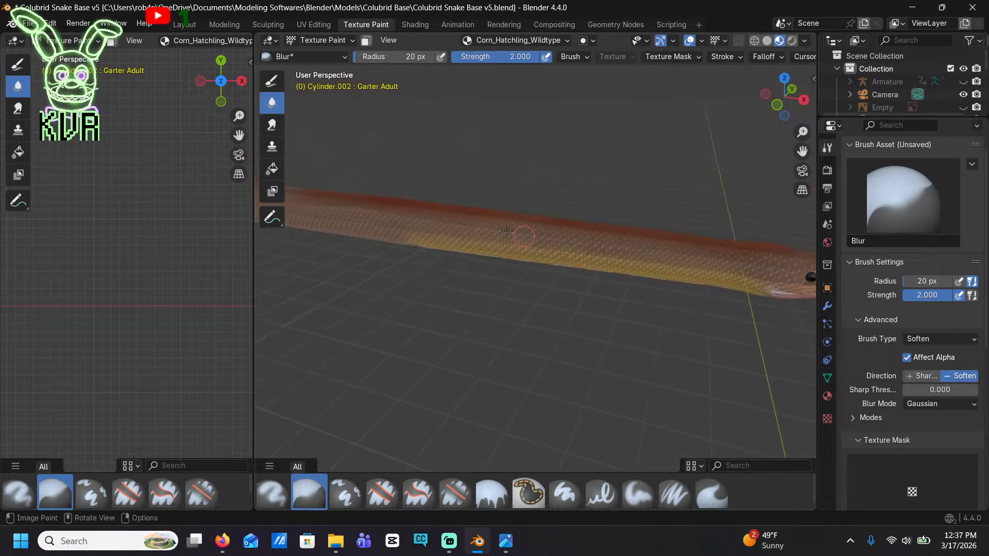
# Blend the rear end of the burnt orange back stripe further into the tan base
pyautogui.moveTo(507, 231)
pyautogui.mouseDown(button='middle')
pyautogui.moveTo(752, 252)
pyautogui.moveTo(731, 254)
pyautogui.mouseUp(button='middle')
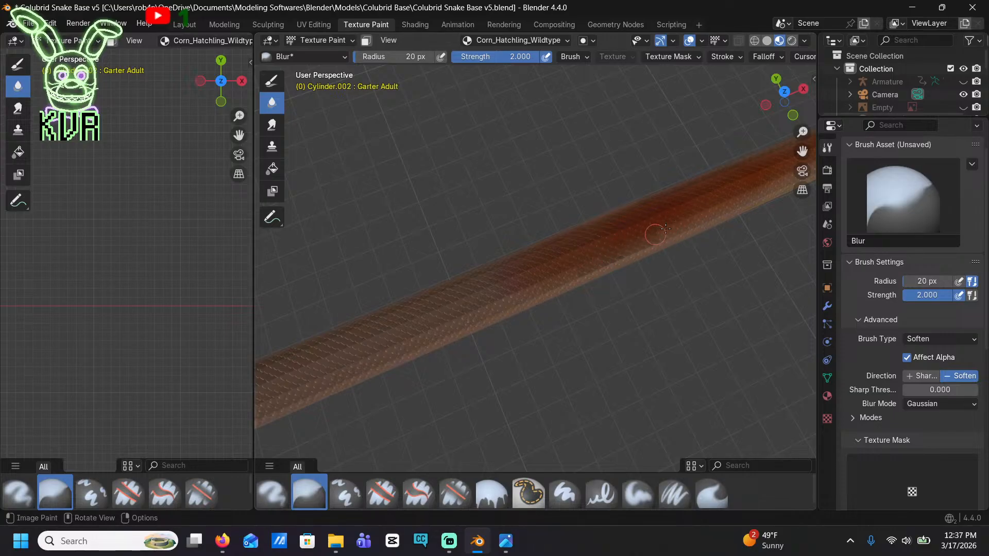
pyautogui.moveTo(512, 264); pyautogui.dragTo(503, 243, button='middle')
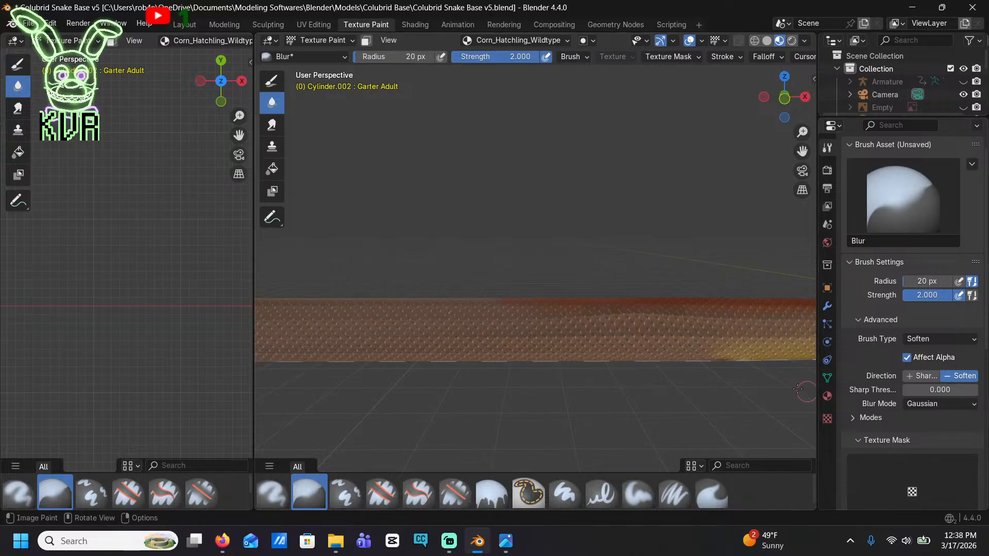
pyautogui.scroll(-5, 587, 338)
pyautogui.scroll(4, 574, 331)
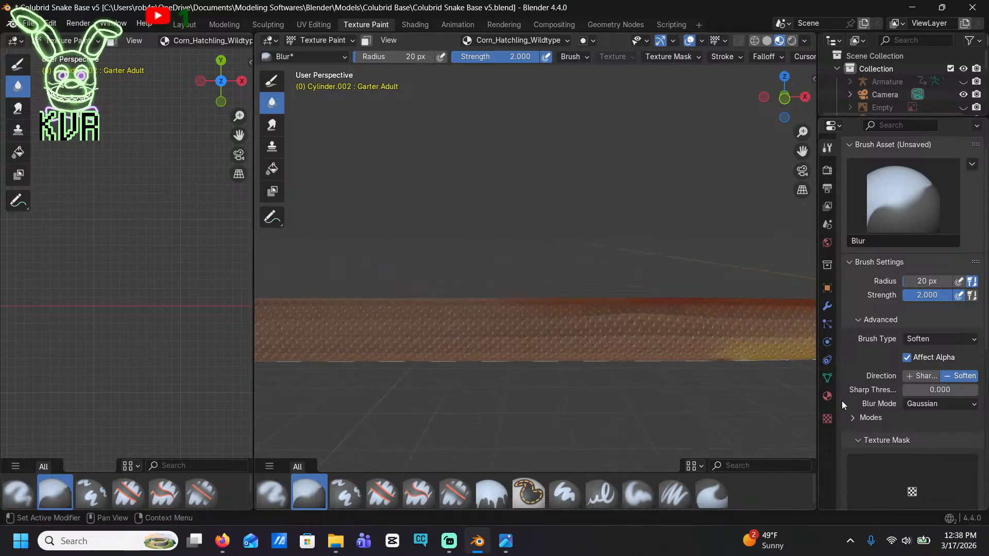
# Switch to the Paint Hard brush and load the burnt orange swatch from the palette
pyautogui.click(827, 396)
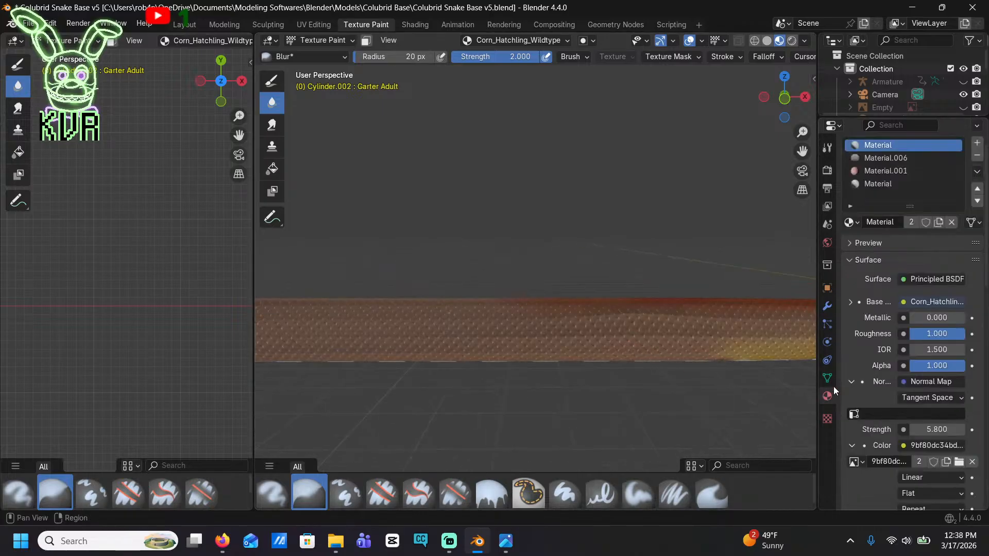
pyautogui.click(827, 148)
pyautogui.click(272, 80)
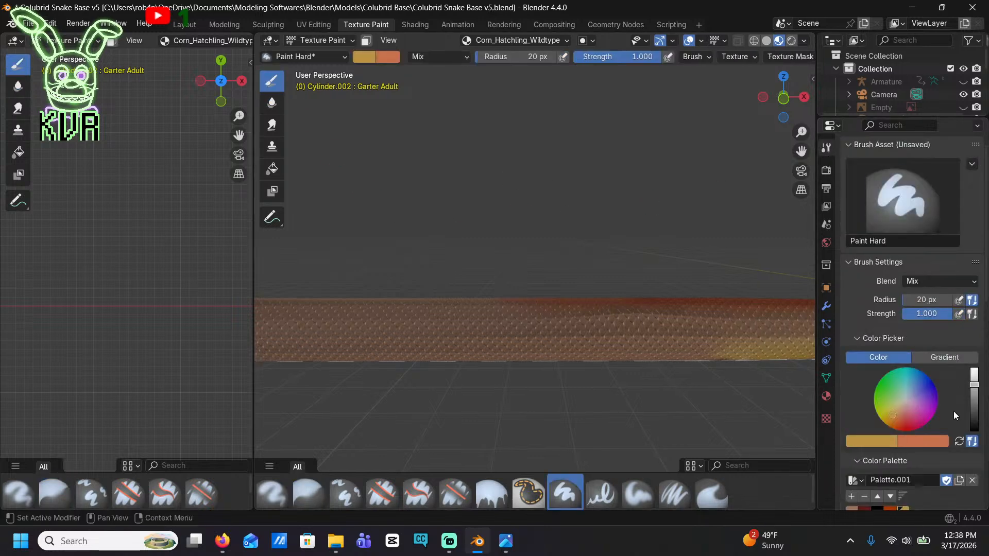
pyautogui.scroll(-5, 928, 493)
pyautogui.click(892, 407)
# Extend the burnt orange stripe from its blurred rear end along the middle of the back toward the tail
pyautogui.moveTo(525, 329); pyautogui.dragTo(624, 264, button='middle')
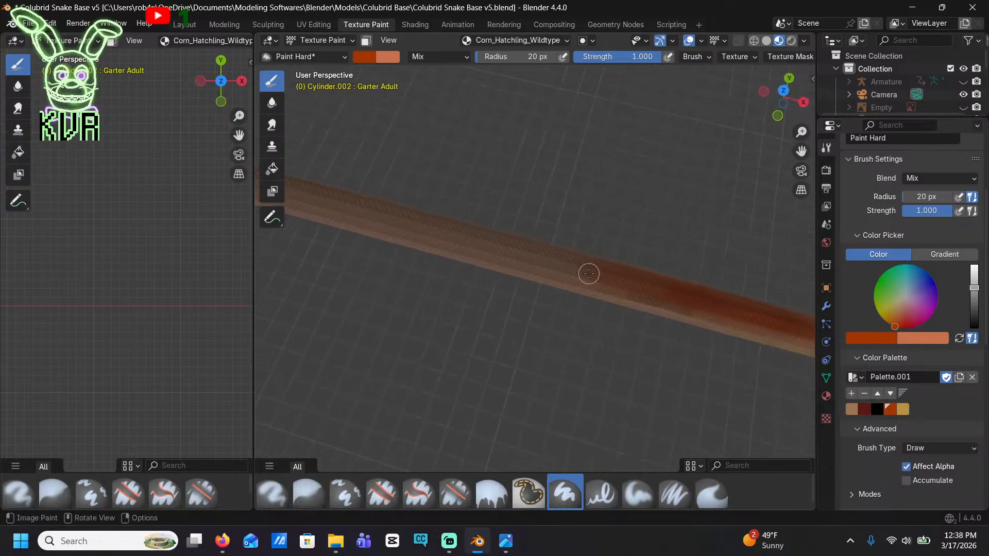
pyautogui.click(783, 90)
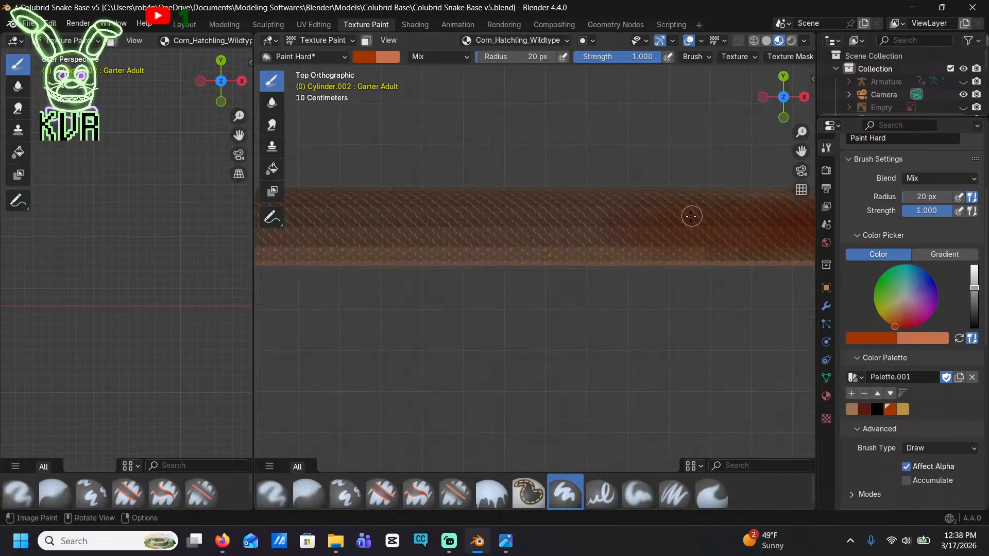
pyautogui.moveTo(690, 214)
pyautogui.mouseDown()
pyautogui.moveTo(588, 227)
pyautogui.moveTo(734, 228)
pyautogui.moveTo(320, 228)
pyautogui.mouseUp()
pyautogui.keyDown('shift'); pyautogui.moveTo(332, 230); pyautogui.dragTo(690, 212, button='middle'); pyautogui.keyUp('shift')
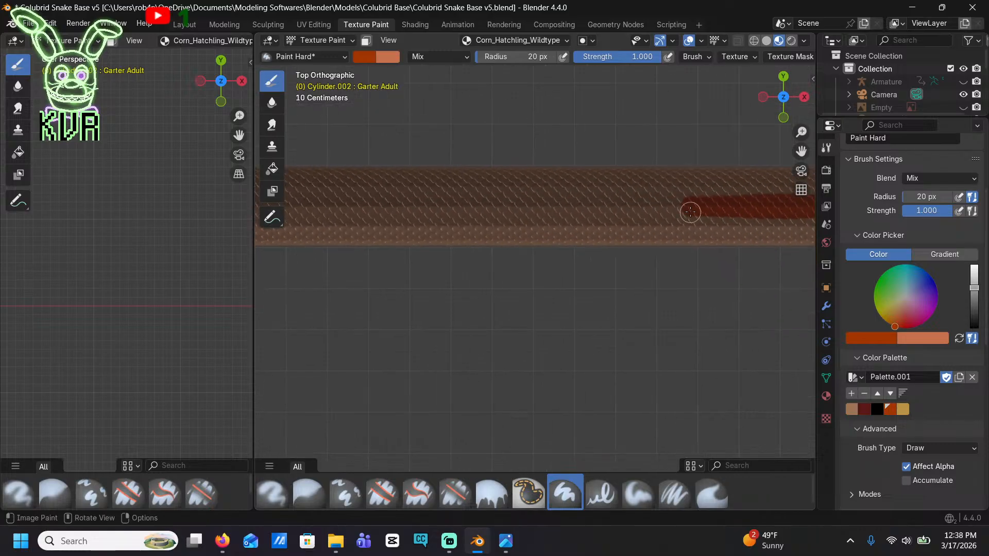
pyautogui.moveTo(696, 210); pyautogui.dragTo(341, 209)
pyautogui.keyDown('shift'); pyautogui.moveTo(341, 208); pyautogui.dragTo(655, 186, button='middle'); pyautogui.keyUp('shift')
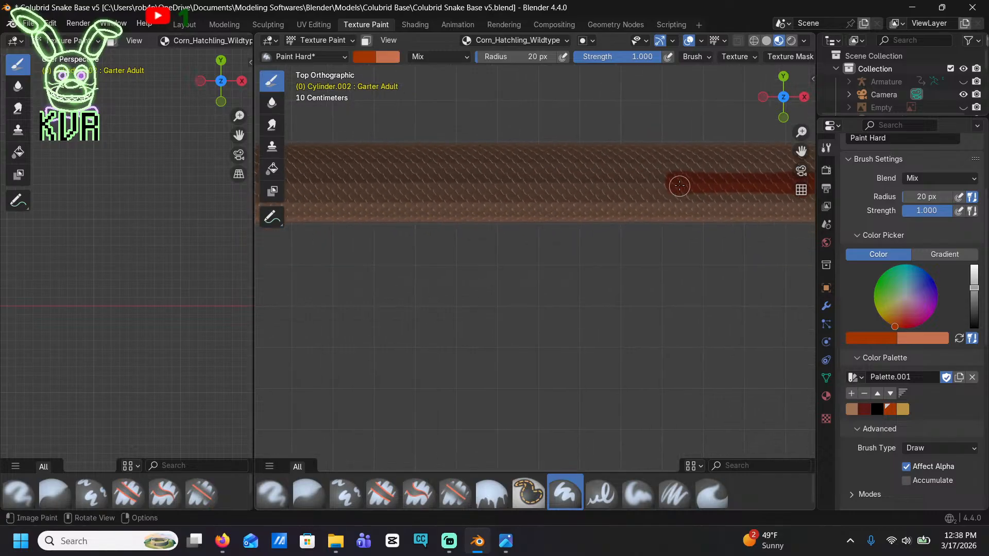
pyautogui.moveTo(678, 185); pyautogui.dragTo(348, 180)
pyautogui.scroll(-10, 386, 203)
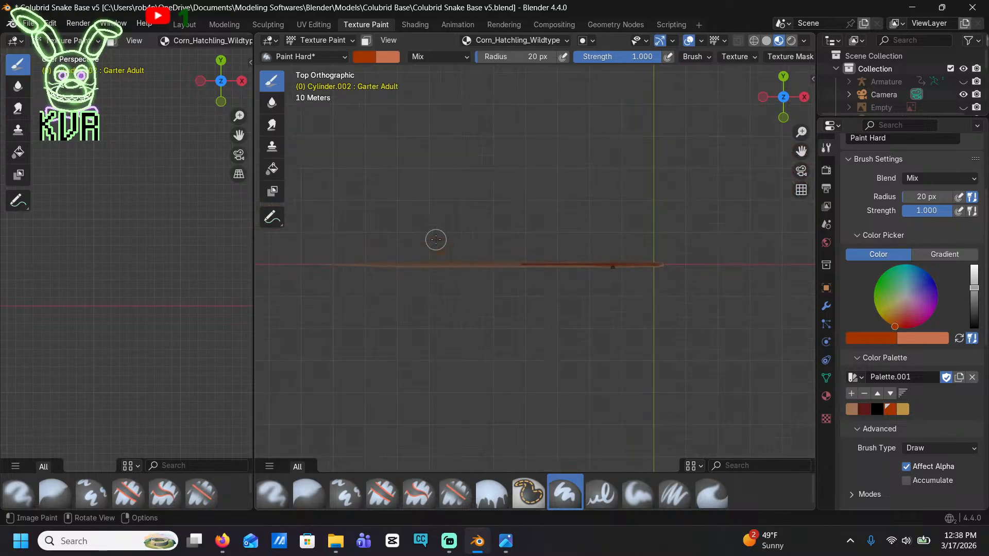
pyautogui.scroll(4, 453, 242)
pyautogui.scroll(6, 472, 244)
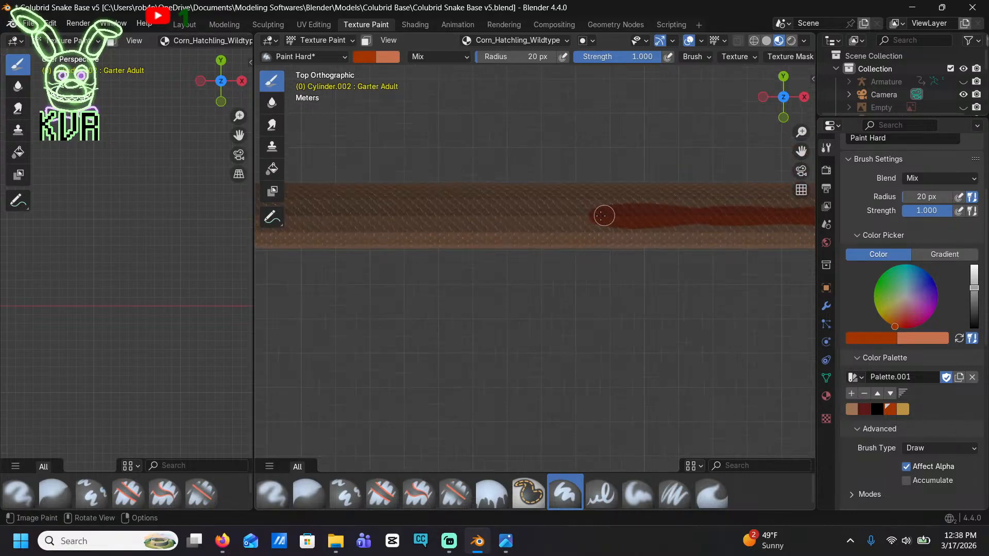
pyautogui.moveTo(602, 214); pyautogui.dragTo(431, 214)
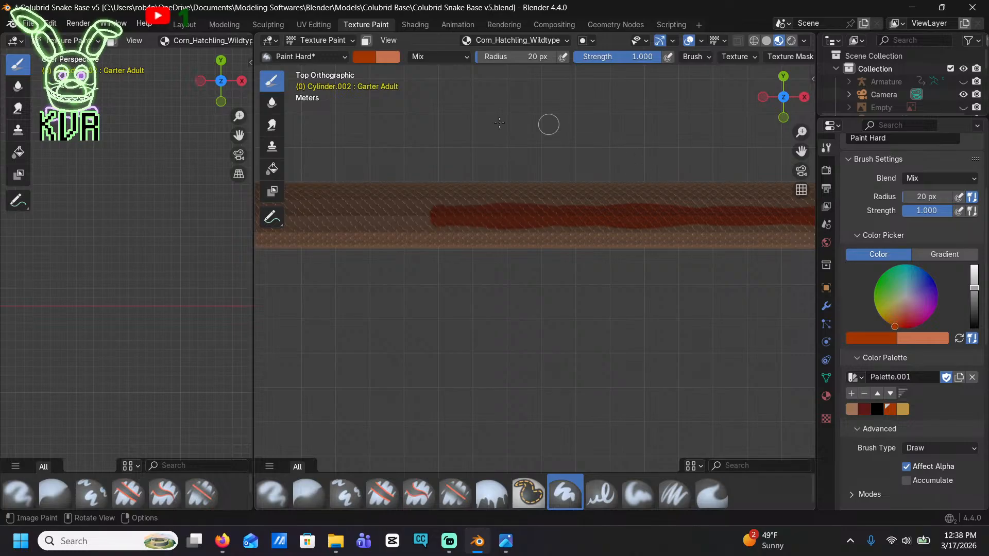
# Soften the rear end and edges of the extended burnt orange stripe into the tan base with the Blur brush
pyautogui.click(269, 103)
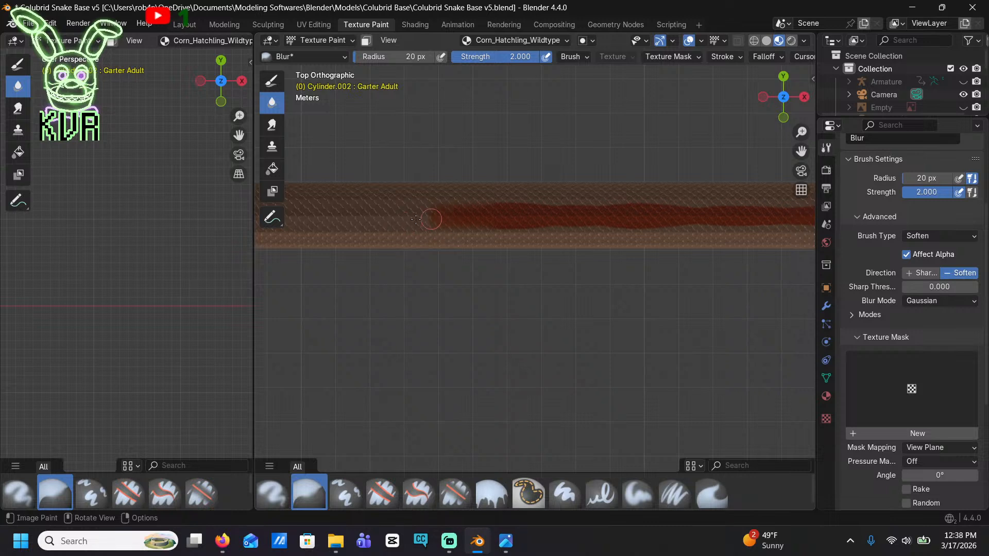
pyautogui.moveTo(416, 219)
pyautogui.mouseDown()
pyautogui.moveTo(524, 212)
pyautogui.moveTo(516, 199)
pyautogui.moveTo(526, 204)
pyautogui.moveTo(427, 222)
pyautogui.moveTo(620, 232)
pyautogui.moveTo(515, 214)
pyautogui.moveTo(612, 205)
pyautogui.moveTo(597, 200)
pyautogui.moveTo(629, 207)
pyautogui.moveTo(610, 224)
pyautogui.moveTo(641, 224)
pyautogui.moveTo(679, 205)
pyautogui.moveTo(617, 210)
pyautogui.mouseUp()
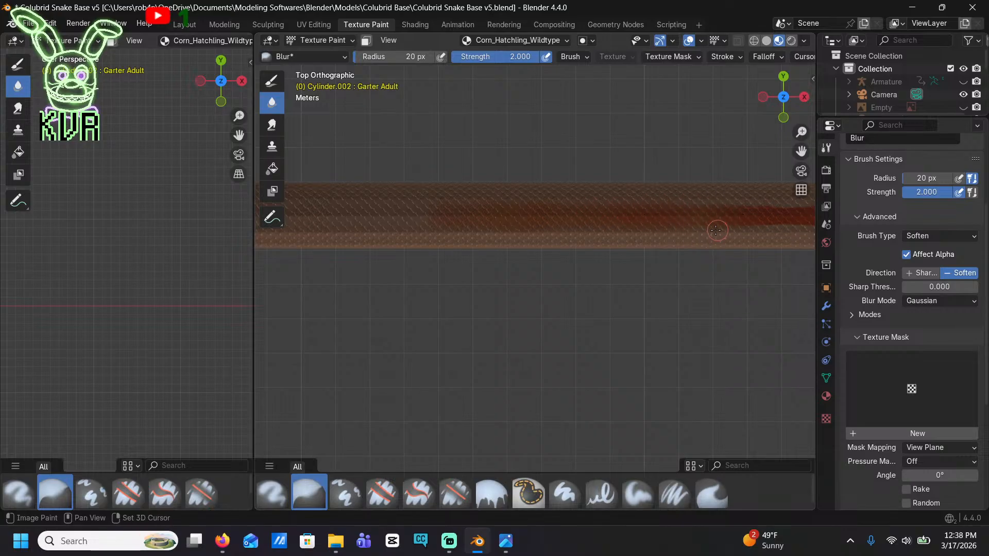
pyautogui.keyDown('shift'); pyautogui.moveTo(708, 232); pyautogui.dragTo(360, 221, button='middle'); pyautogui.keyUp('shift')
pyautogui.moveTo(500, 220)
pyautogui.mouseDown()
pyautogui.moveTo(528, 229)
pyautogui.moveTo(538, 210)
pyautogui.moveTo(466, 208)
pyautogui.moveTo(442, 195)
pyautogui.moveTo(680, 211)
pyautogui.moveTo(546, 196)
pyautogui.moveTo(390, 210)
pyautogui.moveTo(407, 201)
pyautogui.mouseUp()
pyautogui.keyDown('shift'); pyautogui.moveTo(656, 206); pyautogui.dragTo(439, 207, button='middle'); pyautogui.keyUp('shift')
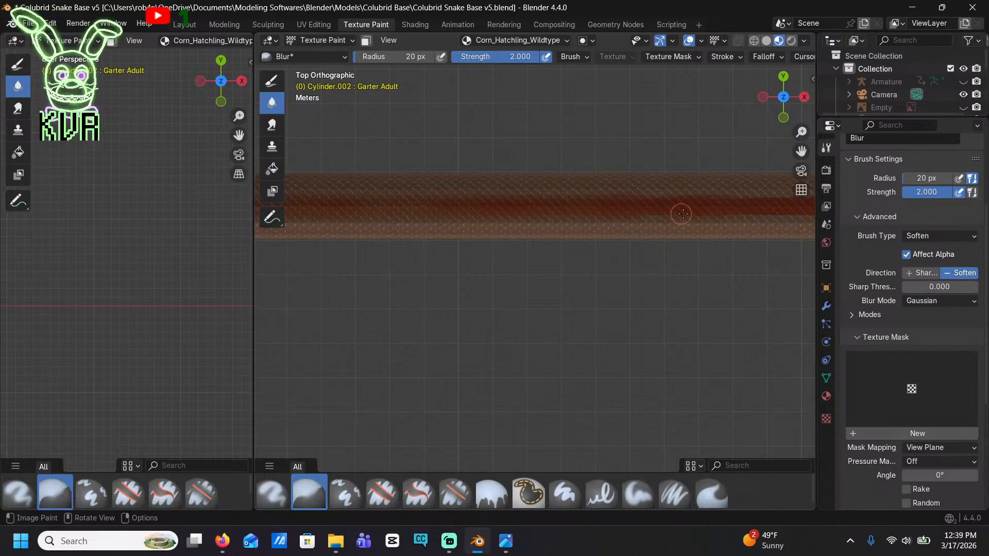
pyautogui.keyDown('shift'); pyautogui.moveTo(670, 213); pyautogui.dragTo(412, 195, button='middle'); pyautogui.keyUp('shift')
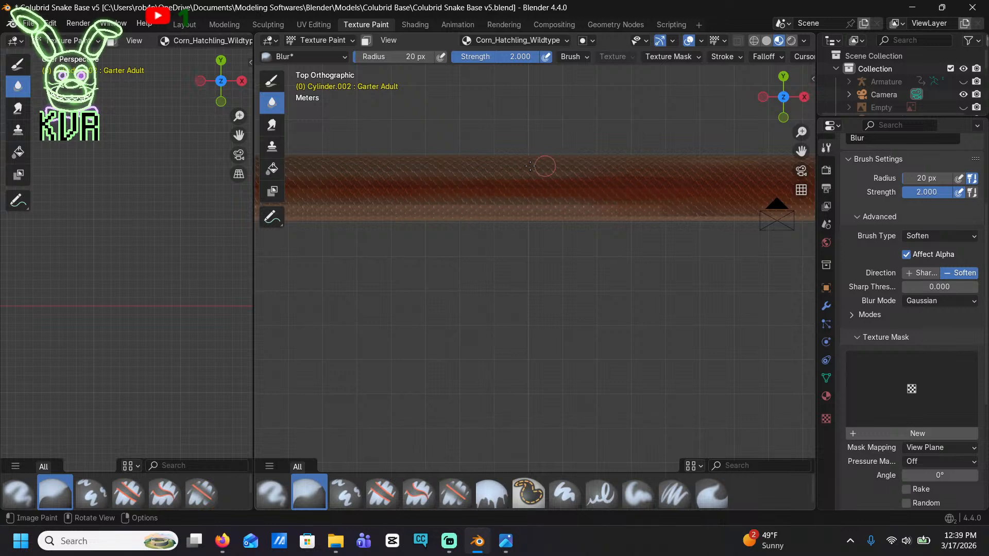
# Blend the remaining uneven stretches of the burnt orange back stripe along the mid-body into the tan base
pyautogui.scroll(-6, 613, 179)
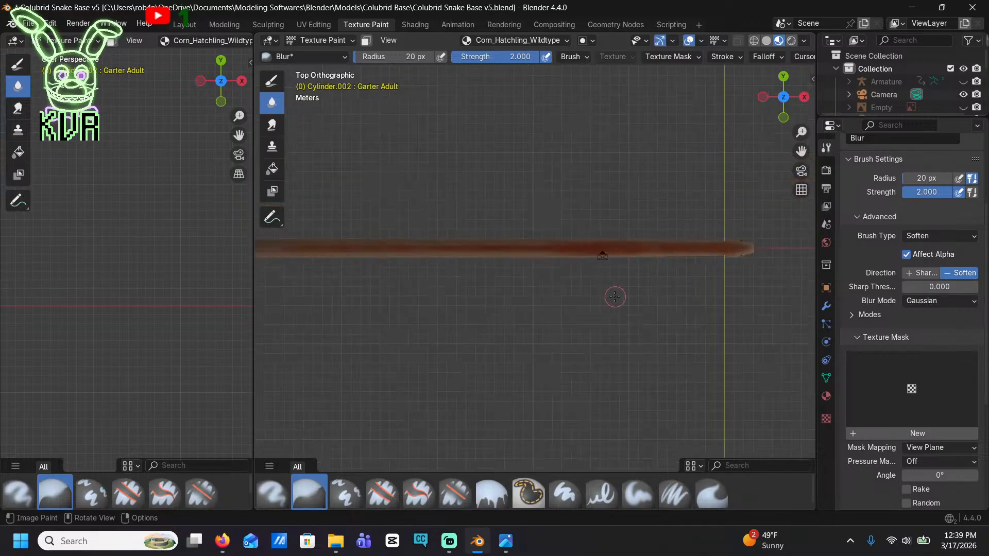
pyautogui.keyDown('shift'); pyautogui.moveTo(481, 280); pyautogui.dragTo(560, 247, button='middle'); pyautogui.keyUp('shift')
pyautogui.scroll(2, 560, 247)
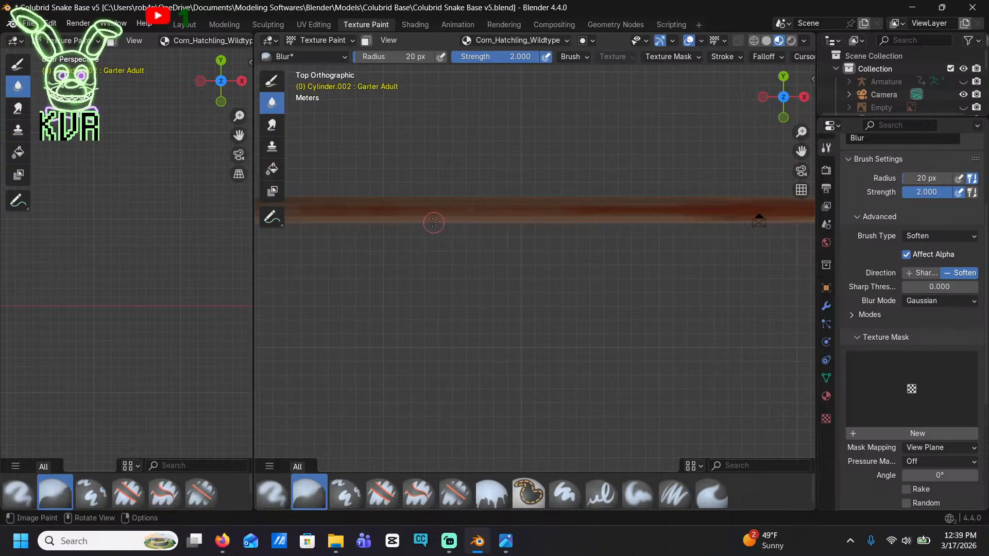
pyautogui.moveTo(433, 222); pyautogui.dragTo(548, 211)
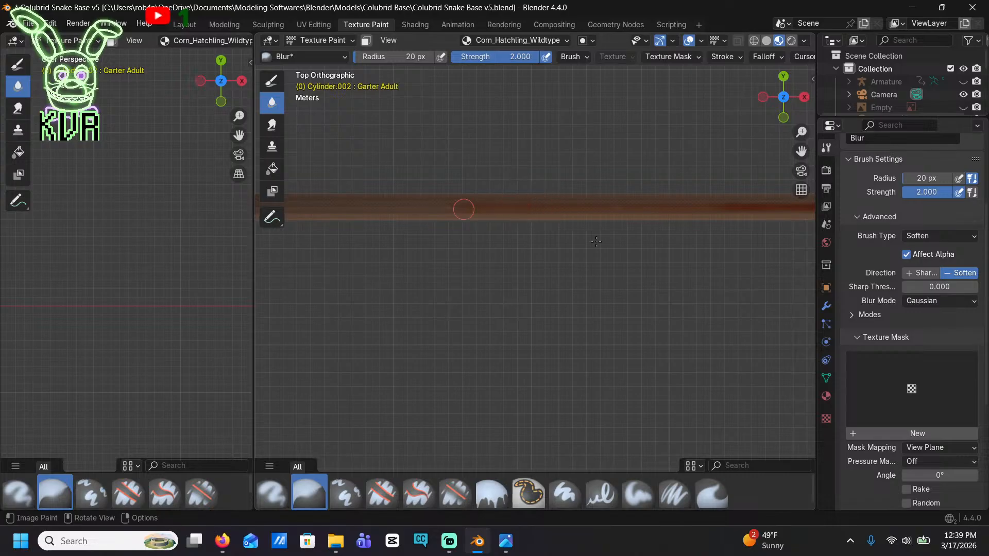
pyautogui.moveTo(596, 242); pyautogui.dragTo(697, 191, button='middle')
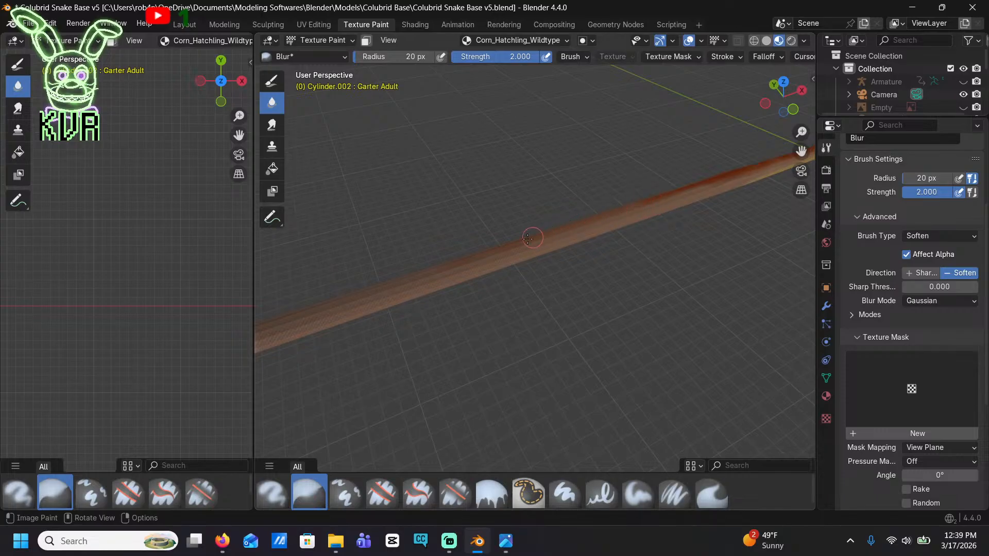
pyautogui.moveTo(480, 214)
pyautogui.mouseDown(button='middle')
pyautogui.moveTo(774, 192)
pyautogui.moveTo(695, 291)
pyautogui.moveTo(493, 242)
pyautogui.moveTo(633, 237)
pyautogui.moveTo(664, 156)
pyautogui.moveTo(568, 243)
pyautogui.mouseUp(button='middle')
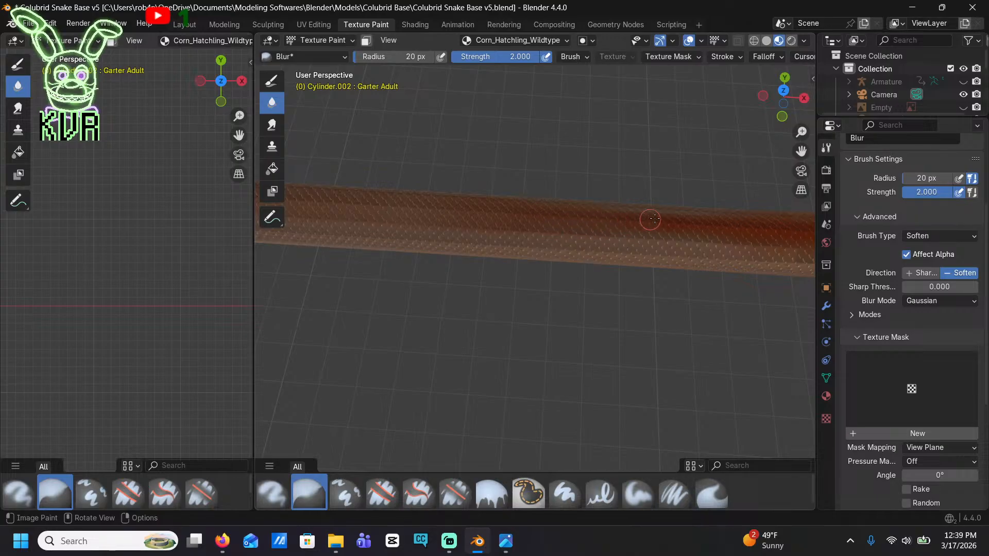
pyautogui.scroll(-5, 591, 260)
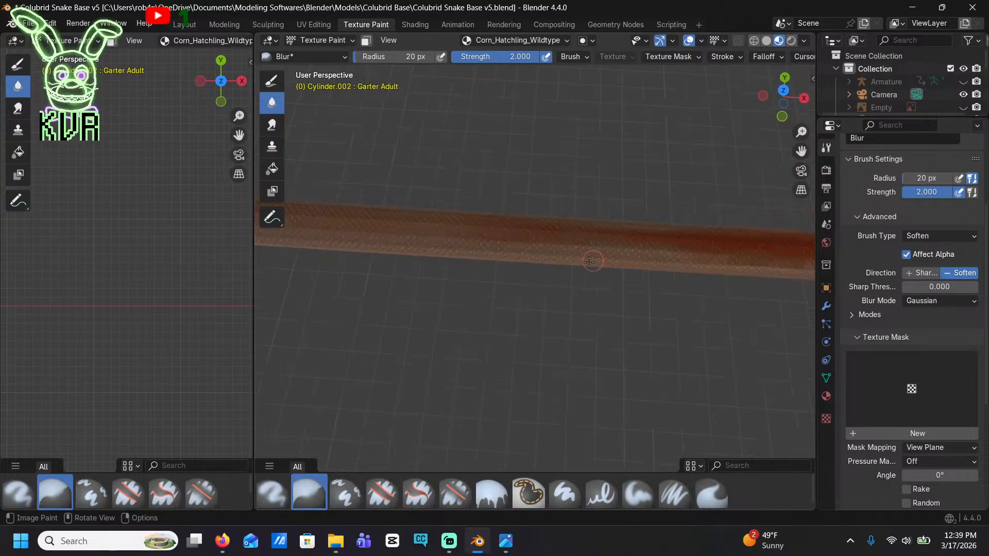
pyautogui.moveTo(525, 315); pyautogui.dragTo(394, 283, button='middle')
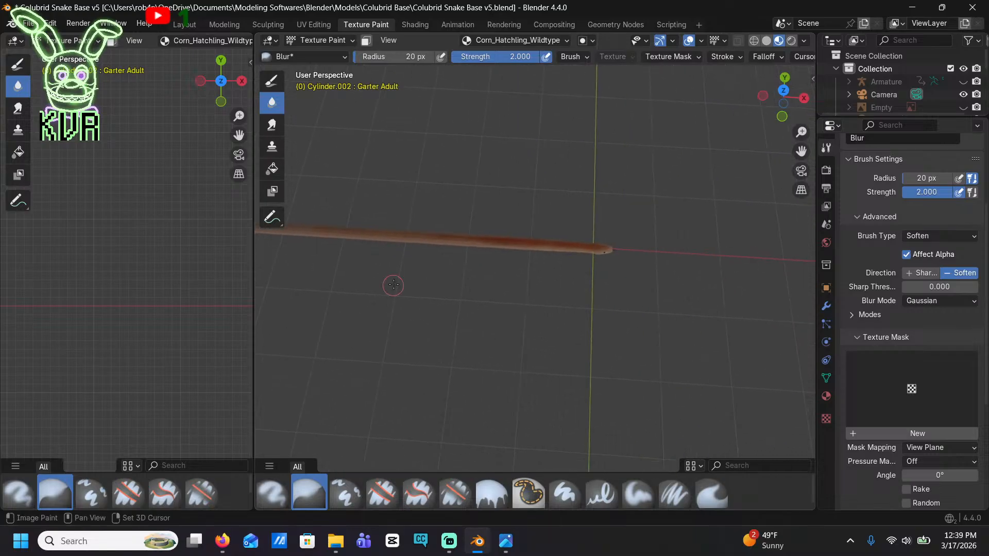
# Switch back to the Paint Hard brush and load the black swatch from the palette
pyautogui.click(826, 396)
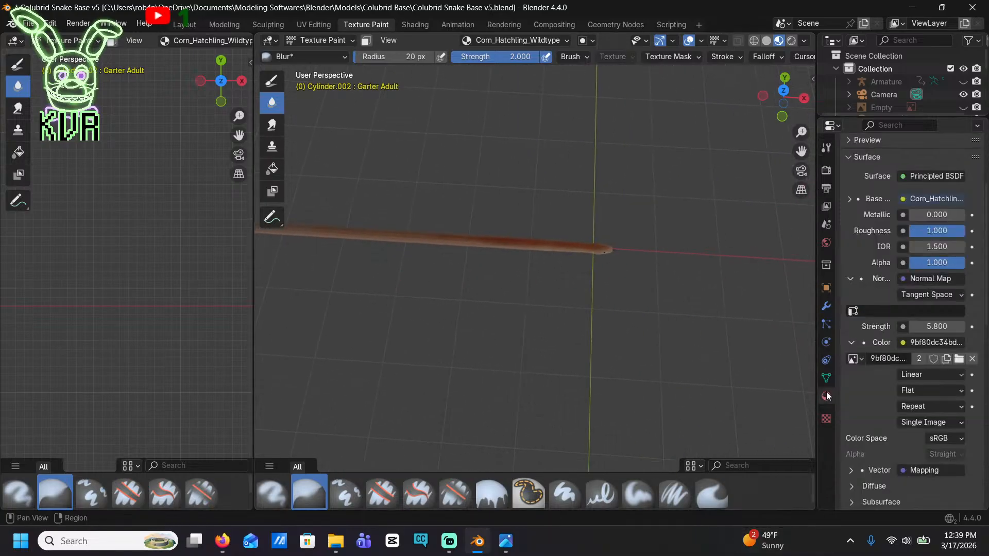
pyautogui.scroll(5, 918, 214)
pyautogui.click(826, 148)
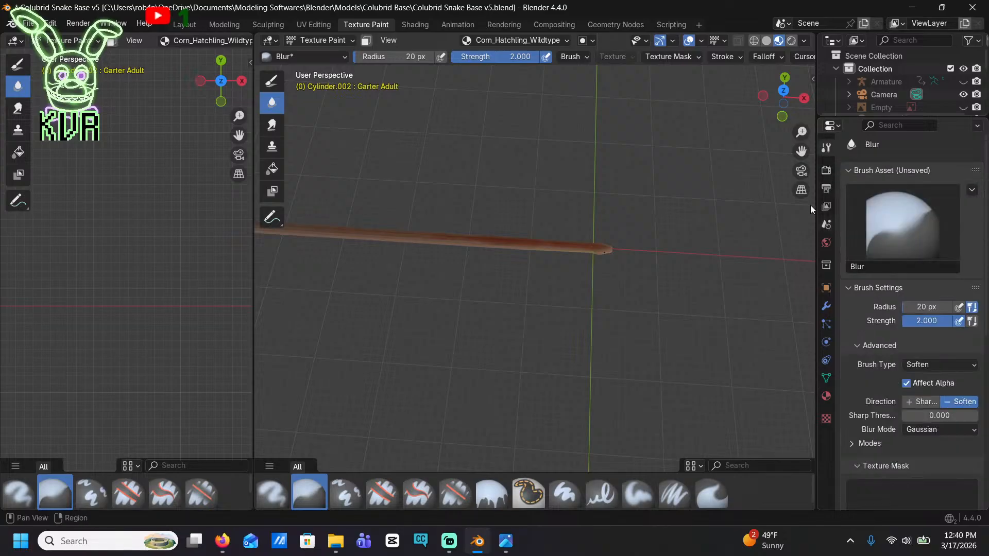
pyautogui.click(273, 84)
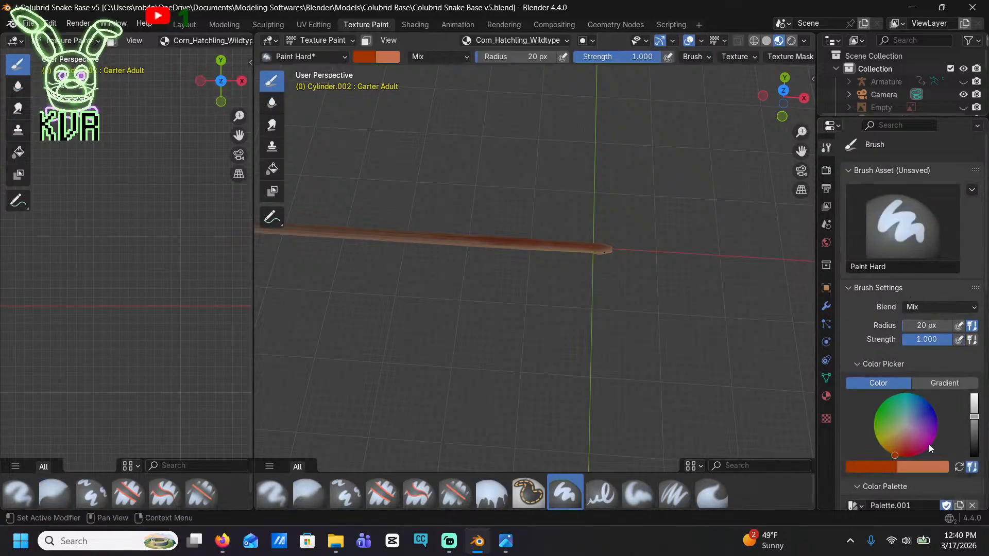
pyautogui.scroll(-6, 924, 376)
pyautogui.click(875, 387)
# Examine the snake's snout and eye area up close from the side
pyautogui.scroll(8, 625, 346)
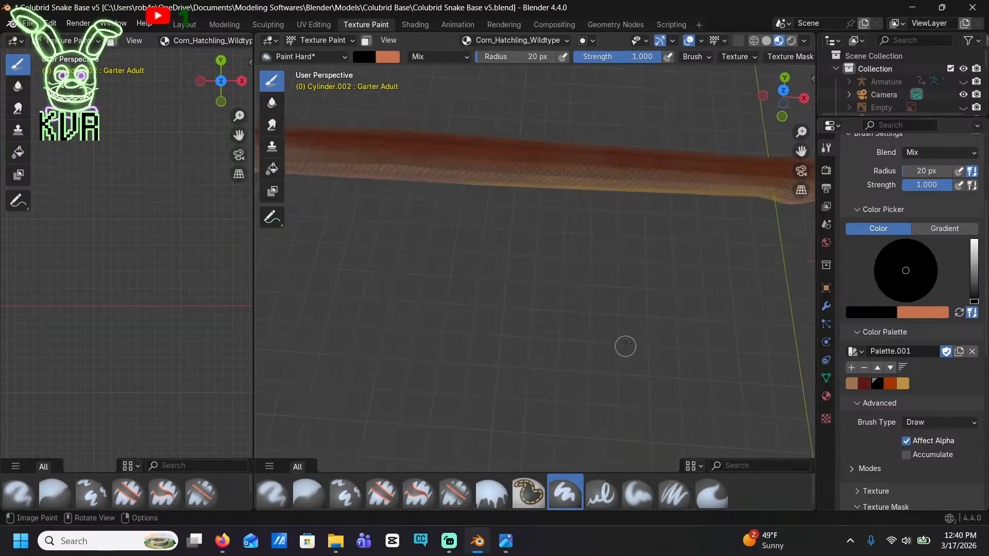
pyautogui.keyDown('shift'); pyautogui.moveTo(625, 347); pyautogui.dragTo(386, 333, button='middle'); pyautogui.keyUp('shift')
pyautogui.moveTo(612, 199)
pyautogui.keyDown('shift'); pyautogui.mouseDown(button='middle')
pyautogui.moveTo(394, 301)
pyautogui.moveTo(468, 296)
pyautogui.mouseUp(button='middle'); pyautogui.keyUp('shift')
pyautogui.scroll(8, 468, 297)
pyautogui.scroll(5, 468, 296)
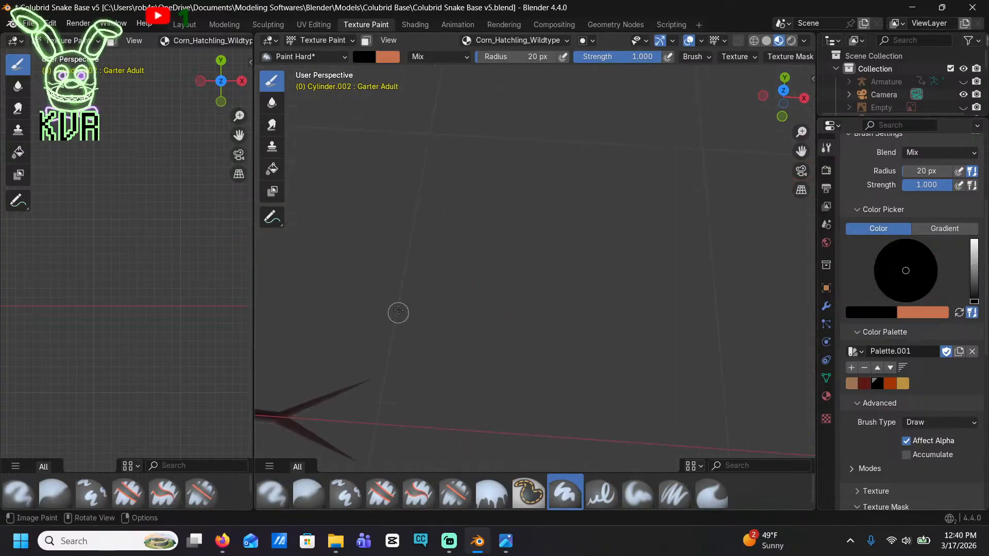
pyautogui.moveTo(397, 313); pyautogui.dragTo(444, 203, button='middle')
pyautogui.scroll(-3, 444, 203)
pyautogui.keyDown('shift'); pyautogui.moveTo(426, 78); pyautogui.dragTo(480, 271, button='middle'); pyautogui.keyUp('shift')
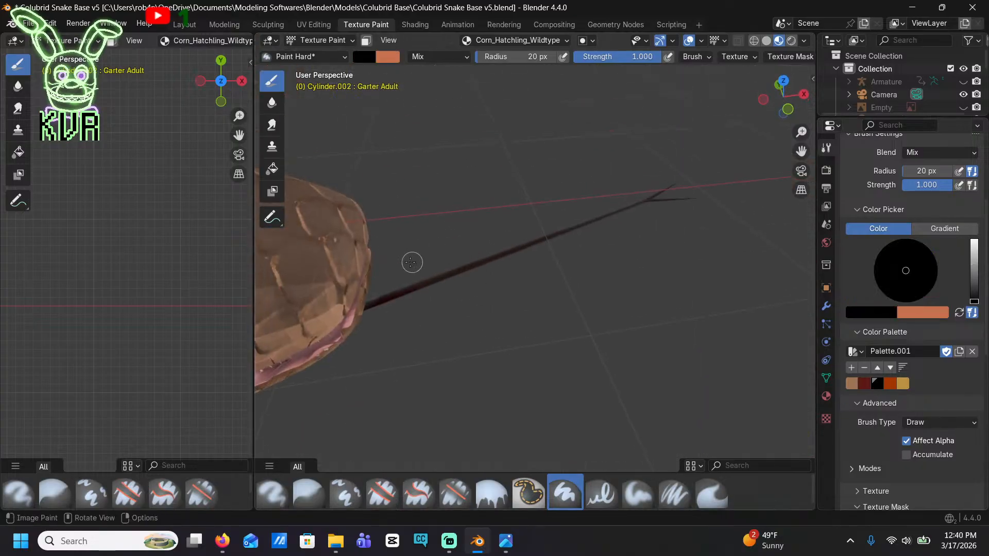
pyautogui.moveTo(398, 263); pyautogui.dragTo(569, 278, button='middle')
pyautogui.moveTo(569, 278)
pyautogui.mouseDown(button='middle')
pyautogui.moveTo(537, 287)
pyautogui.moveTo(610, 279)
pyautogui.mouseUp(button='middle')
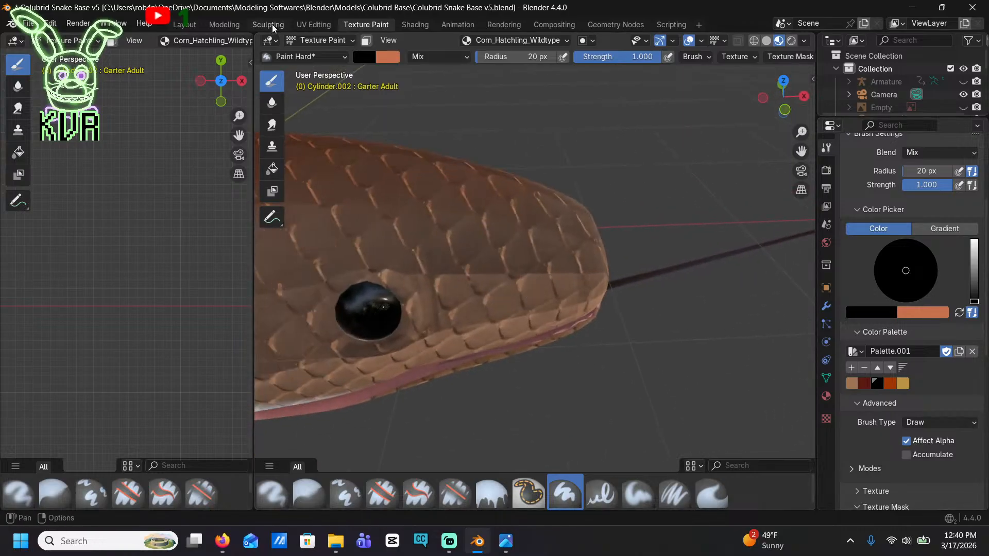
# In the Layout workspace, set the body's King Adult shape key to 0 and Corn_Hatchling to 1
pyautogui.click(184, 24)
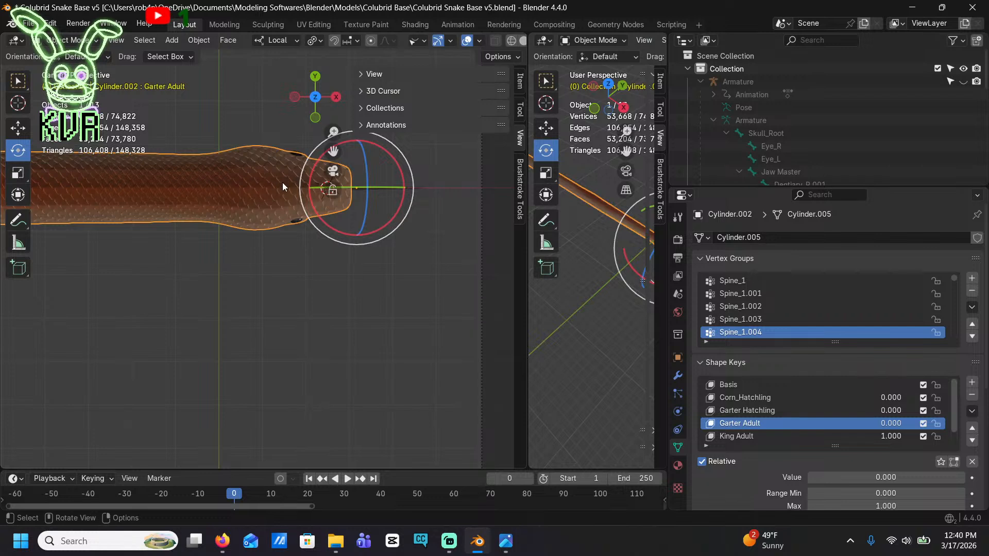
pyautogui.scroll(-1, 845, 420)
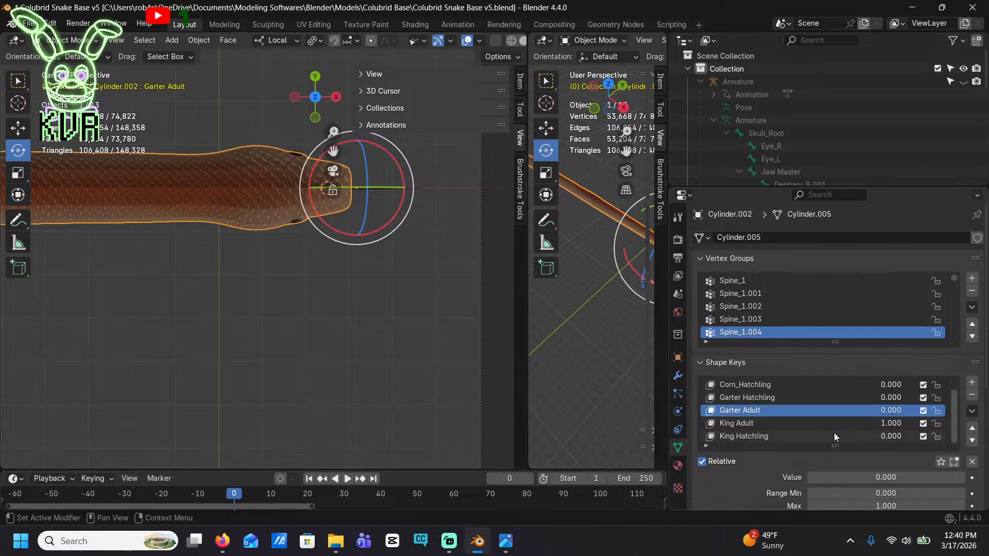
pyautogui.scroll(1, 844, 425)
pyautogui.moveTo(893, 439); pyautogui.dragTo(867, 439)
pyautogui.moveTo(886, 397); pyautogui.dragTo(927, 398)
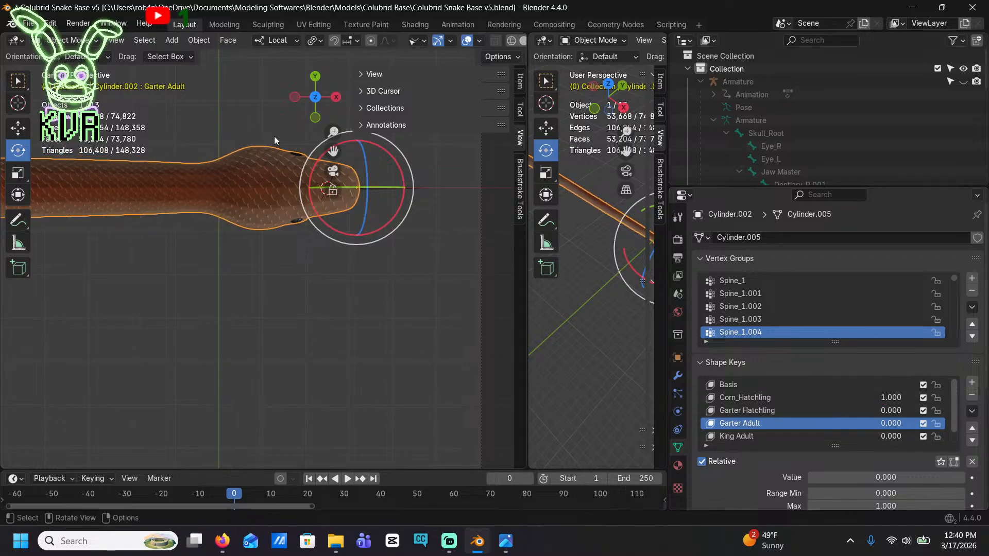
# Set the Beeg shape key to 1 on both the right eye's brille and the right eyeball
pyautogui.moveTo(270, 141); pyautogui.dragTo(199, 265, button='middle')
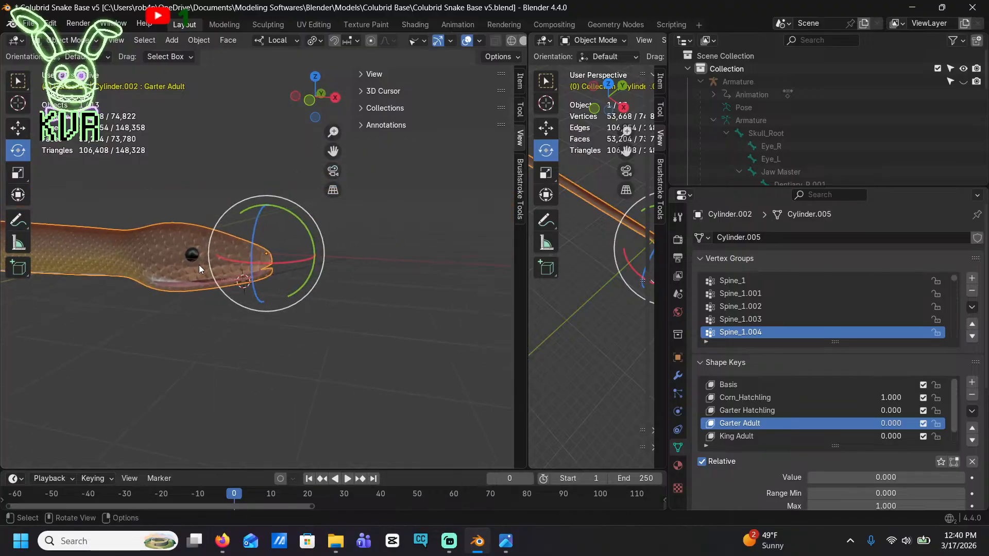
pyautogui.scroll(5, 198, 264)
pyautogui.click(314, 255)
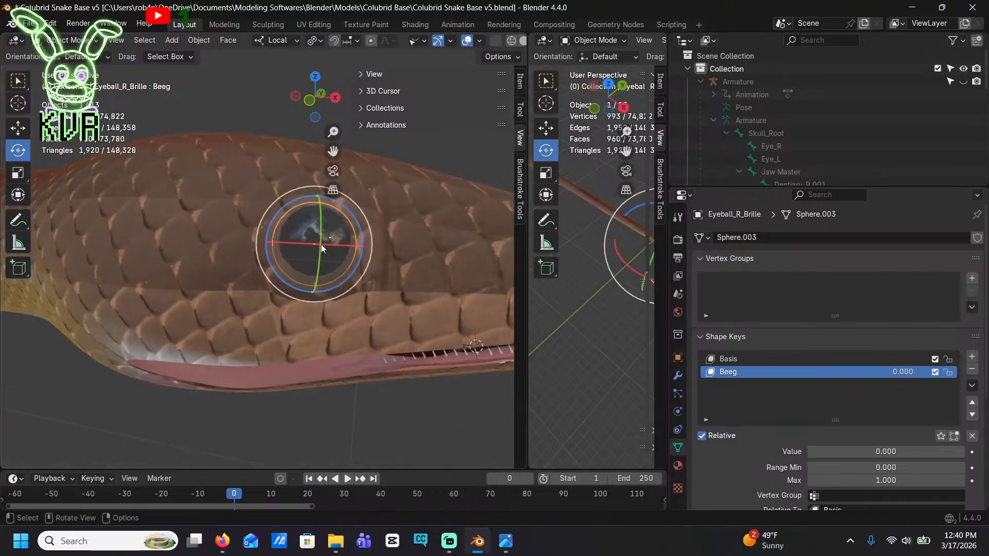
pyautogui.moveTo(320, 244); pyautogui.dragTo(410, 281, button='middle')
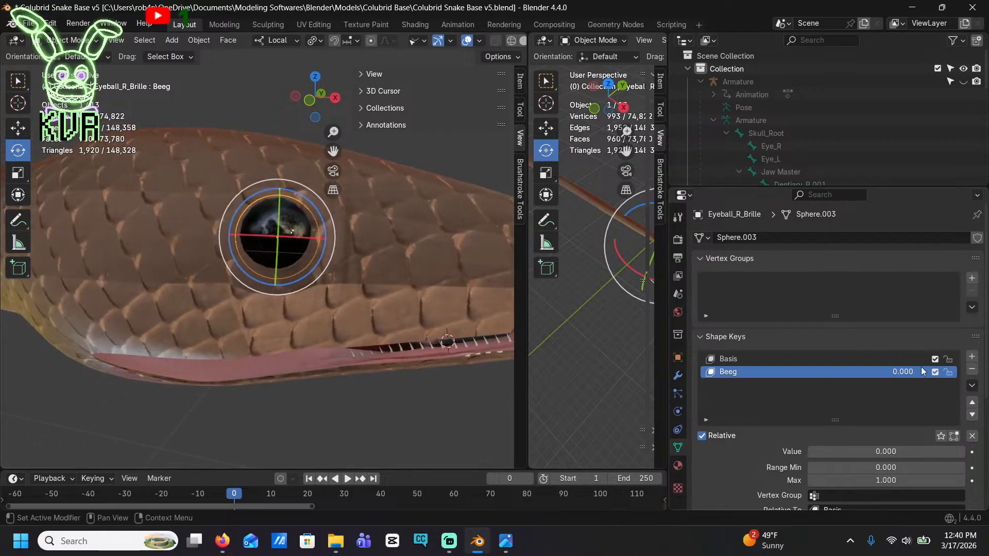
pyautogui.moveTo(922, 371); pyautogui.dragTo(957, 372)
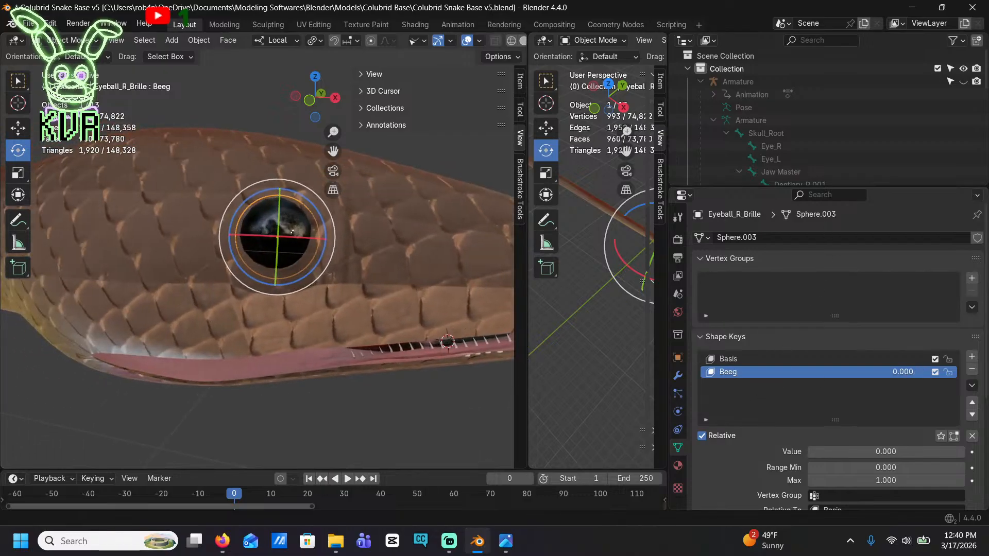
pyautogui.click(292, 240)
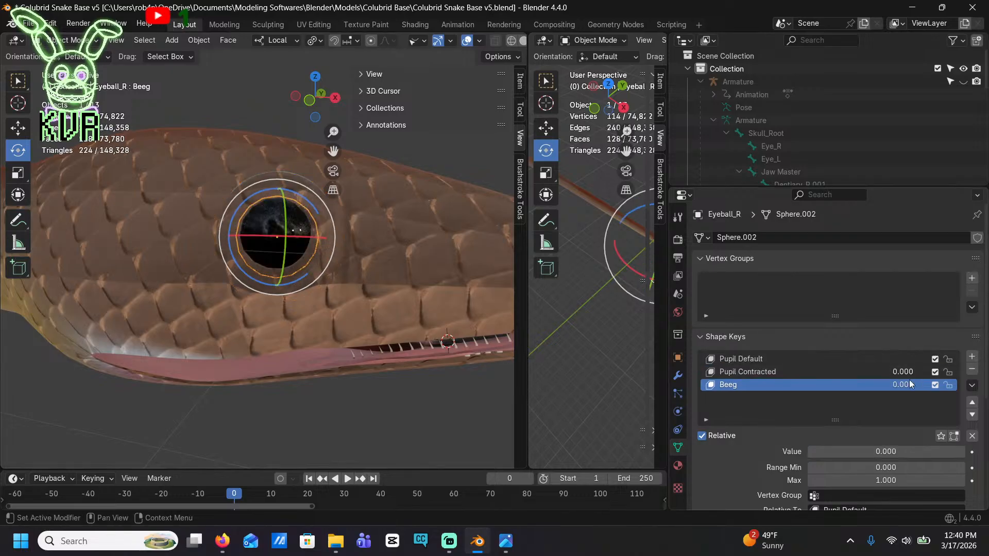
pyautogui.moveTo(910, 384); pyautogui.dragTo(932, 384)
# Set the Beeg shape key to 1 on both the left eye's brille and the left eyeball
pyautogui.moveTo(298, 219); pyautogui.dragTo(178, 255, button='middle')
pyautogui.click(187, 258)
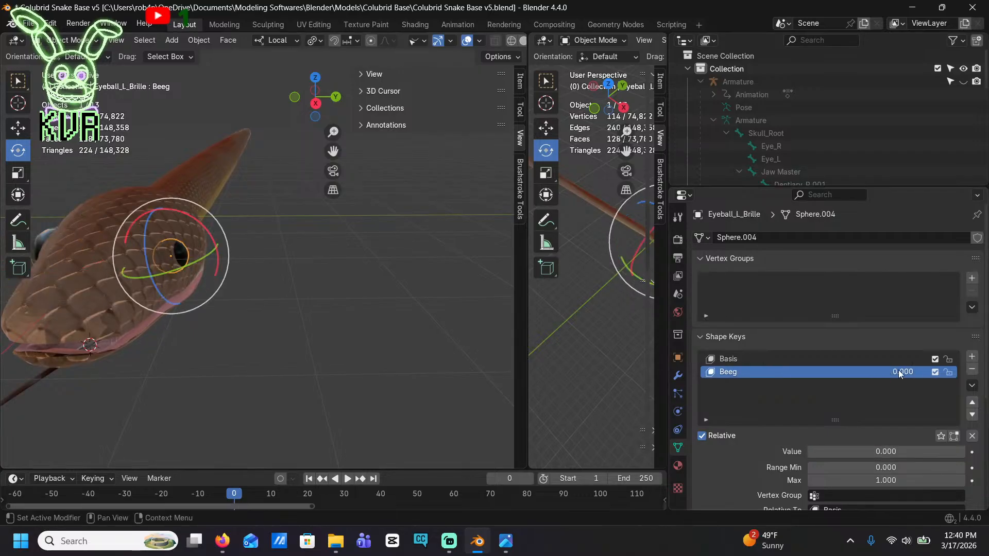
pyautogui.moveTo(900, 373); pyautogui.dragTo(927, 373)
pyautogui.click(171, 250)
pyautogui.click(175, 251)
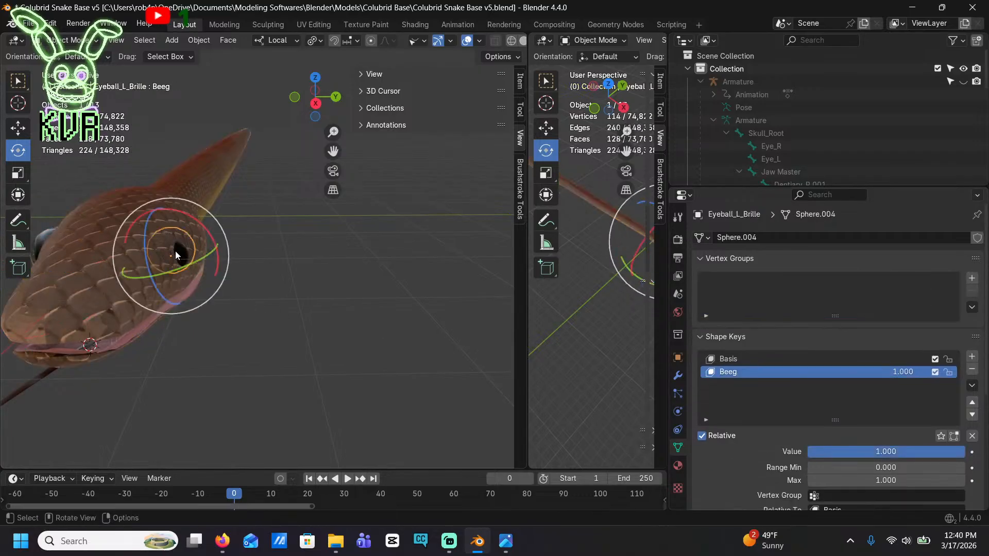
pyautogui.click(175, 251)
pyautogui.click(175, 251)
pyautogui.click(174, 252)
pyautogui.click(175, 251)
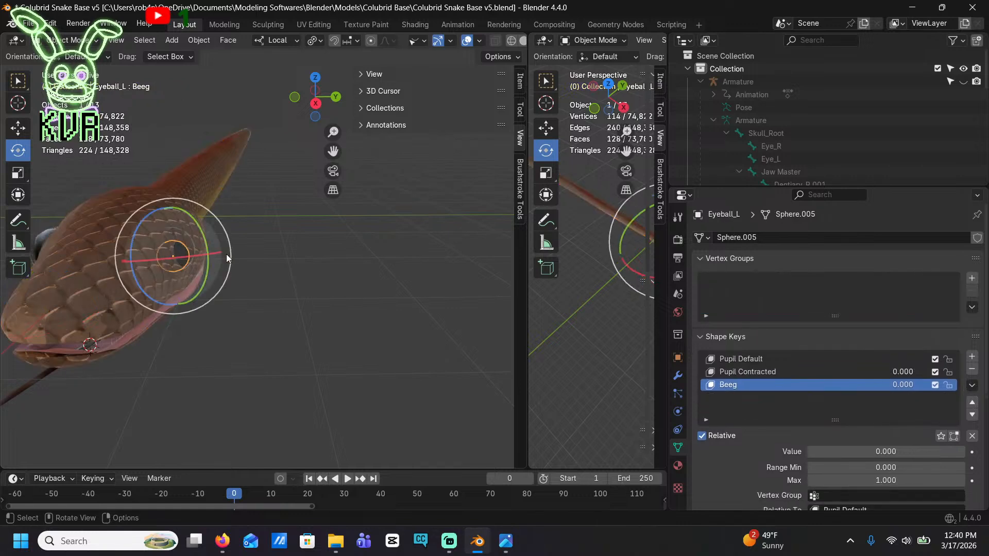
pyautogui.moveTo(901, 387); pyautogui.dragTo(927, 387)
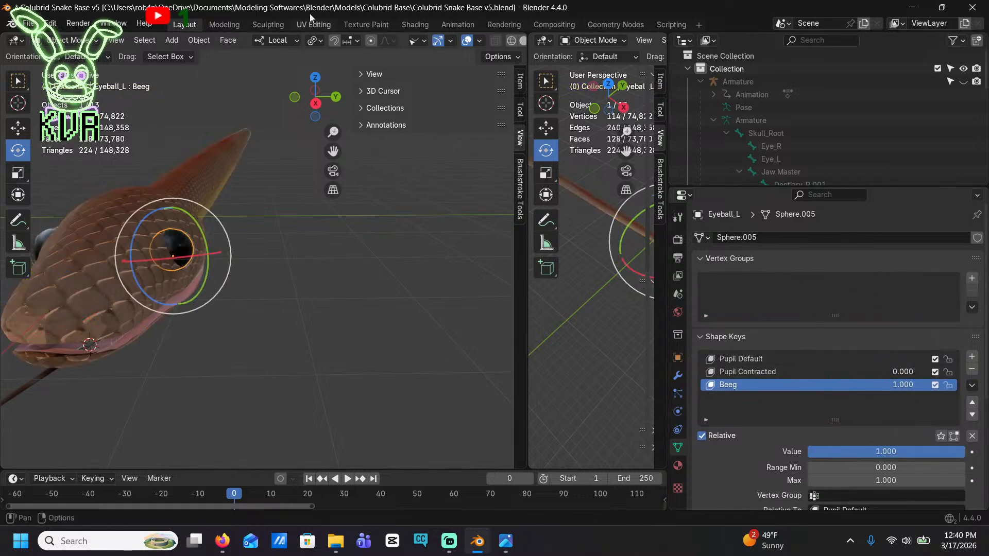
# Open the left eyeball's Iris material in the Shading workspace and focus on its Color Ramp node
pyautogui.click(352, 24)
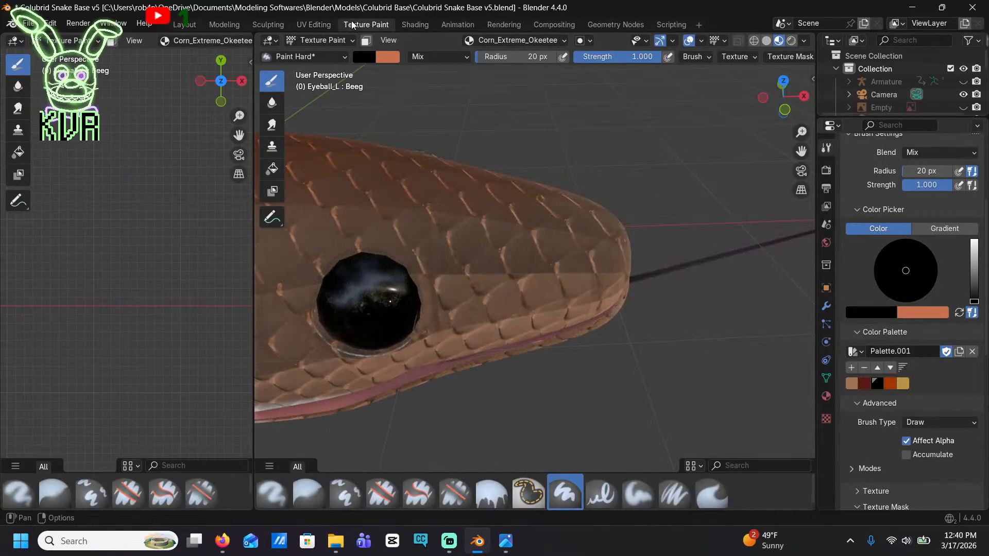
pyautogui.click(400, 23)
pyautogui.scroll(-3, 430, 317)
pyautogui.moveTo(430, 317)
pyautogui.mouseDown(button='middle')
pyautogui.moveTo(332, 497)
pyautogui.moveTo(416, 277)
pyautogui.mouseUp(button='middle')
pyautogui.scroll(-7, 432, 338)
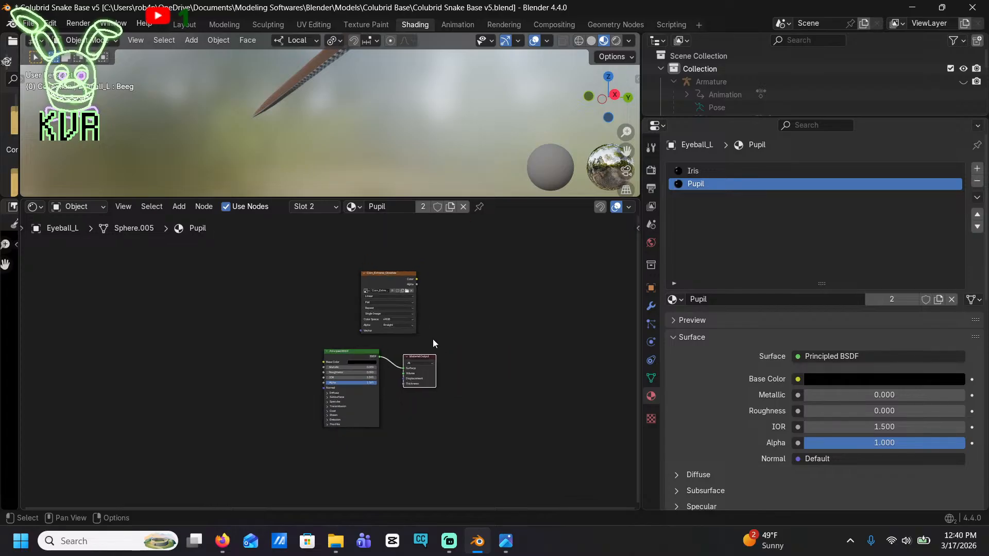
pyautogui.click(748, 170)
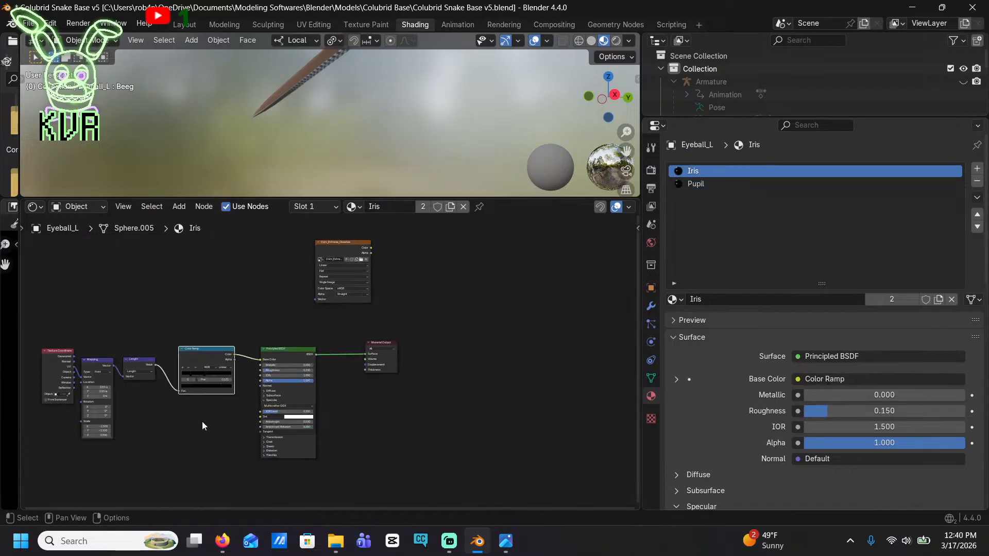
pyautogui.press('KP_Decimal')
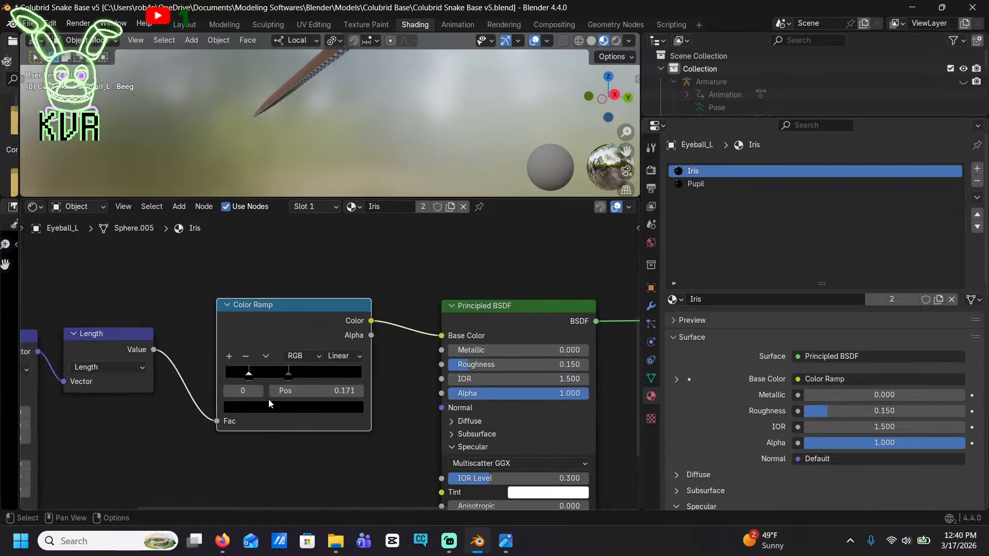
# Recolour the first stop of the iris Color Ramp to a fully saturated, dark reddish brown
pyautogui.click(261, 407)
pyautogui.click(293, 263)
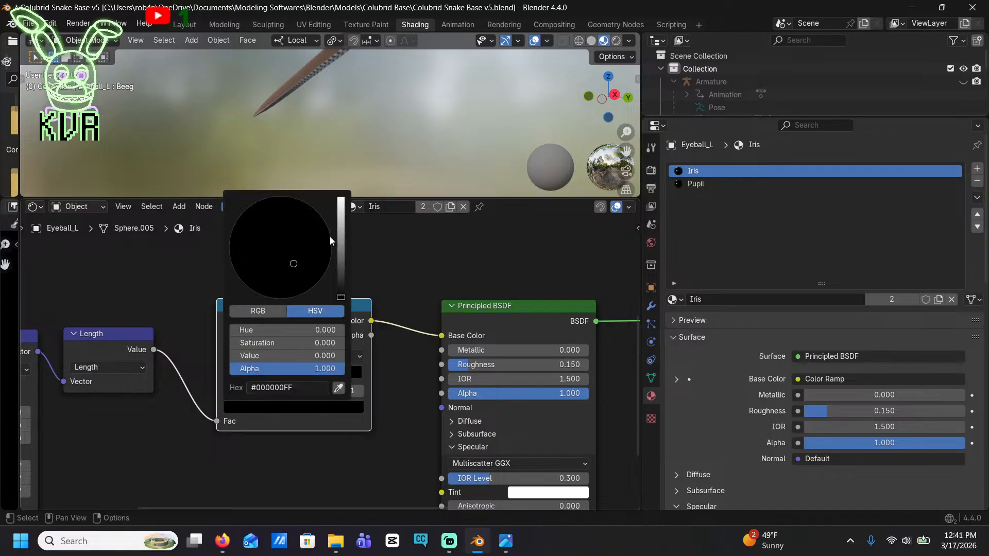
pyautogui.click(340, 238)
pyautogui.moveTo(341, 237); pyautogui.dragTo(340, 219)
pyautogui.moveTo(295, 269); pyautogui.dragTo(265, 296)
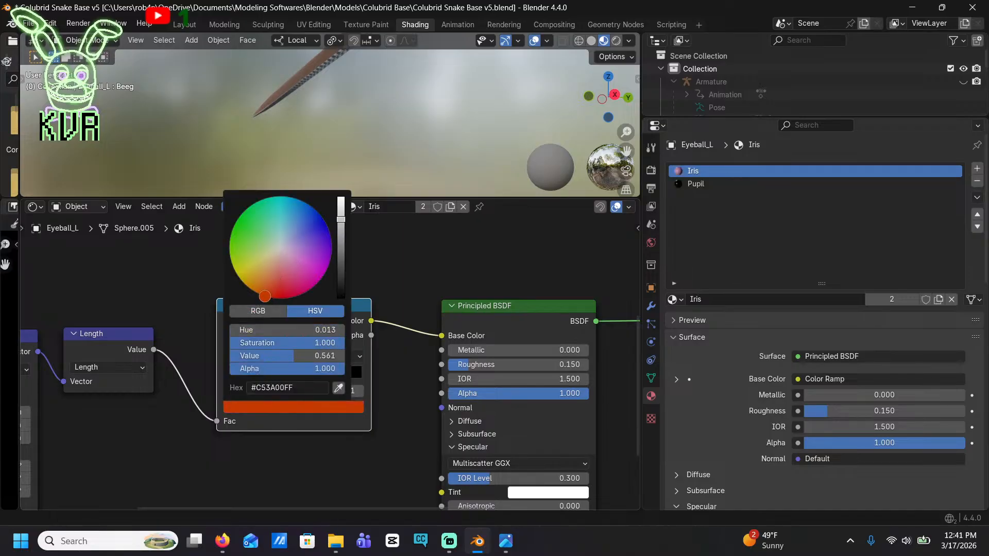
pyautogui.moveTo(340, 220); pyautogui.dragTo(340, 267)
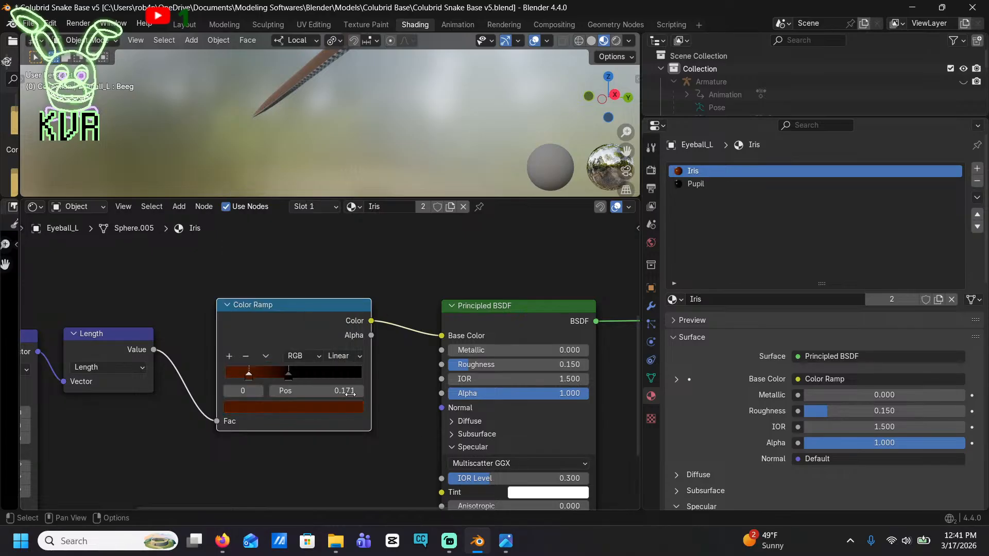
# Recolour the second stop of the iris Color Ramp to a bright, fully saturated orange
pyautogui.click(283, 374)
pyautogui.click(295, 405)
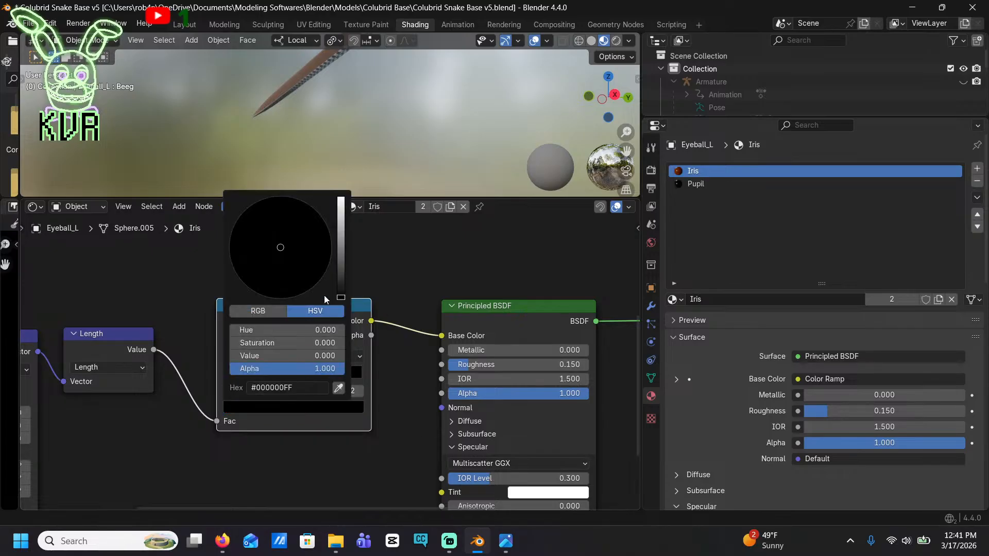
pyautogui.moveTo(340, 287); pyautogui.dragTo(341, 264)
pyautogui.moveTo(265, 292); pyautogui.dragTo(262, 295)
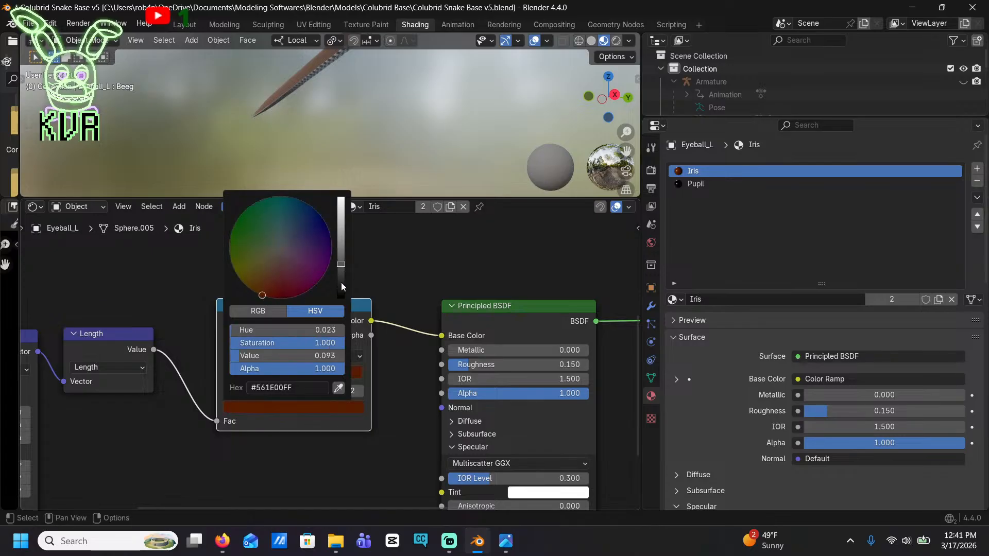
pyautogui.moveTo(340, 264); pyautogui.dragTo(340, 196)
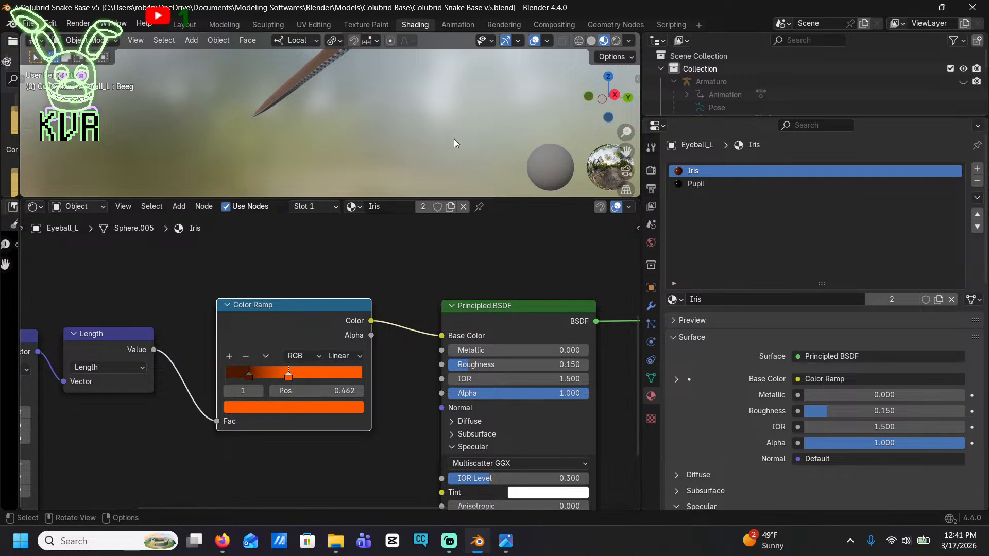
# Soften the iris gradient by shifting the dark brown stop inward and setting the orange stop's position to 0.887
pyautogui.moveTo(453, 138); pyautogui.dragTo(446, 118, button='middle')
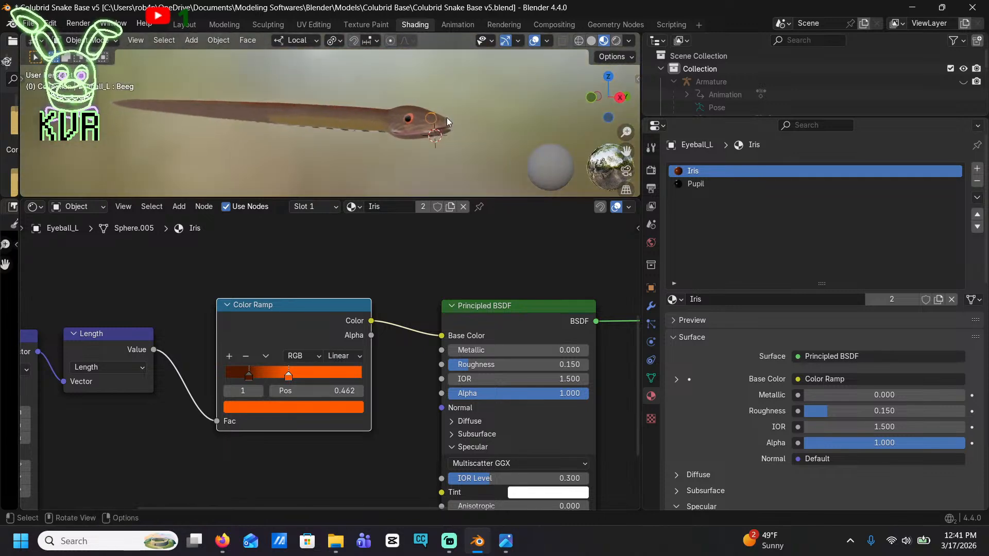
pyautogui.scroll(4, 447, 118)
pyautogui.keyDown('shift'); pyautogui.moveTo(501, 91); pyautogui.dragTo(286, 93, button='middle'); pyautogui.keyUp('shift')
pyautogui.scroll(3, 309, 101)
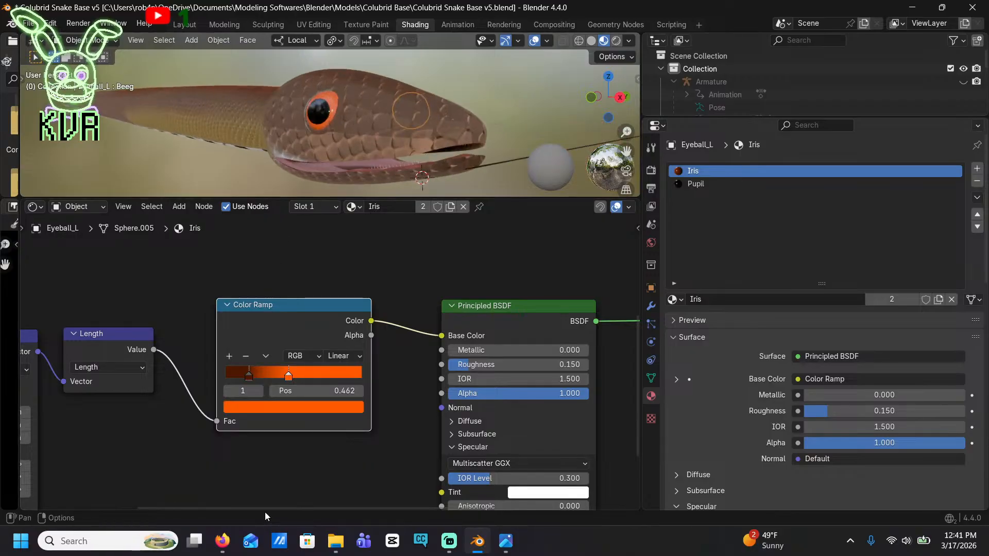
pyautogui.moveTo(292, 381); pyautogui.dragTo(330, 385)
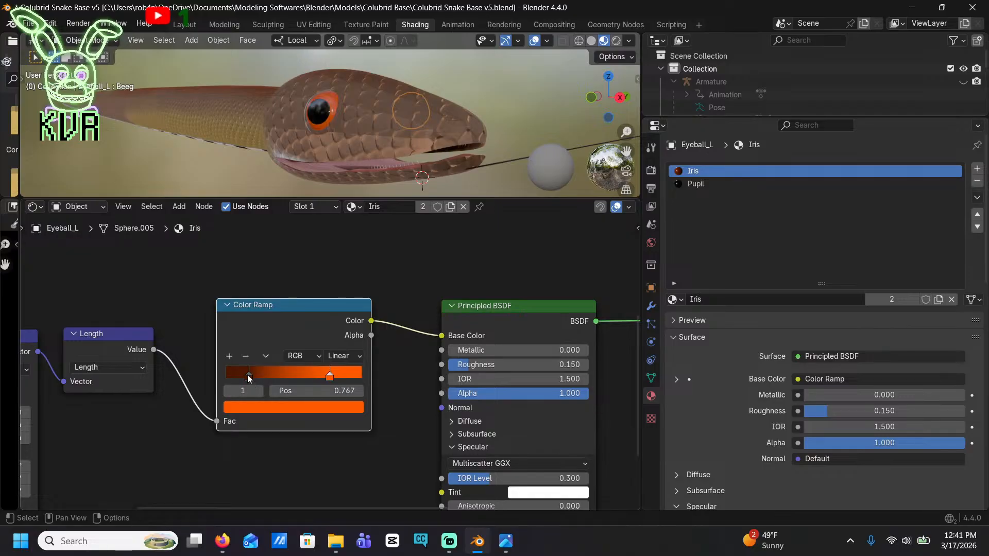
pyautogui.moveTo(250, 376); pyautogui.dragTo(348, 388)
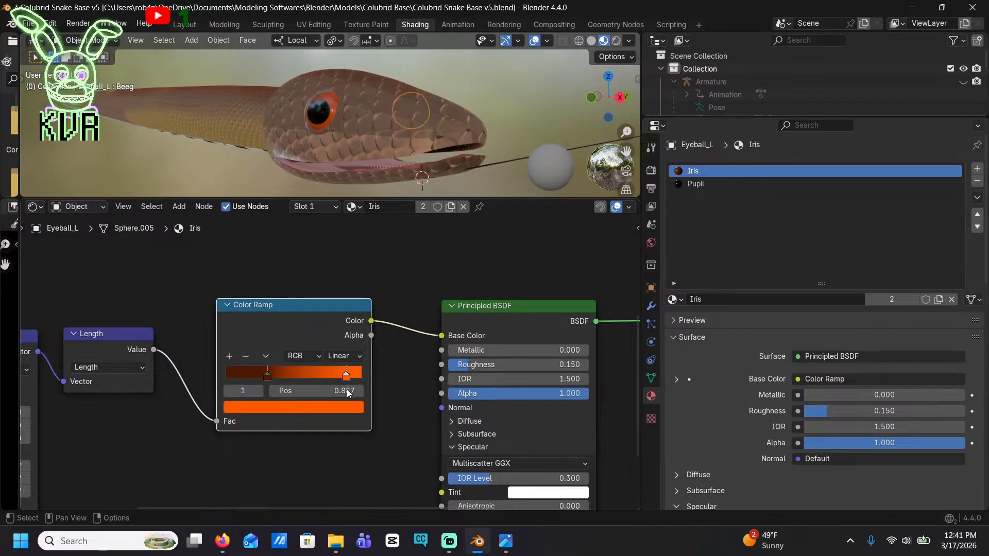
# Darken the orange stop of the iris Color Ramp slightly and check the eye from the side
pyautogui.moveTo(436, 115); pyautogui.dragTo(198, 115, button='middle')
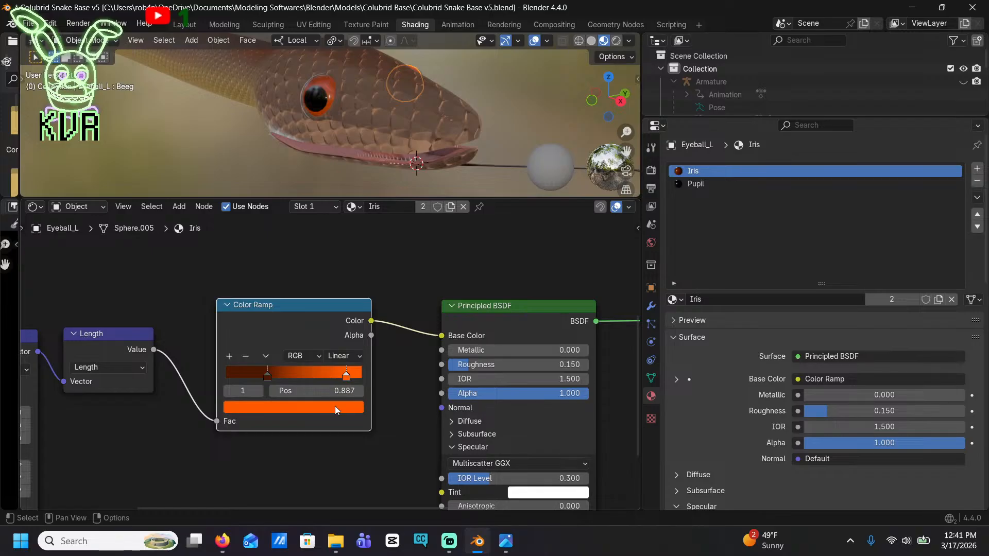
pyautogui.click(336, 407)
pyautogui.moveTo(340, 198); pyautogui.dragTo(341, 215)
pyautogui.moveTo(372, 144); pyautogui.dragTo(419, 131, button='middle')
pyautogui.scroll(-4, 428, 126)
# Select the snake's body mesh and bring it into the Texture Paint workspace with the head in close-up
pyautogui.click(434, 127)
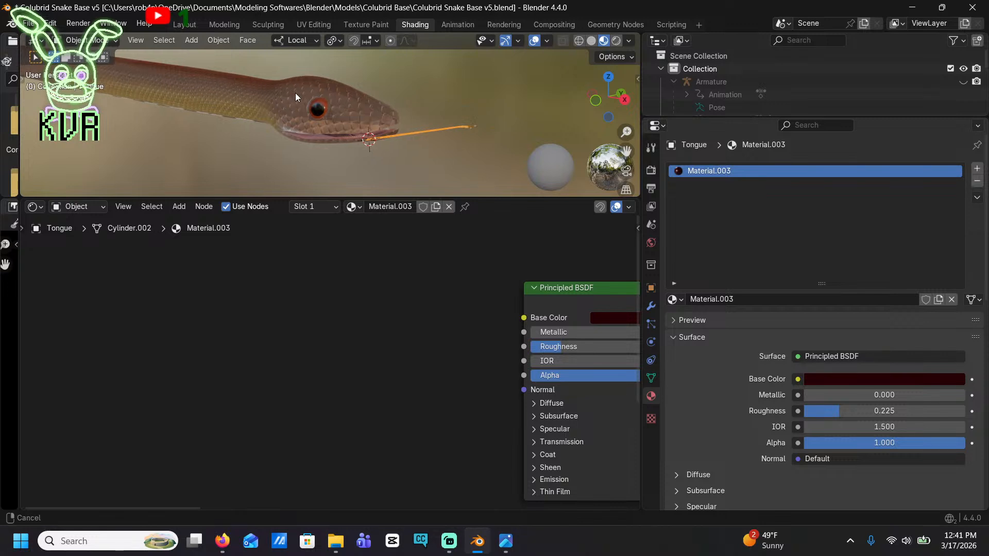
pyautogui.keyDown('shift'); pyautogui.moveTo(295, 93); pyautogui.dragTo(360, 167, button='middle'); pyautogui.keyUp('shift')
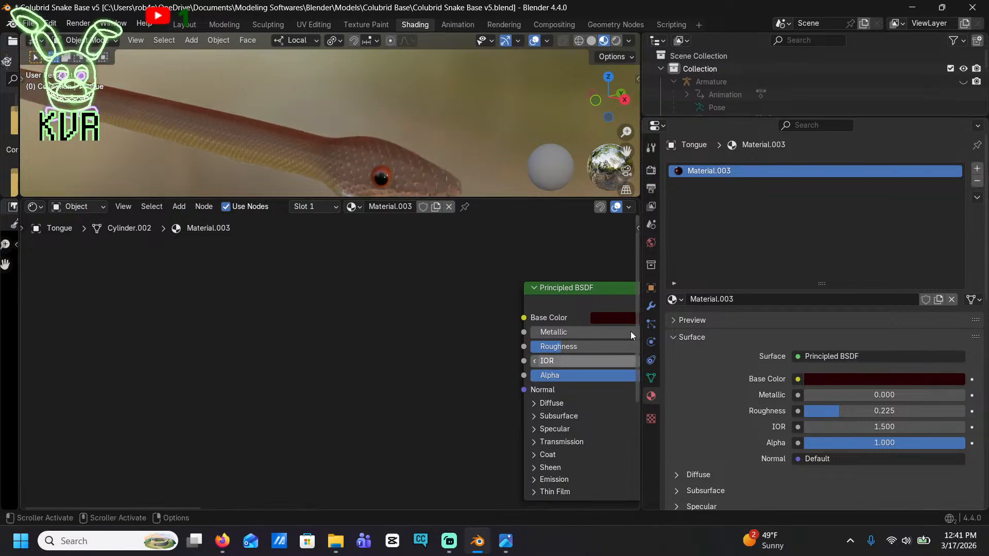
pyautogui.click(315, 71)
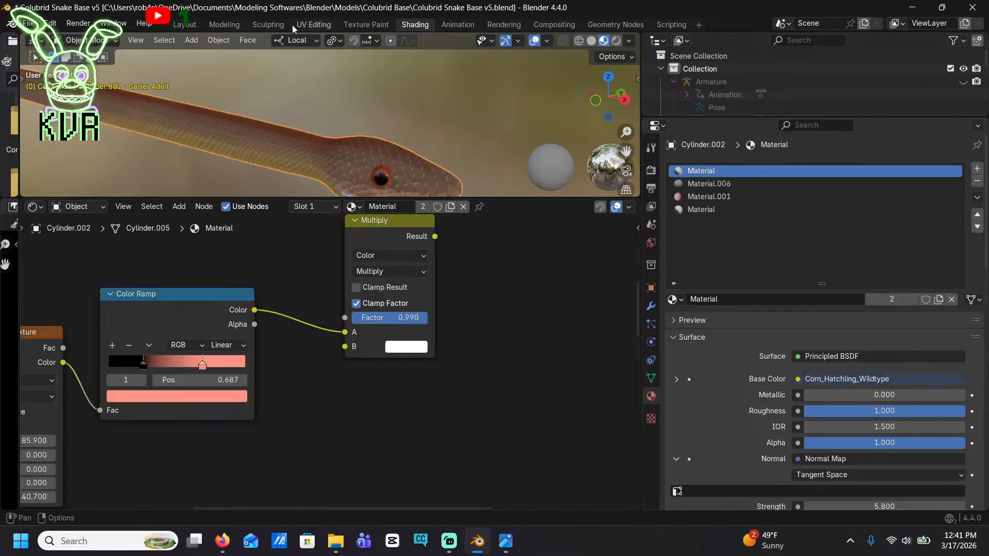
pyautogui.click(345, 24)
pyautogui.moveTo(529, 271)
pyautogui.mouseDown()
pyautogui.moveTo(502, 260)
pyautogui.moveTo(529, 264)
pyautogui.mouseUp()
pyautogui.hotkey('ctrl', 'z')
pyautogui.moveTo(428, 281)
pyautogui.mouseDown(button='middle')
pyautogui.moveTo(453, 268)
pyautogui.moveTo(430, 277)
pyautogui.mouseUp(button='middle')
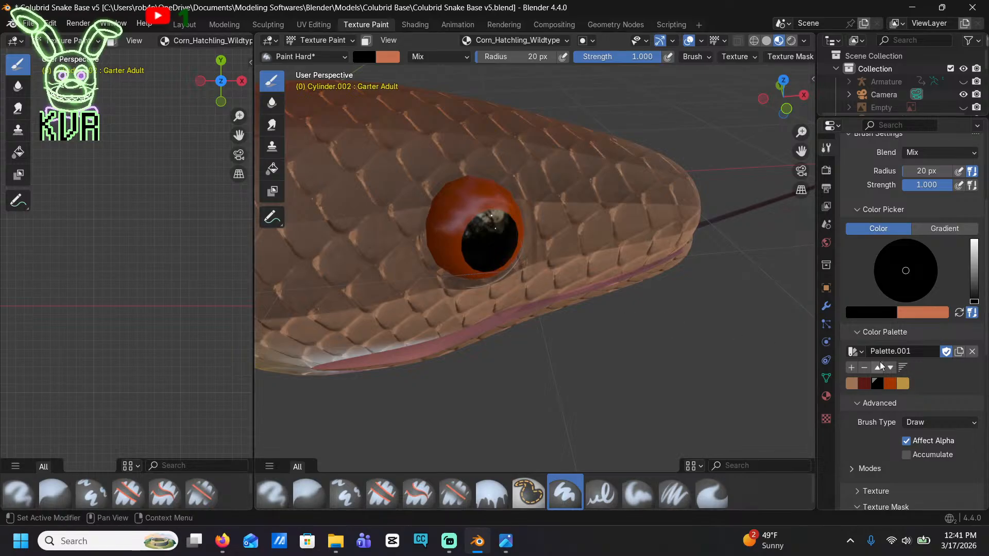
# Mix a light warm grey brush colour and add it to the colour palette
pyautogui.moveTo(973, 301); pyautogui.dragTo(971, 260)
pyautogui.moveTo(898, 275); pyautogui.dragTo(903, 273)
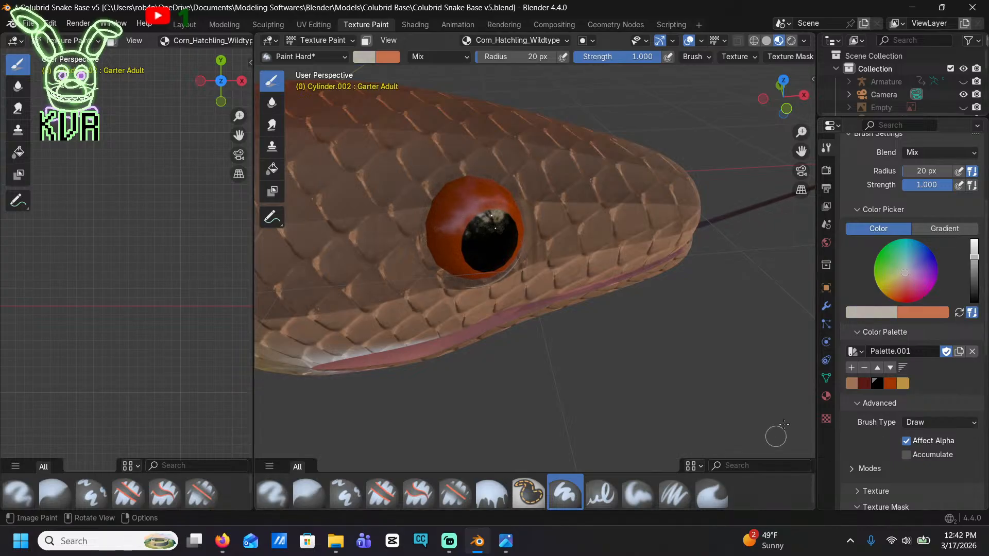
pyautogui.click(917, 388)
# Paint the upper lip scales light grey from the snout tip to the corner of the mouth
pyautogui.moveTo(458, 154); pyautogui.dragTo(443, 122, button='middle')
pyautogui.keyDown('shift'); pyautogui.moveTo(444, 102); pyautogui.dragTo(453, 257, button='middle'); pyautogui.keyUp('shift')
pyautogui.moveTo(370, 233); pyautogui.dragTo(612, 209)
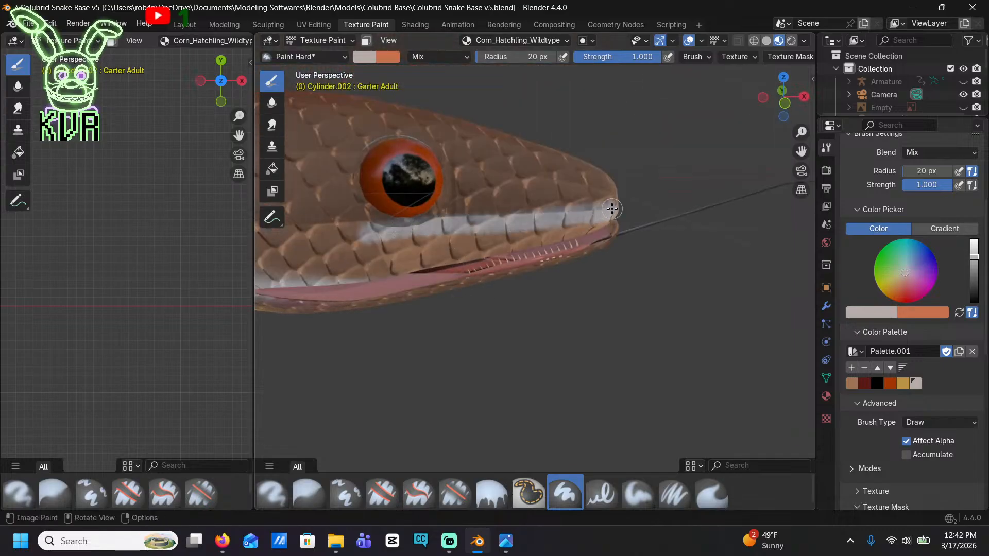
pyautogui.moveTo(621, 211); pyautogui.dragTo(399, 274, button='middle')
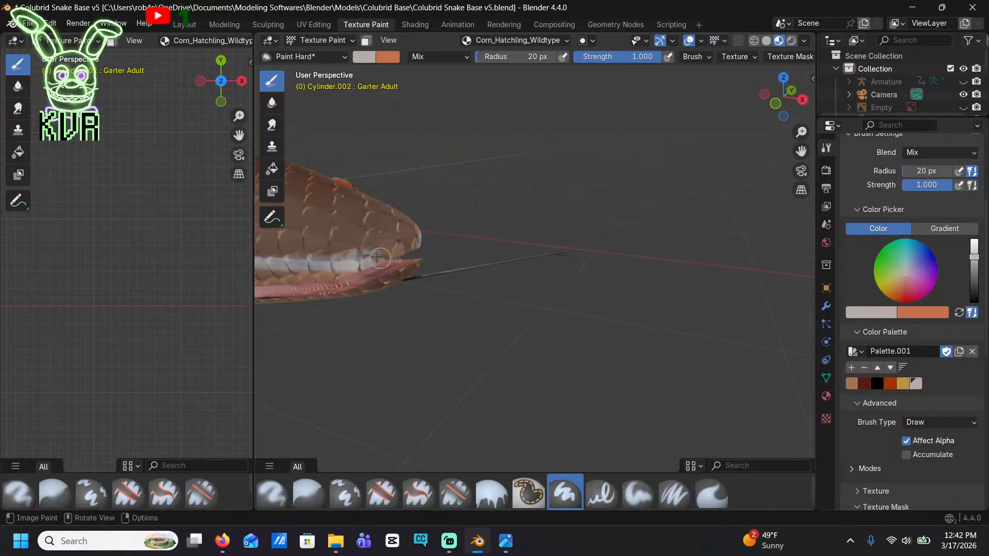
pyautogui.moveTo(377, 257); pyautogui.dragTo(401, 245)
pyautogui.moveTo(379, 281); pyautogui.dragTo(515, 189, button='middle')
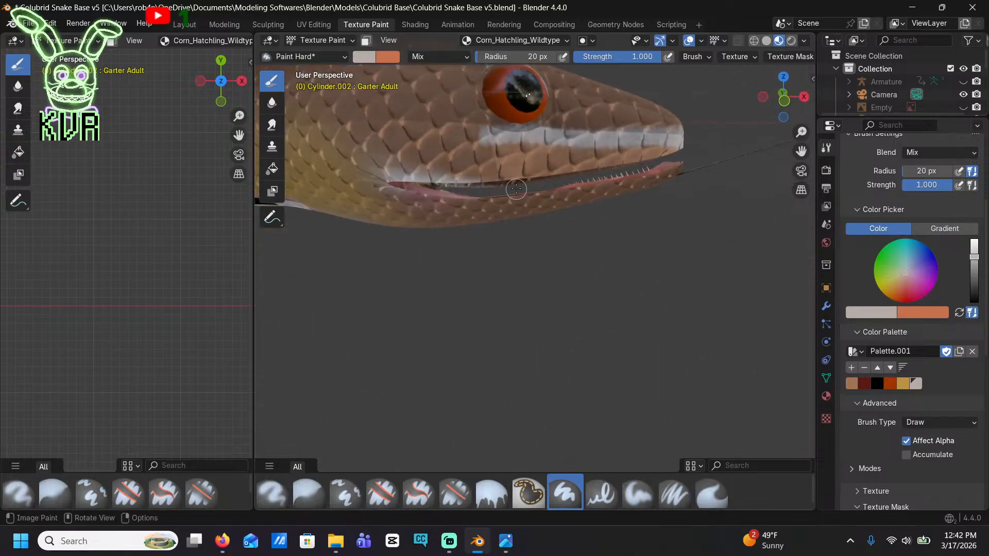
pyautogui.moveTo(462, 146)
pyautogui.mouseDown()
pyautogui.moveTo(398, 160)
pyautogui.moveTo(461, 169)
pyautogui.moveTo(520, 155)
pyautogui.moveTo(639, 157)
pyautogui.moveTo(662, 147)
pyautogui.moveTo(625, 150)
pyautogui.mouseUp()
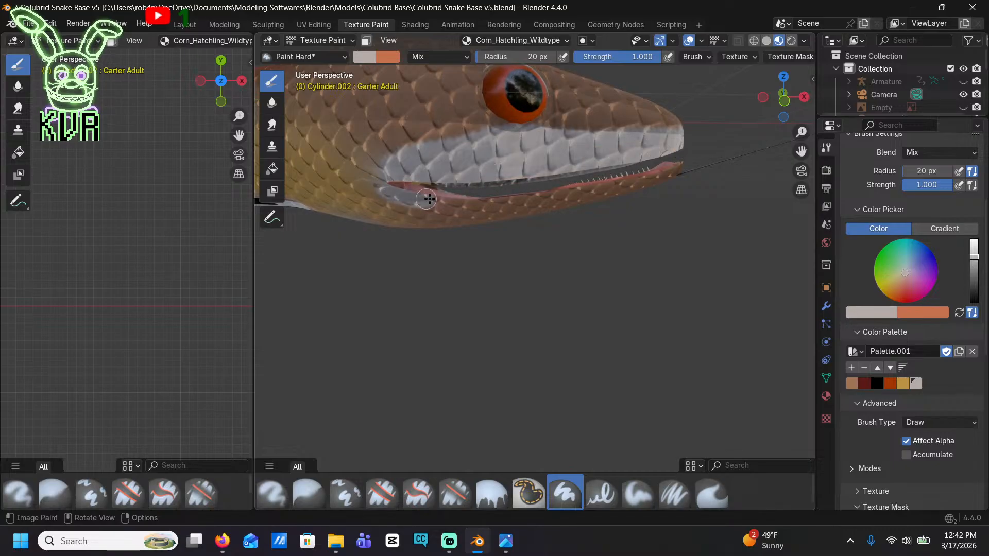
# Paint the lower jaw, chin and underside of the head light grey
pyautogui.moveTo(427, 200); pyautogui.dragTo(650, 179)
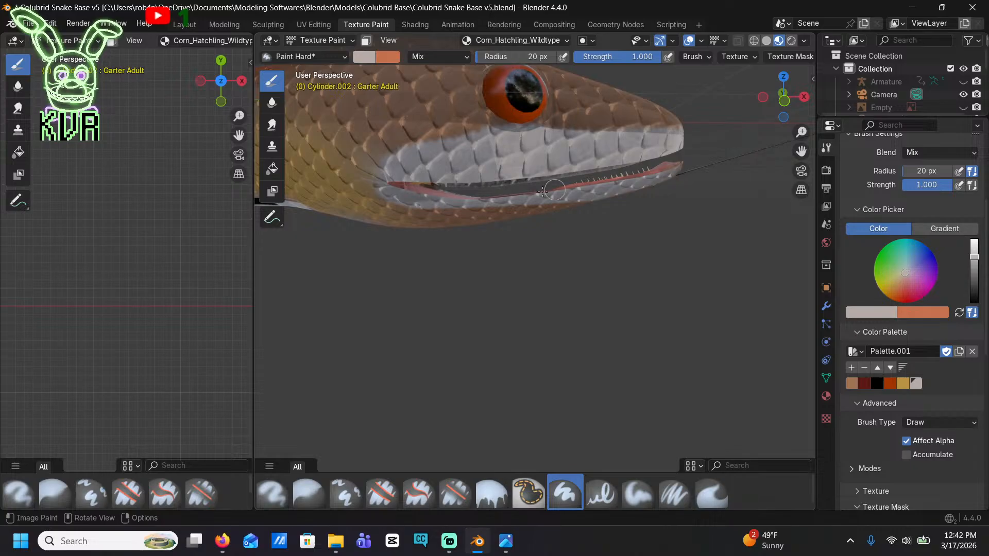
pyautogui.moveTo(543, 191)
pyautogui.mouseDown()
pyautogui.moveTo(392, 204)
pyautogui.moveTo(543, 204)
pyautogui.mouseUp()
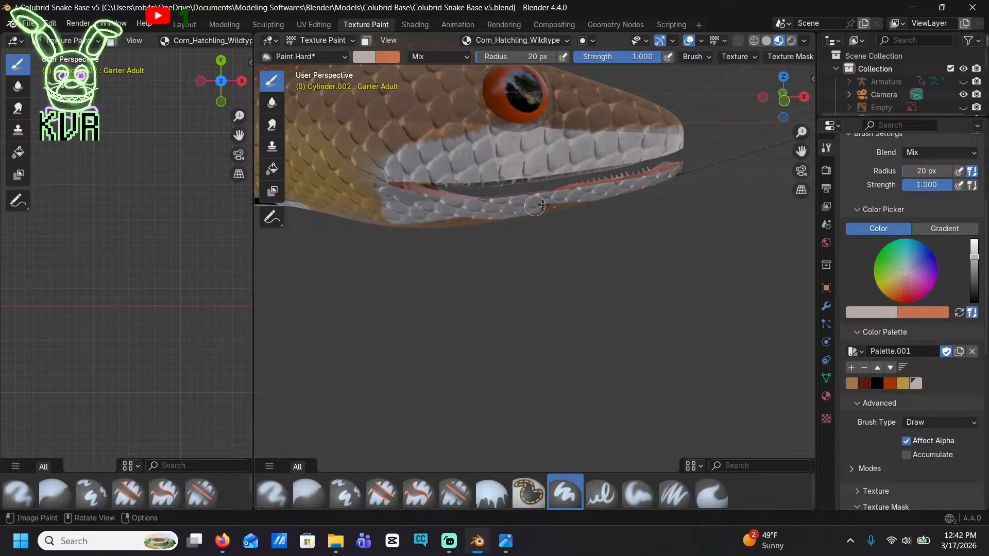
pyautogui.moveTo(456, 220); pyautogui.dragTo(485, 192, button='middle')
pyautogui.moveTo(443, 182)
pyautogui.mouseDown()
pyautogui.moveTo(360, 178)
pyautogui.moveTo(400, 160)
pyautogui.mouseUp()
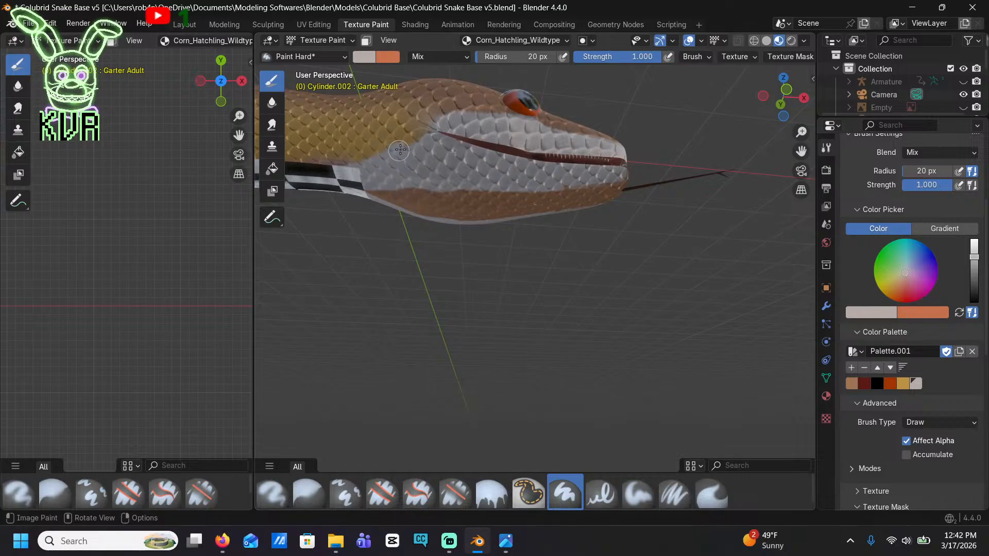
pyautogui.moveTo(370, 190)
pyautogui.mouseDown()
pyautogui.moveTo(466, 206)
pyautogui.moveTo(553, 203)
pyautogui.moveTo(611, 186)
pyautogui.mouseUp()
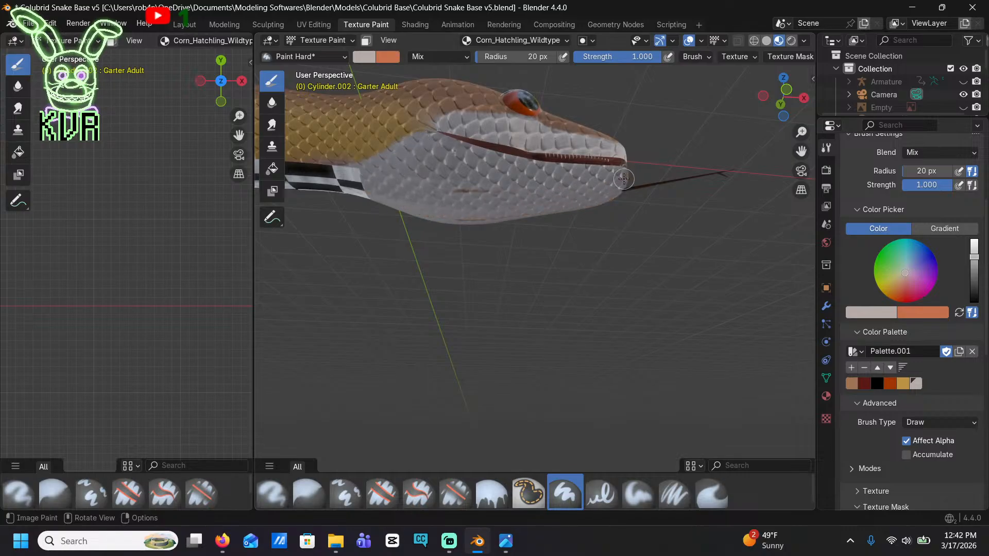
pyautogui.moveTo(440, 201)
pyautogui.mouseDown(button='middle')
pyautogui.moveTo(361, 275)
pyautogui.moveTo(451, 287)
pyautogui.mouseUp(button='middle')
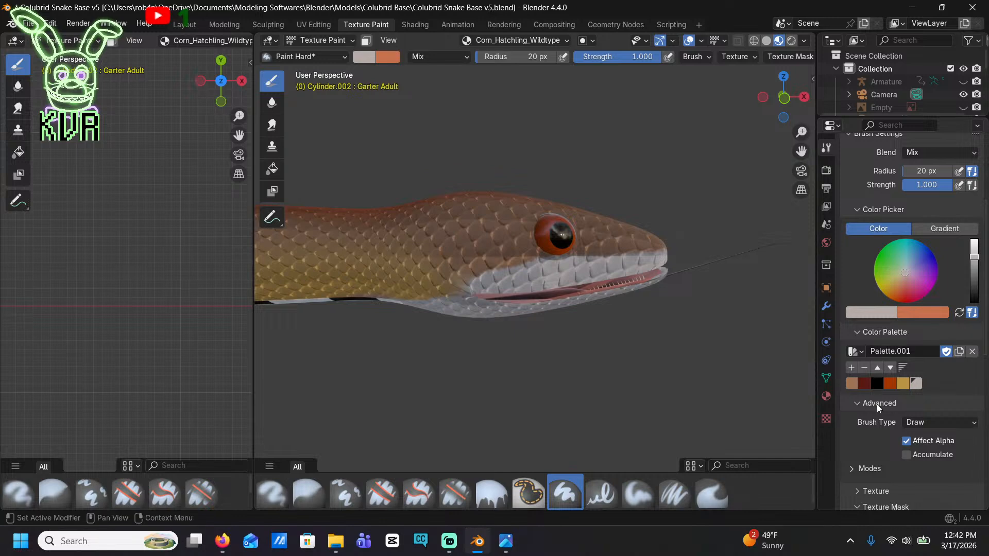
# Paint a black marking across the snout between the eyes and the nose, above the light grey lip
pyautogui.click(877, 383)
pyautogui.scroll(5, 634, 213)
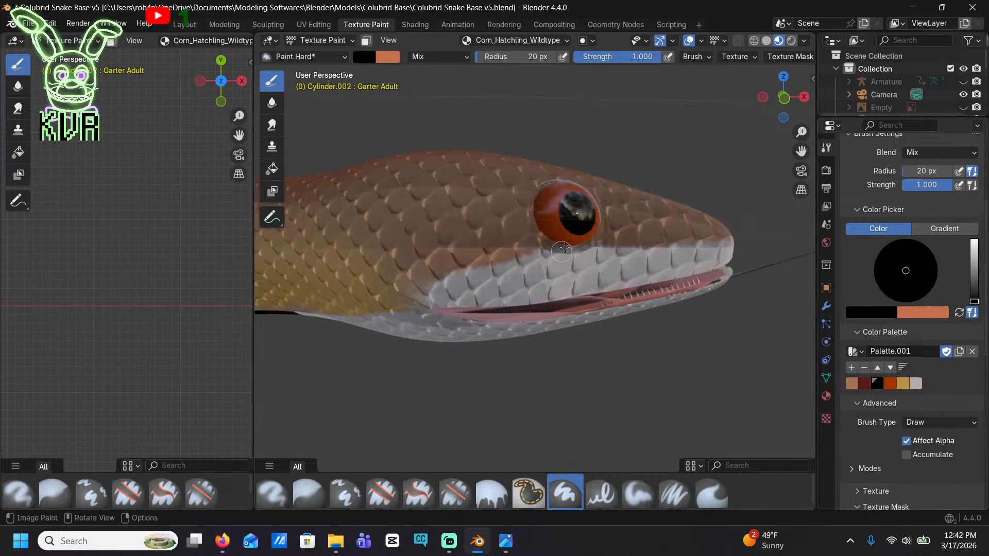
pyautogui.keyDown('shift'); pyautogui.moveTo(633, 213); pyautogui.dragTo(599, 251, button='middle'); pyautogui.keyUp('shift')
pyautogui.moveTo(498, 291)
pyautogui.mouseDown()
pyautogui.moveTo(550, 315)
pyautogui.moveTo(424, 340)
pyautogui.moveTo(288, 324)
pyautogui.moveTo(551, 287)
pyautogui.moveTo(592, 309)
pyautogui.moveTo(555, 354)
pyautogui.moveTo(276, 391)
pyautogui.moveTo(397, 397)
pyautogui.moveTo(568, 367)
pyautogui.moveTo(585, 347)
pyautogui.mouseUp()
pyautogui.moveTo(499, 369); pyautogui.dragTo(300, 376, button='middle')
pyautogui.moveTo(275, 361)
pyautogui.mouseDown()
pyautogui.moveTo(354, 355)
pyautogui.moveTo(415, 334)
pyautogui.moveTo(441, 310)
pyautogui.moveTo(394, 323)
pyautogui.moveTo(407, 289)
pyautogui.moveTo(364, 288)
pyautogui.mouseUp()
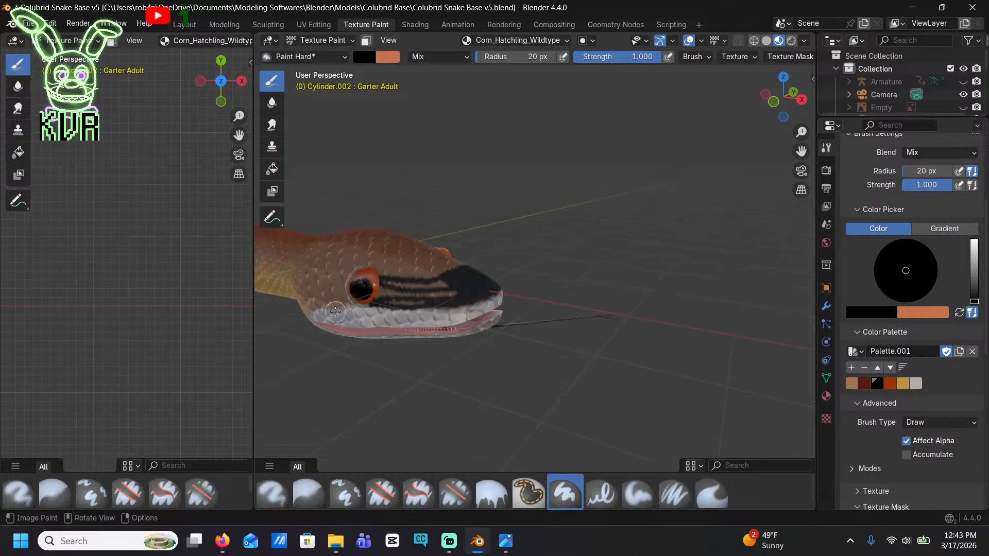
pyautogui.scroll(2, 335, 311)
pyautogui.moveTo(409, 302); pyautogui.dragTo(313, 304)
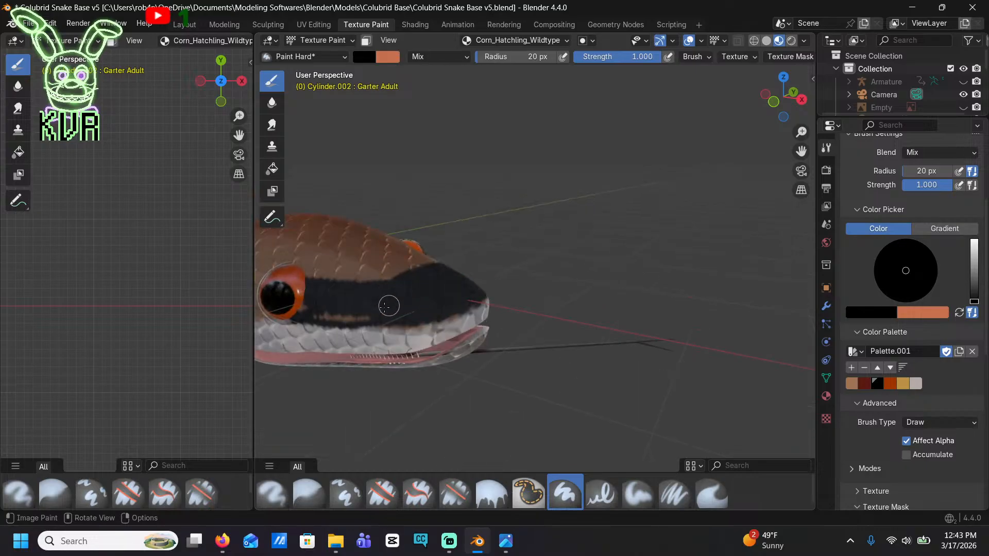
# Paint a black band from behind the eye back past the corner of the mouth
pyautogui.moveTo(299, 309); pyautogui.dragTo(406, 292, button='middle')
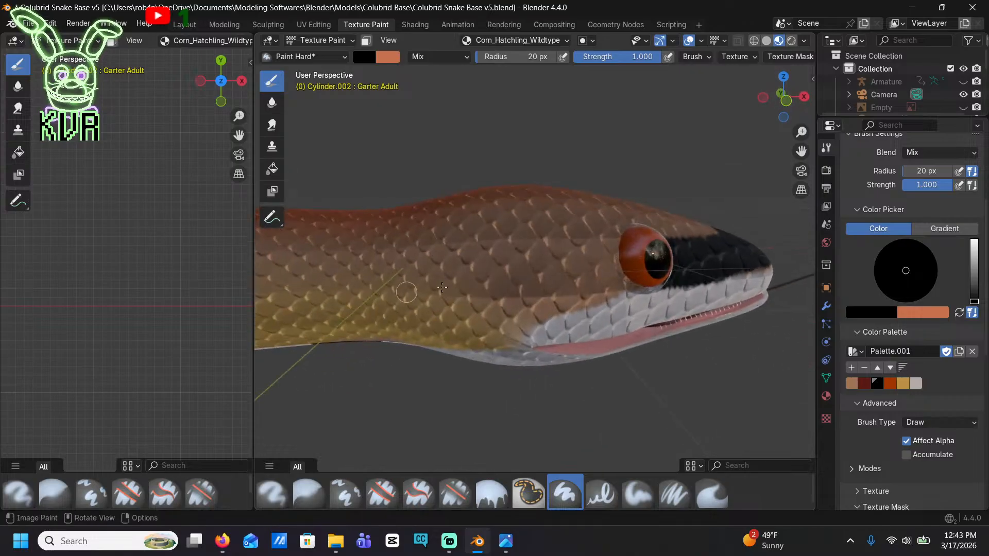
pyautogui.moveTo(617, 273)
pyautogui.mouseDown()
pyautogui.moveTo(569, 287)
pyautogui.moveTo(621, 281)
pyautogui.moveTo(493, 339)
pyautogui.moveTo(436, 342)
pyautogui.moveTo(599, 255)
pyautogui.mouseUp()
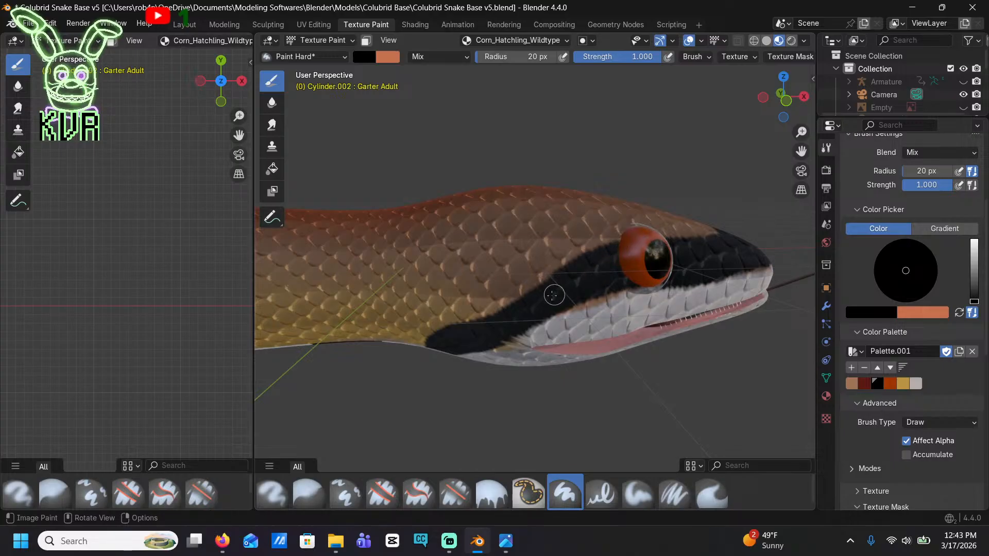
pyautogui.moveTo(610, 265)
pyautogui.mouseDown(button='middle')
pyautogui.moveTo(523, 266)
pyautogui.moveTo(509, 250)
pyautogui.mouseUp(button='middle')
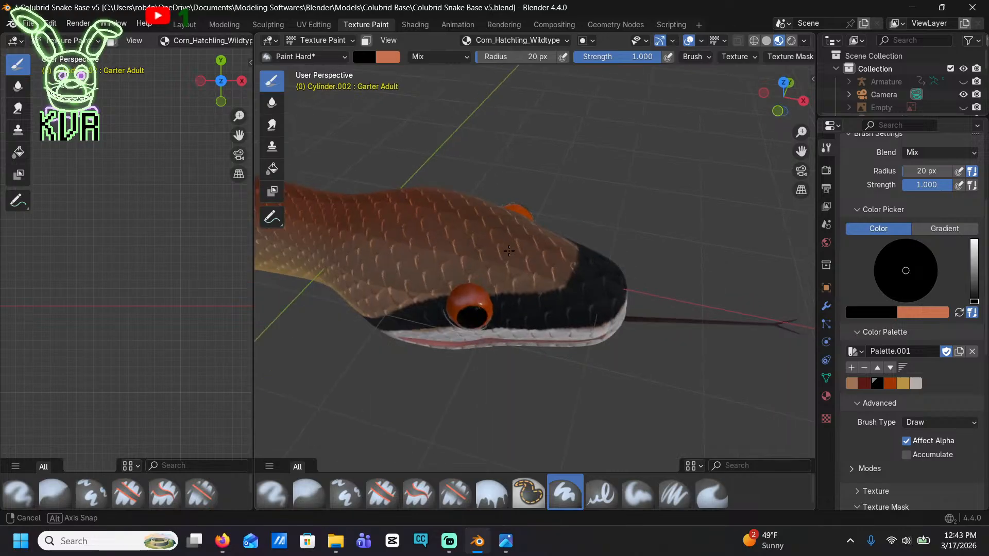
# Undo the black band behind the eye and the latest black strokes on the snout
pyautogui.hotkey('ctrl', 'z')
pyautogui.hotkey('ctrl', 'z')
pyautogui.hotkey('ctrl', 'z')
pyautogui.hotkey('ctrl', 'z')
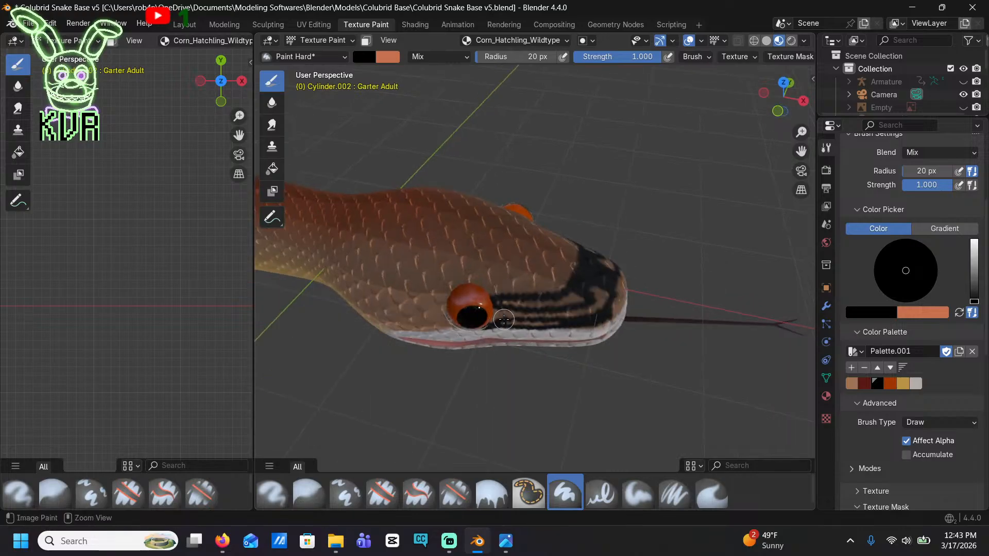
# Undo the remaining snout strokes and paint a single curved black band across the snout from eye to eye
pyautogui.hotkey('ctrl', 'z')
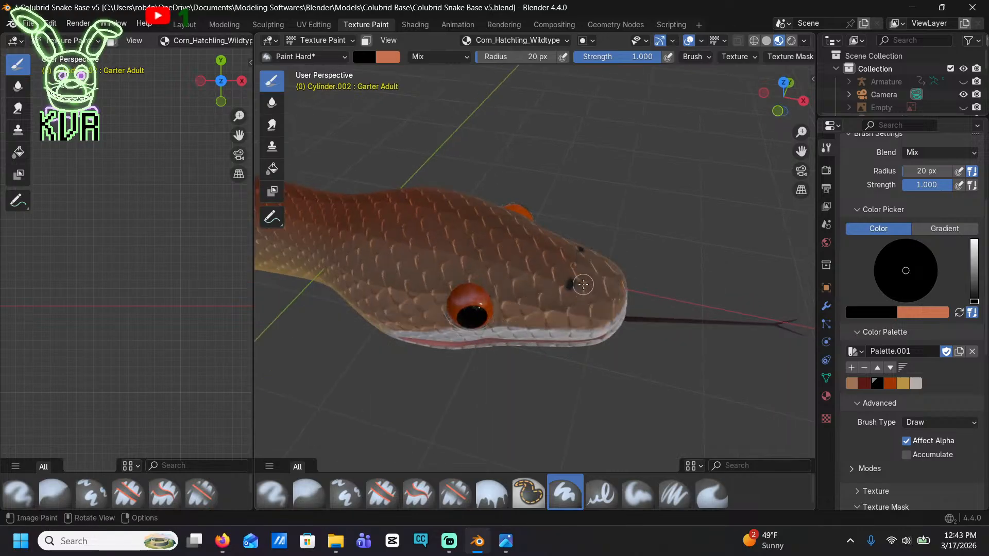
pyautogui.moveTo(587, 259)
pyautogui.mouseDown()
pyautogui.moveTo(564, 296)
pyautogui.moveTo(511, 308)
pyautogui.mouseUp()
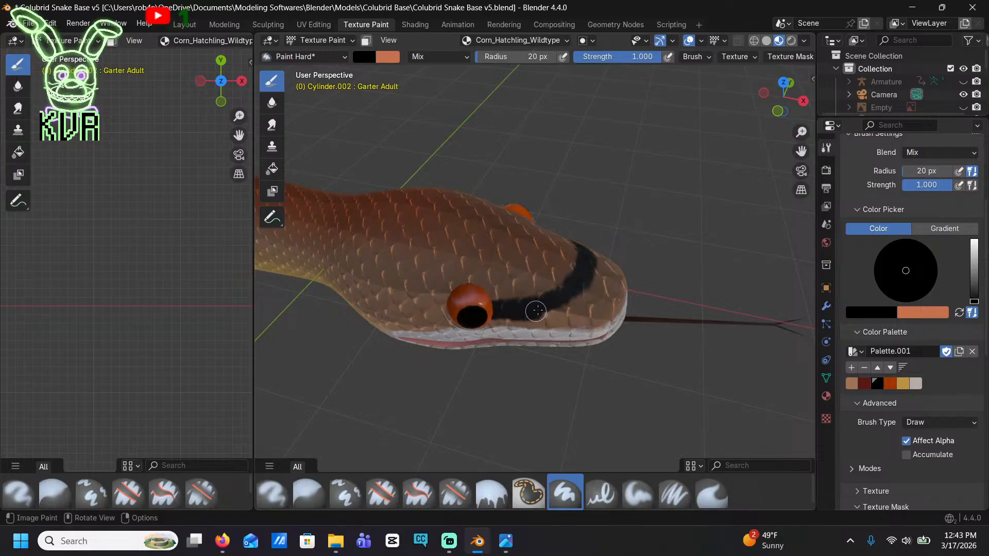
pyautogui.moveTo(568, 300); pyautogui.dragTo(593, 285)
pyautogui.moveTo(601, 290); pyautogui.dragTo(543, 250, button='middle')
# Paint a black stripe from behind the eye past the mouth corner and a curved black band across the top of the head
pyautogui.click(541, 199)
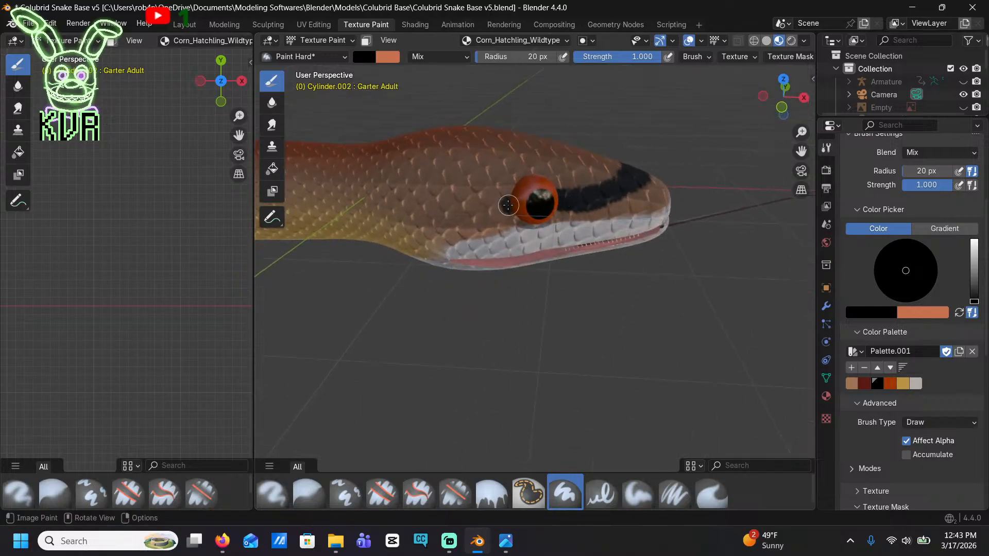
pyautogui.moveTo(486, 212)
pyautogui.mouseDown()
pyautogui.moveTo(435, 234)
pyautogui.moveTo(450, 217)
pyautogui.mouseUp()
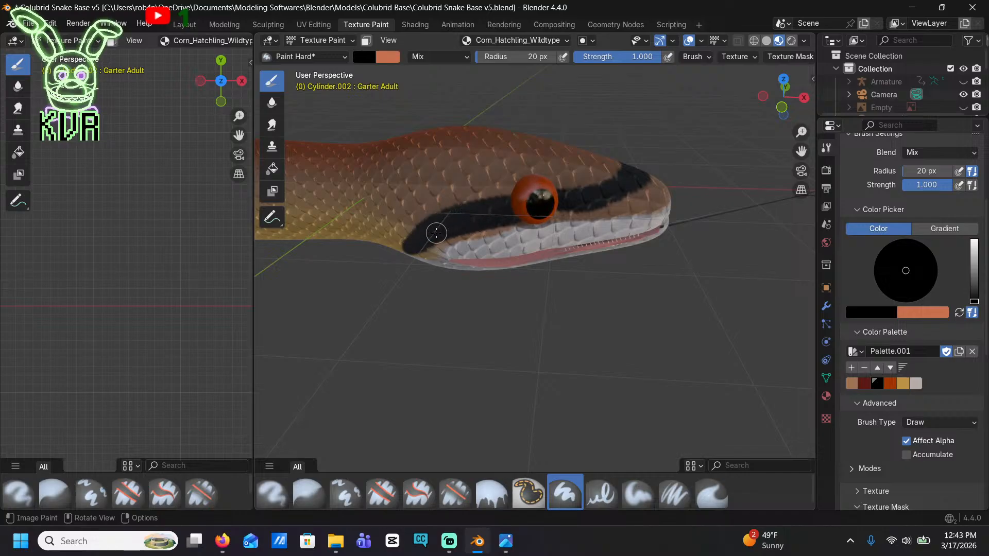
pyautogui.moveTo(499, 211); pyautogui.dragTo(475, 264, button='middle')
pyautogui.moveTo(406, 300)
pyautogui.mouseDown()
pyautogui.moveTo(398, 296)
pyautogui.moveTo(442, 284)
pyautogui.moveTo(542, 285)
pyautogui.moveTo(565, 265)
pyautogui.moveTo(443, 266)
pyautogui.moveTo(410, 279)
pyautogui.mouseUp()
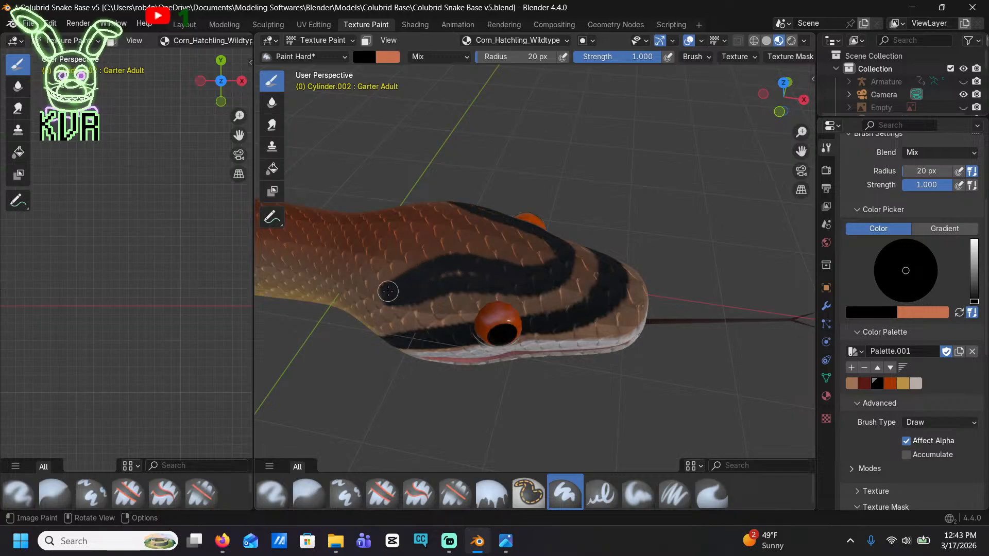
# Paint a black marking across the nape, with a thick lobe running down each side of the back of the head
pyautogui.moveTo(474, 276)
pyautogui.mouseDown(button='middle')
pyautogui.moveTo(495, 288)
pyautogui.moveTo(505, 317)
pyautogui.mouseUp(button='middle')
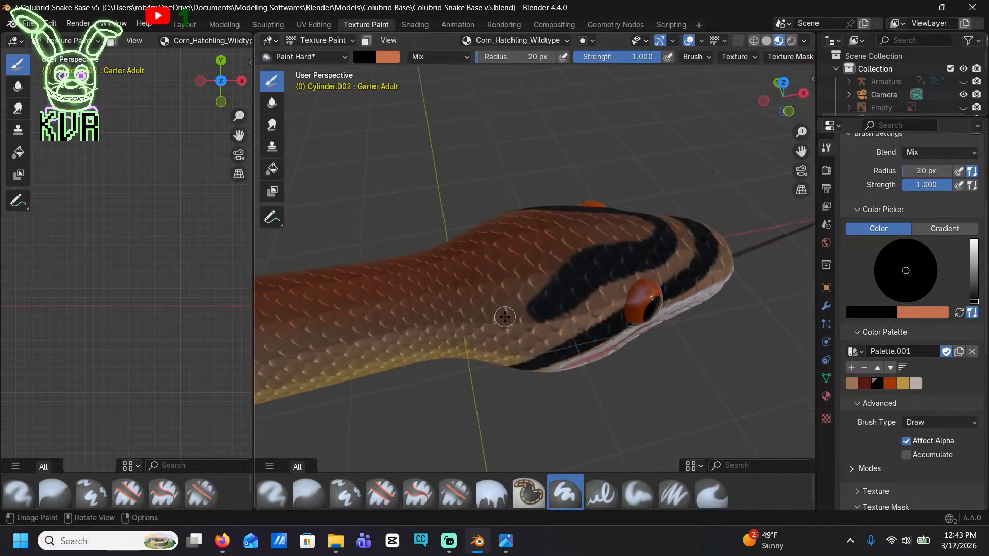
pyautogui.moveTo(480, 307); pyautogui.dragTo(442, 274)
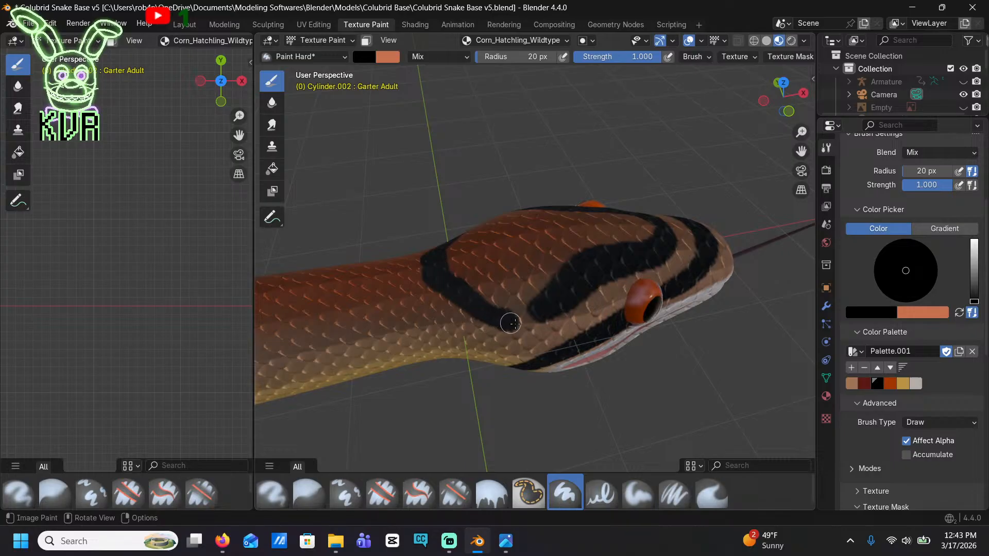
pyautogui.moveTo(507, 329)
pyautogui.mouseDown()
pyautogui.moveTo(415, 309)
pyautogui.moveTo(449, 307)
pyautogui.mouseUp()
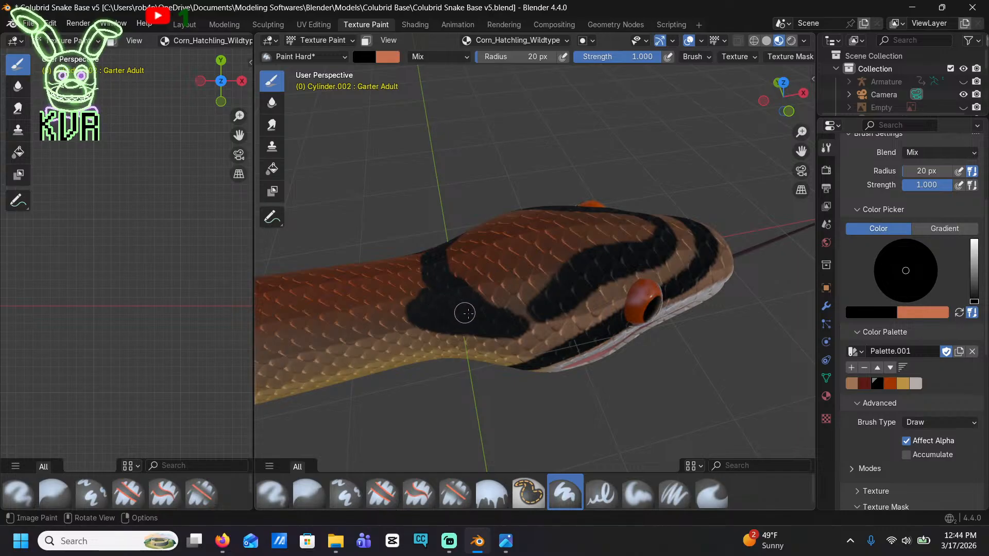
# Paint irregular black blotches on the crown, inside the curved head band and in front of the nape marking
pyautogui.moveTo(485, 320)
pyautogui.mouseDown(button='middle')
pyautogui.moveTo(673, 360)
pyautogui.moveTo(541, 309)
pyautogui.moveTo(466, 258)
pyautogui.mouseUp(button='middle')
pyautogui.moveTo(466, 258)
pyautogui.mouseDown()
pyautogui.moveTo(484, 216)
pyautogui.moveTo(453, 236)
pyautogui.moveTo(411, 243)
pyautogui.moveTo(427, 254)
pyautogui.mouseUp()
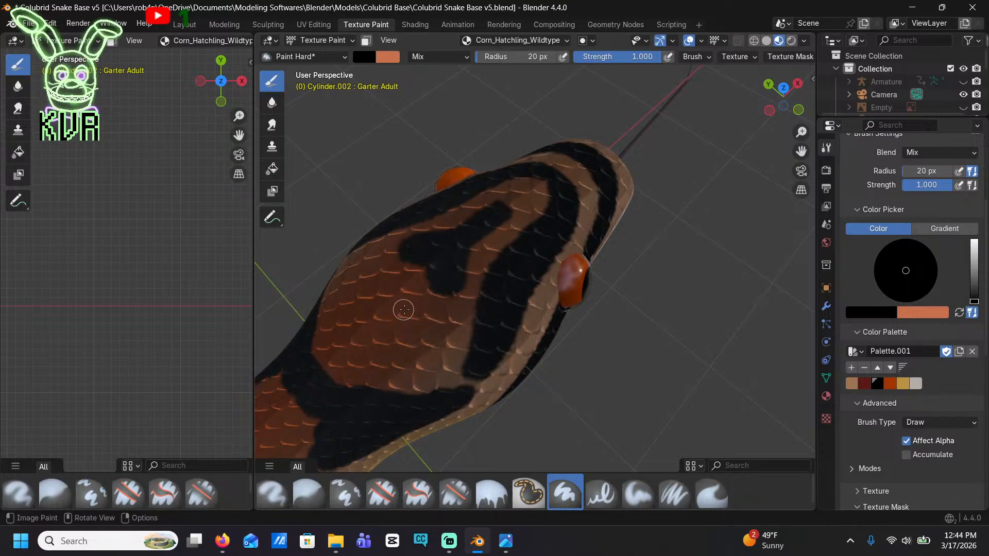
pyautogui.moveTo(403, 309)
pyautogui.mouseDown()
pyautogui.moveTo(380, 274)
pyautogui.moveTo(395, 326)
pyautogui.moveTo(371, 349)
pyautogui.moveTo(352, 342)
pyautogui.moveTo(376, 305)
pyautogui.mouseUp()
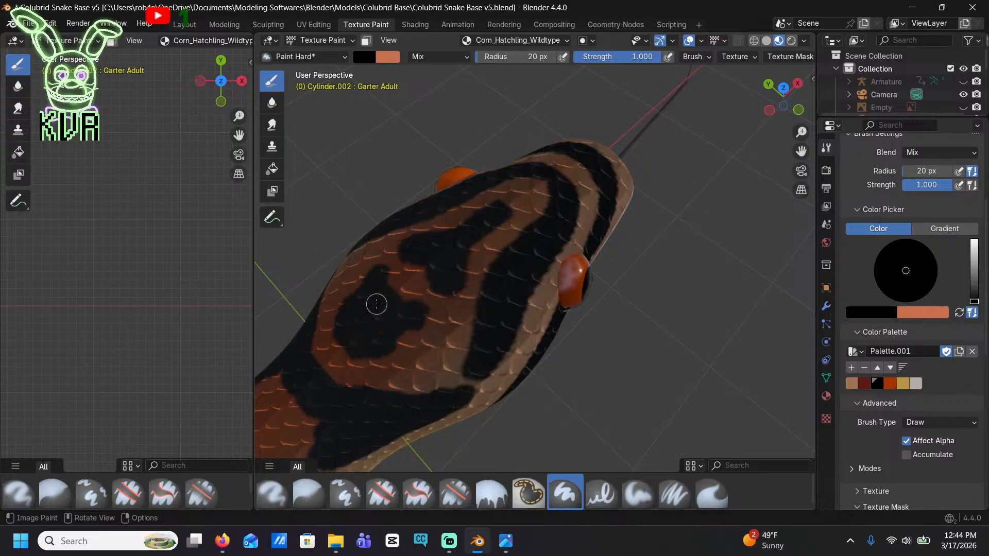
pyautogui.moveTo(371, 308)
pyautogui.mouseDown(button='middle')
pyautogui.moveTo(438, 194)
pyautogui.moveTo(495, 205)
pyautogui.mouseUp(button='middle')
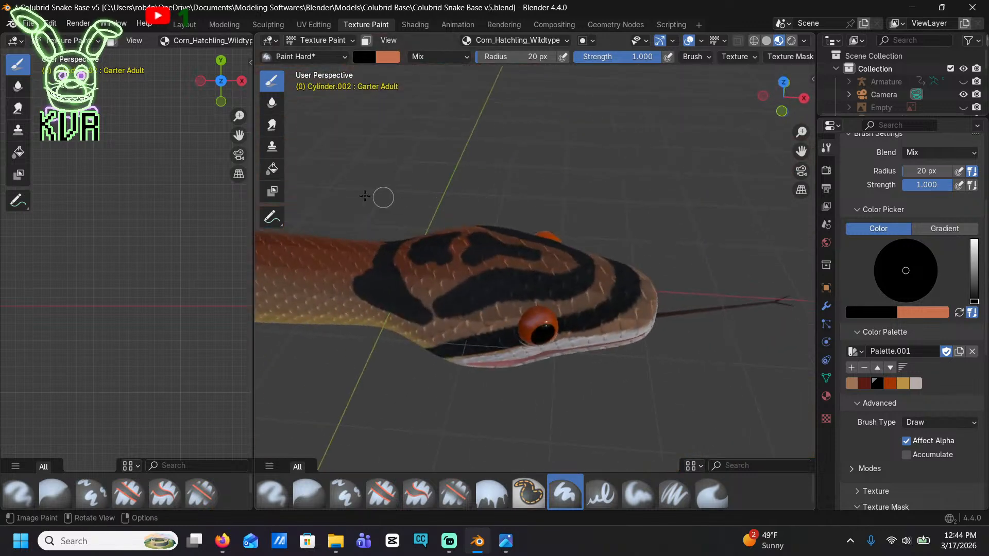
# Outline a black saddle over the neck just behind the nape marking, reaching down onto the yellow side
pyautogui.moveTo(600, 290); pyautogui.dragTo(556, 300, button='middle')
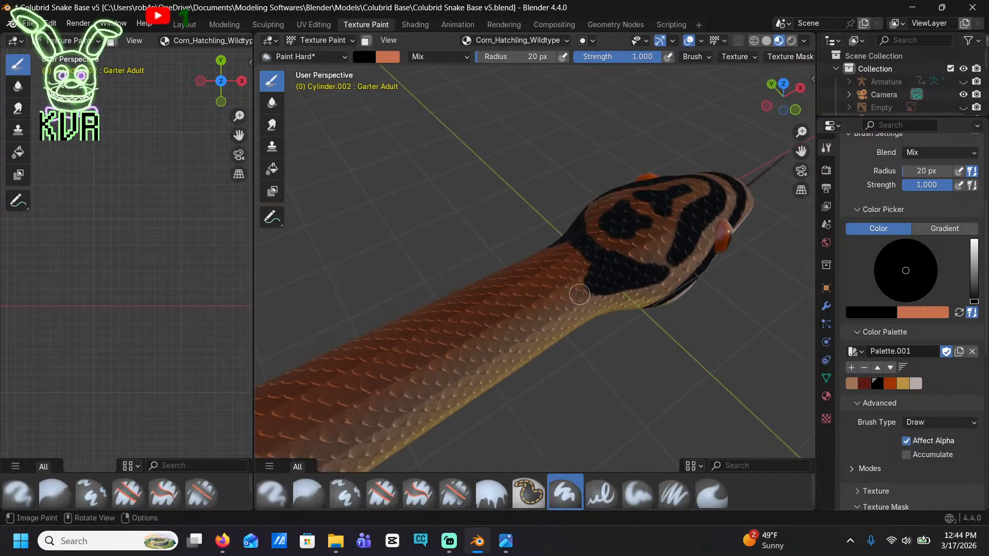
pyautogui.scroll(2, 580, 294)
pyautogui.moveTo(619, 304)
pyautogui.mouseDown()
pyautogui.moveTo(601, 322)
pyautogui.moveTo(584, 316)
pyautogui.moveTo(557, 275)
pyautogui.mouseUp()
pyautogui.moveTo(550, 266); pyautogui.dragTo(547, 254, button='middle')
pyautogui.moveTo(620, 221)
pyautogui.mouseDown()
pyautogui.moveTo(582, 217)
pyautogui.moveTo(531, 236)
pyautogui.moveTo(478, 304)
pyautogui.moveTo(417, 306)
pyautogui.moveTo(411, 206)
pyautogui.mouseUp()
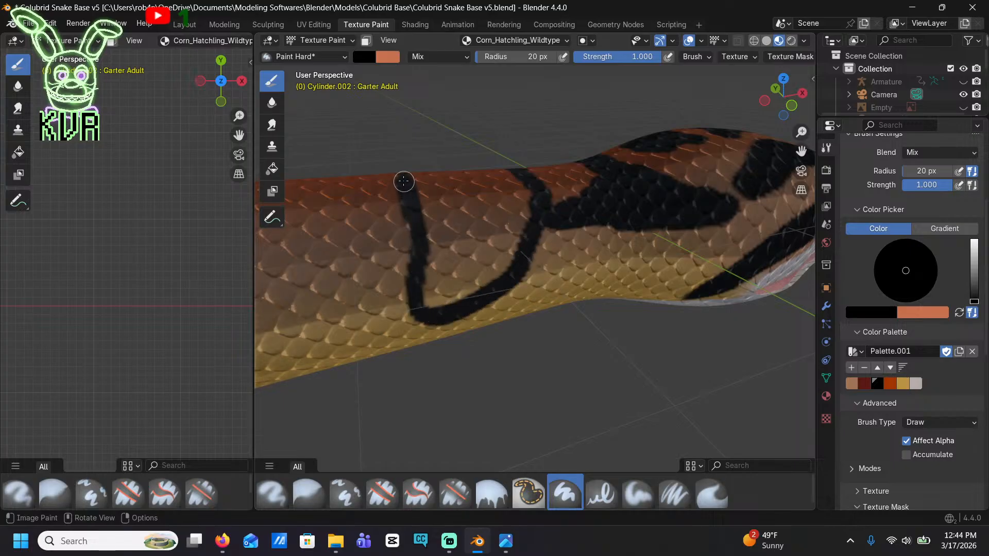
# Fill the neck saddle with black and connect it to the nape marking
pyautogui.moveTo(402, 179); pyautogui.dragTo(659, 164, button='middle')
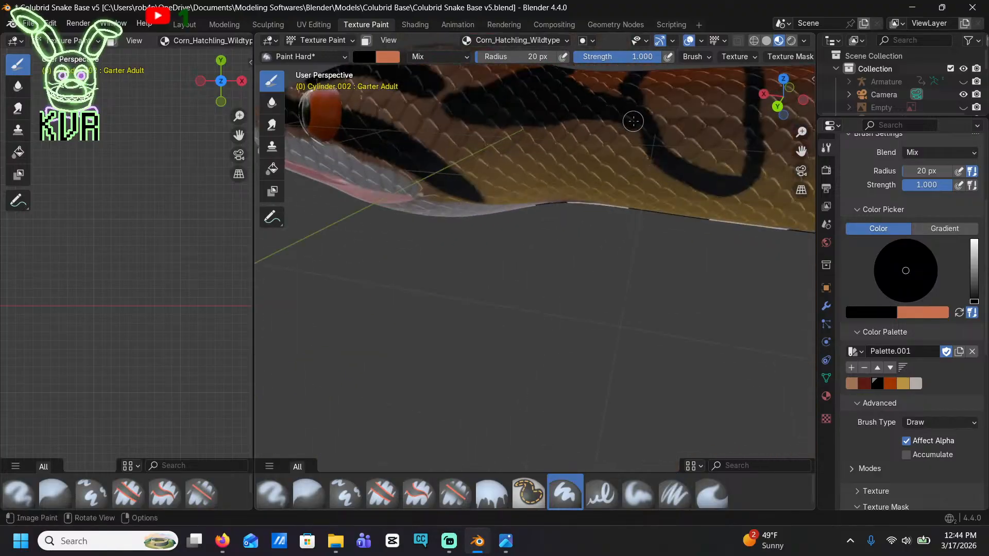
pyautogui.moveTo(633, 121); pyautogui.dragTo(686, 137)
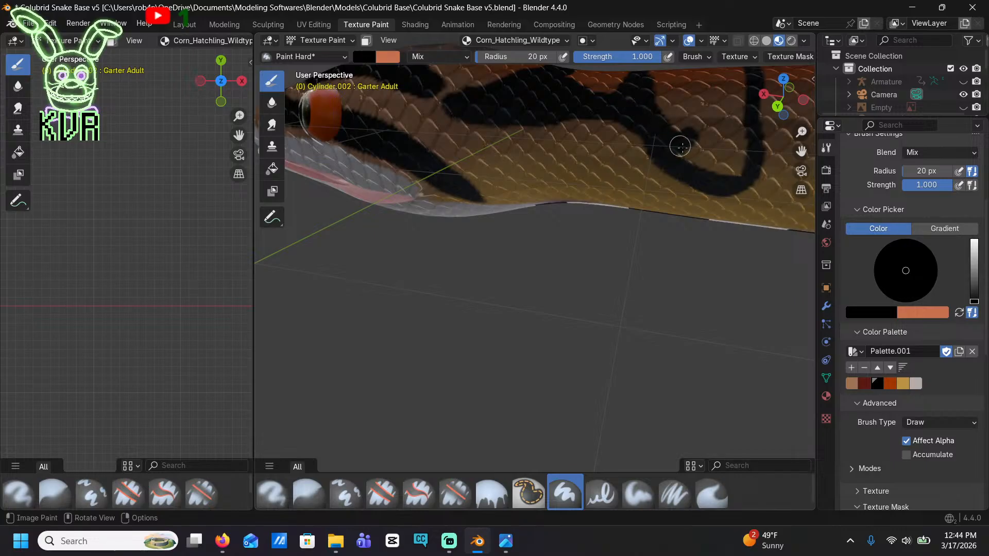
pyautogui.moveTo(680, 147)
pyautogui.mouseDown()
pyautogui.moveTo(726, 170)
pyautogui.moveTo(746, 126)
pyautogui.moveTo(677, 131)
pyautogui.moveTo(691, 112)
pyautogui.moveTo(671, 106)
pyautogui.mouseUp()
pyautogui.moveTo(695, 101)
pyautogui.keyDown('shift'); pyautogui.mouseDown(button='middle')
pyautogui.moveTo(682, 142)
pyautogui.moveTo(596, 245)
pyautogui.mouseUp(button='middle'); pyautogui.keyUp('shift')
pyautogui.moveTo(621, 298)
pyautogui.mouseDown()
pyautogui.moveTo(635, 216)
pyautogui.moveTo(621, 205)
pyautogui.moveTo(562, 207)
pyautogui.moveTo(616, 223)
pyautogui.moveTo(585, 232)
pyautogui.moveTo(618, 265)
pyautogui.moveTo(597, 255)
pyautogui.mouseUp()
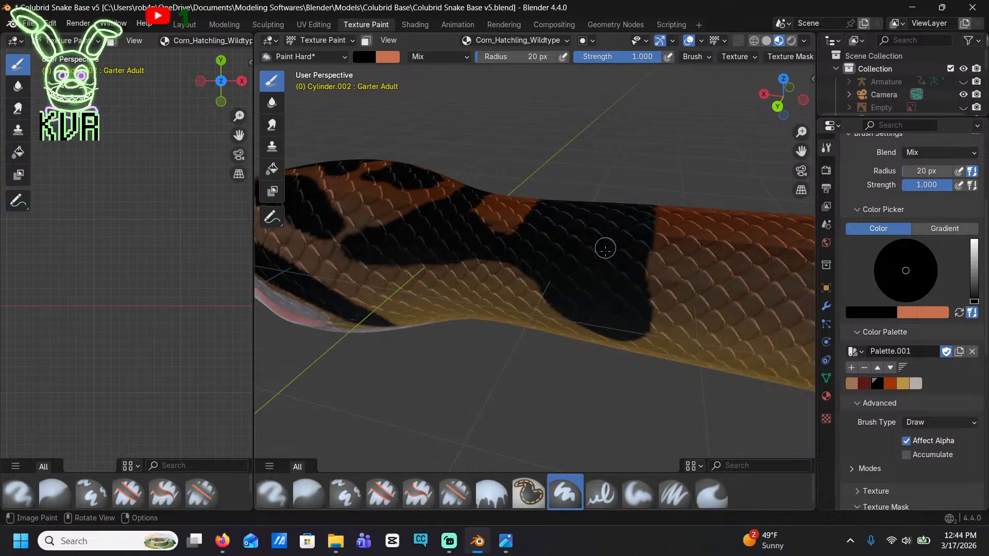
# Extend the neck saddle's rear edge with a pointed black lobe and fill the gaps around it
pyautogui.moveTo(605, 249); pyautogui.dragTo(543, 283, button='middle')
pyautogui.scroll(-8, 589, 237)
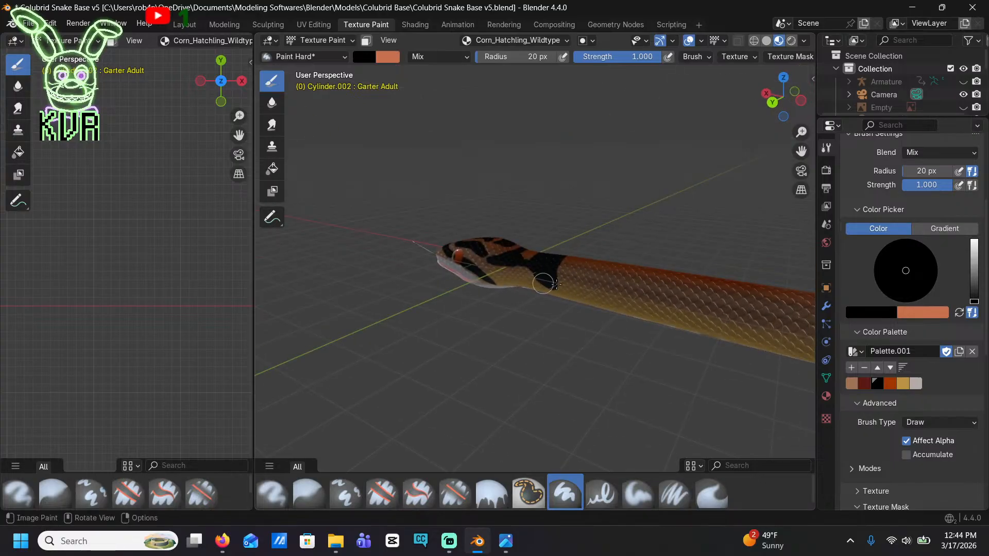
pyautogui.scroll(4, 616, 307)
pyautogui.moveTo(616, 307)
pyautogui.keyDown('shift'); pyautogui.mouseDown(button='middle')
pyautogui.moveTo(438, 280)
pyautogui.moveTo(385, 247)
pyautogui.moveTo(369, 256)
pyautogui.mouseUp(button='middle'); pyautogui.keyUp('shift')
pyautogui.scroll(3, 437, 280)
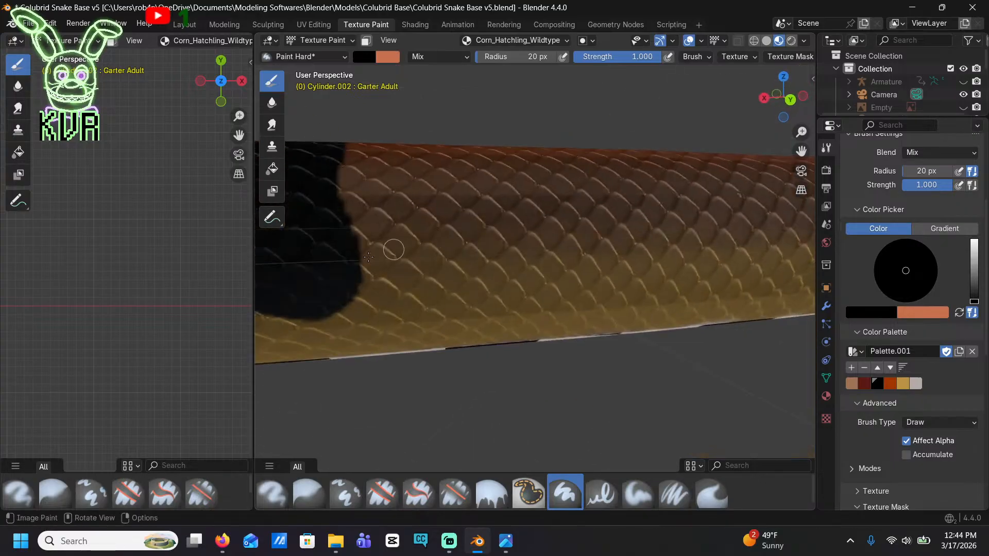
pyautogui.moveTo(351, 290)
pyautogui.mouseDown()
pyautogui.moveTo(349, 242)
pyautogui.moveTo(386, 209)
pyautogui.moveTo(412, 223)
pyautogui.moveTo(350, 244)
pyautogui.mouseUp()
pyautogui.moveTo(413, 223); pyautogui.dragTo(371, 259)
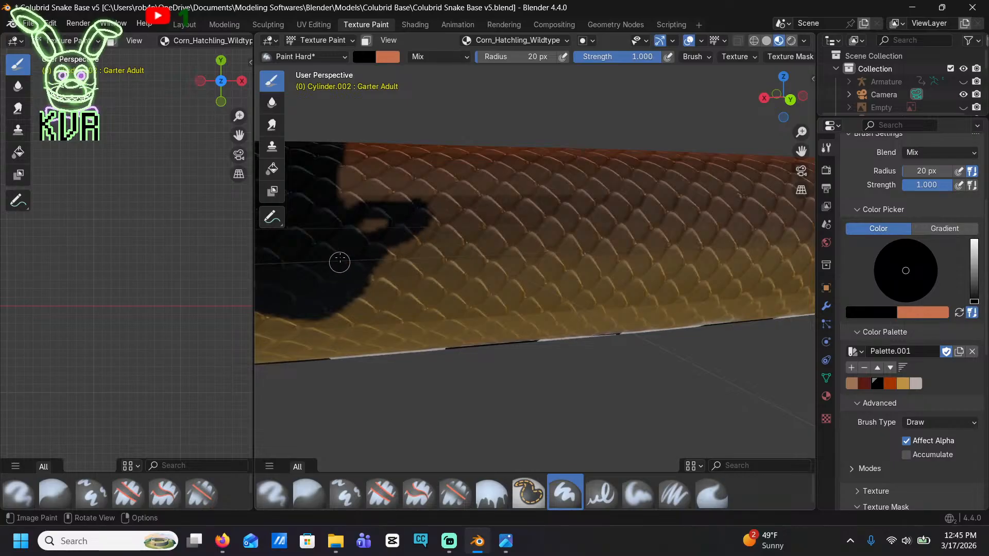
pyautogui.moveTo(379, 206)
pyautogui.mouseDown()
pyautogui.moveTo(349, 153)
pyautogui.moveTo(361, 204)
pyautogui.mouseUp()
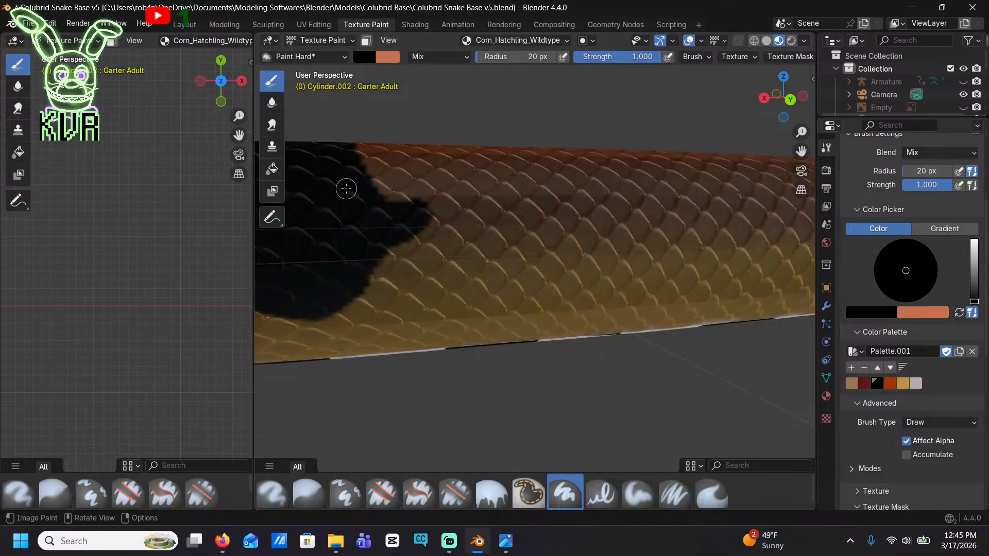
# Outline a second black saddle over the back behind the first, with a pointed front edge facing the first saddle's lobe
pyautogui.moveTo(346, 188); pyautogui.dragTo(563, 238, button='middle')
pyautogui.scroll(1, 644, 315)
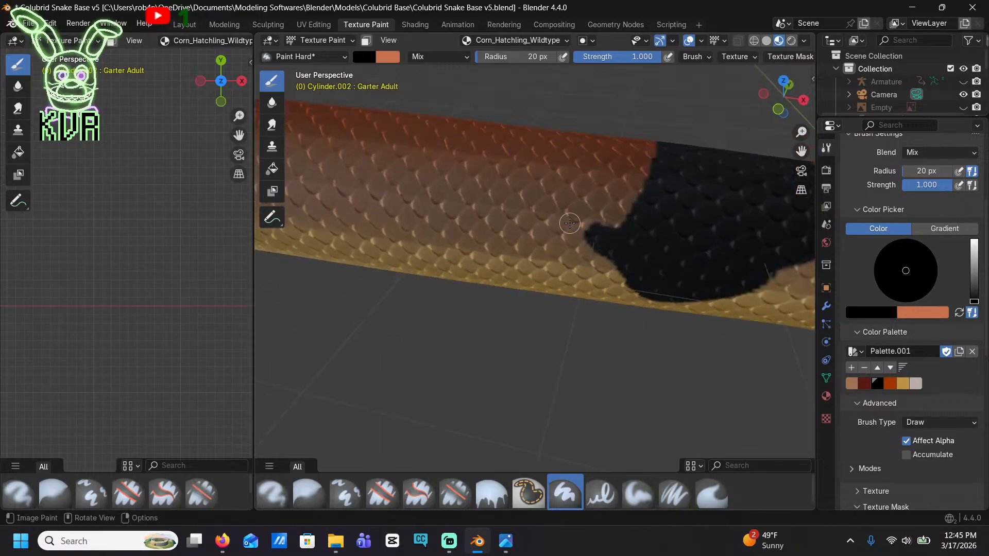
pyautogui.moveTo(569, 222); pyautogui.dragTo(582, 132)
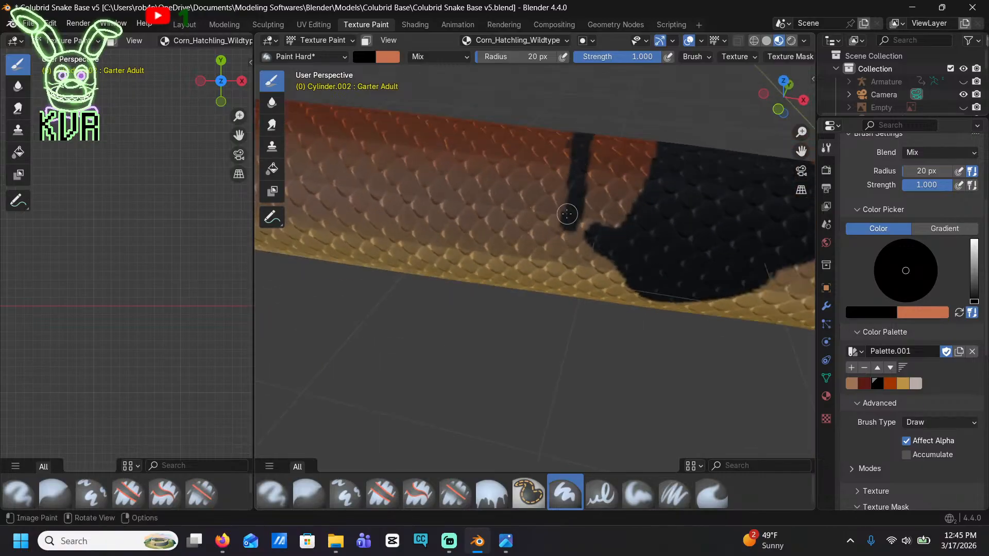
pyautogui.hotkey('ctrl', 'z')
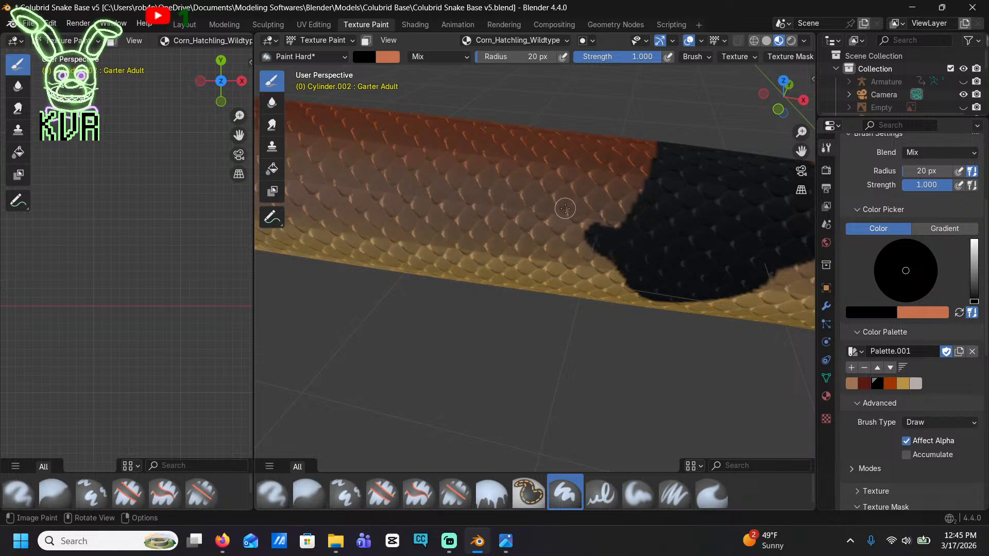
pyautogui.moveTo(565, 211)
pyautogui.mouseDown()
pyautogui.moveTo(531, 178)
pyautogui.moveTo(537, 150)
pyautogui.mouseUp()
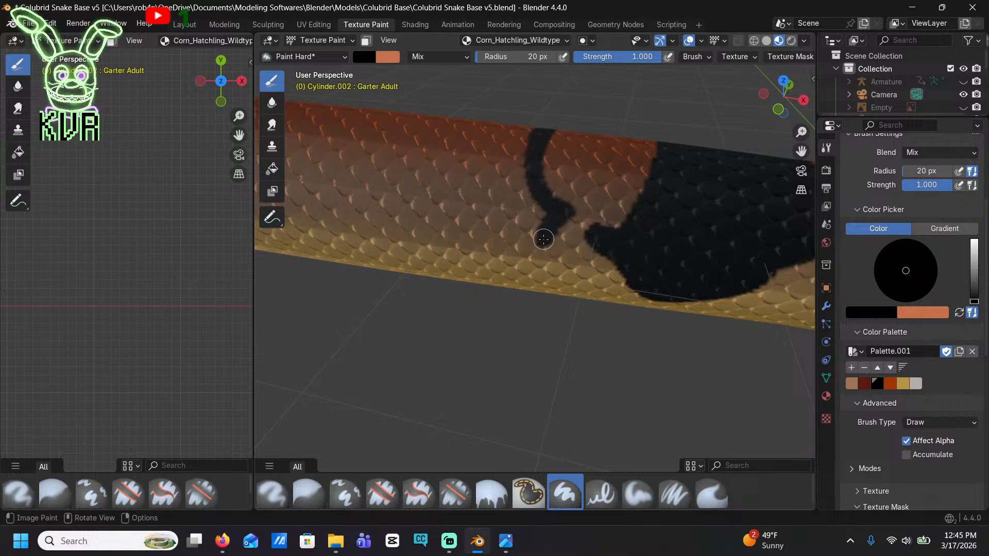
pyautogui.moveTo(543, 239)
pyautogui.mouseDown()
pyautogui.moveTo(526, 251)
pyautogui.moveTo(482, 252)
pyautogui.moveTo(420, 241)
pyautogui.moveTo(383, 184)
pyautogui.moveTo(409, 154)
pyautogui.moveTo(421, 114)
pyautogui.mouseUp()
pyautogui.moveTo(421, 115)
pyautogui.mouseDown(button='middle')
pyautogui.moveTo(446, 222)
pyautogui.moveTo(560, 287)
pyautogui.mouseUp(button='middle')
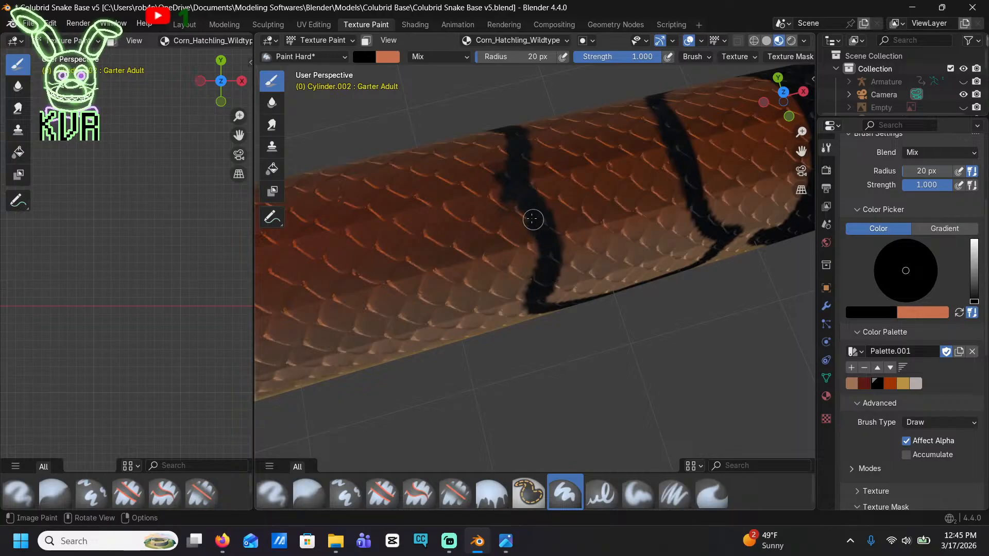
# Fill the second saddle with solid black across the back and down to its lower side edge
pyautogui.moveTo(515, 177)
pyautogui.mouseDown()
pyautogui.moveTo(536, 166)
pyautogui.moveTo(623, 184)
pyautogui.moveTo(625, 160)
pyautogui.moveTo(662, 150)
pyautogui.mouseUp()
pyautogui.moveTo(567, 182)
pyautogui.mouseDown()
pyautogui.moveTo(596, 203)
pyautogui.moveTo(673, 190)
pyautogui.moveTo(626, 179)
pyautogui.moveTo(567, 221)
pyautogui.moveTo(682, 201)
pyautogui.moveTo(570, 223)
pyautogui.moveTo(660, 225)
pyautogui.moveTo(549, 260)
pyautogui.moveTo(666, 225)
pyautogui.moveTo(702, 239)
pyautogui.moveTo(653, 265)
pyautogui.moveTo(576, 278)
pyautogui.moveTo(647, 243)
pyautogui.moveTo(612, 252)
pyautogui.mouseUp()
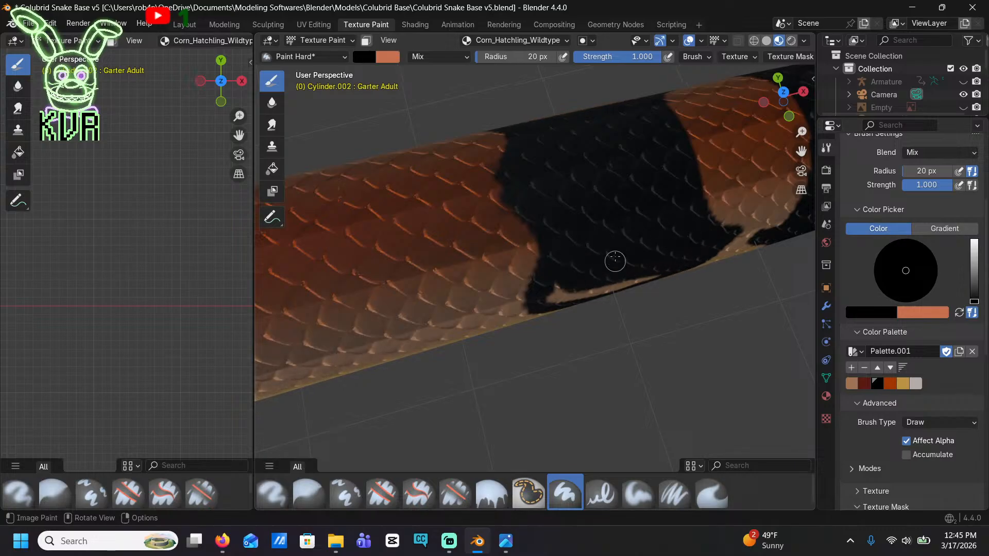
pyautogui.moveTo(615, 261); pyautogui.dragTo(637, 213, button='middle')
pyautogui.moveTo(656, 228)
pyautogui.mouseDown()
pyautogui.moveTo(600, 244)
pyautogui.moveTo(554, 241)
pyautogui.moveTo(577, 219)
pyautogui.moveTo(577, 239)
pyautogui.mouseUp()
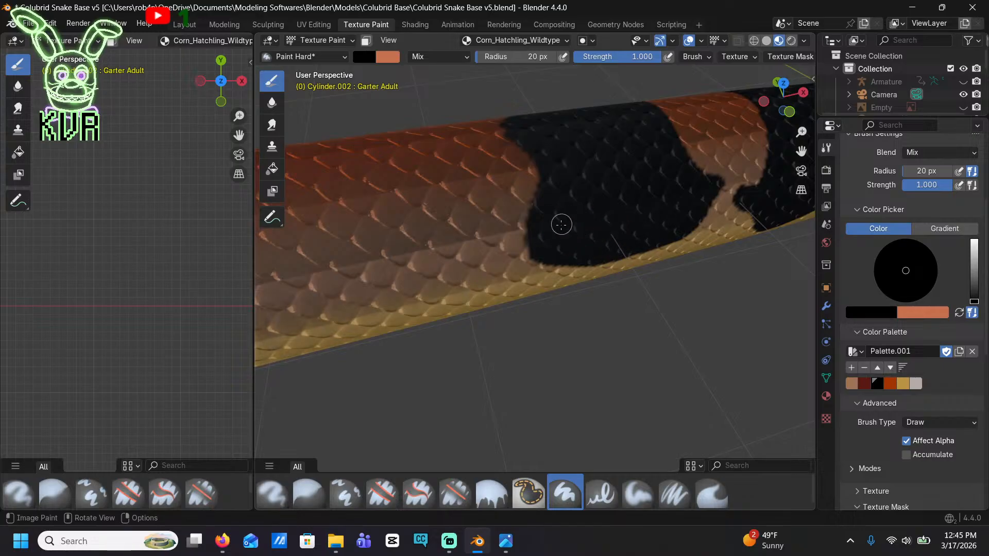
# Paint a slanted, solid black blotch low on the side of the neck, from the belly edge up toward the nape marking
pyautogui.moveTo(561, 224); pyautogui.dragTo(625, 250, button='middle')
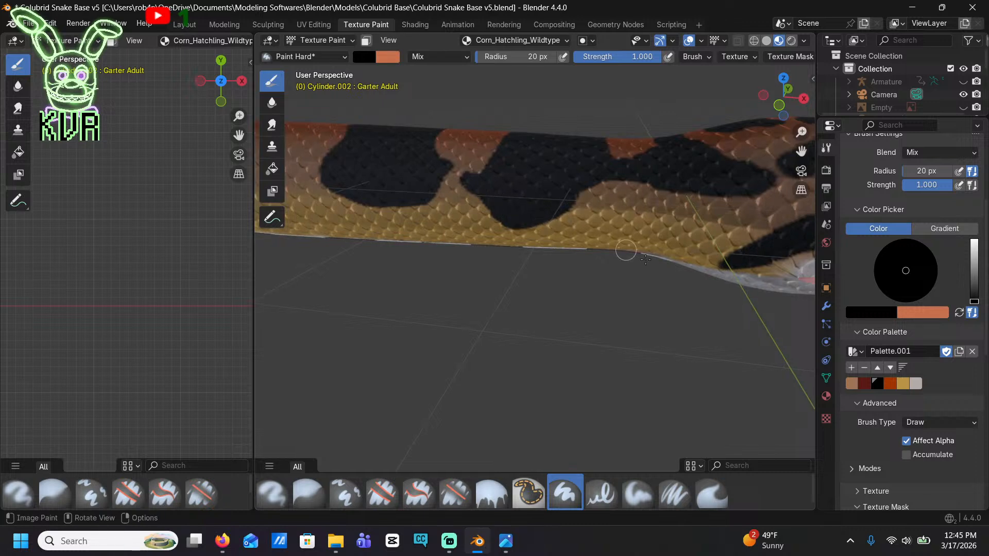
pyautogui.scroll(1, 626, 252)
pyautogui.scroll(1, 560, 236)
pyautogui.moveTo(561, 237); pyautogui.dragTo(563, 215, button='middle')
pyautogui.keyDown('shift'); pyautogui.moveTo(622, 207); pyautogui.dragTo(602, 205, button='middle'); pyautogui.keyUp('shift')
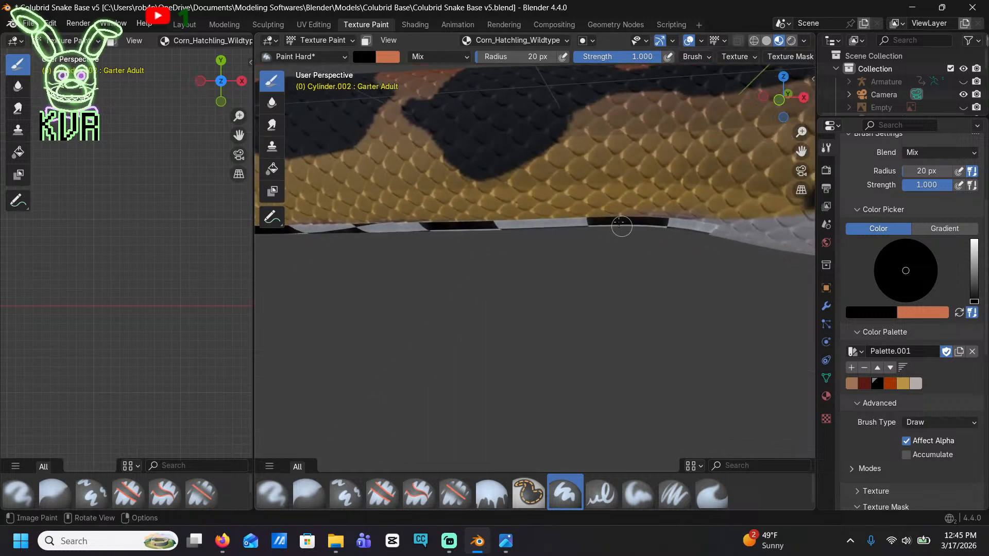
pyautogui.moveTo(620, 226)
pyautogui.mouseDown()
pyautogui.moveTo(610, 191)
pyautogui.moveTo(664, 132)
pyautogui.moveTo(741, 116)
pyautogui.moveTo(703, 160)
pyautogui.moveTo(708, 191)
pyautogui.moveTo(688, 209)
pyautogui.moveTo(608, 215)
pyautogui.moveTo(690, 136)
pyautogui.mouseUp()
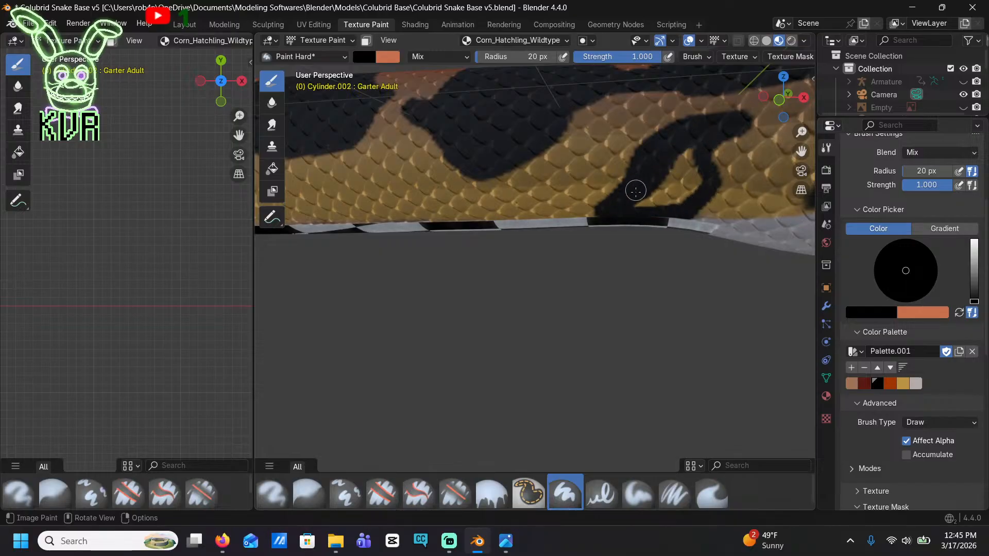
pyautogui.moveTo(636, 191); pyautogui.dragTo(683, 198)
pyautogui.moveTo(699, 138)
pyautogui.mouseDown()
pyautogui.moveTo(670, 198)
pyautogui.moveTo(685, 160)
pyautogui.mouseUp()
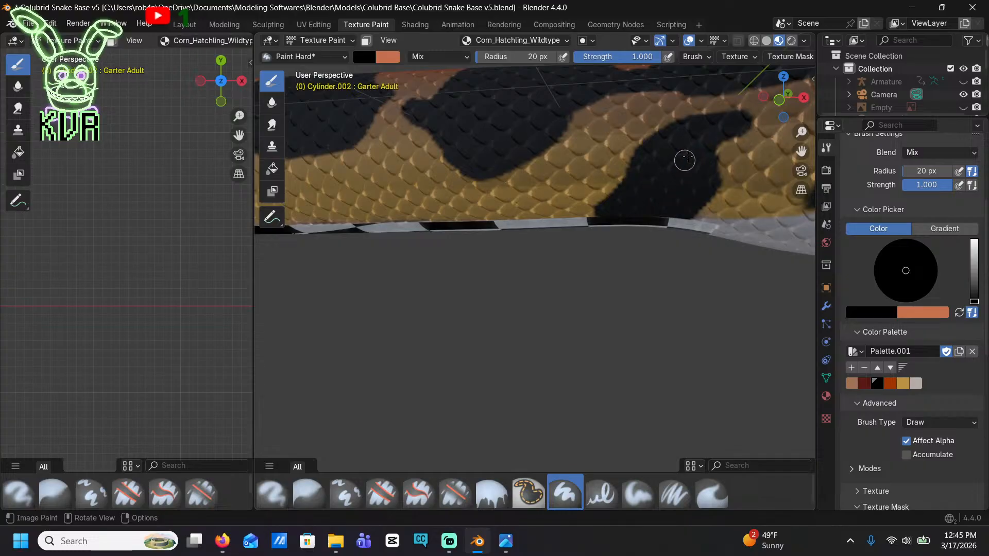
# Paint a small black spot behind the eye stripe and a black blotch on the lower side below the gap between the saddles
pyautogui.scroll(-3, 567, 218)
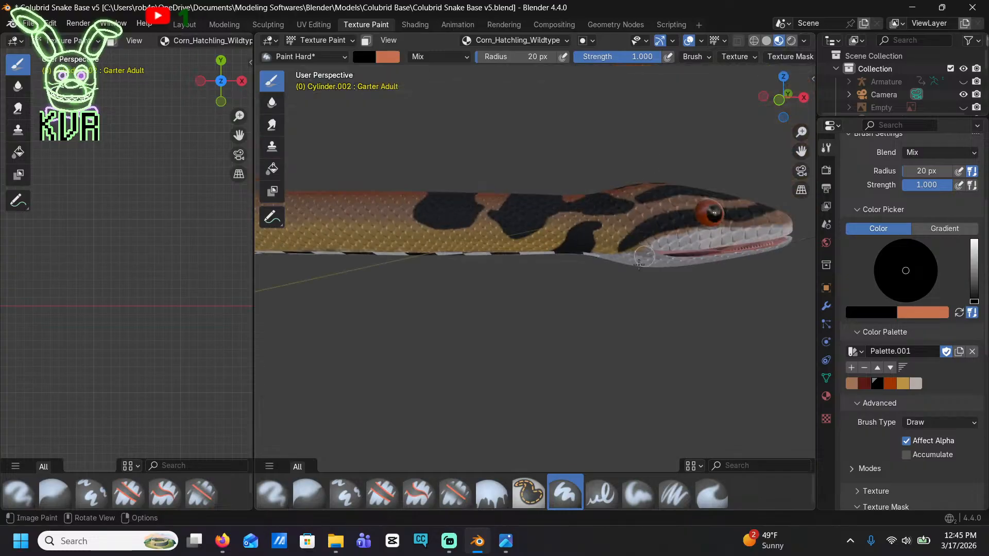
pyautogui.scroll(4, 609, 254)
pyautogui.moveTo(637, 210); pyautogui.dragTo(654, 187)
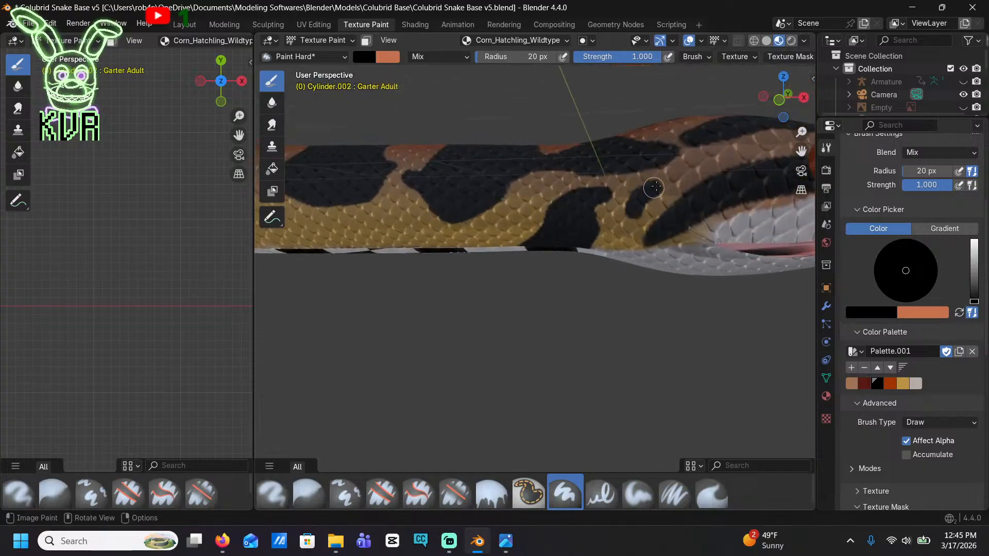
pyautogui.keyDown('shift'); pyautogui.moveTo(388, 253); pyautogui.dragTo(527, 229, button='middle'); pyautogui.keyUp('shift')
pyautogui.moveTo(525, 229)
pyautogui.mouseDown()
pyautogui.moveTo(548, 190)
pyautogui.moveTo(551, 208)
pyautogui.mouseUp()
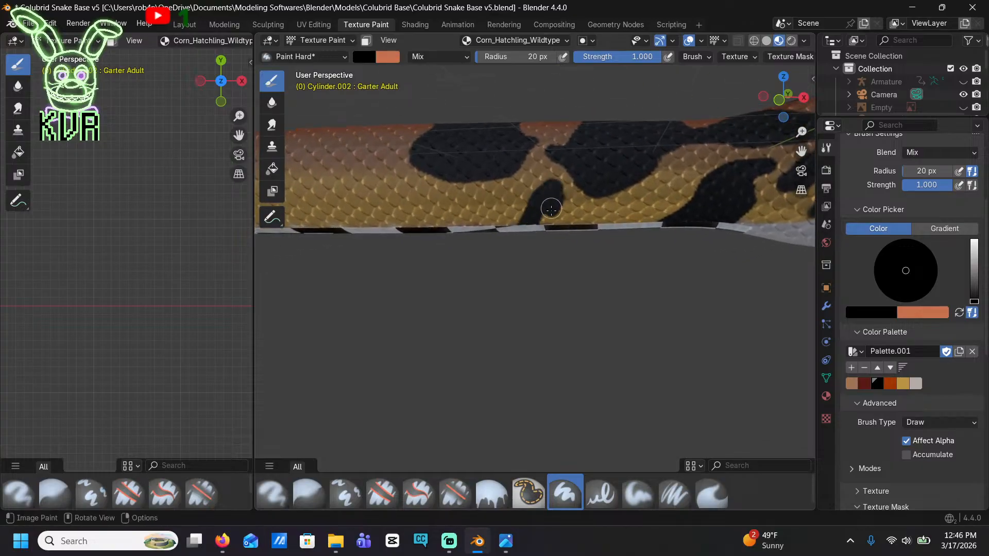
pyautogui.moveTo(550, 280)
pyautogui.mouseDown(button='middle')
pyautogui.moveTo(497, 215)
pyautogui.moveTo(642, 279)
pyautogui.mouseUp(button='middle')
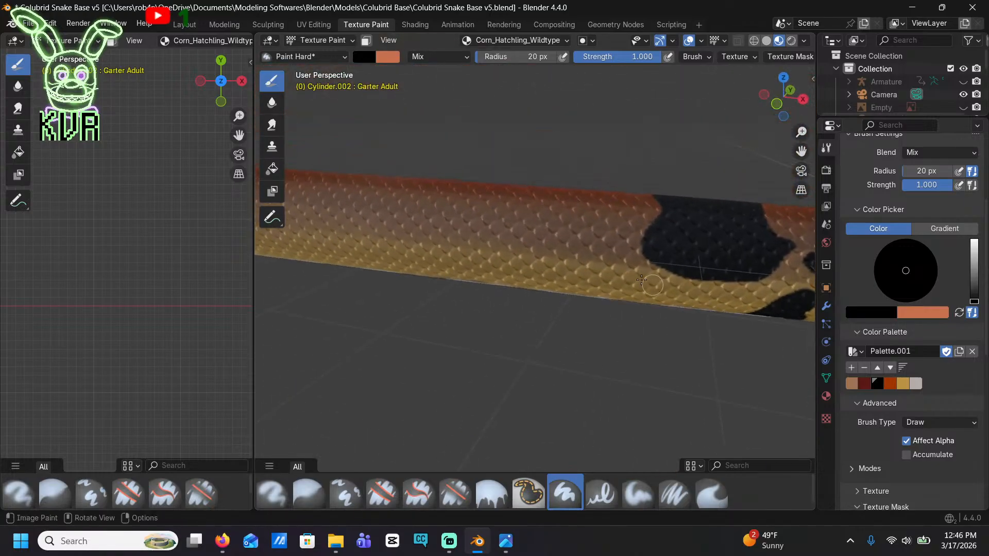
# Outline a third black saddle over the back behind the second one and fill it solid down to its rounded lower edge
pyautogui.moveTo(596, 206)
pyautogui.mouseDown(button='middle')
pyautogui.moveTo(717, 282)
pyautogui.moveTo(639, 205)
pyautogui.moveTo(645, 225)
pyautogui.mouseUp(button='middle')
pyautogui.moveTo(653, 238)
pyautogui.mouseDown()
pyautogui.moveTo(664, 222)
pyautogui.moveTo(633, 188)
pyautogui.mouseUp()
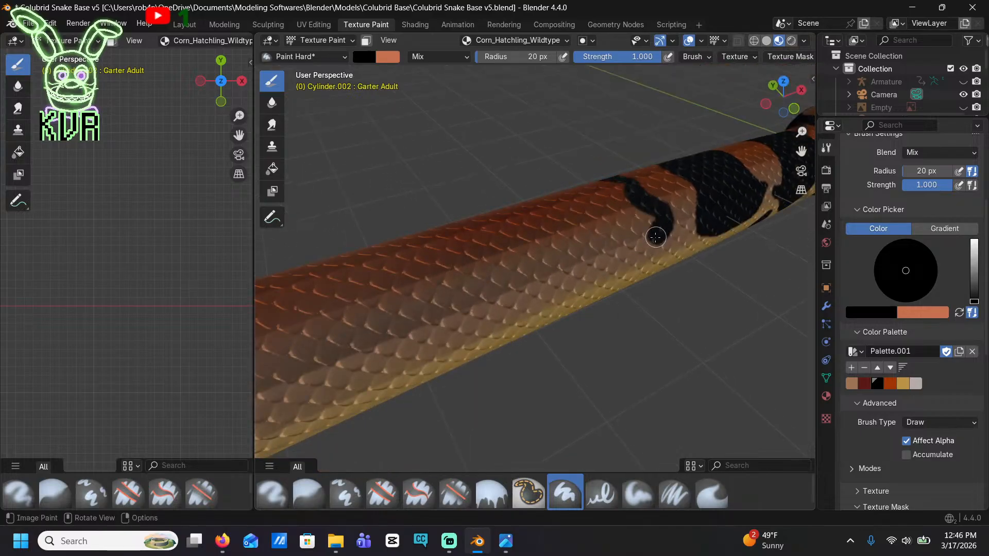
pyautogui.moveTo(655, 237)
pyautogui.mouseDown()
pyautogui.moveTo(605, 274)
pyautogui.moveTo(550, 283)
pyautogui.moveTo(548, 242)
pyautogui.moveTo(530, 218)
pyautogui.moveTo(538, 206)
pyautogui.moveTo(600, 188)
pyautogui.moveTo(643, 218)
pyautogui.moveTo(622, 250)
pyautogui.moveTo(585, 266)
pyautogui.moveTo(569, 218)
pyautogui.moveTo(629, 218)
pyautogui.moveTo(594, 246)
pyautogui.moveTo(569, 240)
pyautogui.moveTo(610, 222)
pyautogui.mouseUp()
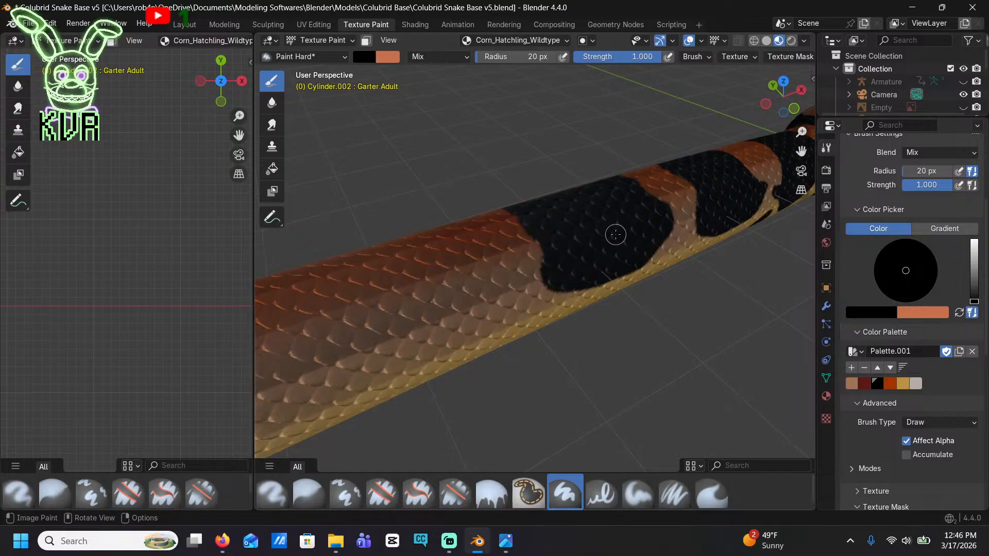
pyautogui.moveTo(614, 234)
pyautogui.mouseDown(button='middle')
pyautogui.moveTo(613, 257)
pyautogui.moveTo(547, 226)
pyautogui.mouseUp(button='middle')
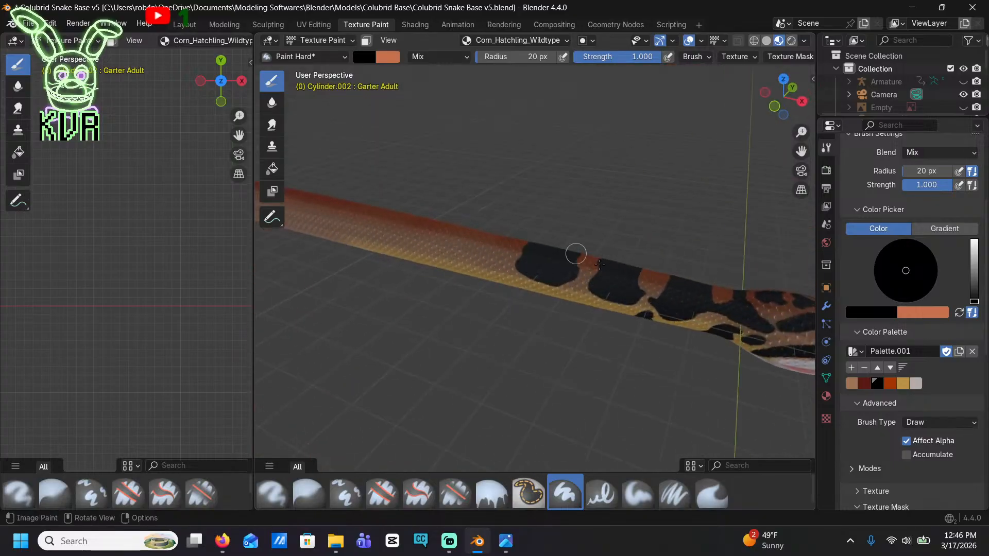
# Paint a fourth solid black saddle behind the third, leaving a narrow orange-brown gap between them
pyautogui.scroll(3, 662, 278)
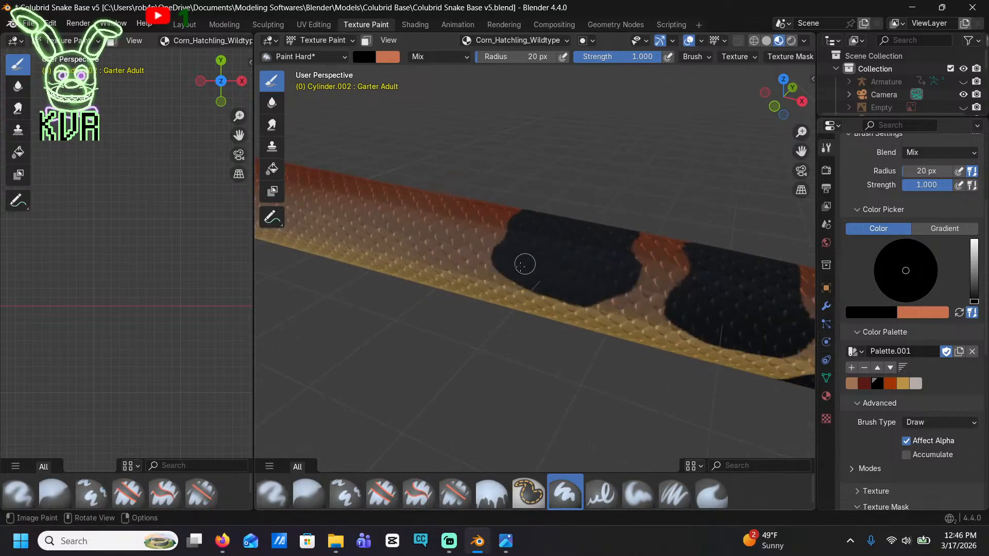
pyautogui.keyDown('shift'); pyautogui.moveTo(504, 298); pyautogui.dragTo(663, 382, button='middle'); pyautogui.keyUp('shift')
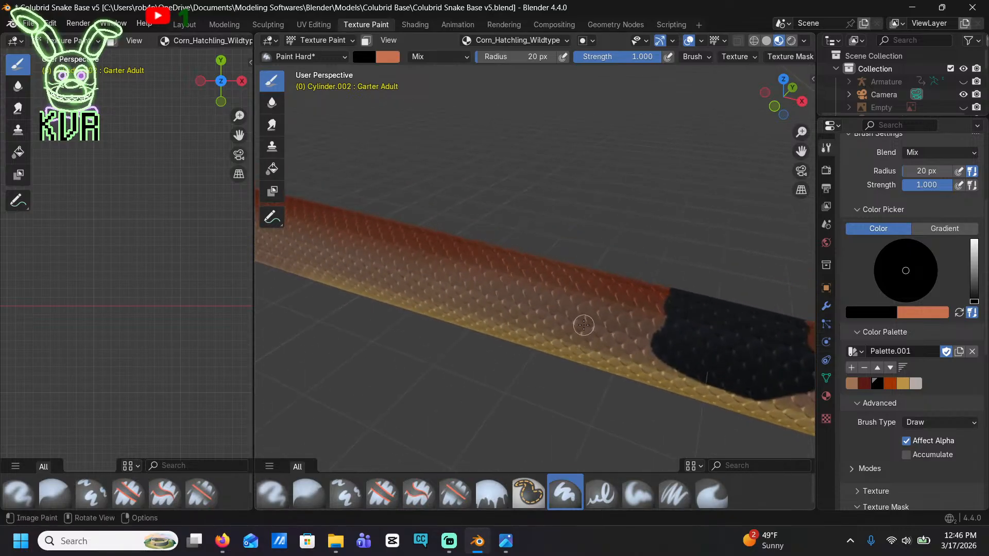
pyautogui.moveTo(583, 325); pyautogui.dragTo(614, 281)
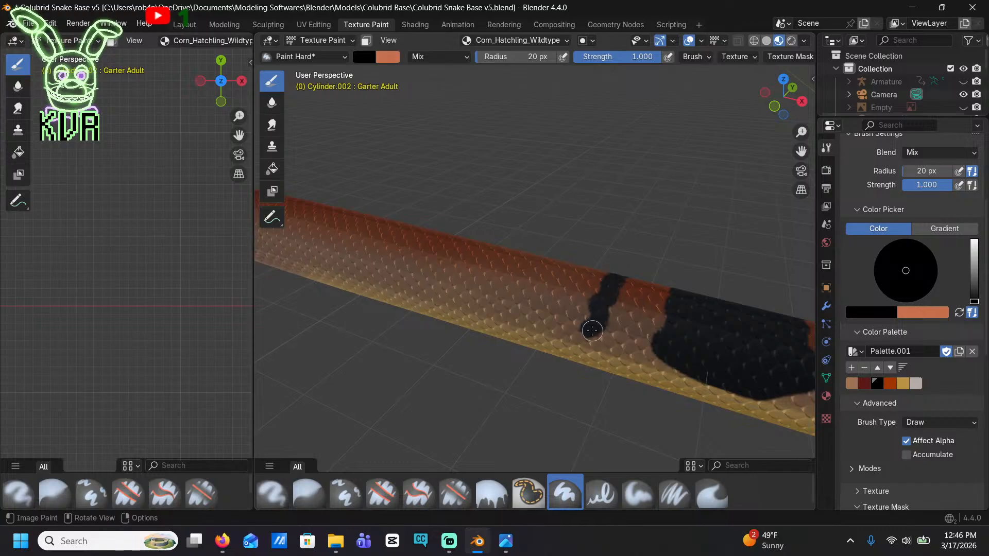
pyautogui.moveTo(592, 330)
pyautogui.mouseDown()
pyautogui.moveTo(537, 328)
pyautogui.moveTo(512, 306)
pyautogui.moveTo(534, 273)
pyautogui.moveTo(591, 267)
pyautogui.moveTo(587, 309)
pyautogui.moveTo(551, 316)
pyautogui.moveTo(525, 298)
pyautogui.moveTo(564, 290)
pyautogui.mouseUp()
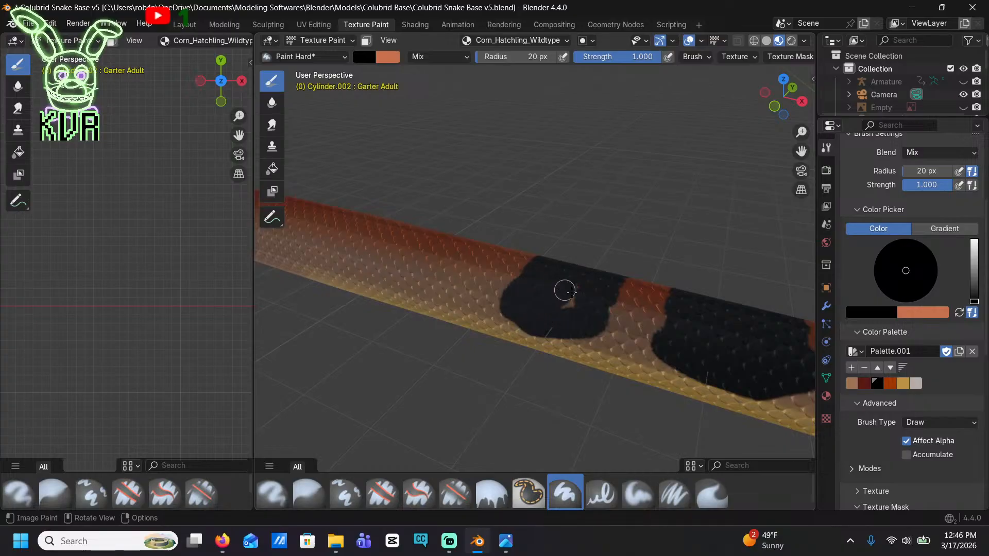
pyautogui.moveTo(577, 306); pyautogui.dragTo(552, 259, button='middle')
# Paint black blotches rising from the belly edge below the gaps between the second, third and fourth saddles
pyautogui.moveTo(552, 259)
pyautogui.mouseDown()
pyautogui.moveTo(536, 268)
pyautogui.moveTo(555, 210)
pyautogui.moveTo(590, 230)
pyautogui.moveTo(605, 257)
pyautogui.moveTo(562, 264)
pyautogui.moveTo(561, 223)
pyautogui.mouseUp()
pyautogui.keyDown('shift'); pyautogui.moveTo(370, 253); pyautogui.dragTo(559, 274, button='middle'); pyautogui.keyUp('shift')
pyautogui.moveTo(505, 298)
pyautogui.mouseDown()
pyautogui.moveTo(517, 272)
pyautogui.moveTo(562, 248)
pyautogui.moveTo(579, 291)
pyautogui.moveTo(518, 296)
pyautogui.moveTo(533, 260)
pyautogui.moveTo(574, 280)
pyautogui.mouseUp()
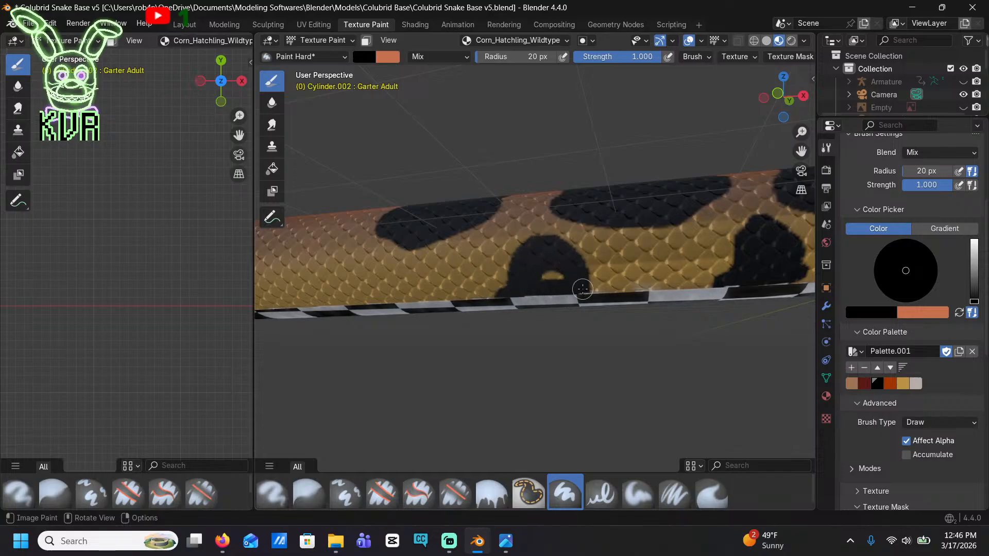
# Outline a fifth black saddle behind the fourth, sloping its lower edge down toward the rear, and fill it solid
pyautogui.scroll(-6, 530, 274)
pyautogui.moveTo(461, 239)
pyautogui.mouseDown(button='middle')
pyautogui.moveTo(465, 282)
pyautogui.moveTo(417, 334)
pyautogui.moveTo(466, 260)
pyautogui.moveTo(545, 322)
pyautogui.moveTo(536, 323)
pyautogui.mouseUp(button='middle')
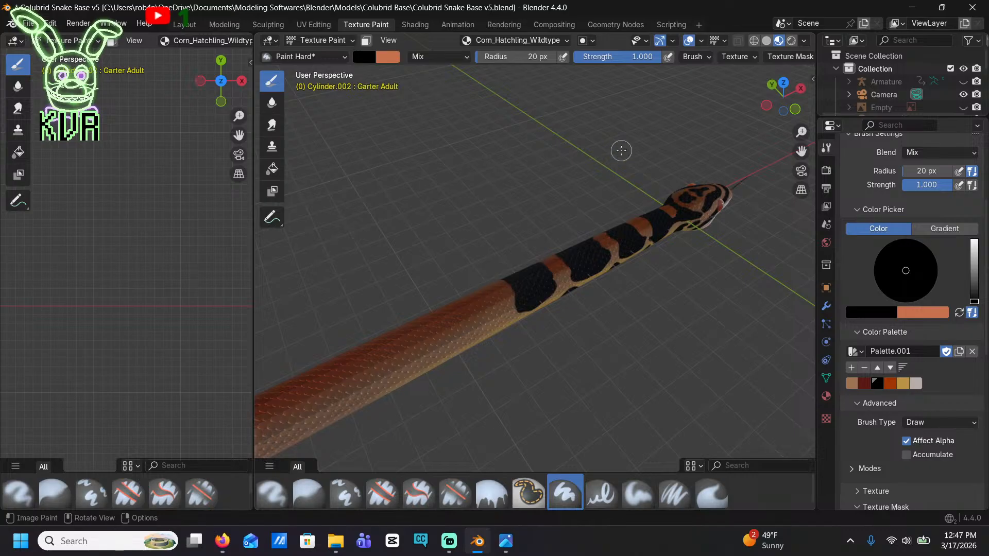
pyautogui.moveTo(621, 150); pyautogui.dragTo(583, 306, button='middle')
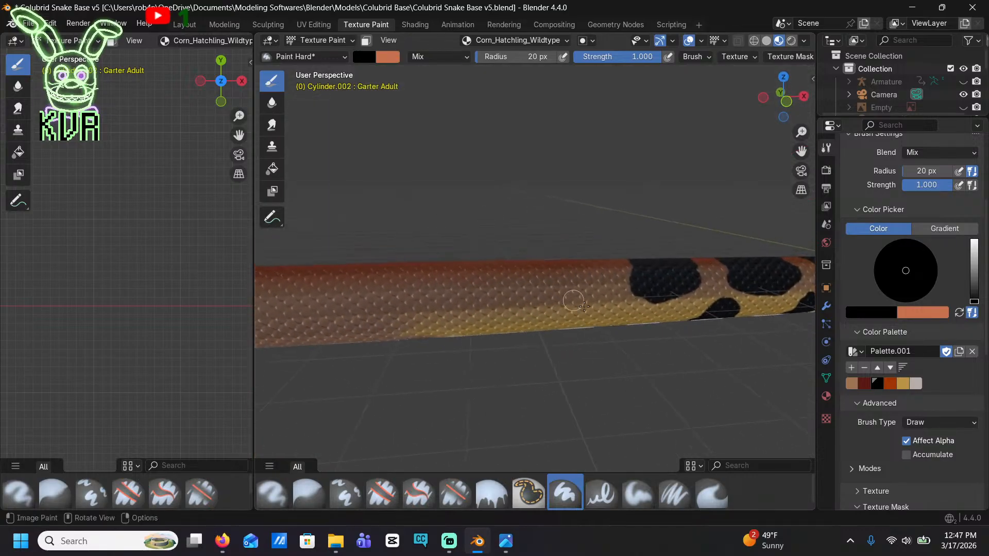
pyautogui.scroll(4, 584, 306)
pyautogui.moveTo(566, 289)
pyautogui.mouseDown()
pyautogui.moveTo(585, 260)
pyautogui.moveTo(578, 223)
pyautogui.mouseUp()
pyautogui.moveTo(578, 223); pyautogui.dragTo(665, 377, button='middle')
pyautogui.moveTo(630, 338); pyautogui.dragTo(633, 341)
pyautogui.moveTo(634, 341); pyautogui.dragTo(632, 333, button='middle')
pyautogui.moveTo(631, 340)
pyautogui.mouseDown()
pyautogui.moveTo(504, 381)
pyautogui.moveTo(483, 336)
pyautogui.moveTo(490, 290)
pyautogui.moveTo(543, 273)
pyautogui.moveTo(598, 273)
pyautogui.moveTo(631, 316)
pyautogui.moveTo(532, 360)
pyautogui.moveTo(496, 346)
pyautogui.moveTo(505, 311)
pyautogui.moveTo(547, 285)
pyautogui.moveTo(614, 294)
pyautogui.moveTo(521, 348)
pyautogui.moveTo(533, 311)
pyautogui.moveTo(620, 302)
pyautogui.moveTo(563, 322)
pyautogui.moveTo(574, 311)
pyautogui.mouseUp()
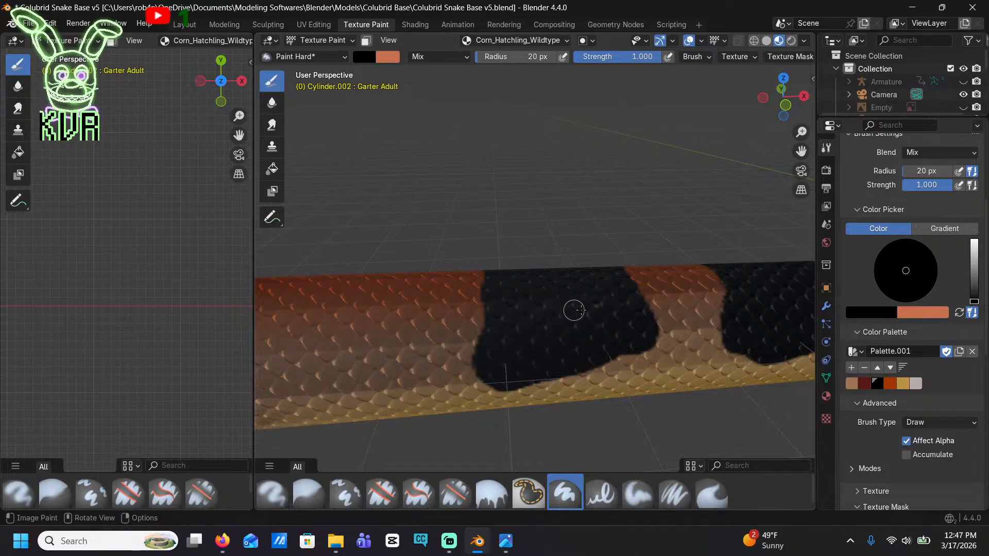
# Paint a tall black side blotch below the gap between the fourth and fifth saddles, trailing rearward along the belly edge
pyautogui.moveTo(577, 322); pyautogui.dragTo(470, 260, button='middle')
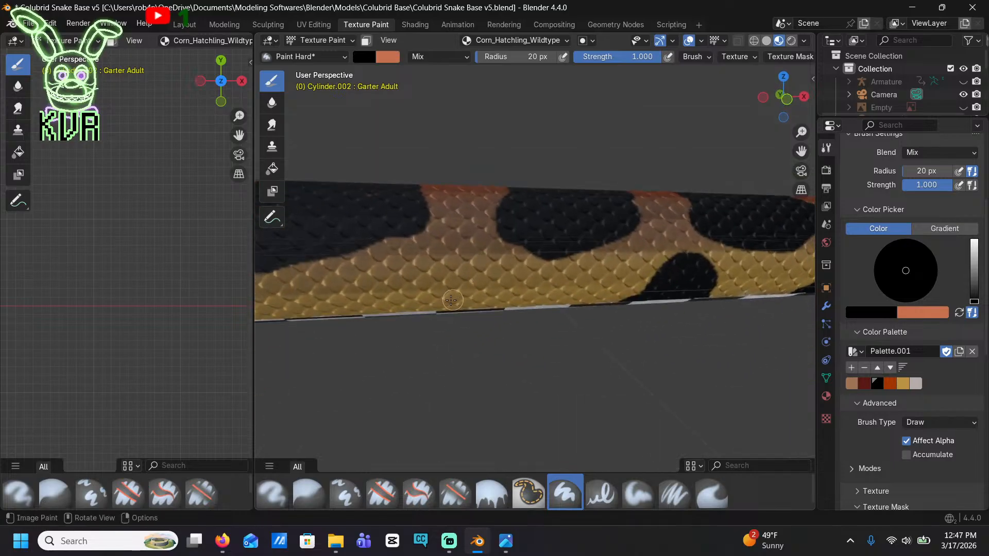
pyautogui.moveTo(451, 291)
pyautogui.mouseDown()
pyautogui.moveTo(463, 238)
pyautogui.moveTo(502, 278)
pyautogui.moveTo(487, 309)
pyautogui.moveTo(447, 306)
pyautogui.moveTo(476, 251)
pyautogui.mouseUp()
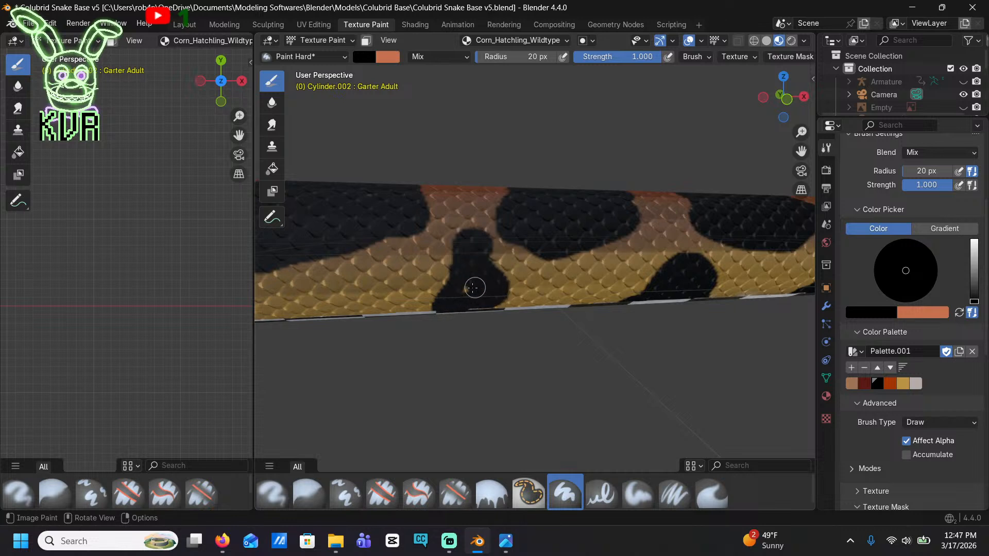
pyautogui.moveTo(434, 307); pyautogui.dragTo(392, 330)
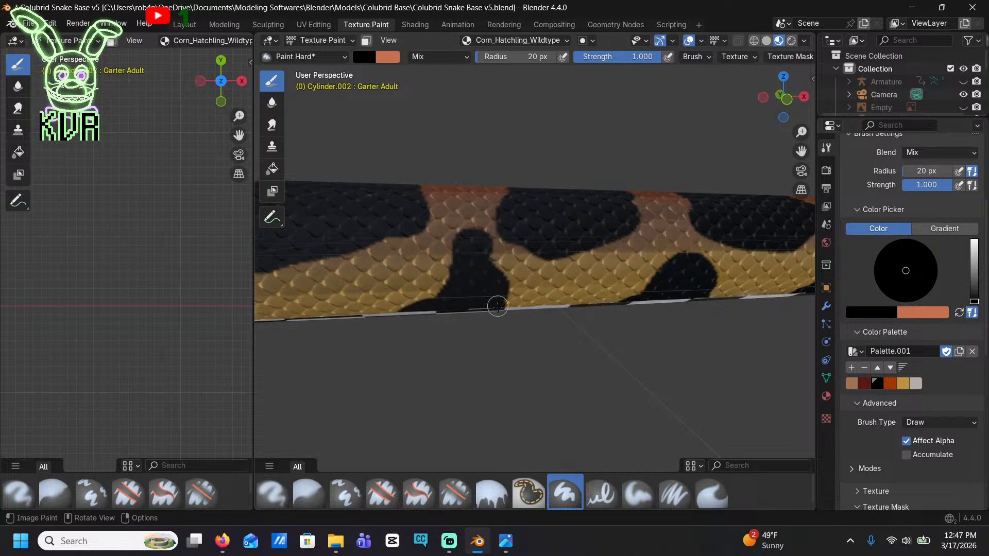
# Paint a sixth solid black saddle behind the fifth, reaching low on the side at its rounded rear corner
pyautogui.scroll(3, 497, 309)
pyautogui.moveTo(508, 316)
pyautogui.mouseDown(button='middle')
pyautogui.moveTo(577, 317)
pyautogui.moveTo(495, 293)
pyautogui.mouseUp(button='middle')
pyautogui.scroll(5, 464, 268)
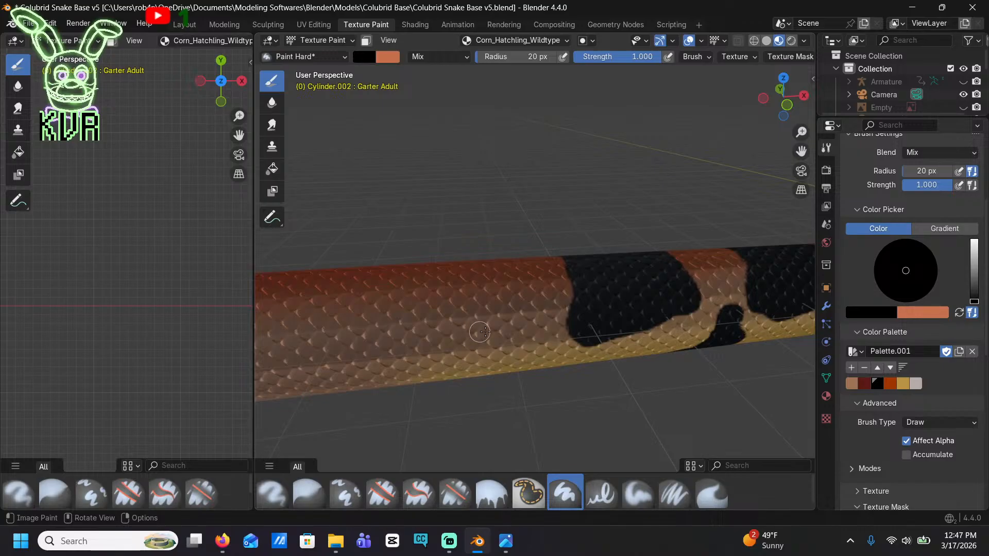
pyautogui.moveTo(485, 332); pyautogui.dragTo(491, 278)
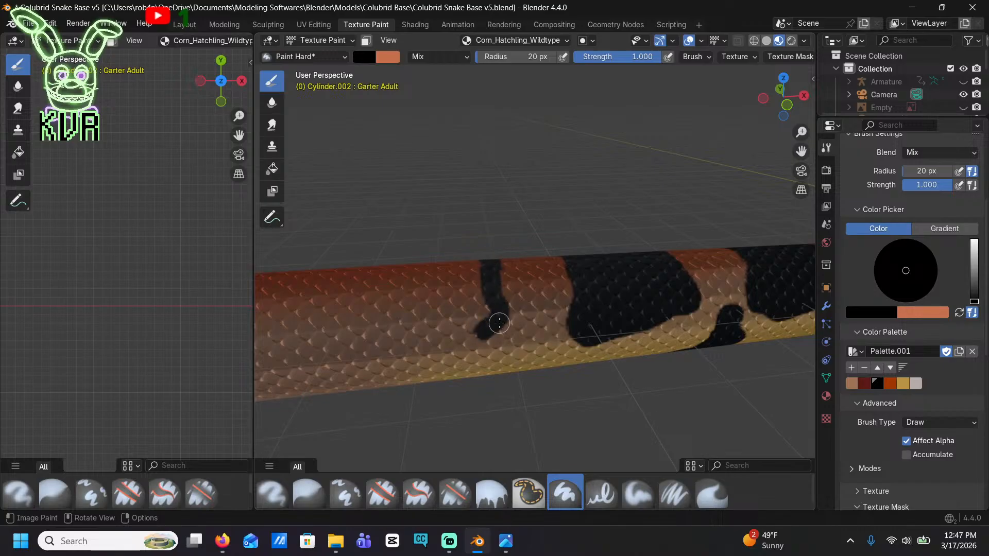
pyautogui.moveTo(481, 344)
pyautogui.mouseDown()
pyautogui.moveTo(451, 362)
pyautogui.moveTo(393, 372)
pyautogui.moveTo(371, 343)
pyautogui.moveTo(385, 297)
pyautogui.moveTo(448, 267)
pyautogui.moveTo(477, 280)
pyautogui.moveTo(428, 276)
pyautogui.moveTo(399, 294)
pyautogui.moveTo(477, 289)
pyautogui.moveTo(474, 318)
pyautogui.moveTo(455, 341)
pyautogui.moveTo(404, 355)
pyautogui.moveTo(389, 338)
pyautogui.moveTo(432, 307)
pyautogui.moveTo(474, 302)
pyautogui.moveTo(404, 339)
pyautogui.mouseUp()
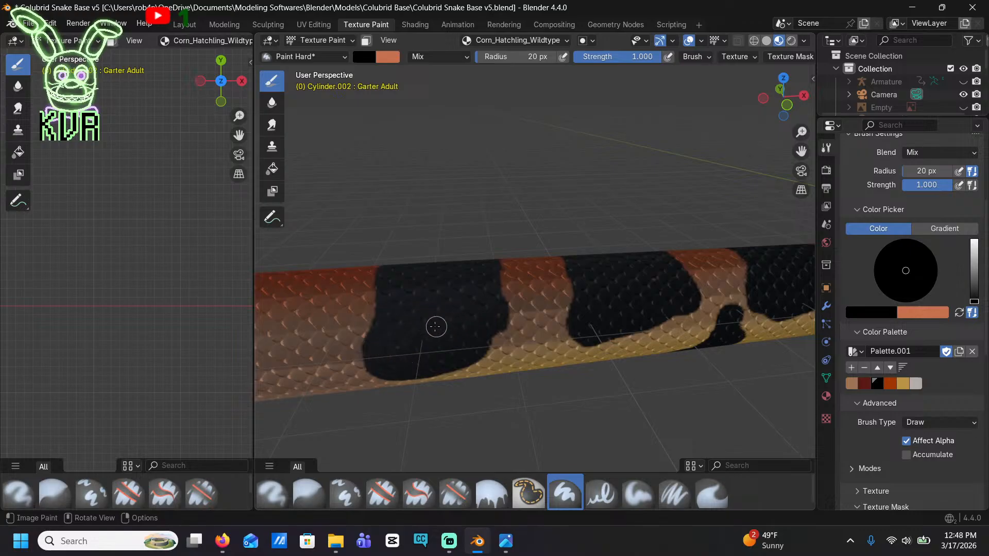
# Paint a narrow black side blotch from the belly edge up into the gap between the fifth and sixth saddles
pyautogui.moveTo(489, 349); pyautogui.dragTo(472, 283, button='middle')
pyautogui.moveTo(490, 302)
pyautogui.mouseDown()
pyautogui.moveTo(502, 245)
pyautogui.moveTo(518, 290)
pyautogui.mouseUp()
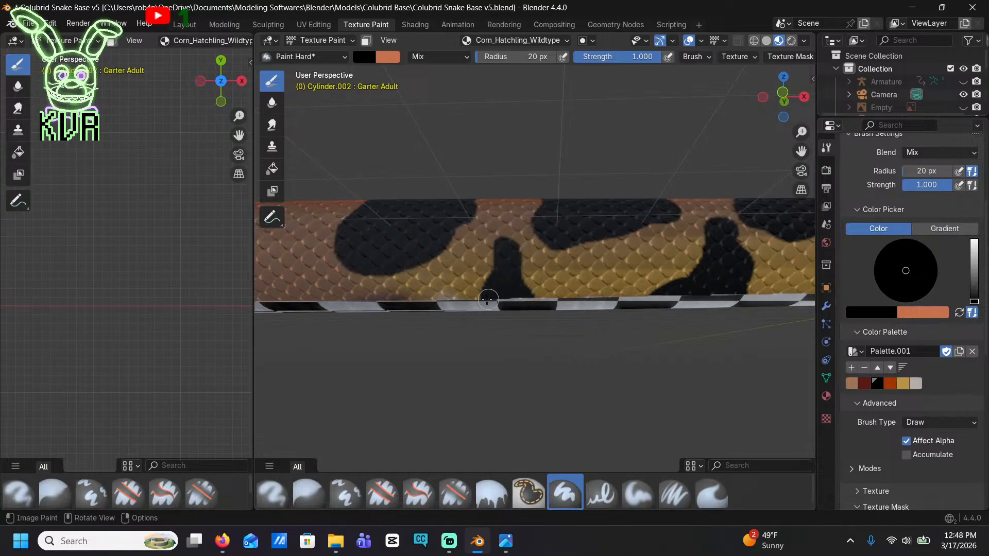
pyautogui.moveTo(443, 284); pyautogui.dragTo(525, 255, button='middle')
# Outline the front and rear edges of a seventh black saddle across the back behind the sixth
pyautogui.moveTo(515, 263); pyautogui.dragTo(541, 200)
pyautogui.moveTo(540, 199); pyautogui.dragTo(525, 254, button='middle')
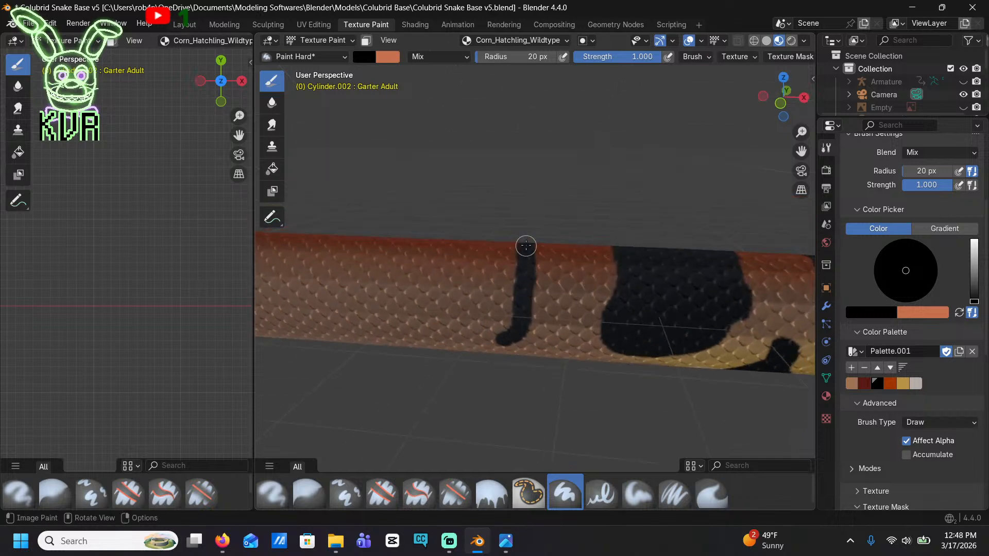
pyautogui.moveTo(500, 291); pyautogui.dragTo(535, 294, button='middle')
pyautogui.moveTo(535, 295)
pyautogui.mouseDown()
pyautogui.moveTo(517, 318)
pyautogui.moveTo(476, 320)
pyautogui.moveTo(412, 283)
pyautogui.moveTo(423, 217)
pyautogui.mouseUp()
pyautogui.moveTo(423, 217); pyautogui.dragTo(531, 352, button='middle')
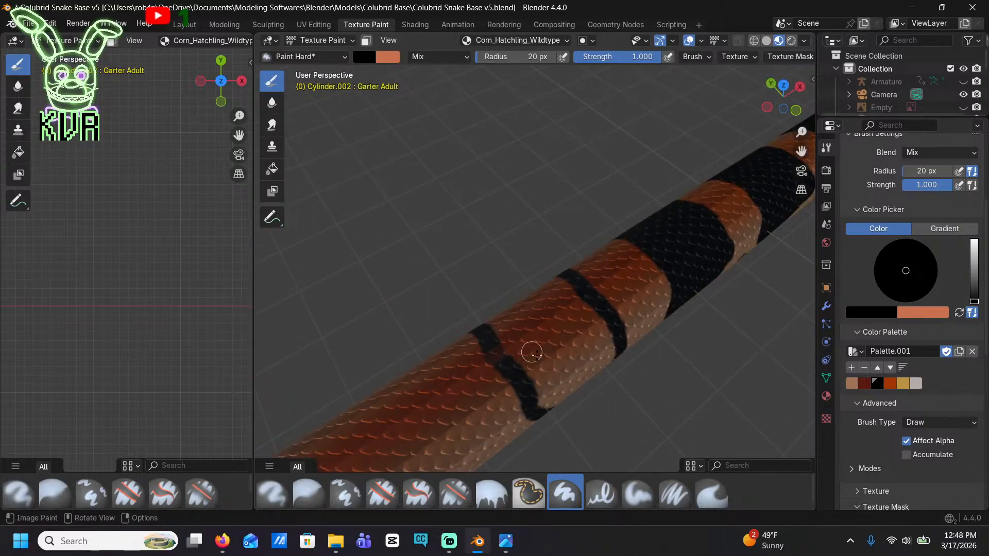
# Close and fill the seventh saddle with solid black, and paint a black side blotch below the gap in front of it
pyautogui.moveTo(506, 357)
pyautogui.mouseDown()
pyautogui.moveTo(570, 324)
pyautogui.moveTo(576, 302)
pyautogui.moveTo(514, 335)
pyautogui.moveTo(595, 323)
pyautogui.moveTo(530, 362)
pyautogui.moveTo(586, 333)
pyautogui.mouseUp()
pyautogui.moveTo(559, 336); pyautogui.dragTo(515, 279, button='middle')
pyautogui.moveTo(464, 264)
pyautogui.mouseDown()
pyautogui.moveTo(457, 304)
pyautogui.moveTo(499, 329)
pyautogui.moveTo(563, 309)
pyautogui.moveTo(529, 277)
pyautogui.moveTo(463, 305)
pyautogui.mouseUp()
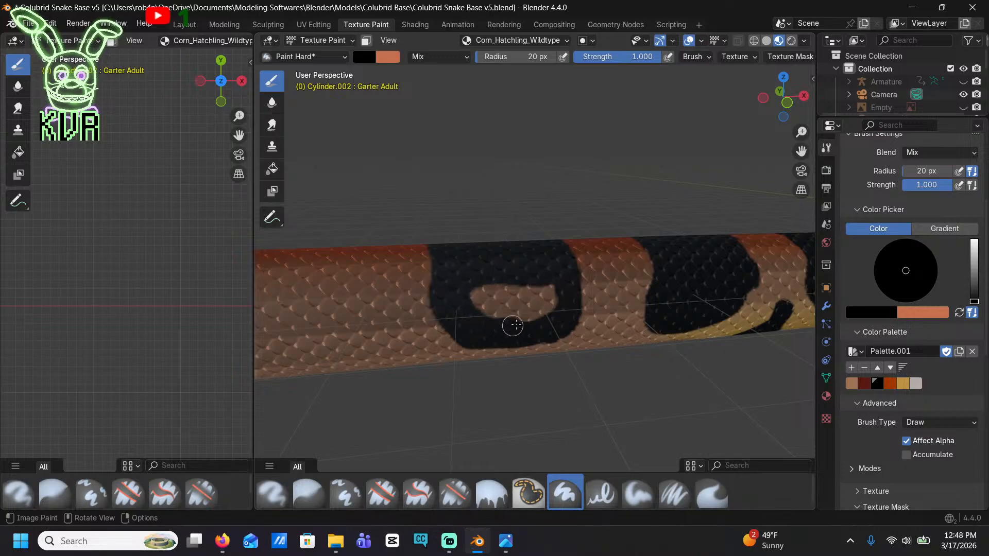
pyautogui.moveTo(513, 325)
pyautogui.mouseDown()
pyautogui.moveTo(536, 287)
pyautogui.moveTo(494, 311)
pyautogui.moveTo(499, 296)
pyautogui.moveTo(504, 306)
pyautogui.mouseUp()
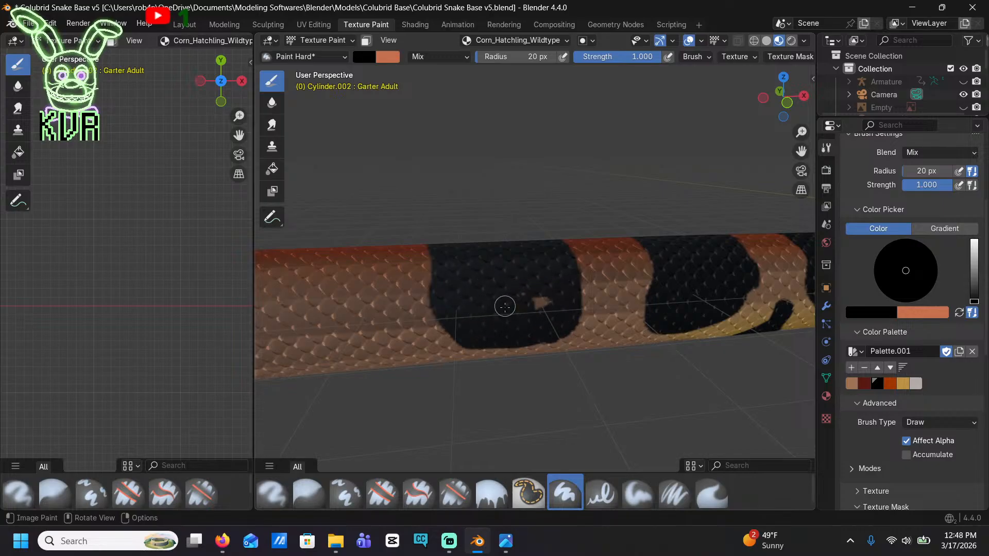
pyautogui.moveTo(544, 299); pyautogui.dragTo(559, 315, button='middle')
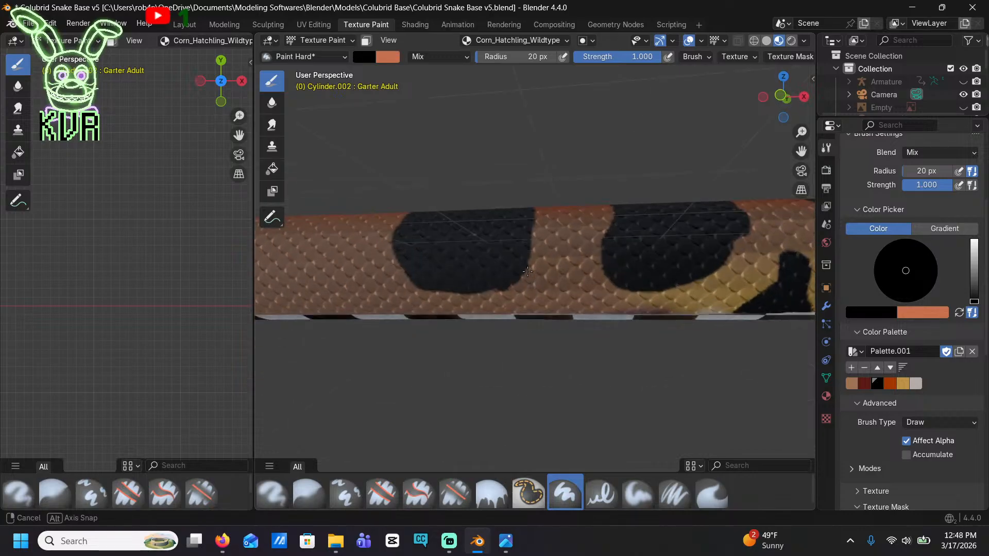
pyautogui.moveTo(554, 317)
pyautogui.mouseDown()
pyautogui.moveTo(559, 272)
pyautogui.moveTo(577, 283)
pyautogui.moveTo(563, 309)
pyautogui.mouseUp()
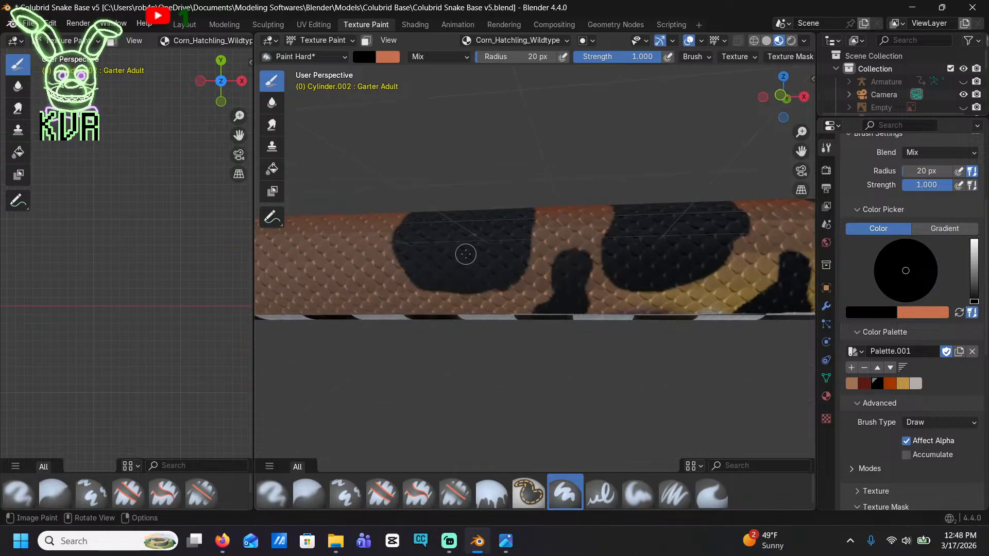
# Outline an eighth black saddle behind the seventh, ending higher on the side, and fill it solid
pyautogui.scroll(-10, 438, 179)
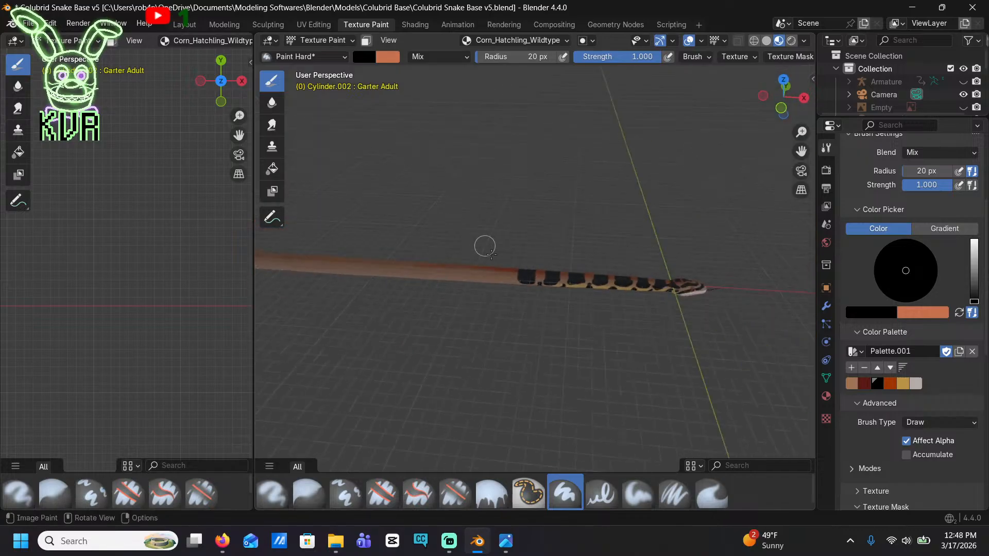
pyautogui.keyDown('shift'); pyautogui.moveTo(440, 287); pyautogui.dragTo(704, 316, button='middle'); pyautogui.keyUp('shift')
pyautogui.scroll(-4, 705, 316)
pyautogui.scroll(8, 658, 305)
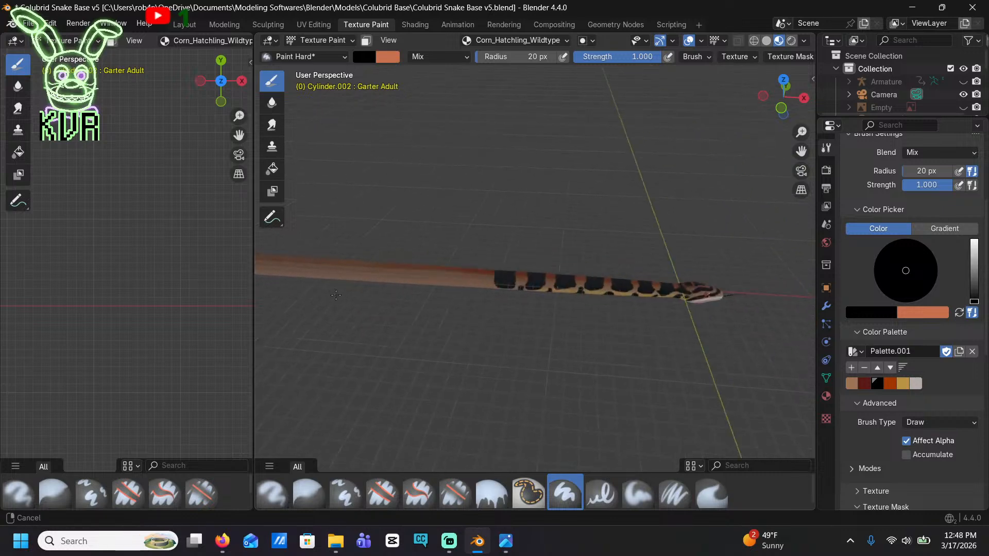
pyautogui.moveTo(464, 305)
pyautogui.keyDown('shift'); pyautogui.mouseDown(button='middle')
pyautogui.moveTo(558, 297)
pyautogui.moveTo(534, 315)
pyautogui.mouseUp(button='middle'); pyautogui.keyUp('shift')
pyautogui.scroll(3, 533, 315)
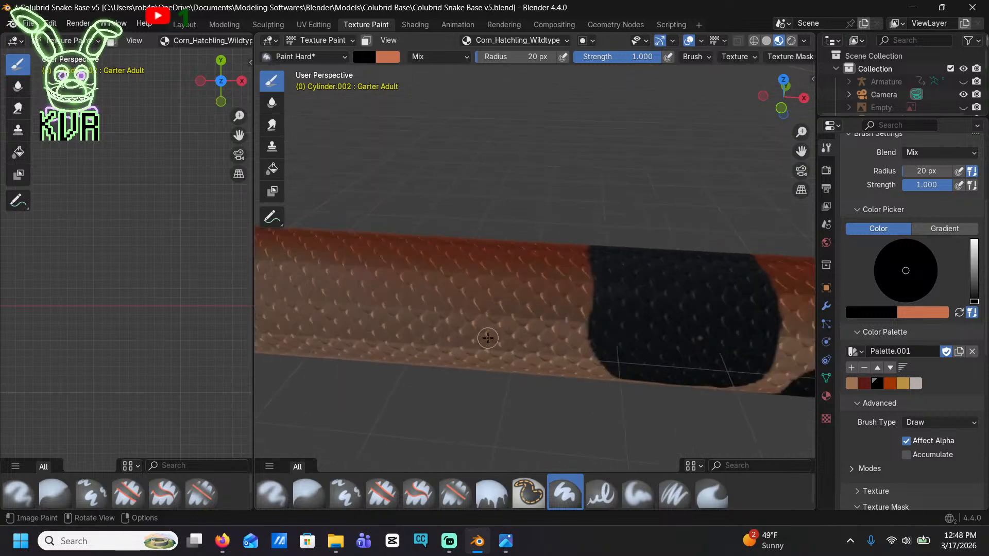
pyautogui.moveTo(487, 338); pyautogui.dragTo(517, 250)
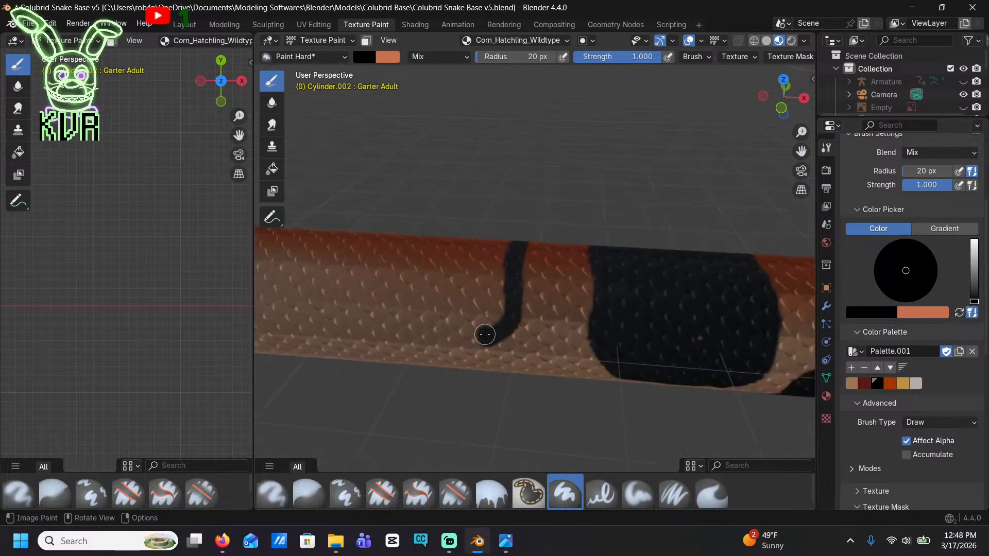
pyautogui.moveTo(485, 335)
pyautogui.mouseDown()
pyautogui.moveTo(448, 337)
pyautogui.moveTo(368, 315)
pyautogui.moveTo(375, 276)
pyautogui.moveTo(406, 240)
pyautogui.moveTo(478, 239)
pyautogui.moveTo(505, 247)
pyautogui.moveTo(499, 298)
pyautogui.moveTo(471, 319)
pyautogui.moveTo(387, 312)
pyautogui.mouseUp()
pyautogui.moveTo(372, 275)
pyautogui.mouseDown()
pyautogui.moveTo(450, 265)
pyautogui.moveTo(491, 297)
pyautogui.mouseUp()
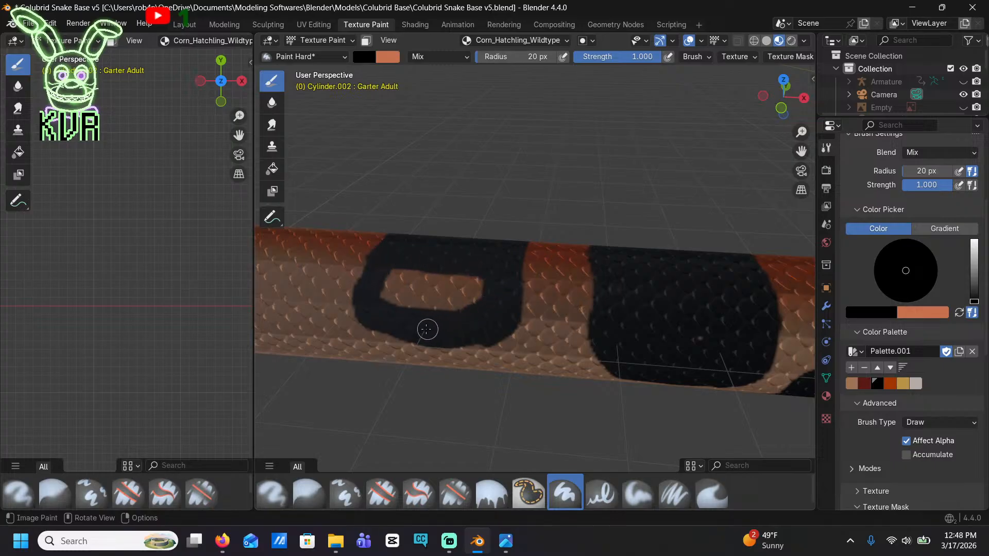
pyautogui.moveTo(382, 287)
pyautogui.mouseDown()
pyautogui.moveTo(461, 280)
pyautogui.moveTo(466, 305)
pyautogui.moveTo(408, 298)
pyautogui.moveTo(474, 296)
pyautogui.mouseUp()
# Paint a small triangular black blotch at the belly edge below the gap between the seventh and eighth saddles
pyautogui.moveTo(423, 322)
pyautogui.mouseDown(button='middle')
pyautogui.moveTo(442, 280)
pyautogui.moveTo(548, 300)
pyautogui.mouseUp(button='middle')
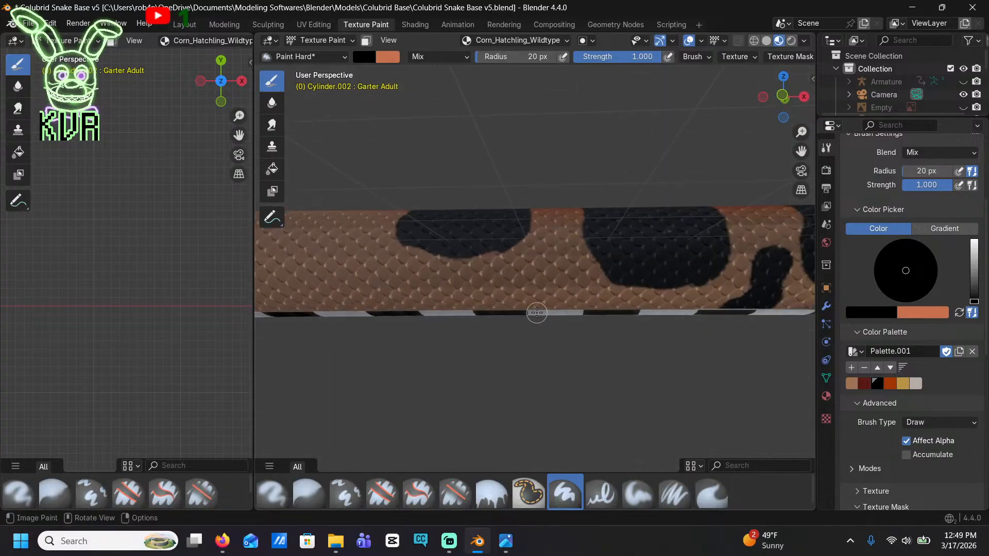
pyautogui.moveTo(536, 312)
pyautogui.mouseDown()
pyautogui.moveTo(558, 257)
pyautogui.moveTo(569, 309)
pyautogui.moveTo(537, 320)
pyautogui.mouseUp()
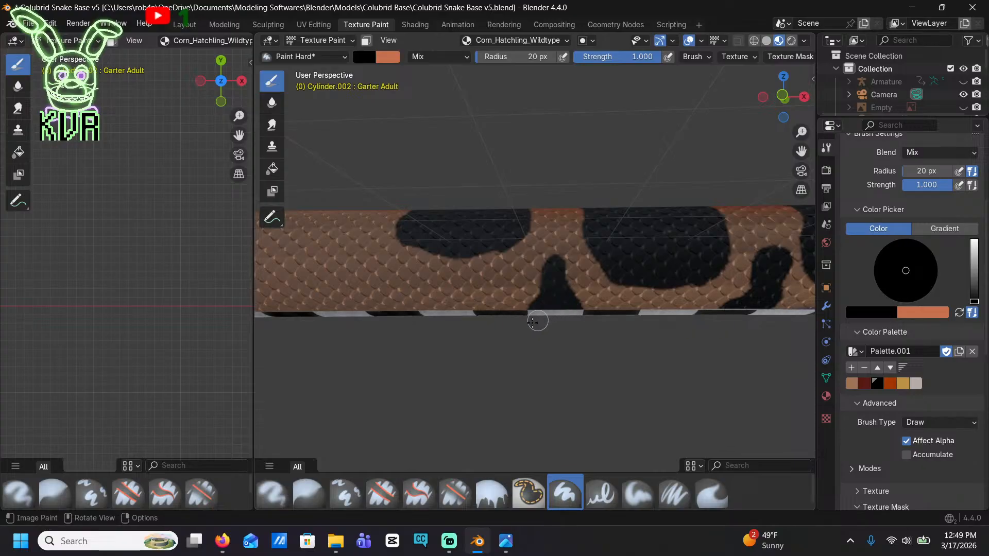
pyautogui.moveTo(534, 321)
pyautogui.mouseDown(button='middle')
pyautogui.moveTo(657, 351)
pyautogui.moveTo(320, 293)
pyautogui.moveTo(808, 265)
pyautogui.mouseUp(button='middle')
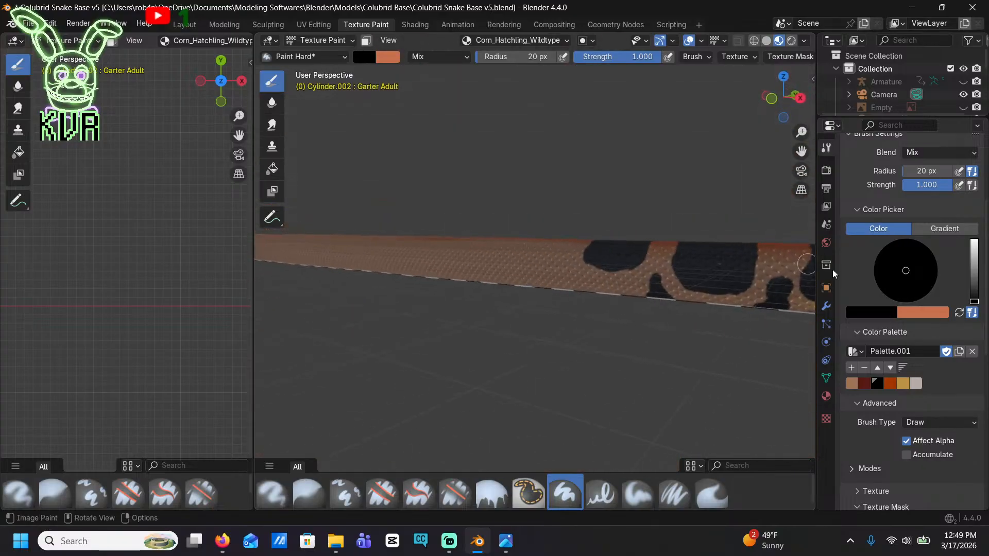
# Try to extend the eighth saddle's rear edge down the side with a curved black stroke, and undo that stroke
pyautogui.scroll(-4, 721, 253)
pyautogui.keyDown('shift'); pyautogui.moveTo(667, 247); pyautogui.dragTo(613, 302, button='middle'); pyautogui.keyUp('shift')
pyautogui.scroll(5, 585, 317)
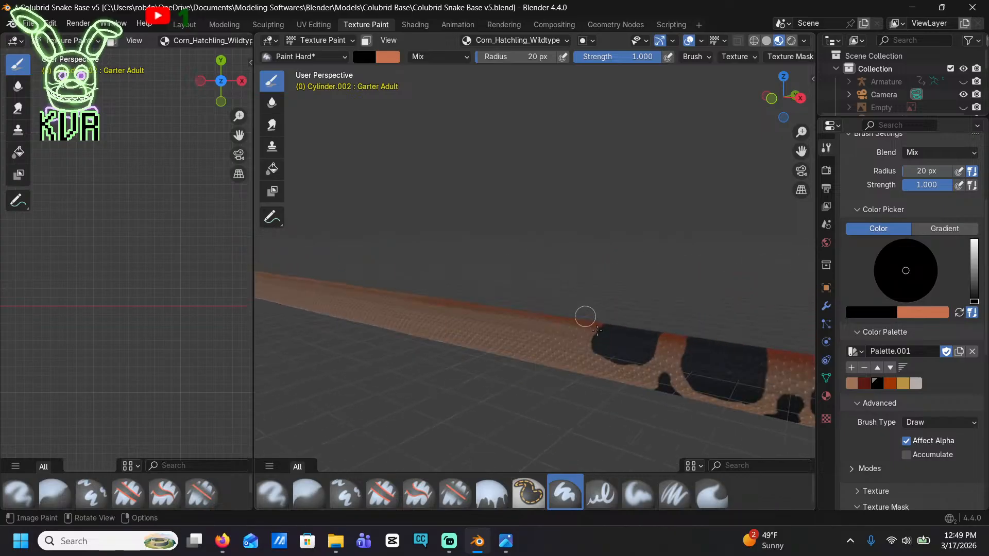
pyautogui.scroll(3, 561, 316)
pyautogui.moveTo(486, 309)
pyautogui.mouseDown()
pyautogui.moveTo(490, 335)
pyautogui.moveTo(560, 364)
pyautogui.mouseUp()
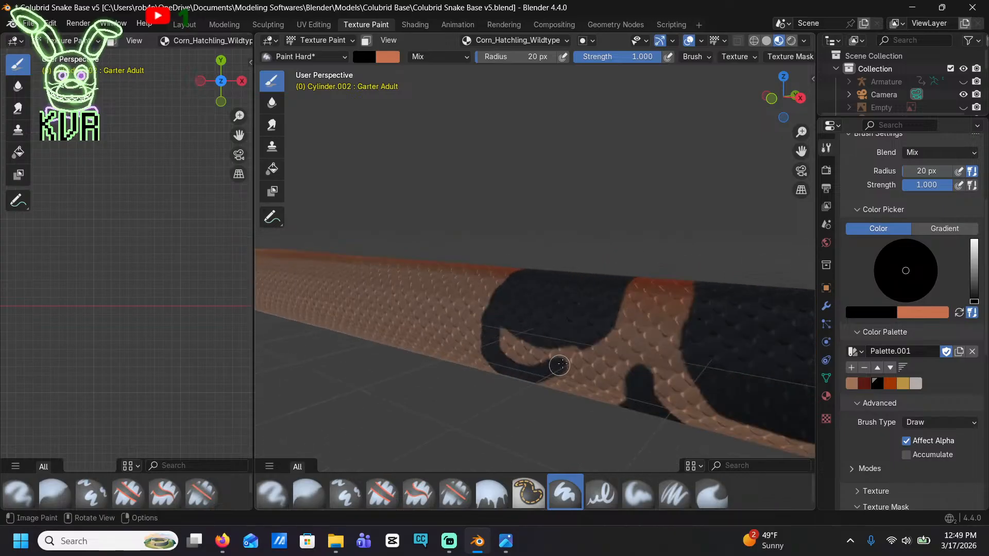
pyautogui.hotkey('ctrl', 'z')
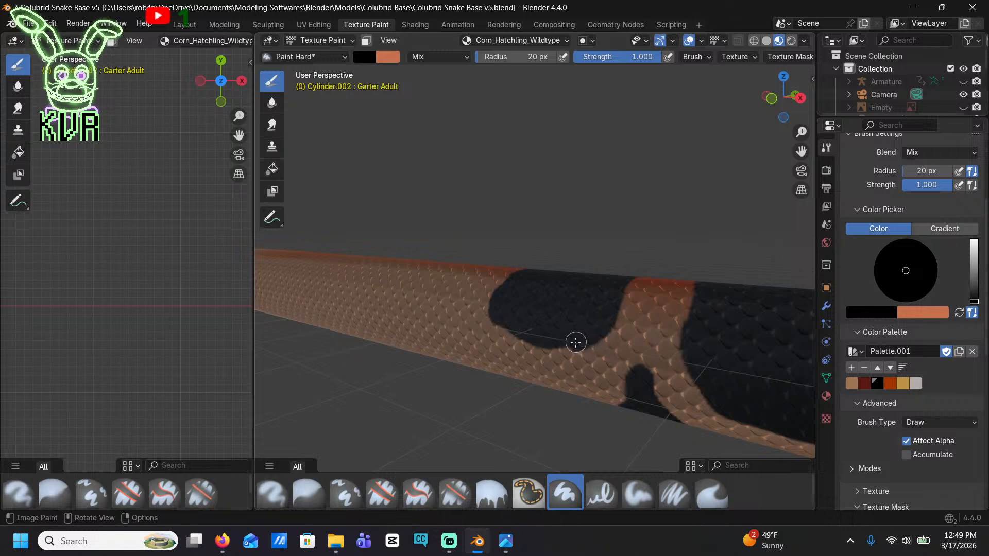
# Extend the eighth saddle's lower rear edge down the side in black, and fill the remaining tan gap inside it
pyautogui.moveTo(525, 355); pyautogui.dragTo(502, 338)
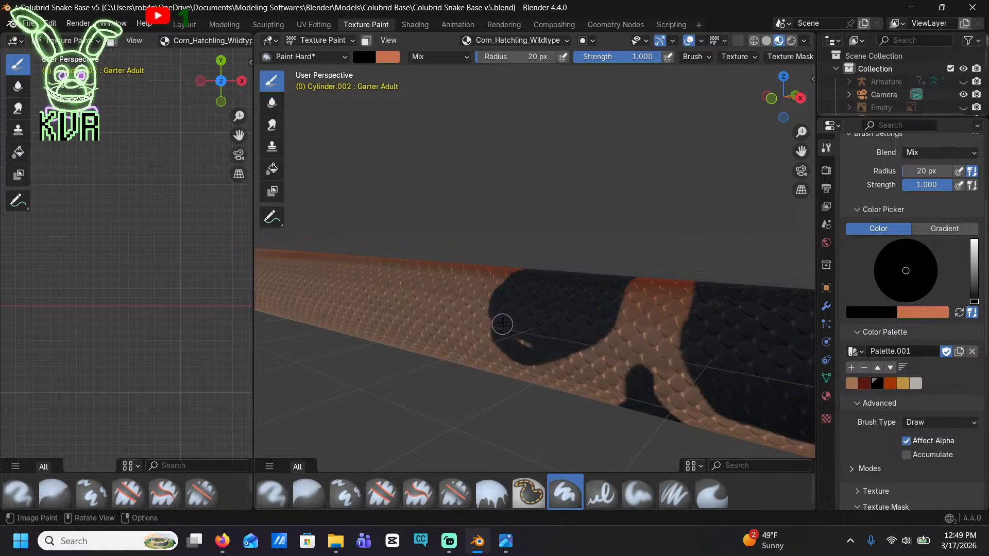
pyautogui.moveTo(521, 331); pyautogui.dragTo(607, 342, button='middle')
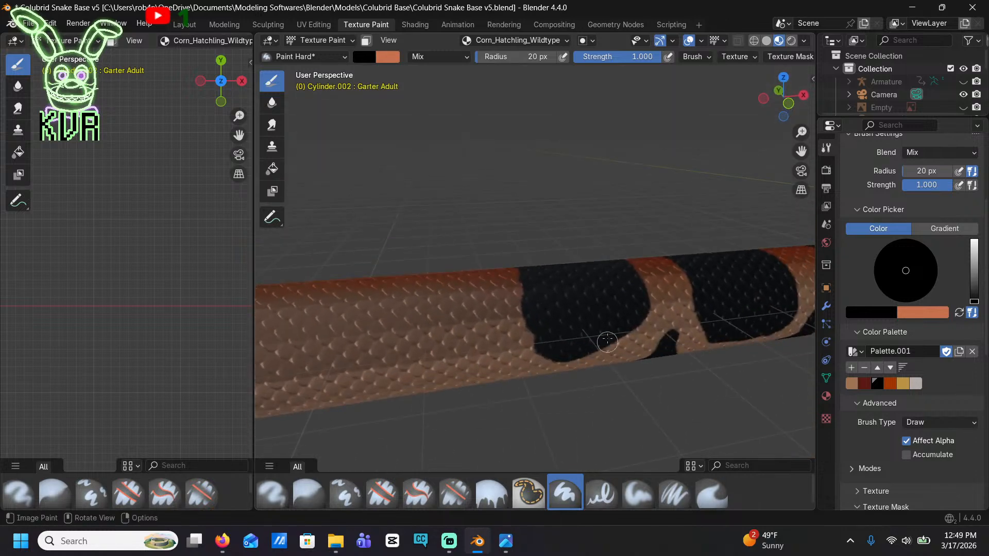
pyautogui.scroll(-3, 607, 342)
# From the front orthographic view, paint a ninth and a tenth solid black saddle along the back behind the eighth
pyautogui.keyDown('shift'); pyautogui.moveTo(507, 304); pyautogui.dragTo(632, 246, button='middle'); pyautogui.keyUp('shift')
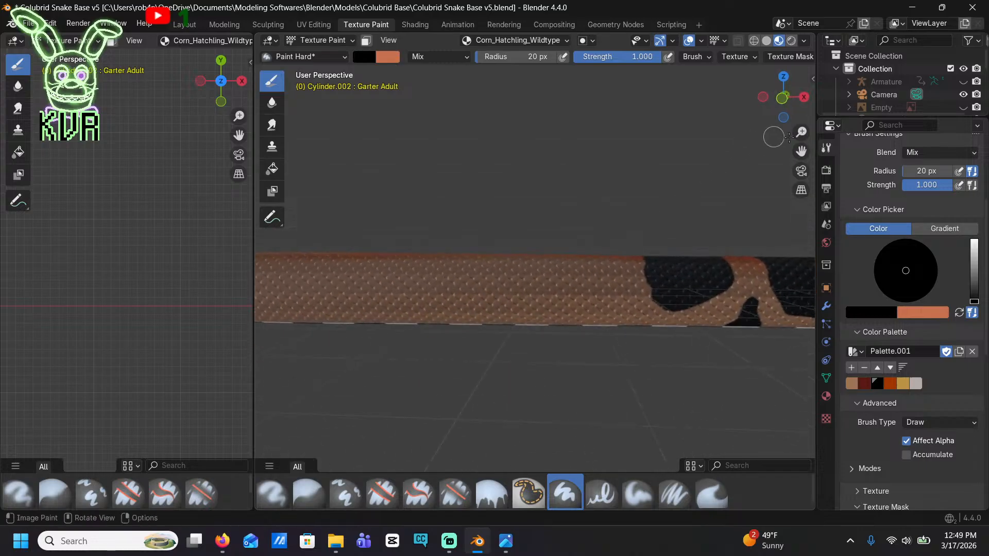
pyautogui.click(780, 95)
pyautogui.scroll(-2, 584, 309)
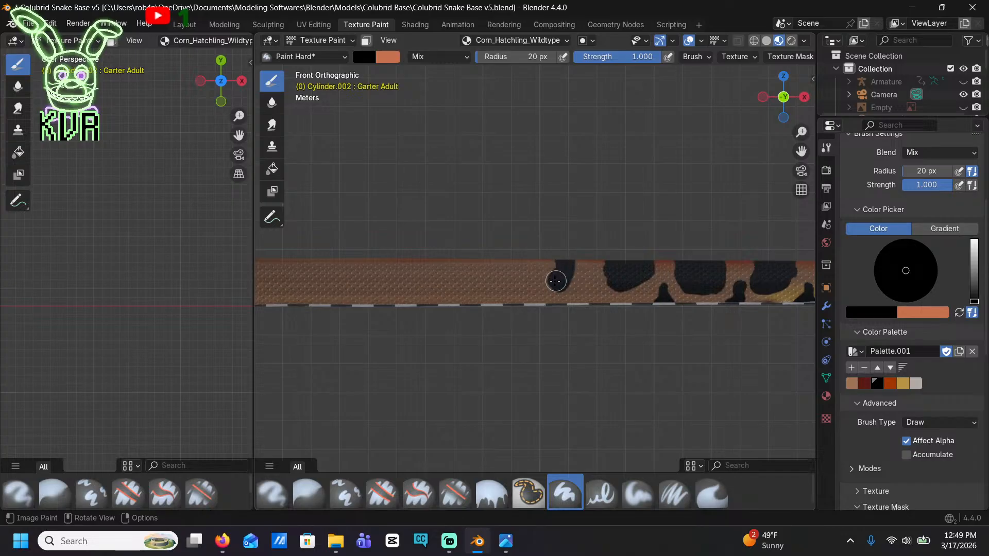
pyautogui.moveTo(555, 281)
pyautogui.mouseDown()
pyautogui.moveTo(511, 280)
pyautogui.moveTo(506, 268)
pyautogui.moveTo(543, 264)
pyautogui.mouseUp()
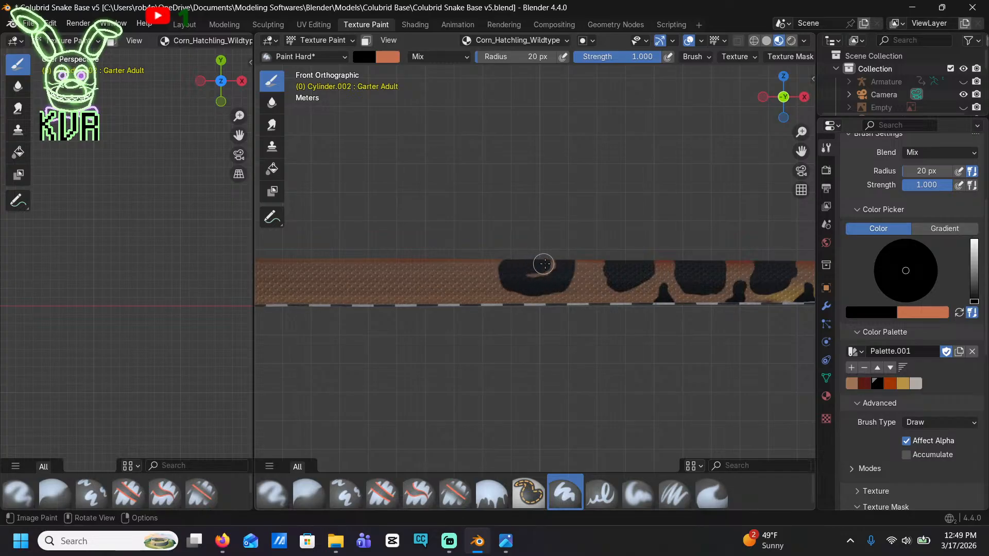
pyautogui.keyDown('shift'); pyautogui.moveTo(506, 278); pyautogui.dragTo(555, 268, button='middle'); pyautogui.keyUp('shift')
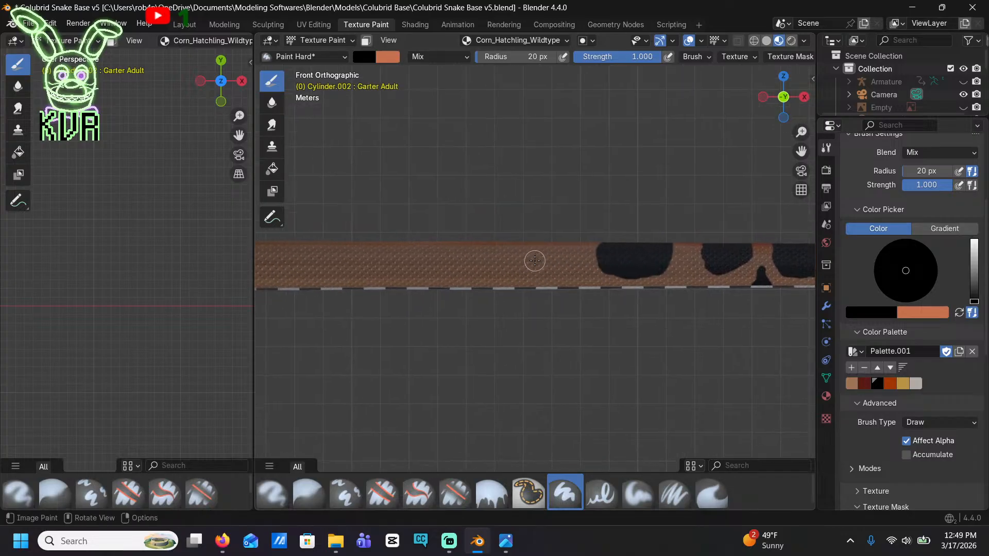
pyautogui.moveTo(535, 261)
pyautogui.mouseDown()
pyautogui.moveTo(535, 246)
pyautogui.moveTo(511, 263)
pyautogui.moveTo(496, 249)
pyautogui.moveTo(518, 246)
pyautogui.mouseUp()
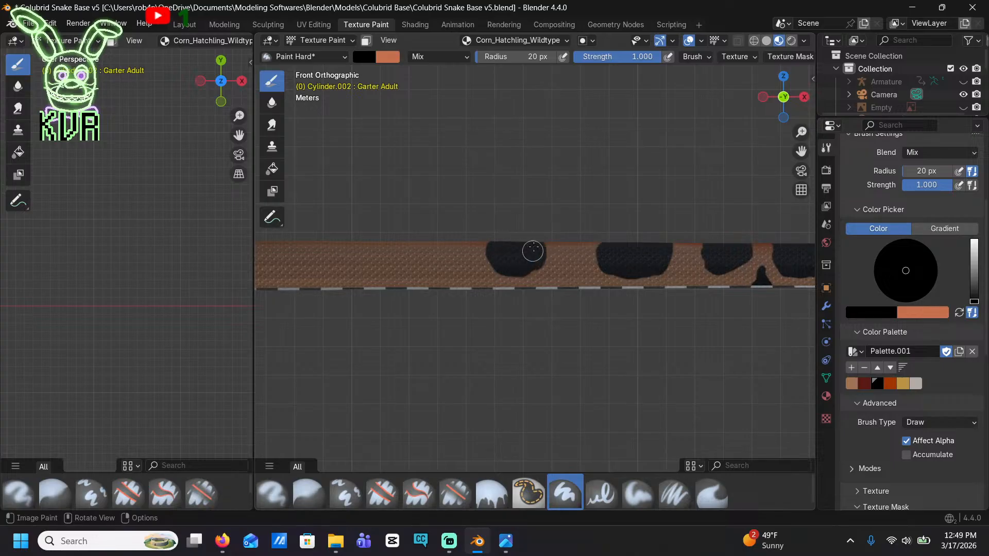
pyautogui.moveTo(443, 240)
pyautogui.mouseDown()
pyautogui.moveTo(430, 237)
pyautogui.moveTo(422, 257)
pyautogui.moveTo(400, 267)
pyautogui.moveTo(379, 257)
pyautogui.moveTo(385, 244)
pyautogui.moveTo(413, 248)
pyautogui.moveTo(391, 271)
pyautogui.mouseUp()
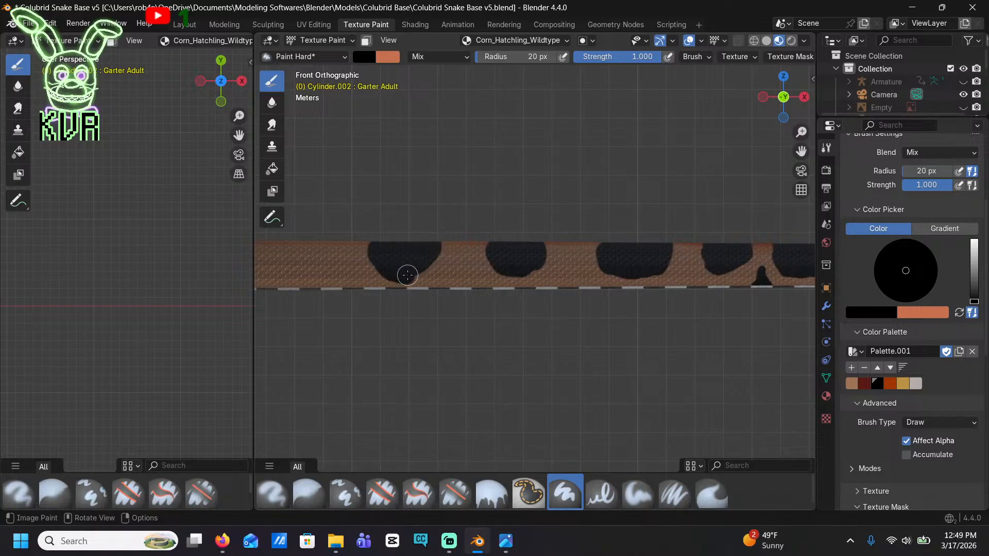
pyautogui.keyDown('shift'); pyautogui.moveTo(436, 240); pyautogui.dragTo(609, 220, button='middle'); pyautogui.keyUp('shift')
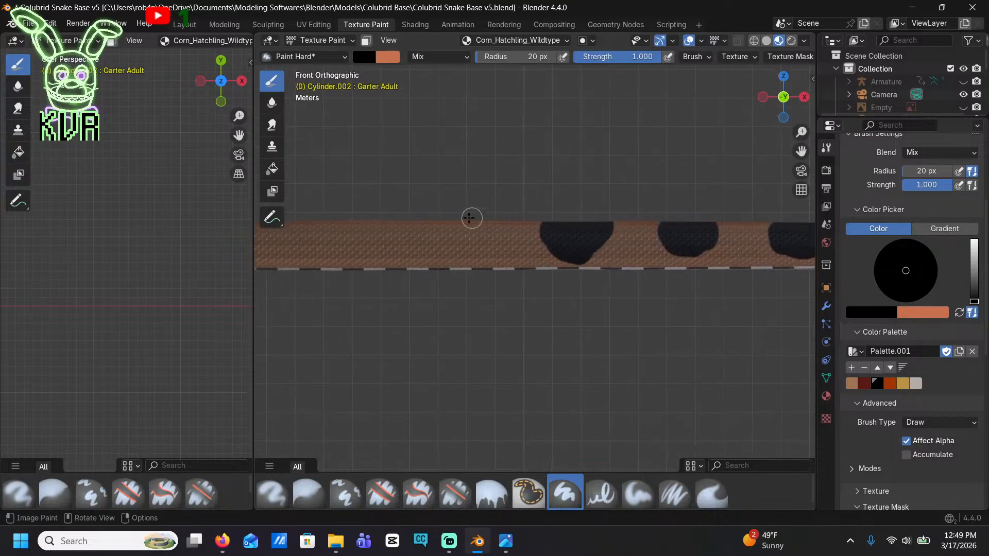
pyautogui.moveTo(457, 219); pyautogui.dragTo(458, 238)
pyautogui.hotkey('ctrl', 'z')
pyautogui.hotkey('ctrl', 'z')
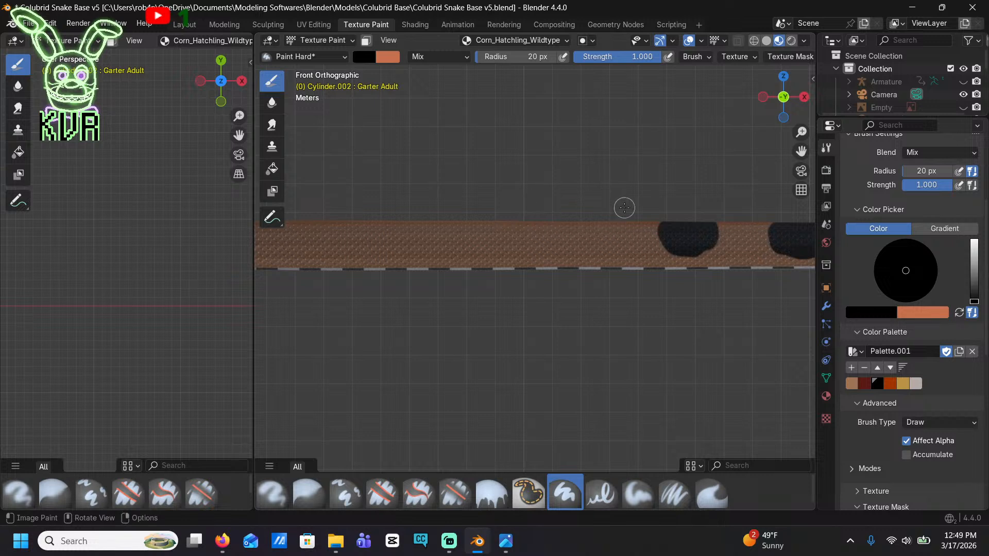
# Paint the eleventh, twelfth and thirteenth black saddles along the back, giving the twelfth a downward point and the thirteenth a slanted front edge
pyautogui.moveTo(617, 219)
pyautogui.mouseDown()
pyautogui.moveTo(591, 247)
pyautogui.moveTo(578, 239)
pyautogui.moveTo(589, 223)
pyautogui.mouseUp()
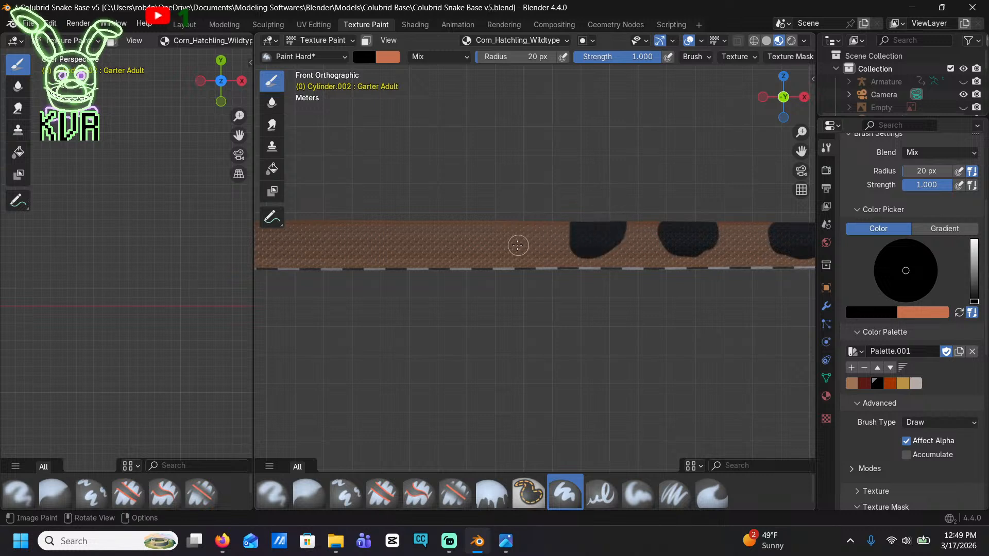
pyautogui.moveTo(518, 245)
pyautogui.mouseDown()
pyautogui.moveTo(505, 223)
pyautogui.moveTo(474, 214)
pyautogui.moveTo(463, 233)
pyautogui.moveTo(485, 245)
pyautogui.moveTo(505, 236)
pyautogui.moveTo(481, 223)
pyautogui.moveTo(491, 237)
pyautogui.mouseUp()
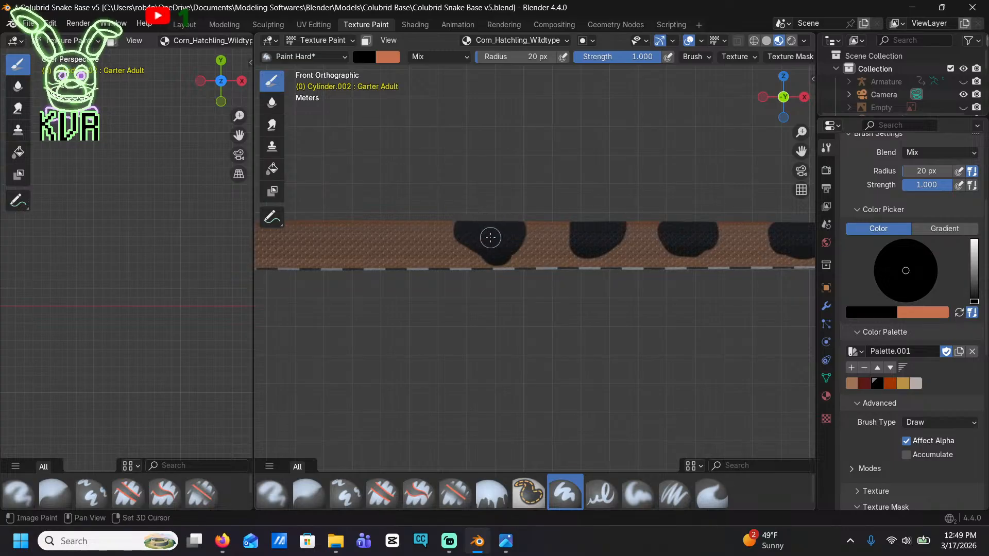
pyautogui.keyDown('shift'); pyautogui.moveTo(490, 237); pyautogui.dragTo(641, 222, button='middle'); pyautogui.keyUp('shift')
pyautogui.moveTo(526, 199)
pyautogui.mouseDown()
pyautogui.moveTo(517, 222)
pyautogui.moveTo(492, 238)
pyautogui.moveTo(468, 221)
pyautogui.moveTo(496, 203)
pyautogui.moveTo(493, 214)
pyautogui.mouseUp()
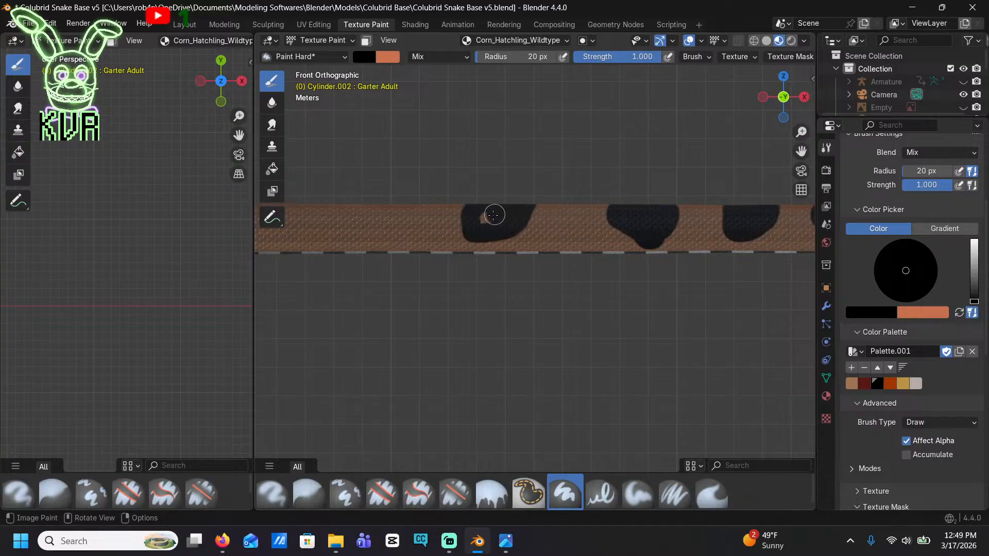
pyautogui.keyDown('shift'); pyautogui.moveTo(484, 218); pyautogui.dragTo(655, 210, button='middle'); pyautogui.keyUp('shift')
# Paint four more solid black saddles of uneven width and outline along the back, from the fourteenth to the seventeenth
pyautogui.moveTo(557, 195)
pyautogui.mouseDown()
pyautogui.moveTo(544, 236)
pyautogui.moveTo(516, 220)
pyautogui.moveTo(514, 204)
pyautogui.moveTo(535, 202)
pyautogui.mouseUp()
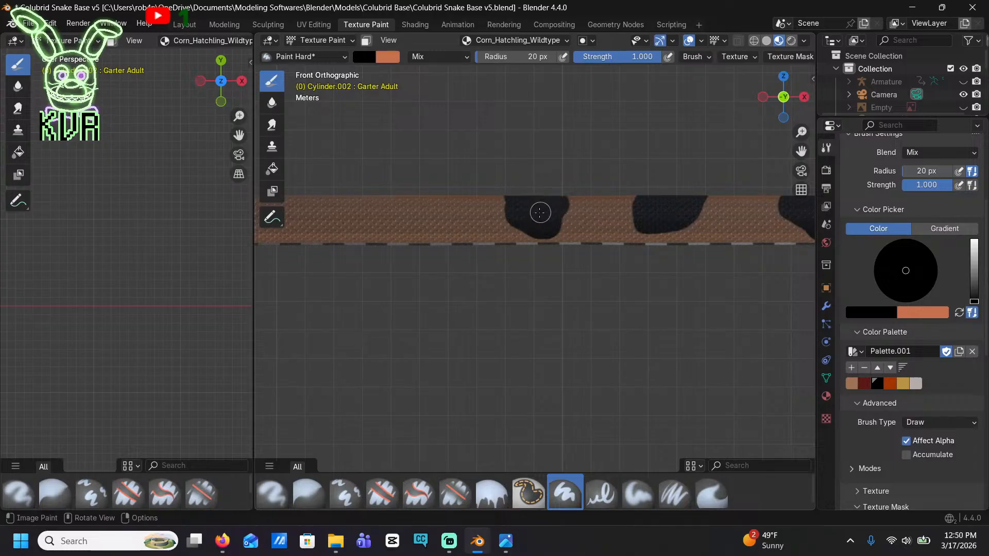
pyautogui.moveTo(454, 198)
pyautogui.mouseDown()
pyautogui.moveTo(466, 214)
pyautogui.moveTo(423, 232)
pyautogui.moveTo(409, 208)
pyautogui.moveTo(439, 198)
pyautogui.moveTo(435, 217)
pyautogui.mouseUp()
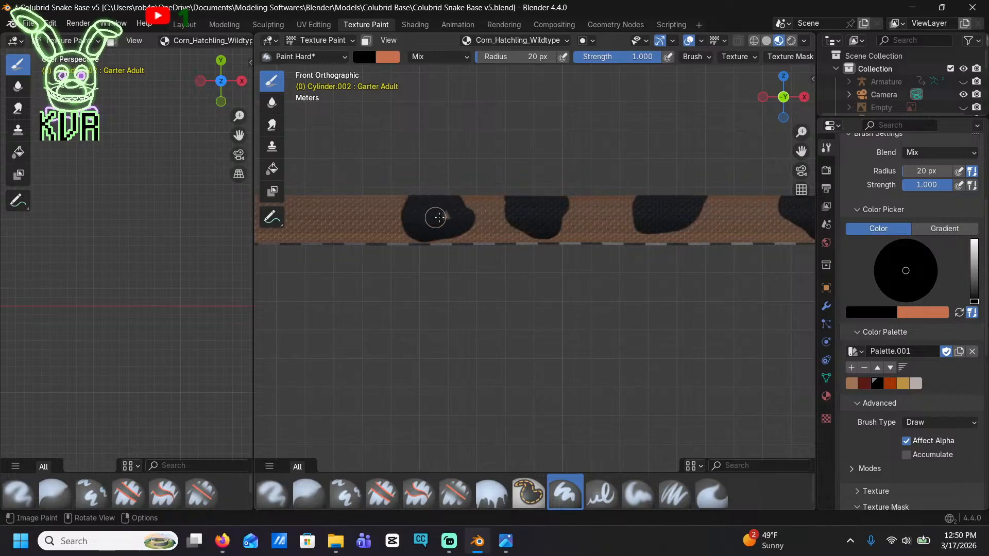
pyautogui.keyDown('shift'); pyautogui.moveTo(444, 222); pyautogui.dragTo(659, 198, button='middle'); pyautogui.keyUp('shift')
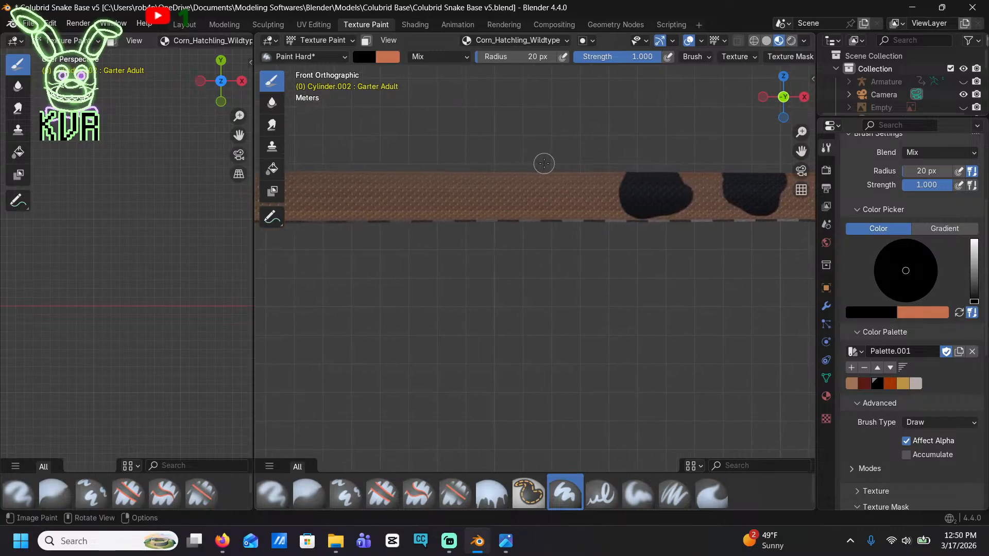
pyautogui.moveTo(537, 174)
pyautogui.mouseDown()
pyautogui.moveTo(547, 180)
pyautogui.moveTo(525, 199)
pyautogui.moveTo(507, 193)
pyautogui.moveTo(503, 175)
pyautogui.moveTo(523, 183)
pyautogui.mouseUp()
pyautogui.moveTo(435, 172)
pyautogui.mouseDown()
pyautogui.moveTo(425, 199)
pyautogui.moveTo(404, 204)
pyautogui.moveTo(380, 200)
pyautogui.moveTo(366, 178)
pyautogui.moveTo(415, 178)
pyautogui.moveTo(392, 188)
pyautogui.mouseUp()
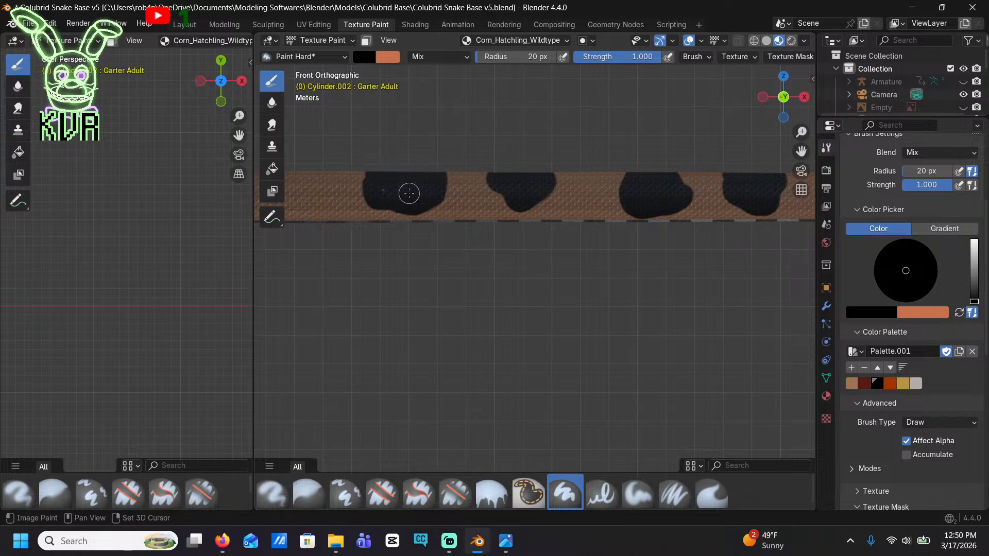
# Continue the pattern toward the tail with the eighteenth, nineteenth and twentieth black saddles, making the nineteenth wide and flat
pyautogui.keyDown('shift'); pyautogui.moveTo(408, 194); pyautogui.dragTo(549, 180, button='middle'); pyautogui.keyUp('shift')
pyautogui.moveTo(461, 149)
pyautogui.mouseDown()
pyautogui.moveTo(458, 170)
pyautogui.moveTo(438, 184)
pyautogui.moveTo(417, 157)
pyautogui.moveTo(444, 159)
pyautogui.mouseUp()
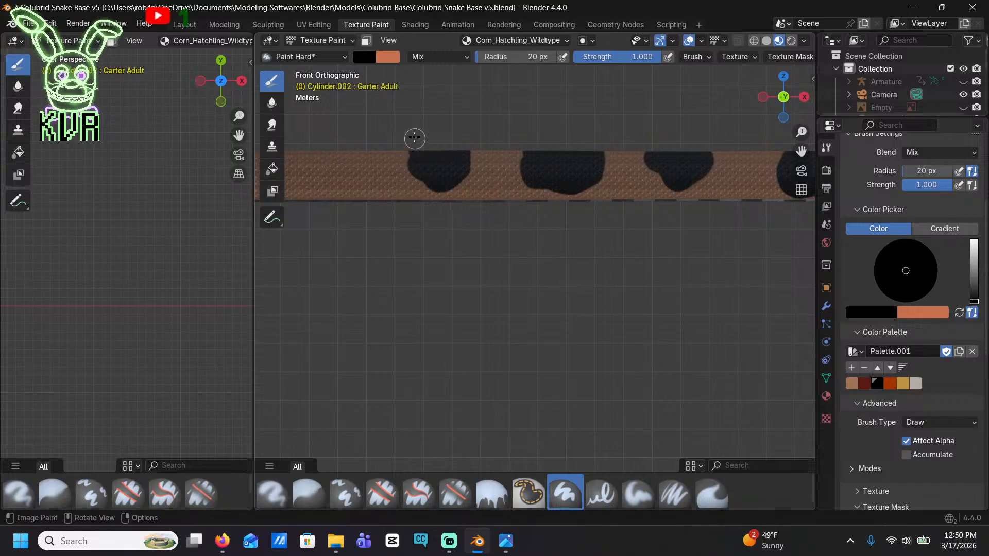
pyautogui.moveTo(414, 138)
pyautogui.keyDown('shift'); pyautogui.mouseDown(button='middle')
pyautogui.moveTo(613, 146)
pyautogui.moveTo(587, 153)
pyautogui.mouseUp(button='middle'); pyautogui.keyUp('shift')
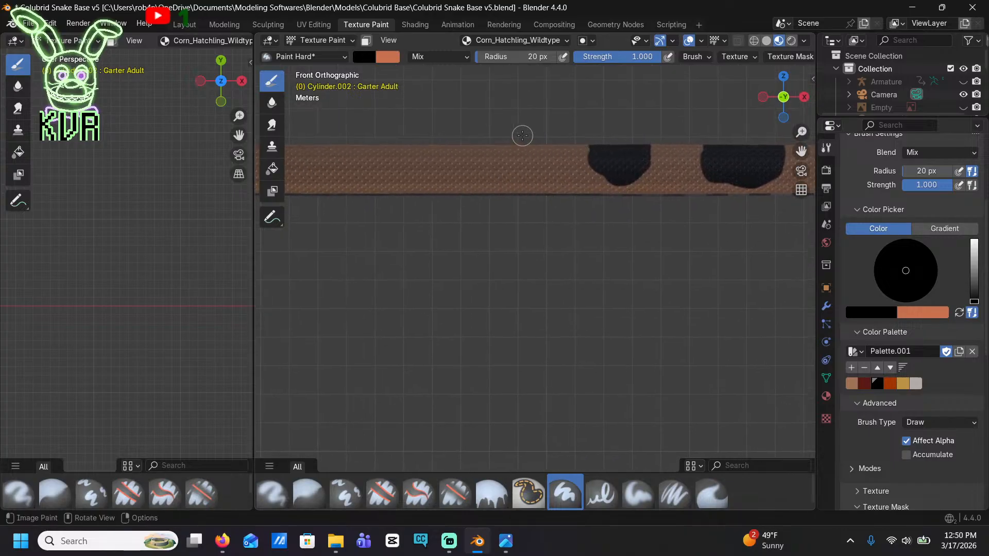
pyautogui.moveTo(522, 135)
pyautogui.mouseDown()
pyautogui.moveTo(526, 170)
pyautogui.moveTo(463, 176)
pyautogui.moveTo(451, 160)
pyautogui.moveTo(457, 150)
pyautogui.moveTo(513, 151)
pyautogui.moveTo(465, 164)
pyautogui.mouseUp()
pyautogui.keyDown('shift'); pyautogui.moveTo(461, 174); pyautogui.dragTo(619, 181, button='middle'); pyautogui.keyUp('shift')
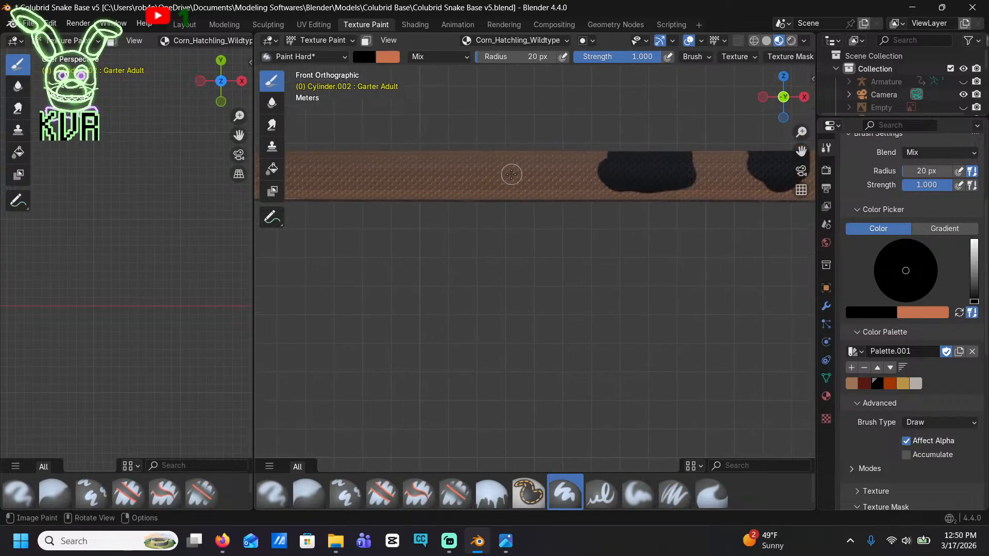
pyautogui.moveTo(511, 175)
pyautogui.mouseDown()
pyautogui.moveTo(511, 156)
pyautogui.moveTo(450, 181)
pyautogui.moveTo(442, 159)
pyautogui.moveTo(503, 161)
pyautogui.moveTo(461, 168)
pyautogui.mouseUp()
# Paint a wide twenty-first black saddle close behind the twentieth, undoing the first stroke and redrawing it nearer
pyautogui.scroll(-10, 472, 158)
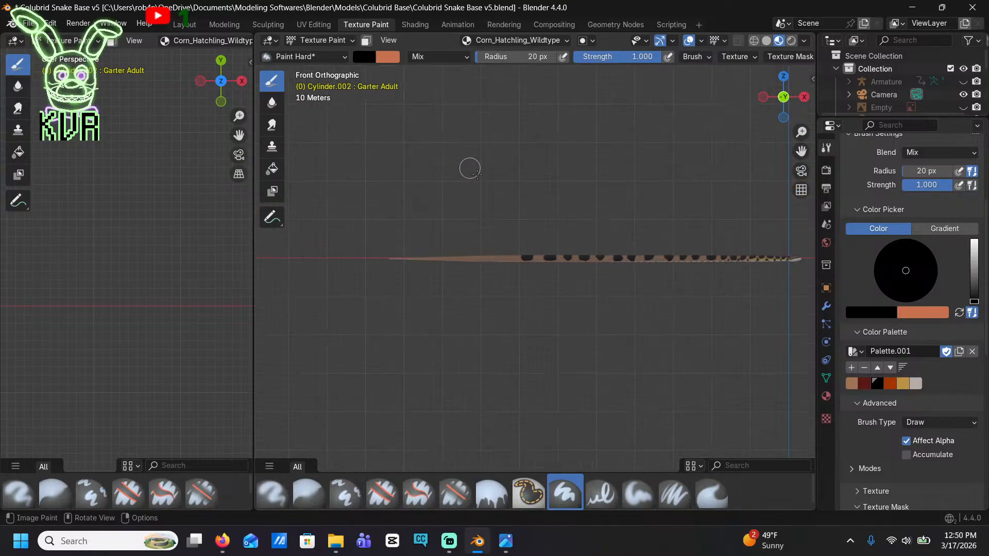
pyautogui.keyDown('shift'); pyautogui.moveTo(444, 198); pyautogui.dragTo(555, 170, button='middle'); pyautogui.keyUp('shift')
pyautogui.scroll(8, 484, 223)
pyautogui.keyDown('shift'); pyautogui.moveTo(491, 147); pyautogui.dragTo(520, 316, button='middle'); pyautogui.keyUp('shift')
pyautogui.scroll(2, 520, 314)
pyautogui.keyDown('shift'); pyautogui.moveTo(509, 150); pyautogui.dragTo(573, 243, button='middle'); pyautogui.keyUp('shift')
pyautogui.scroll(3, 573, 243)
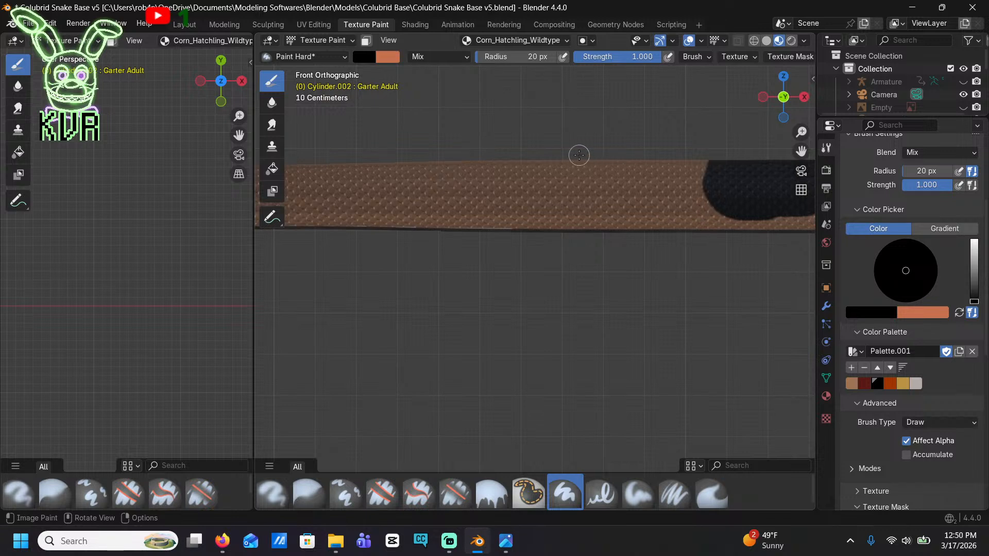
pyautogui.moveTo(579, 155); pyautogui.dragTo(547, 204)
pyautogui.hotkey('ctrl', 'z')
pyautogui.moveTo(618, 147)
pyautogui.mouseDown()
pyautogui.moveTo(616, 172)
pyautogui.moveTo(587, 205)
pyautogui.moveTo(536, 200)
pyautogui.moveTo(492, 173)
pyautogui.moveTo(608, 161)
pyautogui.moveTo(590, 185)
pyautogui.moveTo(530, 185)
pyautogui.moveTo(549, 174)
pyautogui.moveTo(539, 175)
pyautogui.mouseUp()
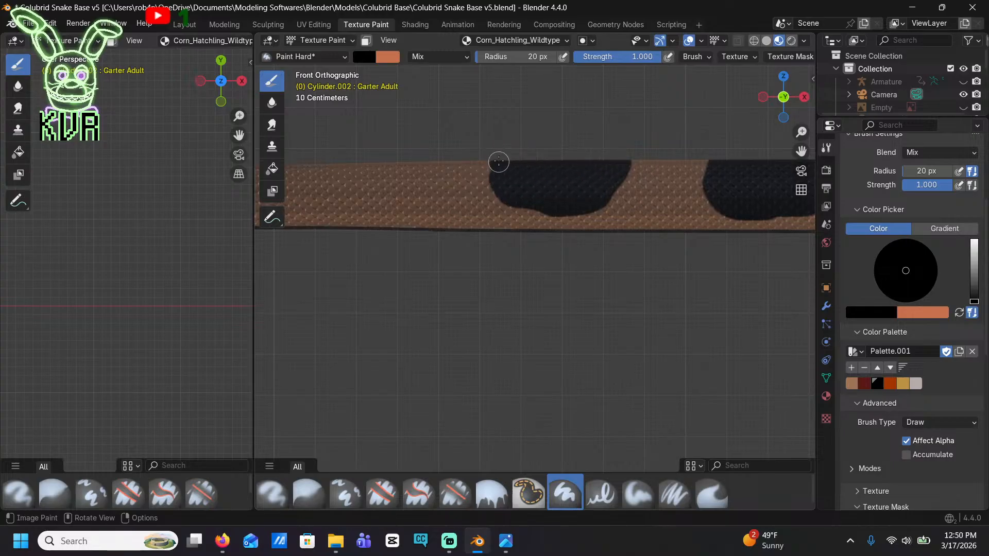
# Paint three more irregular black saddles, the twenty-second to the twenty-fourth, where the body starts tapering toward the tail
pyautogui.keyDown('shift'); pyautogui.moveTo(484, 171); pyautogui.dragTo(628, 149, button='middle'); pyautogui.keyUp('shift')
pyautogui.moveTo(544, 138)
pyautogui.mouseDown()
pyautogui.moveTo(515, 192)
pyautogui.moveTo(466, 154)
pyautogui.moveTo(525, 146)
pyautogui.moveTo(499, 167)
pyautogui.moveTo(510, 158)
pyautogui.mouseUp()
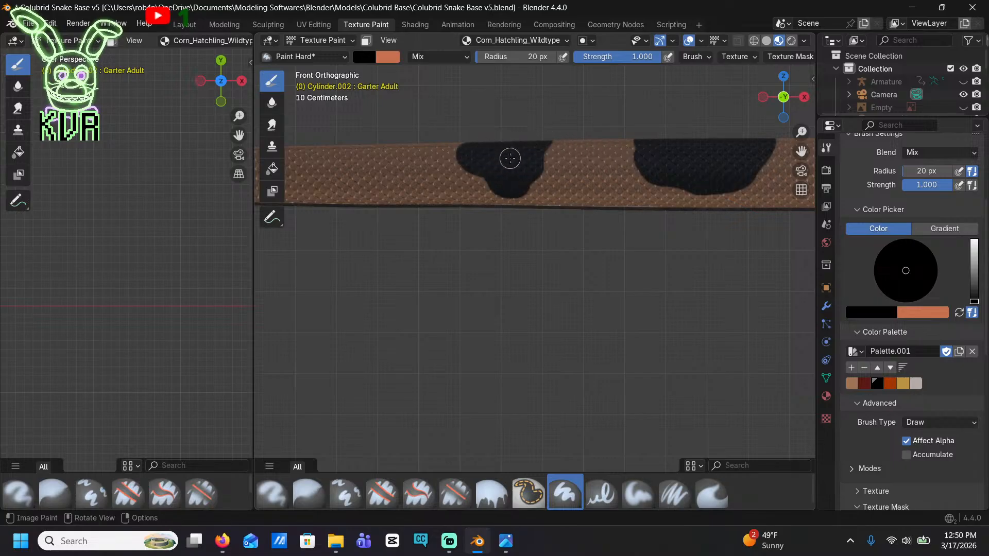
pyautogui.keyDown('shift'); pyautogui.moveTo(532, 165); pyautogui.dragTo(705, 164, button='middle'); pyautogui.keyUp('shift')
pyautogui.moveTo(536, 146)
pyautogui.mouseDown()
pyautogui.moveTo(518, 181)
pyautogui.moveTo(494, 194)
pyautogui.moveTo(476, 152)
pyautogui.moveTo(512, 146)
pyautogui.moveTo(515, 162)
pyautogui.mouseUp()
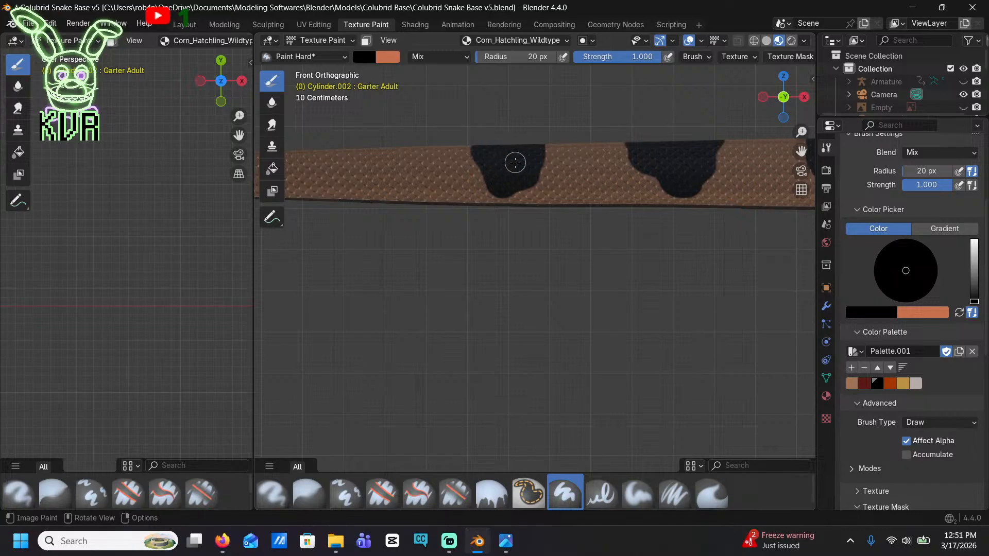
pyautogui.moveTo(412, 148)
pyautogui.mouseDown()
pyautogui.moveTo(375, 186)
pyautogui.moveTo(342, 175)
pyautogui.moveTo(328, 149)
pyautogui.moveTo(373, 149)
pyautogui.moveTo(379, 170)
pyautogui.moveTo(347, 161)
pyautogui.mouseUp()
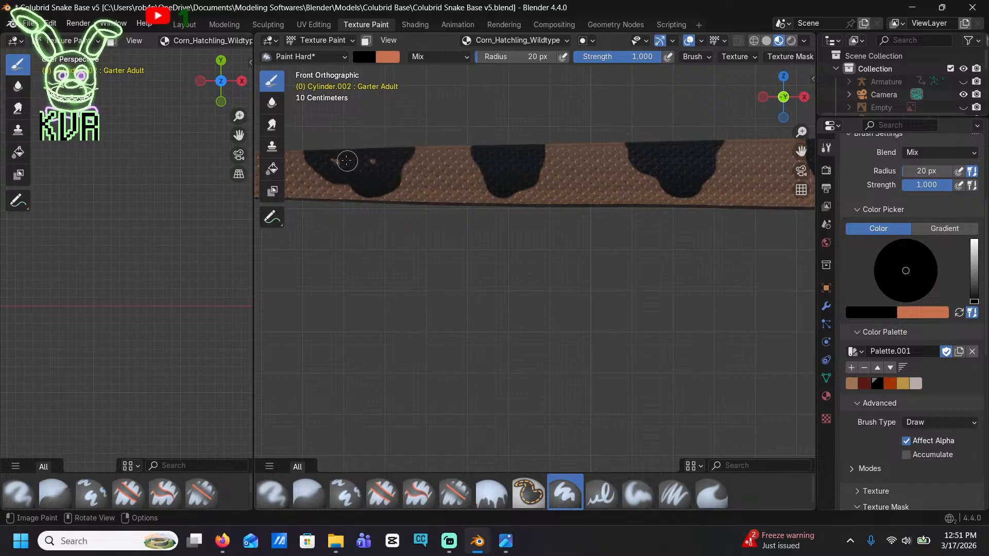
# Paint the last three black saddles along the narrowing tail, spaced apart and reaching down close to the belly edge
pyautogui.moveTo(384, 161)
pyautogui.keyDown('shift'); pyautogui.mouseDown(button='middle')
pyautogui.moveTo(494, 142)
pyautogui.moveTo(659, 154)
pyautogui.mouseUp(button='middle'); pyautogui.keyUp('shift')
pyautogui.moveTo(508, 138)
pyautogui.mouseDown()
pyautogui.moveTo(479, 180)
pyautogui.moveTo(449, 150)
pyautogui.moveTo(486, 151)
pyautogui.moveTo(466, 158)
pyautogui.mouseUp()
pyautogui.keyDown('shift'); pyautogui.moveTo(466, 159); pyautogui.dragTo(544, 148, button='middle'); pyautogui.keyUp('shift')
pyautogui.moveTo(545, 148)
pyautogui.mouseDown()
pyautogui.moveTo(492, 189)
pyautogui.moveTo(477, 161)
pyautogui.moveTo(512, 165)
pyautogui.moveTo(485, 172)
pyautogui.mouseUp()
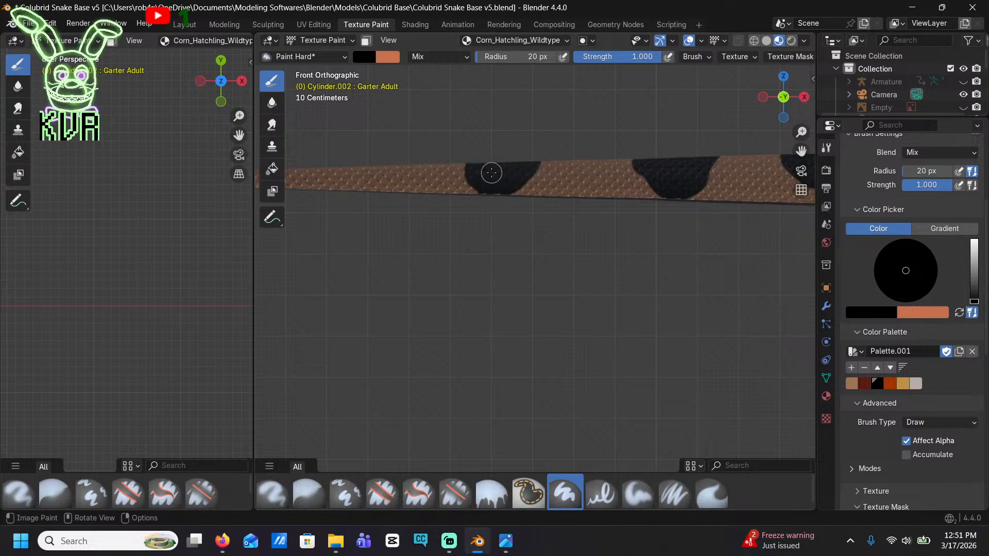
pyautogui.keyDown('shift'); pyautogui.moveTo(486, 172); pyautogui.dragTo(626, 186, button='middle'); pyautogui.keyUp('shift')
pyautogui.moveTo(507, 172)
pyautogui.mouseDown()
pyautogui.moveTo(441, 194)
pyautogui.moveTo(408, 172)
pyautogui.moveTo(462, 175)
pyautogui.moveTo(439, 186)
pyautogui.mouseUp()
# From above, fill the unpainted strip along the spine with black in the three rearmost tail saddles
pyautogui.moveTo(450, 169); pyautogui.dragTo(472, 282, button='middle')
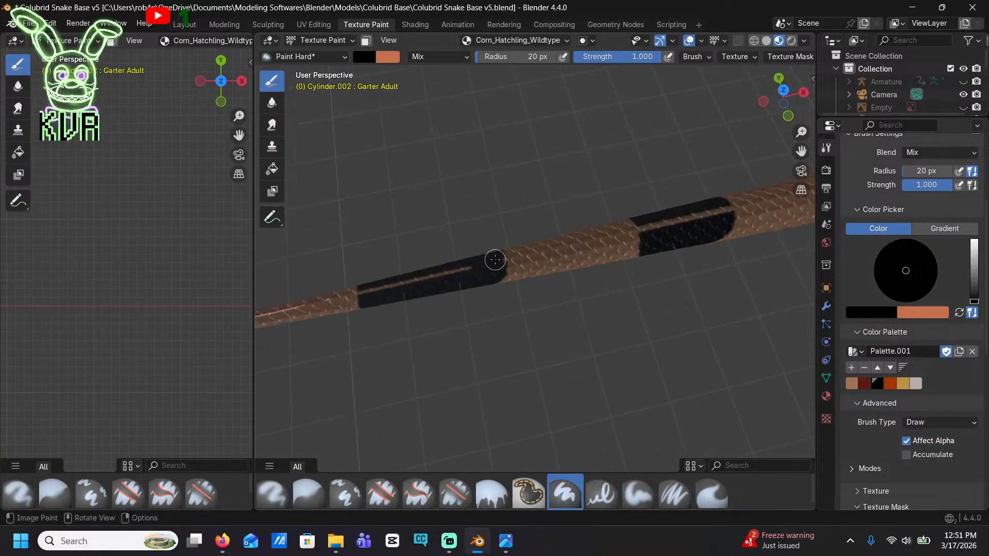
pyautogui.moveTo(482, 259); pyautogui.dragTo(368, 295)
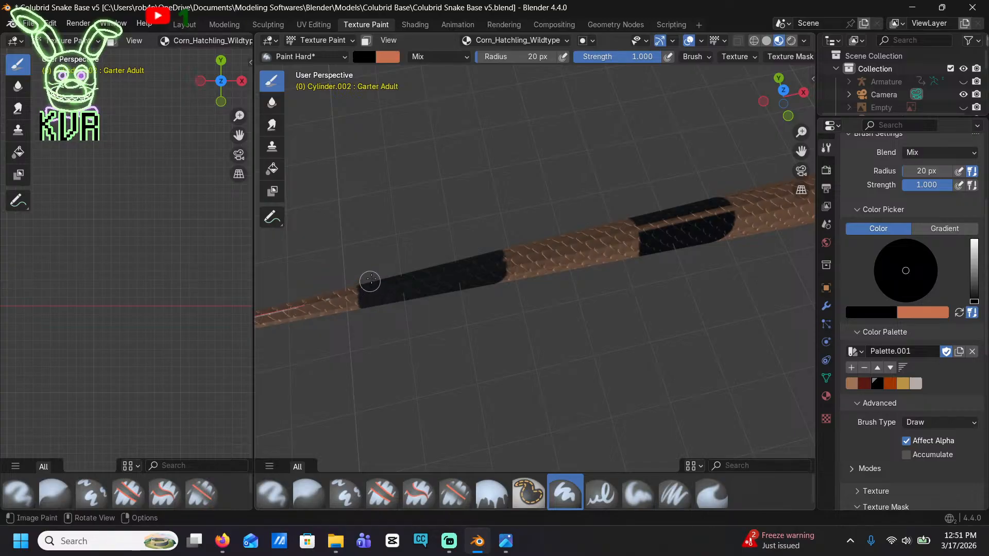
pyautogui.keyDown('shift'); pyautogui.moveTo(649, 231); pyautogui.dragTo(478, 255, button='middle'); pyautogui.keyUp('shift')
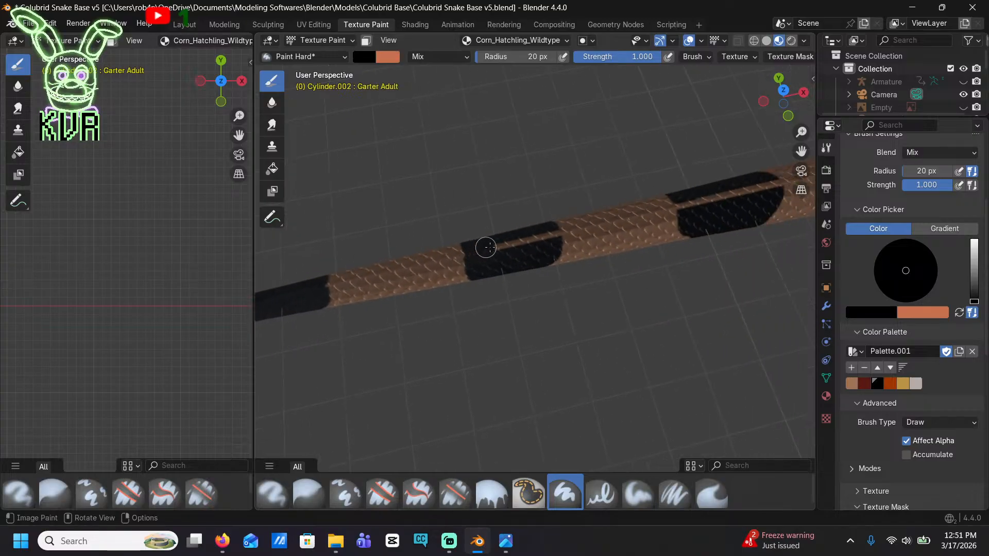
pyautogui.moveTo(485, 248); pyautogui.dragTo(524, 241)
pyautogui.keyDown('shift'); pyautogui.moveTo(655, 212); pyautogui.dragTo(456, 231, button='middle'); pyautogui.keyUp('shift')
pyautogui.moveTo(521, 215)
pyautogui.mouseDown()
pyautogui.moveTo(509, 220)
pyautogui.moveTo(574, 205)
pyautogui.mouseUp()
# Fill the spine gap with black in the next three saddles forward, the twenty-fourth to the twenty-second
pyautogui.keyDown('shift'); pyautogui.moveTo(669, 193); pyautogui.dragTo(487, 226, button='middle'); pyautogui.keyUp('shift')
pyautogui.moveTo(471, 222); pyautogui.dragTo(582, 199)
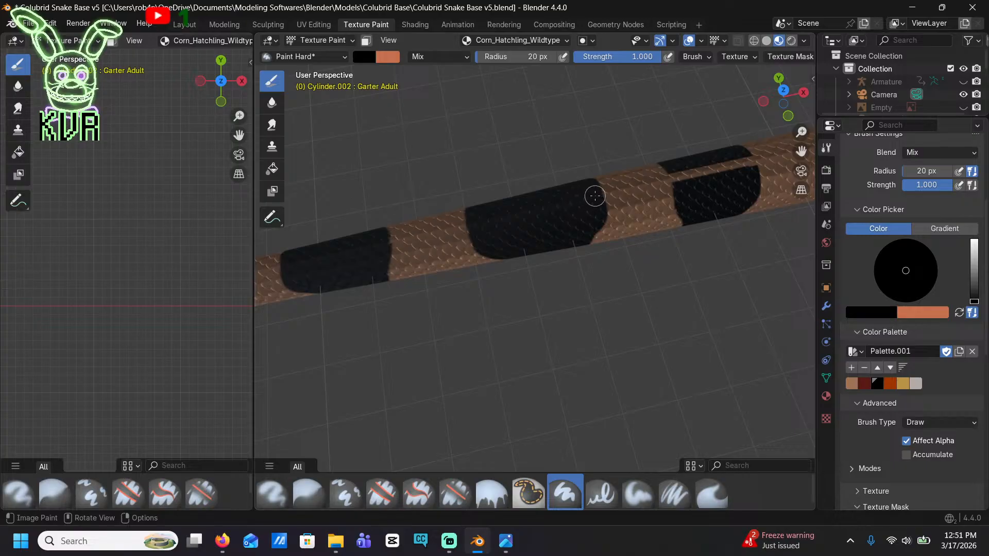
pyautogui.keyDown('shift'); pyautogui.moveTo(721, 184); pyautogui.dragTo(564, 202, button='middle'); pyautogui.keyUp('shift')
pyautogui.moveTo(560, 191)
pyautogui.mouseDown()
pyautogui.moveTo(542, 194)
pyautogui.moveTo(577, 181)
pyautogui.mouseUp()
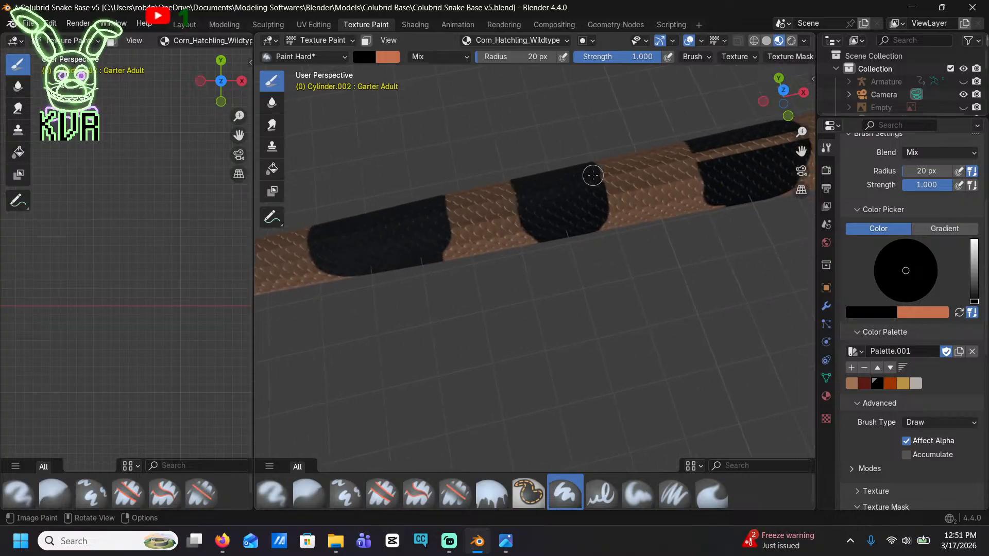
pyautogui.keyDown('shift'); pyautogui.moveTo(627, 217); pyautogui.dragTo(525, 259, button='middle'); pyautogui.keyUp('shift')
pyautogui.moveTo(542, 228)
pyautogui.mouseDown()
pyautogui.moveTo(523, 219)
pyautogui.moveTo(610, 198)
pyautogui.mouseUp()
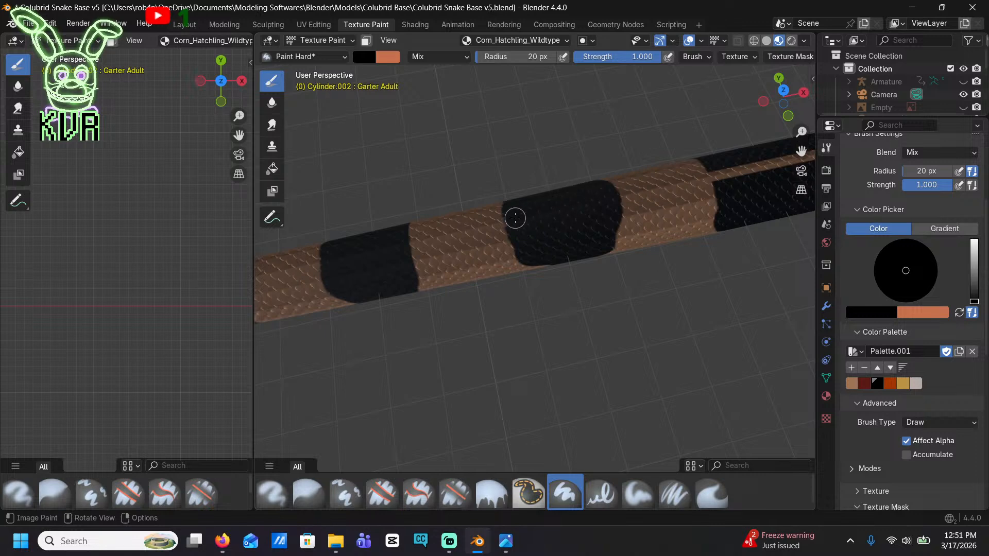
# Join both halves of the twenty-first and twentieth saddles by painting black over the tan strip along the spine
pyautogui.keyDown('shift'); pyautogui.moveTo(660, 197); pyautogui.dragTo(407, 254, button='middle'); pyautogui.keyUp('shift')
pyautogui.moveTo(467, 240); pyautogui.dragTo(580, 210)
pyautogui.keyDown('shift'); pyautogui.moveTo(612, 206); pyautogui.dragTo(400, 223, button='middle'); pyautogui.keyUp('shift')
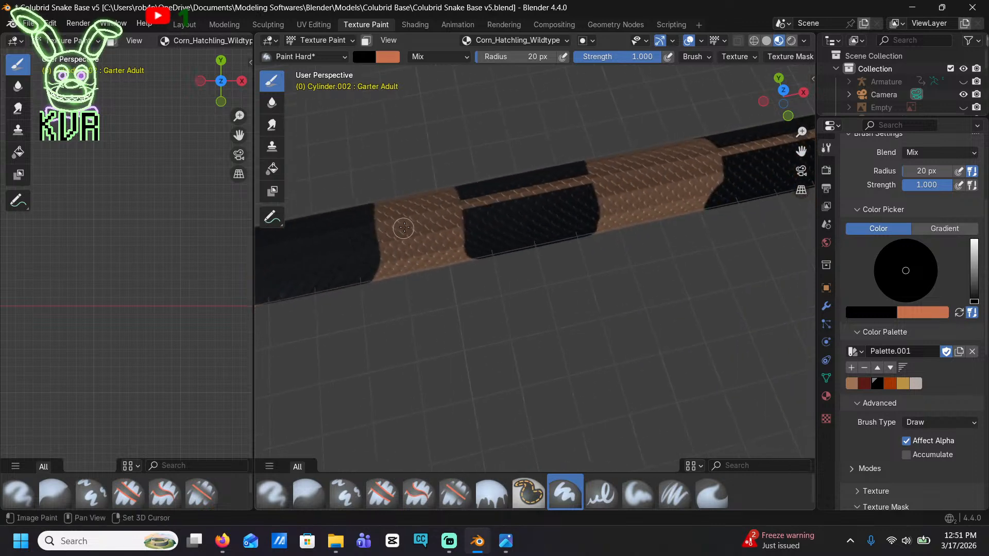
pyautogui.moveTo(474, 196); pyautogui.dragTo(568, 182)
pyautogui.keyDown('shift'); pyautogui.moveTo(581, 178); pyautogui.dragTo(490, 219, button='middle'); pyautogui.keyUp('shift')
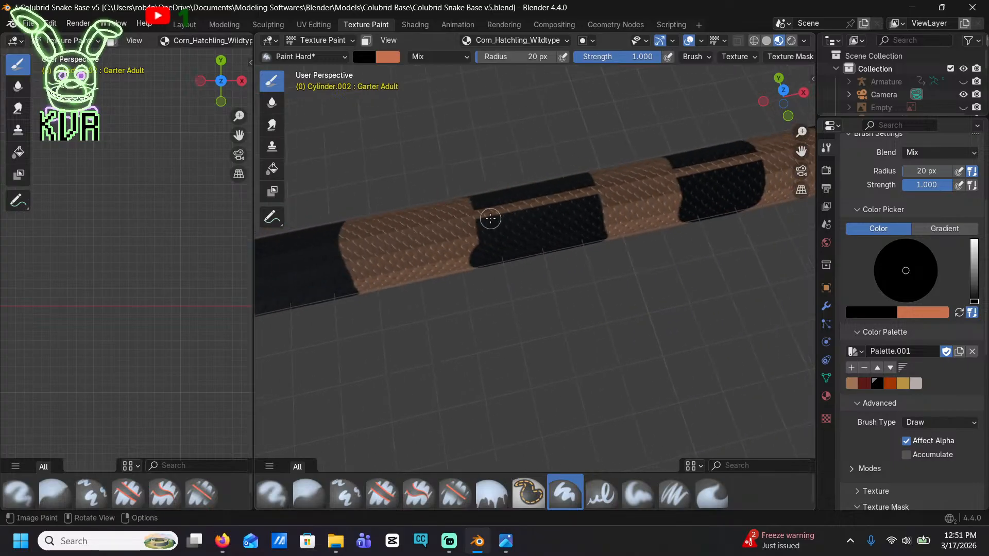
# Fill the tan spine gap with black in the next three saddles forward of the twentieth
pyautogui.moveTo(485, 203); pyautogui.dragTo(587, 193)
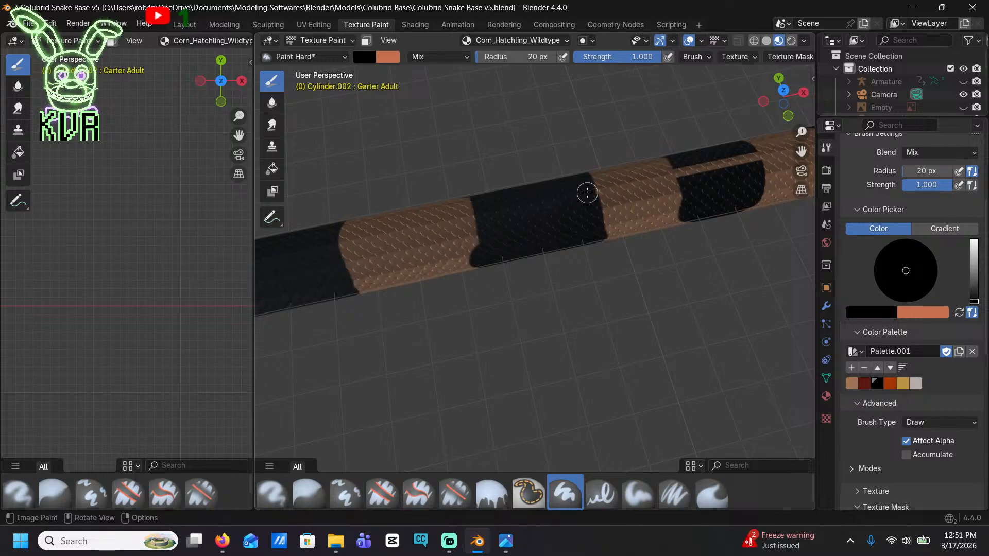
pyautogui.keyDown('shift'); pyautogui.moveTo(589, 190); pyautogui.dragTo(502, 235, button='middle'); pyautogui.keyUp('shift')
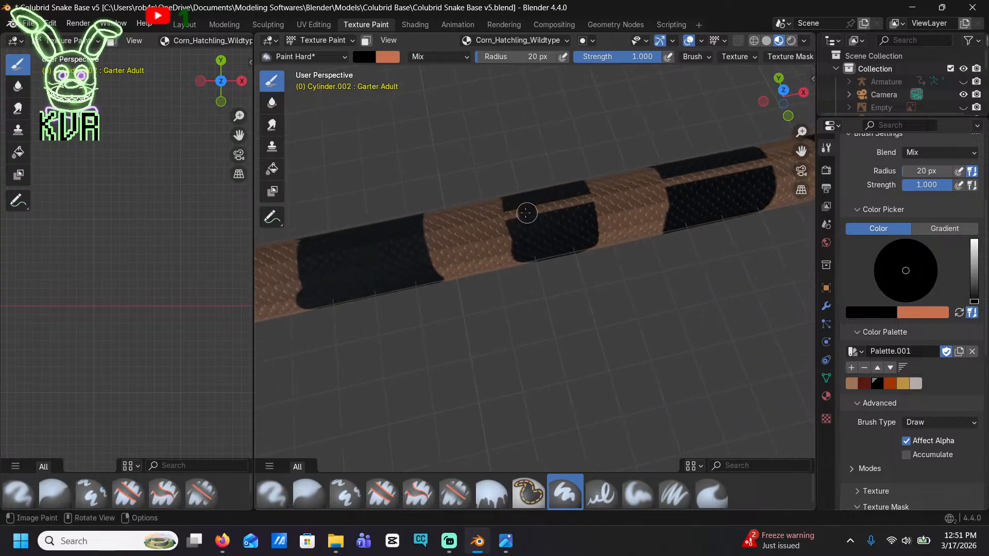
pyautogui.moveTo(523, 211); pyautogui.dragTo(572, 202)
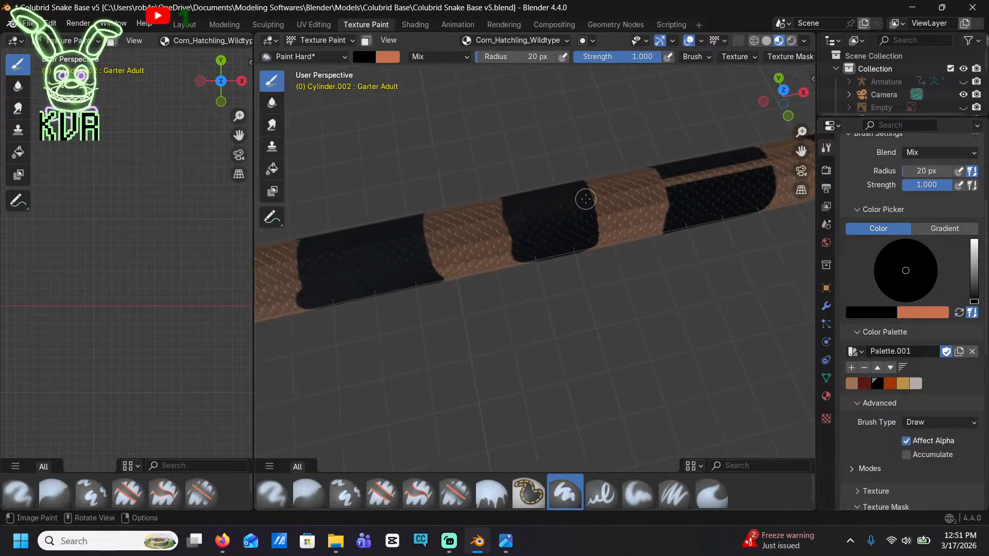
pyautogui.keyDown('shift'); pyautogui.moveTo(586, 199); pyautogui.dragTo(545, 219, button='middle'); pyautogui.keyUp('shift')
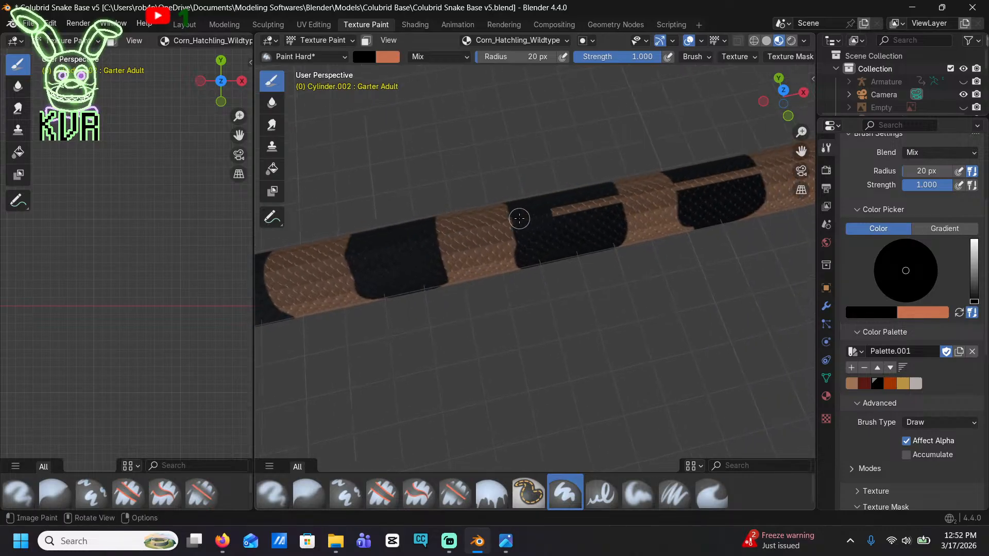
pyautogui.moveTo(536, 214); pyautogui.dragTo(620, 202)
pyautogui.keyDown('shift'); pyautogui.moveTo(620, 202); pyautogui.dragTo(499, 242, button='middle'); pyautogui.keyUp('shift')
# Continue forward along the mid-body, joining both halves of each split saddle with black across the spine
pyautogui.moveTo(499, 242); pyautogui.dragTo(483, 235)
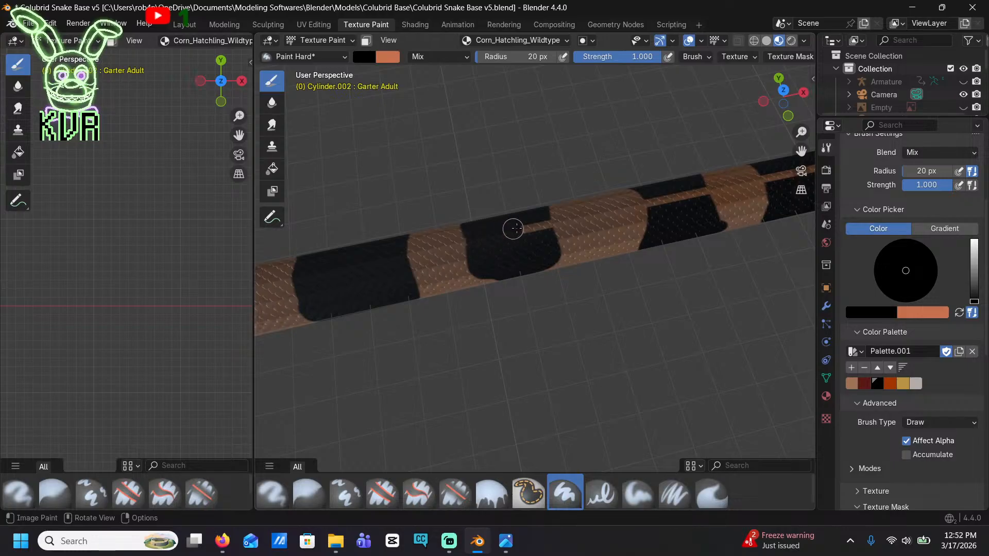
pyautogui.keyDown('shift'); pyautogui.moveTo(680, 192); pyautogui.dragTo(532, 220, button='middle'); pyautogui.keyUp('shift')
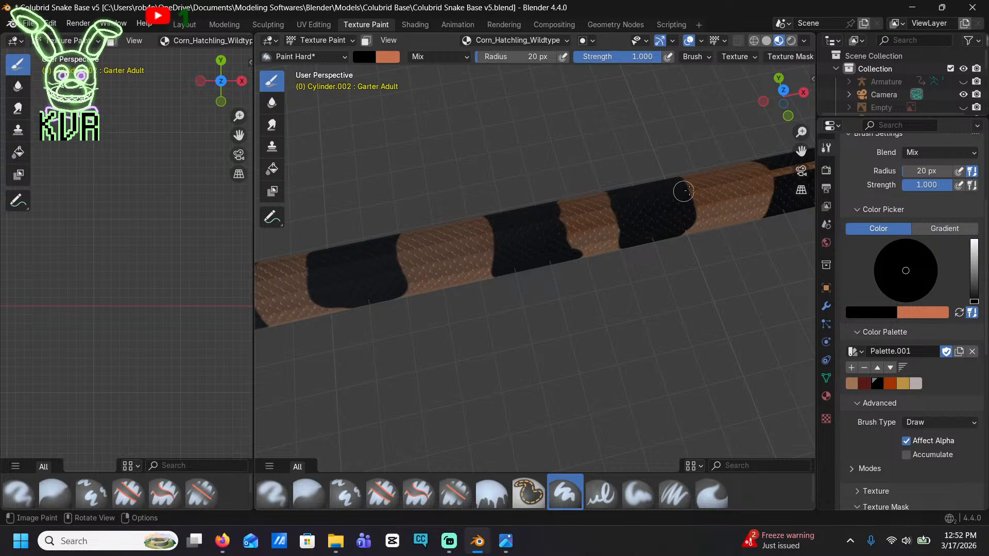
pyautogui.keyDown('shift'); pyautogui.moveTo(683, 191); pyautogui.dragTo(519, 240, button='middle'); pyautogui.keyUp('shift')
pyautogui.moveTo(526, 227); pyautogui.dragTo(493, 234)
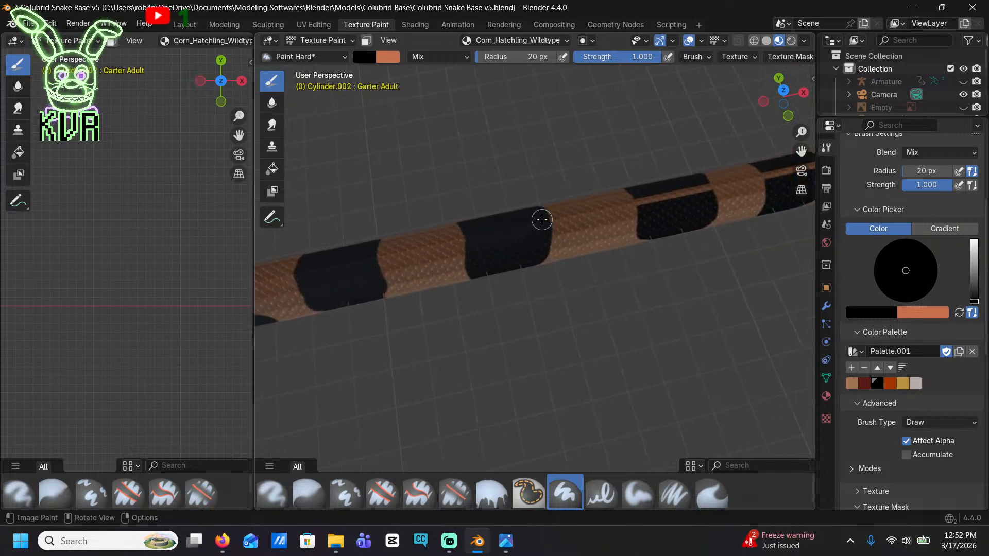
pyautogui.keyDown('shift'); pyautogui.moveTo(679, 200); pyautogui.dragTo(512, 236, button='middle'); pyautogui.keyUp('shift')
pyautogui.moveTo(527, 225); pyautogui.dragTo(510, 227)
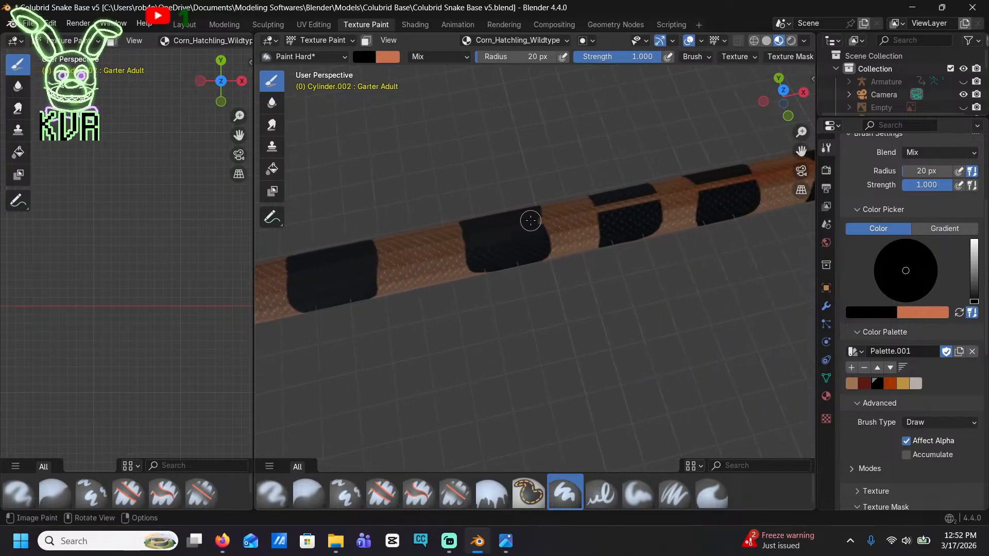
pyautogui.moveTo(634, 193); pyautogui.dragTo(619, 204)
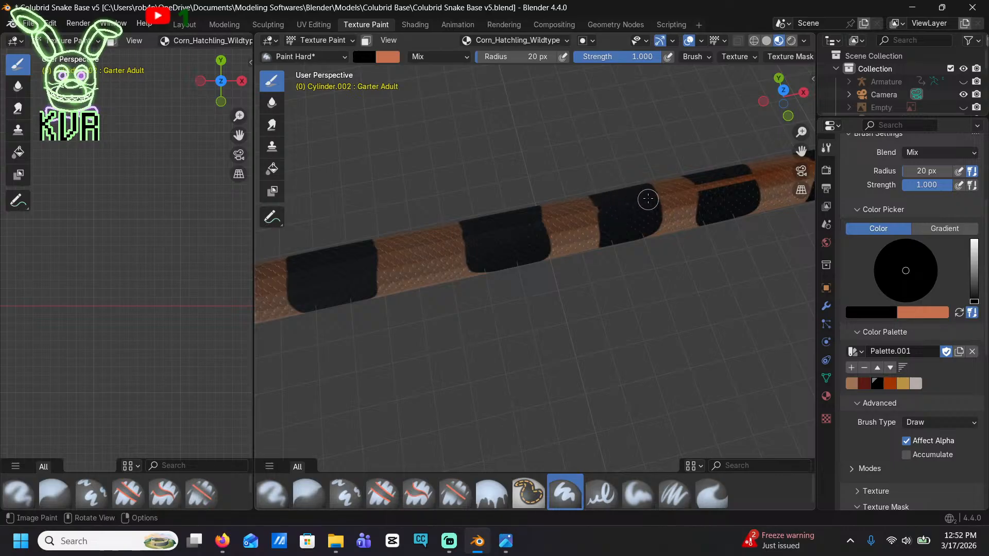
# Paint black over the orange spine strip in the last two split saddles nearest the neck
pyautogui.keyDown('shift'); pyautogui.moveTo(714, 198); pyautogui.dragTo(561, 225, button='middle'); pyautogui.keyUp('shift')
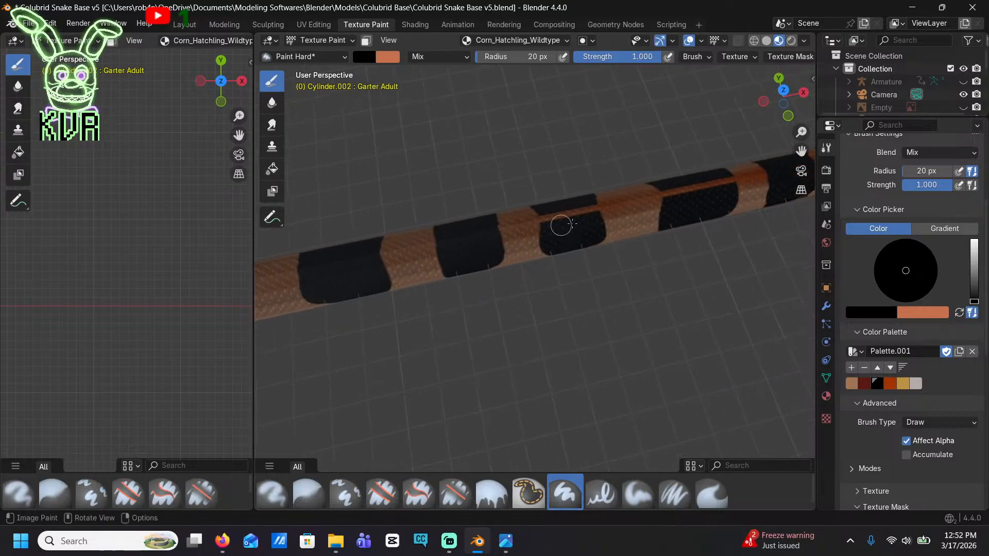
pyautogui.scroll(3, 572, 221)
pyautogui.moveTo(583, 176)
pyautogui.mouseDown()
pyautogui.moveTo(570, 178)
pyautogui.moveTo(618, 167)
pyautogui.mouseUp()
pyautogui.keyDown('shift'); pyautogui.moveTo(635, 171); pyautogui.dragTo(428, 234, button='middle'); pyautogui.keyUp('shift')
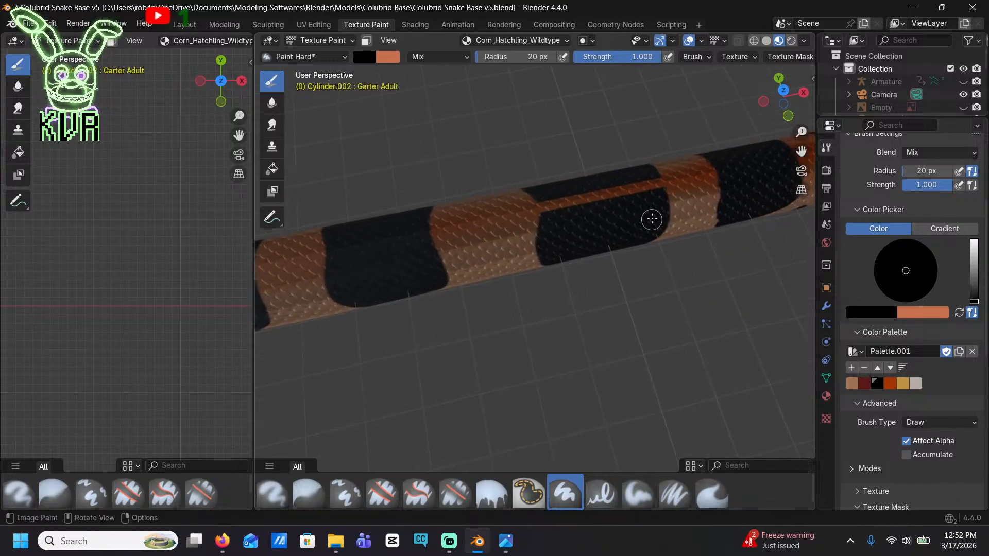
pyautogui.moveTo(641, 192)
pyautogui.mouseDown()
pyautogui.moveTo(611, 188)
pyautogui.moveTo(561, 204)
pyautogui.mouseUp()
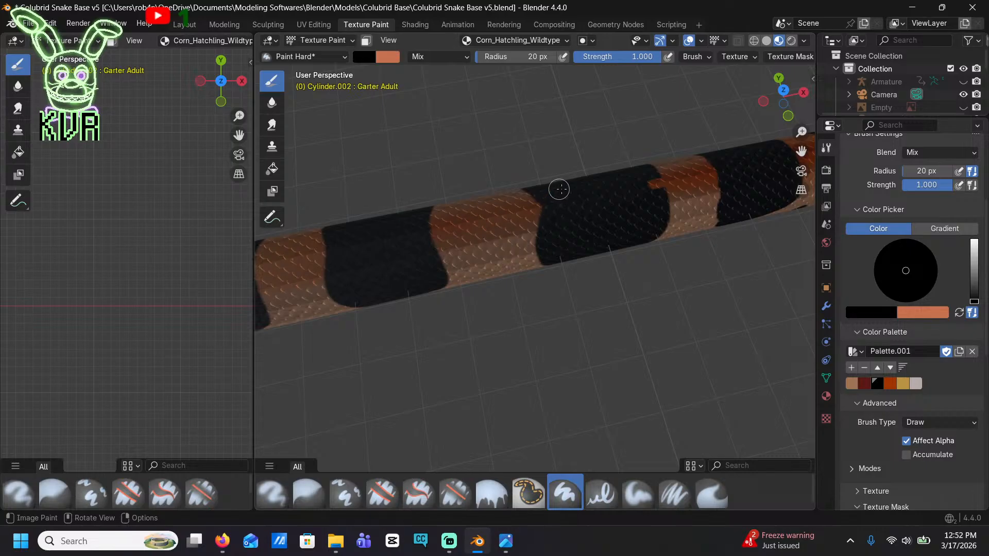
pyautogui.scroll(-5, 650, 196)
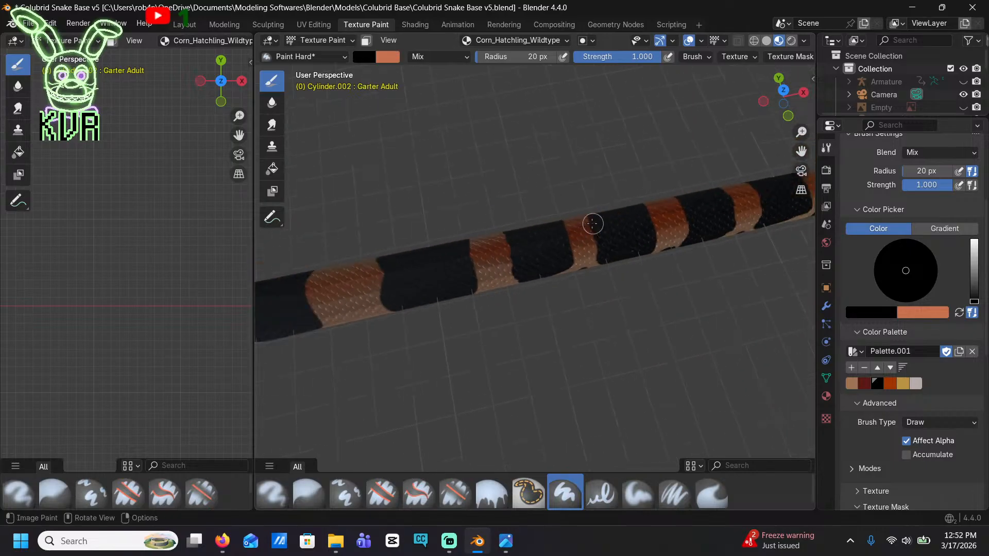
# In front orthographic view, paint a black side blotch rising from the belly edge between two saddles, behind the existing narrow blotch
pyautogui.moveTo(591, 223); pyautogui.dragTo(597, 146, button='middle')
pyautogui.scroll(5, 422, 407)
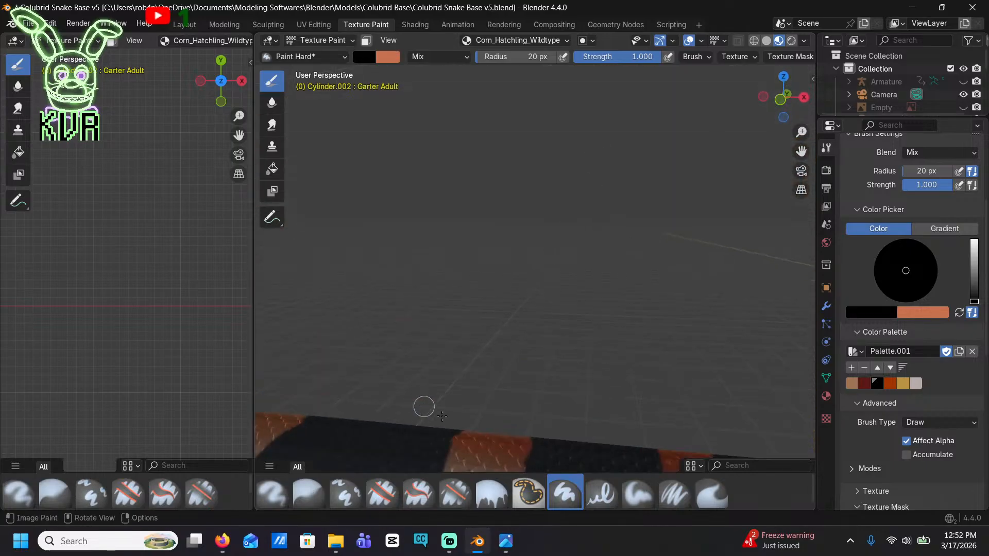
pyautogui.keyDown('shift'); pyautogui.moveTo(422, 406); pyautogui.dragTo(421, 131, button='middle'); pyautogui.keyUp('shift')
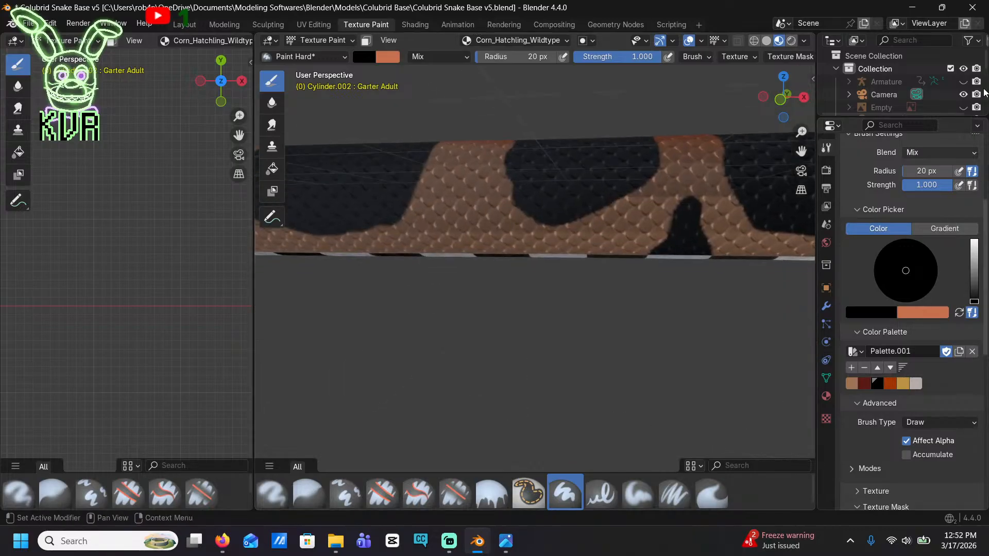
pyautogui.click(779, 100)
pyautogui.moveTo(343, 289)
pyautogui.mouseDown()
pyautogui.moveTo(371, 219)
pyautogui.moveTo(422, 223)
pyautogui.moveTo(380, 270)
pyautogui.mouseUp()
pyautogui.moveTo(404, 252)
pyautogui.mouseDown()
pyautogui.moveTo(403, 196)
pyautogui.moveTo(375, 249)
pyautogui.mouseUp()
pyautogui.moveTo(421, 278); pyautogui.dragTo(398, 208)
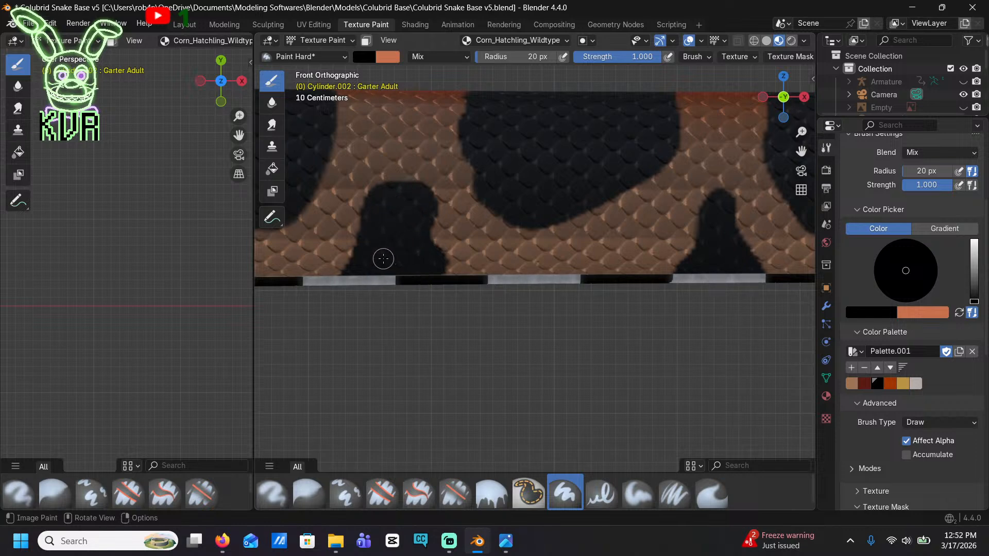
# Paint black side blotches at the belly edge in the next three gaps between saddles toward the tail
pyautogui.keyDown('shift'); pyautogui.moveTo(399, 271); pyautogui.dragTo(712, 272, button='middle'); pyautogui.keyUp('shift')
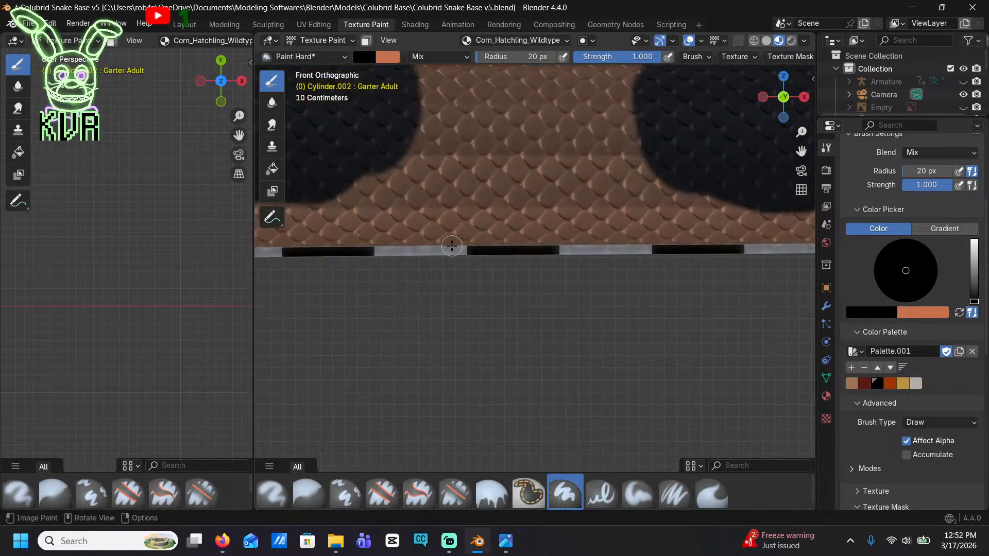
pyautogui.moveTo(451, 245)
pyautogui.mouseDown()
pyautogui.moveTo(501, 159)
pyautogui.moveTo(598, 203)
pyautogui.moveTo(572, 238)
pyautogui.moveTo(485, 242)
pyautogui.moveTo(501, 184)
pyautogui.moveTo(561, 165)
pyautogui.moveTo(609, 227)
pyautogui.moveTo(515, 232)
pyautogui.moveTo(523, 183)
pyautogui.moveTo(587, 214)
pyautogui.moveTo(525, 223)
pyautogui.moveTo(555, 202)
pyautogui.moveTo(530, 178)
pyautogui.moveTo(543, 198)
pyautogui.mouseUp()
pyautogui.keyDown('shift'); pyautogui.moveTo(300, 261); pyautogui.dragTo(764, 244, button='middle'); pyautogui.keyUp('shift')
pyautogui.moveTo(532, 226)
pyautogui.mouseDown()
pyautogui.moveTo(577, 148)
pyautogui.moveTo(605, 229)
pyautogui.moveTo(537, 229)
pyautogui.moveTo(567, 165)
pyautogui.moveTo(607, 216)
pyautogui.moveTo(567, 187)
pyautogui.moveTo(548, 231)
pyautogui.mouseUp()
pyautogui.moveTo(293, 248)
pyautogui.keyDown('shift'); pyautogui.mouseDown(button='middle')
pyautogui.moveTo(447, 244)
pyautogui.moveTo(670, 261)
pyautogui.mouseUp(button='middle'); pyautogui.keyUp('shift')
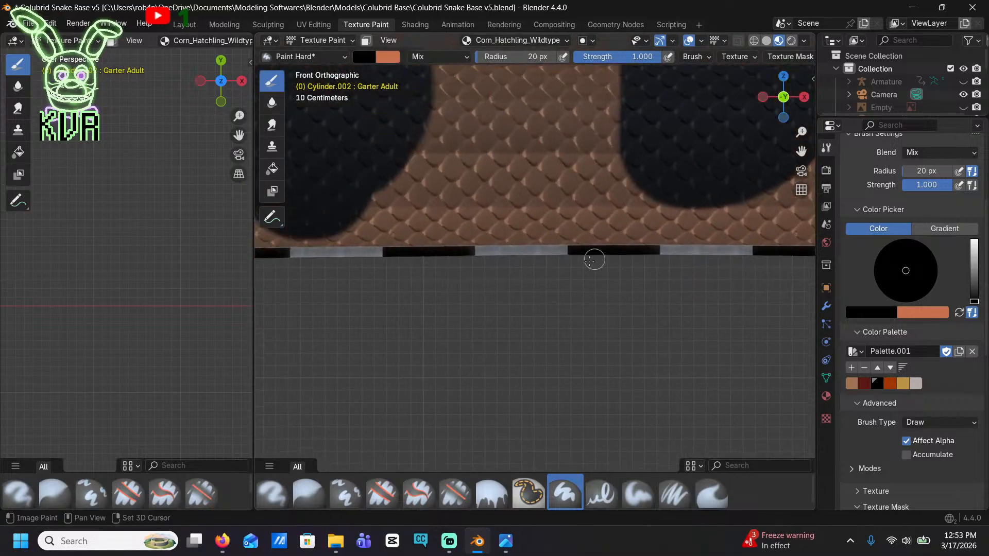
pyautogui.moveTo(472, 245)
pyautogui.mouseDown()
pyautogui.moveTo(496, 195)
pyautogui.moveTo(560, 225)
pyautogui.moveTo(515, 237)
pyautogui.moveTo(526, 221)
pyautogui.mouseUp()
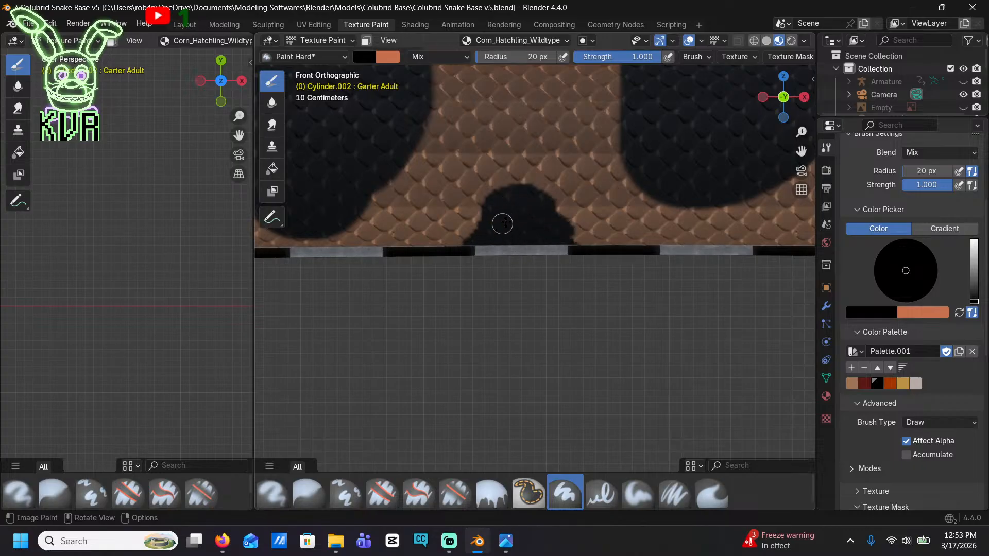
# Add a broad triangular black blotch, and a narrower round-topped one in the following gap, along the lower flank
pyautogui.moveTo(297, 247)
pyautogui.keyDown('shift'); pyautogui.mouseDown(button='middle')
pyautogui.moveTo(454, 248)
pyautogui.moveTo(789, 276)
pyautogui.mouseUp(button='middle'); pyautogui.keyUp('shift')
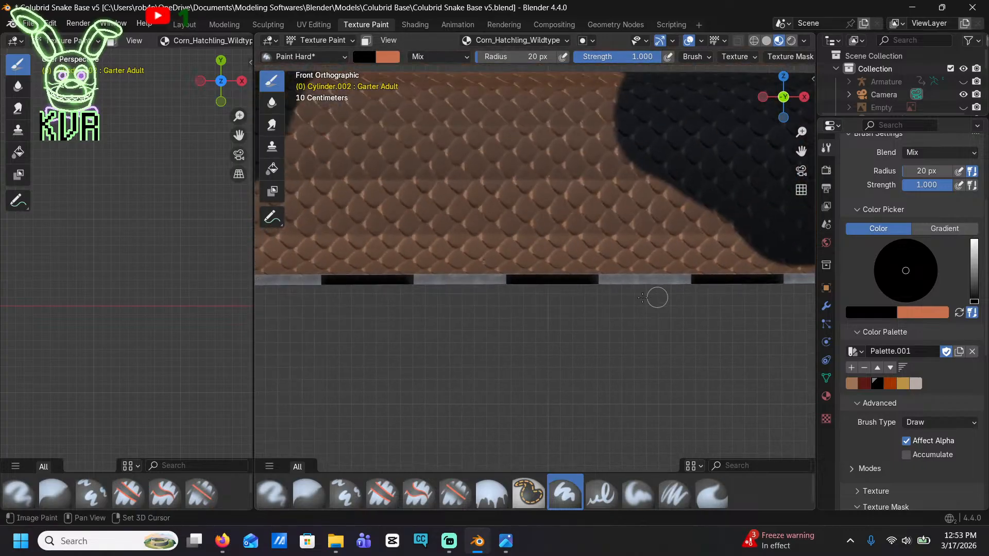
pyautogui.moveTo(416, 280)
pyautogui.mouseDown()
pyautogui.moveTo(450, 236)
pyautogui.moveTo(512, 217)
pyautogui.moveTo(562, 261)
pyautogui.moveTo(467, 263)
pyautogui.moveTo(541, 271)
pyautogui.moveTo(494, 221)
pyautogui.moveTo(453, 236)
pyautogui.moveTo(523, 256)
pyautogui.moveTo(477, 236)
pyautogui.mouseUp()
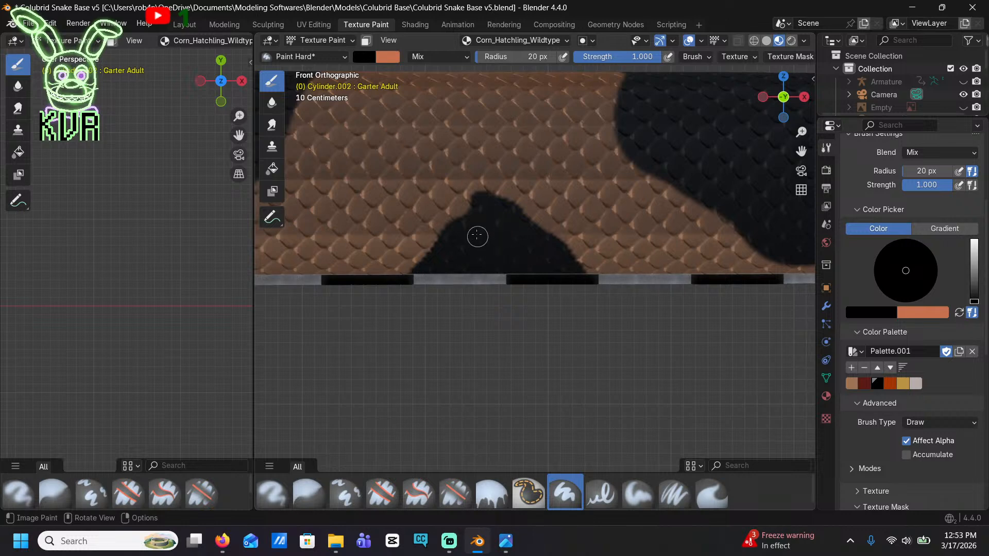
pyautogui.keyDown('shift'); pyautogui.moveTo(436, 263); pyautogui.dragTo(627, 273, button='middle'); pyautogui.keyUp('shift')
pyautogui.keyDown('shift'); pyautogui.moveTo(299, 273); pyautogui.dragTo(588, 261, button='middle'); pyautogui.keyUp('shift')
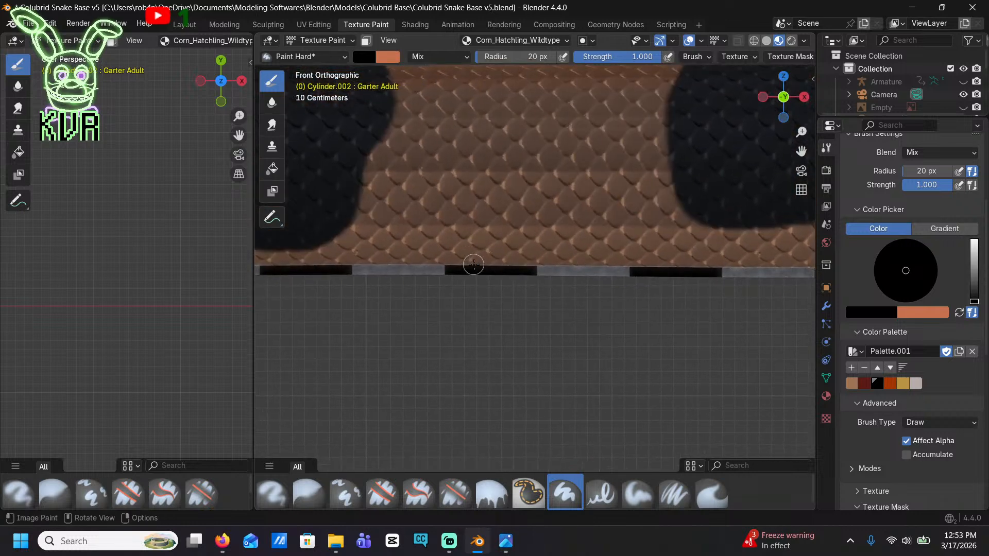
pyautogui.moveTo(474, 264)
pyautogui.mouseDown()
pyautogui.moveTo(496, 216)
pyautogui.moveTo(550, 221)
pyautogui.moveTo(562, 263)
pyautogui.moveTo(493, 262)
pyautogui.moveTo(512, 214)
pyautogui.moveTo(556, 249)
pyautogui.moveTo(514, 238)
pyautogui.mouseUp()
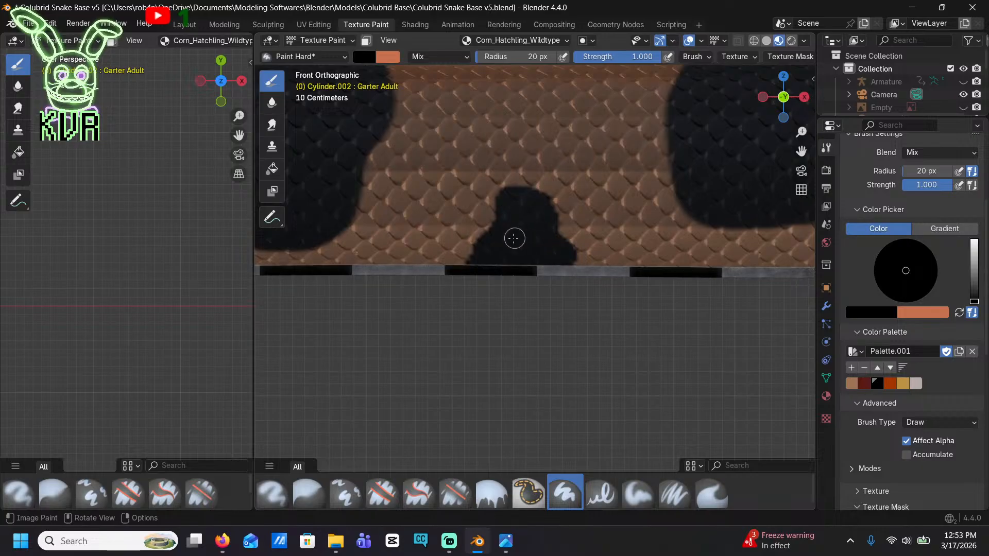
# Paint two more wide-based black blotches at the belly edge in the next gaps between saddles toward the tail
pyautogui.keyDown('shift'); pyautogui.moveTo(452, 261); pyautogui.dragTo(600, 256, button='middle'); pyautogui.keyUp('shift')
pyautogui.keyDown('shift'); pyautogui.moveTo(299, 262); pyautogui.dragTo(613, 276, button='middle'); pyautogui.keyUp('shift')
pyautogui.moveTo(505, 269)
pyautogui.mouseDown()
pyautogui.moveTo(521, 196)
pyautogui.moveTo(569, 228)
pyautogui.moveTo(563, 271)
pyautogui.moveTo(523, 260)
pyautogui.mouseUp()
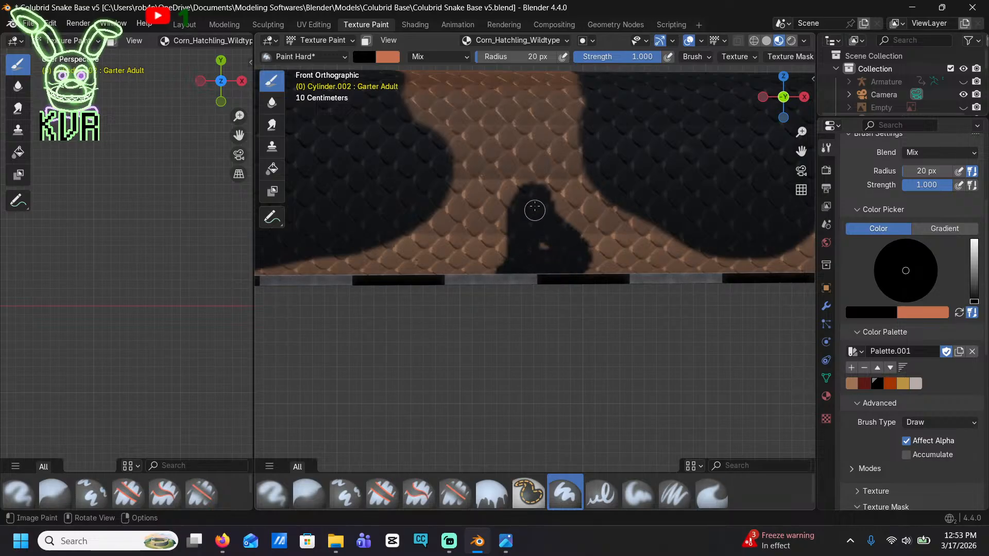
pyautogui.moveTo(535, 210); pyautogui.dragTo(546, 245)
pyautogui.scroll(-3, 525, 249)
pyautogui.keyDown('shift'); pyautogui.moveTo(355, 268); pyautogui.dragTo(516, 270, button='middle'); pyautogui.keyUp('shift')
pyautogui.keyDown('shift'); pyautogui.moveTo(357, 296); pyautogui.dragTo(425, 265, button='middle'); pyautogui.keyUp('shift')
pyautogui.moveTo(413, 262)
pyautogui.mouseDown()
pyautogui.moveTo(472, 212)
pyautogui.moveTo(495, 254)
pyautogui.moveTo(463, 225)
pyautogui.mouseUp()
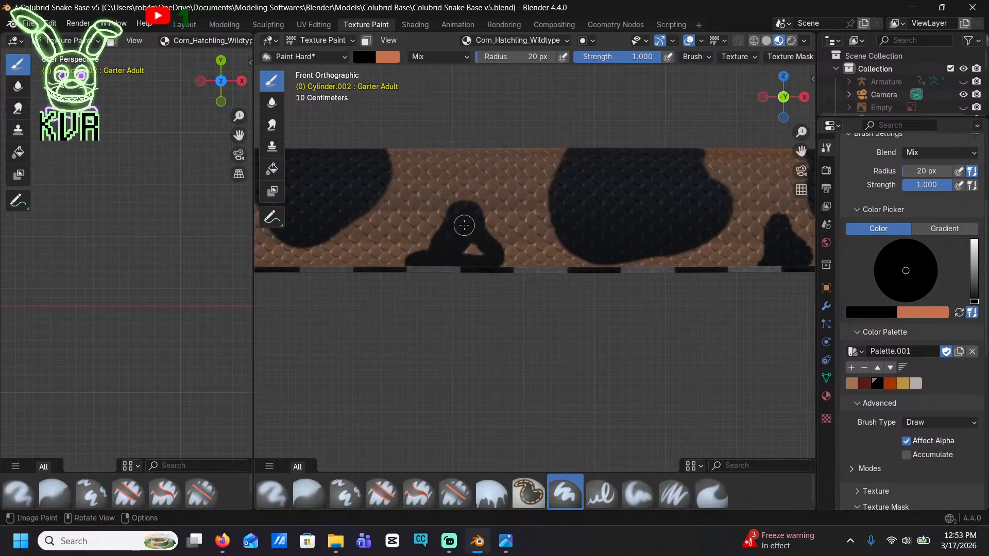
# Paint and fill two small round-topped black blotches in the following gaps, adding a small black dot above the second
pyautogui.keyDown('shift'); pyautogui.moveTo(335, 283); pyautogui.dragTo(546, 290, button='middle'); pyautogui.keyUp('shift')
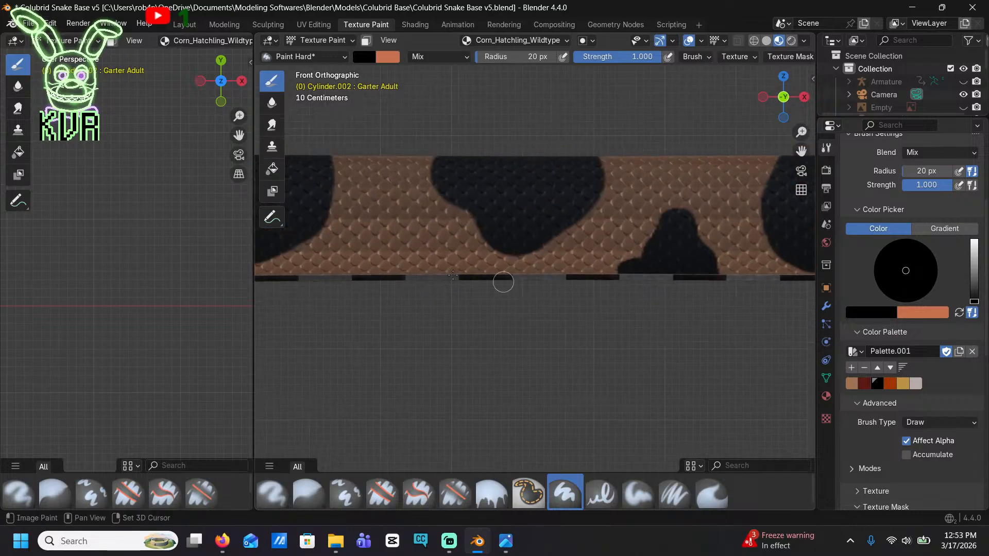
pyautogui.keyDown('shift'); pyautogui.moveTo(445, 272); pyautogui.dragTo(554, 292, button='middle'); pyautogui.keyUp('shift')
pyautogui.moveTo(486, 261); pyautogui.dragTo(522, 294)
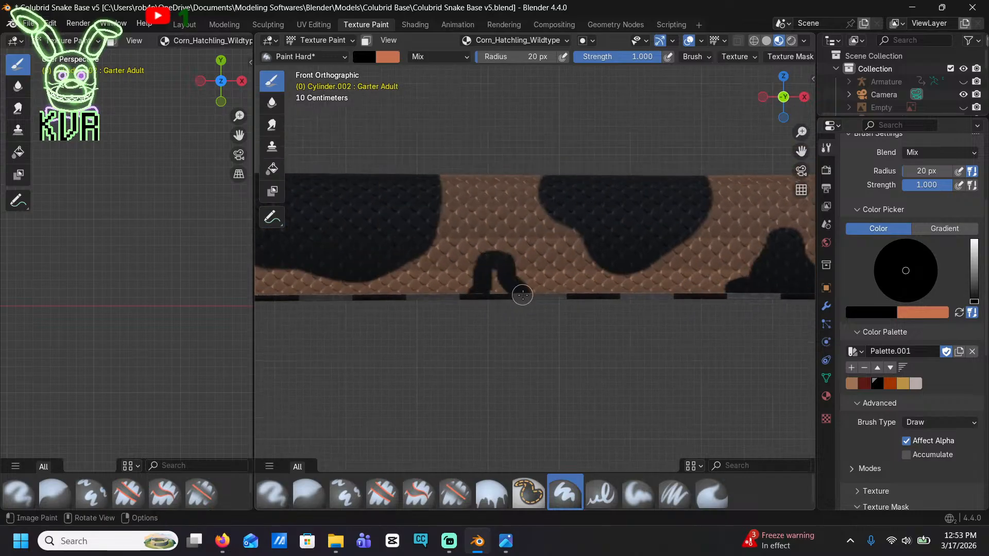
pyautogui.keyDown('shift'); pyautogui.moveTo(494, 288); pyautogui.dragTo(623, 291, button='middle'); pyautogui.keyUp('shift')
pyautogui.keyDown('shift'); pyautogui.moveTo(319, 293); pyautogui.dragTo(466, 294, button='middle'); pyautogui.keyUp('shift')
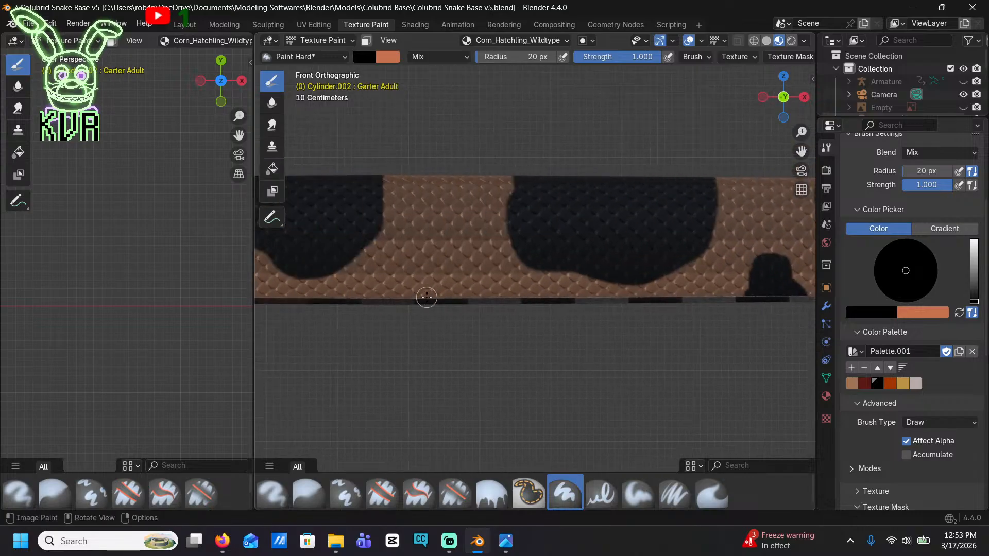
pyautogui.moveTo(426, 299)
pyautogui.mouseDown()
pyautogui.moveTo(429, 273)
pyautogui.moveTo(453, 273)
pyautogui.moveTo(435, 281)
pyautogui.moveTo(443, 280)
pyautogui.mouseUp()
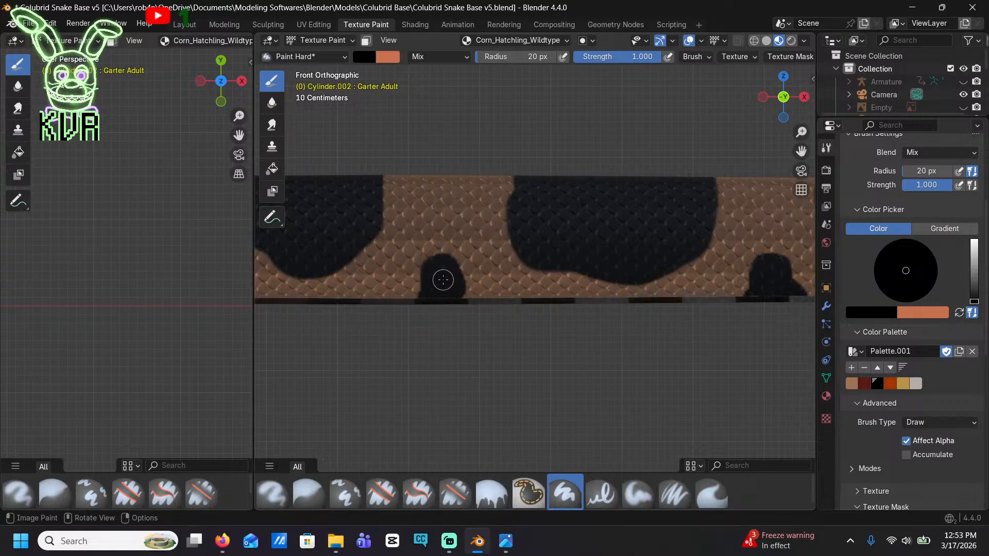
pyautogui.click(428, 219)
# Continue the side pattern tailward with a triangular black blotch and one blotch in each of the next two gaps
pyautogui.moveTo(375, 288)
pyautogui.keyDown('shift'); pyautogui.mouseDown(button='middle')
pyautogui.moveTo(470, 283)
pyautogui.moveTo(637, 296)
pyautogui.mouseUp(button='middle'); pyautogui.keyUp('shift')
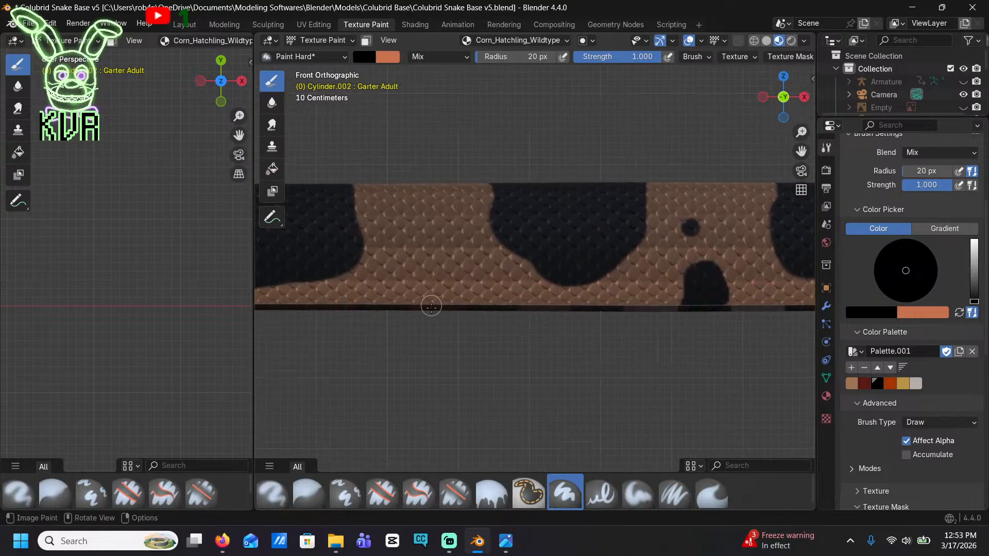
pyautogui.moveTo(404, 307)
pyautogui.mouseDown()
pyautogui.moveTo(426, 260)
pyautogui.moveTo(472, 285)
pyautogui.mouseUp()
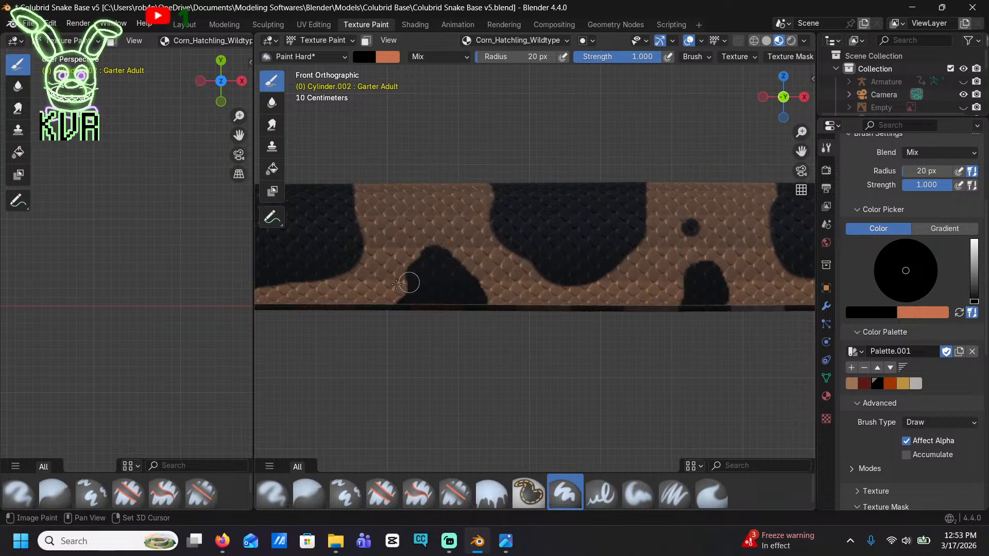
pyautogui.keyDown('shift'); pyautogui.moveTo(411, 283); pyautogui.dragTo(754, 273, button='middle'); pyautogui.keyUp('shift')
pyautogui.moveTo(520, 303)
pyautogui.mouseDown()
pyautogui.moveTo(535, 271)
pyautogui.moveTo(568, 289)
pyautogui.moveTo(536, 299)
pyautogui.mouseUp()
pyautogui.moveTo(479, 296)
pyautogui.keyDown('shift'); pyautogui.mouseDown(button='middle')
pyautogui.moveTo(636, 279)
pyautogui.moveTo(808, 287)
pyautogui.mouseUp(button='middle'); pyautogui.keyUp('shift')
pyautogui.moveTo(458, 285)
pyautogui.mouseDown()
pyautogui.moveTo(481, 236)
pyautogui.moveTo(521, 286)
pyautogui.mouseUp()
# Paint and fill a wide-based, round-topped black blotch at the belly edge, and a smaller one in the next gap toward the tail
pyautogui.keyDown('shift'); pyautogui.moveTo(416, 253); pyautogui.dragTo(626, 258, button='middle'); pyautogui.keyUp('shift')
pyautogui.keyDown('shift'); pyautogui.moveTo(281, 268); pyautogui.dragTo(447, 287, button='middle'); pyautogui.keyUp('shift')
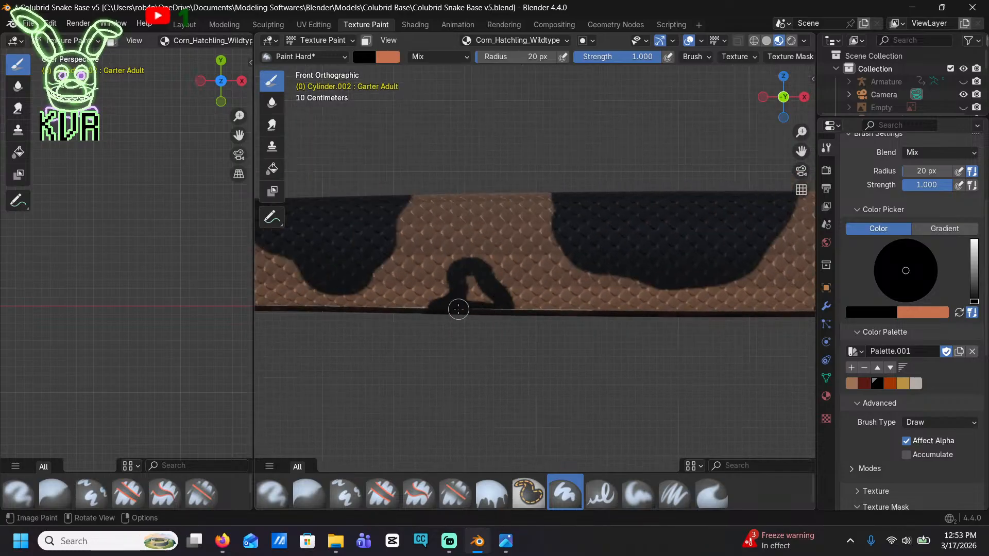
pyautogui.keyDown('shift'); pyautogui.moveTo(419, 289); pyautogui.dragTo(528, 265, button='middle'); pyautogui.keyUp('shift')
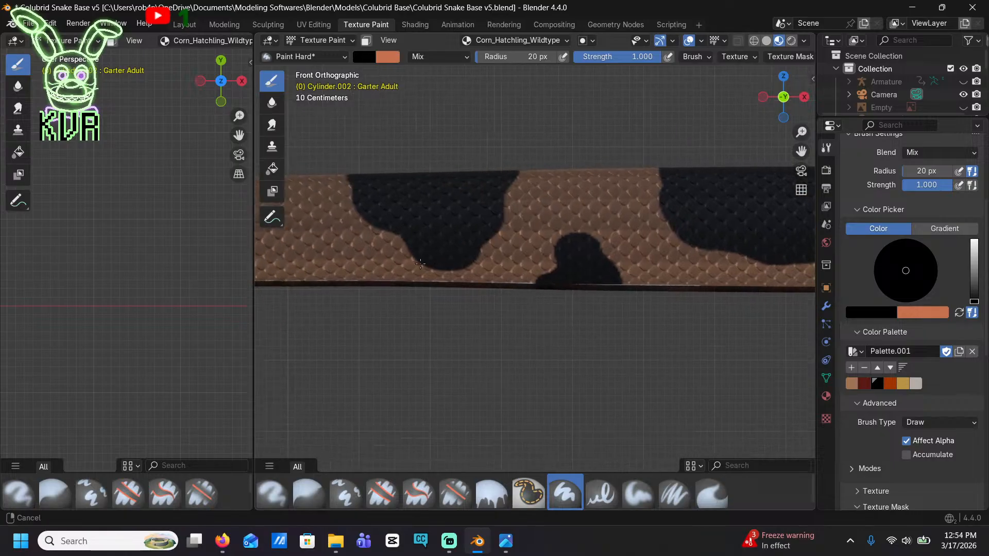
pyautogui.keyDown('shift'); pyautogui.moveTo(337, 276); pyautogui.dragTo(514, 272, button='middle'); pyautogui.keyUp('shift')
pyautogui.moveTo(456, 269); pyautogui.dragTo(484, 271)
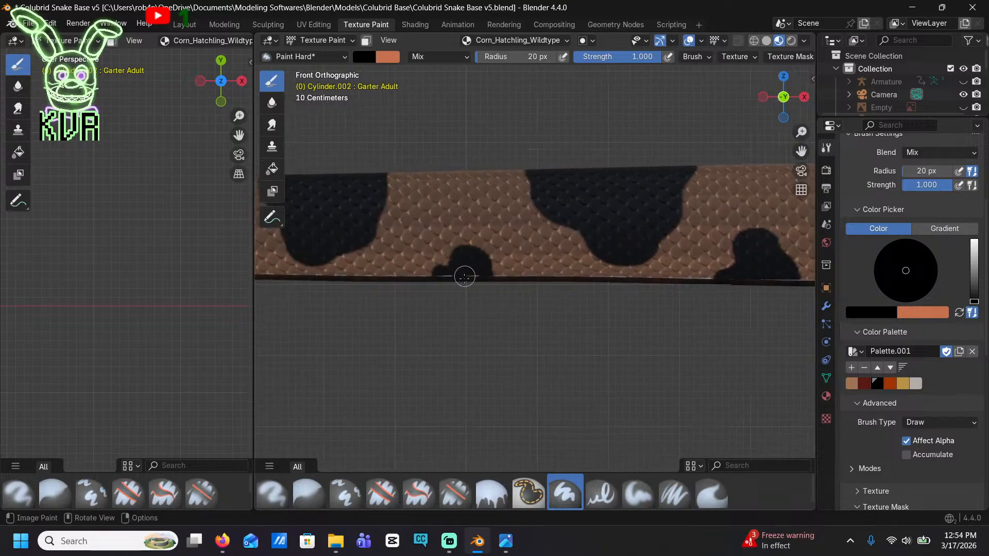
# Add small low black bumps along the belly edge in the next two gaps between saddles toward the tail
pyautogui.keyDown('shift'); pyautogui.moveTo(456, 297); pyautogui.dragTo(663, 300, button='middle'); pyautogui.keyUp('shift')
pyautogui.keyDown('shift'); pyautogui.moveTo(406, 287); pyautogui.dragTo(436, 287, button='middle'); pyautogui.keyUp('shift')
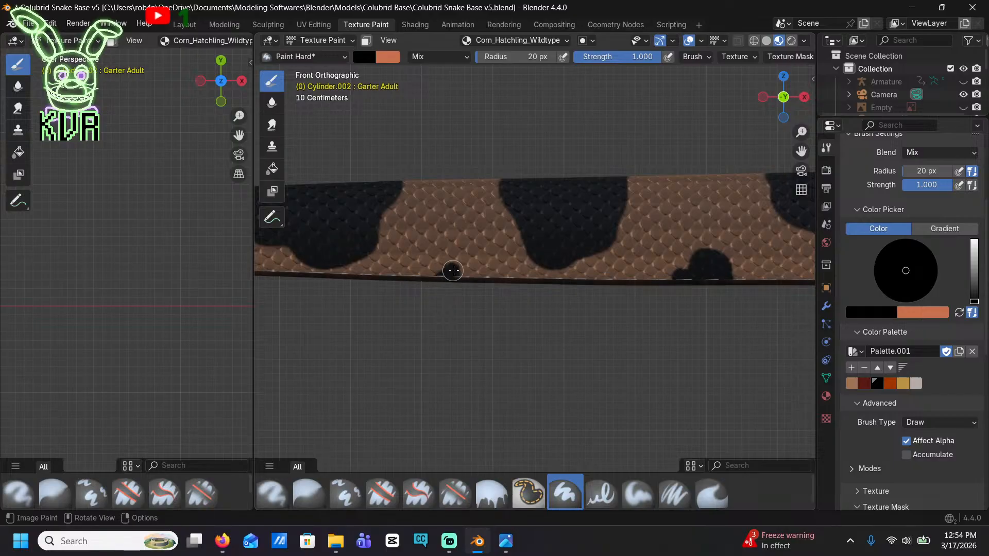
pyautogui.scroll(-5, 459, 299)
pyautogui.scroll(3, 349, 276)
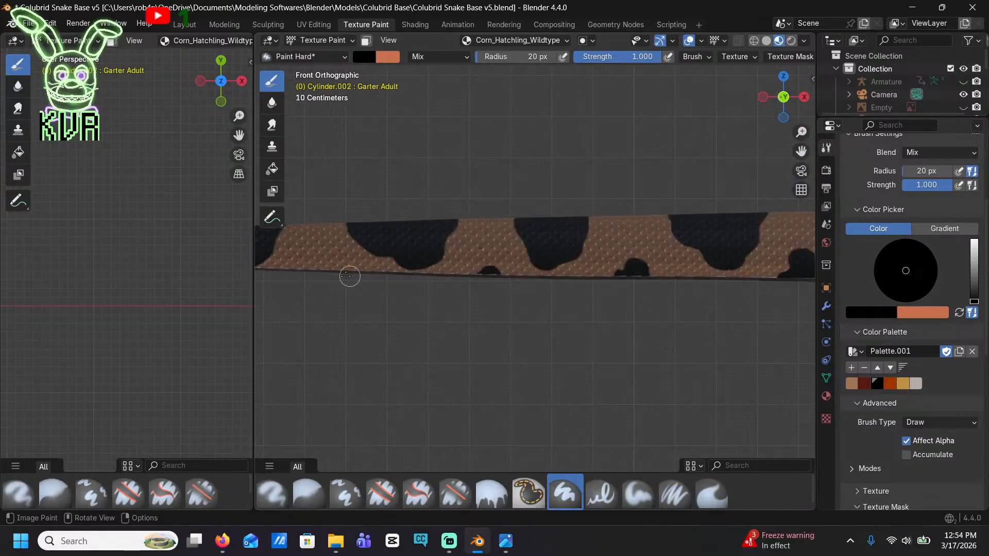
pyautogui.keyDown('shift'); pyautogui.moveTo(324, 271); pyautogui.dragTo(432, 310, button='middle'); pyautogui.keyUp('shift')
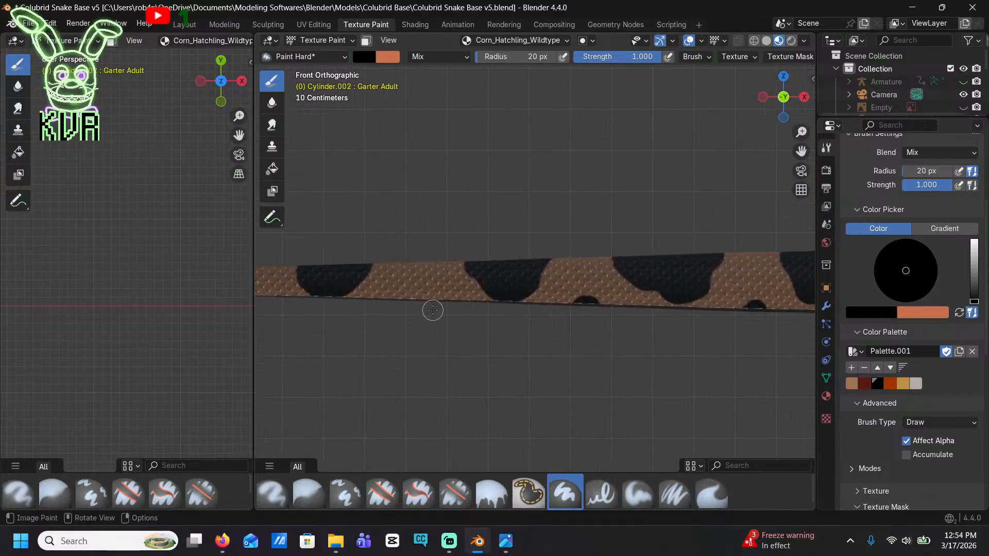
pyautogui.keyDown('shift'); pyautogui.moveTo(784, 325); pyautogui.dragTo(459, 315, button='middle'); pyautogui.keyUp('shift')
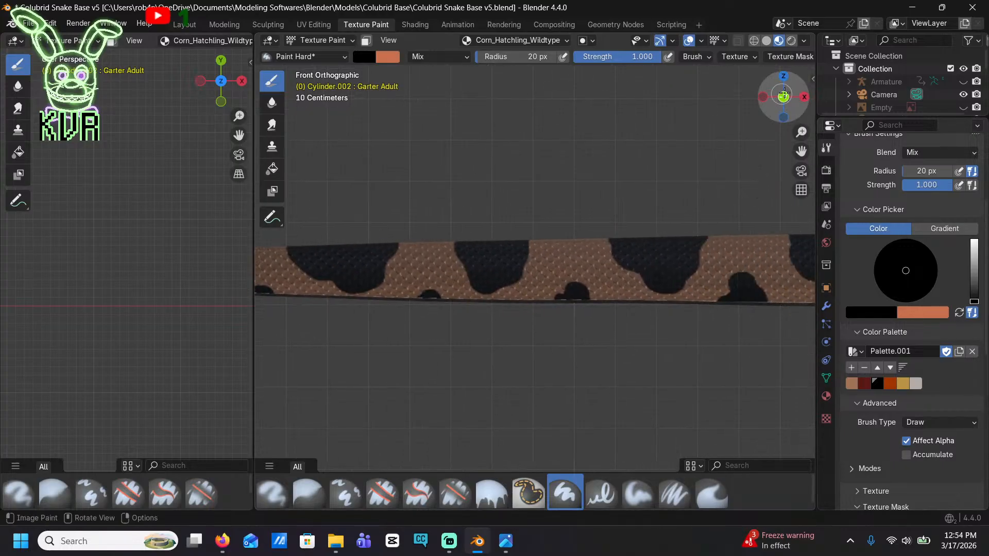
# Return to the snake's head and choose the dark red palette swatch as the brush colour
pyautogui.click(783, 76)
pyautogui.scroll(-3, 729, 164)
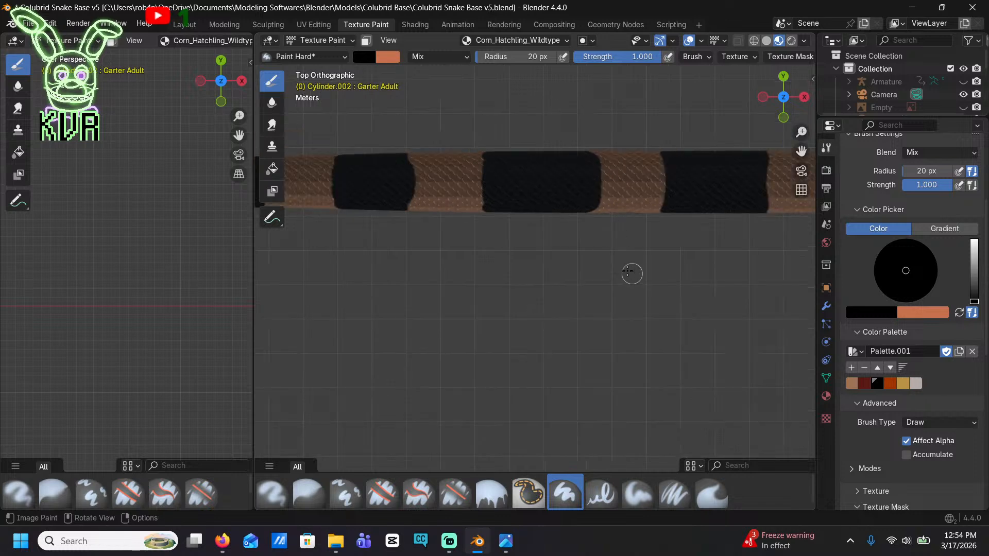
pyautogui.moveTo(658, 285); pyautogui.dragTo(309, 49, button='middle')
pyautogui.keyDown('shift'); pyautogui.moveTo(690, 242); pyautogui.dragTo(499, 207, button='middle'); pyautogui.keyUp('shift')
pyautogui.scroll(-6, 499, 208)
pyautogui.keyDown('shift'); pyautogui.moveTo(698, 285); pyautogui.dragTo(512, 192, button='middle'); pyautogui.keyUp('shift')
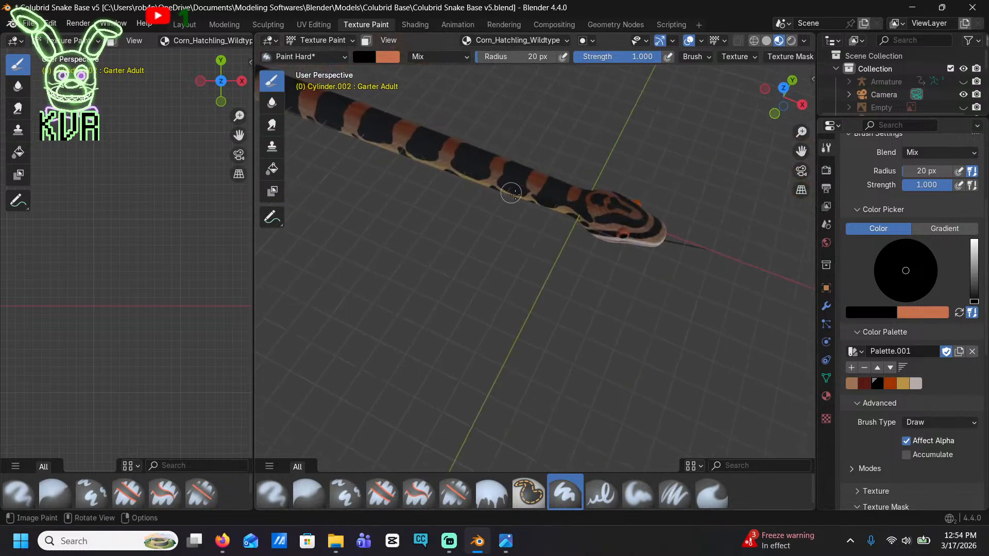
pyautogui.scroll(5, 557, 197)
pyautogui.moveTo(597, 163); pyautogui.dragTo(578, 250, button='middle')
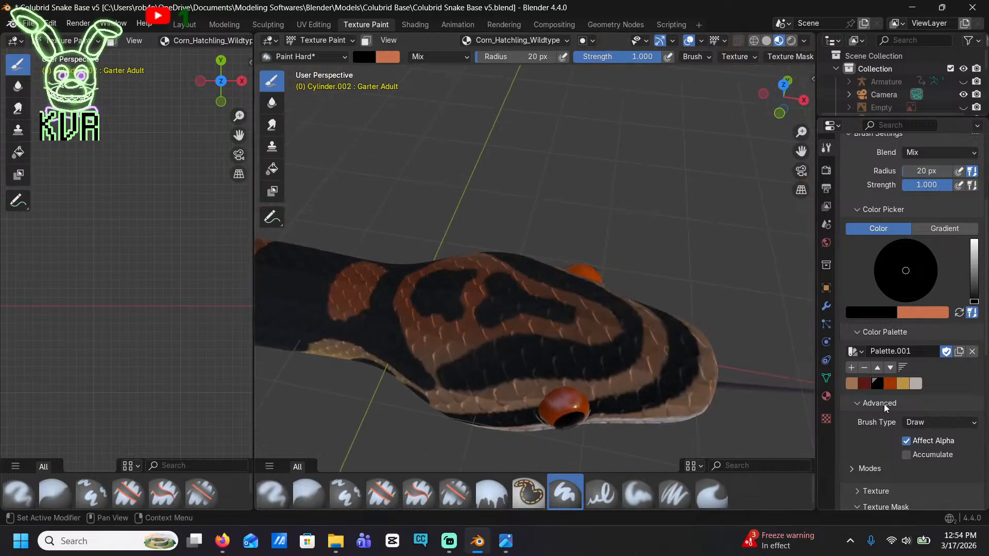
pyautogui.click(867, 383)
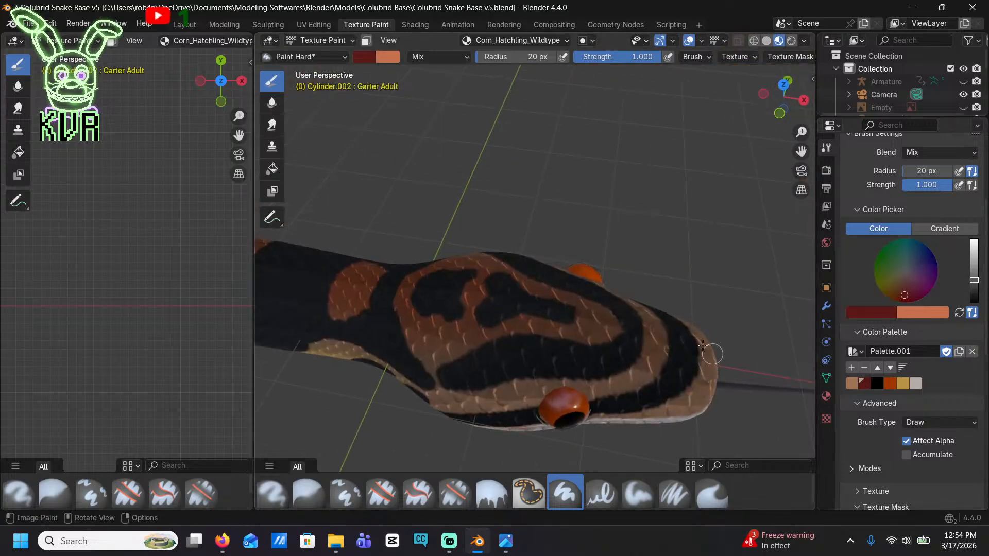
pyautogui.moveTo(703, 346); pyautogui.dragTo(667, 298, button='middle')
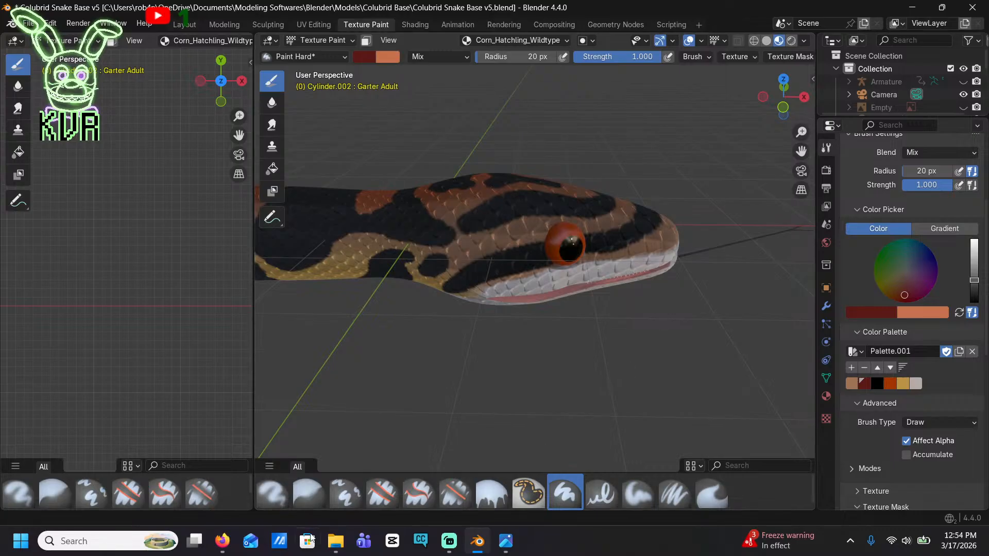
# Switch to Firefox and run a Google image search for "corn snake hatchling" in the existing milk snake search tab
pyautogui.click(222, 541)
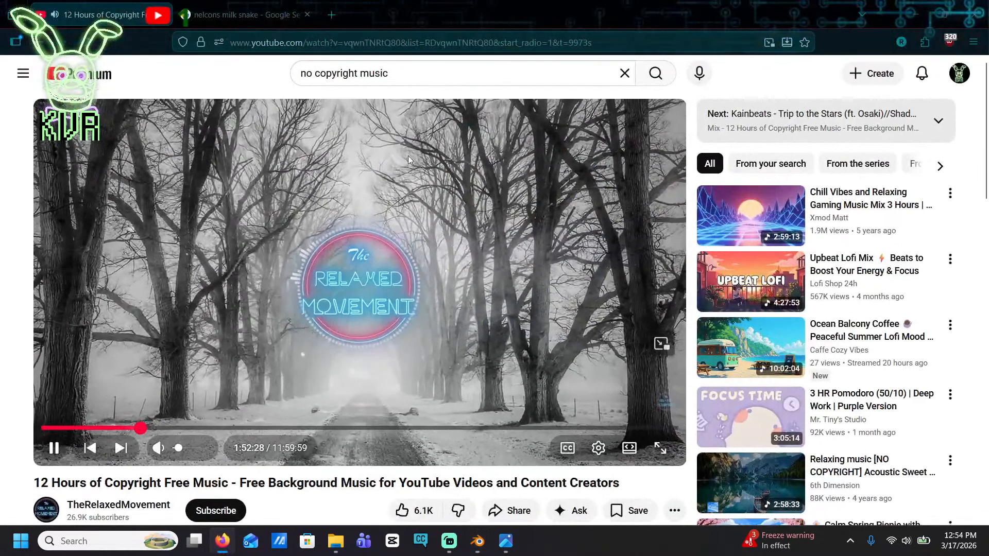
pyautogui.click(208, 12)
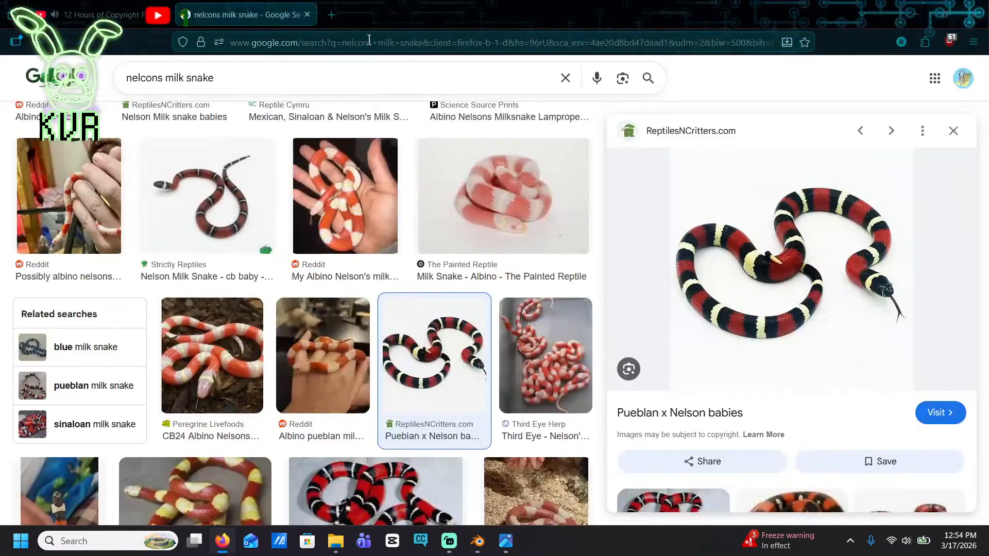
pyautogui.tripleClick(232, 74)
pyautogui.write('corn sna')
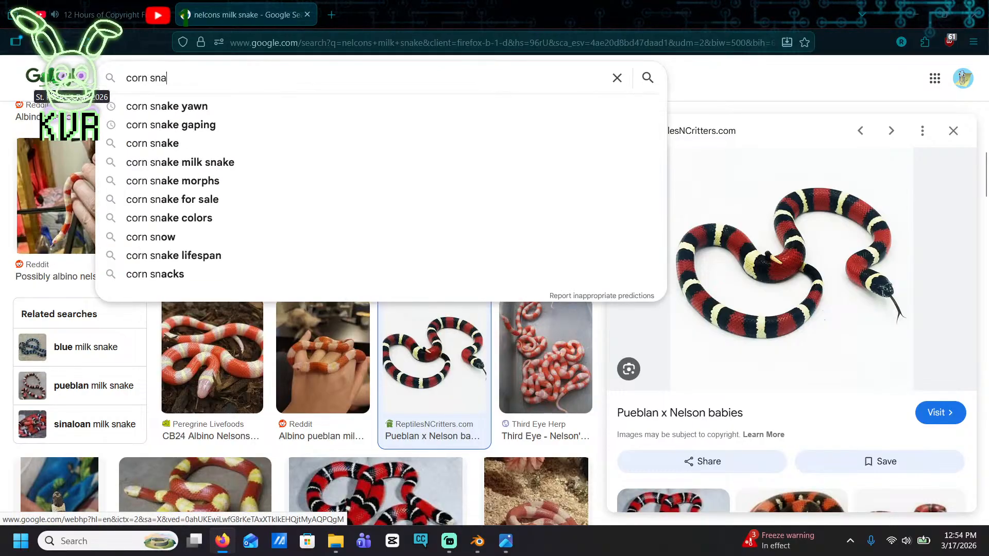
pyautogui.write('ke hatchling')
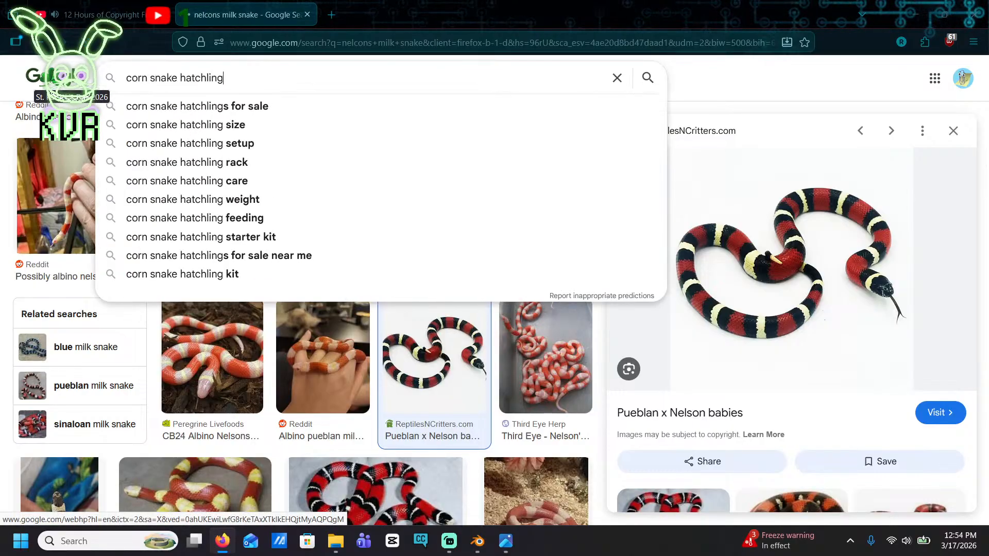
pyautogui.press('Return')
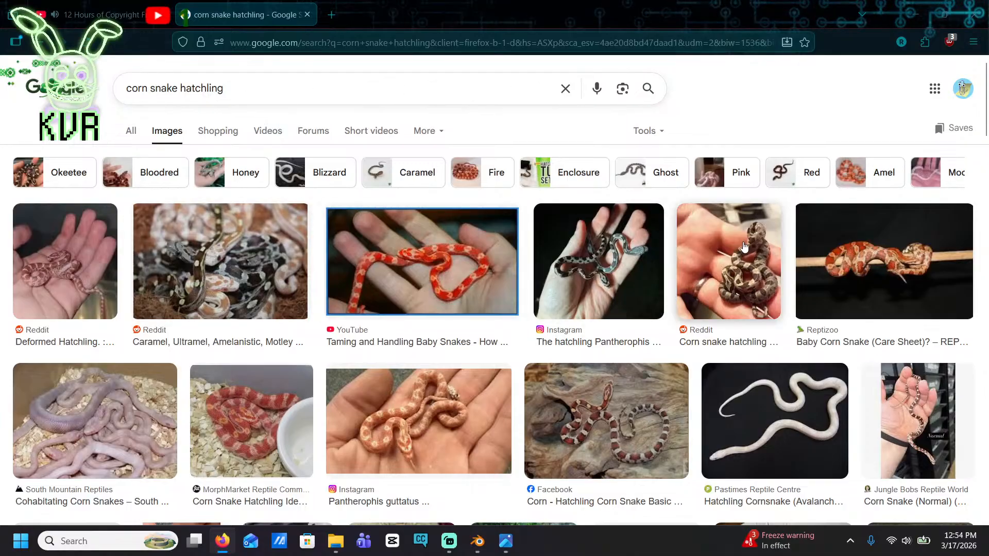
# Refine the image search to "normal corn snake hatchling"
pyautogui.click(128, 91)
pyautogui.write('normal')
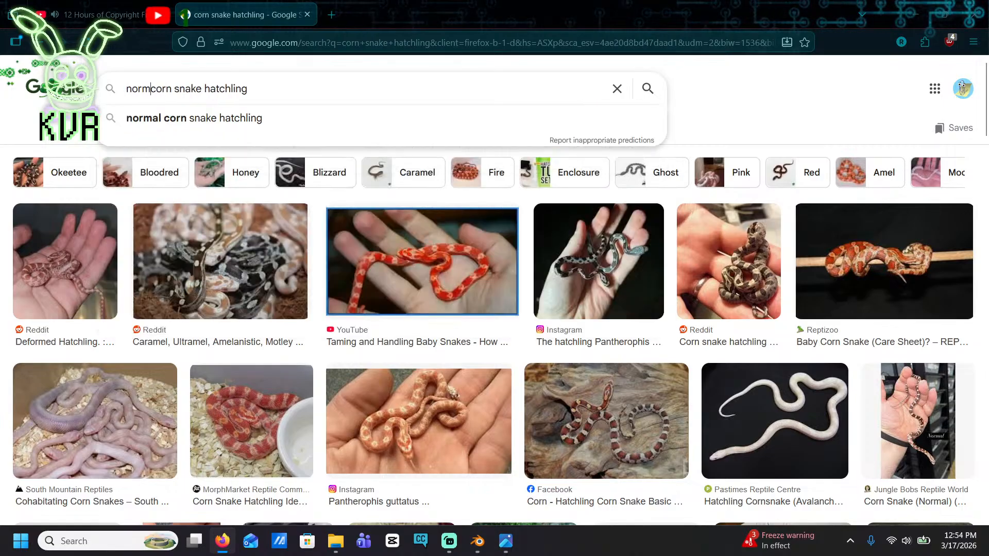
pyautogui.press('Return')
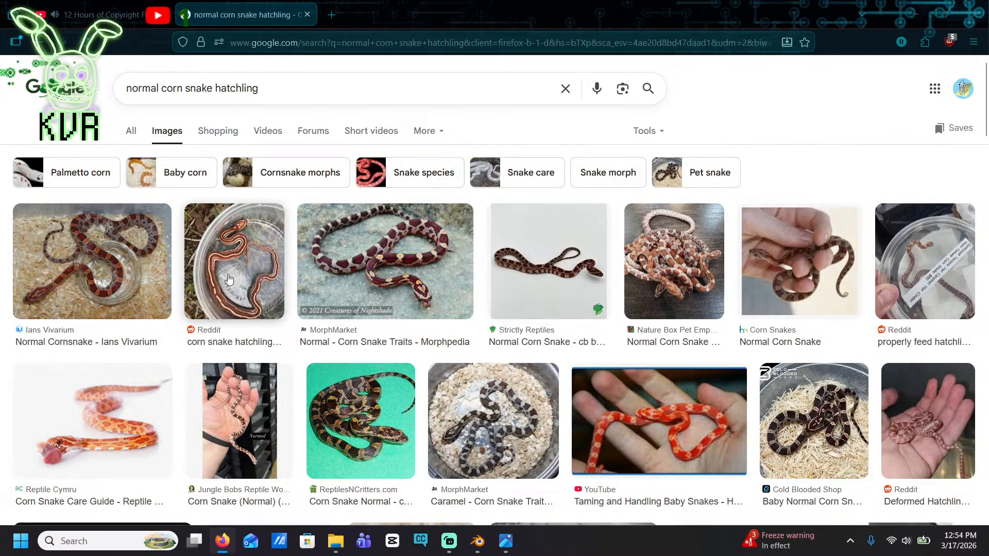
# Preview the Ians Vivarium corn snake photo, then browse further and open the Exotic Pet Store hatchling image as colour reference
pyautogui.click(164, 265)
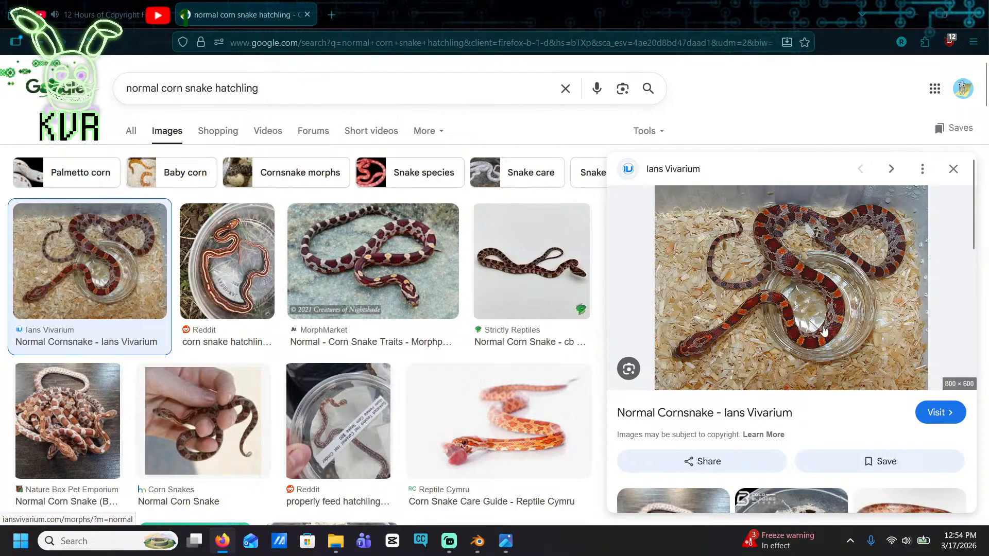
pyautogui.scroll(-4, 823, 330)
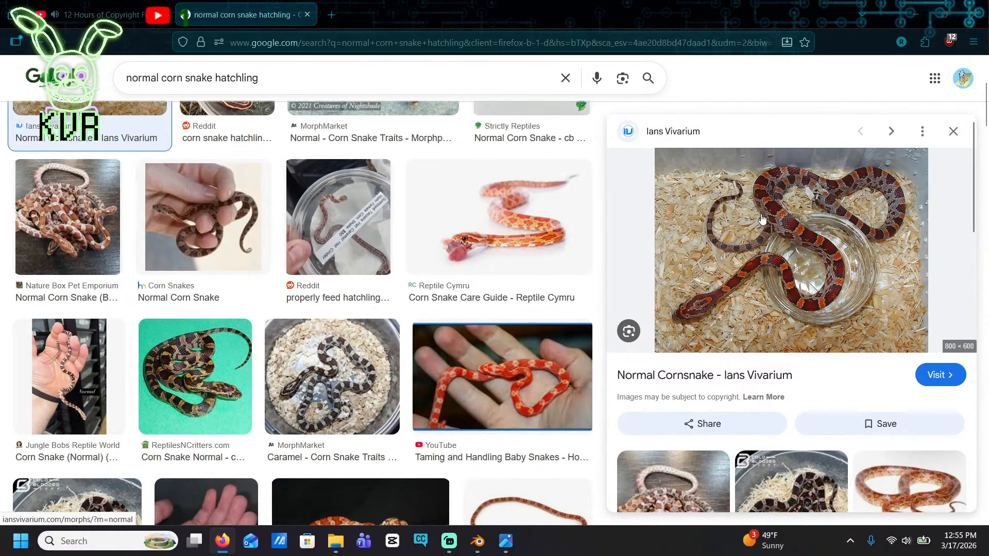
pyautogui.scroll(-10, 284, 255)
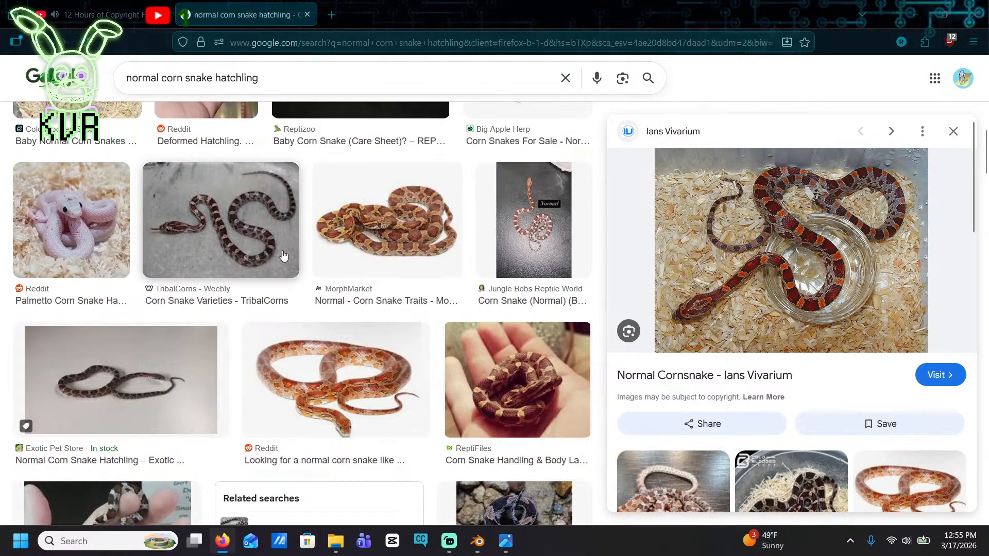
pyautogui.scroll(-4, 259, 213)
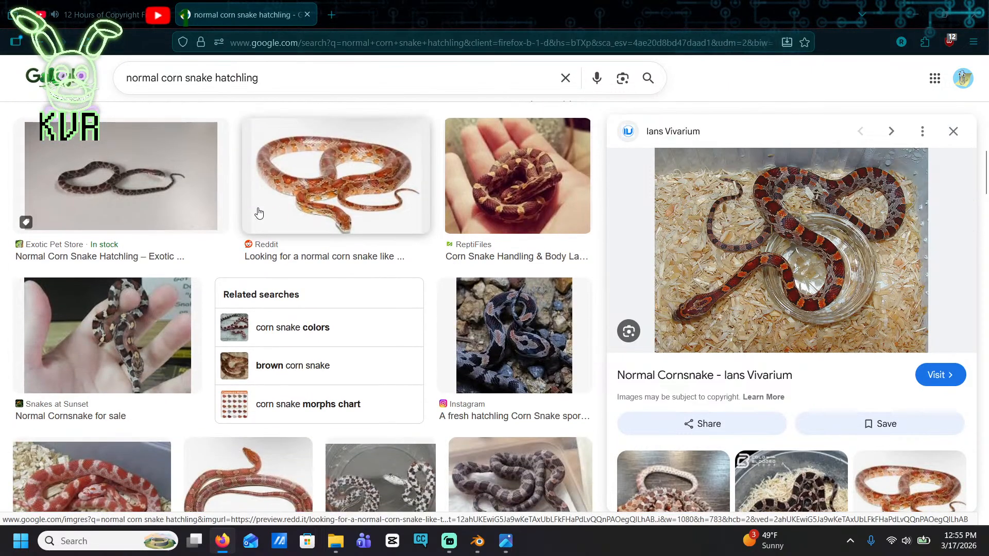
pyautogui.click(142, 207)
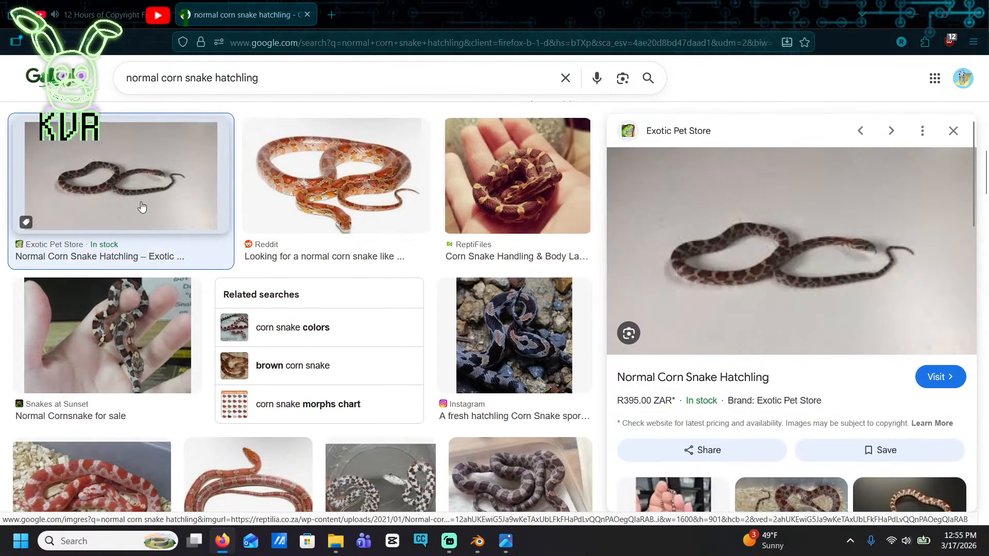
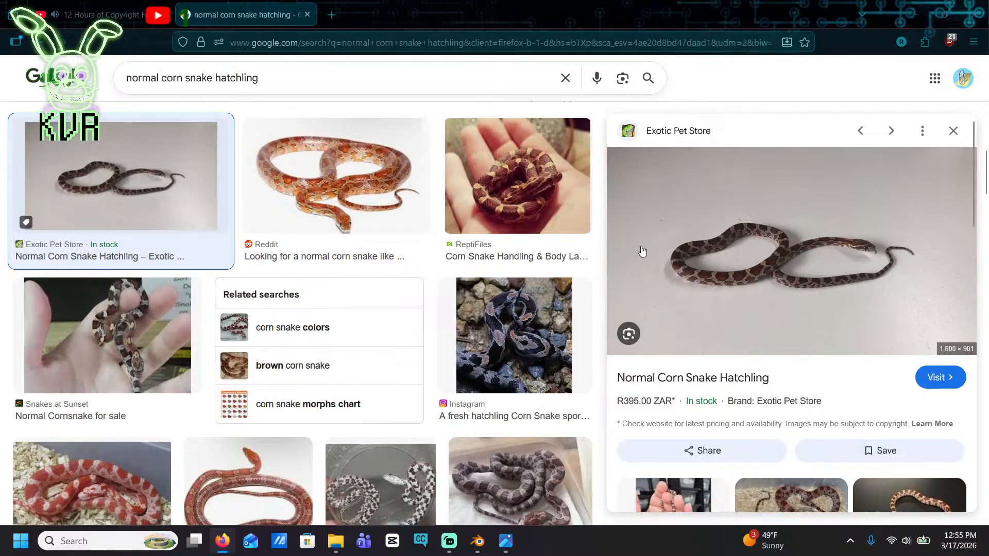
# Browse further through the hatchling image results and preview the MorphMarket normal corn snake photo as a pattern reference
pyautogui.scroll(-6, 444, 328)
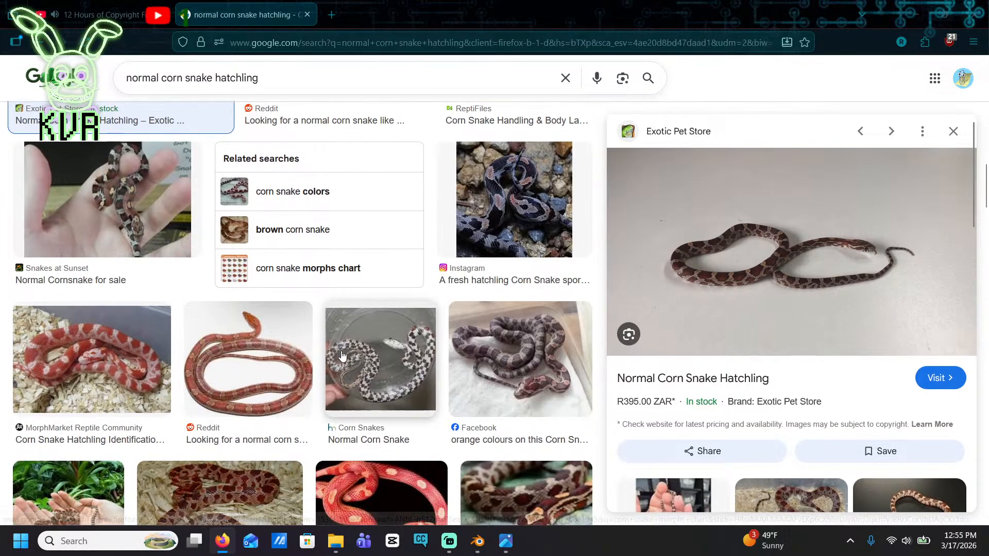
pyautogui.scroll(-1, 360, 173)
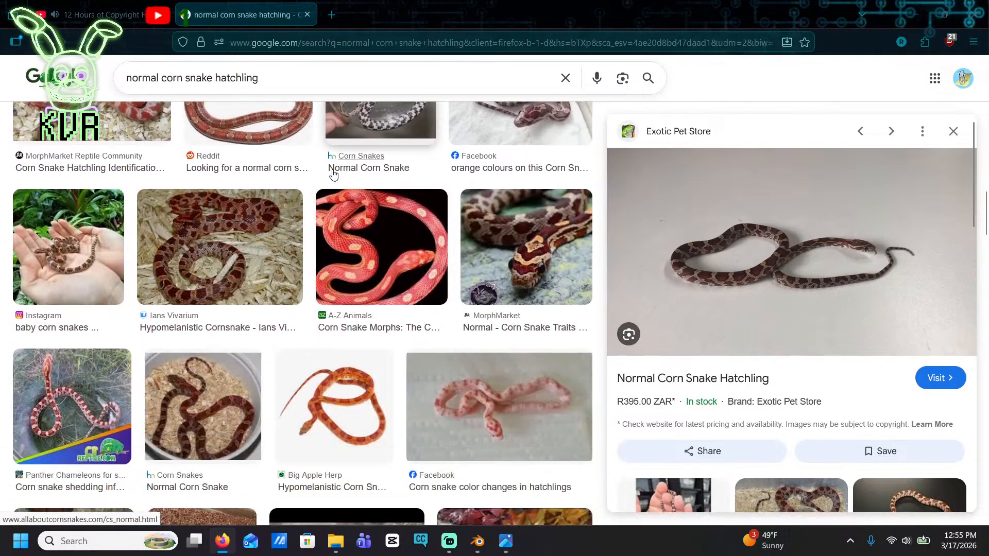
pyautogui.click(490, 327)
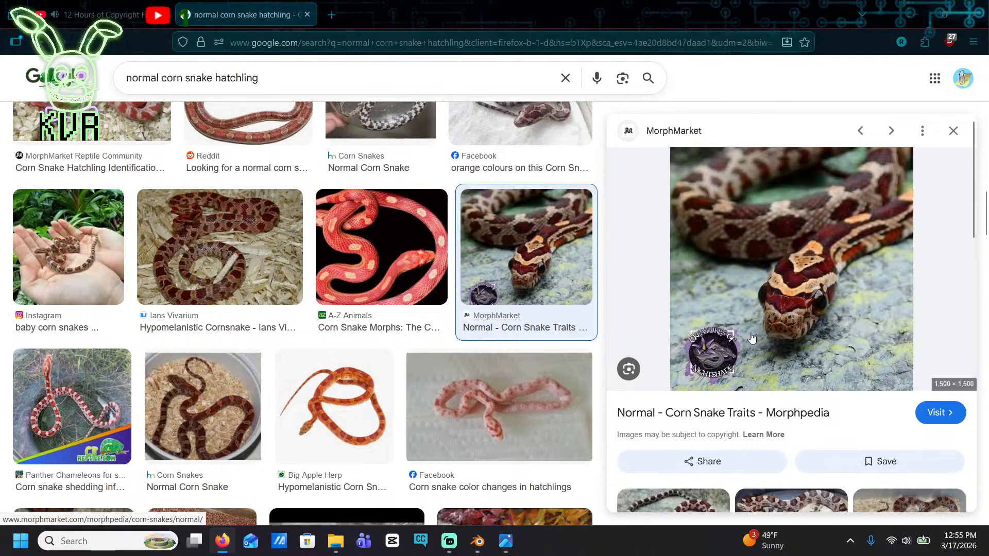
# Return to Blender, choose the black palette swatch, and paint small black spots between the side blotches on the yellow flank behind the head
pyautogui.click(913, 10)
pyautogui.click(877, 384)
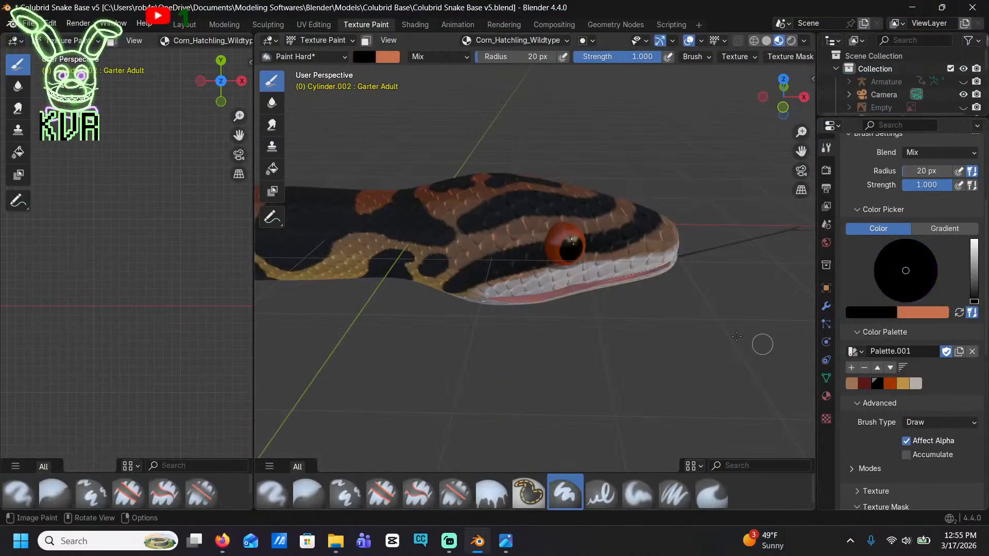
pyautogui.keyDown('shift'); pyautogui.moveTo(268, 256); pyautogui.dragTo(395, 171, button='middle'); pyautogui.keyUp('shift')
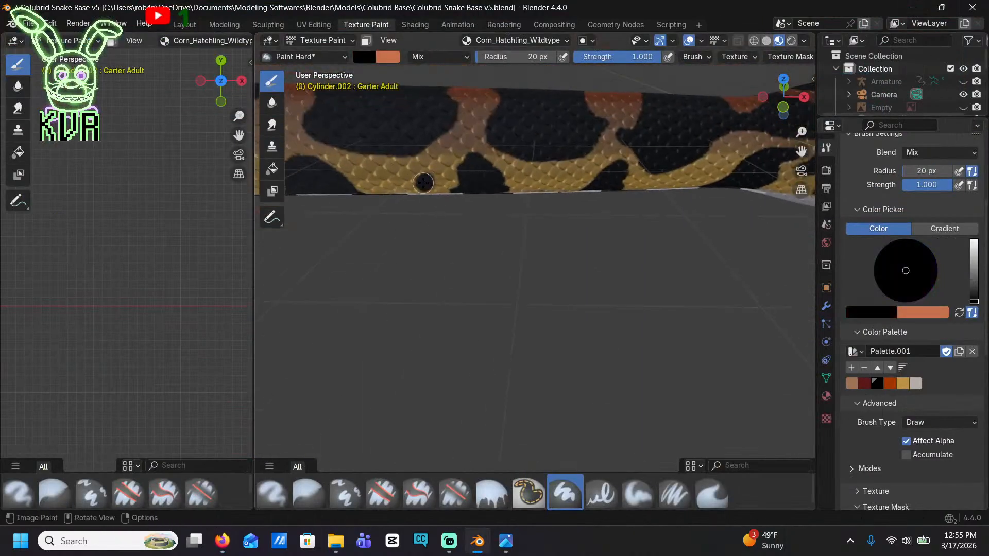
pyautogui.keyDown('shift'); pyautogui.moveTo(409, 214); pyautogui.dragTo(474, 205, button='middle'); pyautogui.keyUp('shift')
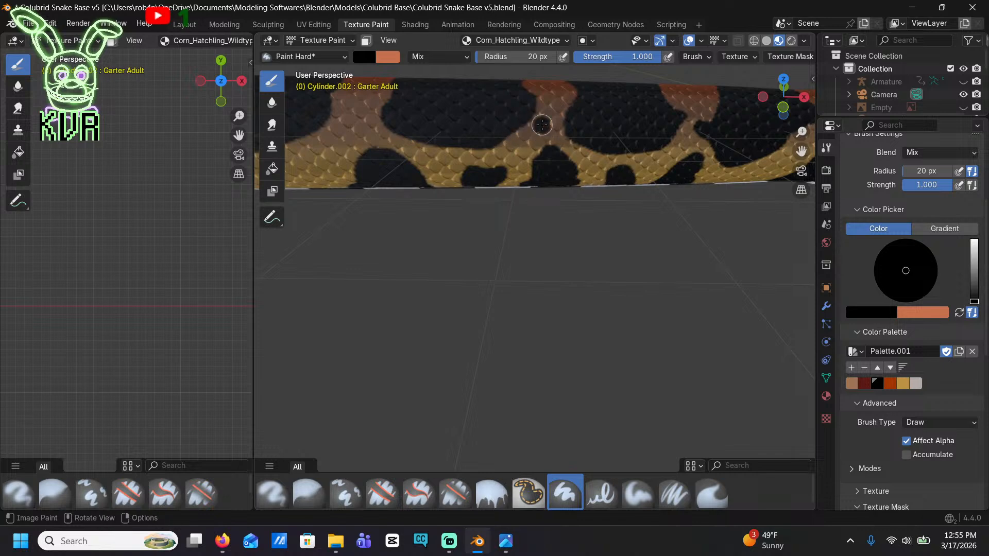
pyautogui.keyDown('shift'); pyautogui.moveTo(569, 123); pyautogui.dragTo(570, 159, button='middle'); pyautogui.keyUp('shift')
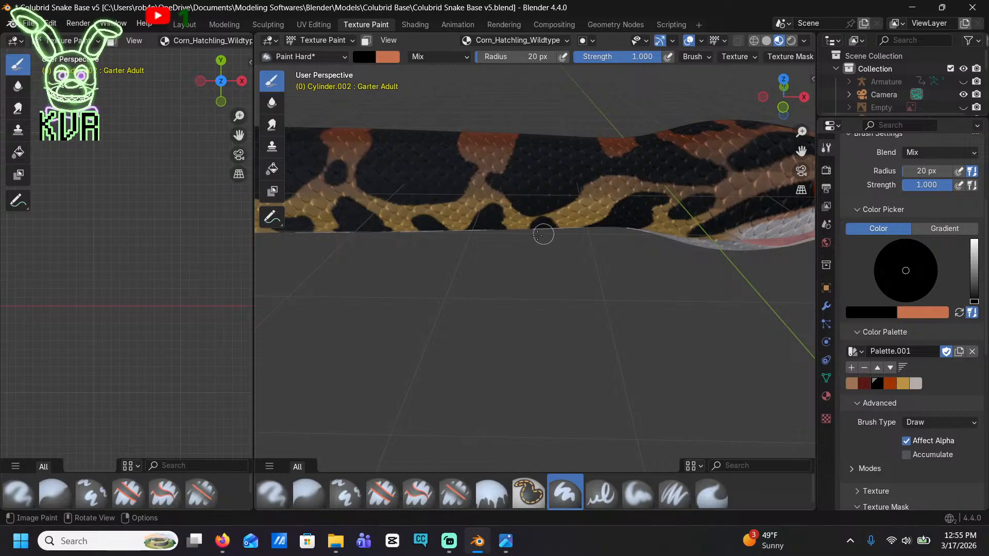
pyautogui.keyDown('shift'); pyautogui.moveTo(434, 212); pyautogui.dragTo(544, 189, button='middle'); pyautogui.keyUp('shift')
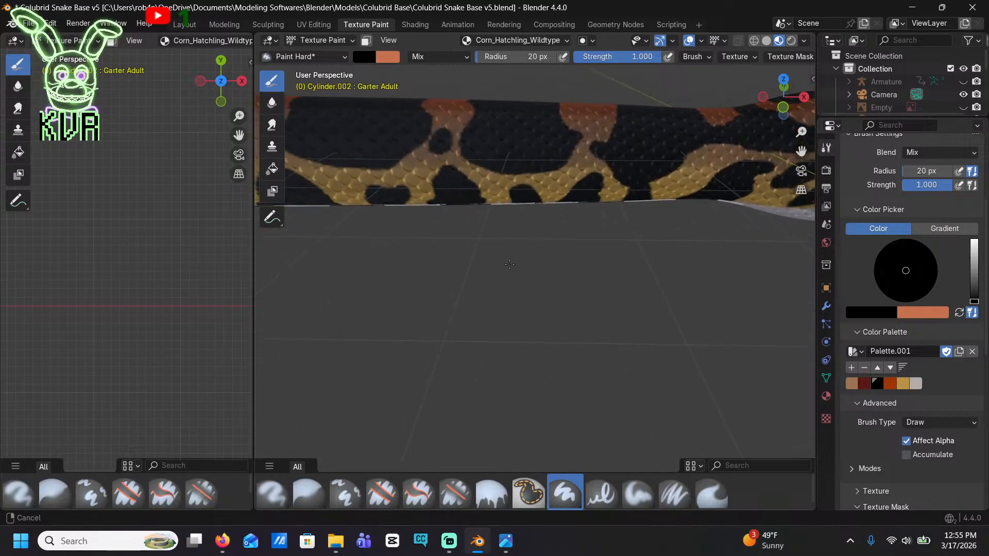
pyautogui.moveTo(455, 184)
pyautogui.keyDown('shift'); pyautogui.mouseDown(button='middle')
pyautogui.moveTo(593, 214)
pyautogui.moveTo(467, 206)
pyautogui.mouseUp(button='middle'); pyautogui.keyUp('shift')
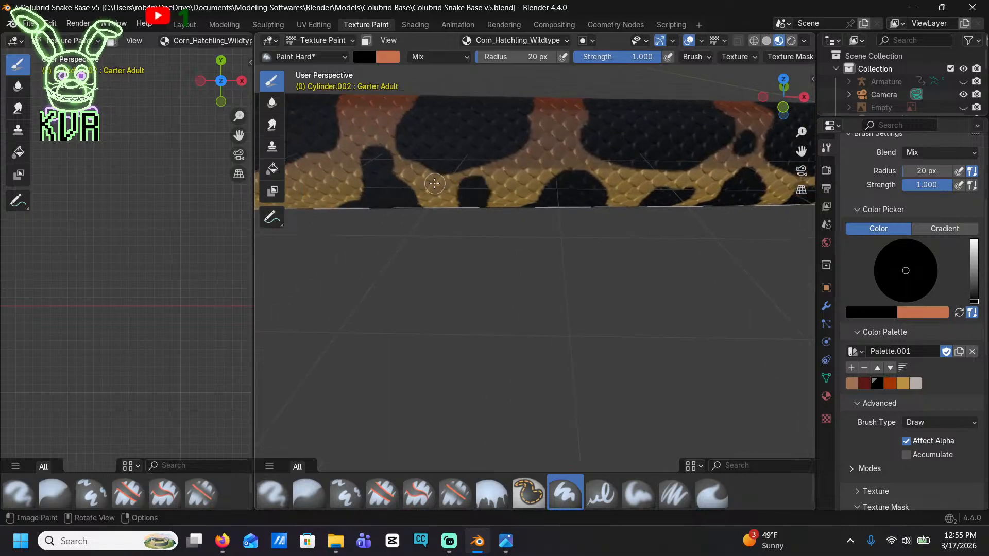
# Extend the small black lower-side spots from the yellow flank into the tan section, joining some to the saddles
pyautogui.moveTo(441, 205)
pyautogui.keyDown('shift'); pyautogui.mouseDown(button='middle')
pyautogui.moveTo(554, 183)
pyautogui.moveTo(630, 201)
pyautogui.mouseUp(button='middle'); pyautogui.keyUp('shift')
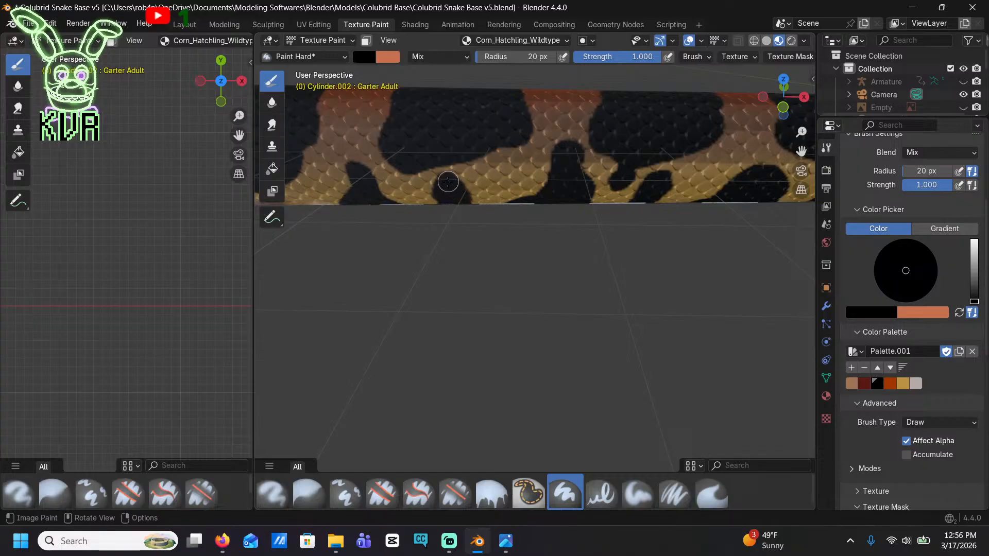
pyautogui.keyDown('shift'); pyautogui.moveTo(464, 203); pyautogui.dragTo(618, 180, button='middle'); pyautogui.keyUp('shift')
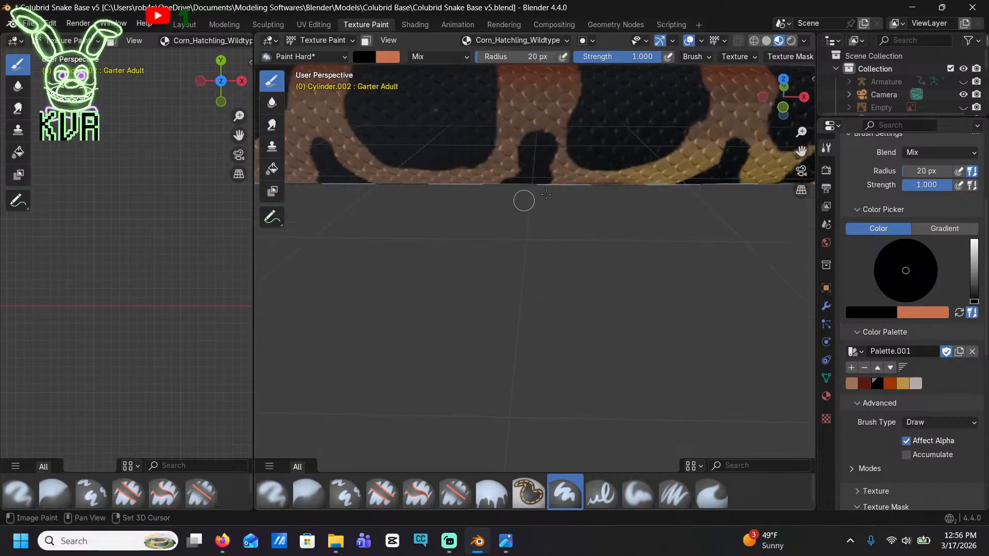
pyautogui.keyDown('shift'); pyautogui.moveTo(474, 172); pyautogui.dragTo(592, 216, button='middle'); pyautogui.keyUp('shift')
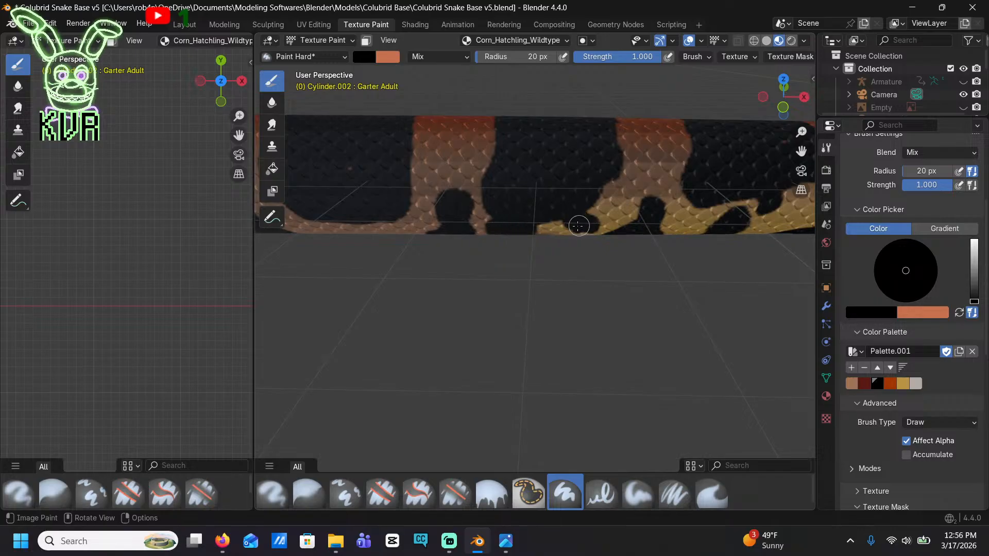
pyautogui.scroll(2, 574, 220)
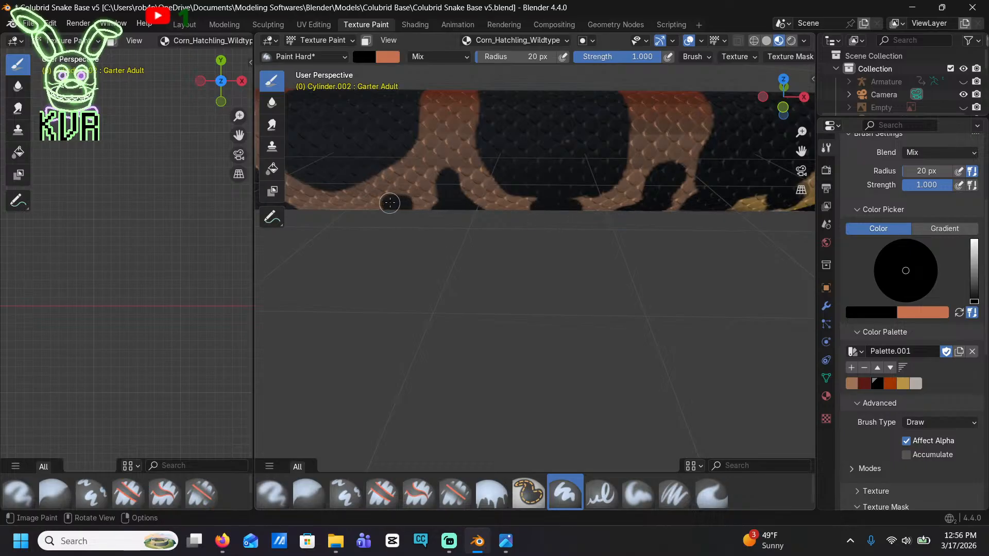
pyautogui.moveTo(509, 217)
pyautogui.keyDown('shift'); pyautogui.mouseDown(button='middle')
pyautogui.moveTo(507, 173)
pyautogui.moveTo(501, 189)
pyautogui.mouseUp(button='middle'); pyautogui.keyUp('shift')
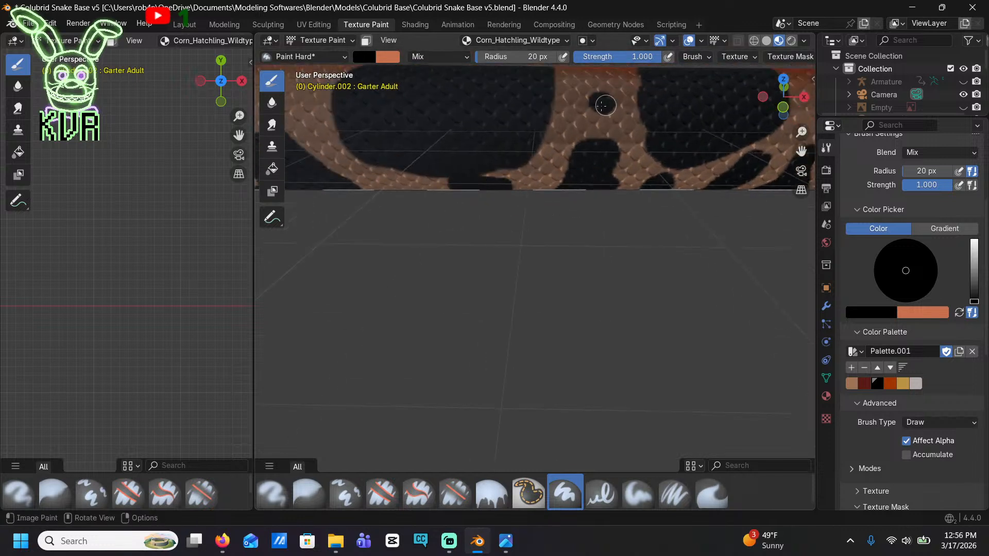
# Add a black spot on the tan band above a side blotch, and small spots along the adjoining lower edge
pyautogui.moveTo(605, 105); pyautogui.dragTo(611, 124)
pyautogui.moveTo(392, 167); pyautogui.dragTo(500, 208, button='middle')
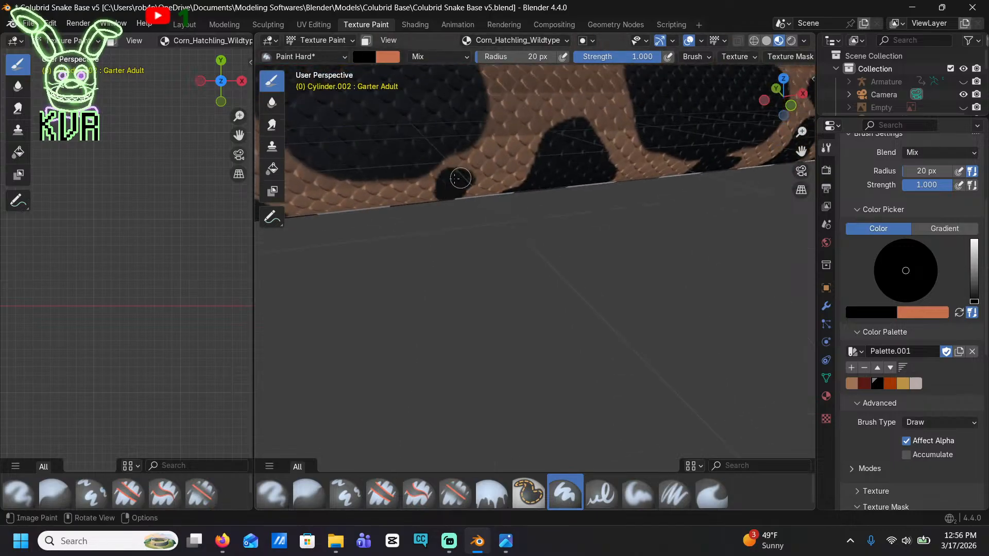
pyautogui.moveTo(453, 198); pyautogui.dragTo(426, 201)
pyautogui.keyDown('shift'); pyautogui.moveTo(346, 210); pyautogui.dragTo(441, 200, button='middle'); pyautogui.keyUp('shift')
pyautogui.moveTo(449, 195); pyautogui.dragTo(446, 193)
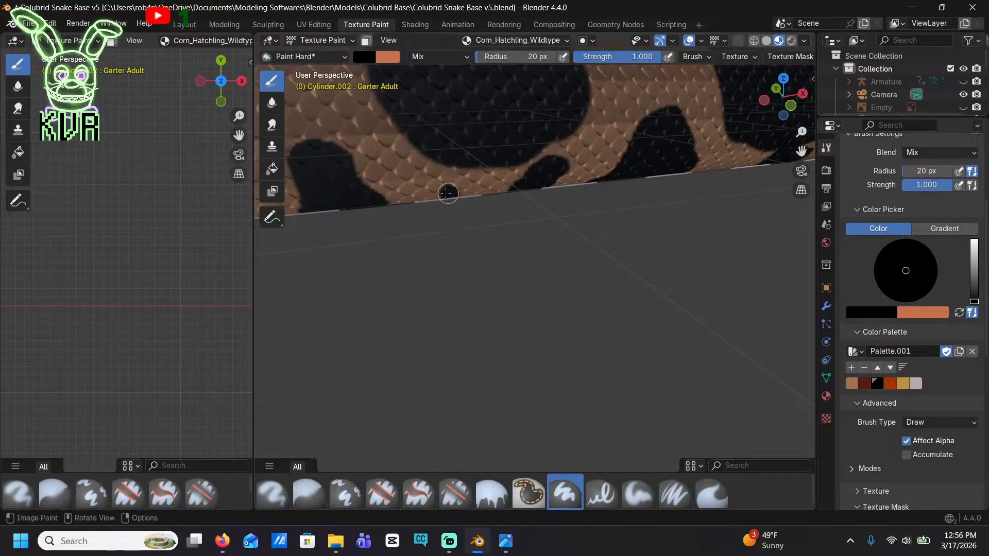
# Paint black patches linking the saddles to the belly edge and fill the neighbouring tan gaps with small spots
pyautogui.scroll(4, 438, 170)
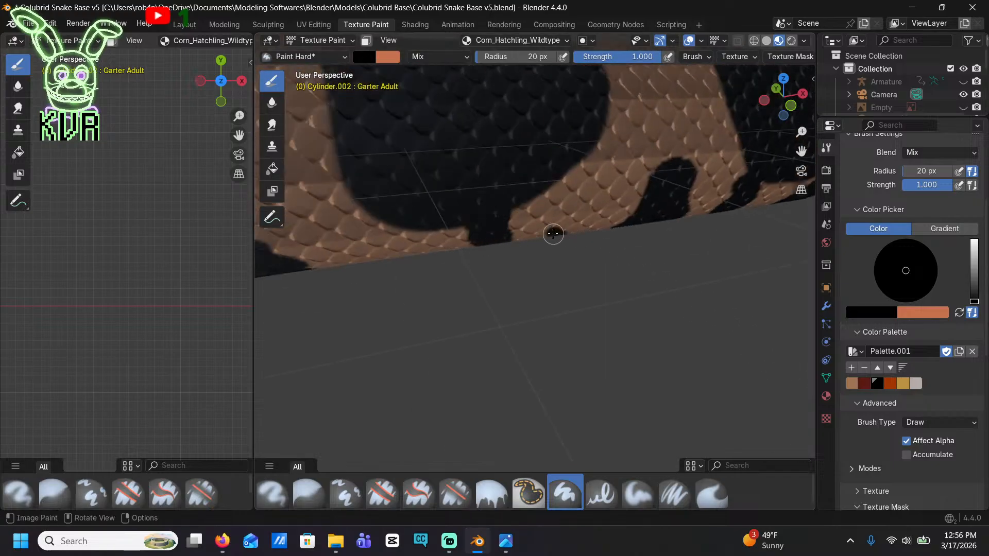
pyautogui.moveTo(355, 258)
pyautogui.mouseDown()
pyautogui.moveTo(343, 212)
pyautogui.moveTo(349, 178)
pyautogui.mouseUp()
pyautogui.moveTo(348, 178)
pyautogui.mouseDown(button='middle')
pyautogui.moveTo(359, 200)
pyautogui.moveTo(425, 190)
pyautogui.moveTo(491, 150)
pyautogui.moveTo(514, 234)
pyautogui.mouseUp(button='middle')
pyautogui.scroll(-6, 546, 309)
pyautogui.scroll(6, 561, 334)
pyautogui.keyDown('shift'); pyautogui.moveTo(562, 332); pyautogui.dragTo(639, 159, button='middle'); pyautogui.keyUp('shift')
pyautogui.scroll(-10, 571, 316)
pyautogui.scroll(8, 578, 314)
pyautogui.moveTo(625, 256); pyautogui.dragTo(609, 224, button='middle')
pyautogui.keyDown('shift'); pyautogui.moveTo(617, 277); pyautogui.dragTo(608, 361, button='middle'); pyautogui.keyUp('shift')
pyautogui.scroll(7, 607, 365)
pyautogui.moveTo(604, 394)
pyautogui.keyDown('shift'); pyautogui.mouseDown(button='middle')
pyautogui.moveTo(607, 411)
pyautogui.moveTo(673, 346)
pyautogui.mouseUp(button='middle'); pyautogui.keyUp('shift')
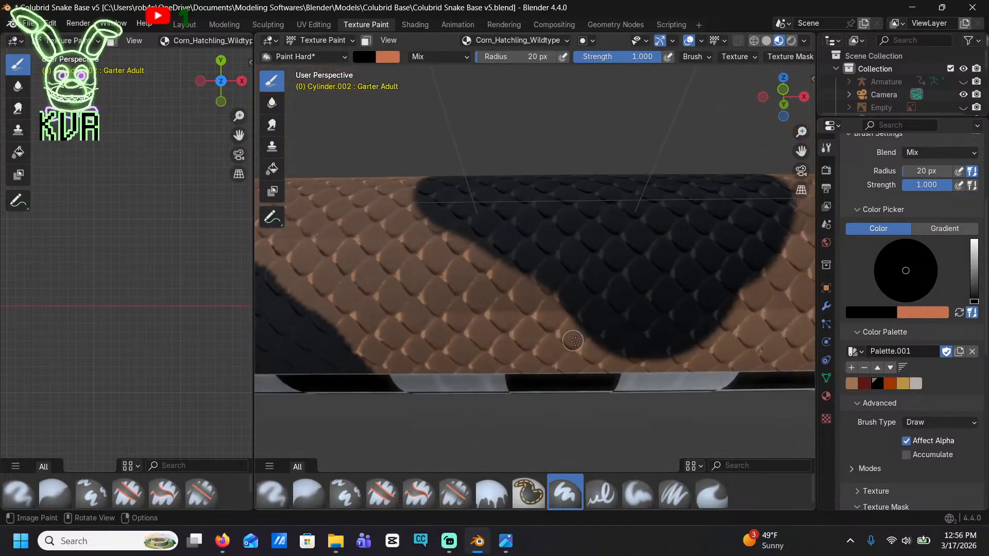
# Paint irregular black patches in the tan gap between a saddle's tapered lower edge and the adjacent side blotch
pyautogui.moveTo(649, 355)
pyautogui.mouseDown()
pyautogui.moveTo(742, 369)
pyautogui.moveTo(758, 309)
pyautogui.mouseUp()
pyautogui.moveTo(450, 305)
pyautogui.mouseDown()
pyautogui.moveTo(483, 324)
pyautogui.moveTo(443, 340)
pyautogui.moveTo(449, 357)
pyautogui.mouseUp()
pyautogui.moveTo(466, 381); pyautogui.dragTo(453, 269, button='middle')
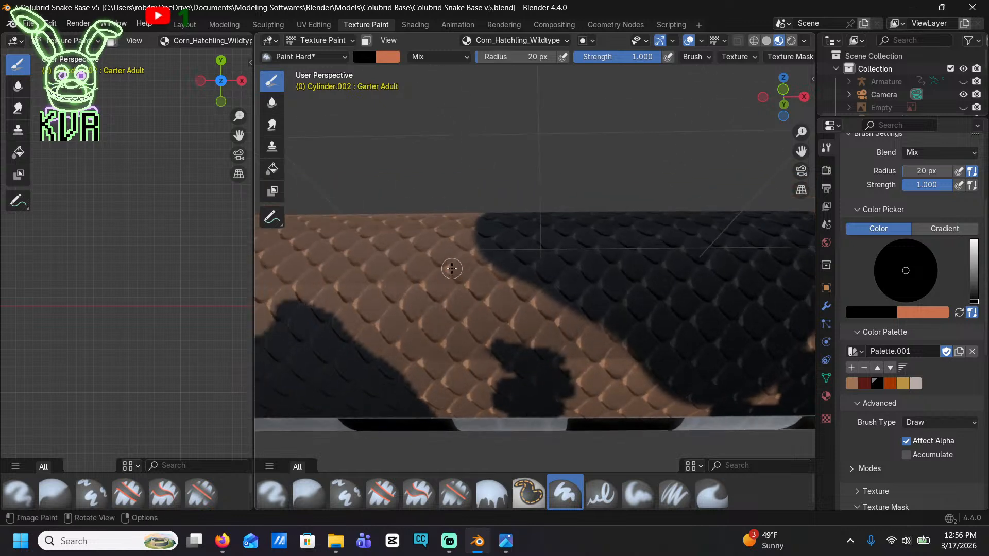
pyautogui.moveTo(452, 269); pyautogui.dragTo(448, 330)
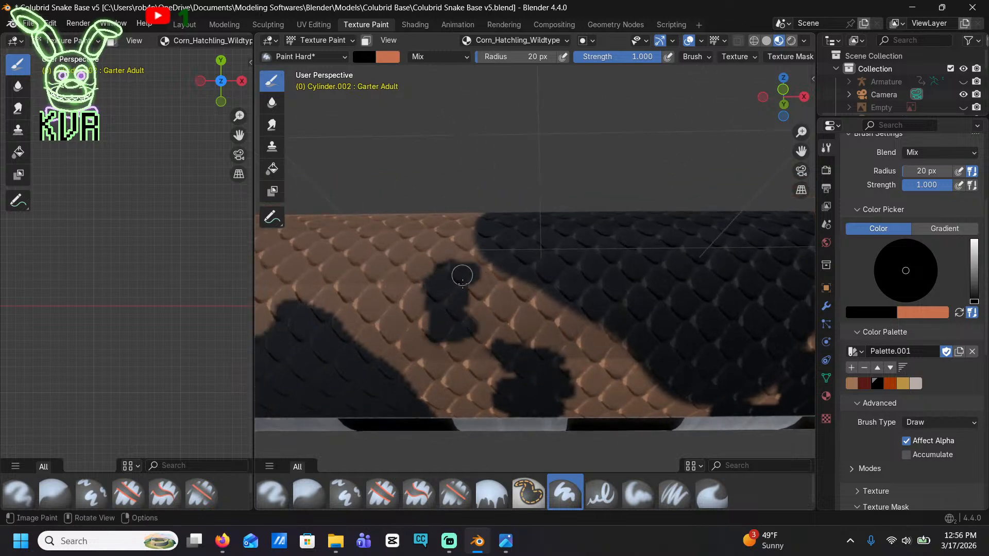
pyautogui.moveTo(461, 274)
pyautogui.mouseDown(button='middle')
pyautogui.moveTo(416, 310)
pyautogui.moveTo(634, 310)
pyautogui.mouseUp(button='middle')
# Paint an isolated black patch on a tan band and a broad black patch joining the next saddle to the belly edge
pyautogui.moveTo(455, 330)
pyautogui.mouseDown()
pyautogui.moveTo(476, 334)
pyautogui.moveTo(450, 353)
pyautogui.moveTo(453, 380)
pyautogui.moveTo(452, 330)
pyautogui.moveTo(463, 333)
pyautogui.moveTo(415, 383)
pyautogui.mouseUp()
pyautogui.moveTo(414, 384)
pyautogui.mouseDown(button='middle')
pyautogui.moveTo(414, 395)
pyautogui.moveTo(482, 276)
pyautogui.mouseUp(button='middle')
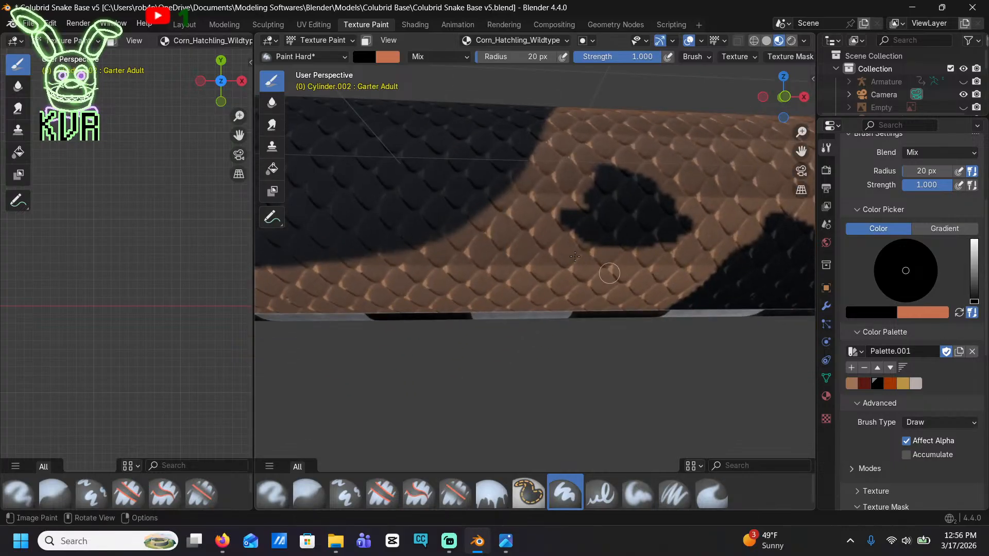
pyautogui.moveTo(482, 276)
pyautogui.mouseDown()
pyautogui.moveTo(455, 281)
pyautogui.moveTo(465, 299)
pyautogui.moveTo(490, 263)
pyautogui.moveTo(483, 251)
pyautogui.moveTo(483, 267)
pyautogui.mouseUp()
pyautogui.moveTo(483, 266)
pyautogui.keyDown('shift'); pyautogui.mouseDown(button='middle')
pyautogui.moveTo(503, 252)
pyautogui.moveTo(697, 243)
pyautogui.mouseUp(button='middle'); pyautogui.keyUp('shift')
pyautogui.moveTo(482, 262)
pyautogui.mouseDown()
pyautogui.moveTo(498, 273)
pyautogui.moveTo(461, 276)
pyautogui.moveTo(477, 254)
pyautogui.moveTo(443, 265)
pyautogui.mouseUp()
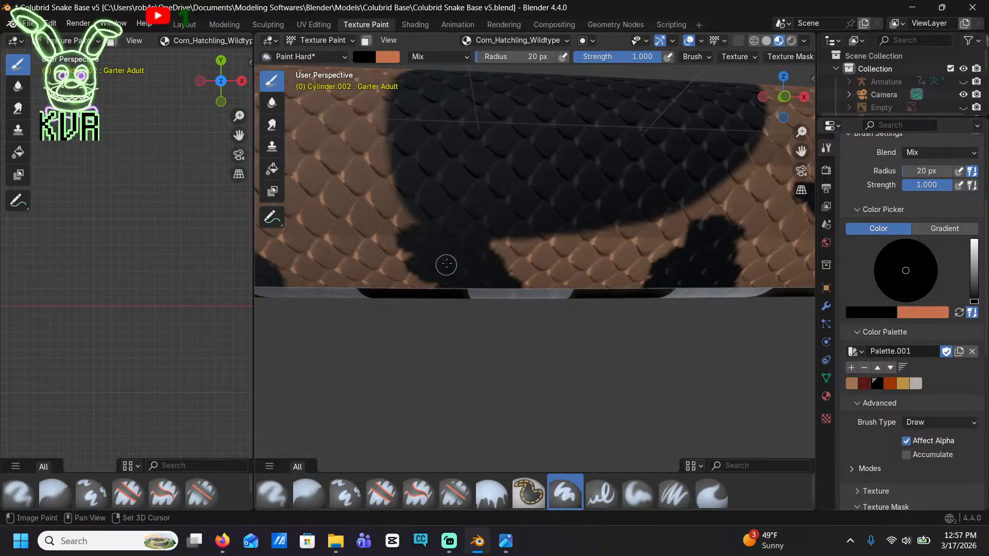
pyautogui.moveTo(443, 264)
pyautogui.mouseDown(button='middle')
pyautogui.moveTo(703, 285)
pyautogui.moveTo(690, 278)
pyautogui.mouseUp(button='middle')
# Paint ragged black patches on the tan band beside the next saddle and fill the gap at the saddle's lower corner
pyautogui.moveTo(562, 241)
pyautogui.mouseDown()
pyautogui.moveTo(581, 194)
pyautogui.moveTo(563, 165)
pyautogui.moveTo(572, 189)
pyautogui.moveTo(545, 212)
pyautogui.mouseUp()
pyautogui.moveTo(545, 212); pyautogui.dragTo(646, 287, button='middle')
pyautogui.moveTo(432, 166)
pyautogui.mouseDown()
pyautogui.moveTo(480, 170)
pyautogui.moveTo(484, 196)
pyautogui.moveTo(453, 181)
pyautogui.moveTo(437, 212)
pyautogui.moveTo(439, 231)
pyautogui.moveTo(471, 247)
pyautogui.mouseUp()
pyautogui.keyDown('shift'); pyautogui.moveTo(471, 247); pyautogui.dragTo(633, 192, button='middle'); pyautogui.keyUp('shift')
pyautogui.moveTo(515, 239)
pyautogui.mouseDown()
pyautogui.moveTo(550, 251)
pyautogui.moveTo(541, 266)
pyautogui.moveTo(580, 198)
pyautogui.moveTo(572, 189)
pyautogui.mouseUp()
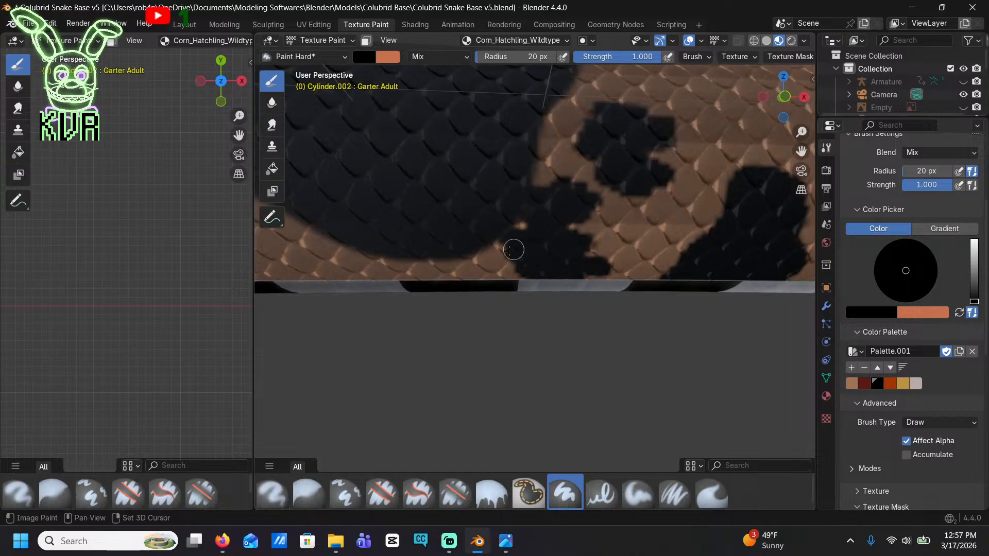
pyautogui.keyDown('shift'); pyautogui.moveTo(512, 247); pyautogui.dragTo(597, 233, button='middle'); pyautogui.keyUp('shift')
pyautogui.moveTo(548, 237)
pyautogui.mouseDown()
pyautogui.moveTo(507, 188)
pyautogui.moveTo(524, 221)
pyautogui.moveTo(516, 244)
pyautogui.mouseUp()
pyautogui.keyDown('shift'); pyautogui.moveTo(515, 244); pyautogui.dragTo(721, 324, button='middle'); pyautogui.keyUp('shift')
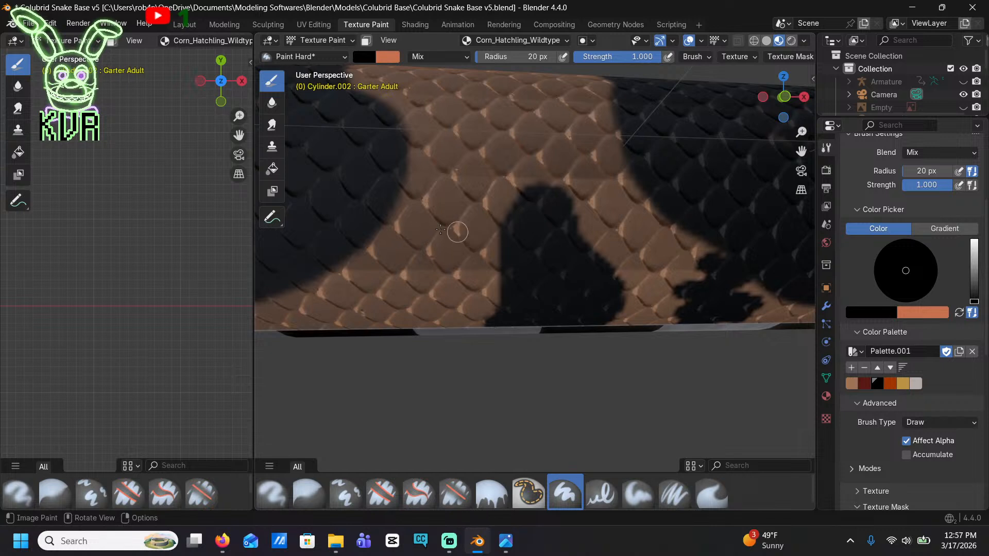
# Paint tall, jagged black patches in the tan gaps between the saddles and side blotches, down to the belly edge
pyautogui.moveTo(440, 229)
pyautogui.mouseDown()
pyautogui.moveTo(415, 287)
pyautogui.moveTo(412, 324)
pyautogui.mouseUp()
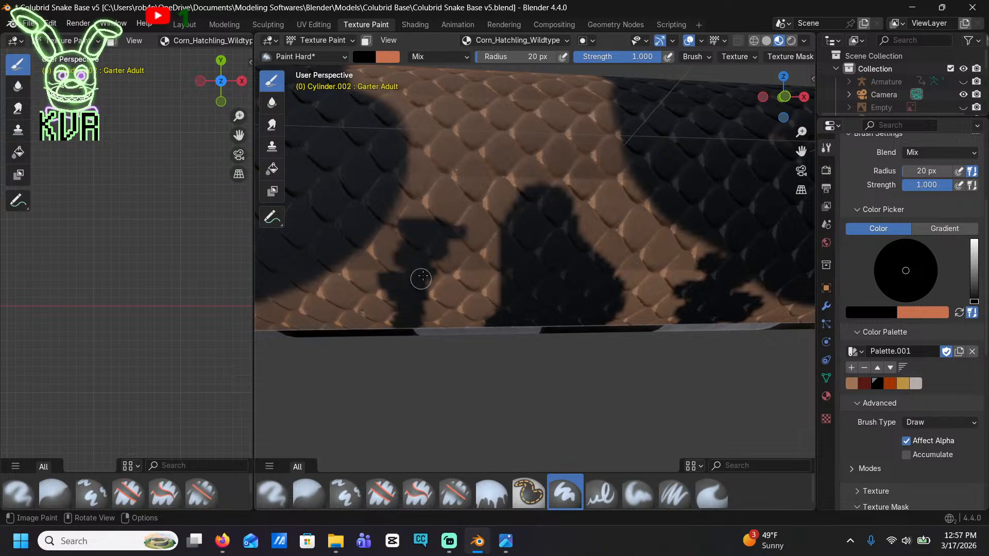
pyautogui.keyDown('shift'); pyautogui.moveTo(431, 287); pyautogui.dragTo(682, 219, button='middle'); pyautogui.keyUp('shift')
pyautogui.moveTo(559, 259)
pyautogui.mouseDown()
pyautogui.moveTo(501, 267)
pyautogui.moveTo(507, 251)
pyautogui.moveTo(538, 245)
pyautogui.mouseUp()
pyautogui.moveTo(416, 274)
pyautogui.keyDown('shift'); pyautogui.mouseDown(button='middle')
pyautogui.moveTo(624, 251)
pyautogui.moveTo(747, 282)
pyautogui.mouseUp(button='middle'); pyautogui.keyUp('shift')
pyautogui.moveTo(514, 283)
pyautogui.mouseDown()
pyautogui.moveTo(505, 249)
pyautogui.moveTo(519, 165)
pyautogui.moveTo(528, 182)
pyautogui.mouseUp()
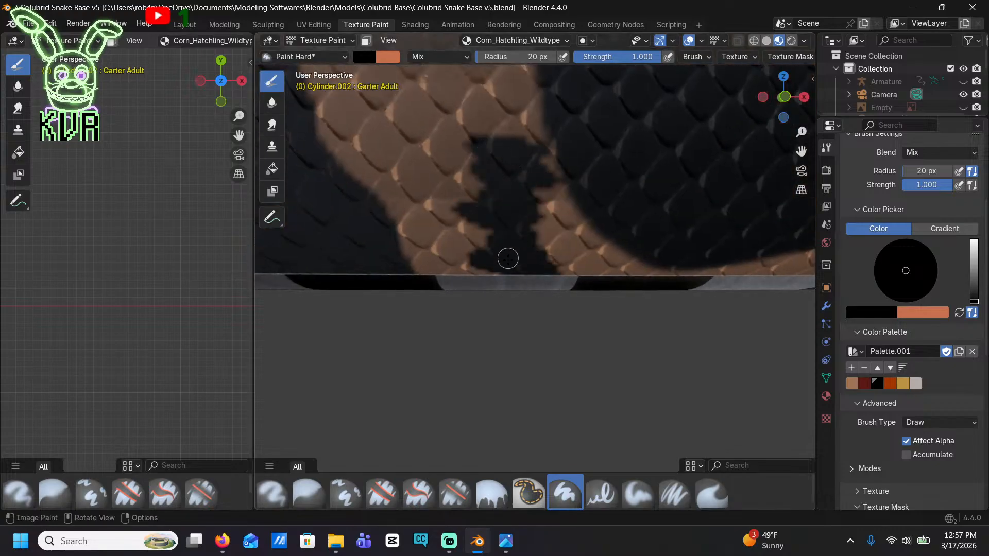
pyautogui.moveTo(412, 292)
pyautogui.keyDown('shift'); pyautogui.mouseDown(button='middle')
pyautogui.moveTo(681, 320)
pyautogui.moveTo(736, 382)
pyautogui.mouseUp(button='middle'); pyautogui.keyUp('shift')
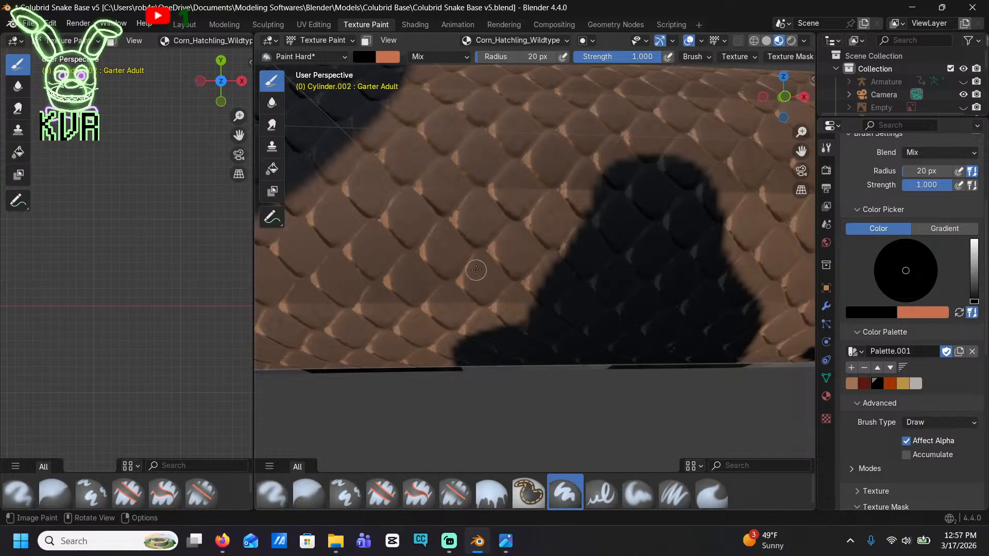
# Zoom out and add smaller black spots beside the side blotches, connecting patches below the saddle, and a round tan-band spot
pyautogui.scroll(-6, 476, 270)
pyautogui.keyDown('shift'); pyautogui.moveTo(513, 264); pyautogui.dragTo(582, 260, button='middle'); pyautogui.keyUp('shift')
pyautogui.moveTo(514, 295)
pyautogui.mouseDown()
pyautogui.moveTo(556, 291)
pyautogui.moveTo(499, 268)
pyautogui.mouseUp()
pyautogui.keyDown('shift'); pyautogui.moveTo(499, 268); pyautogui.dragTo(561, 302, button='middle'); pyautogui.keyUp('shift')
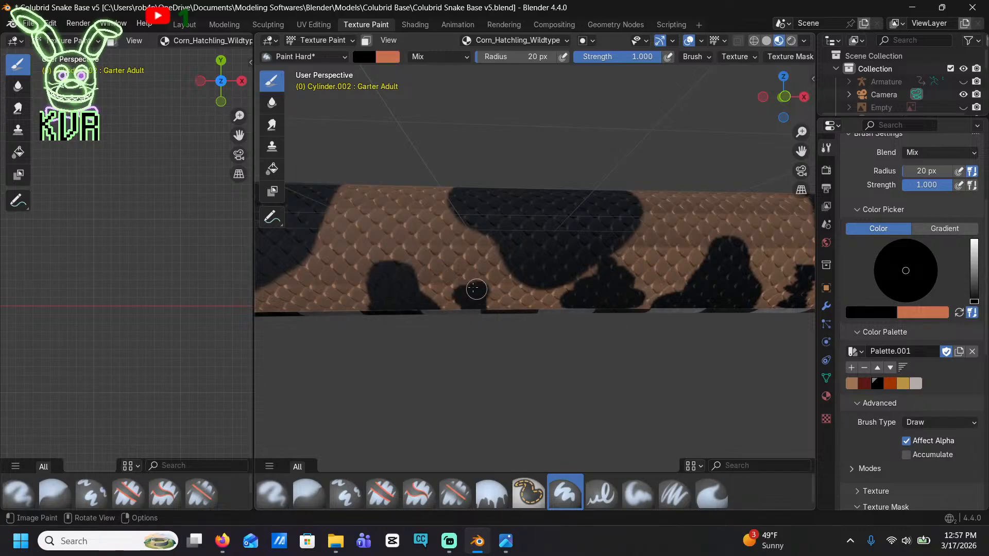
pyautogui.keyDown('shift'); pyautogui.moveTo(523, 292); pyautogui.dragTo(594, 314, button='middle'); pyautogui.keyUp('shift')
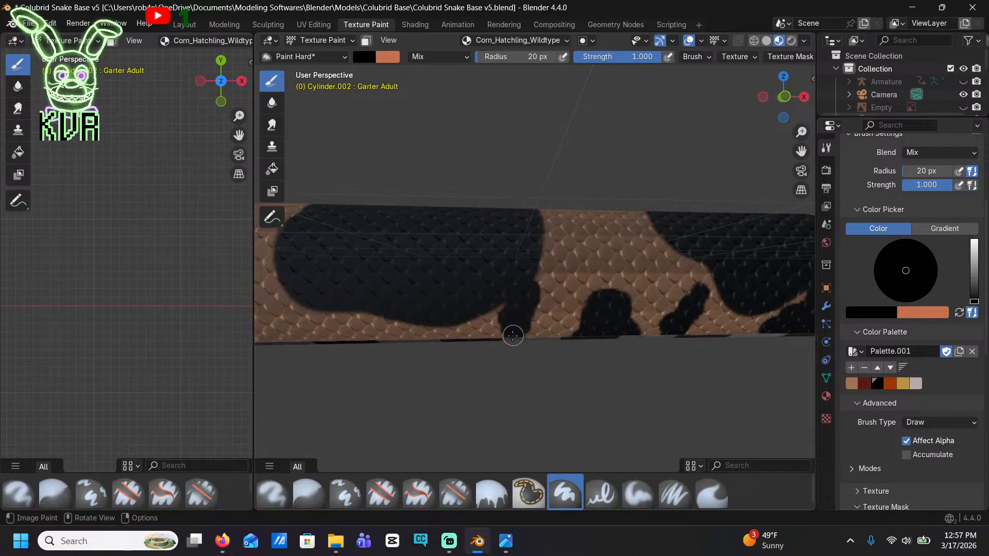
pyautogui.keyDown('shift'); pyautogui.moveTo(513, 335); pyautogui.dragTo(553, 324, button='middle'); pyautogui.keyUp('shift')
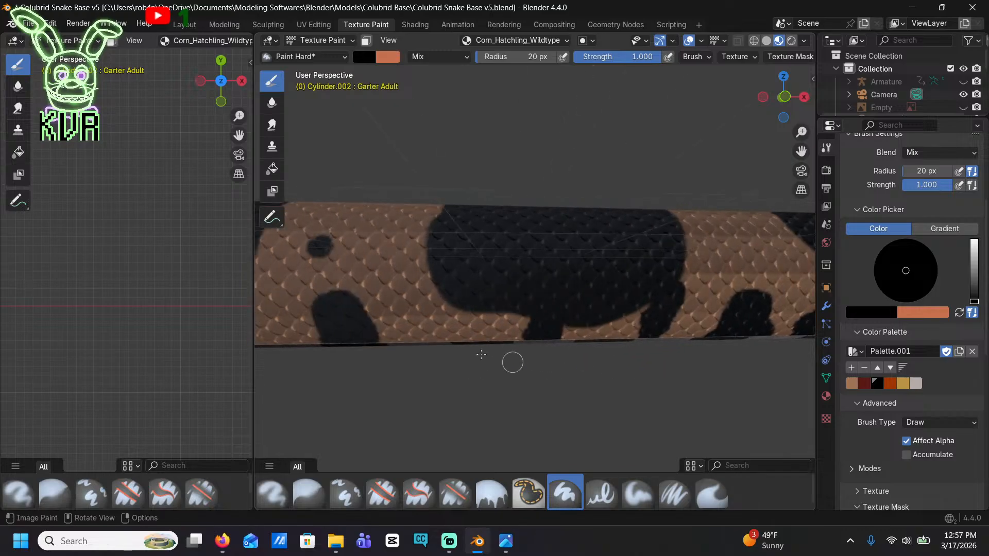
pyautogui.keyDown('shift'); pyautogui.moveTo(424, 360); pyautogui.dragTo(595, 348, button='middle'); pyautogui.keyUp('shift')
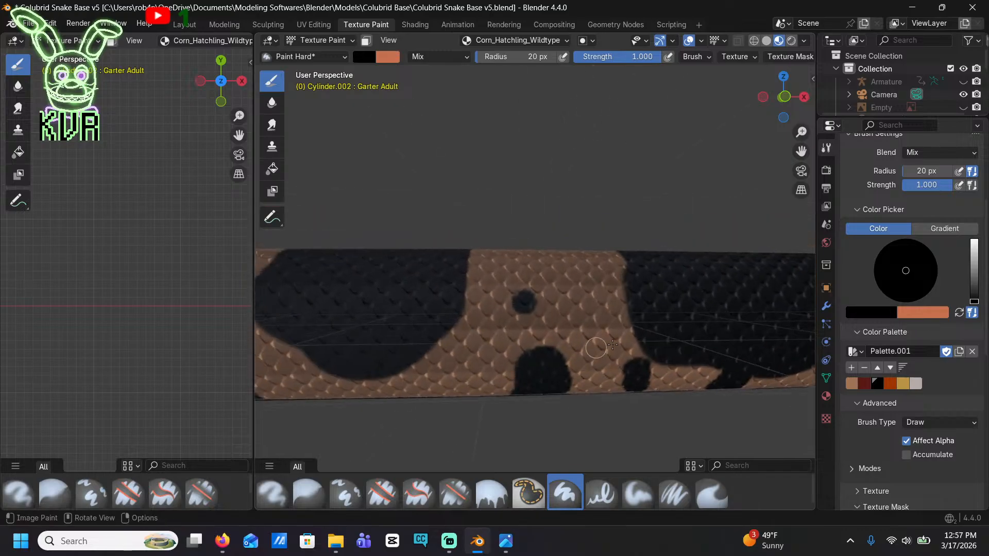
# Paint small black lower-side spots along the next saddles and a curved patch against one saddle's edge
pyautogui.moveTo(626, 364); pyautogui.dragTo(635, 384)
pyautogui.keyDown('shift'); pyautogui.moveTo(539, 402); pyautogui.dragTo(638, 369, button='middle'); pyautogui.keyUp('shift')
pyautogui.moveTo(538, 327)
pyautogui.mouseDown()
pyautogui.moveTo(561, 332)
pyautogui.moveTo(532, 347)
pyautogui.moveTo(529, 369)
pyautogui.moveTo(553, 368)
pyautogui.mouseUp()
pyautogui.keyDown('shift'); pyautogui.moveTo(437, 384); pyautogui.dragTo(618, 385, button='middle'); pyautogui.keyUp('shift')
pyautogui.moveTo(613, 337); pyautogui.dragTo(611, 374)
pyautogui.keyDown('shift'); pyautogui.moveTo(535, 259); pyautogui.dragTo(620, 267, button='middle'); pyautogui.keyUp('shift')
pyautogui.moveTo(620, 267); pyautogui.dragTo(636, 337)
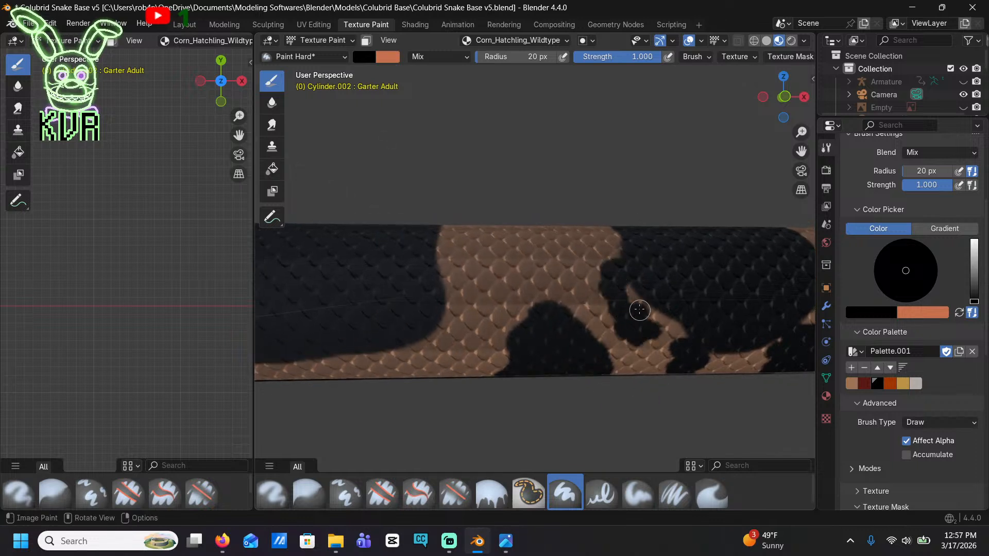
# Paint small black spots and short extensions along the lower edge of the next long saddle
pyautogui.keyDown('shift'); pyautogui.moveTo(448, 359); pyautogui.dragTo(582, 332, button='middle'); pyautogui.keyUp('shift')
pyautogui.moveTo(582, 333); pyautogui.dragTo(586, 335)
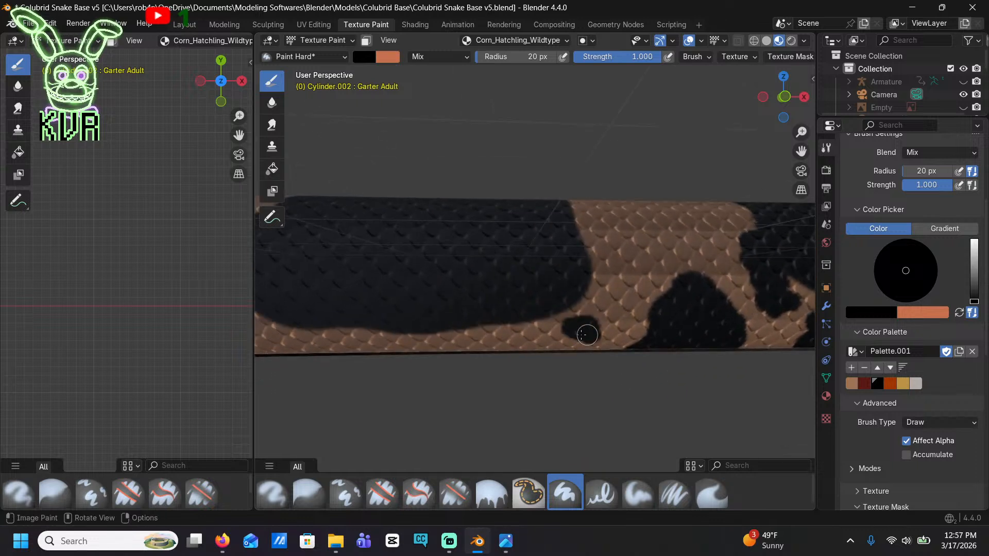
pyautogui.keyDown('shift'); pyautogui.moveTo(522, 374); pyautogui.dragTo(634, 356, button='middle'); pyautogui.keyUp('shift')
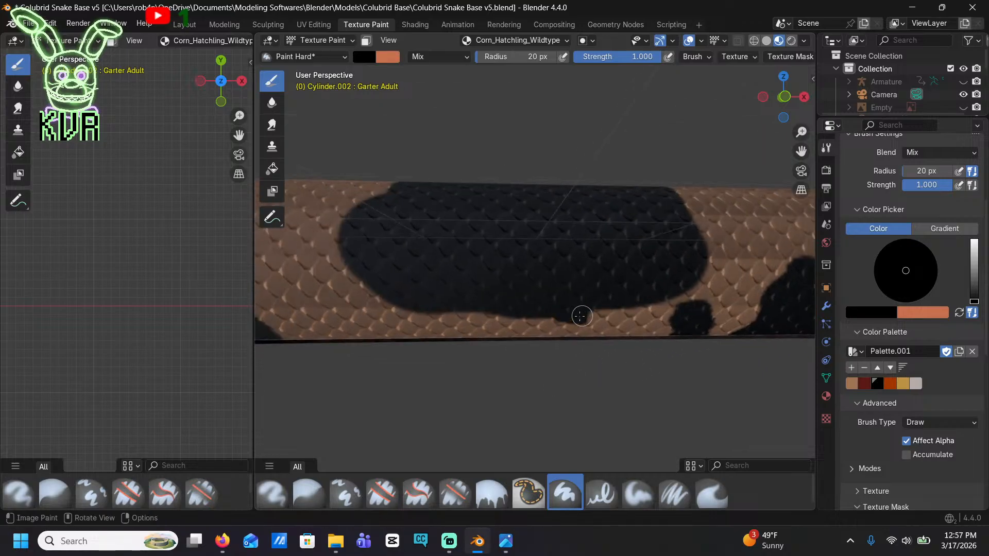
pyautogui.keyDown('shift'); pyautogui.moveTo(413, 353); pyautogui.dragTo(594, 326, button='middle'); pyautogui.keyUp('shift')
pyautogui.moveTo(596, 279); pyautogui.dragTo(603, 298)
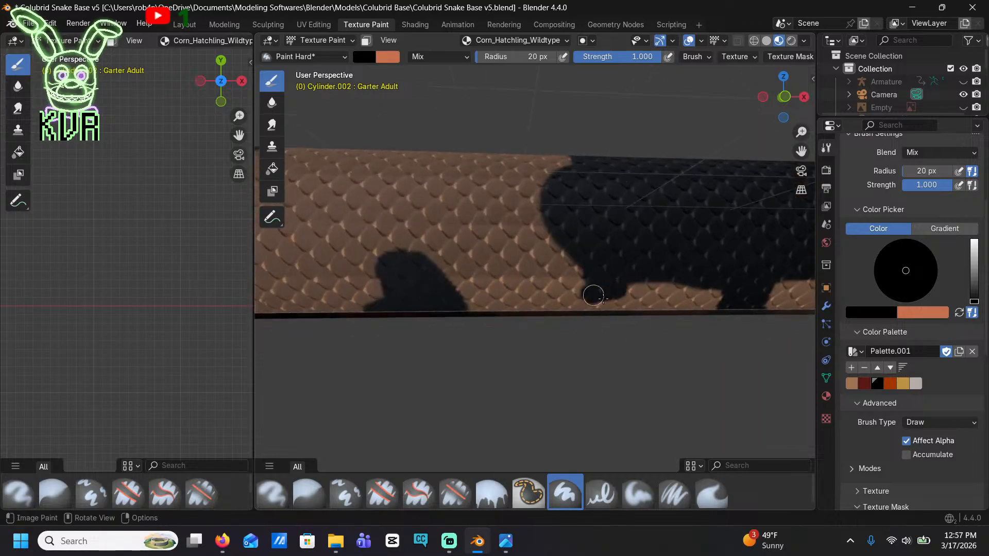
# Paint jagged black patches down to the belly edge on both sides of the low blotch between two saddles, and extend the blotch's top
pyautogui.keyDown('shift'); pyautogui.moveTo(545, 335); pyautogui.dragTo(623, 360, button='middle'); pyautogui.keyUp('shift')
pyautogui.moveTo(573, 226)
pyautogui.mouseDown()
pyautogui.moveTo(587, 268)
pyautogui.moveTo(569, 291)
pyautogui.moveTo(585, 319)
pyautogui.mouseUp()
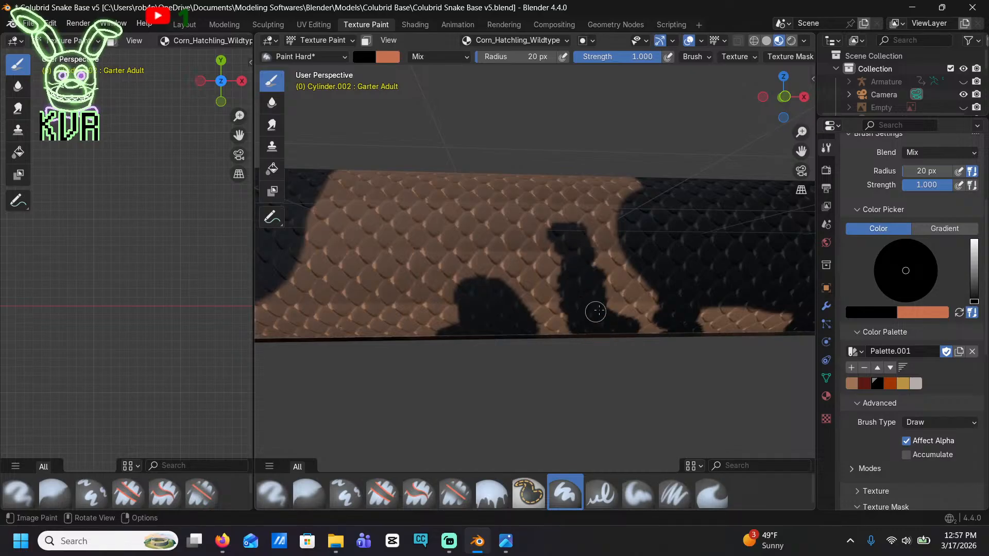
pyautogui.keyDown('shift'); pyautogui.moveTo(396, 284); pyautogui.dragTo(624, 276, button='middle'); pyautogui.keyUp('shift')
pyautogui.moveTo(600, 248)
pyautogui.mouseDown()
pyautogui.moveTo(638, 256)
pyautogui.moveTo(549, 280)
pyautogui.moveTo(585, 302)
pyautogui.moveTo(593, 325)
pyautogui.mouseUp()
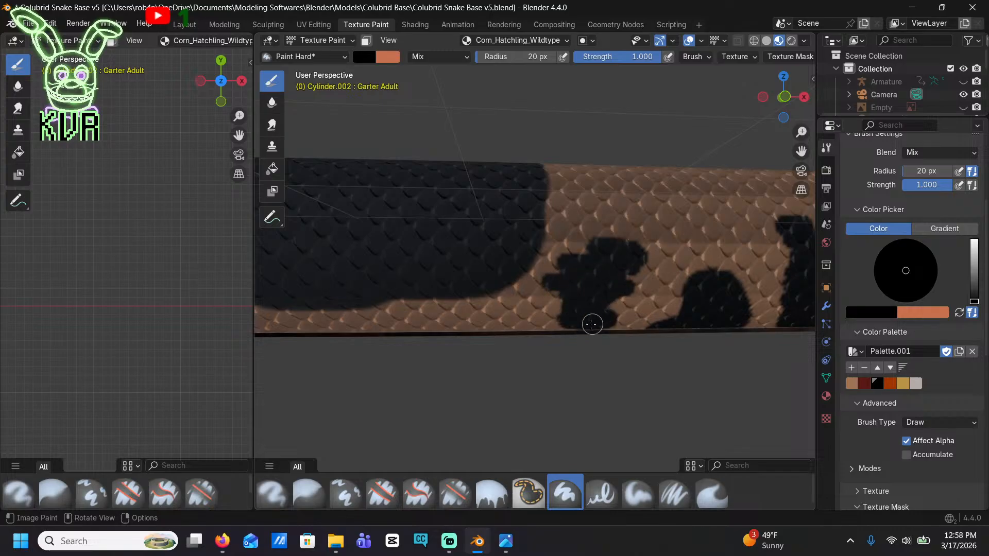
pyautogui.moveTo(702, 263); pyautogui.dragTo(698, 250)
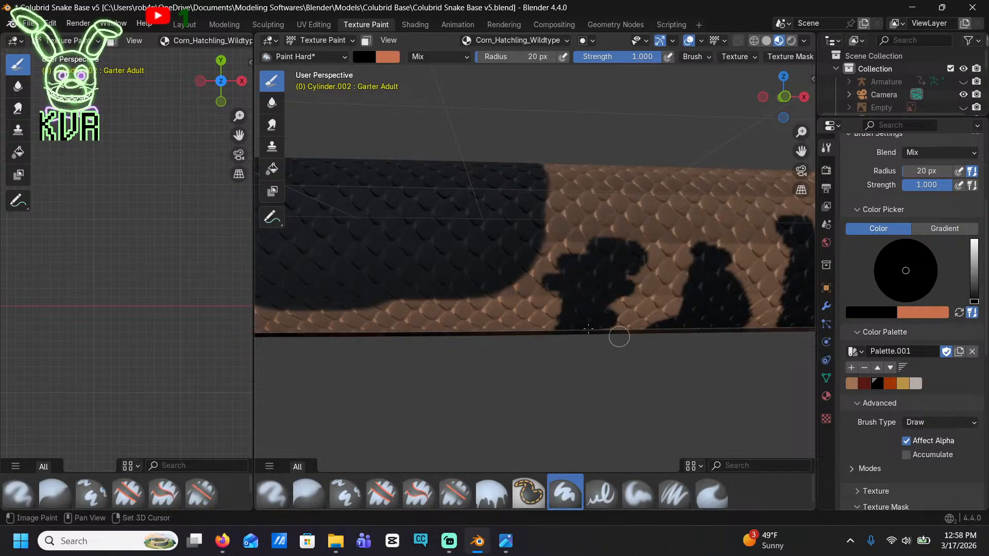
pyautogui.moveTo(617, 337)
pyautogui.keyDown('shift'); pyautogui.mouseDown(button='middle')
pyautogui.moveTo(715, 292)
pyautogui.moveTo(771, 281)
pyautogui.mouseUp(button='middle'); pyautogui.keyUp('shift')
# Paint black extensions beneath the next two saddles and jagged patches in the tan gap on either side of the blotch between them
pyautogui.moveTo(560, 254)
pyautogui.mouseDown()
pyautogui.moveTo(581, 253)
pyautogui.moveTo(557, 264)
pyautogui.moveTo(584, 268)
pyautogui.mouseUp()
pyautogui.keyDown('shift'); pyautogui.moveTo(585, 267); pyautogui.dragTo(626, 259, button='middle'); pyautogui.keyUp('shift')
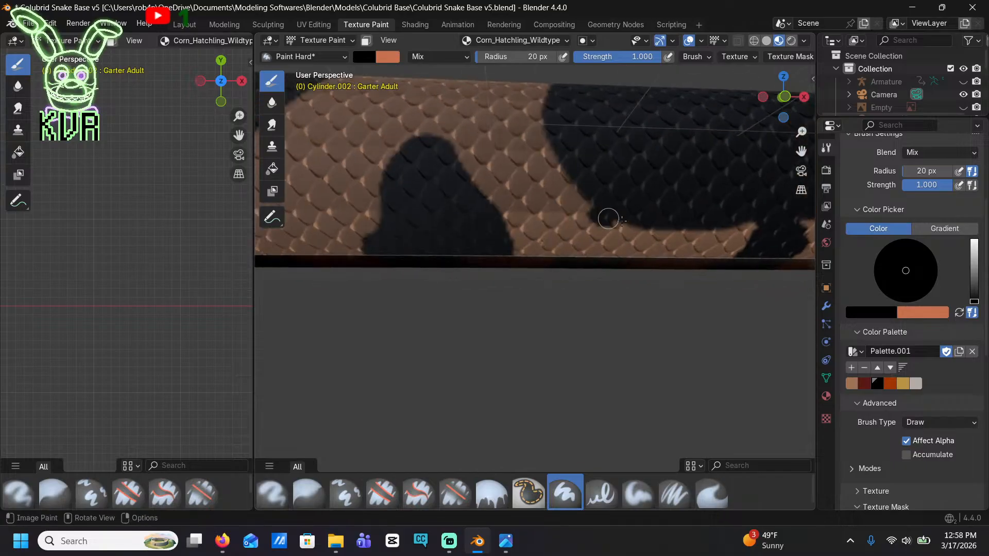
pyautogui.moveTo(608, 218); pyautogui.dragTo(597, 248)
pyautogui.moveTo(524, 144); pyautogui.dragTo(525, 194)
pyautogui.moveTo(513, 144)
pyautogui.keyDown('shift'); pyautogui.mouseDown(button='middle')
pyautogui.moveTo(587, 186)
pyautogui.moveTo(664, 175)
pyautogui.mouseUp(button='middle'); pyautogui.keyUp('shift')
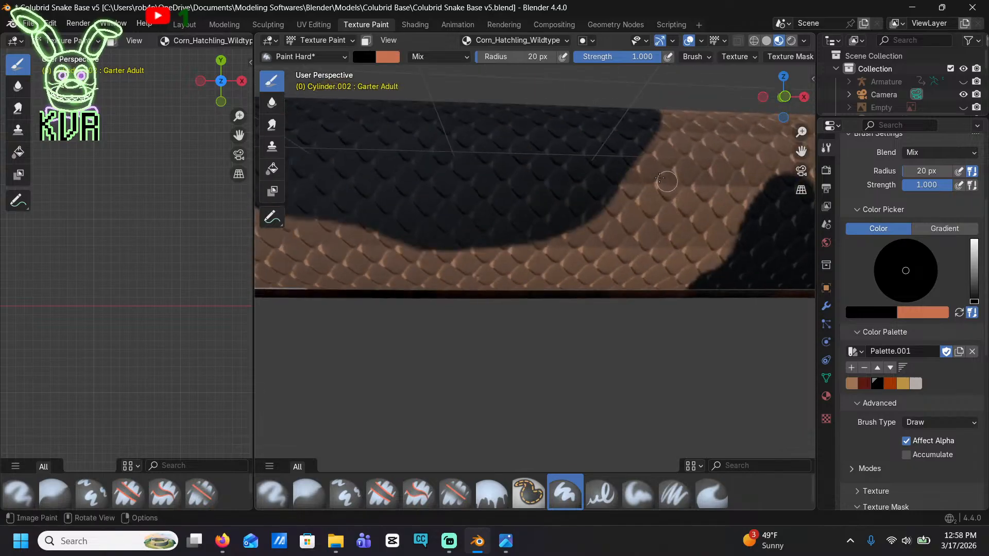
pyautogui.moveTo(664, 175)
pyautogui.mouseDown()
pyautogui.moveTo(625, 184)
pyautogui.moveTo(644, 267)
pyautogui.mouseUp()
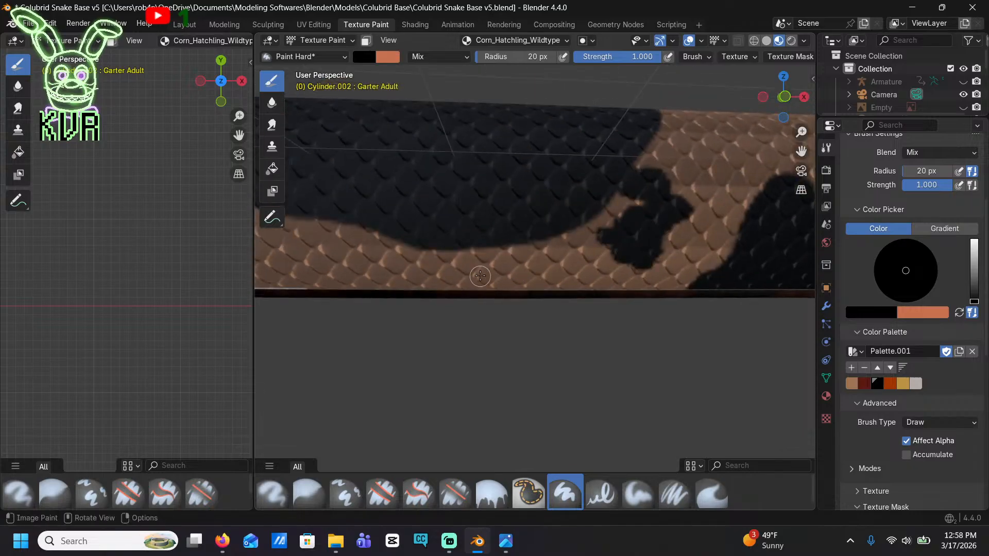
pyautogui.moveTo(481, 277)
pyautogui.mouseDown()
pyautogui.moveTo(514, 280)
pyautogui.moveTo(500, 257)
pyautogui.moveTo(508, 247)
pyautogui.mouseUp()
pyautogui.keyDown('shift'); pyautogui.moveTo(479, 283); pyautogui.dragTo(744, 244, button='middle'); pyautogui.keyUp('shift')
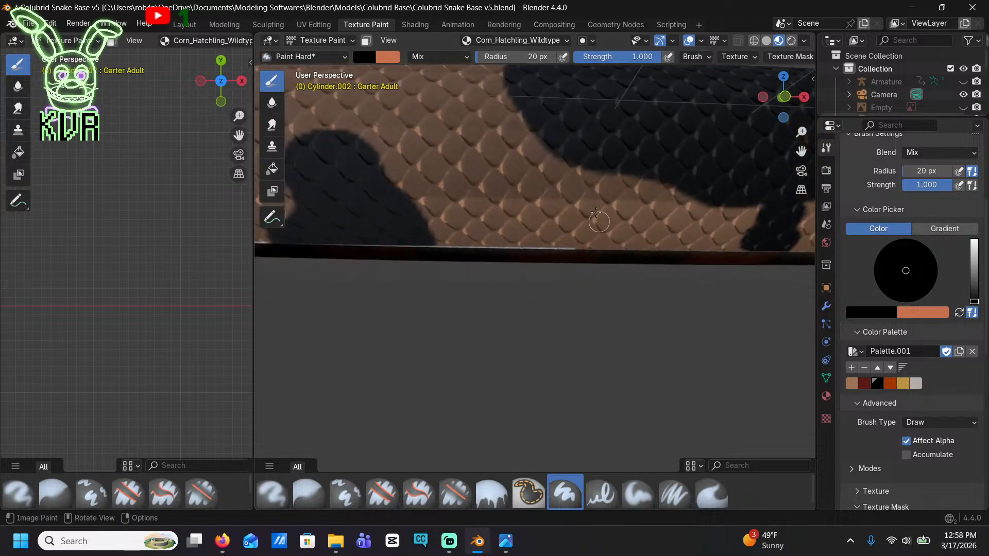
# Paint a short black patch beneath the next saddle and narrow jagged columns on both sides of the rounded side blotch
pyautogui.moveTo(579, 186)
pyautogui.mouseDown()
pyautogui.moveTo(609, 196)
pyautogui.moveTo(610, 240)
pyautogui.moveTo(590, 256)
pyautogui.mouseUp()
pyautogui.keyDown('shift'); pyautogui.moveTo(527, 267); pyautogui.dragTo(605, 323, button='middle'); pyautogui.keyUp('shift')
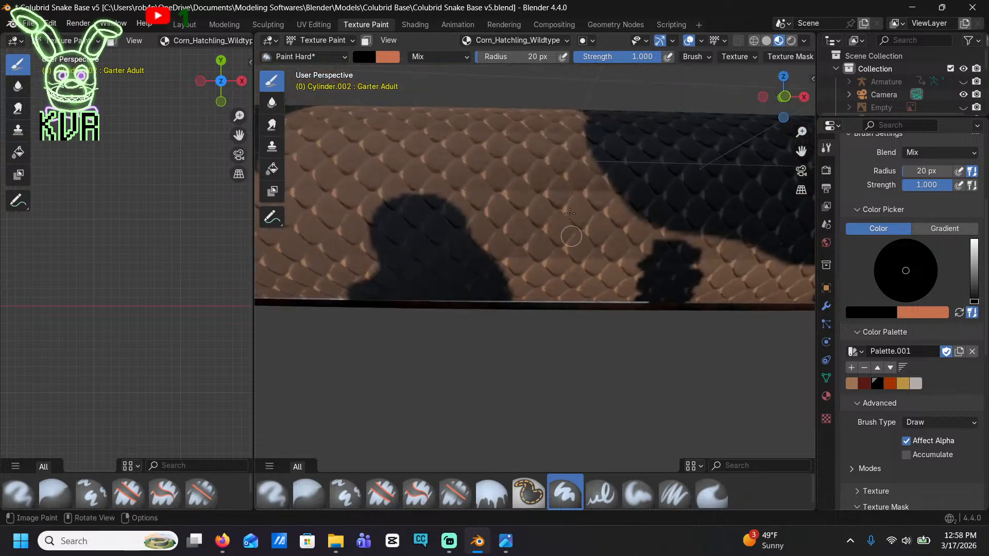
pyautogui.moveTo(565, 183); pyautogui.dragTo(576, 291)
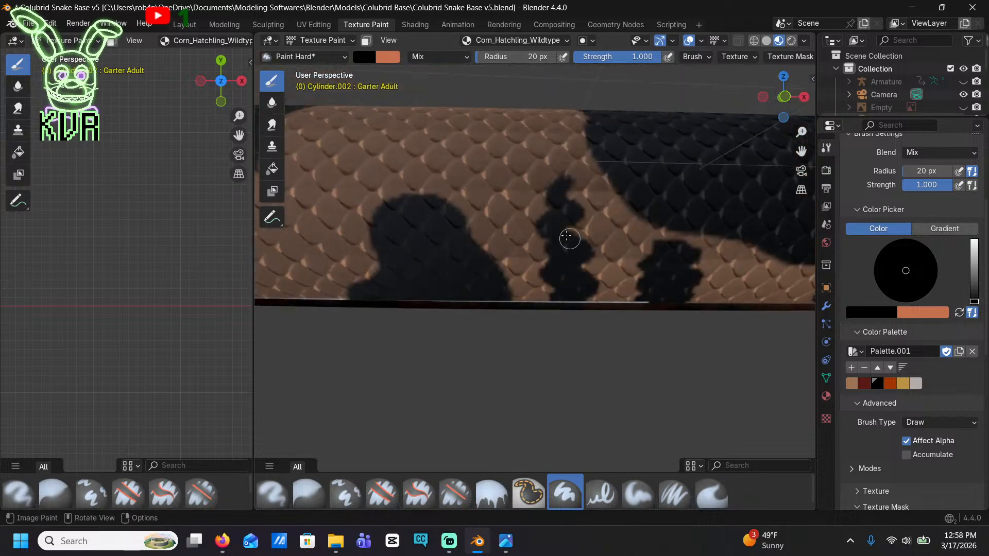
pyautogui.keyDown('shift'); pyautogui.moveTo(401, 243); pyautogui.dragTo(633, 247, button='middle'); pyautogui.keyUp('shift')
pyautogui.moveTo(509, 187)
pyautogui.mouseDown()
pyautogui.moveTo(550, 201)
pyautogui.moveTo(507, 220)
pyautogui.moveTo(535, 286)
pyautogui.moveTo(497, 314)
pyautogui.mouseUp()
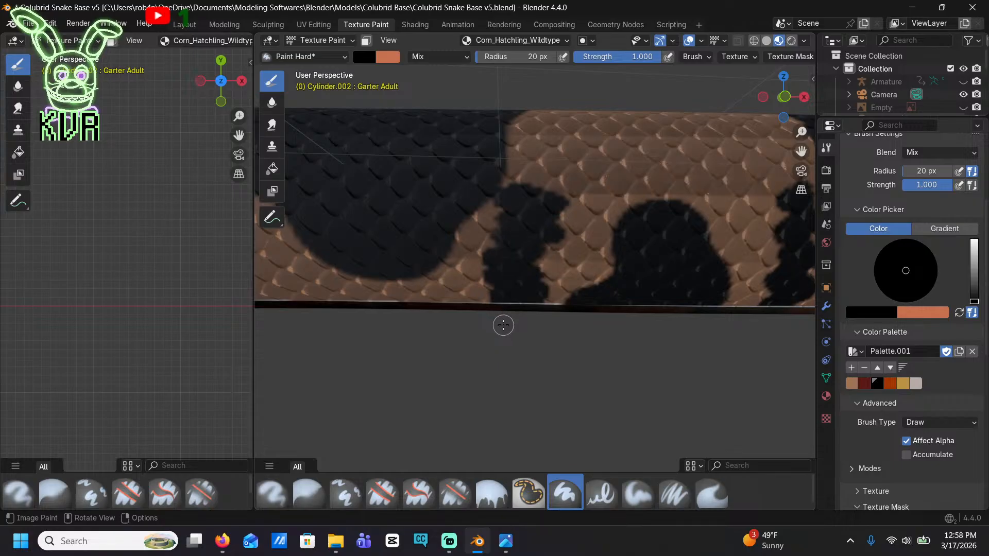
# Extend the following saddle down to the belly edge in black and flank the next small blotch with jagged black columns
pyautogui.scroll(-2, 515, 308)
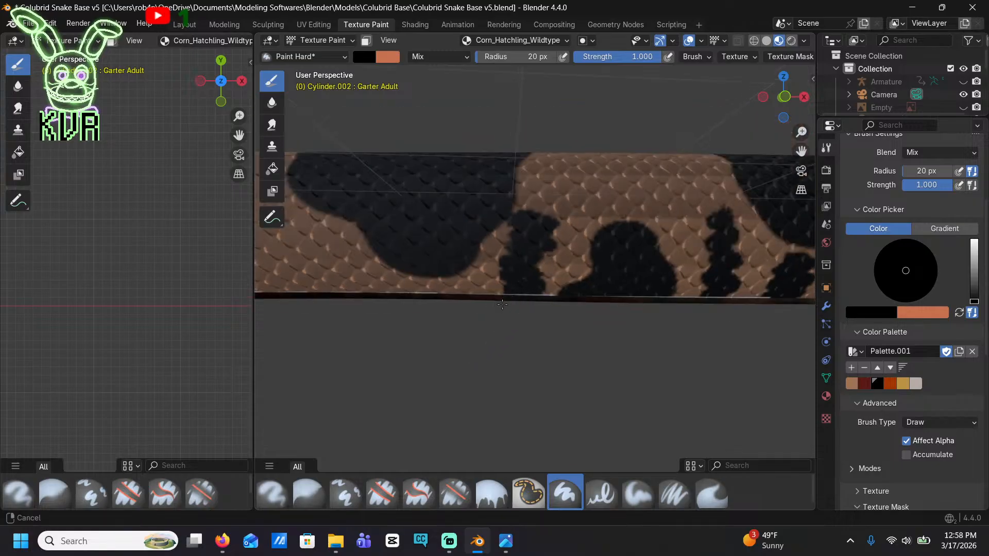
pyautogui.keyDown('shift'); pyautogui.moveTo(375, 284); pyautogui.dragTo(563, 266, button='middle'); pyautogui.keyUp('shift')
pyautogui.moveTo(608, 243); pyautogui.dragTo(628, 274)
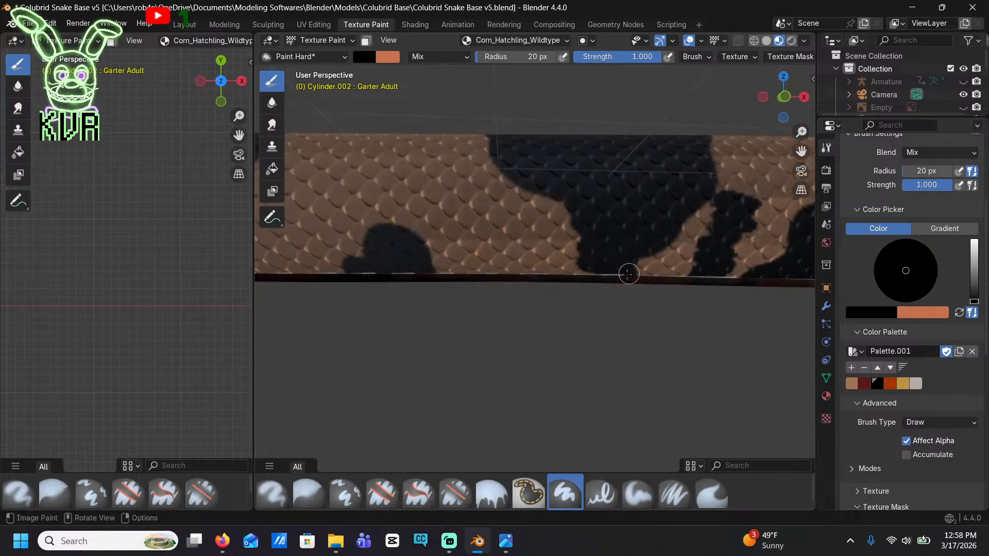
pyautogui.moveTo(503, 205)
pyautogui.mouseDown()
pyautogui.moveTo(487, 209)
pyautogui.moveTo(481, 230)
pyautogui.moveTo(503, 267)
pyautogui.moveTo(499, 282)
pyautogui.mouseUp()
pyautogui.keyDown('shift'); pyautogui.moveTo(361, 299); pyautogui.dragTo(611, 306, button='middle'); pyautogui.keyUp('shift')
pyautogui.moveTo(549, 214)
pyautogui.mouseDown()
pyautogui.moveTo(511, 253)
pyautogui.moveTo(547, 287)
pyautogui.mouseUp()
# Continue toward the tail, thickening the saddle's lower edge in black and adding slanted black strips around the small half-round blotch
pyautogui.keyDown('shift'); pyautogui.moveTo(363, 297); pyautogui.dragTo(584, 286, button='middle'); pyautogui.keyUp('shift')
pyautogui.moveTo(593, 248)
pyautogui.mouseDown()
pyautogui.moveTo(574, 234)
pyautogui.moveTo(610, 293)
pyautogui.mouseUp()
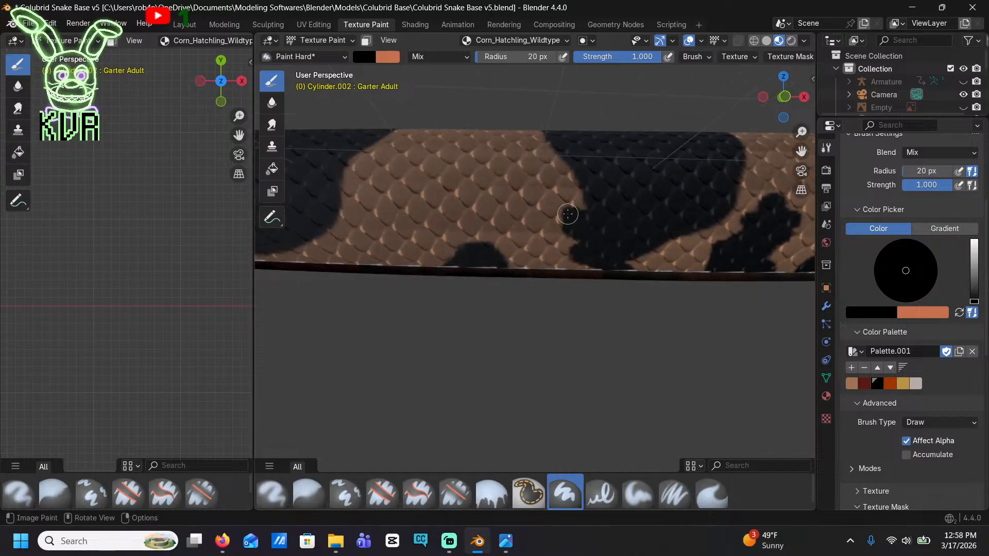
pyautogui.moveTo(508, 187); pyautogui.dragTo(521, 258)
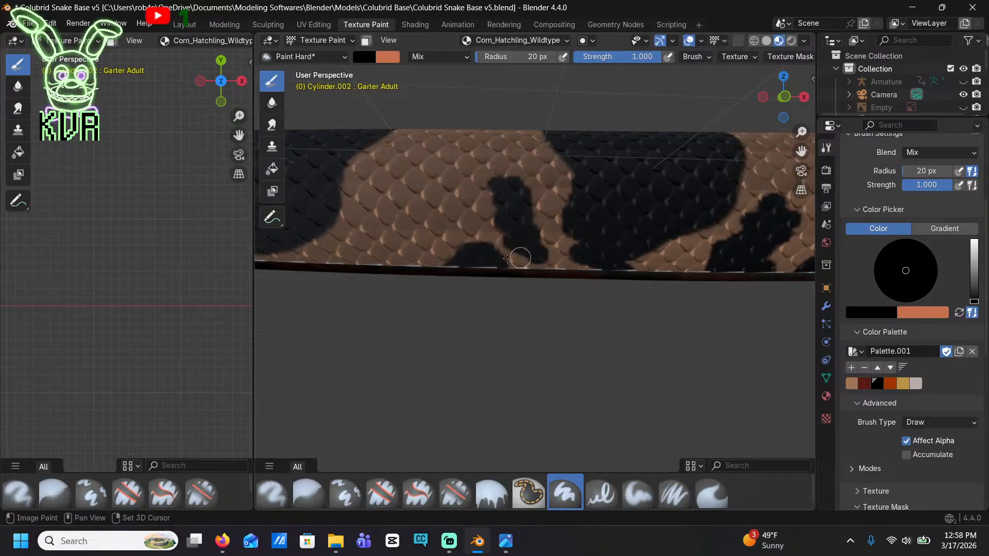
pyautogui.keyDown('shift'); pyautogui.moveTo(361, 249); pyautogui.dragTo(607, 269, button='middle'); pyautogui.keyUp('shift')
pyautogui.moveTo(622, 230)
pyautogui.mouseDown()
pyautogui.moveTo(613, 248)
pyautogui.moveTo(623, 261)
pyautogui.moveTo(591, 280)
pyautogui.moveTo(592, 291)
pyautogui.mouseUp()
# Paint small black patches beneath the next tail saddle and in the tan gap beside it
pyautogui.keyDown('shift'); pyautogui.moveTo(335, 250); pyautogui.dragTo(520, 249, button='middle'); pyautogui.keyUp('shift')
pyautogui.moveTo(520, 248)
pyautogui.mouseDown()
pyautogui.moveTo(502, 265)
pyautogui.moveTo(515, 276)
pyautogui.mouseUp()
pyautogui.keyDown('shift'); pyautogui.moveTo(514, 276); pyautogui.dragTo(638, 314, button='middle'); pyautogui.keyUp('shift')
pyautogui.moveTo(598, 273)
pyautogui.mouseDown()
pyautogui.moveTo(574, 270)
pyautogui.moveTo(585, 294)
pyautogui.moveTo(558, 342)
pyautogui.mouseUp()
pyautogui.keyDown('shift'); pyautogui.moveTo(558, 342); pyautogui.dragTo(672, 350, button='middle'); pyautogui.keyUp('shift')
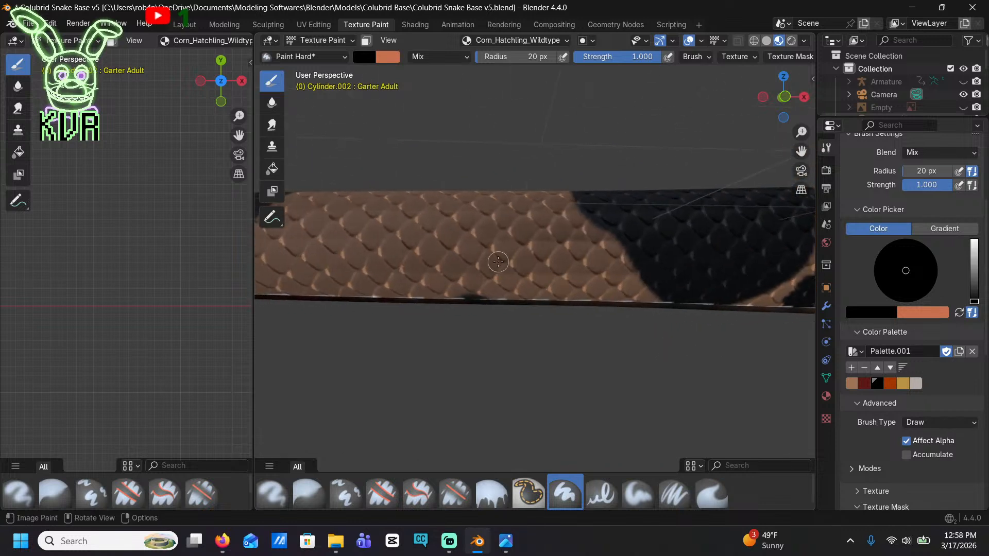
pyautogui.moveTo(557, 279); pyautogui.dragTo(507, 305)
# Paint small black spots along the belly edge between the last saddles toward the tail tip
pyautogui.keyDown('shift'); pyautogui.moveTo(472, 322); pyautogui.dragTo(633, 311, button='middle'); pyautogui.keyUp('shift')
pyautogui.moveTo(615, 280)
pyautogui.mouseDown()
pyautogui.moveTo(648, 252)
pyautogui.moveTo(620, 289)
pyautogui.mouseUp()
pyautogui.keyDown('shift'); pyautogui.moveTo(620, 289); pyautogui.dragTo(633, 311, button='middle'); pyautogui.keyUp('shift')
pyautogui.moveTo(621, 261); pyautogui.dragTo(571, 262)
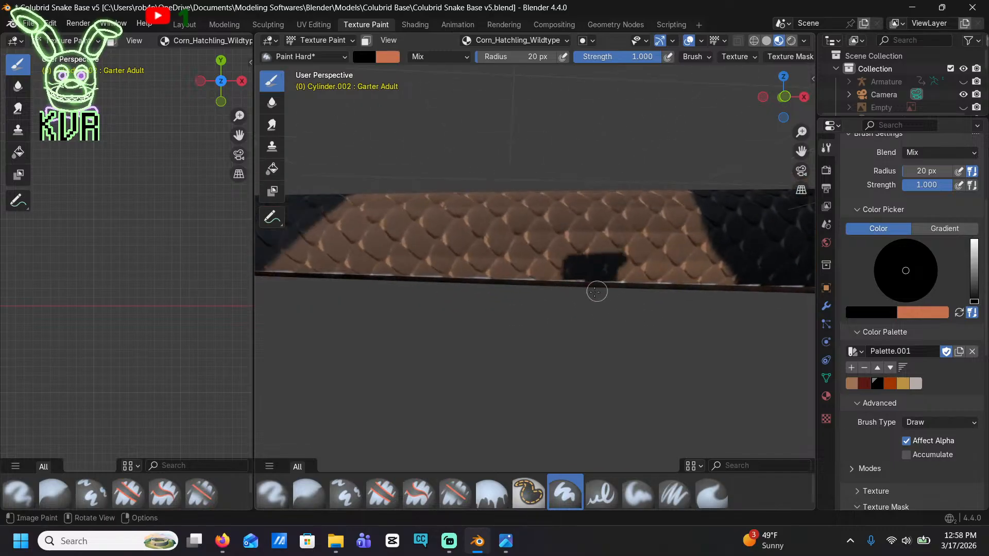
pyautogui.keyDown('shift'); pyautogui.moveTo(596, 292); pyautogui.dragTo(629, 320, button='middle'); pyautogui.keyUp('shift')
pyautogui.keyDown('shift'); pyautogui.moveTo(535, 319); pyautogui.dragTo(596, 299, button='middle'); pyautogui.keyUp('shift')
pyautogui.moveTo(495, 264); pyautogui.dragTo(451, 276)
# Return to the head, mix a dark brown brush color, and add it to the color palette
pyautogui.scroll(-6, 591, 297)
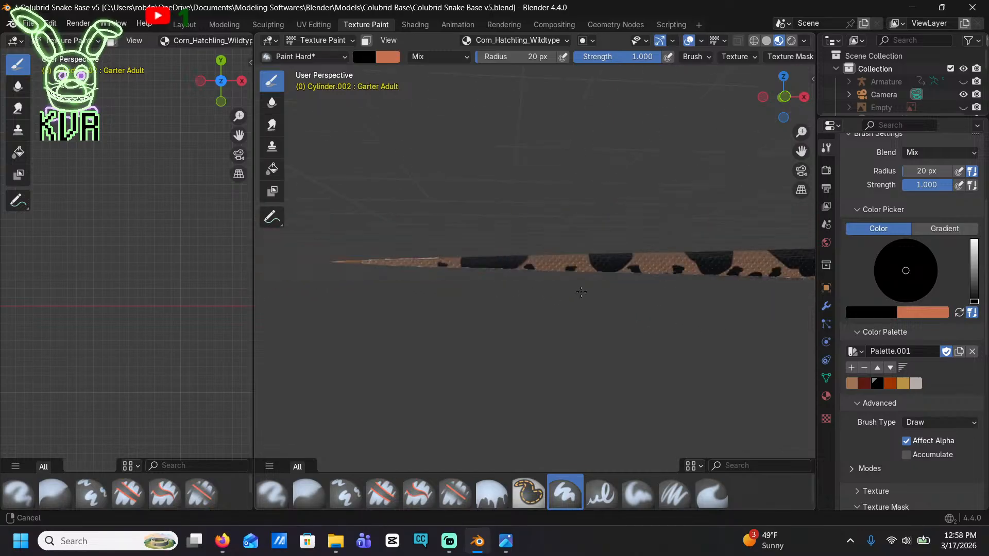
pyautogui.moveTo(604, 261)
pyautogui.mouseDown(button='middle')
pyautogui.moveTo(502, 263)
pyautogui.moveTo(664, 271)
pyautogui.moveTo(578, 282)
pyautogui.moveTo(380, 192)
pyautogui.moveTo(727, 306)
pyautogui.moveTo(675, 283)
pyautogui.moveTo(613, 282)
pyautogui.mouseUp(button='middle')
pyautogui.scroll(6, 727, 305)
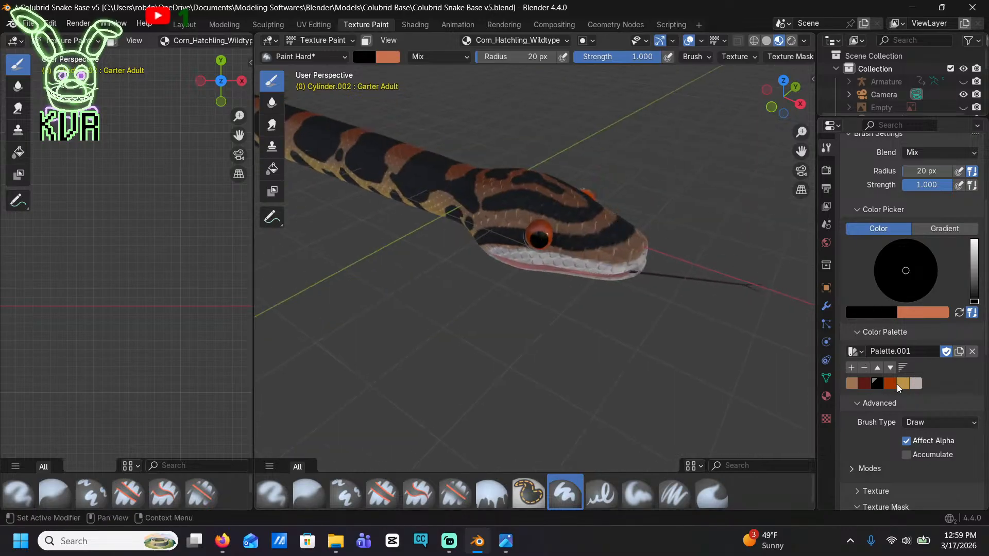
pyautogui.click(973, 263)
pyautogui.moveTo(907, 275); pyautogui.dragTo(893, 301)
pyautogui.moveTo(978, 264); pyautogui.dragTo(978, 277)
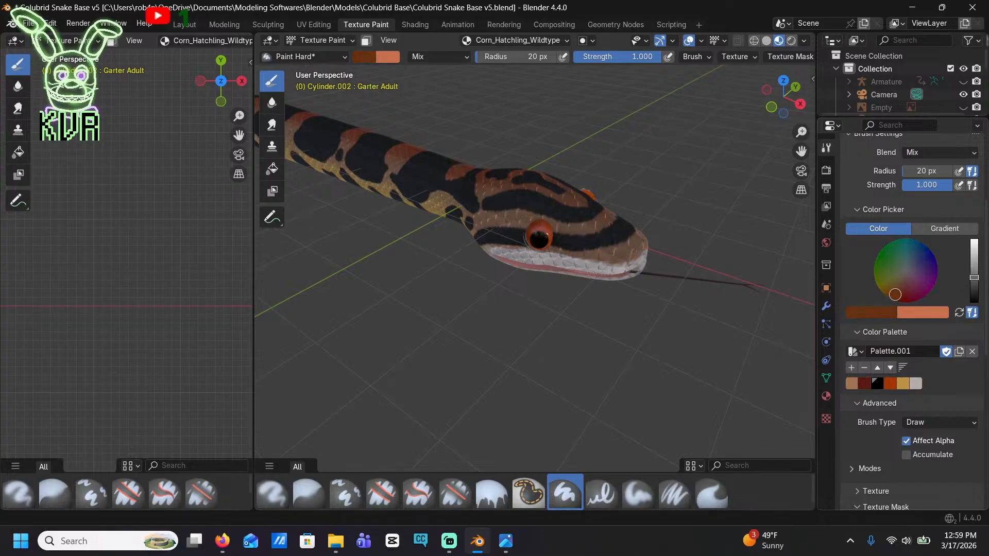
pyautogui.scroll(5, 603, 289)
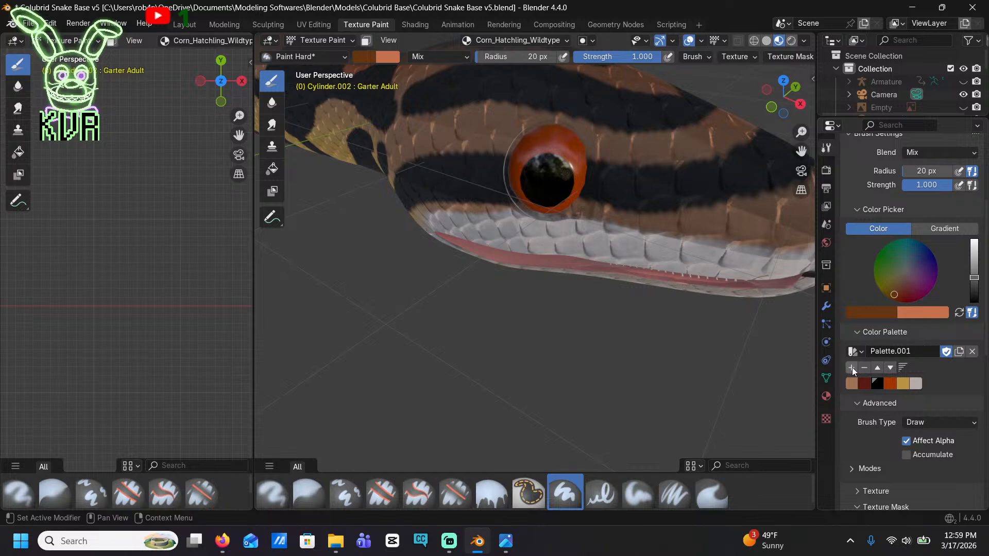
pyautogui.moveTo(472, 289); pyautogui.dragTo(507, 263, button='middle')
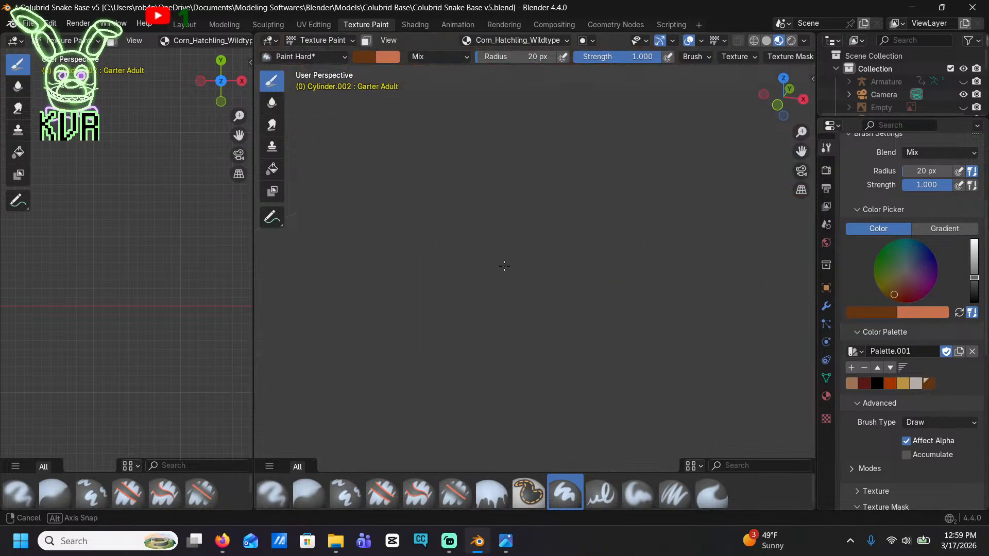
# Paint a dark brown center inside the black oval spot behind the head, leaving a black outline
pyautogui.keyDown('shift'); pyautogui.moveTo(608, 150); pyautogui.dragTo(587, 246, button='middle'); pyautogui.keyUp('shift')
pyautogui.scroll(4, 587, 246)
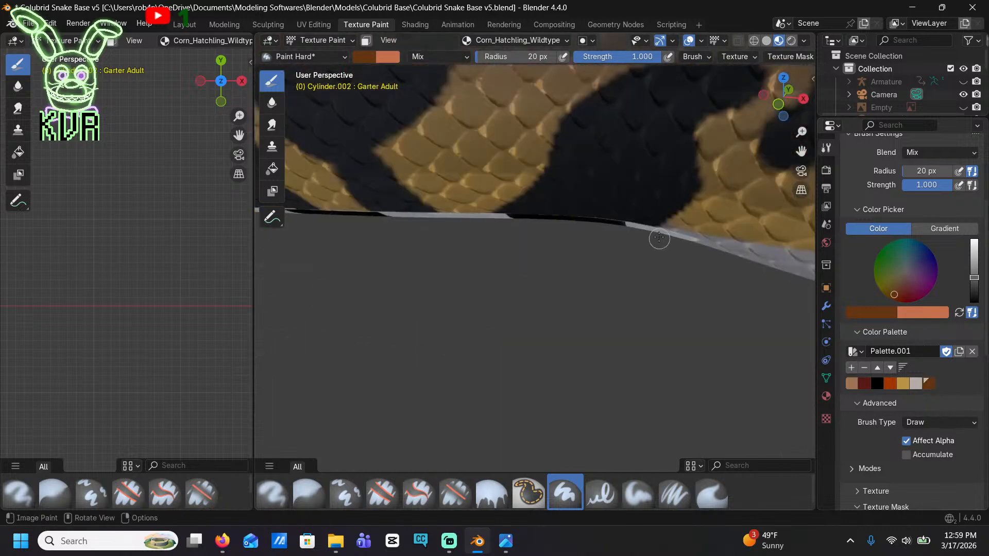
pyautogui.keyDown('ctrl'); pyautogui.keyDown('shift'); pyautogui.moveTo(658, 237); pyautogui.dragTo(639, 262, button='middle'); pyautogui.keyUp('shift'); pyautogui.keyUp('ctrl')
pyautogui.scroll(3, 629, 302)
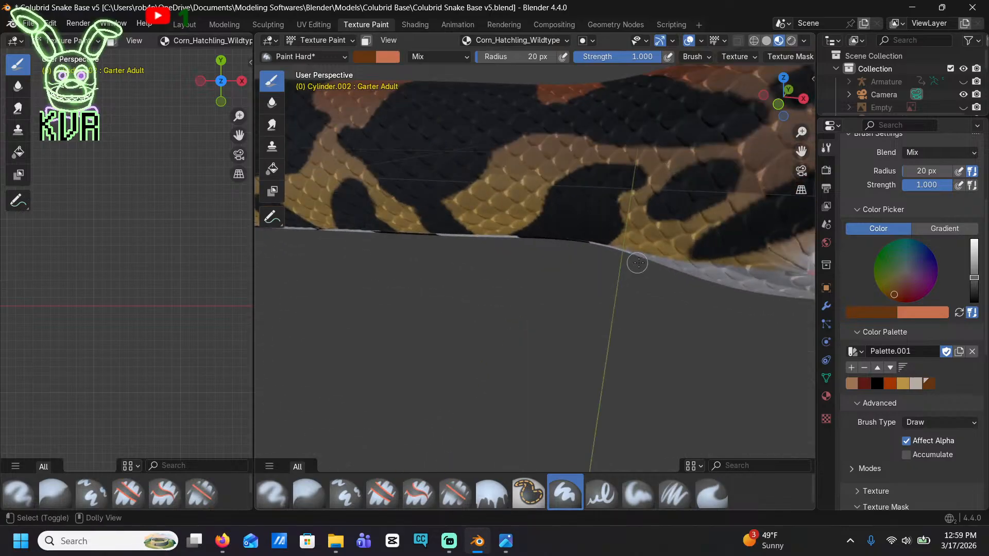
pyautogui.scroll(2, 605, 232)
pyautogui.keyDown('shift'); pyautogui.moveTo(708, 180); pyautogui.dragTo(630, 225, button='middle'); pyautogui.keyUp('shift')
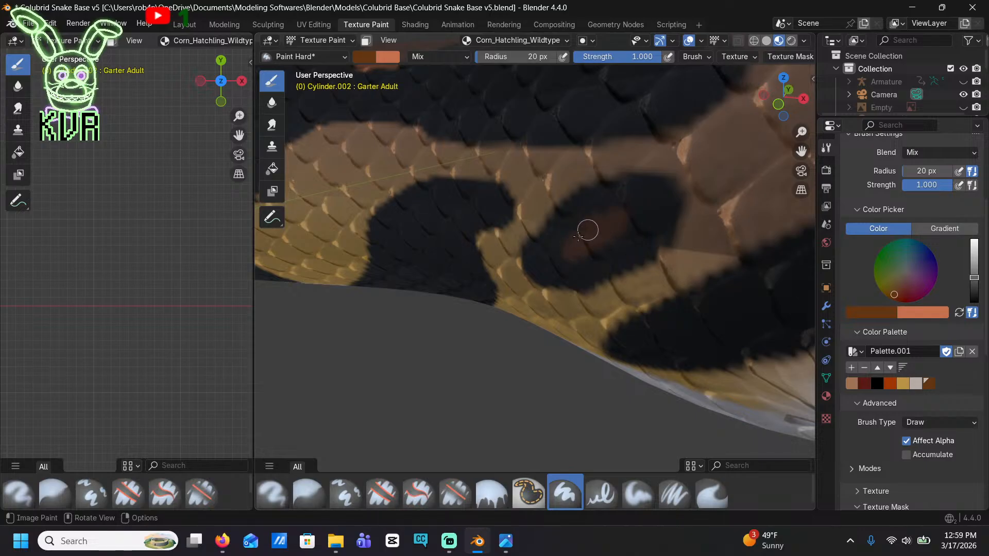
pyautogui.moveTo(591, 240); pyautogui.dragTo(585, 256)
pyautogui.moveTo(581, 264); pyautogui.dragTo(596, 240, button='middle')
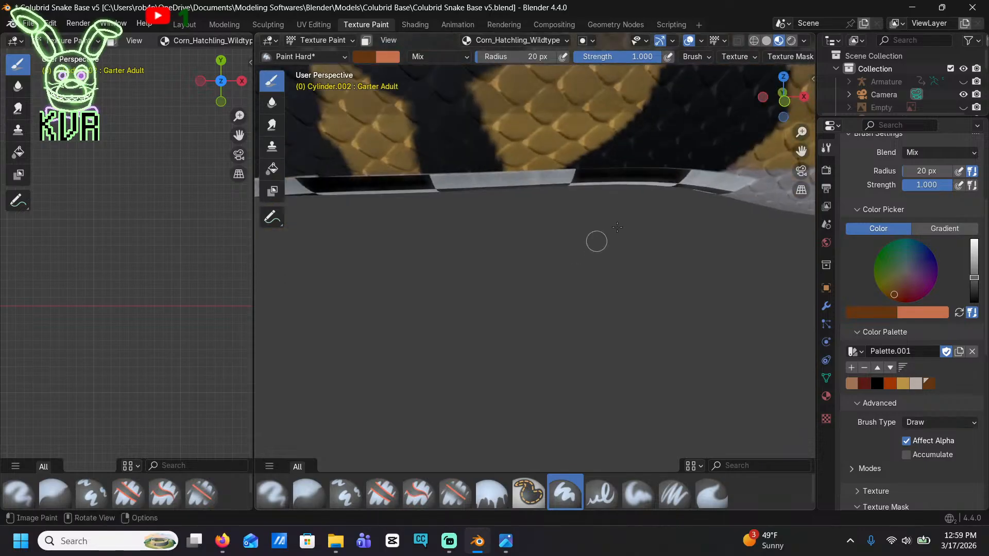
# Fill the curved black neck blotch beside the oval spot with dark brown, keeping a black border around it
pyautogui.moveTo(675, 164)
pyautogui.mouseDown()
pyautogui.moveTo(650, 164)
pyautogui.moveTo(694, 142)
pyautogui.mouseUp()
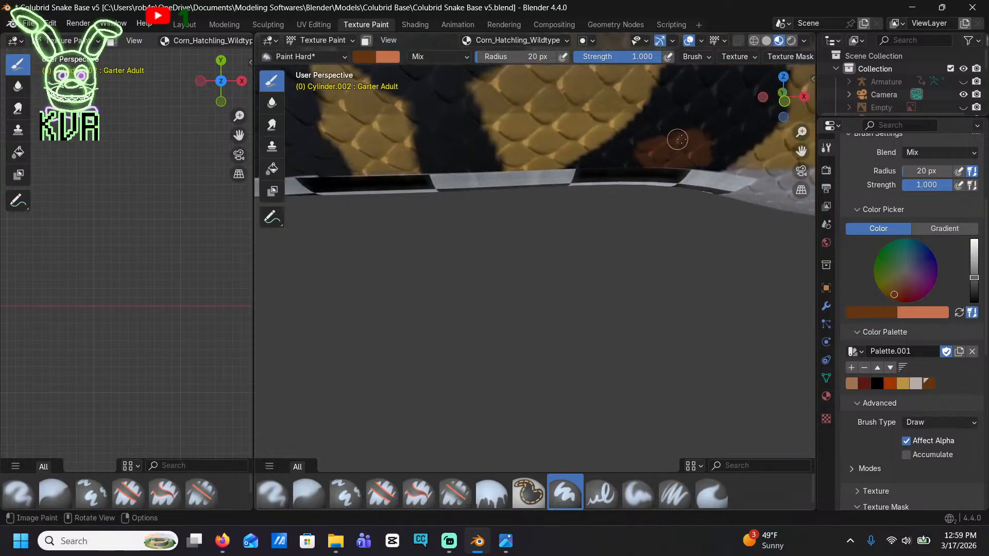
pyautogui.keyDown('shift'); pyautogui.moveTo(744, 134); pyautogui.dragTo(621, 214, button='middle'); pyautogui.keyUp('shift')
pyautogui.moveTo(561, 229); pyautogui.dragTo(553, 223)
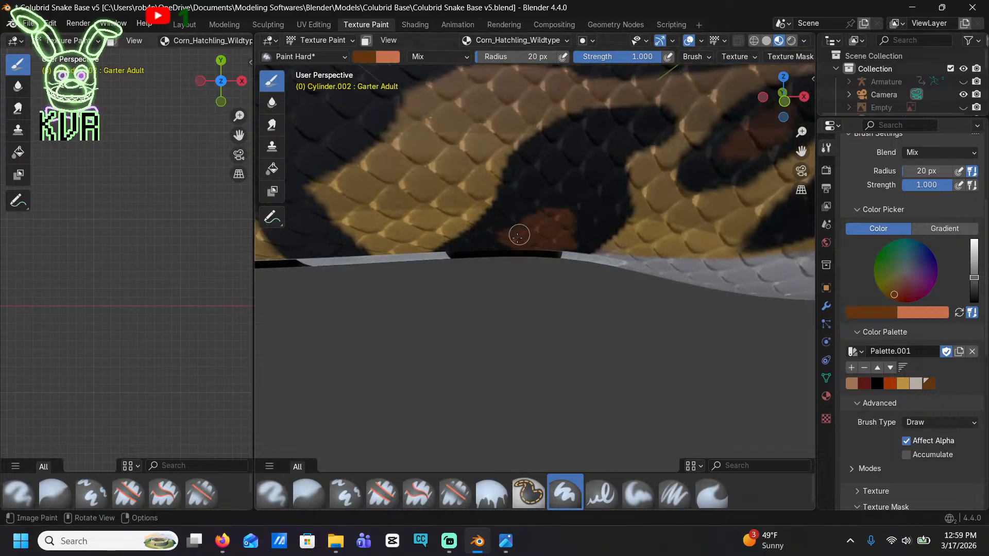
pyautogui.moveTo(481, 252)
pyautogui.mouseDown()
pyautogui.moveTo(532, 170)
pyautogui.moveTo(621, 135)
pyautogui.mouseUp()
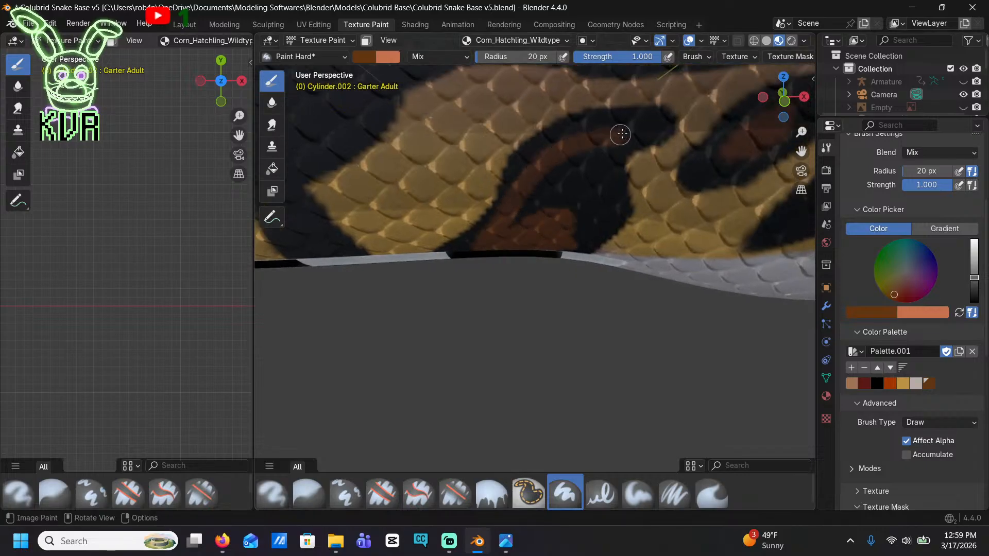
pyautogui.moveTo(616, 180)
pyautogui.mouseDown()
pyautogui.moveTo(615, 219)
pyautogui.moveTo(582, 242)
pyautogui.moveTo(564, 227)
pyautogui.moveTo(550, 187)
pyautogui.moveTo(538, 204)
pyautogui.moveTo(570, 185)
pyautogui.mouseUp()
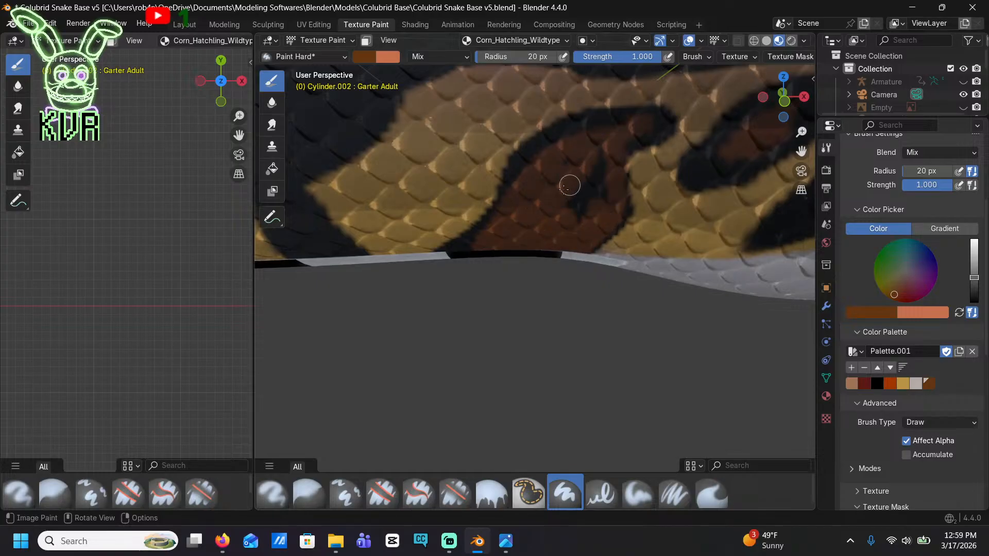
# Paint a brighter orange highlight inside the brown neck blotch, and save that orange to the palette before reselecting dark brown
pyautogui.scroll(-8, 597, 196)
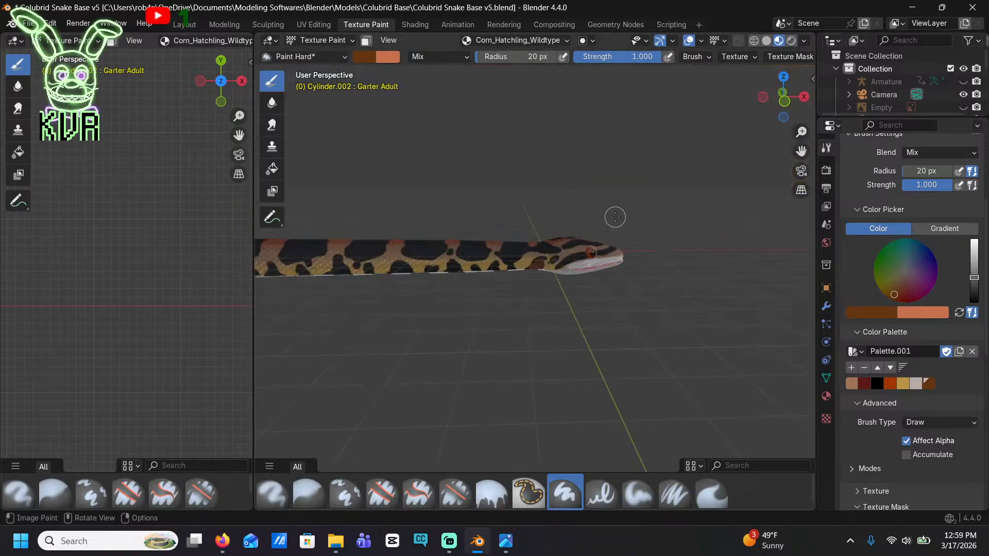
pyautogui.scroll(8, 622, 224)
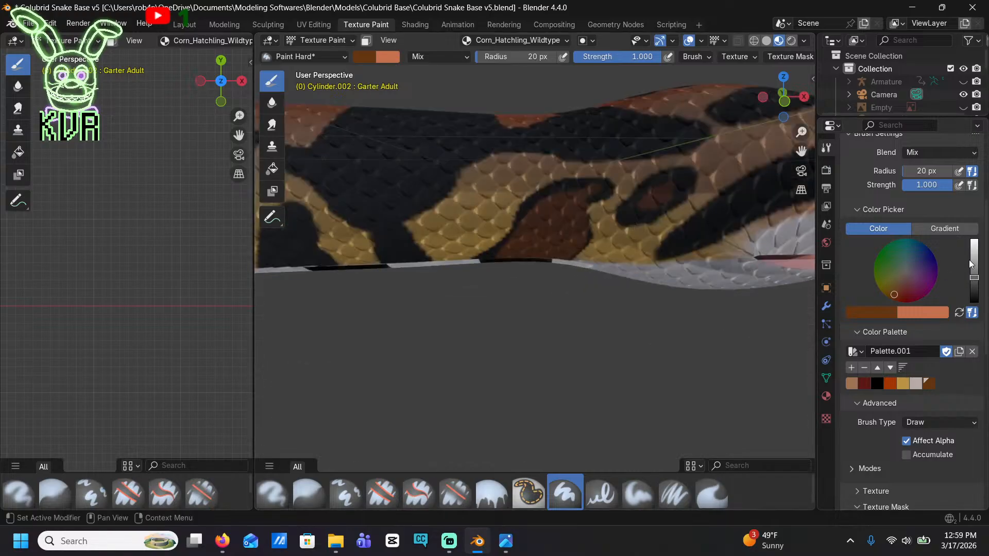
pyautogui.moveTo(973, 279); pyautogui.dragTo(974, 272)
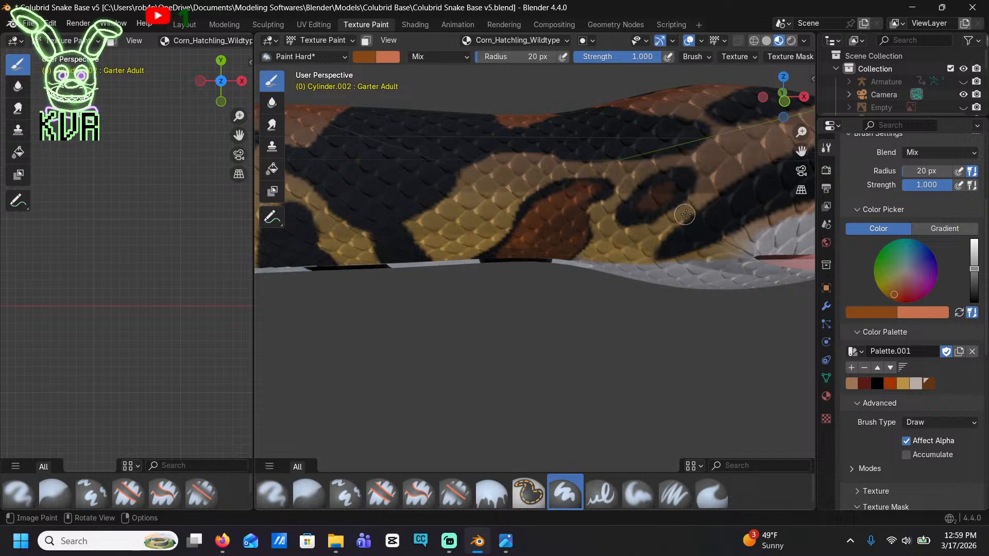
pyautogui.moveTo(973, 269); pyautogui.dragTo(973, 254)
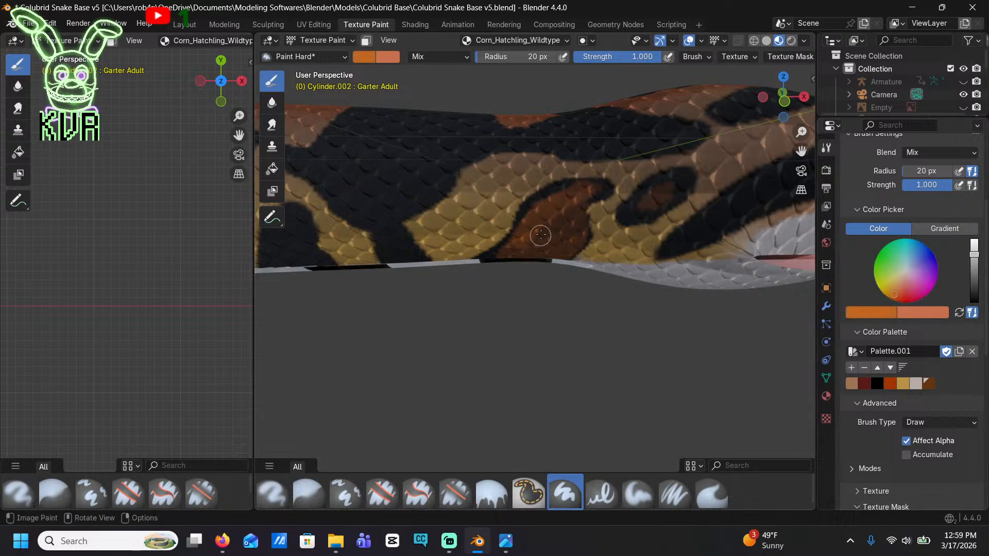
pyautogui.moveTo(540, 236)
pyautogui.mouseDown()
pyautogui.moveTo(525, 251)
pyautogui.moveTo(543, 224)
pyautogui.mouseUp()
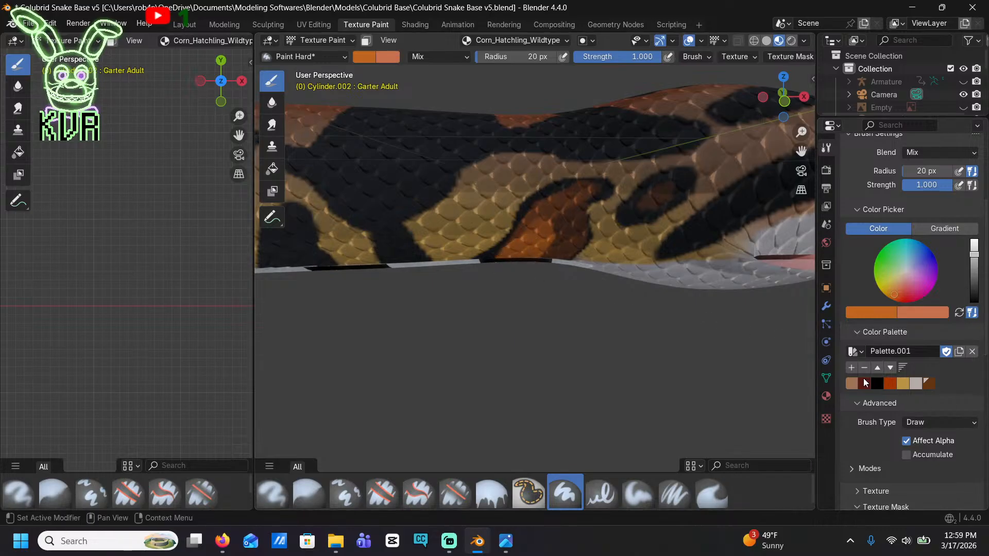
pyautogui.click(925, 386)
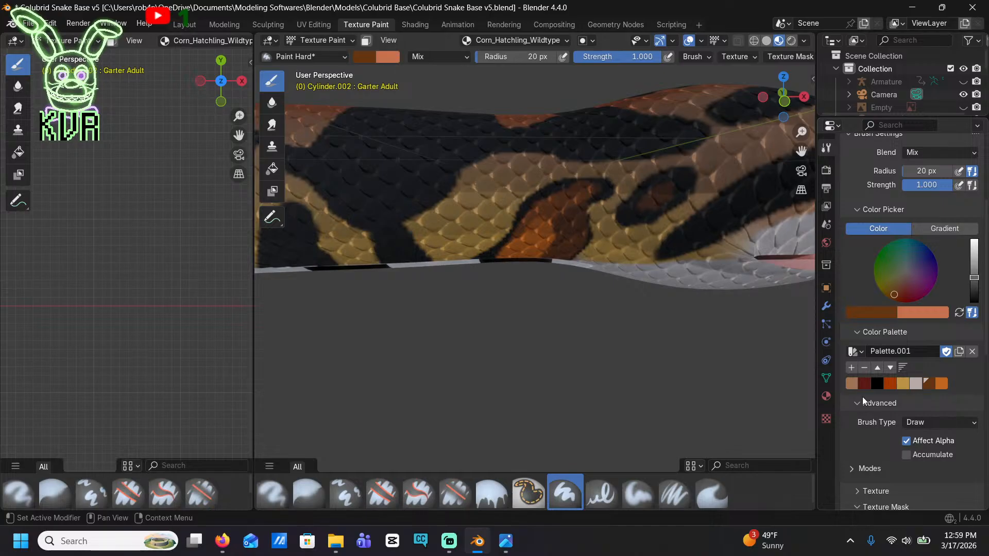
# Remove the dark brown swatch from the palette and repaint the centers of the neck blotch and the oval spot in orange
pyautogui.press('Delete')
pyautogui.click(931, 383)
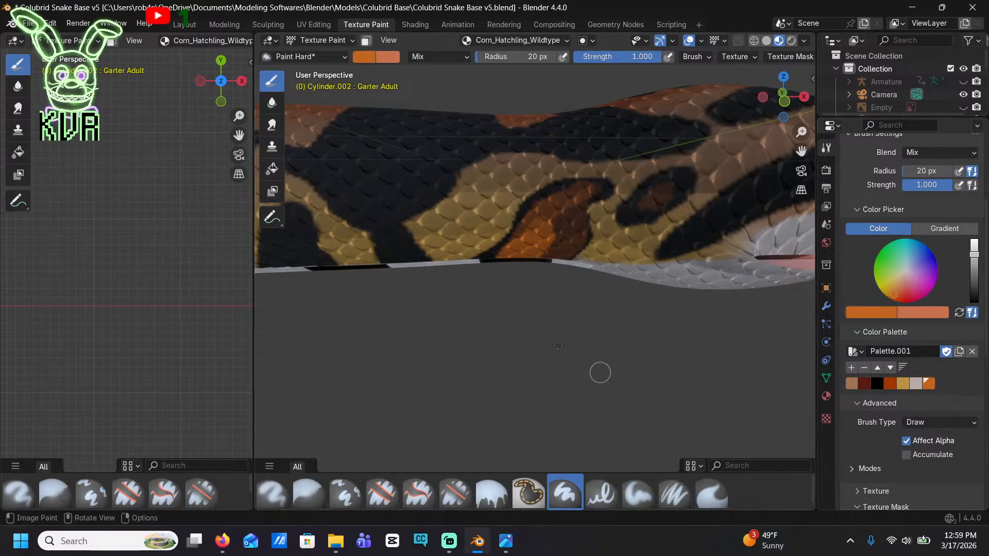
pyautogui.scroll(6, 549, 313)
pyautogui.moveTo(597, 187); pyautogui.dragTo(577, 223)
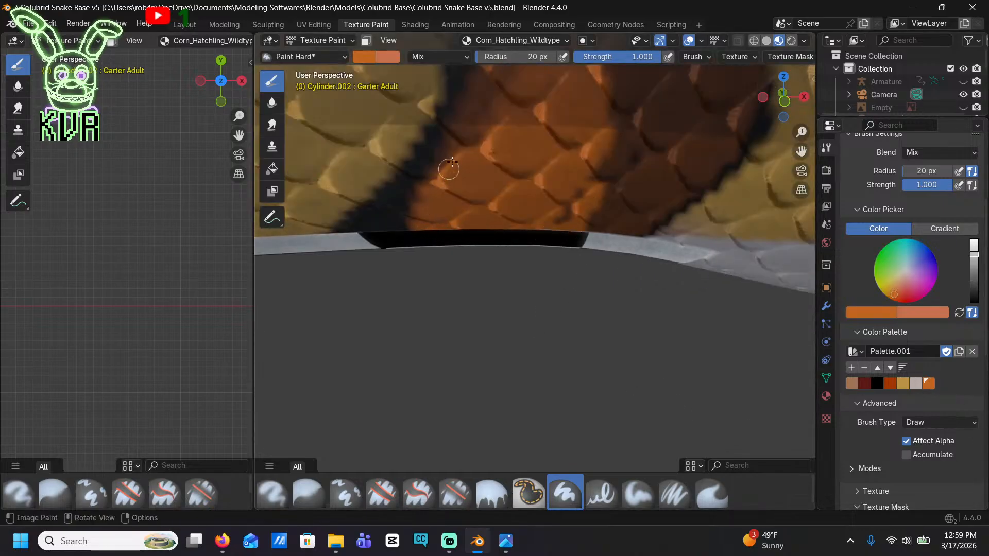
pyautogui.moveTo(497, 85); pyautogui.dragTo(546, 192, button='middle')
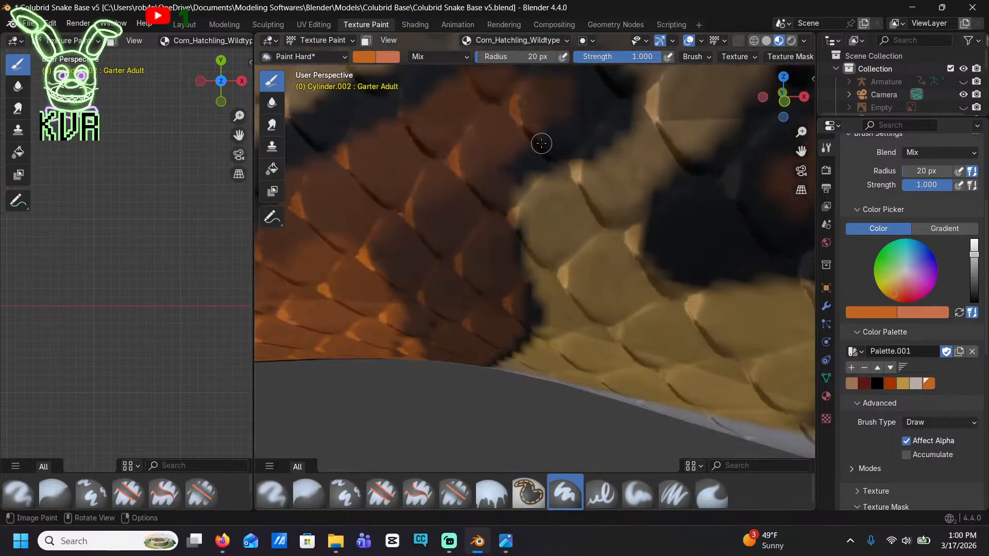
pyautogui.scroll(-5, 541, 143)
pyautogui.moveTo(455, 257)
pyautogui.mouseDown()
pyautogui.moveTo(495, 235)
pyautogui.moveTo(497, 283)
pyautogui.moveTo(477, 299)
pyautogui.moveTo(488, 291)
pyautogui.mouseUp()
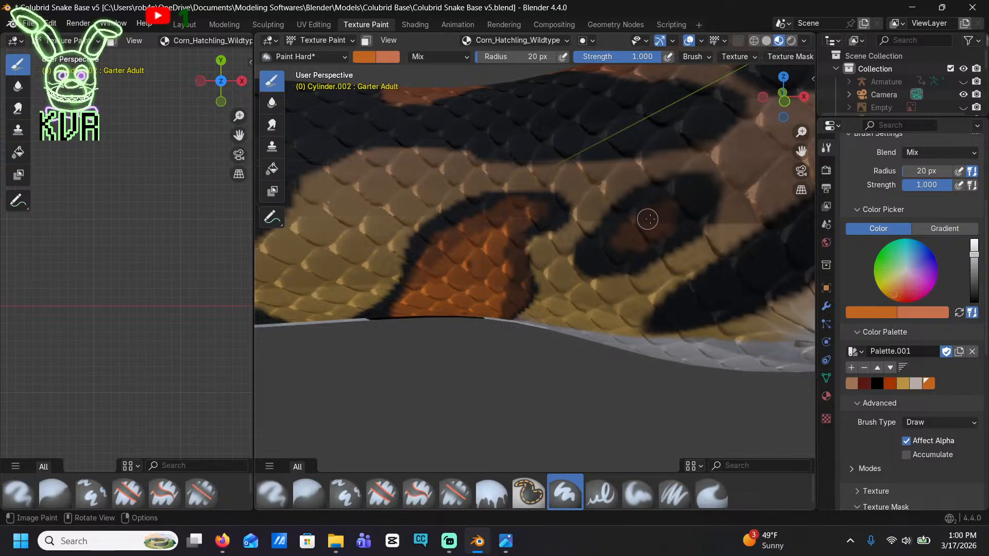
pyautogui.moveTo(648, 219); pyautogui.dragTo(632, 238)
# Paint orange centers in the three narrow black blotches along the lower side behind the neck blotch, leaving black outlines
pyautogui.scroll(-7, 592, 231)
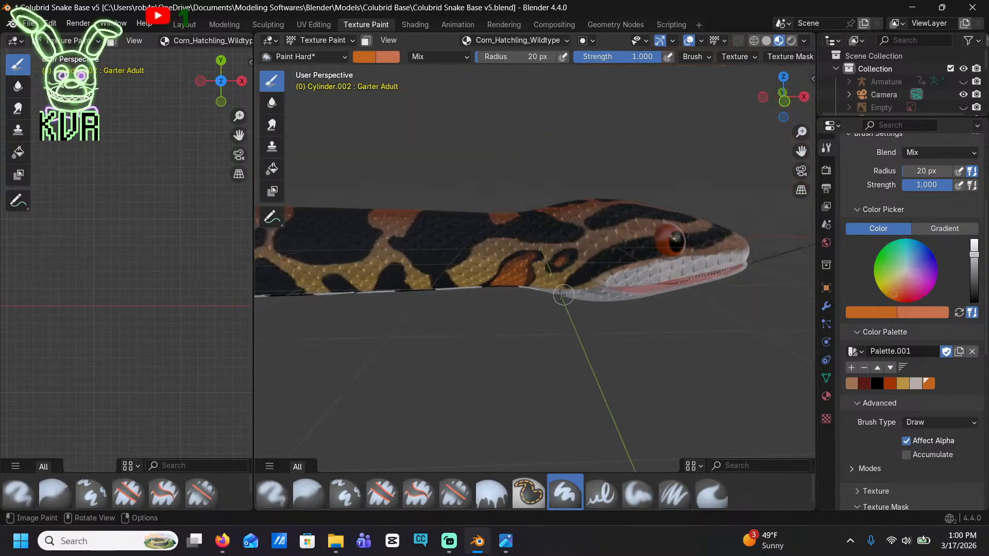
pyautogui.scroll(2, 560, 295)
pyautogui.keyDown('shift'); pyautogui.moveTo(465, 284); pyautogui.dragTo(602, 231, button='middle'); pyautogui.keyUp('shift')
pyautogui.scroll(2, 552, 232)
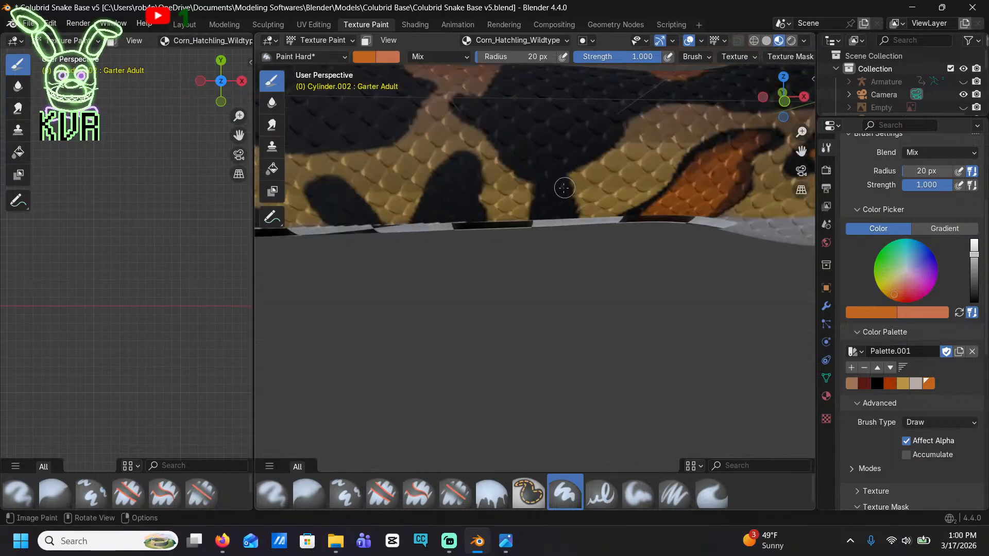
pyautogui.moveTo(557, 190); pyautogui.dragTo(550, 191)
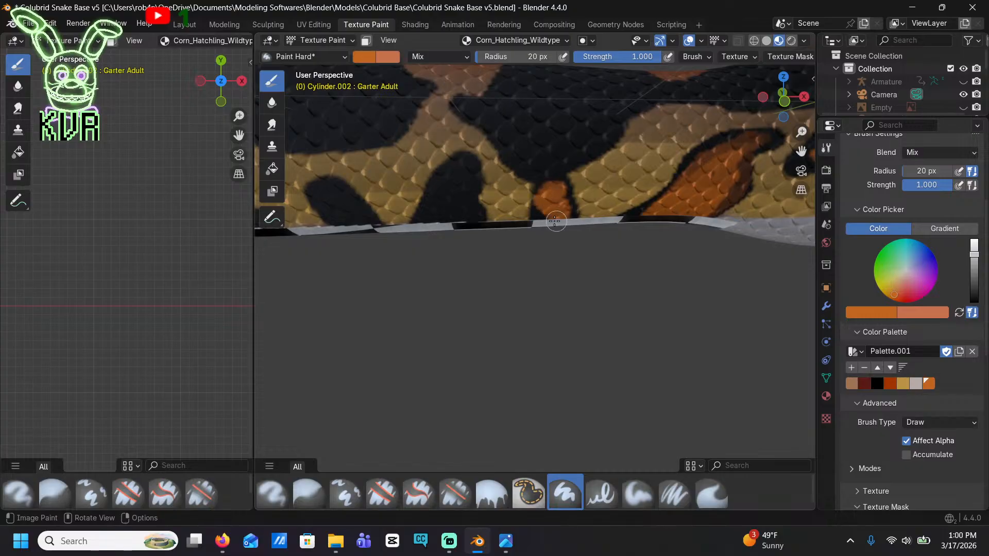
pyautogui.moveTo(458, 222)
pyautogui.mouseDown()
pyautogui.moveTo(442, 203)
pyautogui.moveTo(457, 179)
pyautogui.mouseUp()
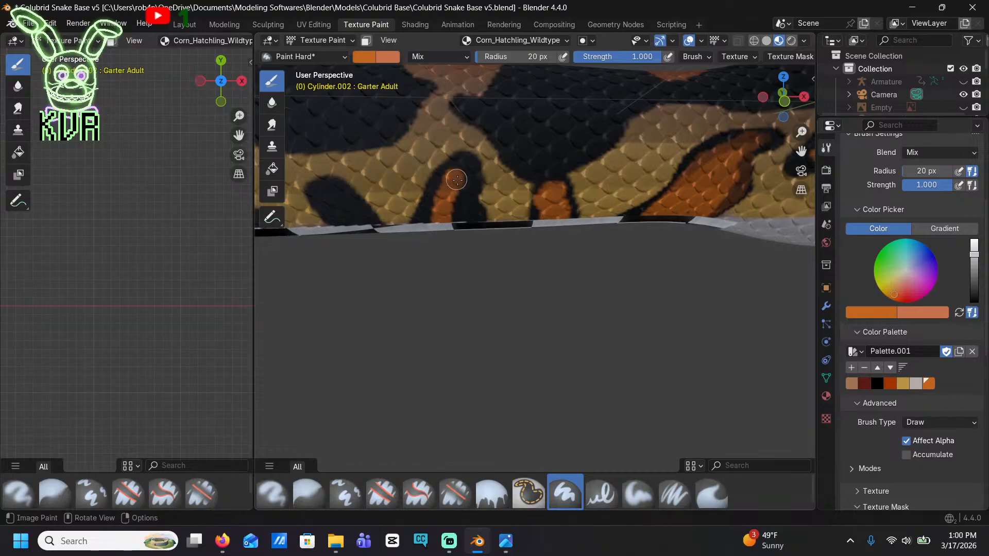
pyautogui.keyDown('shift'); pyautogui.moveTo(420, 237); pyautogui.dragTo(479, 239, button='middle'); pyautogui.keyUp('shift')
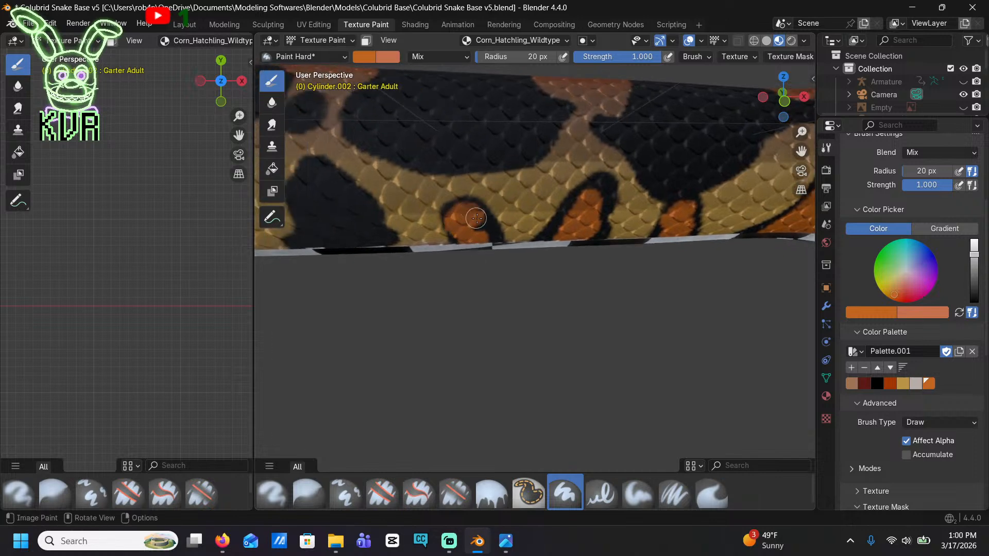
# Fill the arched lower blotch and the heart-shaped blotch behind it with orange, keeping their black borders
pyautogui.keyDown('shift'); pyautogui.moveTo(402, 250); pyautogui.dragTo(536, 261, button='middle'); pyautogui.keyUp('shift')
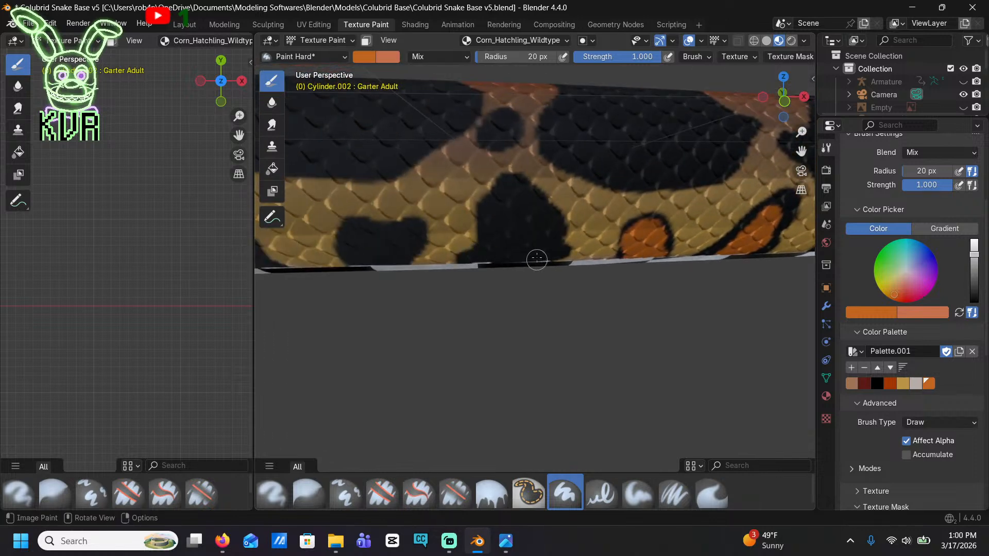
pyautogui.moveTo(506, 258); pyautogui.dragTo(510, 185)
pyautogui.keyDown('shift'); pyautogui.moveTo(393, 252); pyautogui.dragTo(449, 252, button='middle'); pyautogui.keyUp('shift')
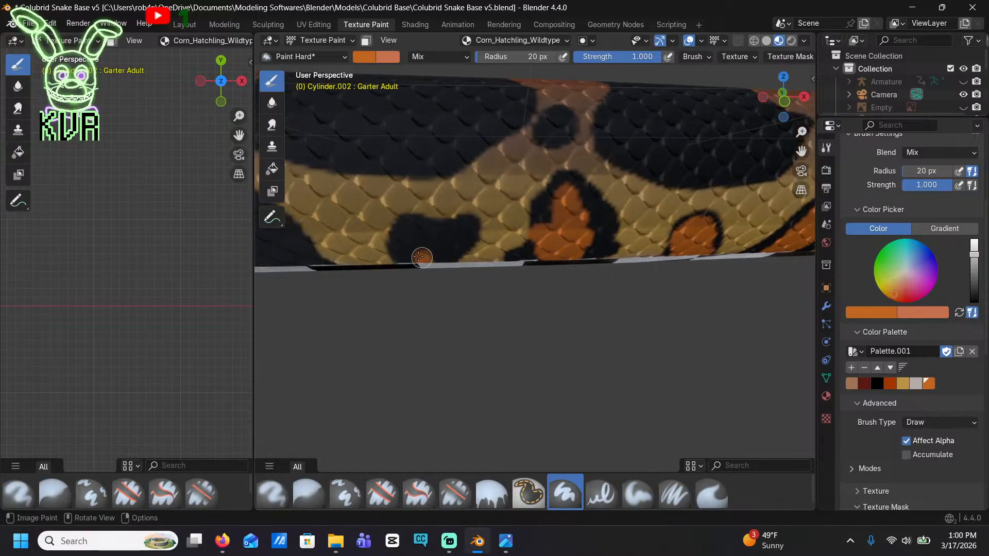
pyautogui.moveTo(422, 257)
pyautogui.mouseDown()
pyautogui.moveTo(415, 233)
pyautogui.moveTo(449, 240)
pyautogui.mouseUp()
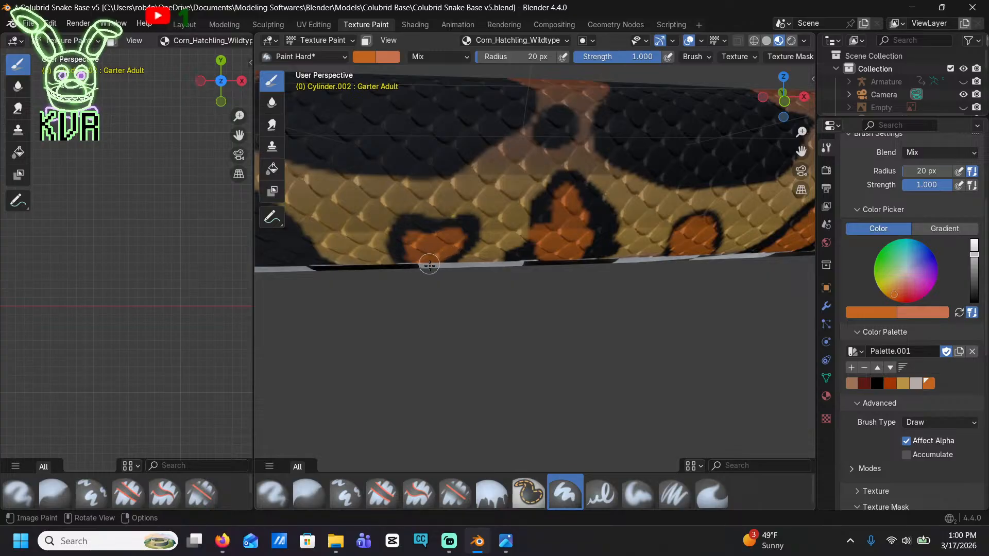
pyautogui.keyDown('shift'); pyautogui.moveTo(430, 265); pyautogui.dragTo(409, 310, button='middle'); pyautogui.keyUp('shift')
# Continue toward the tail, painting orange centers in the triangular lower blotch and the narrow slanted blotch behind it
pyautogui.moveTo(310, 347)
pyautogui.keyDown('shift'); pyautogui.mouseDown(button='middle')
pyautogui.moveTo(463, 258)
pyautogui.moveTo(567, 231)
pyautogui.mouseUp(button='middle'); pyautogui.keyUp('shift')
pyautogui.moveTo(518, 193)
pyautogui.mouseDown()
pyautogui.moveTo(526, 187)
pyautogui.moveTo(472, 169)
pyautogui.moveTo(497, 140)
pyautogui.moveTo(446, 201)
pyautogui.mouseUp()
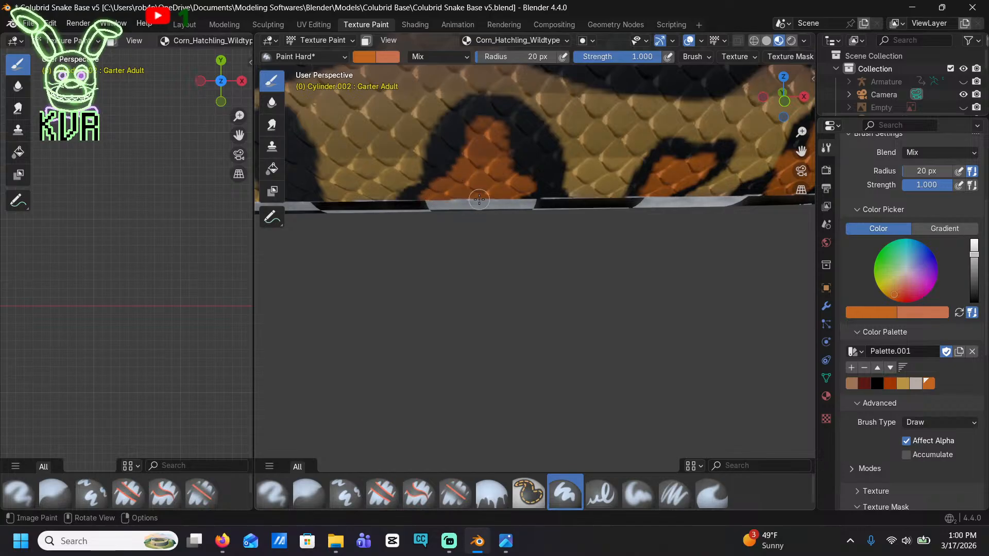
pyautogui.press('shift')
pyautogui.keyDown('shift'); pyautogui.moveTo(463, 204); pyautogui.dragTo(386, 206, button='middle'); pyautogui.keyUp('shift')
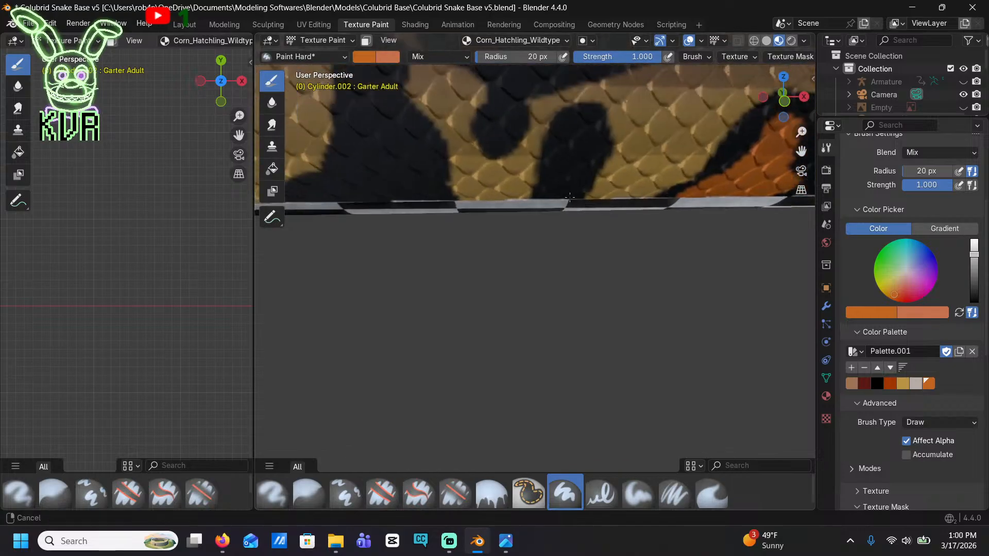
pyautogui.moveTo(564, 206)
pyautogui.mouseDown()
pyautogui.moveTo(571, 131)
pyautogui.moveTo(581, 174)
pyautogui.moveTo(558, 197)
pyautogui.moveTo(564, 135)
pyautogui.moveTo(588, 142)
pyautogui.mouseUp()
# Fill the tall, wide-based side blotch with solid orange, covering the leftover black streaks inside its outline
pyautogui.keyDown('shift'); pyautogui.moveTo(390, 174); pyautogui.dragTo(555, 207, button='middle'); pyautogui.keyUp('shift')
pyautogui.moveTo(484, 235)
pyautogui.mouseDown()
pyautogui.moveTo(510, 226)
pyautogui.moveTo(531, 185)
pyautogui.moveTo(551, 98)
pyautogui.moveTo(562, 237)
pyautogui.moveTo(538, 178)
pyautogui.moveTo(475, 244)
pyautogui.moveTo(477, 219)
pyautogui.moveTo(506, 197)
pyautogui.moveTo(525, 123)
pyautogui.moveTo(562, 111)
pyautogui.moveTo(592, 226)
pyautogui.mouseUp()
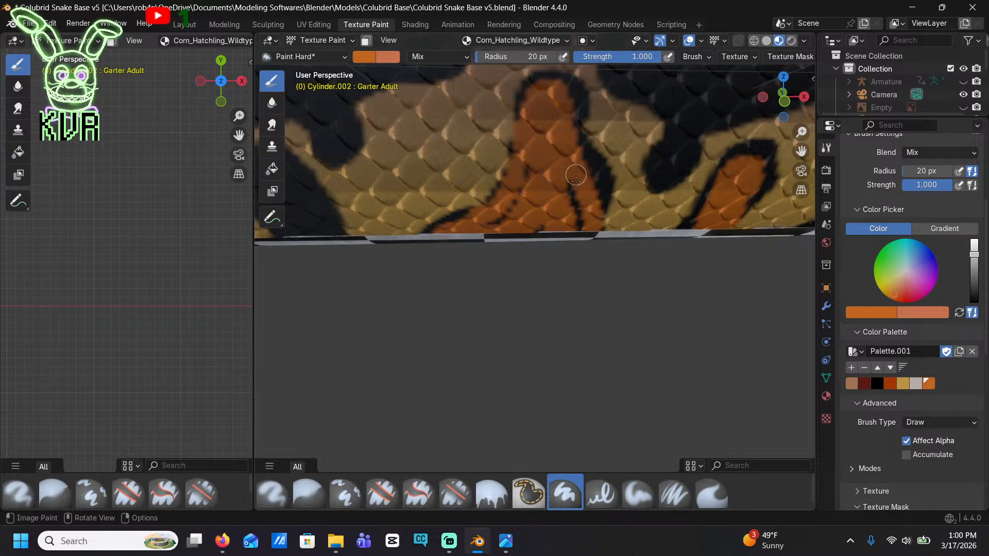
pyautogui.moveTo(575, 175); pyautogui.dragTo(569, 238)
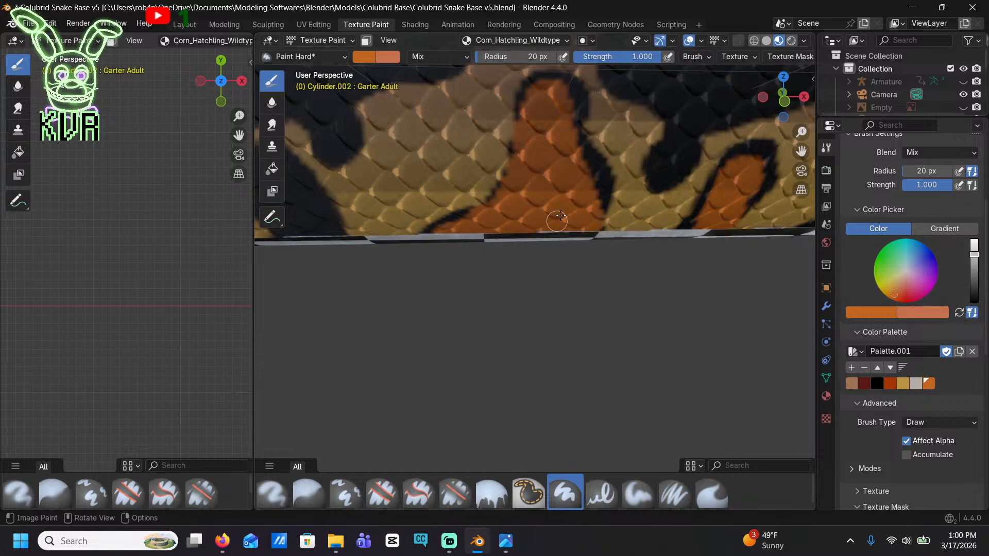
# Paint orange centers in the slanted oval blotch and the narrow-topped blotch that follow along the lower side
pyautogui.keyDown('shift'); pyautogui.moveTo(463, 243); pyautogui.dragTo(687, 241); pyautogui.keyUp('shift')
pyautogui.keyDown('shift'); pyautogui.moveTo(687, 241); pyautogui.dragTo(693, 241, button='middle'); pyautogui.keyUp('shift')
pyautogui.moveTo(498, 239)
pyautogui.mouseDown()
pyautogui.moveTo(513, 168)
pyautogui.moveTo(531, 200)
pyautogui.moveTo(512, 233)
pyautogui.moveTo(492, 205)
pyautogui.moveTo(508, 161)
pyautogui.moveTo(531, 203)
pyautogui.mouseUp()
pyautogui.keyDown('shift'); pyautogui.moveTo(522, 255); pyautogui.dragTo(700, 255, button='middle'); pyautogui.keyUp('shift')
pyautogui.moveTo(448, 253)
pyautogui.mouseDown()
pyautogui.moveTo(507, 155)
pyautogui.moveTo(508, 129)
pyautogui.moveTo(521, 203)
pyautogui.moveTo(536, 224)
pyautogui.moveTo(471, 232)
pyautogui.moveTo(519, 223)
pyautogui.mouseUp()
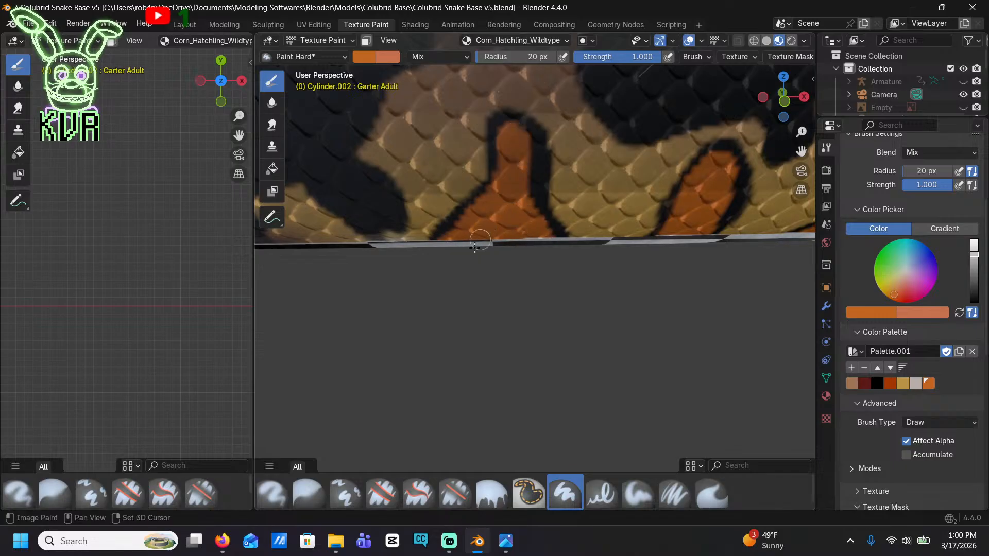
# Add orange to the lower blotch merging with the black saddle, its small rounded neighbor, and the tall blotch behind them
pyautogui.keyDown('shift'); pyautogui.moveTo(482, 243); pyautogui.dragTo(688, 259, button='middle'); pyautogui.keyUp('shift')
pyautogui.keyDown('shift'); pyautogui.moveTo(449, 267); pyautogui.dragTo(601, 270, button='middle'); pyautogui.keyUp('shift')
pyautogui.moveTo(544, 263)
pyautogui.mouseDown()
pyautogui.moveTo(537, 257)
pyautogui.moveTo(572, 242)
pyautogui.moveTo(553, 205)
pyautogui.moveTo(595, 215)
pyautogui.mouseUp()
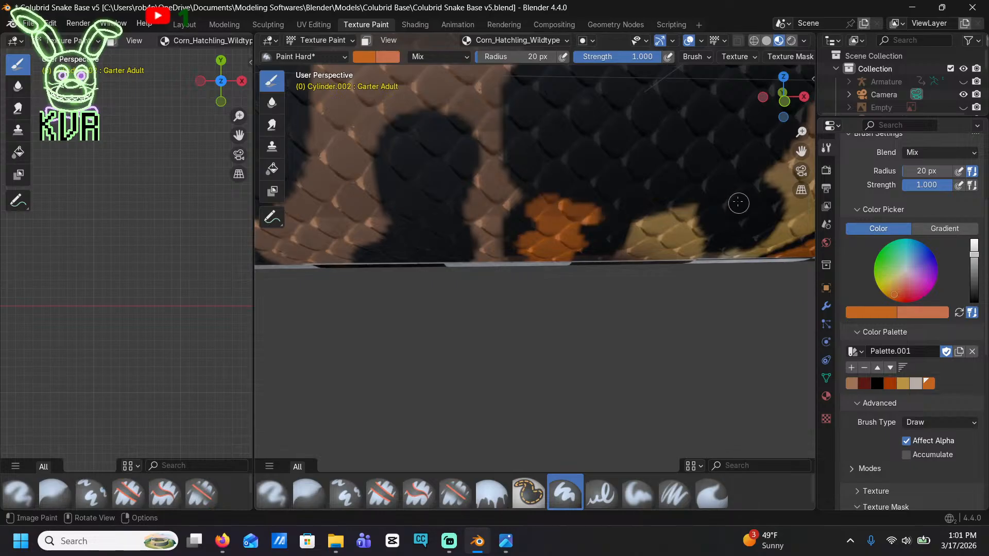
pyautogui.moveTo(738, 203); pyautogui.dragTo(743, 228)
pyautogui.moveTo(393, 261)
pyautogui.mouseDown()
pyautogui.moveTo(412, 257)
pyautogui.moveTo(422, 234)
pyautogui.moveTo(412, 188)
pyautogui.moveTo(444, 143)
pyautogui.moveTo(434, 238)
pyautogui.mouseUp()
pyautogui.keyDown('shift'); pyautogui.moveTo(435, 238); pyautogui.dragTo(533, 203, button='middle'); pyautogui.keyUp('shift')
pyautogui.moveTo(533, 203)
pyautogui.mouseDown()
pyautogui.moveTo(497, 155)
pyautogui.moveTo(546, 183)
pyautogui.moveTo(533, 204)
pyautogui.mouseUp()
# Fill the two adjacent tall blotches on the tan lower side with orange, leaving thin black outlines
pyautogui.keyDown('shift'); pyautogui.moveTo(470, 249); pyautogui.dragTo(596, 249, button='middle'); pyautogui.keyUp('shift')
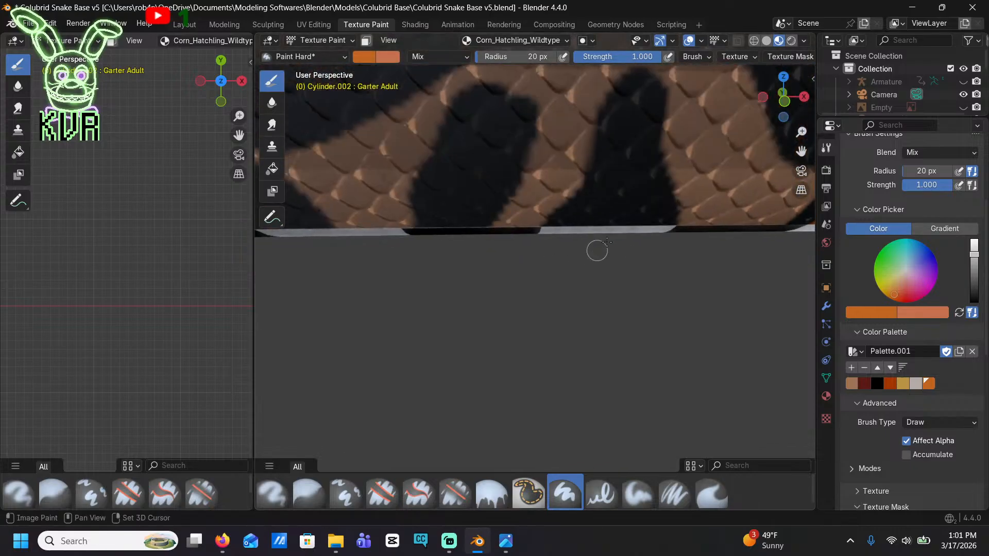
pyautogui.moveTo(595, 249)
pyautogui.mouseDown()
pyautogui.moveTo(610, 211)
pyautogui.moveTo(605, 186)
pyautogui.moveTo(638, 107)
pyautogui.moveTo(641, 199)
pyautogui.moveTo(627, 150)
pyautogui.mouseUp()
pyautogui.moveTo(479, 228)
pyautogui.mouseDown()
pyautogui.moveTo(438, 222)
pyautogui.moveTo(474, 132)
pyautogui.moveTo(505, 115)
pyautogui.moveTo(468, 154)
pyautogui.mouseUp()
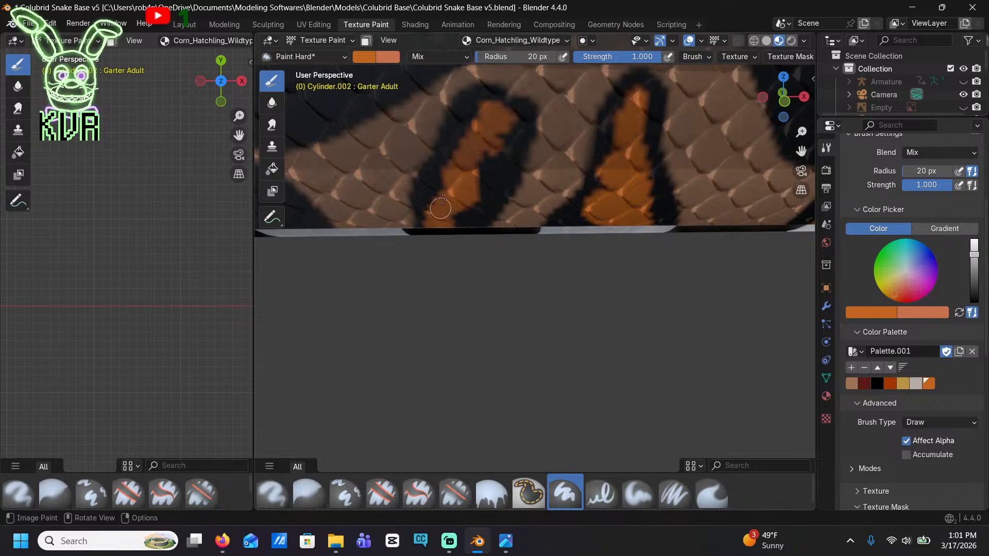
pyautogui.moveTo(442, 199)
pyautogui.mouseDown()
pyautogui.moveTo(484, 108)
pyautogui.moveTo(468, 216)
pyautogui.moveTo(468, 192)
pyautogui.moveTo(420, 238)
pyautogui.mouseUp()
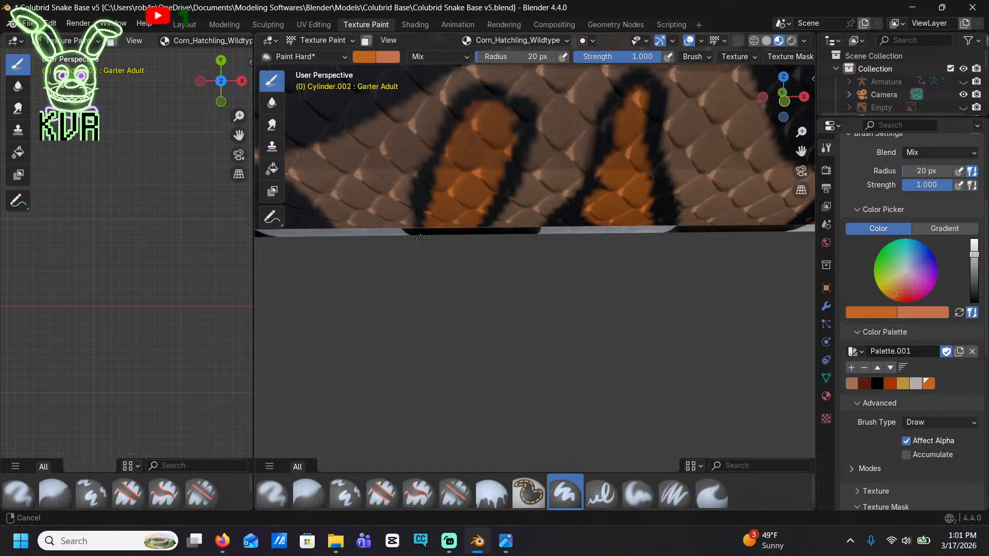
# Paint orange centers in the small rounded lower blotch, the broad column-shaped blotch, and the small spot above it
pyautogui.keyDown('shift'); pyautogui.moveTo(420, 239); pyautogui.dragTo(673, 212, button='middle'); pyautogui.keyUp('shift')
pyautogui.moveTo(551, 205)
pyautogui.mouseDown()
pyautogui.moveTo(558, 188)
pyautogui.moveTo(540, 163)
pyautogui.moveTo(548, 200)
pyautogui.mouseUp()
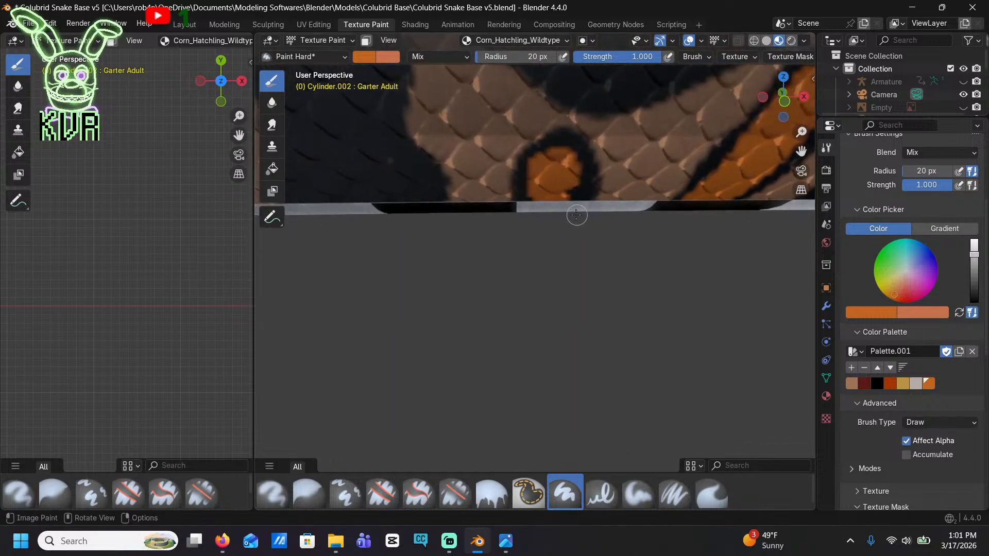
pyautogui.keyDown('shift'); pyautogui.moveTo(385, 152); pyautogui.dragTo(581, 249, button='middle'); pyautogui.keyUp('shift')
pyautogui.moveTo(600, 297)
pyautogui.mouseDown()
pyautogui.moveTo(531, 303)
pyautogui.moveTo(561, 265)
pyautogui.moveTo(533, 226)
pyautogui.moveTo(567, 153)
pyautogui.moveTo(606, 172)
pyautogui.moveTo(601, 221)
pyautogui.moveTo(616, 258)
pyautogui.moveTo(596, 303)
pyautogui.moveTo(572, 184)
pyautogui.moveTo(567, 226)
pyautogui.moveTo(596, 217)
pyautogui.mouseUp()
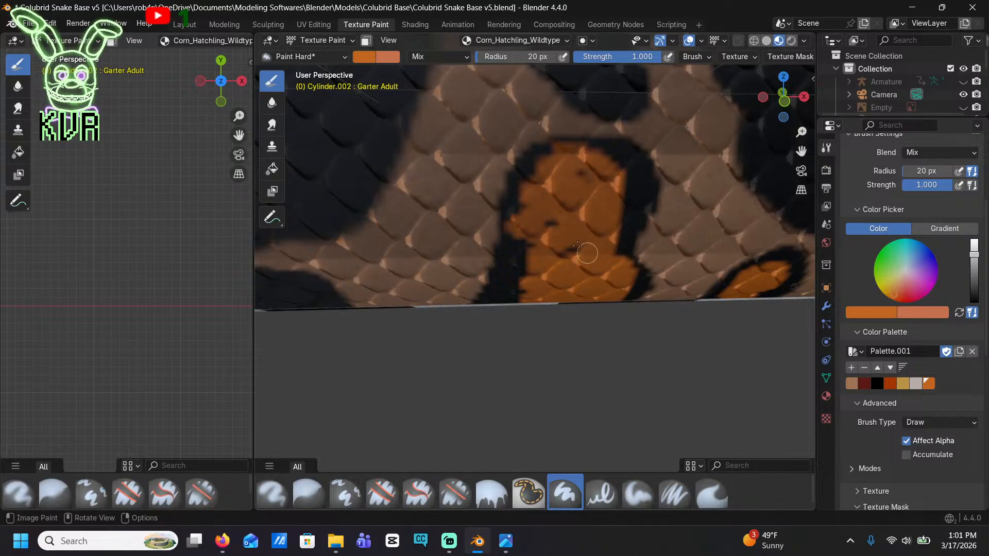
pyautogui.keyDown('shift'); pyautogui.moveTo(616, 103); pyautogui.dragTo(567, 242, button='middle'); pyautogui.keyUp('shift')
pyautogui.moveTo(532, 228)
pyautogui.mouseDown()
pyautogui.moveTo(549, 250)
pyautogui.moveTo(531, 197)
pyautogui.moveTo(544, 259)
pyautogui.mouseUp()
# Fill the low, flat blotch beneath the large black saddle with orange inside its black border
pyautogui.scroll(-8, 524, 290)
pyautogui.keyDown('shift'); pyautogui.moveTo(493, 330); pyautogui.dragTo(517, 298, button='middle'); pyautogui.keyUp('shift')
pyautogui.scroll(6, 495, 291)
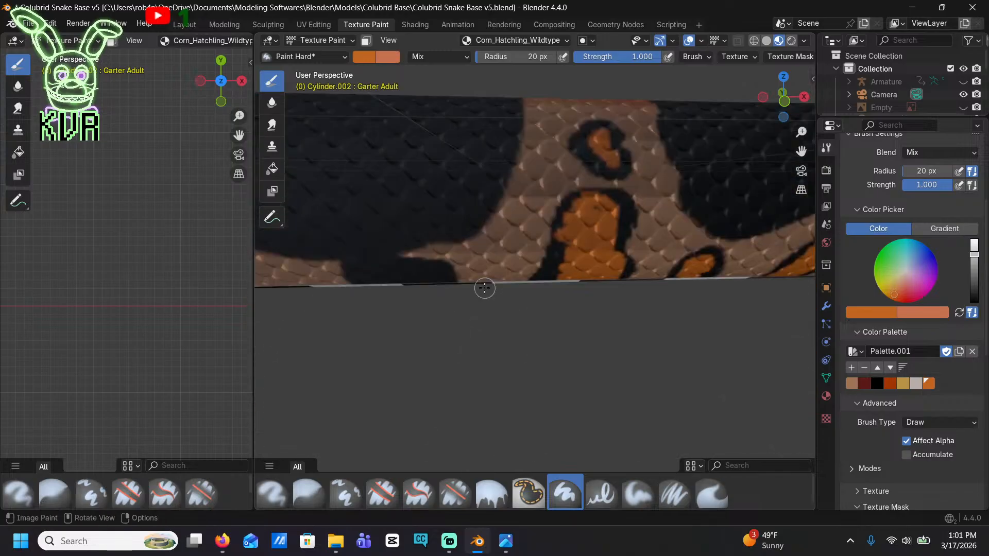
pyautogui.moveTo(431, 279); pyautogui.dragTo(381, 279)
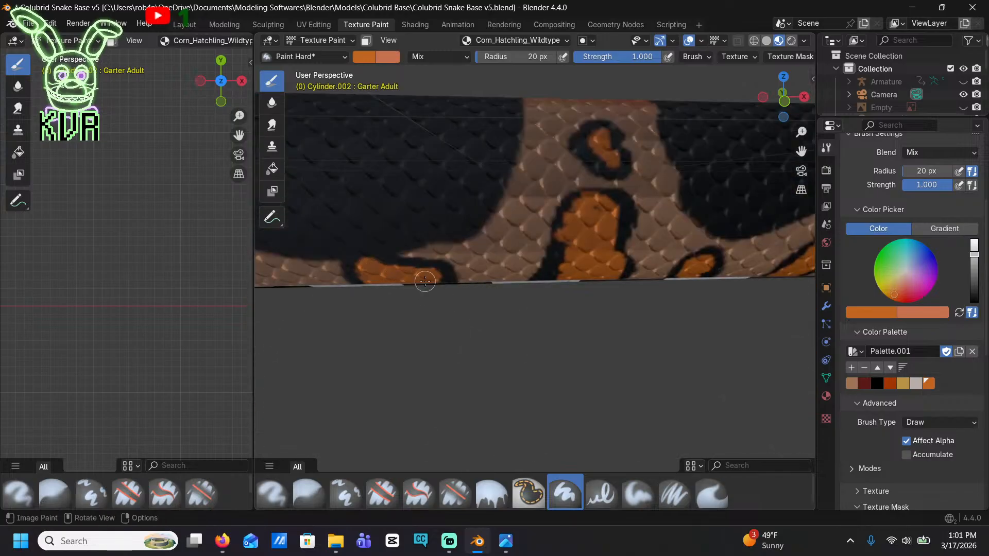
# Paint a large orange center in the broad, sloping side blotch behind the flat one, keeping a black edge
pyautogui.keyDown('shift'); pyautogui.moveTo(386, 281); pyautogui.dragTo(502, 278, button='middle'); pyautogui.keyUp('shift')
pyautogui.moveTo(439, 266)
pyautogui.mouseDown()
pyautogui.moveTo(380, 267)
pyautogui.moveTo(379, 212)
pyautogui.moveTo(421, 242)
pyautogui.mouseUp()
pyautogui.moveTo(360, 195)
pyautogui.mouseDown()
pyautogui.moveTo(335, 260)
pyautogui.moveTo(363, 212)
pyautogui.moveTo(375, 277)
pyautogui.mouseUp()
pyautogui.moveTo(447, 281)
pyautogui.mouseDown()
pyautogui.moveTo(461, 251)
pyautogui.moveTo(397, 192)
pyautogui.moveTo(397, 210)
pyautogui.mouseUp()
# Add orange centers to the small hooked blotch and the slim slanted blotch beneath the next black saddle
pyautogui.keyDown('shift'); pyautogui.moveTo(350, 259); pyautogui.dragTo(524, 260, button='middle'); pyautogui.keyUp('shift')
pyautogui.moveTo(529, 247)
pyautogui.mouseDown()
pyautogui.moveTo(530, 261)
pyautogui.moveTo(554, 250)
pyautogui.mouseUp()
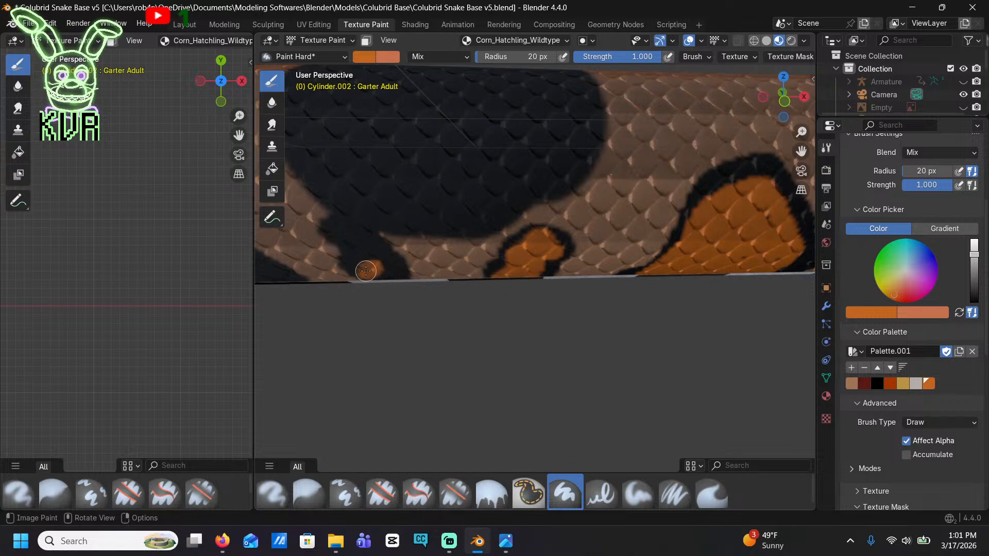
pyautogui.moveTo(378, 279); pyautogui.dragTo(344, 226)
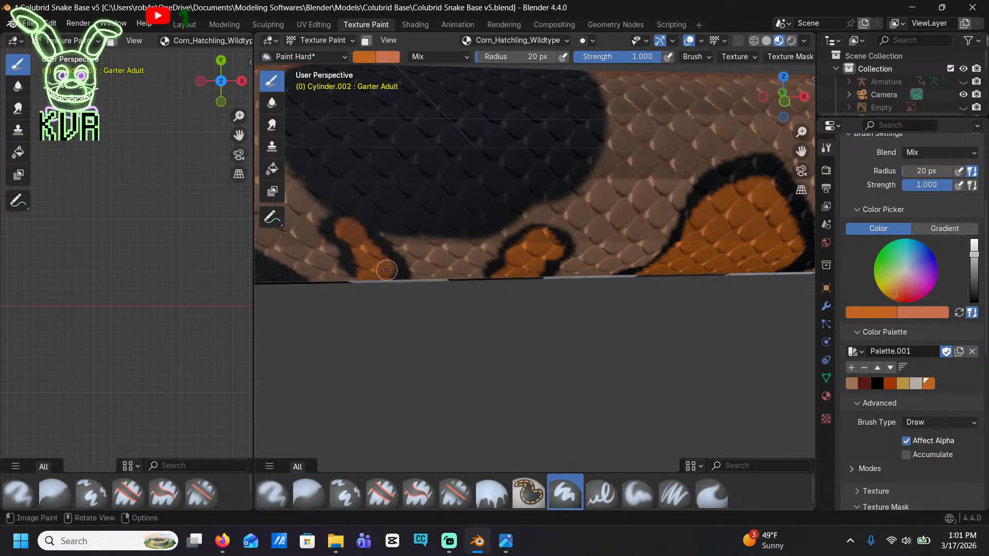
# Fill the tall rounded blotch between the saddles with orange, leaving its black outline
pyautogui.keyDown('shift'); pyautogui.moveTo(367, 257); pyautogui.dragTo(446, 271, button='middle'); pyautogui.keyUp('shift')
pyautogui.moveTo(446, 271)
pyautogui.mouseDown()
pyautogui.moveTo(381, 227)
pyautogui.moveTo(401, 208)
pyautogui.moveTo(403, 263)
pyautogui.mouseUp()
pyautogui.moveTo(460, 274); pyautogui.dragTo(435, 232)
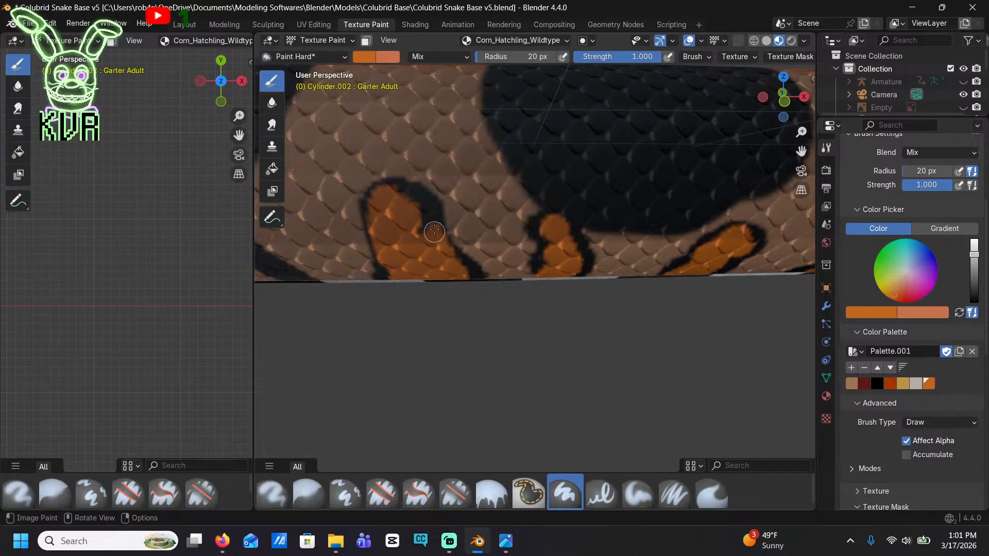
pyautogui.click(424, 229)
# Paint narrow orange centers in the thin slanted blotch and the short blotch joined to the underside of the saddle
pyautogui.keyDown('shift'); pyautogui.moveTo(421, 234); pyautogui.dragTo(536, 265, button='middle'); pyautogui.keyUp('shift')
pyautogui.moveTo(539, 272); pyautogui.dragTo(517, 232)
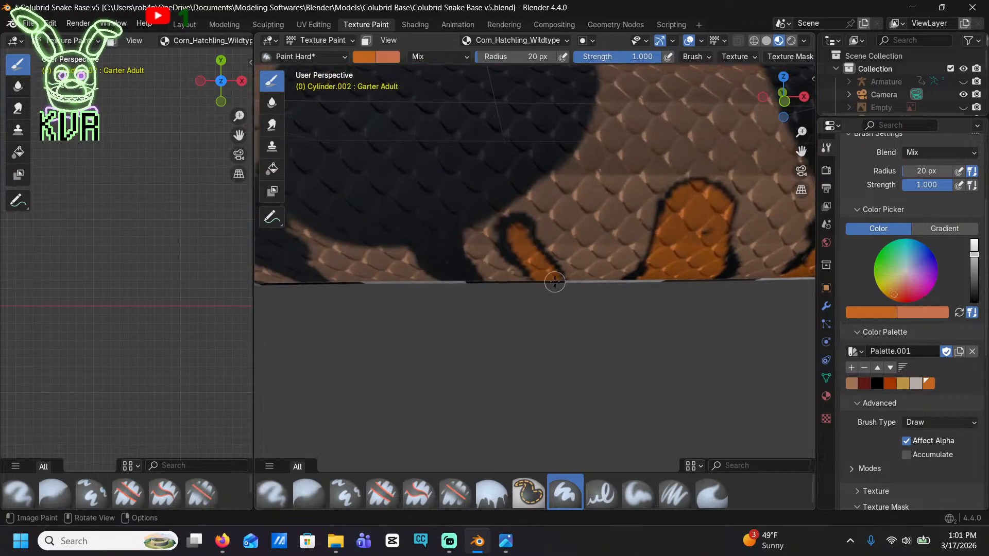
pyautogui.moveTo(448, 270); pyautogui.dragTo(446, 242)
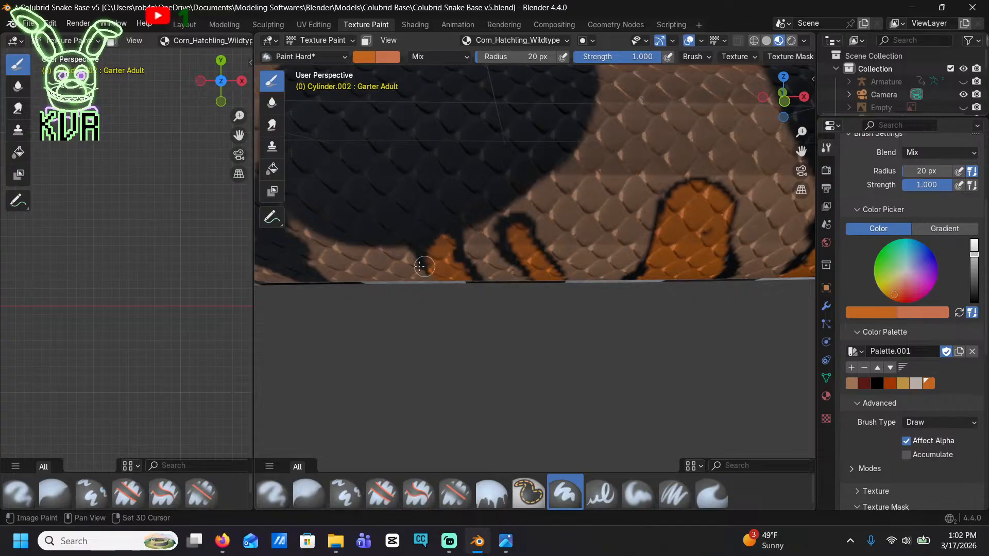
# Add orange to the branched blotch at the saddle's rear edge and to the rounded lower blotch behind it
pyautogui.keyDown('shift'); pyautogui.moveTo(446, 243); pyautogui.dragTo(605, 225, button='middle'); pyautogui.keyUp('shift')
pyautogui.moveTo(463, 261)
pyautogui.mouseDown()
pyautogui.moveTo(425, 234)
pyautogui.moveTo(438, 227)
pyautogui.moveTo(440, 165)
pyautogui.mouseUp()
pyautogui.keyDown('shift'); pyautogui.moveTo(442, 237); pyautogui.dragTo(597, 232, button='middle'); pyautogui.keyUp('shift')
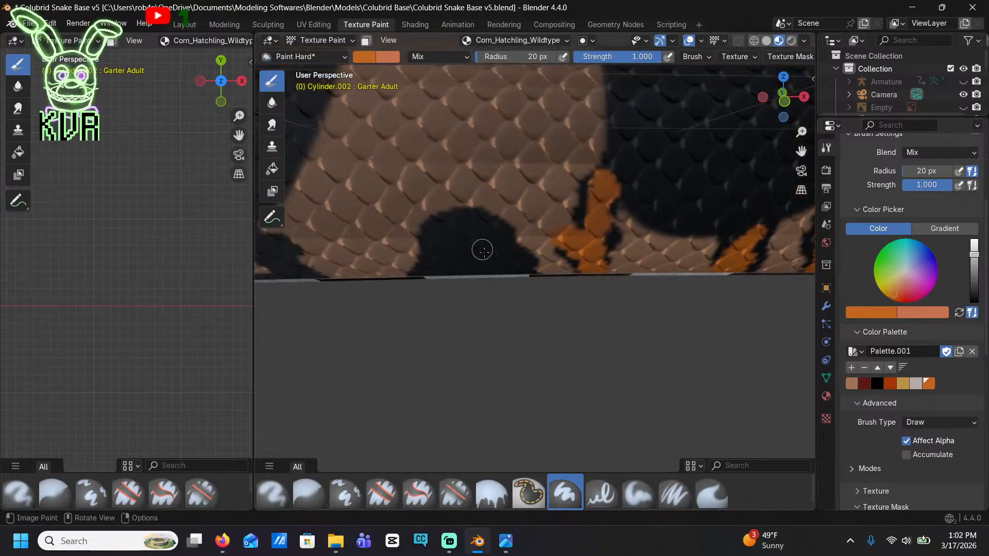
pyautogui.moveTo(492, 273)
pyautogui.mouseDown()
pyautogui.moveTo(464, 270)
pyautogui.moveTo(459, 238)
pyautogui.moveTo(474, 232)
pyautogui.moveTo(491, 250)
pyautogui.mouseUp()
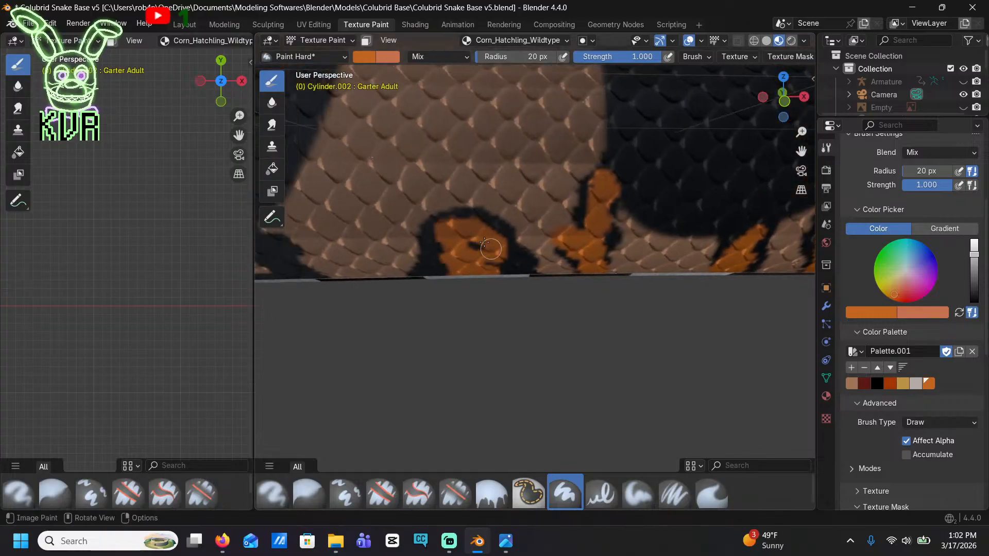
# Continue tailward, painting orange in the lower blotch under the next saddle and the two small spots behind it
pyautogui.keyDown('shift'); pyautogui.moveTo(297, 290); pyautogui.dragTo(507, 275, button='middle'); pyautogui.keyUp('shift')
pyautogui.moveTo(519, 258)
pyautogui.mouseDown()
pyautogui.moveTo(505, 263)
pyautogui.moveTo(497, 233)
pyautogui.mouseUp()
pyautogui.keyDown('shift'); pyautogui.moveTo(348, 282); pyautogui.dragTo(437, 279, button='middle'); pyautogui.keyUp('shift')
pyautogui.keyDown('shift'); pyautogui.moveTo(312, 278); pyautogui.dragTo(507, 271, button='middle'); pyautogui.keyUp('shift')
pyautogui.moveTo(562, 253)
pyautogui.mouseDown()
pyautogui.moveTo(542, 251)
pyautogui.moveTo(556, 227)
pyautogui.moveTo(572, 237)
pyautogui.mouseUp()
pyautogui.moveTo(471, 192)
pyautogui.mouseDown()
pyautogui.moveTo(460, 152)
pyautogui.moveTo(482, 126)
pyautogui.moveTo(475, 186)
pyautogui.mouseUp()
# Fill the triangular lower blotch and the irregular spot above and behind it with orange, keeping their dark edges
pyautogui.scroll(-5, 474, 188)
pyautogui.scroll(5, 479, 250)
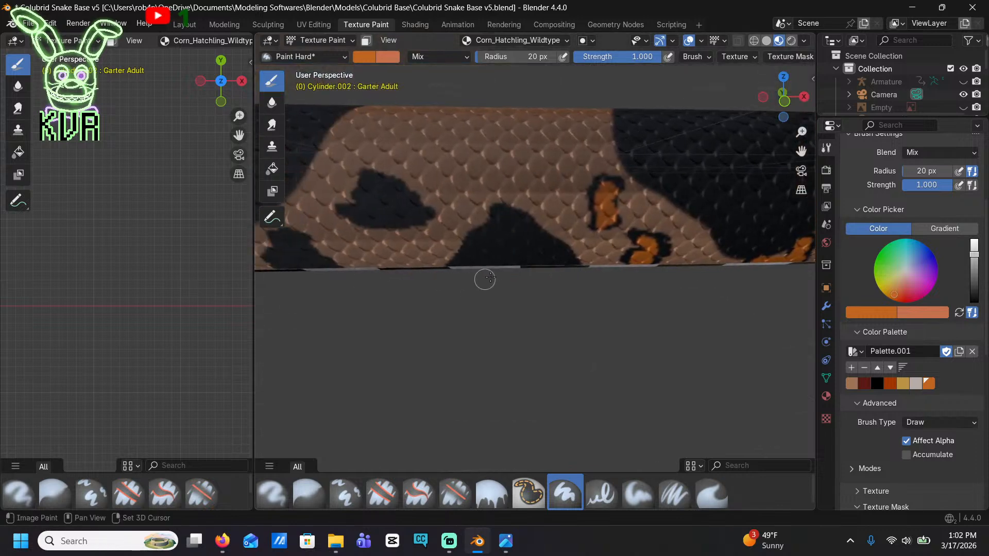
pyautogui.moveTo(525, 258)
pyautogui.mouseDown()
pyautogui.moveTo(478, 259)
pyautogui.moveTo(517, 219)
pyautogui.moveTo(510, 237)
pyautogui.mouseUp()
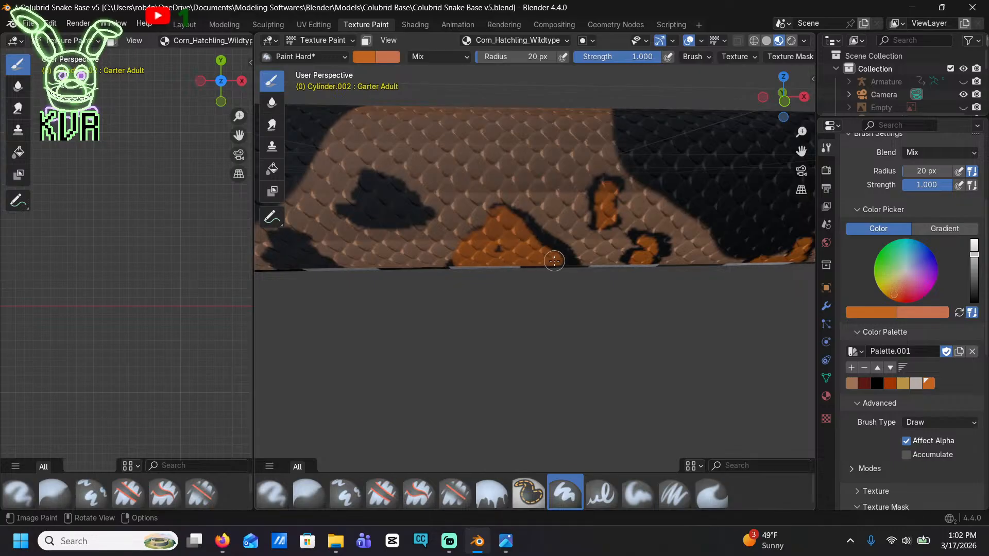
pyautogui.moveTo(399, 214)
pyautogui.mouseDown()
pyautogui.moveTo(355, 215)
pyautogui.moveTo(369, 186)
pyautogui.moveTo(399, 198)
pyautogui.moveTo(398, 223)
pyautogui.mouseUp()
pyautogui.keyDown('shift'); pyautogui.moveTo(398, 222); pyautogui.dragTo(460, 240, button='middle'); pyautogui.keyUp('shift')
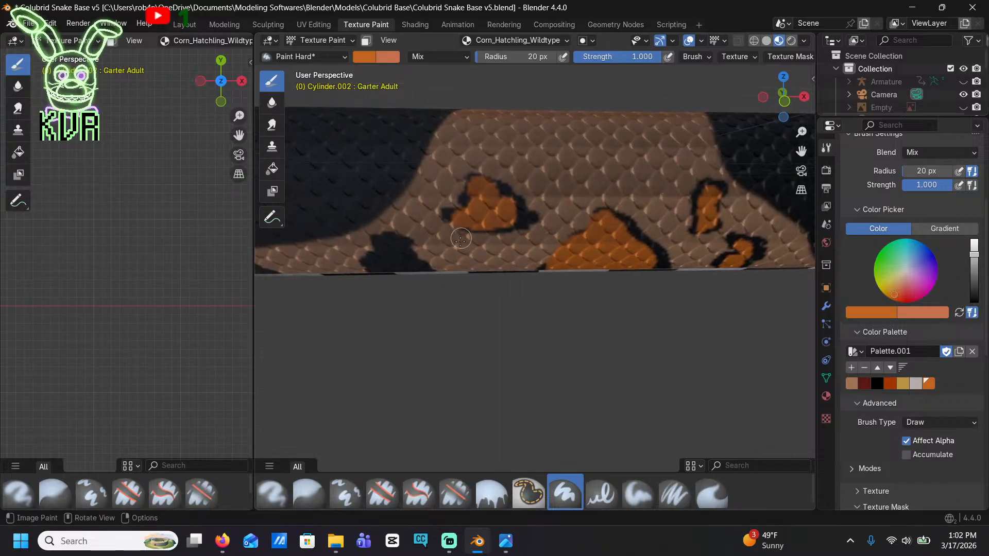
# Continue tailward, painting orange in the small lower blotch at the saddle edge, the high elongated spot, and the arch-shaped lower blotch
pyautogui.moveTo(402, 259); pyautogui.dragTo(398, 256)
pyautogui.keyDown('shift'); pyautogui.moveTo(398, 258); pyautogui.dragTo(462, 246, button='middle'); pyautogui.keyUp('shift')
pyautogui.moveTo(446, 218); pyautogui.dragTo(421, 202)
pyautogui.keyDown('shift'); pyautogui.moveTo(422, 202); pyautogui.dragTo(519, 243, button='middle'); pyautogui.keyUp('shift')
pyautogui.moveTo(432, 207)
pyautogui.mouseDown()
pyautogui.moveTo(418, 200)
pyautogui.moveTo(414, 164)
pyautogui.moveTo(434, 203)
pyautogui.mouseUp()
pyautogui.keyDown('shift'); pyautogui.moveTo(379, 211); pyautogui.dragTo(443, 200, button='middle'); pyautogui.keyUp('shift')
pyautogui.moveTo(421, 241)
pyautogui.mouseDown()
pyautogui.moveTo(407, 207)
pyautogui.moveTo(430, 238)
pyautogui.moveTo(398, 227)
pyautogui.moveTo(394, 209)
pyautogui.mouseUp()
pyautogui.keyDown('shift'); pyautogui.moveTo(394, 208); pyautogui.dragTo(459, 246, button='middle'); pyautogui.keyUp('shift')
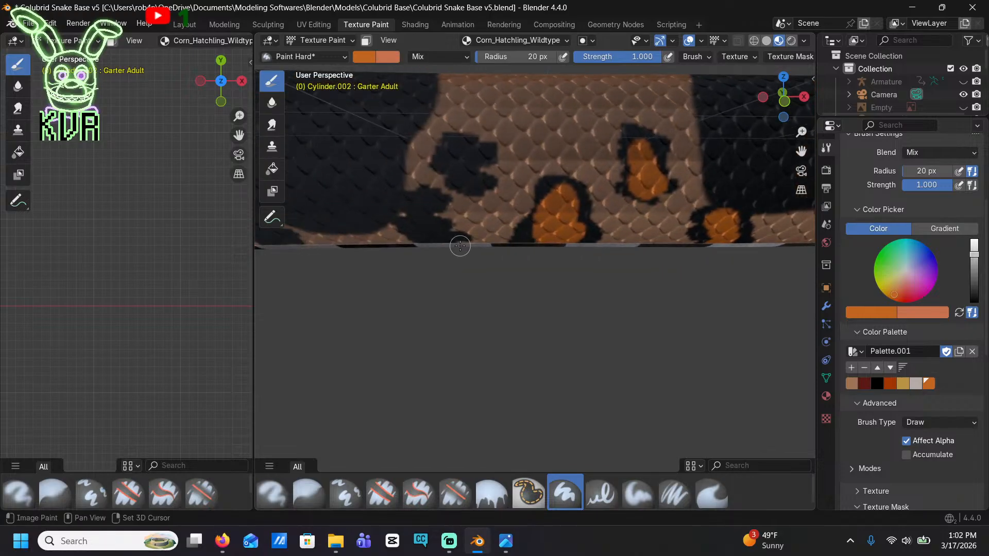
# Fill the C-shaped spot, the slanted blotch below it, and the short and tall lower blotches farther tailward with orange centers
pyautogui.moveTo(465, 184); pyautogui.dragTo(466, 155)
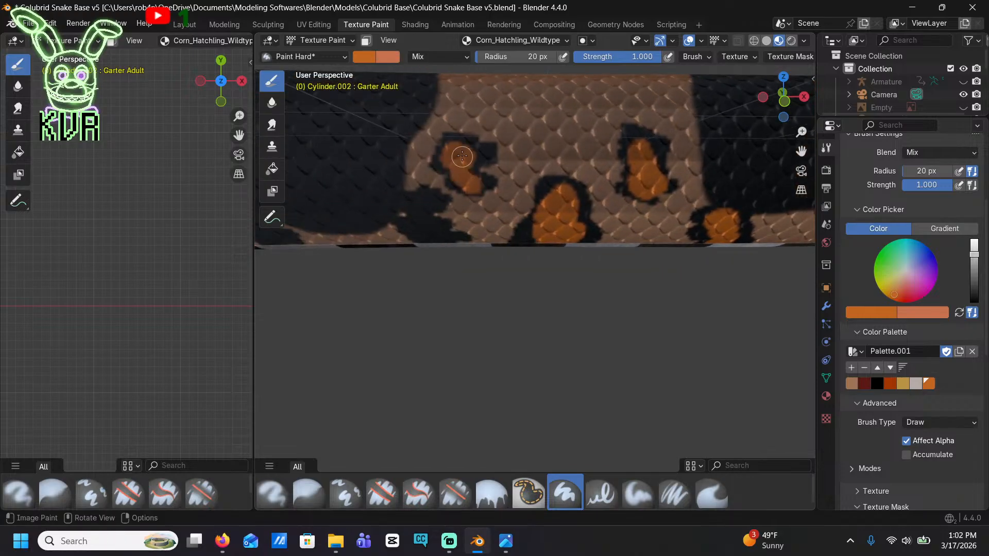
pyautogui.moveTo(450, 235); pyautogui.dragTo(432, 238)
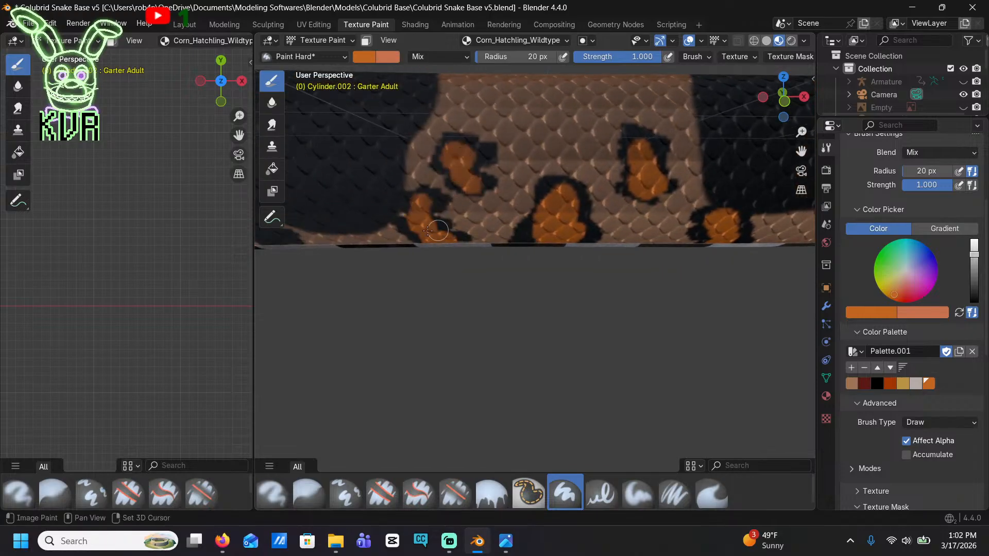
pyautogui.keyDown('shift'); pyautogui.moveTo(418, 212); pyautogui.dragTo(470, 249, button='middle'); pyautogui.keyUp('shift')
pyautogui.moveTo(470, 249); pyautogui.dragTo(434, 229)
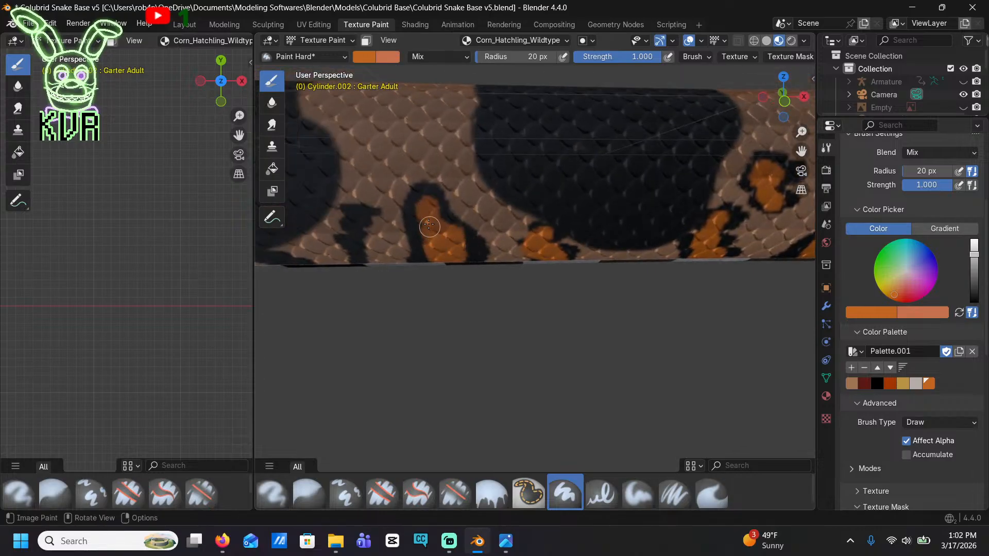
# Paint narrow orange centers in the thin T-shaped blotch and the ragged upright blotch beside the next saddle
pyautogui.scroll(8, 354, 261)
pyautogui.moveTo(356, 244)
pyautogui.keyDown('shift'); pyautogui.mouseDown(button='middle')
pyautogui.moveTo(377, 208)
pyautogui.moveTo(490, 252)
pyautogui.mouseUp(button='middle'); pyautogui.keyUp('shift')
pyautogui.scroll(-5, 540, 270)
pyautogui.keyDown('shift'); pyautogui.moveTo(430, 255); pyautogui.dragTo(540, 271, button='middle'); pyautogui.keyUp('shift')
pyautogui.moveTo(438, 285)
pyautogui.mouseDown()
pyautogui.moveTo(416, 267)
pyautogui.moveTo(436, 217)
pyautogui.mouseUp()
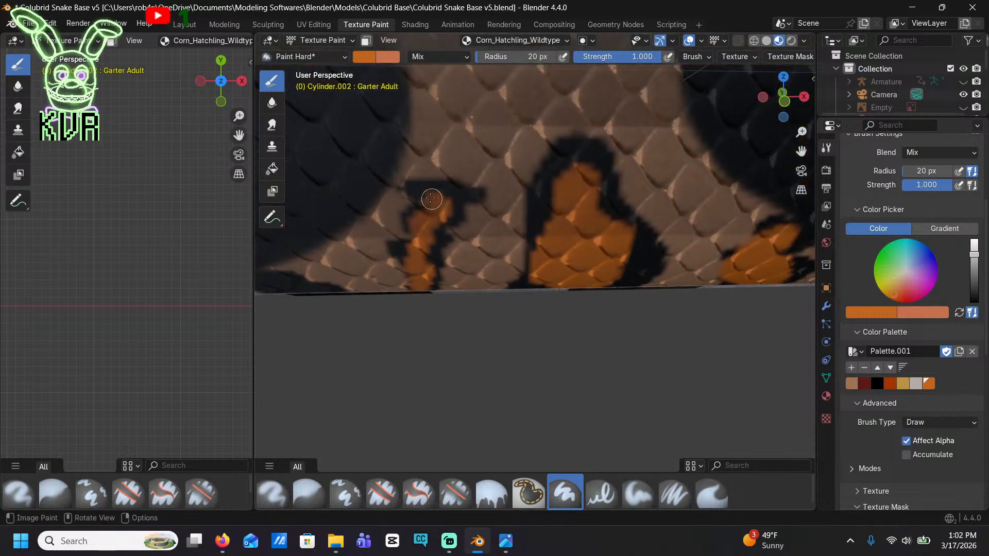
pyautogui.moveTo(409, 221)
pyautogui.keyDown('shift'); pyautogui.mouseDown(button='middle')
pyautogui.moveTo(446, 208)
pyautogui.moveTo(542, 211)
pyautogui.moveTo(448, 220)
pyautogui.moveTo(513, 243)
pyautogui.mouseUp(button='middle'); pyautogui.keyUp('shift')
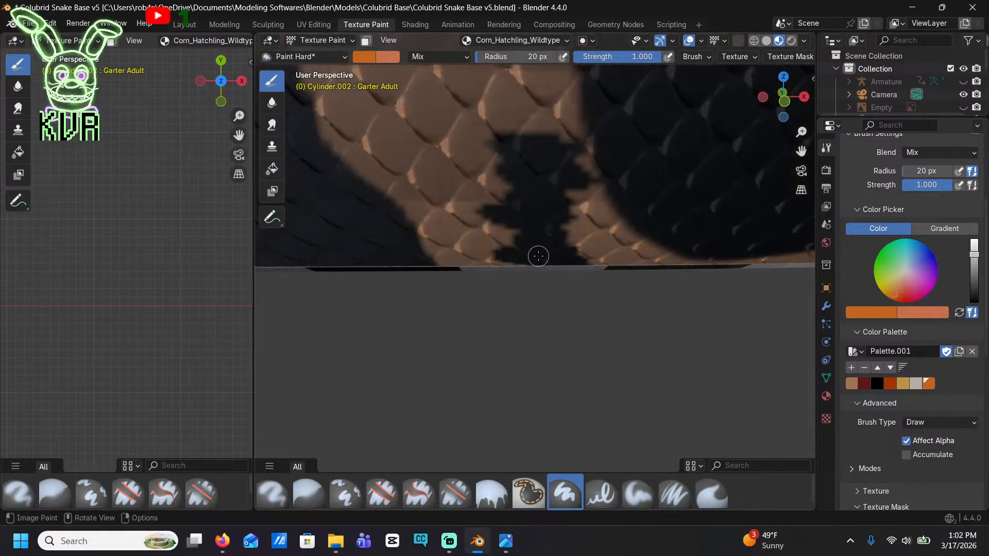
pyautogui.moveTo(536, 256); pyautogui.dragTo(529, 155)
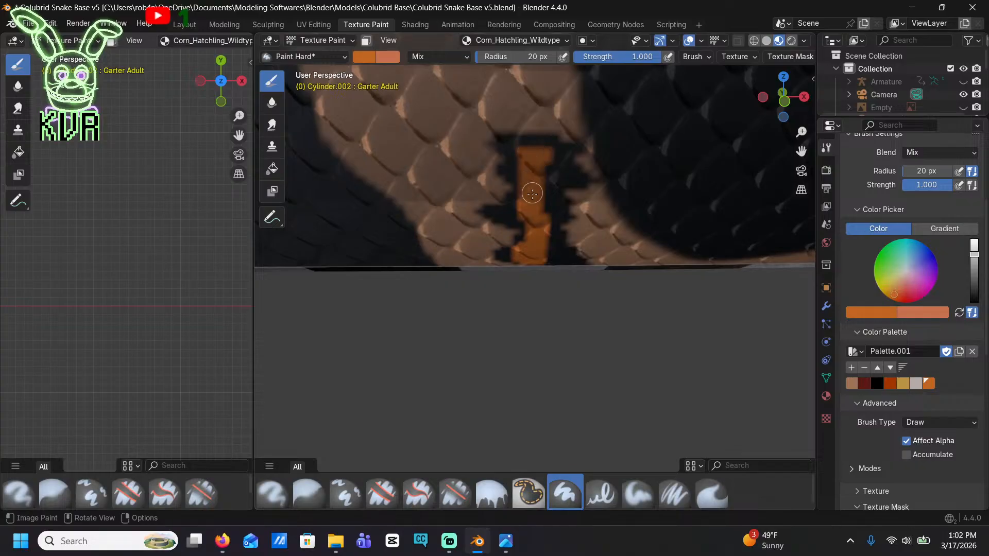
# Fill the bell-shaped lower blotch and the knobbed blotch below the next saddle's edge with orange, keeping dark borders
pyautogui.scroll(-5, 521, 230)
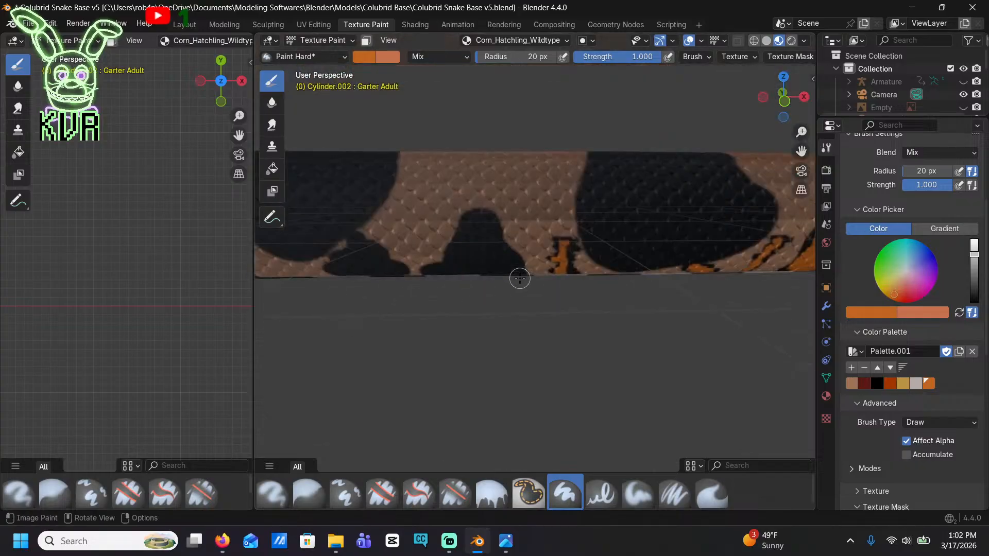
pyautogui.moveTo(464, 258)
pyautogui.mouseDown()
pyautogui.moveTo(484, 229)
pyautogui.moveTo(496, 266)
pyautogui.mouseUp()
pyautogui.keyDown('shift'); pyautogui.moveTo(479, 268); pyautogui.dragTo(562, 294, button='middle'); pyautogui.keyUp('shift')
pyautogui.scroll(3, 479, 292)
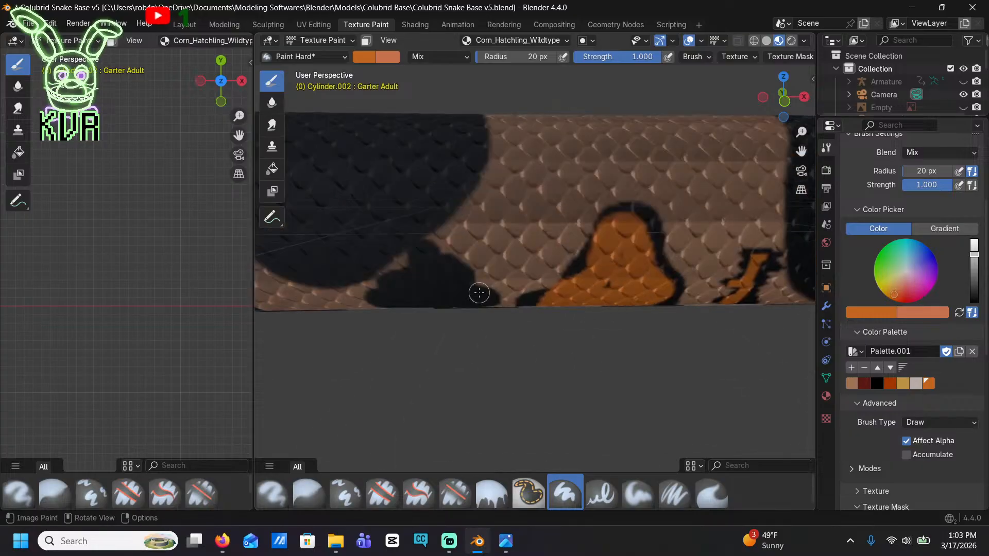
pyautogui.moveTo(470, 303); pyautogui.dragTo(413, 302)
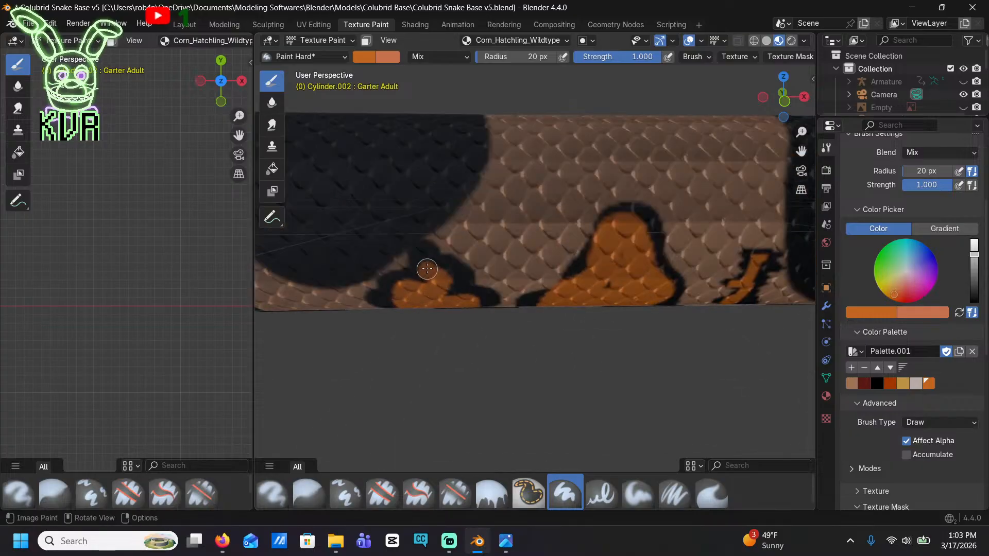
pyautogui.keyDown('shift'); pyautogui.moveTo(427, 268); pyautogui.dragTo(397, 243, button='middle'); pyautogui.keyUp('shift')
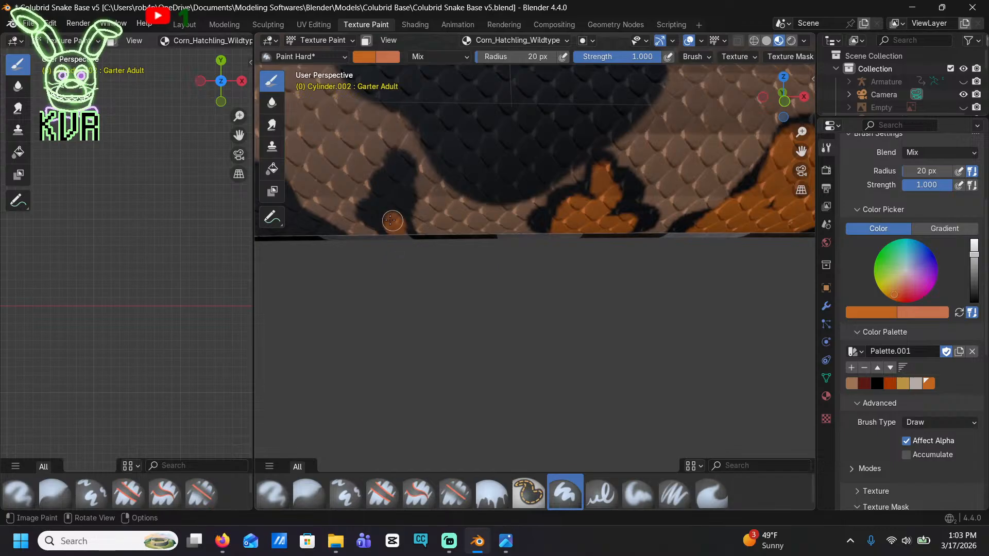
# Add orange centers to the slender slanted blotch and the arch-shaped blotch behind the saddle
pyautogui.keyDown('shift'); pyautogui.moveTo(397, 203); pyautogui.dragTo(452, 198, button='middle'); pyautogui.keyUp('shift')
pyautogui.moveTo(453, 235)
pyautogui.mouseDown()
pyautogui.moveTo(461, 182)
pyautogui.moveTo(475, 211)
pyautogui.mouseUp()
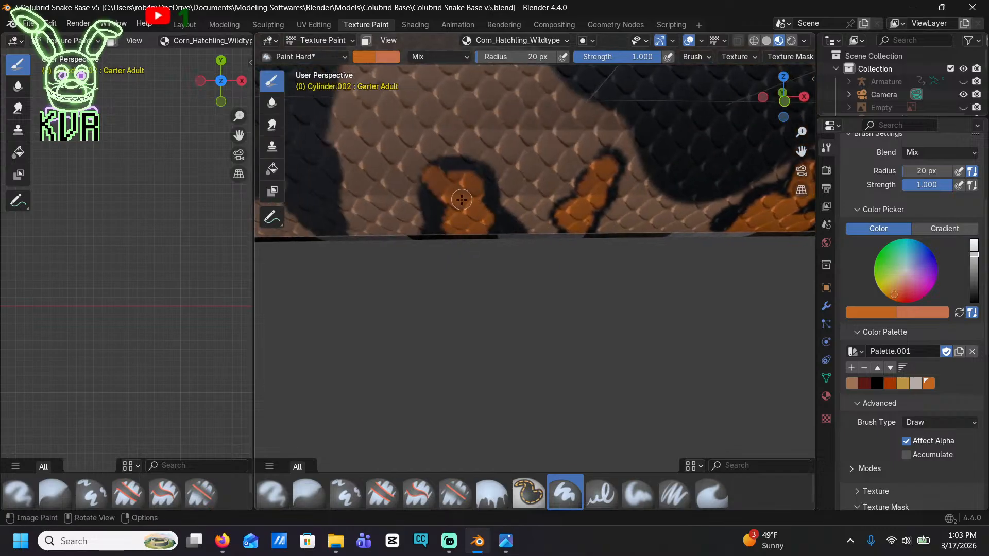
pyautogui.keyDown('shift'); pyautogui.moveTo(446, 197); pyautogui.dragTo(494, 205, button='middle'); pyautogui.keyUp('shift')
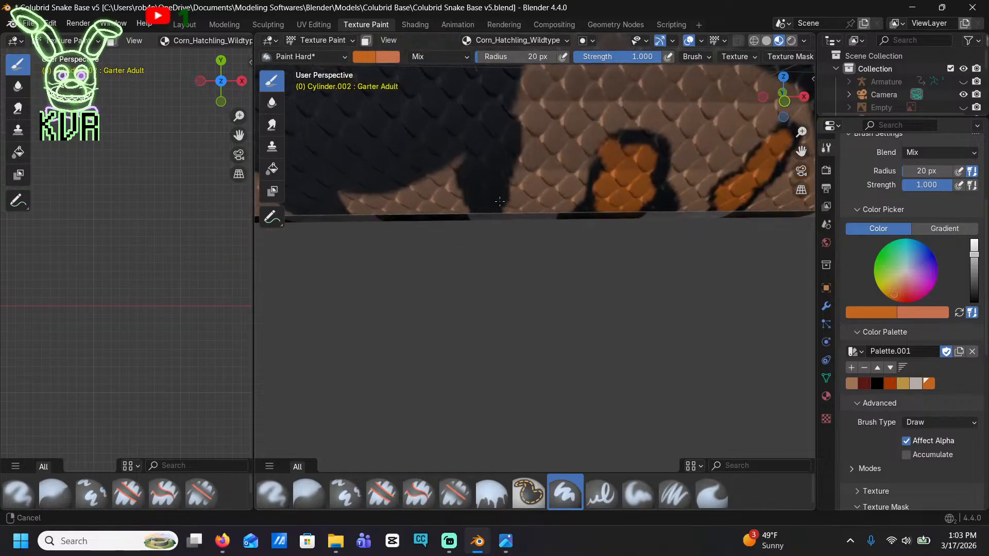
# Paint orange in the narrow blotch joined to the saddle's edge, the short one beneath the saddle, and the rounded blotch behind it
pyautogui.moveTo(487, 184); pyautogui.dragTo(498, 140)
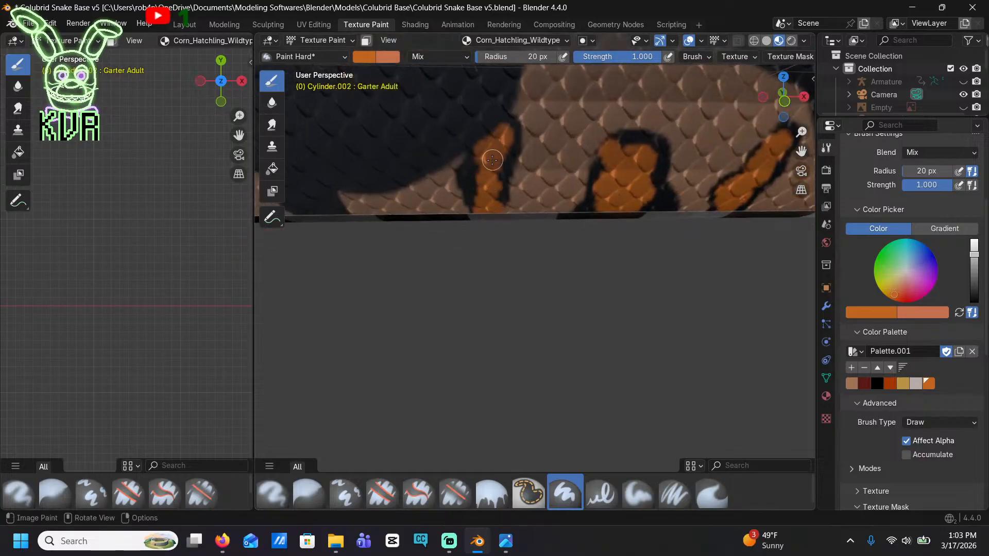
pyautogui.keyDown('shift'); pyautogui.moveTo(484, 189); pyautogui.dragTo(532, 205, button='middle'); pyautogui.keyUp('shift')
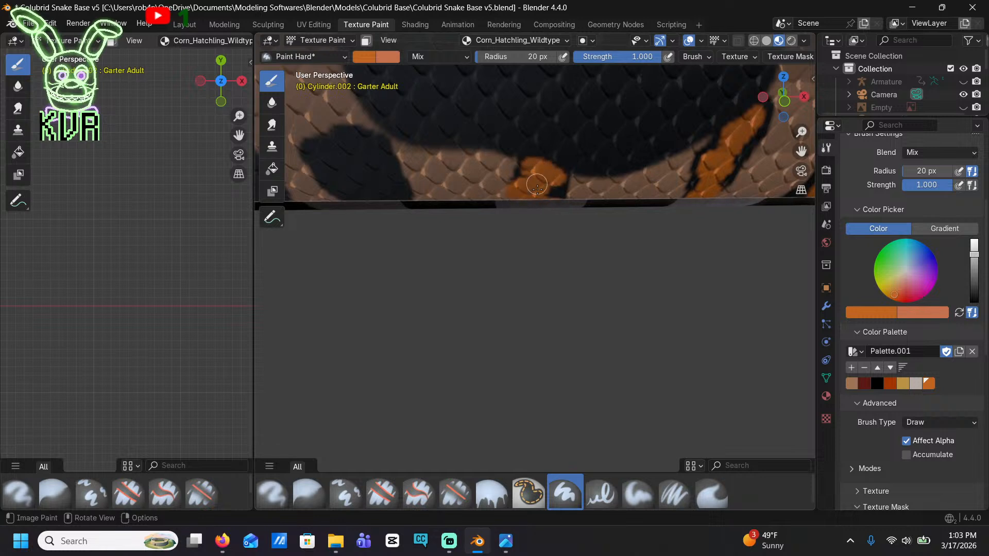
pyautogui.keyDown('shift'); pyautogui.moveTo(537, 188); pyautogui.dragTo(524, 183, button='middle'); pyautogui.keyUp('shift')
pyautogui.moveTo(524, 183)
pyautogui.mouseDown()
pyautogui.moveTo(490, 150)
pyautogui.moveTo(502, 131)
pyautogui.mouseUp()
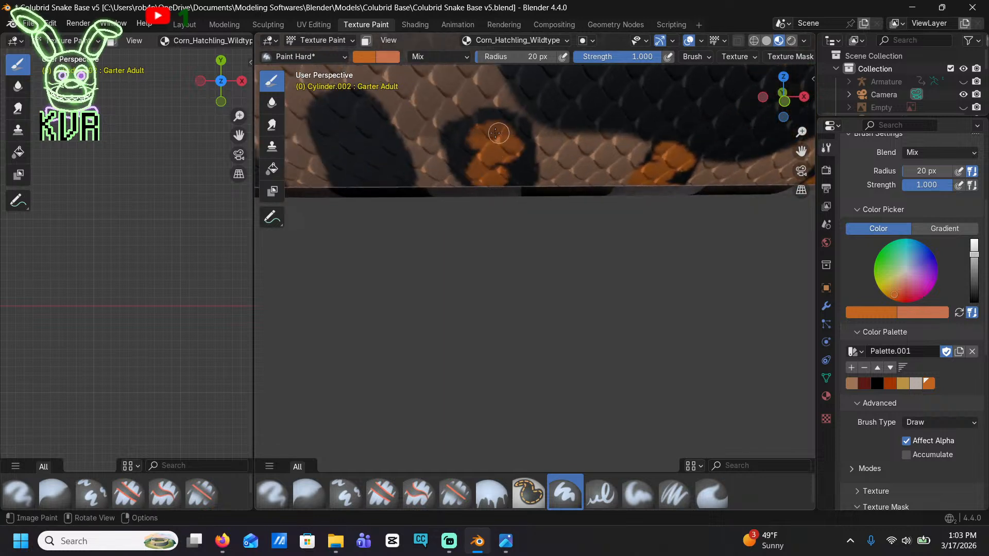
pyautogui.keyDown('shift'); pyautogui.moveTo(443, 163); pyautogui.dragTo(503, 211, button='middle'); pyautogui.keyUp('shift')
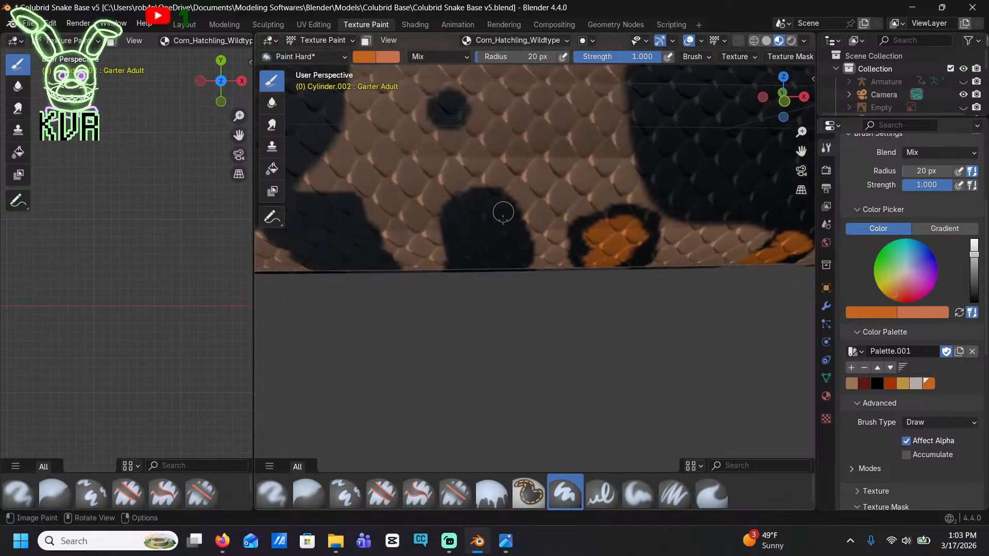
# Fill the tall rounded blotch, the small round spot above it, and the slanted block-shaped blotch near the next saddle with orange
pyautogui.moveTo(475, 268)
pyautogui.mouseDown()
pyautogui.moveTo(471, 210)
pyautogui.moveTo(508, 240)
pyautogui.mouseUp()
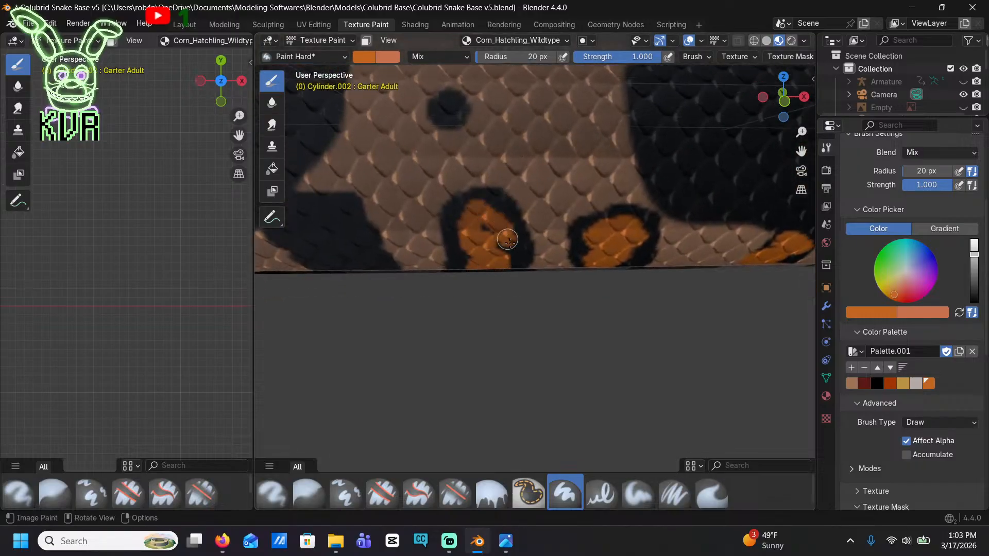
pyautogui.moveTo(446, 113); pyautogui.dragTo(454, 123)
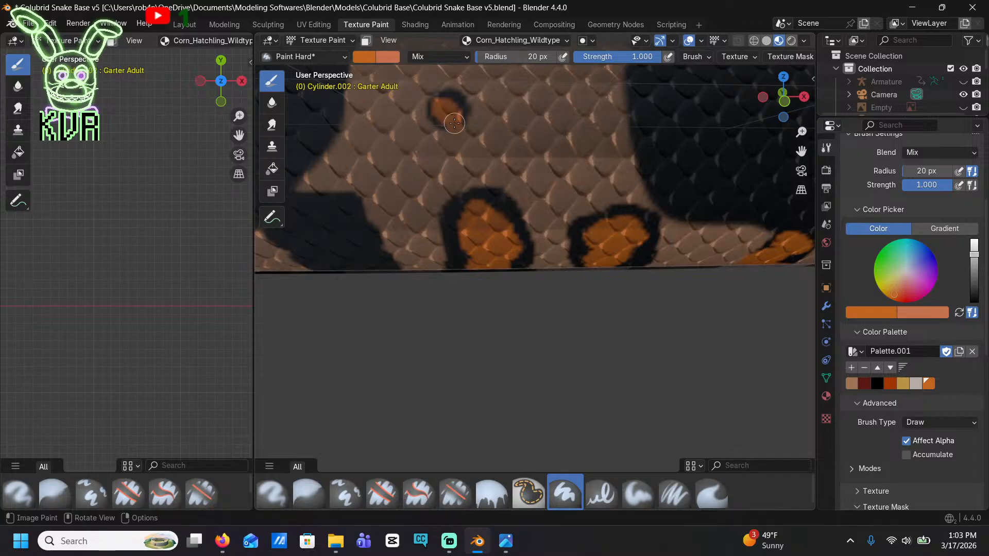
pyautogui.moveTo(368, 264)
pyautogui.mouseDown()
pyautogui.moveTo(329, 255)
pyautogui.moveTo(309, 219)
pyautogui.mouseUp()
pyautogui.keyDown('shift'); pyautogui.moveTo(309, 222); pyautogui.dragTo(419, 233, button='middle'); pyautogui.keyUp('shift')
pyautogui.moveTo(467, 249)
pyautogui.mouseDown()
pyautogui.moveTo(465, 204)
pyautogui.moveTo(420, 203)
pyautogui.mouseUp()
pyautogui.moveTo(329, 259)
pyautogui.keyDown('shift'); pyautogui.mouseDown(button='middle')
pyautogui.moveTo(394, 243)
pyautogui.moveTo(539, 238)
pyautogui.mouseUp(button='middle'); pyautogui.keyUp('shift')
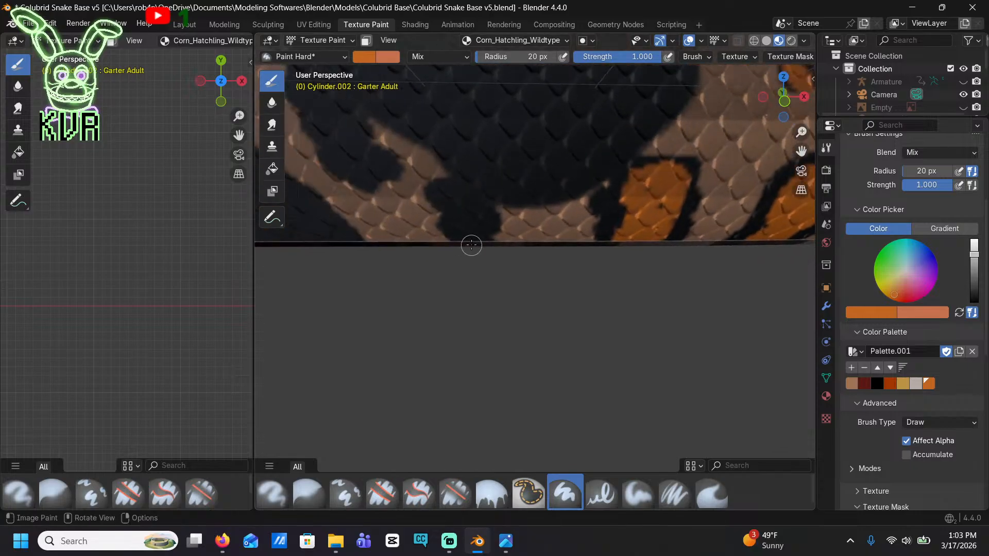
# Paint orange centers in the knobby blotch under the saddle and the long winding blotch joined to the saddle's rear edge
pyautogui.moveTo(469, 244); pyautogui.dragTo(474, 212)
pyautogui.keyDown('shift'); pyautogui.moveTo(474, 211); pyautogui.dragTo(602, 274, button='middle'); pyautogui.keyUp('shift')
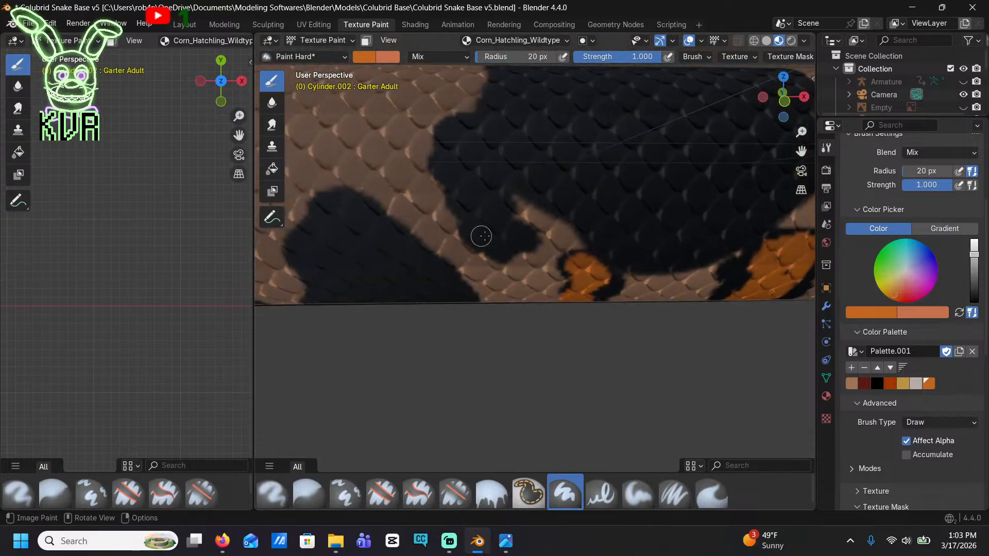
pyautogui.moveTo(480, 236)
pyautogui.mouseDown()
pyautogui.moveTo(490, 216)
pyautogui.moveTo(459, 164)
pyautogui.moveTo(500, 236)
pyautogui.mouseUp()
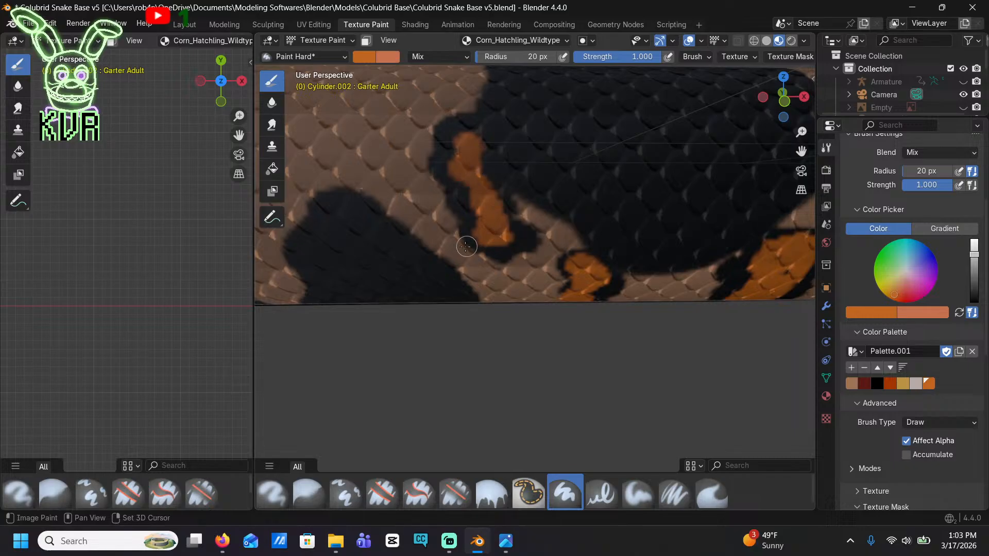
# Fill the large triangular blotch and the small hooked blotch behind it with orange, leaving black outlines
pyautogui.keyDown('shift'); pyautogui.moveTo(420, 322); pyautogui.dragTo(515, 231, button='middle'); pyautogui.keyUp('shift')
pyautogui.moveTo(514, 232)
pyautogui.mouseDown()
pyautogui.moveTo(404, 223)
pyautogui.moveTo(432, 172)
pyautogui.moveTo(435, 121)
pyautogui.moveTo(413, 177)
pyautogui.moveTo(484, 208)
pyautogui.moveTo(451, 151)
pyautogui.mouseUp()
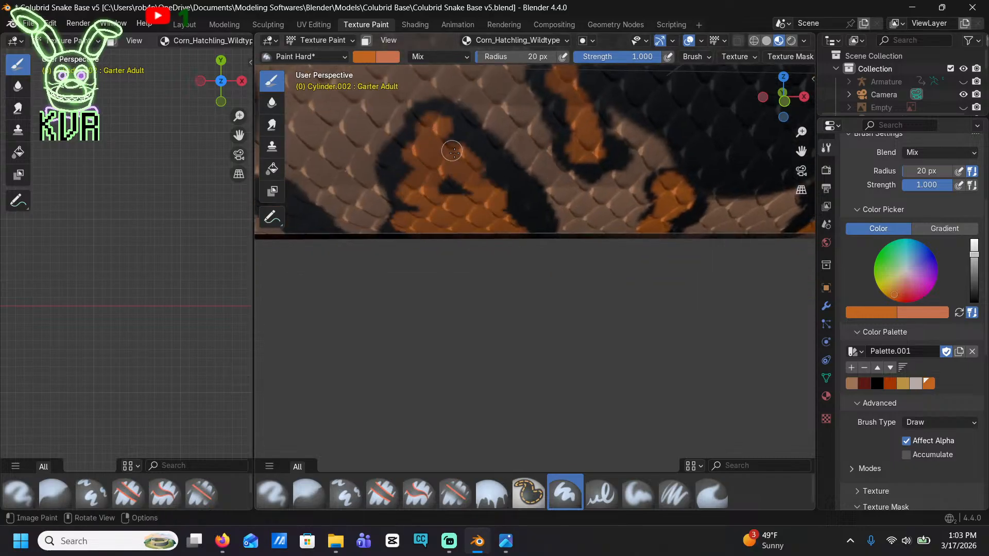
pyautogui.keyDown('shift'); pyautogui.moveTo(451, 150); pyautogui.dragTo(598, 92, button='middle'); pyautogui.keyUp('shift')
pyautogui.moveTo(447, 177)
pyautogui.mouseDown()
pyautogui.moveTo(435, 173)
pyautogui.moveTo(435, 145)
pyautogui.mouseUp()
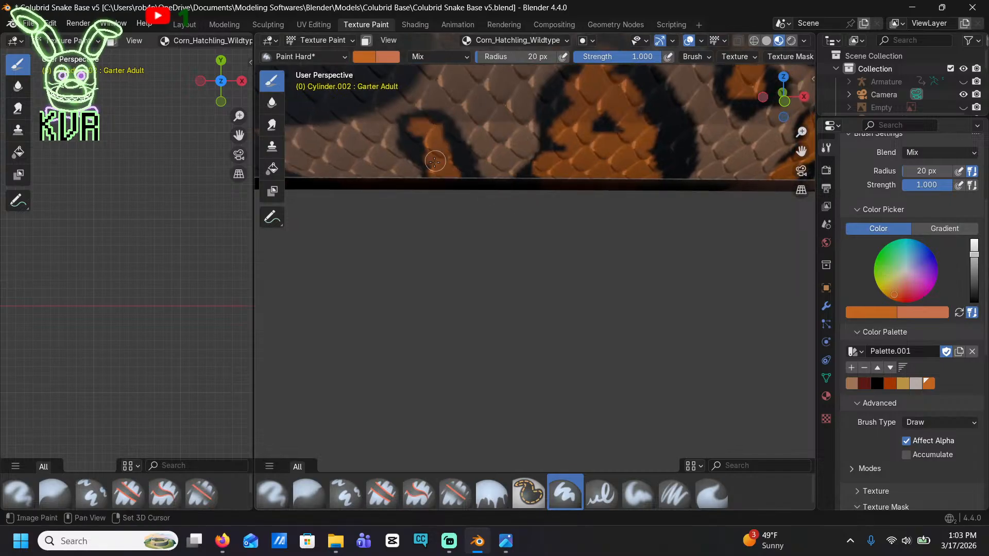
pyautogui.keyDown('shift'); pyautogui.moveTo(436, 145); pyautogui.dragTo(527, 178, button='middle'); pyautogui.keyUp('shift')
# Add orange to the short blotch attached beneath the next saddle and the small blotch at its rear edge
pyautogui.moveTo(564, 222)
pyautogui.mouseDown()
pyautogui.moveTo(570, 202)
pyautogui.moveTo(583, 201)
pyautogui.mouseUp()
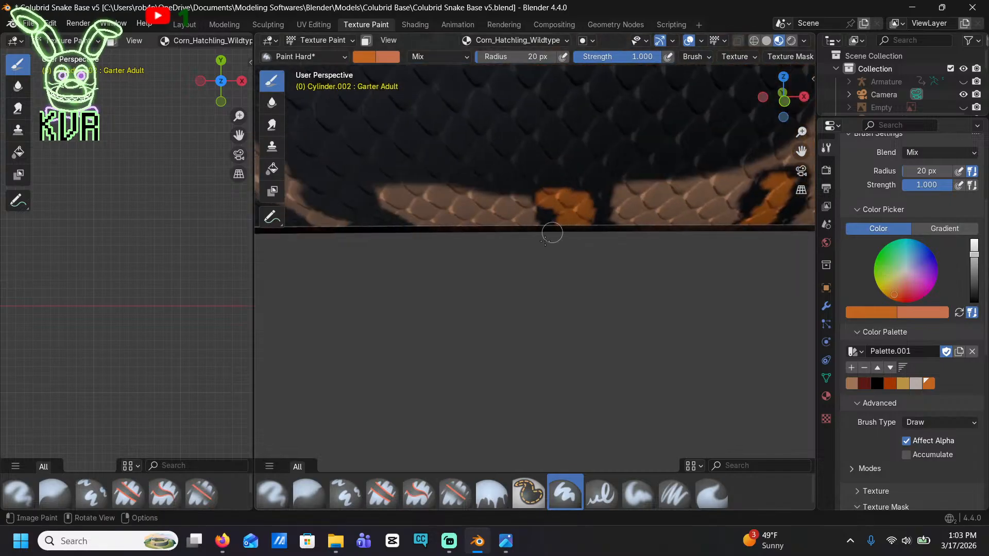
pyautogui.keyDown('shift'); pyautogui.moveTo(416, 235); pyautogui.dragTo(553, 199, button='middle'); pyautogui.keyUp('shift')
pyautogui.moveTo(508, 188); pyautogui.dragTo(480, 155)
pyautogui.keyDown('shift'); pyautogui.moveTo(424, 178); pyautogui.dragTo(537, 182, button='middle'); pyautogui.keyUp('shift')
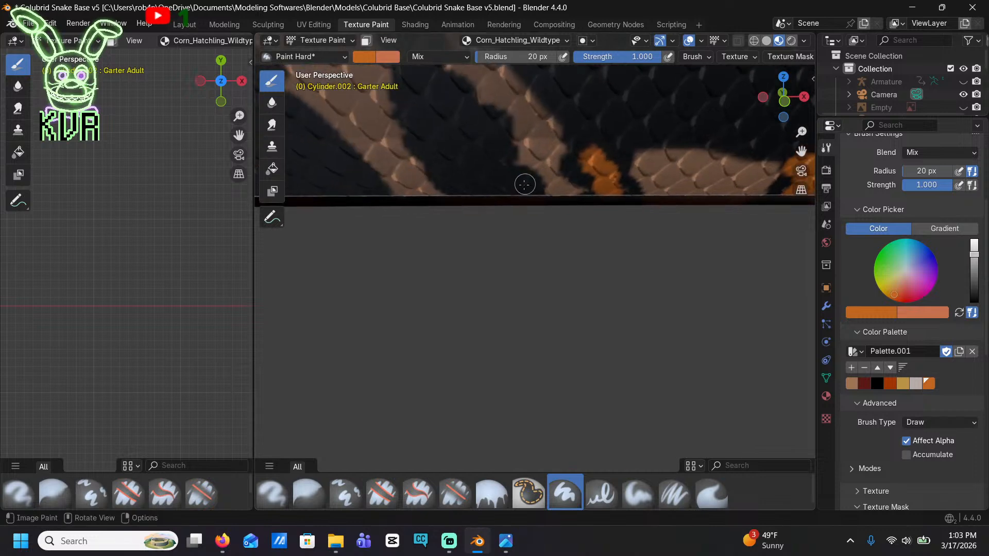
# Paint a narrow winding orange center up the tall forked blotch behind the saddle
pyautogui.moveTo(503, 187)
pyautogui.mouseDown()
pyautogui.moveTo(463, 155)
pyautogui.moveTo(440, 118)
pyautogui.mouseUp()
pyautogui.moveTo(458, 145)
pyautogui.keyDown('shift'); pyautogui.mouseDown(button='middle')
pyautogui.moveTo(494, 298)
pyautogui.moveTo(523, 249)
pyautogui.mouseUp(button='middle'); pyautogui.keyUp('shift')
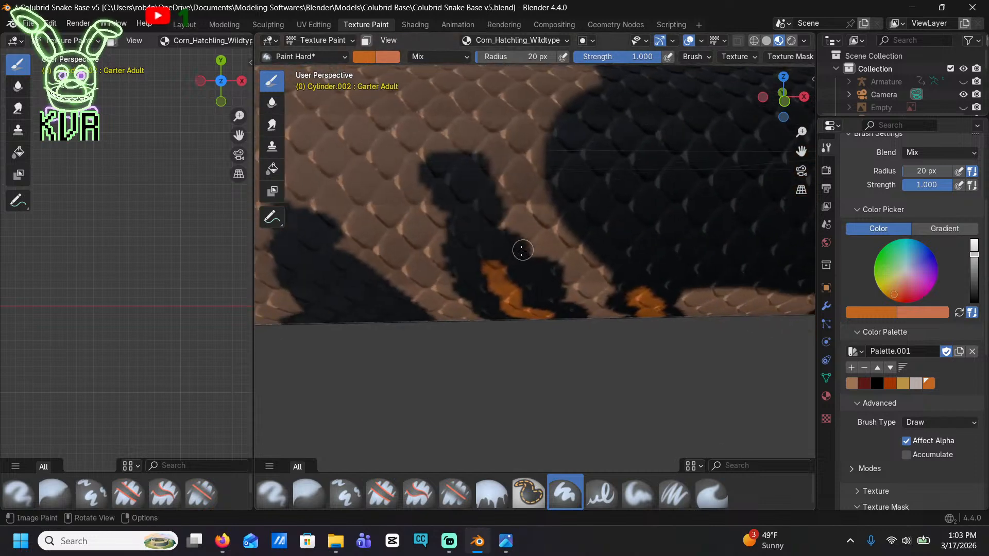
pyautogui.moveTo(478, 251)
pyautogui.mouseDown()
pyautogui.moveTo(464, 206)
pyautogui.moveTo(484, 213)
pyautogui.mouseUp()
pyautogui.keyDown('shift'); pyautogui.moveTo(442, 275); pyautogui.dragTo(547, 177, button='middle'); pyautogui.keyUp('shift')
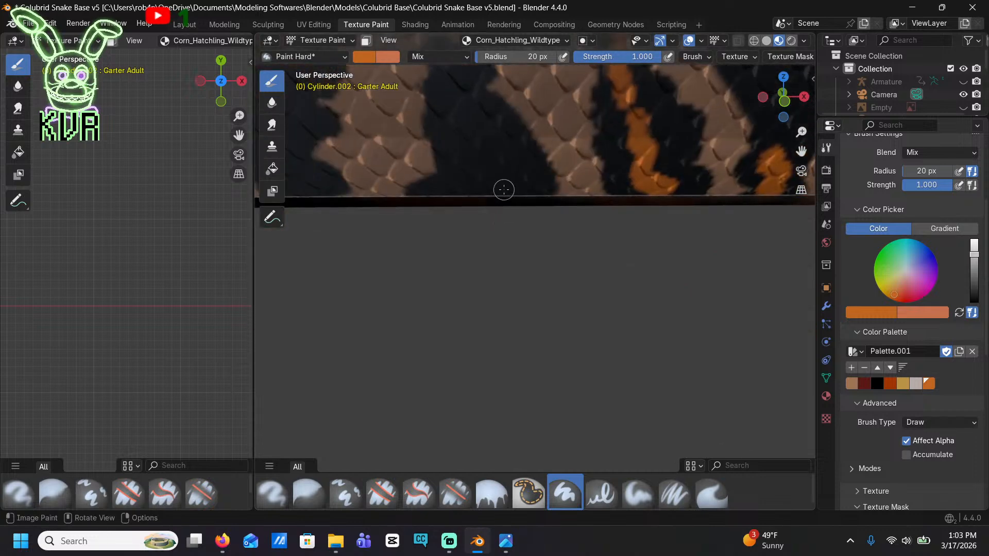
# Fill the broad slanted blotch next to the forked one with orange from its base to its tip
pyautogui.moveTo(504, 190)
pyautogui.mouseDown()
pyautogui.moveTo(459, 132)
pyautogui.moveTo(464, 105)
pyautogui.mouseUp()
pyautogui.keyDown('shift'); pyautogui.moveTo(475, 143); pyautogui.dragTo(481, 151, button='middle'); pyautogui.keyUp('shift')
pyautogui.moveTo(517, 202); pyautogui.dragTo(469, 101)
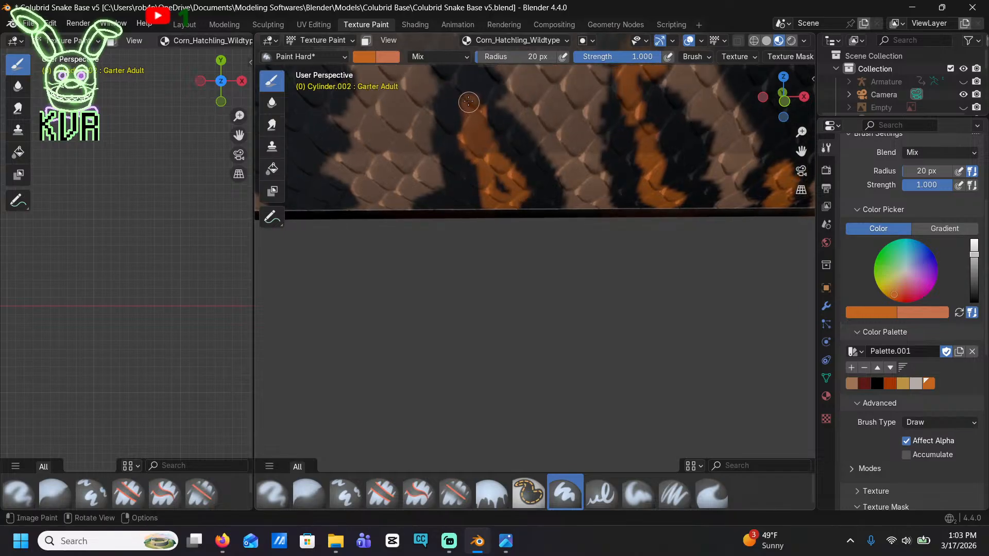
pyautogui.moveTo(469, 181); pyautogui.dragTo(460, 206)
# Paint orange in the branched blotch ahead of the next saddle and the two short lower blotches beneath that saddle
pyautogui.keyDown('shift'); pyautogui.moveTo(320, 180); pyautogui.dragTo(583, 271, button='middle'); pyautogui.keyUp('shift')
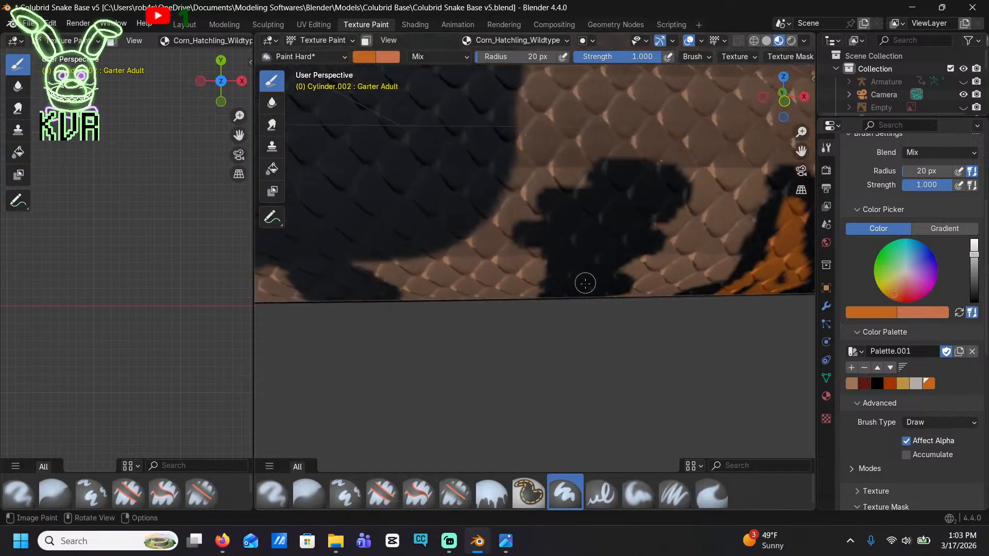
pyautogui.moveTo(566, 274)
pyautogui.mouseDown()
pyautogui.moveTo(549, 226)
pyautogui.moveTo(618, 206)
pyautogui.moveTo(641, 181)
pyautogui.moveTo(574, 213)
pyautogui.moveTo(612, 239)
pyautogui.mouseUp()
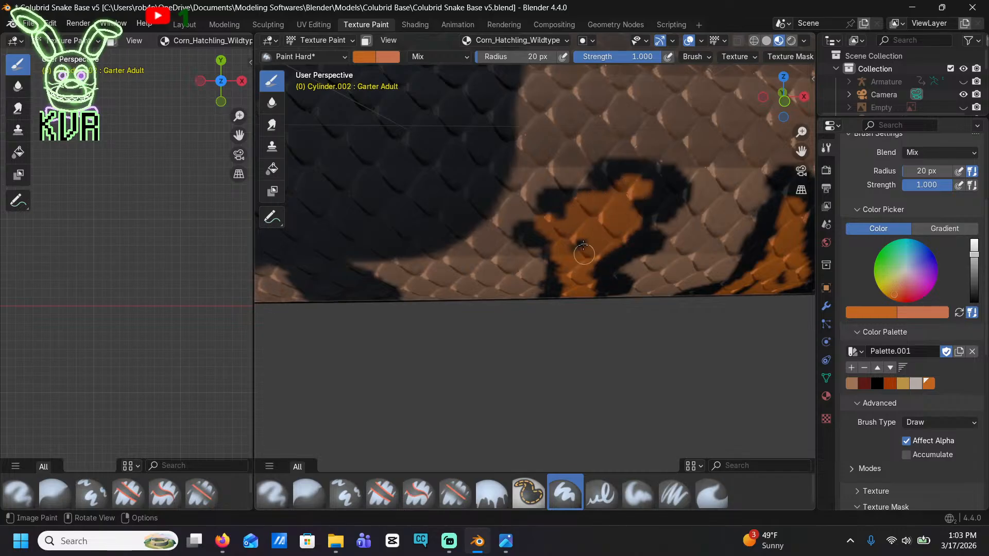
pyautogui.moveTo(379, 291)
pyautogui.keyDown('shift'); pyautogui.mouseDown(button='middle')
pyautogui.moveTo(453, 244)
pyautogui.moveTo(488, 242)
pyautogui.mouseUp(button='middle'); pyautogui.keyUp('shift')
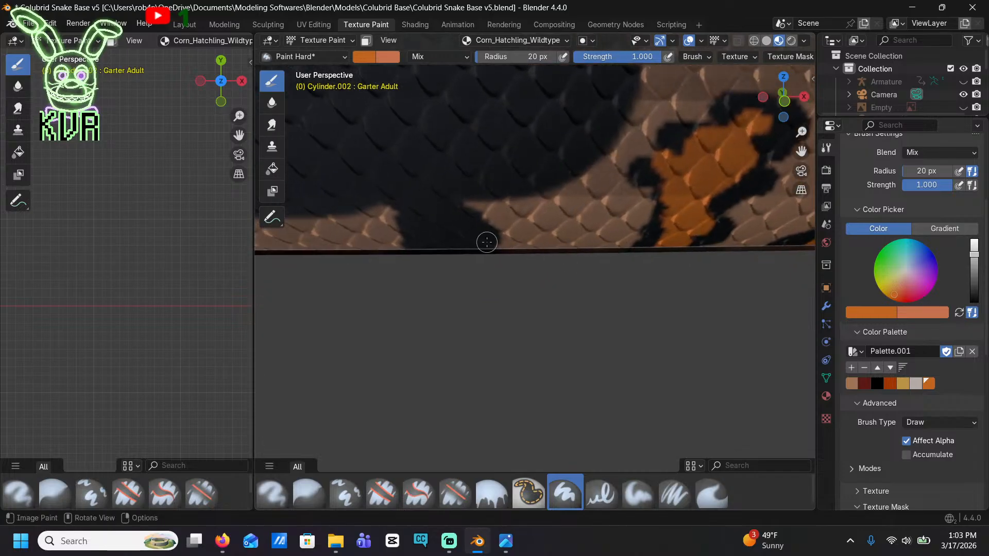
pyautogui.moveTo(484, 242)
pyautogui.mouseDown()
pyautogui.moveTo(437, 238)
pyautogui.moveTo(467, 230)
pyautogui.moveTo(459, 236)
pyautogui.mouseUp()
pyautogui.keyDown('shift'); pyautogui.moveTo(339, 246); pyautogui.dragTo(607, 249, button='middle'); pyautogui.keyUp('shift')
pyautogui.moveTo(506, 246)
pyautogui.mouseDown()
pyautogui.moveTo(460, 208)
pyautogui.moveTo(470, 228)
pyautogui.mouseUp()
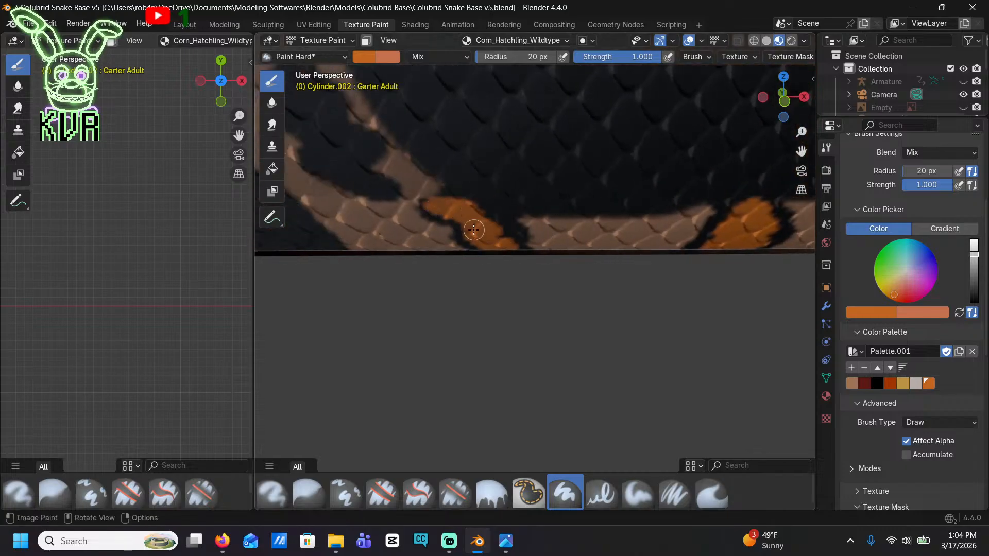
# Add orange centers to the elongated hooked blotch at the saddle's rear edge and the large triangular blotch behind it
pyautogui.moveTo(391, 211)
pyautogui.keyDown('shift'); pyautogui.mouseDown(button='middle')
pyautogui.moveTo(456, 216)
pyautogui.moveTo(502, 237)
pyautogui.mouseUp(button='middle'); pyautogui.keyUp('shift')
pyautogui.moveTo(502, 237)
pyautogui.mouseDown()
pyautogui.moveTo(503, 220)
pyautogui.moveTo(466, 198)
pyautogui.moveTo(436, 124)
pyautogui.moveTo(454, 141)
pyautogui.mouseUp()
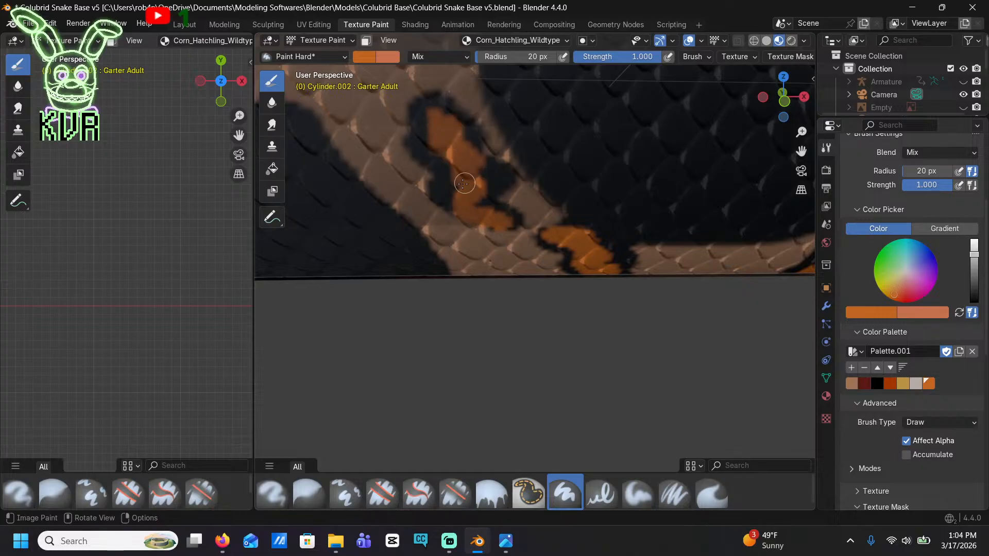
pyautogui.keyDown('shift'); pyautogui.moveTo(457, 194); pyautogui.dragTo(512, 196, button='middle'); pyautogui.keyUp('shift')
pyautogui.moveTo(565, 256)
pyautogui.mouseDown()
pyautogui.moveTo(554, 185)
pyautogui.moveTo(579, 136)
pyautogui.moveTo(587, 221)
pyautogui.moveTo(569, 253)
pyautogui.moveTo(546, 196)
pyautogui.mouseUp()
pyautogui.scroll(-6, 575, 214)
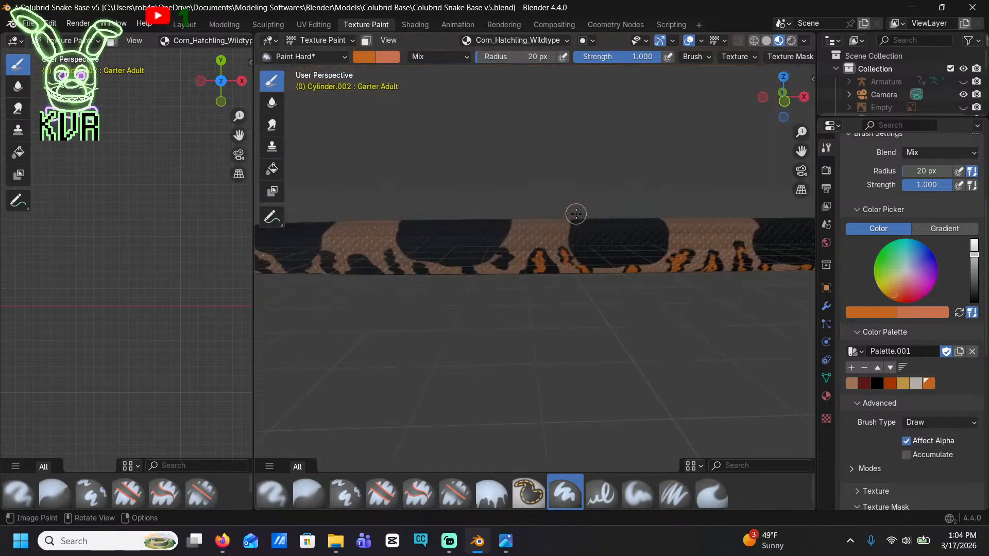
# Add orange centers to the two-lobed blotch at the next saddle's front edge and the stubby blotch beneath that saddle
pyautogui.moveTo(576, 214); pyautogui.dragTo(472, 278, button='middle')
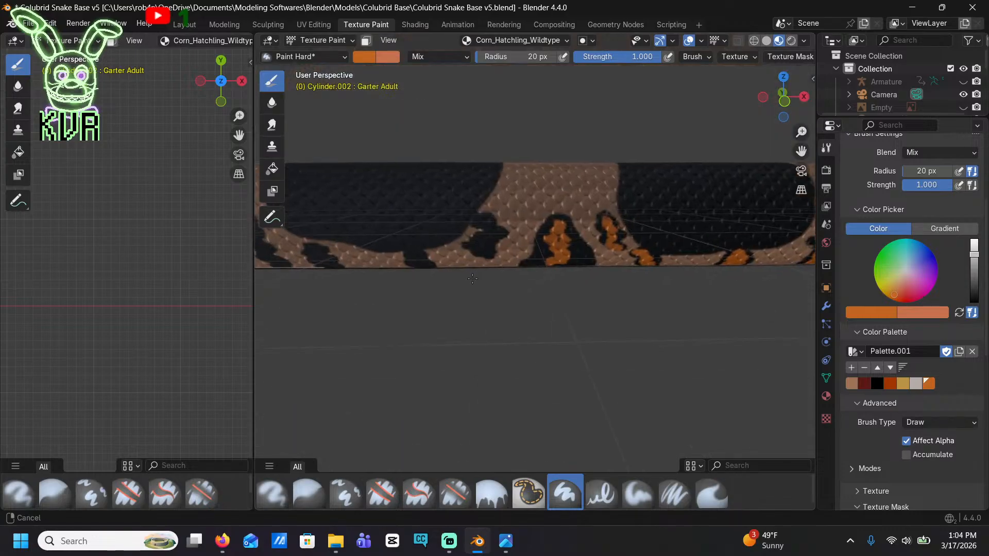
pyautogui.scroll(6, 463, 237)
pyautogui.keyDown('shift'); pyautogui.moveTo(392, 196); pyautogui.dragTo(425, 215, button='middle'); pyautogui.keyUp('shift')
pyautogui.moveTo(411, 222)
pyautogui.mouseDown()
pyautogui.moveTo(391, 223)
pyautogui.moveTo(410, 139)
pyautogui.moveTo(388, 123)
pyautogui.mouseUp()
pyautogui.keyDown('shift'); pyautogui.moveTo(431, 170); pyautogui.dragTo(531, 170, button='middle'); pyautogui.keyUp('shift')
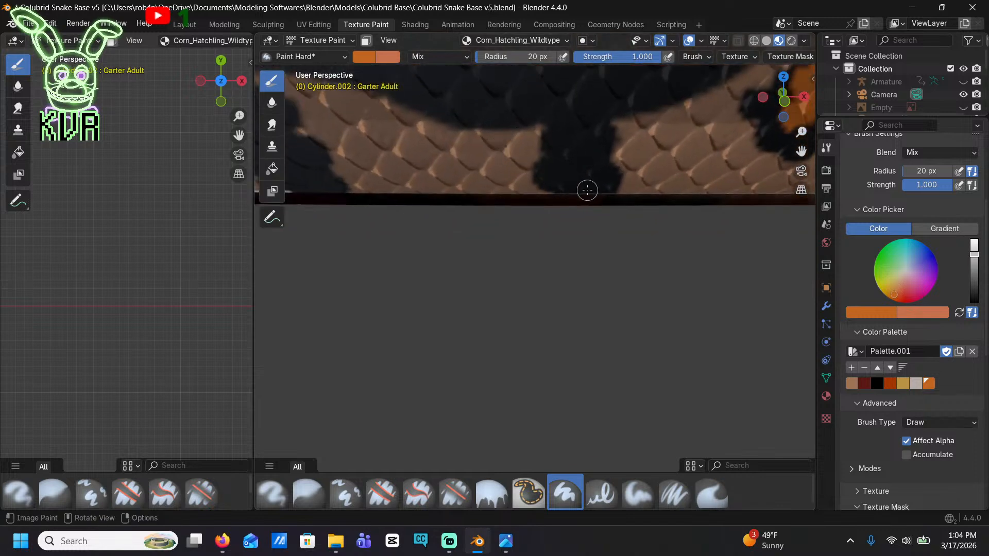
pyautogui.moveTo(587, 191); pyautogui.dragTo(573, 137)
# Paint orange inside the narrow upright blotch and the broad arched blotch behind the saddle
pyautogui.keyDown('shift'); pyautogui.moveTo(327, 181); pyautogui.dragTo(585, 184, button='middle'); pyautogui.keyUp('shift')
pyautogui.moveTo(568, 192); pyautogui.dragTo(568, 112)
pyautogui.keyDown('shift'); pyautogui.moveTo(568, 113); pyautogui.dragTo(581, 271, button='middle'); pyautogui.keyUp('shift')
pyautogui.moveTo(547, 371)
pyautogui.mouseDown()
pyautogui.moveTo(515, 316)
pyautogui.moveTo(509, 258)
pyautogui.mouseUp()
pyautogui.keyDown('shift'); pyautogui.moveTo(515, 260); pyautogui.dragTo(669, 150, button='middle'); pyautogui.keyUp('shift')
pyautogui.moveTo(538, 281)
pyautogui.mouseDown()
pyautogui.moveTo(479, 278)
pyautogui.moveTo(456, 188)
pyautogui.moveTo(509, 235)
pyautogui.moveTo(444, 285)
pyautogui.mouseUp()
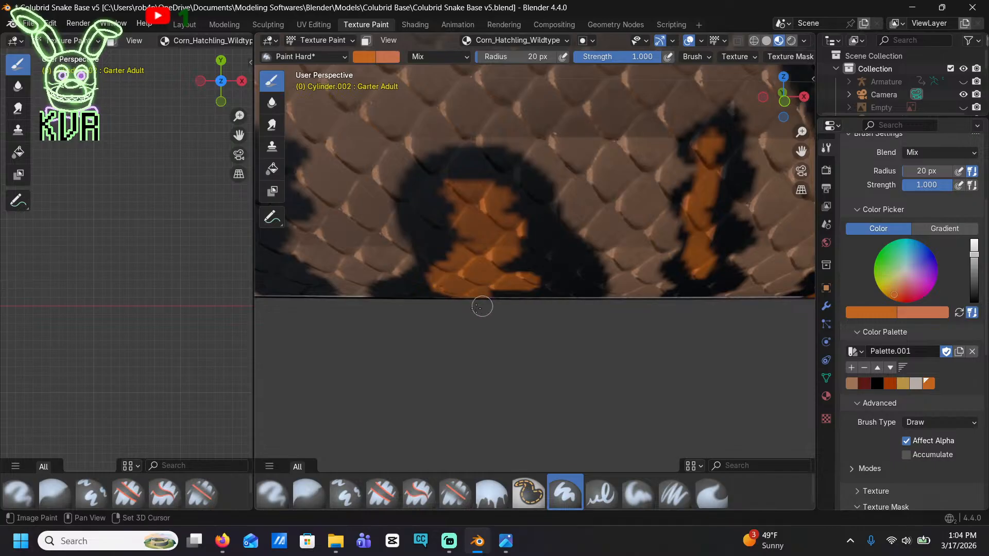
pyautogui.keyDown('shift'); pyautogui.moveTo(479, 304); pyautogui.dragTo(526, 307, button='middle'); pyautogui.keyUp('shift')
# Paint orange along the narrow slanted blotch ahead of the next saddle and in a patch at the saddle's lower edge
pyautogui.moveTo(533, 289)
pyautogui.mouseDown()
pyautogui.moveTo(559, 190)
pyautogui.moveTo(549, 133)
pyautogui.moveTo(556, 191)
pyautogui.mouseUp()
pyautogui.scroll(-4, 536, 262)
pyautogui.keyDown('shift'); pyautogui.moveTo(383, 280); pyautogui.dragTo(494, 249, button='middle'); pyautogui.keyUp('shift')
pyautogui.scroll(2, 493, 248)
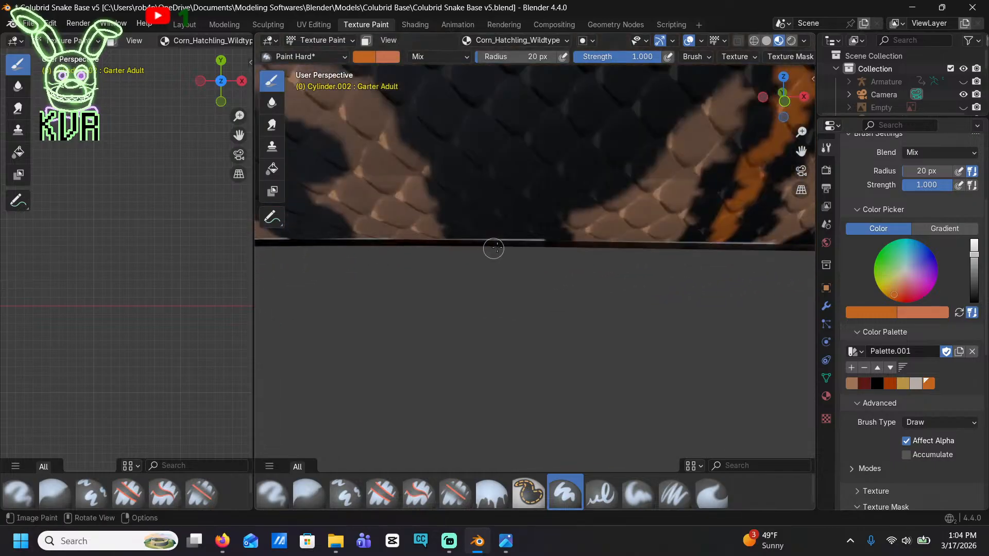
pyautogui.moveTo(521, 240)
pyautogui.mouseDown()
pyautogui.moveTo(464, 229)
pyautogui.moveTo(538, 229)
pyautogui.mouseUp()
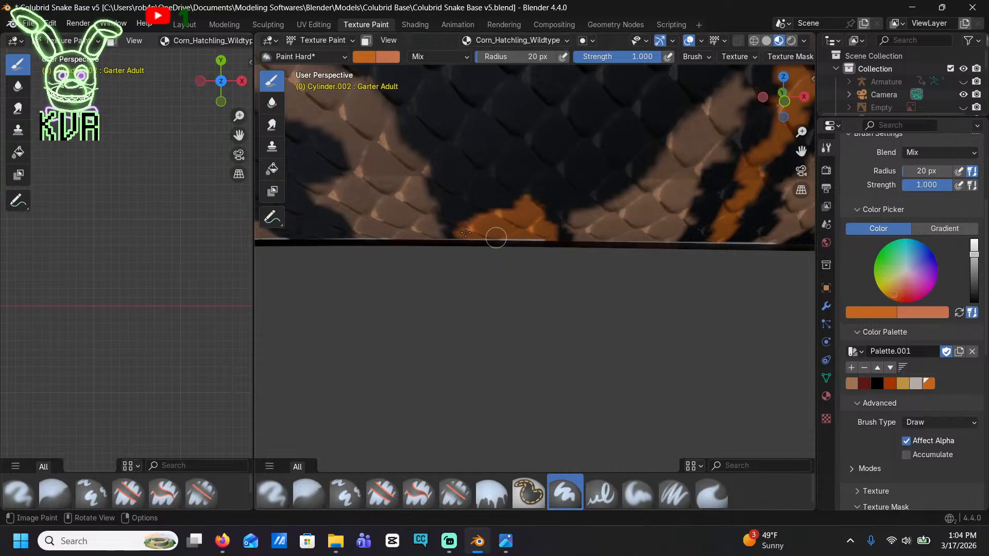
# Add orange centers to the forked blotch behind that saddle and the low rounded blotch next to it
pyautogui.scroll(2, 465, 232)
pyautogui.moveTo(453, 278)
pyautogui.mouseDown()
pyautogui.moveTo(412, 261)
pyautogui.moveTo(371, 193)
pyautogui.moveTo(445, 228)
pyautogui.mouseUp()
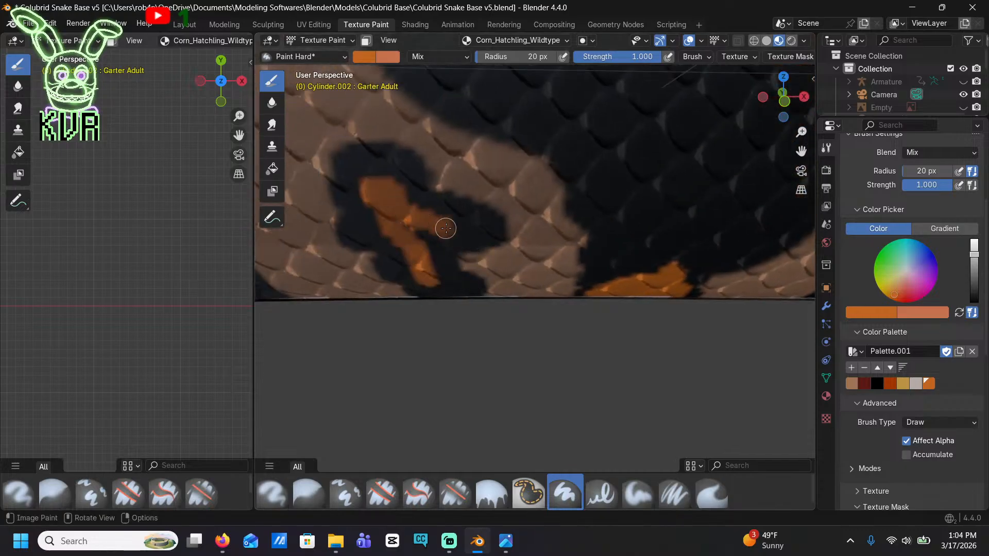
pyautogui.moveTo(356, 273)
pyautogui.keyDown('shift'); pyautogui.mouseDown(button='middle')
pyautogui.moveTo(456, 296)
pyautogui.moveTo(474, 246)
pyautogui.mouseUp(button='middle'); pyautogui.keyUp('shift')
pyautogui.moveTo(443, 214)
pyautogui.mouseDown()
pyautogui.moveTo(395, 214)
pyautogui.moveTo(436, 168)
pyautogui.moveTo(410, 201)
pyautogui.mouseUp()
# Fill the jagged blotch at the following saddle's front edge with orange and continue along the low slanted blotches behind that saddle
pyautogui.scroll(-8, 415, 220)
pyautogui.keyDown('shift'); pyautogui.moveTo(387, 263); pyautogui.dragTo(442, 263, button='middle'); pyautogui.keyUp('shift')
pyautogui.scroll(5, 504, 268)
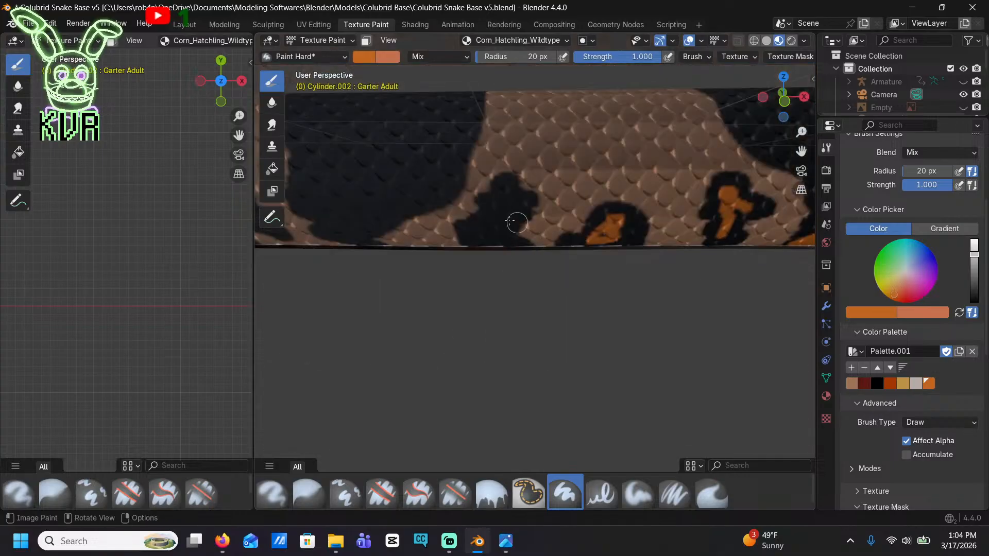
pyautogui.moveTo(506, 204); pyautogui.dragTo(492, 223)
pyautogui.keyDown('shift'); pyautogui.moveTo(385, 210); pyautogui.dragTo(523, 266, button='middle'); pyautogui.keyUp('shift')
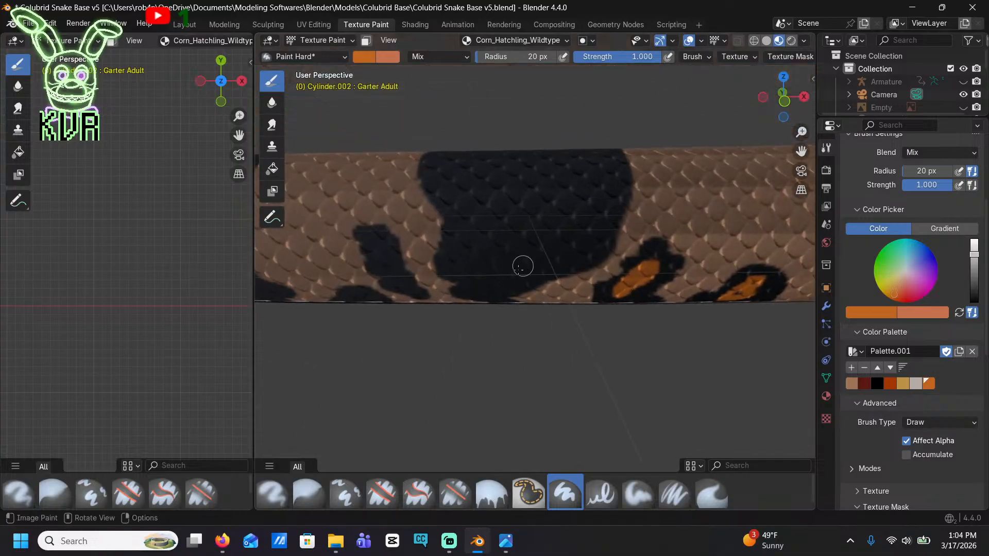
# Add orange centers to the upright and low blotches behind the narrow saddle and to the branched blotch ahead of the next one
pyautogui.keyDown('shift'); pyautogui.moveTo(379, 251); pyautogui.dragTo(426, 219, button='middle'); pyautogui.keyUp('shift')
pyautogui.scroll(4, 392, 257)
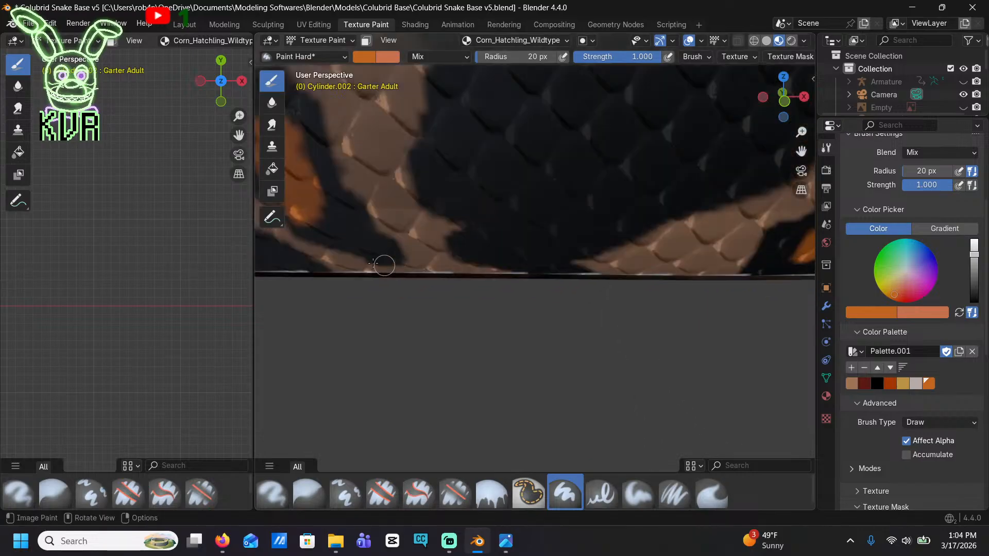
pyautogui.keyDown('shift'); pyautogui.moveTo(383, 266); pyautogui.dragTo(517, 224, button='middle'); pyautogui.keyUp('shift')
pyautogui.keyDown('shift'); pyautogui.moveTo(376, 187); pyautogui.dragTo(503, 249, button='middle'); pyautogui.keyUp('shift')
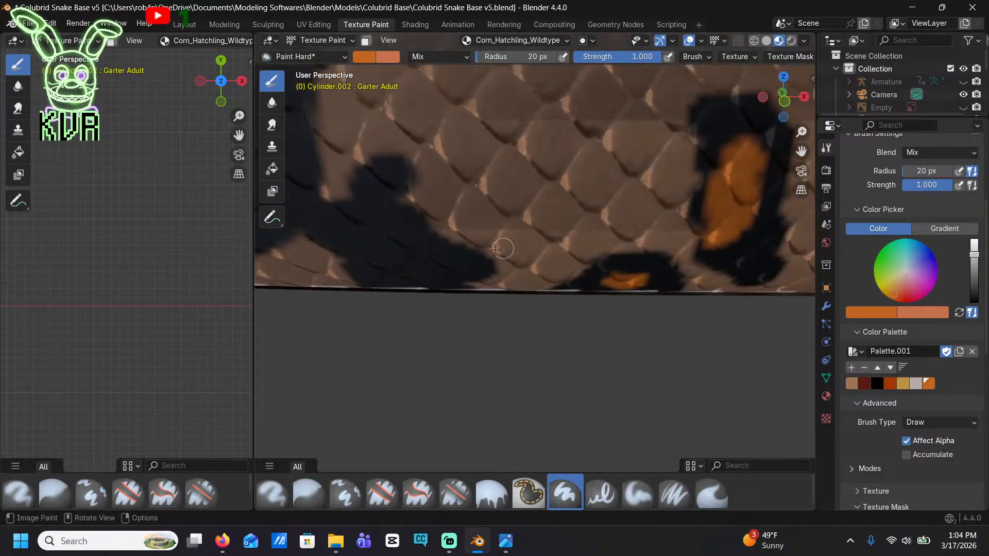
pyautogui.moveTo(444, 263)
pyautogui.mouseDown()
pyautogui.moveTo(393, 227)
pyautogui.moveTo(392, 185)
pyautogui.moveTo(388, 261)
pyautogui.mouseUp()
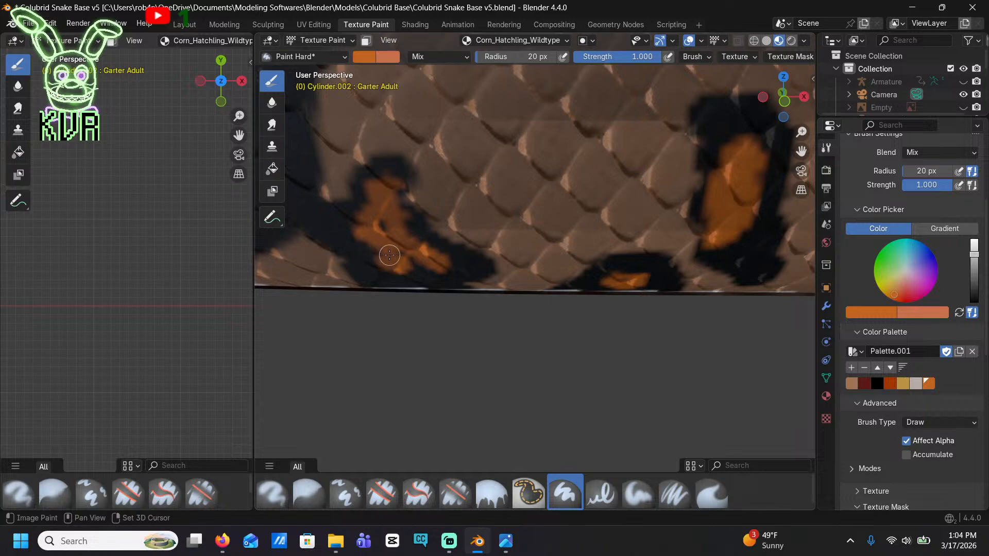
# Paint a small orange center in the squarish blotch behind the saddle and continue into the low blotch beside it
pyautogui.scroll(-7, 386, 259)
pyautogui.keyDown('shift'); pyautogui.moveTo(337, 267); pyautogui.dragTo(445, 258, button='middle'); pyautogui.keyUp('shift')
pyautogui.scroll(3, 412, 279)
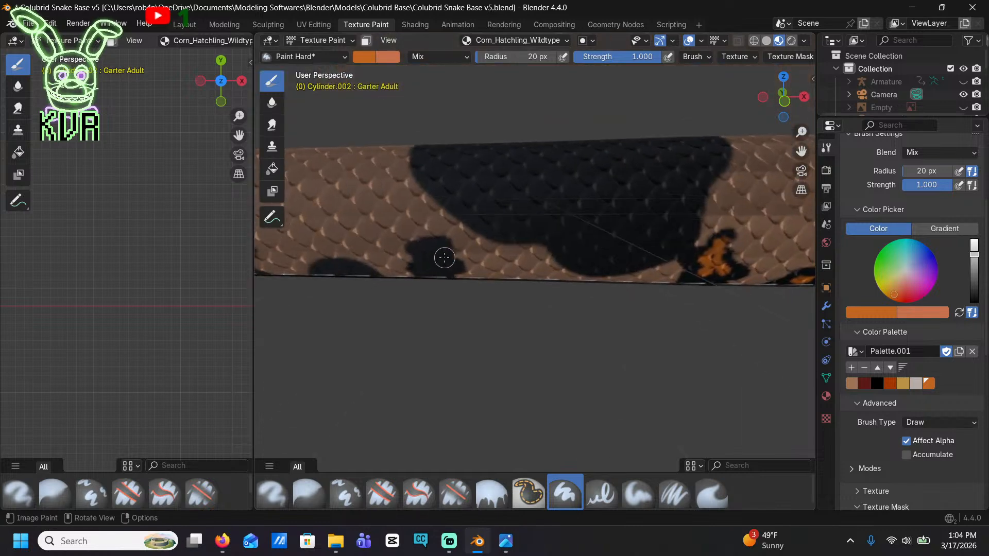
pyautogui.moveTo(432, 256); pyautogui.dragTo(432, 266)
pyautogui.moveTo(388, 277)
pyautogui.keyDown('shift'); pyautogui.mouseDown(button='middle')
pyautogui.moveTo(419, 270)
pyautogui.moveTo(416, 289)
pyautogui.moveTo(461, 320)
pyautogui.moveTo(477, 264)
pyautogui.moveTo(803, 116)
pyautogui.mouseUp(button='middle'); pyautogui.keyUp('shift')
# Add a small orange center to the low elongated blotch farther toward the tail
pyautogui.scroll(-8, 395, 268)
pyautogui.scroll(4, 397, 292)
pyautogui.scroll(10, 425, 322)
pyautogui.keyDown('shift'); pyautogui.moveTo(330, 318); pyautogui.dragTo(424, 278, button='middle'); pyautogui.keyUp('shift')
pyautogui.moveTo(406, 265)
pyautogui.mouseDown()
pyautogui.moveTo(386, 243)
pyautogui.moveTo(416, 258)
pyautogui.mouseUp()
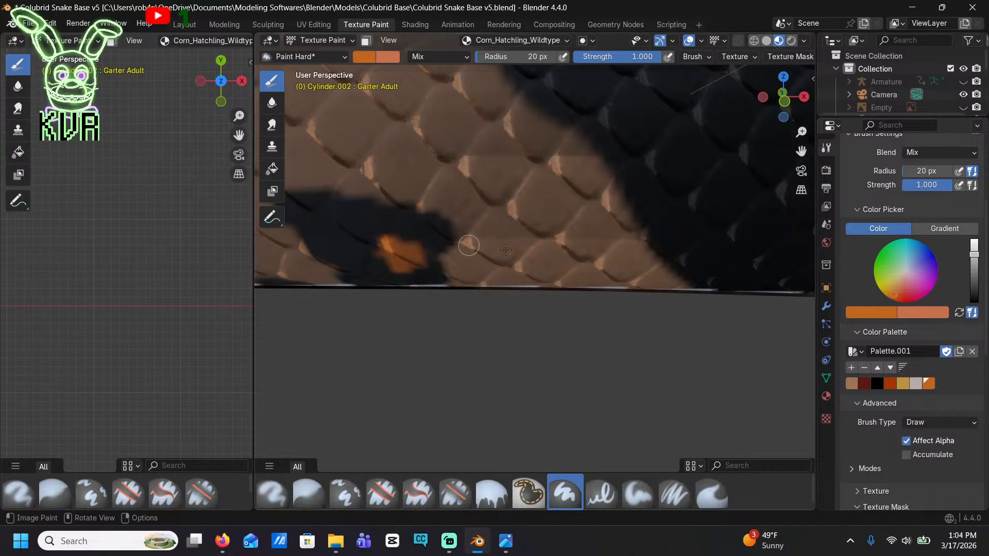
# Try a dark brown brush color on the tip of the tall blotch near the neck
pyautogui.moveTo(973, 255); pyautogui.dragTo(974, 279)
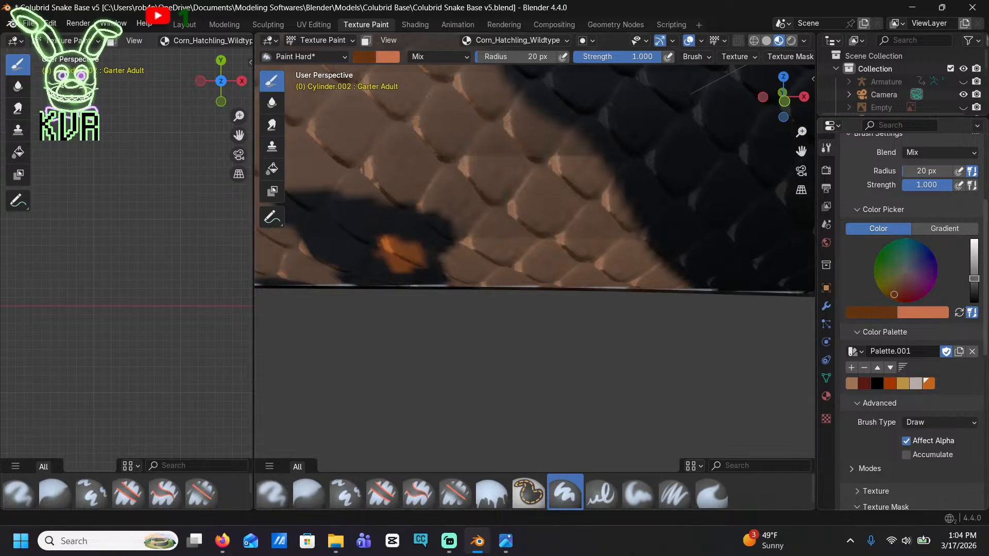
pyautogui.scroll(-8, 642, 247)
pyautogui.scroll(-5, 412, 242)
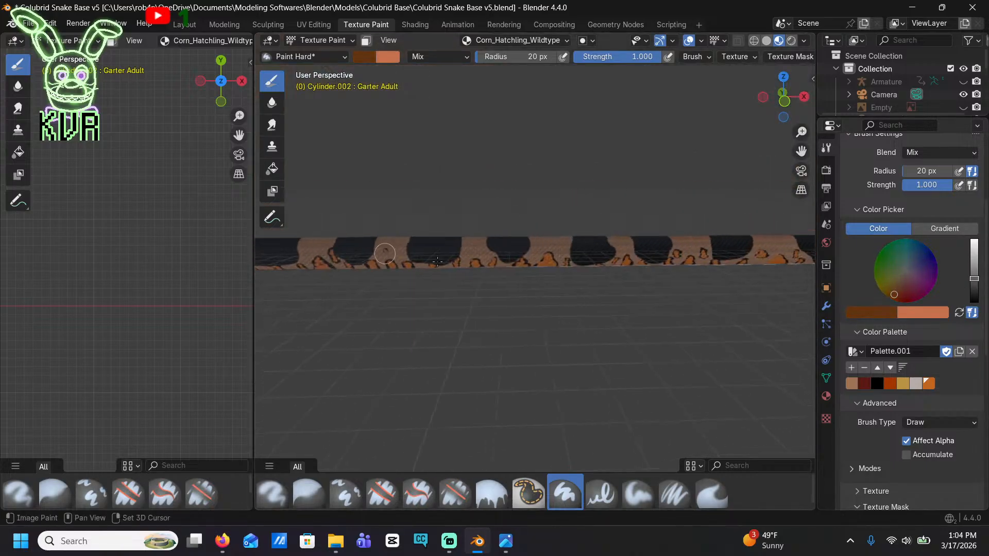
pyautogui.scroll(6, 512, 229)
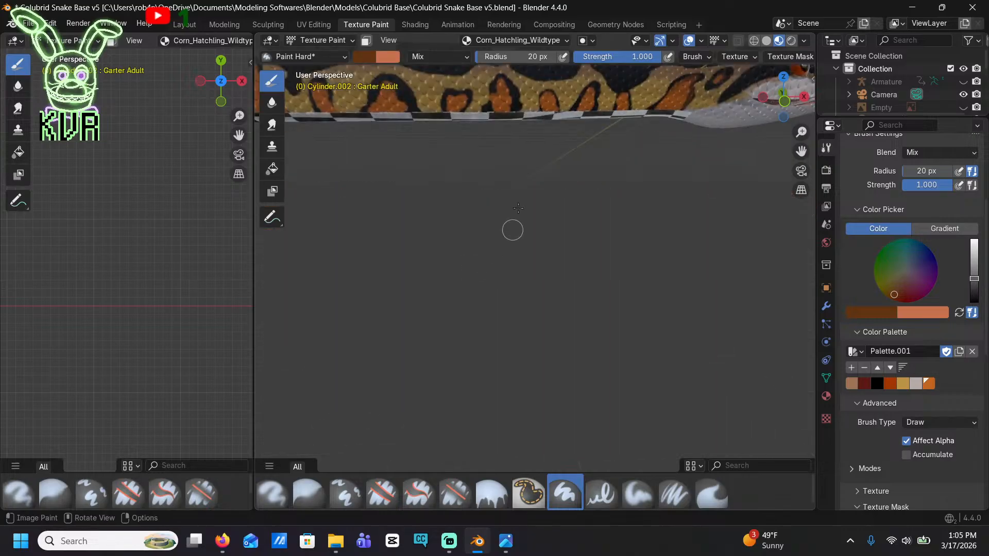
pyautogui.keyDown('shift'); pyautogui.moveTo(496, 149); pyautogui.dragTo(481, 240, button='middle'); pyautogui.keyUp('shift')
pyautogui.scroll(4, 479, 241)
pyautogui.scroll(3, 395, 180)
pyautogui.moveTo(561, 90)
pyautogui.keyDown('shift'); pyautogui.mouseDown(button='middle')
pyautogui.moveTo(579, 202)
pyautogui.moveTo(695, 204)
pyautogui.moveTo(676, 234)
pyautogui.mouseUp(button='middle'); pyautogui.keyUp('shift')
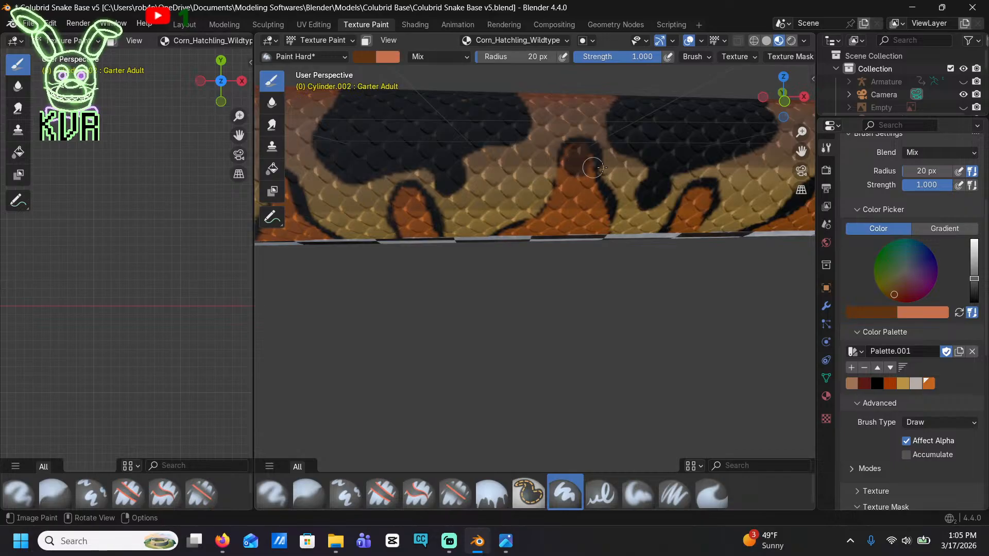
pyautogui.moveTo(570, 149); pyautogui.dragTo(579, 173)
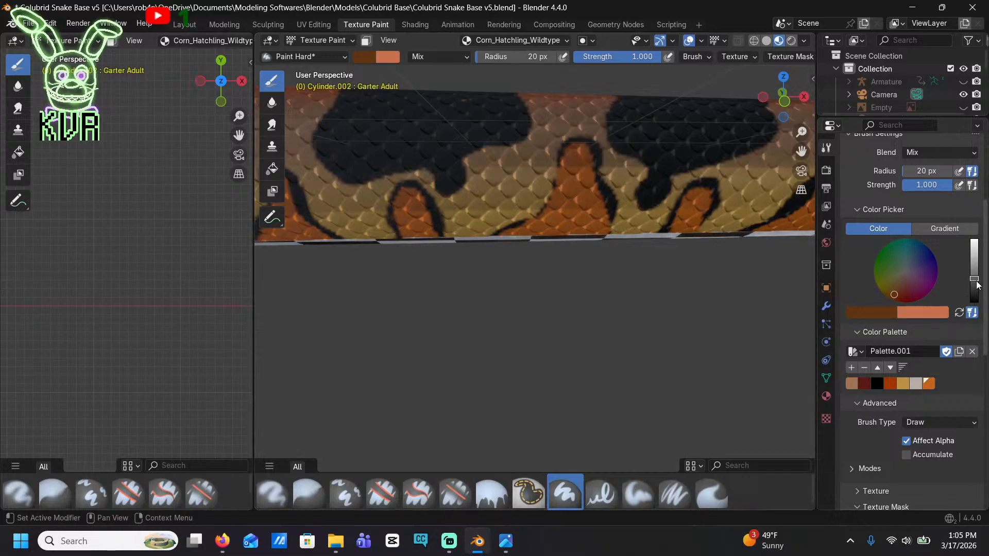
# Lighten the brush color to medium brown and add shading spots inside the orange centers of the first neck blotches
pyautogui.moveTo(977, 285); pyautogui.dragTo(977, 271)
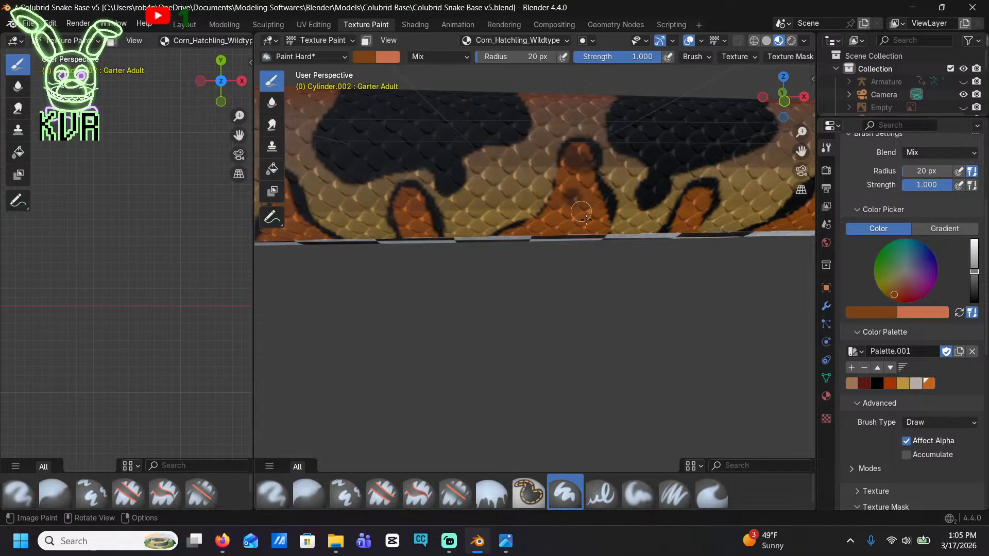
pyautogui.keyDown('shift'); pyautogui.moveTo(403, 223); pyautogui.dragTo(531, 236, button='middle'); pyautogui.keyUp('shift')
pyautogui.moveTo(413, 205); pyautogui.dragTo(486, 205, button='middle')
pyautogui.keyDown('shift'); pyautogui.moveTo(327, 230); pyautogui.dragTo(486, 242, button='middle'); pyautogui.keyUp('shift')
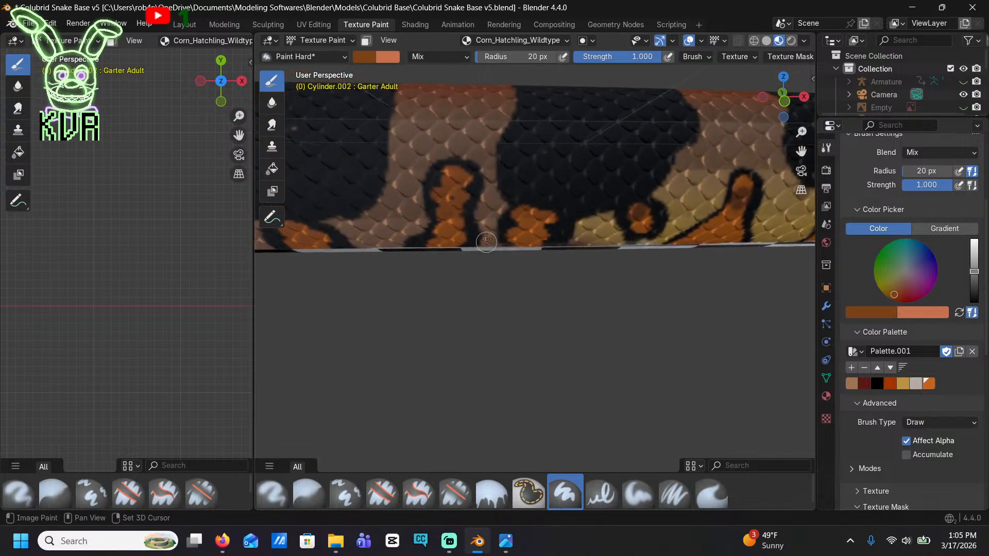
# Shade the tips of the pointed and rounded orange blotches behind the neck, including the small isolated one, with medium brown
pyautogui.moveTo(448, 193); pyautogui.dragTo(521, 254, button='middle')
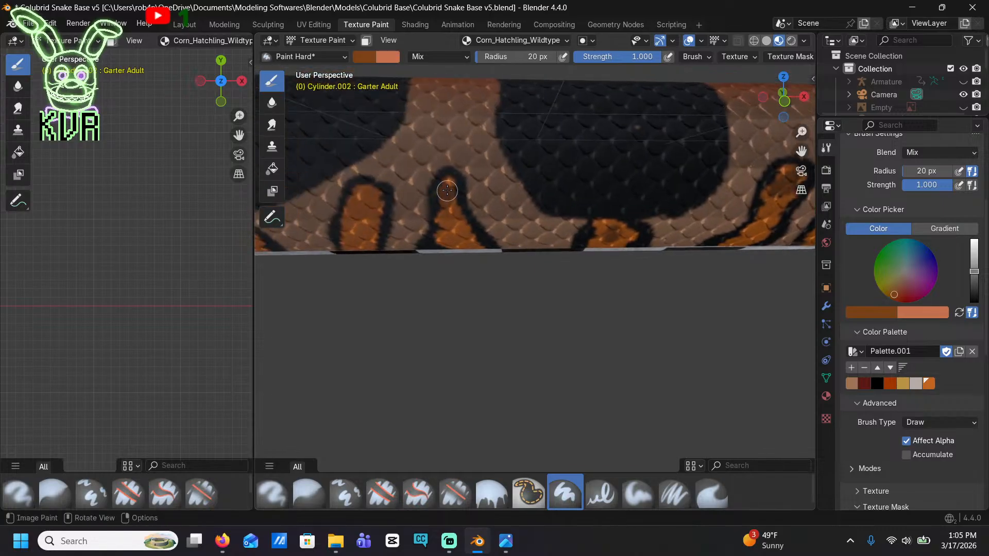
pyautogui.moveTo(369, 195); pyautogui.dragTo(465, 211, button='middle')
pyautogui.moveTo(481, 245); pyautogui.dragTo(486, 244, button='middle')
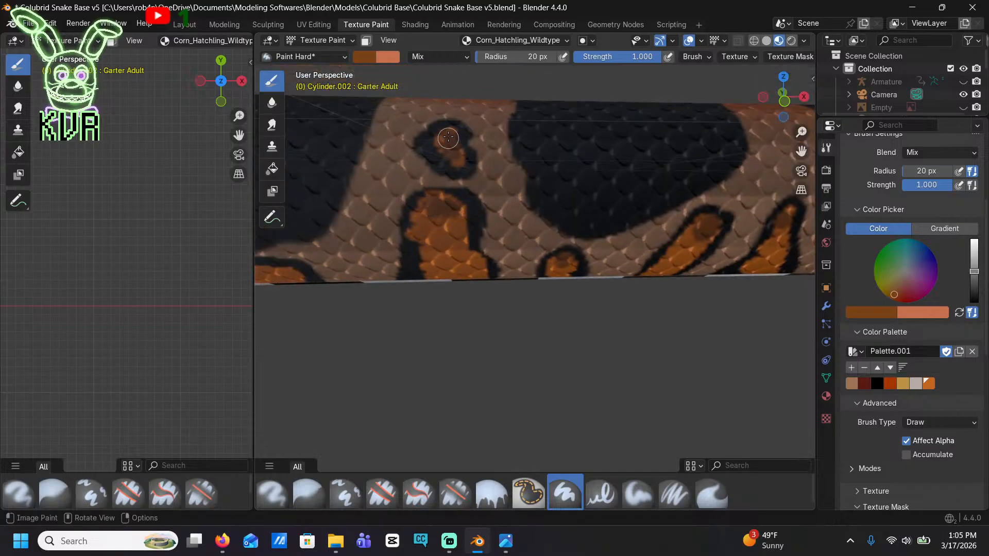
pyautogui.keyDown('shift'); pyautogui.moveTo(380, 217); pyautogui.dragTo(522, 145, button='middle'); pyautogui.keyUp('shift')
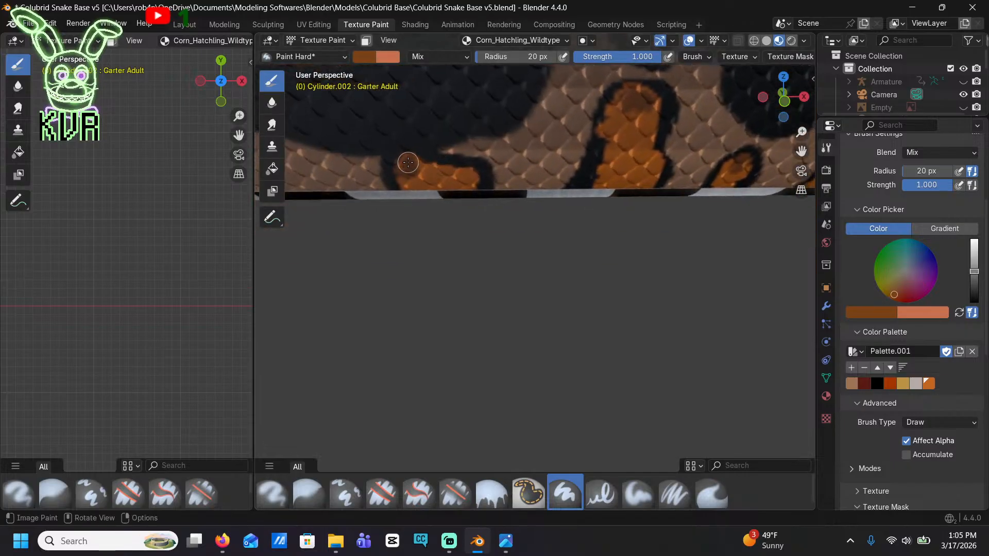
# Add brown mottling to the large triangular blotch and the small slanted and narrow blotches beneath the following saddle
pyautogui.keyDown('shift'); pyautogui.moveTo(416, 186); pyautogui.dragTo(767, 227, button='middle'); pyautogui.keyUp('shift')
pyautogui.moveTo(482, 196)
pyautogui.mouseDown()
pyautogui.moveTo(478, 150)
pyautogui.moveTo(436, 158)
pyautogui.moveTo(489, 215)
pyautogui.mouseUp()
pyautogui.keyDown('shift'); pyautogui.moveTo(368, 247); pyautogui.dragTo(543, 229, button='middle'); pyautogui.keyUp('shift')
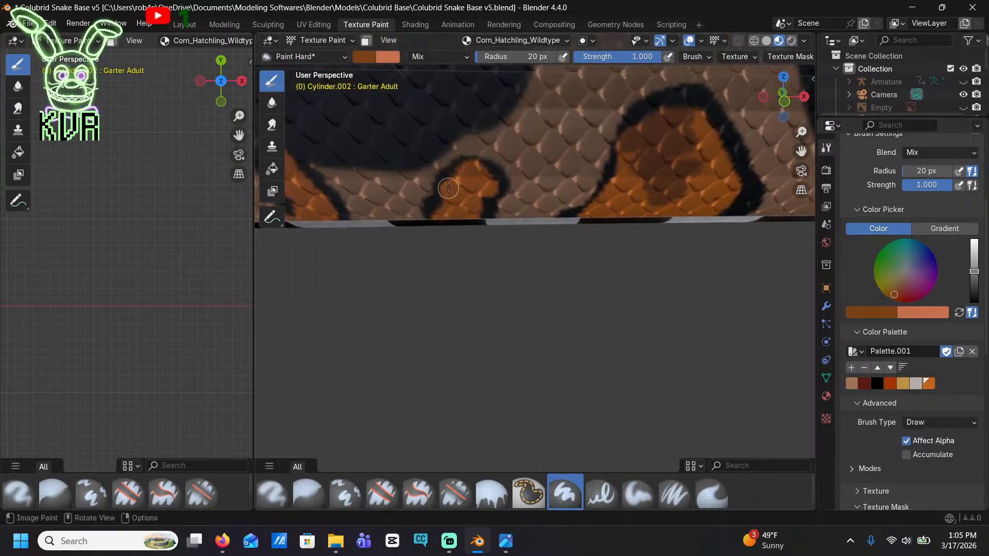
pyautogui.keyDown('shift'); pyautogui.moveTo(344, 194); pyautogui.dragTo(442, 197, button='middle'); pyautogui.keyUp('shift')
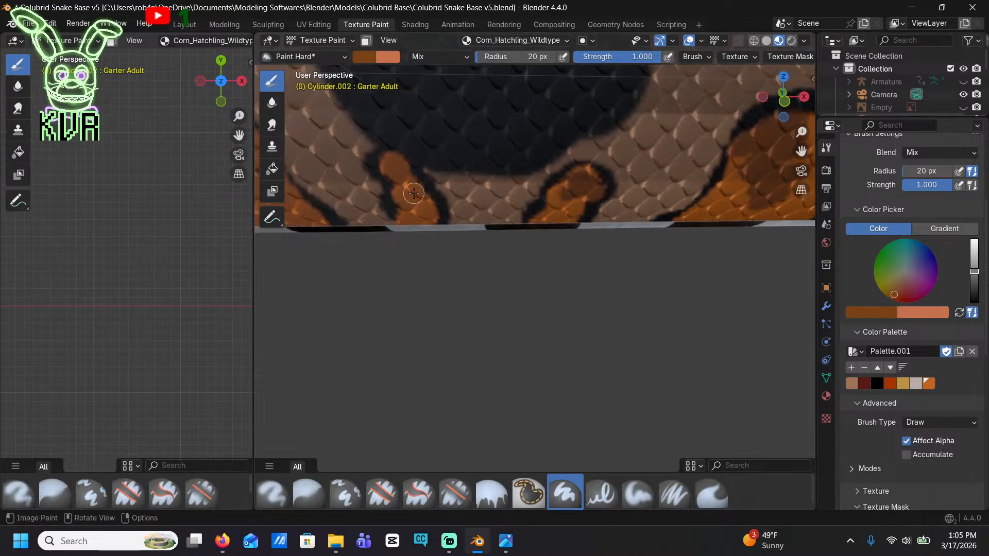
pyautogui.moveTo(414, 193); pyautogui.dragTo(388, 162)
# Shade the tall round-topped blotch and the narrow blotches leading to the next saddle's rear edge with medium brown
pyautogui.keyDown('shift'); pyautogui.moveTo(309, 181); pyautogui.dragTo(482, 204, button='middle'); pyautogui.keyUp('shift')
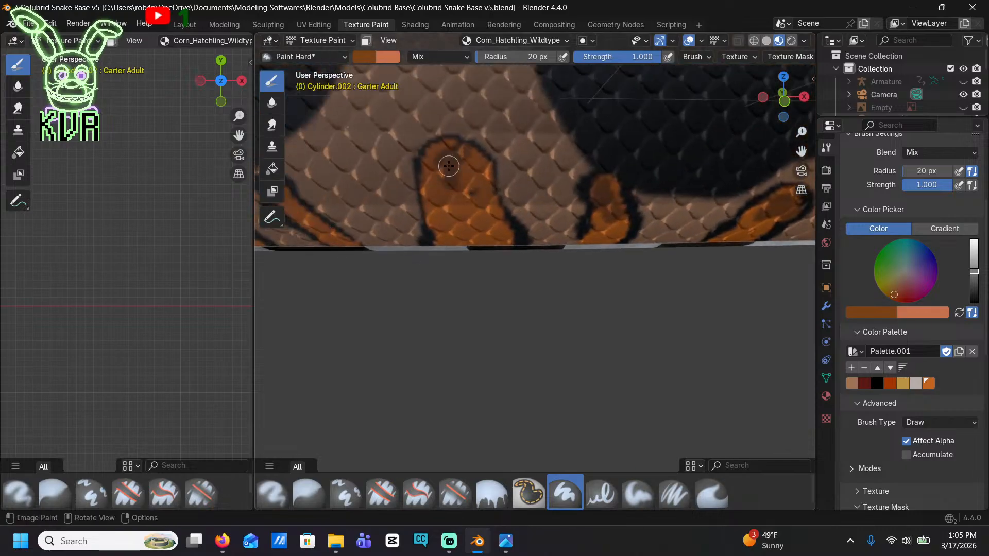
pyautogui.keyDown('shift'); pyautogui.moveTo(301, 221); pyautogui.dragTo(500, 243, button='middle'); pyautogui.keyUp('shift')
pyautogui.keyDown('shift'); pyautogui.moveTo(408, 236); pyautogui.dragTo(698, 249, button='middle'); pyautogui.keyUp('shift')
pyautogui.moveTo(551, 233); pyautogui.dragTo(551, 189)
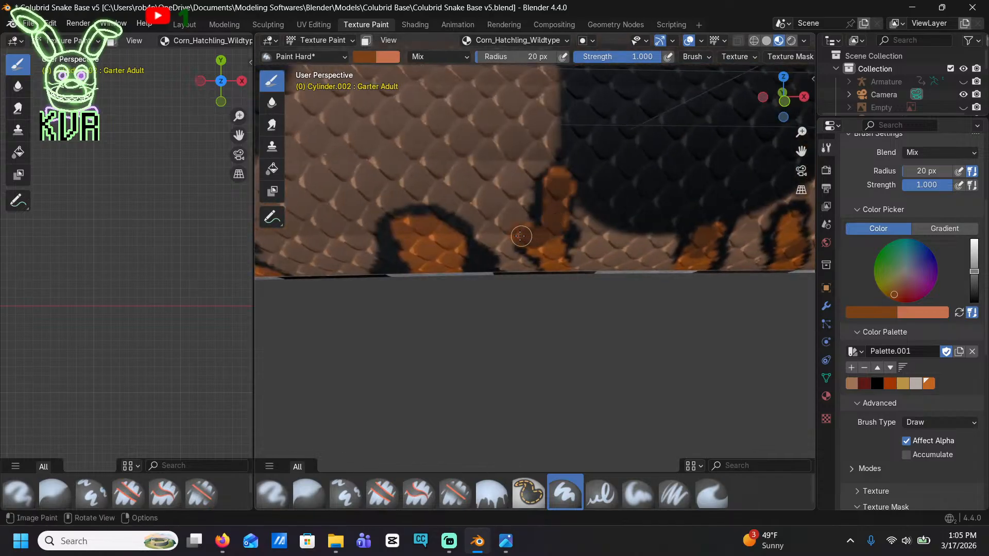
# Add brown shading to the arched blotch, the short isolated oblong one and the large wedge-shaped blotch behind them
pyautogui.moveTo(416, 246)
pyautogui.keyDown('shift'); pyautogui.mouseDown(button='middle')
pyautogui.moveTo(491, 221)
pyautogui.moveTo(639, 210)
pyautogui.mouseUp(button='middle'); pyautogui.keyUp('shift')
pyautogui.moveTo(456, 216); pyautogui.dragTo(445, 202)
pyautogui.keyDown('shift'); pyautogui.moveTo(445, 201); pyautogui.dragTo(652, 242, button='middle'); pyautogui.keyUp('shift')
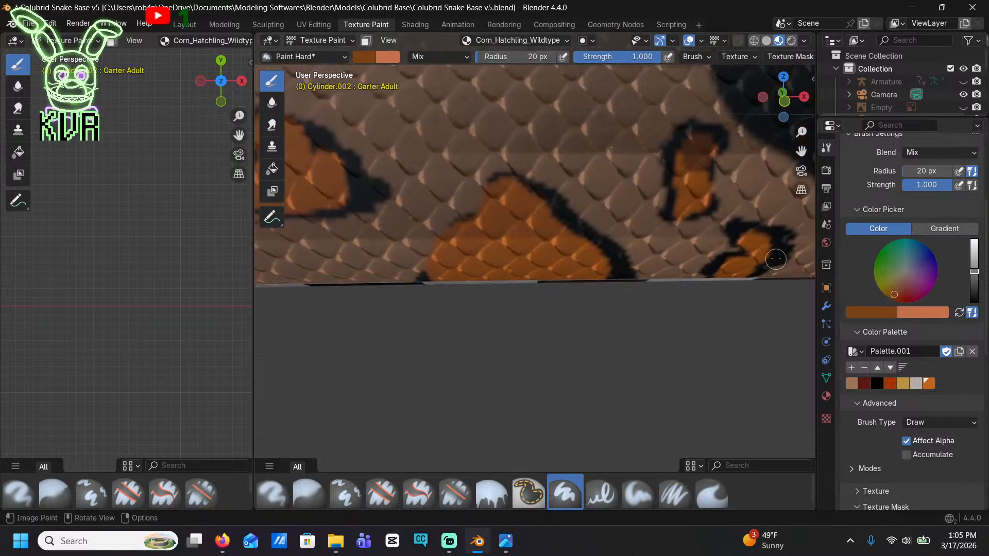
pyautogui.moveTo(478, 239)
pyautogui.mouseDown()
pyautogui.moveTo(494, 206)
pyautogui.moveTo(519, 242)
pyautogui.moveTo(446, 258)
pyautogui.mouseUp()
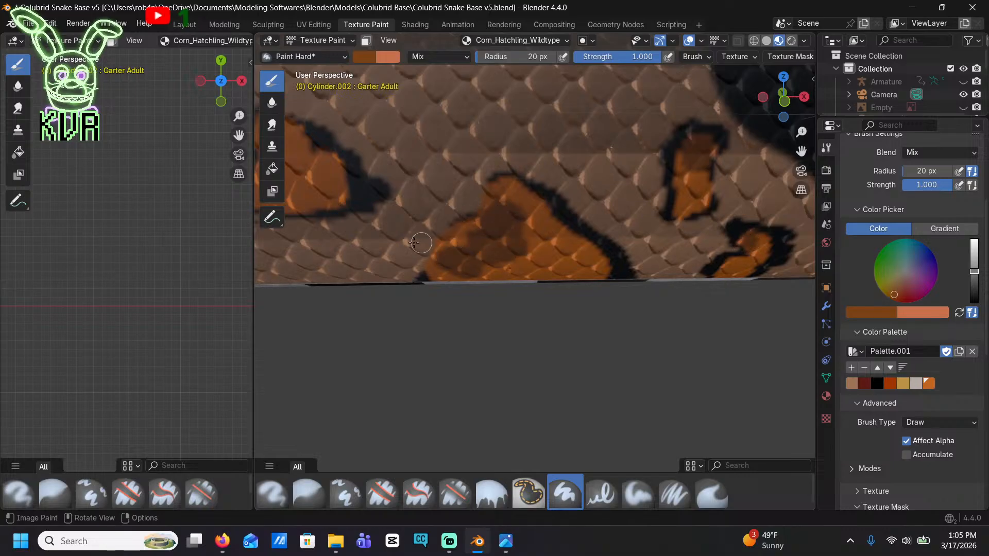
# Darken the top of the isolated triangular blotch and shade the small rounded blotch beside it with medium brown
pyautogui.moveTo(395, 209)
pyautogui.keyDown('shift'); pyautogui.mouseDown(button='middle')
pyautogui.moveTo(492, 202)
pyautogui.moveTo(577, 231)
pyautogui.mouseUp(button='middle'); pyautogui.keyUp('shift')
pyautogui.moveTo(617, 225); pyautogui.dragTo(600, 209)
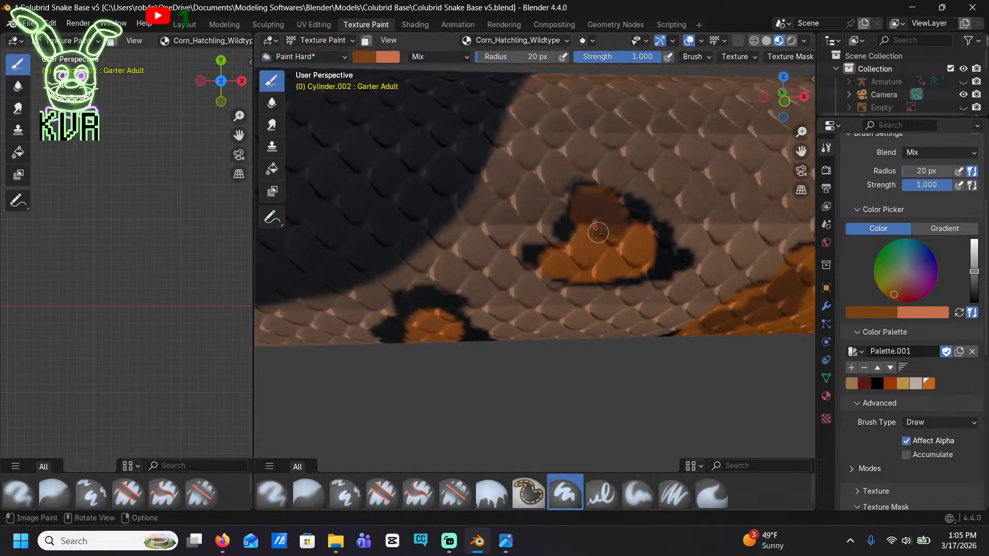
pyautogui.keyDown('shift'); pyautogui.moveTo(421, 325); pyautogui.dragTo(547, 311, button='middle'); pyautogui.keyUp('shift')
pyautogui.keyDown('shift'); pyautogui.moveTo(485, 236); pyautogui.dragTo(549, 274, button='middle'); pyautogui.keyUp('shift')
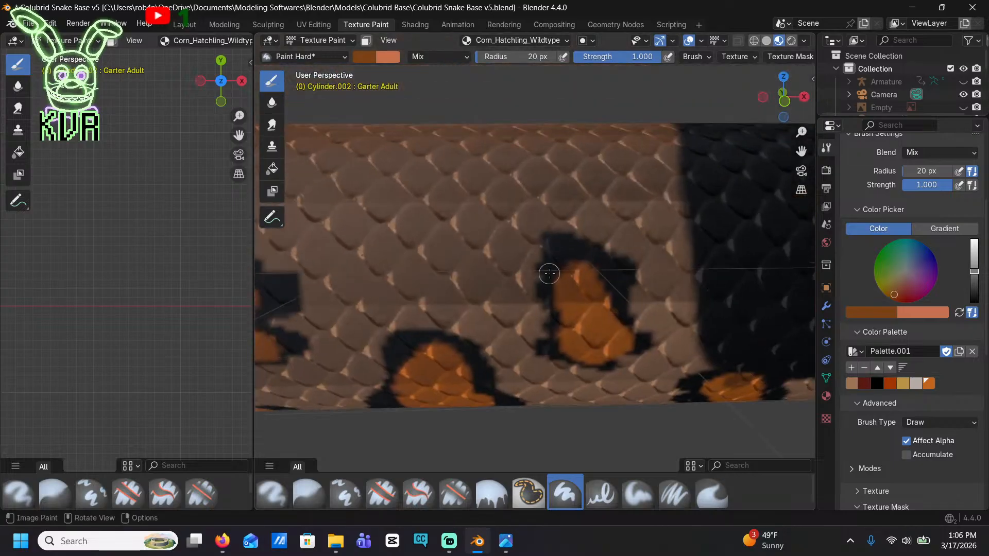
# Mottle the isolated upright blotch behind the saddle and the rounded blotch below it with medium brown
pyautogui.moveTo(578, 316)
pyautogui.mouseDown()
pyautogui.moveTo(589, 341)
pyautogui.moveTo(605, 344)
pyautogui.mouseUp()
pyautogui.keyDown('shift'); pyautogui.moveTo(571, 360); pyautogui.dragTo(558, 246, button='middle'); pyautogui.keyUp('shift')
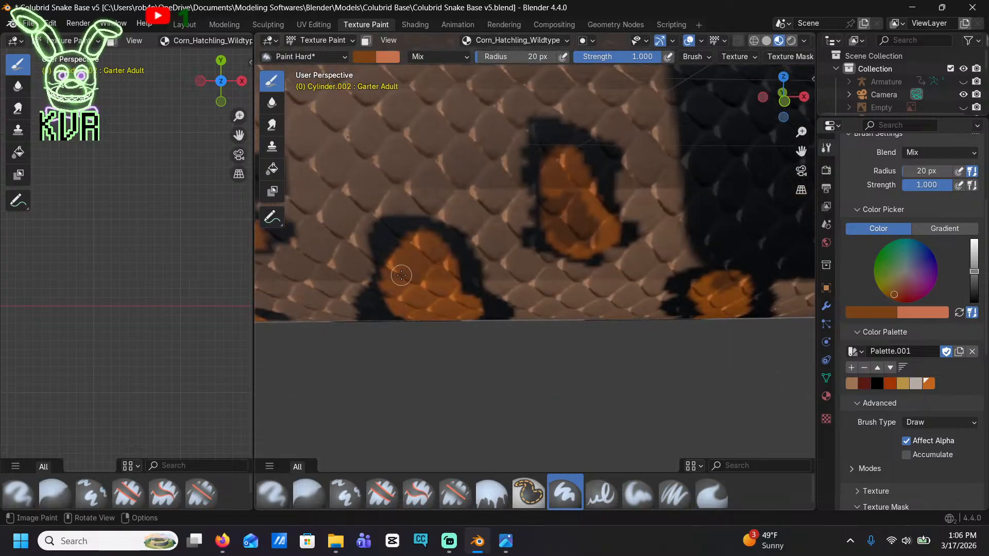
pyautogui.moveTo(401, 274); pyautogui.dragTo(431, 255)
pyautogui.keyDown('shift'); pyautogui.moveTo(430, 255); pyautogui.dragTo(468, 285, button='middle'); pyautogui.keyUp('shift')
pyautogui.moveTo(417, 182); pyautogui.dragTo(432, 211)
# Shade the small blotch at the saddle's edge, the tall wide blotch behind it and the tip of the narrow winding blotch
pyautogui.moveTo(356, 277)
pyautogui.mouseDown()
pyautogui.moveTo(348, 283)
pyautogui.moveTo(363, 291)
pyautogui.mouseUp()
pyautogui.keyDown('shift'); pyautogui.moveTo(363, 289); pyautogui.dragTo(450, 242, button='middle'); pyautogui.keyUp('shift')
pyautogui.moveTo(480, 217); pyautogui.dragTo(484, 243)
pyautogui.keyDown('shift'); pyautogui.moveTo(314, 238); pyautogui.dragTo(485, 256, button='middle'); pyautogui.keyUp('shift')
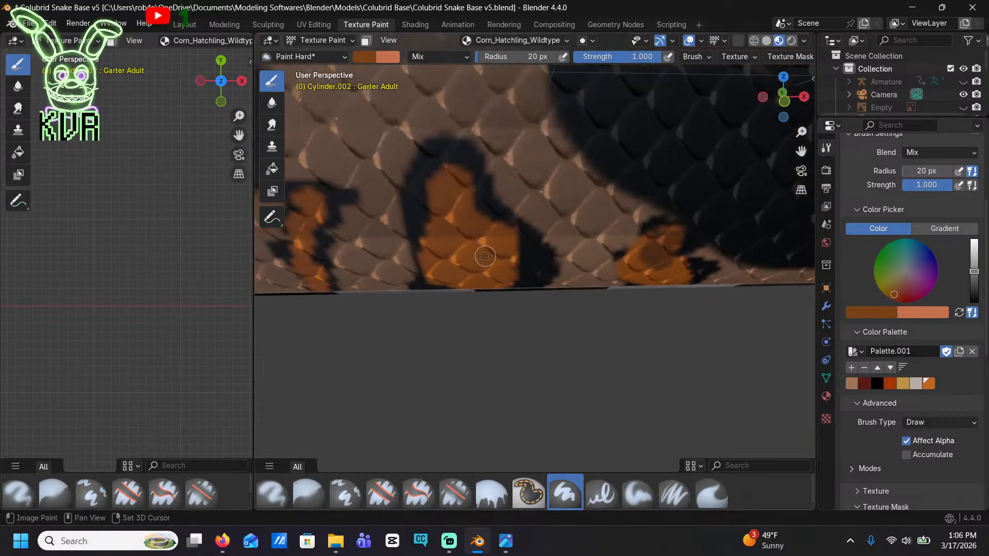
pyautogui.moveTo(442, 219)
pyautogui.mouseDown()
pyautogui.moveTo(440, 185)
pyautogui.moveTo(468, 226)
pyautogui.moveTo(484, 281)
pyautogui.mouseUp()
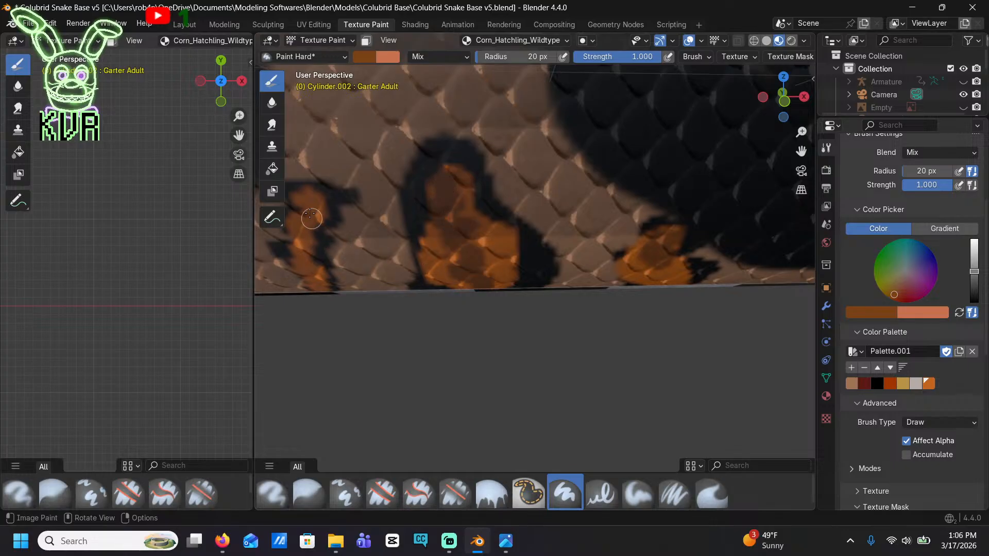
pyautogui.moveTo(318, 202)
pyautogui.keyDown('shift'); pyautogui.mouseDown(button='middle')
pyautogui.moveTo(590, 176)
pyautogui.moveTo(682, 148)
pyautogui.mouseUp(button='middle'); pyautogui.keyUp('shift')
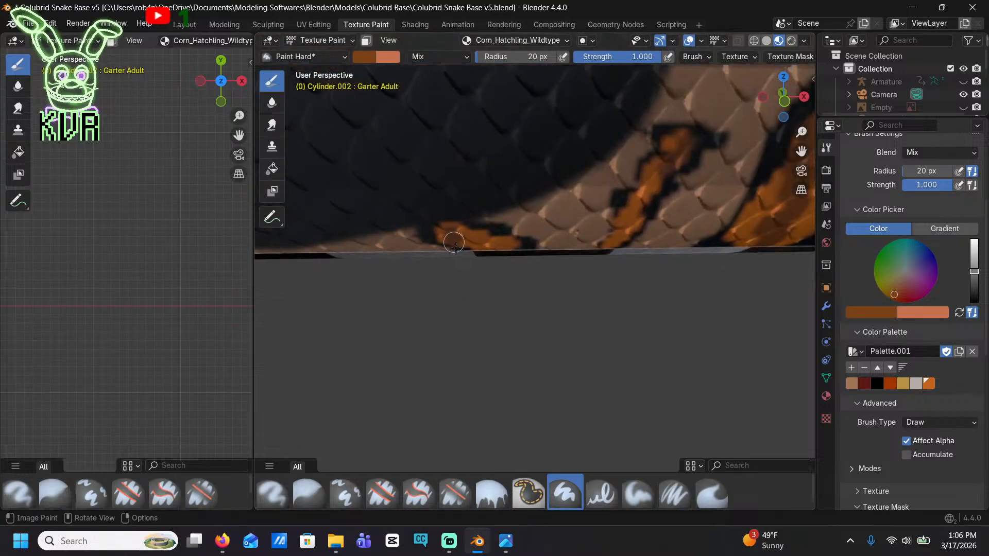
# Shade the low blotch under the black saddle and the narrow upright blotch behind it with medium brown
pyautogui.moveTo(454, 245)
pyautogui.keyDown('shift'); pyautogui.mouseDown(button='middle')
pyautogui.moveTo(598, 232)
pyautogui.moveTo(517, 254)
pyautogui.mouseUp(button='middle'); pyautogui.keyUp('shift')
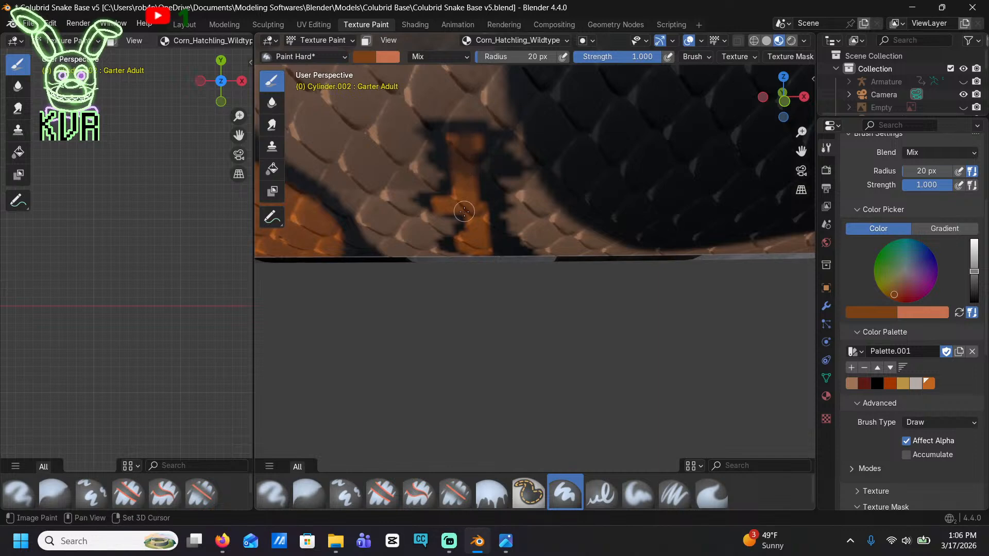
pyautogui.keyDown('shift'); pyautogui.moveTo(464, 211); pyautogui.dragTo(633, 219, button='middle'); pyautogui.keyUp('shift')
pyautogui.keyDown('shift'); pyautogui.moveTo(309, 142); pyautogui.dragTo(513, 223, button='middle'); pyautogui.keyUp('shift')
pyautogui.moveTo(644, 288)
pyautogui.mouseDown()
pyautogui.moveTo(660, 293)
pyautogui.moveTo(661, 323)
pyautogui.moveTo(631, 345)
pyautogui.mouseUp()
pyautogui.moveTo(626, 360); pyautogui.dragTo(629, 341, button='middle')
# Add medium brown mottling to the two-peaked blotch and the slanted oblong blotch beside it
pyautogui.keyDown('shift'); pyautogui.moveTo(462, 368); pyautogui.dragTo(592, 331, button='middle'); pyautogui.keyUp('shift')
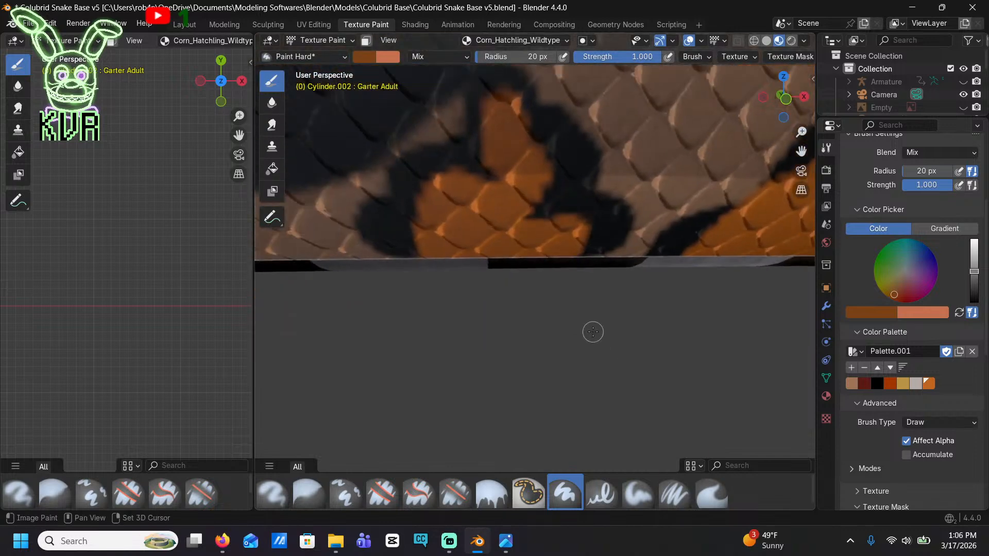
pyautogui.moveTo(492, 241)
pyautogui.mouseDown()
pyautogui.moveTo(444, 199)
pyautogui.moveTo(512, 212)
pyautogui.moveTo(503, 133)
pyautogui.moveTo(532, 148)
pyautogui.moveTo(510, 199)
pyautogui.mouseUp()
pyautogui.moveTo(510, 199)
pyautogui.mouseDown(button='middle')
pyautogui.moveTo(528, 214)
pyautogui.moveTo(594, 213)
pyautogui.mouseUp(button='middle')
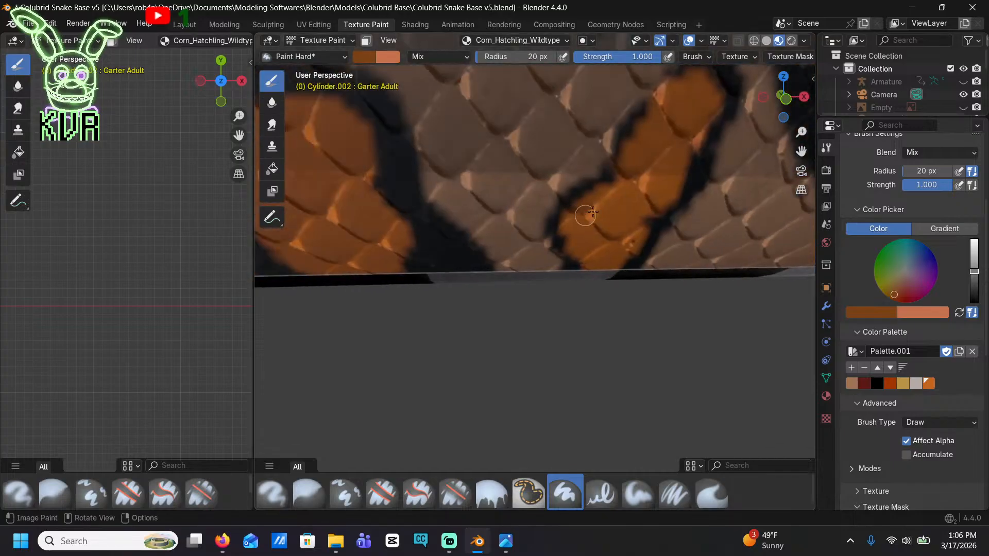
pyautogui.moveTo(594, 214)
pyautogui.mouseDown()
pyautogui.moveTo(642, 132)
pyautogui.moveTo(677, 148)
pyautogui.moveTo(664, 133)
pyautogui.moveTo(663, 143)
pyautogui.mouseUp()
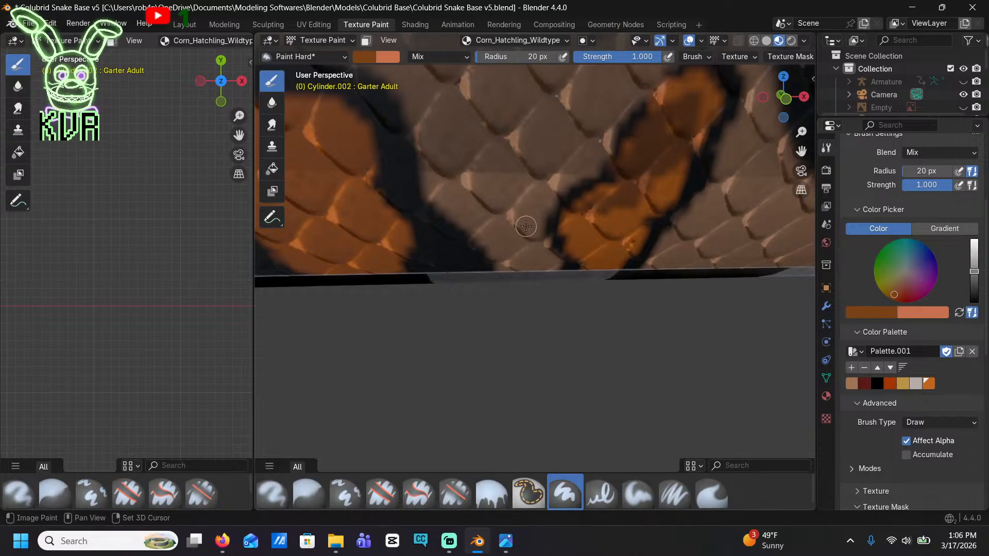
# Darken the squat arched blotch and the slender blotch touching the rounded saddle's edge with medium brown
pyautogui.moveTo(526, 226)
pyautogui.keyDown('shift'); pyautogui.mouseDown(button='middle')
pyautogui.moveTo(683, 222)
pyautogui.moveTo(705, 231)
pyautogui.mouseUp(button='middle'); pyautogui.keyUp('shift')
pyautogui.moveTo(564, 225)
pyautogui.mouseDown()
pyautogui.moveTo(521, 183)
pyautogui.moveTo(509, 134)
pyautogui.moveTo(519, 117)
pyautogui.moveTo(530, 194)
pyautogui.moveTo(503, 223)
pyautogui.mouseUp()
pyautogui.scroll(-5, 493, 286)
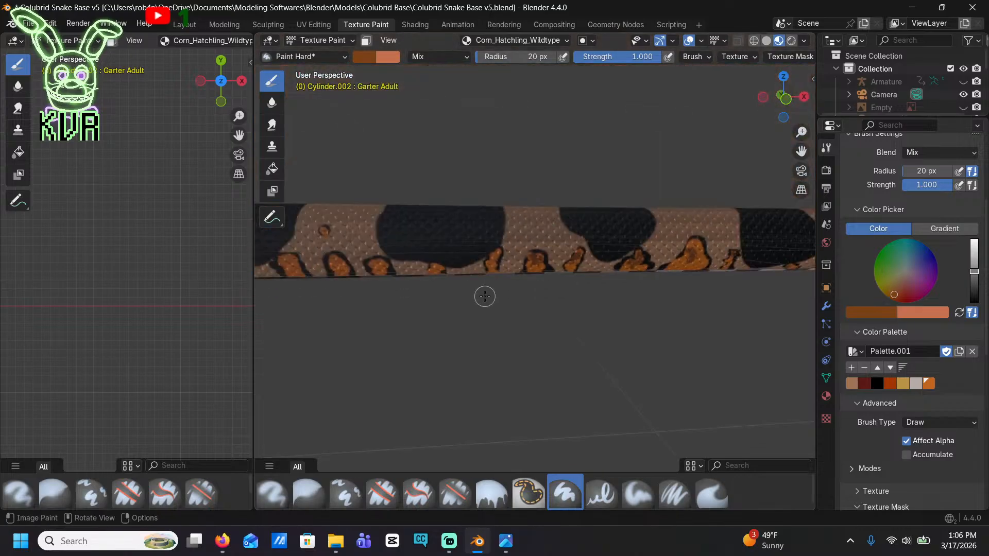
pyautogui.scroll(5, 485, 296)
pyautogui.moveTo(476, 275)
pyautogui.mouseDown()
pyautogui.moveTo(452, 234)
pyautogui.moveTo(484, 206)
pyautogui.mouseUp()
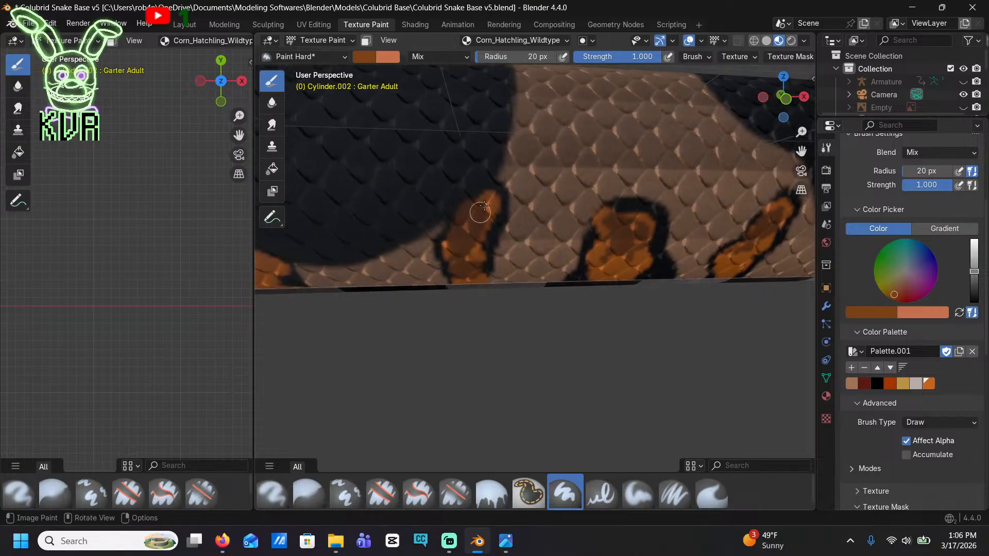
# Shade the small blotch beneath the saddle and the two black-rimmed arched blotches behind it with brown
pyautogui.keyDown('shift'); pyautogui.moveTo(389, 300); pyautogui.dragTo(581, 280, button='middle'); pyautogui.keyUp('shift')
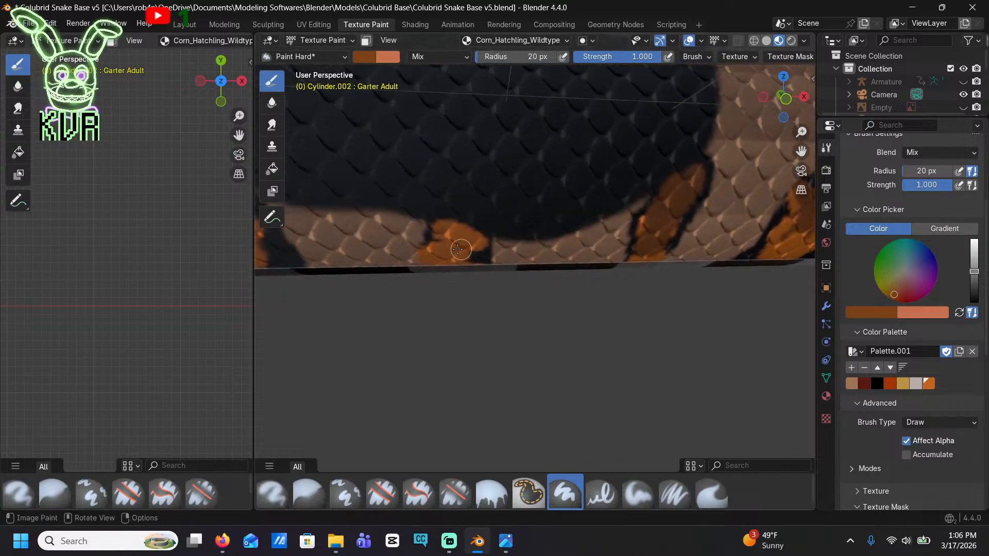
pyautogui.moveTo(461, 250)
pyautogui.mouseDown()
pyautogui.moveTo(431, 258)
pyautogui.moveTo(440, 227)
pyautogui.moveTo(457, 249)
pyautogui.mouseUp()
pyautogui.keyDown('shift'); pyautogui.moveTo(371, 258); pyautogui.dragTo(603, 272, button='middle'); pyautogui.keyUp('shift')
pyautogui.moveTo(507, 259)
pyautogui.mouseDown()
pyautogui.moveTo(466, 247)
pyautogui.moveTo(507, 240)
pyautogui.moveTo(502, 258)
pyautogui.mouseUp()
pyautogui.keyDown('shift'); pyautogui.moveTo(465, 271); pyautogui.dragTo(535, 261, button='middle'); pyautogui.keyUp('shift')
pyautogui.moveTo(400, 248)
pyautogui.mouseDown()
pyautogui.moveTo(380, 239)
pyautogui.moveTo(382, 197)
pyautogui.moveTo(393, 214)
pyautogui.moveTo(381, 243)
pyautogui.moveTo(399, 265)
pyautogui.mouseUp()
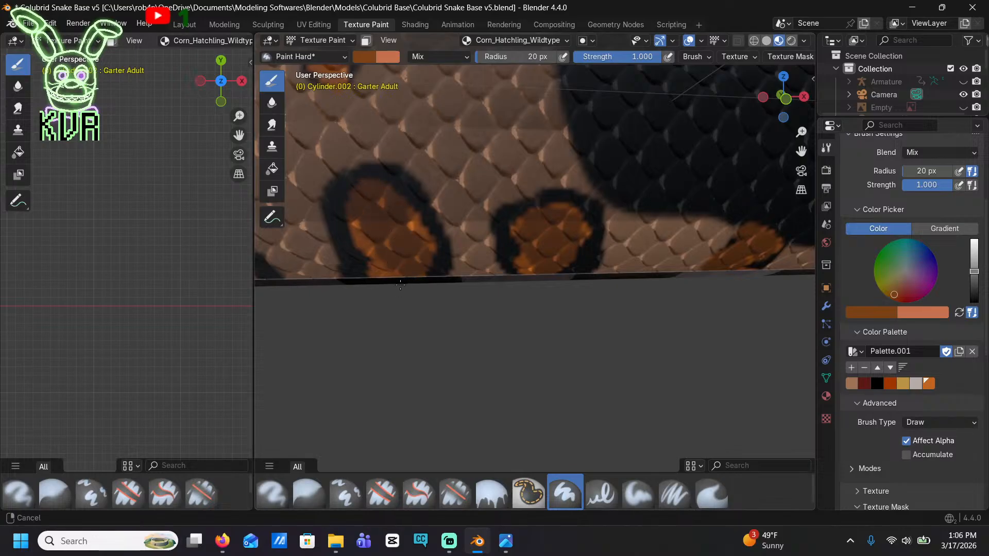
pyautogui.keyDown('shift'); pyautogui.moveTo(399, 265); pyautogui.dragTo(453, 279, button='middle'); pyautogui.keyUp('shift')
# Add brown shading to the small curved blotch under the saddle and the elongated blotch hanging beside it
pyautogui.moveTo(428, 237)
pyautogui.mouseDown()
pyautogui.moveTo(419, 186)
pyautogui.moveTo(482, 191)
pyautogui.moveTo(430, 218)
pyautogui.moveTo(418, 261)
pyautogui.mouseUp()
pyautogui.keyDown('shift'); pyautogui.moveTo(416, 265); pyautogui.dragTo(482, 263, button='middle'); pyautogui.keyUp('shift')
pyautogui.moveTo(473, 242)
pyautogui.mouseDown()
pyautogui.moveTo(462, 169)
pyautogui.moveTo(494, 215)
pyautogui.moveTo(472, 209)
pyautogui.mouseUp()
pyautogui.keyDown('shift'); pyautogui.moveTo(425, 186); pyautogui.dragTo(446, 212, button='middle'); pyautogui.keyUp('shift')
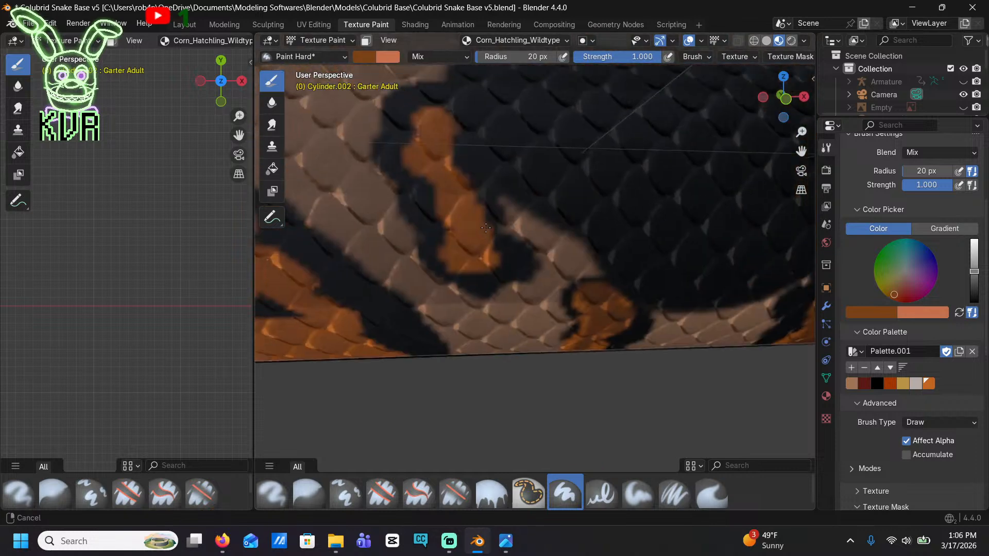
pyautogui.moveTo(447, 212)
pyautogui.mouseDown()
pyautogui.moveTo(442, 150)
pyautogui.moveTo(441, 183)
pyautogui.moveTo(467, 242)
pyautogui.mouseUp()
# Mottle the wide peaked blotch with the black notch in its center with medium brown
pyautogui.keyDown('shift'); pyautogui.moveTo(467, 242); pyautogui.dragTo(453, 245, button='middle'); pyautogui.keyUp('shift')
pyautogui.moveTo(453, 245)
pyautogui.mouseDown()
pyautogui.moveTo(375, 298)
pyautogui.moveTo(364, 210)
pyautogui.moveTo(320, 254)
pyautogui.moveTo(349, 304)
pyautogui.moveTo(397, 315)
pyautogui.moveTo(472, 309)
pyautogui.moveTo(412, 288)
pyautogui.moveTo(409, 214)
pyautogui.moveTo(371, 170)
pyautogui.mouseUp()
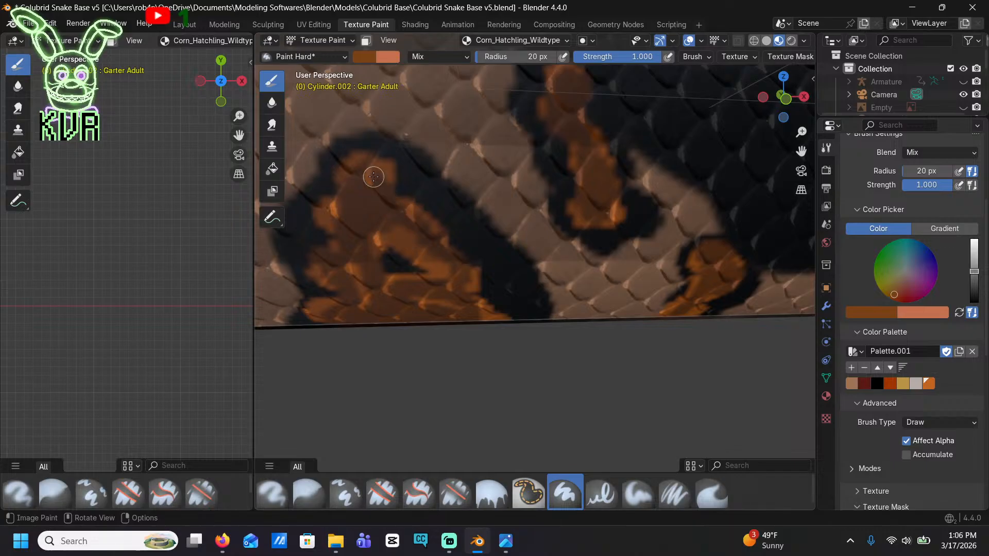
pyautogui.moveTo(371, 170)
pyautogui.keyDown('shift'); pyautogui.mouseDown(button='middle')
pyautogui.moveTo(435, 211)
pyautogui.moveTo(458, 198)
pyautogui.mouseUp(button='middle'); pyautogui.keyUp('shift')
pyautogui.moveTo(511, 249)
pyautogui.mouseDown()
pyautogui.moveTo(521, 187)
pyautogui.moveTo(525, 240)
pyautogui.mouseUp()
pyautogui.keyDown('shift'); pyautogui.moveTo(525, 240); pyautogui.dragTo(512, 247, button='middle'); pyautogui.keyUp('shift')
# Shade the small blotches beneath the next saddle and the tall narrow blotch with the blocky black top
pyautogui.moveTo(512, 247)
pyautogui.mouseDown()
pyautogui.moveTo(516, 260)
pyautogui.moveTo(514, 231)
pyautogui.moveTo(480, 257)
pyautogui.mouseUp()
pyautogui.keyDown('shift'); pyautogui.moveTo(479, 258); pyautogui.dragTo(559, 259, button='middle'); pyautogui.keyUp('shift')
pyautogui.moveTo(676, 286)
pyautogui.mouseDown()
pyautogui.moveTo(653, 229)
pyautogui.moveTo(676, 272)
pyautogui.moveTo(664, 274)
pyautogui.mouseUp()
pyautogui.keyDown('shift'); pyautogui.moveTo(664, 275); pyautogui.dragTo(686, 275, button='middle'); pyautogui.keyUp('shift')
pyautogui.moveTo(511, 280)
pyautogui.mouseDown()
pyautogui.moveTo(417, 236)
pyautogui.moveTo(369, 140)
pyautogui.mouseUp()
pyautogui.keyDown('shift'); pyautogui.moveTo(375, 150); pyautogui.dragTo(498, 303, button='middle'); pyautogui.keyUp('shift')
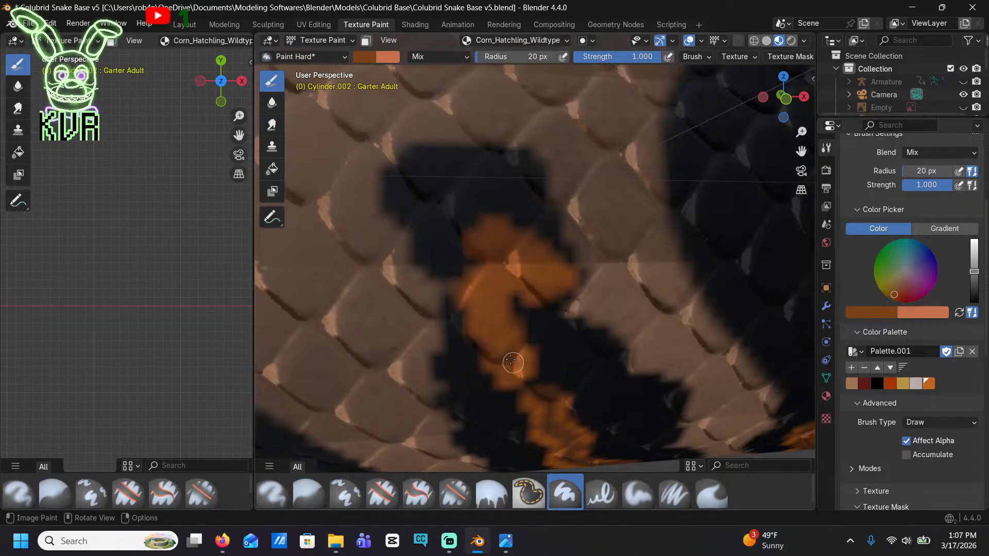
pyautogui.moveTo(511, 363)
pyautogui.mouseDown()
pyautogui.moveTo(486, 280)
pyautogui.moveTo(529, 276)
pyautogui.moveTo(503, 250)
pyautogui.moveTo(465, 289)
pyautogui.mouseUp()
# Darken the triangular blotch and the wide branching blotch beside it with medium brown
pyautogui.scroll(-11, 520, 378)
pyautogui.scroll(5, 447, 365)
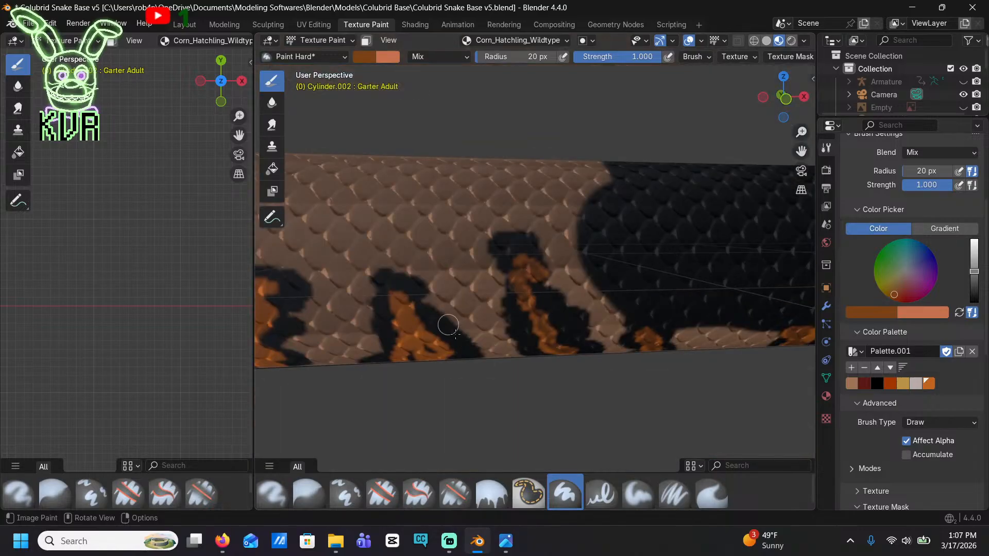
pyautogui.moveTo(448, 324)
pyautogui.mouseDown()
pyautogui.moveTo(446, 355)
pyautogui.moveTo(412, 341)
pyautogui.moveTo(403, 304)
pyautogui.moveTo(396, 320)
pyautogui.mouseUp()
pyautogui.keyDown('shift'); pyautogui.moveTo(396, 320); pyautogui.dragTo(499, 325, button='middle'); pyautogui.keyUp('shift')
pyautogui.moveTo(362, 361)
pyautogui.mouseDown()
pyautogui.moveTo(332, 340)
pyautogui.moveTo(334, 299)
pyautogui.moveTo(370, 288)
pyautogui.moveTo(381, 313)
pyautogui.mouseUp()
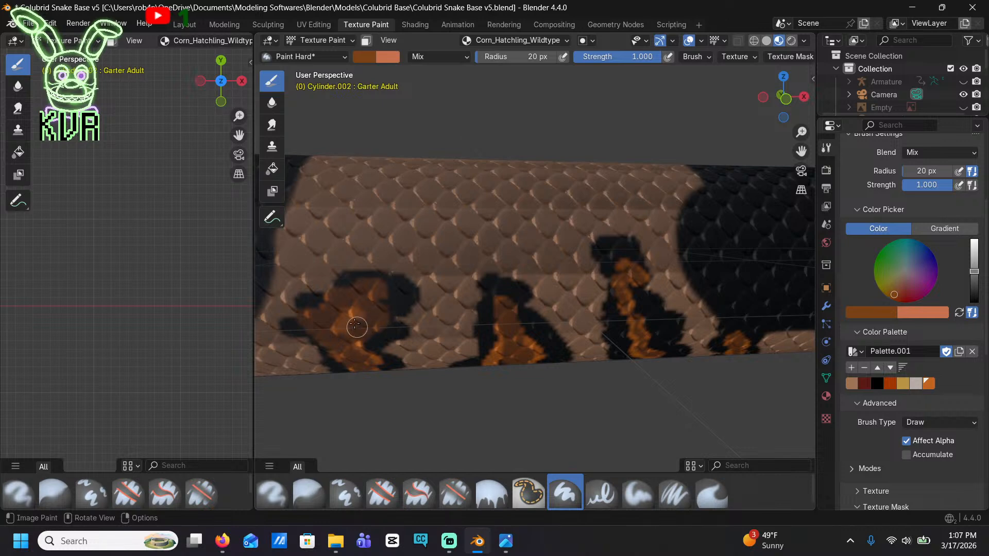
pyautogui.keyDown('shift'); pyautogui.moveTo(353, 361); pyautogui.dragTo(421, 342, button='middle'); pyautogui.keyUp('shift')
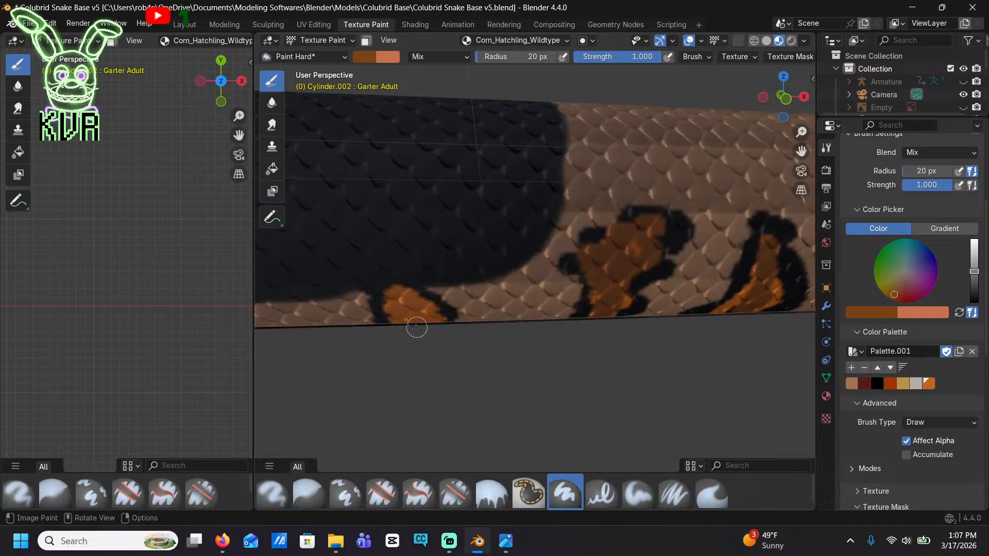
# Shade the small rounded blotch beneath the saddle and the narrow isolated blotch behind it with medium brown
pyautogui.moveTo(414, 319)
pyautogui.mouseDown()
pyautogui.moveTo(400, 298)
pyautogui.moveTo(432, 318)
pyautogui.mouseUp()
pyautogui.moveTo(401, 306)
pyautogui.keyDown('shift'); pyautogui.mouseDown(button='middle')
pyautogui.moveTo(654, 318)
pyautogui.moveTo(659, 307)
pyautogui.mouseUp(button='middle'); pyautogui.keyUp('shift')
pyautogui.moveTo(476, 327); pyautogui.dragTo(438, 307)
pyautogui.moveTo(349, 278)
pyautogui.mouseDown()
pyautogui.moveTo(314, 255)
pyautogui.moveTo(286, 203)
pyautogui.mouseUp()
# Mottle the bell-shaped blotch, the isolated S-shaped blotch and the small low blotch under the saddle with brown
pyautogui.keyDown('shift'); pyautogui.moveTo(286, 203); pyautogui.dragTo(518, 295, button='middle'); pyautogui.keyUp('shift')
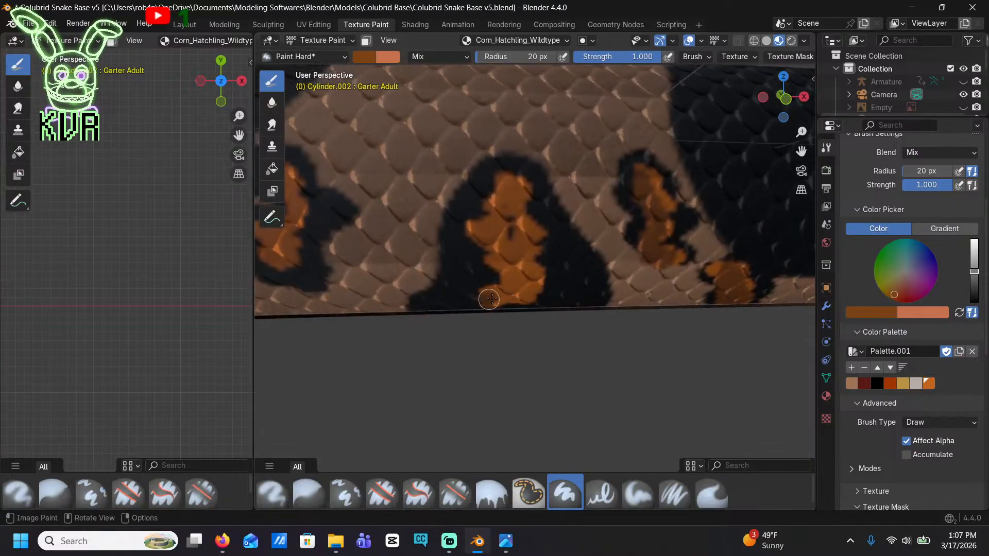
pyautogui.moveTo(490, 299); pyautogui.dragTo(510, 179)
pyautogui.moveTo(510, 179); pyautogui.dragTo(503, 263, button='middle')
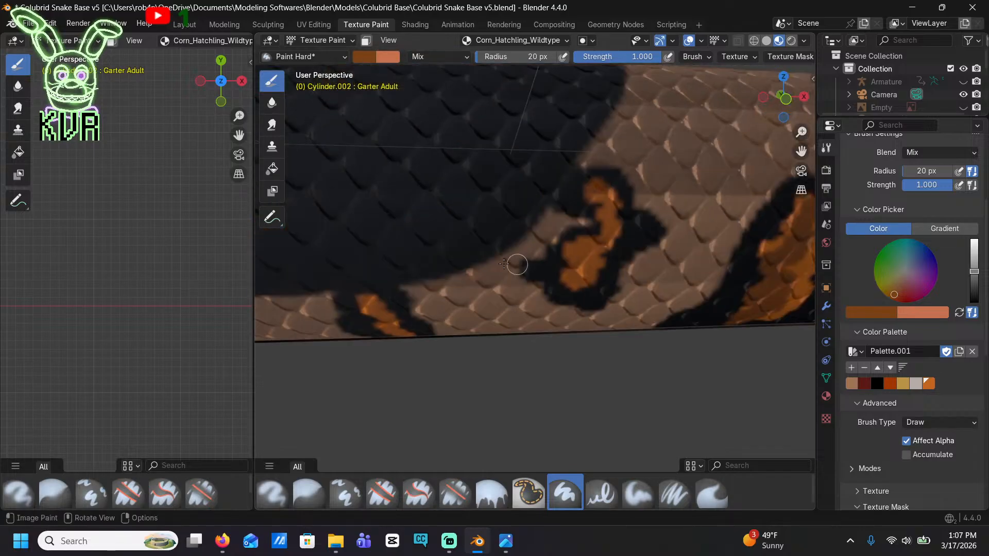
pyautogui.moveTo(580, 276)
pyautogui.mouseDown()
pyautogui.moveTo(600, 217)
pyautogui.moveTo(596, 188)
pyautogui.mouseUp()
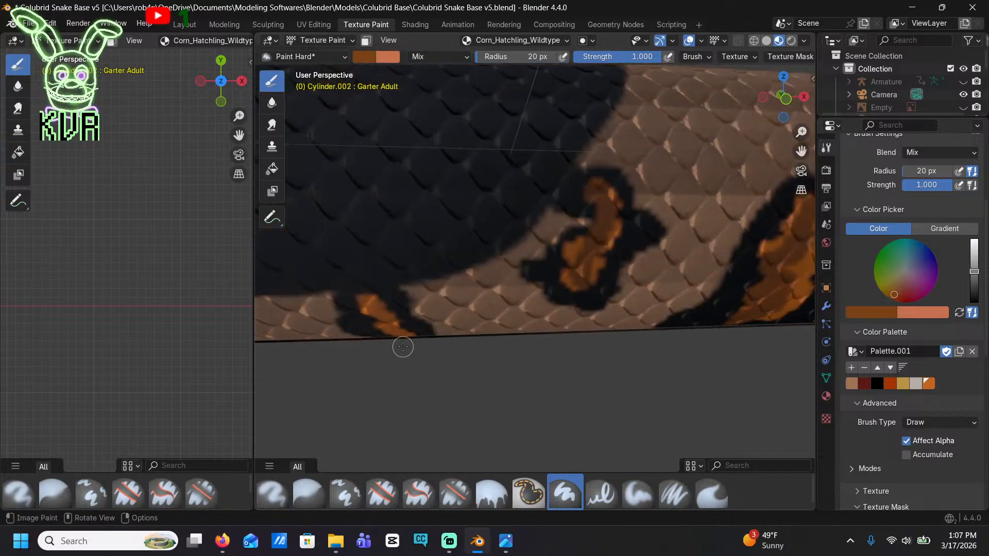
pyautogui.moveTo(402, 342); pyautogui.dragTo(376, 303)
# Add medium brown to the short slanted blotch behind the saddle and the upright blotch next to it
pyautogui.keyDown('shift'); pyautogui.moveTo(376, 303); pyautogui.dragTo(542, 303, button='middle'); pyautogui.keyUp('shift')
pyautogui.moveTo(525, 295)
pyautogui.mouseDown()
pyautogui.moveTo(531, 250)
pyautogui.moveTo(537, 265)
pyautogui.mouseUp()
pyautogui.moveTo(329, 247)
pyautogui.keyDown('shift'); pyautogui.mouseDown(button='middle')
pyautogui.moveTo(495, 289)
pyautogui.moveTo(543, 330)
pyautogui.mouseUp(button='middle'); pyautogui.keyUp('shift')
pyautogui.moveTo(566, 359)
pyautogui.mouseDown()
pyautogui.moveTo(556, 289)
pyautogui.moveTo(586, 358)
pyautogui.mouseUp()
# Shade the wide black-rimmed blotch and the tall narrow blotch at the next saddle's edge with medium brown
pyautogui.keyDown('shift'); pyautogui.moveTo(329, 378); pyautogui.dragTo(508, 350, button='middle'); pyautogui.keyUp('shift')
pyautogui.moveTo(534, 364)
pyautogui.mouseDown()
pyautogui.moveTo(470, 365)
pyautogui.moveTo(506, 291)
pyautogui.moveTo(461, 360)
pyautogui.mouseUp()
pyautogui.keyDown('shift'); pyautogui.moveTo(267, 367); pyautogui.dragTo(518, 347, button='middle'); pyautogui.keyUp('shift')
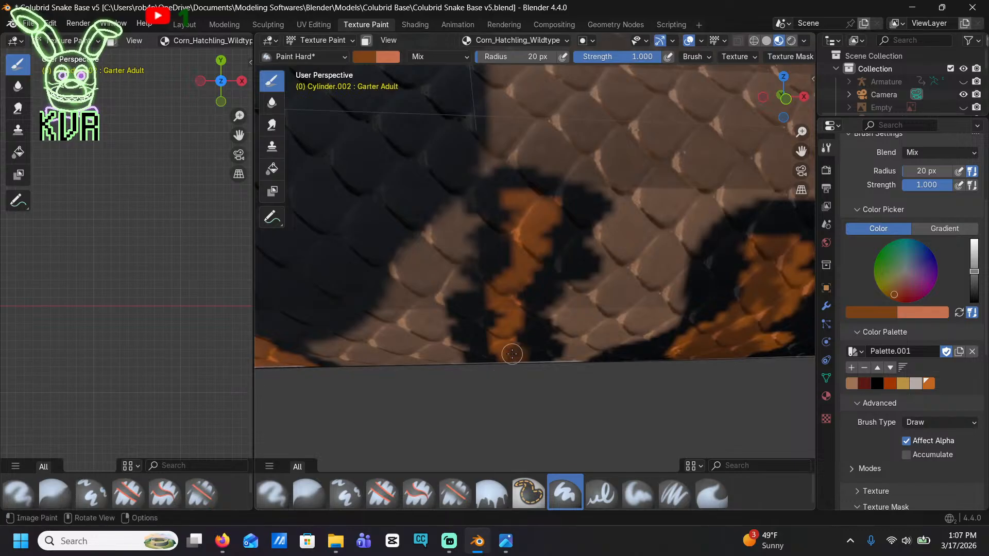
pyautogui.moveTo(512, 353)
pyautogui.mouseDown()
pyautogui.moveTo(492, 303)
pyautogui.moveTo(521, 273)
pyautogui.moveTo(521, 201)
pyautogui.moveTo(531, 244)
pyautogui.mouseUp()
# Darken the low flat blotch beneath the saddle and the forked blotch behind it with medium brown
pyautogui.moveTo(344, 375)
pyautogui.keyDown('shift'); pyautogui.mouseDown(button='middle')
pyautogui.moveTo(490, 281)
pyautogui.moveTo(415, 245)
pyautogui.mouseUp(button='middle'); pyautogui.keyUp('shift')
pyautogui.moveTo(354, 227); pyautogui.dragTo(340, 190)
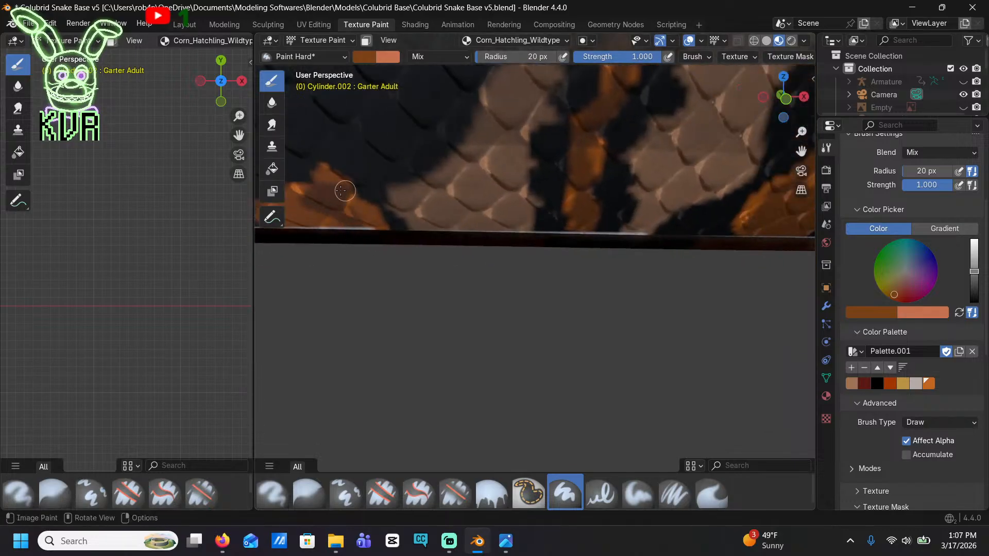
pyautogui.keyDown('shift'); pyautogui.moveTo(342, 191); pyautogui.dragTo(544, 325, button='middle'); pyautogui.keyUp('shift')
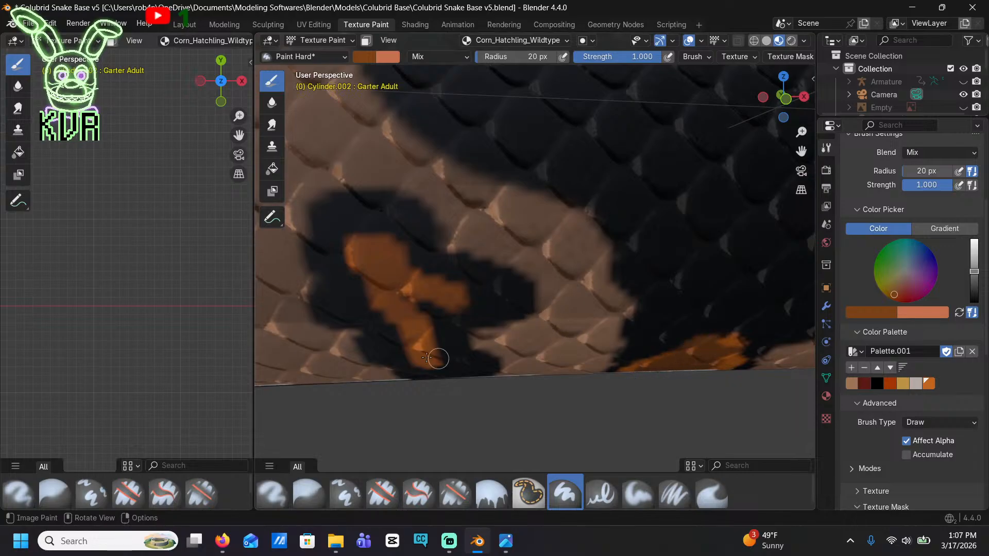
pyautogui.moveTo(433, 353)
pyautogui.mouseDown()
pyautogui.moveTo(391, 293)
pyautogui.moveTo(425, 287)
pyautogui.moveTo(404, 275)
pyautogui.mouseUp()
# Shade the low arched blotch between the saddles and the smaller blotches following it toward the tail
pyautogui.scroll(-5, 456, 336)
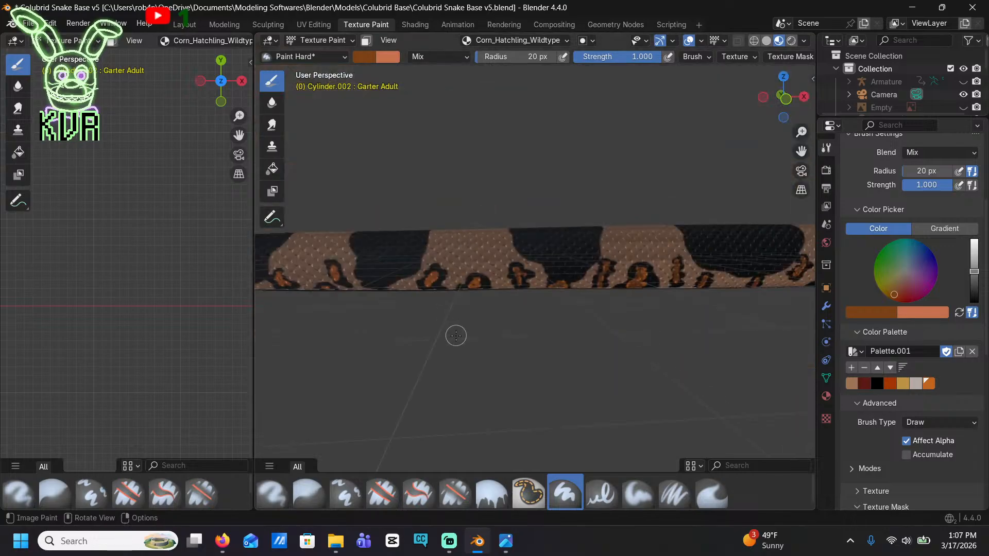
pyautogui.scroll(-3, 435, 305)
pyautogui.scroll(10, 431, 304)
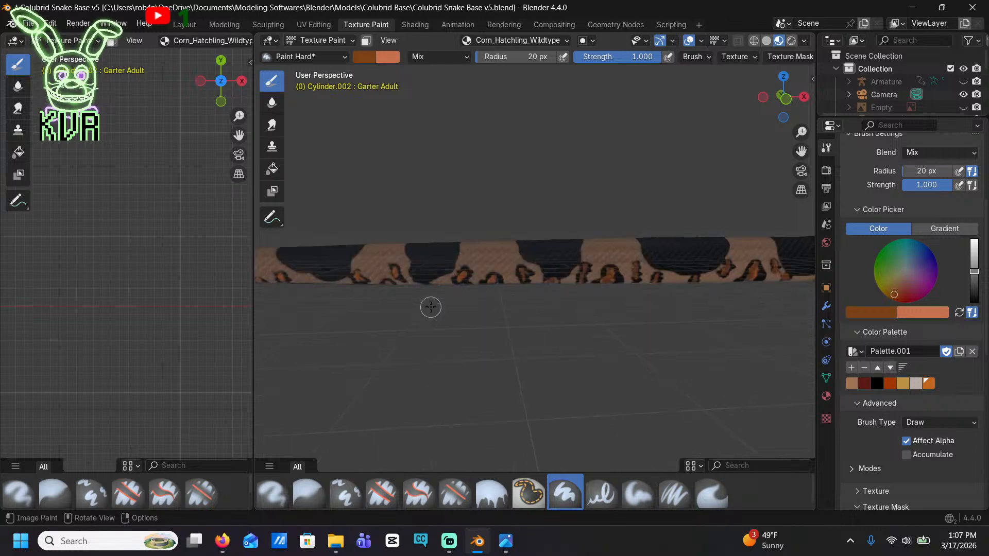
pyautogui.scroll(-3, 517, 370)
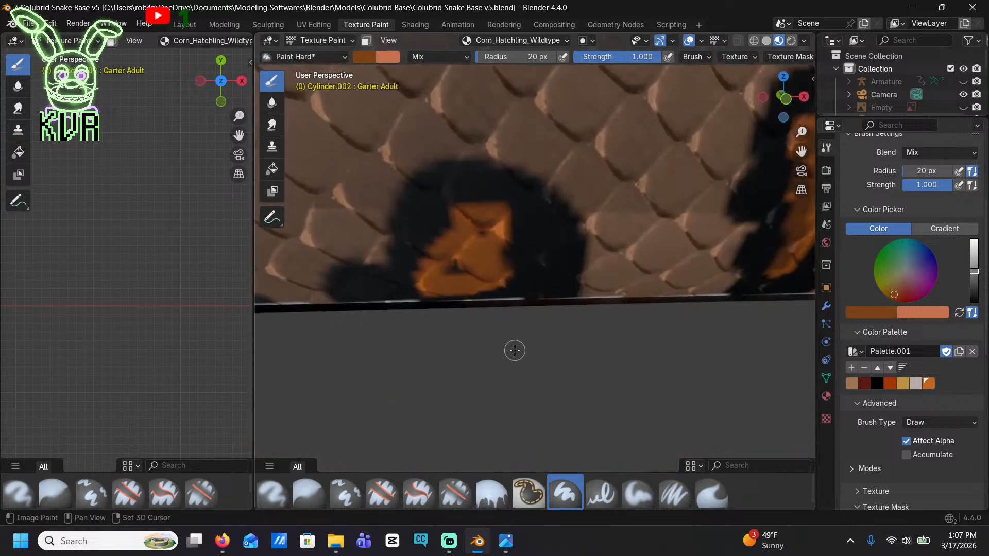
pyautogui.moveTo(512, 348)
pyautogui.mouseDown()
pyautogui.moveTo(441, 250)
pyautogui.moveTo(466, 256)
pyautogui.moveTo(436, 275)
pyautogui.mouseUp()
pyautogui.scroll(-4, 438, 275)
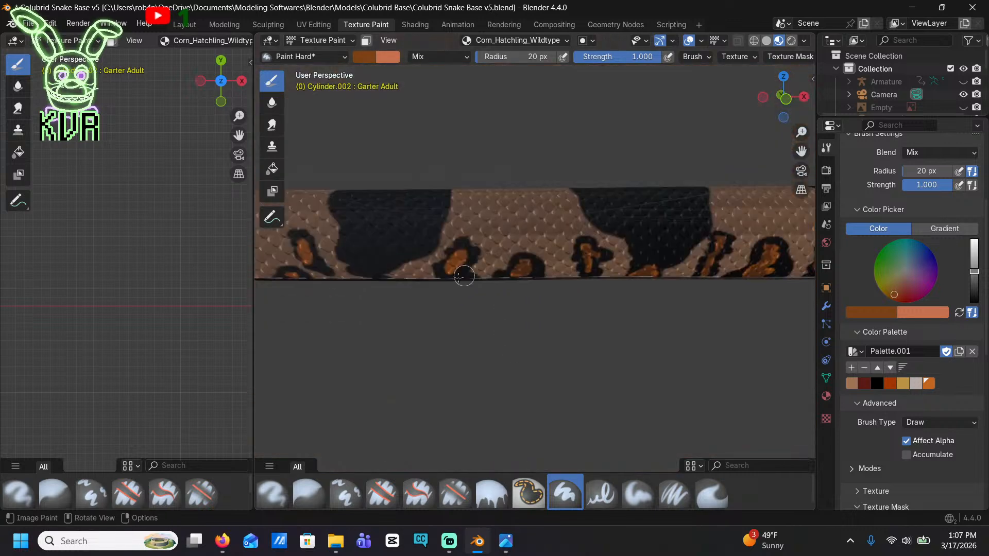
pyautogui.keyDown('shift'); pyautogui.moveTo(425, 286); pyautogui.dragTo(466, 286, button='middle'); pyautogui.keyUp('shift')
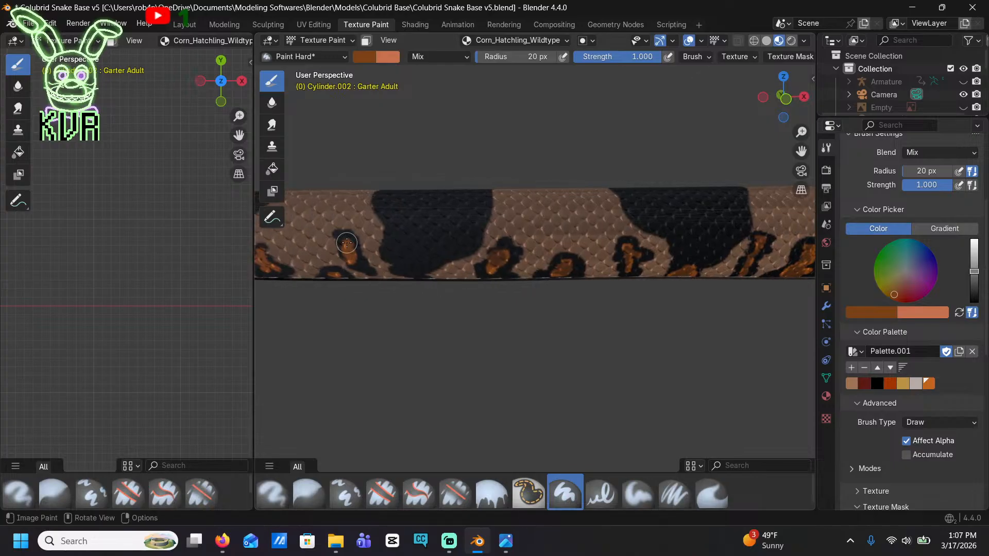
pyautogui.keyDown('shift'); pyautogui.moveTo(342, 278); pyautogui.dragTo(555, 278, button='middle'); pyautogui.keyUp('shift')
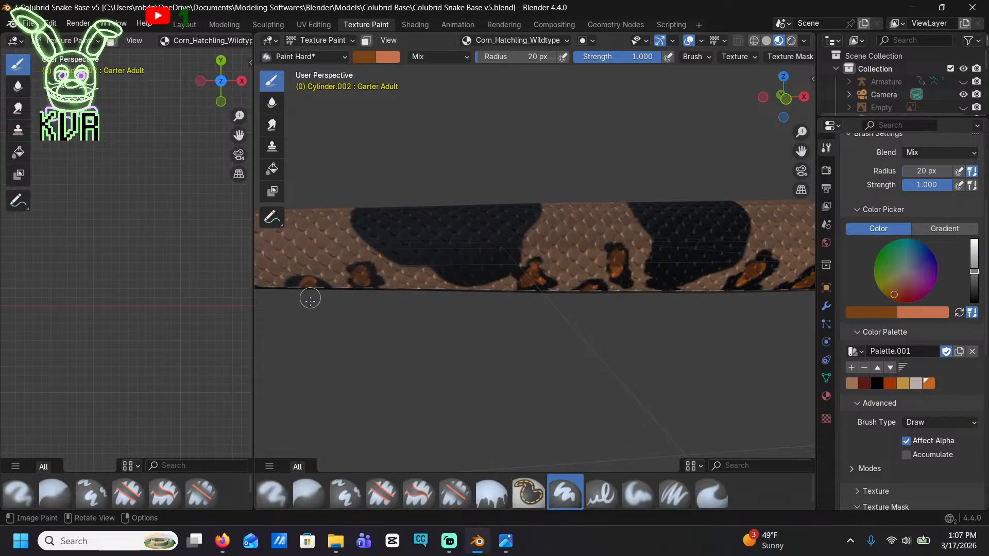
# Finish the brown shading on the last small blotches near the tail and save the file
pyautogui.moveTo(295, 308)
pyautogui.keyDown('shift'); pyautogui.mouseDown(button='middle')
pyautogui.moveTo(434, 332)
pyautogui.moveTo(373, 316)
pyautogui.moveTo(450, 364)
pyautogui.mouseUp(button='middle'); pyautogui.keyUp('shift')
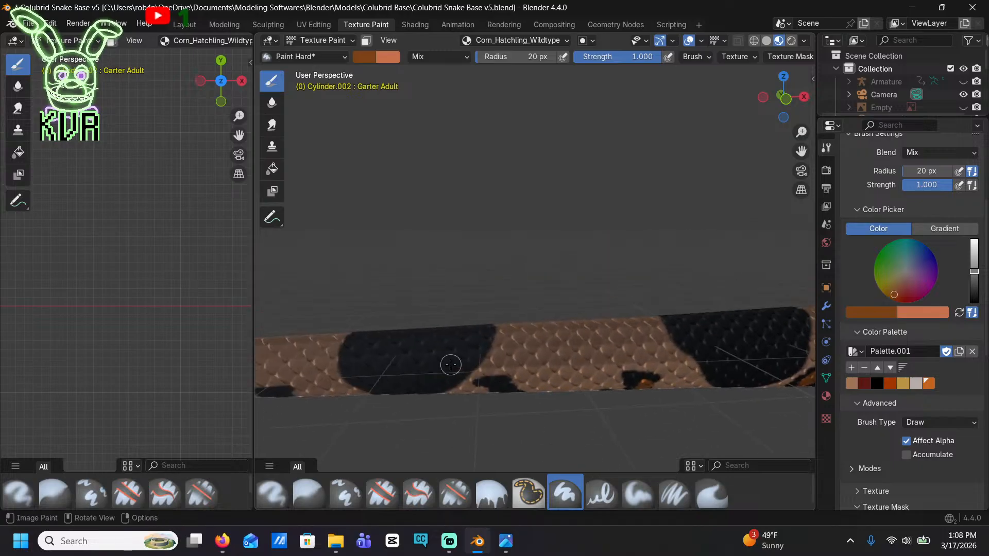
pyautogui.scroll(-5, 450, 365)
pyautogui.keyDown('shift'); pyautogui.moveTo(582, 372); pyautogui.dragTo(396, 359, button='middle'); pyautogui.keyUp('shift')
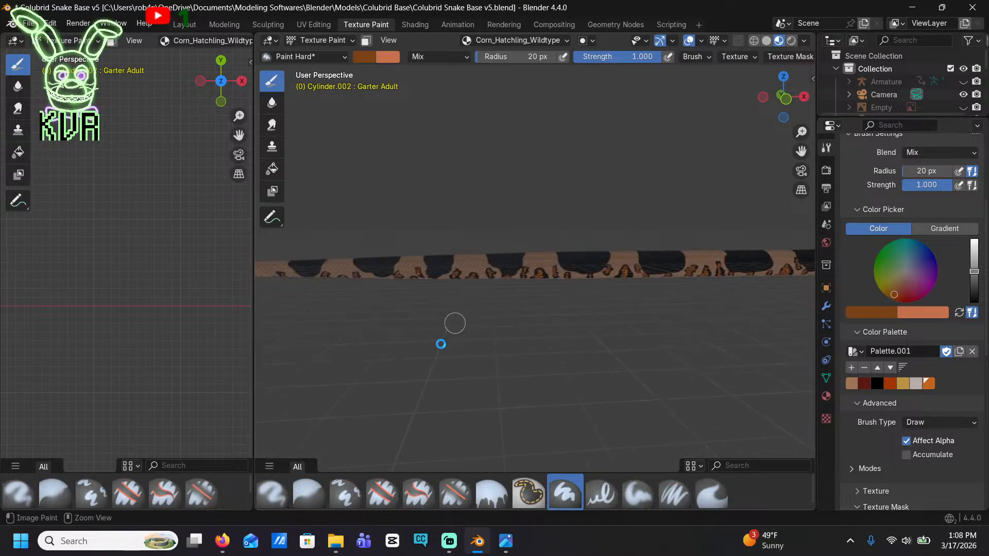
pyautogui.hotkey('ctrl', 's')
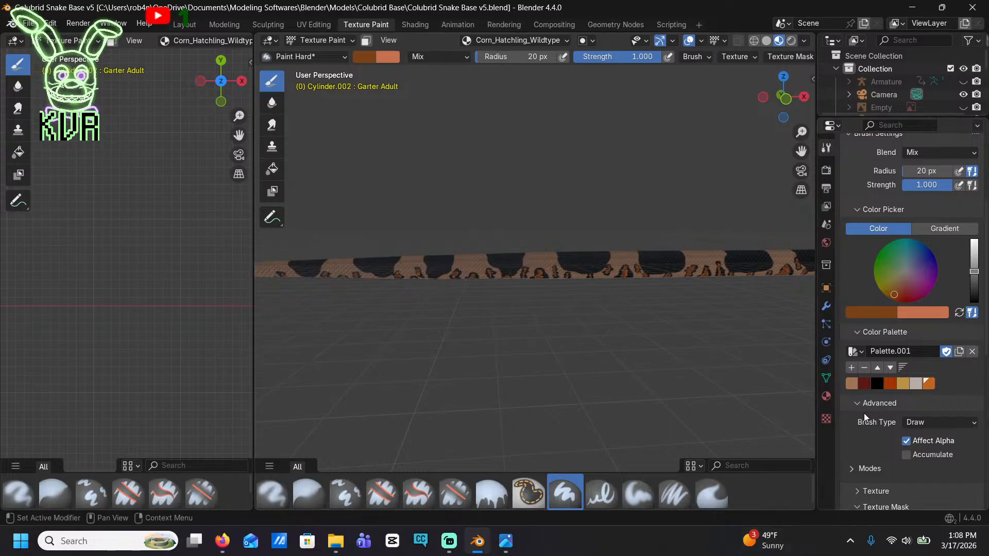
# Try to paint the rear tip of the black stripe behind the eye with the dark red palette color
pyautogui.click(864, 383)
pyautogui.moveTo(580, 238); pyautogui.dragTo(548, 337, button='middle')
pyautogui.scroll(3, 607, 365)
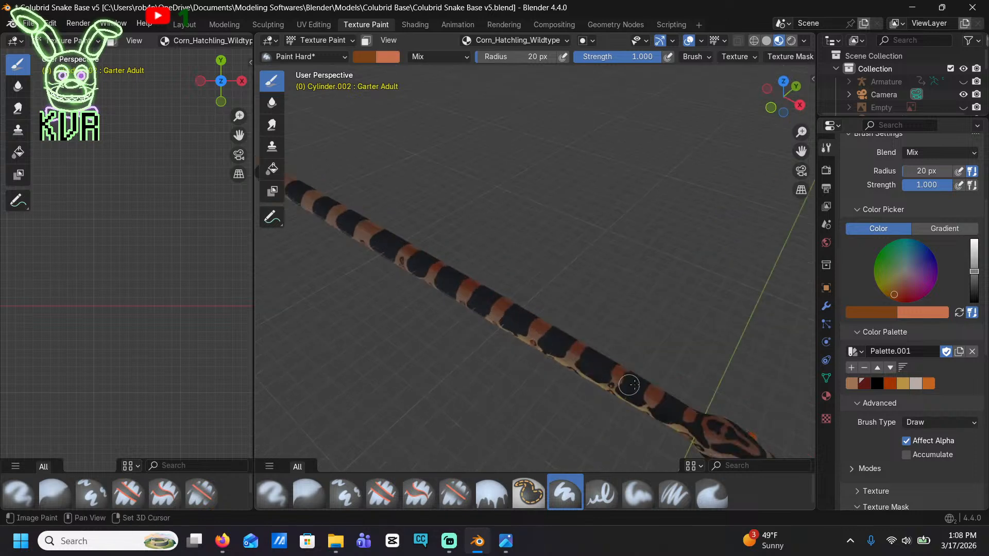
pyautogui.keyDown('shift'); pyautogui.moveTo(627, 384); pyautogui.dragTo(446, 232, button='middle'); pyautogui.keyUp('shift')
pyautogui.scroll(6, 520, 329)
pyautogui.keyDown('shift'); pyautogui.moveTo(545, 373); pyautogui.dragTo(530, 242, button='middle'); pyautogui.keyUp('shift')
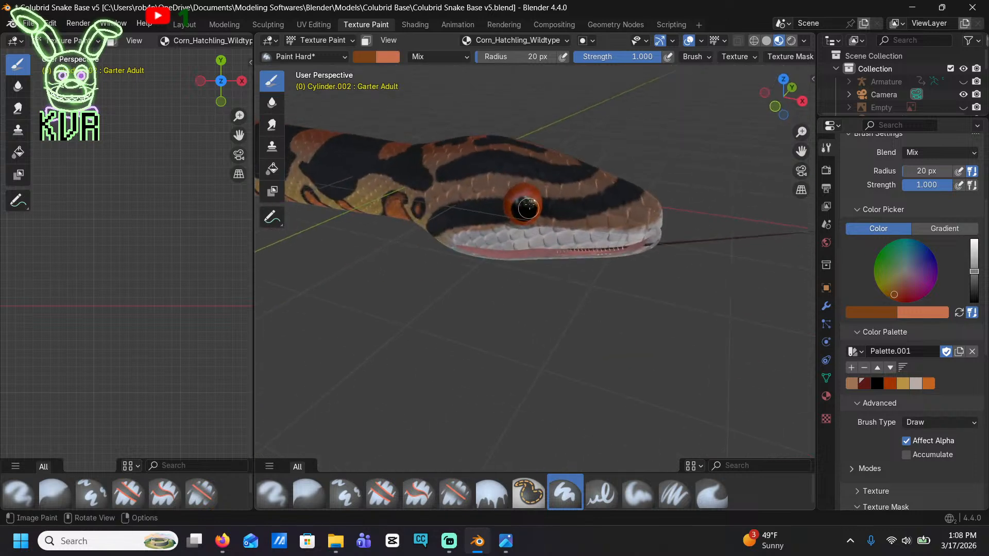
pyautogui.scroll(5, 530, 204)
pyautogui.keyDown('shift'); pyautogui.moveTo(488, 199); pyautogui.dragTo(556, 221, button='middle'); pyautogui.keyUp('shift')
pyautogui.moveTo(556, 222)
pyautogui.mouseDown(button='middle')
pyautogui.moveTo(489, 238)
pyautogui.moveTo(570, 165)
pyautogui.mouseUp(button='middle')
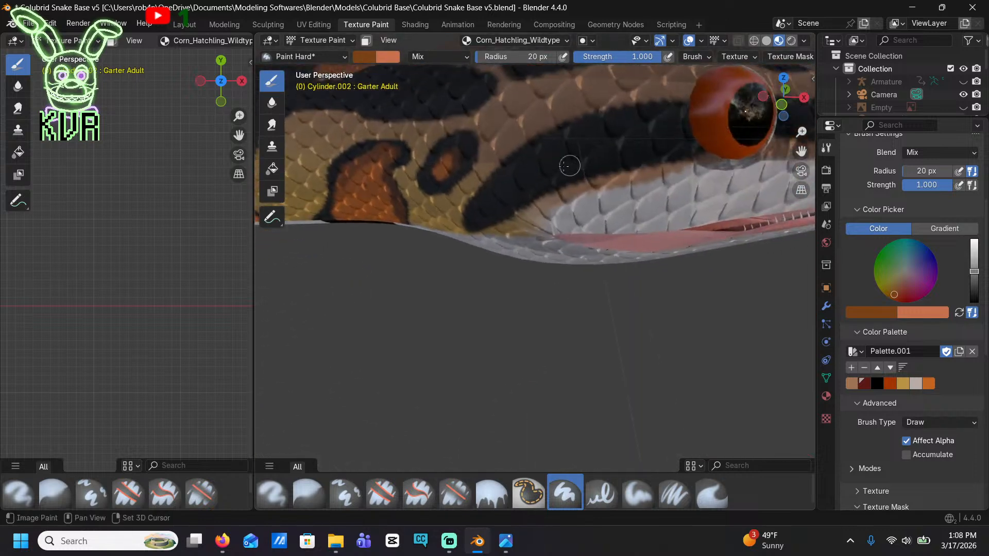
pyautogui.moveTo(472, 217); pyautogui.dragTo(486, 210)
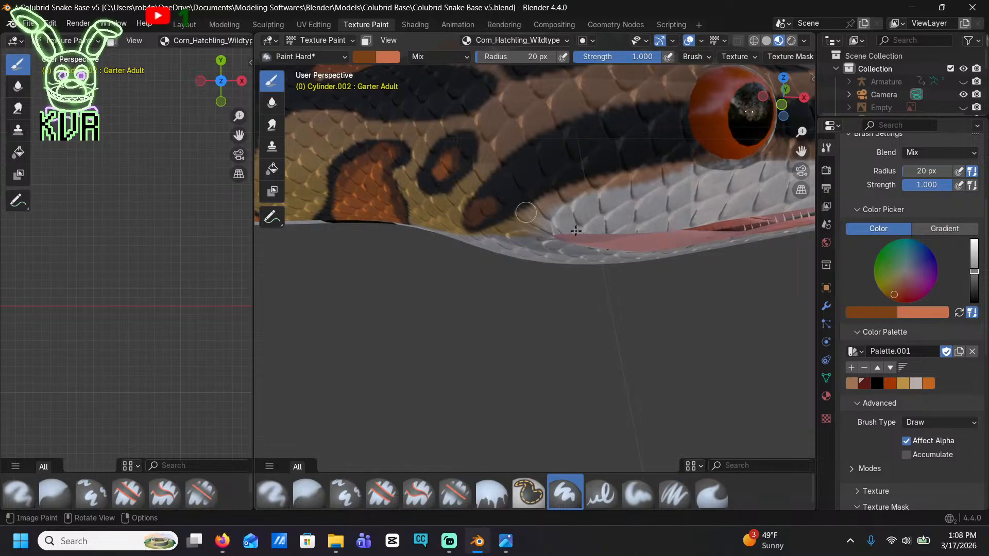
# Paint the black stripe behind the eye and its continuation across the snout with the dark red palette color, leaving thin black edges
pyautogui.click(871, 384)
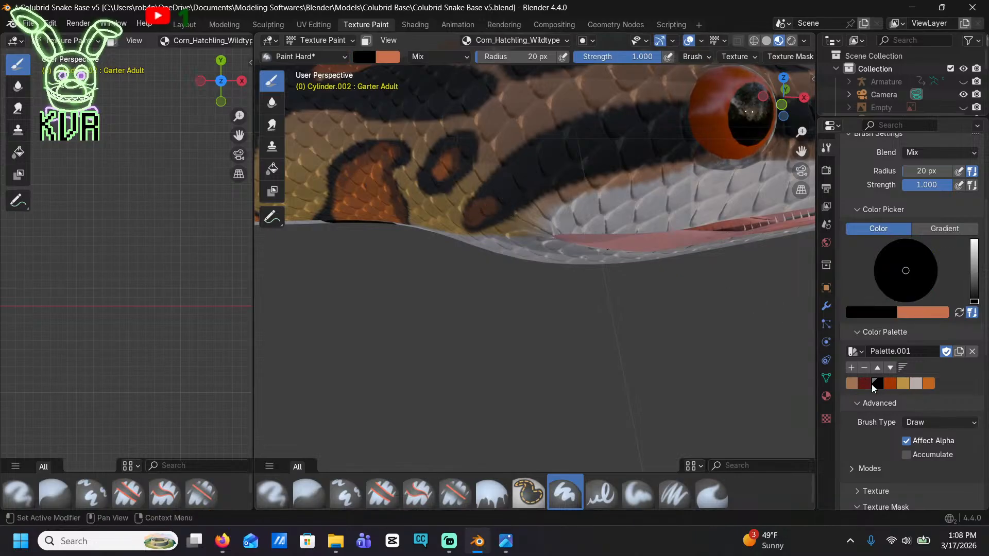
pyautogui.click(868, 384)
pyautogui.moveTo(531, 199)
pyautogui.mouseDown()
pyautogui.moveTo(478, 218)
pyautogui.moveTo(515, 167)
pyautogui.moveTo(543, 152)
pyautogui.moveTo(687, 125)
pyautogui.mouseUp()
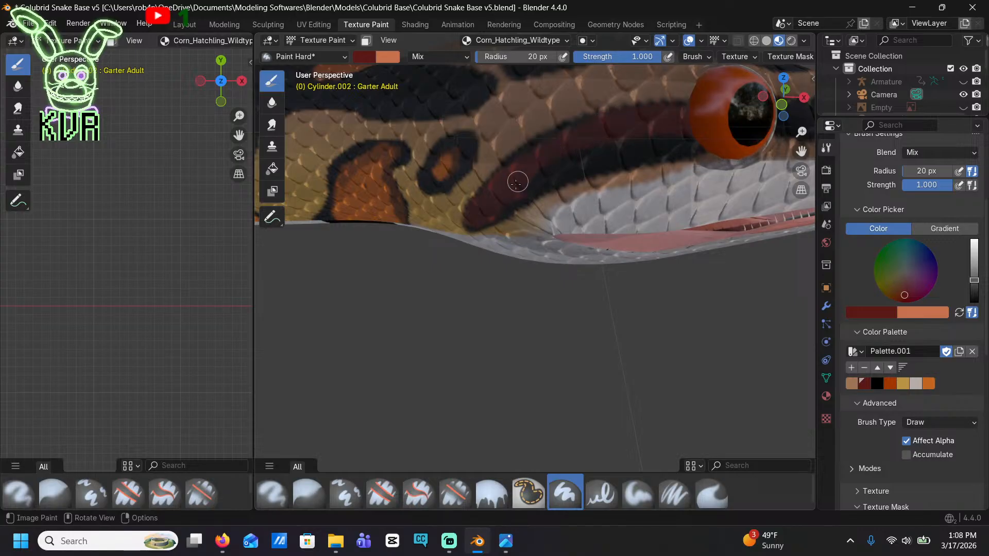
pyautogui.moveTo(517, 193)
pyautogui.mouseDown()
pyautogui.moveTo(548, 170)
pyautogui.moveTo(687, 149)
pyautogui.mouseUp()
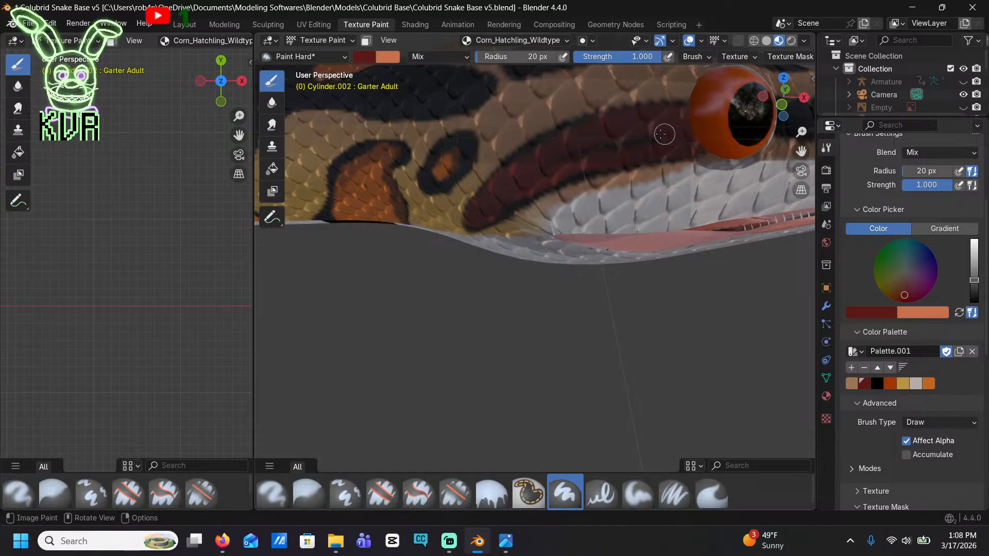
pyautogui.keyDown('shift'); pyautogui.moveTo(545, 170); pyautogui.dragTo(497, 177, button='middle'); pyautogui.keyUp('shift')
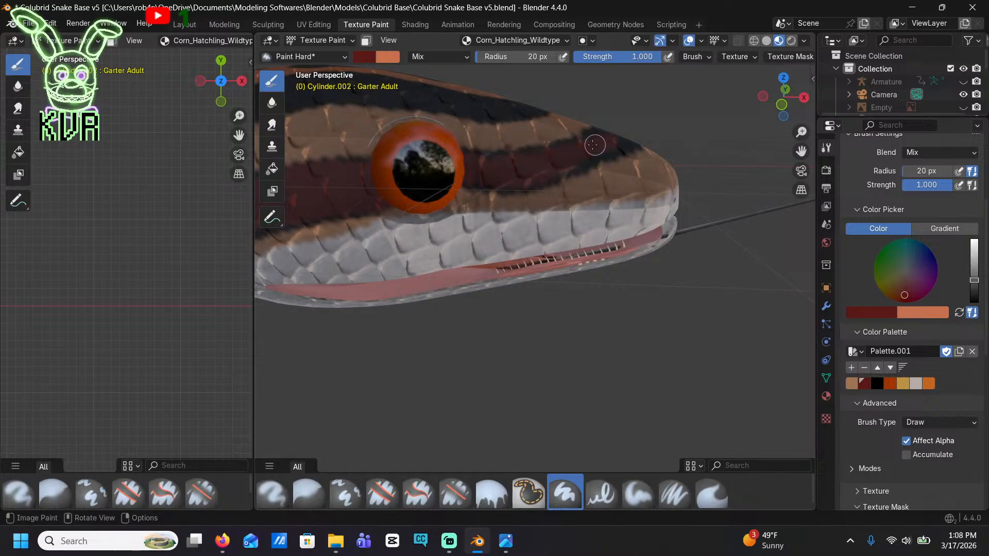
pyautogui.moveTo(565, 160); pyautogui.dragTo(418, 411, button='middle')
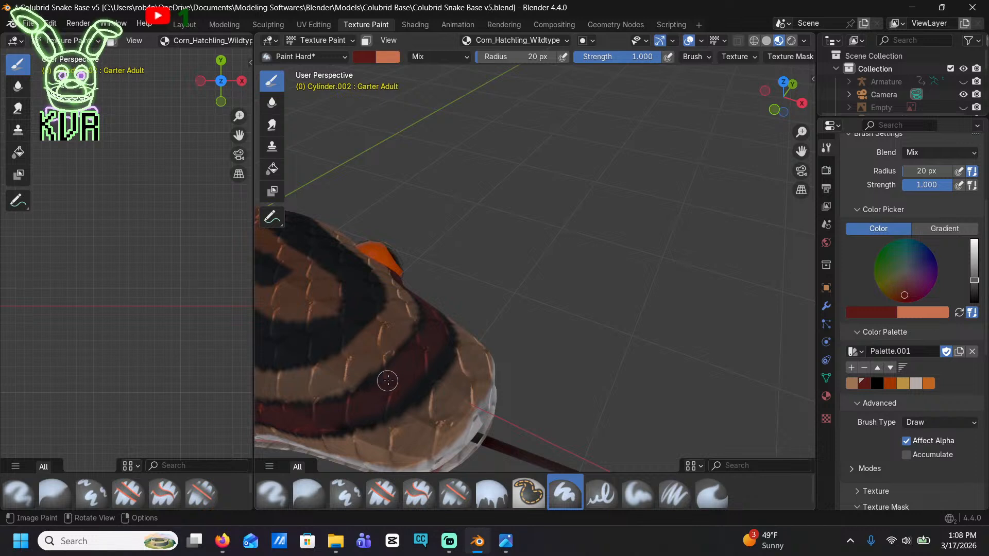
# Fill the curved black band on the crown and the smaller markings on top of the head with dark red, keeping black outlines
pyautogui.keyDown('shift'); pyautogui.moveTo(393, 371); pyautogui.dragTo(446, 281, button='middle'); pyautogui.keyUp('shift')
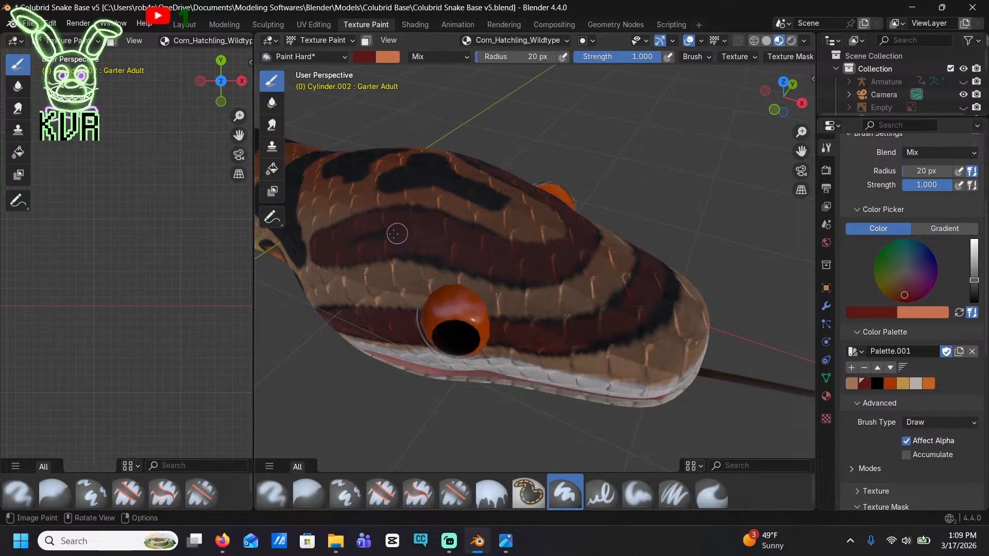
pyautogui.moveTo(359, 238); pyautogui.dragTo(441, 217, button='middle')
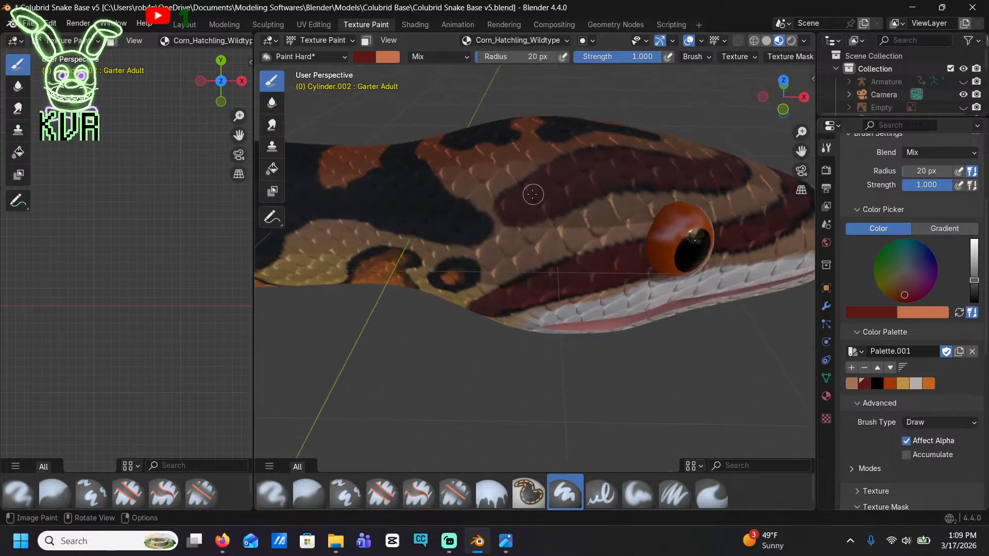
pyautogui.moveTo(515, 174); pyautogui.dragTo(467, 256, button='middle')
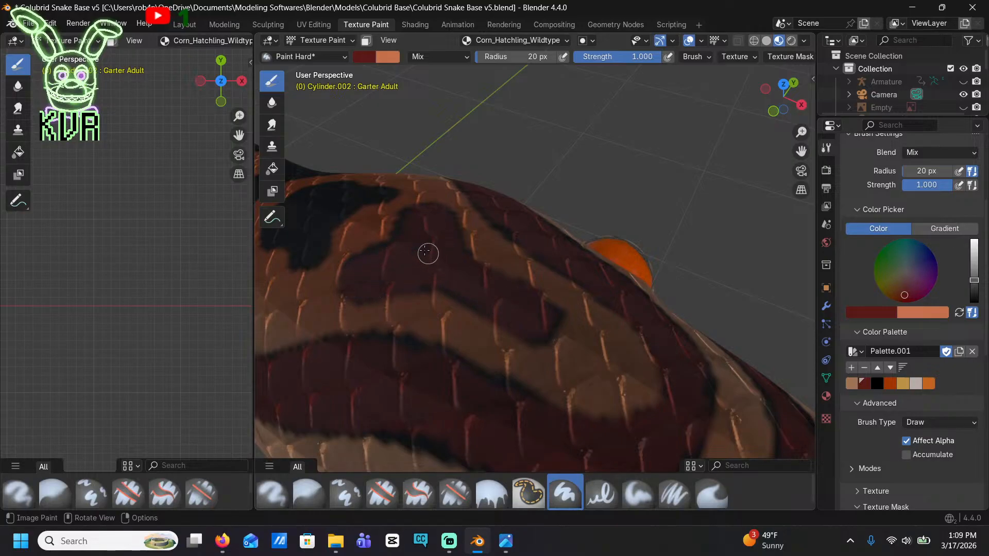
pyautogui.moveTo(487, 283); pyautogui.dragTo(510, 312, button='middle')
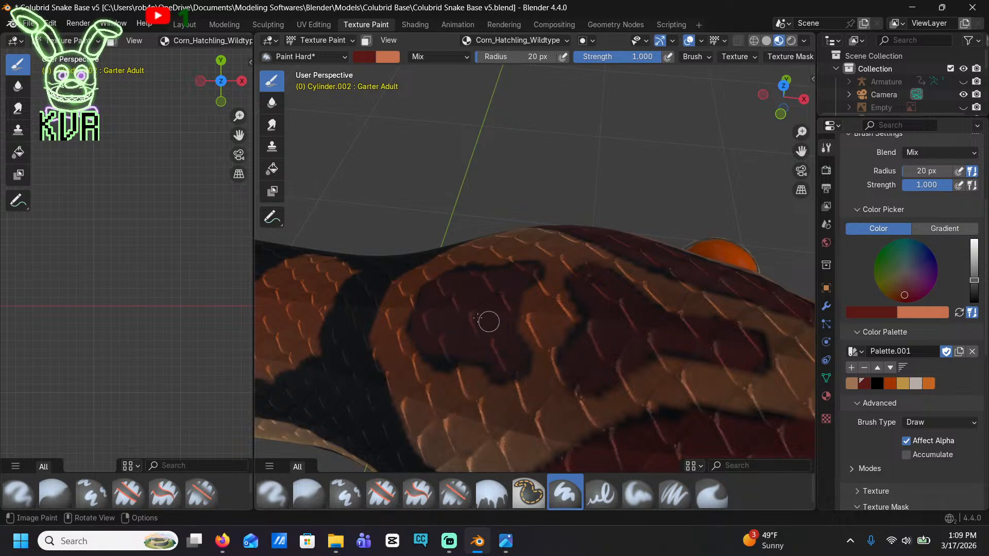
# Outline and fill the pointed black neck marking behind the head with dark red, including its narrow arm over the neck
pyautogui.moveTo(452, 337); pyautogui.dragTo(601, 303, button='middle')
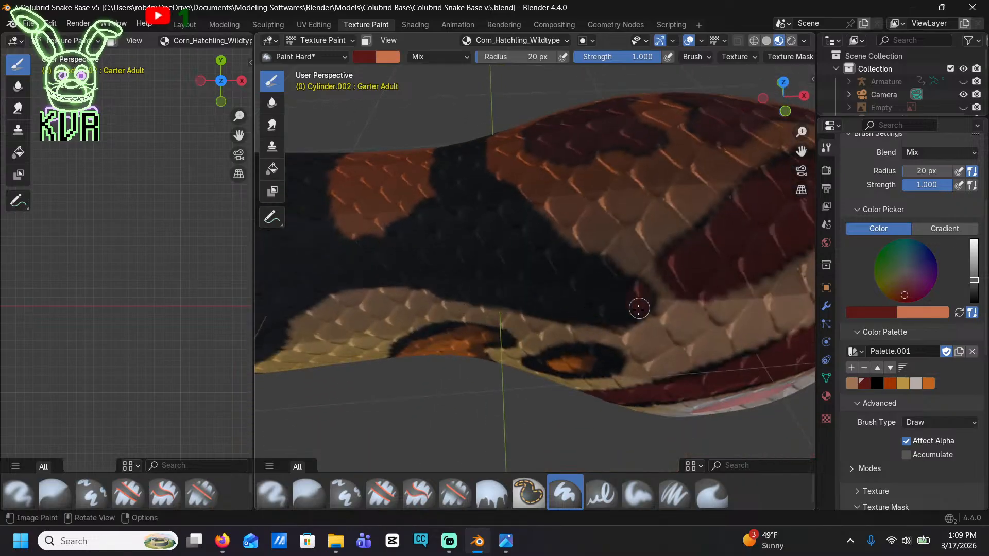
pyautogui.moveTo(608, 317); pyautogui.dragTo(557, 308)
pyautogui.moveTo(482, 294)
pyautogui.mouseDown()
pyautogui.moveTo(417, 271)
pyautogui.moveTo(401, 232)
pyautogui.moveTo(415, 217)
pyautogui.moveTo(444, 207)
pyautogui.moveTo(412, 239)
pyautogui.moveTo(479, 287)
pyautogui.moveTo(623, 291)
pyautogui.moveTo(592, 265)
pyautogui.mouseUp()
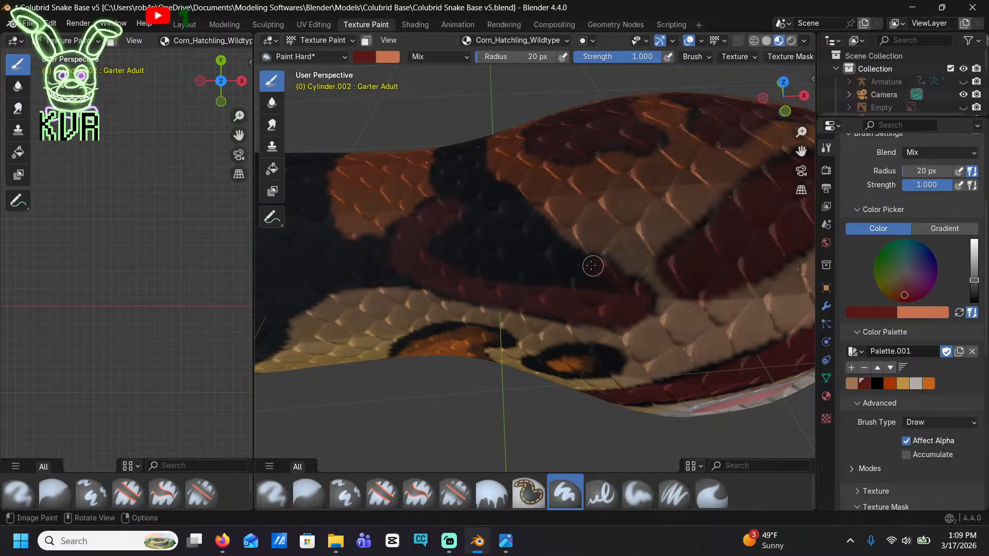
pyautogui.moveTo(546, 239)
pyautogui.mouseDown()
pyautogui.moveTo(510, 209)
pyautogui.moveTo(467, 203)
pyautogui.mouseUp()
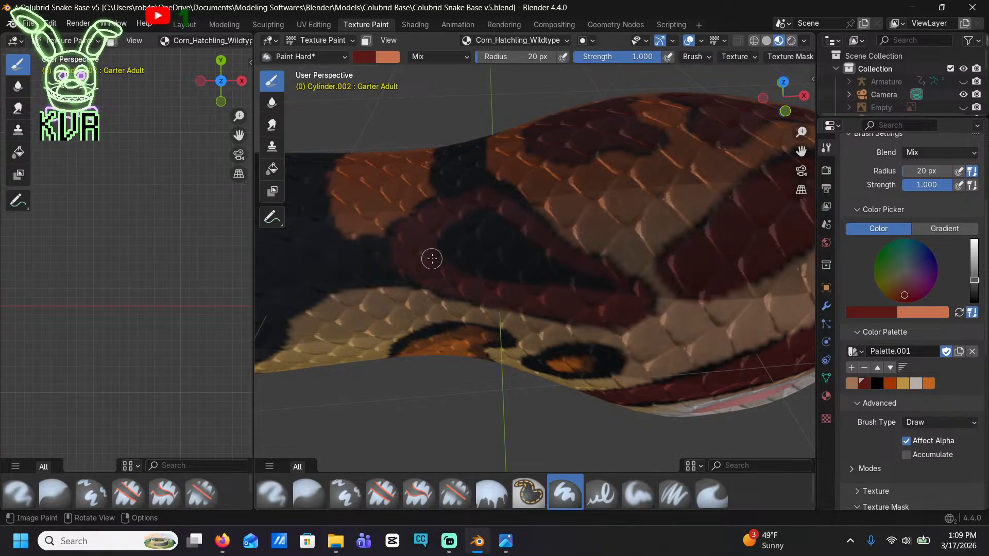
pyautogui.moveTo(432, 258)
pyautogui.mouseDown()
pyautogui.moveTo(465, 246)
pyautogui.moveTo(479, 213)
pyautogui.moveTo(510, 276)
pyautogui.moveTo(594, 286)
pyautogui.mouseUp()
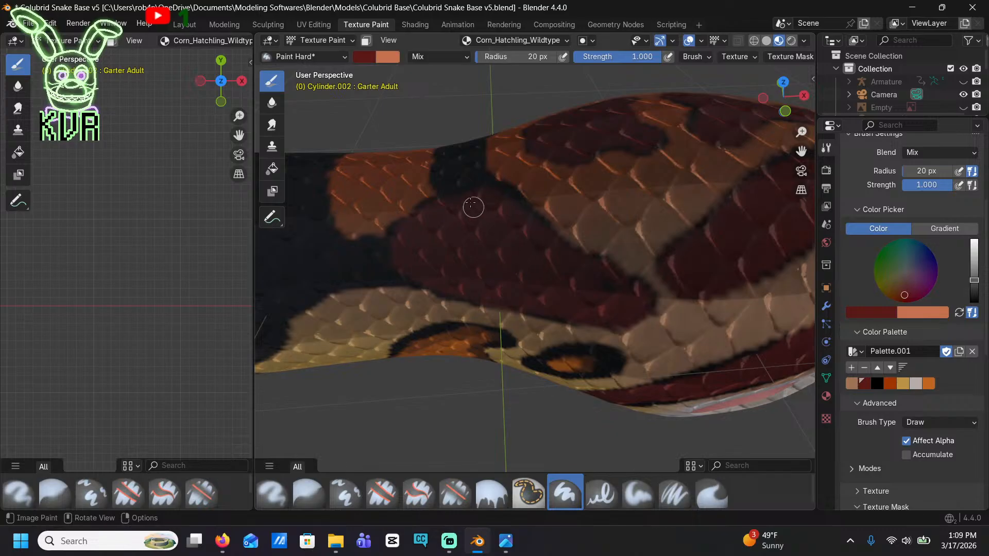
pyautogui.moveTo(461, 159); pyautogui.dragTo(481, 206)
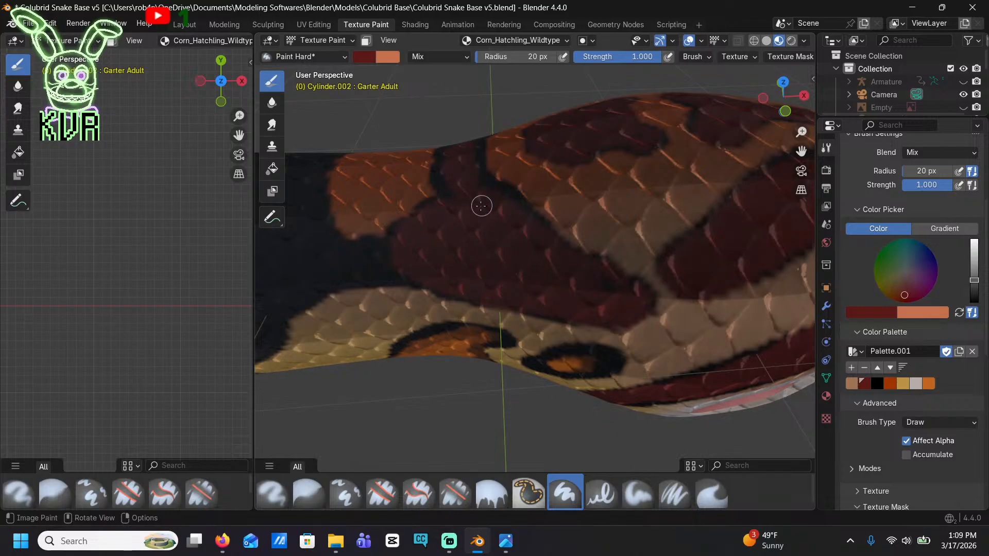
# Extend the dark red beneath and behind the orange neck patch into the front and lower edge of the first black saddle
pyautogui.moveTo(436, 246)
pyautogui.mouseDown()
pyautogui.moveTo(329, 267)
pyautogui.moveTo(406, 267)
pyautogui.moveTo(322, 256)
pyautogui.moveTo(329, 276)
pyautogui.mouseUp()
pyautogui.keyDown('shift'); pyautogui.moveTo(319, 279); pyautogui.dragTo(472, 267, button='middle'); pyautogui.keyUp('shift')
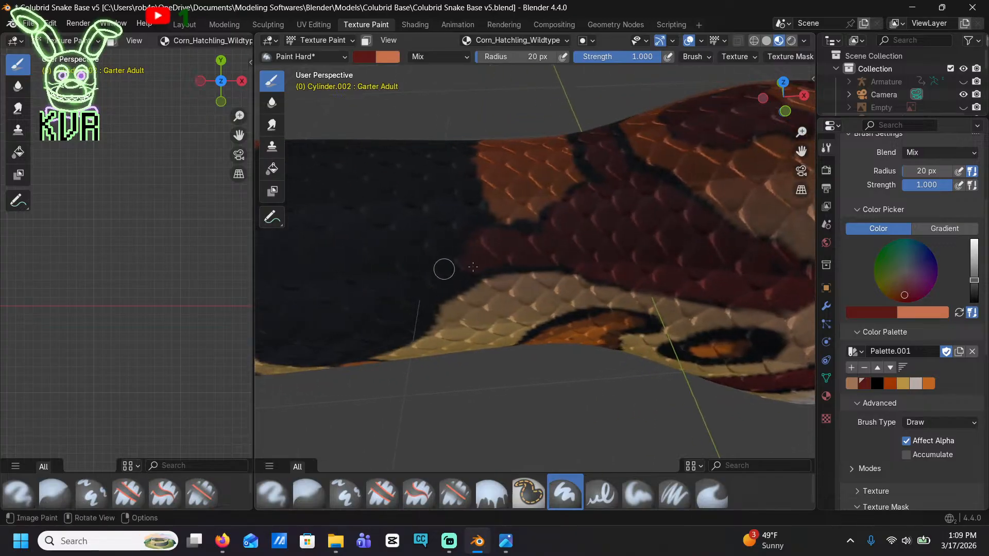
pyautogui.moveTo(482, 240)
pyautogui.mouseDown()
pyautogui.moveTo(451, 187)
pyautogui.moveTo(454, 149)
pyautogui.mouseUp()
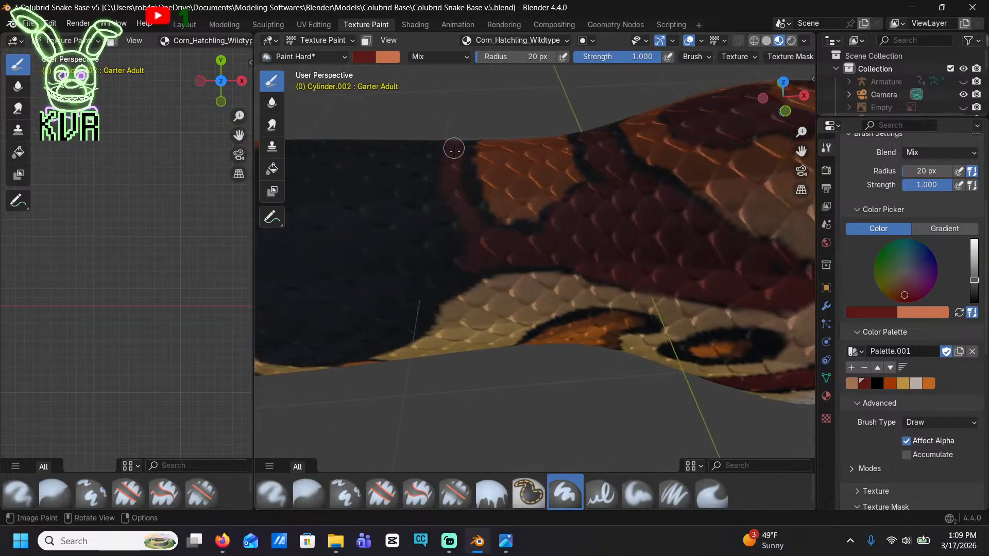
pyautogui.moveTo(467, 209)
pyautogui.mouseDown()
pyautogui.moveTo(463, 269)
pyautogui.moveTo(409, 325)
pyautogui.moveTo(377, 338)
pyautogui.moveTo(408, 287)
pyautogui.moveTo(431, 194)
pyautogui.moveTo(432, 251)
pyautogui.mouseUp()
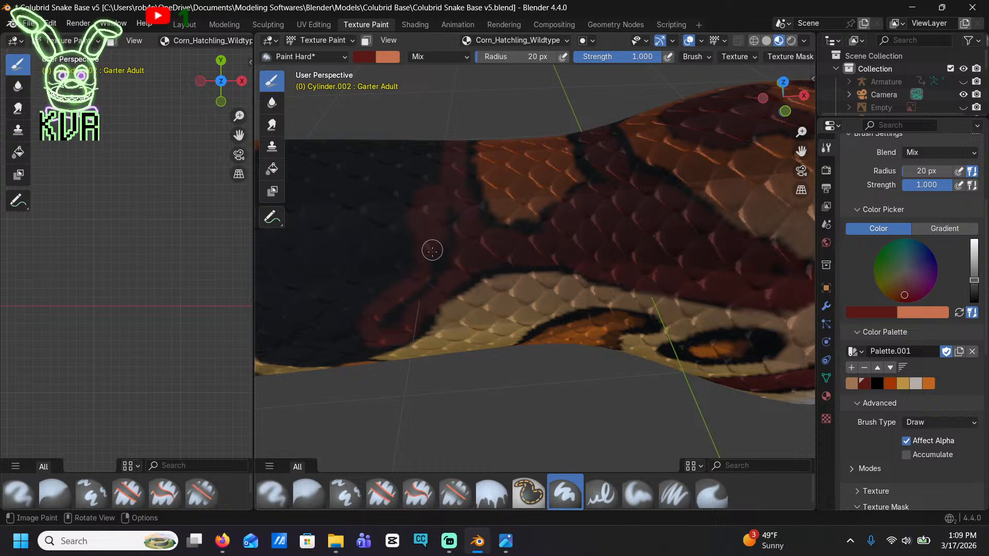
pyautogui.moveTo(441, 207)
pyautogui.mouseDown()
pyautogui.moveTo(437, 268)
pyautogui.moveTo(402, 313)
pyautogui.mouseUp()
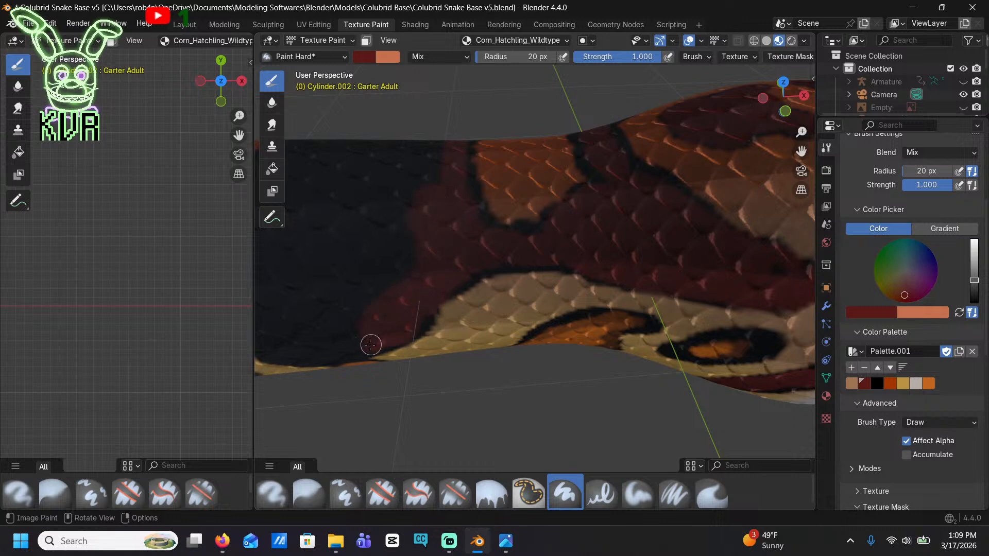
pyautogui.moveTo(370, 344)
pyautogui.mouseDown()
pyautogui.moveTo(302, 340)
pyautogui.moveTo(356, 342)
pyautogui.moveTo(400, 315)
pyautogui.mouseUp()
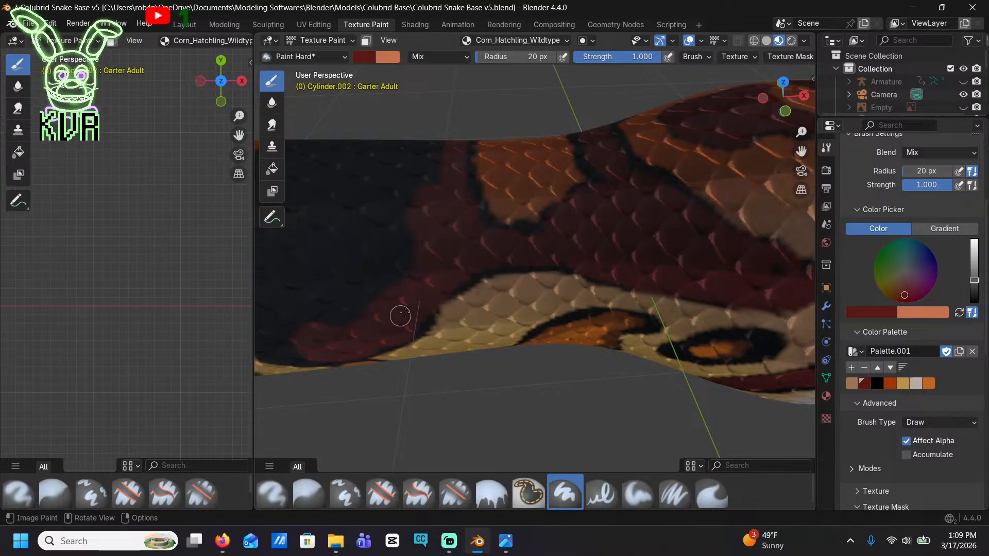
pyautogui.moveTo(332, 339)
pyautogui.mouseDown()
pyautogui.moveTo(403, 148)
pyautogui.moveTo(434, 155)
pyautogui.moveTo(393, 236)
pyautogui.moveTo(410, 269)
pyautogui.mouseUp()
pyautogui.moveTo(411, 269); pyautogui.dragTo(453, 170, button='middle')
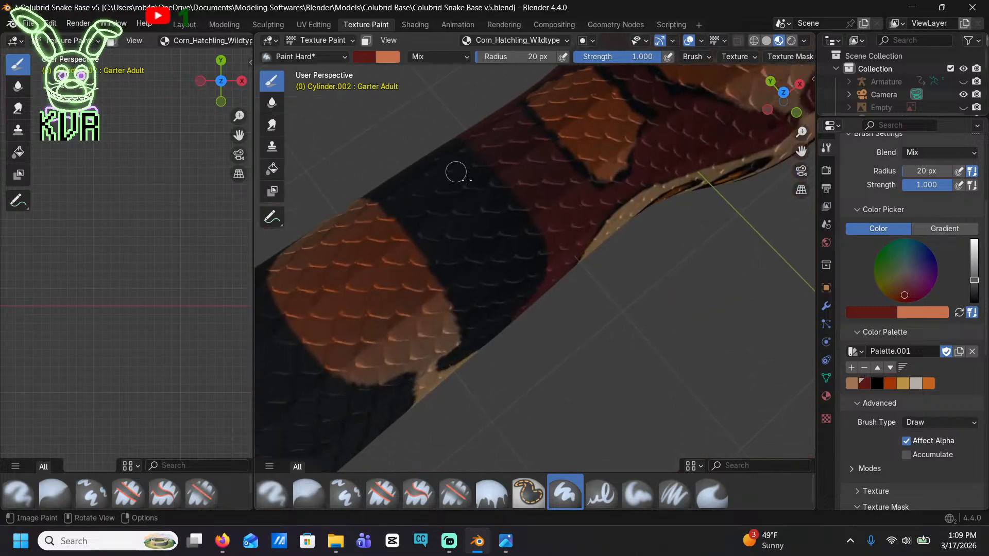
# Fill the remaining black of the first saddle with dark red up to its thin black border and save the file
pyautogui.moveTo(527, 238)
pyautogui.mouseDown()
pyautogui.moveTo(486, 180)
pyautogui.moveTo(418, 187)
pyautogui.mouseUp()
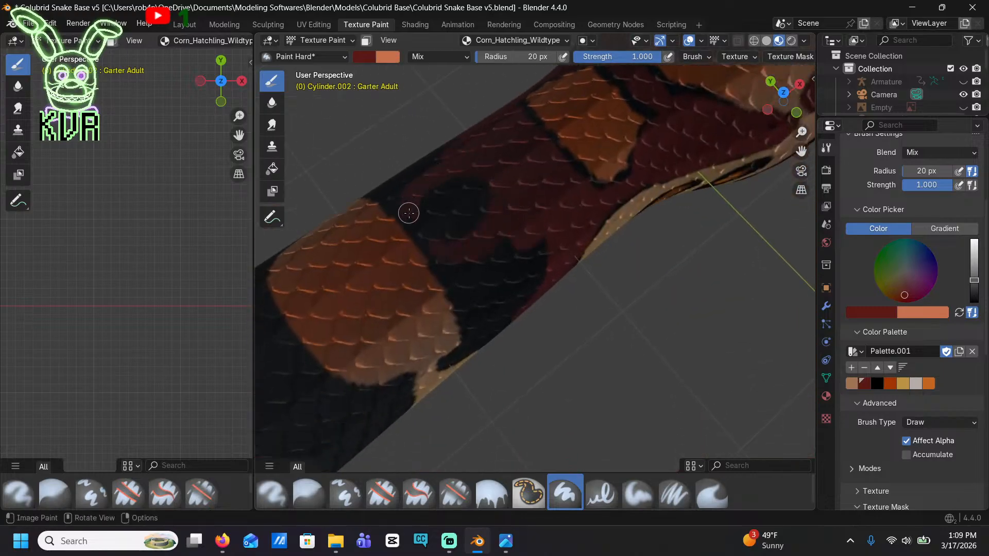
pyautogui.moveTo(421, 231)
pyautogui.mouseDown()
pyautogui.moveTo(430, 198)
pyautogui.moveTo(488, 190)
pyautogui.mouseUp()
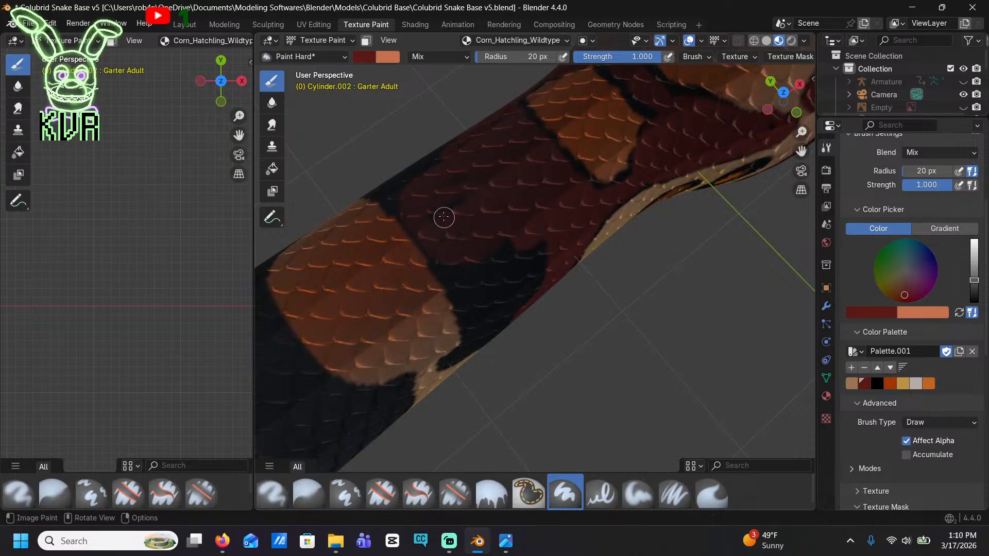
pyautogui.moveTo(431, 208); pyautogui.dragTo(443, 204, button='middle')
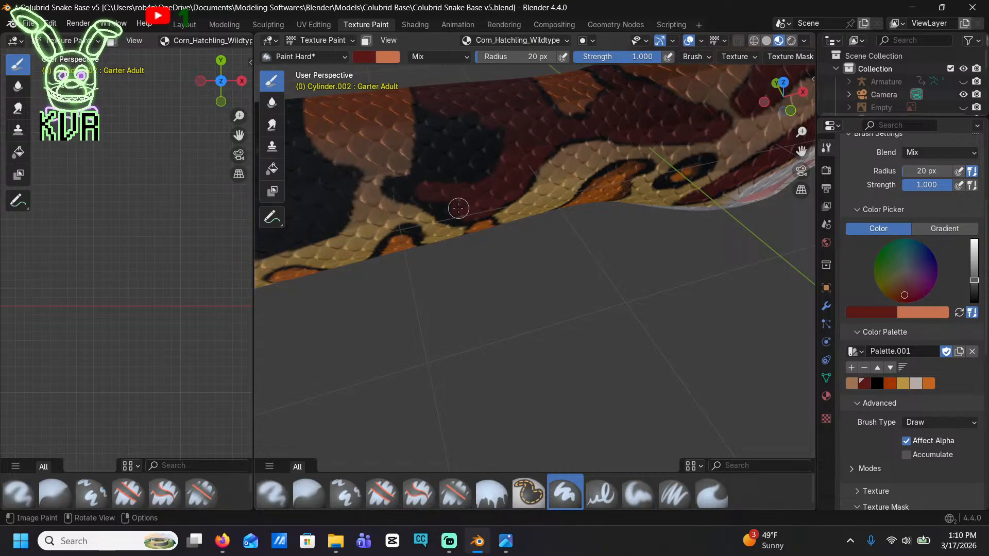
pyautogui.scroll(4, 434, 200)
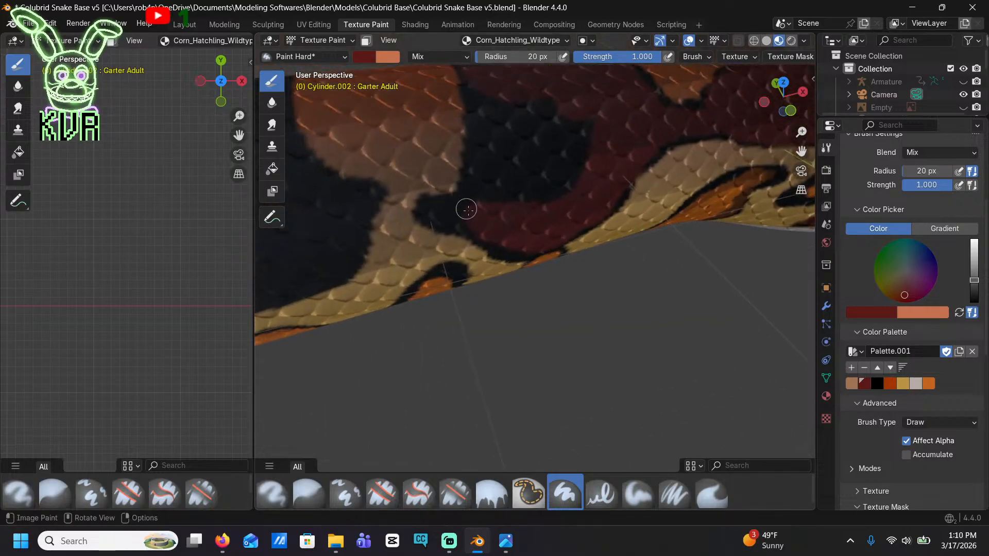
pyautogui.moveTo(470, 216)
pyautogui.mouseDown()
pyautogui.moveTo(437, 209)
pyautogui.moveTo(456, 203)
pyautogui.moveTo(473, 178)
pyautogui.mouseUp()
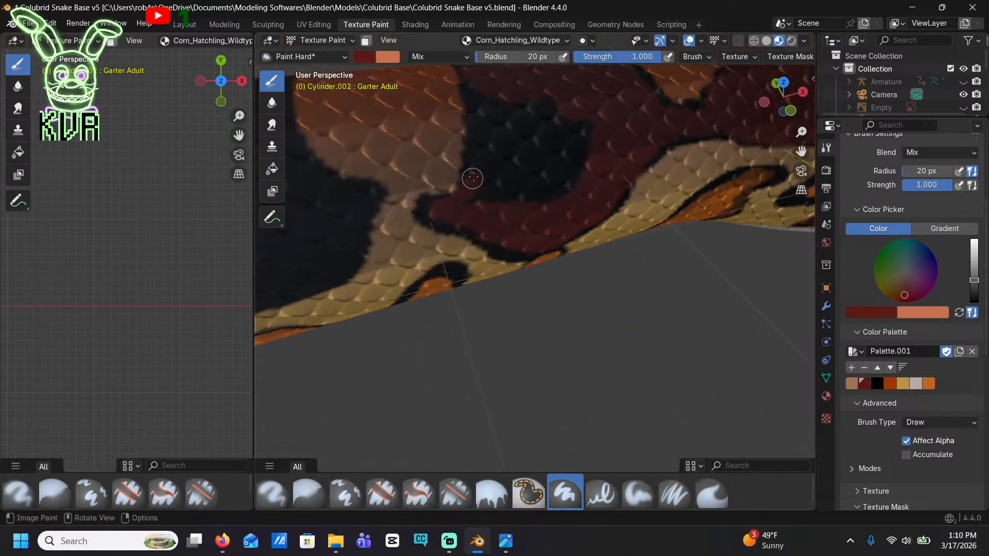
pyautogui.moveTo(478, 96)
pyautogui.mouseDown()
pyautogui.moveTo(583, 132)
pyautogui.moveTo(506, 106)
pyautogui.moveTo(579, 132)
pyautogui.moveTo(572, 190)
pyautogui.moveTo(483, 187)
pyautogui.moveTo(523, 126)
pyautogui.moveTo(501, 183)
pyautogui.moveTo(535, 194)
pyautogui.moveTo(550, 139)
pyautogui.mouseUp()
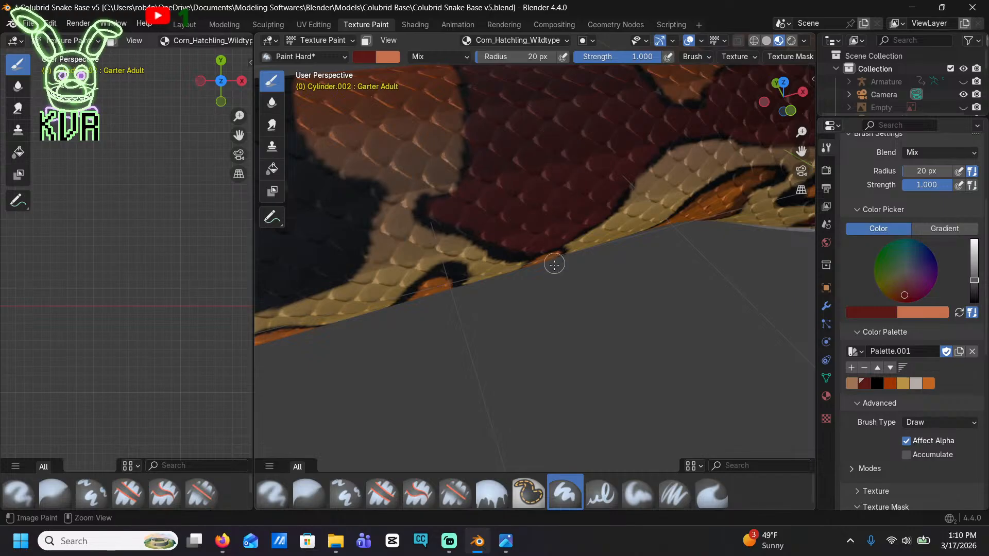
pyautogui.hotkey('ctrl', 's')
# Trace the inside edge of the second black saddle in dark red, fill its center, and save the file
pyautogui.moveTo(586, 241); pyautogui.dragTo(606, 230, button='middle')
pyautogui.scroll(-4, 660, 220)
pyautogui.scroll(5, 617, 269)
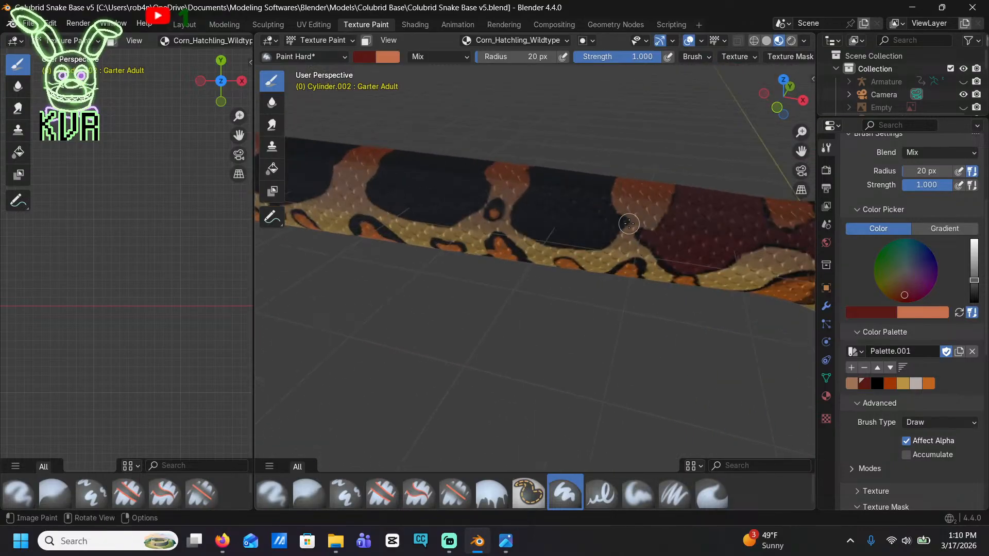
pyautogui.scroll(3, 628, 224)
pyautogui.scroll(2, 617, 323)
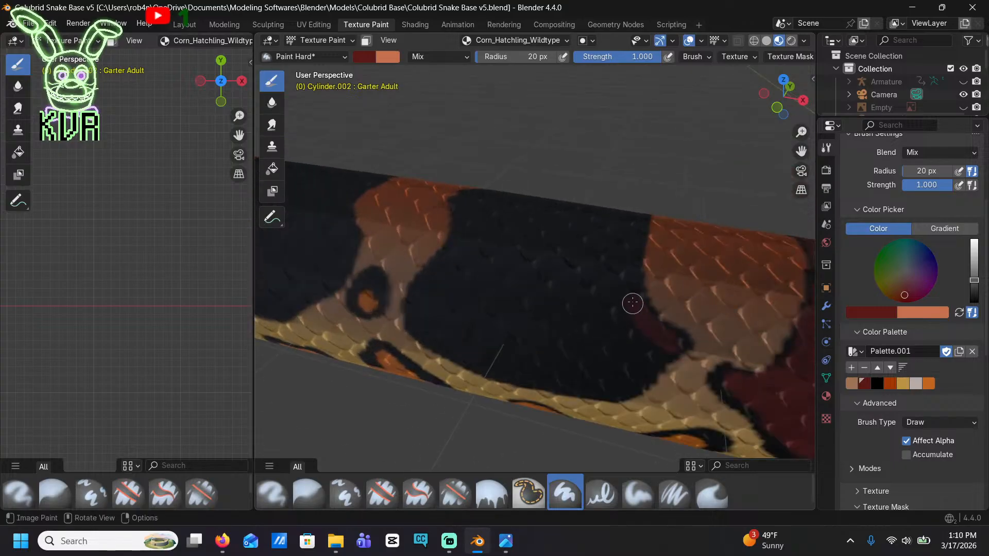
pyautogui.moveTo(632, 303)
pyautogui.mouseDown()
pyautogui.moveTo(631, 258)
pyautogui.moveTo(587, 220)
pyautogui.moveTo(470, 201)
pyautogui.moveTo(451, 262)
pyautogui.moveTo(418, 296)
pyautogui.mouseUp()
pyautogui.moveTo(454, 248)
pyautogui.mouseDown()
pyautogui.moveTo(495, 221)
pyautogui.moveTo(579, 229)
pyautogui.moveTo(623, 324)
pyautogui.moveTo(658, 353)
pyautogui.moveTo(617, 391)
pyautogui.moveTo(497, 375)
pyautogui.moveTo(431, 337)
pyautogui.mouseUp()
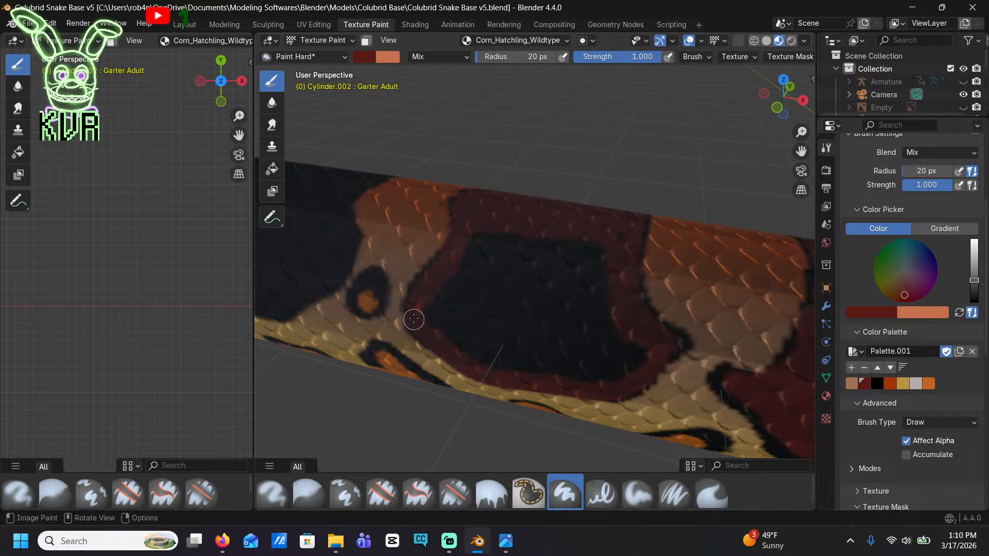
pyautogui.moveTo(446, 273); pyautogui.dragTo(552, 244)
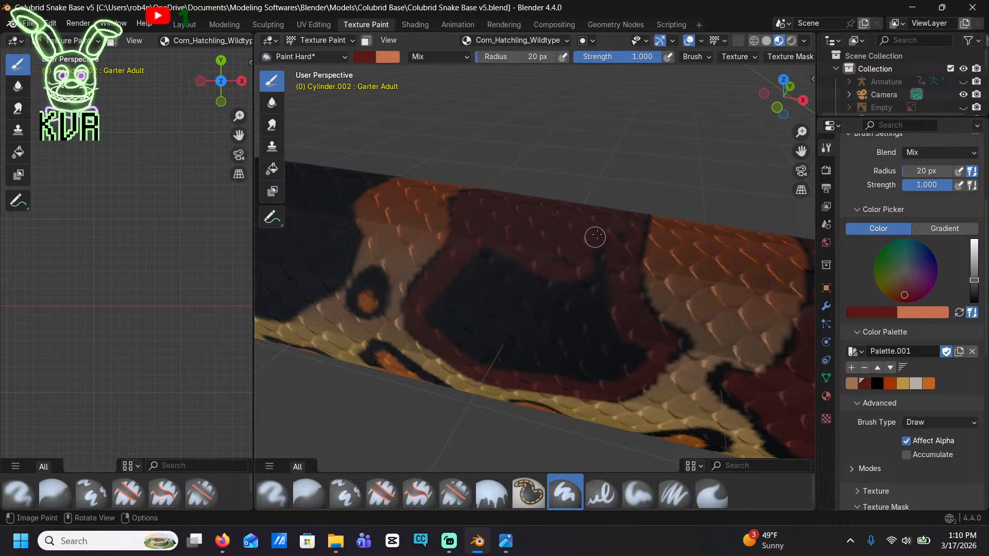
pyautogui.moveTo(444, 286)
pyautogui.mouseDown()
pyautogui.moveTo(525, 256)
pyautogui.moveTo(487, 295)
pyautogui.moveTo(572, 311)
pyautogui.moveTo(620, 307)
pyautogui.moveTo(627, 346)
pyautogui.moveTo(646, 356)
pyautogui.moveTo(602, 375)
pyautogui.moveTo(530, 369)
pyautogui.moveTo(459, 344)
pyautogui.moveTo(463, 324)
pyautogui.moveTo(526, 323)
pyautogui.moveTo(479, 345)
pyautogui.moveTo(598, 360)
pyautogui.mouseUp()
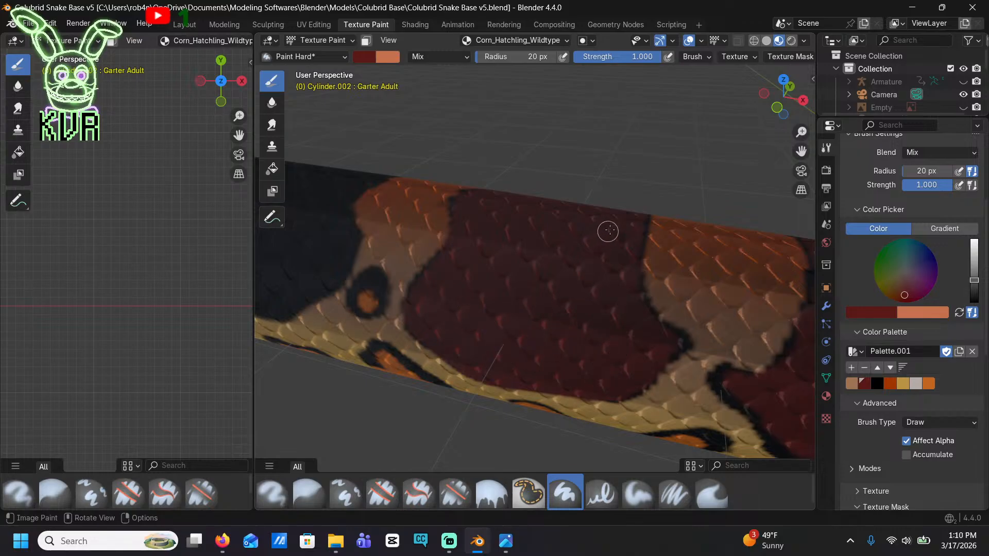
pyautogui.scroll(-5, 557, 209)
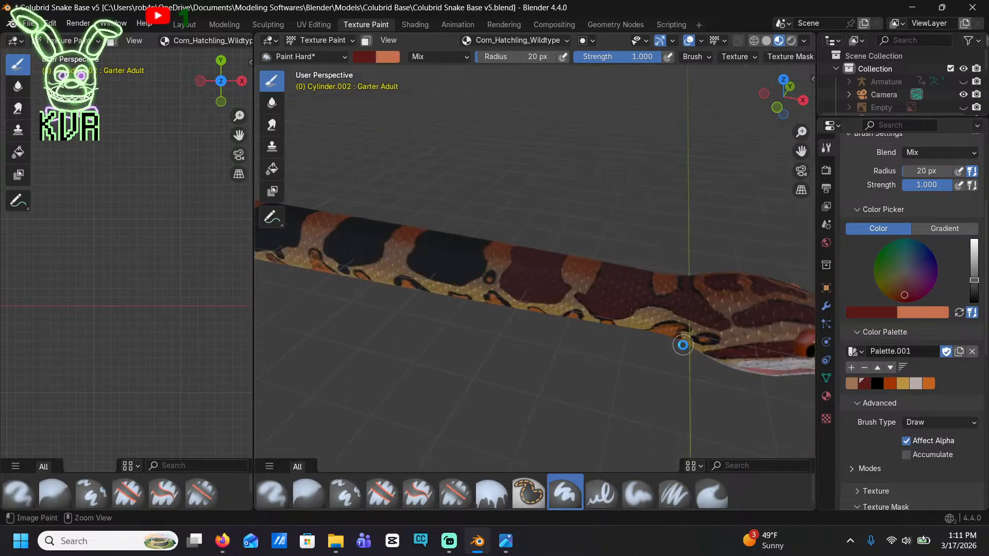
pyautogui.hotkey('ctrl', 's')
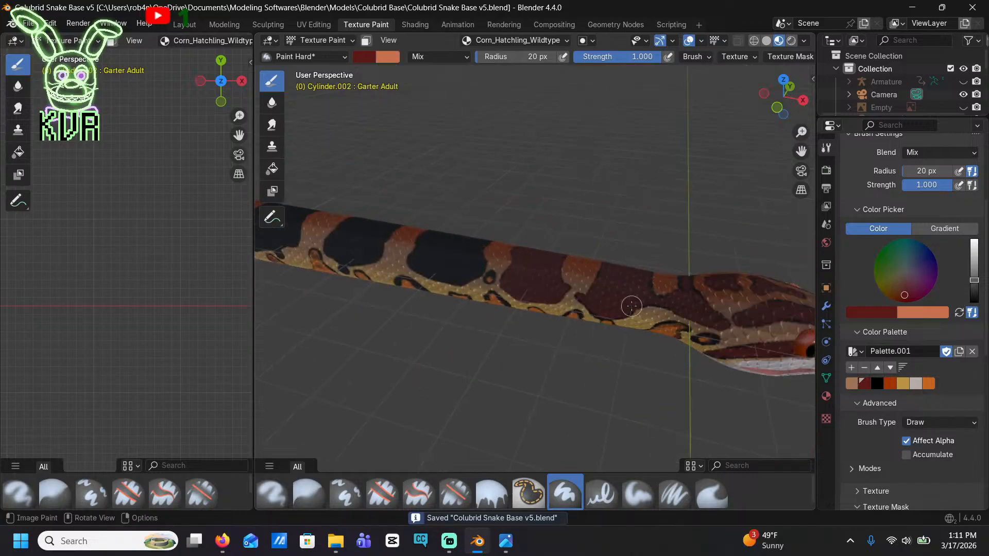
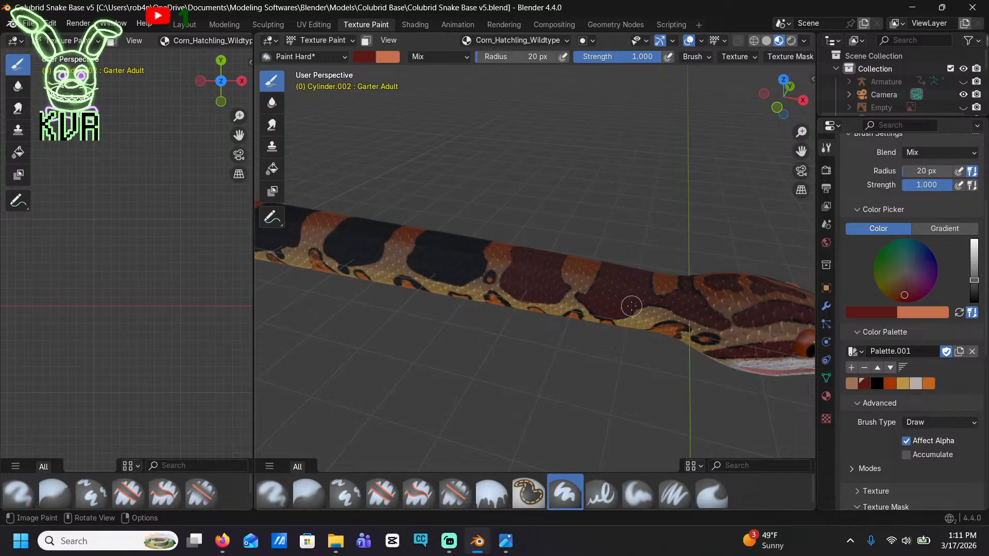
# Paint dark red along the head-side and lower edges of the first black saddle behind the finished red ones, leaving a thin black outline
pyautogui.scroll(8, 575, 322)
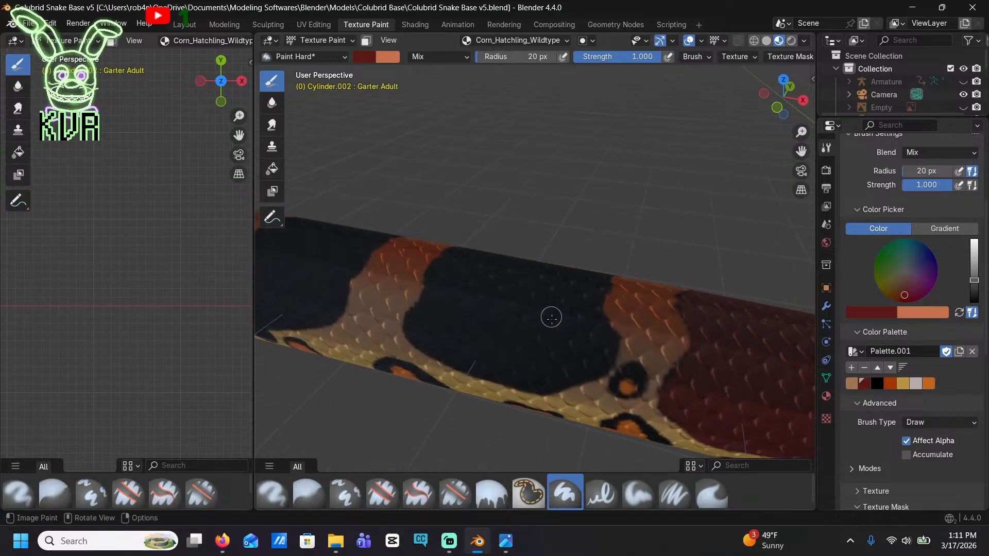
pyautogui.keyDown('shift'); pyautogui.moveTo(607, 361); pyautogui.dragTo(592, 242, button='middle'); pyautogui.keyUp('shift')
pyautogui.moveTo(508, 381)
pyautogui.mouseDown()
pyautogui.moveTo(536, 389)
pyautogui.moveTo(649, 356)
pyautogui.moveTo(740, 303)
pyautogui.moveTo(733, 244)
pyautogui.moveTo(692, 206)
pyautogui.moveTo(691, 168)
pyautogui.mouseUp()
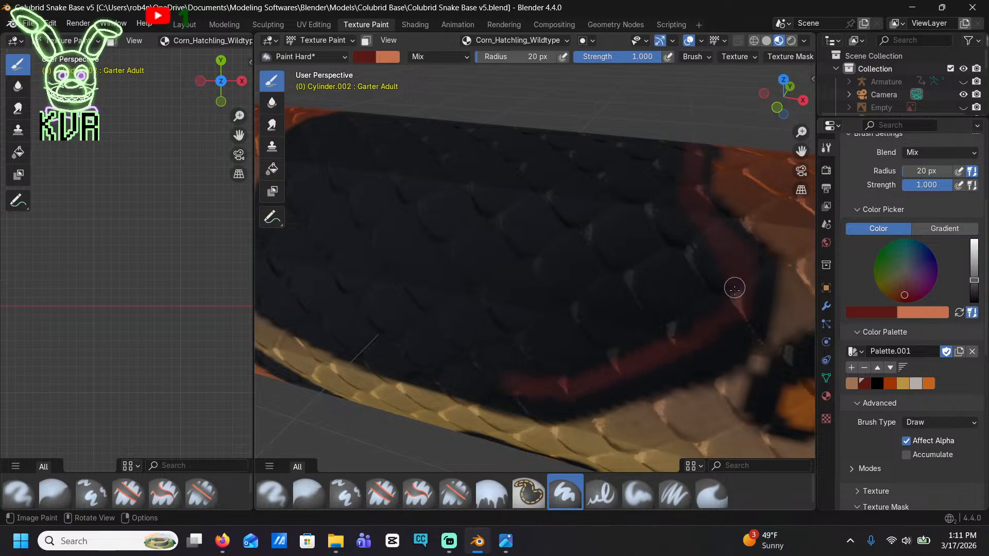
pyautogui.moveTo(735, 287)
pyautogui.mouseDown()
pyautogui.moveTo(715, 351)
pyautogui.moveTo(669, 377)
pyautogui.moveTo(524, 409)
pyautogui.moveTo(615, 394)
pyautogui.moveTo(457, 381)
pyautogui.moveTo(402, 365)
pyautogui.mouseUp()
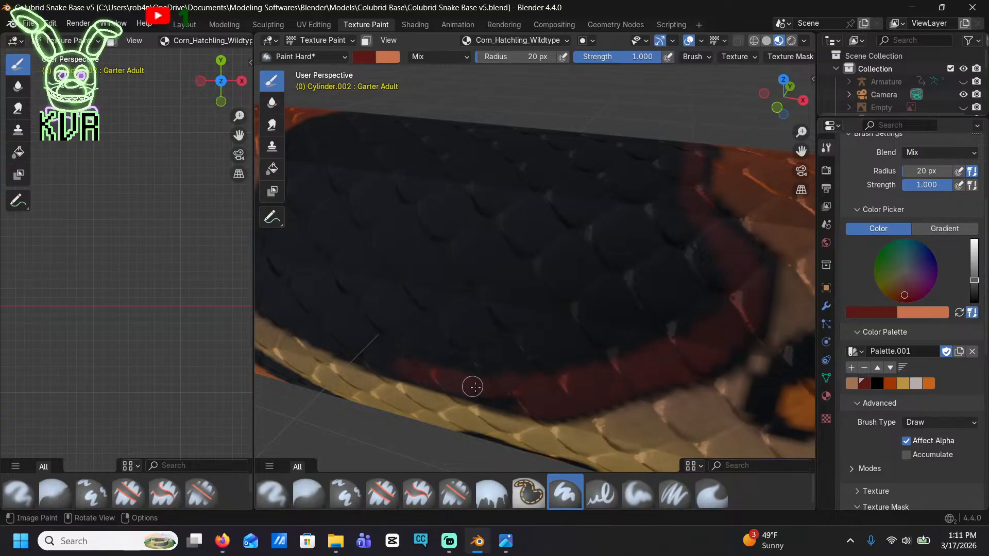
pyautogui.moveTo(476, 378); pyautogui.dragTo(329, 335)
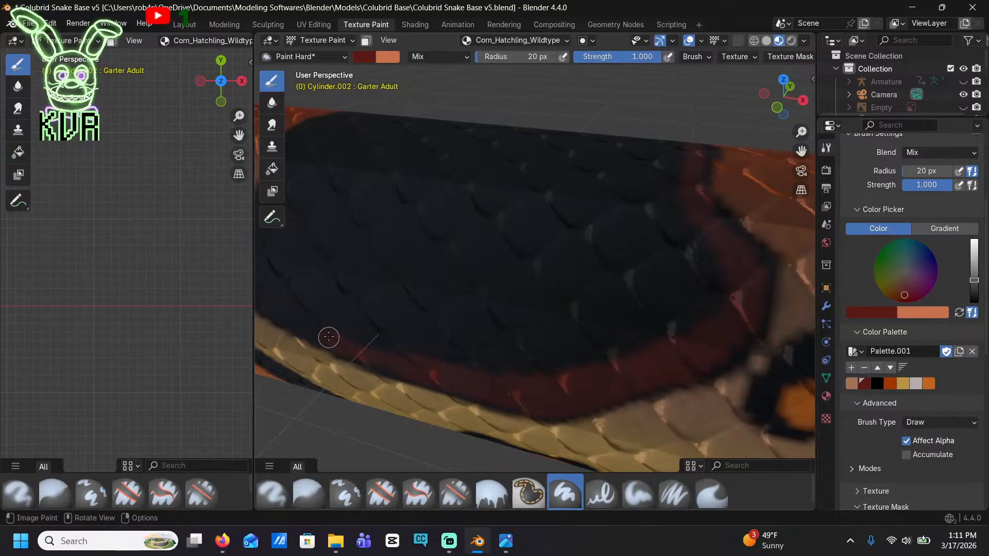
pyautogui.moveTo(329, 335); pyautogui.dragTo(541, 338, button='middle')
pyautogui.moveTo(540, 338); pyautogui.dragTo(497, 325)
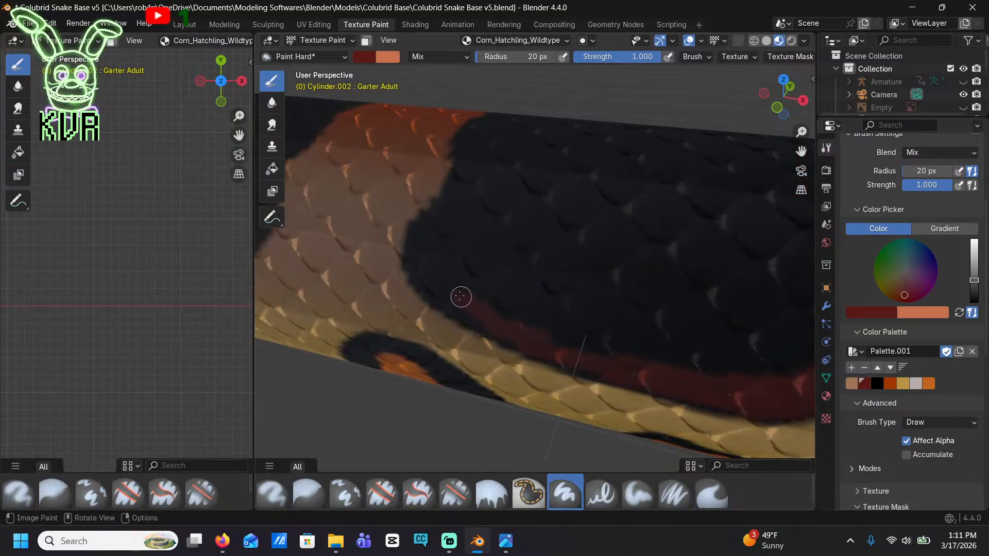
# Paint the tail-side edge and fill the remaining black centre of that saddle with dark red, keeping its black outline
pyautogui.moveTo(460, 296)
pyautogui.mouseDown()
pyautogui.moveTo(428, 260)
pyautogui.moveTo(484, 131)
pyautogui.moveTo(450, 210)
pyautogui.moveTo(473, 280)
pyautogui.moveTo(624, 345)
pyautogui.moveTo(572, 347)
pyautogui.moveTo(484, 291)
pyautogui.moveTo(510, 137)
pyautogui.moveTo(461, 227)
pyautogui.moveTo(486, 197)
pyautogui.mouseUp()
pyautogui.moveTo(535, 314)
pyautogui.mouseDown()
pyautogui.moveTo(762, 367)
pyautogui.moveTo(574, 323)
pyautogui.moveTo(520, 212)
pyautogui.moveTo(549, 123)
pyautogui.moveTo(507, 187)
pyautogui.mouseUp()
pyautogui.moveTo(486, 275)
pyautogui.mouseDown()
pyautogui.moveTo(719, 344)
pyautogui.moveTo(542, 283)
pyautogui.moveTo(561, 141)
pyautogui.moveTo(577, 287)
pyautogui.moveTo(625, 289)
pyautogui.moveTo(779, 342)
pyautogui.moveTo(781, 359)
pyautogui.mouseUp()
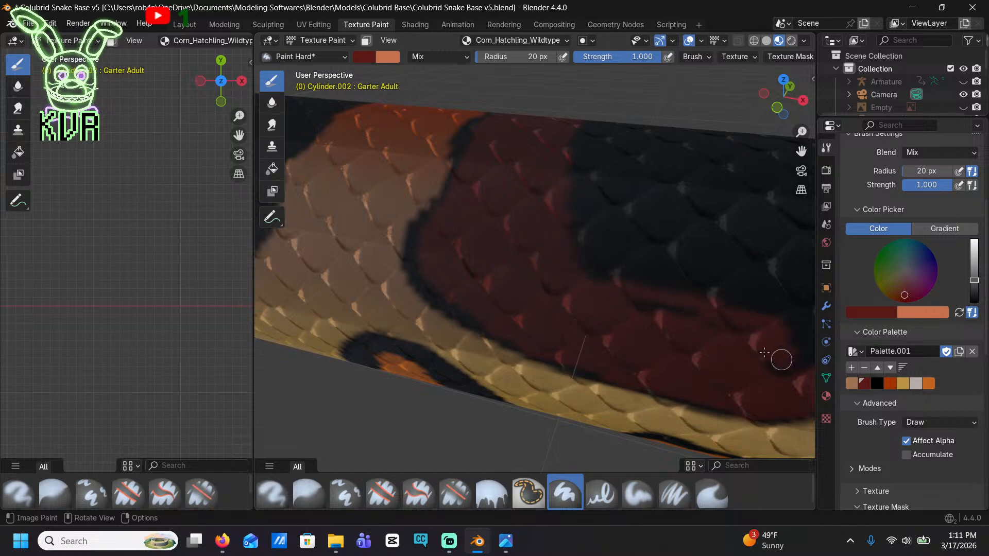
pyautogui.moveTo(709, 313); pyautogui.dragTo(522, 302, button='middle')
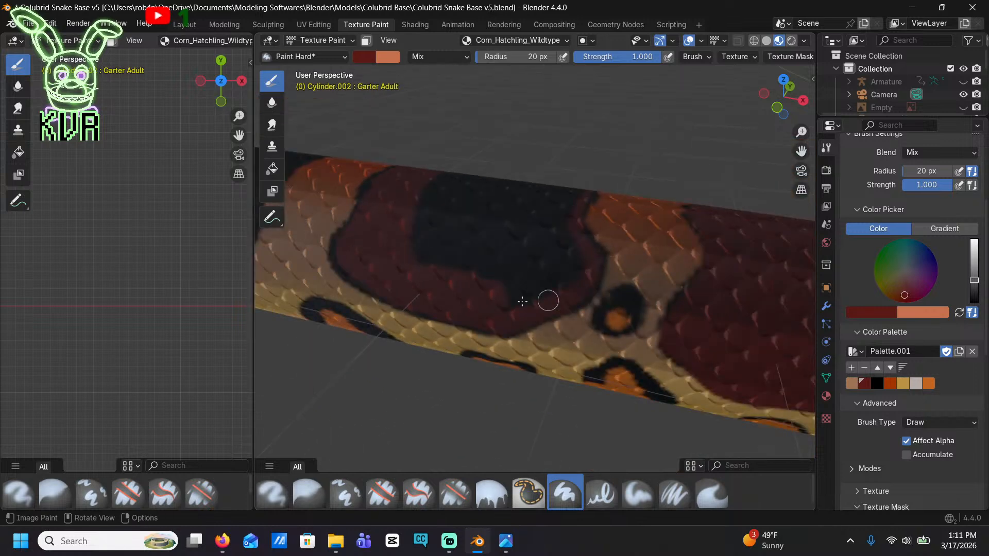
pyautogui.moveTo(502, 307); pyautogui.dragTo(562, 271)
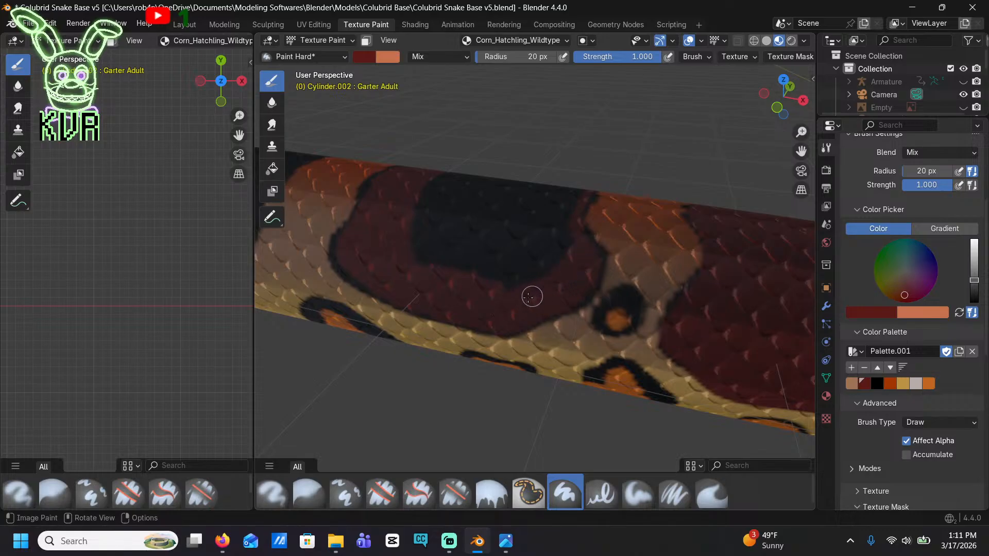
pyautogui.moveTo(430, 263); pyautogui.dragTo(446, 183)
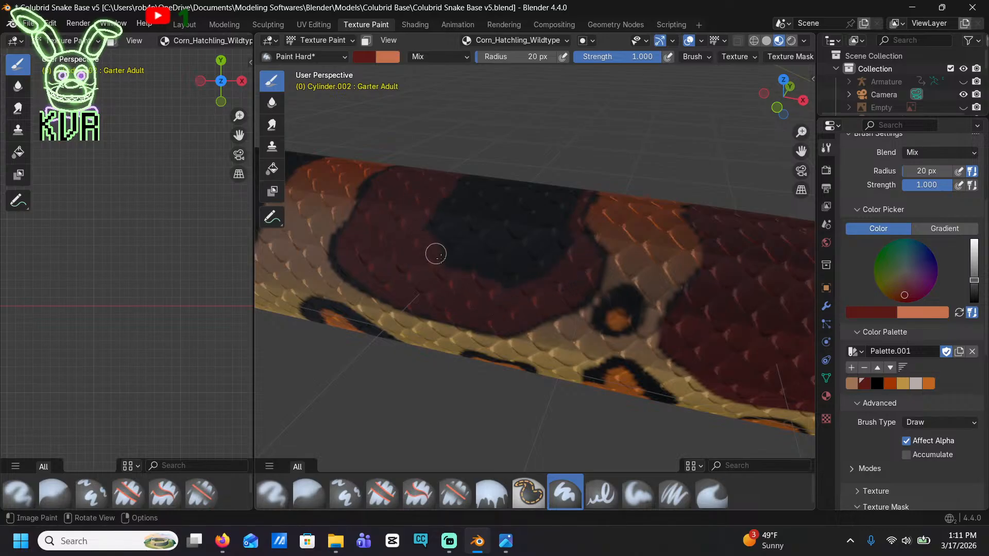
pyautogui.moveTo(543, 283)
pyautogui.mouseDown()
pyautogui.moveTo(567, 209)
pyautogui.moveTo(463, 180)
pyautogui.mouseUp()
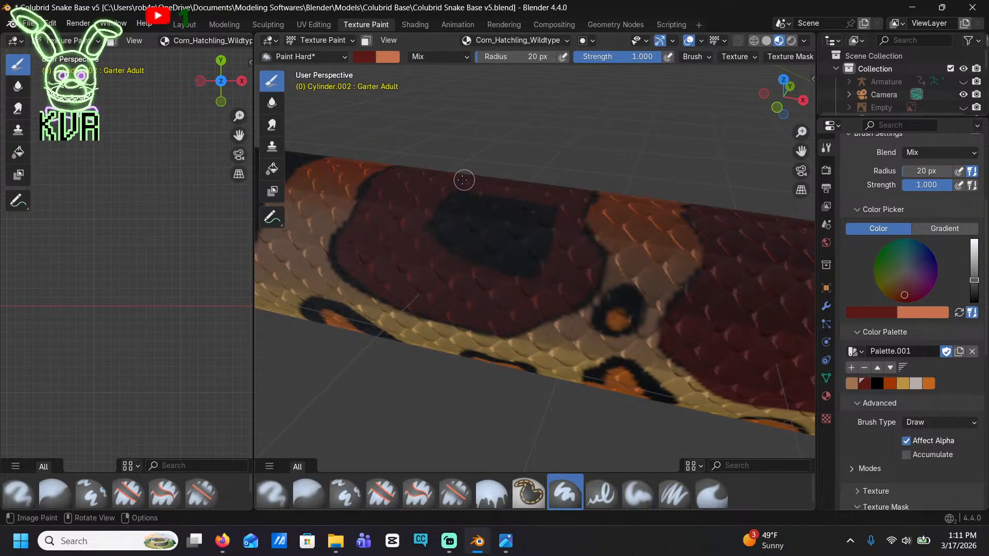
pyautogui.moveTo(444, 243)
pyautogui.mouseDown()
pyautogui.moveTo(468, 221)
pyautogui.moveTo(554, 206)
pyautogui.moveTo(539, 268)
pyautogui.moveTo(449, 239)
pyautogui.moveTo(497, 218)
pyautogui.moveTo(446, 214)
pyautogui.moveTo(508, 236)
pyautogui.moveTo(506, 210)
pyautogui.mouseUp()
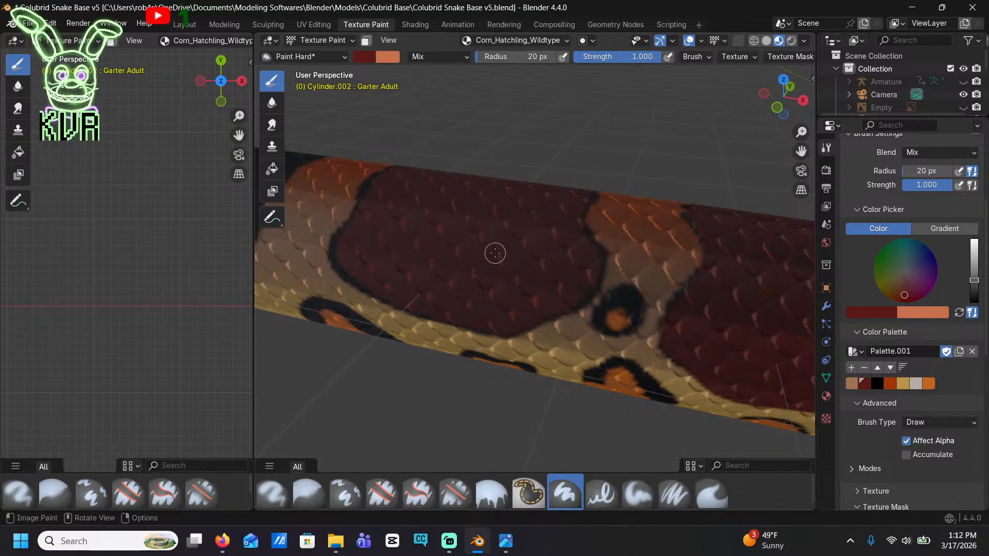
# Fill the next black saddle toward the tail with dark red, working up to a thin black rim
pyautogui.scroll(-4, 495, 253)
pyautogui.keyDown('shift'); pyautogui.moveTo(437, 252); pyautogui.dragTo(577, 289, button='middle'); pyautogui.keyUp('shift')
pyautogui.scroll(3, 577, 289)
pyautogui.moveTo(502, 240)
pyautogui.mouseDown()
pyautogui.moveTo(520, 251)
pyautogui.moveTo(504, 220)
pyautogui.moveTo(561, 215)
pyautogui.moveTo(564, 227)
pyautogui.mouseUp()
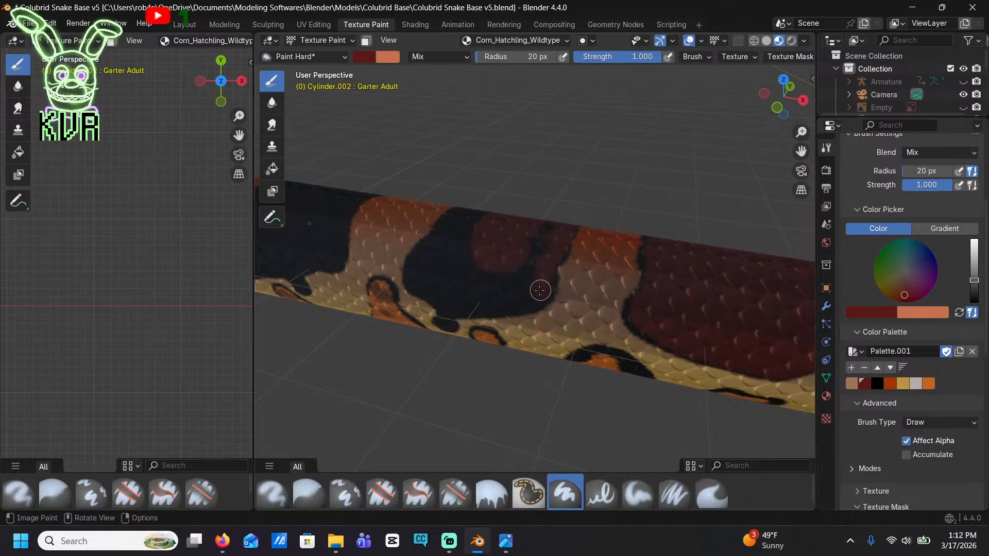
pyautogui.moveTo(539, 290)
pyautogui.mouseDown()
pyautogui.moveTo(445, 303)
pyautogui.moveTo(426, 256)
pyautogui.moveTo(444, 232)
pyautogui.moveTo(473, 219)
pyautogui.moveTo(426, 268)
pyautogui.moveTo(461, 294)
pyautogui.moveTo(524, 283)
pyautogui.moveTo(548, 220)
pyautogui.mouseUp()
pyautogui.moveTo(493, 276)
pyautogui.mouseDown()
pyautogui.moveTo(441, 260)
pyautogui.moveTo(465, 256)
pyautogui.mouseUp()
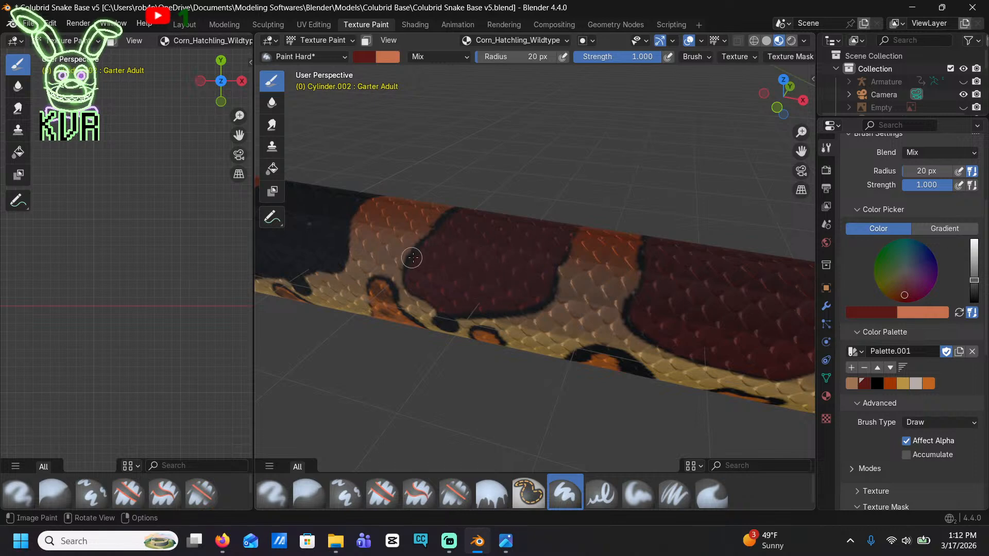
pyautogui.scroll(5, 465, 267)
pyautogui.moveTo(470, 252); pyautogui.dragTo(565, 246, button='middle')
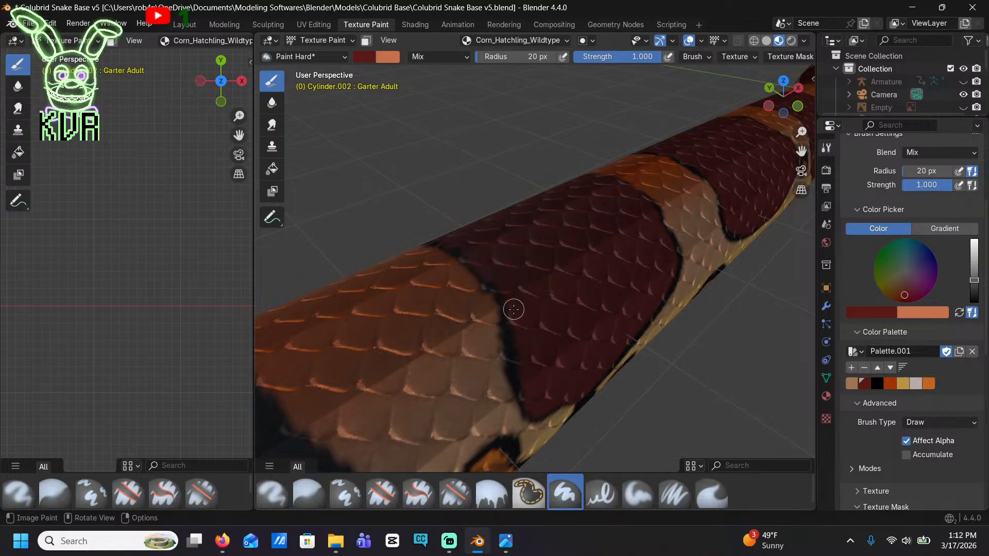
pyautogui.moveTo(530, 364); pyautogui.dragTo(485, 261, button='middle')
# Paint a dark red band just inside the outline of the next black saddle, the one with a lobe on its lower edge
pyautogui.scroll(-2, 419, 211)
pyautogui.moveTo(419, 211)
pyautogui.mouseDown(button='middle')
pyautogui.moveTo(474, 227)
pyautogui.moveTo(638, 319)
pyautogui.moveTo(427, 266)
pyautogui.mouseUp(button='middle')
pyautogui.scroll(6, 515, 288)
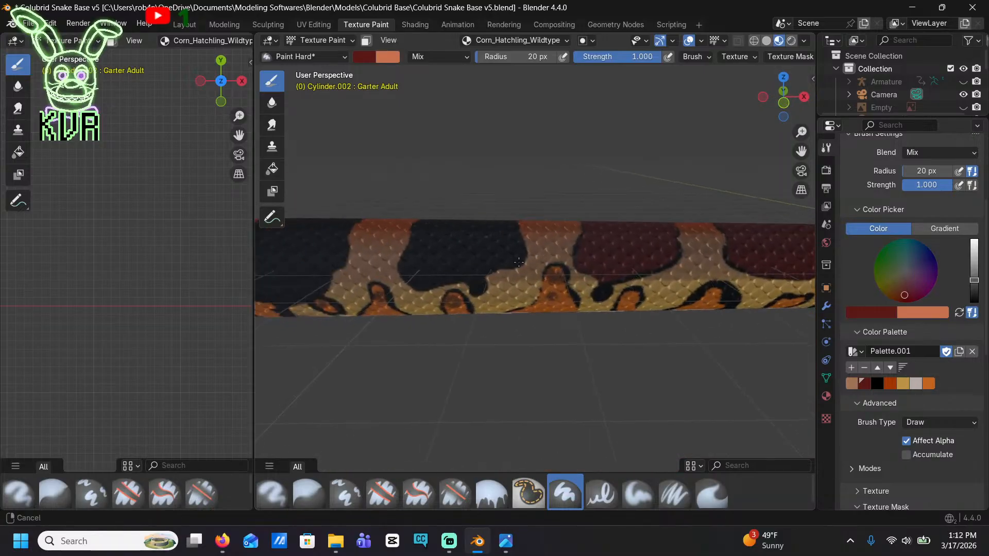
pyautogui.scroll(4, 626, 366)
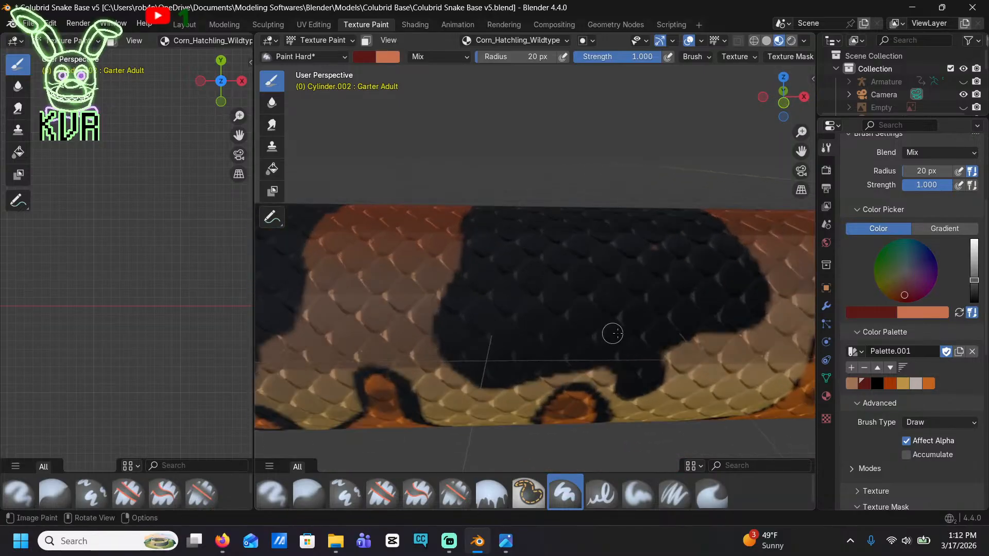
pyautogui.moveTo(636, 372)
pyautogui.mouseDown()
pyautogui.moveTo(609, 348)
pyautogui.moveTo(468, 364)
pyautogui.mouseUp()
pyautogui.moveTo(465, 297); pyautogui.dragTo(479, 253)
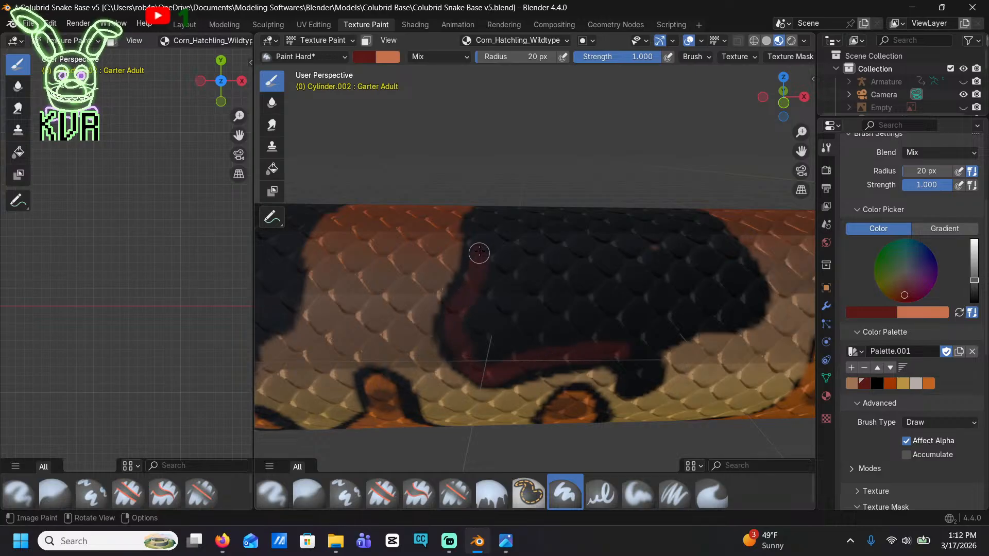
pyautogui.moveTo(475, 301)
pyautogui.mouseDown()
pyautogui.moveTo(483, 355)
pyautogui.moveTo(632, 345)
pyautogui.moveTo(723, 308)
pyautogui.moveTo(750, 281)
pyautogui.moveTo(699, 221)
pyautogui.moveTo(613, 208)
pyautogui.moveTo(528, 209)
pyautogui.mouseUp()
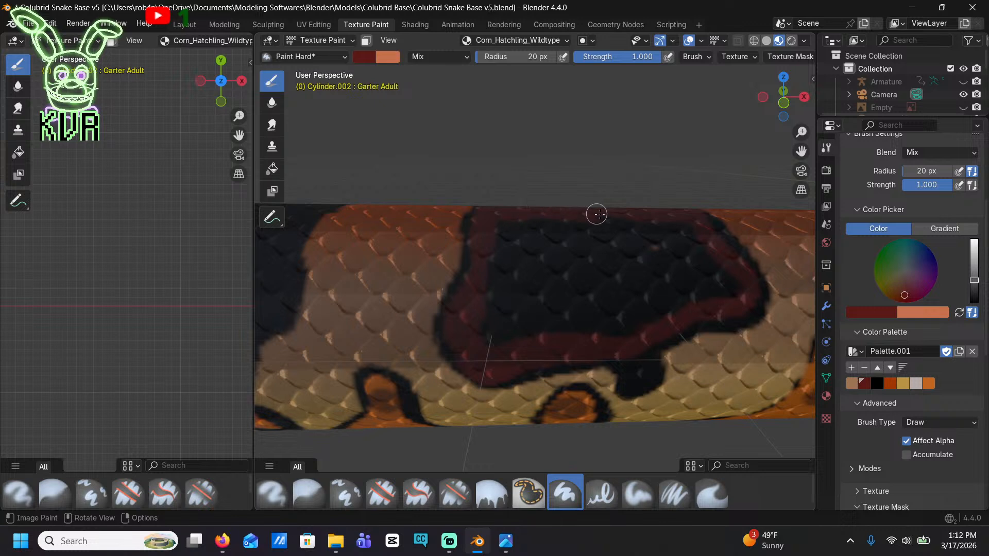
# Fill the black centre of the lobed saddle with dark red, leaving the lower lobe and outline black
pyautogui.moveTo(679, 222)
pyautogui.mouseDown()
pyautogui.moveTo(718, 271)
pyautogui.moveTo(647, 247)
pyautogui.moveTo(668, 238)
pyautogui.mouseUp()
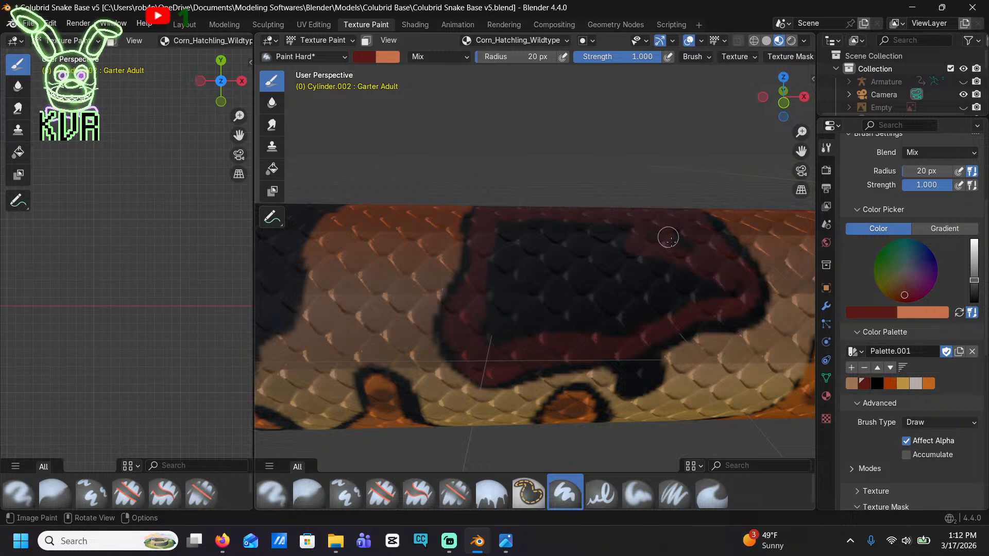
pyautogui.moveTo(705, 281)
pyautogui.mouseDown()
pyautogui.moveTo(733, 293)
pyautogui.moveTo(647, 326)
pyautogui.moveTo(485, 339)
pyautogui.moveTo(499, 258)
pyautogui.moveTo(523, 214)
pyautogui.moveTo(630, 223)
pyautogui.mouseUp()
pyautogui.moveTo(509, 238); pyautogui.dragTo(621, 240)
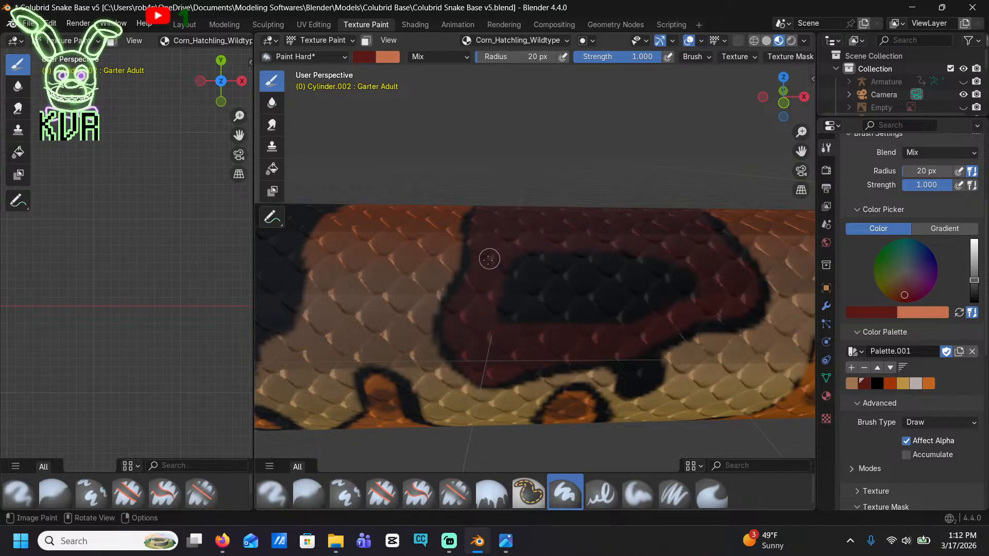
pyautogui.moveTo(489, 259)
pyautogui.mouseDown()
pyautogui.moveTo(653, 264)
pyautogui.moveTo(685, 283)
pyautogui.moveTo(545, 319)
pyautogui.moveTo(505, 291)
pyautogui.moveTo(516, 300)
pyautogui.mouseUp()
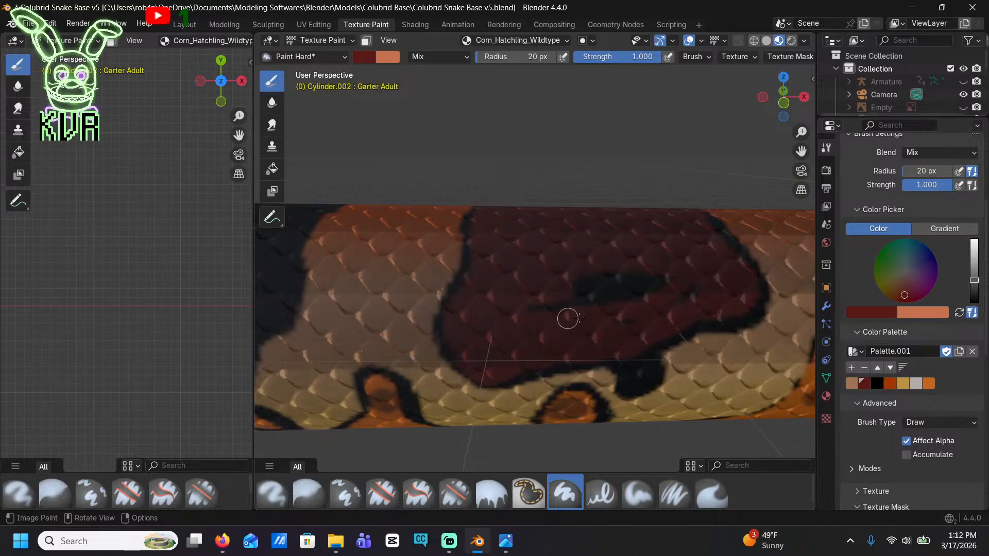
pyautogui.moveTo(684, 298)
pyautogui.mouseDown()
pyautogui.moveTo(624, 289)
pyautogui.moveTo(532, 307)
pyautogui.mouseUp()
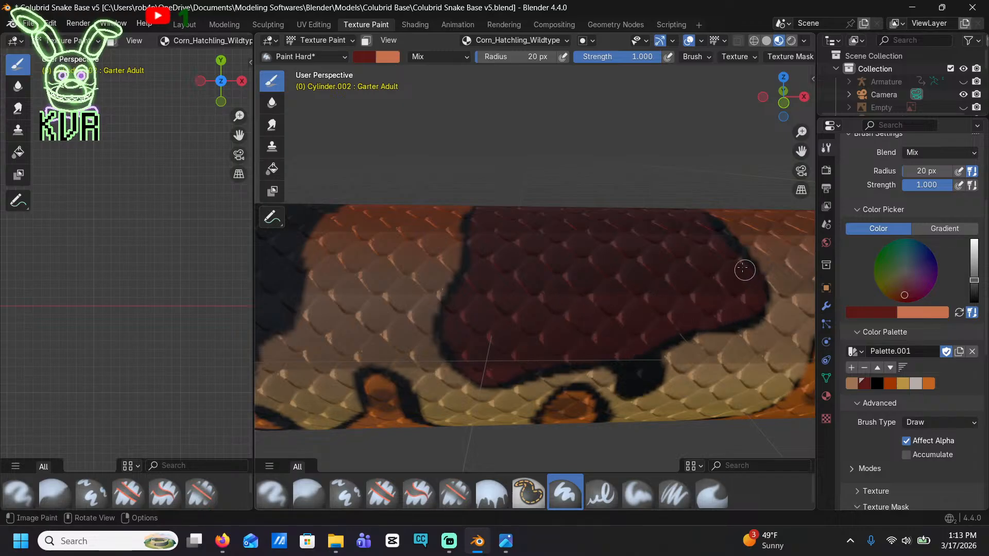
# Paint the next black saddle, where the yellow lower side fades to tan, dark red inside its black outline
pyautogui.moveTo(598, 215)
pyautogui.mouseDown(button='middle')
pyautogui.moveTo(602, 315)
pyautogui.moveTo(496, 196)
pyautogui.moveTo(496, 205)
pyautogui.moveTo(560, 152)
pyautogui.moveTo(536, 227)
pyautogui.mouseUp(button='middle')
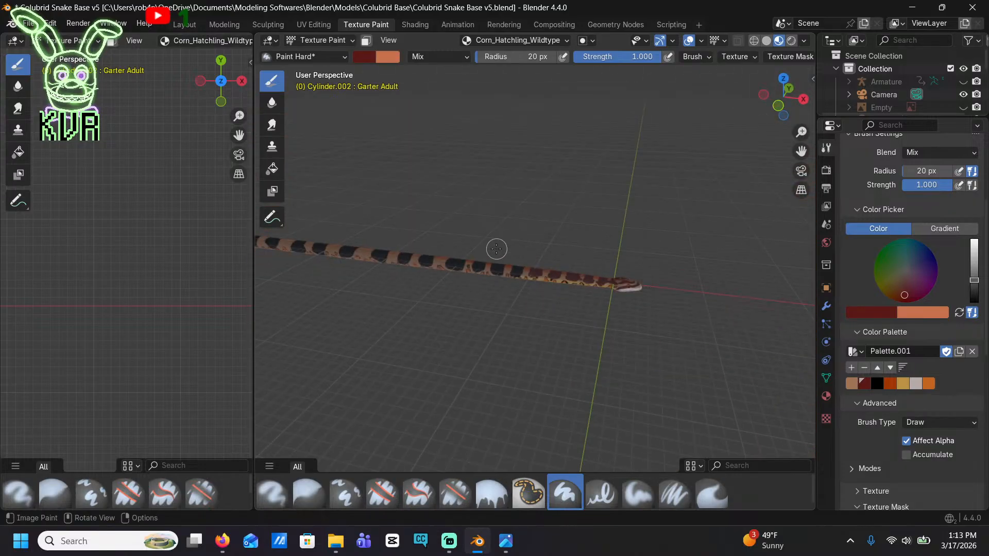
pyautogui.scroll(6, 496, 249)
pyautogui.keyDown('shift'); pyautogui.moveTo(457, 278); pyautogui.dragTo(549, 328, button='middle'); pyautogui.keyUp('shift')
pyautogui.scroll(4, 551, 329)
pyautogui.keyDown('shift'); pyautogui.moveTo(533, 363); pyautogui.dragTo(540, 305, button='middle'); pyautogui.keyUp('shift')
pyautogui.scroll(2, 540, 304)
pyautogui.moveTo(608, 350); pyautogui.dragTo(618, 328, button='middle')
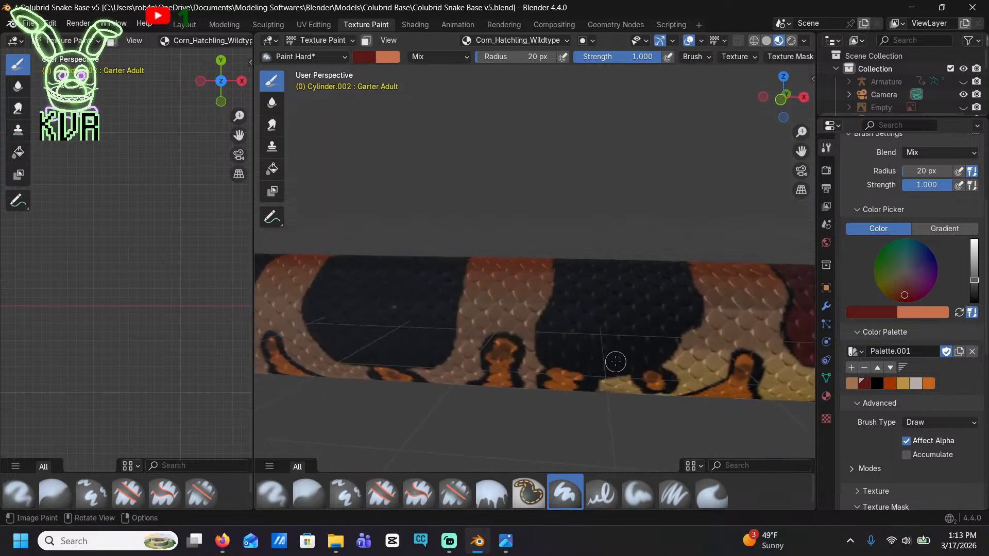
pyautogui.moveTo(615, 361)
pyautogui.mouseDown()
pyautogui.moveTo(547, 344)
pyautogui.moveTo(562, 289)
pyautogui.mouseUp()
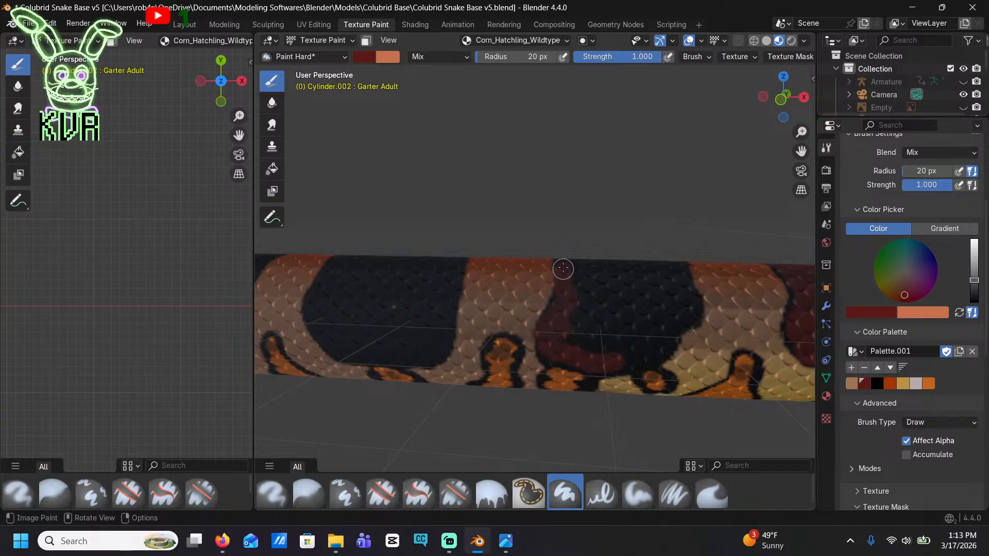
pyautogui.moveTo(571, 328)
pyautogui.mouseDown()
pyautogui.moveTo(589, 348)
pyautogui.moveTo(653, 350)
pyautogui.moveTo(680, 302)
pyautogui.moveTo(679, 285)
pyautogui.moveTo(592, 263)
pyautogui.moveTo(666, 282)
pyautogui.moveTo(649, 338)
pyautogui.moveTo(585, 322)
pyautogui.moveTo(612, 278)
pyautogui.moveTo(649, 306)
pyautogui.moveTo(607, 289)
pyautogui.moveTo(634, 306)
pyautogui.mouseUp()
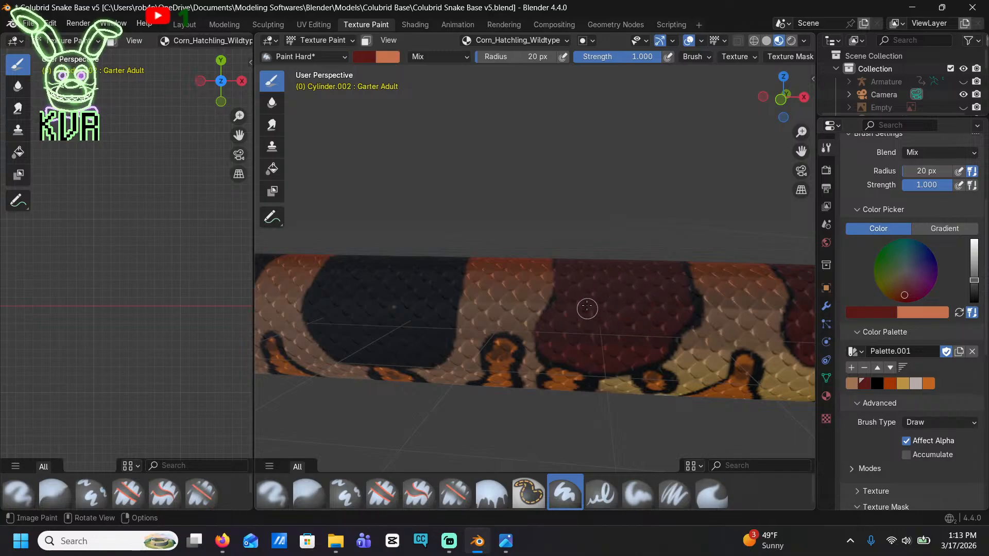
# Fill the next two black saddles toward the tail with dark red, keeping thin black borders around both
pyautogui.moveTo(612, 274)
pyautogui.mouseDown(button='middle')
pyautogui.moveTo(665, 312)
pyautogui.moveTo(626, 268)
pyautogui.moveTo(528, 205)
pyautogui.moveTo(566, 242)
pyautogui.moveTo(486, 283)
pyautogui.moveTo(598, 251)
pyautogui.moveTo(591, 320)
pyautogui.mouseUp(button='middle')
pyautogui.moveTo(591, 320)
pyautogui.mouseDown()
pyautogui.moveTo(512, 312)
pyautogui.moveTo(497, 289)
pyautogui.moveTo(494, 237)
pyautogui.moveTo(499, 223)
pyautogui.moveTo(609, 223)
pyautogui.moveTo(627, 257)
pyautogui.moveTo(628, 301)
pyautogui.moveTo(616, 319)
pyautogui.moveTo(609, 245)
pyautogui.moveTo(518, 229)
pyautogui.moveTo(508, 274)
pyautogui.moveTo(549, 307)
pyautogui.moveTo(609, 274)
pyautogui.moveTo(541, 243)
pyautogui.moveTo(526, 269)
pyautogui.moveTo(596, 269)
pyautogui.moveTo(530, 263)
pyautogui.mouseUp()
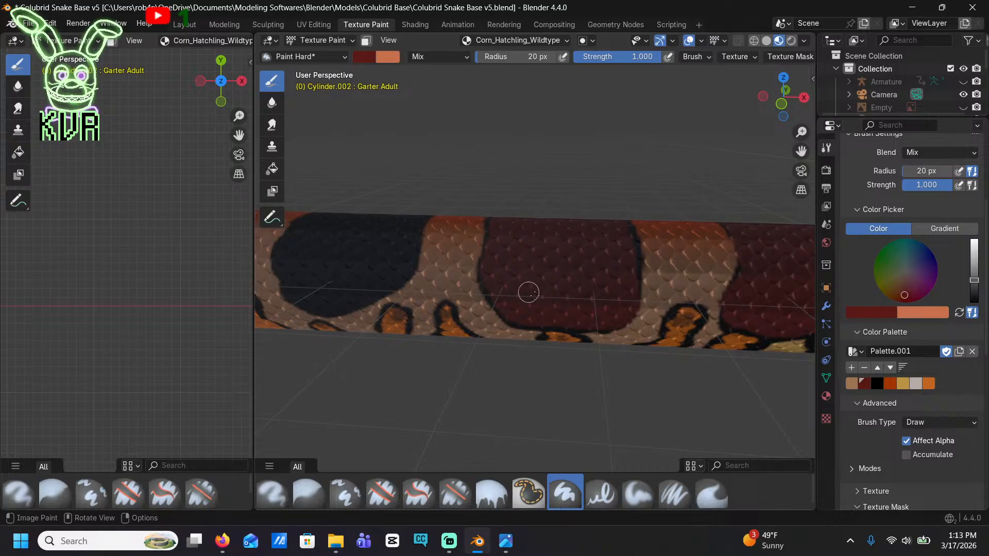
pyautogui.keyDown('shift'); pyautogui.moveTo(529, 280); pyautogui.dragTo(694, 289, button='middle'); pyautogui.keyUp('shift')
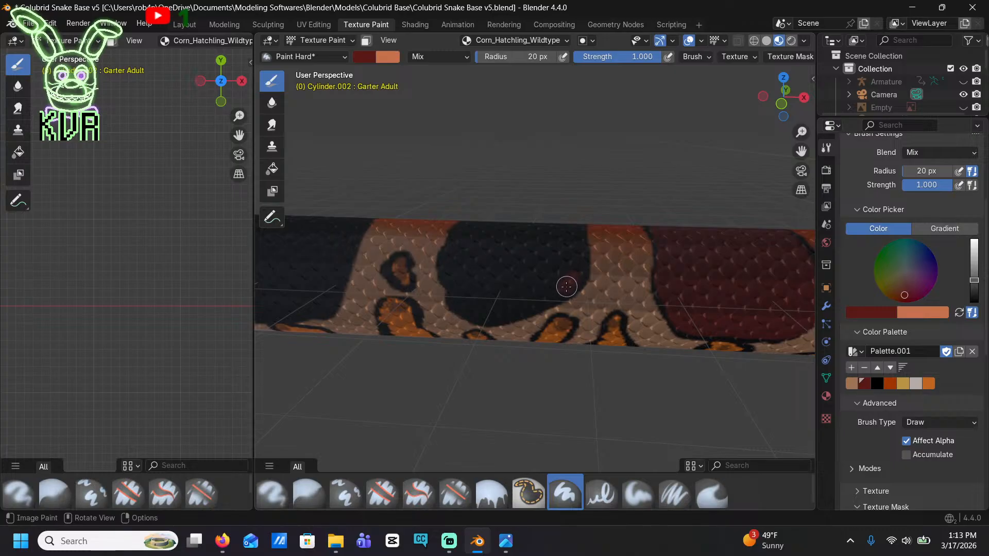
pyautogui.moveTo(545, 299); pyautogui.dragTo(503, 311)
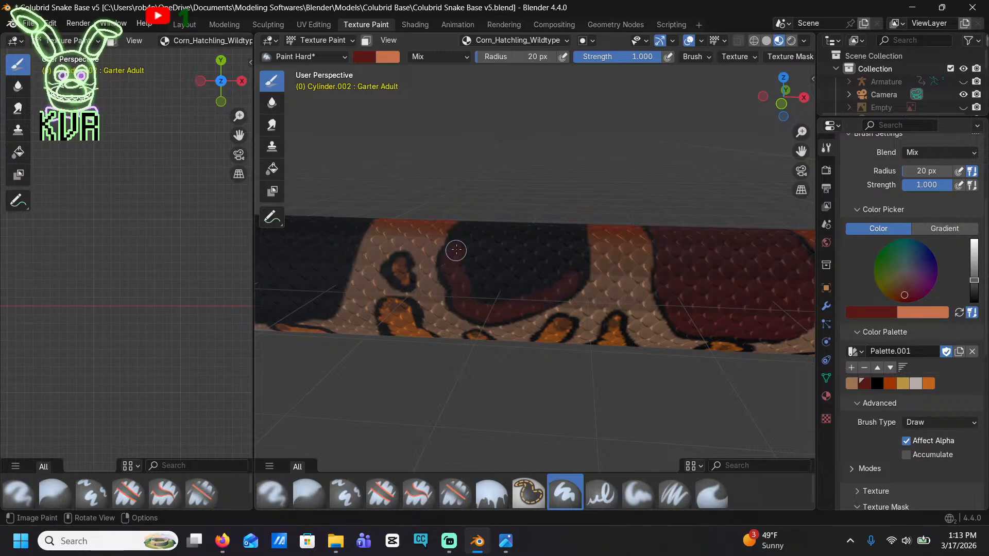
pyautogui.moveTo(457, 250); pyautogui.dragTo(486, 225)
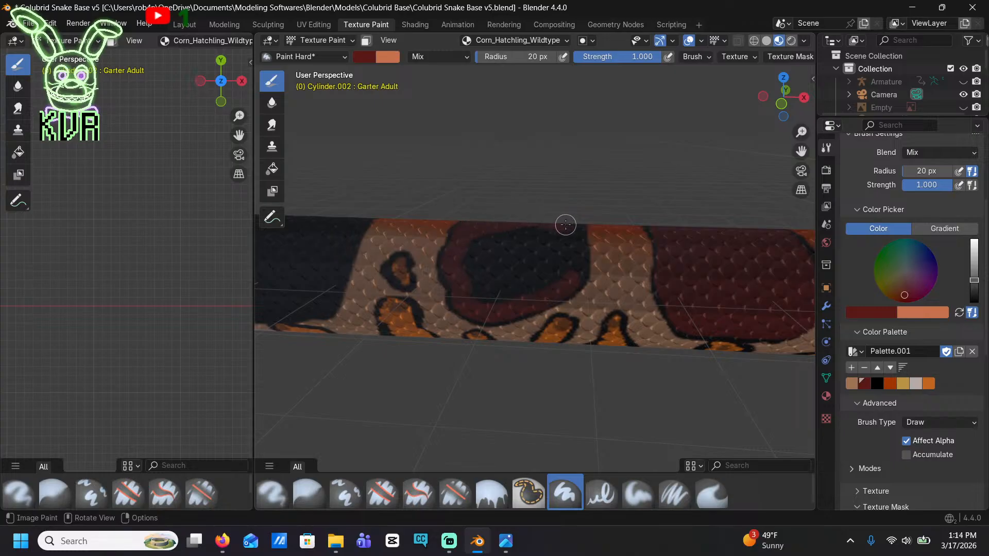
pyautogui.moveTo(571, 243)
pyautogui.mouseDown()
pyautogui.moveTo(566, 271)
pyautogui.moveTo(518, 294)
pyautogui.moveTo(483, 229)
pyautogui.moveTo(556, 234)
pyautogui.moveTo(536, 278)
pyautogui.moveTo(481, 276)
pyautogui.moveTo(531, 244)
pyautogui.mouseUp()
pyautogui.moveTo(501, 277); pyautogui.dragTo(499, 260)
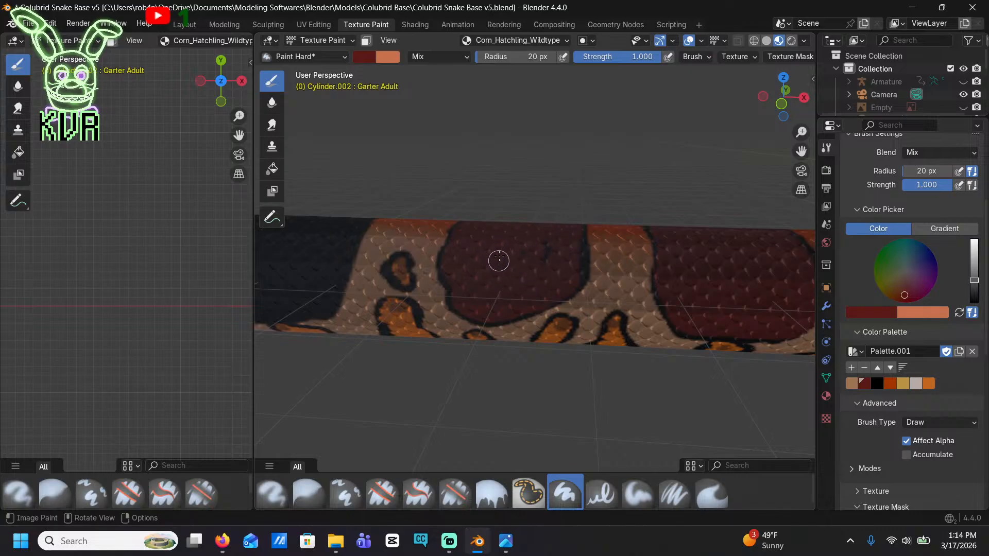
# Fill the following wide, rounded black saddle with dark red from its edges to the centre, preserving the black outline
pyautogui.moveTo(501, 260)
pyautogui.keyDown('shift'); pyautogui.mouseDown(button='middle')
pyautogui.moveTo(625, 255)
pyautogui.moveTo(718, 272)
pyautogui.mouseUp(button='middle'); pyautogui.keyUp('shift')
pyautogui.moveTo(532, 314)
pyautogui.mouseDown()
pyautogui.moveTo(385, 308)
pyautogui.moveTo(368, 260)
pyautogui.moveTo(390, 243)
pyautogui.moveTo(399, 298)
pyautogui.moveTo(477, 314)
pyautogui.mouseUp()
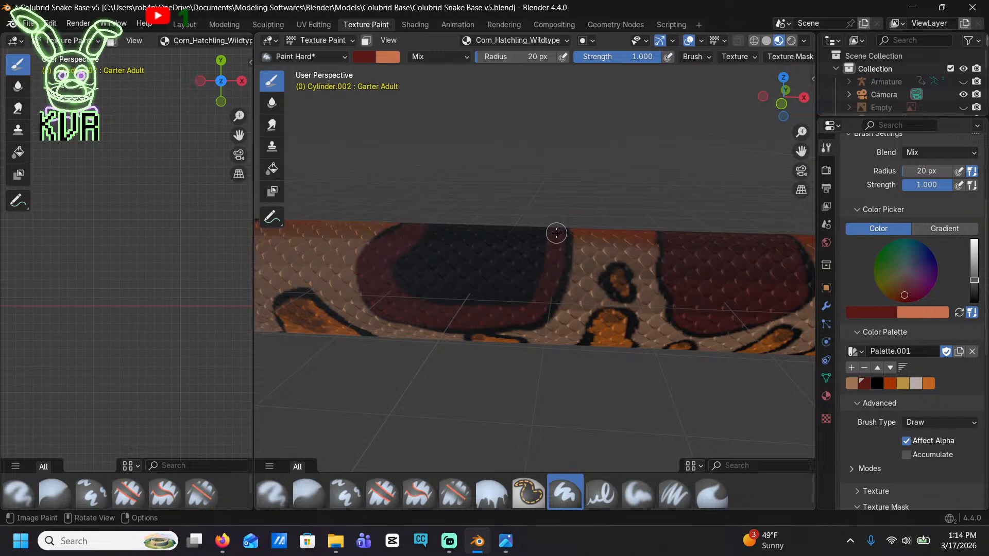
pyautogui.moveTo(556, 233)
pyautogui.mouseDown()
pyautogui.moveTo(470, 227)
pyautogui.moveTo(412, 242)
pyautogui.moveTo(409, 290)
pyautogui.moveTo(484, 293)
pyautogui.moveTo(538, 265)
pyautogui.moveTo(435, 239)
pyautogui.moveTo(421, 295)
pyautogui.mouseUp()
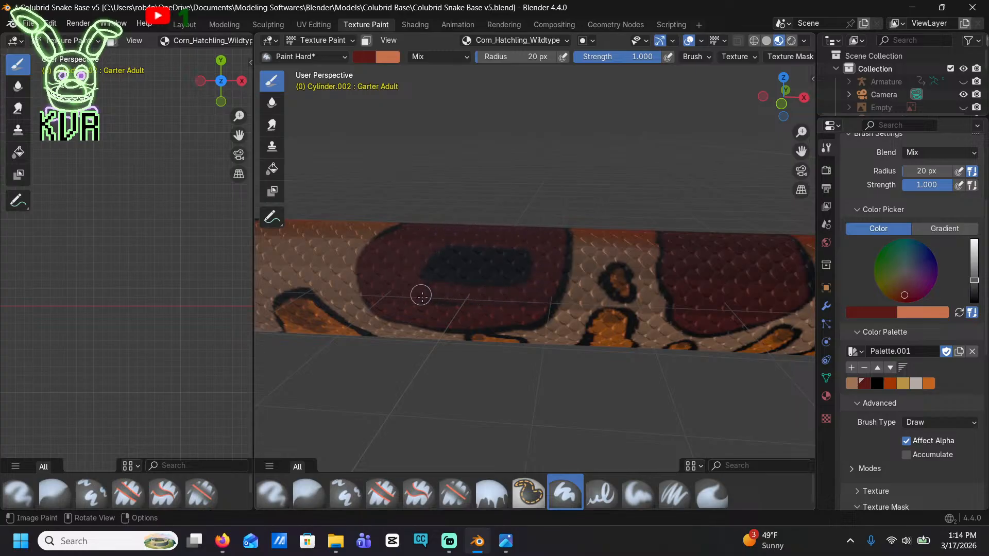
pyautogui.moveTo(510, 284)
pyautogui.mouseDown()
pyautogui.moveTo(523, 272)
pyautogui.moveTo(426, 281)
pyautogui.moveTo(463, 256)
pyautogui.moveTo(508, 277)
pyautogui.moveTo(460, 243)
pyautogui.mouseUp()
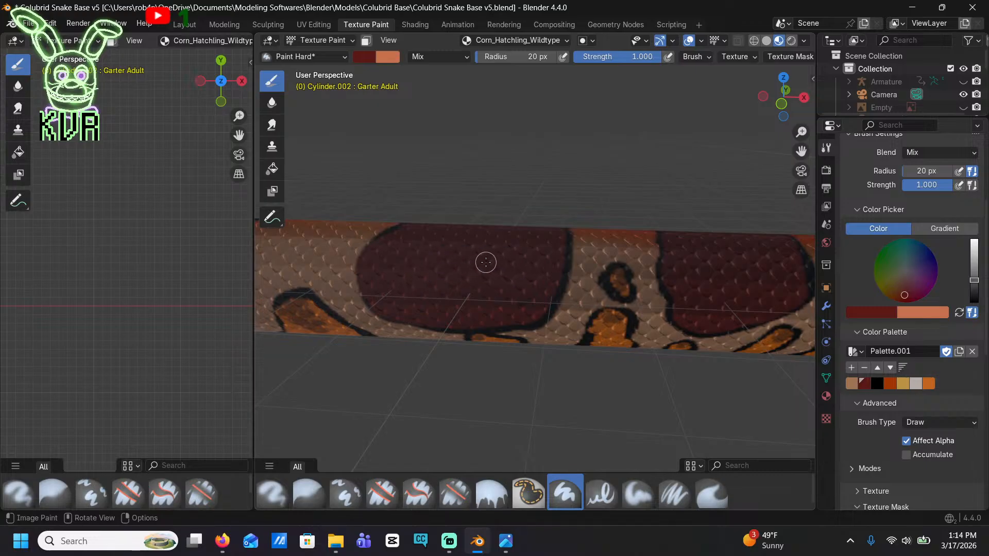
pyautogui.moveTo(485, 262)
pyautogui.mouseDown(button='middle')
pyautogui.moveTo(494, 257)
pyautogui.moveTo(443, 242)
pyautogui.moveTo(529, 242)
pyautogui.moveTo(486, 236)
pyautogui.moveTo(392, 266)
pyautogui.moveTo(352, 257)
pyautogui.mouseUp(button='middle')
pyautogui.scroll(8, 373, 253)
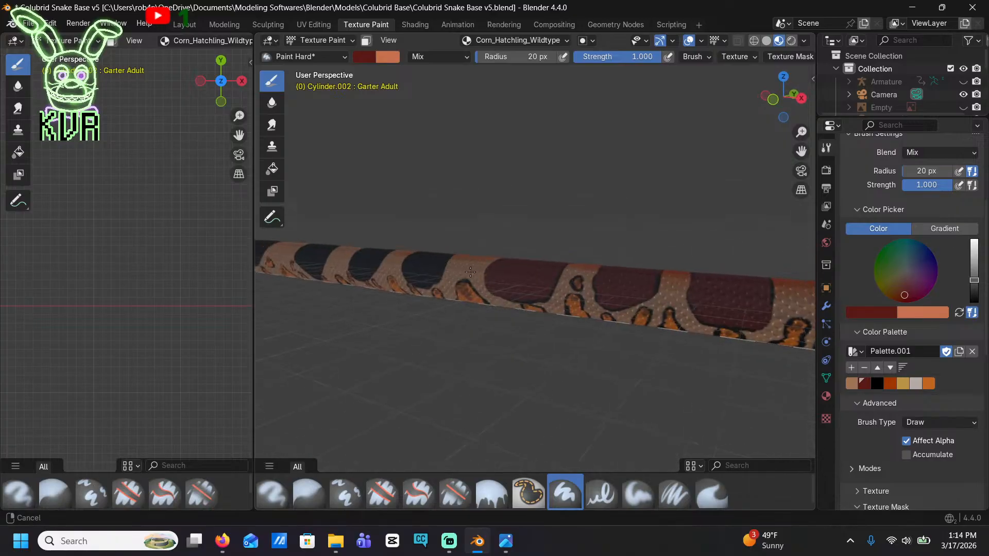
# Fill the next black saddle with dark red inside a thin black outline, checking the normal corn snake hatchling reference photo in Firefox while painting
pyautogui.keyDown('shift'); pyautogui.moveTo(744, 330); pyautogui.dragTo(688, 256, button='middle'); pyautogui.keyUp('shift')
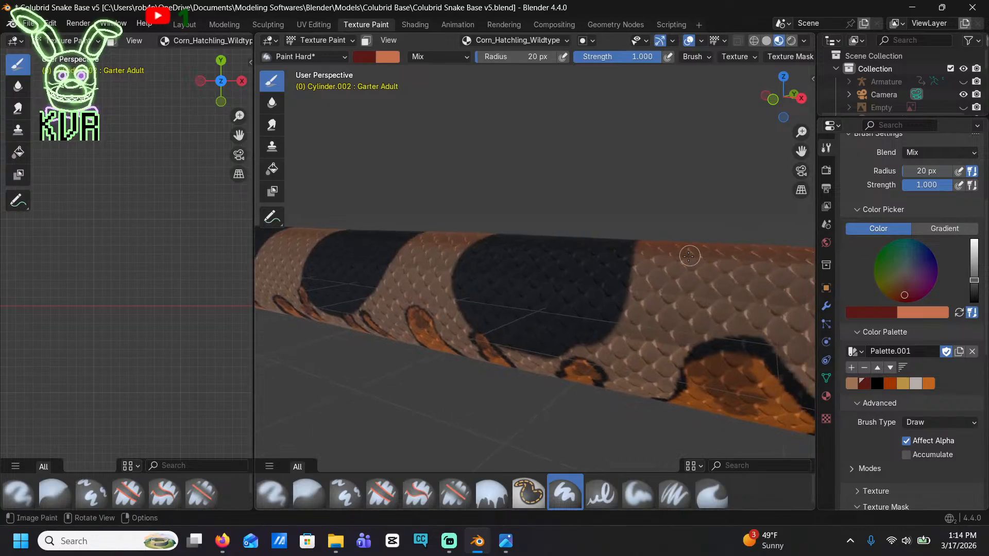
pyautogui.moveTo(606, 301)
pyautogui.mouseDown()
pyautogui.moveTo(587, 322)
pyautogui.moveTo(624, 250)
pyautogui.moveTo(532, 276)
pyautogui.moveTo(516, 331)
pyautogui.moveTo(561, 333)
pyautogui.moveTo(524, 322)
pyautogui.moveTo(570, 274)
pyautogui.moveTo(548, 326)
pyautogui.moveTo(584, 279)
pyautogui.mouseUp()
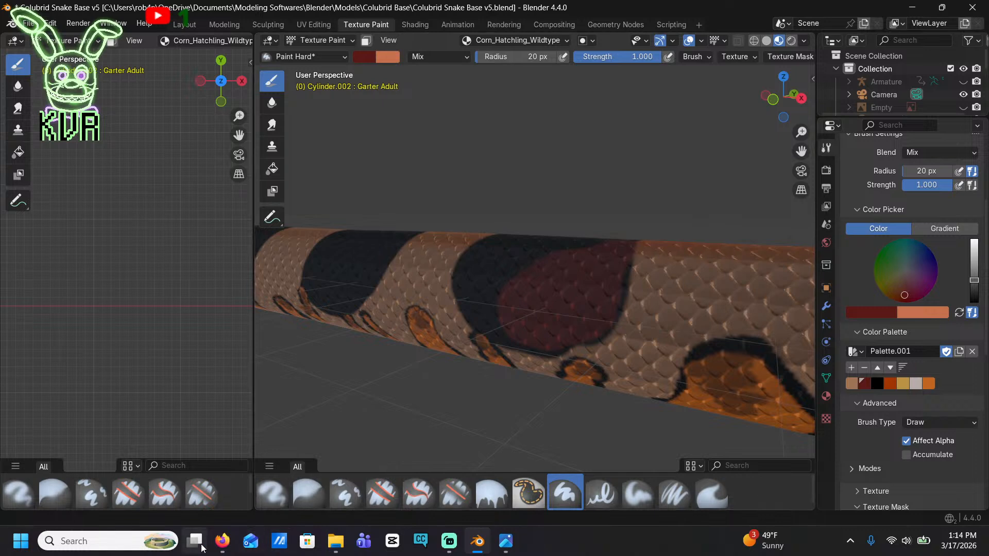
pyautogui.moveTo(222, 541)
pyautogui.click(209, 509)
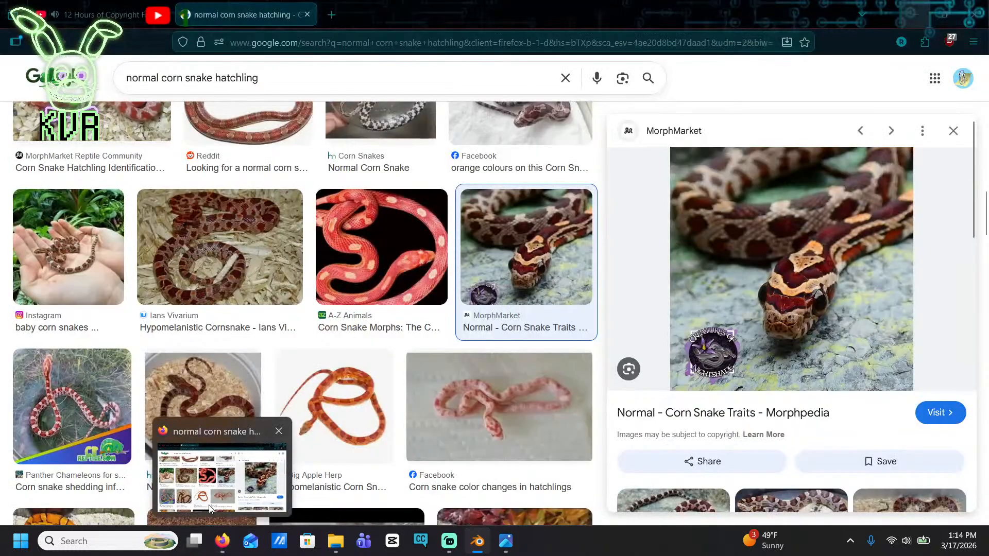
pyautogui.hotkey('alt', 'Tab')
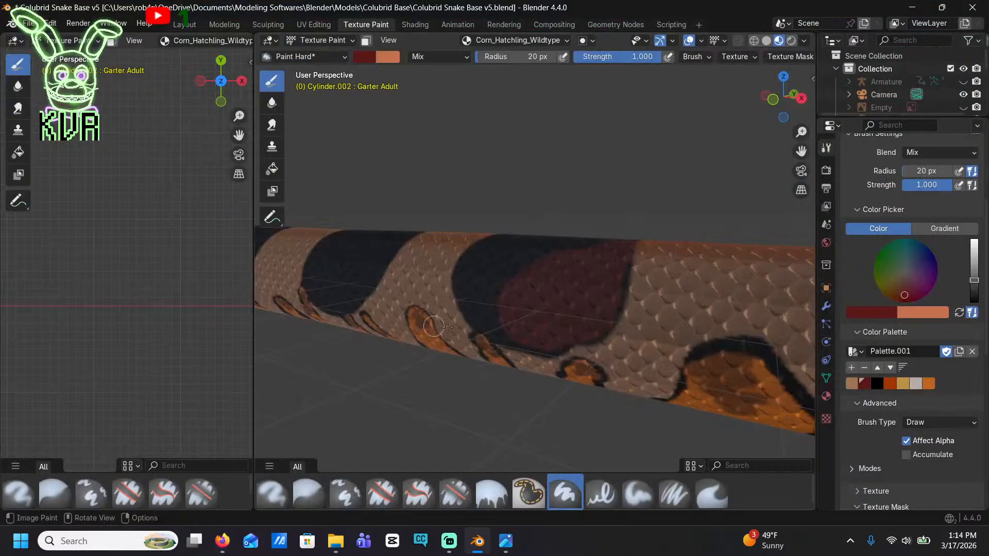
pyautogui.moveTo(517, 322)
pyautogui.mouseDown()
pyautogui.moveTo(475, 309)
pyautogui.moveTo(469, 288)
pyautogui.mouseUp()
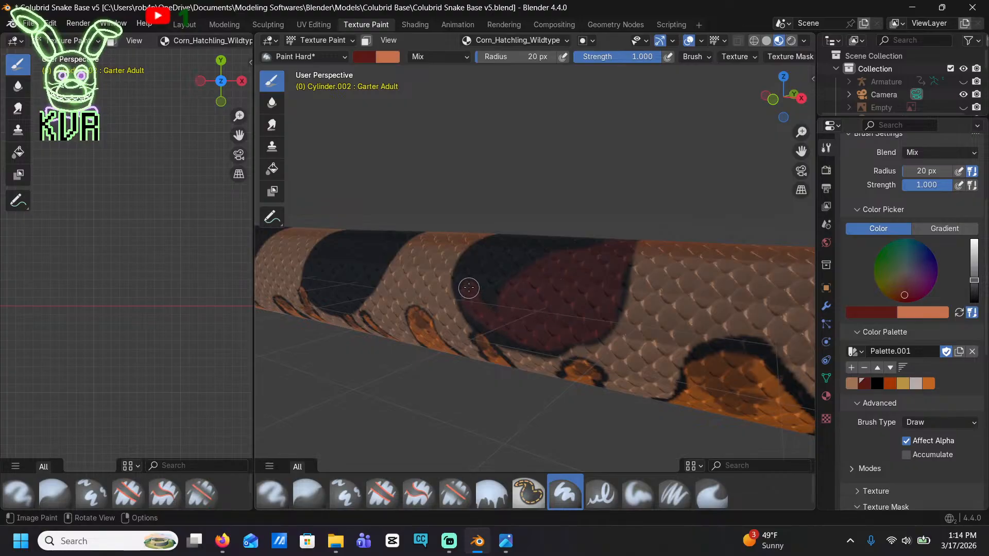
pyautogui.moveTo(500, 248)
pyautogui.mouseDown()
pyautogui.moveTo(598, 237)
pyautogui.moveTo(488, 269)
pyautogui.mouseUp()
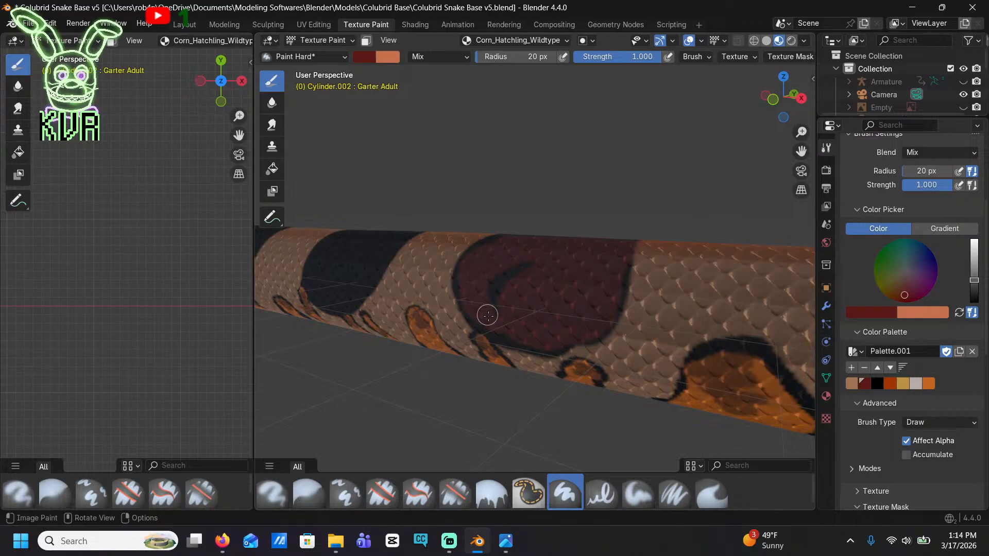
pyautogui.moveTo(487, 315); pyautogui.dragTo(507, 270)
pyautogui.moveTo(543, 281); pyautogui.dragTo(626, 319, button='middle')
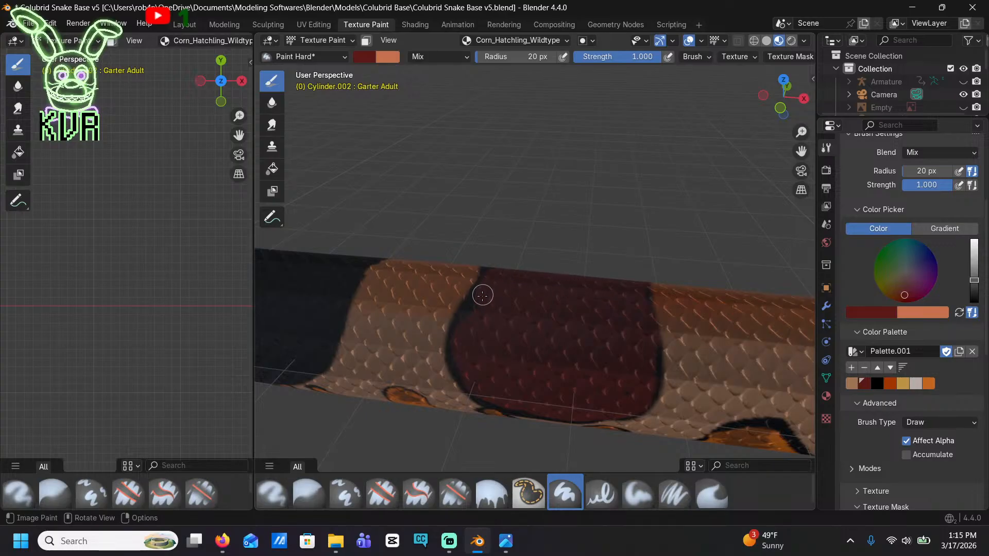
# Paint the following black saddle dark red around its inner edge and across its centre, keeping the thin black border
pyautogui.keyDown('shift'); pyautogui.moveTo(479, 333); pyautogui.dragTo(624, 213, button='middle'); pyautogui.keyUp('shift')
pyautogui.moveTo(543, 257)
pyautogui.mouseDown()
pyautogui.moveTo(494, 272)
pyautogui.moveTo(452, 260)
pyautogui.moveTo(433, 251)
pyautogui.moveTo(434, 223)
pyautogui.mouseUp()
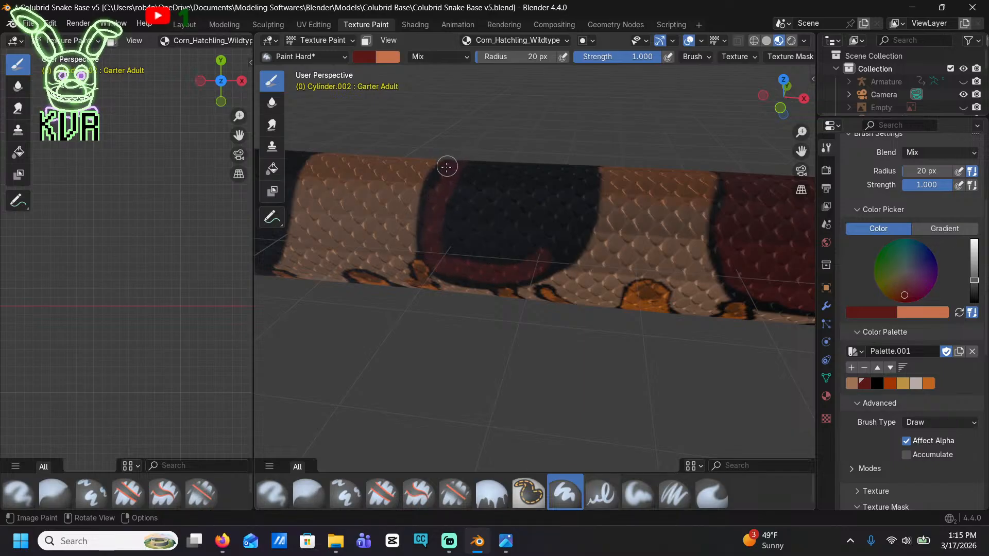
pyautogui.moveTo(447, 166)
pyautogui.mouseDown()
pyautogui.moveTo(437, 211)
pyautogui.moveTo(481, 258)
pyautogui.moveTo(536, 258)
pyautogui.moveTo(568, 235)
pyautogui.moveTo(583, 170)
pyautogui.moveTo(481, 165)
pyautogui.moveTo(455, 207)
pyautogui.mouseUp()
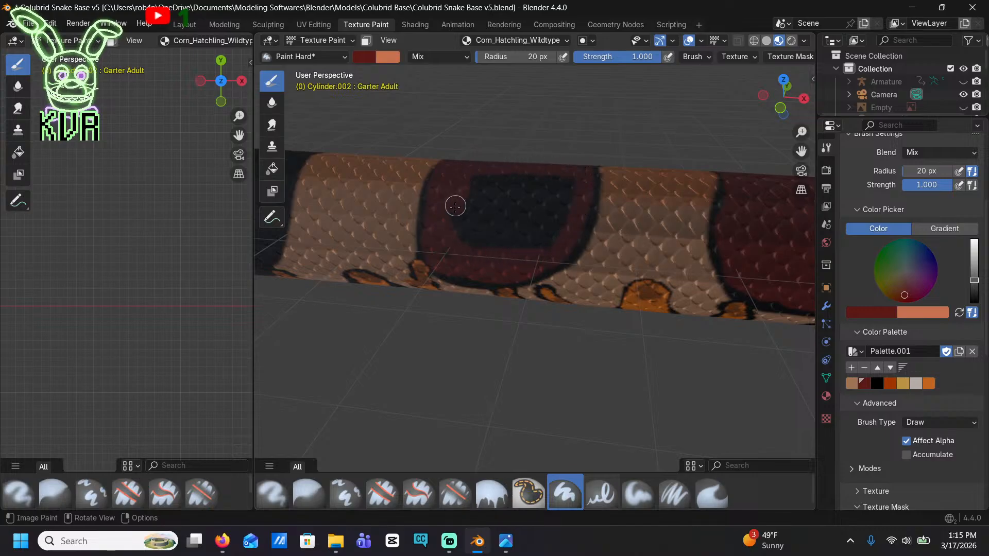
pyautogui.moveTo(477, 246); pyautogui.dragTo(544, 246)
pyautogui.moveTo(477, 242); pyautogui.dragTo(479, 173)
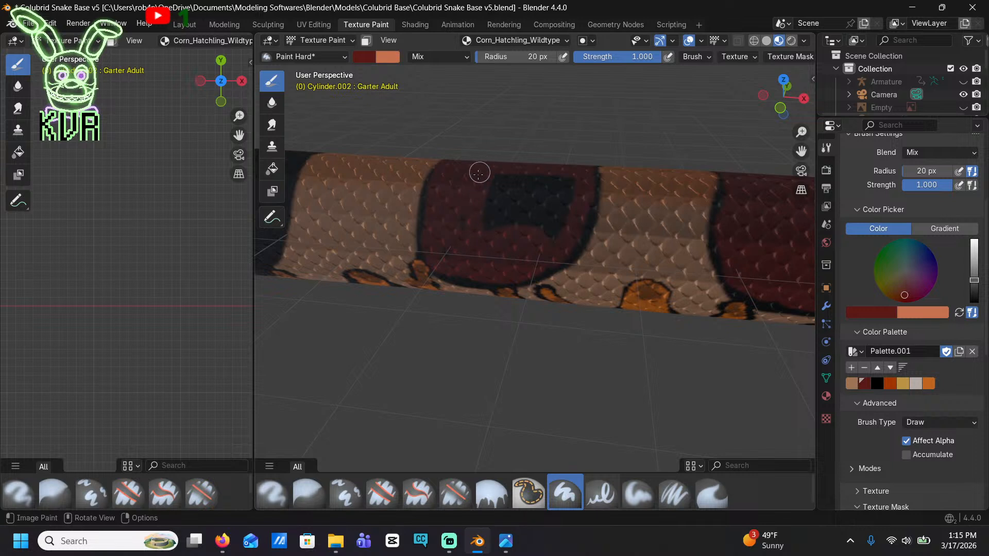
pyautogui.moveTo(501, 242)
pyautogui.mouseDown()
pyautogui.moveTo(551, 228)
pyautogui.moveTo(543, 183)
pyautogui.moveTo(479, 188)
pyautogui.moveTo(555, 208)
pyautogui.moveTo(479, 221)
pyautogui.moveTo(537, 201)
pyautogui.mouseUp()
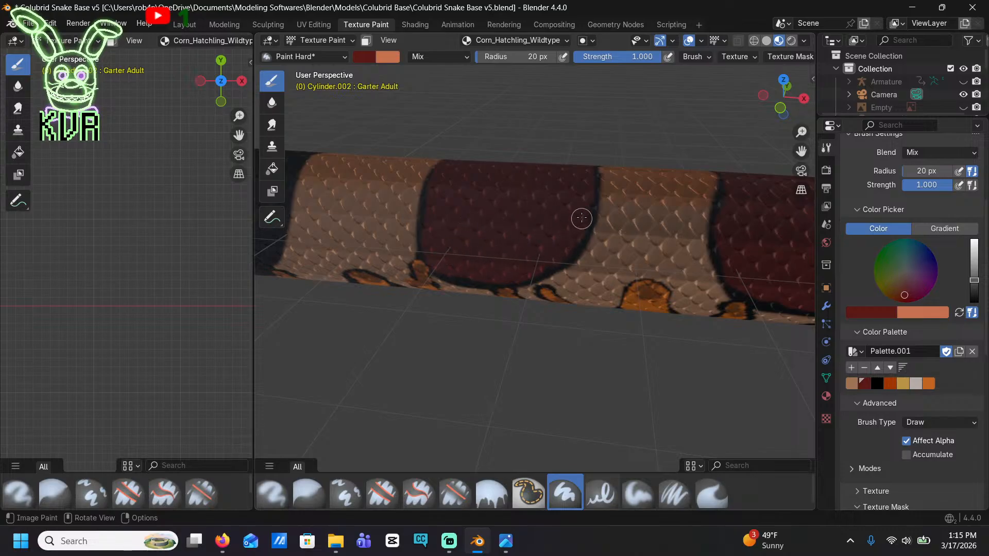
# Fill the next black saddle toward the tail, with the slanted lower edge, with dark red inside its black outline
pyautogui.keyDown('shift'); pyautogui.moveTo(457, 181); pyautogui.dragTo(591, 222, button='middle'); pyautogui.keyUp('shift')
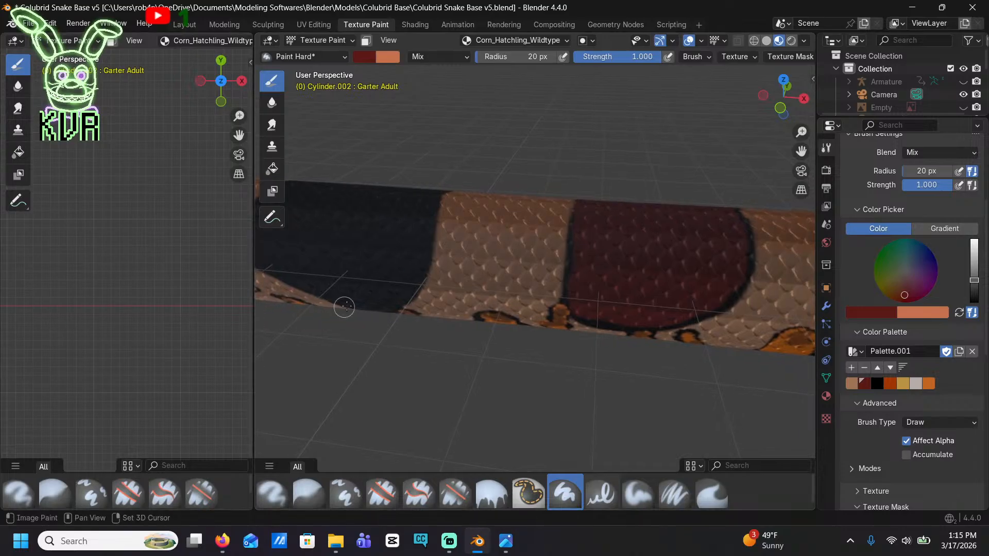
pyautogui.keyDown('shift'); pyautogui.moveTo(278, 286); pyautogui.dragTo(317, 285, button='middle'); pyautogui.keyUp('shift')
pyautogui.moveTo(516, 281); pyautogui.dragTo(436, 252)
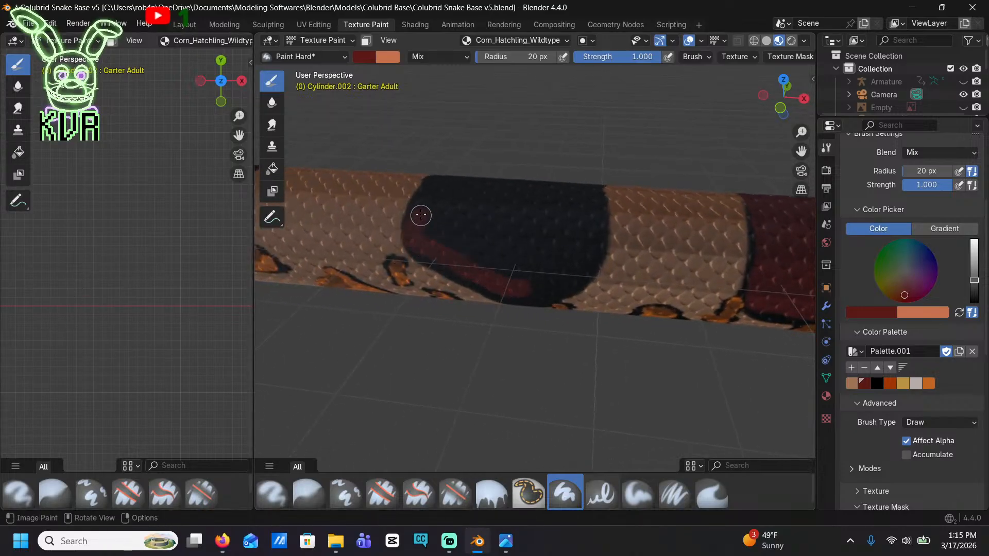
pyautogui.moveTo(433, 191)
pyautogui.mouseDown()
pyautogui.moveTo(457, 178)
pyautogui.moveTo(575, 182)
pyautogui.mouseUp()
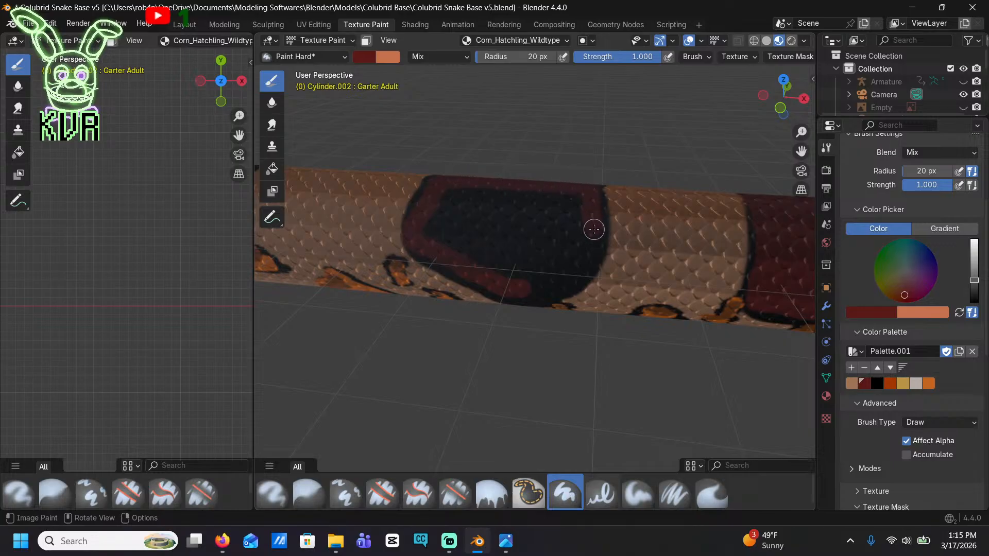
pyautogui.moveTo(595, 245)
pyautogui.mouseDown()
pyautogui.moveTo(567, 289)
pyautogui.moveTo(521, 293)
pyautogui.mouseUp()
pyautogui.moveTo(467, 271)
pyautogui.mouseDown()
pyautogui.moveTo(426, 227)
pyautogui.moveTo(470, 185)
pyautogui.moveTo(531, 190)
pyautogui.moveTo(577, 233)
pyautogui.moveTo(567, 262)
pyautogui.moveTo(587, 237)
pyautogui.moveTo(529, 278)
pyautogui.moveTo(471, 259)
pyautogui.moveTo(446, 198)
pyautogui.moveTo(532, 203)
pyautogui.moveTo(554, 253)
pyautogui.moveTo(459, 216)
pyautogui.moveTo(477, 250)
pyautogui.mouseUp()
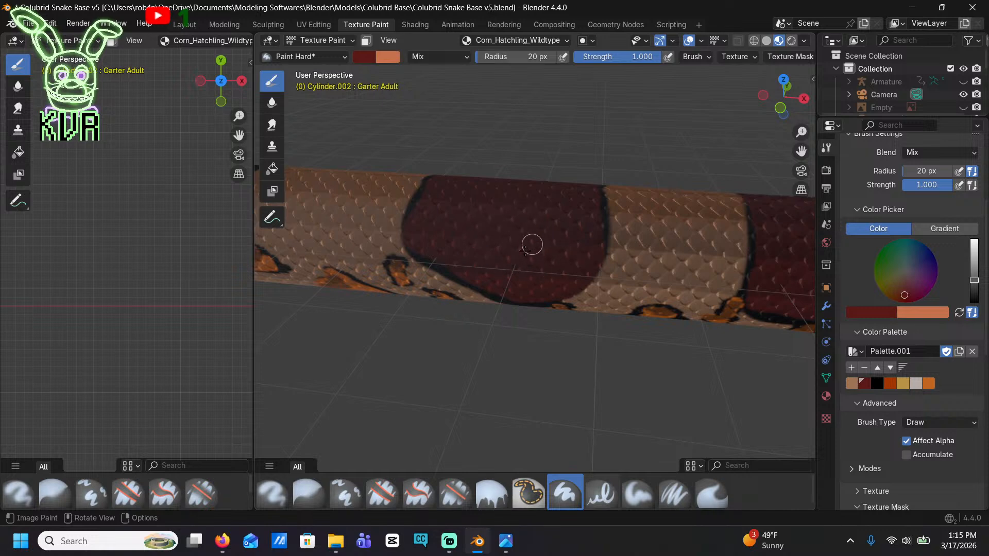
# Fill the flank of the next black saddle, above two small orange spots, with dark red, preserving its thin black outline
pyautogui.moveTo(526, 250); pyautogui.dragTo(740, 232, button='middle')
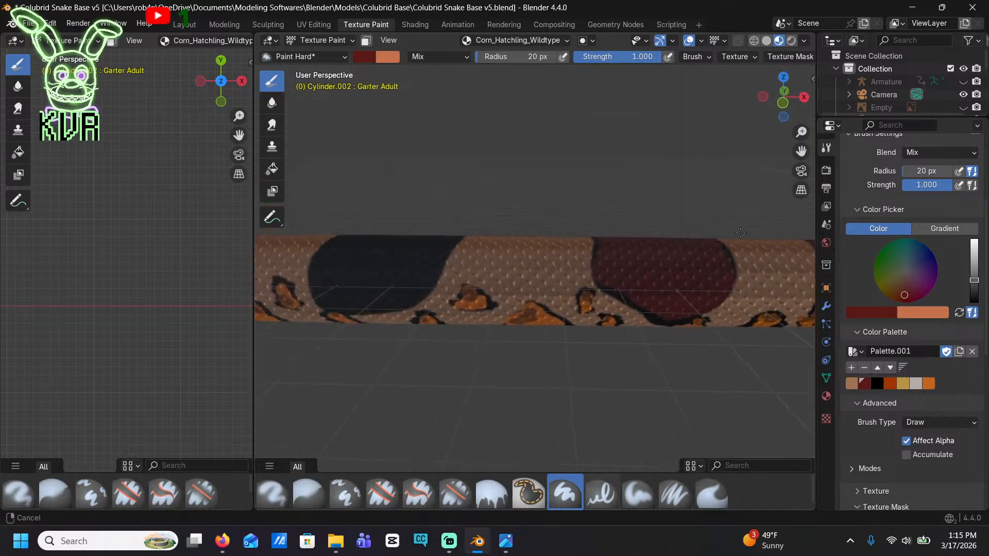
pyautogui.scroll(3, 731, 316)
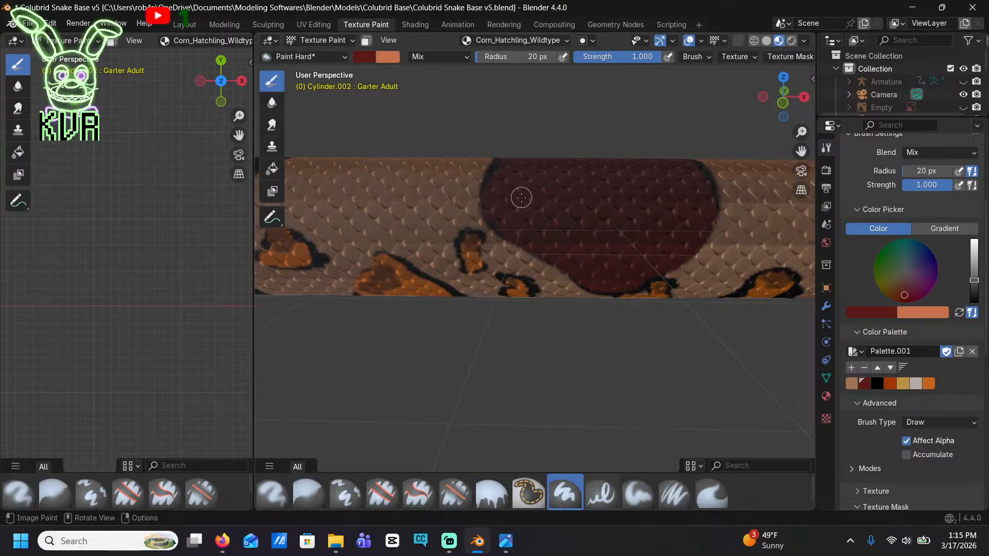
pyautogui.scroll(-3, 522, 198)
pyautogui.keyDown('shift'); pyautogui.moveTo(521, 214); pyautogui.dragTo(275, 200, button='middle'); pyautogui.keyUp('shift')
pyautogui.scroll(3, 541, 177)
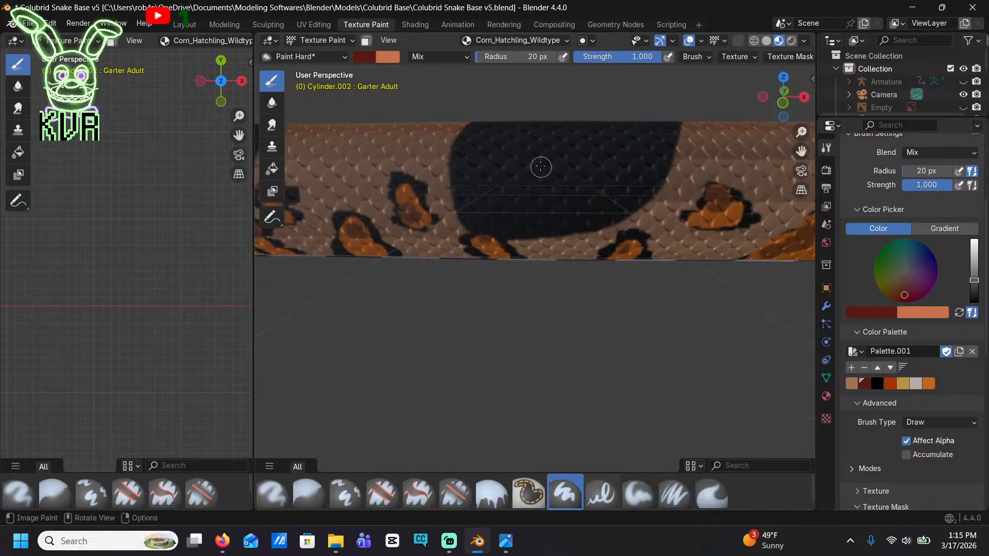
pyautogui.moveTo(577, 171)
pyautogui.mouseDown()
pyautogui.moveTo(545, 207)
pyautogui.moveTo(557, 221)
pyautogui.moveTo(612, 205)
pyautogui.moveTo(661, 152)
pyautogui.moveTo(559, 138)
pyautogui.moveTo(493, 186)
pyautogui.moveTo(478, 212)
pyautogui.moveTo(526, 223)
pyautogui.mouseUp()
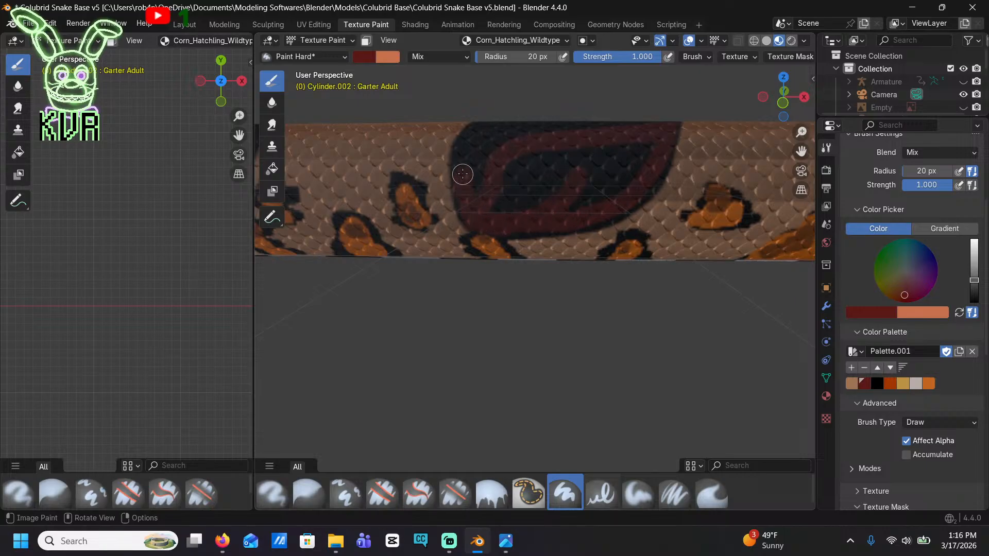
pyautogui.moveTo(477, 131)
pyautogui.mouseDown()
pyautogui.moveTo(628, 123)
pyautogui.moveTo(570, 122)
pyautogui.moveTo(472, 154)
pyautogui.mouseUp()
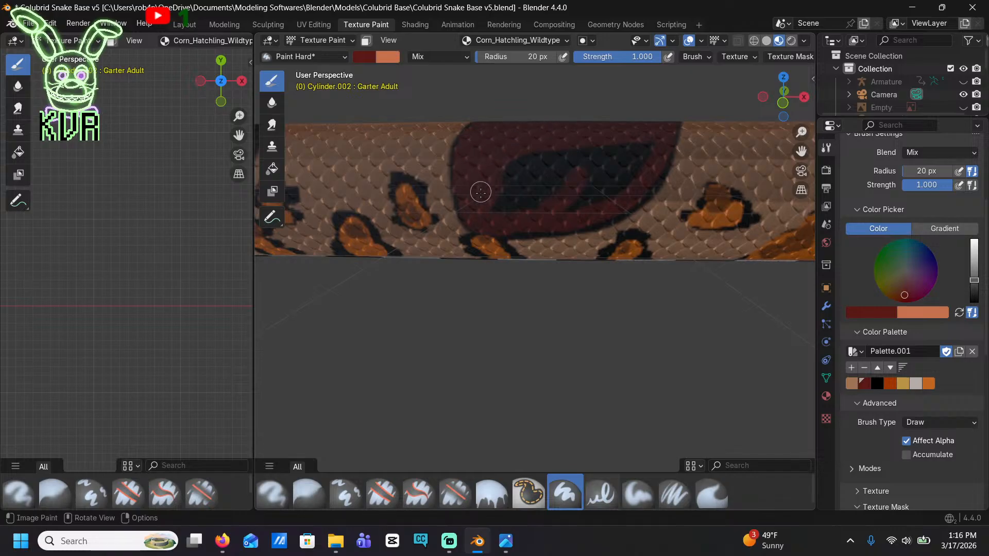
pyautogui.moveTo(637, 143)
pyautogui.mouseDown()
pyautogui.moveTo(500, 176)
pyautogui.moveTo(592, 178)
pyautogui.mouseUp()
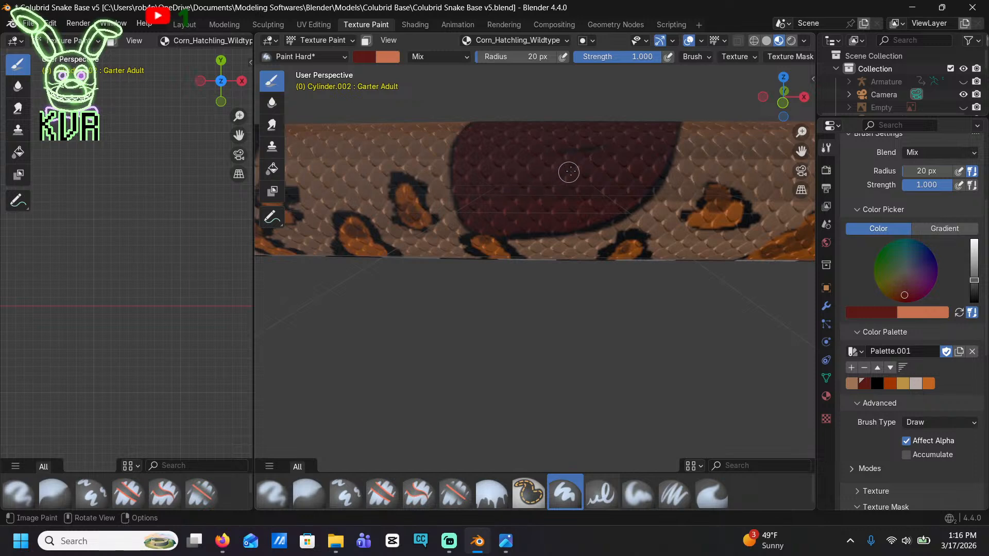
# Paint the remaining black areas along the back of the same saddle dark red, leaving only its outline black
pyautogui.moveTo(558, 98)
pyautogui.mouseDown(button='middle')
pyautogui.moveTo(678, 425)
pyautogui.moveTo(628, 412)
pyautogui.mouseUp(button='middle')
pyautogui.scroll(-2, 569, 137)
pyautogui.scroll(3, 500, 267)
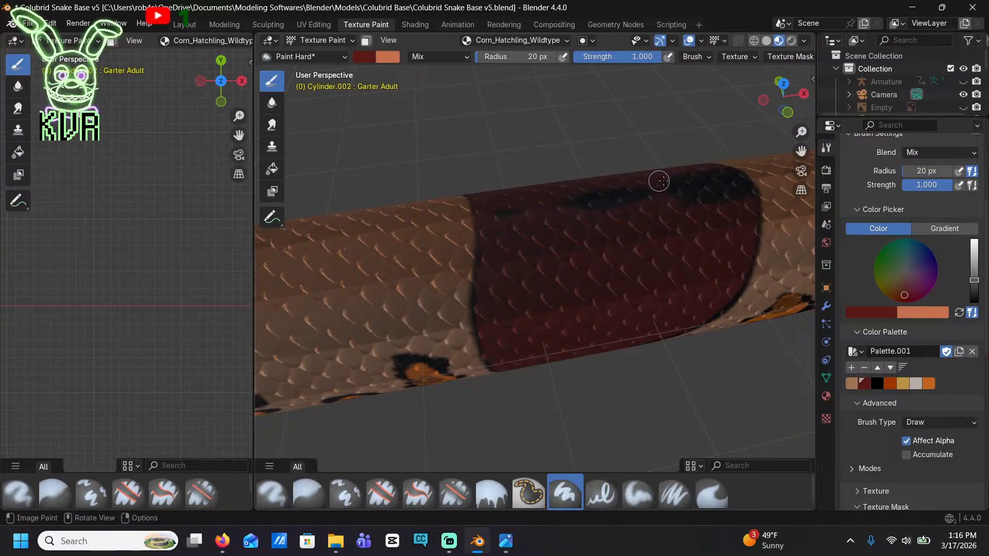
pyautogui.moveTo(659, 180)
pyautogui.mouseDown()
pyautogui.moveTo(725, 172)
pyautogui.moveTo(704, 185)
pyautogui.mouseUp()
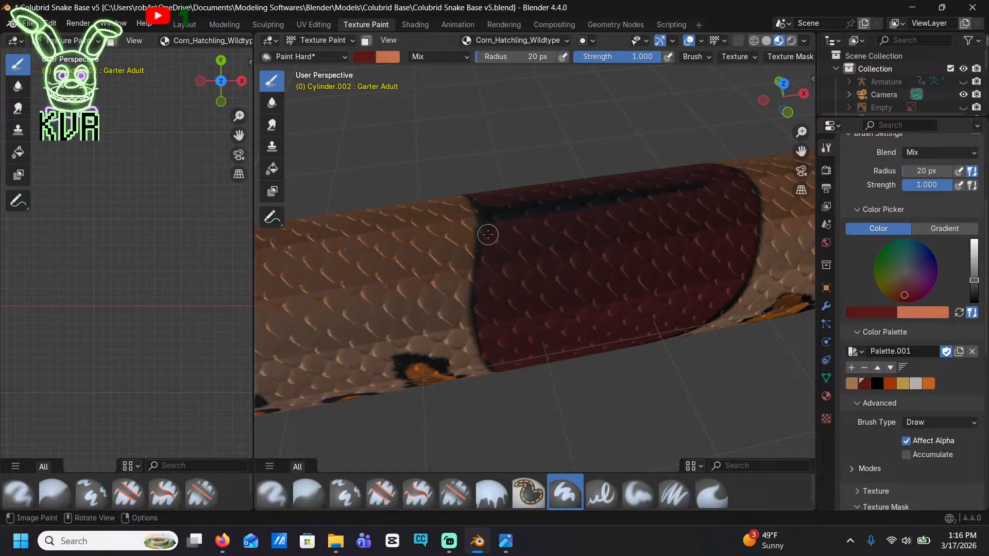
pyautogui.moveTo(540, 203); pyautogui.dragTo(640, 193)
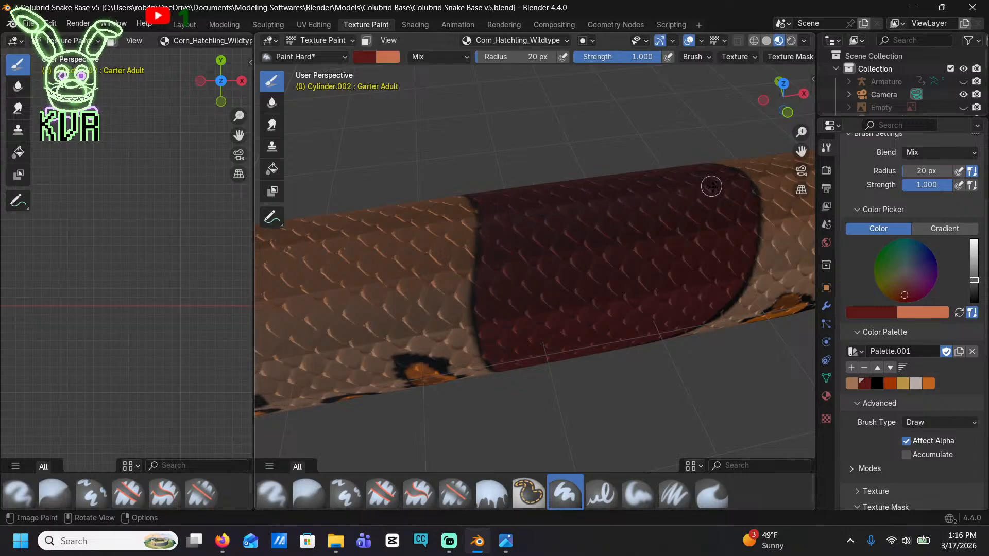
# Trace the inner edge of the next black saddle's flank with dark red, leaving a thin black border around it
pyautogui.scroll(-6, 680, 261)
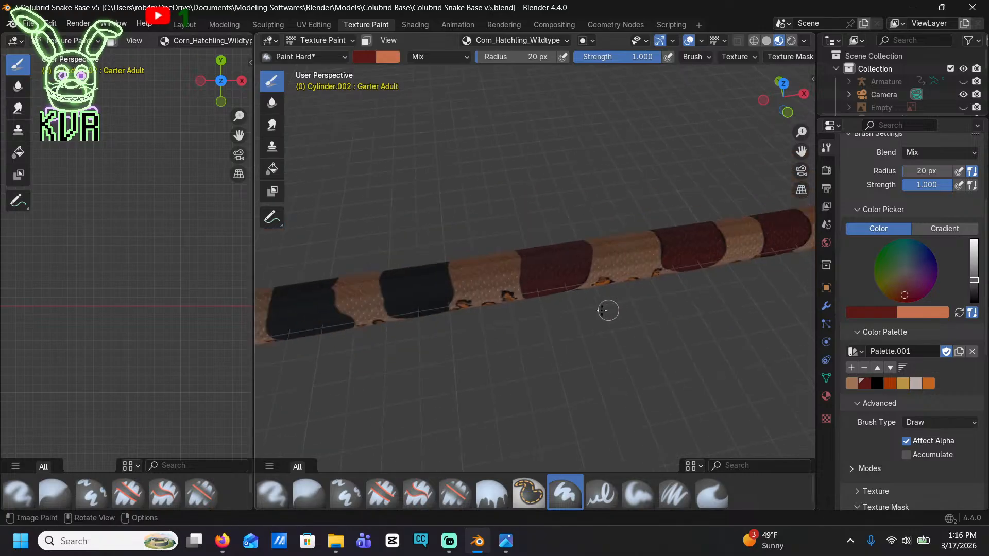
pyautogui.scroll(6, 477, 353)
pyautogui.moveTo(477, 353); pyautogui.dragTo(462, 302, button='middle')
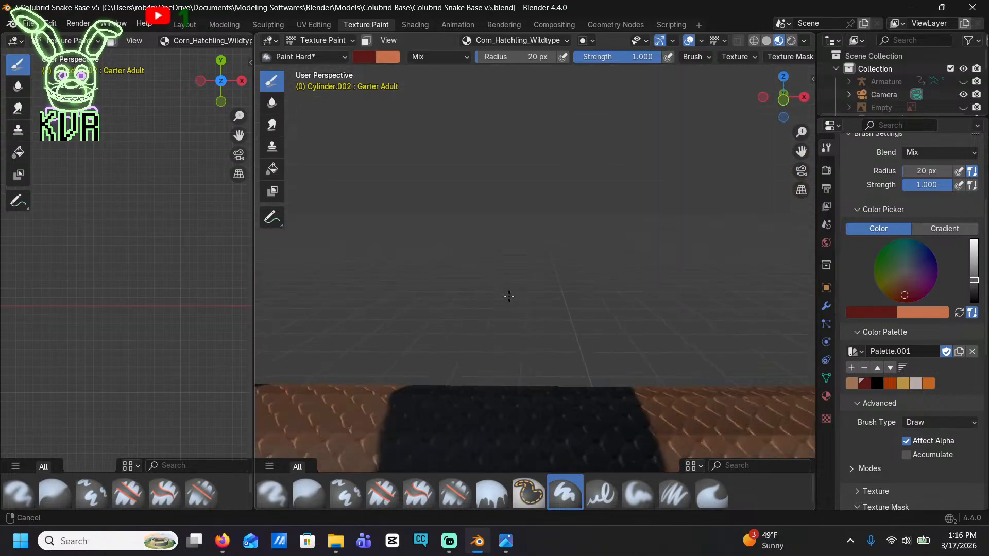
pyautogui.keyDown('shift'); pyautogui.moveTo(462, 412); pyautogui.dragTo(471, 144, button='middle'); pyautogui.keyUp('shift')
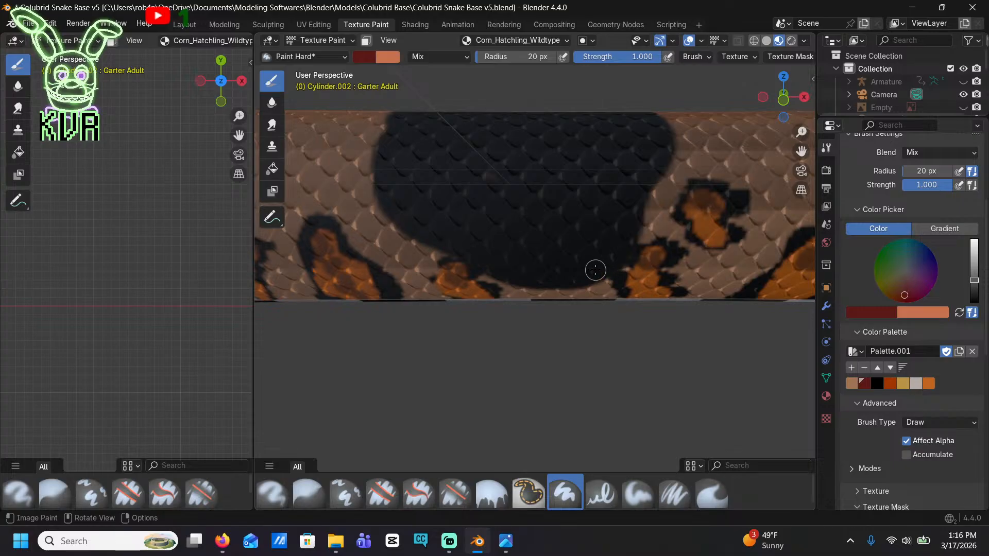
pyautogui.moveTo(595, 270)
pyautogui.mouseDown()
pyautogui.moveTo(536, 272)
pyautogui.moveTo(410, 216)
pyautogui.moveTo(387, 191)
pyautogui.mouseUp()
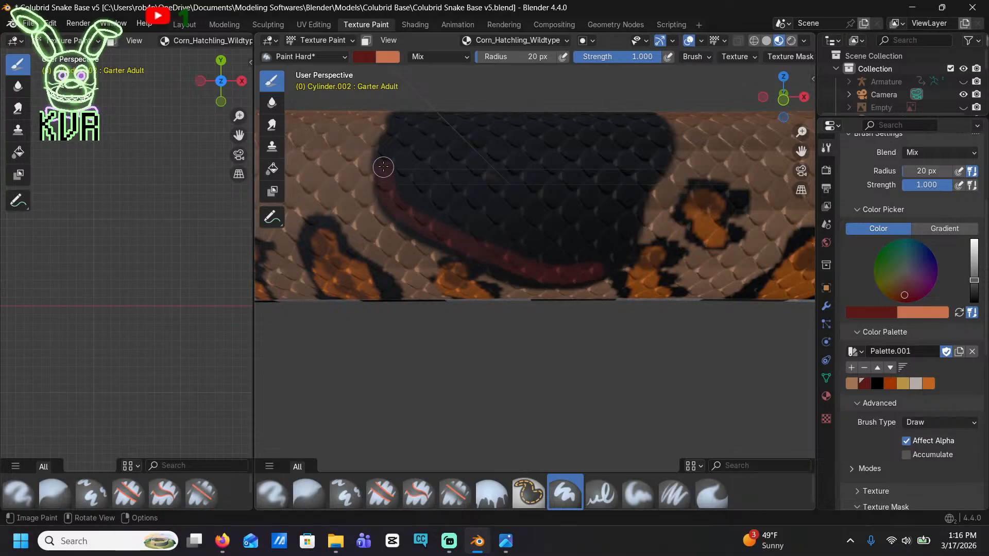
pyautogui.moveTo(390, 152)
pyautogui.mouseDown()
pyautogui.moveTo(402, 128)
pyautogui.moveTo(444, 119)
pyautogui.moveTo(654, 130)
pyautogui.moveTo(617, 243)
pyautogui.moveTo(591, 265)
pyautogui.moveTo(525, 261)
pyautogui.moveTo(414, 192)
pyautogui.mouseUp()
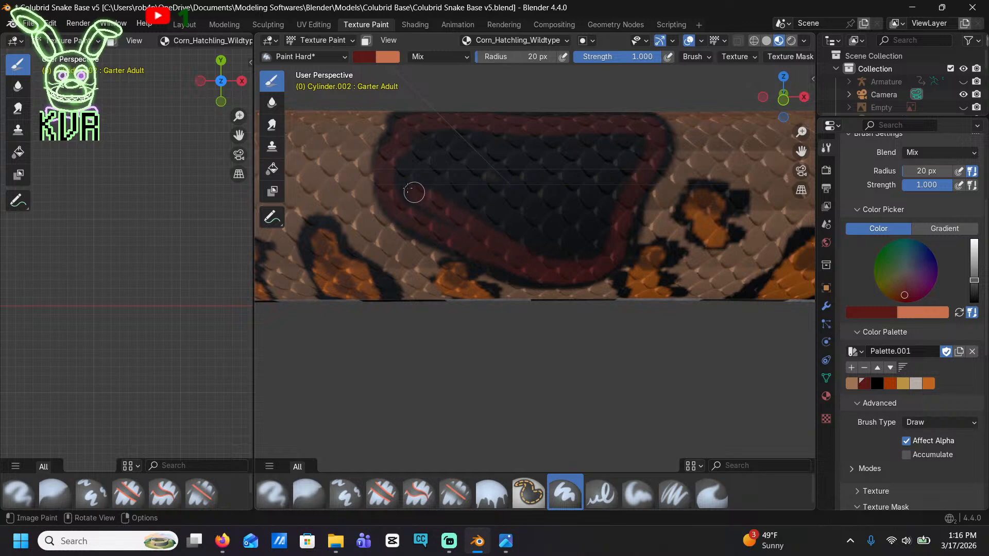
# Fill the black centre of the traced saddle's flank with solid dark red
pyautogui.moveTo(399, 121); pyautogui.dragTo(454, 228, button='middle')
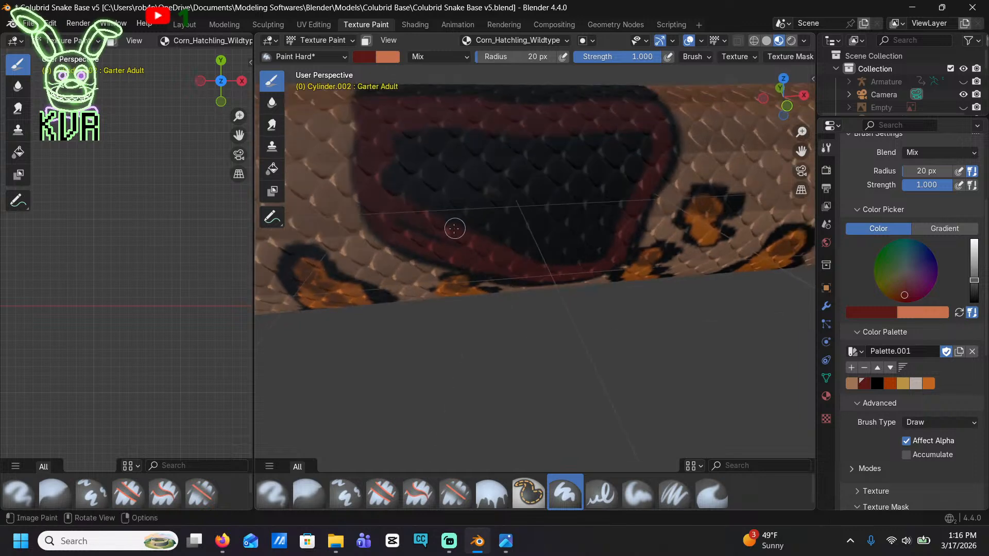
pyautogui.moveTo(420, 235); pyautogui.dragTo(400, 141)
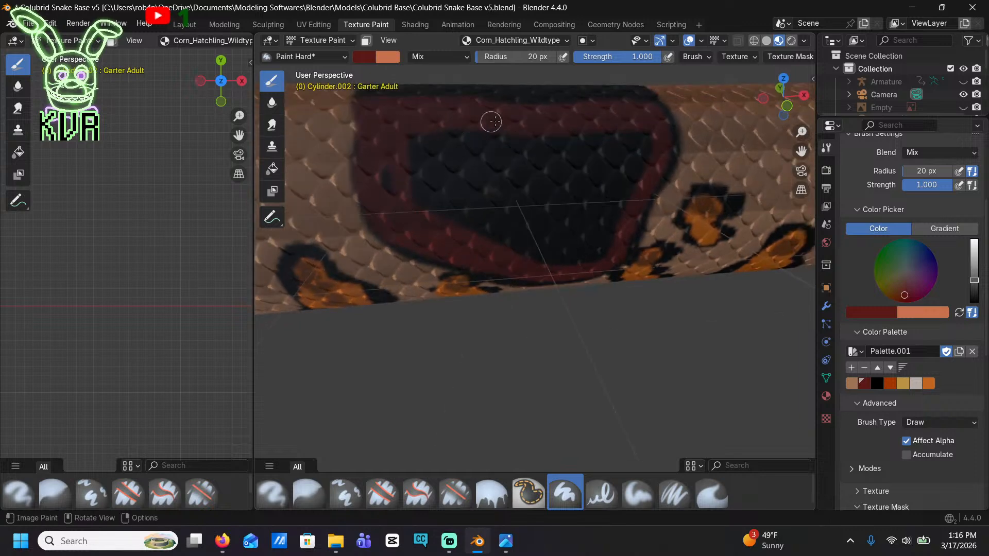
pyautogui.moveTo(494, 121)
pyautogui.mouseDown()
pyautogui.moveTo(624, 131)
pyautogui.moveTo(644, 151)
pyautogui.moveTo(624, 229)
pyautogui.moveTo(569, 257)
pyautogui.moveTo(466, 238)
pyautogui.mouseUp()
pyautogui.moveTo(446, 128)
pyautogui.mouseDown()
pyautogui.moveTo(595, 145)
pyautogui.moveTo(629, 177)
pyautogui.moveTo(597, 234)
pyautogui.moveTo(499, 236)
pyautogui.moveTo(419, 194)
pyautogui.moveTo(479, 133)
pyautogui.mouseUp()
pyautogui.moveTo(566, 142)
pyautogui.mouseDown()
pyautogui.moveTo(426, 154)
pyautogui.moveTo(611, 166)
pyautogui.mouseUp()
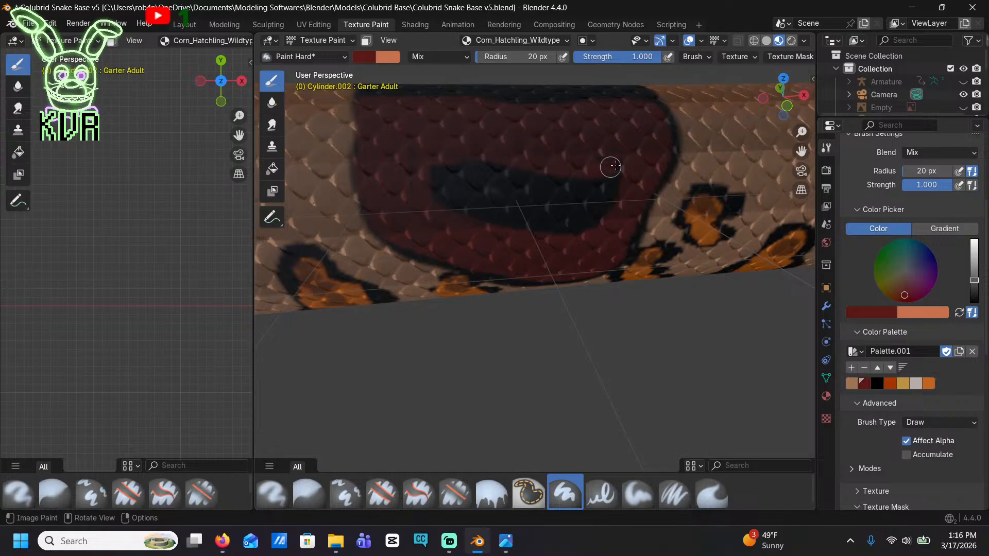
pyautogui.moveTo(614, 207)
pyautogui.mouseDown()
pyautogui.moveTo(503, 221)
pyautogui.moveTo(426, 162)
pyautogui.moveTo(609, 185)
pyautogui.moveTo(541, 215)
pyautogui.moveTo(444, 165)
pyautogui.moveTo(524, 200)
pyautogui.mouseUp()
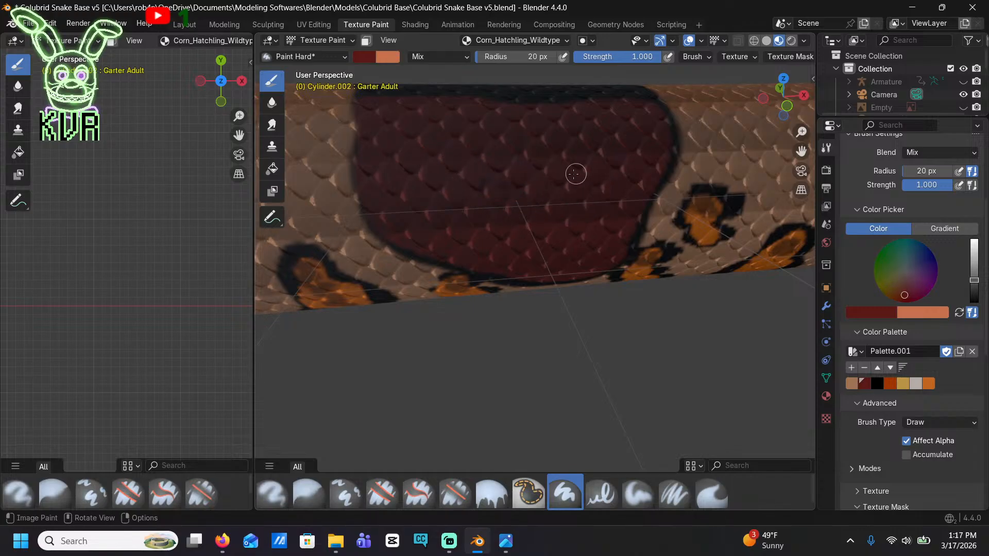
# Paint the remaining black area along the back of the same saddle dark red, keeping only its thin black outline
pyautogui.moveTo(587, 161)
pyautogui.mouseDown(button='middle')
pyautogui.moveTo(515, 242)
pyautogui.moveTo(484, 303)
pyautogui.mouseUp(button='middle')
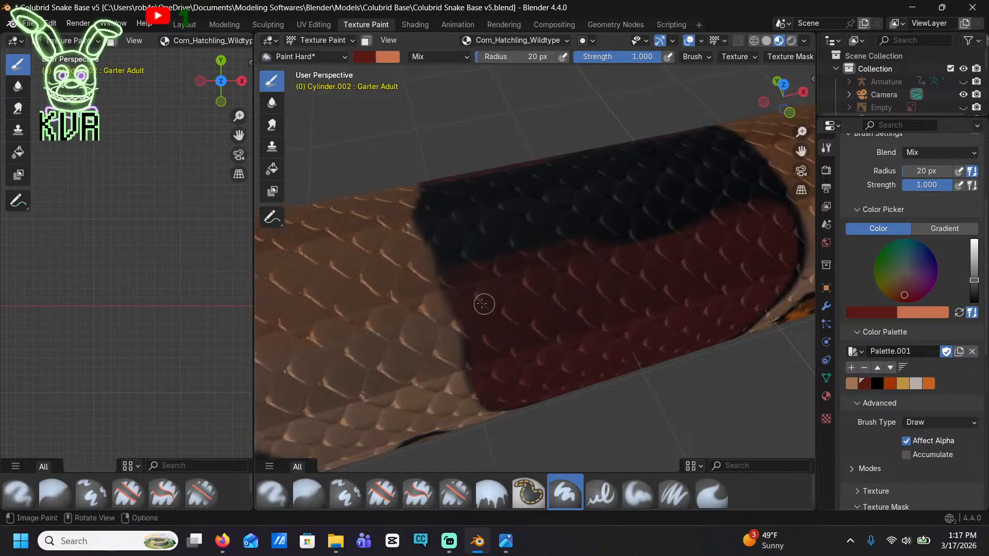
pyautogui.moveTo(441, 206); pyautogui.dragTo(469, 181)
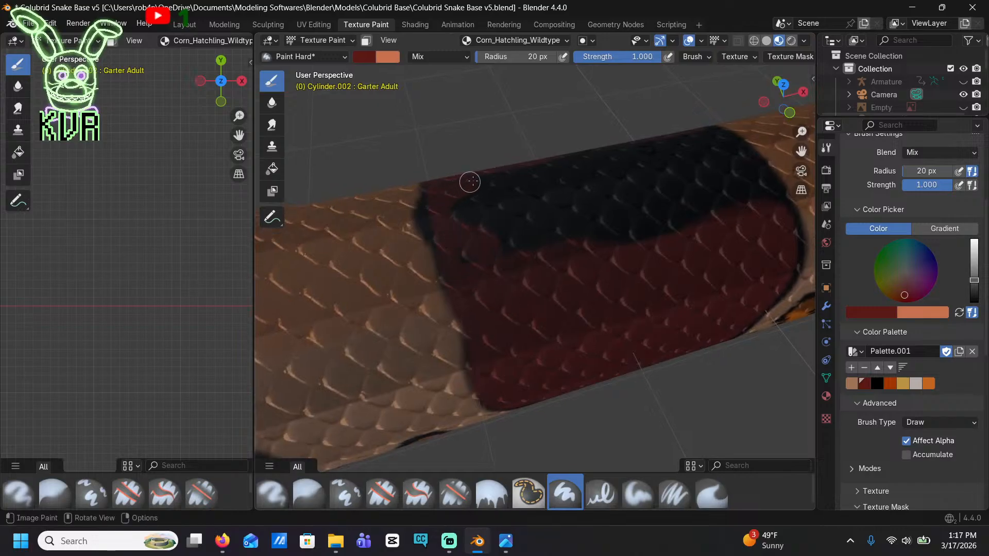
pyautogui.moveTo(555, 244)
pyautogui.mouseDown()
pyautogui.moveTo(758, 202)
pyautogui.moveTo(763, 183)
pyautogui.moveTo(733, 153)
pyautogui.moveTo(743, 188)
pyautogui.mouseUp()
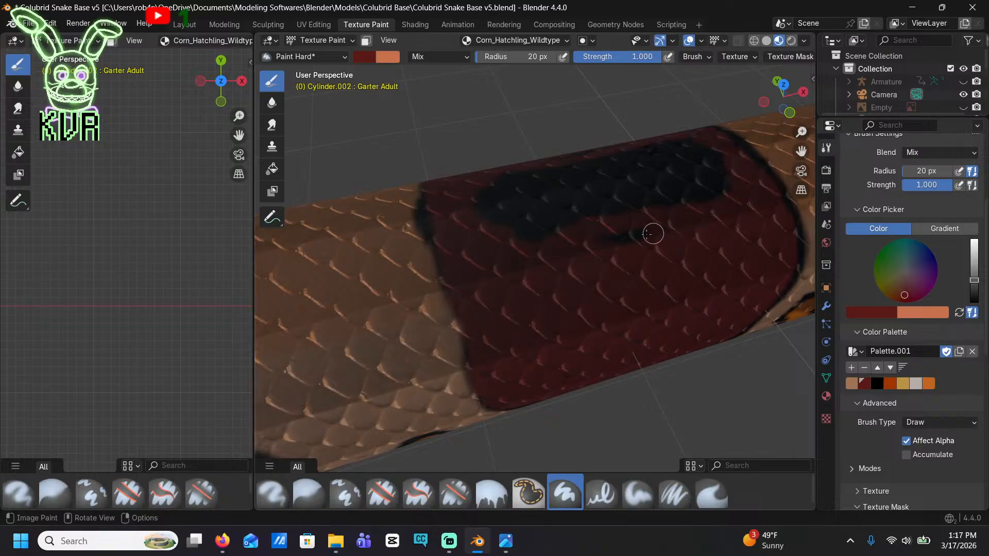
pyautogui.moveTo(653, 234); pyautogui.dragTo(517, 244)
pyautogui.moveTo(477, 216)
pyautogui.mouseDown()
pyautogui.moveTo(719, 172)
pyautogui.moveTo(670, 201)
pyautogui.moveTo(523, 218)
pyautogui.mouseUp()
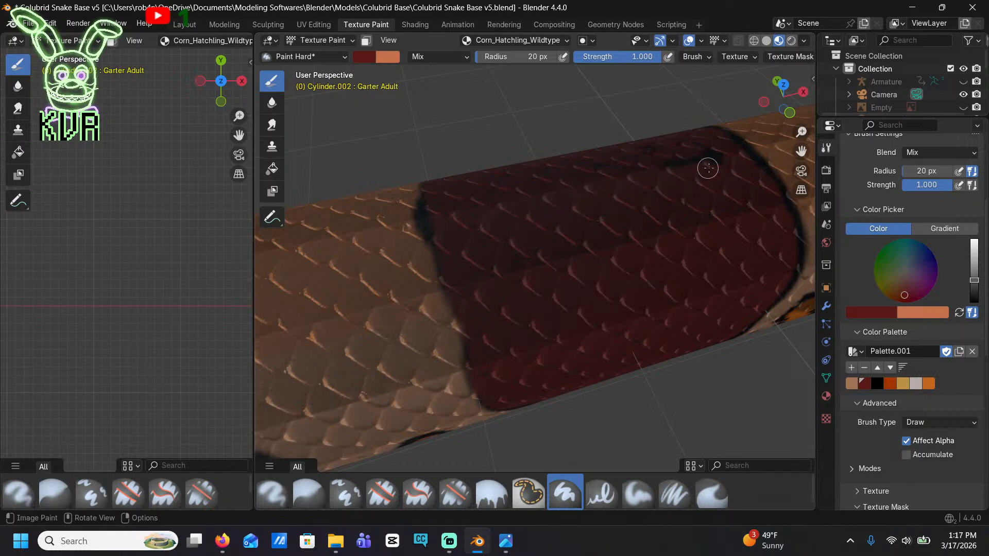
# Trace a dark red band just inside the edge of the next black saddle's flank, leaving a thin black border
pyautogui.moveTo(691, 199)
pyautogui.mouseDown(button='middle')
pyautogui.moveTo(567, 237)
pyautogui.moveTo(603, 313)
pyautogui.mouseUp(button='middle')
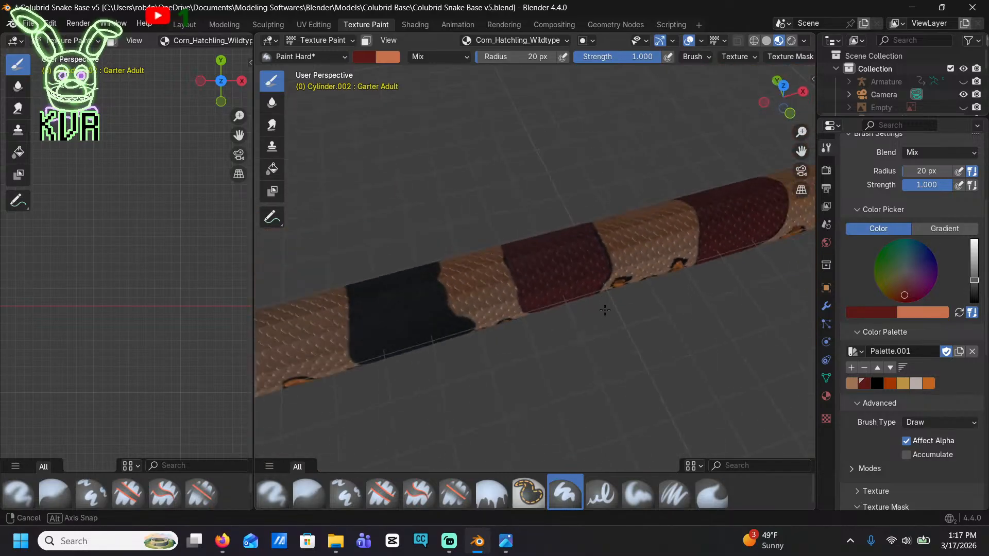
pyautogui.scroll(-6, 604, 314)
pyautogui.scroll(10, 441, 304)
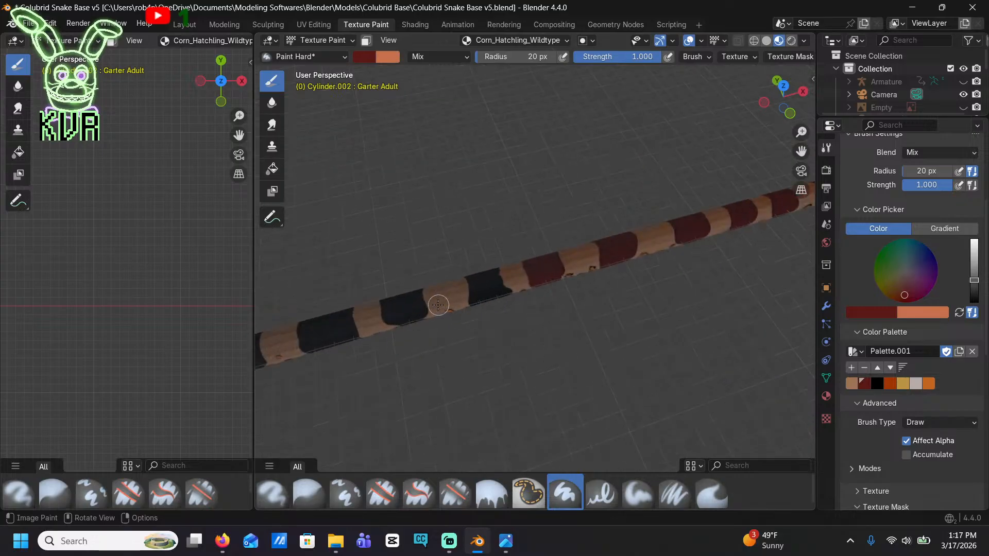
pyautogui.moveTo(438, 303); pyautogui.dragTo(533, 275, button='middle')
pyautogui.scroll(2, 534, 276)
pyautogui.scroll(2, 531, 275)
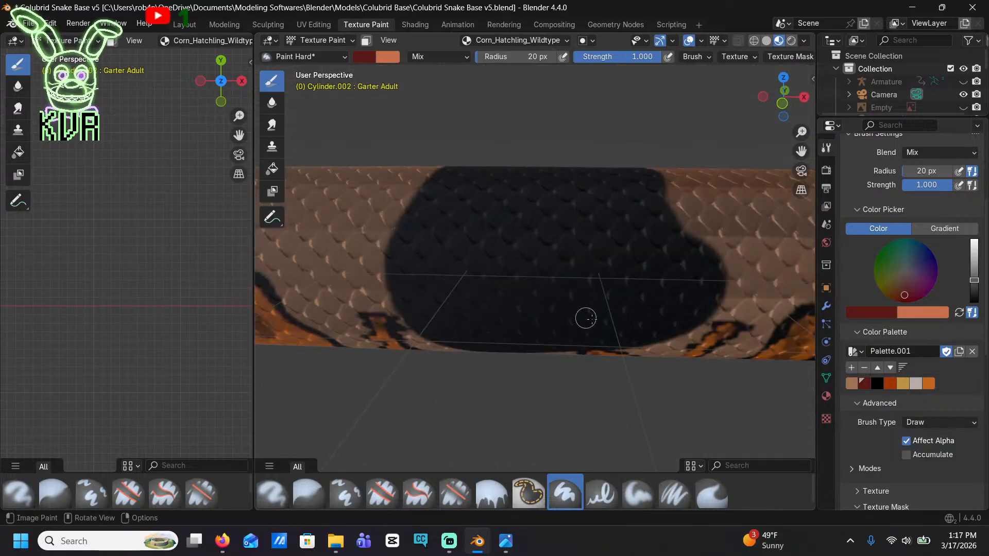
pyautogui.moveTo(616, 327)
pyautogui.mouseDown()
pyautogui.moveTo(465, 338)
pyautogui.moveTo(405, 291)
pyautogui.moveTo(410, 227)
pyautogui.mouseUp()
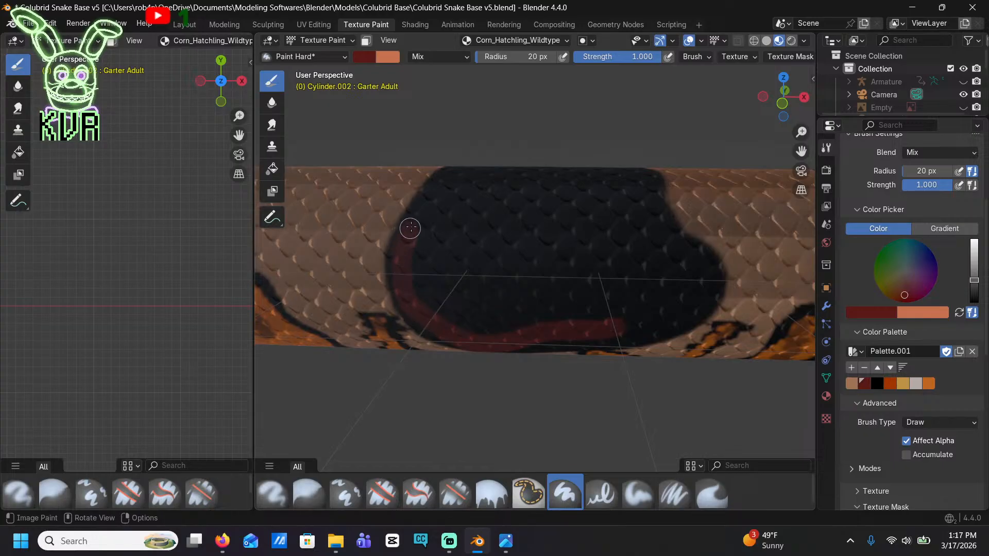
pyautogui.moveTo(457, 168); pyautogui.dragTo(450, 193)
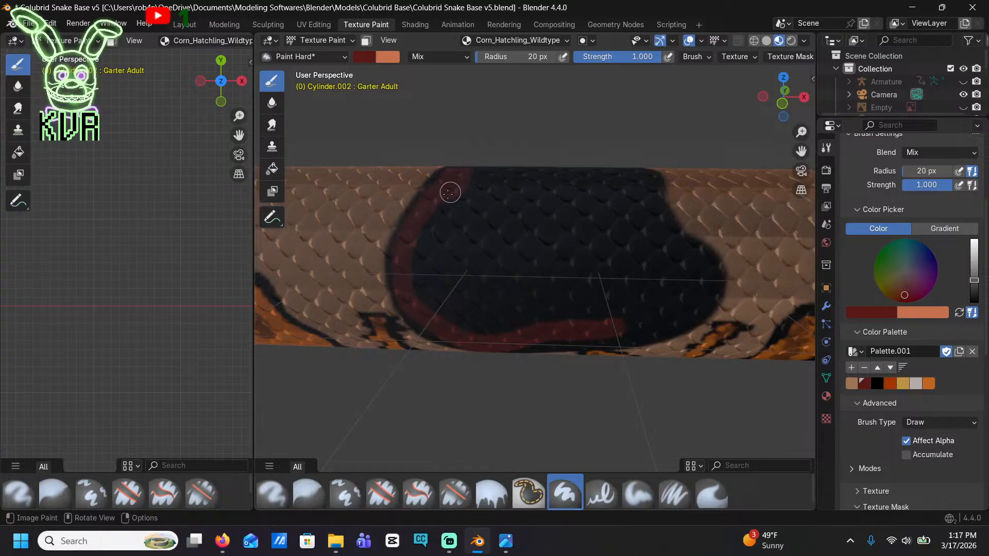
pyautogui.moveTo(410, 244)
pyautogui.mouseDown()
pyautogui.moveTo(465, 322)
pyautogui.moveTo(565, 329)
pyautogui.moveTo(506, 338)
pyautogui.moveTo(671, 320)
pyautogui.moveTo(706, 291)
pyautogui.moveTo(693, 257)
pyautogui.moveTo(664, 227)
pyautogui.moveTo(650, 183)
pyautogui.moveTo(517, 170)
pyautogui.moveTo(497, 172)
pyautogui.moveTo(612, 174)
pyautogui.moveTo(688, 280)
pyautogui.moveTo(687, 300)
pyautogui.moveTo(605, 327)
pyautogui.moveTo(675, 293)
pyautogui.moveTo(576, 312)
pyautogui.moveTo(453, 307)
pyautogui.mouseUp()
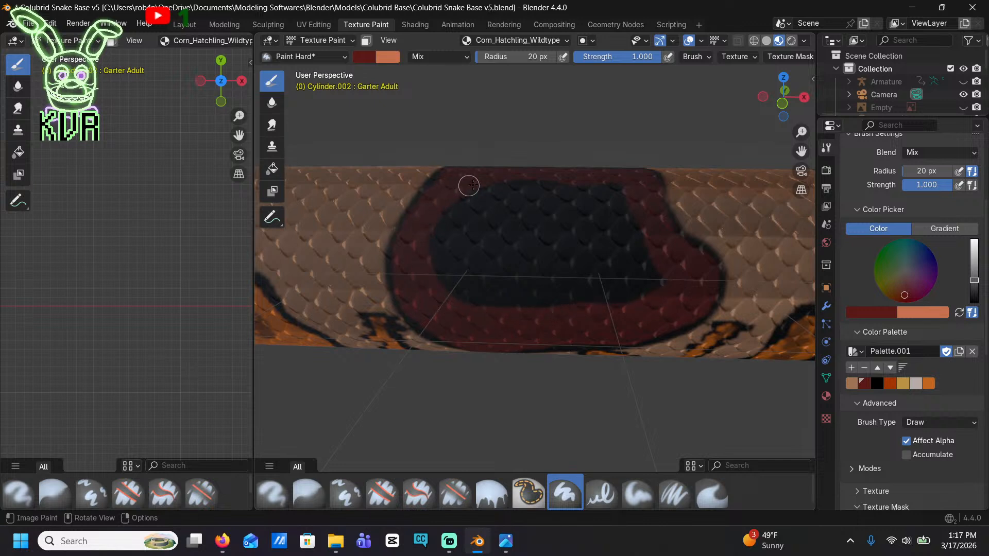
# Fill the traced saddle's black centre and the leftover black strip along its back with dark red
pyautogui.moveTo(469, 186)
pyautogui.mouseDown()
pyautogui.moveTo(570, 183)
pyautogui.moveTo(636, 216)
pyautogui.moveTo(653, 280)
pyautogui.moveTo(600, 304)
pyautogui.moveTo(461, 300)
pyautogui.moveTo(439, 250)
pyautogui.moveTo(456, 201)
pyautogui.moveTo(576, 203)
pyautogui.moveTo(626, 230)
pyautogui.moveTo(628, 278)
pyautogui.moveTo(452, 288)
pyautogui.mouseUp()
pyautogui.moveTo(441, 231)
pyautogui.mouseDown()
pyautogui.moveTo(569, 211)
pyautogui.moveTo(625, 258)
pyautogui.moveTo(510, 297)
pyautogui.mouseUp()
pyautogui.moveTo(457, 264)
pyautogui.mouseDown()
pyautogui.moveTo(466, 205)
pyautogui.moveTo(592, 230)
pyautogui.moveTo(607, 256)
pyautogui.moveTo(521, 273)
pyautogui.moveTo(474, 244)
pyautogui.moveTo(598, 240)
pyautogui.moveTo(465, 262)
pyautogui.mouseUp()
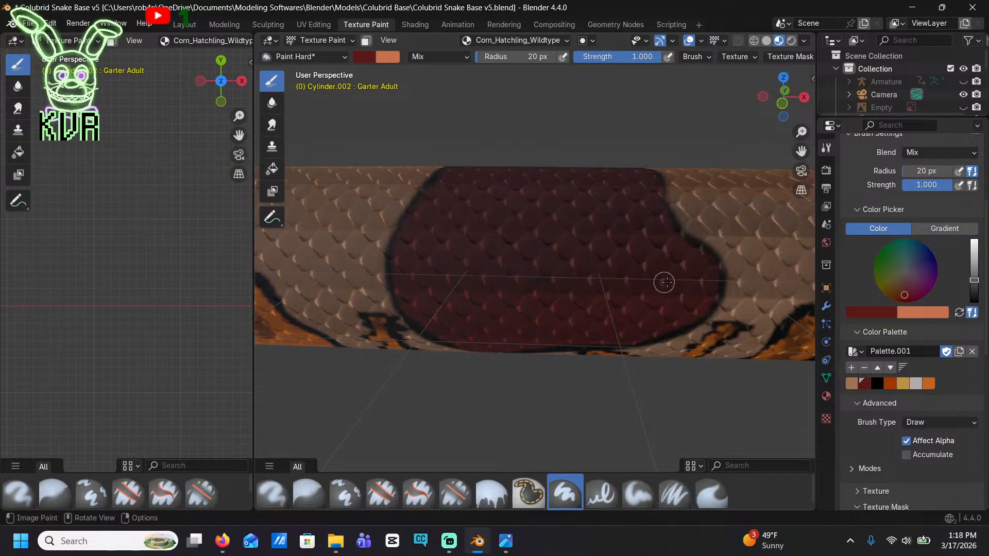
pyautogui.moveTo(610, 227); pyautogui.dragTo(639, 243, button='middle')
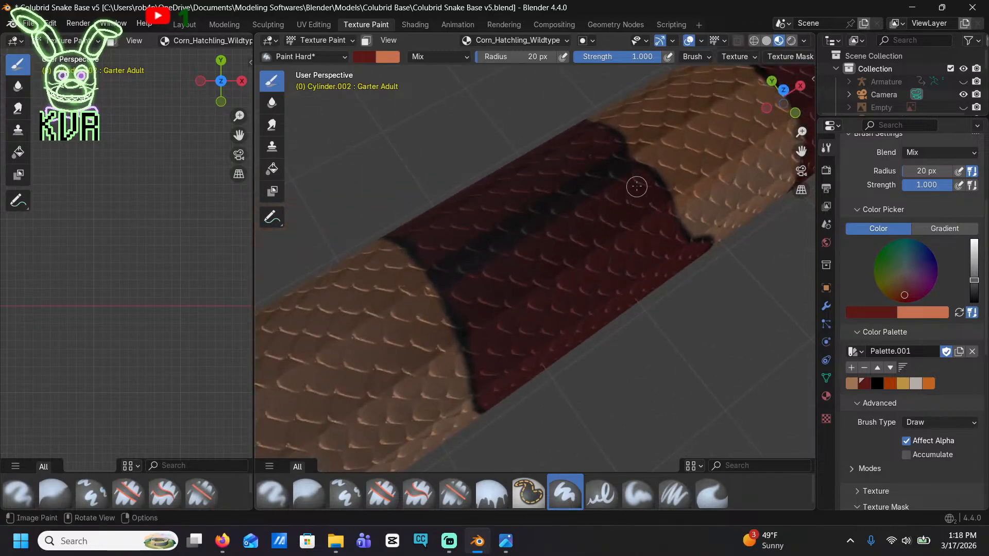
pyautogui.moveTo(608, 171); pyautogui.dragTo(505, 245)
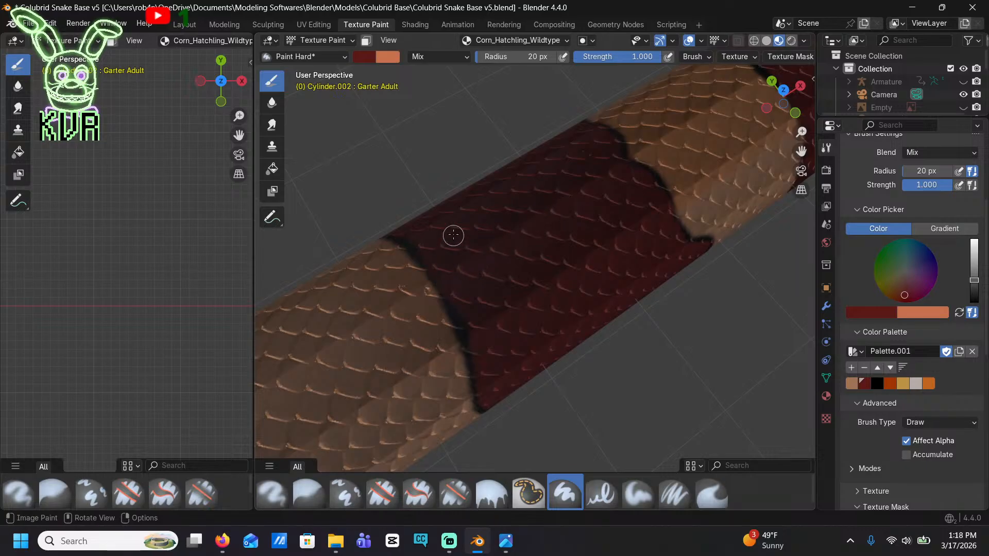
# Trace the inner edge of the next, downward-tapering black saddle with dark red inside a thin black border, and save the file
pyautogui.scroll(-5, 495, 236)
pyautogui.moveTo(505, 237)
pyautogui.mouseDown(button='middle')
pyautogui.moveTo(592, 247)
pyautogui.moveTo(671, 239)
pyautogui.moveTo(624, 270)
pyautogui.moveTo(566, 247)
pyautogui.moveTo(464, 257)
pyautogui.moveTo(364, 232)
pyautogui.mouseUp(button='middle')
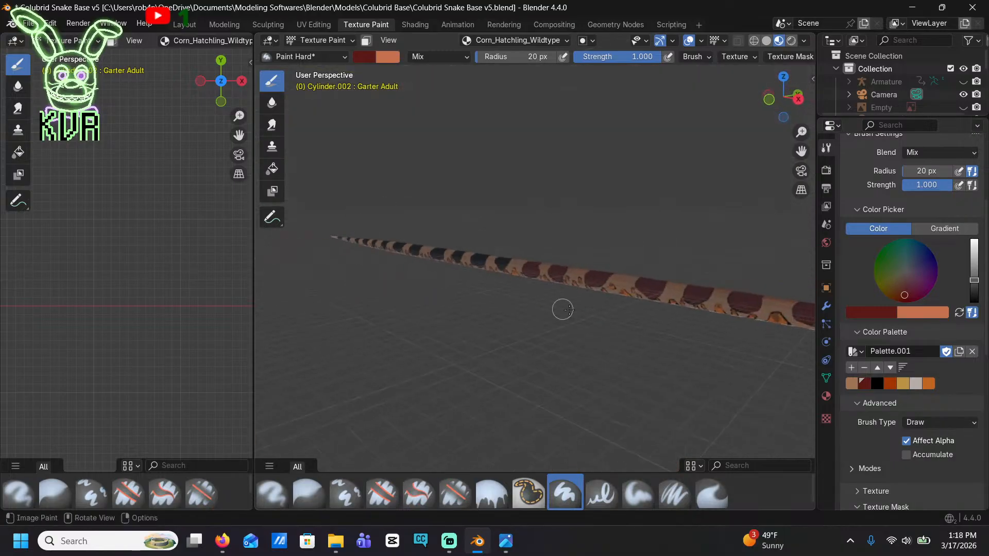
pyautogui.moveTo(563, 309); pyautogui.dragTo(611, 279, button='middle')
pyautogui.keyDown('shift'); pyautogui.moveTo(351, 278); pyautogui.dragTo(564, 329, button='middle'); pyautogui.keyUp('shift')
pyautogui.scroll(8, 565, 335)
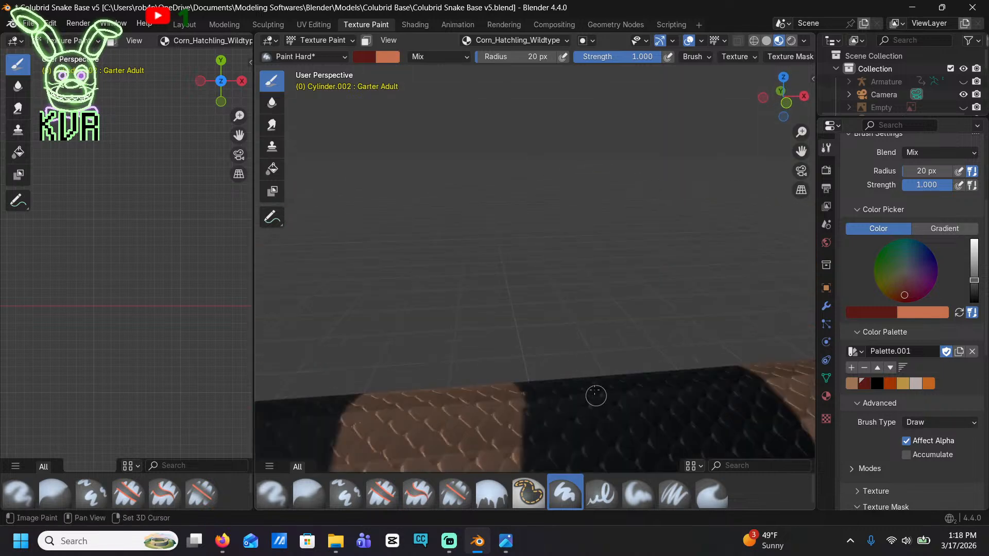
pyautogui.keyDown('shift'); pyautogui.moveTo(595, 396); pyautogui.dragTo(522, 320, button='middle'); pyautogui.keyUp('shift')
pyautogui.moveTo(509, 303)
pyautogui.mouseDown()
pyautogui.moveTo(562, 296)
pyautogui.moveTo(650, 232)
pyautogui.moveTo(659, 201)
pyautogui.moveTo(648, 170)
pyautogui.mouseUp()
pyautogui.moveTo(530, 146); pyautogui.dragTo(394, 157)
pyautogui.moveTo(384, 200)
pyautogui.mouseDown()
pyautogui.moveTo(400, 225)
pyautogui.moveTo(510, 309)
pyautogui.mouseUp()
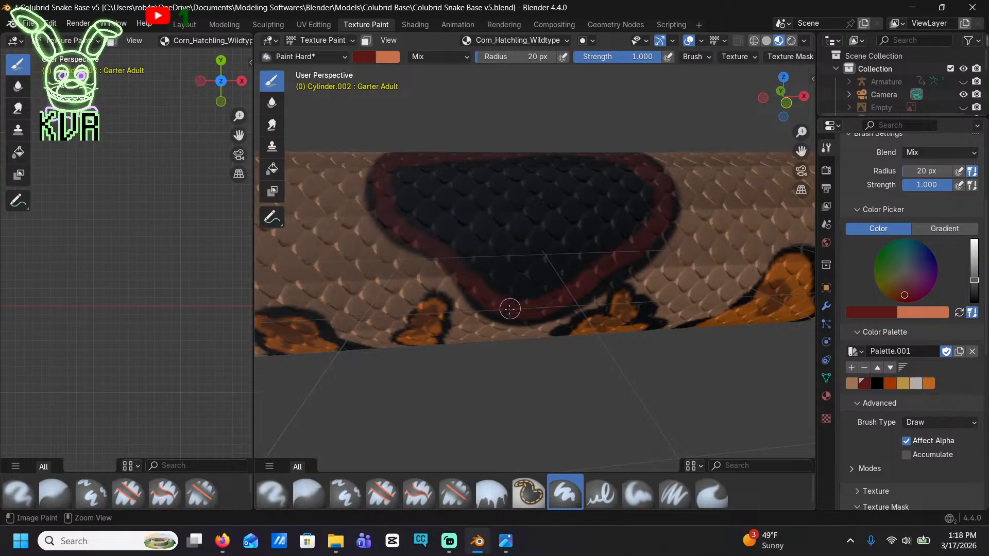
pyautogui.hotkey('ctrl', 's')
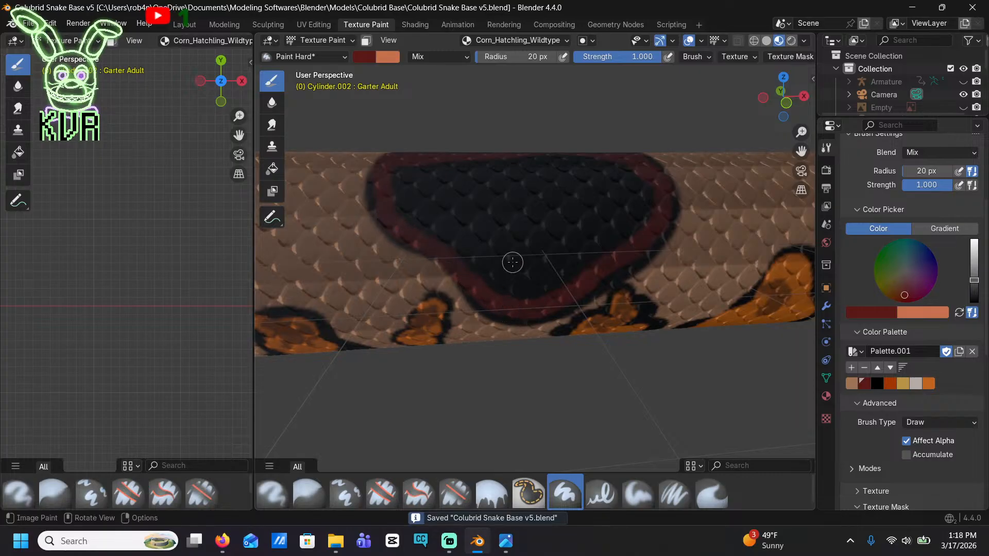
# Fill the black centre of the tapering saddle with solid dark red, covering its flank and back up to the outline
pyautogui.moveTo(543, 263)
pyautogui.mouseDown()
pyautogui.moveTo(508, 289)
pyautogui.moveTo(397, 194)
pyautogui.moveTo(444, 173)
pyautogui.moveTo(540, 157)
pyautogui.mouseUp()
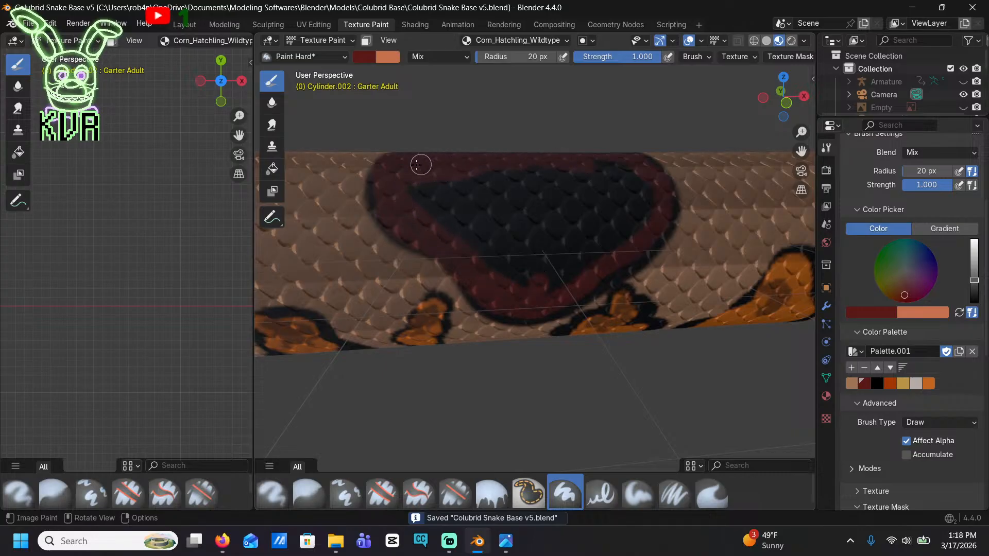
pyautogui.moveTo(414, 189)
pyautogui.mouseDown()
pyautogui.moveTo(505, 187)
pyautogui.moveTo(609, 168)
pyautogui.mouseUp()
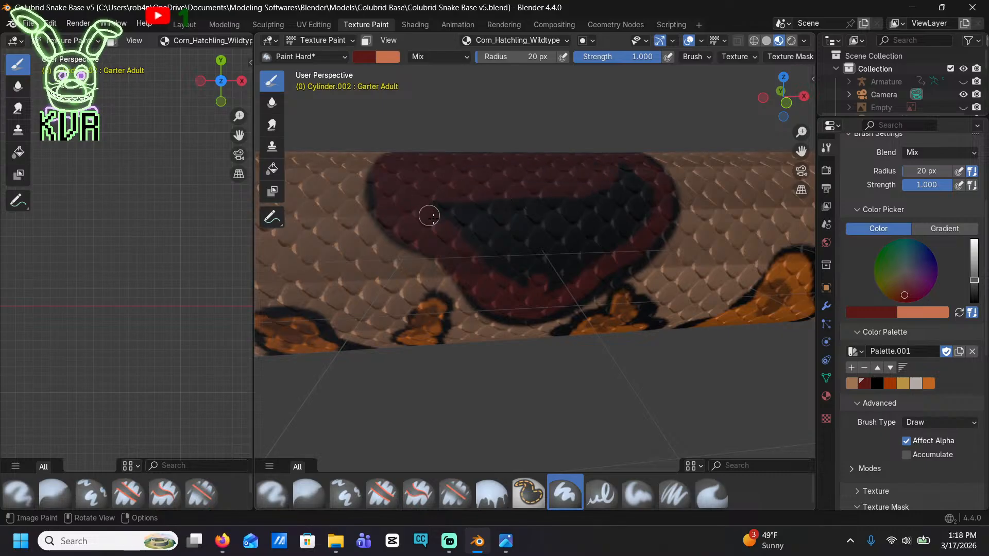
pyautogui.moveTo(496, 279)
pyautogui.mouseDown()
pyautogui.moveTo(567, 265)
pyautogui.moveTo(649, 216)
pyautogui.mouseUp()
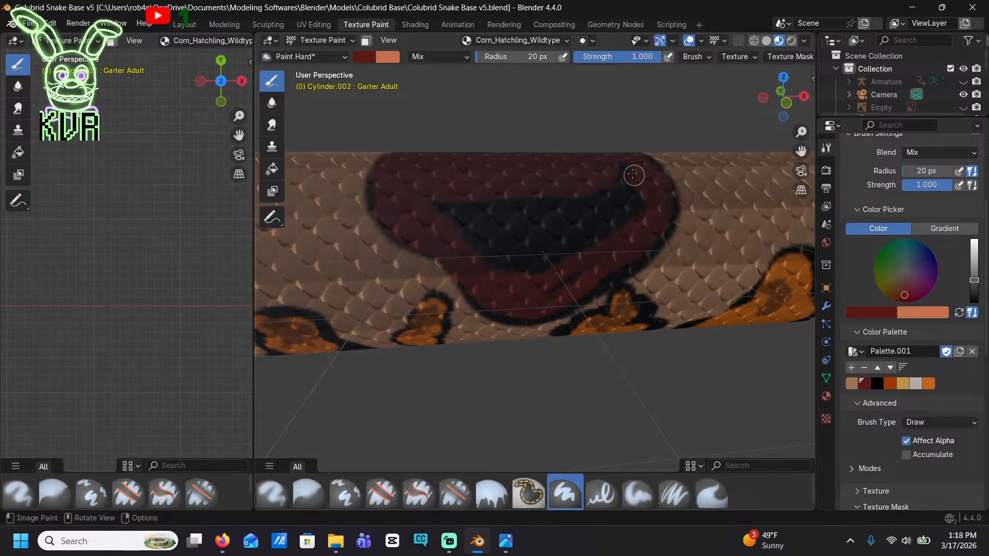
pyautogui.moveTo(523, 274)
pyautogui.mouseDown()
pyautogui.moveTo(457, 214)
pyautogui.moveTo(614, 191)
pyautogui.mouseUp()
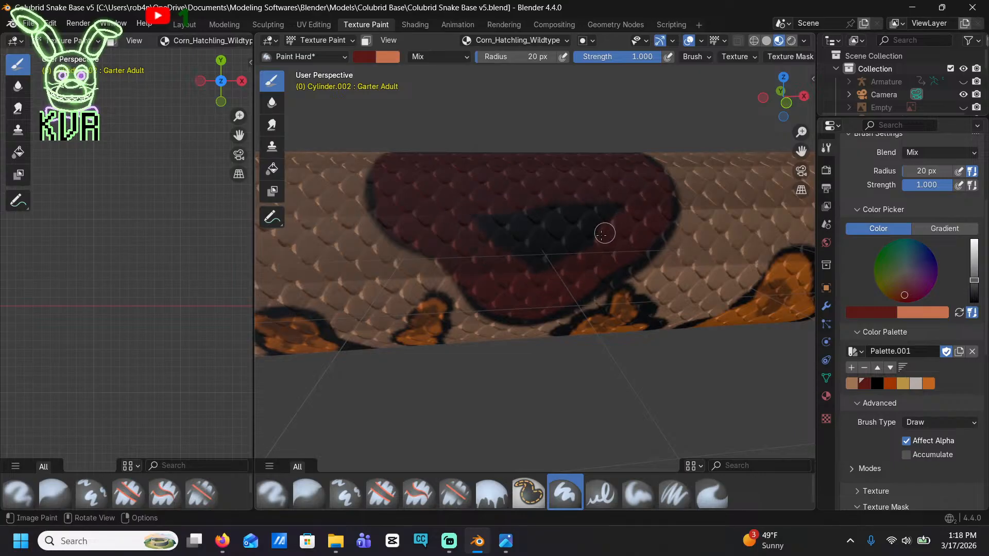
pyautogui.moveTo(604, 234)
pyautogui.mouseDown()
pyautogui.moveTo(532, 262)
pyautogui.moveTo(499, 214)
pyautogui.moveTo(617, 205)
pyautogui.moveTo(575, 233)
pyautogui.moveTo(505, 223)
pyautogui.moveTo(576, 223)
pyautogui.mouseUp()
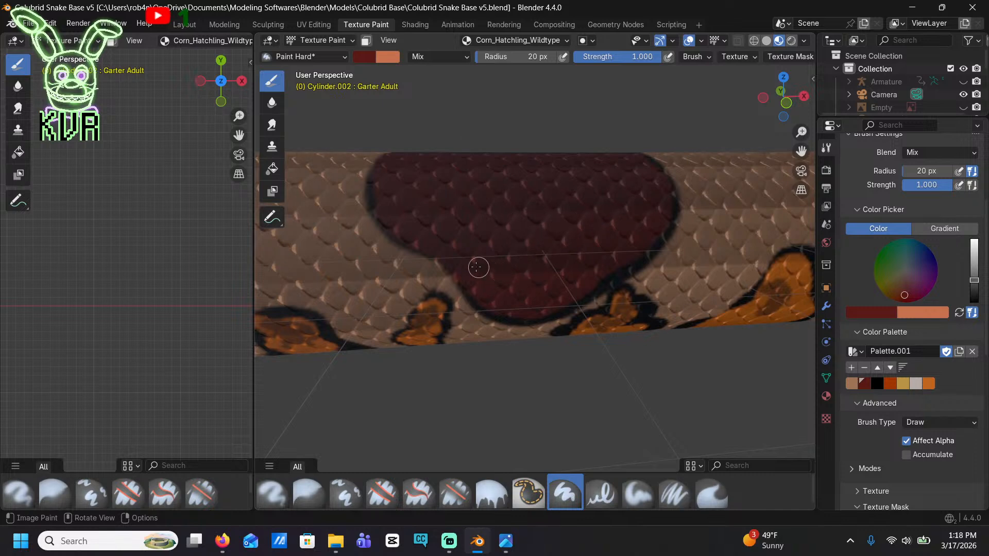
pyautogui.moveTo(430, 155); pyautogui.dragTo(592, 386, button='middle')
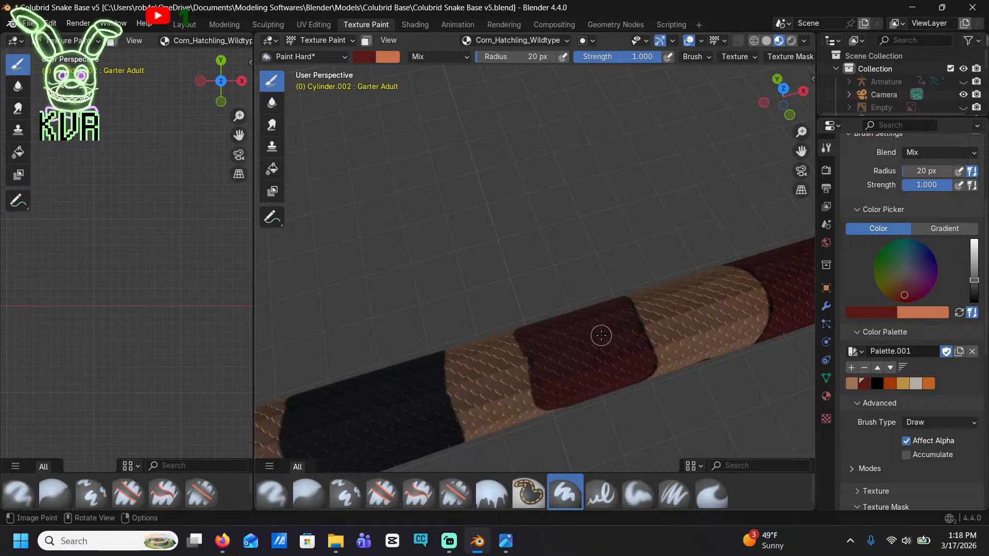
# Paint a dark red patch on the next long black saddle's flank and trace its tailward and lower edges inside a black border
pyautogui.scroll(-4, 595, 335)
pyautogui.keyDown('shift'); pyautogui.moveTo(516, 383); pyautogui.dragTo(591, 329, button='middle'); pyautogui.keyUp('shift')
pyautogui.scroll(4, 545, 307)
pyautogui.moveTo(492, 293); pyautogui.dragTo(489, 260, button='middle')
pyautogui.keyDown('shift'); pyautogui.moveTo(489, 260); pyautogui.dragTo(475, 276, button='middle'); pyautogui.keyUp('shift')
pyautogui.scroll(5, 435, 254)
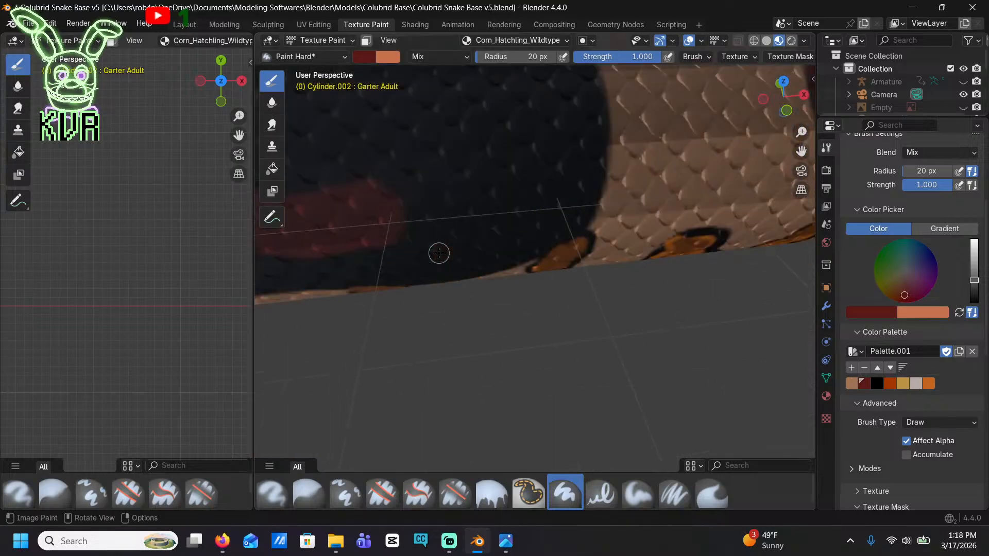
pyautogui.scroll(-8, 502, 300)
pyautogui.scroll(8, 503, 301)
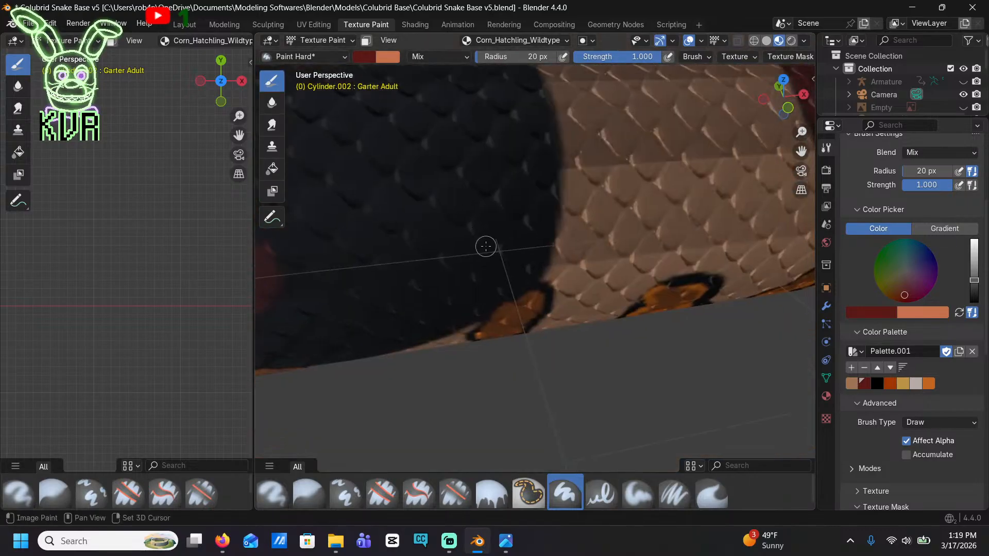
pyautogui.moveTo(485, 246); pyautogui.dragTo(629, 289, button='middle')
pyautogui.moveTo(724, 287)
pyautogui.mouseDown()
pyautogui.moveTo(396, 245)
pyautogui.moveTo(348, 161)
pyautogui.moveTo(353, 122)
pyautogui.moveTo(375, 139)
pyautogui.moveTo(435, 133)
pyautogui.mouseUp()
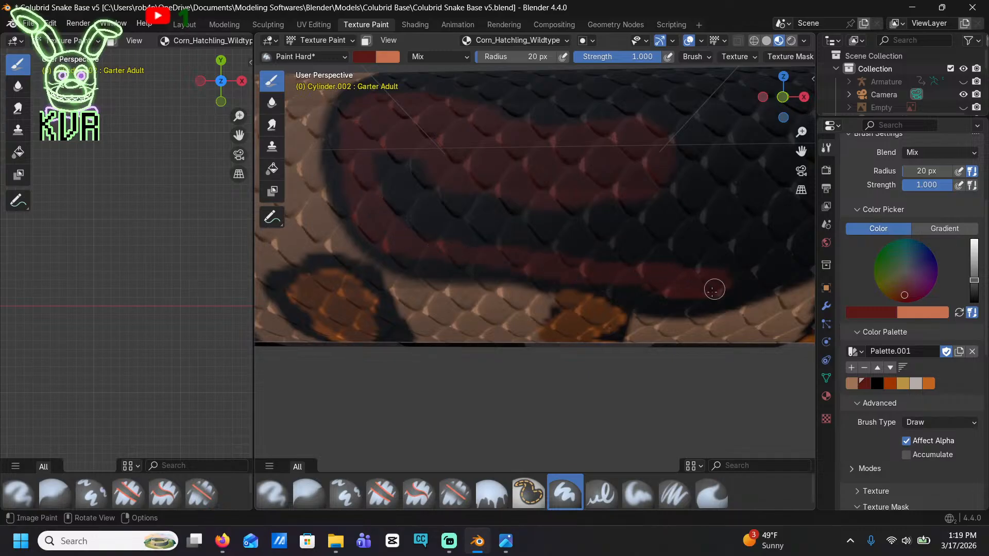
pyautogui.moveTo(713, 290)
pyautogui.mouseDown()
pyautogui.moveTo(666, 300)
pyautogui.moveTo(447, 263)
pyautogui.mouseUp()
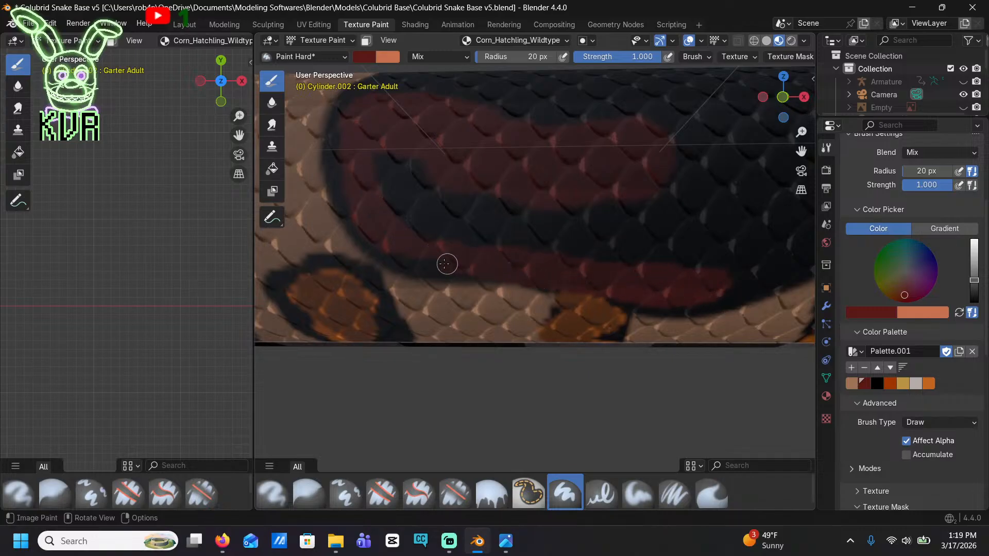
# Fill the rest of the long saddle's black flank with dark red, preserving the thin black outline above the orange spots
pyautogui.moveTo(376, 156); pyautogui.dragTo(479, 236)
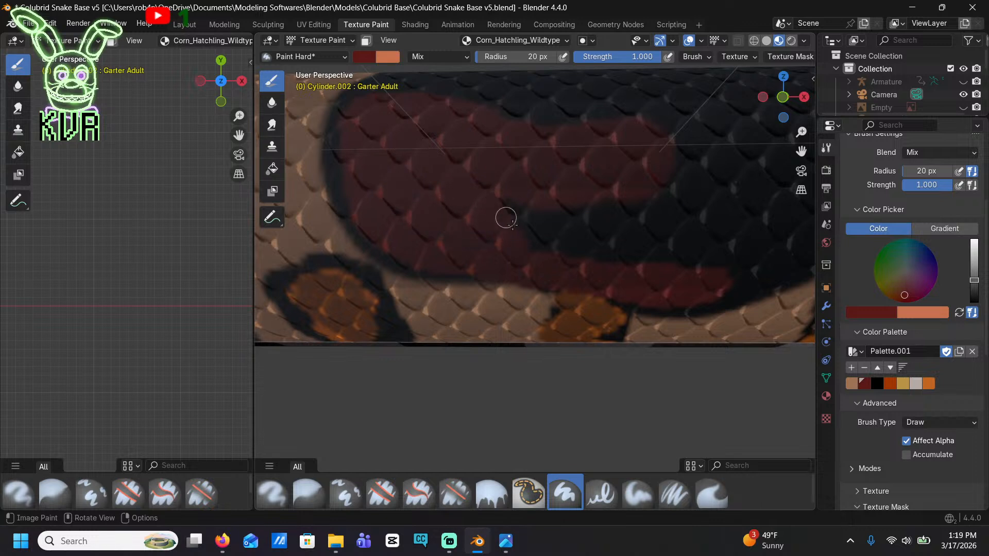
pyautogui.moveTo(660, 265); pyautogui.dragTo(505, 201)
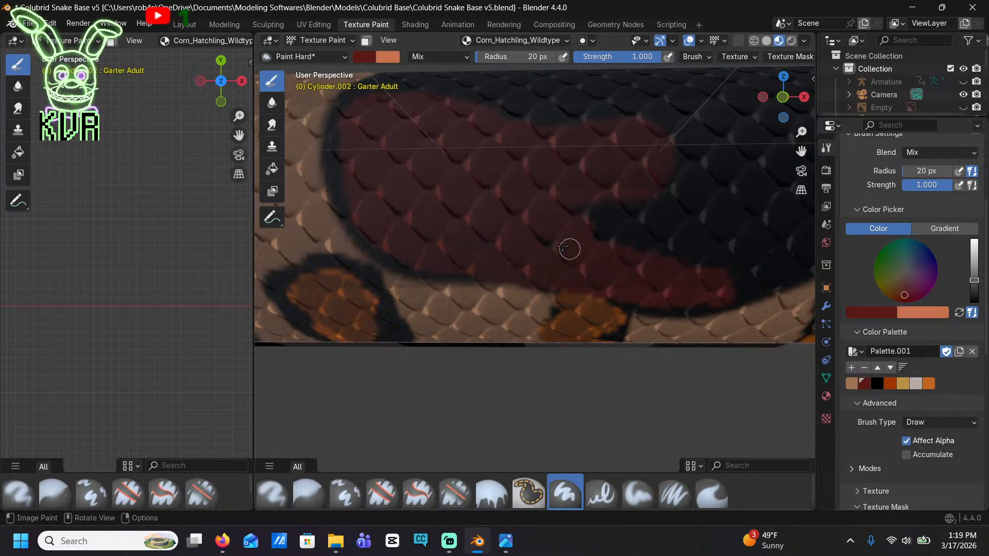
pyautogui.scroll(-3, 498, 214)
pyautogui.moveTo(685, 188); pyautogui.dragTo(534, 170)
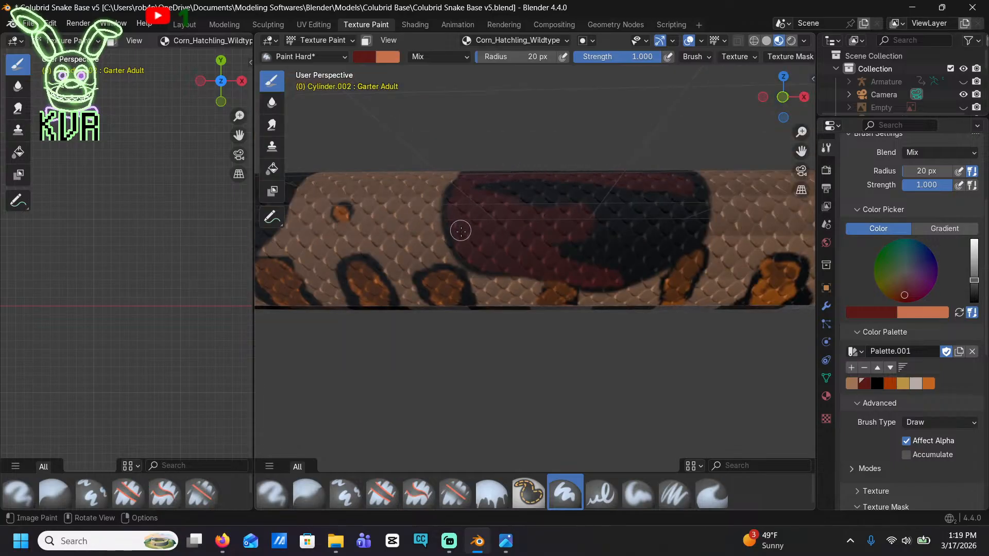
pyautogui.moveTo(460, 231)
pyautogui.mouseDown()
pyautogui.moveTo(514, 196)
pyautogui.moveTo(647, 197)
pyautogui.mouseUp()
pyautogui.moveTo(672, 173)
pyautogui.mouseDown()
pyautogui.moveTo(693, 185)
pyautogui.moveTo(693, 214)
pyautogui.moveTo(685, 236)
pyautogui.moveTo(652, 259)
pyautogui.moveTo(625, 272)
pyautogui.moveTo(545, 232)
pyautogui.mouseUp()
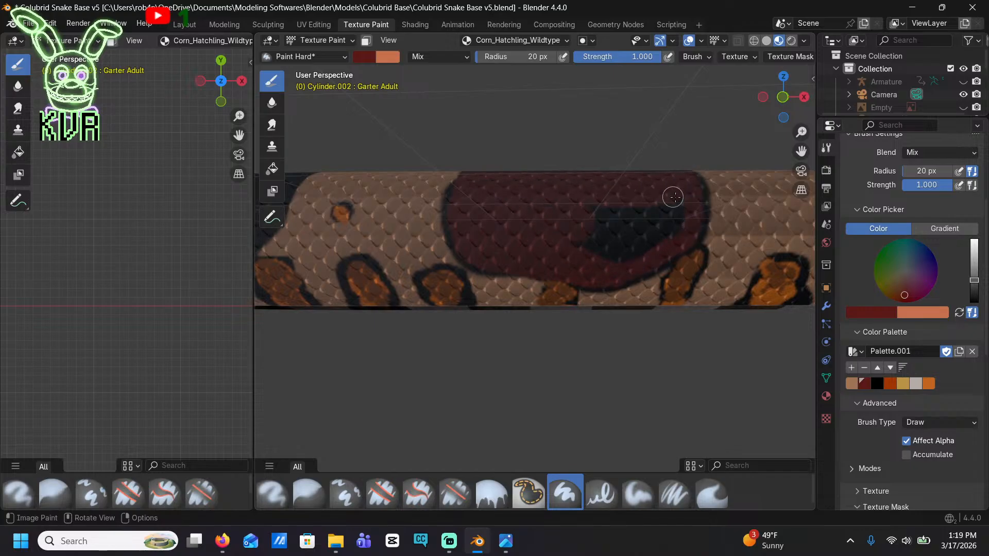
pyautogui.moveTo(680, 218)
pyautogui.mouseDown()
pyautogui.moveTo(640, 242)
pyautogui.moveTo(573, 243)
pyautogui.moveTo(620, 205)
pyautogui.moveTo(642, 224)
pyautogui.moveTo(550, 219)
pyautogui.mouseUp()
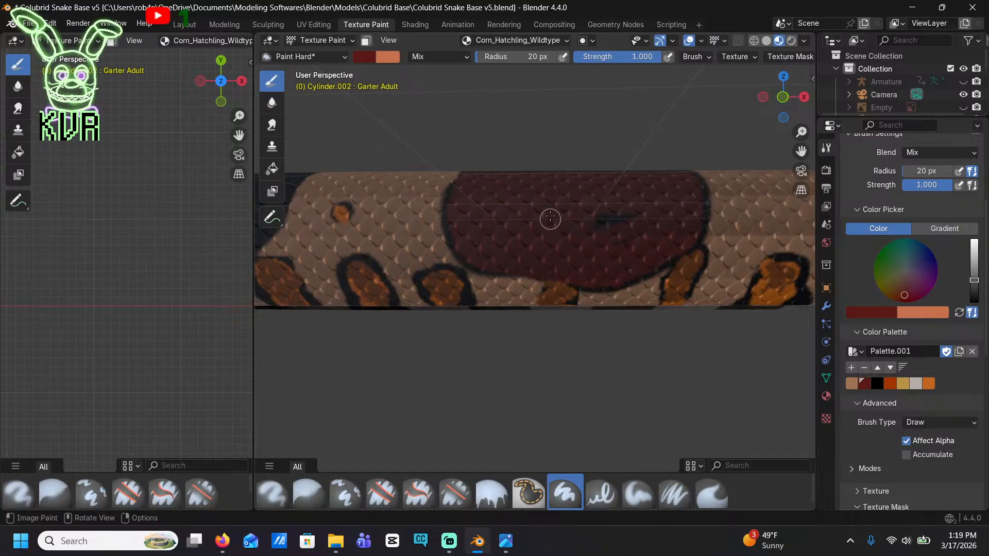
# Paint the remaining black strip along the back of the long saddle dark red up to its outline
pyautogui.moveTo(555, 168); pyautogui.dragTo(613, 241, button='middle')
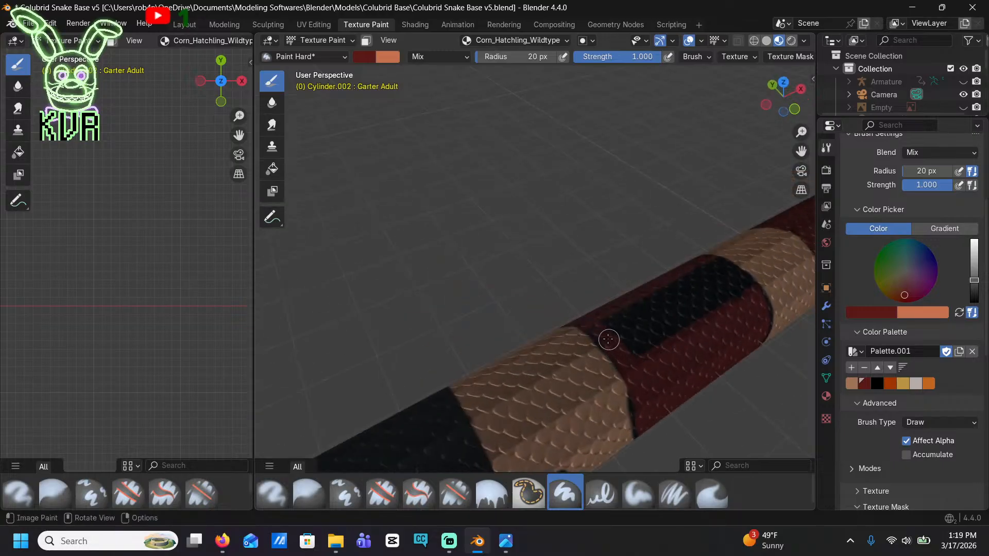
pyautogui.moveTo(608, 340)
pyautogui.mouseDown()
pyautogui.moveTo(660, 294)
pyautogui.moveTo(720, 268)
pyautogui.mouseUp()
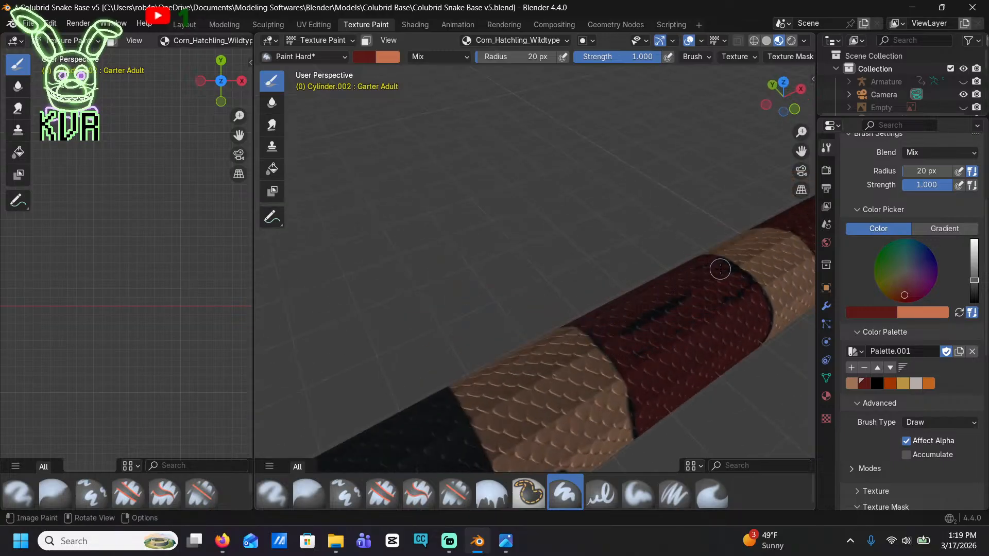
pyautogui.moveTo(680, 312); pyautogui.dragTo(633, 350)
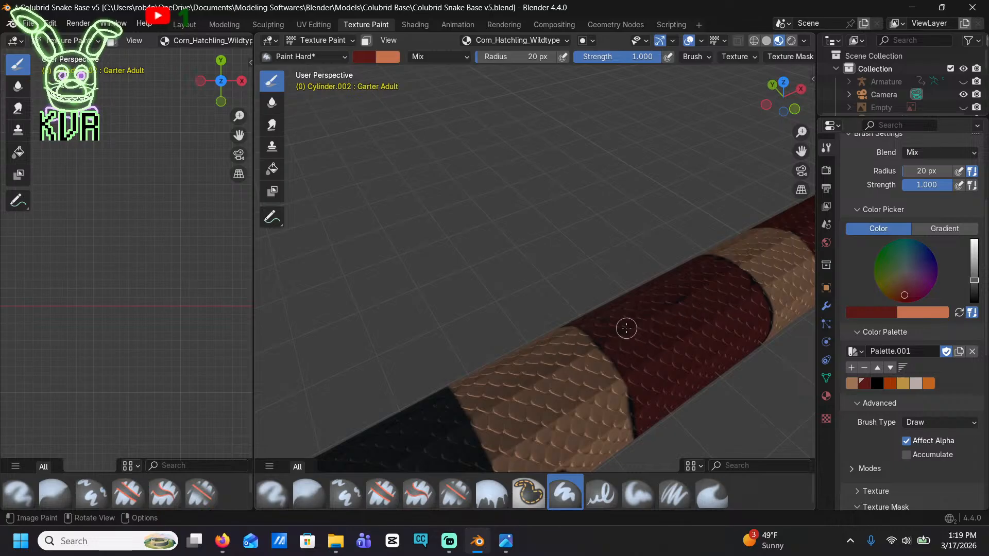
# Trace a dark red band just inside the edges of the next black saddle with a sloping lower edge, keeping a thin black outline
pyautogui.moveTo(663, 371)
pyautogui.mouseDown(button='middle')
pyautogui.moveTo(580, 280)
pyautogui.moveTo(584, 267)
pyautogui.moveTo(675, 306)
pyautogui.moveTo(653, 324)
pyautogui.mouseUp(button='middle')
pyautogui.moveTo(620, 268); pyautogui.dragTo(556, 223, button='middle')
pyautogui.moveTo(412, 220)
pyautogui.keyDown('shift'); pyautogui.mouseDown(button='middle')
pyautogui.moveTo(582, 224)
pyautogui.moveTo(580, 315)
pyautogui.mouseUp(button='middle'); pyautogui.keyUp('shift')
pyautogui.moveTo(606, 339)
pyautogui.mouseDown()
pyautogui.moveTo(536, 325)
pyautogui.moveTo(512, 304)
pyautogui.mouseUp()
pyautogui.moveTo(481, 254); pyautogui.dragTo(487, 229)
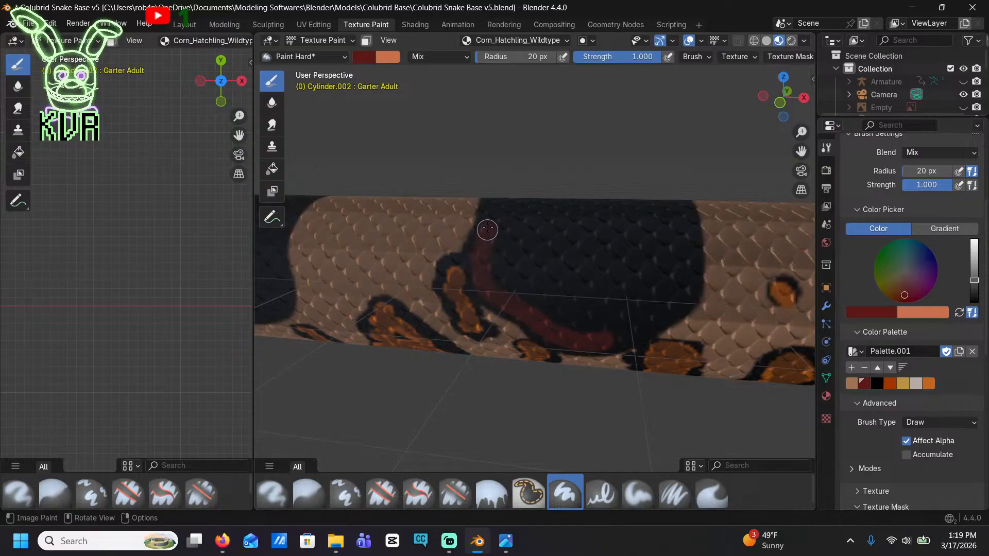
pyautogui.moveTo(539, 193)
pyautogui.mouseDown()
pyautogui.moveTo(658, 206)
pyautogui.moveTo(688, 230)
pyautogui.moveTo(683, 290)
pyautogui.moveTo(610, 337)
pyautogui.mouseUp()
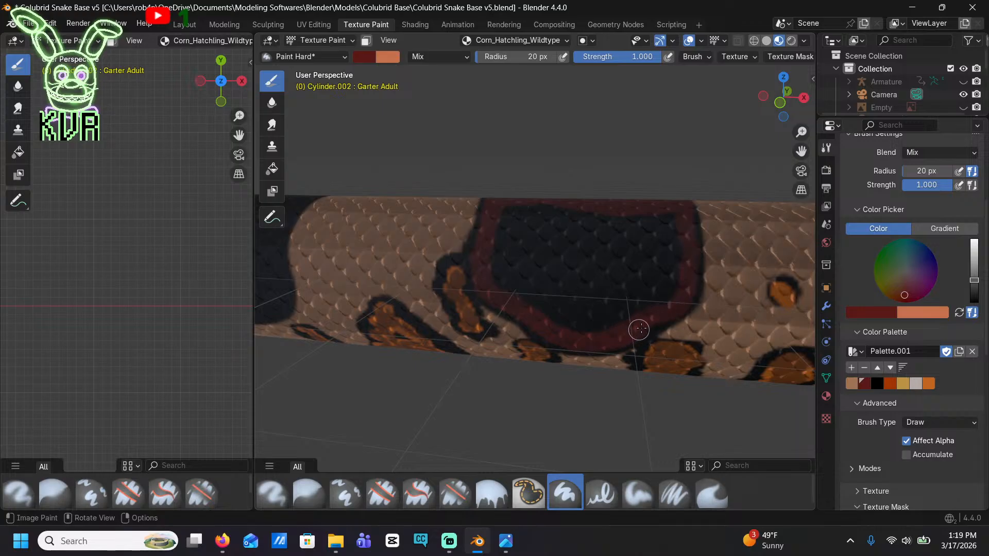
# Fill the black centre of the saddle with the sloping lower edge in solid dark red
pyautogui.moveTo(661, 302)
pyautogui.mouseDown()
pyautogui.moveTo(596, 326)
pyautogui.moveTo(523, 303)
pyautogui.moveTo(495, 249)
pyautogui.moveTo(539, 208)
pyautogui.moveTo(669, 218)
pyautogui.moveTo(666, 286)
pyautogui.mouseUp()
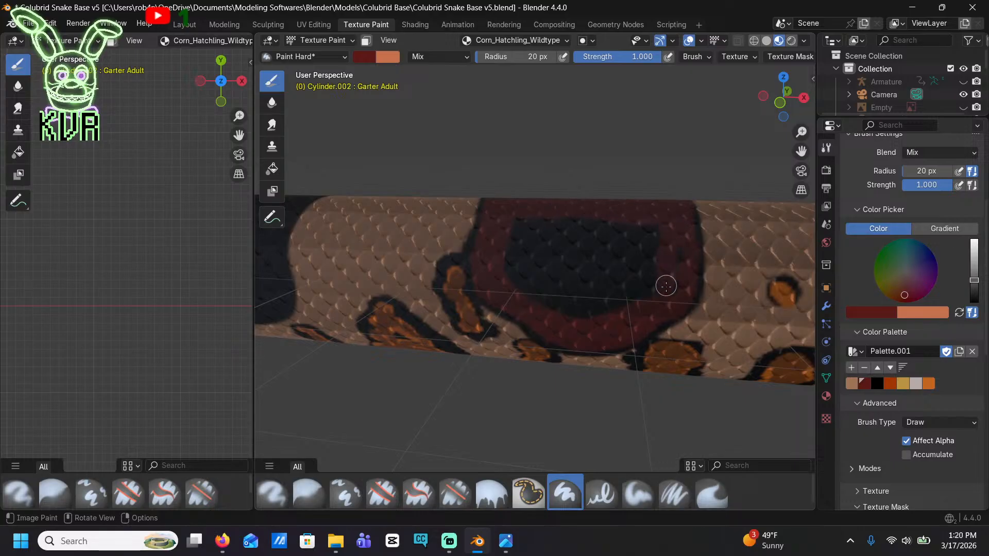
pyautogui.moveTo(624, 310)
pyautogui.mouseDown()
pyautogui.moveTo(552, 304)
pyautogui.moveTo(503, 245)
pyautogui.moveTo(566, 221)
pyautogui.moveTo(648, 232)
pyautogui.moveTo(644, 283)
pyautogui.moveTo(587, 301)
pyautogui.mouseUp()
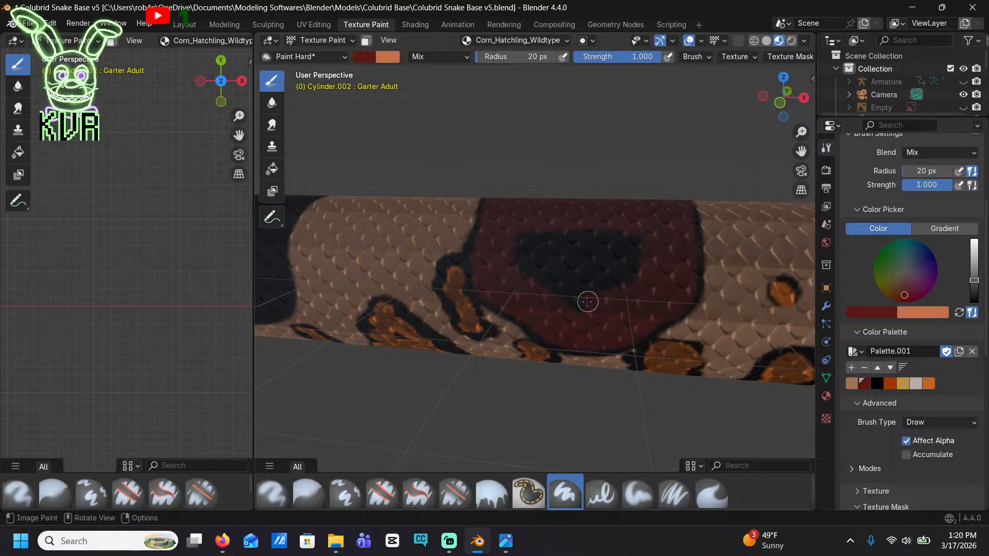
pyautogui.moveTo(526, 233); pyautogui.dragTo(635, 234)
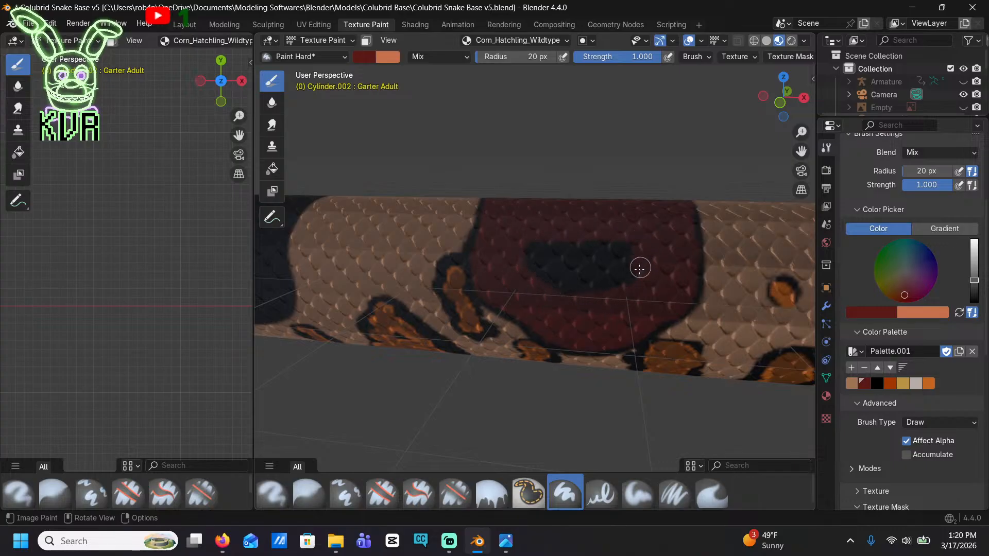
pyautogui.moveTo(640, 268)
pyautogui.mouseDown()
pyautogui.moveTo(583, 289)
pyautogui.moveTo(537, 247)
pyautogui.mouseUp()
pyautogui.moveTo(630, 240)
pyautogui.mouseDown()
pyautogui.moveTo(548, 263)
pyautogui.moveTo(536, 247)
pyautogui.moveTo(602, 259)
pyautogui.mouseUp()
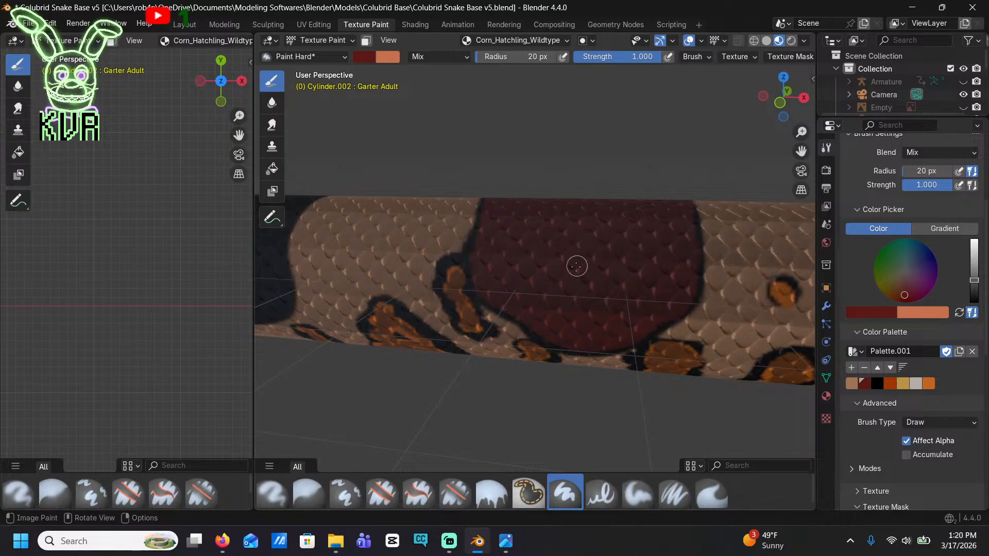
# Paint a dark red band along the lower edge and both ends of the next long, rounded black saddle, inside a thin black border
pyautogui.scroll(-4, 555, 240)
pyautogui.keyDown('shift'); pyautogui.moveTo(554, 239); pyautogui.dragTo(749, 247, button='middle'); pyautogui.keyUp('shift')
pyautogui.scroll(4, 556, 311)
pyautogui.moveTo(550, 319); pyautogui.dragTo(547, 300, button='middle')
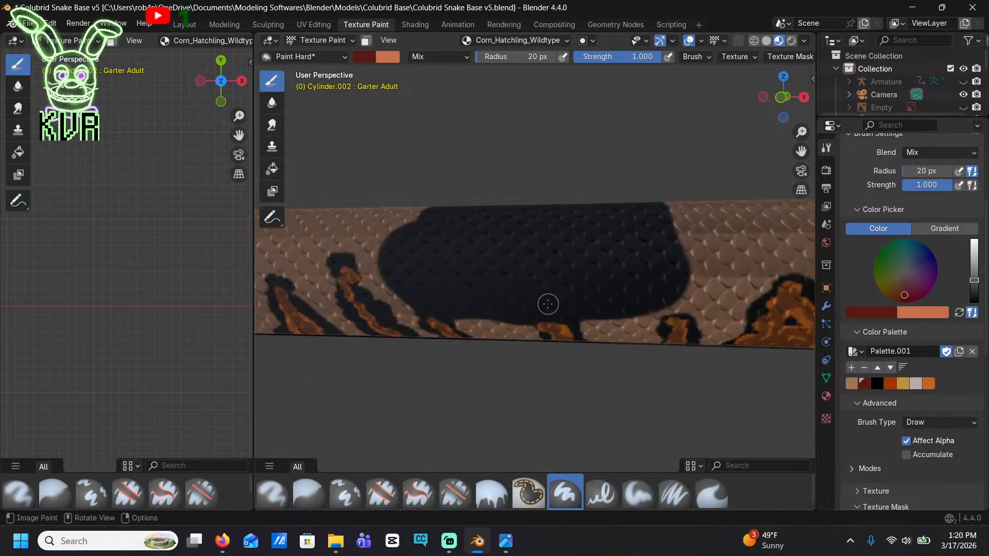
pyautogui.moveTo(548, 300)
pyautogui.mouseDown()
pyautogui.moveTo(597, 309)
pyautogui.moveTo(670, 287)
pyautogui.moveTo(661, 207)
pyautogui.moveTo(660, 273)
pyautogui.moveTo(580, 296)
pyautogui.moveTo(453, 306)
pyautogui.moveTo(391, 273)
pyautogui.mouseUp()
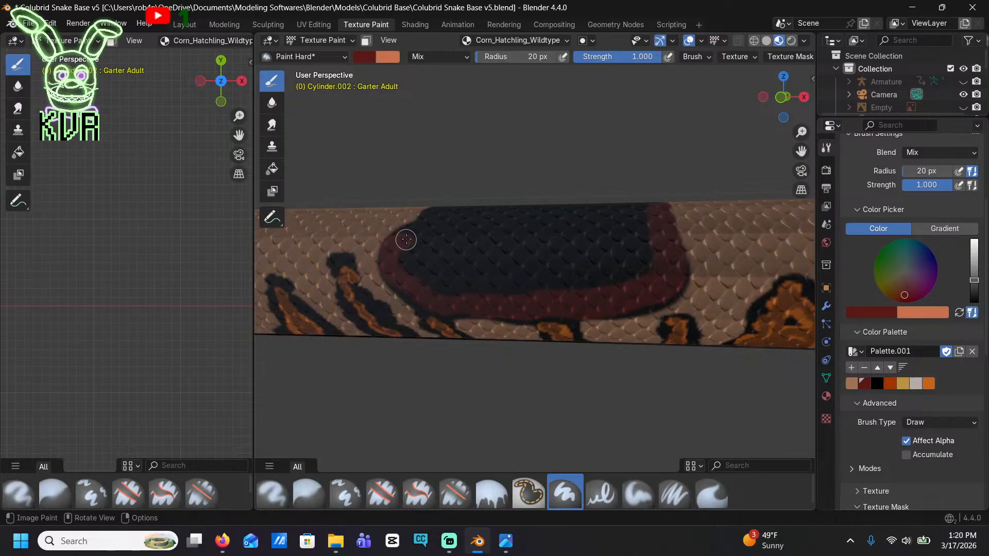
# Fill the long, rounded saddle's black flank and the remaining strip along its back with dark red
pyautogui.moveTo(419, 227)
pyautogui.mouseDown()
pyautogui.moveTo(448, 203)
pyautogui.moveTo(634, 208)
pyautogui.moveTo(609, 271)
pyautogui.moveTo(446, 294)
pyautogui.moveTo(402, 261)
pyautogui.moveTo(443, 218)
pyautogui.moveTo(639, 222)
pyautogui.moveTo(530, 236)
pyautogui.moveTo(466, 230)
pyautogui.moveTo(418, 255)
pyautogui.mouseUp()
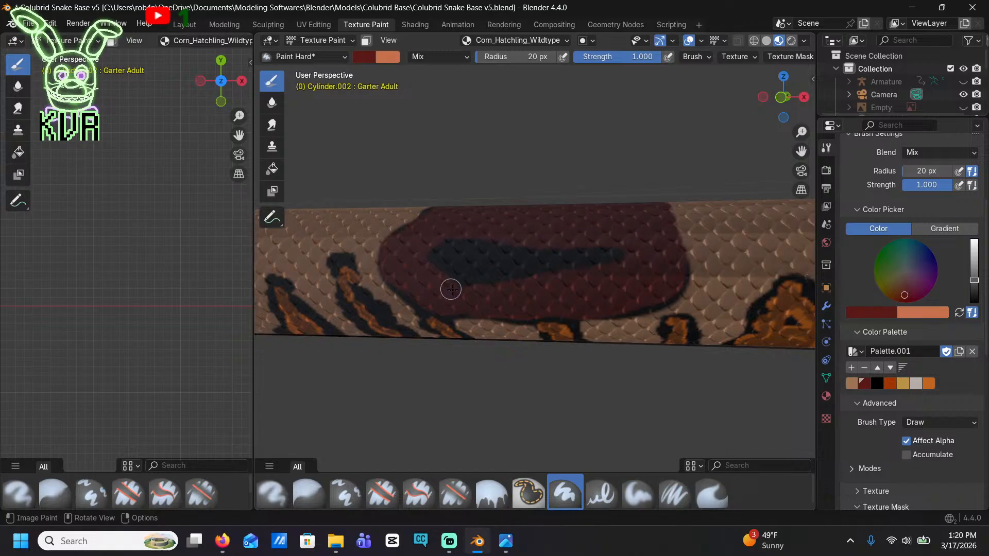
pyautogui.moveTo(625, 258); pyautogui.dragTo(541, 266)
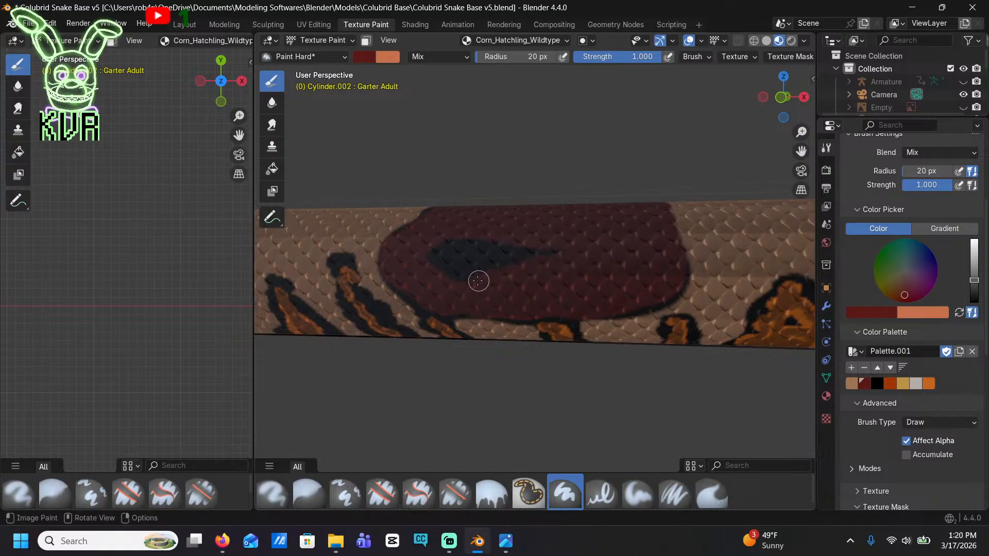
pyautogui.moveTo(450, 241)
pyautogui.mouseDown()
pyautogui.moveTo(525, 247)
pyautogui.moveTo(493, 264)
pyautogui.mouseUp()
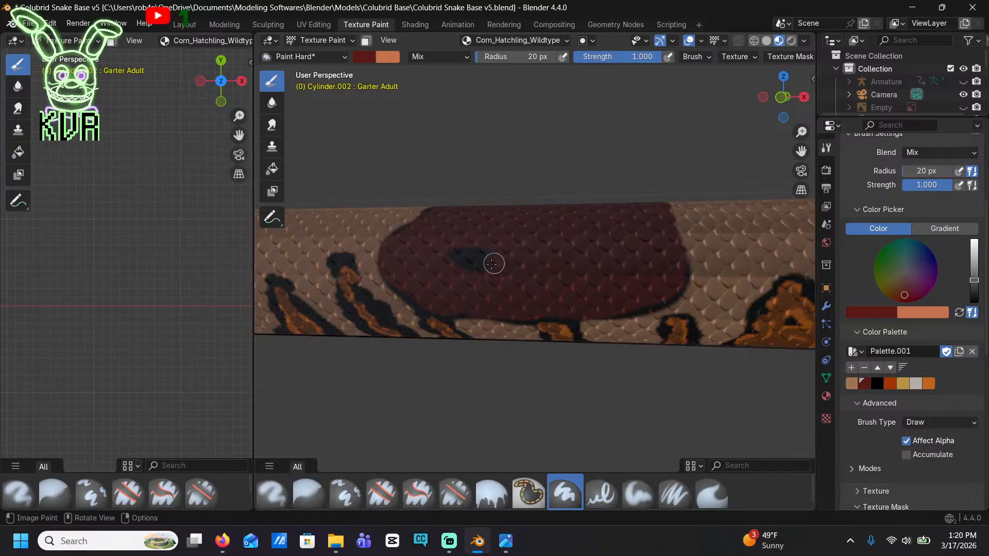
pyautogui.moveTo(475, 254); pyautogui.dragTo(520, 312, button='middle')
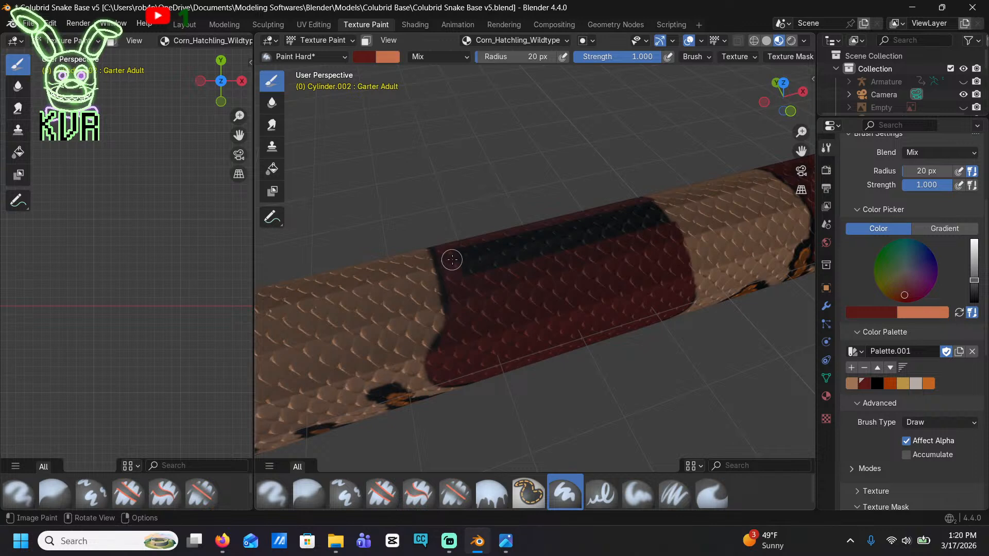
pyautogui.moveTo(452, 260); pyautogui.dragTo(653, 210)
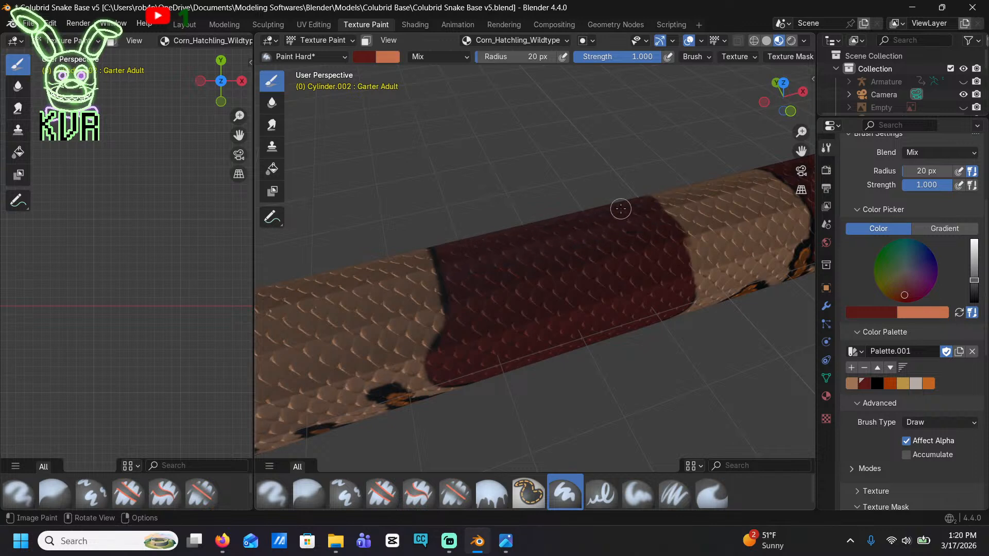
# Outline and fill the flank of the next rounded black saddle toward the tail in dark red, preserving its thin black border
pyautogui.moveTo(636, 301)
pyautogui.mouseDown(button='middle')
pyautogui.moveTo(595, 257)
pyautogui.moveTo(587, 340)
pyautogui.mouseUp(button='middle')
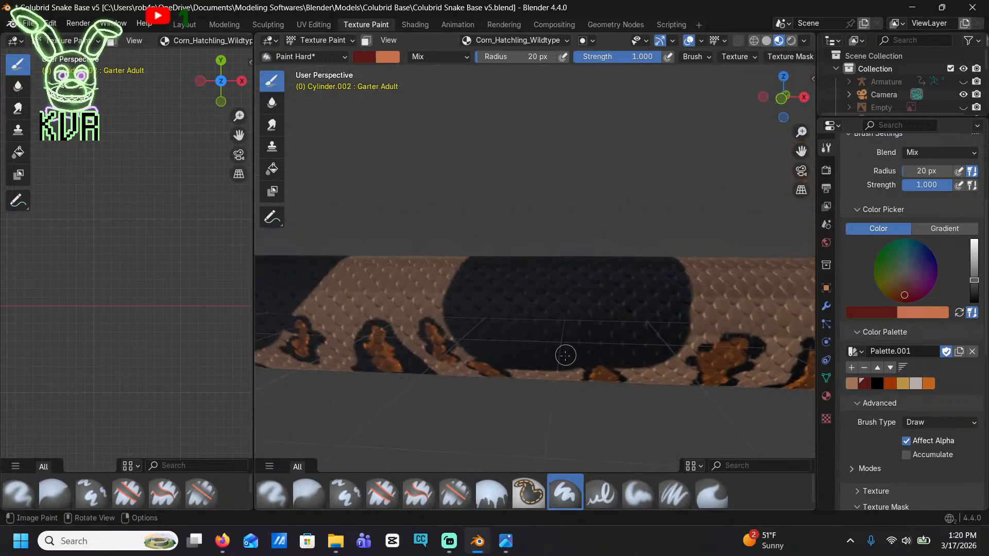
pyautogui.moveTo(565, 356)
pyautogui.mouseDown()
pyautogui.moveTo(490, 347)
pyautogui.moveTo(466, 332)
pyautogui.mouseUp()
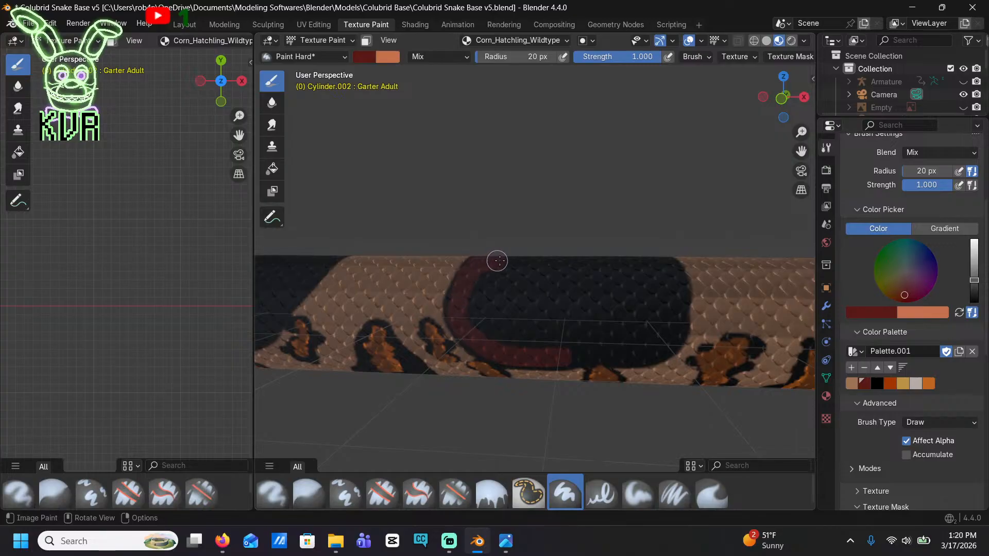
pyautogui.moveTo(497, 261)
pyautogui.mouseDown()
pyautogui.moveTo(664, 263)
pyautogui.moveTo(676, 320)
pyautogui.moveTo(649, 349)
pyautogui.moveTo(617, 352)
pyautogui.moveTo(481, 336)
pyautogui.moveTo(468, 294)
pyautogui.moveTo(525, 276)
pyautogui.moveTo(625, 278)
pyautogui.moveTo(657, 323)
pyautogui.mouseUp()
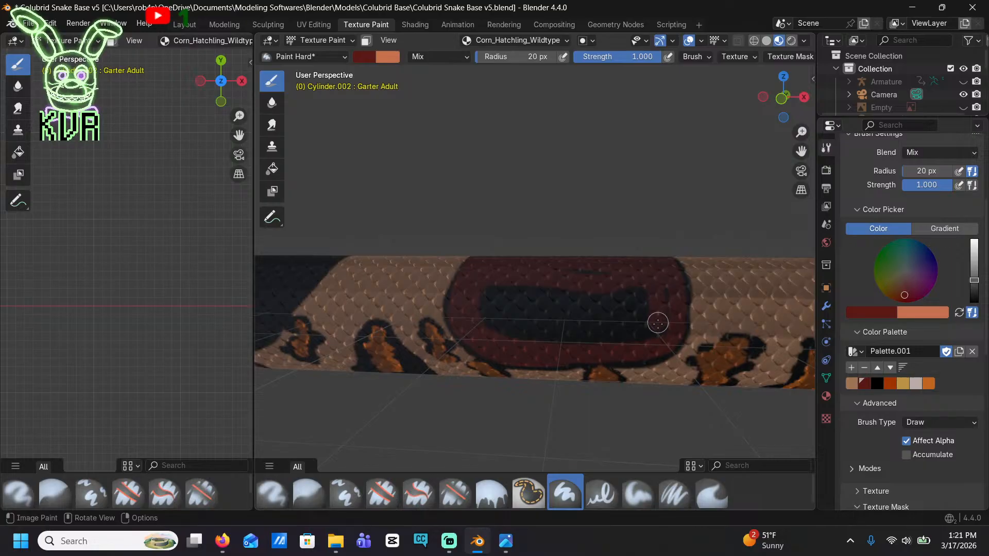
pyautogui.moveTo(534, 274)
pyautogui.mouseDown()
pyautogui.moveTo(485, 305)
pyautogui.moveTo(576, 337)
pyautogui.moveTo(651, 327)
pyautogui.moveTo(558, 292)
pyautogui.moveTo(501, 320)
pyautogui.moveTo(617, 326)
pyautogui.moveTo(582, 297)
pyautogui.moveTo(542, 320)
pyautogui.mouseUp()
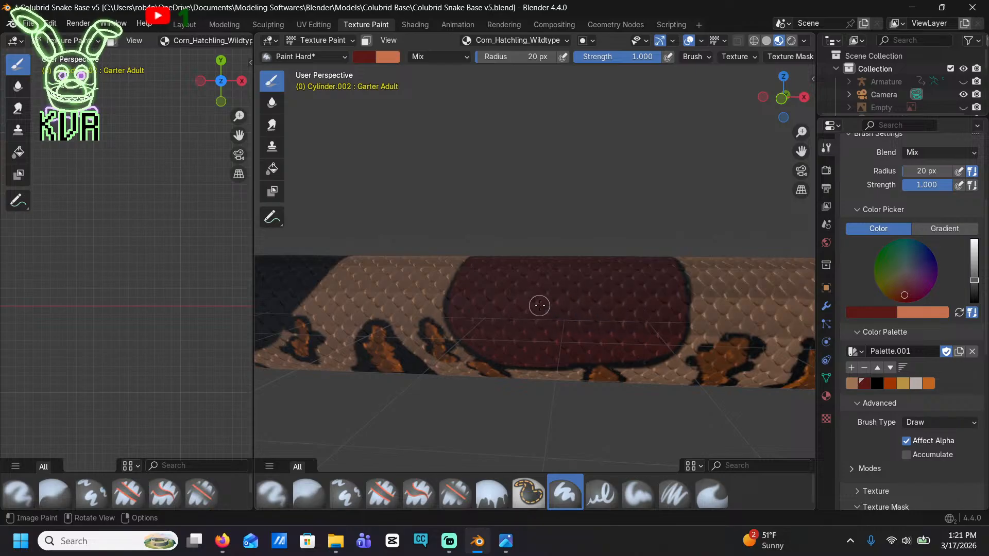
pyautogui.hotkey('ctrl', 'z')
pyautogui.hotkey('ctrl', 'z')
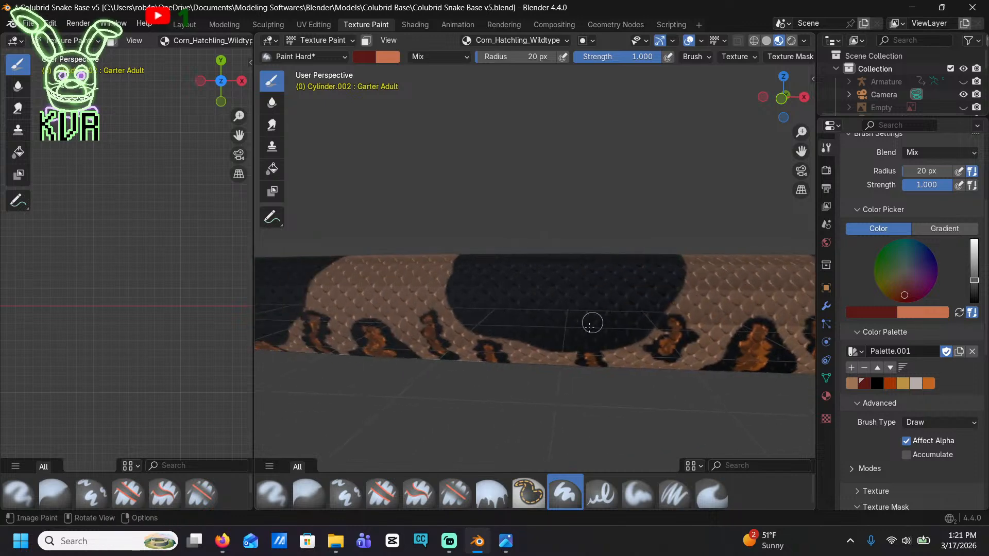
# Paint the following saddle's flank dark red, tracing inside its slanted black outline and filling the centre
pyautogui.scroll(-4, 565, 336)
pyautogui.scroll(6, 435, 290)
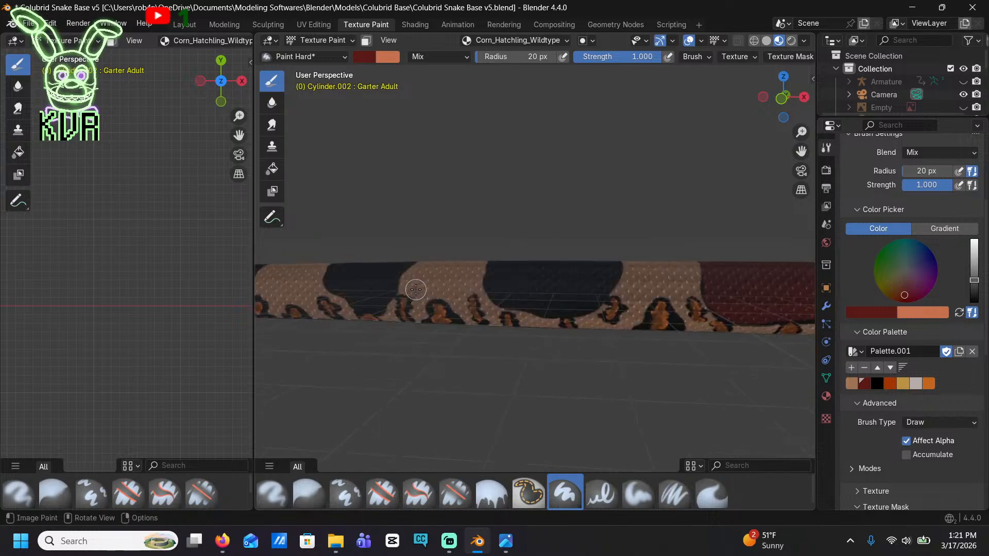
pyautogui.moveTo(589, 391)
pyautogui.mouseDown()
pyautogui.moveTo(424, 354)
pyautogui.moveTo(401, 322)
pyautogui.moveTo(411, 274)
pyautogui.moveTo(437, 246)
pyautogui.moveTo(753, 246)
pyautogui.moveTo(772, 298)
pyautogui.moveTo(744, 335)
pyautogui.moveTo(652, 400)
pyautogui.moveTo(597, 397)
pyautogui.mouseUp()
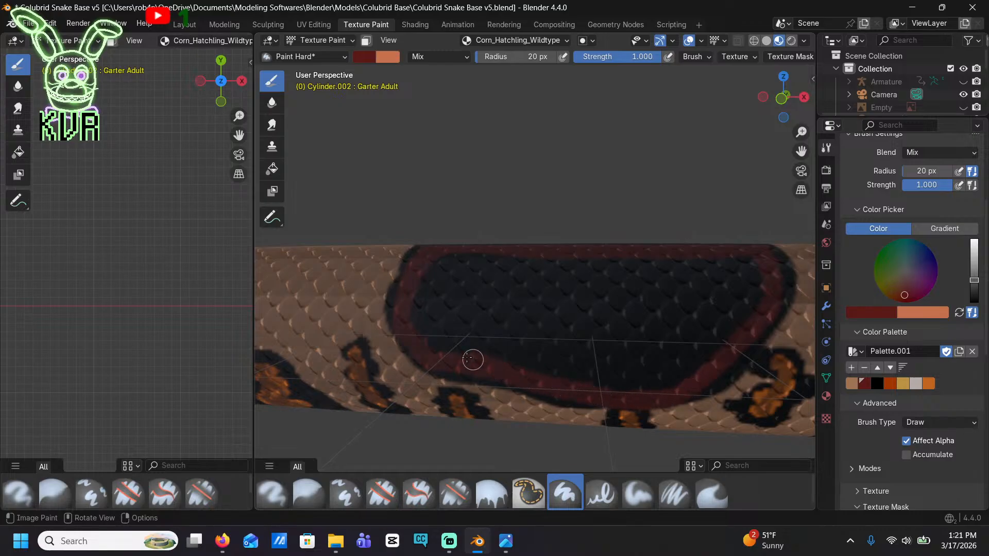
pyautogui.moveTo(472, 359)
pyautogui.mouseDown()
pyautogui.moveTo(419, 309)
pyautogui.moveTo(488, 254)
pyautogui.moveTo(750, 267)
pyautogui.moveTo(740, 324)
pyautogui.moveTo(664, 384)
pyautogui.moveTo(541, 380)
pyautogui.moveTo(440, 335)
pyautogui.moveTo(464, 267)
pyautogui.moveTo(671, 267)
pyautogui.moveTo(742, 293)
pyautogui.moveTo(671, 360)
pyautogui.moveTo(542, 371)
pyautogui.moveTo(448, 323)
pyautogui.moveTo(493, 272)
pyautogui.moveTo(653, 278)
pyautogui.moveTo(724, 318)
pyautogui.mouseUp()
pyautogui.moveTo(640, 372)
pyautogui.mouseDown()
pyautogui.moveTo(514, 353)
pyautogui.moveTo(465, 311)
pyautogui.moveTo(500, 281)
pyautogui.mouseUp()
pyautogui.moveTo(617, 285)
pyautogui.mouseDown()
pyautogui.moveTo(701, 289)
pyautogui.moveTo(701, 315)
pyautogui.moveTo(662, 347)
pyautogui.moveTo(587, 357)
pyautogui.moveTo(515, 342)
pyautogui.moveTo(481, 296)
pyautogui.moveTo(717, 308)
pyautogui.moveTo(619, 341)
pyautogui.moveTo(512, 331)
pyautogui.moveTo(539, 298)
pyautogui.moveTo(674, 309)
pyautogui.moveTo(527, 330)
pyautogui.mouseUp()
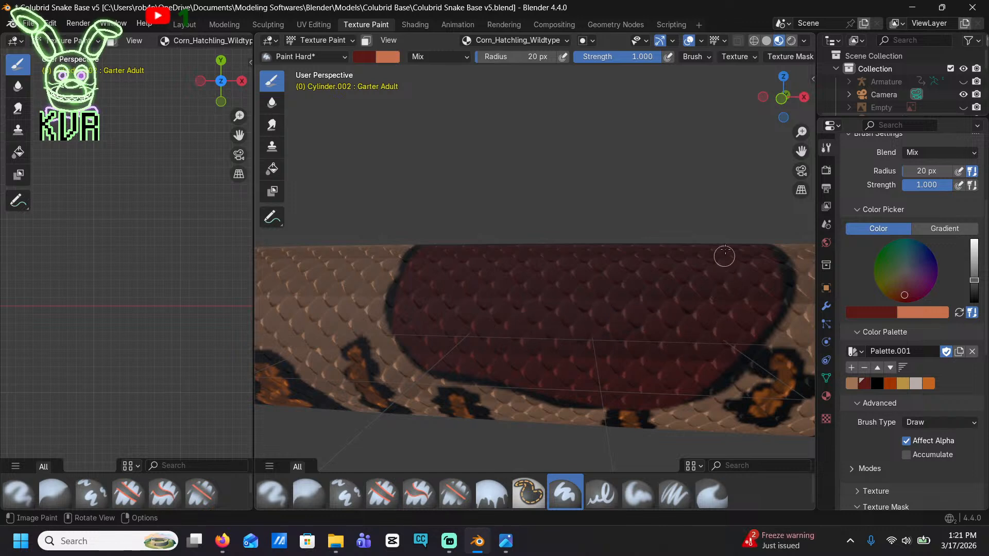
# Cover the black strip along the back of the slanted saddle with dark red up to its end outlines
pyautogui.moveTo(721, 258)
pyautogui.mouseDown(button='middle')
pyautogui.moveTo(696, 246)
pyautogui.moveTo(737, 254)
pyautogui.moveTo(623, 263)
pyautogui.moveTo(622, 239)
pyautogui.mouseUp(button='middle')
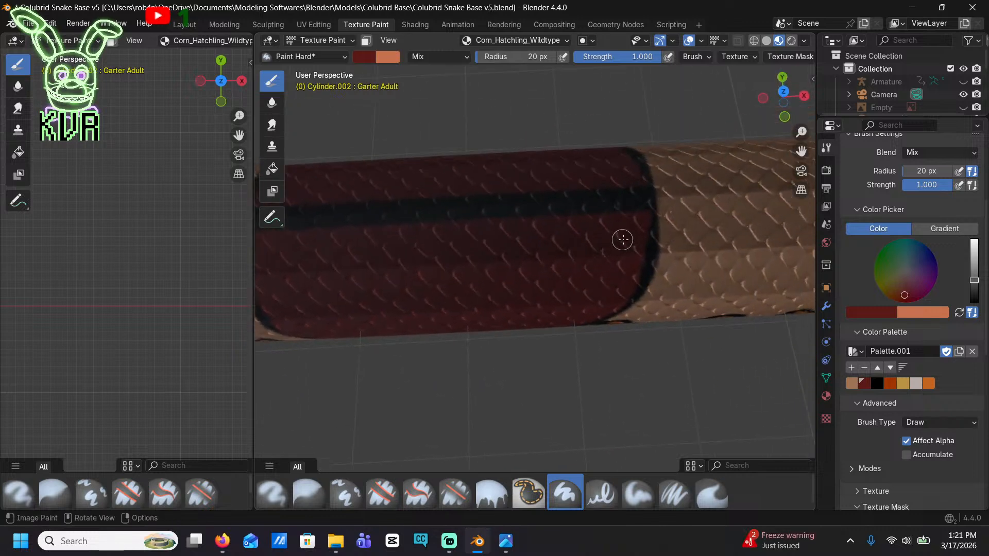
pyautogui.moveTo(641, 200); pyautogui.dragTo(419, 224)
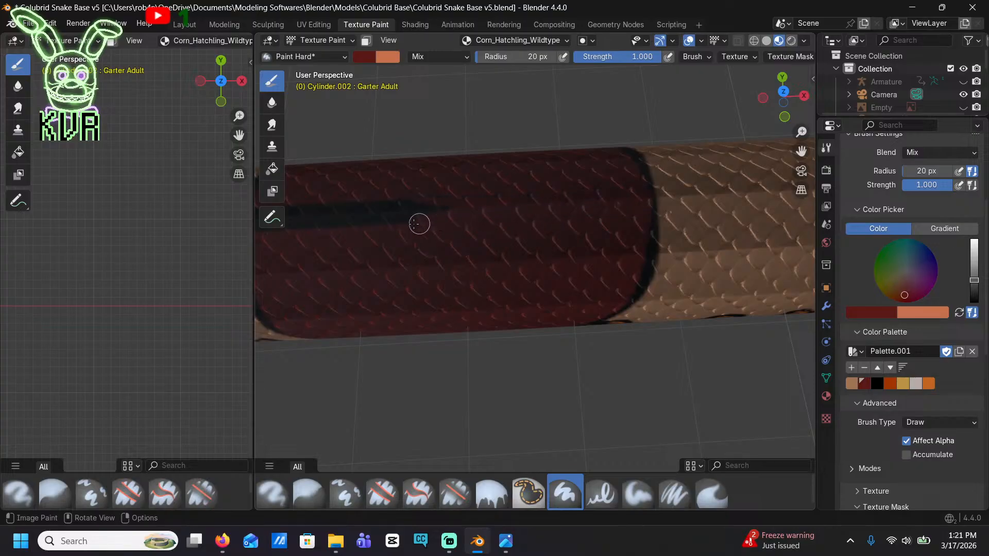
pyautogui.keyDown('shift'); pyautogui.moveTo(394, 225); pyautogui.dragTo(552, 227, button='middle'); pyautogui.keyUp('shift')
pyautogui.moveTo(675, 210); pyautogui.dragTo(508, 204)
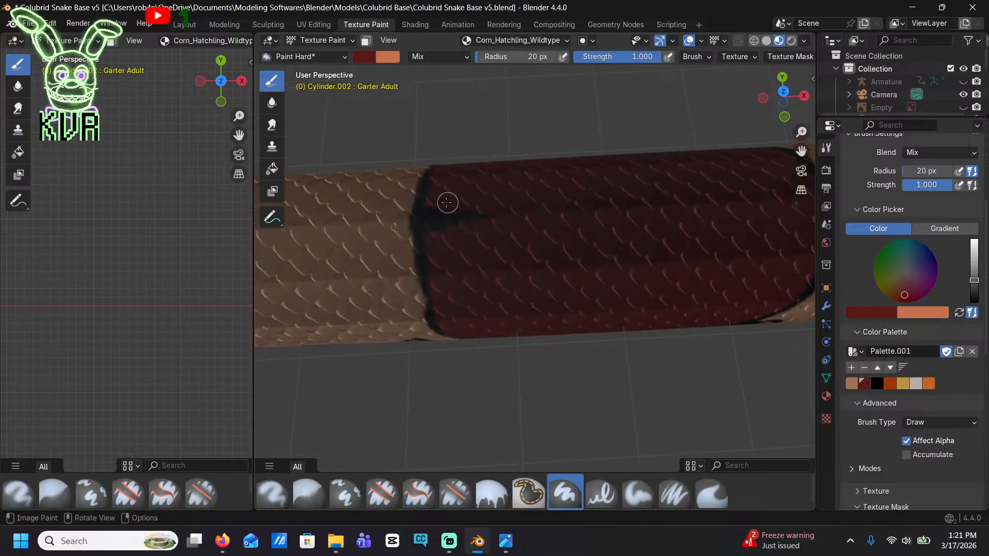
# Paint over the leftover black strip on the back of the neighbouring saddle toward the head with dark red
pyautogui.scroll(-5, 521, 230)
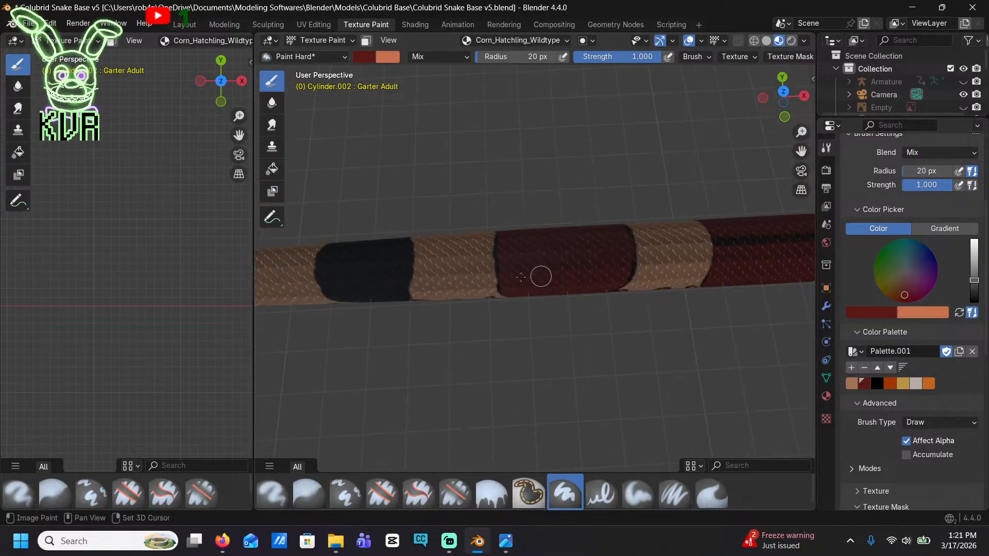
pyautogui.keyDown('shift'); pyautogui.moveTo(541, 276); pyautogui.dragTo(375, 249, button='middle'); pyautogui.keyUp('shift')
pyautogui.keyDown('shift'); pyautogui.moveTo(589, 256); pyautogui.dragTo(486, 308, button='middle'); pyautogui.keyUp('shift')
pyautogui.scroll(3, 486, 308)
pyautogui.scroll(2, 485, 308)
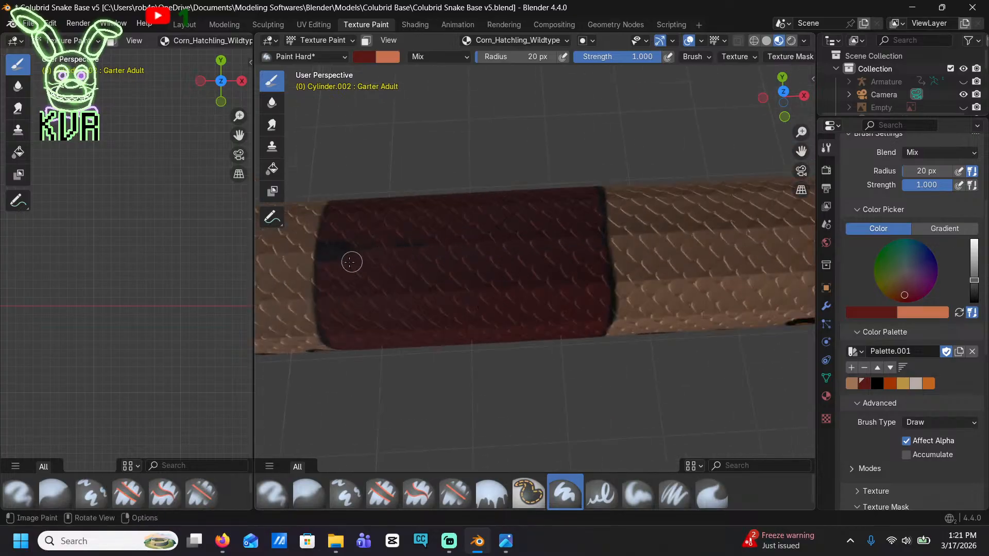
pyautogui.moveTo(351, 263)
pyautogui.mouseDown()
pyautogui.moveTo(326, 260)
pyautogui.moveTo(358, 246)
pyautogui.mouseUp()
pyautogui.scroll(-5, 446, 249)
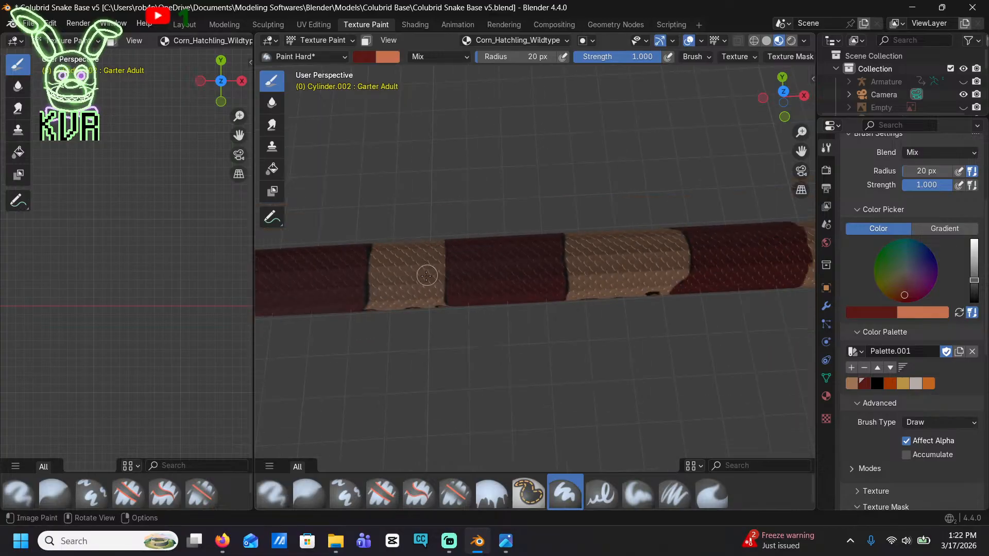
# Trace a wide dark red band inside the next unpainted black saddle, following its funnel-shaped lower edge and leaving a black outline
pyautogui.keyDown('shift'); pyautogui.moveTo(307, 284); pyautogui.dragTo(540, 243, button='middle'); pyautogui.keyUp('shift')
pyautogui.keyDown('shift'); pyautogui.moveTo(376, 241); pyautogui.dragTo(638, 186, button='middle'); pyautogui.keyUp('shift')
pyautogui.scroll(3, 648, 186)
pyautogui.keyDown('shift'); pyautogui.moveTo(690, 287); pyautogui.dragTo(486, 238, button='middle'); pyautogui.keyUp('shift')
pyautogui.scroll(2, 487, 237)
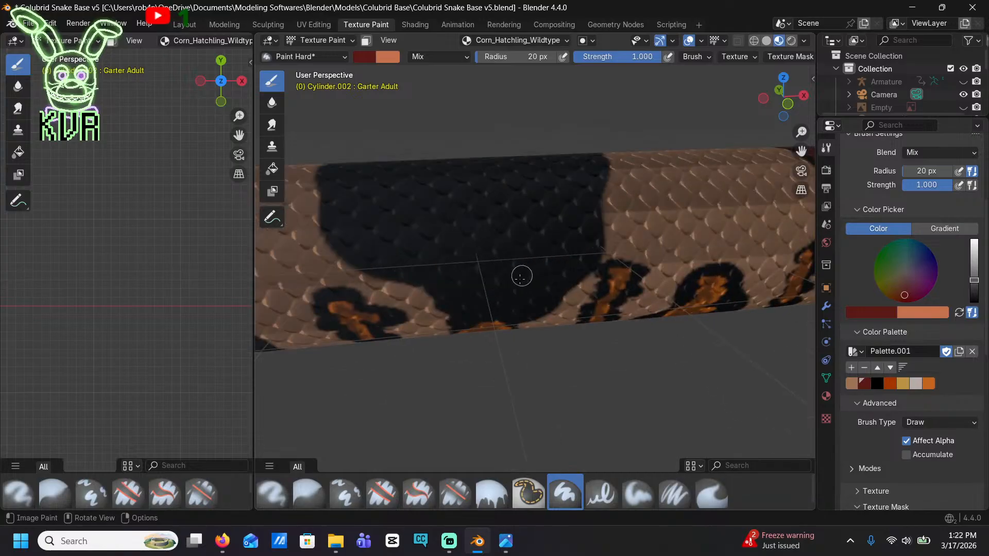
pyautogui.moveTo(519, 296)
pyautogui.mouseDown()
pyautogui.moveTo(474, 298)
pyautogui.moveTo(345, 238)
pyautogui.moveTo(337, 188)
pyautogui.moveTo(375, 165)
pyautogui.moveTo(570, 155)
pyautogui.moveTo(585, 181)
pyautogui.moveTo(589, 250)
pyautogui.moveTo(526, 296)
pyautogui.mouseUp()
pyautogui.moveTo(467, 304)
pyautogui.mouseDown()
pyautogui.moveTo(511, 308)
pyautogui.moveTo(393, 245)
pyautogui.moveTo(350, 198)
pyautogui.moveTo(406, 172)
pyautogui.moveTo(578, 168)
pyautogui.moveTo(573, 214)
pyautogui.moveTo(545, 268)
pyautogui.moveTo(464, 271)
pyautogui.mouseUp()
pyautogui.moveTo(367, 228)
pyautogui.mouseDown()
pyautogui.moveTo(397, 183)
pyautogui.moveTo(563, 187)
pyautogui.moveTo(554, 263)
pyautogui.mouseUp()
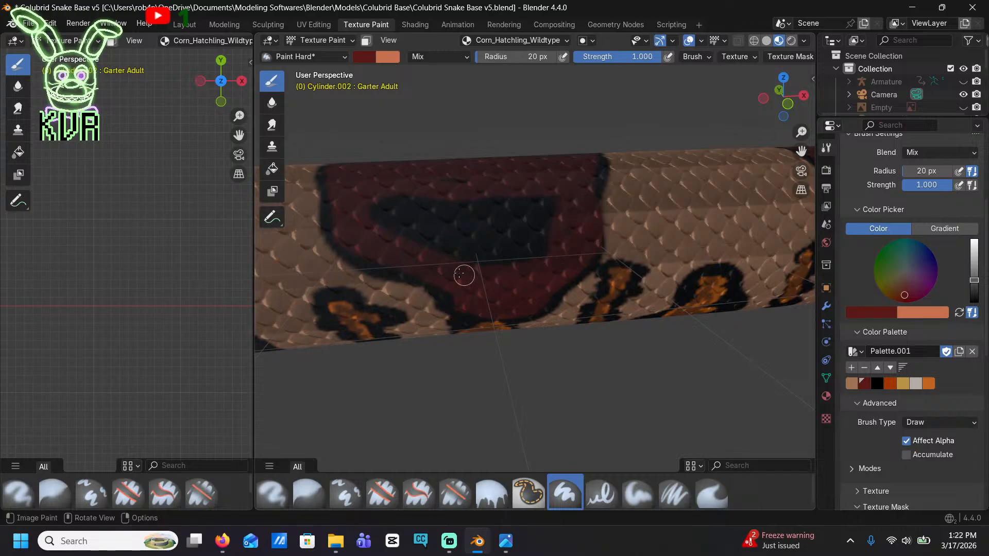
# Fill the remaining black centre of the funnel-shaped saddle with dark red
pyautogui.moveTo(468, 181)
pyautogui.mouseDown()
pyautogui.moveTo(389, 205)
pyautogui.moveTo(511, 198)
pyautogui.mouseUp()
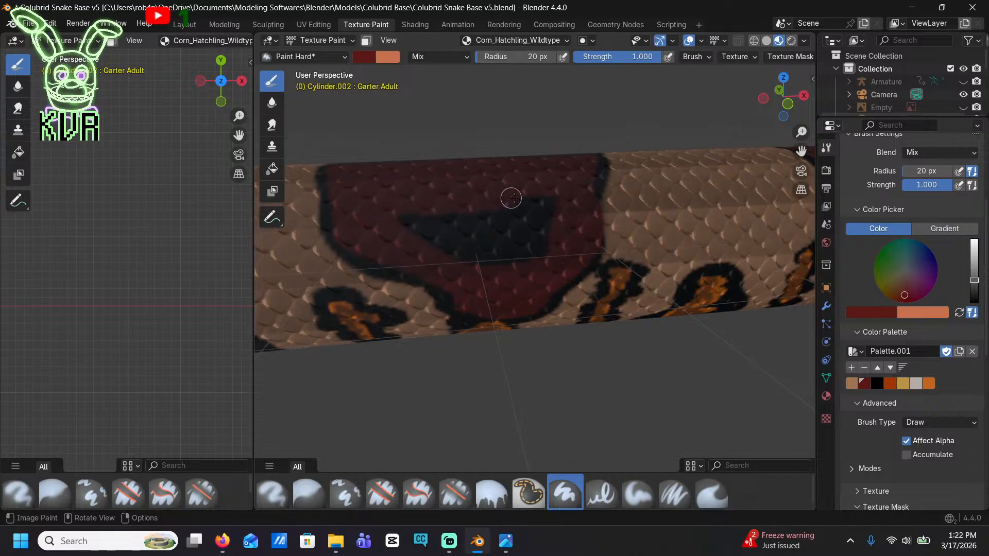
pyautogui.moveTo(554, 246); pyautogui.dragTo(449, 262)
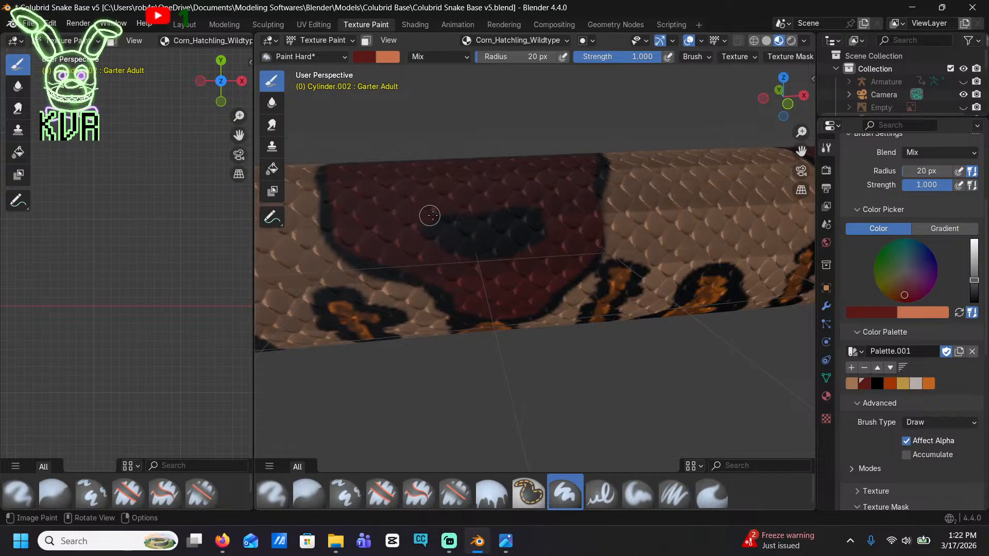
pyautogui.moveTo(430, 215)
pyautogui.mouseDown()
pyautogui.moveTo(554, 214)
pyautogui.moveTo(503, 249)
pyautogui.moveTo(404, 223)
pyautogui.moveTo(519, 229)
pyautogui.mouseUp()
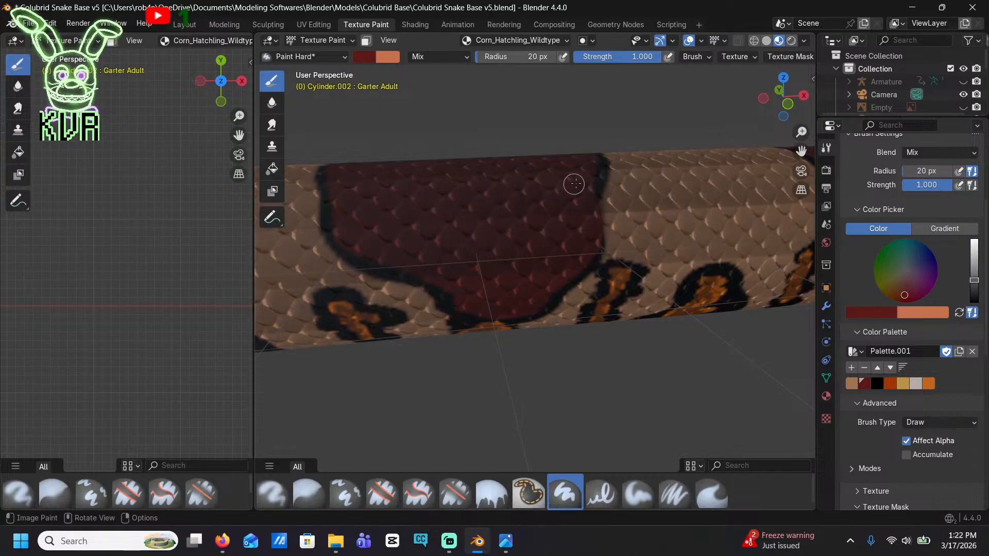
# Trace a dark red band around the next black saddle with a notched tailward edge, just inside its thin black border
pyautogui.moveTo(513, 183)
pyautogui.keyDown('shift'); pyautogui.mouseDown(button='middle')
pyautogui.moveTo(611, 210)
pyautogui.moveTo(607, 361)
pyautogui.mouseUp(button='middle'); pyautogui.keyUp('shift')
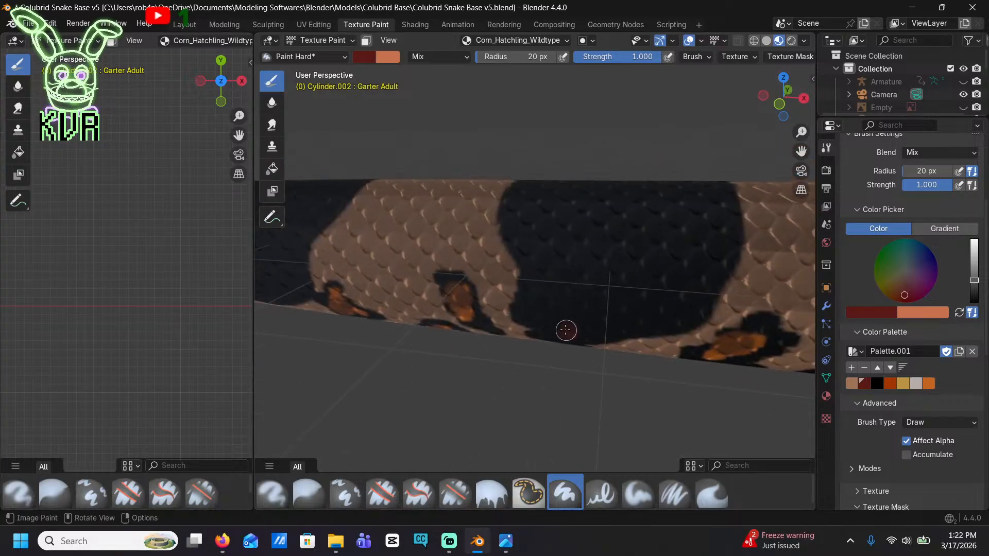
pyautogui.moveTo(566, 330)
pyautogui.mouseDown()
pyautogui.moveTo(528, 309)
pyautogui.moveTo(531, 273)
pyautogui.moveTo(517, 234)
pyautogui.mouseUp()
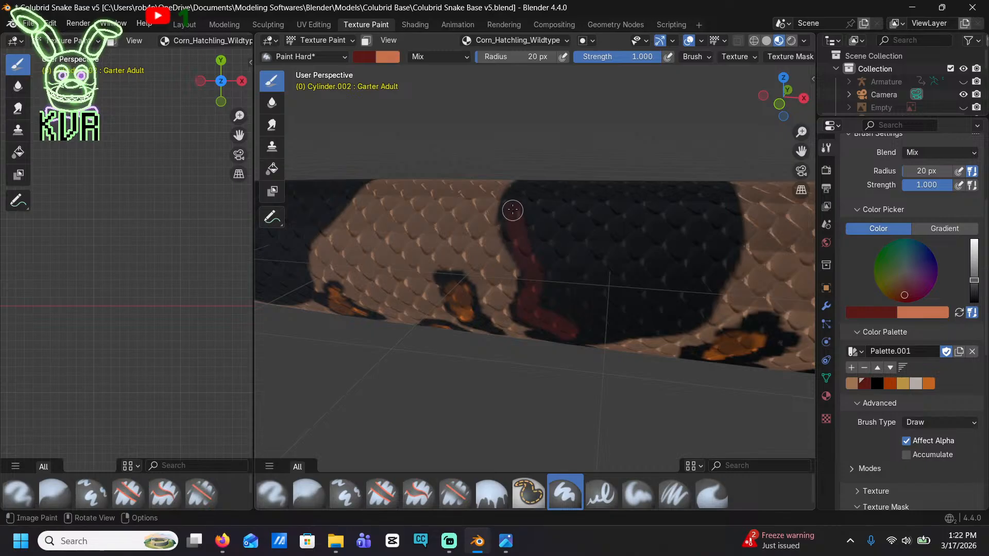
pyautogui.moveTo(518, 190)
pyautogui.mouseDown()
pyautogui.moveTo(721, 192)
pyautogui.moveTo(724, 236)
pyautogui.moveTo(698, 296)
pyautogui.moveTo(664, 319)
pyautogui.moveTo(593, 328)
pyautogui.mouseUp()
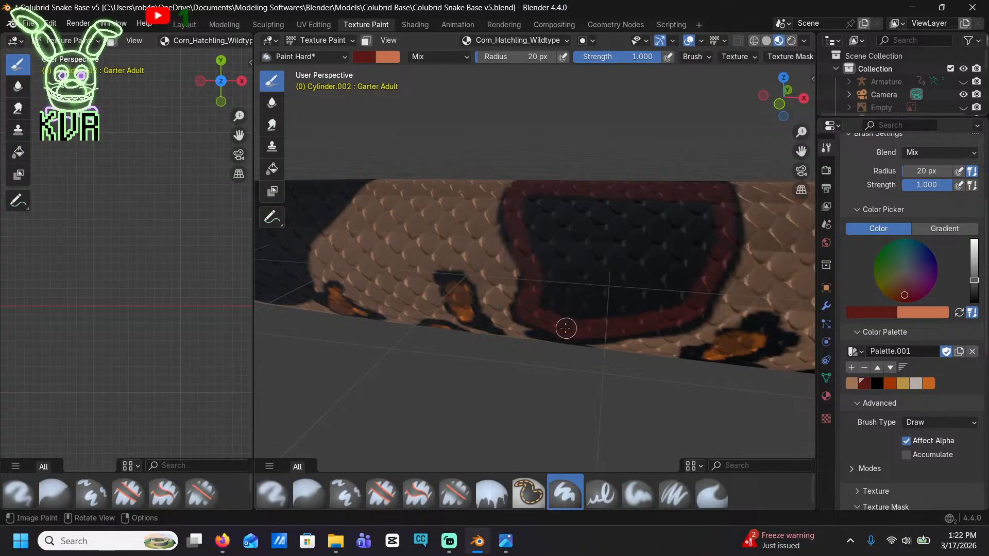
# Fill the black centre of the saddle with the notched tailward edge with dark red, keeping its thin black outline
pyautogui.moveTo(535, 246)
pyautogui.mouseDown()
pyautogui.moveTo(554, 194)
pyautogui.moveTo(659, 201)
pyautogui.moveTo(704, 217)
pyautogui.moveTo(699, 279)
pyautogui.mouseUp()
pyautogui.moveTo(654, 309)
pyautogui.mouseDown()
pyautogui.moveTo(561, 315)
pyautogui.moveTo(555, 229)
pyautogui.mouseUp()
pyautogui.moveTo(694, 220)
pyautogui.mouseDown()
pyautogui.moveTo(528, 219)
pyautogui.moveTo(626, 231)
pyautogui.mouseUp()
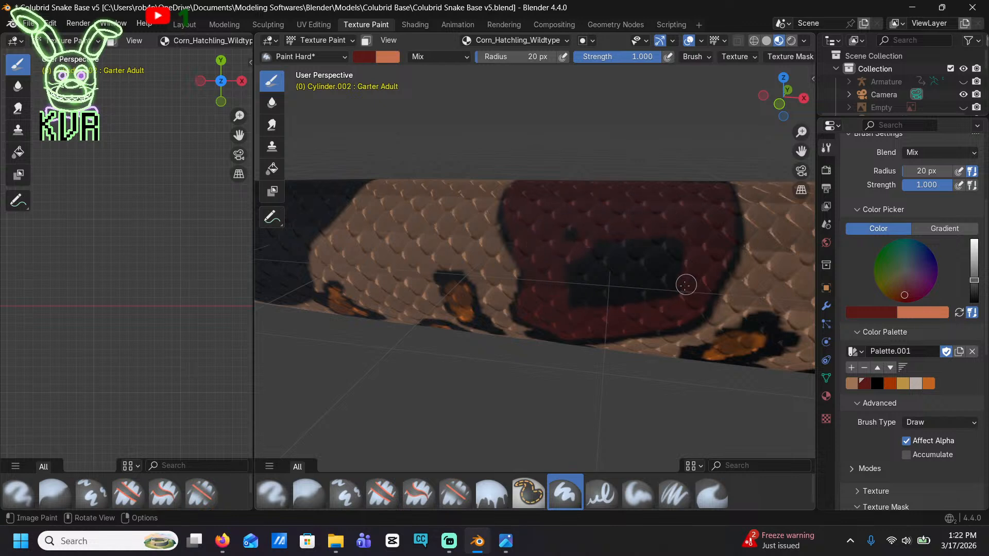
pyautogui.moveTo(686, 285); pyautogui.dragTo(588, 297)
pyautogui.moveTo(591, 233)
pyautogui.mouseDown()
pyautogui.moveTo(671, 270)
pyautogui.moveTo(592, 281)
pyautogui.mouseUp()
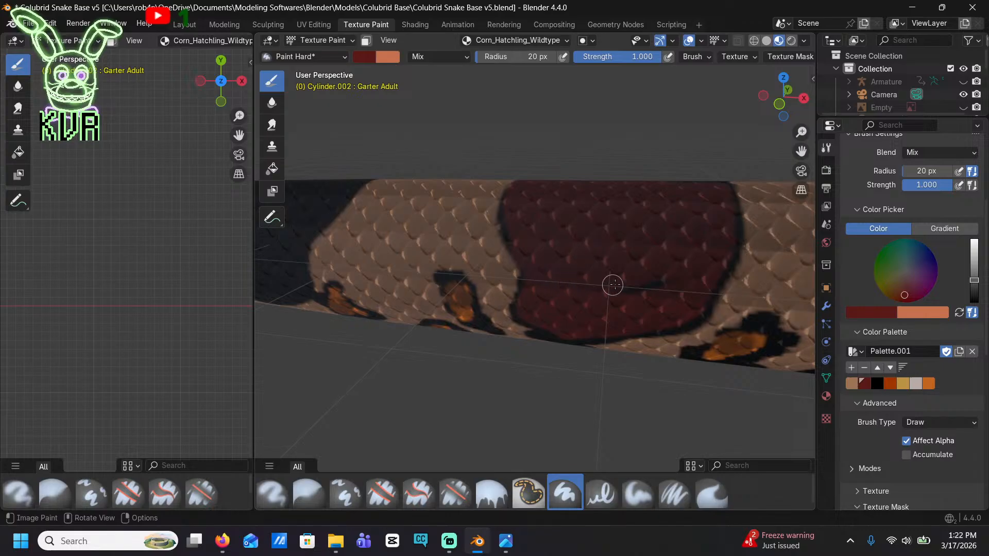
# Paint over the leftover black strip along the back of the notched saddle with dark red
pyautogui.moveTo(661, 290); pyautogui.dragTo(646, 187, button='middle')
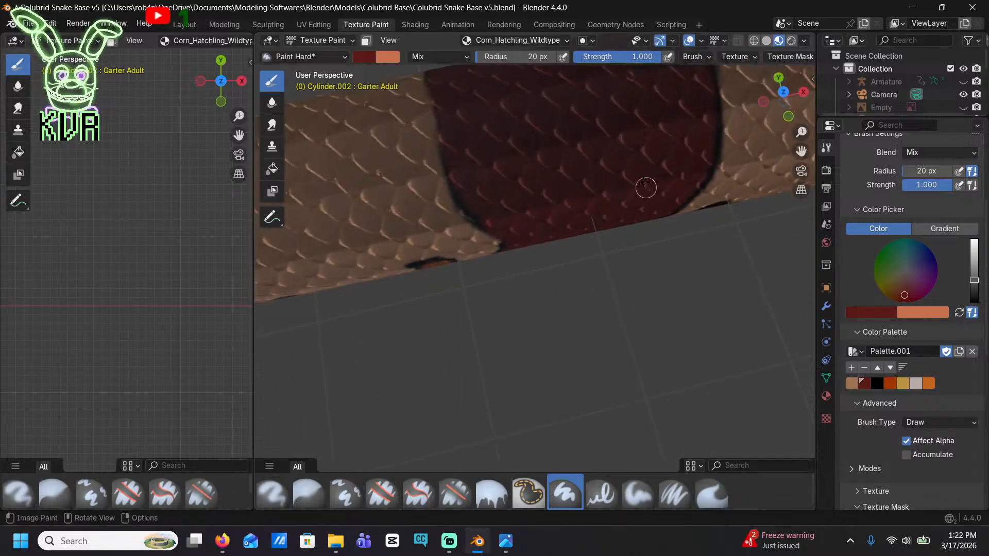
pyautogui.moveTo(626, 117); pyautogui.dragTo(650, 128, button='middle')
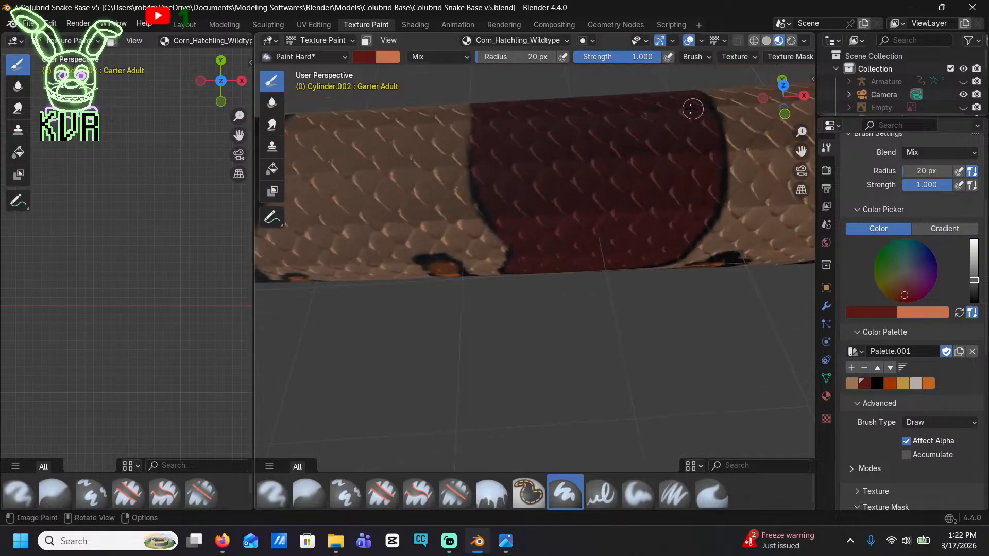
pyautogui.scroll(-8, 601, 116)
pyautogui.moveTo(801, 340); pyautogui.dragTo(757, 336, button='middle')
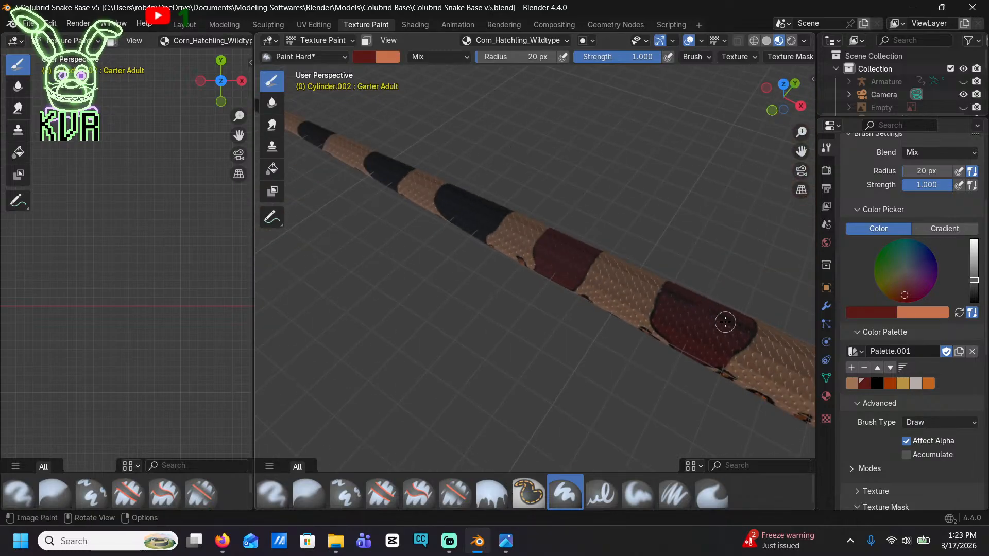
pyautogui.scroll(5, 725, 322)
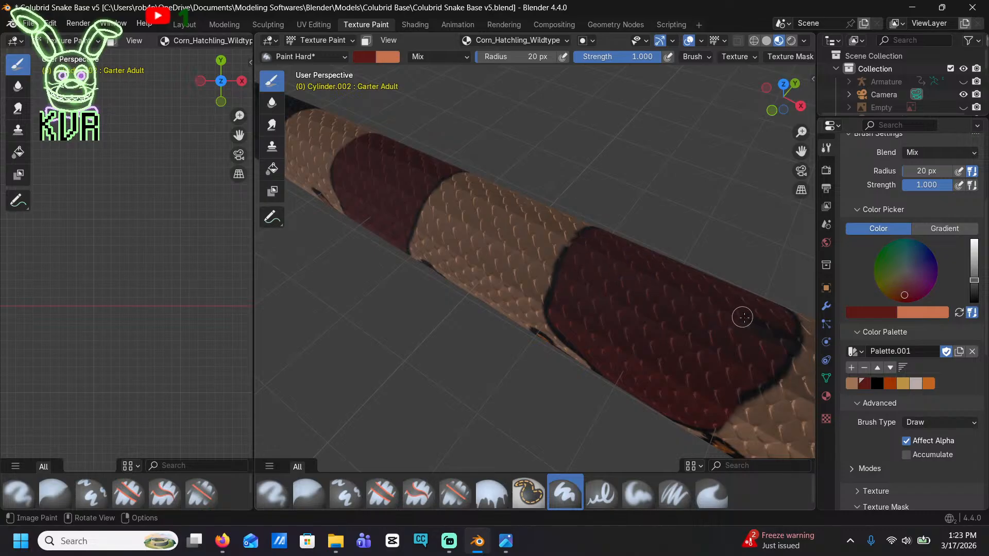
pyautogui.scroll(-6, 749, 323)
pyautogui.scroll(6, 546, 280)
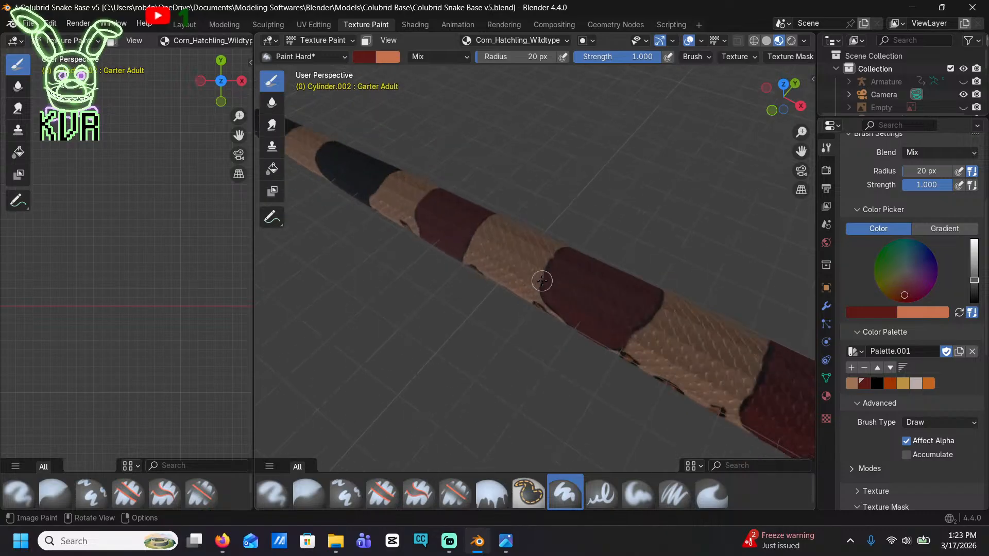
# Trace a dark red band inside the next black saddle toward the tail, following its slanted lower edge and leaving a black outline
pyautogui.keyDown('shift'); pyautogui.moveTo(404, 227); pyautogui.dragTo(705, 388, button='middle'); pyautogui.keyUp('shift')
pyautogui.moveTo(564, 281); pyautogui.dragTo(545, 273, button='middle')
pyautogui.moveTo(544, 273); pyautogui.dragTo(532, 275)
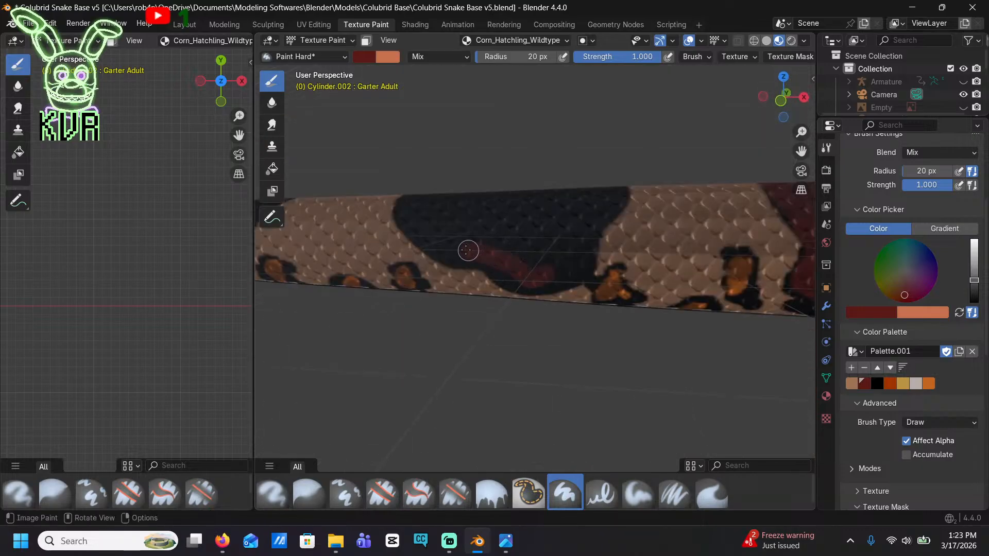
pyautogui.moveTo(421, 203); pyautogui.dragTo(587, 194)
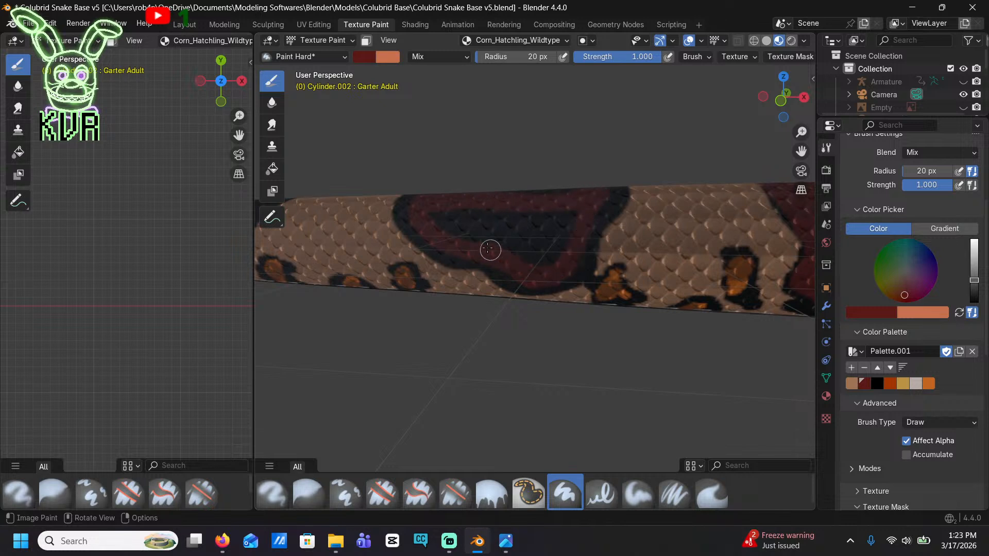
# Fill the black centre of the slanted saddle with dark red, including the strip across its back
pyautogui.moveTo(490, 249)
pyautogui.mouseDown()
pyautogui.moveTo(439, 205)
pyautogui.moveTo(560, 195)
pyautogui.moveTo(535, 239)
pyautogui.mouseUp()
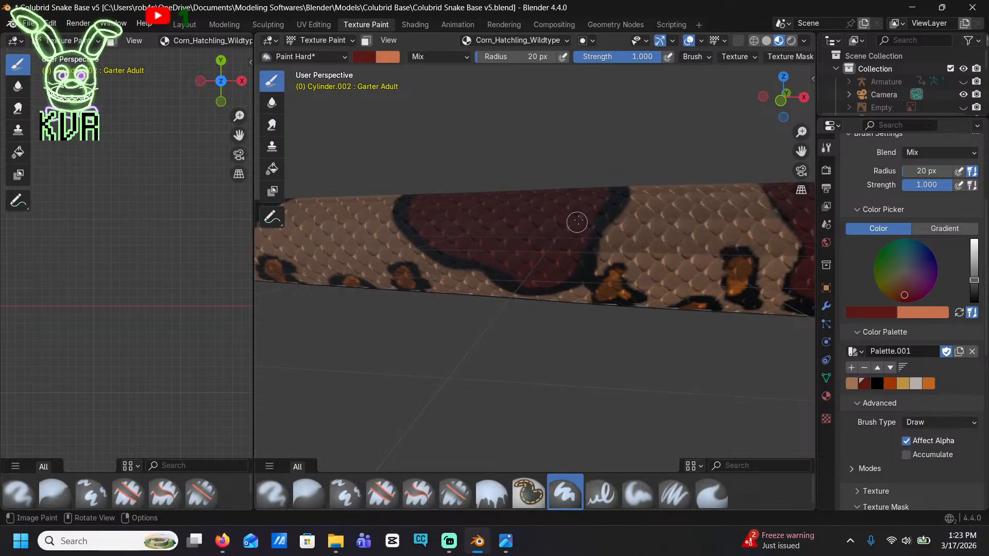
pyautogui.moveTo(549, 250)
pyautogui.mouseDown(button='middle')
pyautogui.moveTo(559, 147)
pyautogui.moveTo(604, 251)
pyautogui.mouseUp(button='middle')
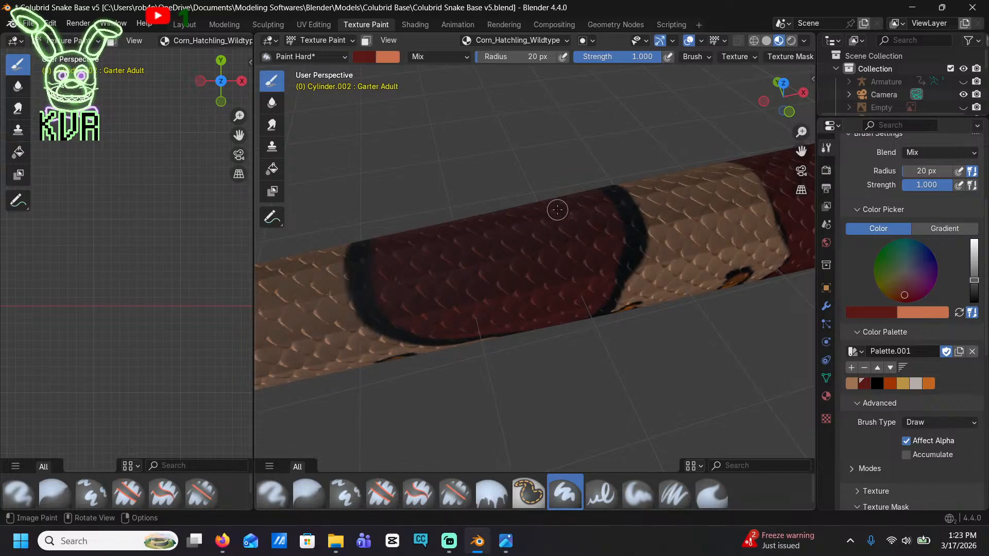
pyautogui.moveTo(551, 209)
pyautogui.mouseDown(button='middle')
pyautogui.moveTo(450, 331)
pyautogui.moveTo(433, 319)
pyautogui.moveTo(607, 205)
pyautogui.moveTo(611, 222)
pyautogui.mouseUp(button='middle')
# Paint the next smaller black saddle toward the tail dark red from its border band to its centre and back, leaving a black outline
pyautogui.moveTo(516, 317)
pyautogui.mouseDown()
pyautogui.moveTo(490, 315)
pyautogui.moveTo(439, 276)
pyautogui.mouseUp()
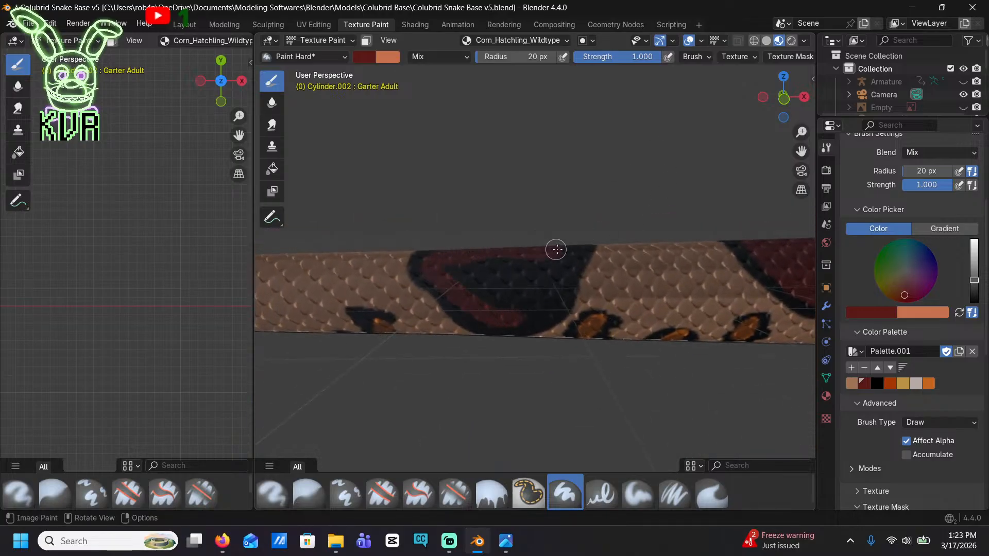
pyautogui.moveTo(567, 263); pyautogui.dragTo(539, 304)
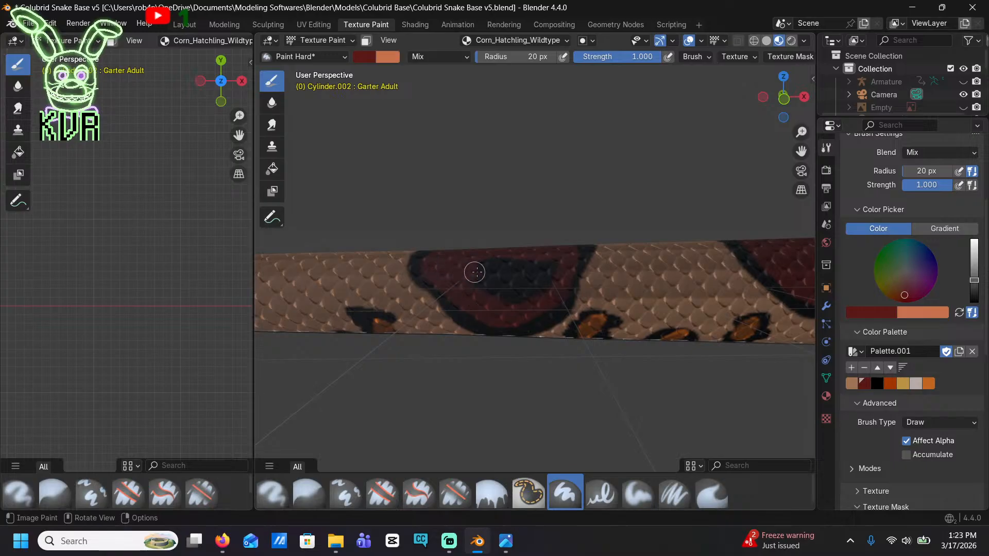
pyautogui.moveTo(475, 272); pyautogui.dragTo(553, 267)
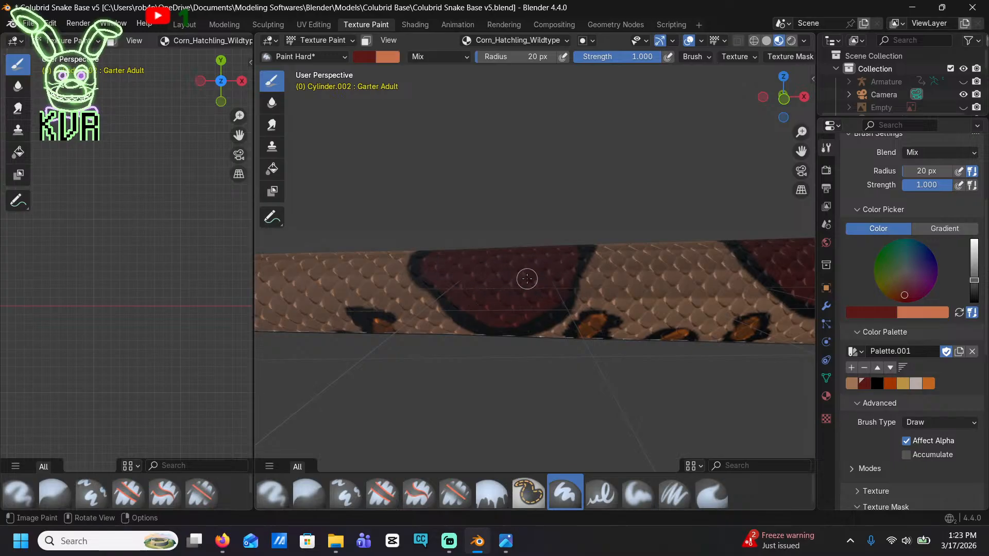
pyautogui.moveTo(527, 278)
pyautogui.mouseDown(button='middle')
pyautogui.moveTo(510, 238)
pyautogui.moveTo(546, 226)
pyautogui.mouseUp(button='middle')
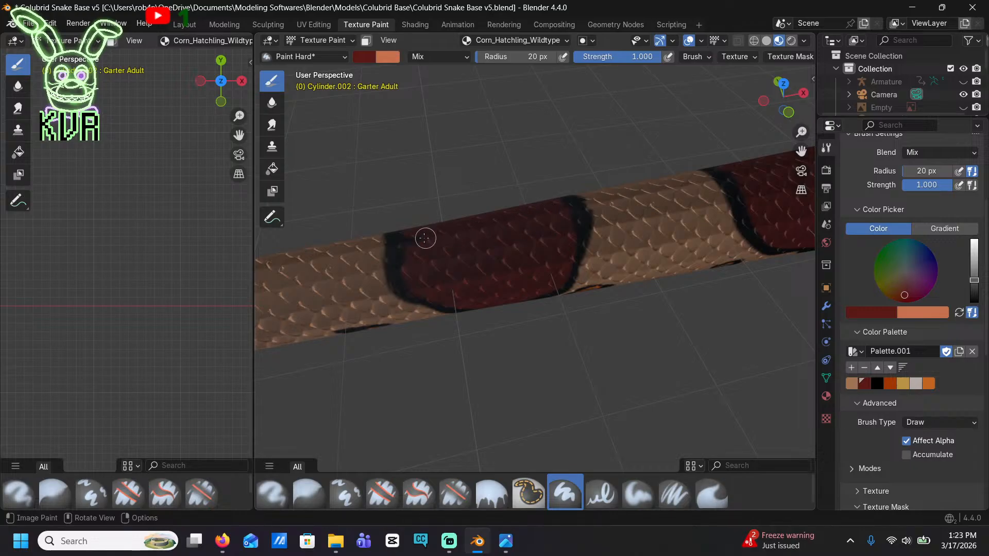
pyautogui.moveTo(413, 241); pyautogui.dragTo(546, 208, button='middle')
# Fill the half-oval black saddle before the last one with dark red inside a black outline, including its back
pyautogui.moveTo(526, 349); pyautogui.dragTo(475, 342)
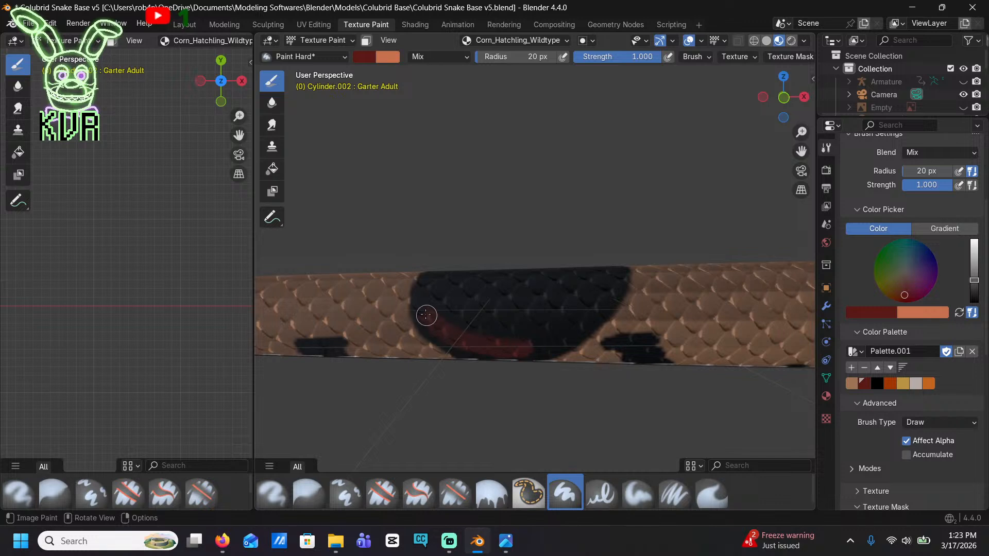
pyautogui.moveTo(434, 283)
pyautogui.mouseDown()
pyautogui.moveTo(503, 270)
pyautogui.moveTo(585, 274)
pyautogui.moveTo(527, 340)
pyautogui.mouseUp()
pyautogui.moveTo(441, 295)
pyautogui.mouseDown()
pyautogui.moveTo(548, 288)
pyautogui.moveTo(460, 314)
pyautogui.mouseUp()
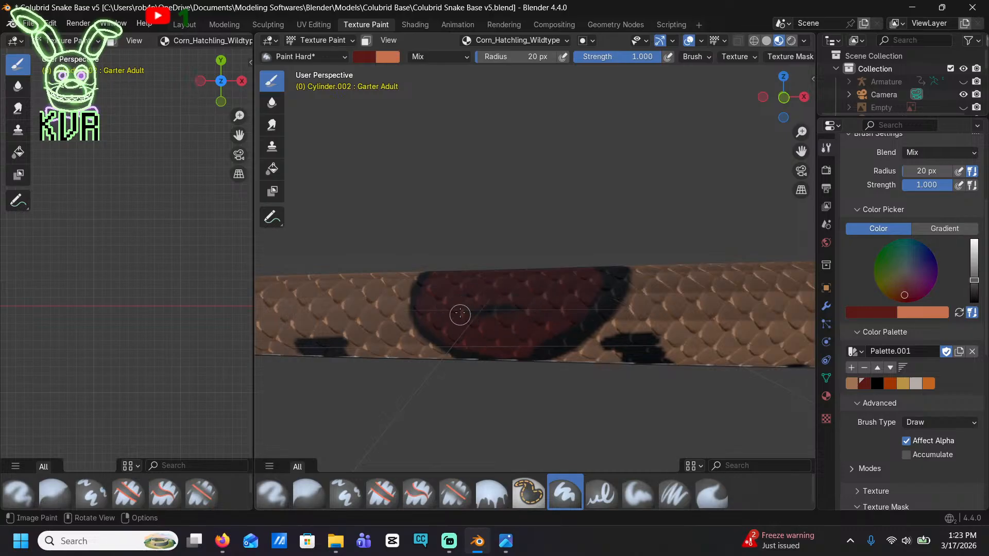
pyautogui.scroll(-5, 508, 305)
pyautogui.moveTo(503, 268); pyautogui.dragTo(552, 385, button='middle')
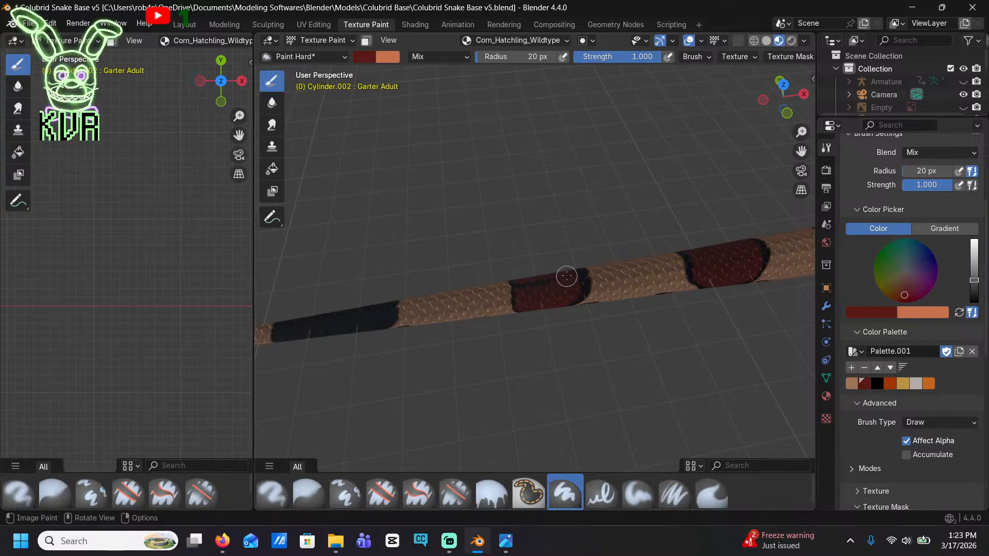
# Fill the last, elongated black saddle near the tail tip with dark red, leaving a black outline
pyautogui.moveTo(522, 306); pyautogui.dragTo(634, 309, button='middle')
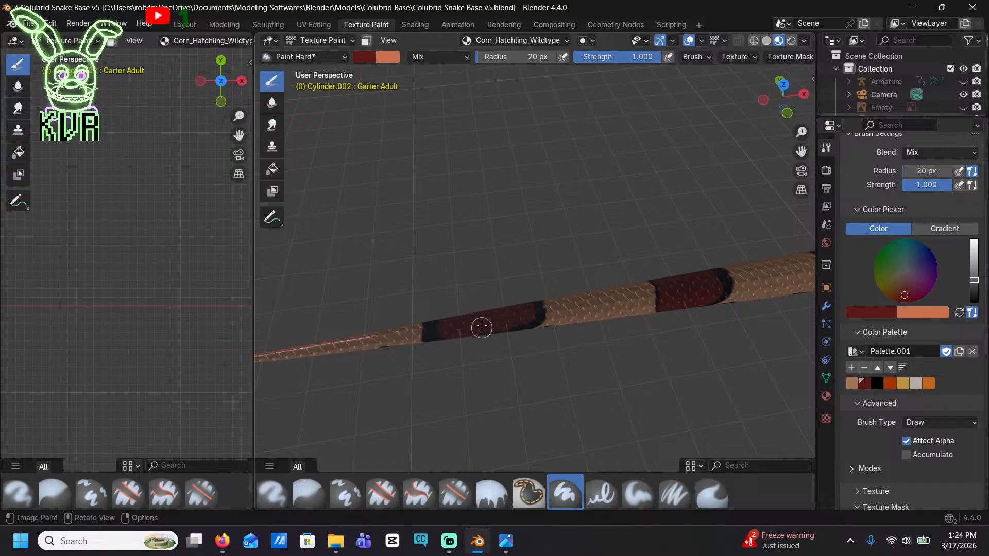
pyautogui.moveTo(481, 327); pyautogui.dragTo(437, 282, button='middle')
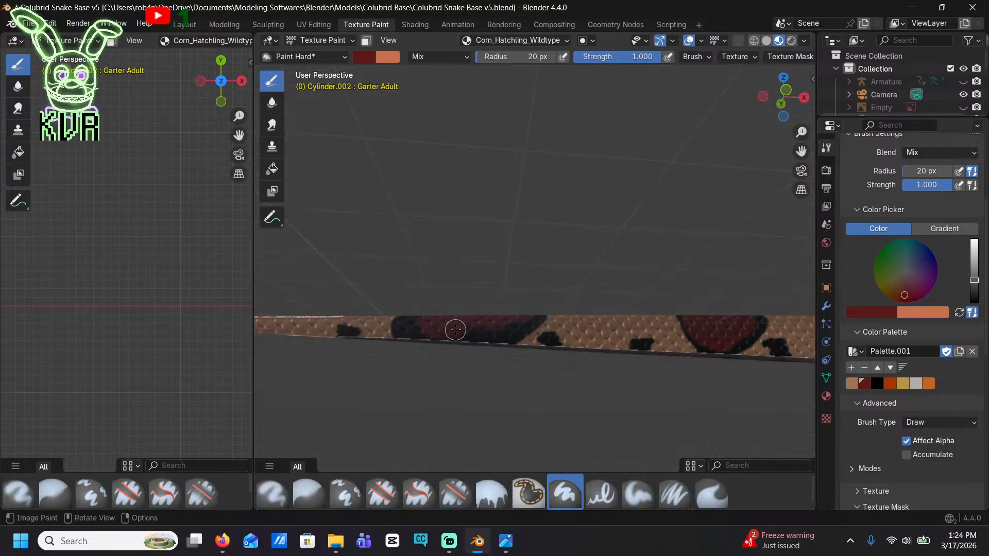
pyautogui.moveTo(517, 313); pyautogui.dragTo(437, 355, button='middle')
pyautogui.scroll(-10, 437, 356)
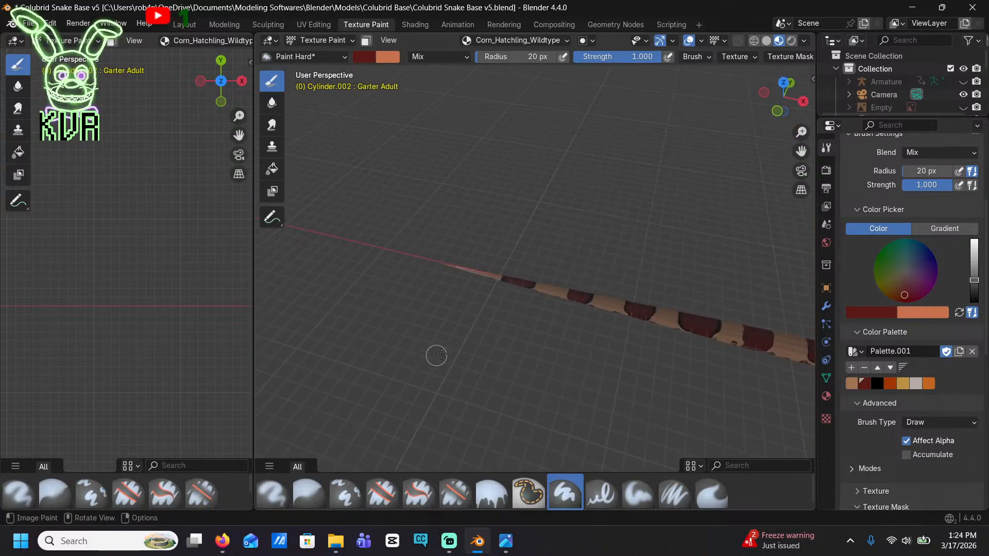
# Save the Blender file with the finished saddles
pyautogui.keyDown('shift'); pyautogui.moveTo(669, 361); pyautogui.dragTo(269, 273, button='middle'); pyautogui.keyUp('shift')
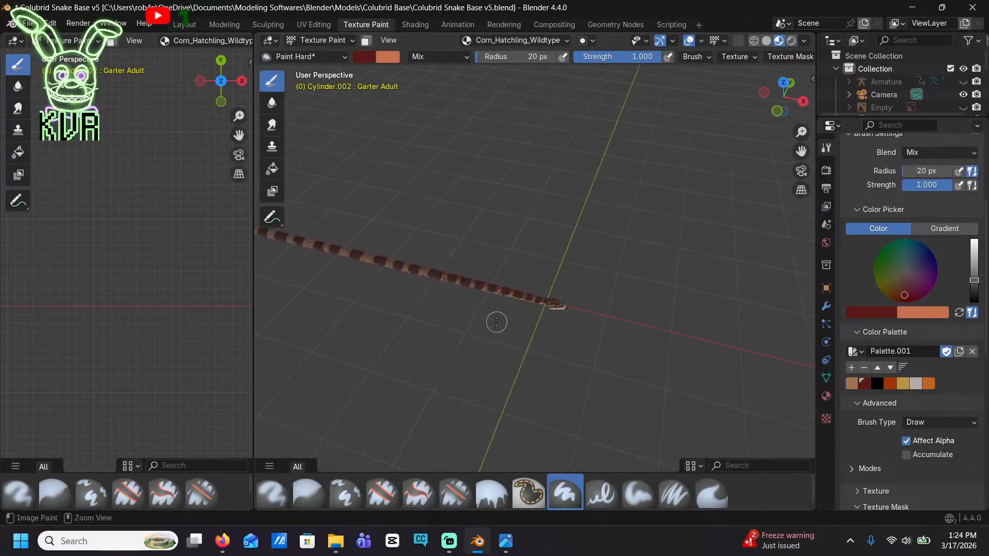
pyautogui.scroll(10, 525, 339)
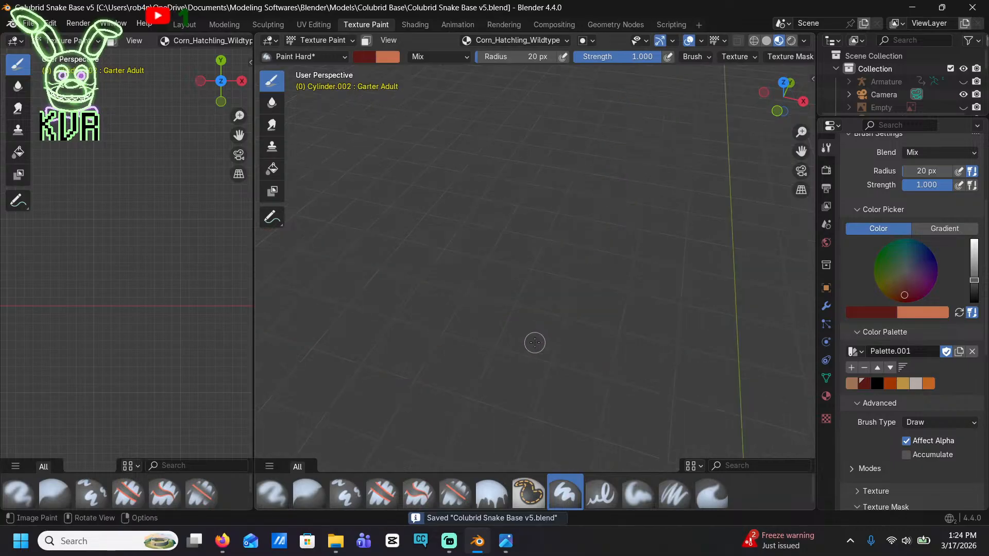
pyautogui.keyDown('shift'); pyautogui.moveTo(539, 382); pyautogui.dragTo(534, 276, button='middle'); pyautogui.keyUp('shift')
pyautogui.keyDown('shift'); pyautogui.moveTo(657, 302); pyautogui.dragTo(672, 254, button='middle'); pyautogui.keyUp('shift')
pyautogui.scroll(-8, 634, 219)
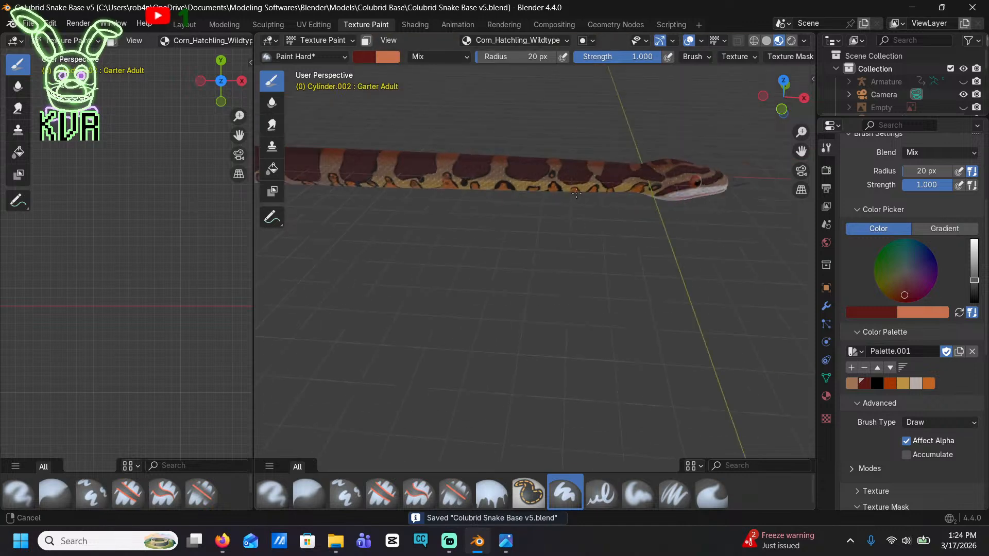
# Switch the brush to the palette's black and paint a jagged vertical bar on the white upper lip scales below the eye
pyautogui.scroll(1, 715, 202)
pyautogui.keyDown('shift'); pyautogui.moveTo(716, 202); pyautogui.dragTo(558, 271, button='middle'); pyautogui.keyUp('shift')
pyautogui.scroll(-1, 566, 252)
pyautogui.scroll(6, 565, 252)
pyautogui.scroll(5, 565, 190)
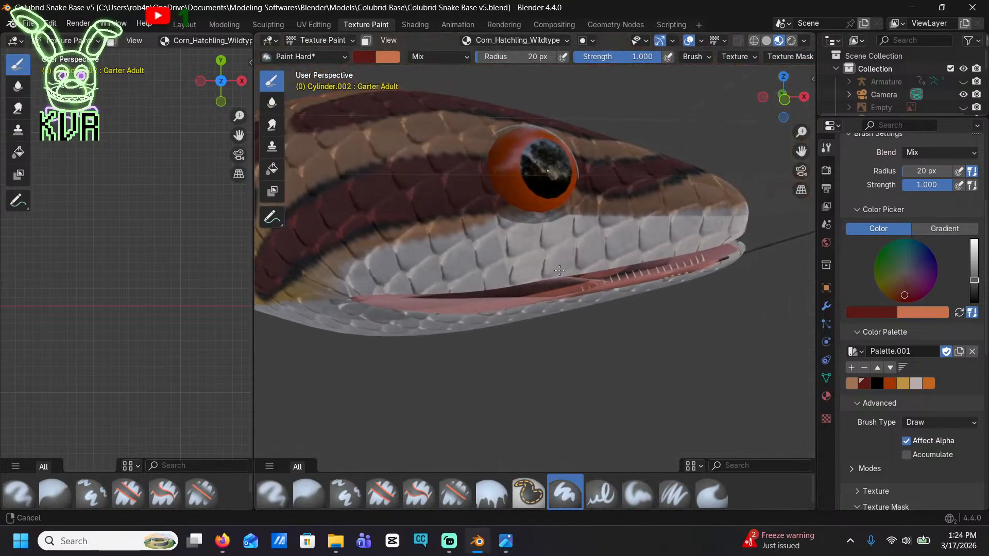
pyautogui.click(876, 384)
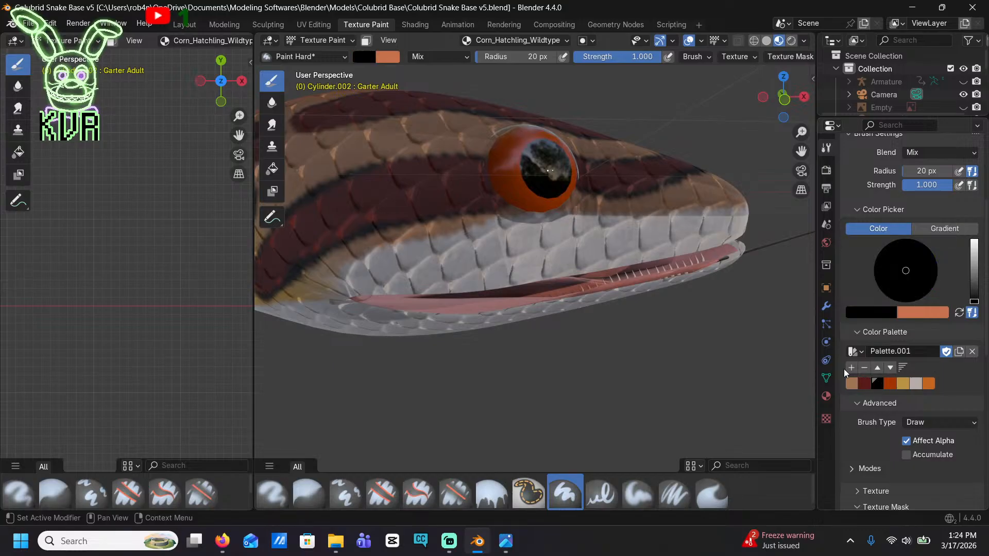
pyautogui.scroll(3, 720, 238)
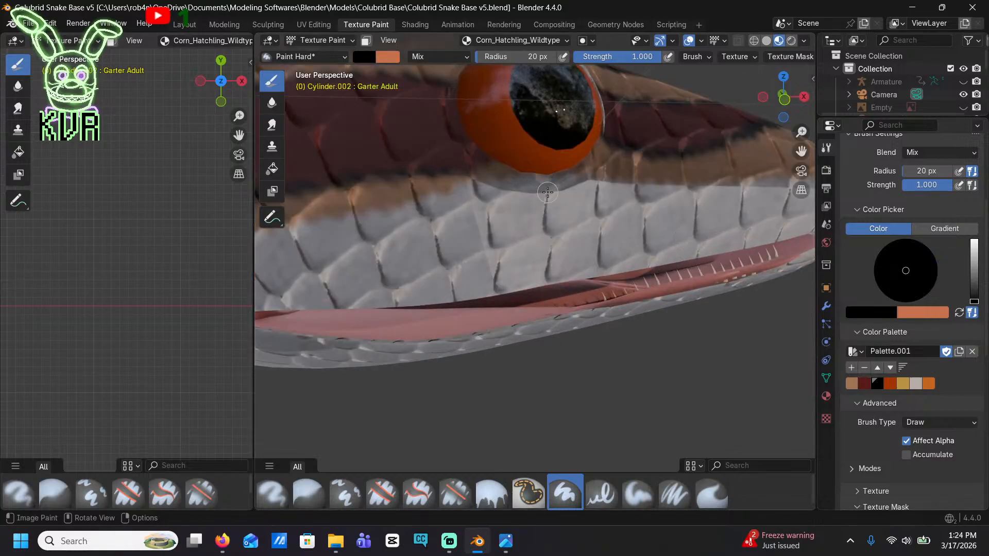
pyautogui.moveTo(547, 192)
pyautogui.mouseDown()
pyautogui.moveTo(559, 266)
pyautogui.moveTo(572, 278)
pyautogui.moveTo(582, 259)
pyautogui.mouseUp()
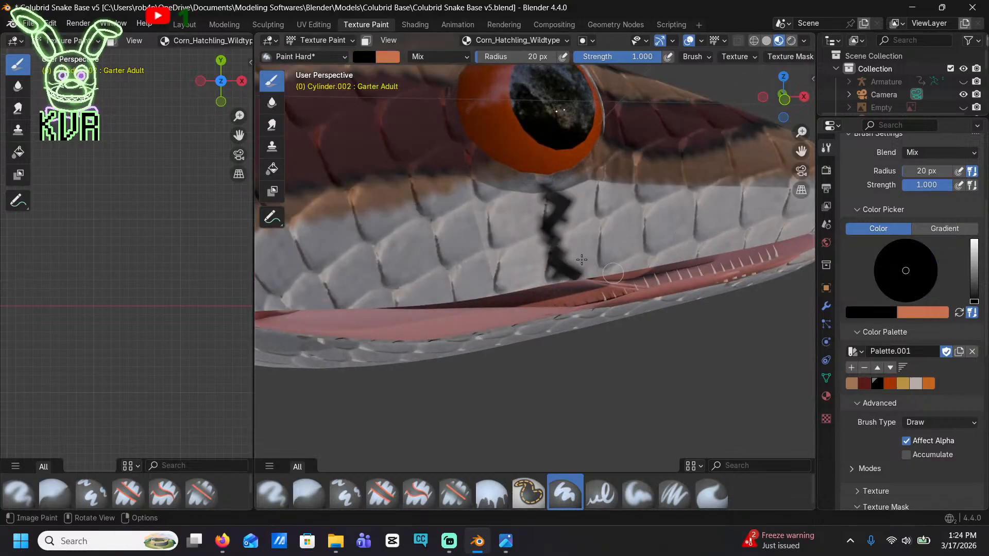
# Paint jagged black vertical bars along the white upper lip scale seams from beneath the eye back to the mouth corner
pyautogui.moveTo(447, 196); pyautogui.dragTo(456, 307)
pyautogui.keyDown('shift'); pyautogui.moveTo(455, 306); pyautogui.dragTo(701, 292, button='middle'); pyautogui.keyUp('shift')
pyautogui.moveTo(532, 295); pyautogui.dragTo(537, 247)
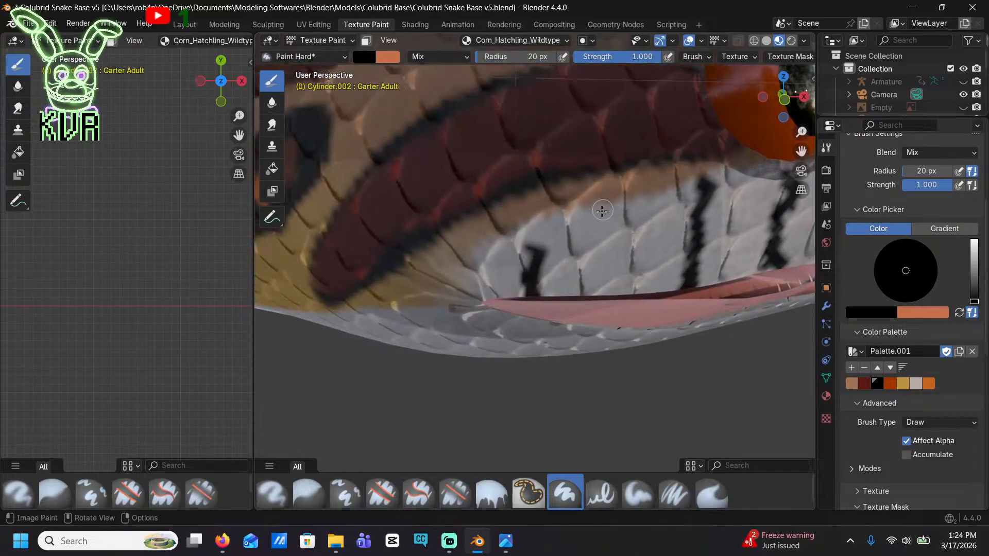
pyautogui.moveTo(596, 207)
pyautogui.mouseDown()
pyautogui.moveTo(613, 247)
pyautogui.moveTo(605, 276)
pyautogui.mouseUp()
pyautogui.moveTo(659, 203); pyautogui.dragTo(658, 257)
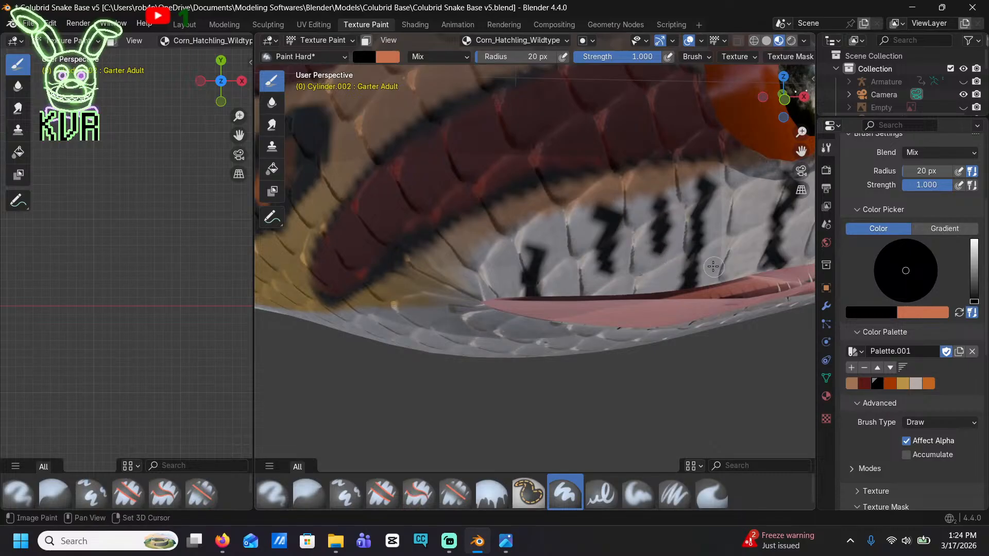
pyautogui.keyDown('shift'); pyautogui.moveTo(658, 258); pyautogui.dragTo(578, 234, button='middle'); pyautogui.keyUp('shift')
pyautogui.moveTo(527, 221); pyautogui.dragTo(537, 289)
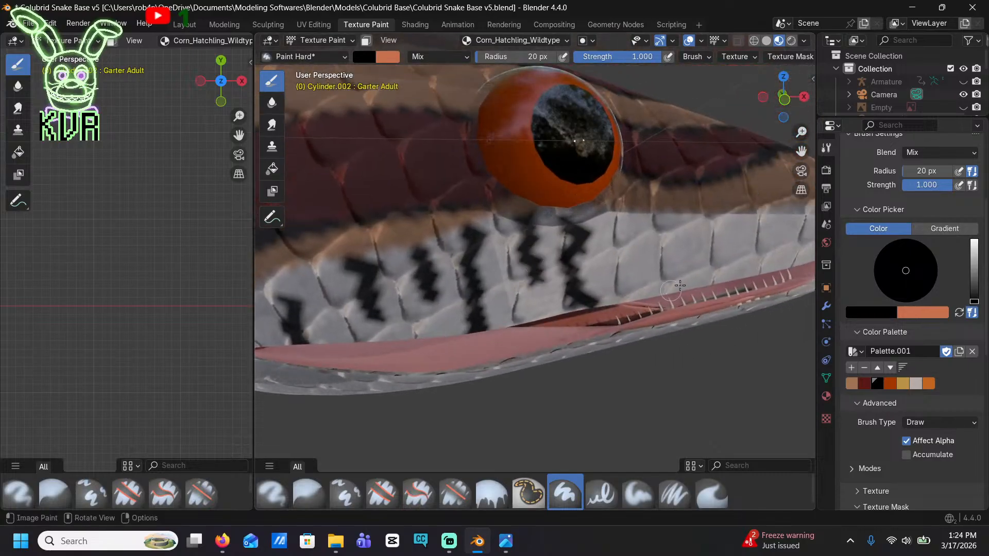
# Paint black vertical bars on the white upper lip scales from the front of the eye to the snout tip
pyautogui.moveTo(641, 222); pyautogui.dragTo(665, 285)
pyautogui.keyDown('shift'); pyautogui.moveTo(664, 286); pyautogui.dragTo(514, 226, button='middle'); pyautogui.keyUp('shift')
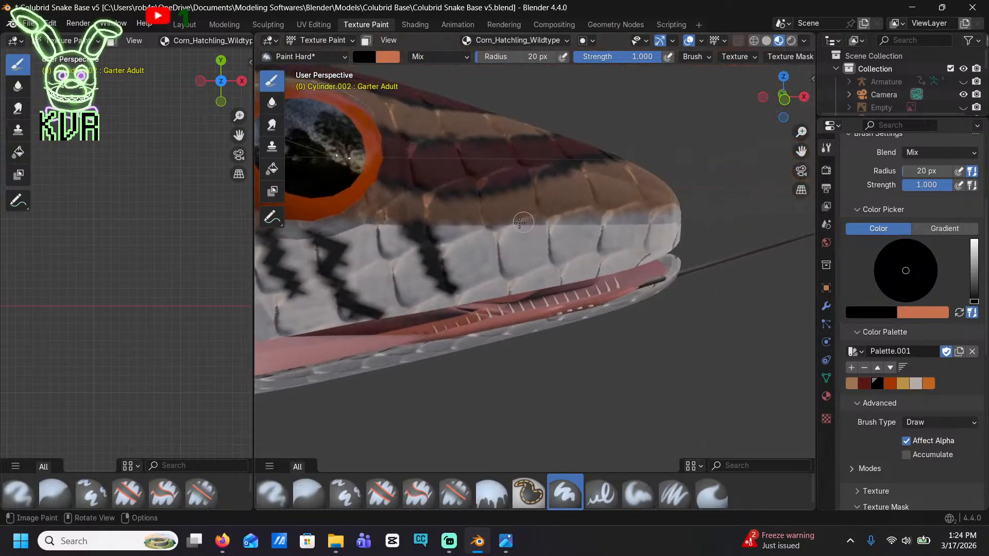
pyautogui.moveTo(515, 227); pyautogui.dragTo(535, 284)
pyautogui.moveTo(593, 213); pyautogui.dragTo(603, 286)
pyautogui.moveTo(650, 260); pyautogui.dragTo(611, 266, button='middle')
pyautogui.moveTo(561, 245); pyautogui.dragTo(576, 283)
pyautogui.moveTo(577, 283); pyautogui.dragTo(484, 257, button='middle')
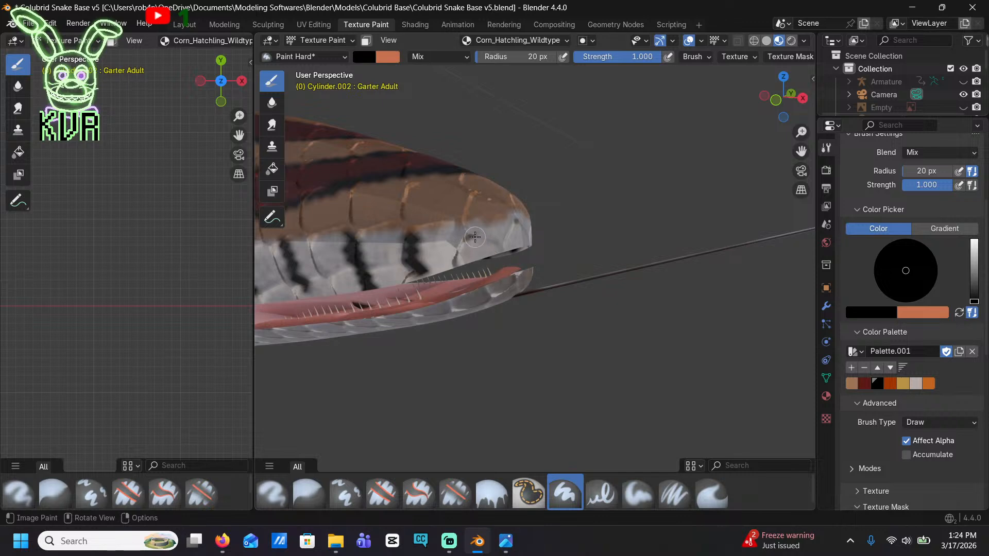
pyautogui.moveTo(480, 235)
pyautogui.mouseDown()
pyautogui.moveTo(501, 249)
pyautogui.moveTo(507, 238)
pyautogui.mouseUp()
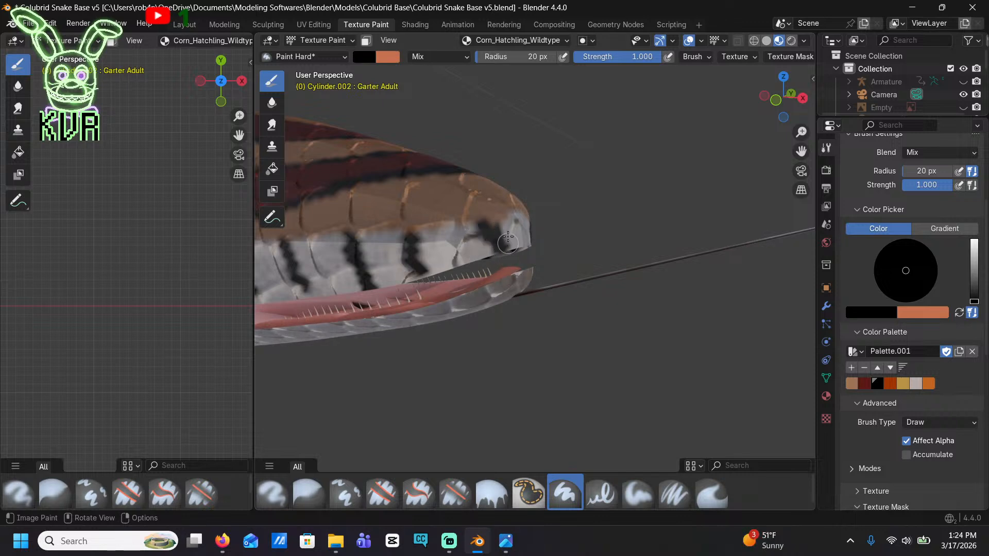
pyautogui.moveTo(501, 271); pyautogui.dragTo(503, 199, button='middle')
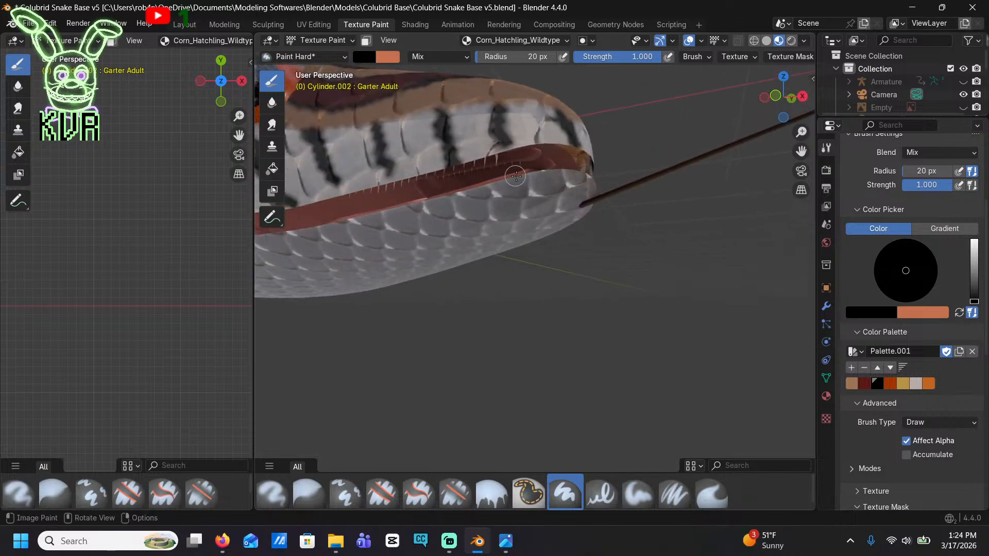
# Paint black vertical bars on the white lower lip scales from the snout back to the mouth corner
pyautogui.moveTo(522, 180); pyautogui.dragTo(526, 208)
pyautogui.moveTo(454, 199); pyautogui.dragTo(459, 224)
pyautogui.moveTo(461, 226)
pyautogui.keyDown('shift'); pyautogui.mouseDown(button='middle')
pyautogui.moveTo(472, 208)
pyautogui.moveTo(539, 219)
pyautogui.mouseUp(button='middle'); pyautogui.keyUp('shift')
pyautogui.moveTo(568, 191); pyautogui.dragTo(575, 214)
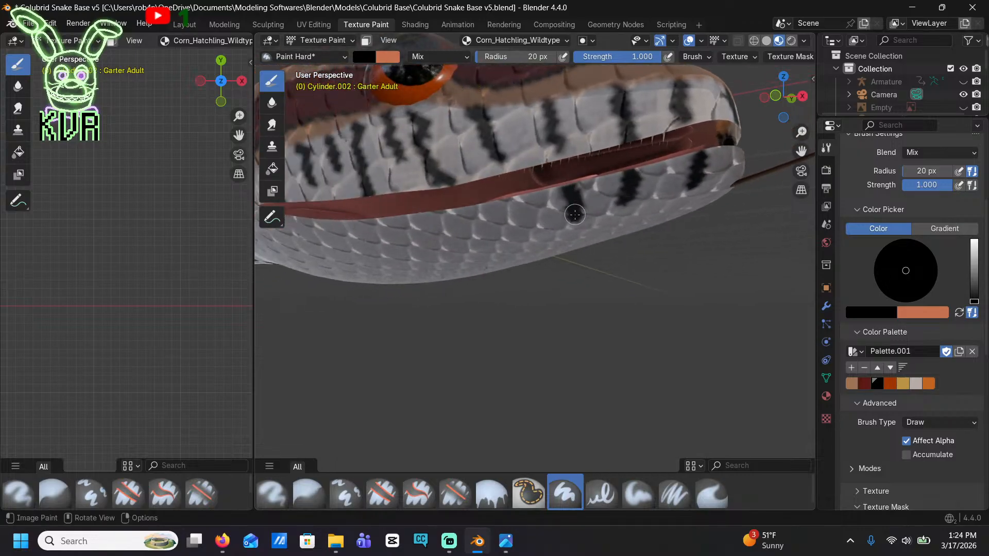
pyautogui.moveTo(506, 205); pyautogui.dragTo(504, 240)
pyautogui.keyDown('shift'); pyautogui.moveTo(446, 251); pyautogui.dragTo(592, 258, button='middle'); pyautogui.keyUp('shift')
pyautogui.moveTo(597, 226)
pyautogui.mouseDown()
pyautogui.moveTo(592, 252)
pyautogui.moveTo(449, 249)
pyautogui.mouseUp()
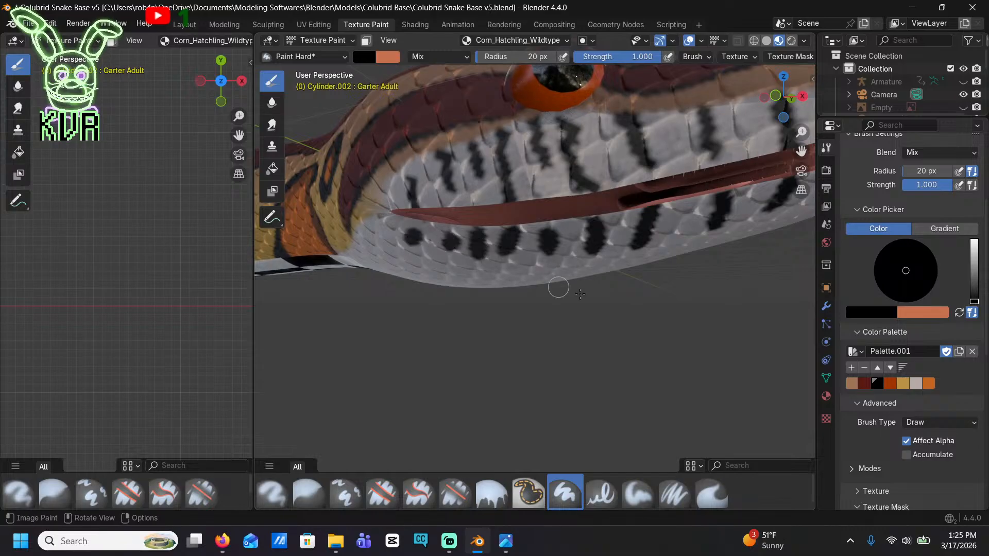
# Switch the brush to the palette's orange with a 10 px radius and edge the black upper lip bars from below the eye to the mouth corner
pyautogui.click(927, 385)
pyautogui.moveTo(632, 252); pyautogui.dragTo(646, 271, button='middle')
pyautogui.keyDown('shift'); pyautogui.moveTo(645, 271); pyautogui.dragTo(552, 211, button='middle'); pyautogui.keyUp('shift')
pyautogui.scroll(4, 948, 353)
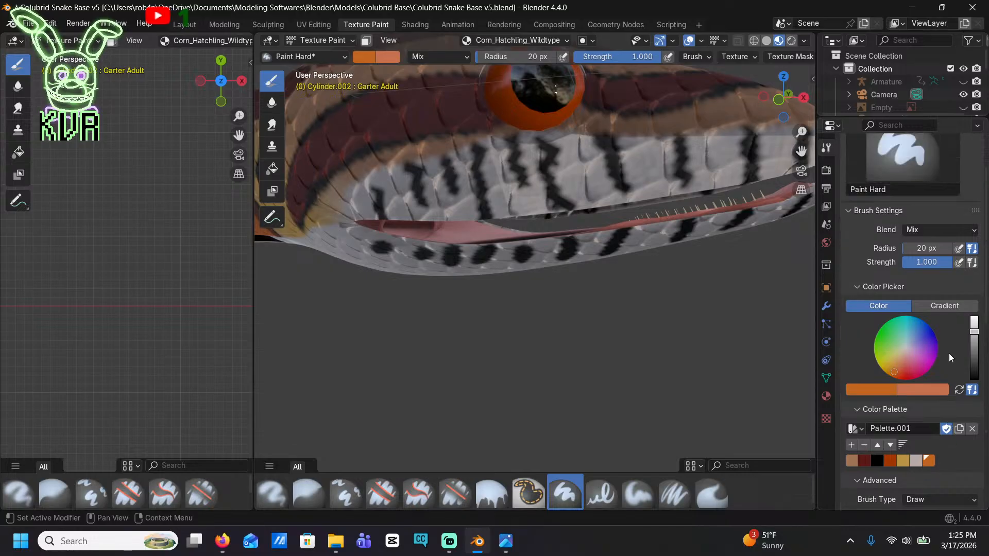
pyautogui.click(904, 248)
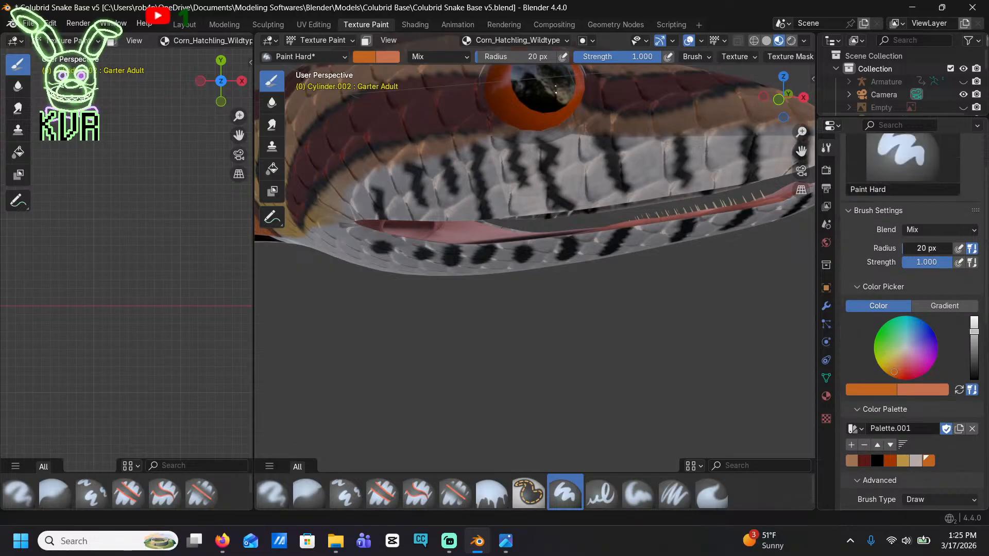
pyautogui.moveTo(904, 247); pyautogui.dragTo(911, 248)
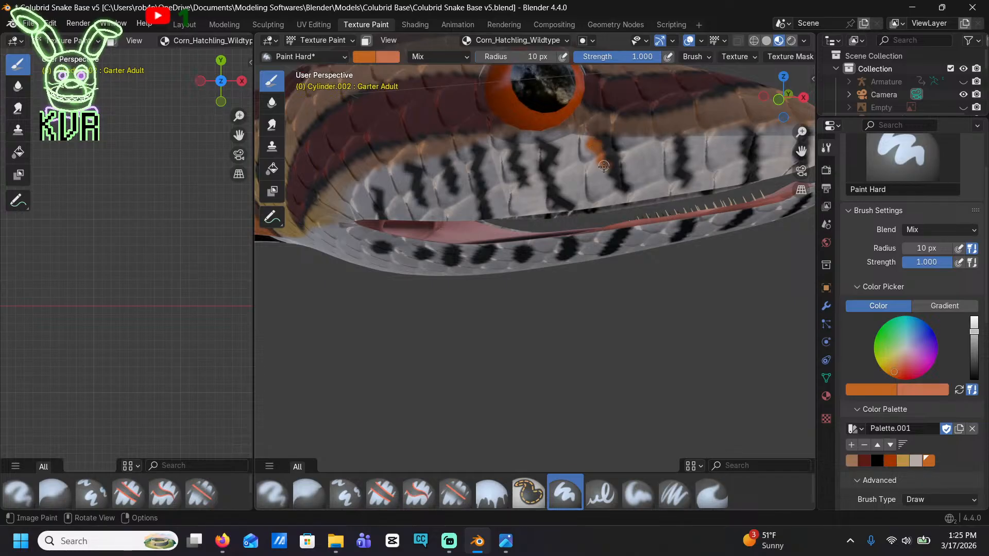
pyautogui.moveTo(603, 165); pyautogui.dragTo(601, 176)
pyautogui.moveTo(533, 151)
pyautogui.mouseDown()
pyautogui.moveTo(542, 169)
pyautogui.moveTo(471, 177)
pyautogui.moveTo(471, 202)
pyautogui.mouseUp()
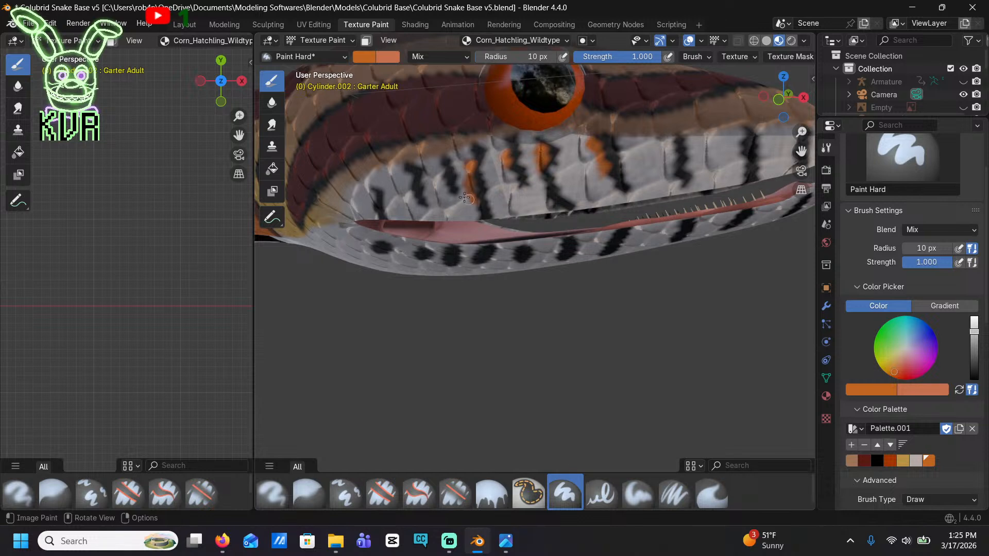
pyautogui.moveTo(440, 164)
pyautogui.mouseDown()
pyautogui.moveTo(444, 173)
pyautogui.moveTo(409, 180)
pyautogui.mouseUp()
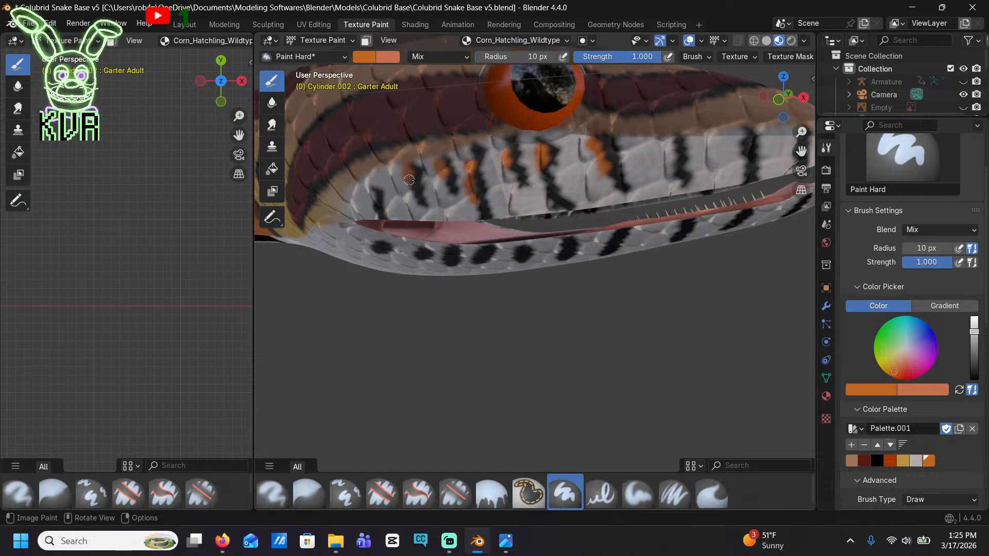
# Paint orange edges beside the remaining black upper lip bars from in front of the eye to the snout tip
pyautogui.keyDown('shift'); pyautogui.moveTo(621, 203); pyautogui.dragTo(590, 188, button='middle'); pyautogui.keyUp('shift')
pyautogui.moveTo(605, 152); pyautogui.dragTo(606, 174)
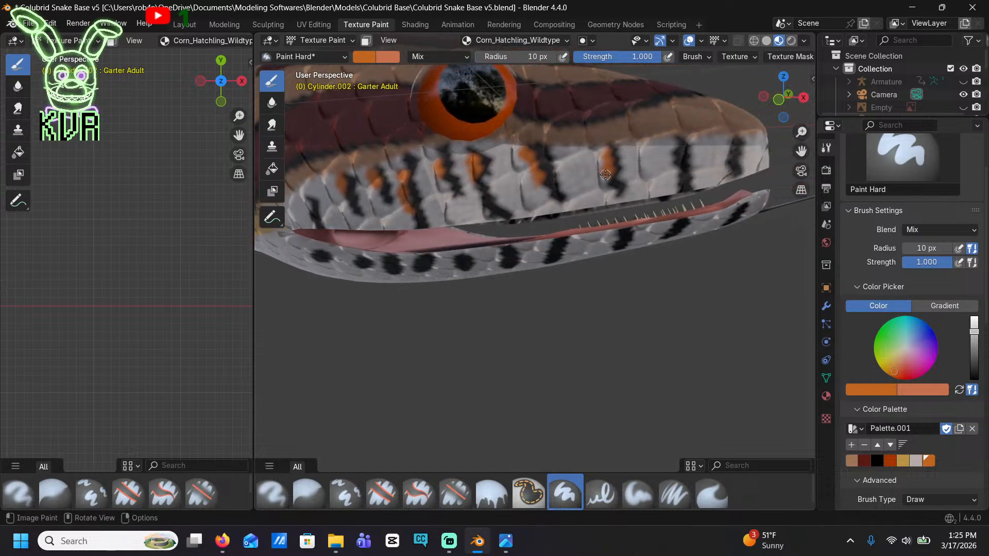
pyautogui.moveTo(679, 144); pyautogui.dragTo(676, 171)
pyautogui.moveTo(732, 138); pyautogui.dragTo(722, 164)
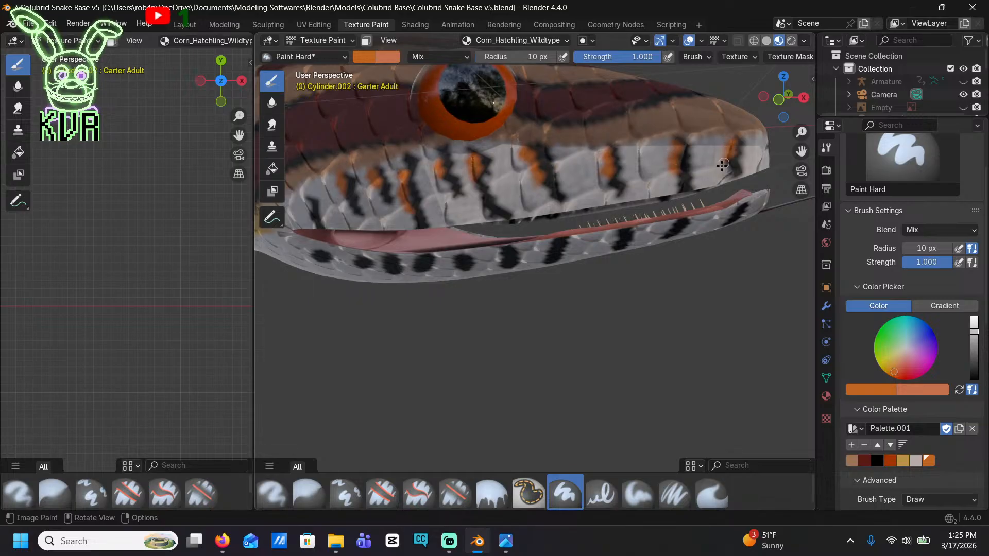
pyautogui.scroll(-8, 669, 240)
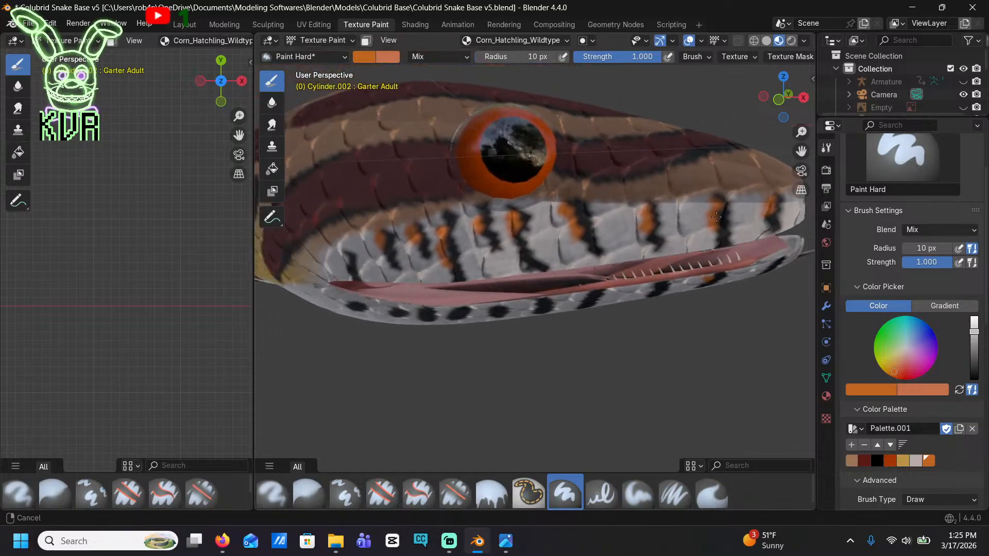
pyautogui.moveTo(641, 257)
pyautogui.mouseDown(button='middle')
pyautogui.moveTo(382, 252)
pyautogui.moveTo(448, 284)
pyautogui.moveTo(602, 263)
pyautogui.moveTo(462, 254)
pyautogui.moveTo(331, 328)
pyautogui.mouseUp(button='middle')
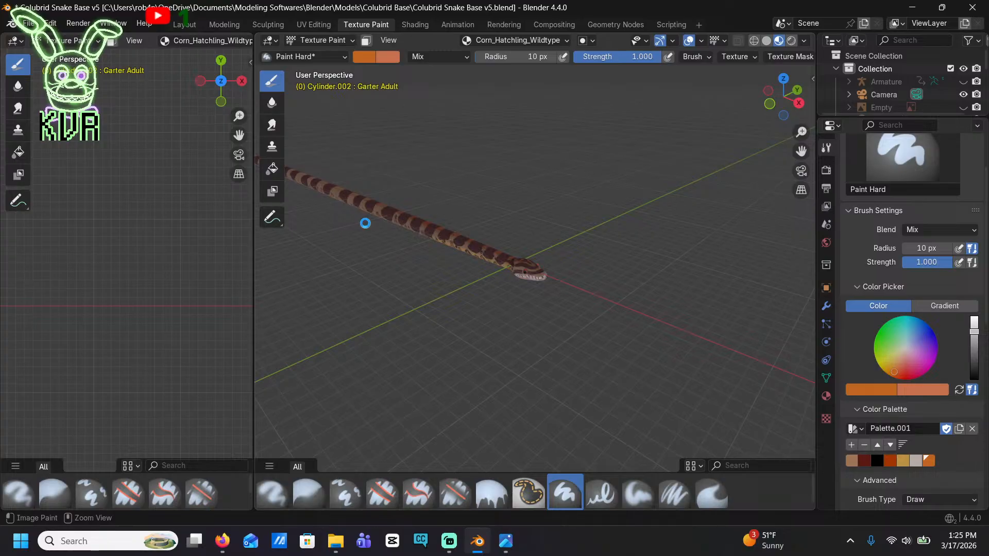
# Save the Blender file and save the painted texture image as Corn_Hatchling_Wildtype.png
pyautogui.hotkey('ctrl', 's')
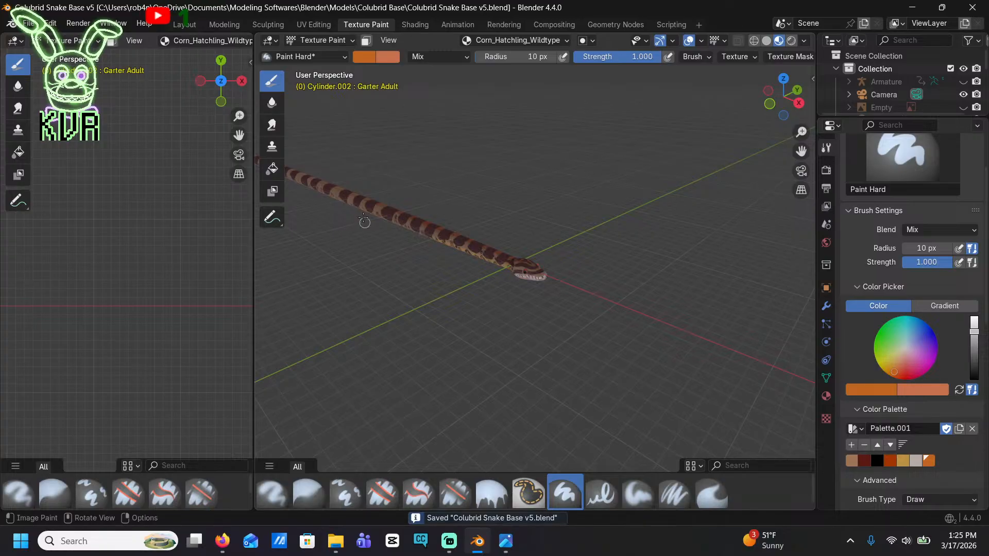
pyautogui.click(314, 25)
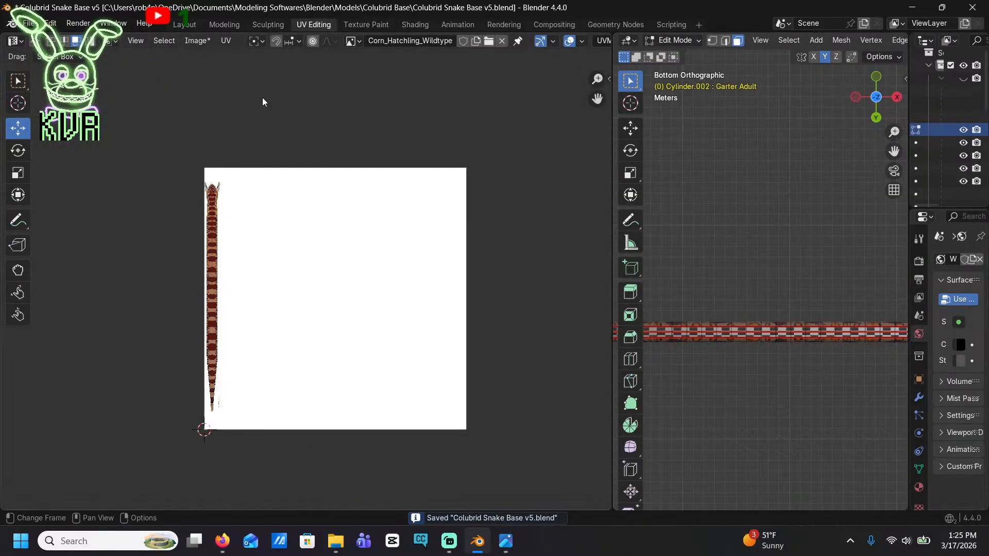
pyautogui.click(197, 41)
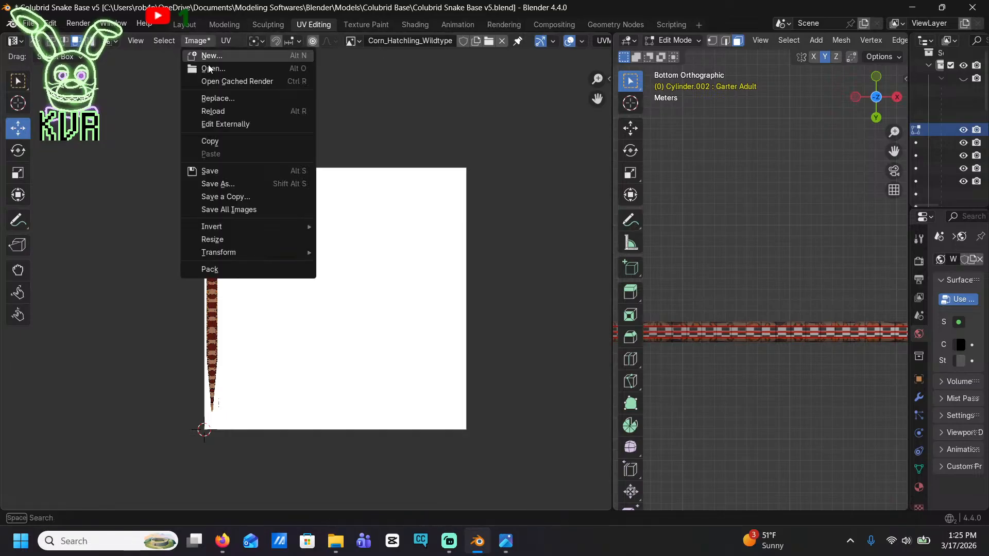
pyautogui.click(212, 184)
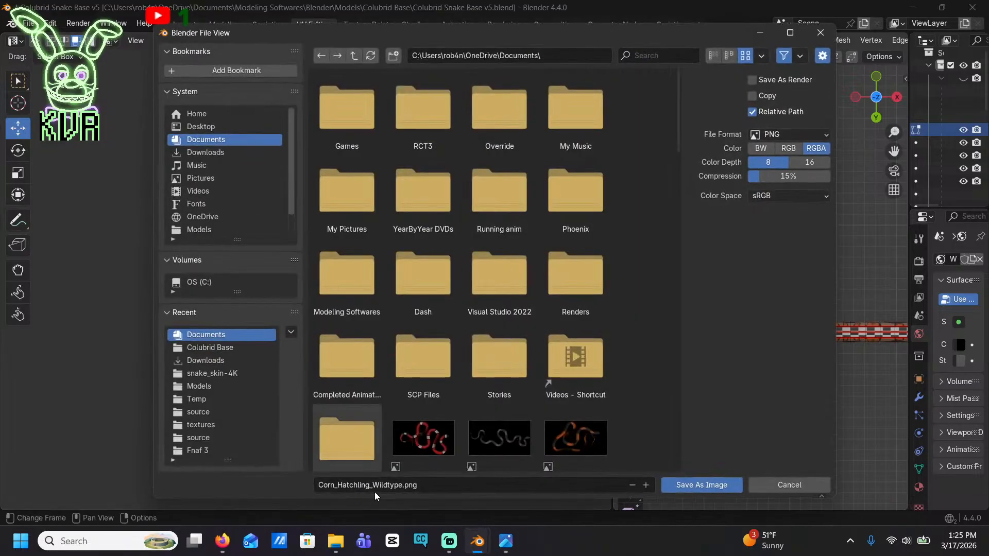
pyautogui.click(685, 485)
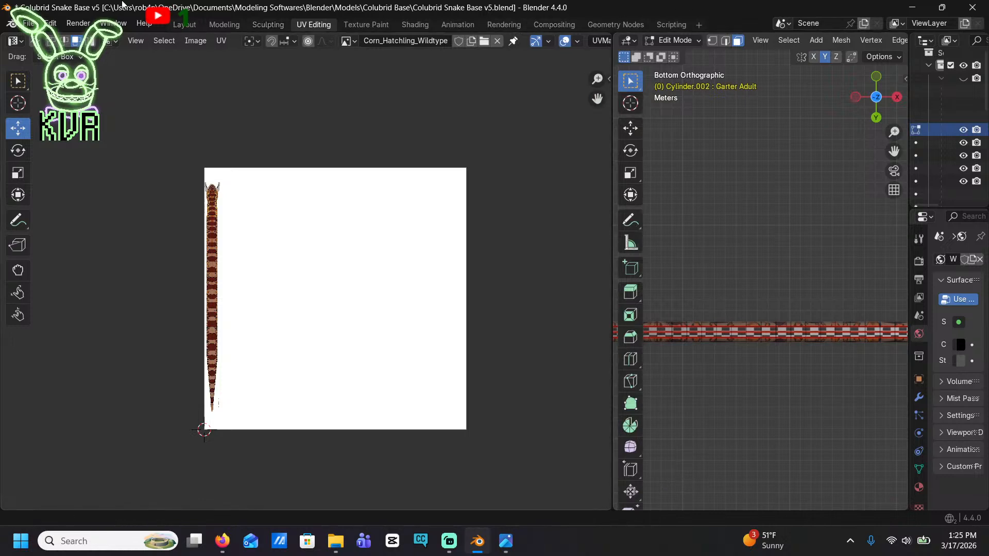
# In the Shading workspace, move the noise branch's Multiply node down closer to the Principled BSDF node
pyautogui.click(416, 24)
pyautogui.scroll(-3, 444, 352)
pyautogui.moveTo(462, 403); pyautogui.dragTo(666, 444, button='middle')
pyautogui.scroll(-14, 384, 381)
pyautogui.keyDown('shift'); pyautogui.moveTo(442, 418); pyautogui.dragTo(361, 360, button='middle'); pyautogui.keyUp('shift')
pyautogui.scroll(6, 351, 305)
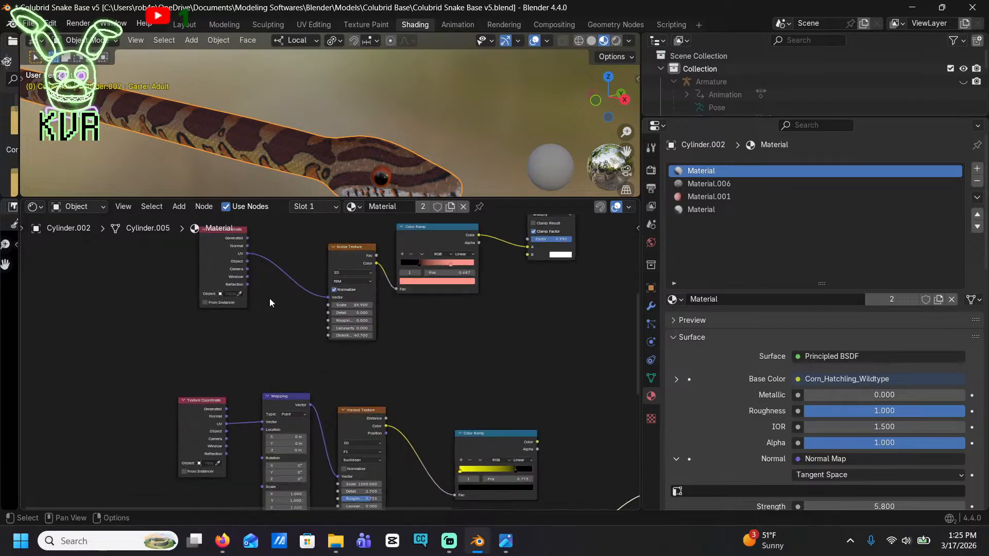
pyautogui.keyDown('shift'); pyautogui.moveTo(270, 303); pyautogui.dragTo(261, 336, button='middle'); pyautogui.keyUp('shift')
pyautogui.keyDown('shift'); pyautogui.moveTo(564, 326); pyautogui.dragTo(344, 250, button='middle'); pyautogui.keyUp('shift')
pyautogui.keyDown('shift'); pyautogui.moveTo(374, 300); pyautogui.dragTo(376, 362, button='middle'); pyautogui.keyUp('shift')
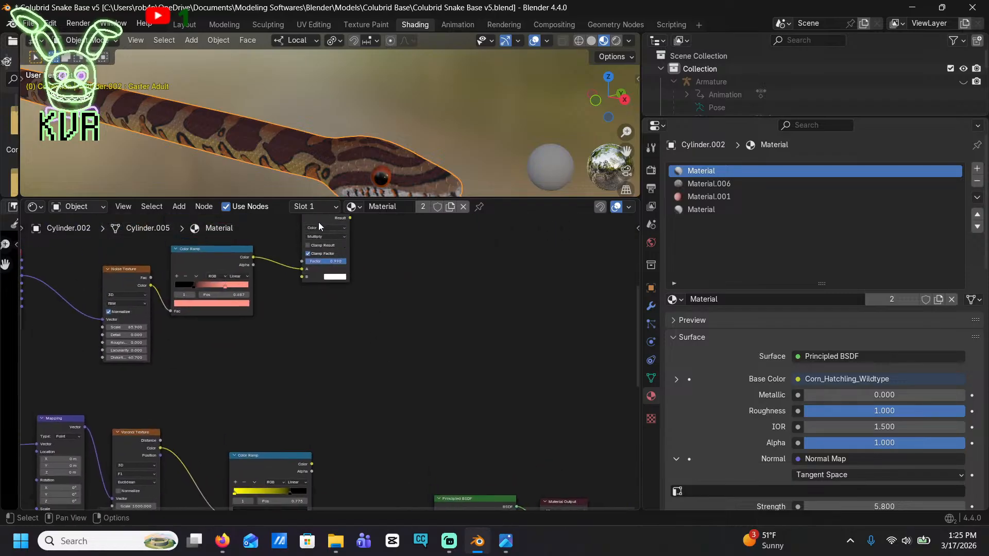
pyautogui.moveTo(319, 223); pyautogui.dragTo(348, 364)
pyautogui.keyDown('shift'); pyautogui.moveTo(362, 437); pyautogui.dragTo(399, 314, button='middle'); pyautogui.keyUp('shift')
pyautogui.scroll(5, 360, 268)
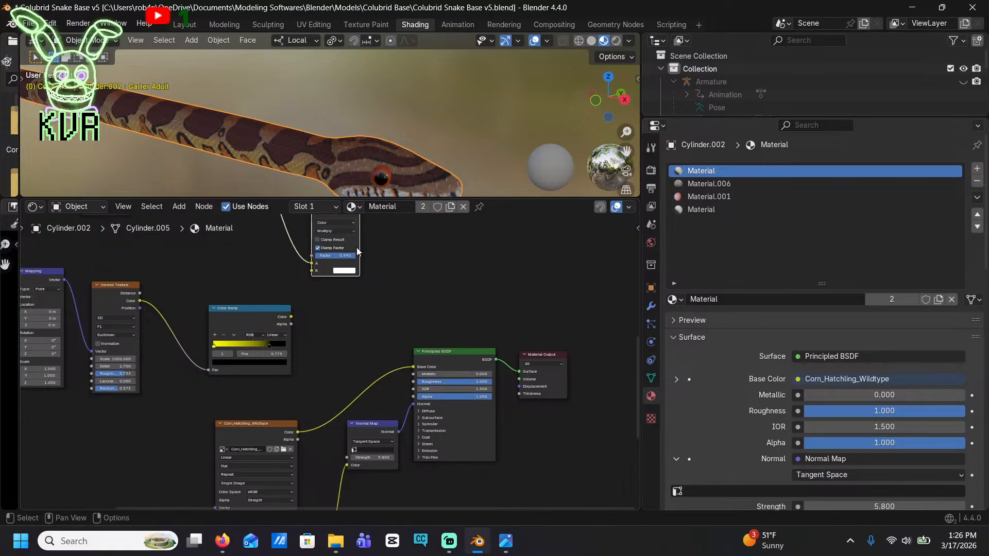
# Add a Mix node in Color blend mode and place it between the Multiply and Principled BSDF nodes
pyautogui.moveTo(339, 274); pyautogui.dragTo(351, 307)
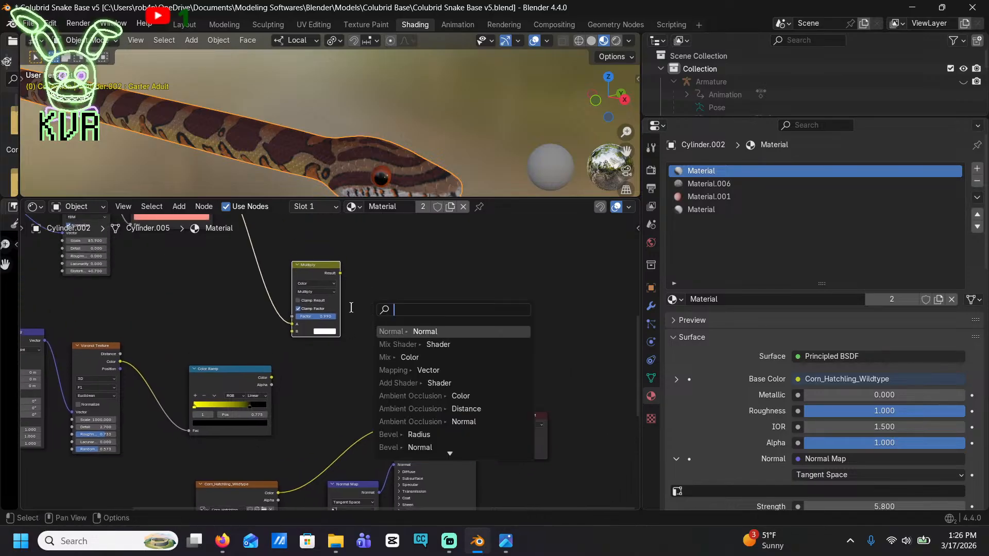
pyautogui.write('mix')
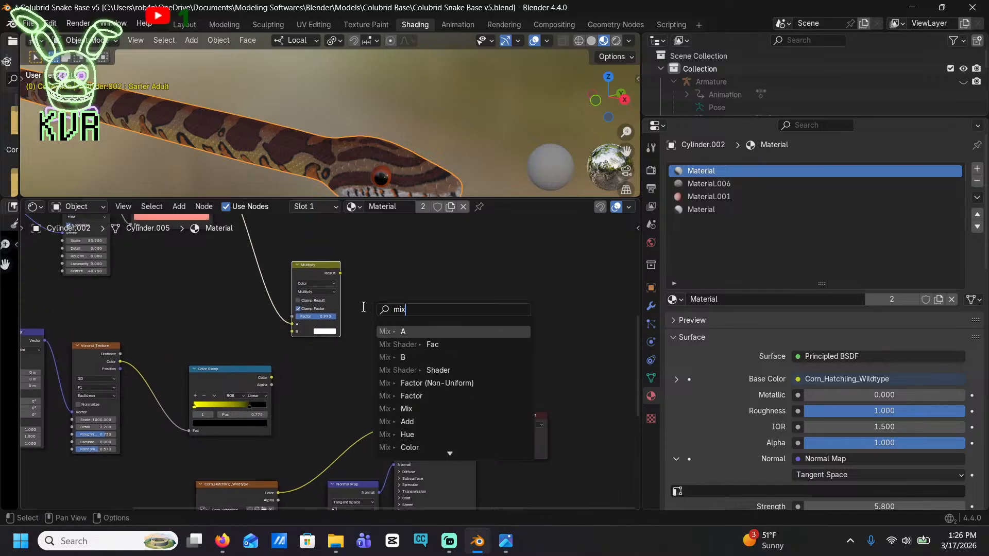
pyautogui.write('col')
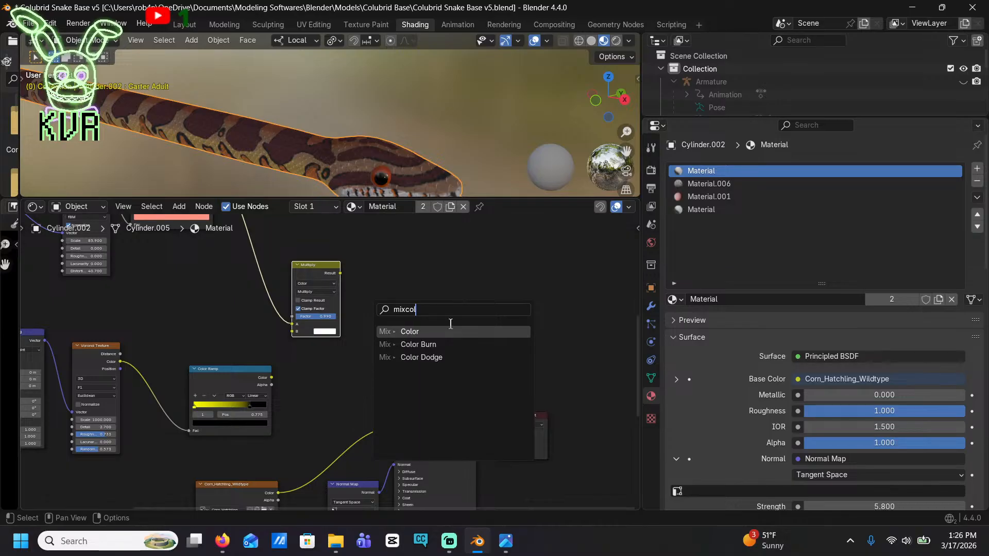
pyautogui.click(431, 336)
pyautogui.click(439, 354)
pyautogui.moveTo(351, 402); pyautogui.dragTo(380, 352, button='middle')
pyautogui.moveTo(408, 332); pyautogui.dragTo(391, 324)
# Connect the Multiply result to the Color mix's B input, the Corn_Hatchling_Wildtype texture to A, and the mix result to Base Color
pyautogui.moveTo(369, 223); pyautogui.dragTo(409, 340)
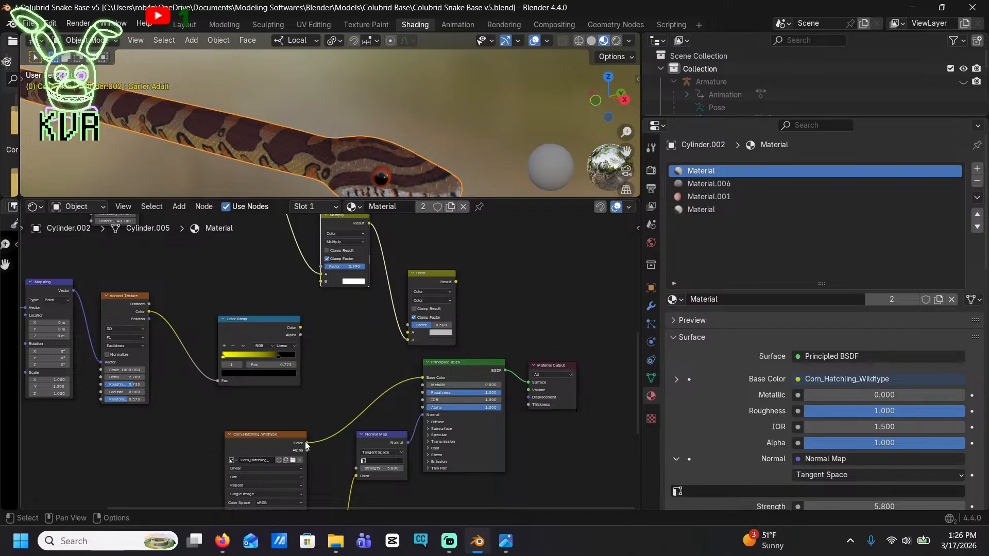
pyautogui.moveTo(307, 442); pyautogui.dragTo(420, 332)
pyautogui.moveTo(456, 282); pyautogui.dragTo(422, 378)
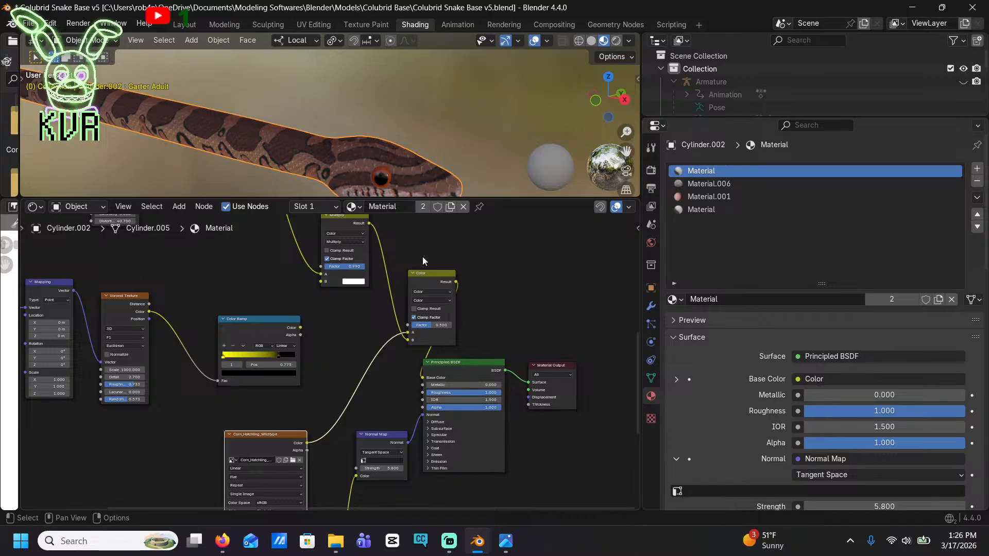
pyautogui.moveTo(419, 274); pyautogui.dragTo(401, 278)
# Shift the pink stop of the noise texture's Color Ramp to a more orange peach
pyautogui.moveTo(247, 80); pyautogui.dragTo(342, 147, button='middle')
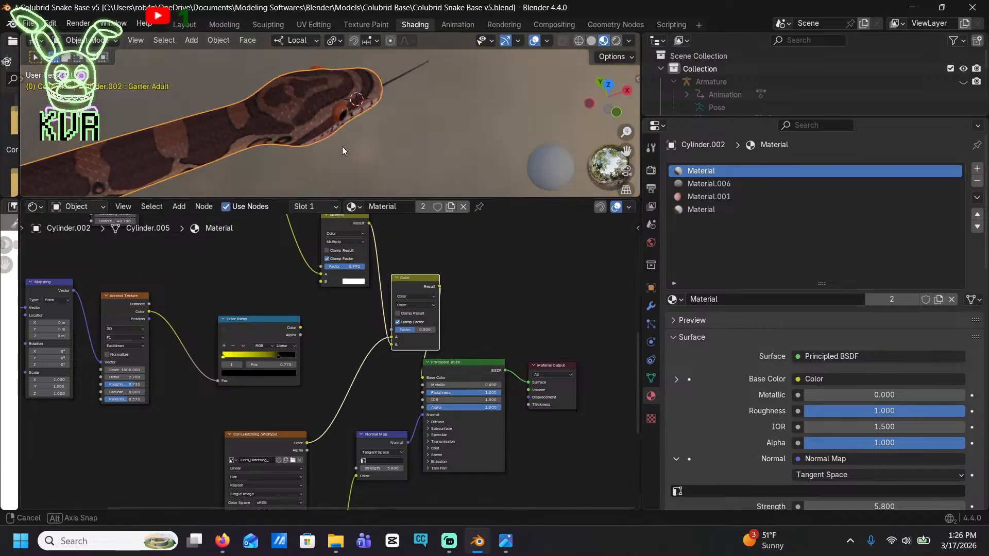
pyautogui.scroll(4, 288, 107)
pyautogui.moveTo(304, 110); pyautogui.dragTo(201, 182, button='middle')
pyautogui.keyDown('shift'); pyautogui.moveTo(284, 303); pyautogui.dragTo(512, 427, button='middle'); pyautogui.keyUp('shift')
pyautogui.scroll(3, 453, 366)
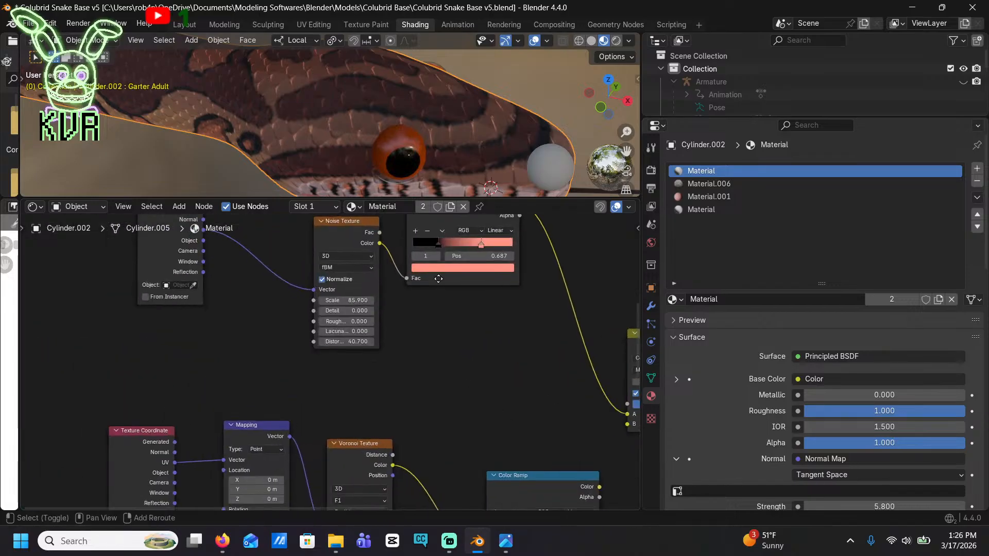
pyautogui.click(474, 349)
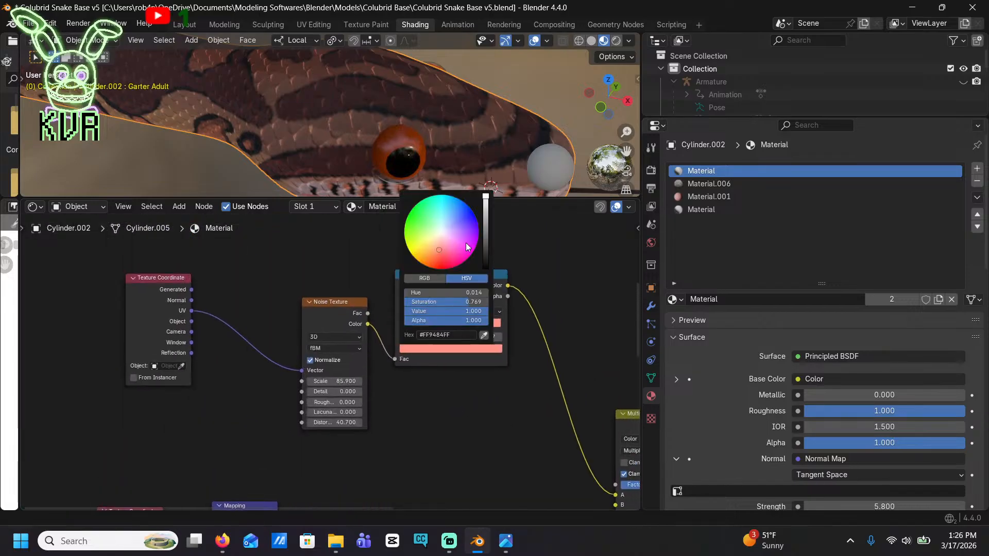
pyautogui.moveTo(465, 243)
pyautogui.mouseDown()
pyautogui.moveTo(443, 233)
pyautogui.moveTo(436, 248)
pyautogui.mouseUp()
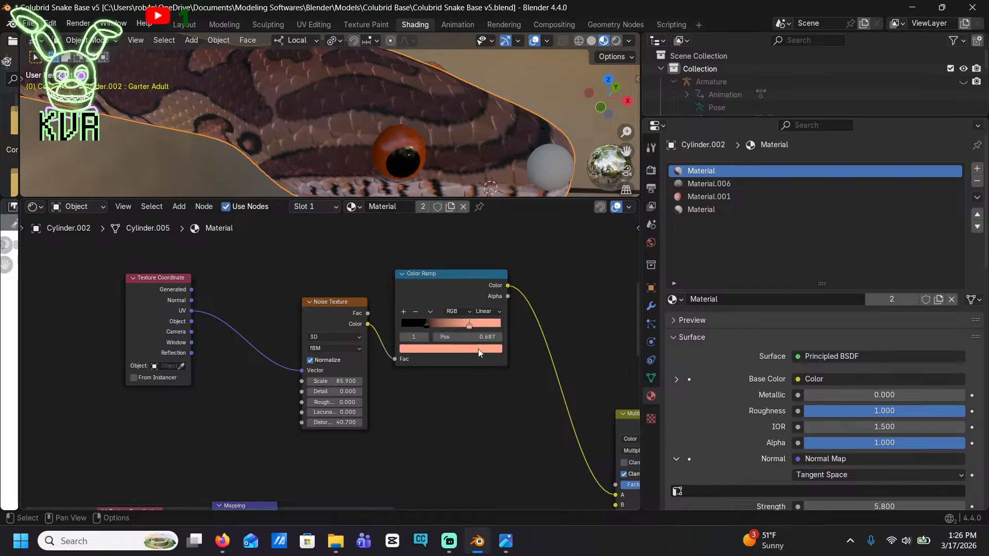
# Reverse the noise Color Ramp's order, with the peach stop at 0.240 and the black stop at 0.513
pyautogui.click(425, 325)
pyautogui.moveTo(425, 326)
pyautogui.mouseDown()
pyautogui.moveTo(492, 329)
pyautogui.moveTo(421, 327)
pyautogui.mouseUp()
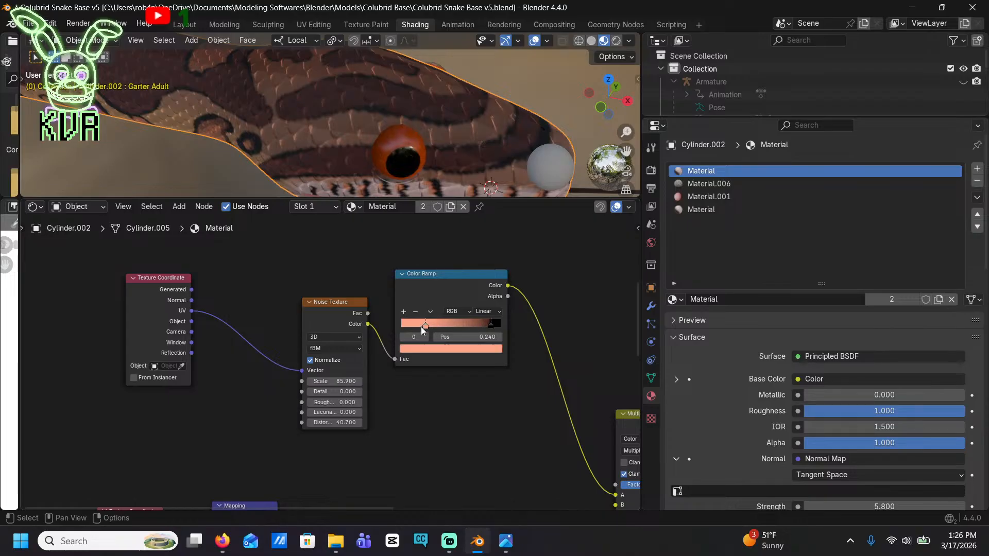
pyautogui.moveTo(491, 326); pyautogui.dragTo(448, 330)
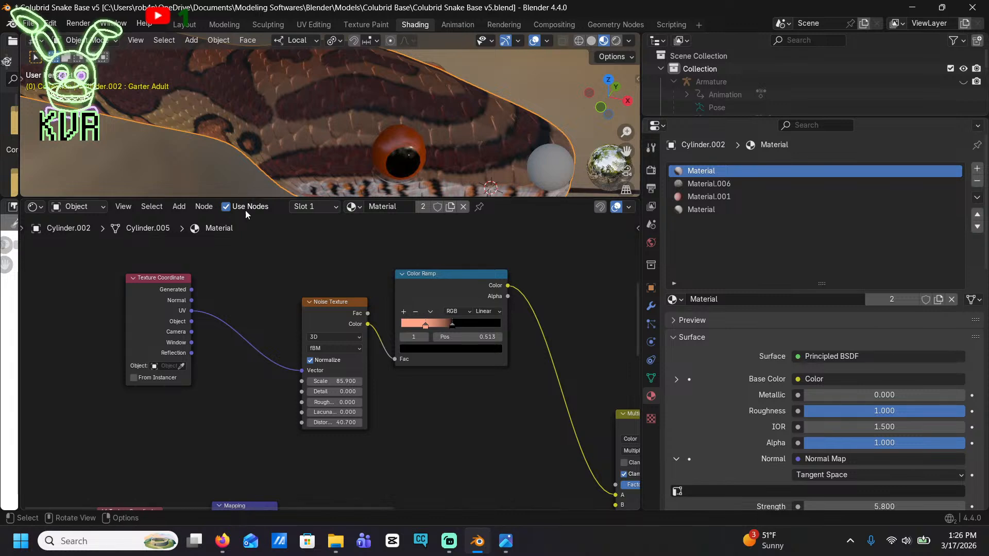
# Change the noise Color Ramp's peach stop to near-white and check the speckling on the snake's scales
pyautogui.scroll(-2, 303, 110)
pyautogui.keyDown('shift'); pyautogui.moveTo(302, 110); pyautogui.dragTo(246, 194, button='middle'); pyautogui.keyUp('shift')
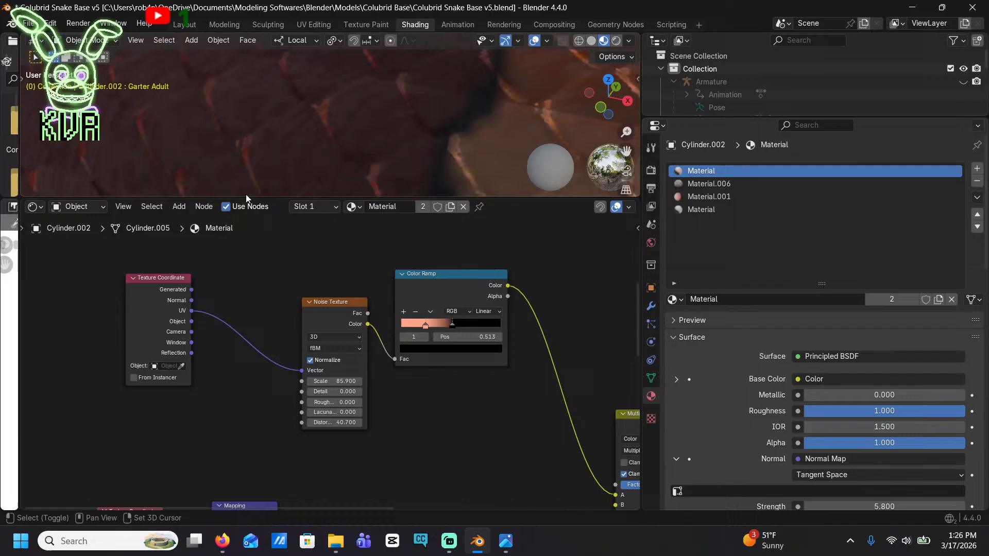
pyautogui.click(424, 326)
pyautogui.click(424, 348)
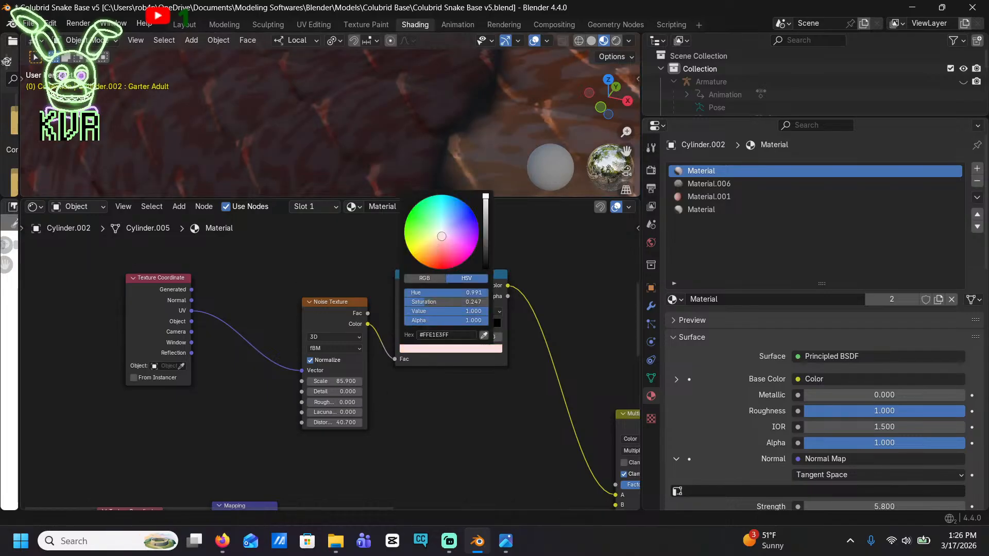
pyautogui.moveTo(442, 235); pyautogui.dragTo(438, 232)
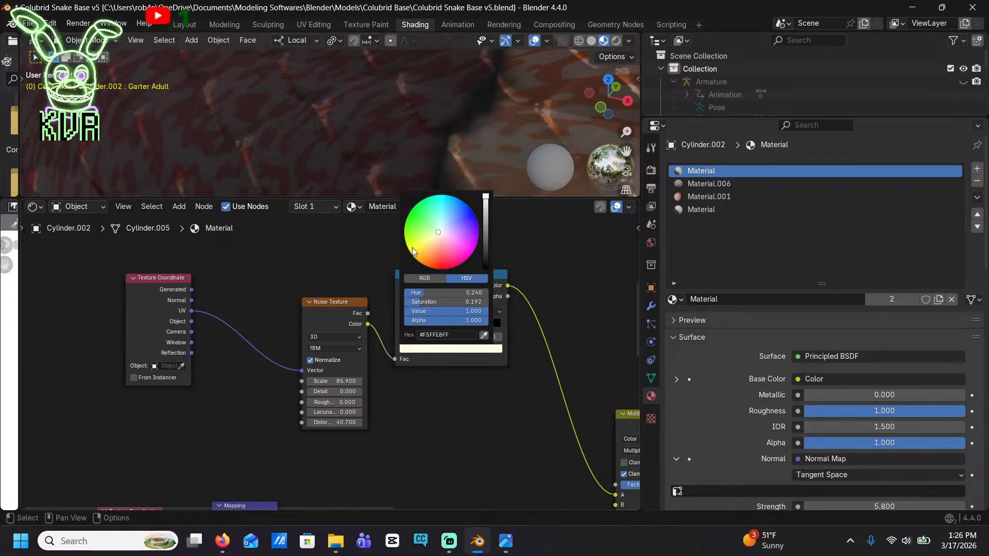
pyautogui.scroll(-7, 379, 357)
pyautogui.scroll(-8, 339, 106)
pyautogui.scroll(-5, 338, 107)
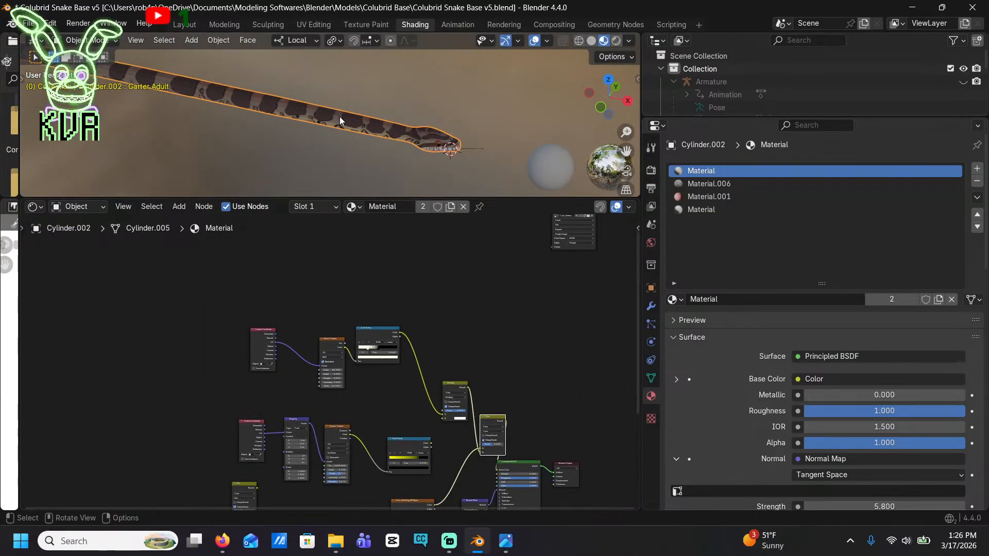
pyautogui.scroll(8, 339, 117)
pyautogui.scroll(4, 354, 143)
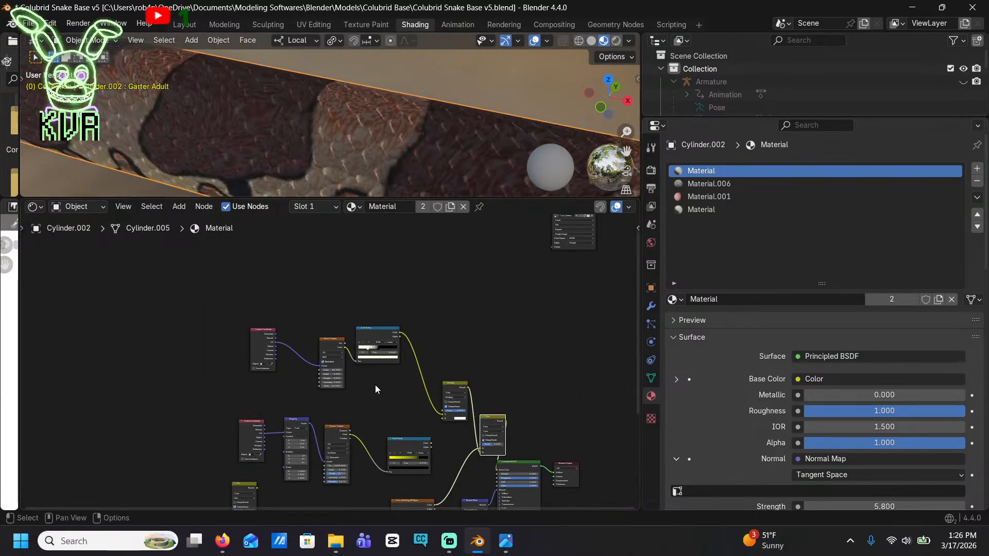
# Move the noise Color Ramp's black stop to 0.404 and space the Noise Texture node farther from the ramp
pyautogui.scroll(5, 381, 382)
pyautogui.moveTo(487, 319); pyautogui.dragTo(478, 321)
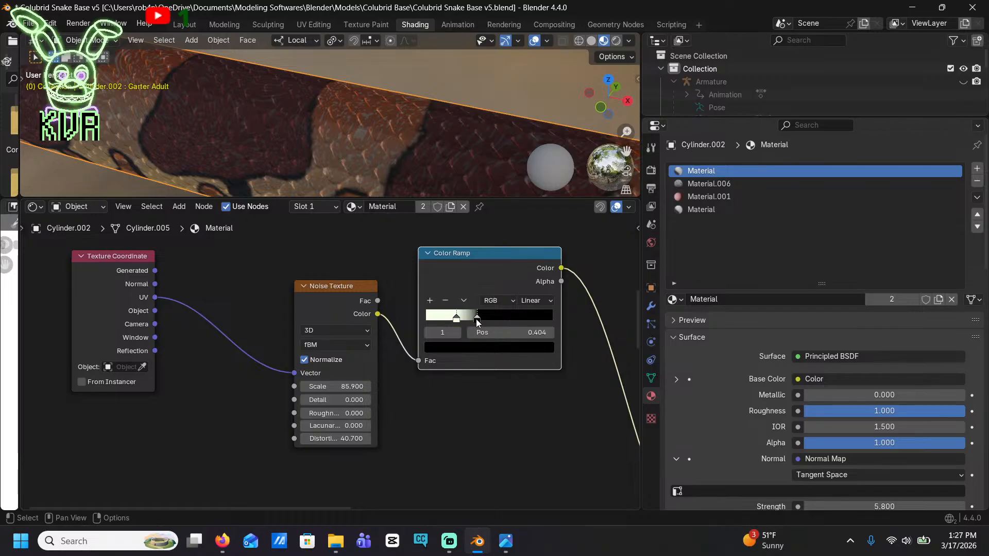
pyautogui.scroll(-5, 425, 321)
pyautogui.moveTo(326, 339); pyautogui.dragTo(291, 339)
pyautogui.scroll(5, 381, 348)
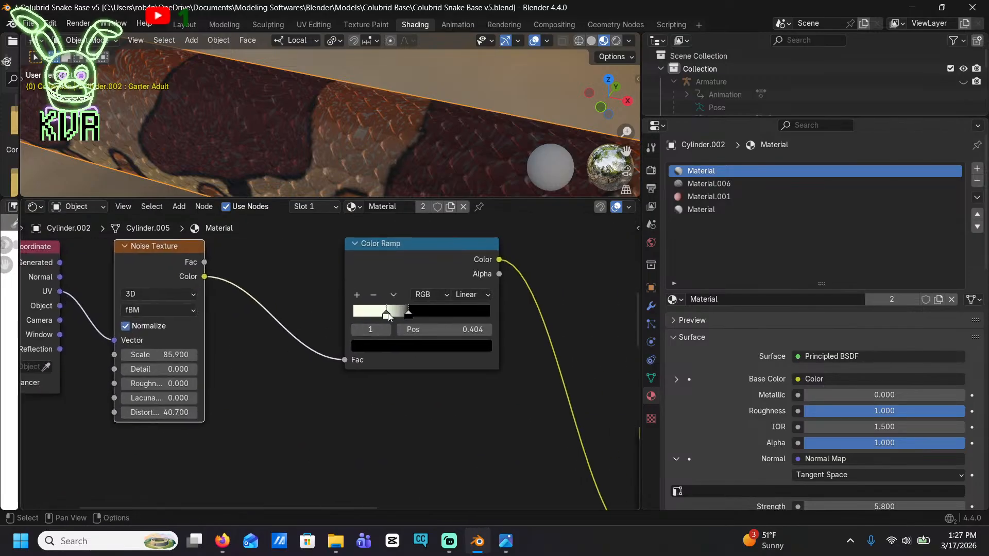
# Add a middle stop at 0.322 to the noise Color Ramp, colour it orange-red #BB3000, and check the snake's head and body
pyautogui.click(361, 294)
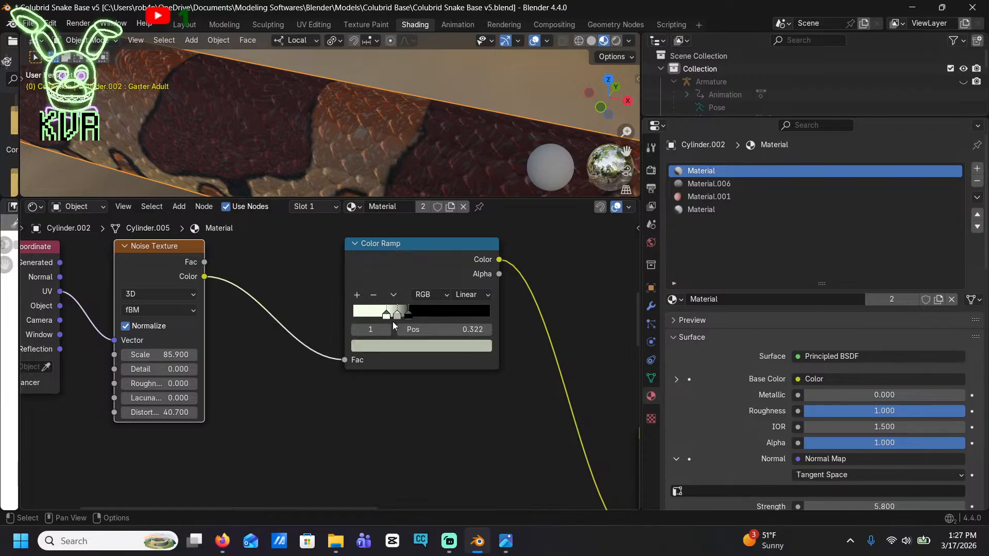
pyautogui.click(411, 346)
pyautogui.moveTo(412, 186); pyautogui.dragTo(393, 235)
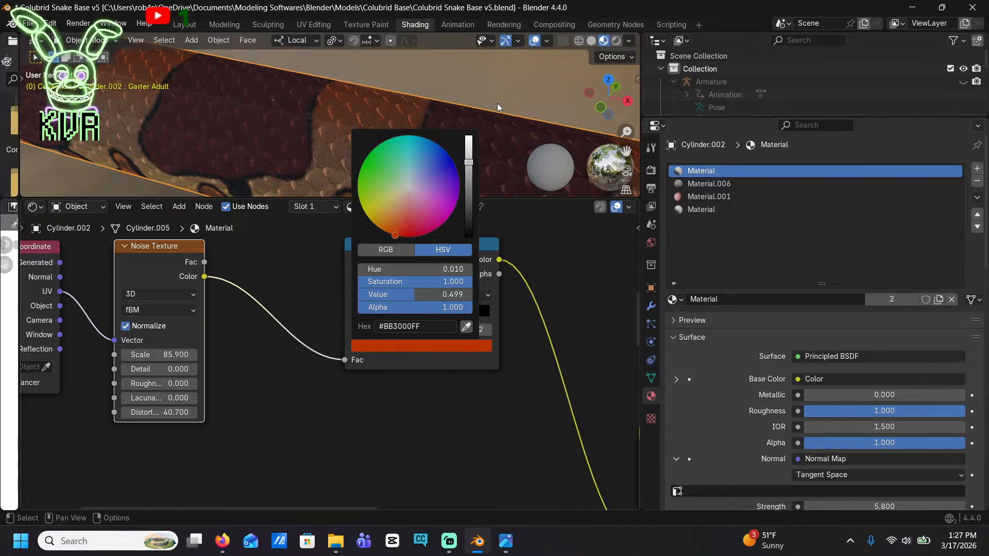
pyautogui.scroll(-6, 496, 118)
pyautogui.keyDown('shift'); pyautogui.moveTo(495, 123); pyautogui.dragTo(216, 75, button='middle'); pyautogui.keyUp('shift')
pyautogui.scroll(6, 324, 81)
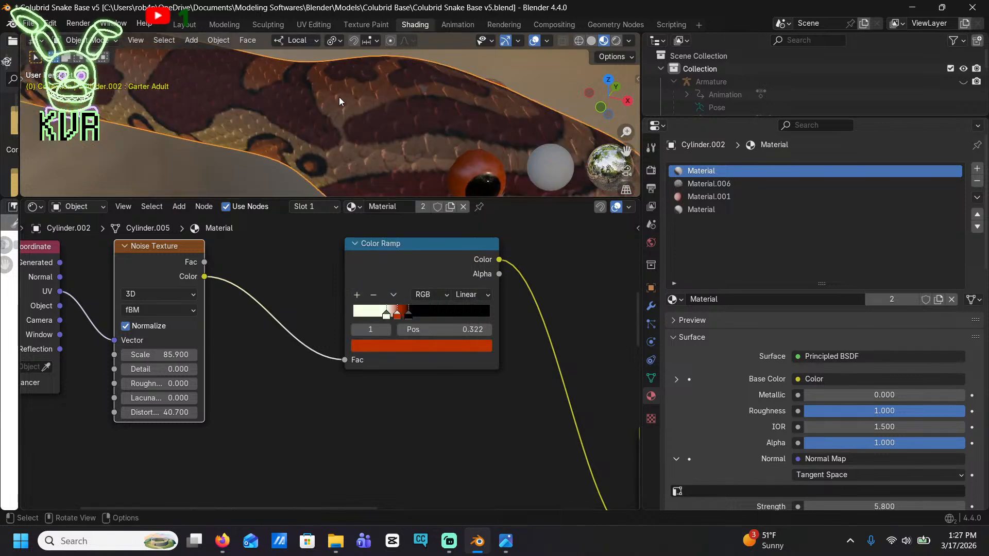
pyautogui.keyDown('shift'); pyautogui.moveTo(317, 79); pyautogui.dragTo(421, 144, button='middle'); pyautogui.keyUp('shift')
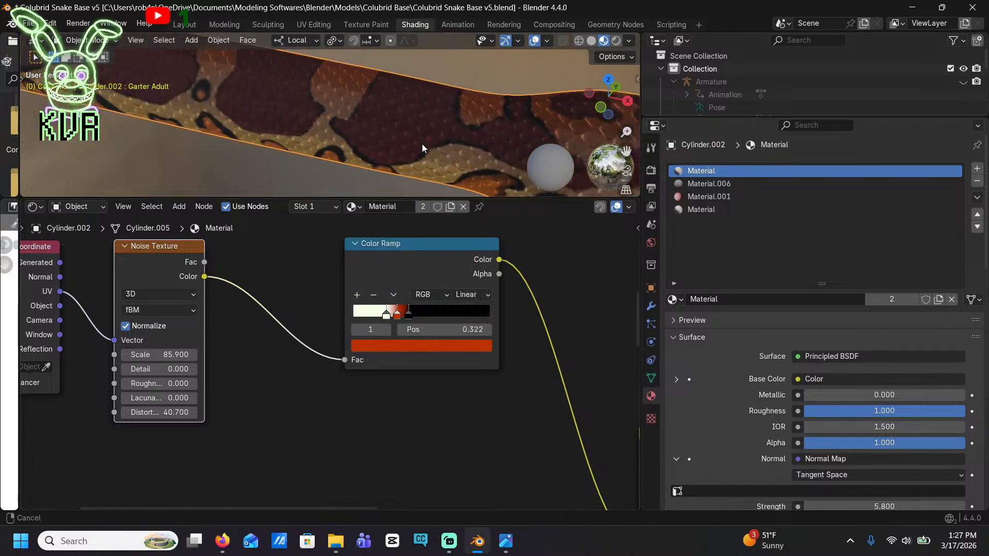
# Move the Color Ramp's orange-red stop to 0.391, check the body scales, and save the Blender file
pyautogui.scroll(1, 414, 301)
pyautogui.moveTo(430, 305)
pyautogui.mouseDown()
pyautogui.moveTo(447, 303)
pyautogui.moveTo(425, 299)
pyautogui.mouseUp()
pyautogui.scroll(1, 441, 132)
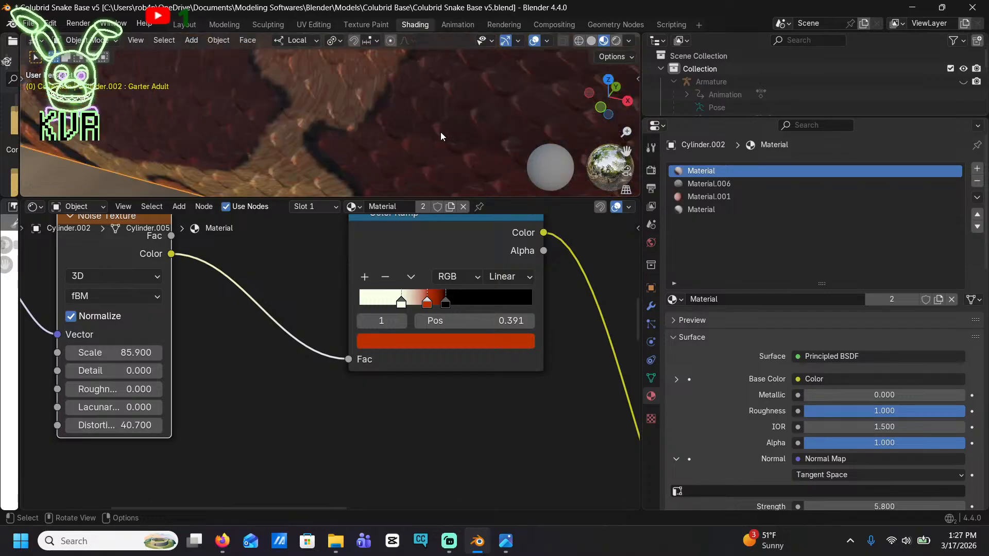
pyautogui.scroll(-3, 381, 132)
pyautogui.scroll(6, 290, 128)
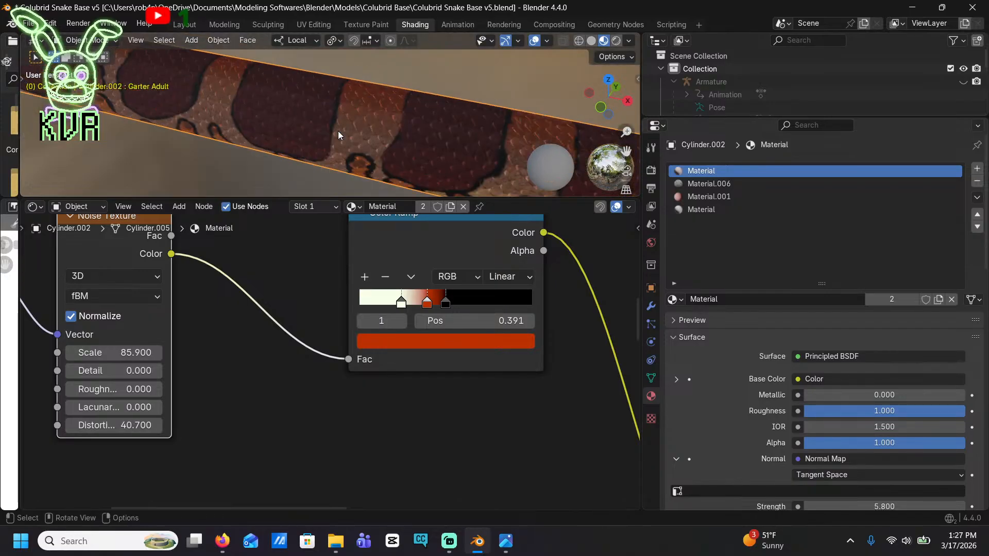
pyautogui.scroll(-3, 303, 104)
pyautogui.keyDown('shift'); pyautogui.moveTo(261, 87); pyautogui.dragTo(363, 113, button='middle'); pyautogui.keyUp('shift')
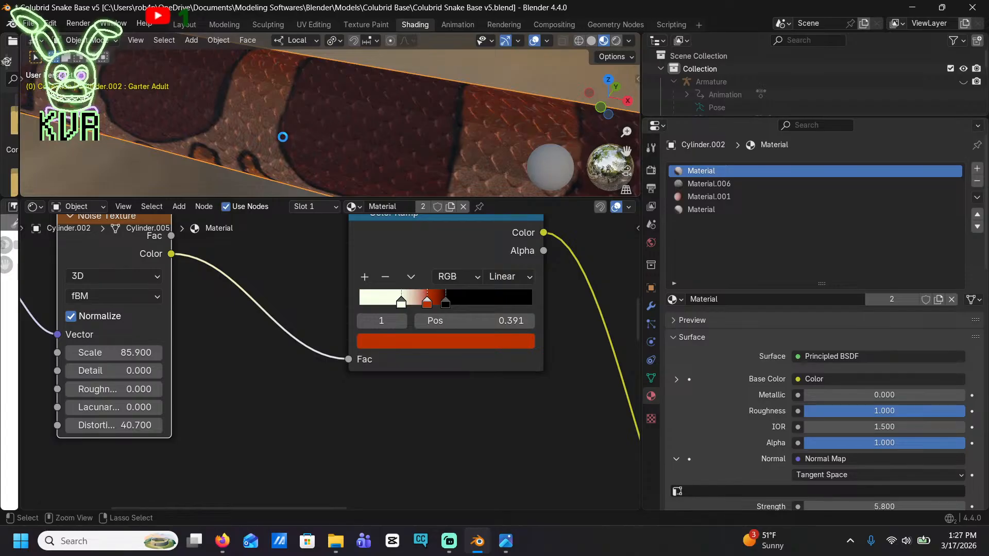
pyautogui.hotkey('ctrl', 's')
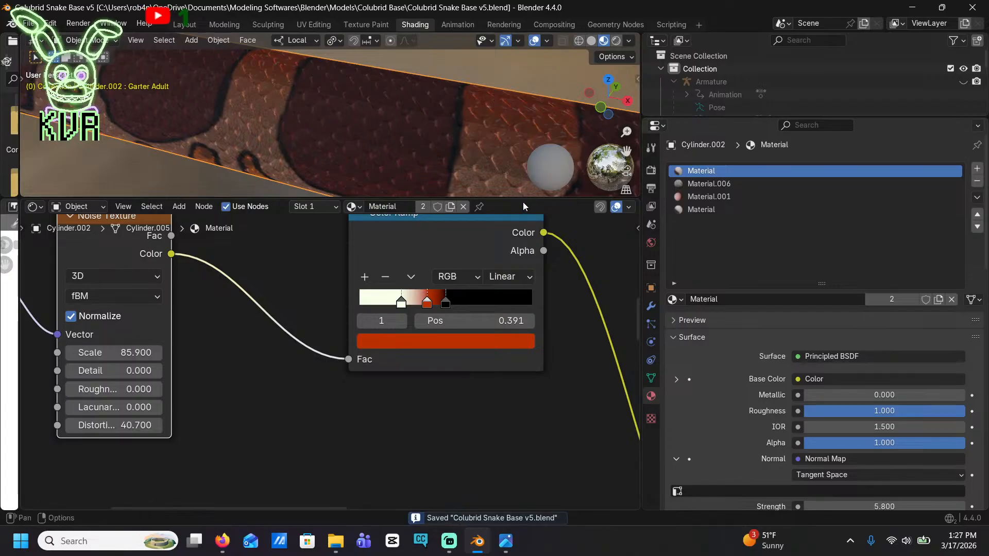
# Enlarge the 3D viewport, switch the armature to Pose Position, and render a still image of the coiled snake
pyautogui.moveTo(523, 201); pyautogui.dragTo(525, 369)
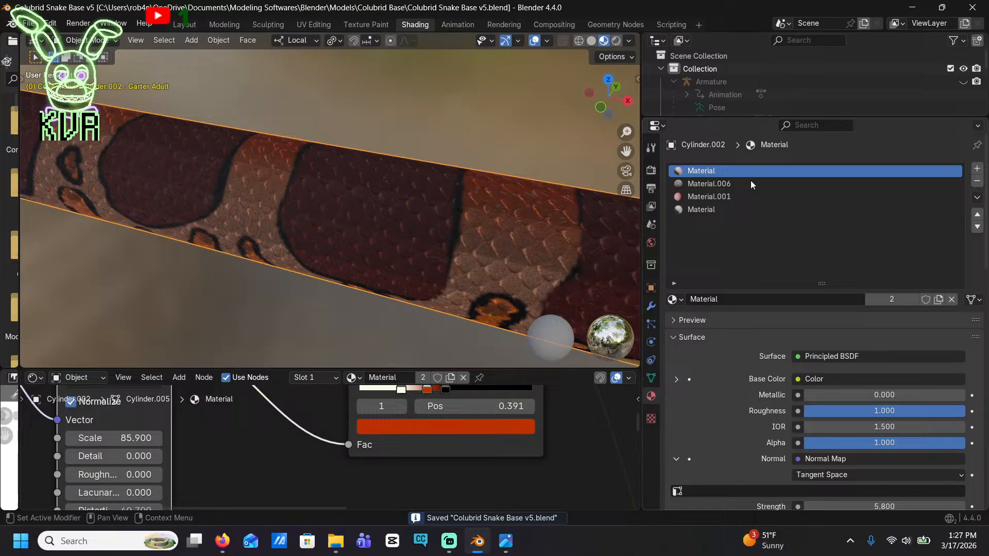
pyautogui.click(724, 83)
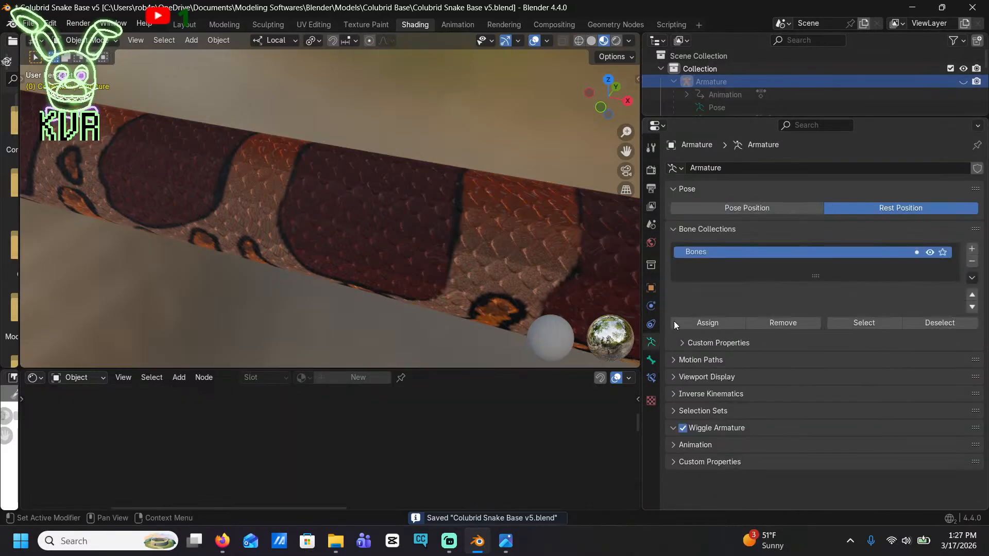
pyautogui.click(774, 209)
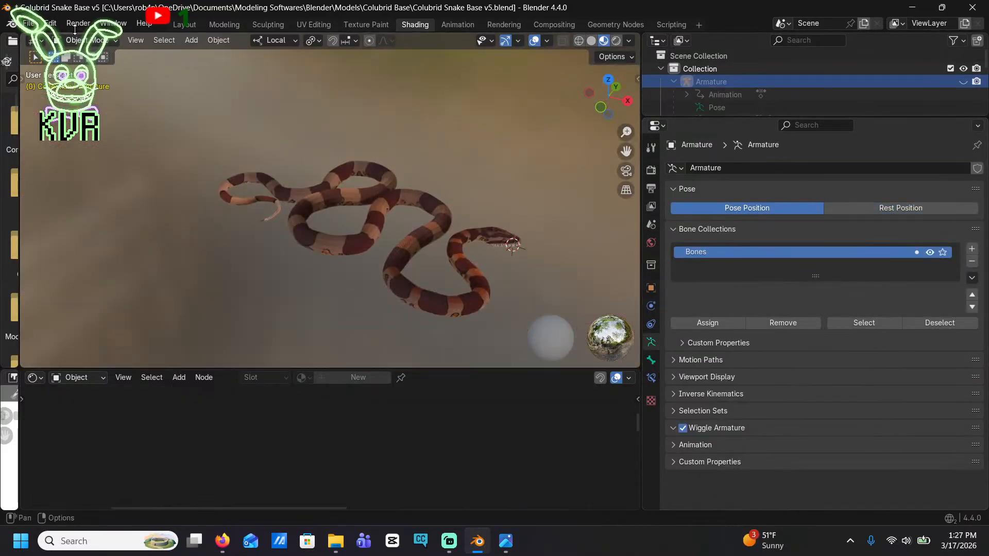
pyautogui.click(79, 23)
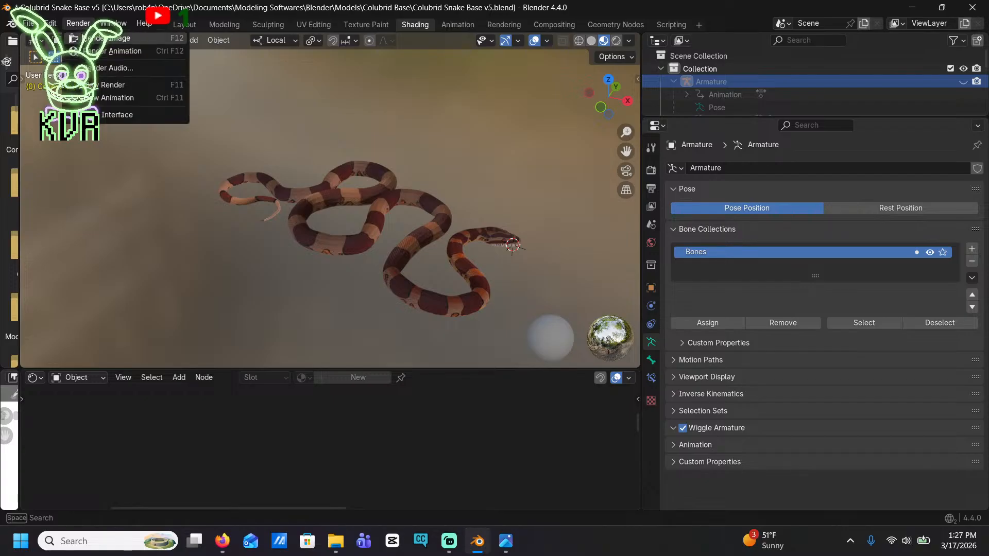
pyautogui.click(85, 39)
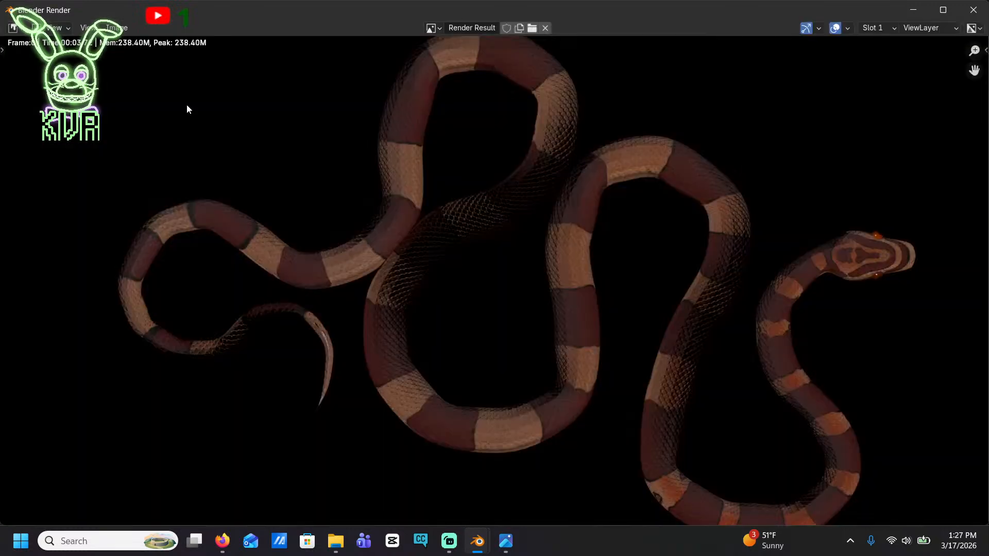
# Inspect the rendered snake and save the render as the PNG image Corn_Hatchling_Wildtype.png in the Documents folder
pyautogui.scroll(-6, 375, 211)
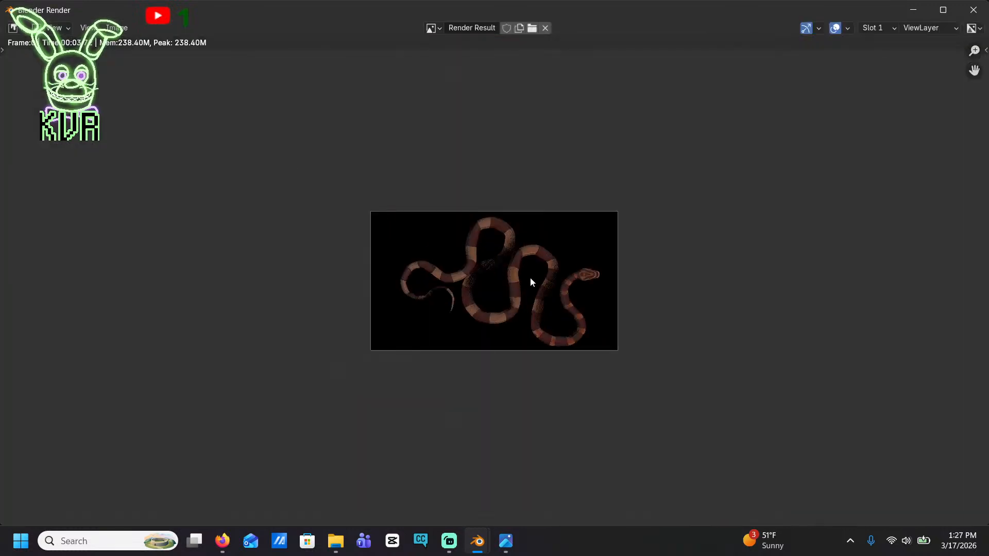
pyautogui.scroll(2, 530, 277)
pyautogui.moveTo(530, 237); pyautogui.dragTo(426, 203, button='middle')
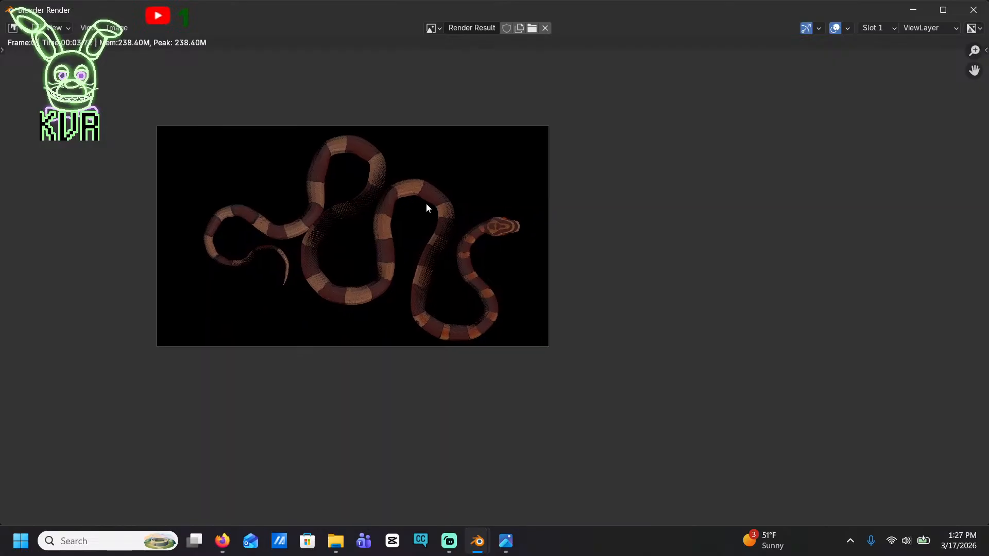
pyautogui.scroll(3, 426, 201)
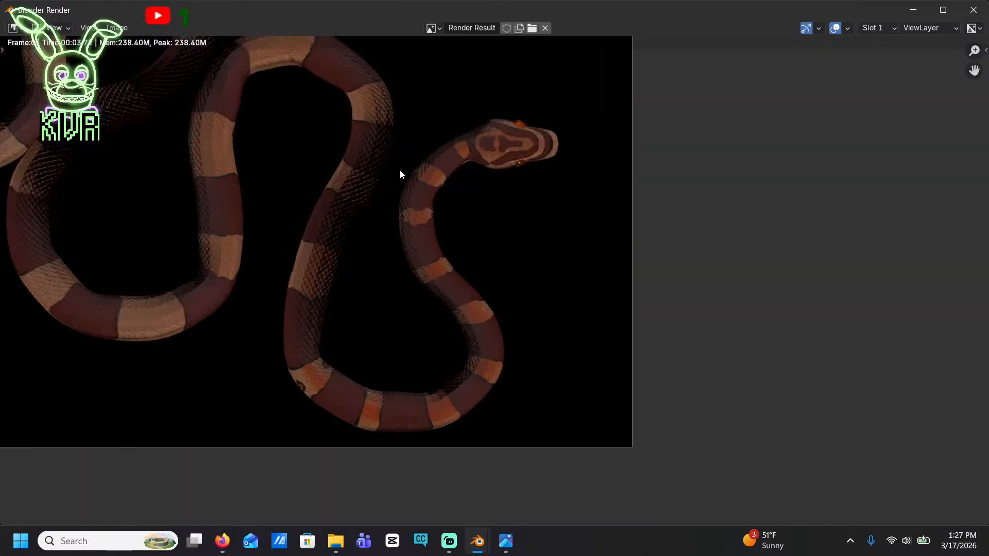
pyautogui.moveTo(399, 172); pyautogui.dragTo(518, 148, button='middle')
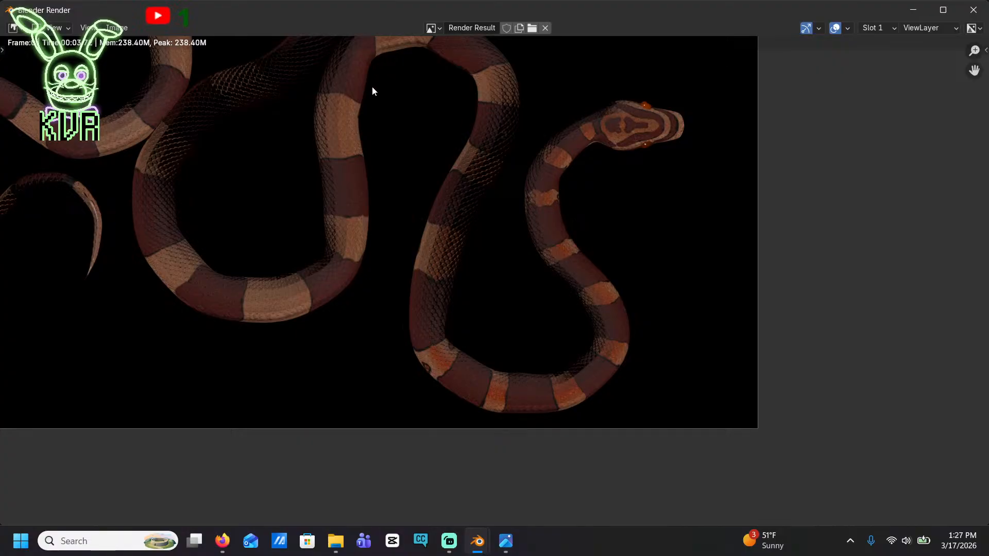
pyautogui.moveTo(398, 142); pyautogui.dragTo(460, 206, button='middle')
pyautogui.click(124, 31)
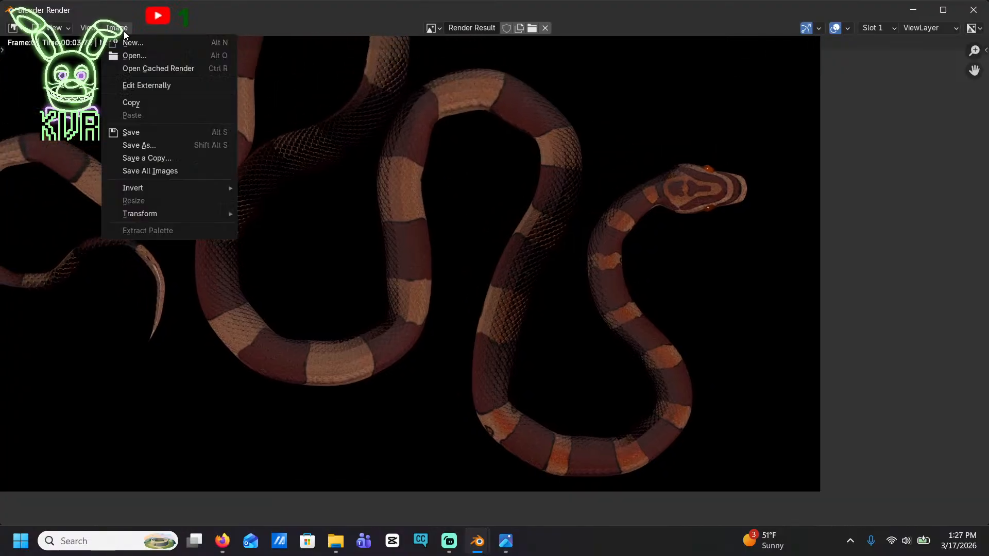
pyautogui.click(151, 131)
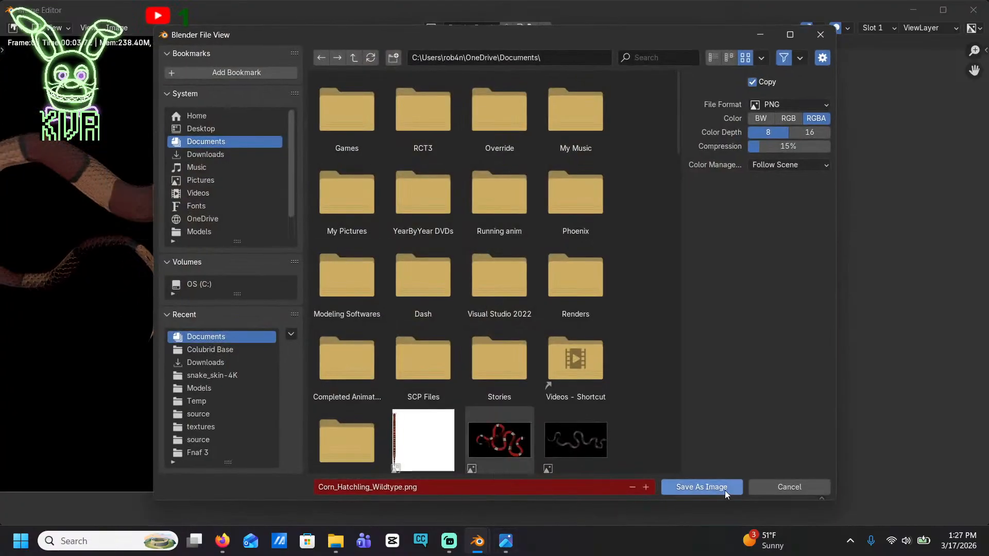
pyautogui.click(724, 489)
pyautogui.scroll(-4, 474, 210)
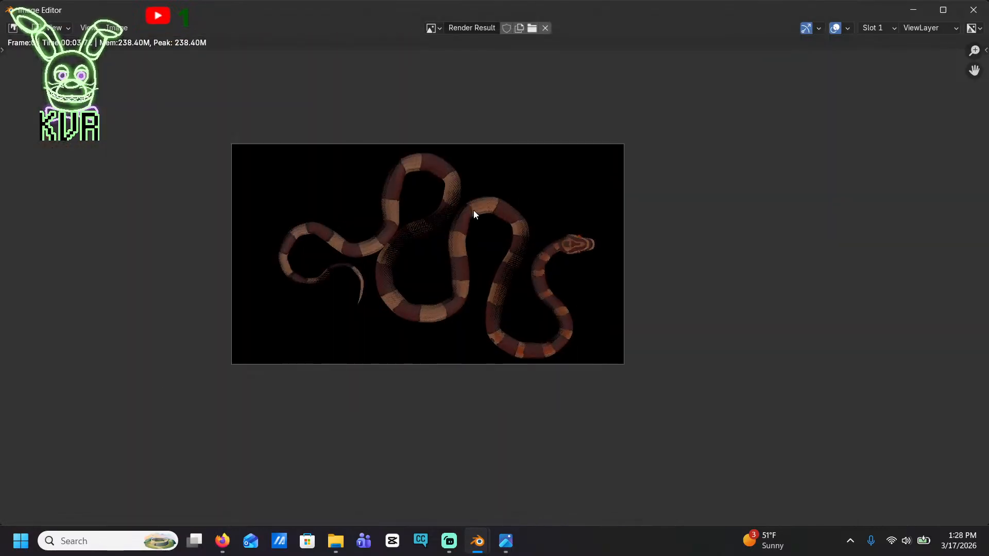
pyautogui.scroll(3, 470, 212)
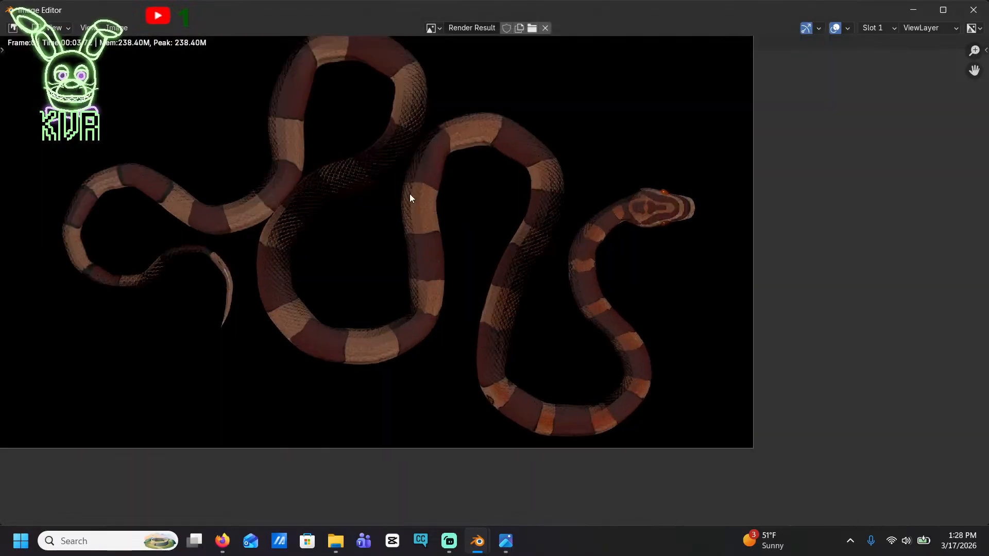
pyautogui.moveTo(368, 180); pyautogui.dragTo(488, 231, button='middle')
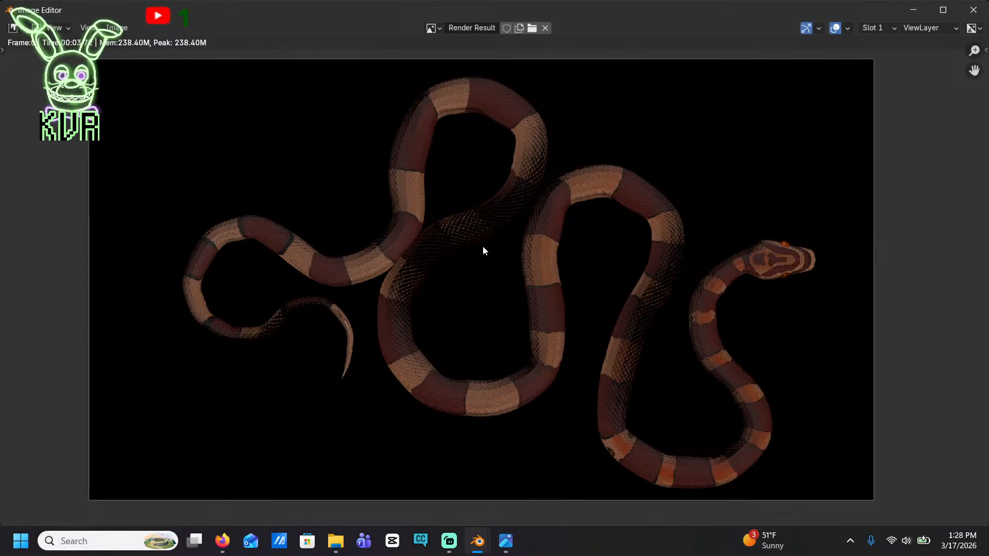